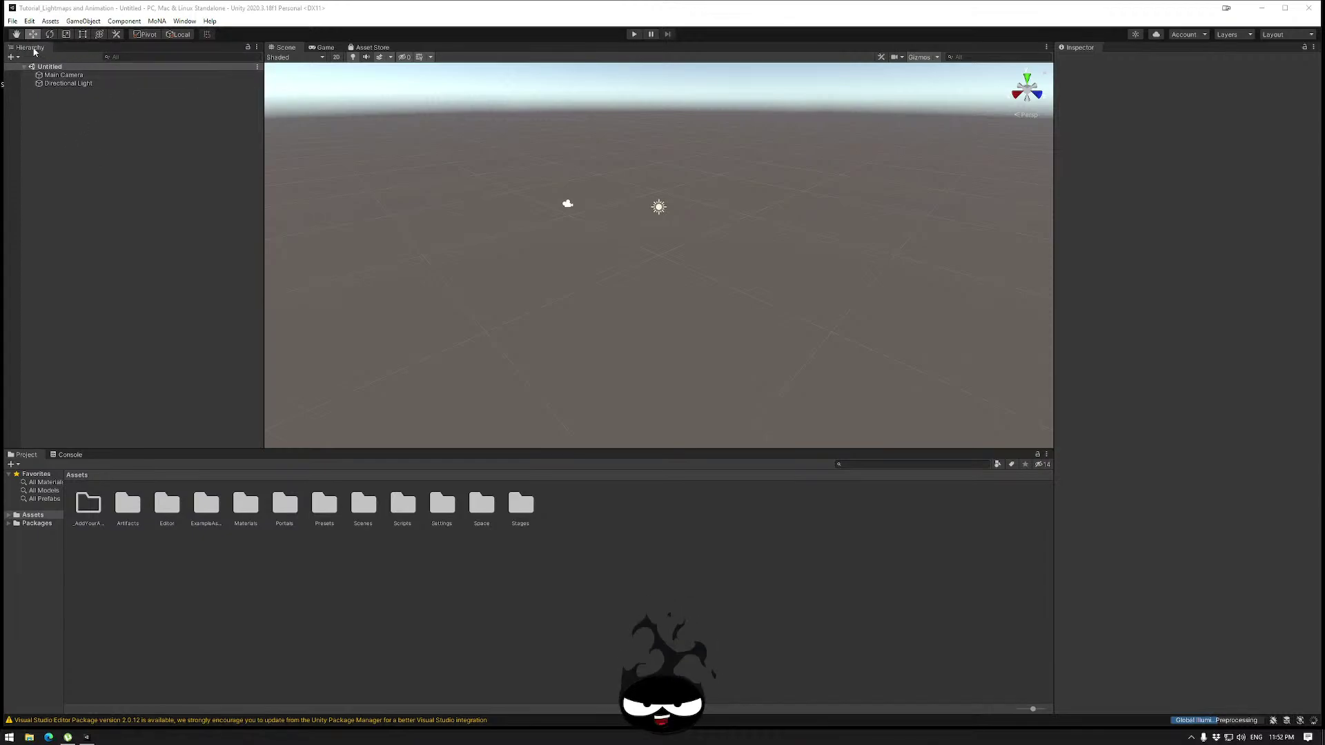
Dock the Hierarchy beside the Inspector with the Project browser below it in one-column layout, and enlarge the Scene view by shrinking the Console.
drag(30, 47, 1064, 112)
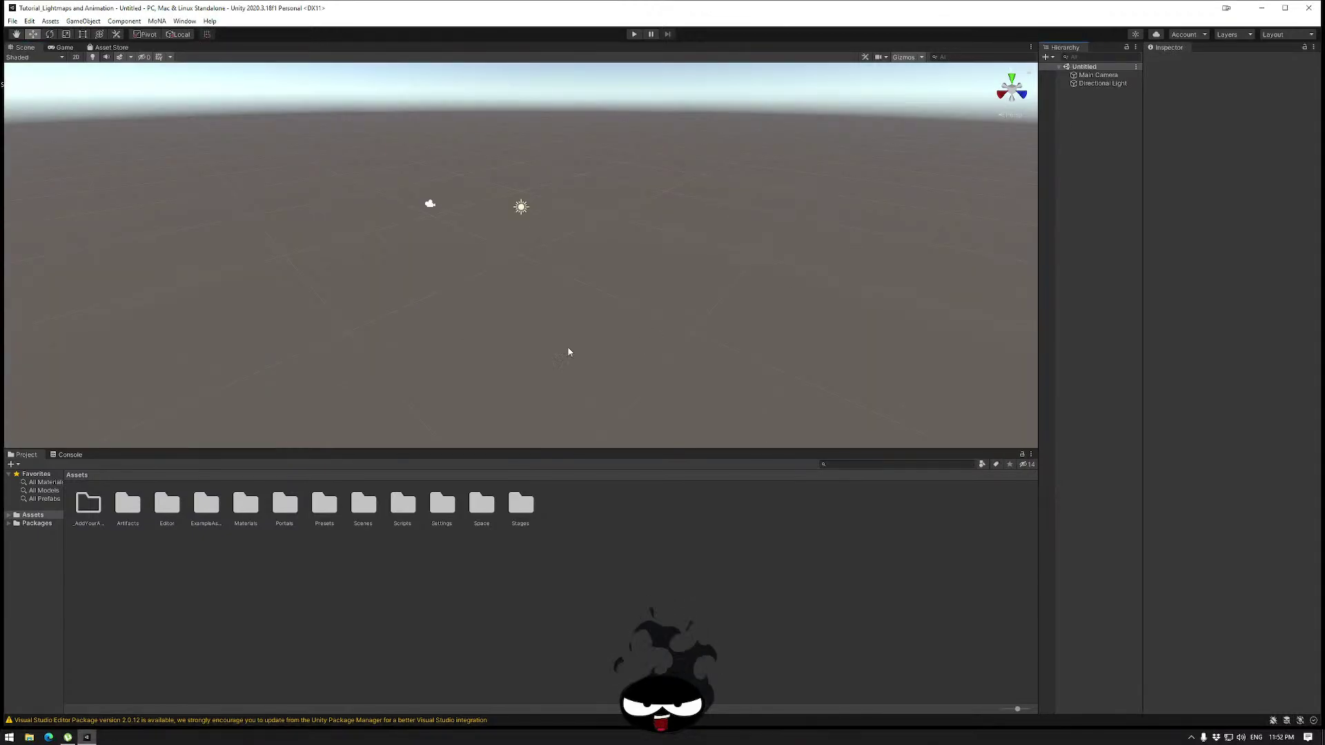
drag(27, 454, 1094, 500)
click(1135, 495)
click(1166, 510)
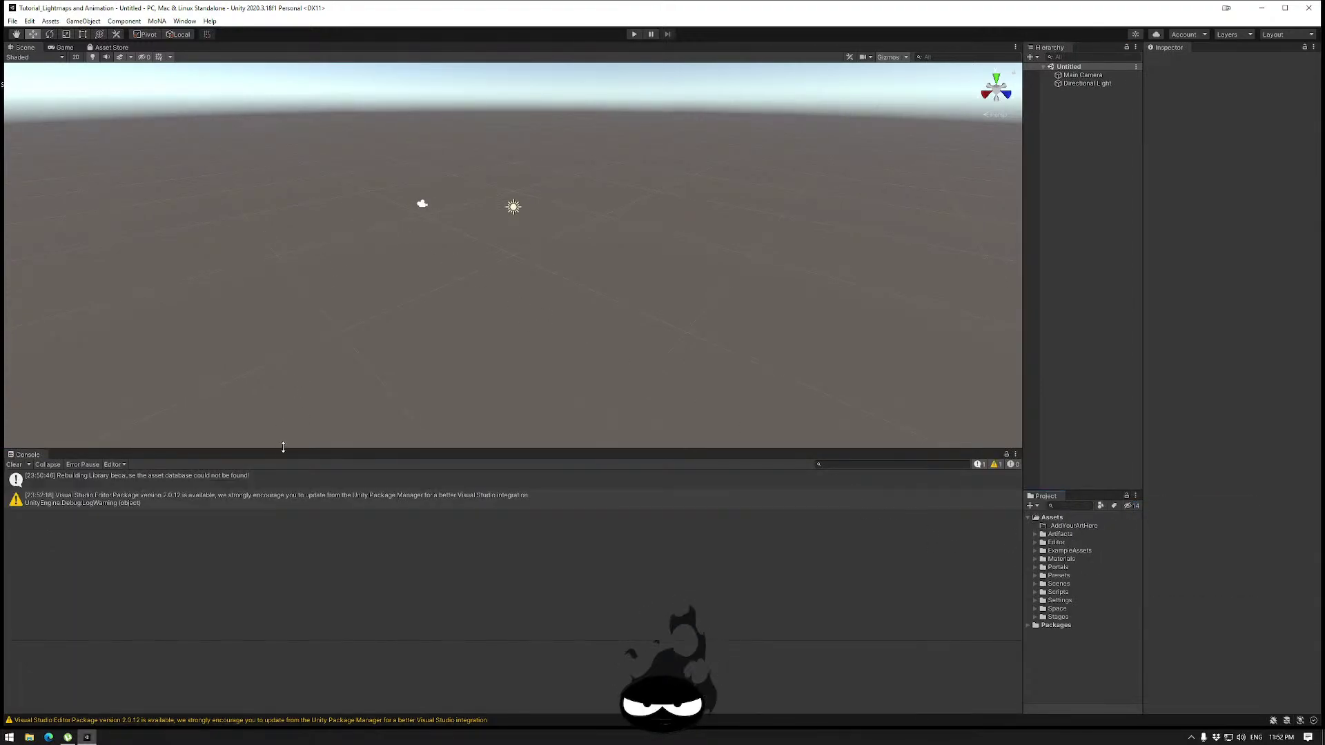
drag(282, 448, 298, 547)
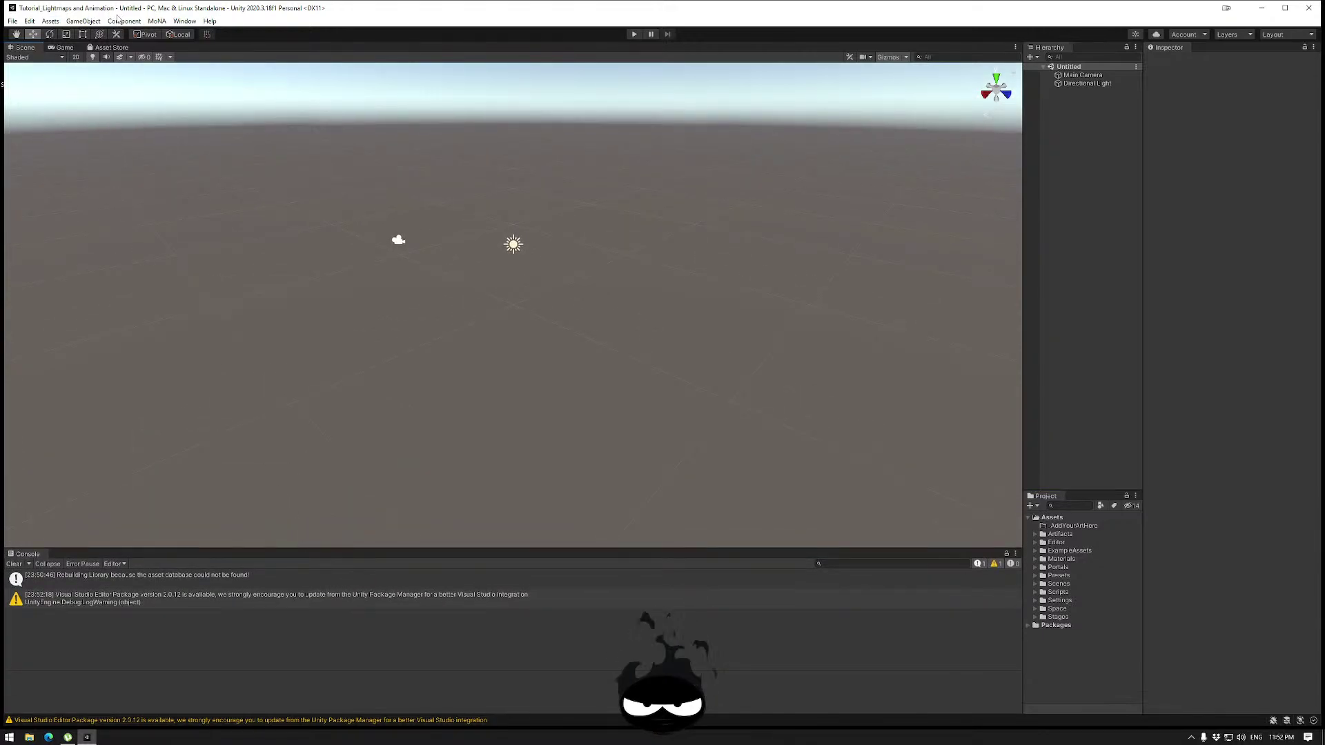
Open the Animation window and dock it alongside the Console.
click(184, 21)
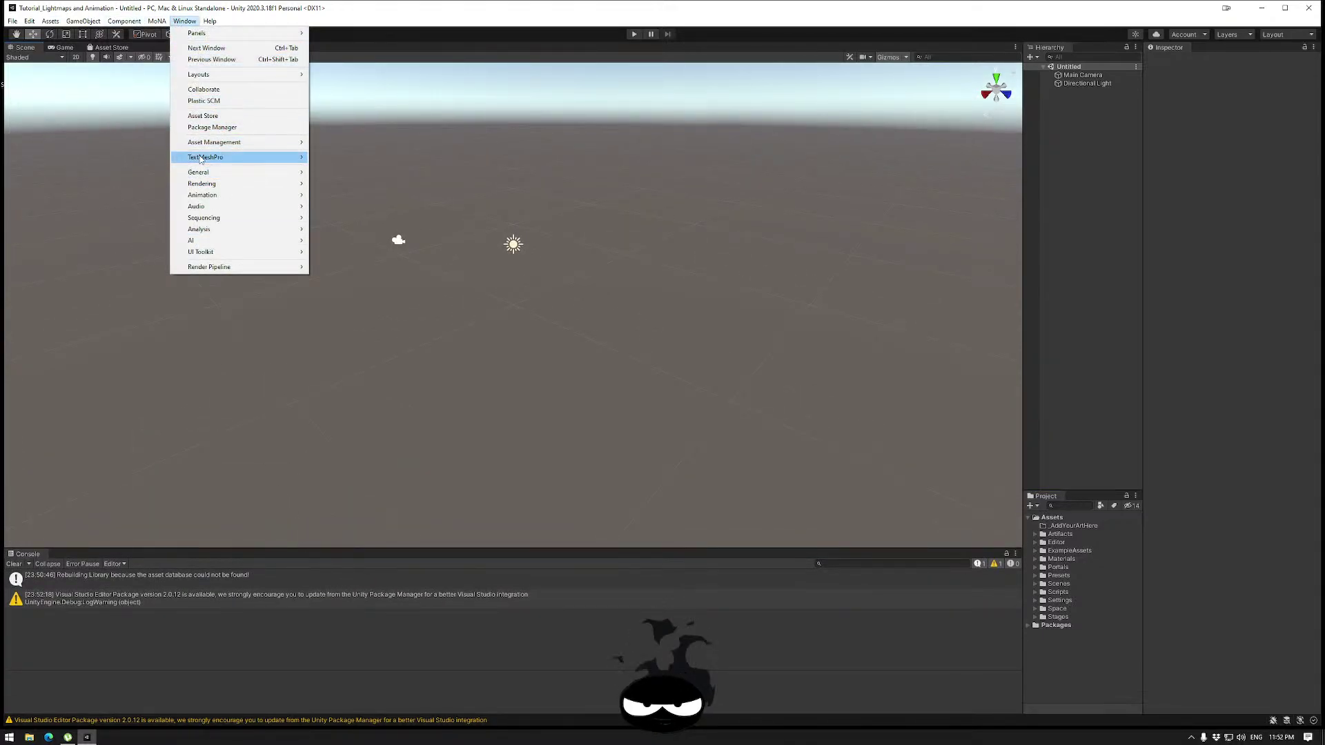
mouse_move(220, 196)
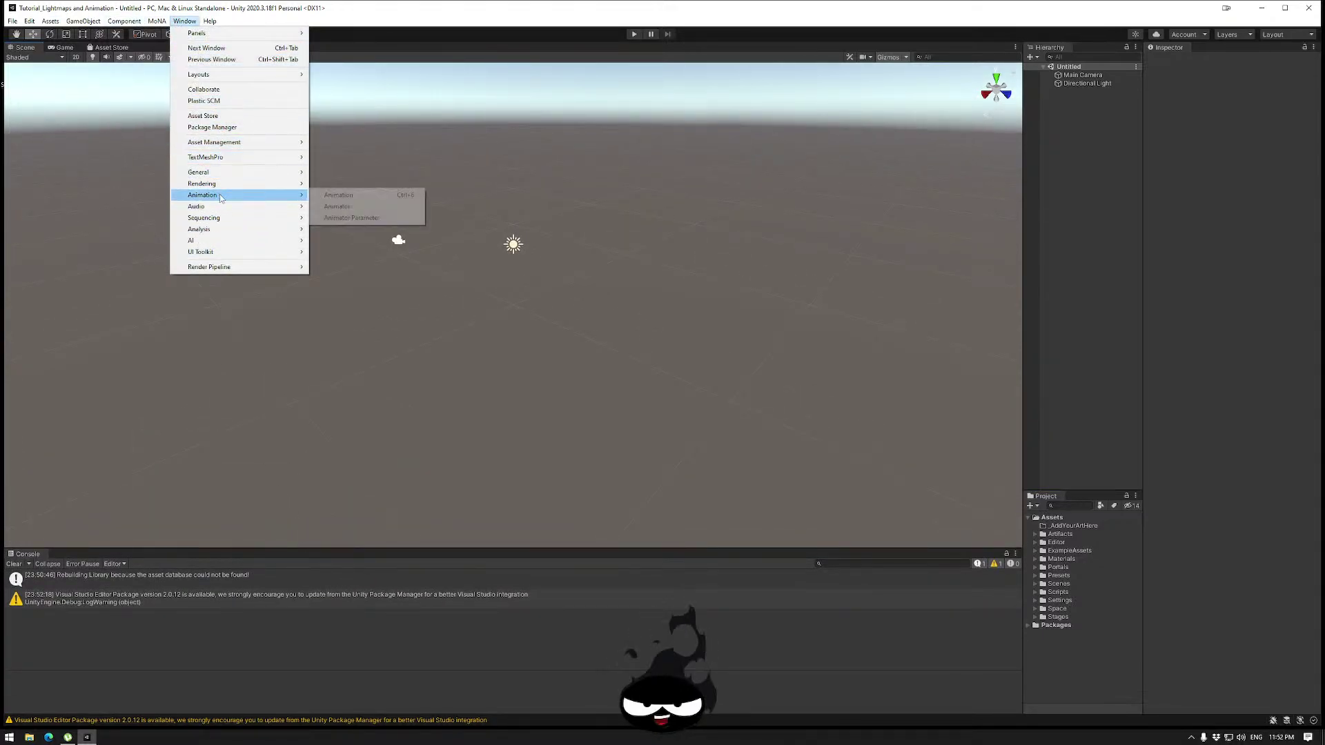
click(360, 199)
drag(362, 206, 42, 553)
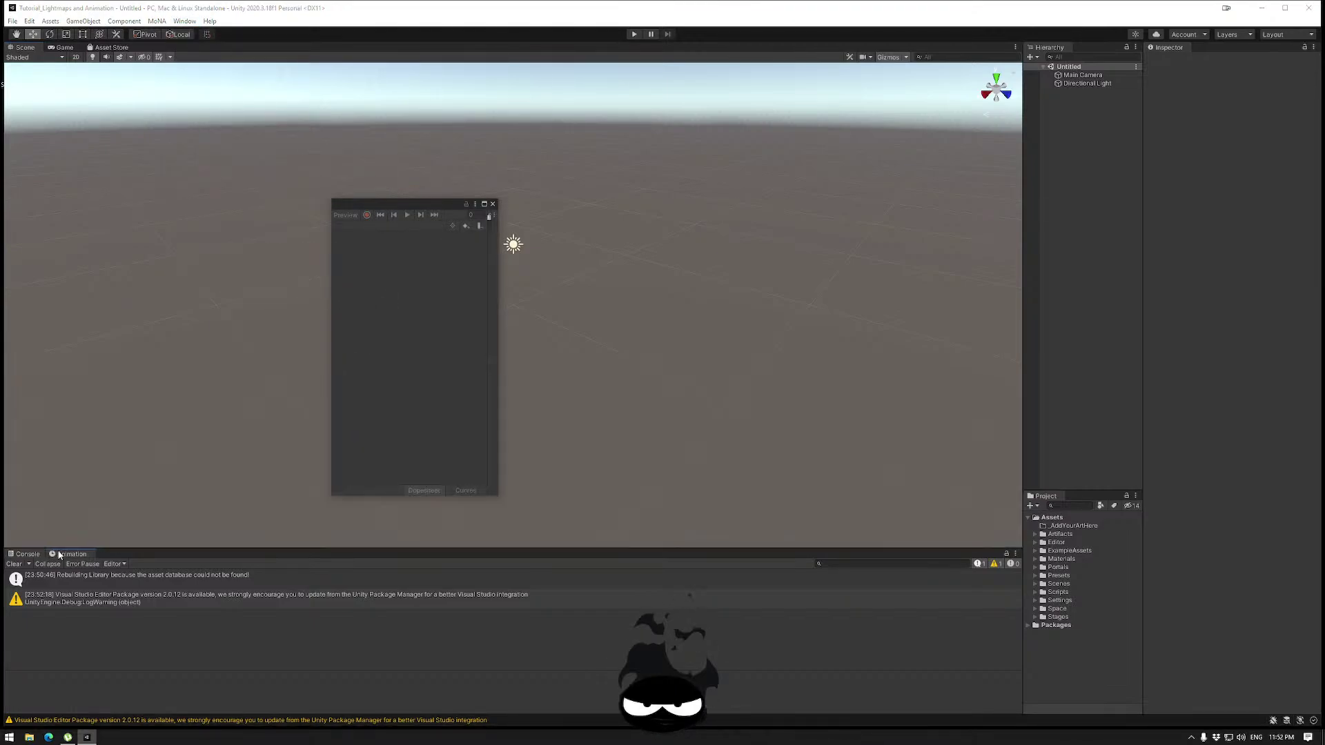
Open the Animator window, dock it between Animation and Console, and close the Asset Store view.
click(181, 22)
mouse_move(228, 196)
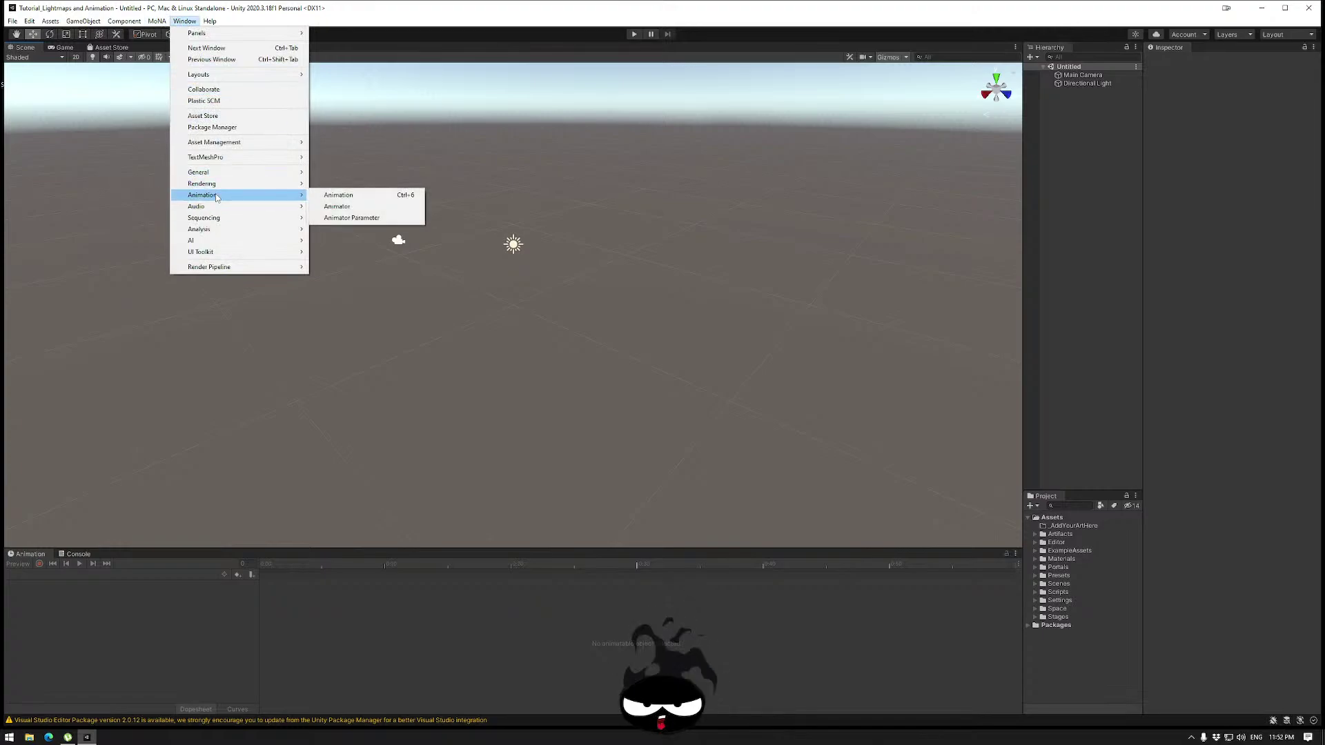
click(369, 207)
drag(162, 47, 75, 554)
right_click(125, 48)
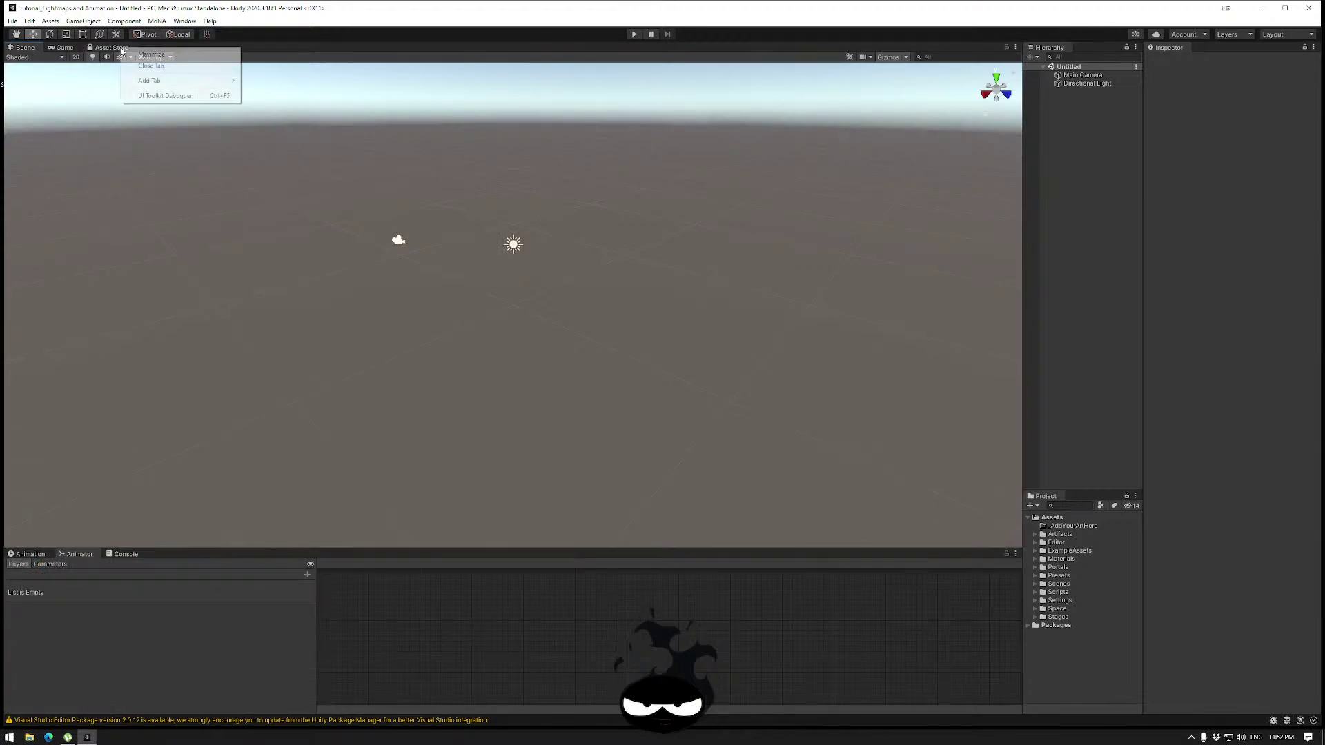
click(156, 67)
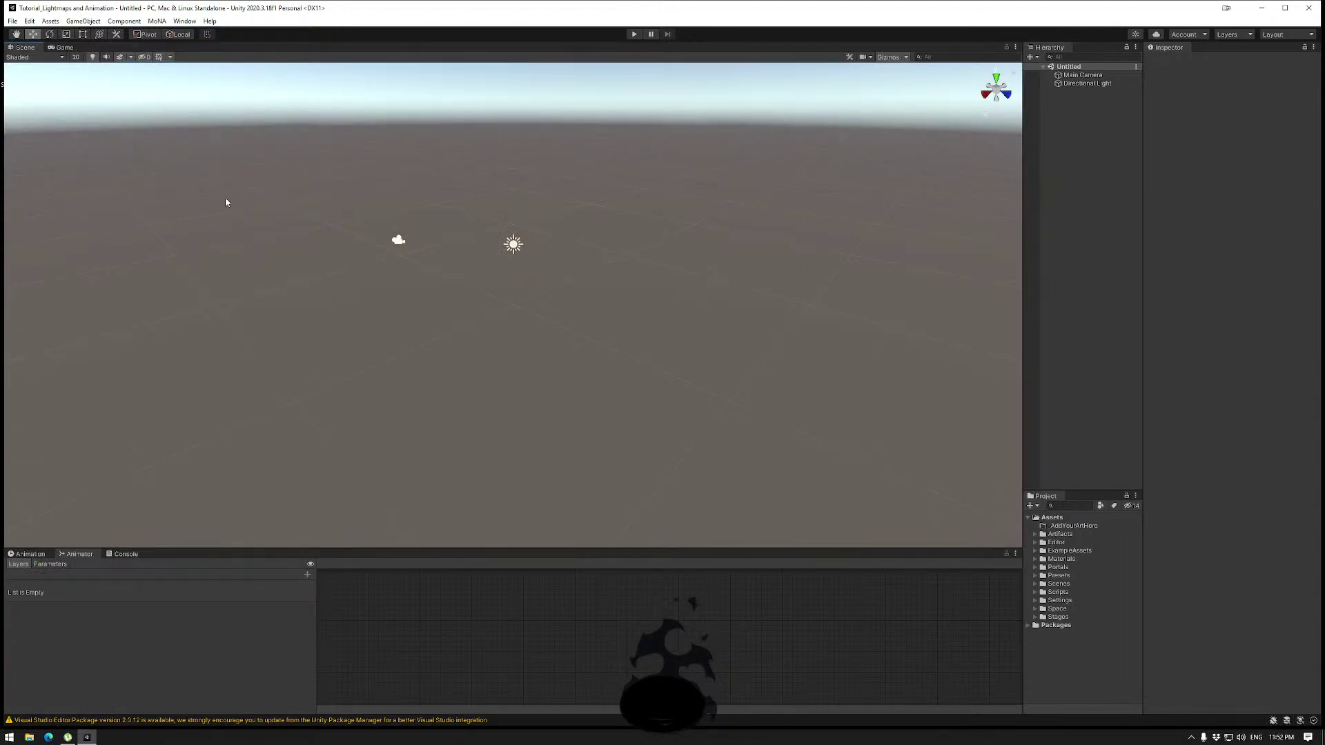
Load the MoNA Space, Portals and Artifacts scenes and remove the Untitled scene from the Hierarchy.
click(157, 20)
click(183, 55)
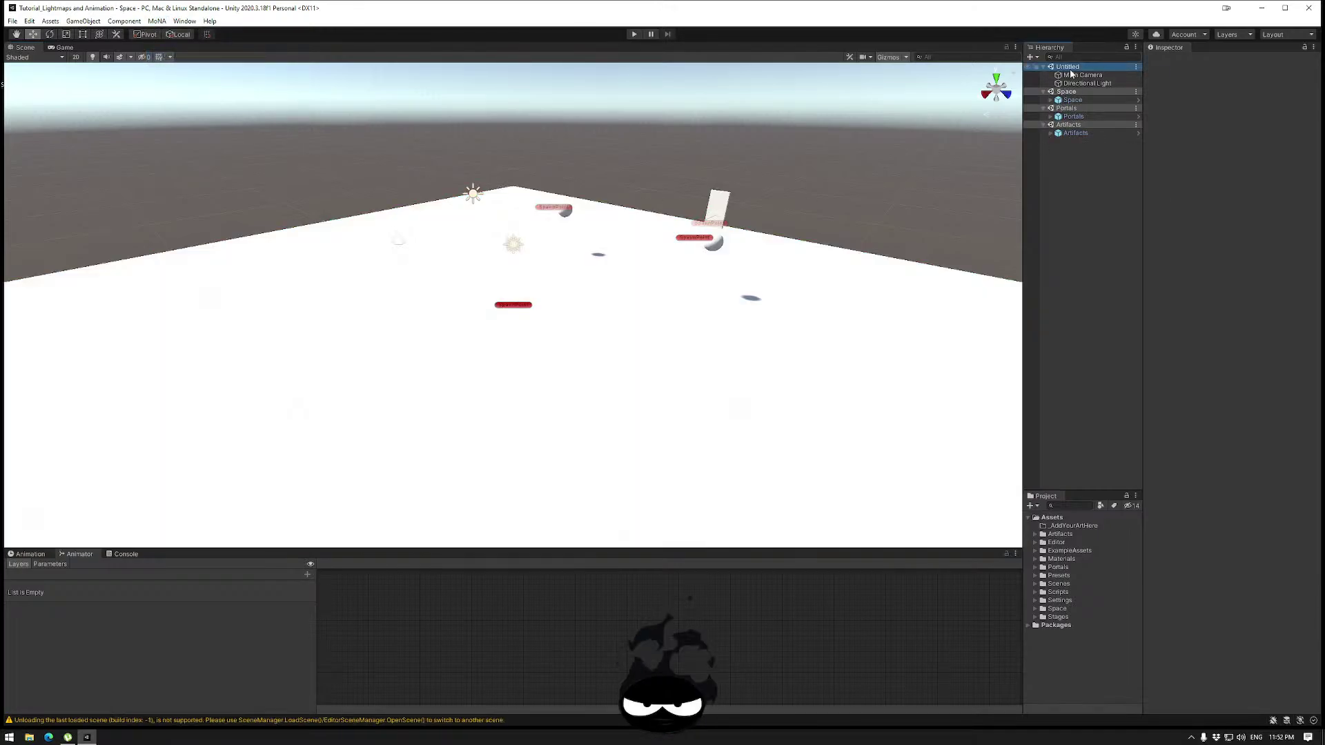
right_click(1071, 74)
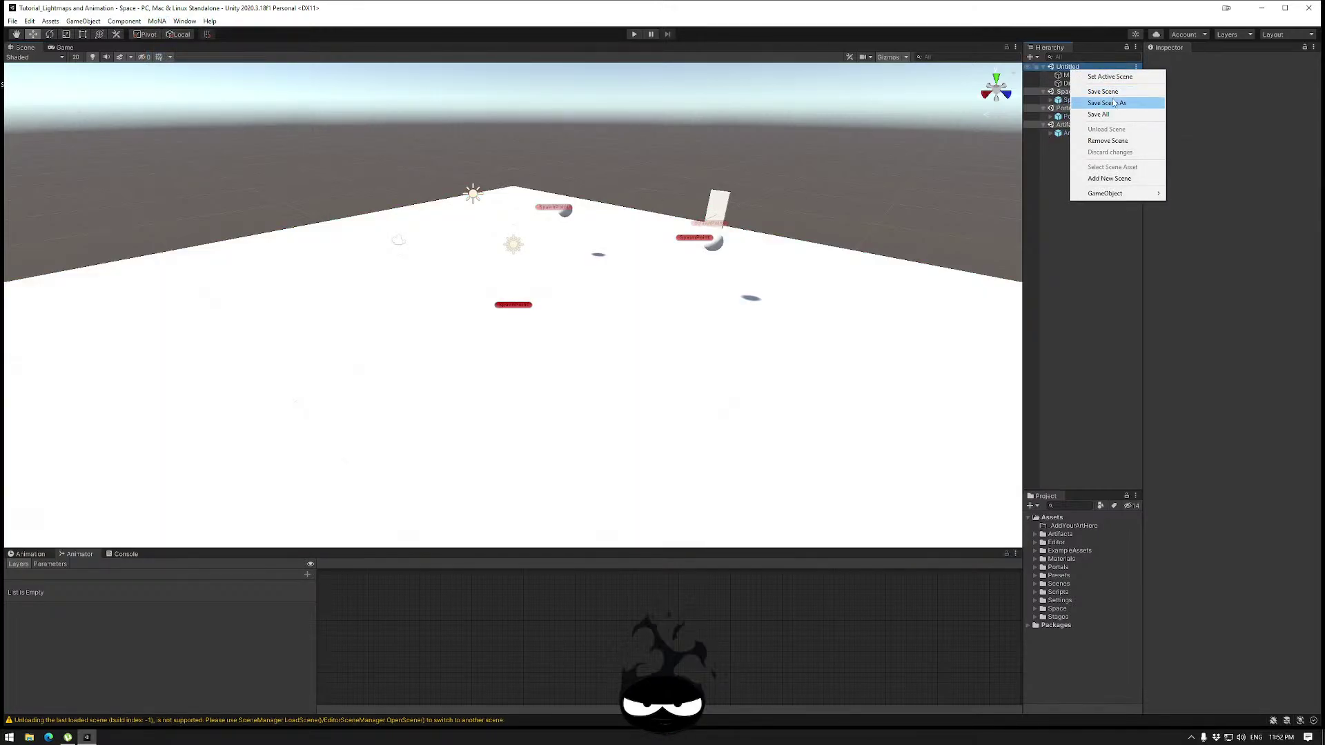
click(1109, 141)
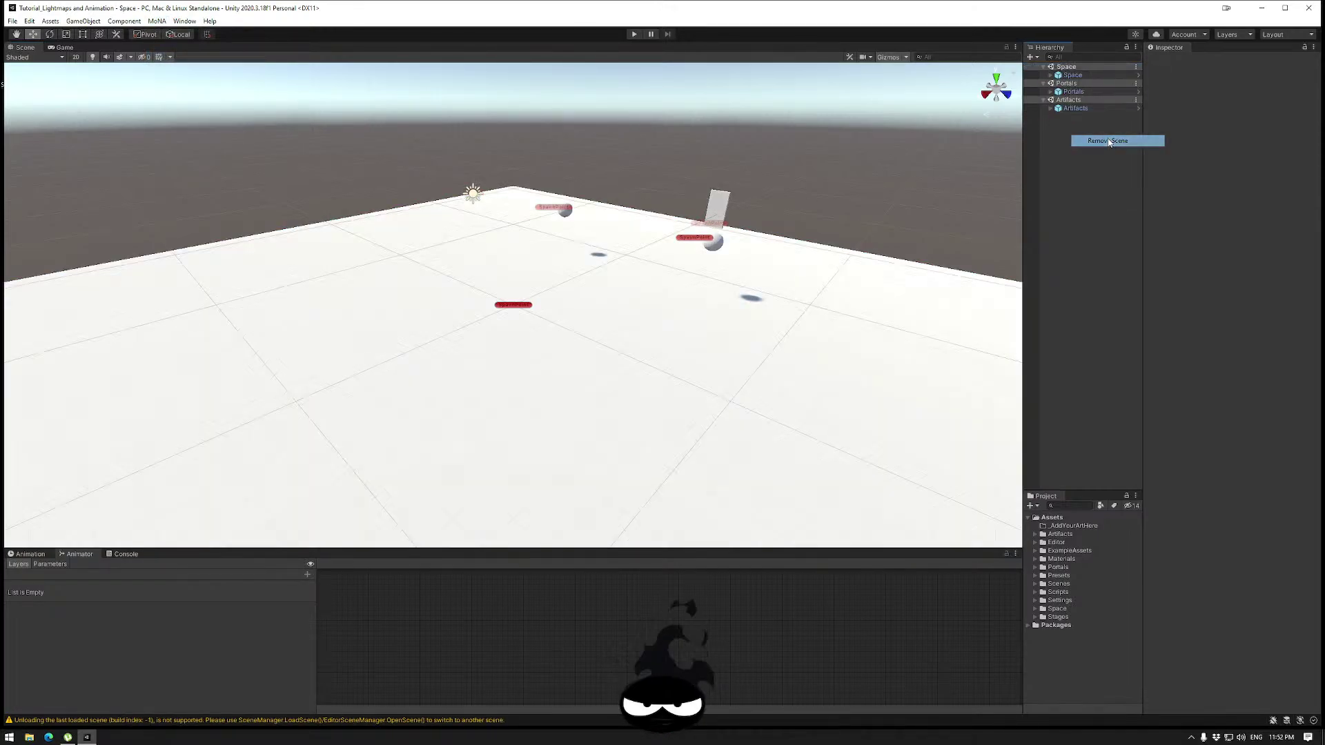
Expand the Space prefab in the Space scene and unpack its root level only.
click(1051, 75)
right_click(1067, 74)
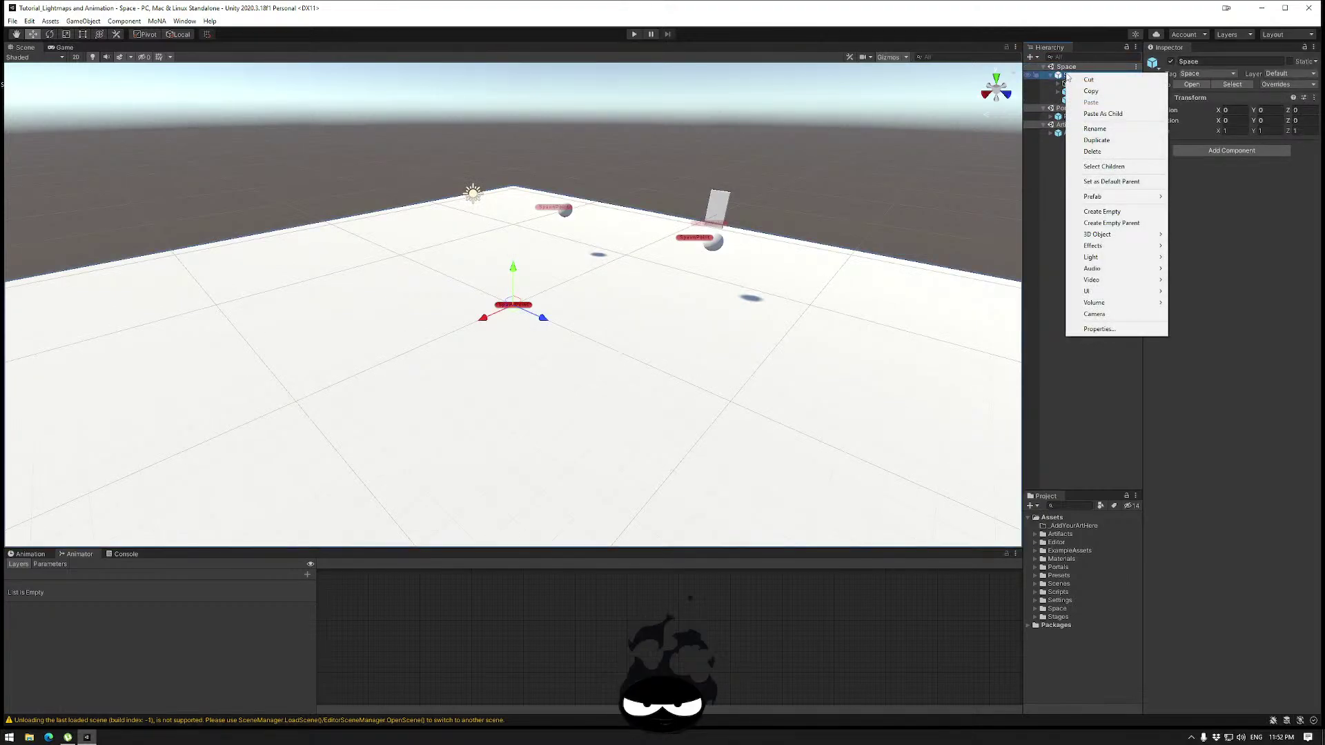
mouse_move(1119, 196)
click(1201, 234)
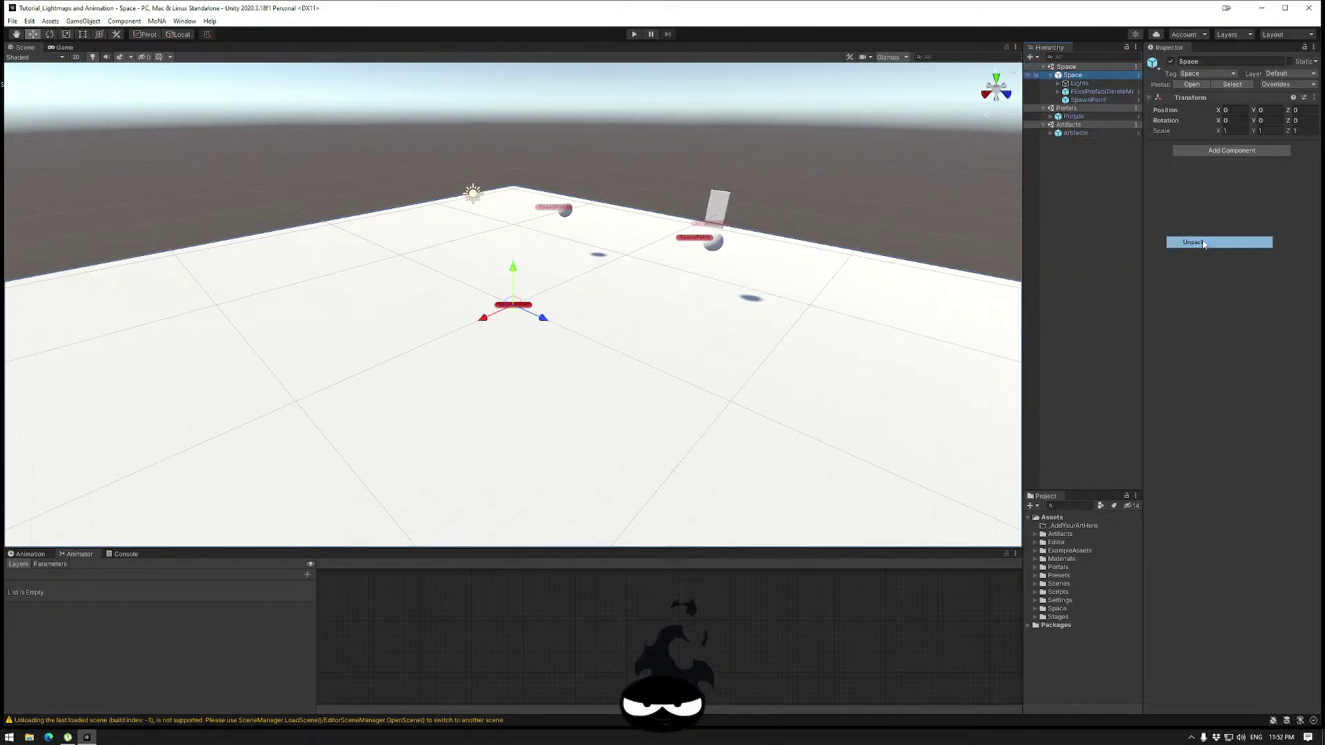
Unpack the Portals prefab together with its children PortalPrefab and PortalPrefab2.
click(1073, 116)
right_click(1073, 119)
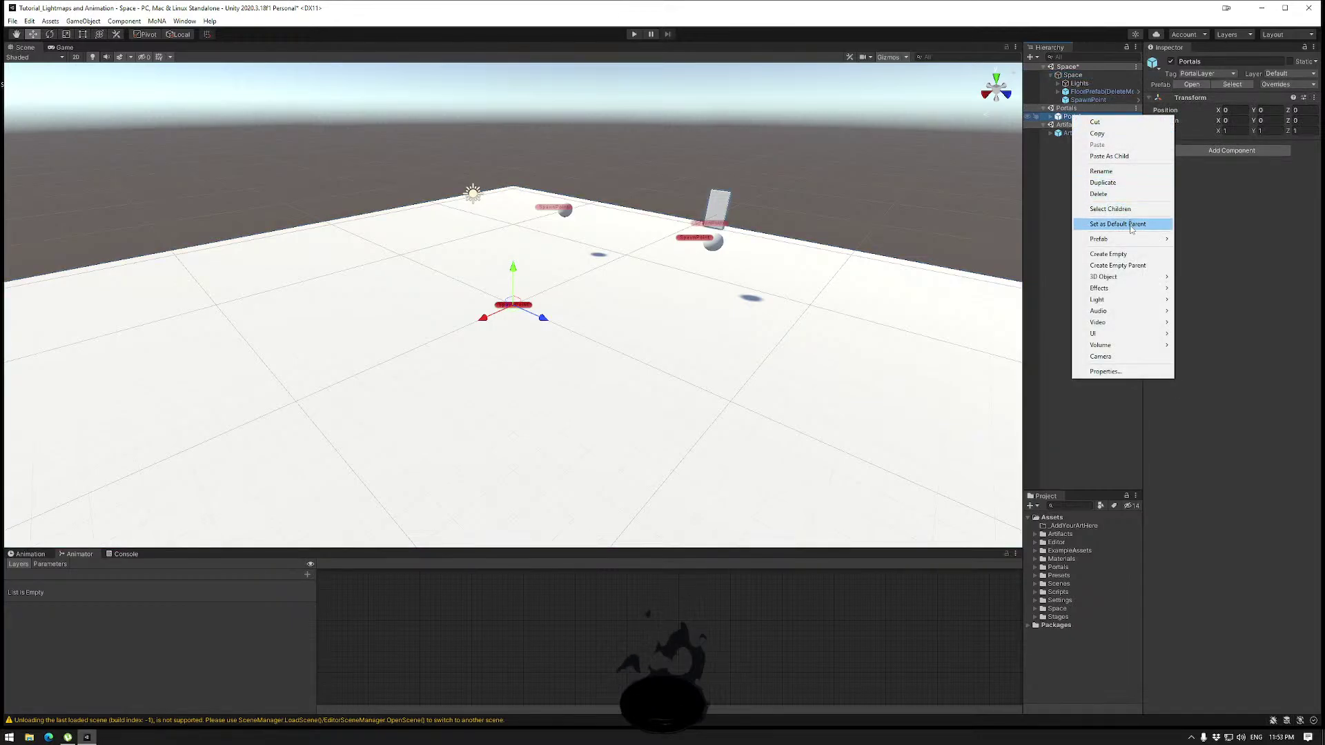
key(Escape)
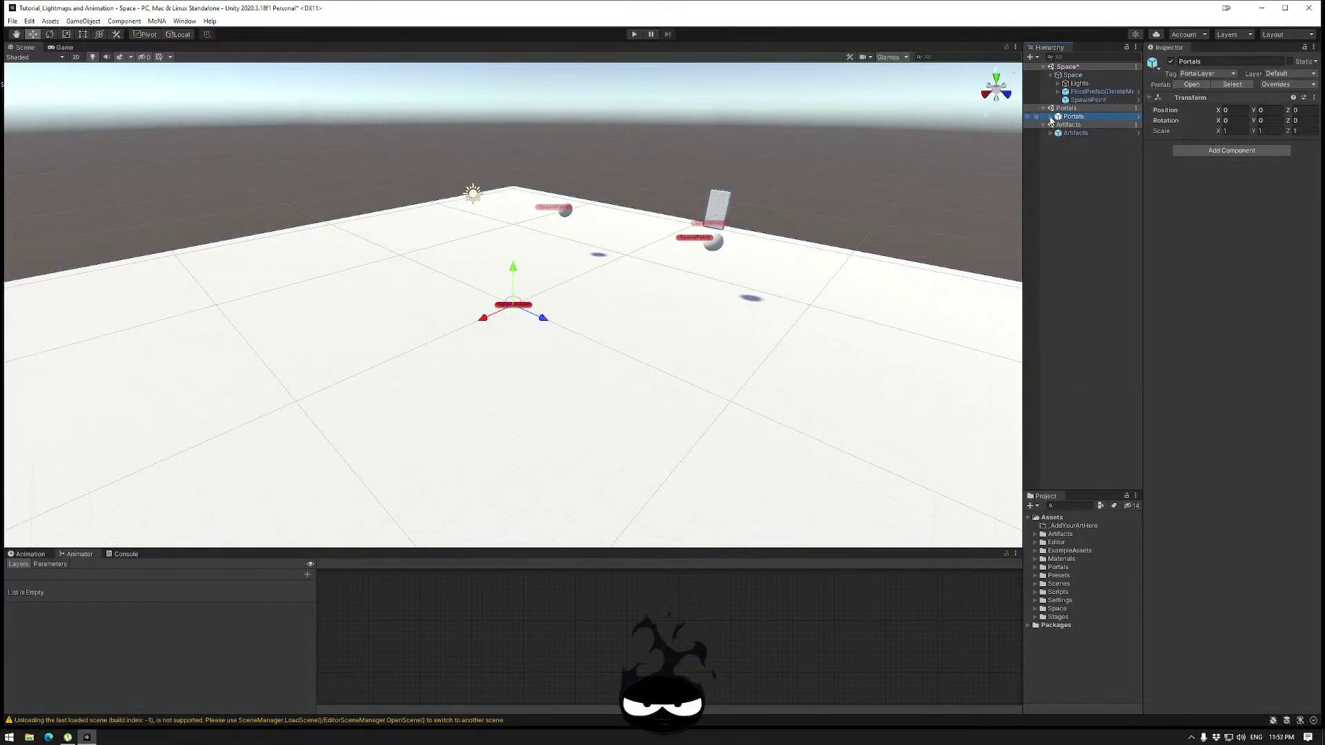
click(1051, 117)
shift+click(1085, 133)
right_click(1085, 127)
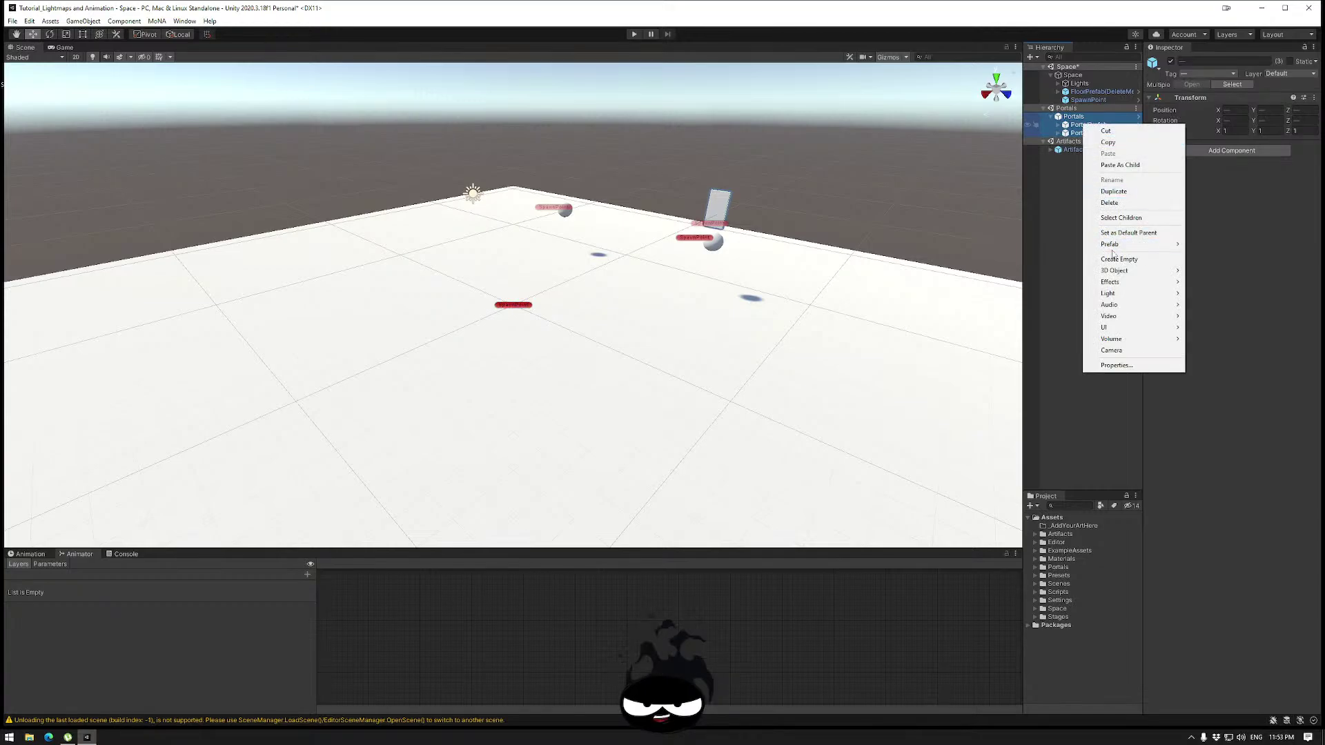
mouse_move(1132, 244)
click(1216, 260)
Unpack the Artifacts prefab together with its children ArtifactPrefab and ArtifactPrefab2.
click(1051, 149)
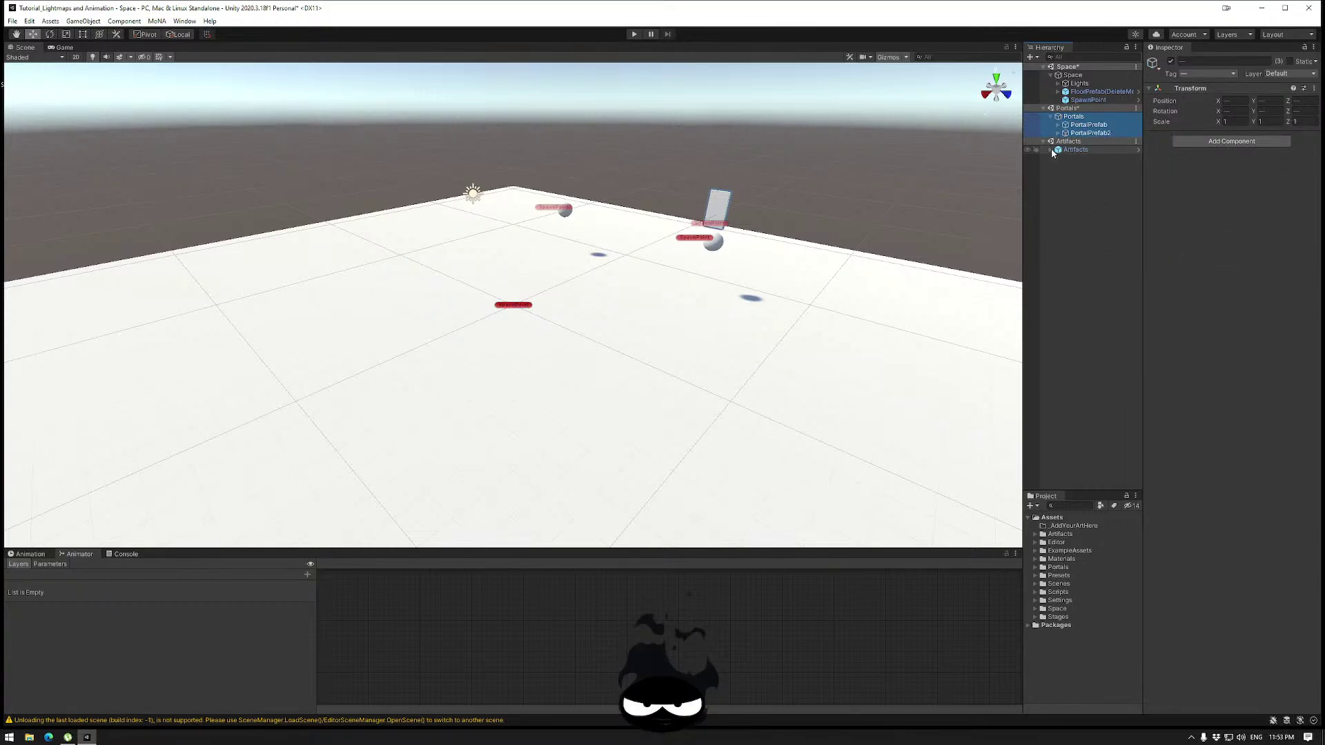
click(1076, 157)
click(1075, 149)
shift+click(1090, 166)
right_click(1082, 166)
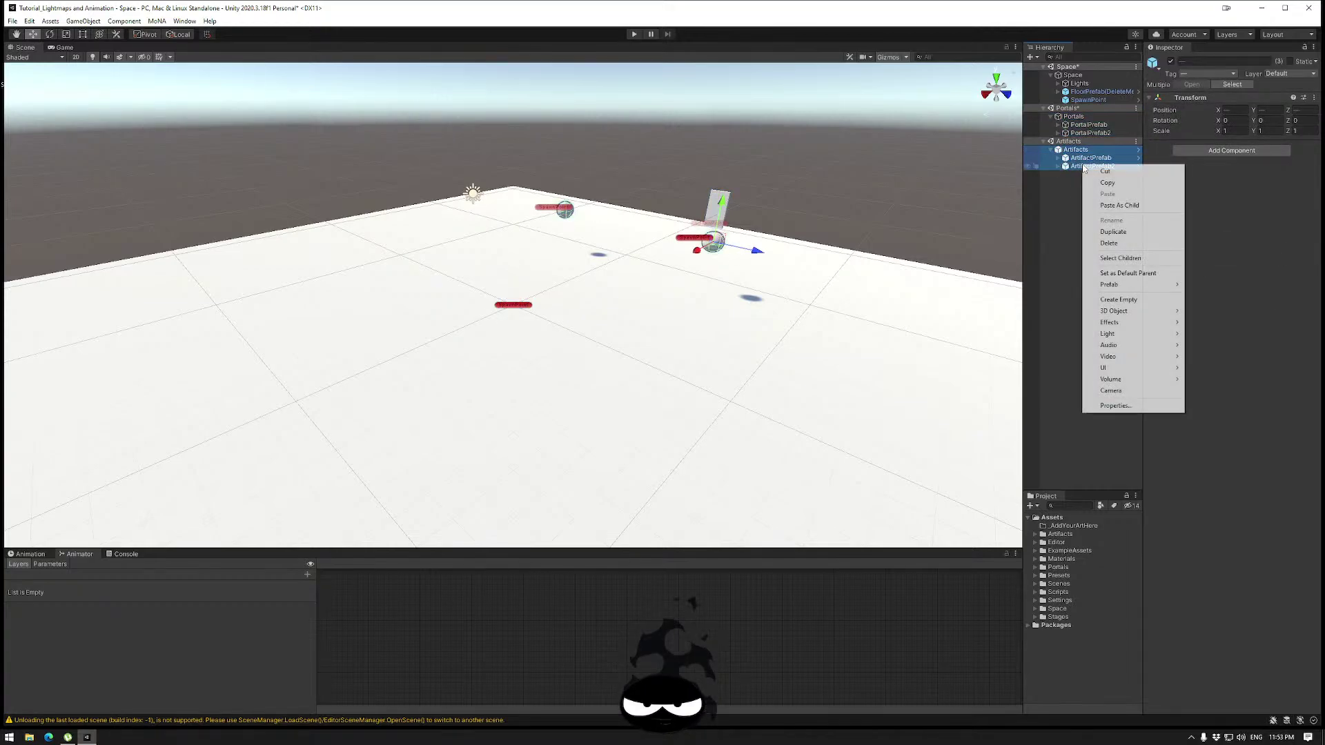
mouse_move(1126, 289)
click(1218, 296)
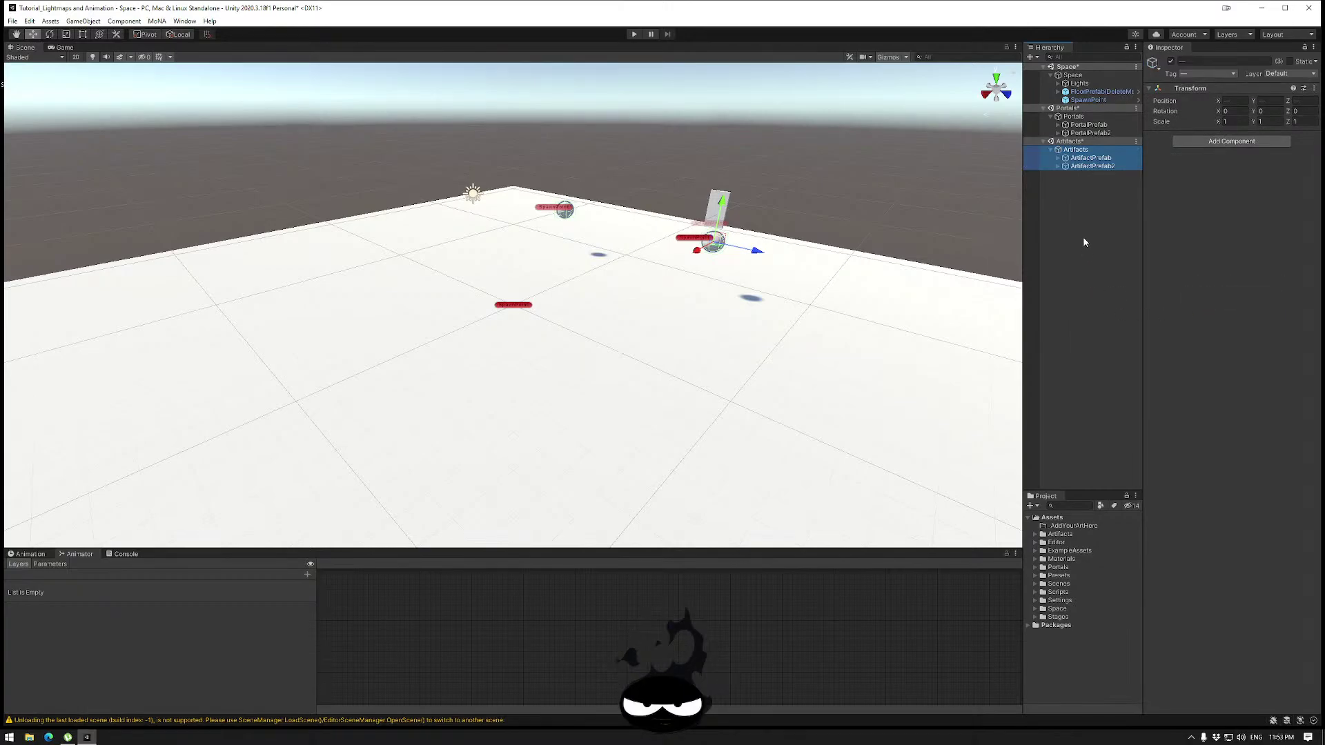
Completely unpack the FloorPrefab(DeleteMe) prefab inside the Space object.
click(1077, 93)
right_click(1078, 93)
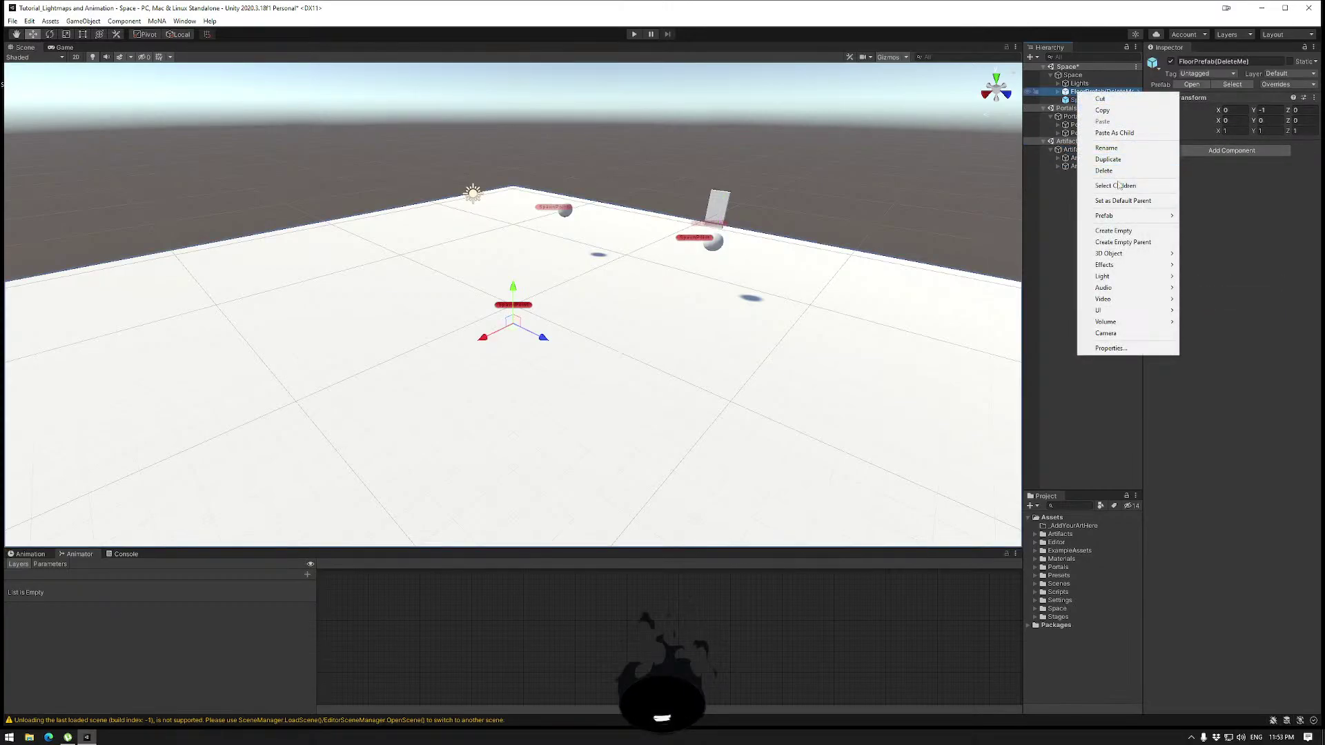
mouse_move(1129, 216)
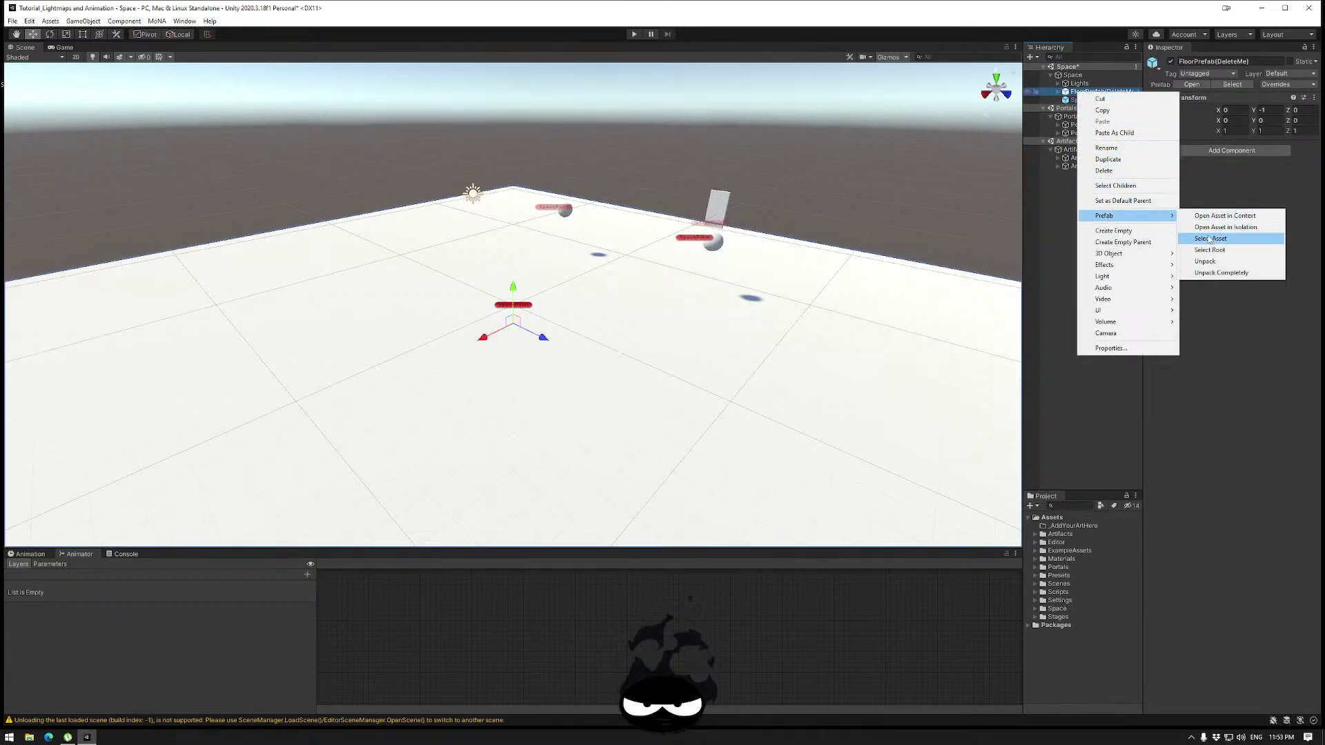
click(1220, 272)
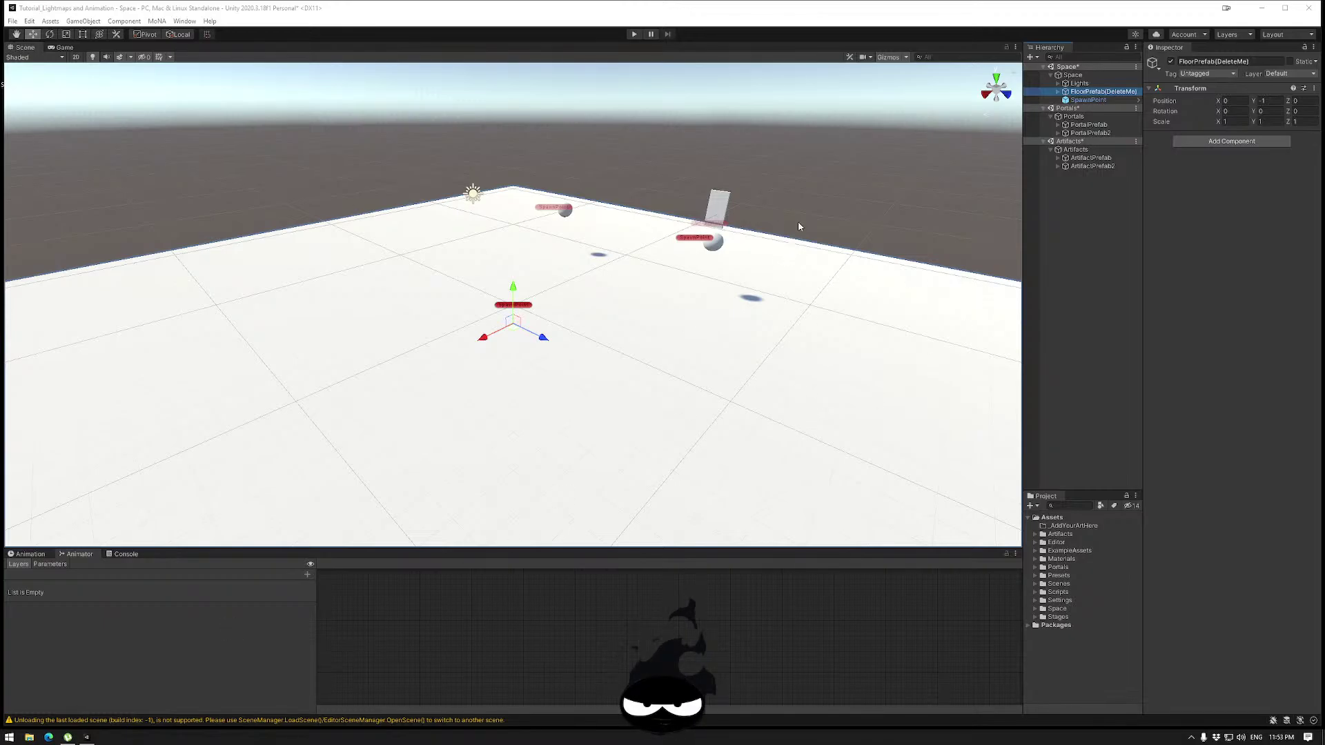
Set the intensity of the Directional Light in the Lights group to 0.5.
click(1061, 83)
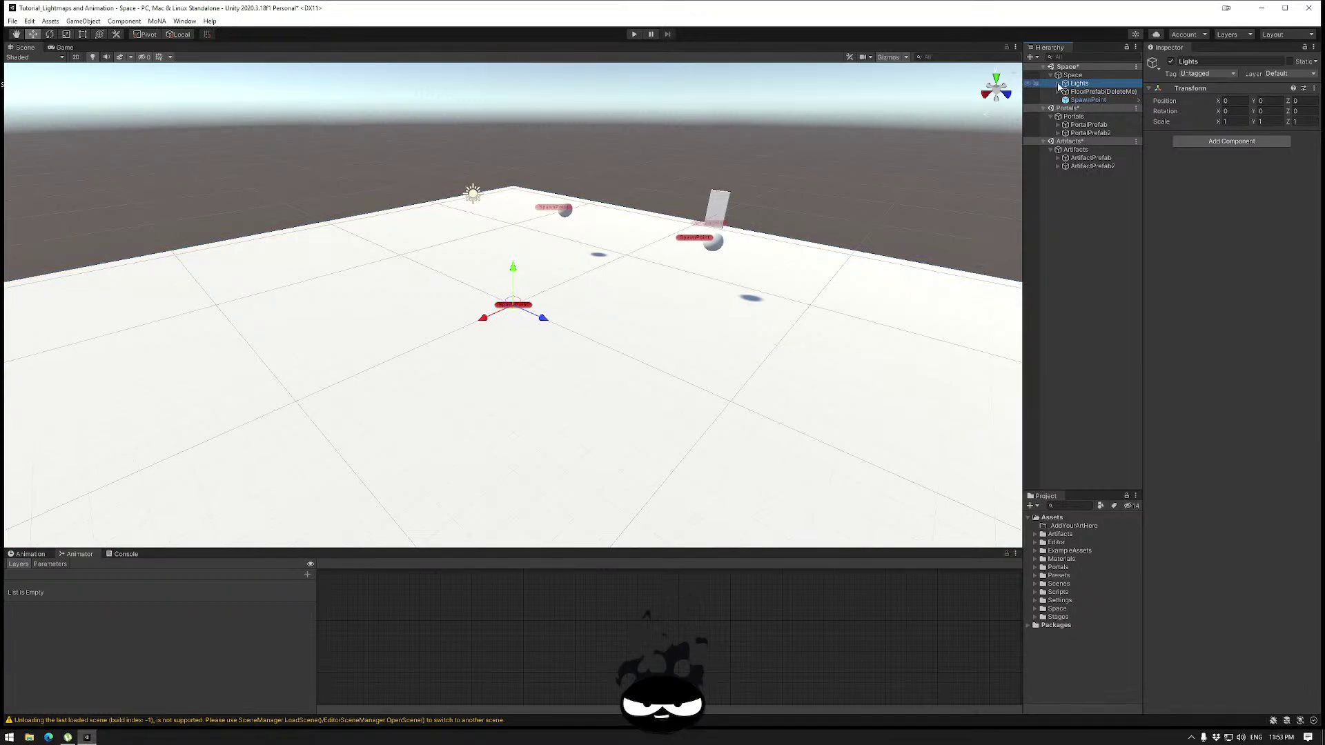
click(1058, 84)
click(1102, 91)
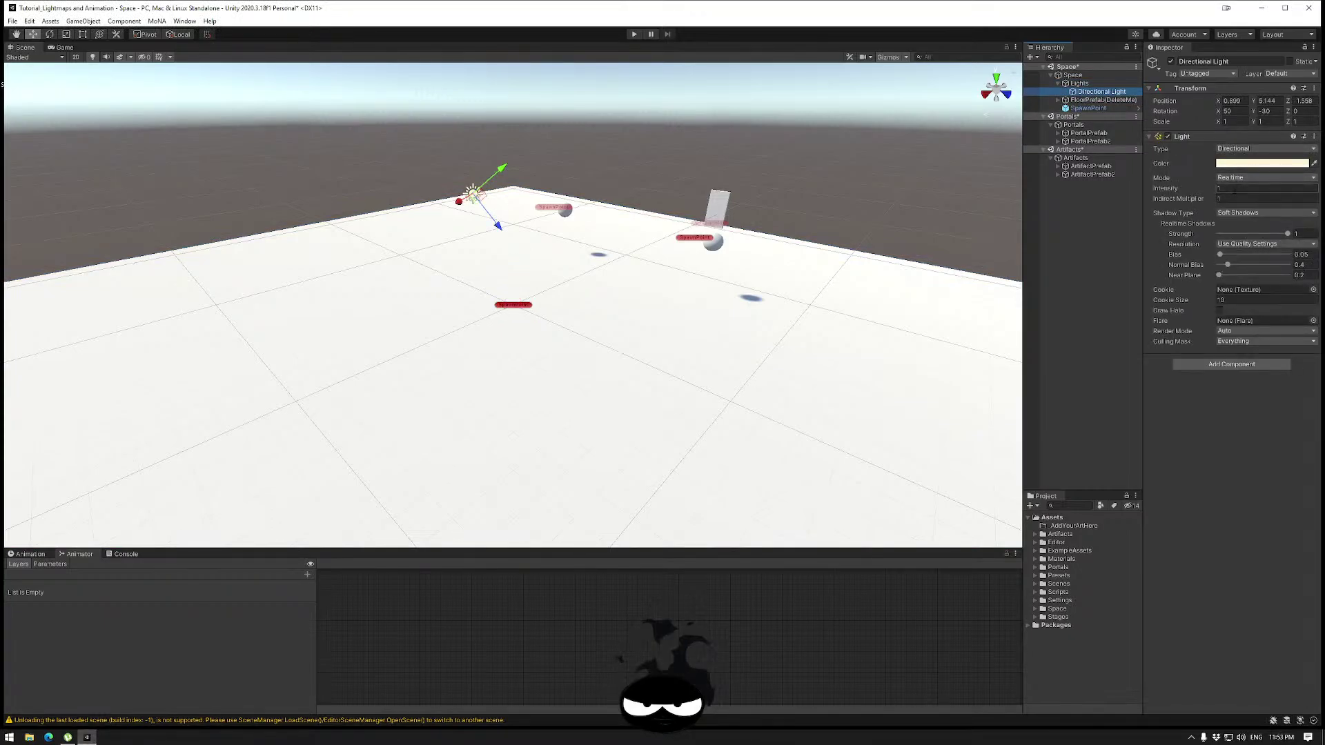
click(1235, 188)
text(.5)
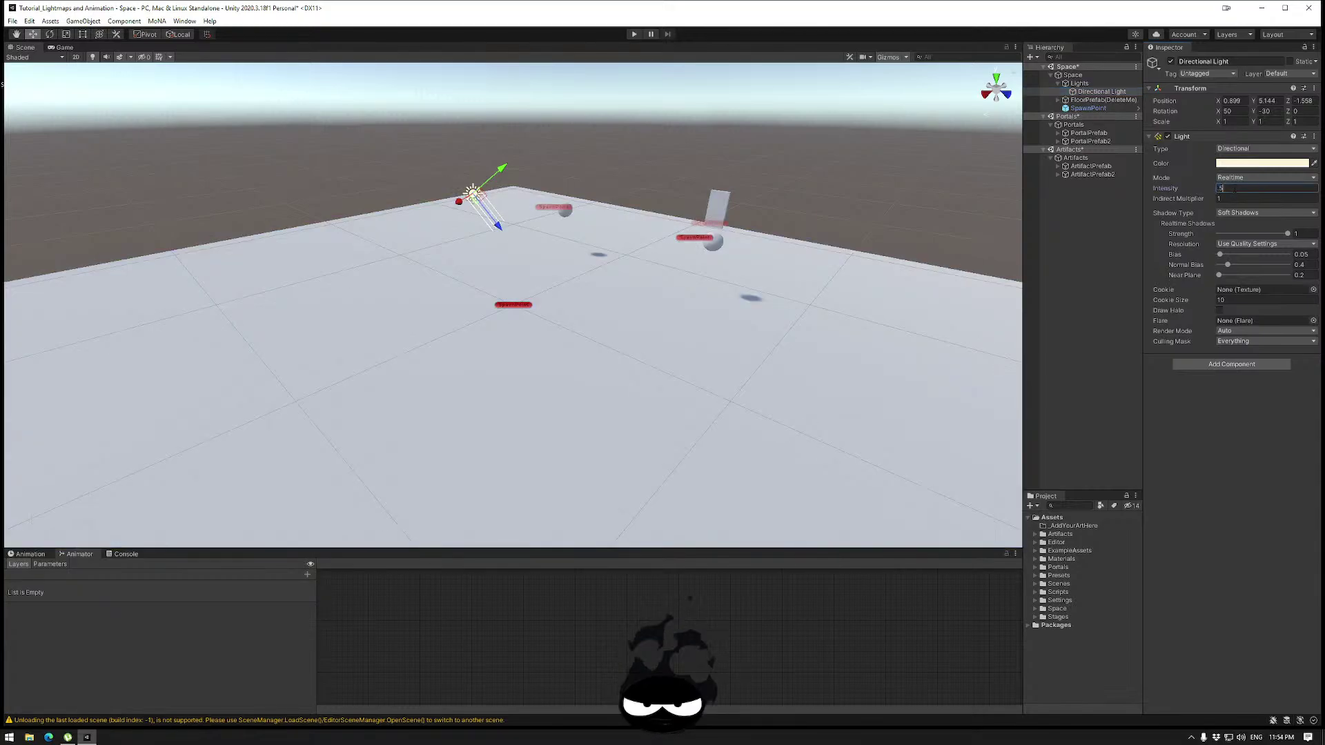
key(Return)
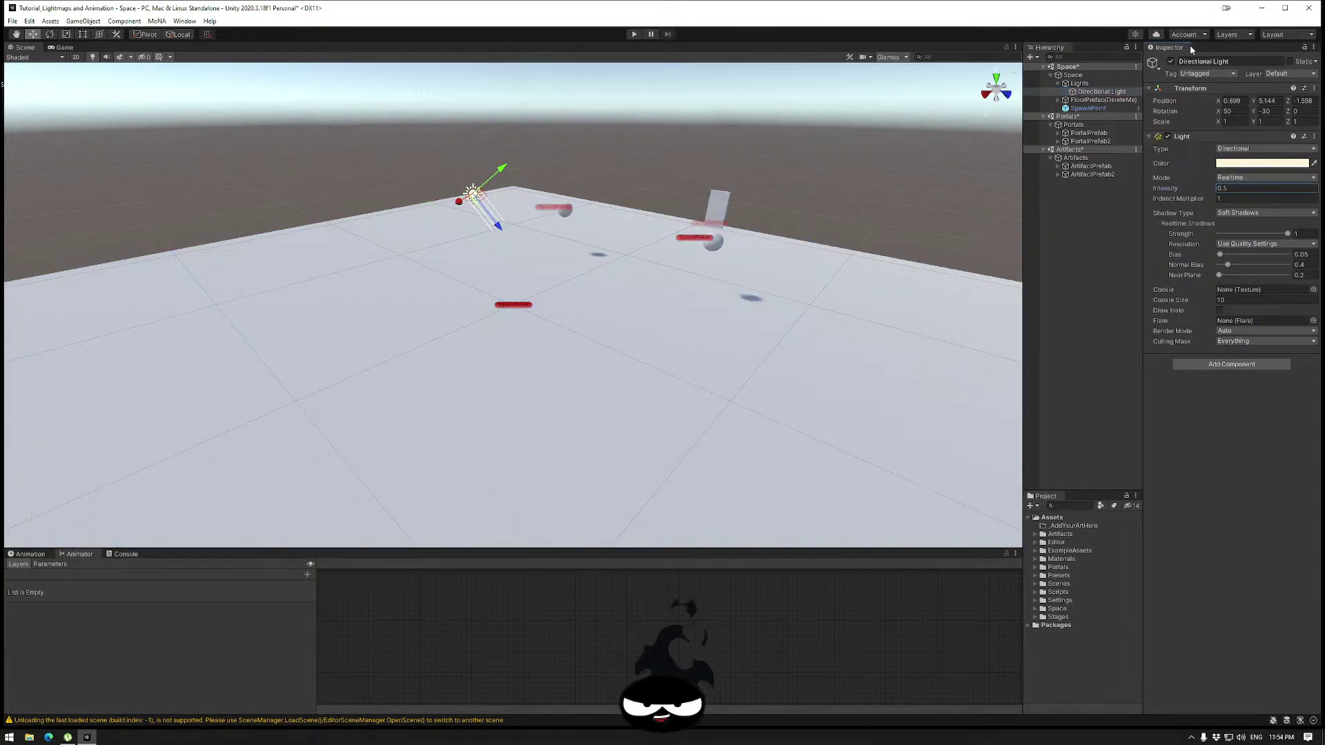
Open the Lighting window and dock it alongside the Inspector.
click(184, 21)
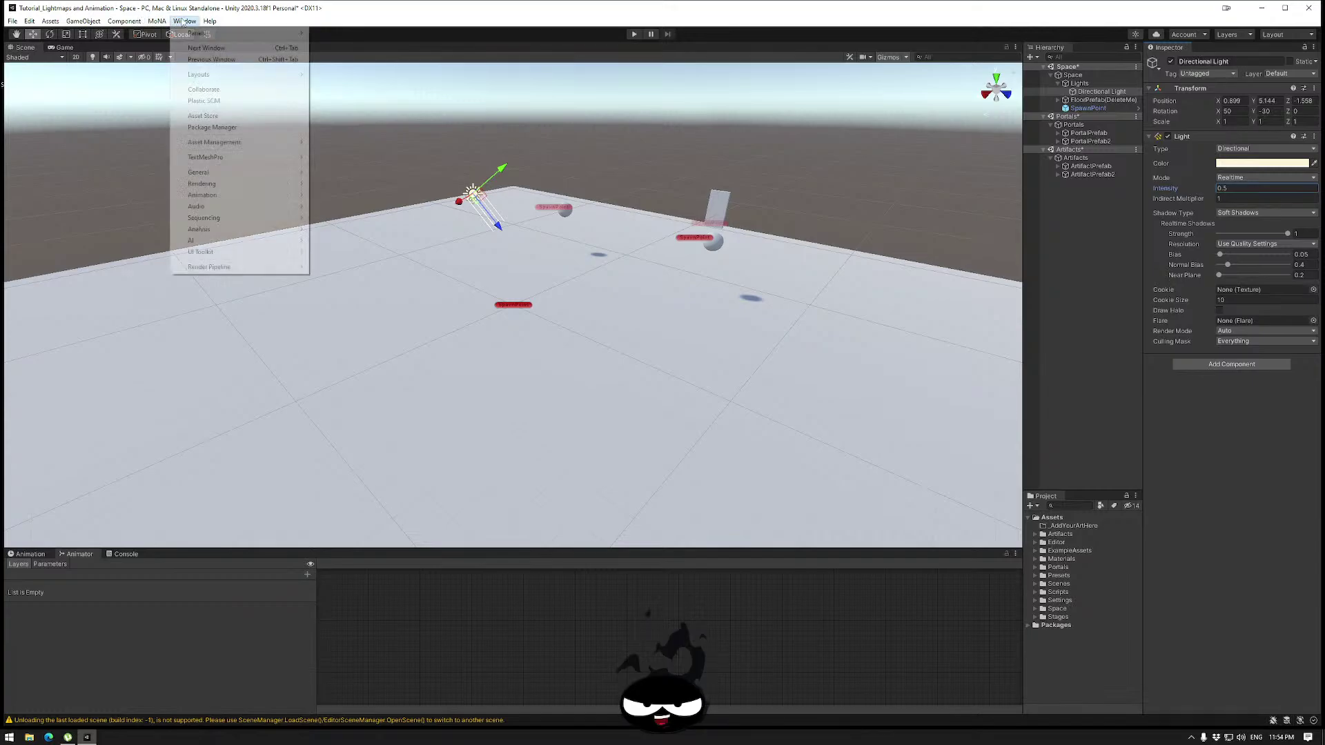
mouse_move(224, 185)
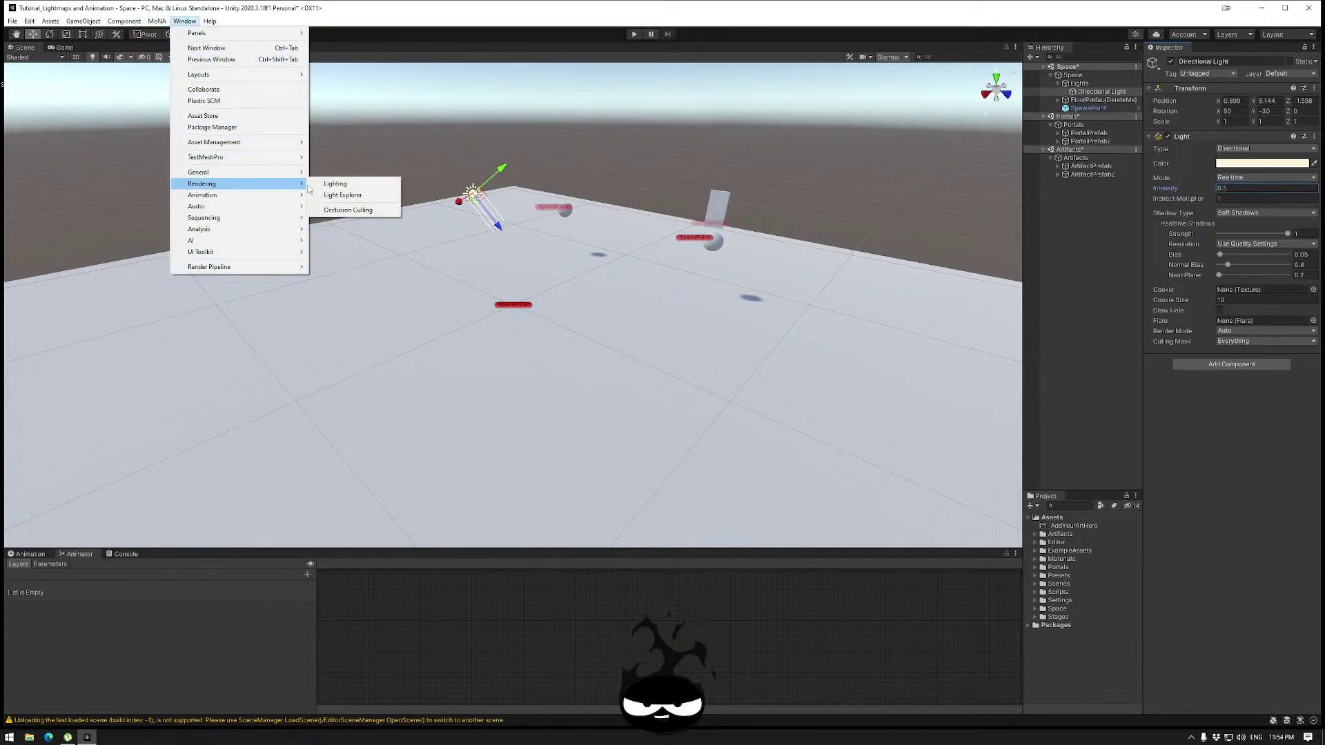
click(340, 185)
drag(360, 187, 1208, 52)
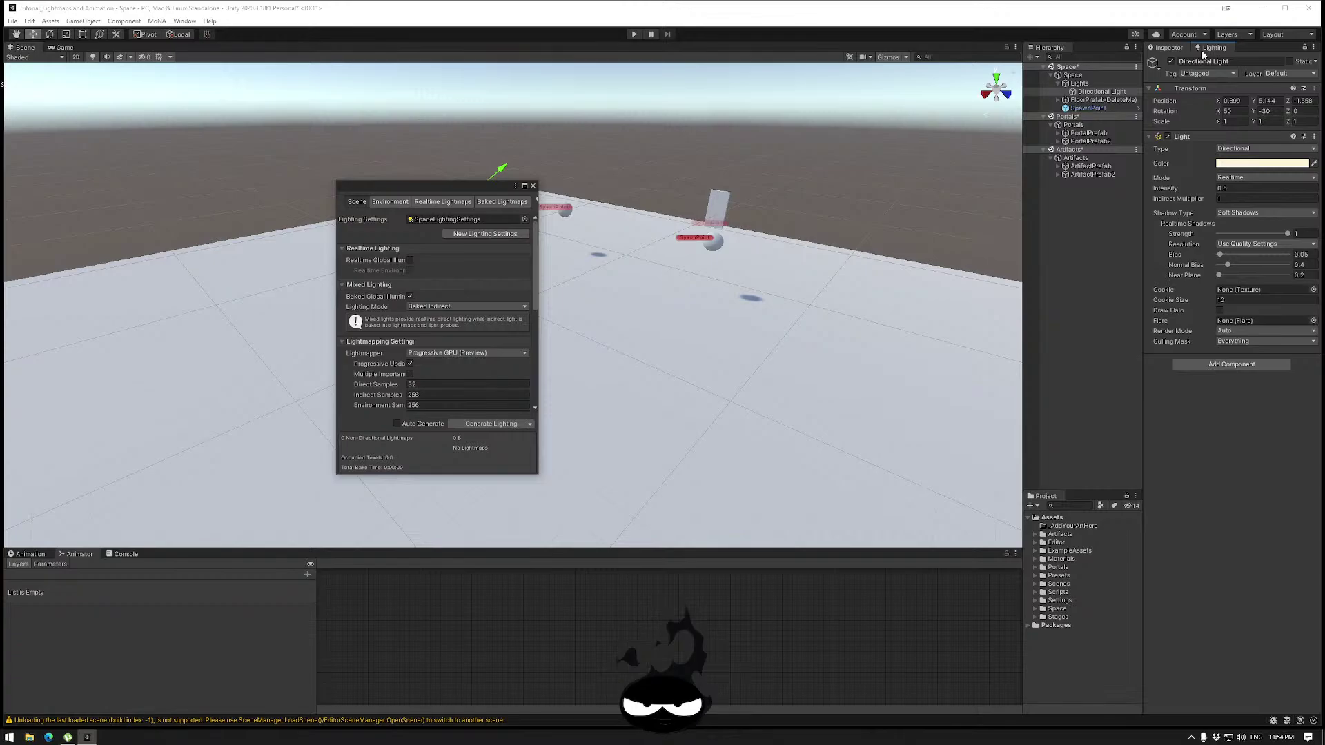
drag(1202, 55, 1203, 54)
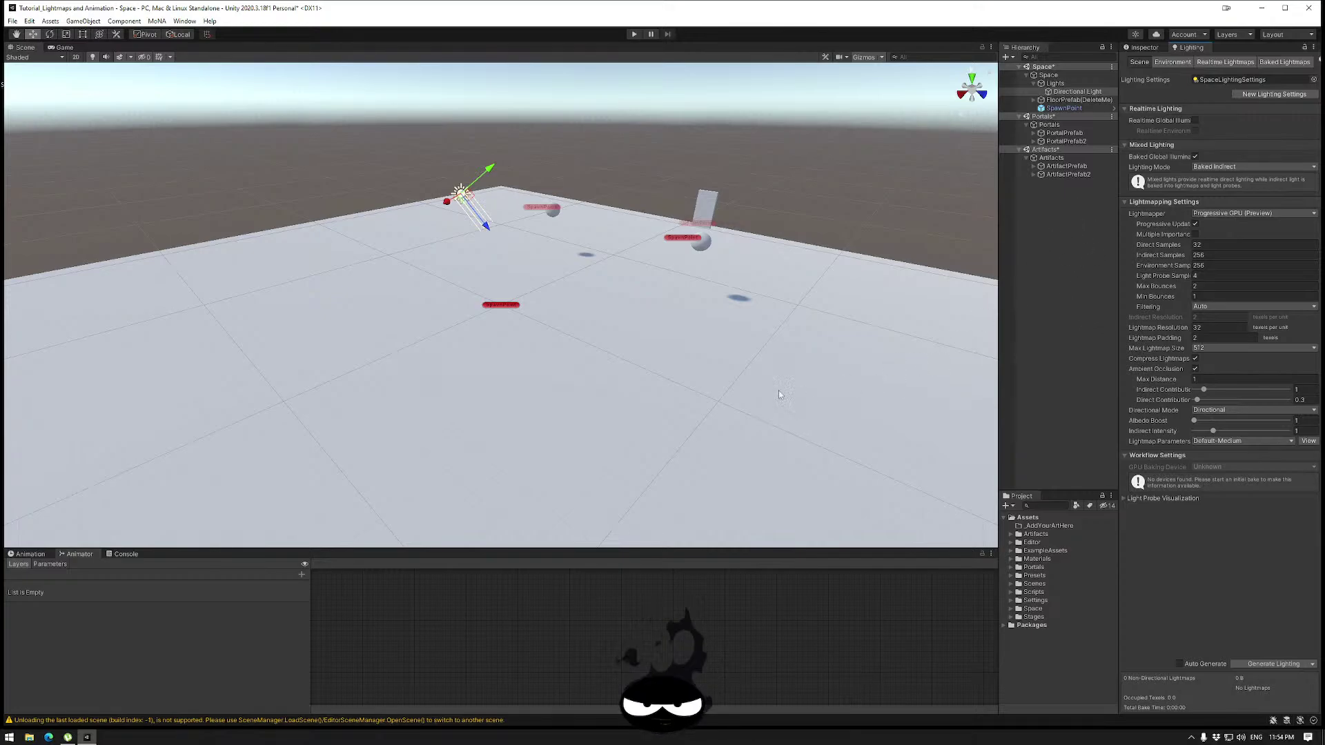
Delete all the Plane objects, from Plane through Plane (24), inside FloorPrefab(DeleteMe).
click(1035, 83)
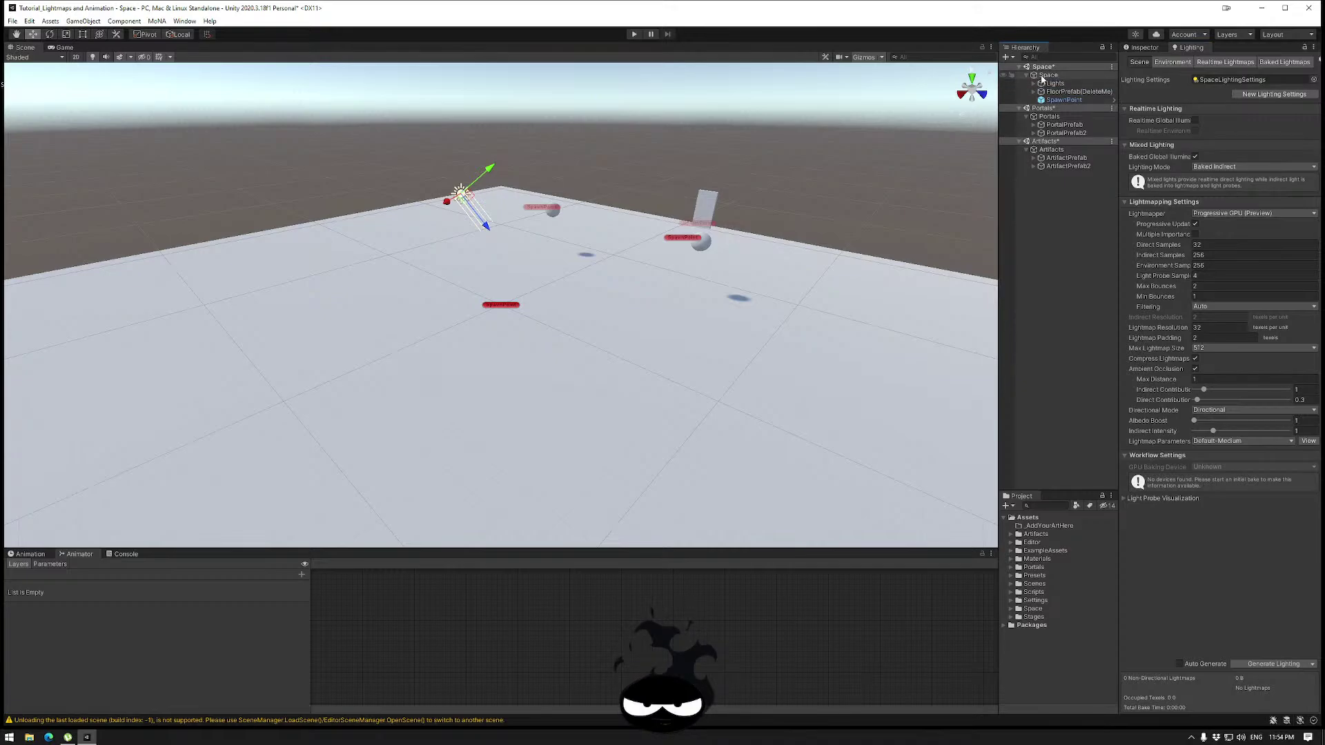
click(1077, 92)
click(1033, 92)
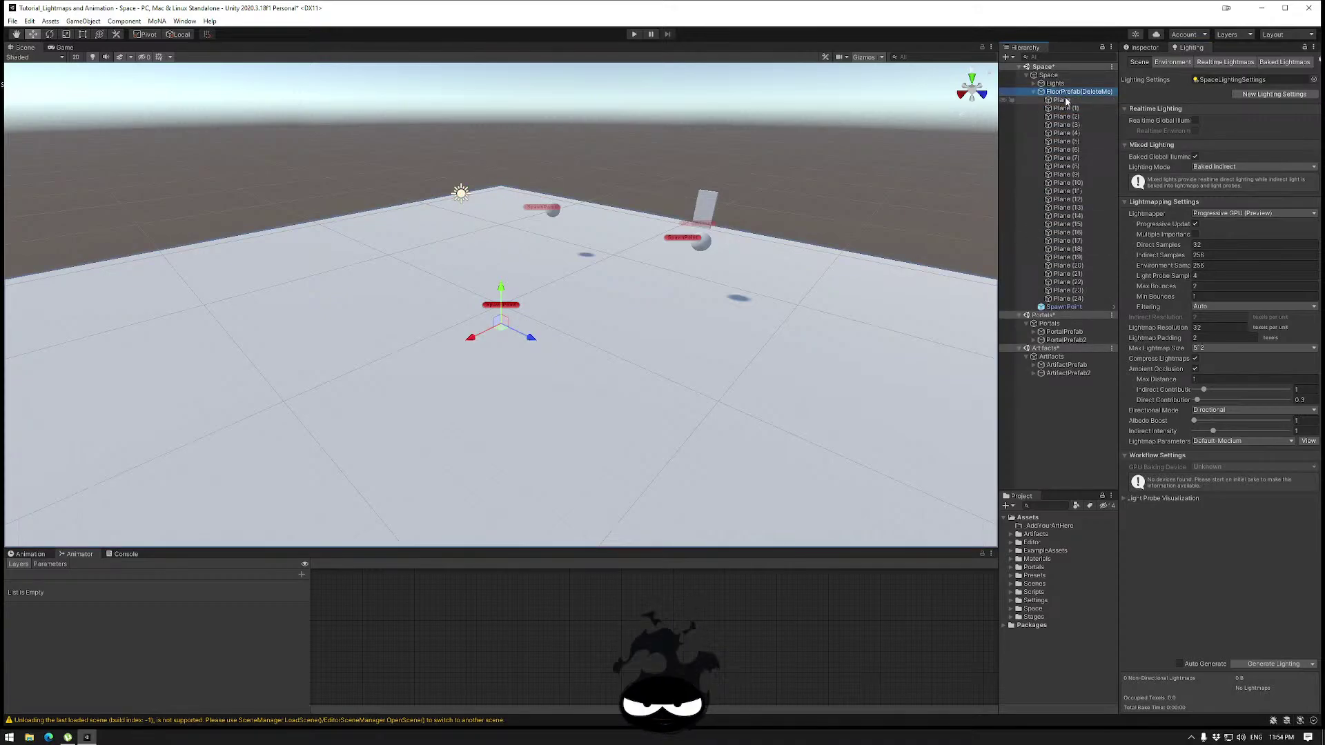
click(1066, 101)
click(1063, 117)
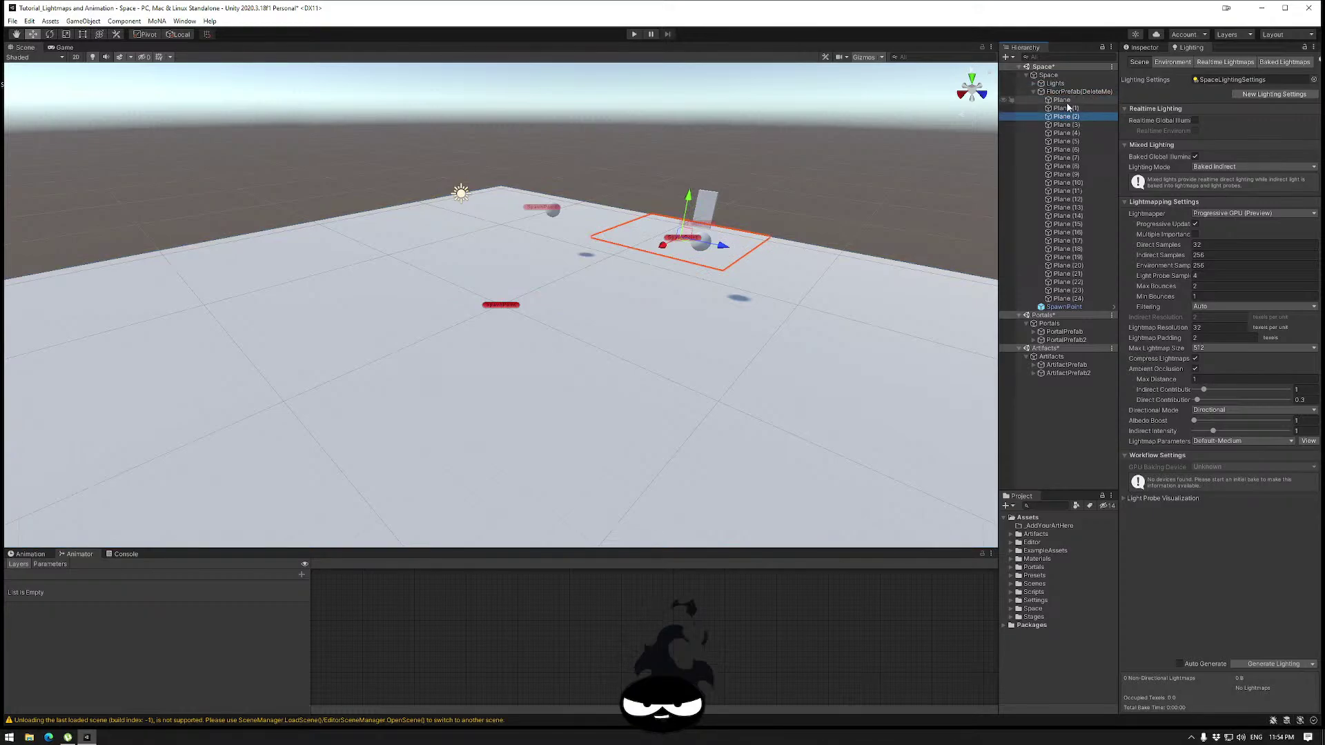
click(1061, 99)
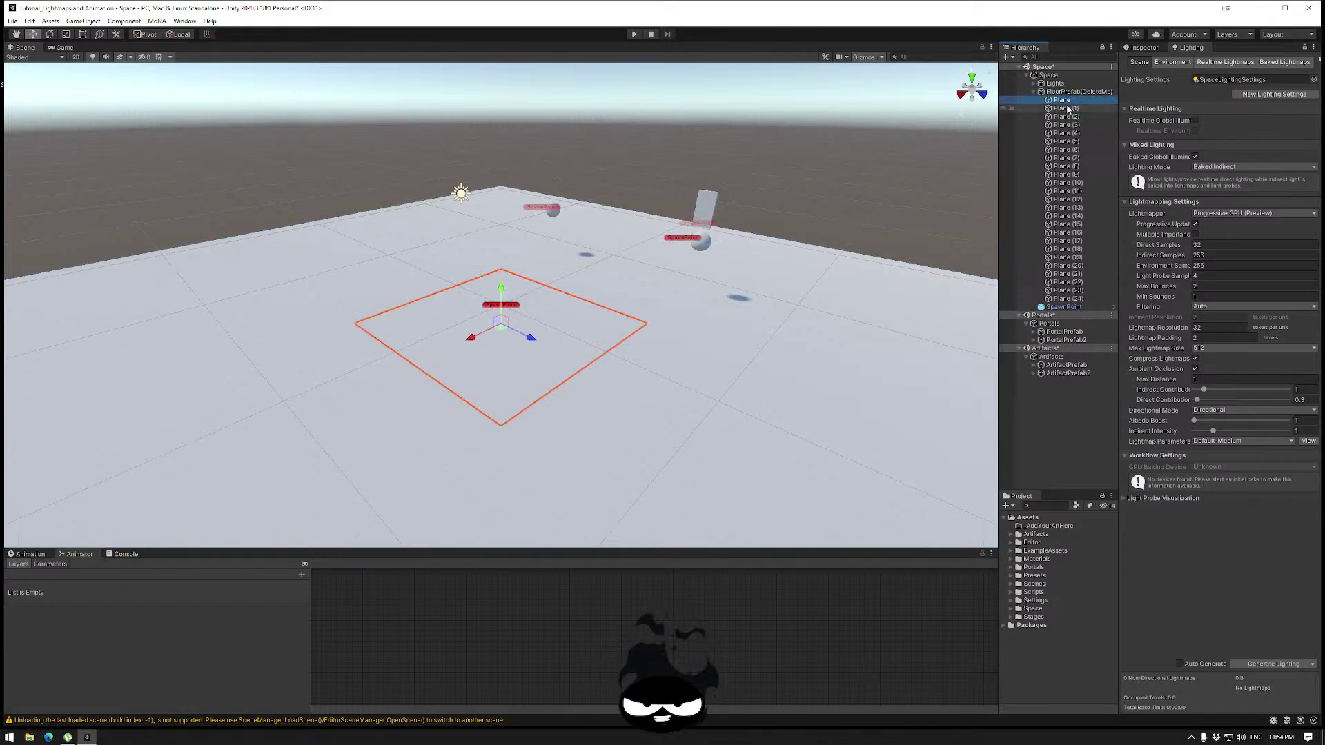
shift+click(1068, 298)
key(Delete)
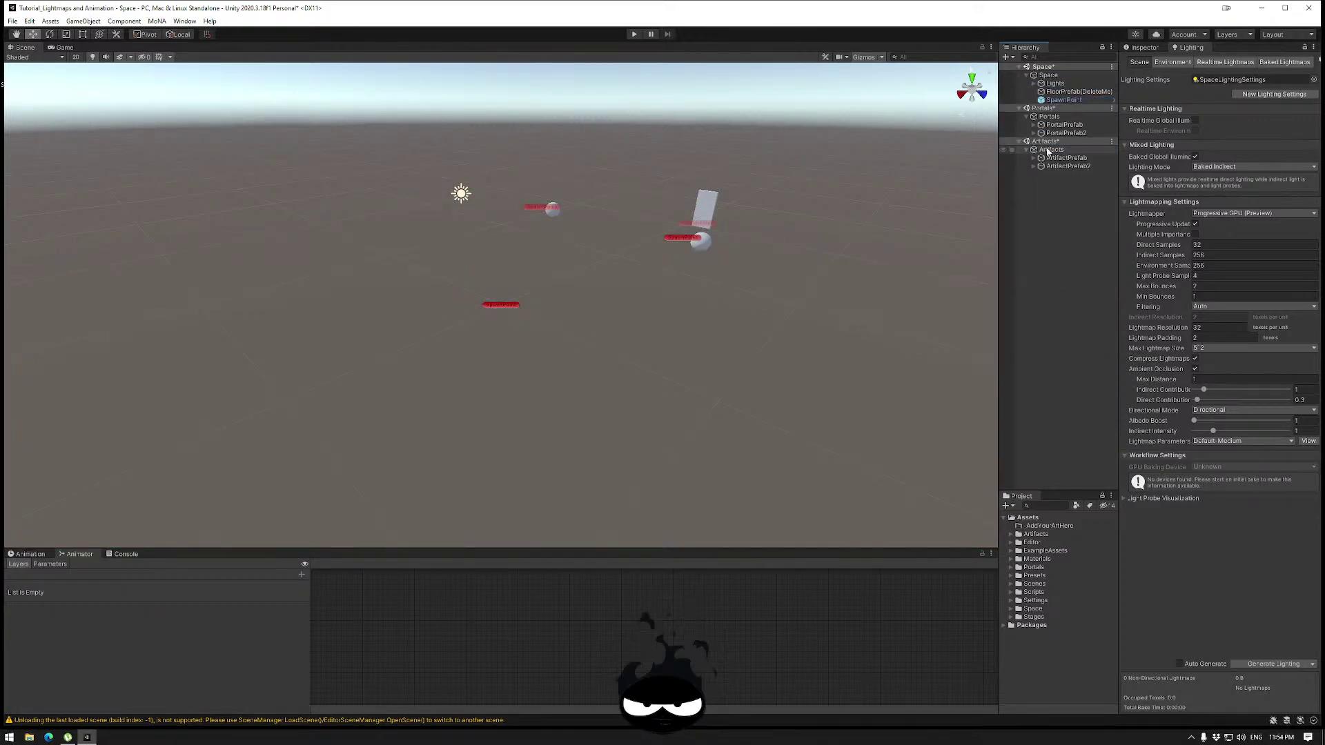
Rename the emptied FloorPrefab(DeleteMe) object to Environment.
click(1057, 92)
click(1061, 94)
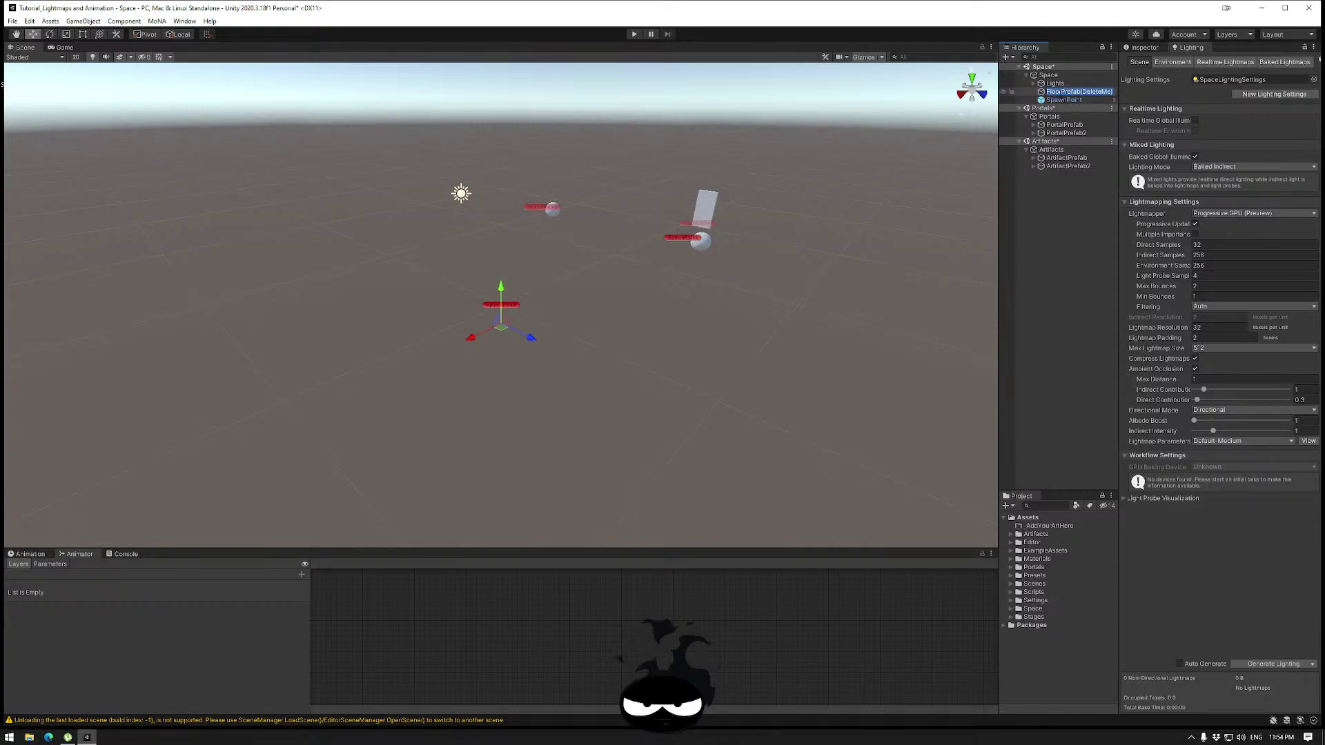
text(Environ)
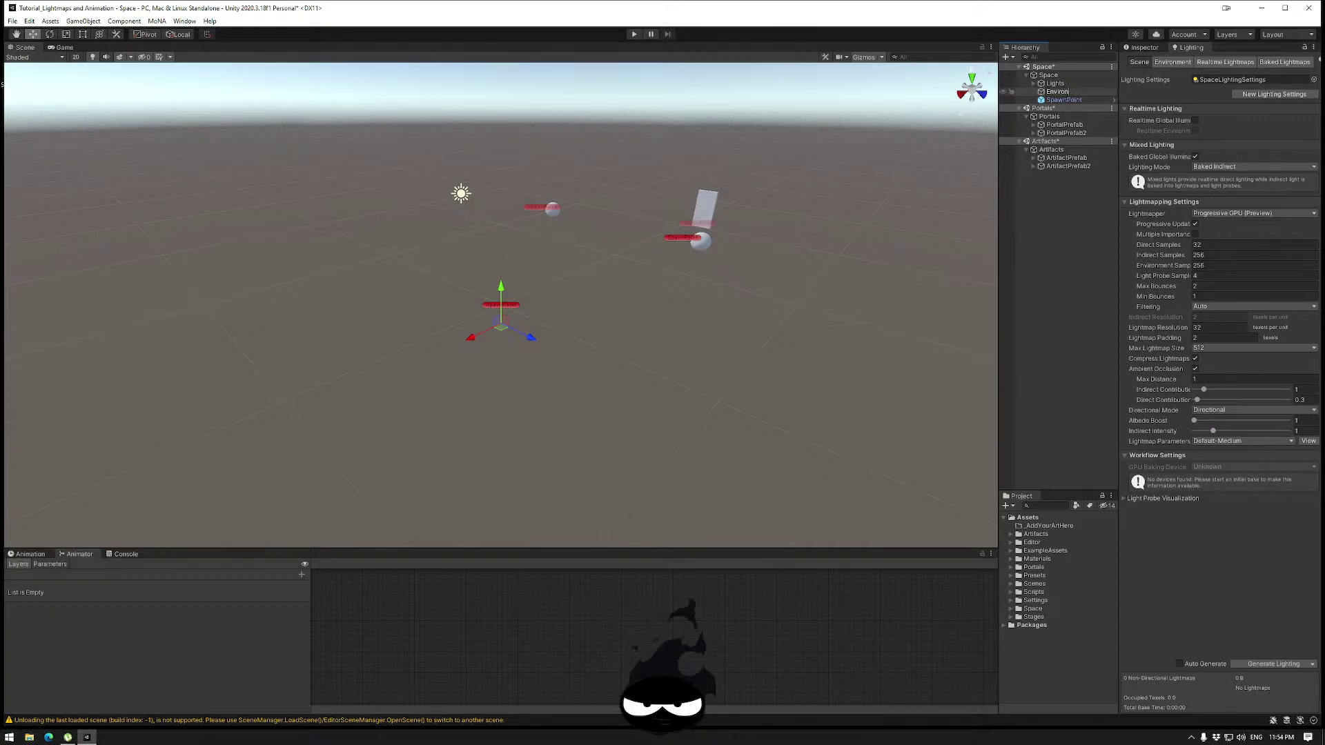
text(ment)
key(Return)
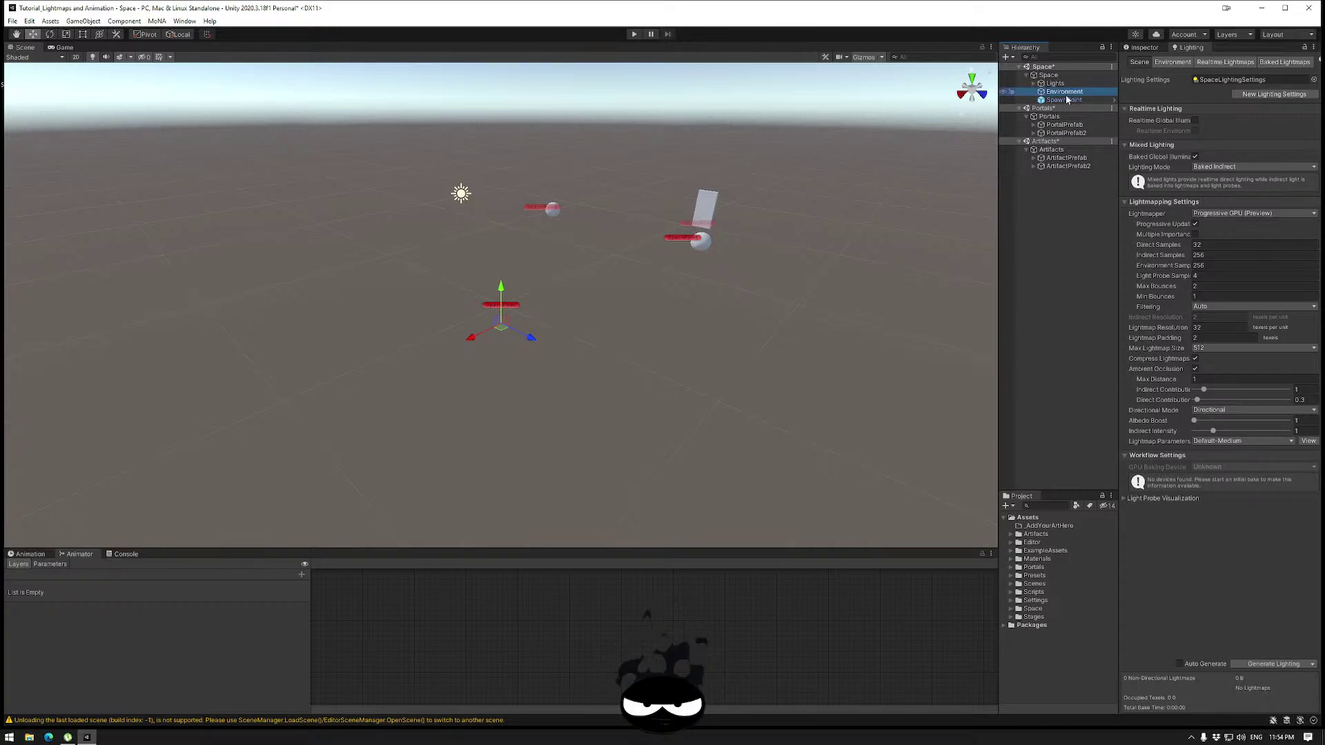
Create a 3D cube as a child of Environment and name it Floor.
right_click(1063, 94)
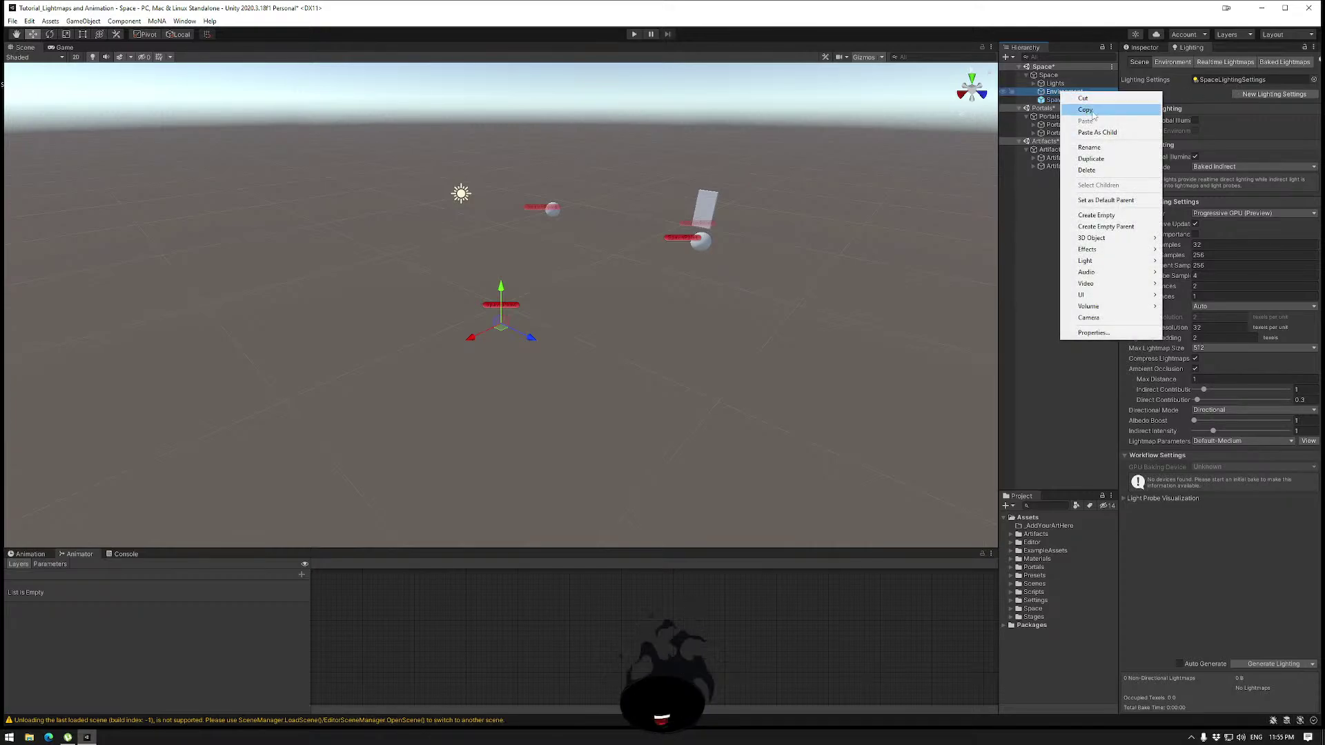
mouse_move(1108, 252)
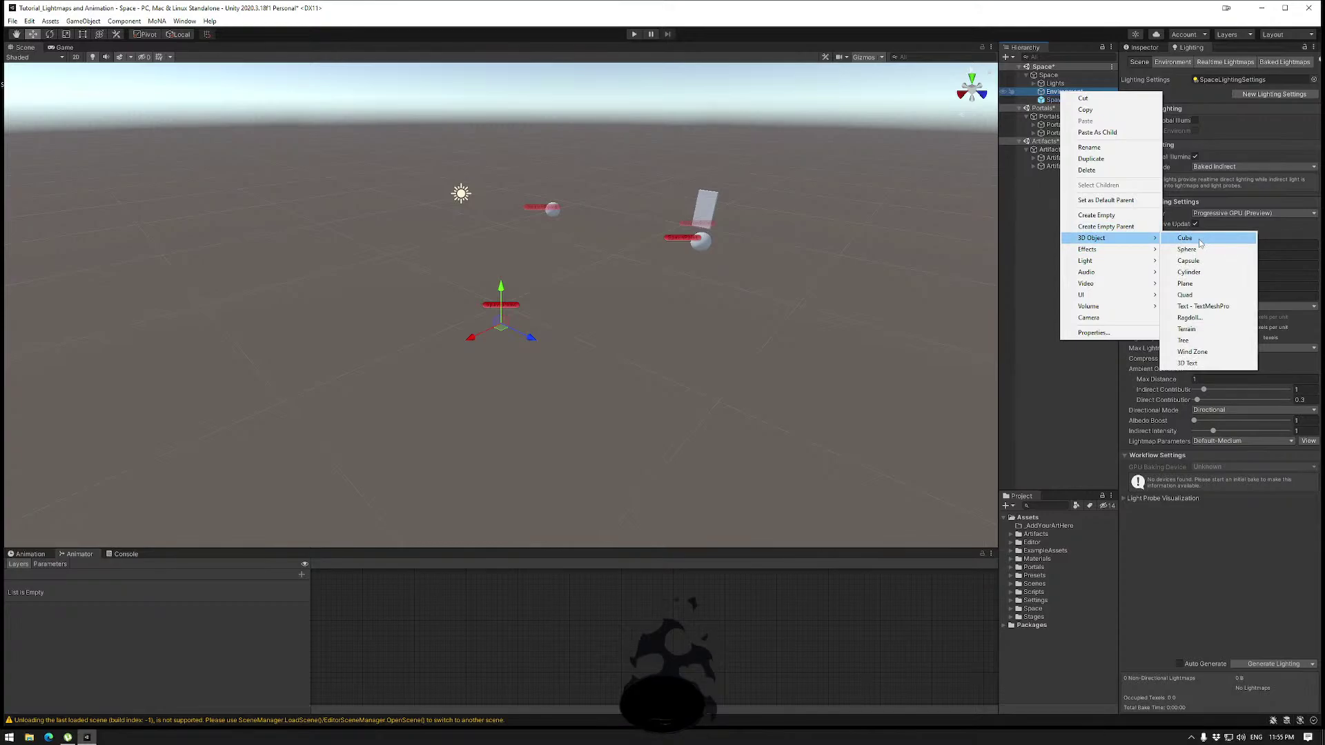
click(1199, 245)
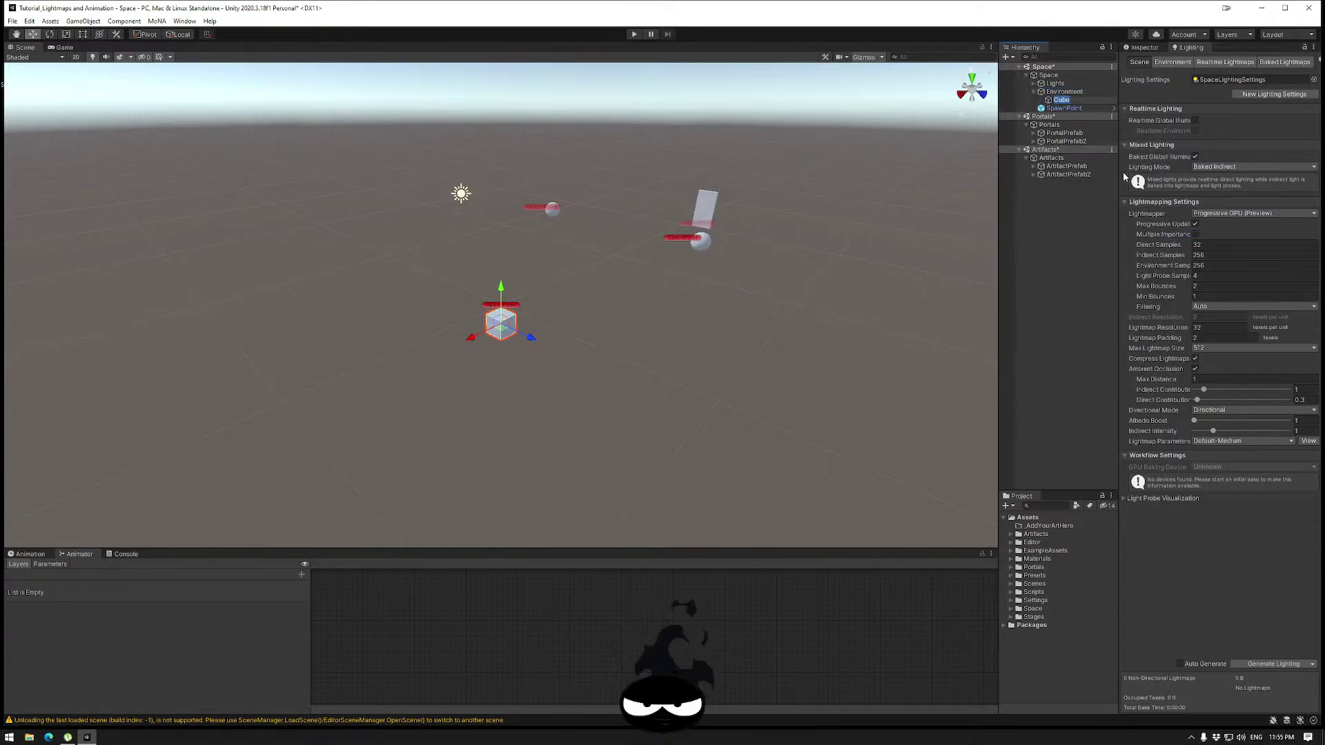
text(Floor)
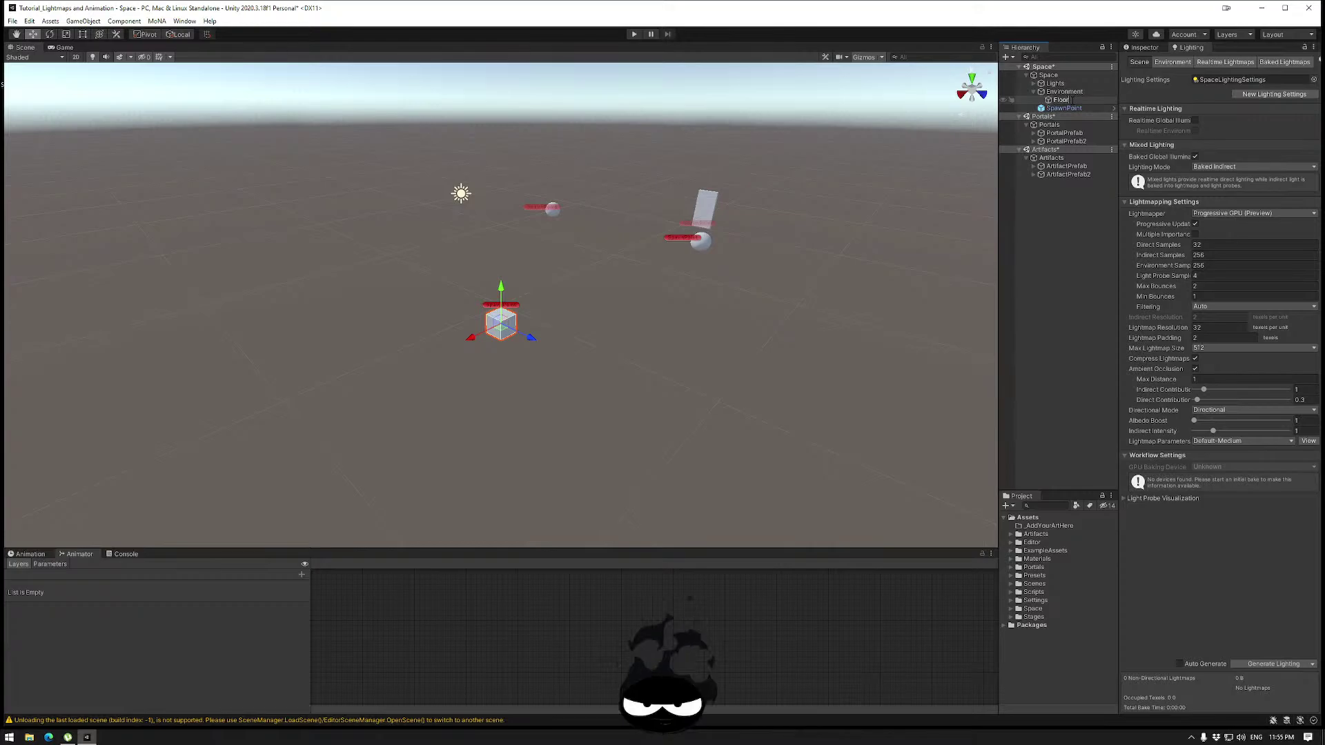
key(Return)
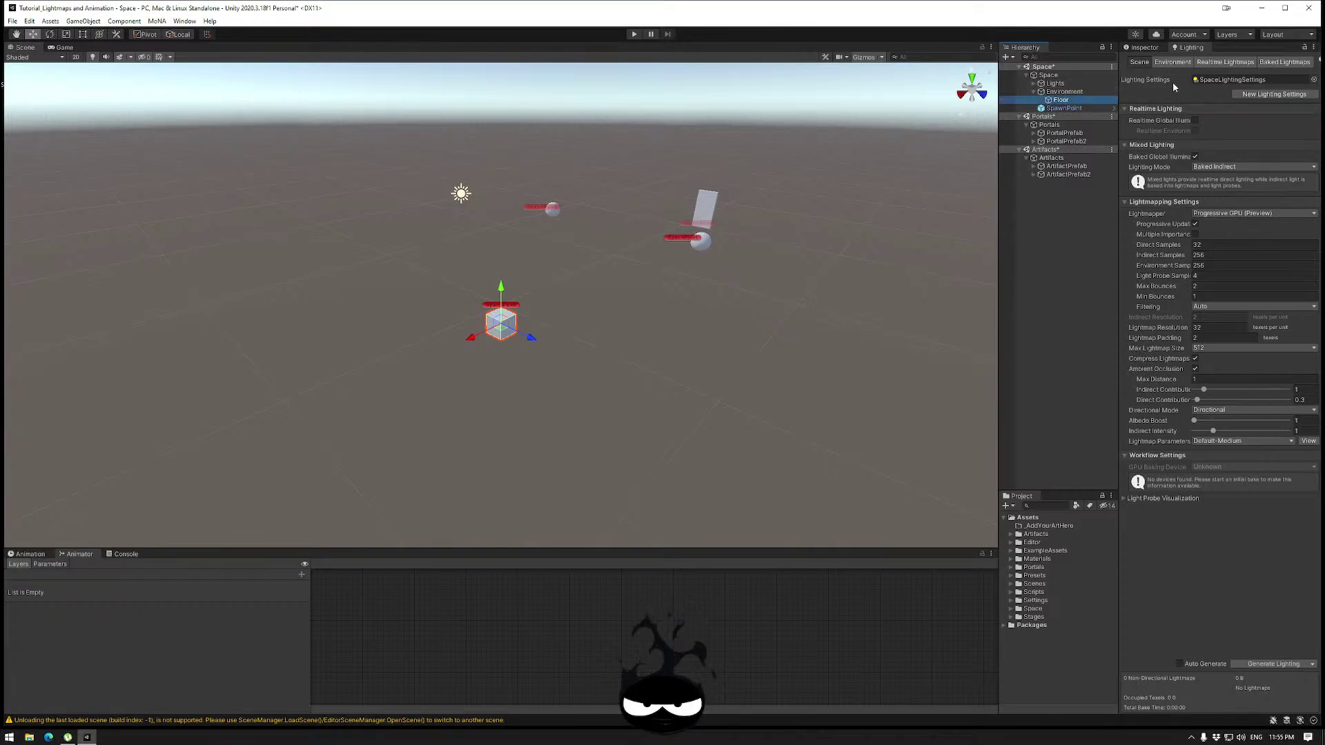
Set the Floor's scale to 50 on X, 0.2 on Y and 50 on Z.
click(1143, 47)
click(1219, 122)
text(5)
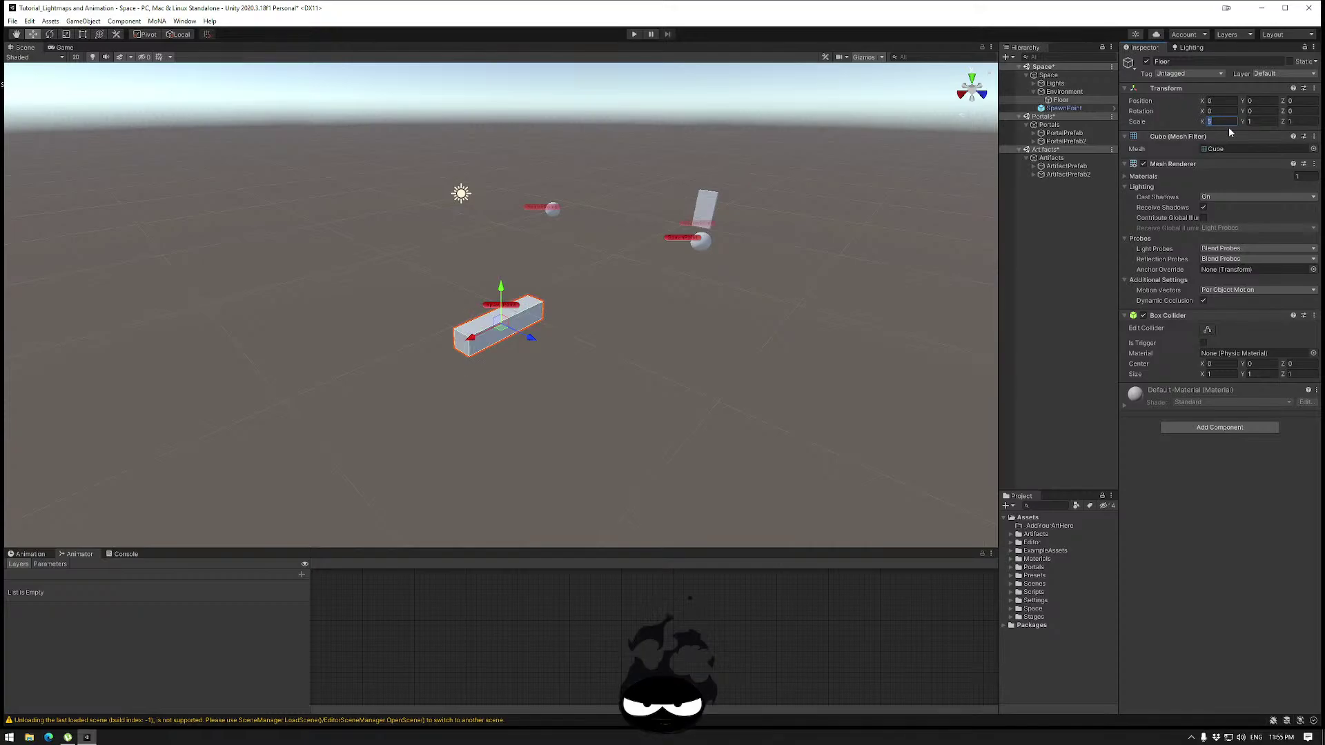
text(0)
click(1256, 121)
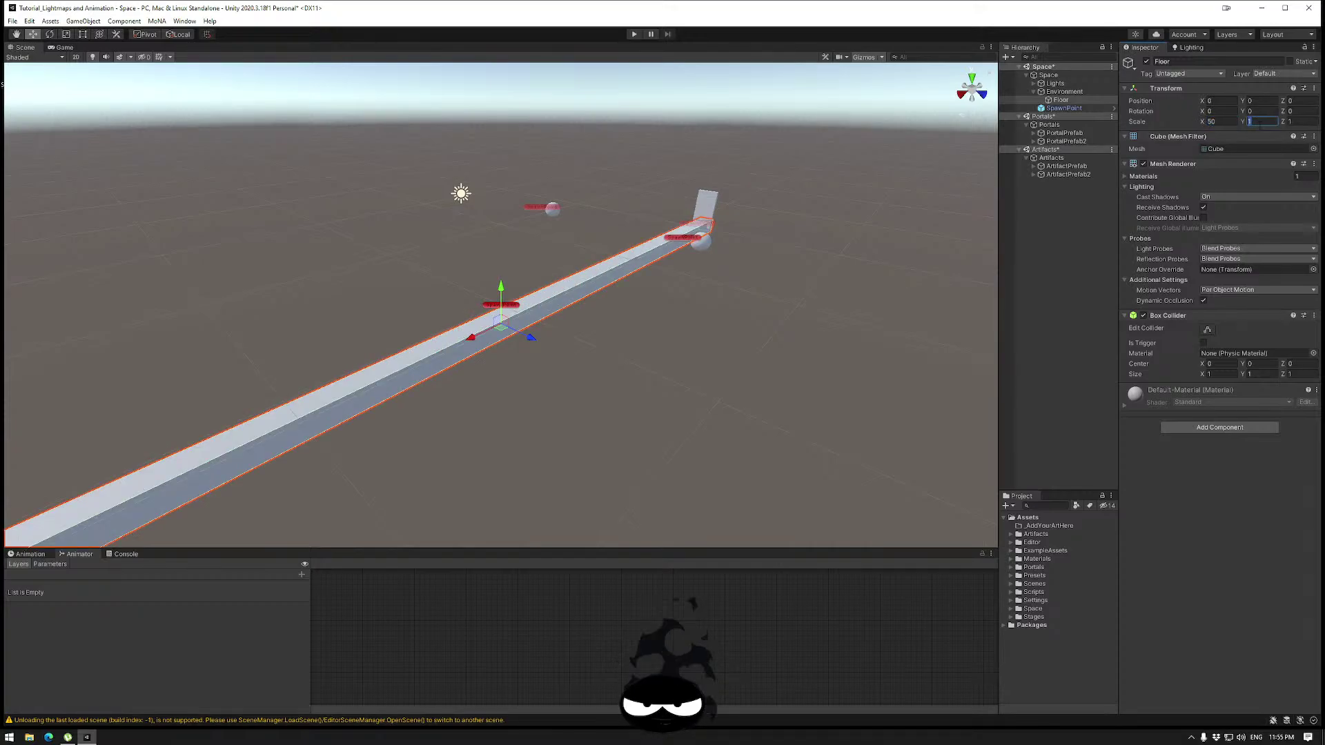
text(0.1)
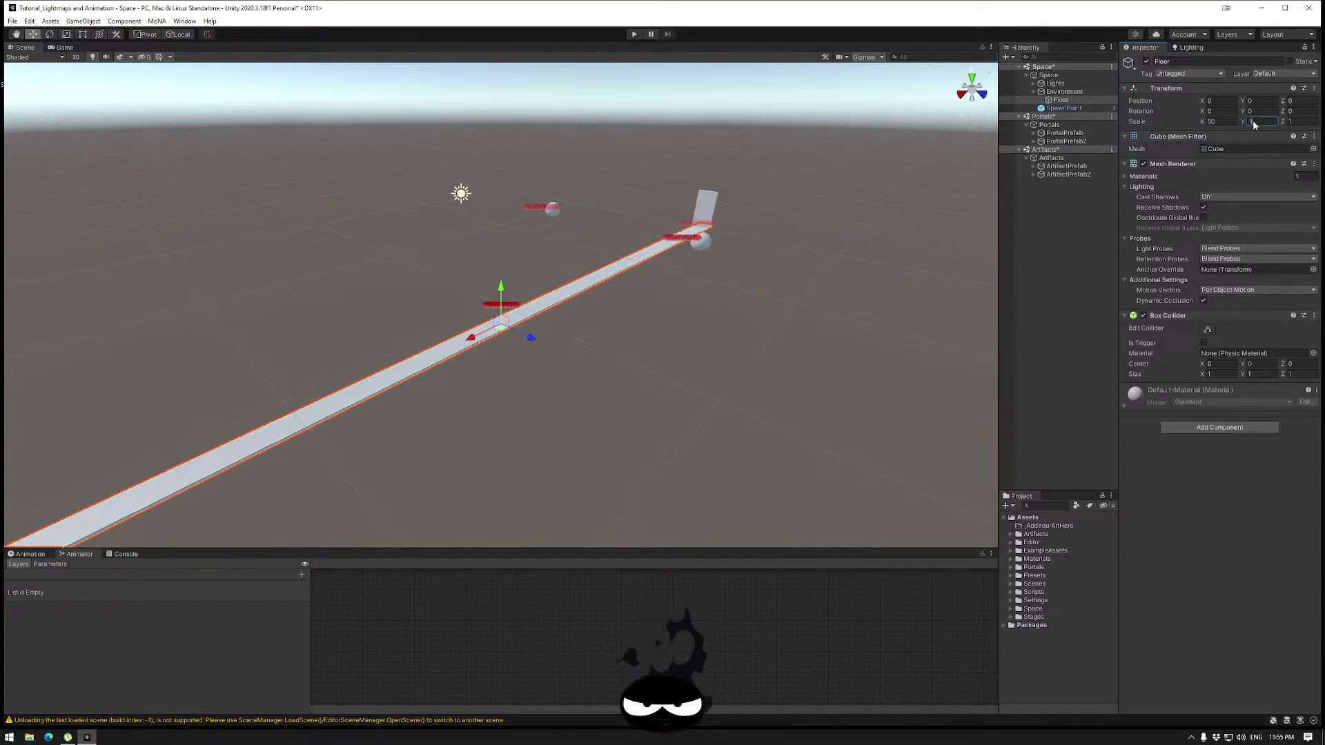
key(BackSpace)
text(3)
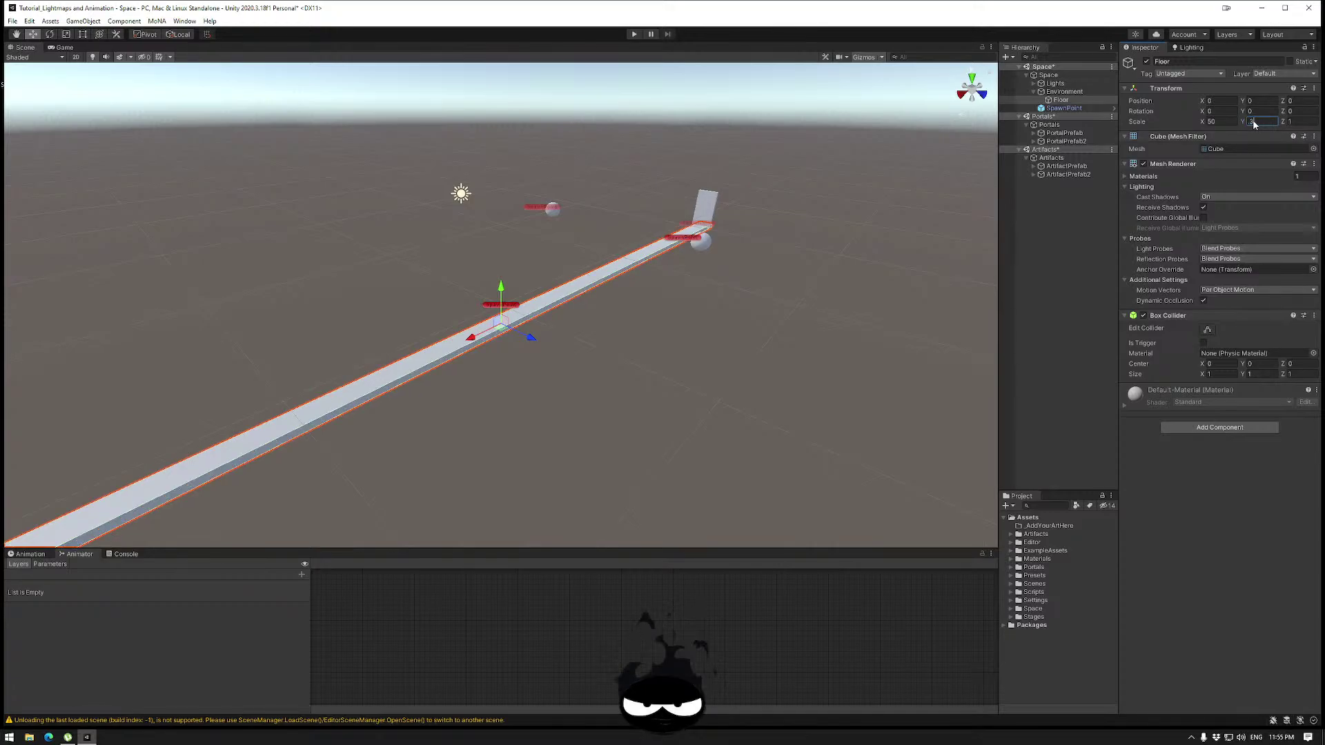
key(BackSpace)
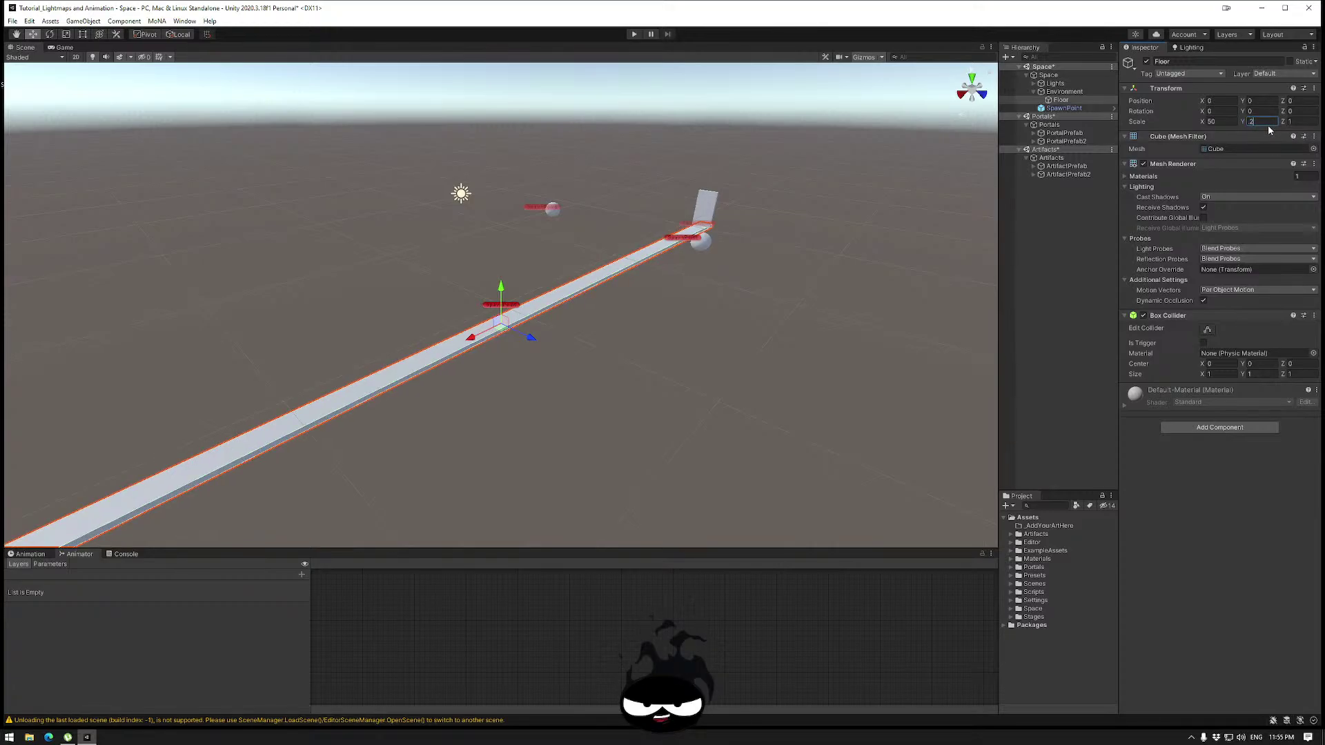
text(0.2)
key(Tab)
text(50)
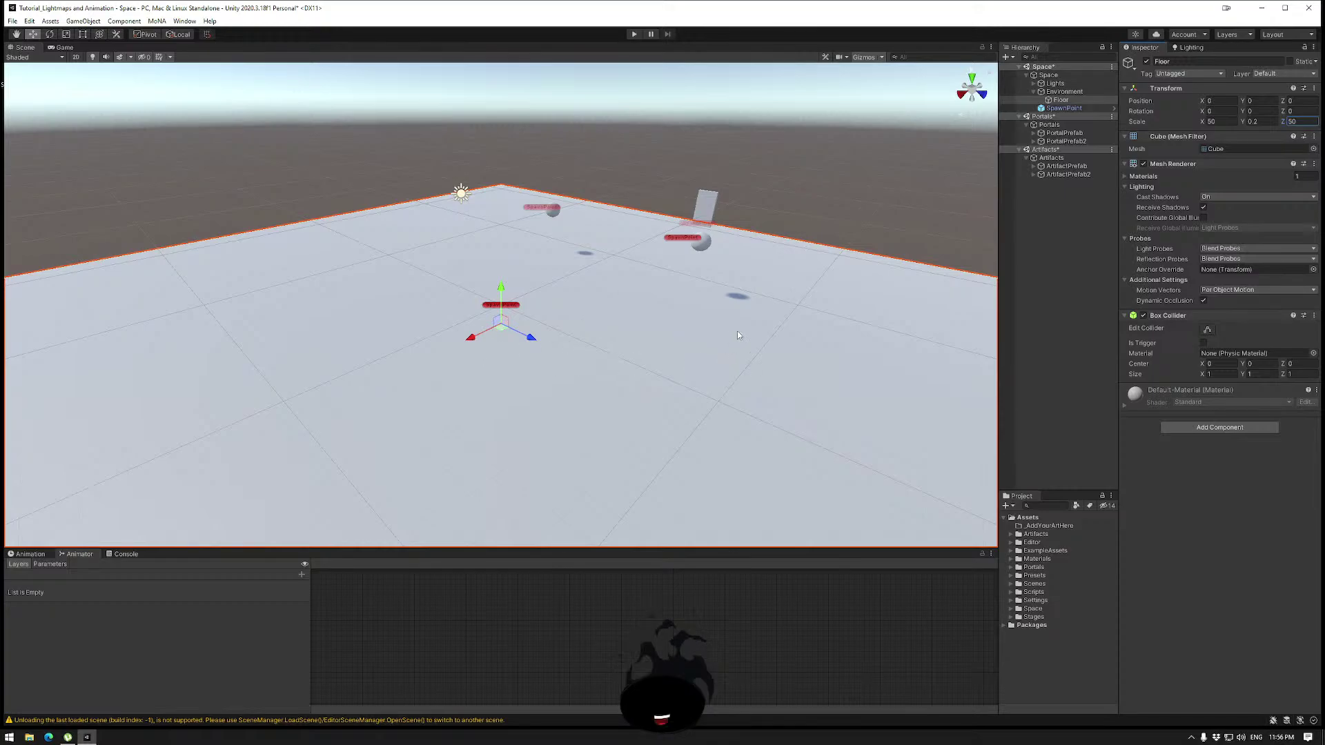
Try raising the Floor along the Y axis in a front view, and reset its Y position to 0.
right_drag(714, 317, 558, 257)
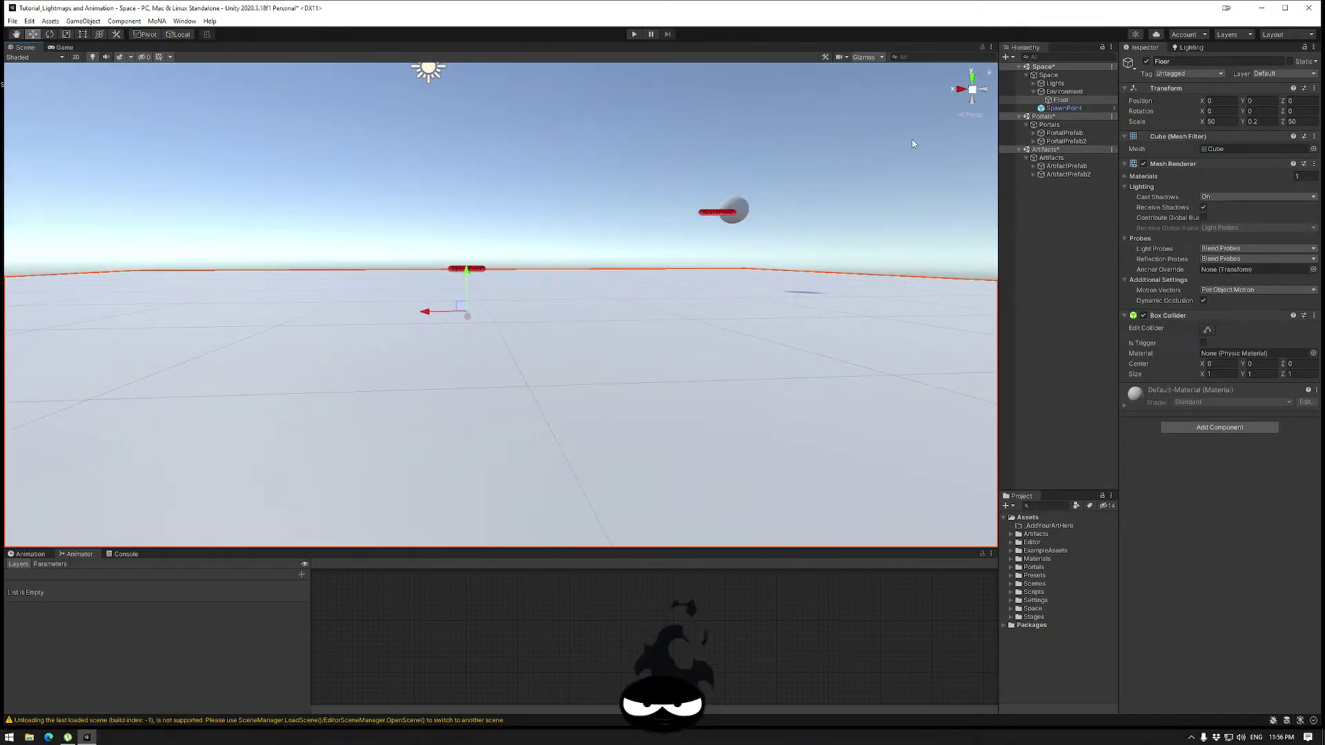
click(973, 88)
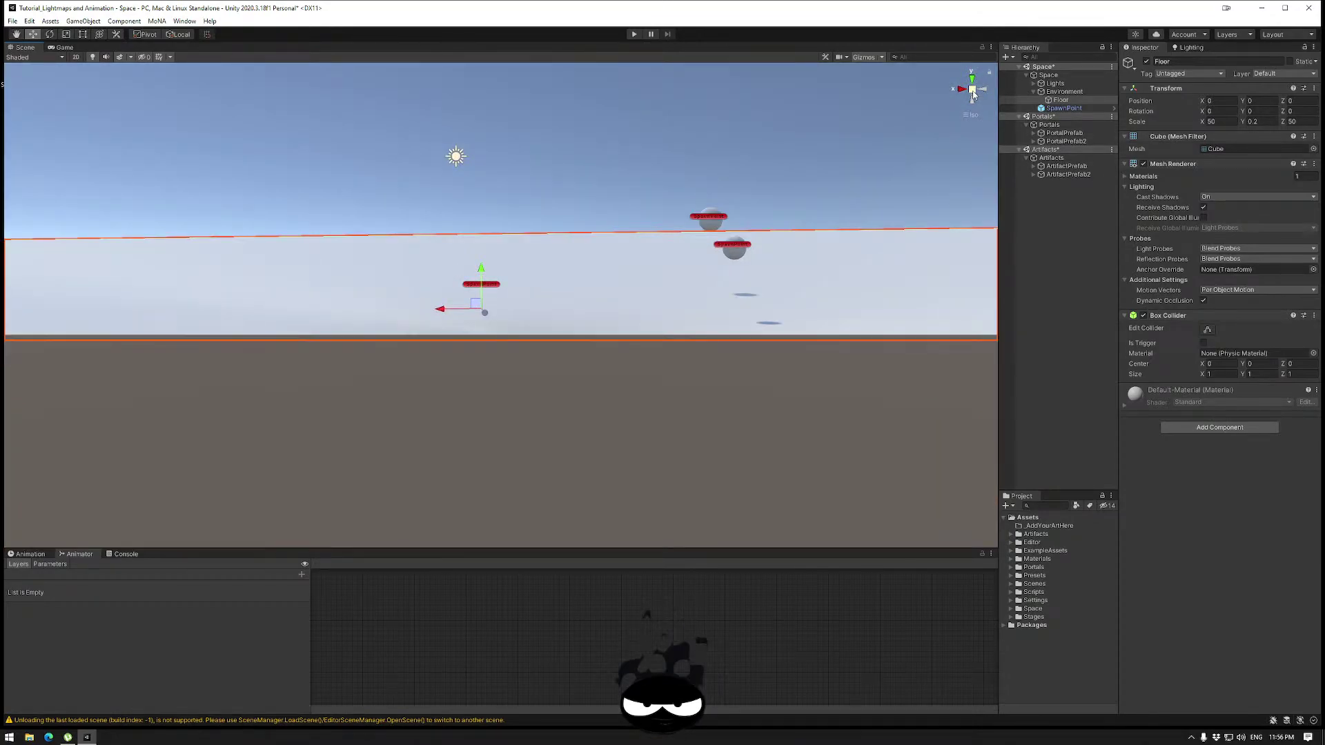
click(973, 91)
click(973, 91)
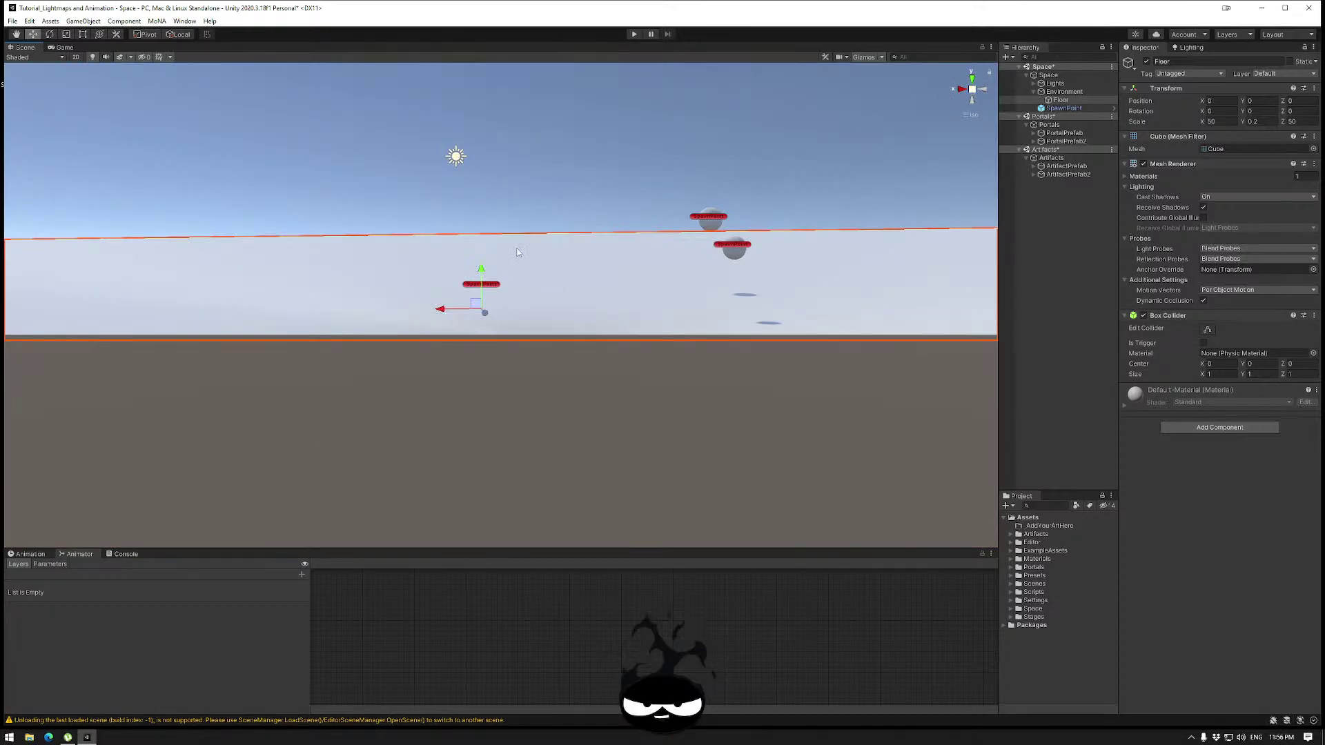
right_drag(828, 152, 899, 207)
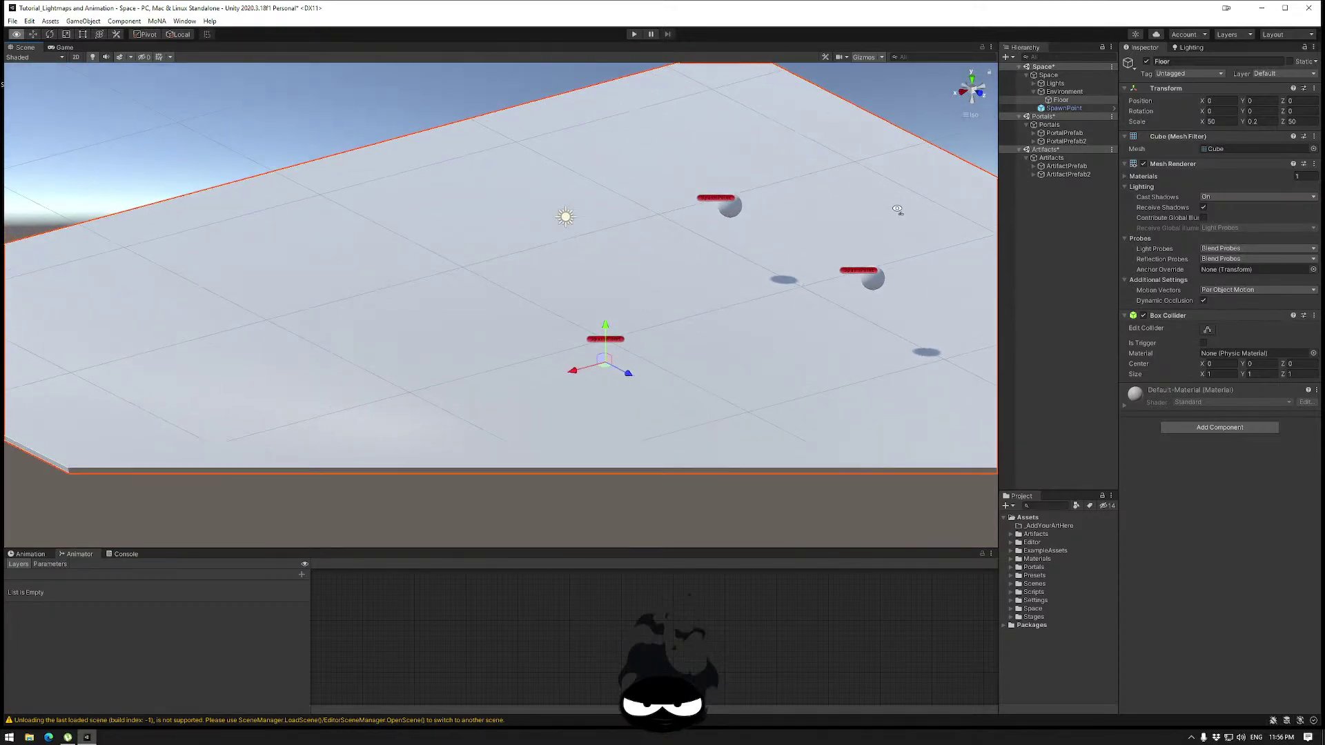
click(973, 100)
mouse_move(460, 249)
mouse_down()
mouse_move(466, 266)
mouse_move(473, 237)
mouse_up()
right_drag(474, 237, 517, 236)
click(972, 89)
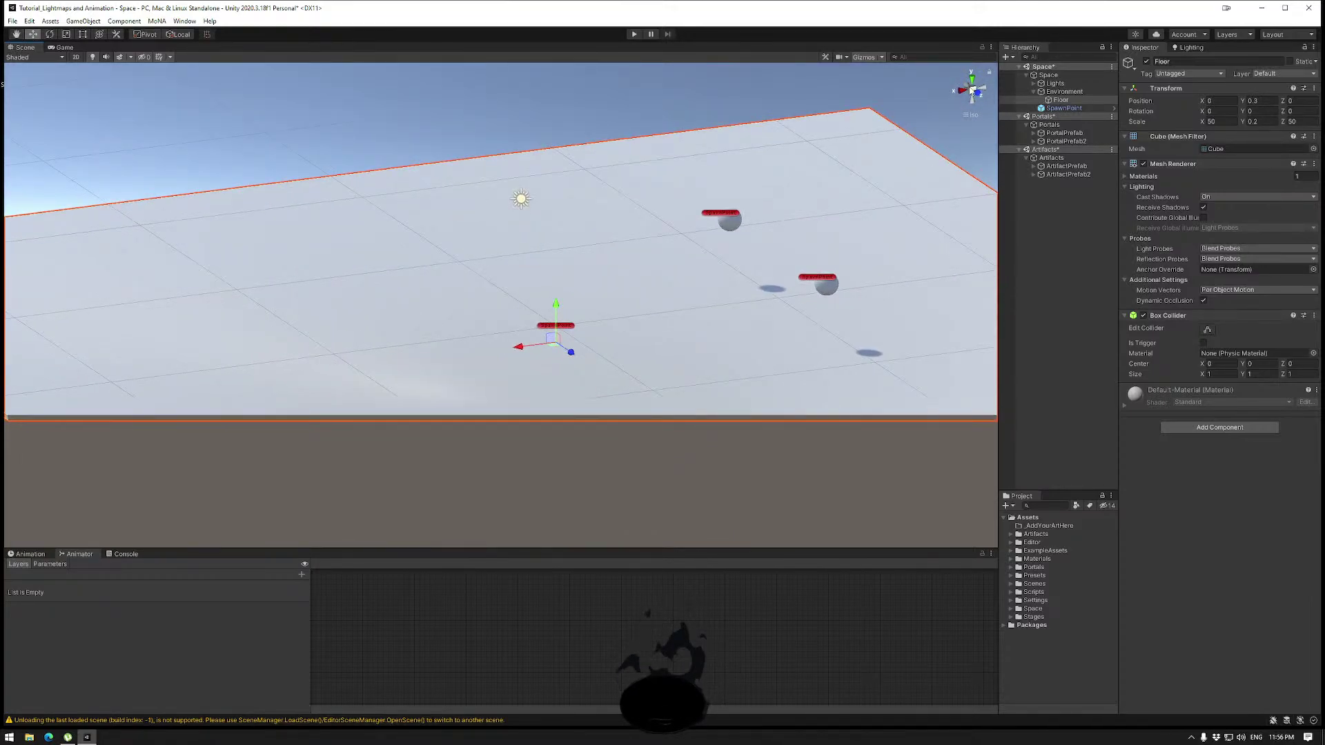
click(978, 94)
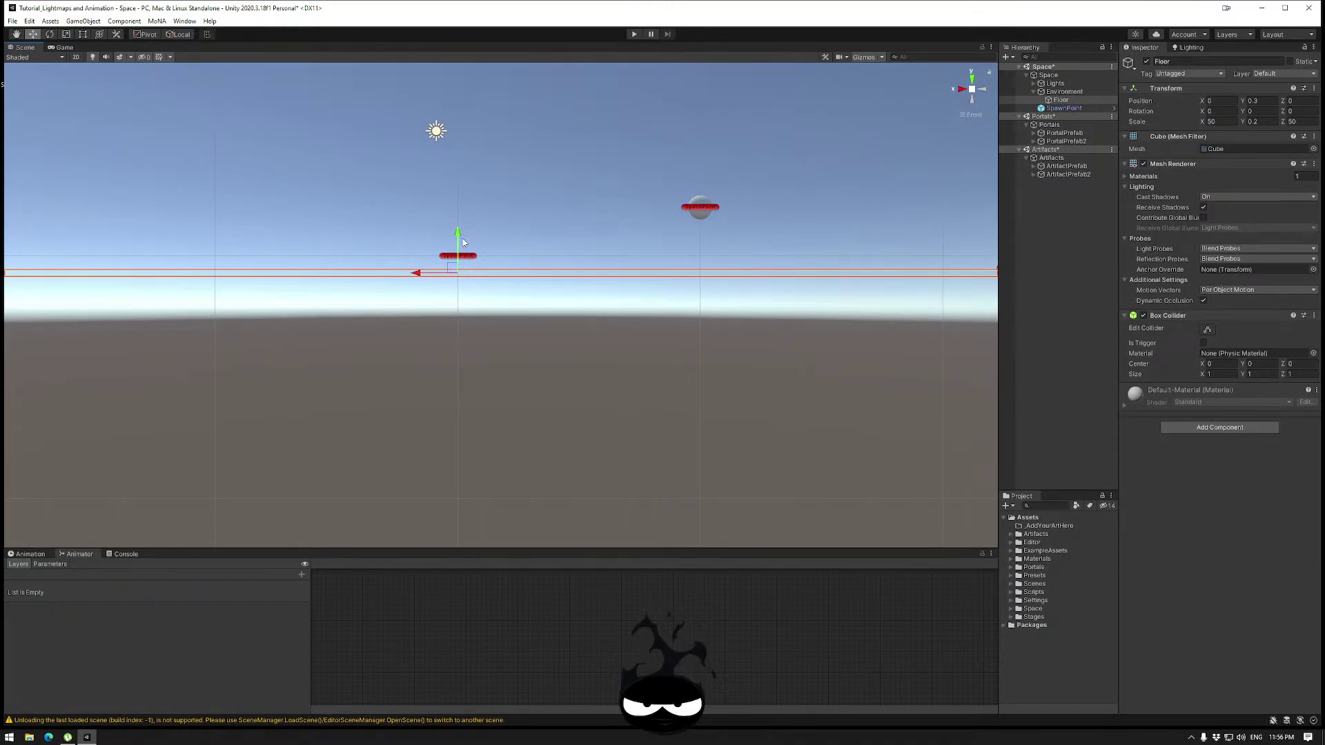
drag(460, 235, 463, 225)
click(1260, 102)
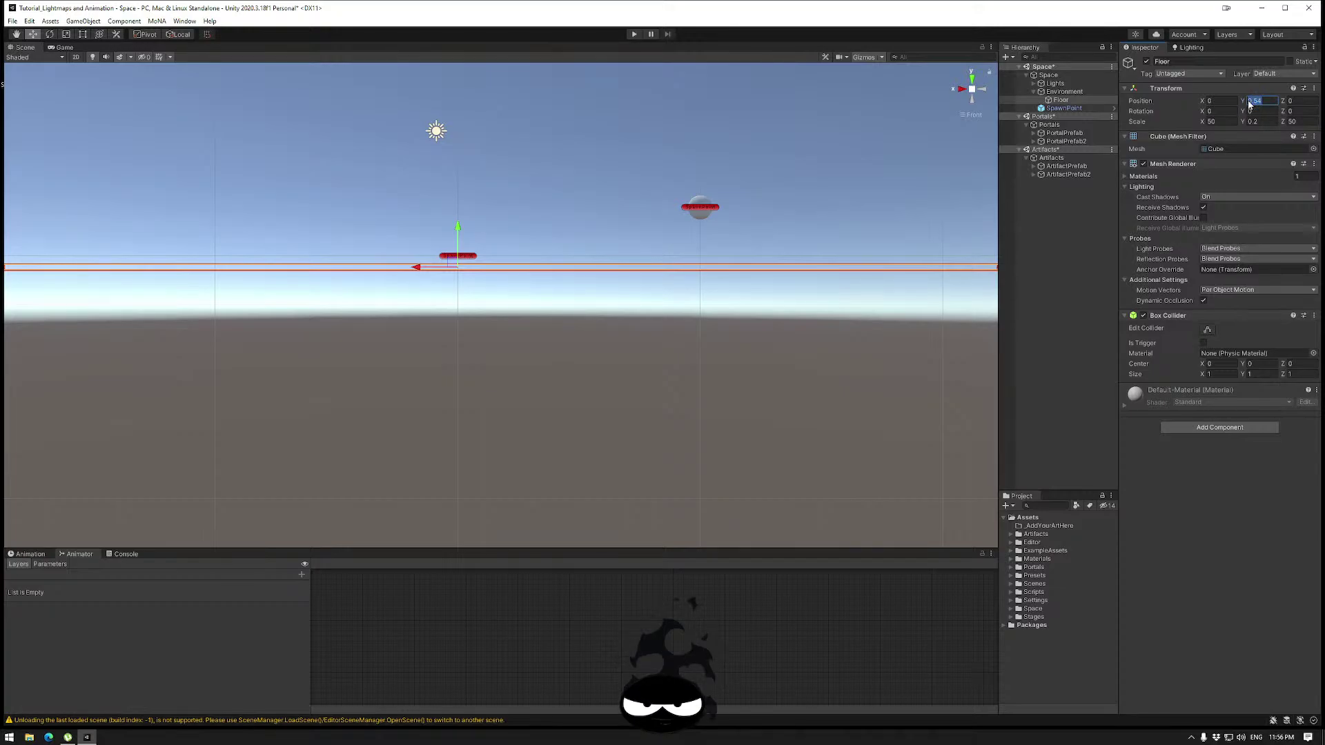
text(0)
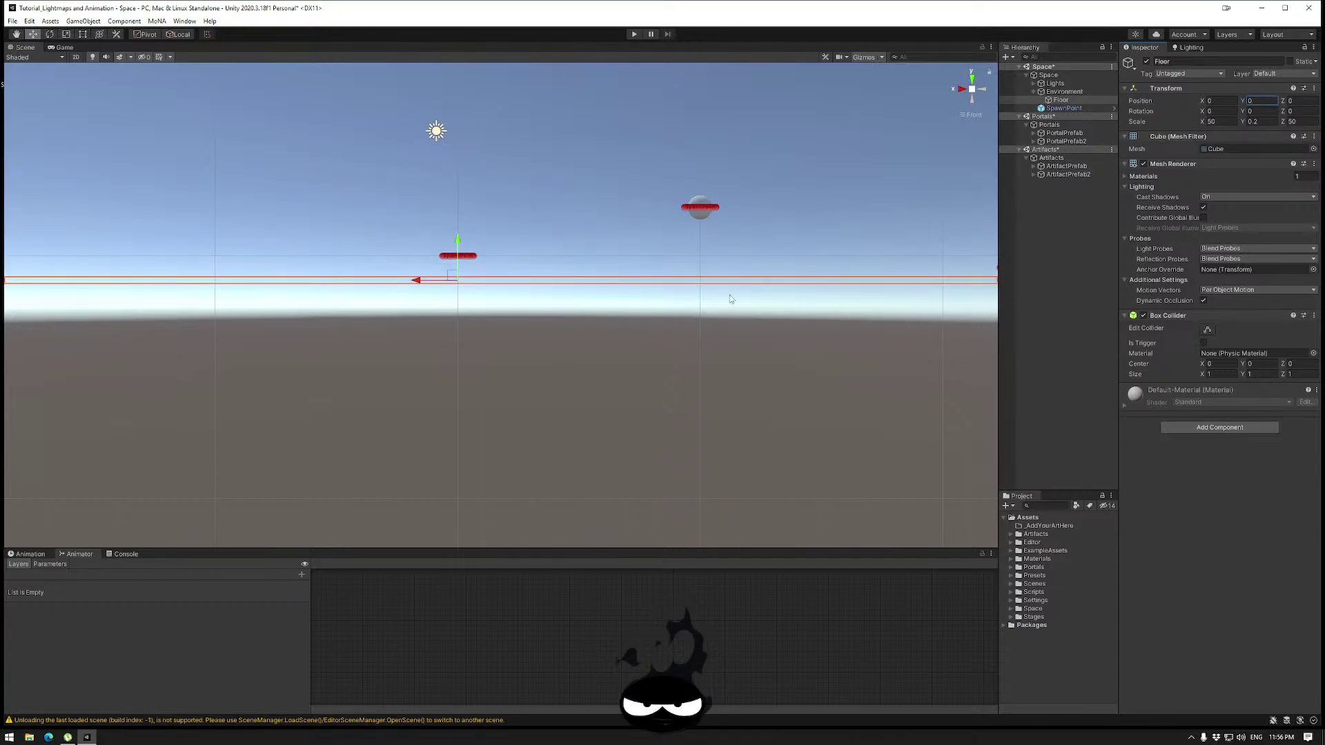
Select the SpawnPoint and examine its placement relative to the Floor.
alt+drag(500, 290, 484, 296)
click(516, 283)
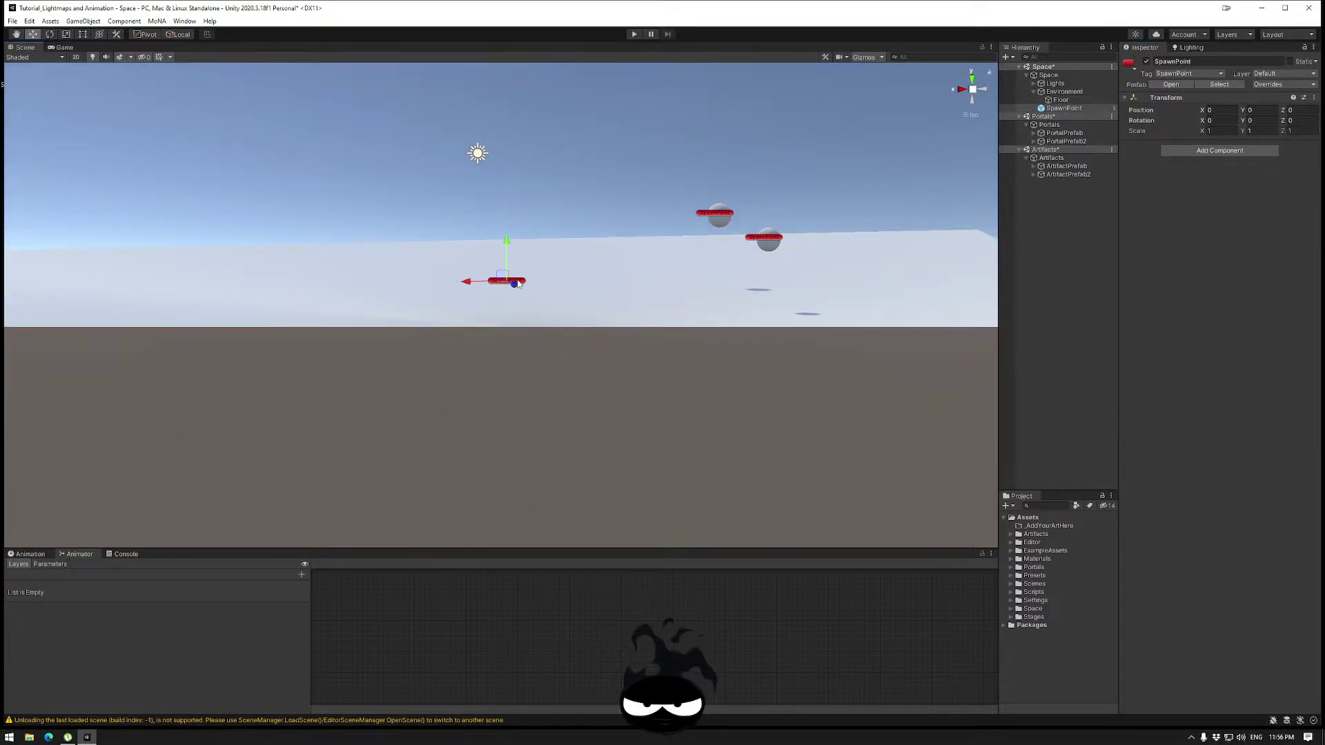
alt+drag(715, 255, 649, 338)
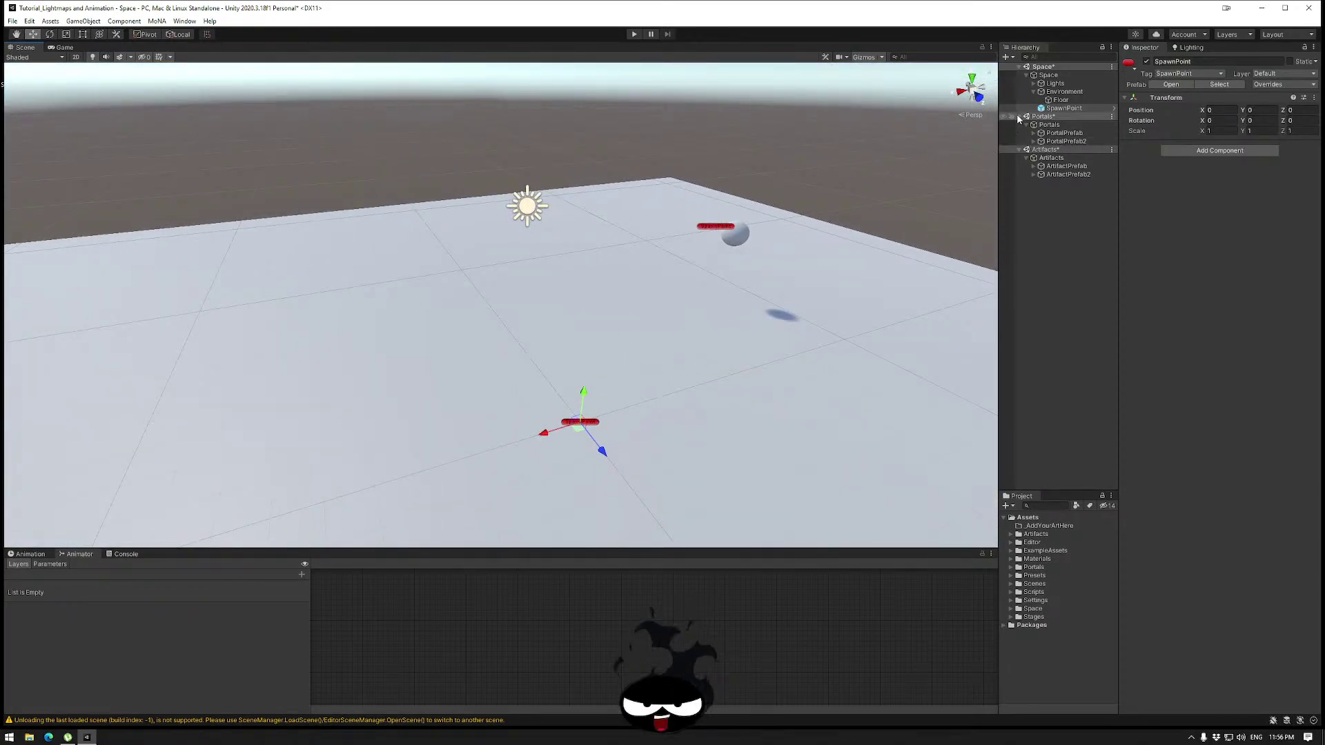
Create another 3D cube as a child of the Environment object.
click(1059, 93)
right_click(1059, 98)
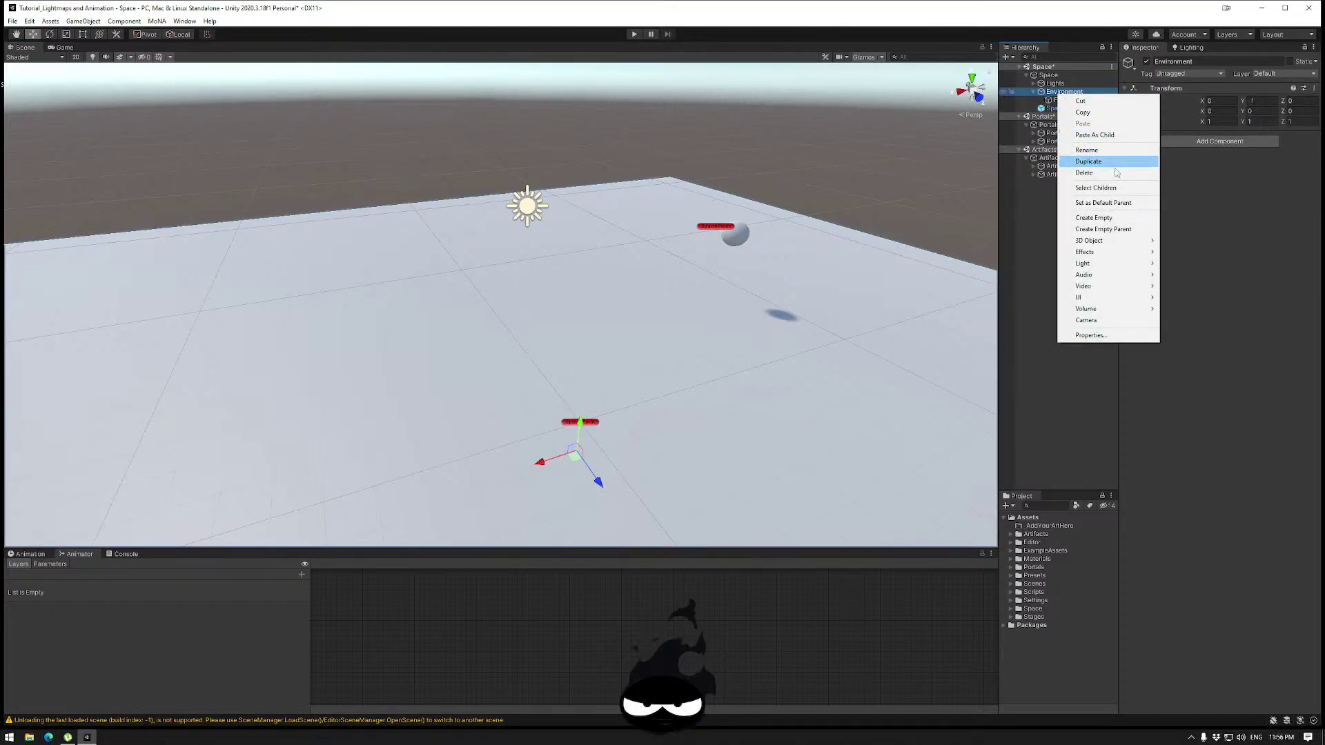
mouse_move(1106, 246)
click(1182, 241)
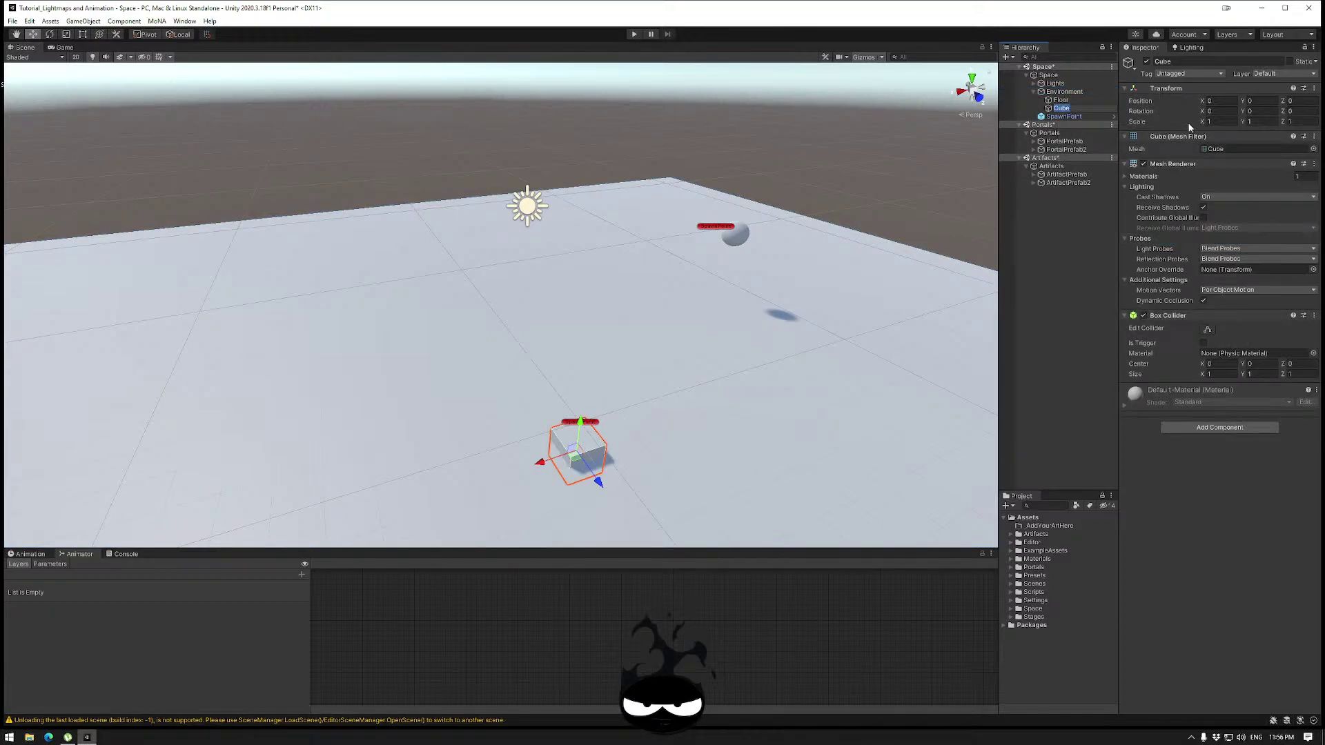
Set the new cube's scale to 10 on X, 3 on Y and 0.1 on Z to form a wall.
click(1216, 121)
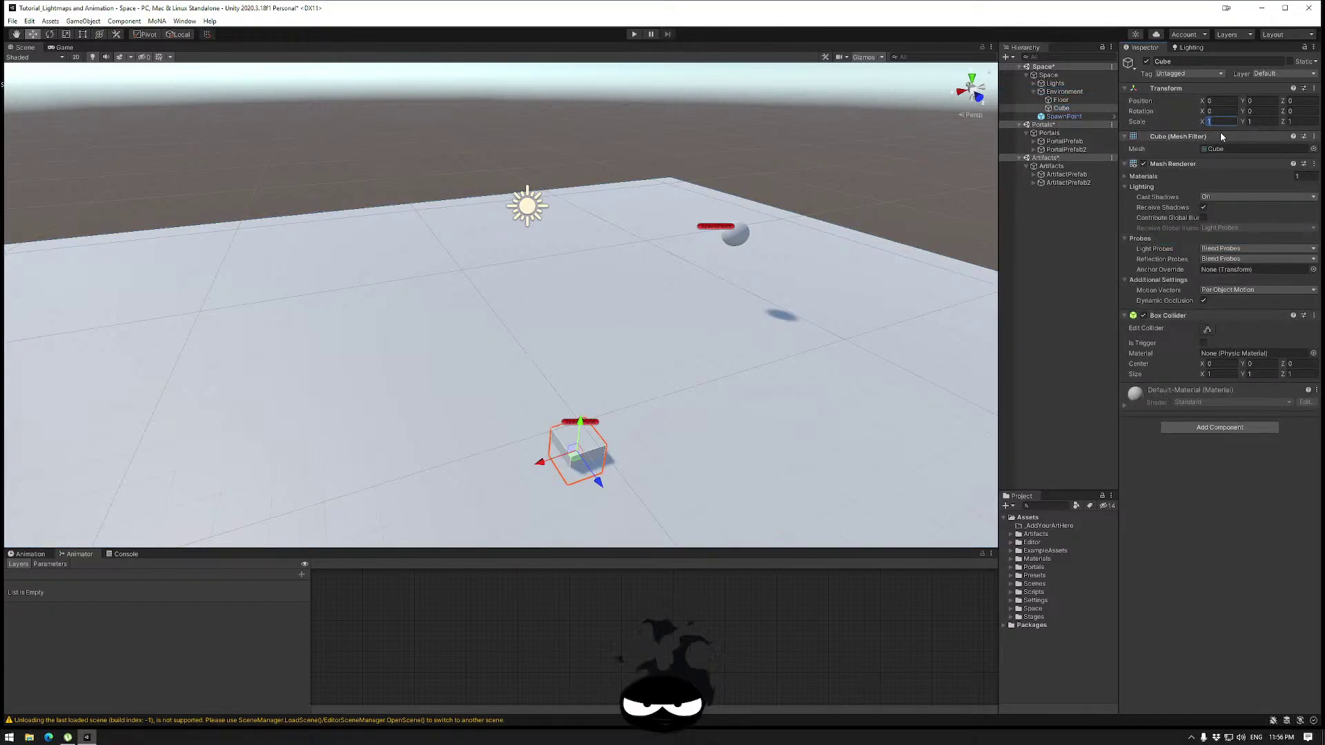
text(5)
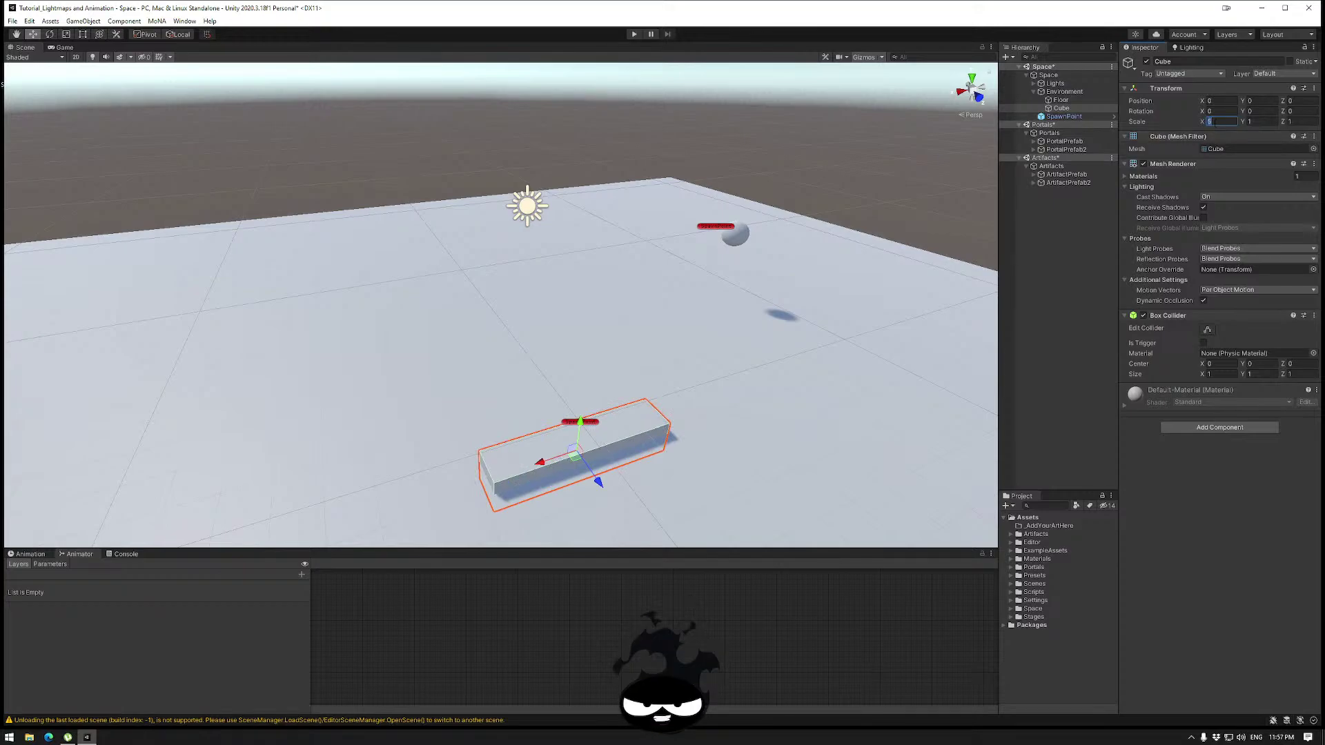
key(BackSpace)
text(10)
key(Tab)
text(.1)
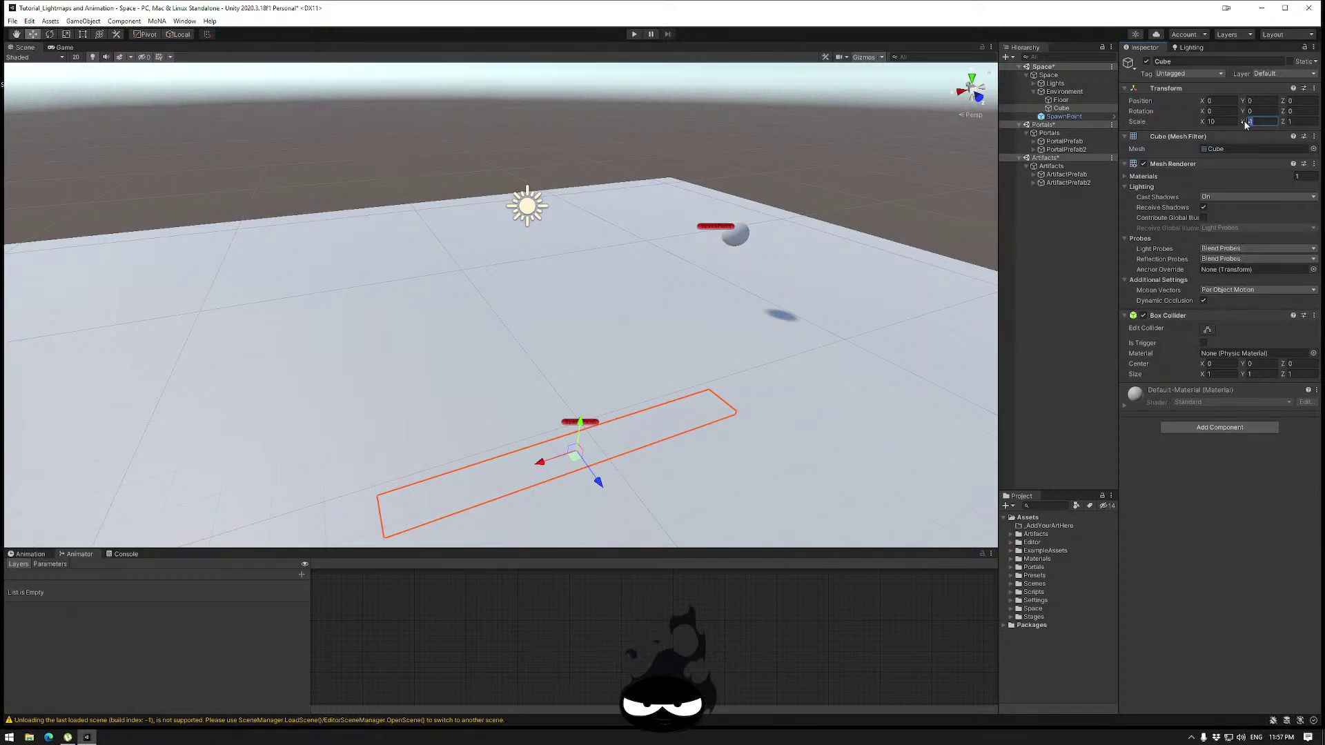
text(3)
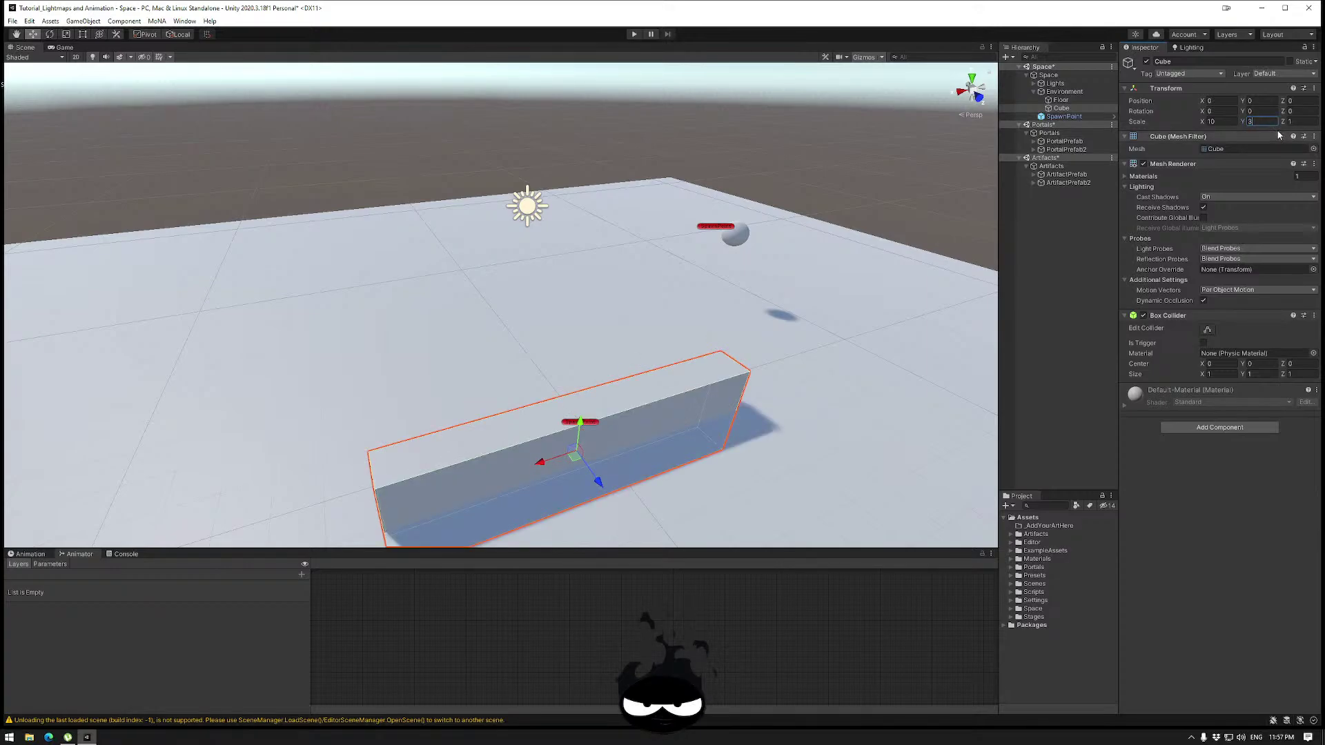
click(1300, 123)
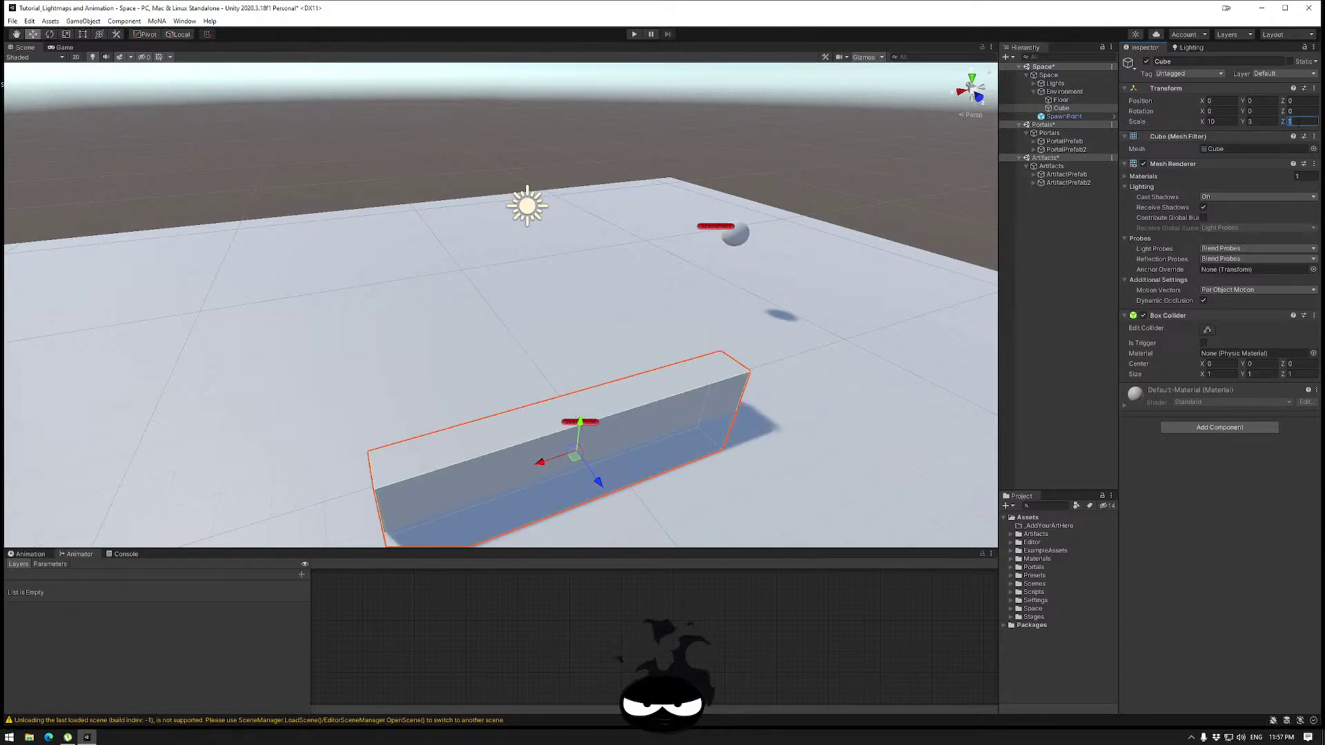
text(0.1)
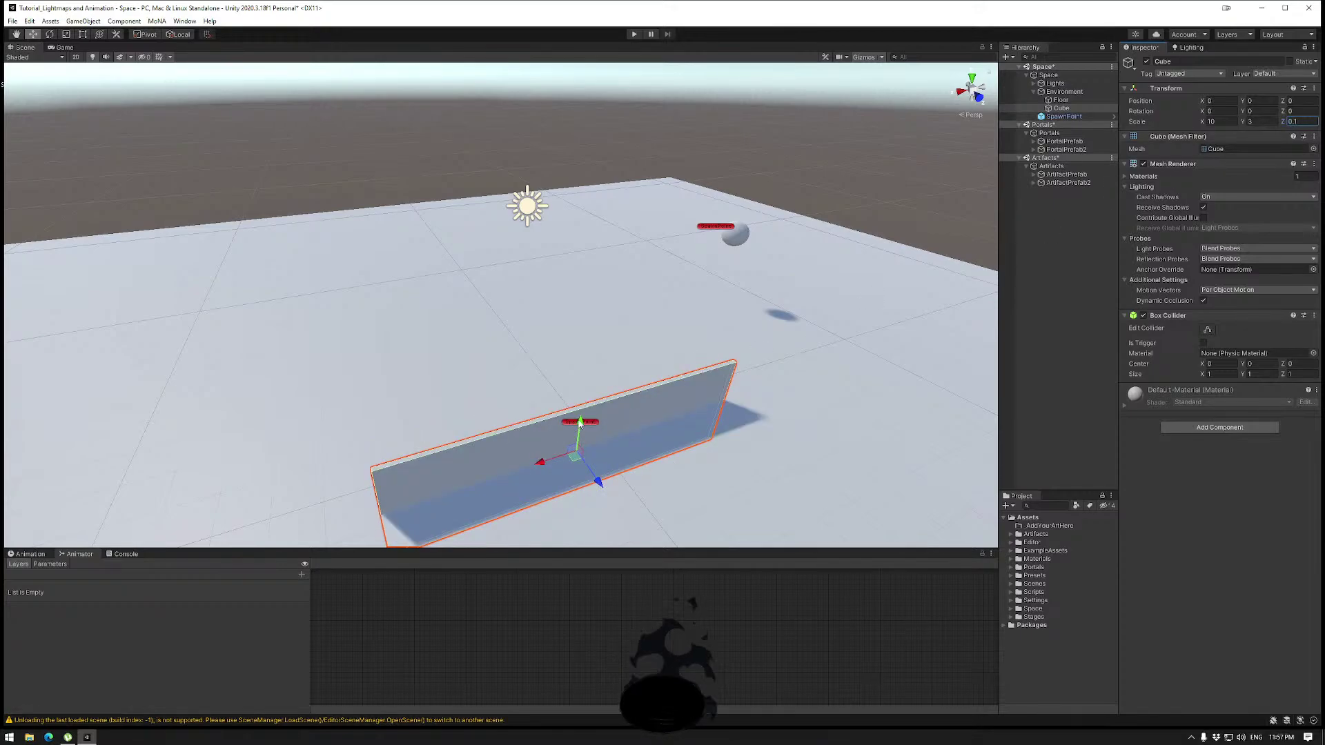
Raise the wall to Y 1.5 and place a duplicate of it parallel to it at Z -8.25.
drag(580, 423, 586, 376)
alt+drag(677, 428, 794, 441)
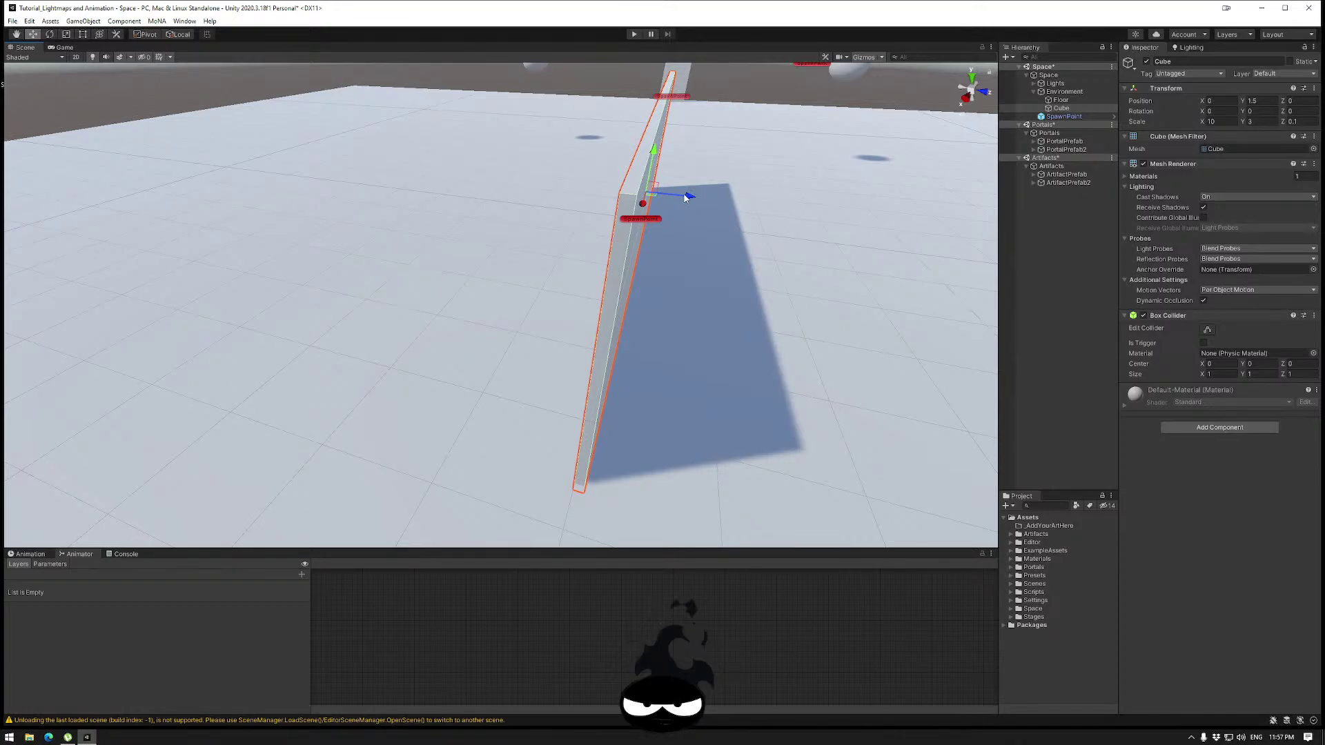
key(ctrl+d)
drag(685, 198, 455, 249)
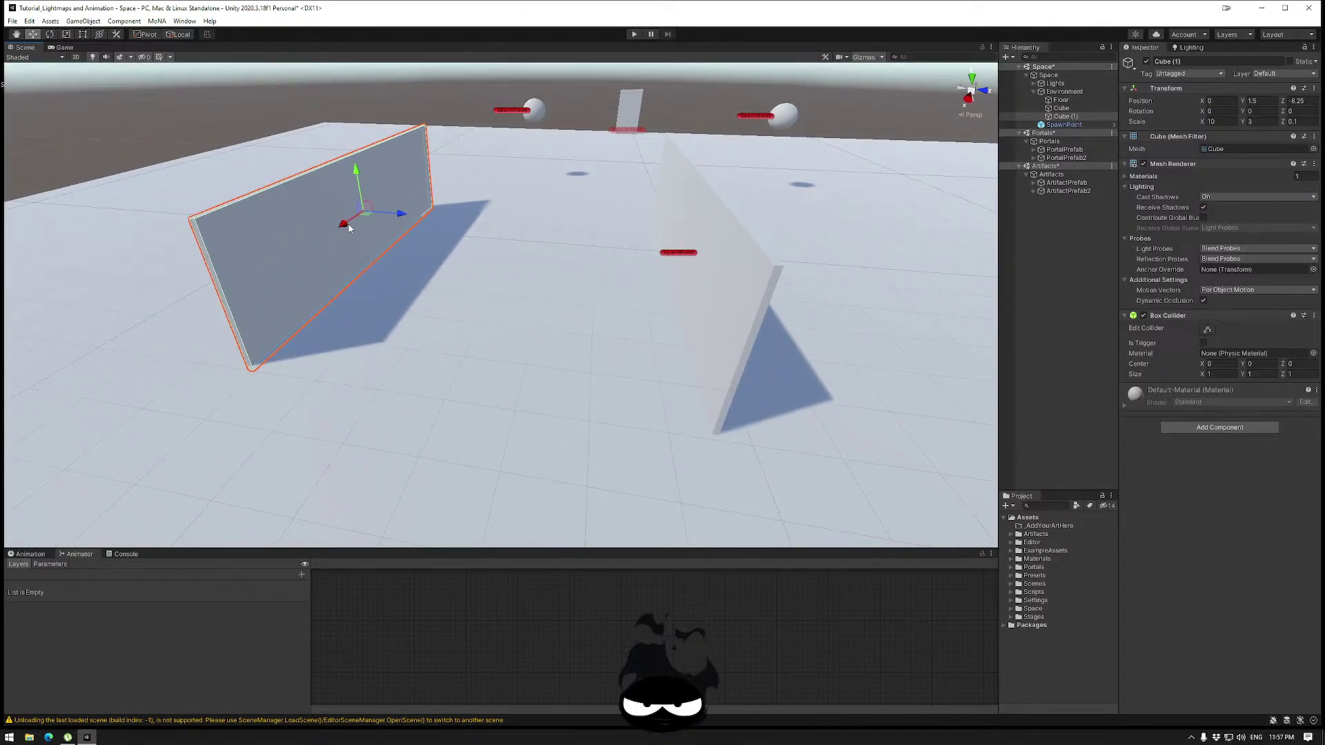
Duplicate both walls together and rotate the copies about -90° on Y around their shared center, using Center and Global handle modes.
shift+click(697, 289)
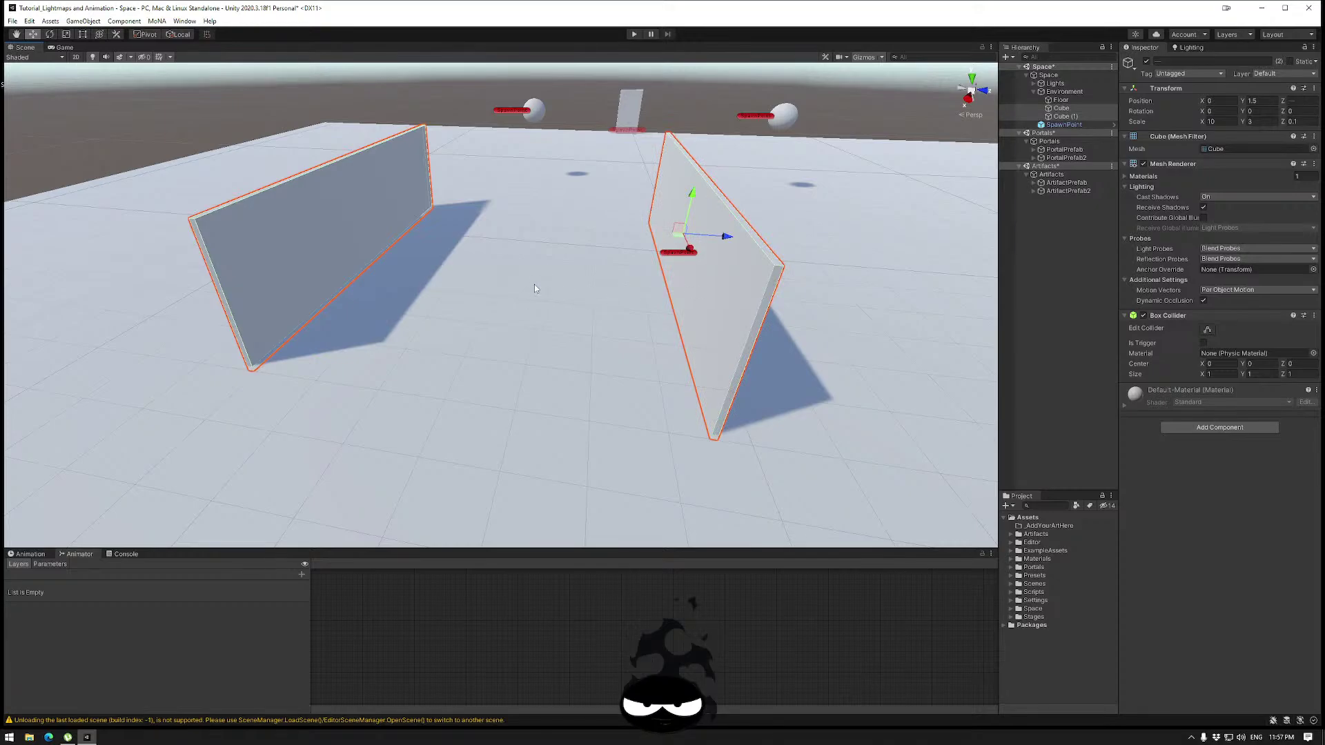
key(ctrl+d)
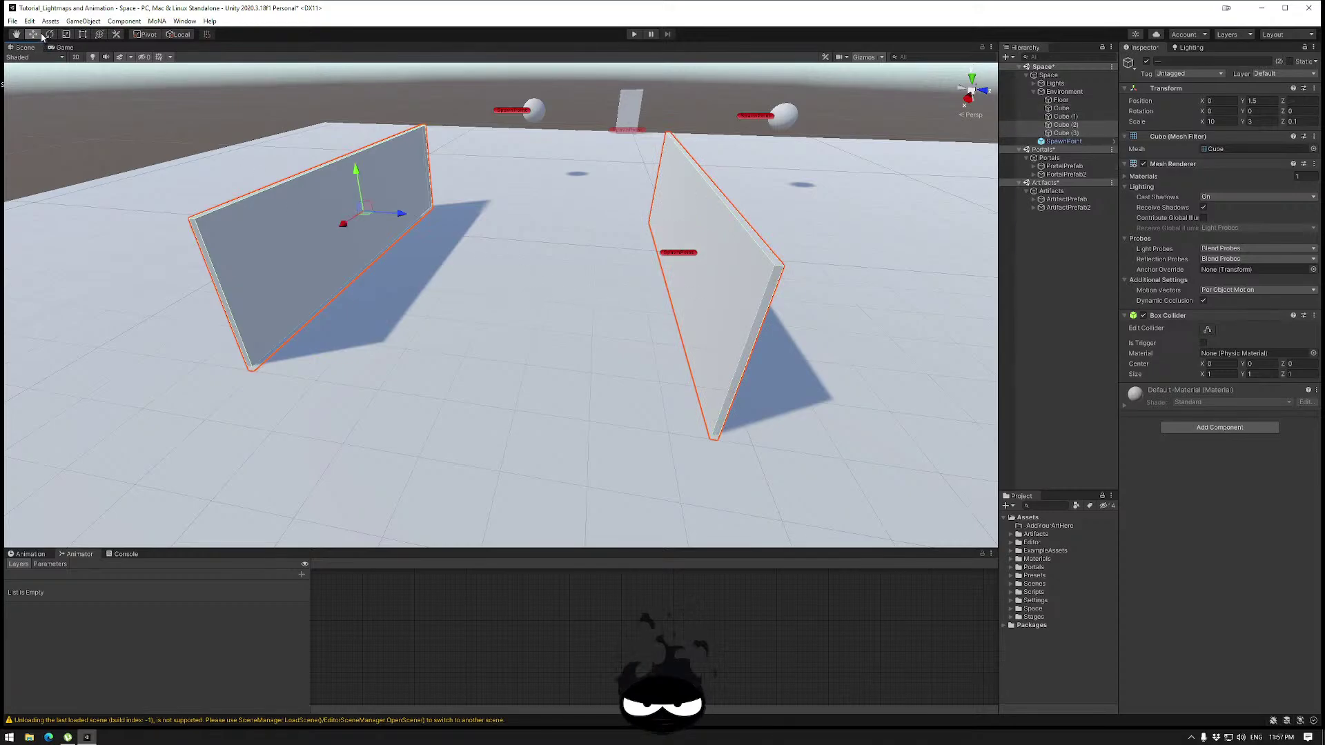
click(145, 33)
click(178, 34)
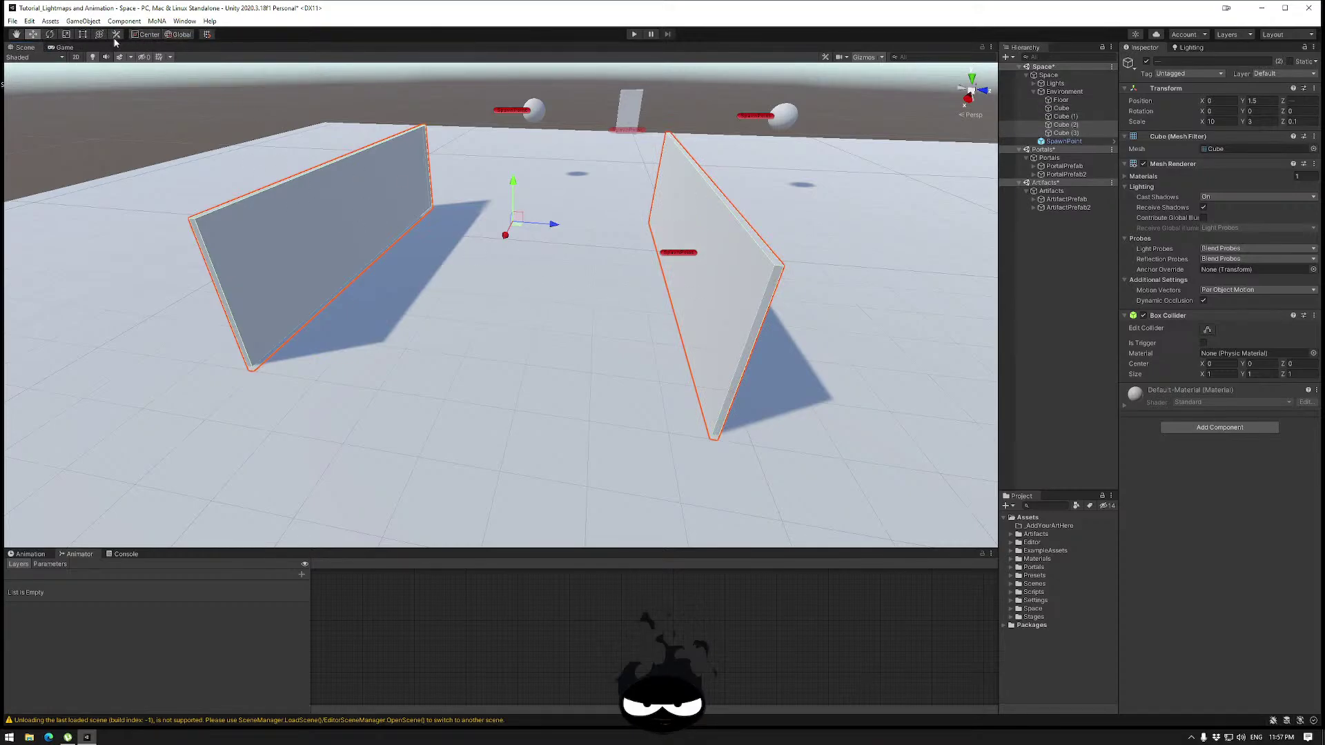
click(50, 34)
drag(531, 235, 644, 229)
click(33, 34)
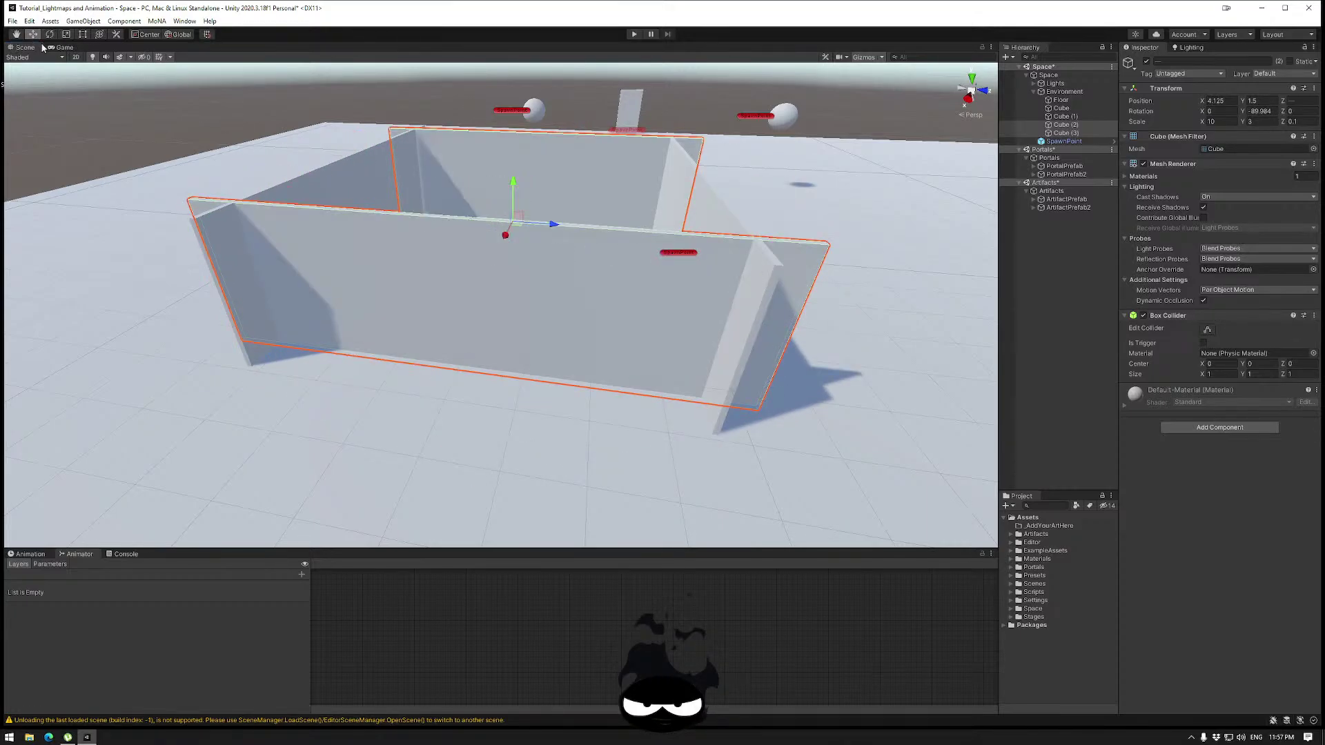
Move the rotated walls out to the ends of the long walls and set each one's X scale to 8.
alt+drag(619, 292, 607, 373)
click(442, 260)
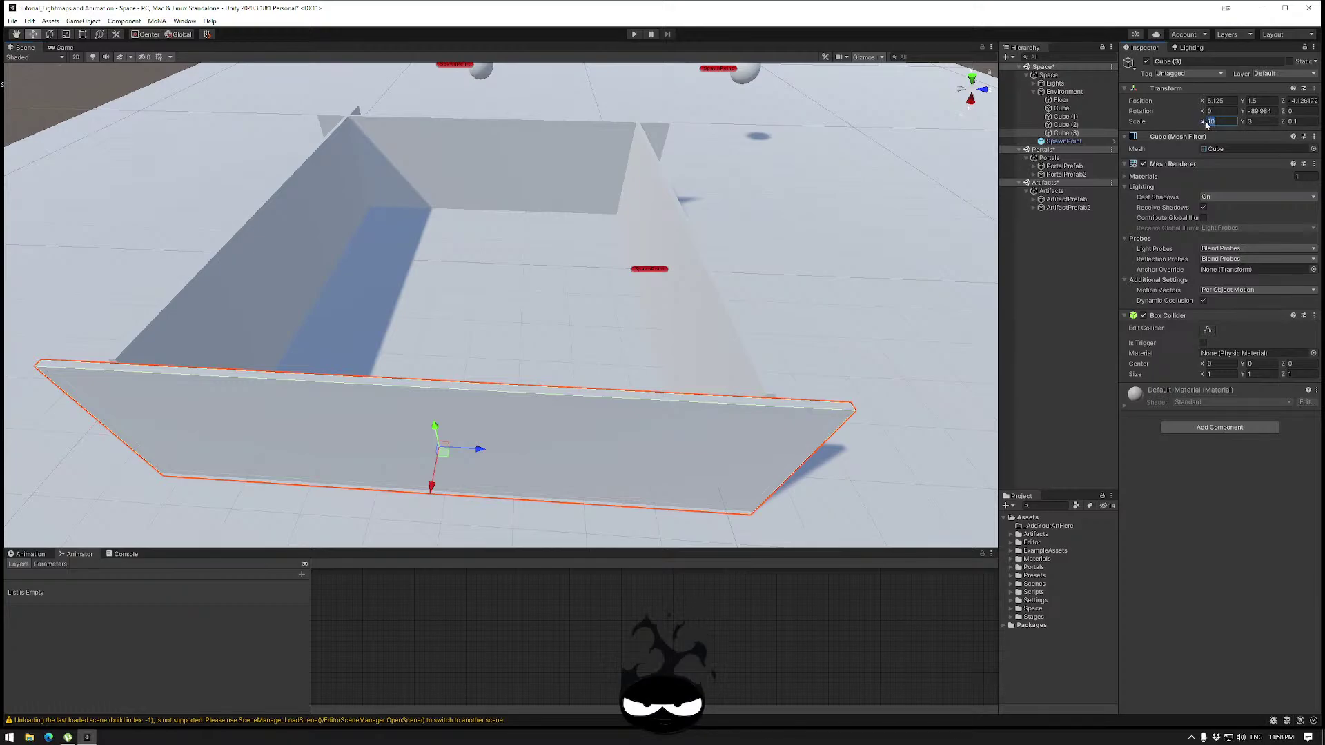
text(82)
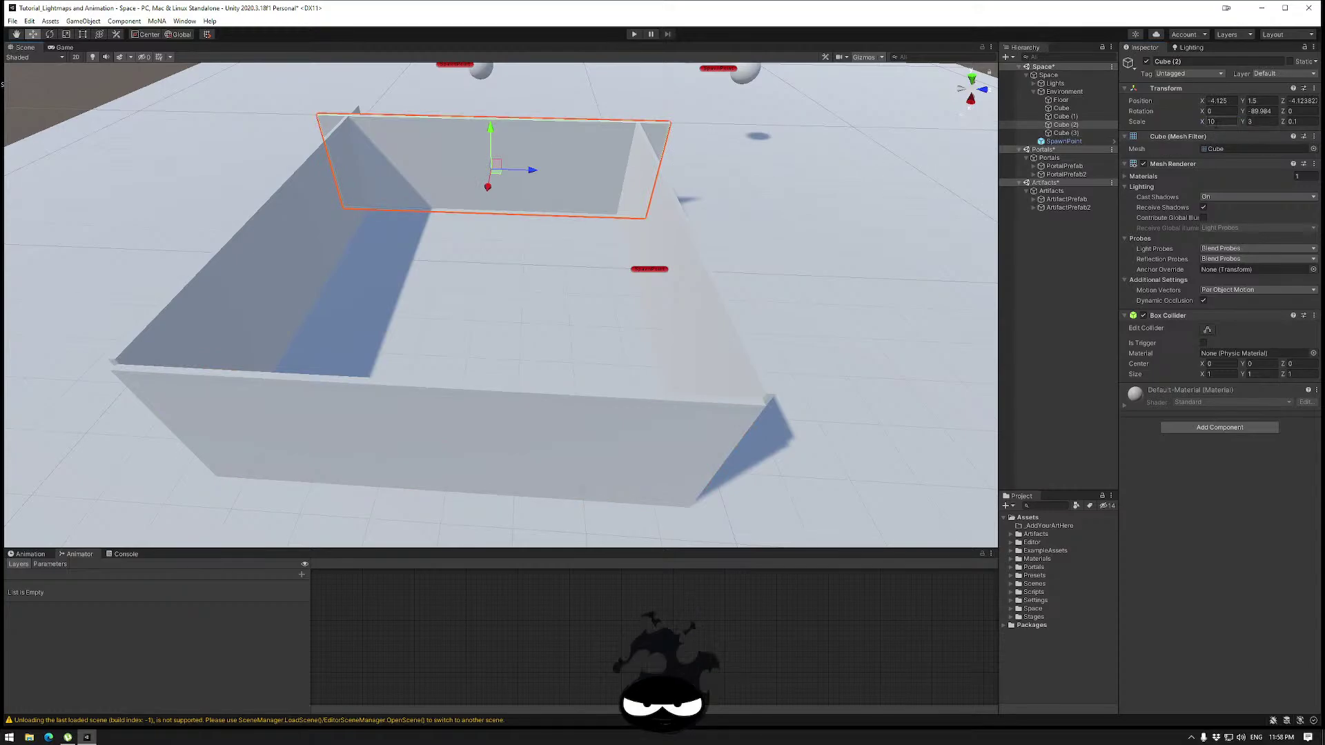
click(1210, 121)
text(8)
Vertex-snap both long walls to the near end wall's corners, and the far end wall to the long wall's corner.
click(645, 221)
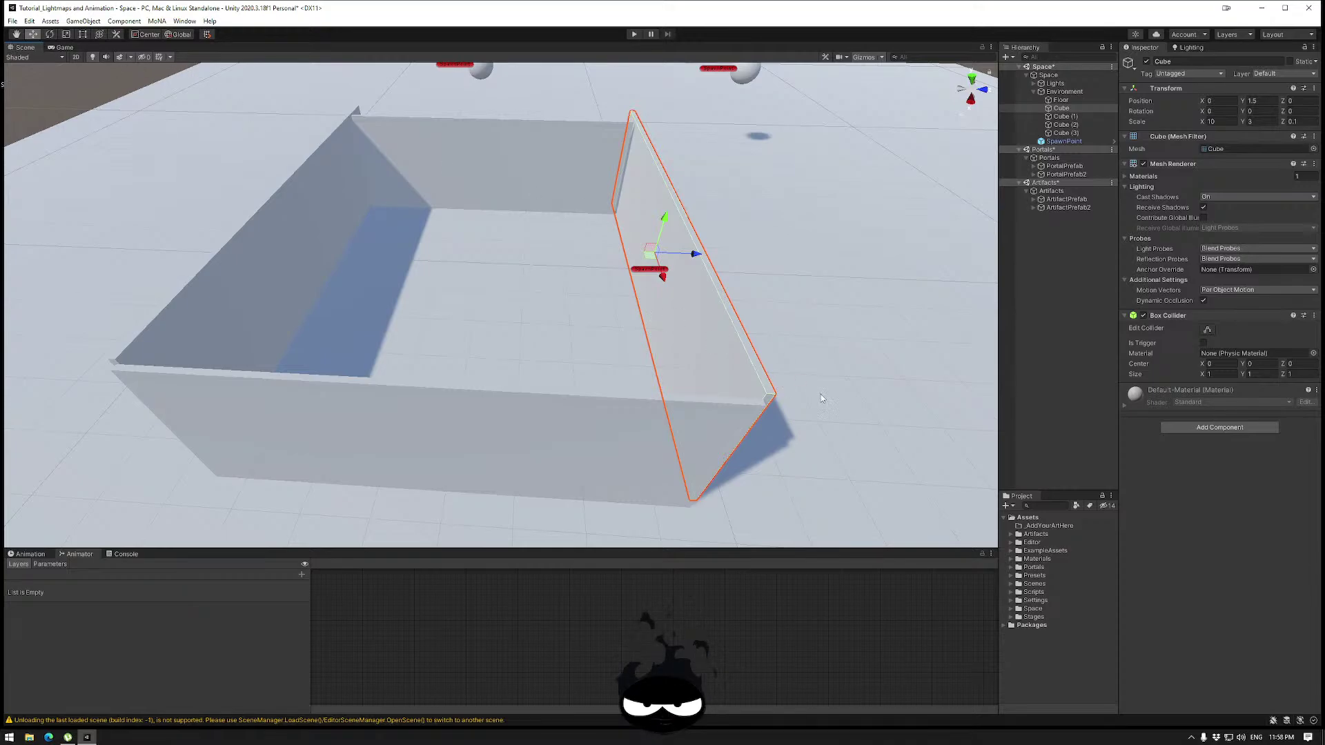
key(v)
drag(774, 399, 765, 407)
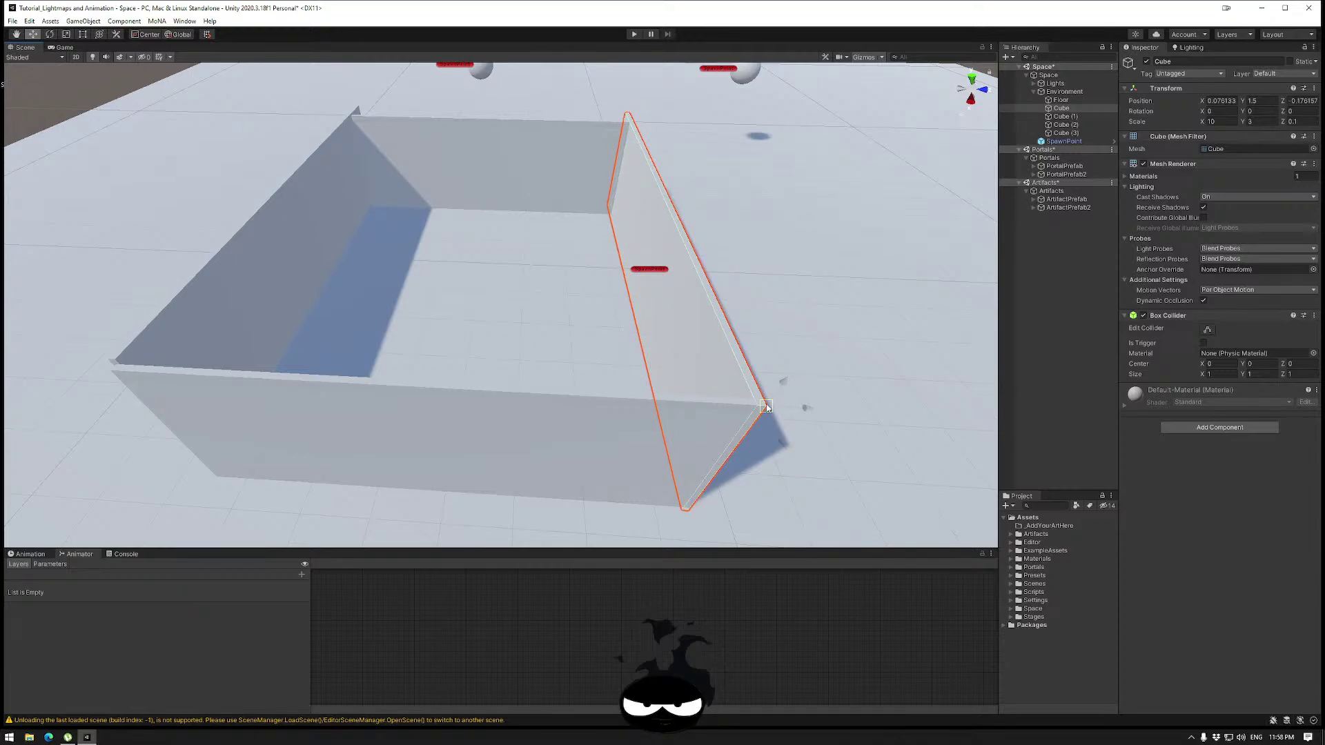
click(125, 358)
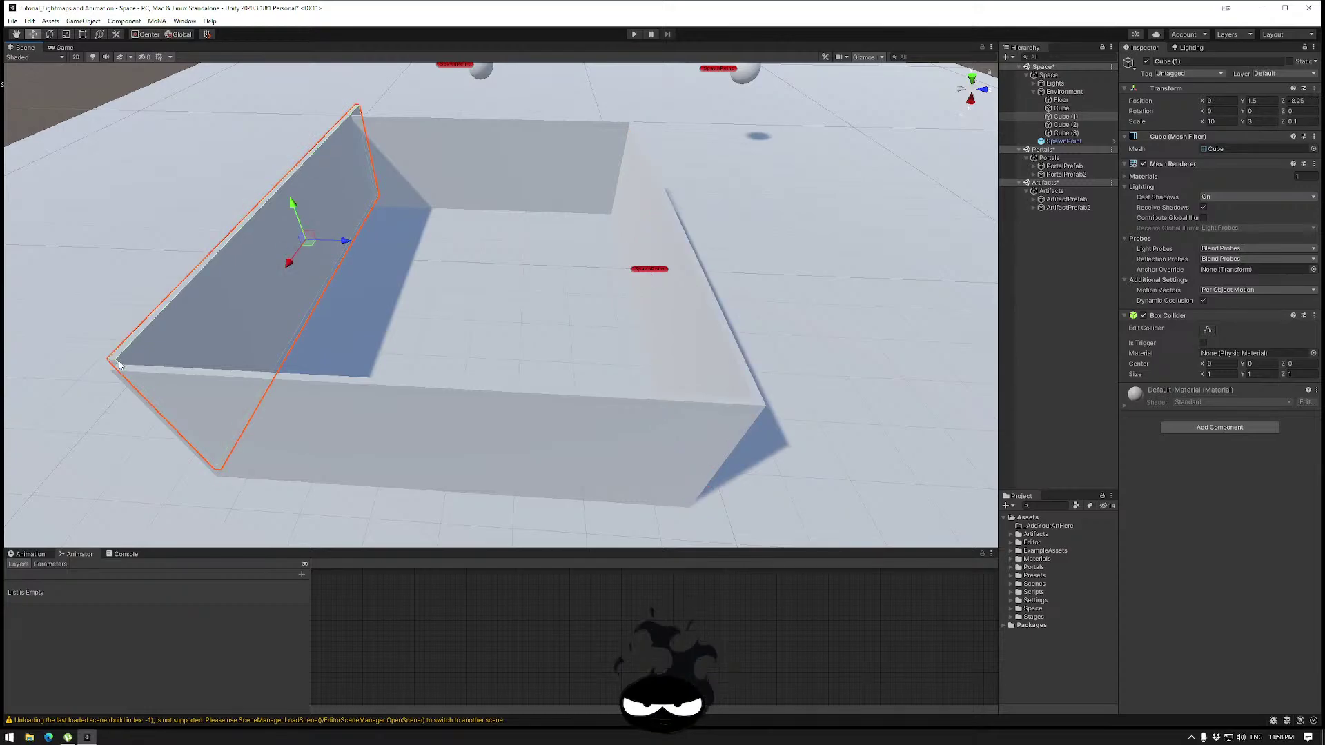
key(v)
drag(118, 366, 111, 370)
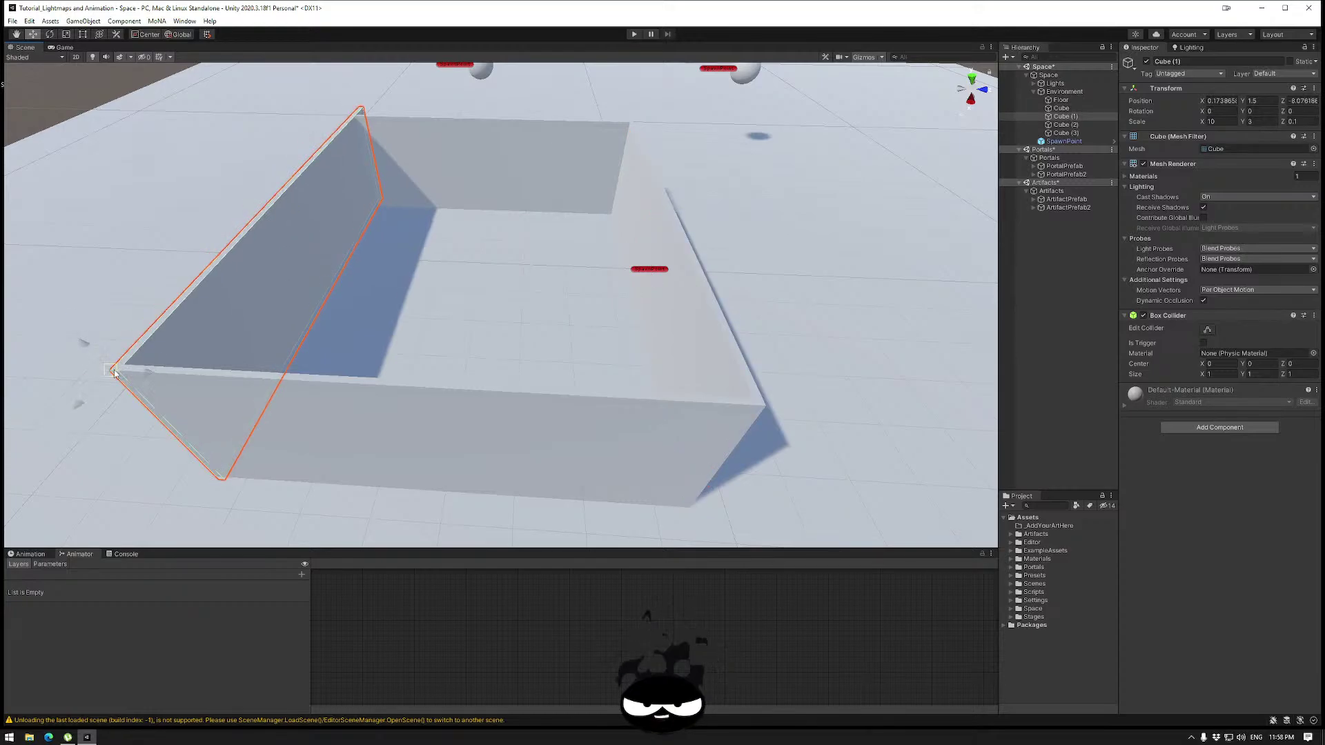
click(370, 119)
key(v)
drag(343, 125, 357, 109)
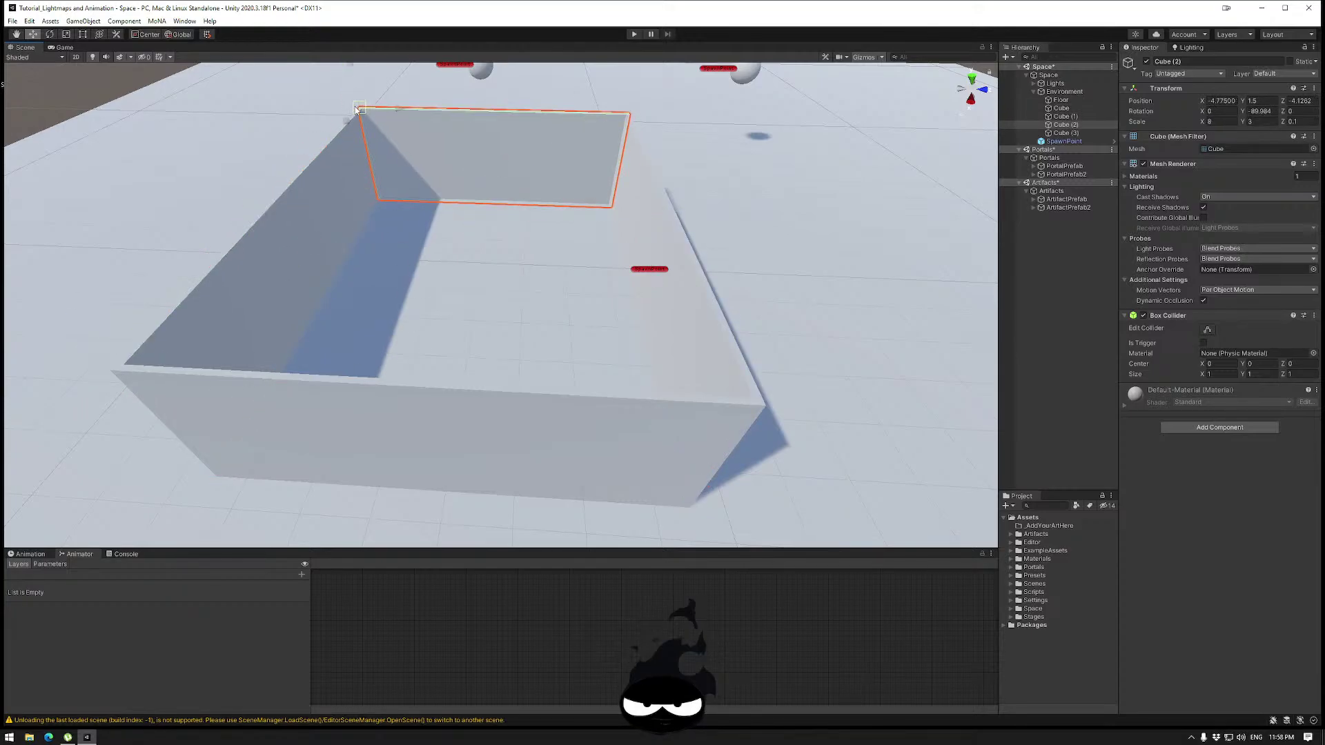
Shorten the first long wall from one end with the Rect tool to 4.5 on the X scale, keeping its other end in place.
right_drag(479, 227, 323, 204)
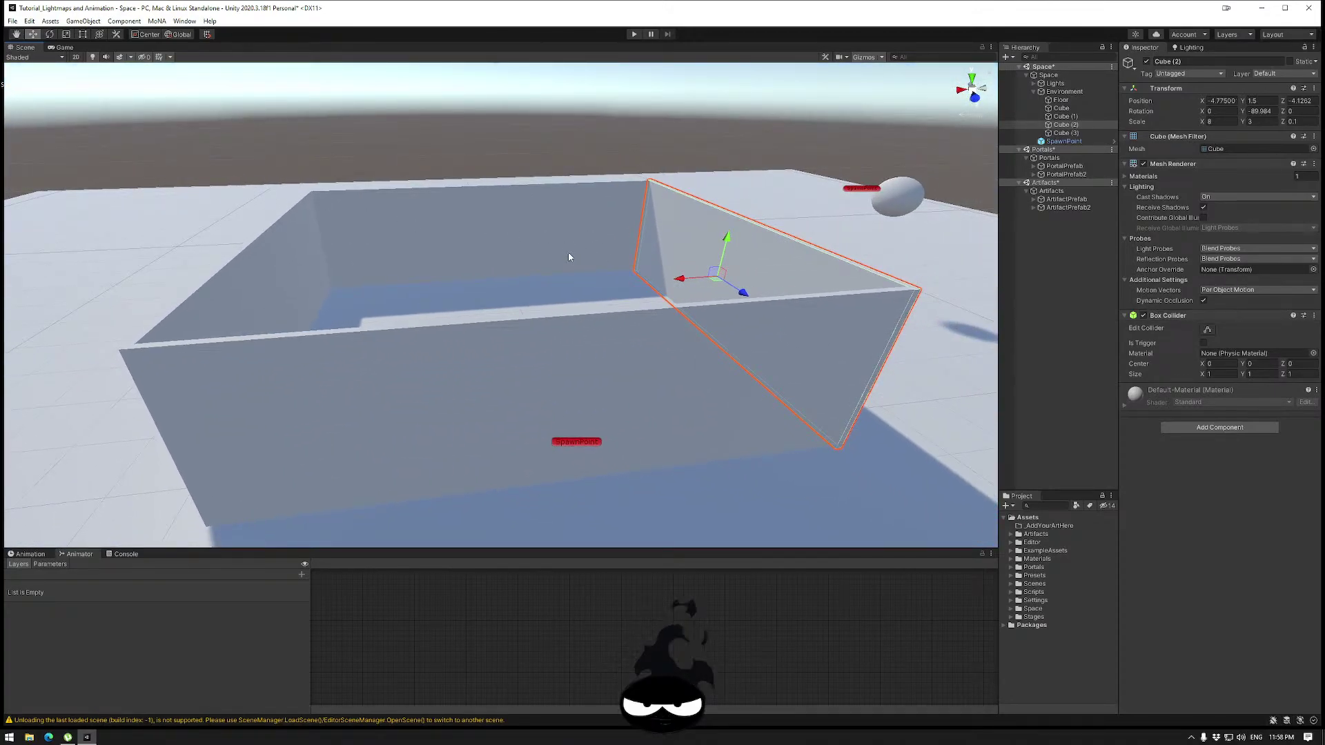
click(510, 343)
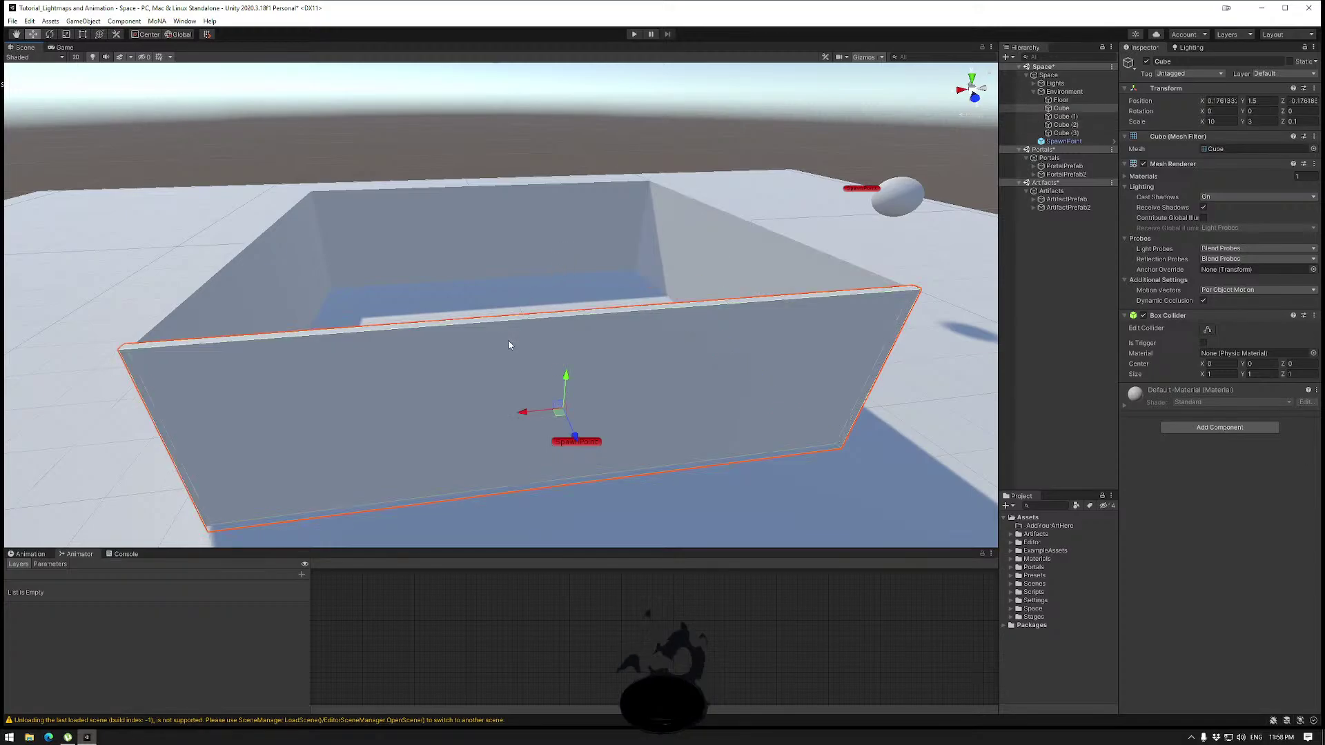
click(82, 34)
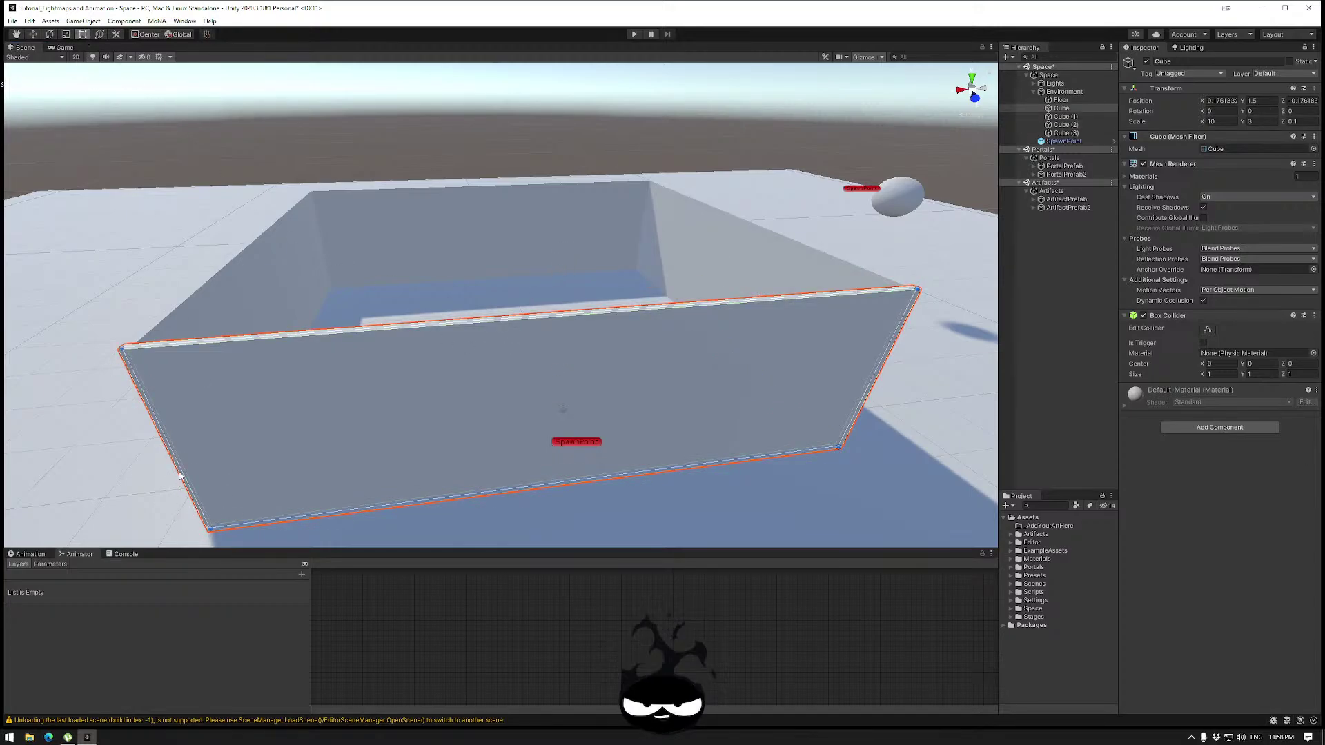
drag(177, 462, 595, 440)
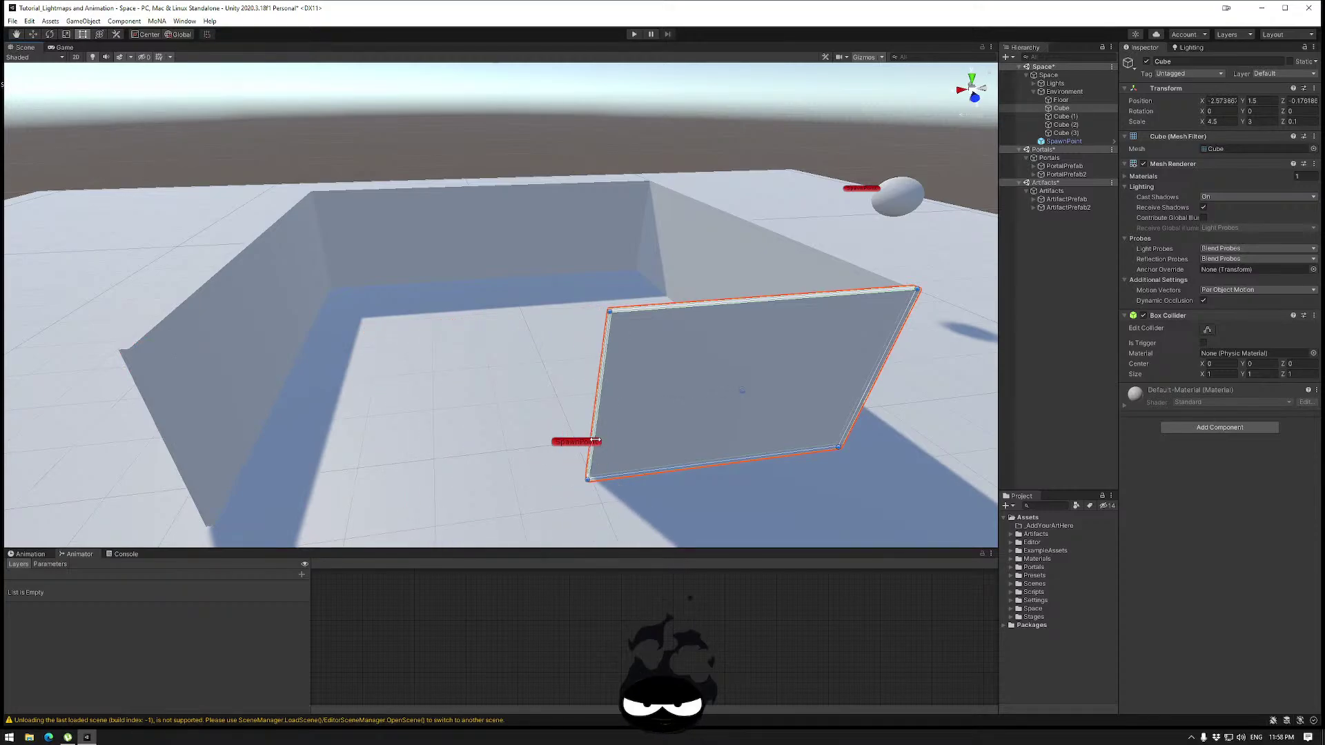
Duplicate the shortened wall and move the copy along X to the opposite corner, leaving a doorway about 1 unit wide between them.
click(33, 34)
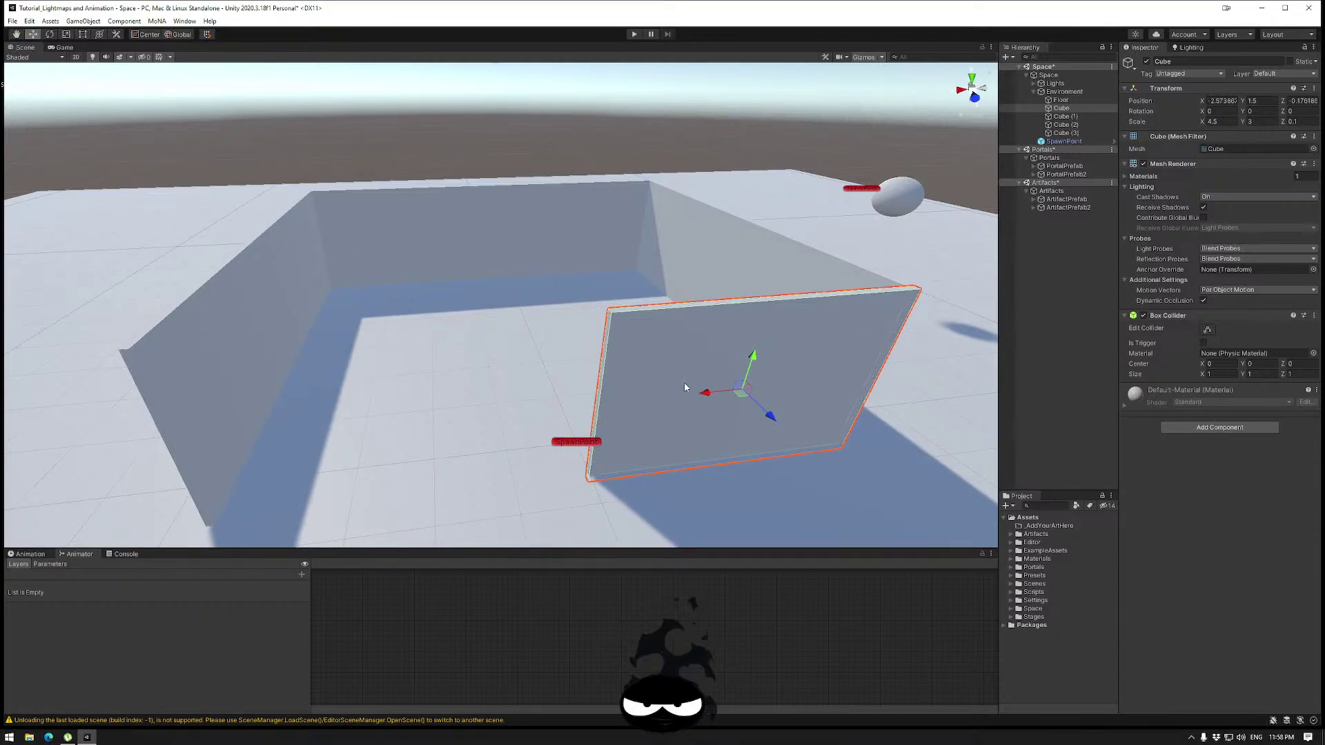
click(652, 393)
click(722, 387)
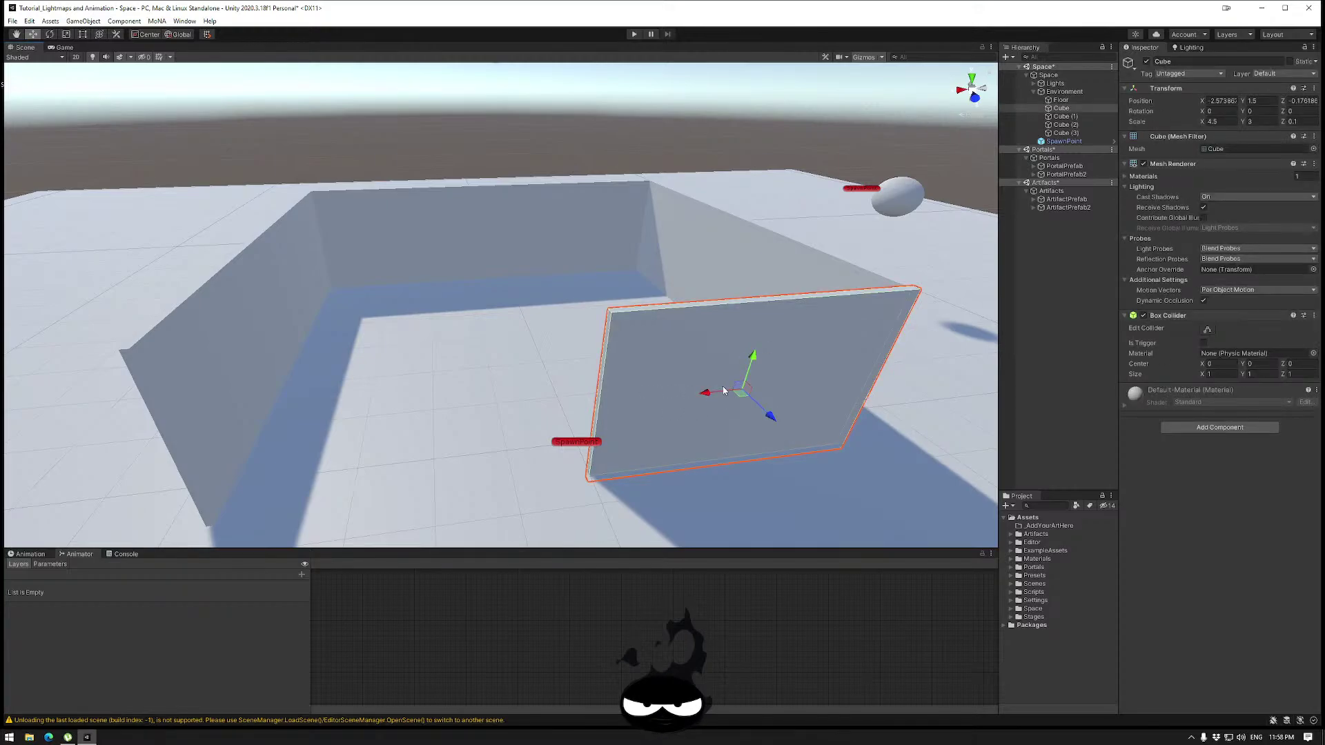
key(ctrl+d)
drag(704, 390, 318, 419)
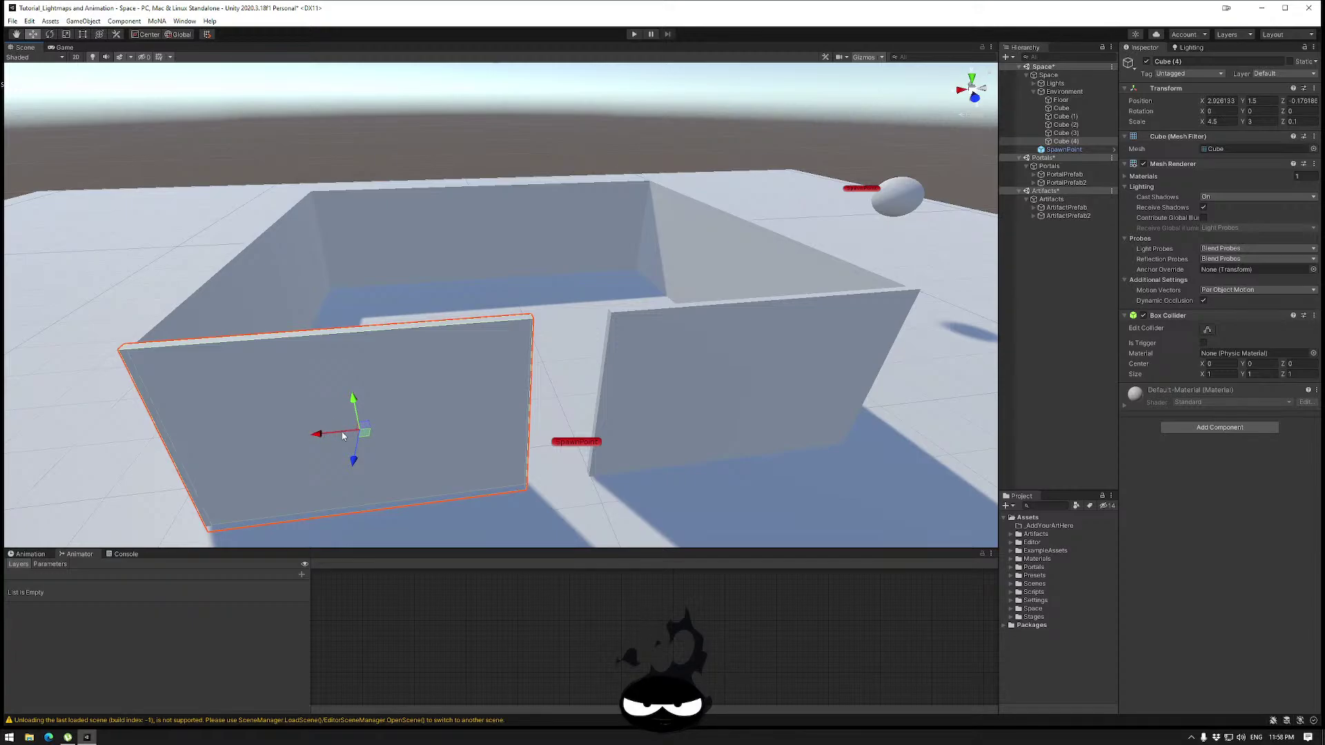
Duplicate the wall piece into the doorway and resize it to about 1 wide and 1 high as a lintel above the opening.
key(ctrl+d)
drag(319, 433, 397, 427)
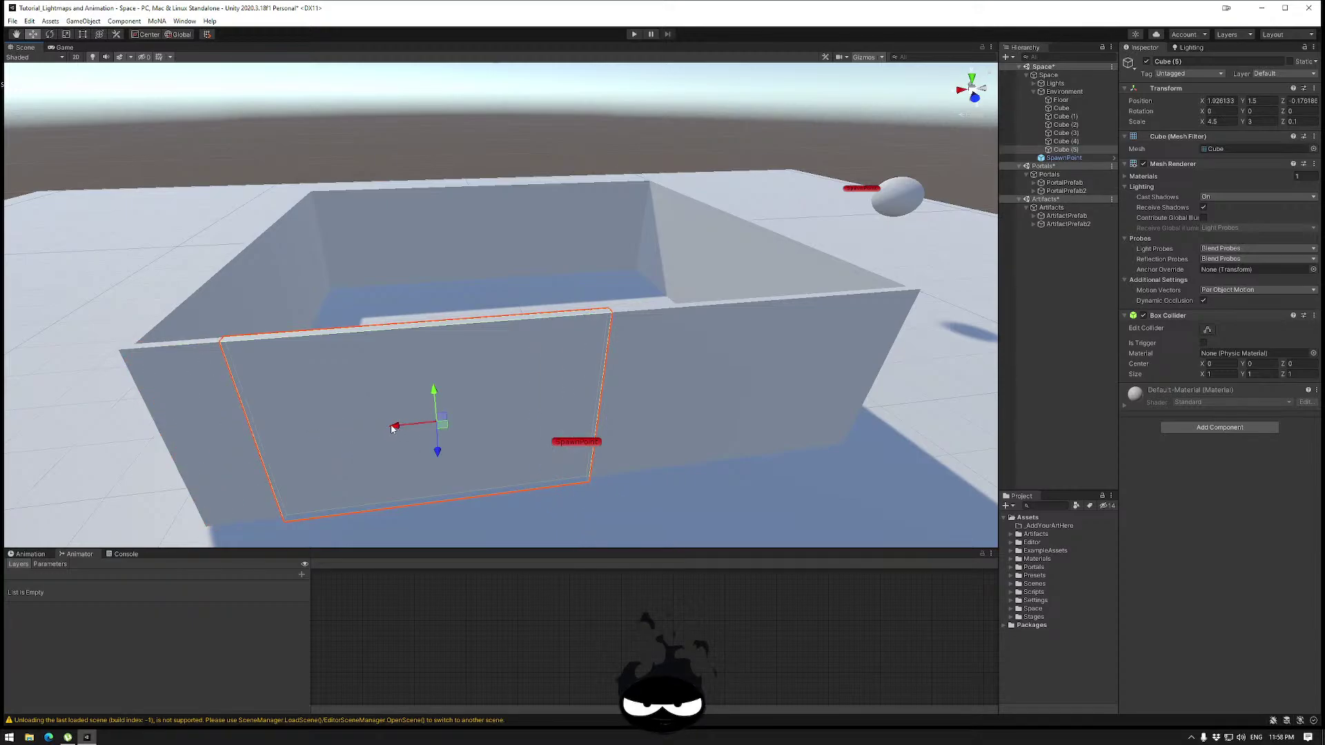
click(82, 34)
drag(263, 449, 523, 423)
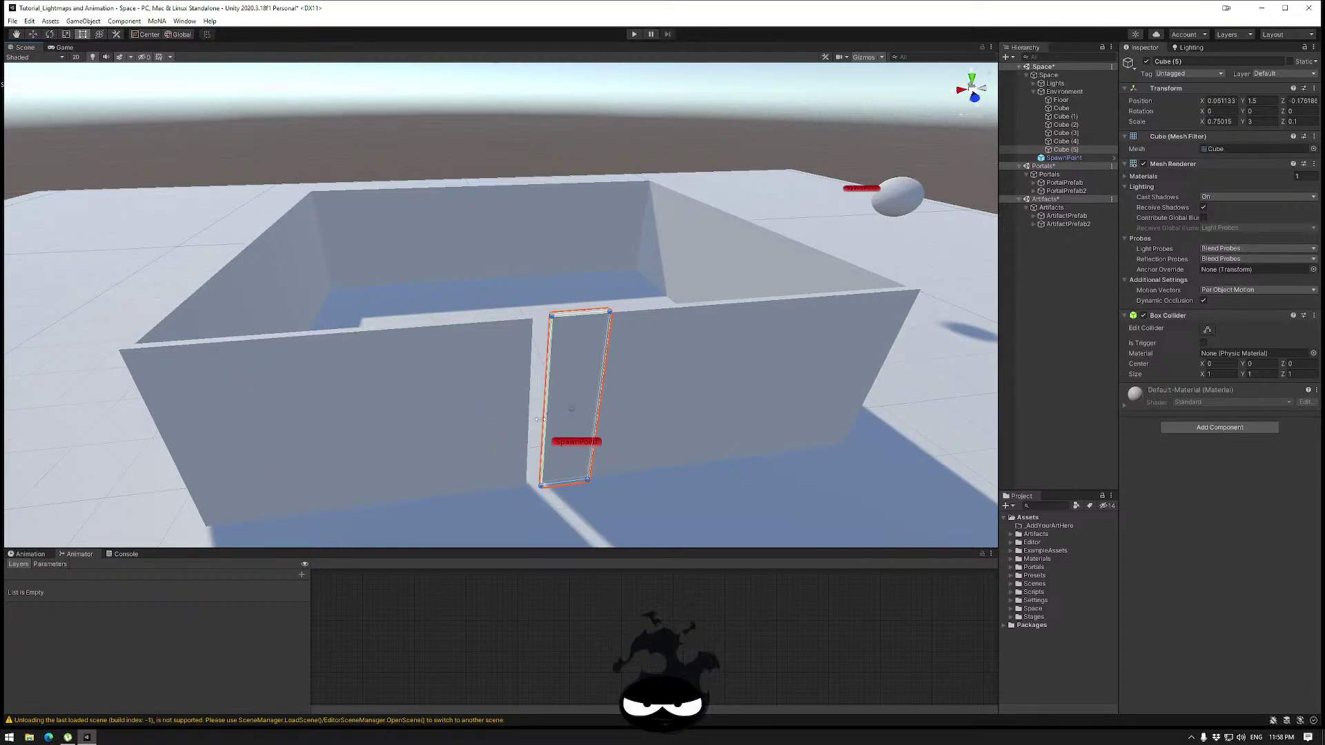
click(556, 484)
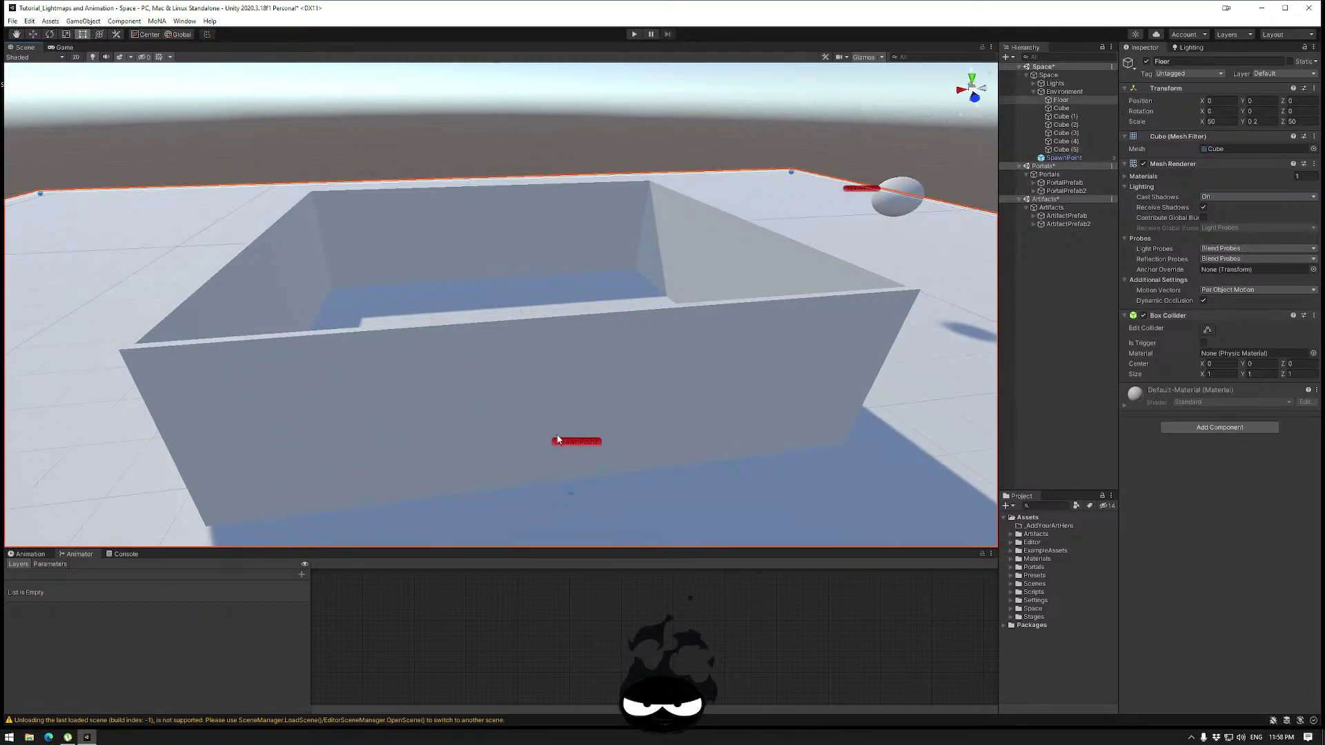
click(555, 474)
drag(555, 484, 566, 376)
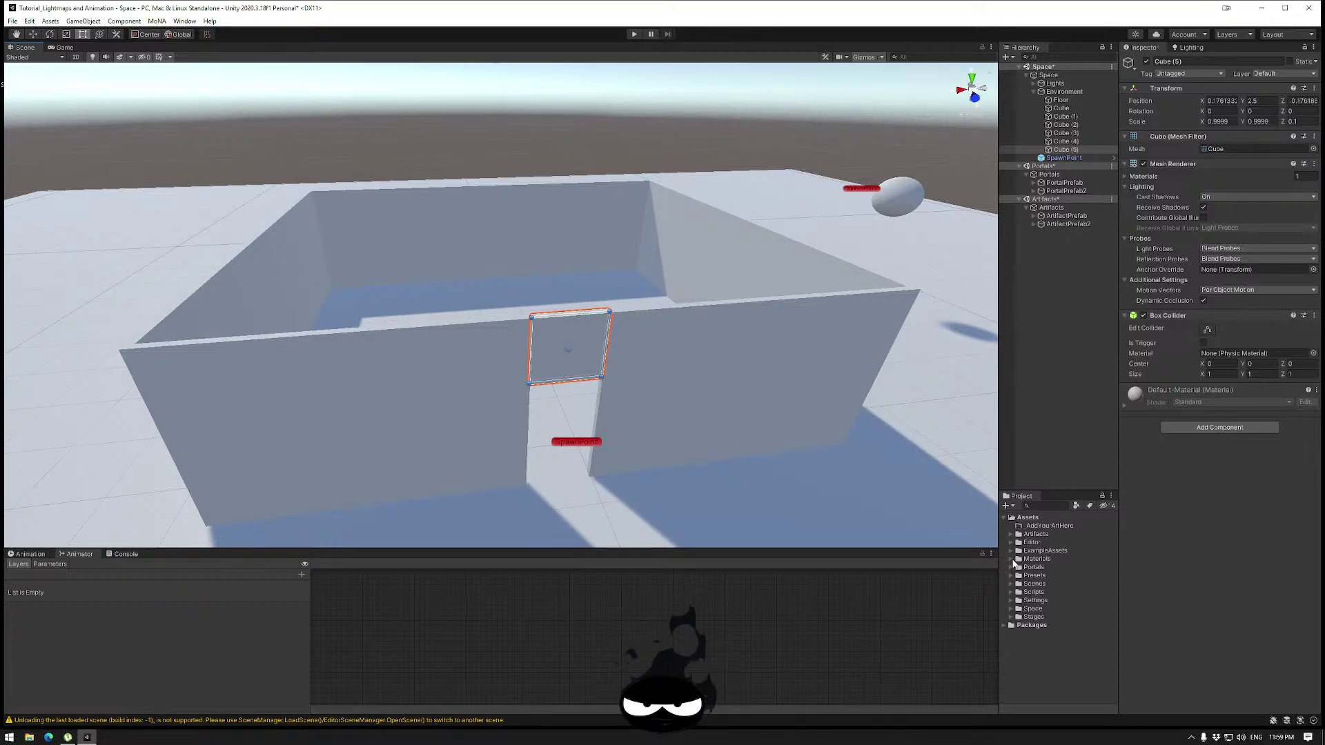
Find the Avatar(ForScaleOnly) prefab in the ExampleAssets folder and place it in the doorway as a scale reference.
click(1010, 534)
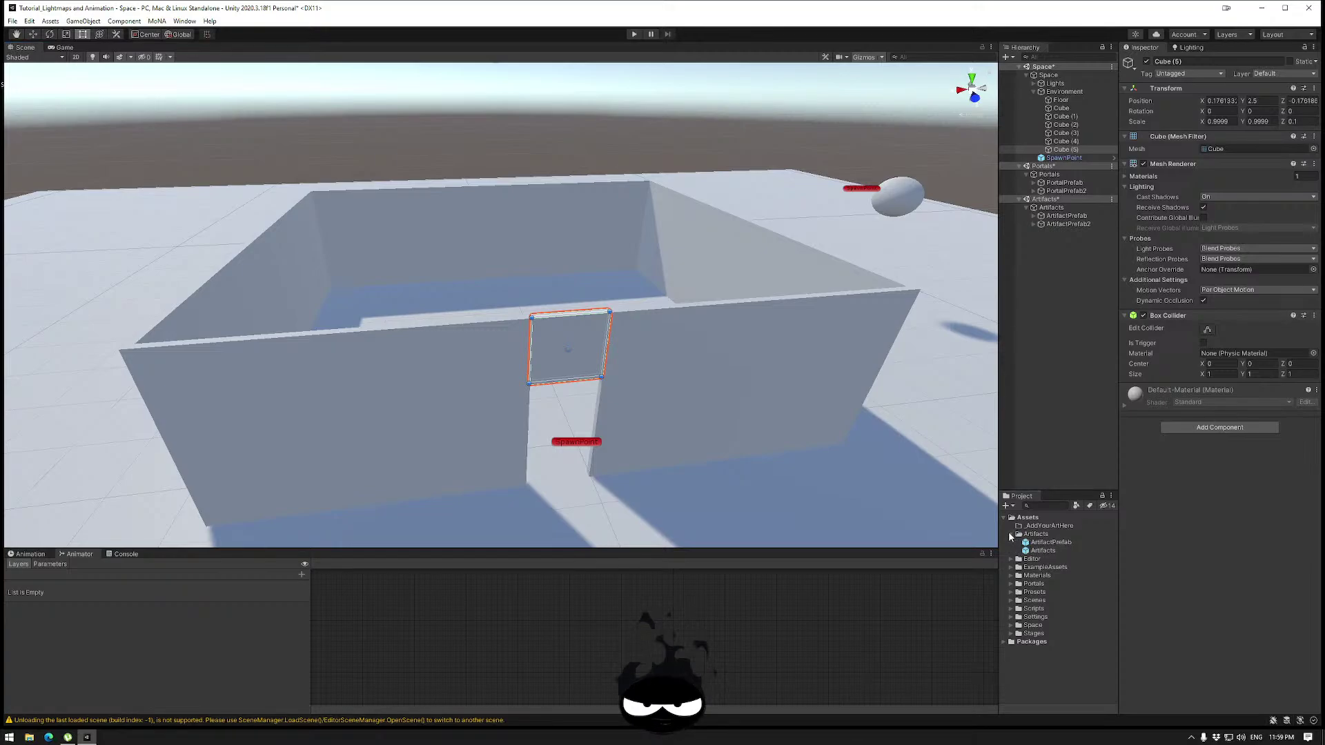
click(1010, 535)
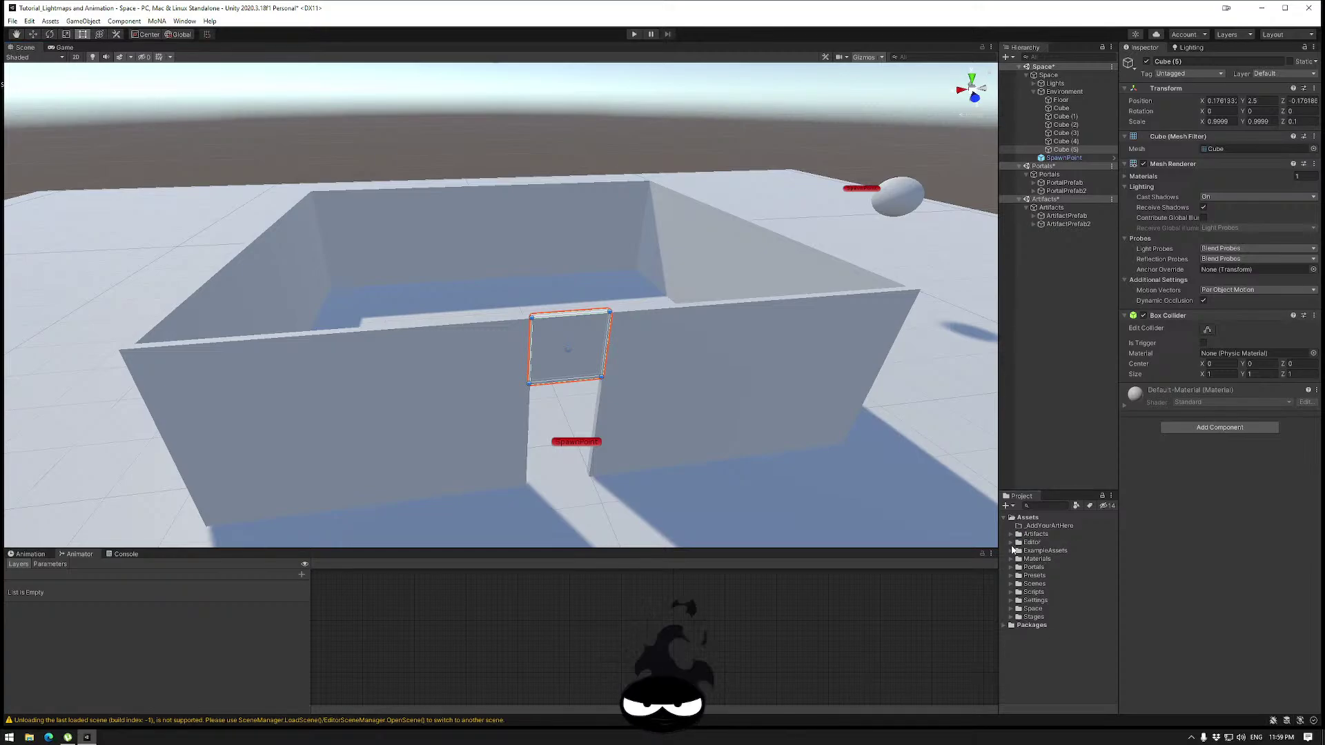
click(1011, 609)
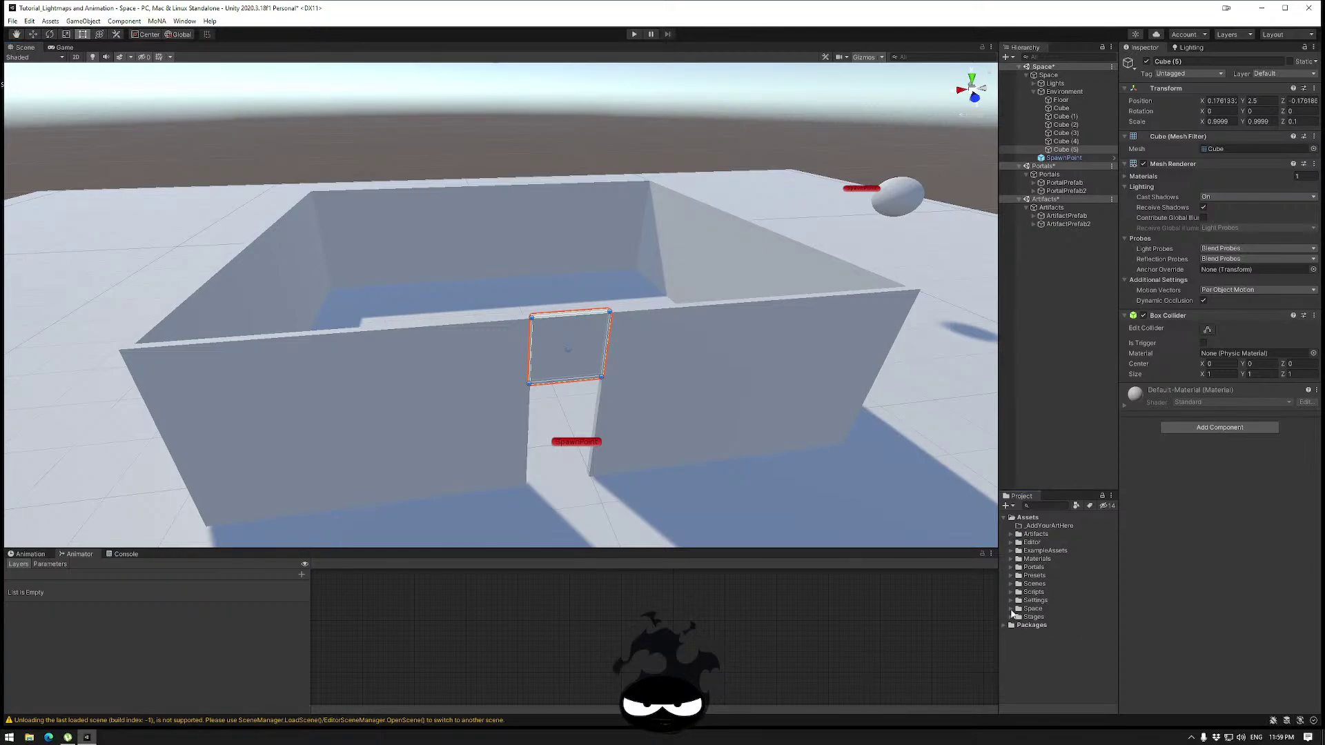
click(1010, 575)
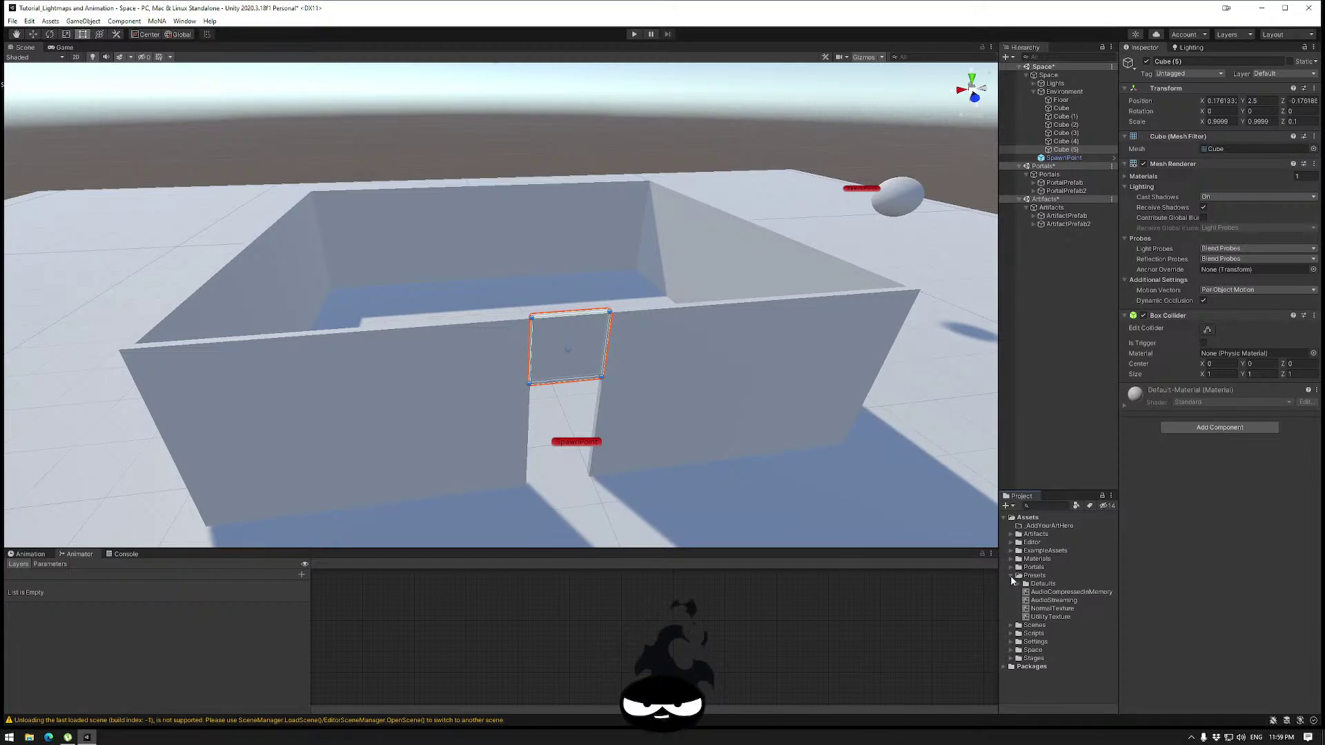
click(1010, 575)
click(1008, 585)
click(1009, 585)
click(1010, 592)
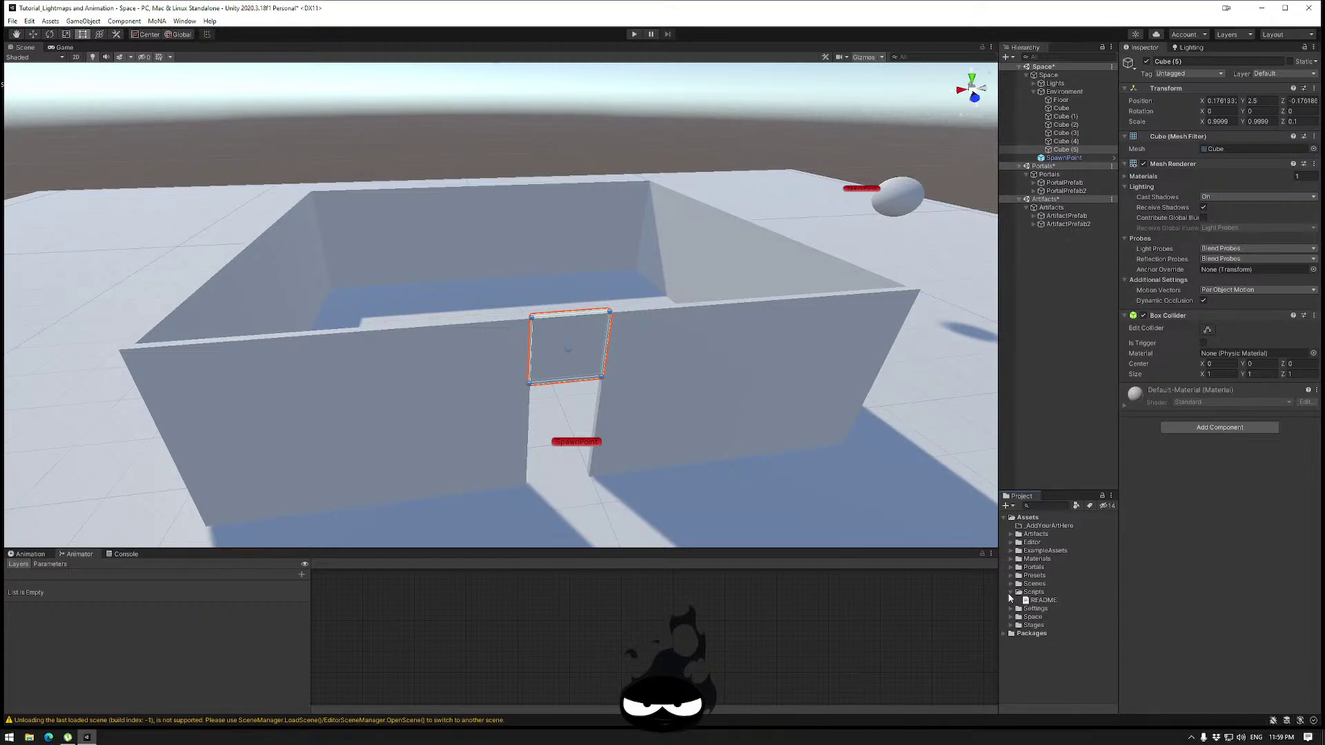
click(1010, 593)
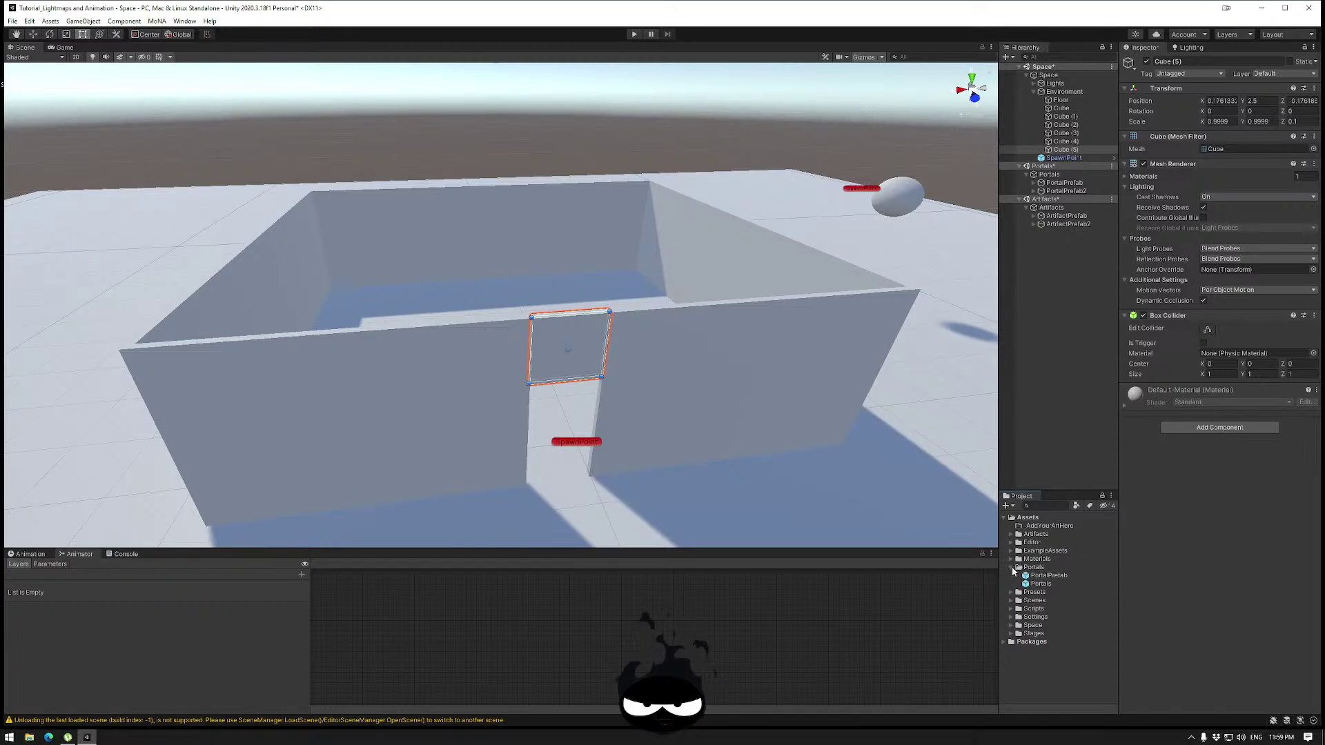
click(1011, 559)
click(1011, 560)
click(1010, 551)
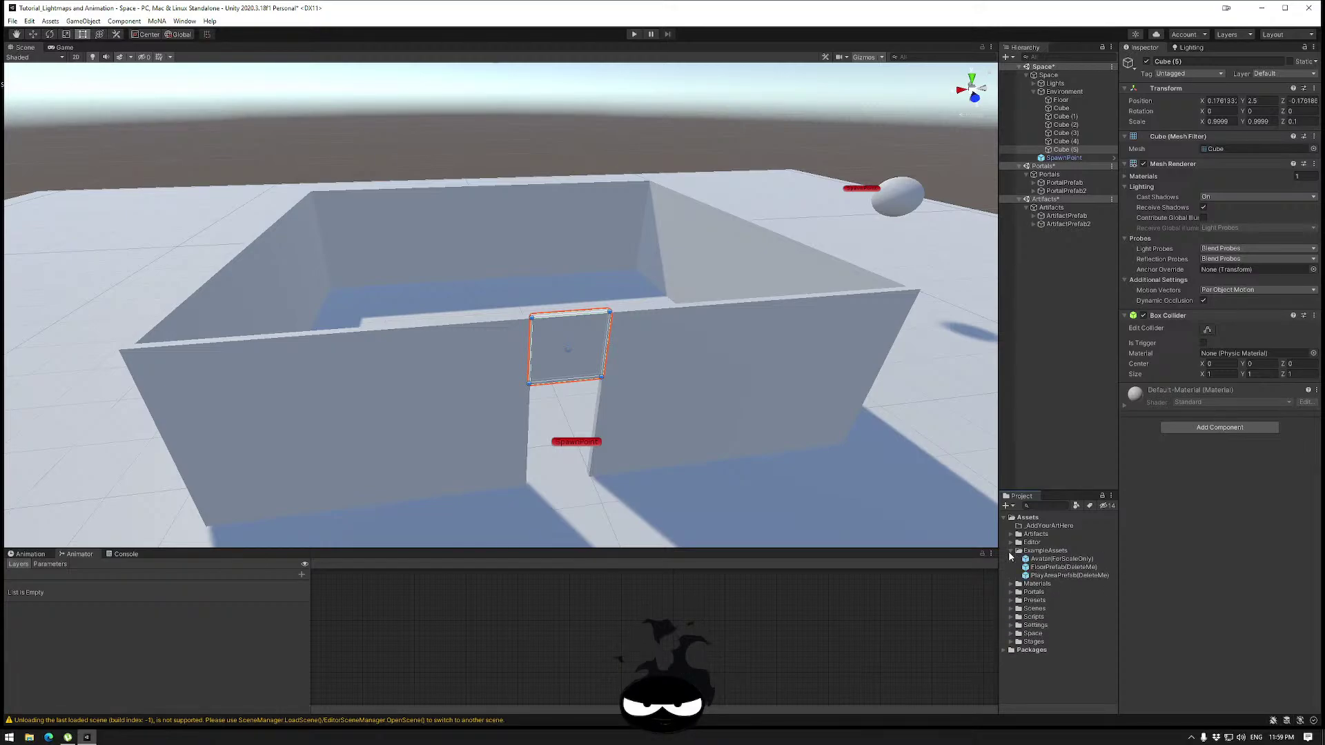
drag(1045, 560, 554, 475)
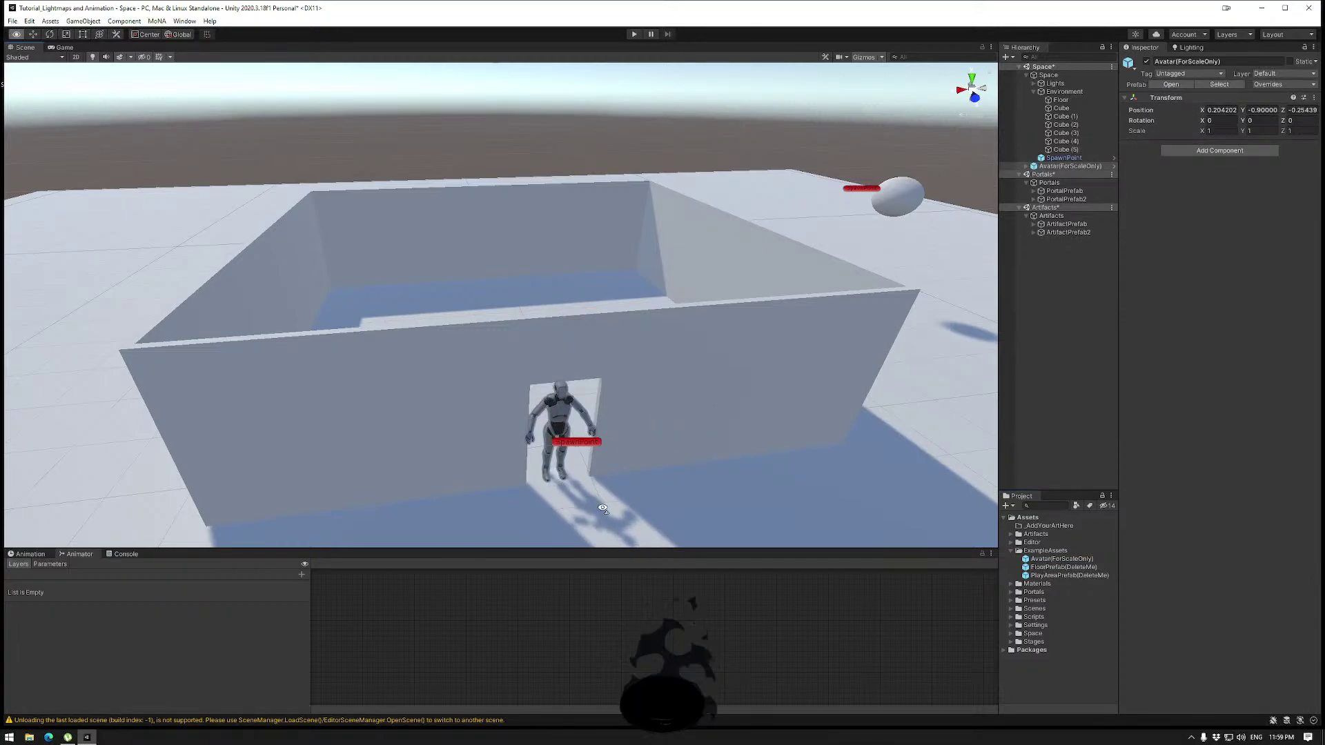
Raise the lower edge of the lintel above the avatar, reducing the lintel's height to about 0.75.
right_drag(556, 477, 464, 334)
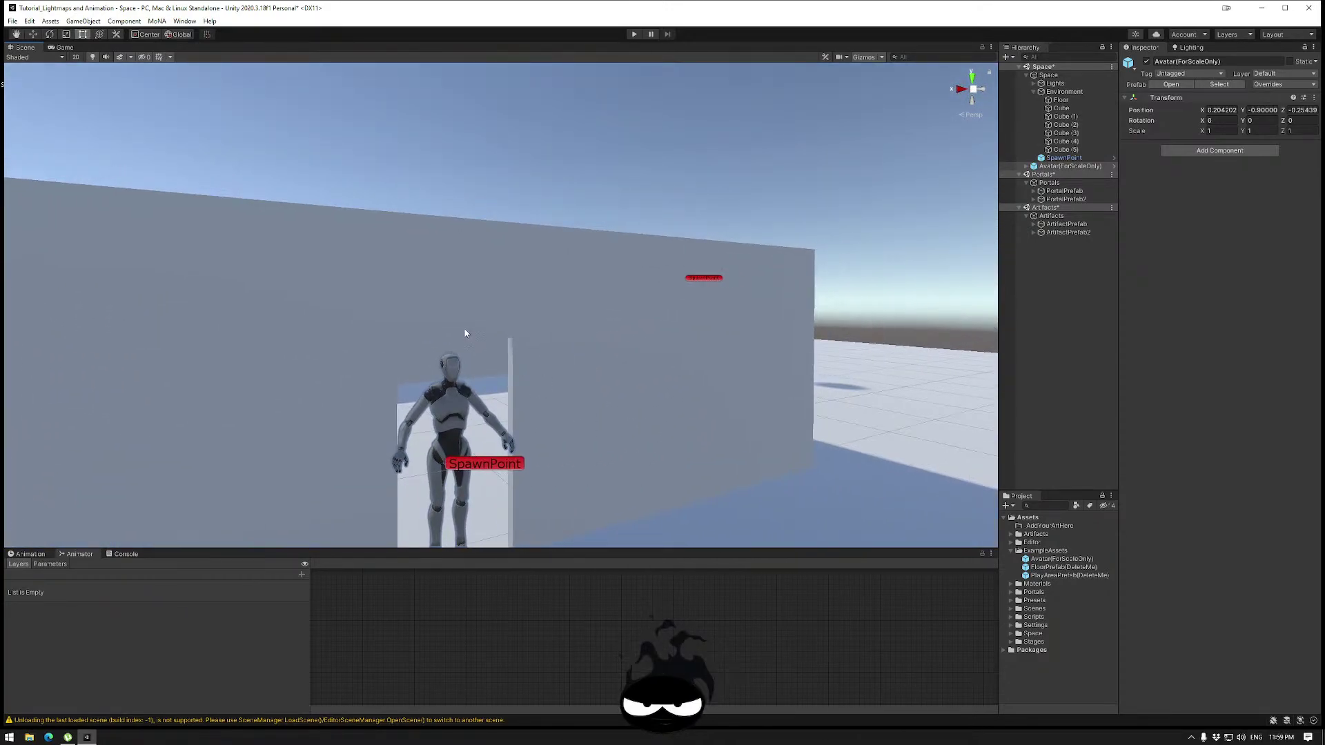
click(459, 338)
drag(459, 341, 463, 319)
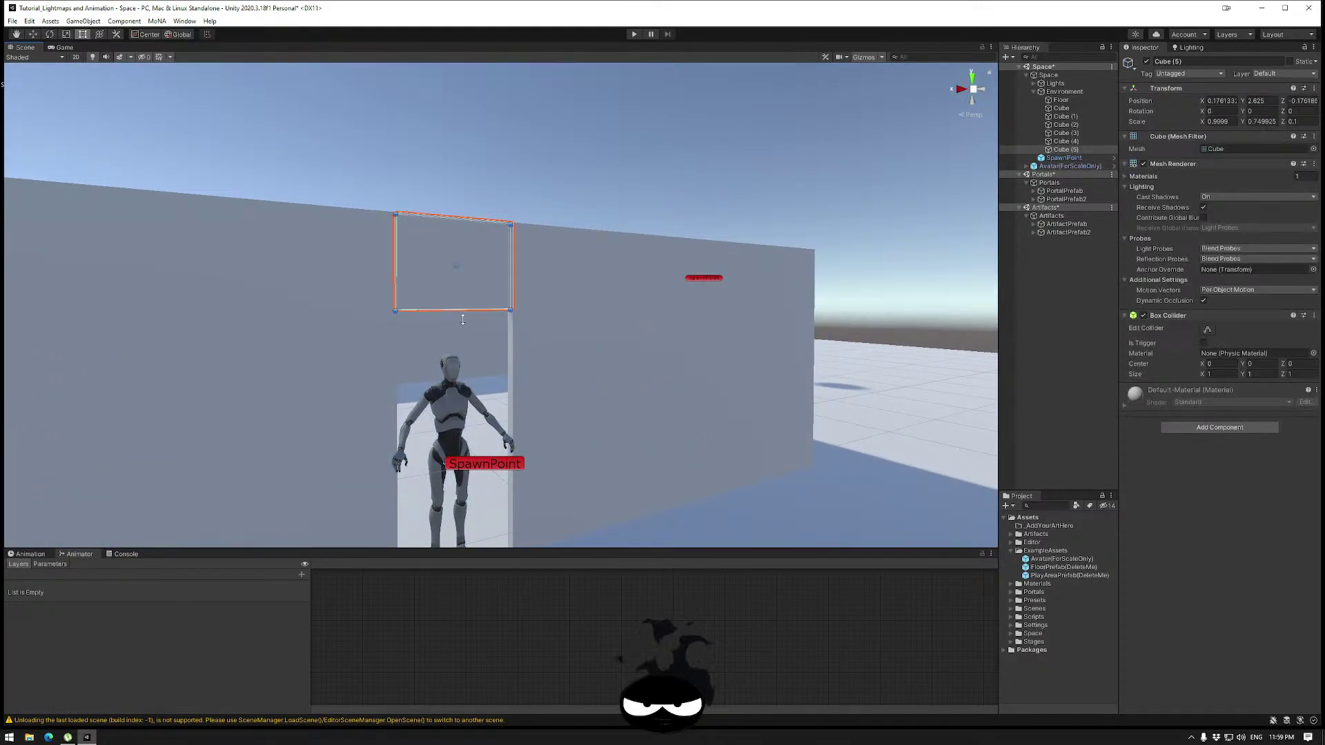
Duplicate the side wall on the sphere's side of the room and raise the copy along Y to 2.8.
right_drag(582, 414, 545, 407)
click(731, 400)
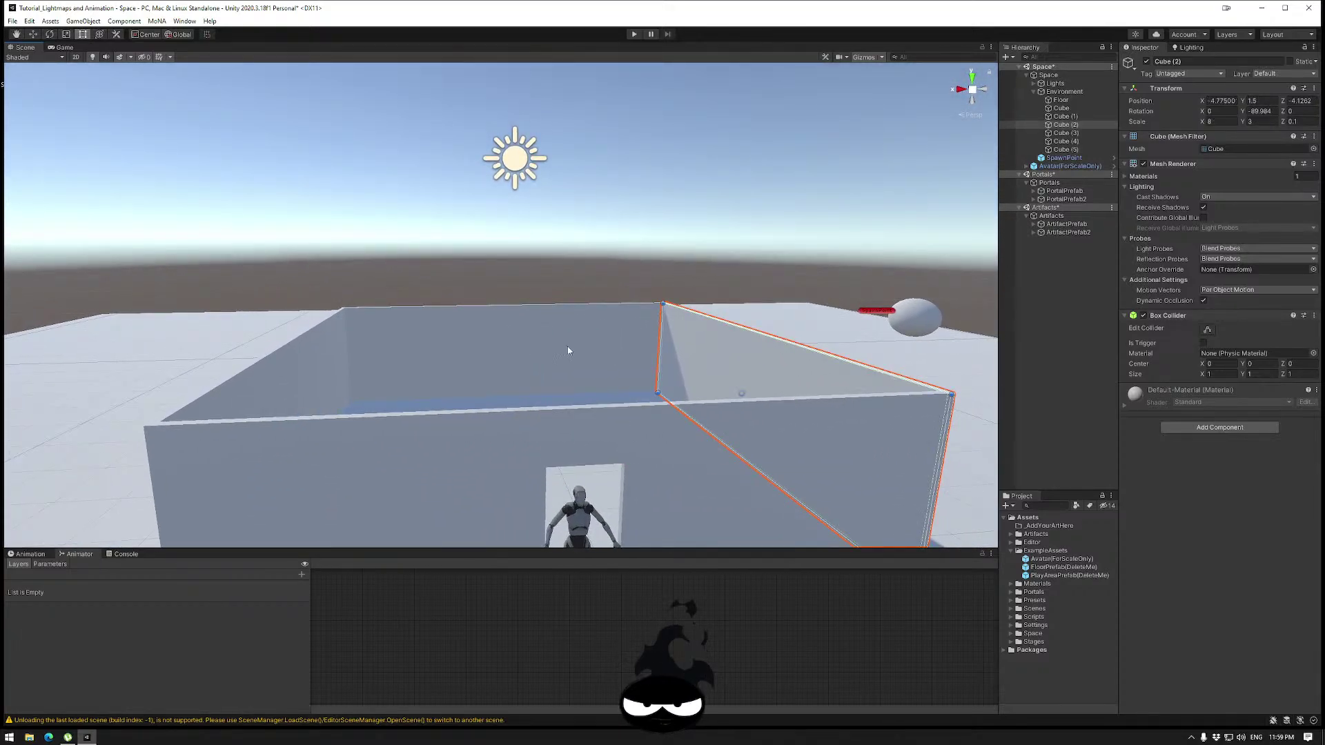
click(32, 34)
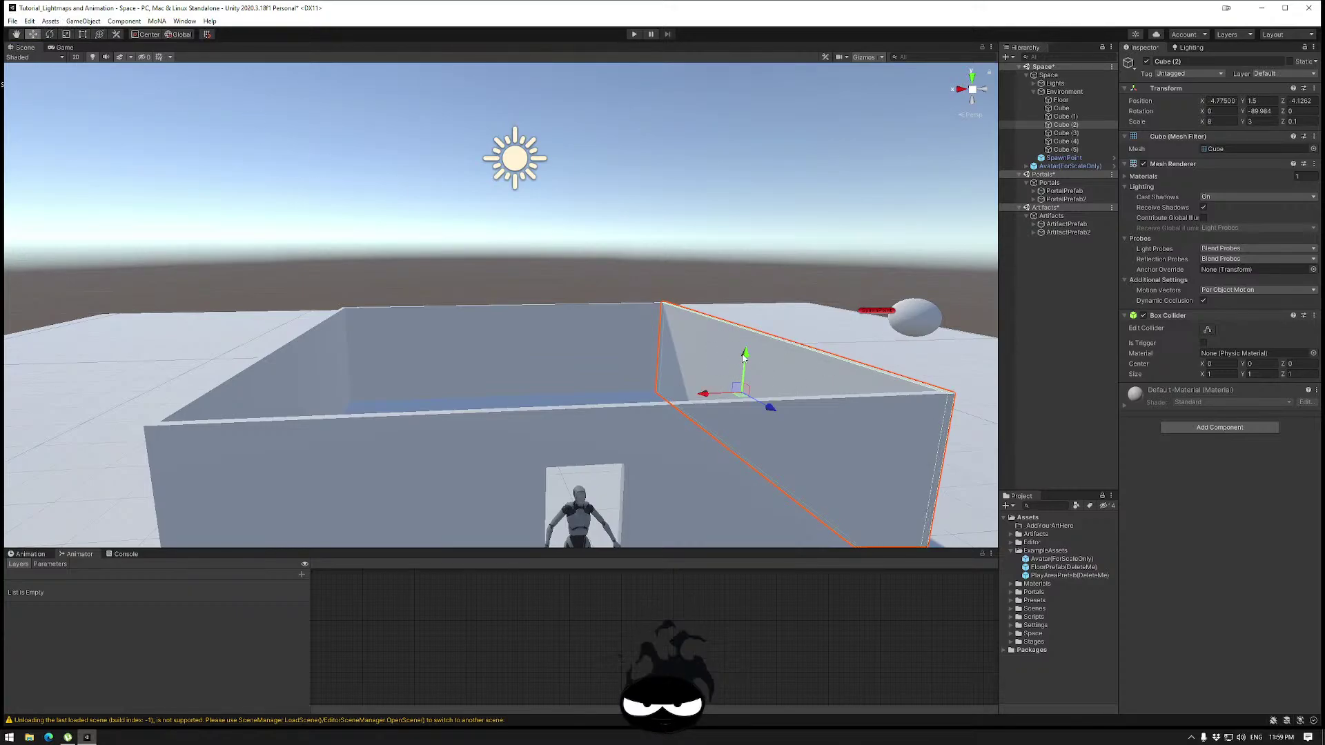
click(756, 367)
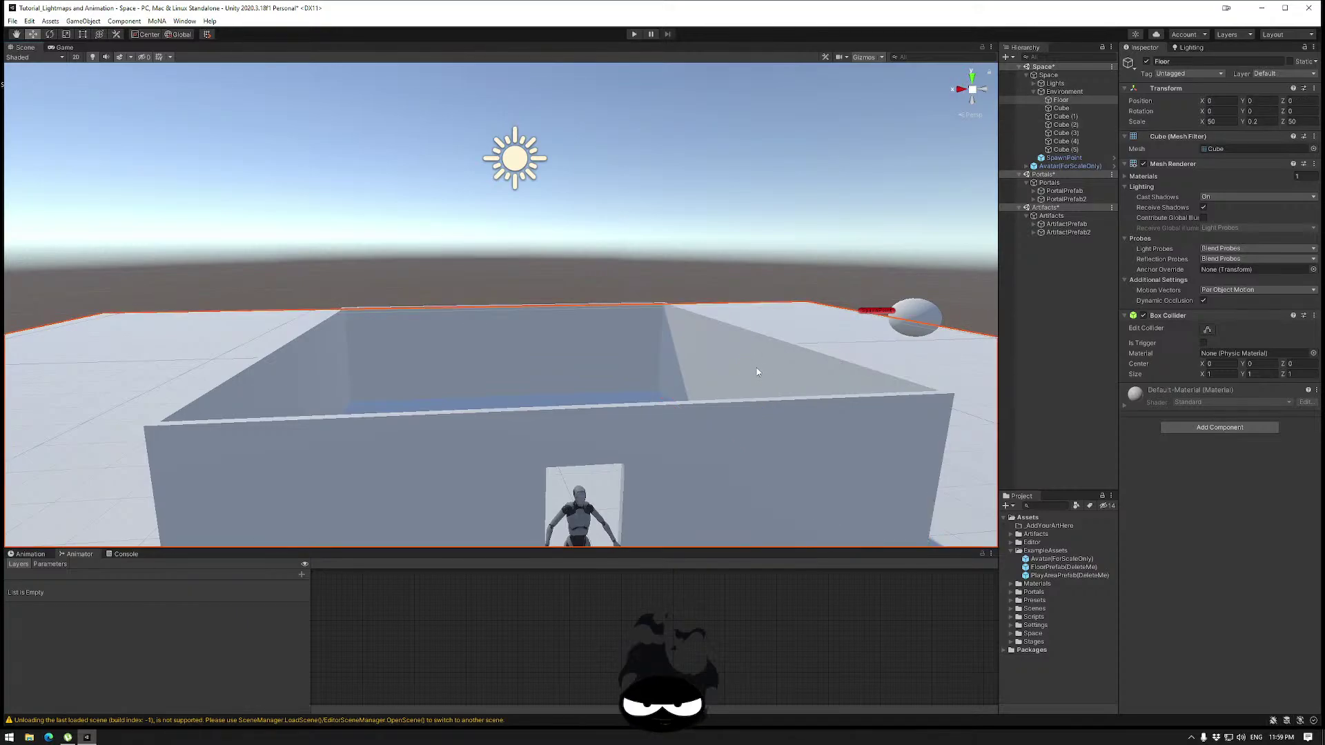
click(757, 368)
key(ctrl+d)
drag(746, 358, 747, 293)
Reshape the raised wall copy into a flat roof slab by setting its scale to 2 on Z and 0.1 on Y.
click(973, 80)
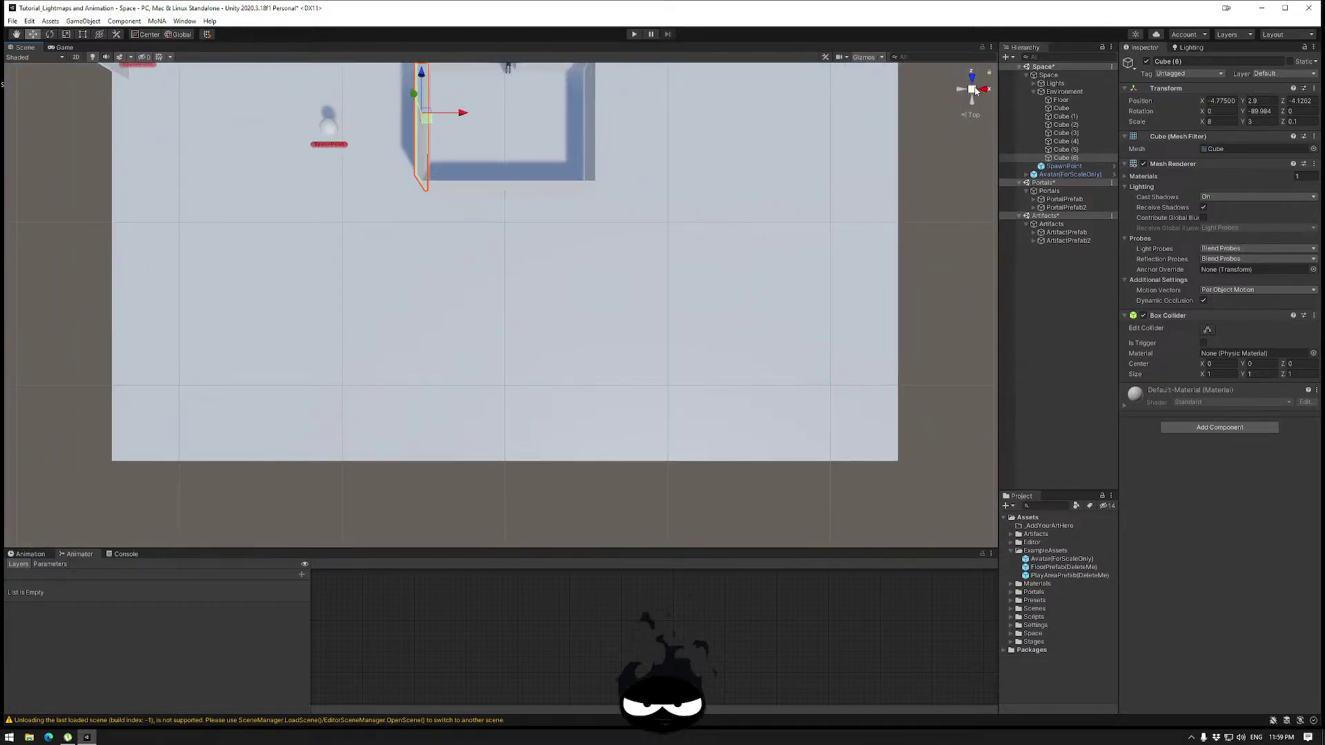
click(972, 89)
scroll(578, 226, up, 3)
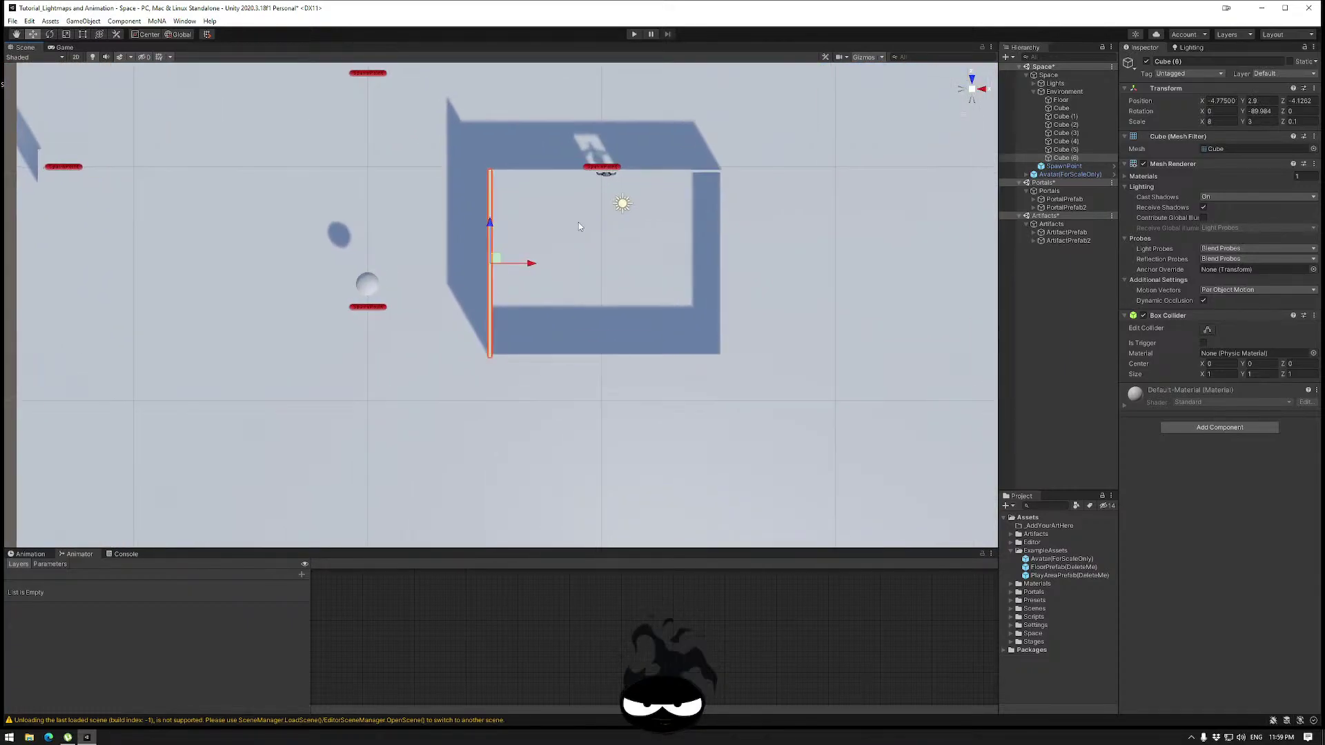
scroll(578, 223, up, 1)
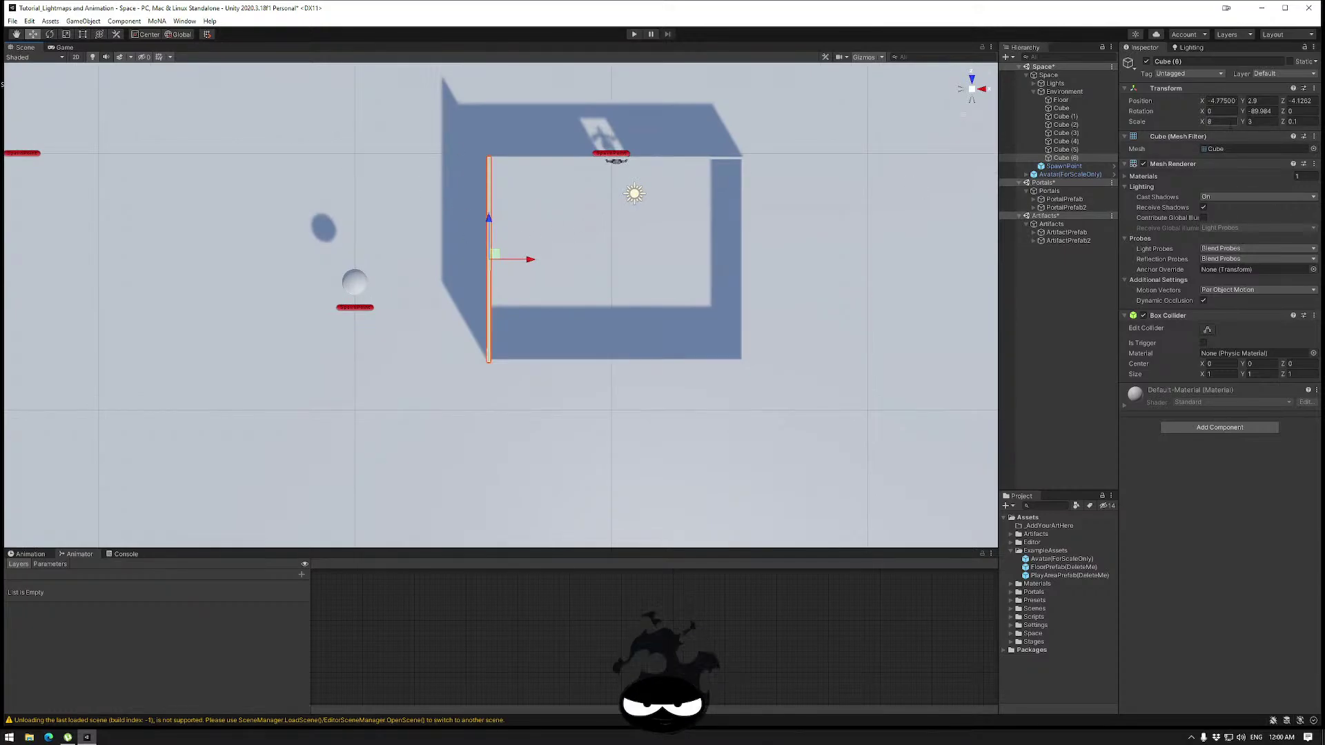
click(1294, 122)
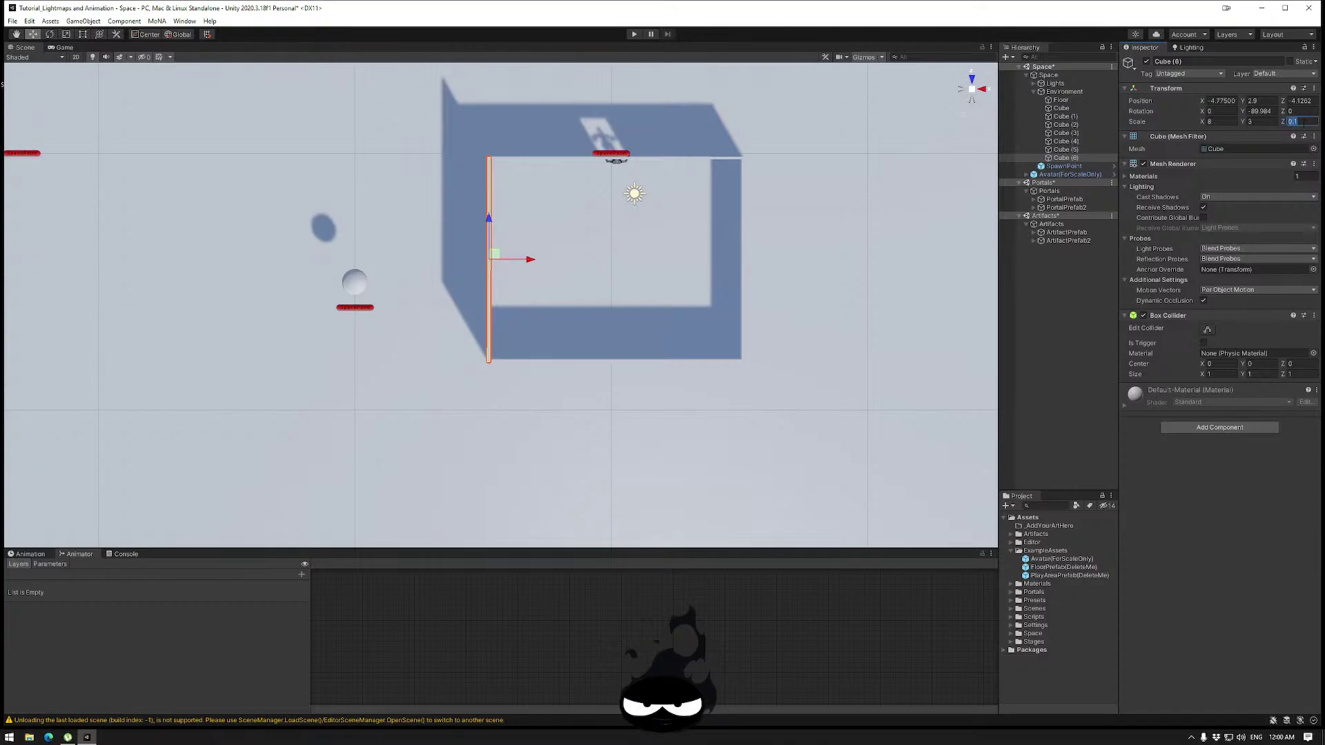
text(2)
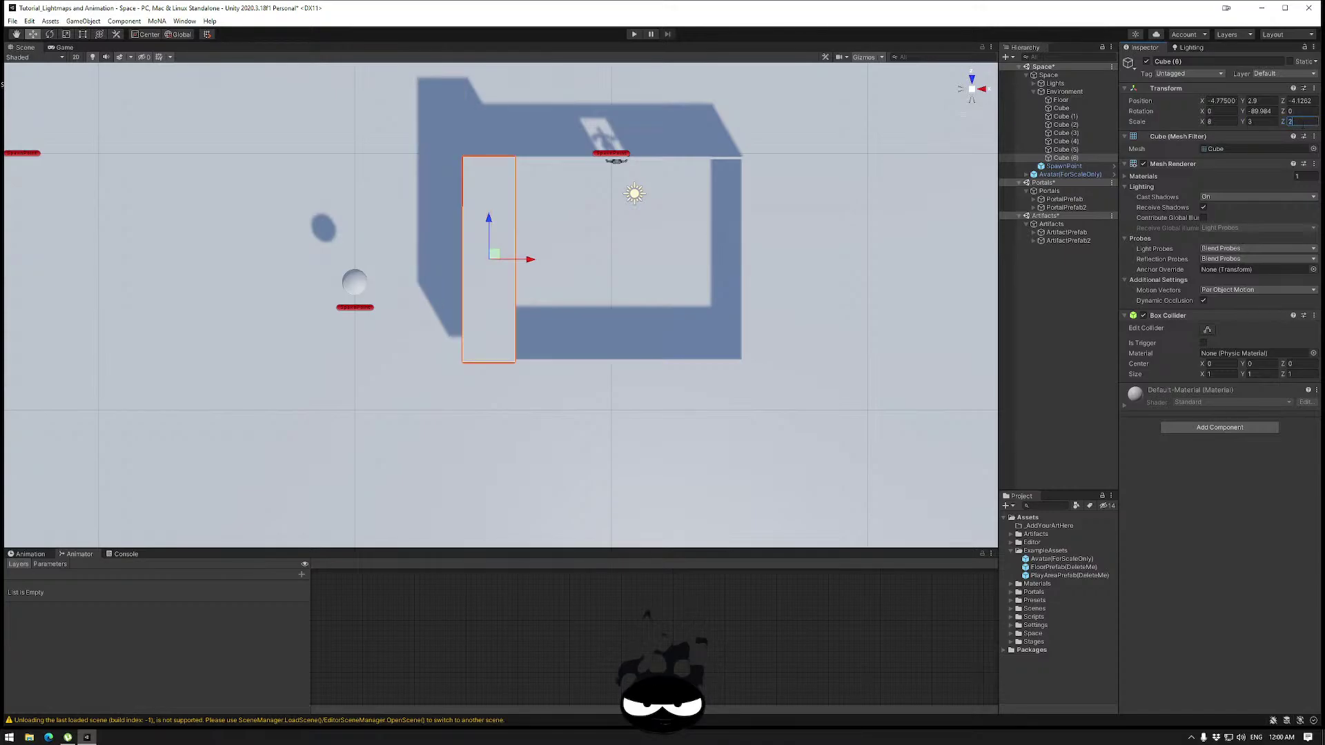
click(1261, 122)
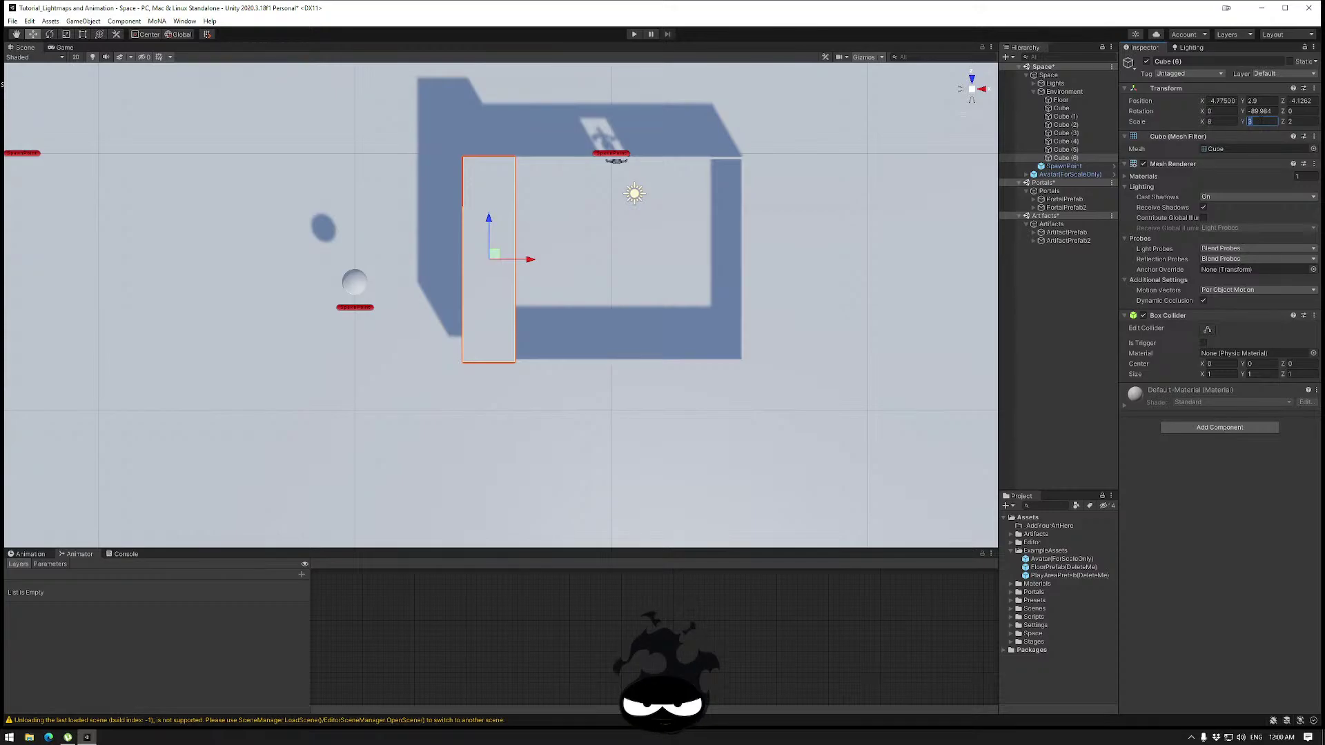
key(BackSpace)
text(0.1)
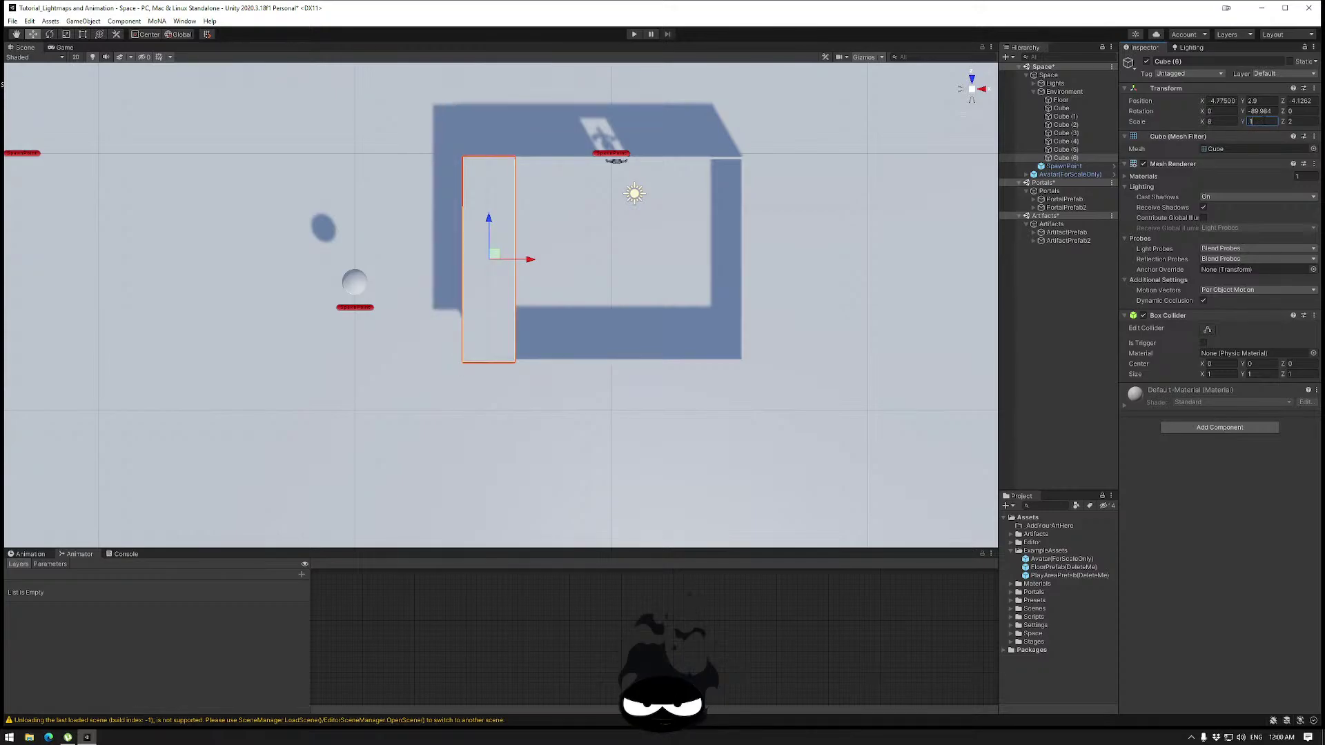
Move the roof slab inward along X to -3.775, then duplicate it and move the copy to about 4.225 over the opposite wall.
click(972, 78)
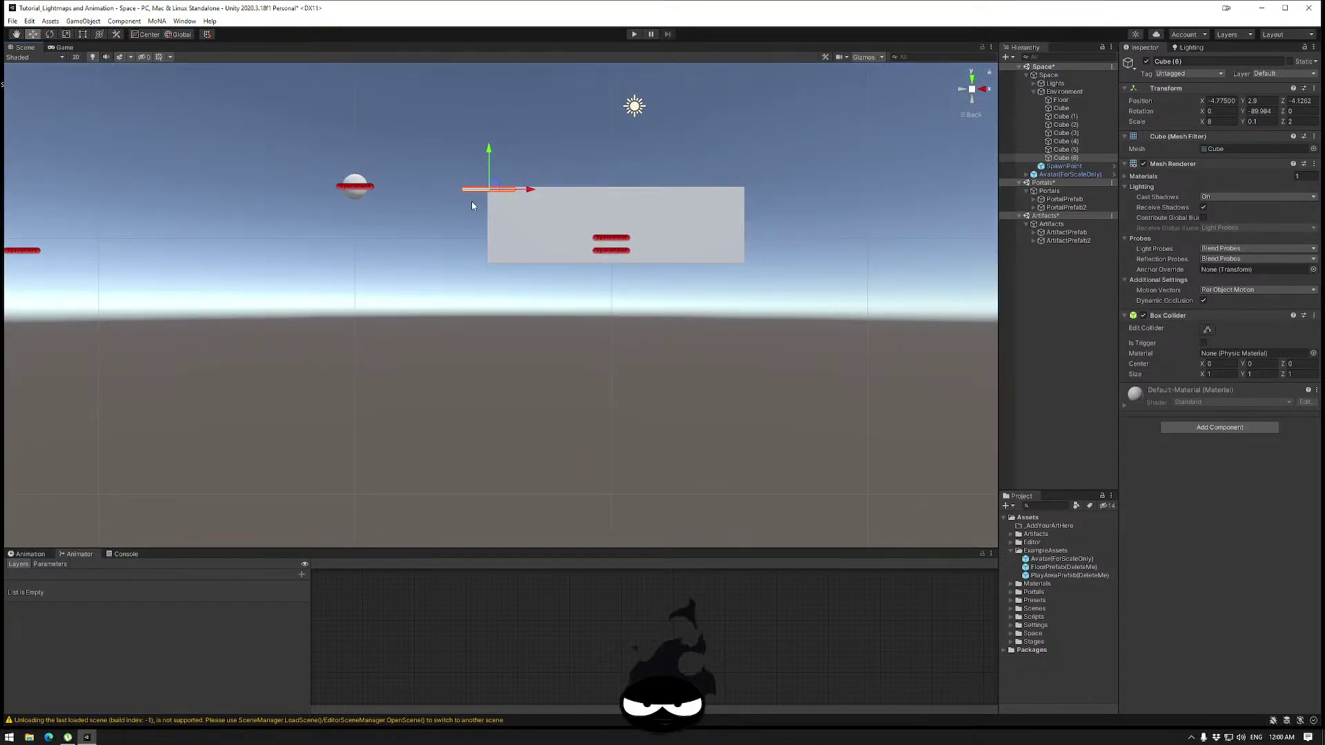
drag(527, 189, 563, 330)
scroll(556, 202, up, 3)
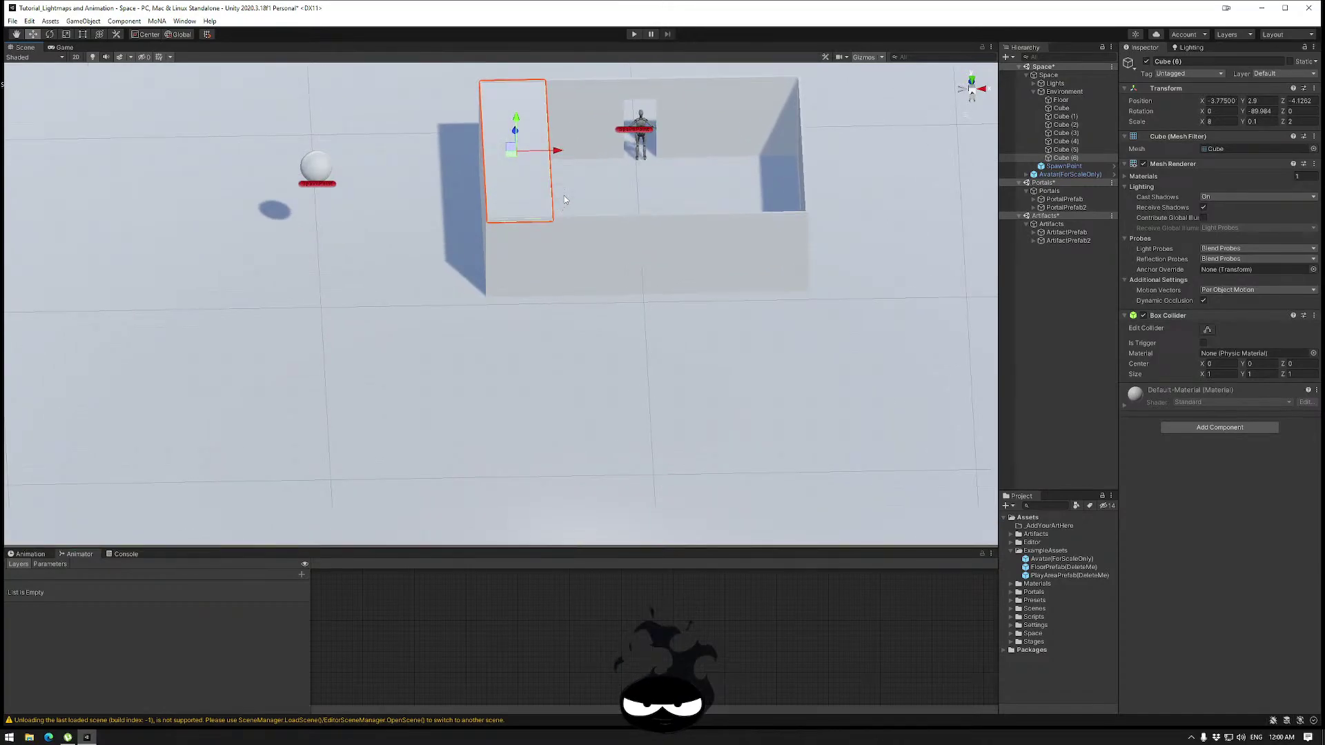
key(ctrl+d)
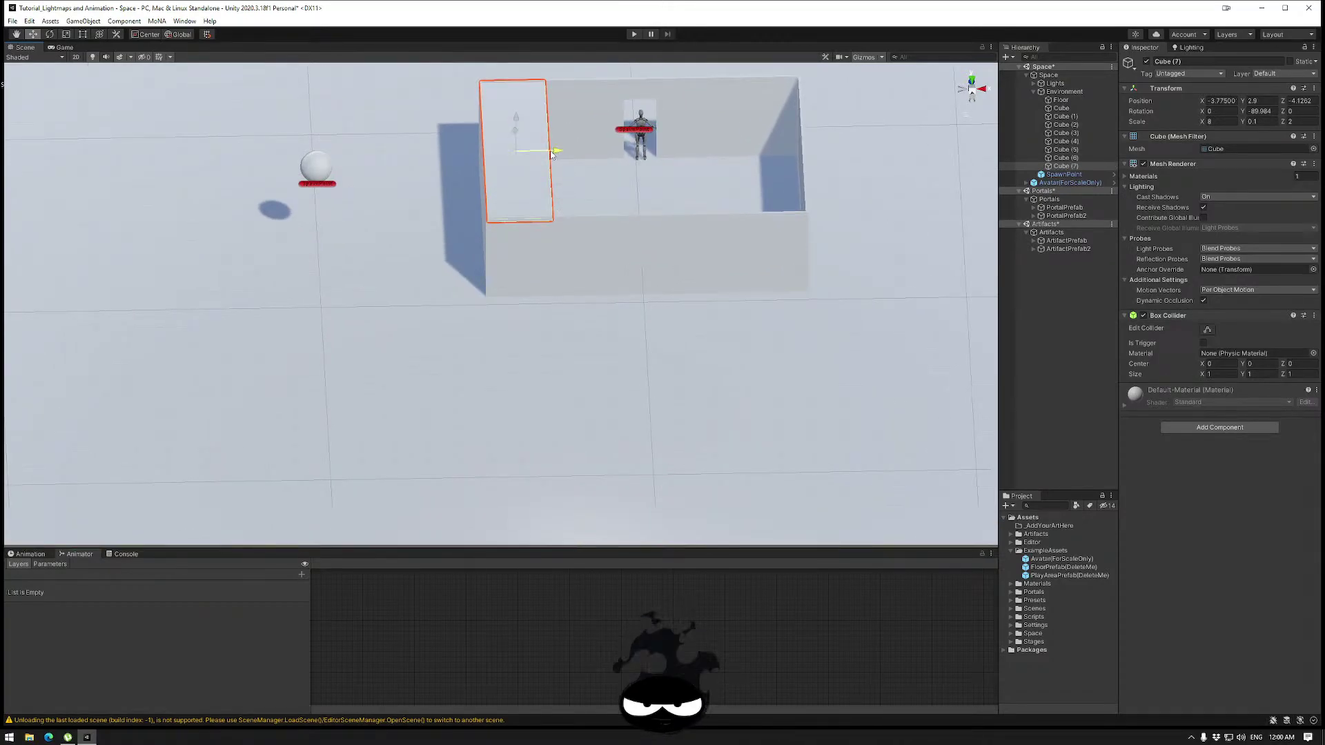
drag(556, 152, 806, 158)
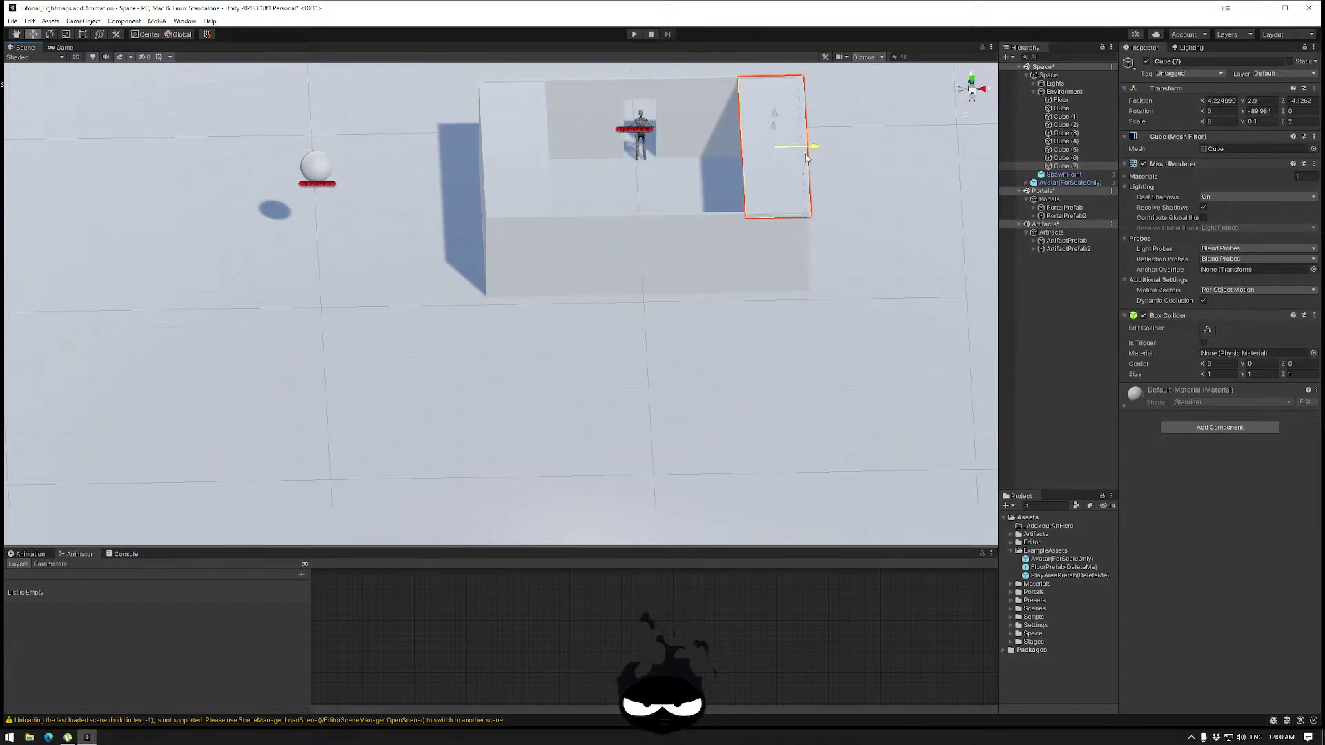
middle_drag(842, 213, 770, 216)
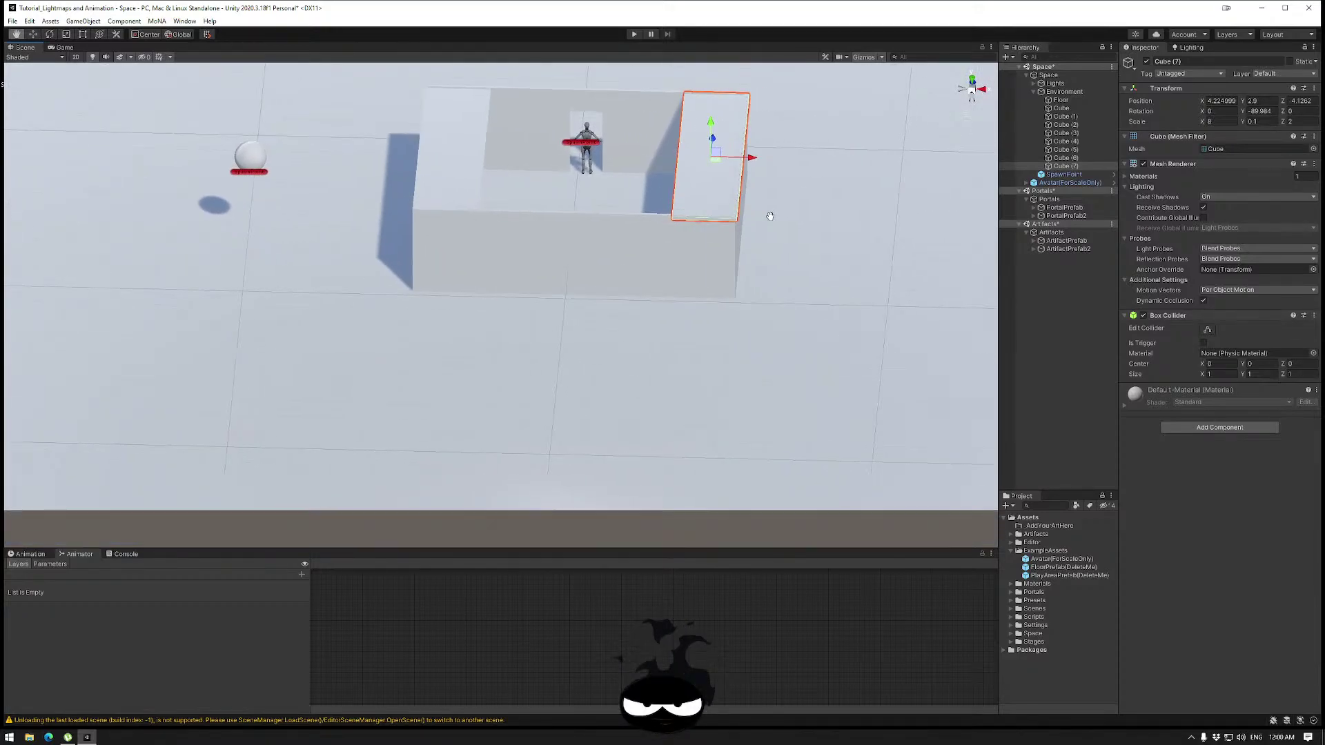
Vertex-snap both roof slabs to the outer top corners of the walls, at a Y position of 2.95.
alt+drag(771, 216, 671, 261)
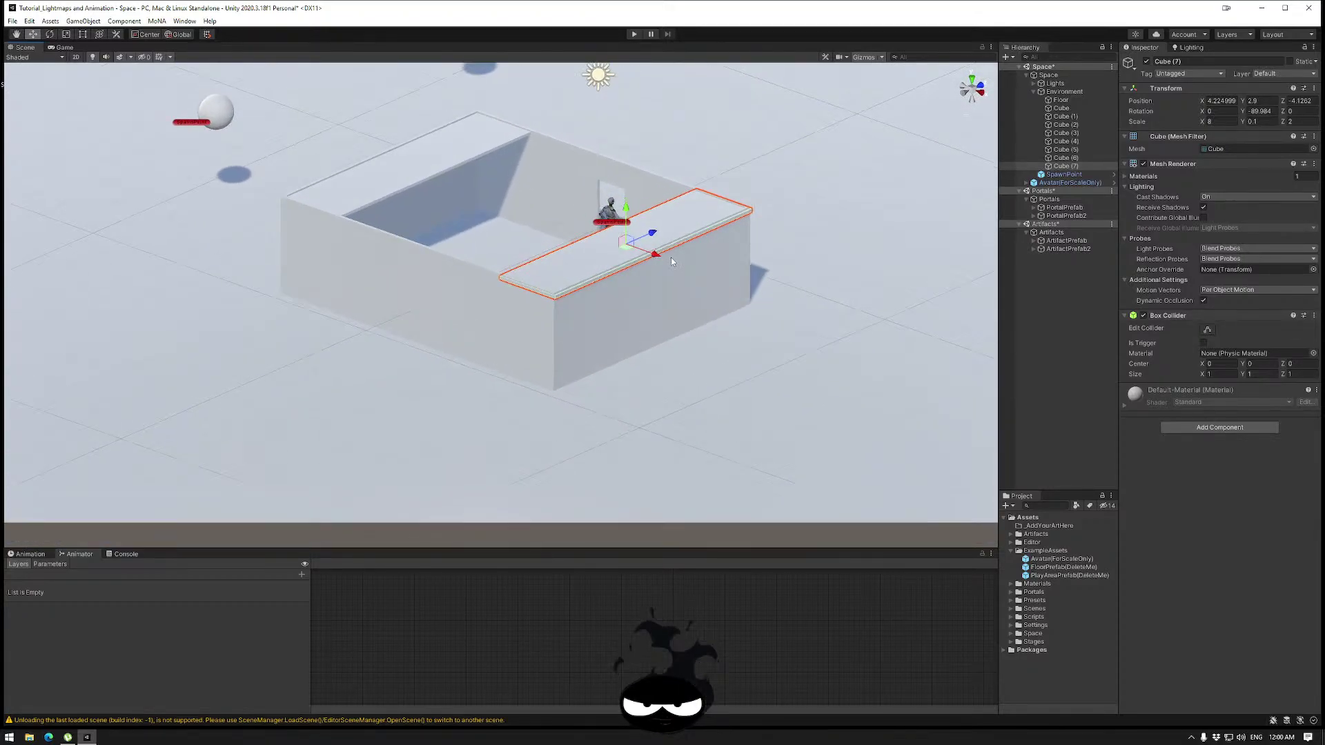
key(f)
alt+drag(467, 367, 366, 319)
key(v)
click(366, 319)
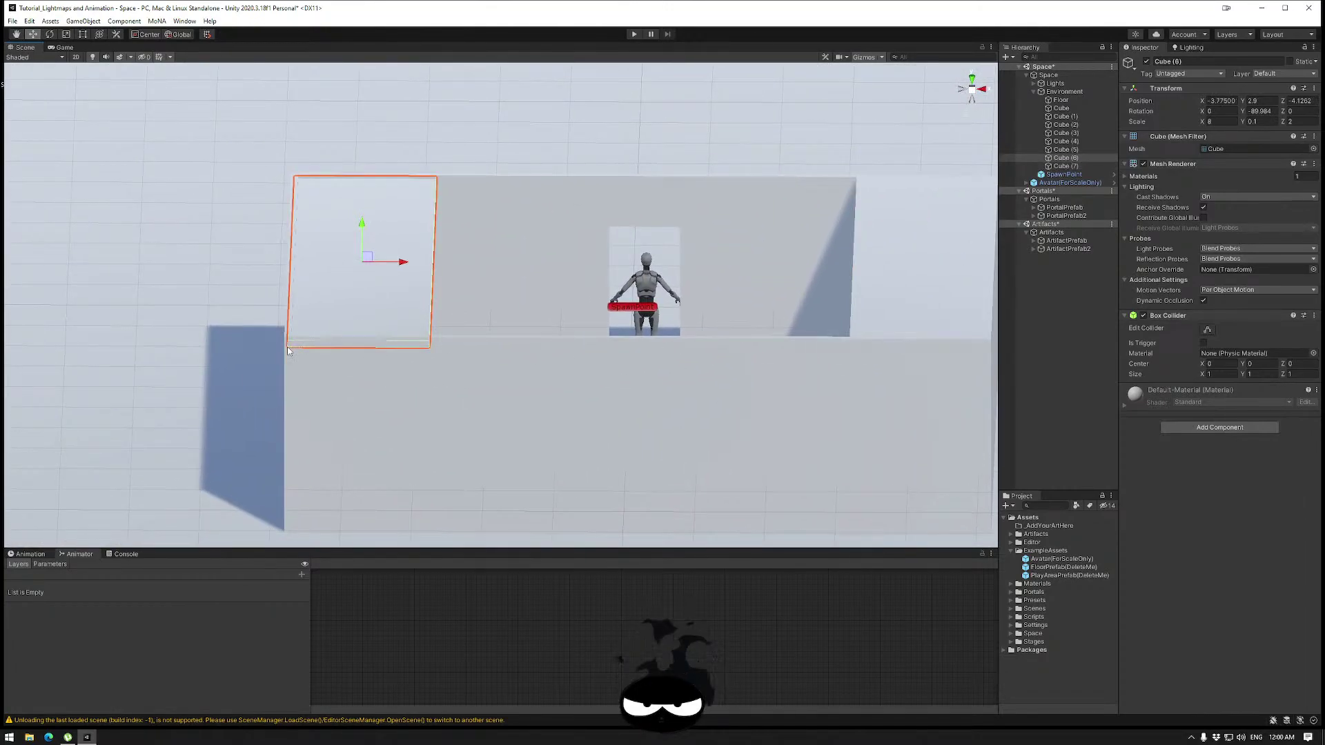
middle_drag(293, 346, 443, 377)
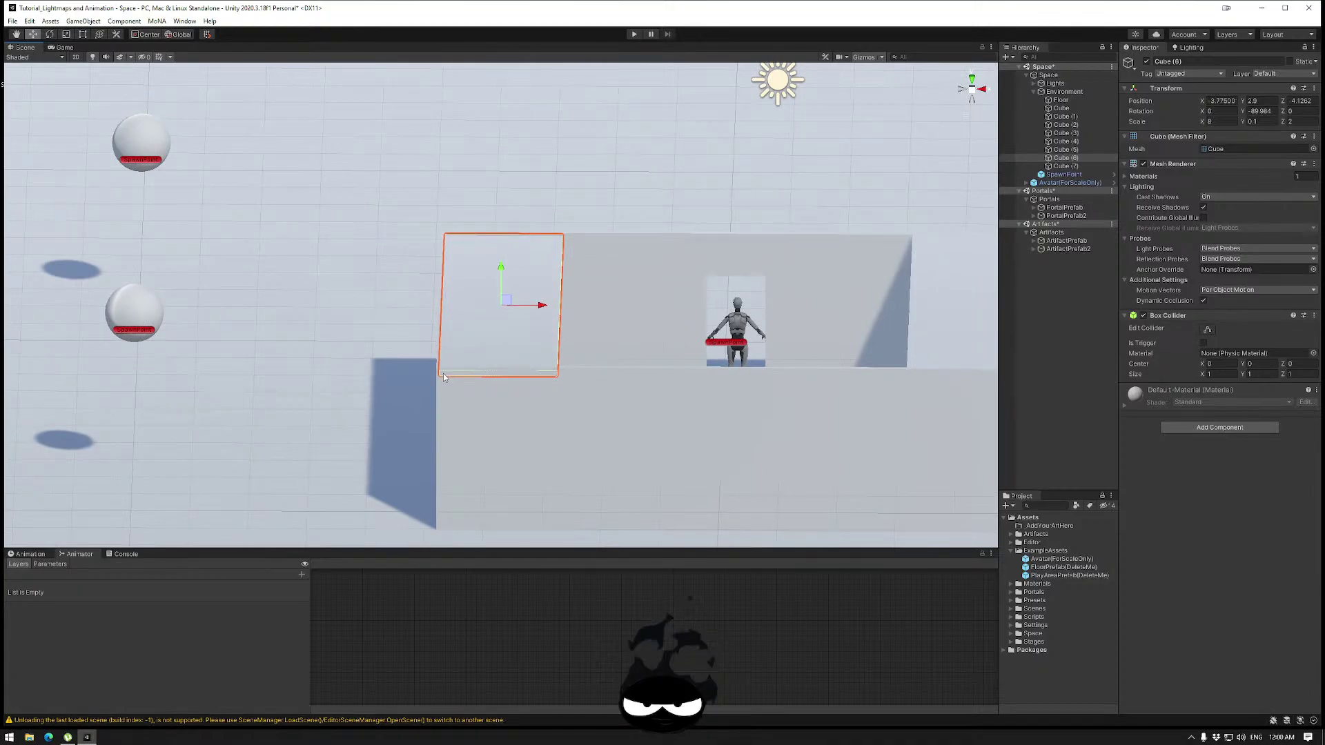
drag(437, 371, 434, 367)
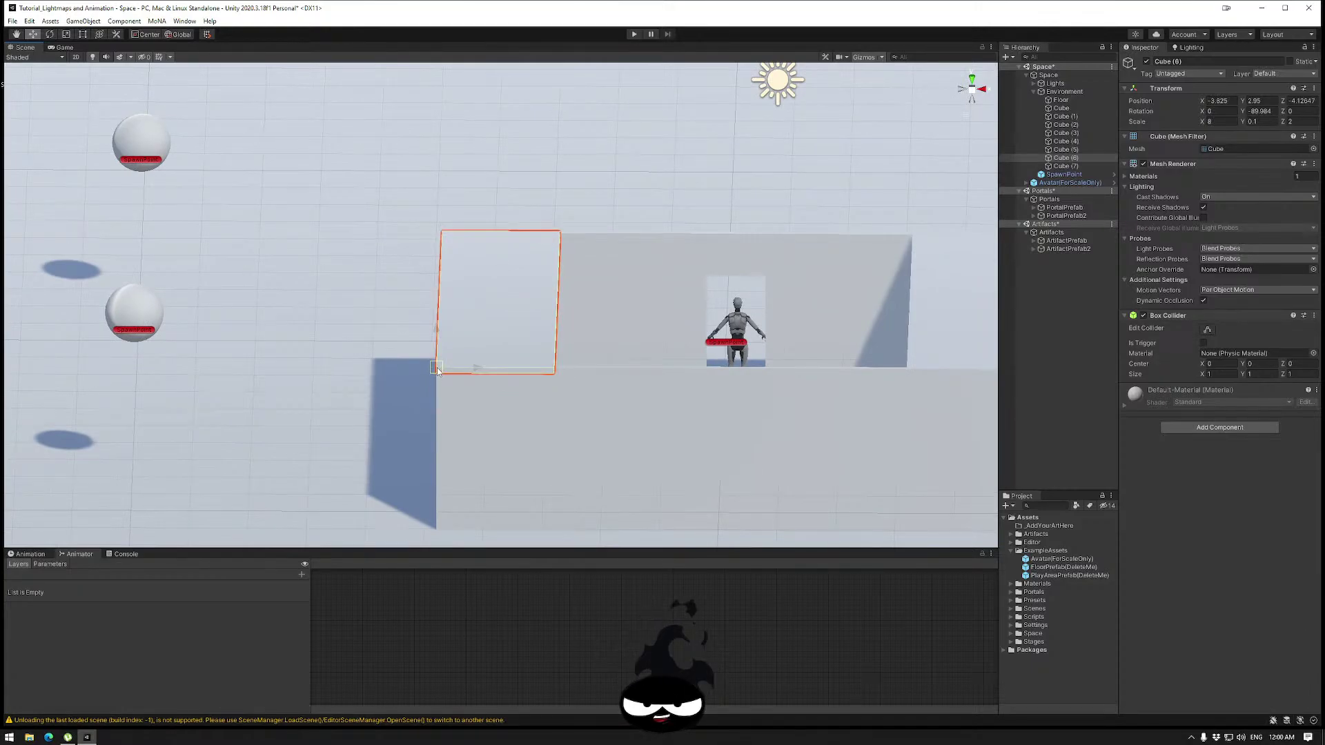
Duplicate the end roof slab twice and move the copies along X into the open middle, one of them to -1.075.
mouse_move(627, 394)
alt+mouse_down()
mouse_move(645, 394)
mouse_move(630, 407)
alt+mouse_up()
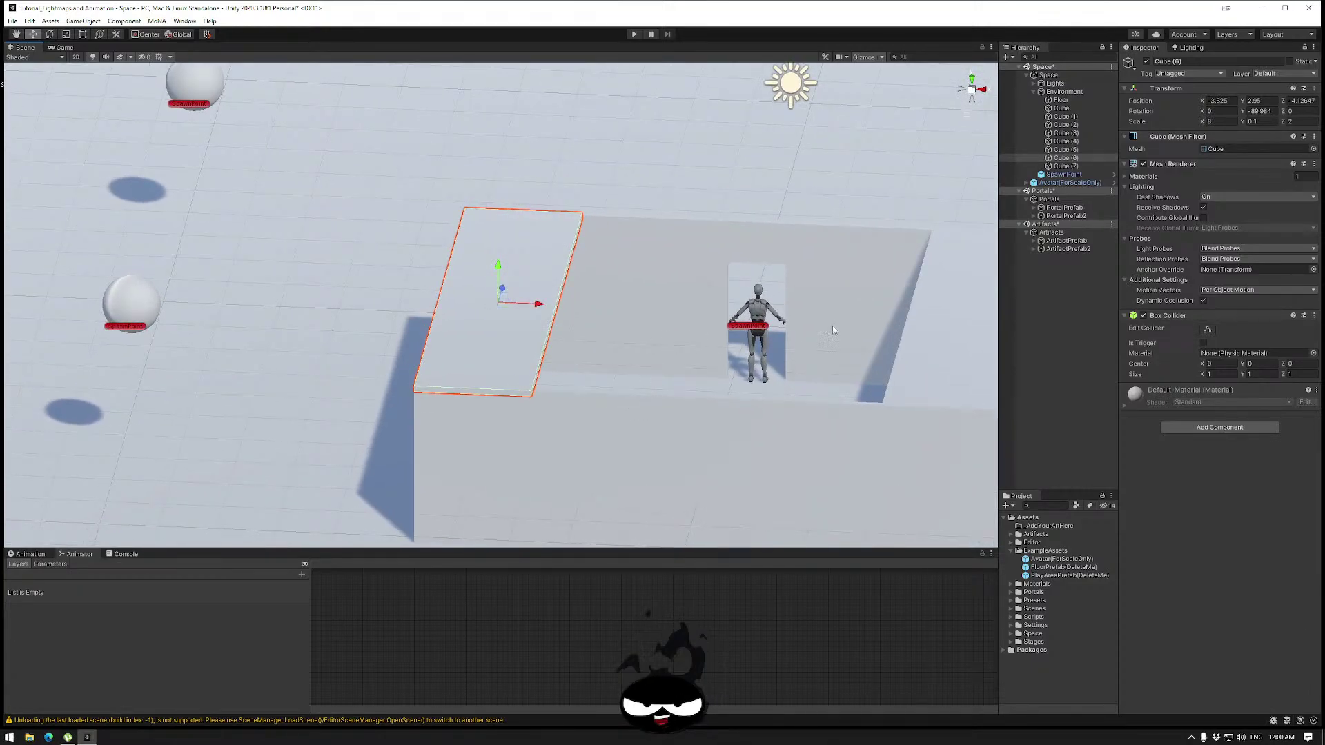
middle_drag(832, 325, 631, 272)
click(820, 276)
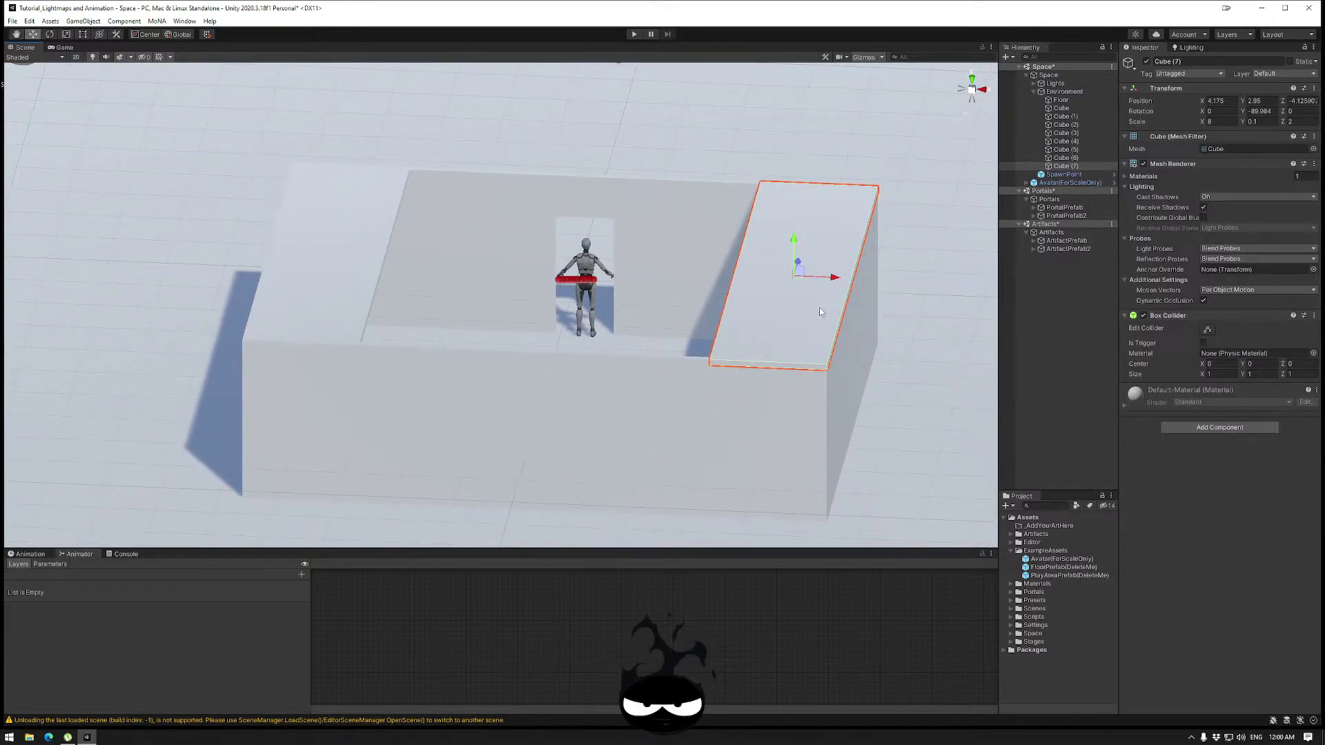
key(ctrl+d)
drag(833, 277, 518, 269)
key(ctrl+d)
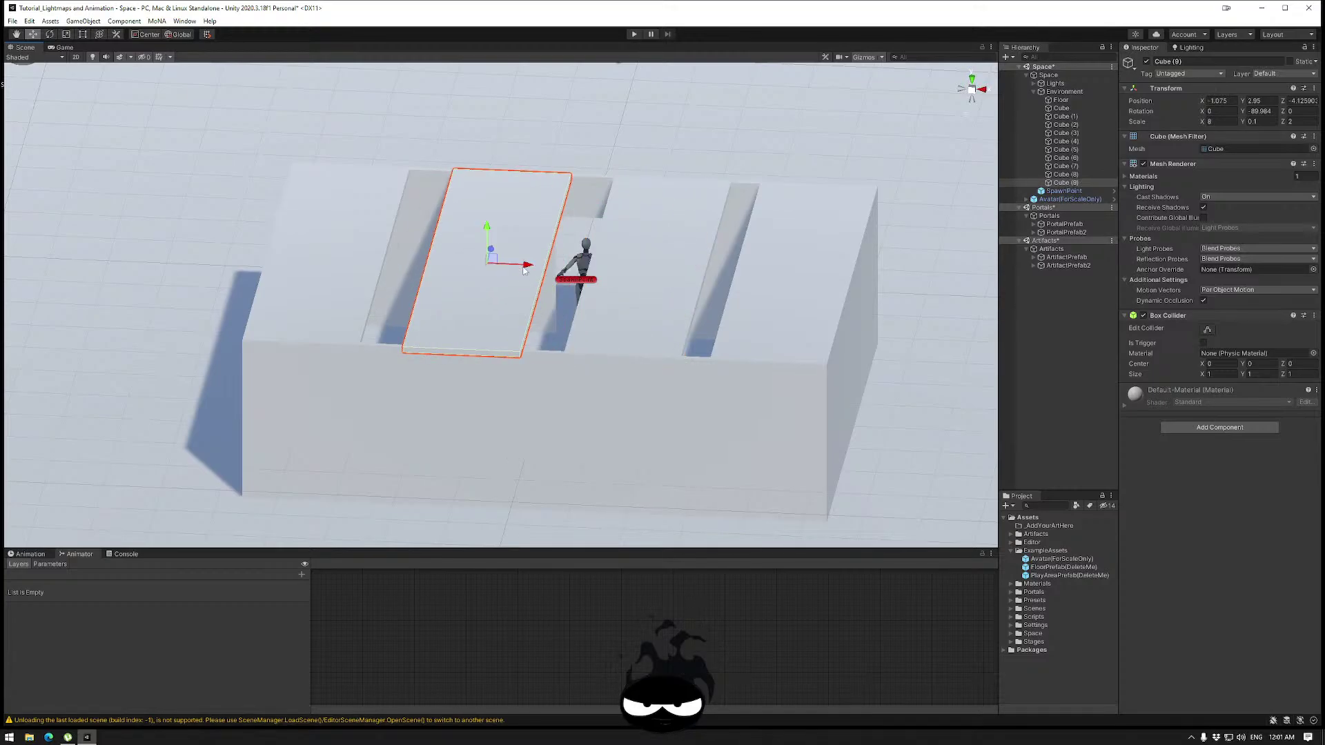
Shift the inner roof slab nearer the original end slab along X to 1.425, evening out the gaps between the slabs.
key(ctrl+z)
key(ctrl+z)
drag(674, 275, 657, 275)
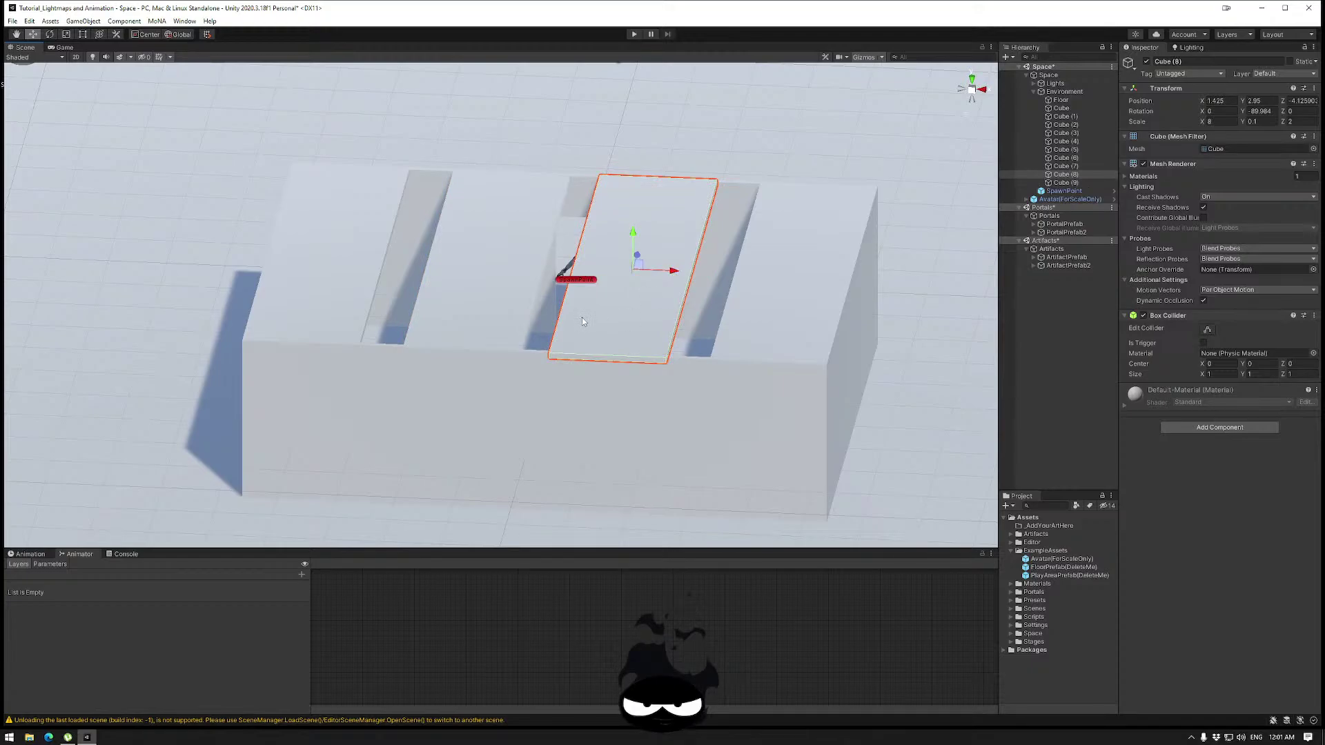
alt+drag(582, 318, 660, 324)
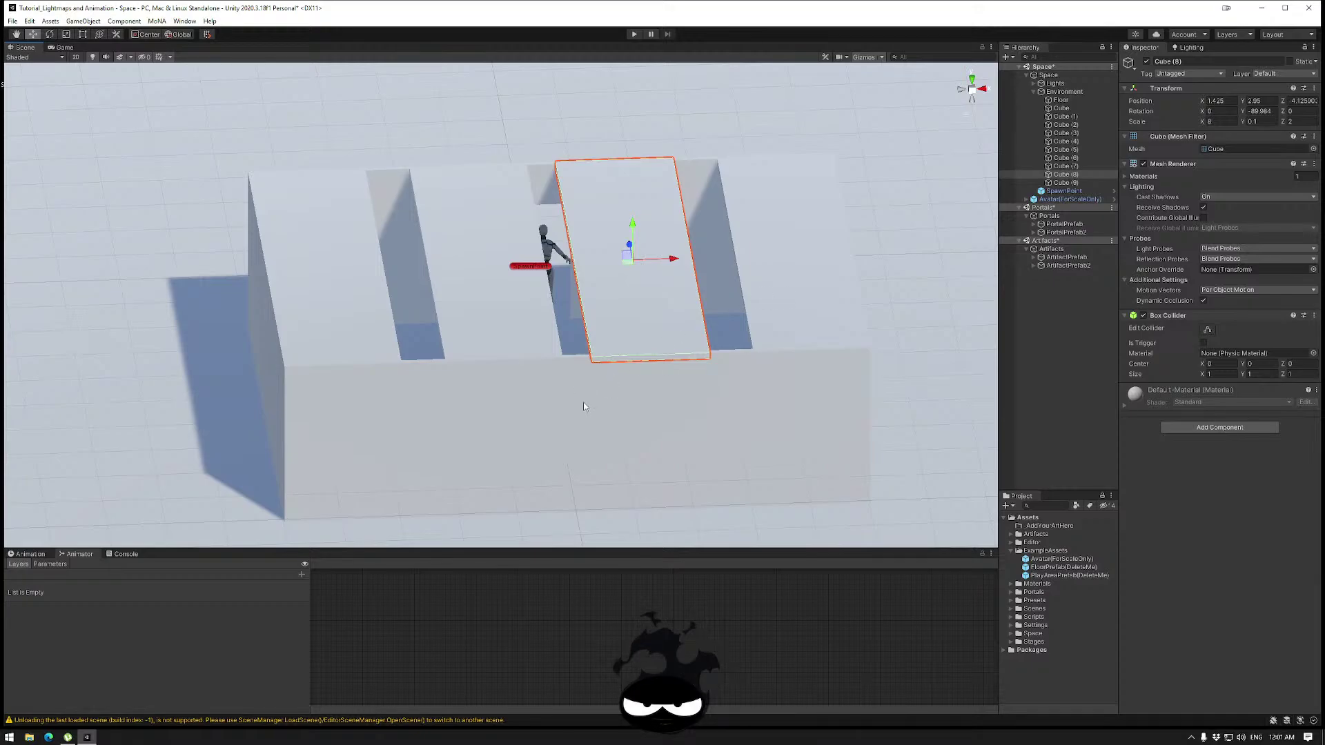
alt+drag(586, 407, 624, 375)
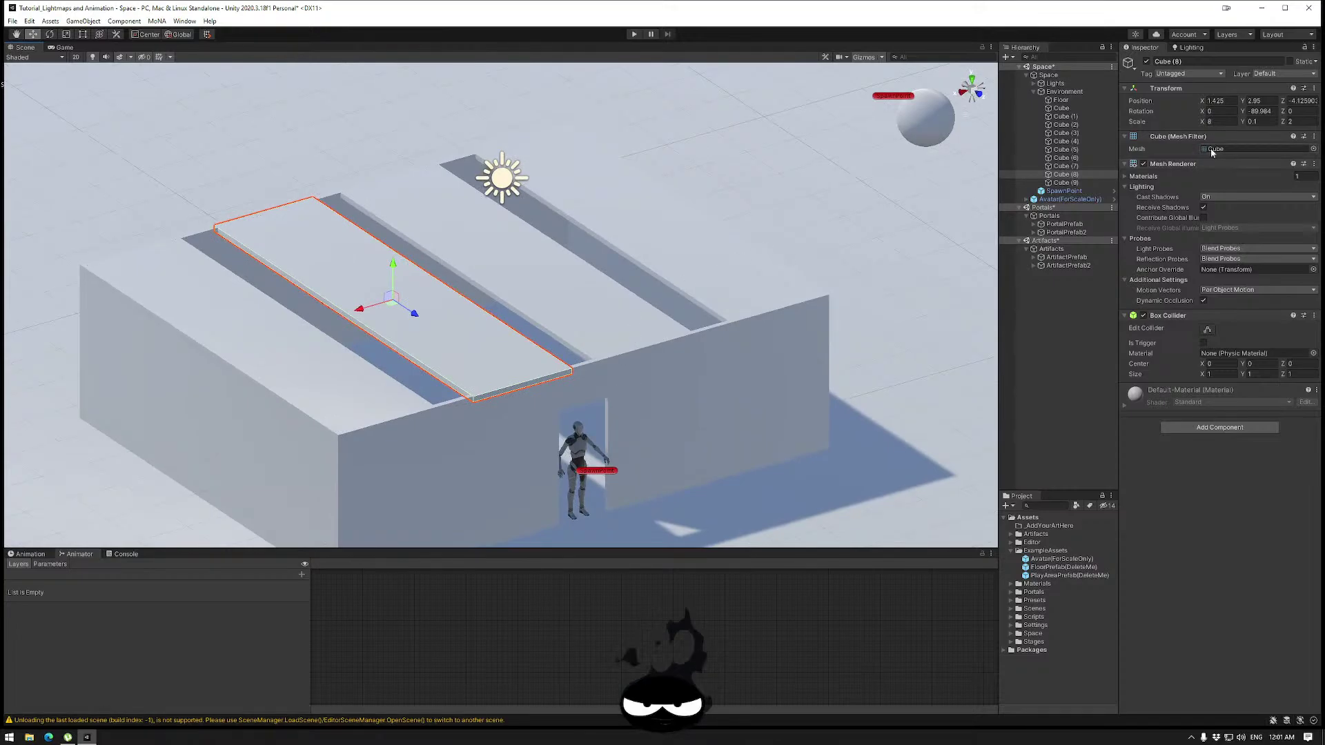
Create an empty child object under Environment and name it Structure.
click(1062, 92)
right_click(1064, 92)
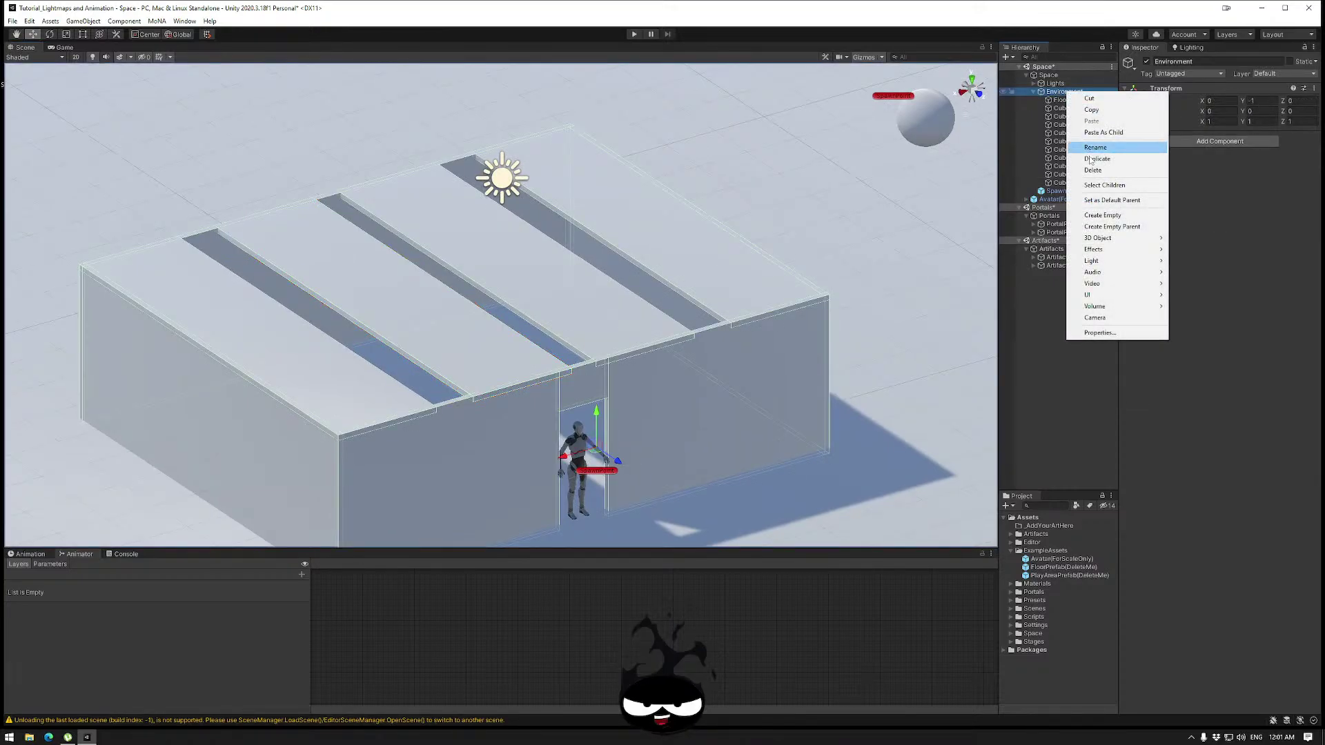
click(1097, 214)
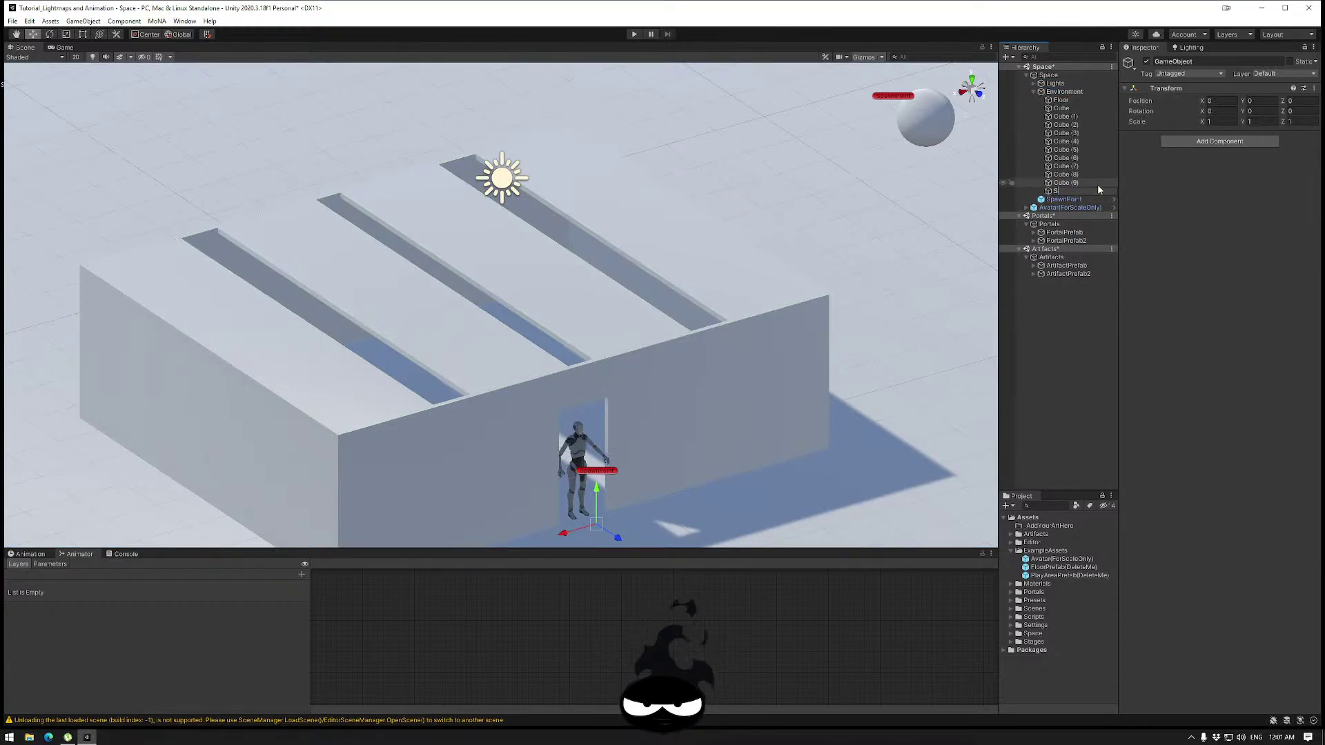
text(tructure)
key(Return)
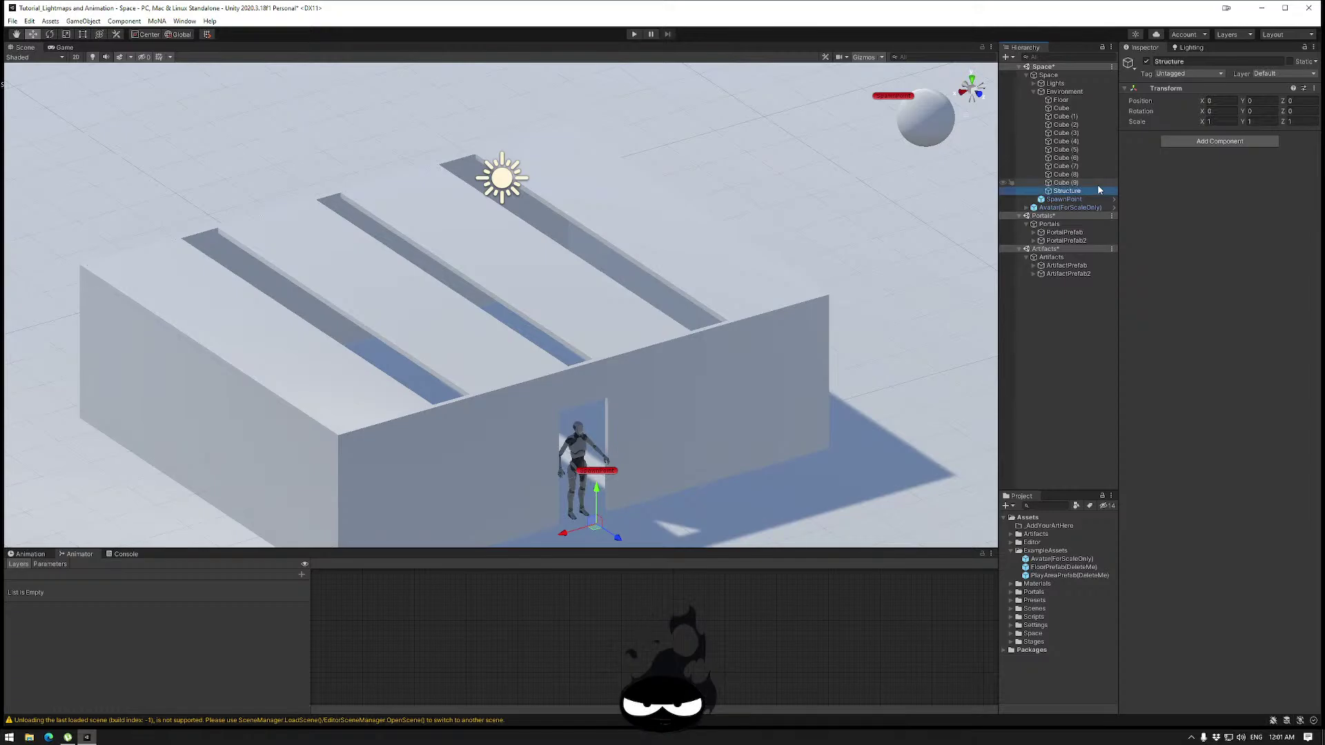
Parent all the wall and roof cubes, from Cube through Cube (9), under the Structure object.
click(1061, 184)
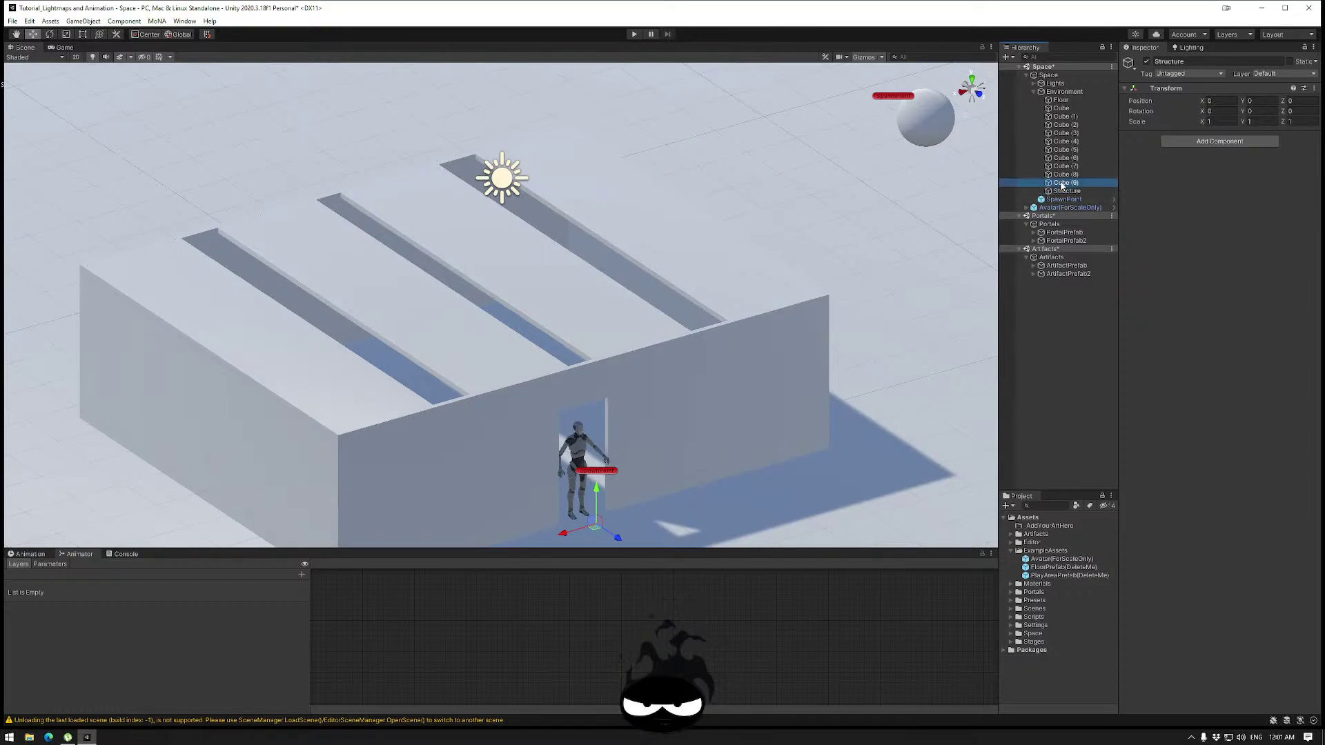
shift+click(1062, 108)
drag(1069, 189, 1070, 191)
Rename the roof slab Cube (9) as Ceiling (2).
click(1072, 192)
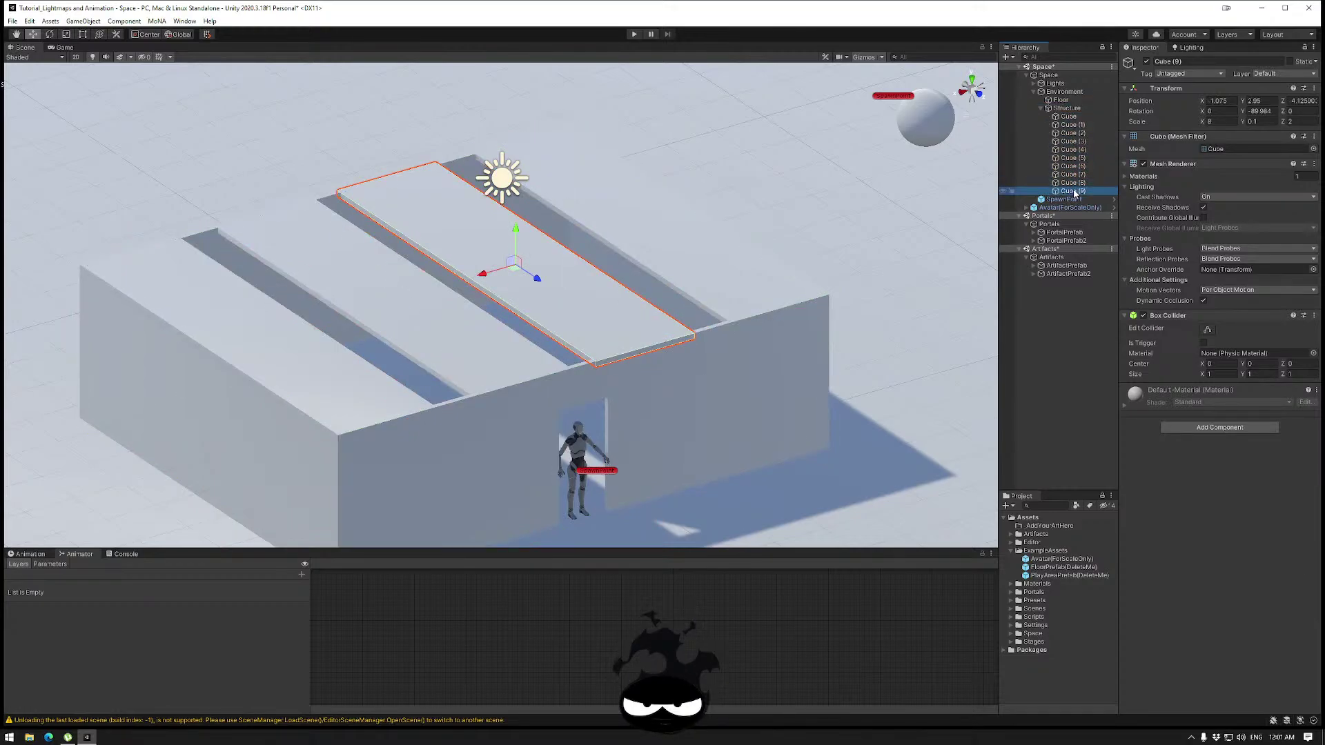
click(1071, 191)
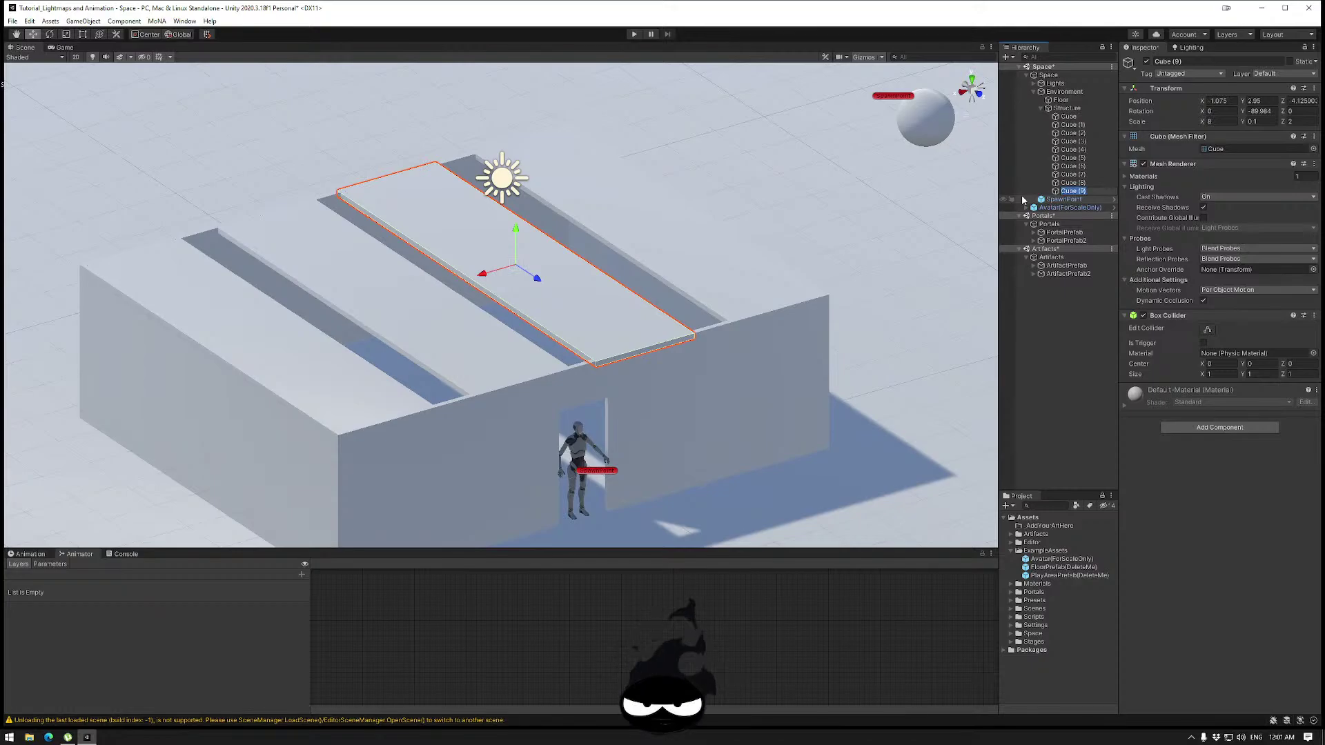
text(Ceiling)
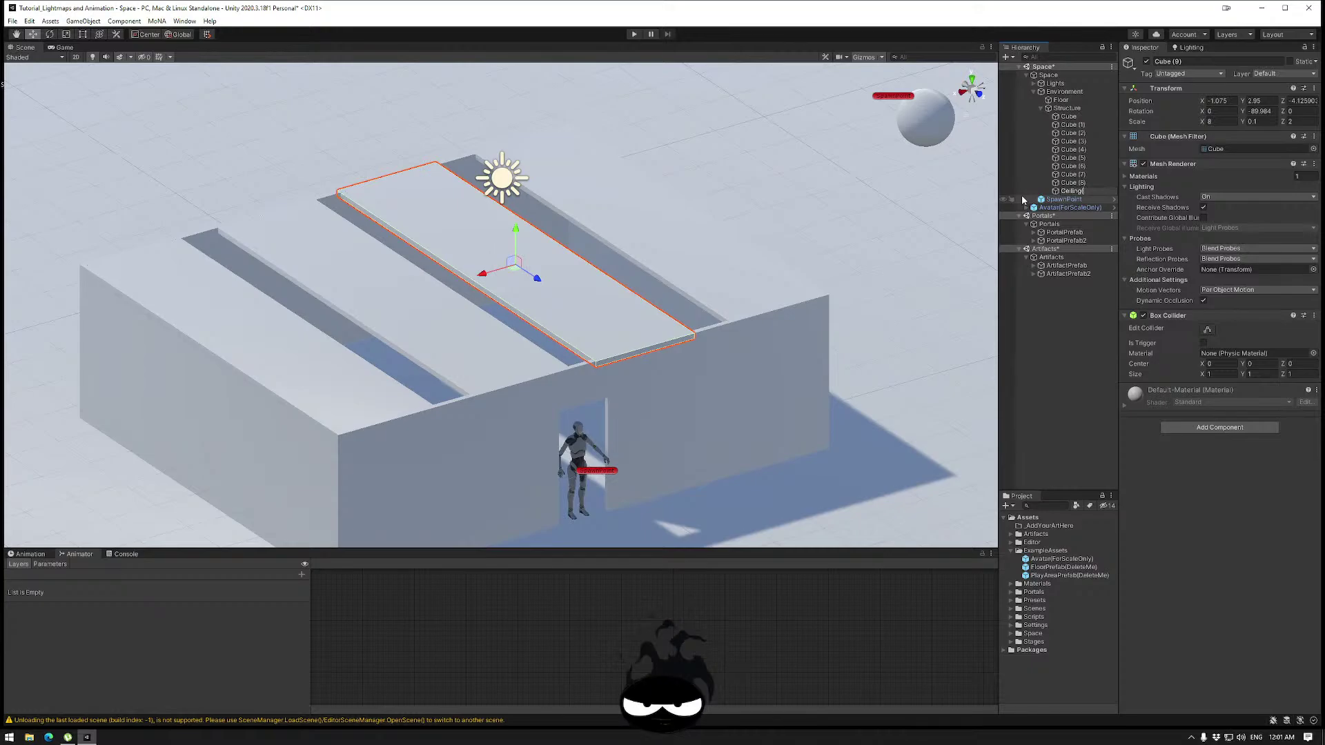
text((2)
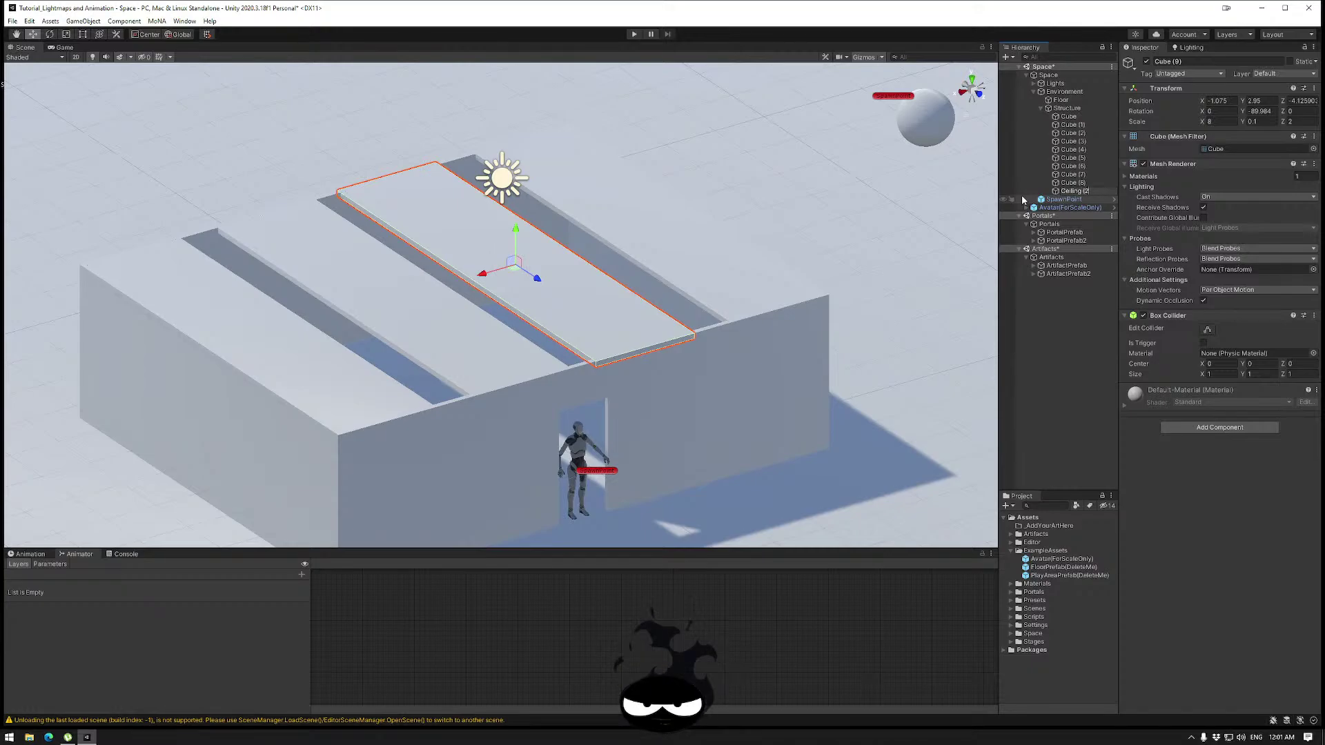
text())
key(Return)
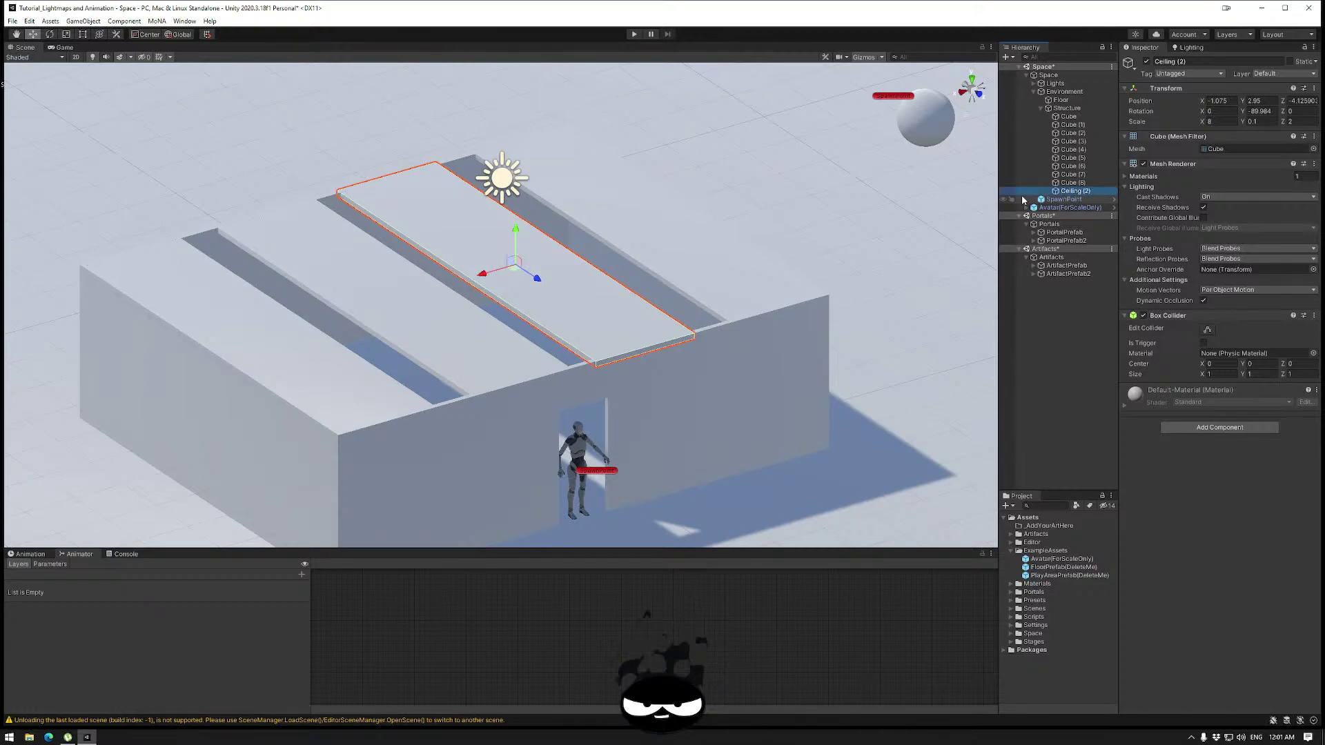
Rename the roof slab Cube (8) as Ceiling (3).
click(1079, 183)
click(1084, 192)
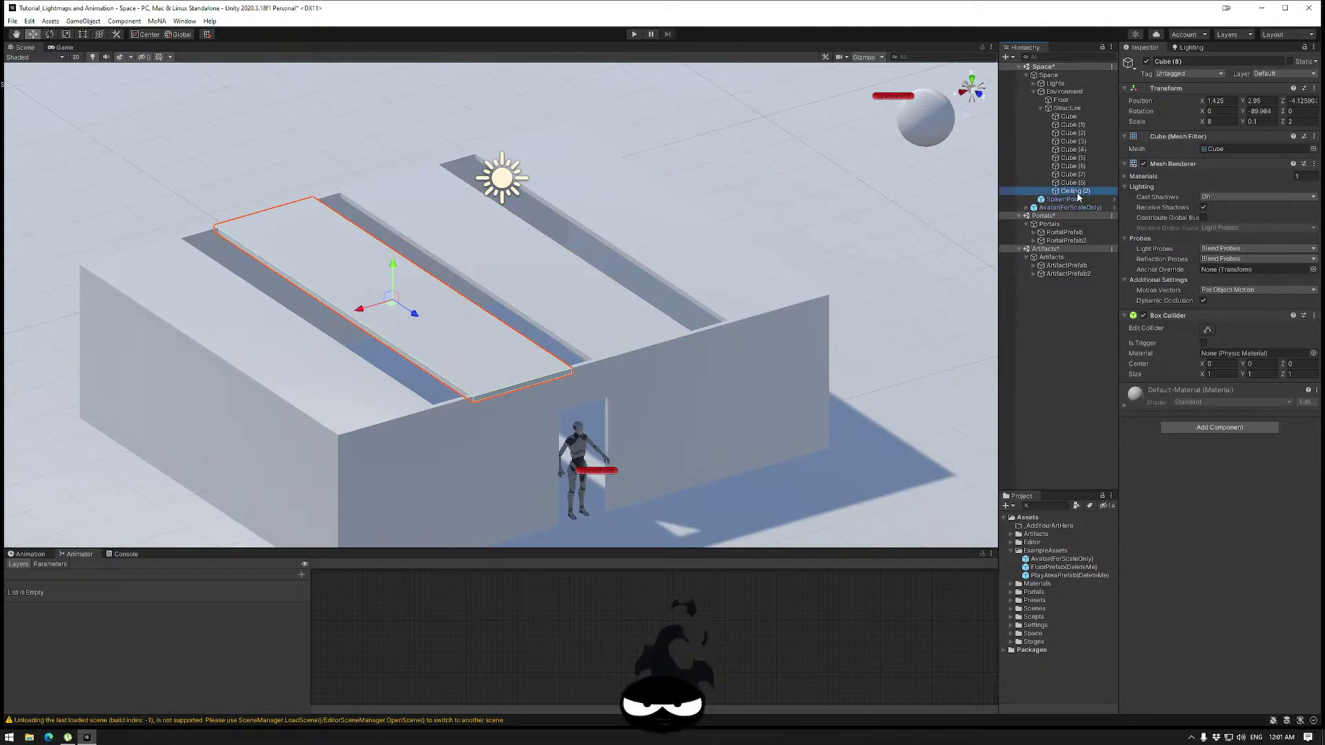
click(1085, 194)
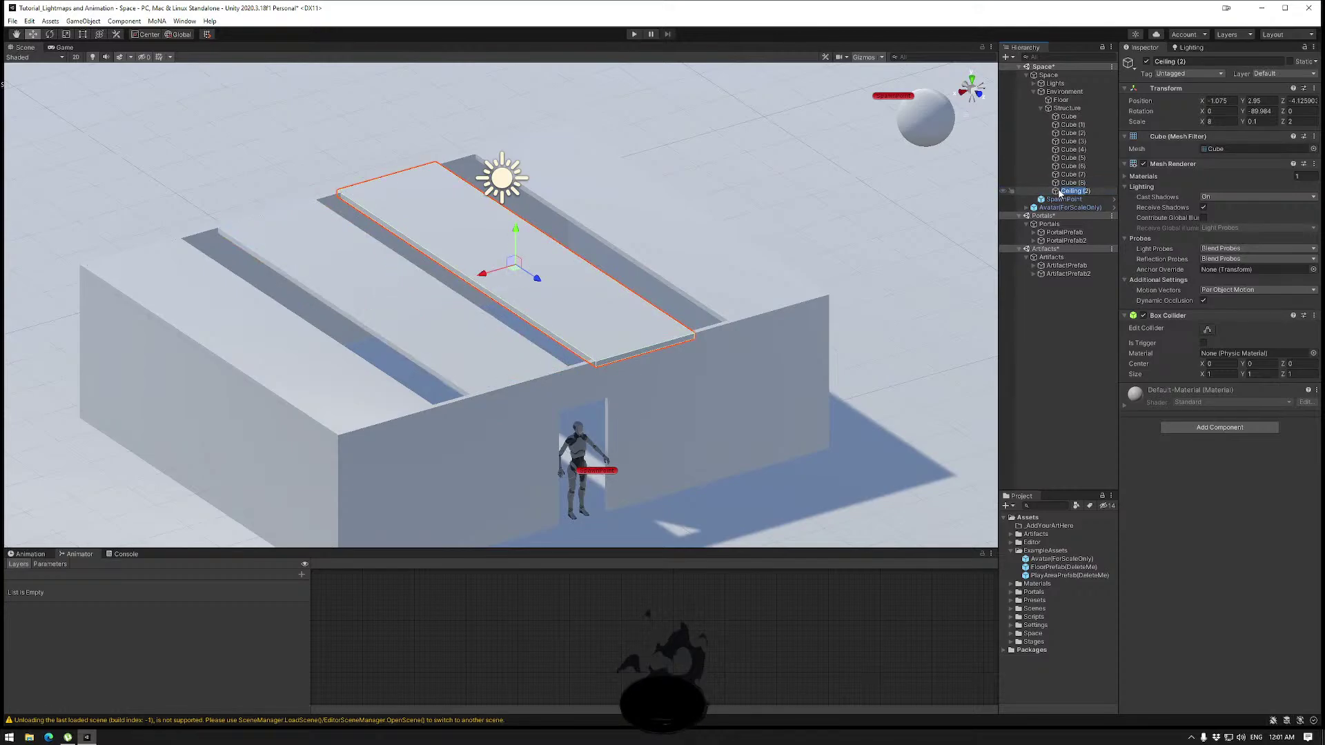
click(1081, 183)
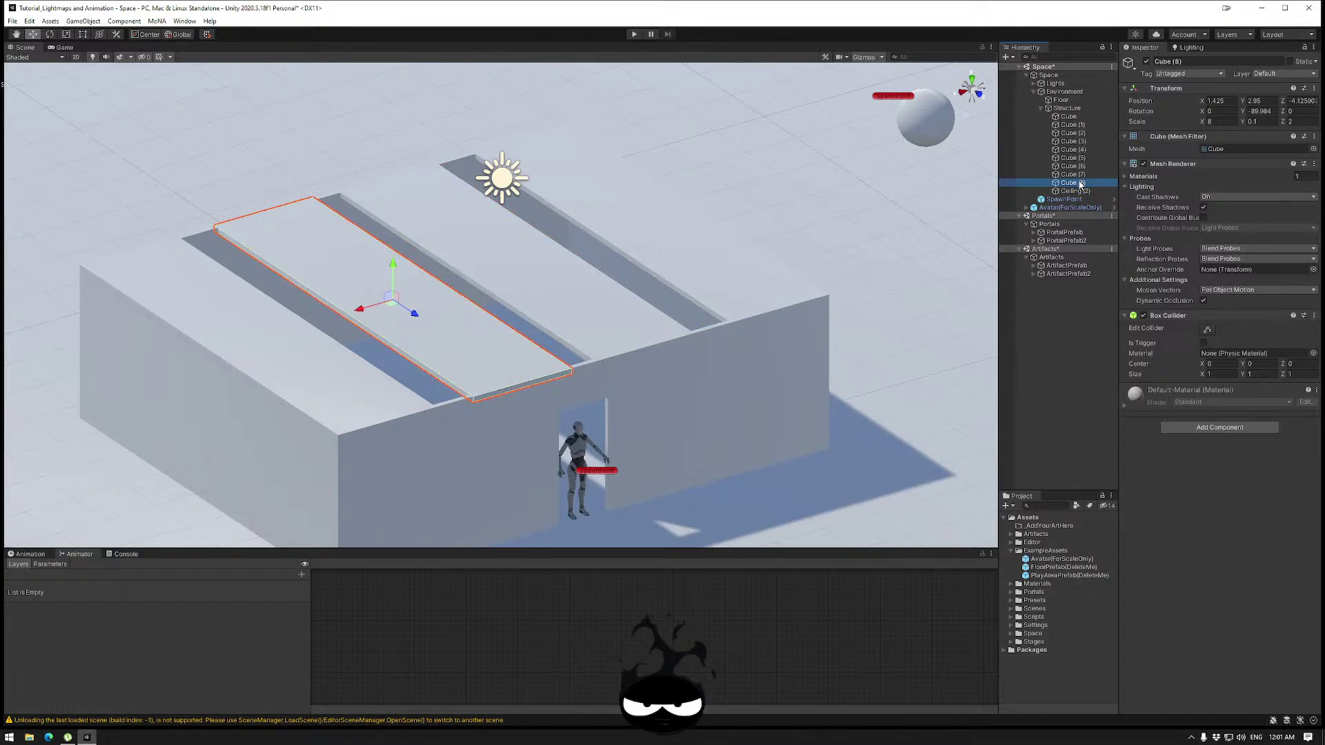
click(1082, 182)
text(Ceiling ()
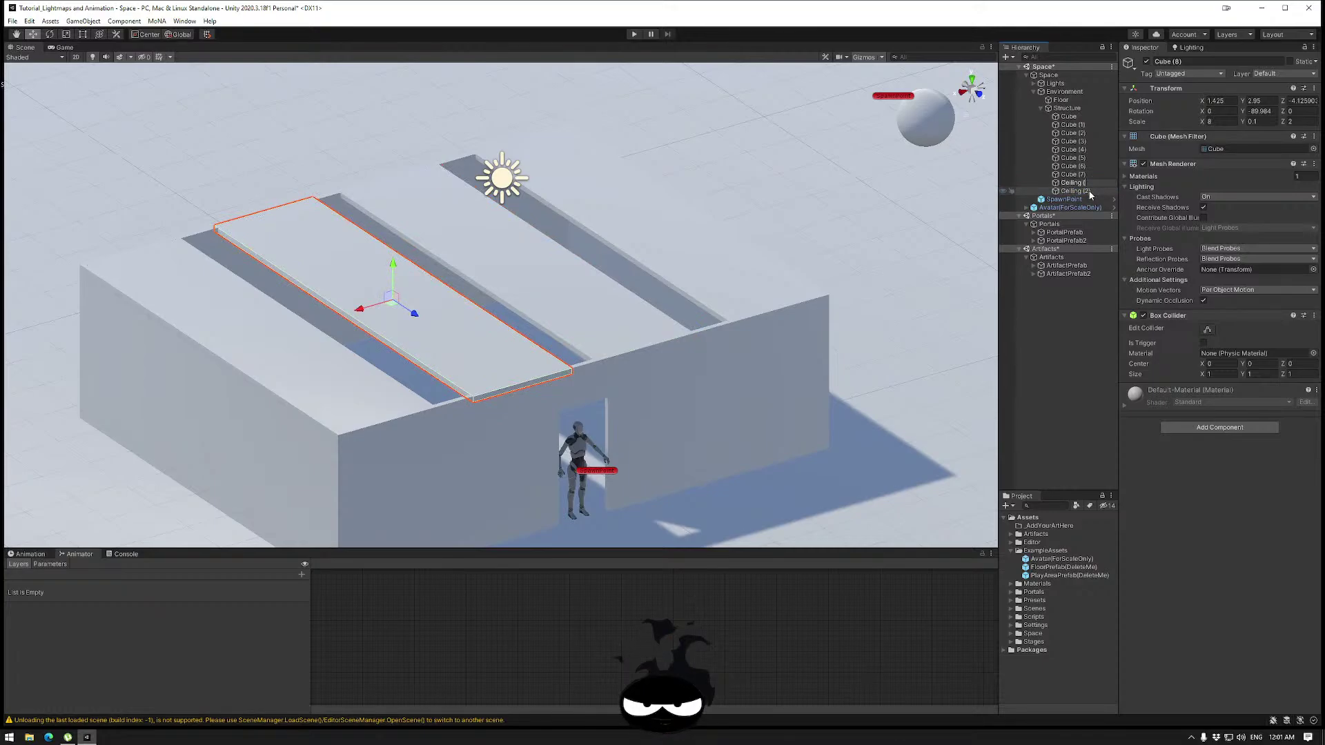
text(3))
key(Return)
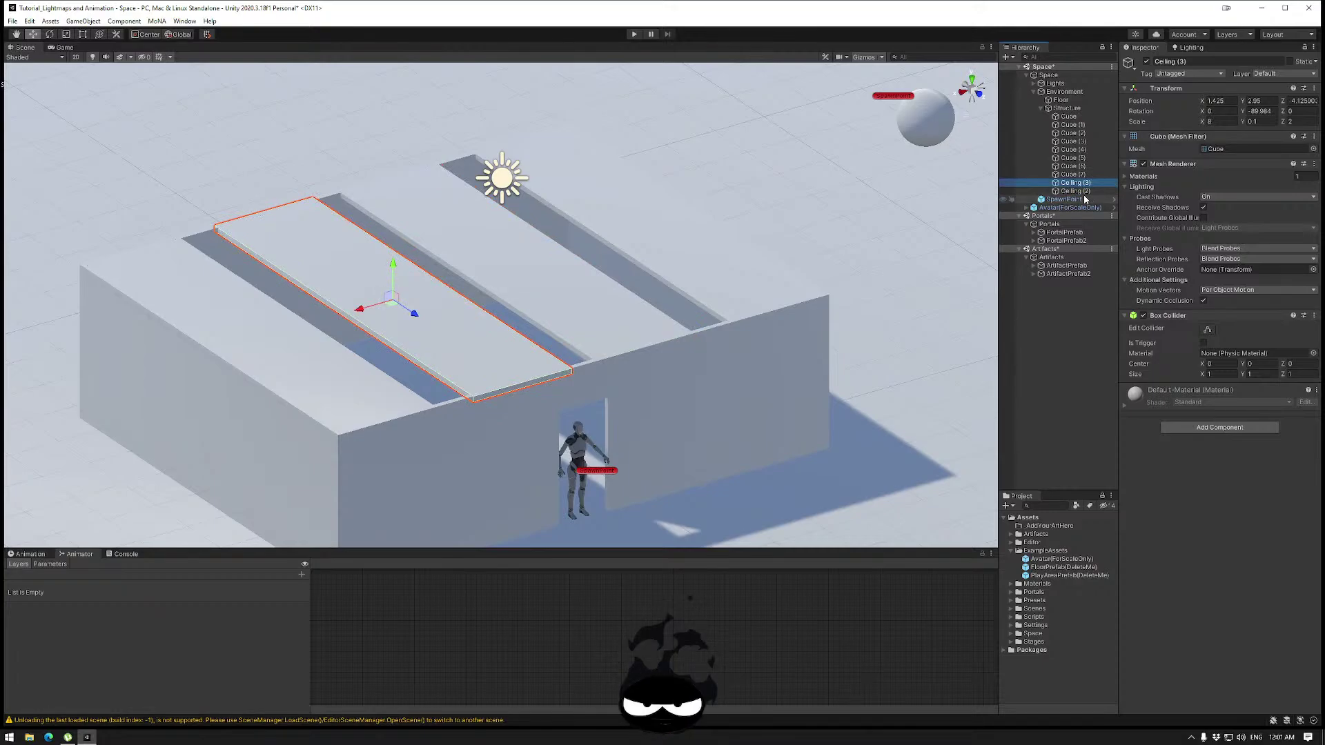
Rename the end roof slab Cube (7) as Ceiling (4).
click(1068, 174)
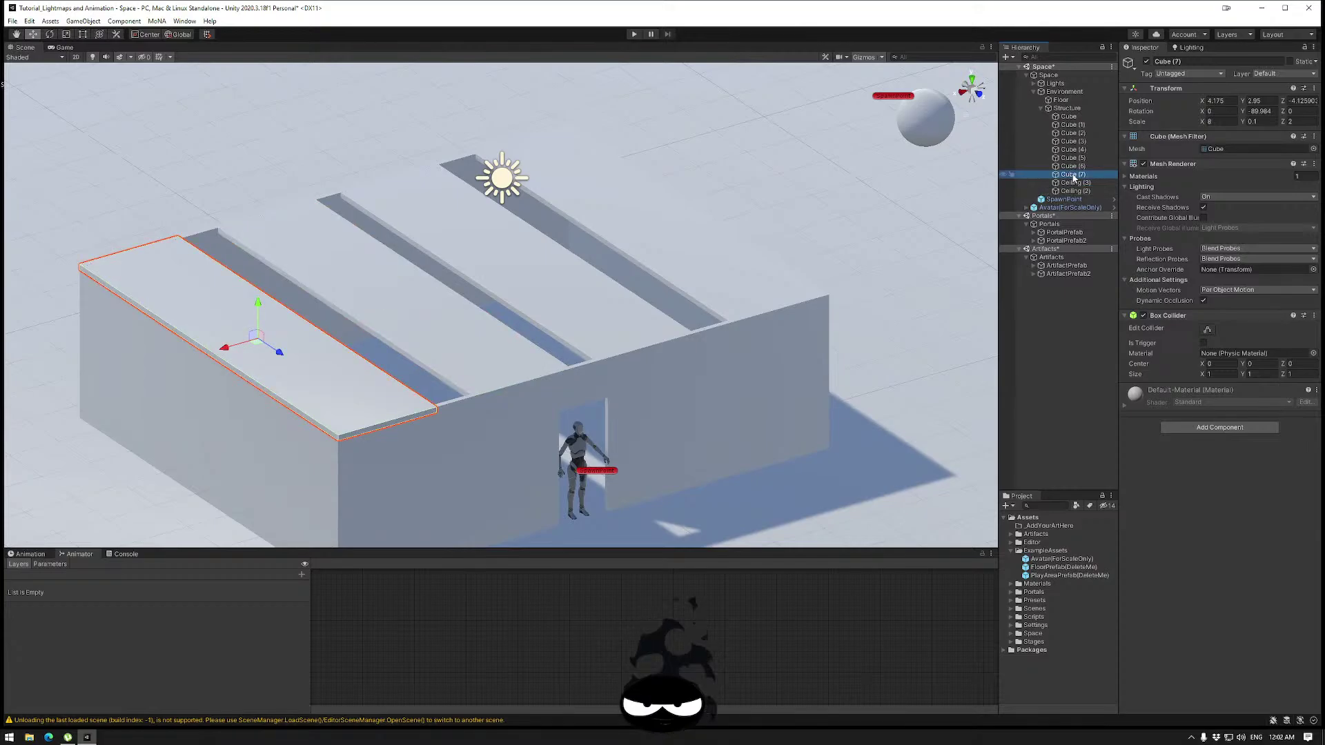
click(1074, 178)
text(Ceiling ()
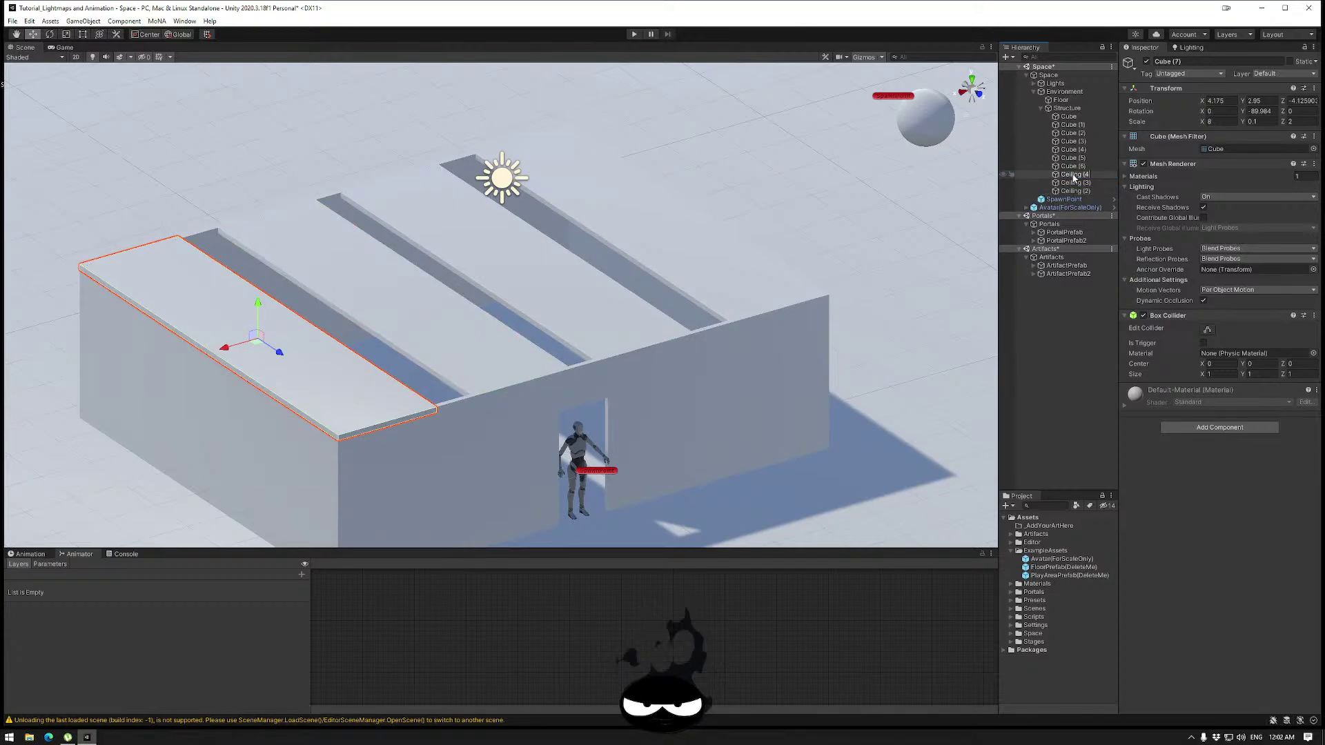
key(Return)
Rename the opposite end roof slab Cube (6) as Ceiling (1) and reorder the ceiling objects numerically within Structure.
click(1073, 166)
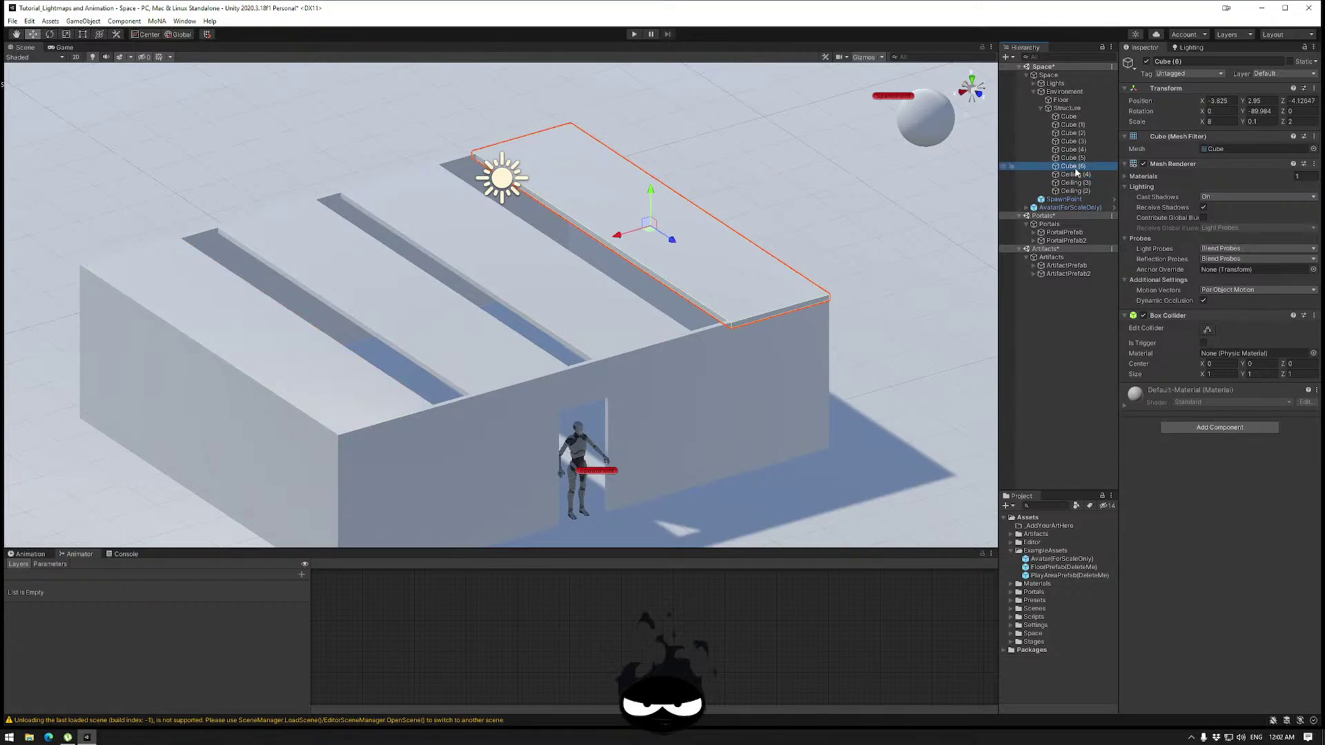
click(1073, 166)
text(Ceiling ()
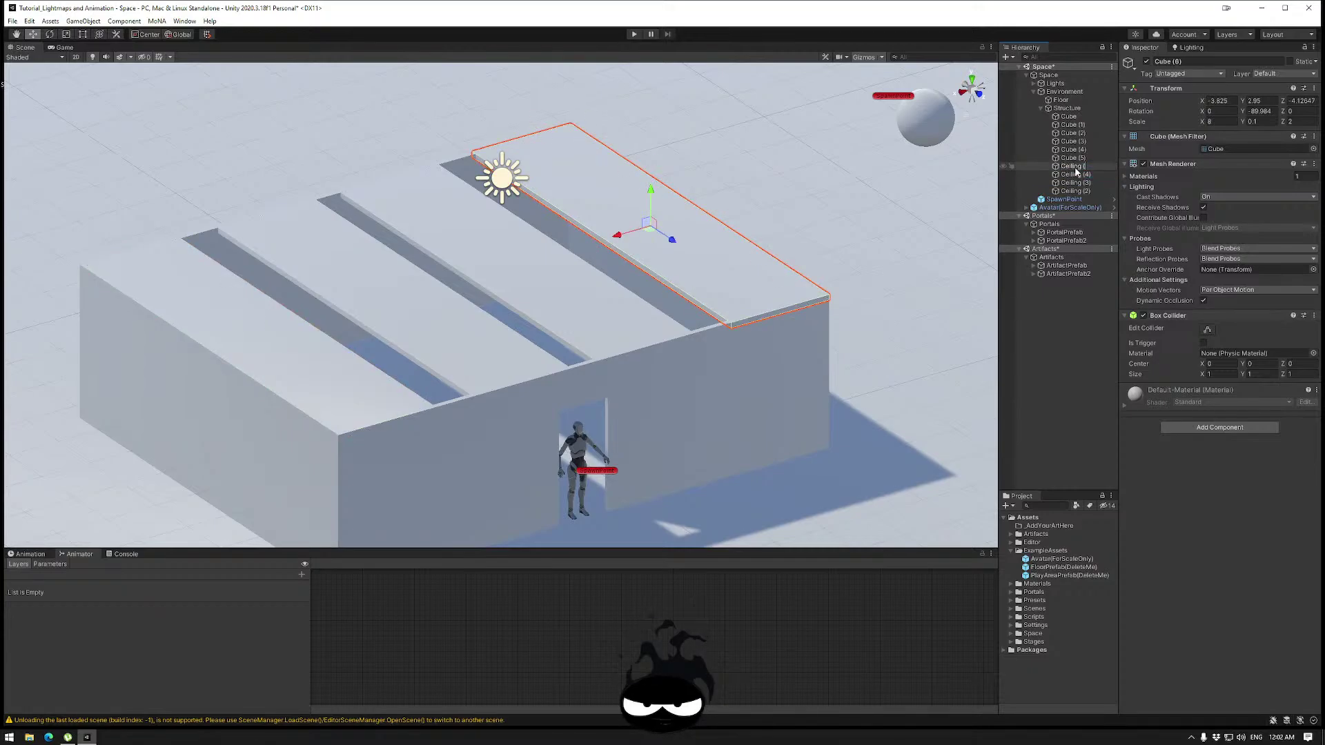
text(1))
key(Return)
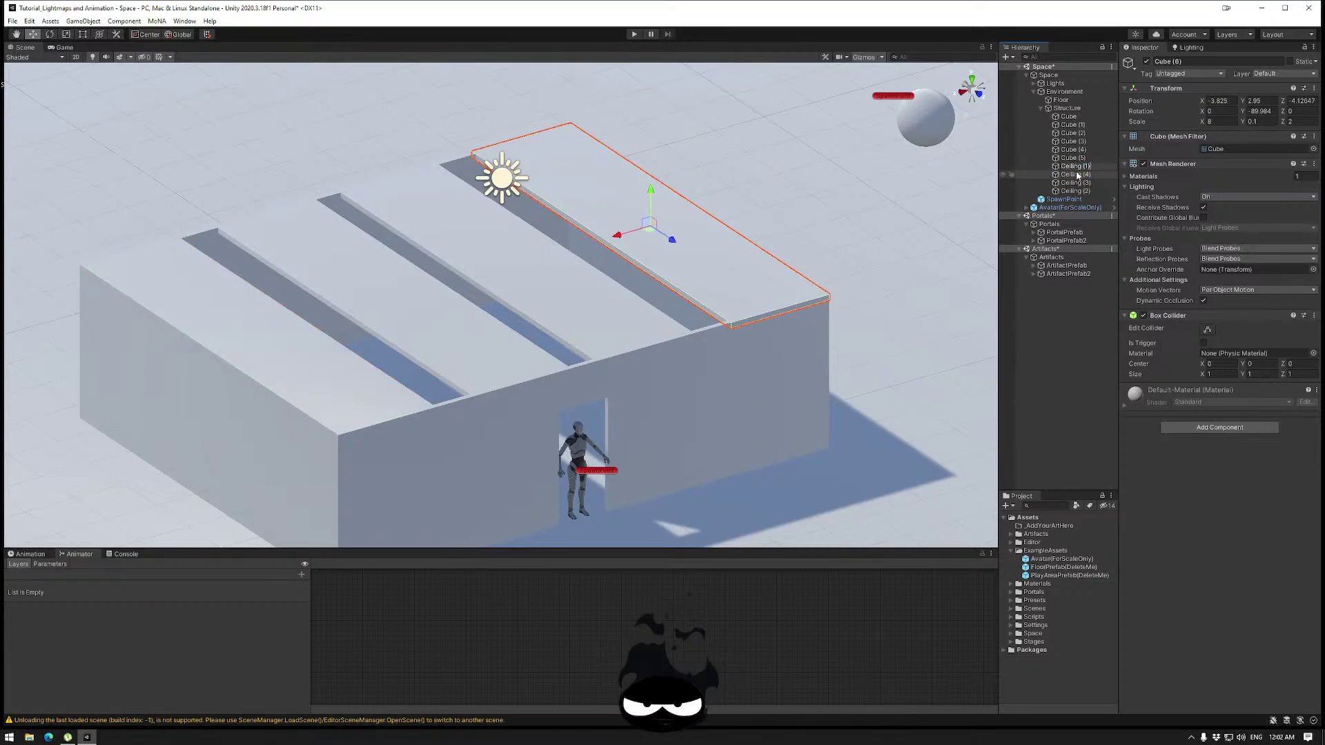
click(1077, 192)
drag(1078, 194, 1076, 181)
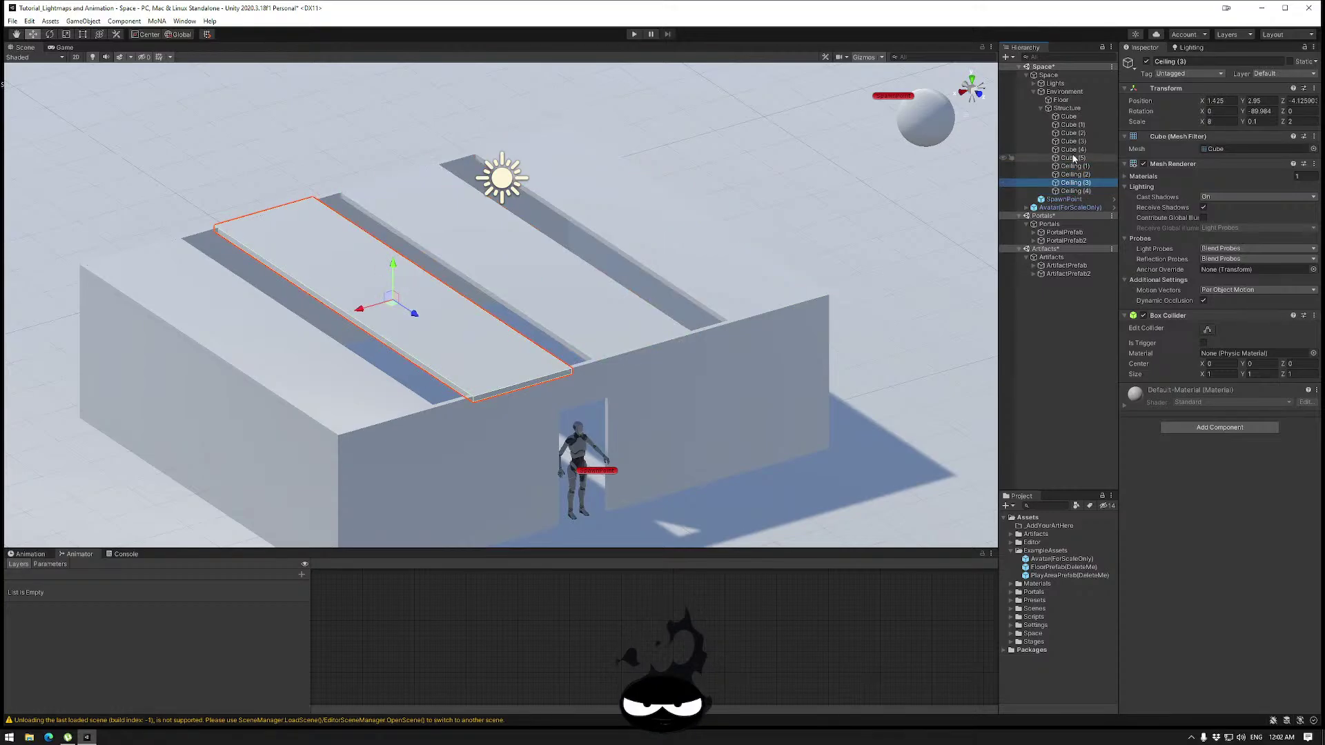
Rename the wall objects Cube (1) and Cube (2) as Wall (1) and Wall (2).
click(1073, 149)
click(1073, 158)
click(1074, 126)
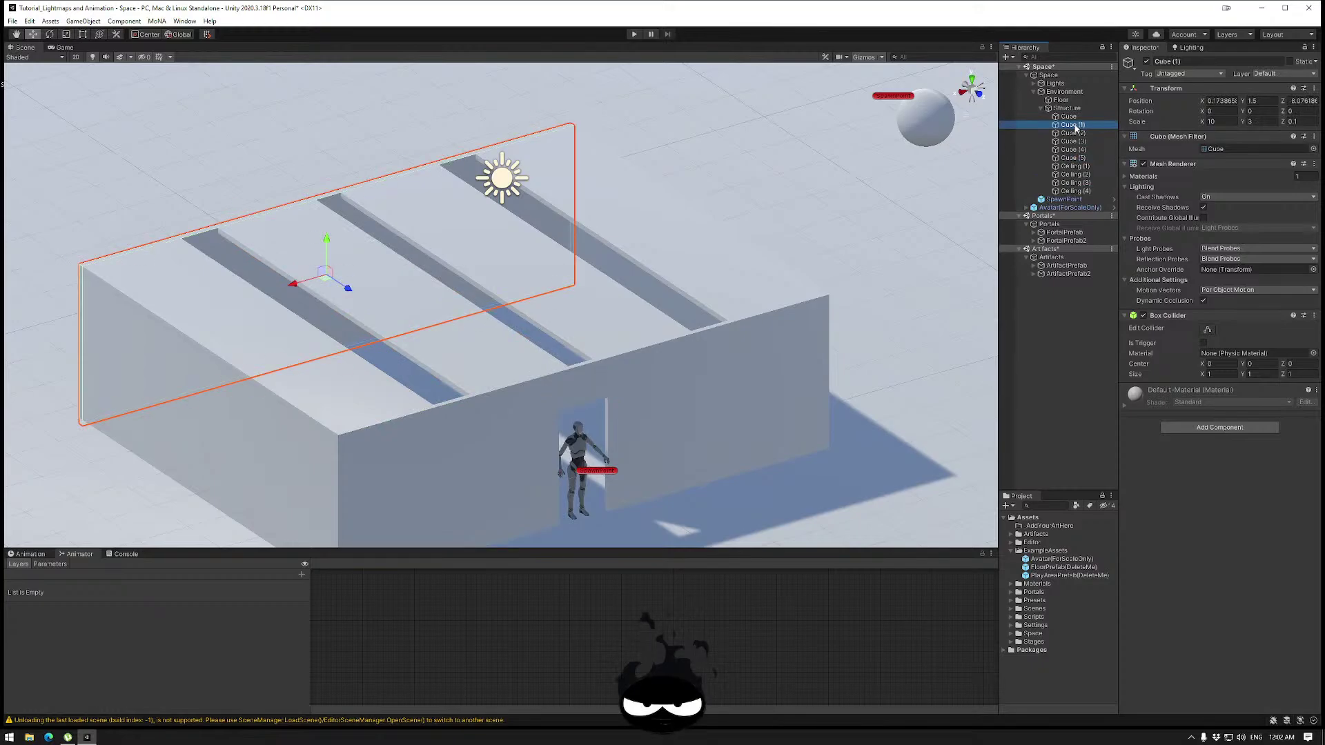
click(1074, 125)
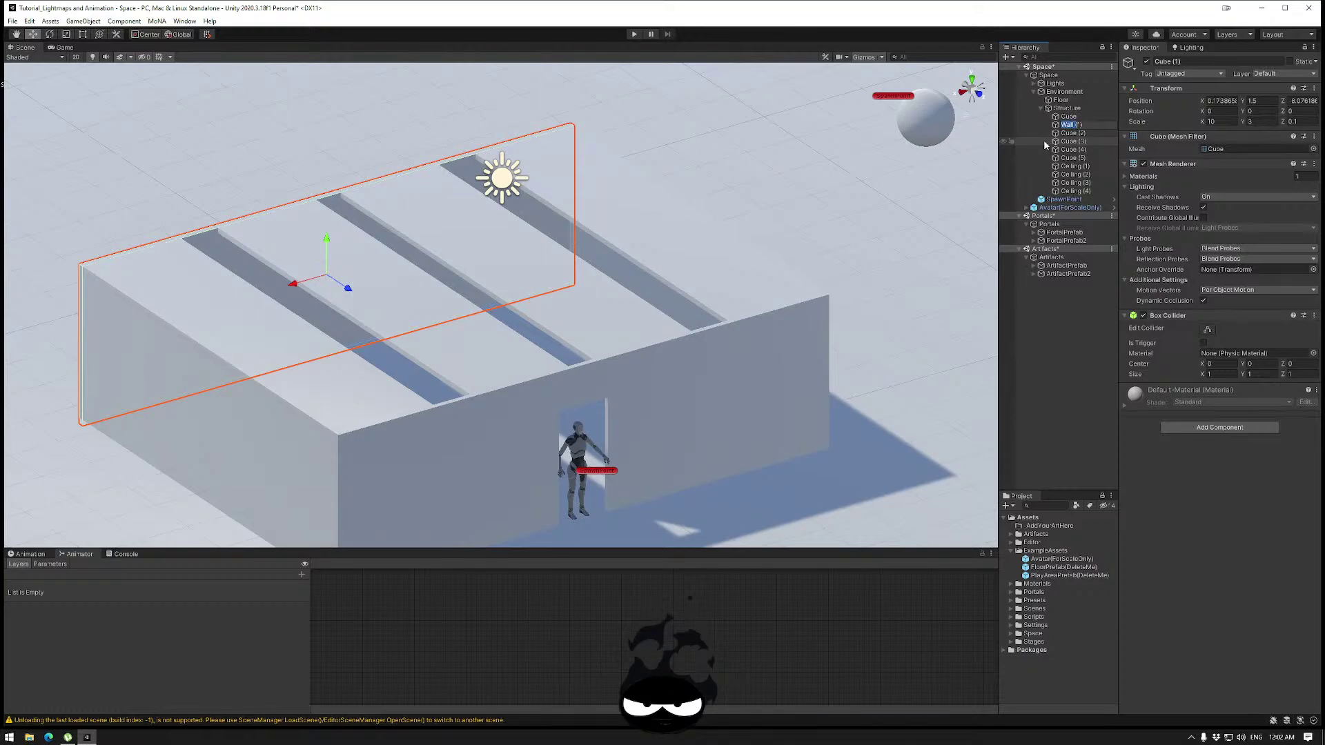
click(1078, 134)
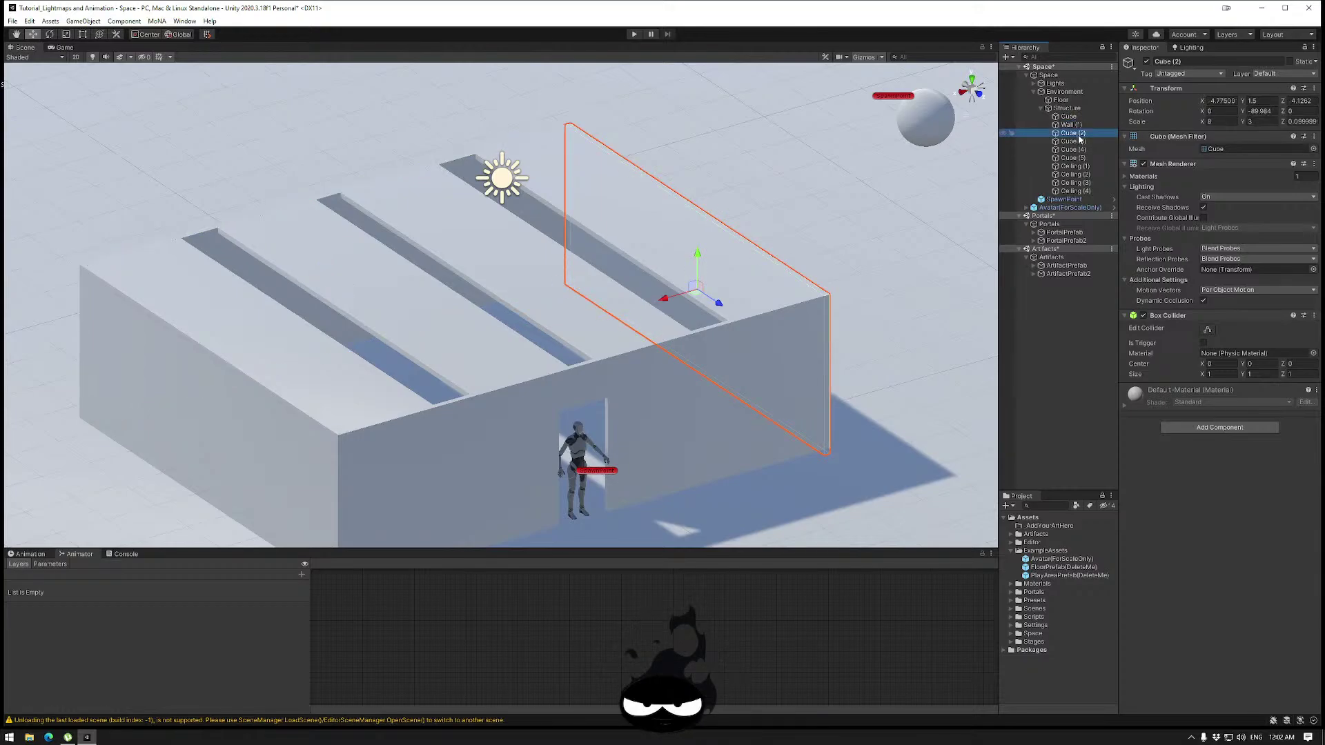
click(1080, 134)
text(Wall (2))
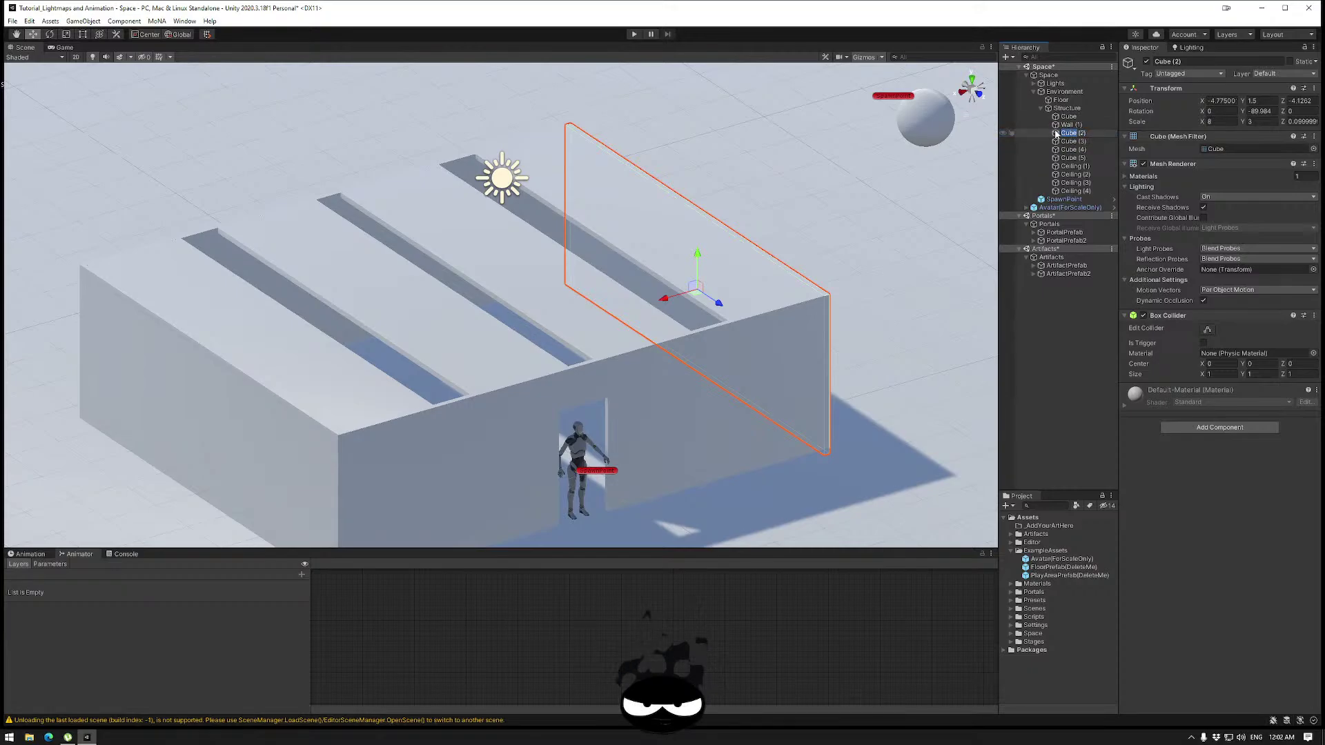
key(Return)
Rename the wall objects Cube (3) and Cube (4) as Wall (3) and Wall (4).
click(1083, 142)
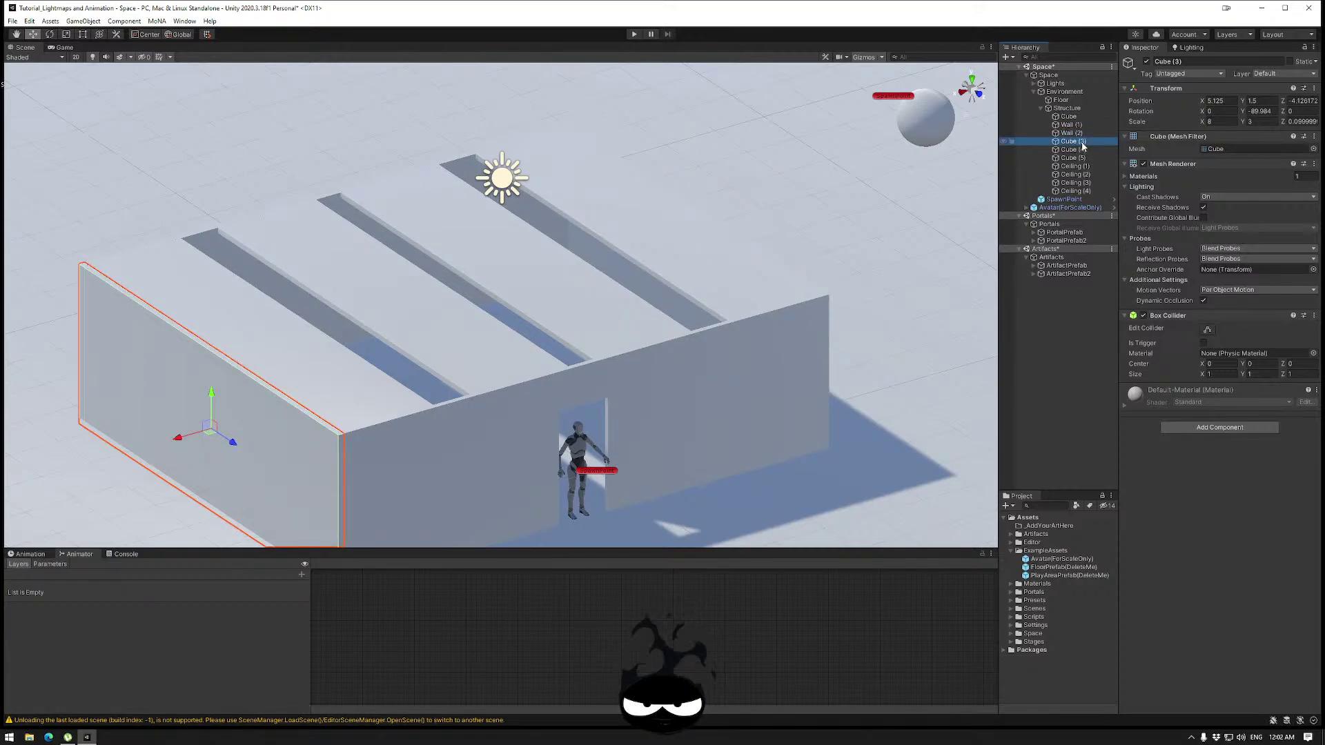
click(1082, 142)
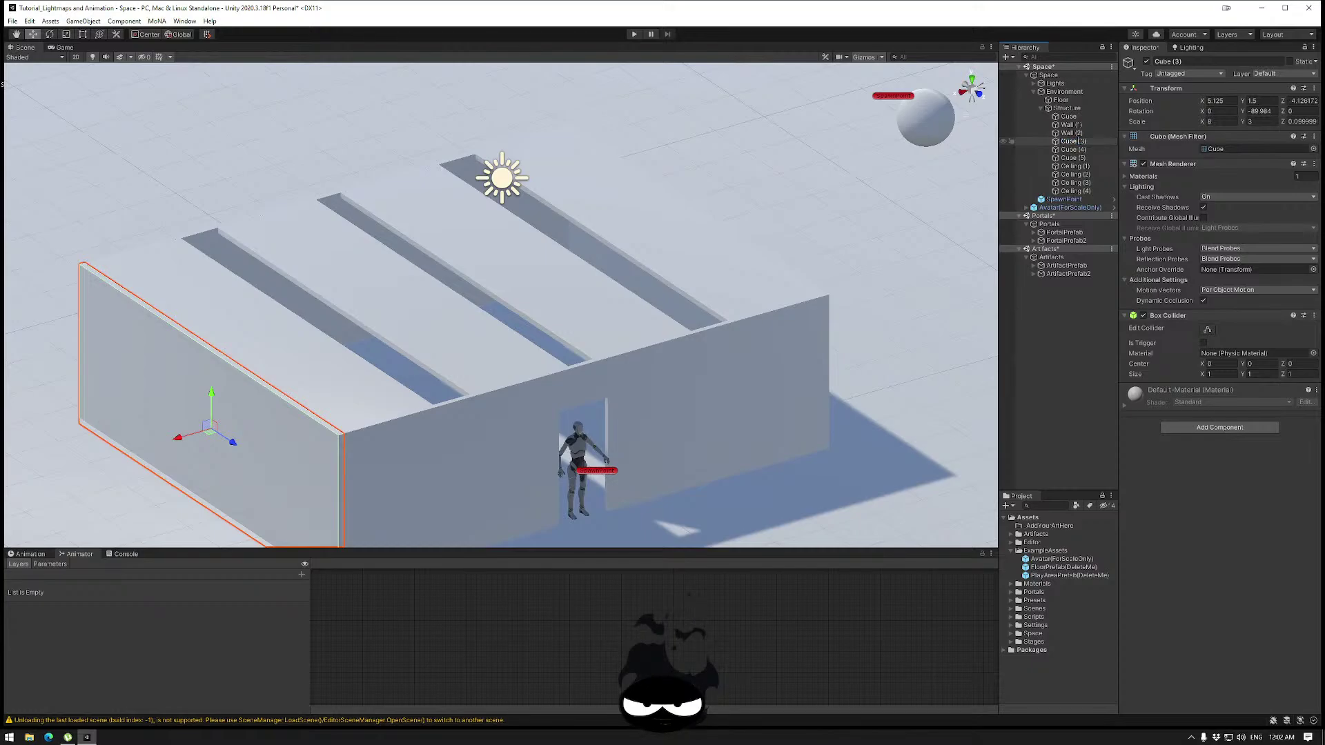
double_click(1068, 141)
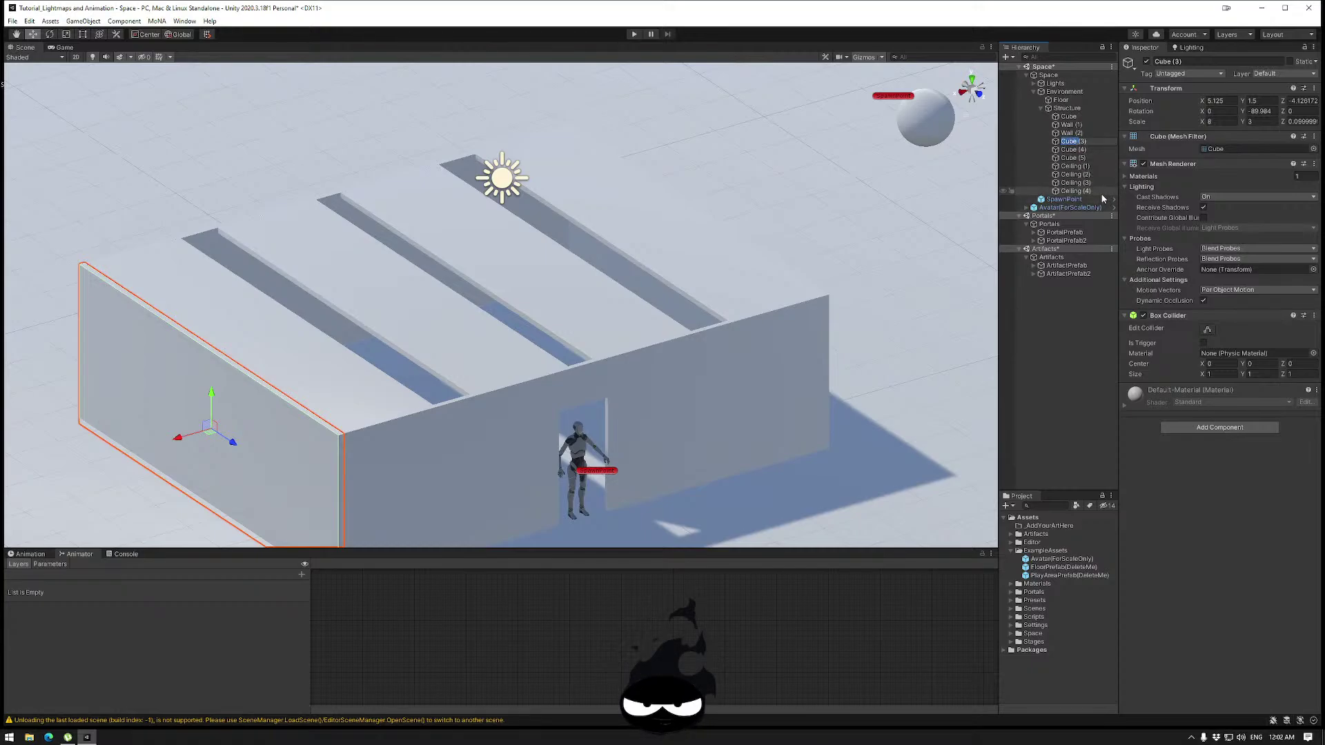
text(Wall)
key(Return)
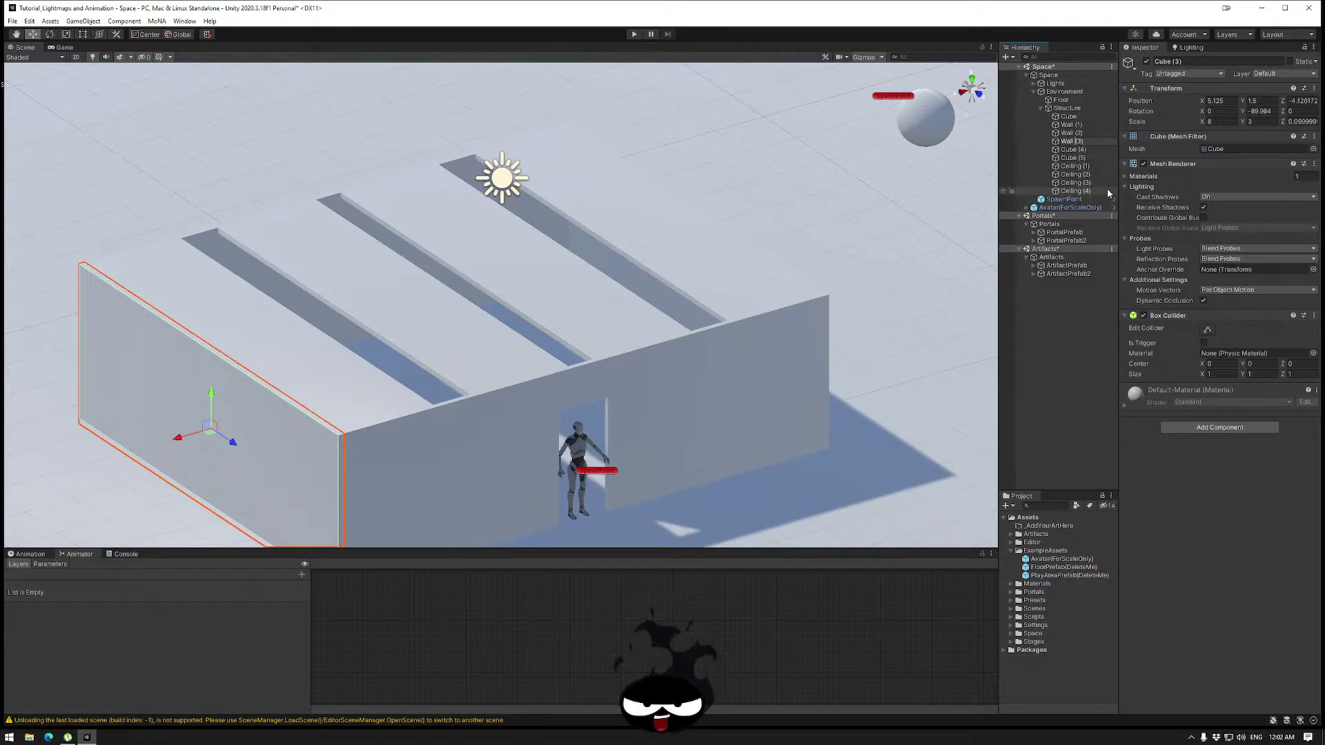
click(1074, 150)
double_click(1070, 150)
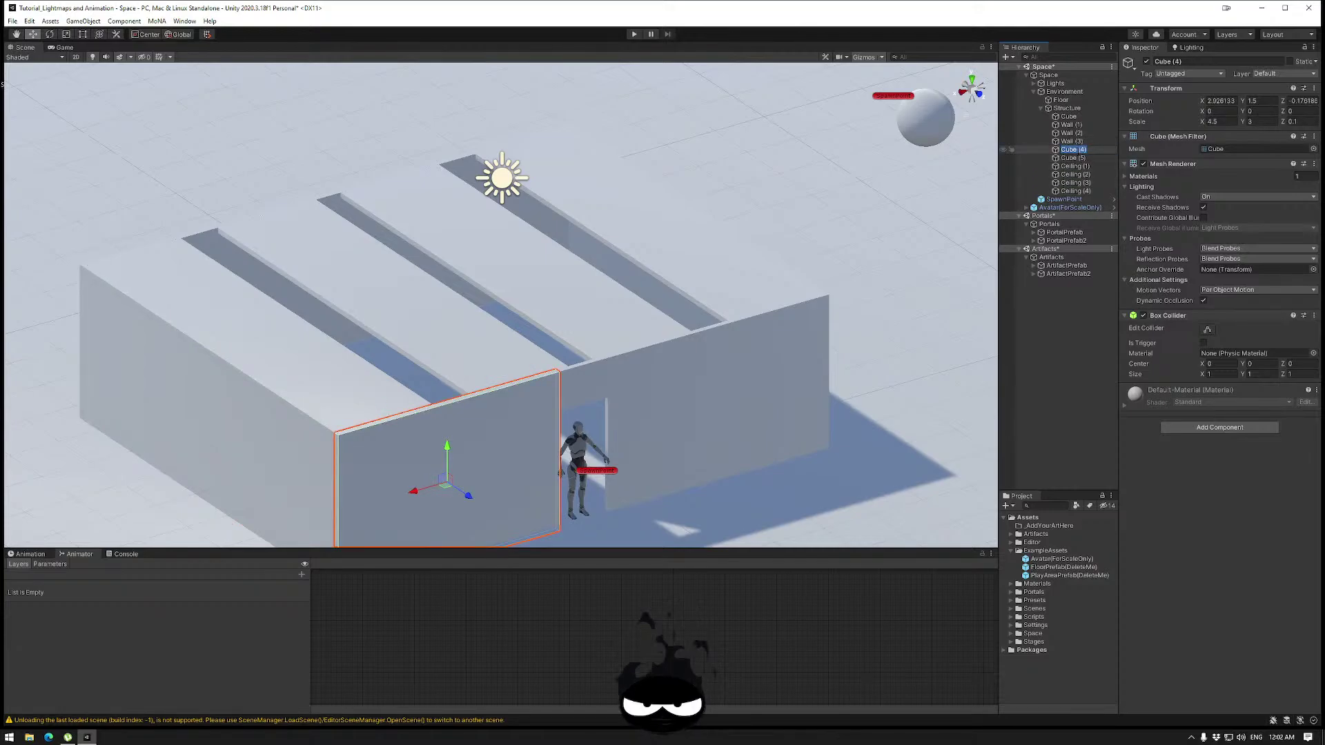
text(Wall)
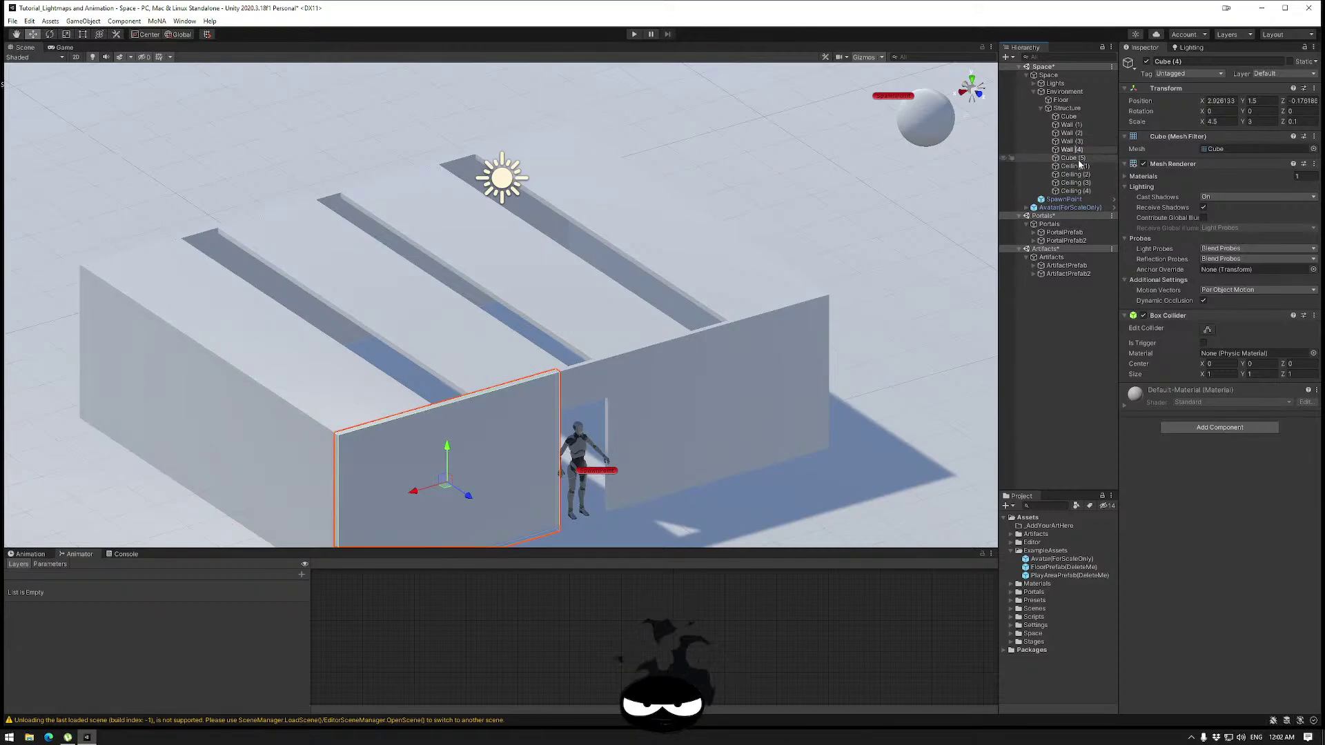
Rename Cube (5), the piece above the doorway, as Wall (5).
click(1076, 158)
click(1081, 158)
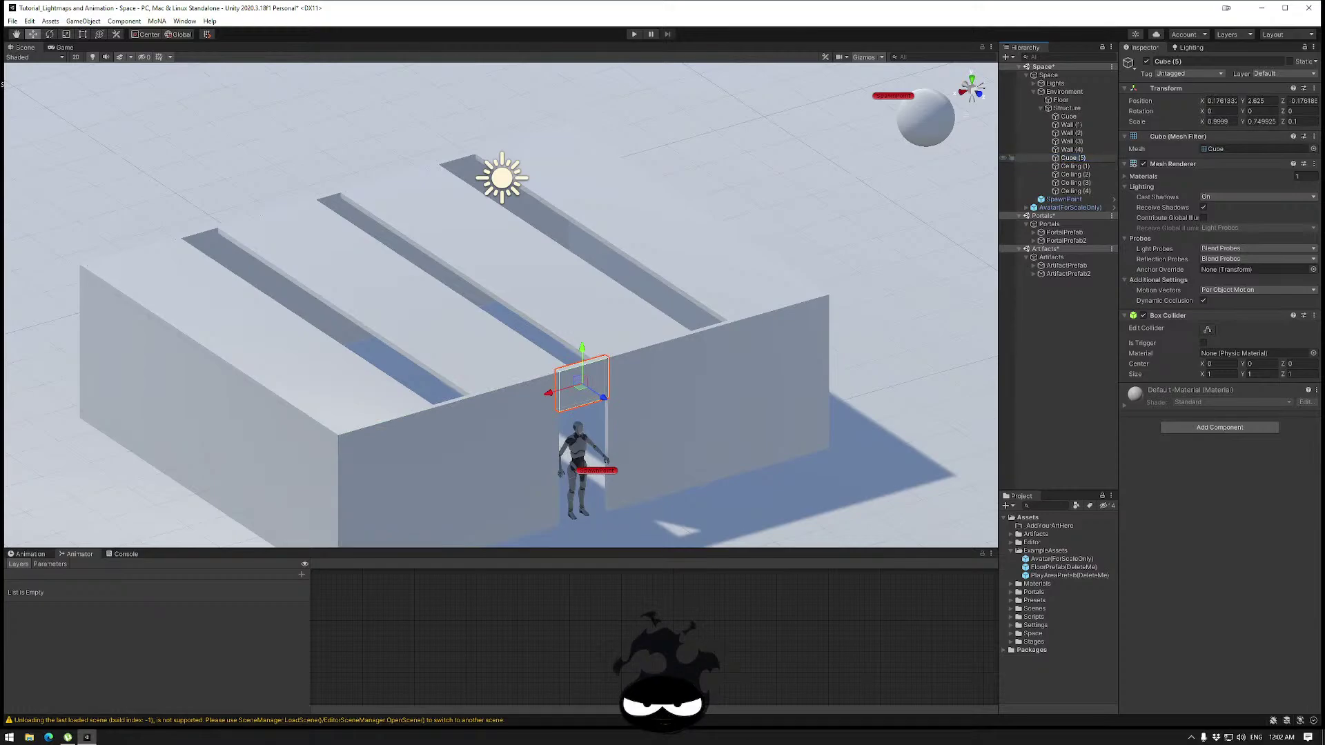
text(Wall)
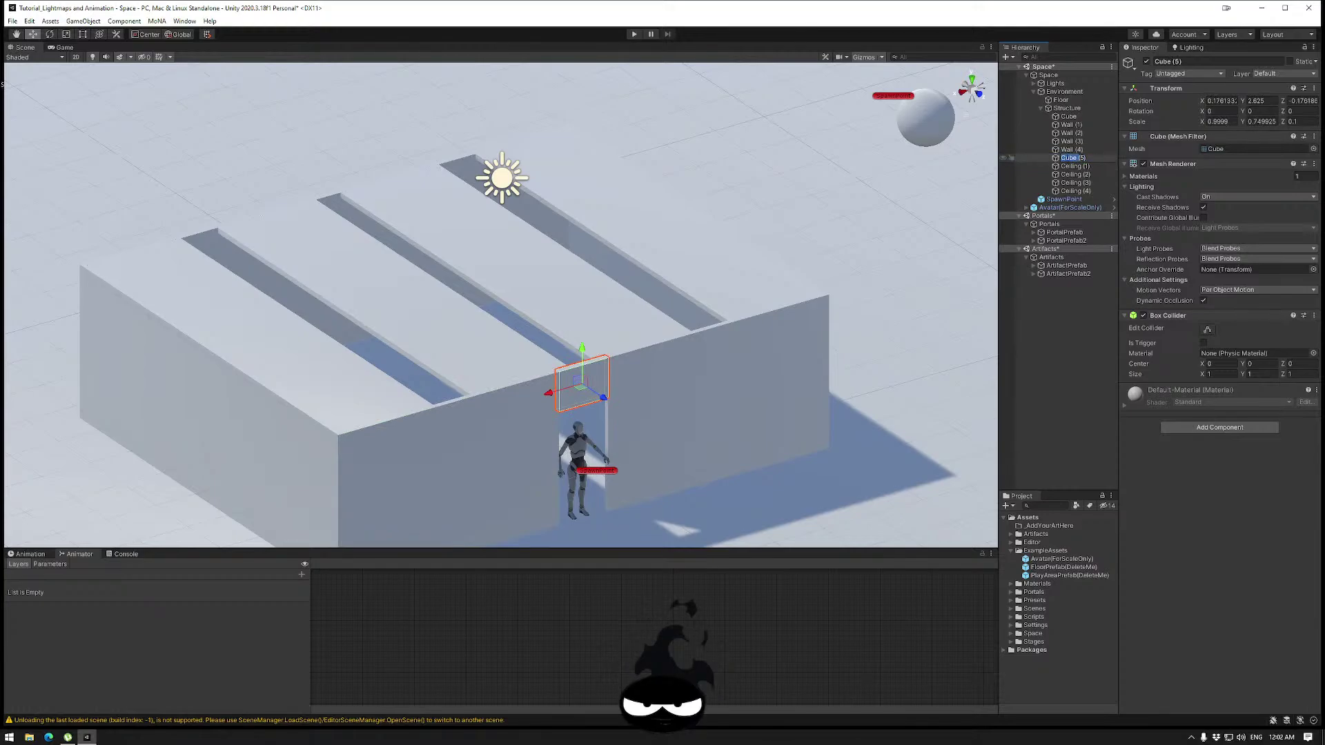
key(Return)
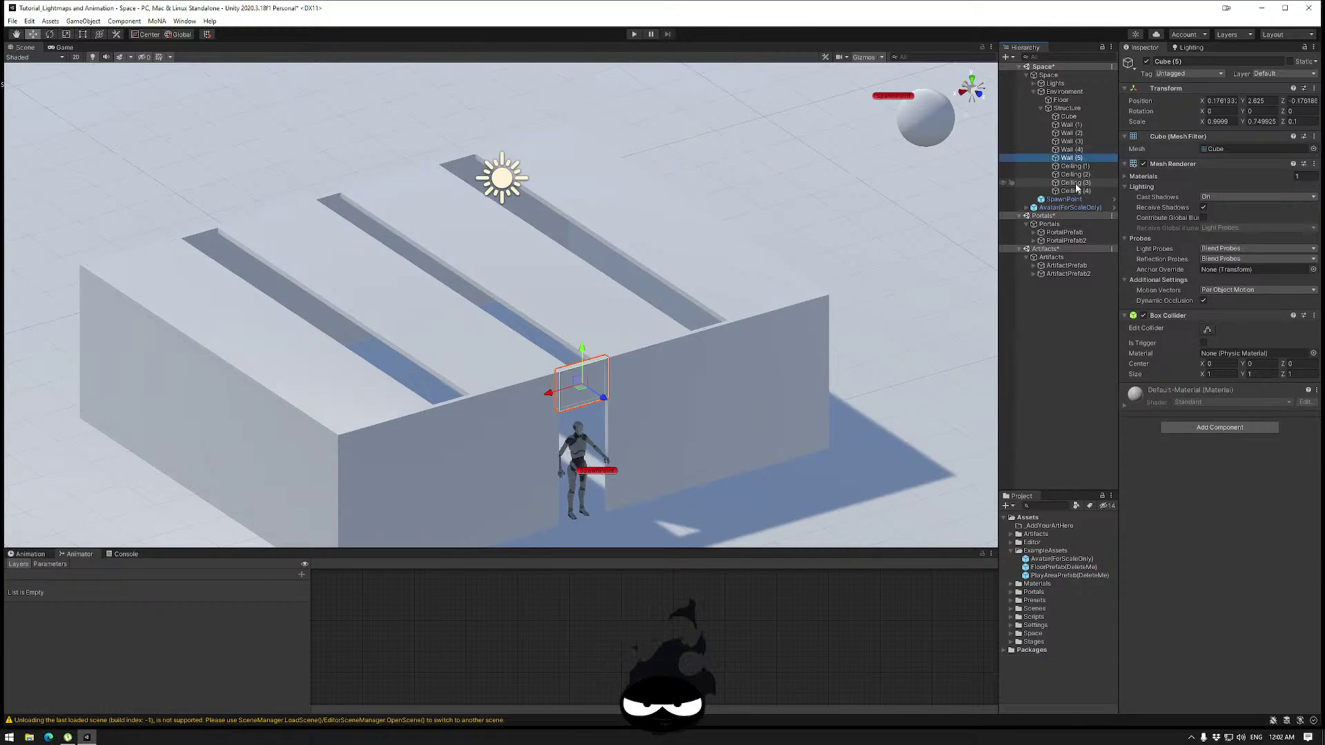
Rename the remaining wall object Cube as Wall (6) and nest it under Wall (5) in the hierarchy.
click(1069, 117)
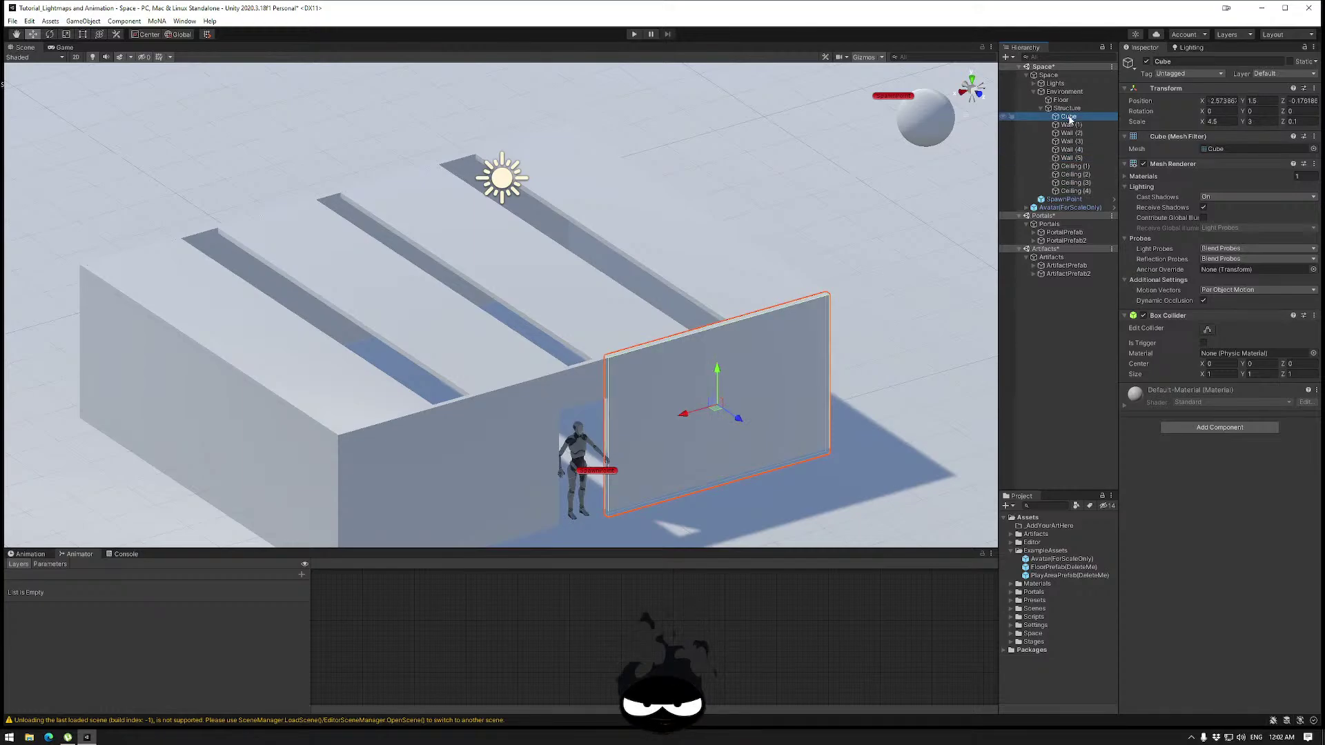
click(1069, 117)
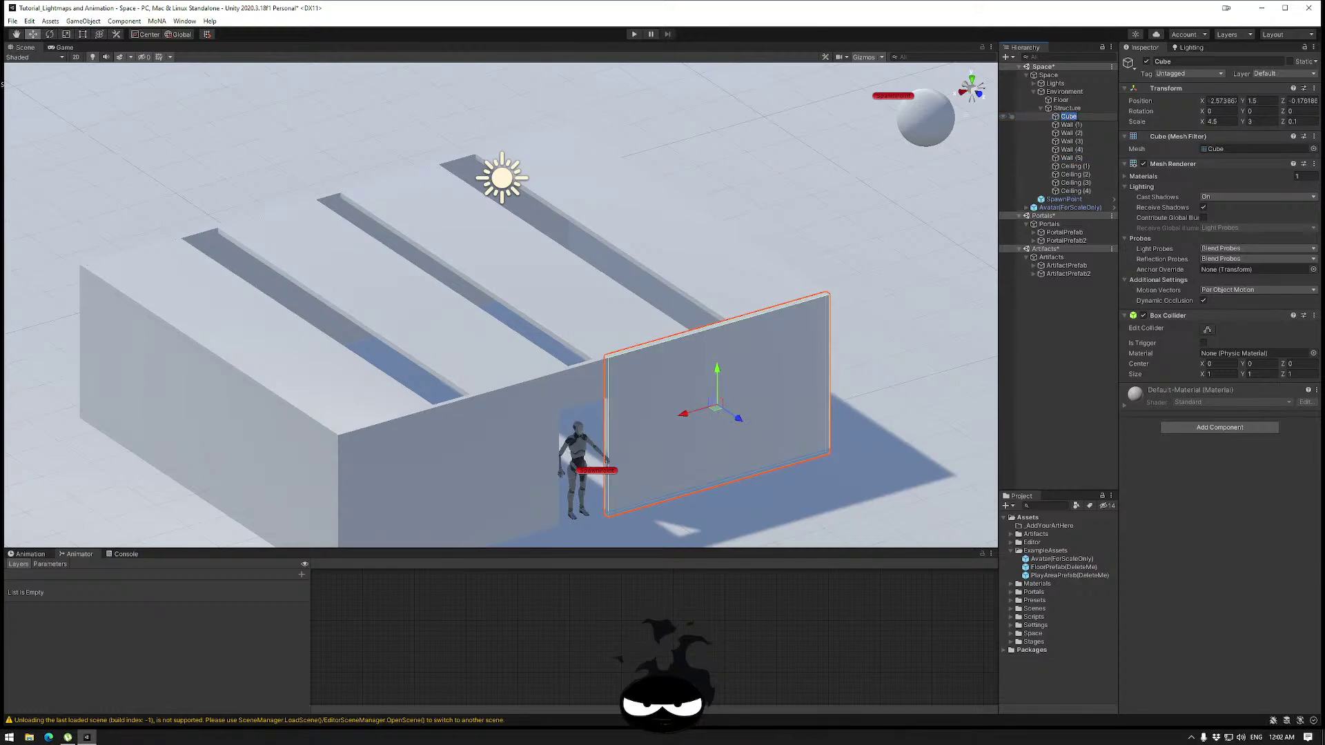
text(Wall)
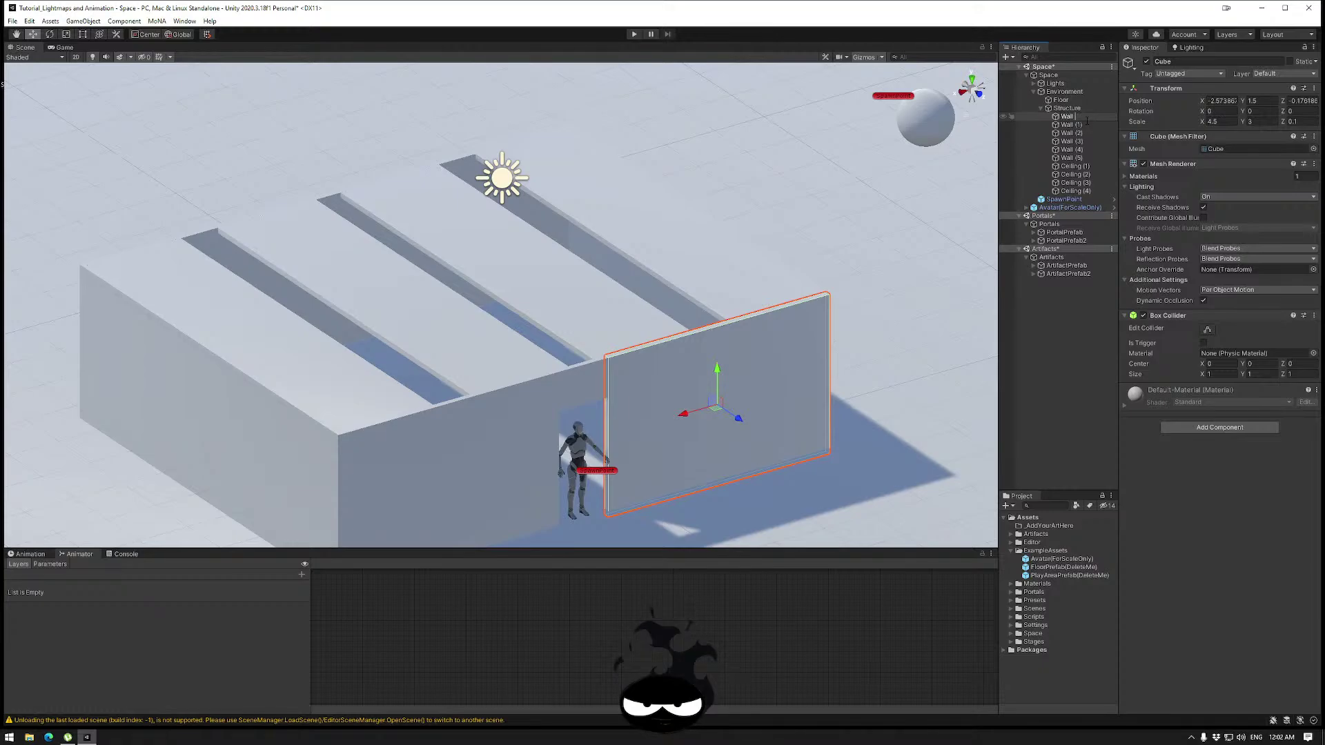
text( (6)
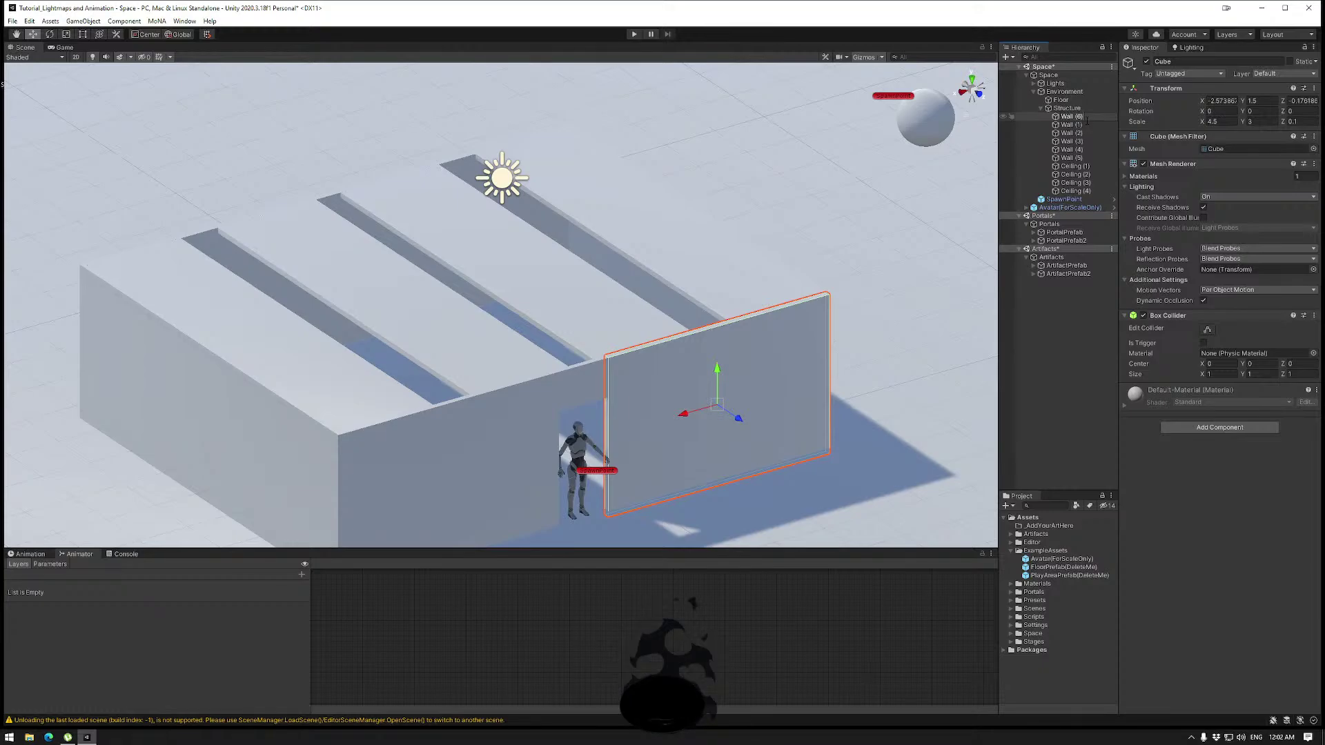
key(Return)
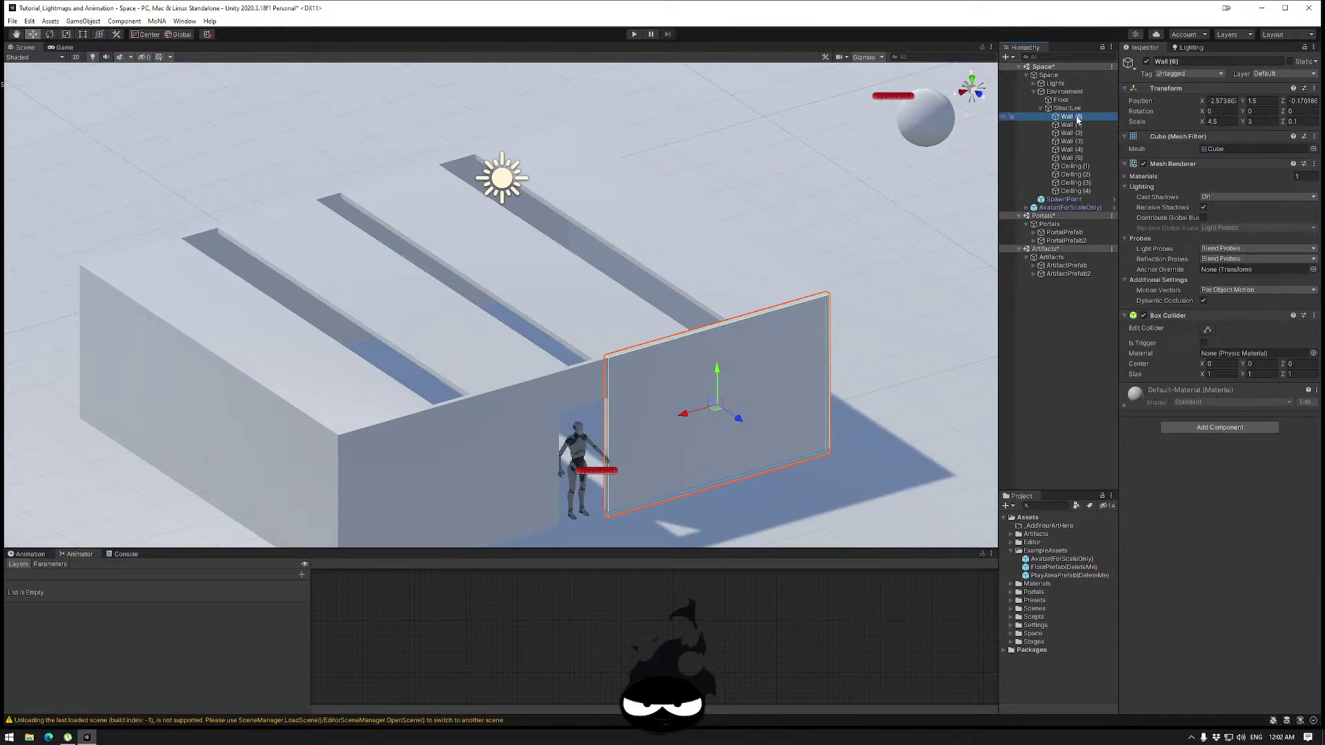
drag(1074, 157, 1074, 158)
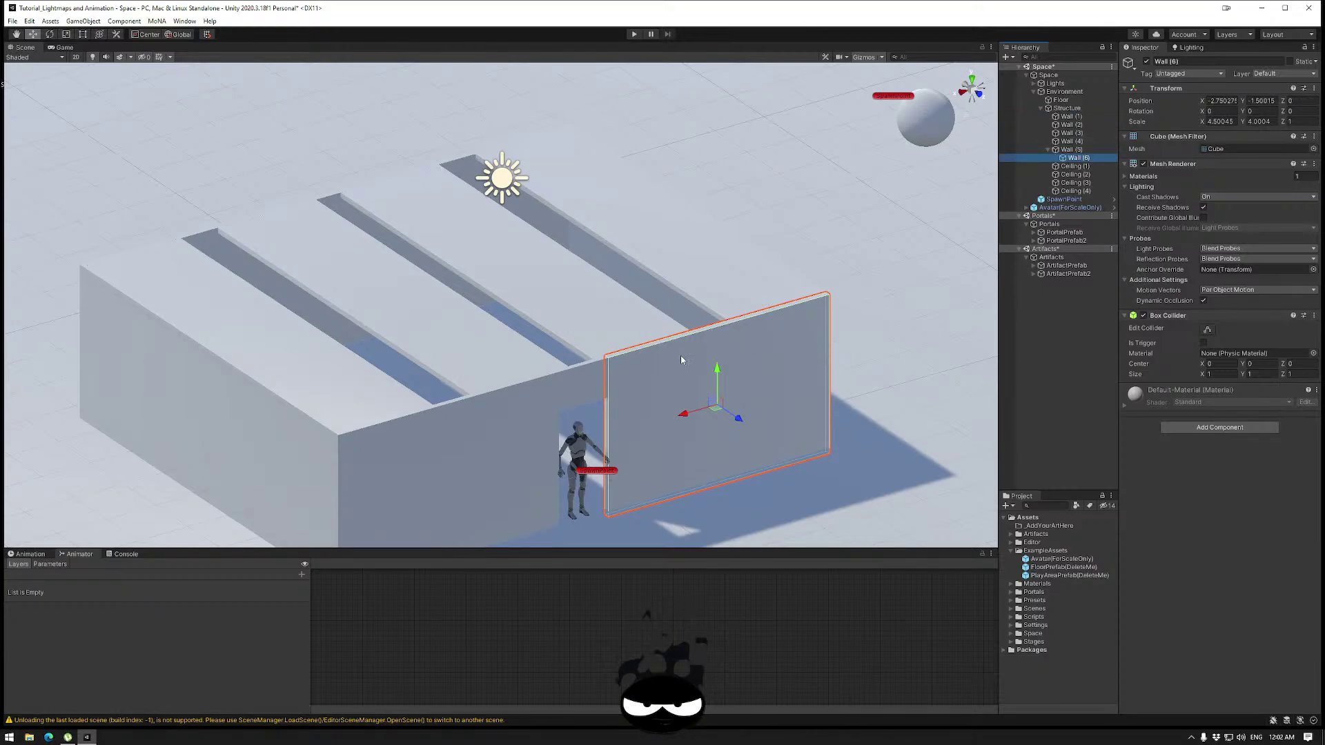
Collapse the Structure group and create an empty child object named Stuff under Environment.
alt+drag(617, 358, 514, 361)
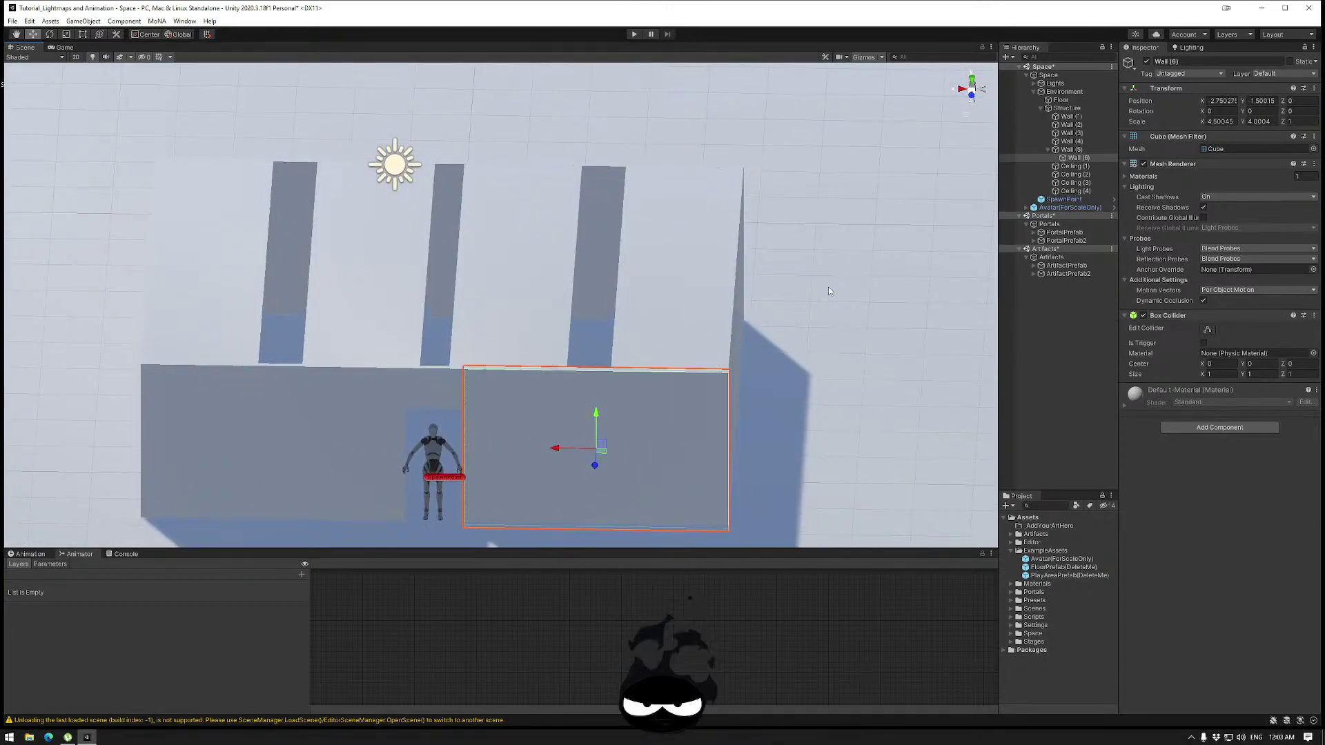
alt+drag(828, 287, 560, 320)
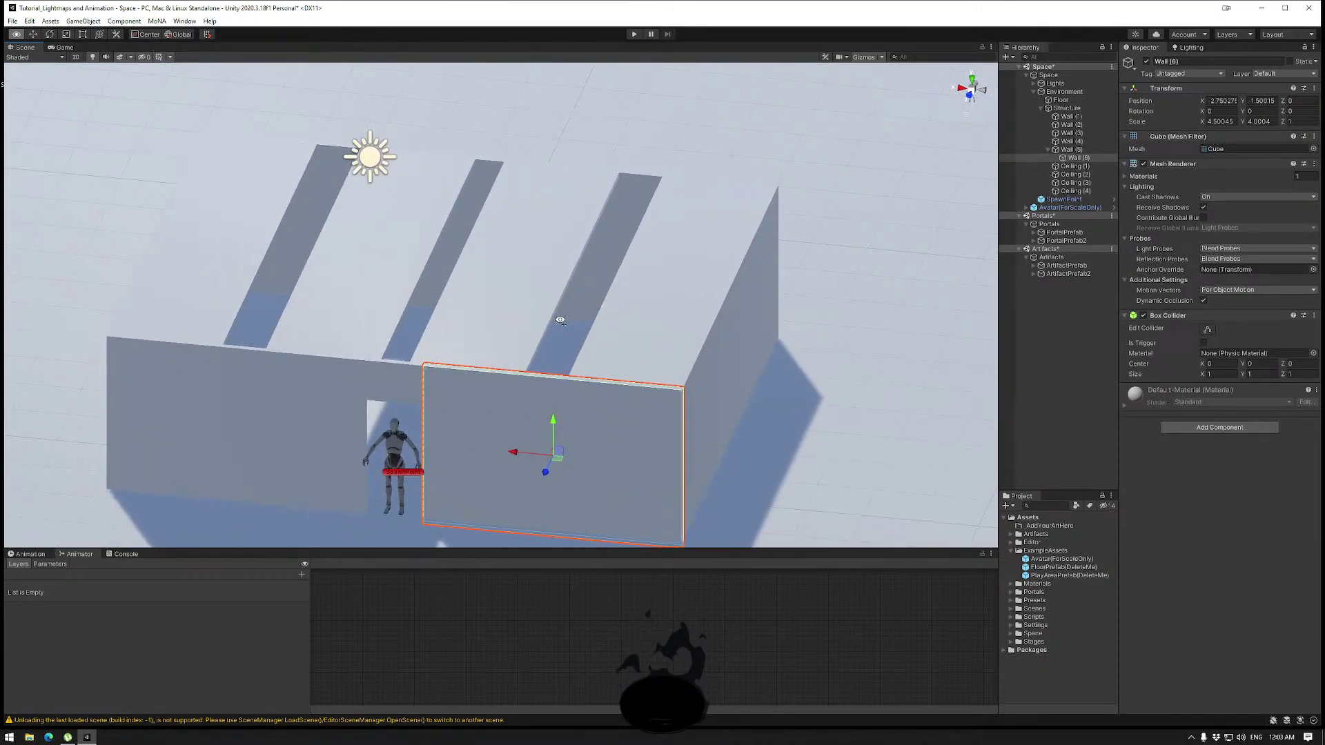
click(1040, 108)
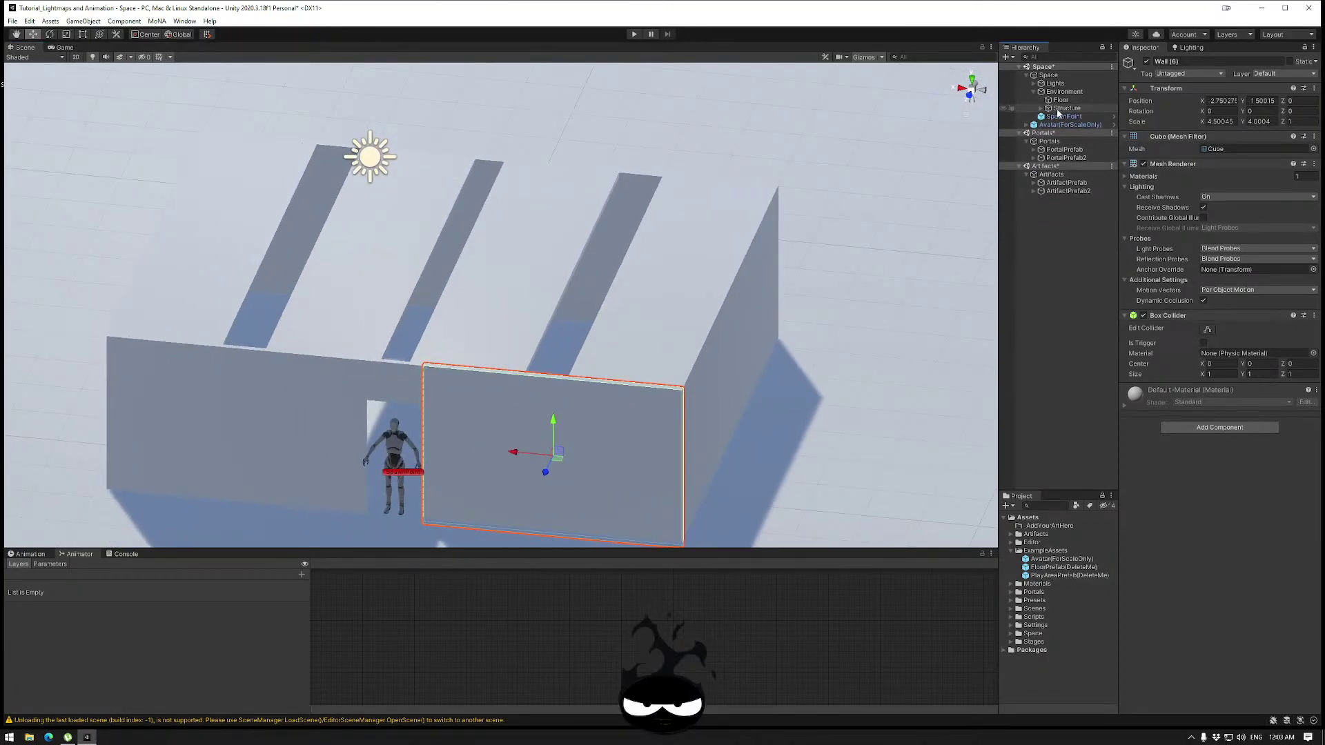
click(1063, 92)
right_click(1063, 92)
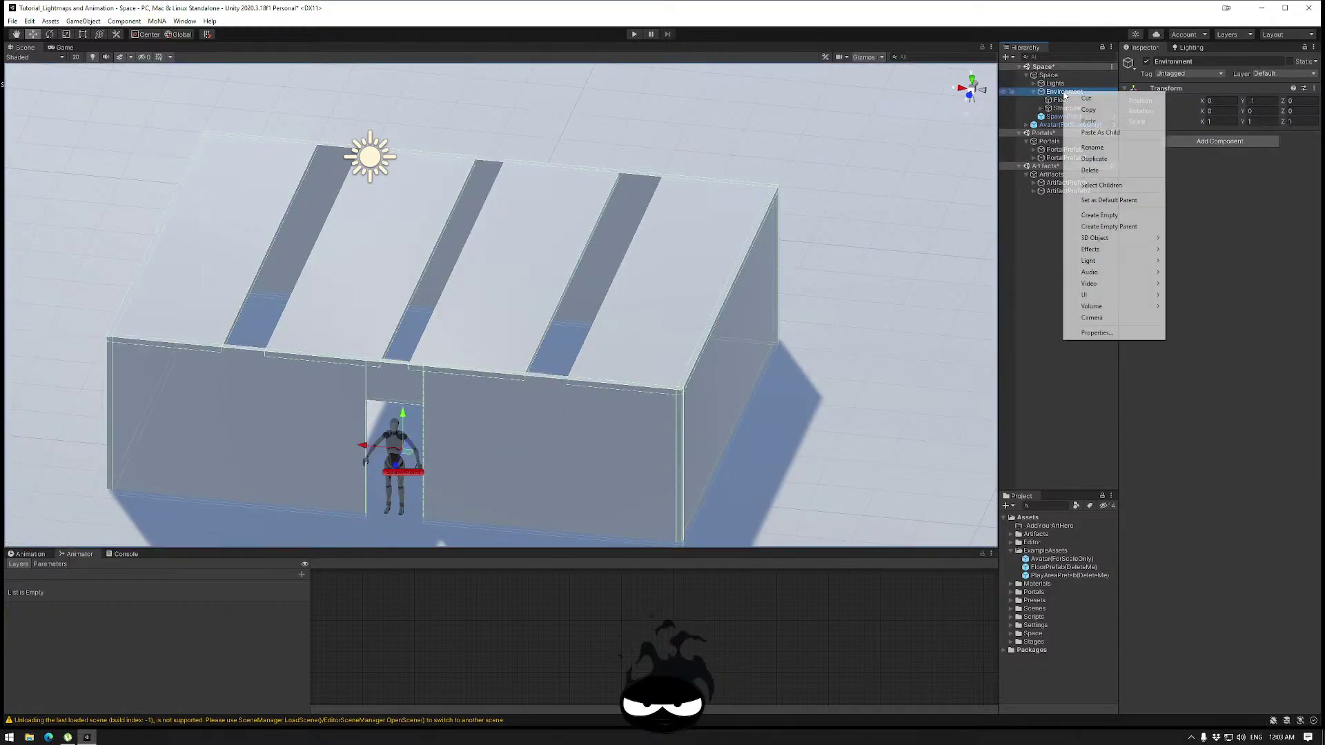
click(1101, 214)
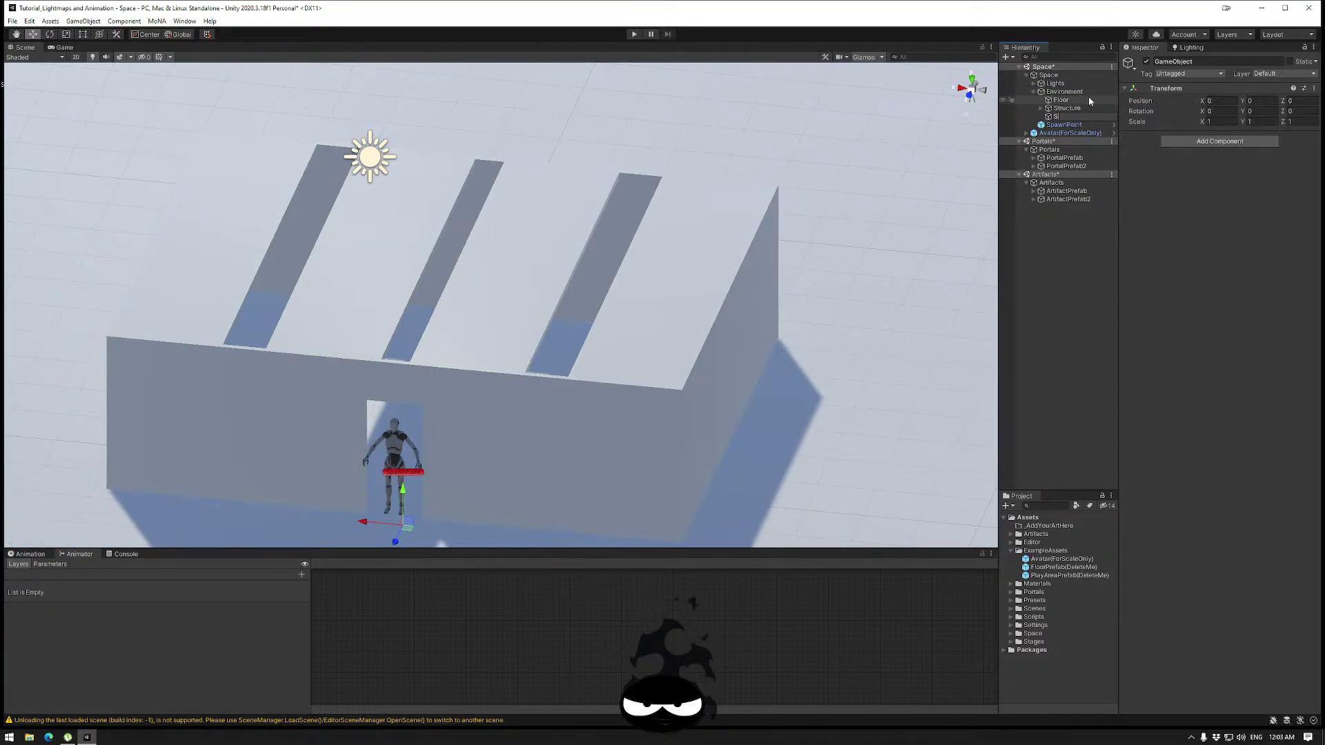
text(Stuff)
key(Return)
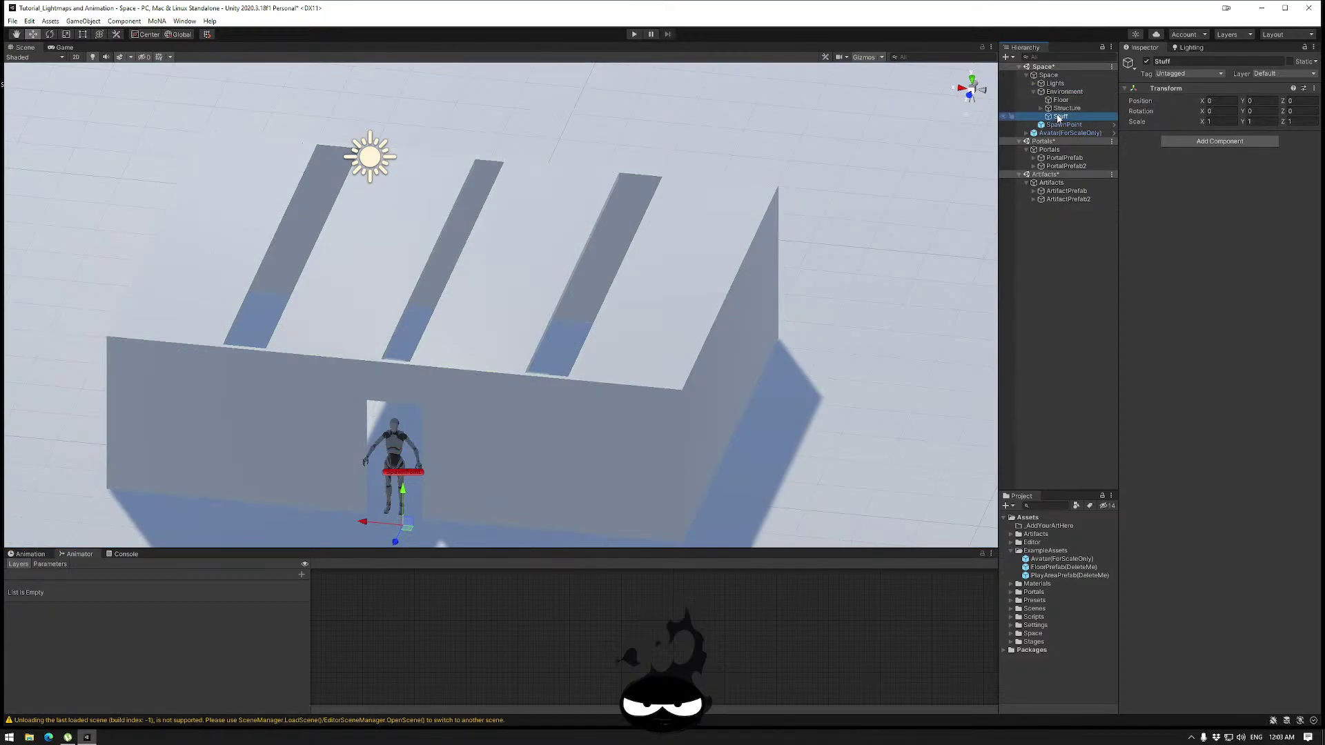
Add a sphere as a child of Stuff and move it back inside the room to about Z -6.93.
right_click(1060, 117)
mouse_move(1106, 264)
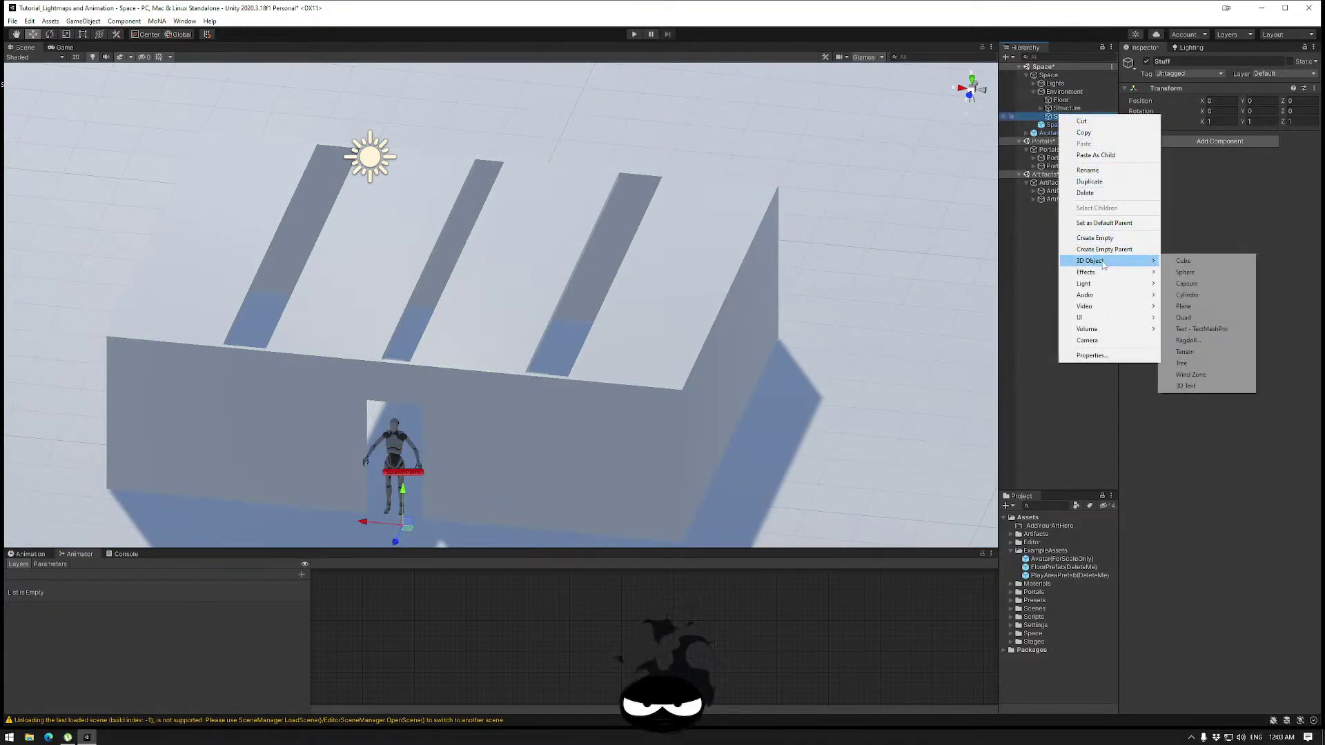
click(1187, 274)
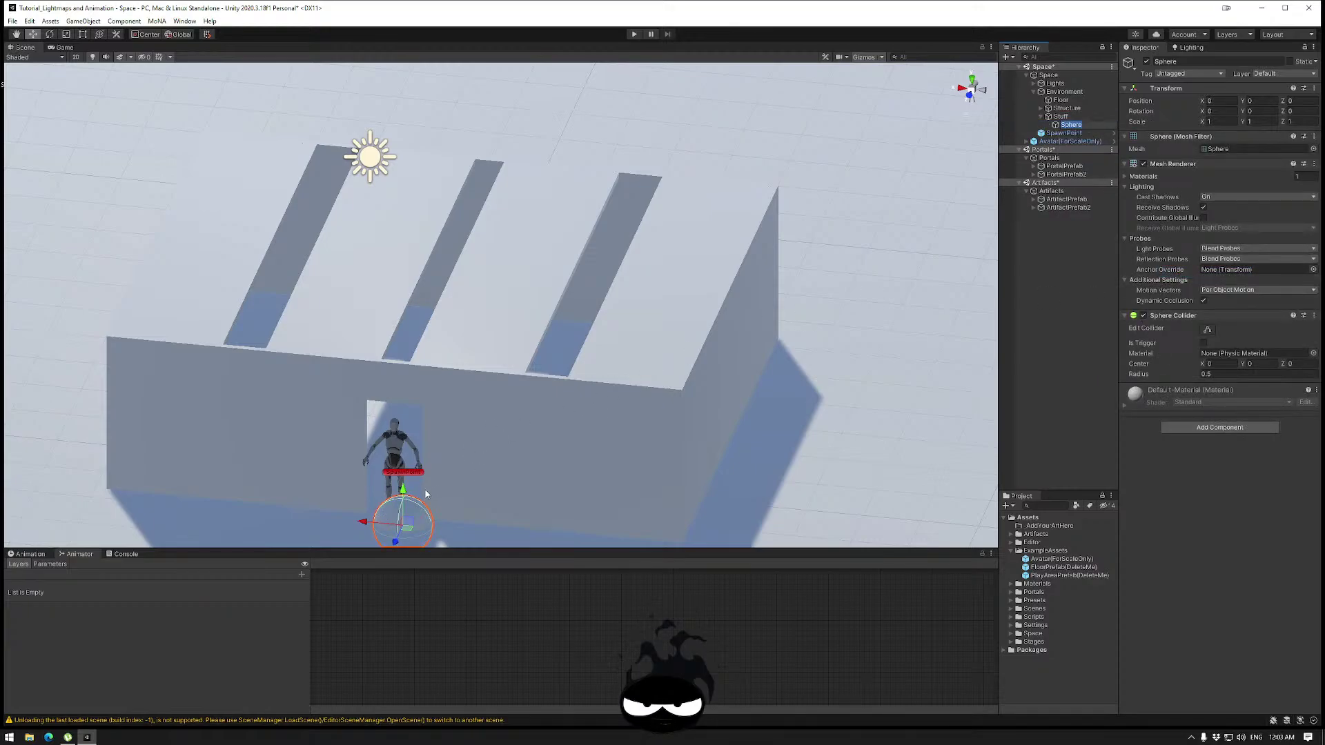
drag(403, 491, 476, 369)
key(f)
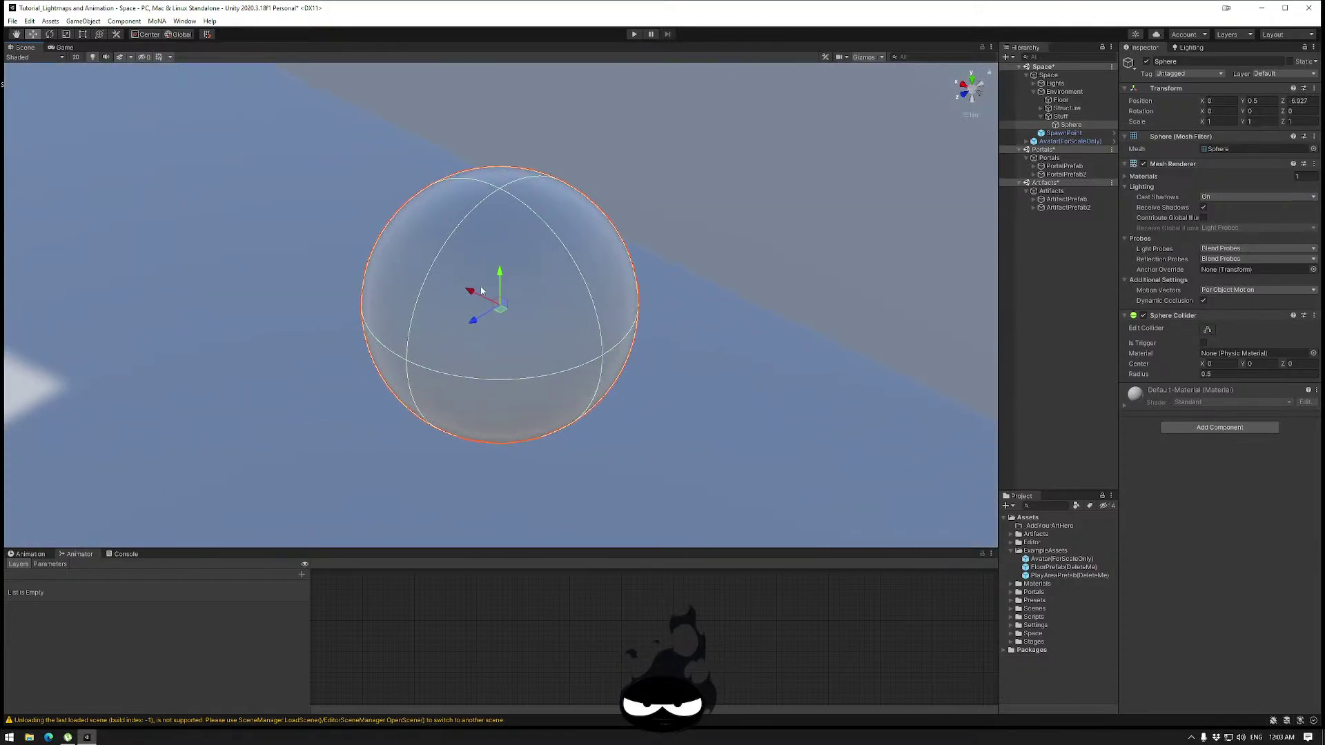
mouse_move(510, 228)
alt+mouse_down()
mouse_move(532, 216)
mouse_move(503, 243)
alt+mouse_up()
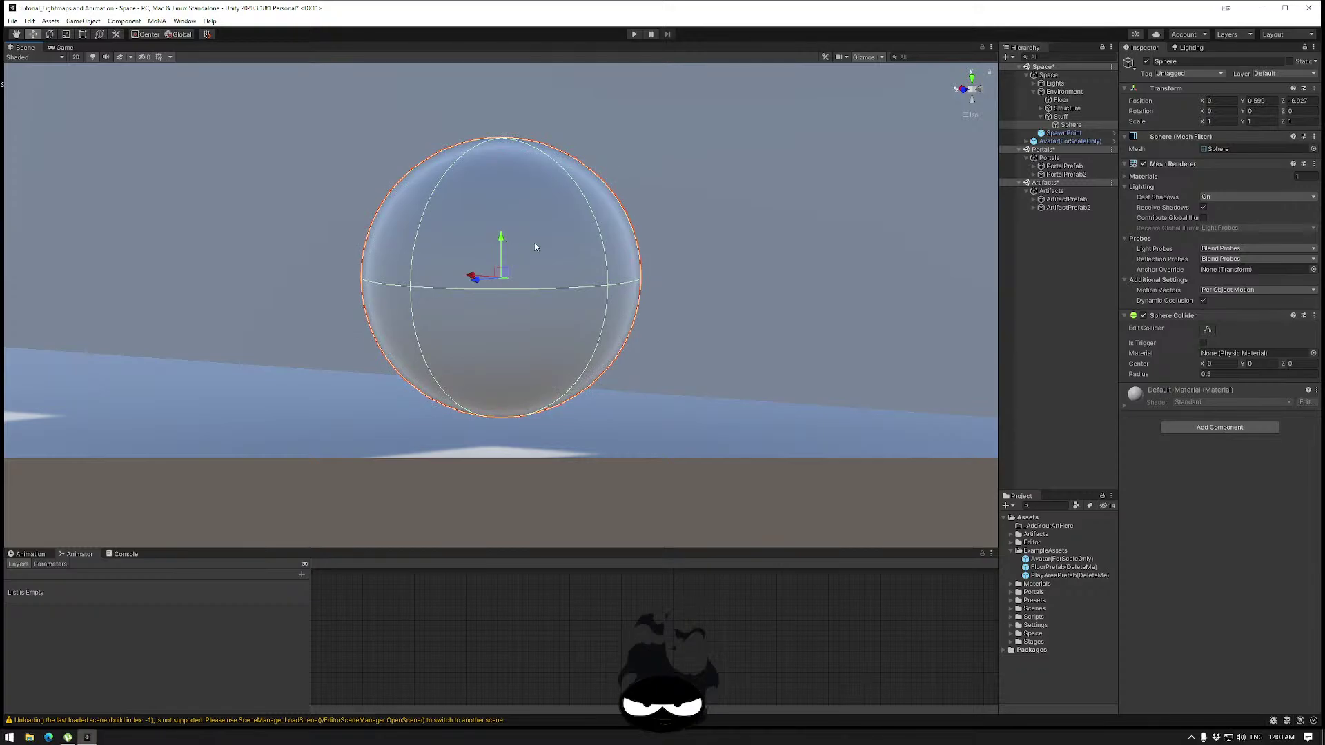
Set the sphere's Y position to 0.5 and its Z position to 0.
click(1256, 101)
text(.5)
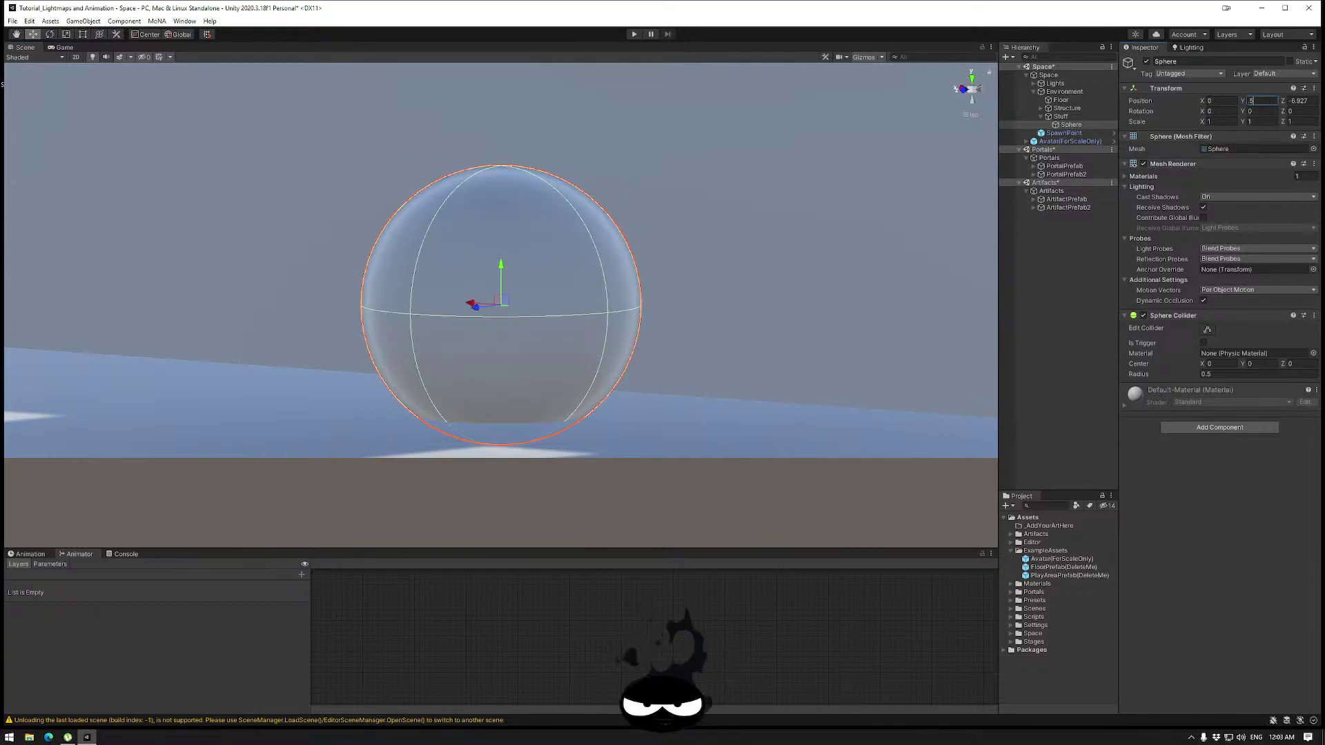
key(Tab)
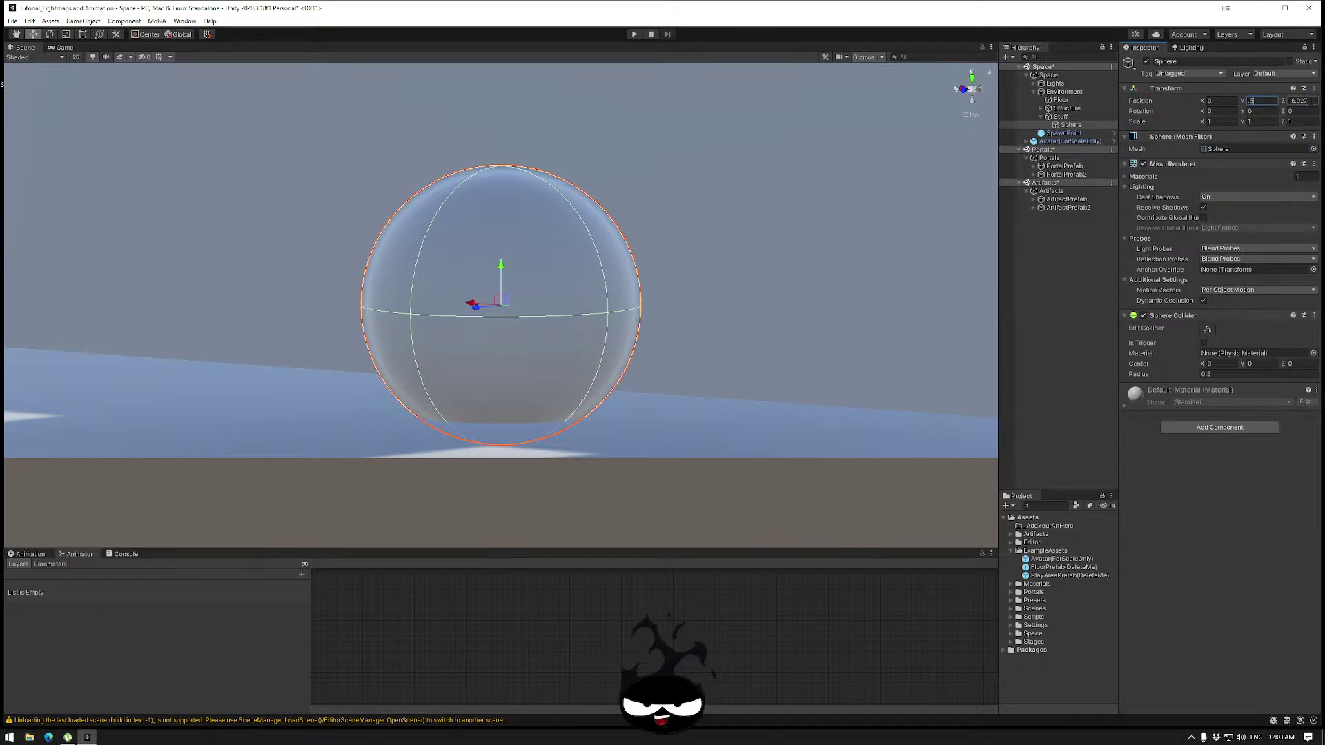
key(Tab)
text(0)
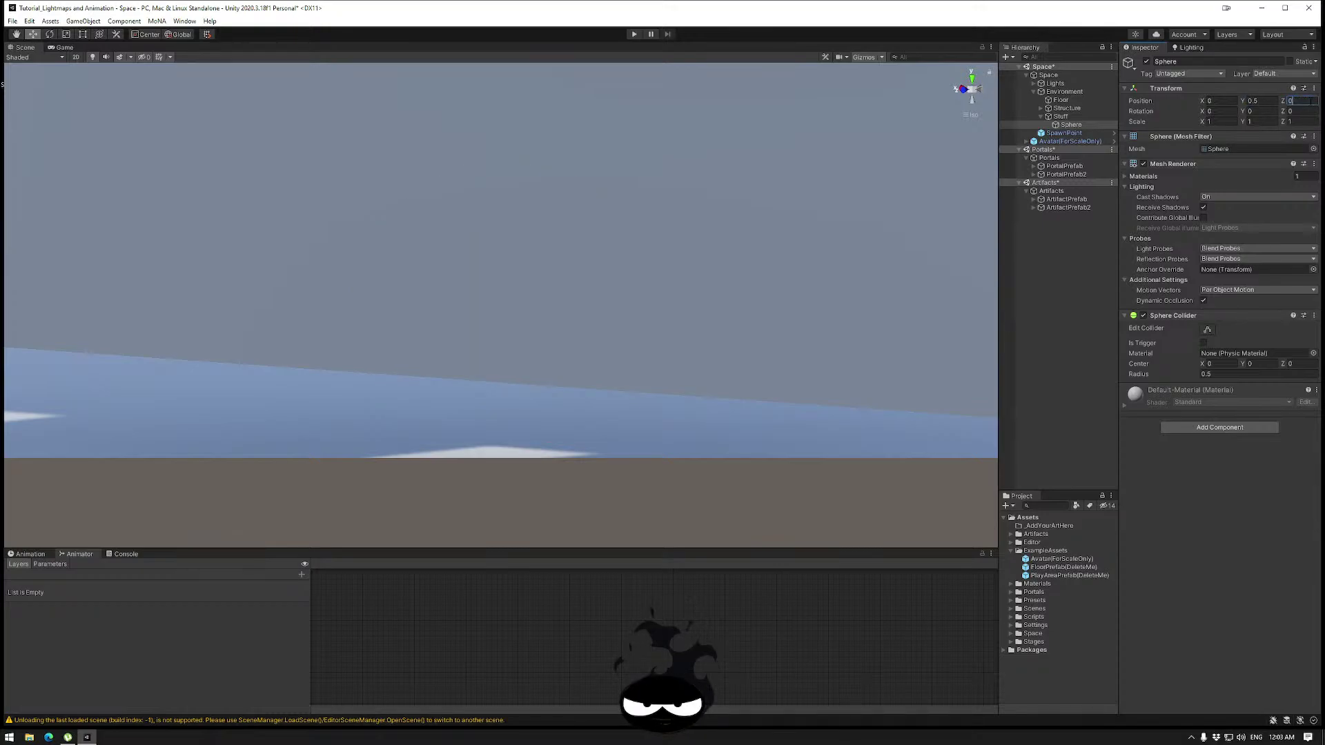
Move the sphere deep into the room to about Z -7.4 and raise it to about Y 0.77.
right_drag(494, 260, 688, 308)
scroll(697, 289, down, 10)
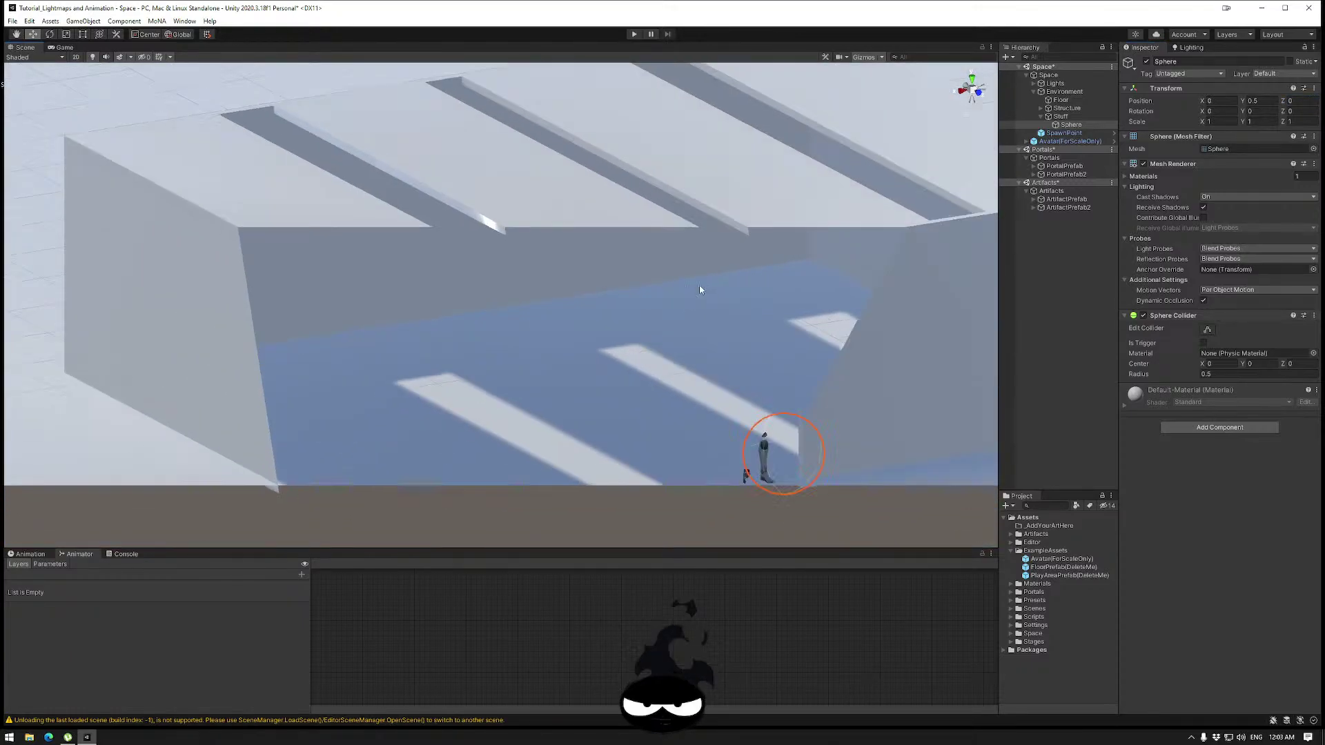
drag(686, 407, 492, 310)
right_drag(525, 321, 505, 357)
key(f)
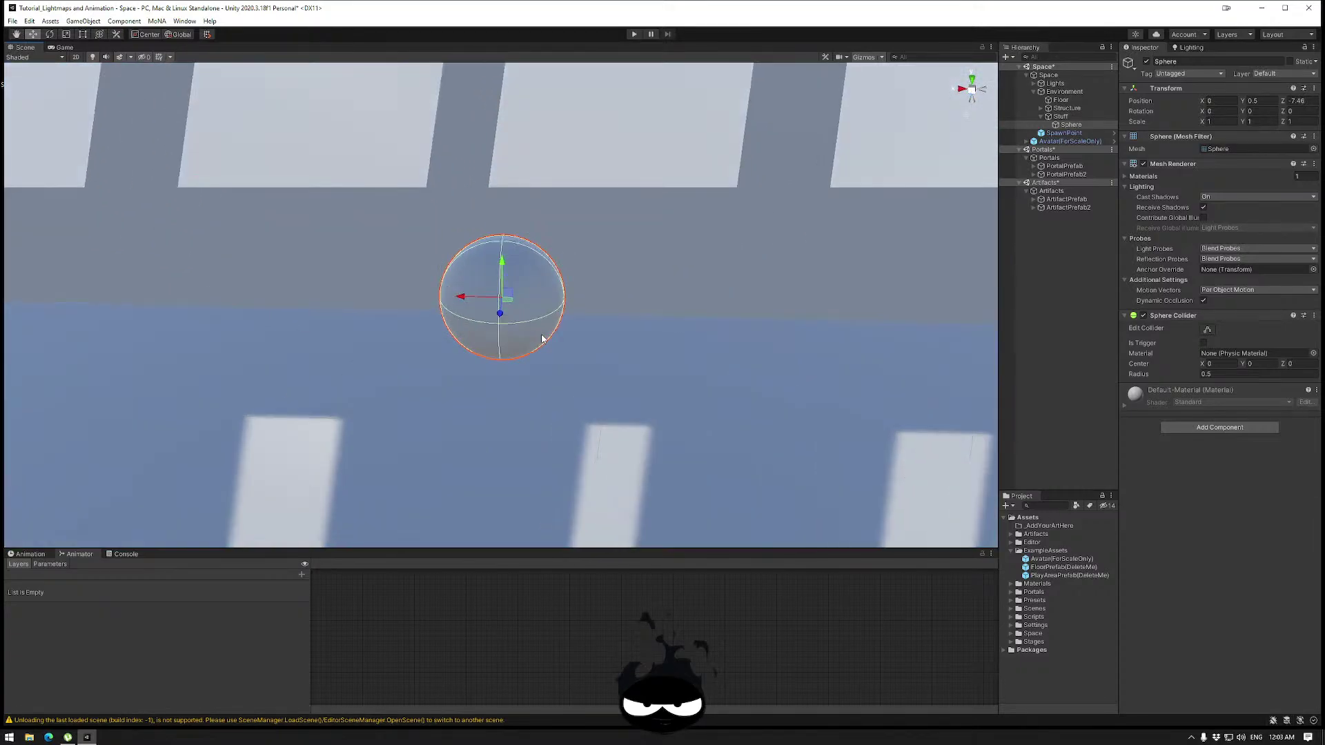
right_drag(496, 311, 529, 340)
drag(505, 273, 384, 297)
drag(467, 260, 529, 310)
drag(486, 224, 486, 199)
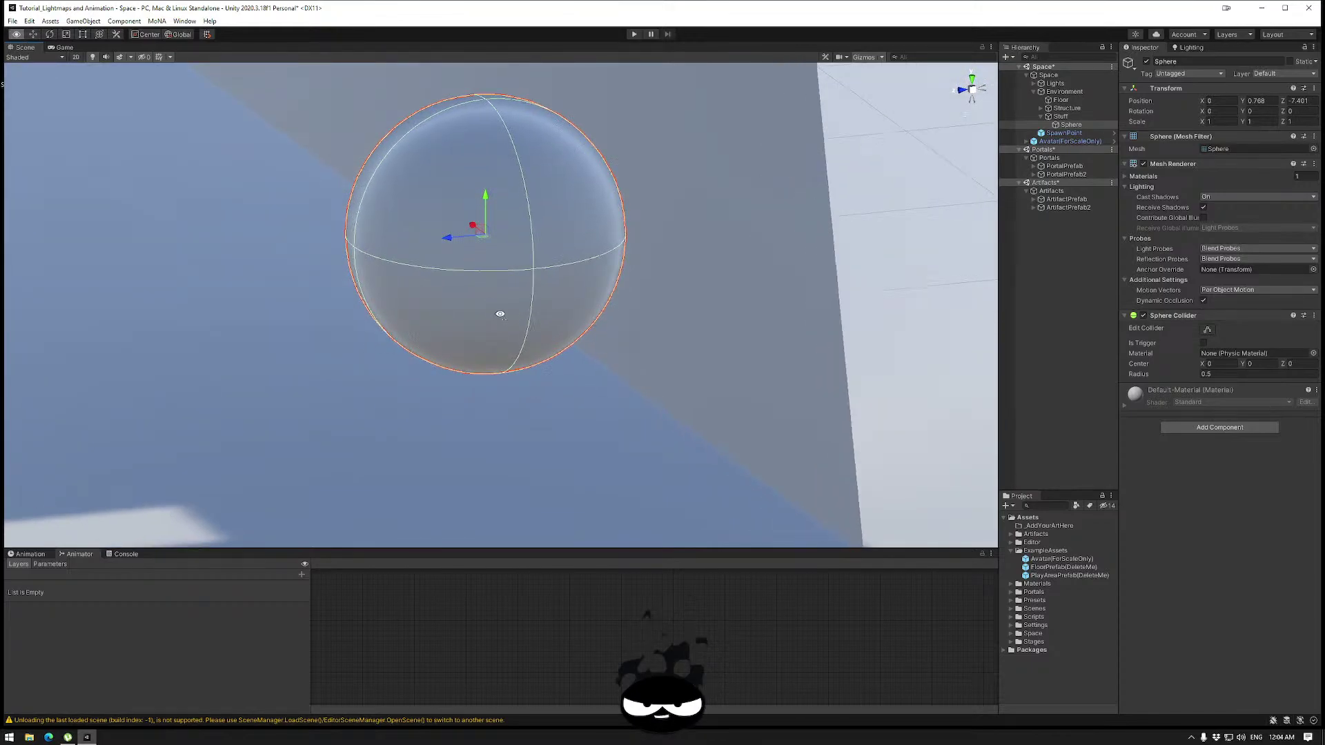
alt+drag(503, 310, 710, 354)
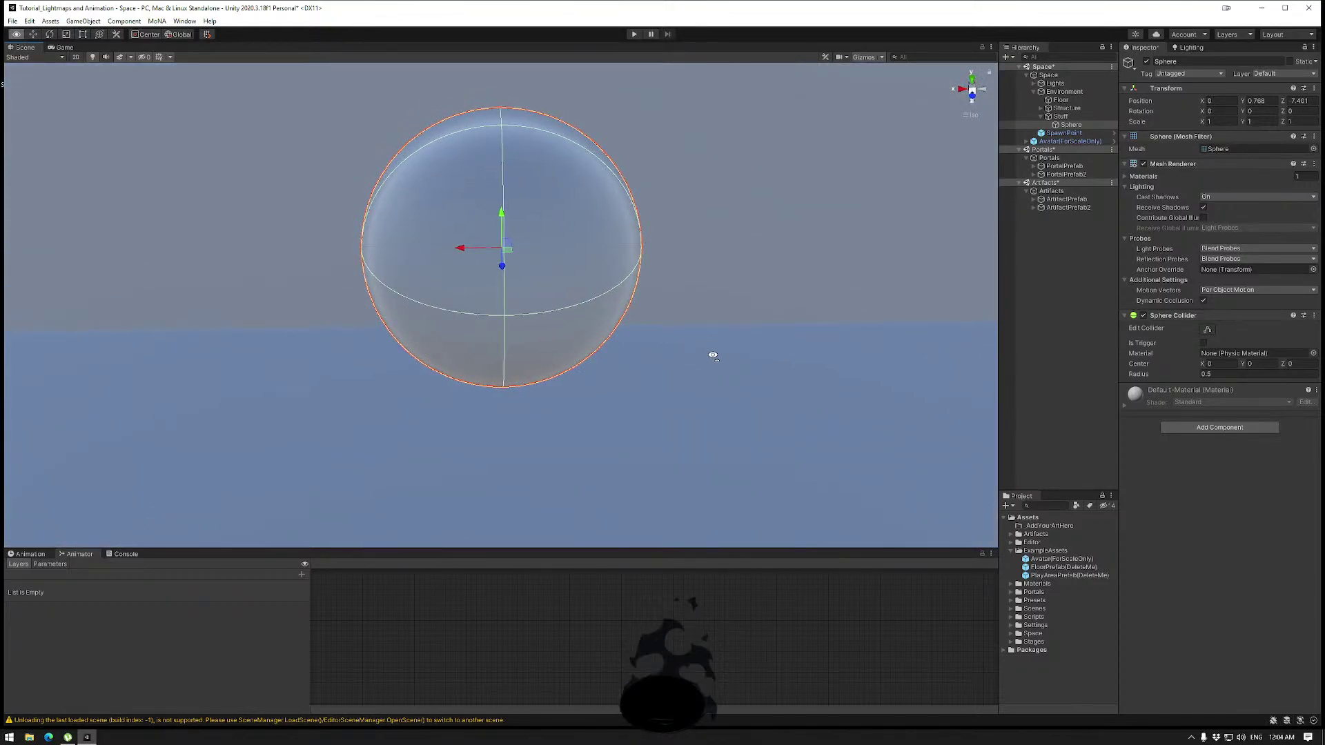
Rename the sphere inside Stuff as Sphere (1).
click(1069, 126)
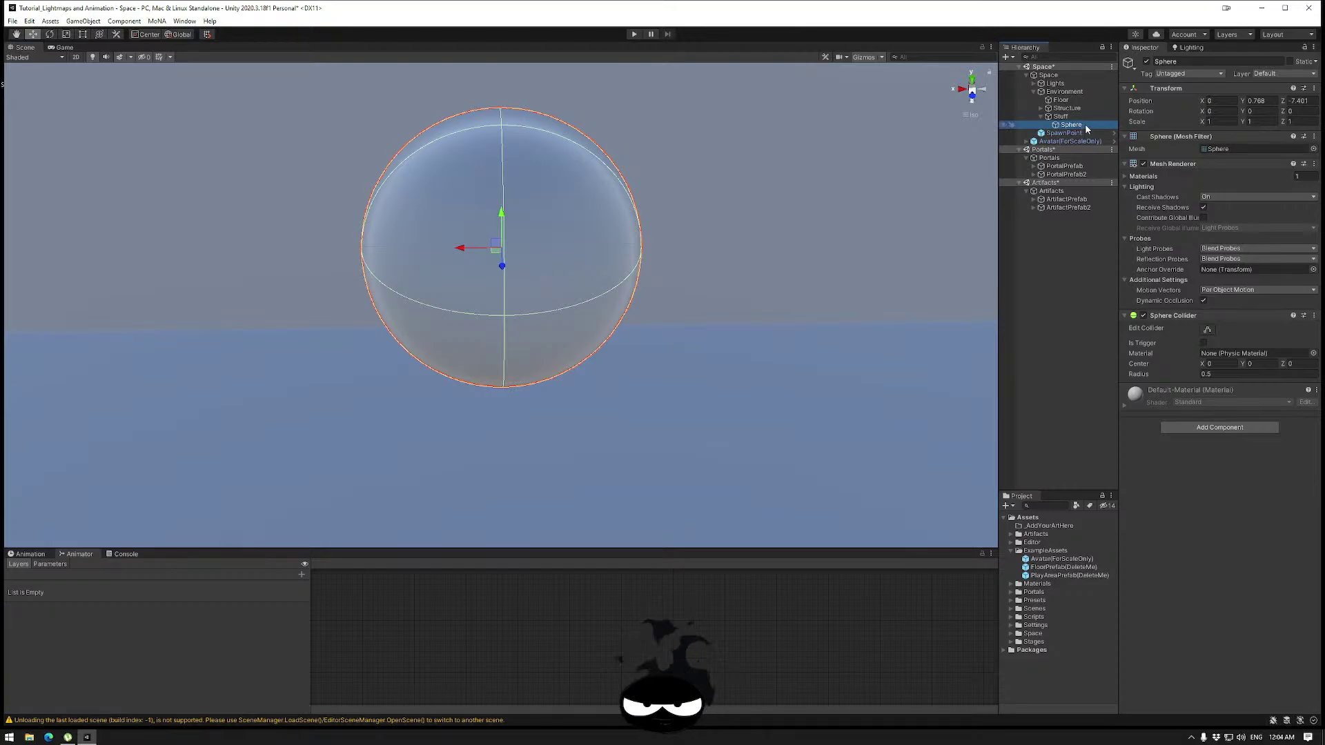
click(1086, 127)
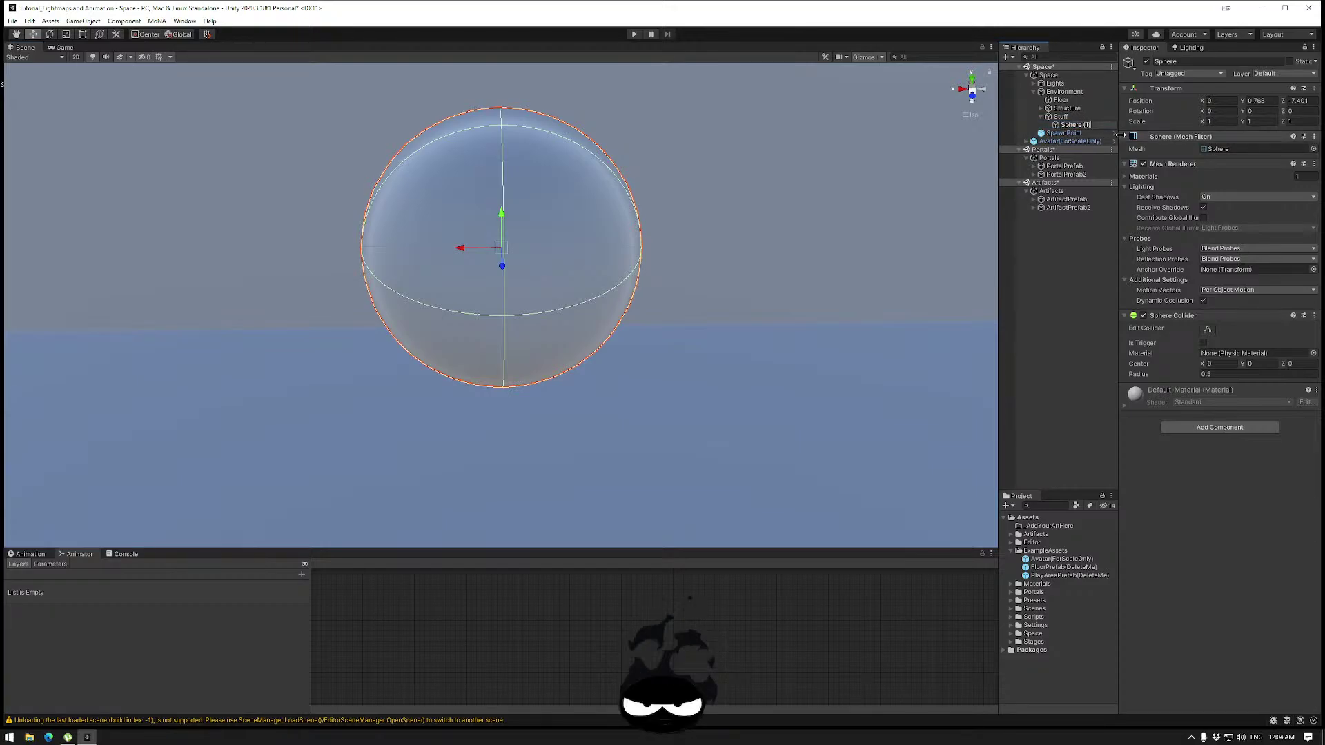
text((1))
key(Return)
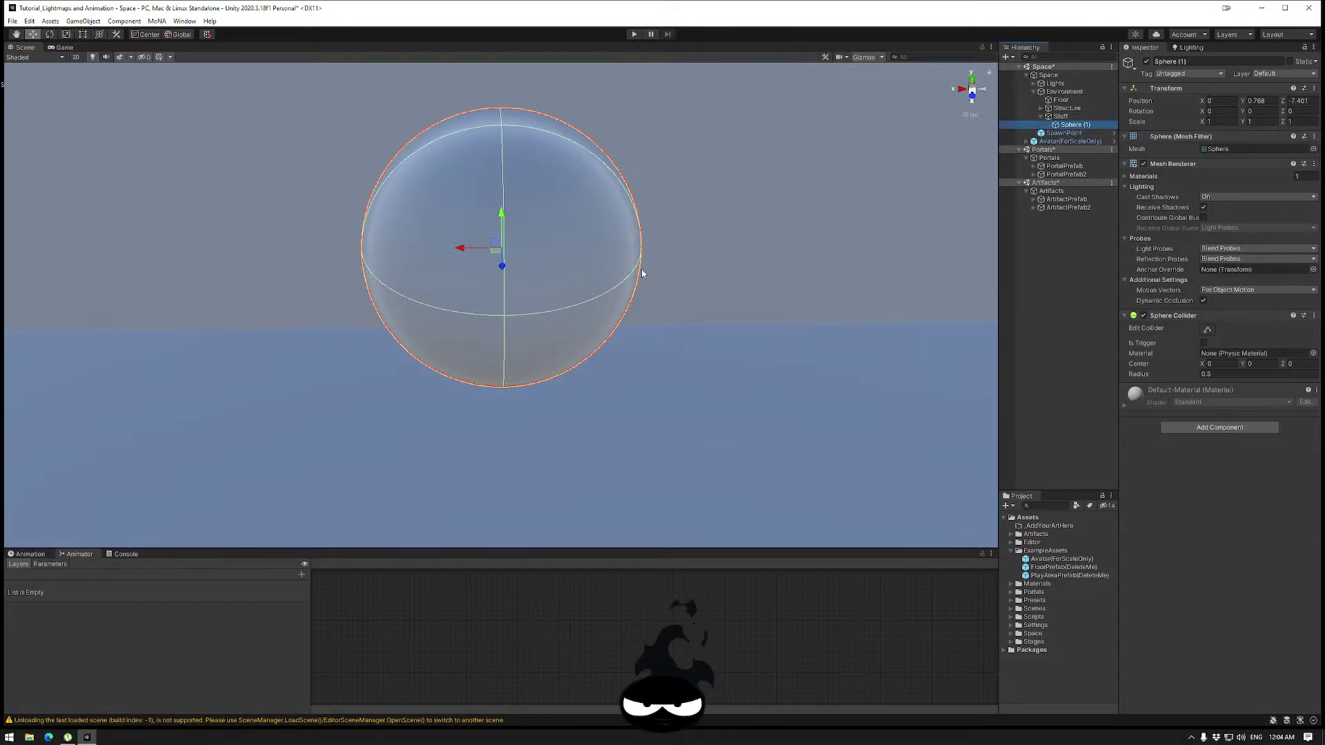
Move Sphere (1) sideways toward the room's side wall, to about X 4.46.
scroll(648, 266, down, 2)
scroll(645, 266, down, 2)
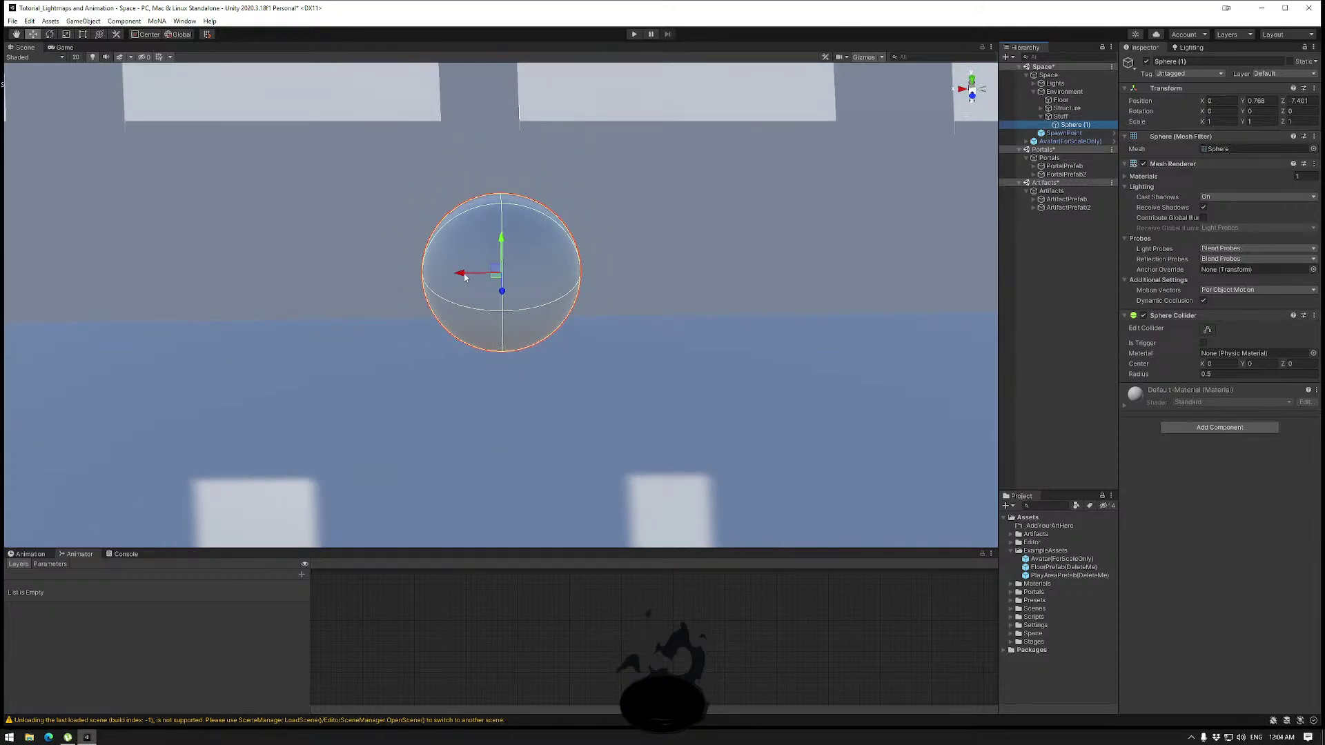
drag(464, 278, 200, 276)
middle_drag(201, 275, 579, 299)
drag(580, 298, 141, 285)
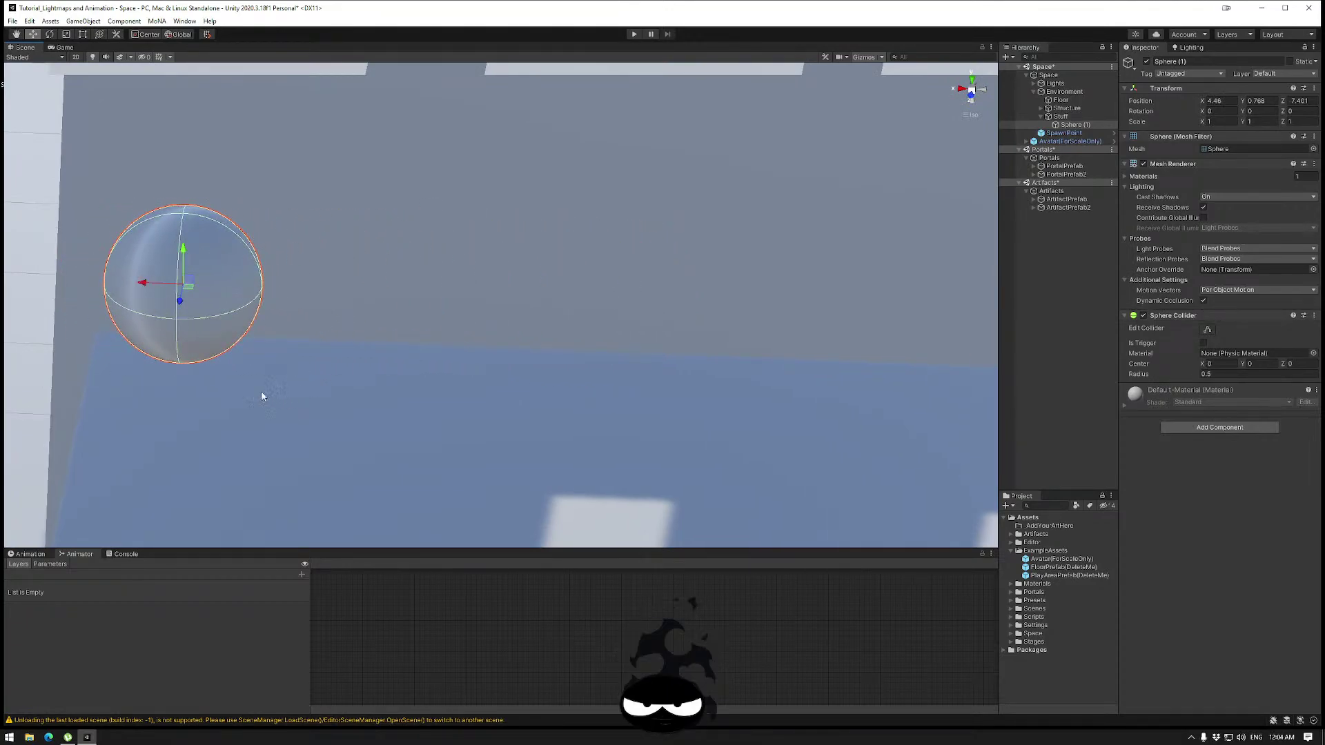
Duplicate Sphere (1) into an evenly spaced row of four along X, the third at about X 0.96 and the fourth at about X -0.78.
key(ctrl+d)
drag(146, 285, 713, 311)
key(ctrl+d)
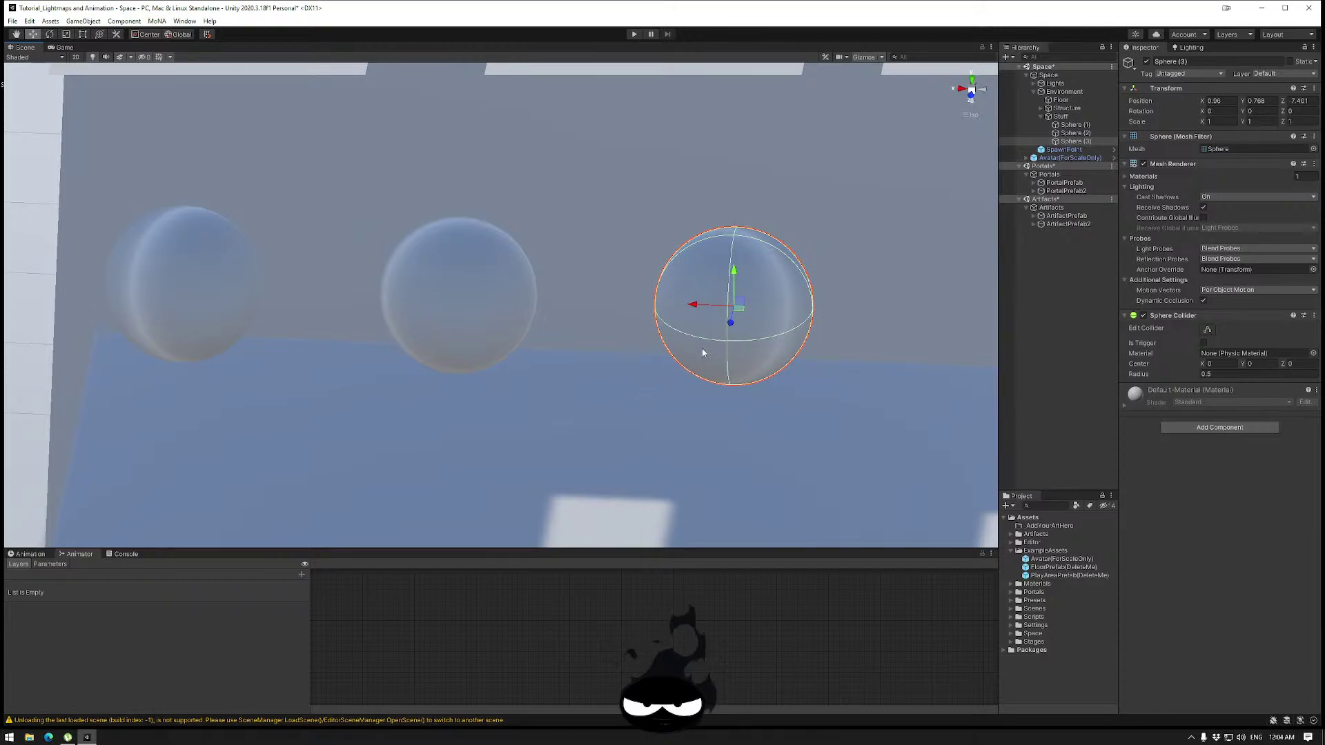
key(ctrl+d)
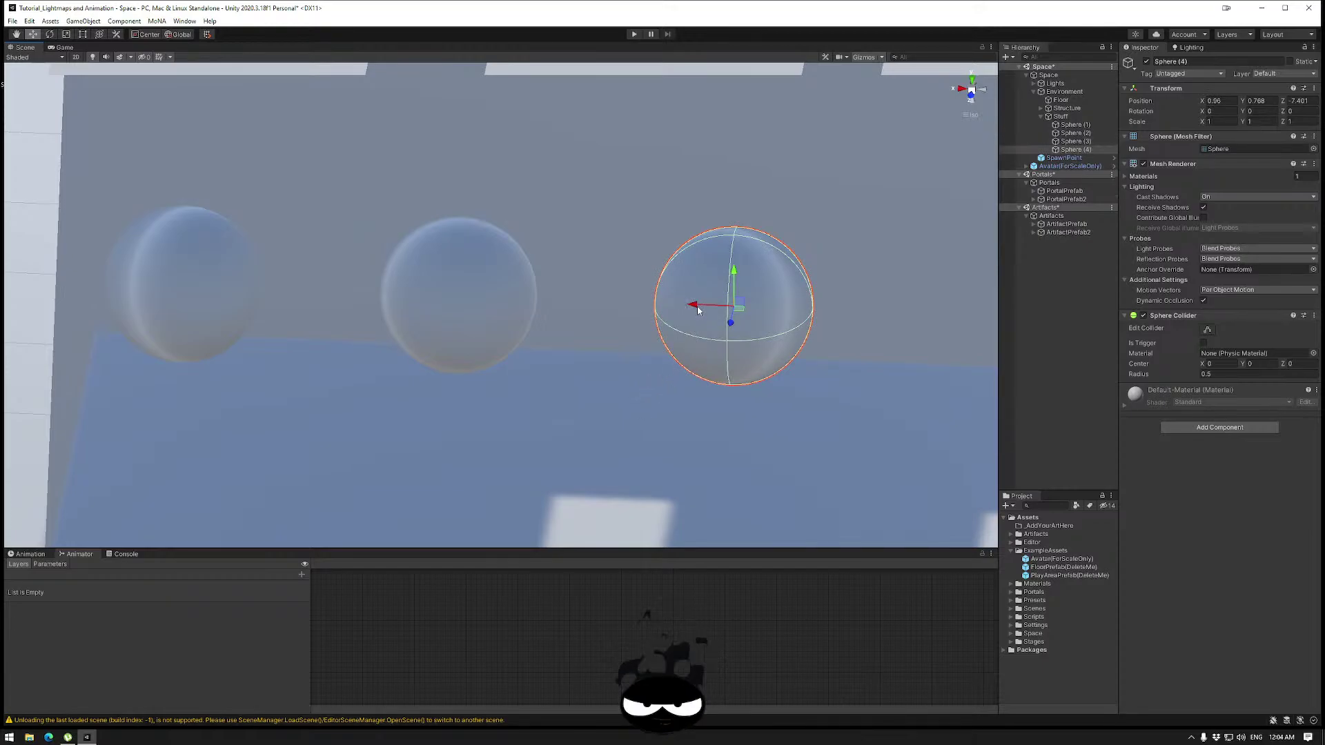
drag(701, 310, 969, 310)
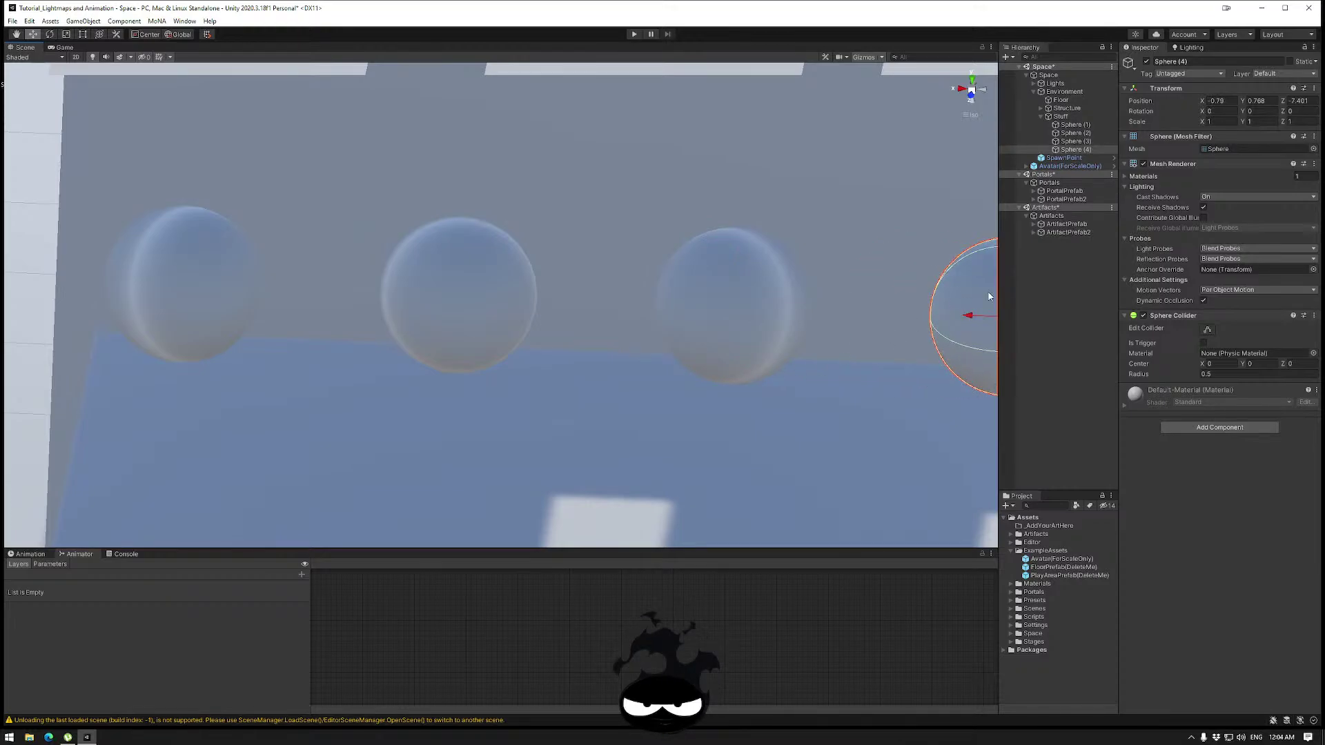
Create a folder named Materials inside the _AddYourArtHere project folder.
click(1035, 551)
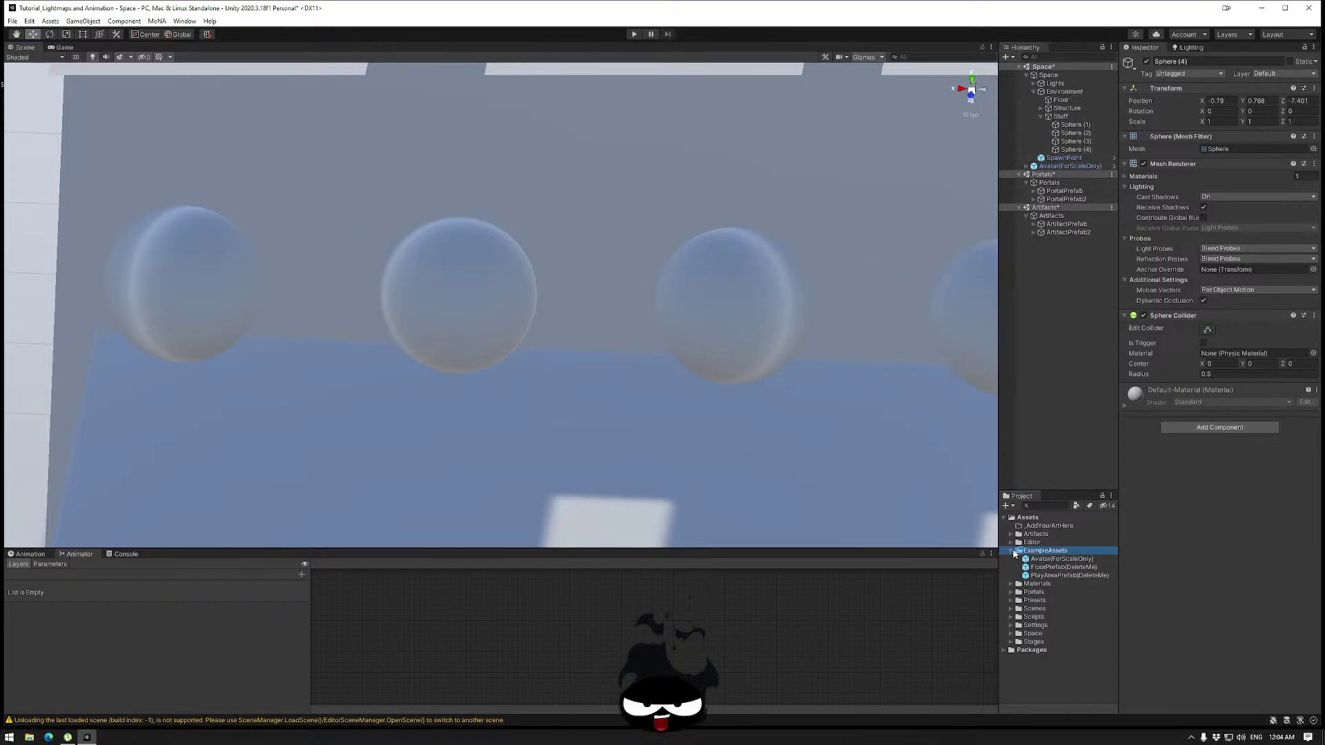
click(1045, 527)
right_click(1045, 527)
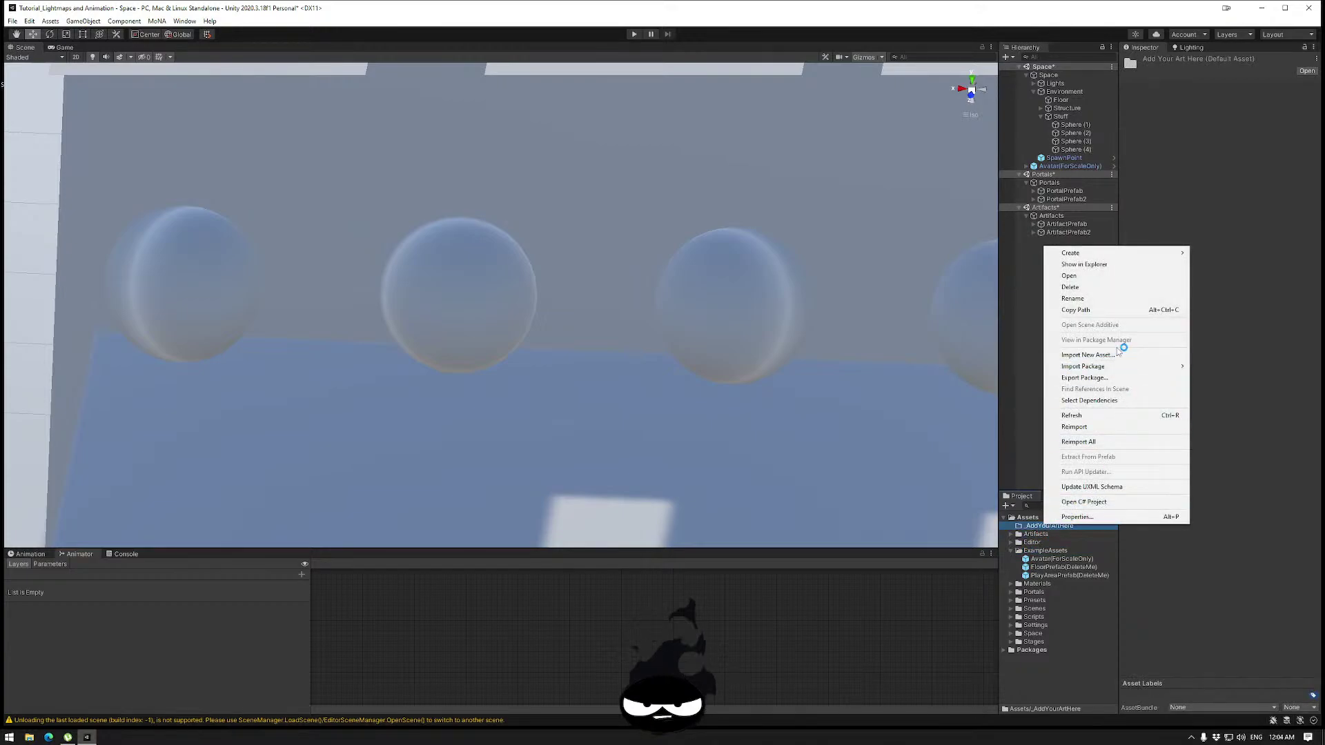
mouse_move(1084, 255)
click(1201, 253)
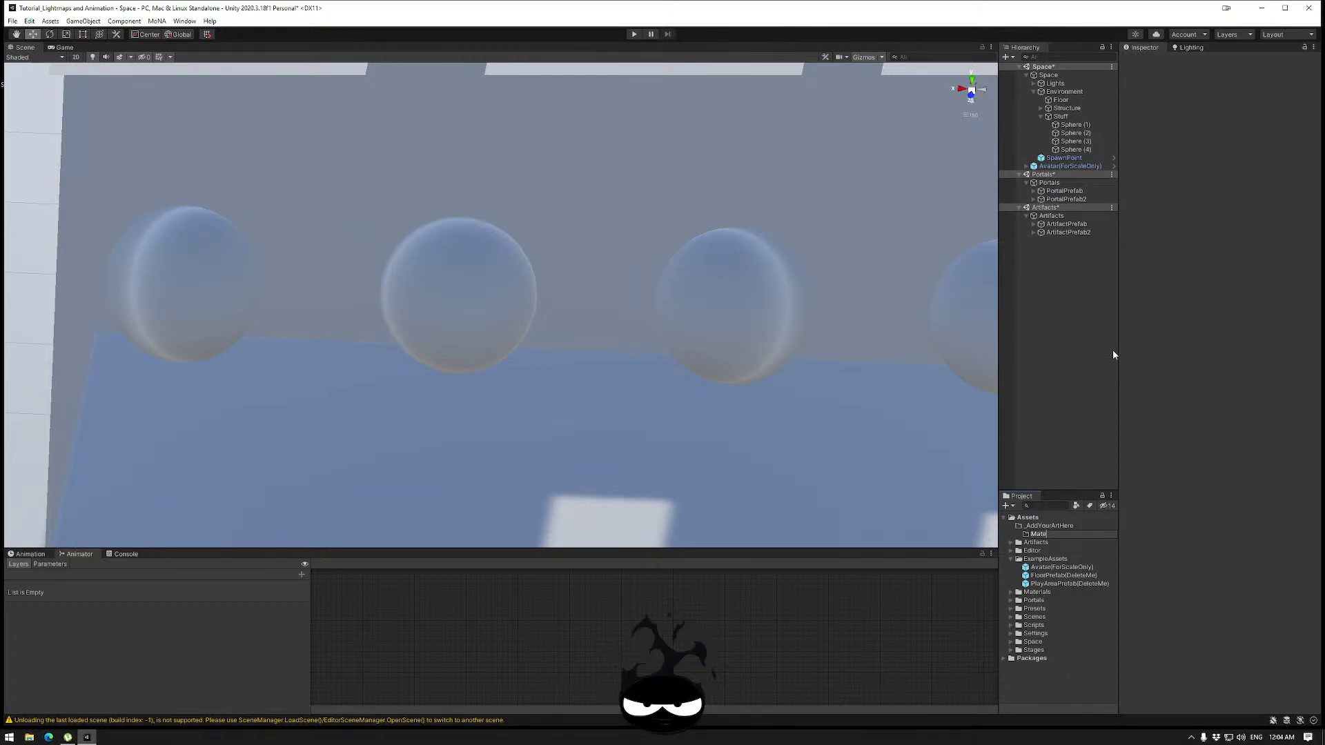
text(rials)
key(Return)
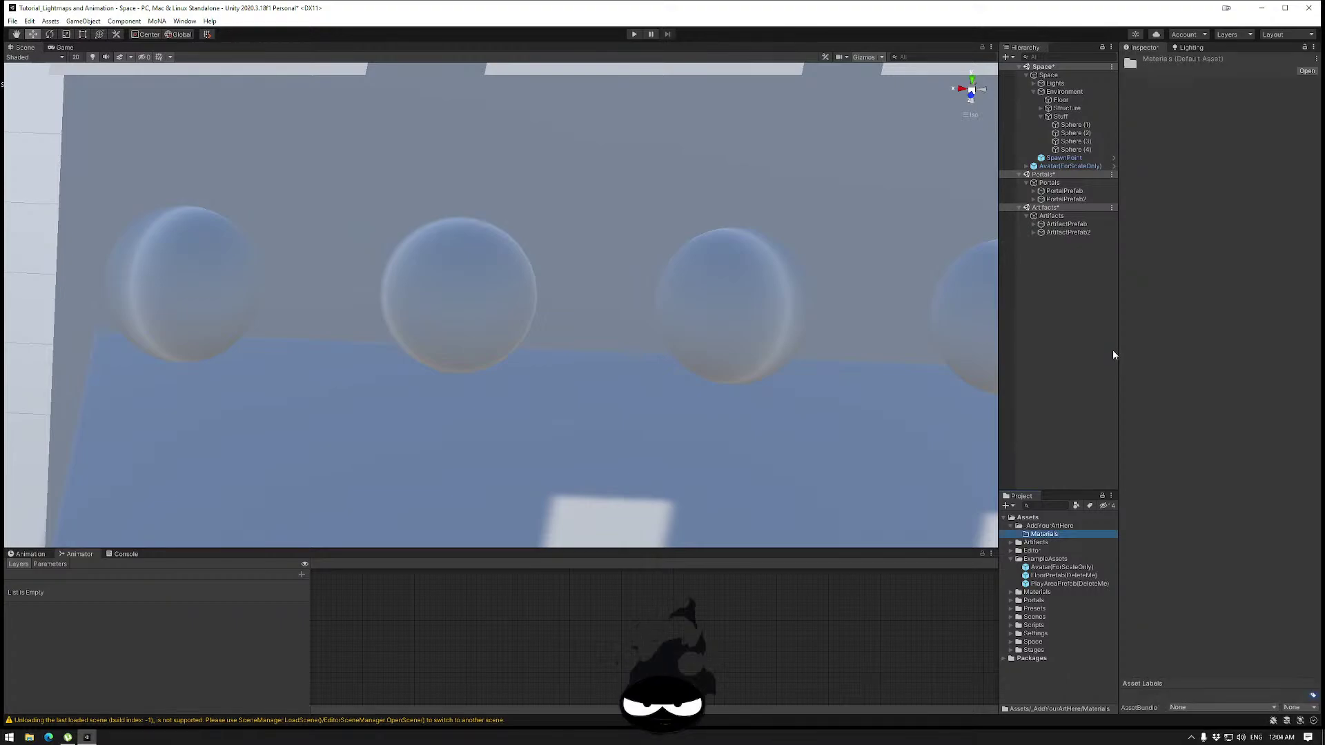
Create a material named Emissive_1 inside the Materials folder under _AddYourArtHere.
right_click(1045, 540)
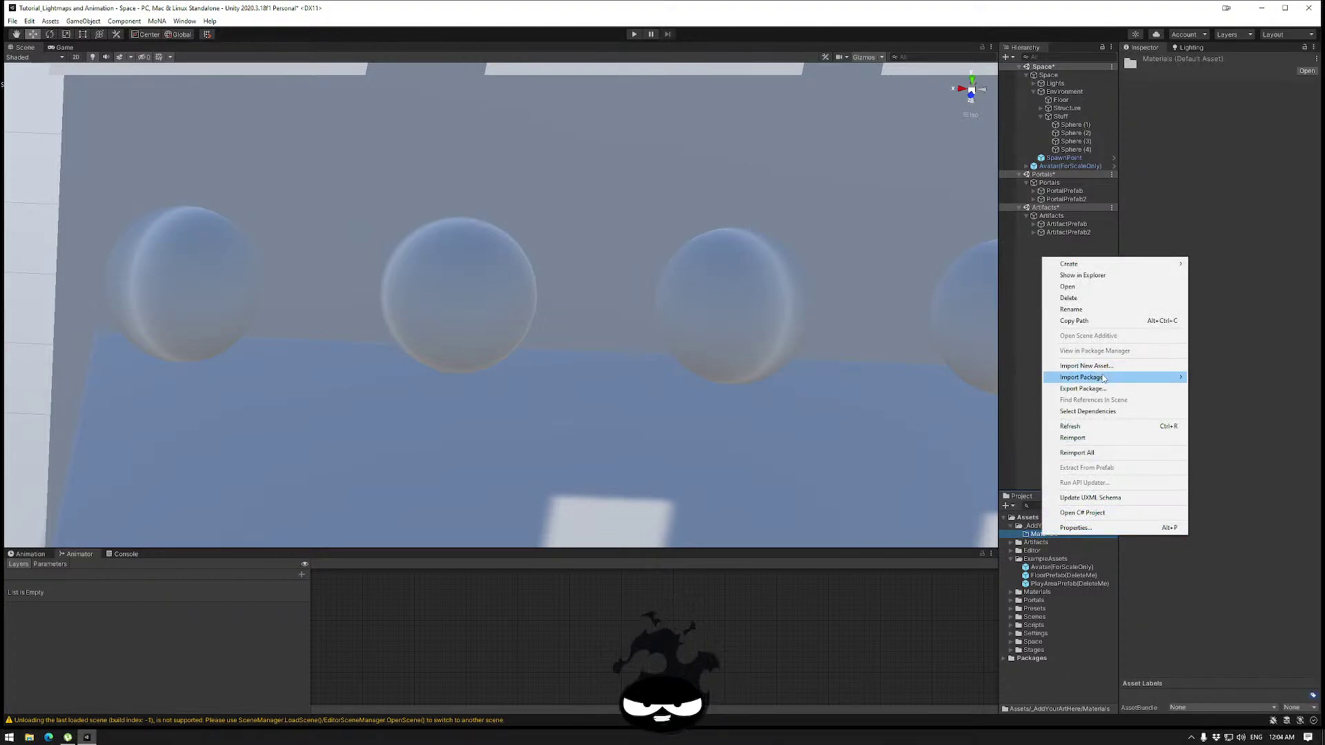
mouse_move(1104, 264)
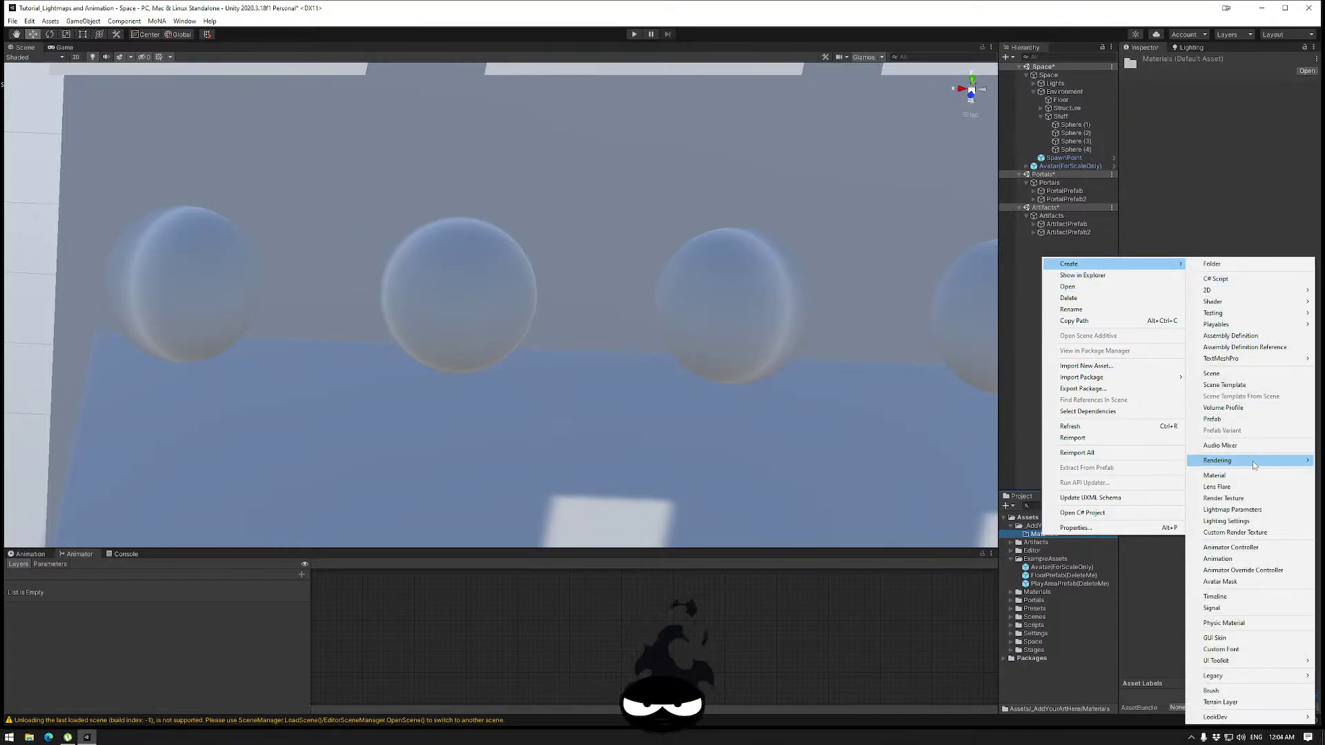
click(1235, 476)
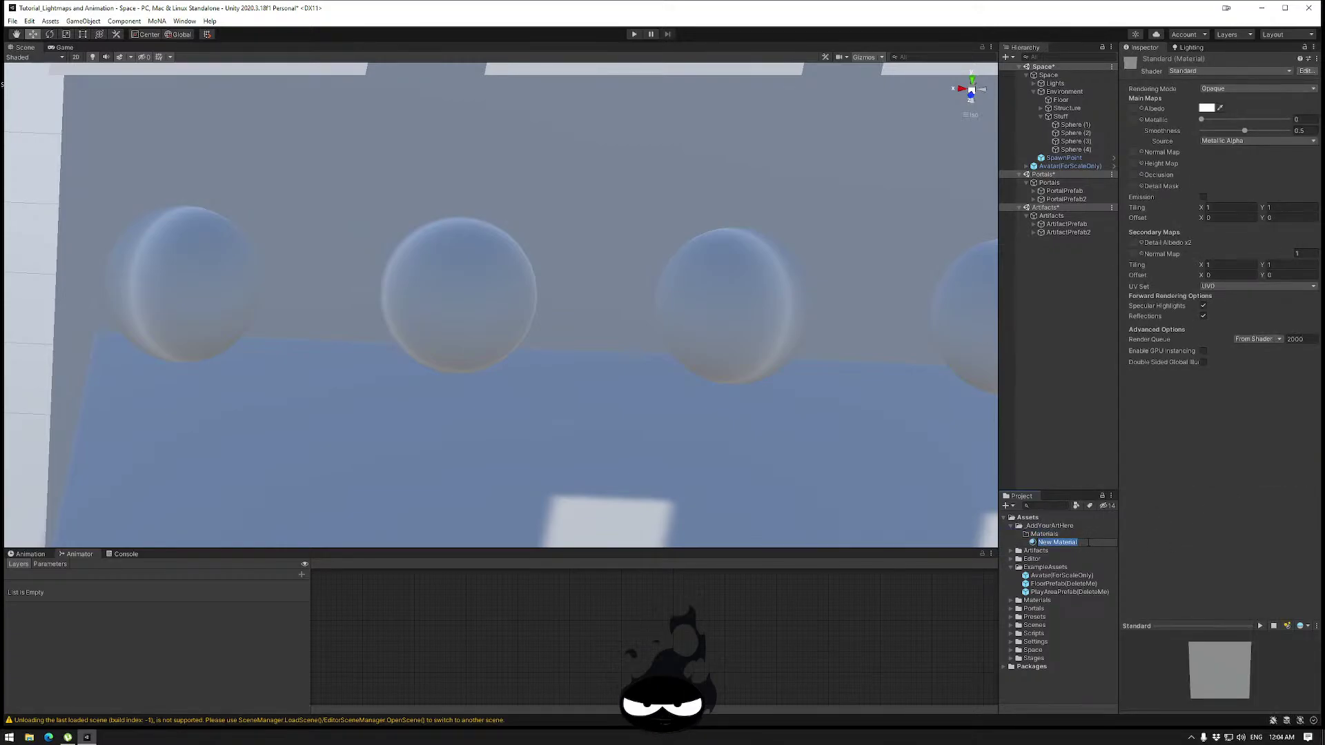
text(Emissive_1)
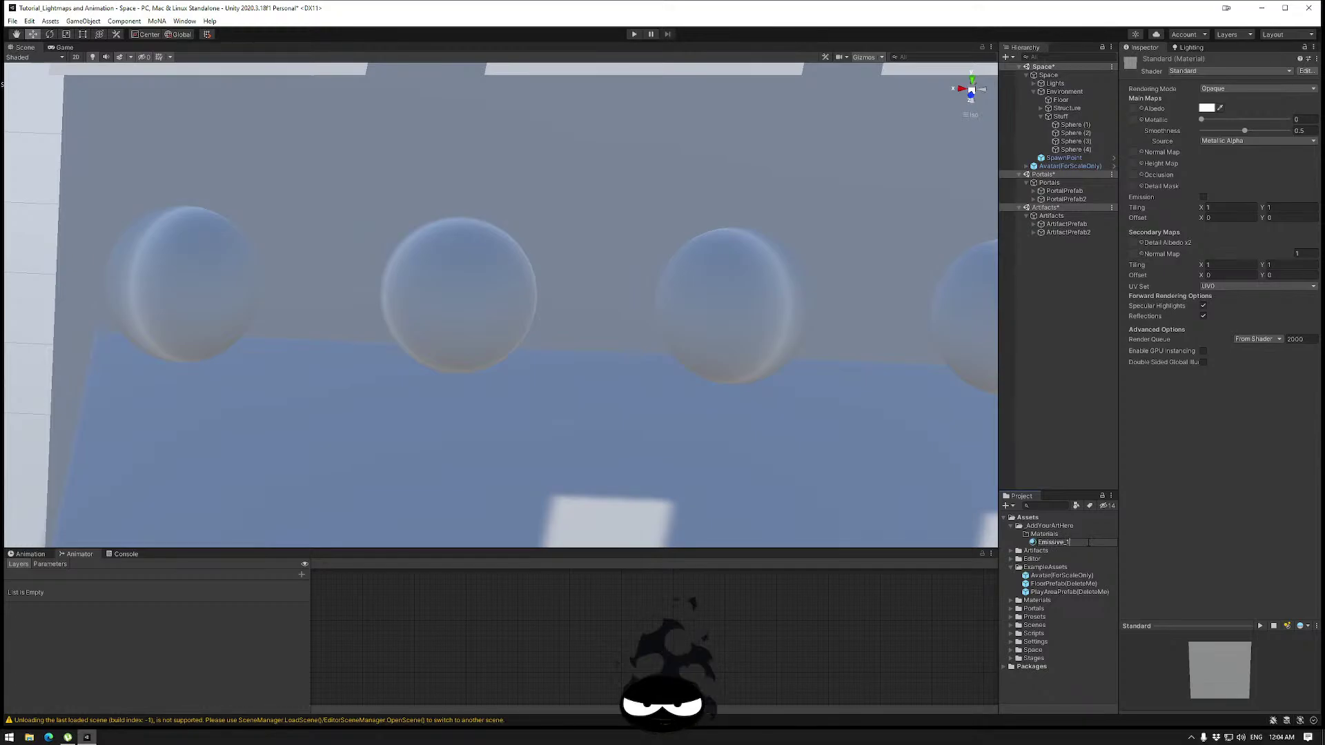
key(Return)
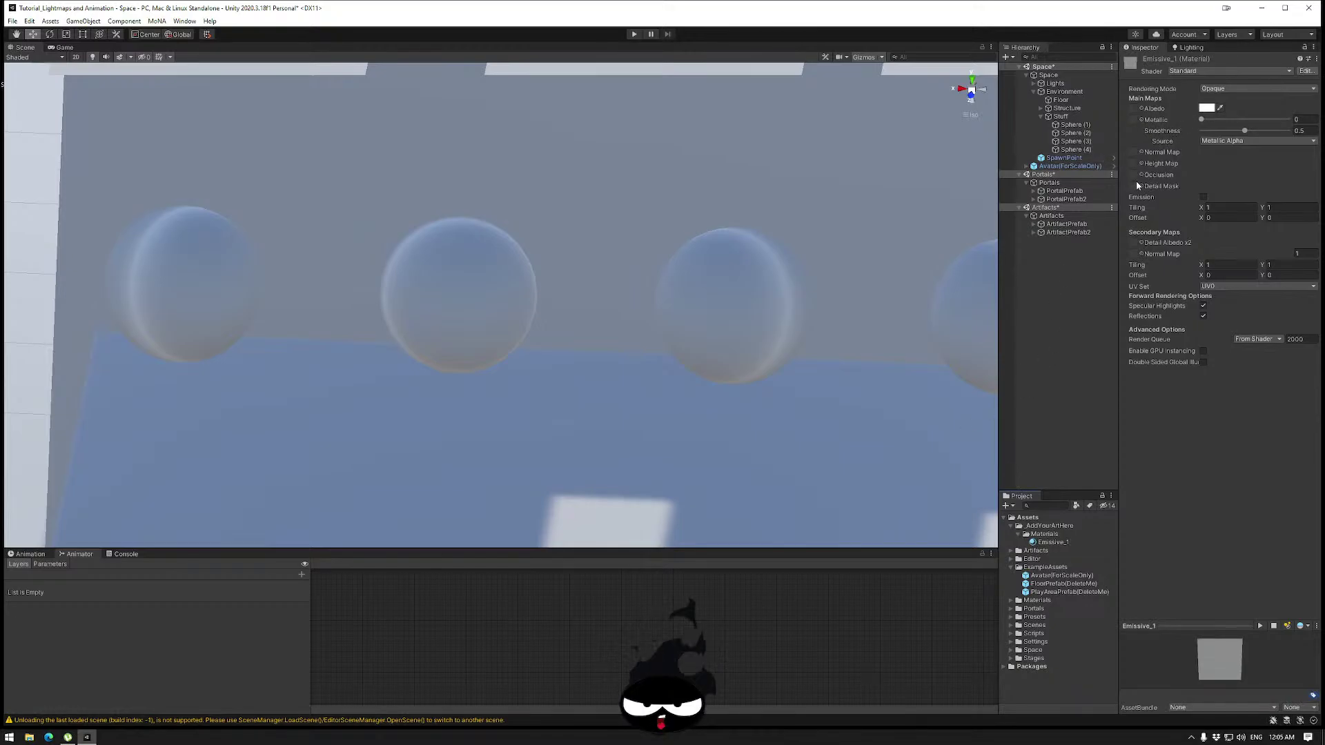
Enable emission on Emissive_1 with a pure red emission colour and apply the material to the first sphere in the row.
click(1204, 197)
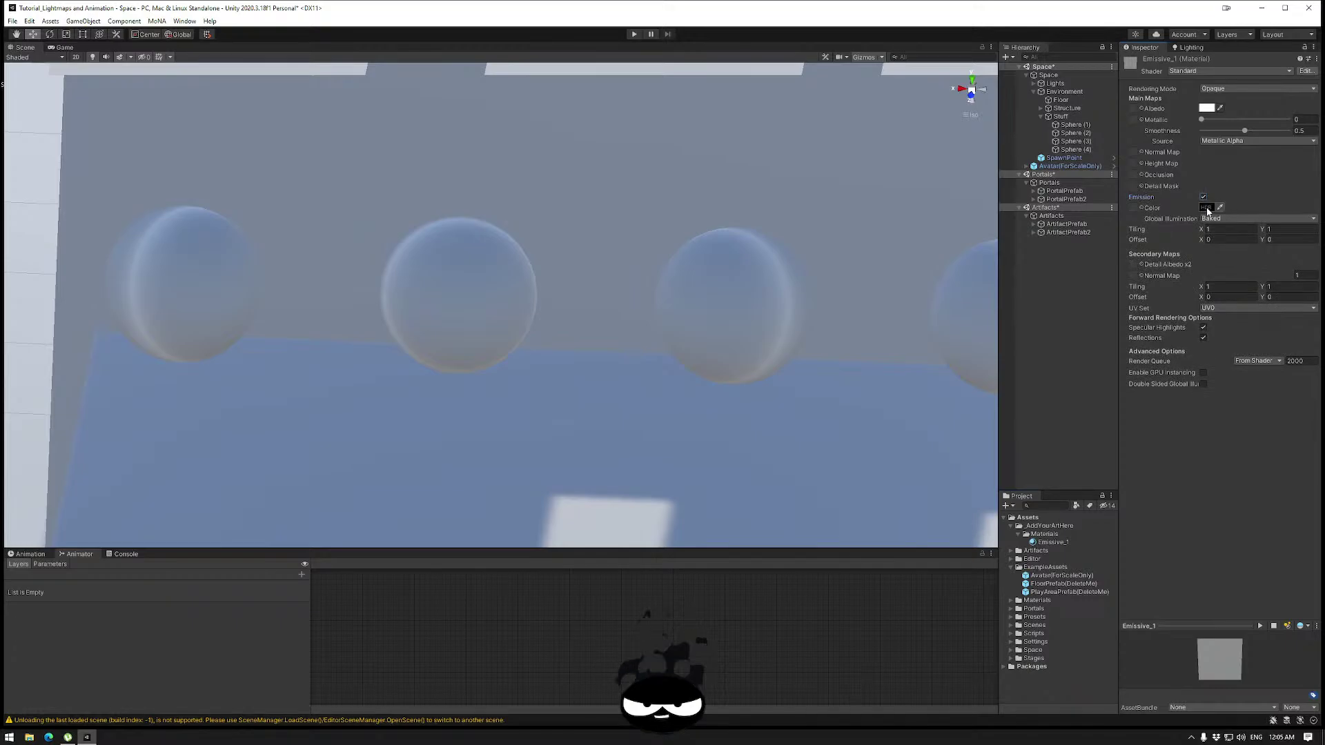
click(1207, 207)
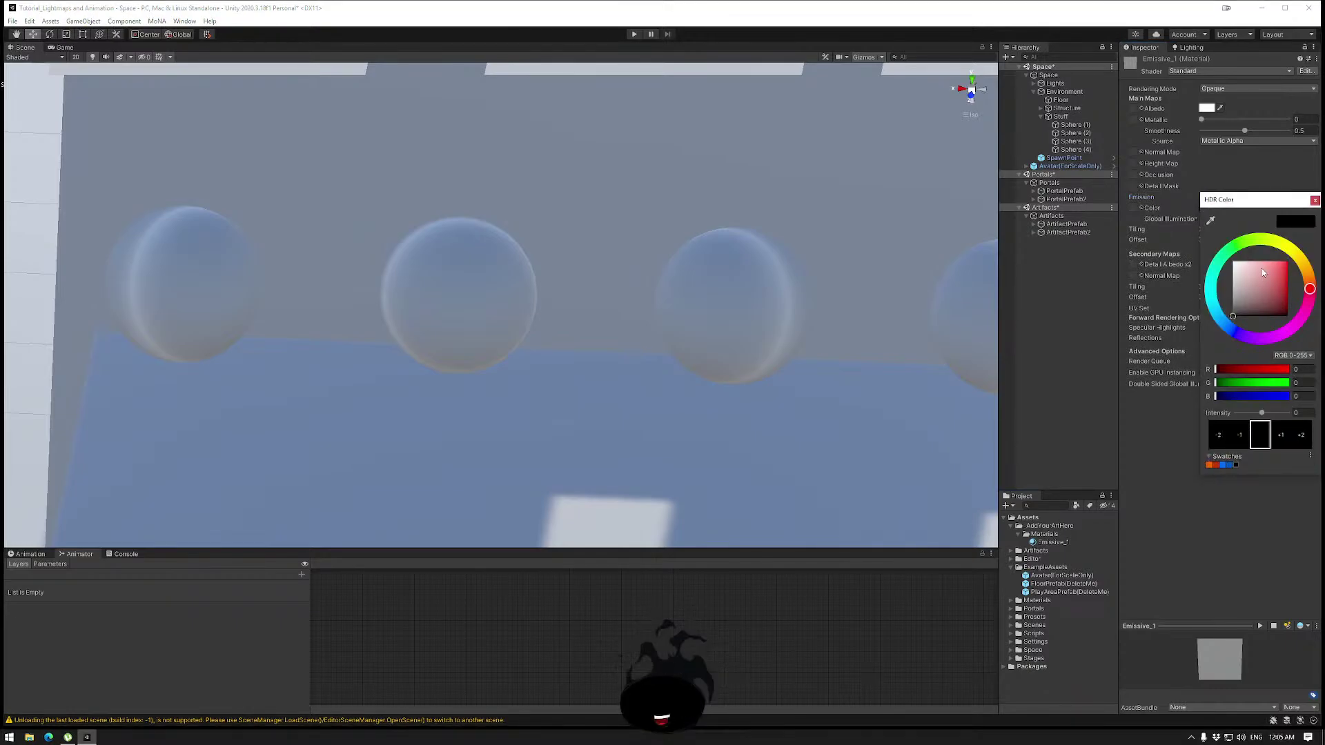
click(1289, 263)
click(1315, 200)
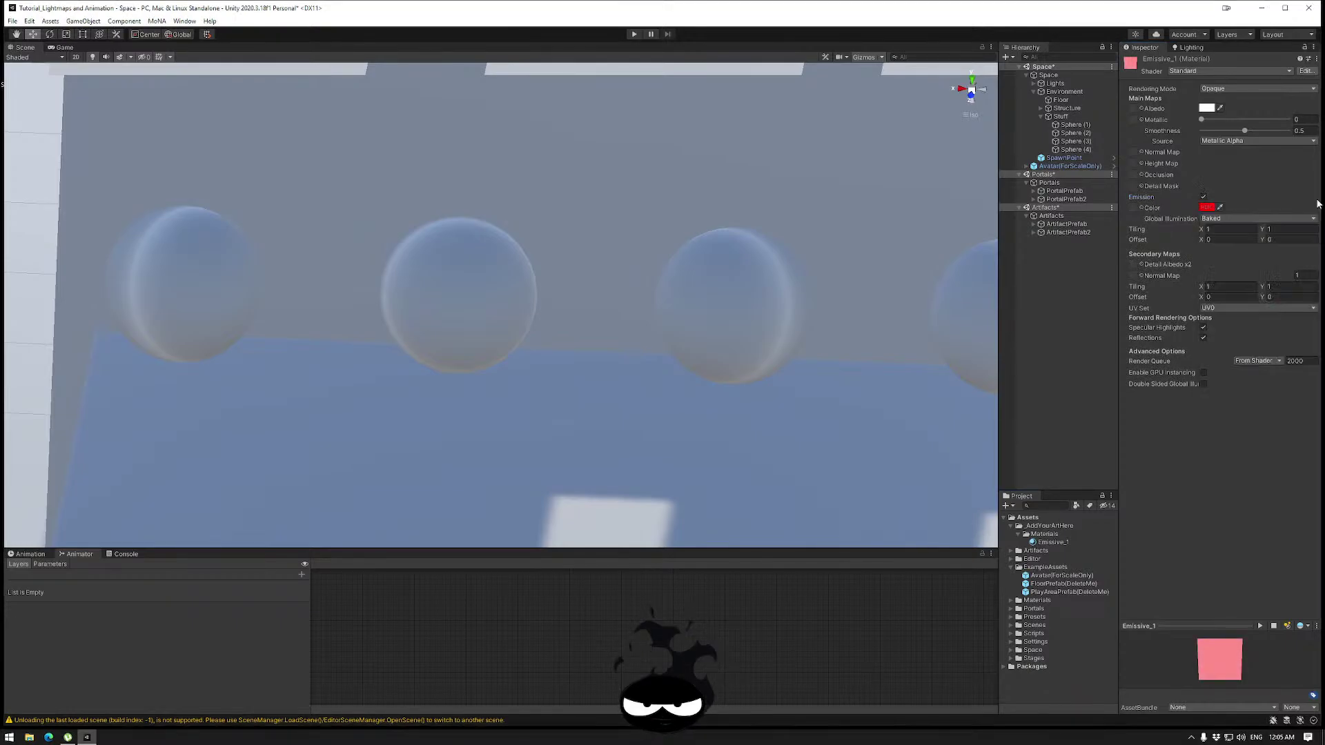
drag(1052, 544, 222, 304)
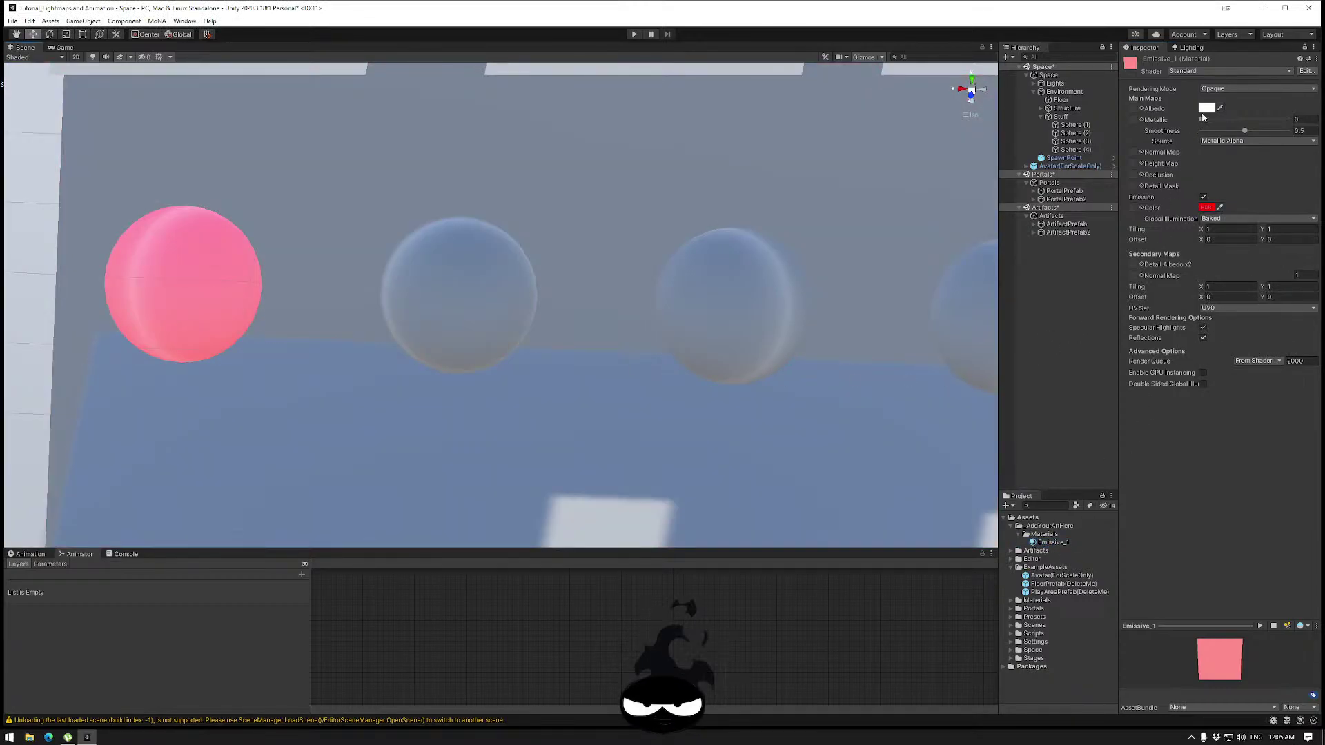
Set the albedo colour of Emissive_1 to a slightly orange red, FF2300.
click(1206, 109)
click(1288, 161)
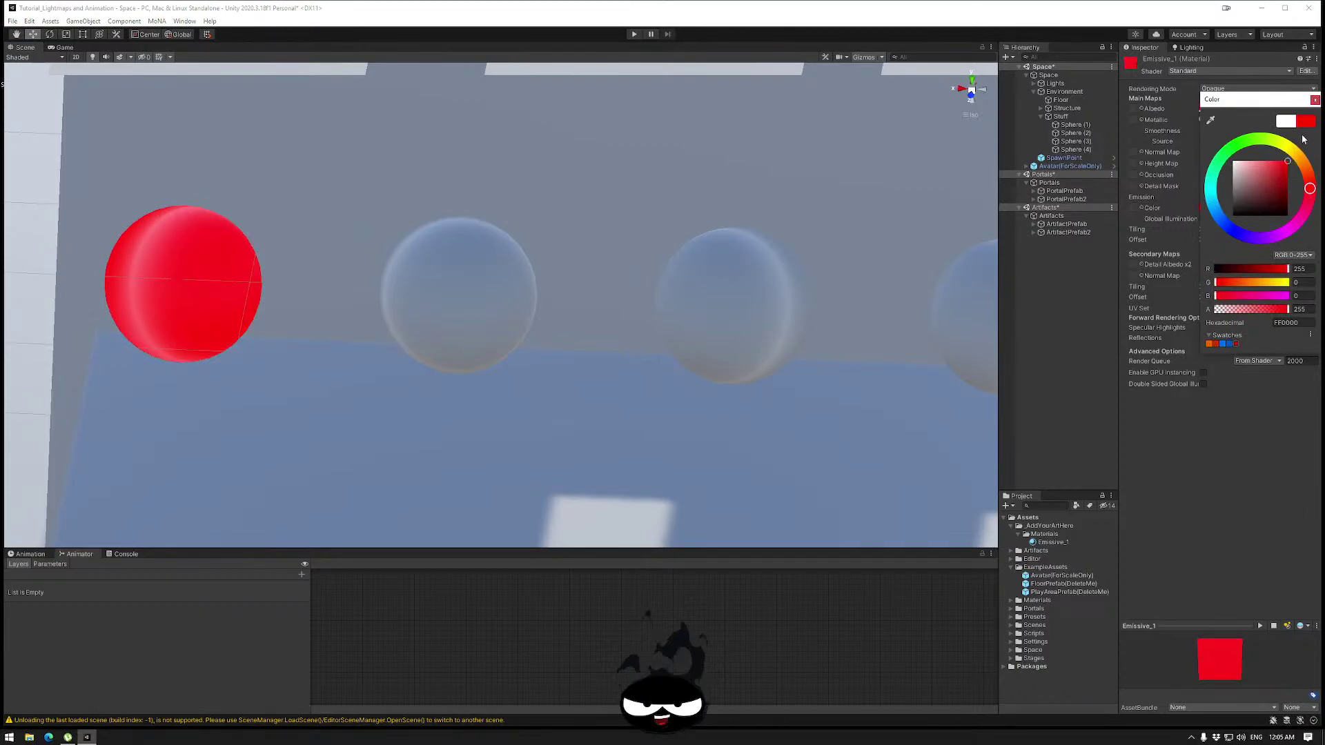
drag(1284, 163, 1315, 156)
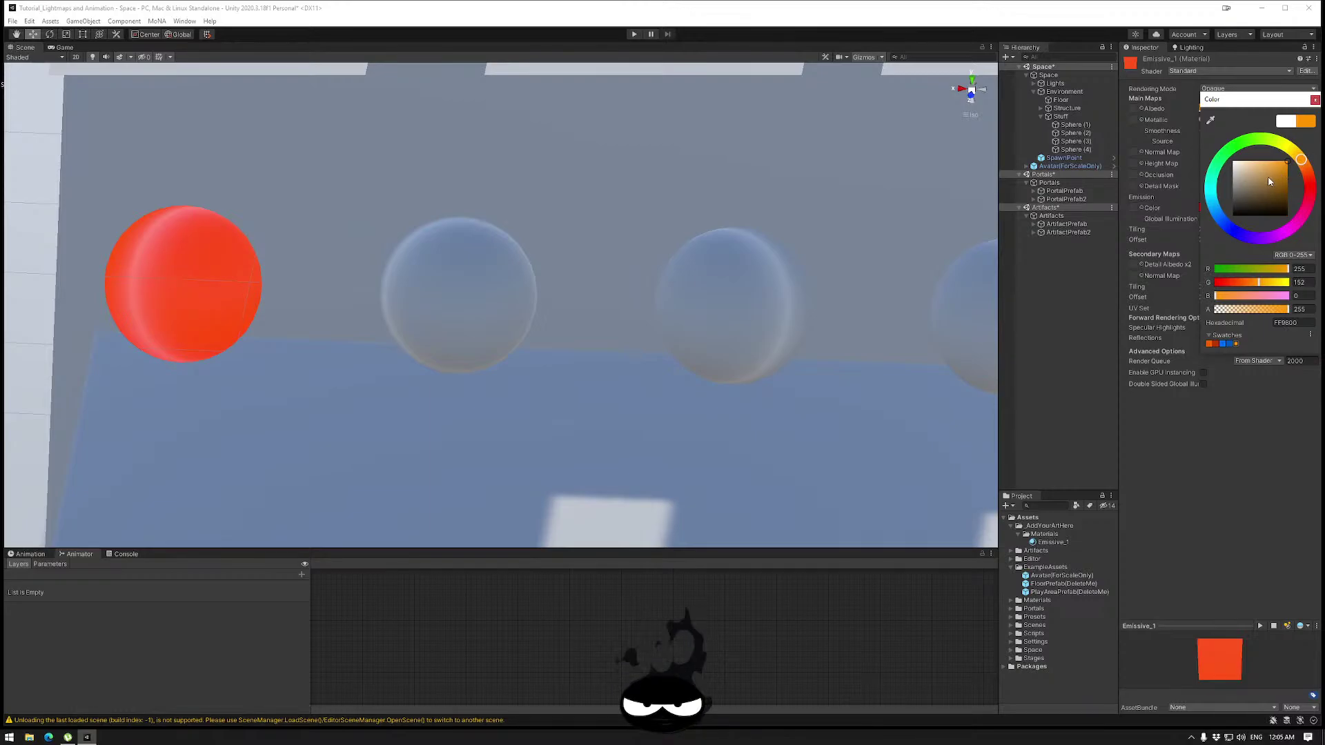
drag(1304, 175, 1315, 184)
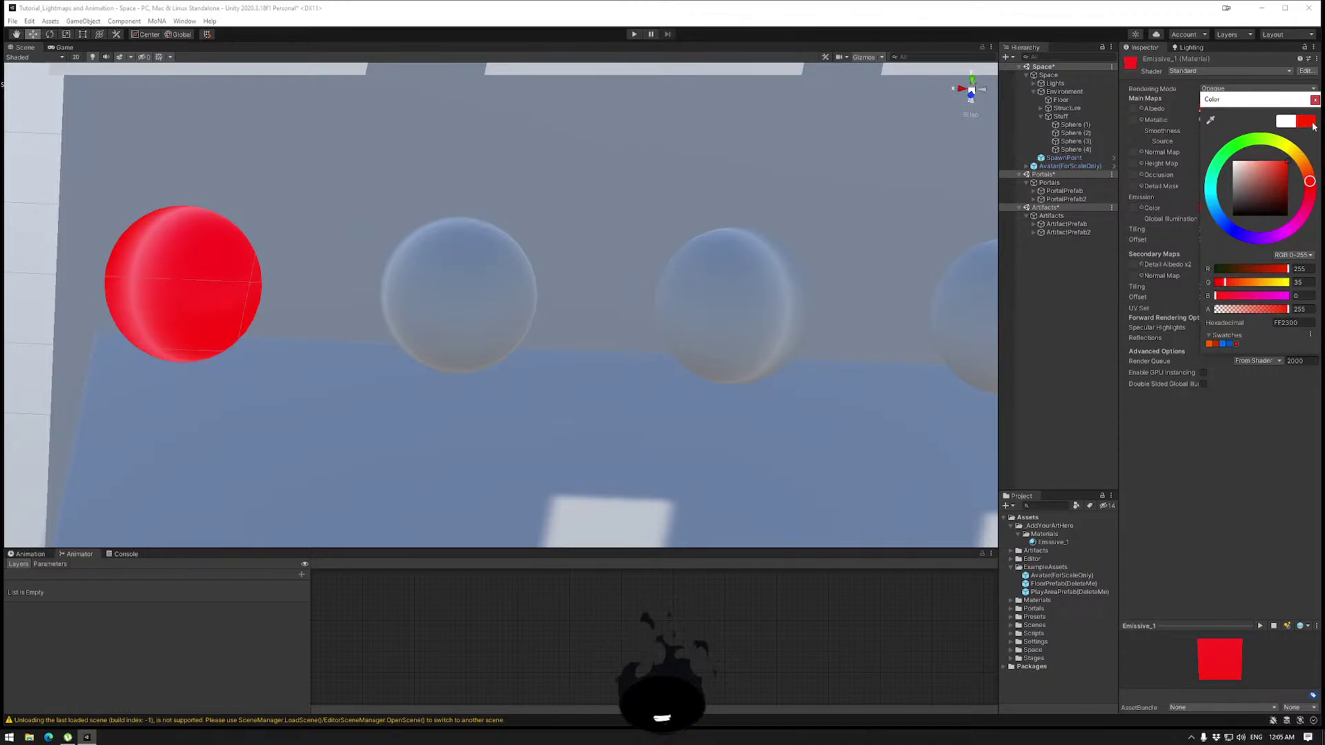
click(1315, 99)
Shift Emissive_1's emission colour to orange, about RGB 255, 35, 0, and change its albedo to orange as well.
click(1206, 207)
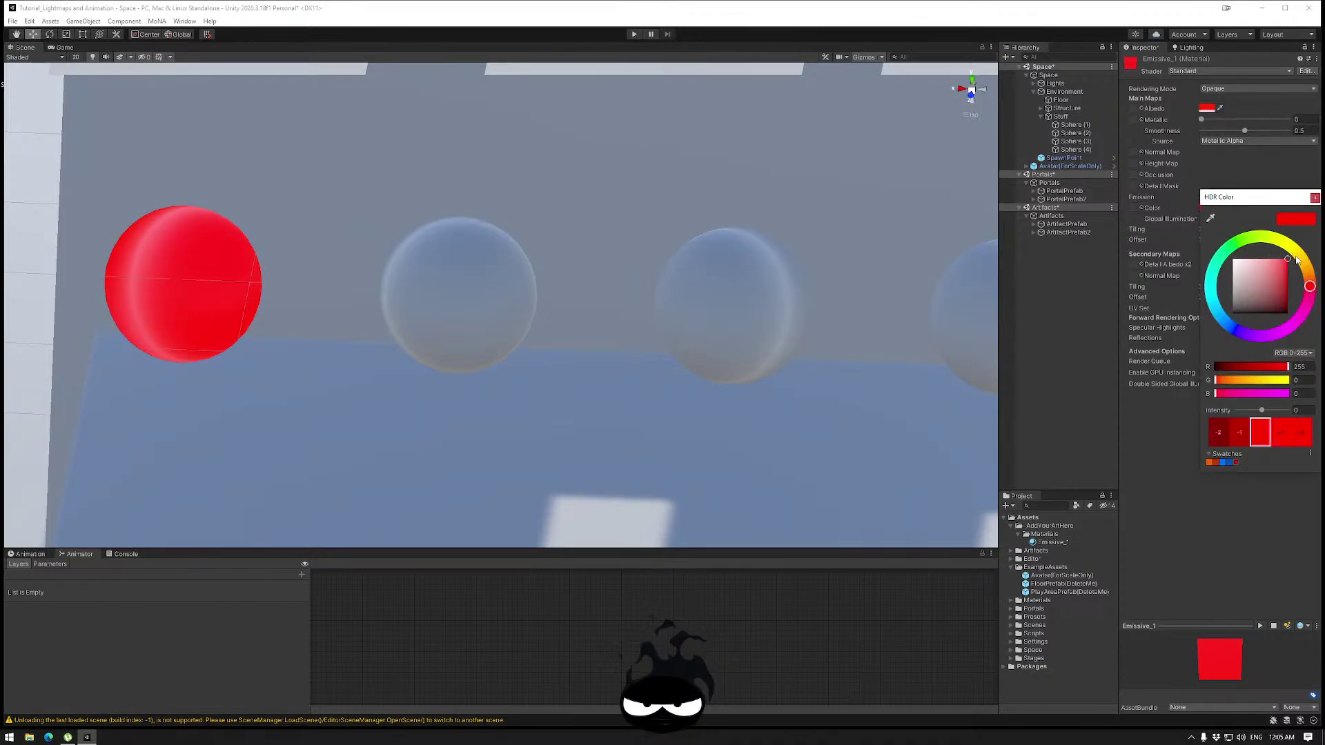
drag(1300, 260, 1310, 286)
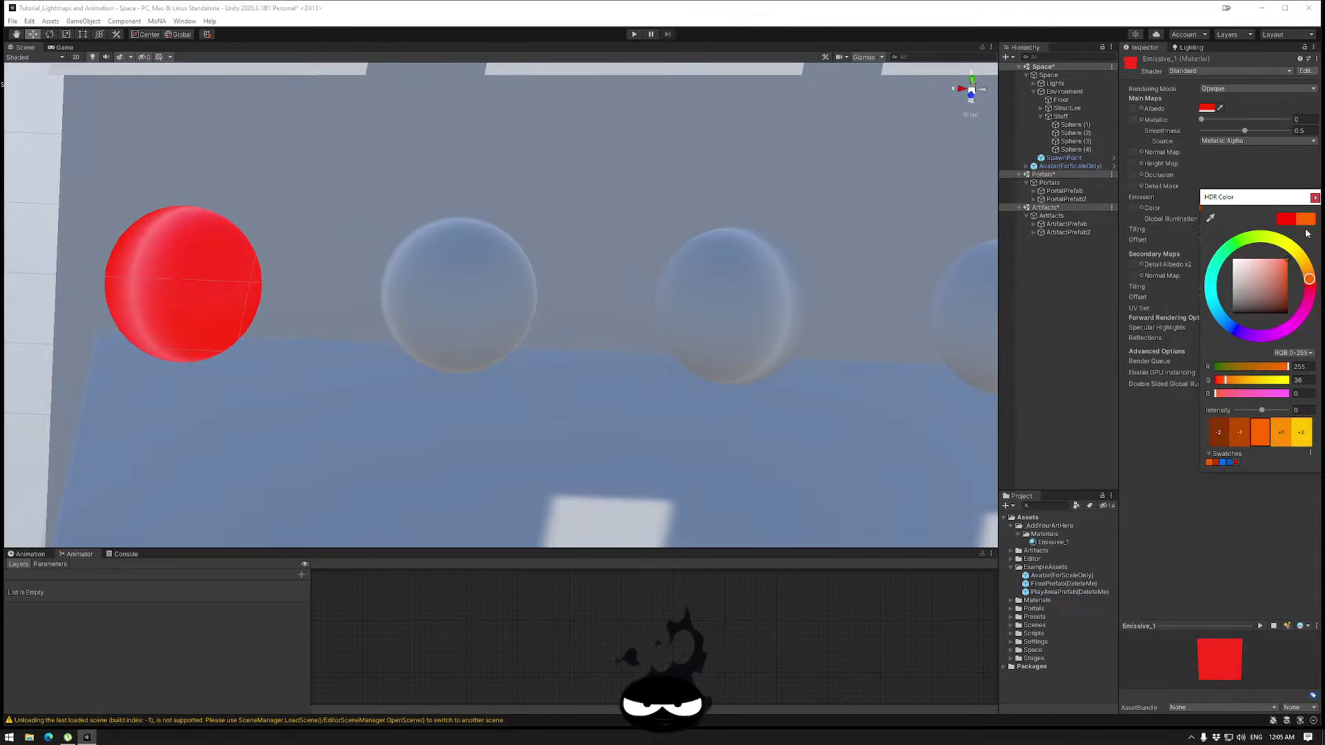
click(1315, 198)
click(1207, 108)
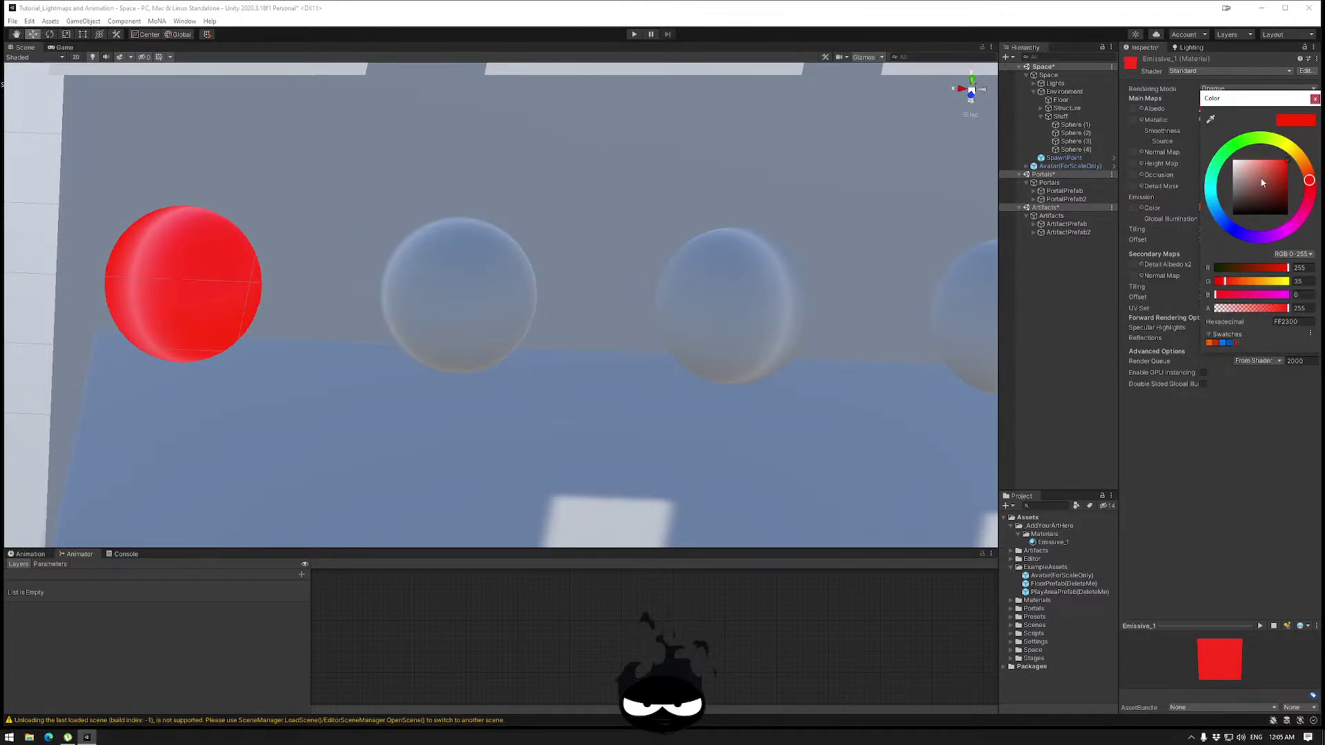
drag(1308, 180, 1303, 158)
click(1315, 99)
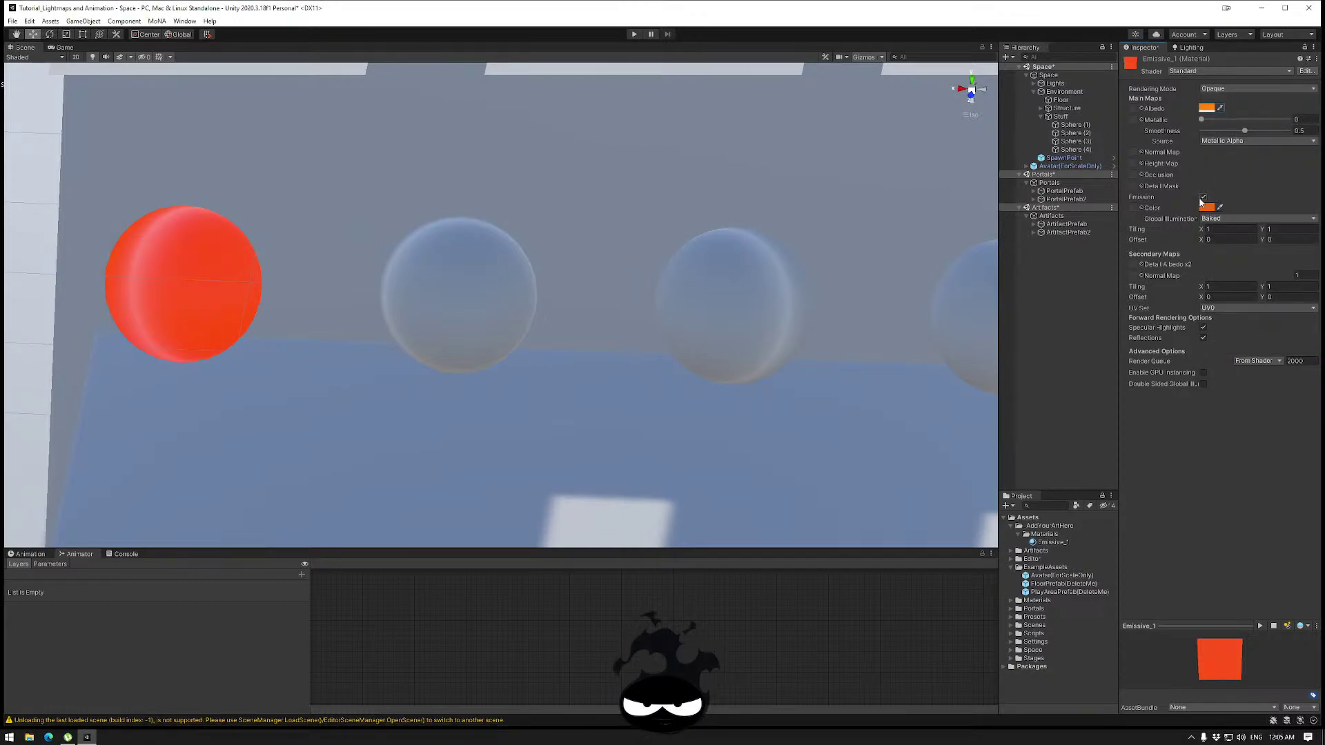
Try emission intensities of 1 and 2 on Emissive_1 and return the intensity to 0.
click(1210, 210)
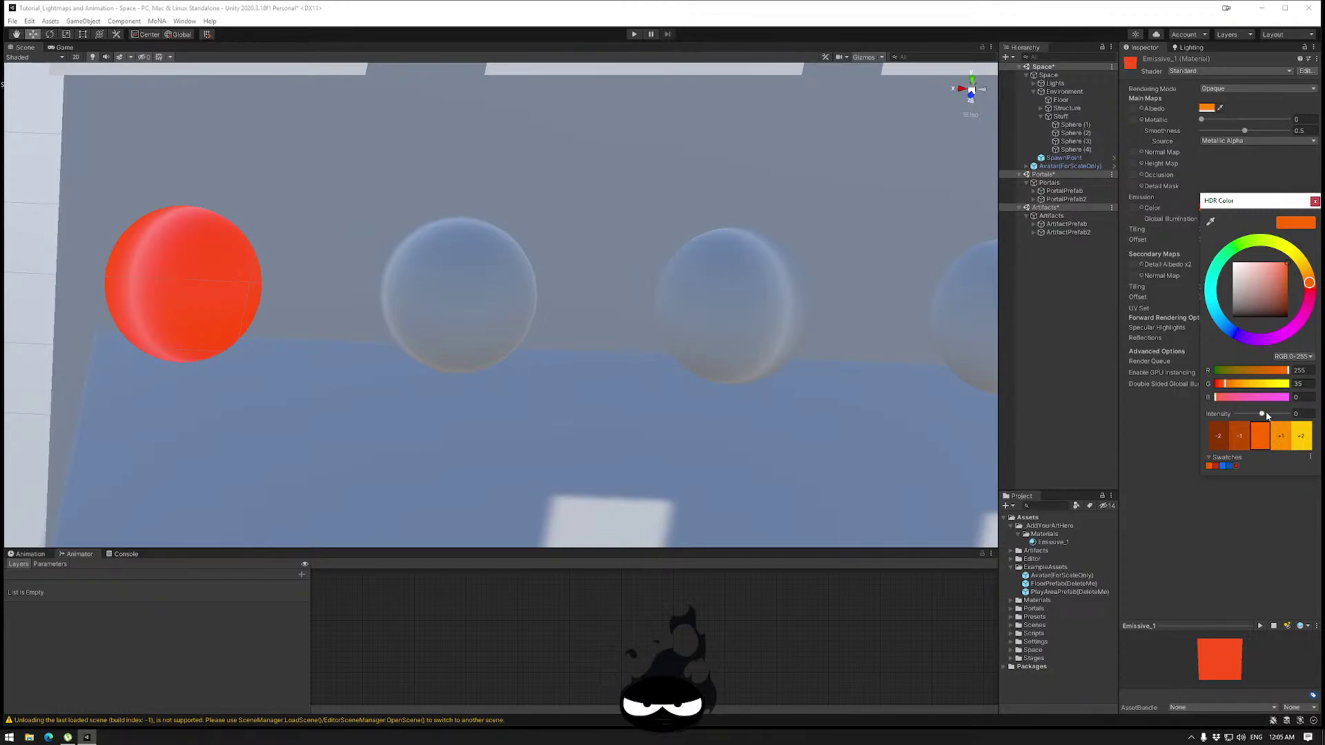
click(1281, 435)
click(1281, 438)
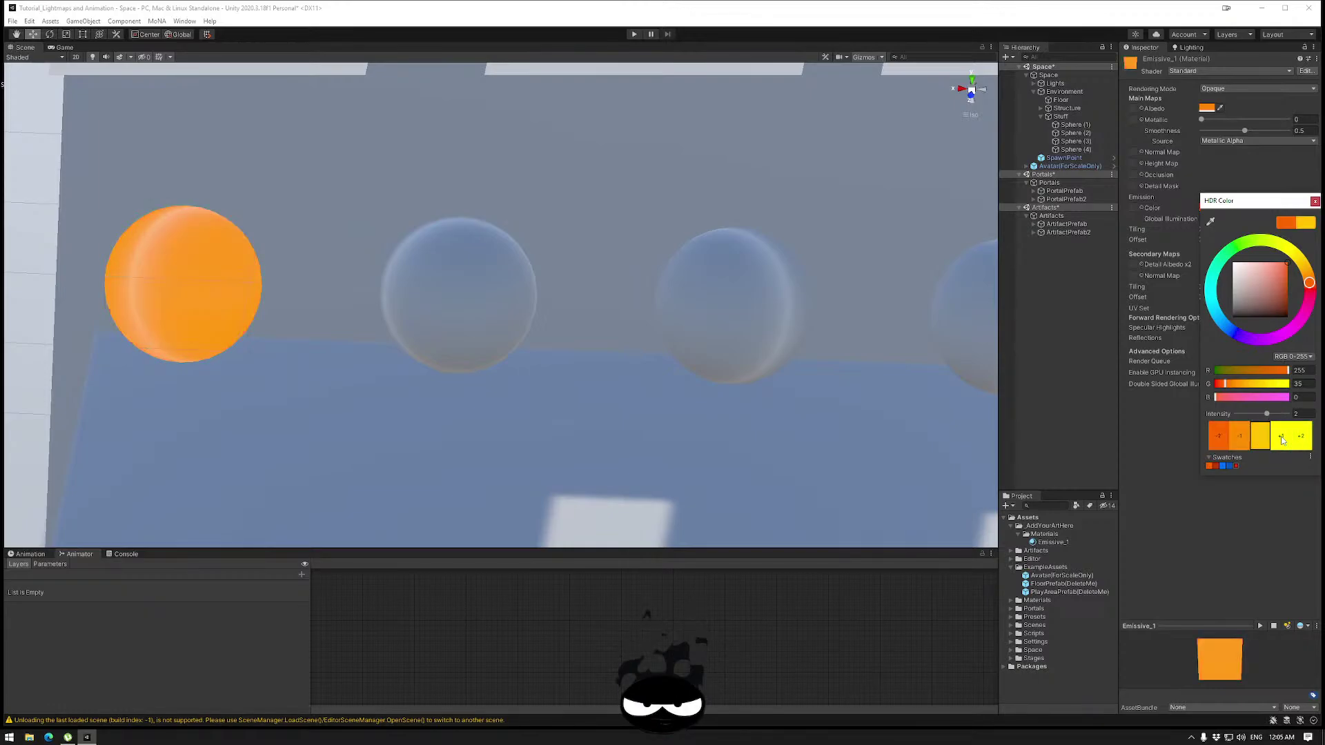
click(1241, 437)
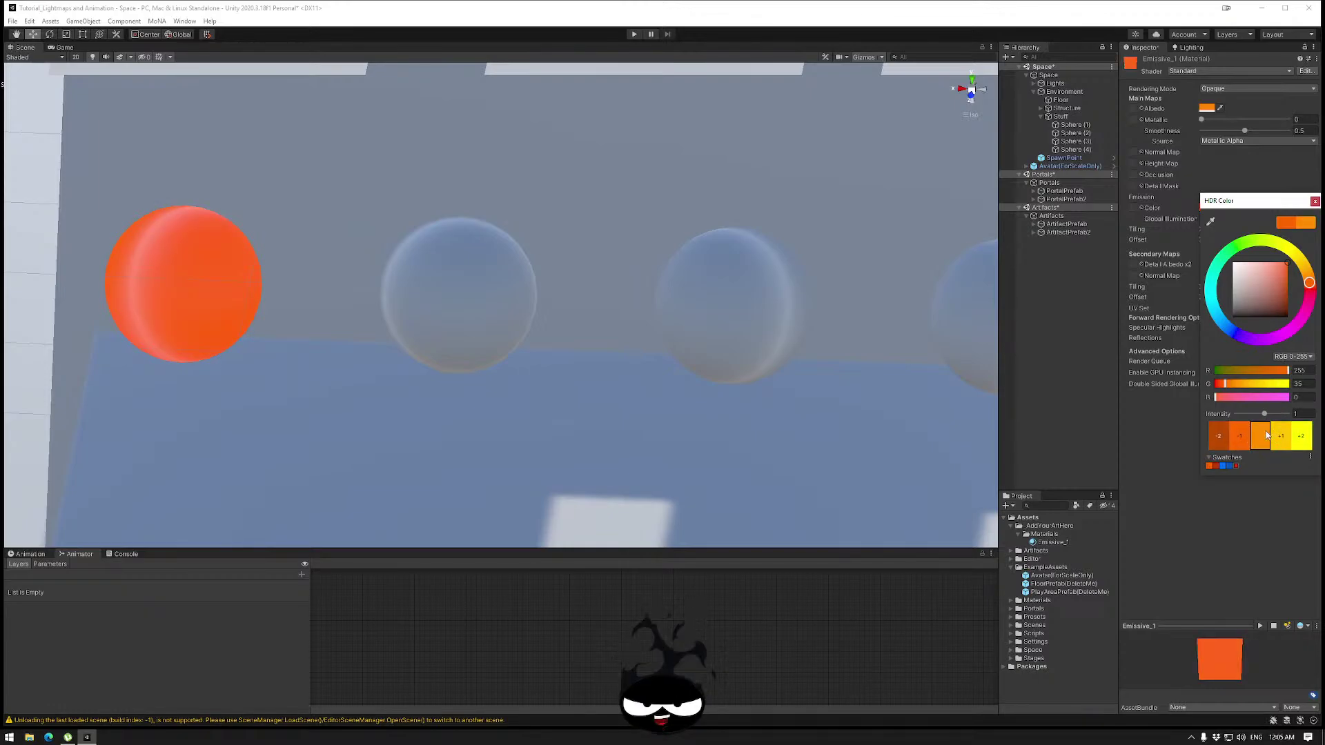
click(1243, 437)
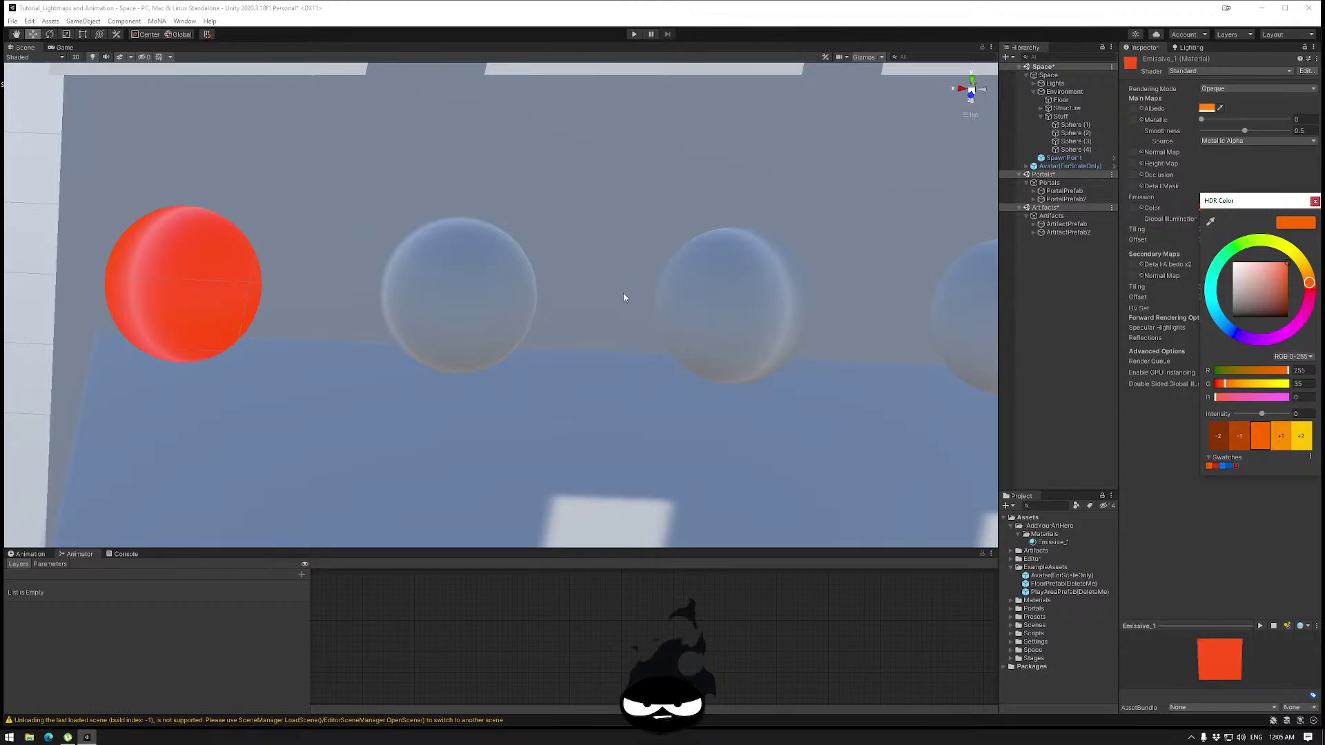
click(1282, 436)
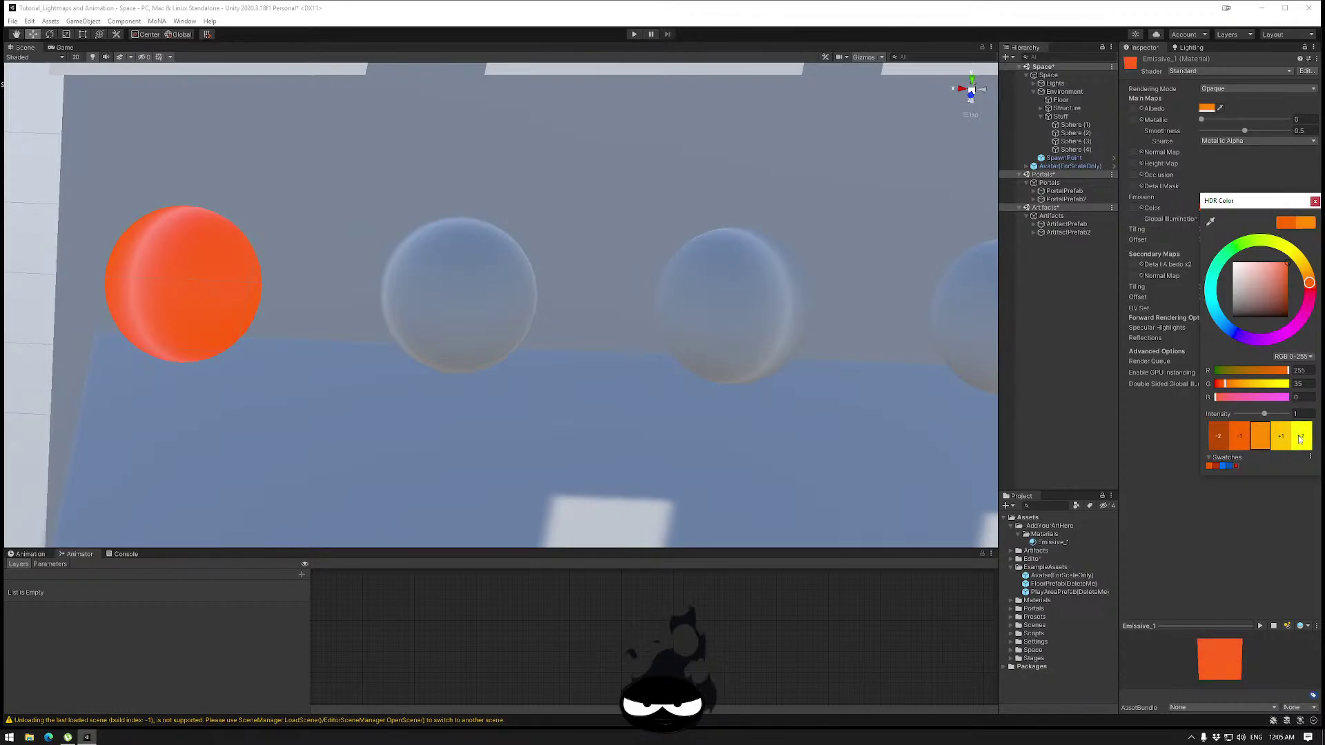
click(1282, 436)
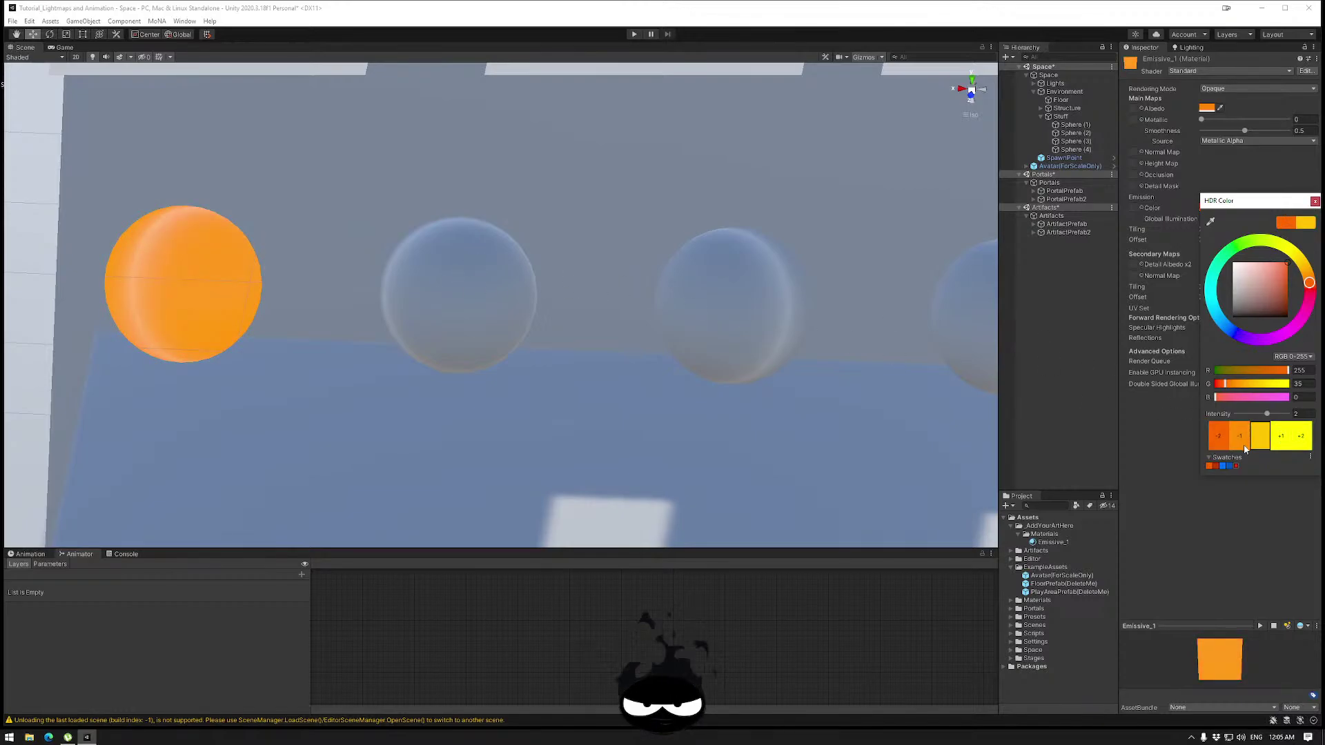
click(1222, 444)
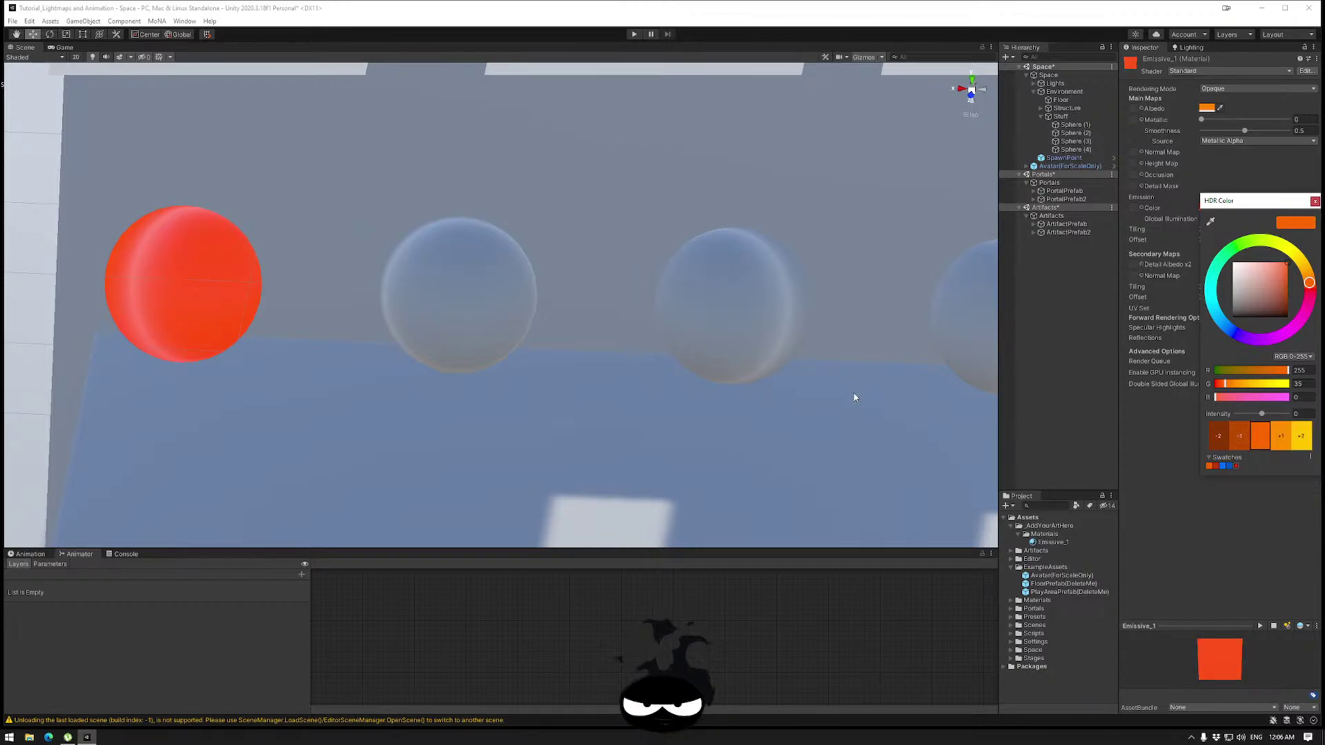
click(1314, 201)
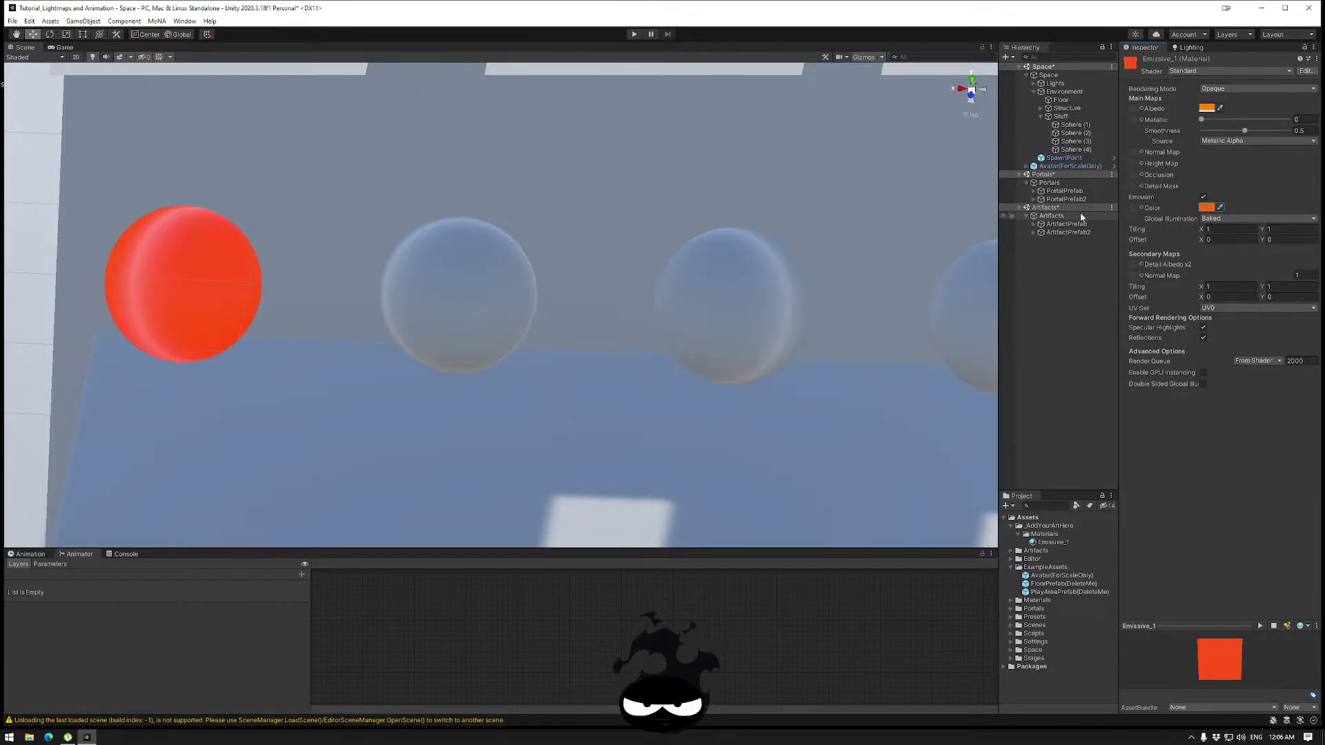
Rename the Emissive_1 material as Emissive_0 and duplicate it twice.
click(1052, 542)
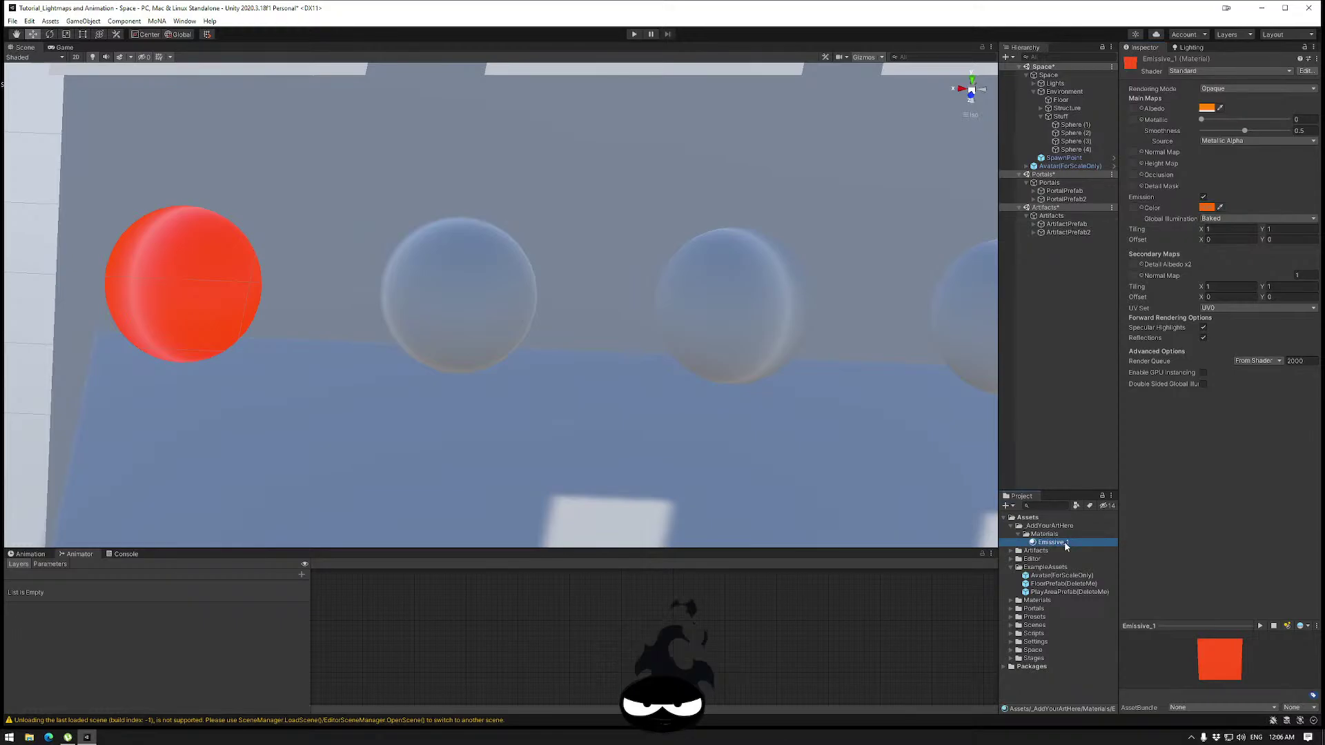
click(1053, 542)
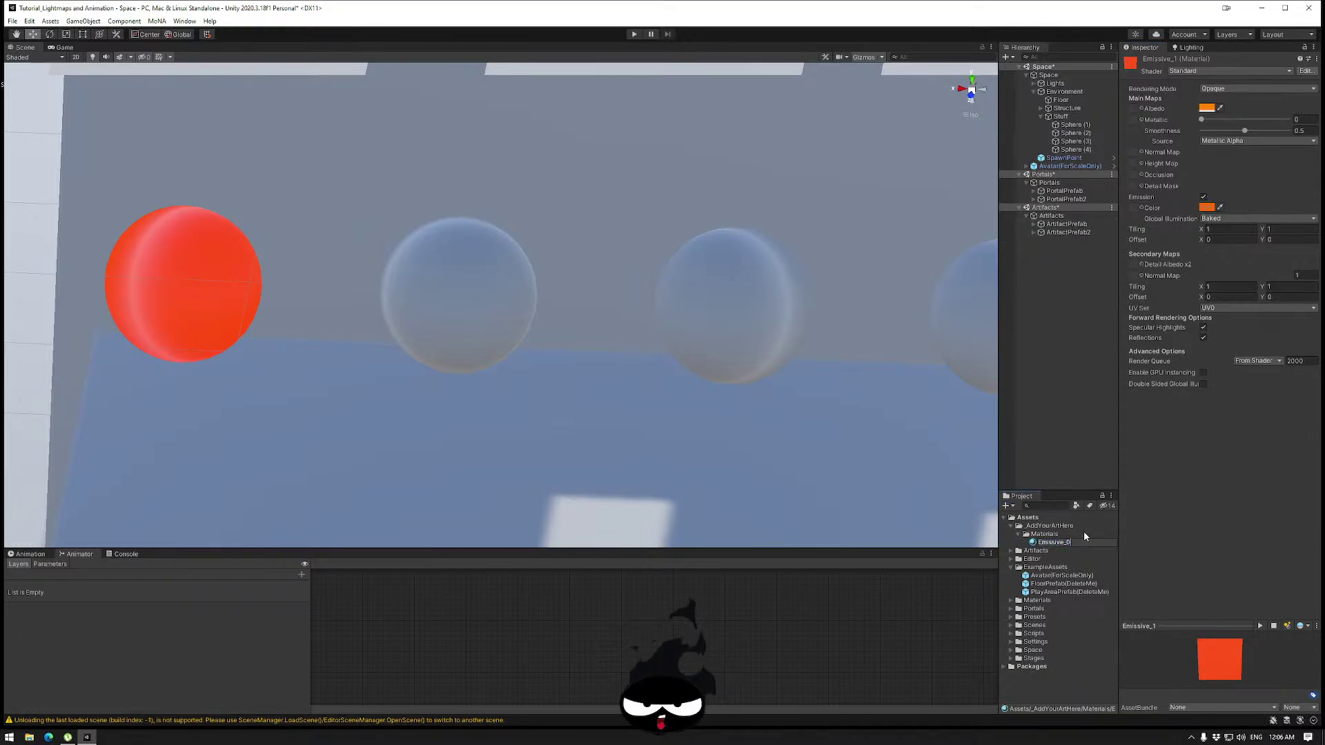
text(0)
key(Return)
key(ctrl+d)
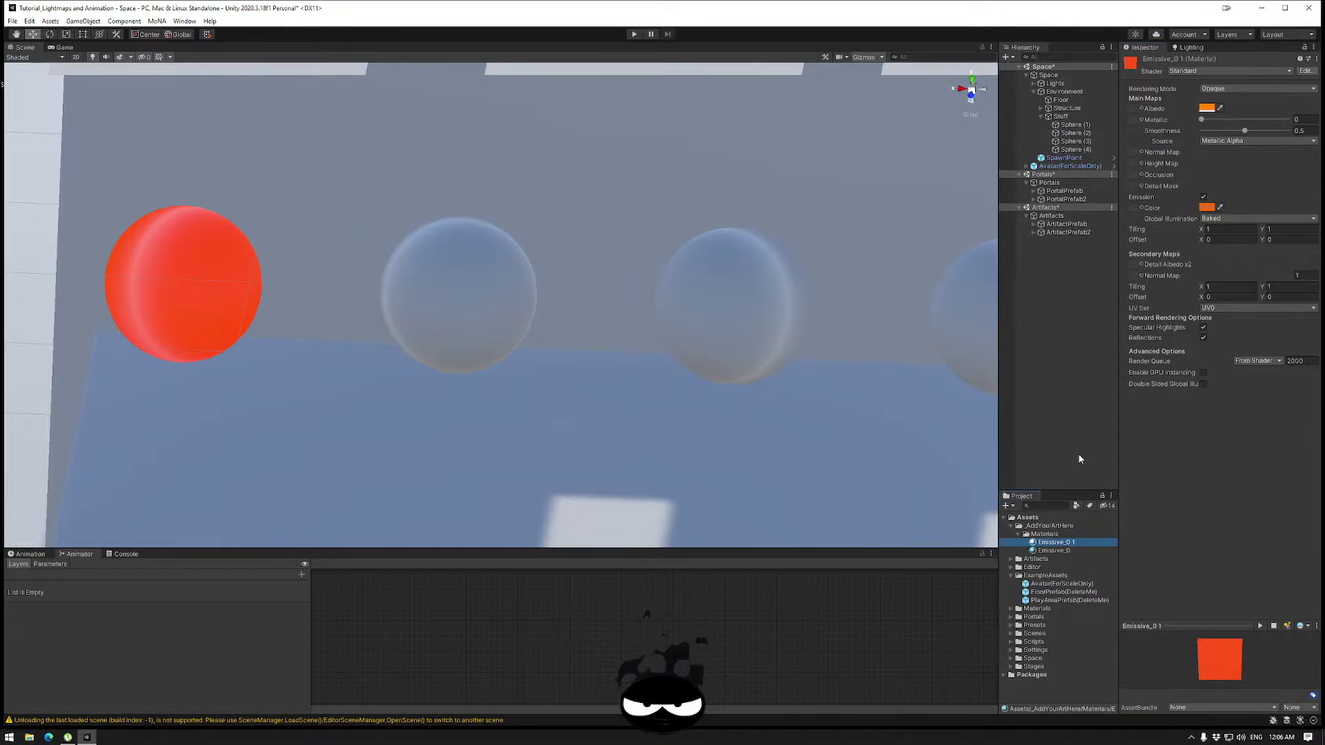
key(ctrl+d)
click(1070, 542)
click(1071, 550)
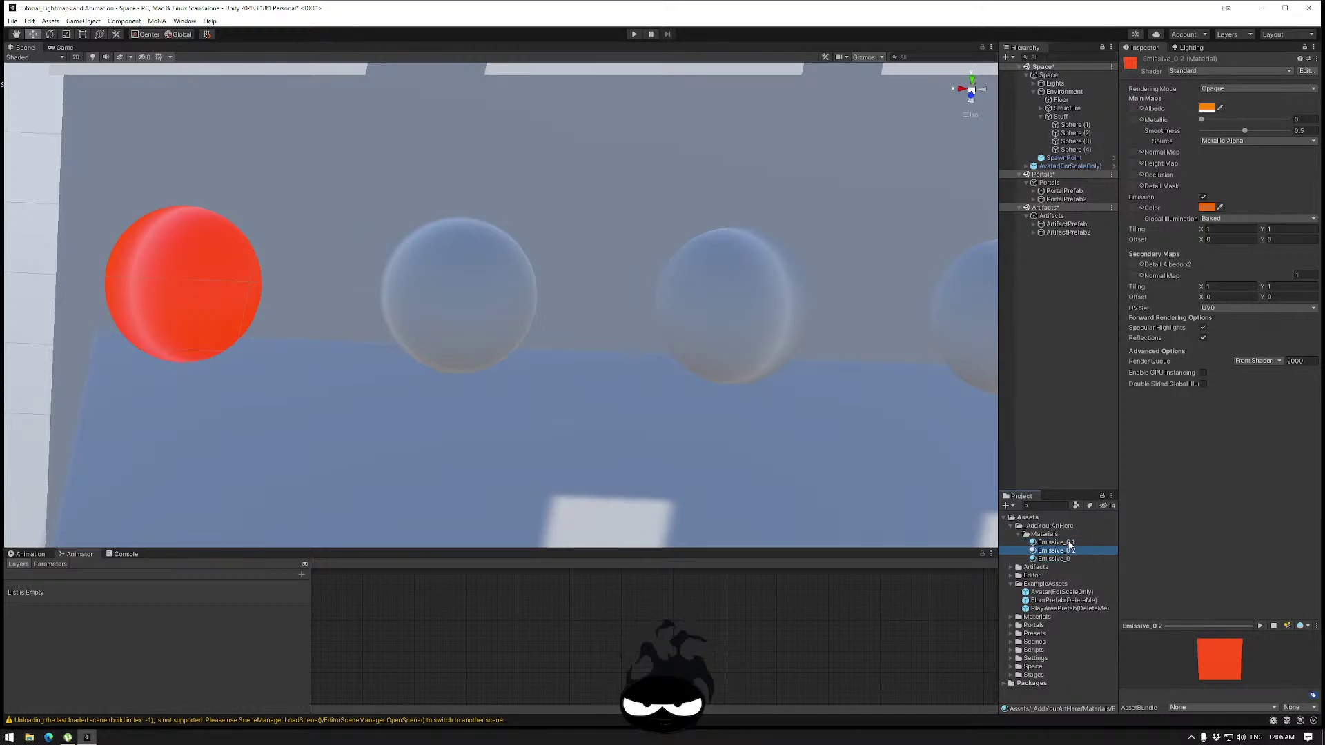
click(1071, 542)
click(1070, 559)
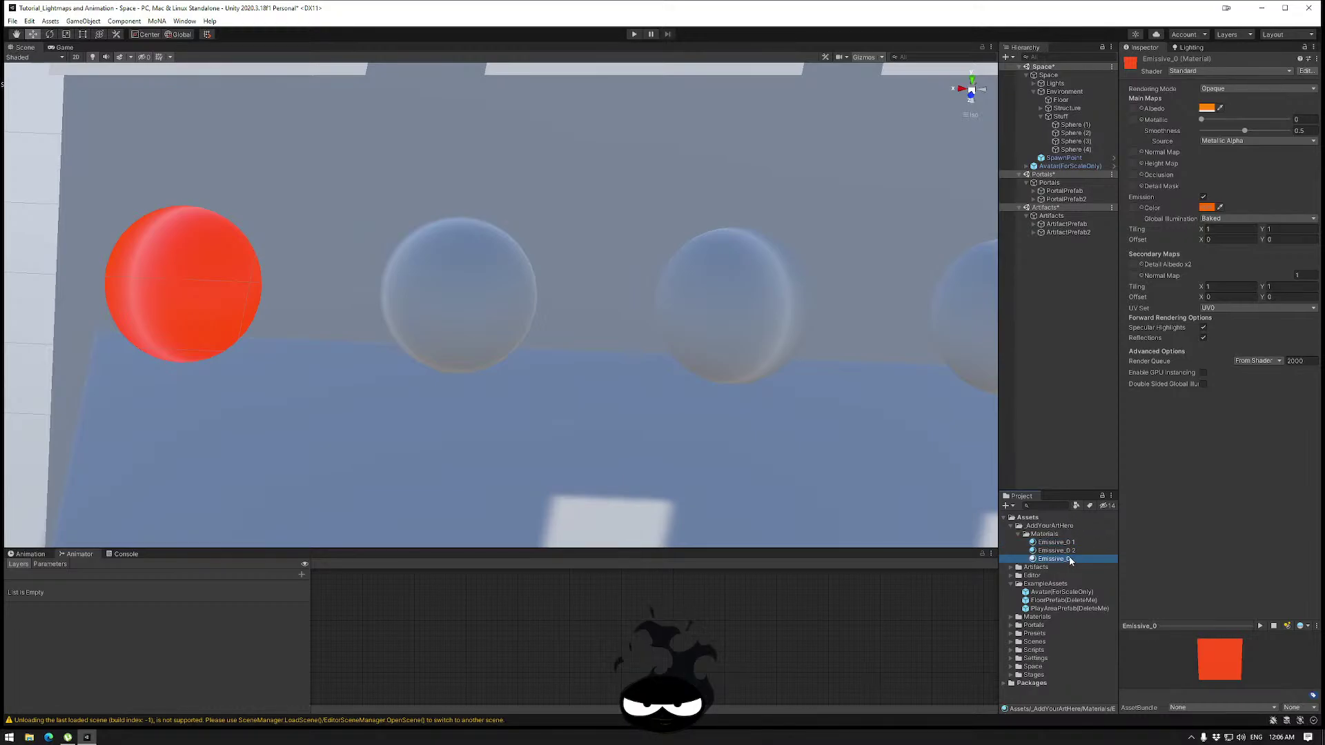
Delete the two duplicate materials, Emissive_0 1 and Emissive_0 2.
click(1069, 550)
shift+click(1082, 542)
key(Delete)
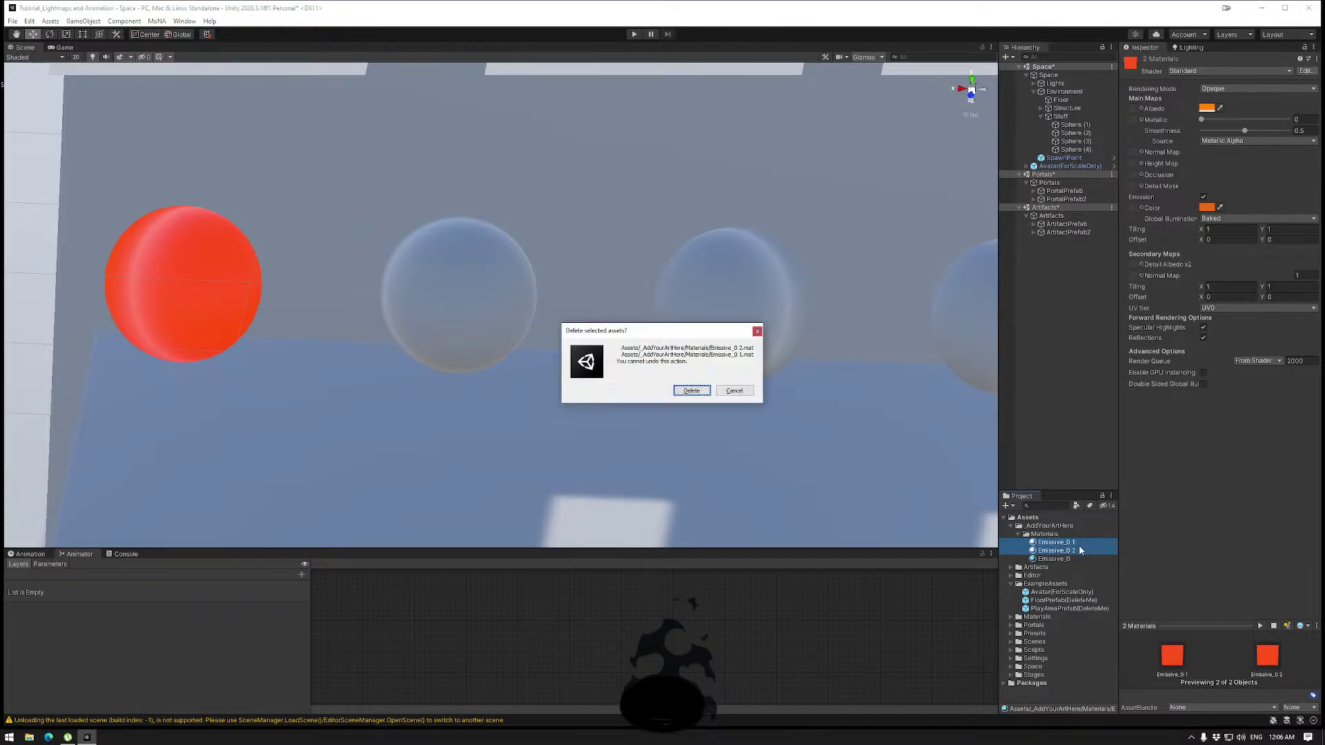
key(Return)
Rename the remaining Emissive_0 material as Emissive 1 and make two duplicates of it.
click(1056, 542)
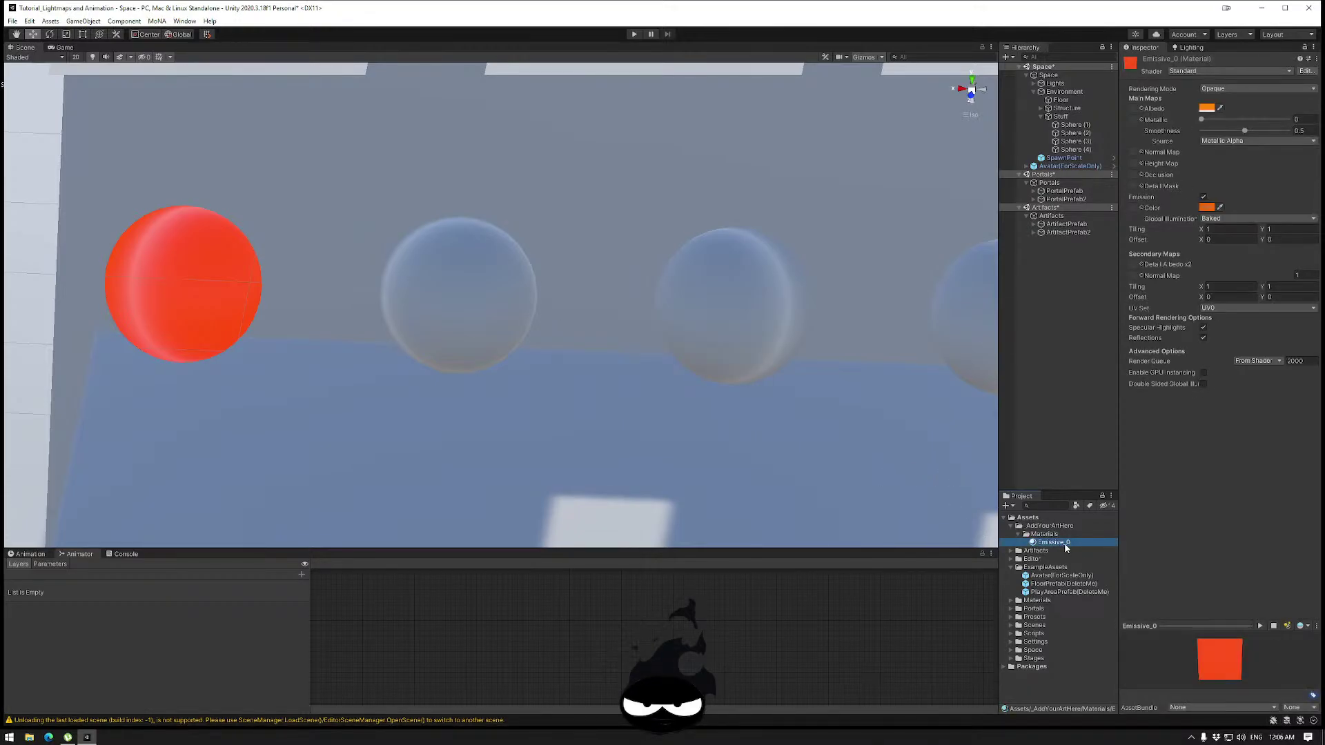
click(1068, 544)
text(Emissive)
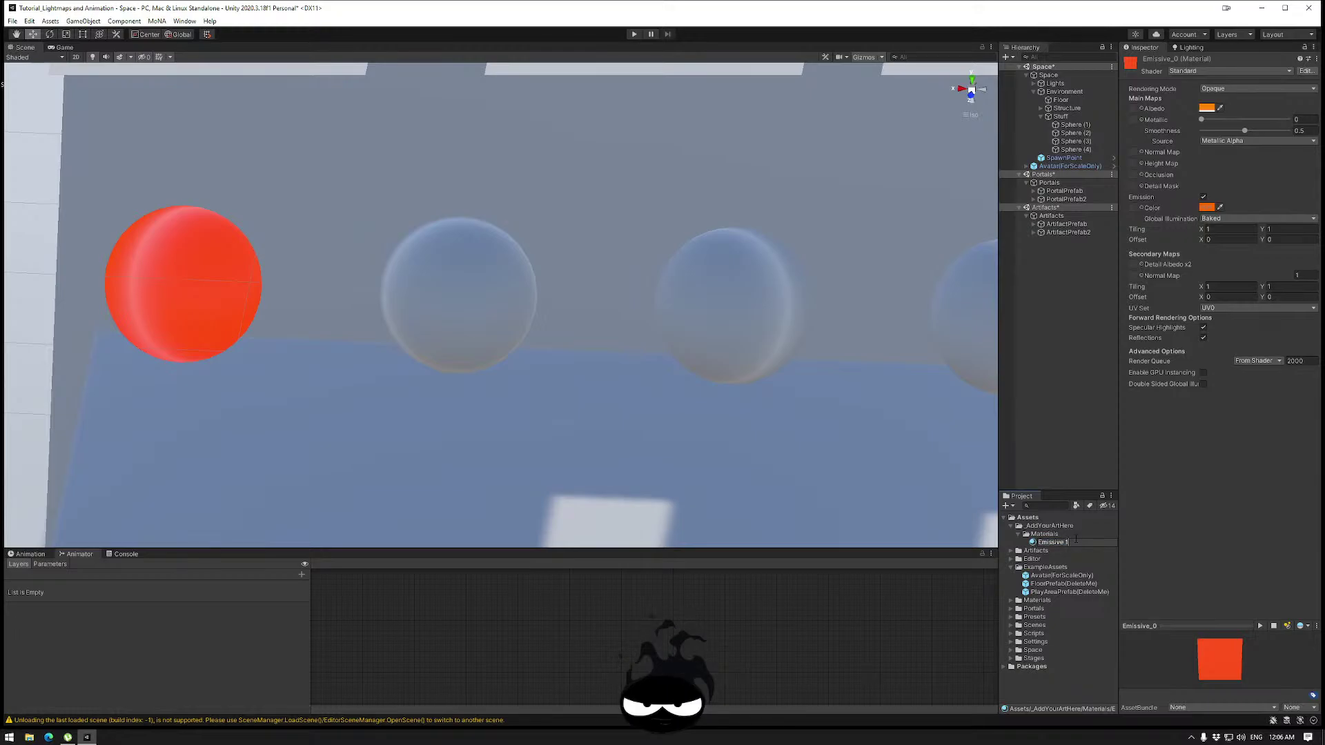
text( 1)
key(Return)
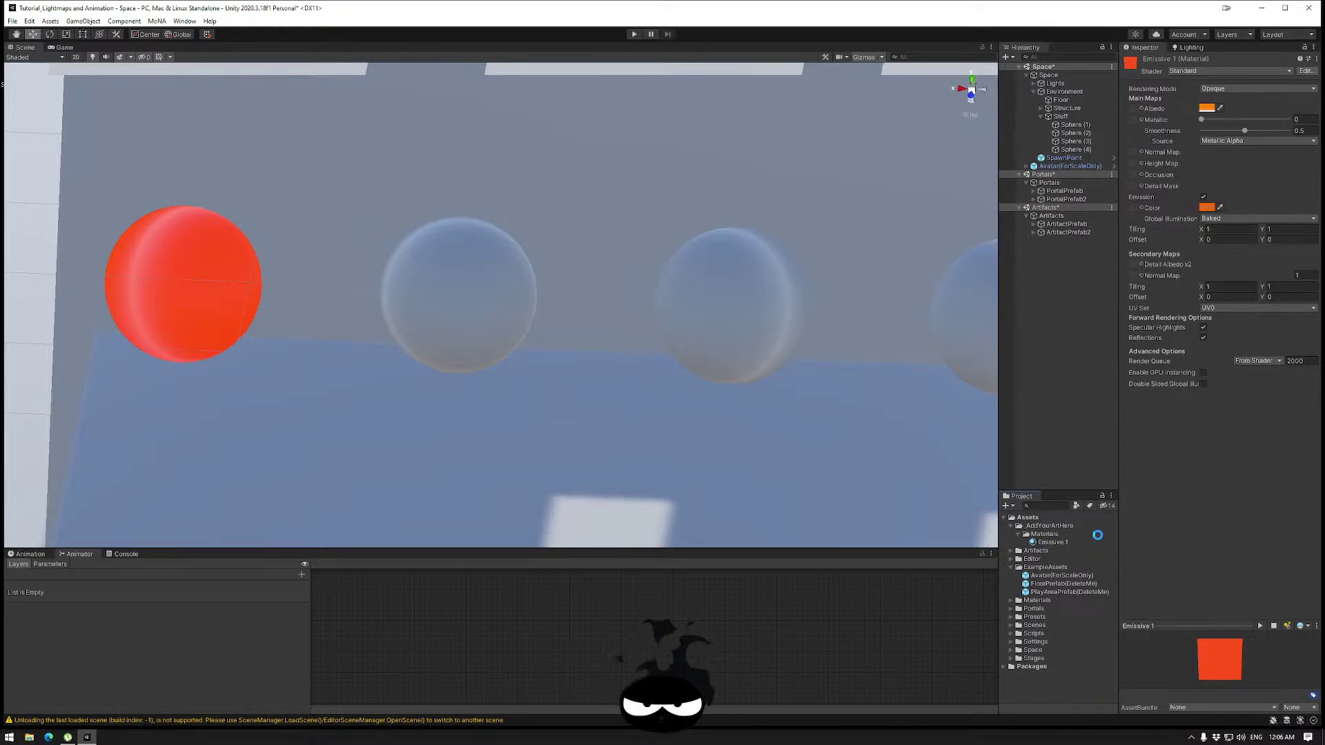
key(ctrl+d)
key(ctrl+d)
click(1069, 551)
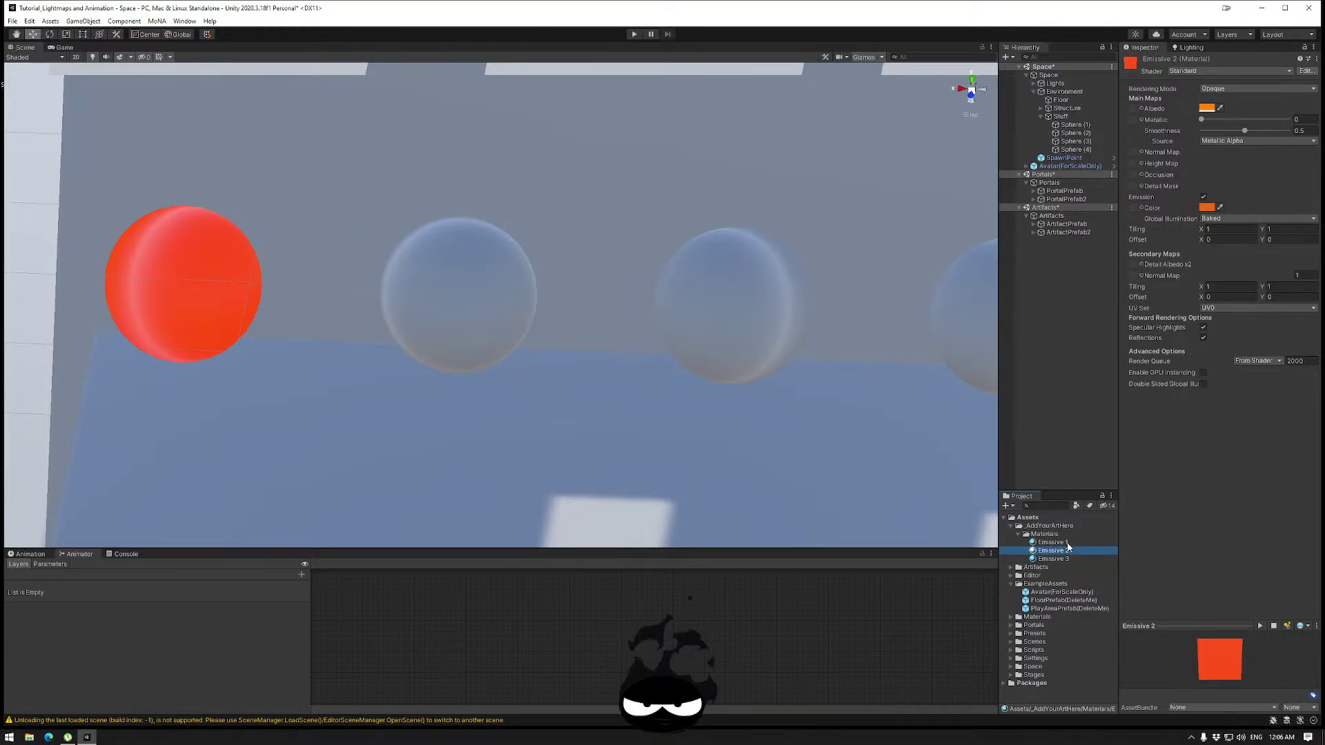
Rename the three emissive materials in the Materials folder as Emissive 0, Emissive 1 and Emissive 2.
click(1074, 542)
click(1073, 543)
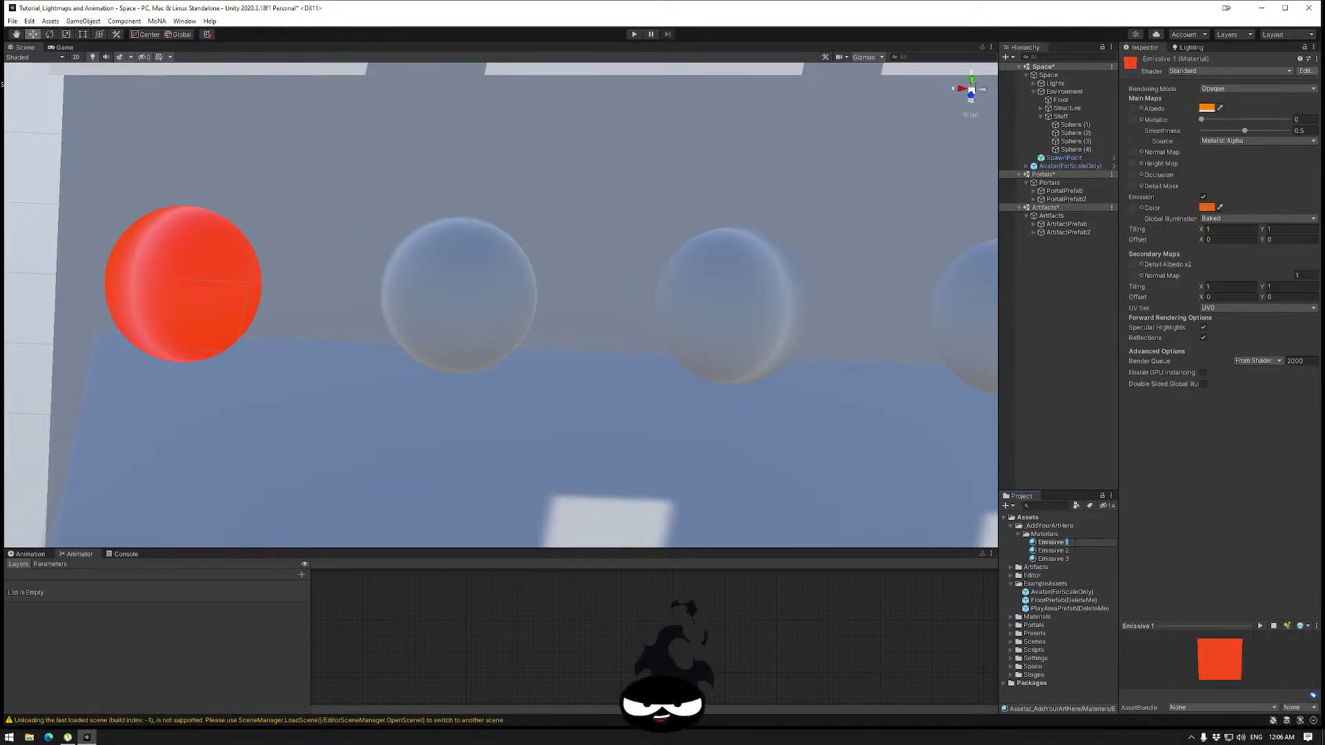
text(0)
key(Return)
click(1069, 550)
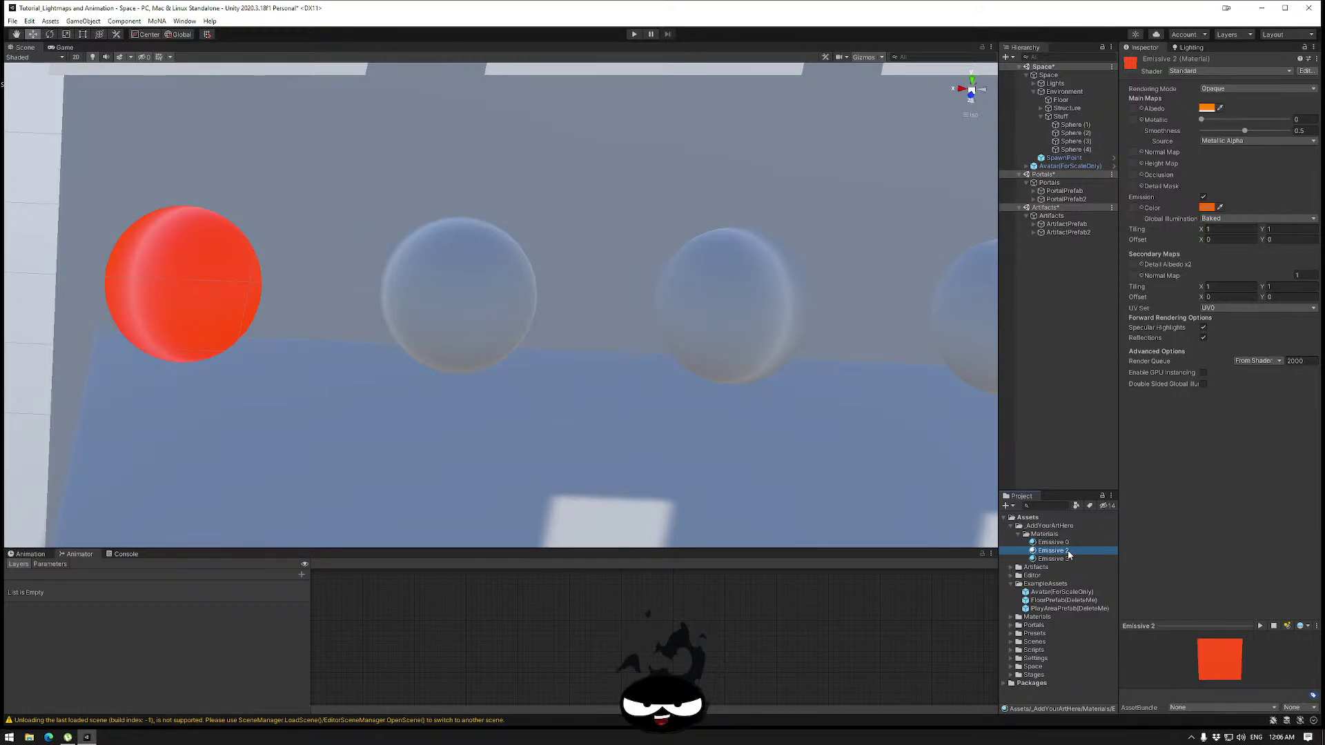
click(1069, 551)
text(1)
key(Return)
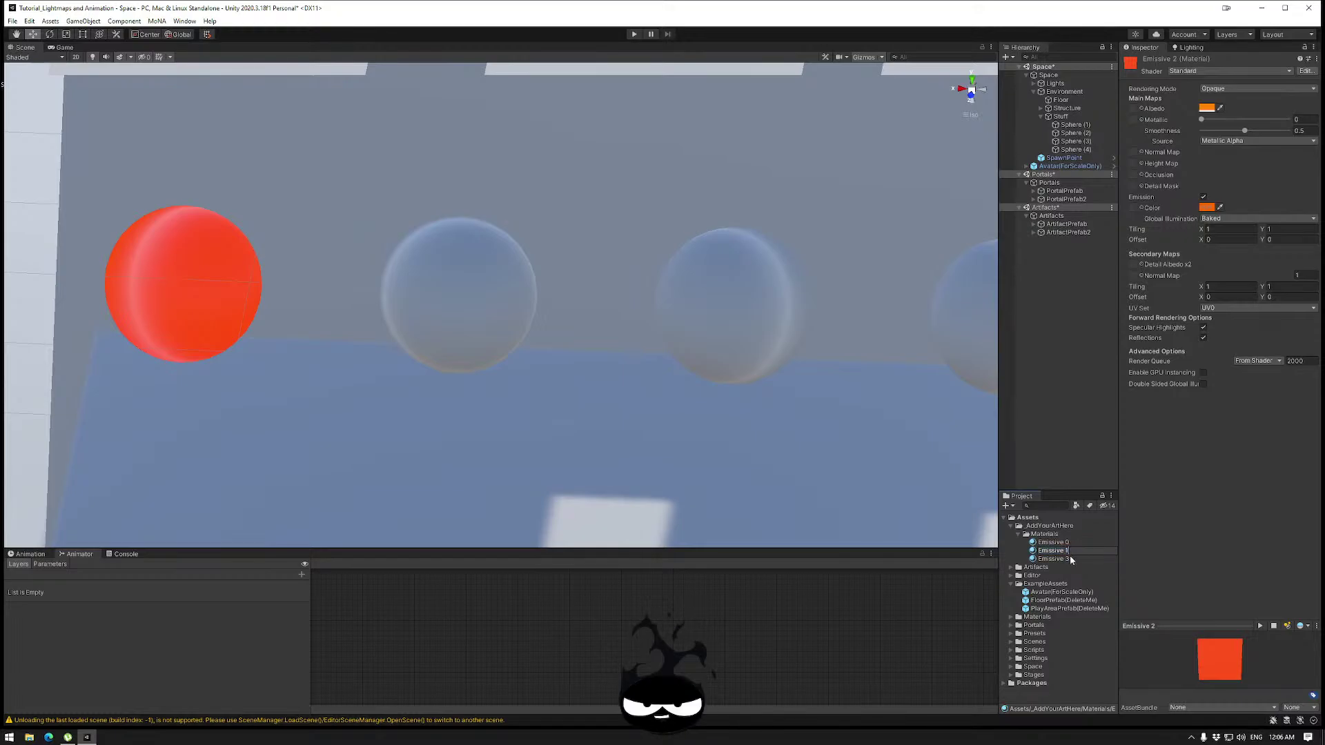
click(1070, 558)
click(1066, 557)
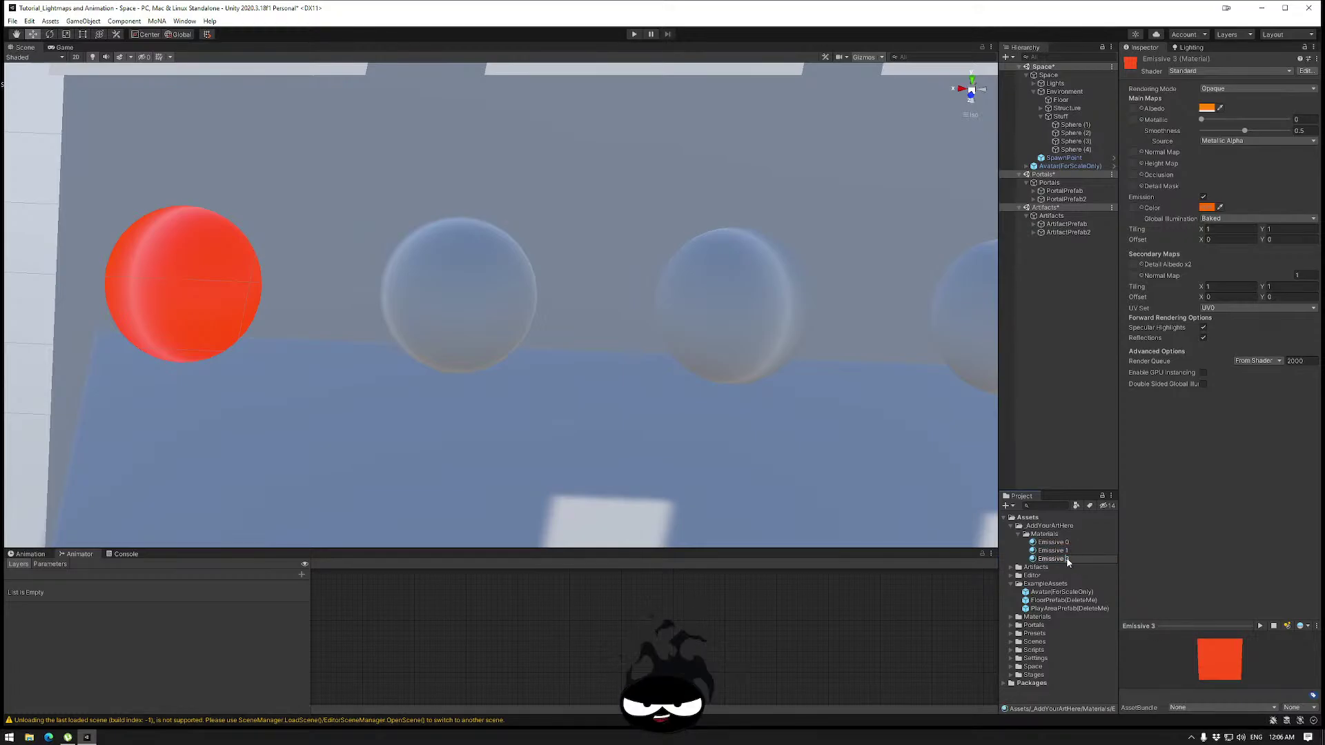
text(2)
key(Return)
Duplicate the Emissive 2 material and rename the copy as Emissive -1.
click(1071, 549)
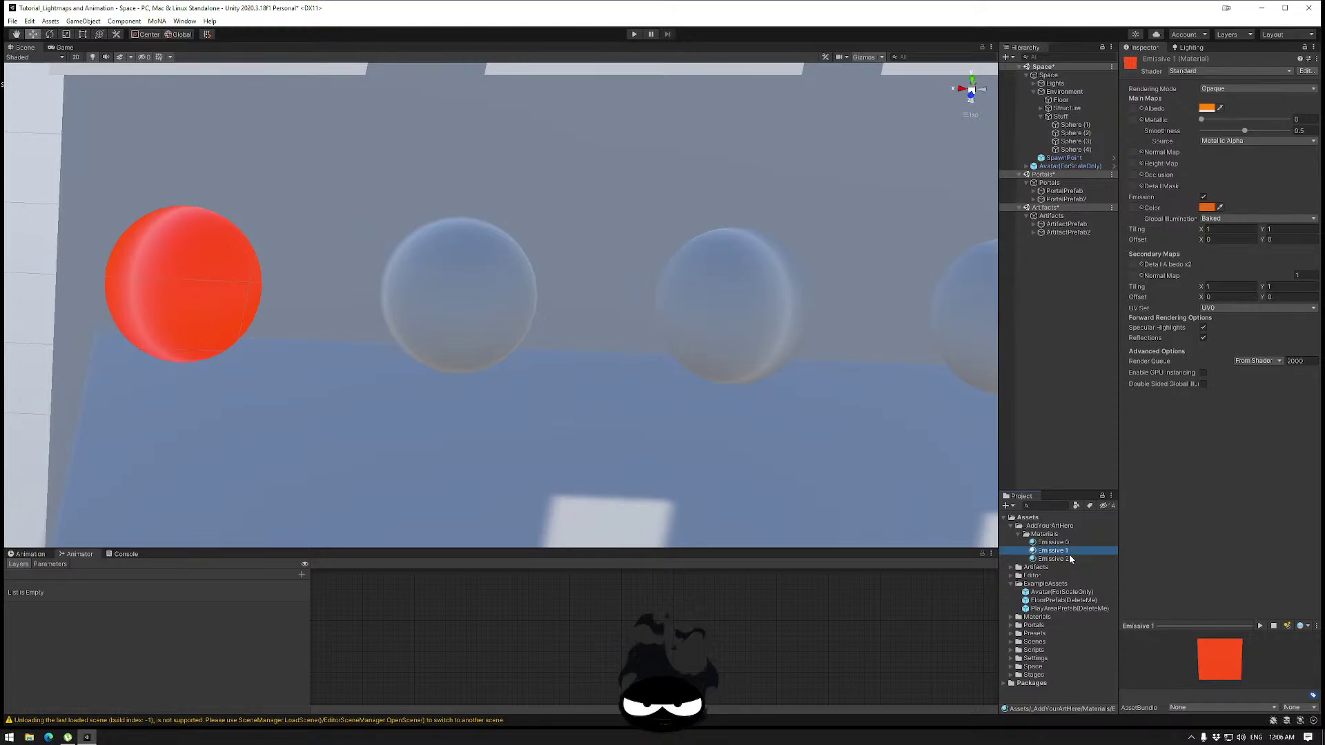
click(1068, 543)
click(1069, 558)
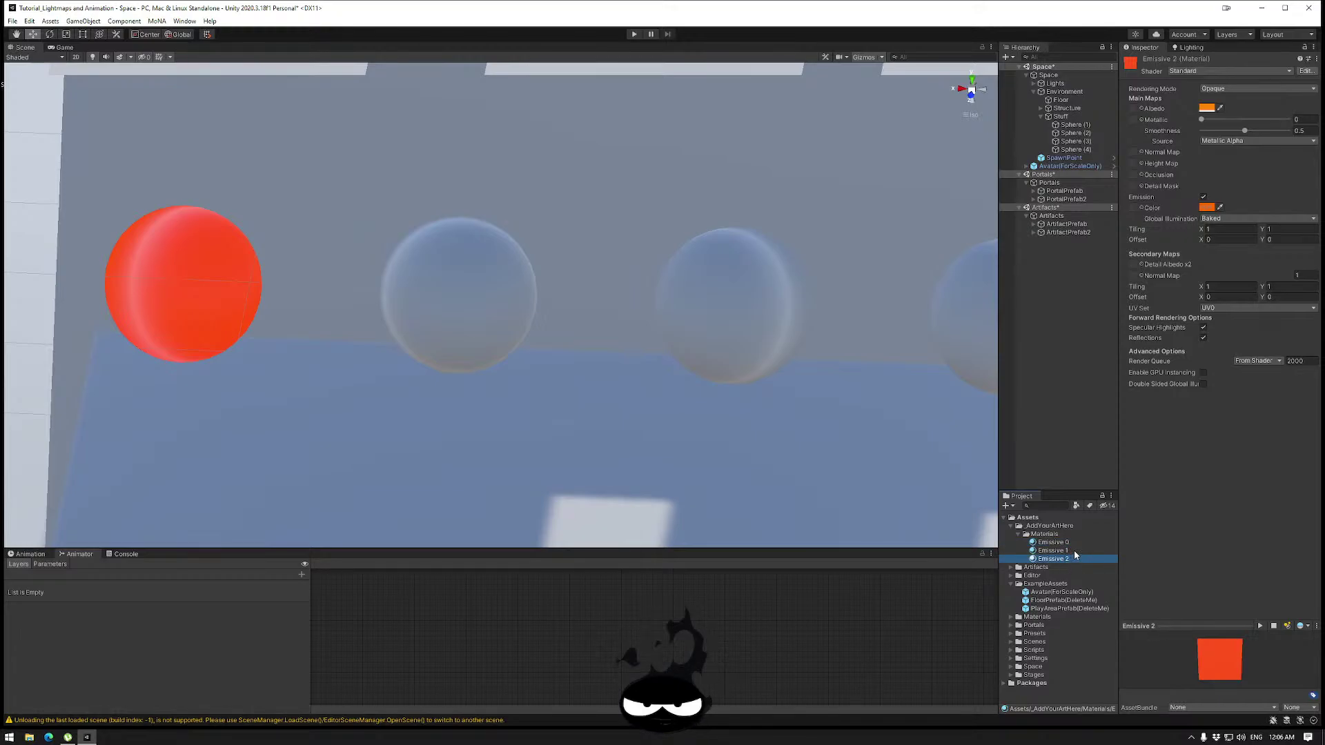
key(ctrl+d)
click(1069, 565)
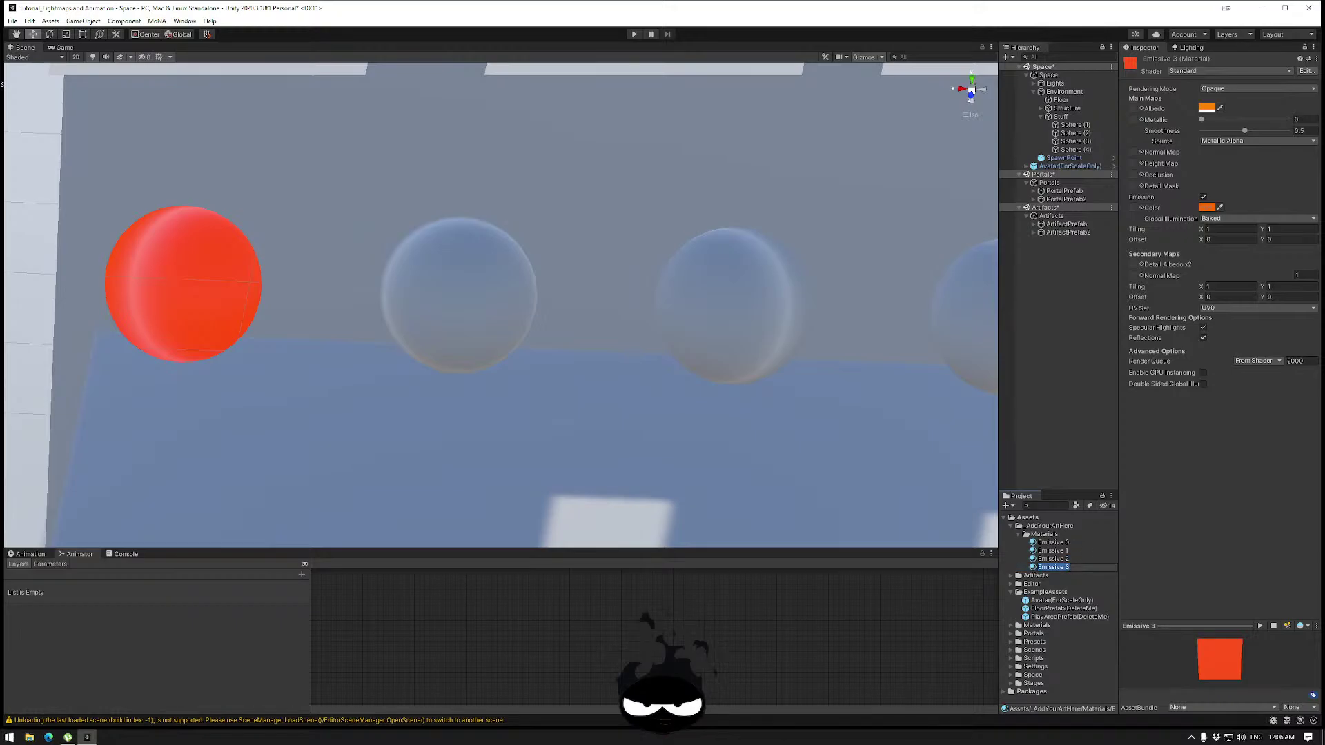
click(1070, 565)
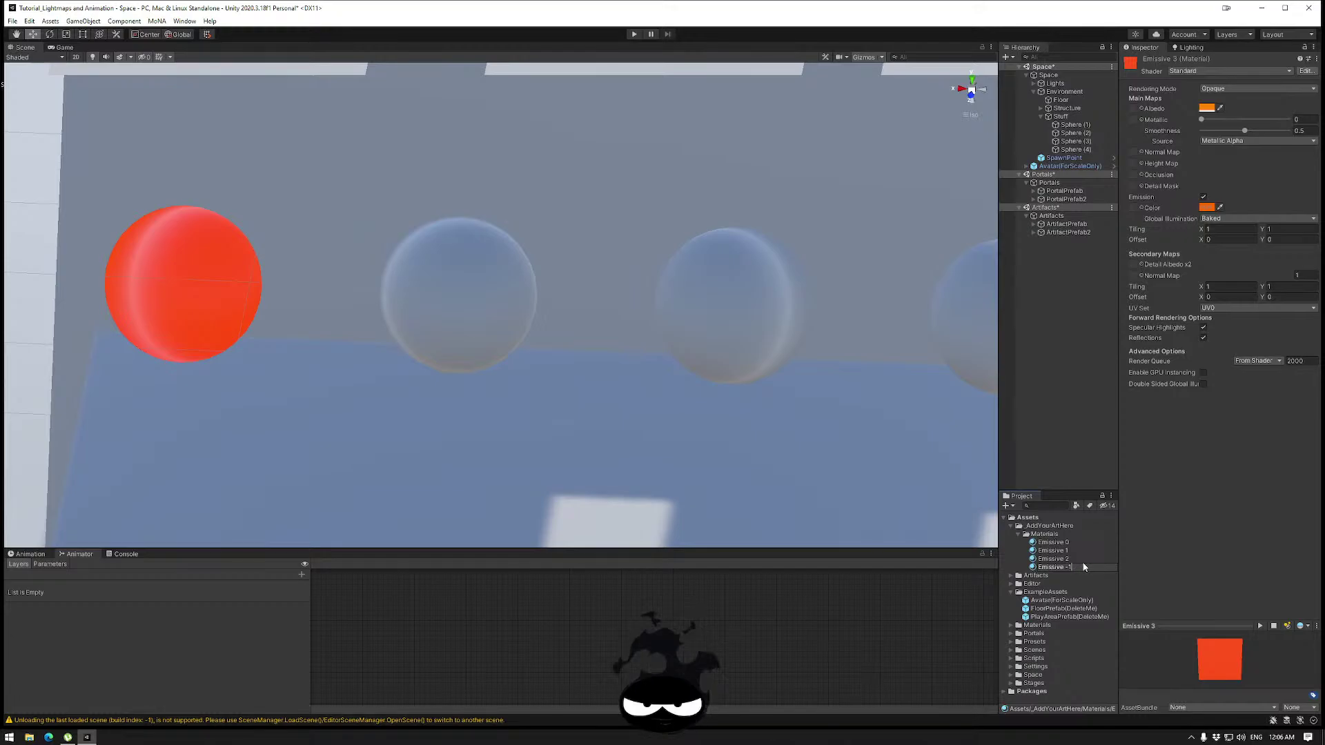
text(-1)
key(Return)
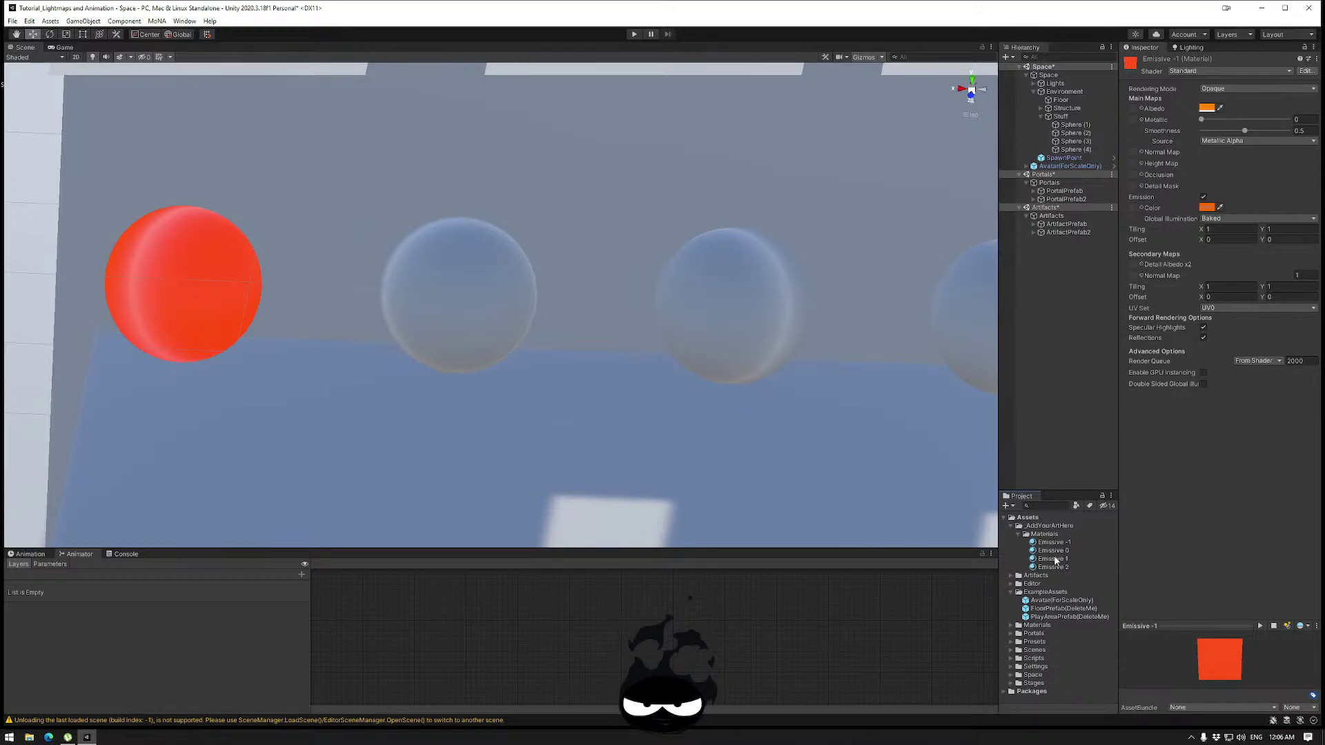
Lower the HDR emission color of the Emissive -1 material to an intensity of -1.
click(225, 294)
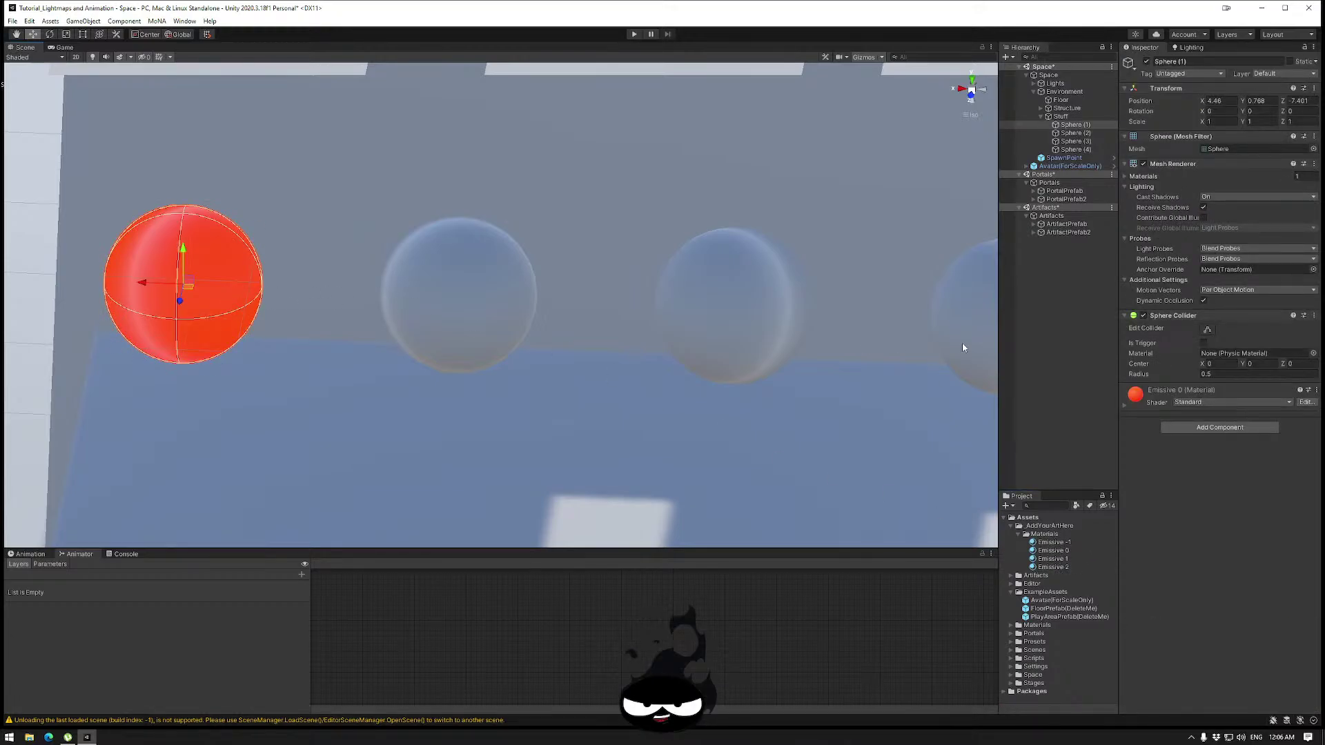
click(1054, 542)
click(1206, 207)
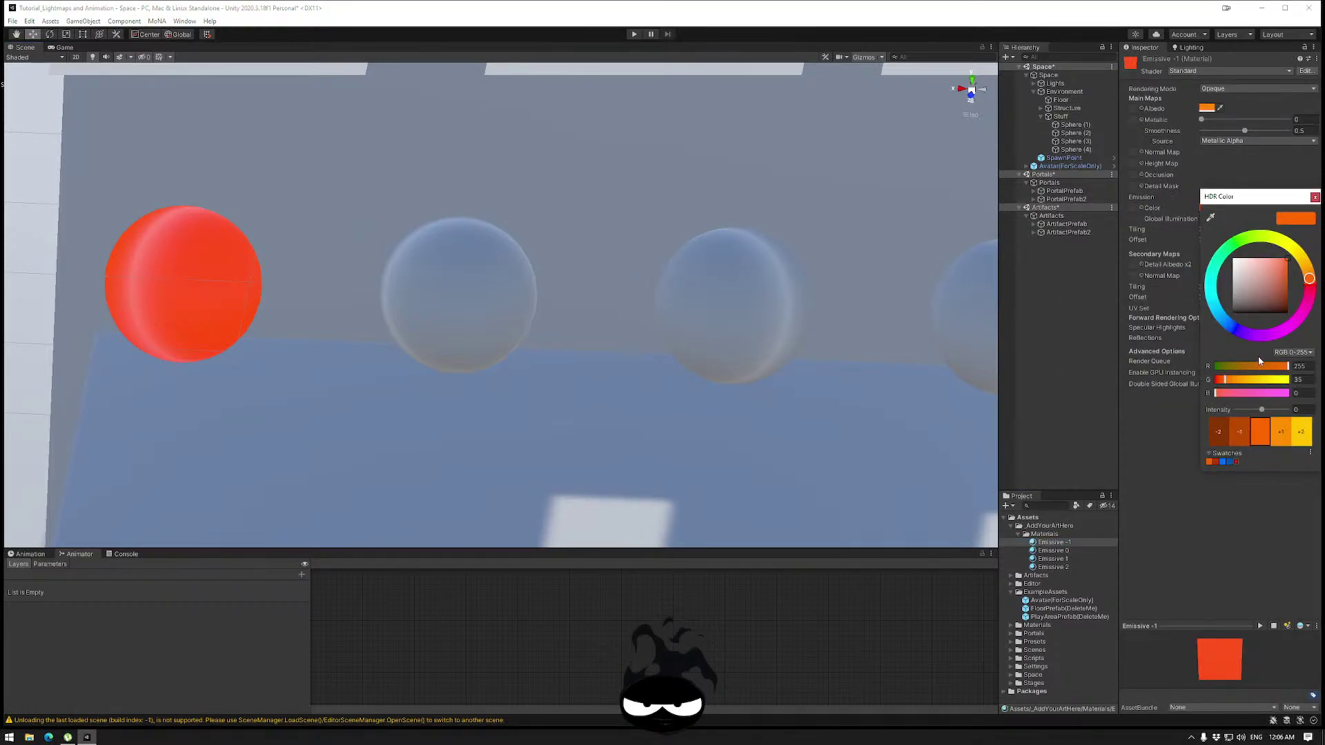
click(1240, 433)
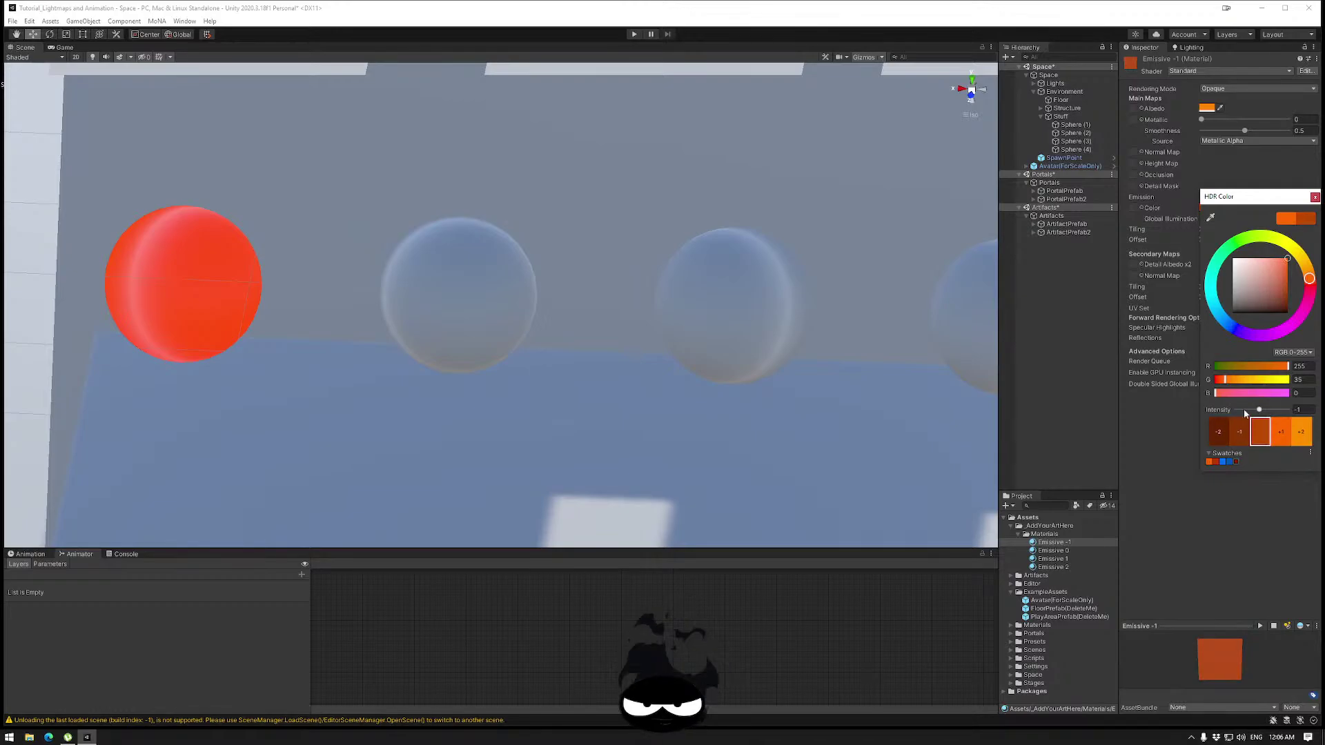
click(1314, 199)
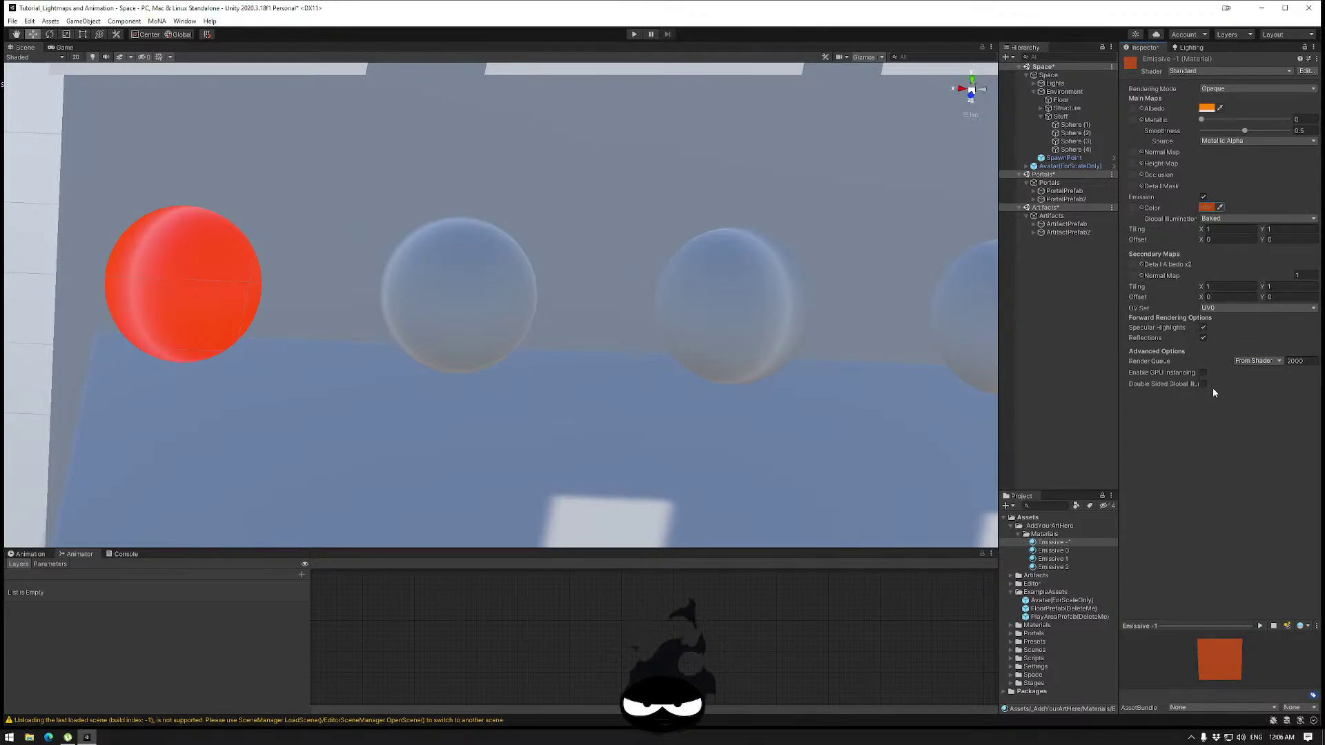
Apply Emissive -1 to the first sphere and Emissive 0 to the second, and check Emissive 0's emission color.
drag(1053, 542, 239, 299)
drag(1054, 551, 511, 304)
click(1059, 552)
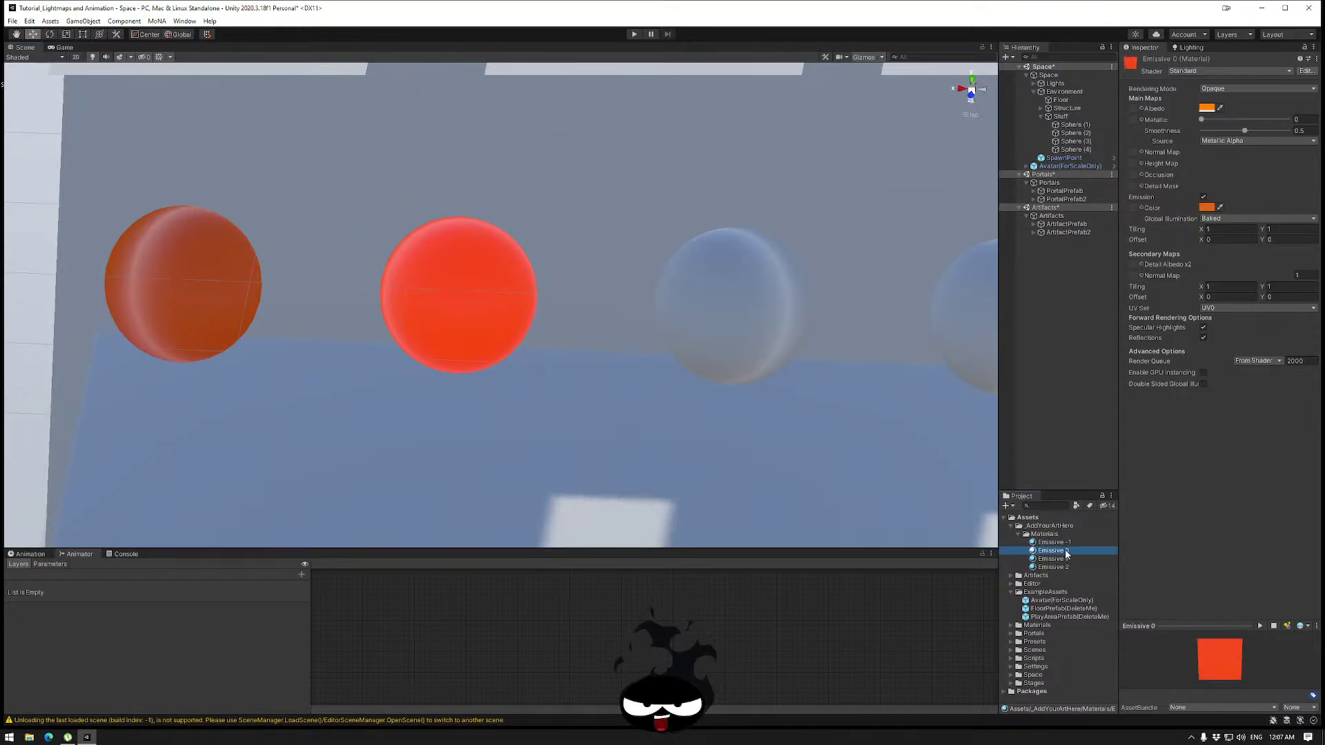
click(1205, 207)
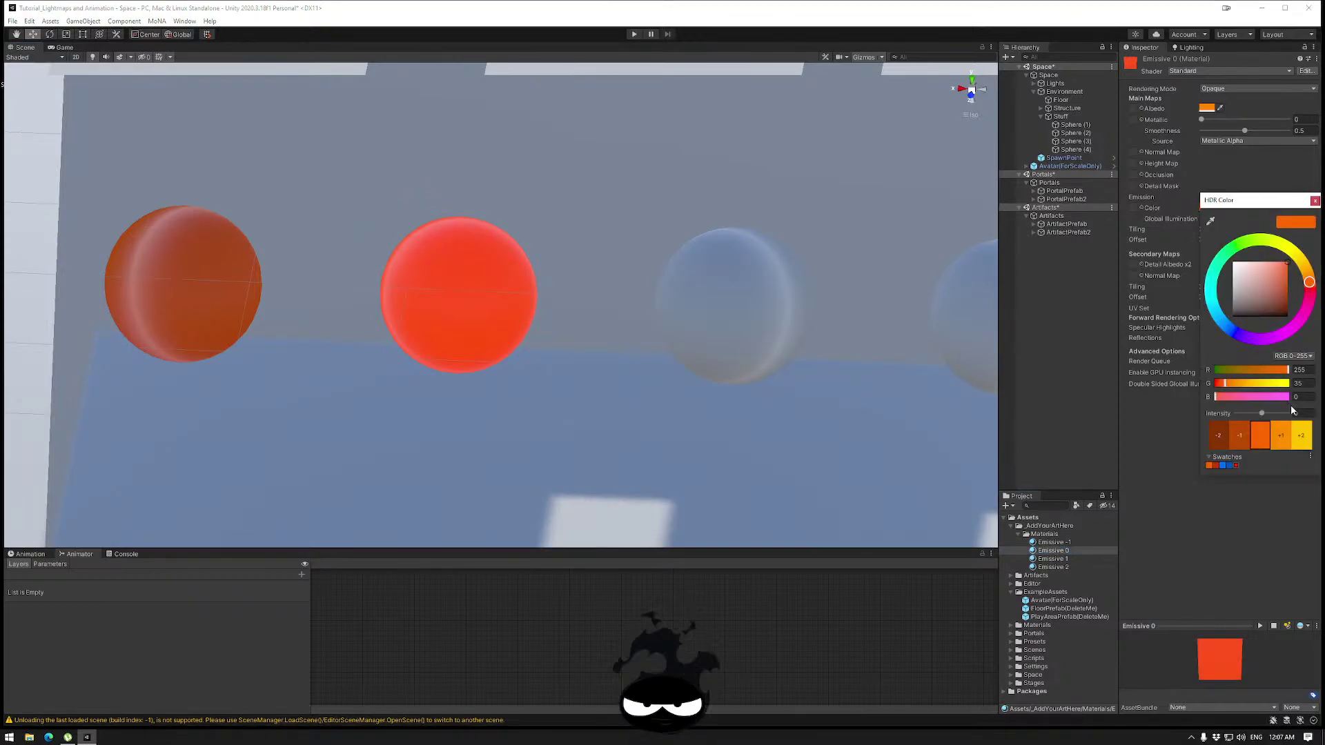
click(1315, 200)
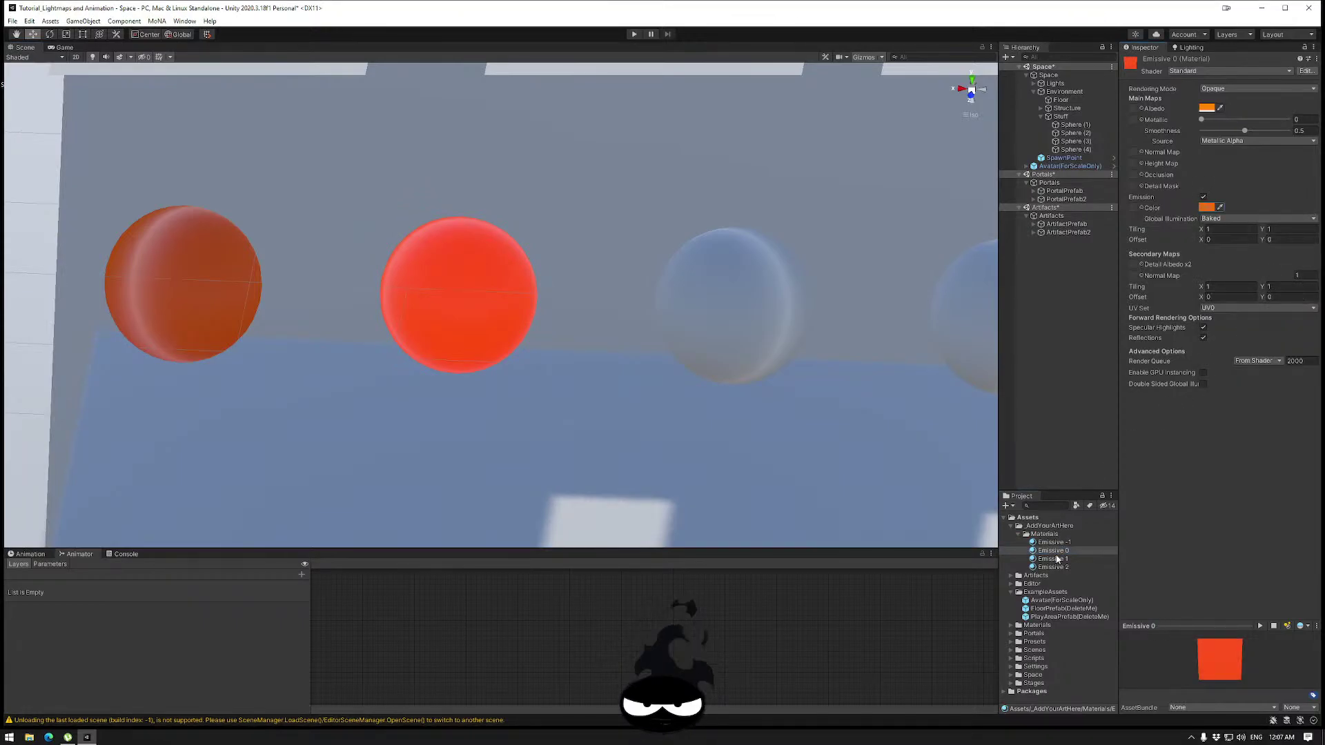
Apply the Emissive 1 material to the third sphere and raise its emission intensity to 1.
drag(1057, 559, 761, 342)
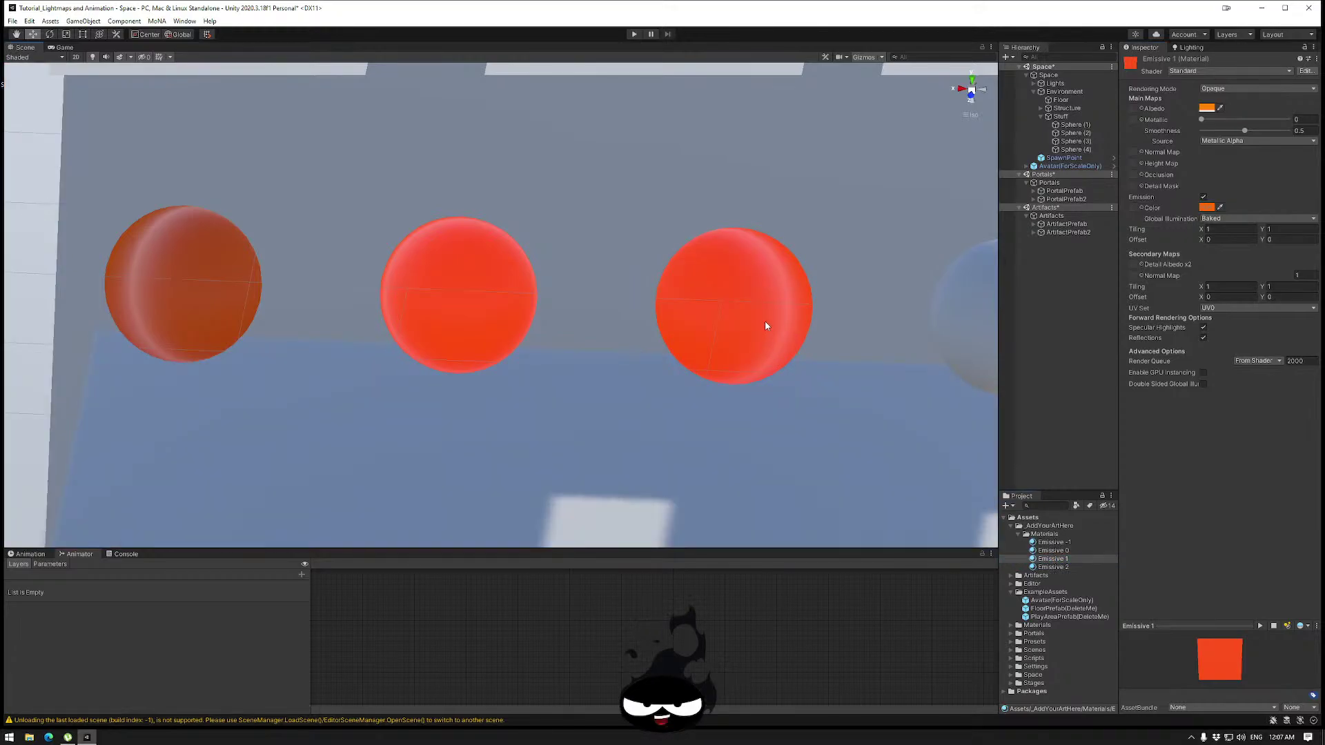
click(1207, 208)
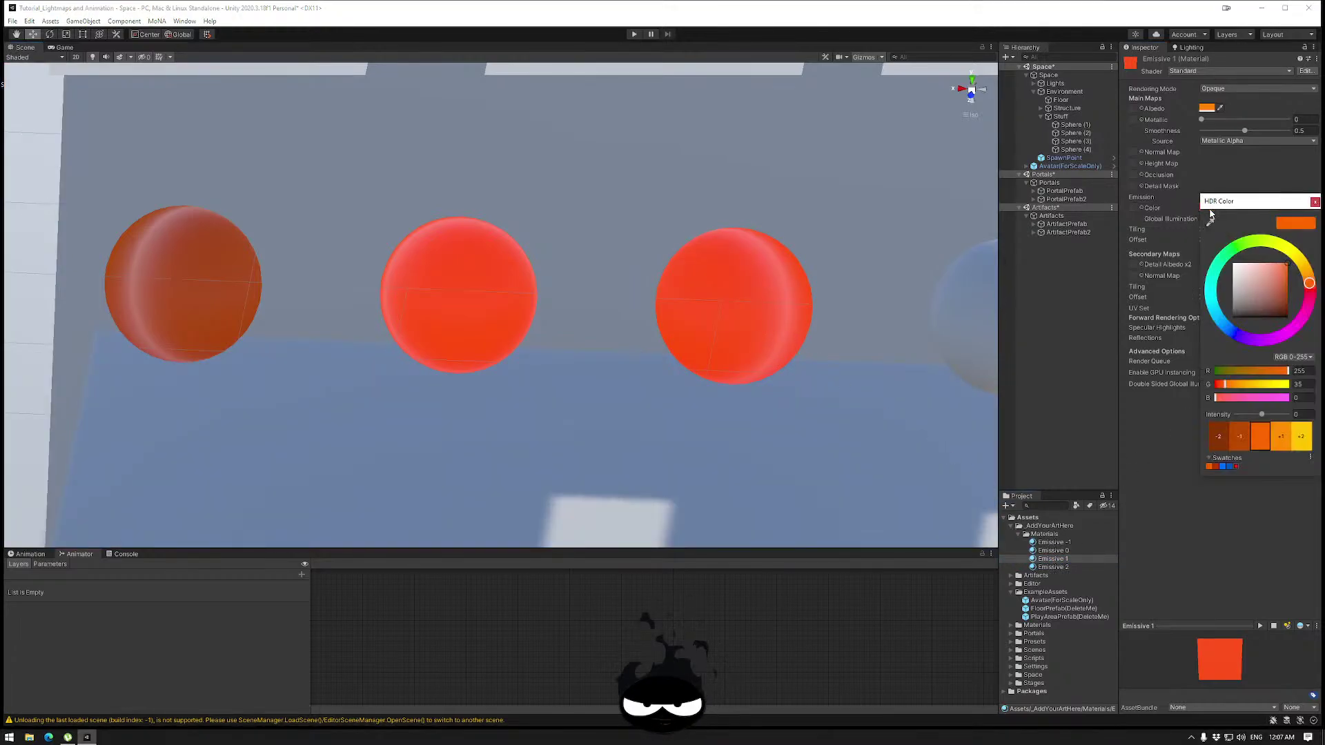
click(1280, 436)
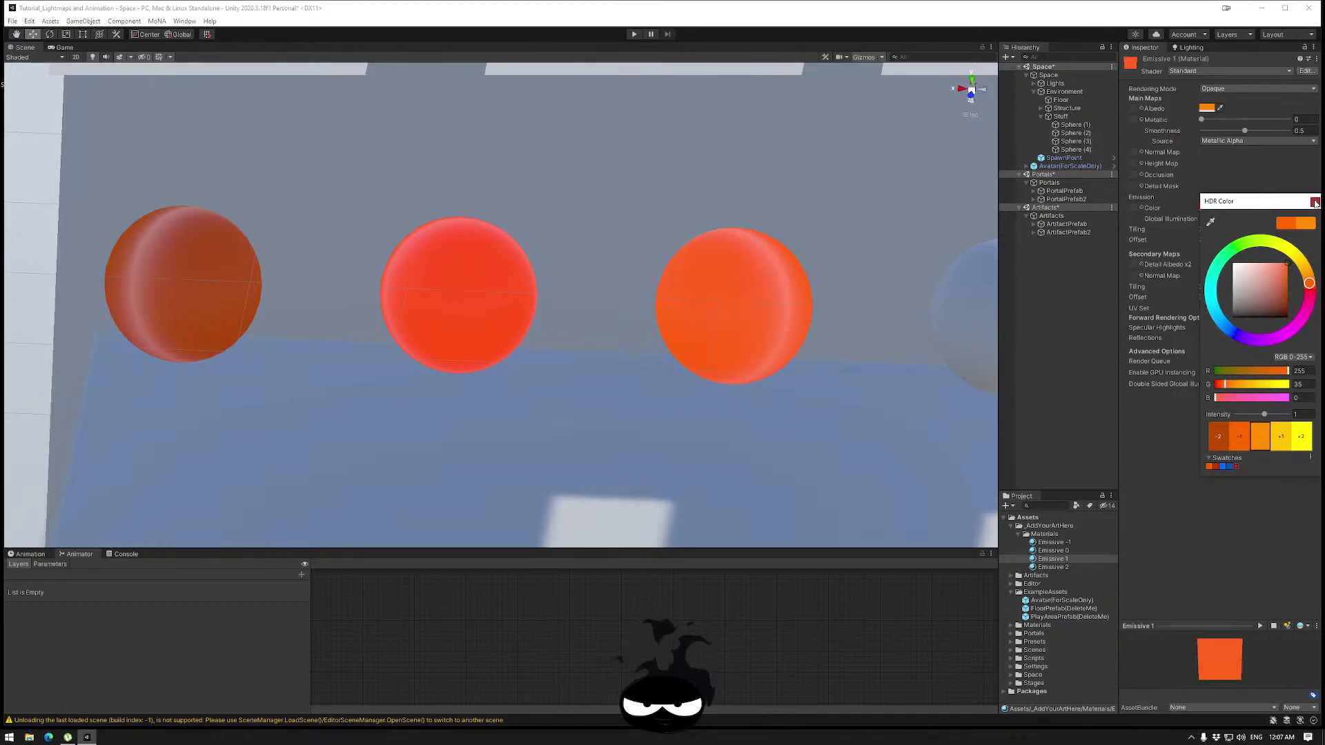
click(1315, 202)
Apply the Emissive 2 material to the fourth sphere and raise its emission intensity to 2.
drag(1056, 568, 988, 353)
click(1207, 208)
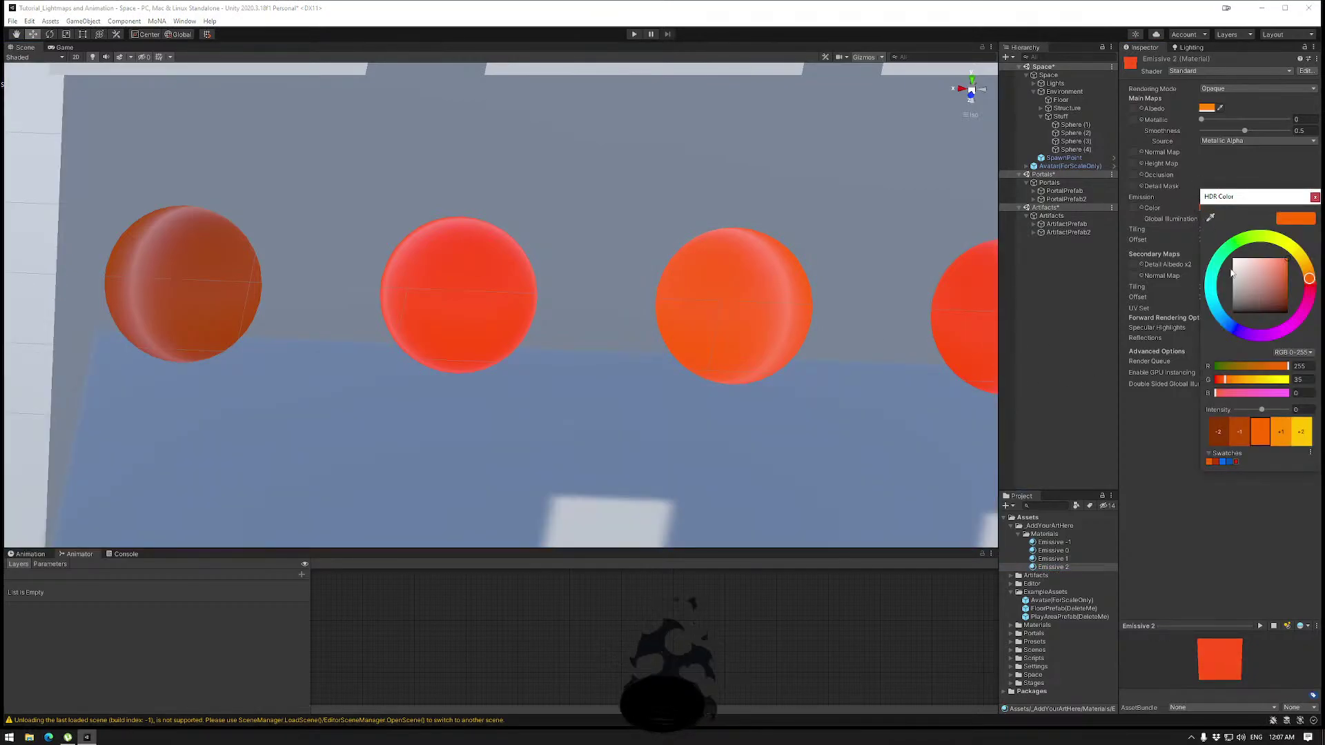
click(1282, 434)
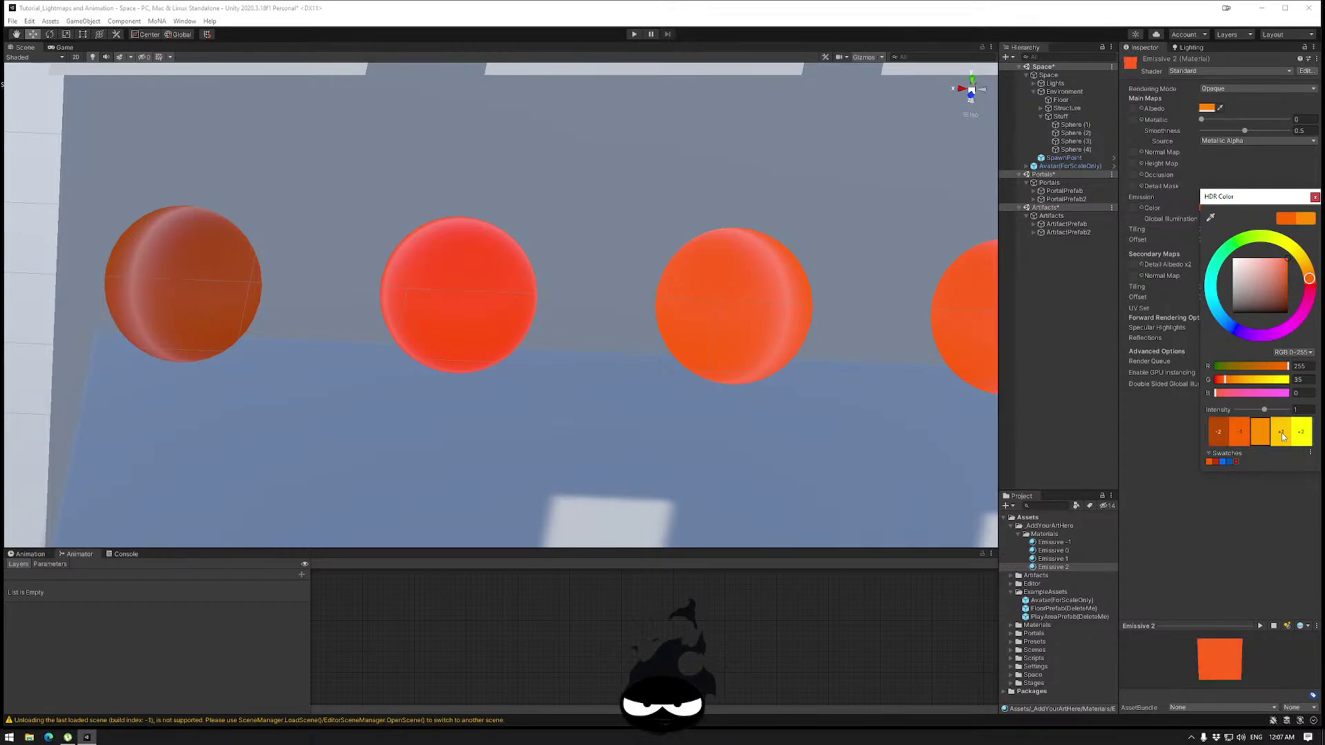
click(1281, 435)
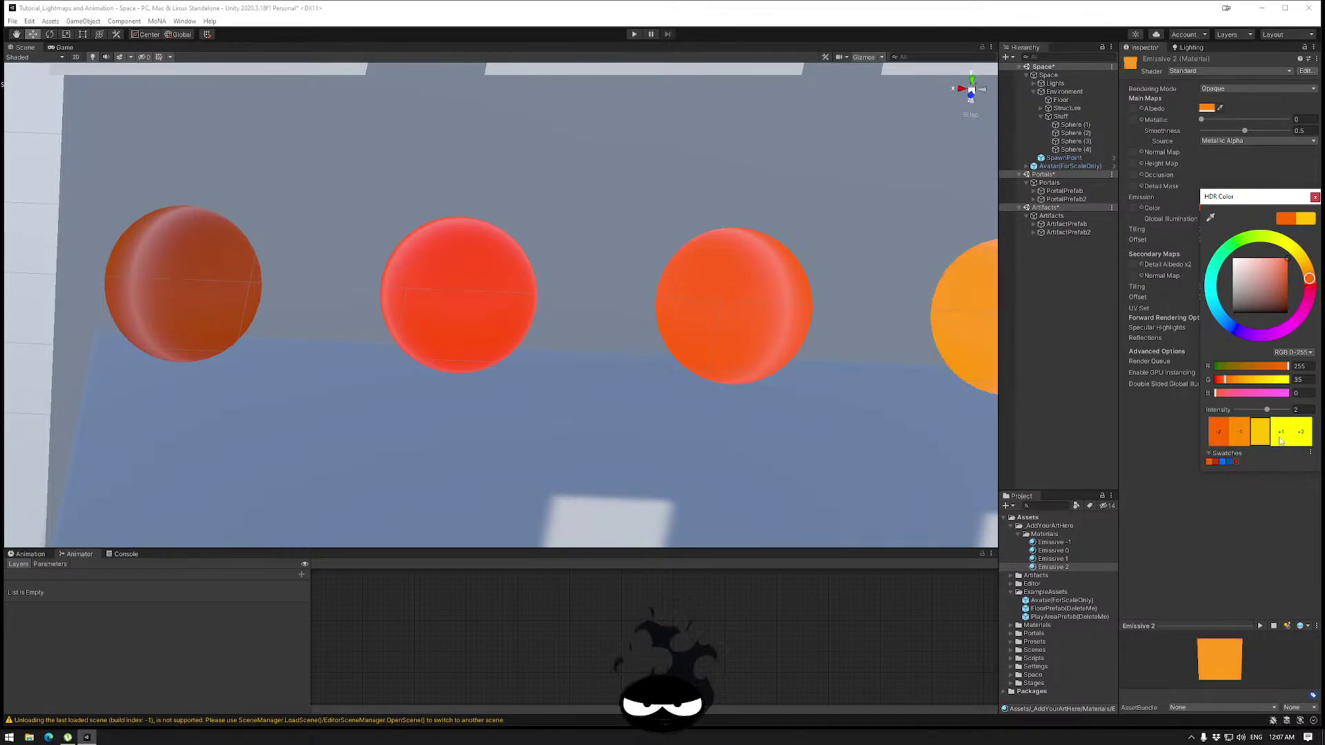
click(1315, 198)
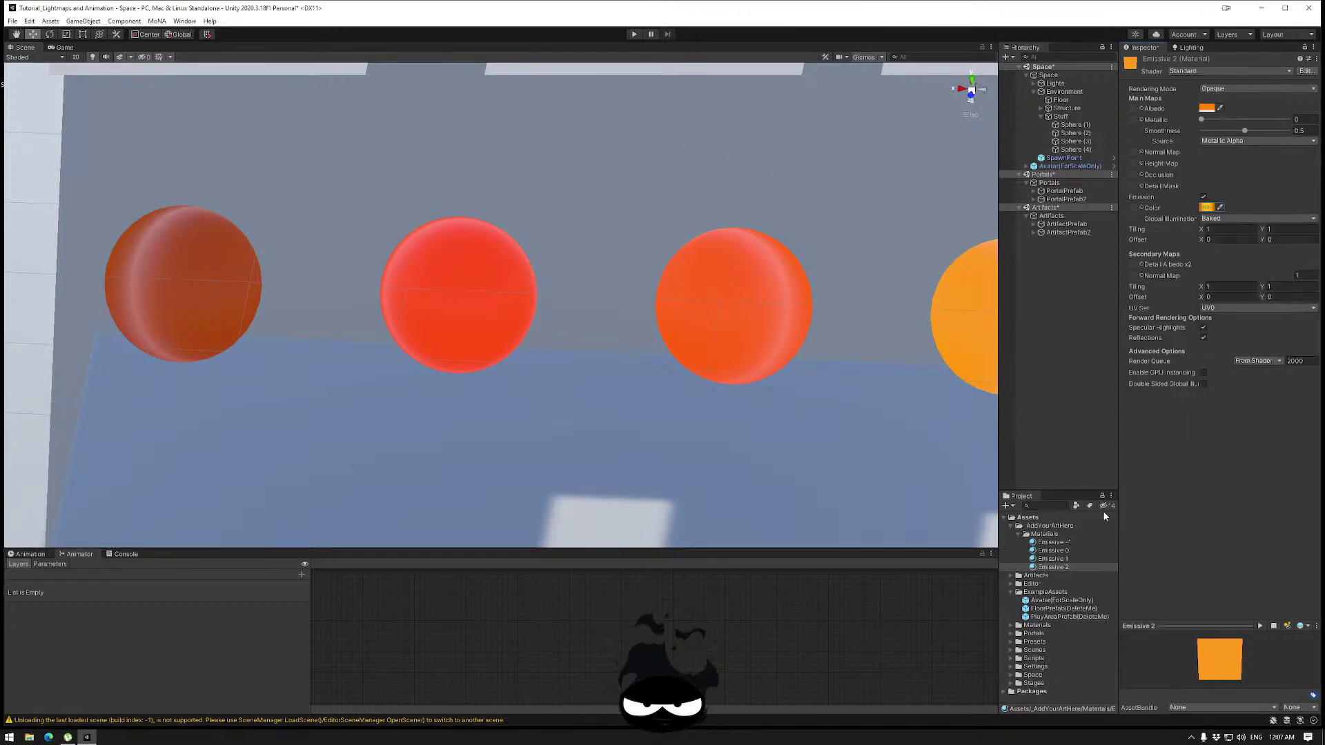
Reopen the emission color of Emissive 1 and set its intensity to exactly 1.
click(1052, 558)
click(1206, 207)
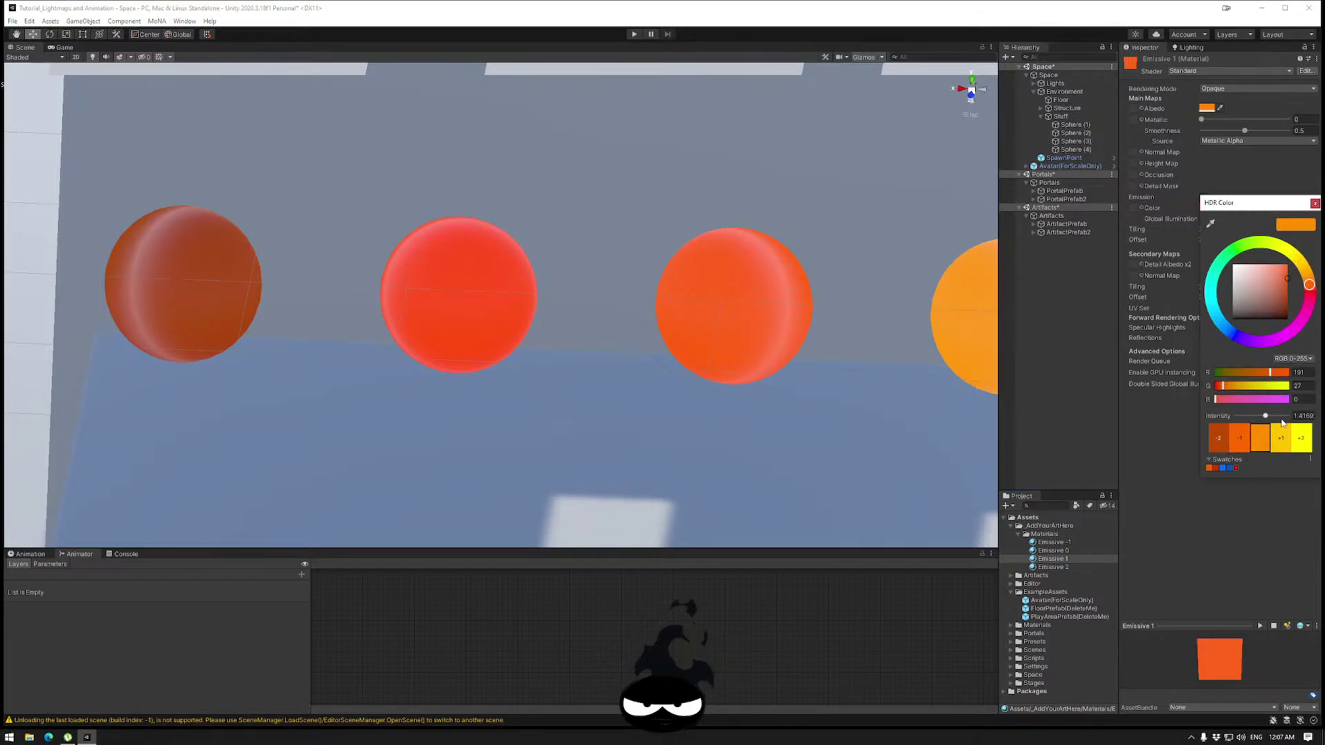
click(1303, 416)
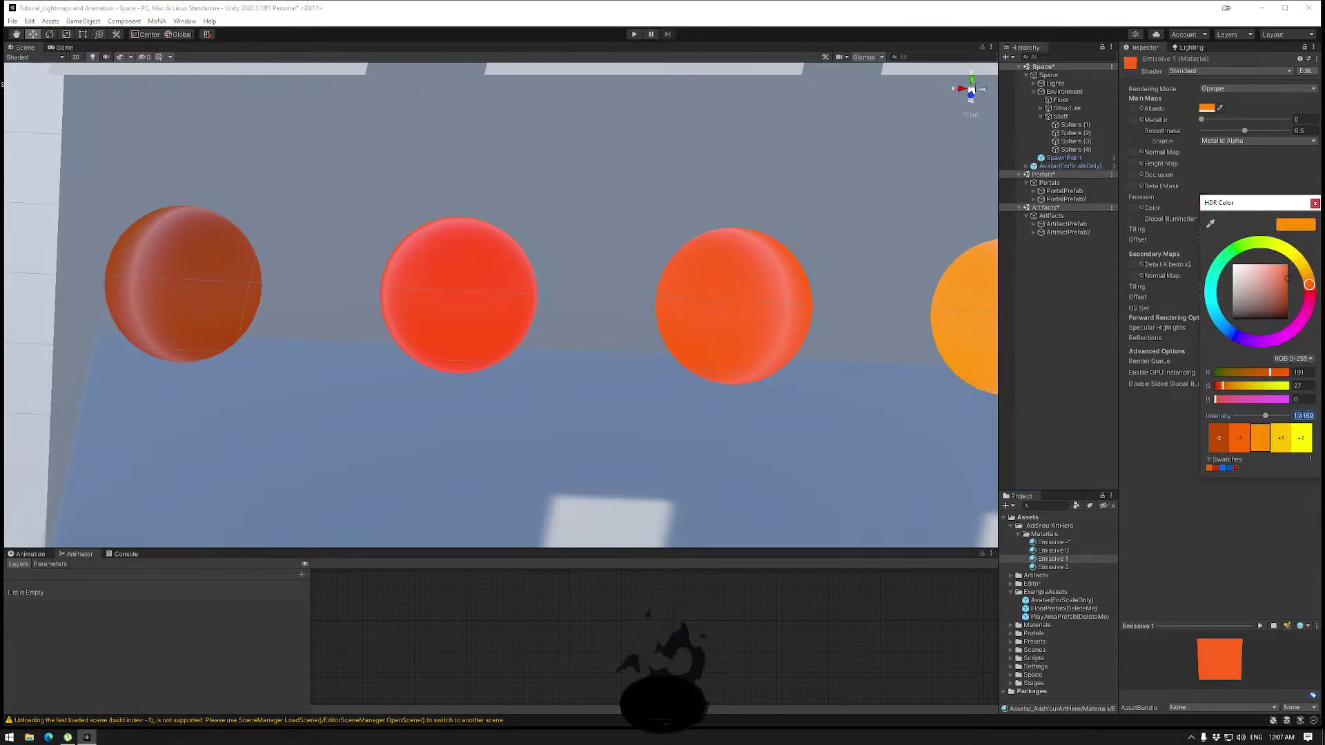
click(1312, 205)
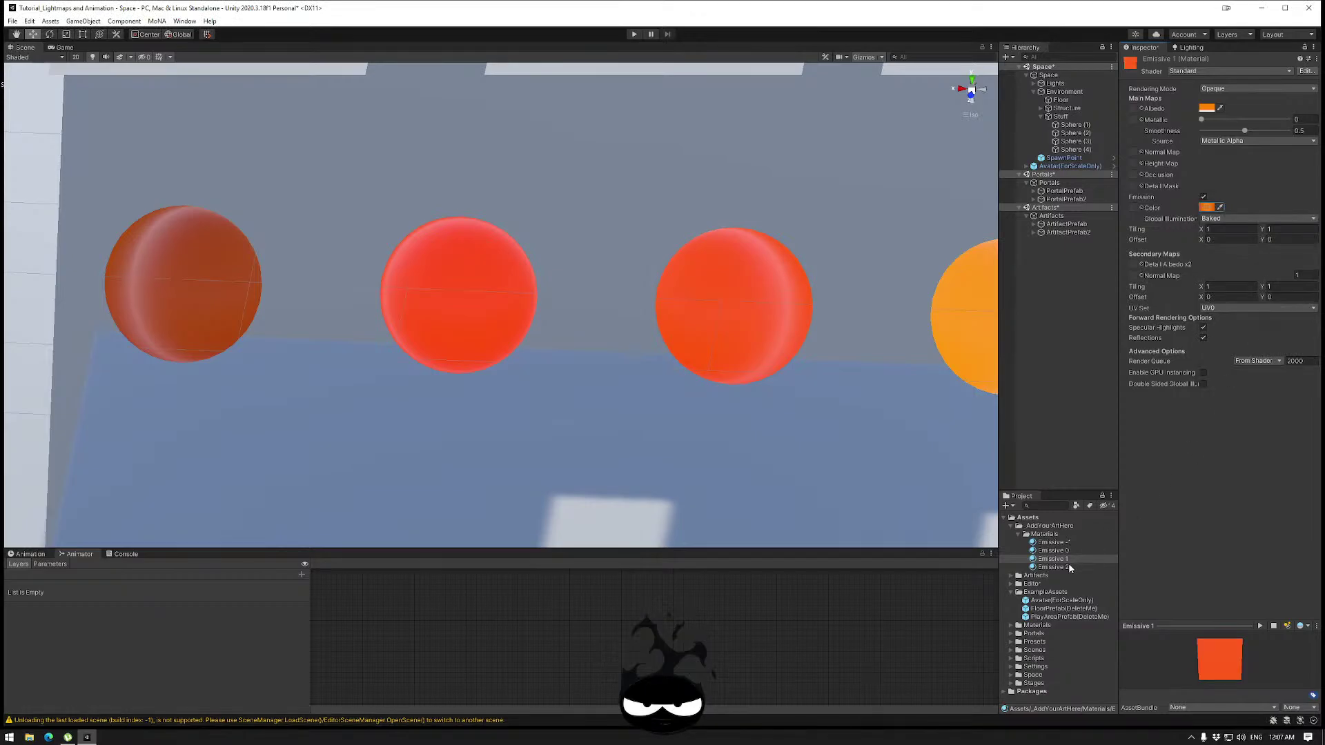
Reopen the emission color of Emissive -1 and enter an intensity of -1.
click(1064, 543)
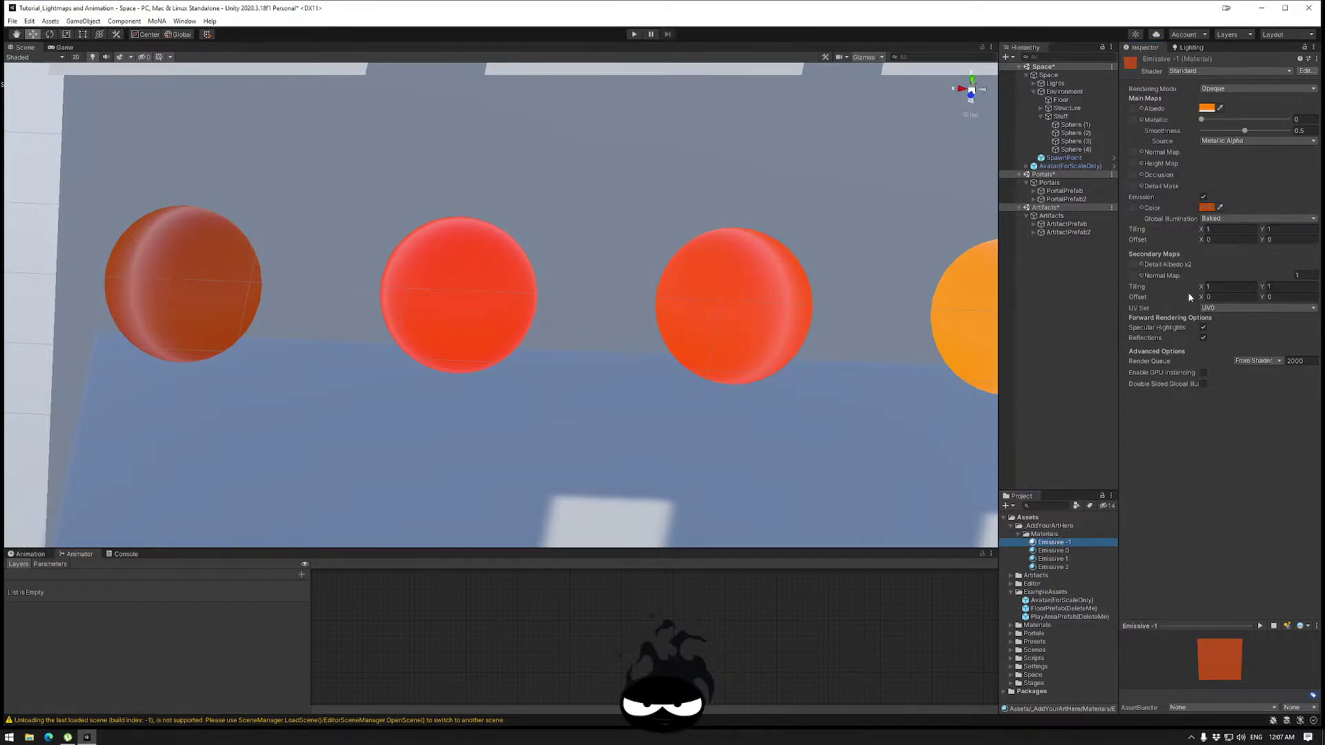
click(1206, 207)
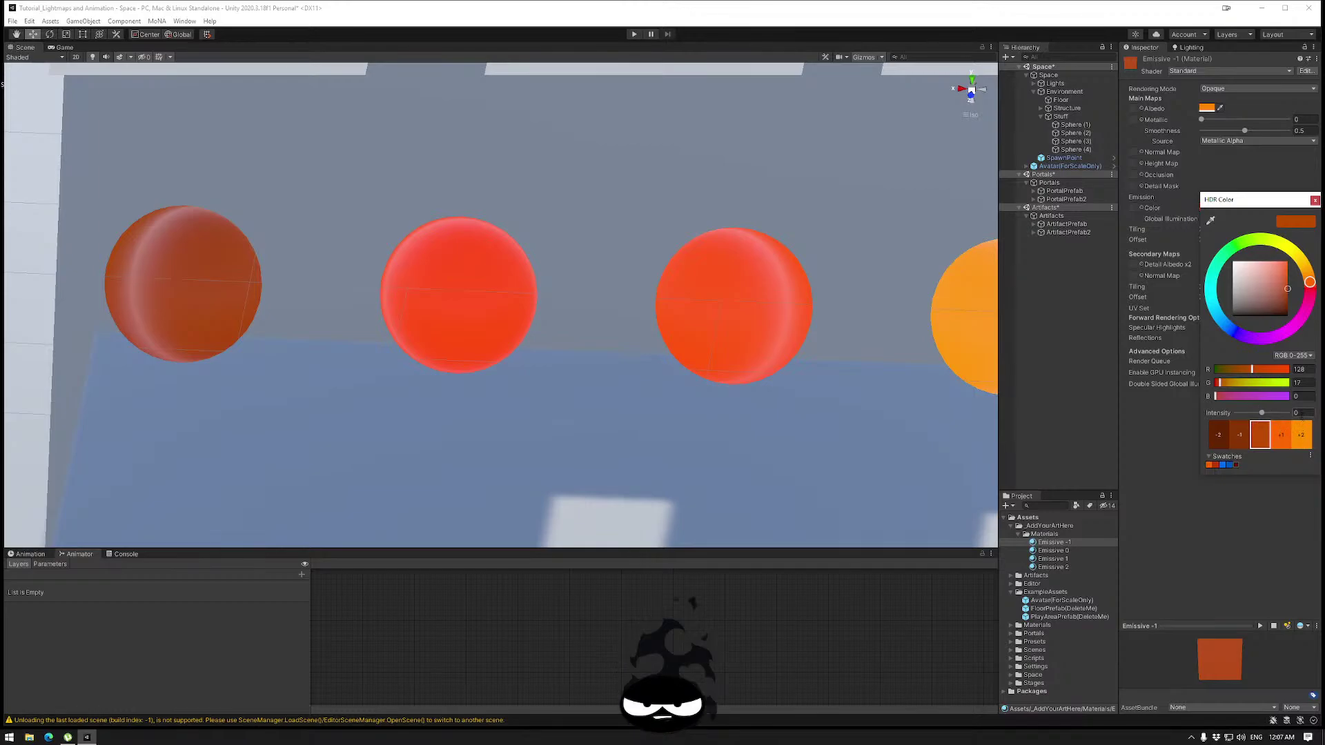
click(1297, 412)
text(-1)
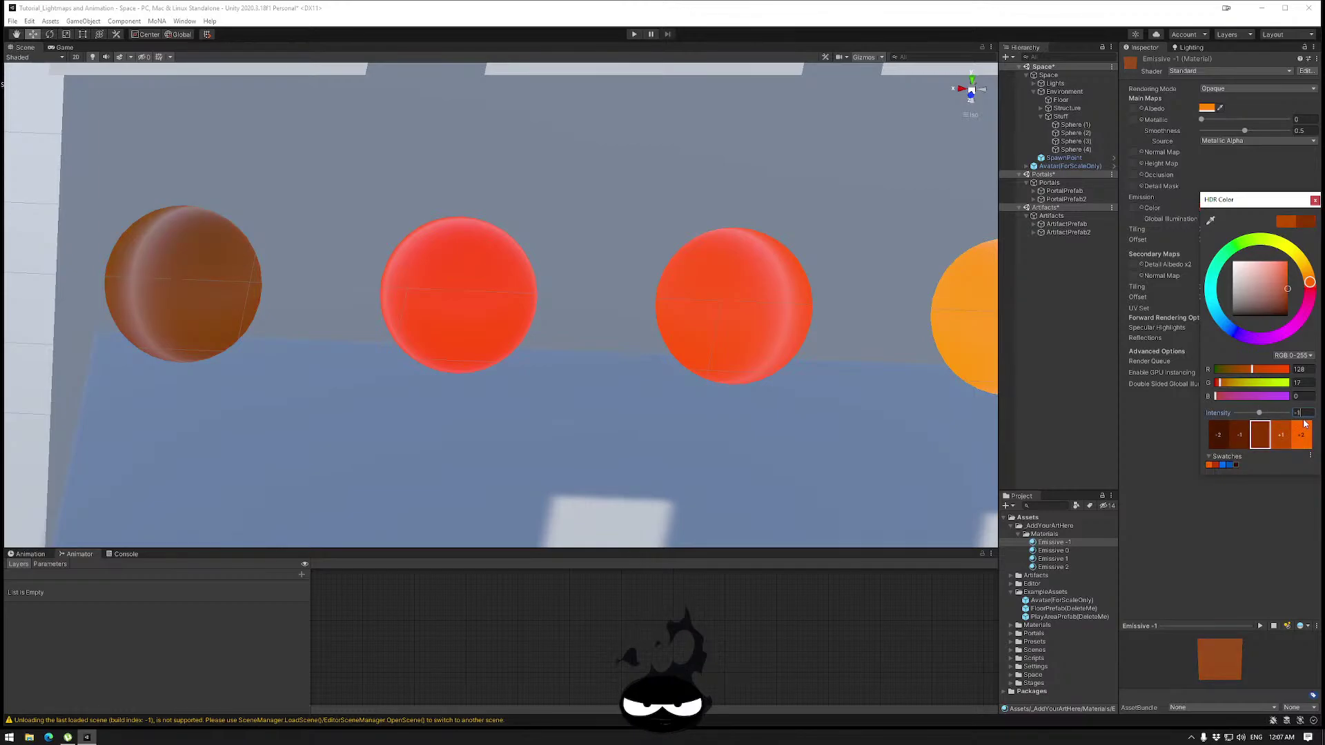
key(Return)
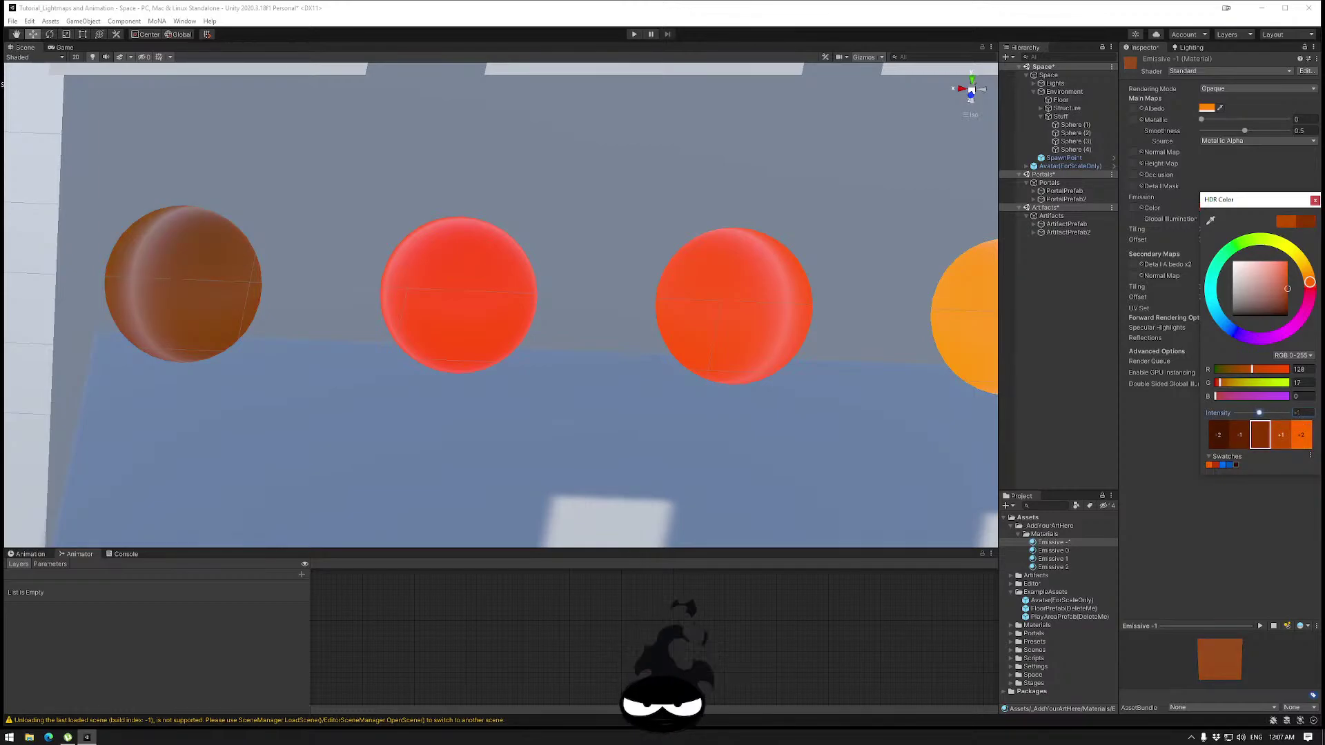
click(1314, 200)
Check the emission color intensity of the Emissive 0 and Emissive 1 materials.
click(1058, 552)
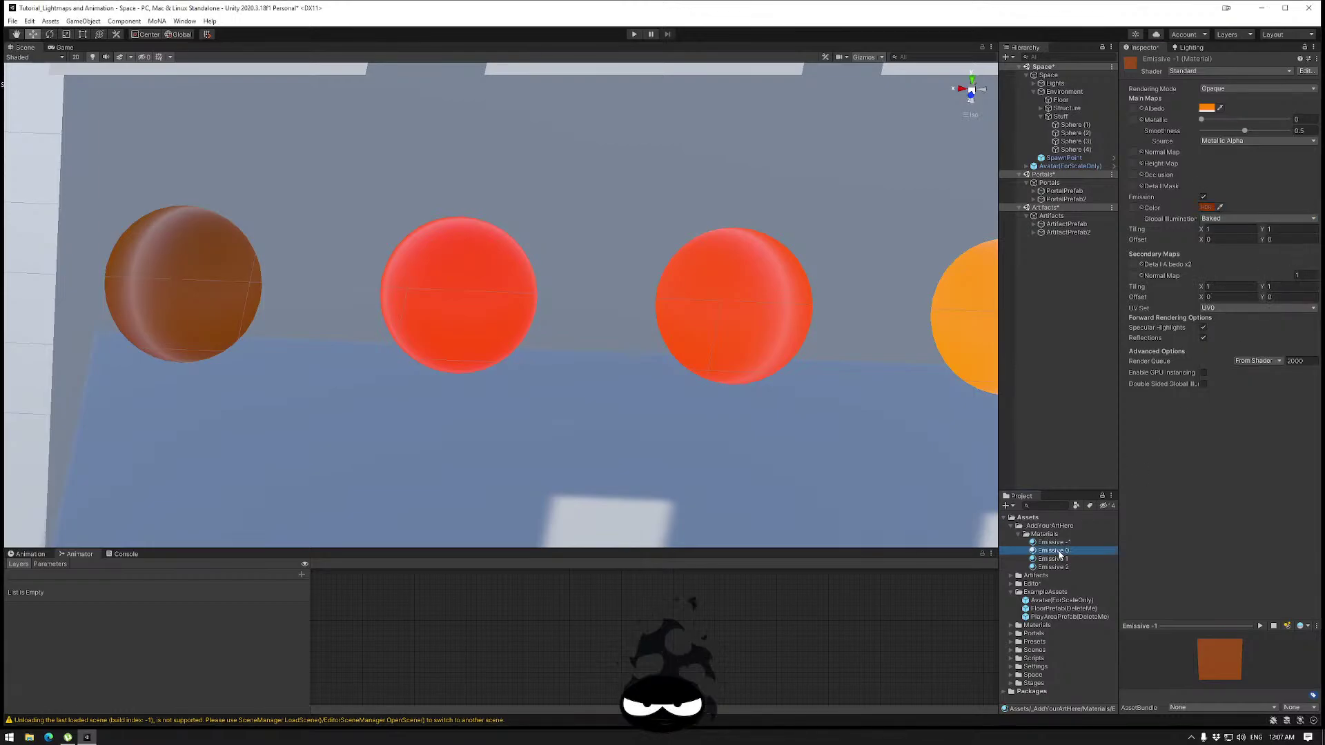
click(1207, 209)
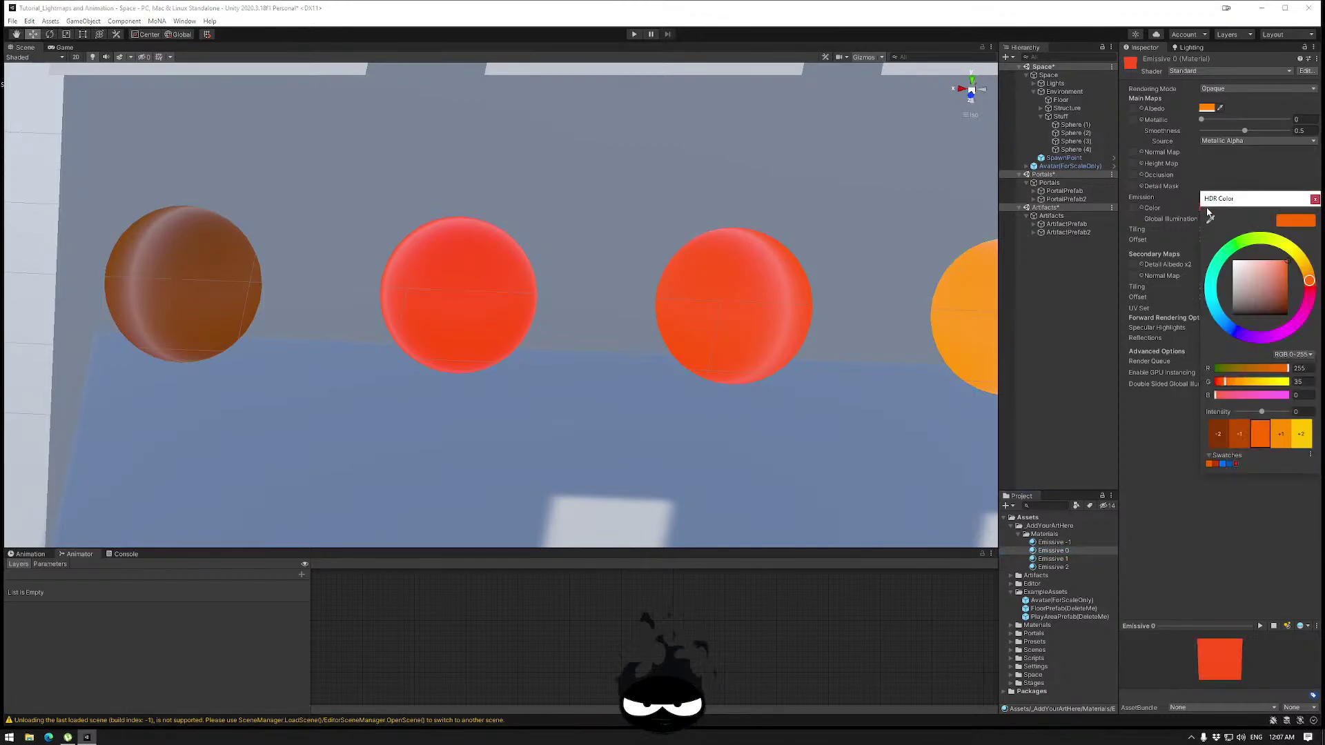
click(1314, 199)
click(1053, 559)
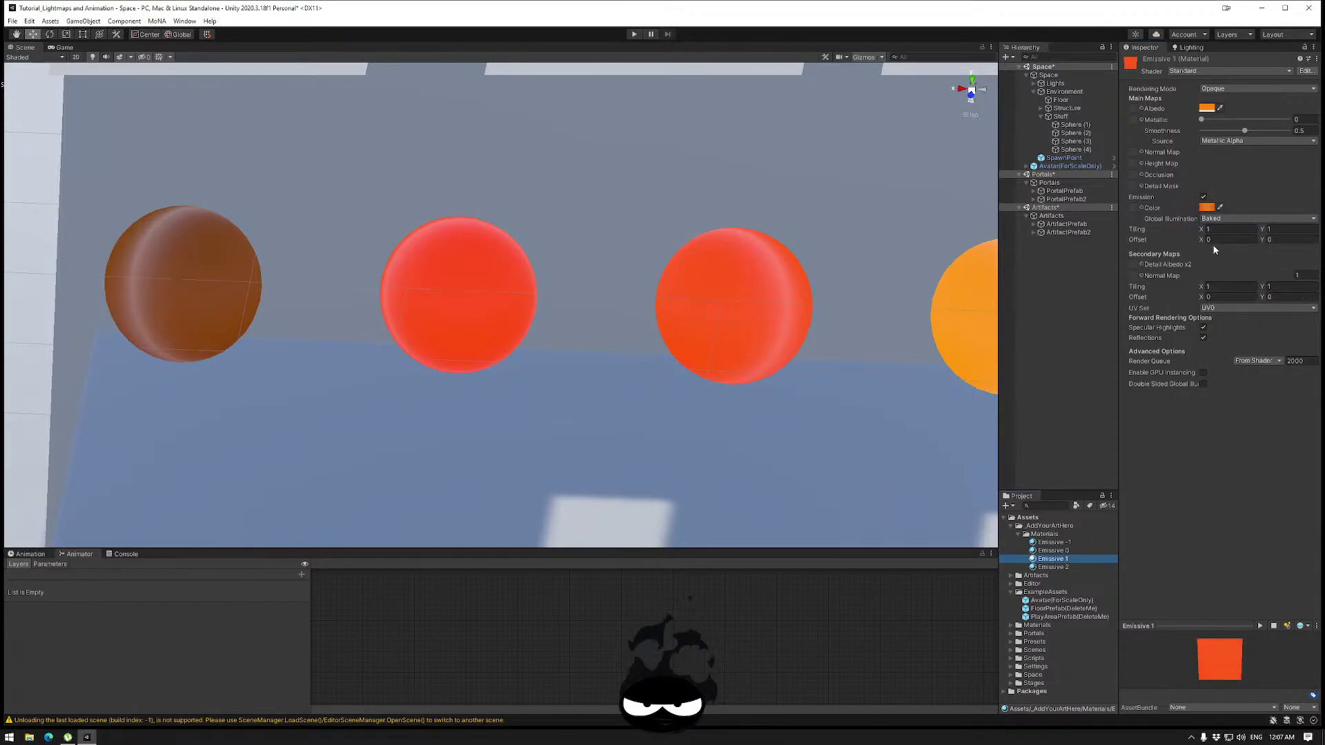
click(1207, 208)
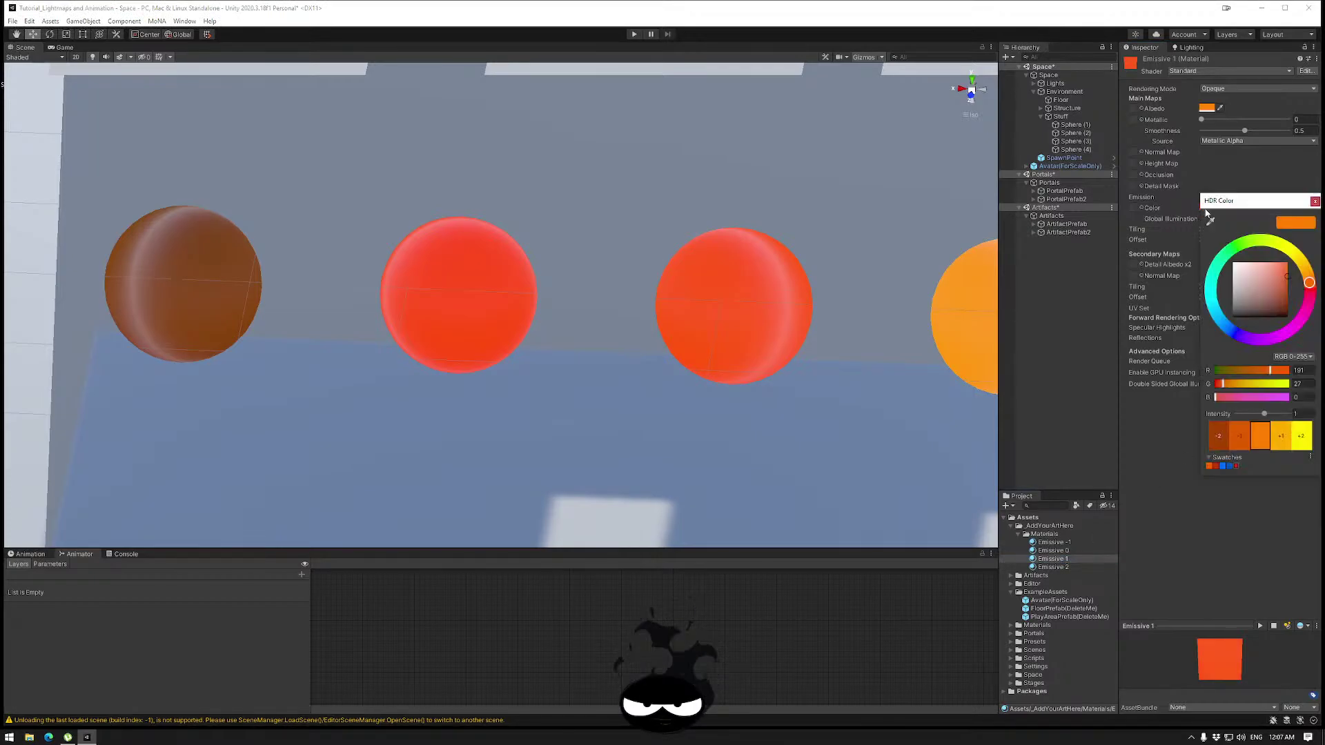
click(1315, 200)
Reopen the emission color of Emissive 2 and set its intensity to exactly 2.
click(1052, 567)
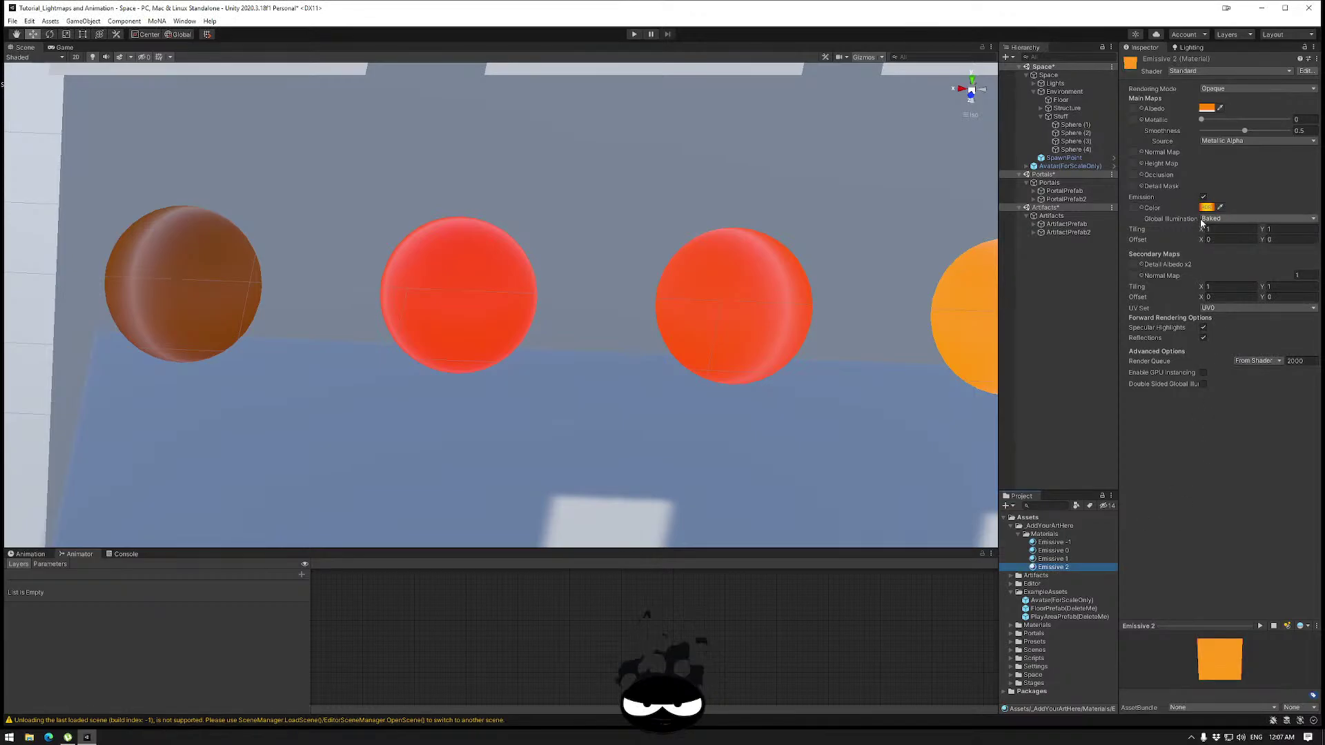
click(1207, 208)
click(1302, 414)
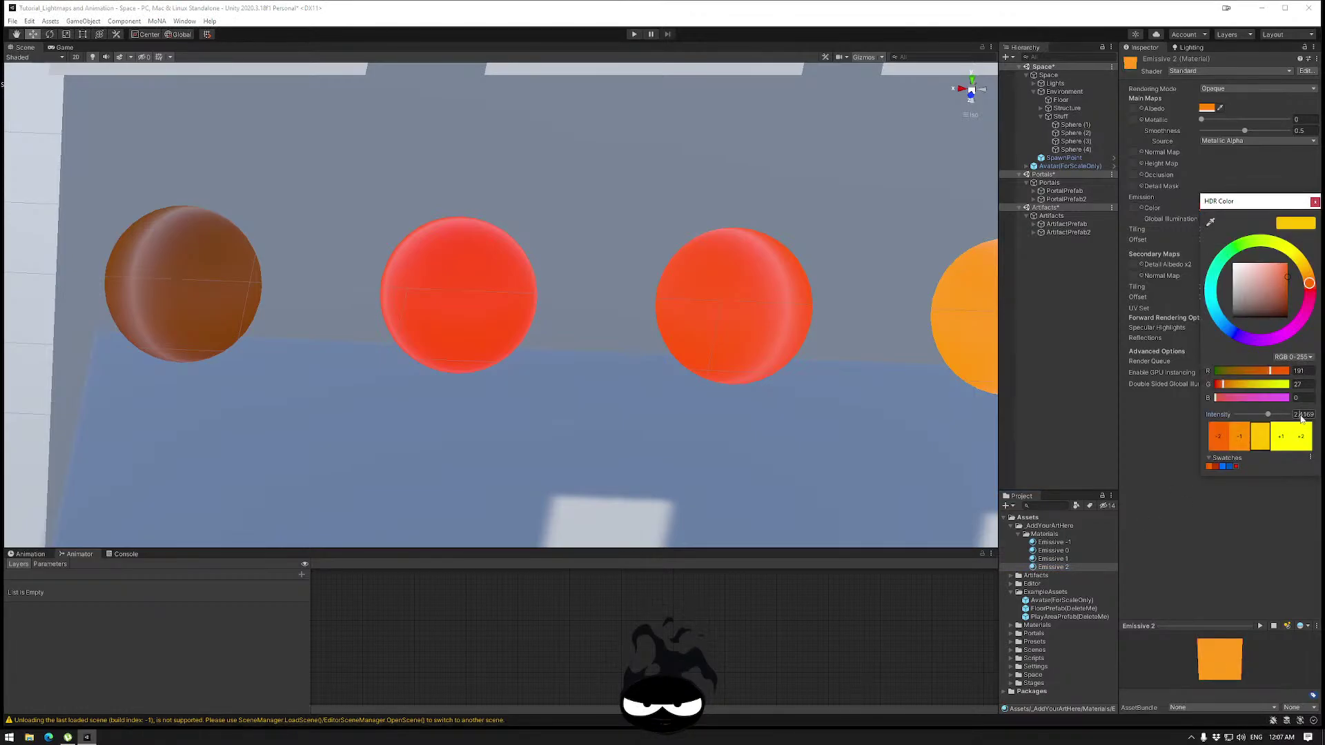
text(2)
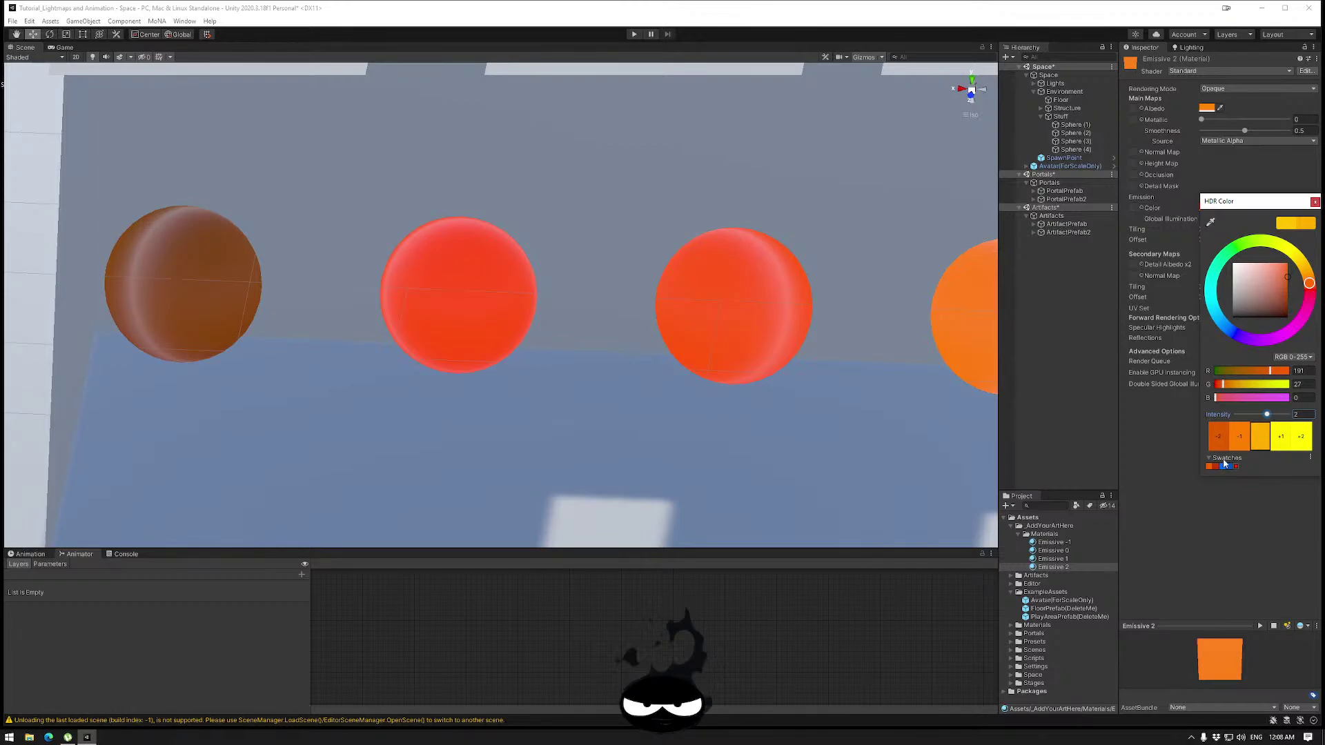
click(1316, 202)
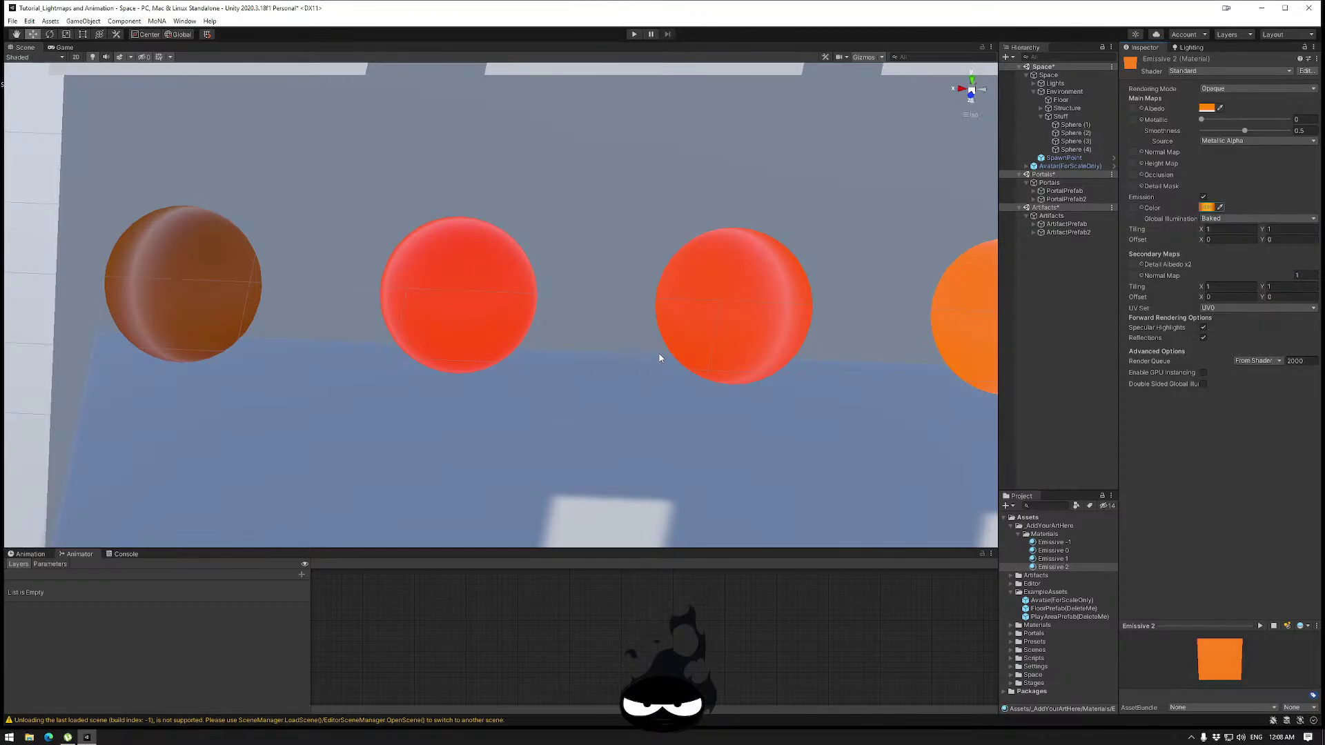
Mark the Environment object and all of its child objects as static.
right_drag(549, 348, 871, 359)
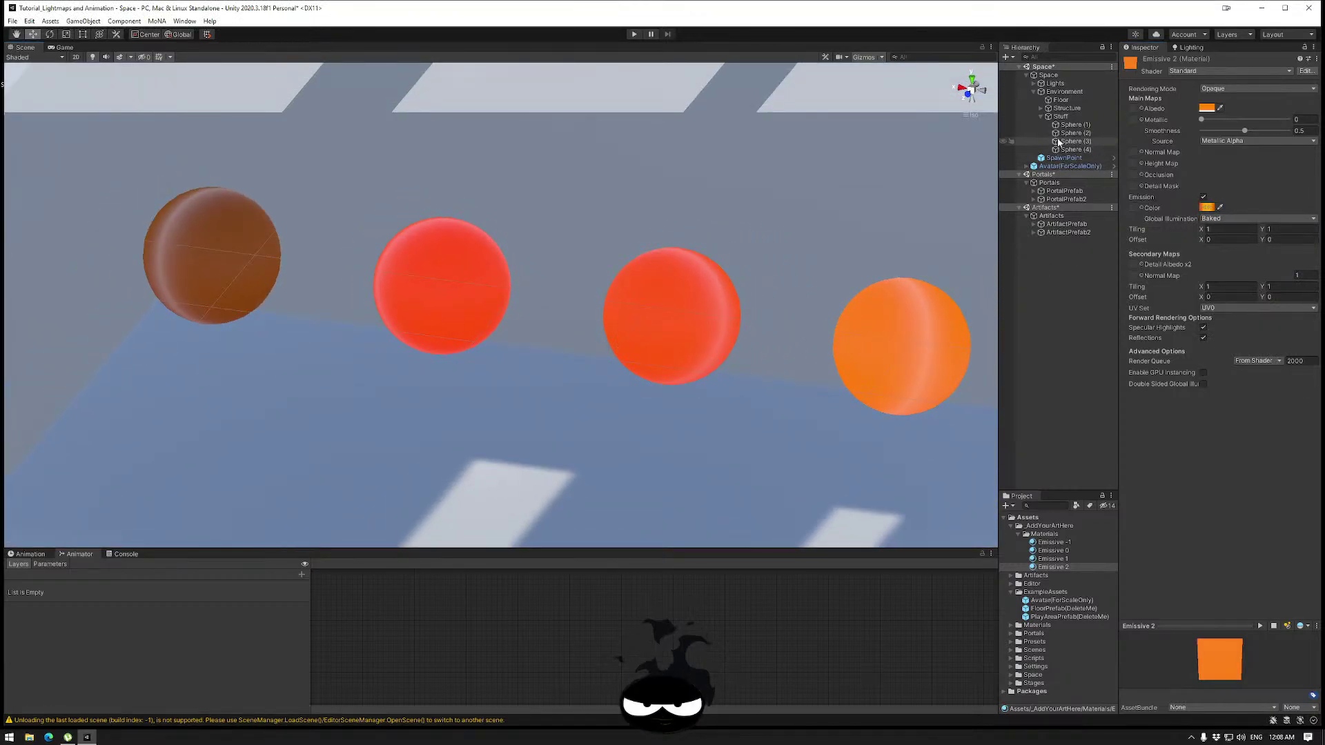
click(1063, 92)
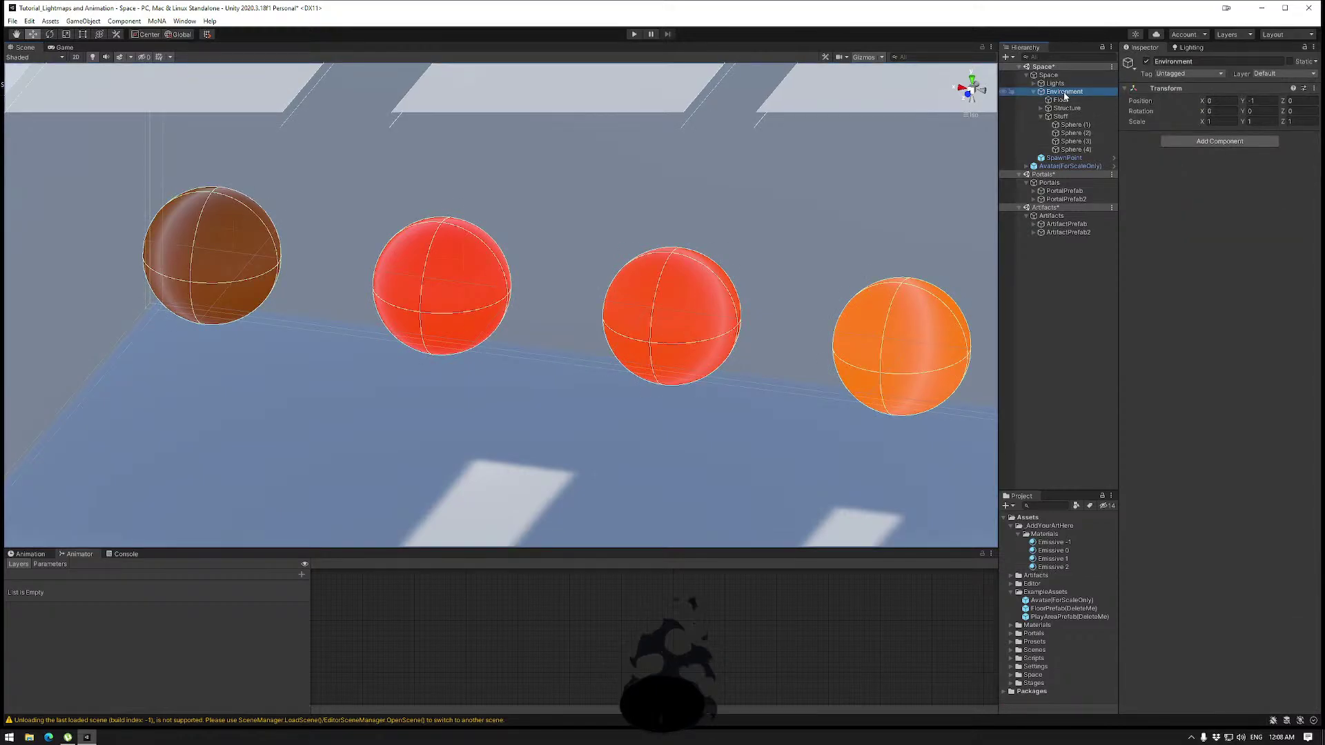
right_click(1064, 97)
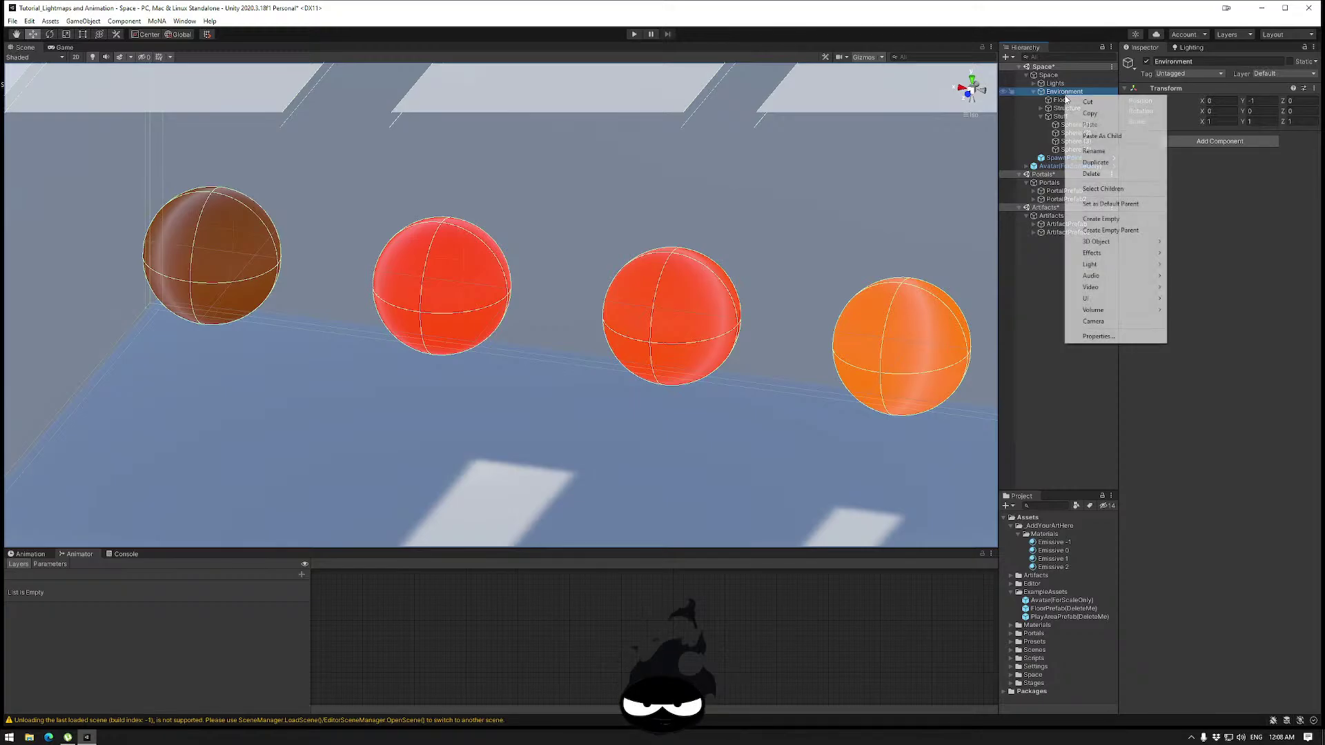
click(1094, 151)
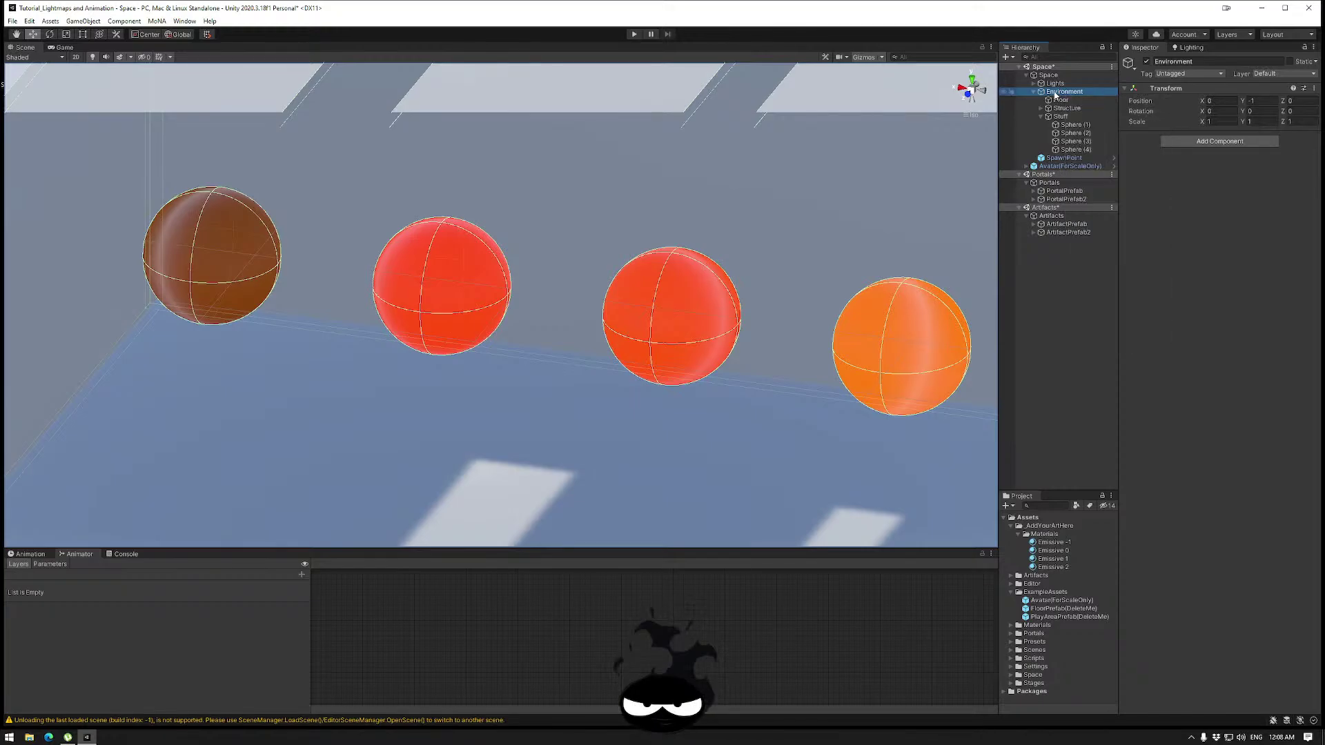
click(1289, 62)
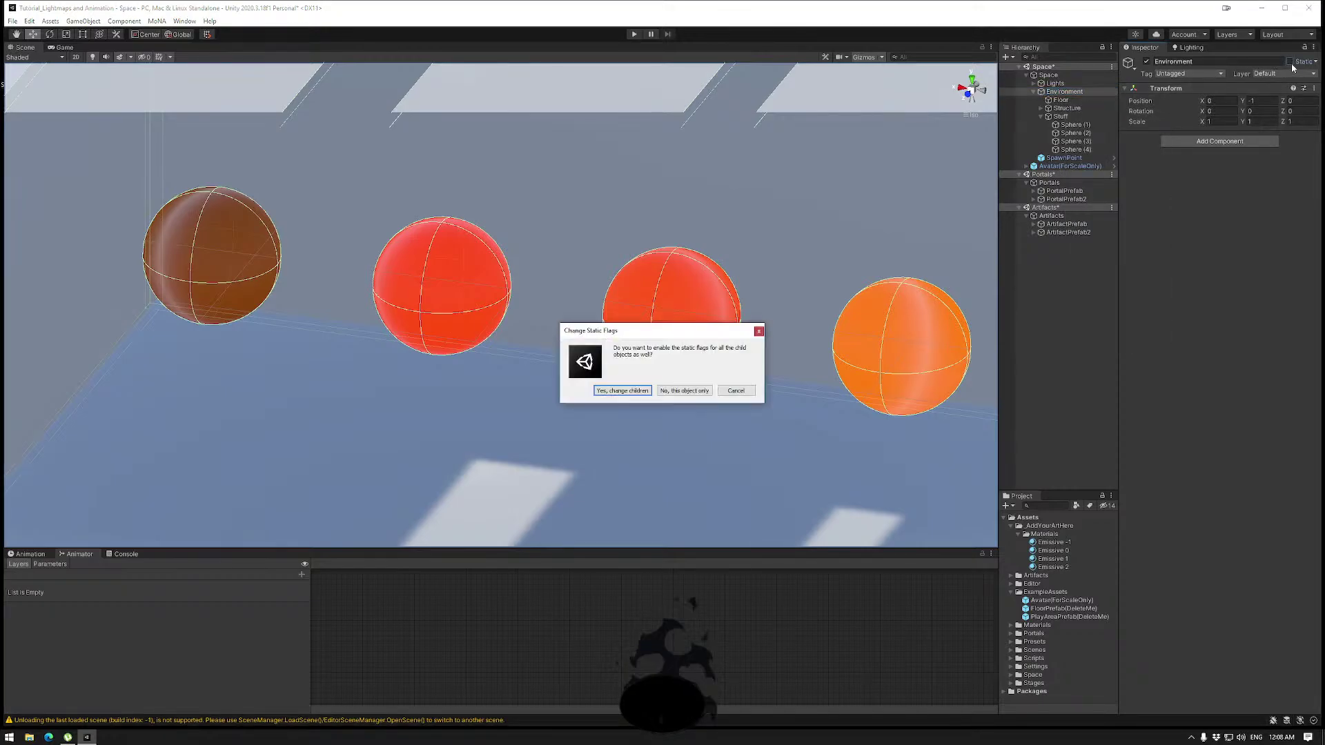
click(628, 391)
Check the static flag on Floor, Structure, Stuff and the third sphere under Environment.
click(1062, 101)
click(1066, 108)
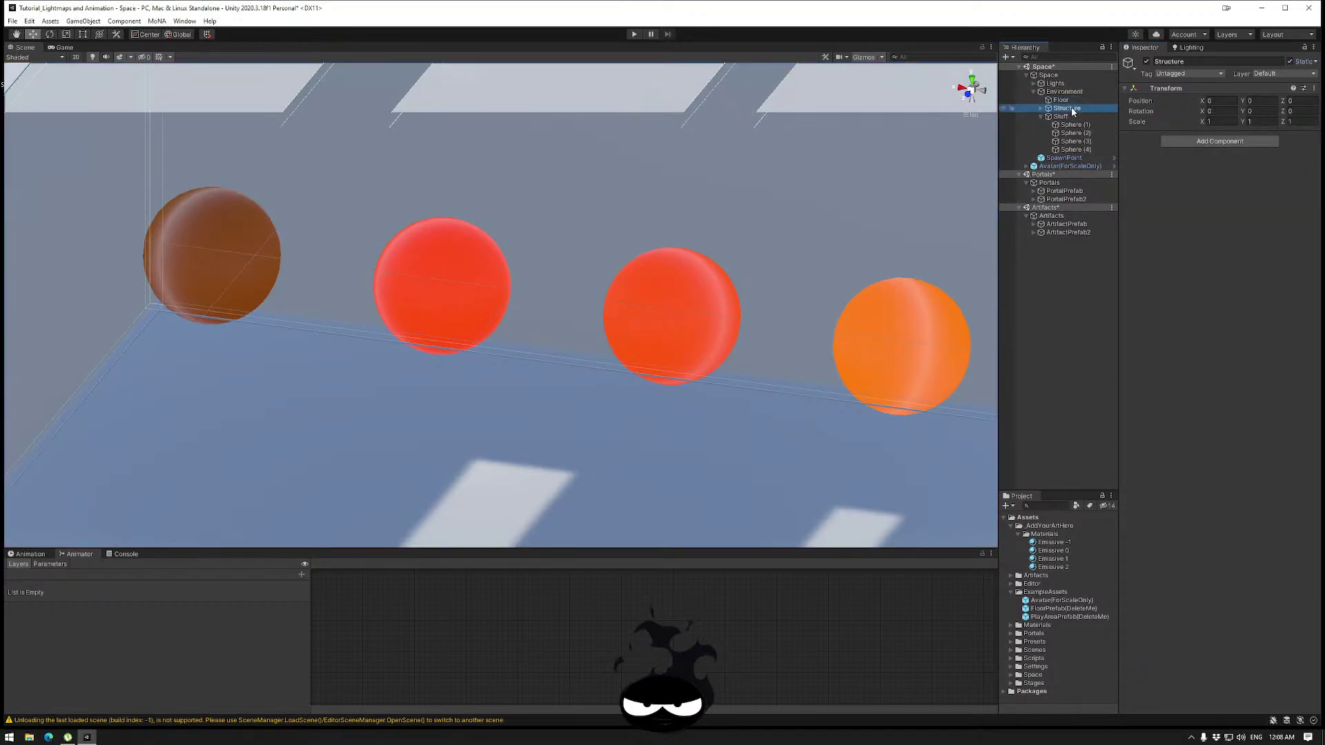
click(1061, 117)
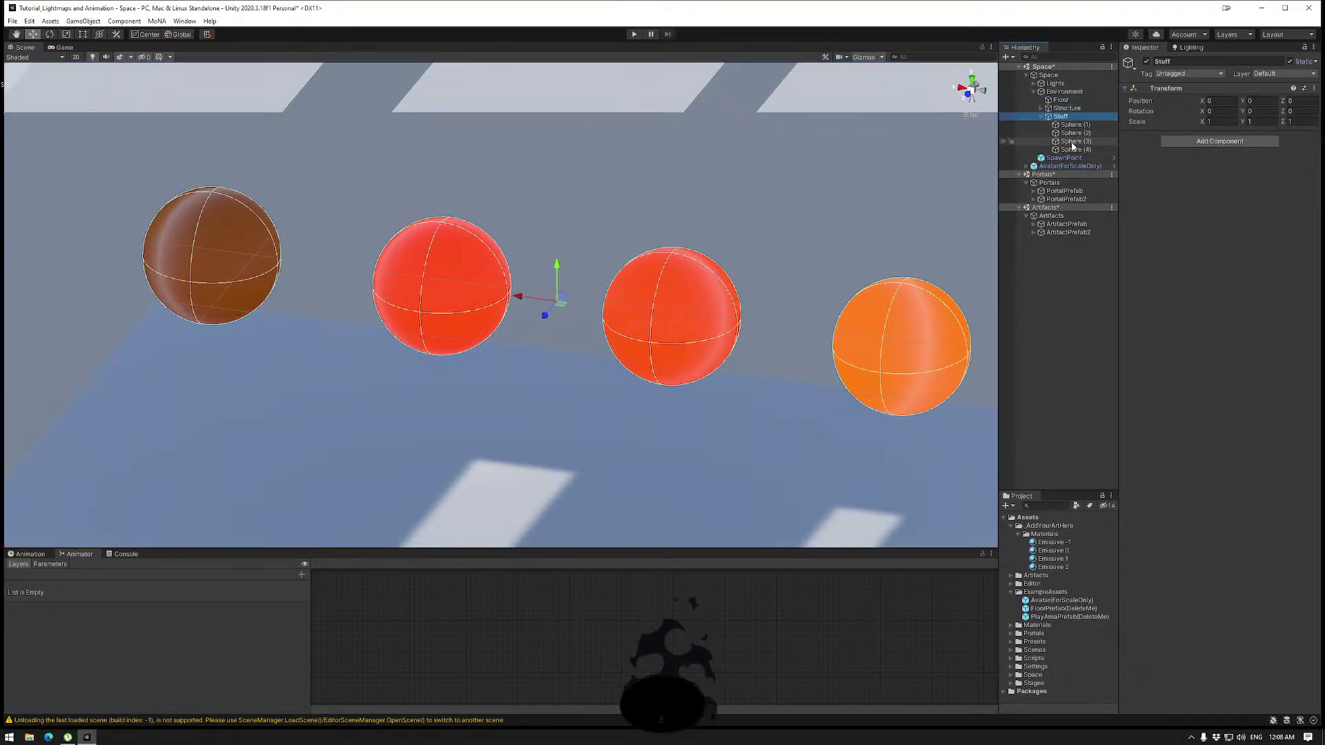
click(1040, 116)
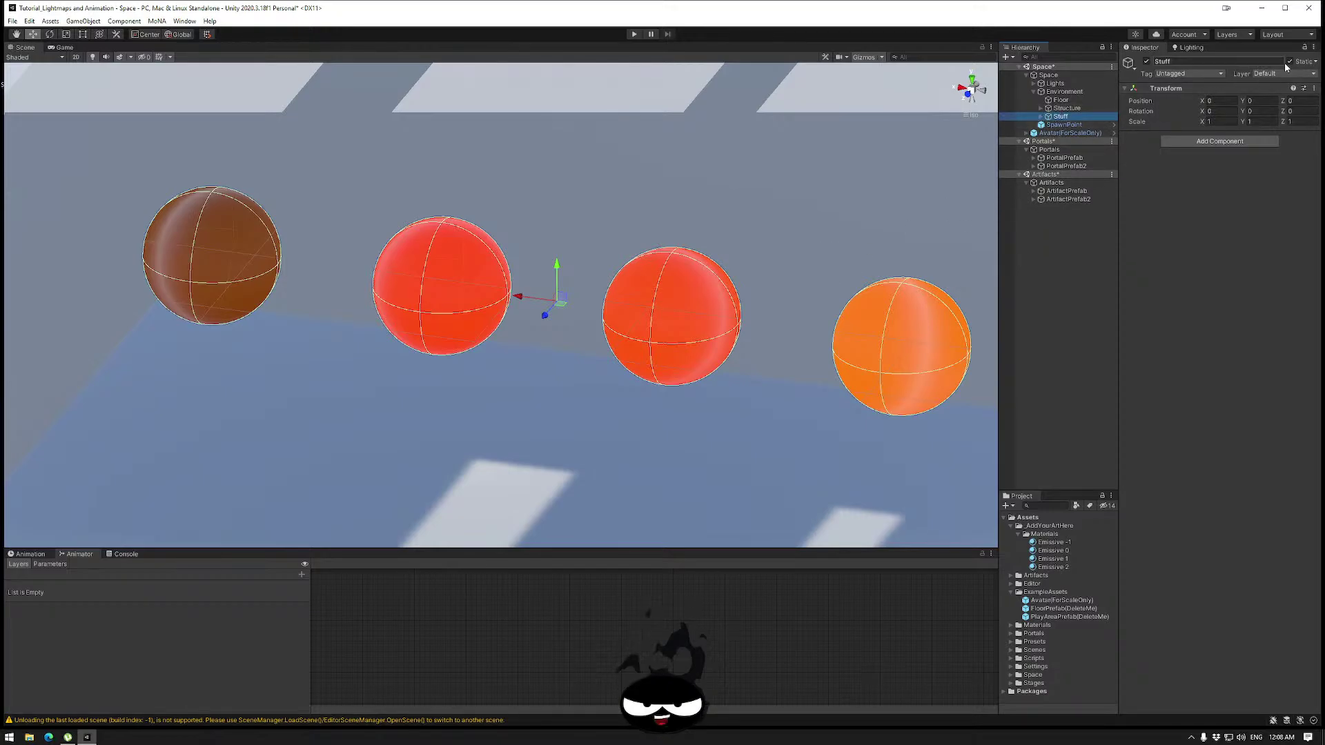
click(1040, 117)
click(1075, 142)
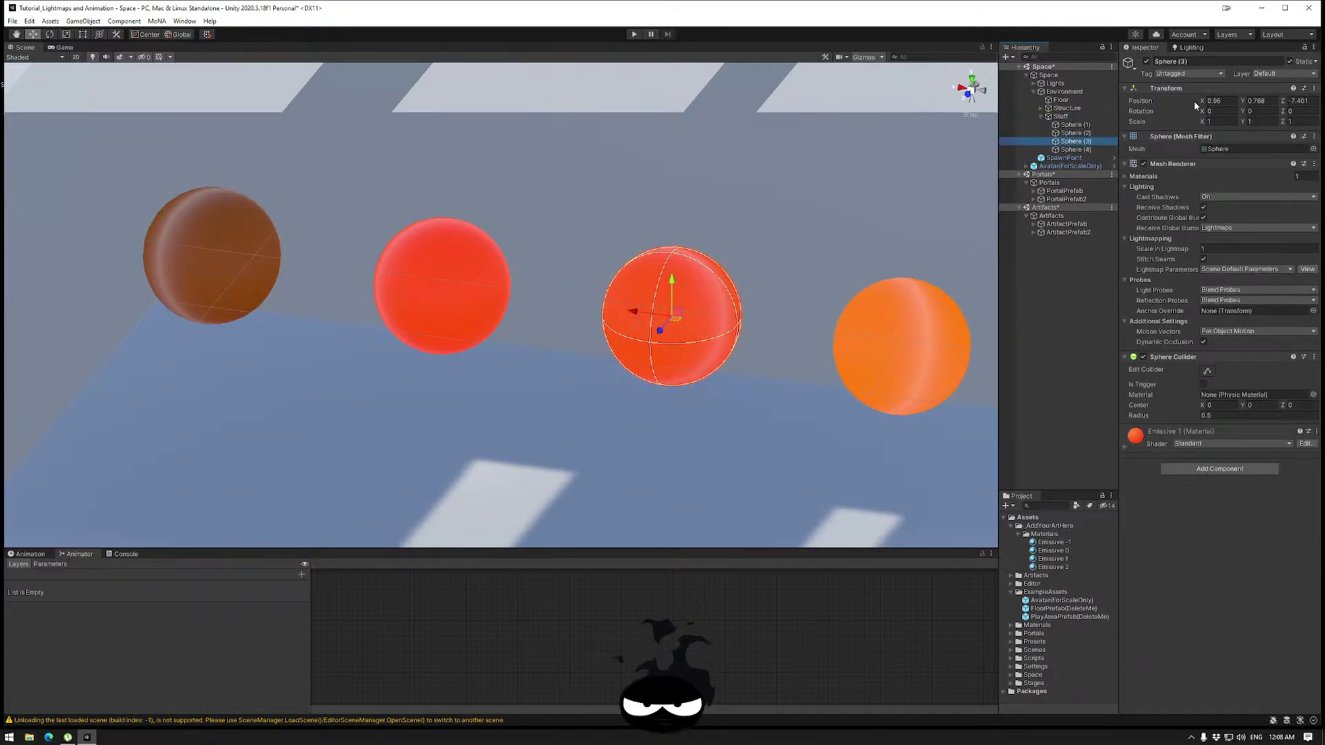
click(1040, 116)
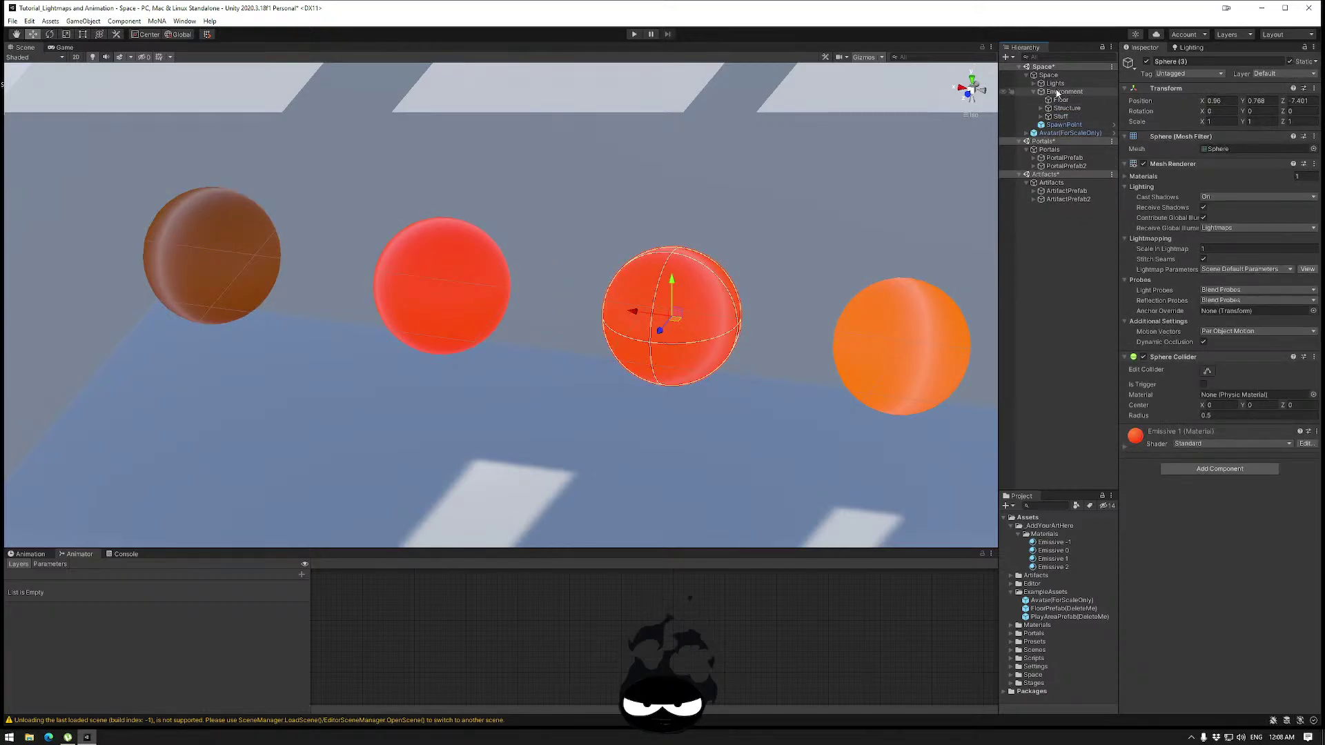
Switch the static flag of Structure and all its children off and back on.
click(1066, 108)
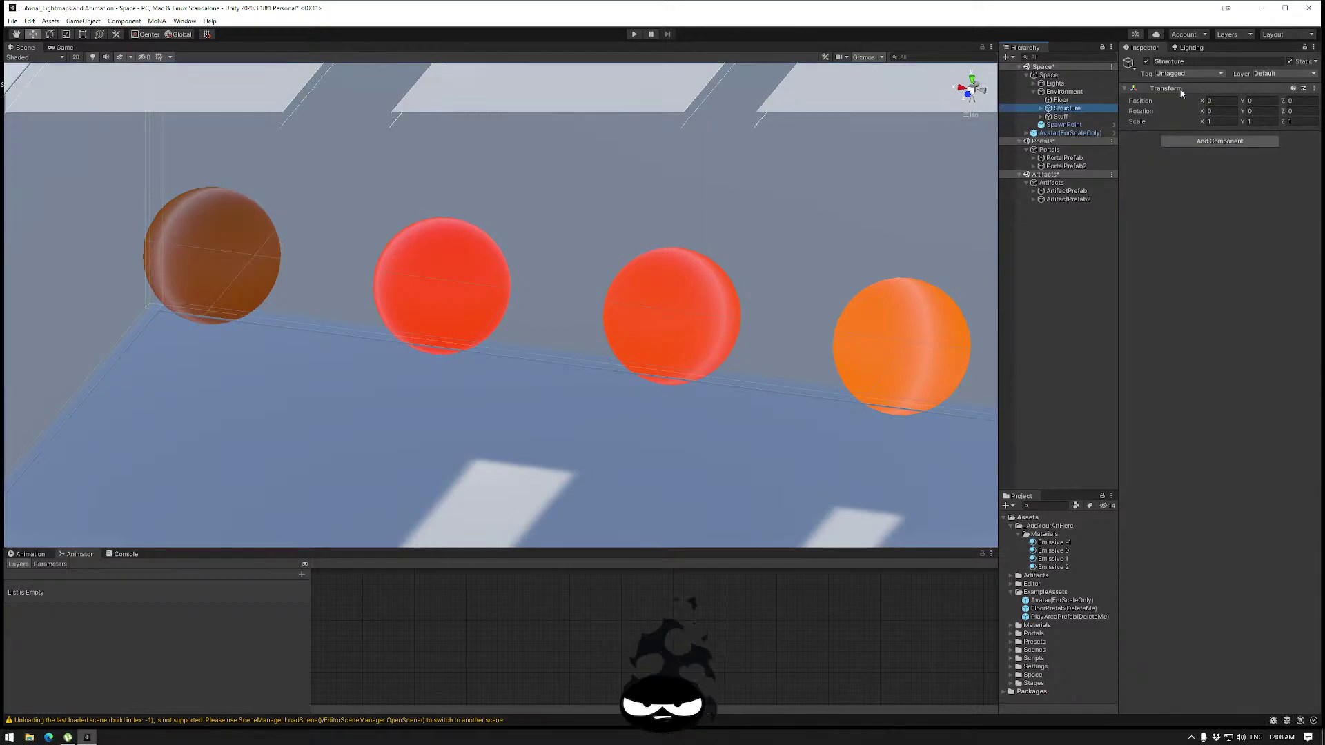
click(1290, 62)
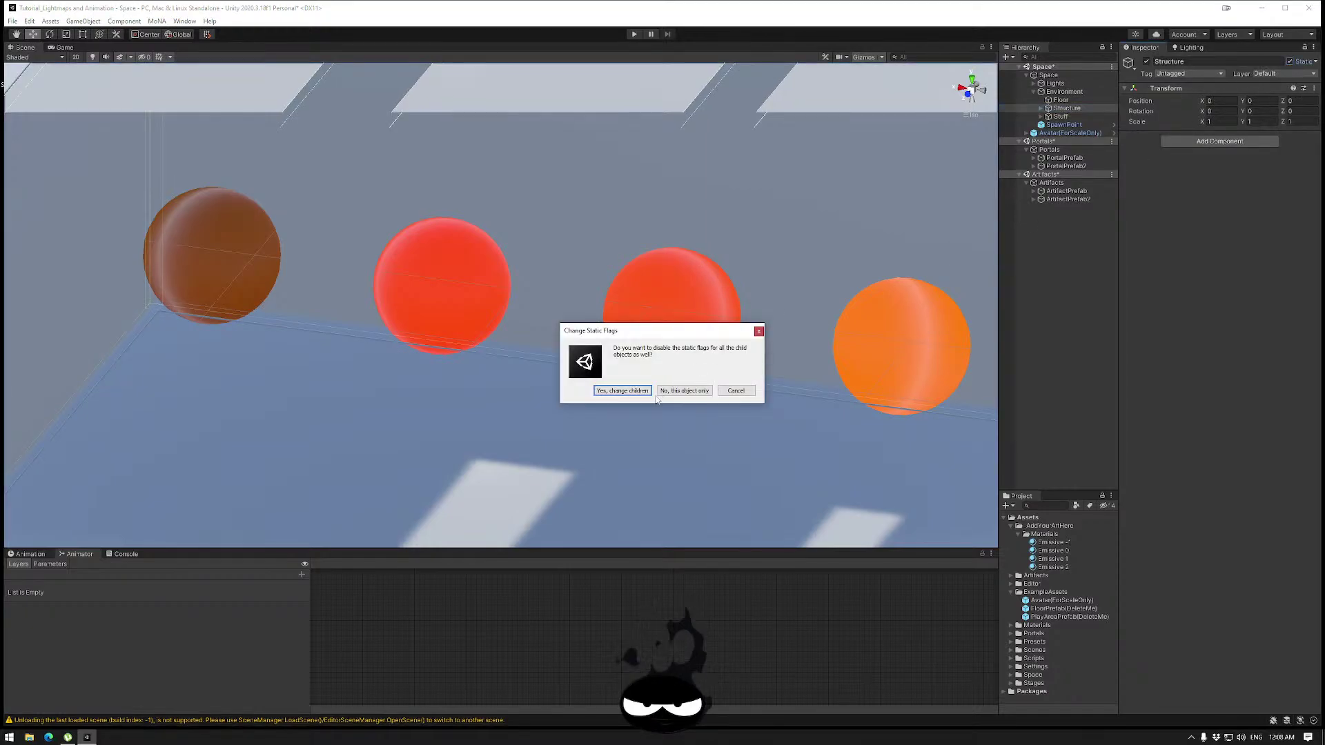
click(647, 392)
click(1289, 61)
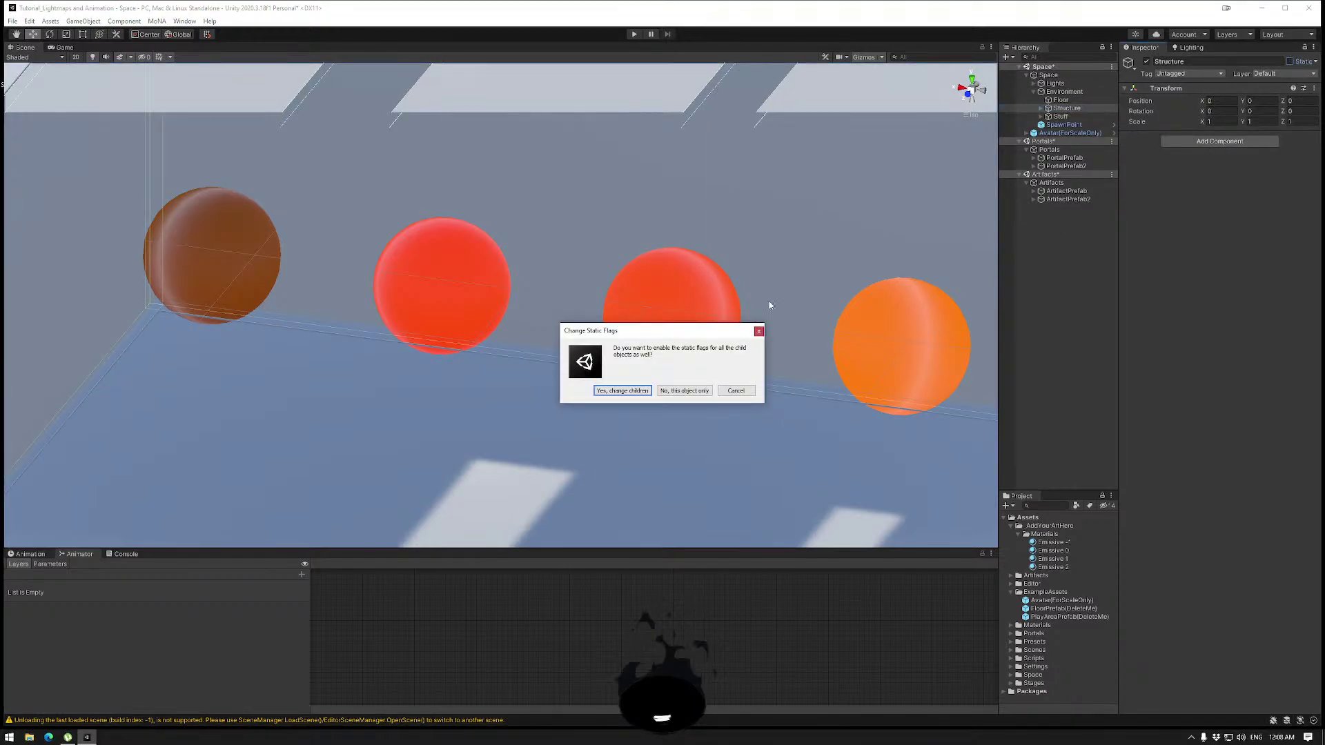
click(629, 391)
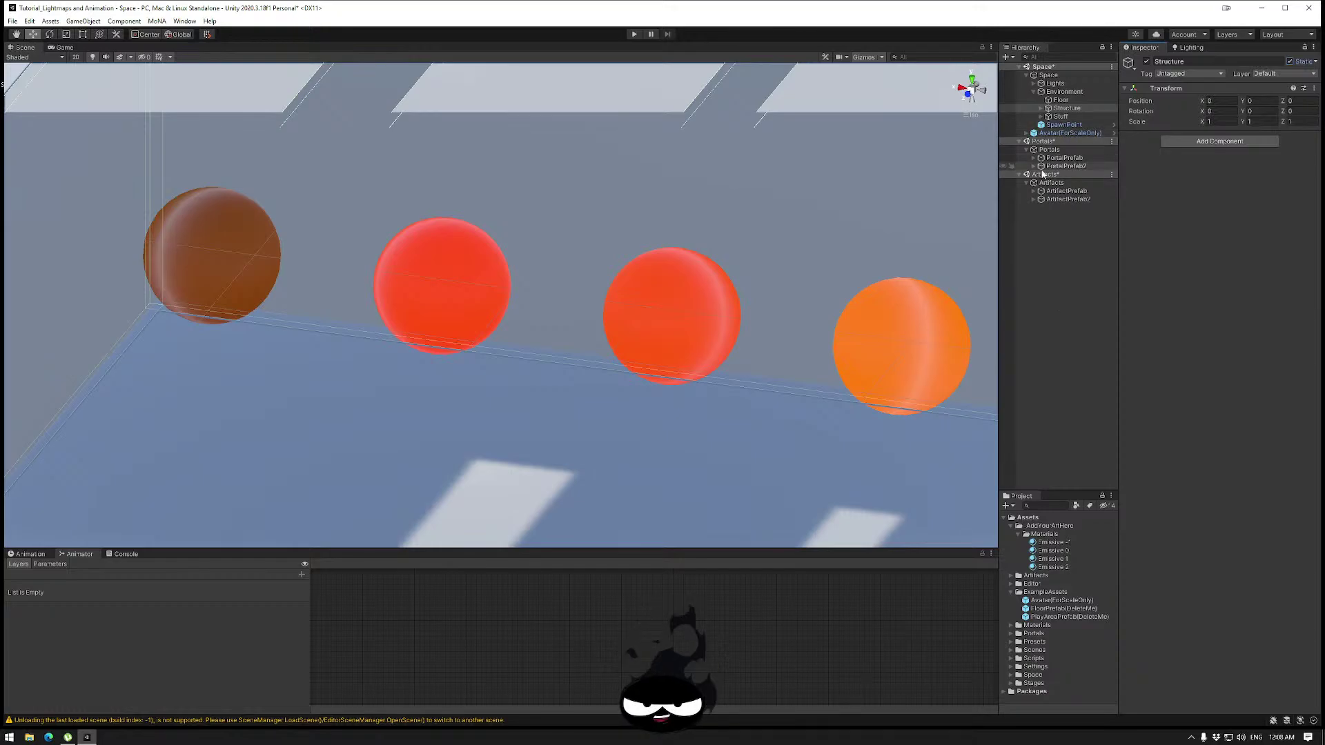
In the lightmapping settings, set Direct Samples to 8, Indirect Samples to 32 and Environment Samples to 32.
right_drag(798, 200, 714, 342)
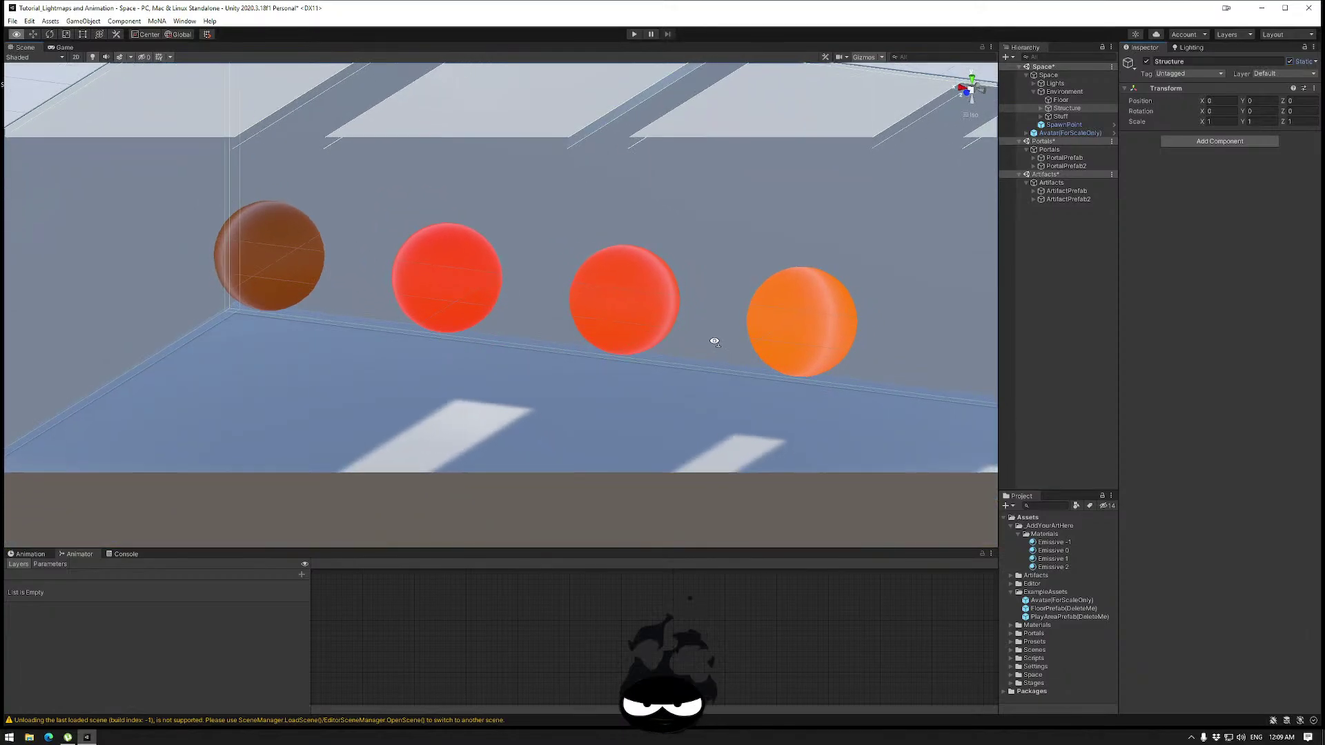
click(1189, 47)
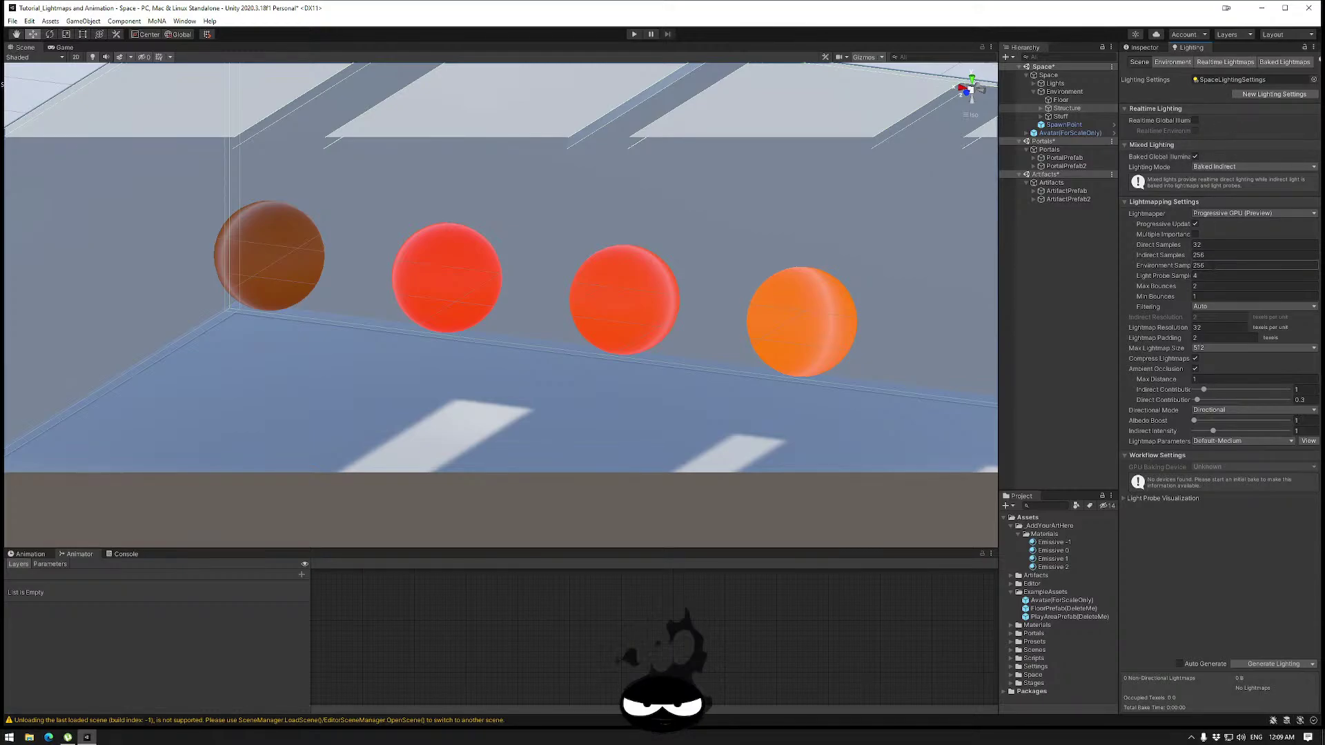
click(1223, 244)
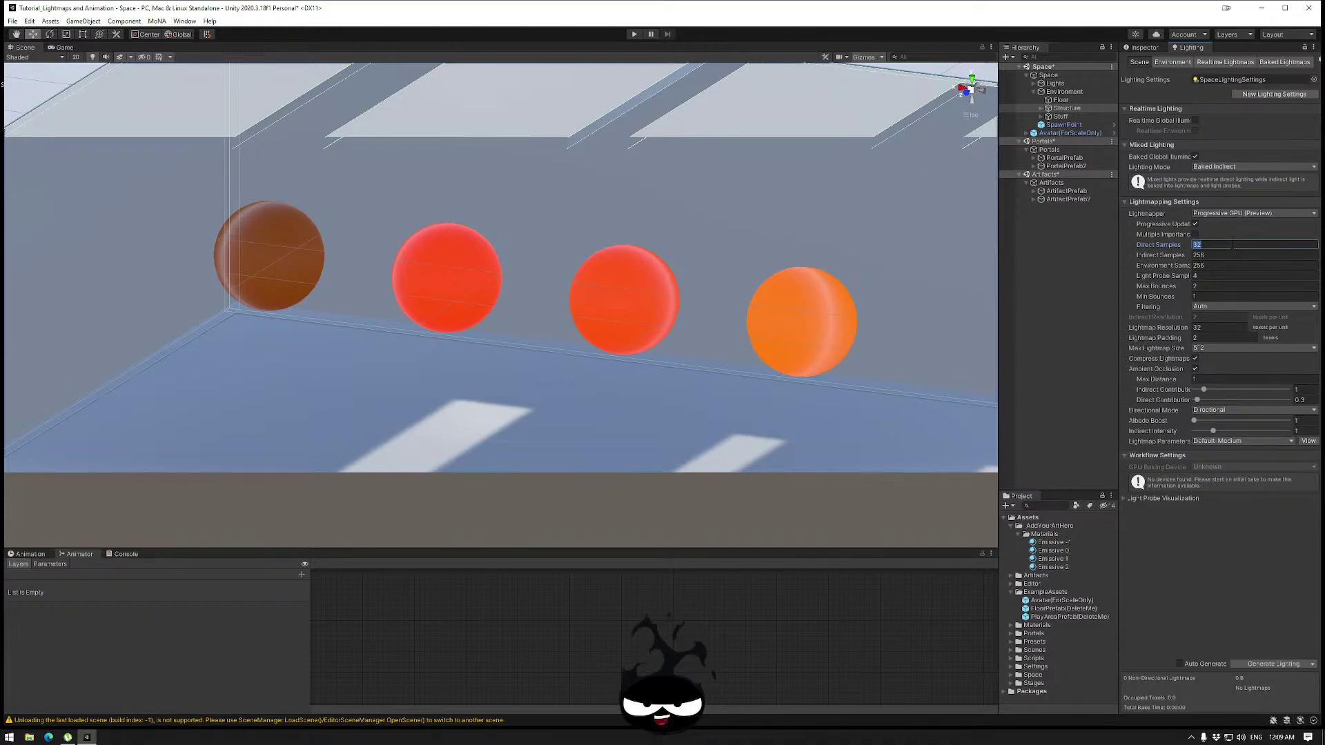
text(8)
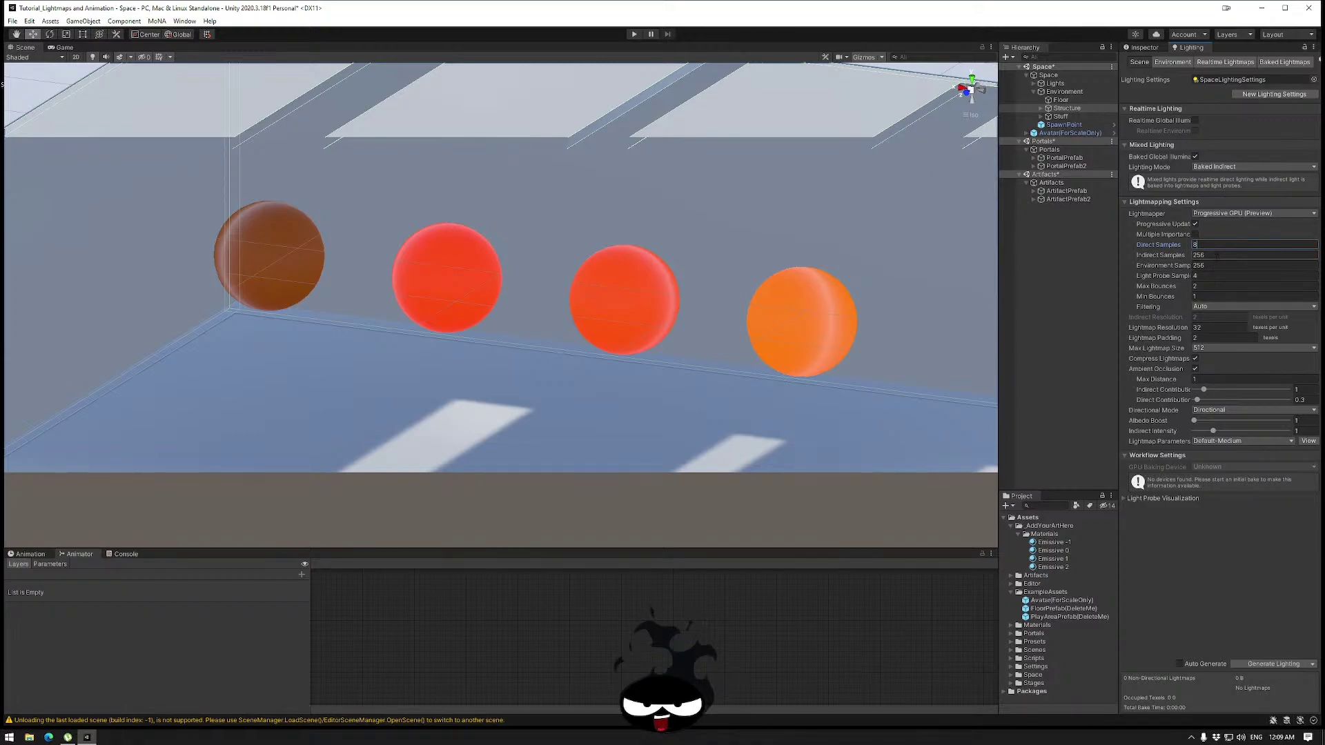
click(1216, 255)
text(2)
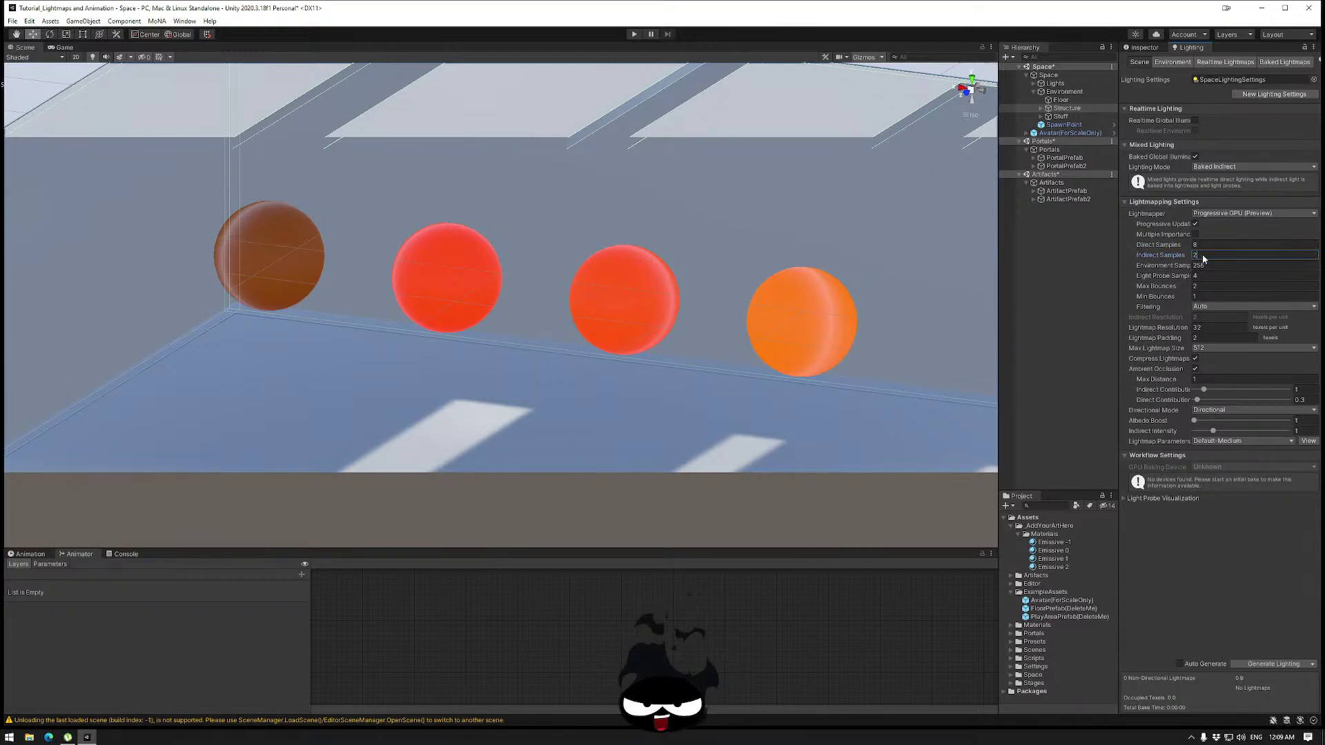
key(Tab)
text(32)
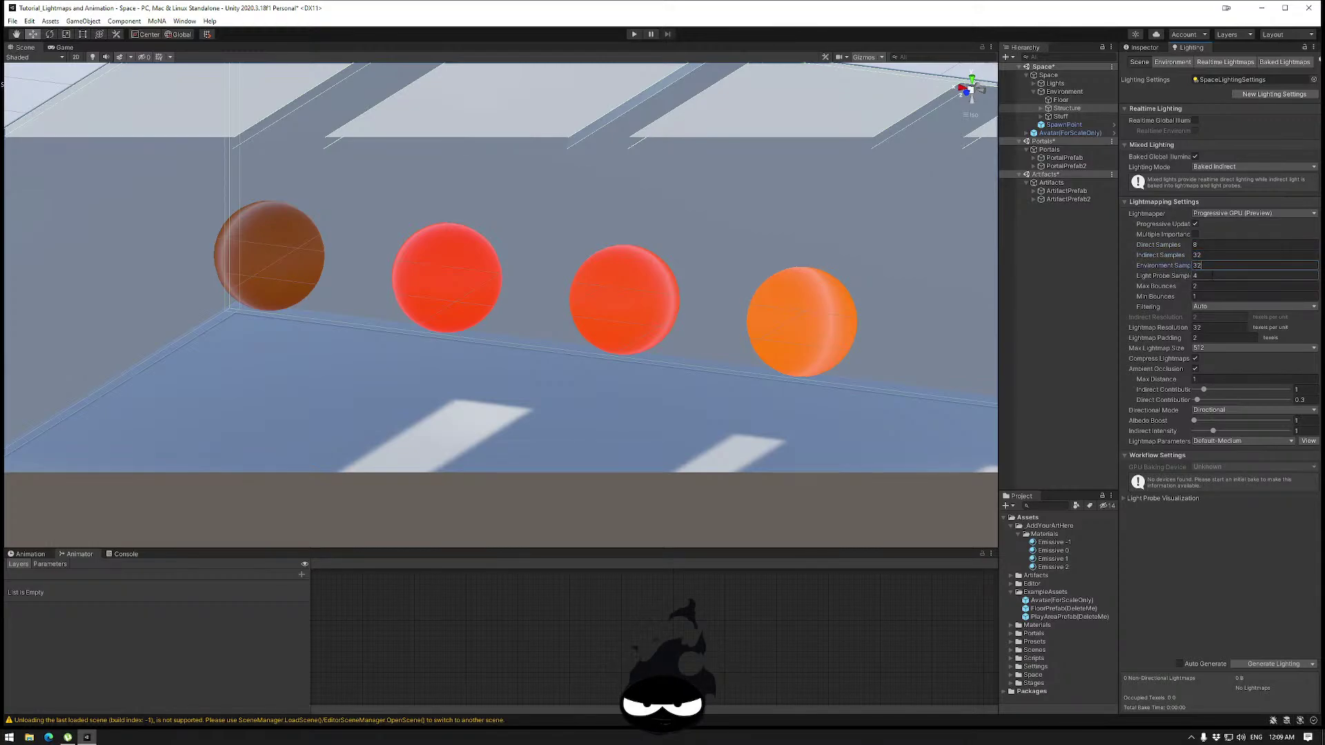
Set the maximum lightmap size to 2048 and the lightmap's directional mode to Non-Directional.
key(Tab)
key(Tab)
key(Tab)
key(Tab)
key(Tab)
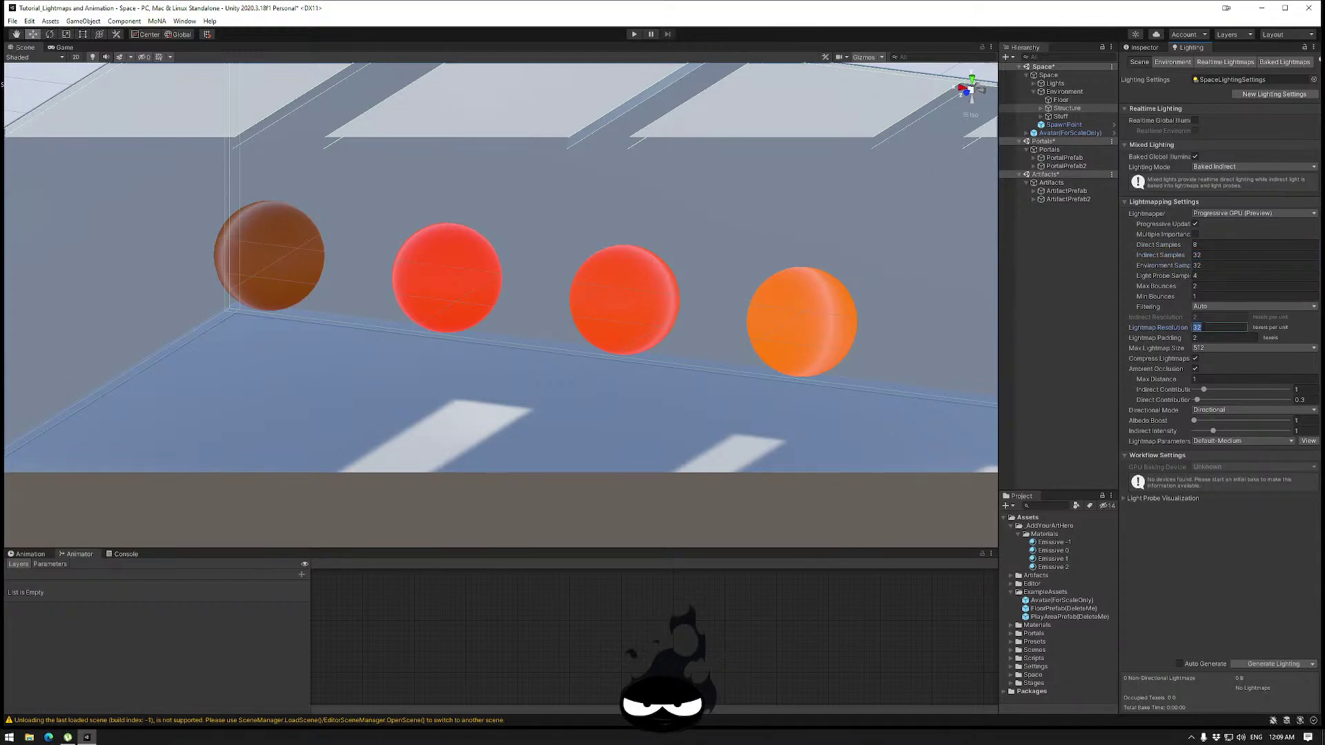
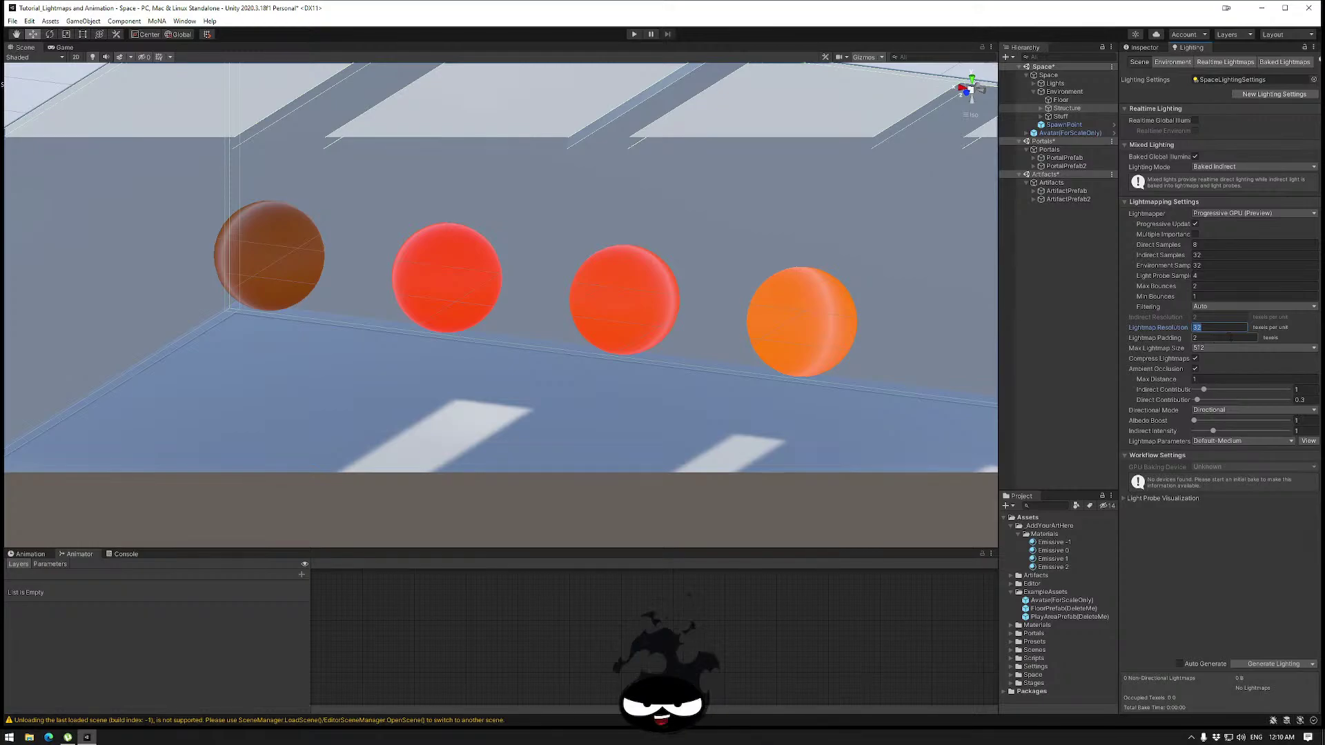
click(1209, 338)
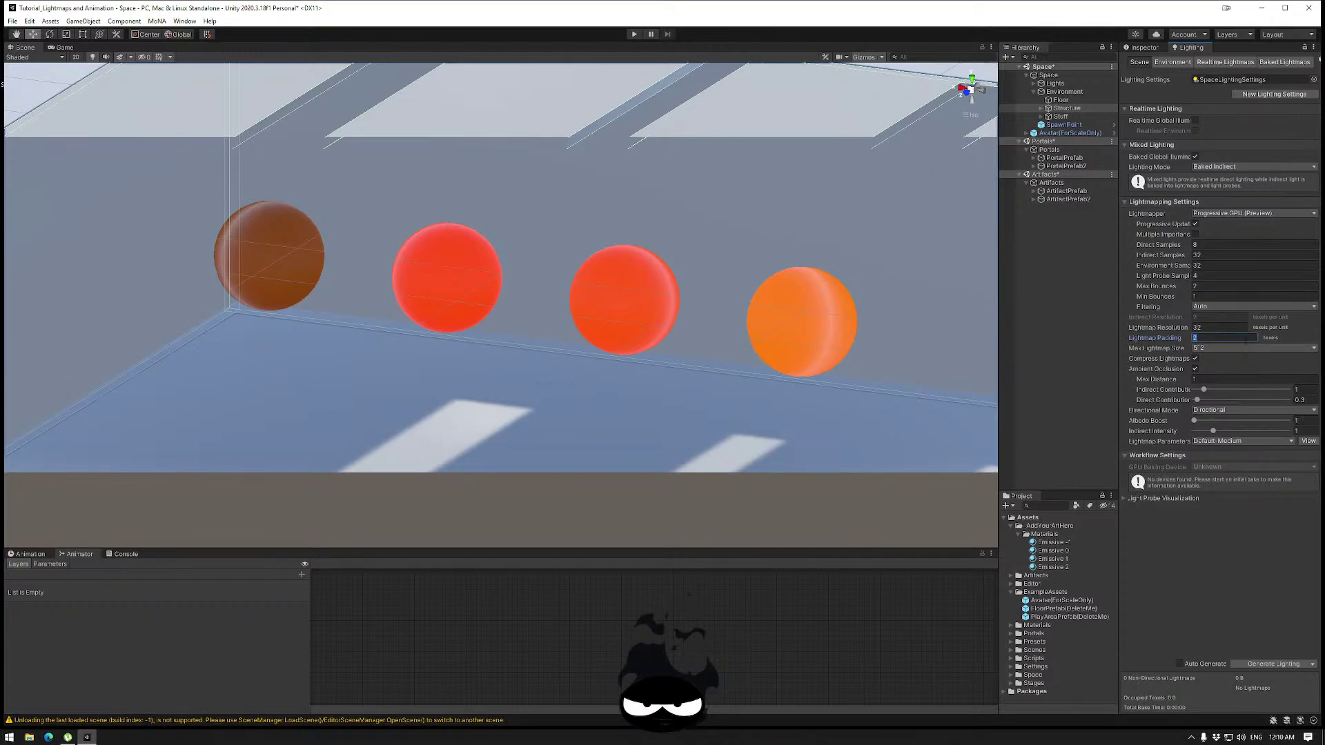
click(1208, 349)
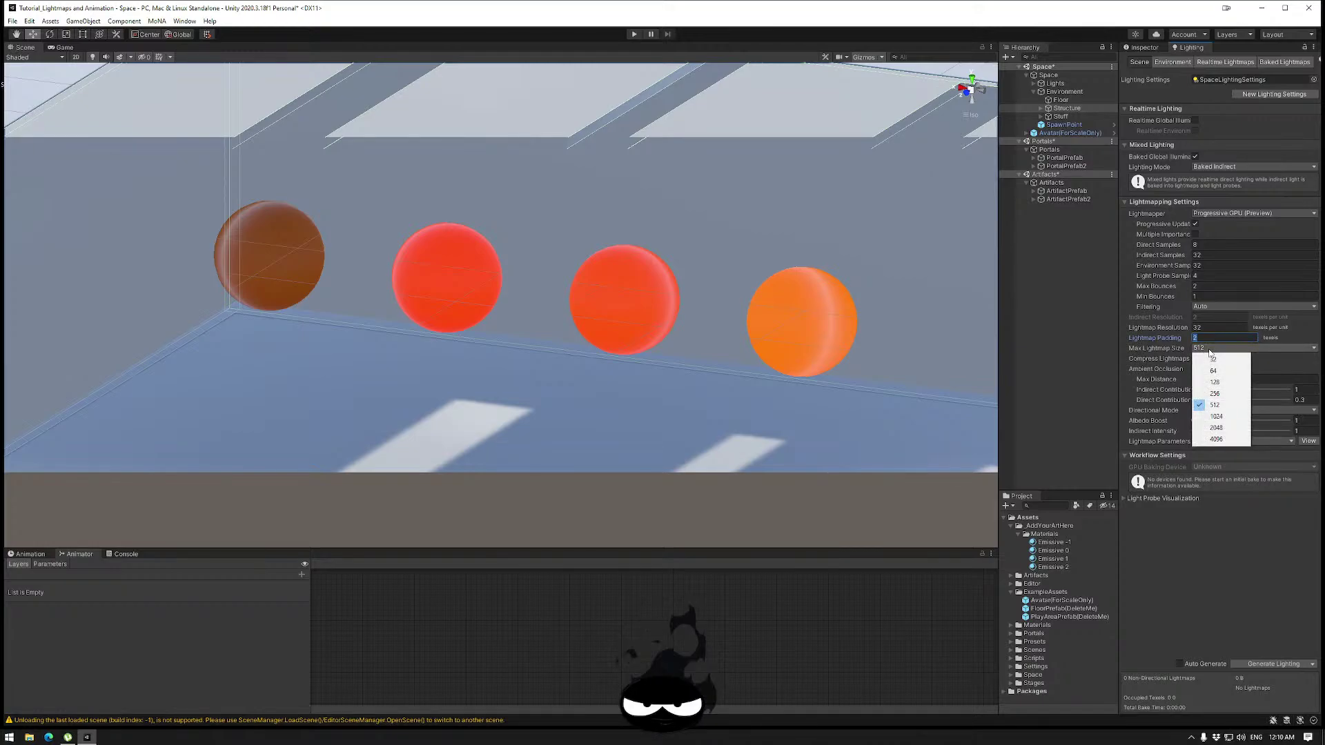
click(1217, 428)
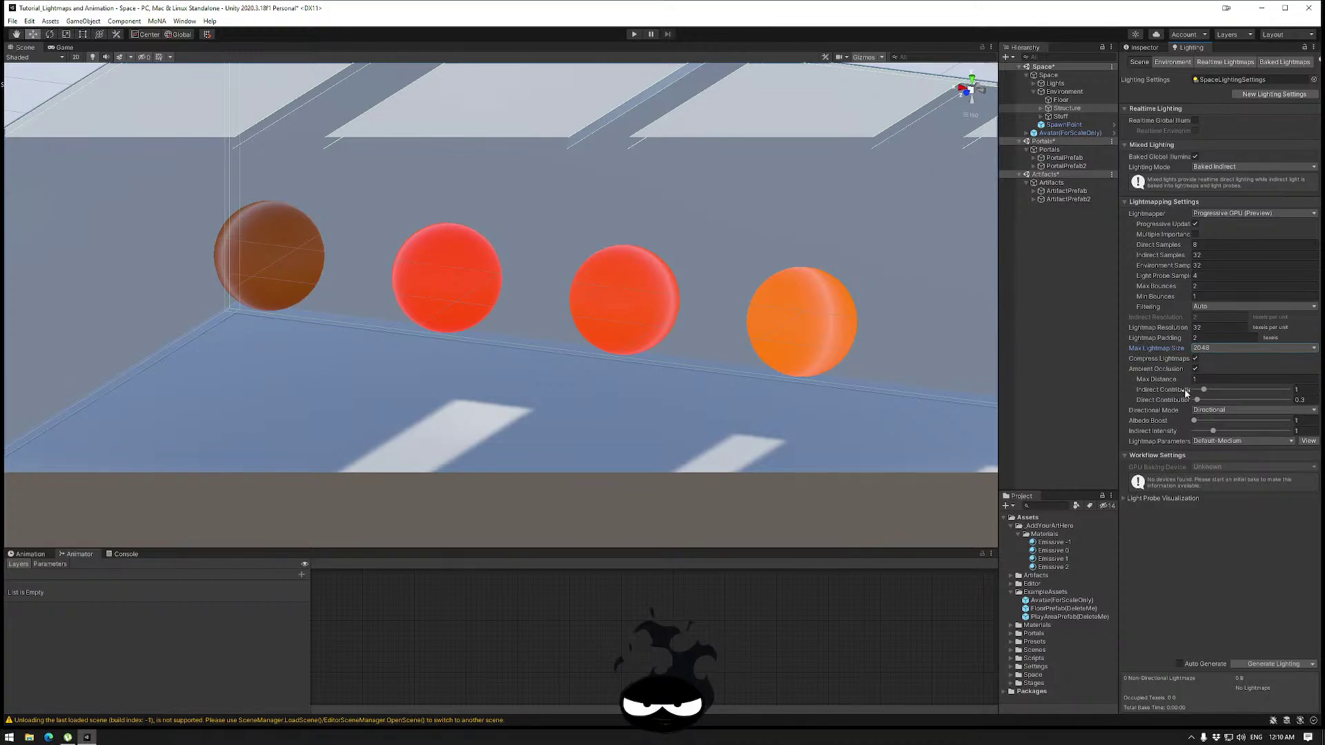
click(1234, 412)
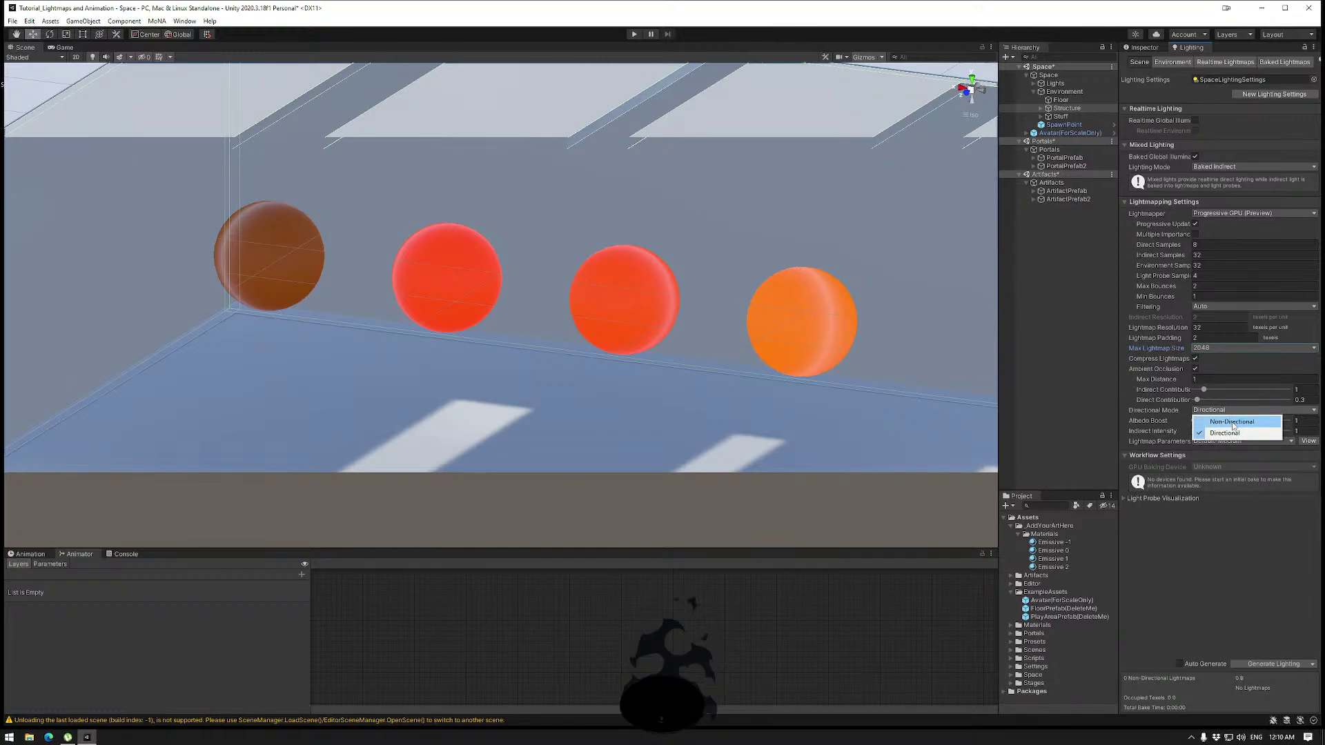
click(1232, 422)
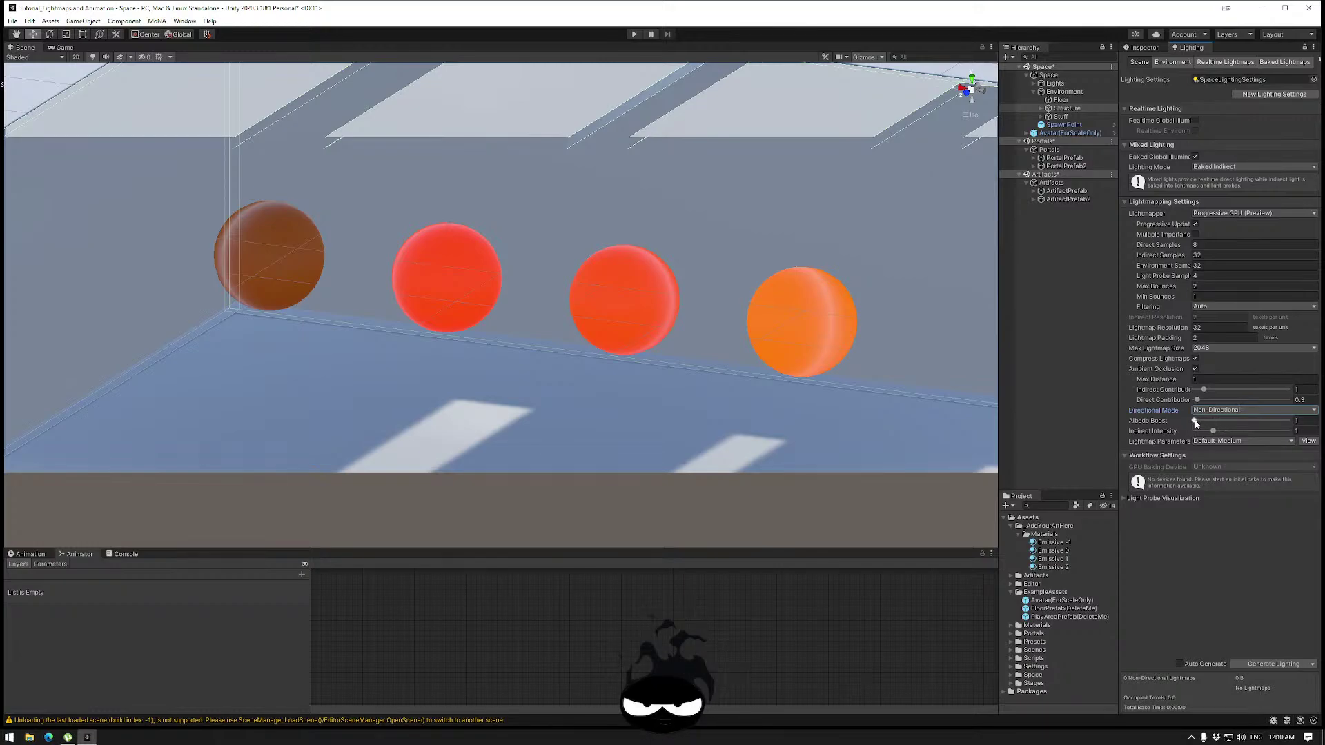
Review the available Lightmap Parameters and Lightmapper options, keeping the current choices, and collapse the Lightmapping Settings section.
mouse_move(1195, 424)
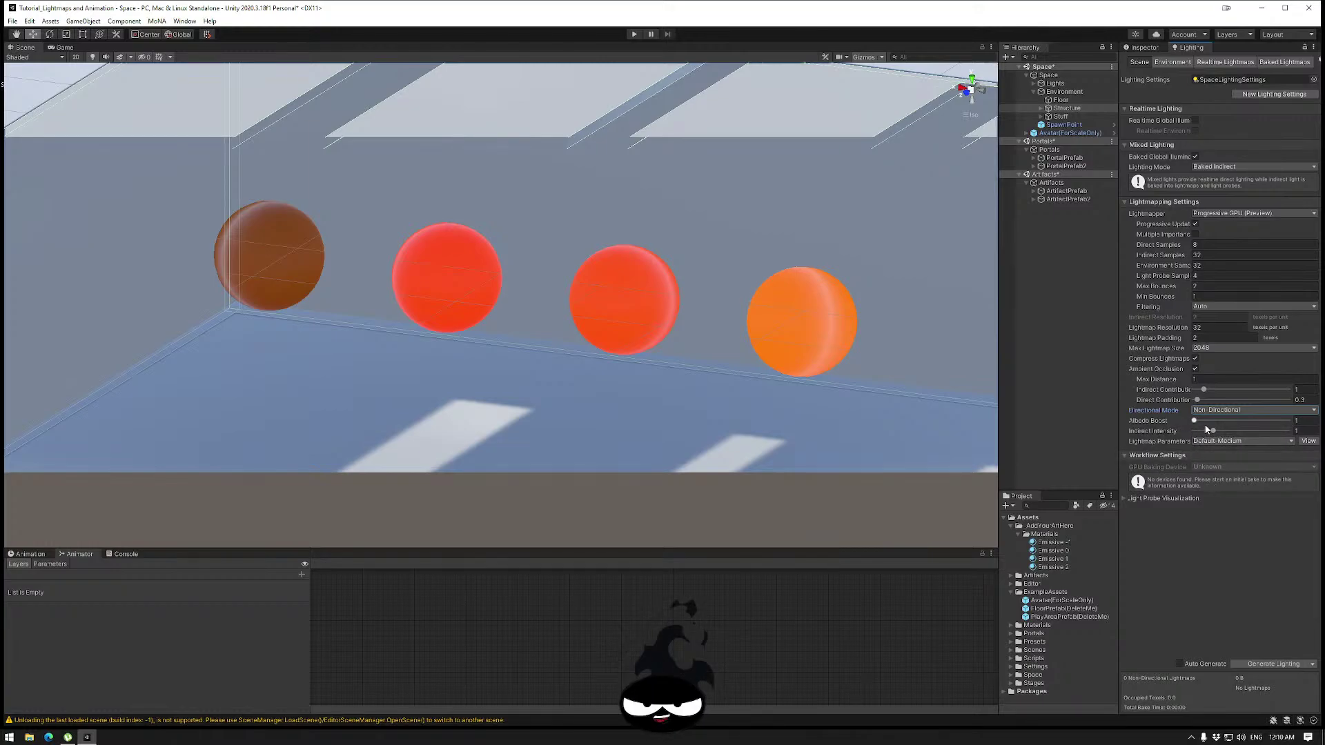
click(1237, 442)
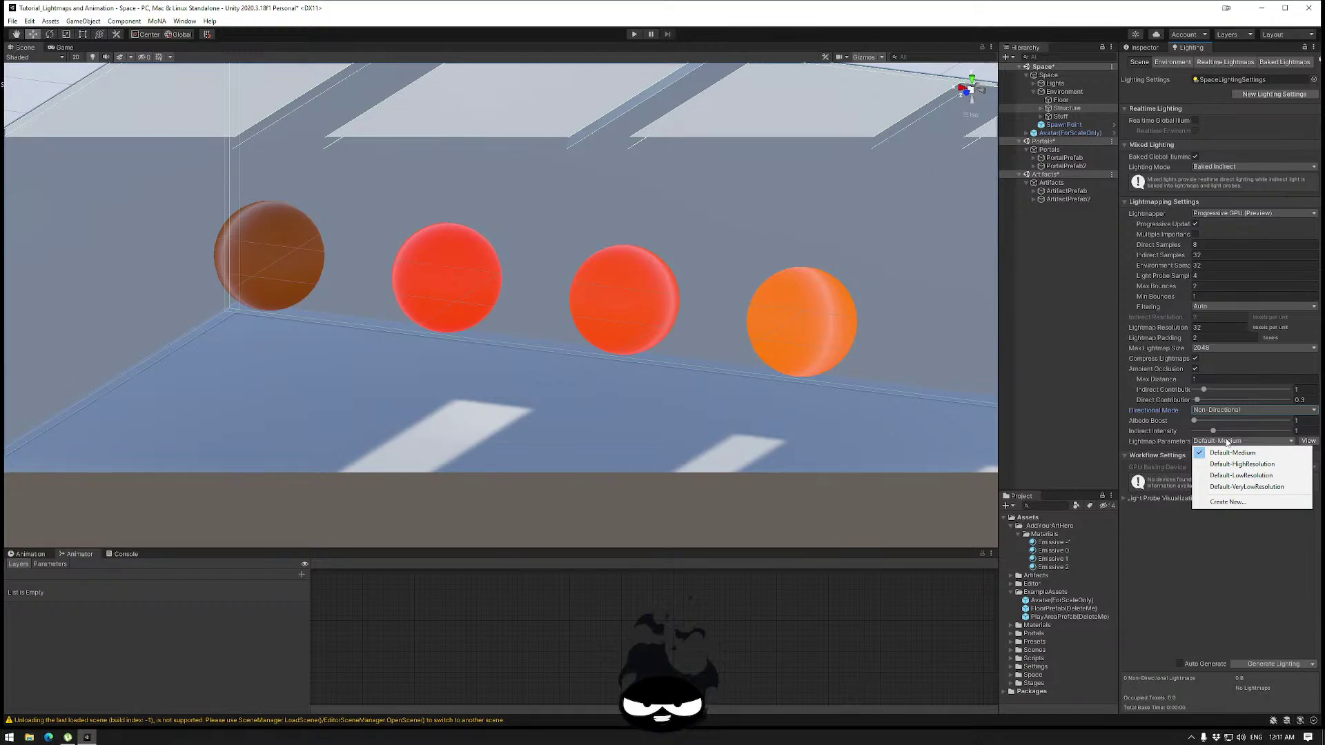
click(1213, 547)
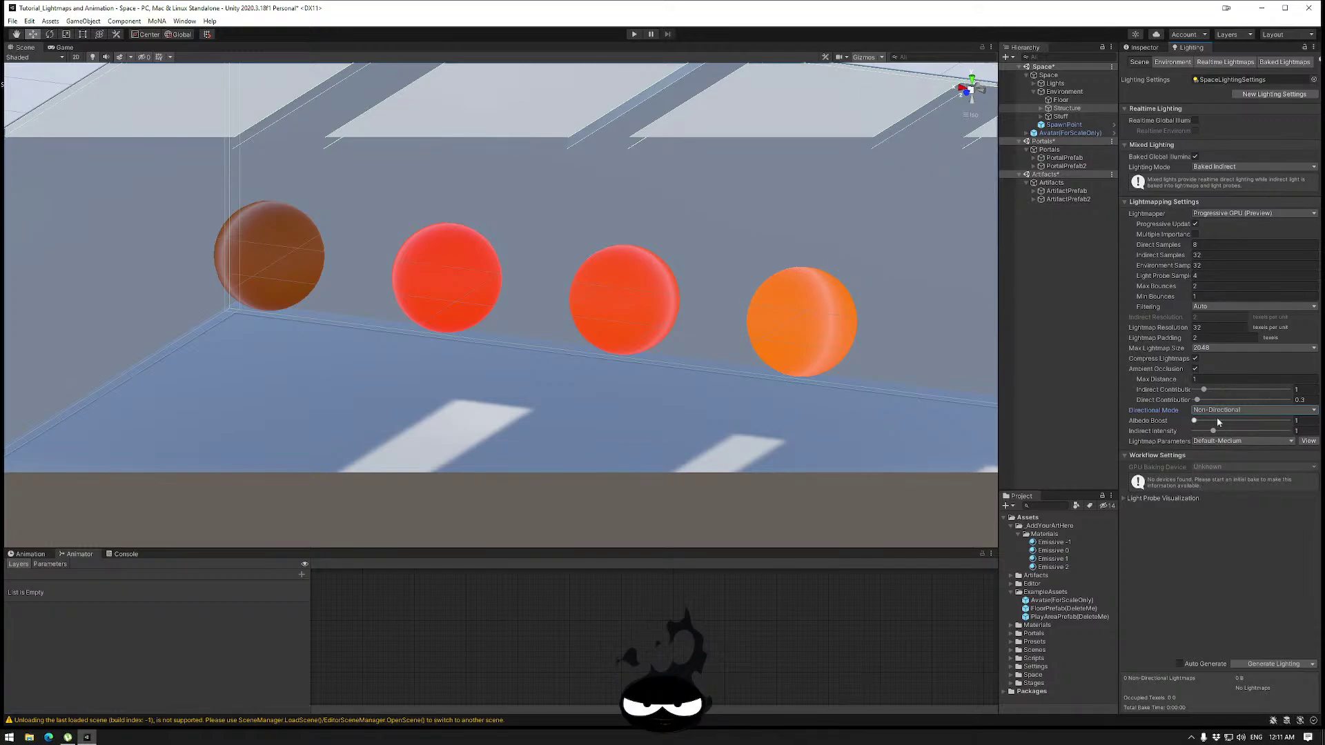
click(1237, 213)
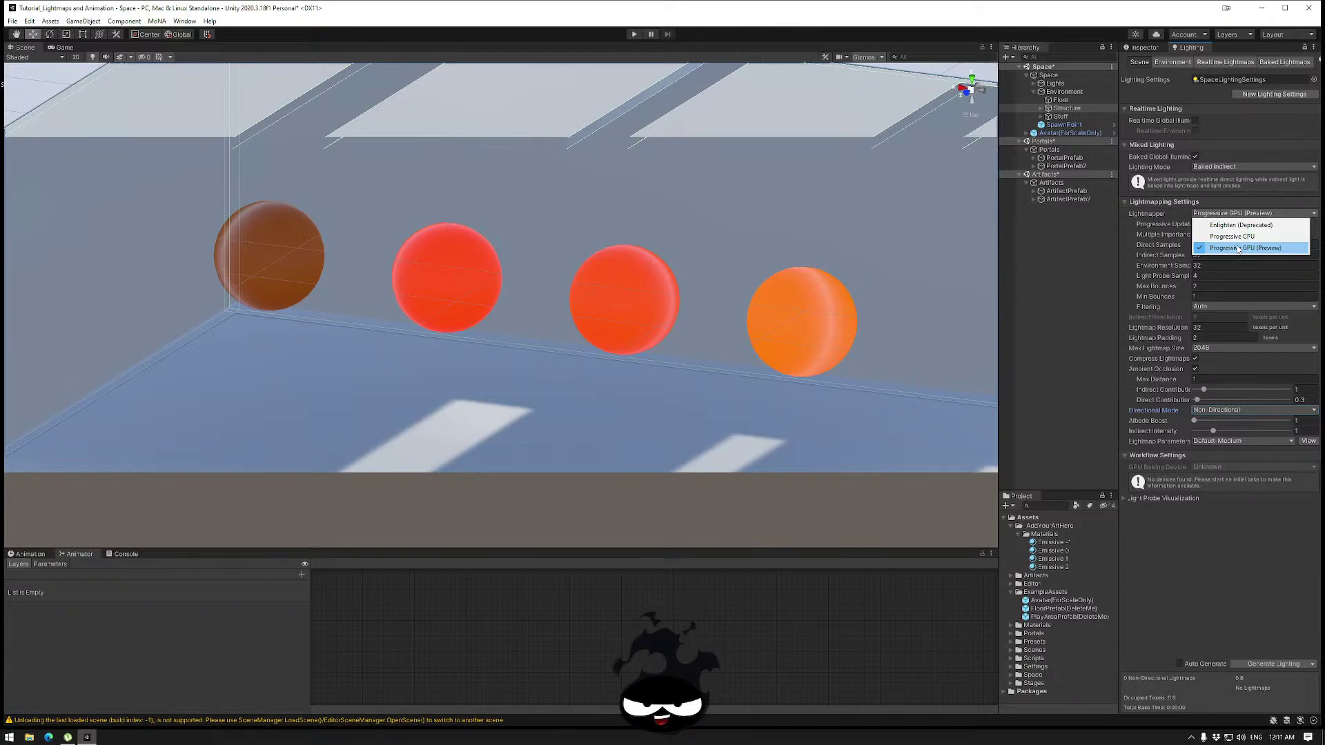
click(1230, 207)
click(1225, 203)
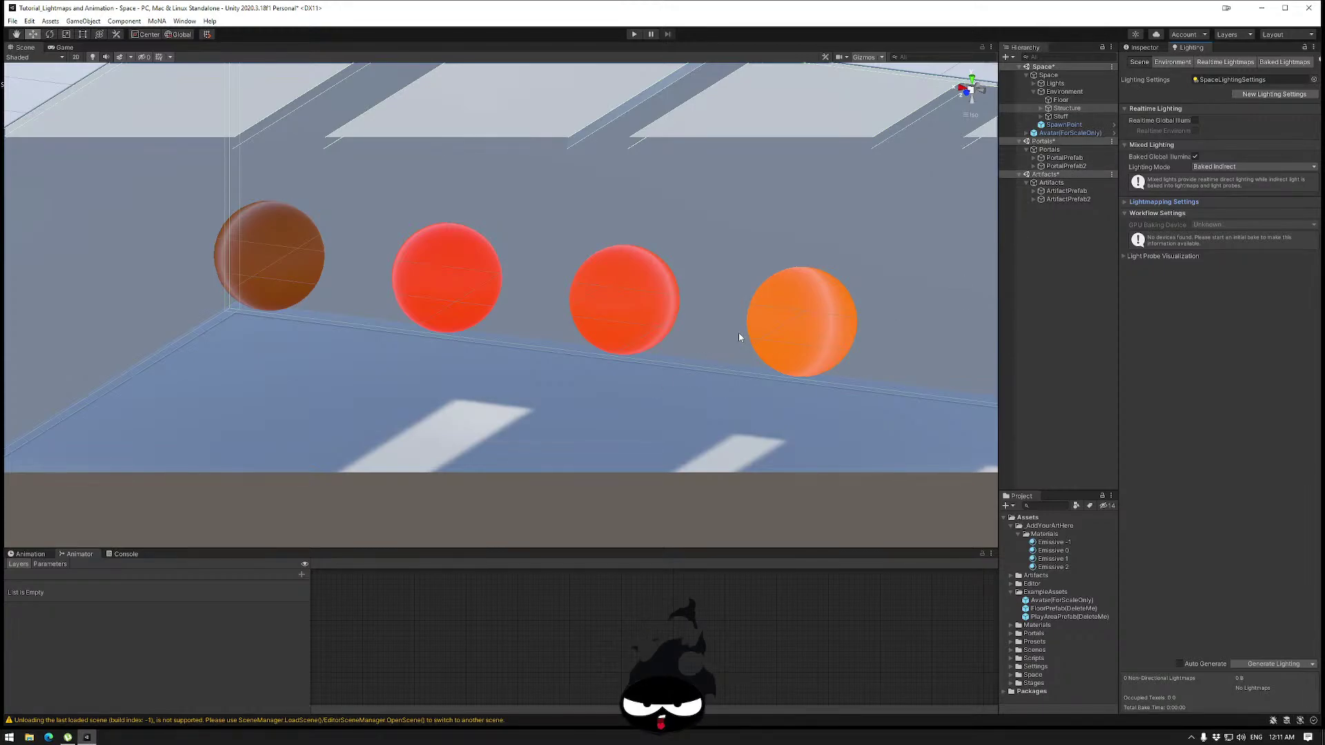
Inspect the Avatar(ForScaleOnly) prefab asset and look through the Presets, Scenes, Settings and Packages folders for the avatar's source files.
click(1060, 599)
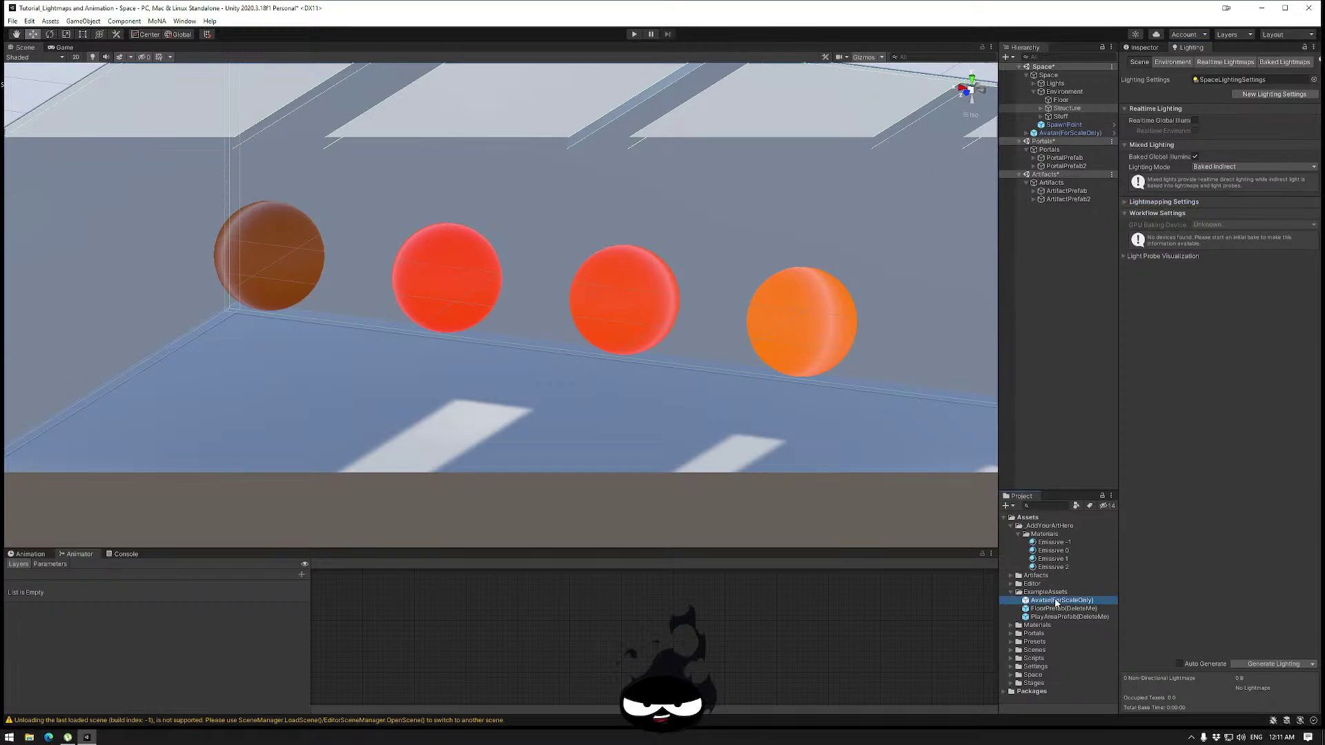
click(1142, 49)
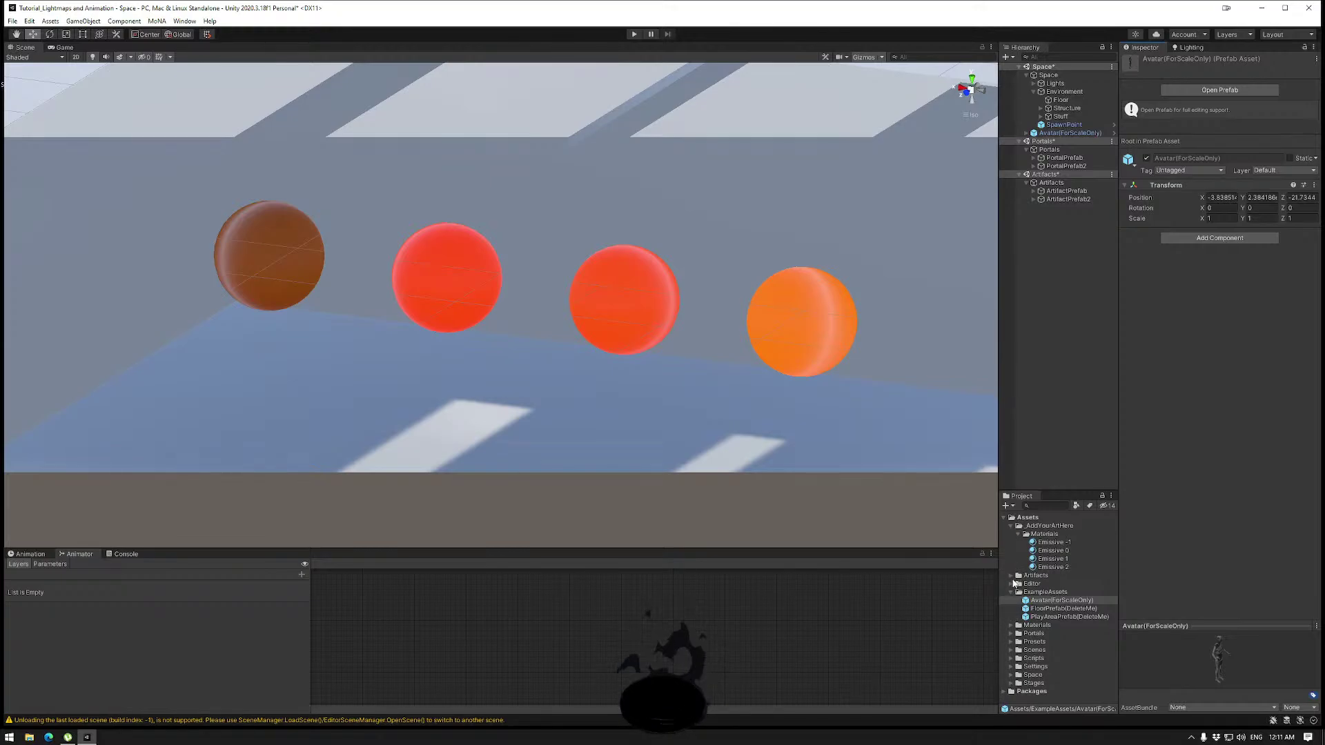
click(1011, 633)
click(1012, 636)
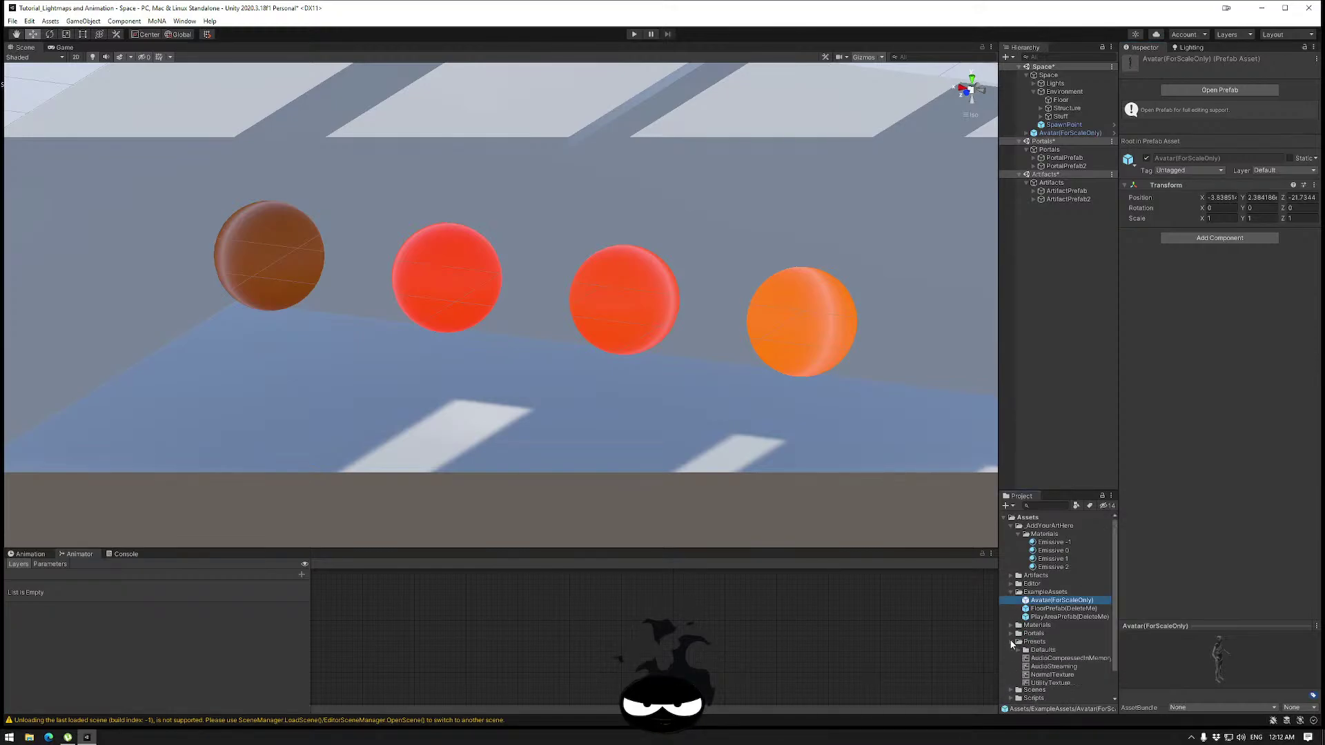
click(1011, 650)
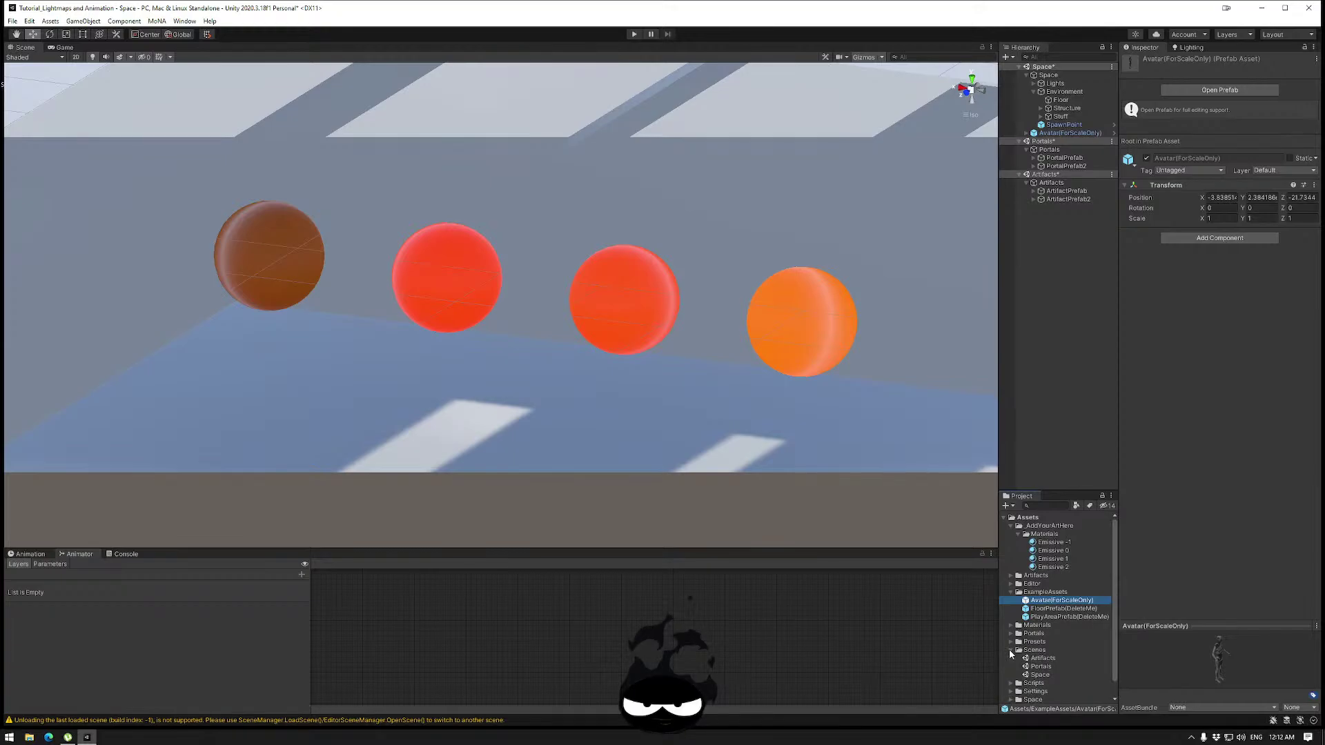
click(1009, 650)
click(1009, 650)
click(1010, 651)
click(1012, 666)
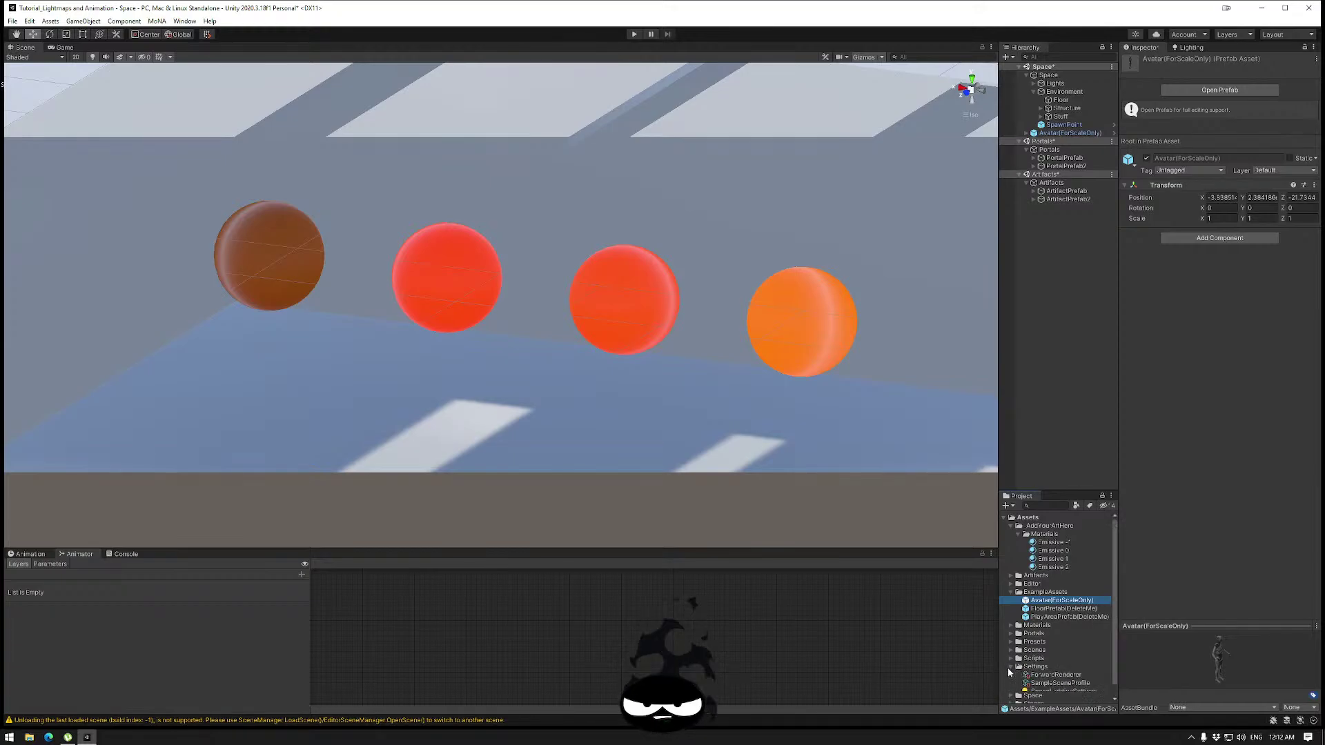
scroll(1007, 626, down, 1)
click(1010, 655)
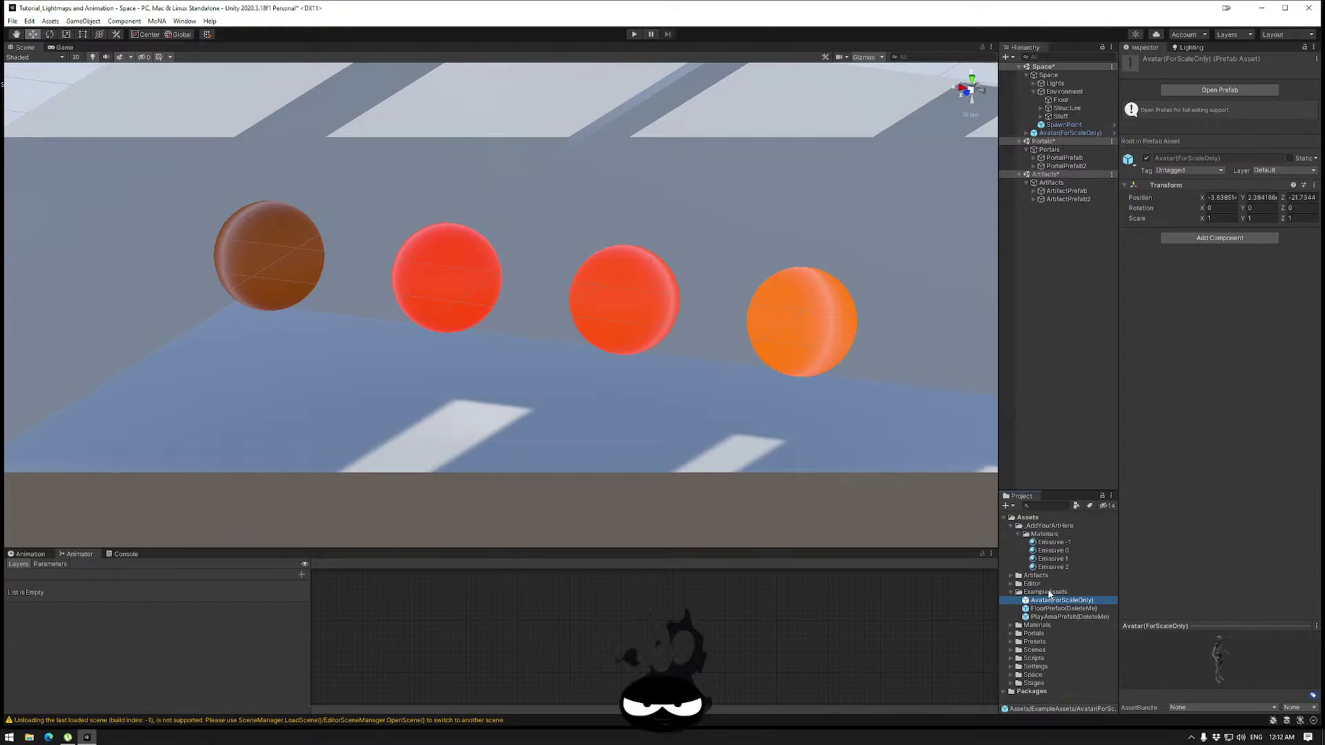
click(1005, 691)
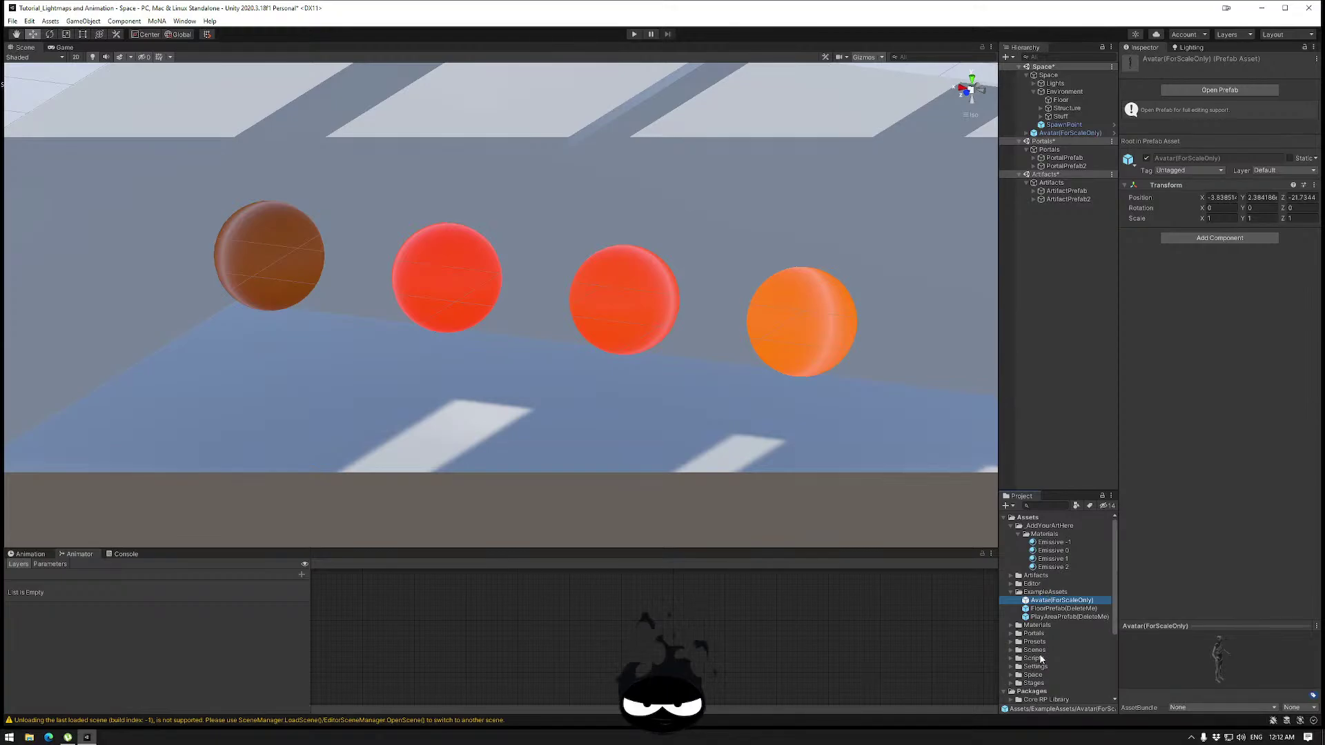
scroll(1065, 619, down, 5)
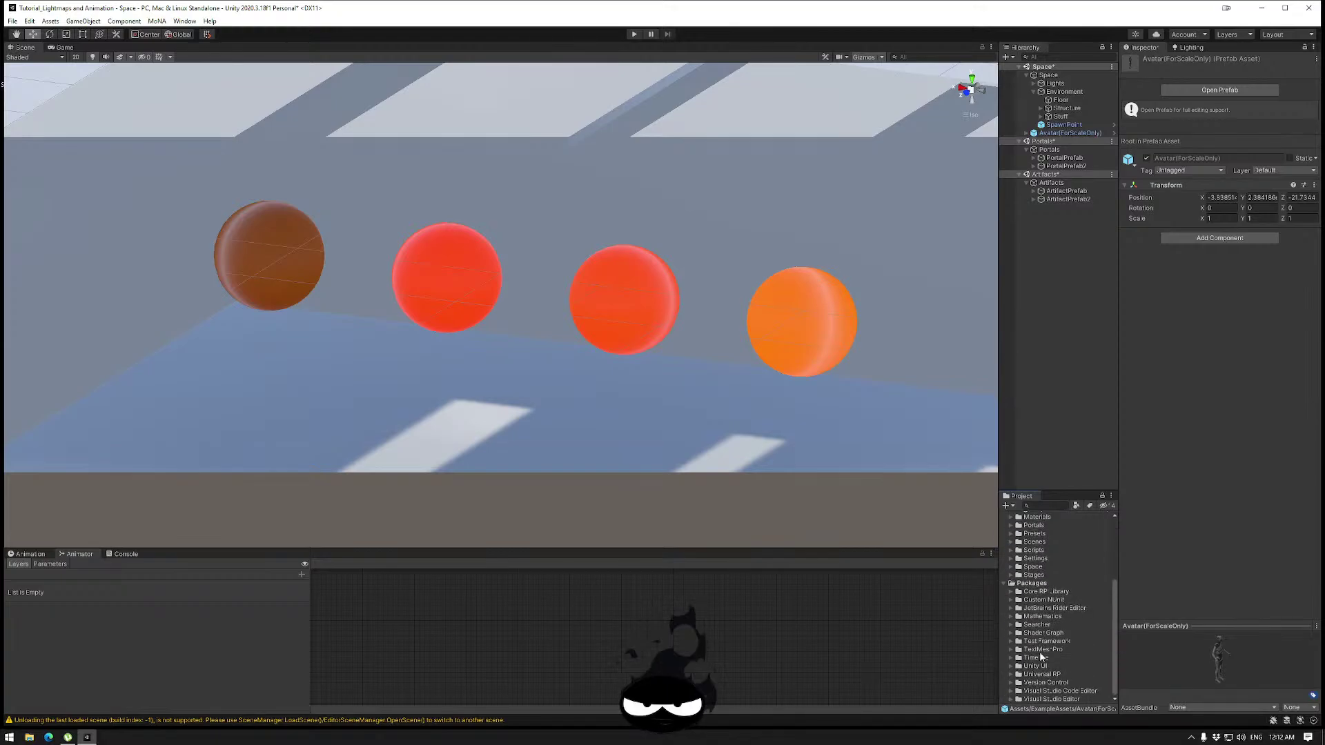
click(1004, 583)
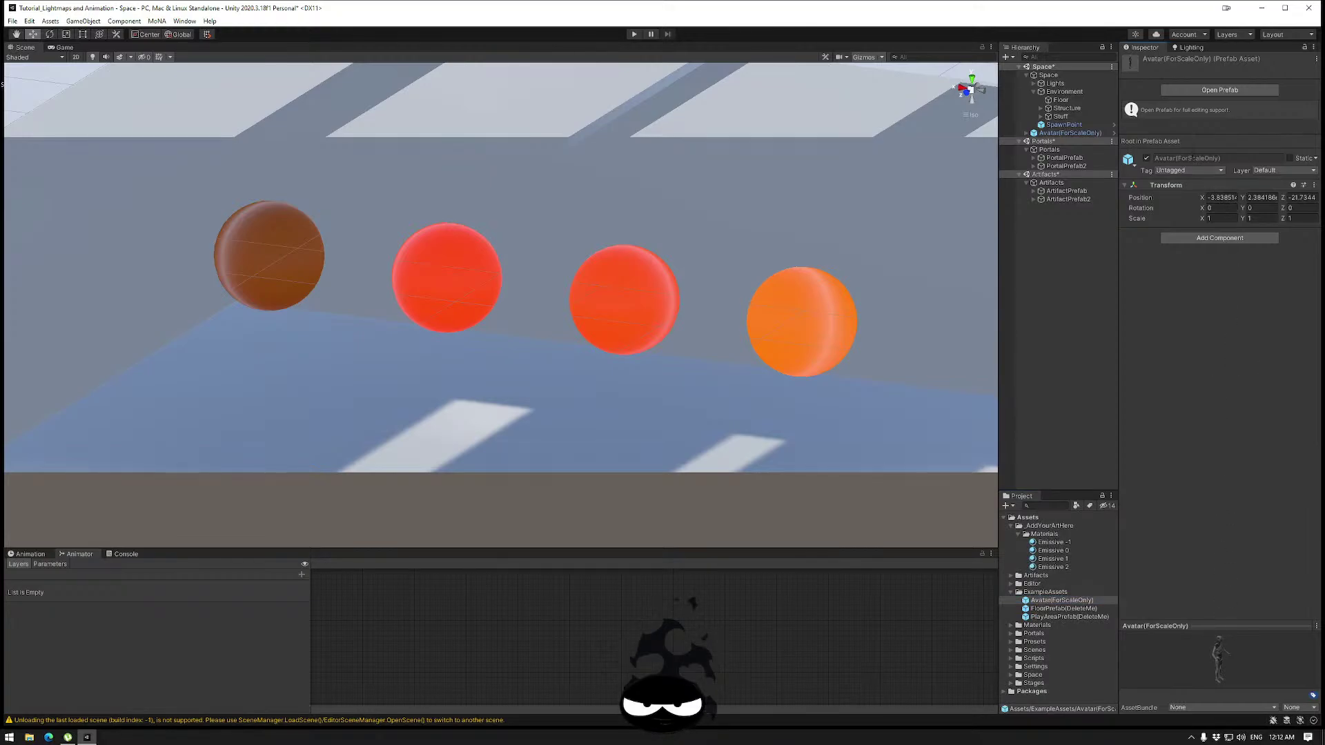
Expand the Avatar(ForScaleOnly) object in the Space scene and examine Avatar_Mesh's renderer, materials and prefab options.
click(1054, 134)
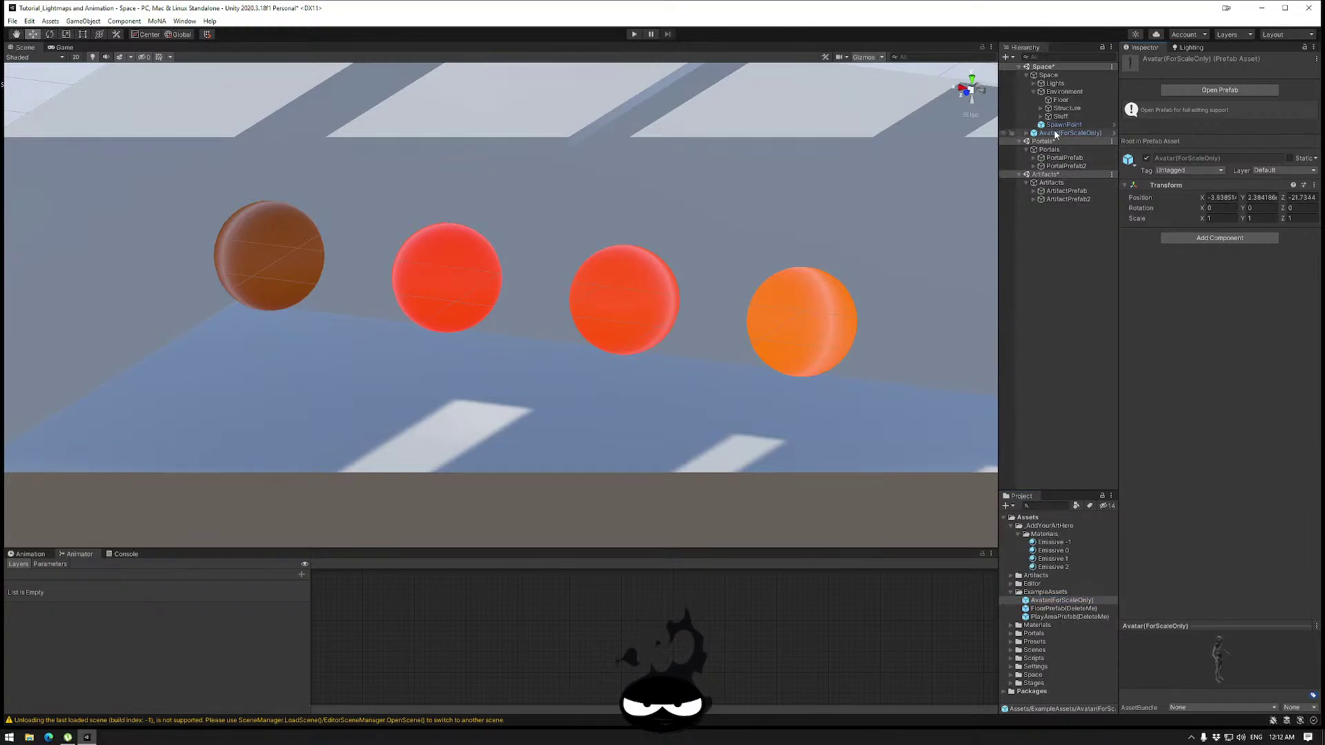
click(1027, 133)
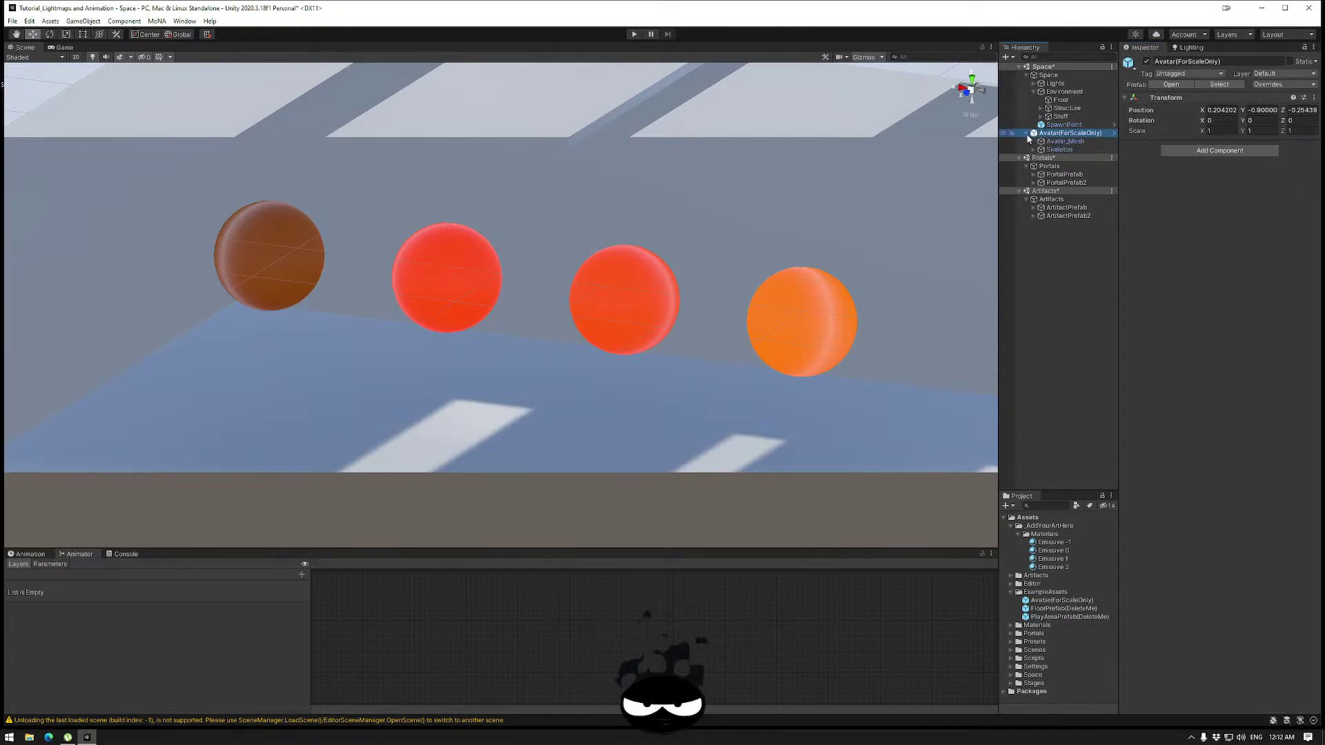
click(1062, 141)
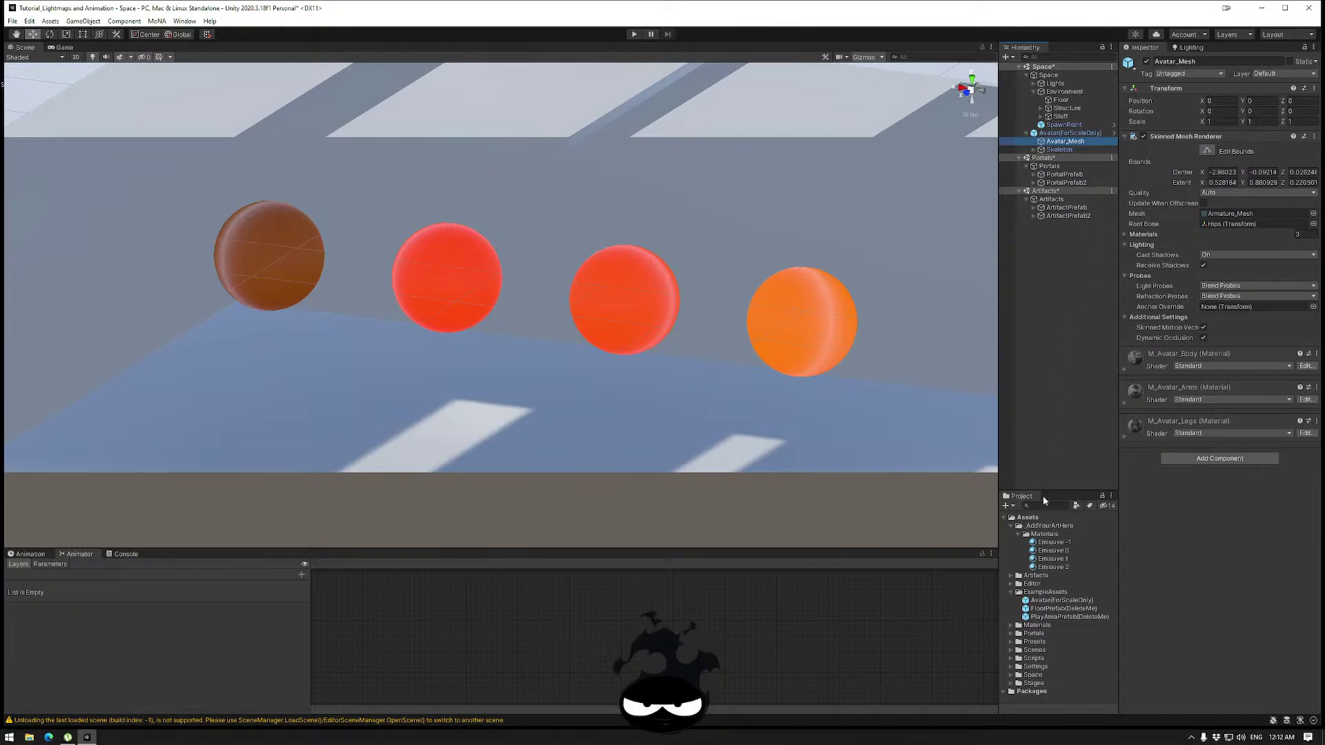
right_click(1061, 143)
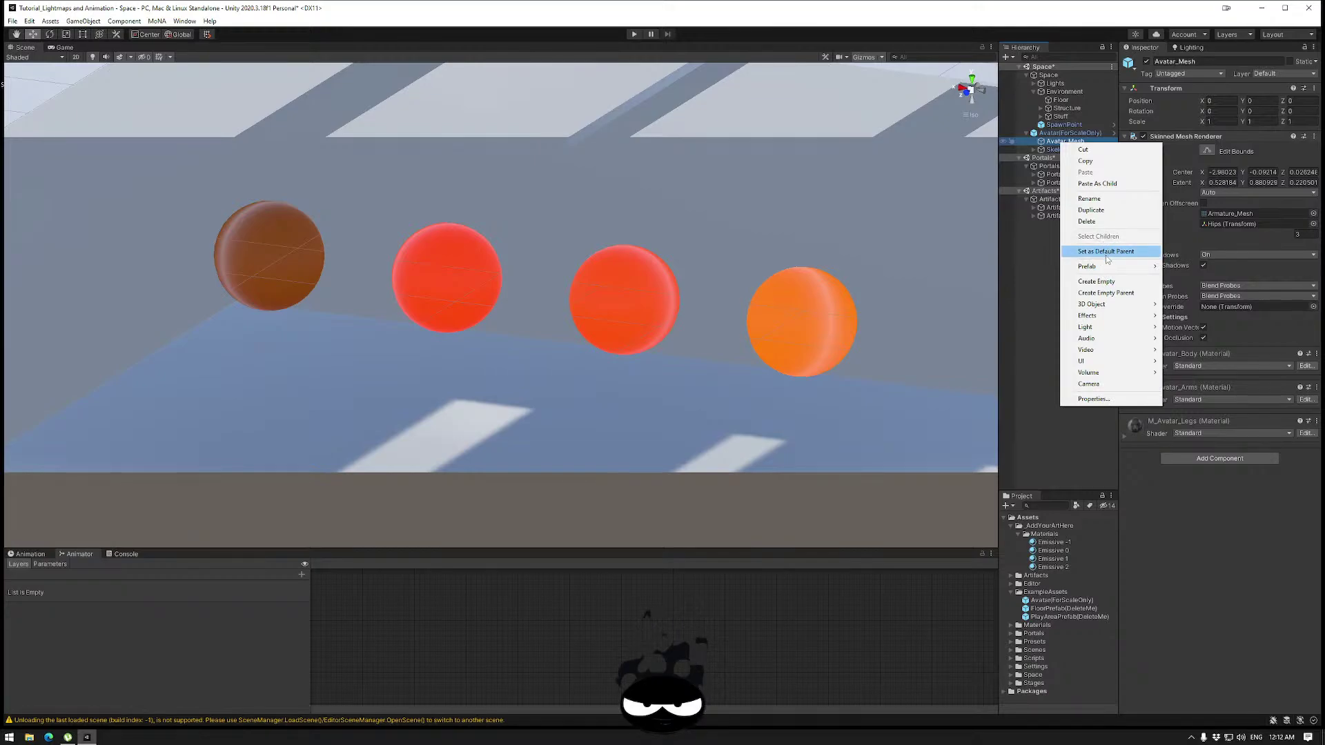
mouse_move(1104, 271)
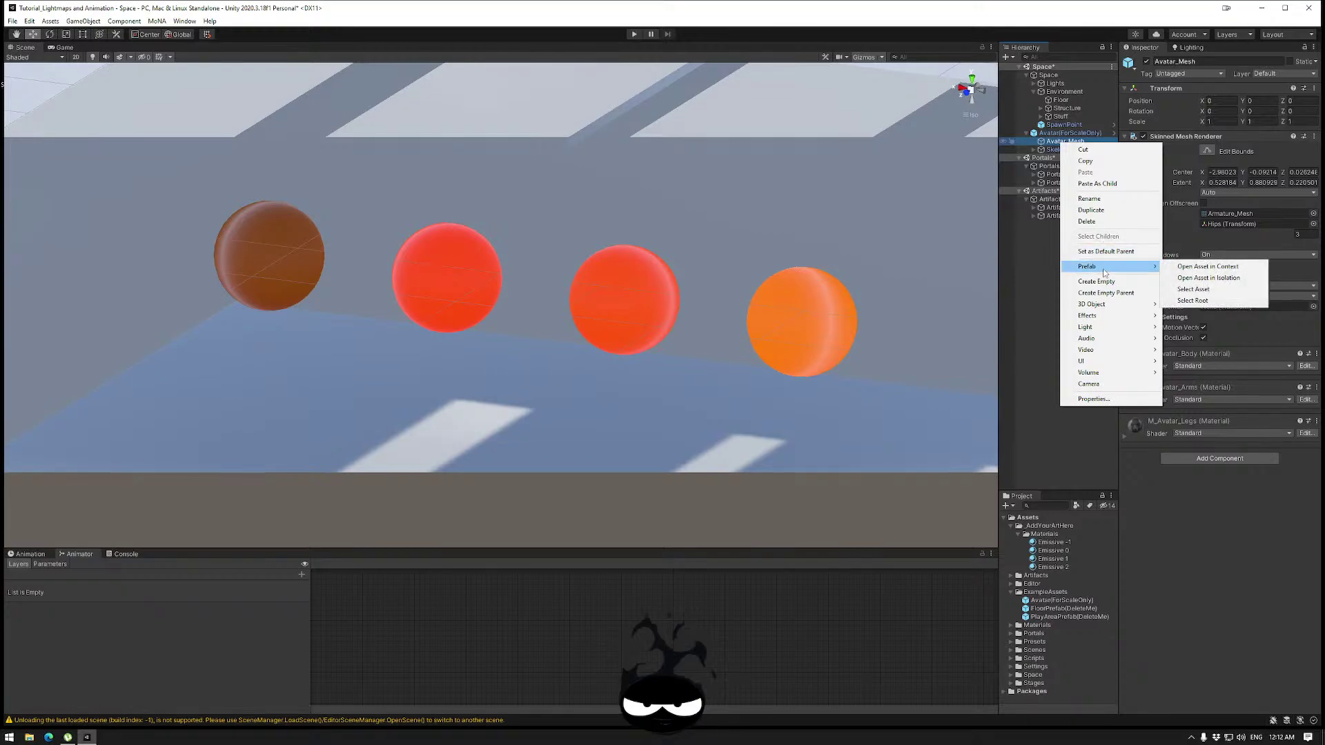
click(1024, 293)
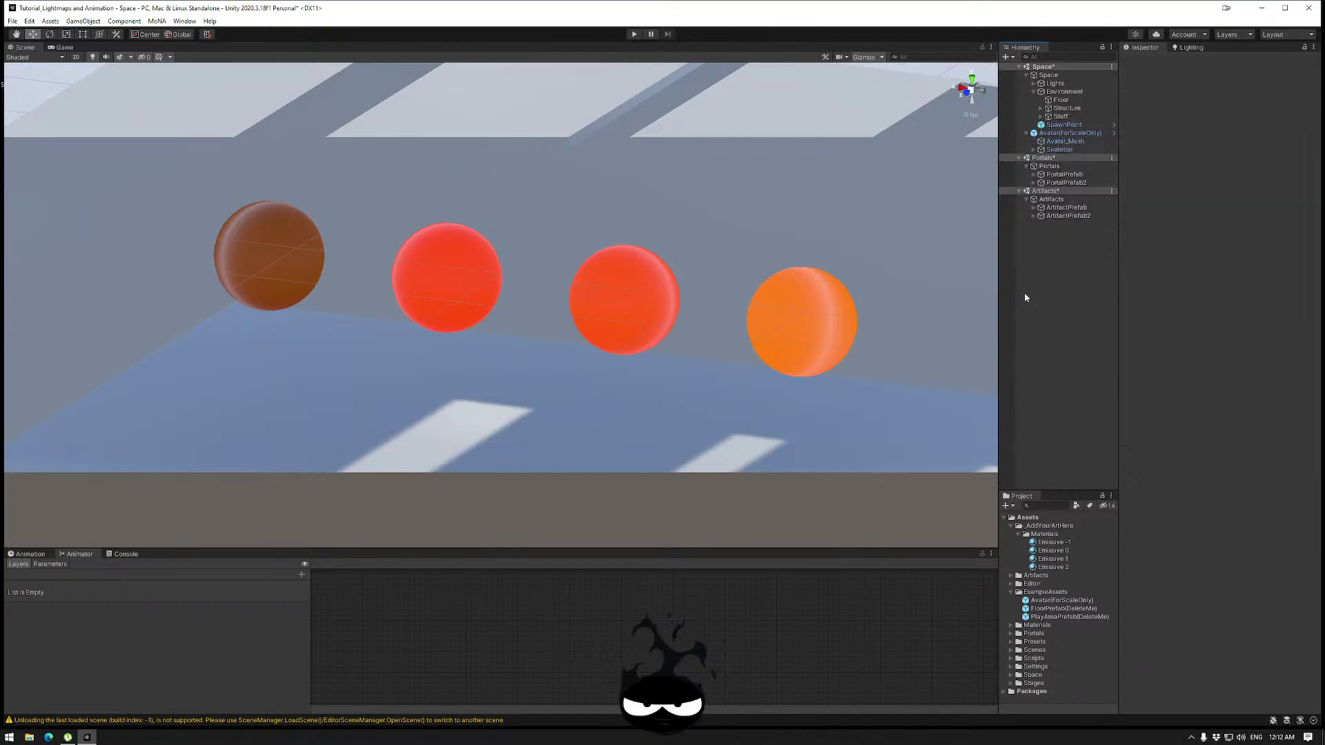
Collapse the Avatar(ForScaleOnly) object in the scene and search the project assets for "Avatar".
click(1026, 132)
right_click(1071, 135)
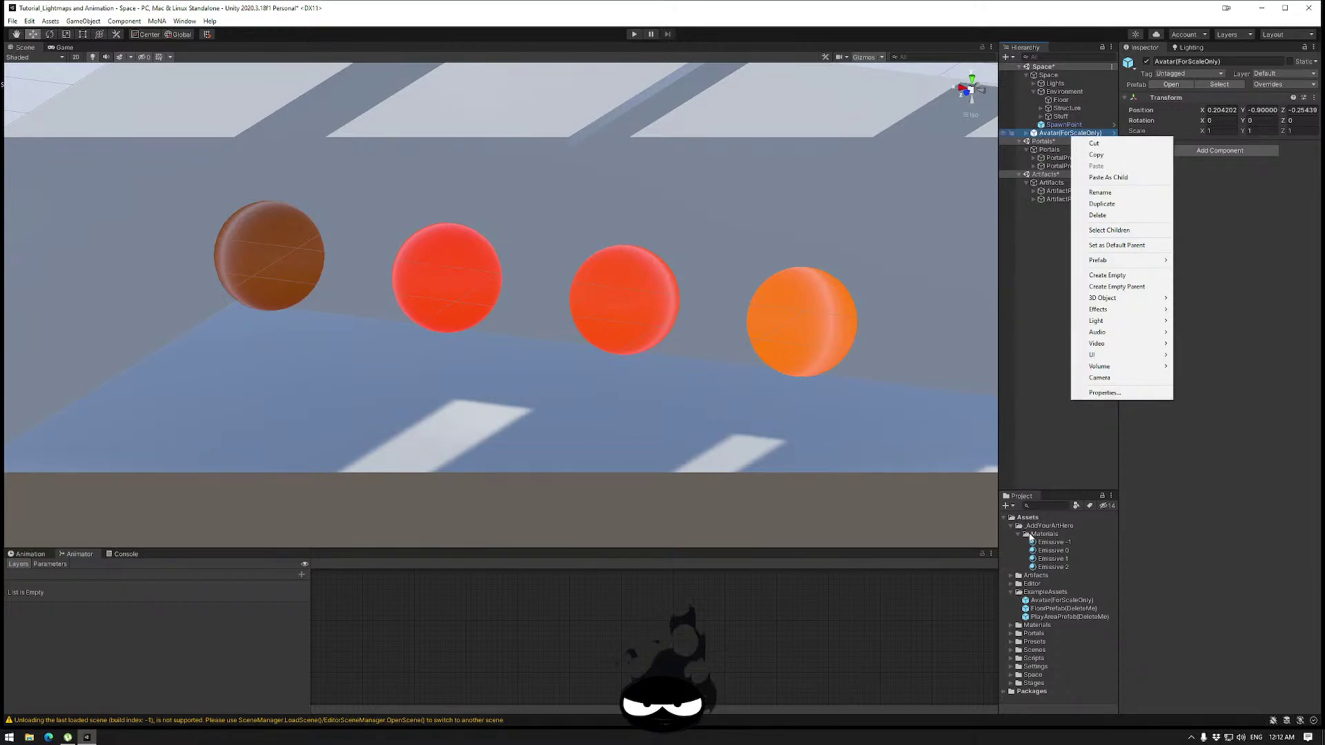
click(1043, 506)
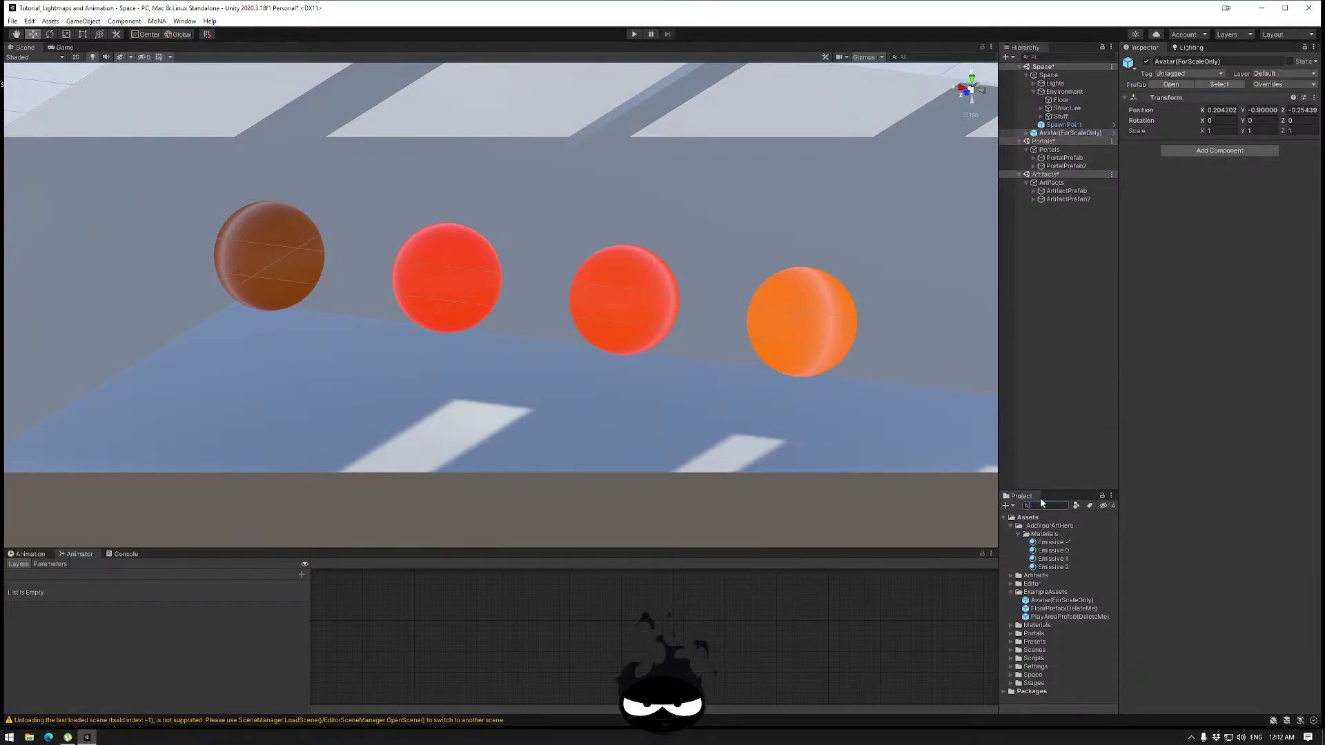
click(1026, 133)
click(1025, 133)
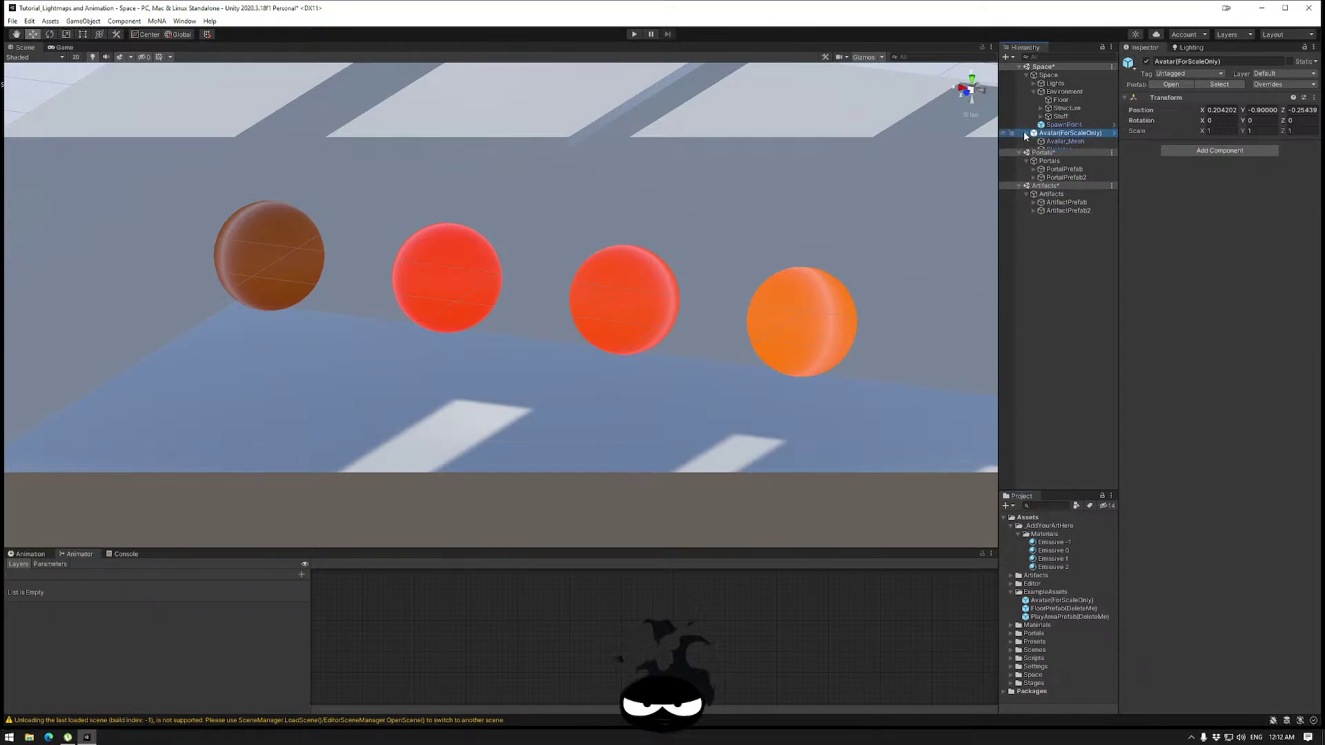
click(1040, 505)
text(A)
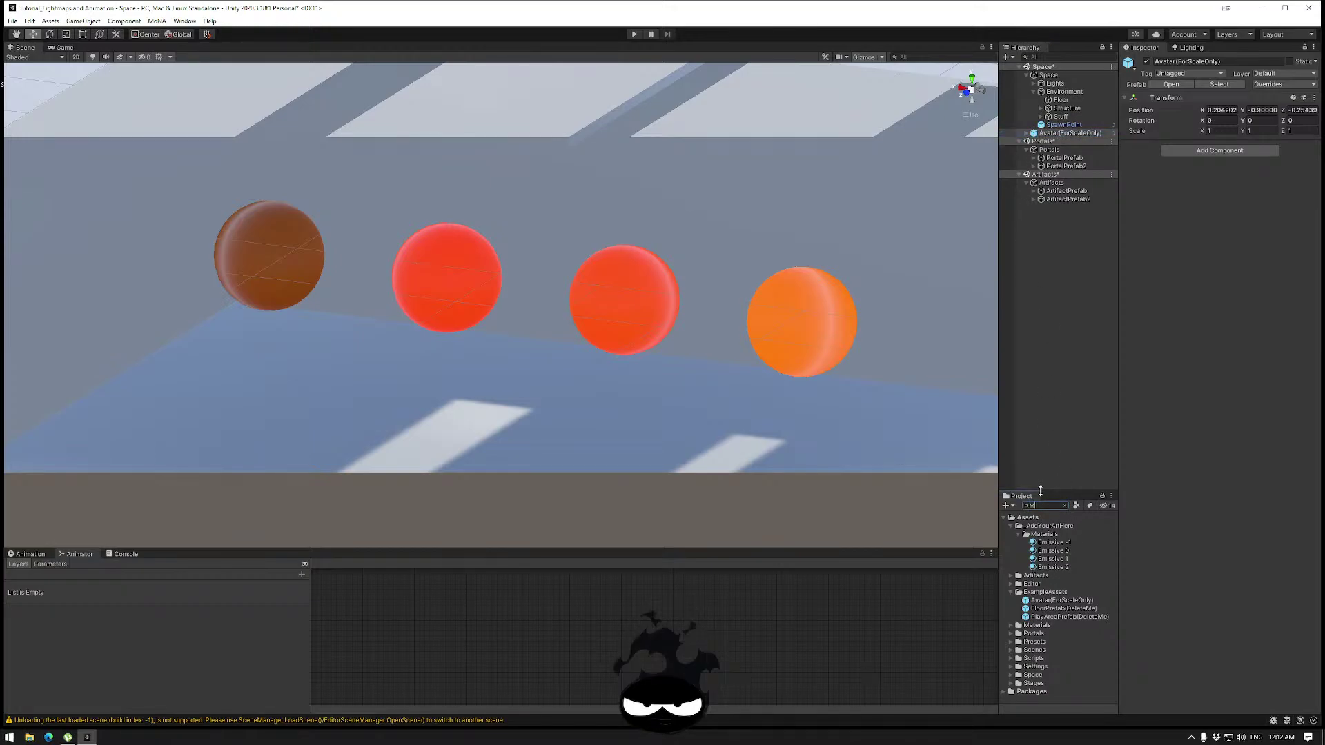
text(vatar)
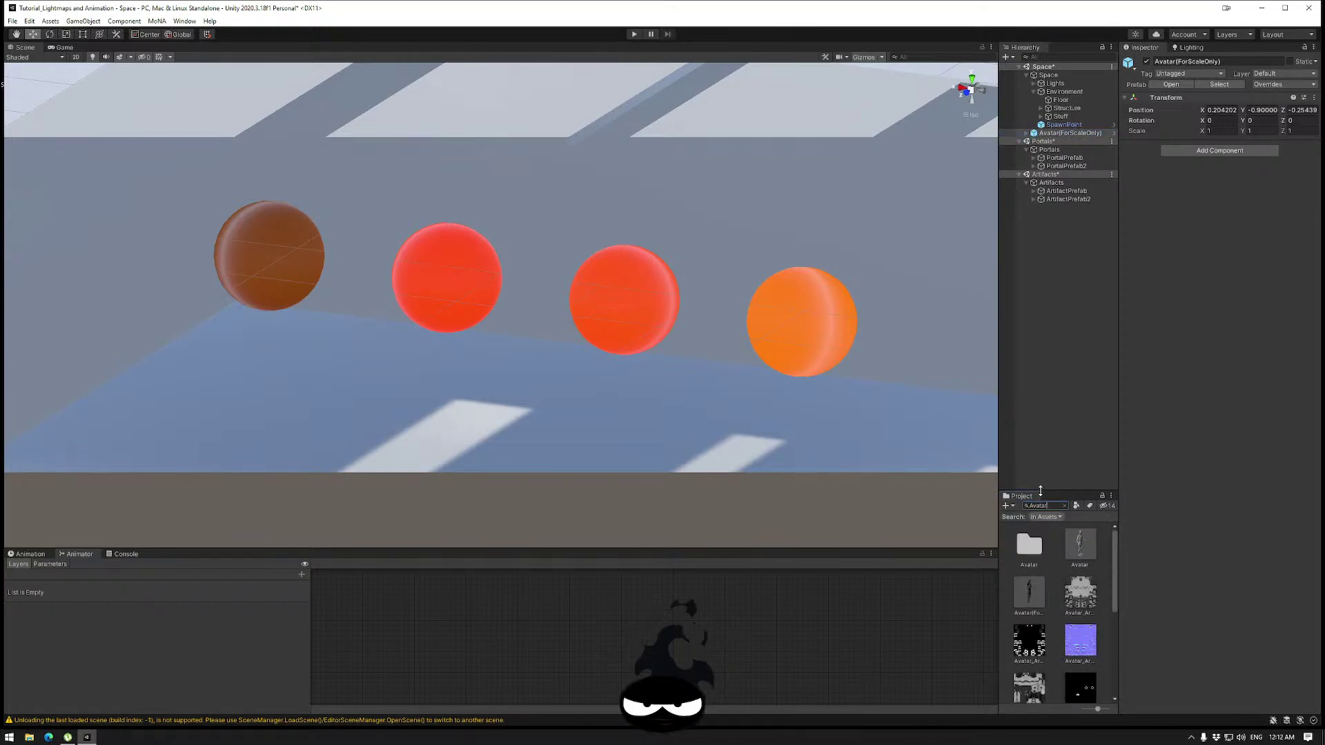
Enable Generate Lightmap UVs in the Avatar model's import settings and apply the change.
click(1036, 592)
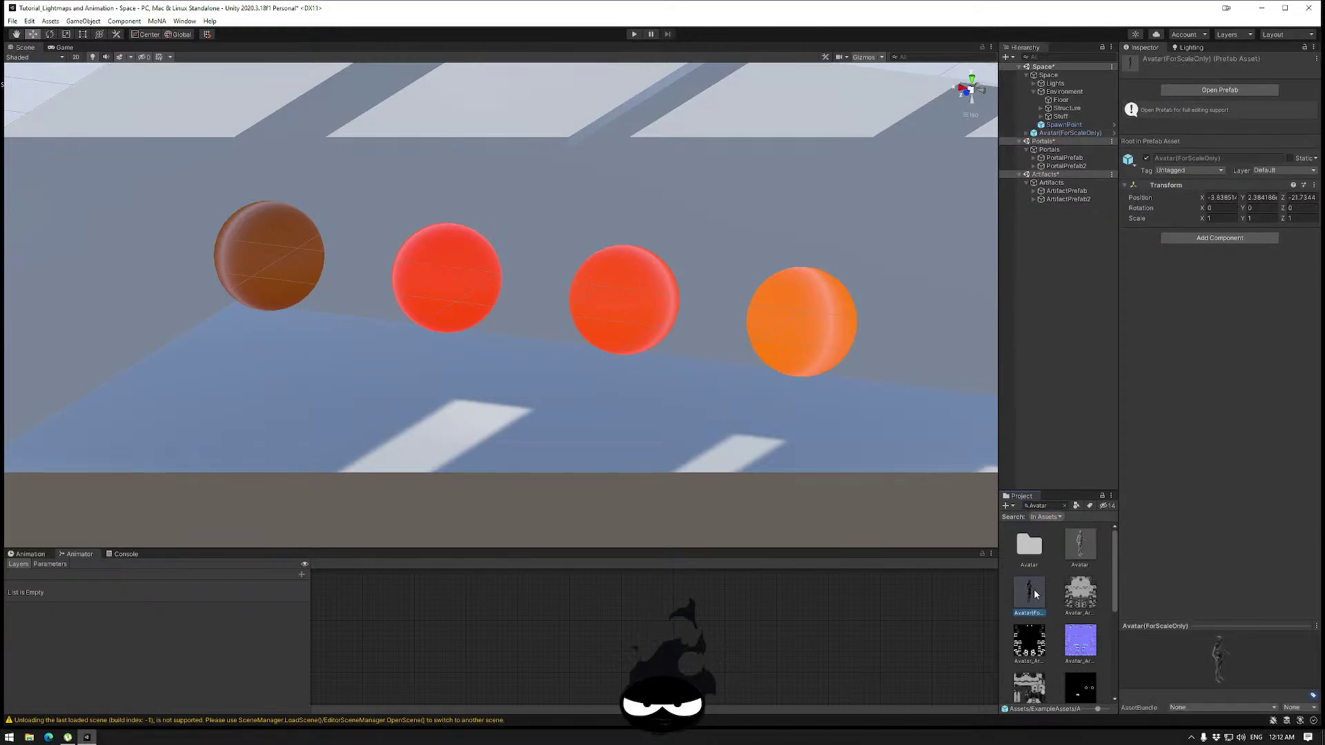
click(1080, 548)
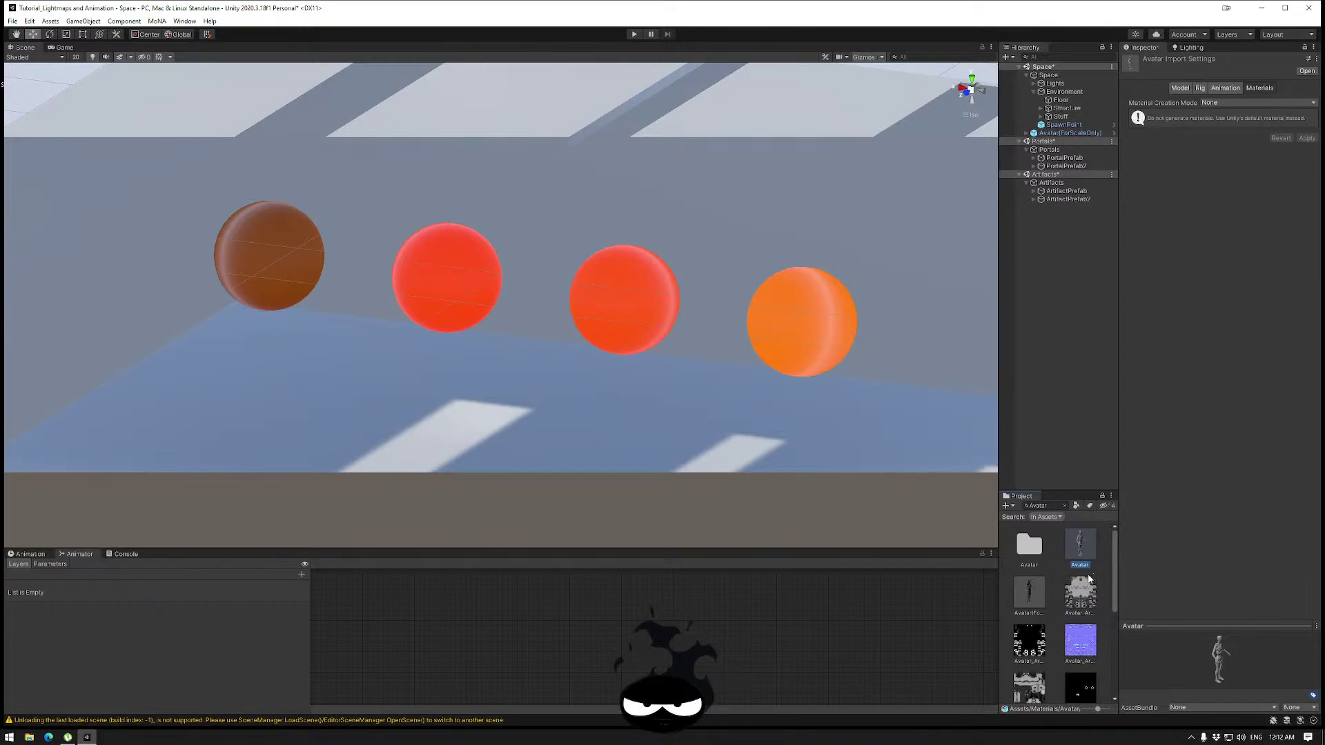
click(1043, 599)
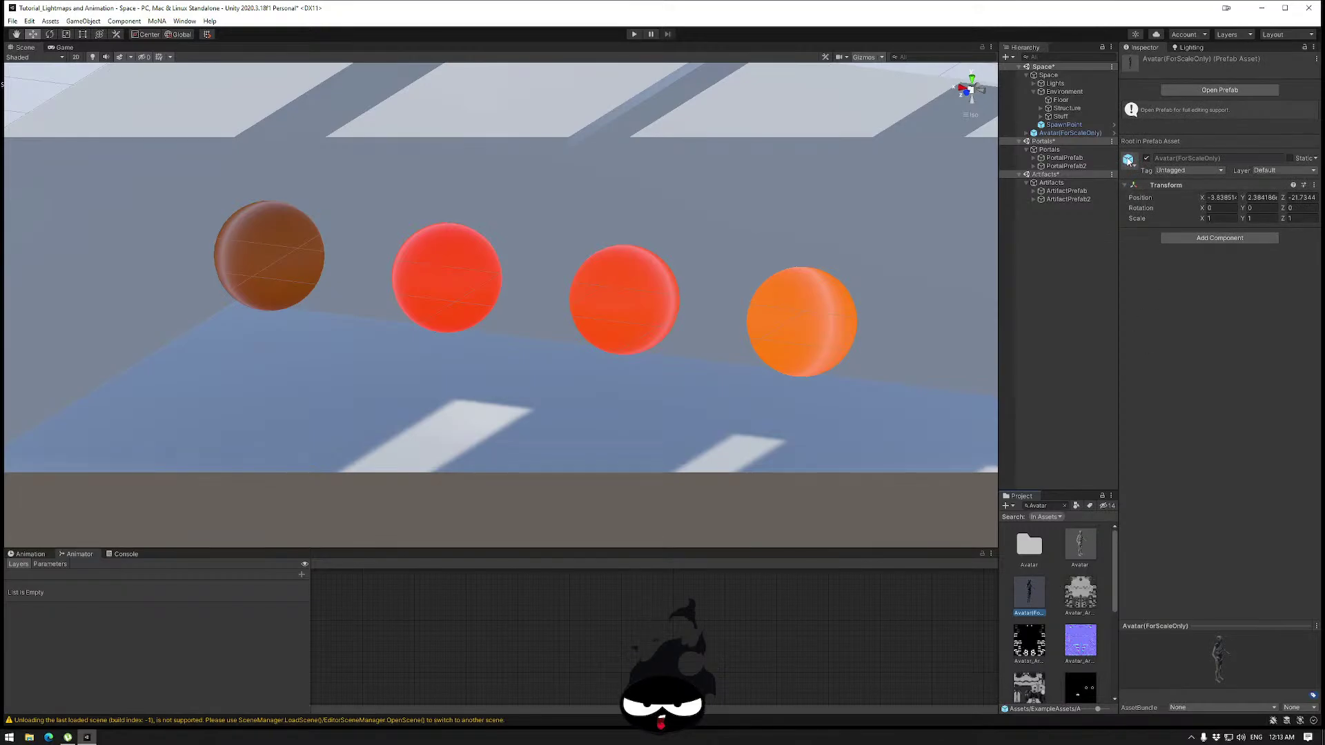
click(1082, 545)
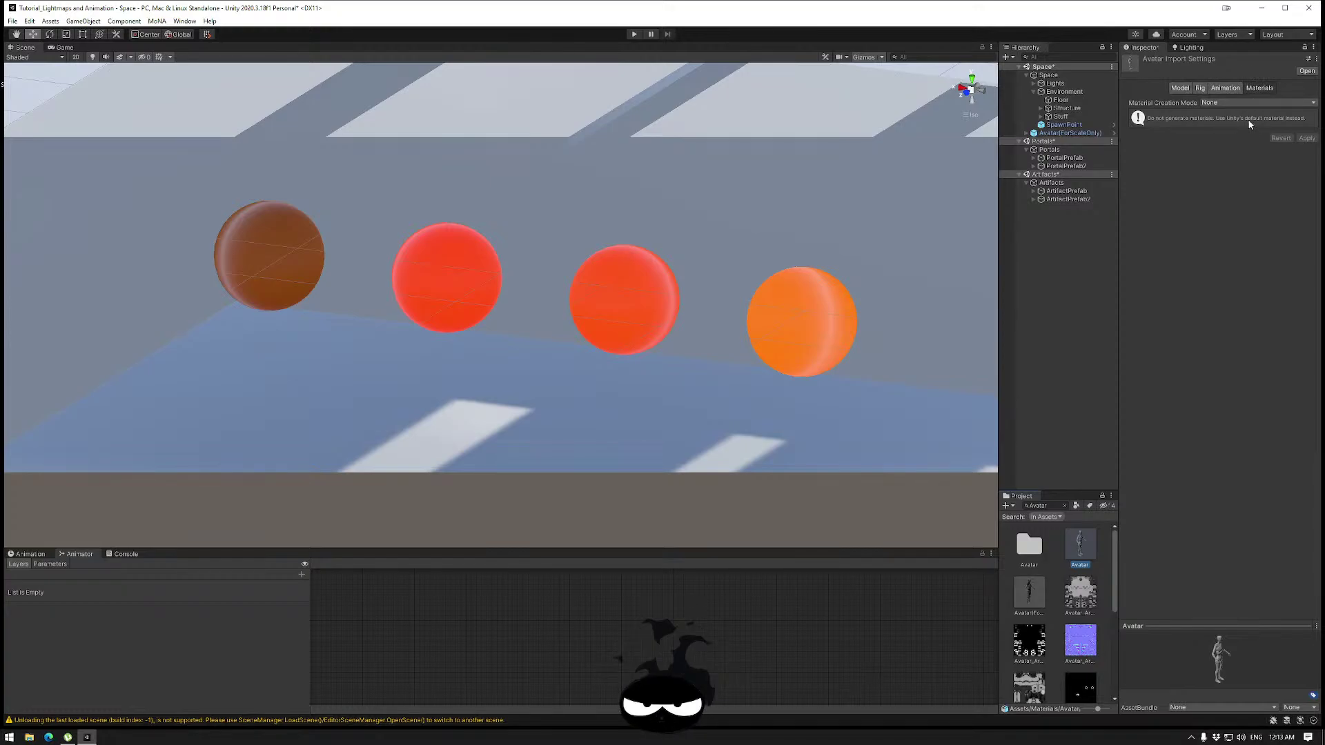
click(1226, 88)
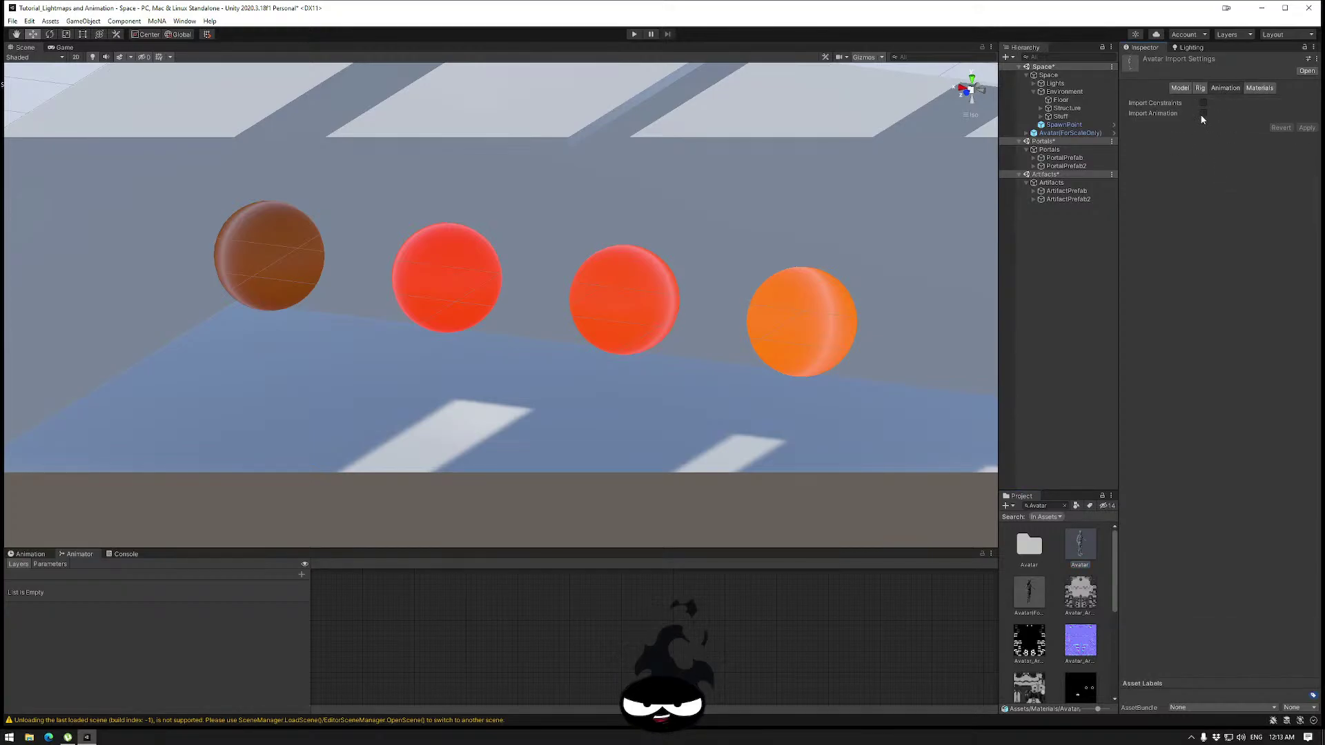
click(1200, 88)
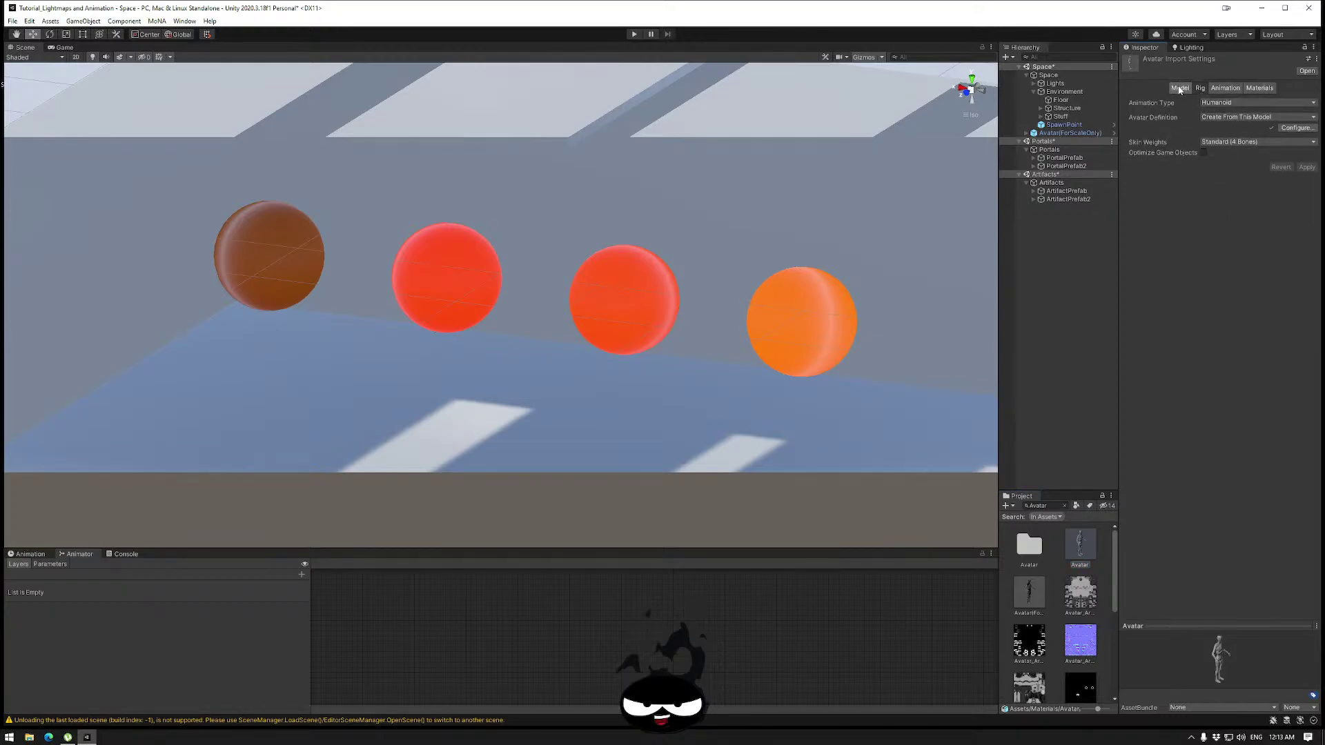
click(1180, 89)
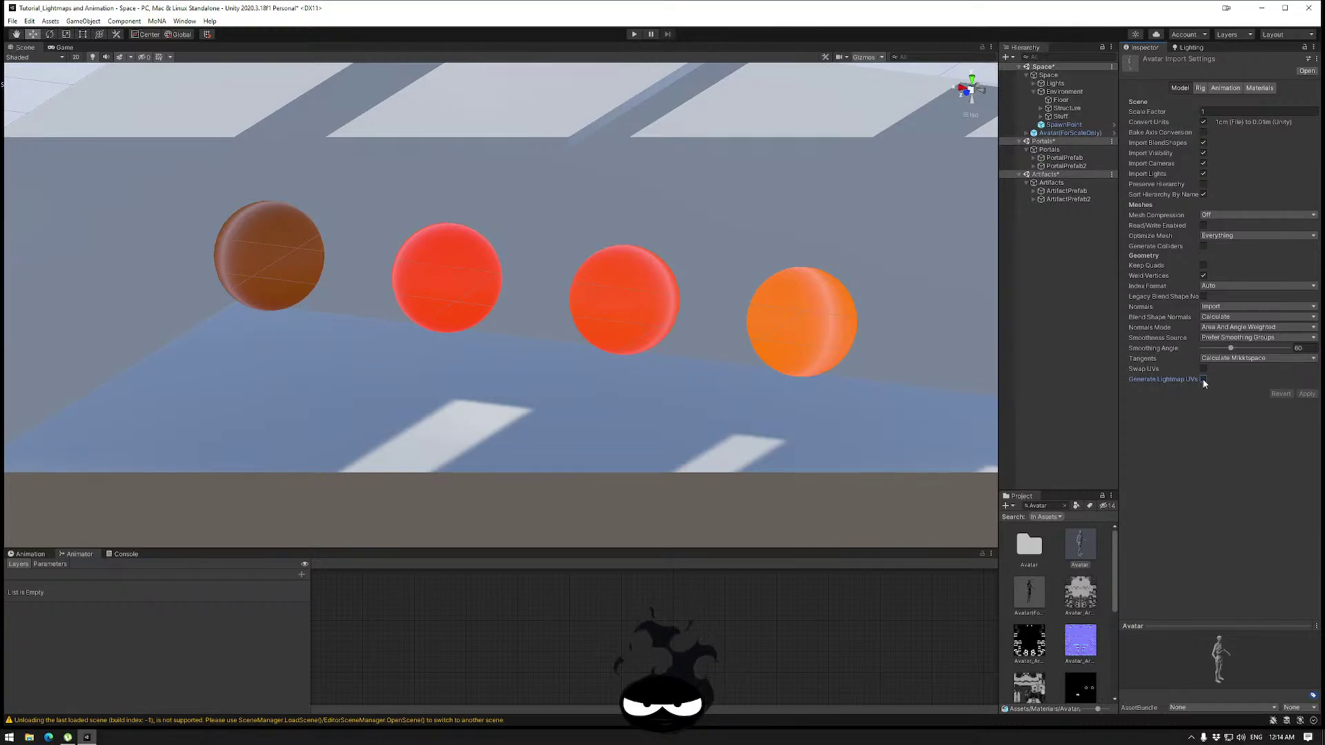
click(1203, 379)
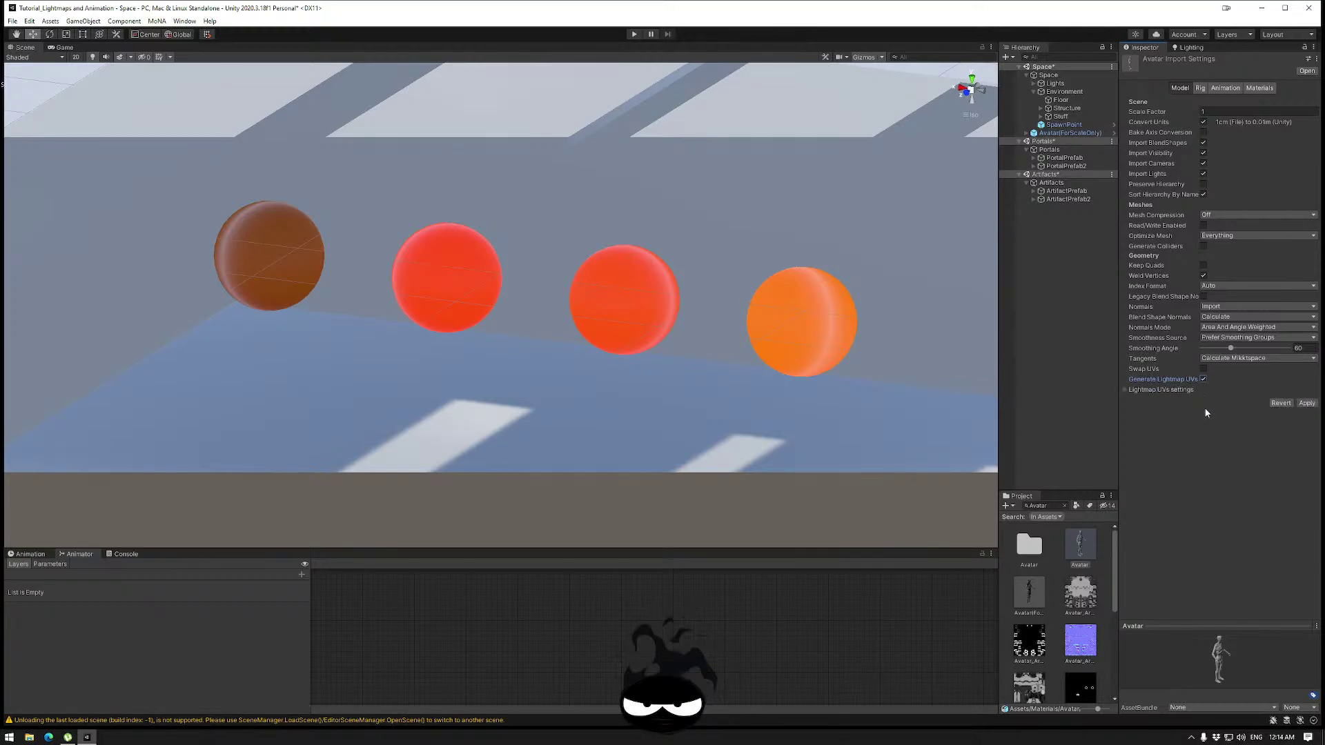
click(1306, 405)
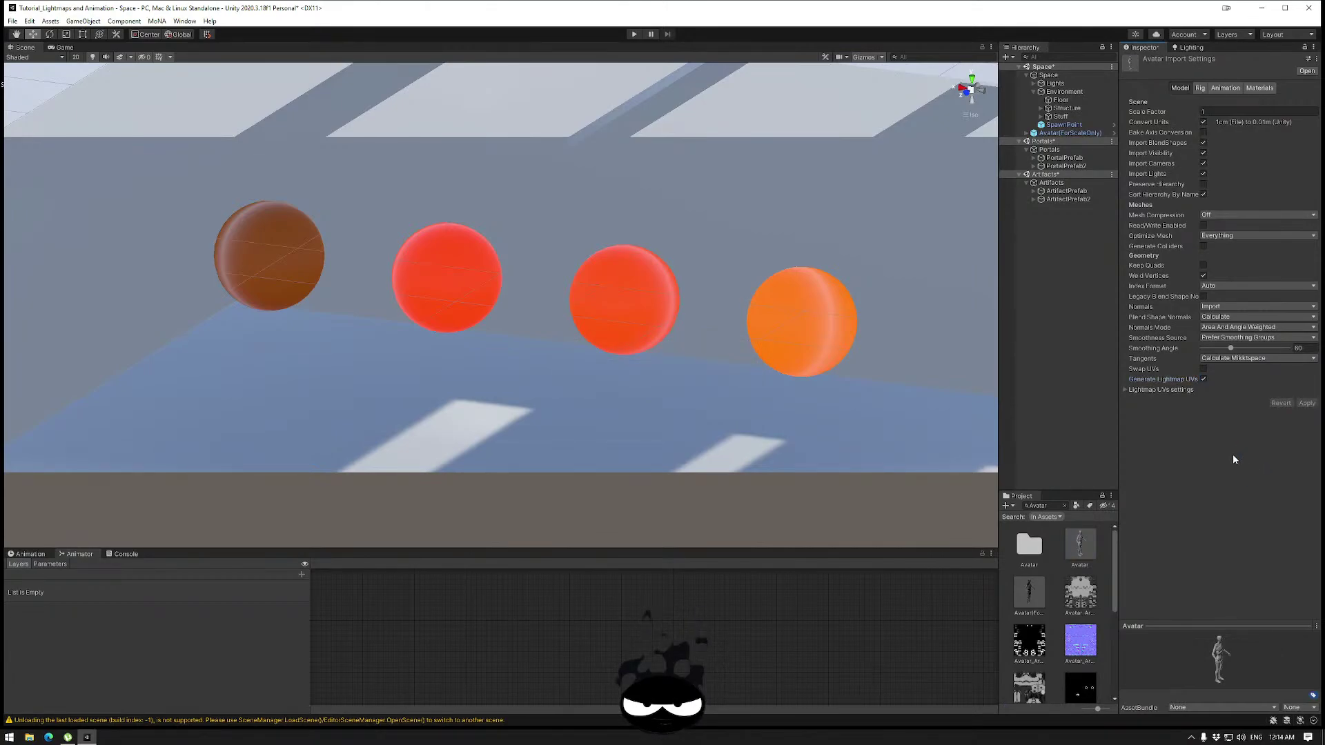
Mark the Avatar(ForScaleOnly) object in the Space scene as static, including all its children.
click(1069, 133)
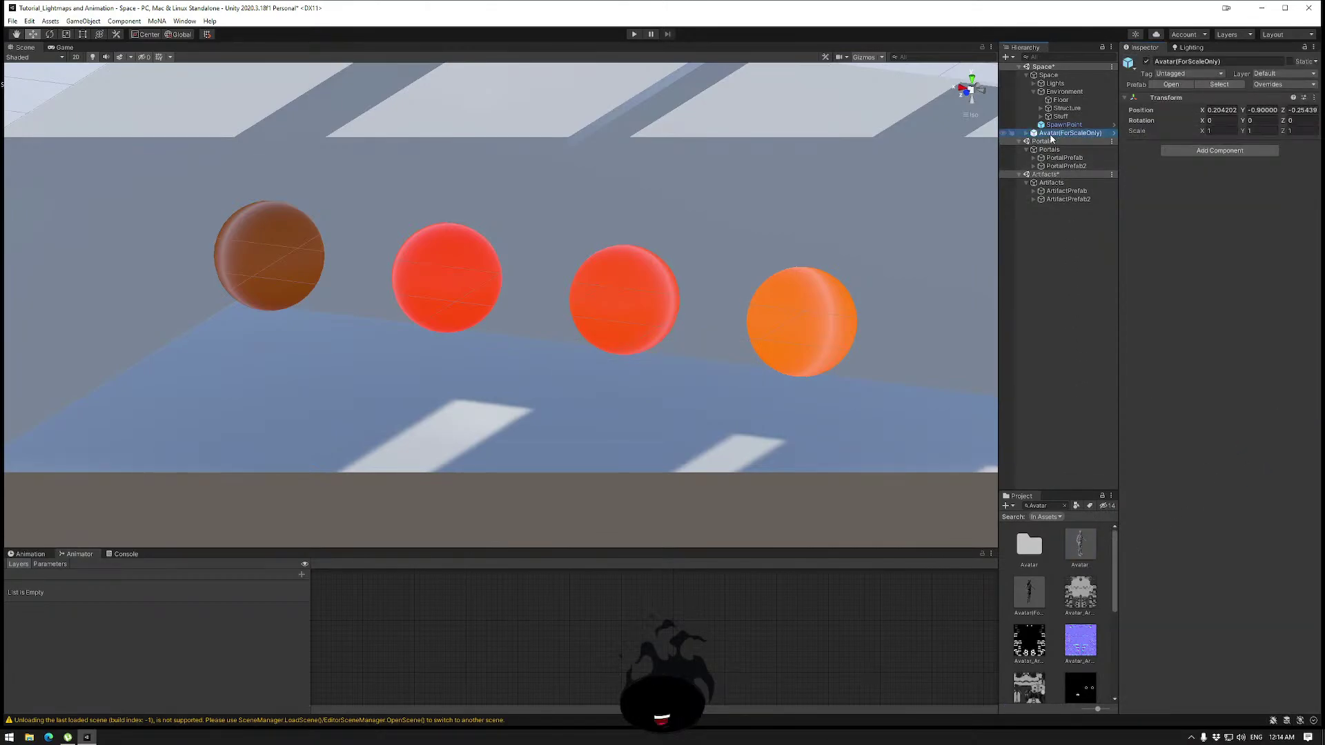
click(1289, 62)
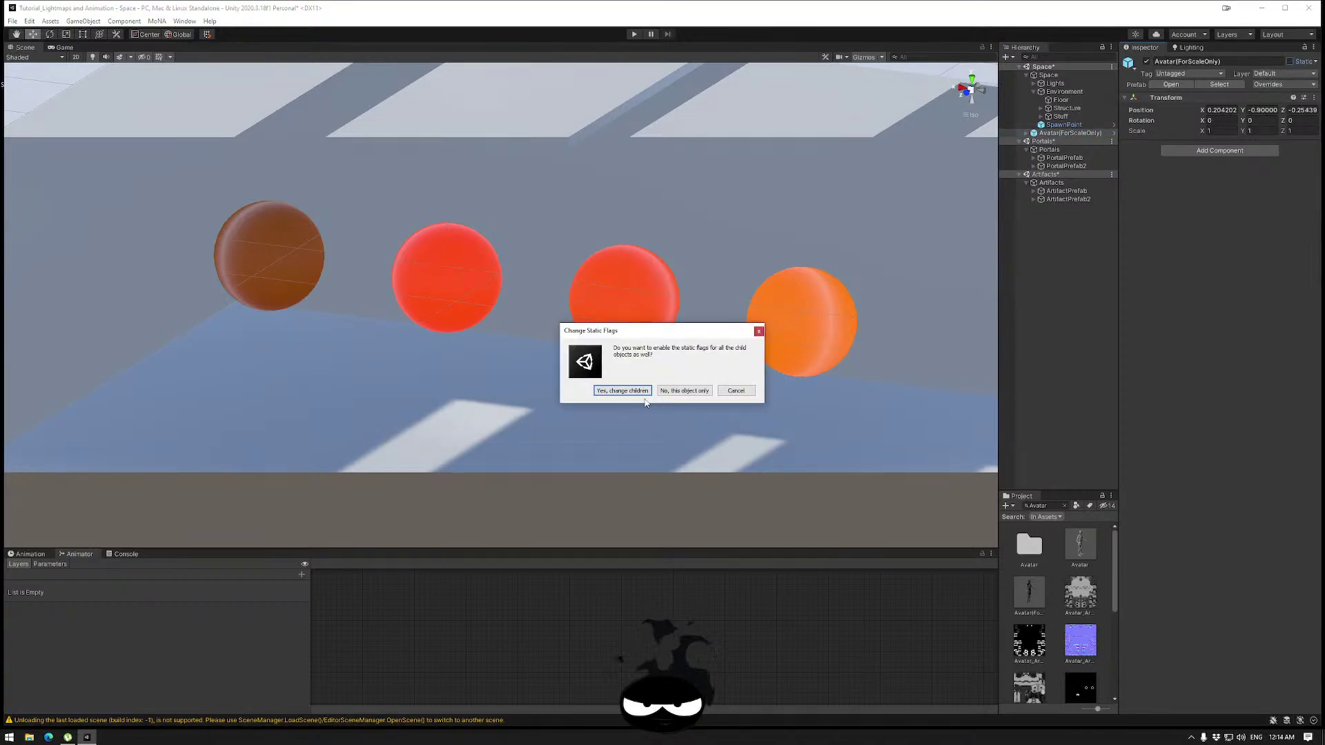
click(622, 390)
Move the avatar inside the building beside the orange sphere, to about X -2.5 and Z -7.03.
right_drag(630, 393, 704, 292)
key(f)
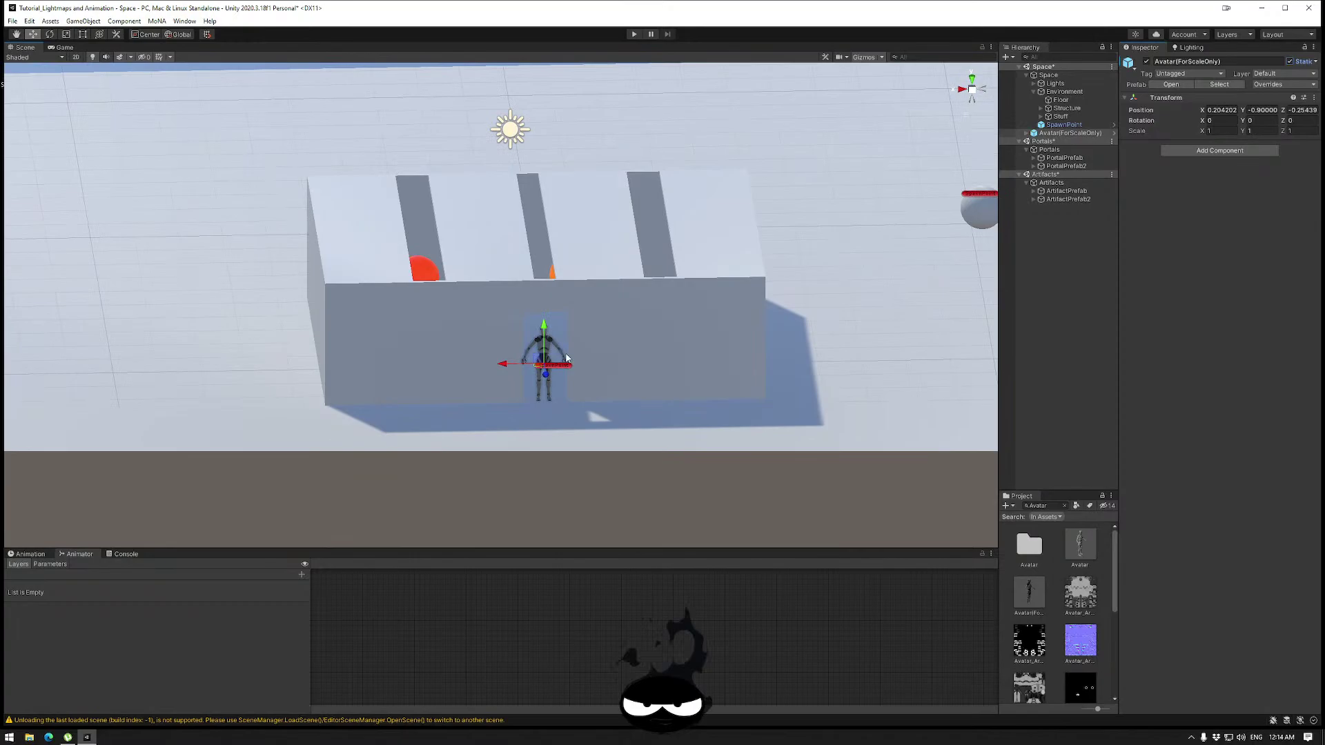
click(1070, 132)
drag(542, 377, 558, 298)
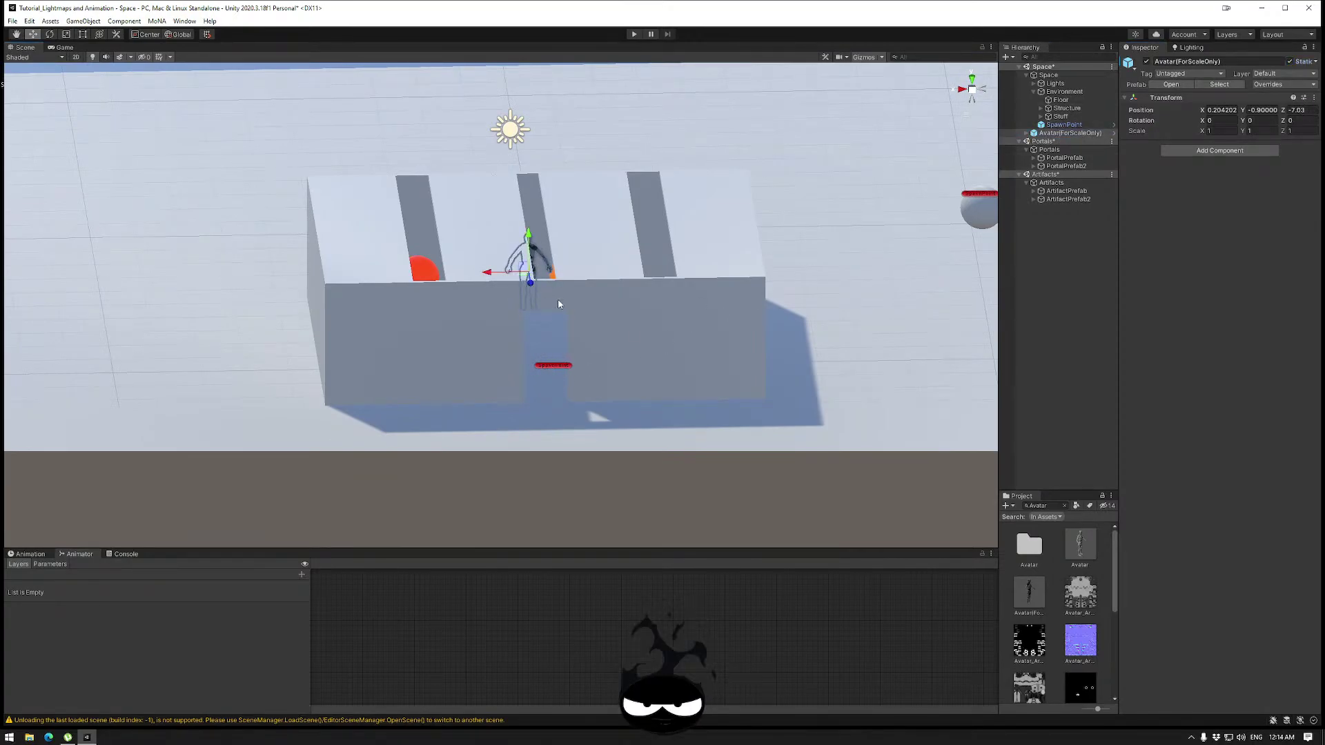
right_drag(557, 298, 578, 296)
key(f)
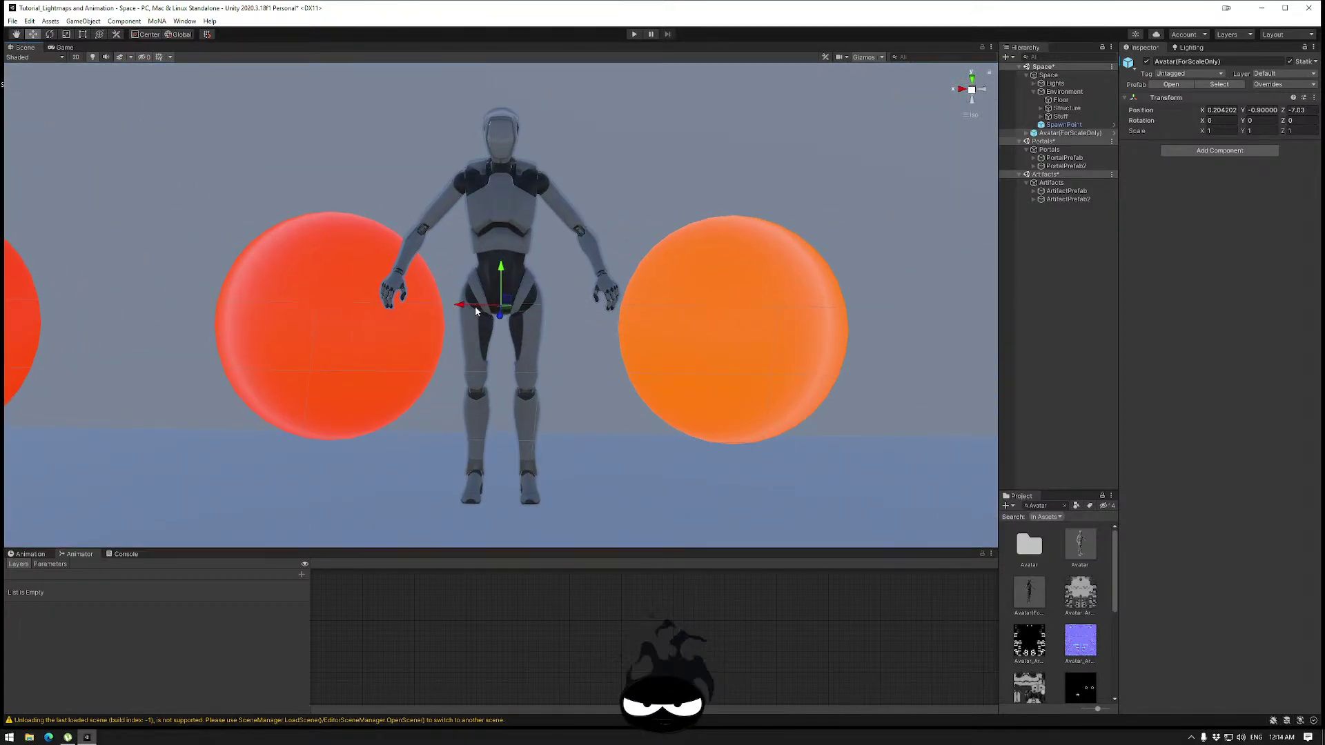
drag(461, 301, 966, 307)
right_drag(728, 365, 509, 296)
drag(544, 273, 690, 270)
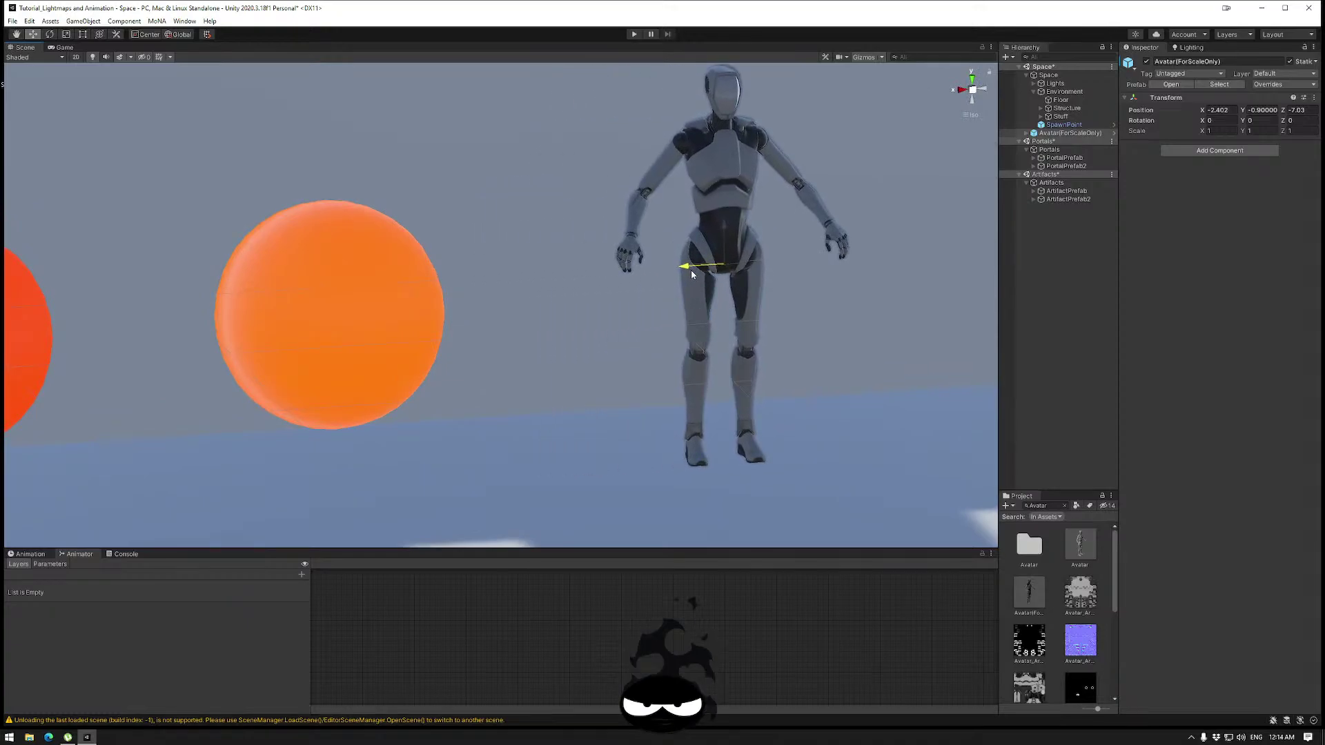
Set the Directional Light's mode to Baked.
right_drag(764, 361, 625, 222)
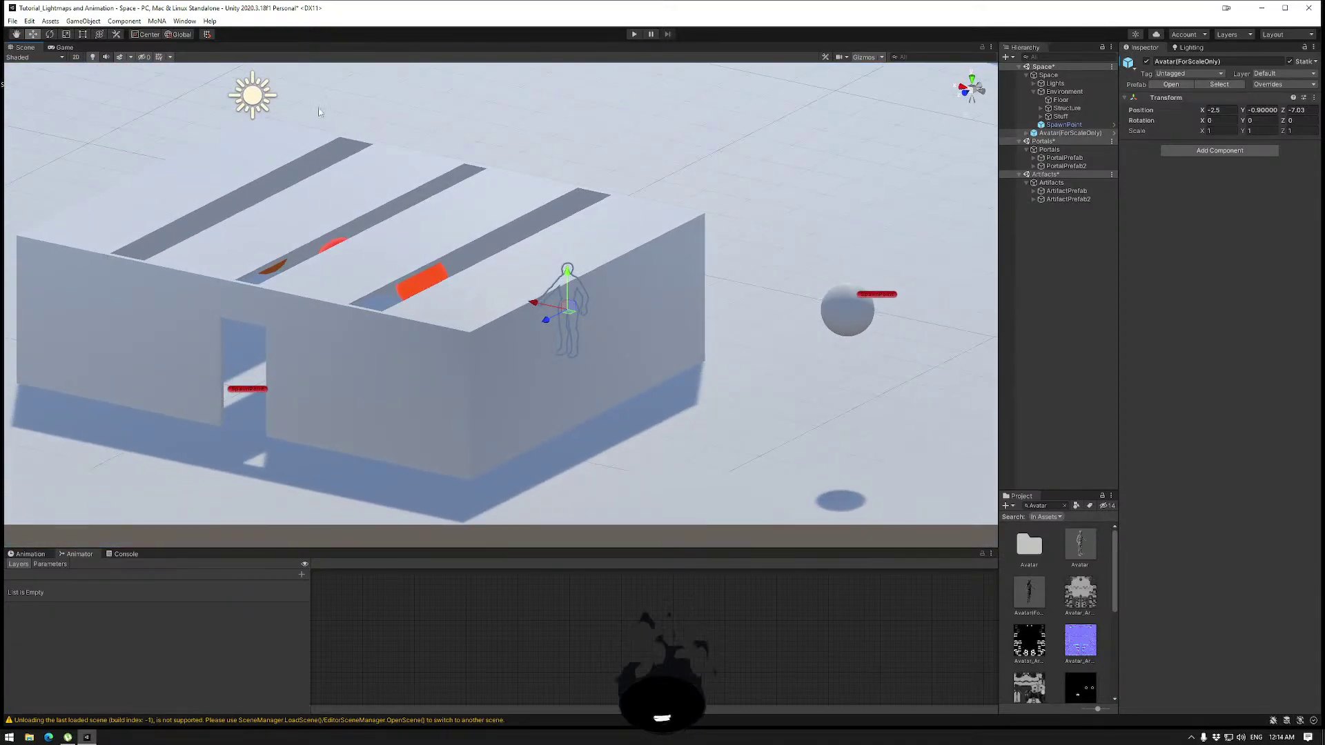
click(251, 93)
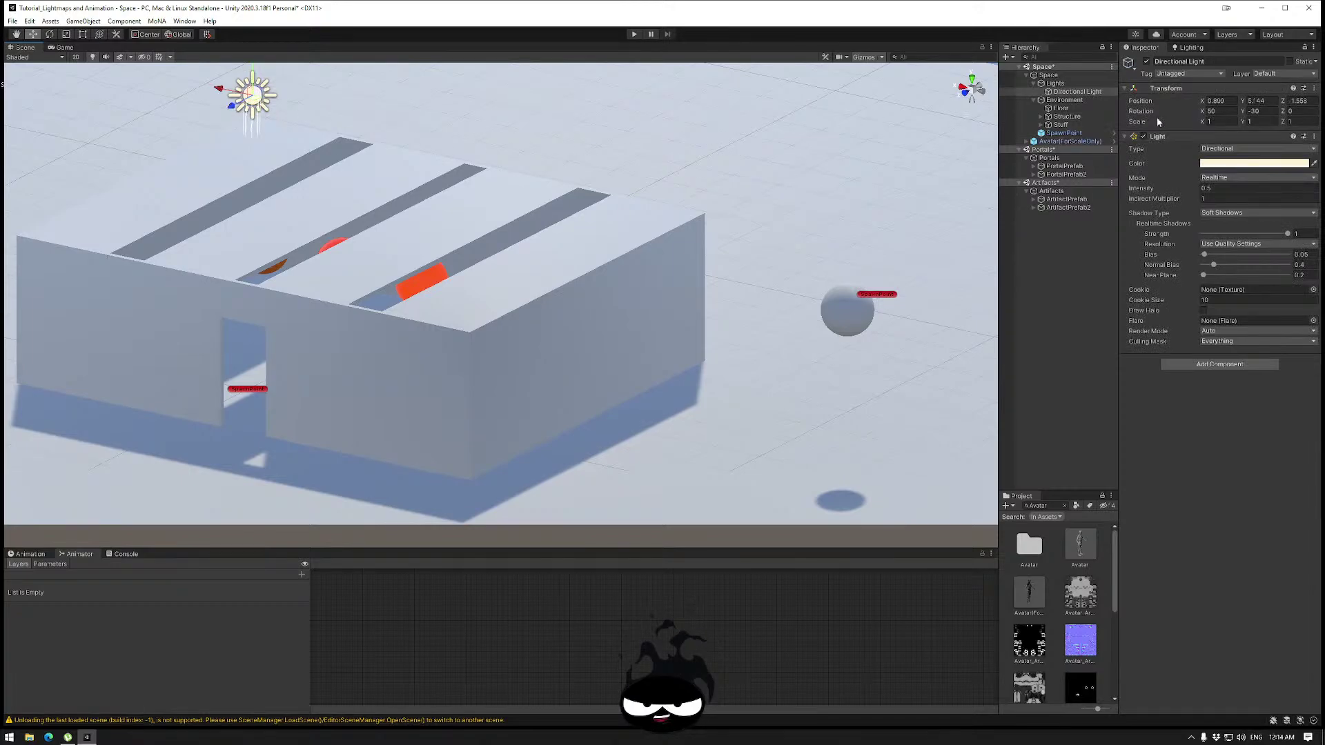
click(1223, 178)
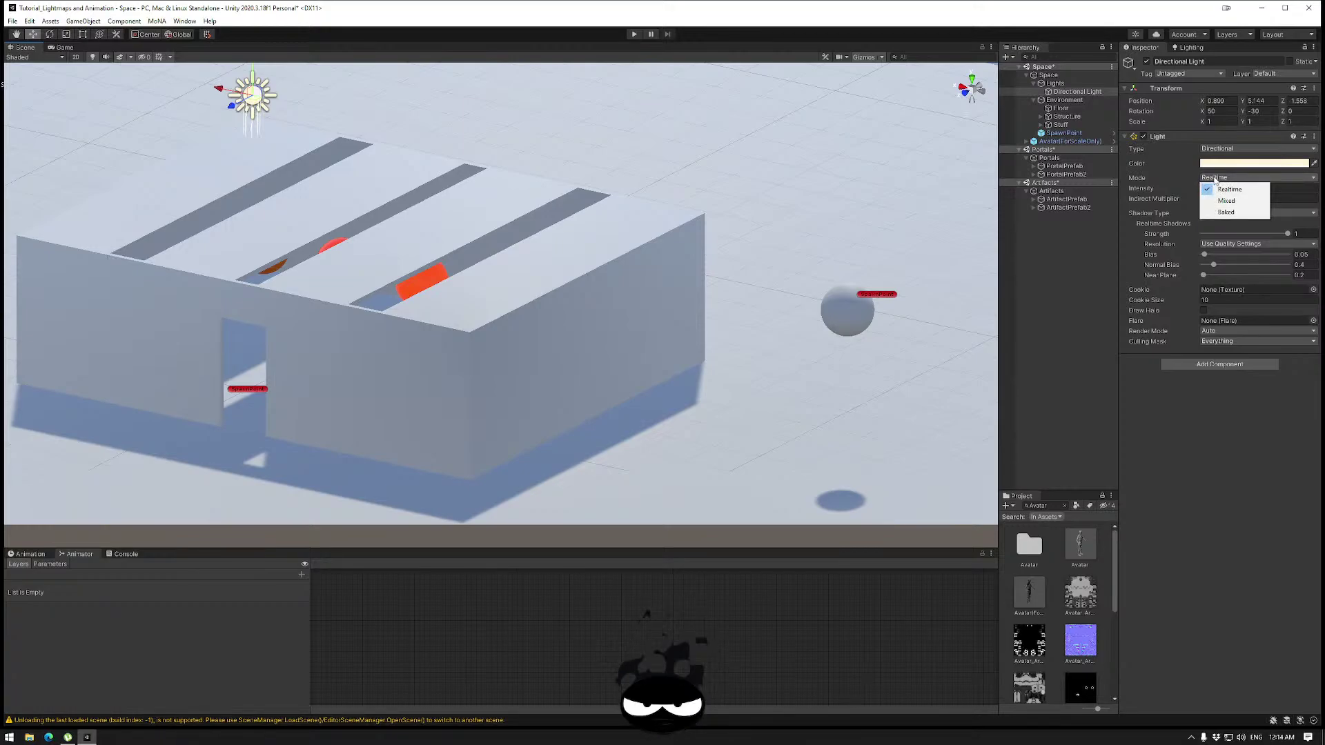
click(1226, 212)
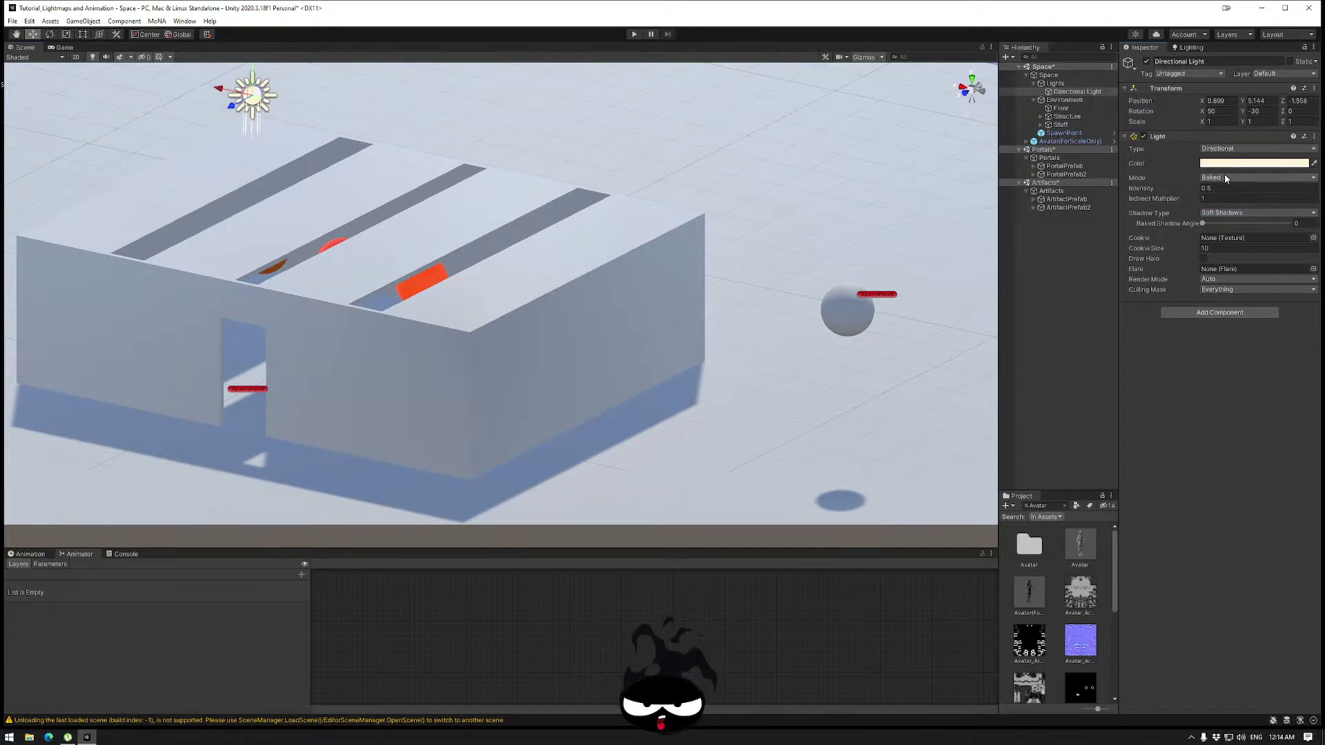
click(1228, 177)
click(1226, 200)
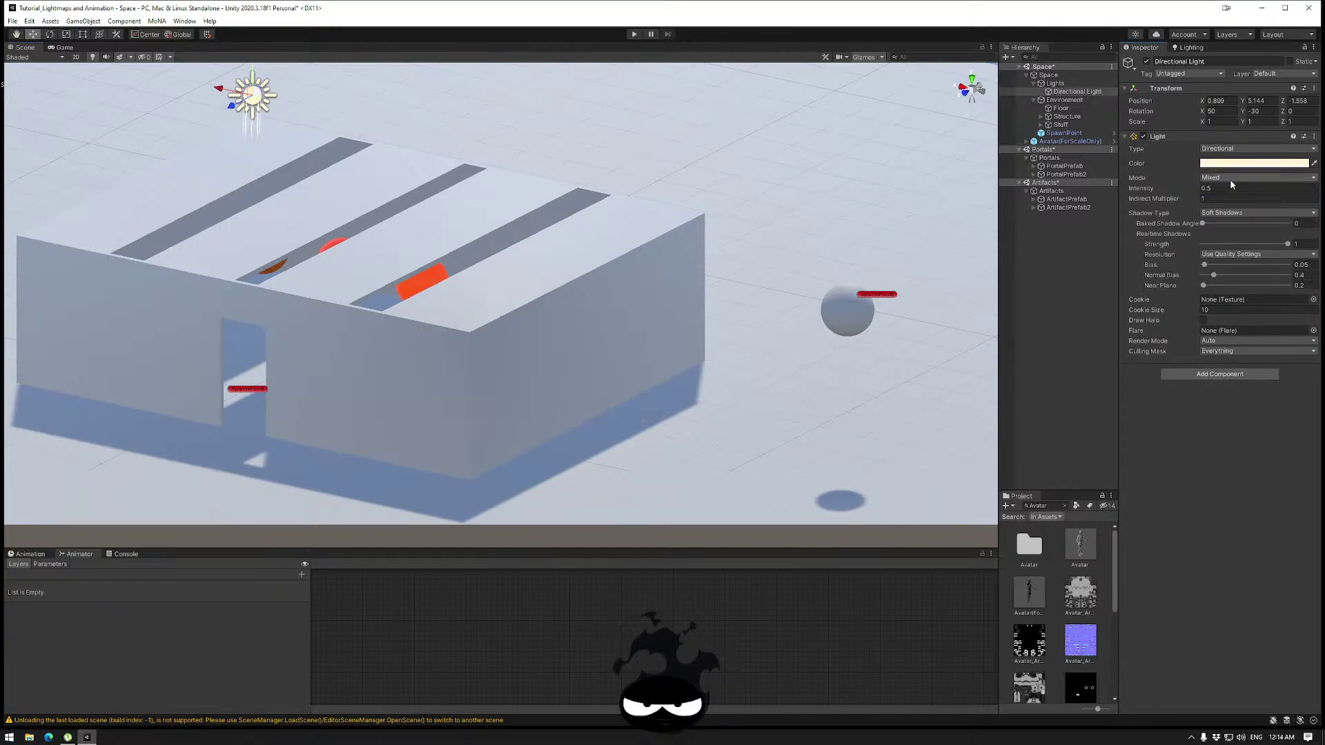
click(1231, 177)
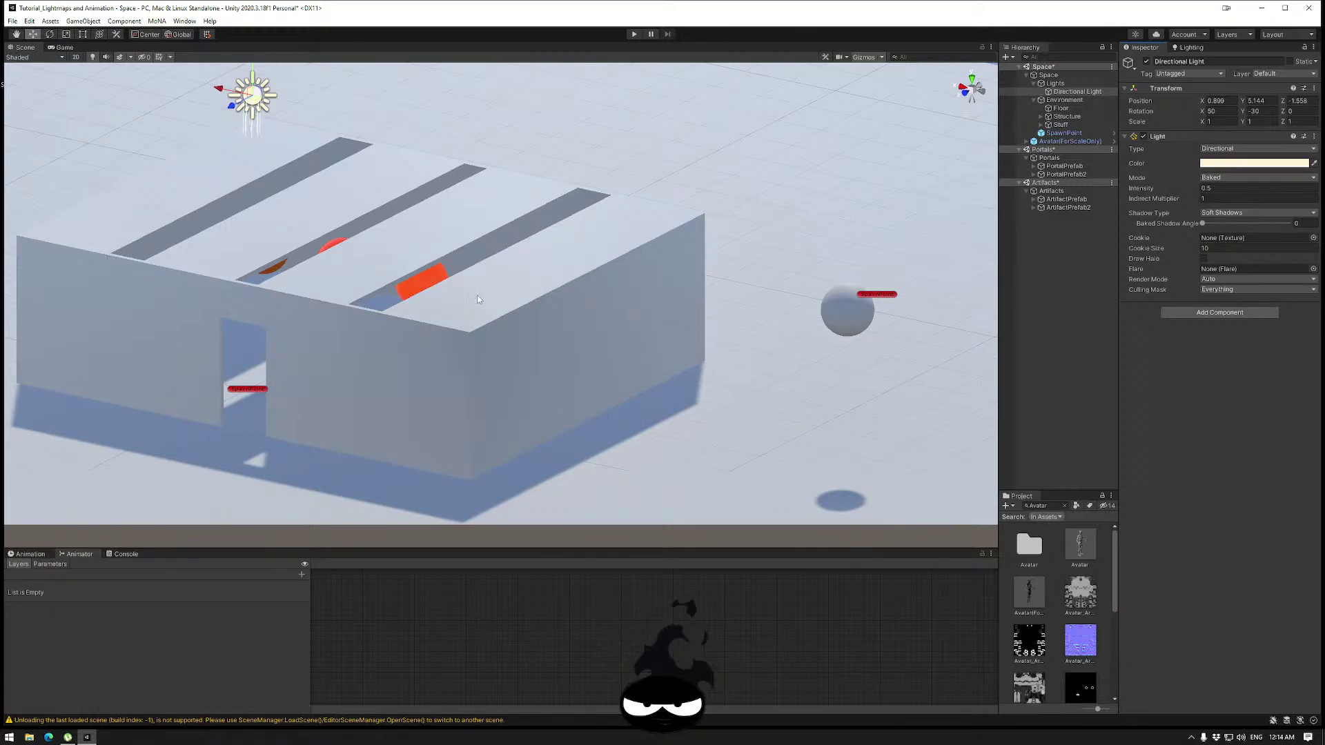
Inspect the settings of Sphere (2) and Wall (2), and collapse the Structure group in the scene hierarchy.
alt+drag(478, 295, 347, 273)
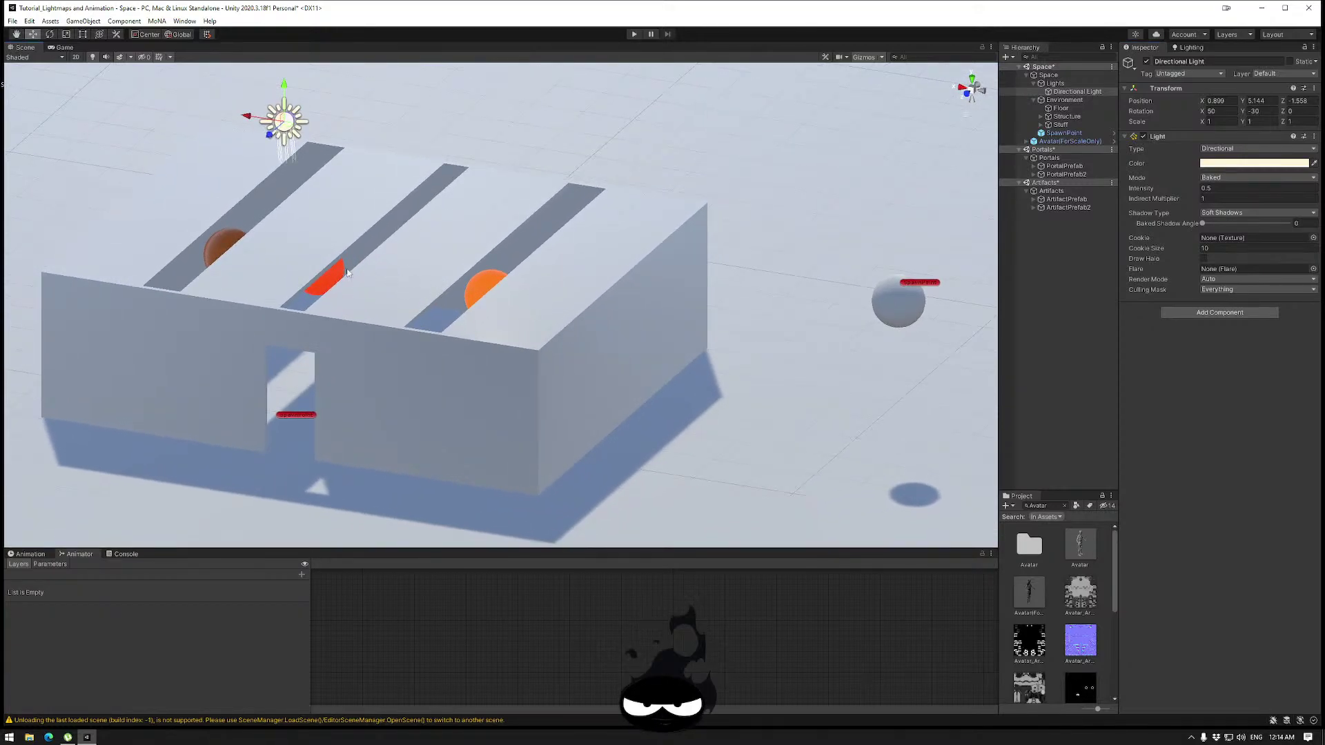
click(347, 272)
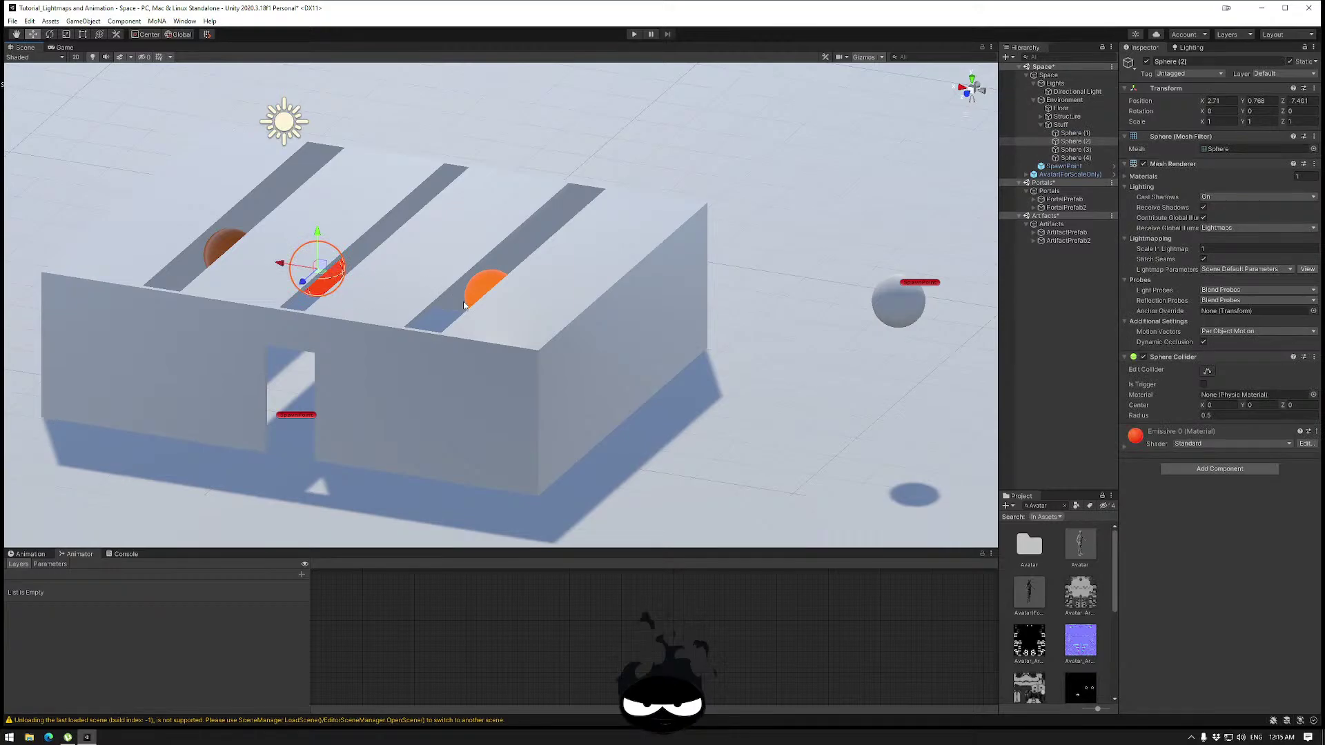
click(571, 378)
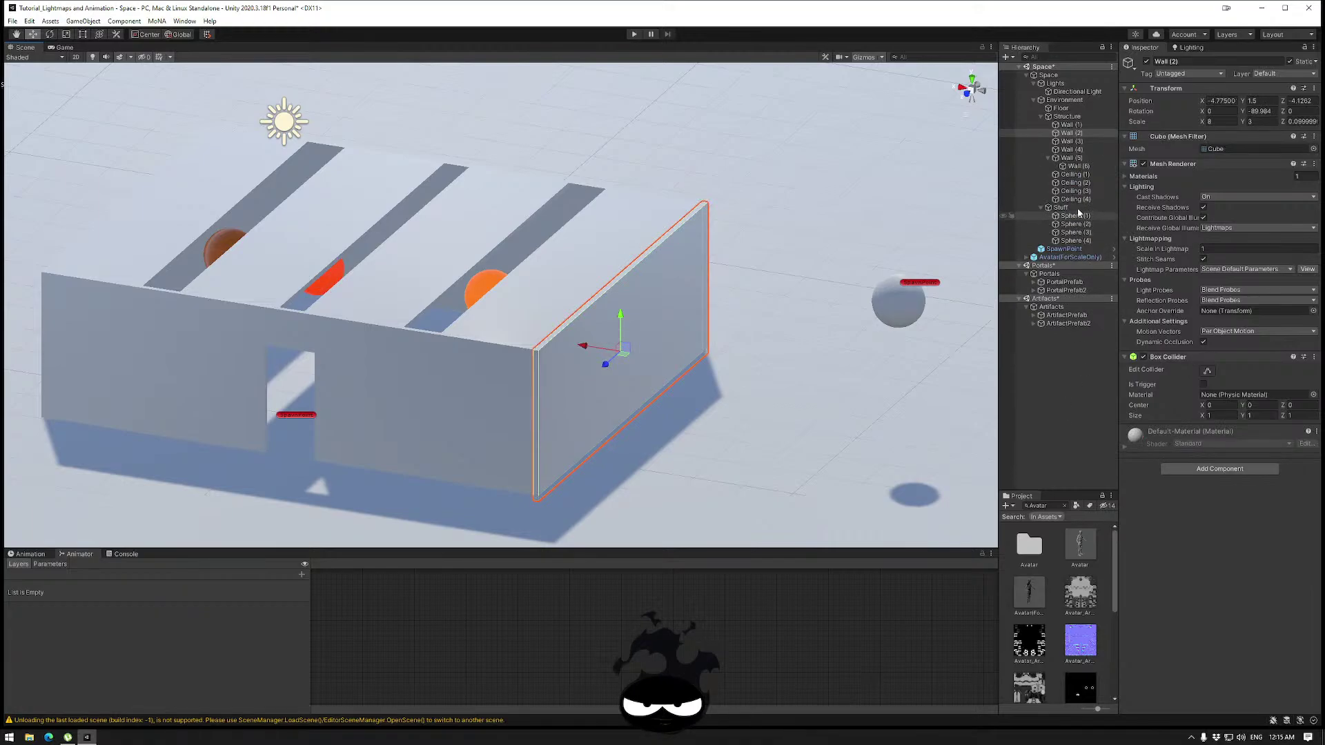
click(1036, 118)
click(1038, 117)
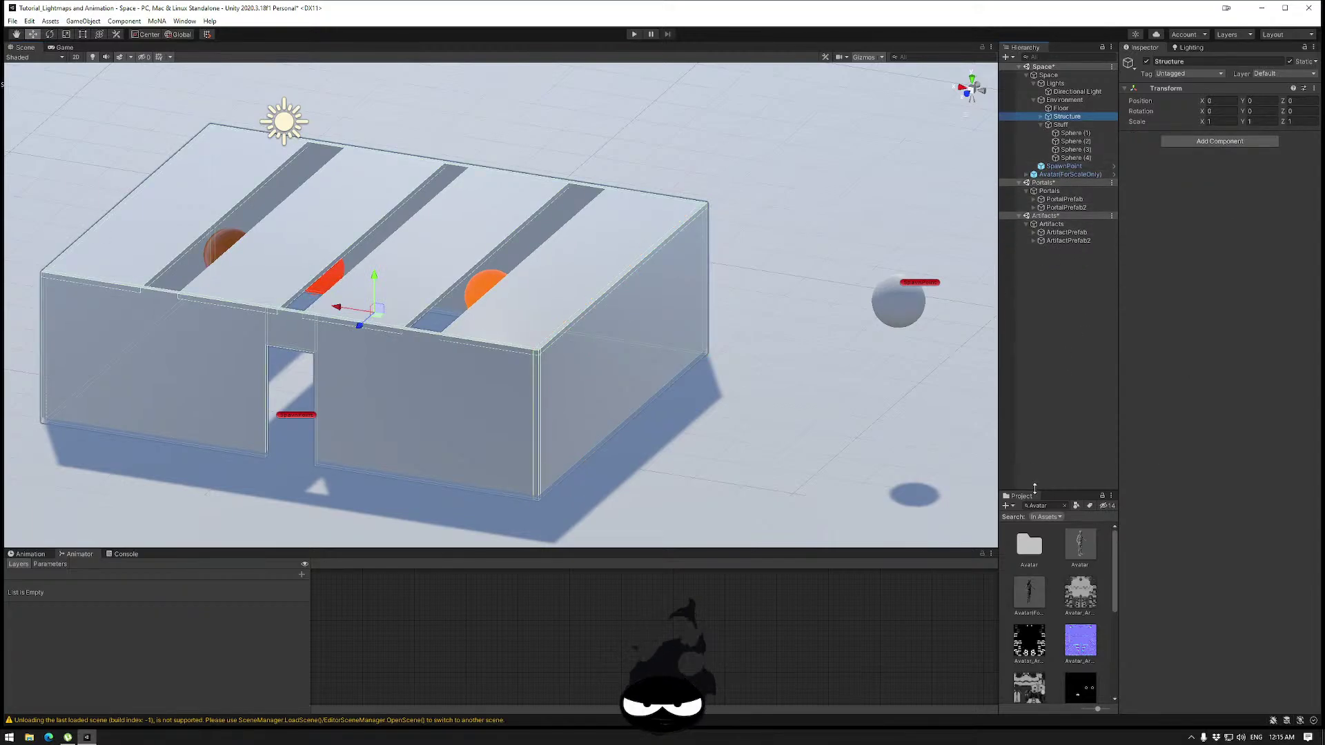
Clear the asset search and duplicate the Emissive 1 material as Emissive 3 in the Materials folder.
click(1046, 506)
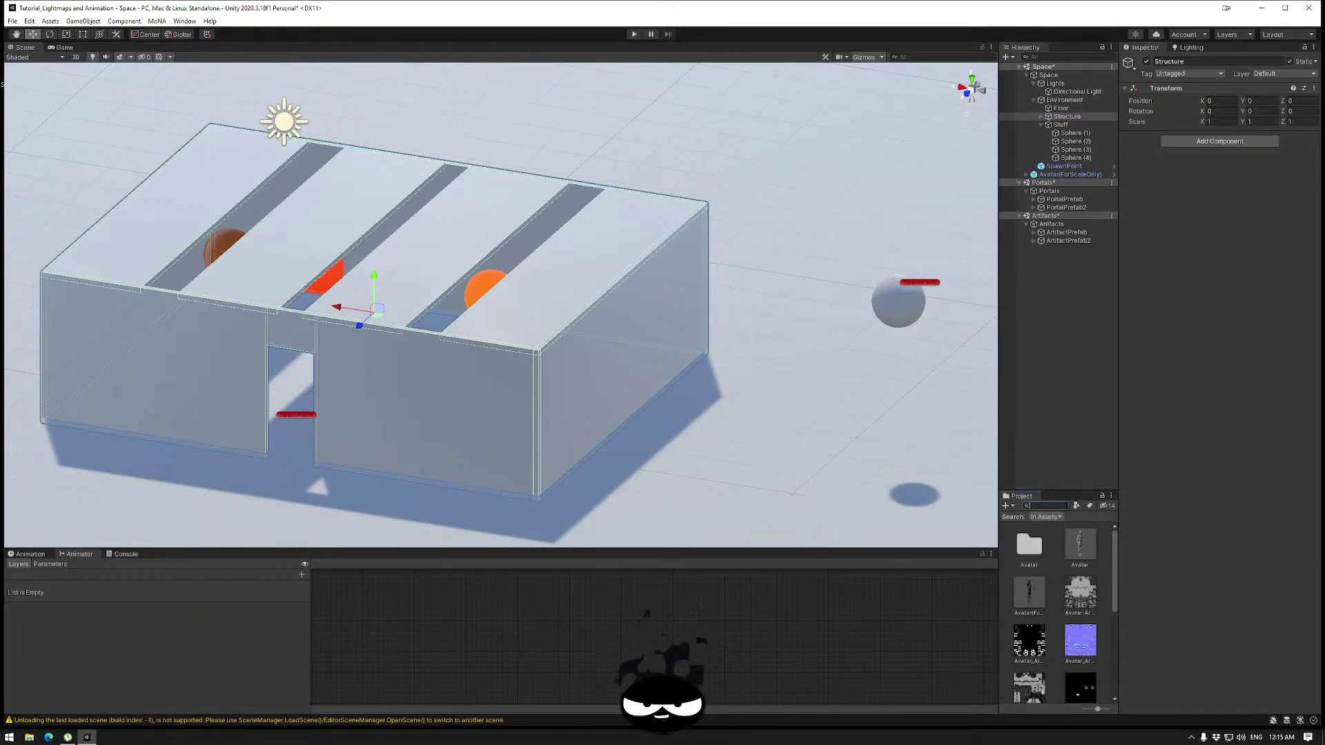
key(BackSpace)
click(1043, 535)
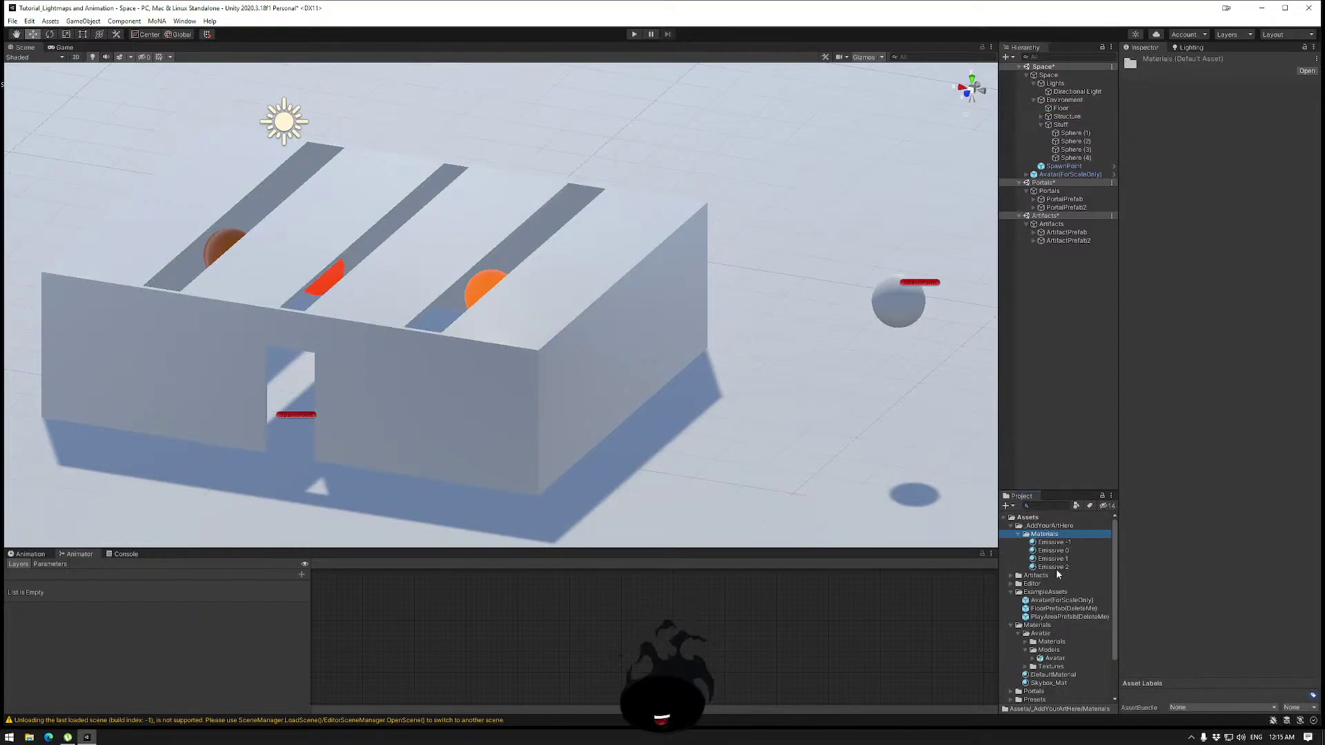
click(1063, 566)
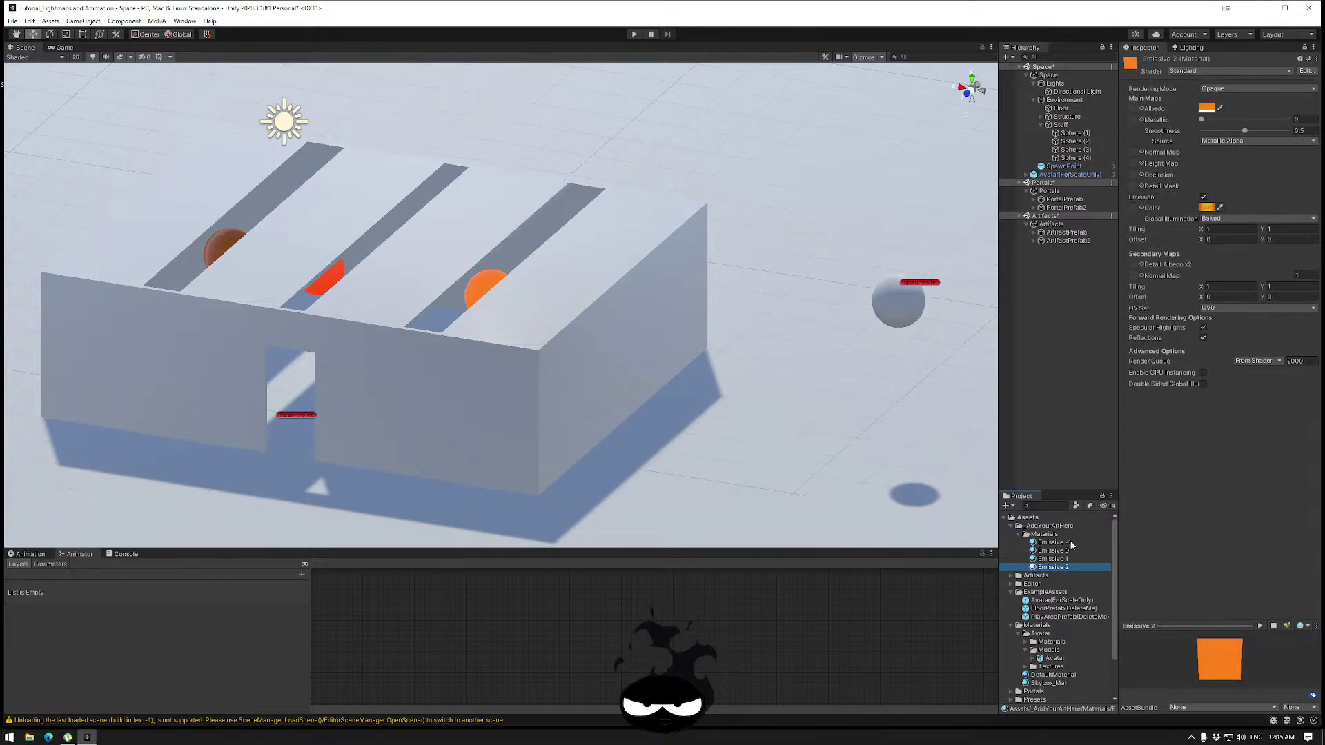
click(1078, 559)
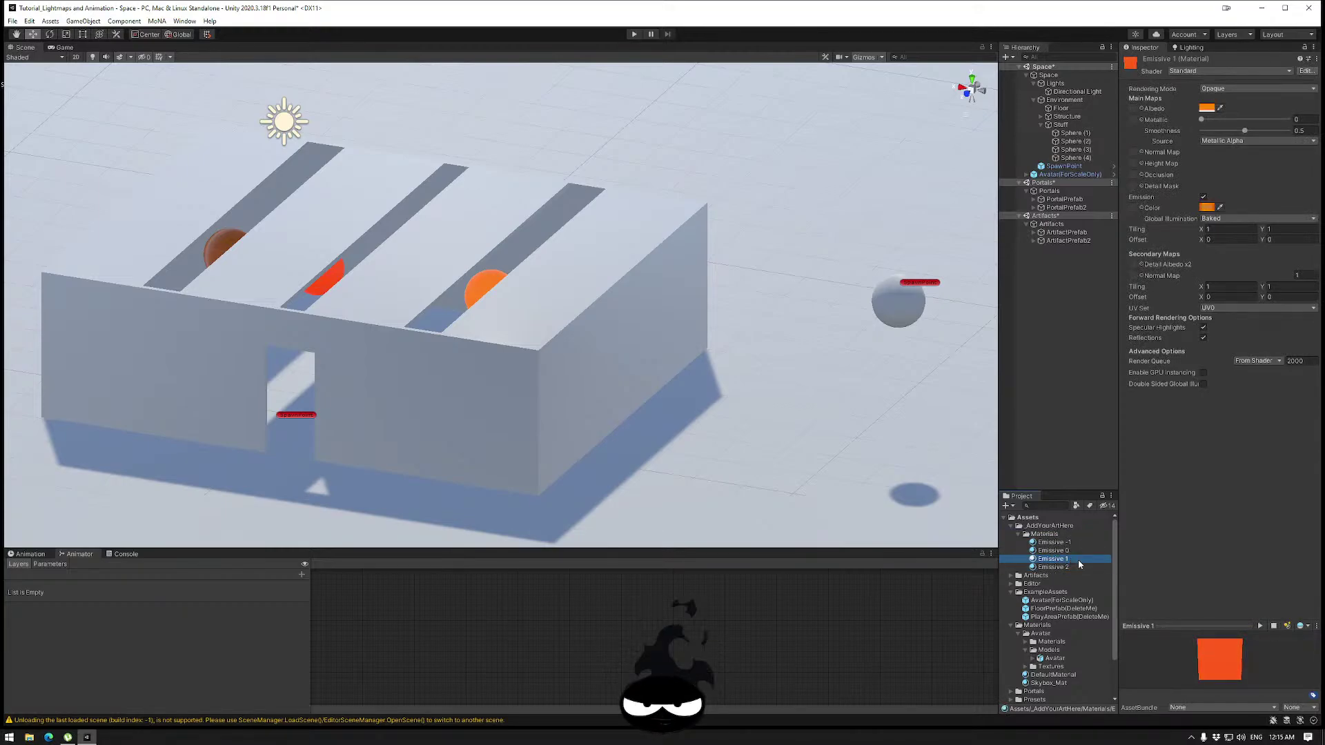
key(ctrl+d)
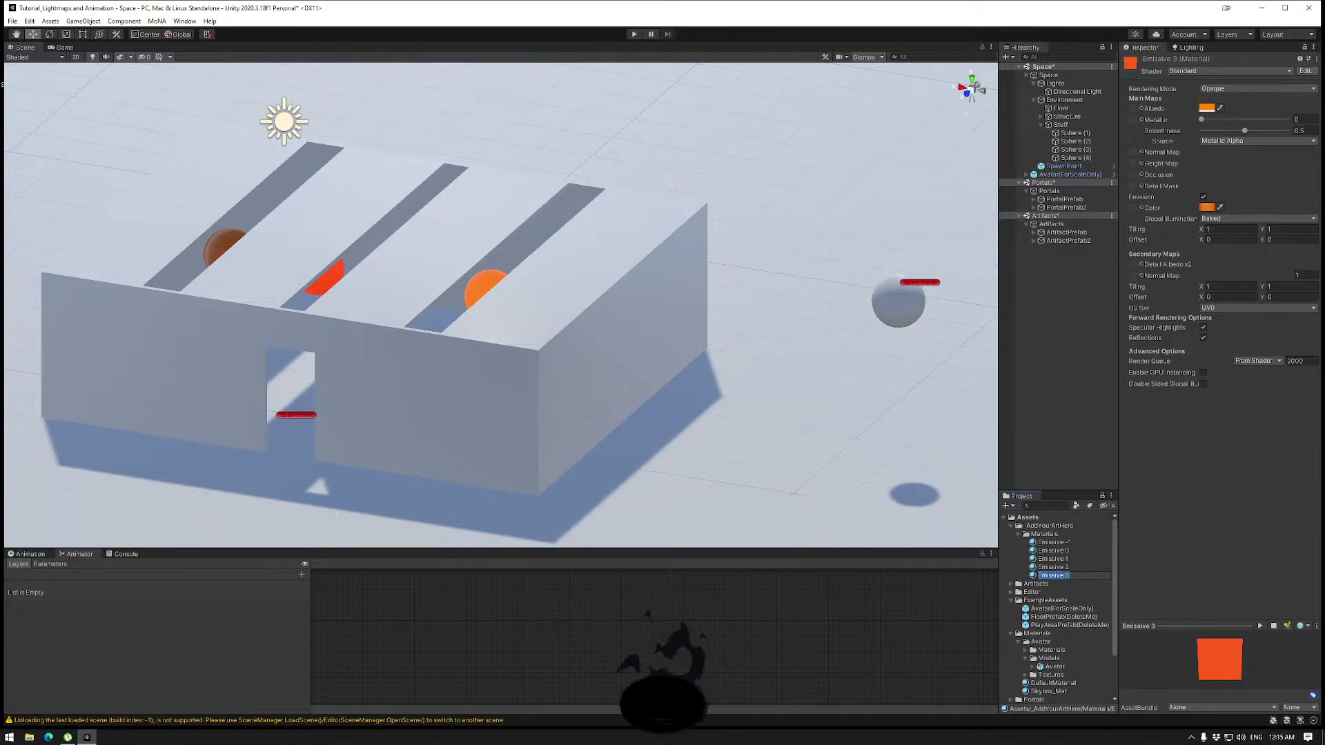
click(1073, 577)
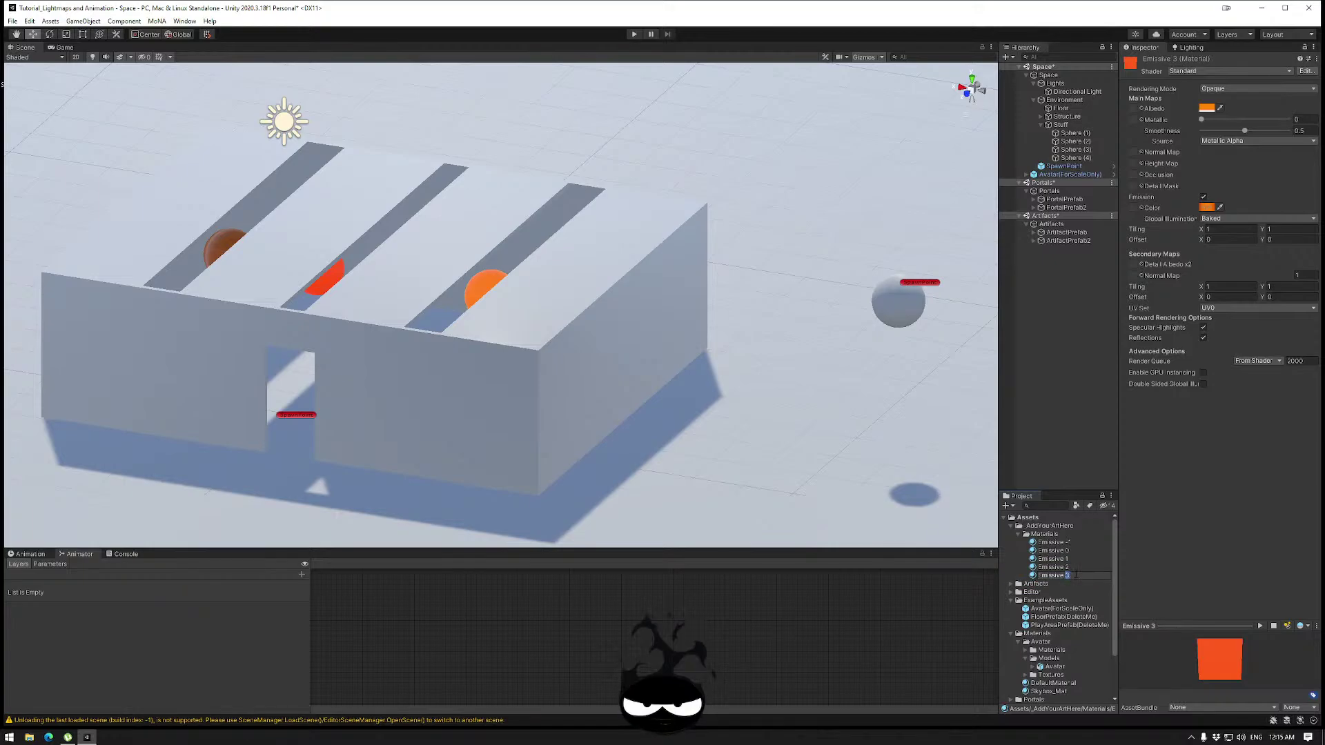
key(Return)
Set the Emissive 3 material's albedo to cyan and its emission color to blue.
click(1206, 108)
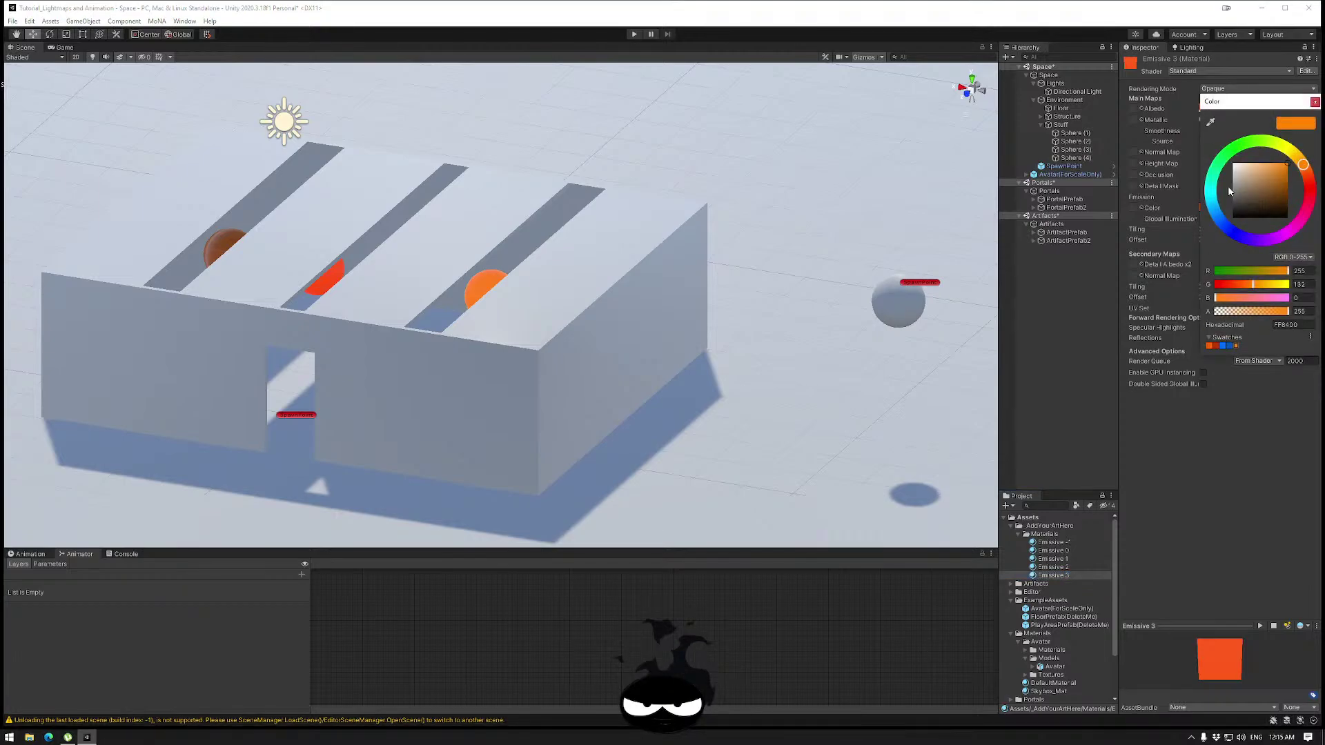
click(1217, 199)
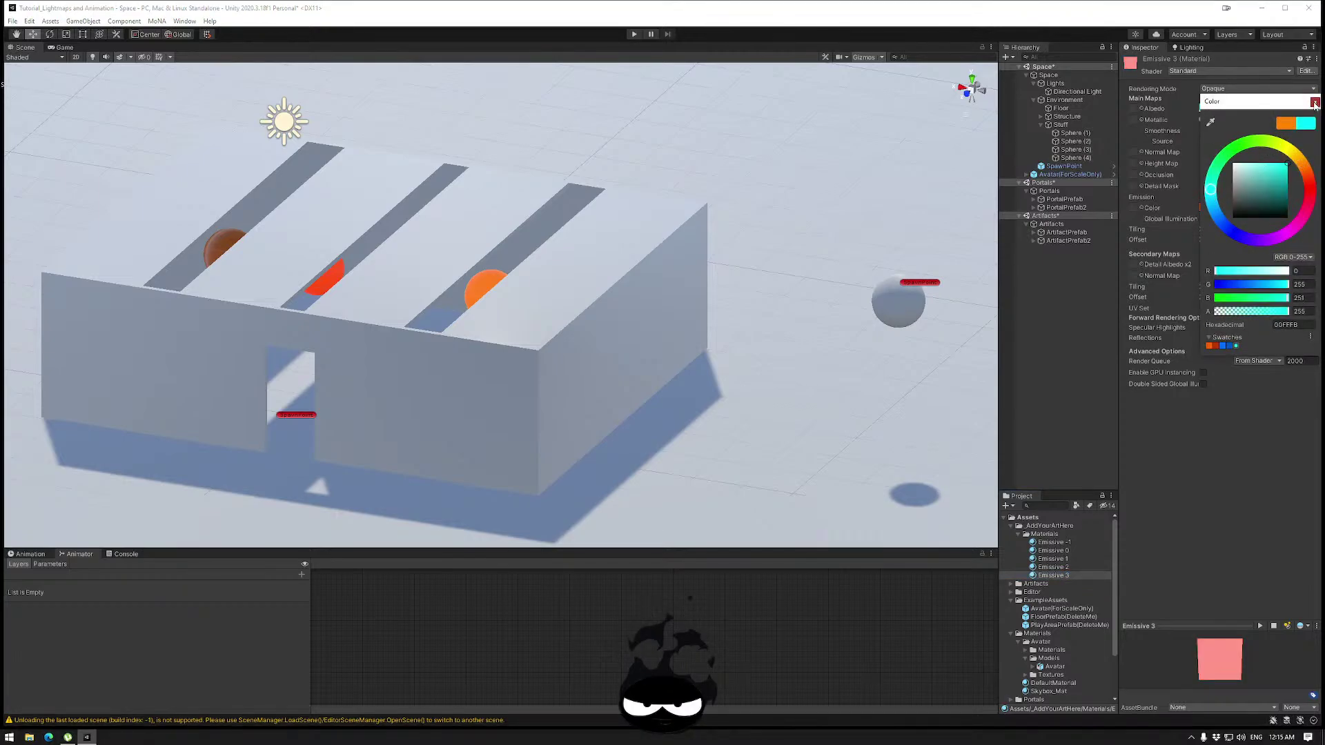
click(1314, 101)
click(1206, 207)
click(1230, 329)
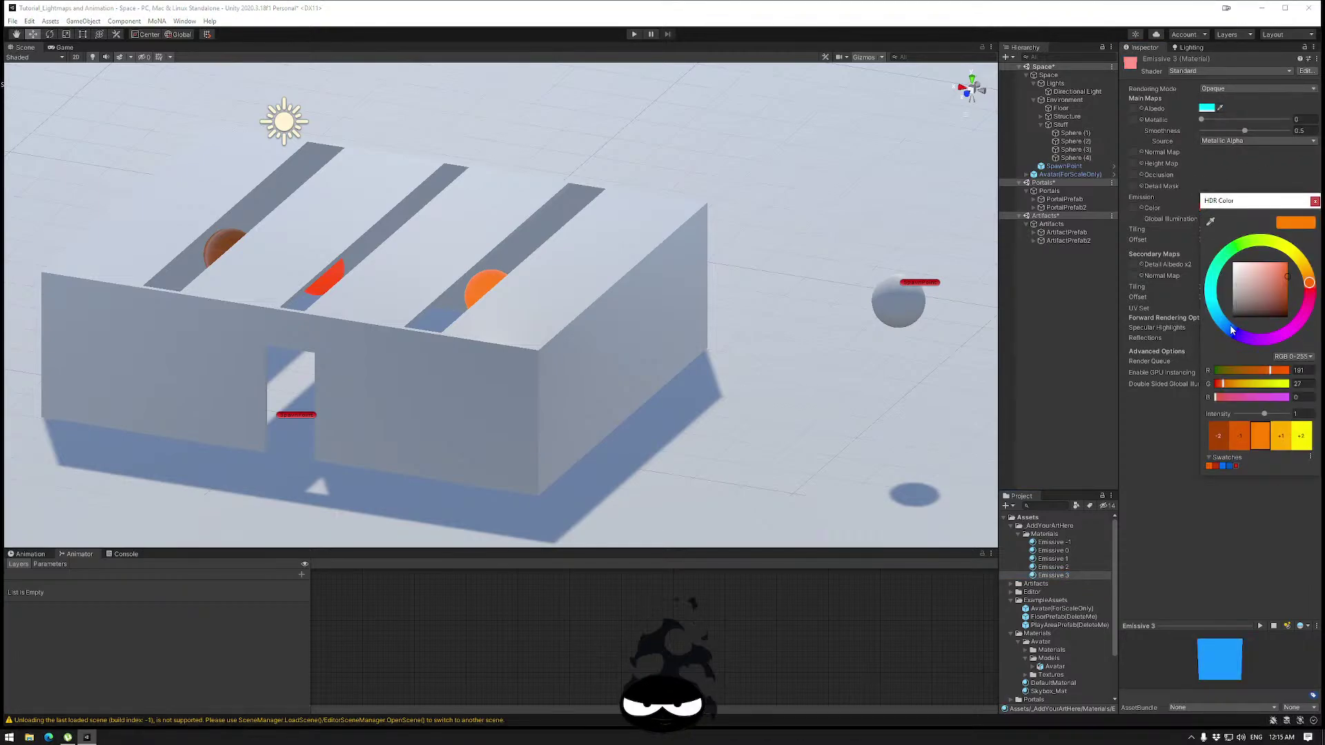
click(1314, 201)
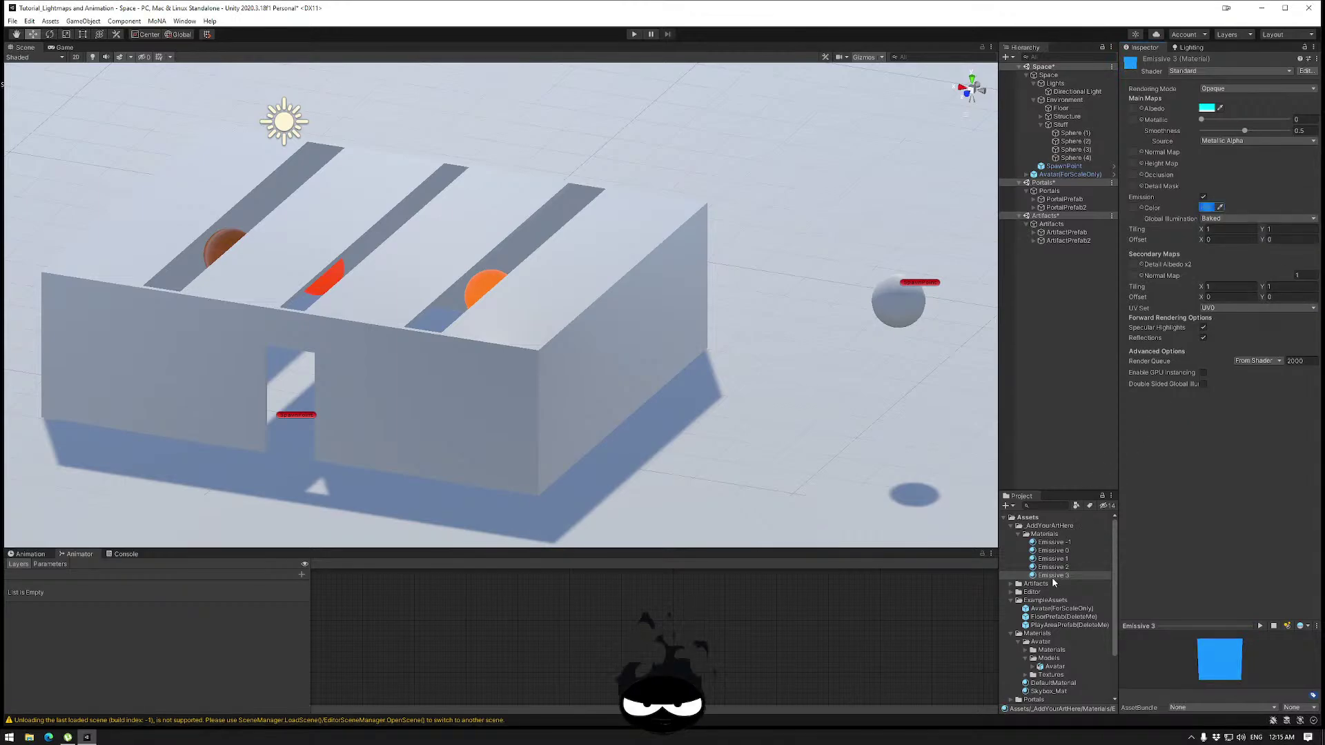
Raise the Emissive 3 material's emission intensity to 3 and apply the material to the building's outer side wall.
click(1206, 207)
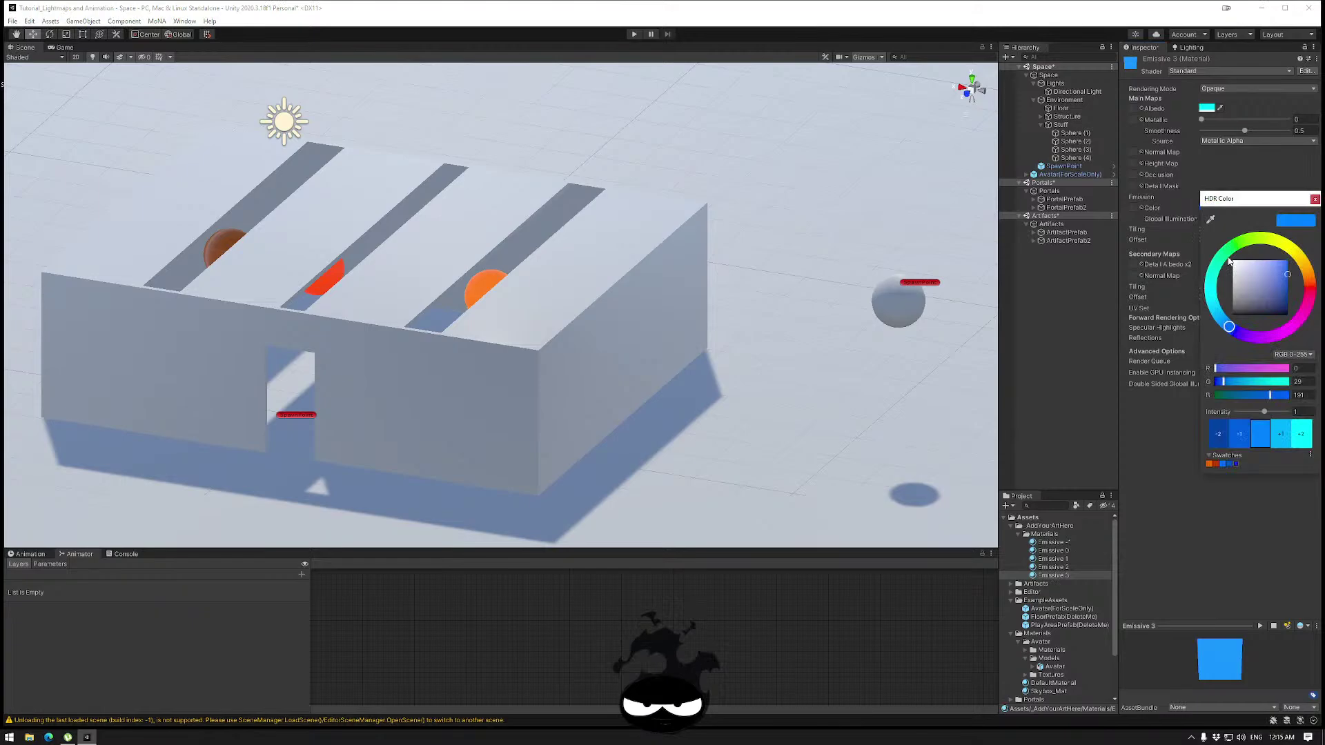
click(1301, 436)
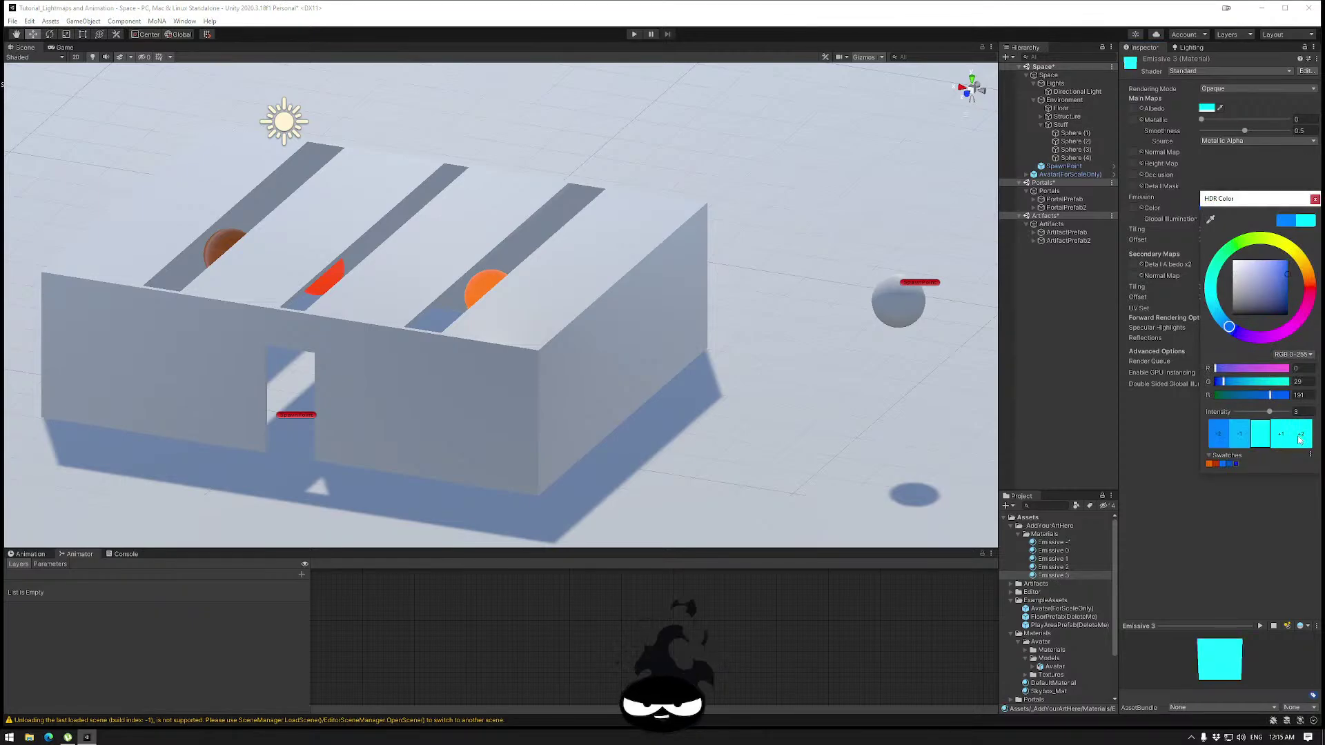
click(1315, 200)
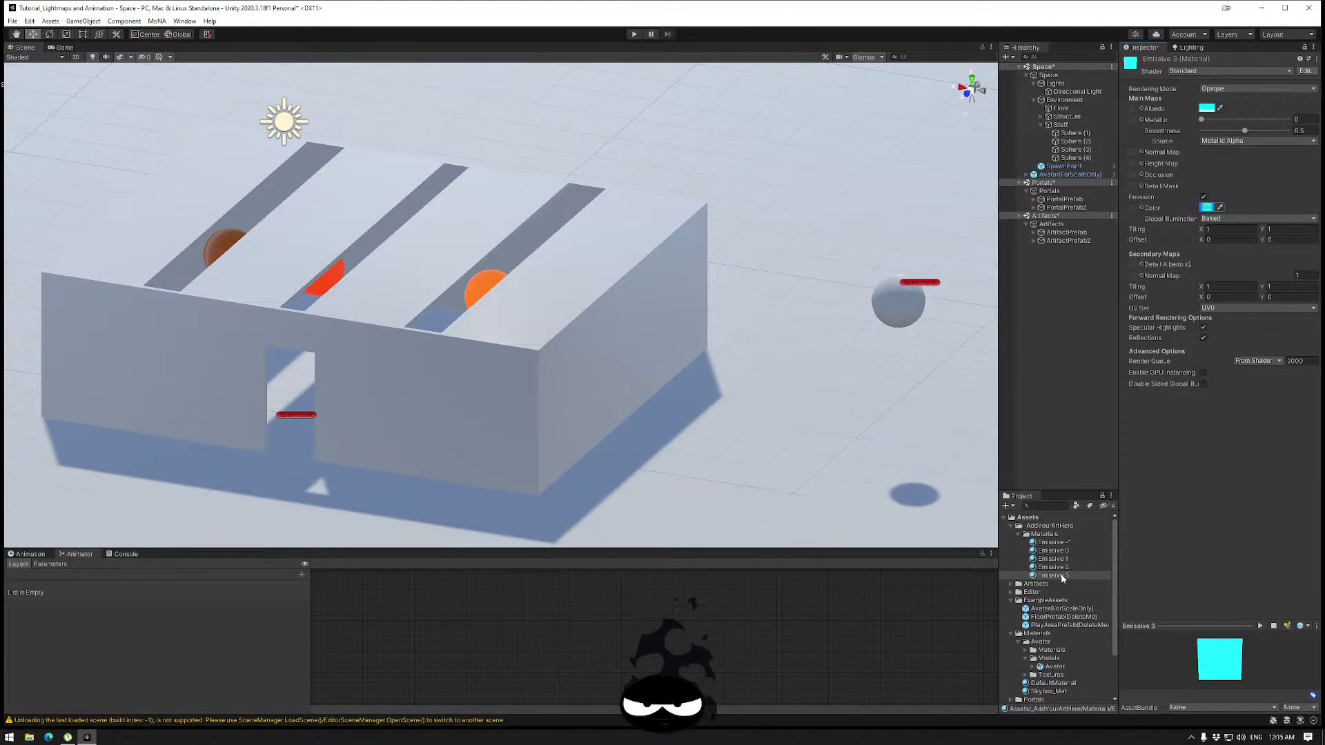
drag(1061, 578, 619, 369)
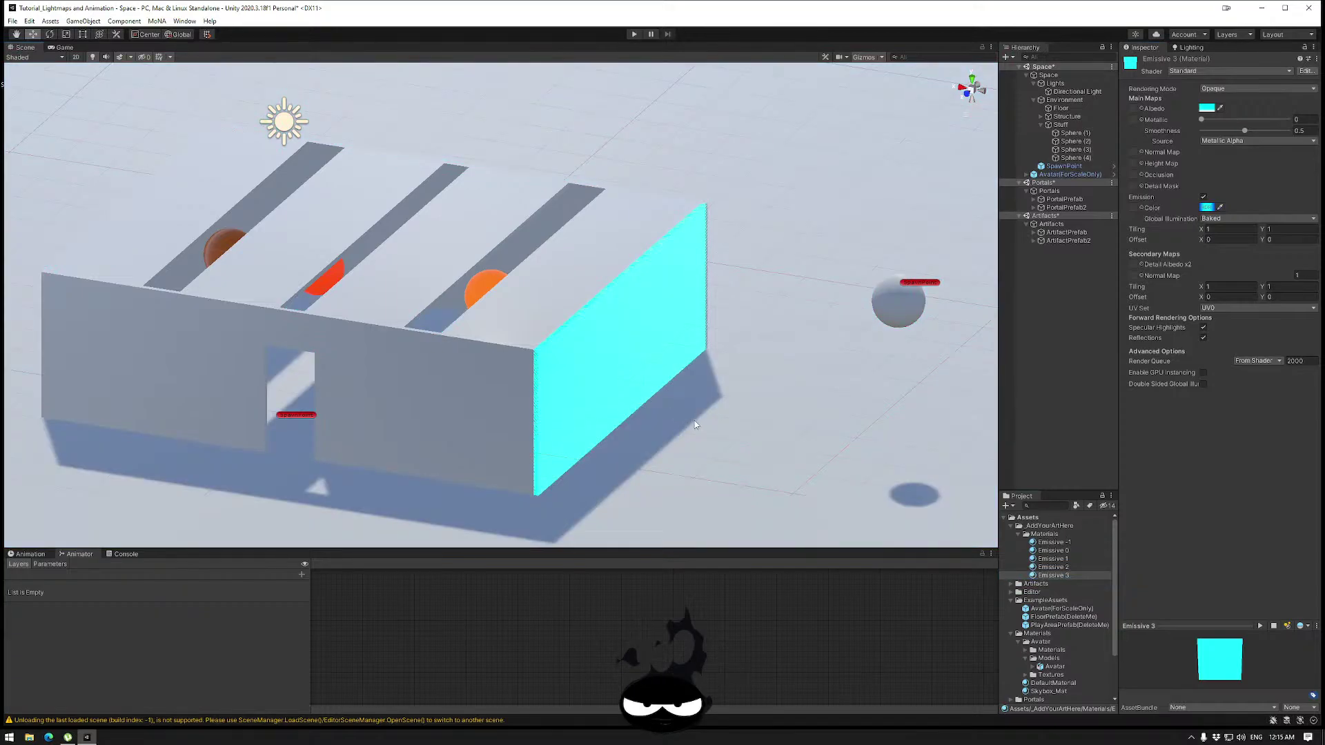
alt+drag(694, 424, 663, 436)
Expand the scene's lightmapping settings and generate the lighting with the Progressive GPU (Preview) lightmapper.
click(1192, 47)
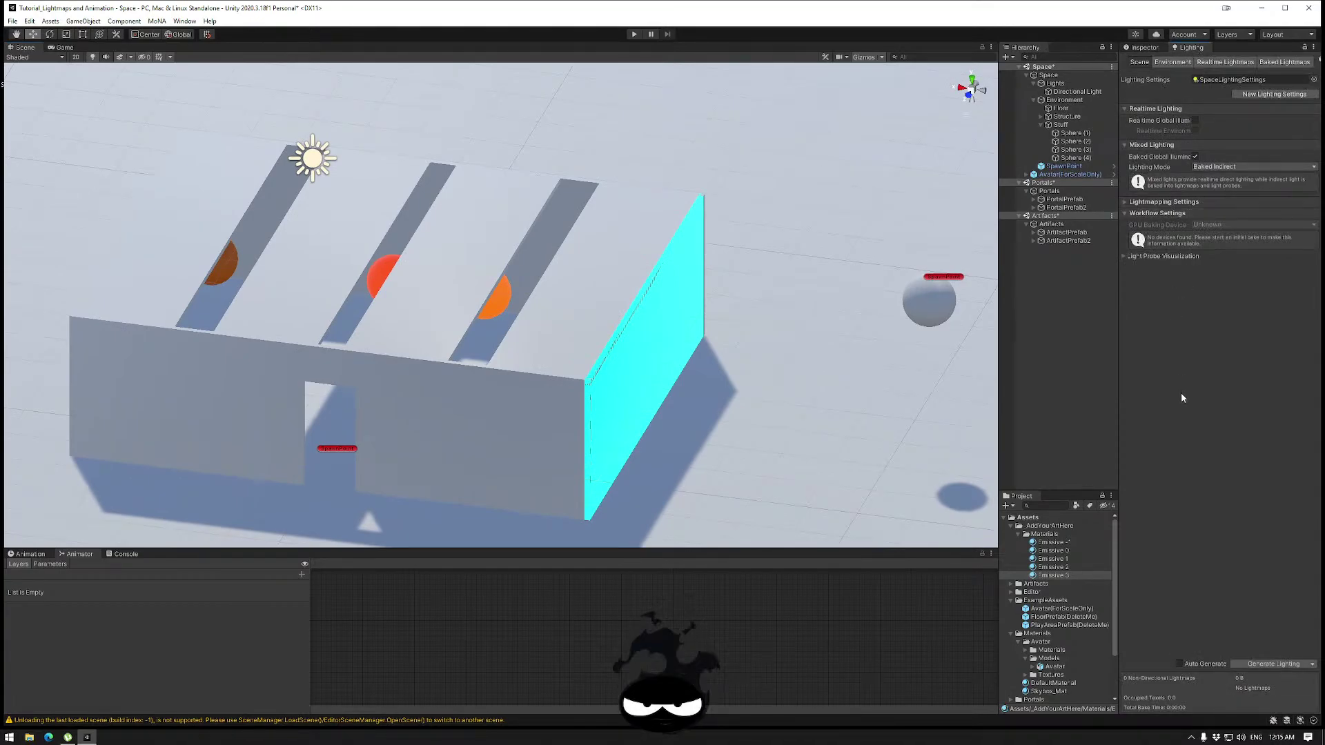
click(1165, 202)
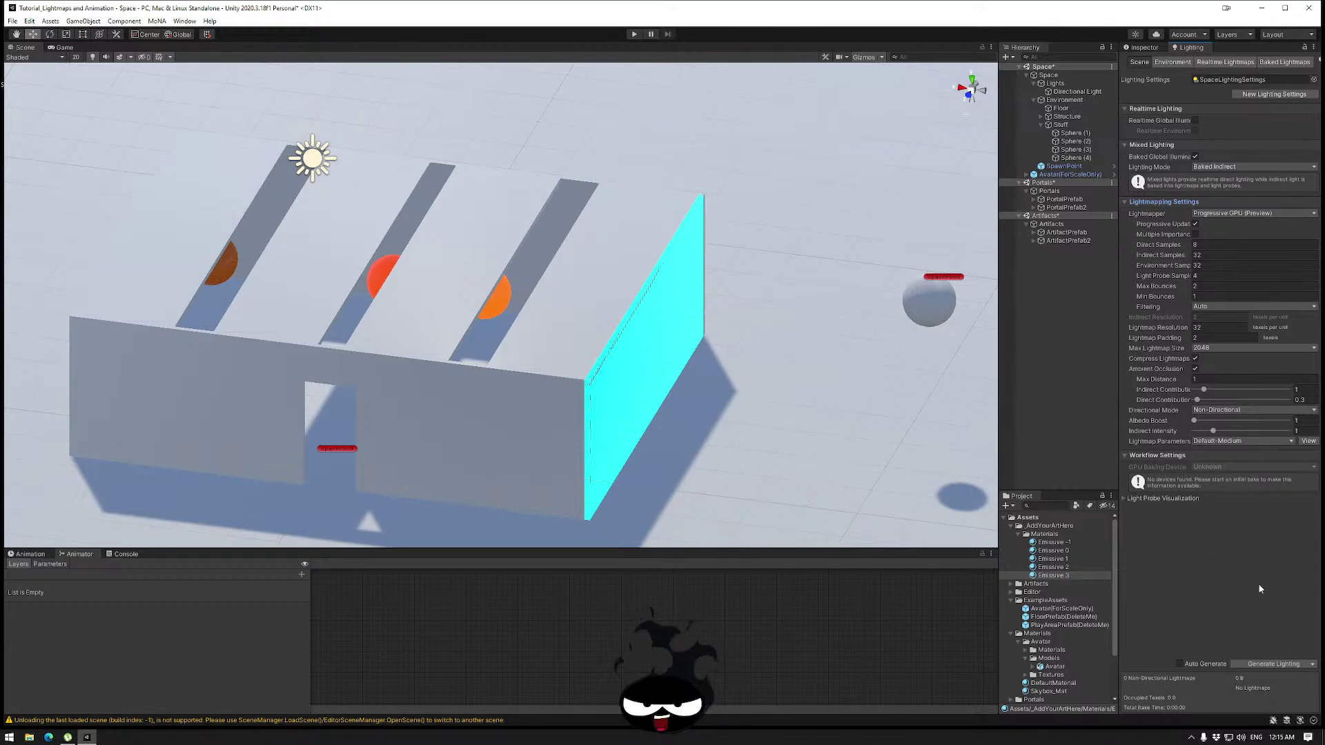
click(1268, 667)
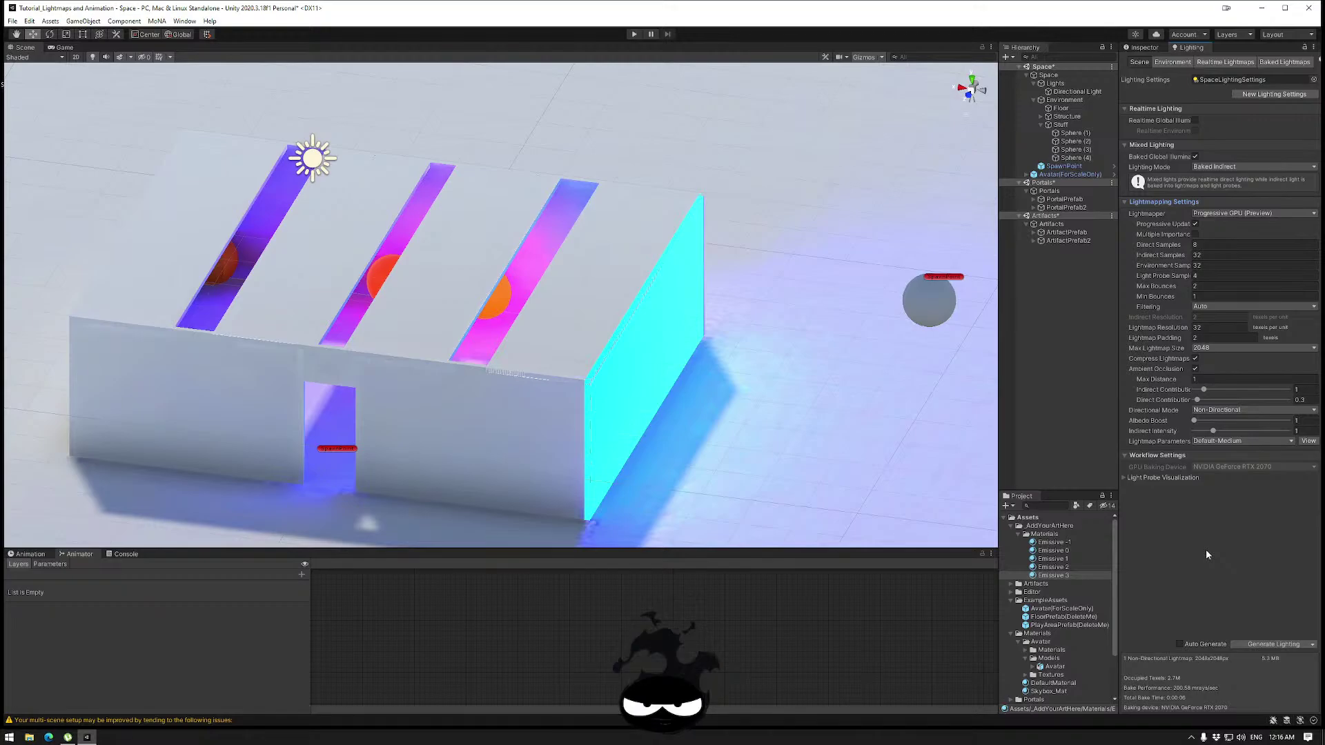
Examine the baked lighting on the walls, floor, avatar and spheres inside the building.
alt+drag(584, 386, 550, 263)
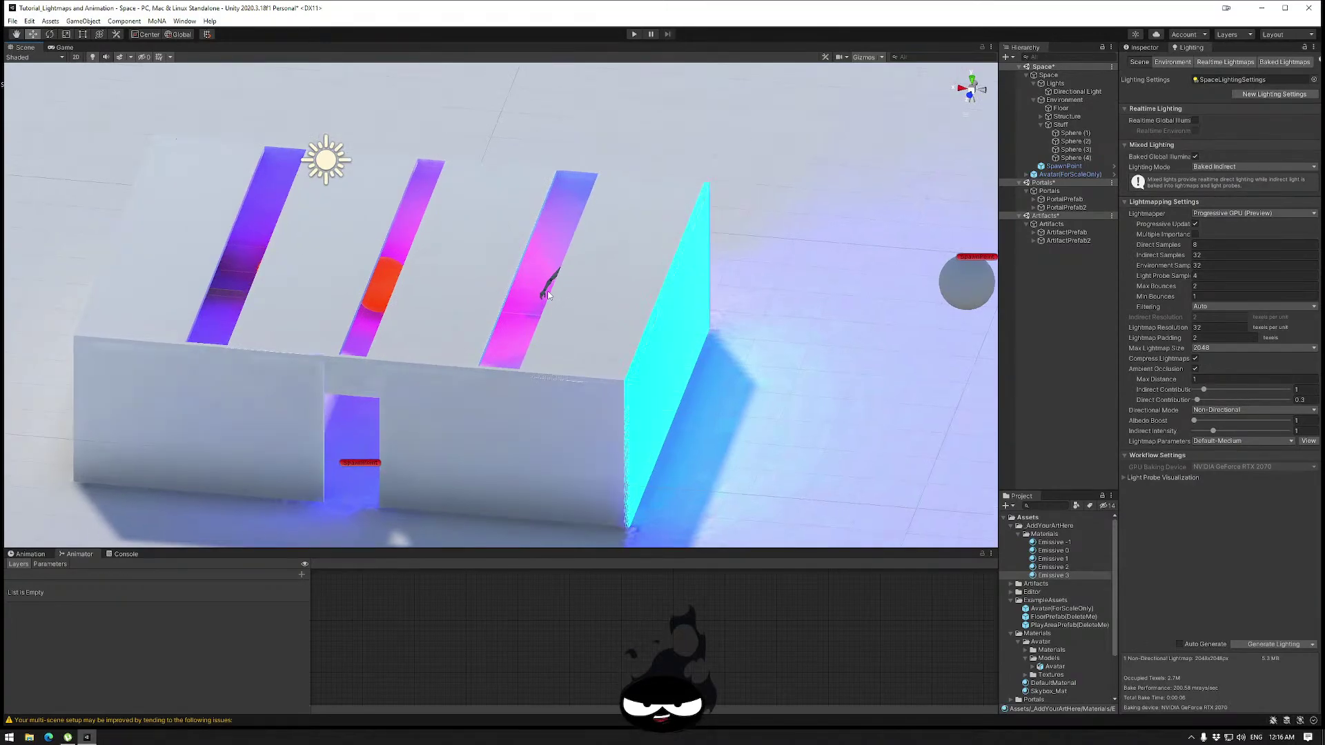
click(550, 250)
key(f)
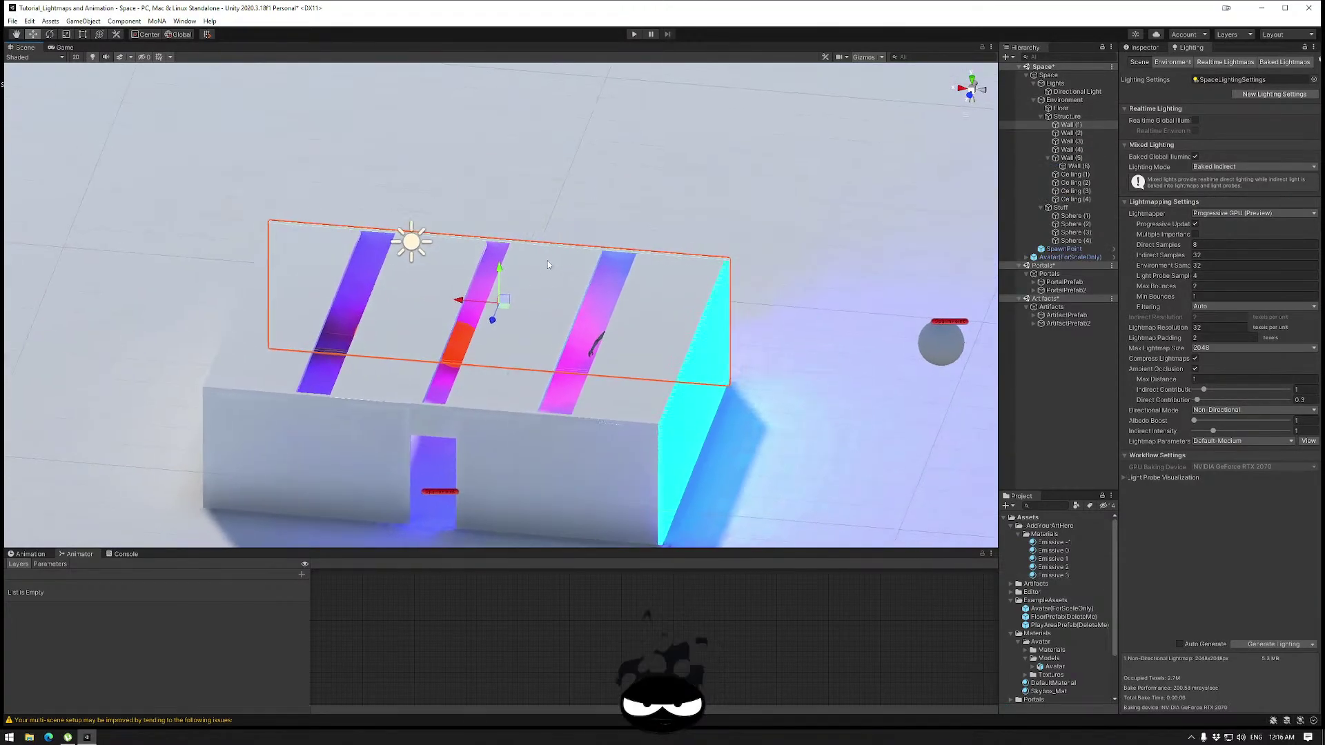
click(599, 349)
key(f)
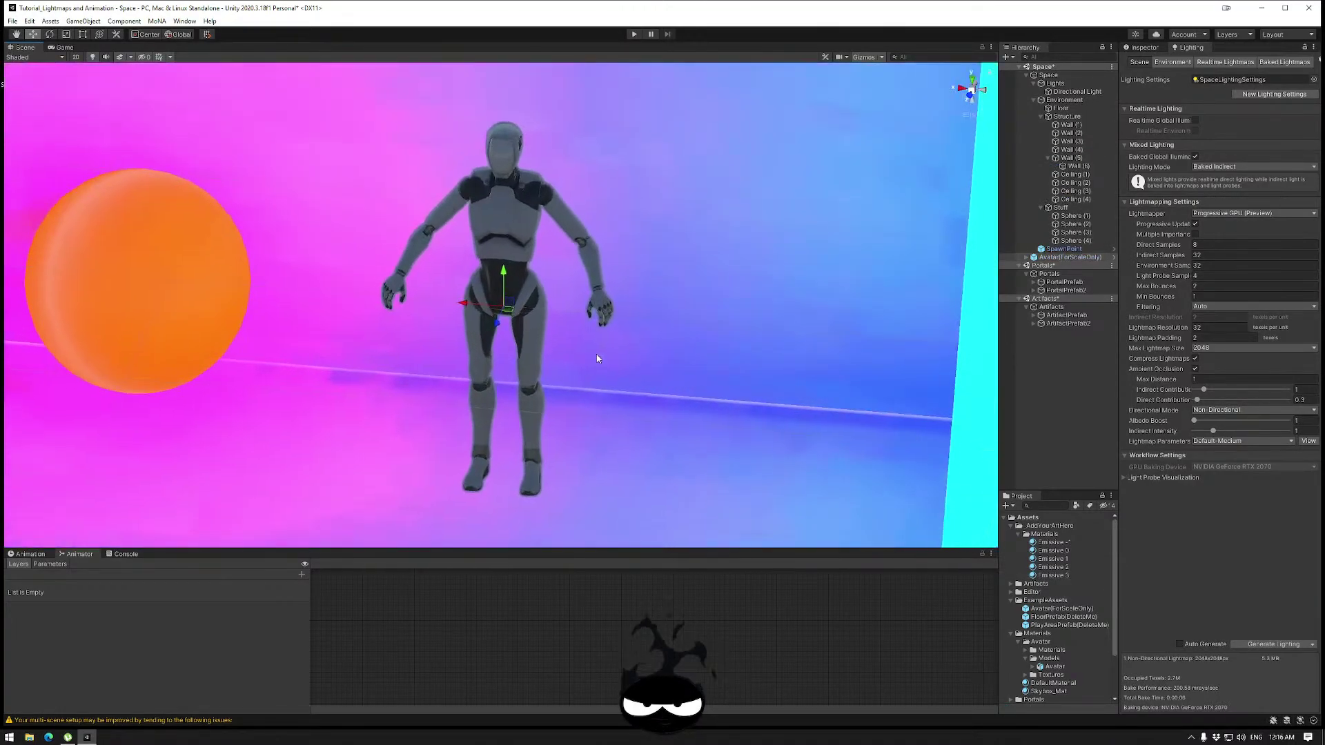
alt+drag(586, 373, 423, 373)
middle_drag(423, 373, 840, 373)
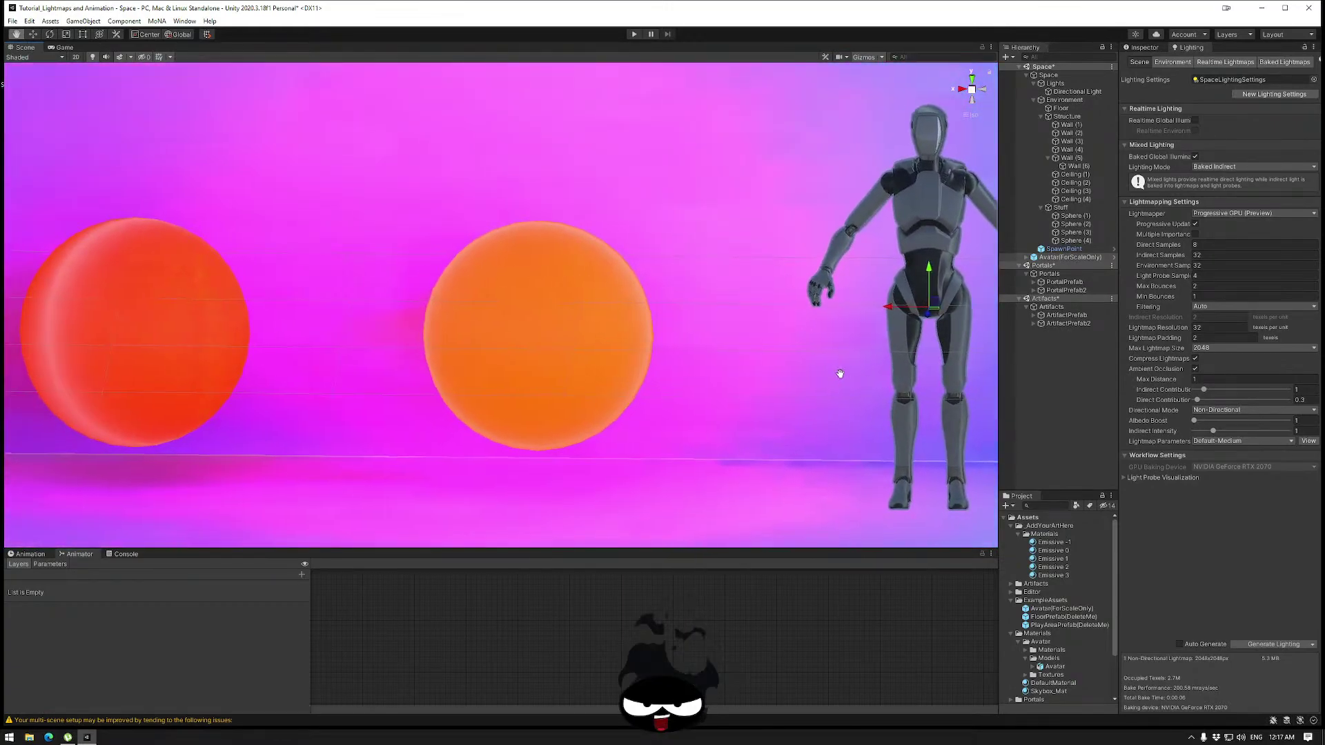
scroll(558, 360, down, 3)
alt+drag(570, 347, 949, 238)
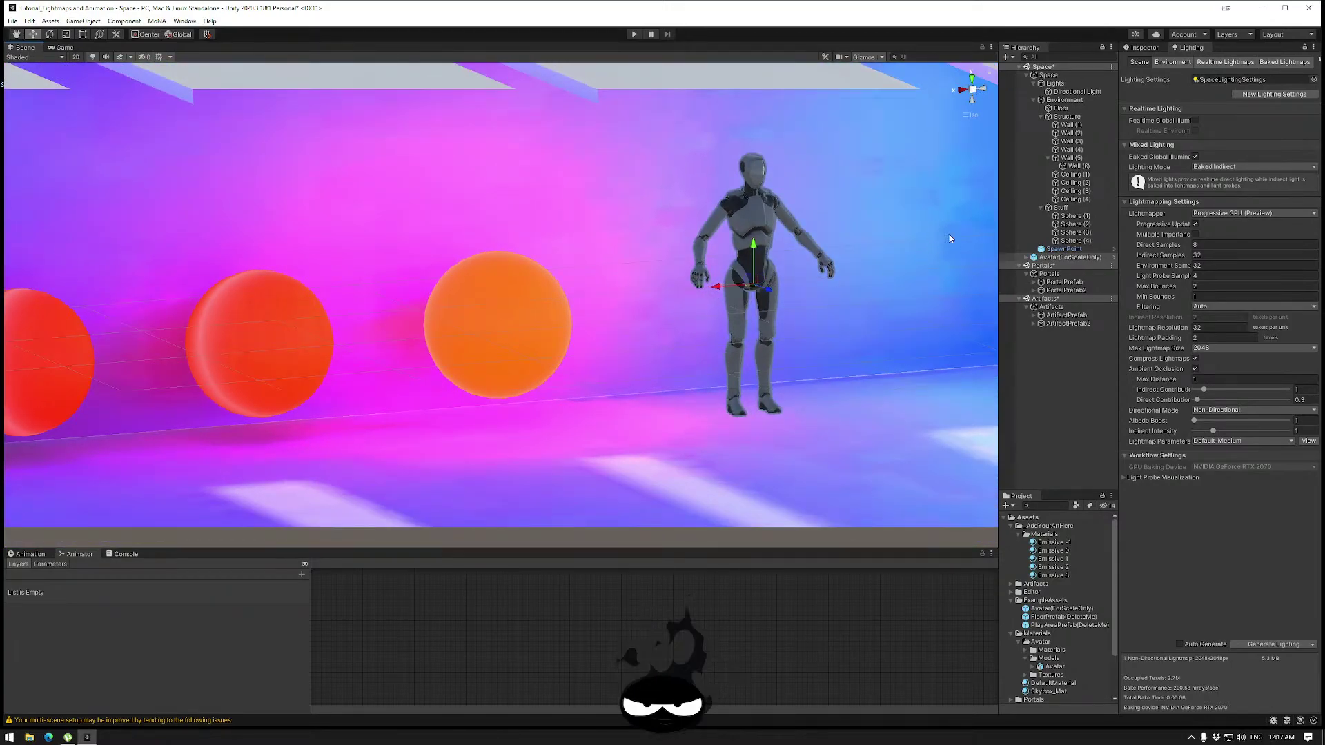
alt+drag(399, 268, 550, 370)
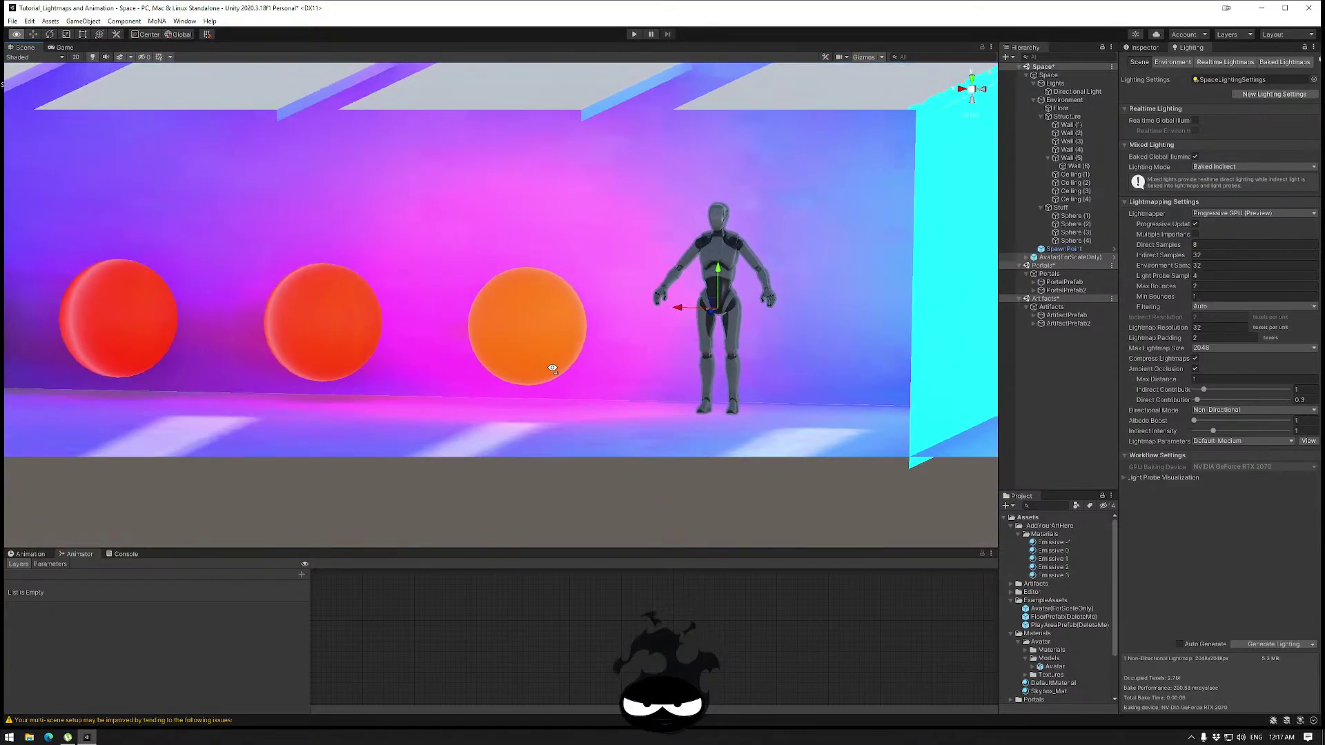
alt+drag(345, 346, 309, 347)
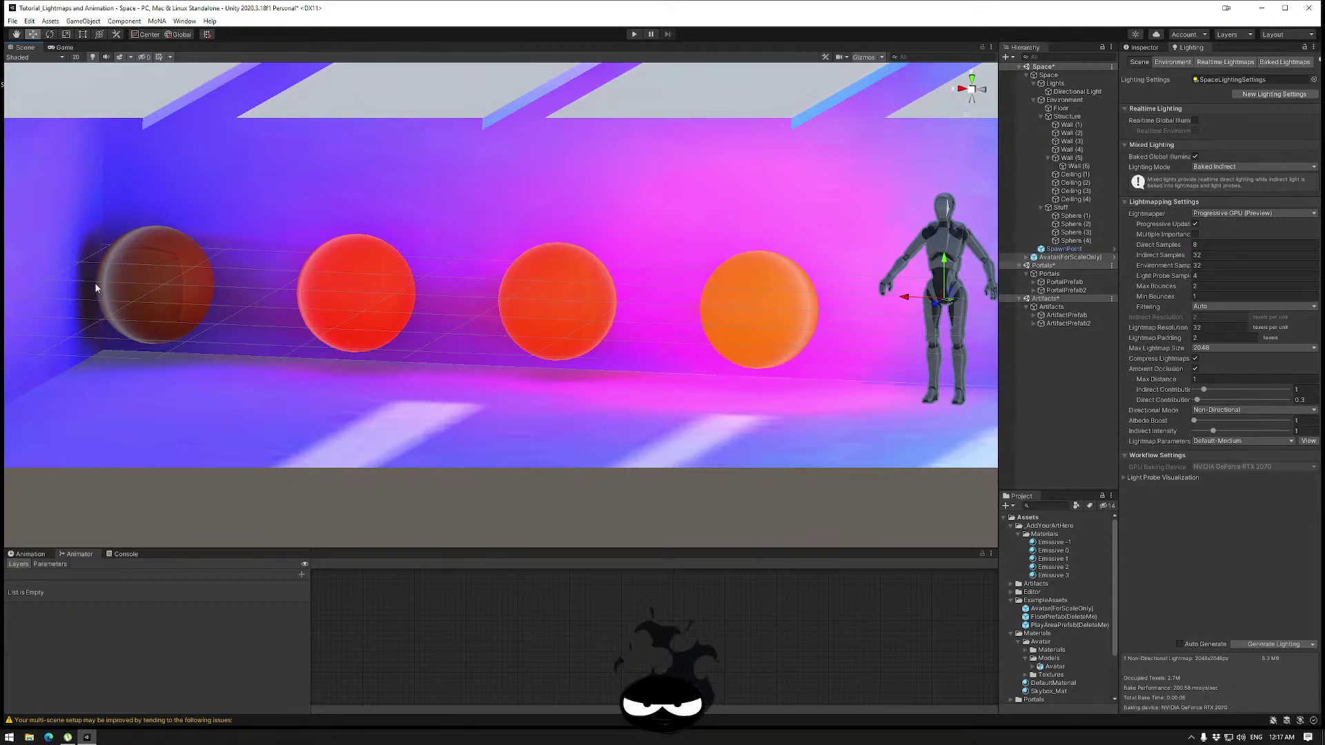
Switch the lightmapper to Progressive CPU and generate the lighting again.
click(1232, 214)
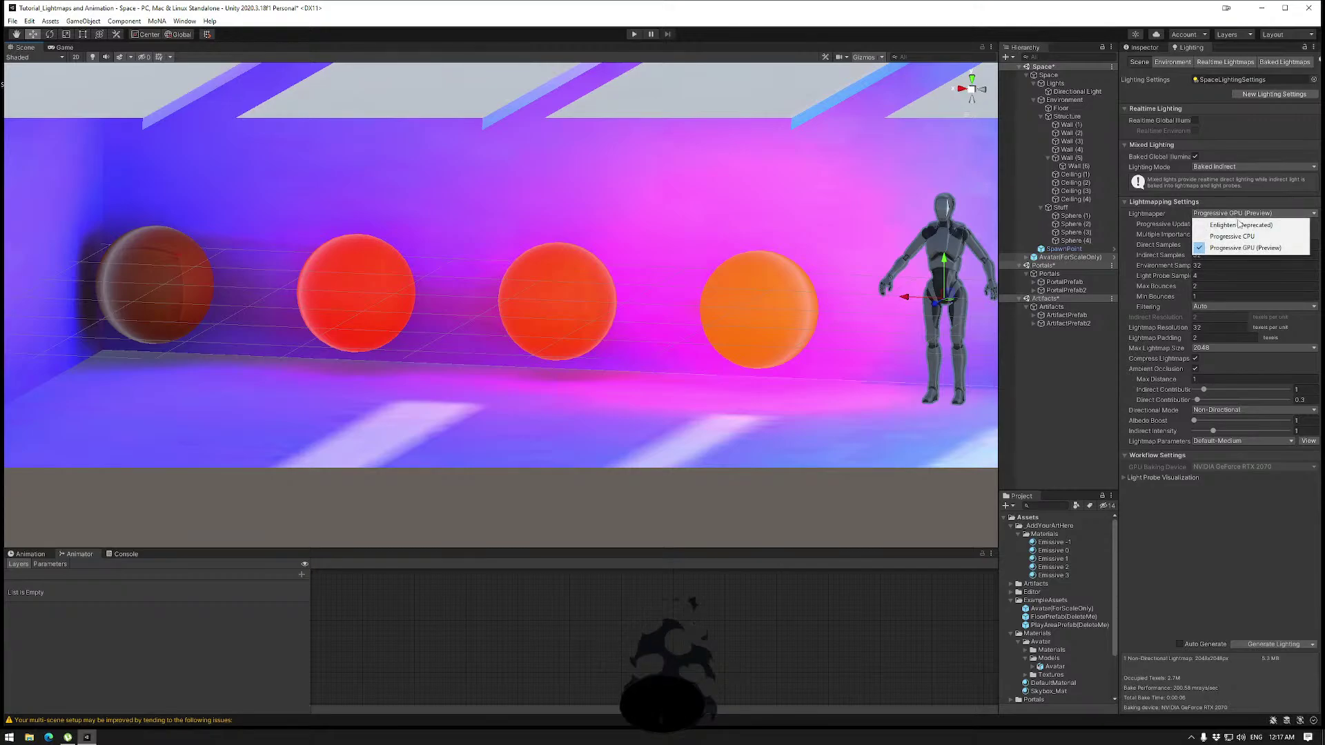
click(1231, 236)
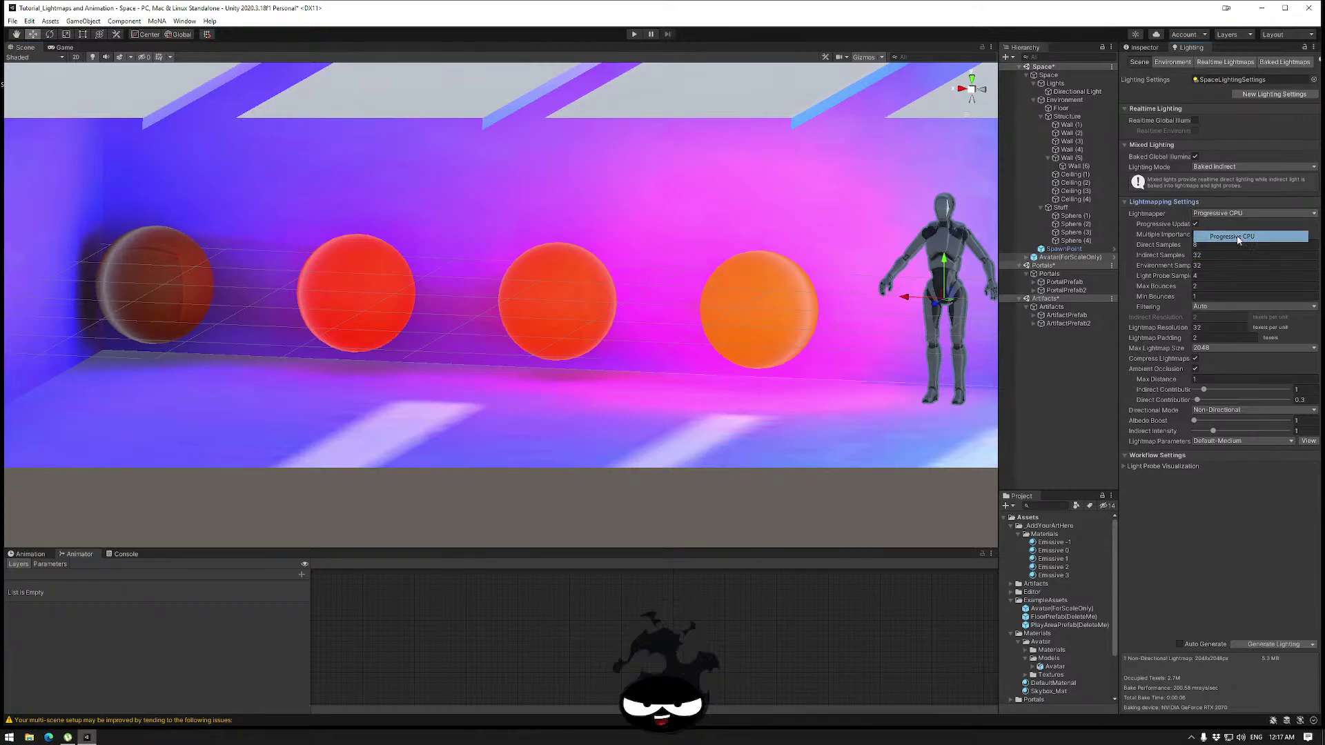
click(1273, 644)
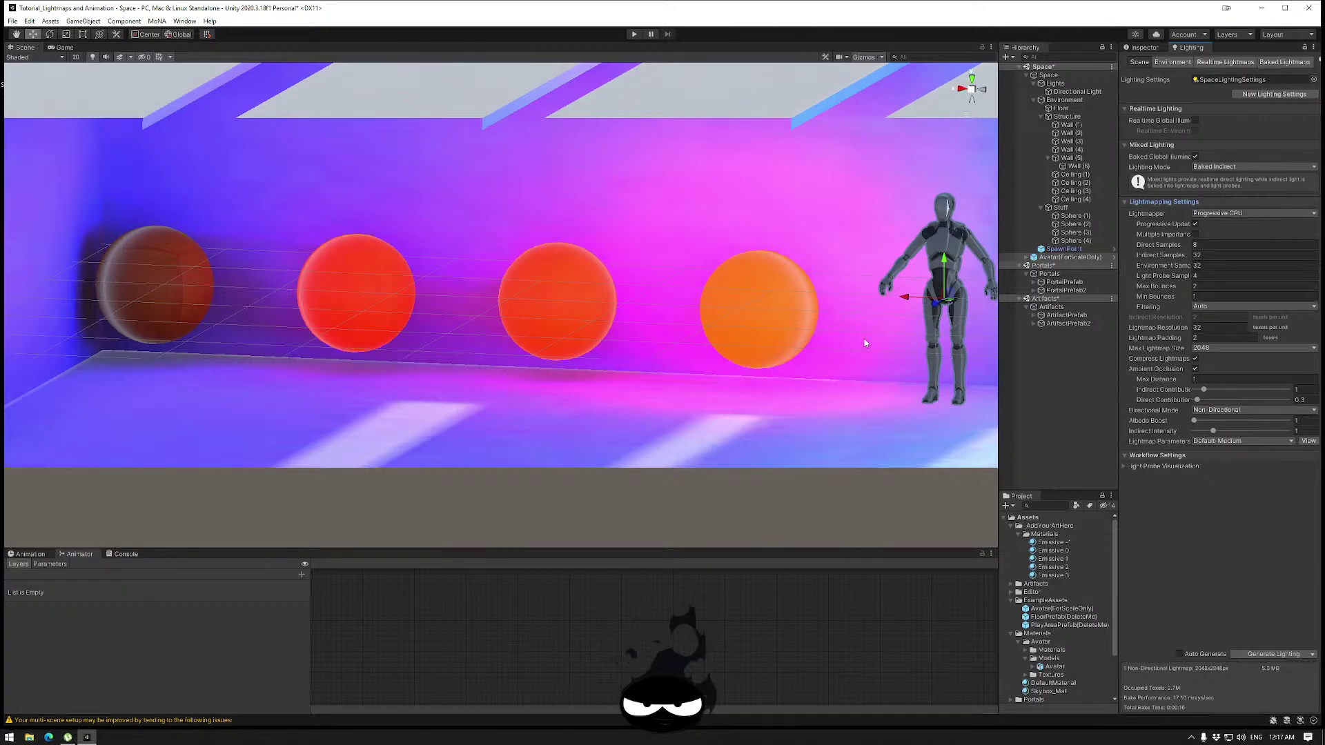
Apply the Emissive -1 material to the cyan side wall, Wall (2).
alt+drag(884, 336, 714, 296)
click(715, 296)
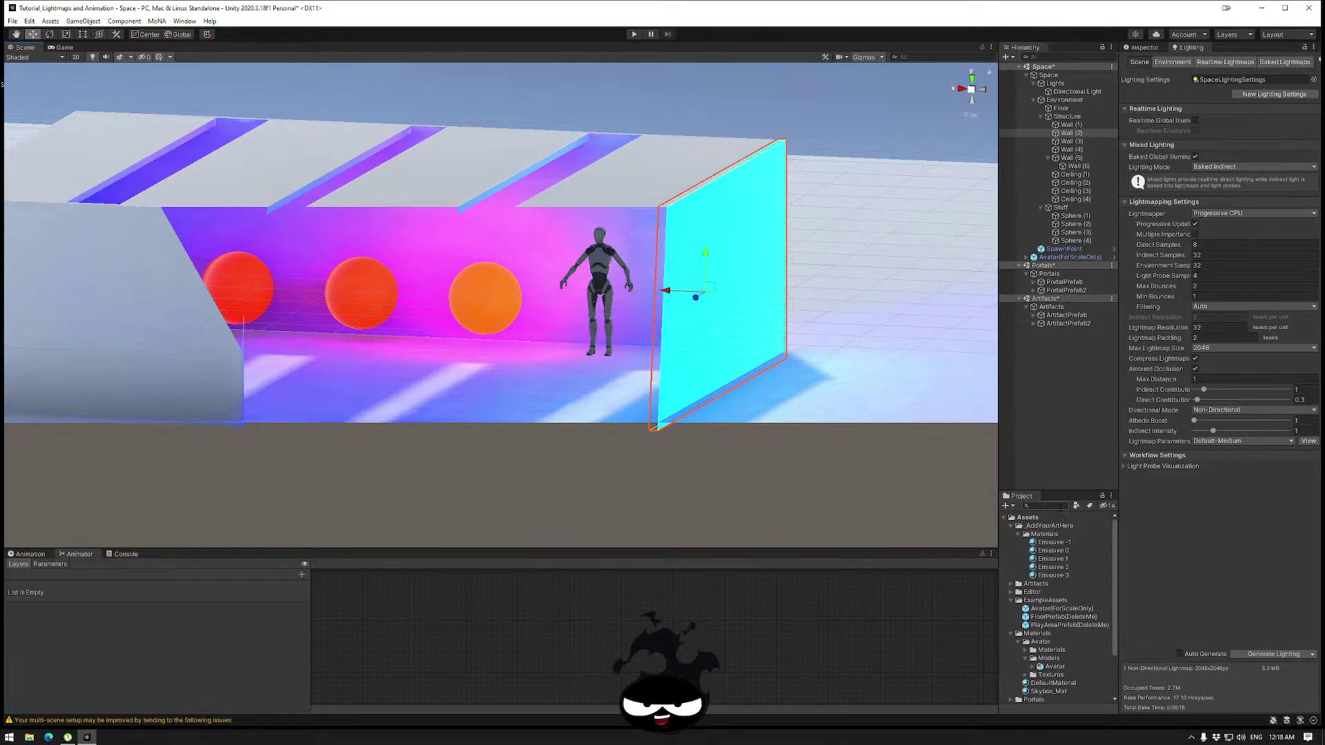
click(1052, 543)
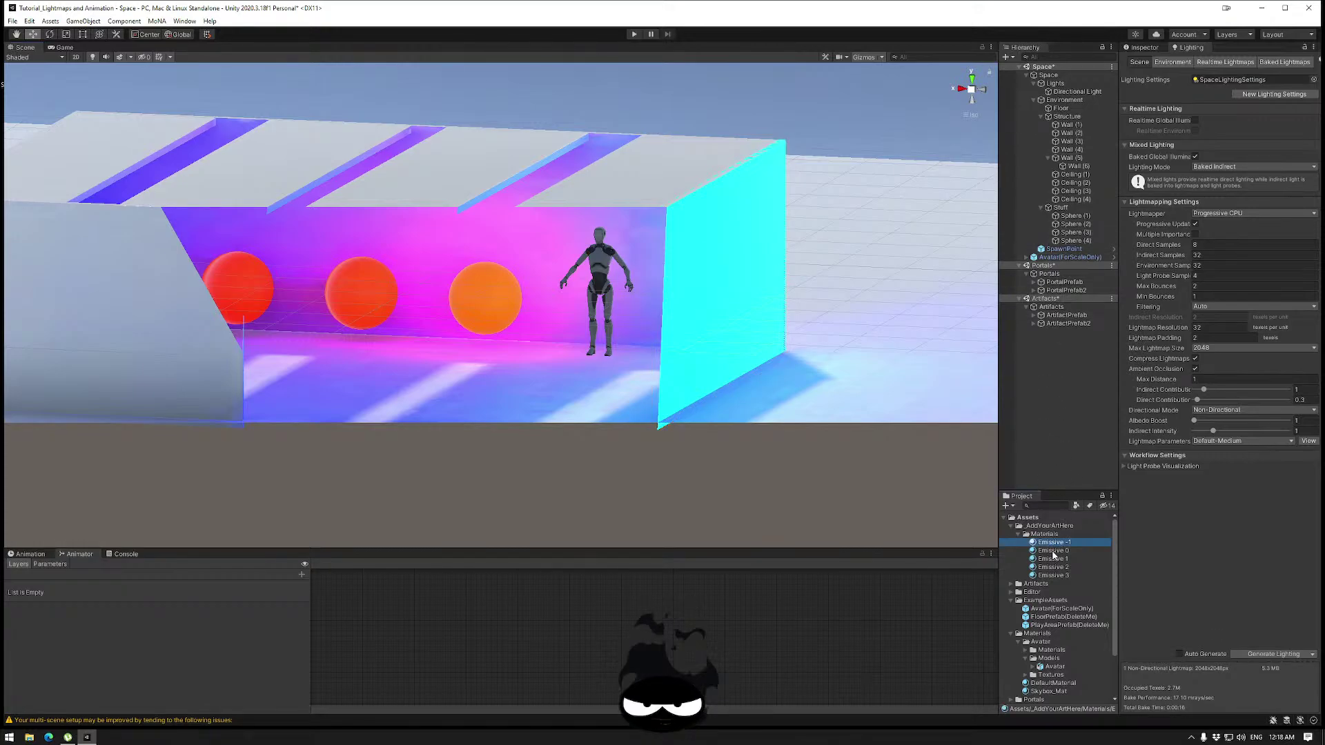
drag(1054, 548, 680, 331)
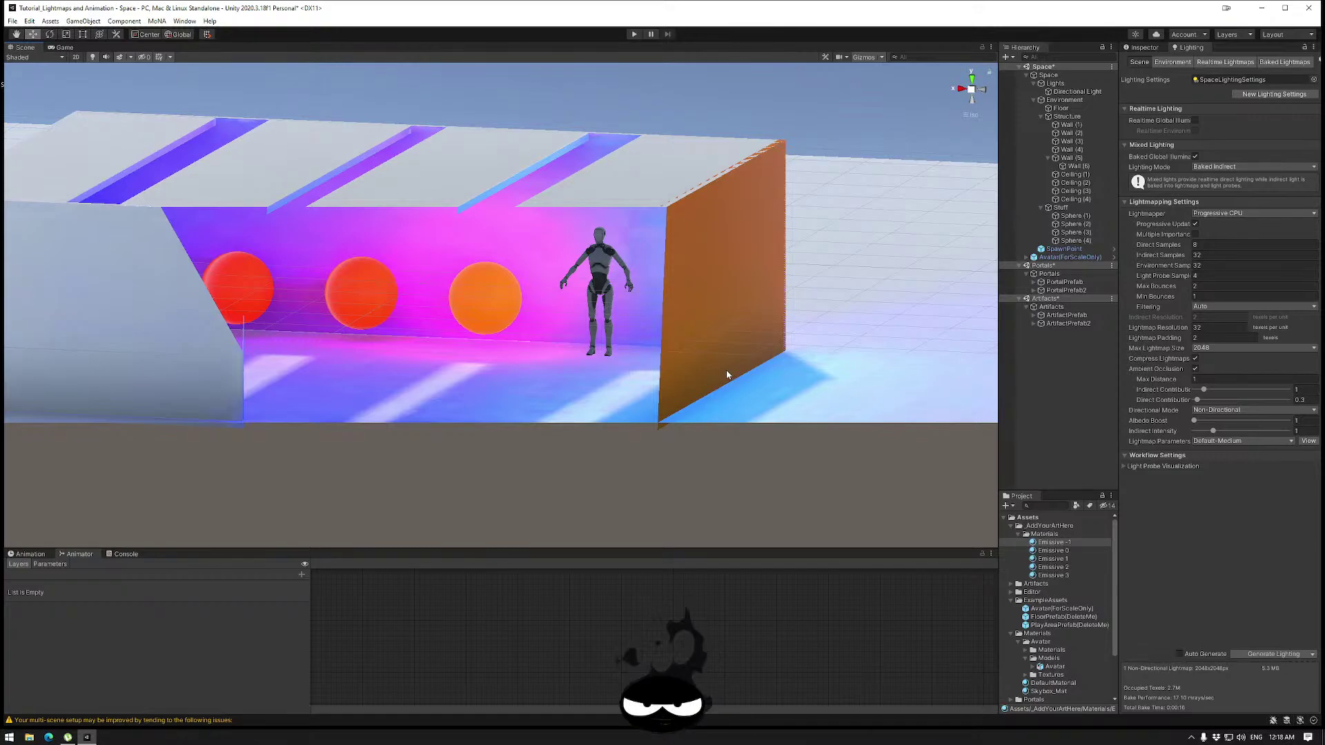
mouse_move(726, 373)
alt+mouse_down()
mouse_move(685, 370)
mouse_move(787, 372)
mouse_move(704, 382)
alt+mouse_up()
Inspect the Avatar(ForScaleOnly) object's settings and view the avatar up close in the scene.
click(1070, 257)
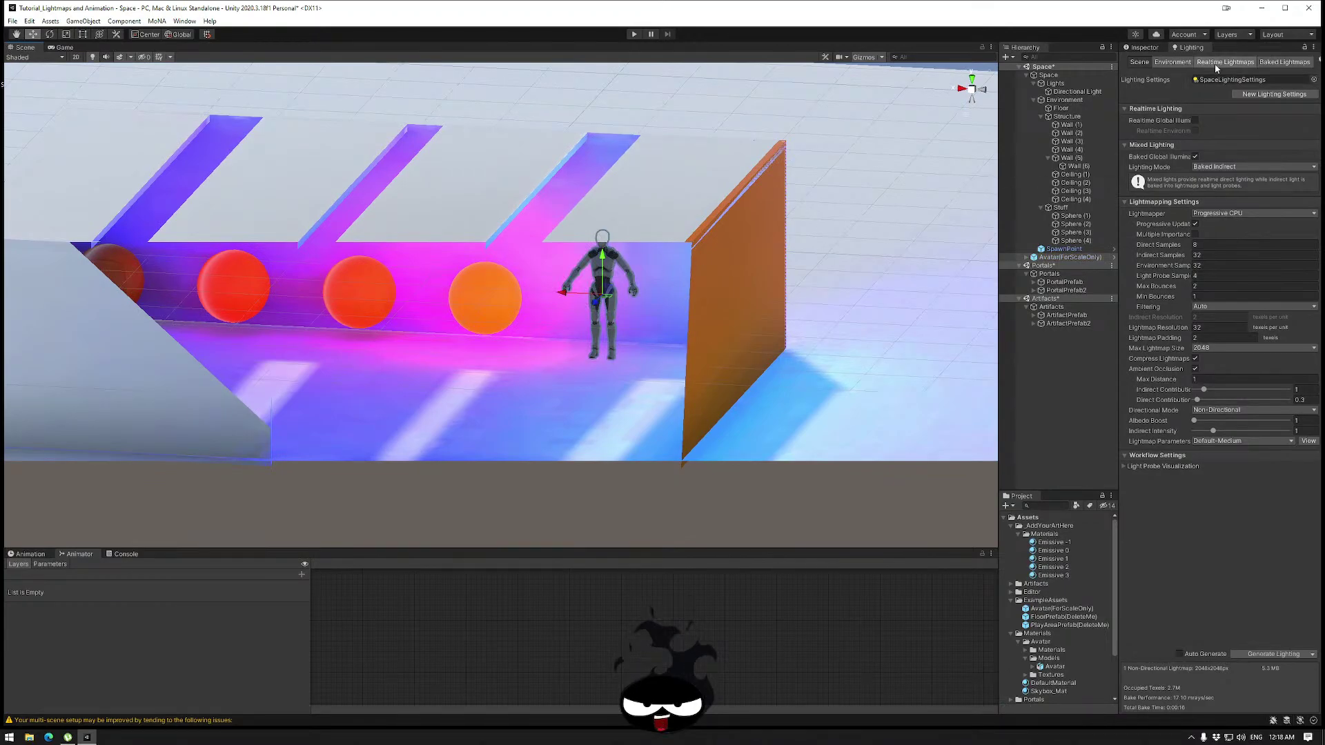
click(1143, 47)
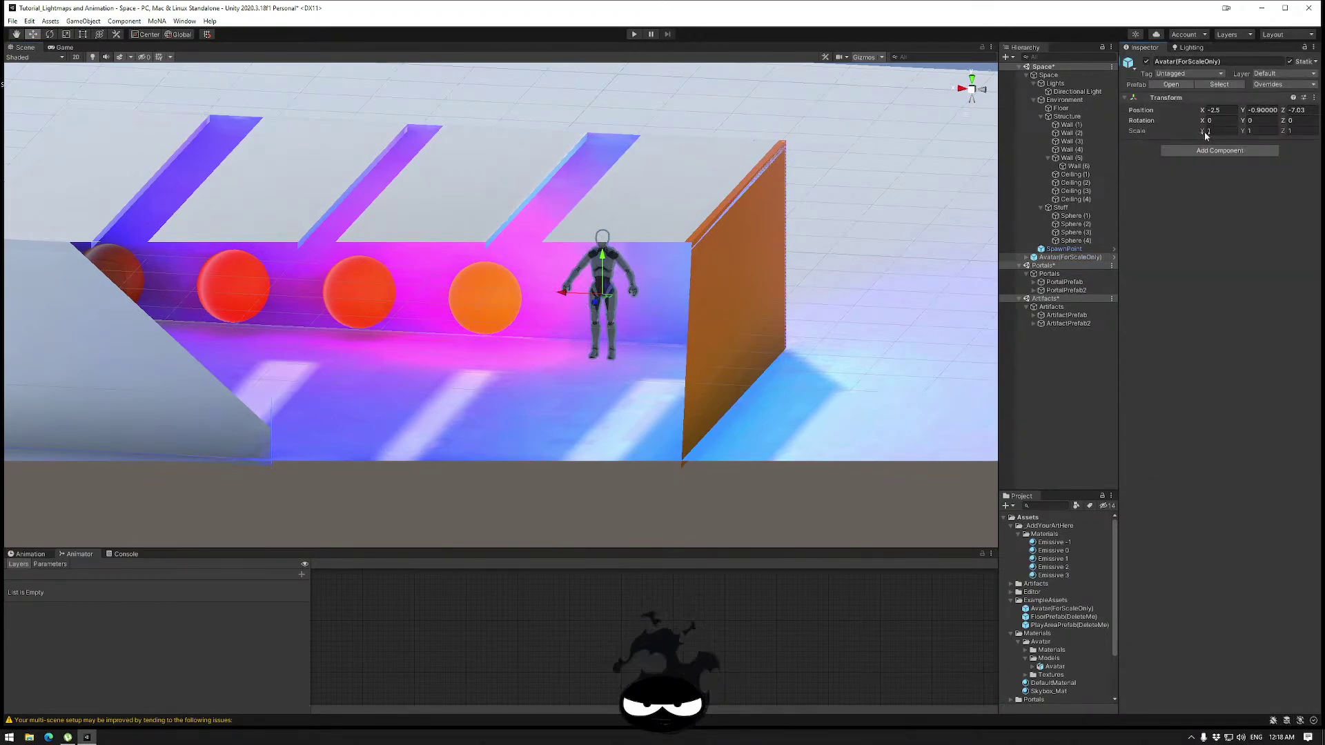
key(f)
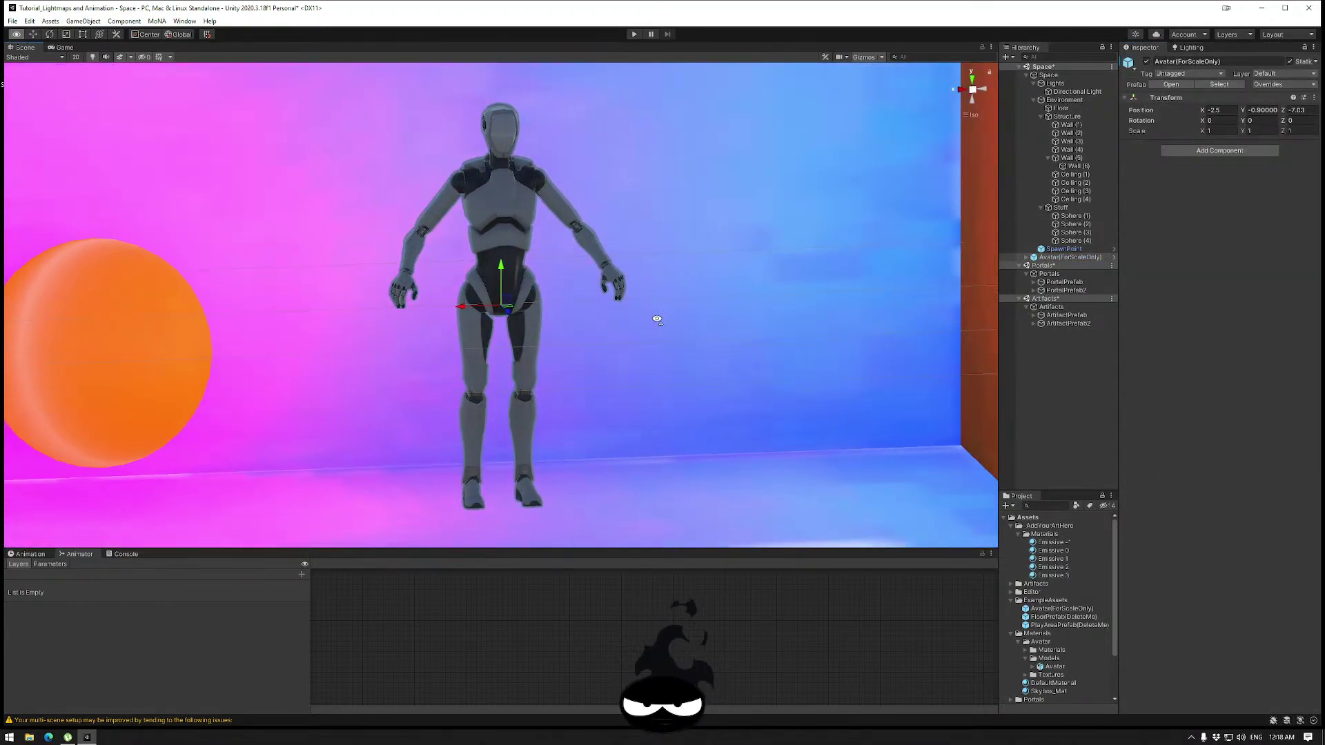
alt+drag(656, 320, 596, 351)
Preview the baked lightmap at index 0 to examine its layout, and close the preview.
click(1190, 48)
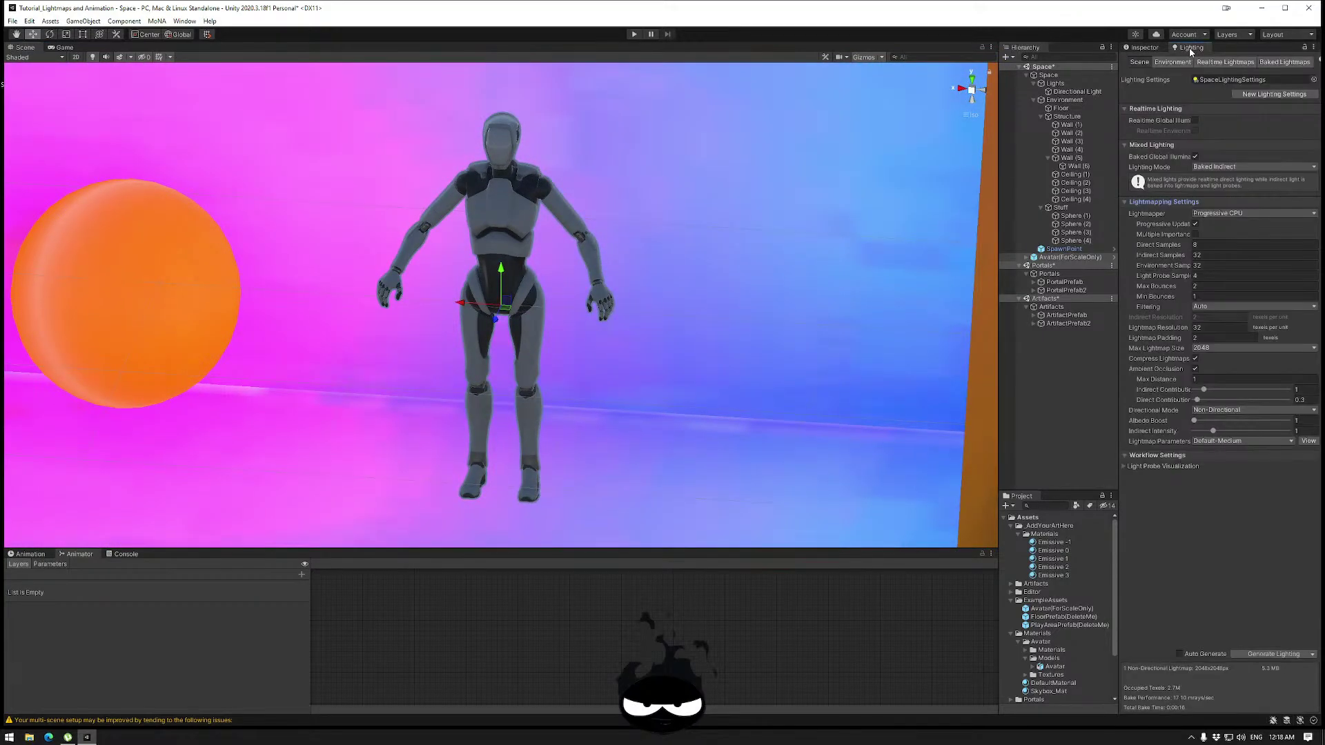
click(1272, 62)
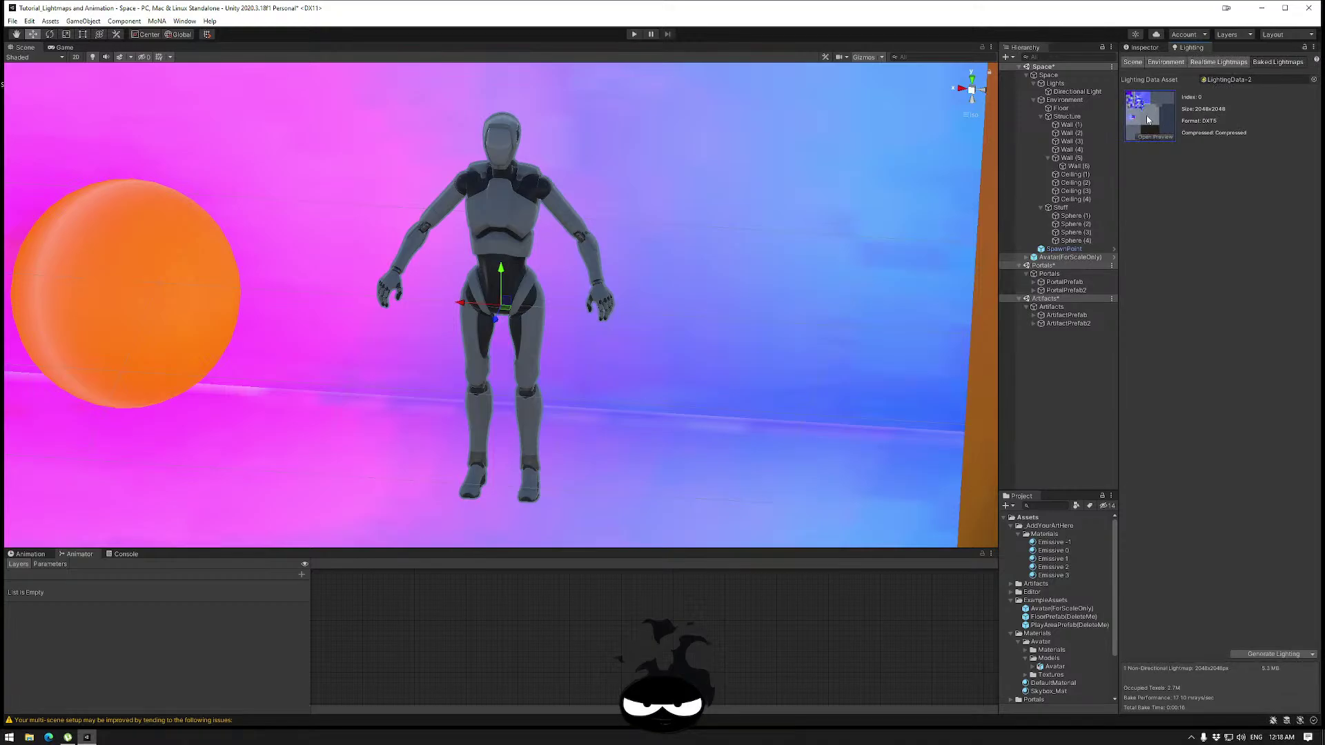
click(1155, 136)
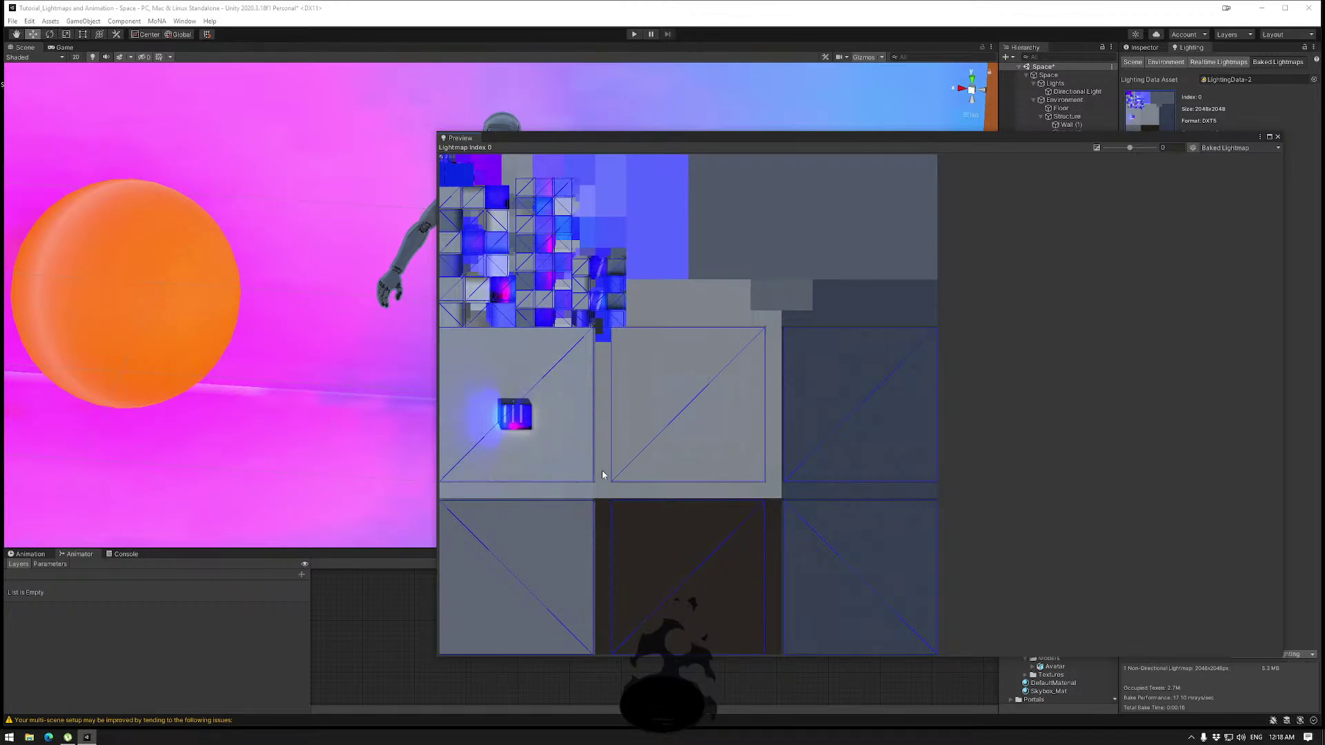
click(1278, 137)
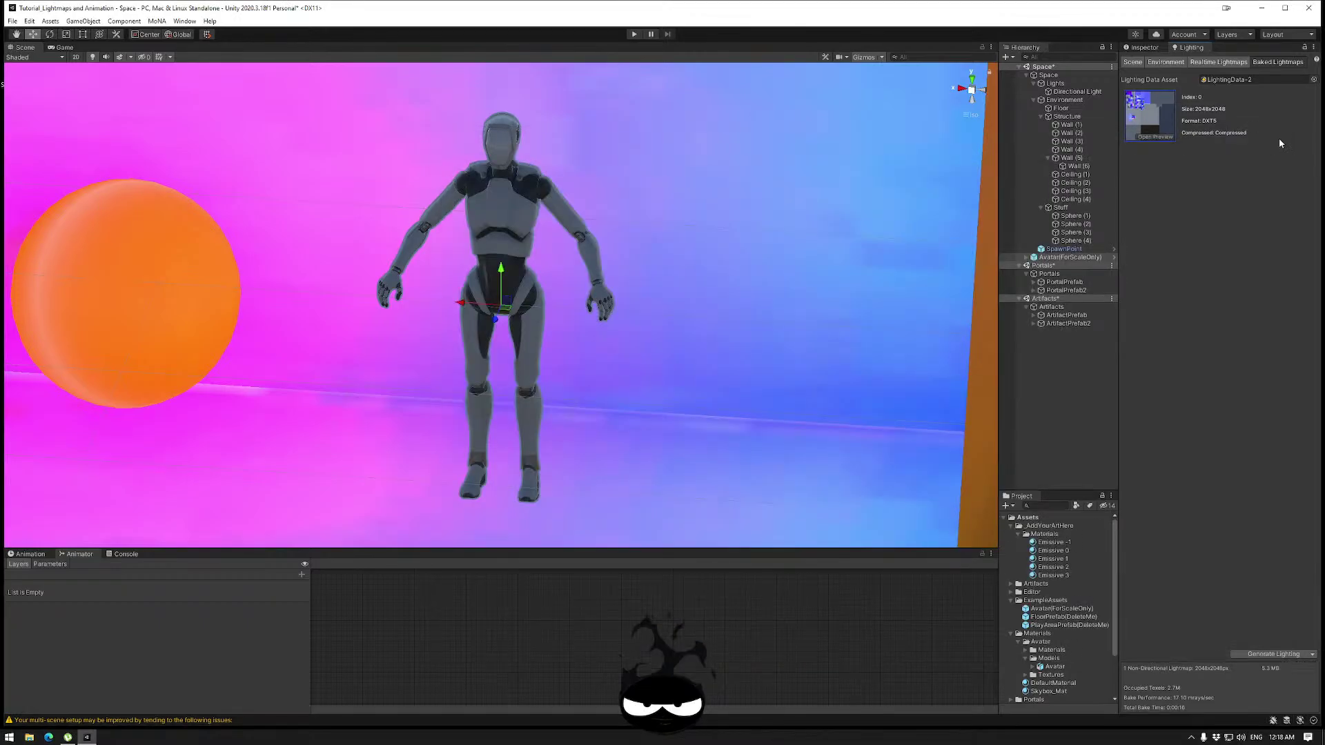
Set the scene's lightmap resolution to 35 texels per unit.
click(1133, 63)
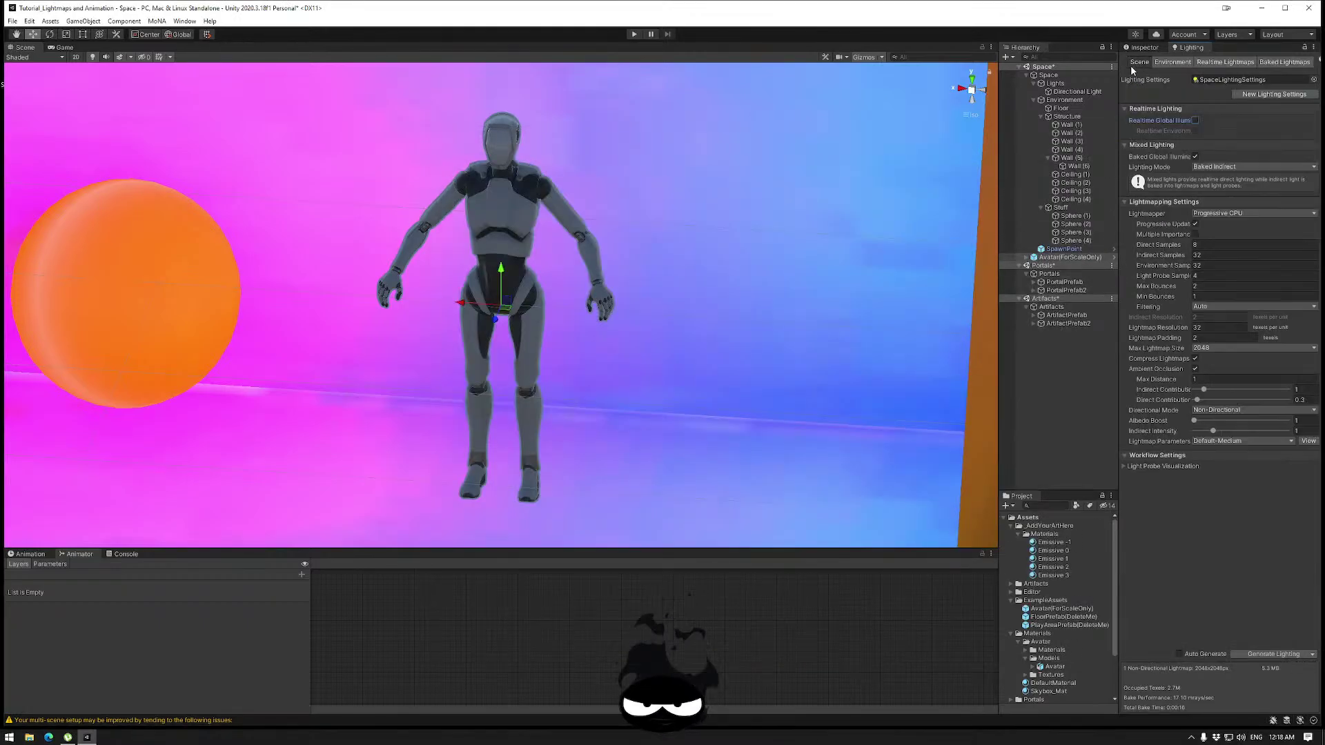
click(1209, 330)
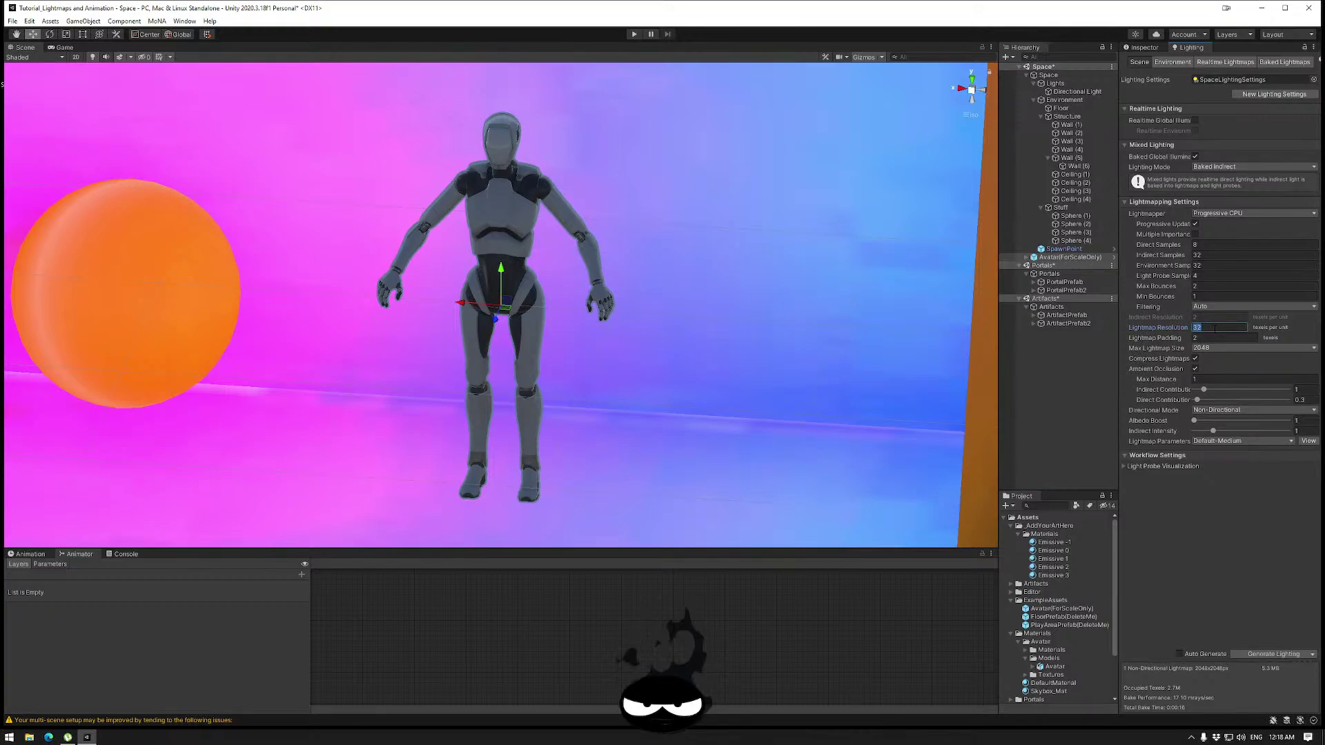
text(3)
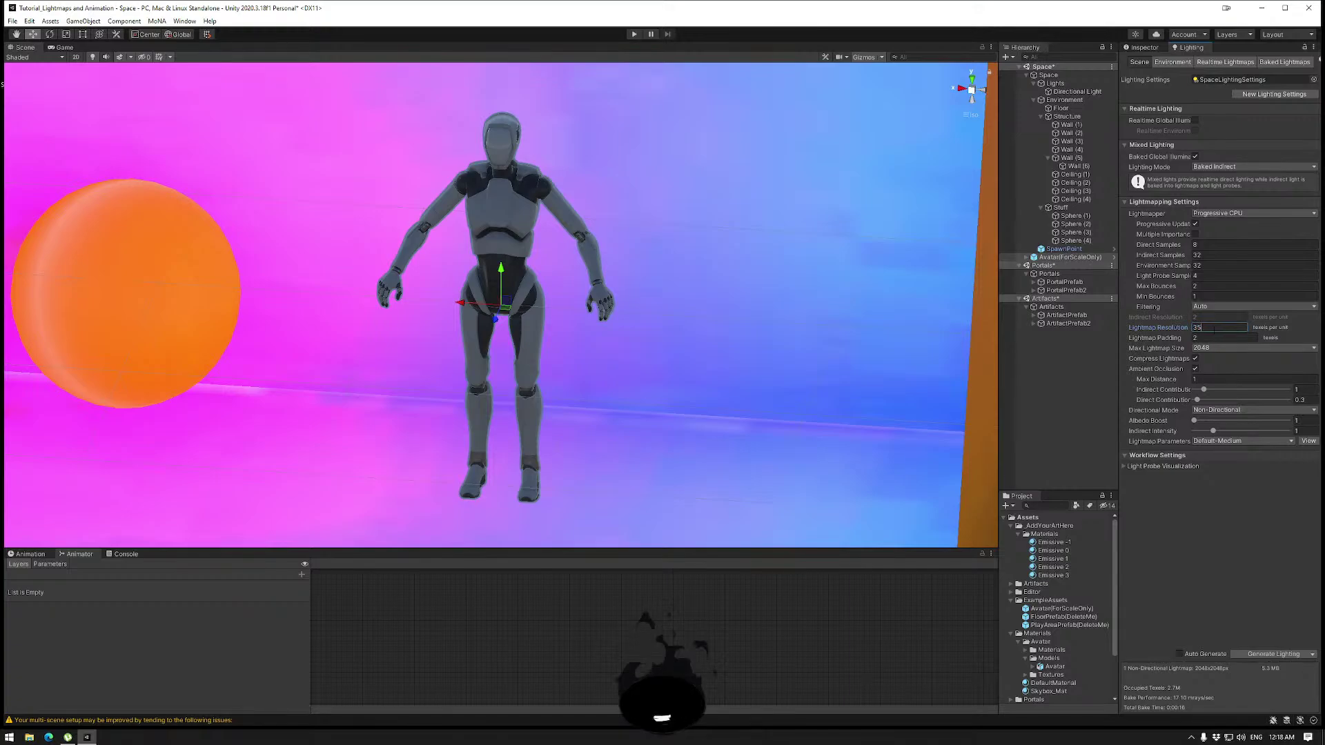
text(5)
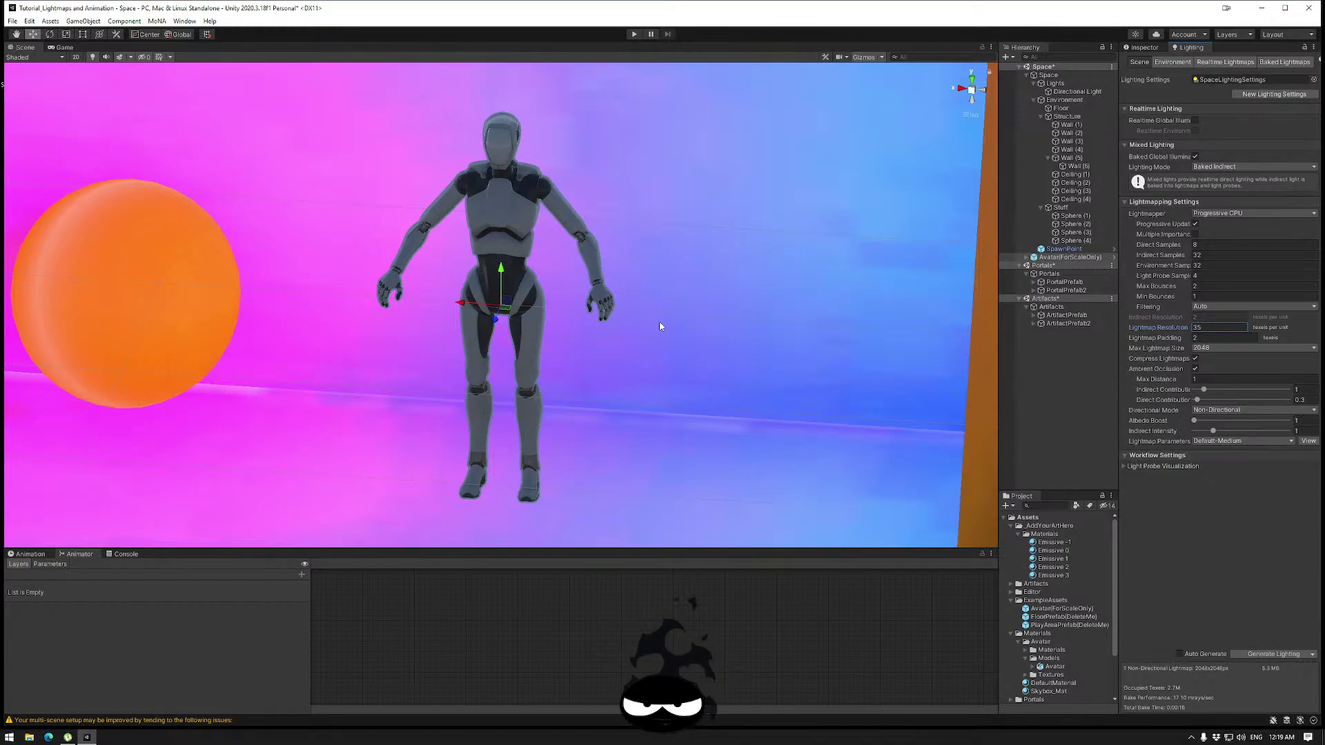
Select the orange sphere nearest the avatar and inspect the Emissive 0 material's settings.
scroll(659, 327, down, 4)
right_drag(618, 352, 474, 367)
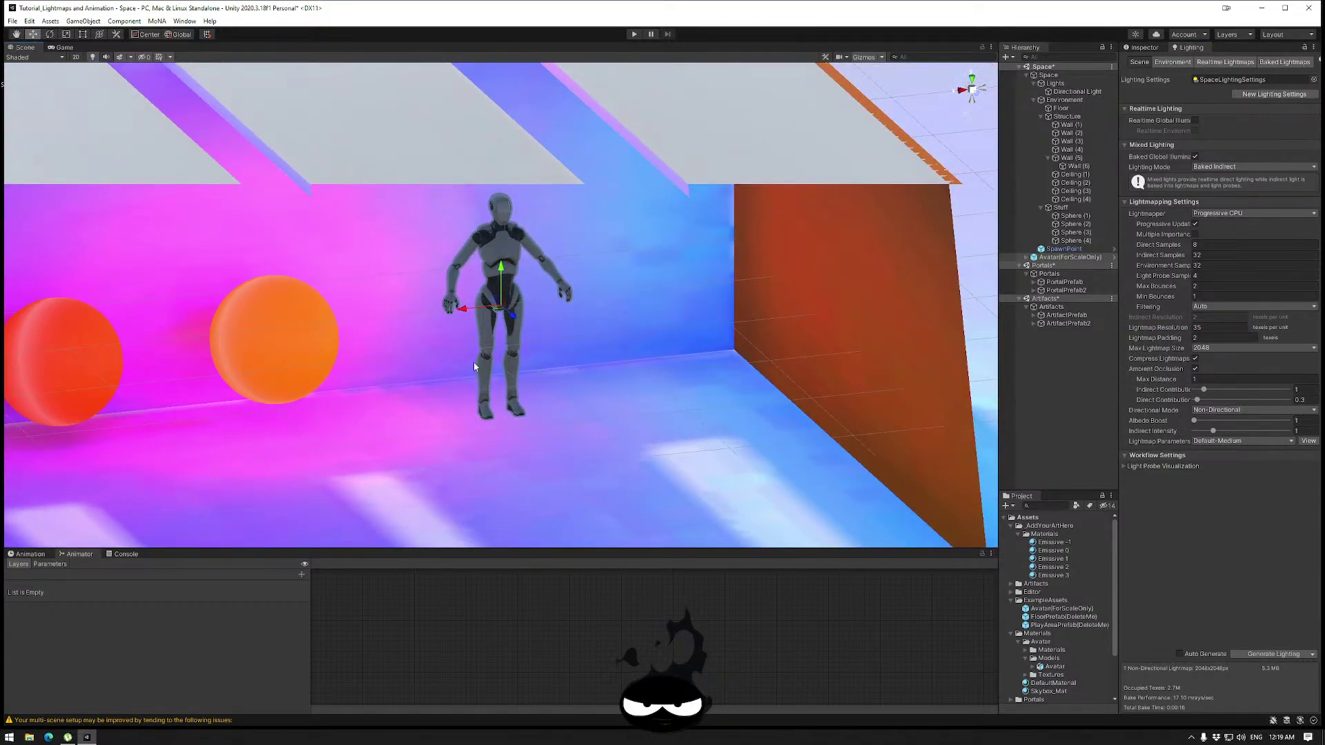
click(298, 336)
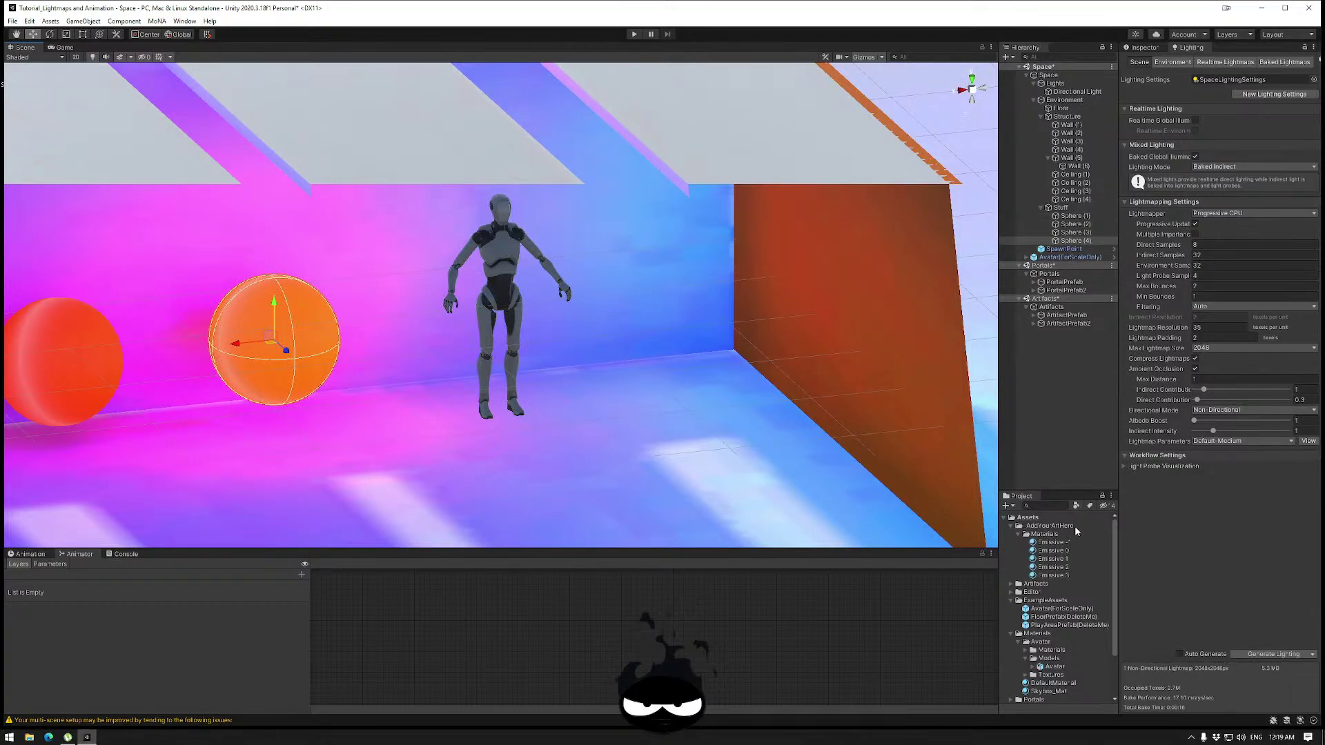
click(1054, 543)
click(1054, 550)
click(1146, 48)
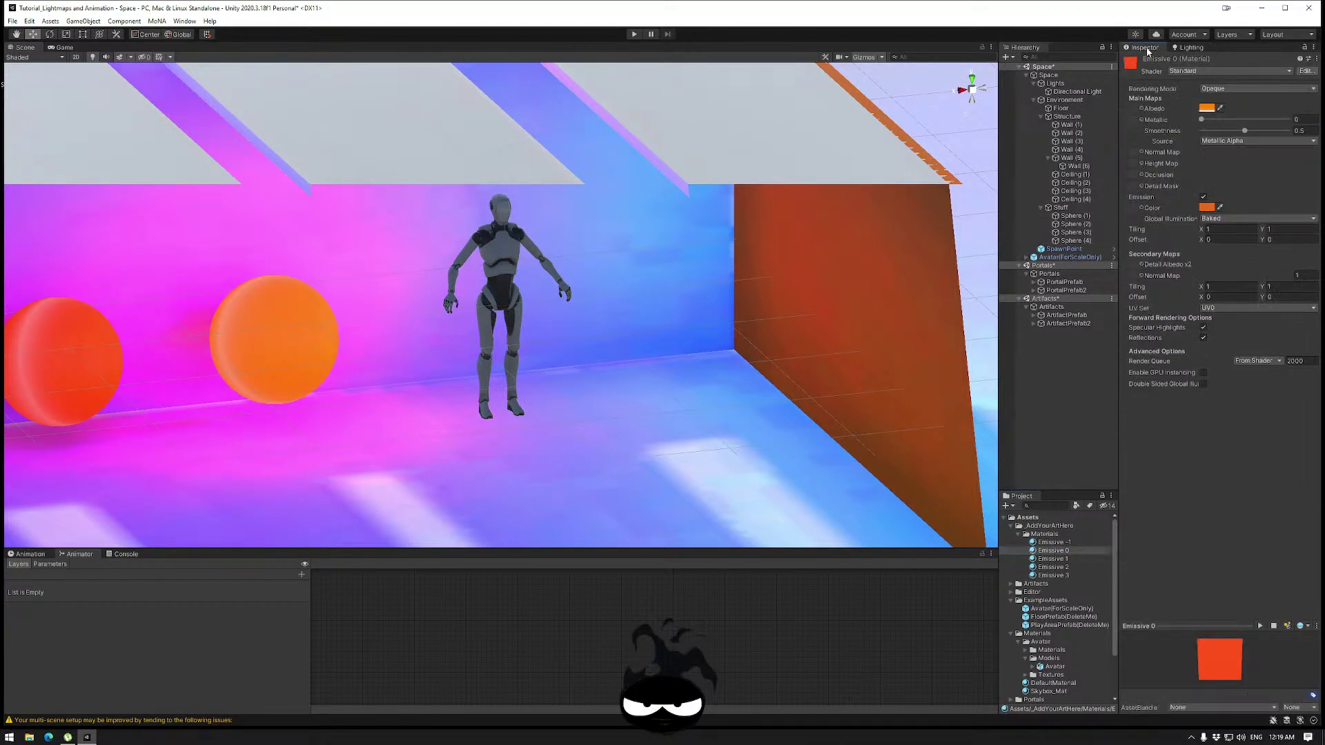
alt+drag(677, 375, 521, 355)
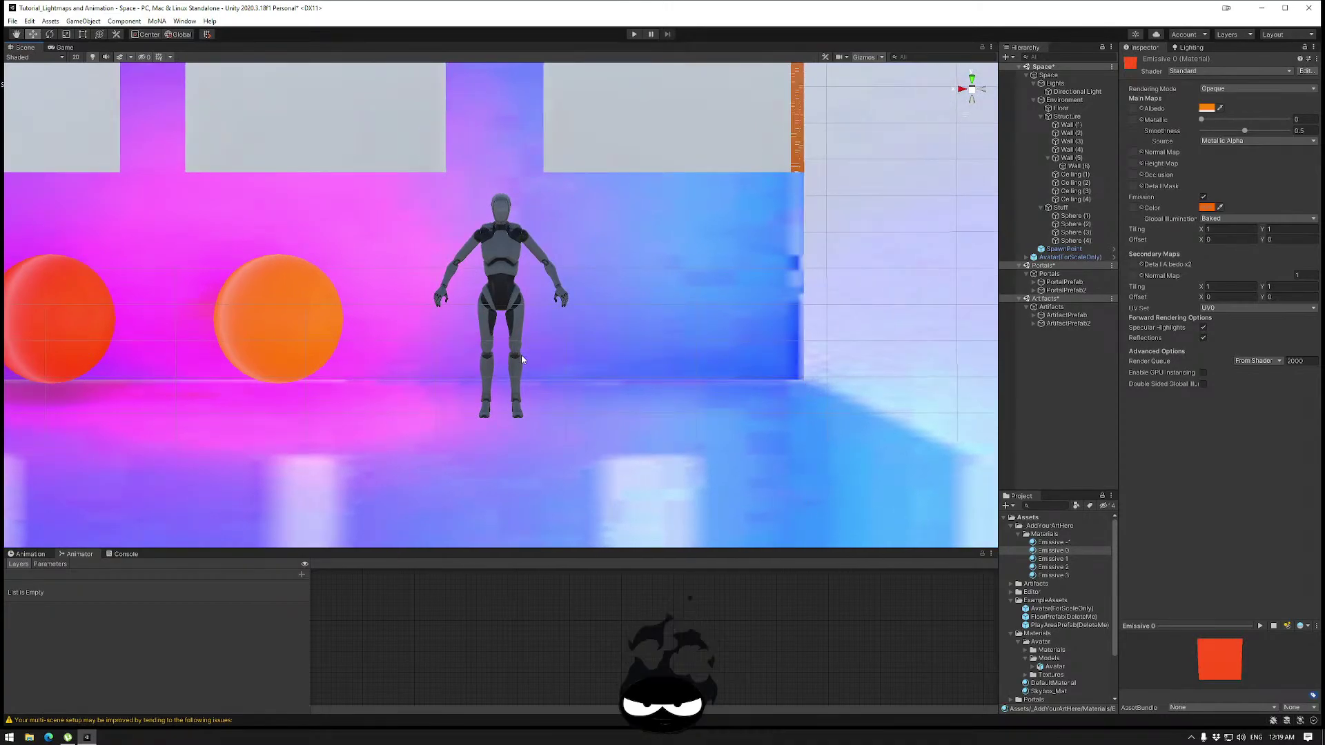
Clear the scene's baked lighting data.
alt+drag(729, 390, 840, 333)
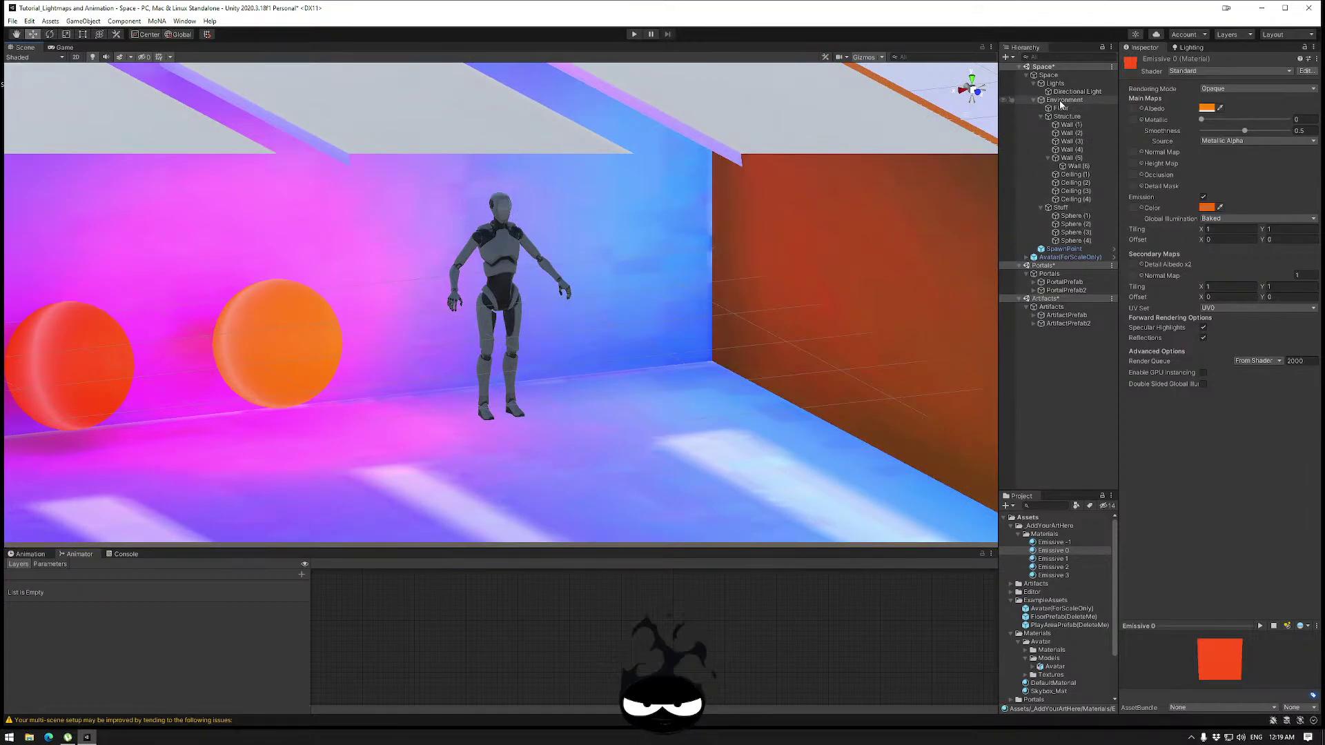
click(1188, 47)
click(1286, 63)
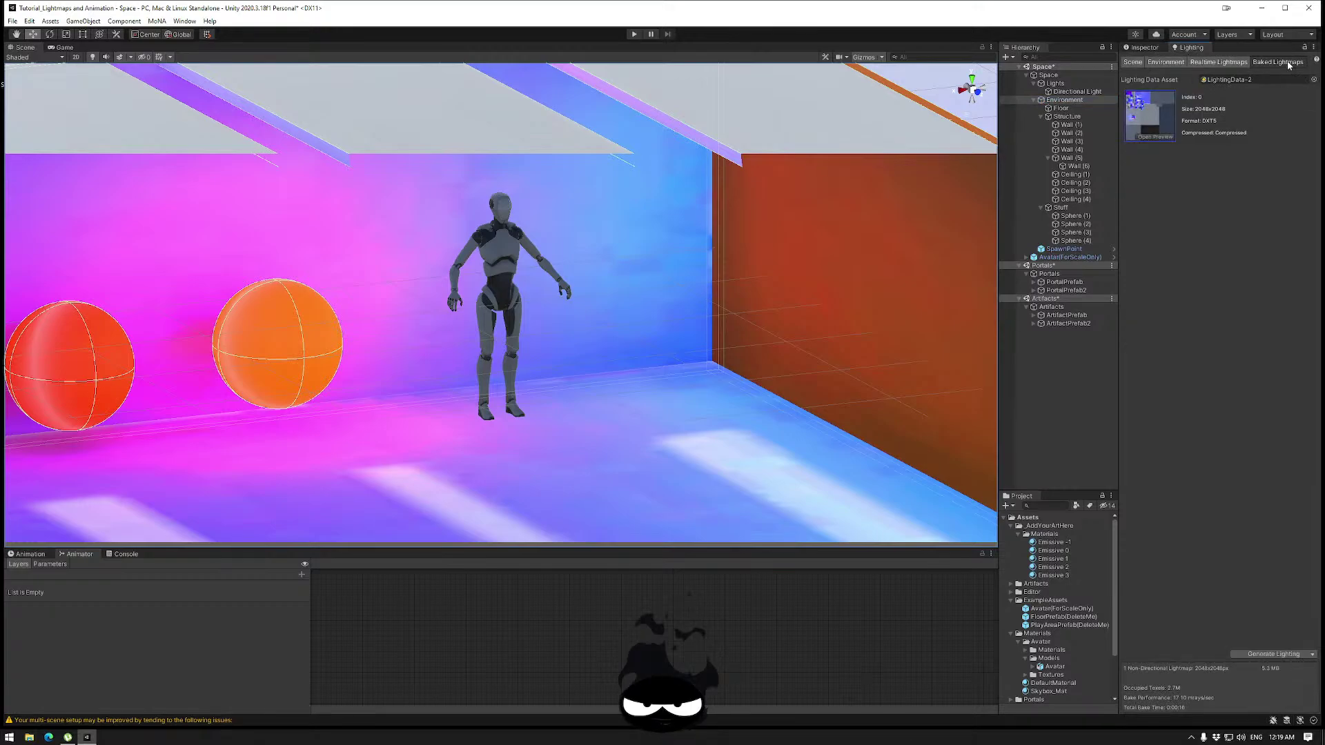
click(1135, 62)
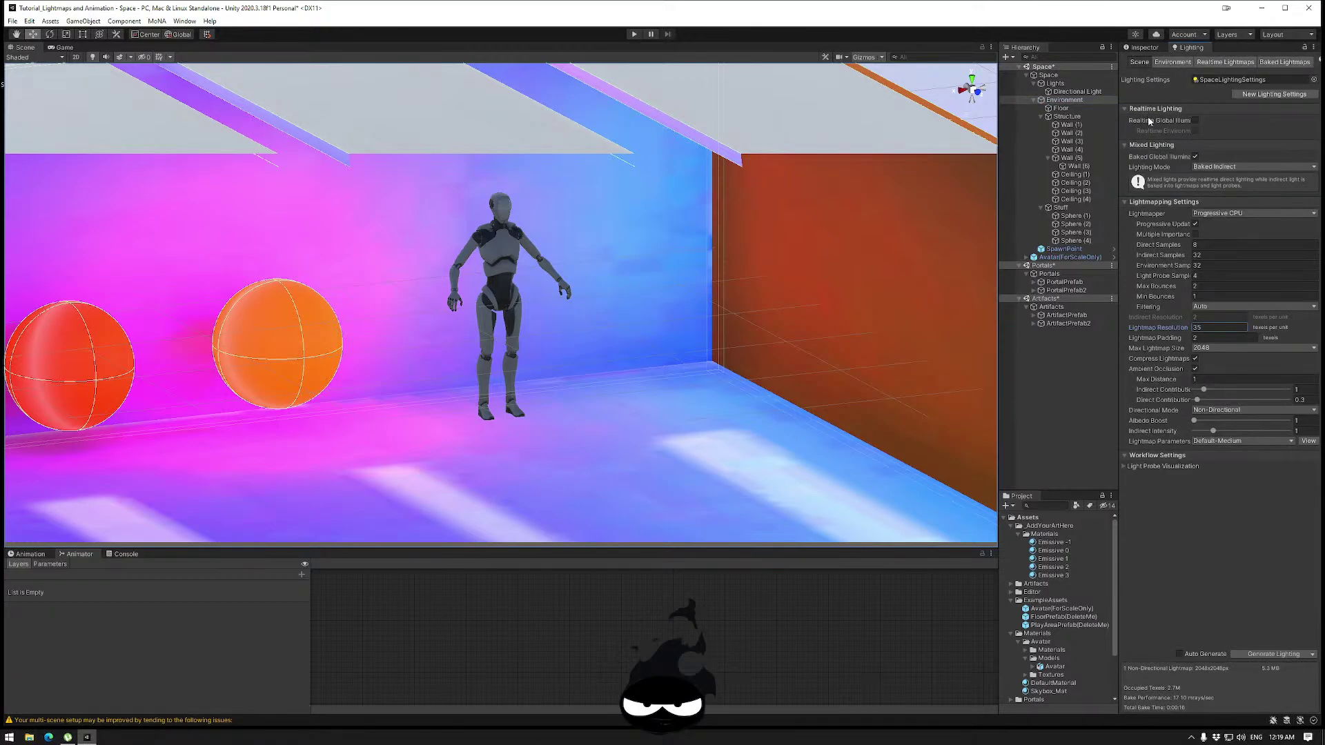
click(1311, 654)
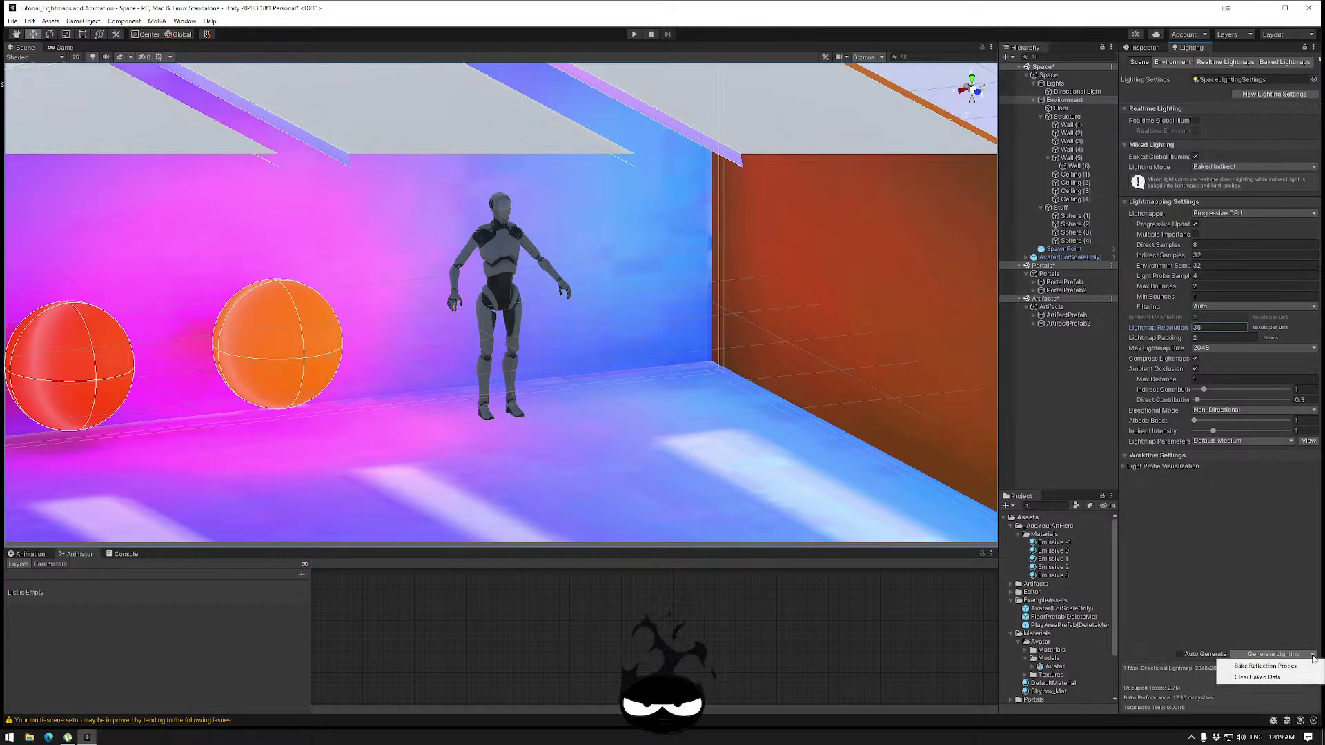
click(1257, 678)
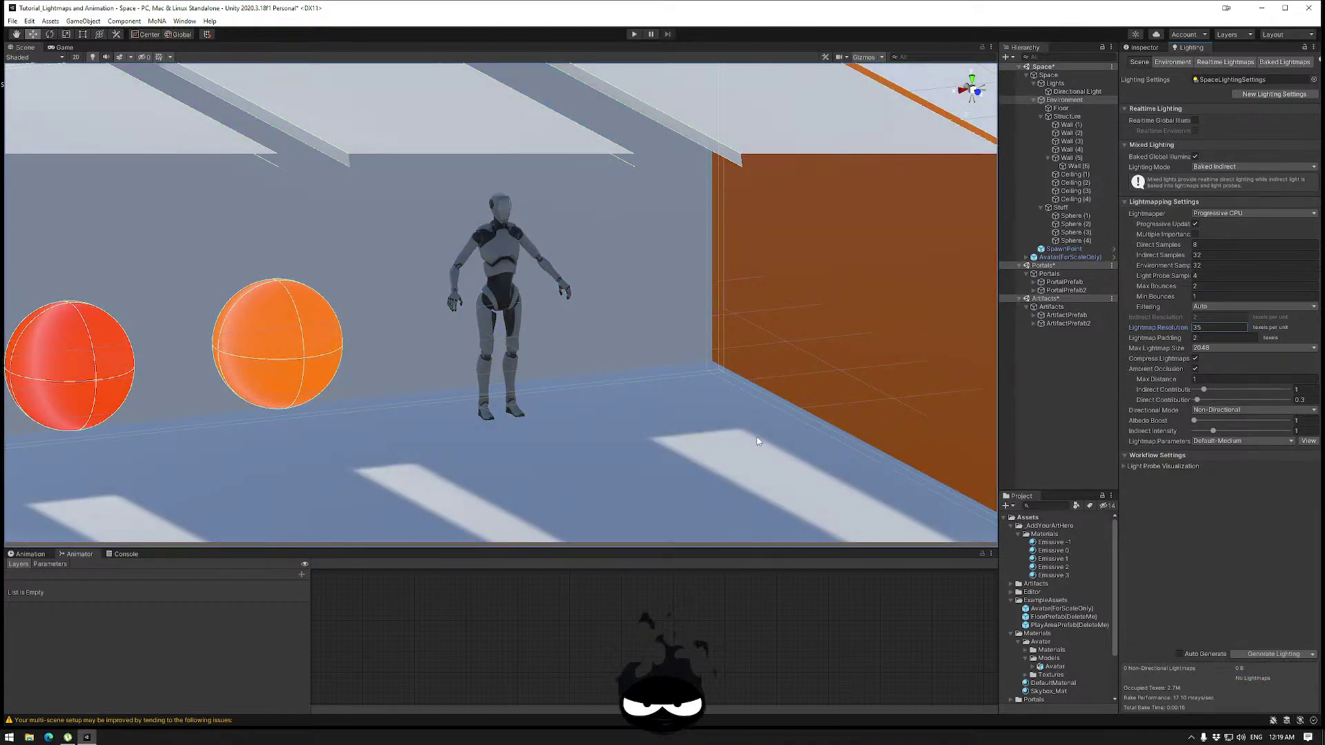
click(1311, 654)
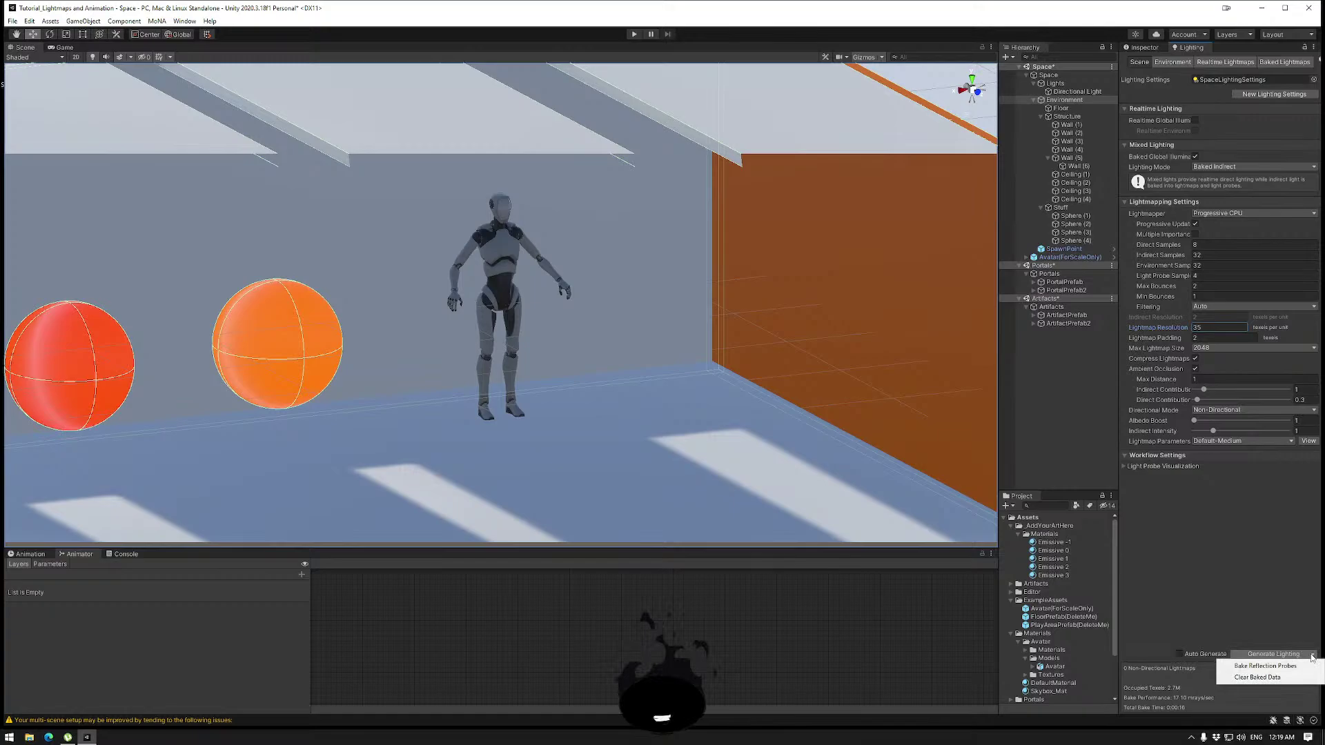
click(1274, 679)
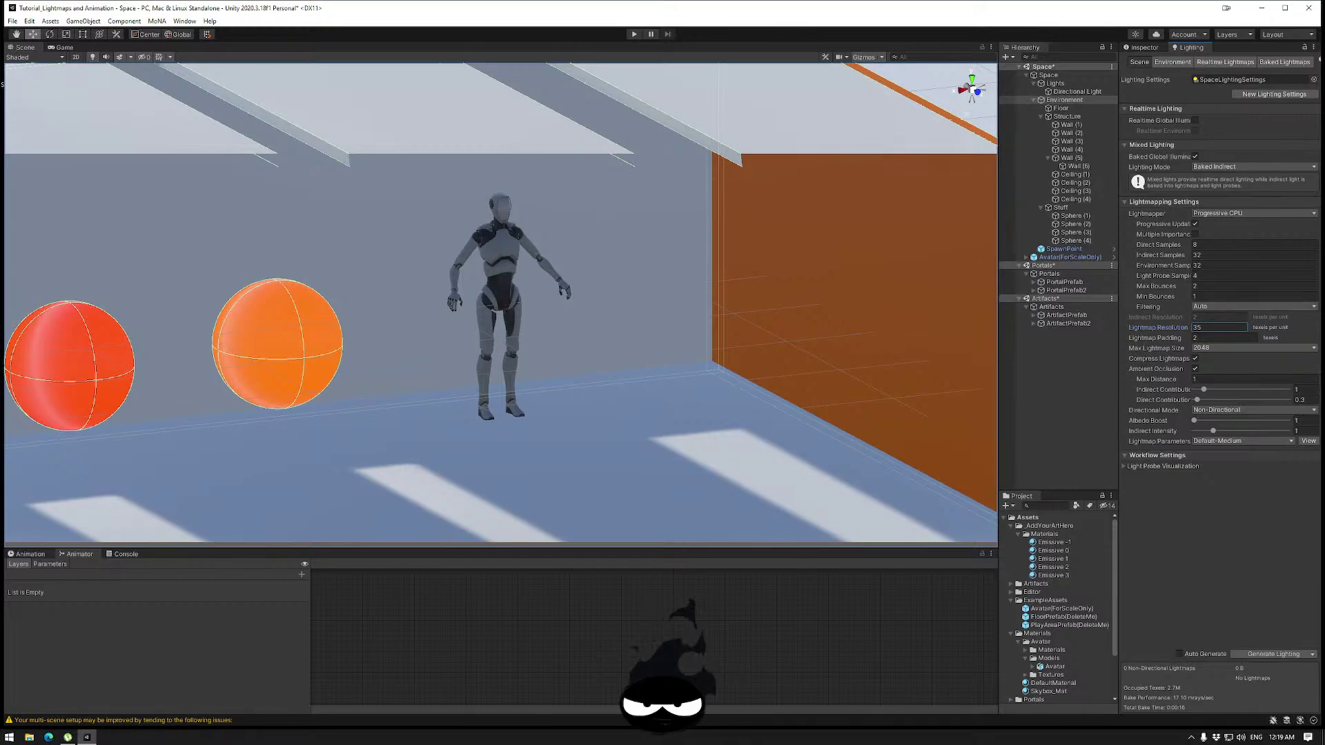
Check the lighting mode options, keep Baked Indirect, and generate the scene's lighting again.
click(1222, 169)
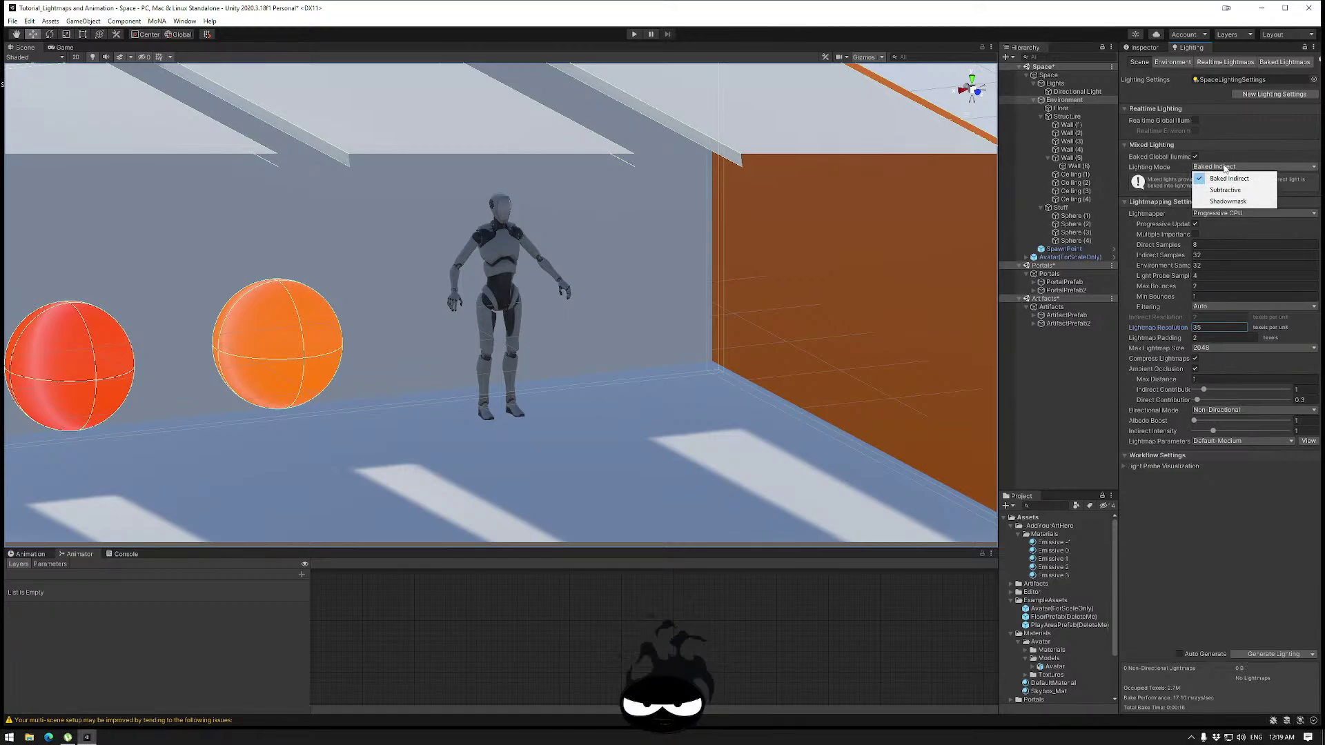
click(1238, 541)
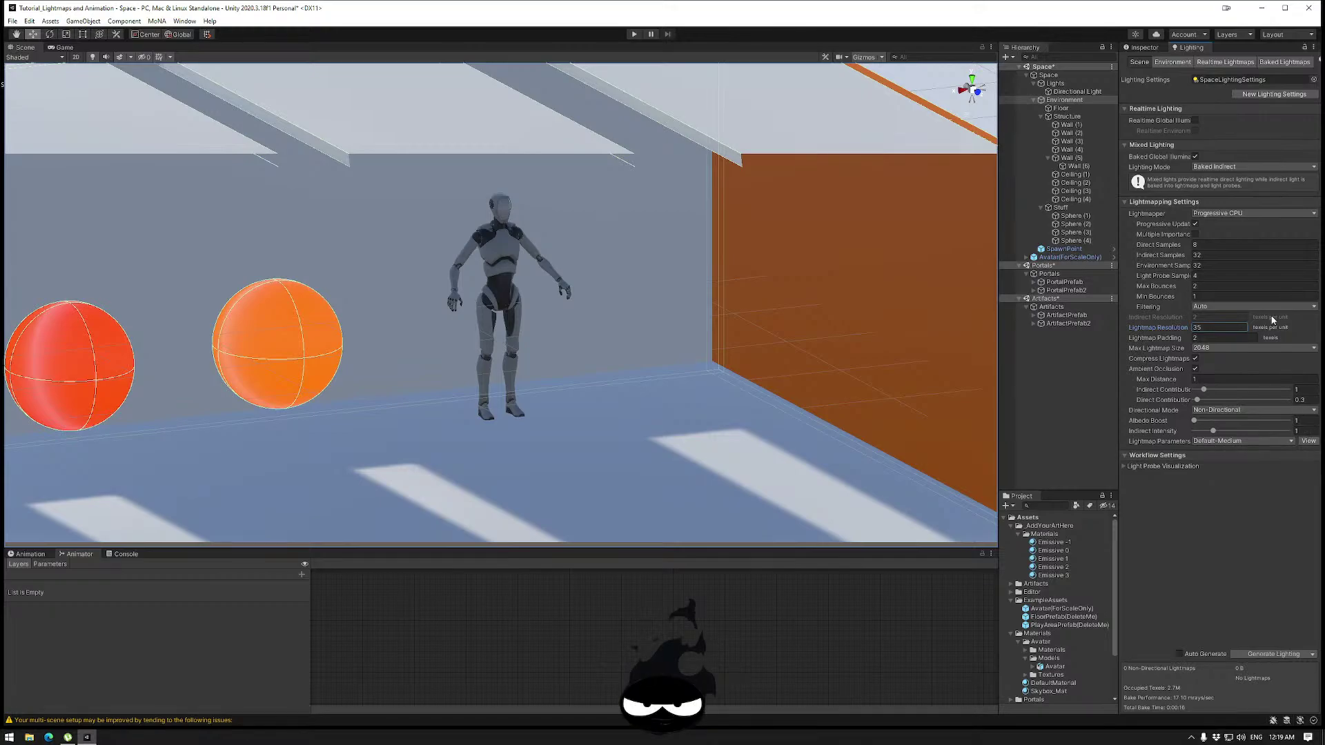
click(1271, 656)
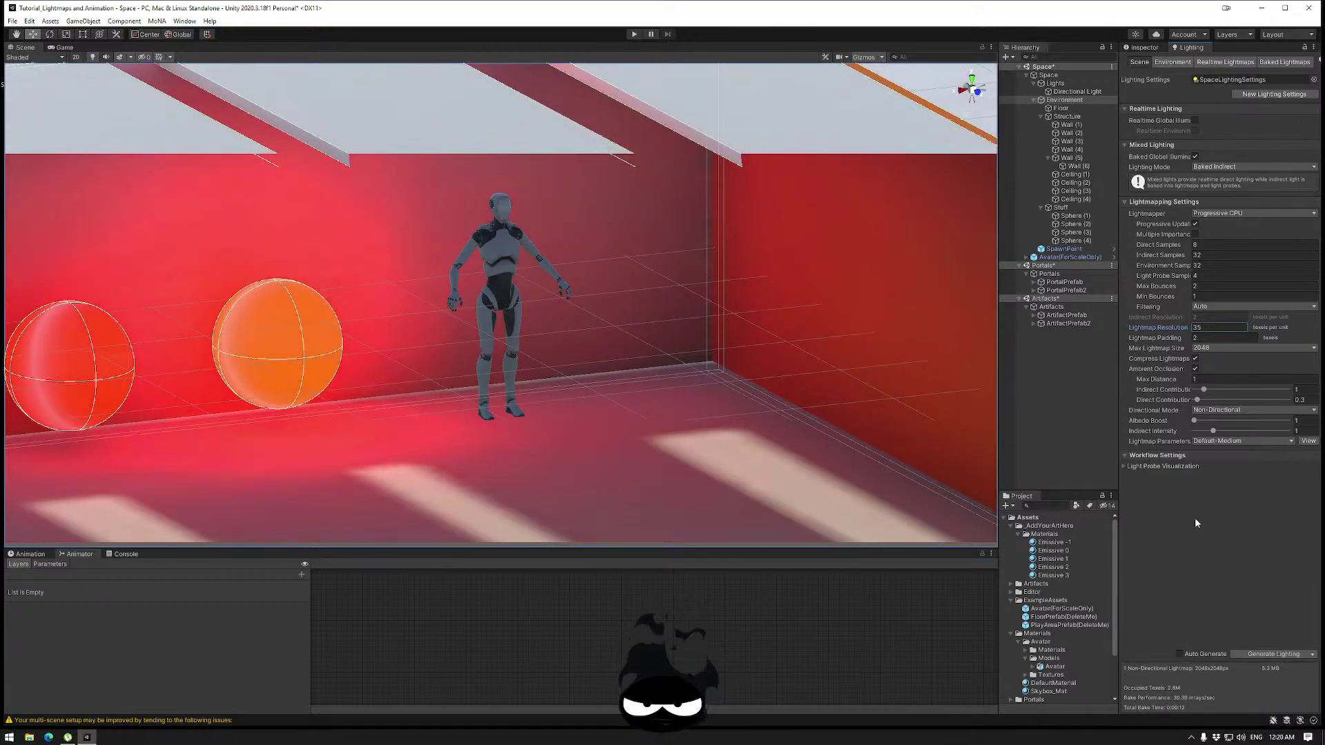
Examine the newly baked light on the walls, floor and ceiling around the emissive spheres and the avatar.
alt+drag(485, 323, 647, 326)
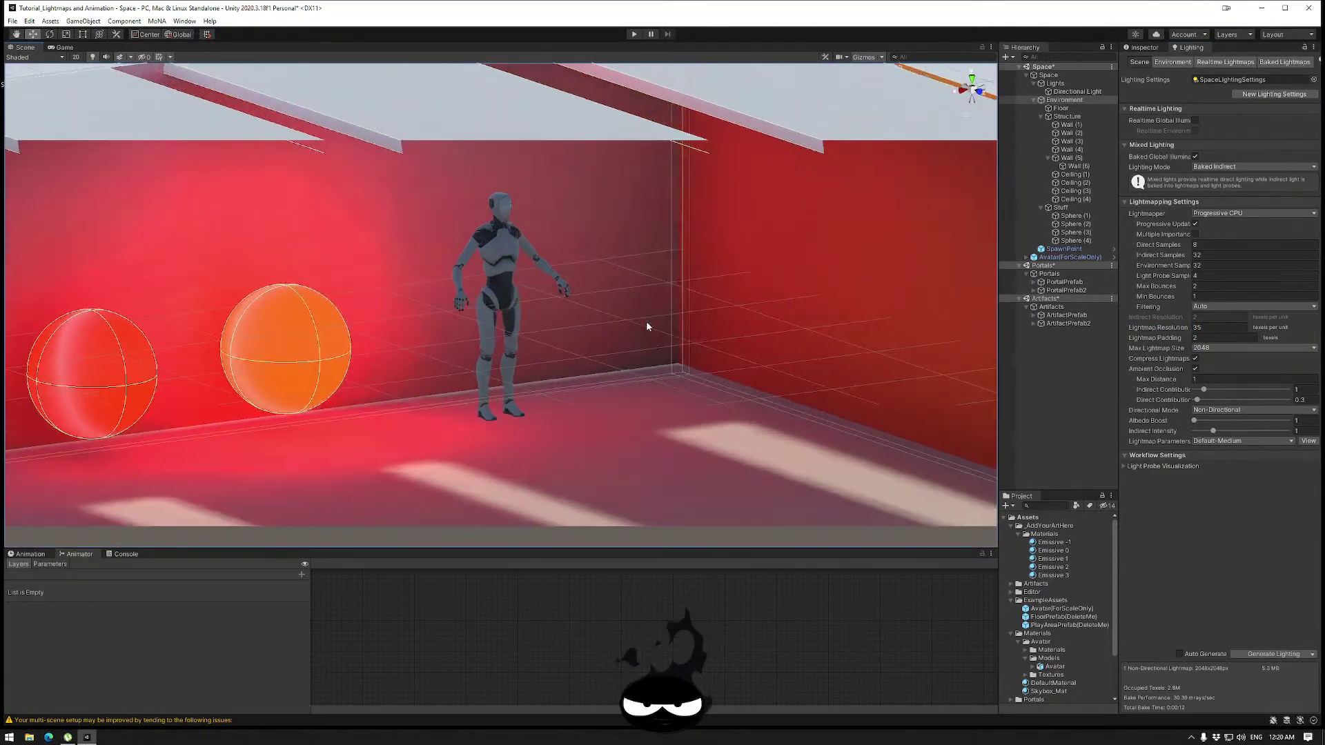
alt+drag(564, 342, 639, 321)
scroll(639, 321, up, 3)
middle_drag(639, 321, 468, 339)
scroll(467, 339, down, 10)
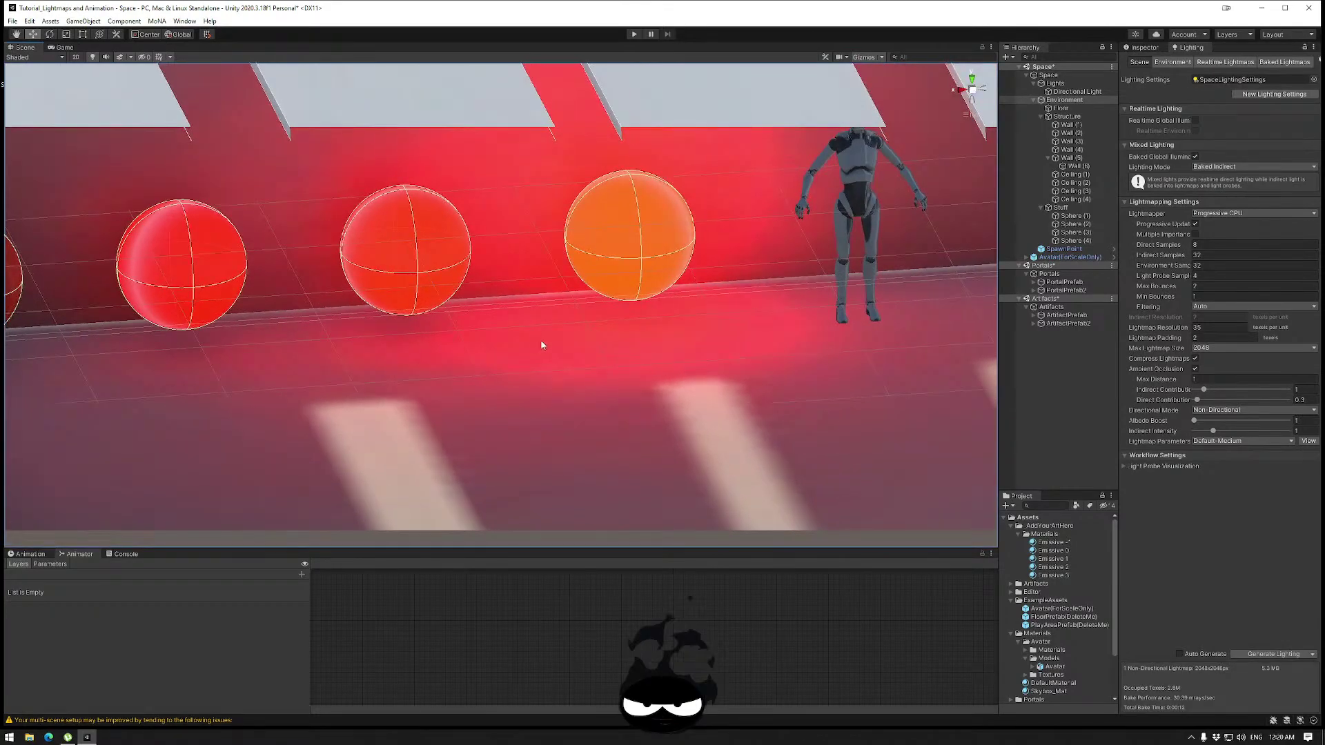
scroll(573, 336, up, 10)
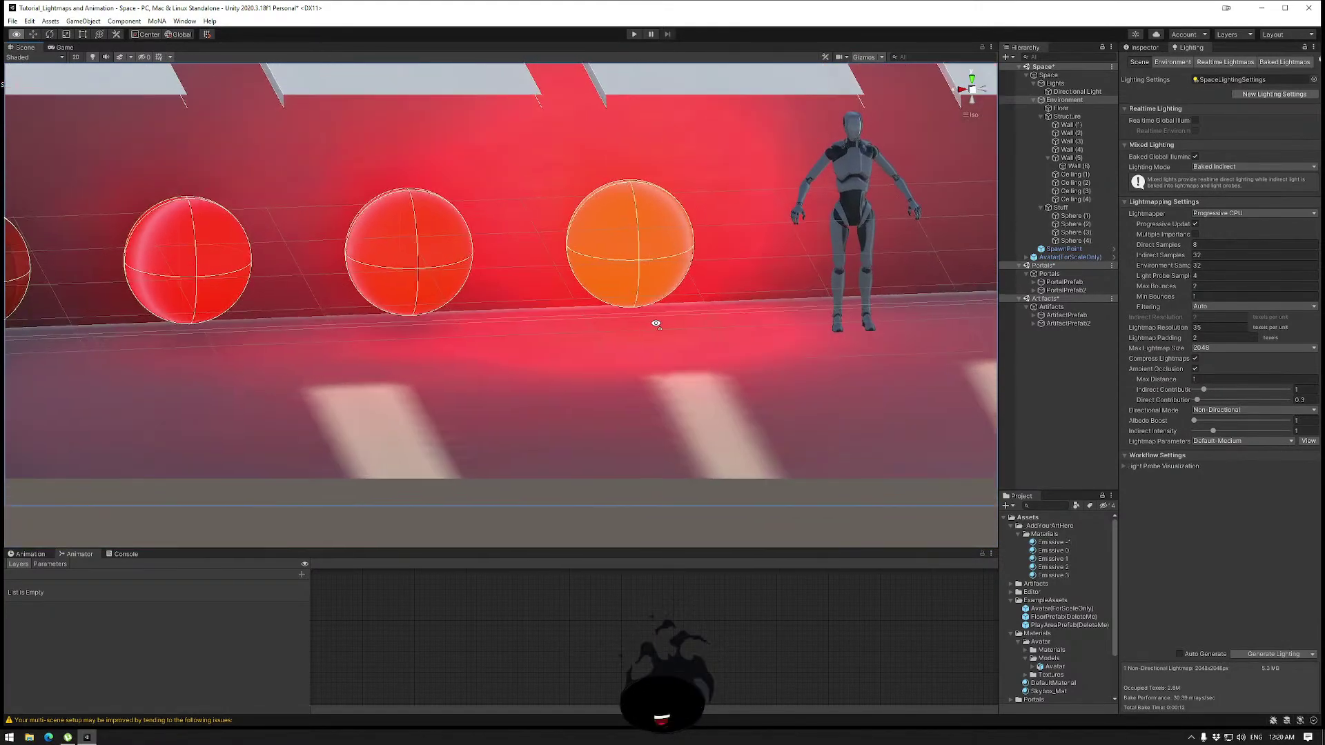
alt+drag(655, 323, 559, 303)
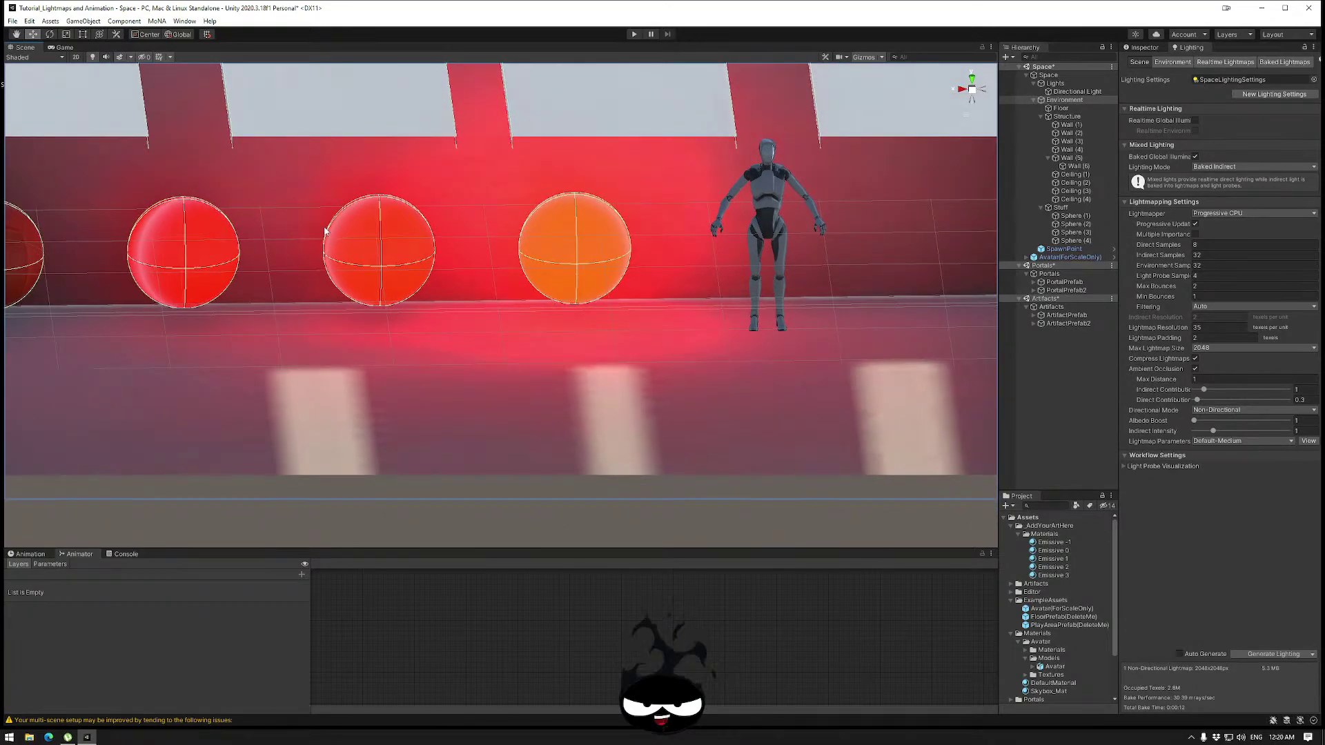
Frame the avatar up close, select its Avatar_Mesh object and inspect the Skinned Mesh Renderer settings.
click(773, 199)
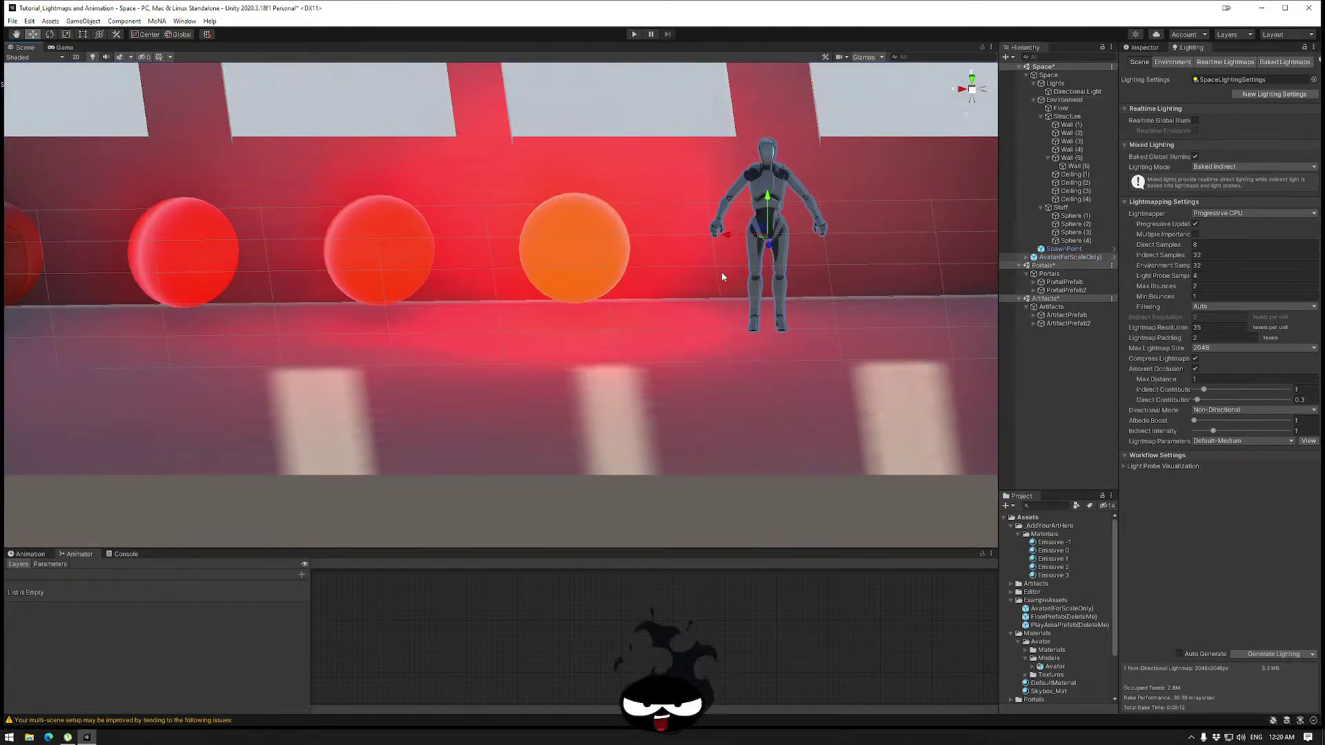
key(f)
mouse_move(550, 366)
alt+mouse_down()
mouse_move(656, 342)
mouse_move(787, 345)
mouse_move(775, 358)
mouse_move(562, 376)
alt+mouse_up()
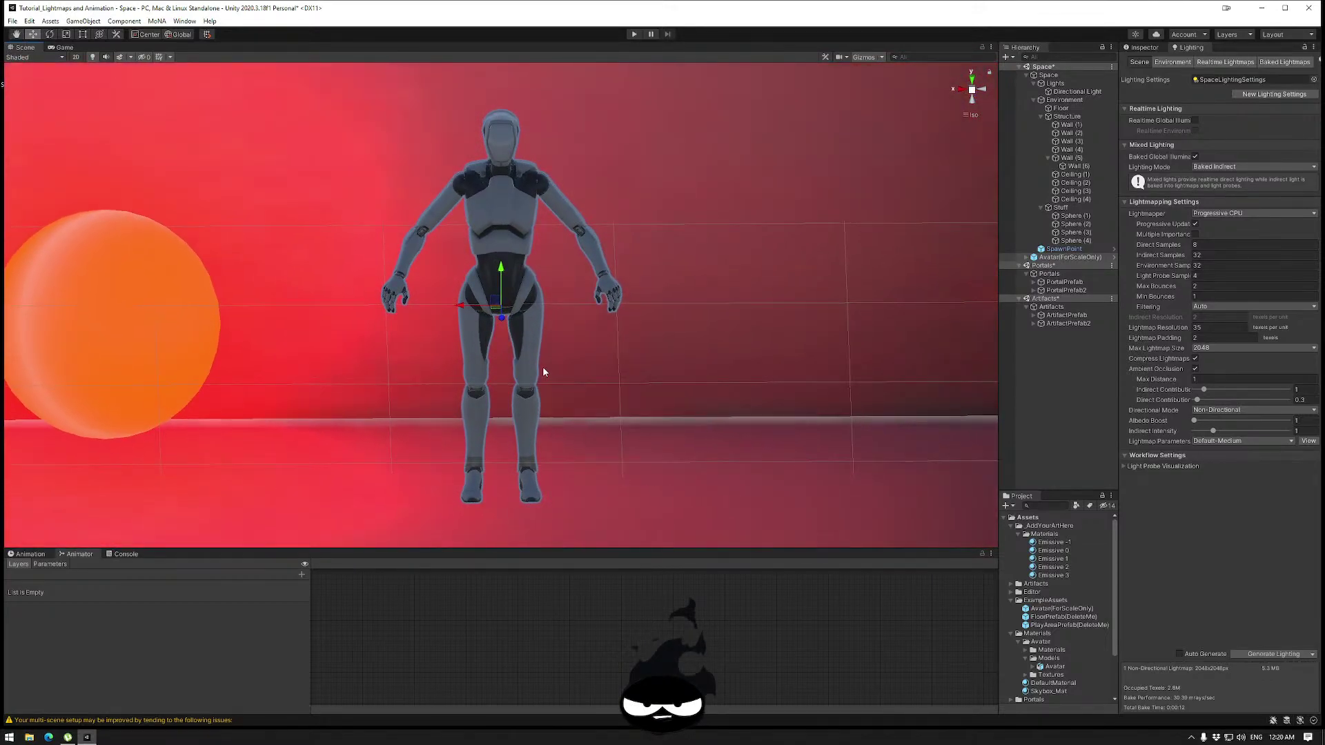
click(515, 234)
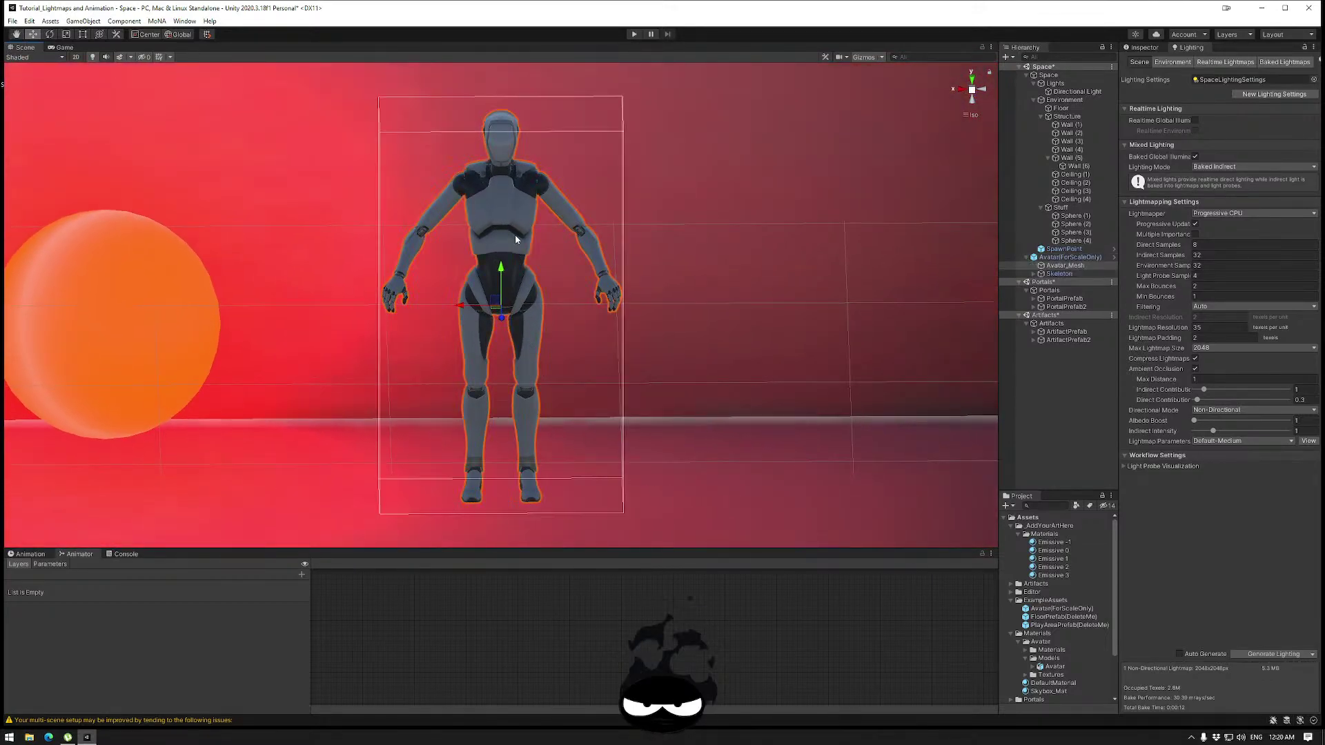
click(1143, 46)
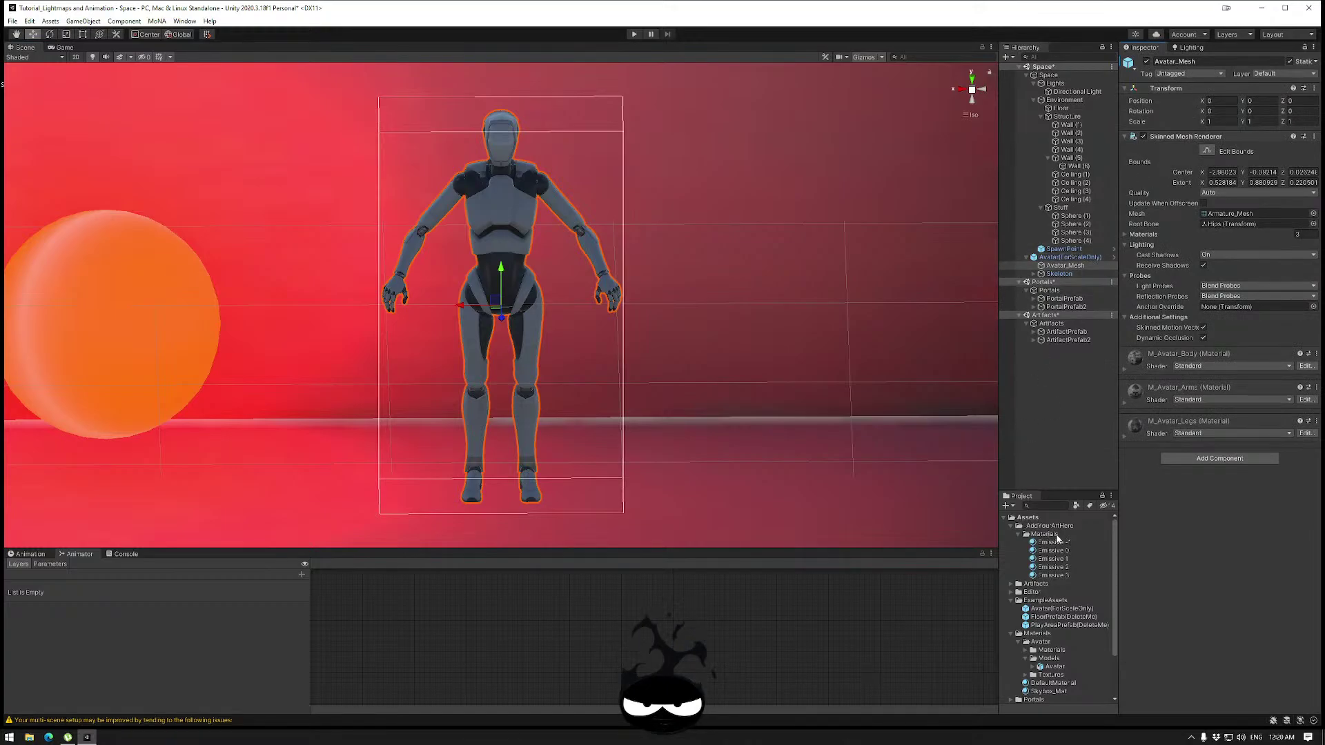
Search the project assets for "Avatar" and inspect the Avatar model's import settings, including its Lightmap UVs settings.
click(1046, 505)
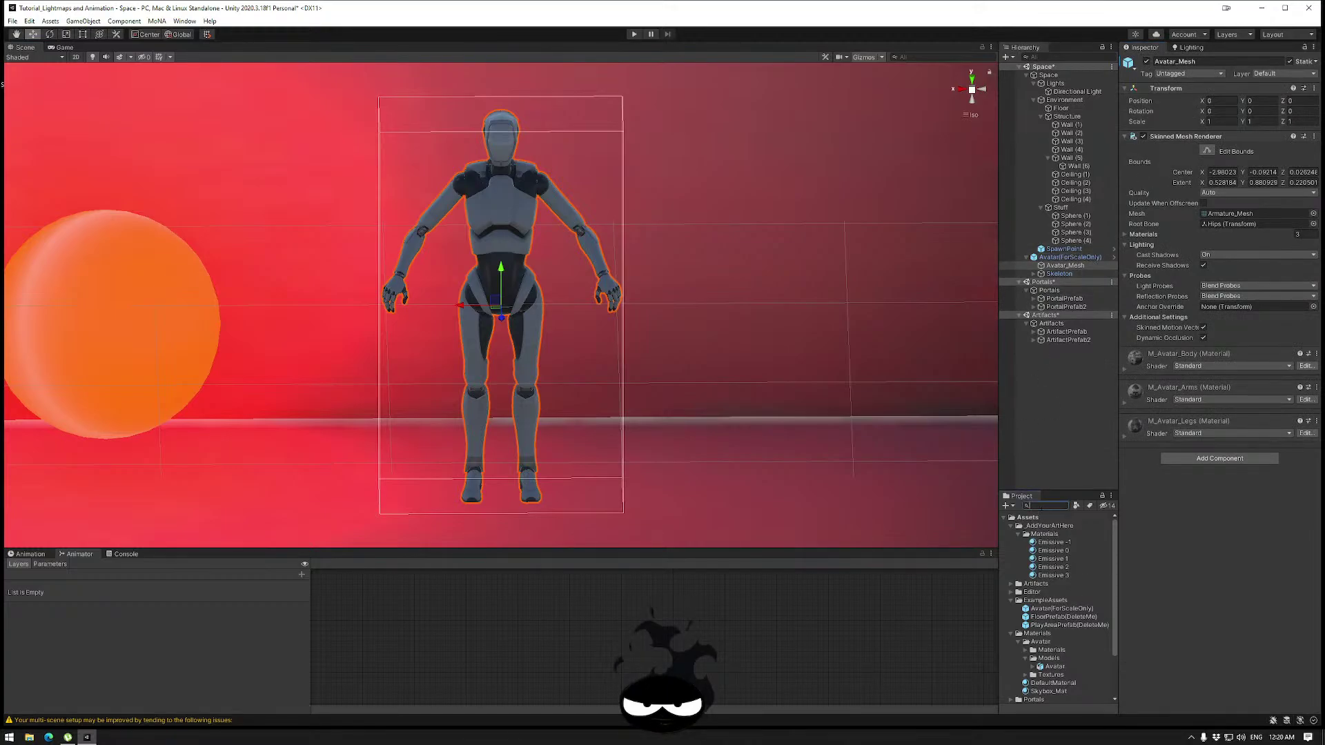
text(Avatar)
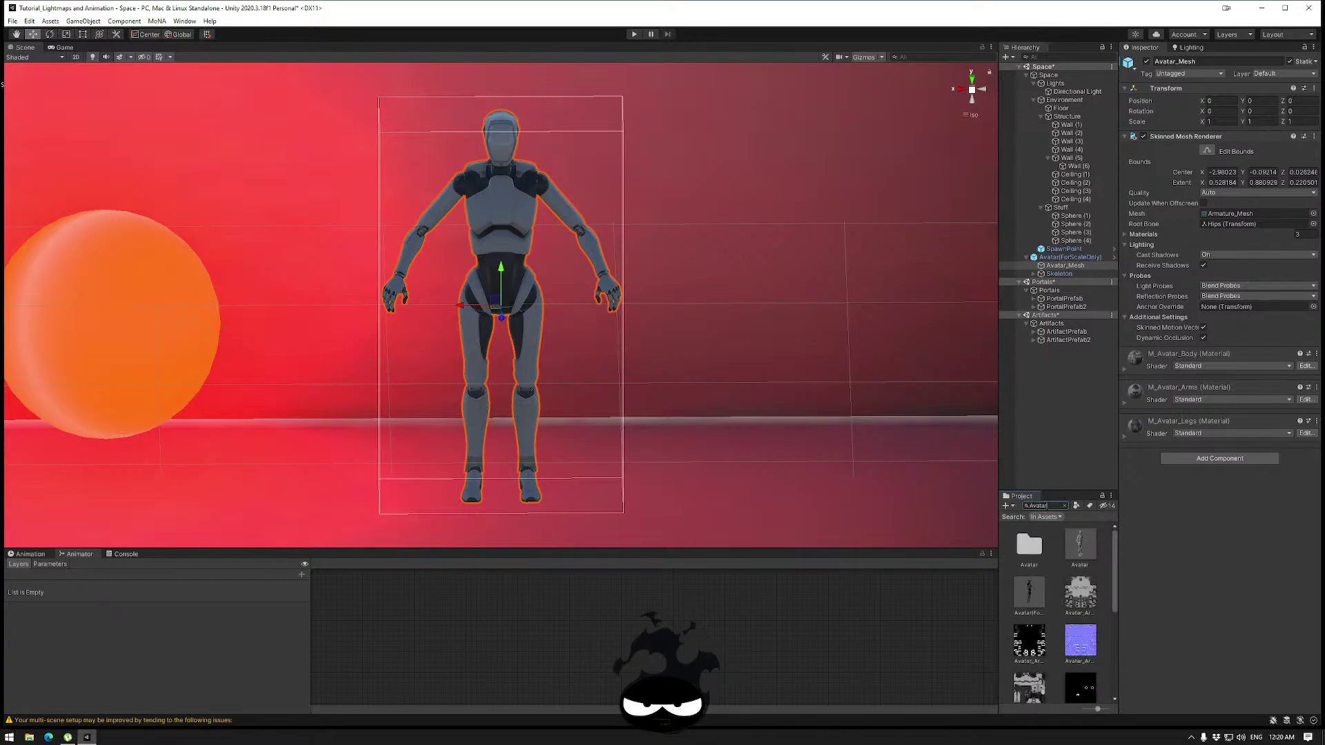
click(1081, 546)
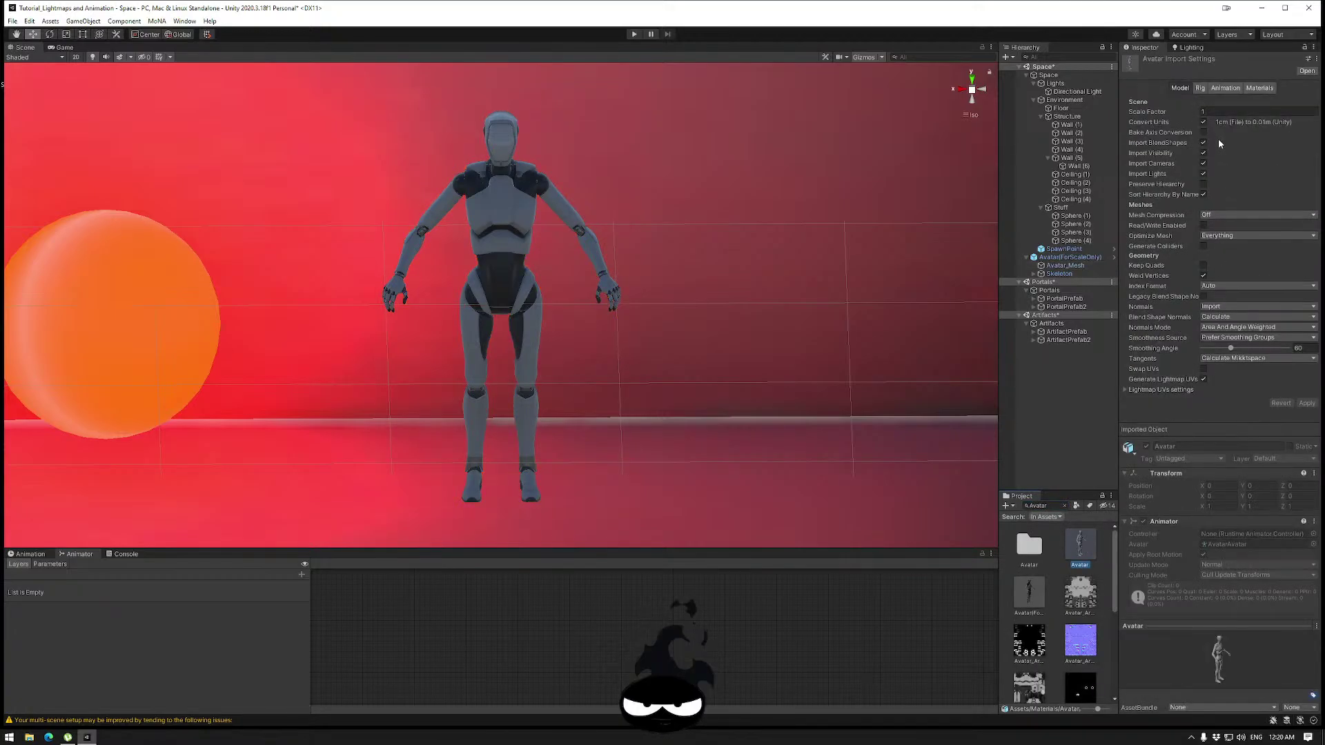
click(1295, 403)
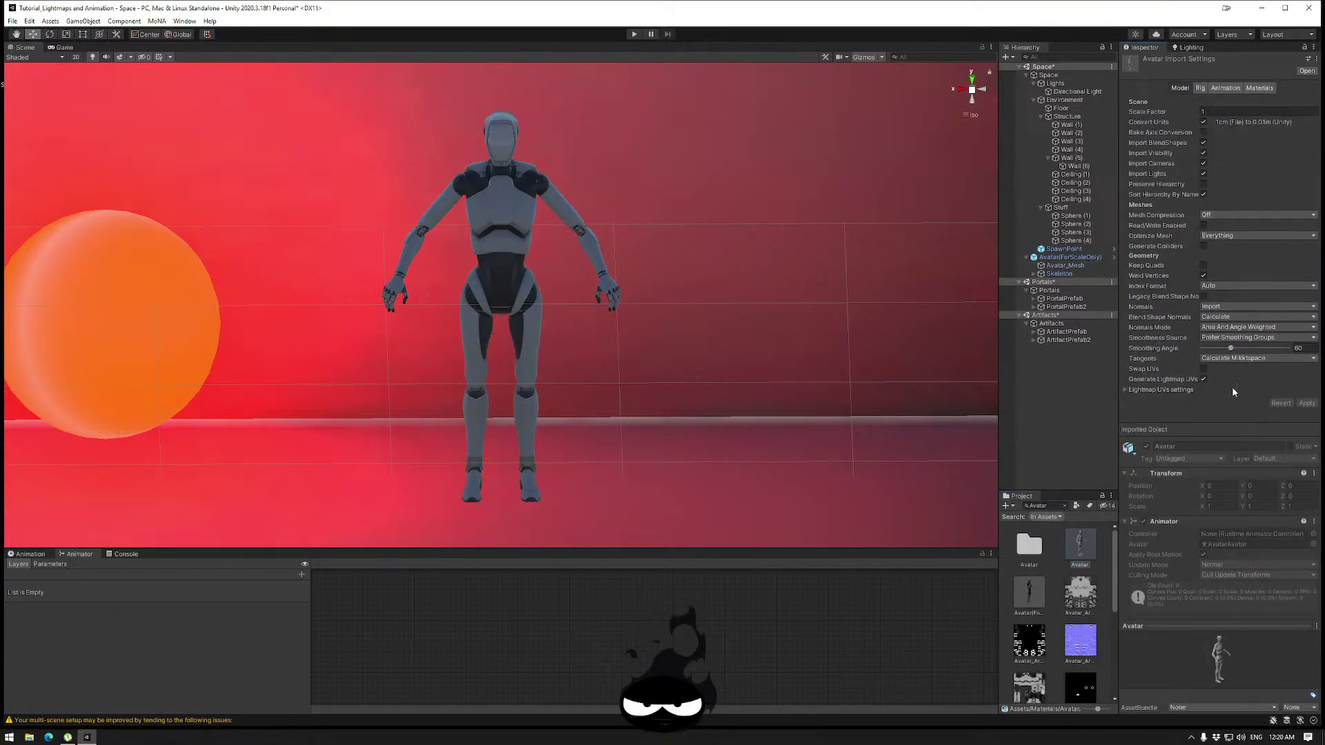
click(1125, 390)
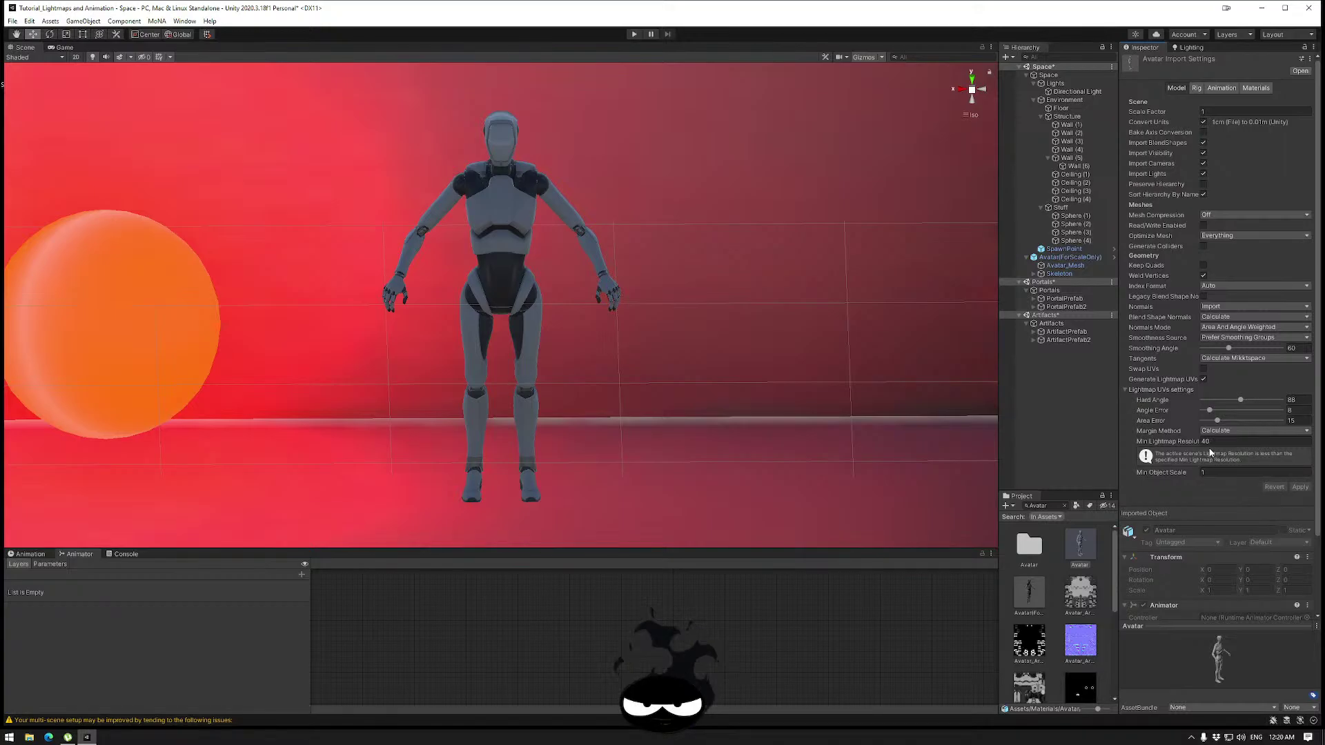
click(1126, 391)
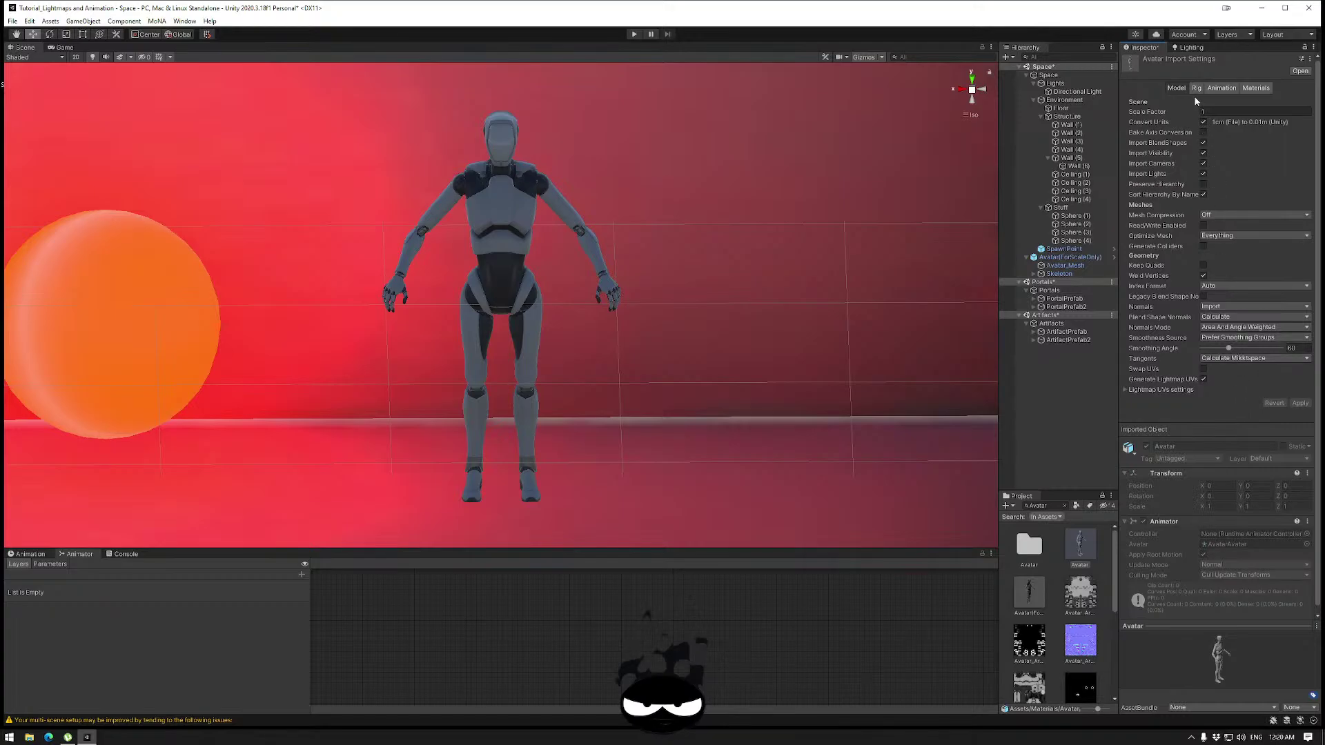
click(1241, 91)
click(1180, 88)
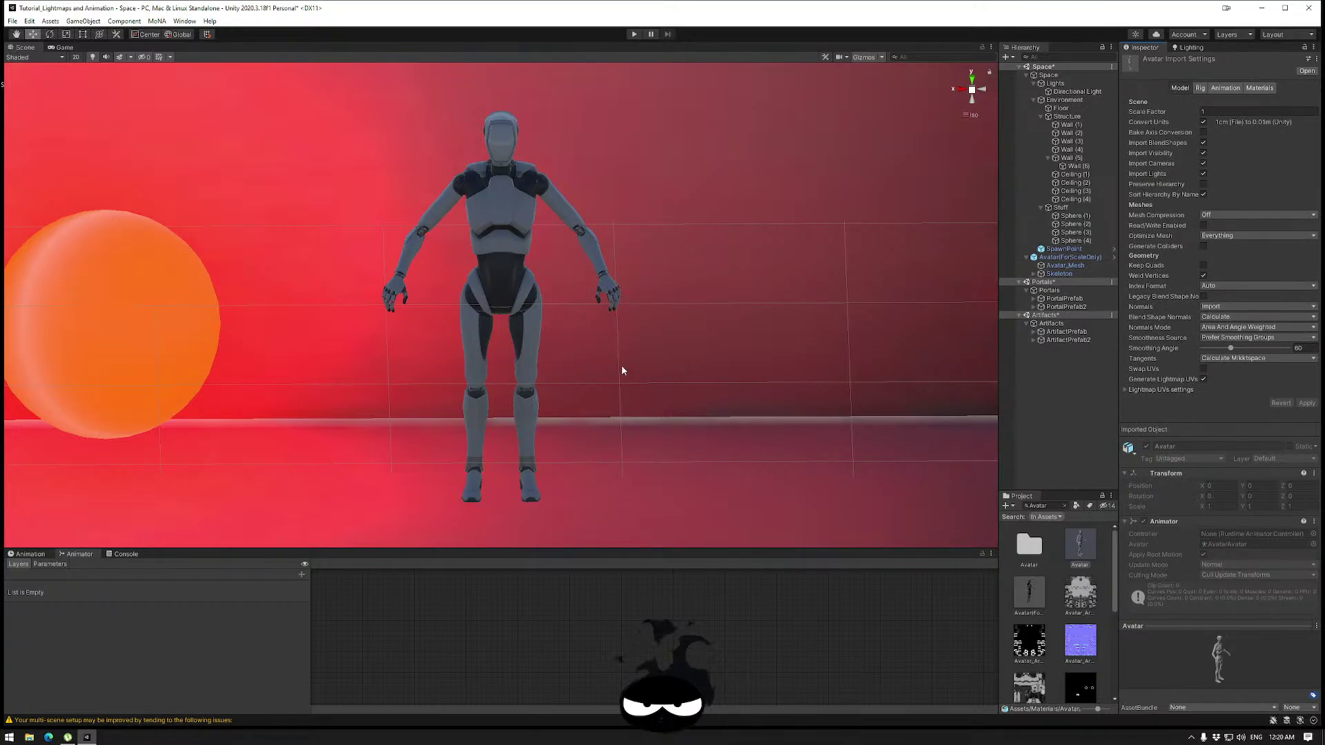
Select the avatar in the scene, preview the baked lightmap at index 0 to examine its layout up close, and close the preview.
alt+drag(584, 345, 666, 359)
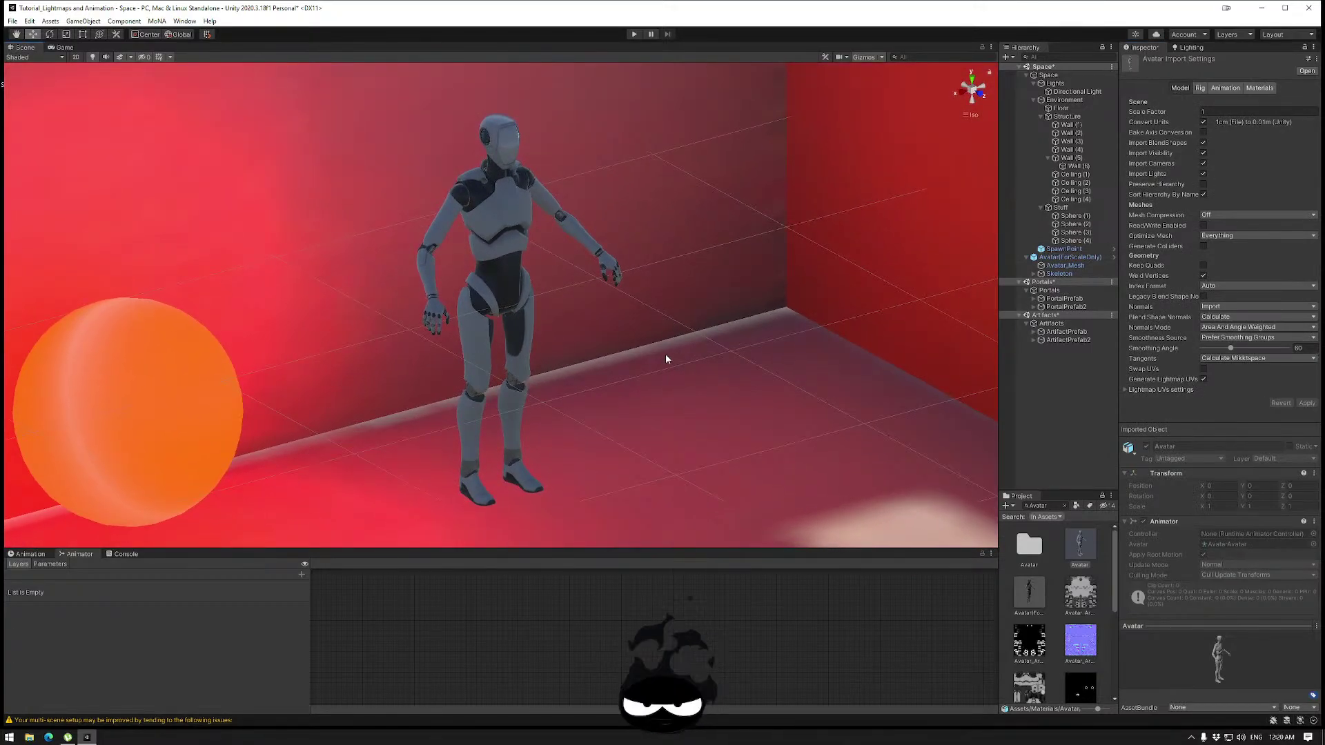
click(498, 239)
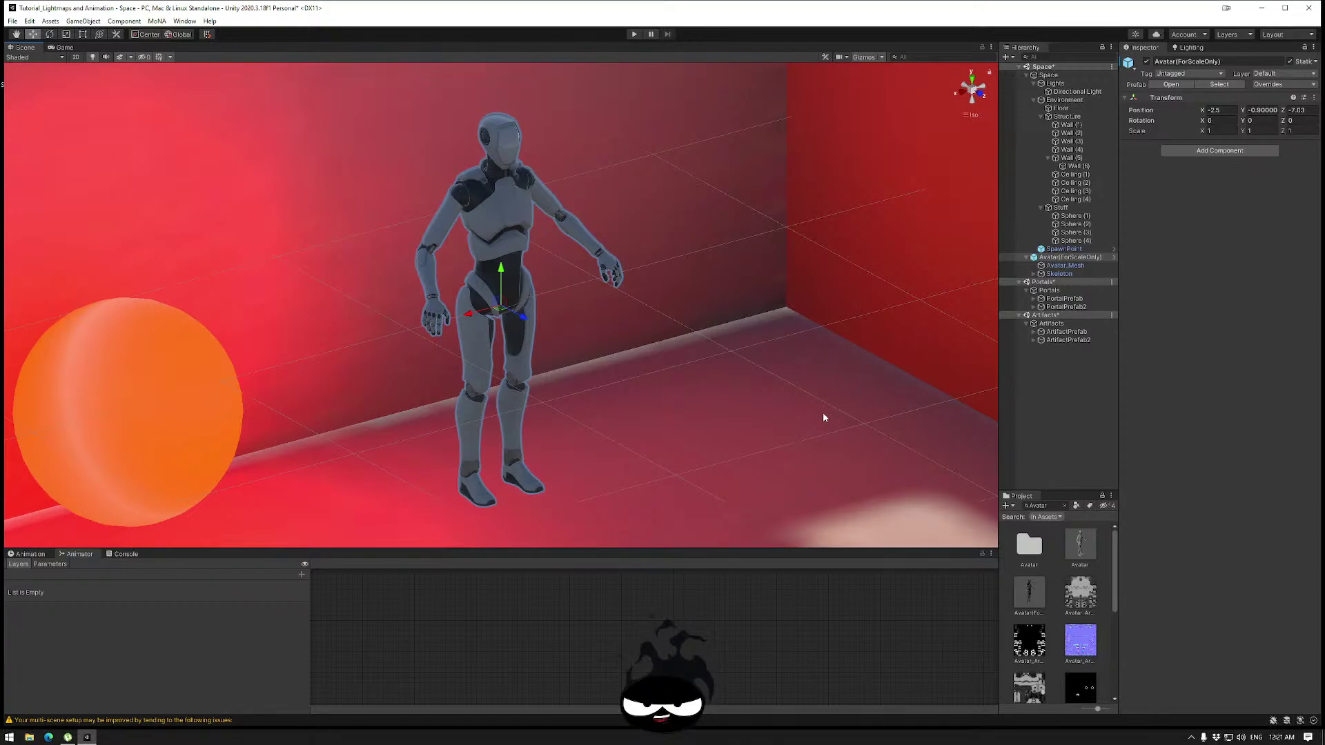
click(1188, 47)
click(1278, 62)
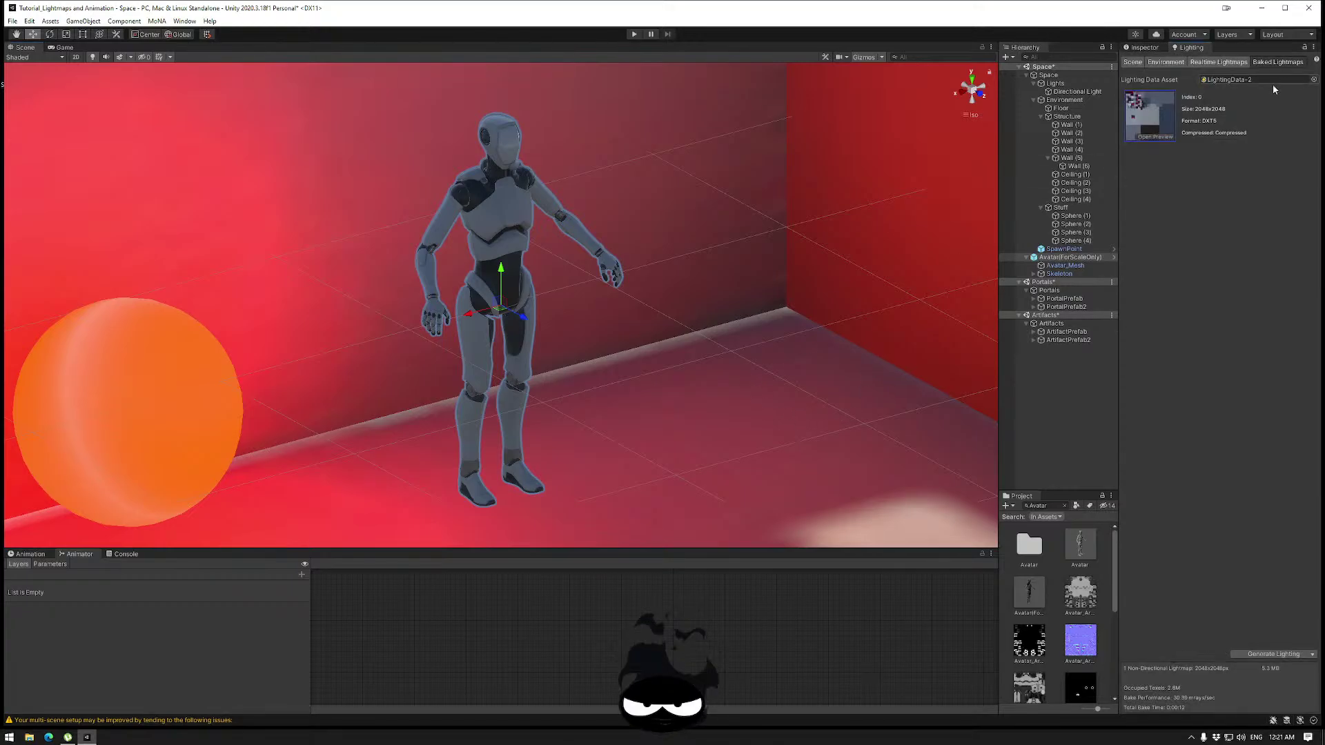
click(1150, 110)
click(1156, 137)
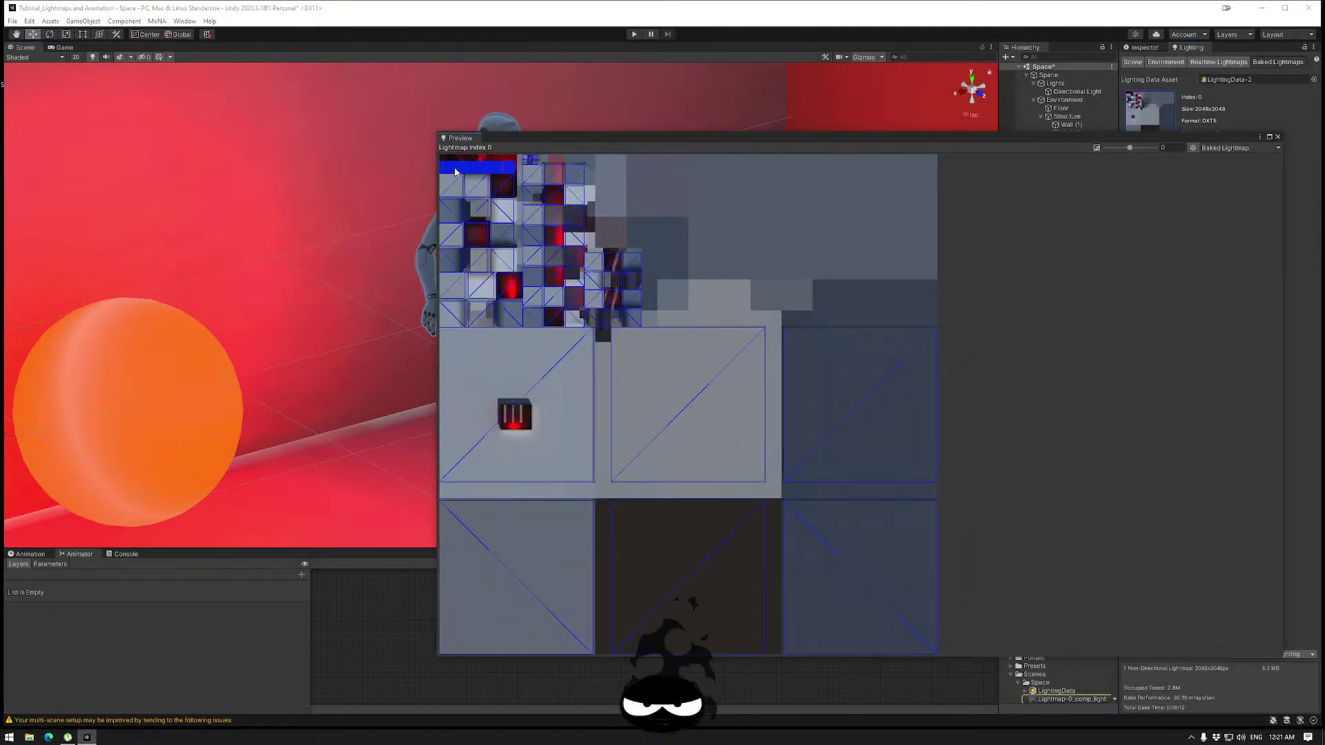
scroll(469, 170, up, 8)
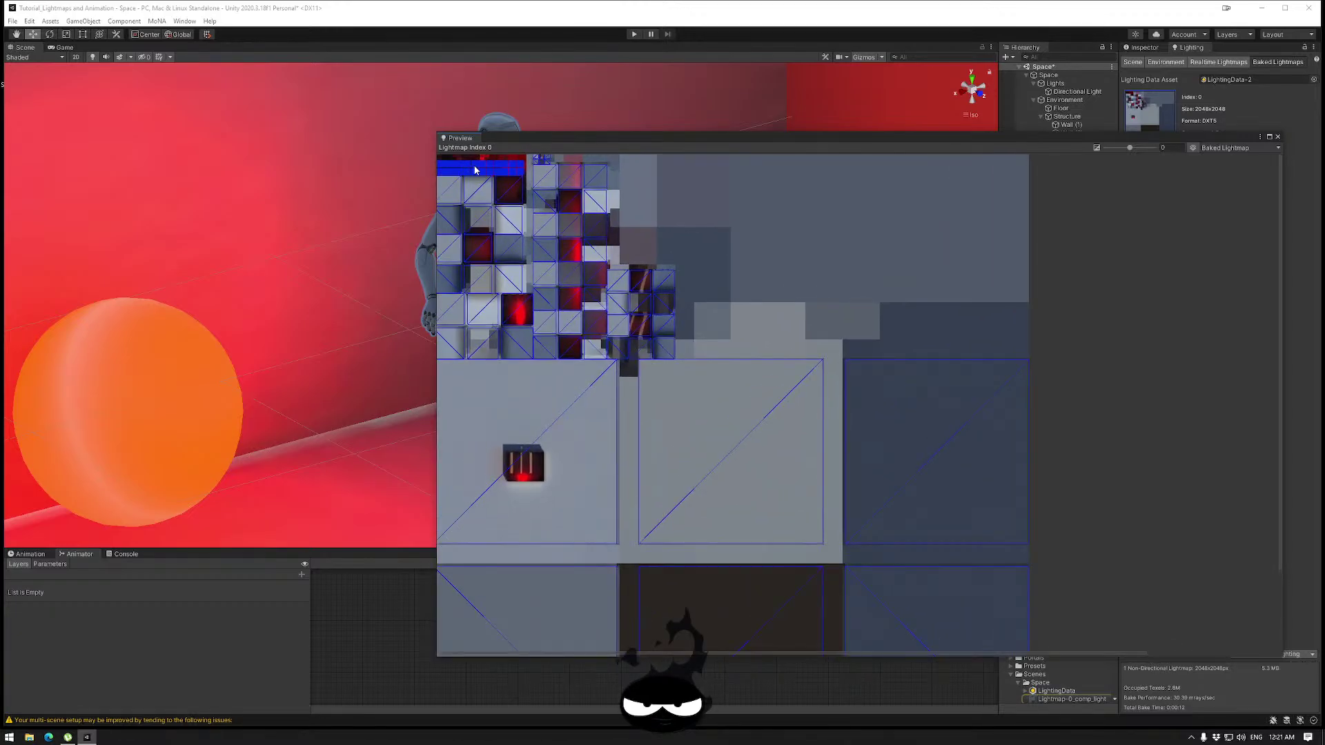
drag(521, 212, 724, 301)
scroll(736, 458, down, 10)
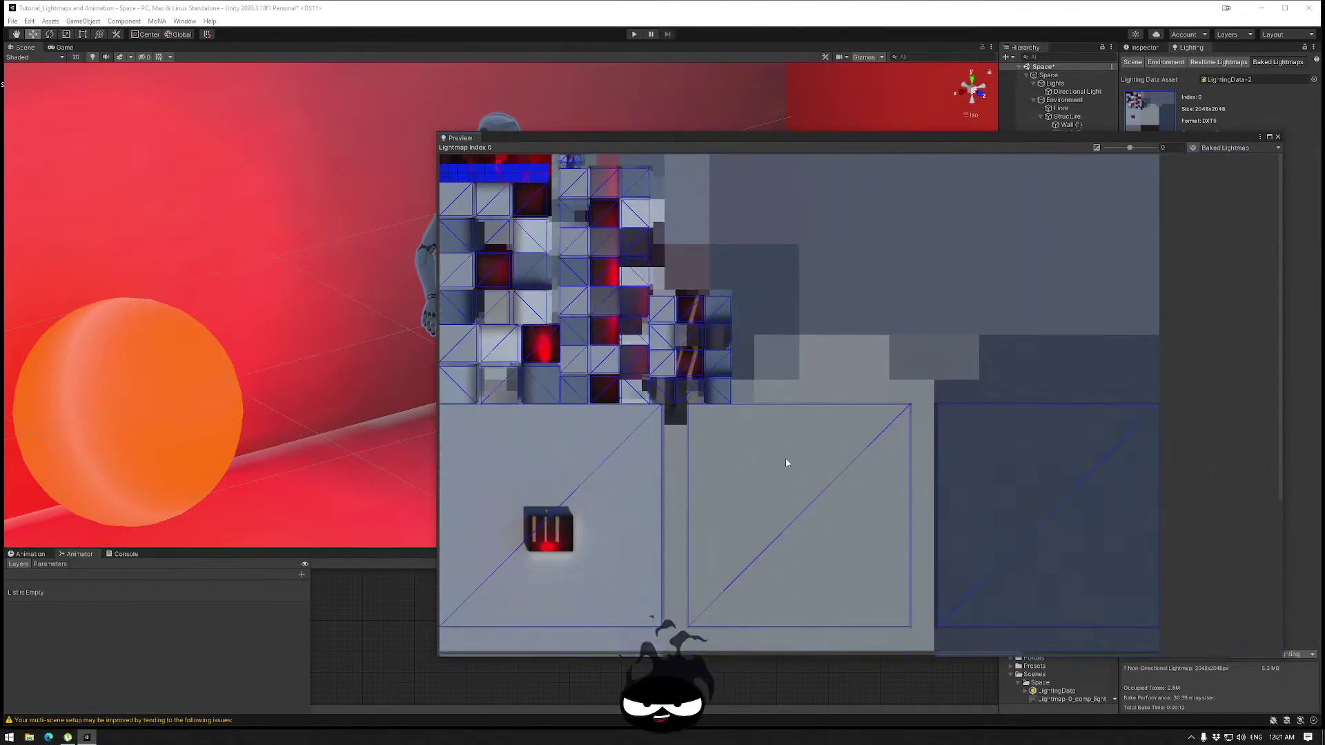
click(1277, 138)
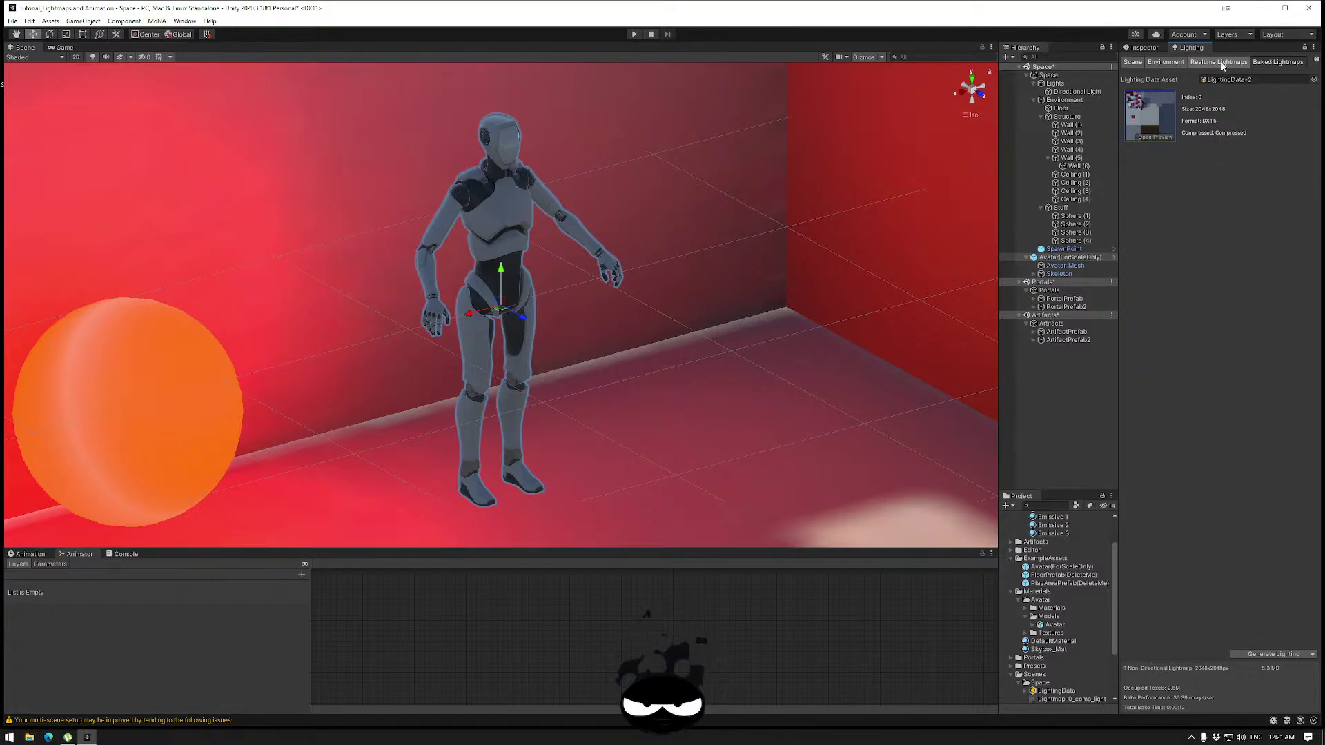
Set Direct Samples to 16 and both Indirect and Environment Samples to 64, and generate the lighting.
click(1180, 62)
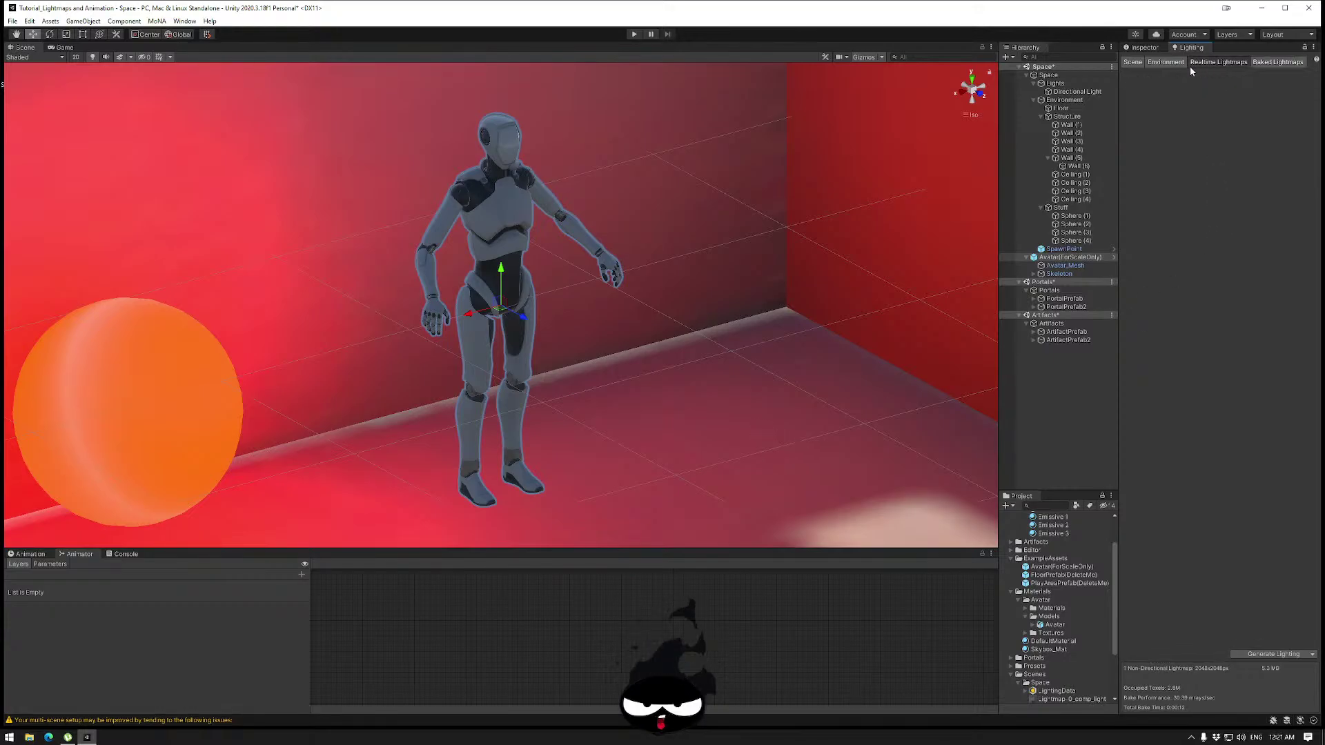
click(1138, 63)
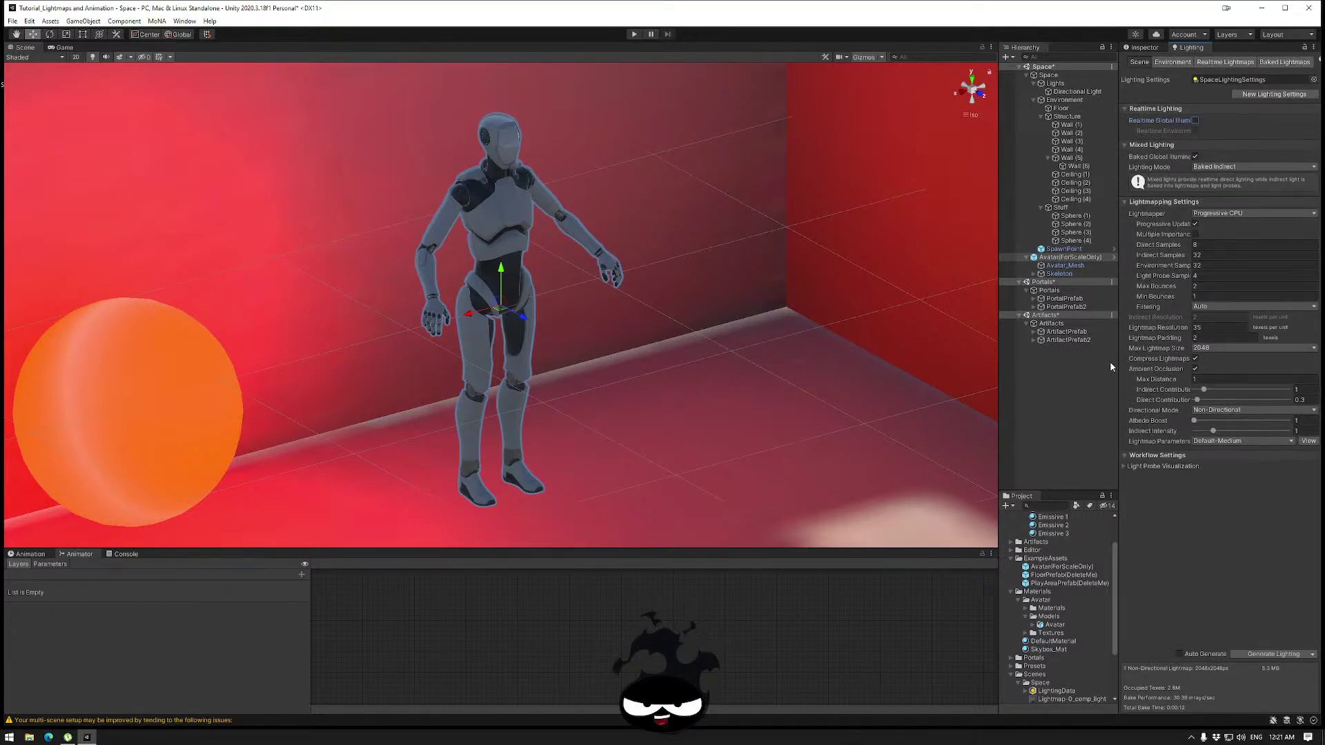
click(1218, 246)
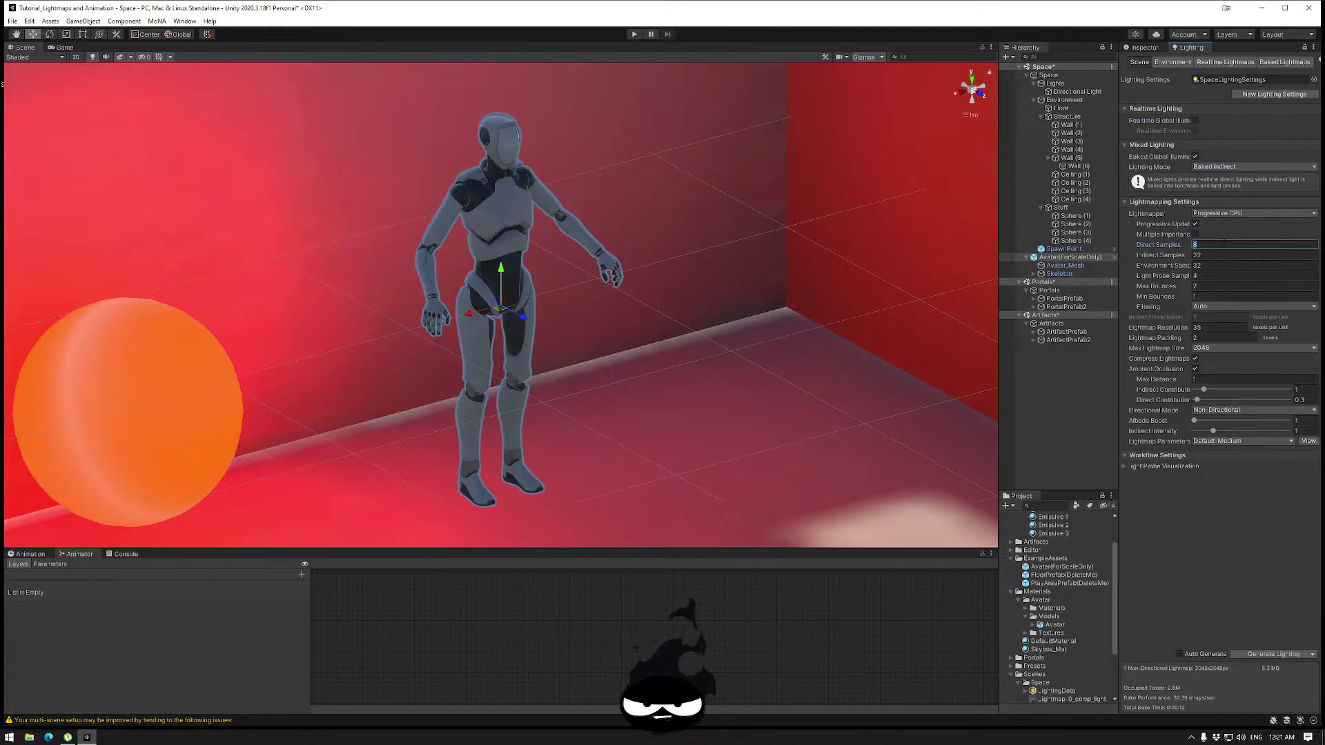
text(16)
click(1213, 255)
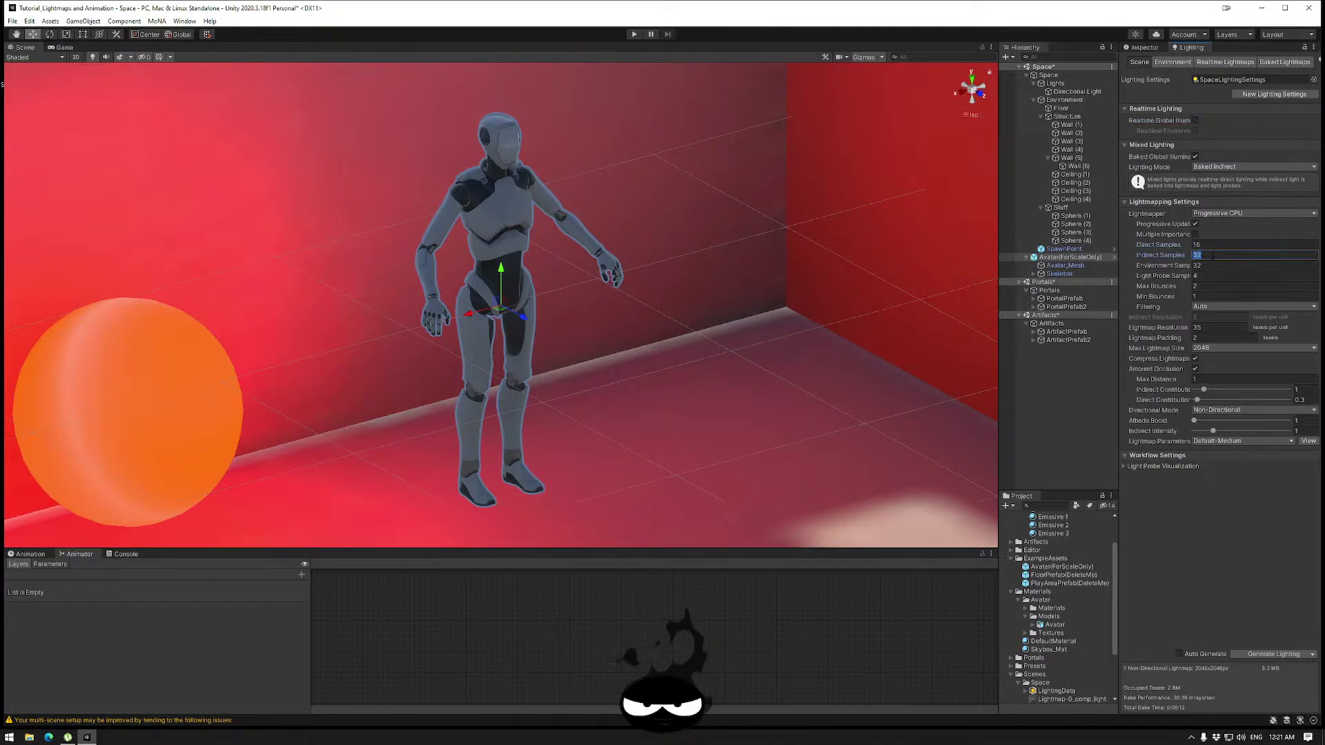
text(64)
key(Tab)
text(64)
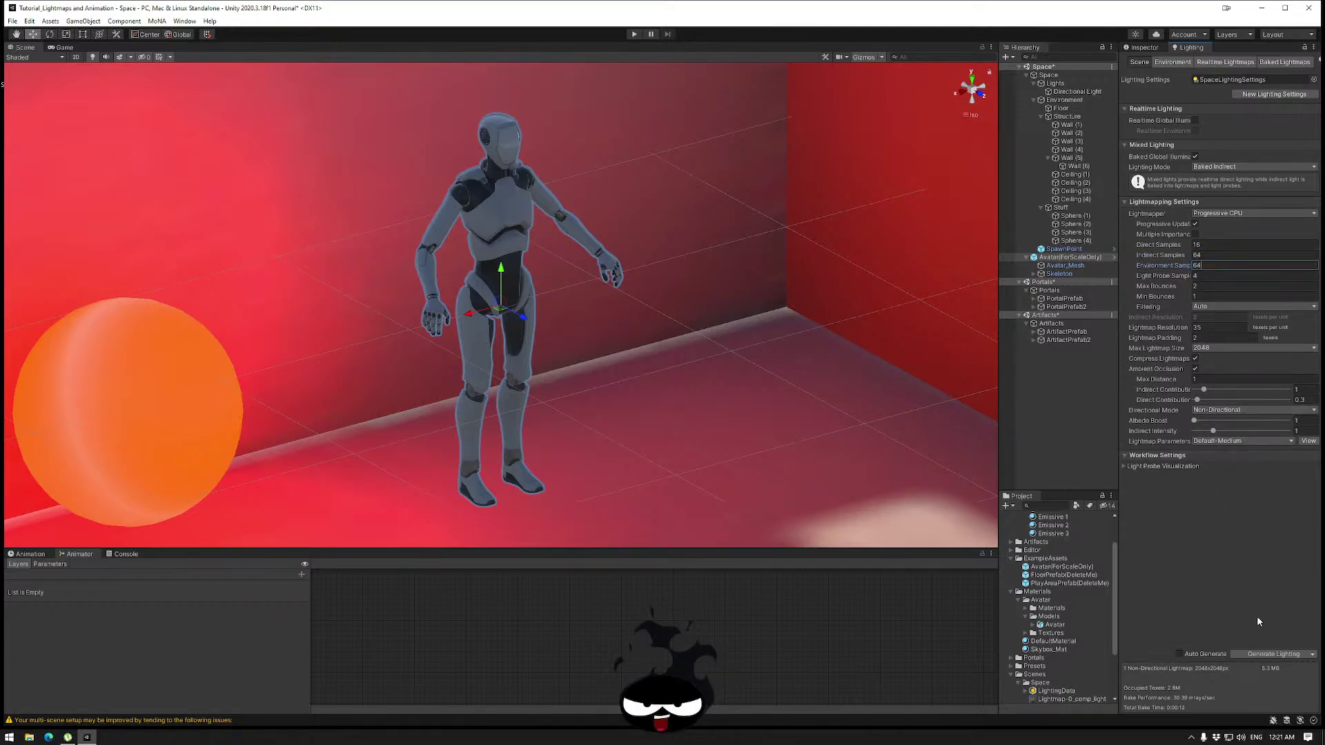
click(1267, 652)
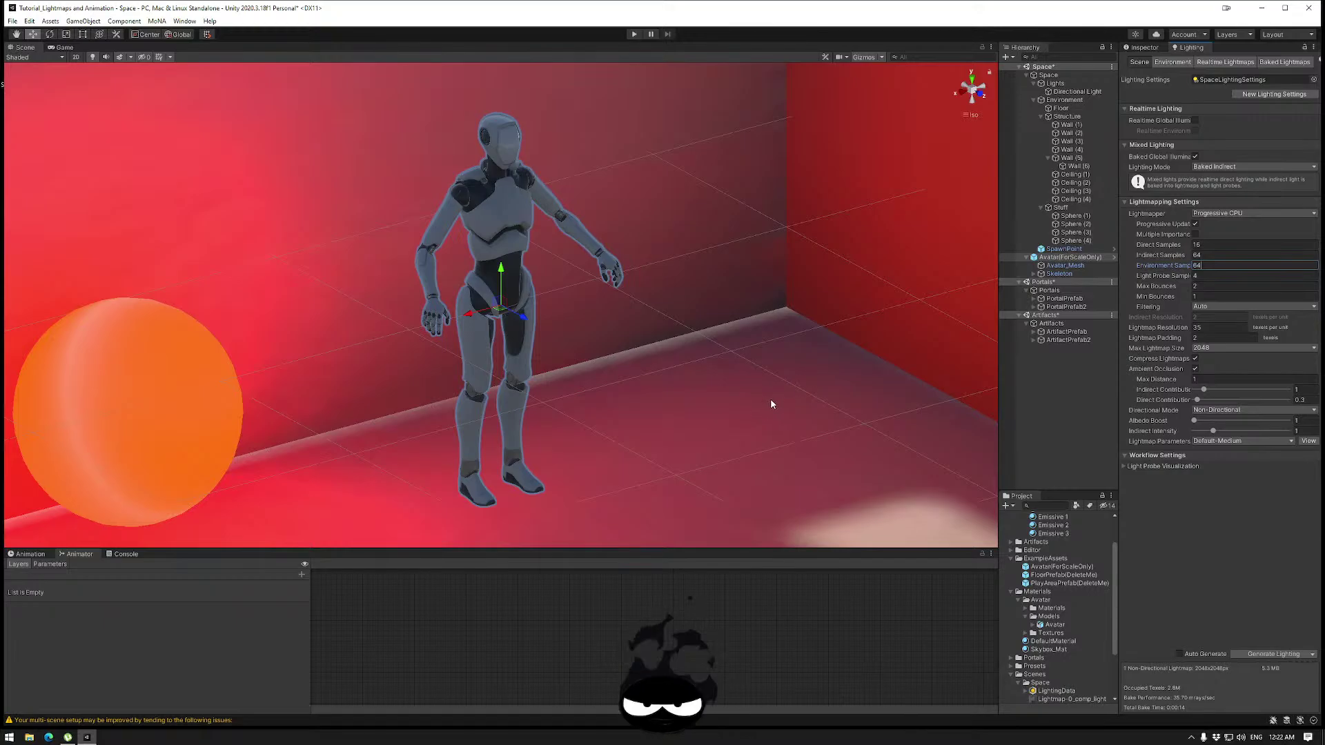
Check the new bake around the room, and set Direct Samples to 32 and both Indirect and Environment Samples to 128.
right_drag(748, 385, 693, 370)
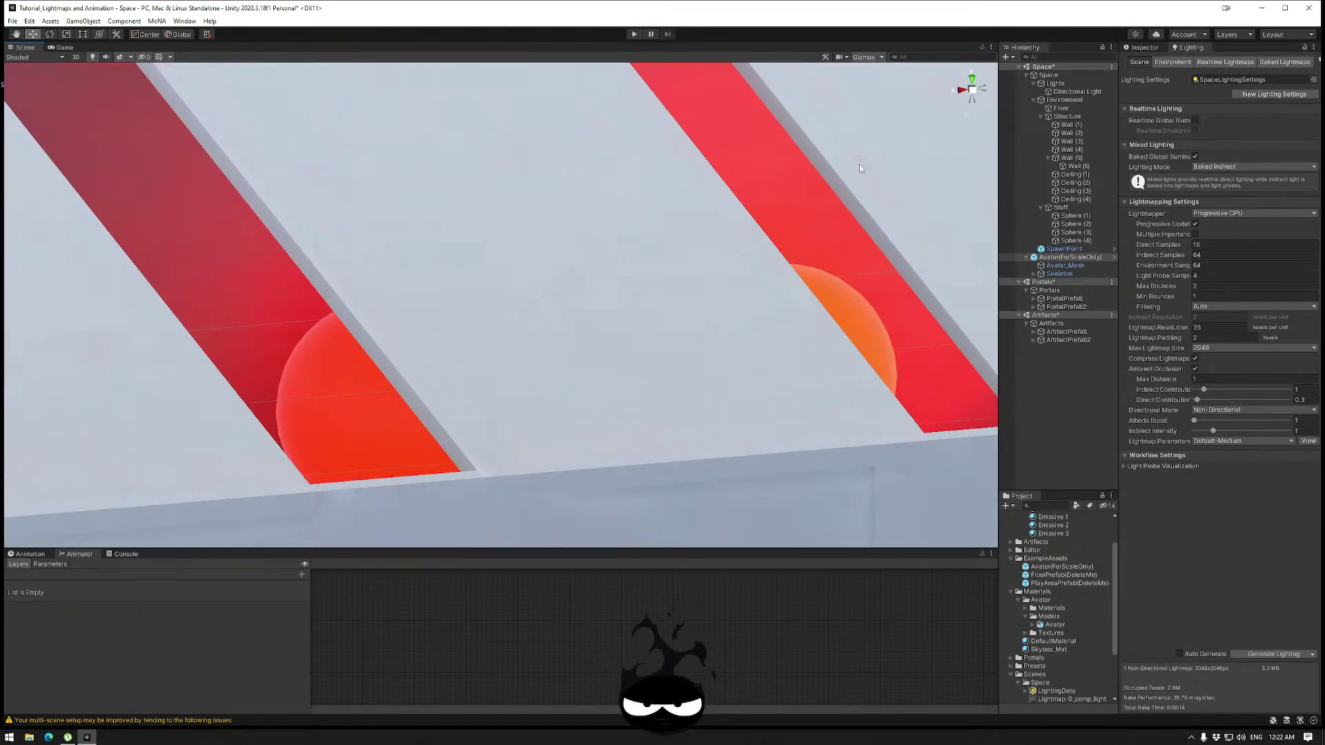
right_drag(861, 167, 672, 289)
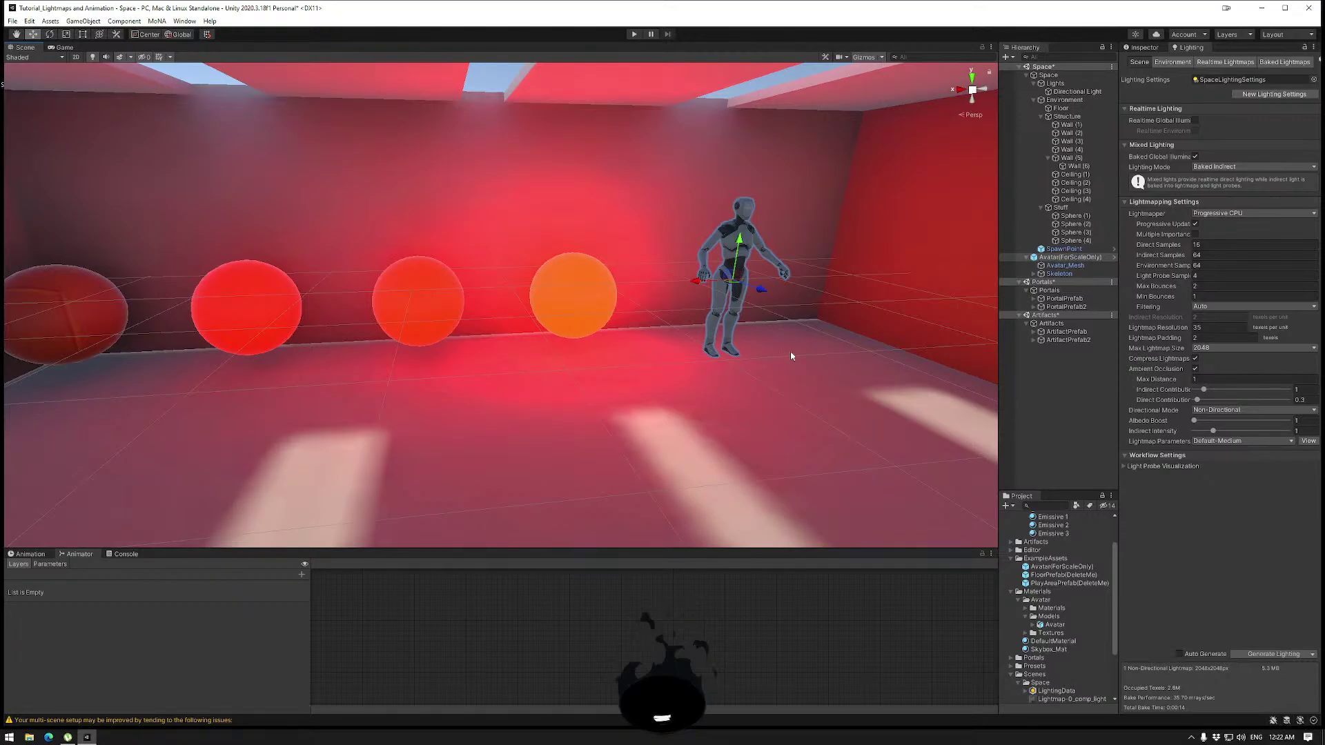
click(1216, 245)
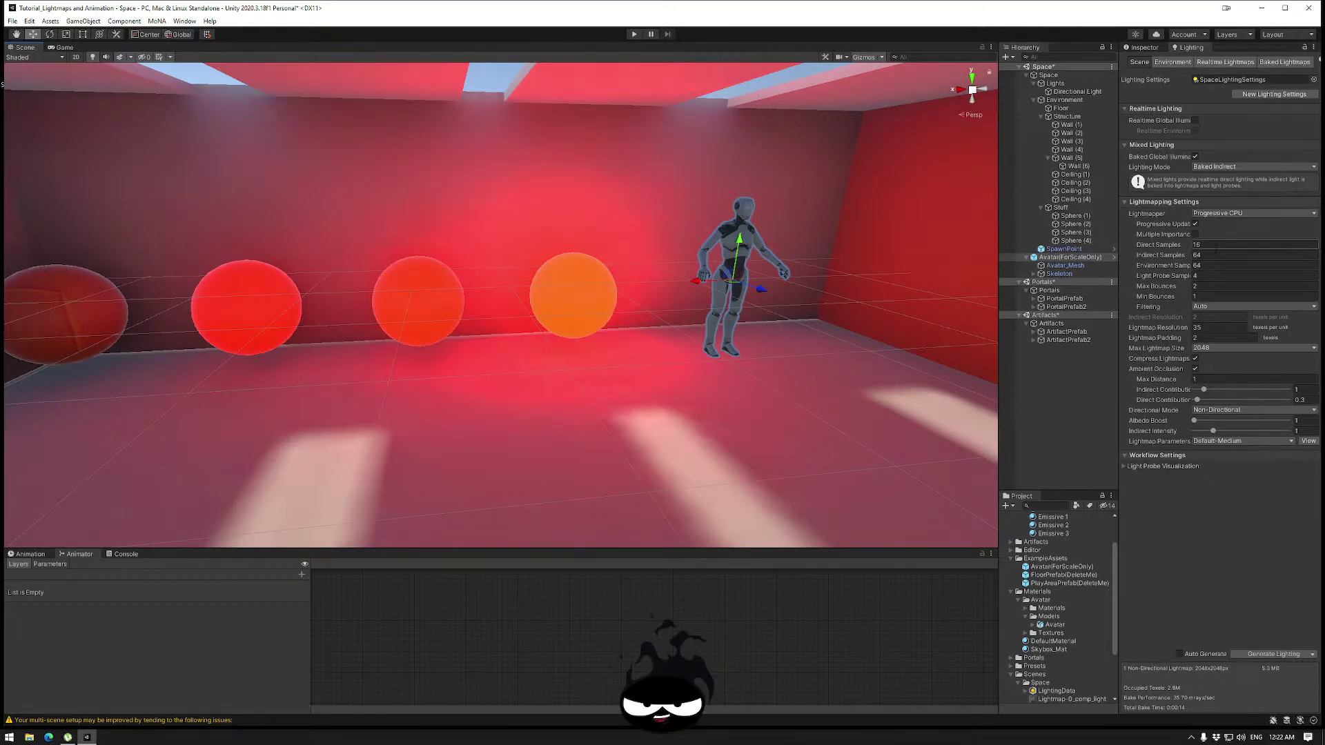
text(32)
click(1212, 255)
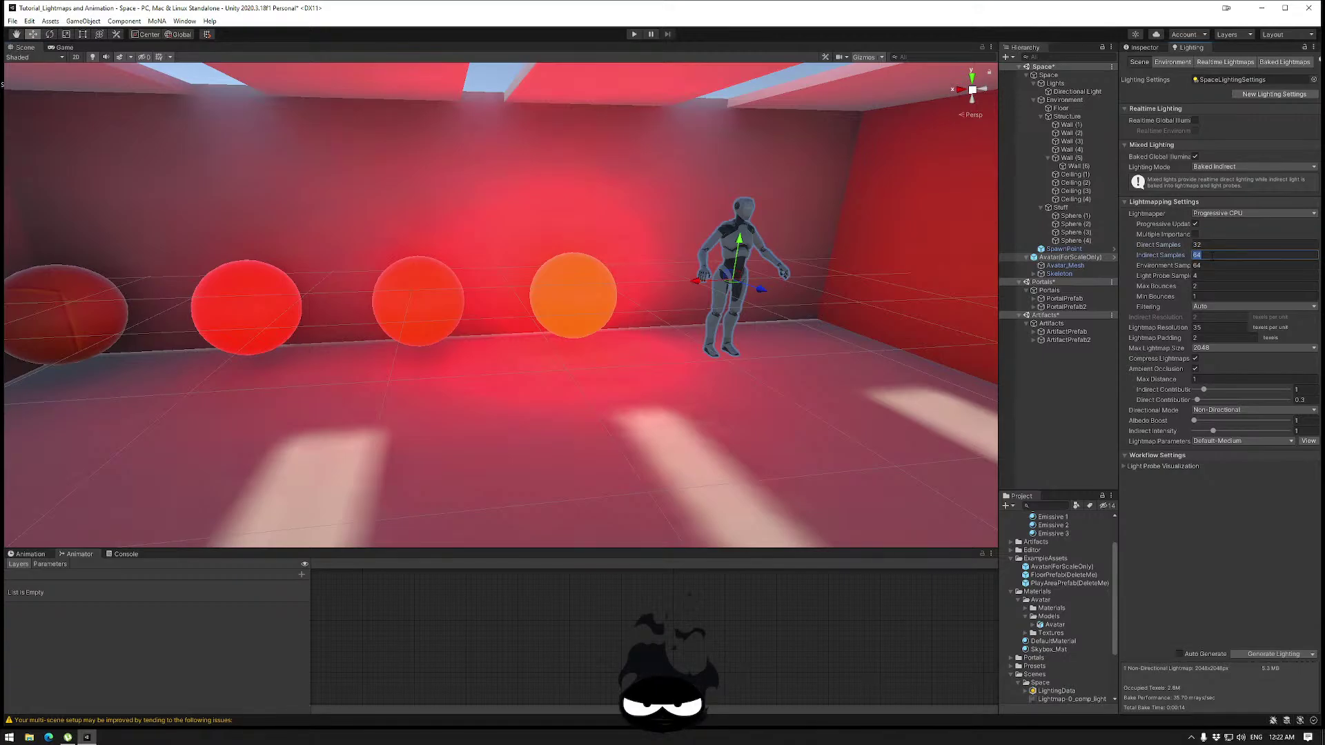
text(128)
click(1211, 265)
text(12)
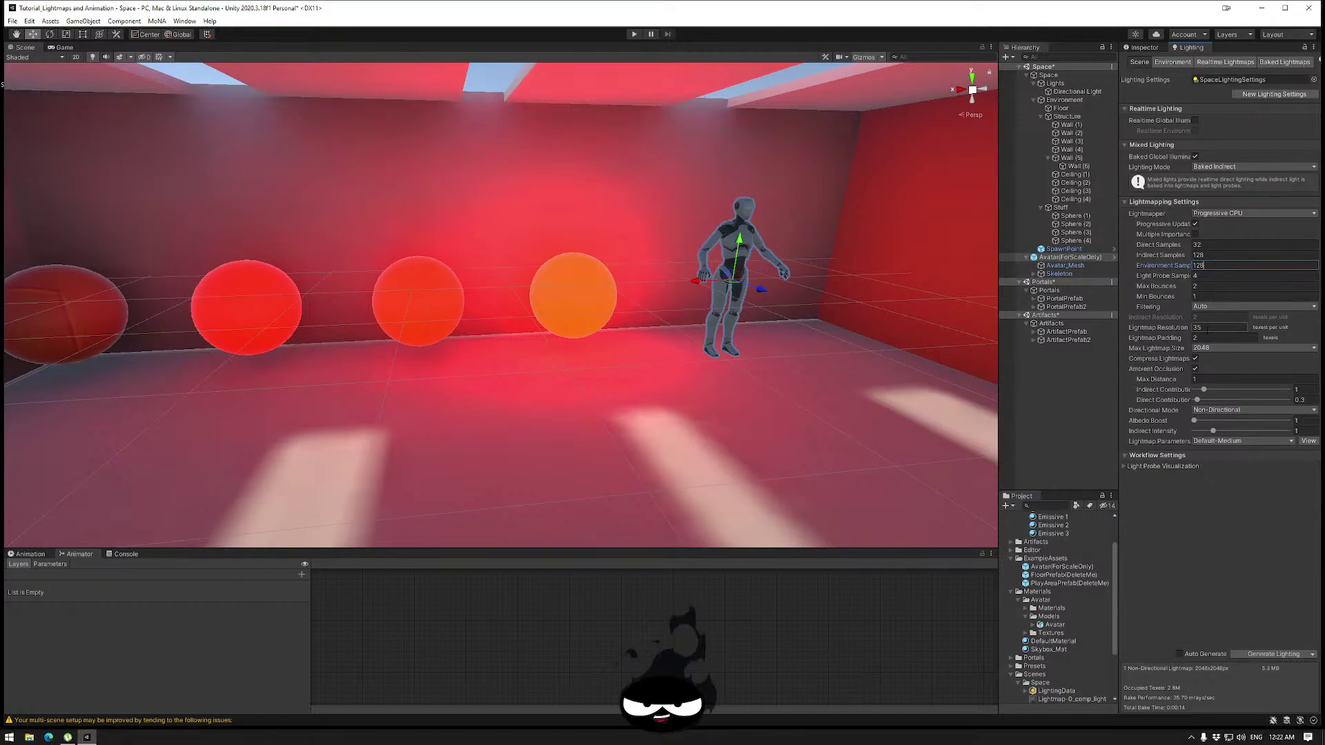
Preview the baked lightmap at index 0 to examine its layout, and close the preview.
click(1284, 62)
double_click(1161, 118)
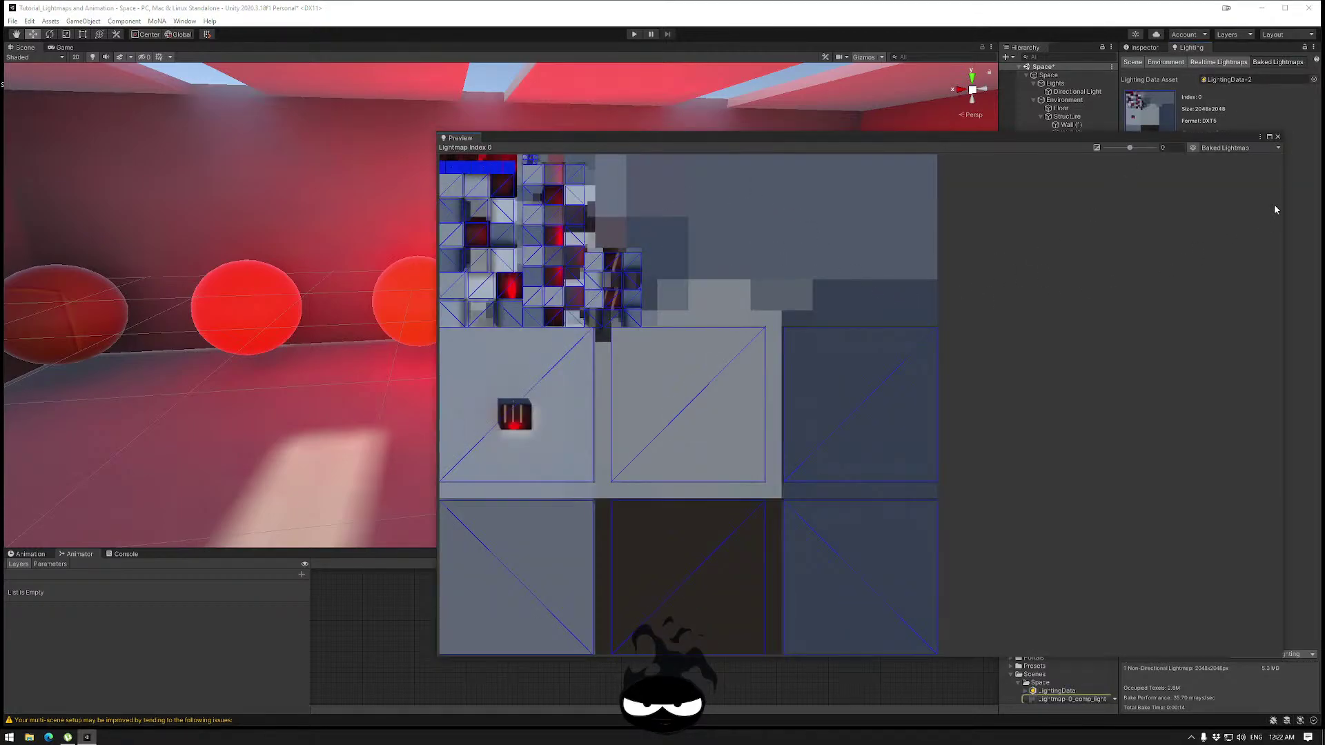
click(1277, 137)
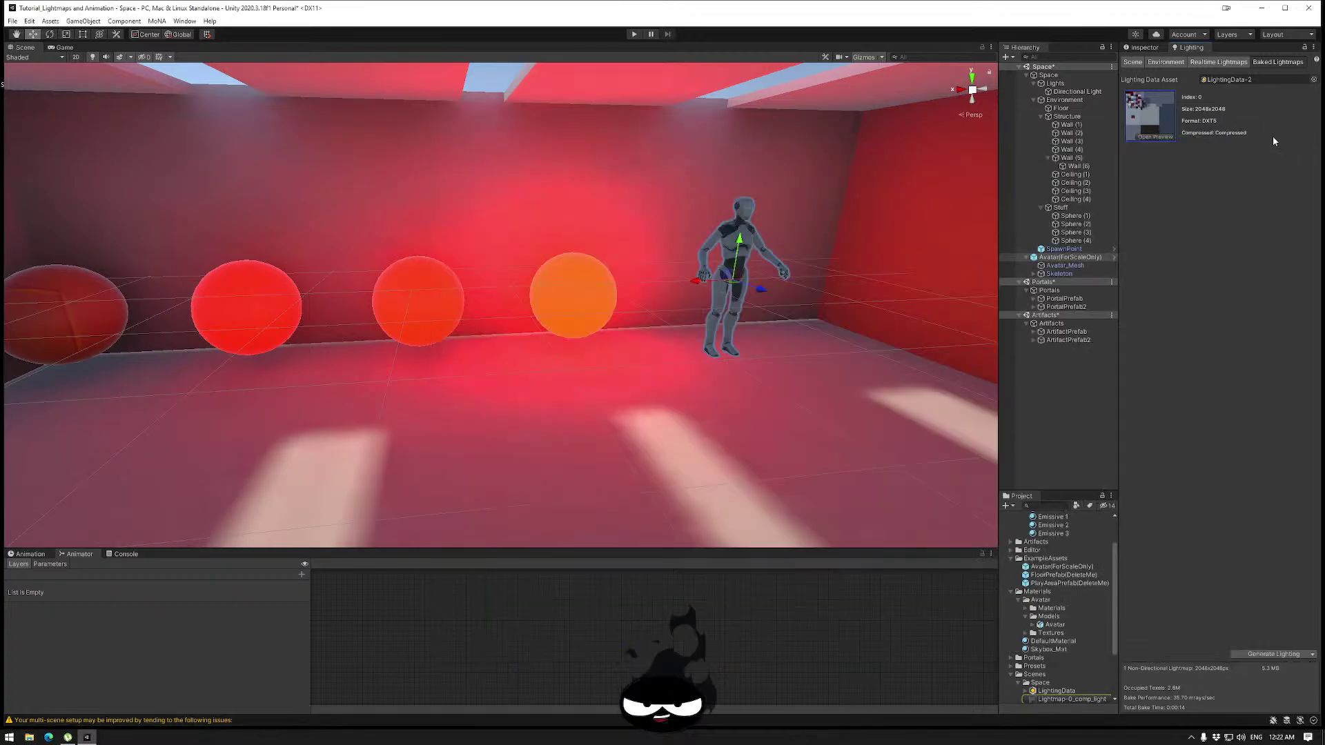
Set the scene's Lightmap Resolution to 80 texels per unit.
click(1133, 62)
click(1227, 329)
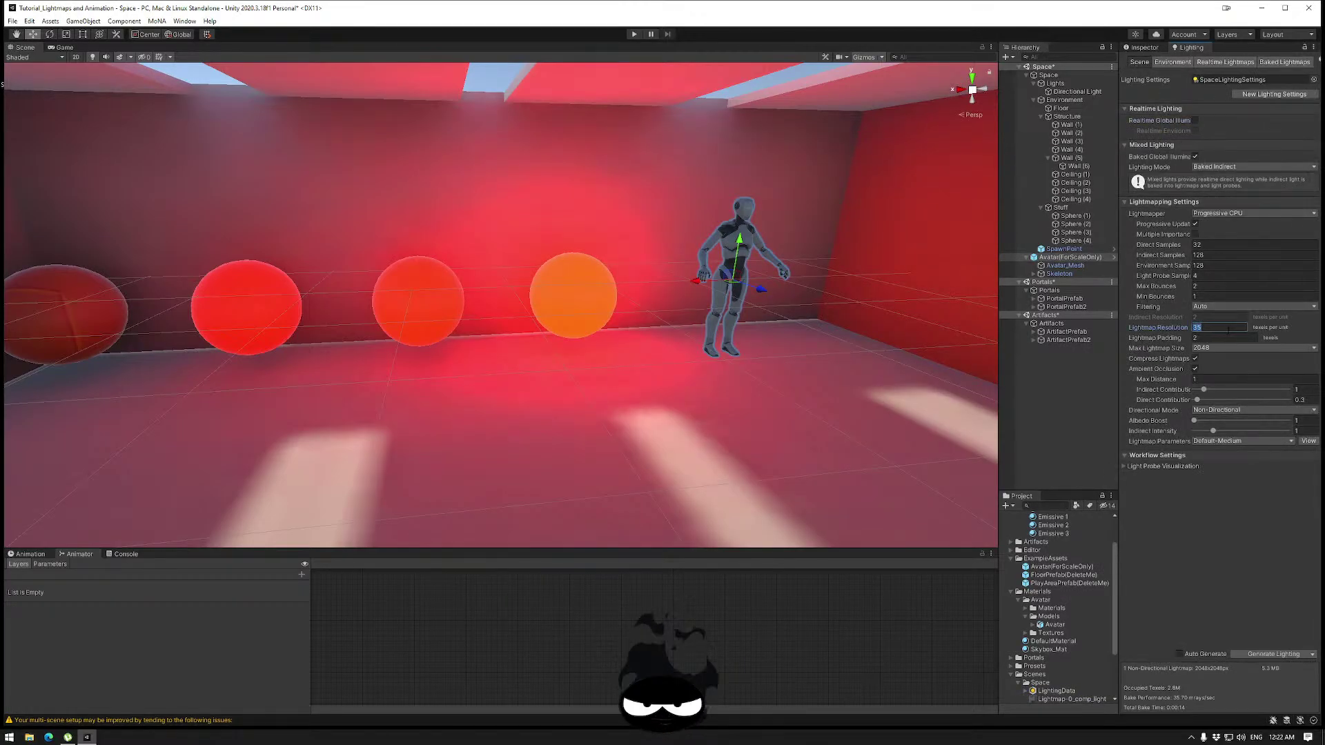
text(45)
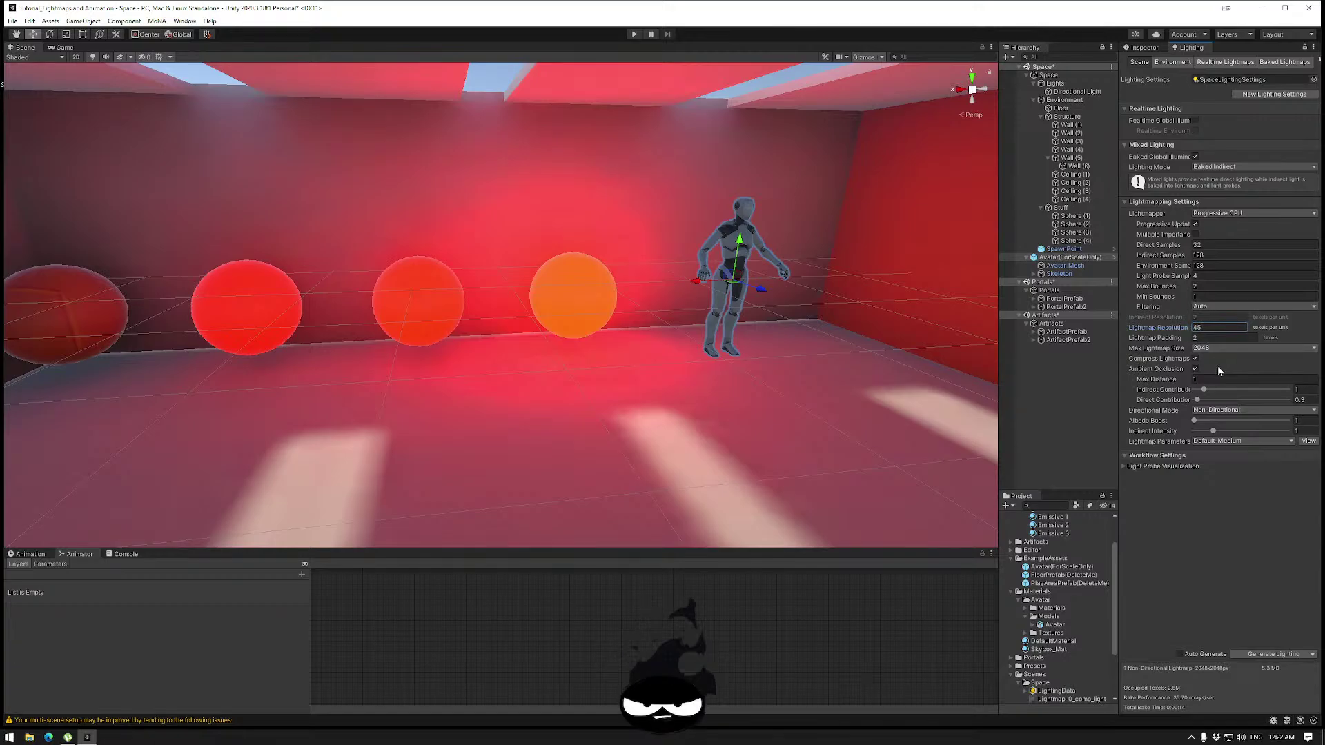
key(Return)
text(80)
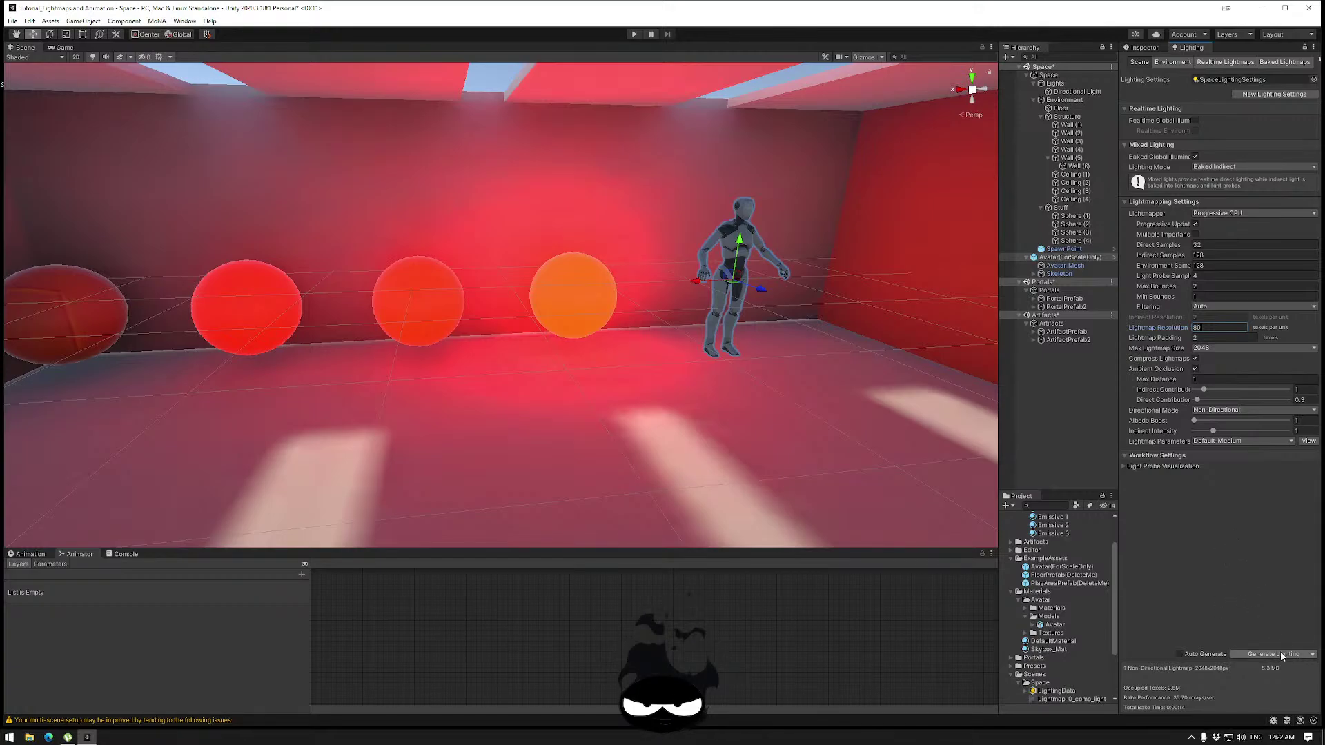
Clear the existing baked data and generate the scene's lighting again.
click(1311, 655)
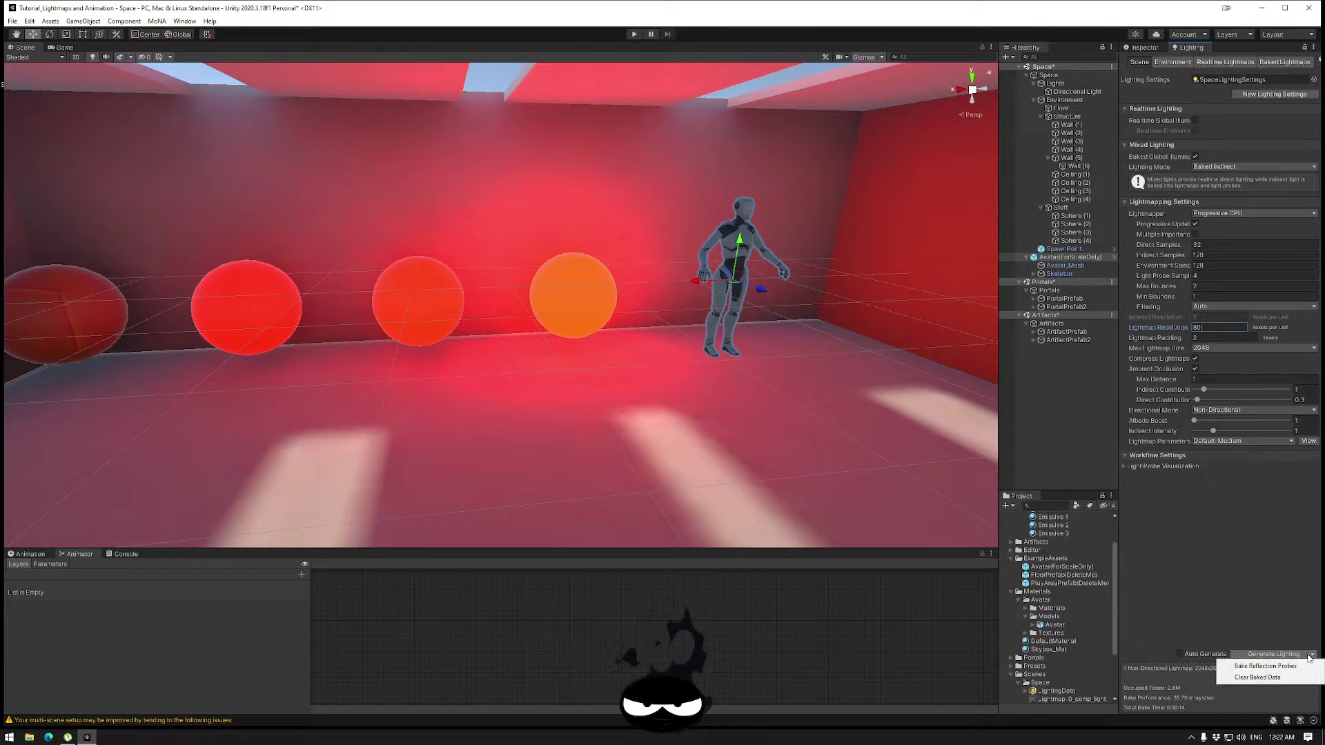
click(1261, 678)
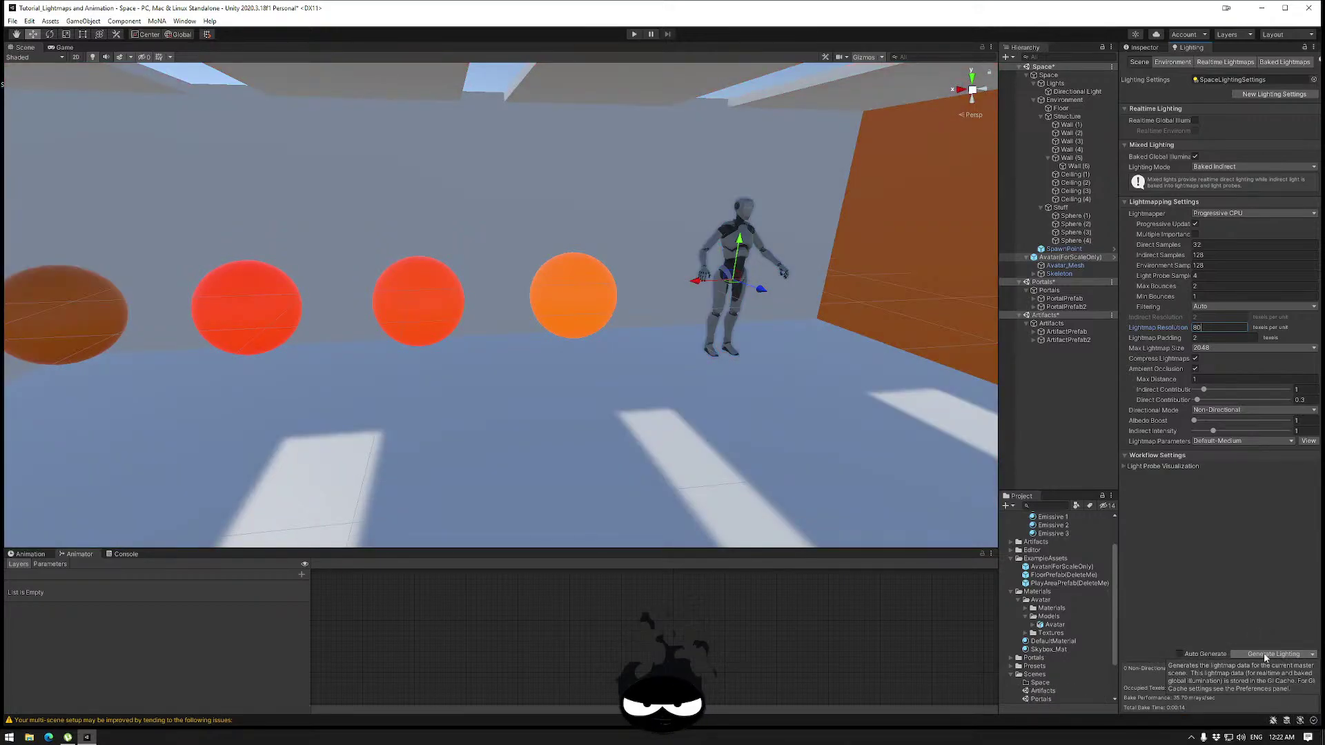
click(1260, 657)
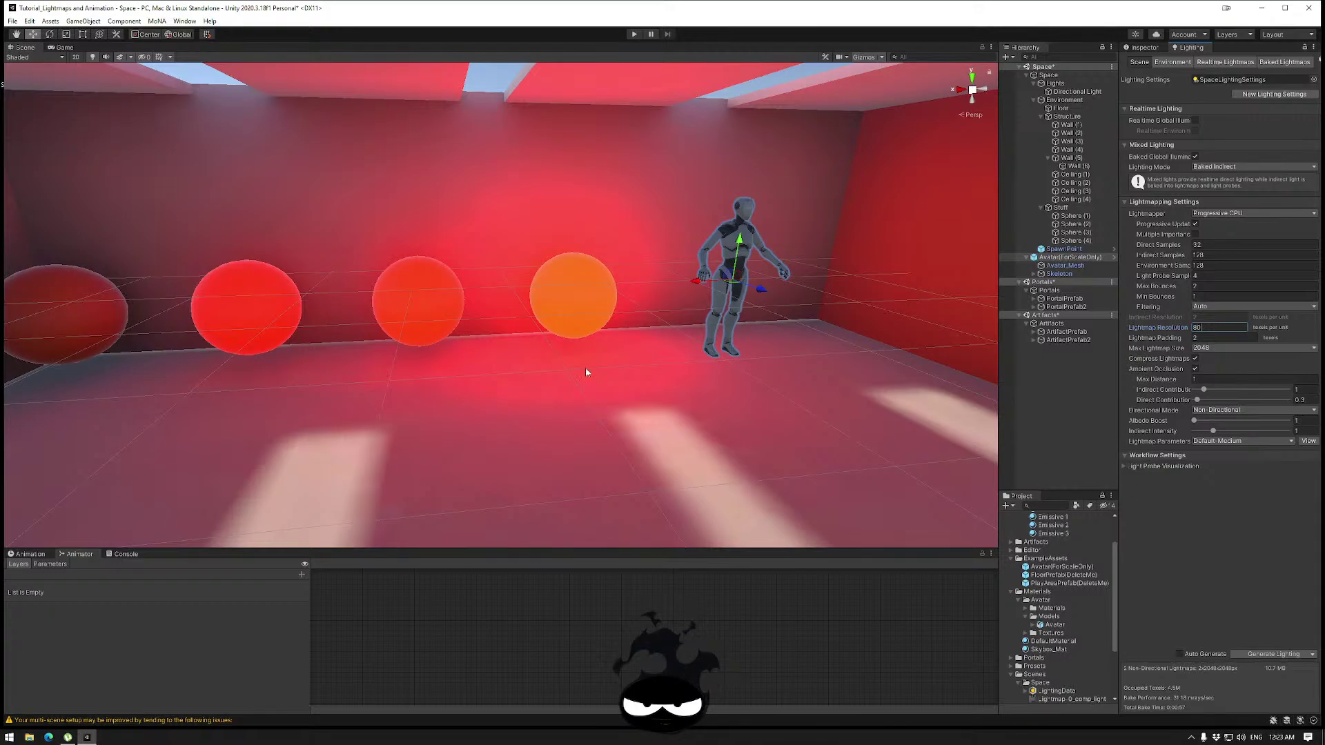
Set the scene's Lightmap Parameters to Default-HighResolution.
right_drag(543, 384, 609, 346)
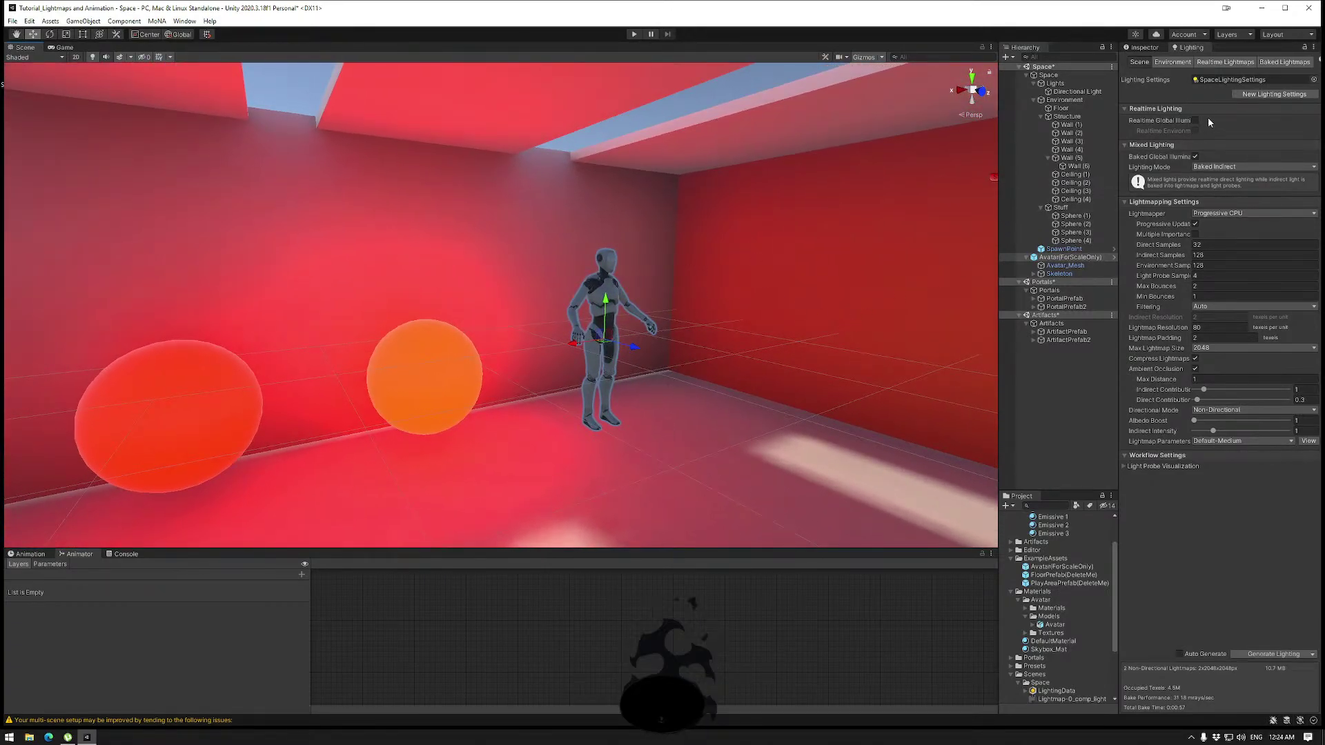
click(1248, 441)
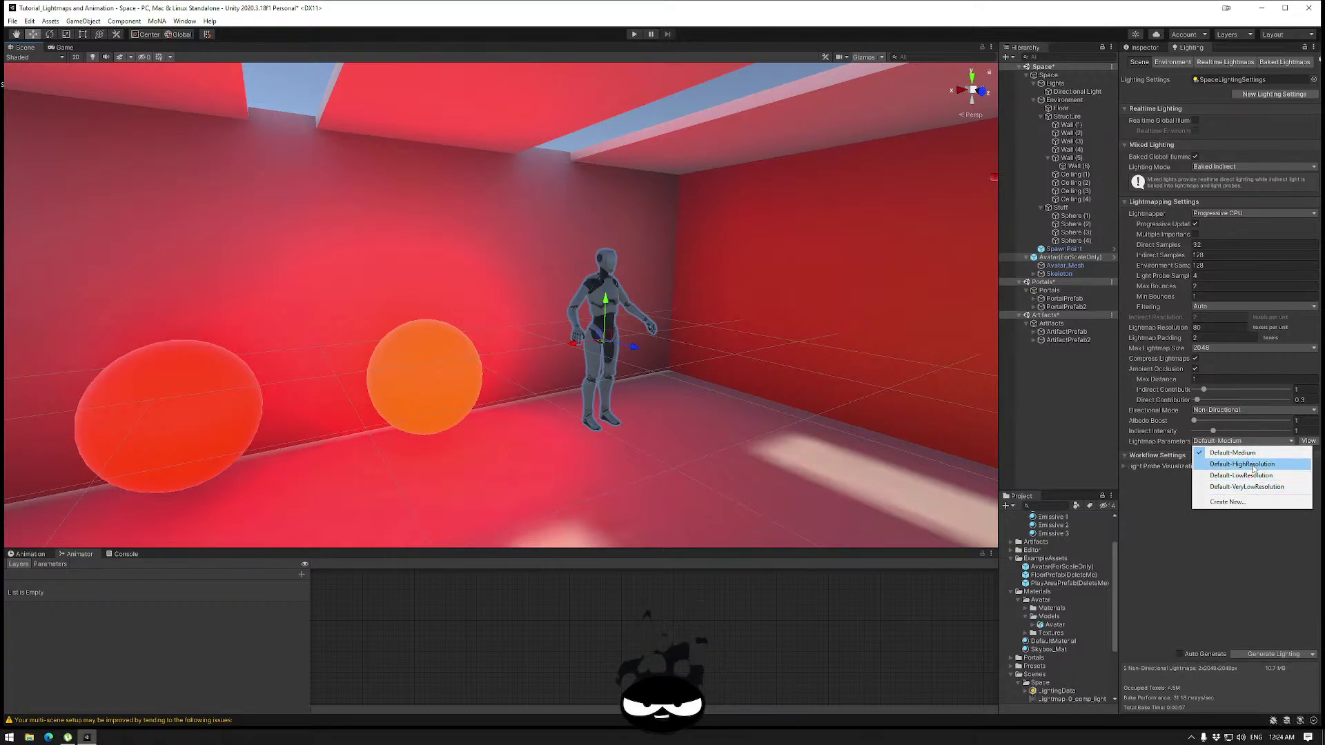
click(1254, 467)
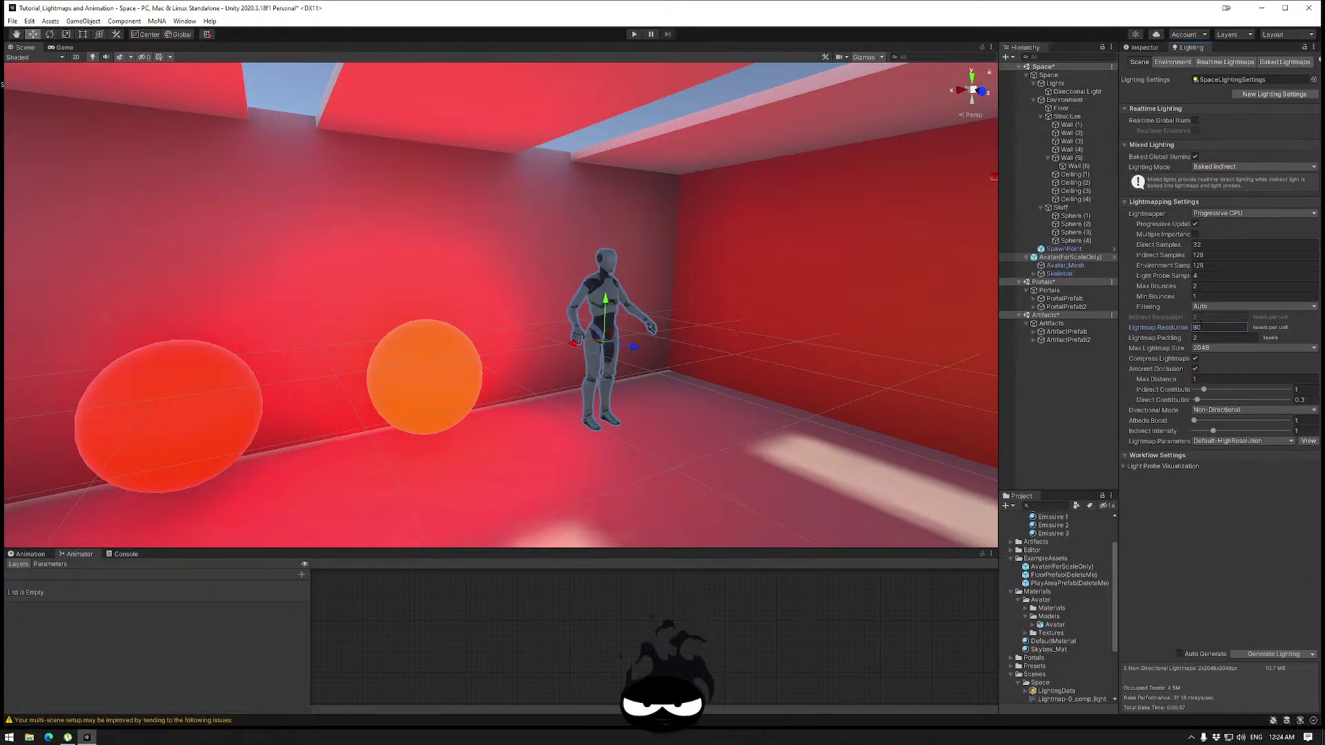
Preview the baked lightmaps at index 0 and index 1 to examine how their layouts are filled, closing each preview.
click(1284, 61)
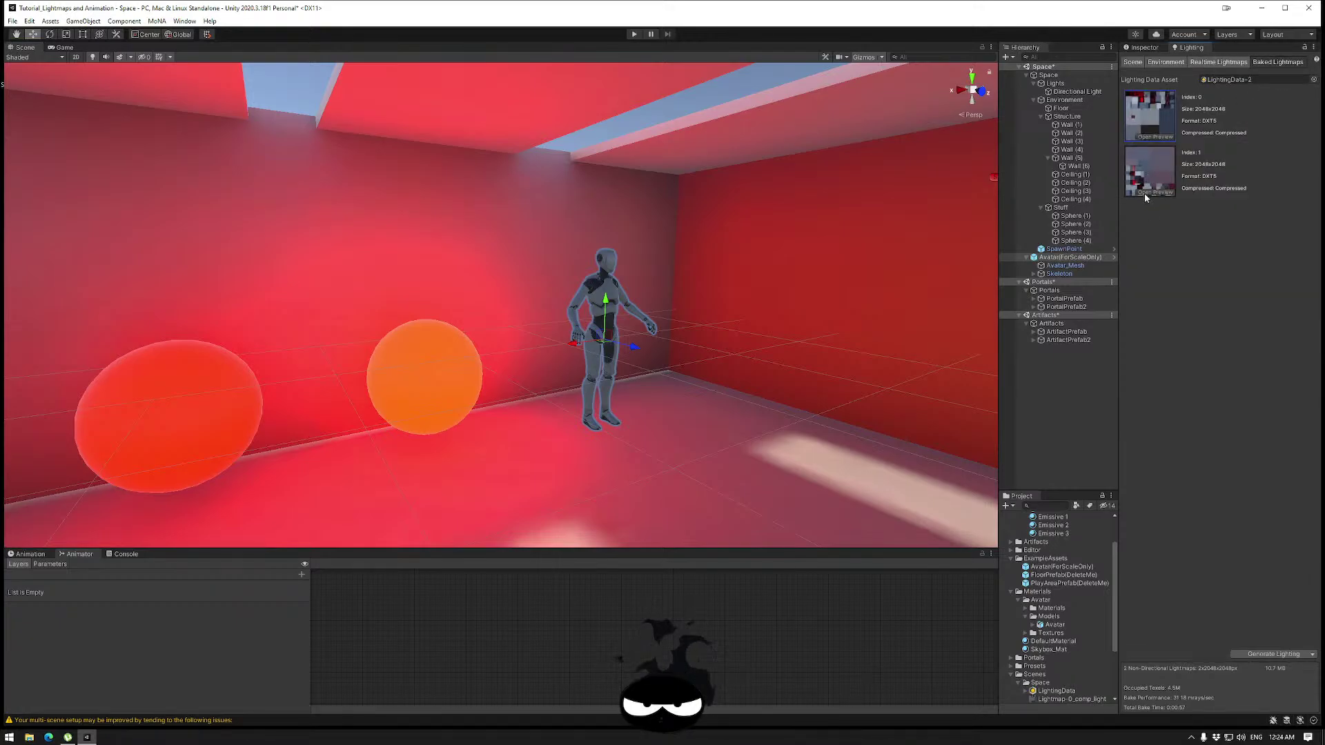
click(1155, 135)
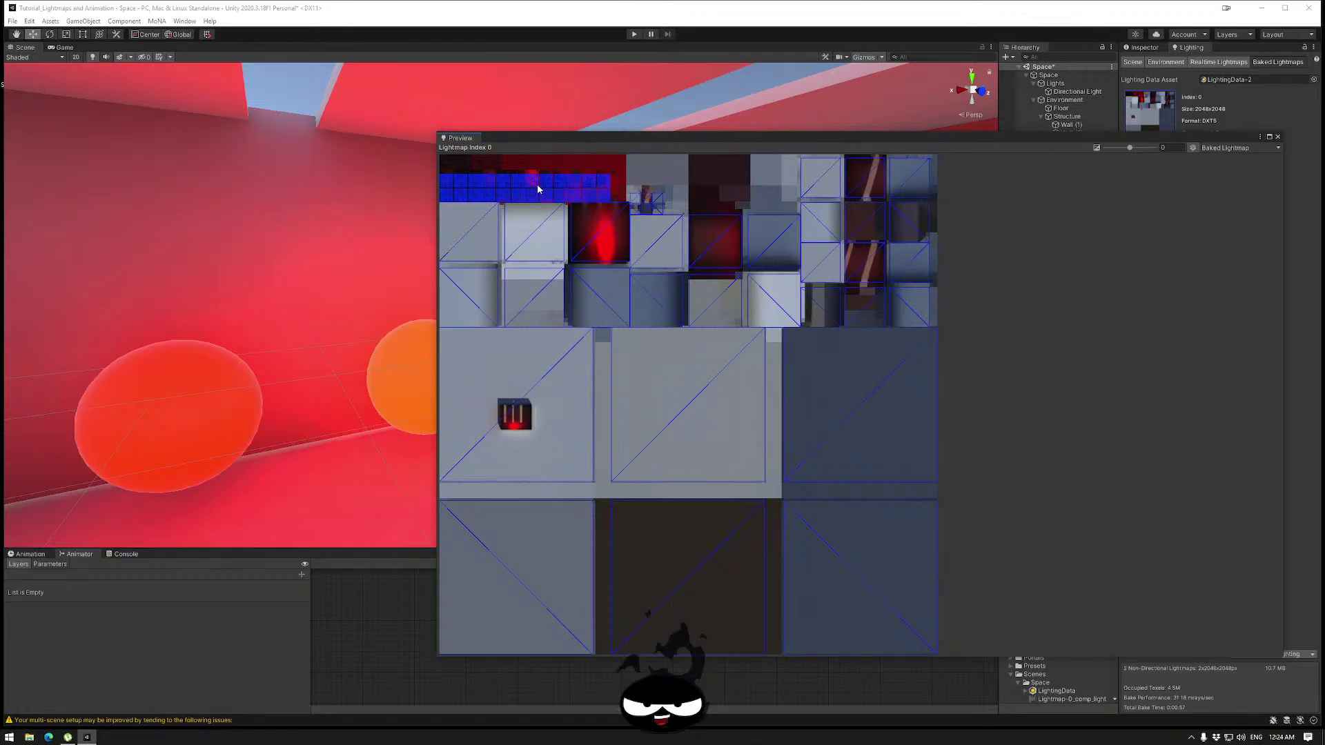
scroll(537, 184, up, 5)
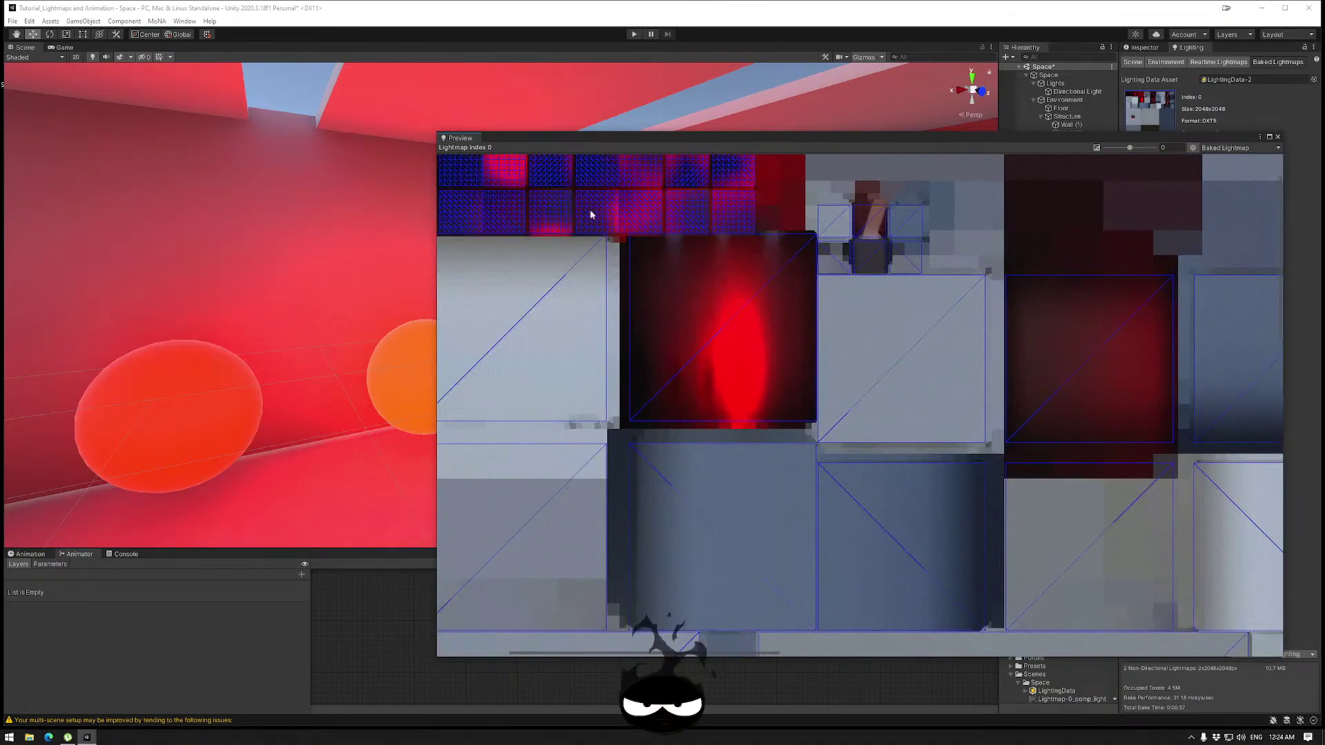
scroll(621, 248, down, 4)
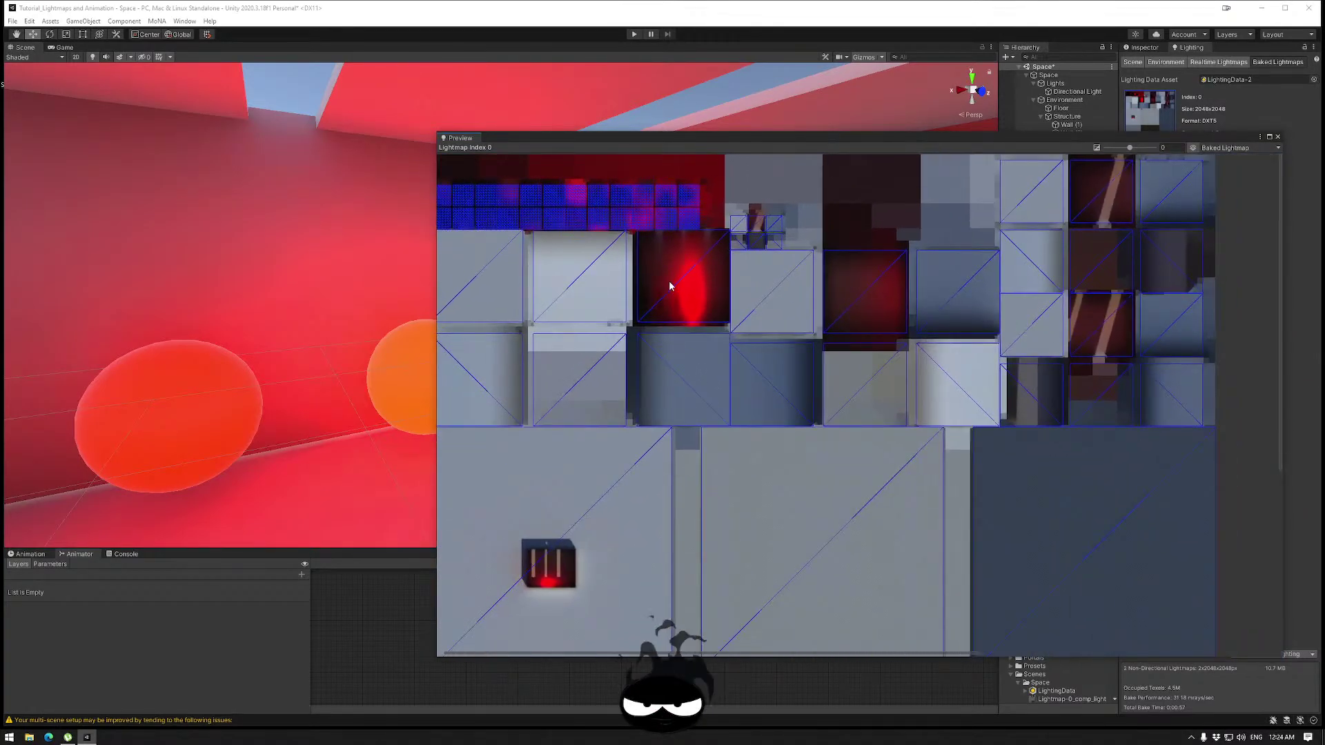
scroll(669, 285, down, 2)
scroll(938, 283, down, 2)
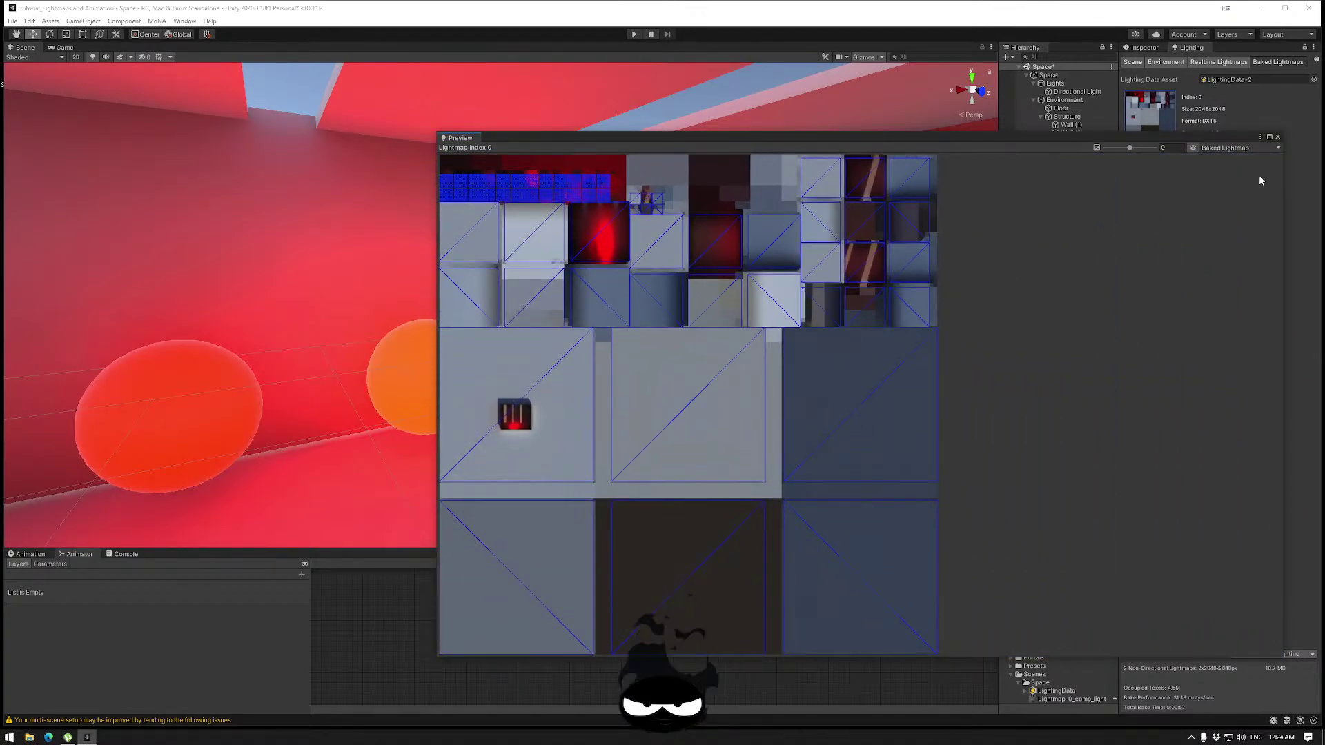
click(1277, 137)
click(1162, 192)
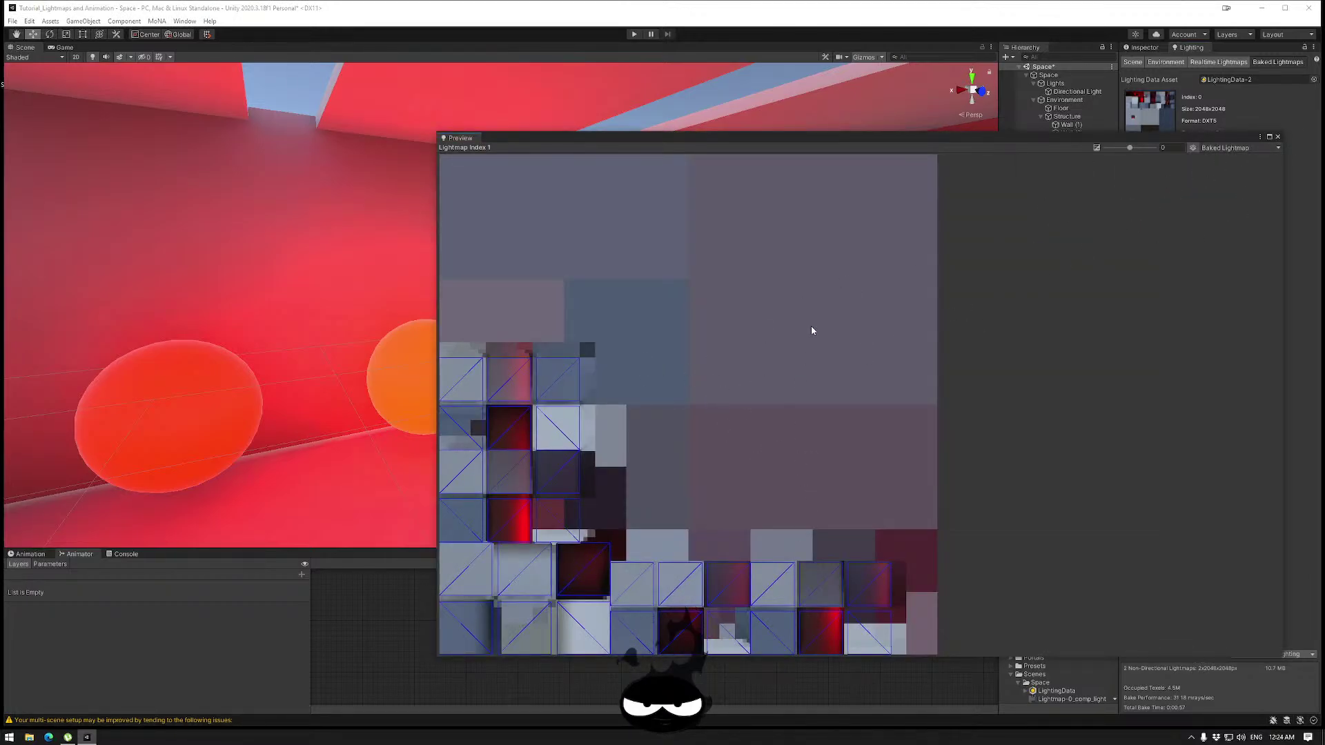
click(1277, 136)
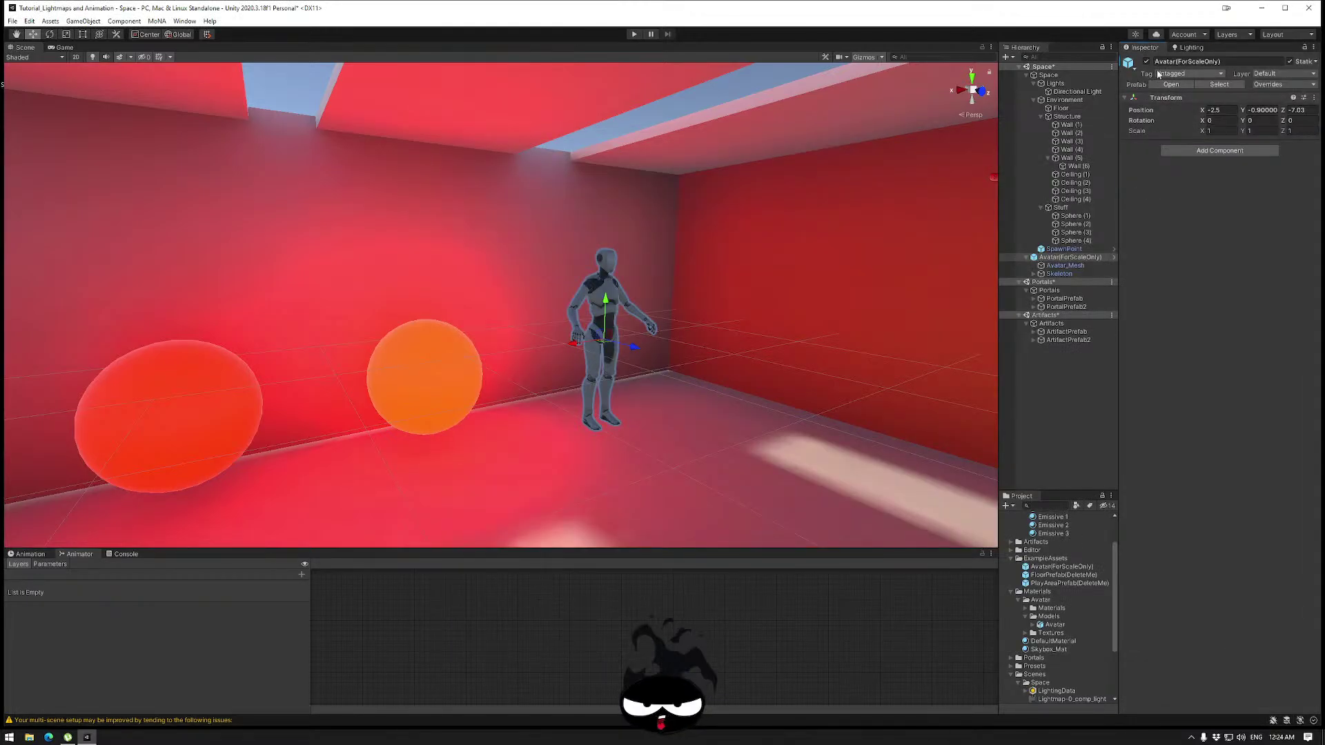
Set the Lightmap Resolution to 90 texels per unit in the scene's lighting settings.
click(1132, 61)
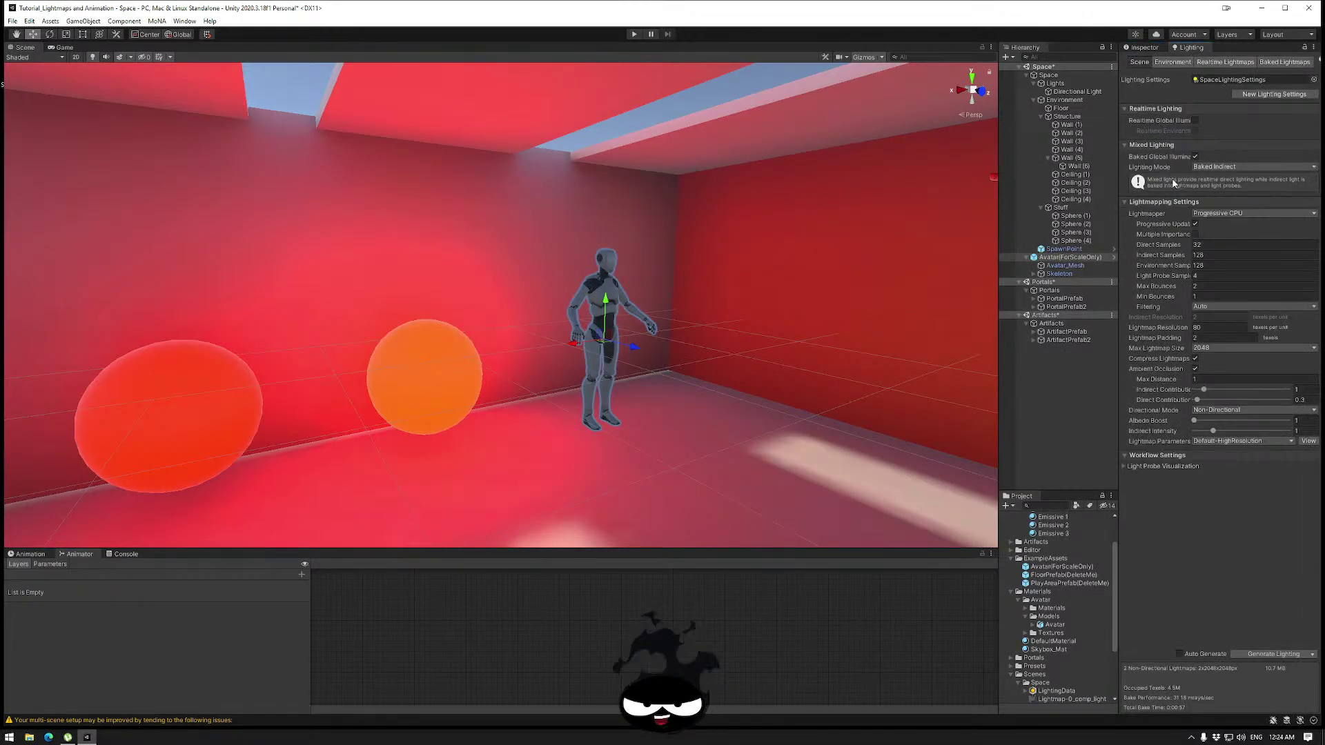
click(1204, 327)
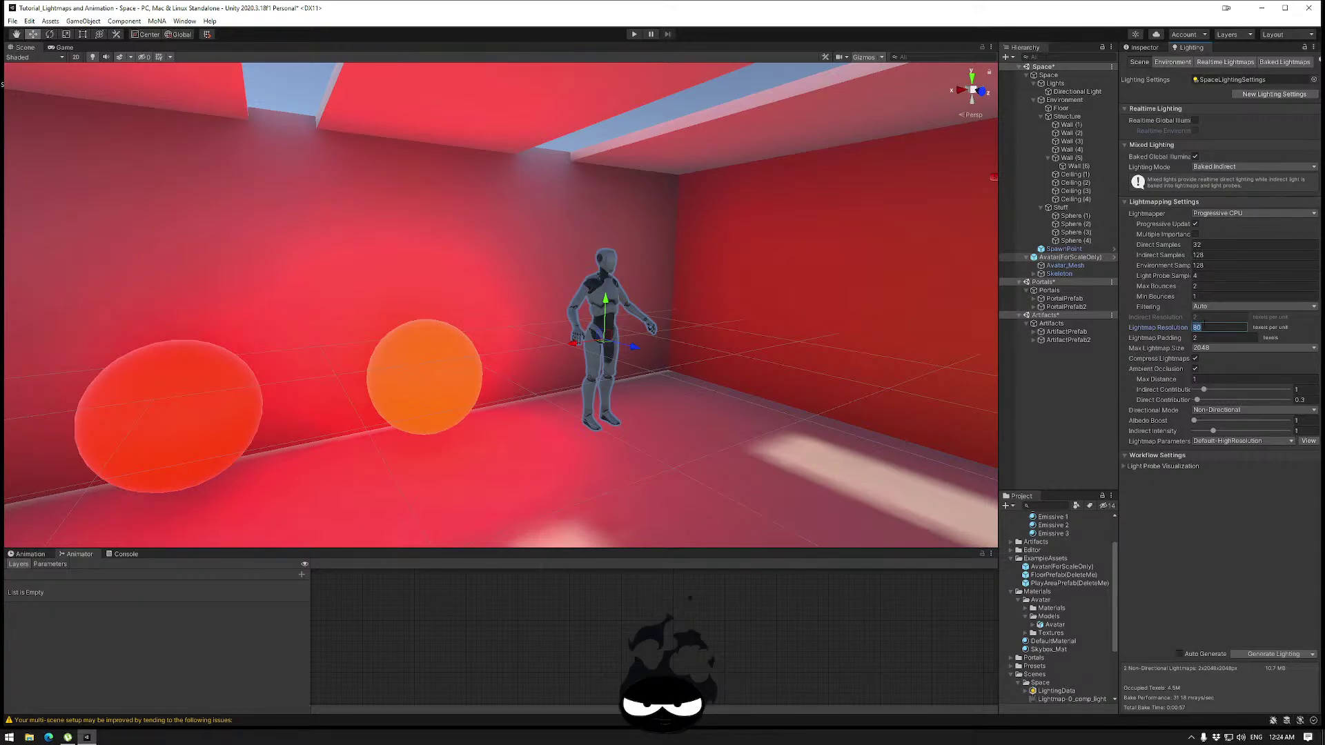
text(90)
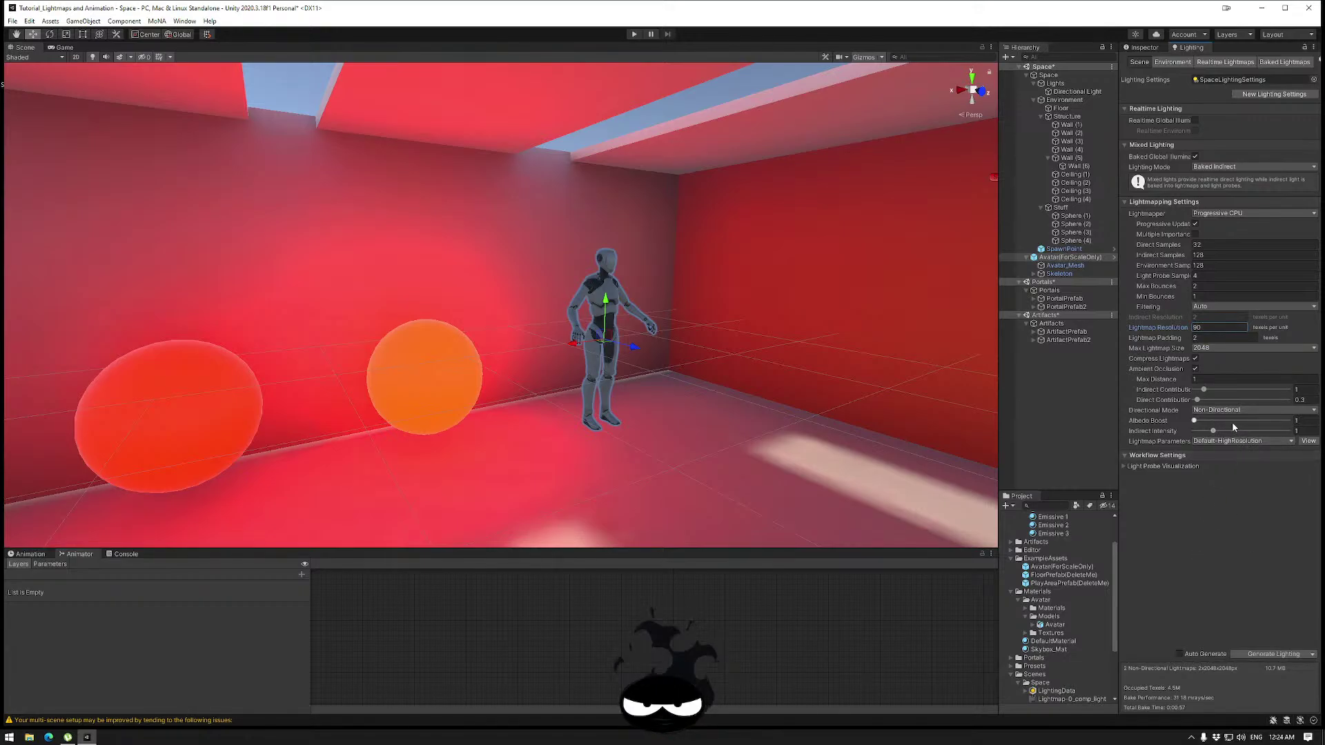
Set Direct Samples to 64 and both Indirect and Environment Samples to 256.
click(1210, 245)
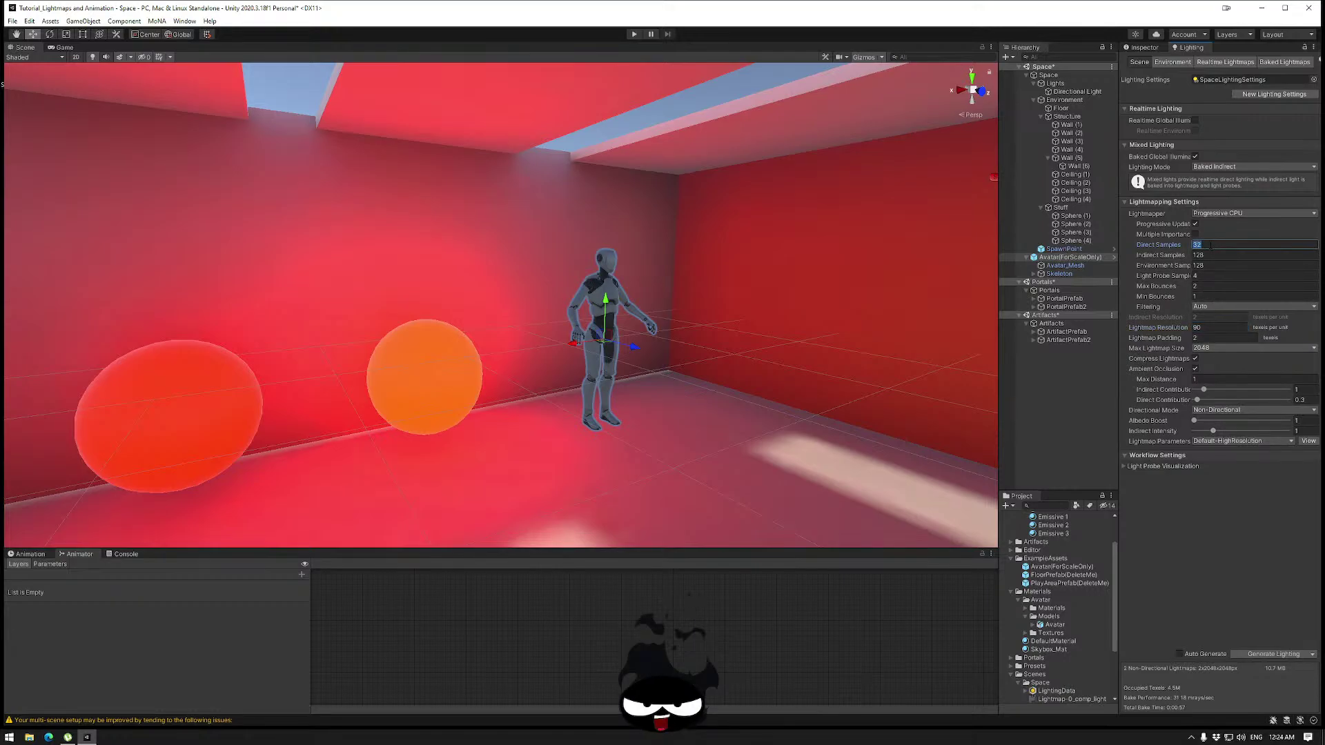
text(64)
click(1207, 255)
text(256)
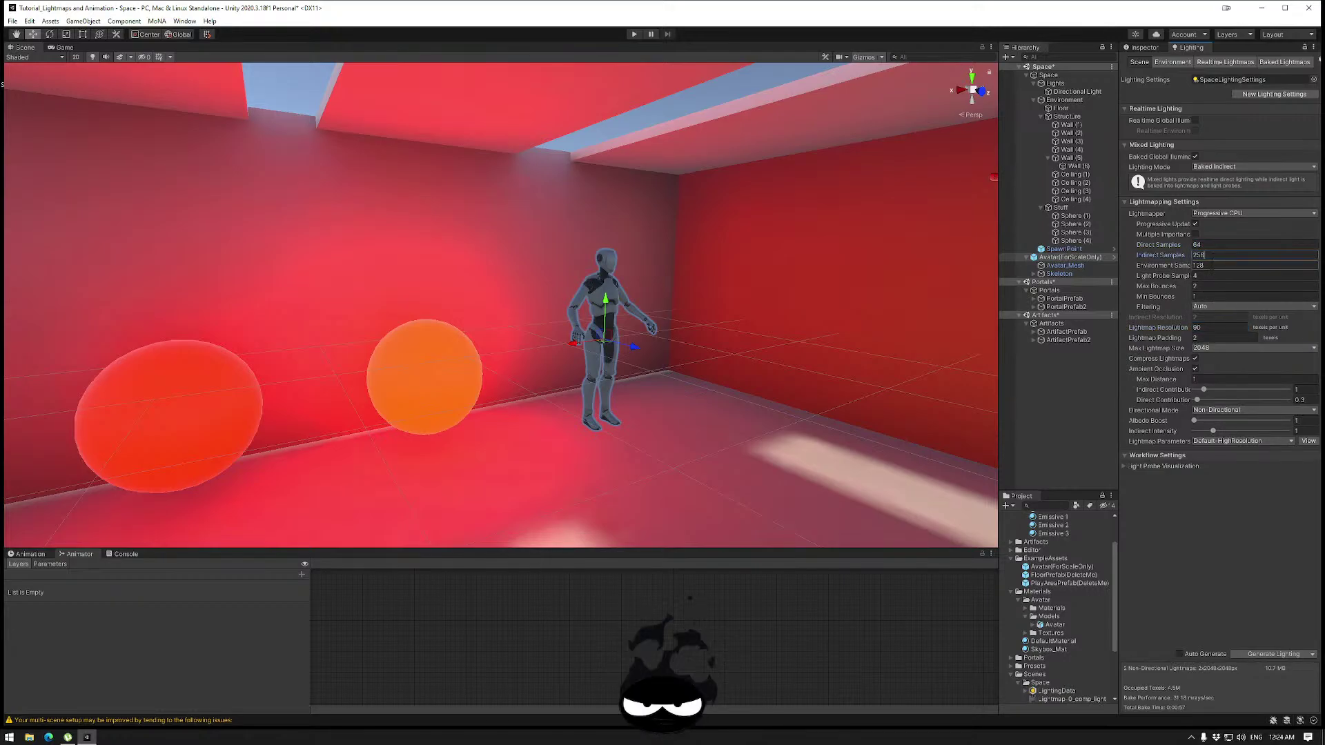
click(1207, 265)
text(256)
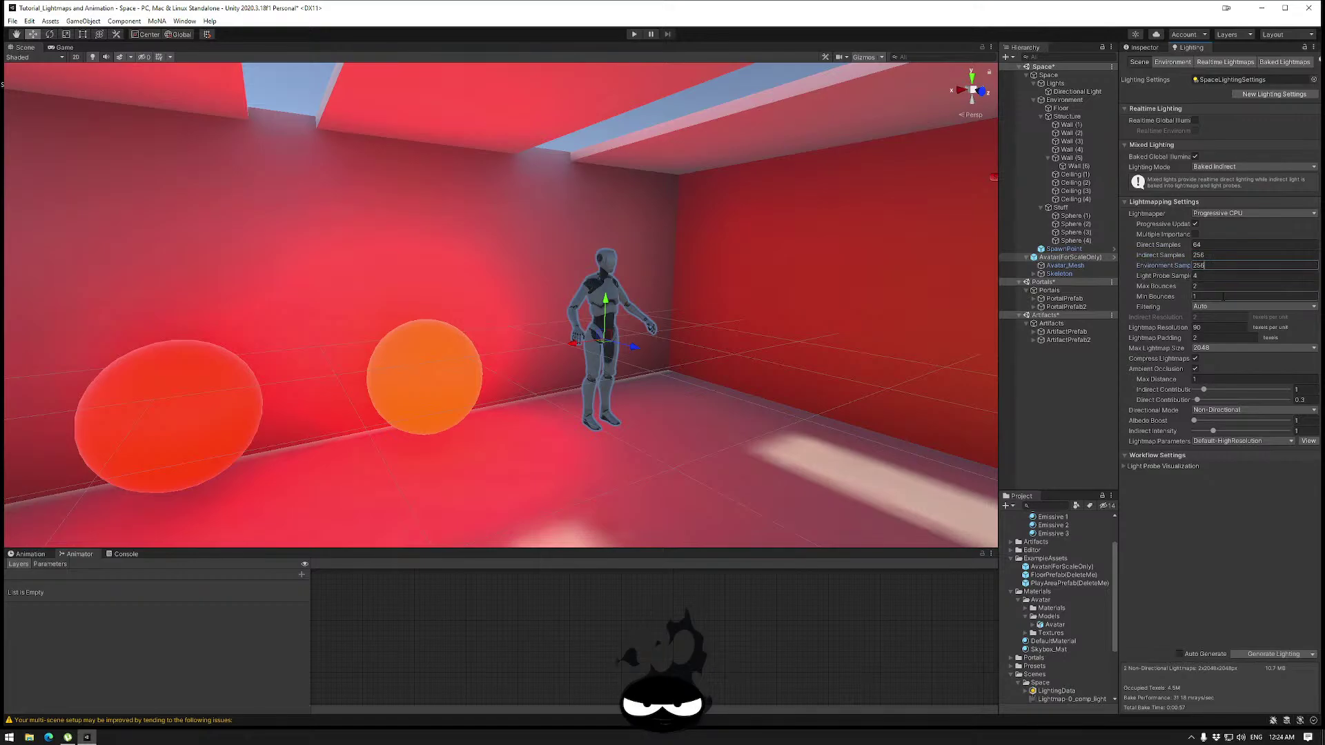
Generate the scene's lighting with the raised sample counts and inspect the newly baked room.
click(1269, 654)
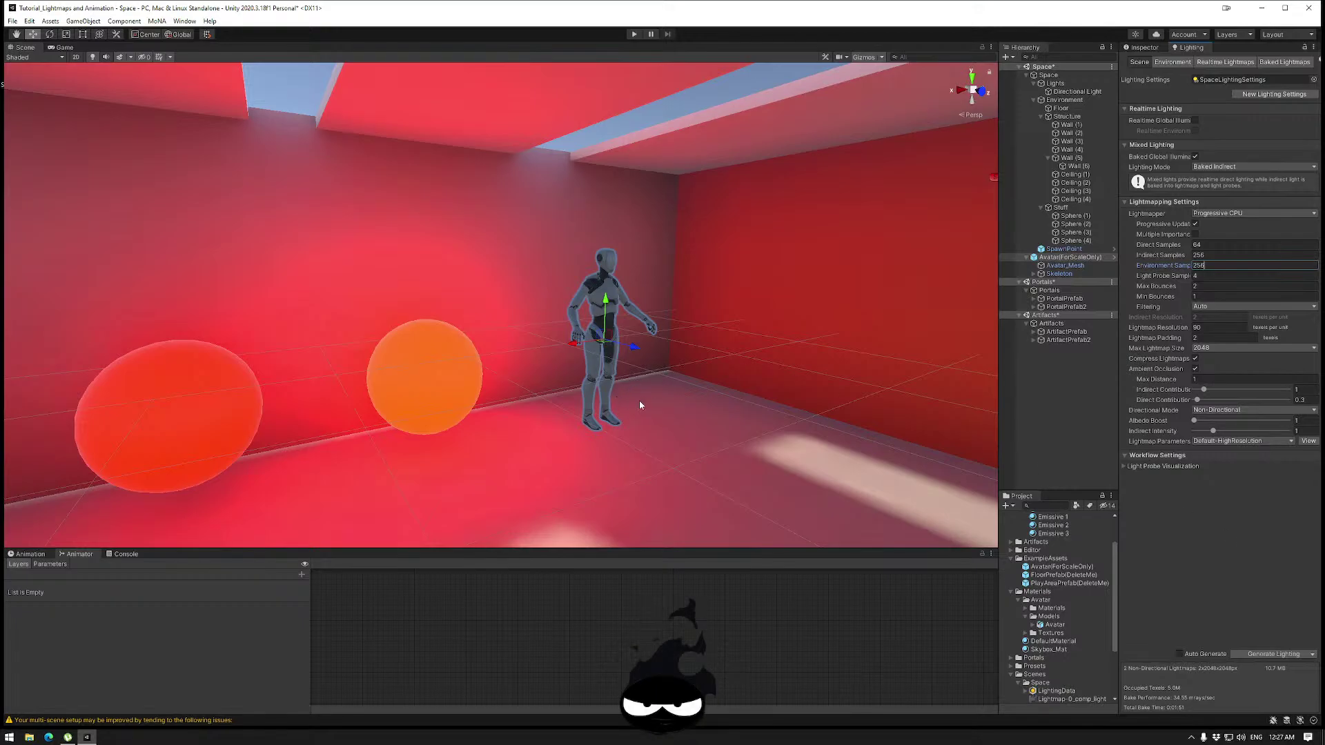
key(w)
right_drag(781, 402, 625, 437)
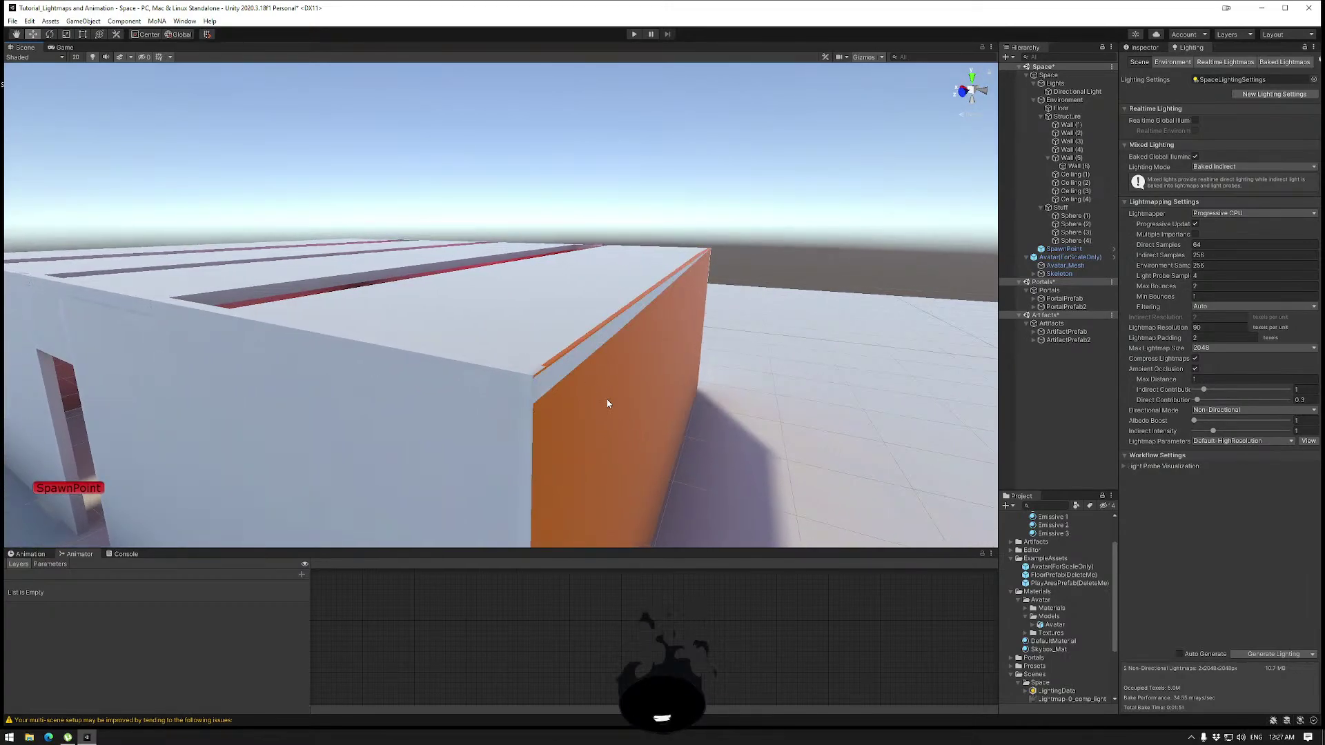
Review the list of baked lightmaps and examine the building's exterior shading around the roof and the doorway.
click(1268, 62)
click(1158, 165)
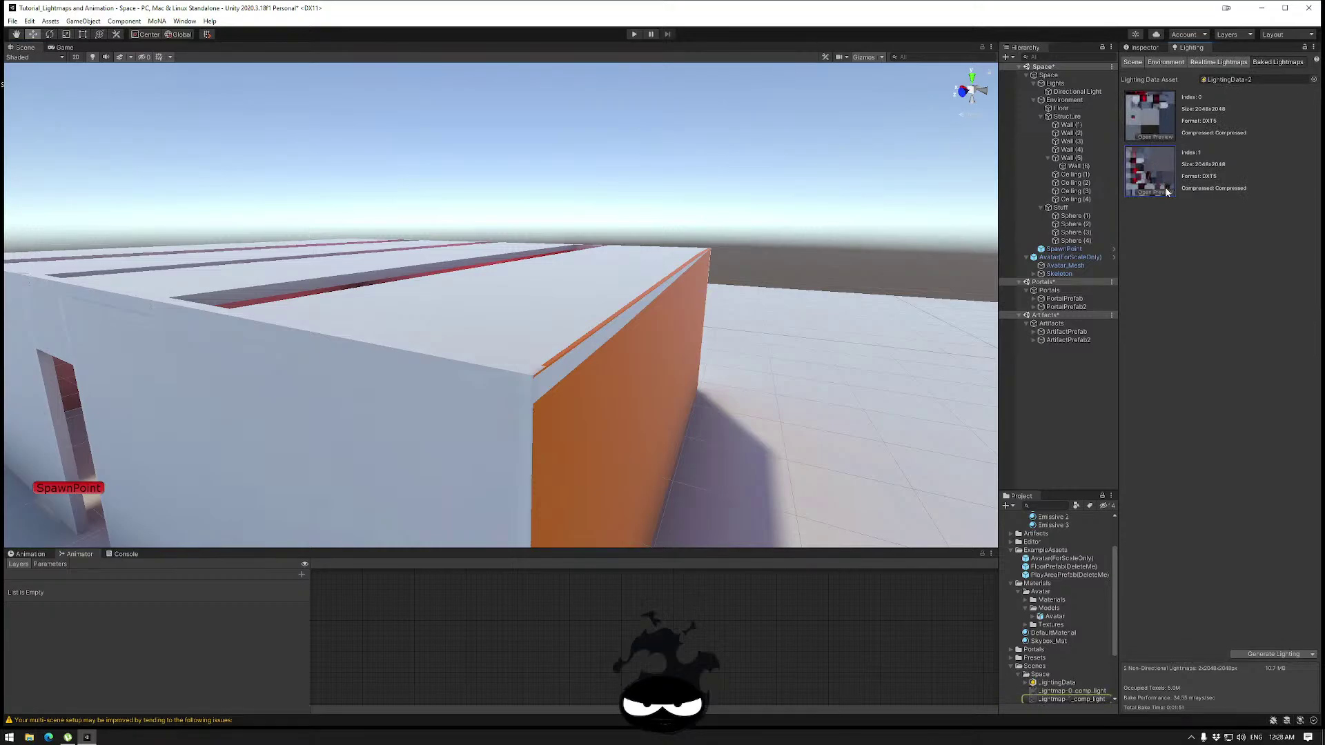
click(1163, 191)
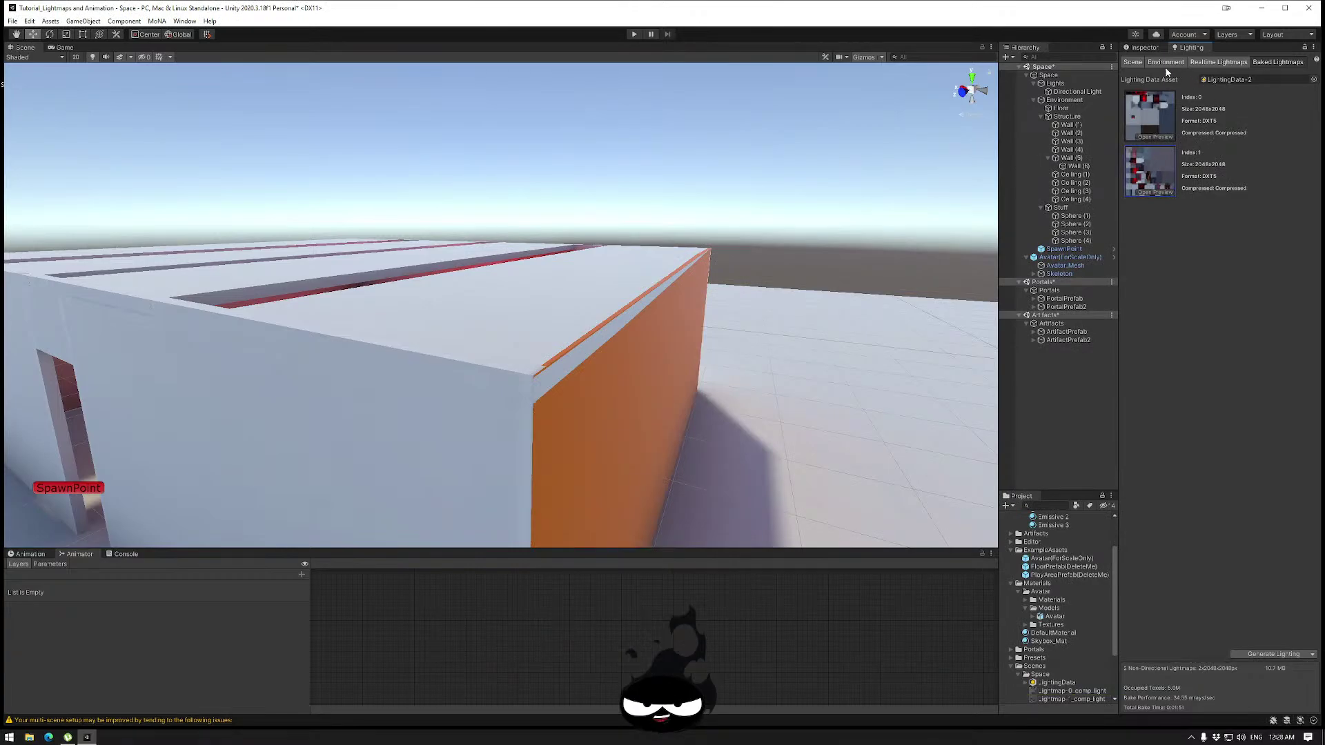
click(1132, 62)
key(w)
right_drag(672, 354, 725, 459)
key(s)
key(w)
key(s)
key(w)
key(s)
key(w)
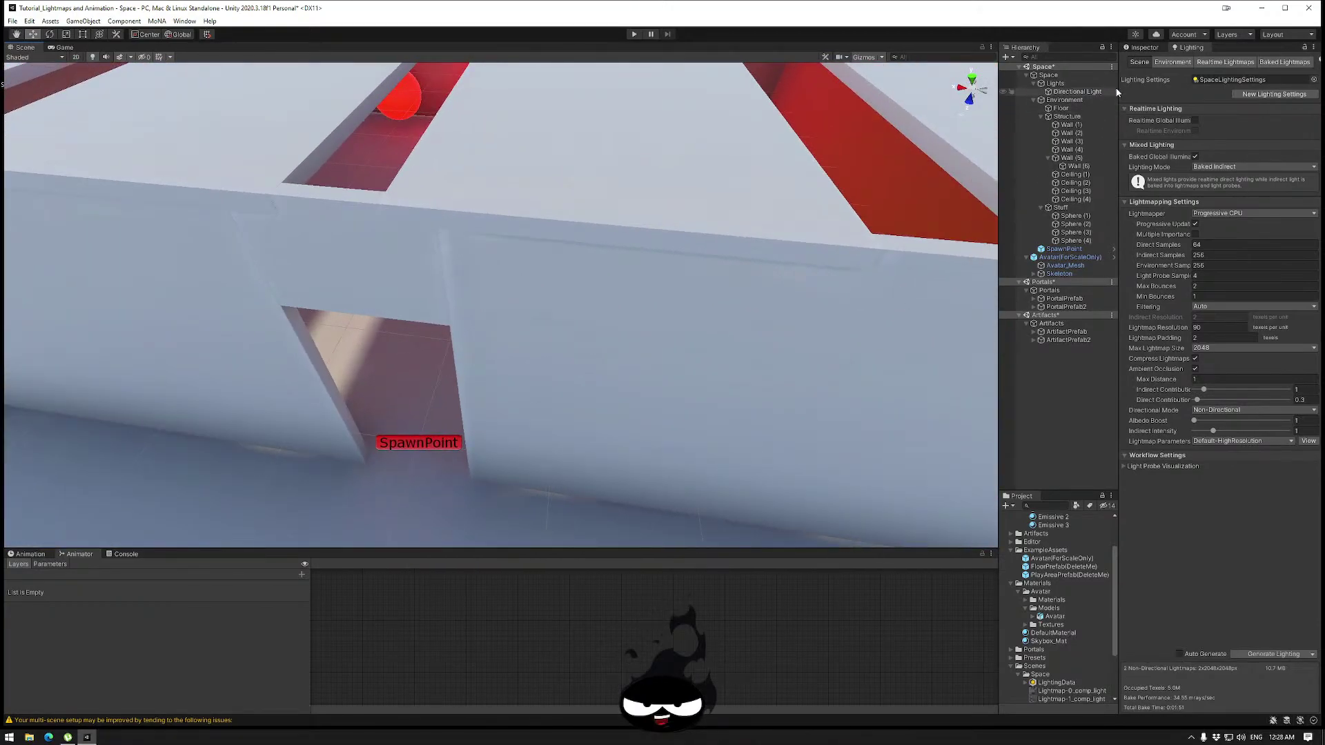
Preview the baked lightmap at index 0, examine the building's footprint on the floor up close, and close the preview.
click(1270, 62)
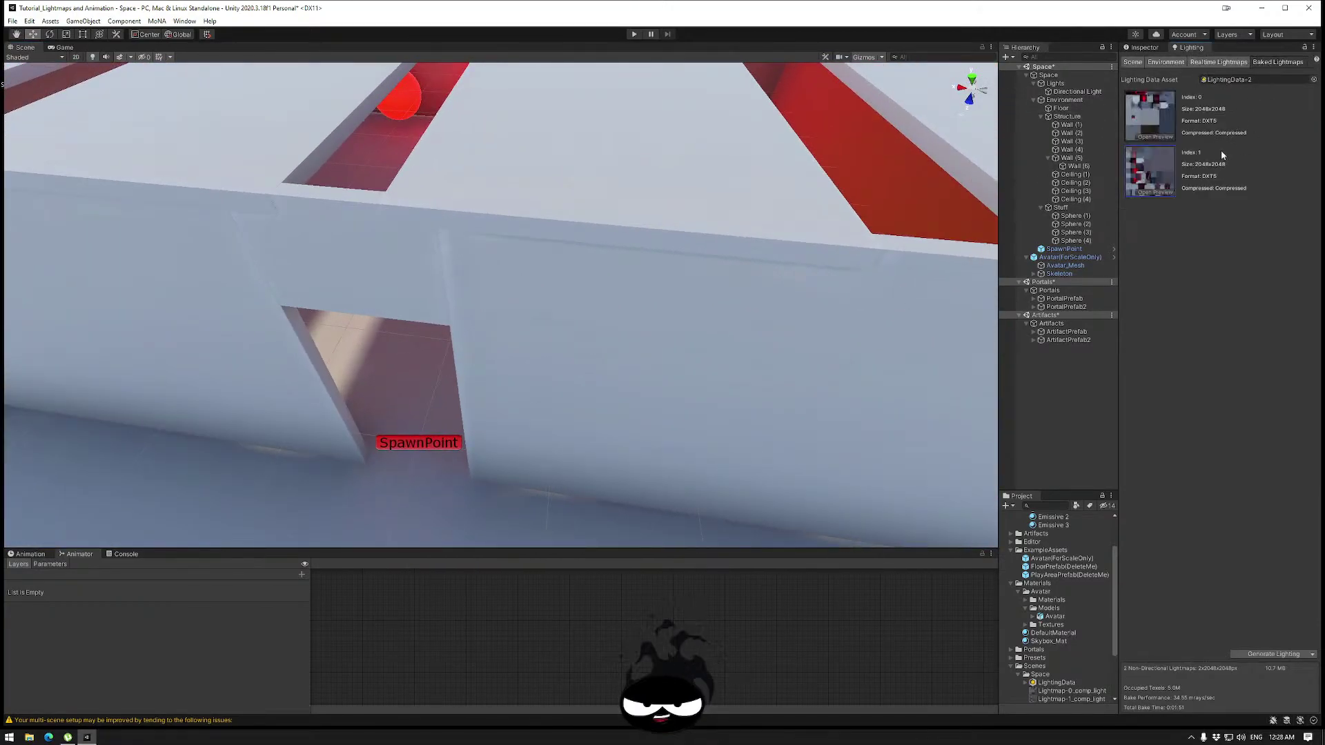
click(1153, 137)
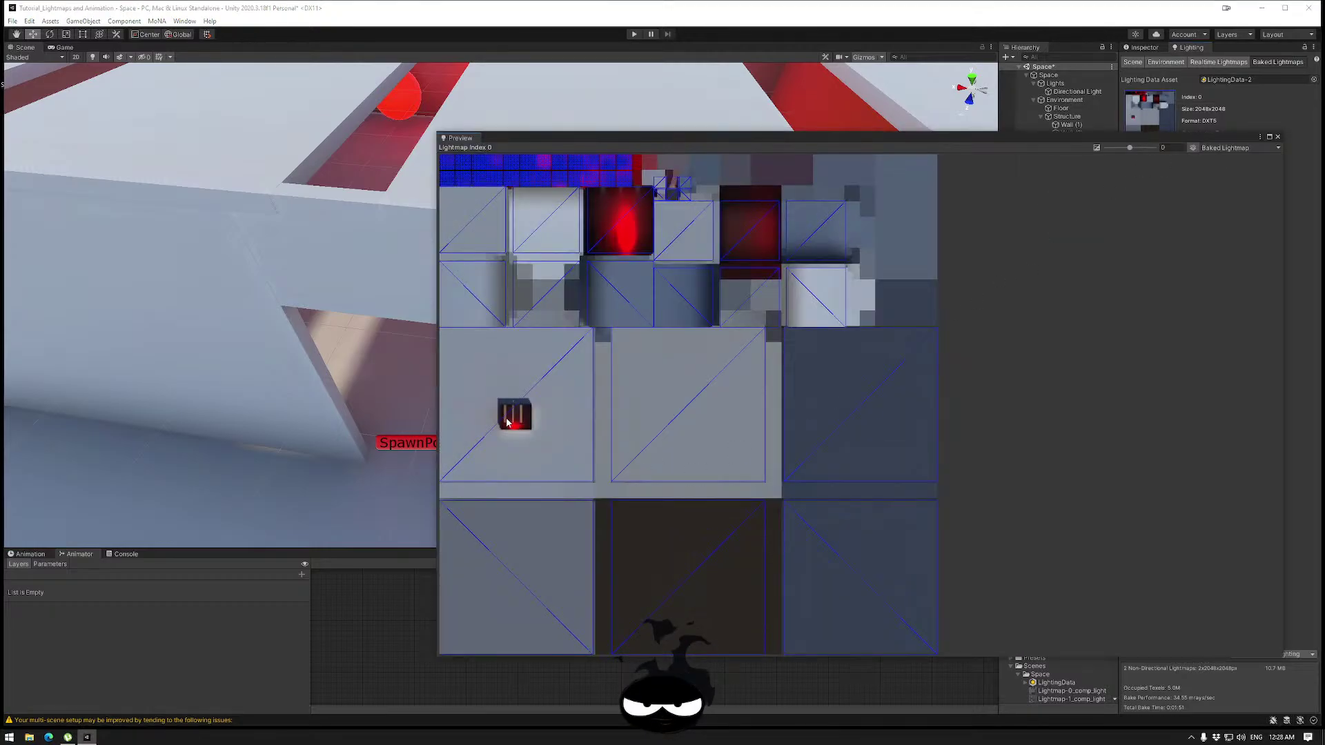
scroll(508, 422, up, 8)
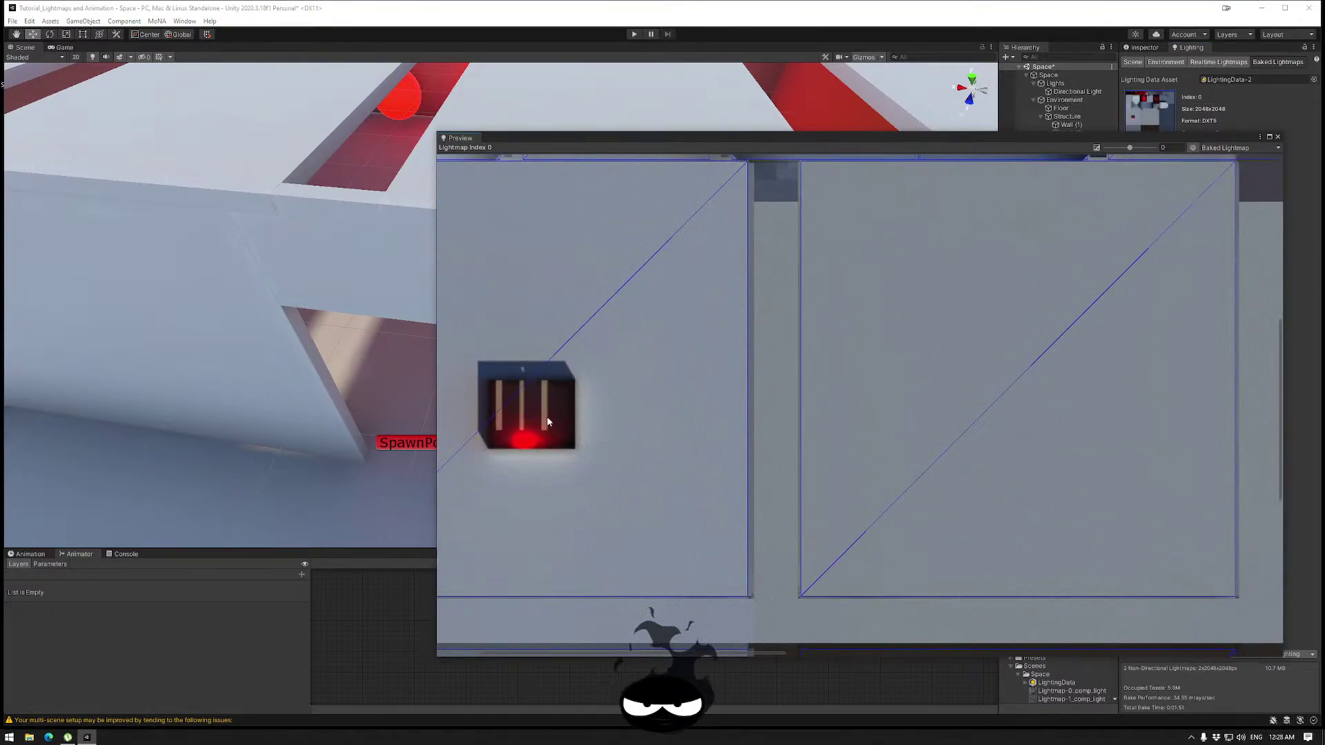
scroll(548, 422, down, 5)
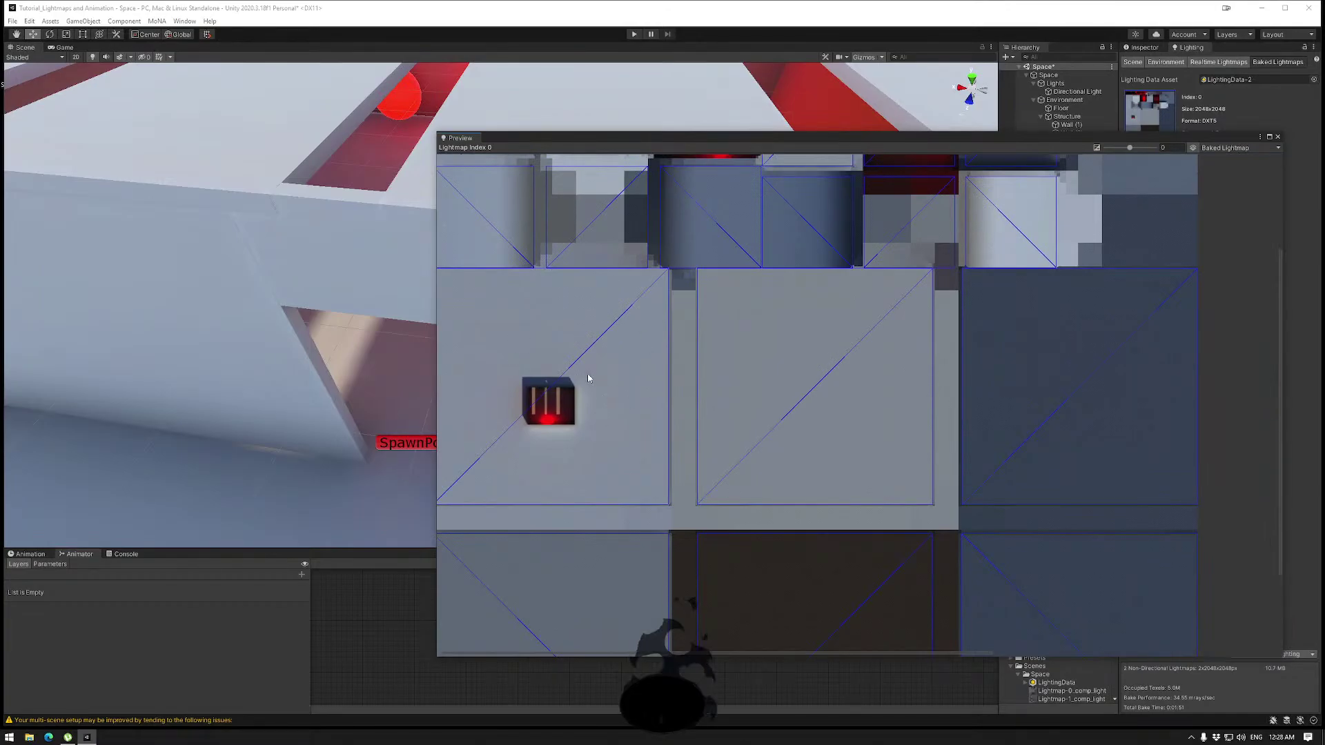
scroll(588, 377, up, 8)
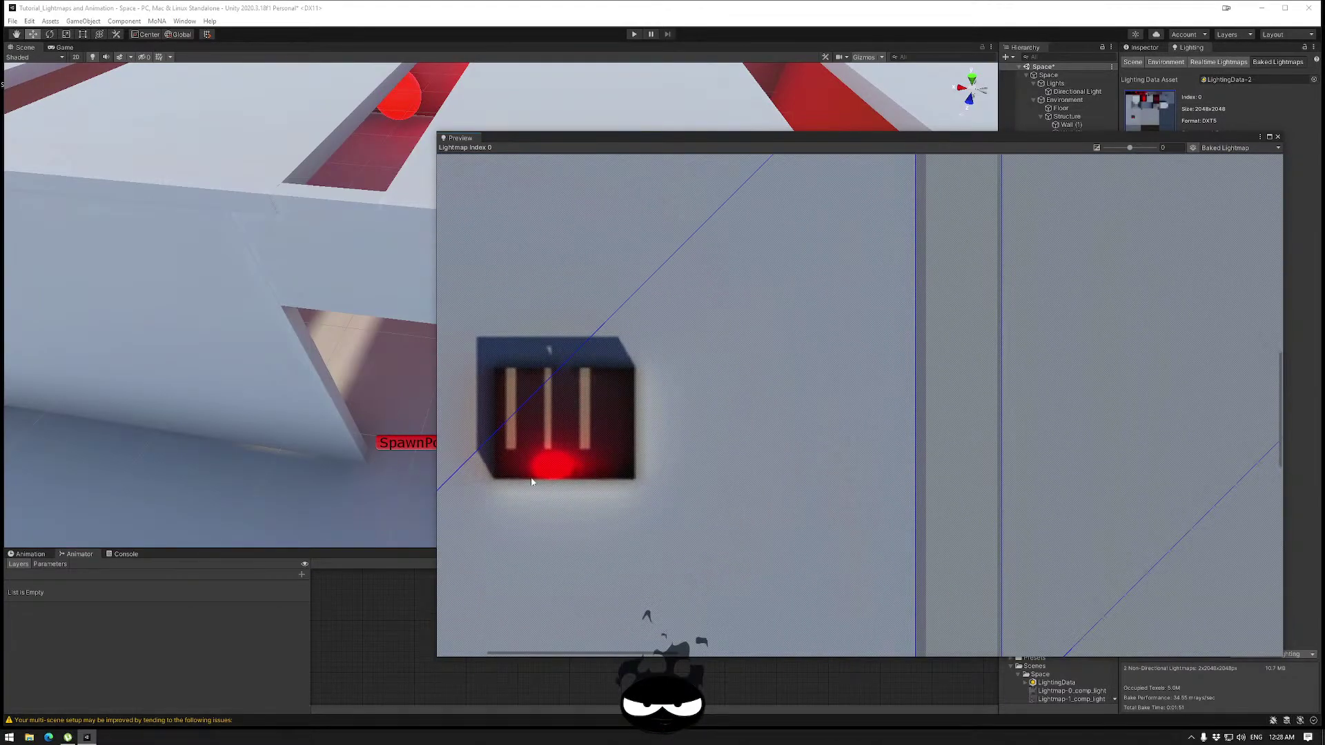
click(1277, 137)
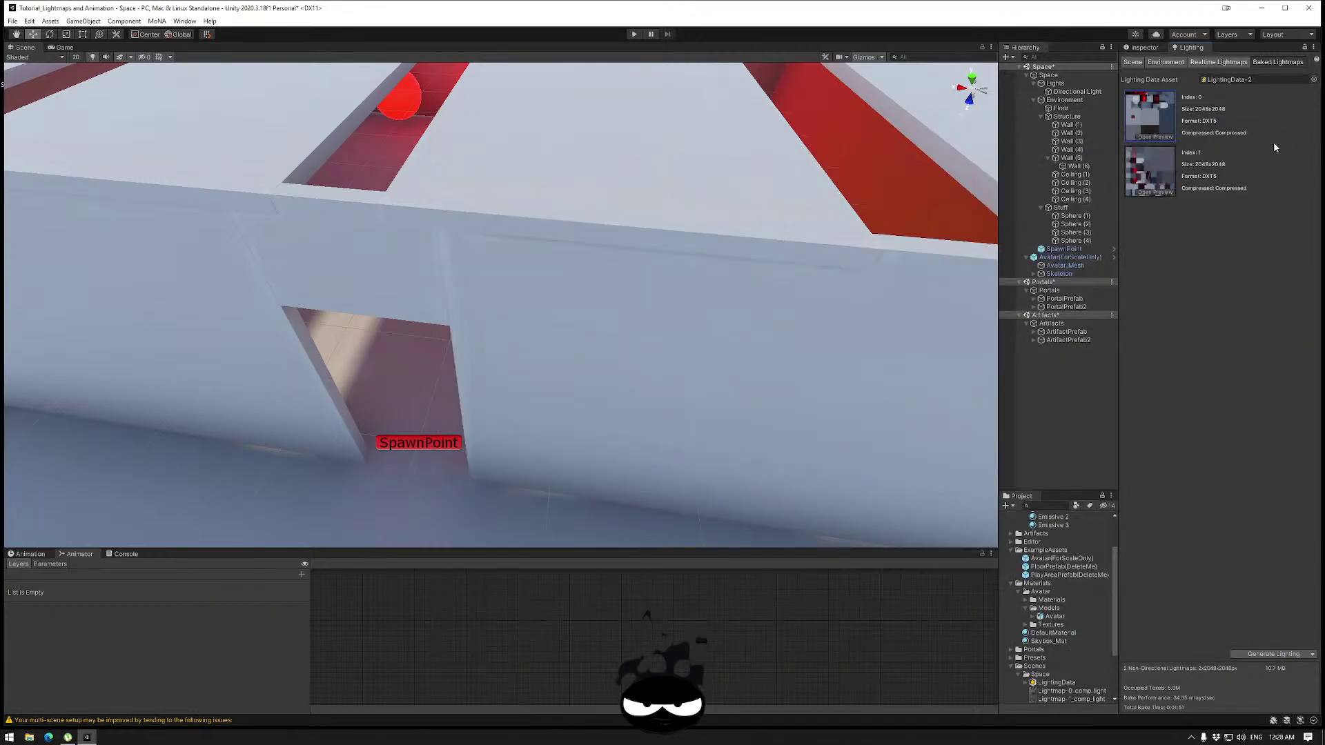
click(1133, 63)
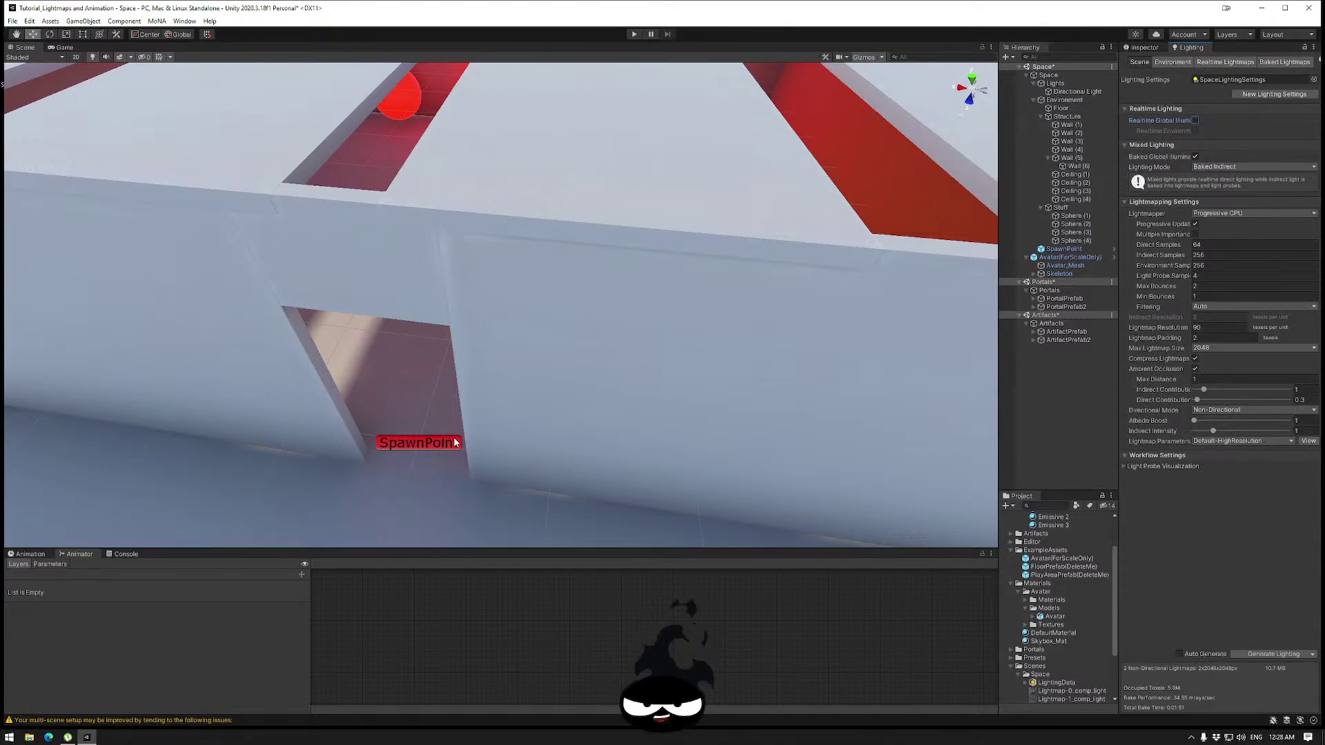
Create an empty object named Reflective Probes under the Space object, with the Environment group collapsed in the hierarchy.
right_drag(517, 412, 518, 316)
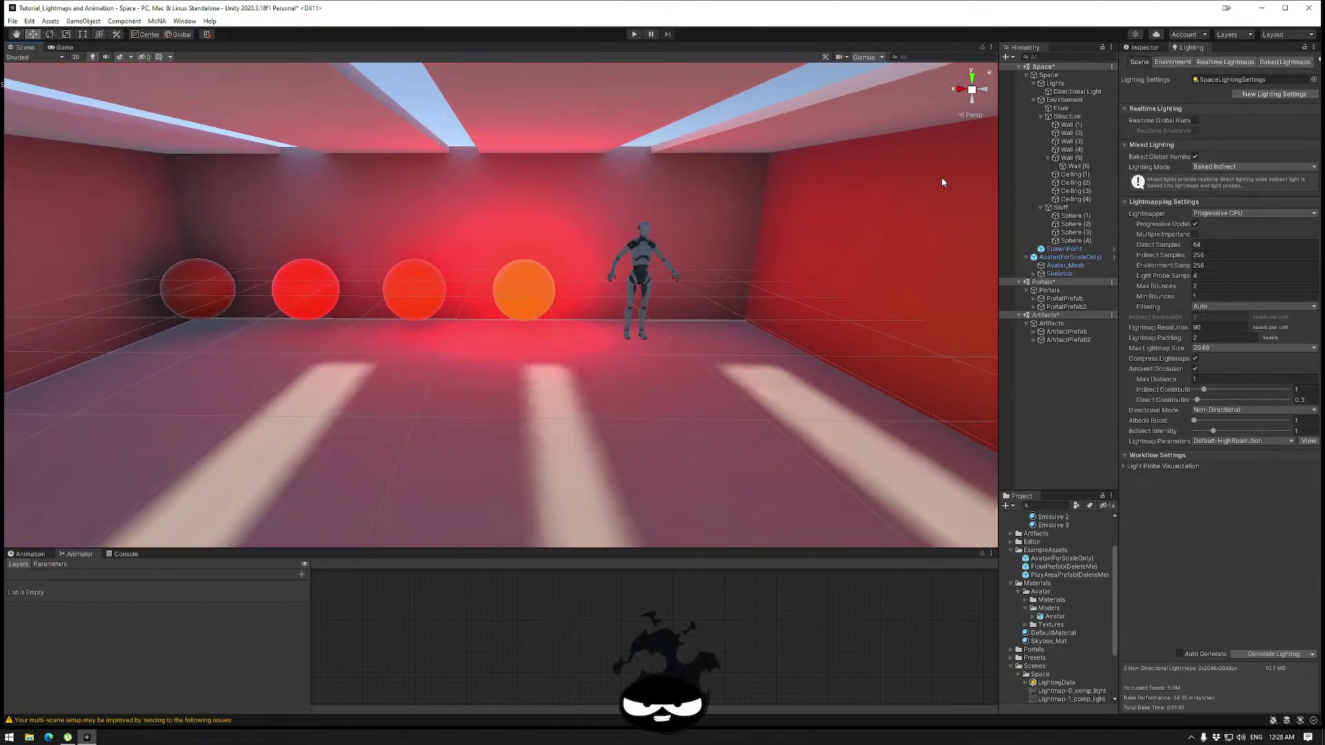
click(1041, 116)
click(1042, 126)
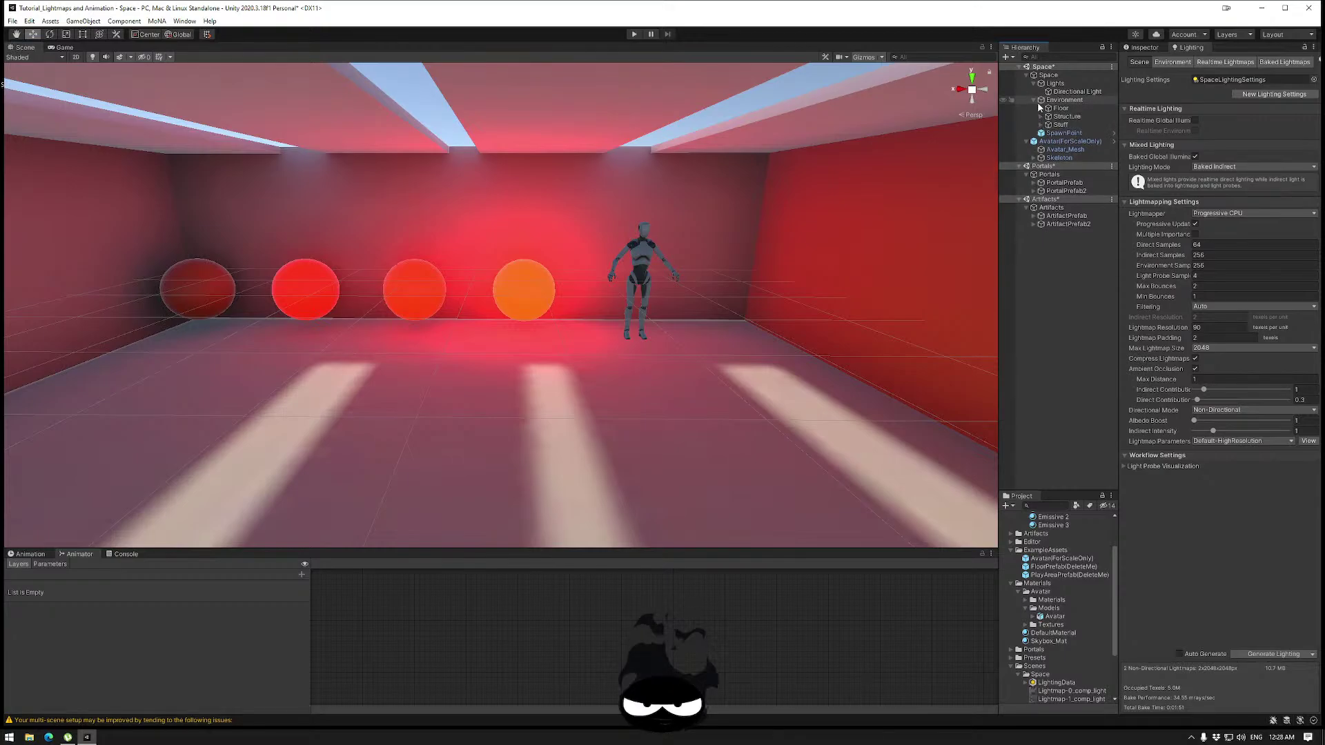
click(1034, 101)
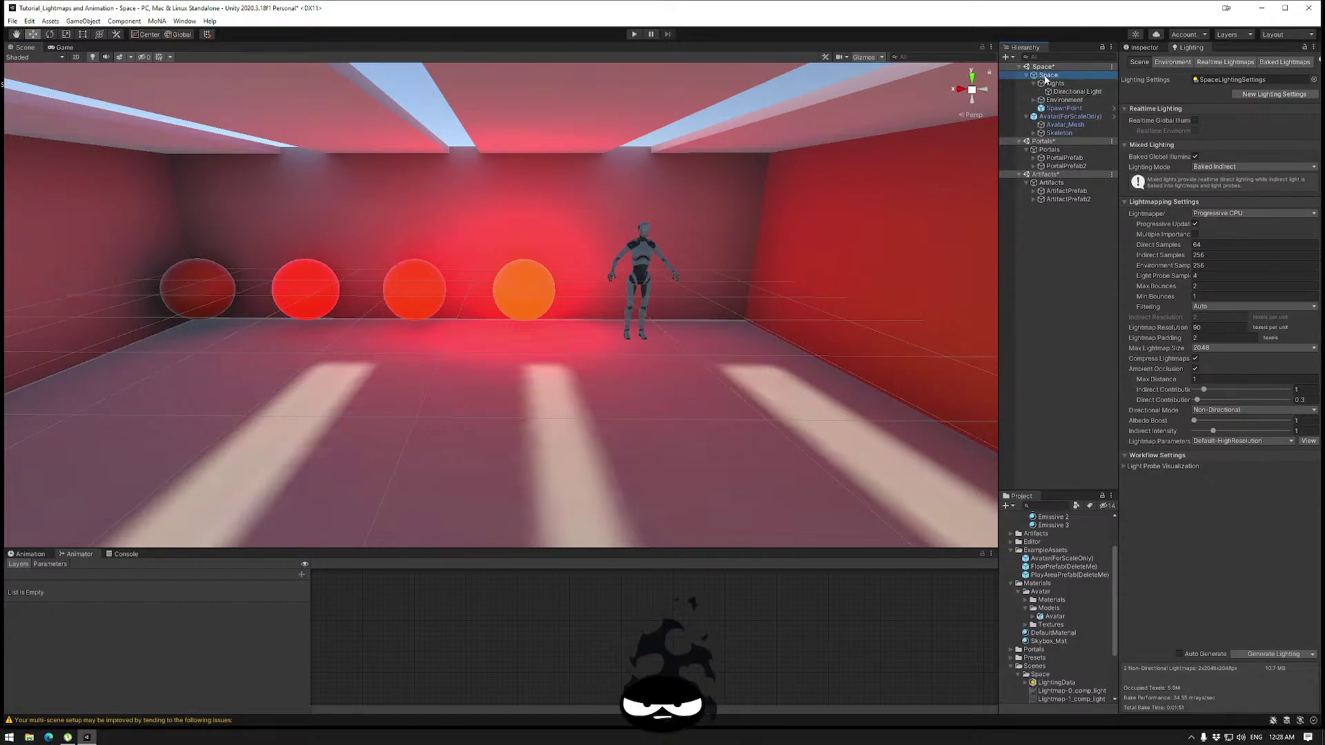
right_click(1048, 76)
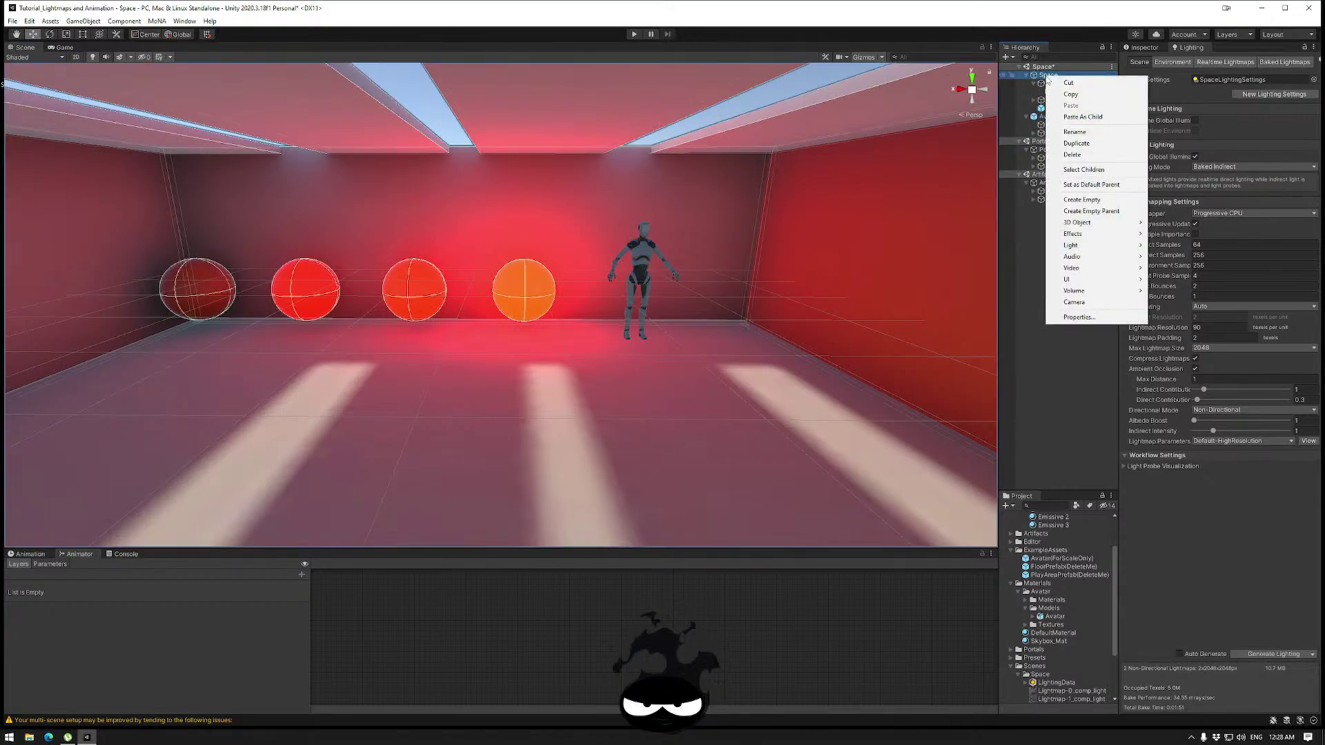
click(1087, 200)
text(Reflective Pro)
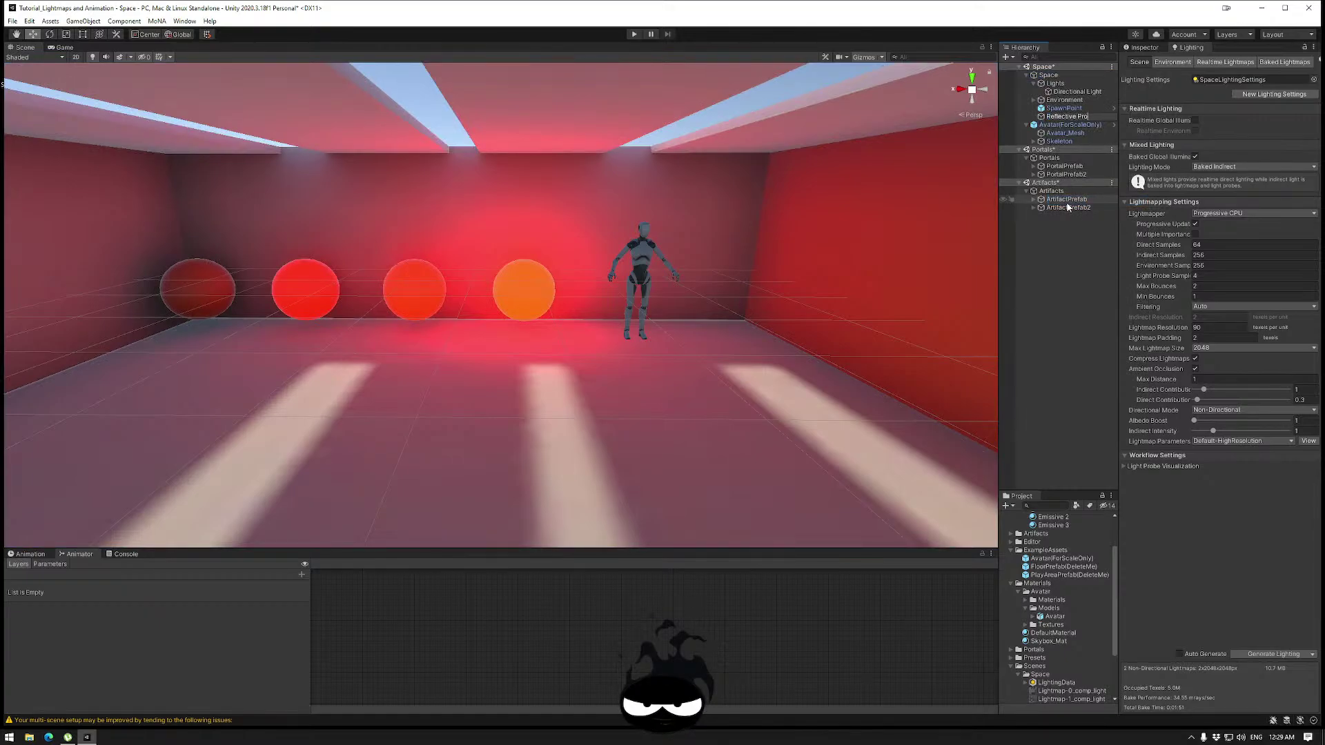
text(bes)
key(Return)
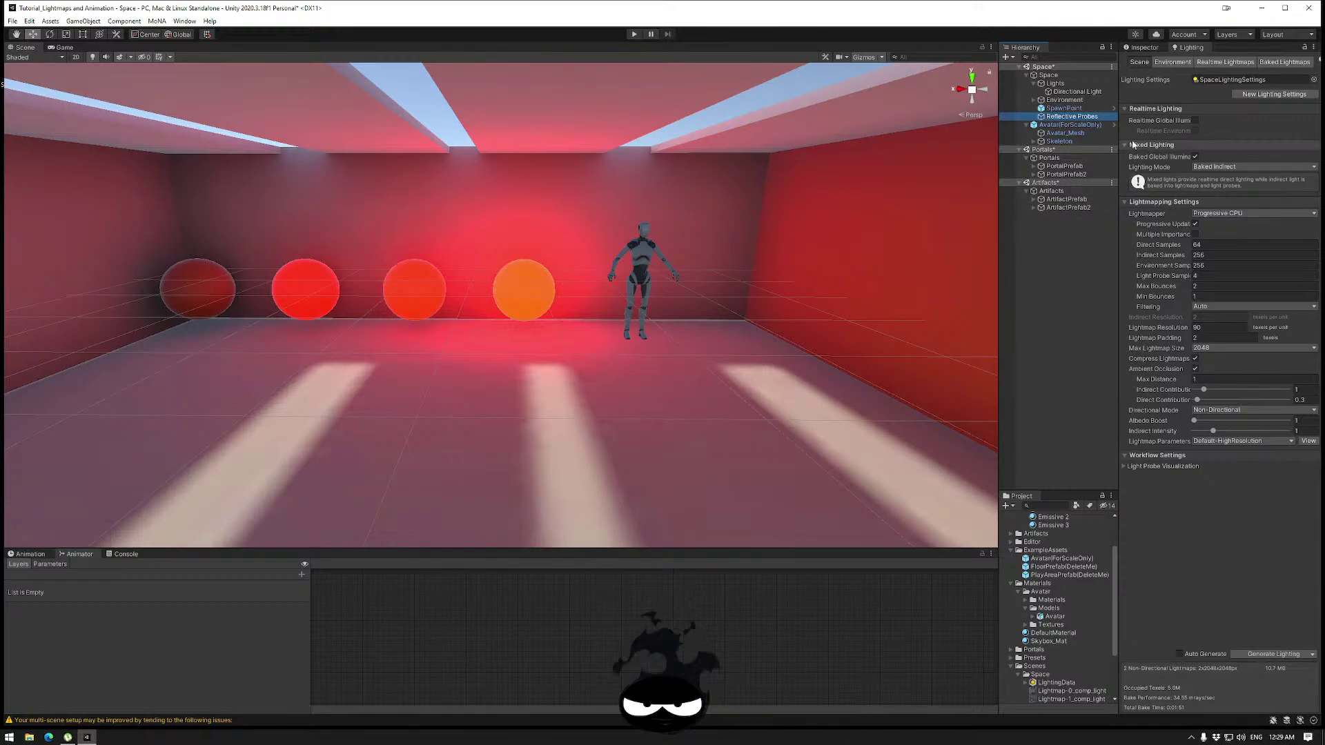
Add a Reflection Probe as a child of the Reflective Probes object.
click(1035, 83)
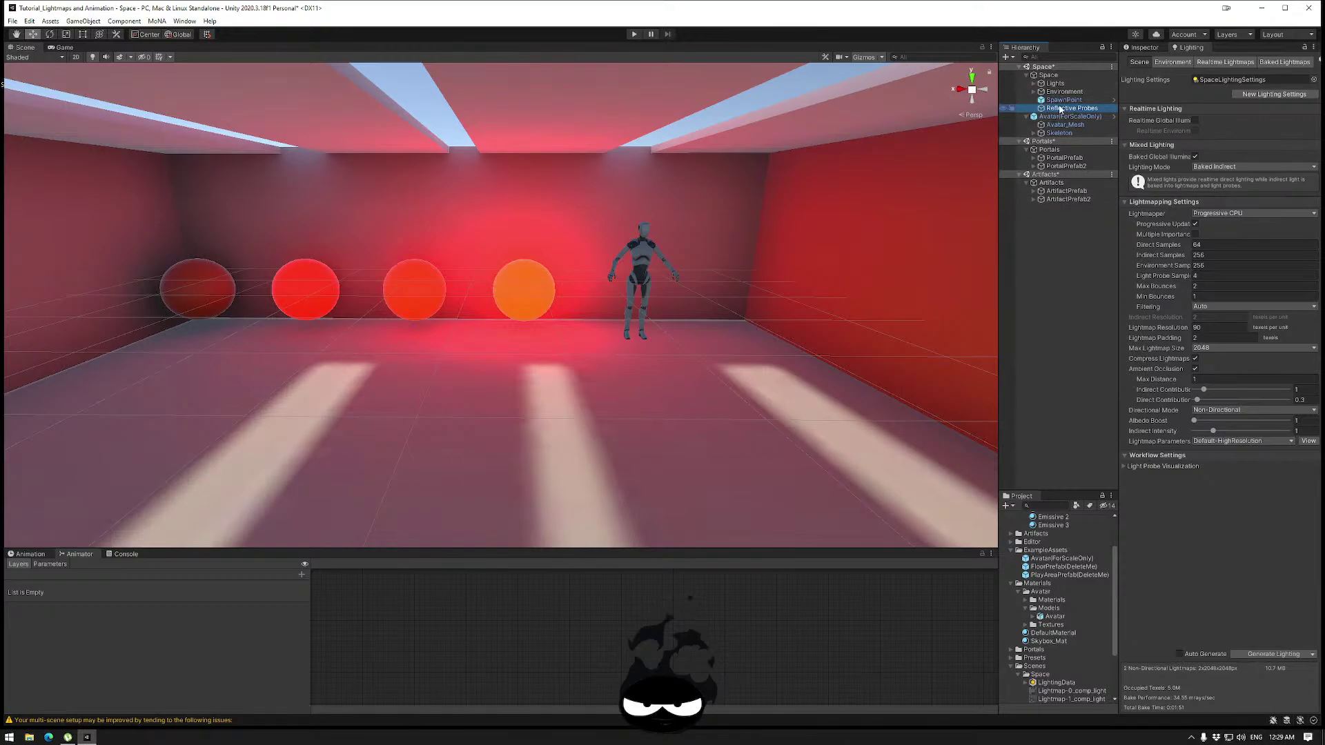
right_click(1059, 109)
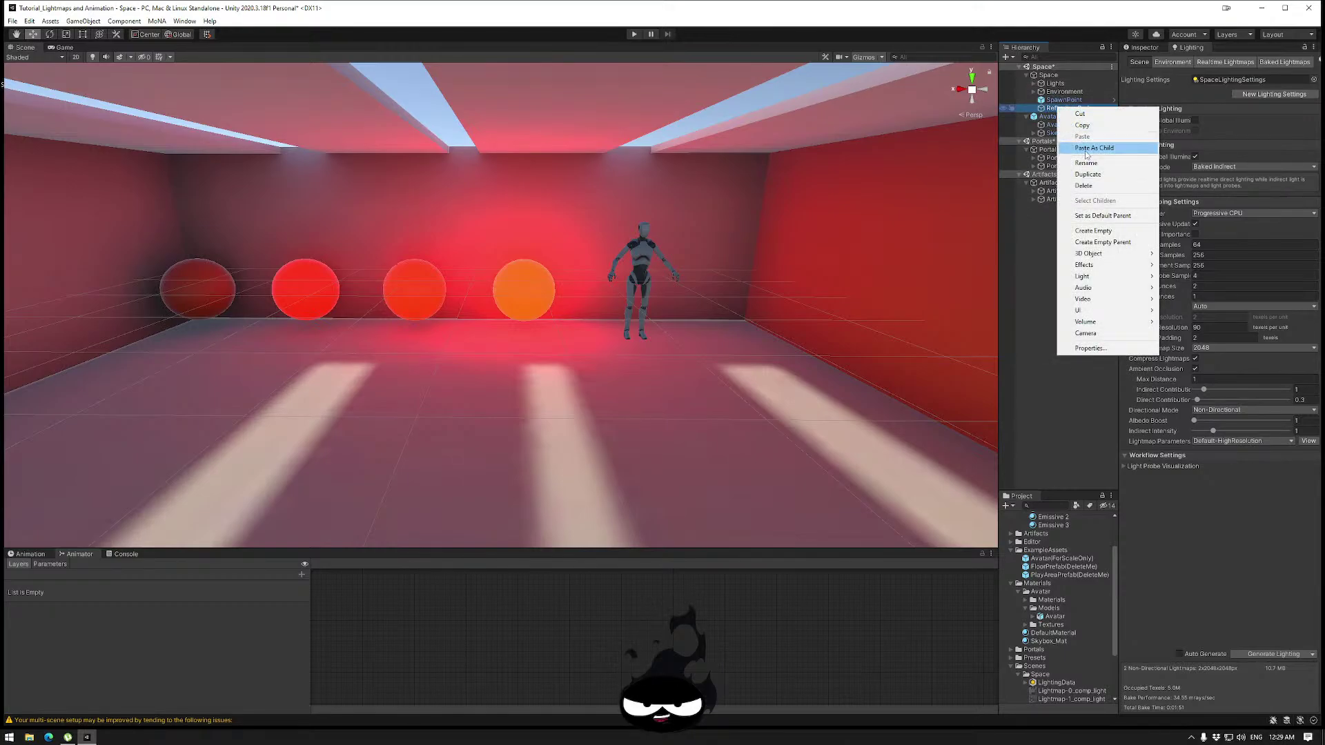
mouse_move(1095, 276)
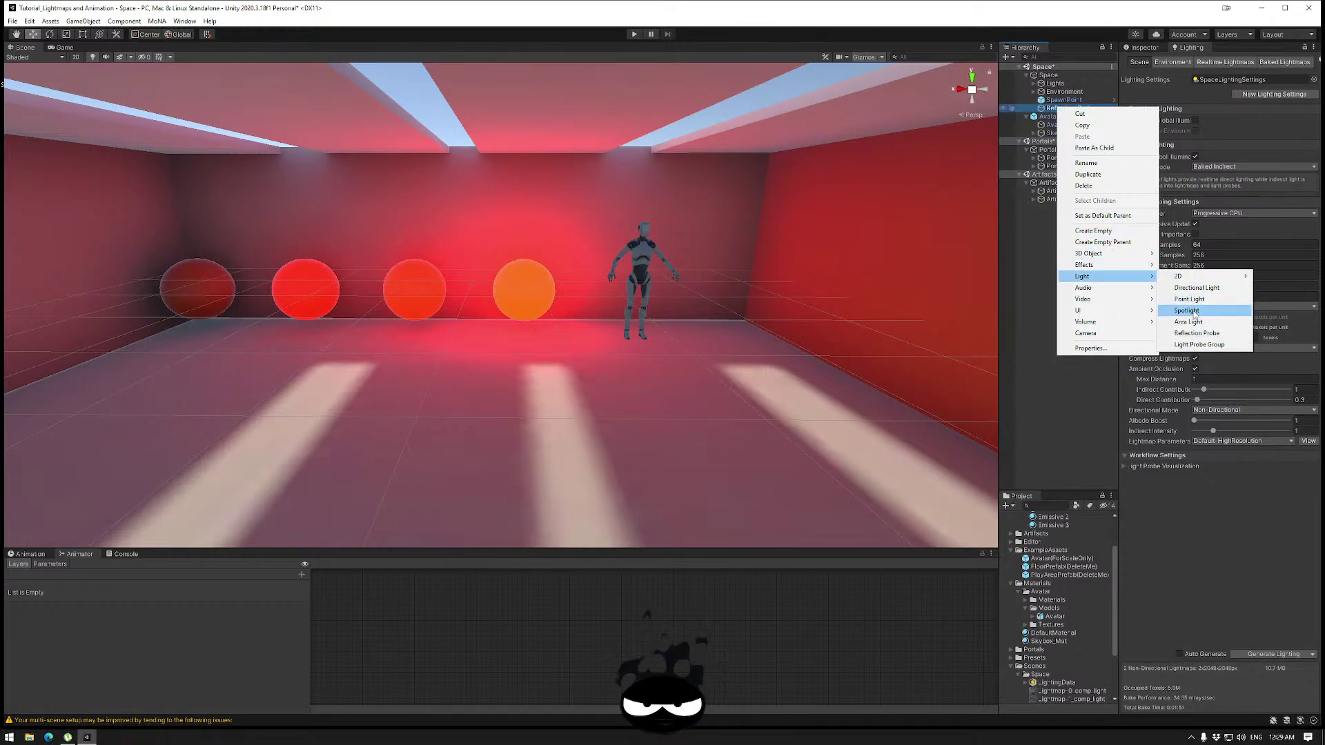
click(1199, 333)
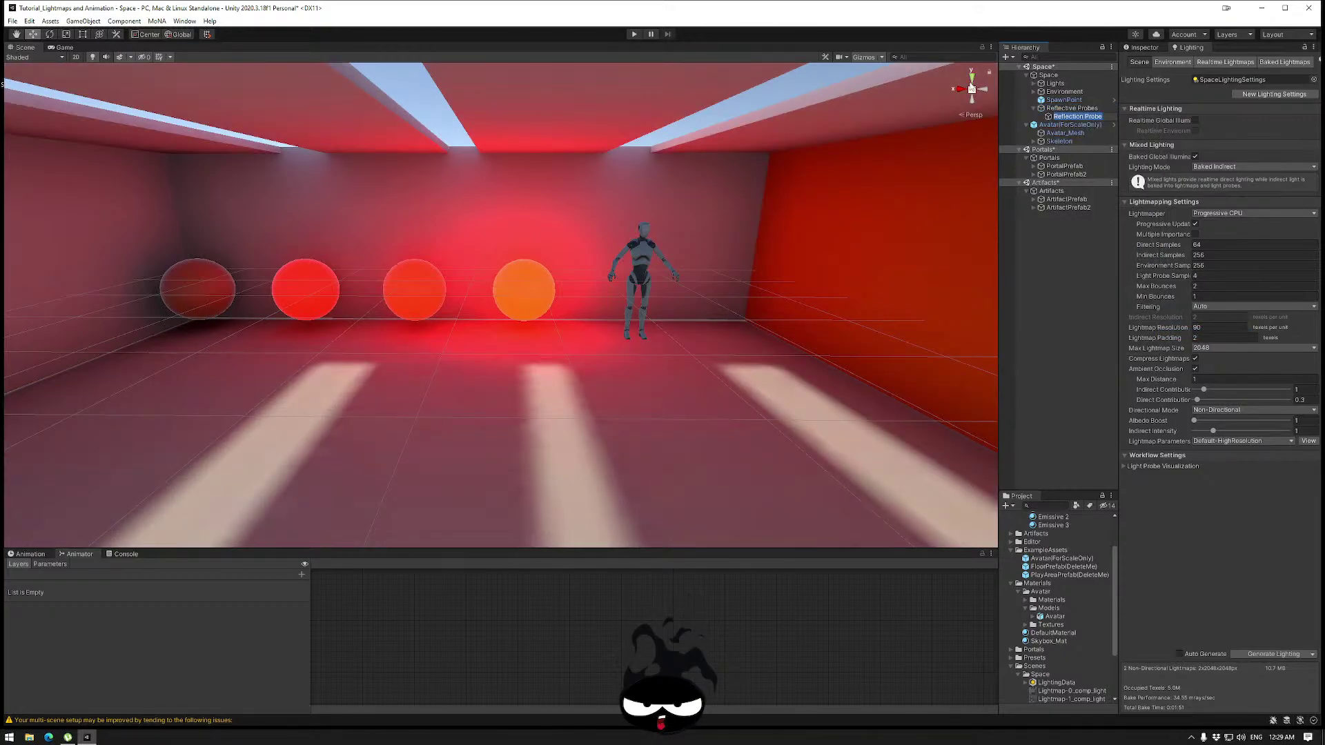
Move the reflection probe to the centre of the building in a top-down view, at about X 0.2, Z -4.16.
click(970, 90)
click(971, 92)
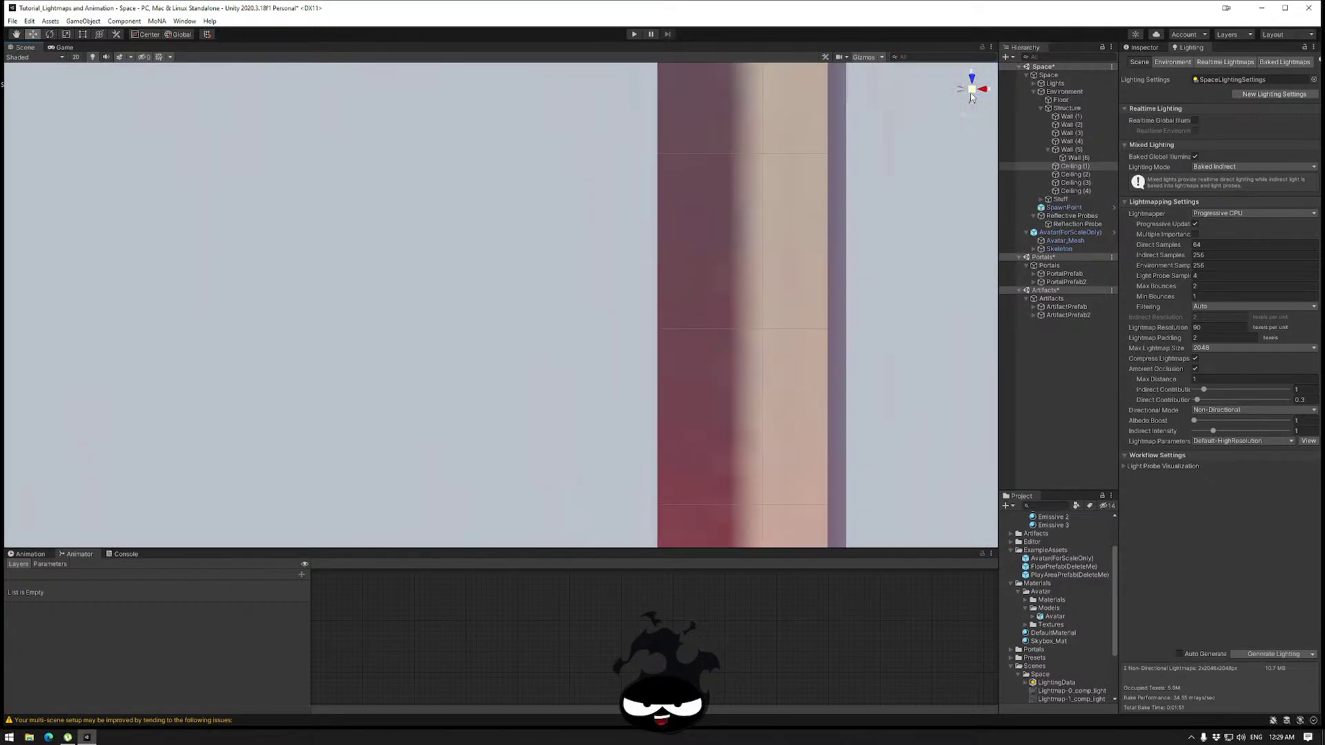
scroll(949, 101, down, 10)
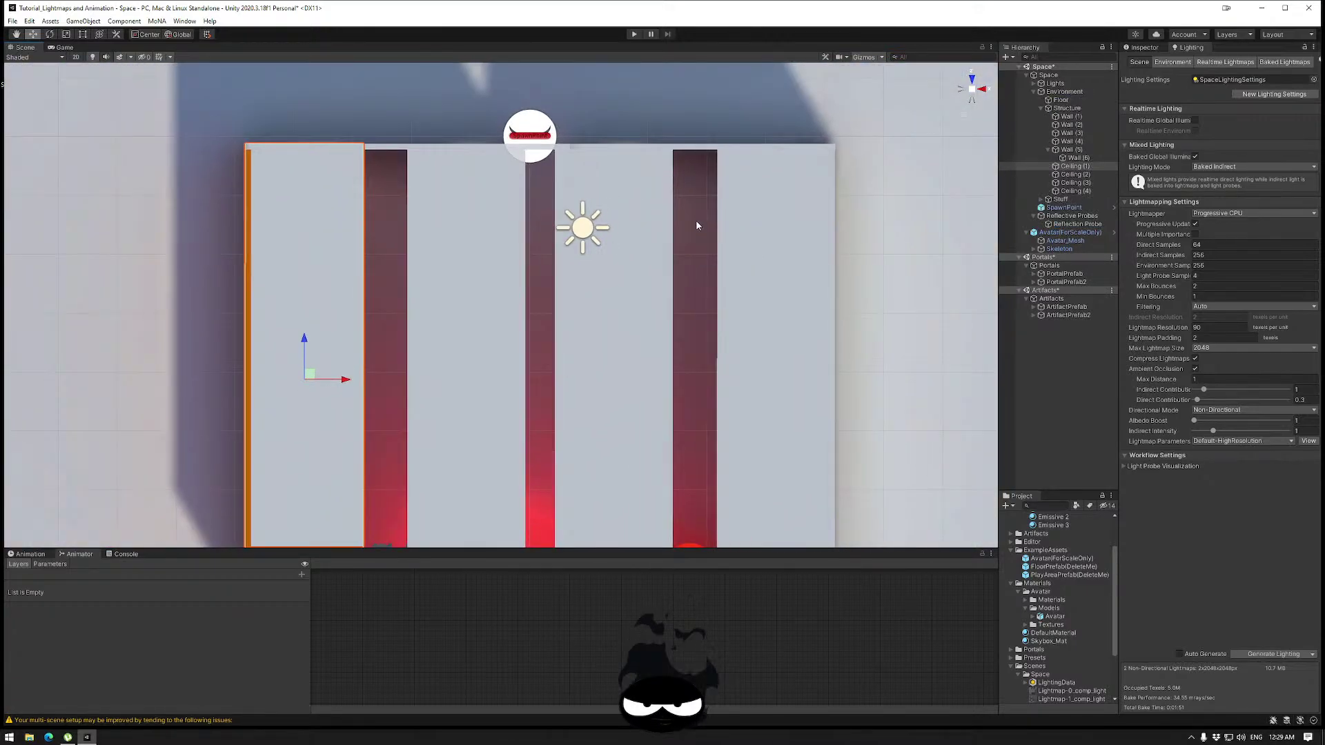
scroll(696, 225, down, 5)
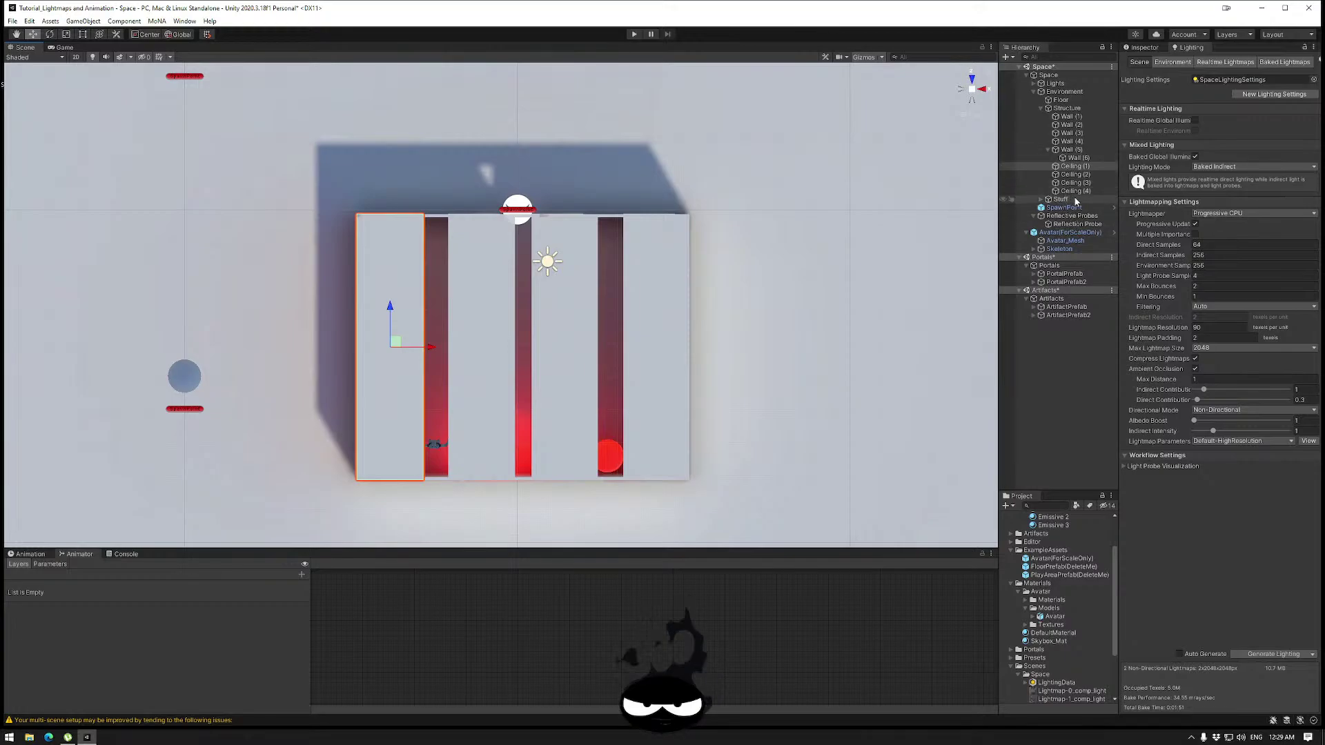
click(1077, 224)
drag(511, 190, 565, 347)
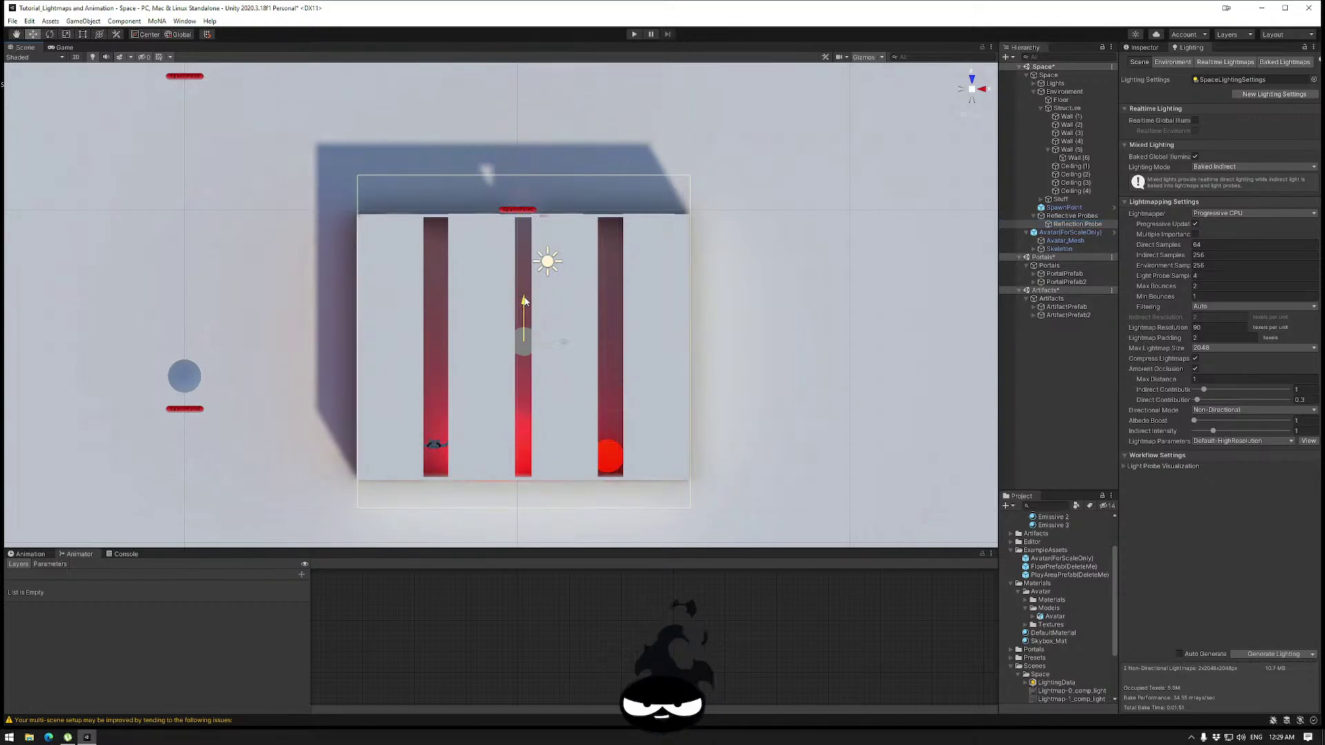
drag(524, 302, 524, 307)
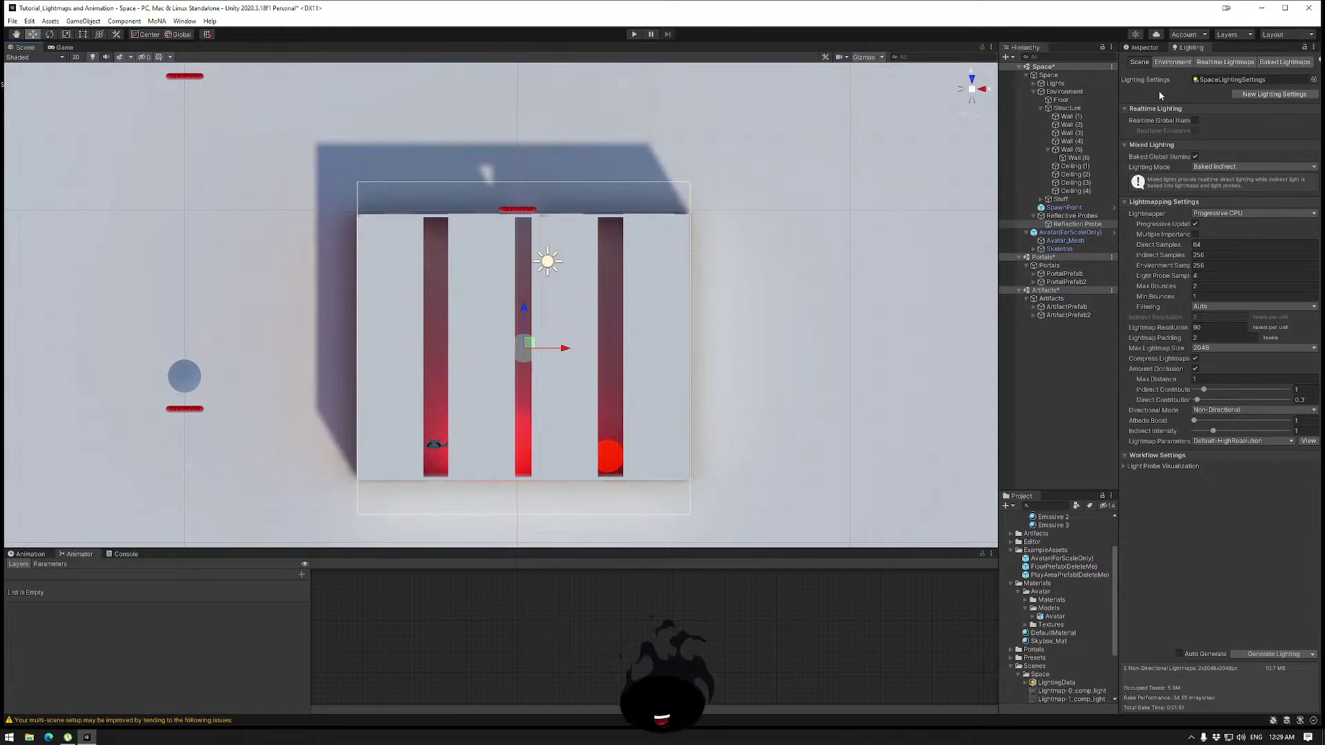
Fit the reflection probe's bounding box to the building's footprint in the top-down view, about 10.08 by 7.96 in X and Z.
click(1142, 49)
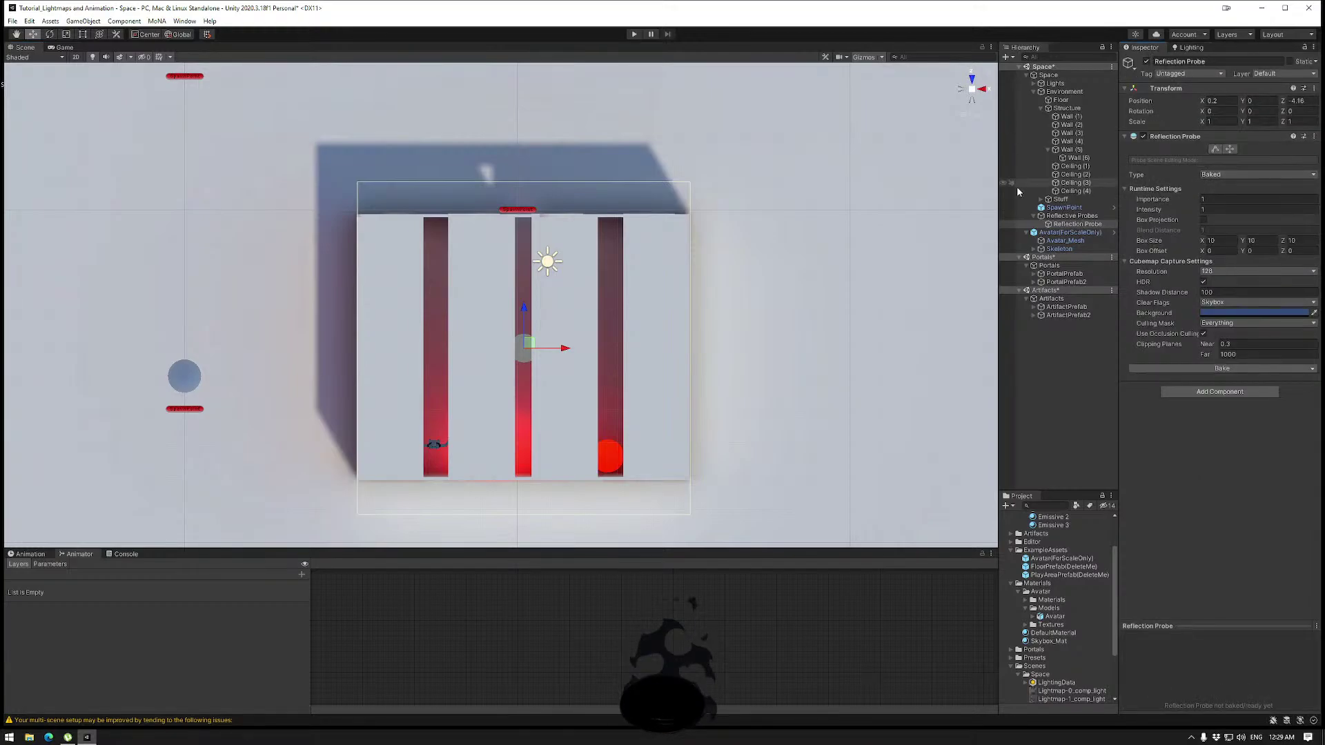
click(1216, 150)
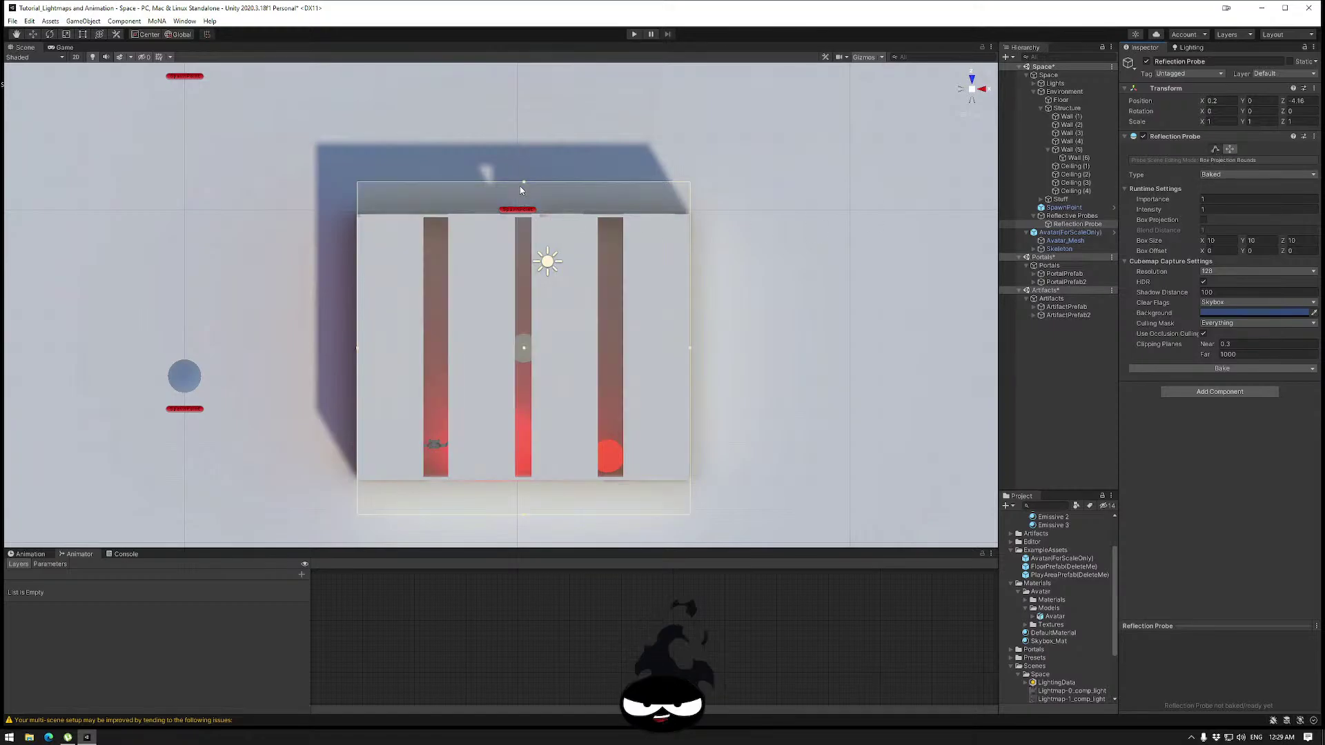
drag(521, 187, 528, 214)
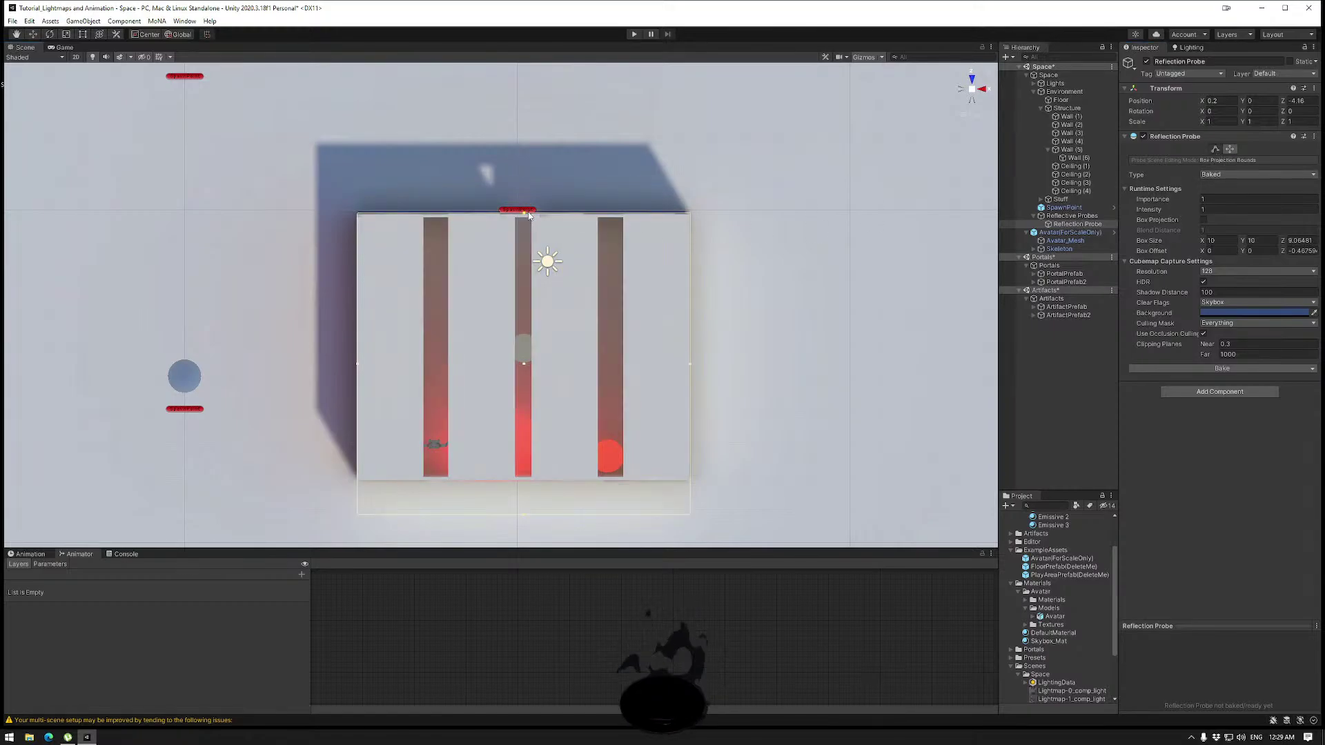
drag(524, 516, 530, 484)
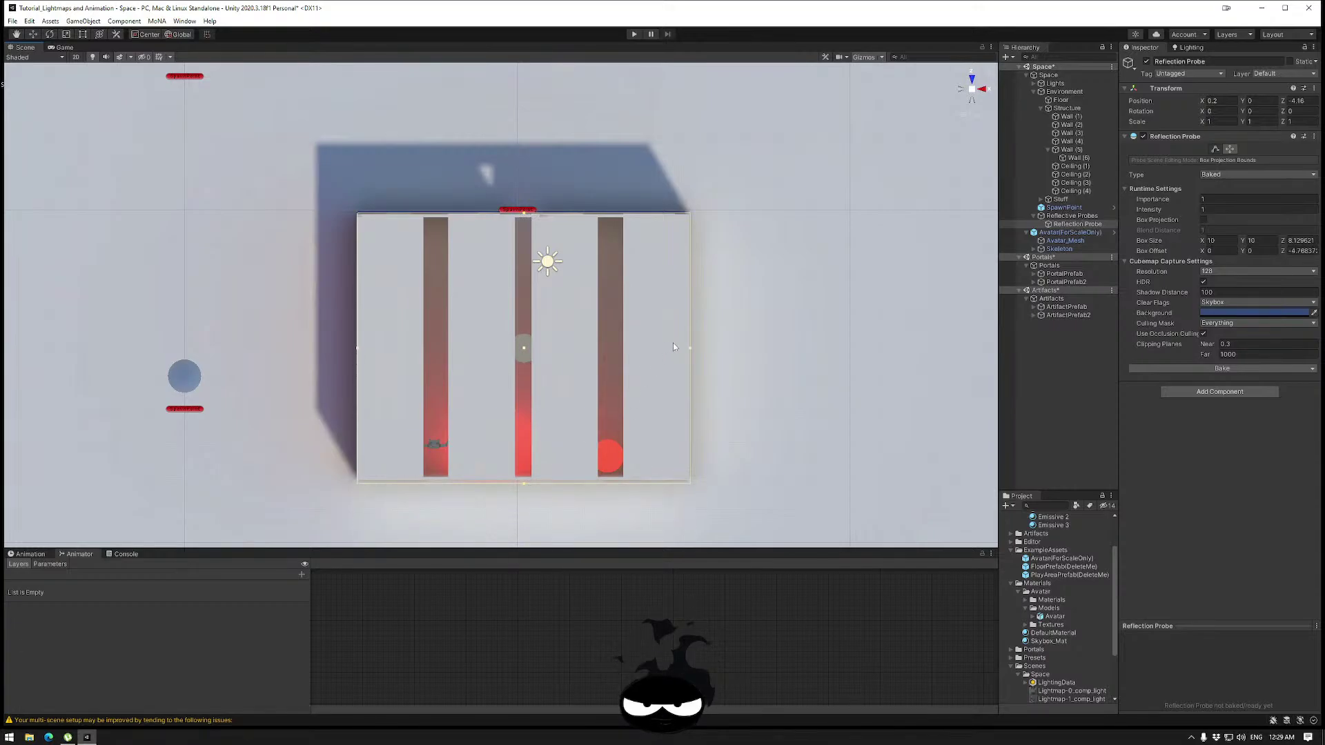
drag(691, 348, 690, 349)
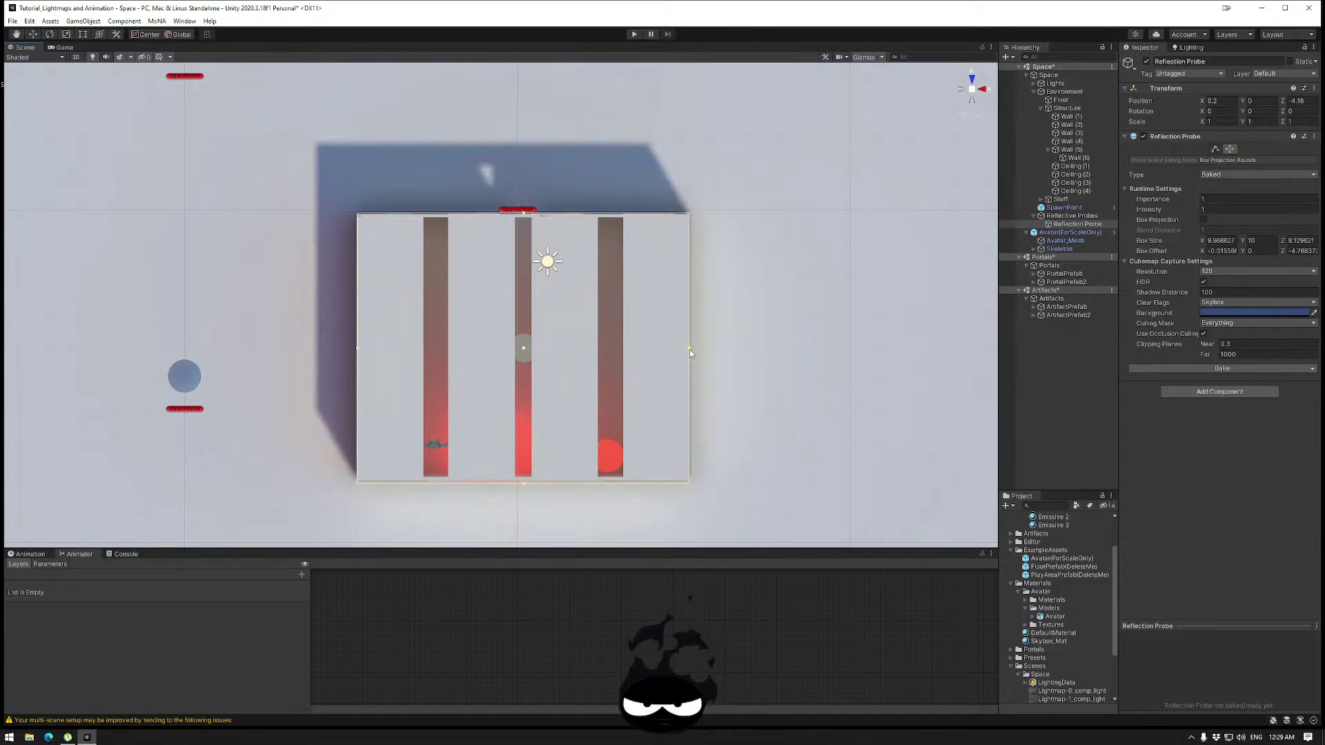
drag(358, 352, 355, 352)
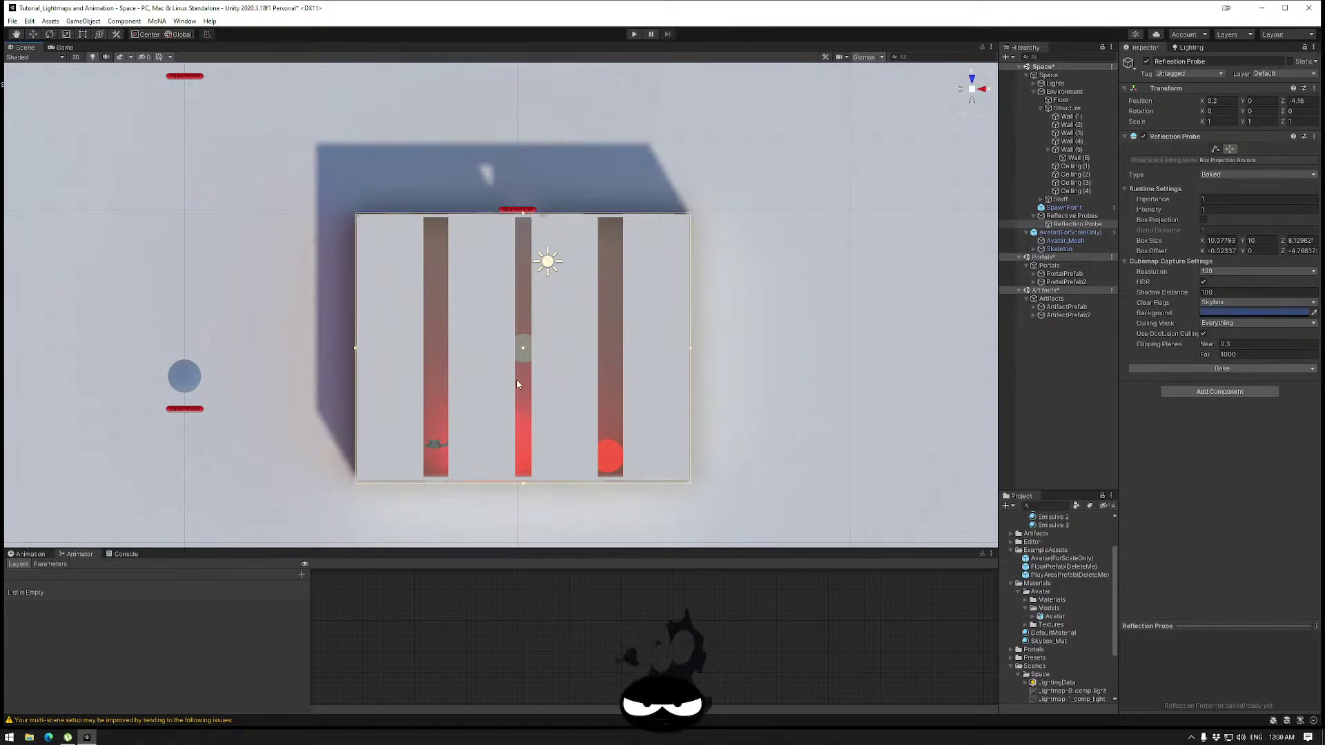
drag(523, 483, 521, 482)
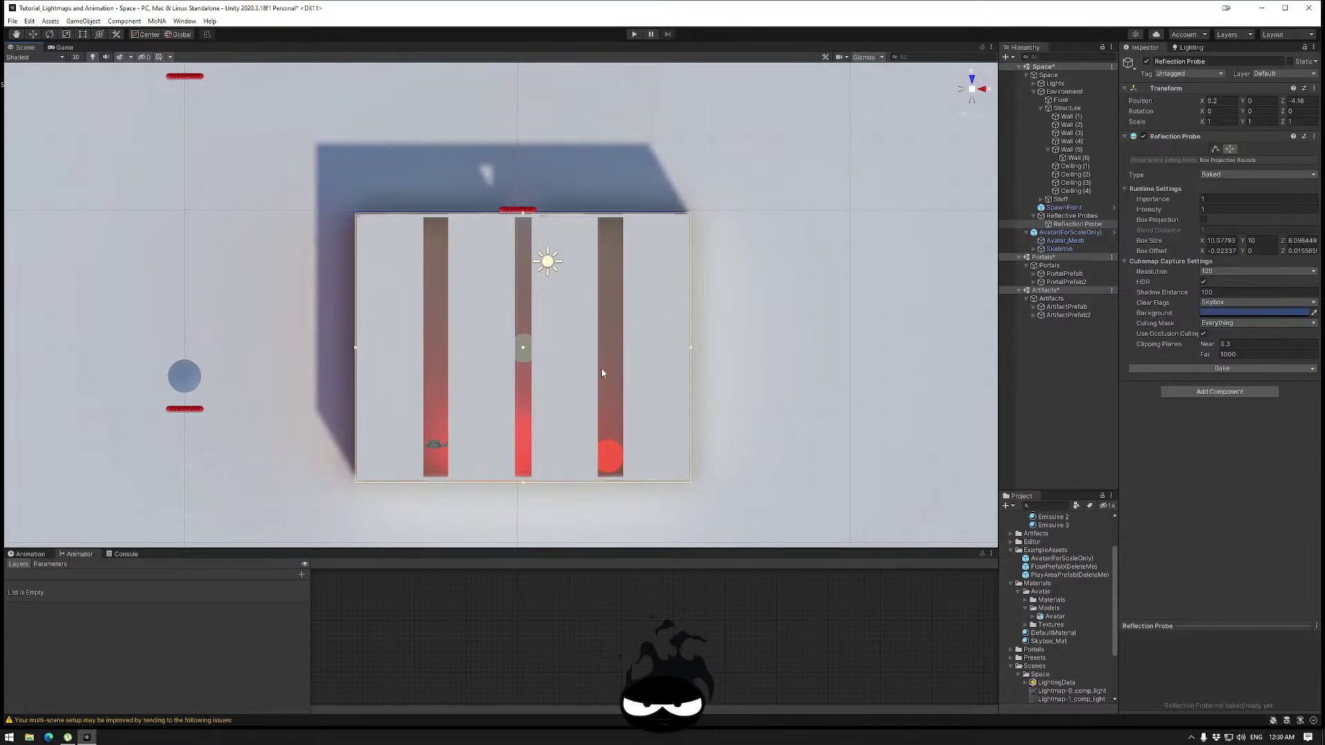
click(1230, 150)
drag(531, 349, 566, 371)
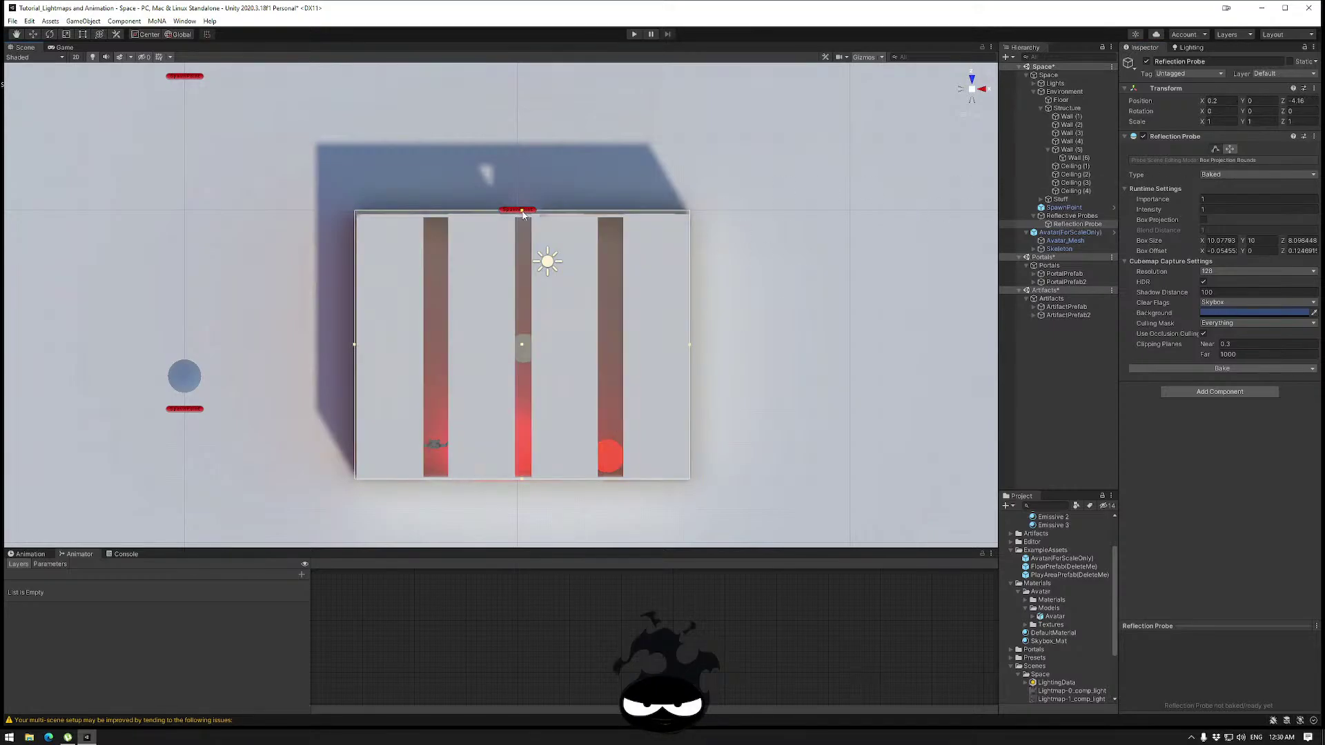
drag(521, 213, 523, 218)
Raise the reflection probe's origin to about Y 0.33 in a side view of the building.
click(971, 79)
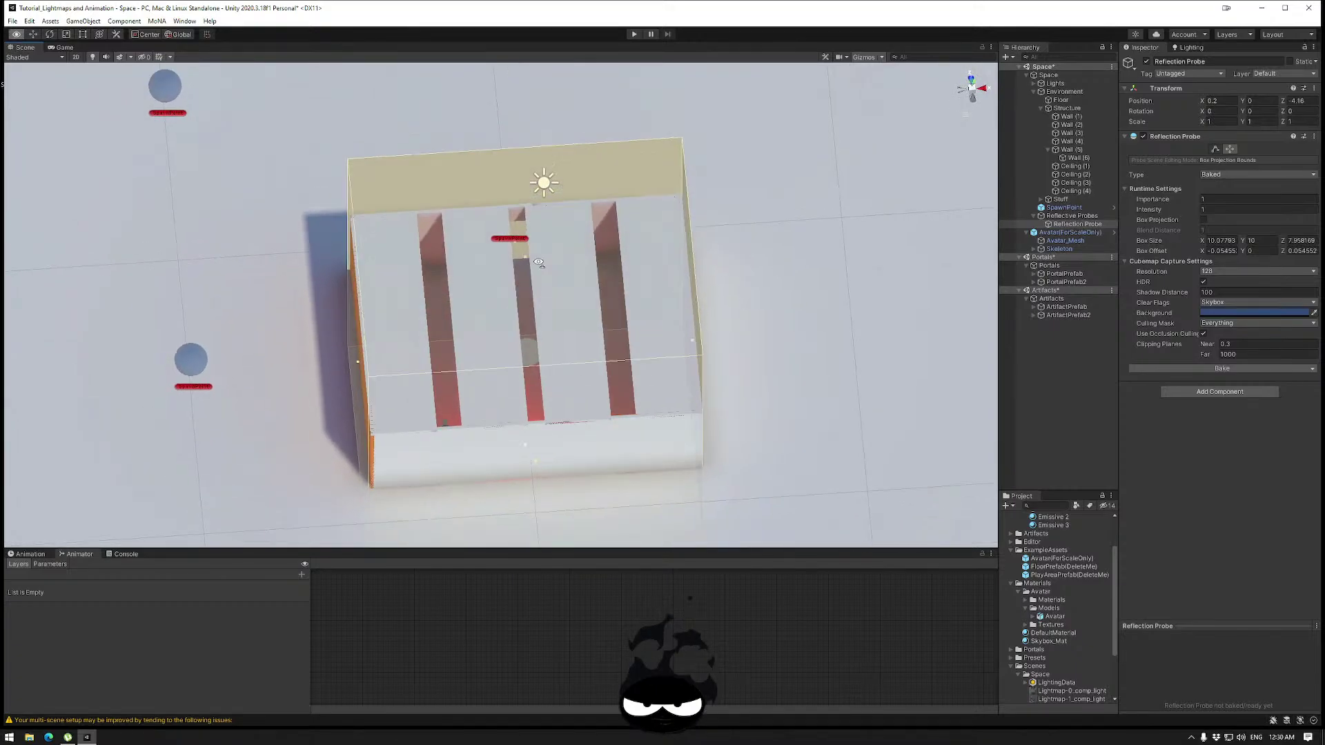
alt+drag(934, 112, 911, 125)
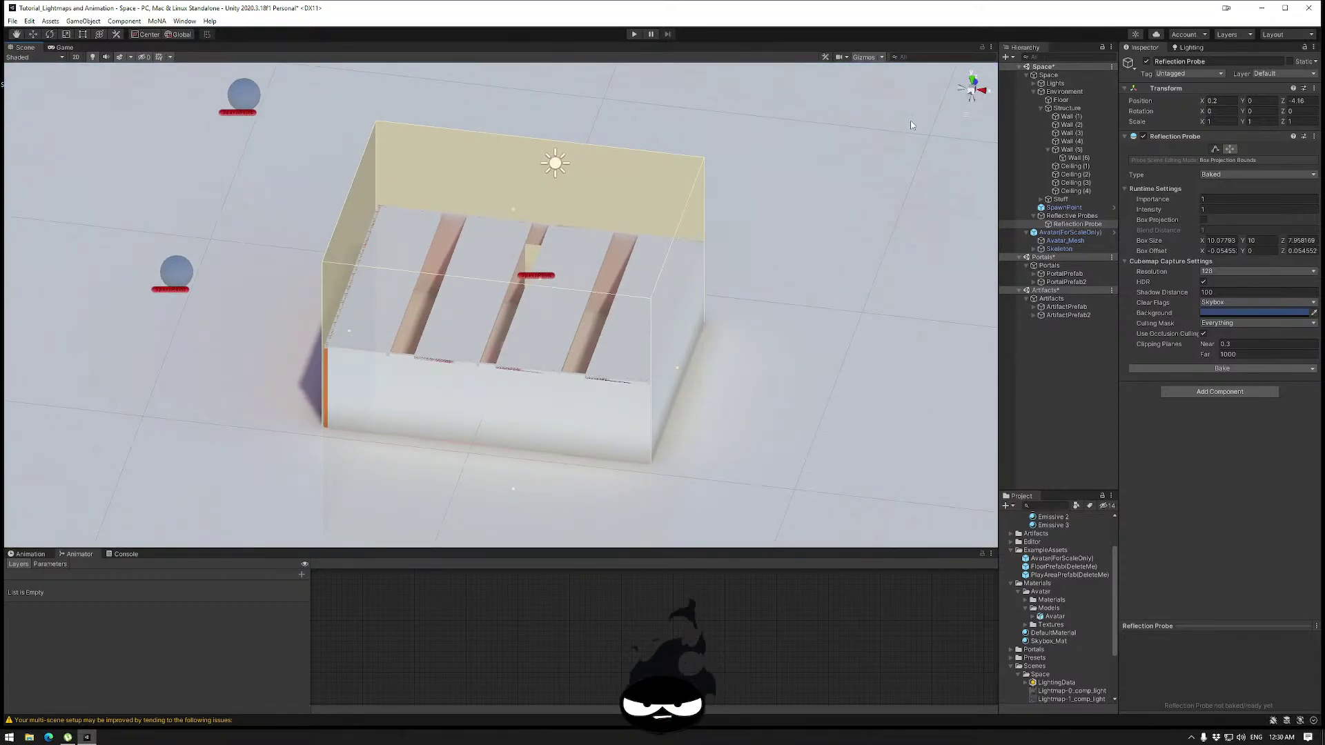
click(970, 99)
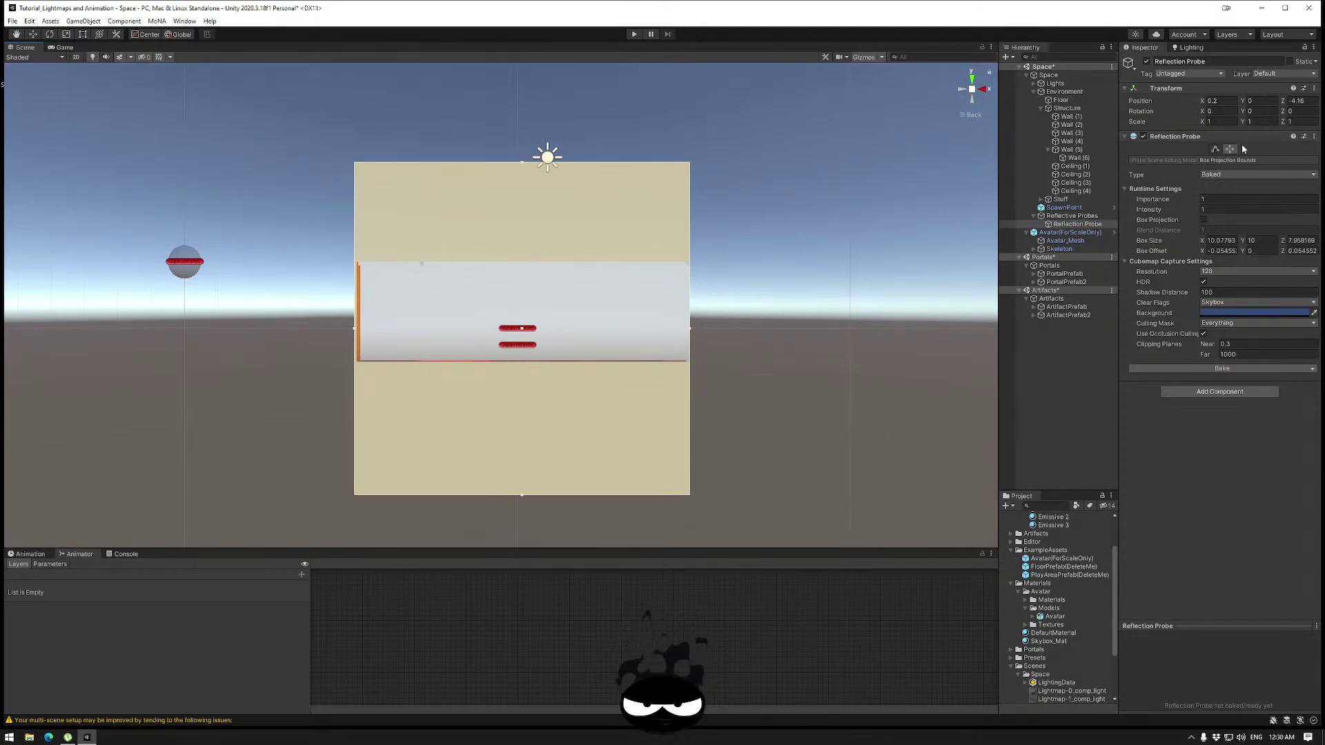
click(1230, 149)
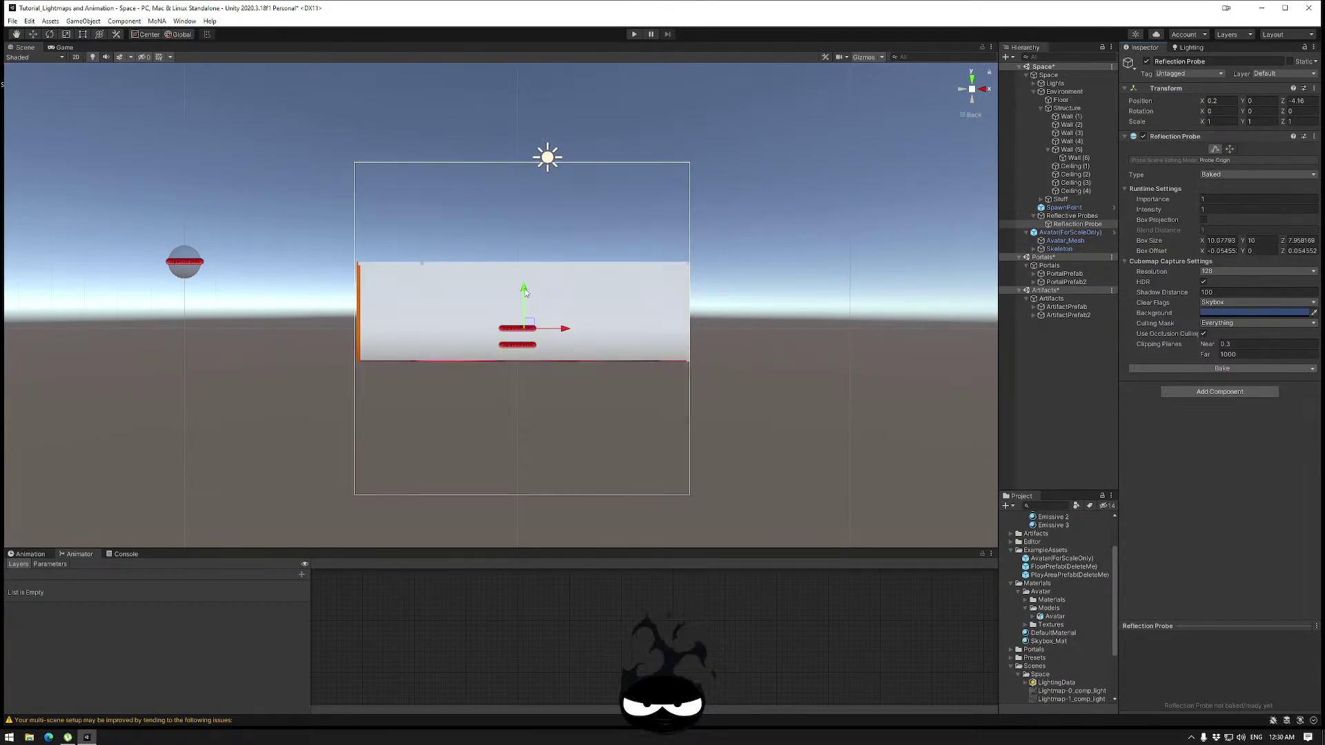
drag(524, 288, 525, 282)
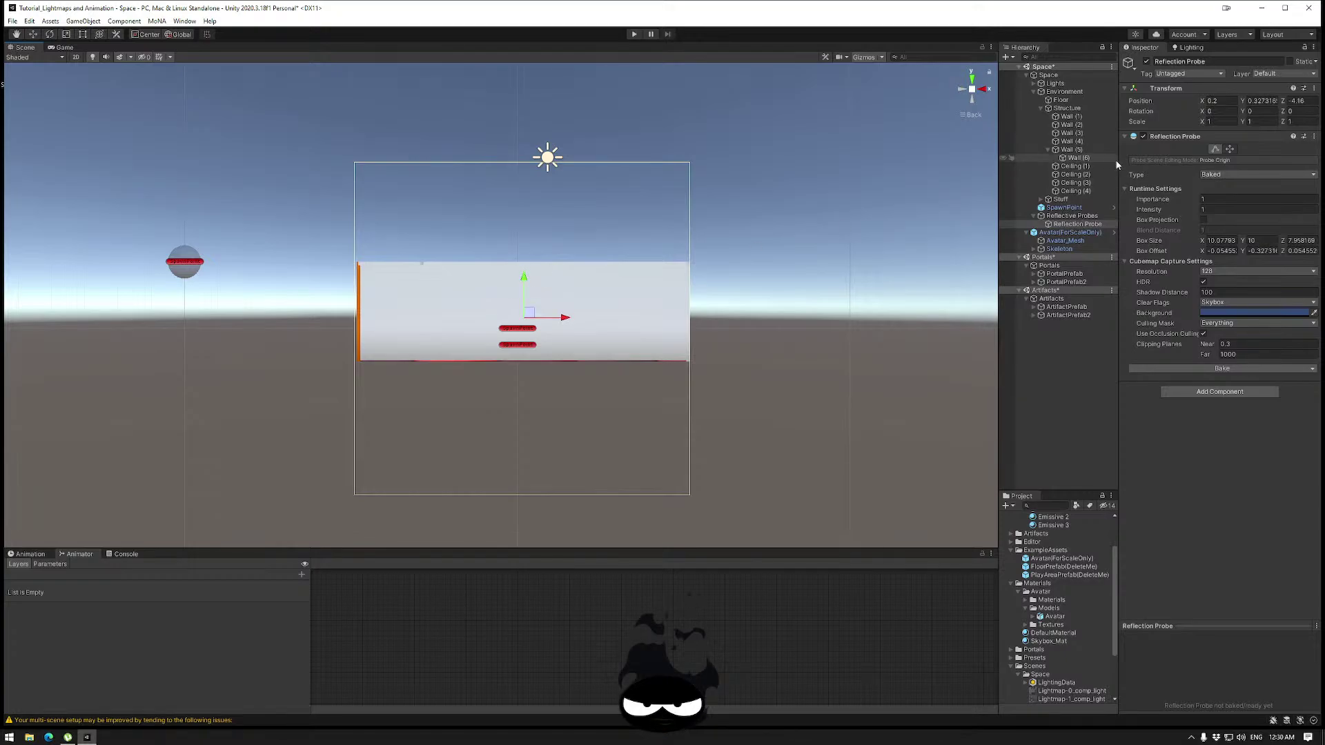
Fit the probe's bounding box to the building's floor and roof, making it about 3.13 high.
click(1215, 149)
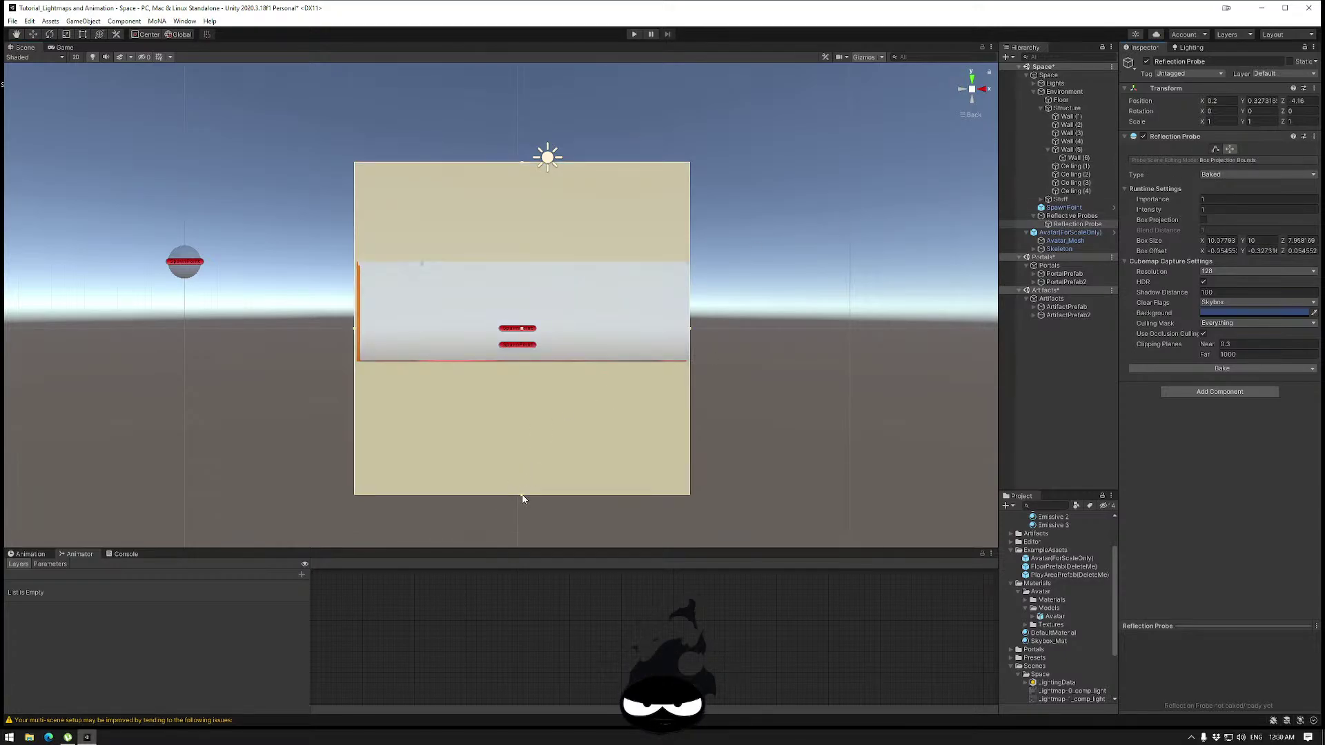
drag(521, 497, 525, 368)
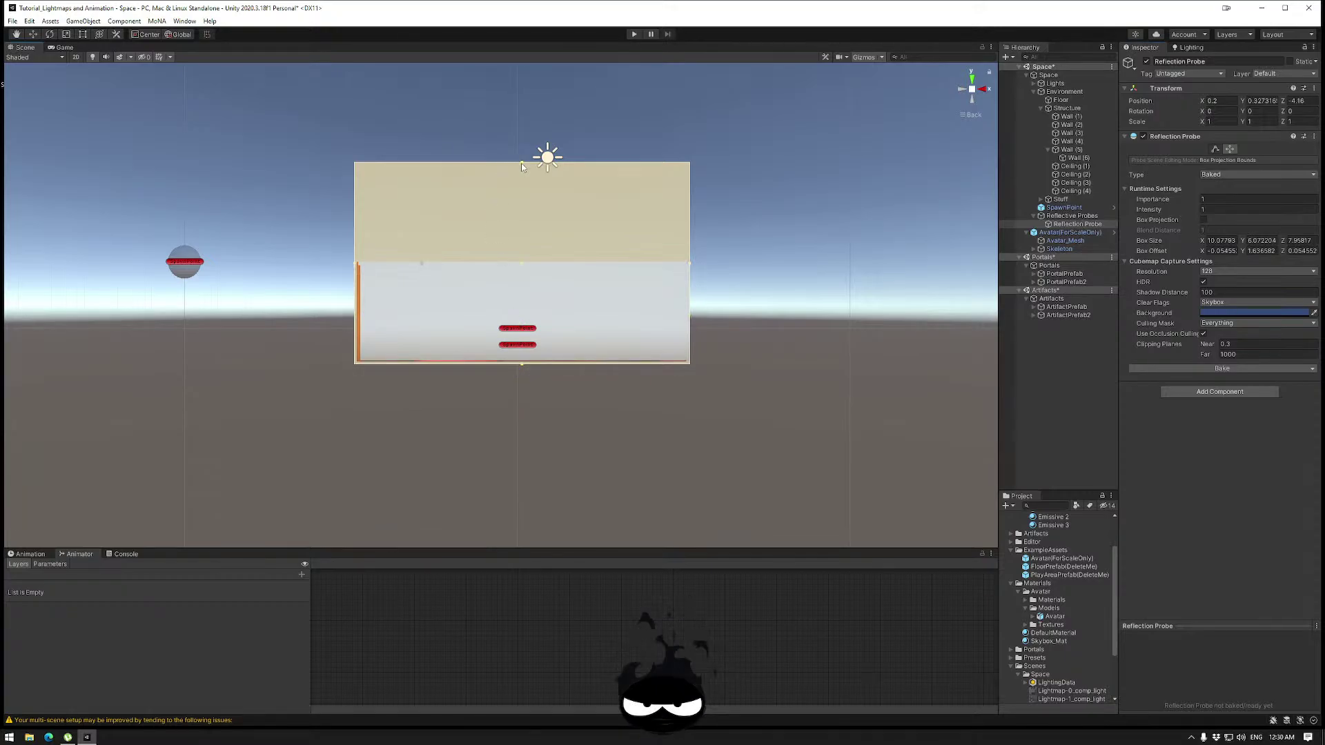
drag(521, 165, 524, 260)
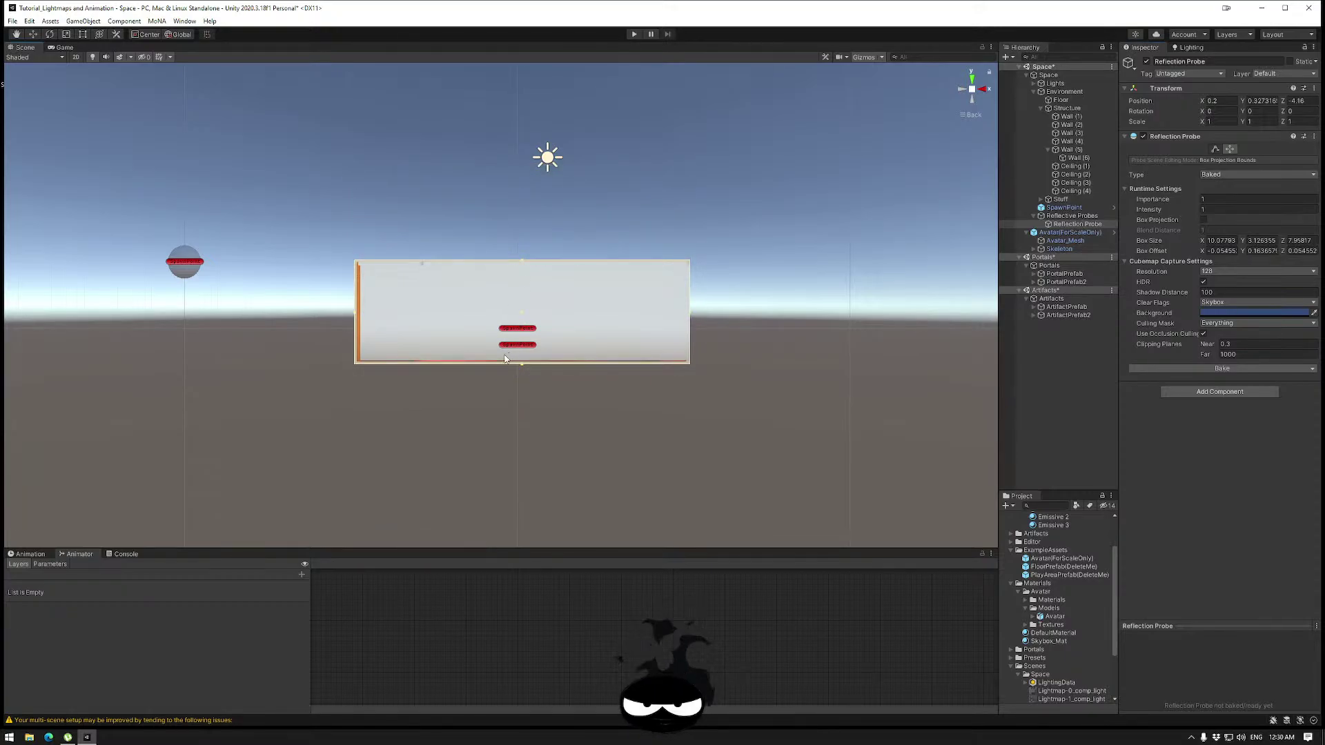
alt+drag(505, 358, 344, 394)
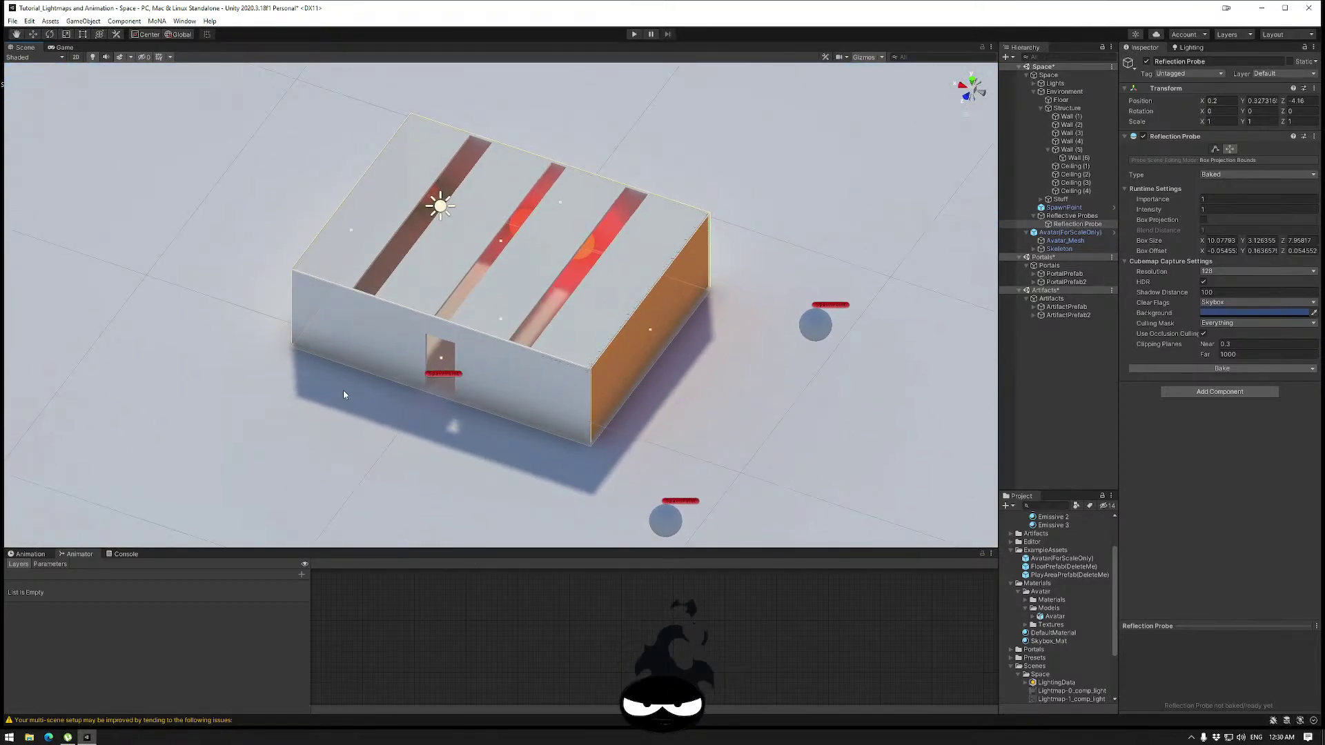
alt+drag(512, 301, 570, 316)
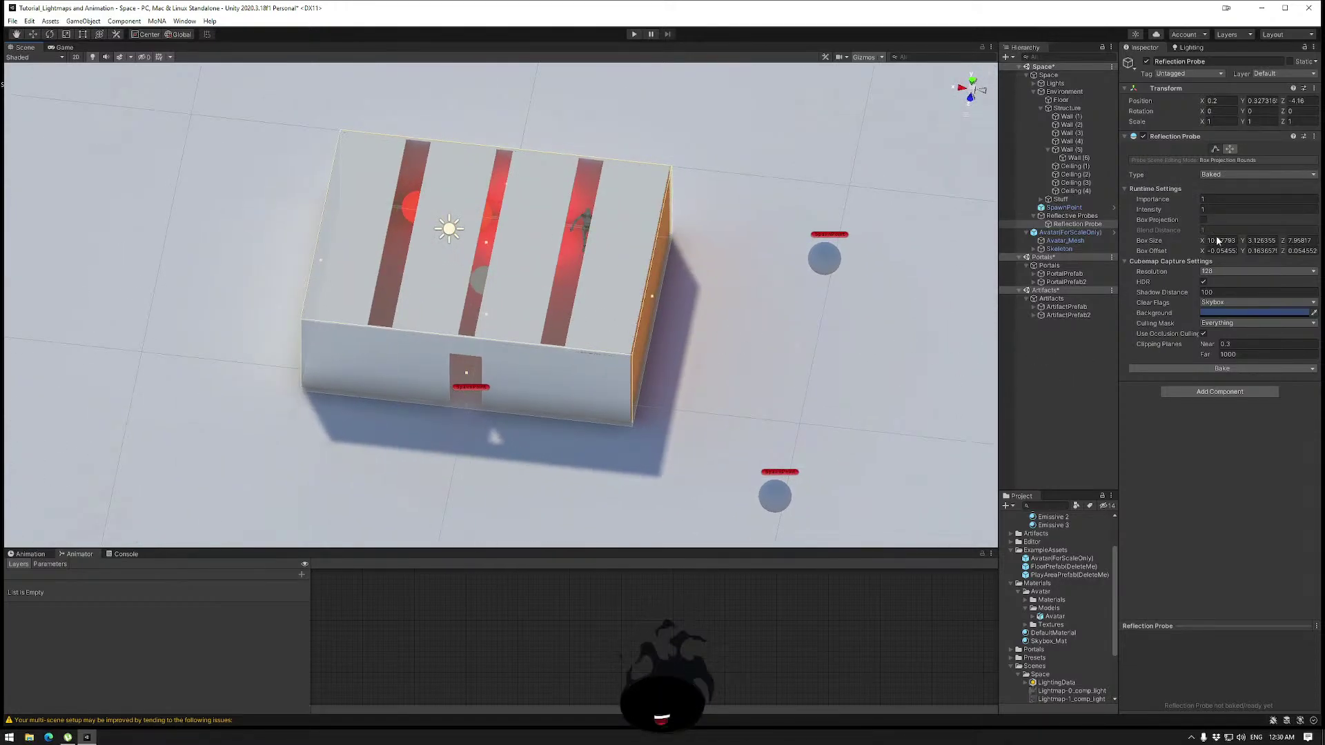
Bake the reflection probe and examine its cubemap from several angles in an enlarged preview.
click(1219, 370)
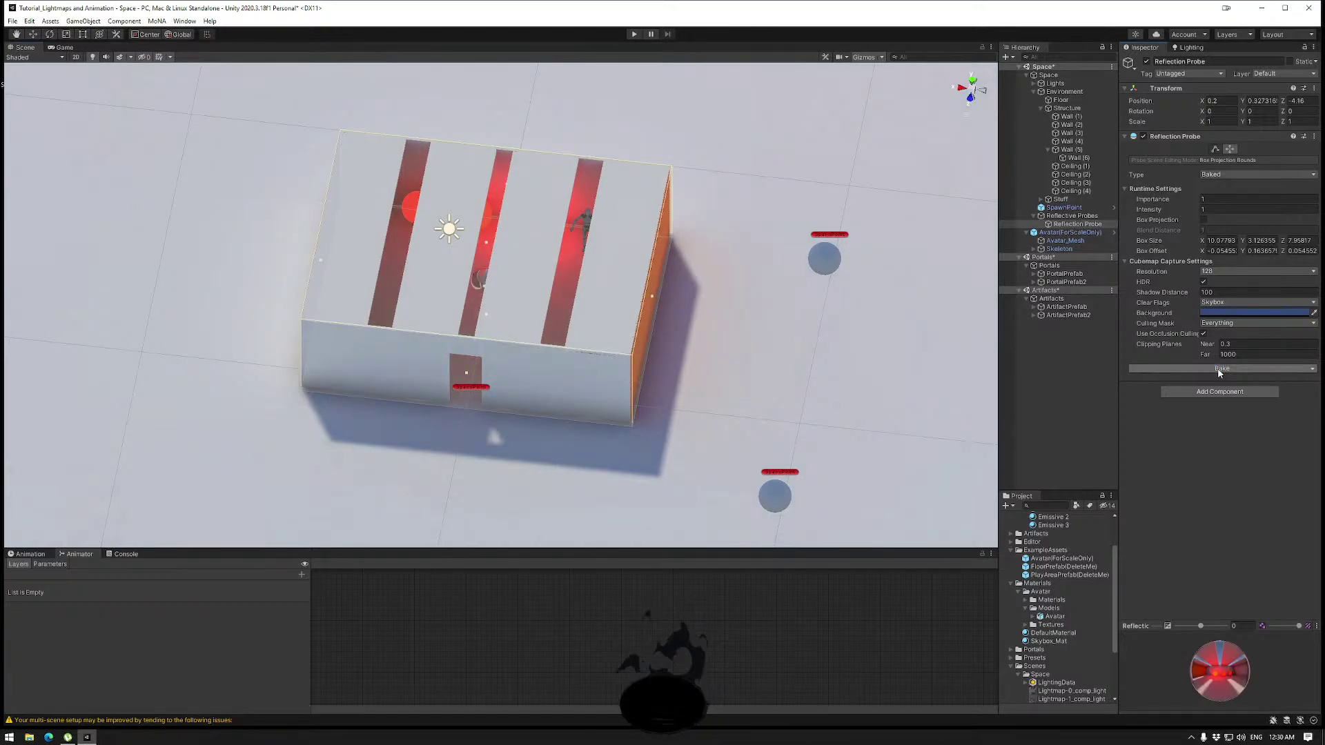
drag(1266, 663, 1225, 638)
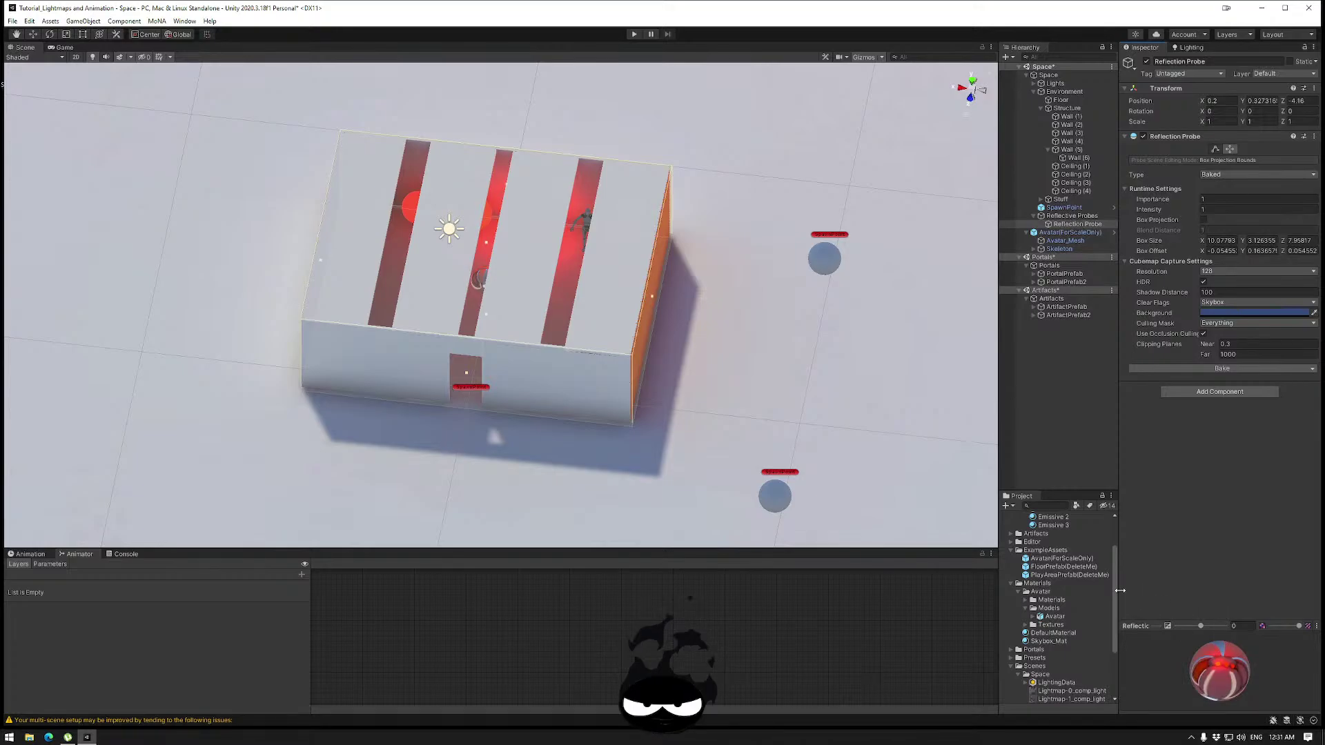
drag(1120, 591, 1005, 586)
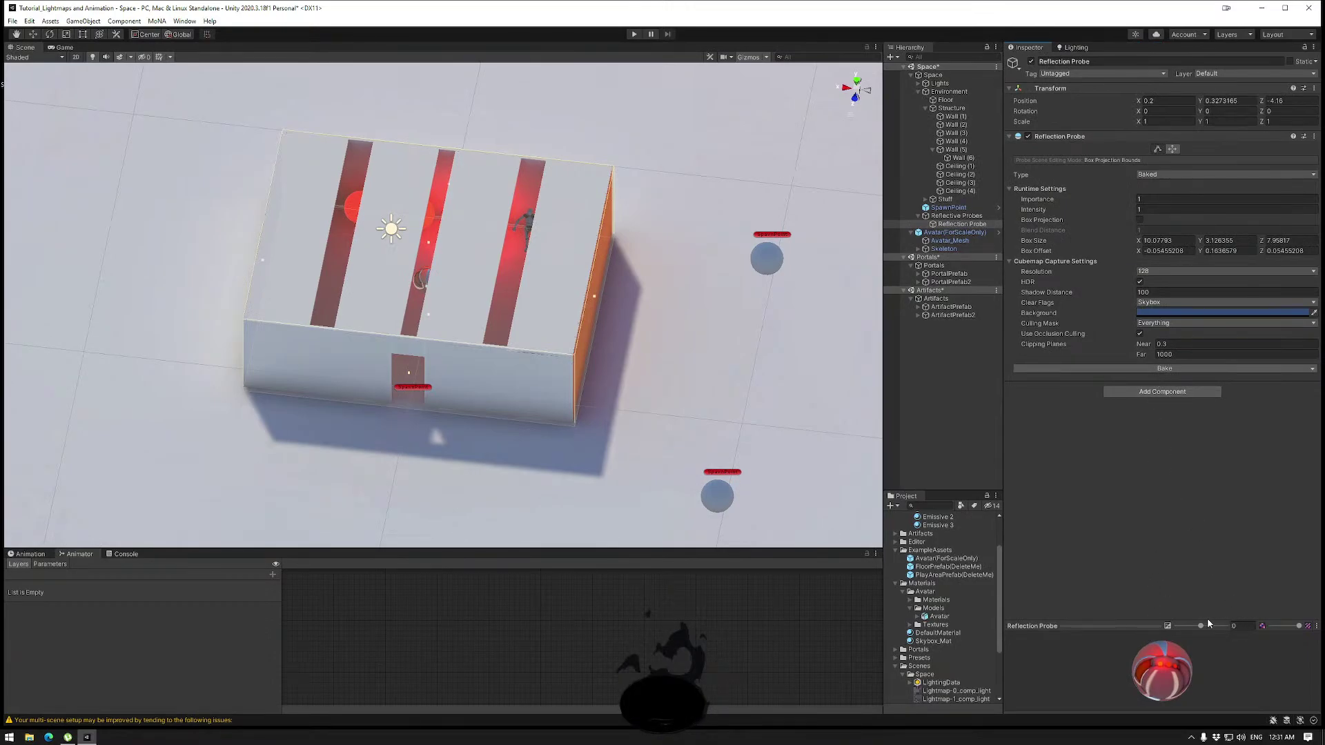
drag(1138, 626, 1142, 422)
drag(1173, 542, 1238, 599)
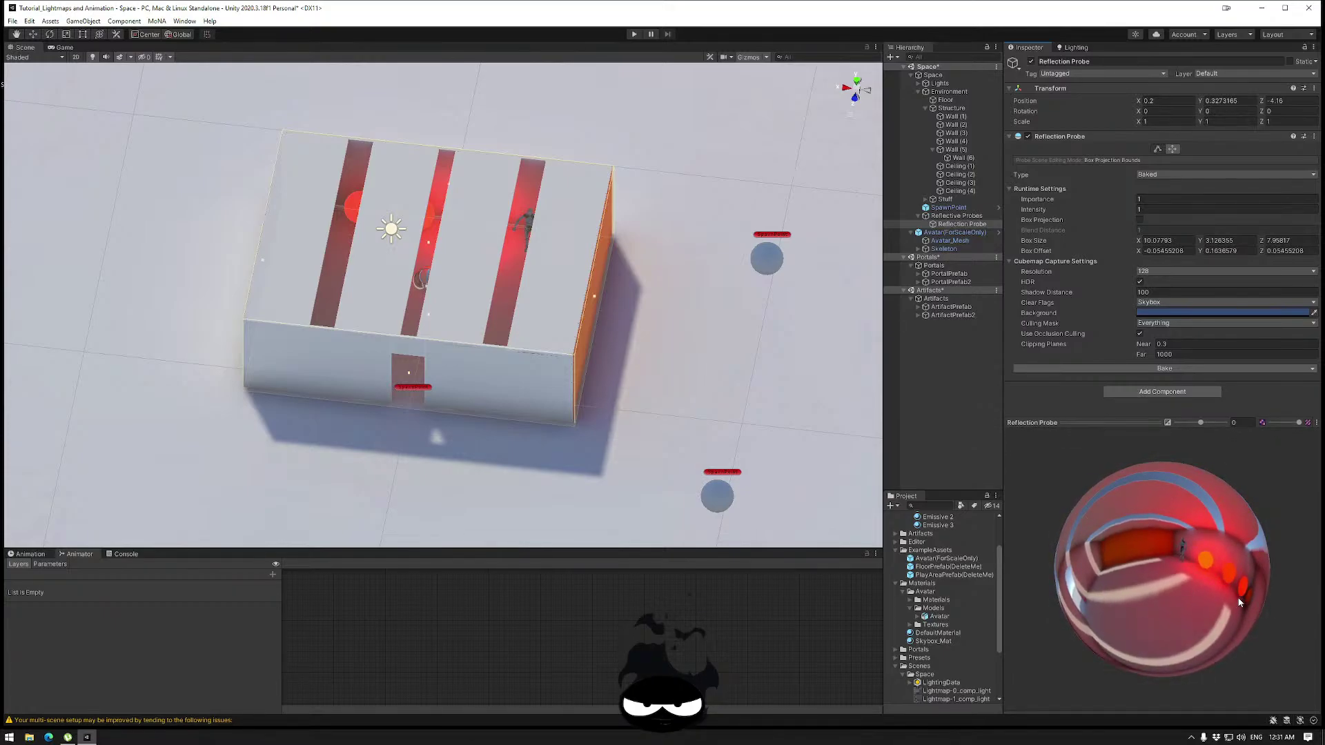
drag(1213, 552, 1016, 527)
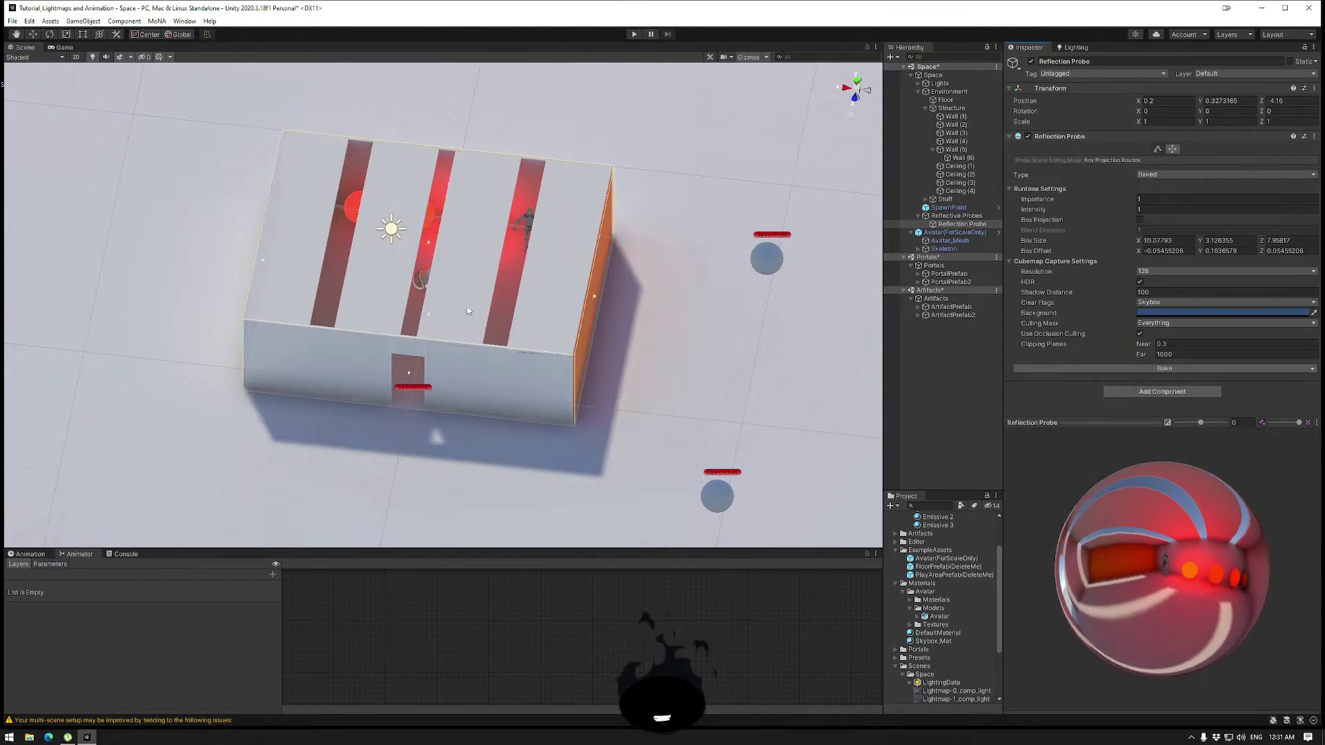
Examine the building's interior up close around the avatar and the emissive spheres.
alt+drag(468, 311, 501, 268)
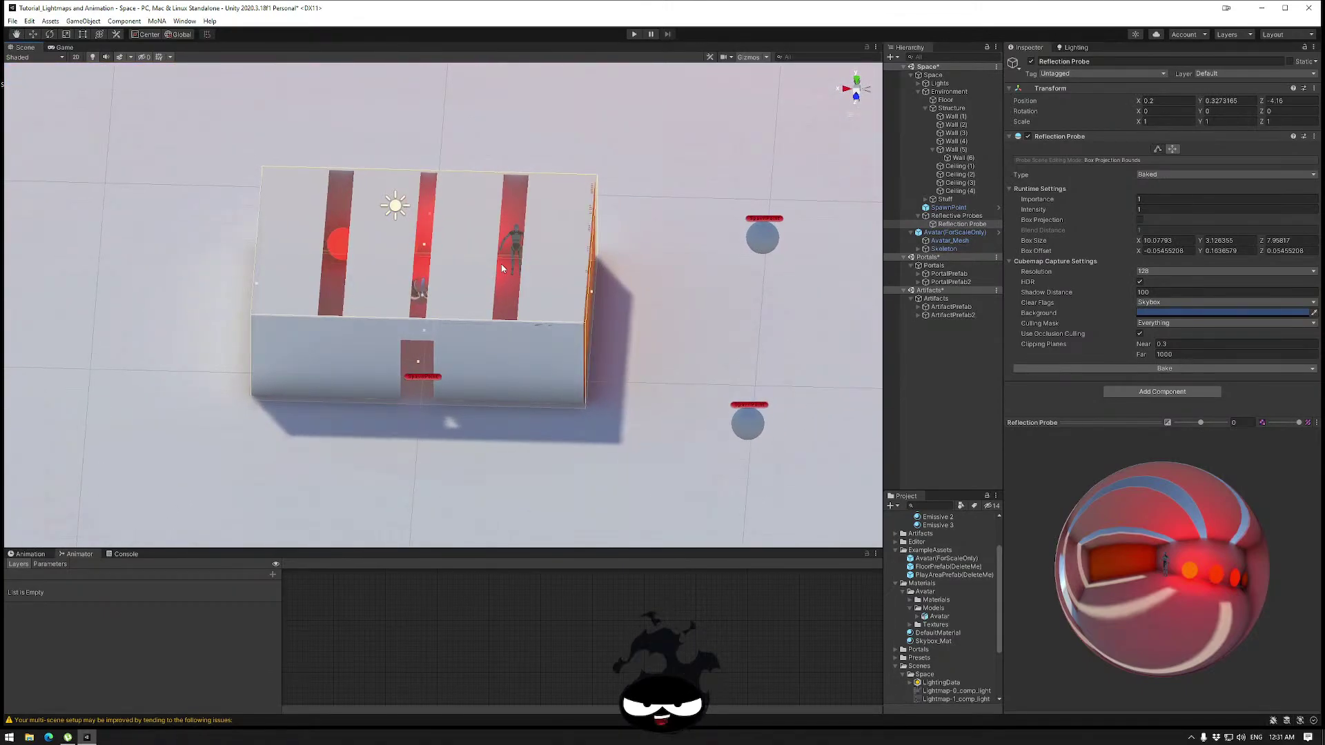
scroll(502, 268, up, 5)
right_drag(526, 278, 442, 185)
click(530, 160)
key(f)
right_drag(472, 317, 345, 377)
middle_drag(345, 376, 830, 338)
mouse_move(386, 342)
right_down()
mouse_move(437, 337)
mouse_move(405, 355)
right_up()
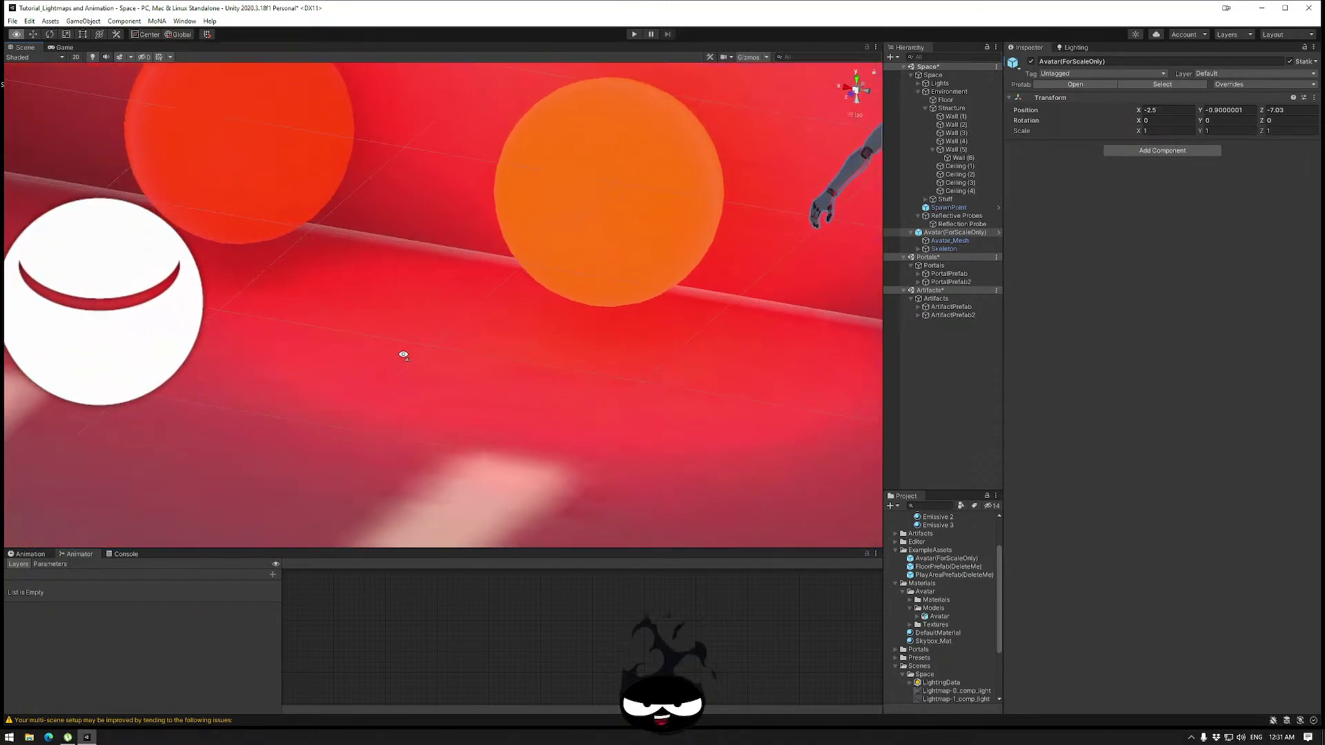
scroll(463, 254, down, 7)
right_drag(453, 267, 274, 270)
middle_drag(275, 270, 358, 337)
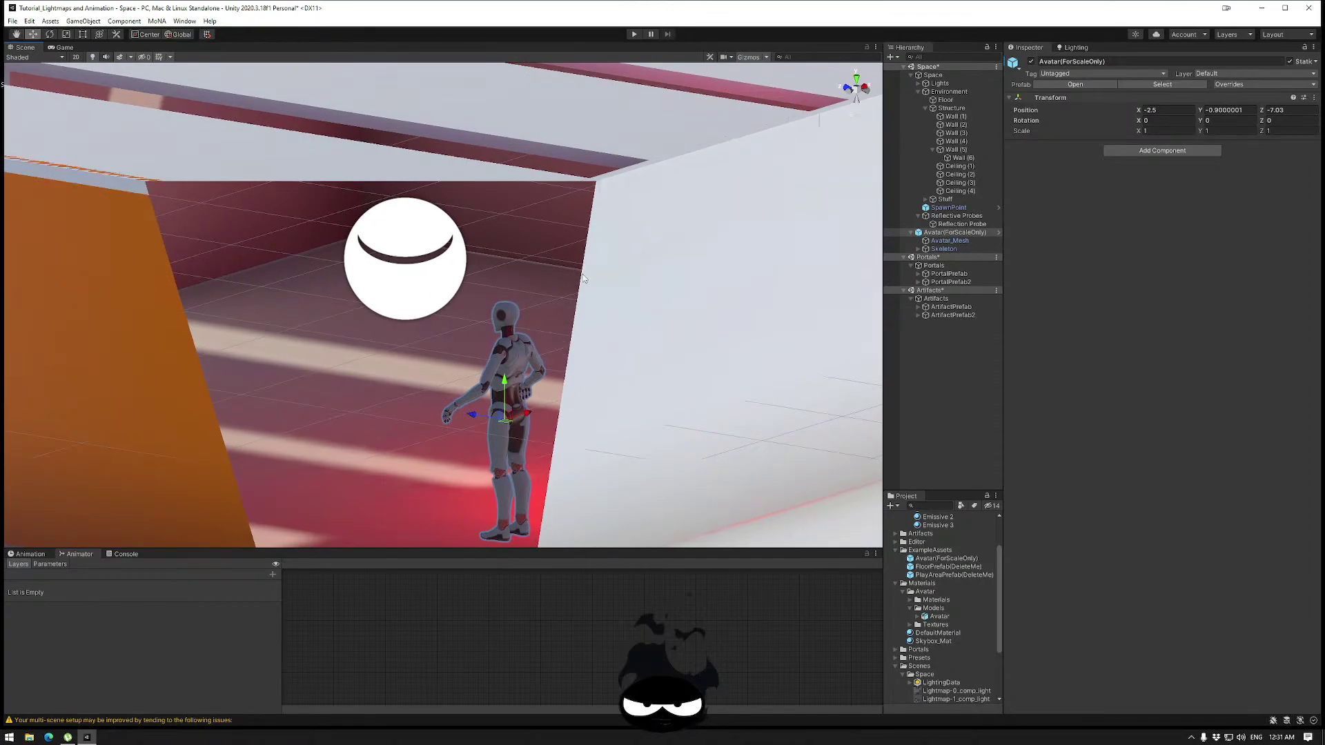
Duplicate the Emissive 0 material and name the copy Reflective 1.
scroll(930, 552, up, 3)
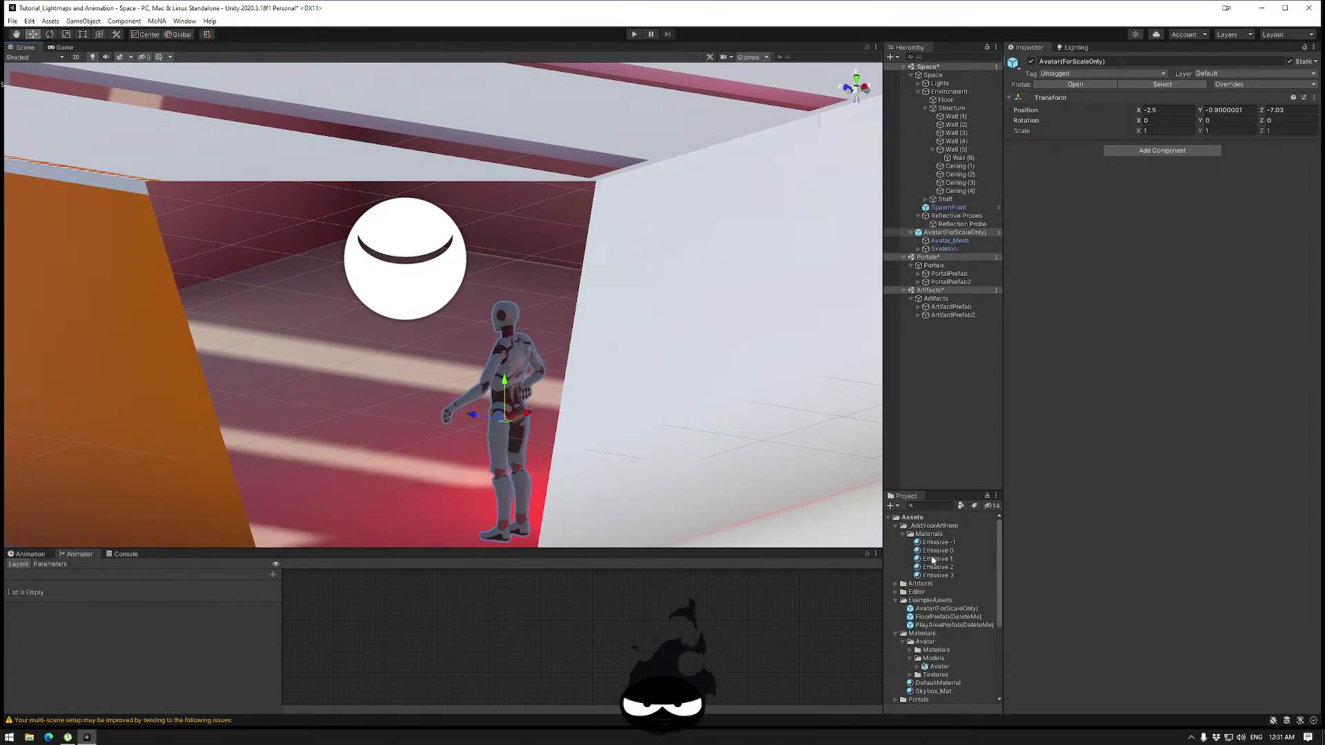
click(932, 543)
click(937, 551)
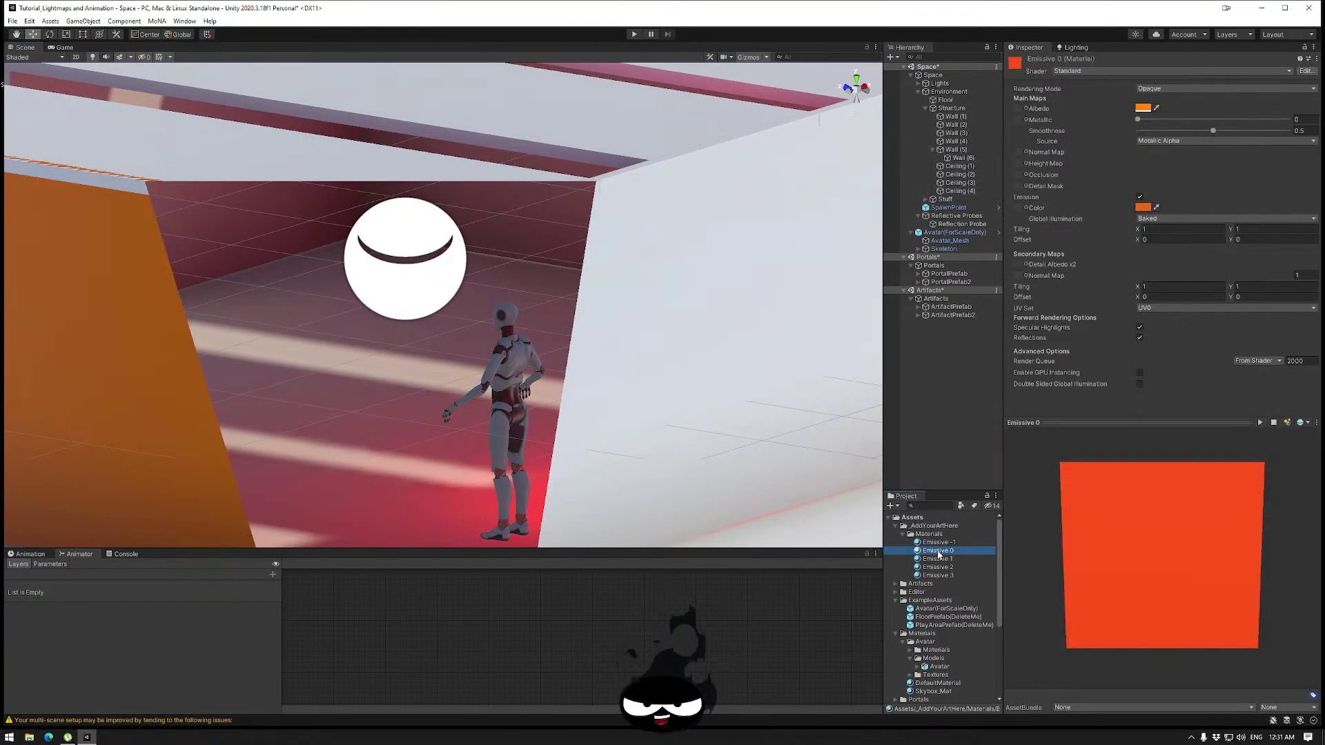
key(ctrl+d)
click(939, 584)
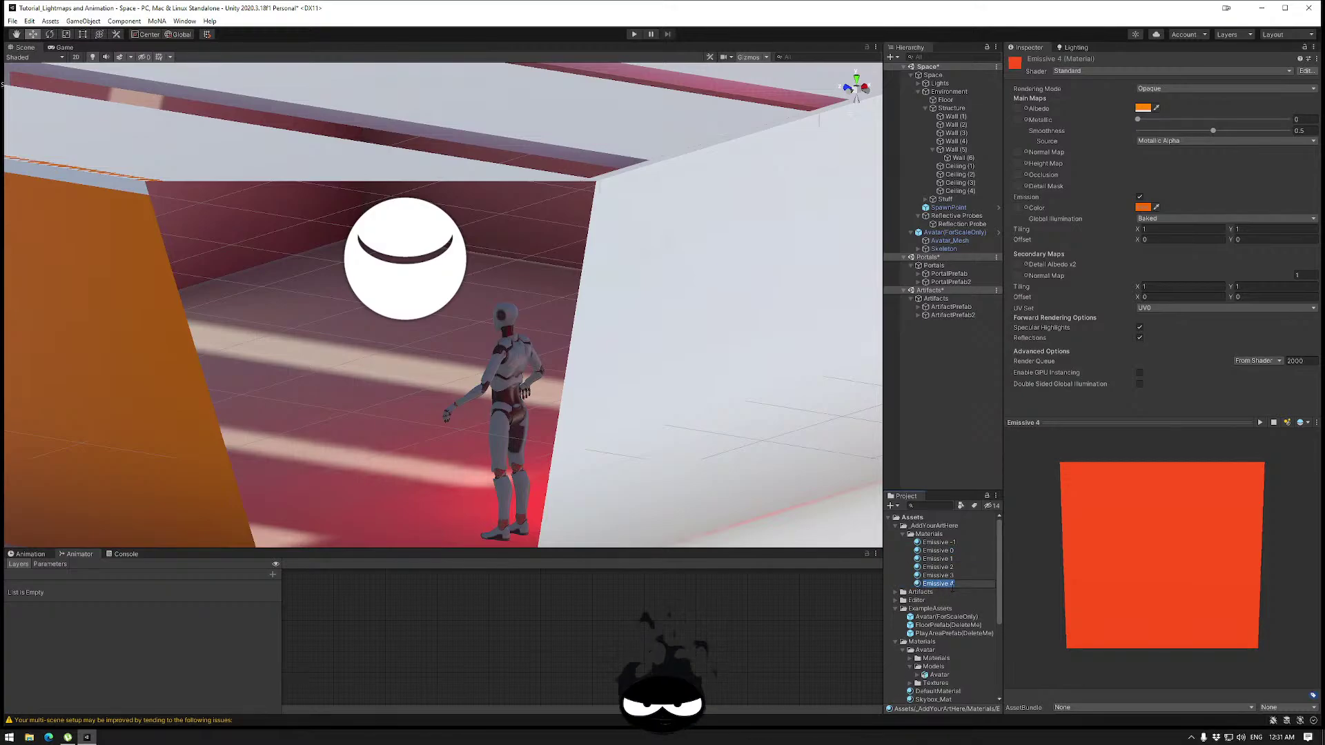
text(Reflective 1)
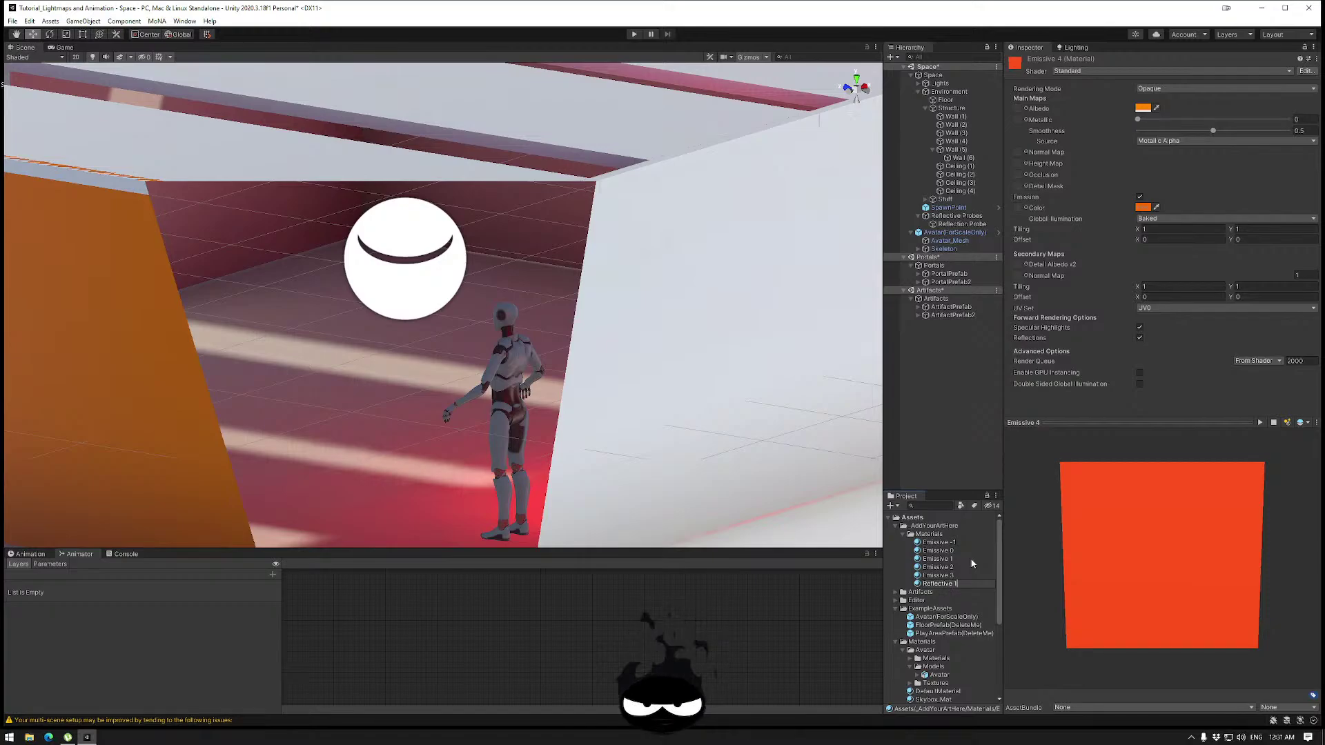
key(Return)
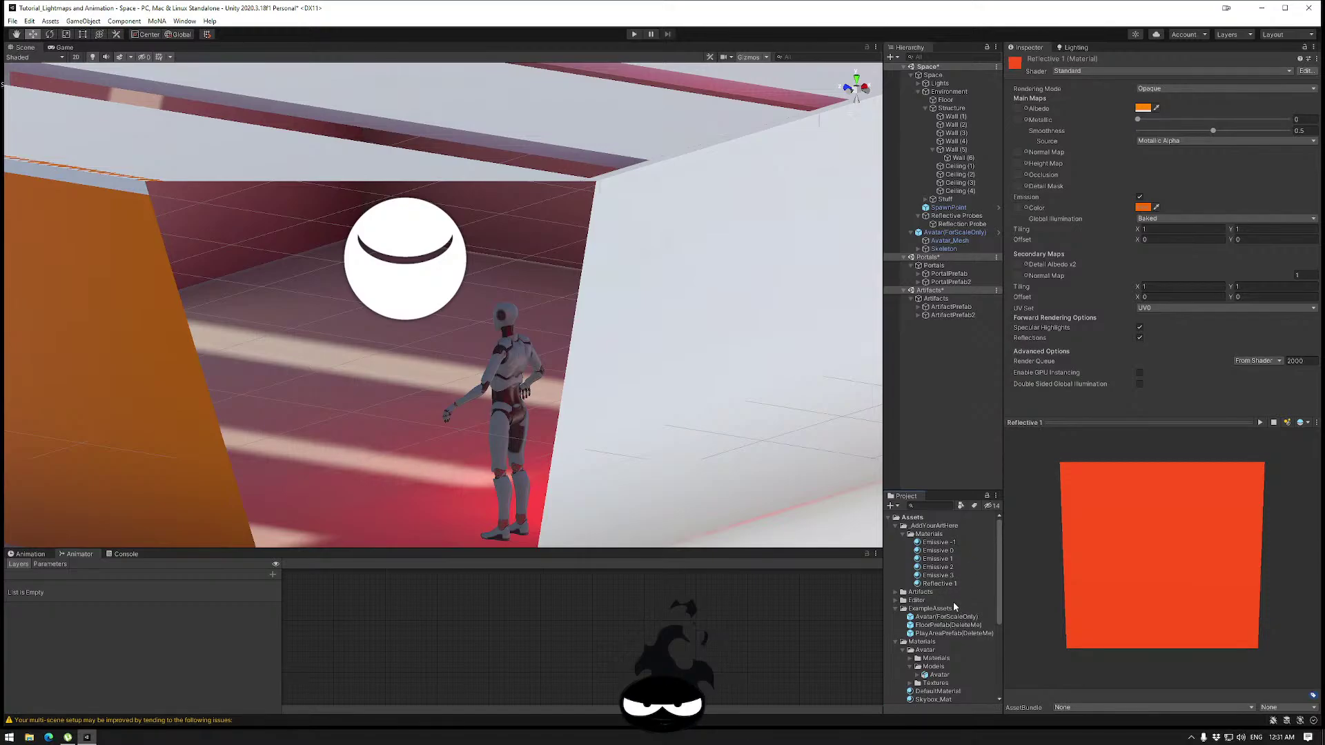
Set the Reflective 1 material's albedo to light blue (00A3FF) and turn off its emission.
click(1143, 108)
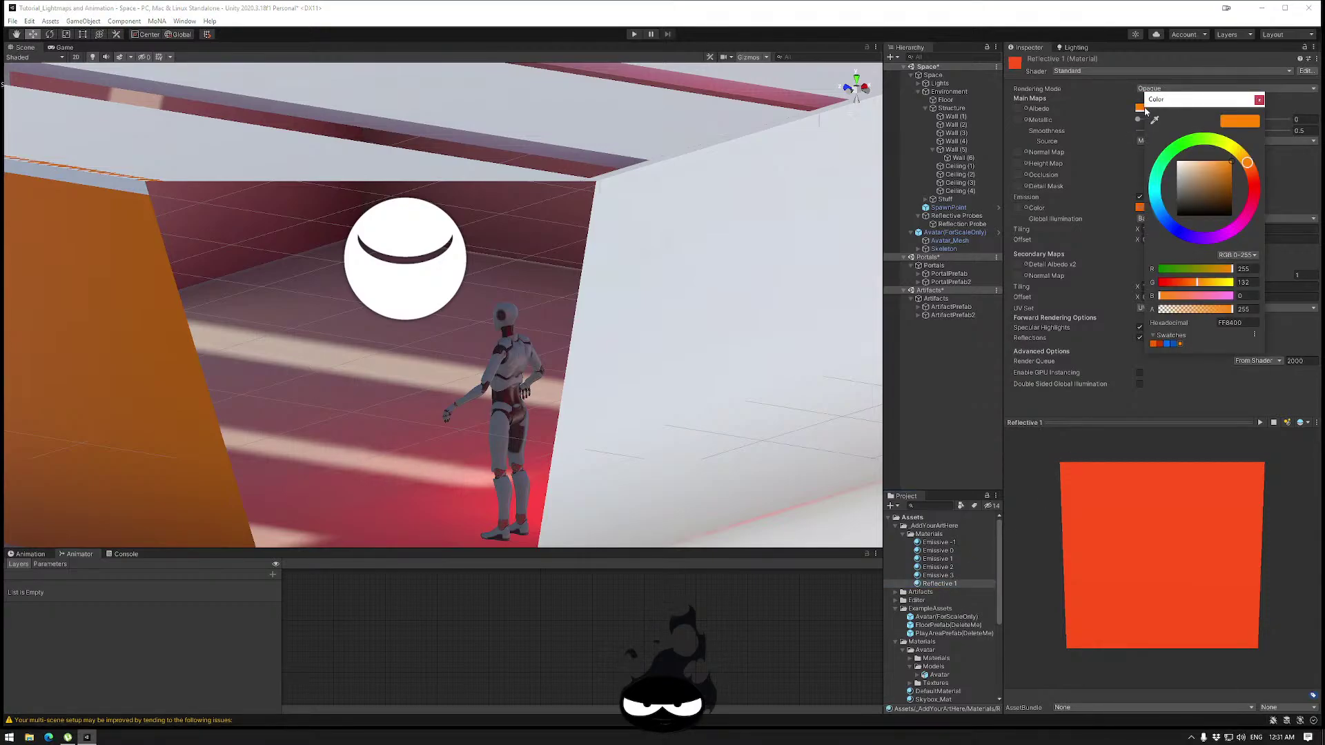
click(1162, 210)
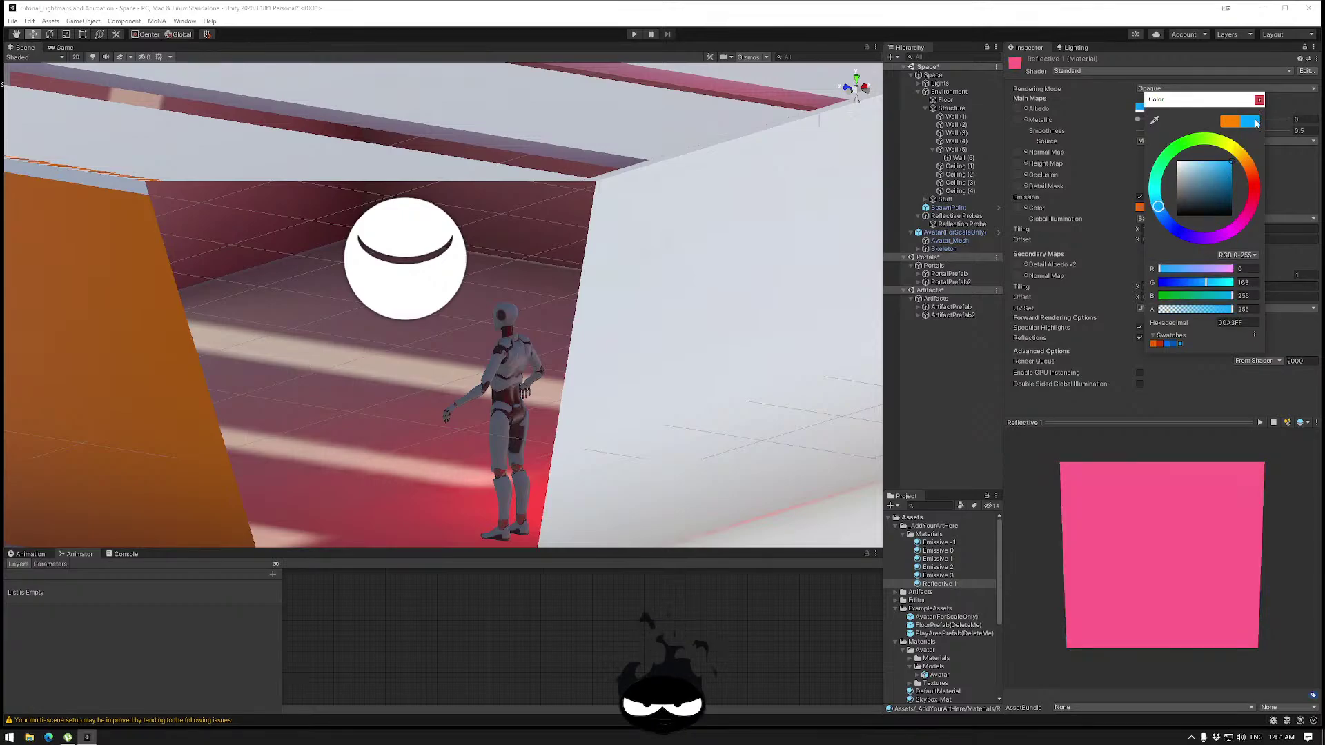
click(1259, 99)
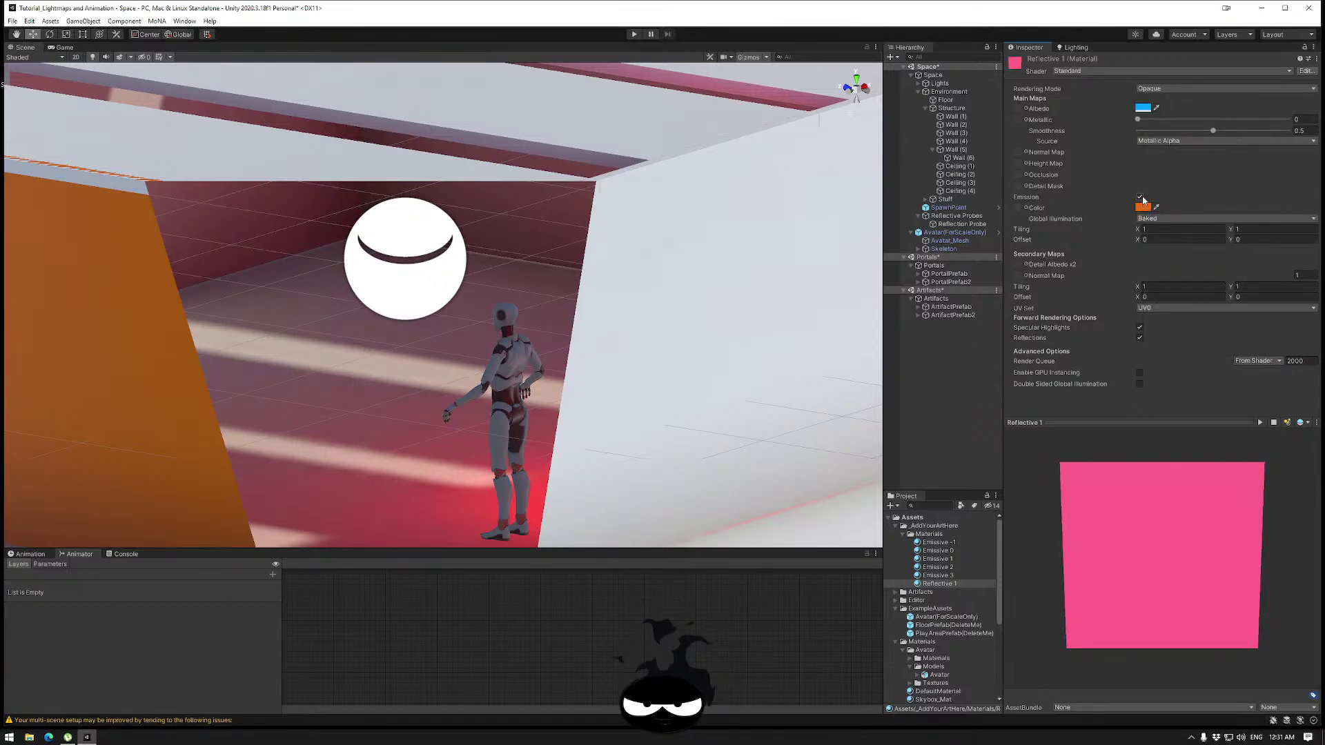
click(1140, 197)
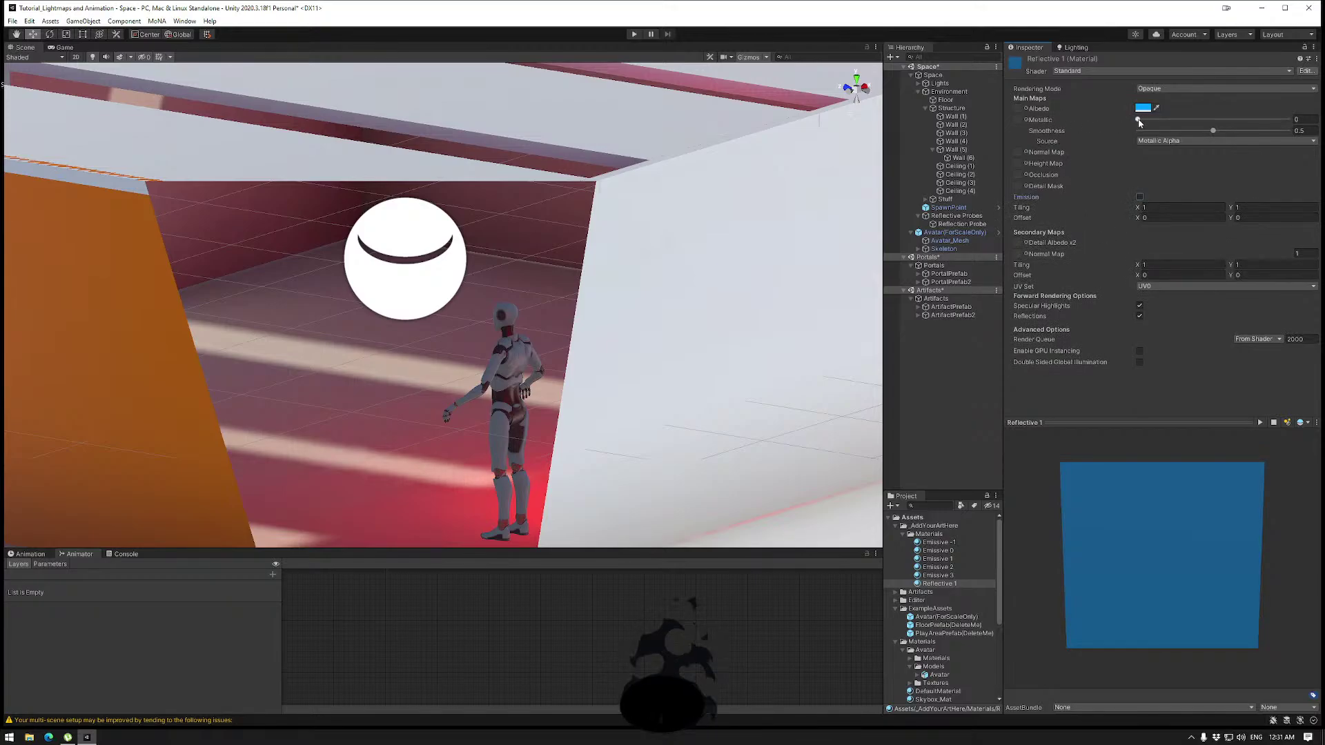
Set the Reflective 1 material's smoothness to 1.
drag(1214, 132, 1288, 131)
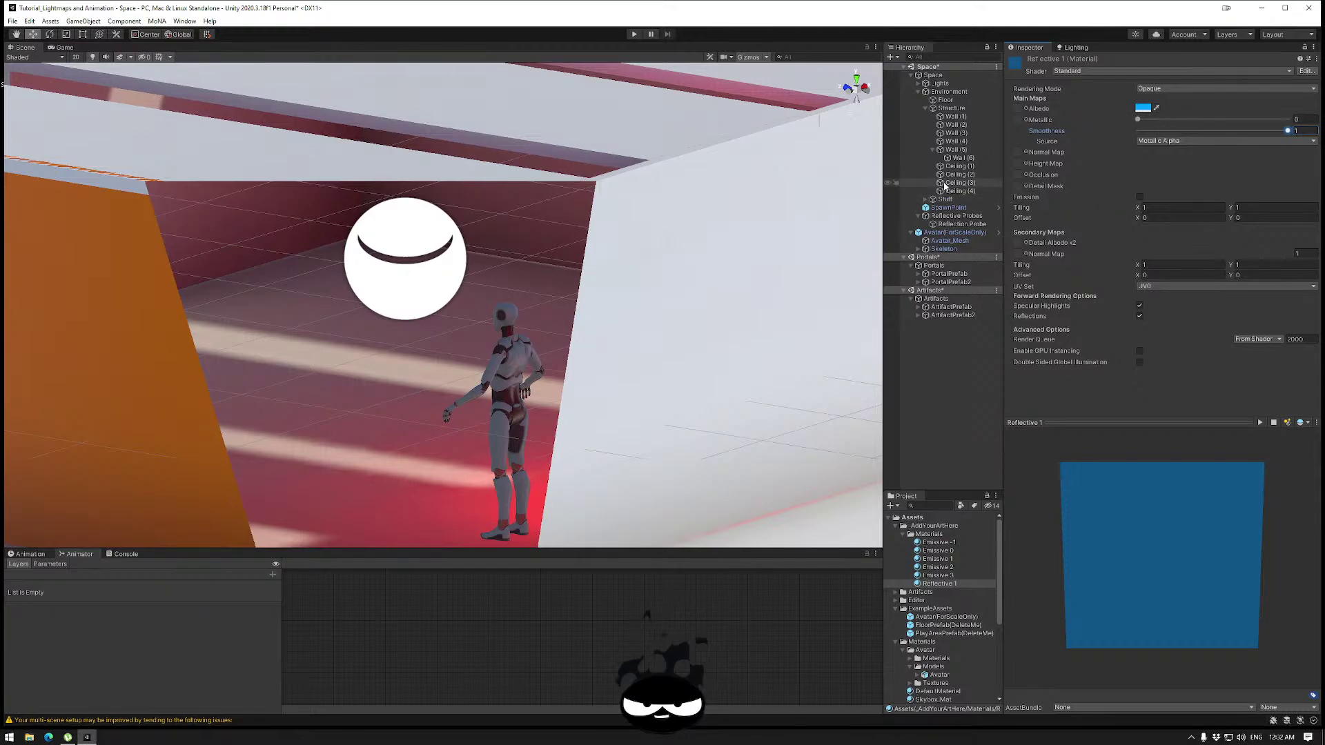
Duplicate the four emissive spheres and move the copies along Z to the opposite side of the building, at about -0.92.
right_drag(393, 337, 627, 334)
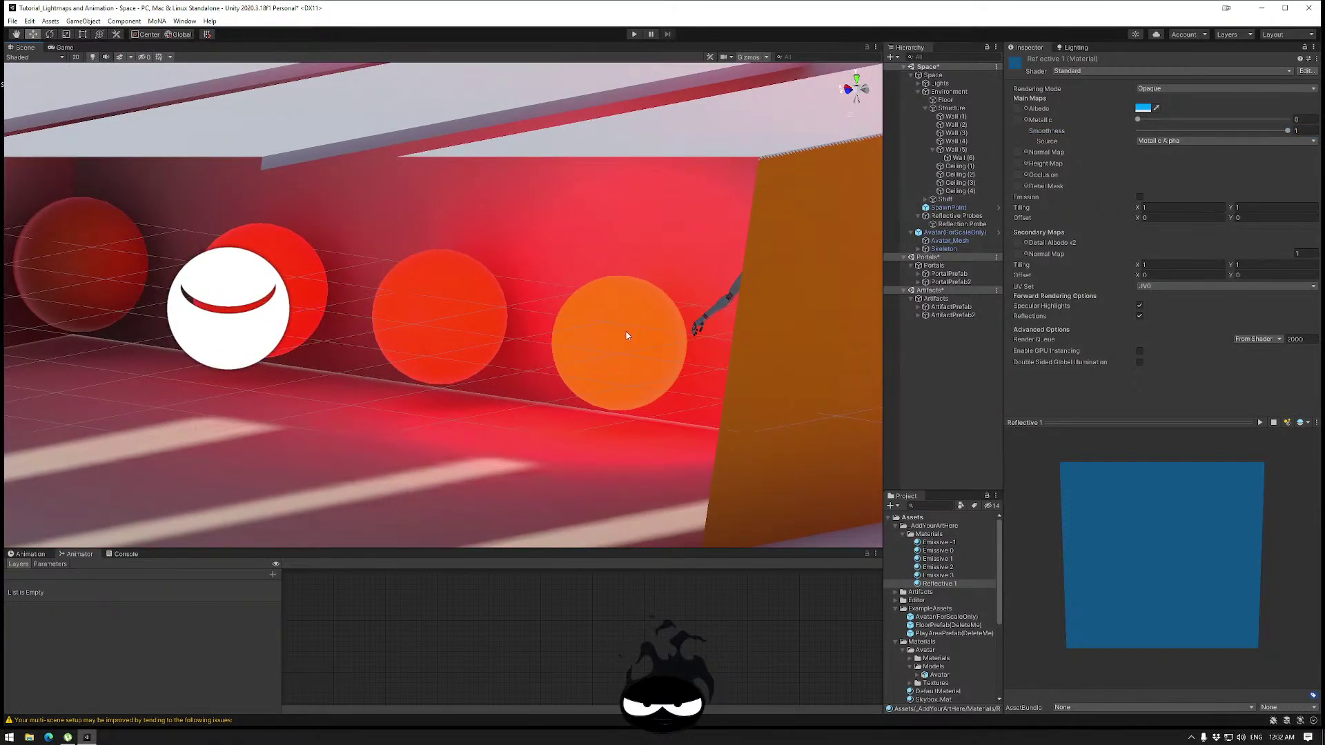
click(624, 337)
shift+click(448, 314)
shift+click(297, 296)
shift+click(114, 236)
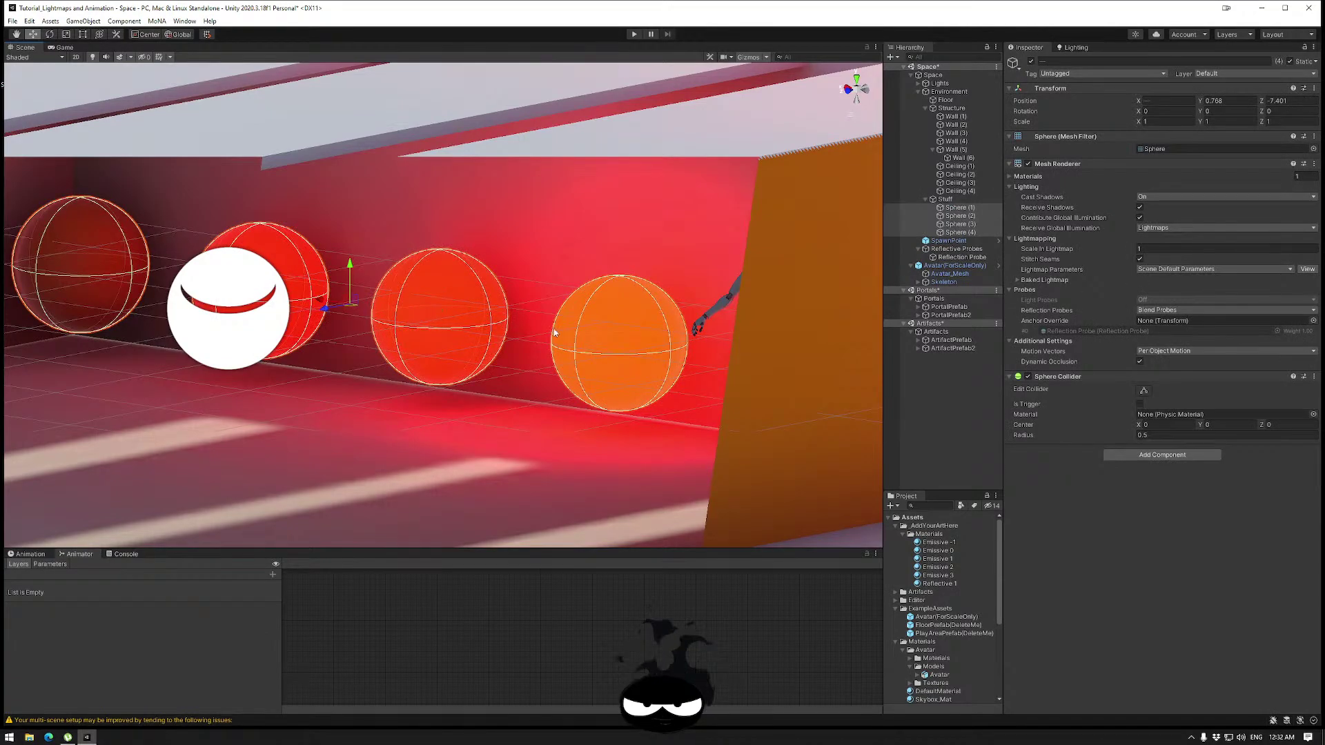
key(f)
click(856, 79)
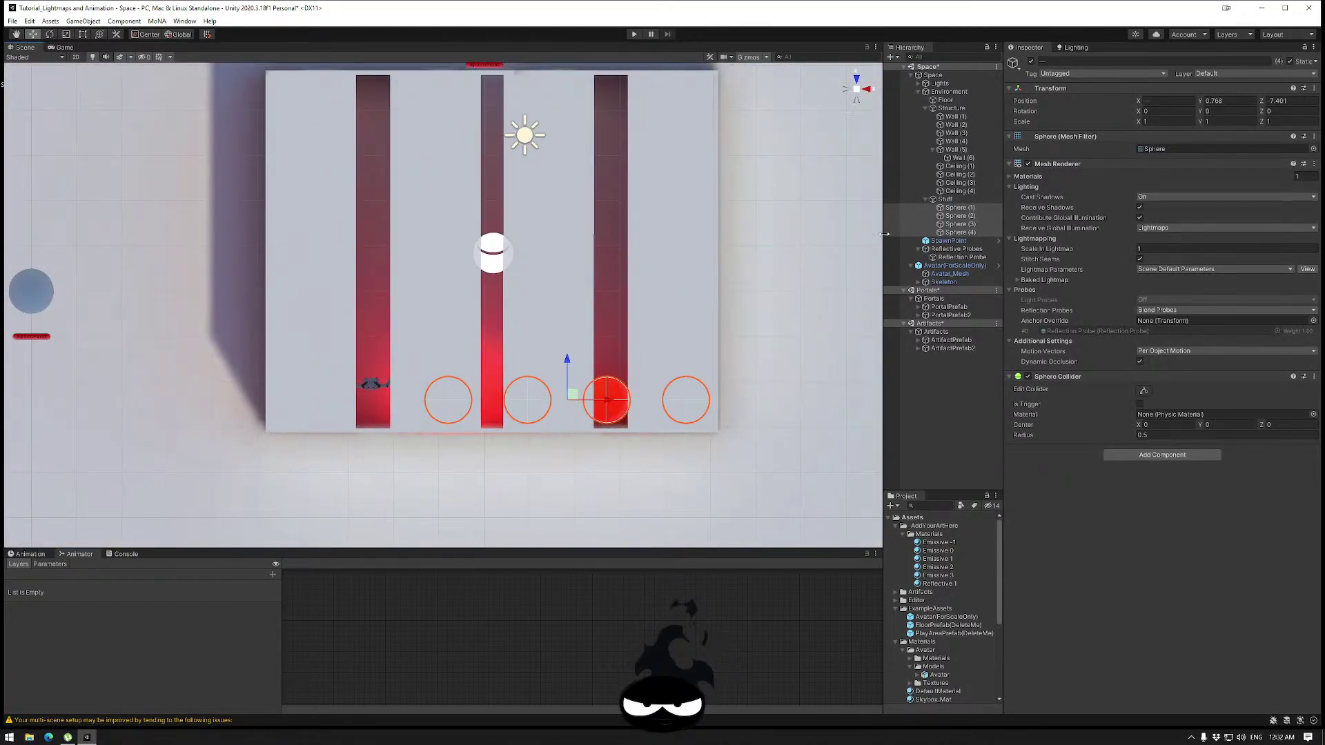
key(ctrl+d)
drag(568, 366, 599, 72)
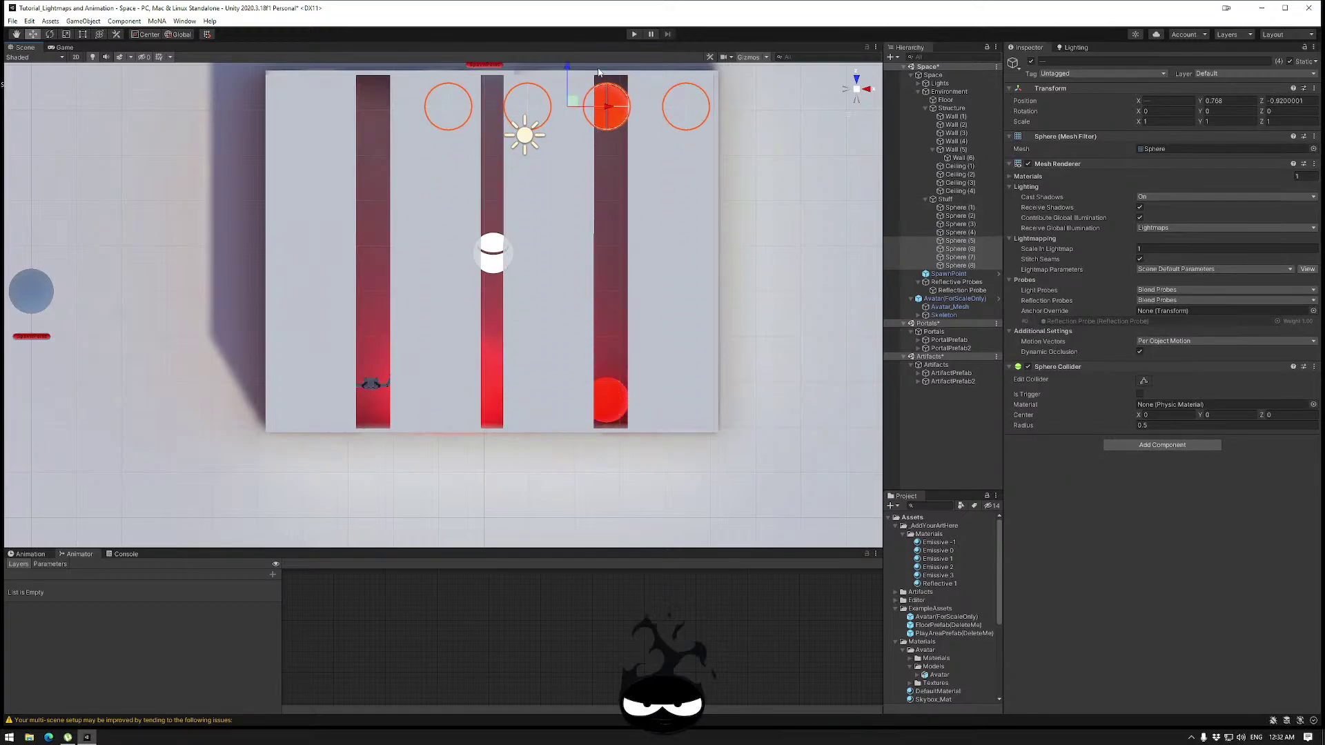
Shift the four copied spheres along X, and move Sphere (7) and Sphere (8) further so the doorway stays clear.
alt+drag(623, 292, 529, 184)
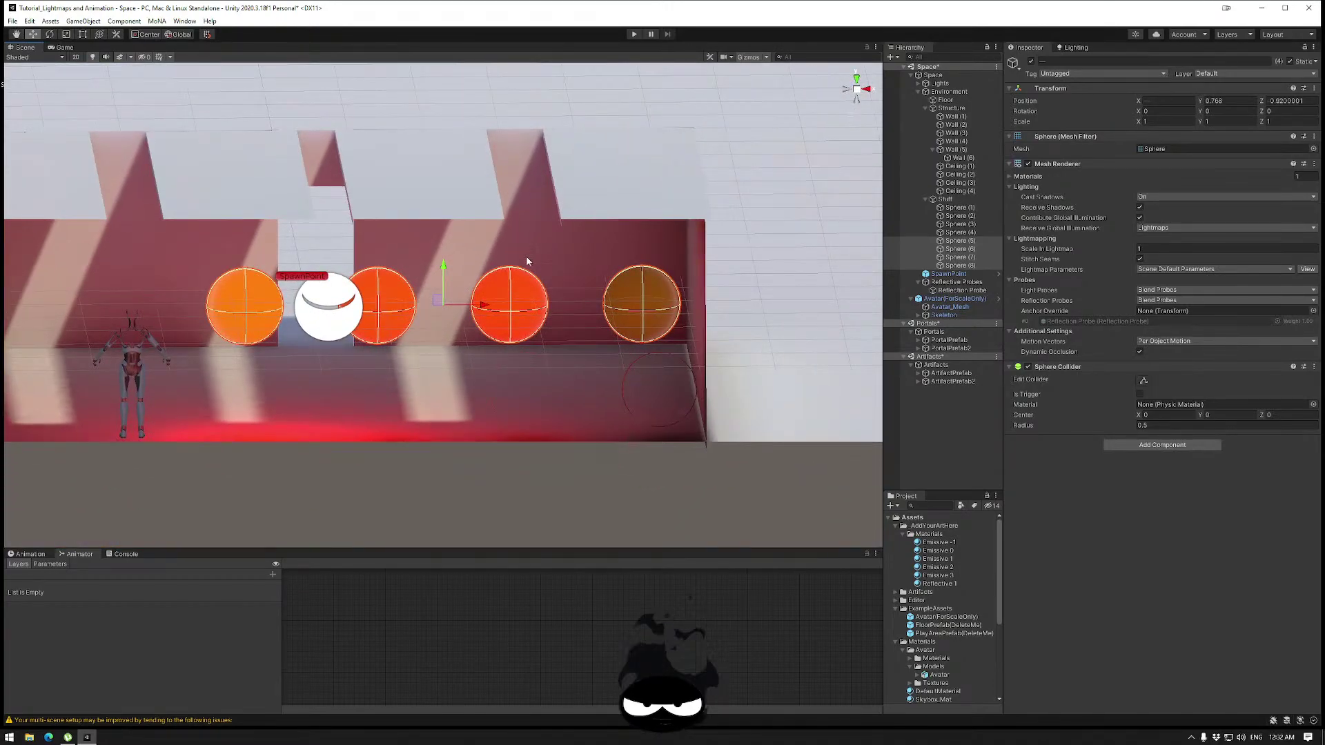
drag(481, 308, 445, 316)
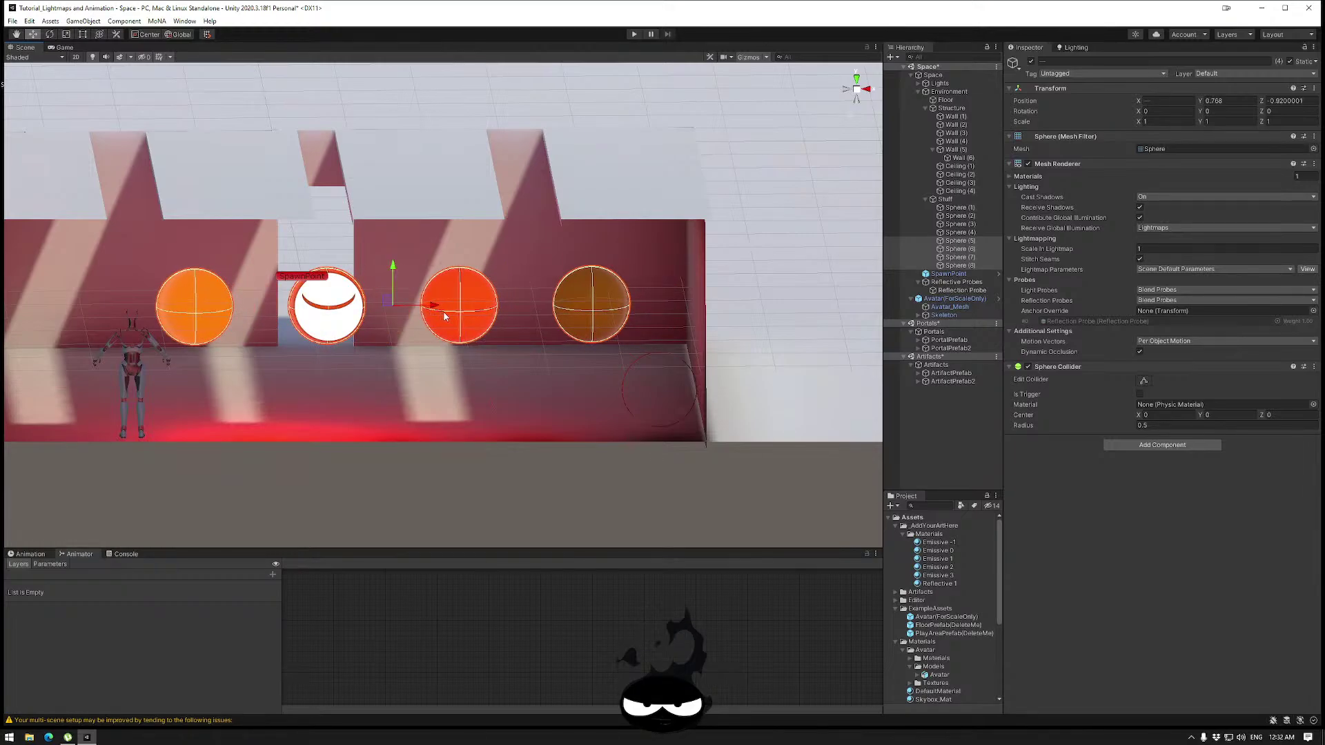
click(918, 265)
ctrl+click(955, 256)
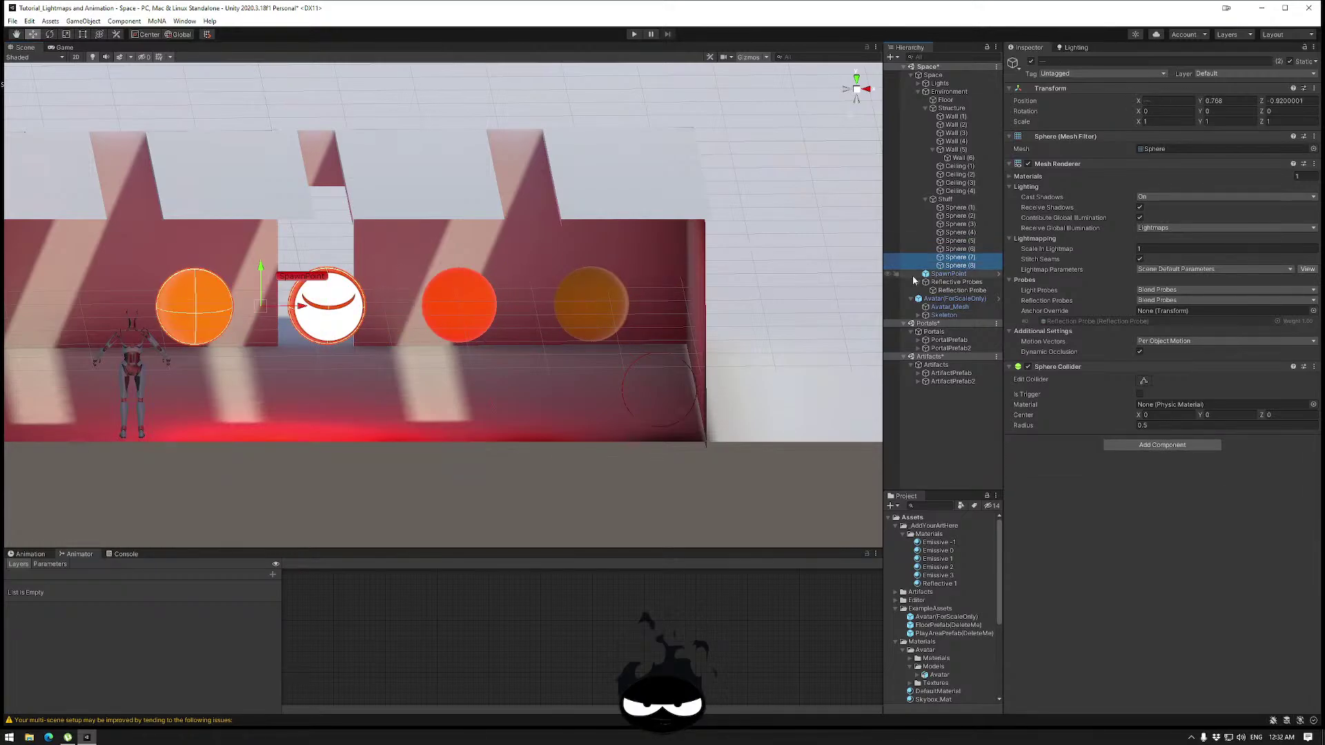
drag(310, 307, 162, 307)
middle_drag(162, 308, 379, 304)
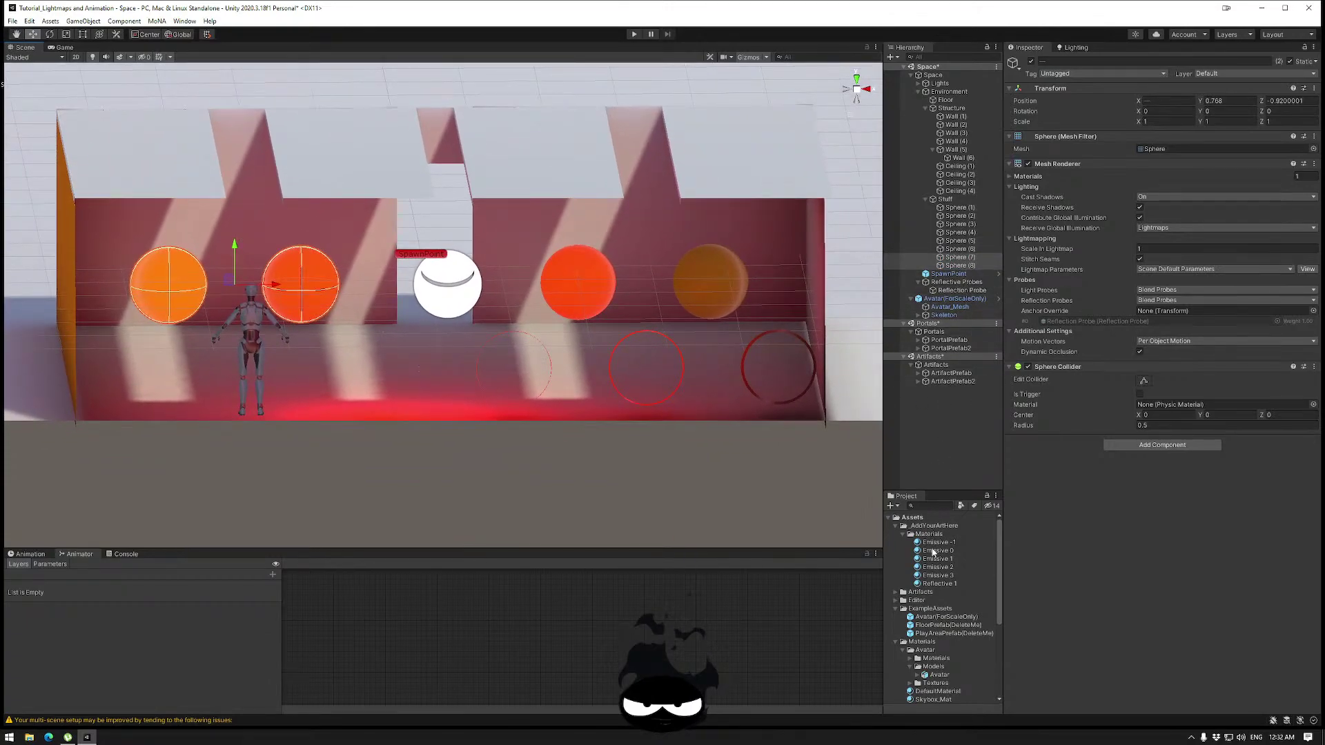
Apply the Reflective 1 material to Sphere (8) near the orange wall and examine its reflections up close.
click(940, 584)
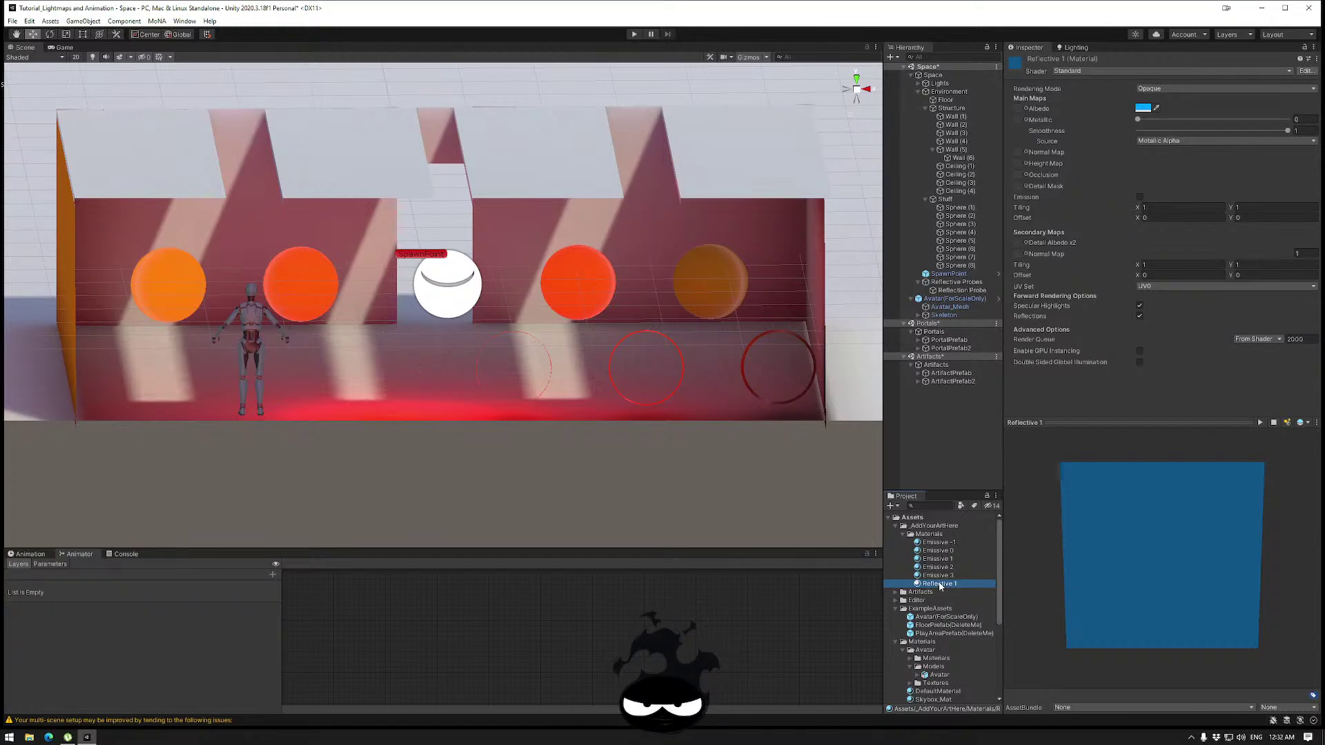
drag(930, 591, 203, 296)
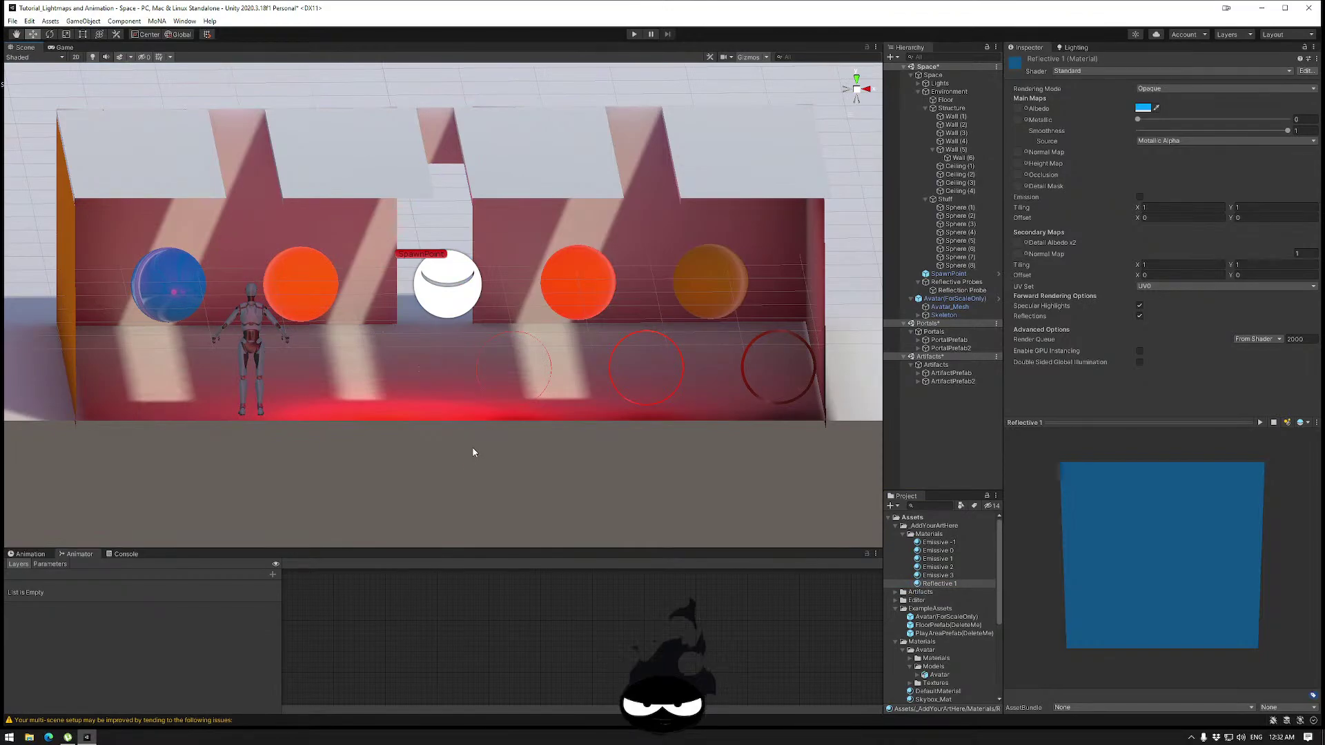
right_drag(473, 452, 233, 327)
click(178, 293)
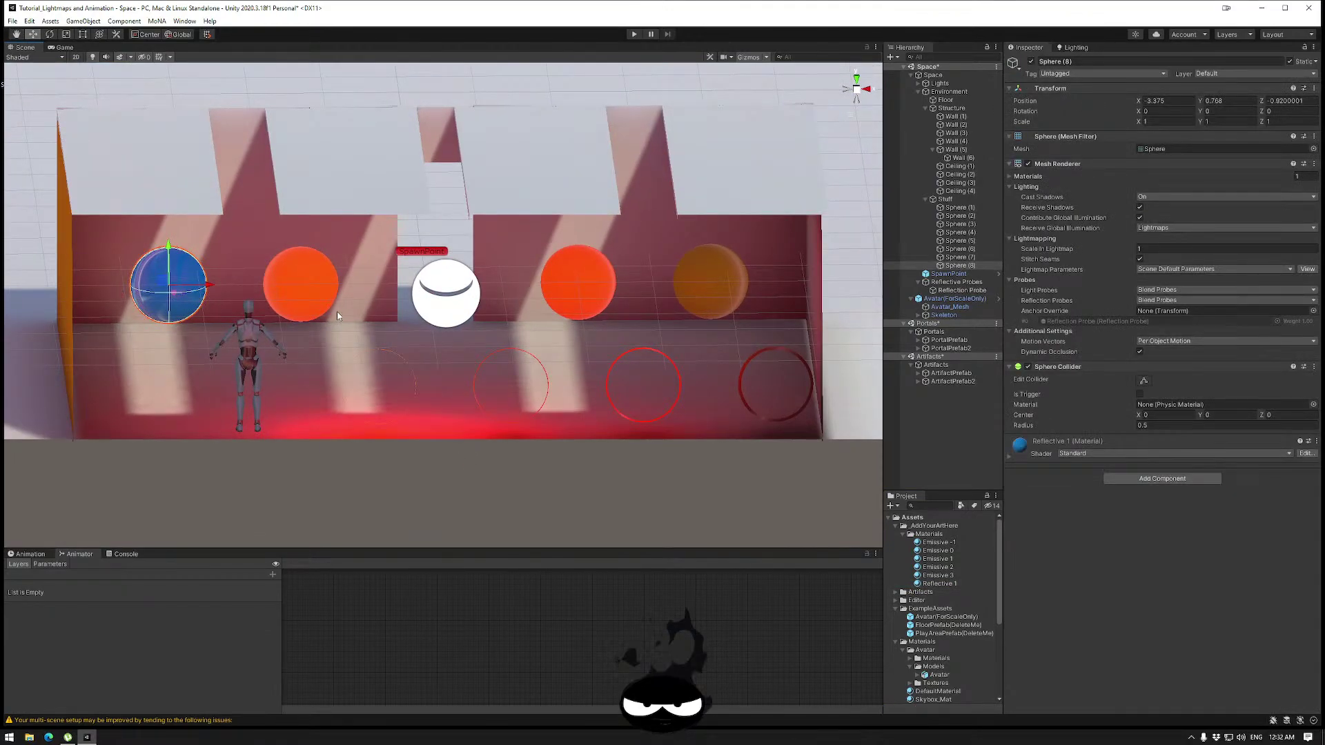
key(f)
alt+drag(571, 359, 687, 361)
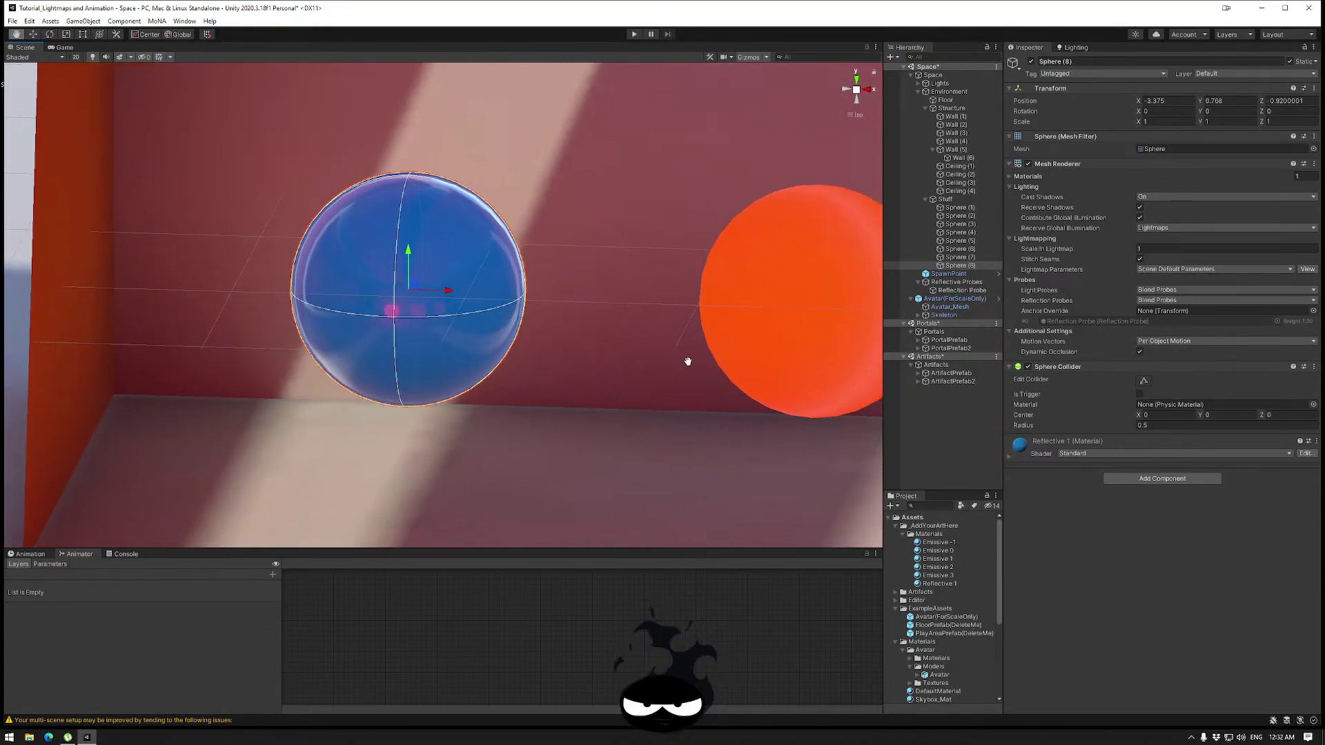
middle_drag(687, 361, 515, 334)
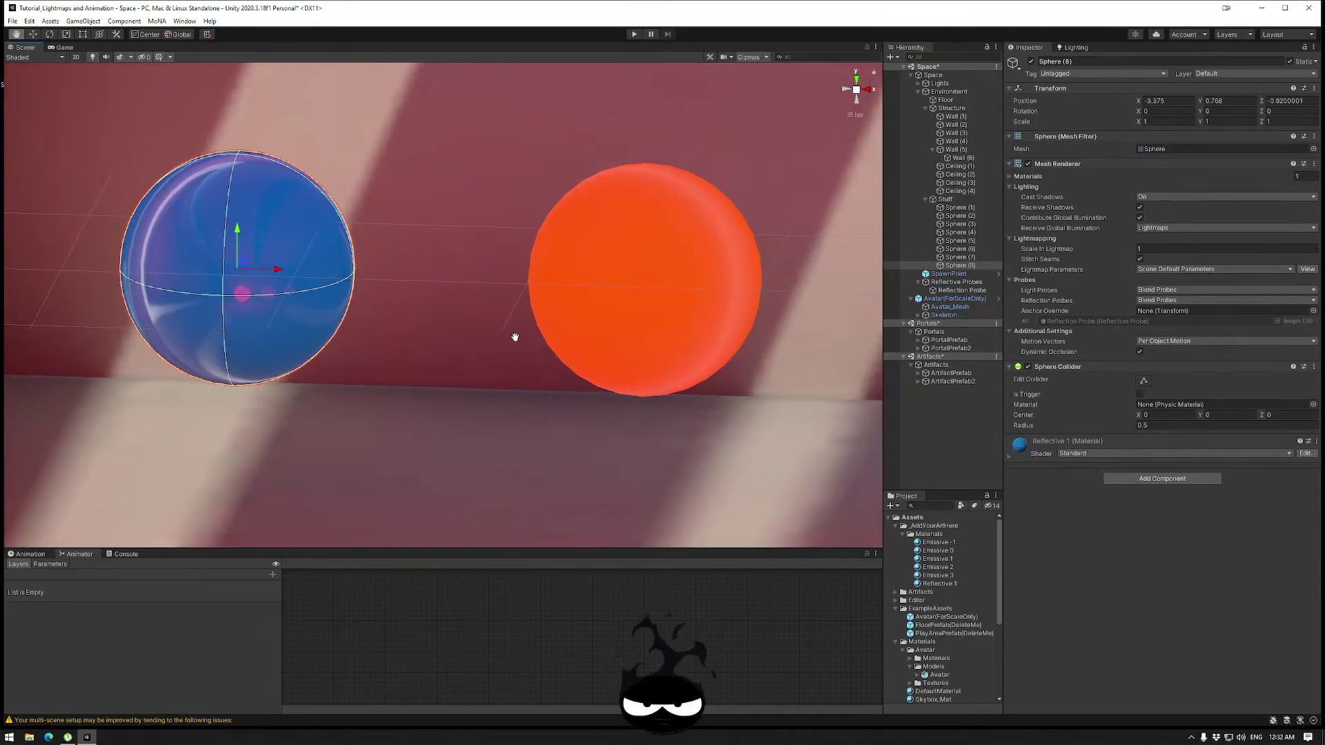
Duplicate the Reflective 1 material as Reflective 2 and set the copy's smoothness to 0.5.
click(939, 583)
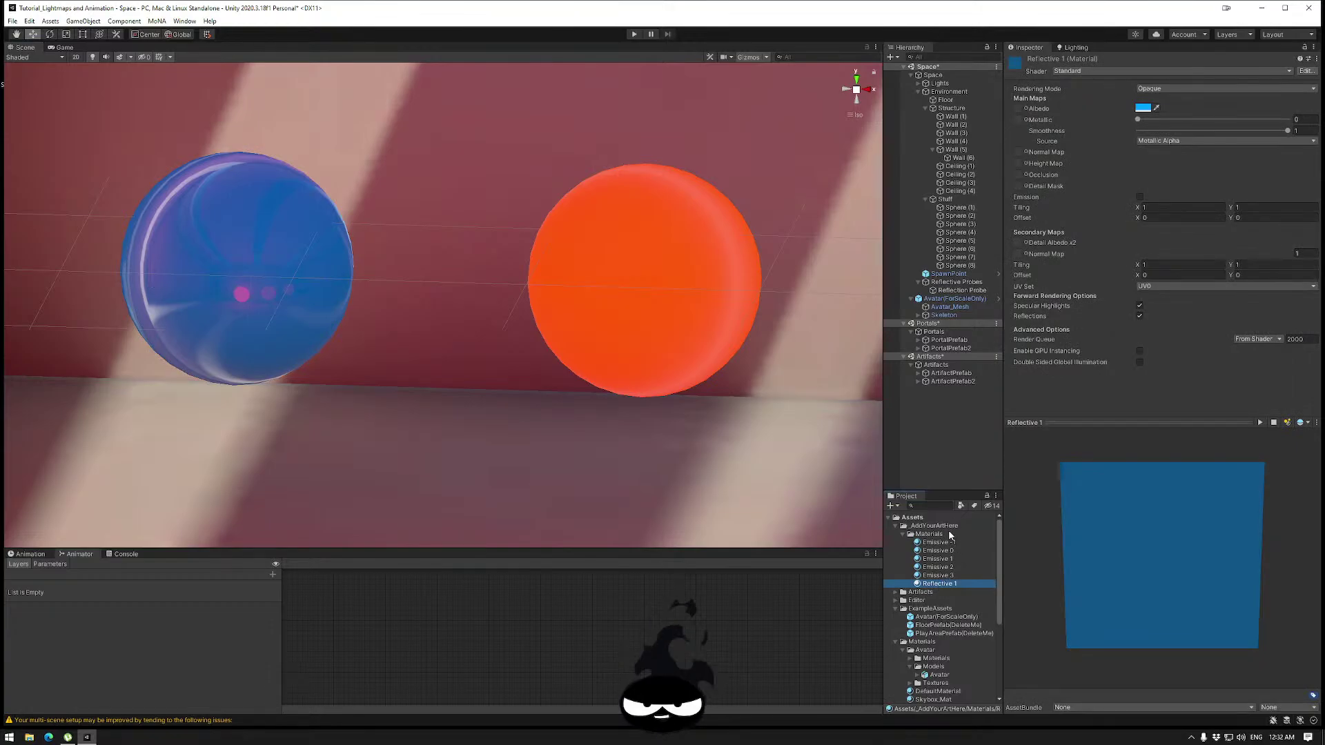
key(ctrl+d)
click(945, 592)
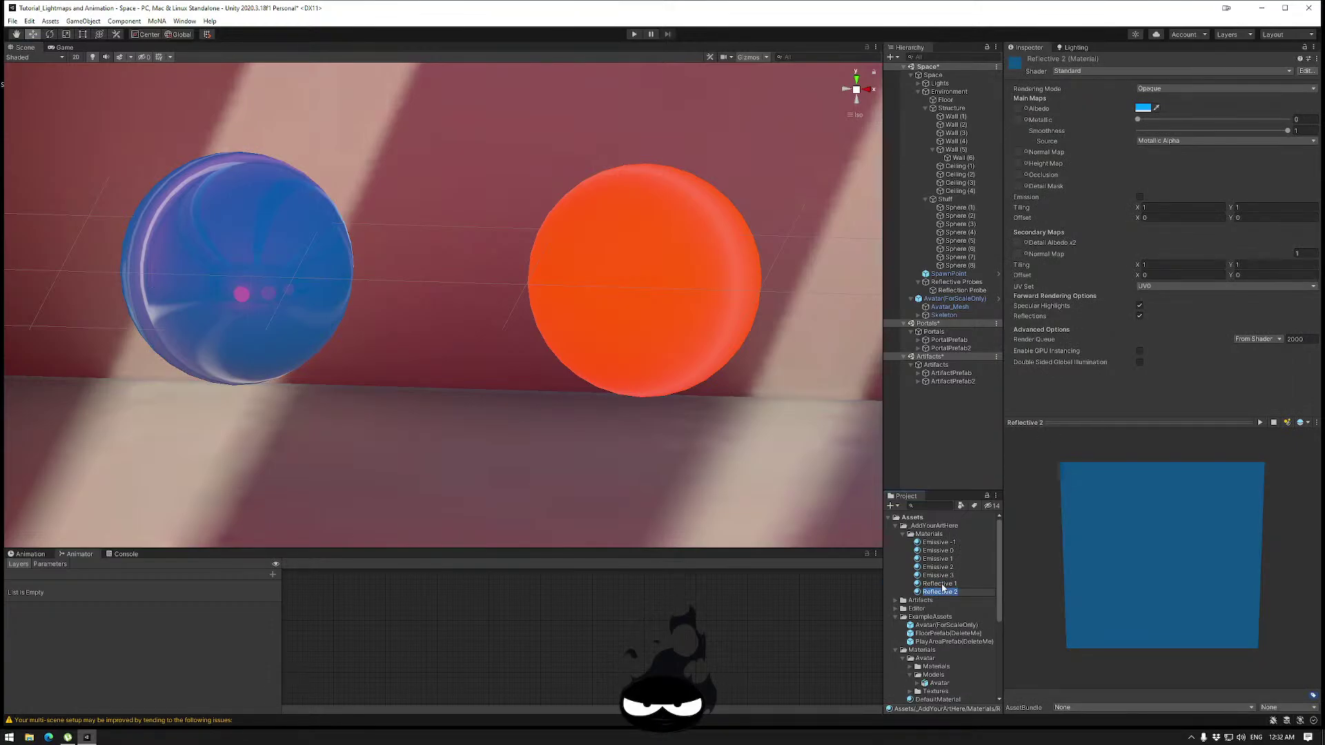
key(Return)
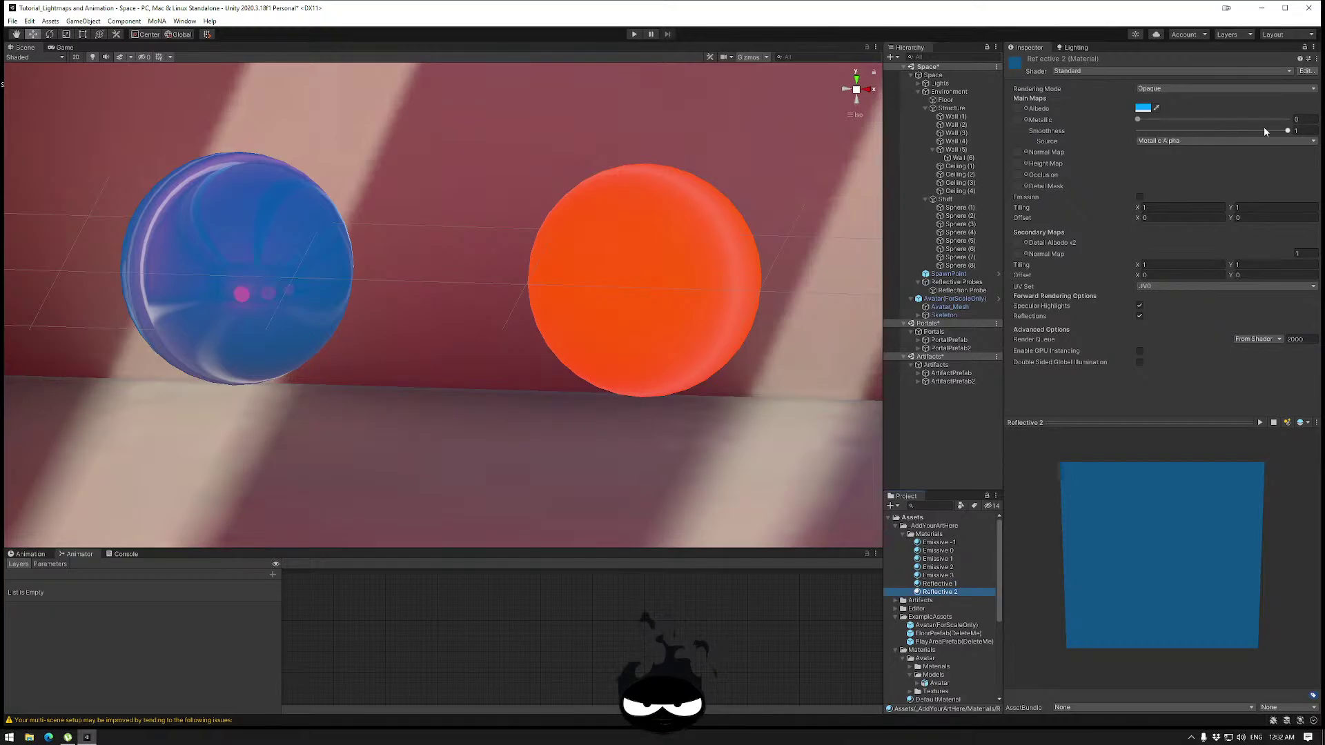
drag(1289, 134, 1220, 131)
text(0.5)
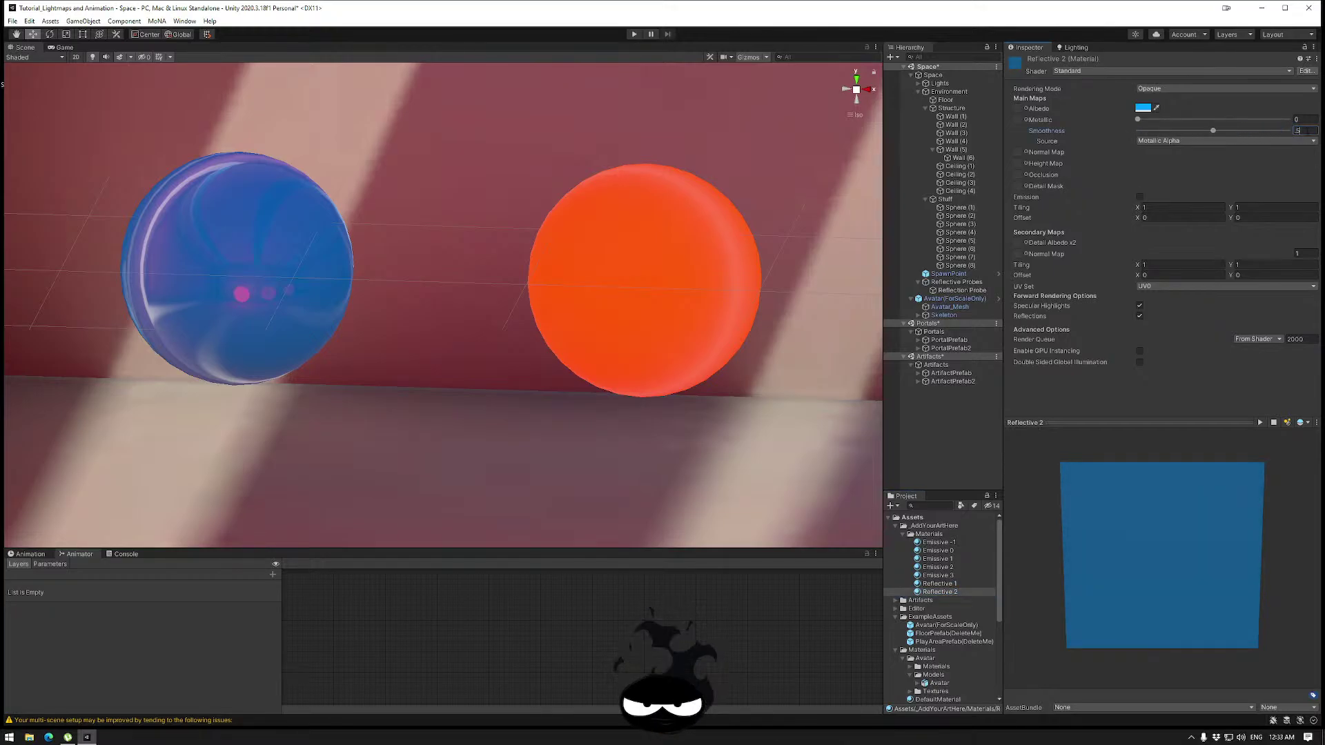
Apply Reflective 2 to the orange sphere beside the blue one, and preview smoothness 0 before restoring 0.5.
drag(945, 596, 665, 308)
alt+drag(688, 396, 805, 356)
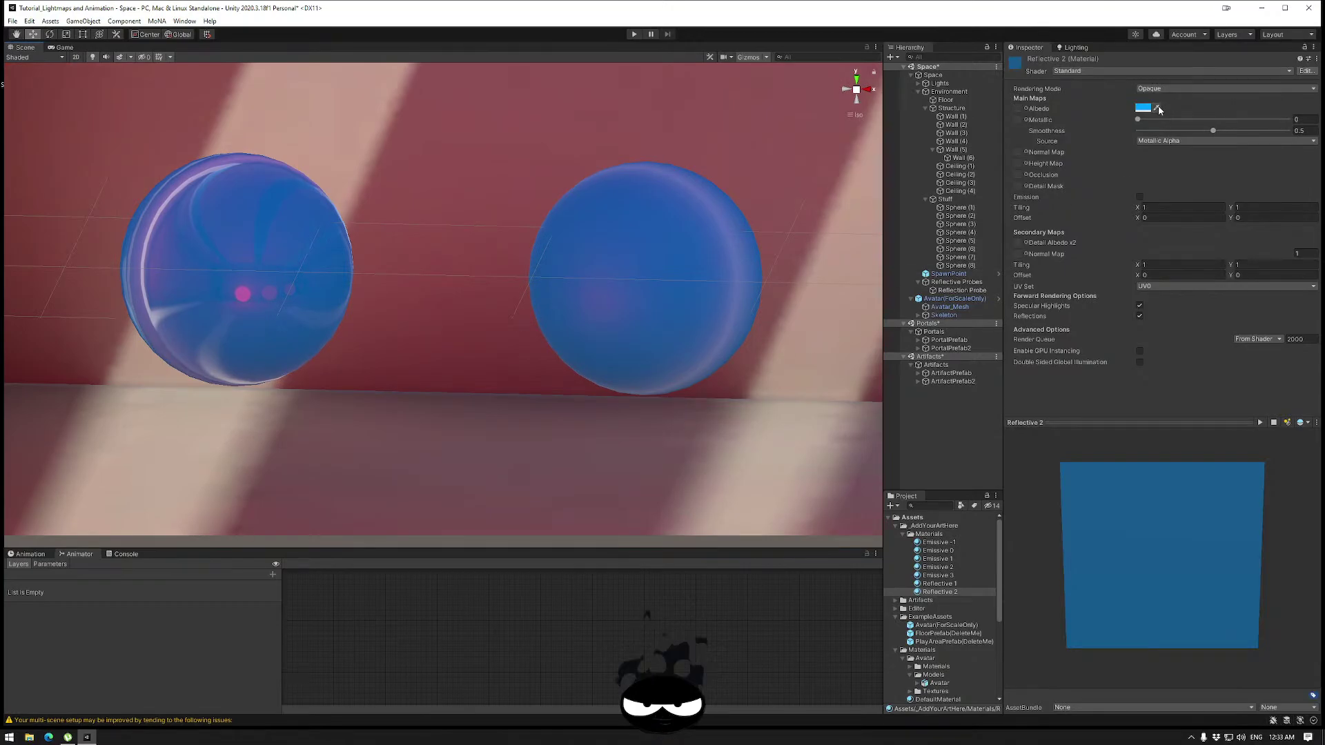
mouse_move(1212, 131)
mouse_down()
mouse_move(1290, 131)
mouse_move(1108, 132)
mouse_move(1289, 129)
mouse_move(1211, 133)
mouse_up()
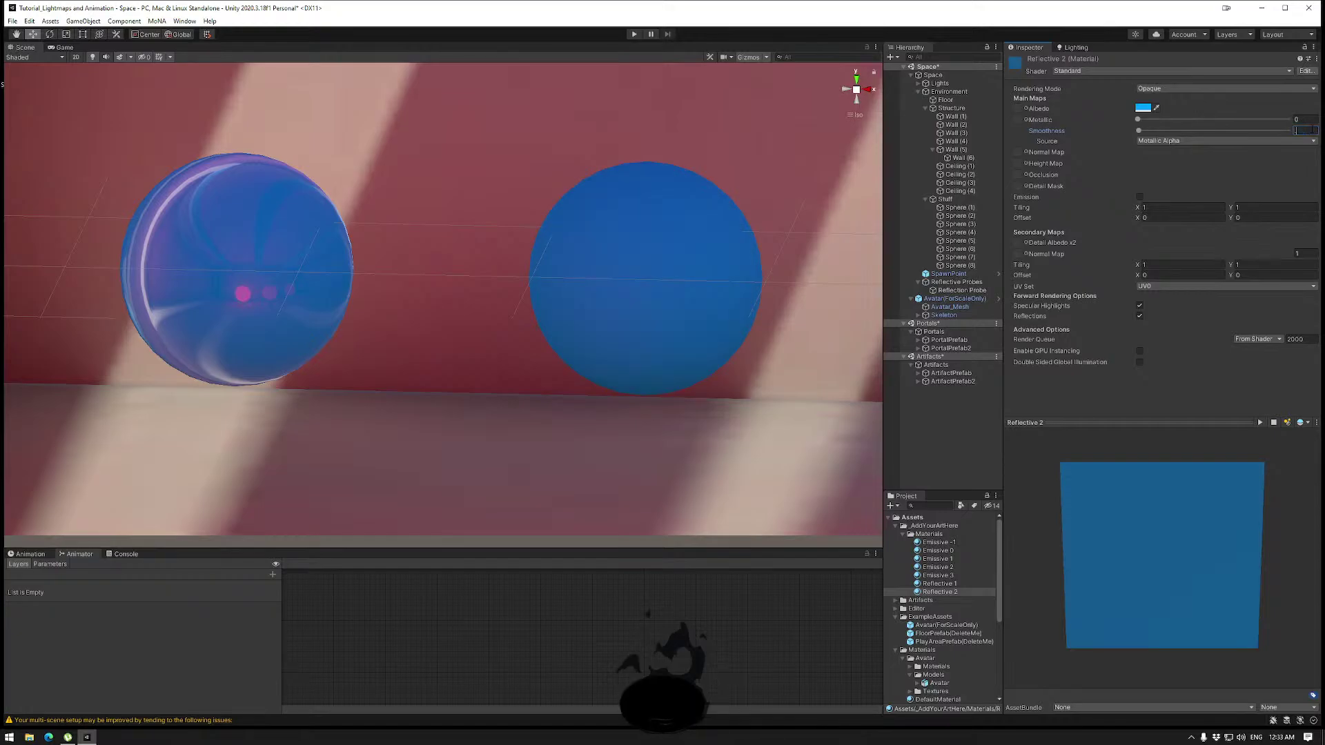
Rename the Reflective 1 material to Smooth 1 and the Reflective 2 material to Smooth 2.
middle_drag(701, 340, 331, 295)
middle_drag(799, 295, 363, 296)
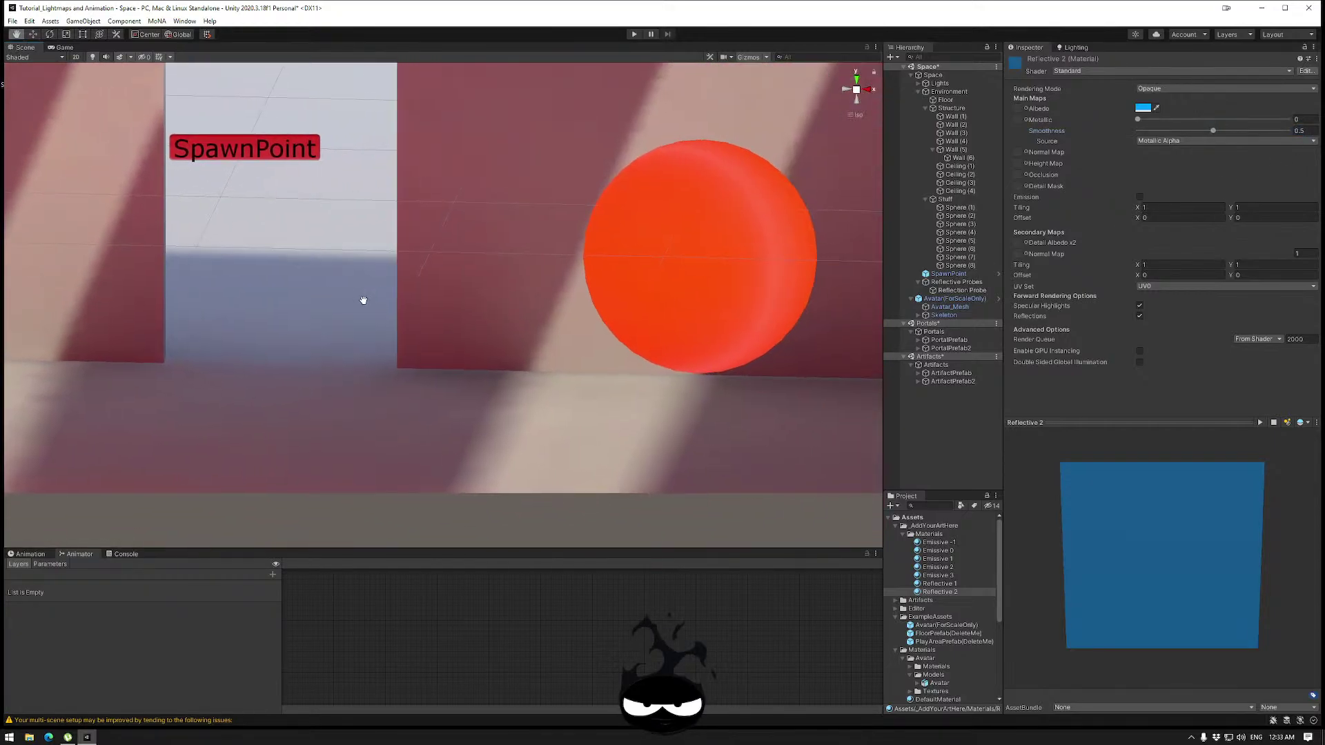
middle_drag(641, 296, 236, 295)
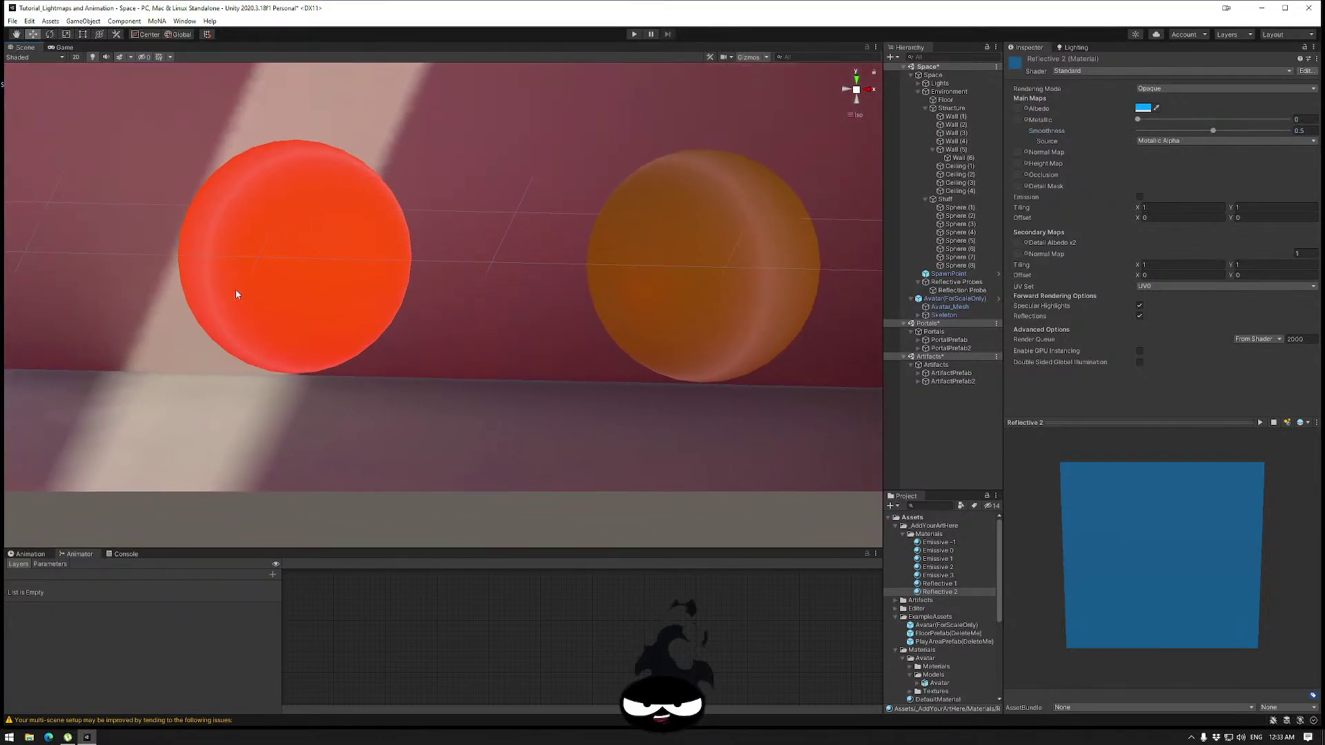
click(949, 592)
click(947, 585)
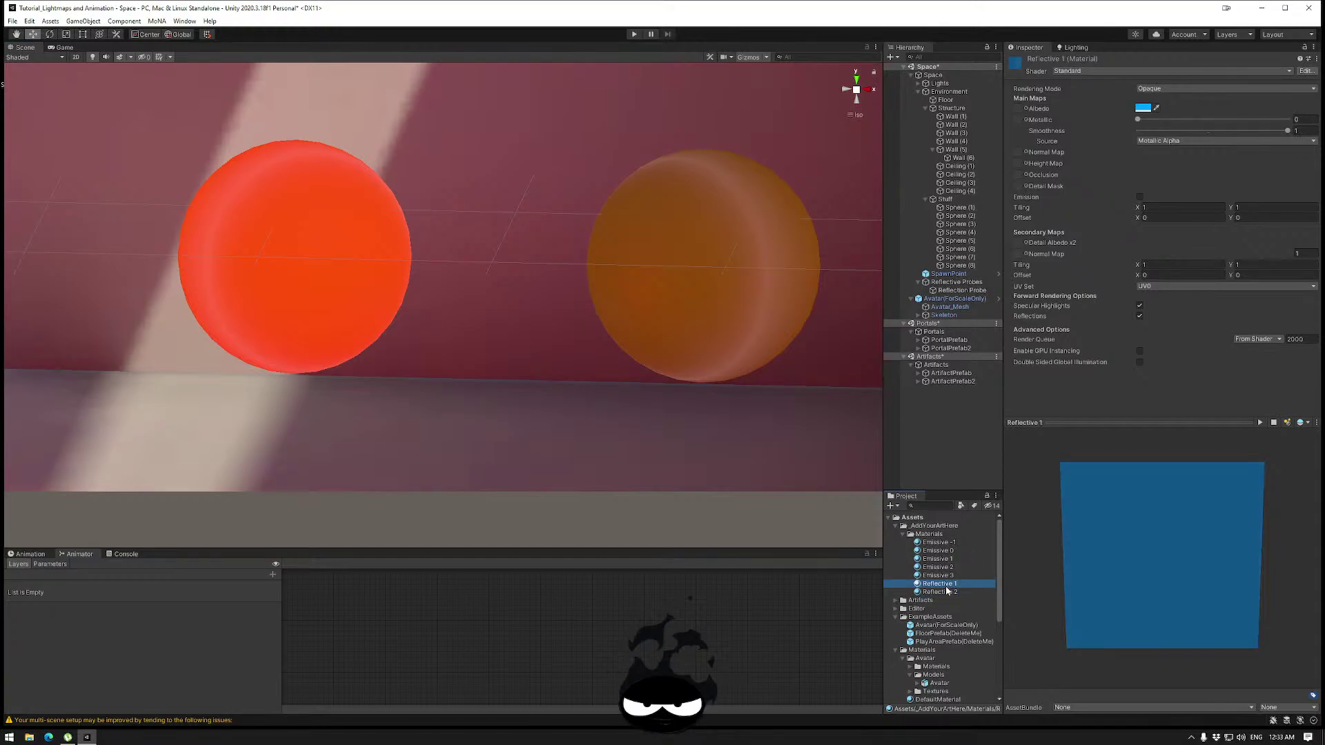
click(943, 584)
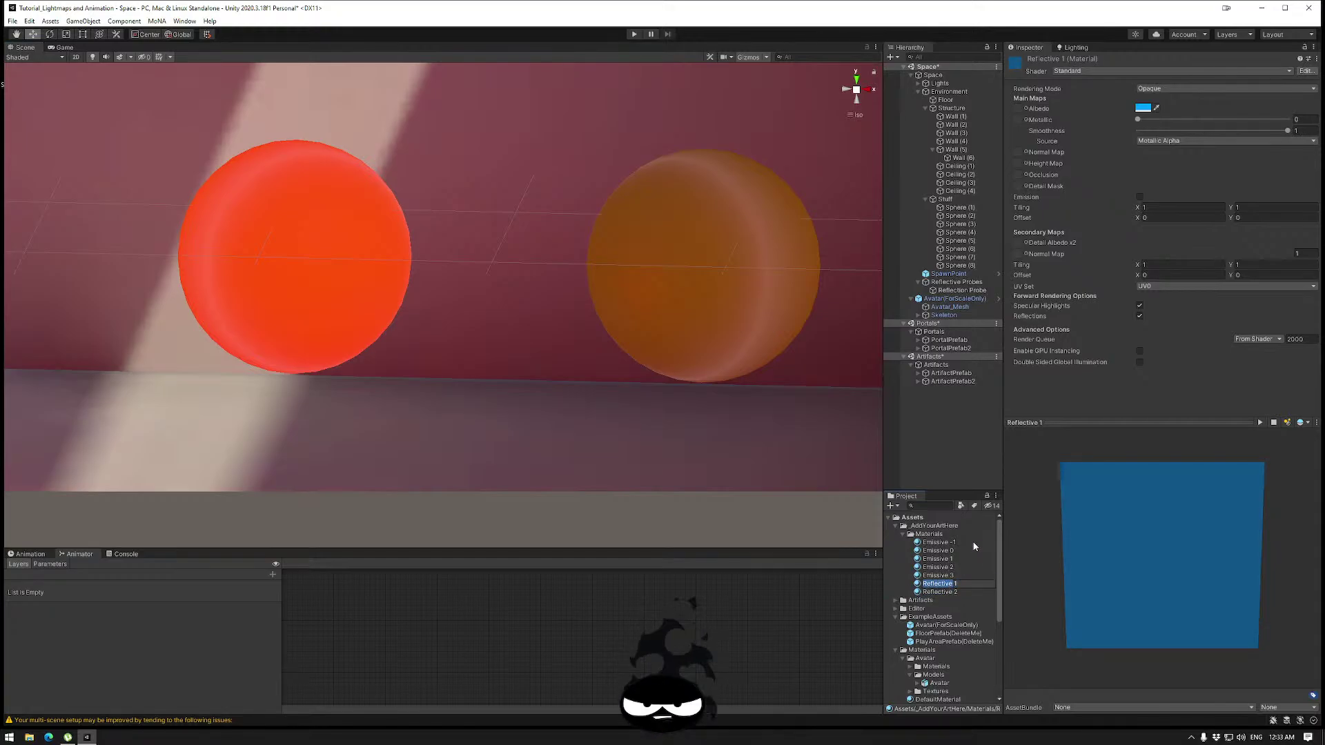
text(Smooth 1)
key(Return)
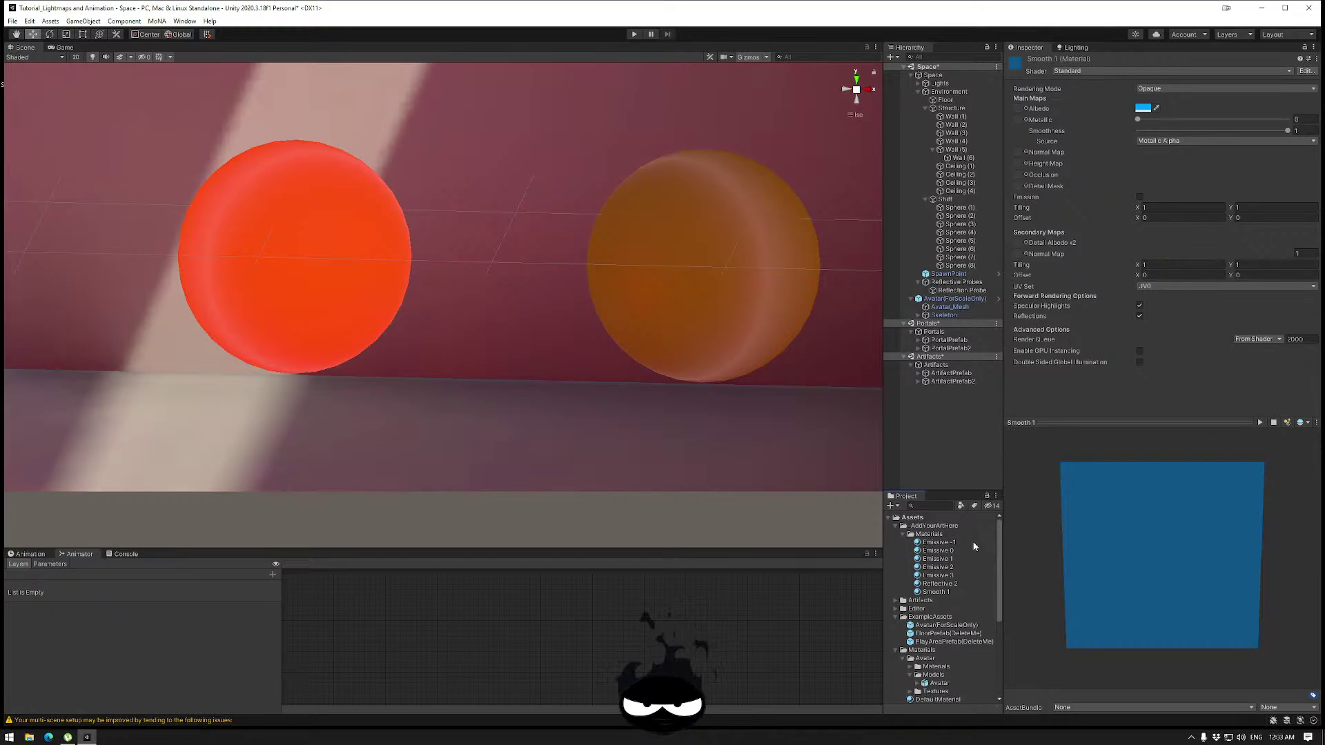
click(943, 584)
key(F2)
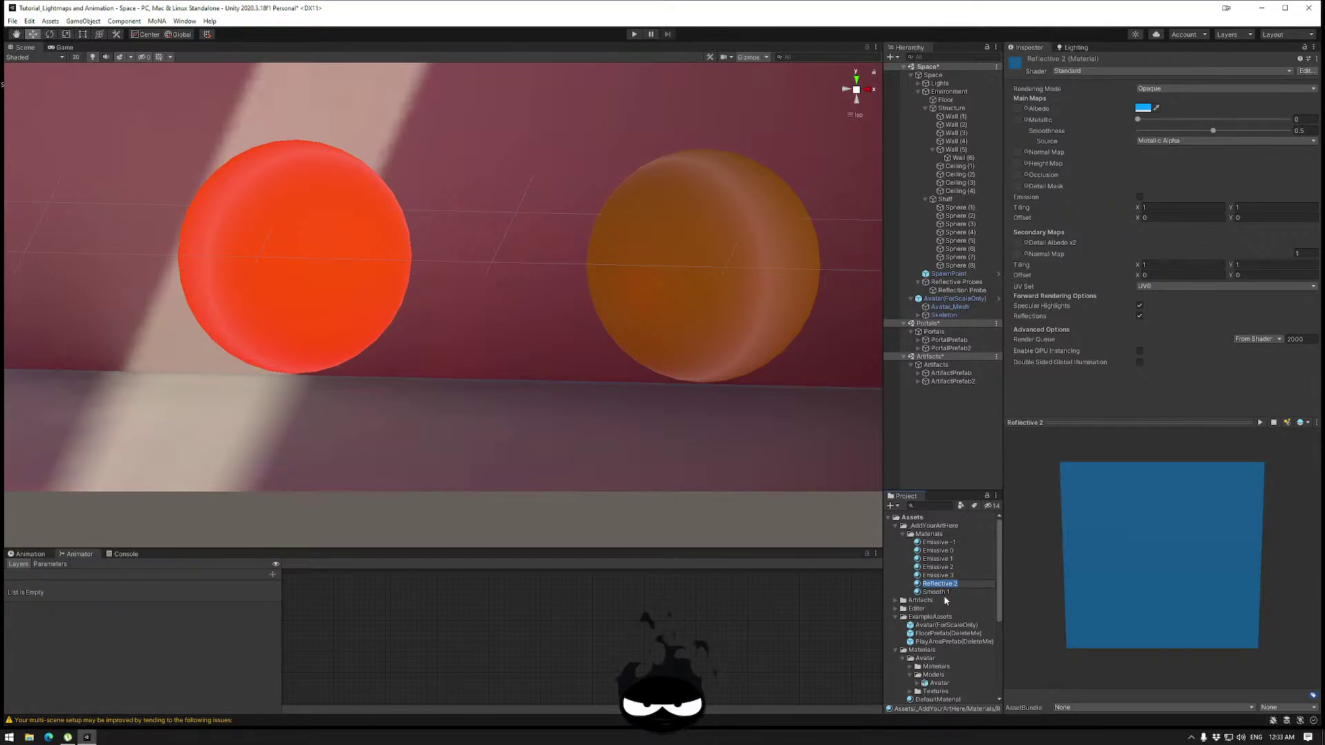
text(Smooth)
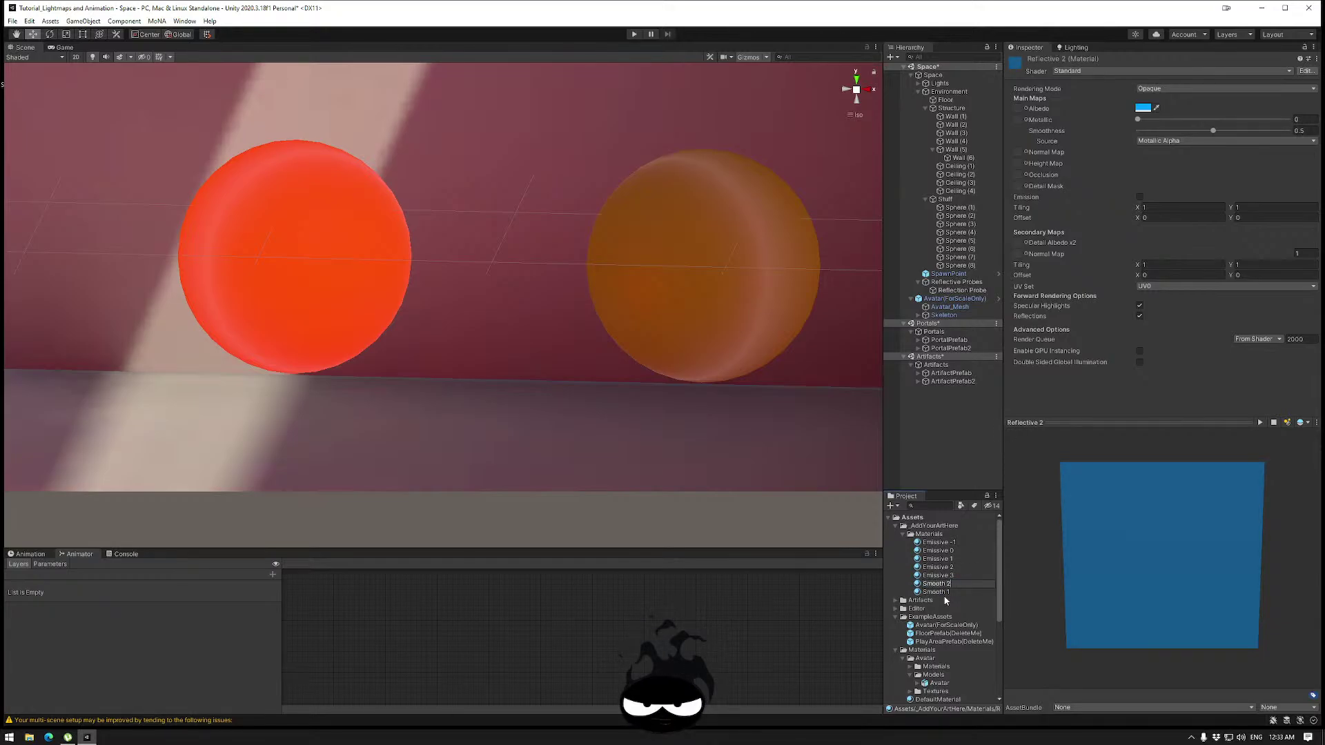
key(Return)
Duplicate the Smooth 1 and Smooth 2 materials and rename the copies Metallic 1 and Metallic 2.
click(943, 586)
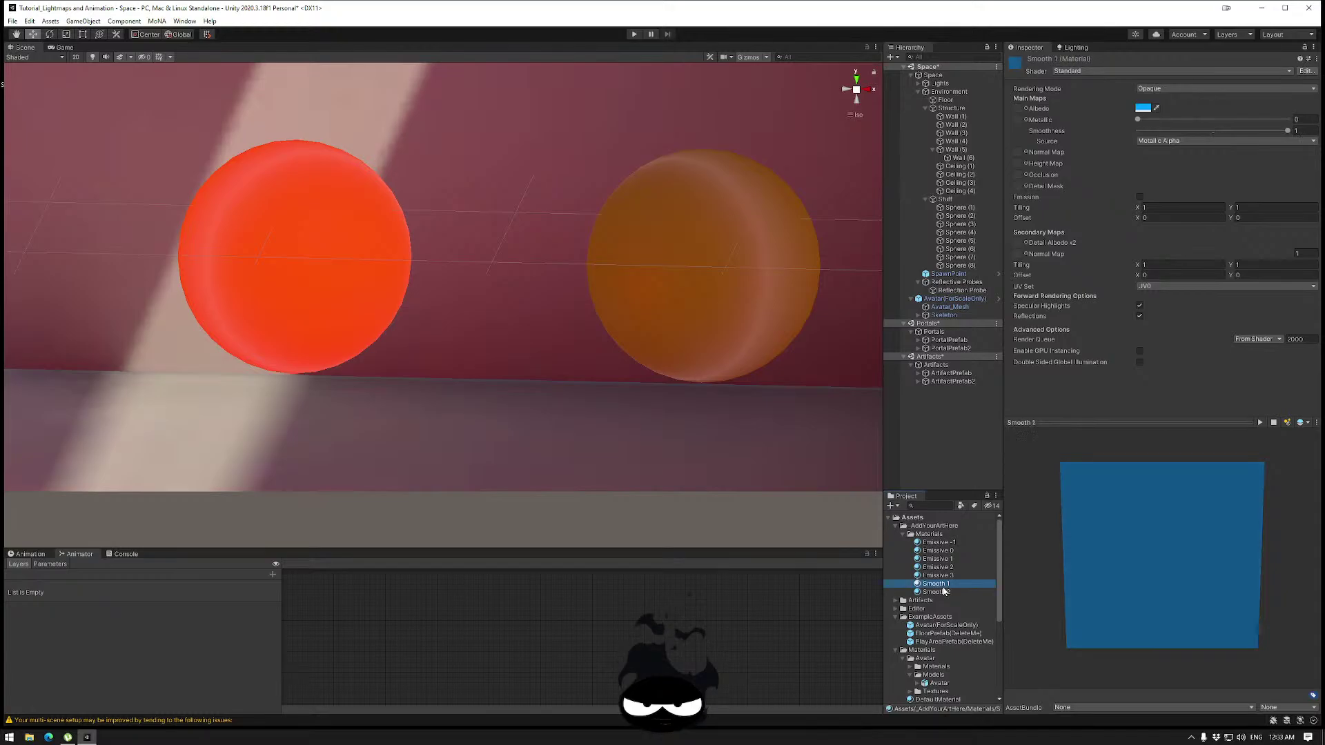
ctrl+click(942, 592)
key(ctrl+d)
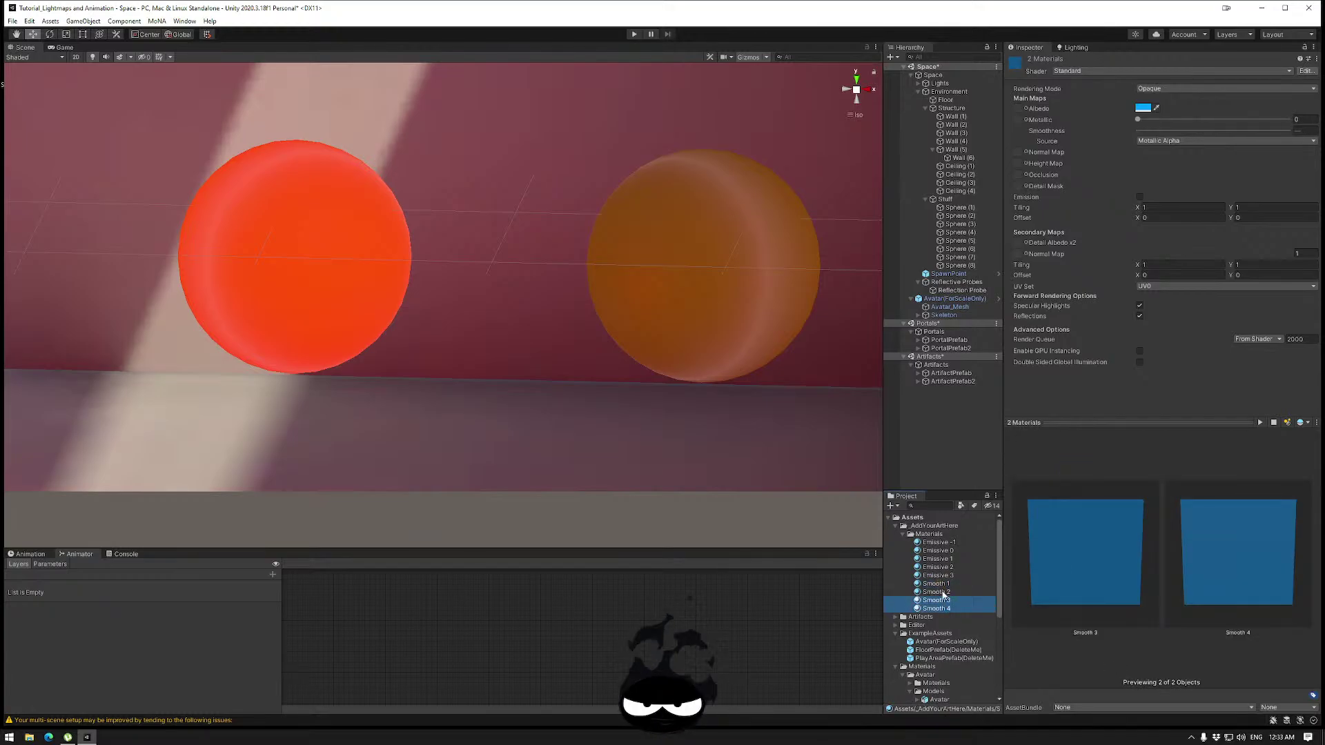
click(936, 601)
click(937, 601)
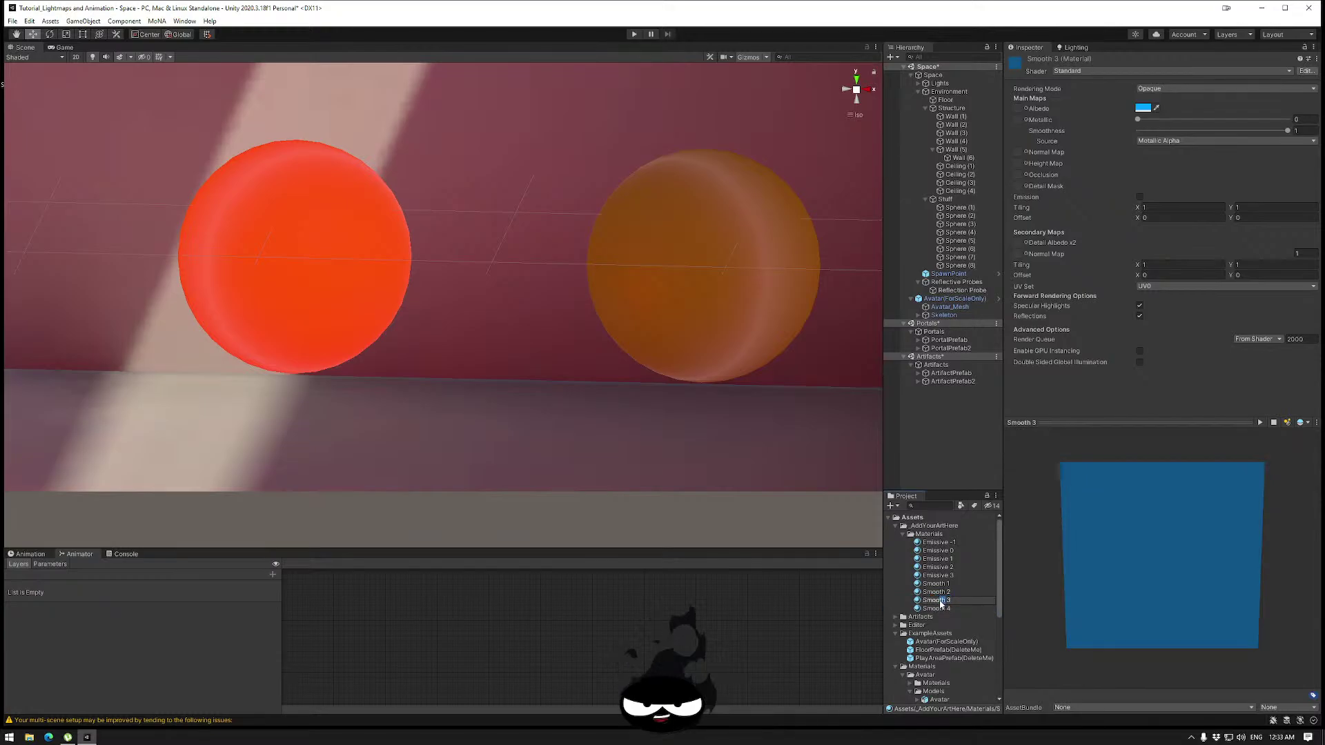
text(Mat 3)
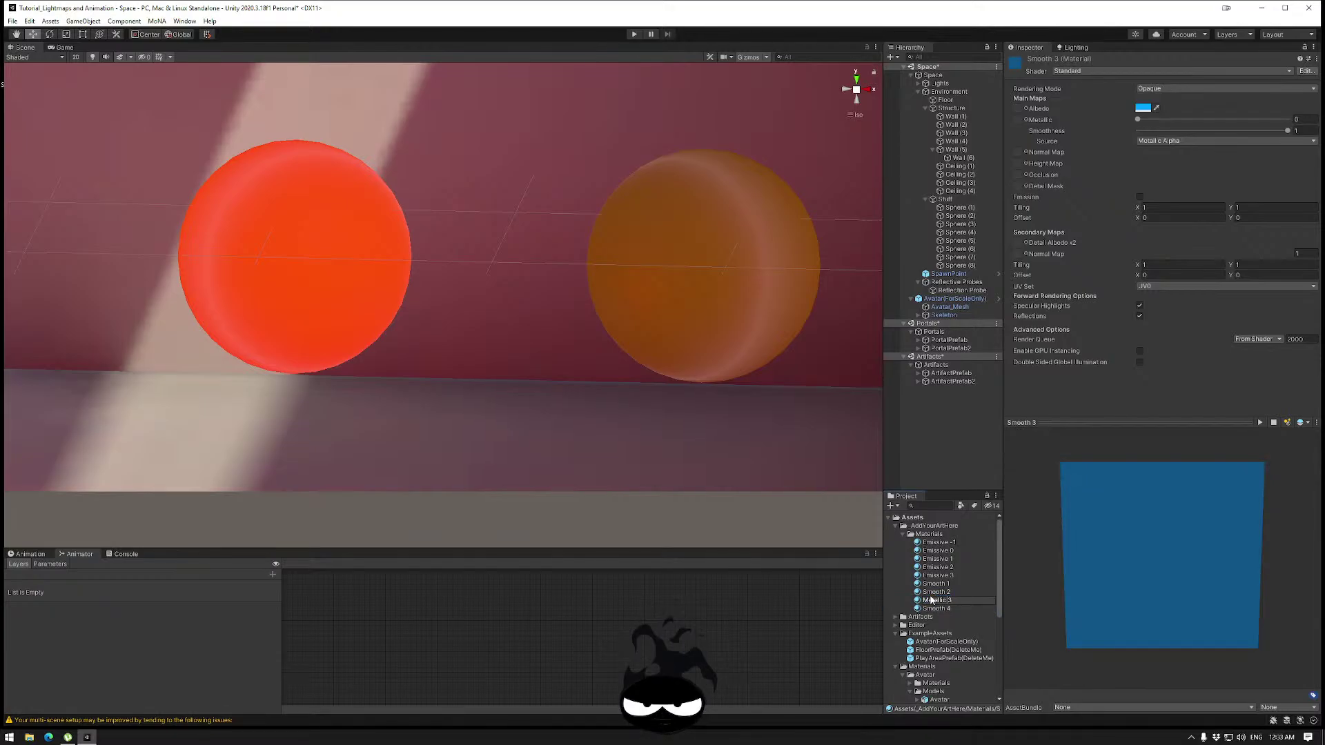
key(Return)
click(937, 609)
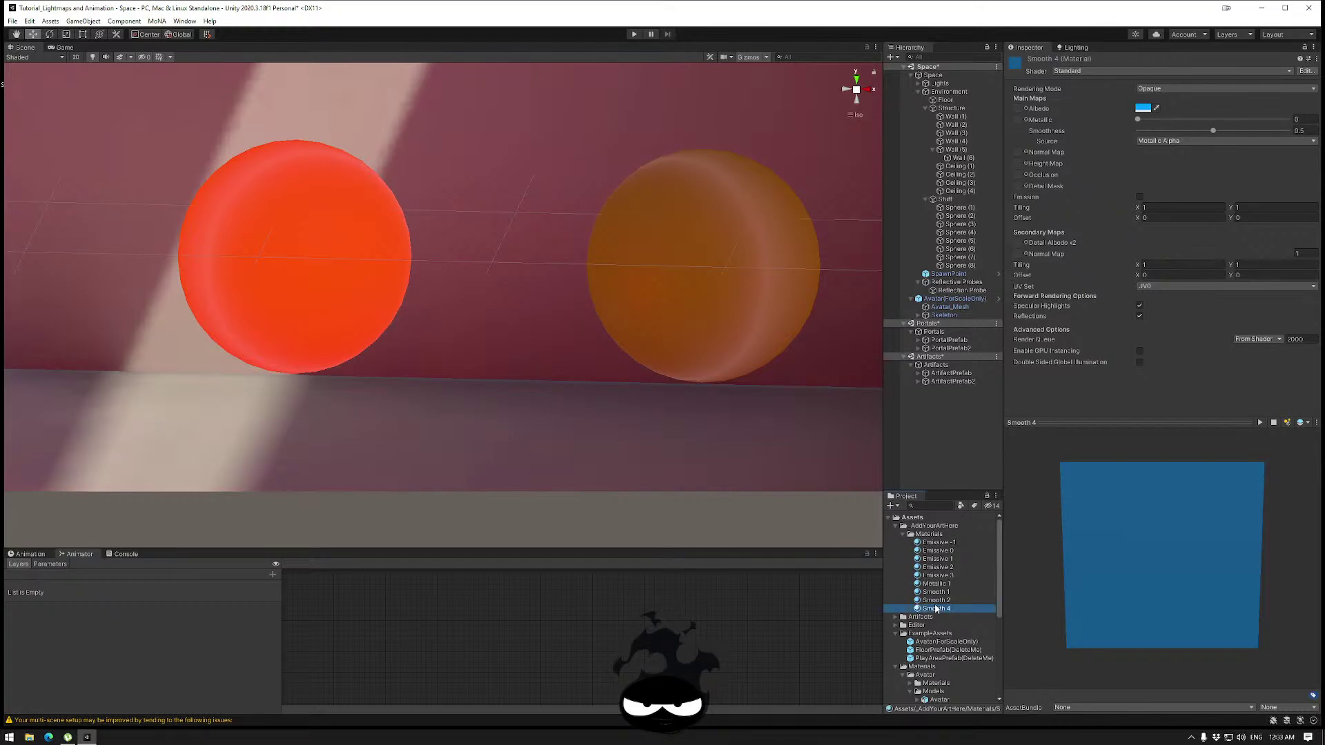
key(F2)
text(Metallic 2)
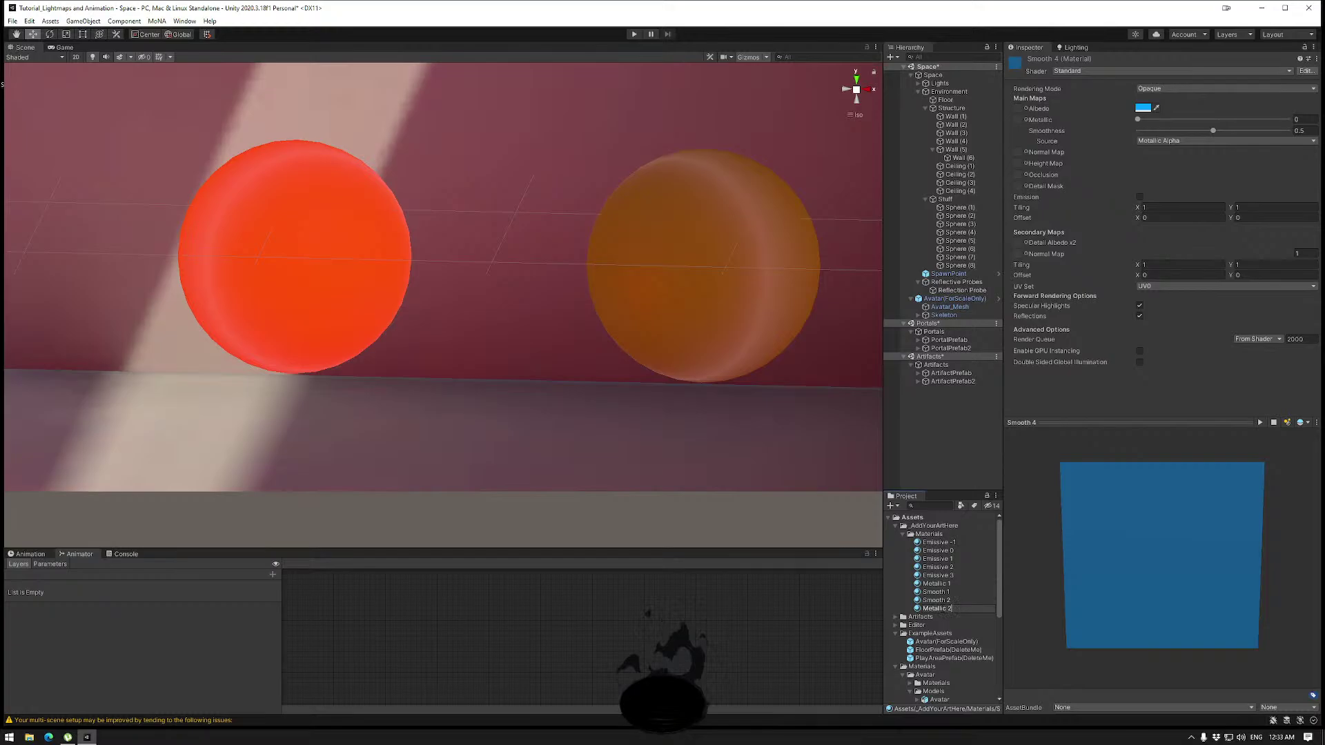
key(Return)
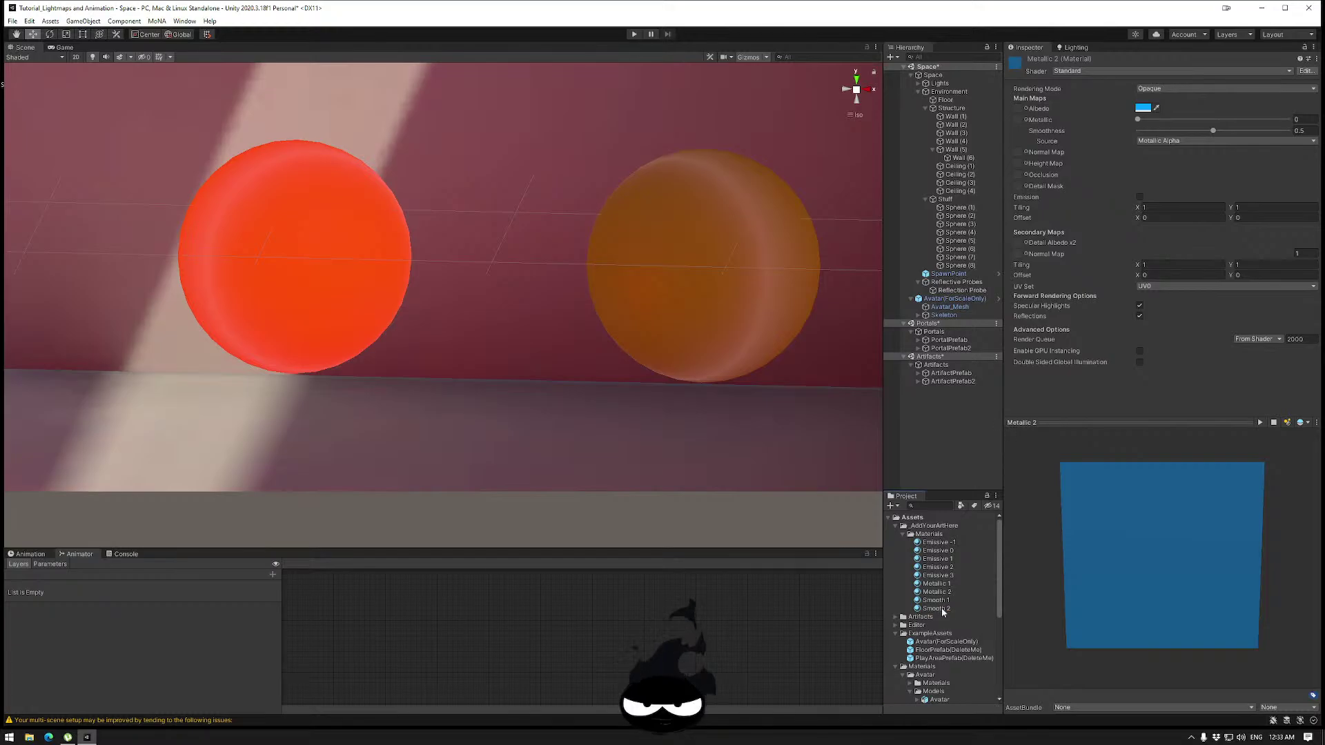
Set the Metallic 1 material's metallic value to 1 and examine it on different preview shapes.
click(934, 584)
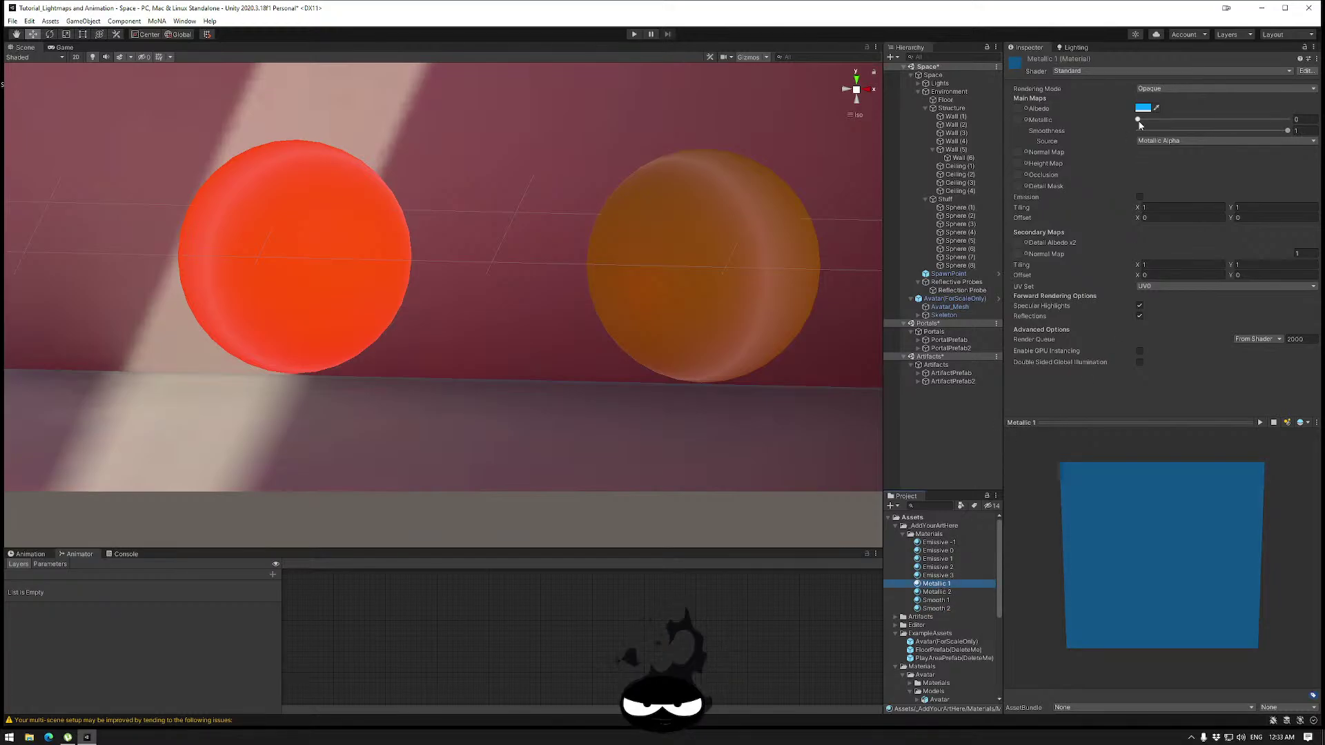
drag(1139, 120, 1287, 118)
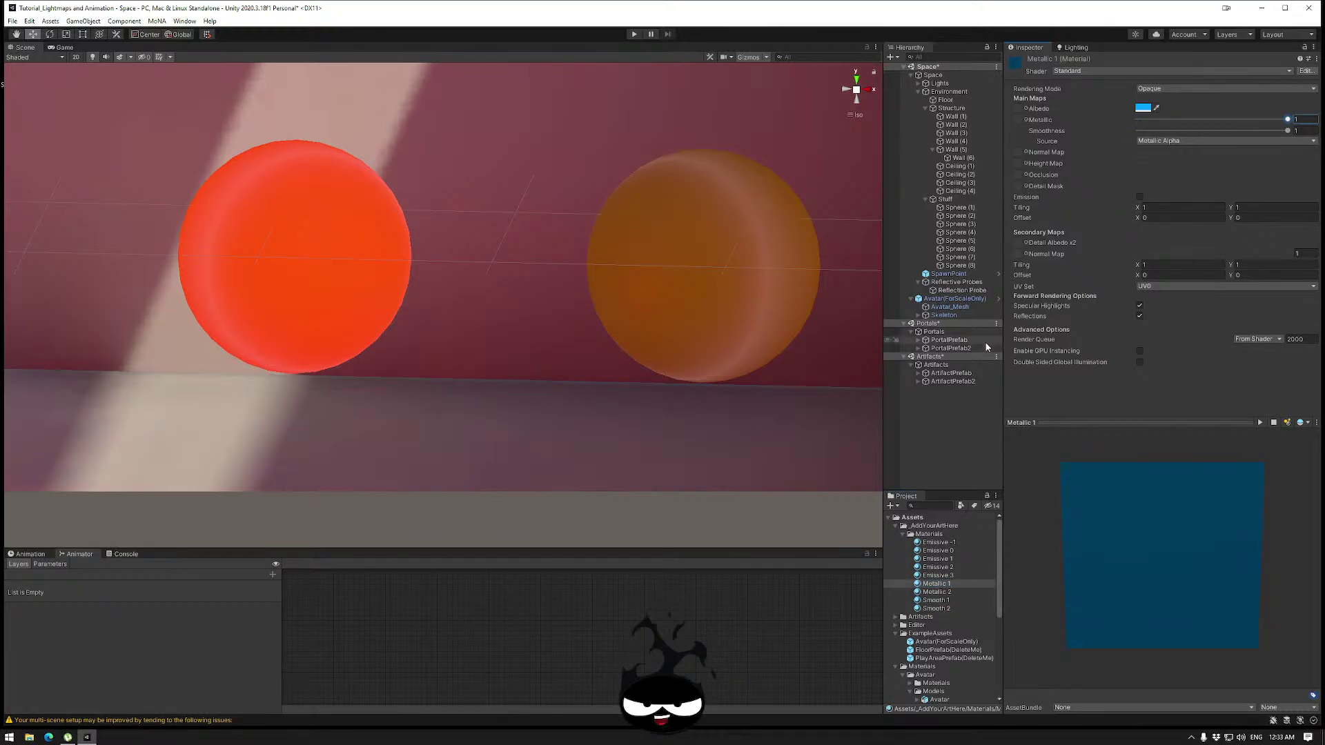
click(1273, 423)
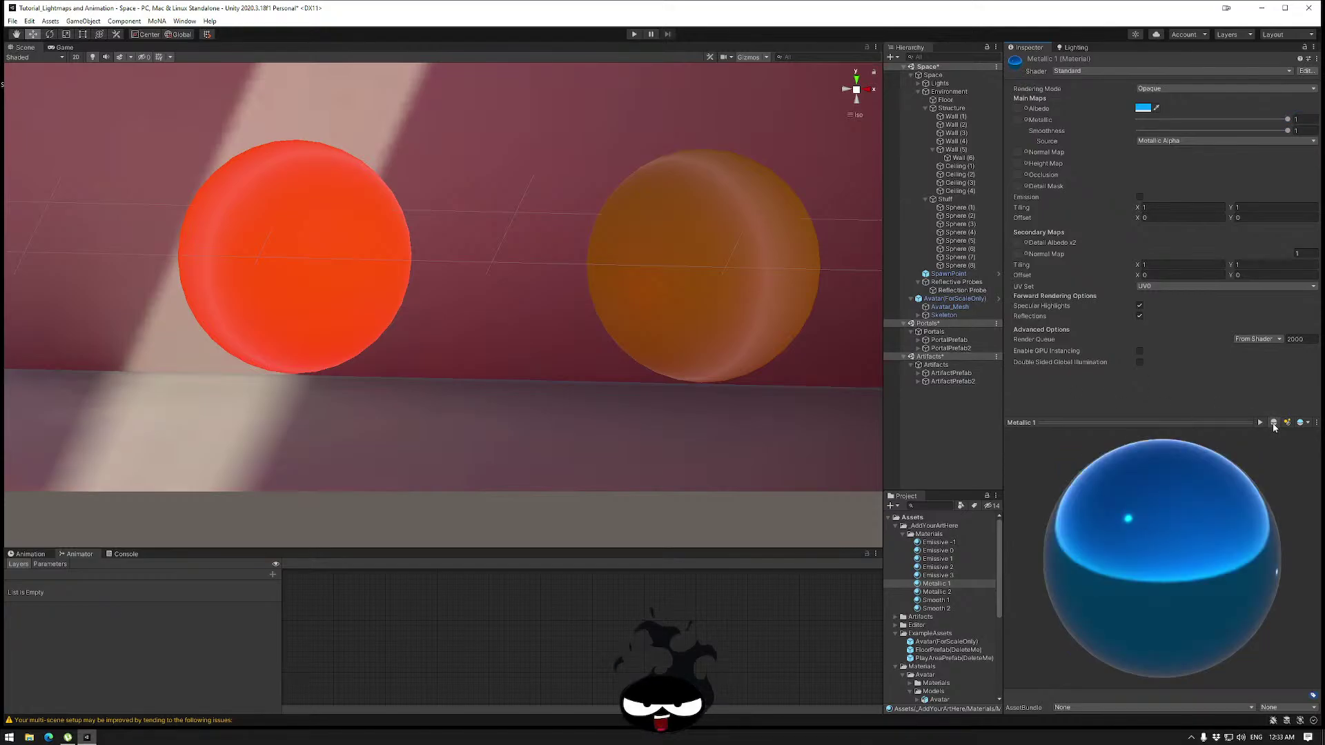
click(1273, 423)
mouse_move(1206, 517)
mouse_down()
mouse_move(1209, 541)
mouse_move(1111, 542)
mouse_move(1256, 554)
mouse_move(1149, 510)
mouse_move(1198, 514)
mouse_up()
click(1273, 423)
drag(1131, 548, 1260, 464)
click(1273, 422)
click(1273, 422)
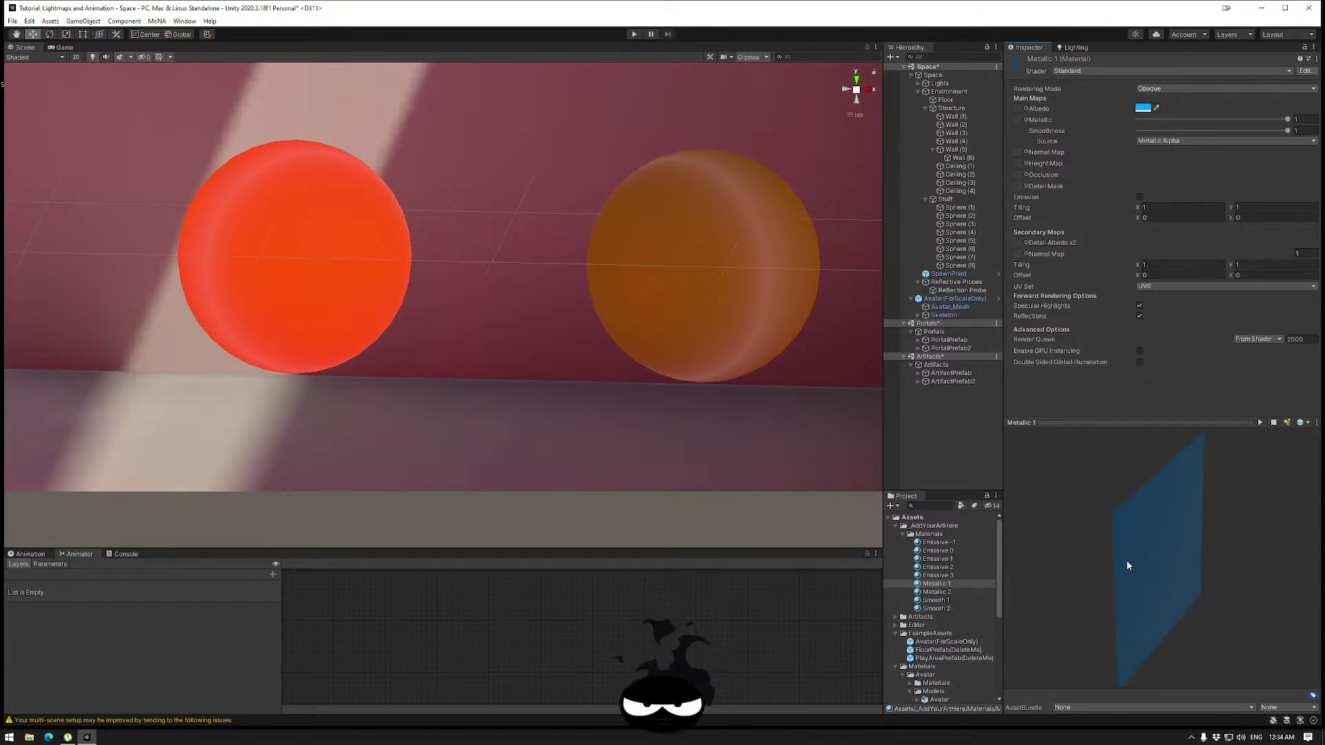
click(1273, 422)
mouse_move(1138, 548)
mouse_down()
mouse_move(1173, 545)
mouse_move(1148, 556)
mouse_up()
Assign the scene's Reflection Probe to the Metallic 1 material preview and rotate the preview sphere to inspect its reflections.
click(1306, 423)
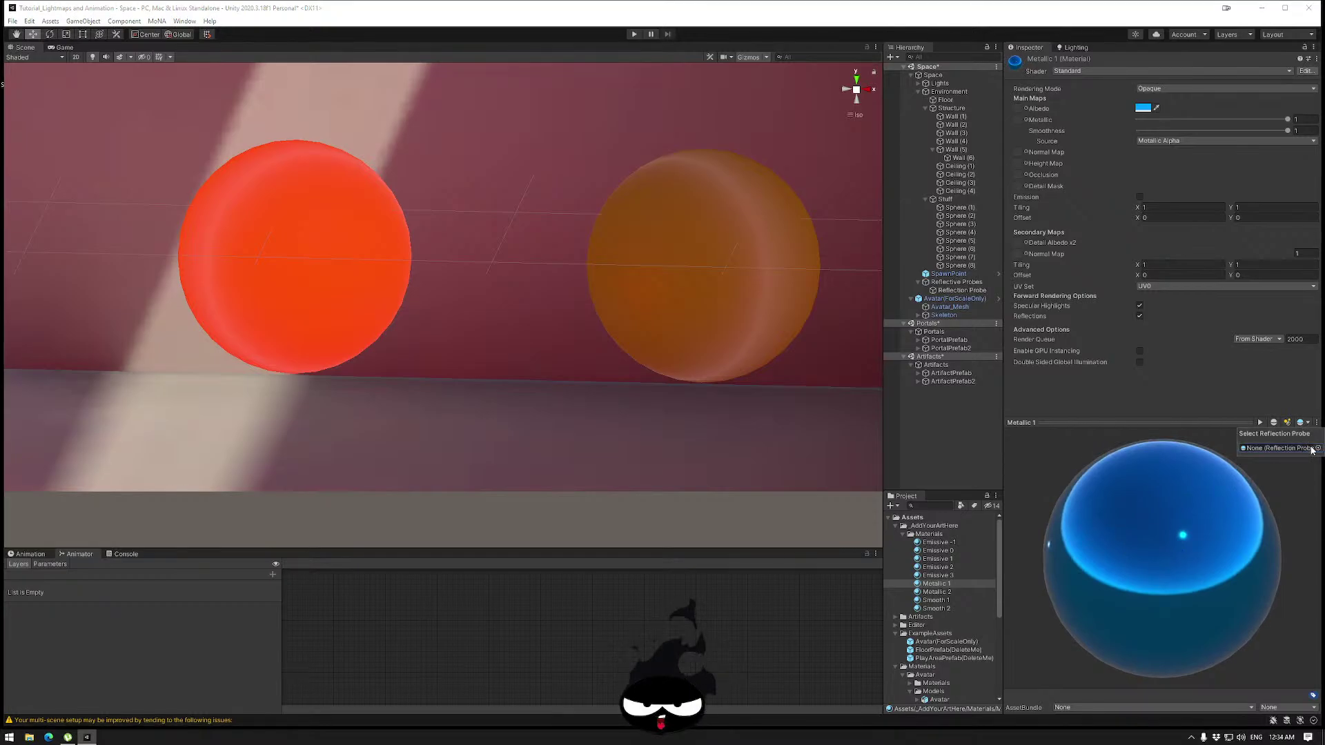
click(1315, 449)
click(1232, 260)
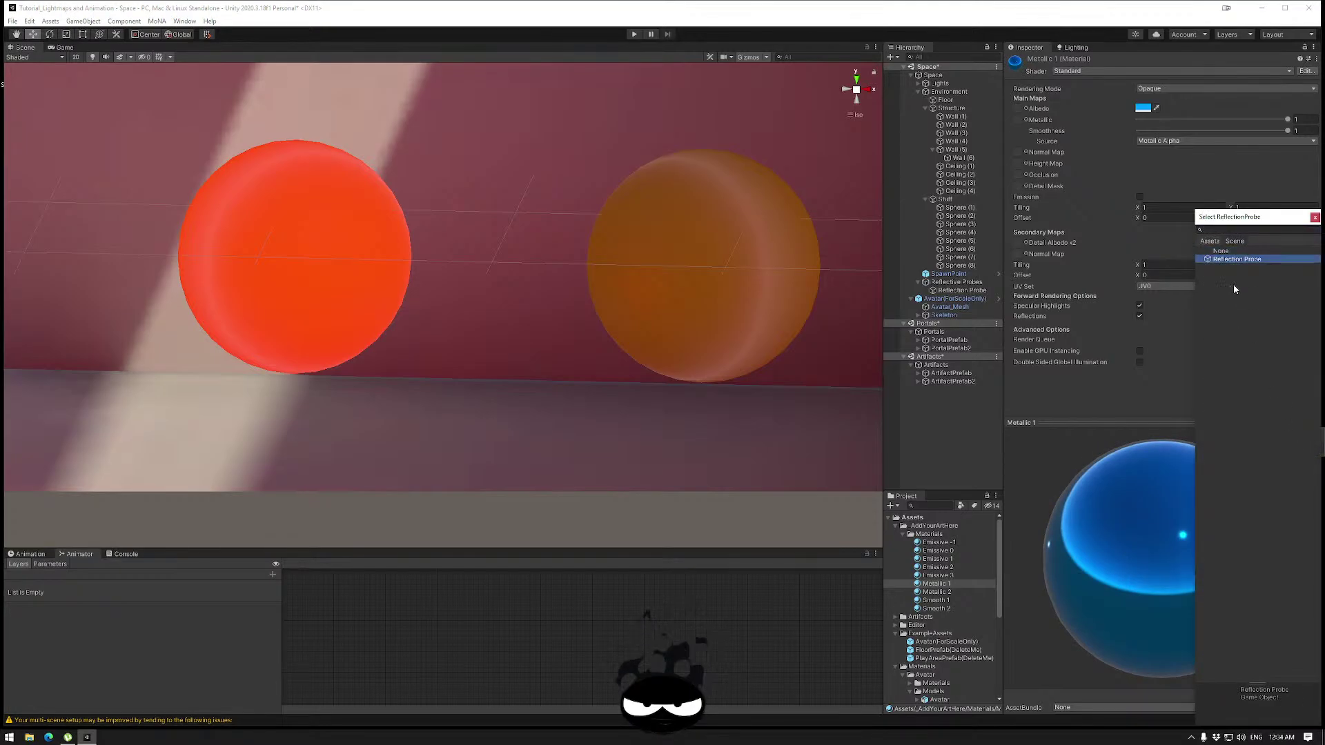
double_click(1233, 259)
drag(1115, 536, 1280, 441)
click(1300, 422)
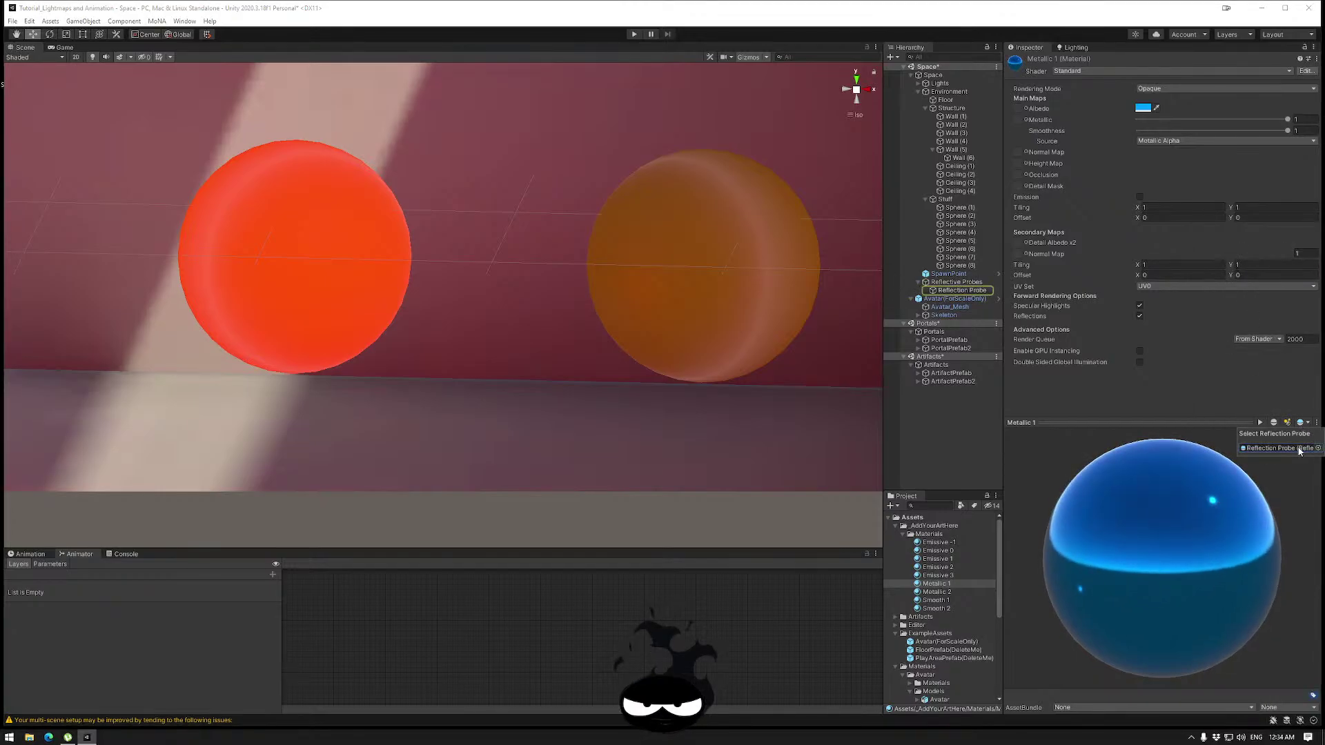
click(1299, 450)
drag(1188, 518, 1218, 585)
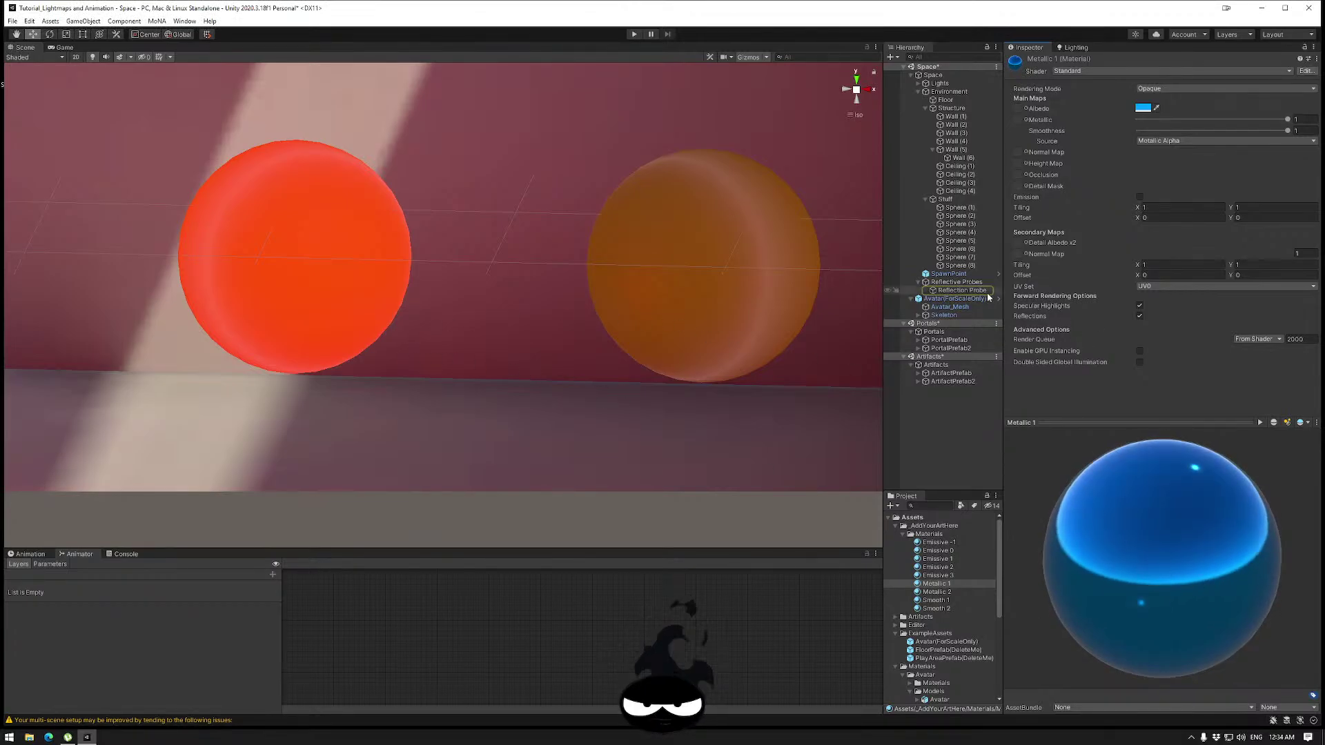
Check the Reflection Probe's baked preview and apply Metallic 1 to the red-orange sphere, Sphere (6).
click(961, 291)
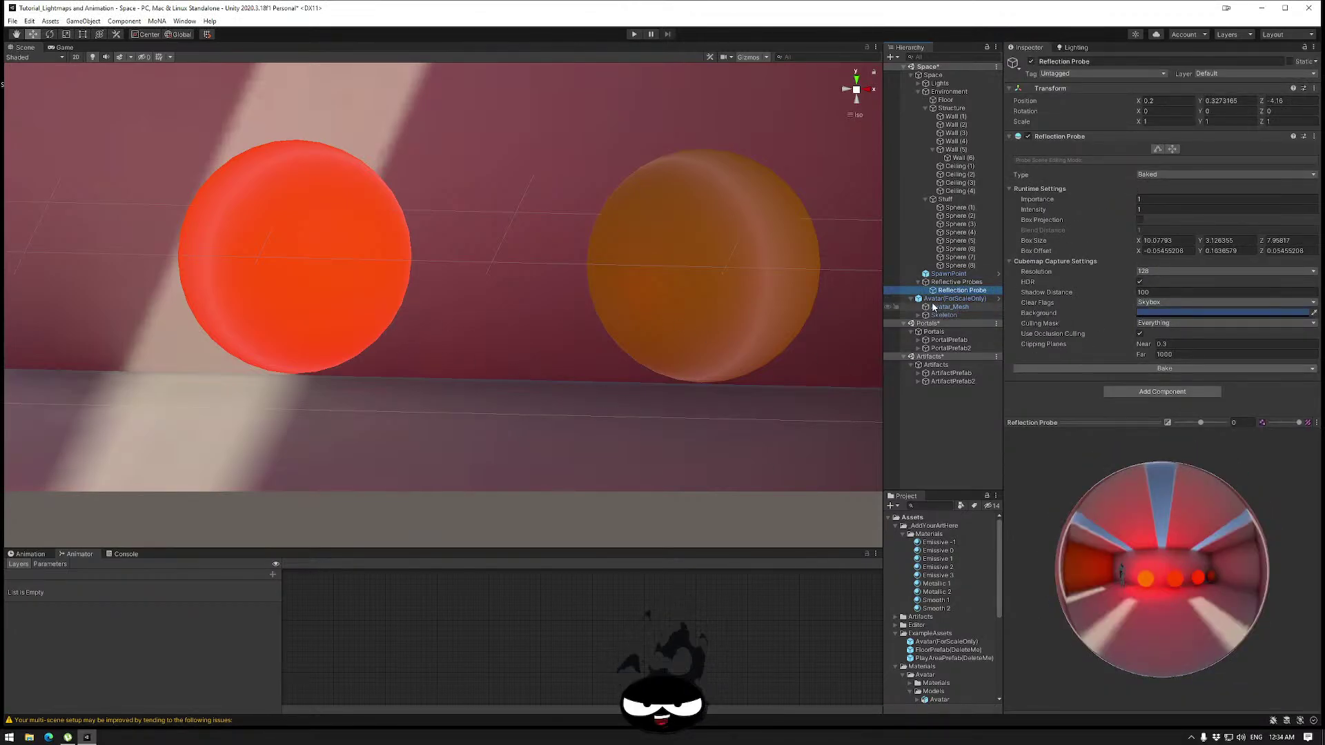
click(291, 303)
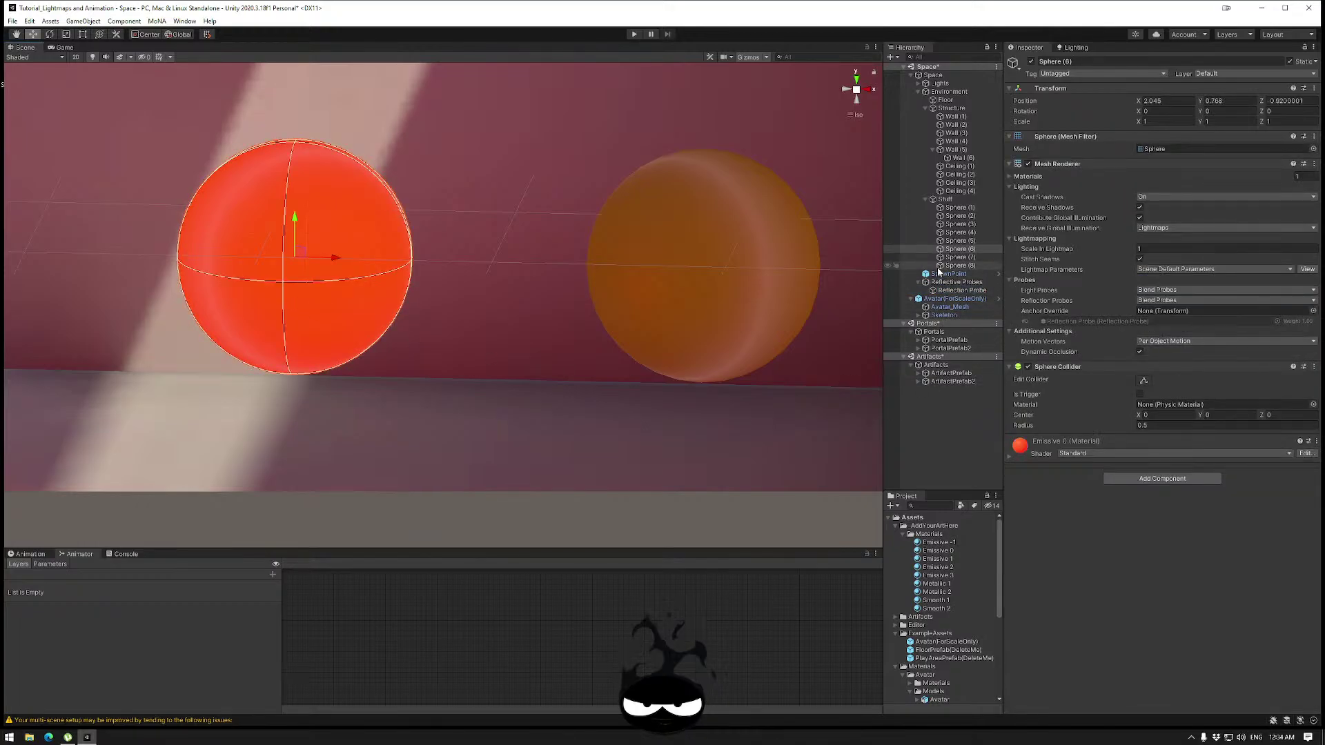
drag(937, 585, 318, 286)
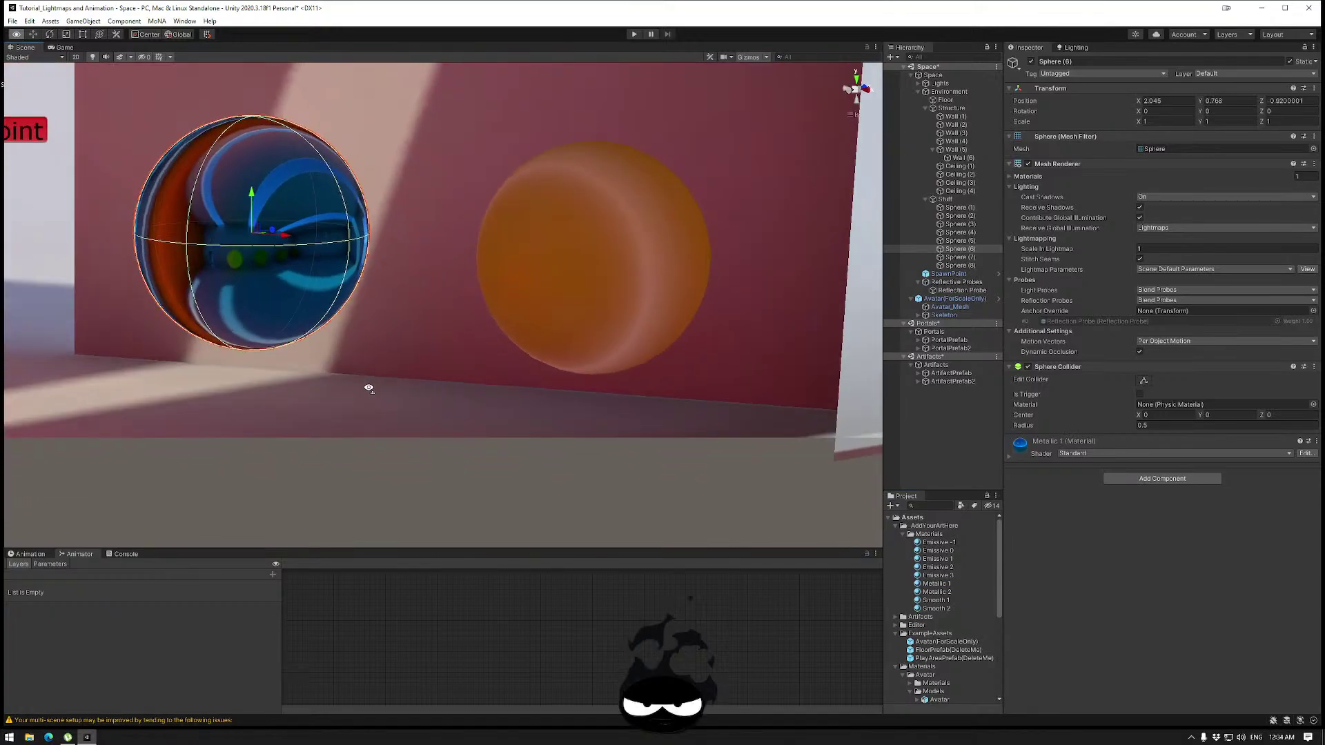
Set the Metallic 2 material's metallic value to 1 and apply it to the orange sphere beside the Metallic 1 sphere.
click(939, 592)
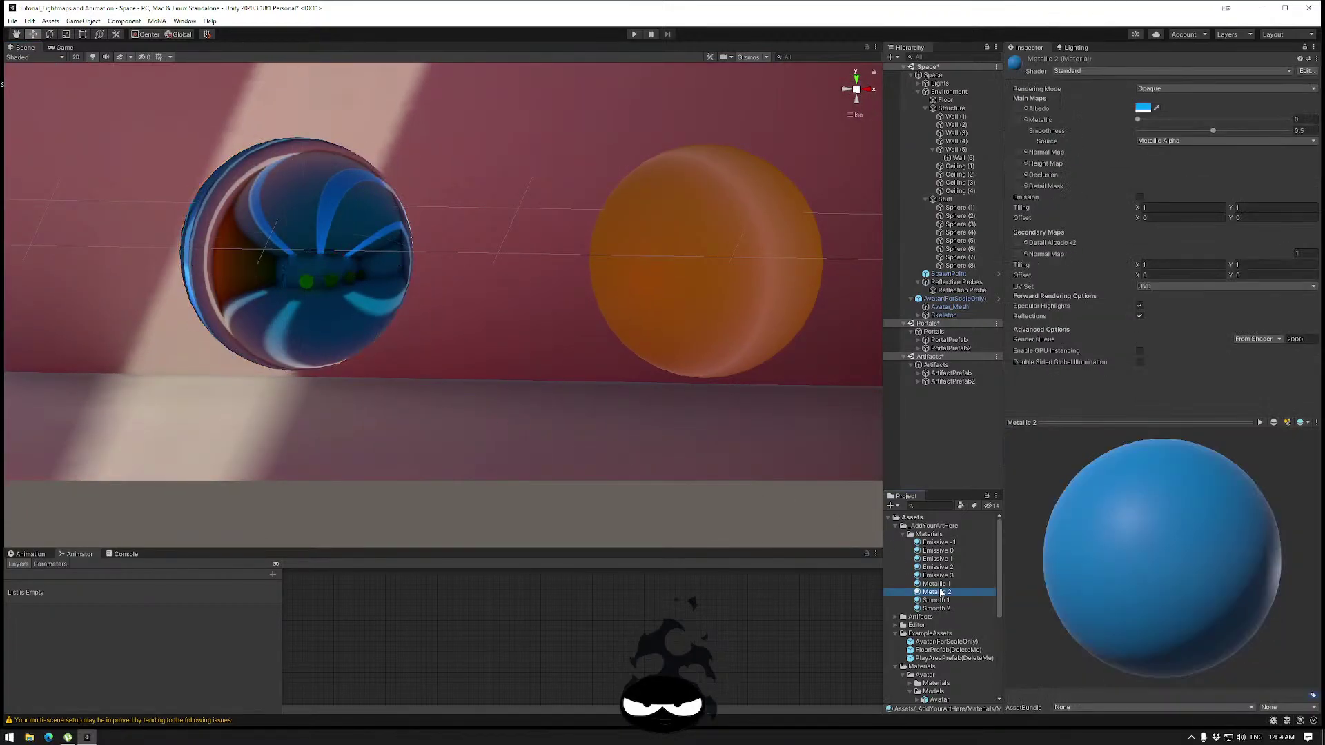
drag(1138, 119, 1318, 118)
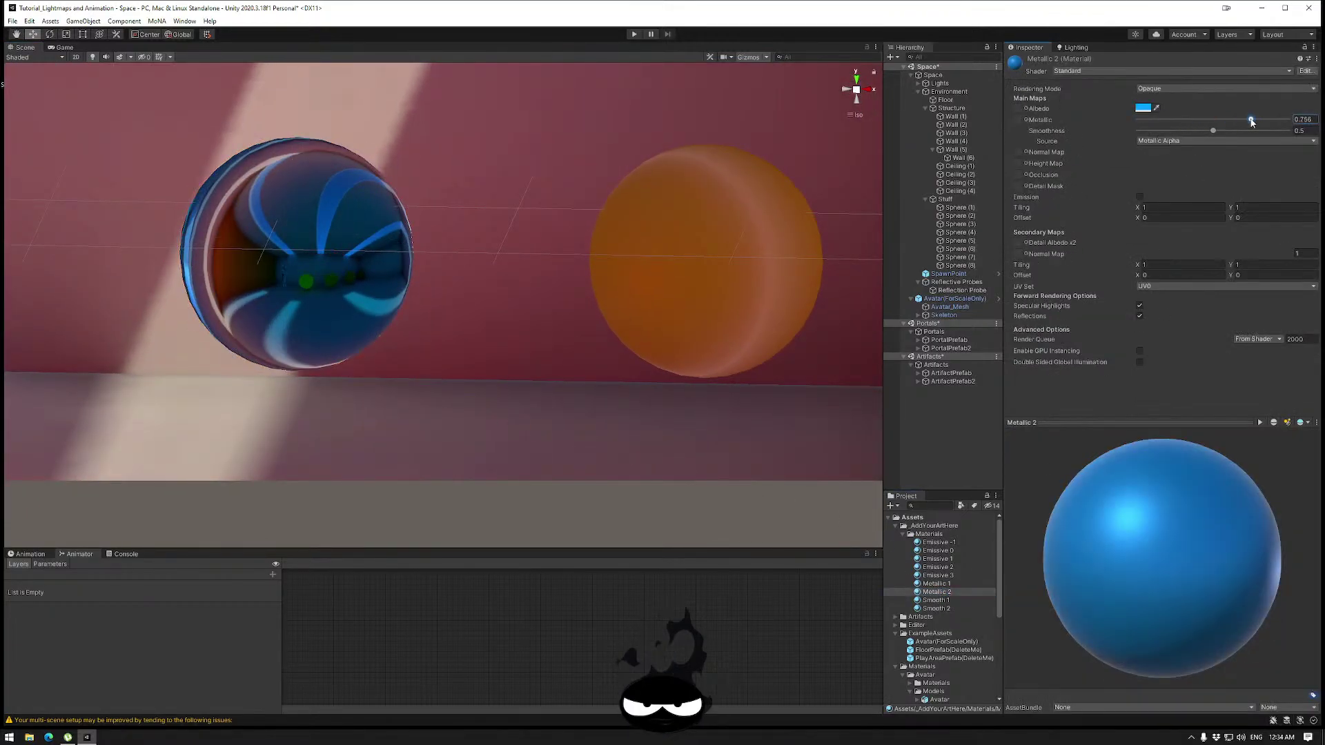
drag(937, 593, 710, 346)
alt+drag(601, 421, 542, 431)
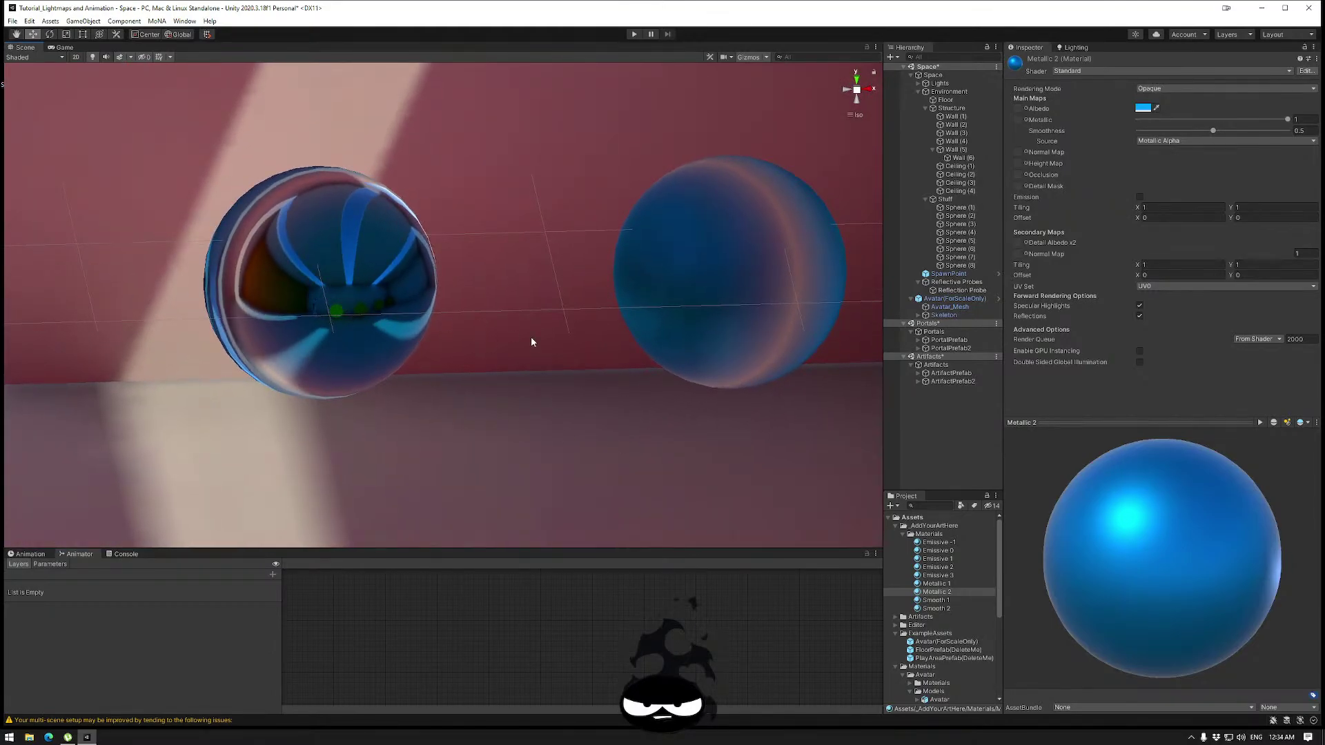
alt+drag(531, 341, 694, 294)
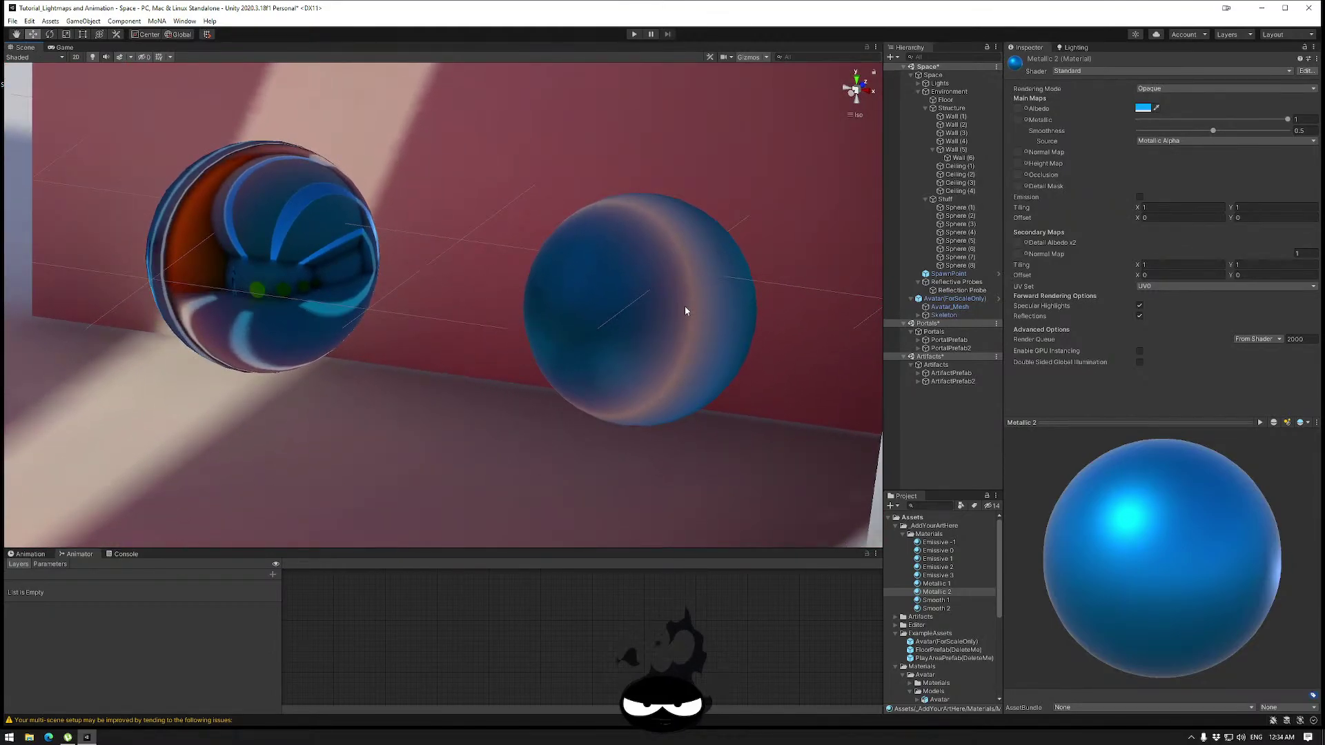
alt+drag(688, 389, 651, 414)
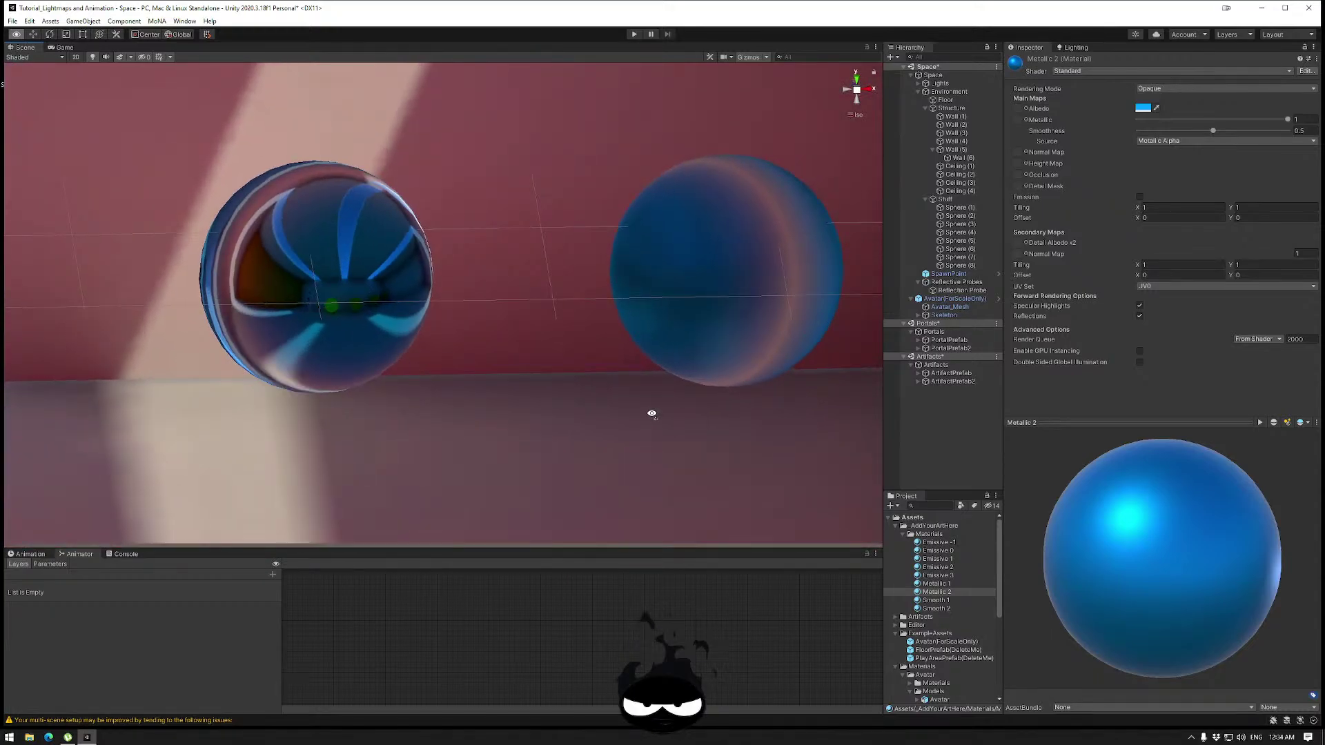
Vary the Metallic 2 smoothness to compare its reflections, and restore it to 0.5.
mouse_move(1213, 131)
mouse_down()
mouse_move(1256, 132)
mouse_move(1227, 143)
mouse_up()
drag(1167, 131, 1291, 131)
click(1298, 130)
text(0.5)
click(1288, 120)
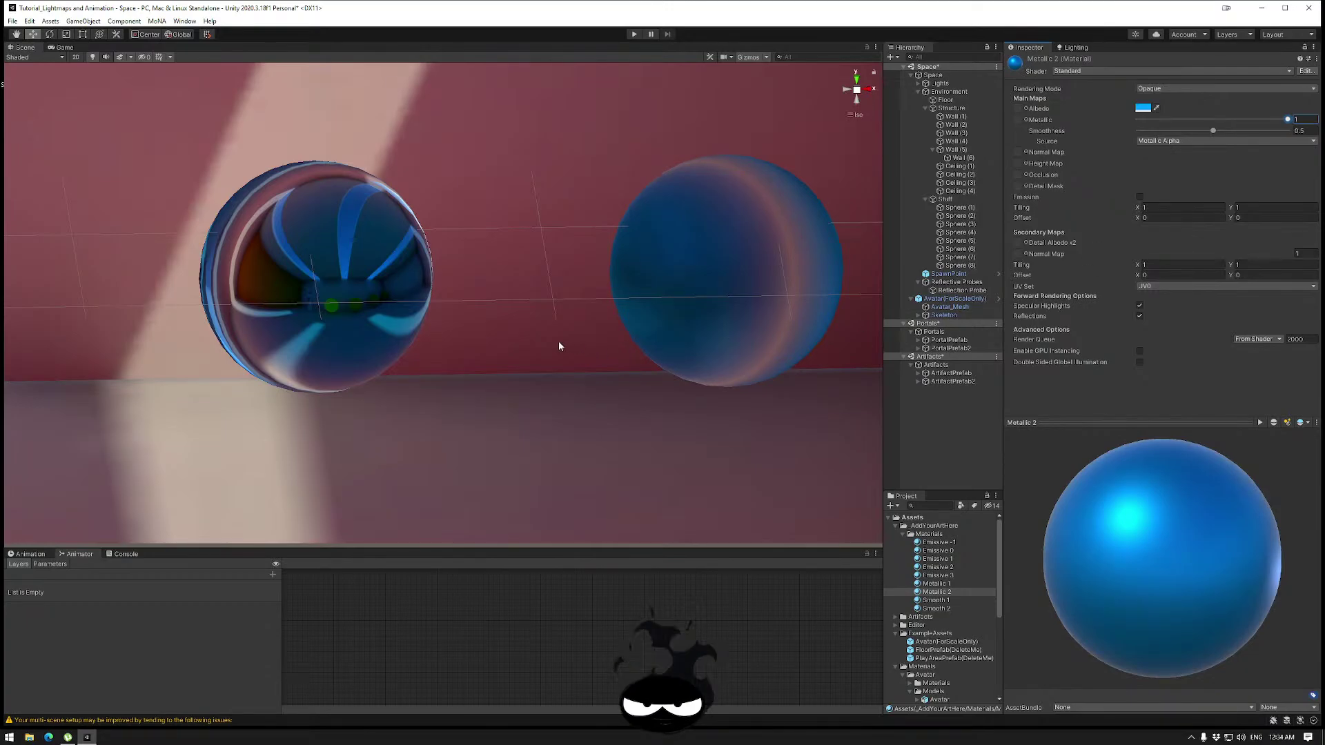
Look over the smooth and metallic spheres in the room and save the open scenes.
mouse_move(559, 347)
middle_down()
mouse_move(515, 349)
mouse_move(562, 349)
middle_up()
scroll(556, 352, down, 3)
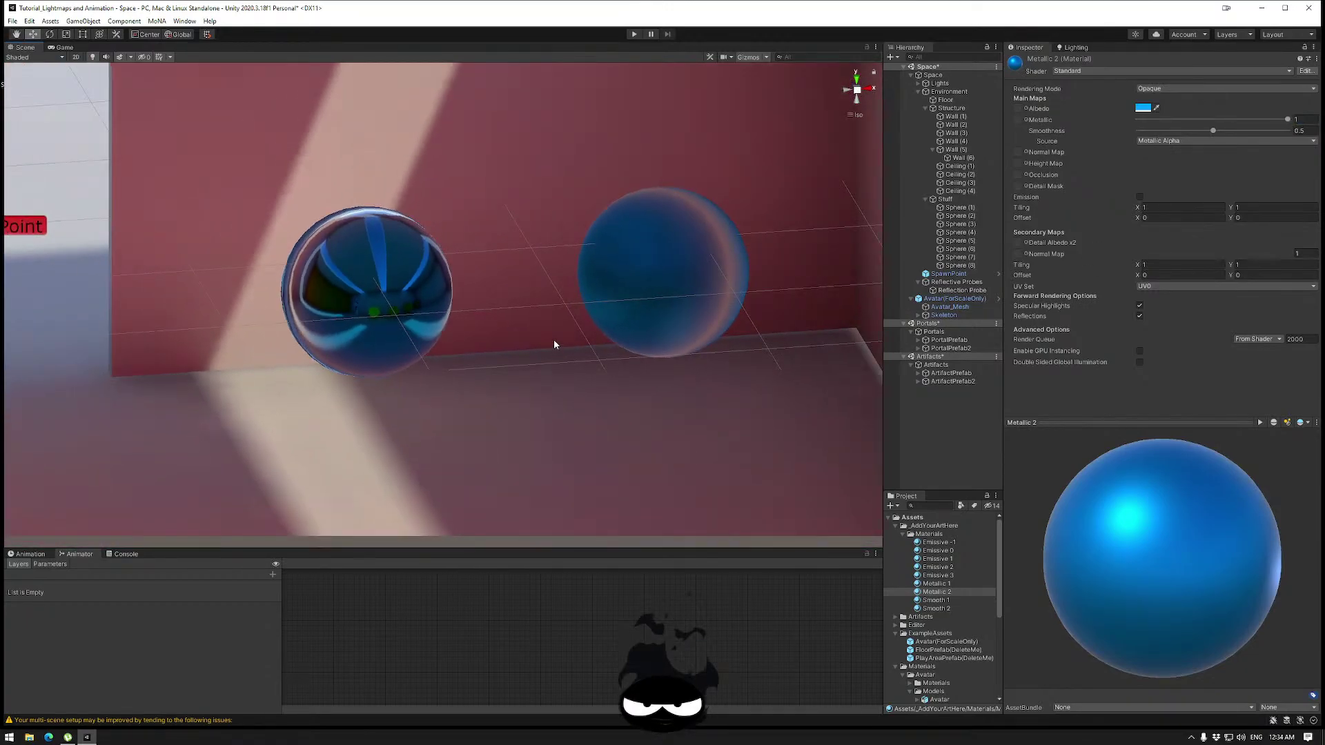
scroll(553, 343, down, 5)
alt+drag(440, 359, 444, 287)
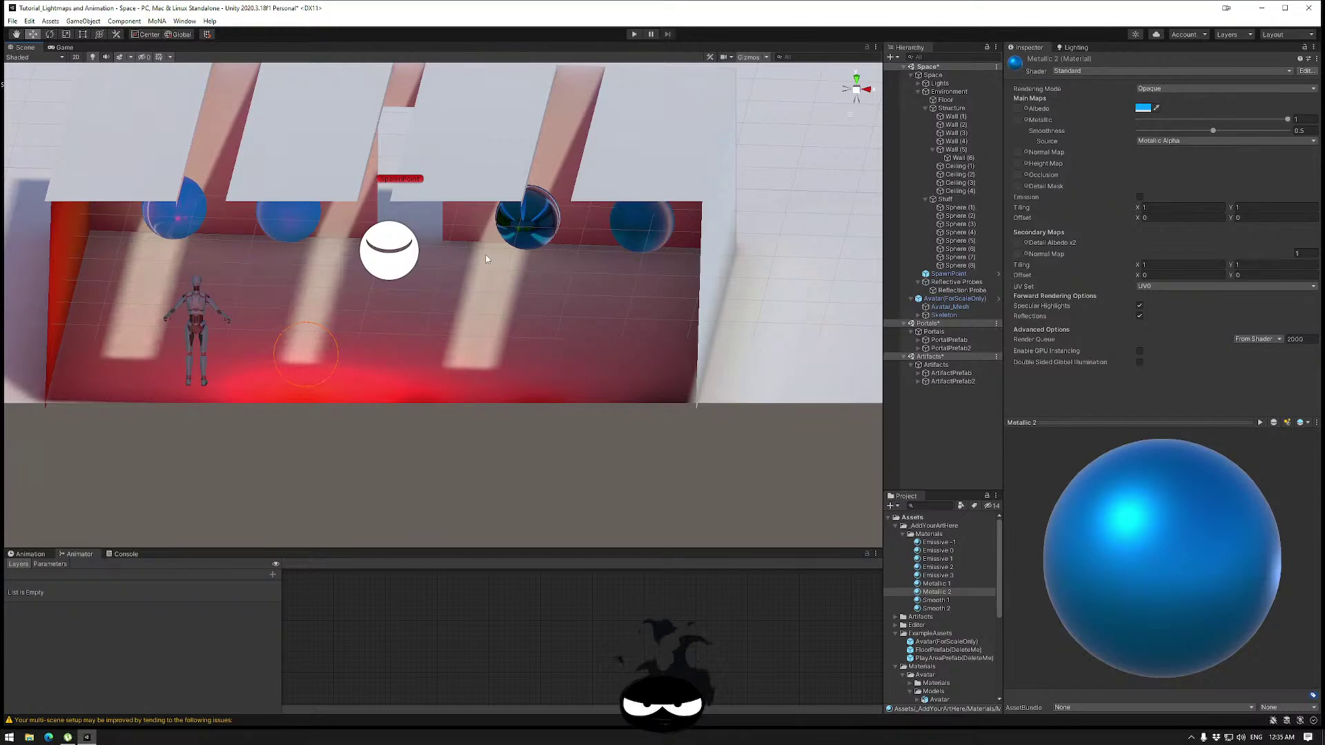
click(13, 21)
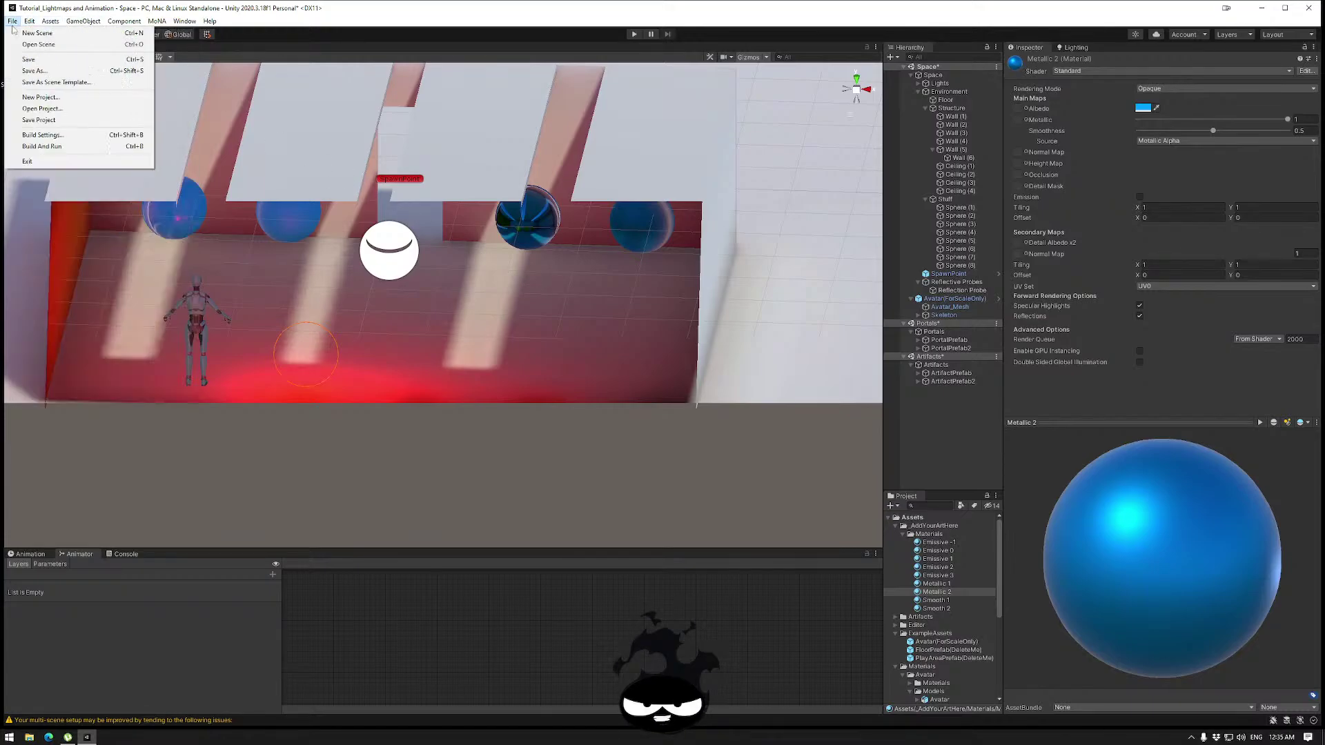
click(29, 60)
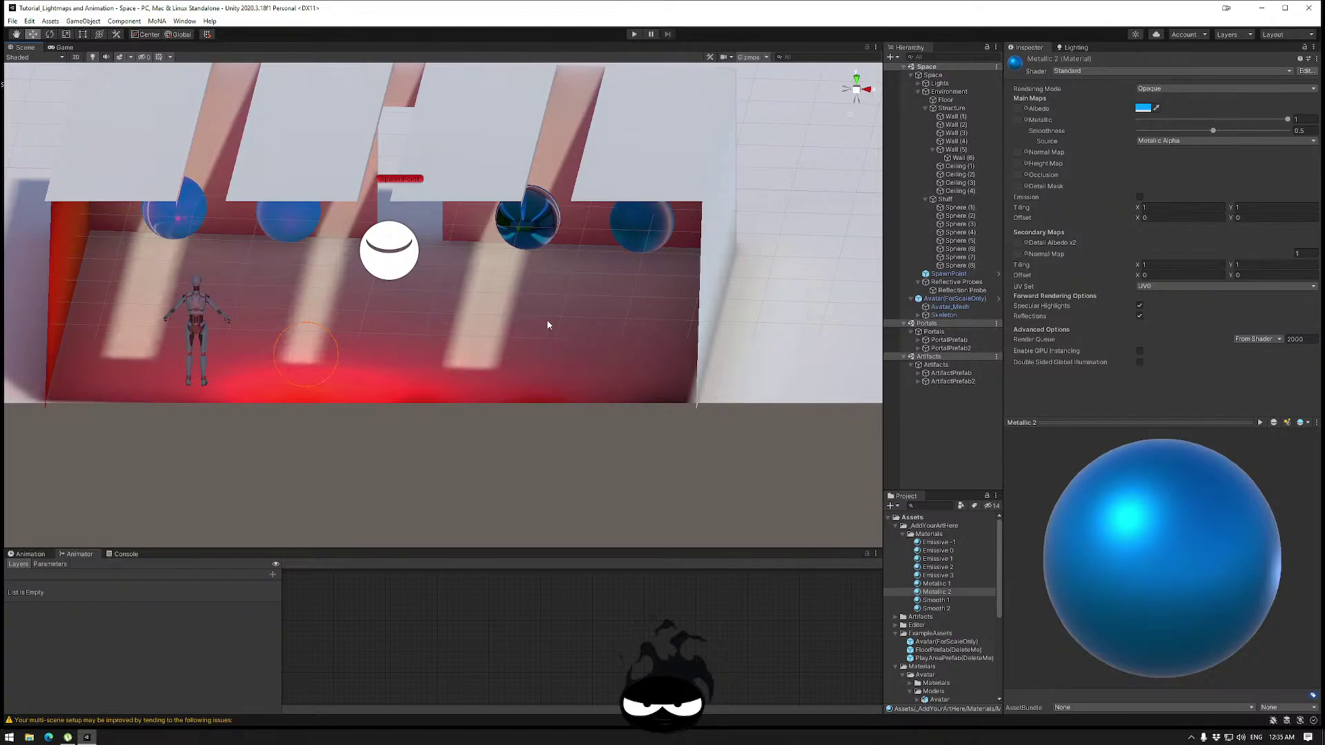
Collapse the Structure, Staff, Reflective Probes and Environment groups, and move SpawnPoint to be the first child of Space.
alt+drag(547, 324, 490, 273)
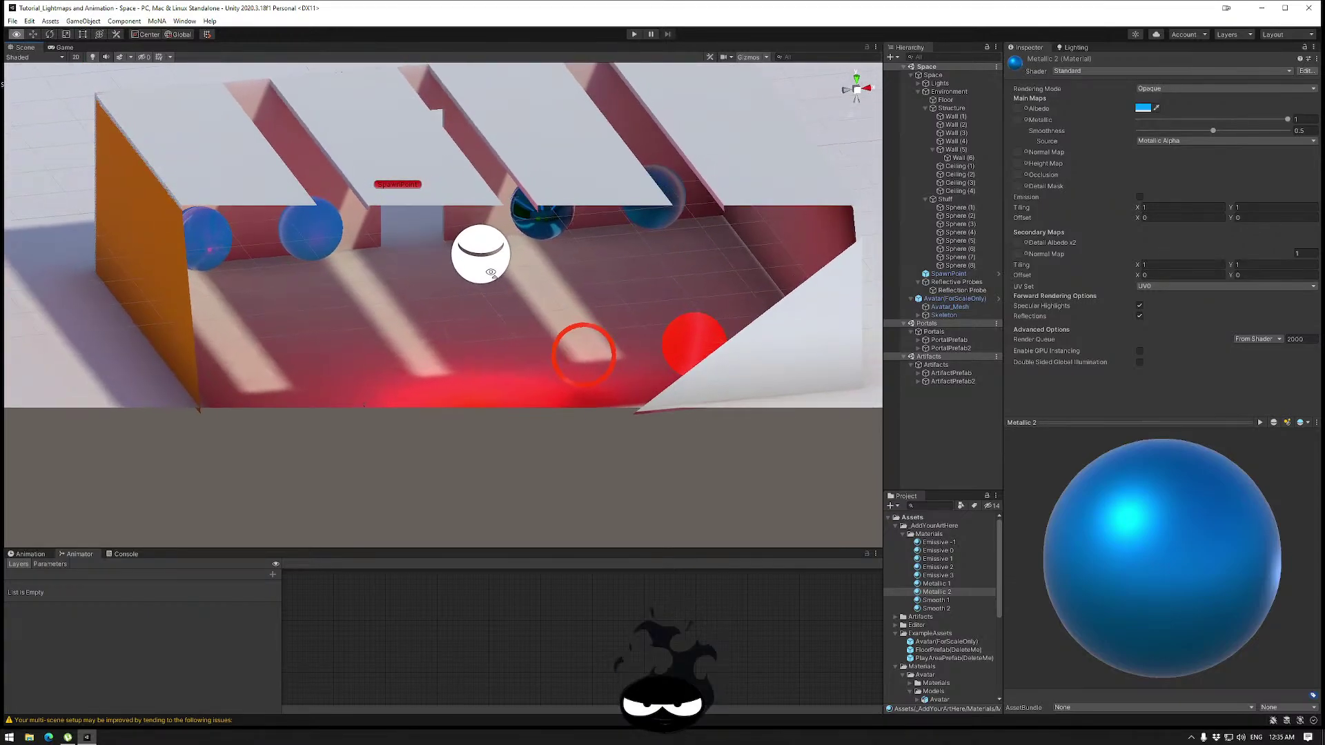
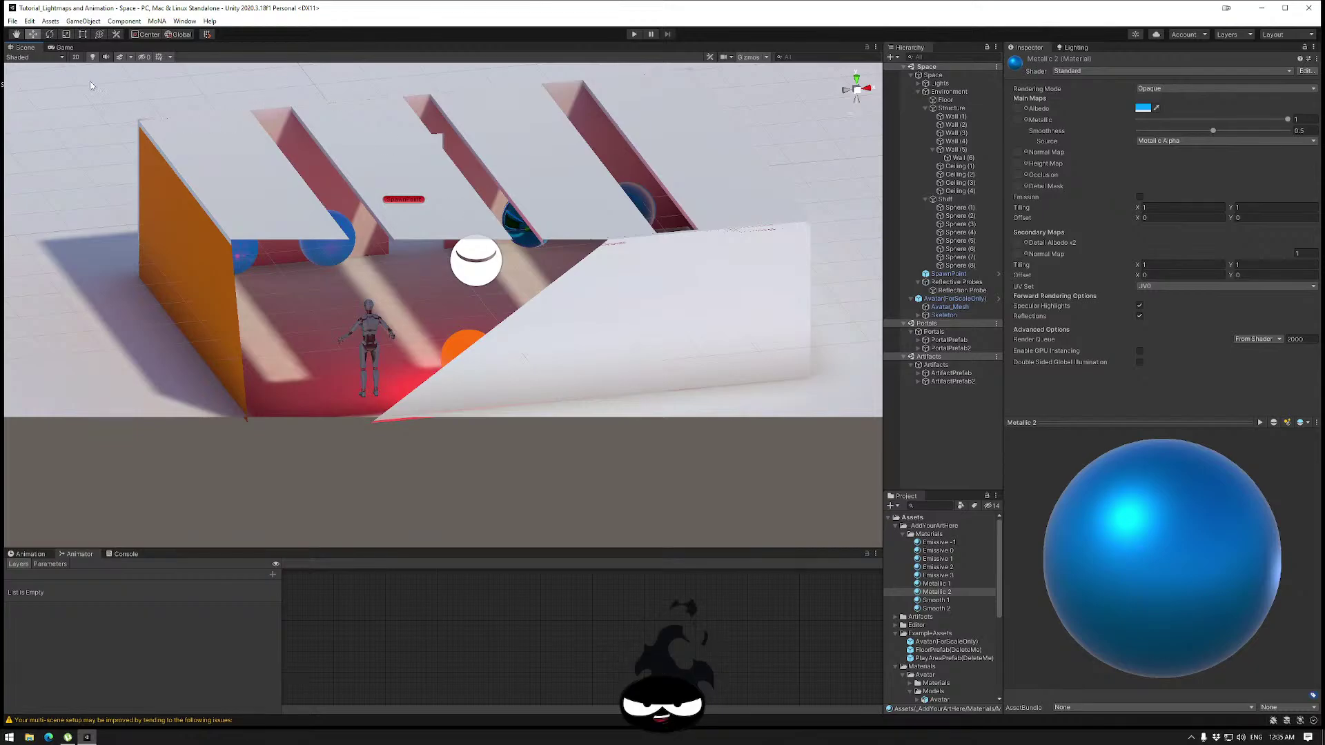
alt+drag(417, 286, 588, 287)
middle_drag(645, 210, 438, 348)
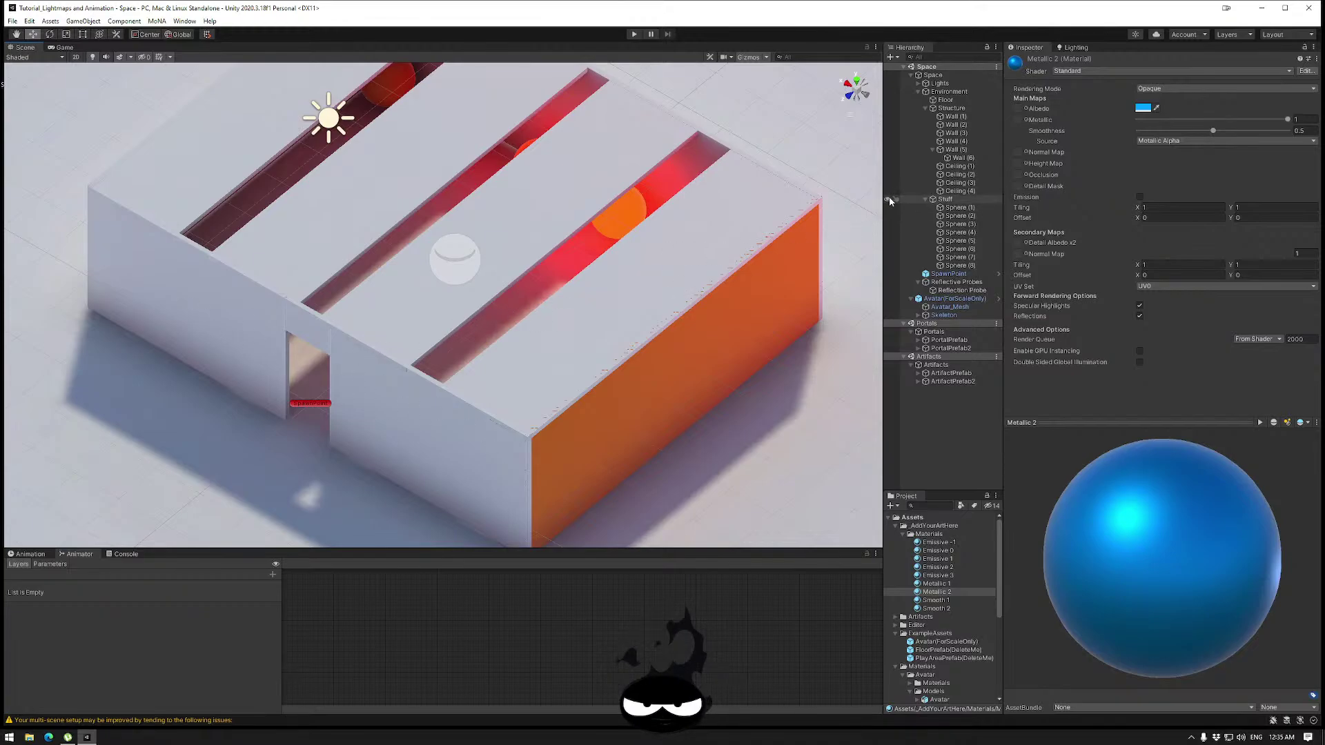
click(925, 108)
click(925, 117)
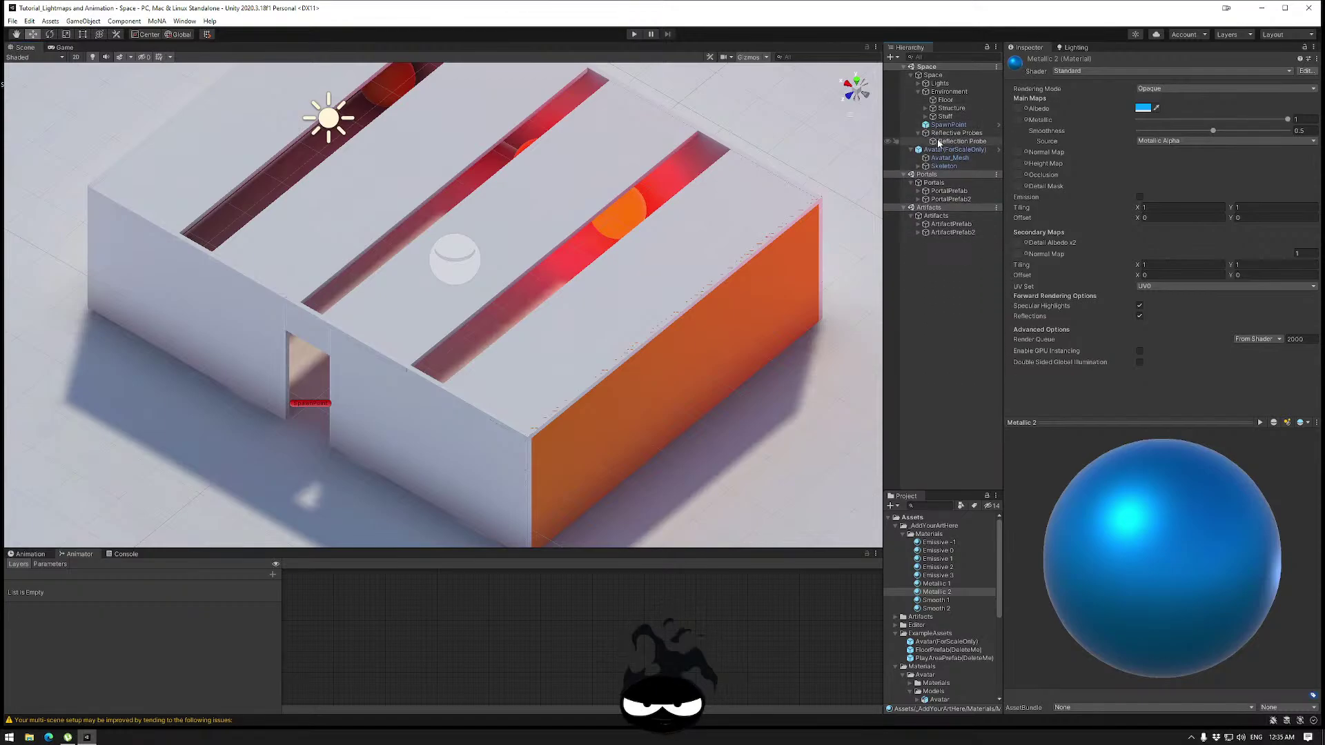
click(919, 134)
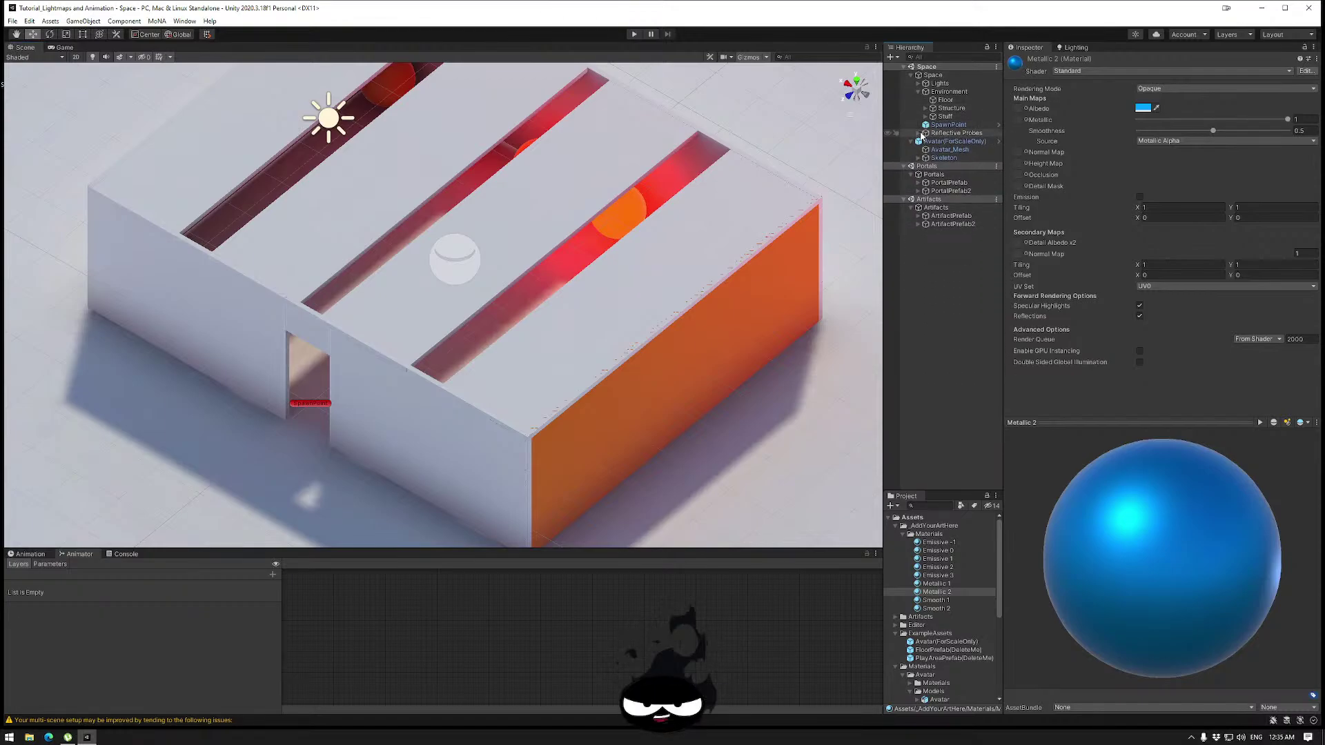
click(919, 92)
drag(947, 100, 936, 82)
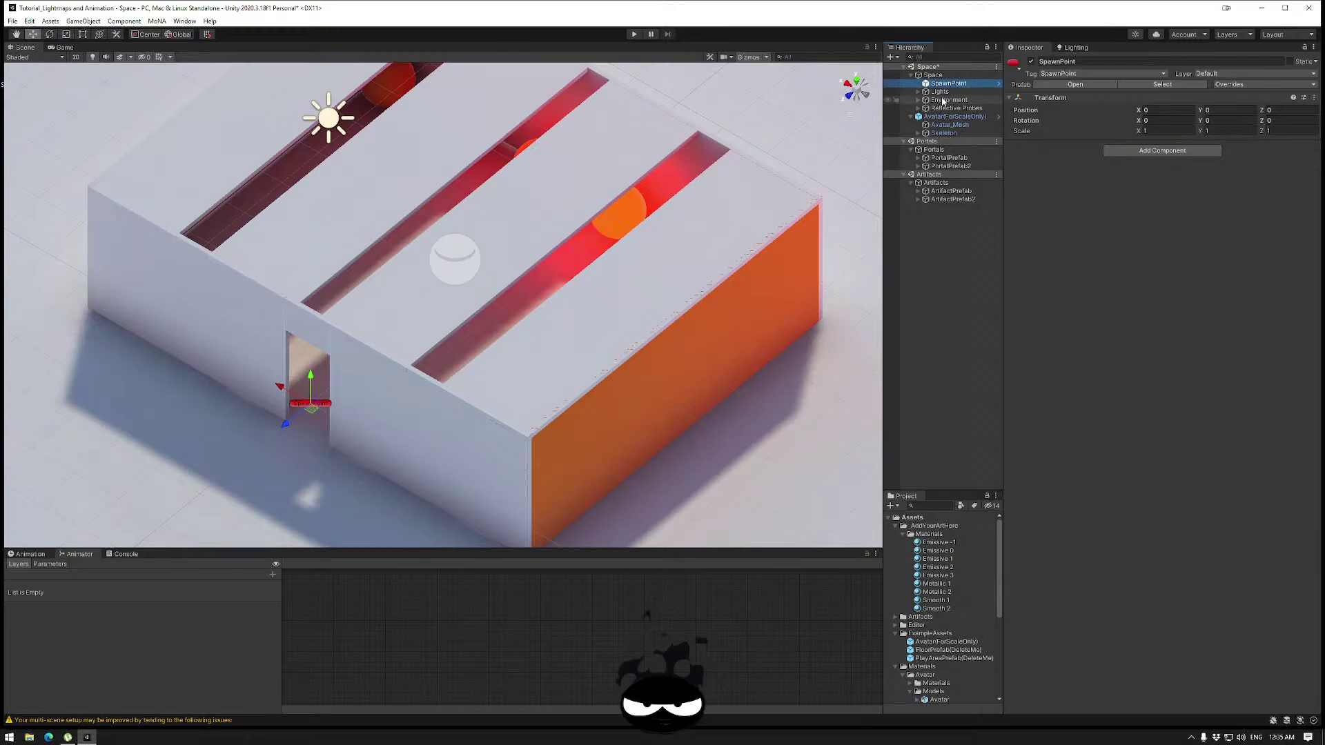
Create an empty child object under Space and name it Light Probes.
click(936, 76)
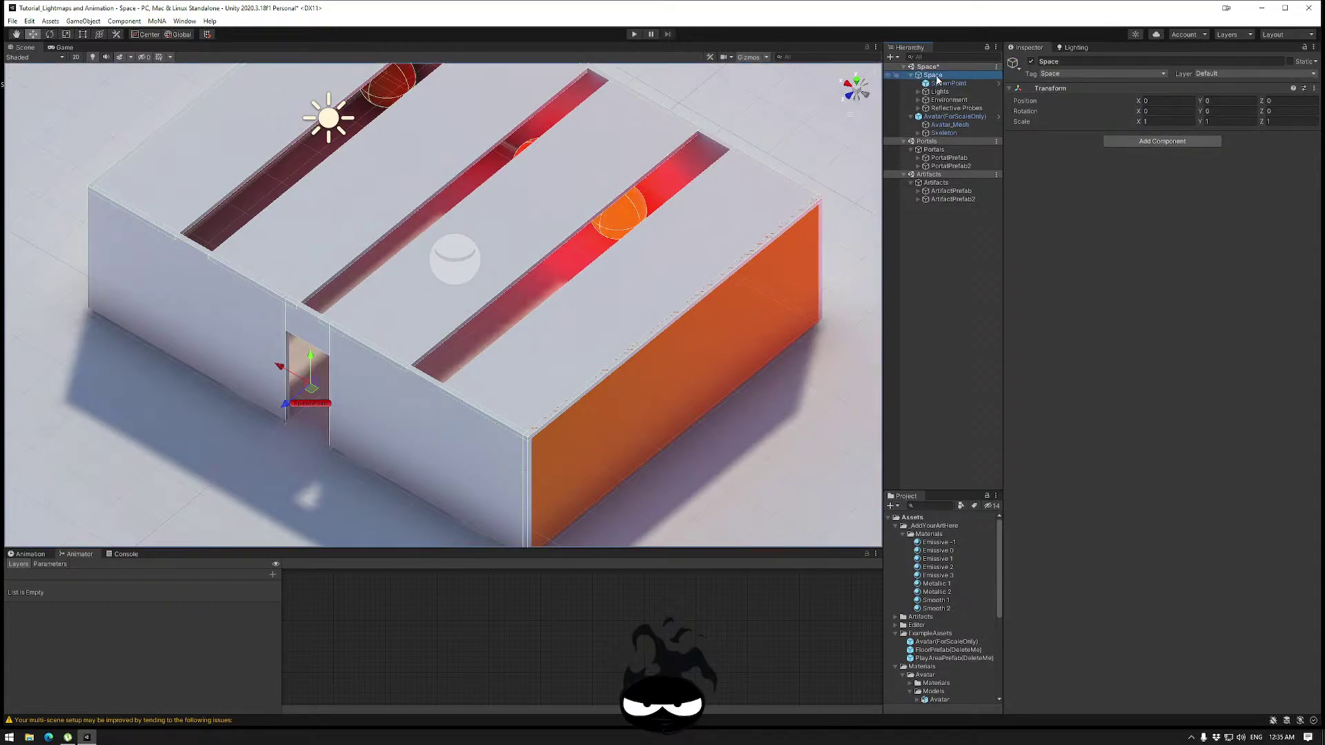
right_click(936, 77)
click(975, 203)
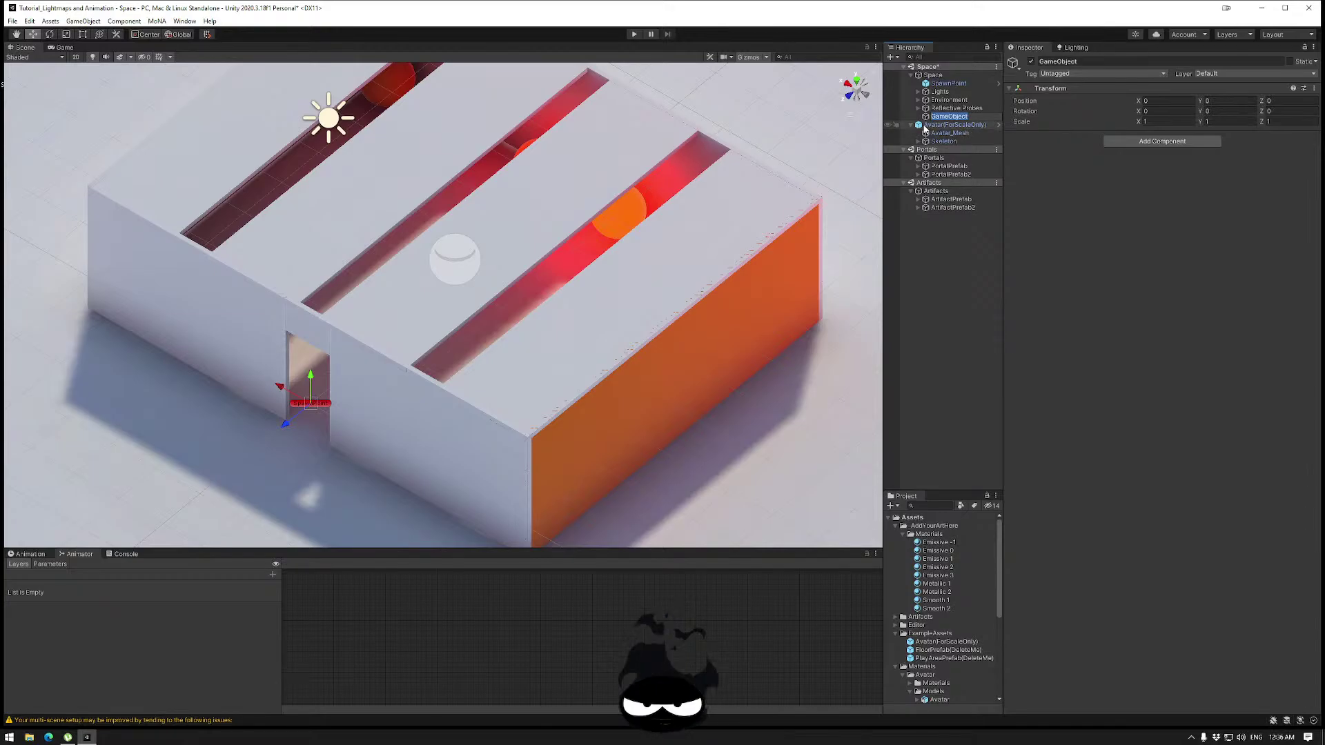
text(Light Probe)
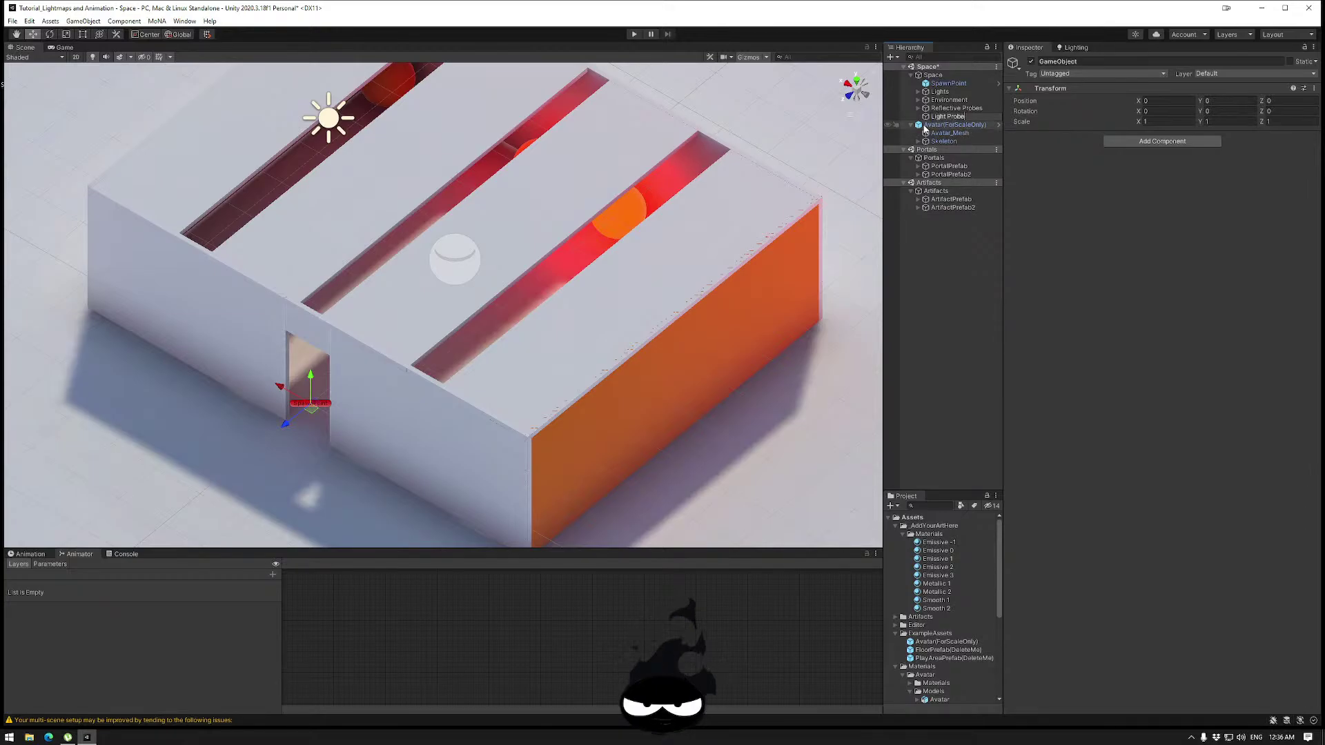
text(s)
key(Return)
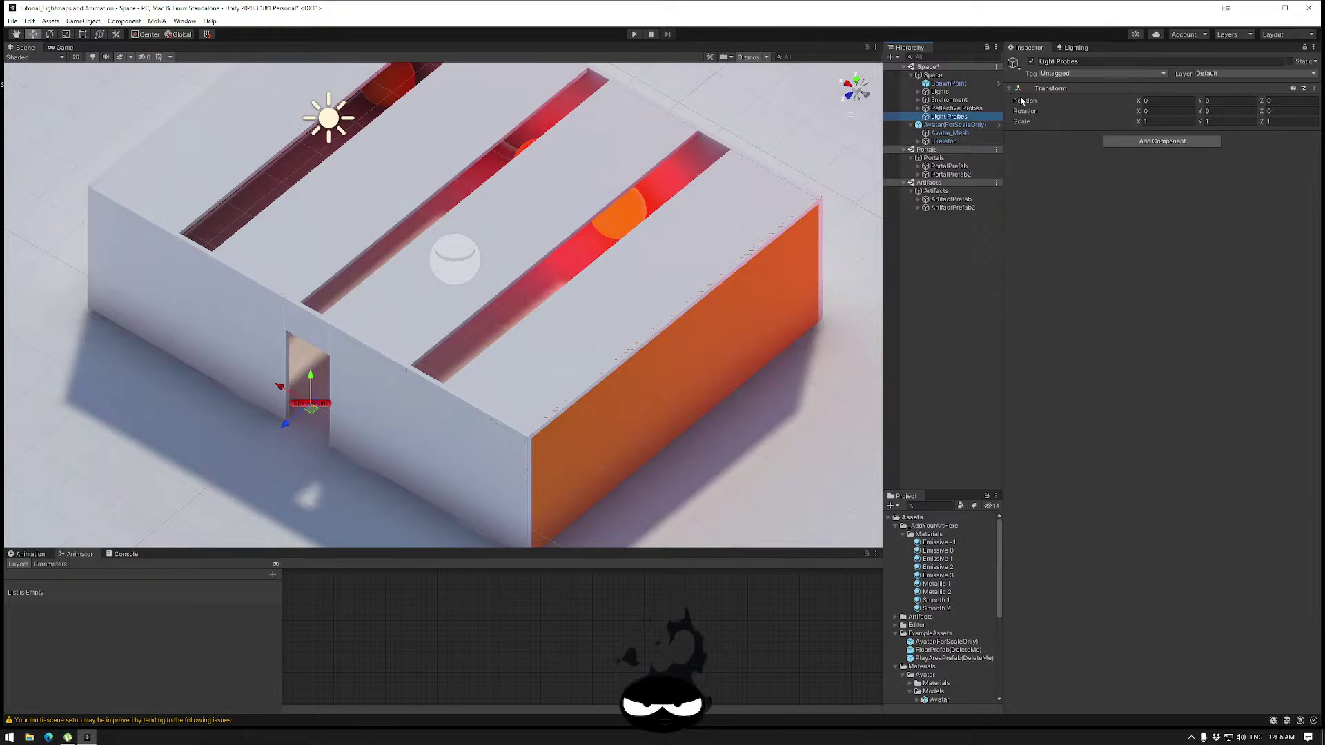
Add a Light Probe Group as a child of Light Probes and view the scene from above.
right_click(943, 119)
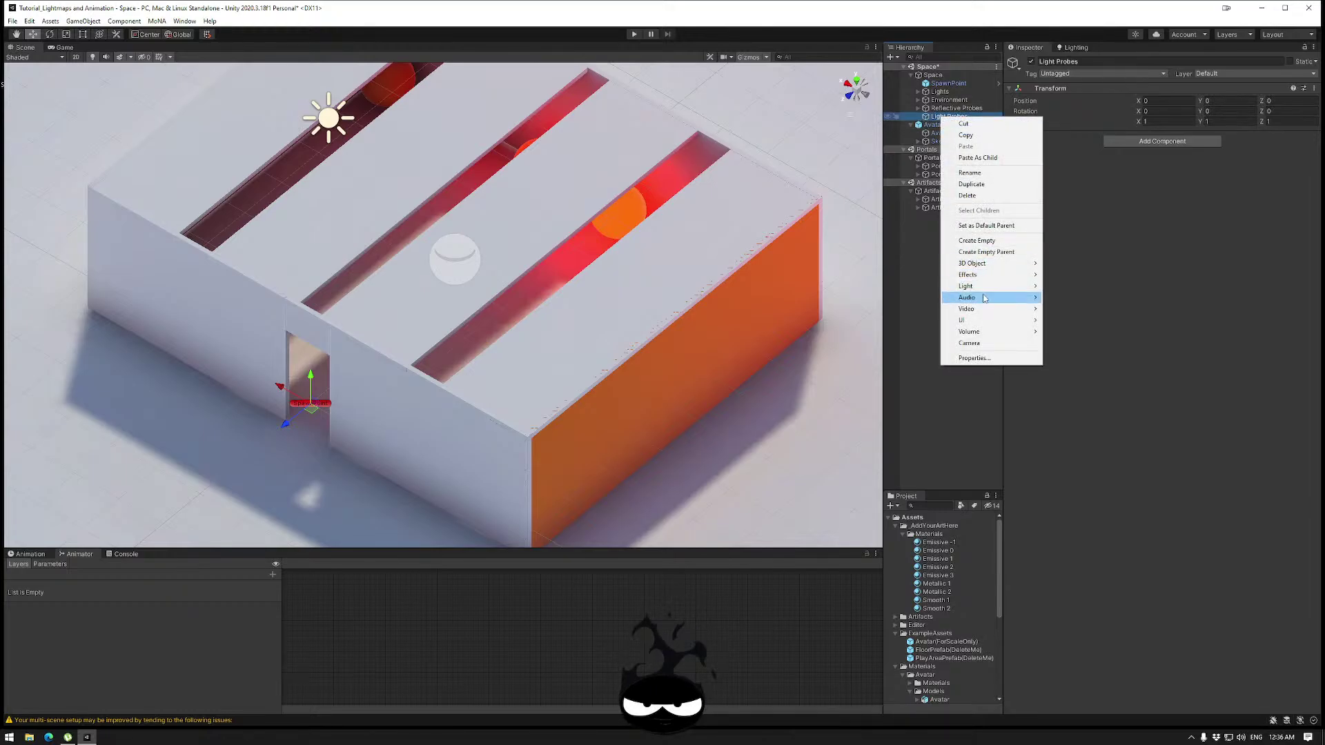
mouse_move(981, 287)
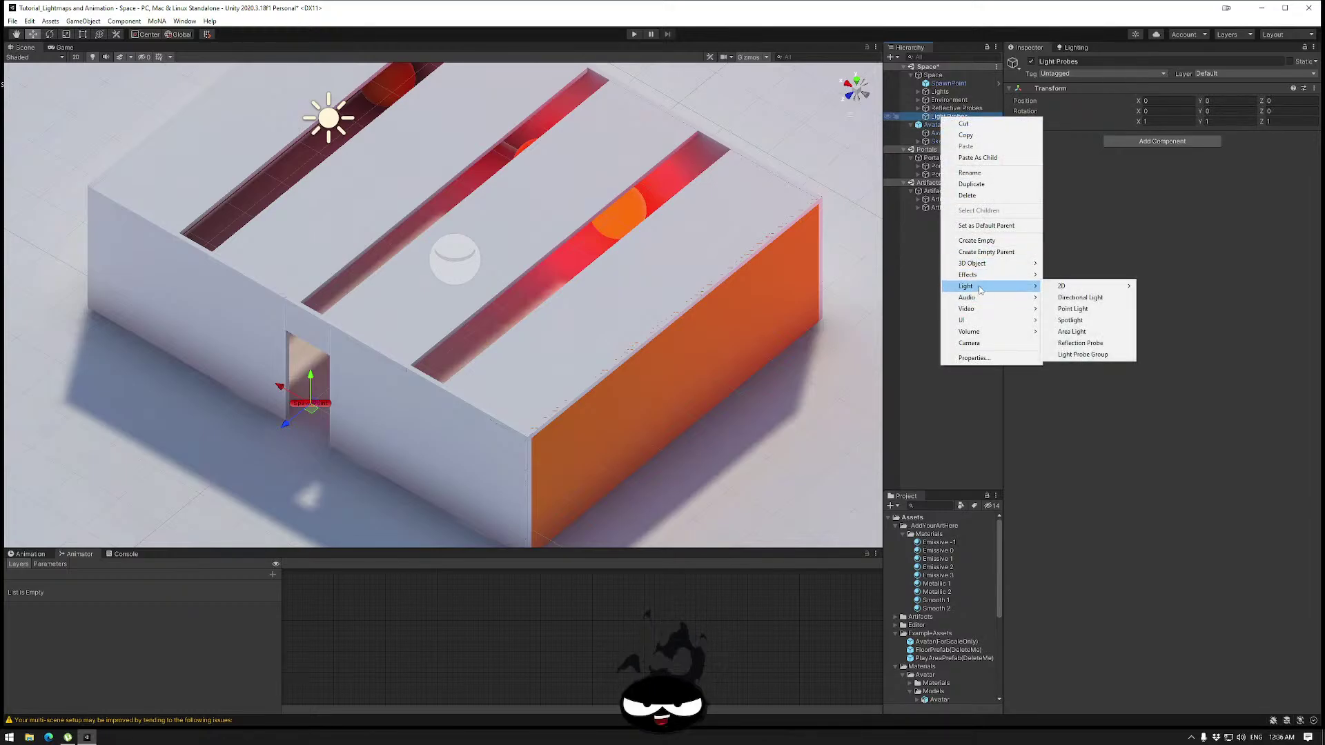
click(1086, 362)
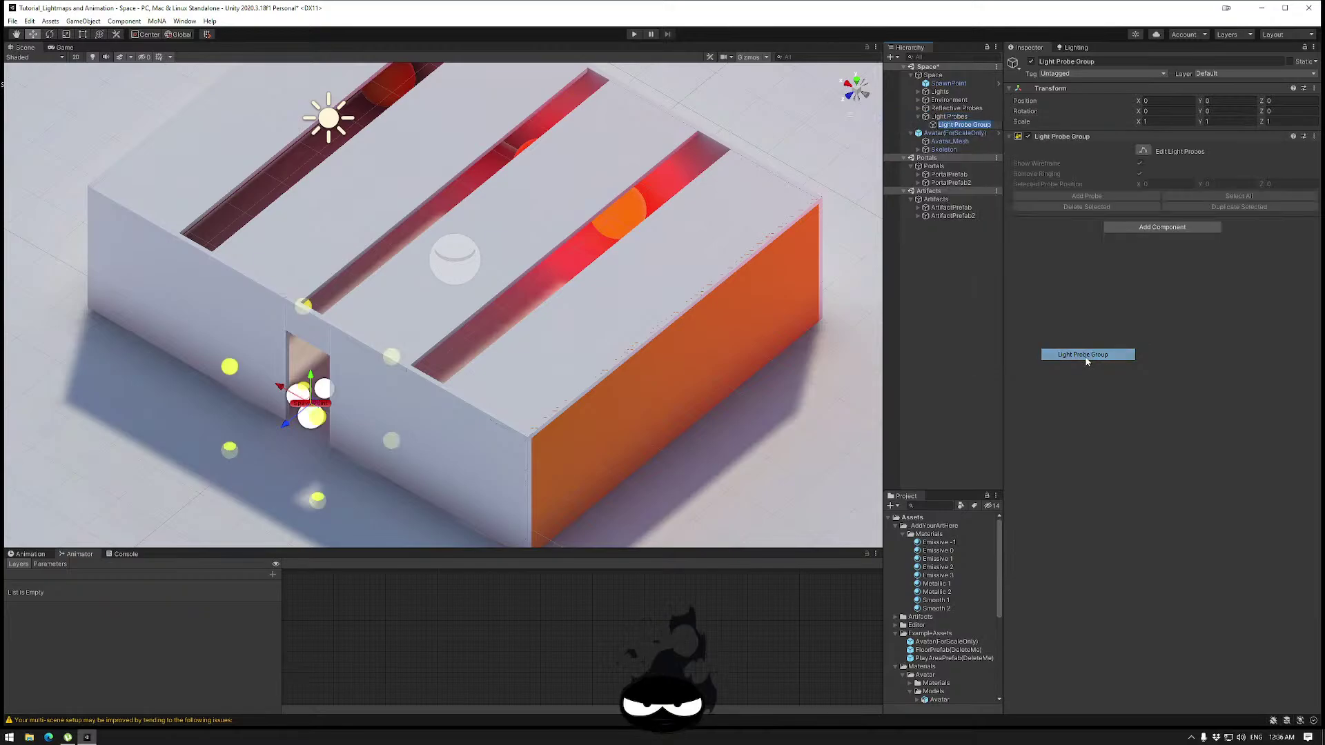
click(861, 82)
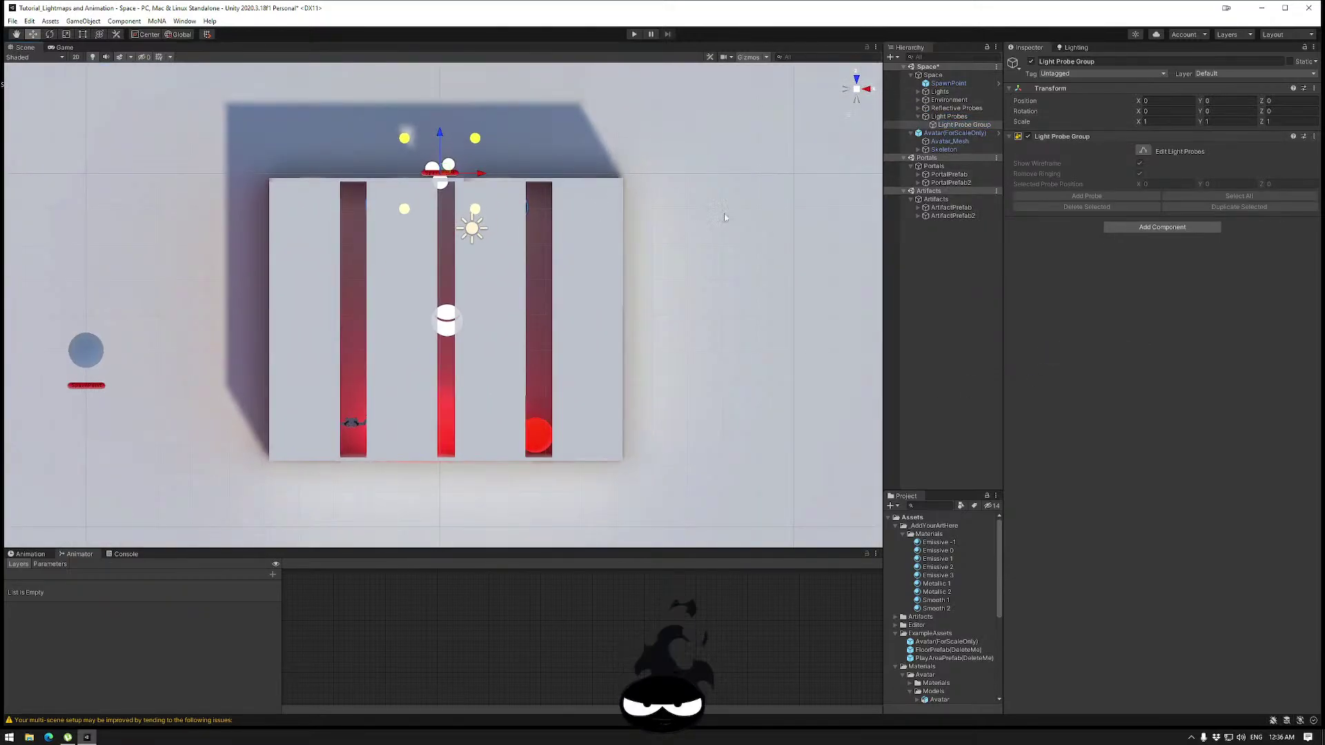
Move all light probes over one side of the room, and shift the Light Probe Group object to X 0.13, Z -3.04.
click(1143, 151)
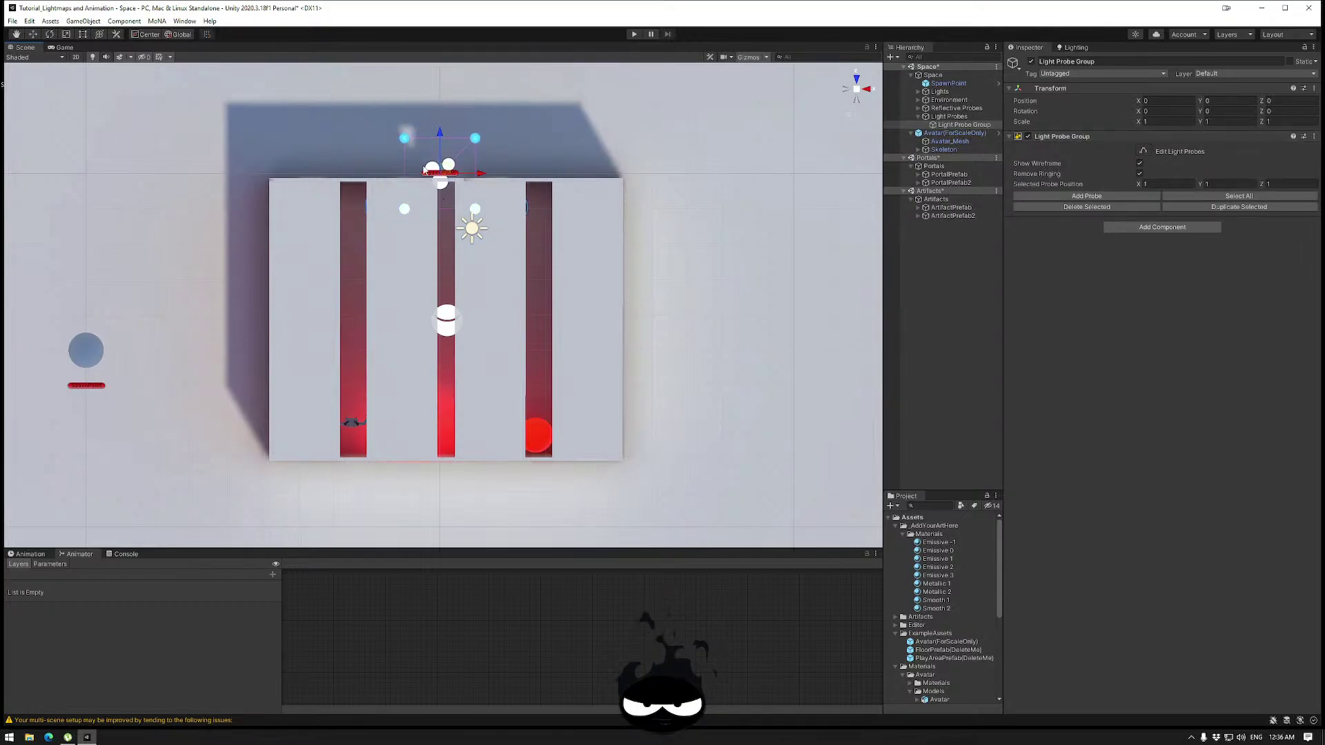
click(433, 191)
drag(434, 193, 335, 223)
click(955, 125)
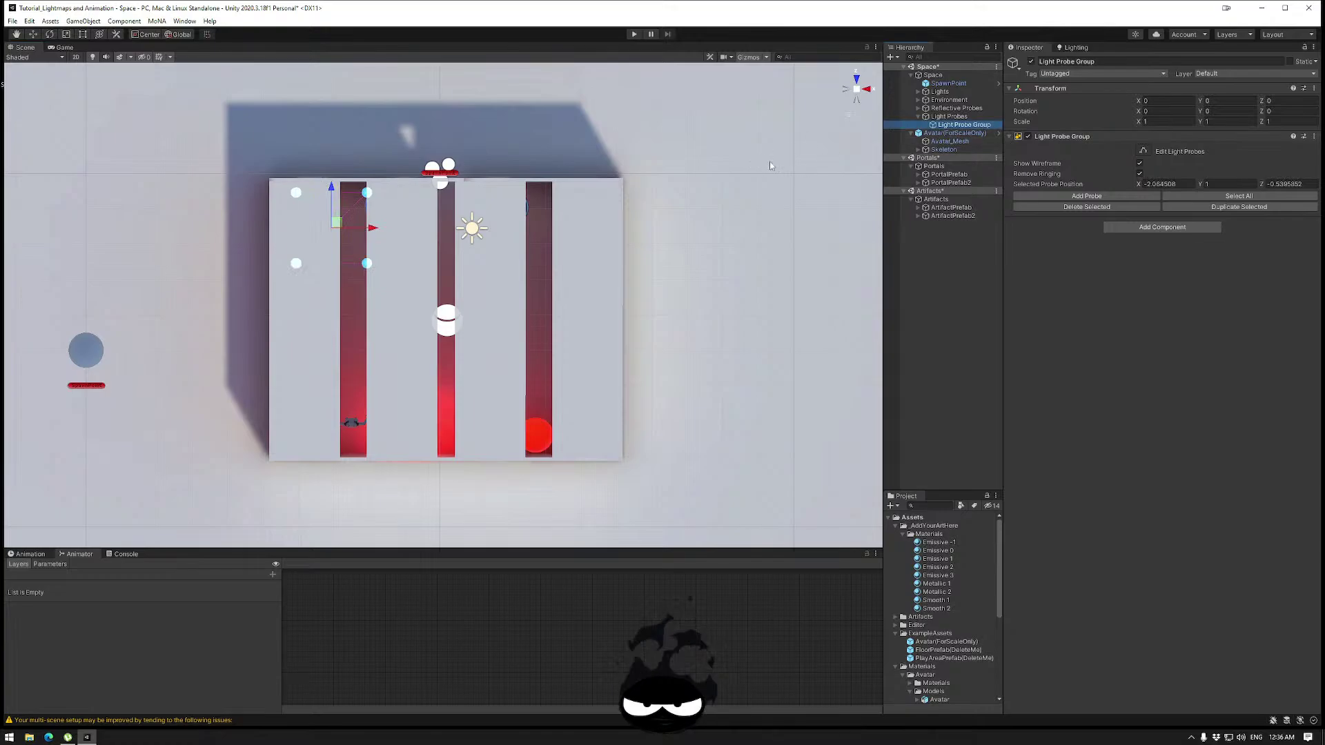
click(1145, 152)
click(959, 125)
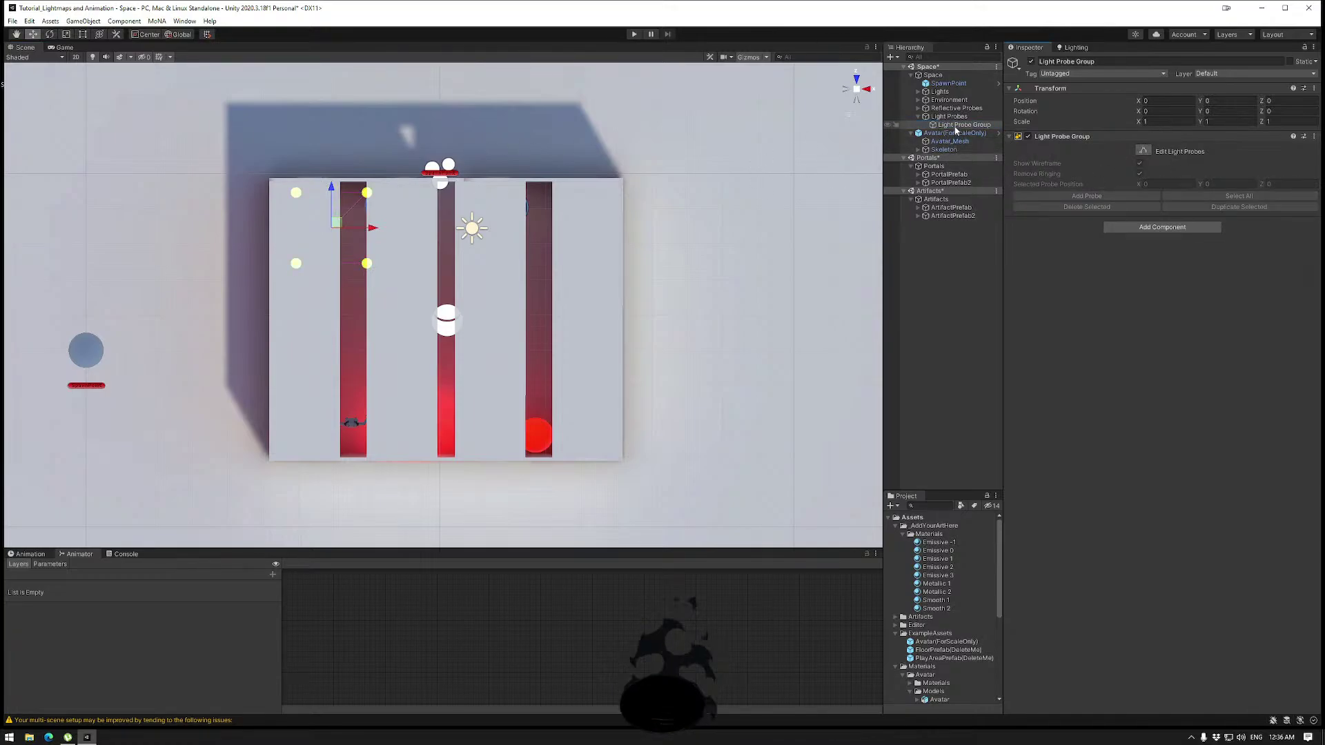
drag(340, 223, 345, 329)
Move all light probes into the room's corner near the entrance, at about X -2.48, Z 2.35, and raise them to about Y 1.48.
click(950, 125)
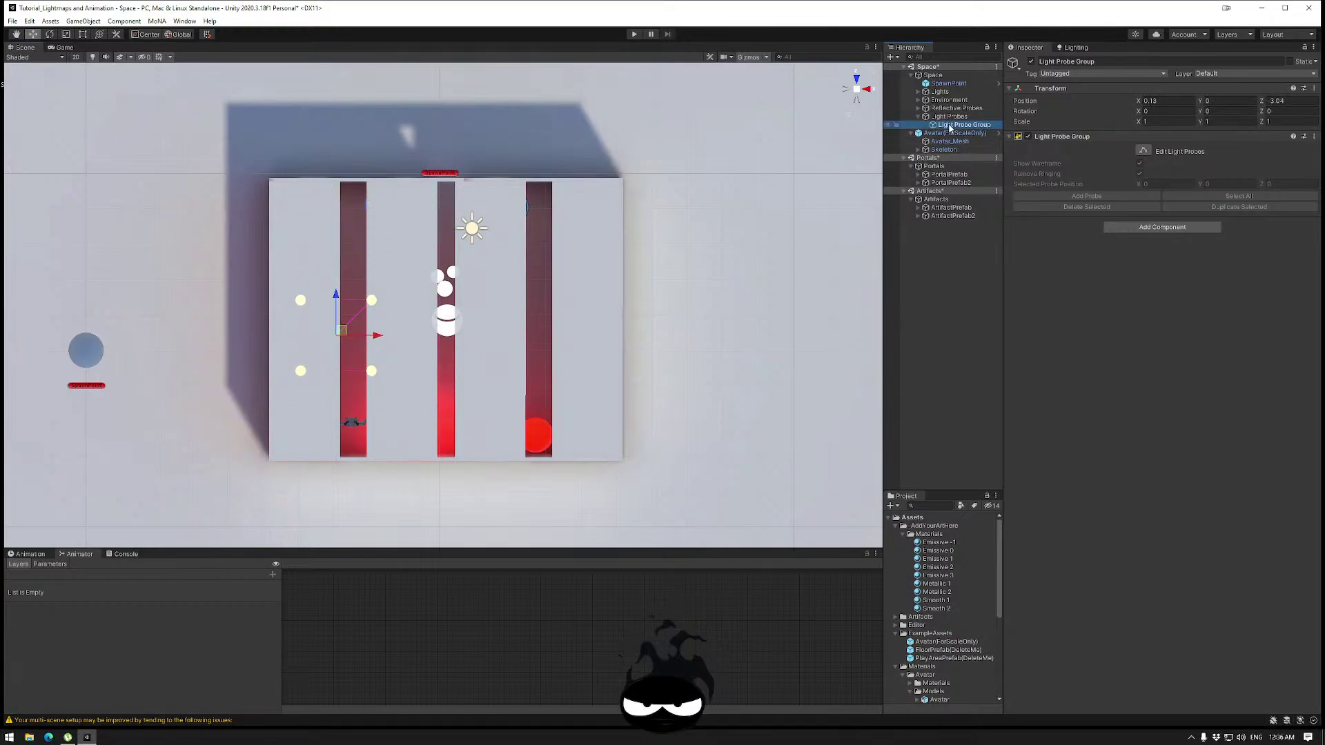
click(1142, 151)
click(300, 300)
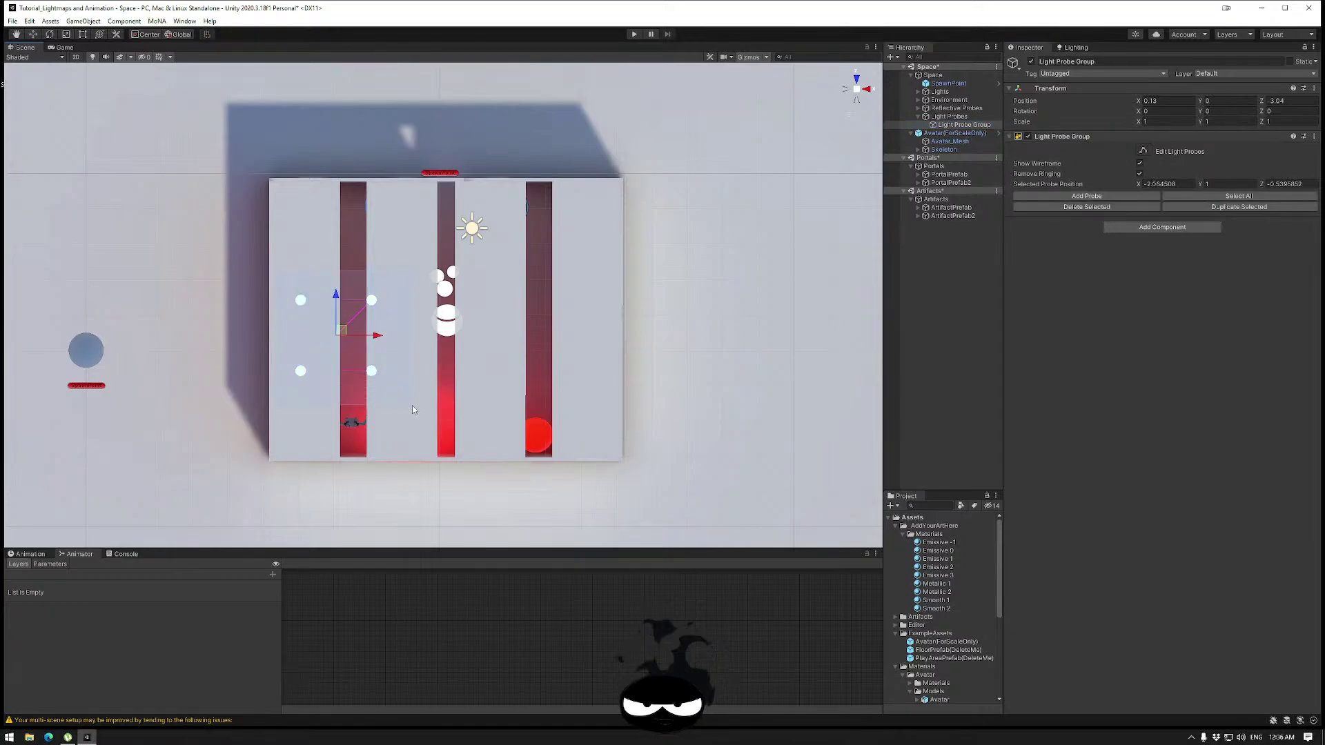
drag(347, 297, 353, 238)
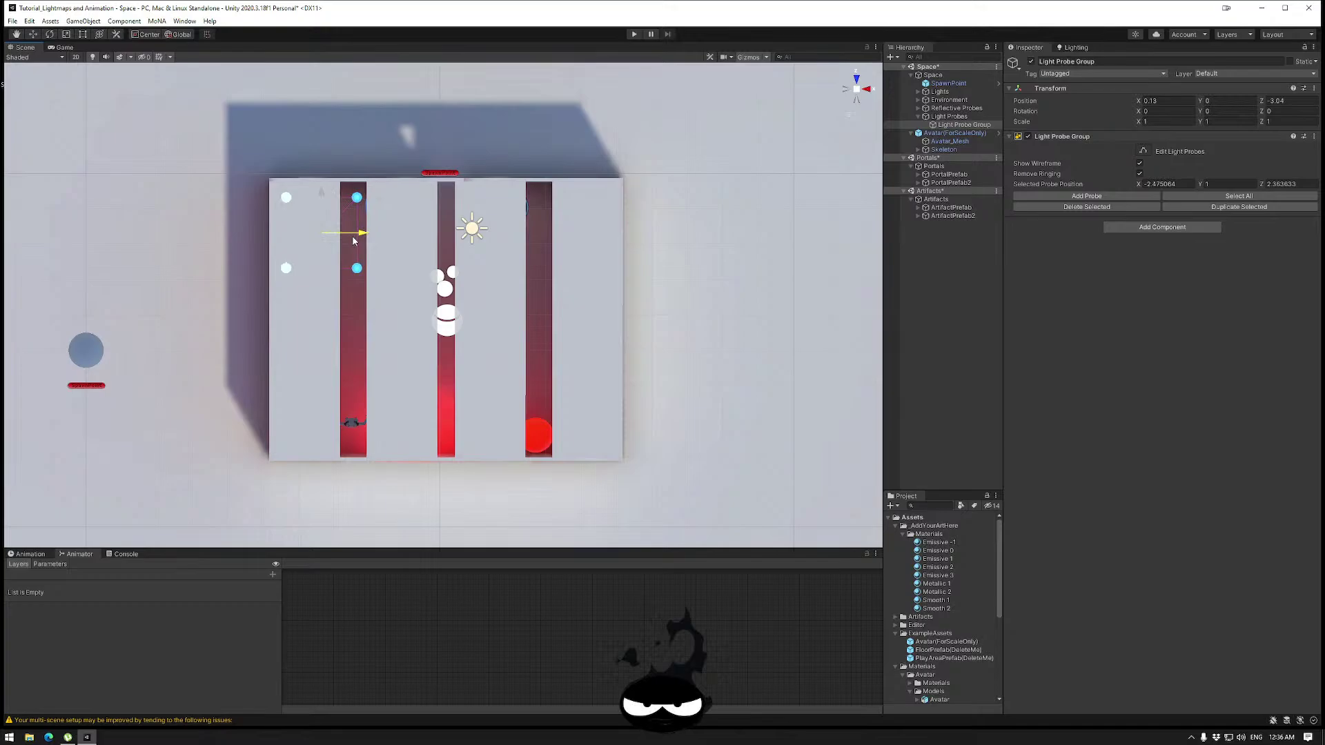
click(858, 102)
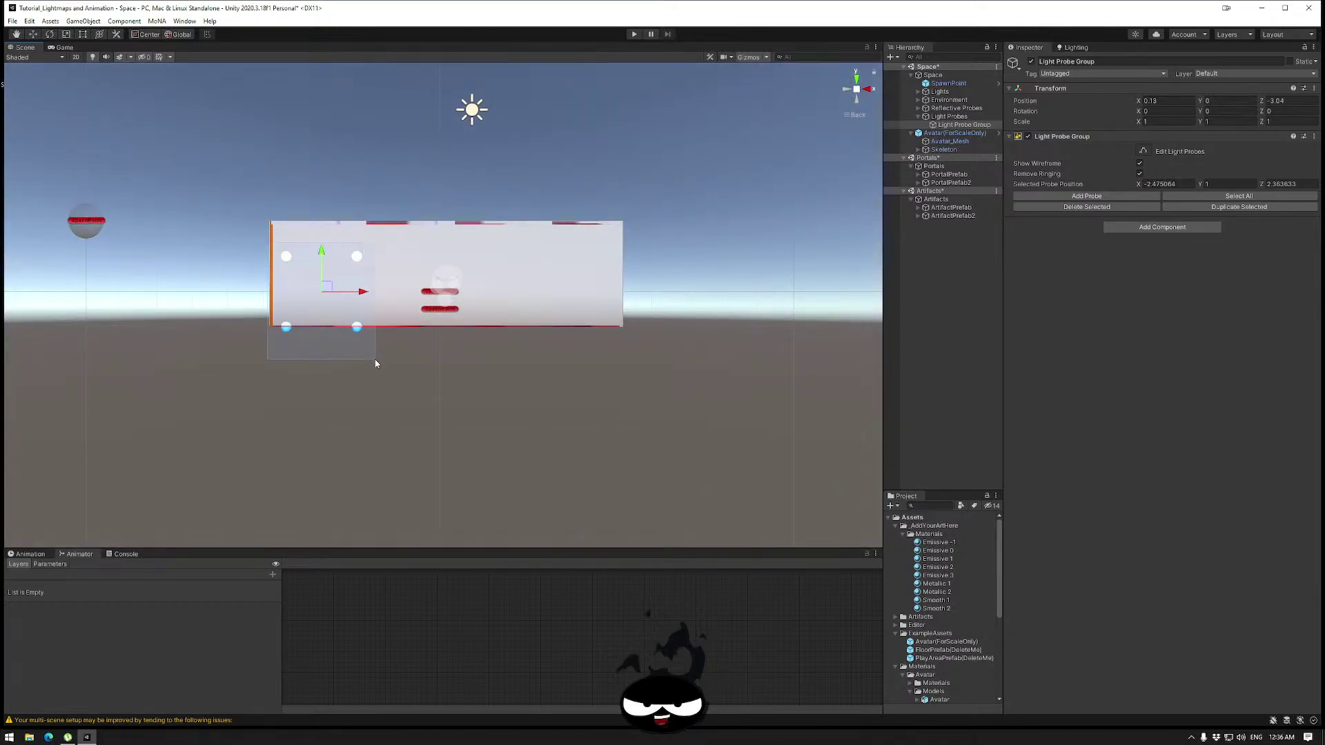
drag(321, 254, 331, 239)
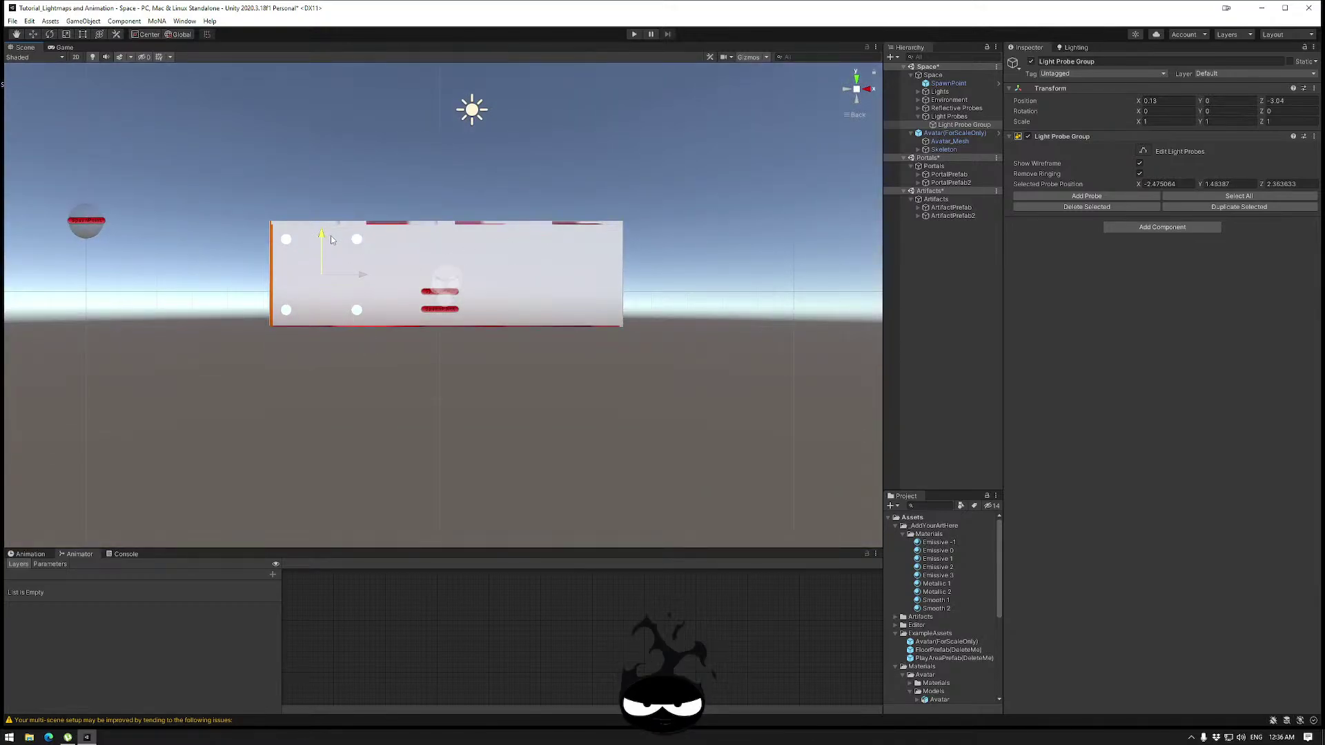
Duplicate the block of light probes and place the copy beside the original across the room's width.
click(856, 79)
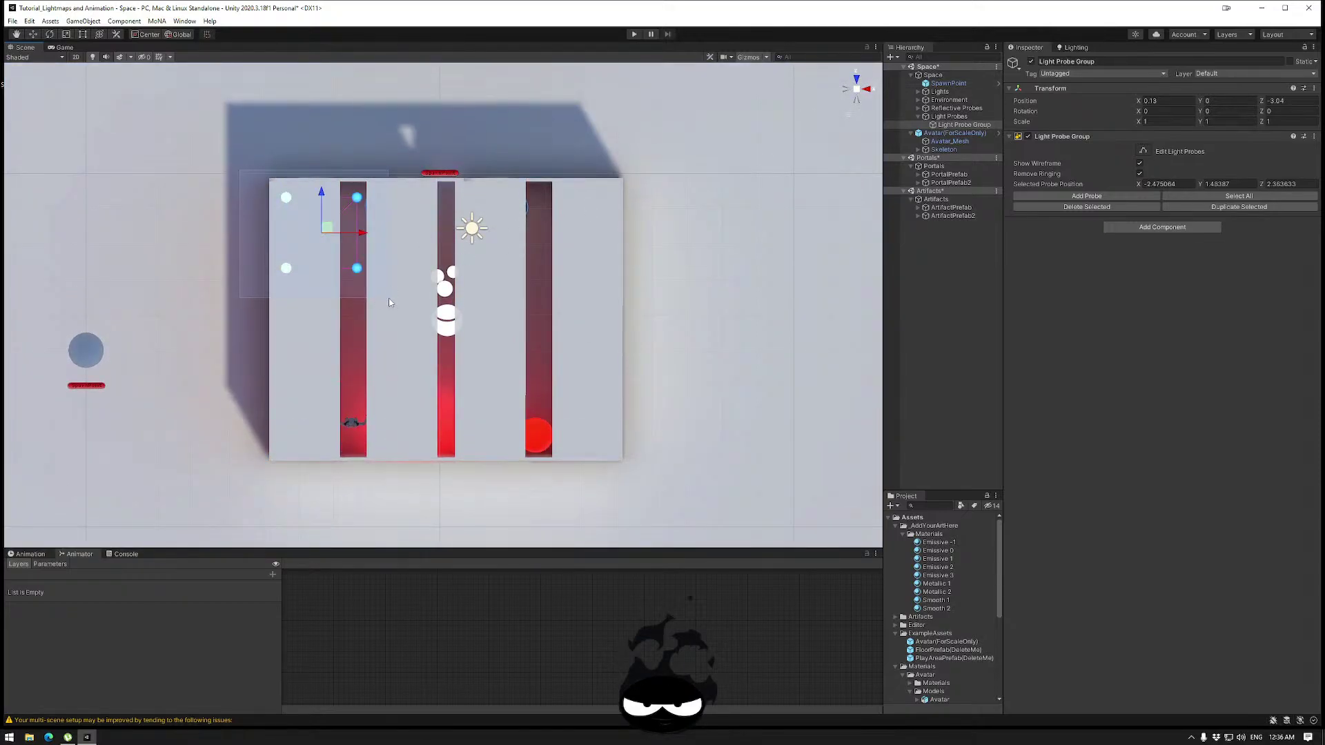
click(857, 103)
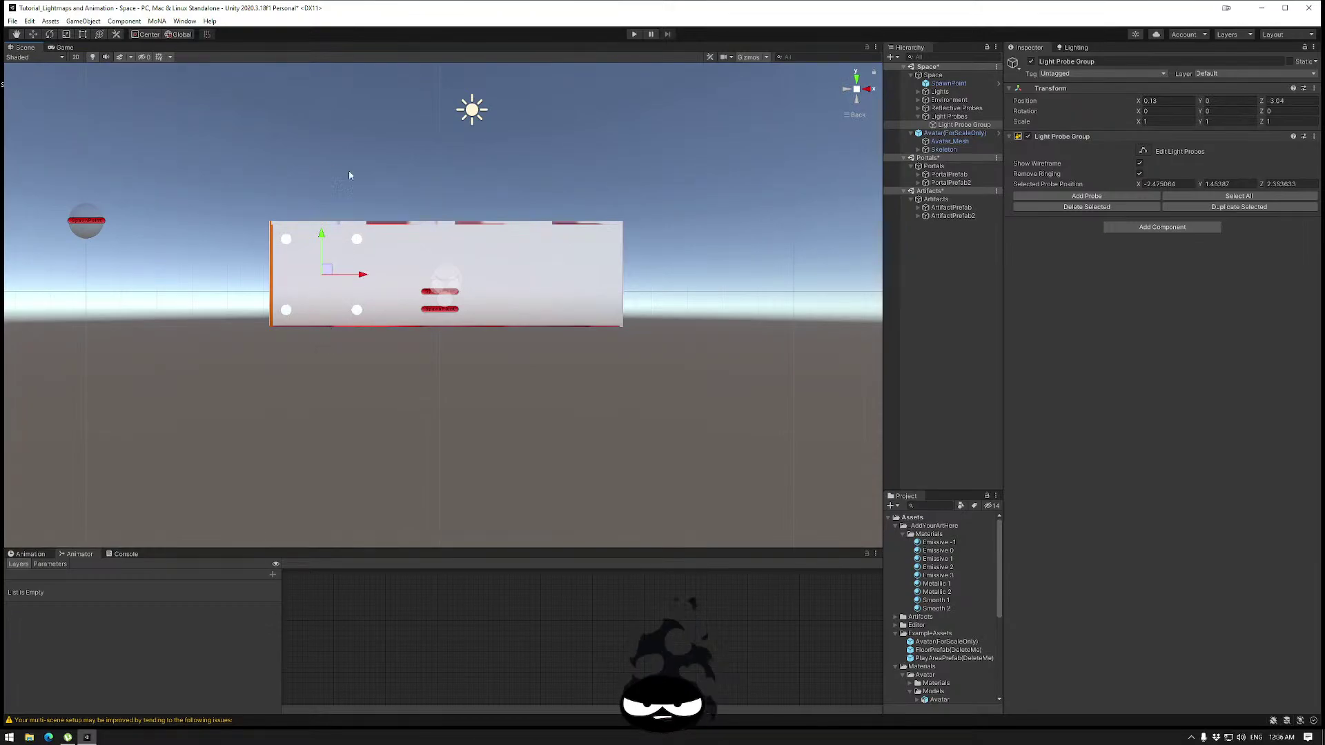
click(857, 78)
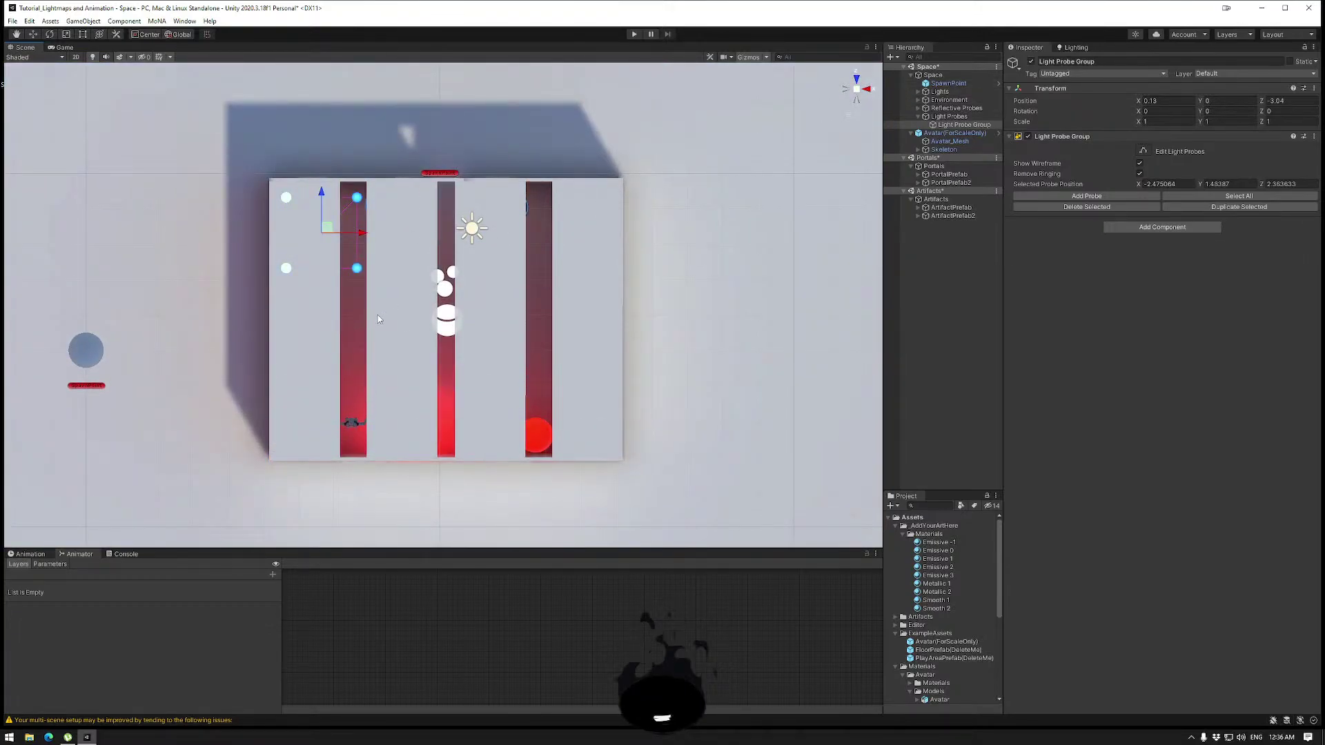
key(ctrl+d)
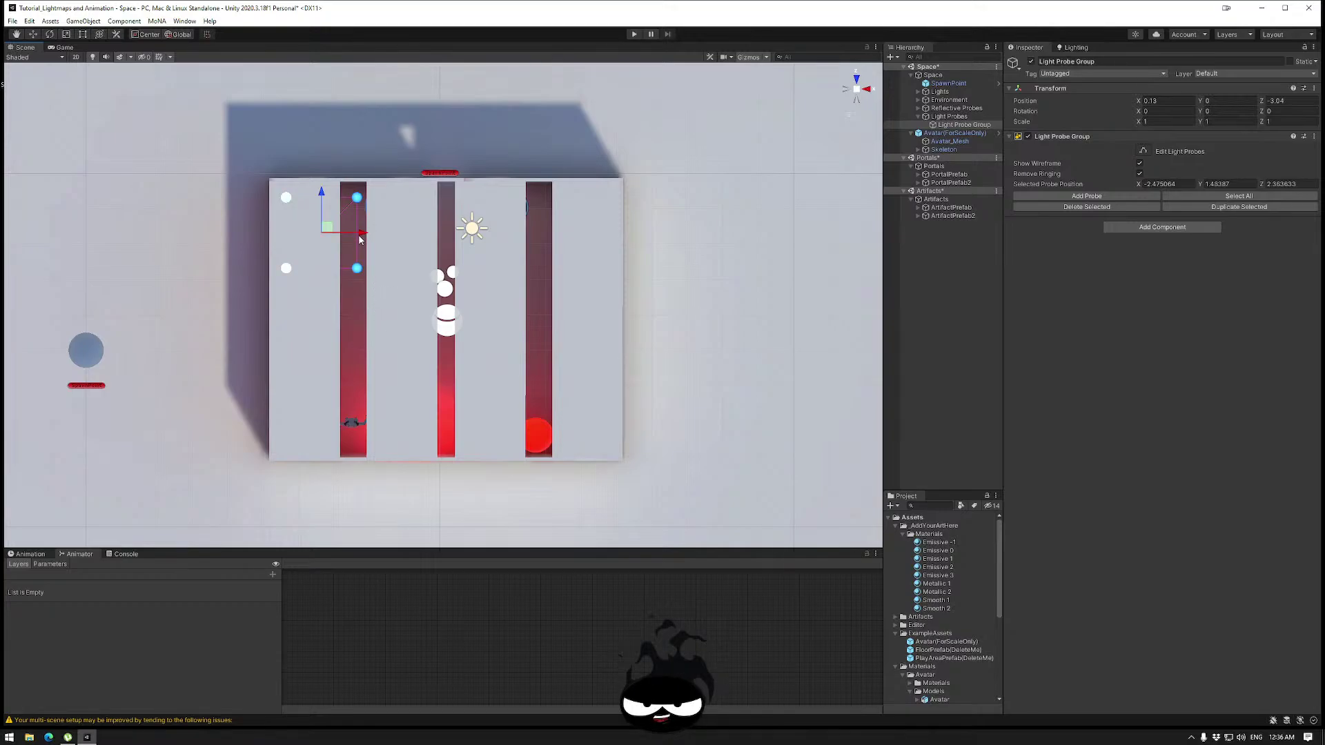
drag(363, 232, 503, 241)
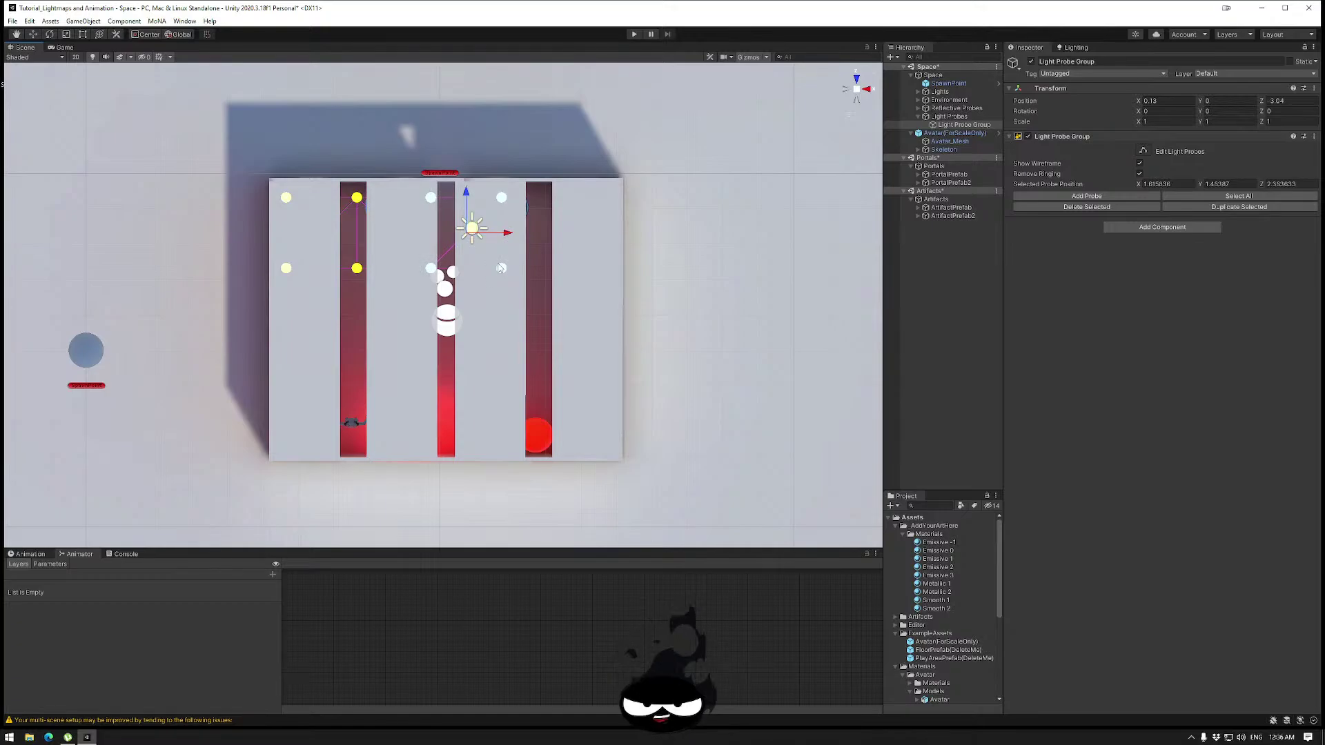
Place another copy of the probe block towards the opposite side wall and remove the outermost probes lying outside the room.
key(ctrl+z)
key(ctrl+d)
drag(363, 233, 654, 243)
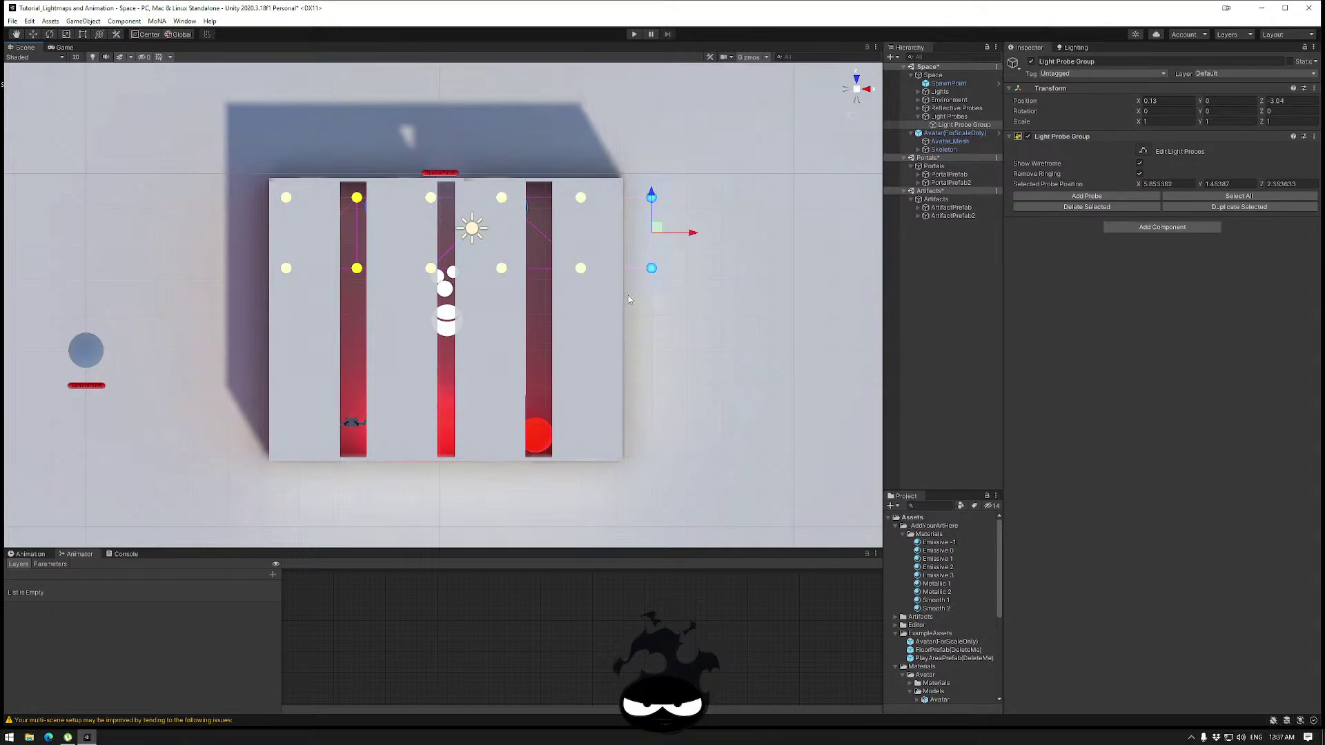
key(ctrl+z)
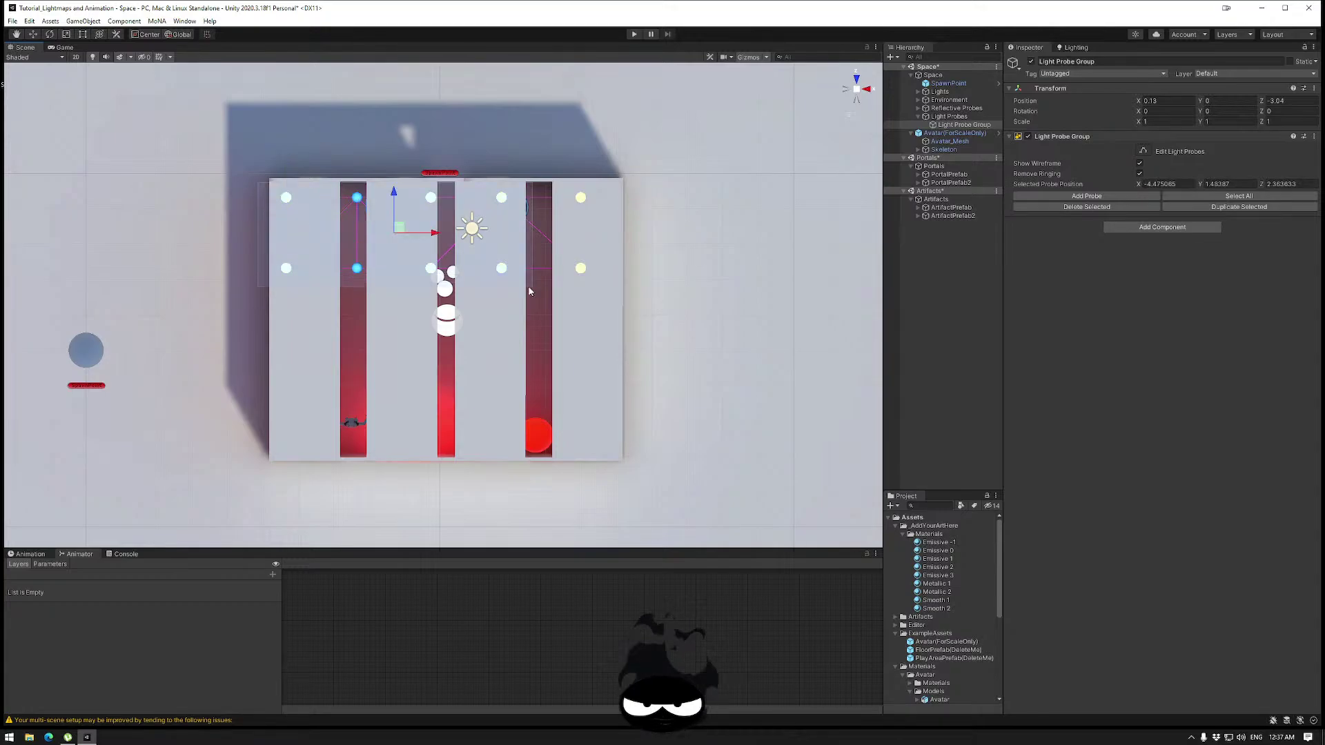
Centre the probe rows across the room's width and scale the Light Probe Group to about 1.06 along X.
drag(464, 238, 487, 239)
click(66, 34)
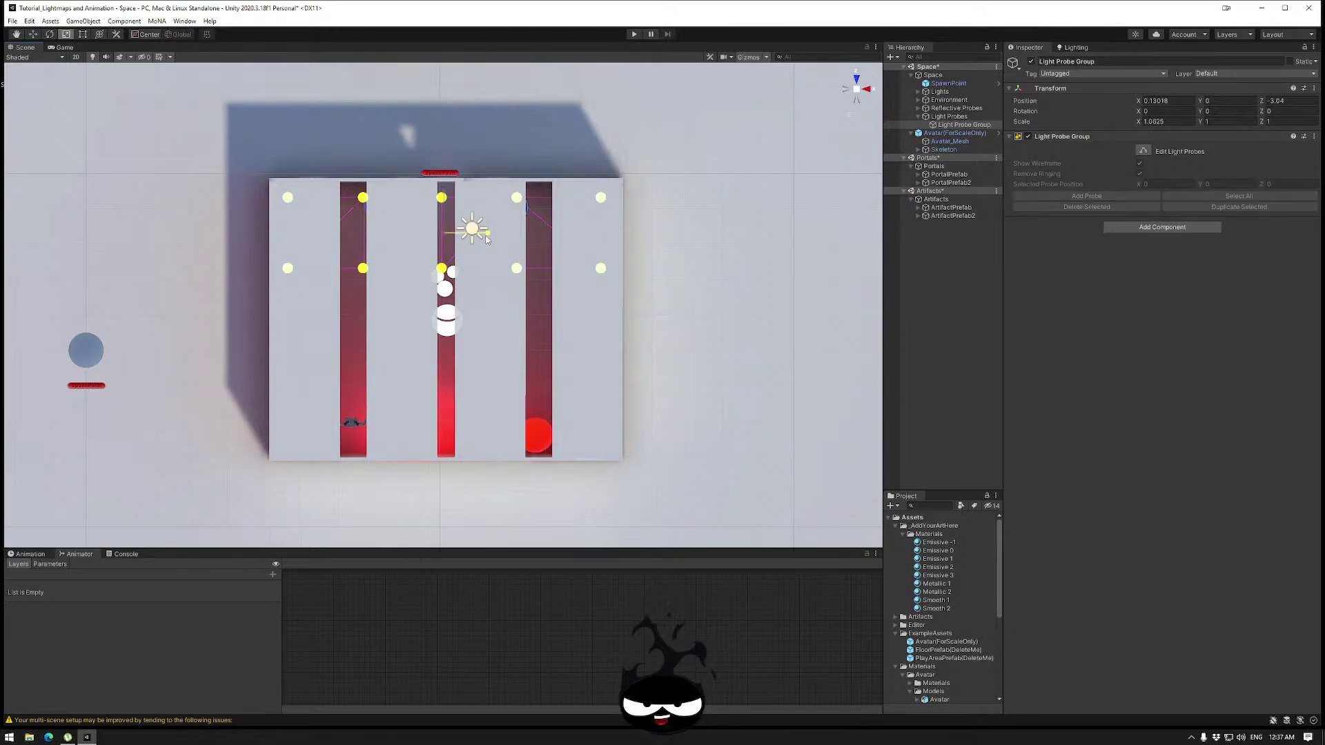
key(w)
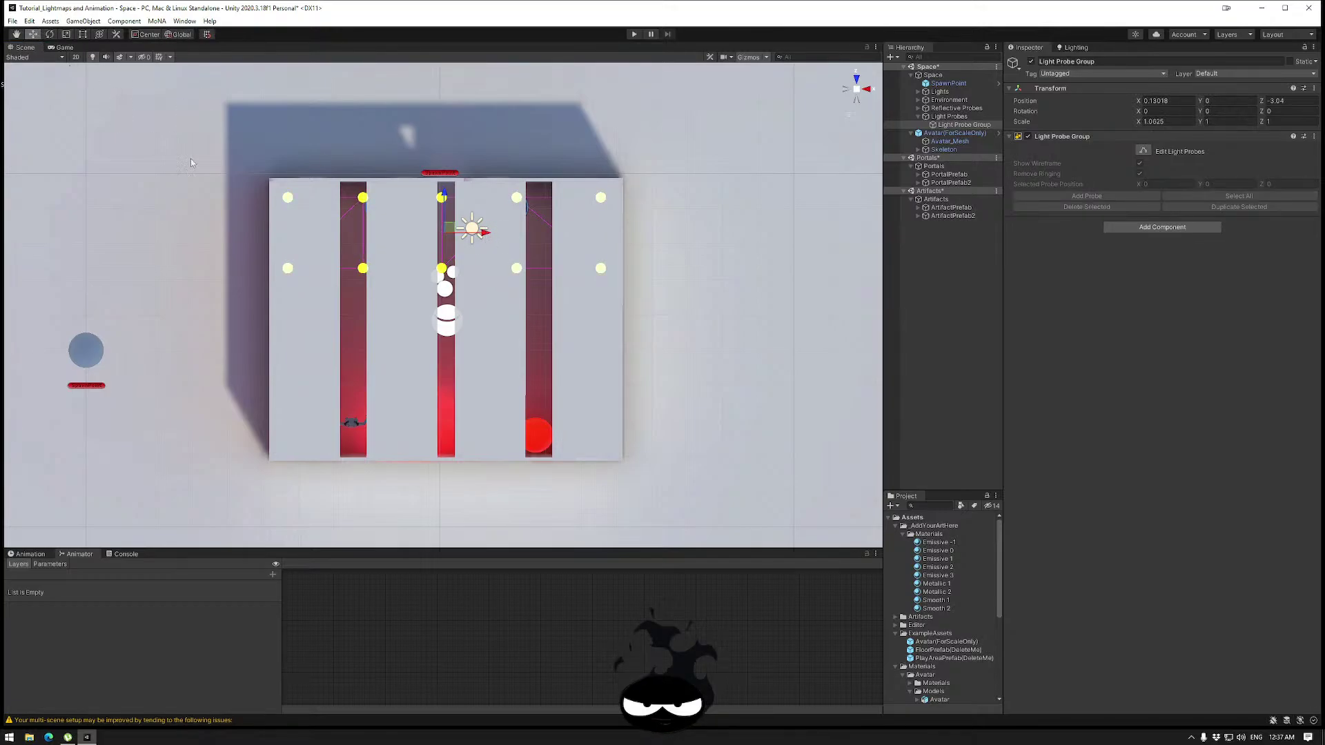
Duplicate both rows of light probes and place the copies towards the far end of the room, at about Z -1.54.
drag(278, 259, 485, 267)
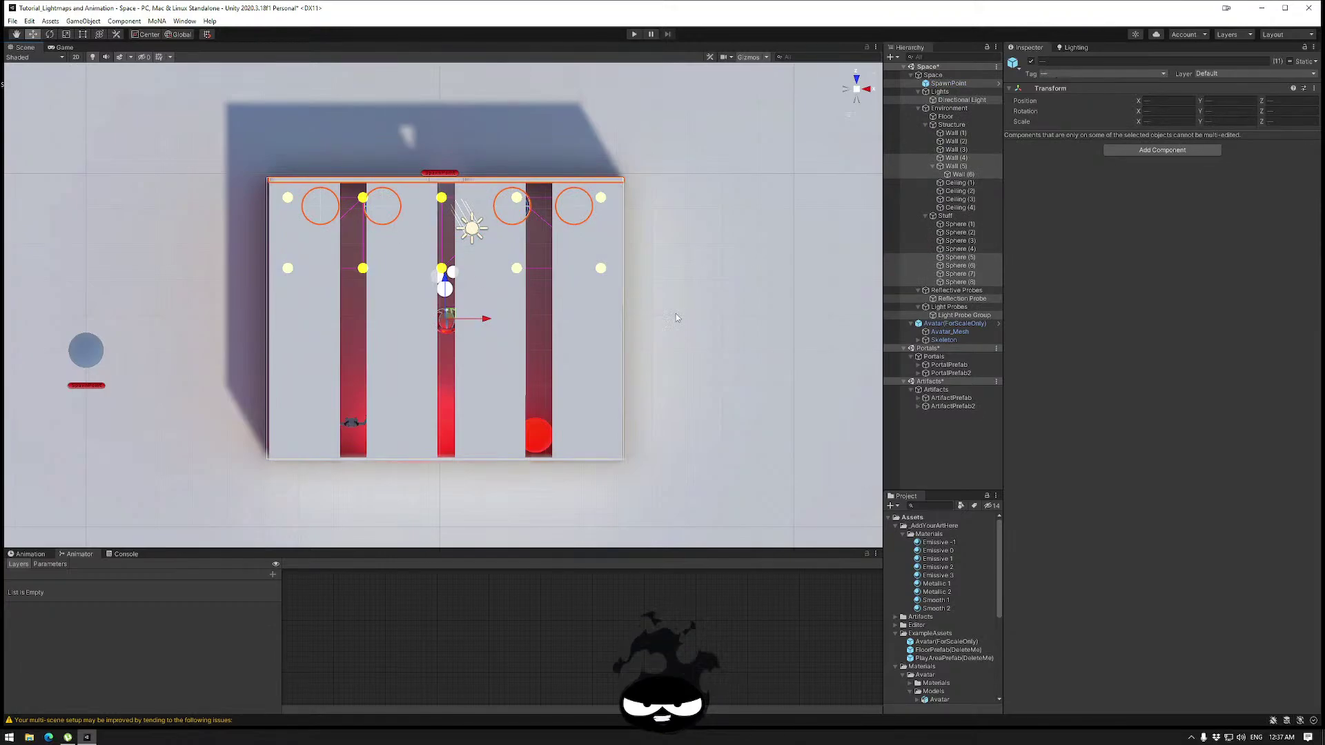
click(964, 314)
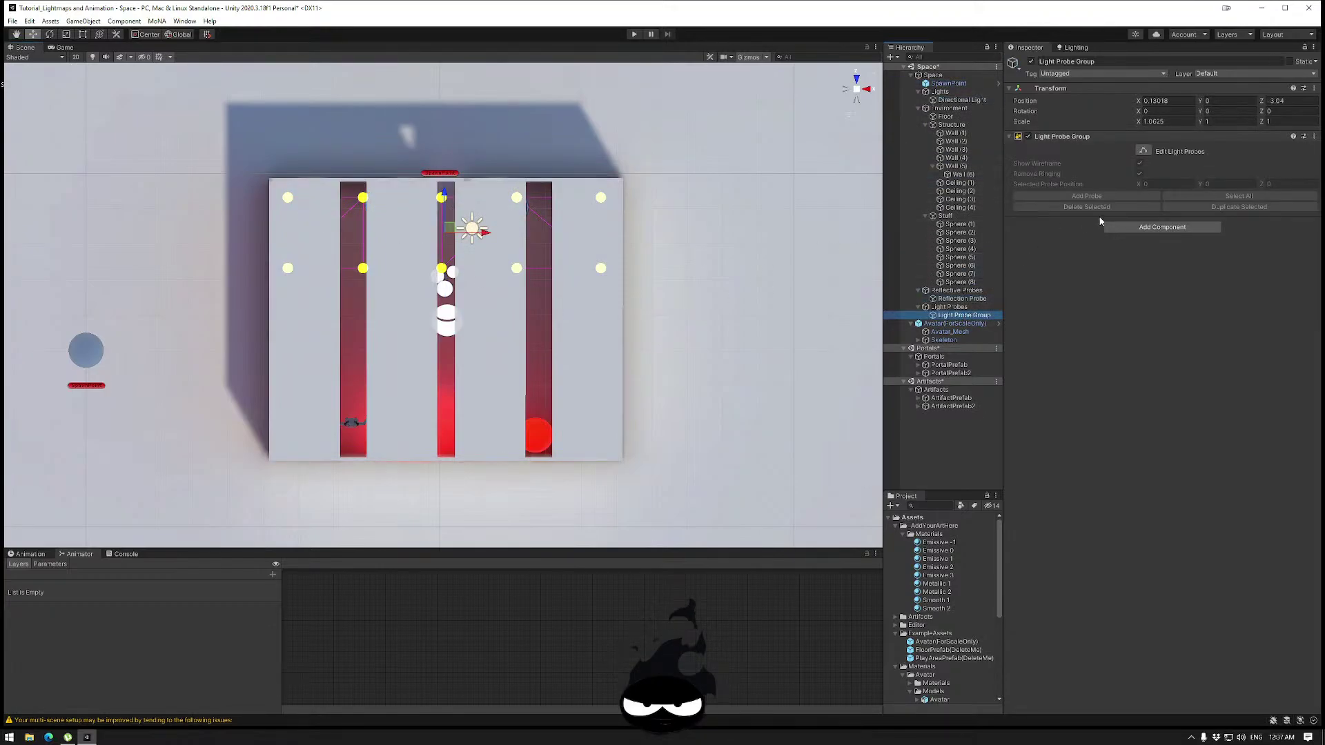
click(1143, 151)
key(w)
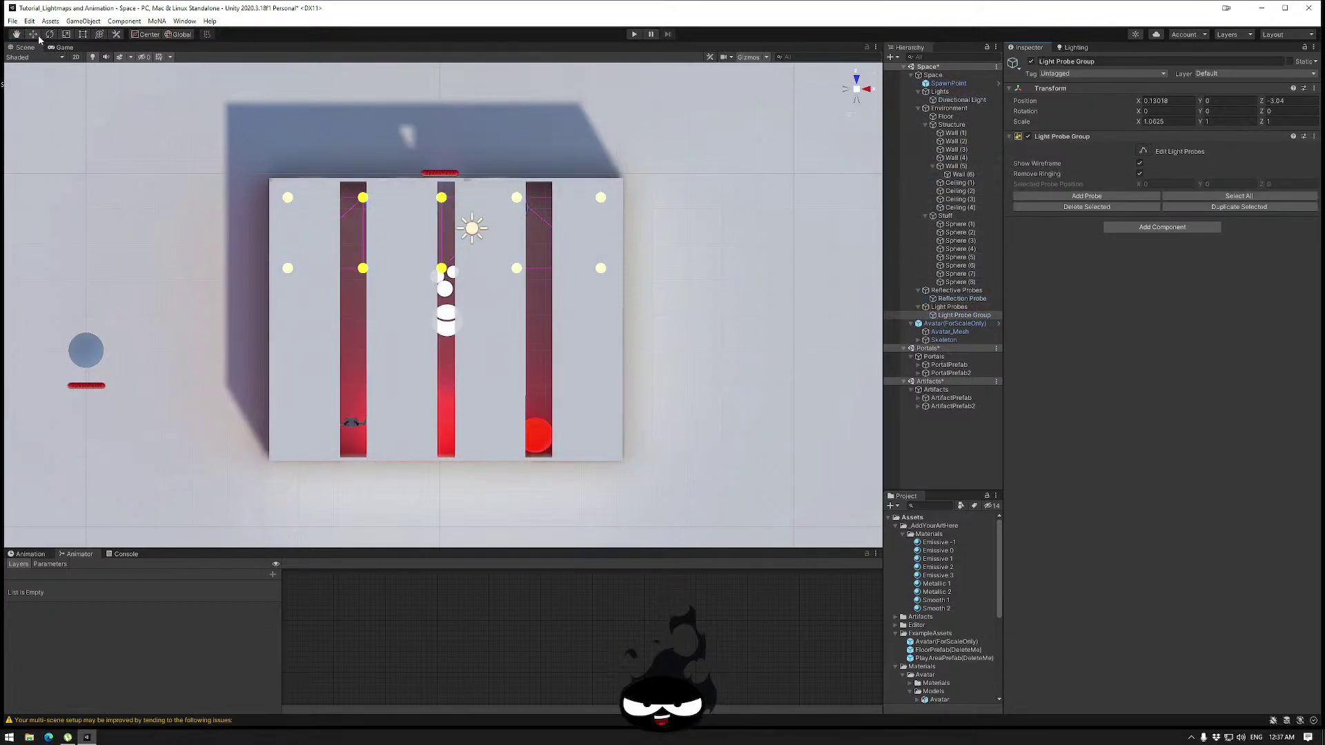
click(1143, 153)
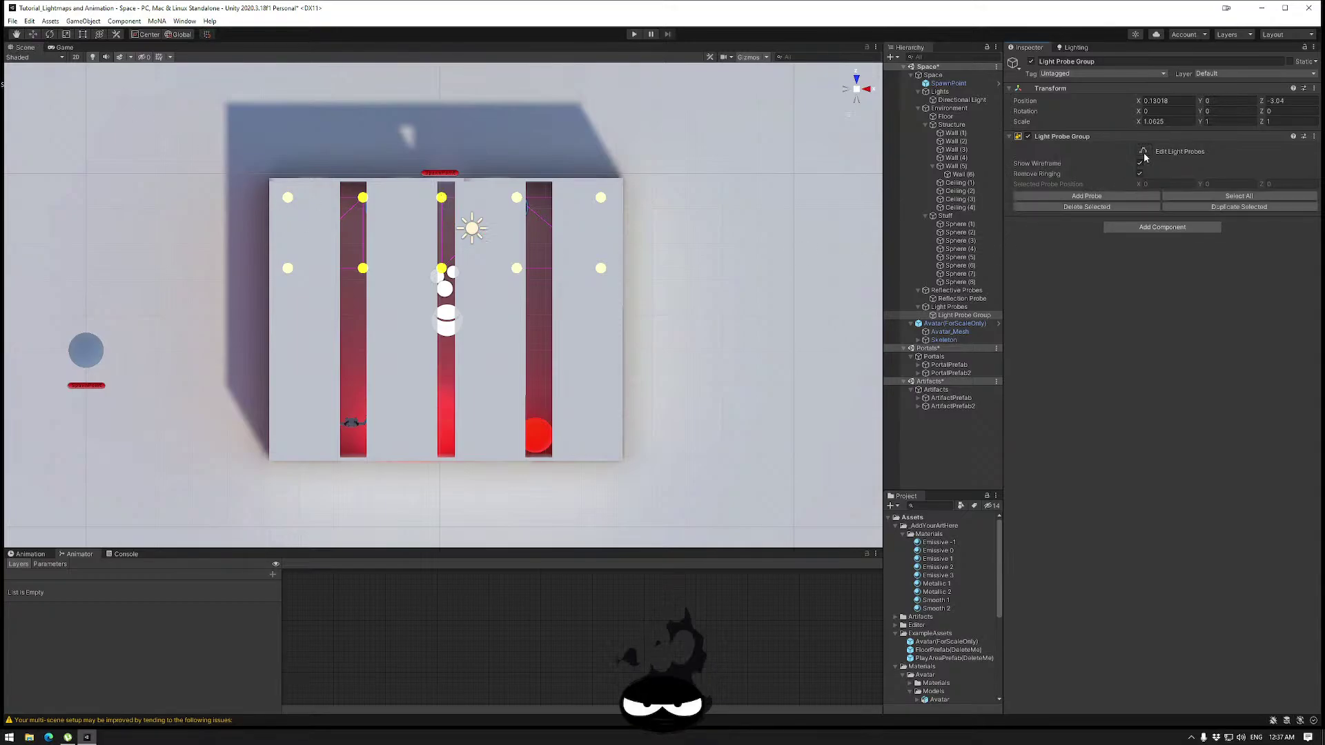
click(50, 34)
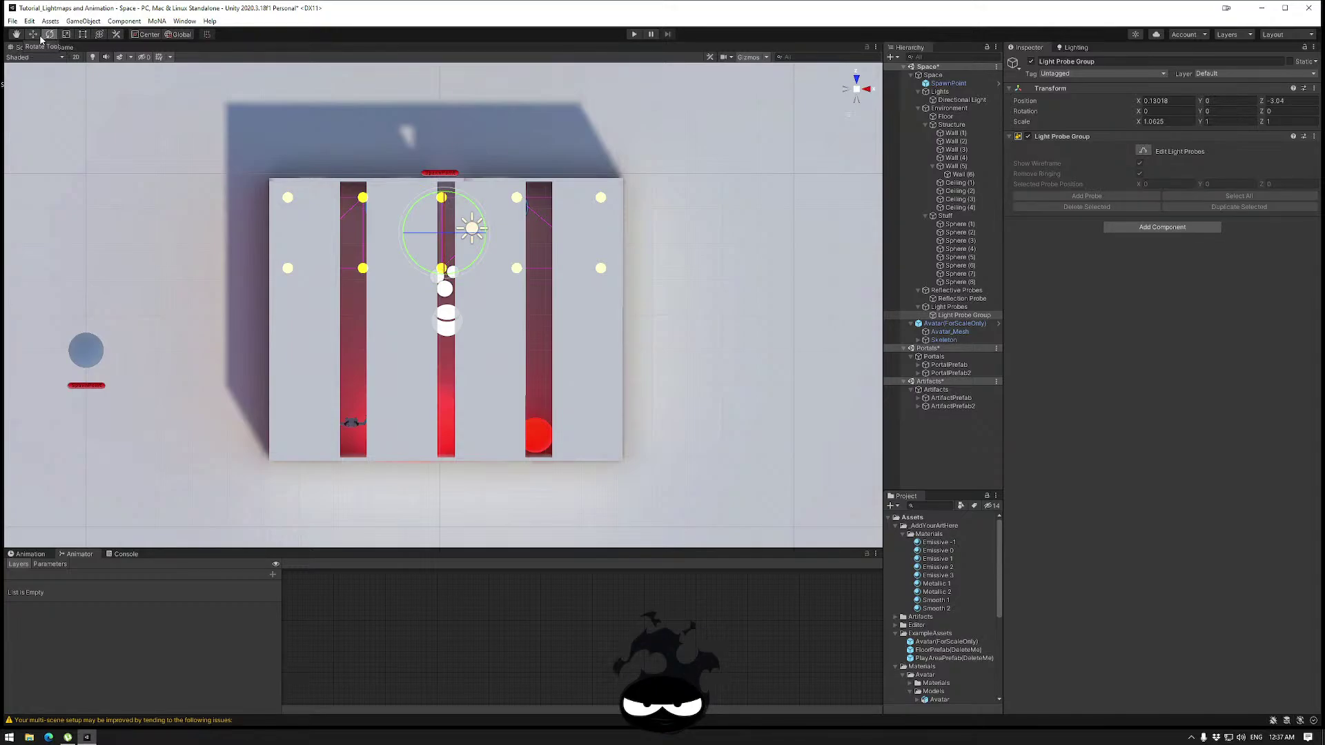
click(32, 34)
click(1142, 150)
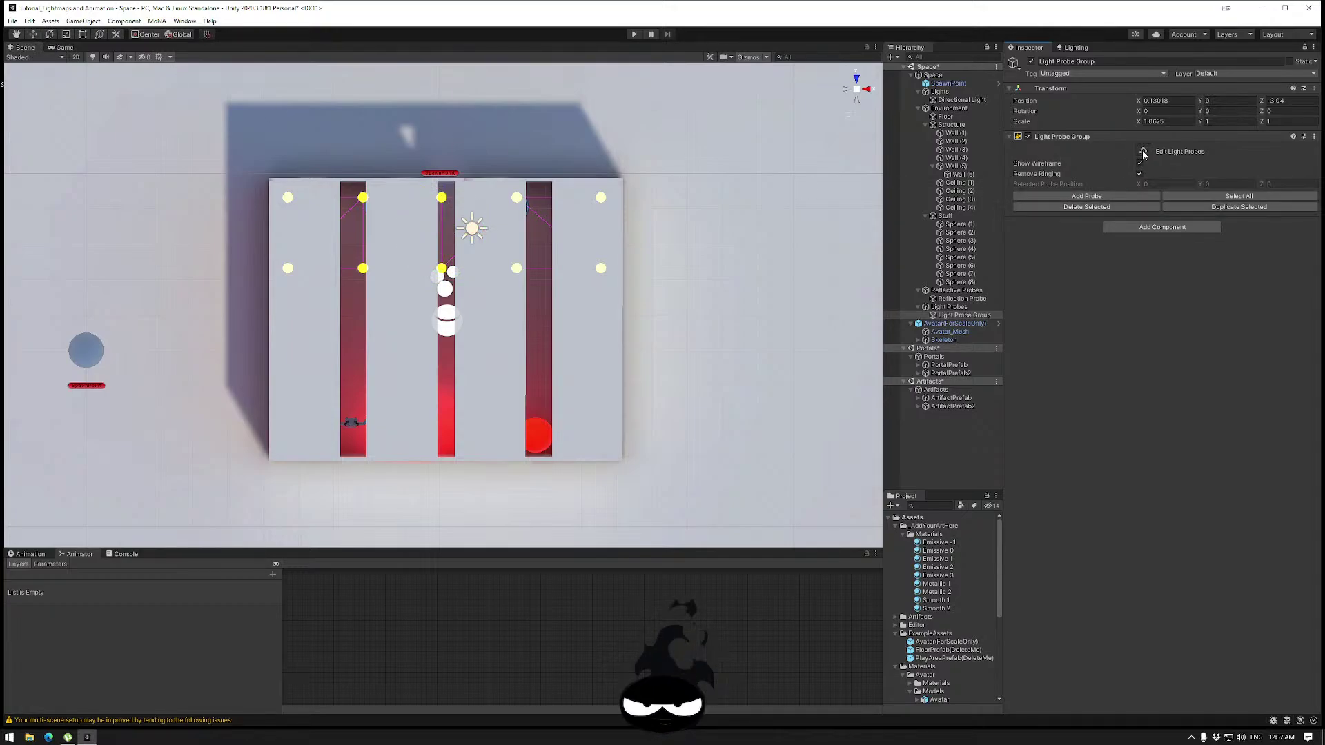
drag(325, 183, 483, 279)
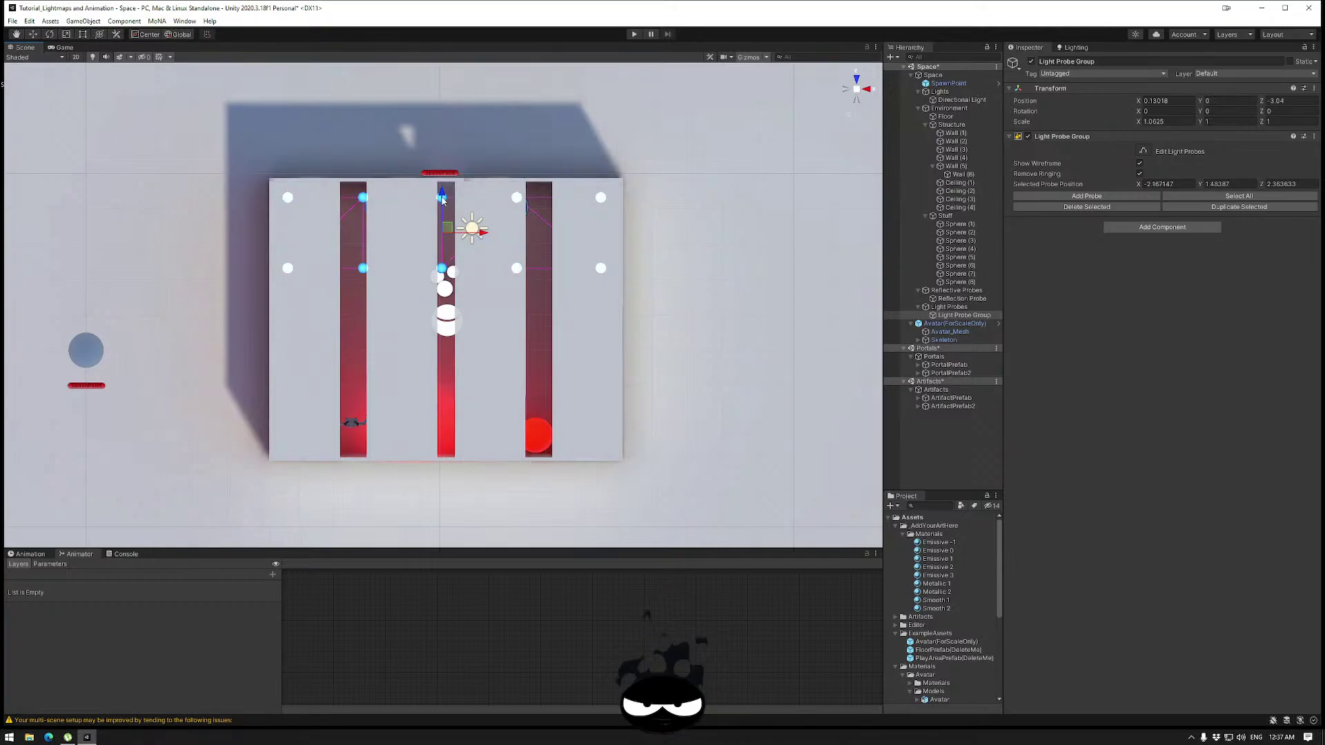
drag(442, 200, 489, 330)
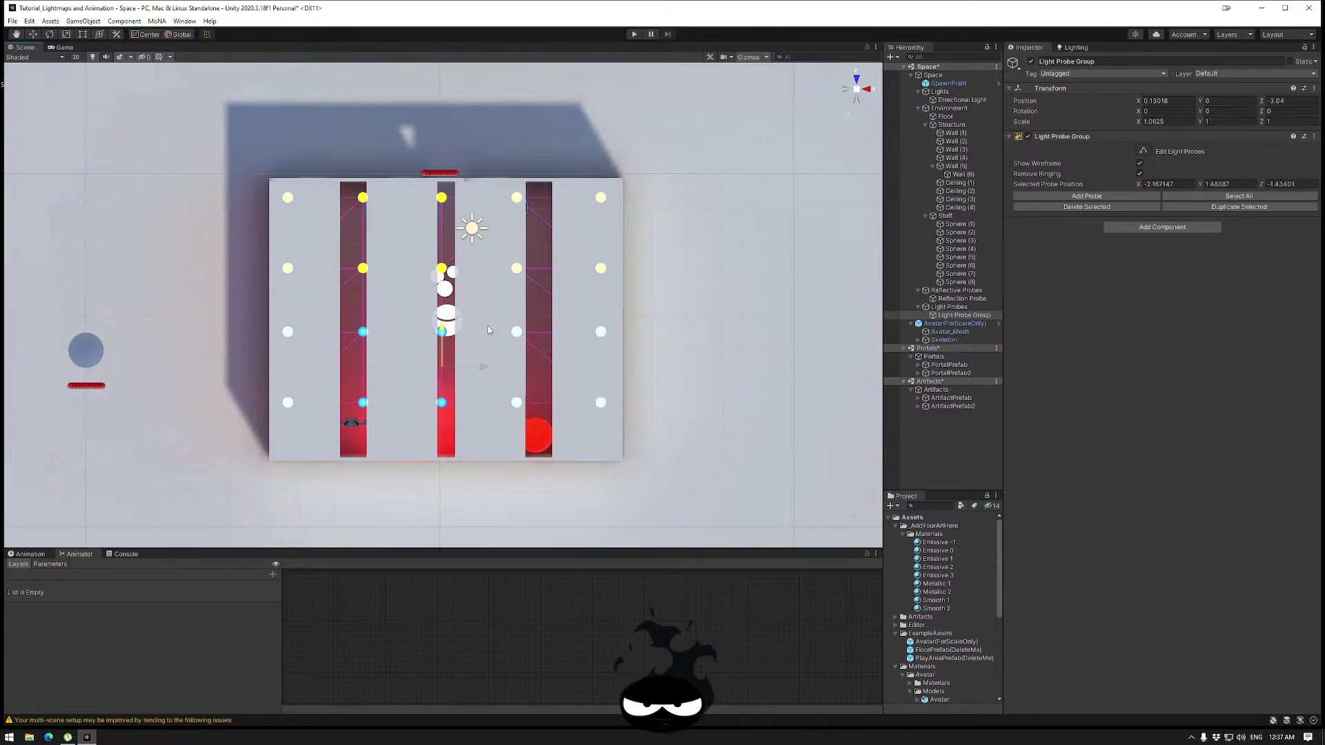
drag(488, 330, 491, 333)
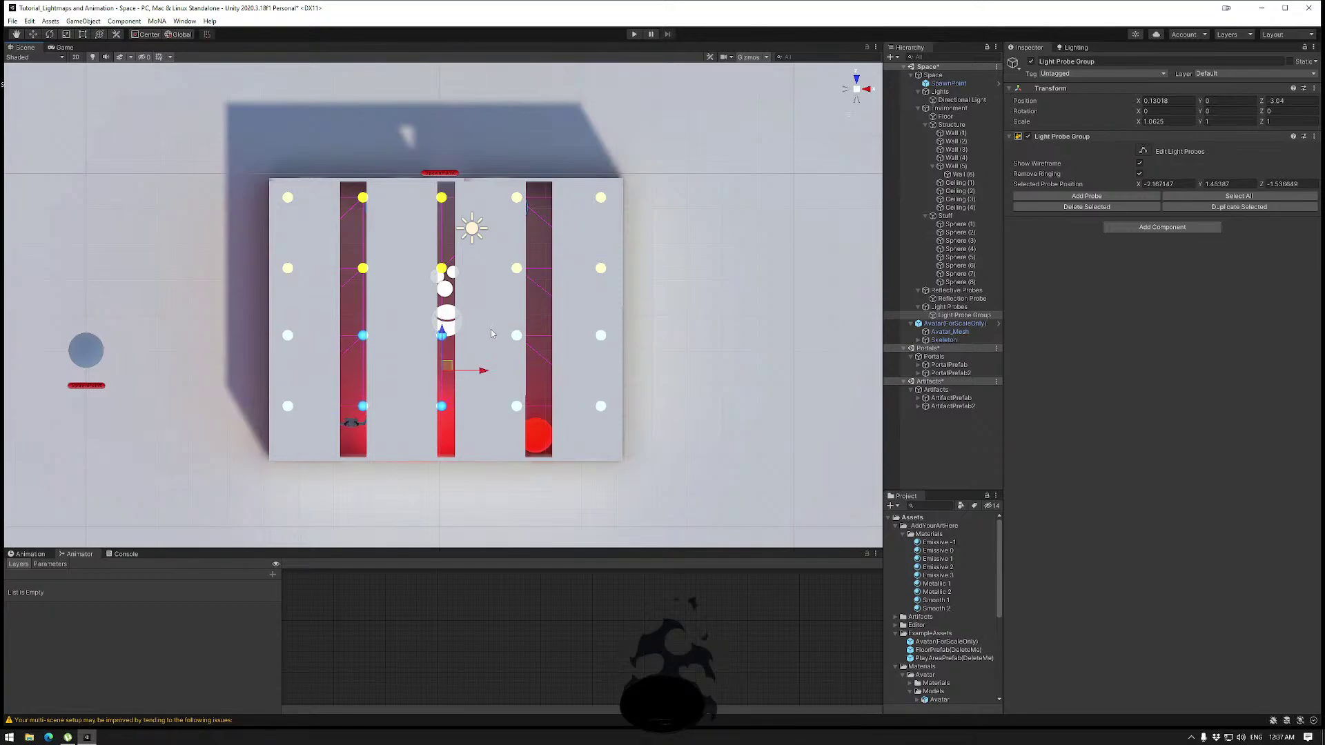
Centre the whole probe grid lengthwise in the room at about Z 1.87 and scale the Light Probe Group to 1.2 along Z.
key(ctrl+z)
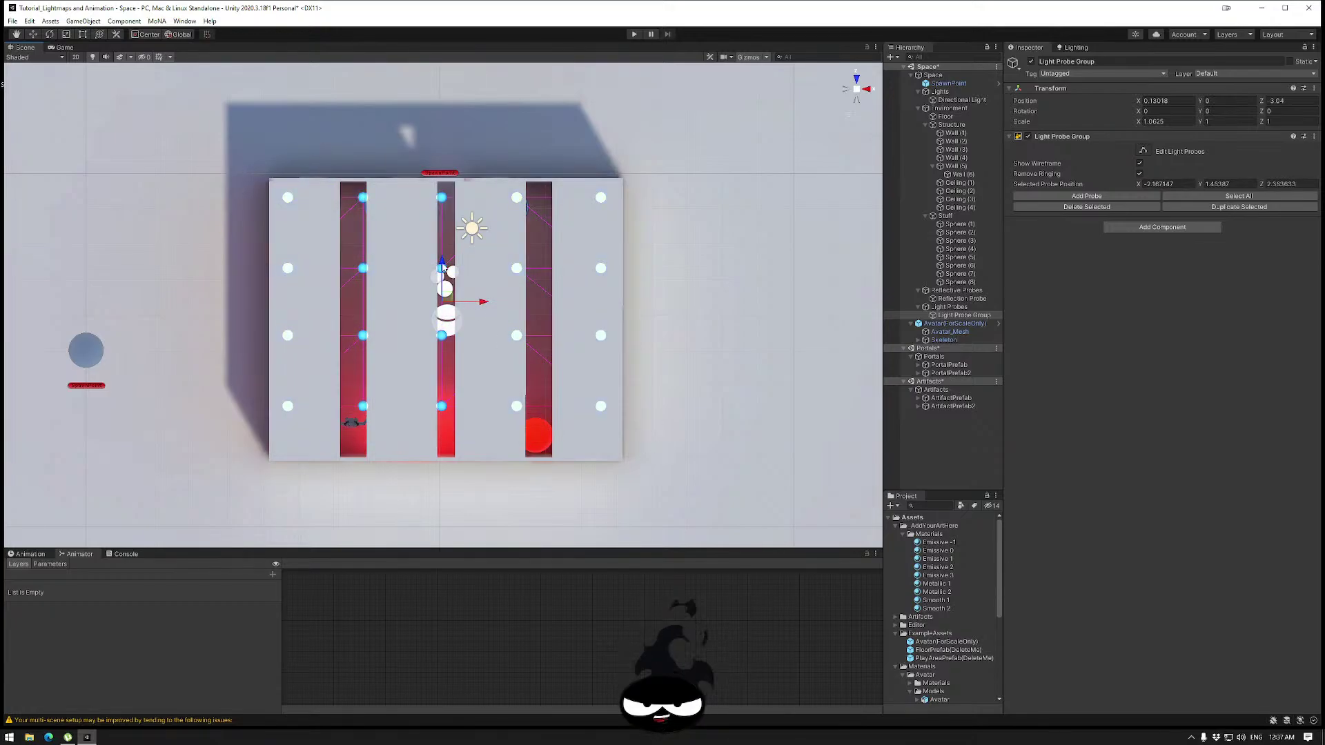
drag(442, 265, 442, 283)
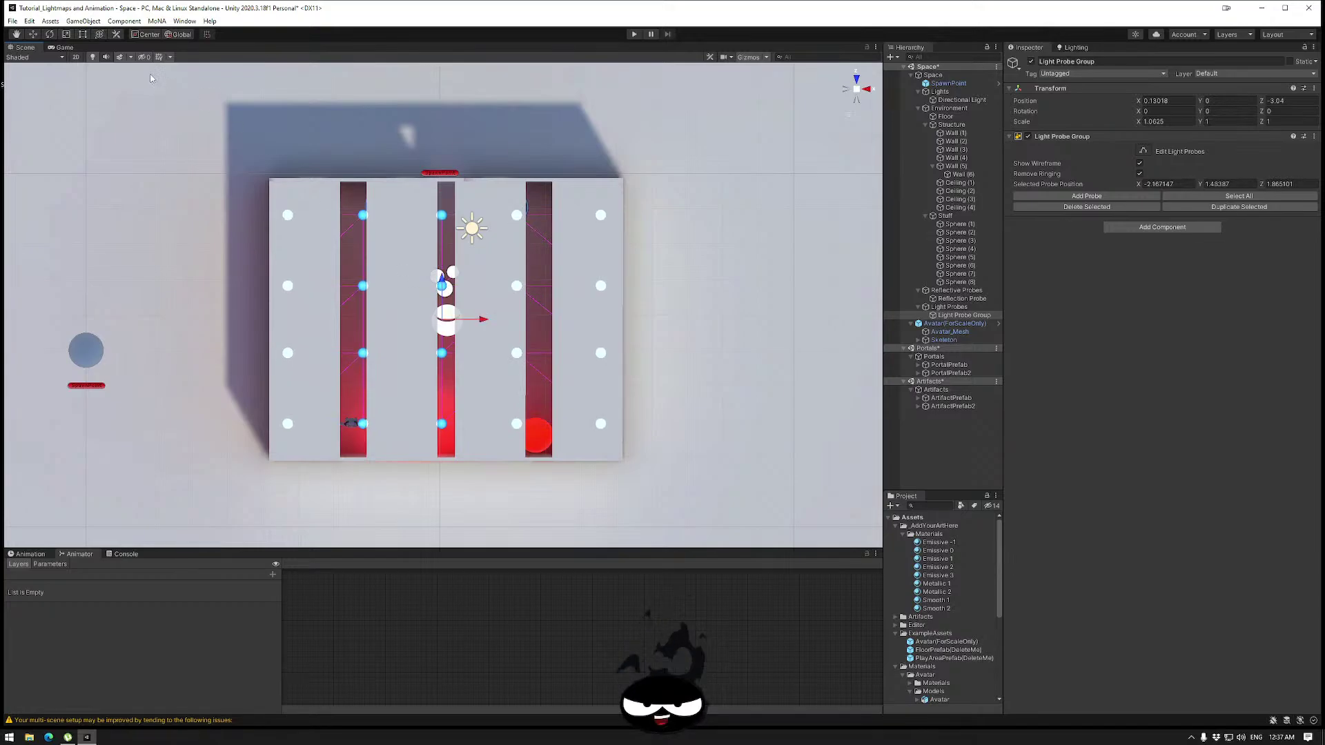
click(724, 207)
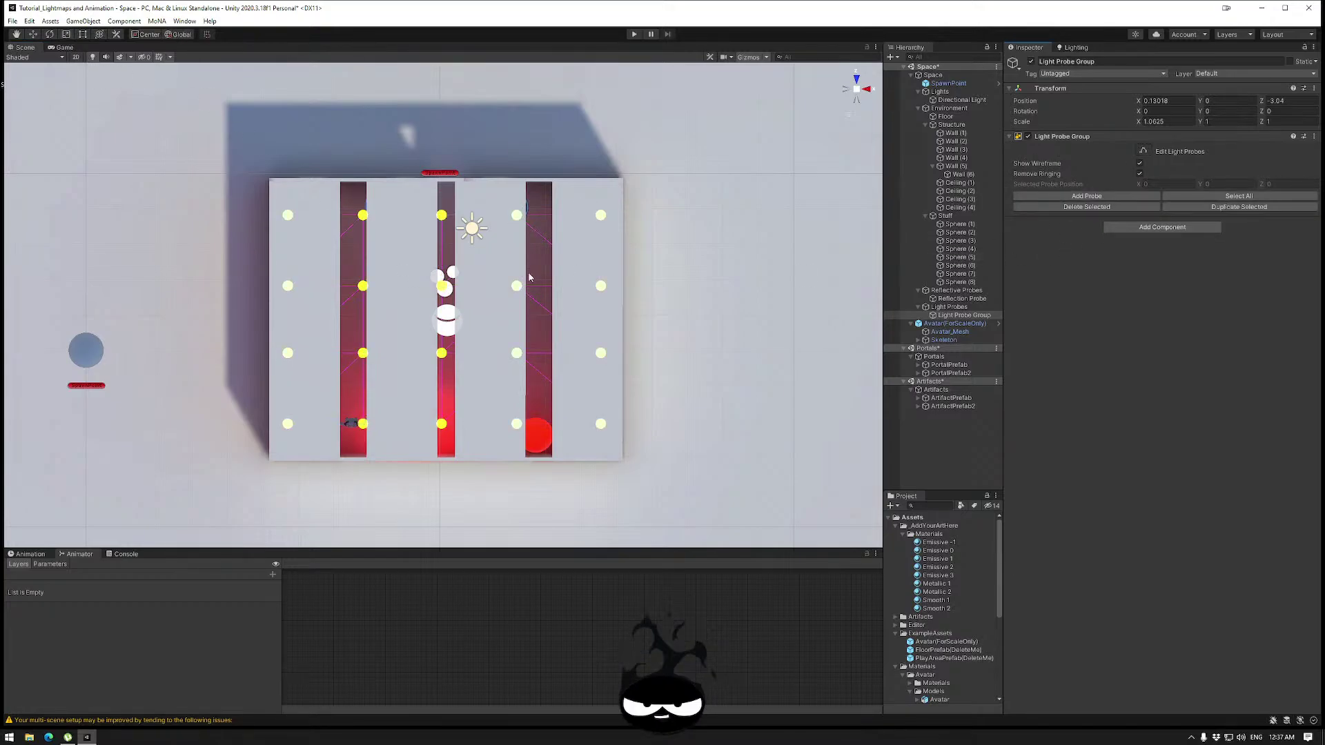
click(67, 34)
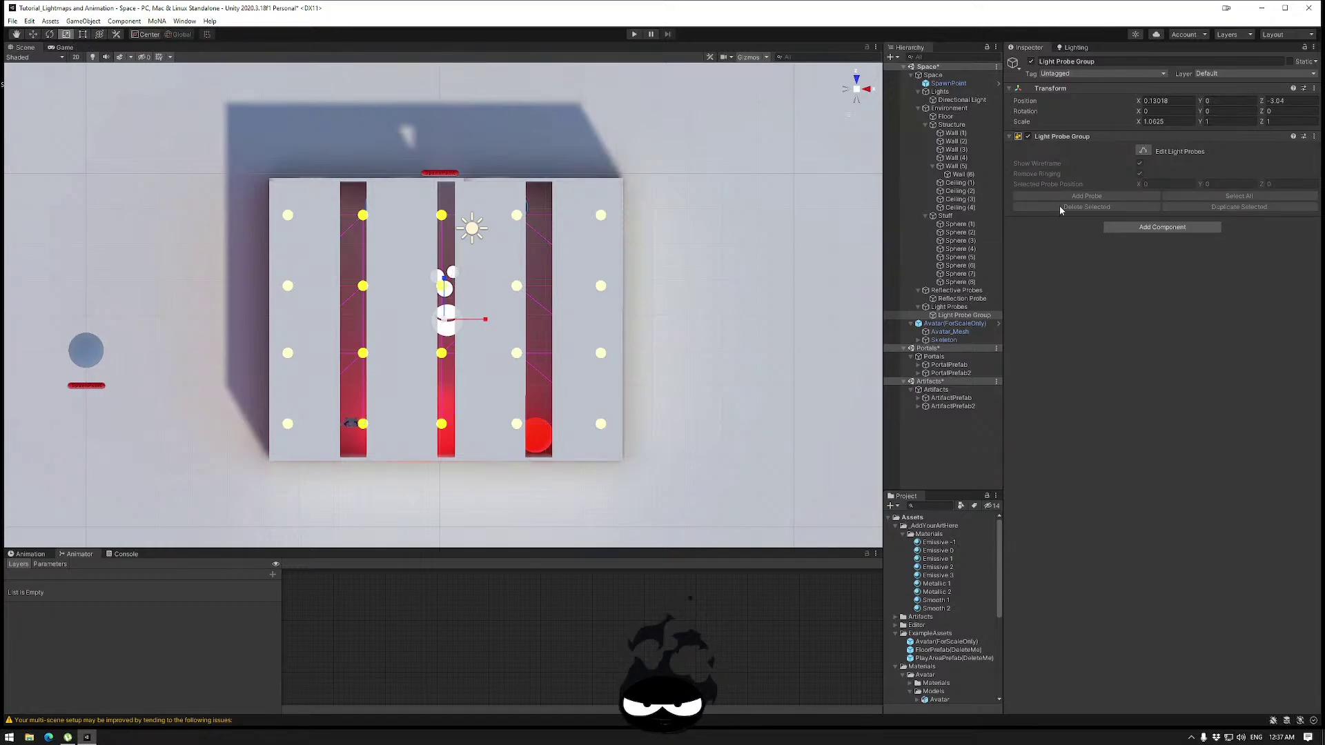
click(1142, 151)
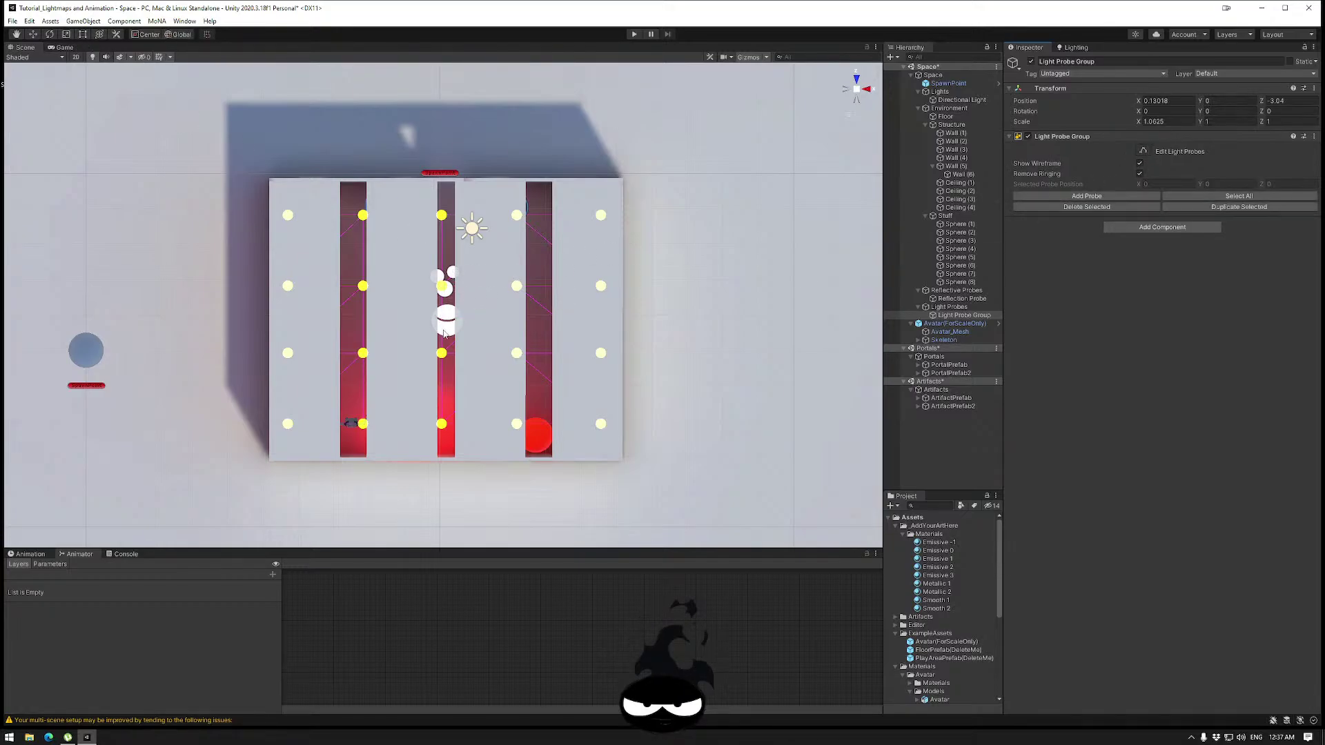
click(67, 34)
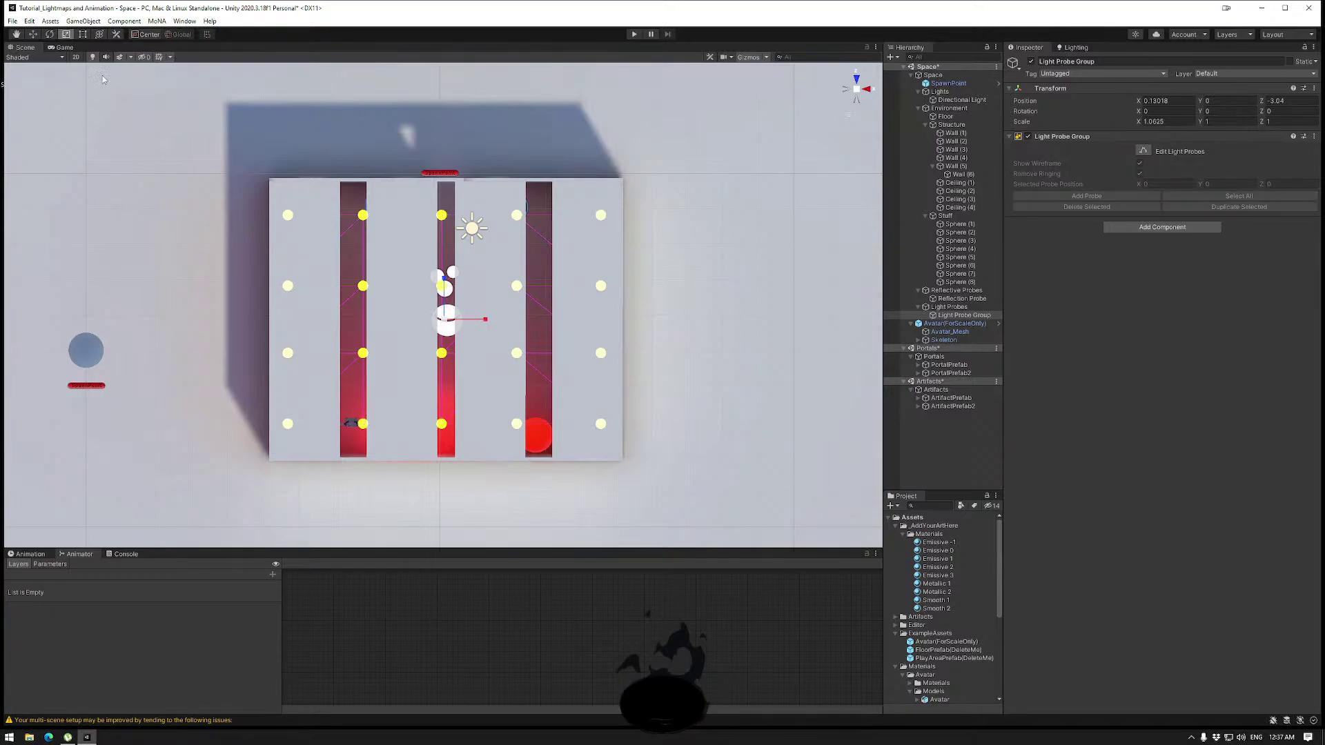
drag(443, 279, 443, 271)
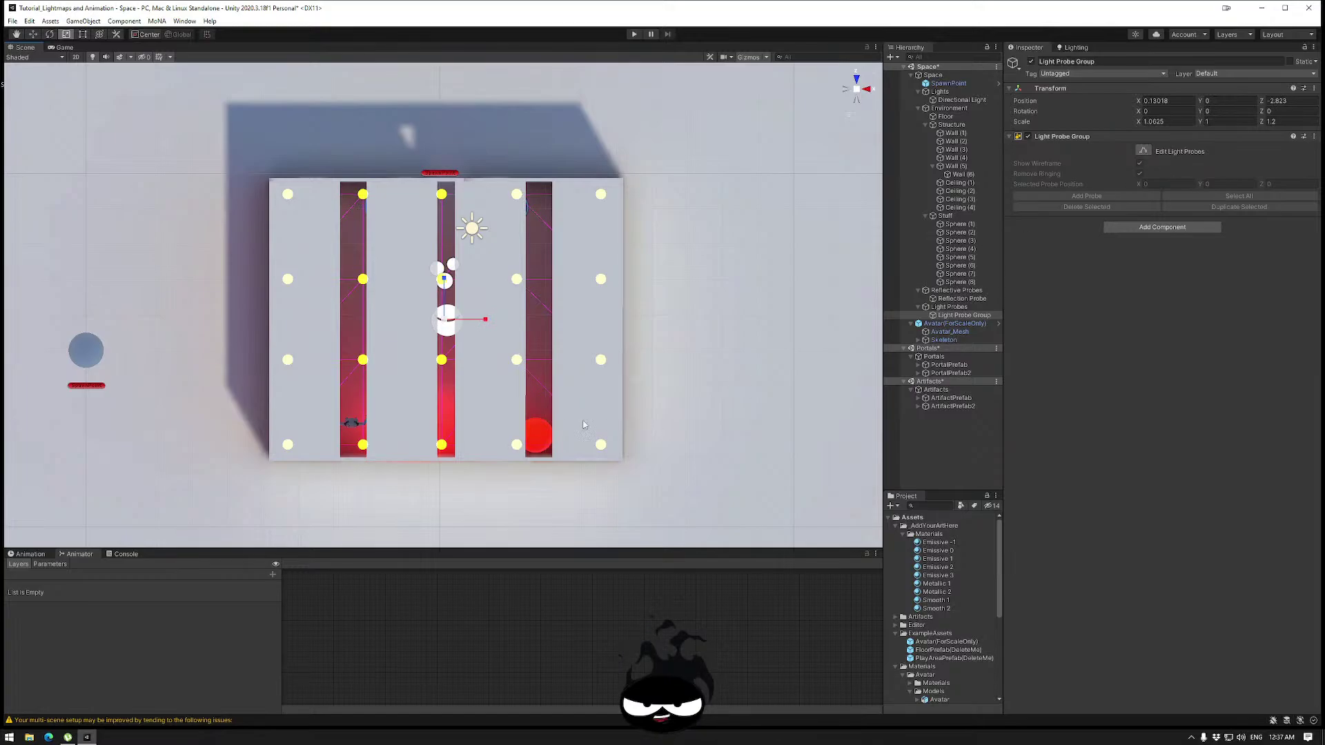
View the probe grid at an angle and inspect the Avatar(ForScaleOnly) prefab in ExampleAssets.
alt+drag(583, 424, 604, 442)
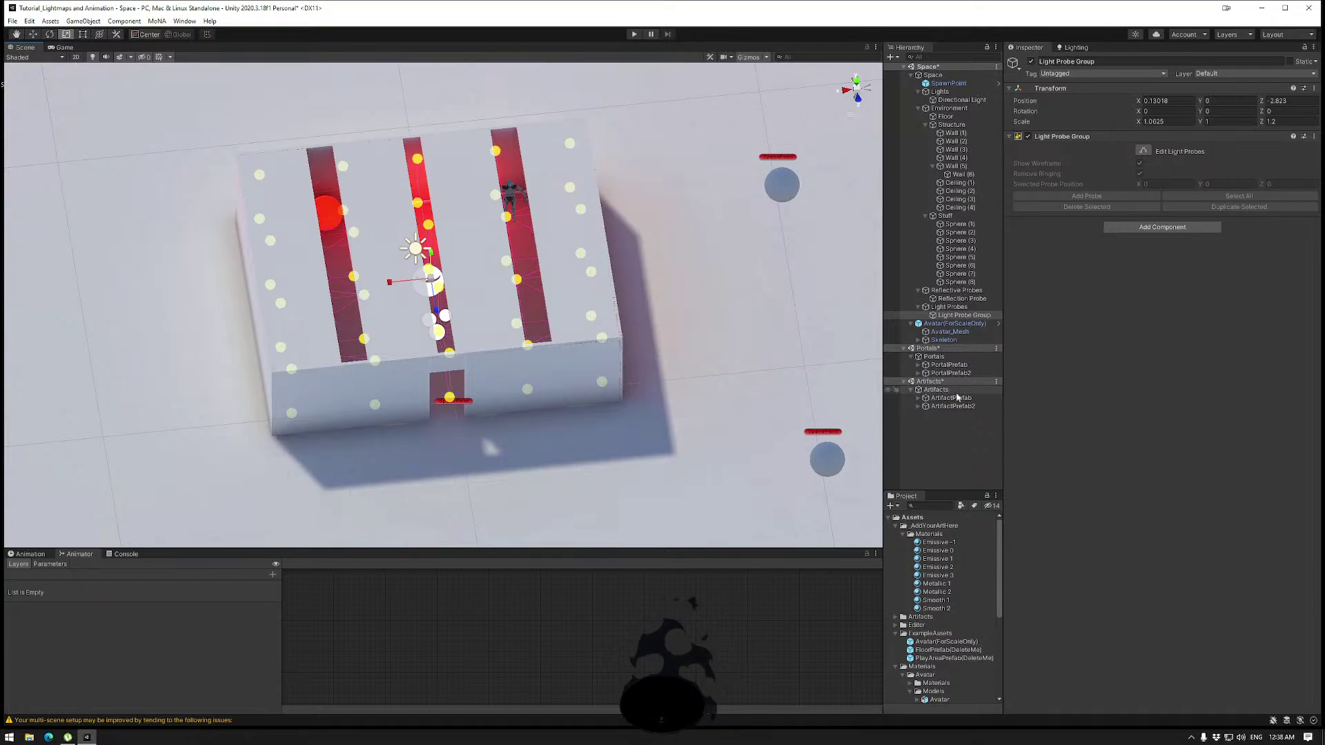
click(933, 642)
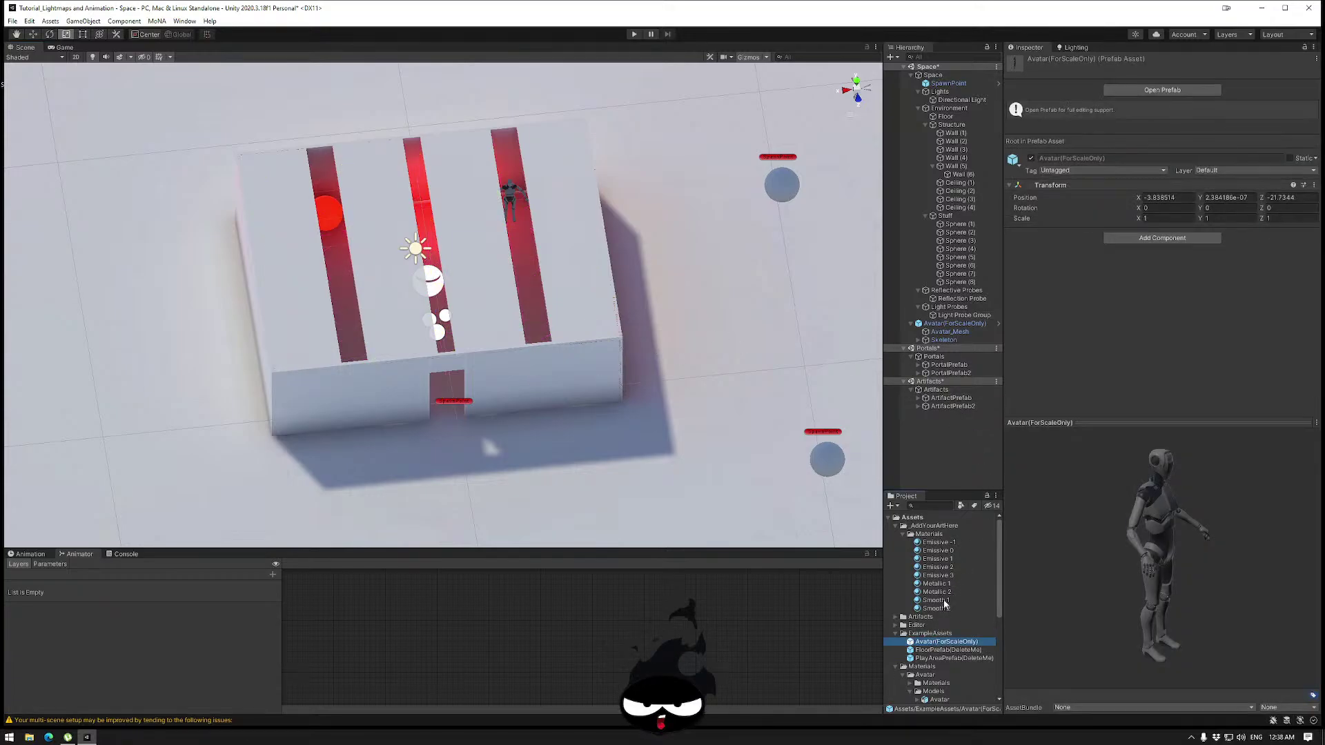
Search the project assets for "Av" and examine the Avatar model's import settings, including its scale factor.
scroll(942, 595, down, 5)
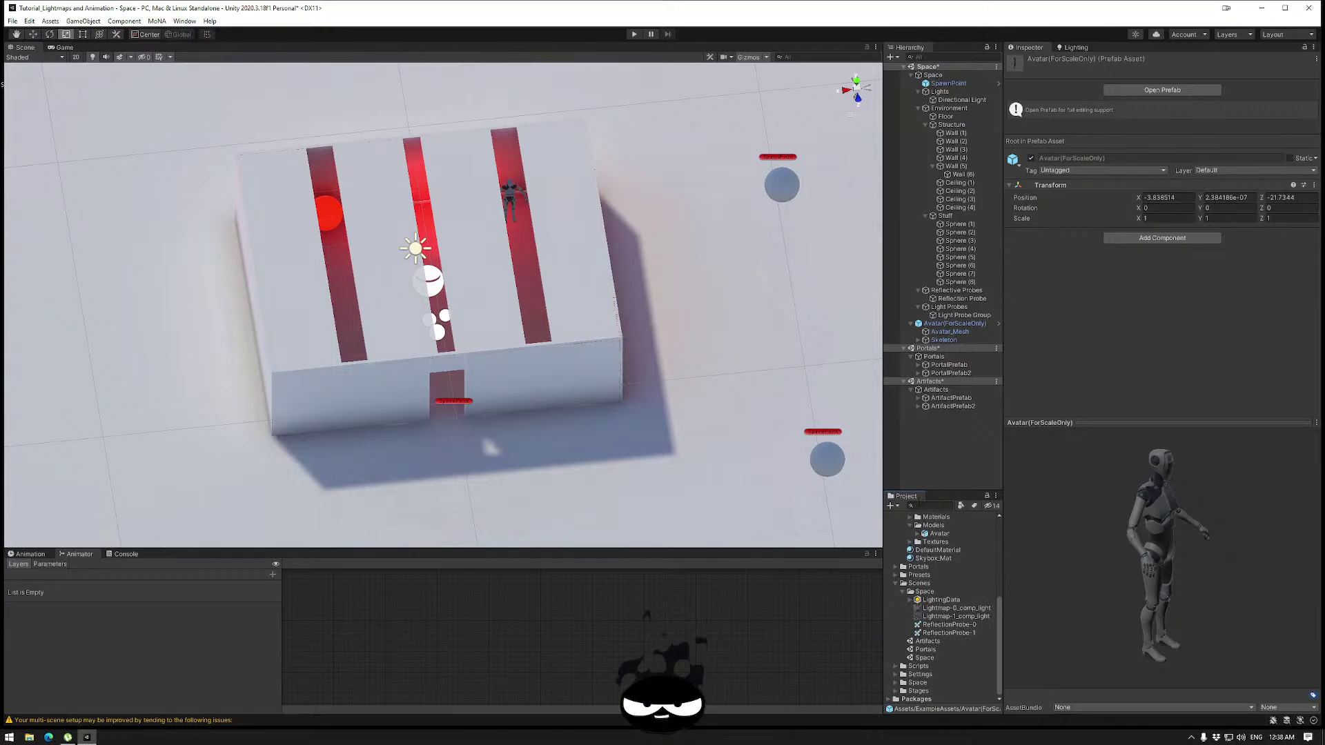
click(922, 505)
text(A)
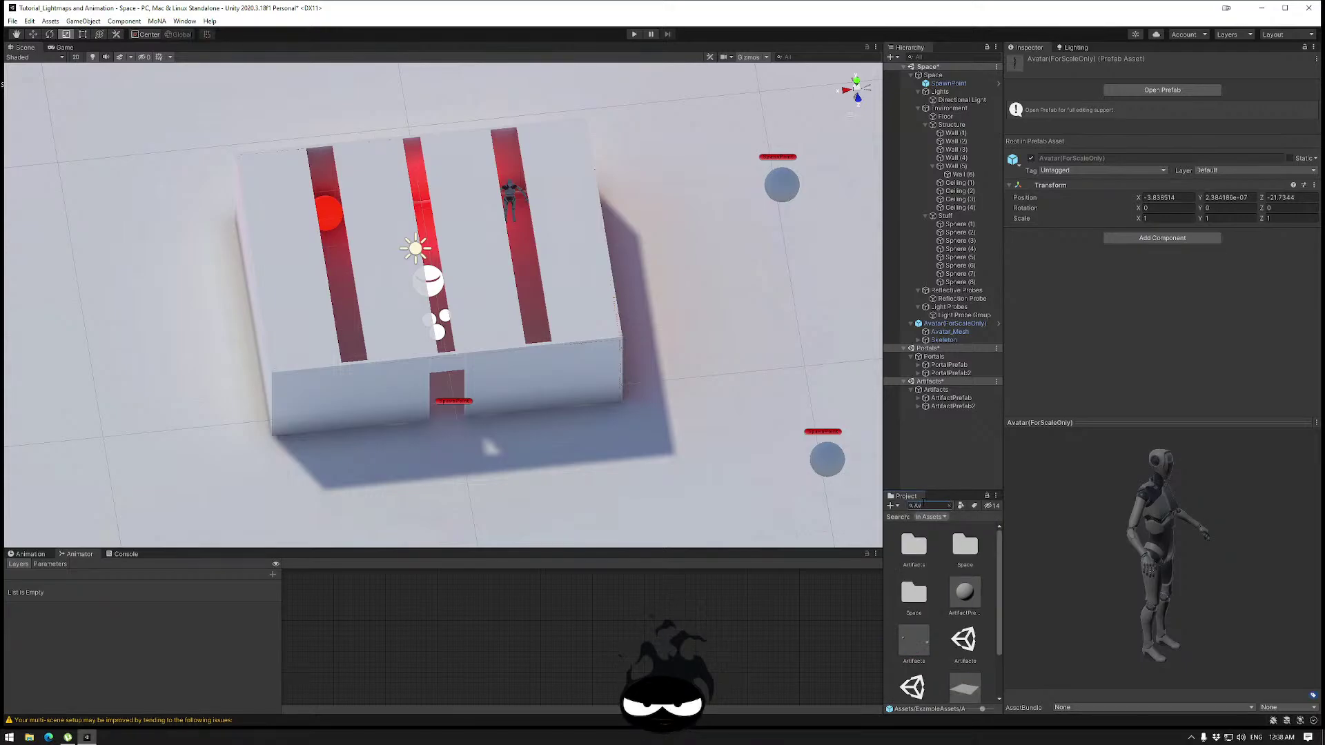
text(v)
click(962, 548)
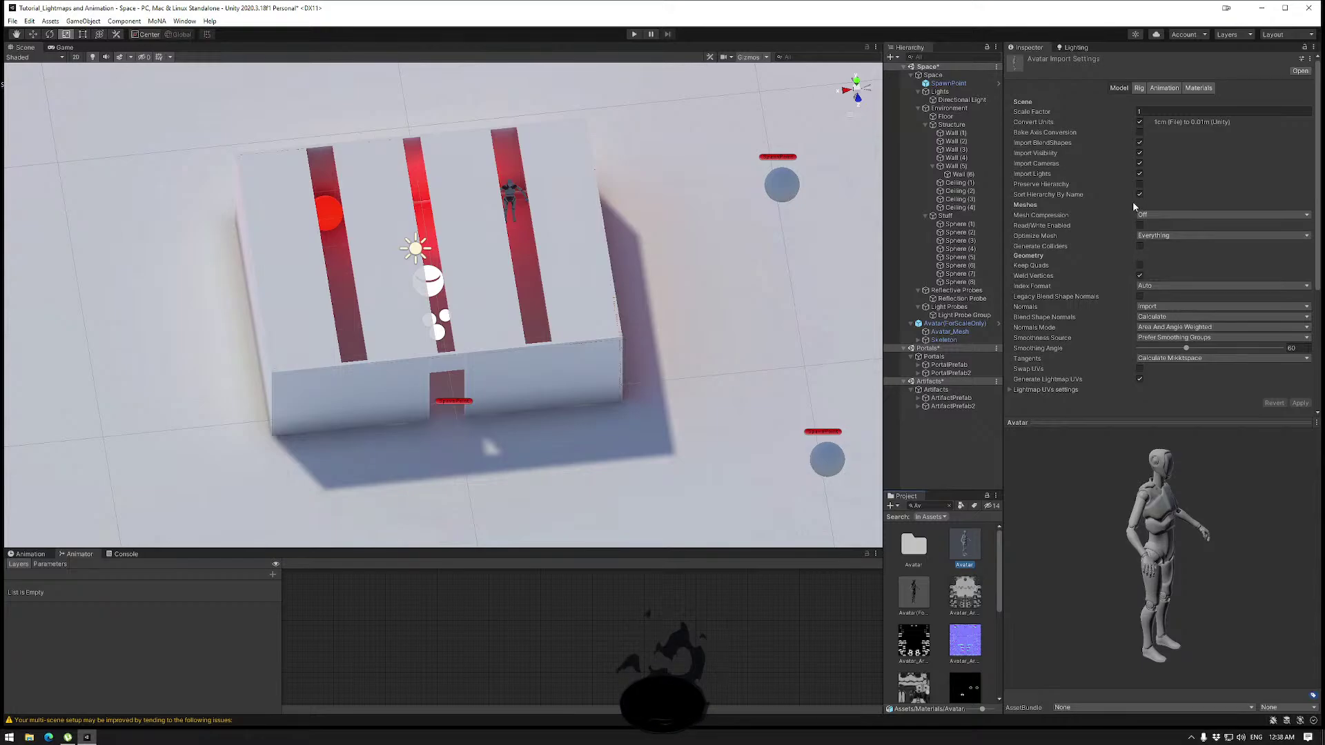
click(1139, 111)
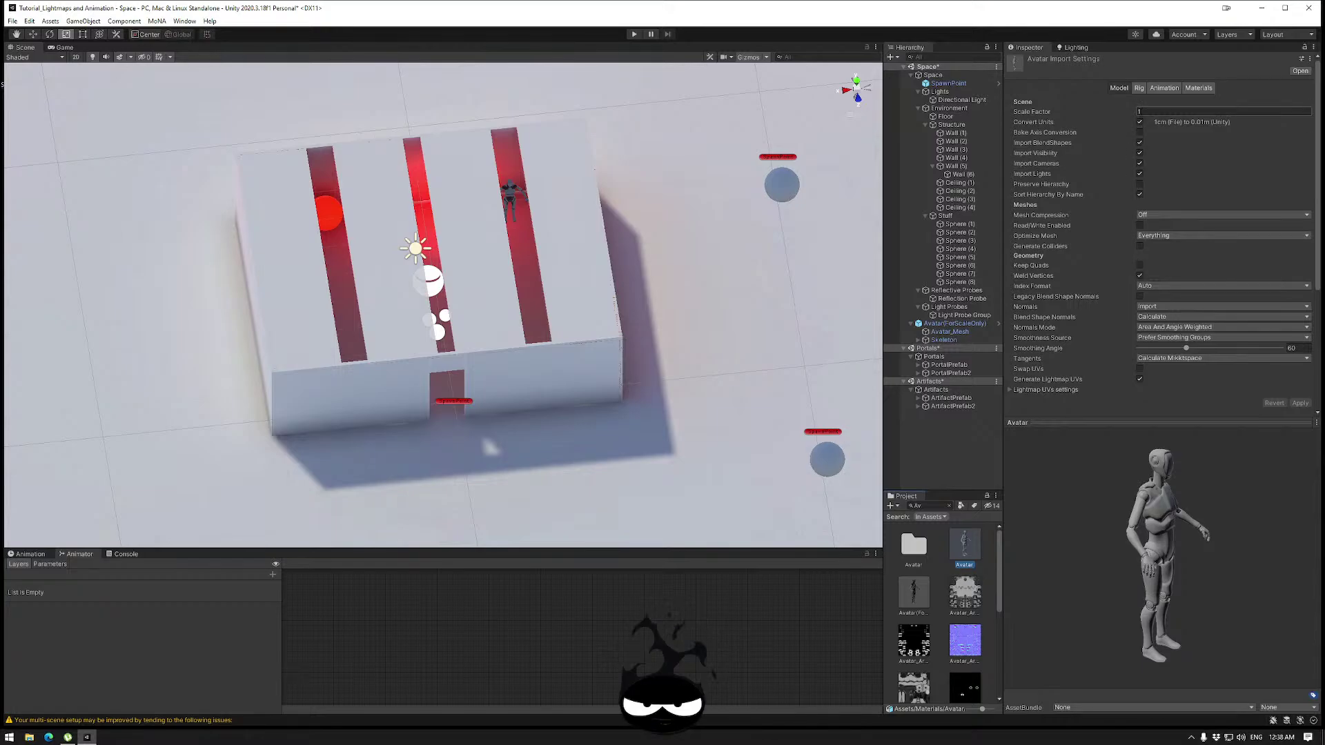
key(Return)
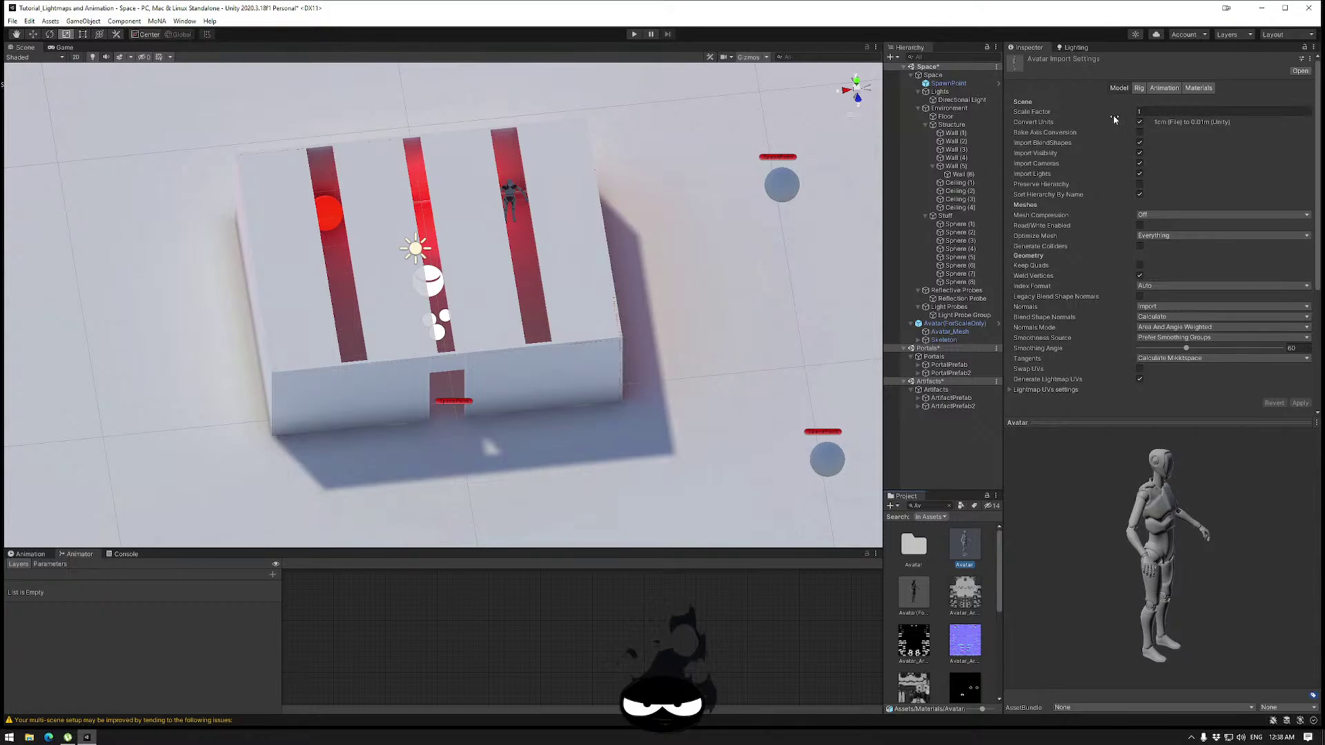
Inspect Avatar_Mesh's Skinned Mesh Renderer and review the available Light Probes and Reflection Probes options.
click(944, 332)
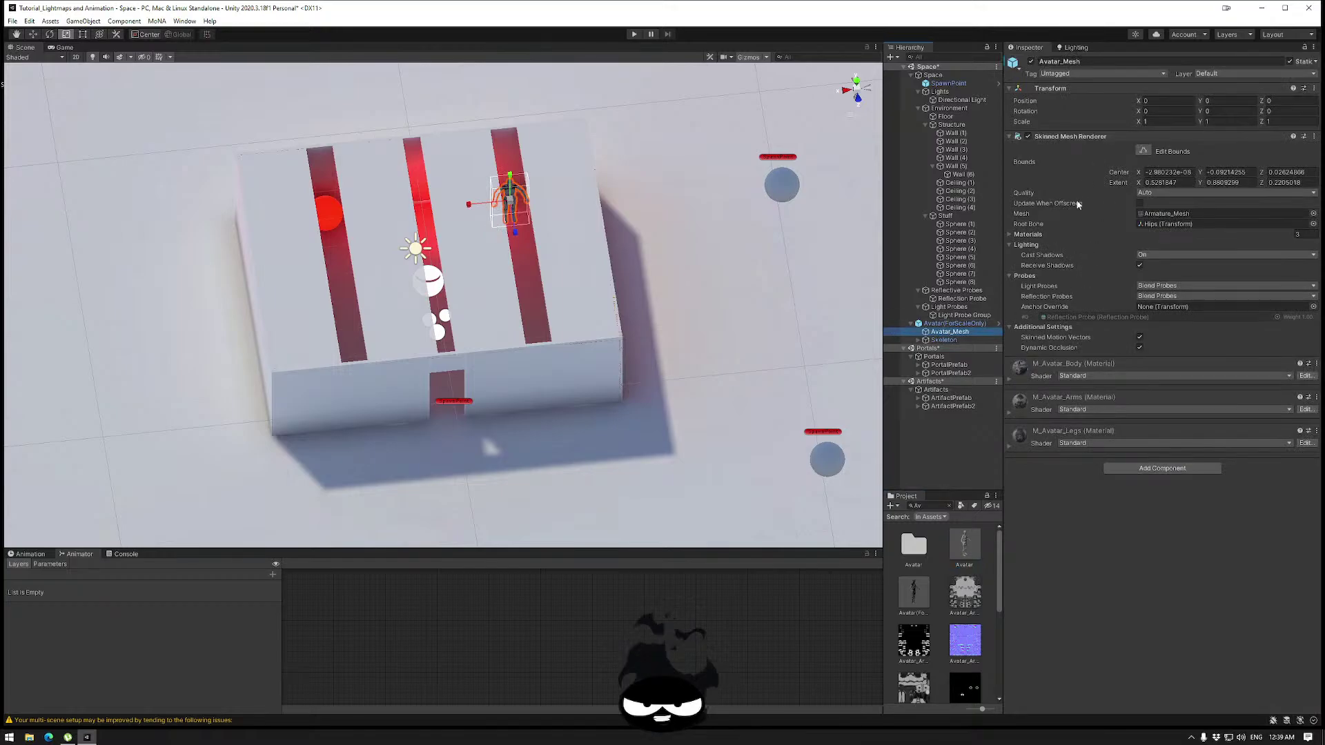
click(1076, 48)
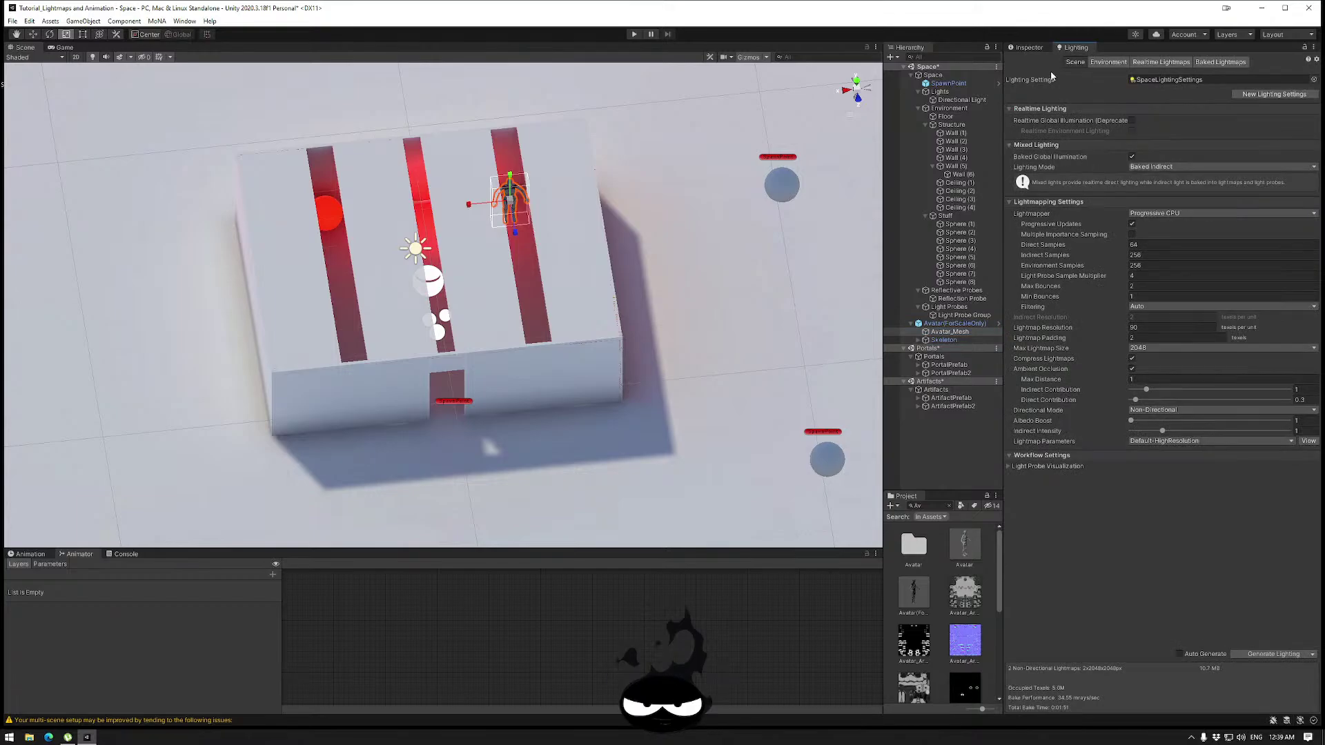
click(1028, 48)
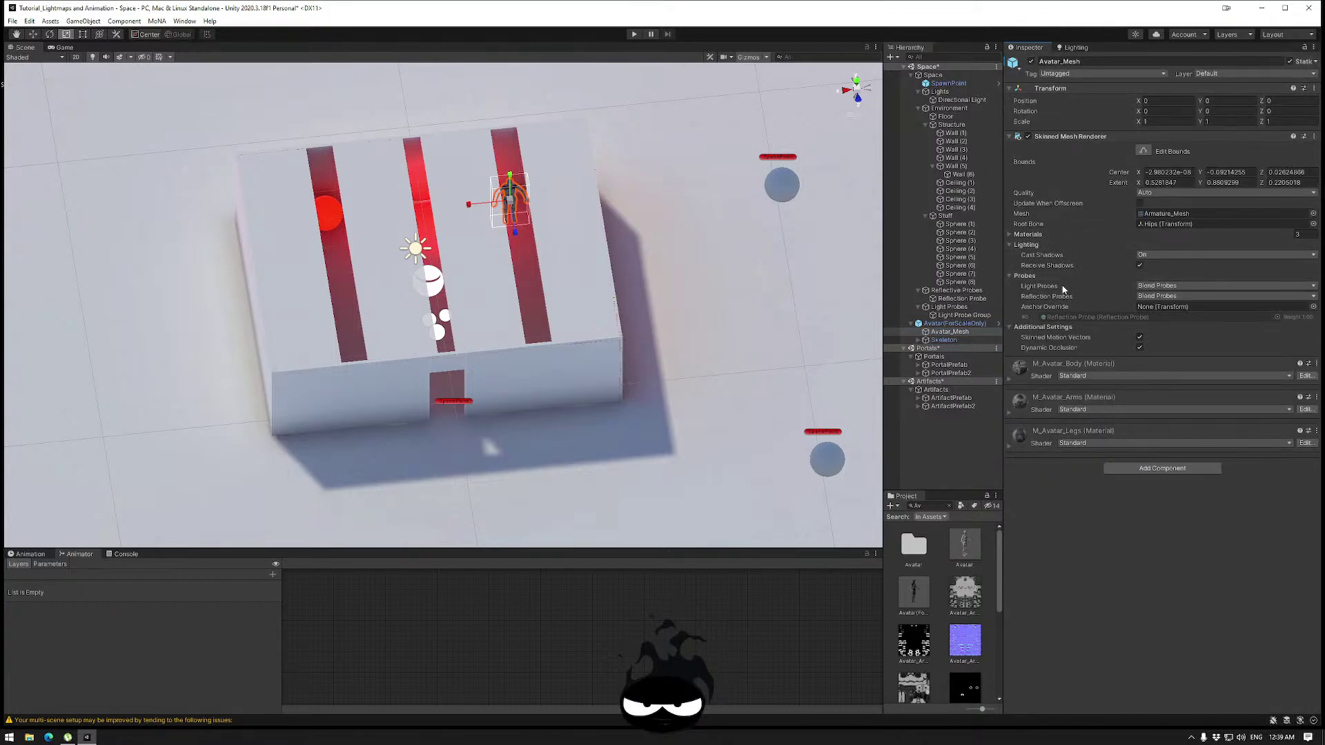
click(1159, 287)
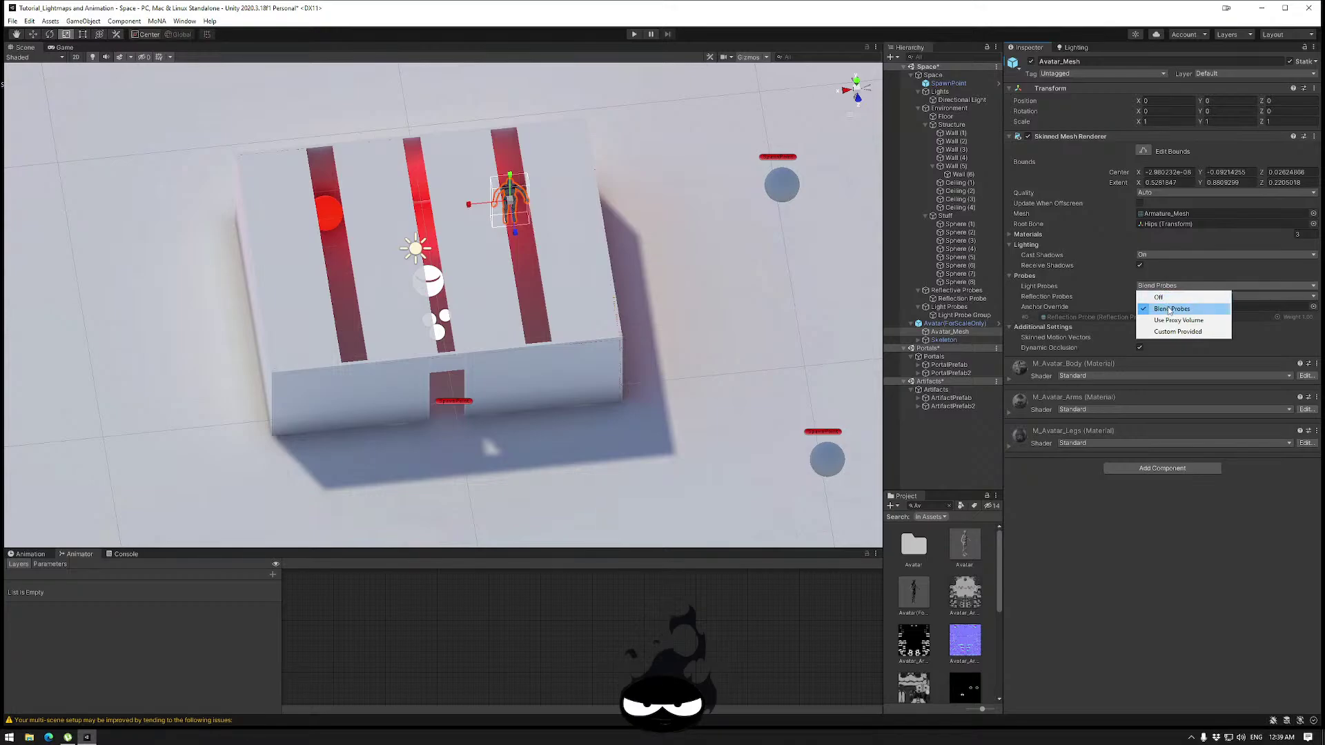
click(1165, 296)
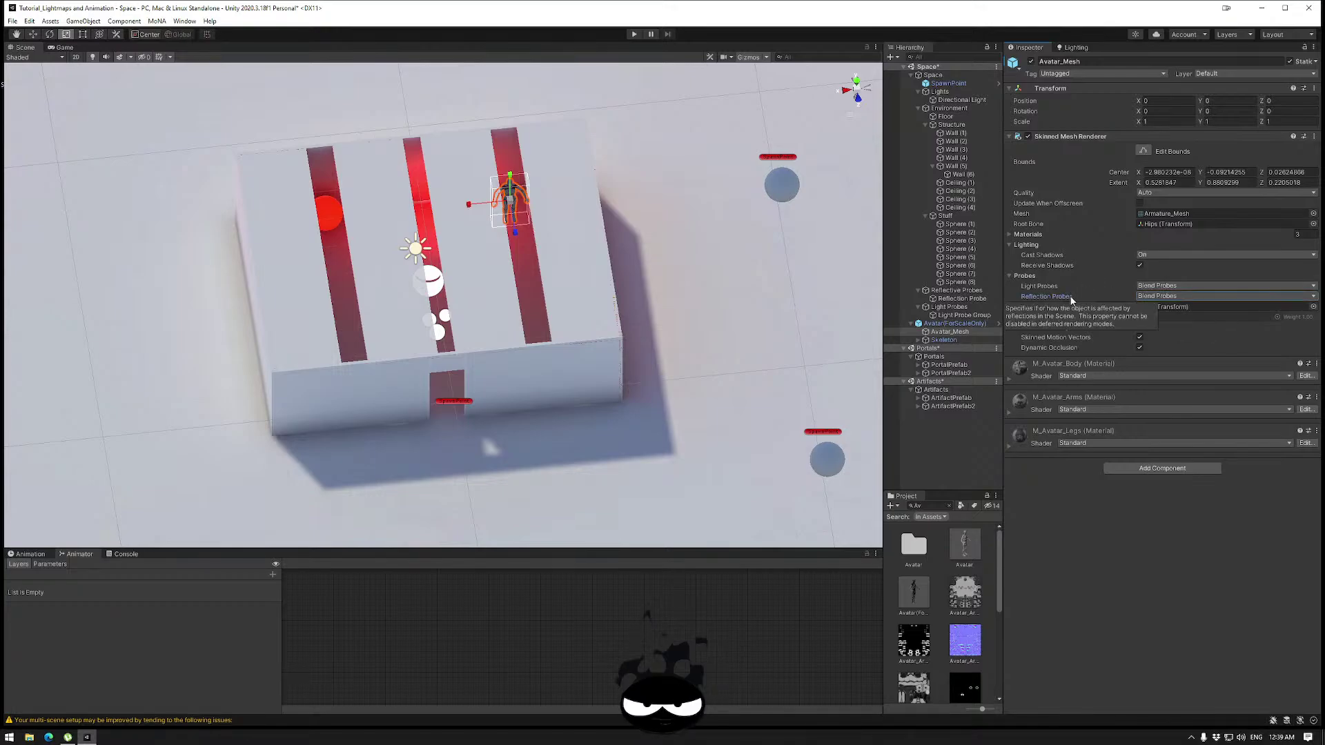
click(1171, 297)
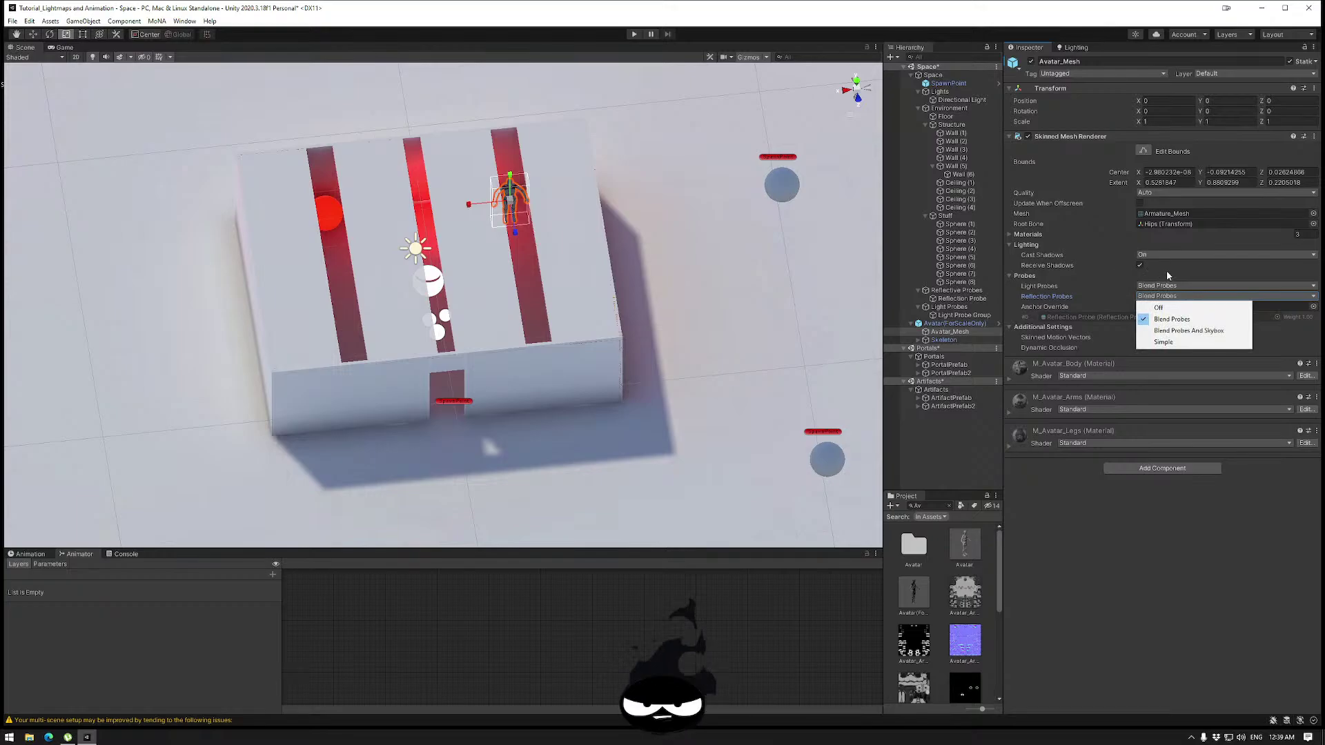
click(1090, 530)
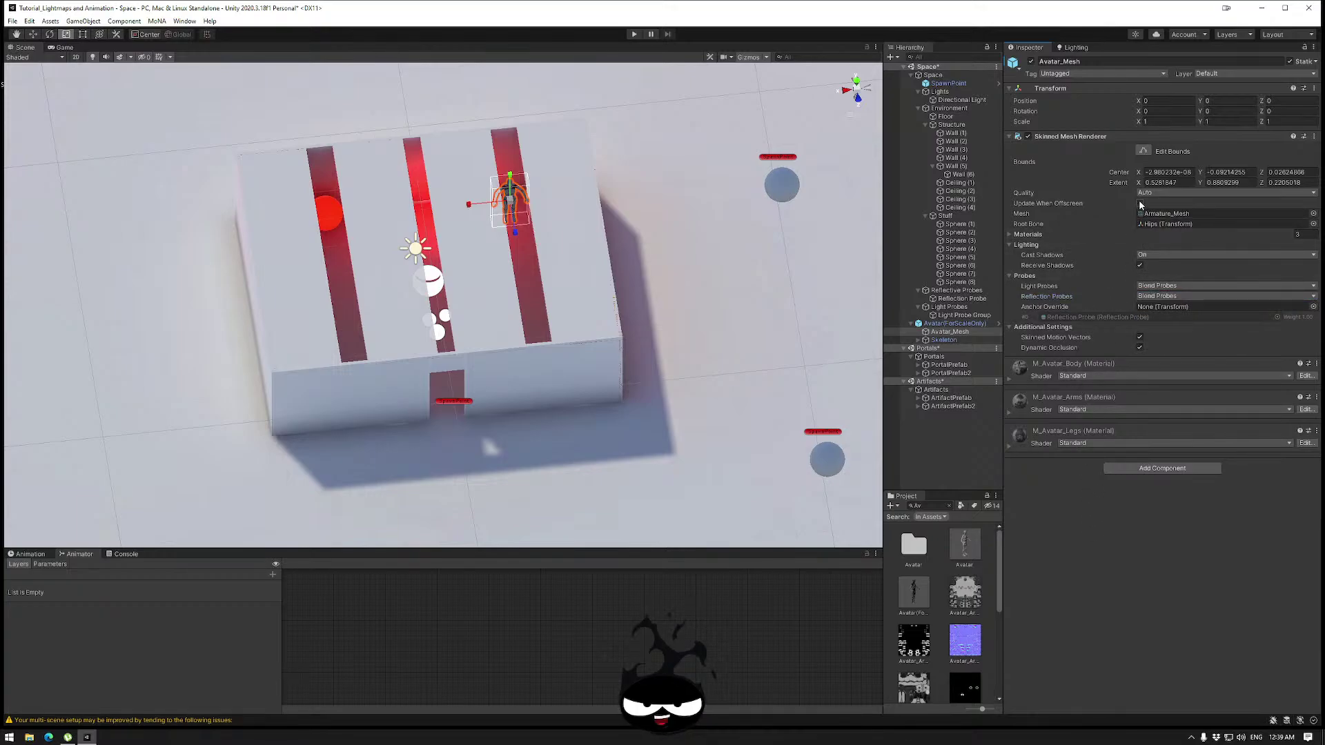
Check the materials assigned to Avatar_Mesh and compare its Skinned Mesh Renderer with the Mesh Renderer of Sphere (7).
click(961, 324)
click(958, 332)
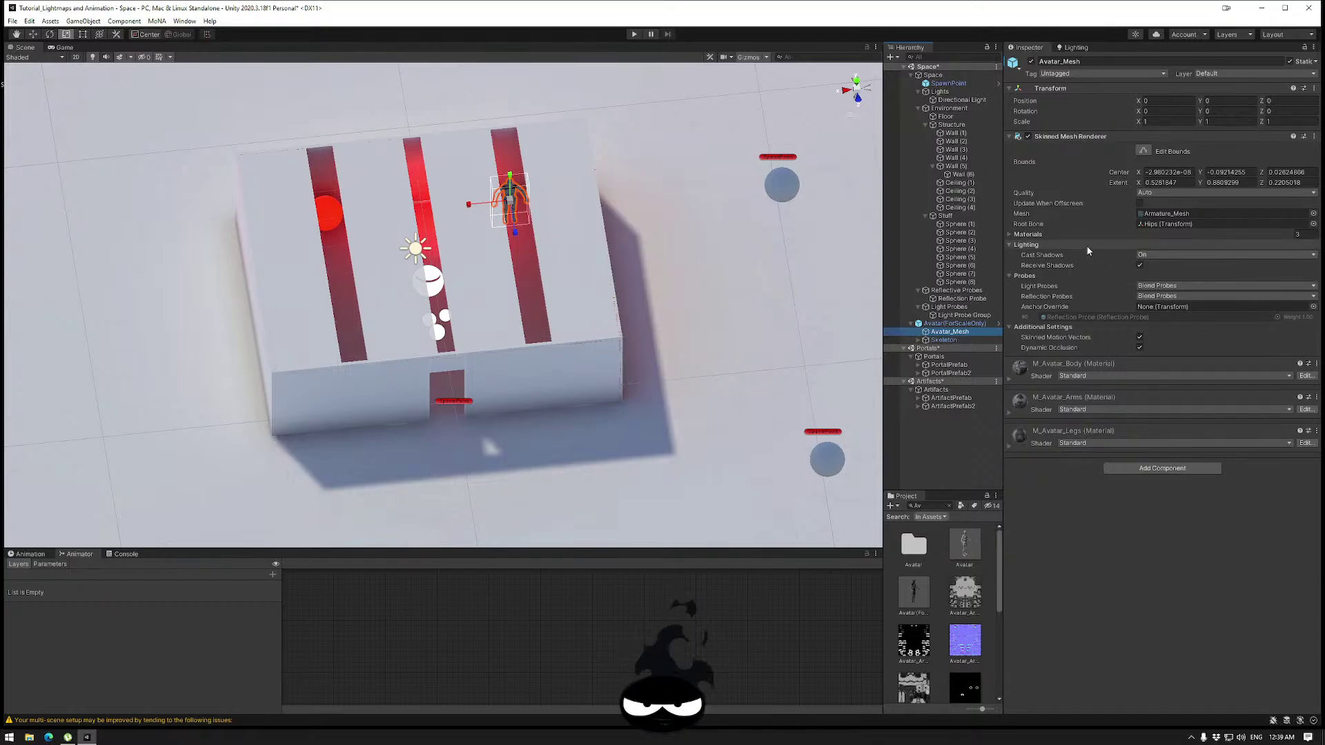
click(1009, 234)
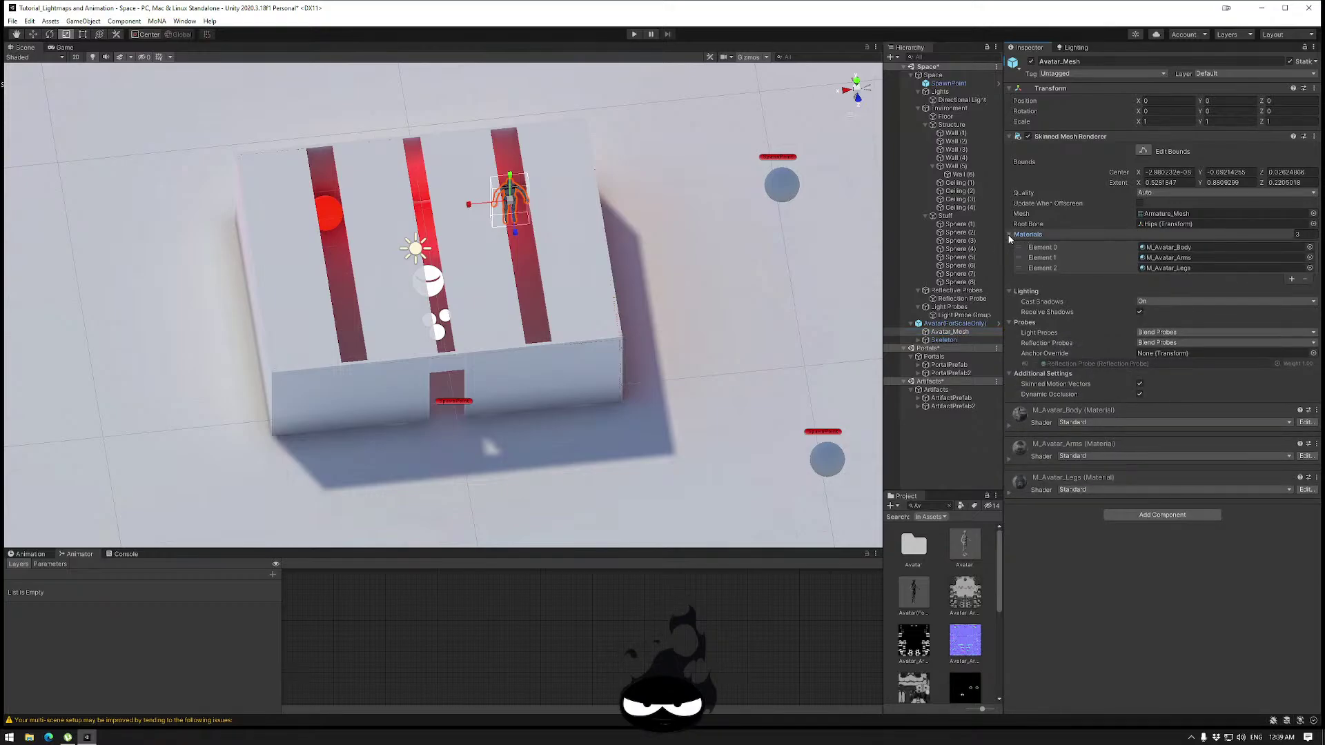
click(1010, 234)
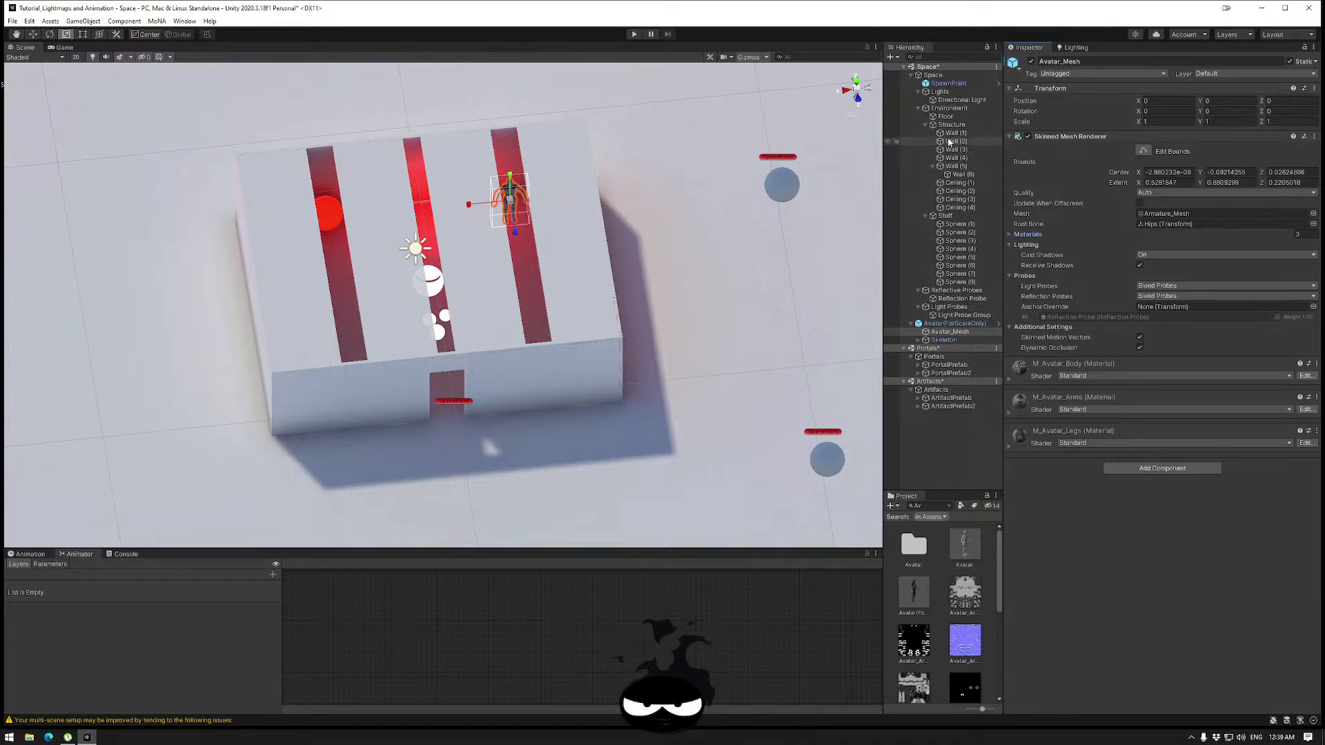
click(957, 275)
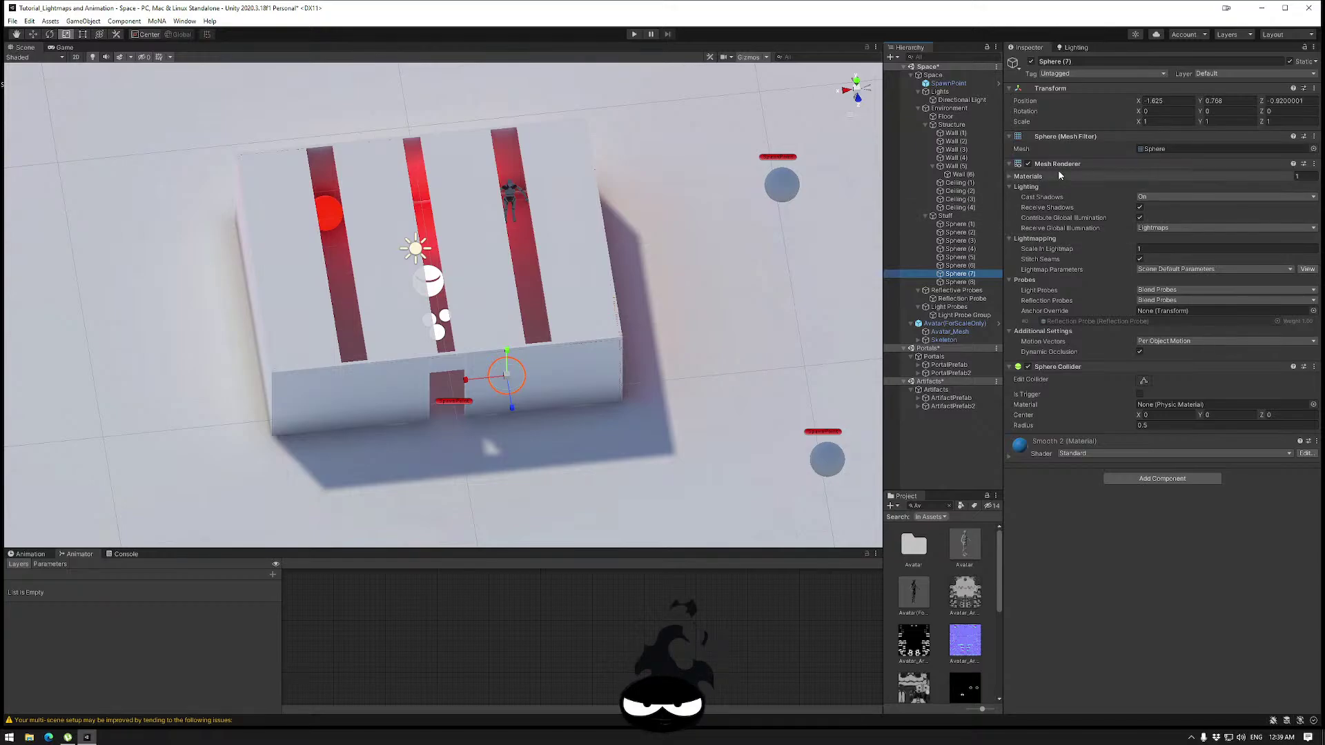
click(955, 332)
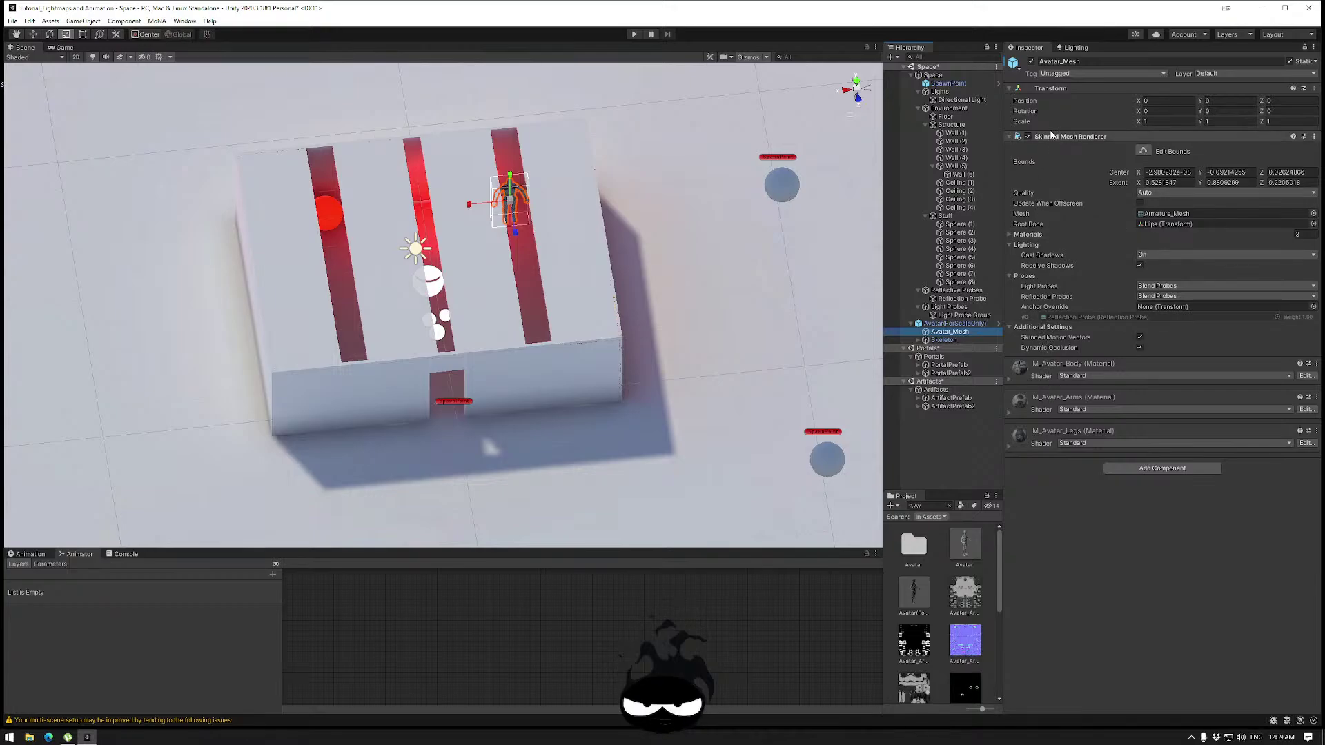
Try a lightmap scale of 2 on Sphere (6), restore it to 1, and check Sphere (5)'s lightmap scale.
click(930, 323)
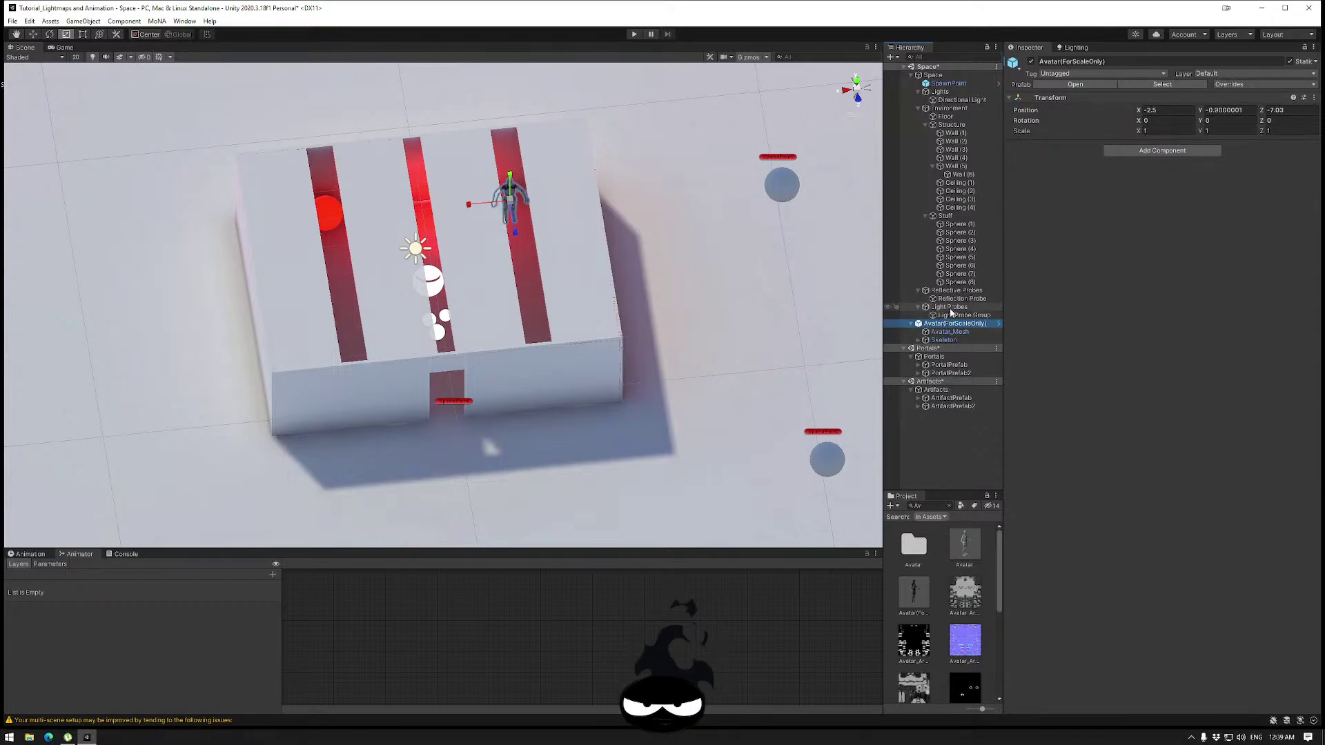
click(959, 266)
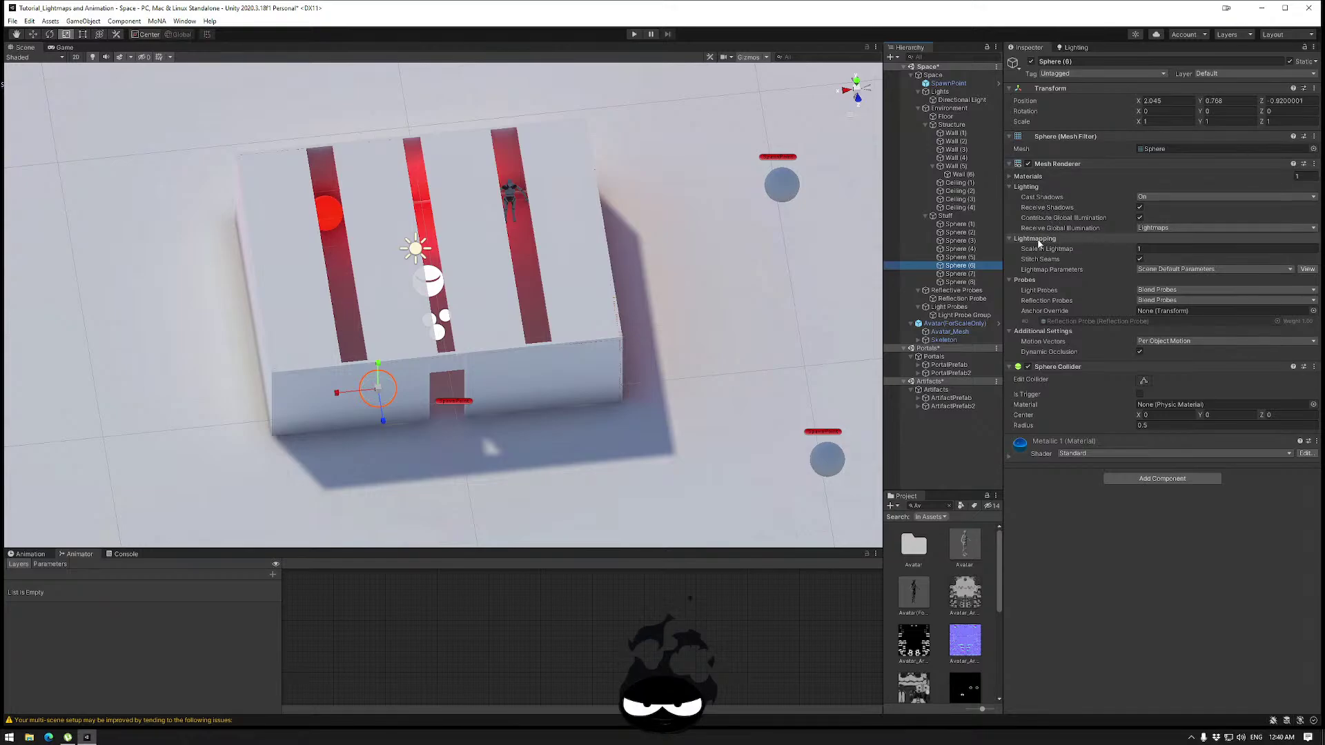
click(1146, 248)
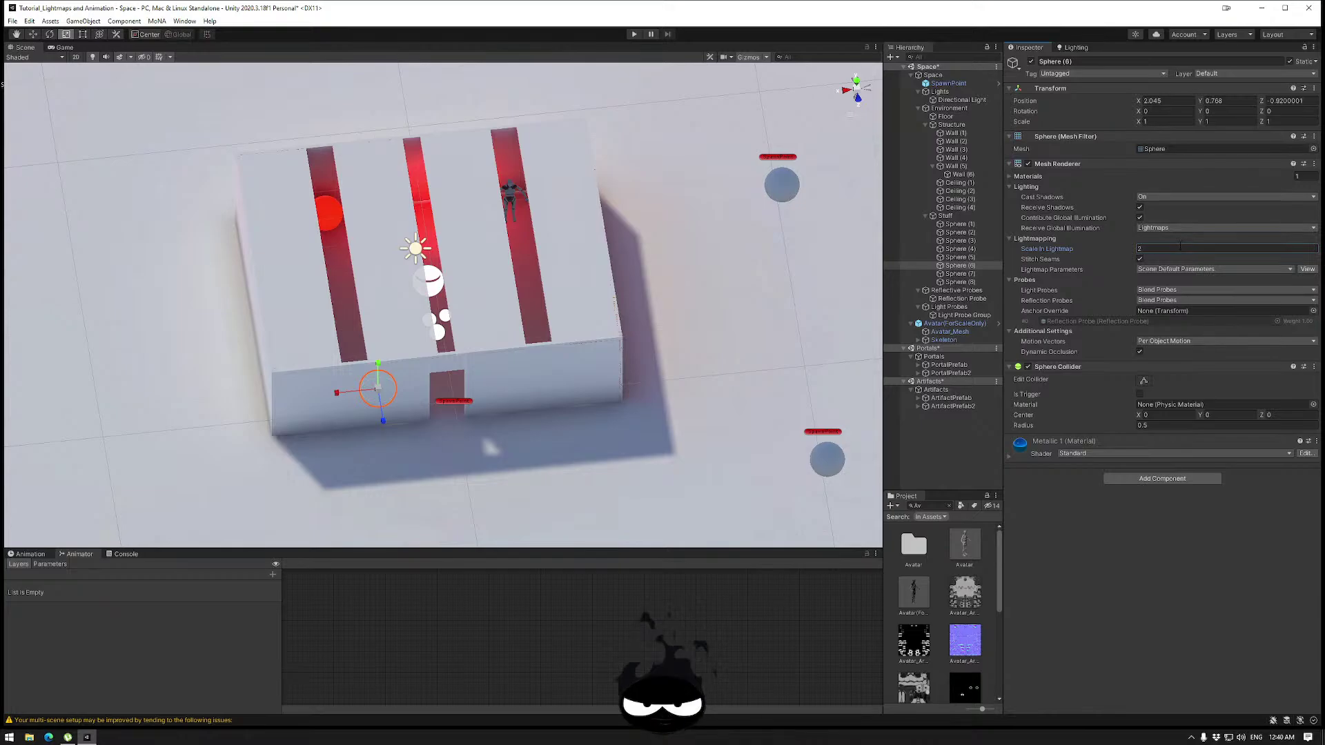
text(2)
key(BackSpace)
text(1)
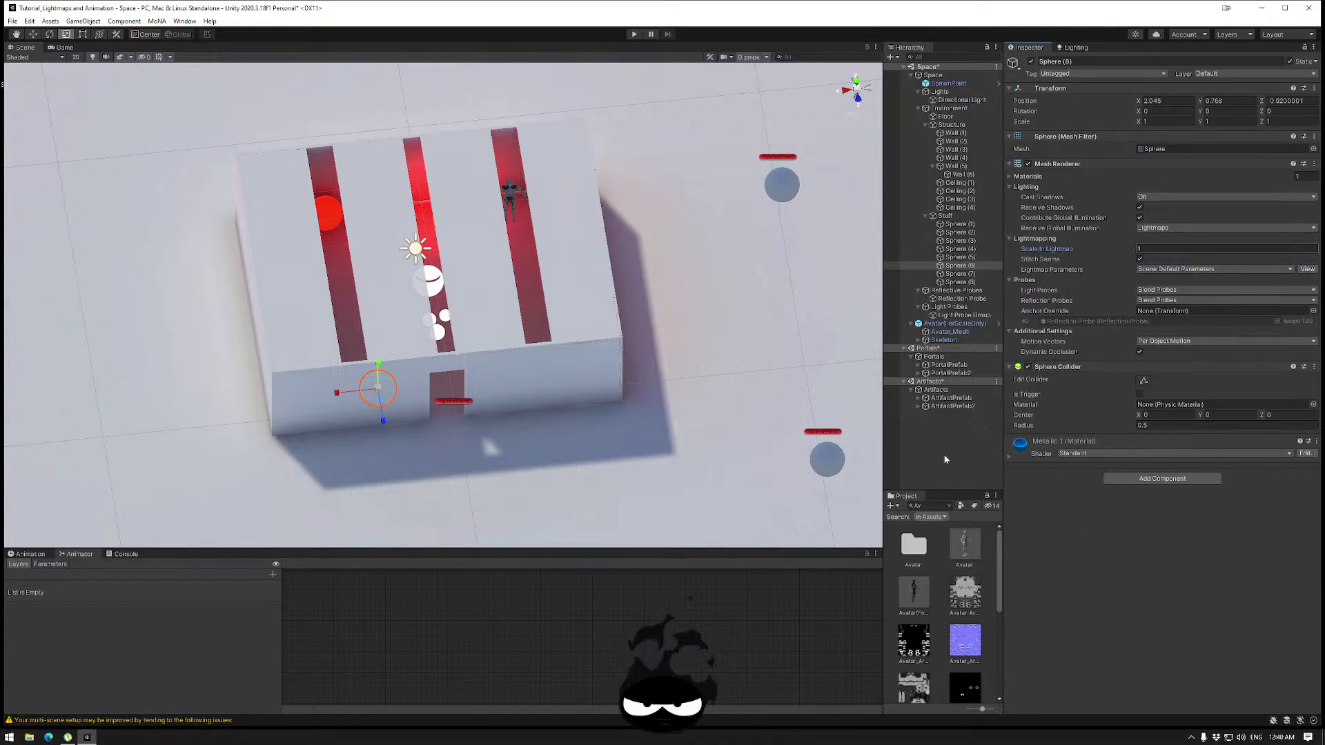
click(955, 257)
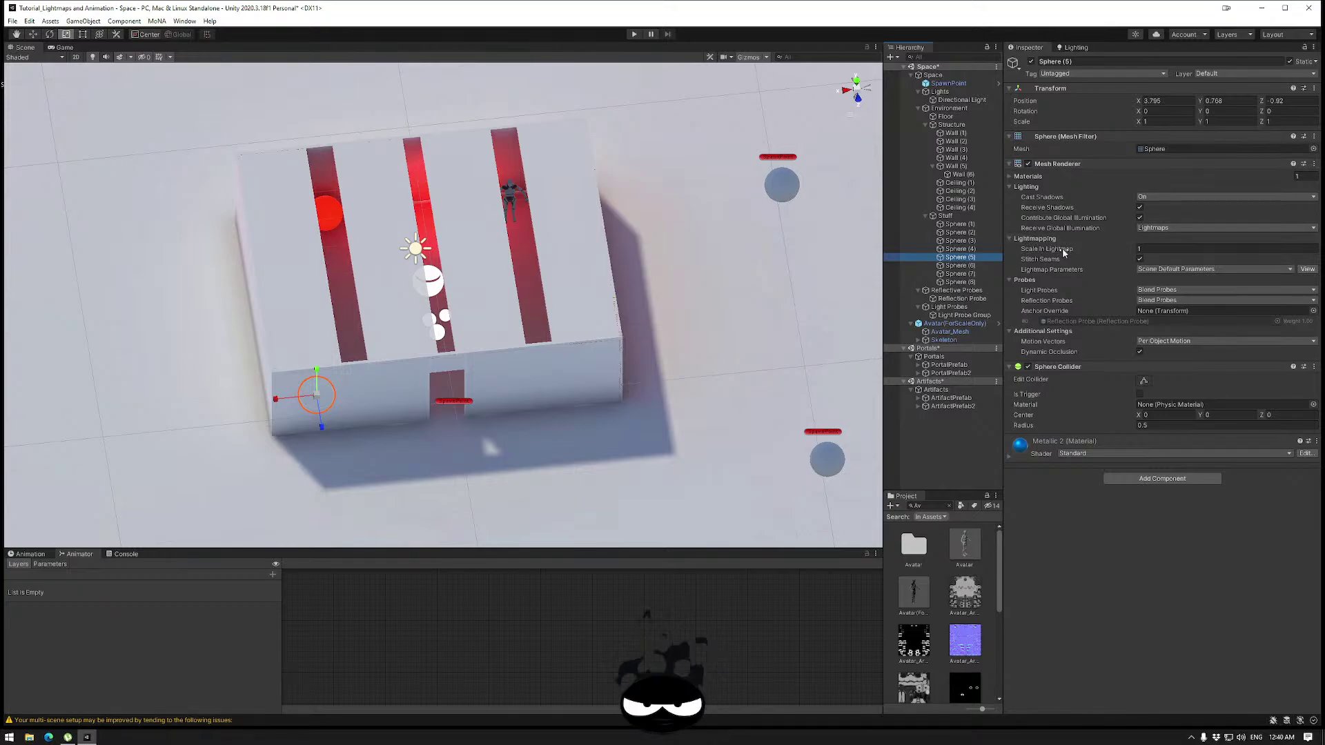
click(1138, 250)
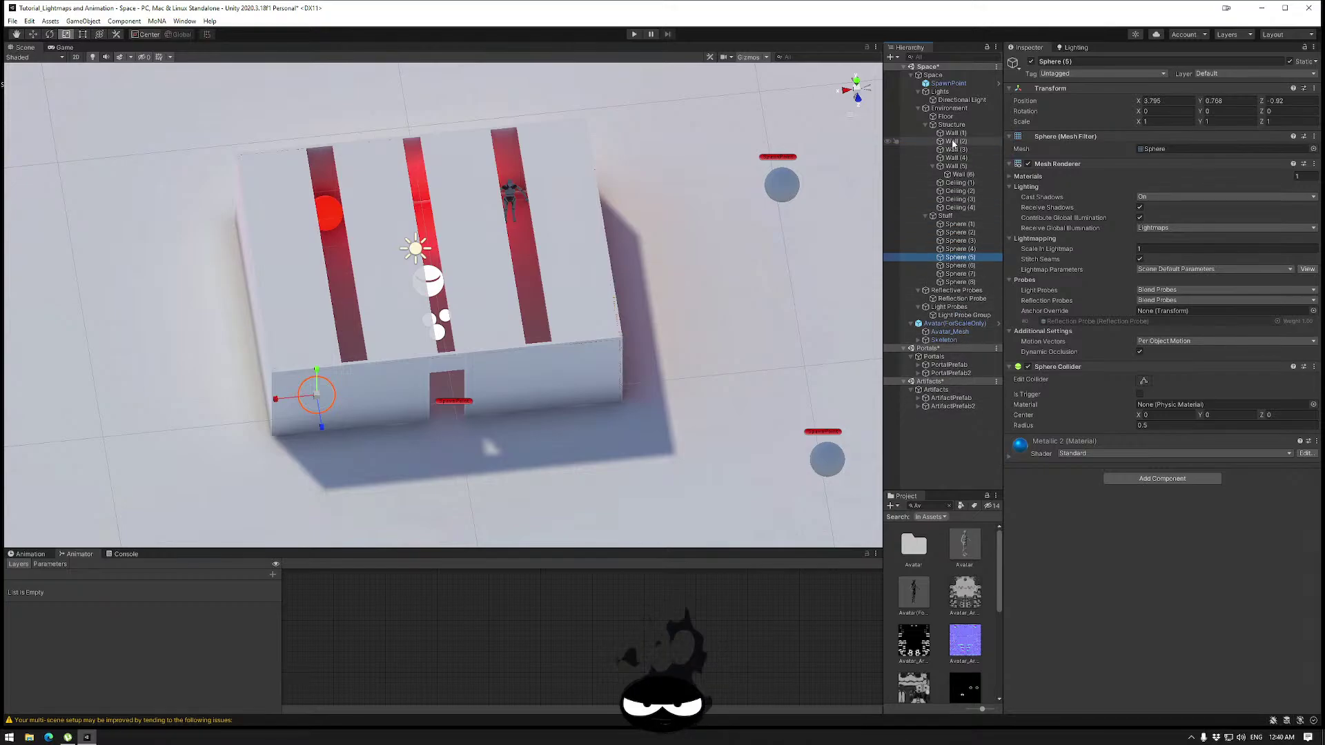
Collapse the Wall (5), Structure and Stuff groups in the hierarchy and select the Light Probe Group.
click(932, 166)
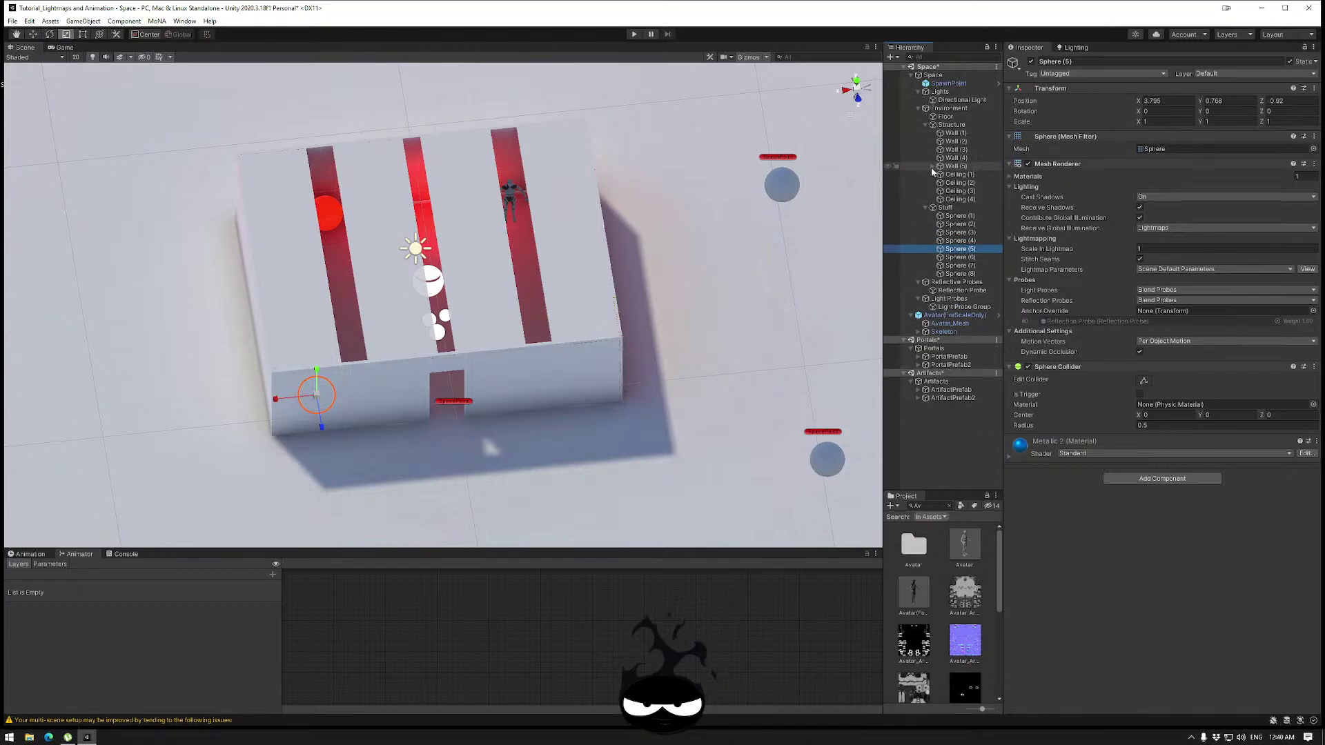
click(926, 125)
click(926, 133)
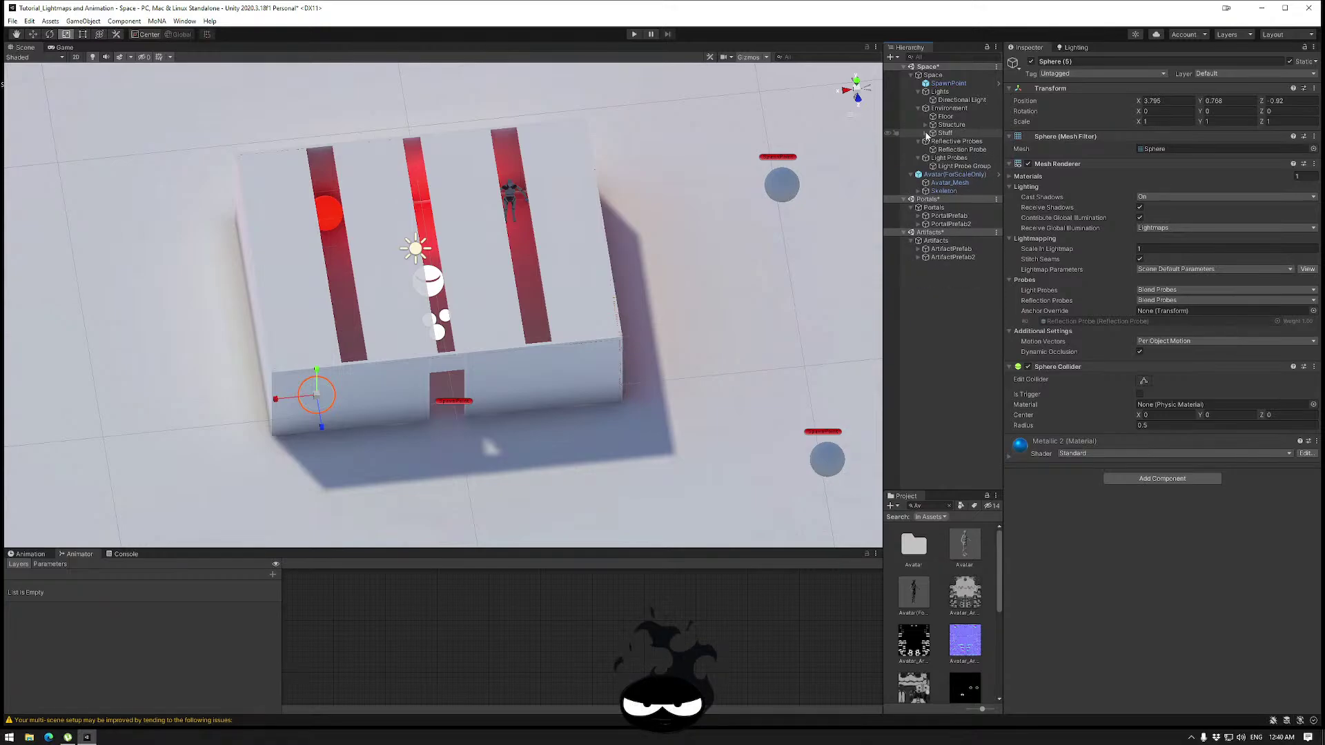
click(951, 166)
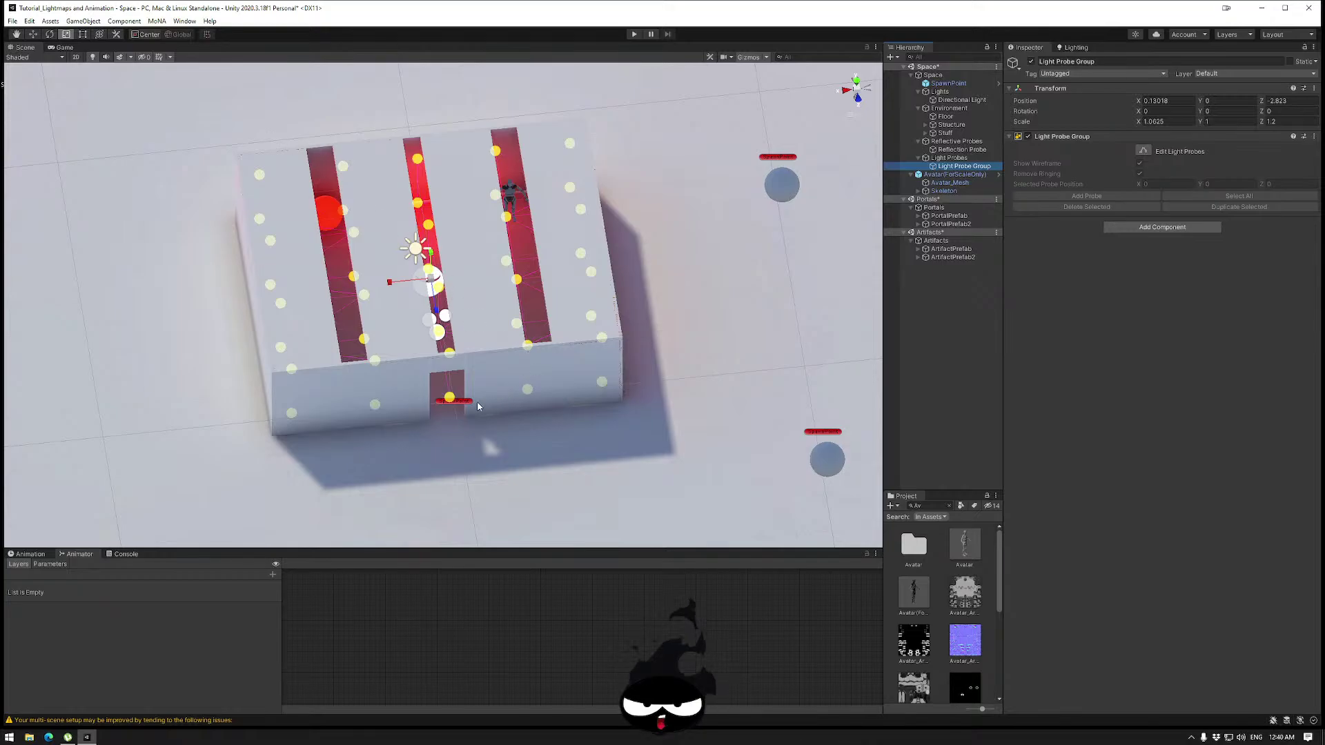
Rotate the SpawnPoint in front of the building to about -180 degrees around its Y axis.
click(938, 83)
alt+drag(483, 445, 627, 352)
click(33, 33)
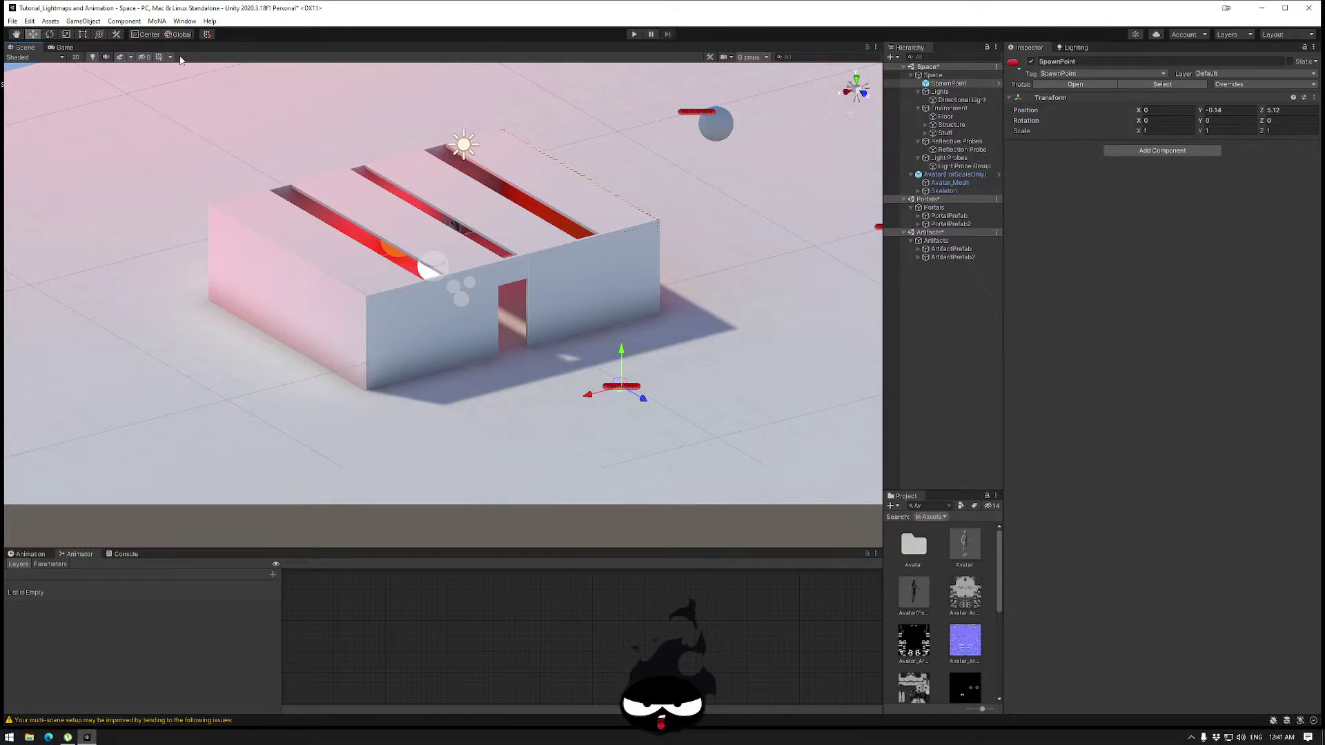
key(e)
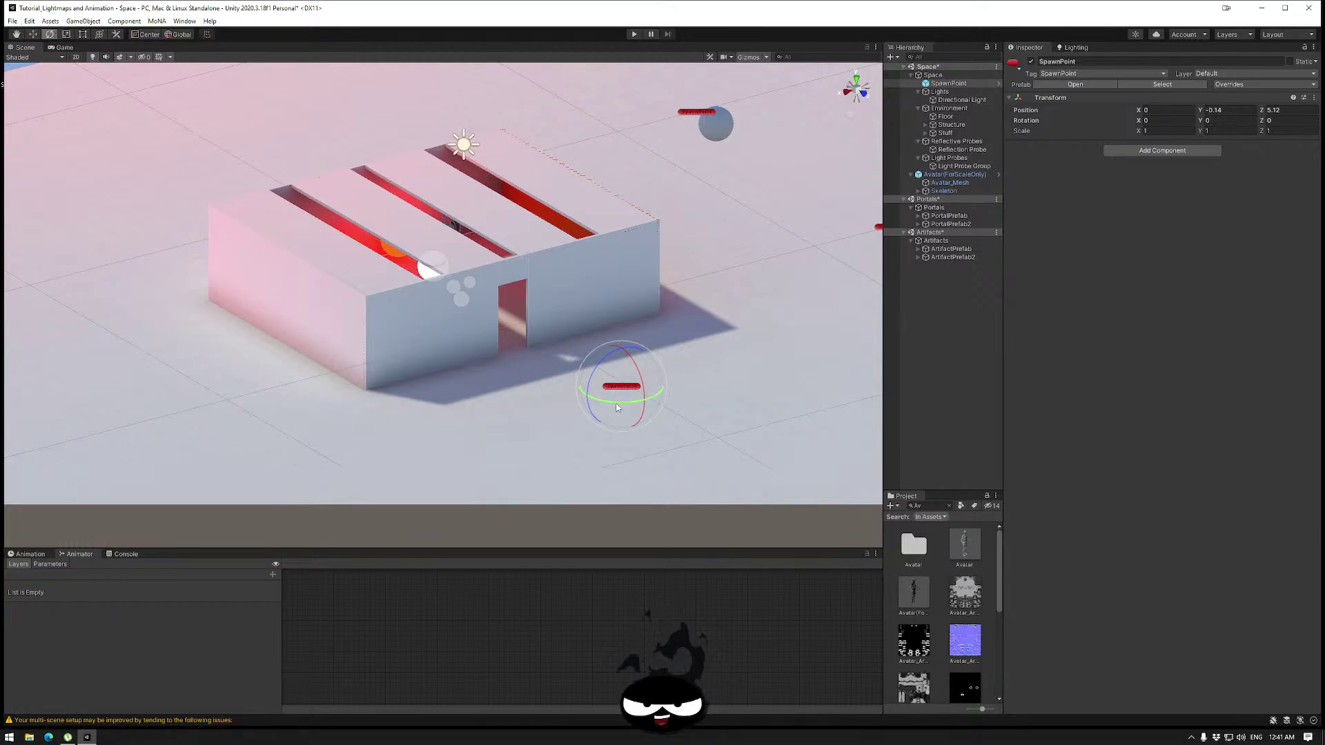
drag(619, 407, 858, 388)
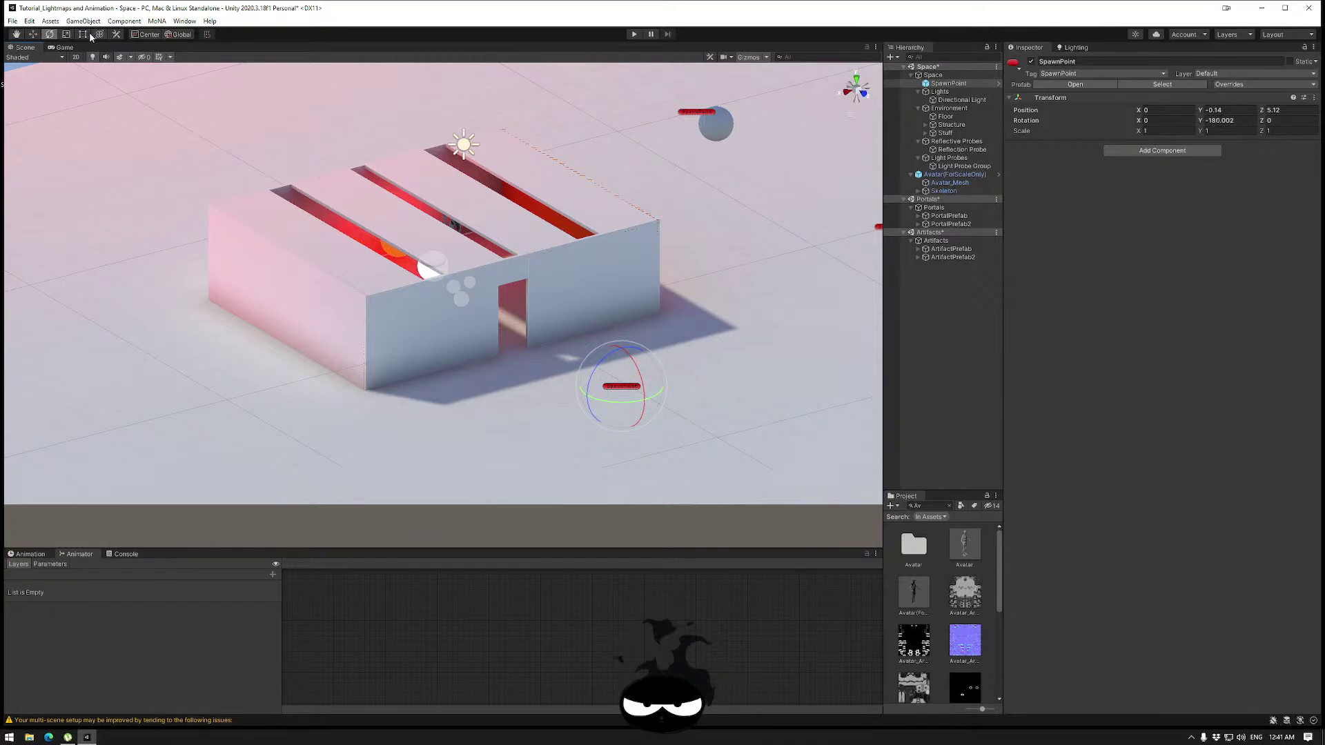
Switch to the Move tool and set the transform handles to Pivot and Local orientation for the SpawnPoint.
click(33, 33)
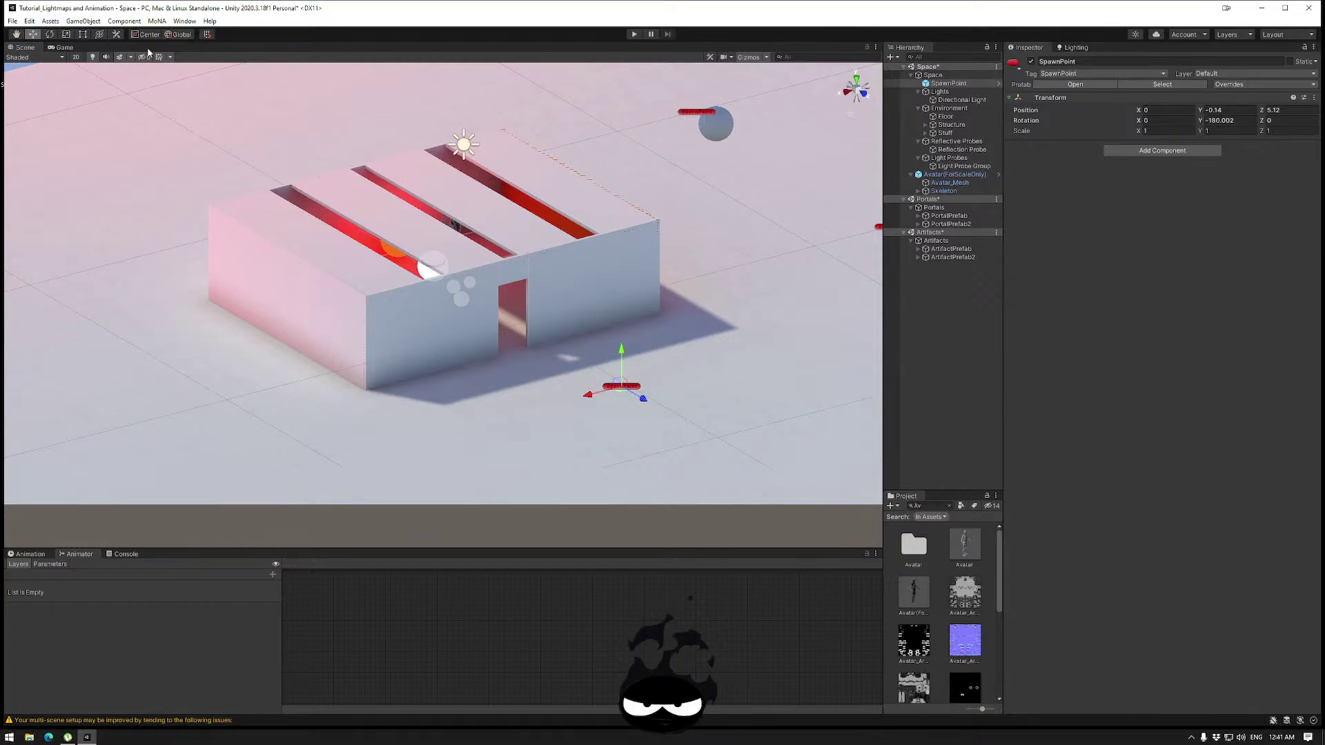
click(177, 36)
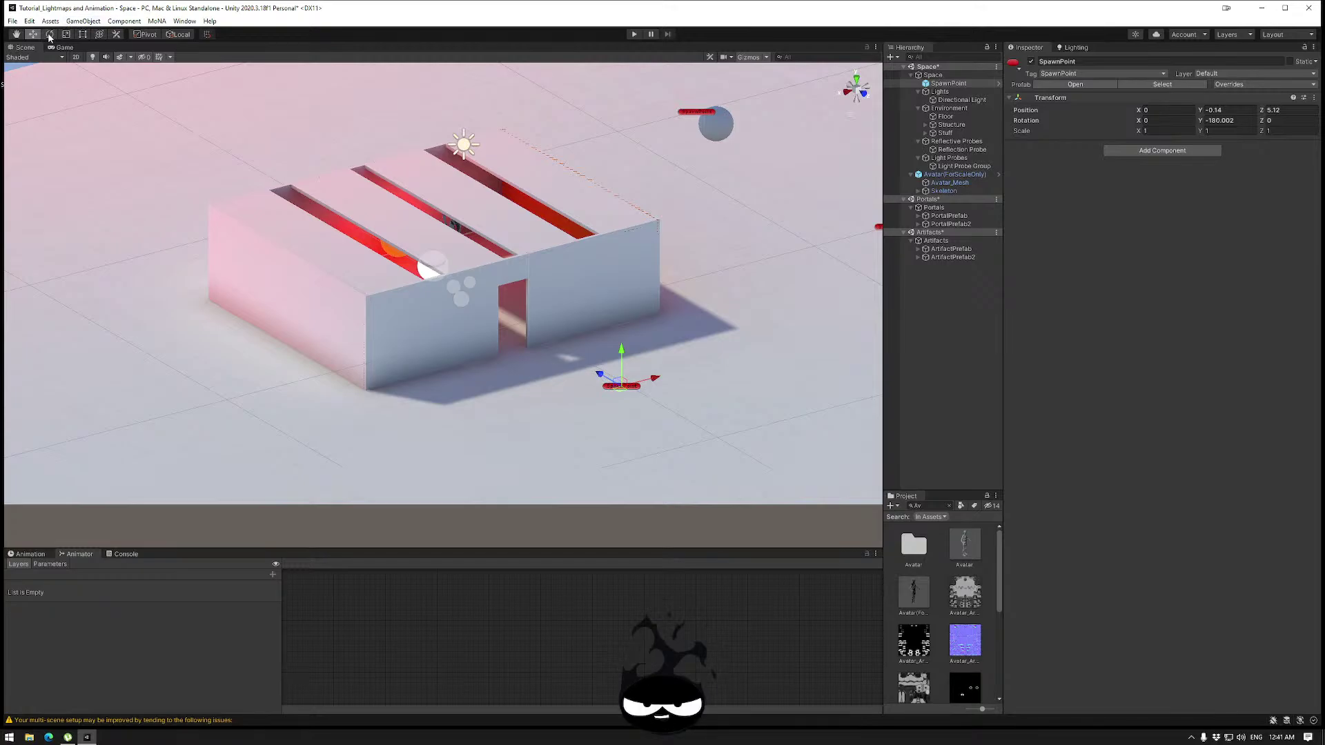
click(147, 35)
click(167, 35)
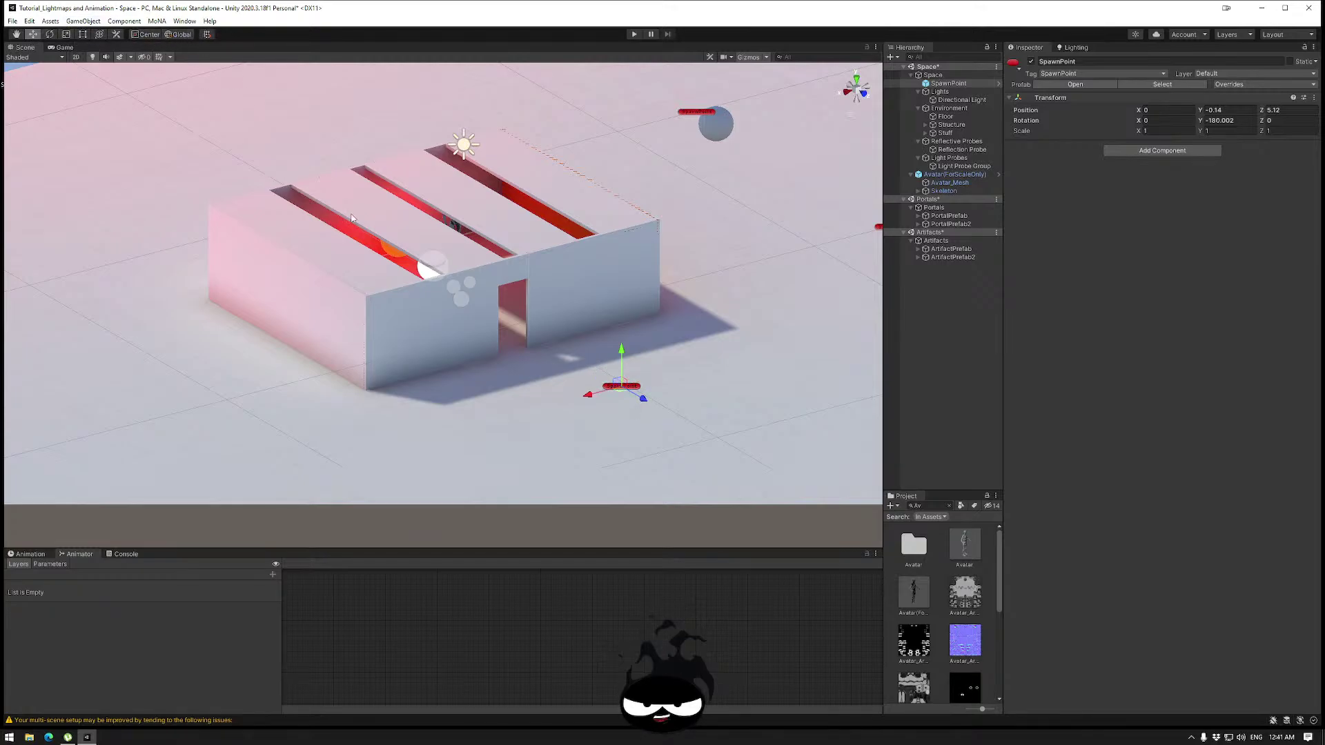
click(148, 35)
click(178, 35)
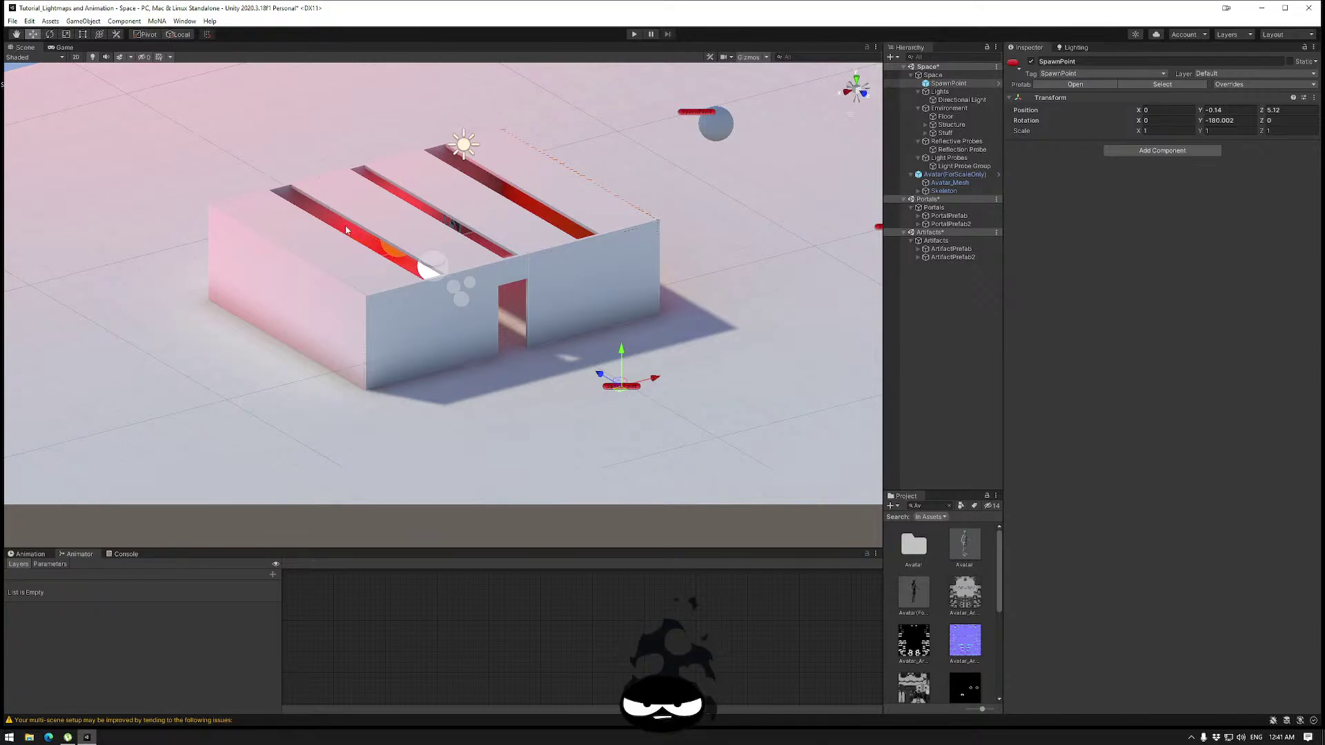
Build the MoNA playground files from the open space scenes.
alt+drag(668, 388, 557, 377)
alt+drag(649, 374, 649, 404)
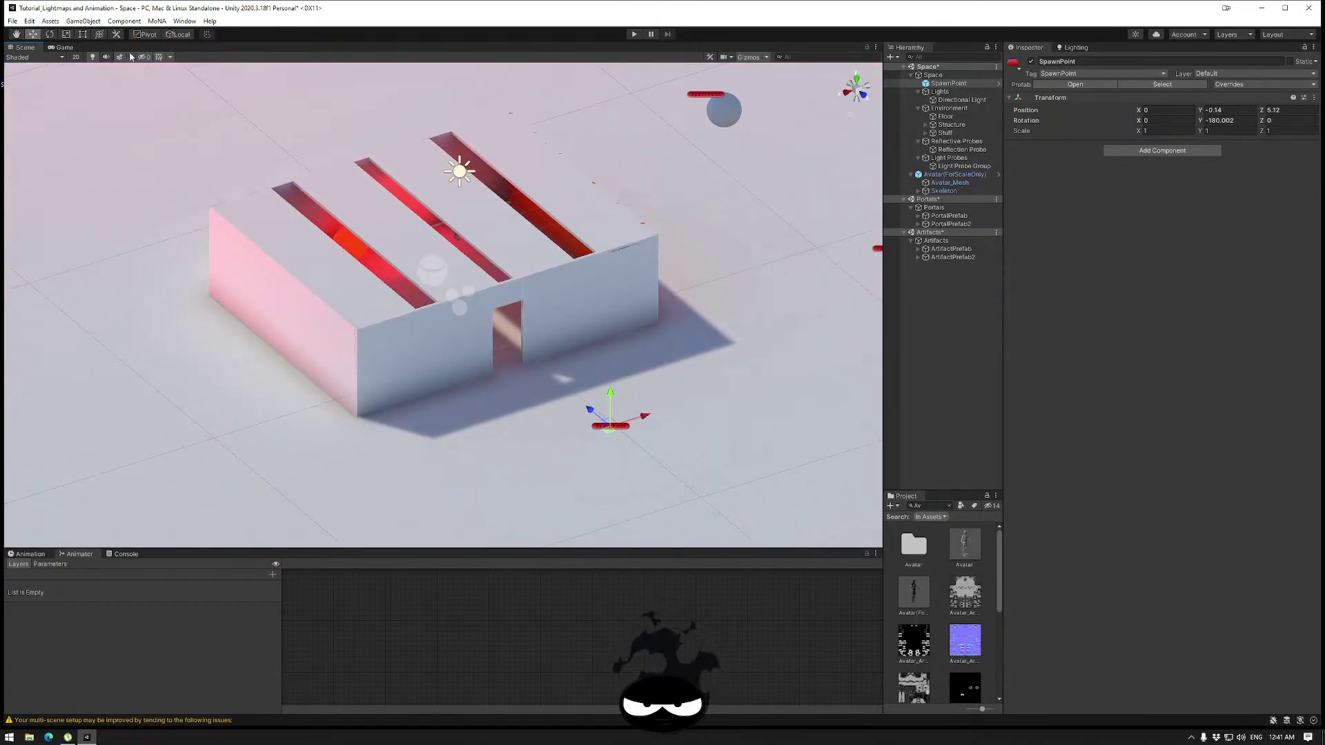
click(156, 22)
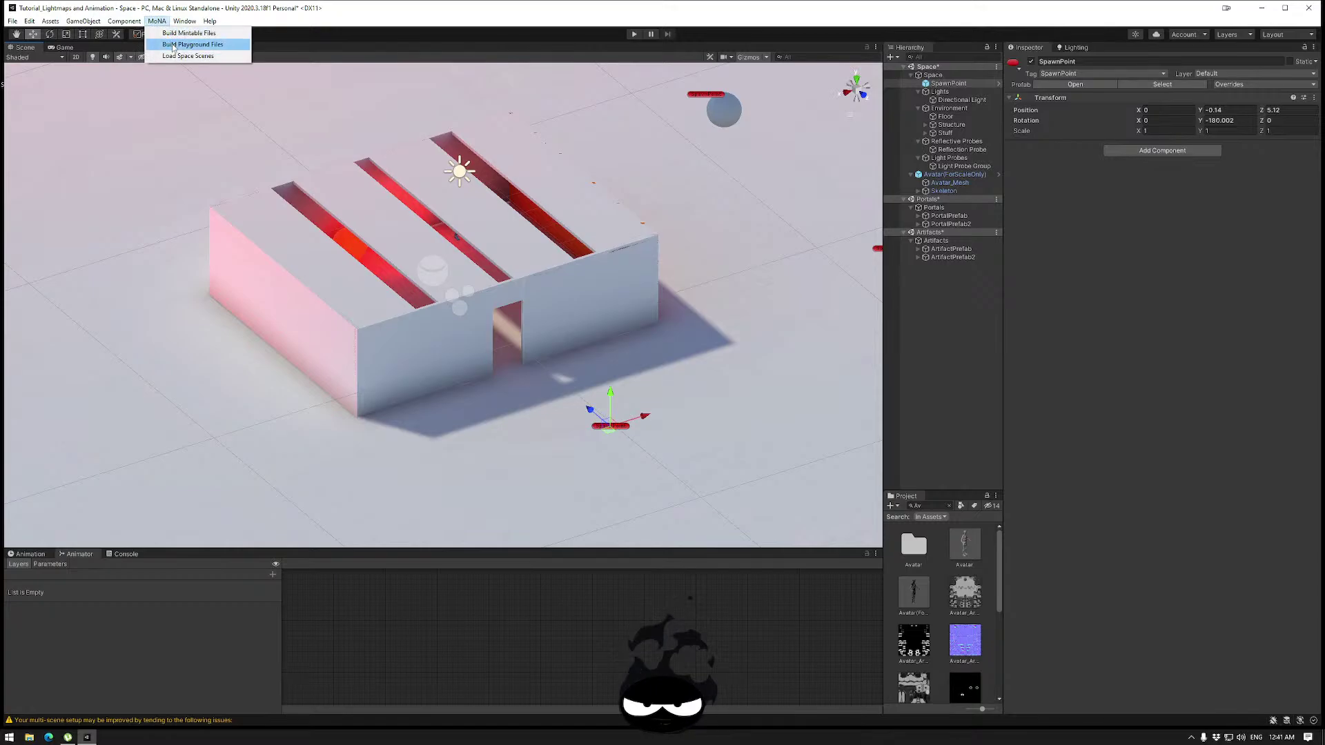
click(173, 45)
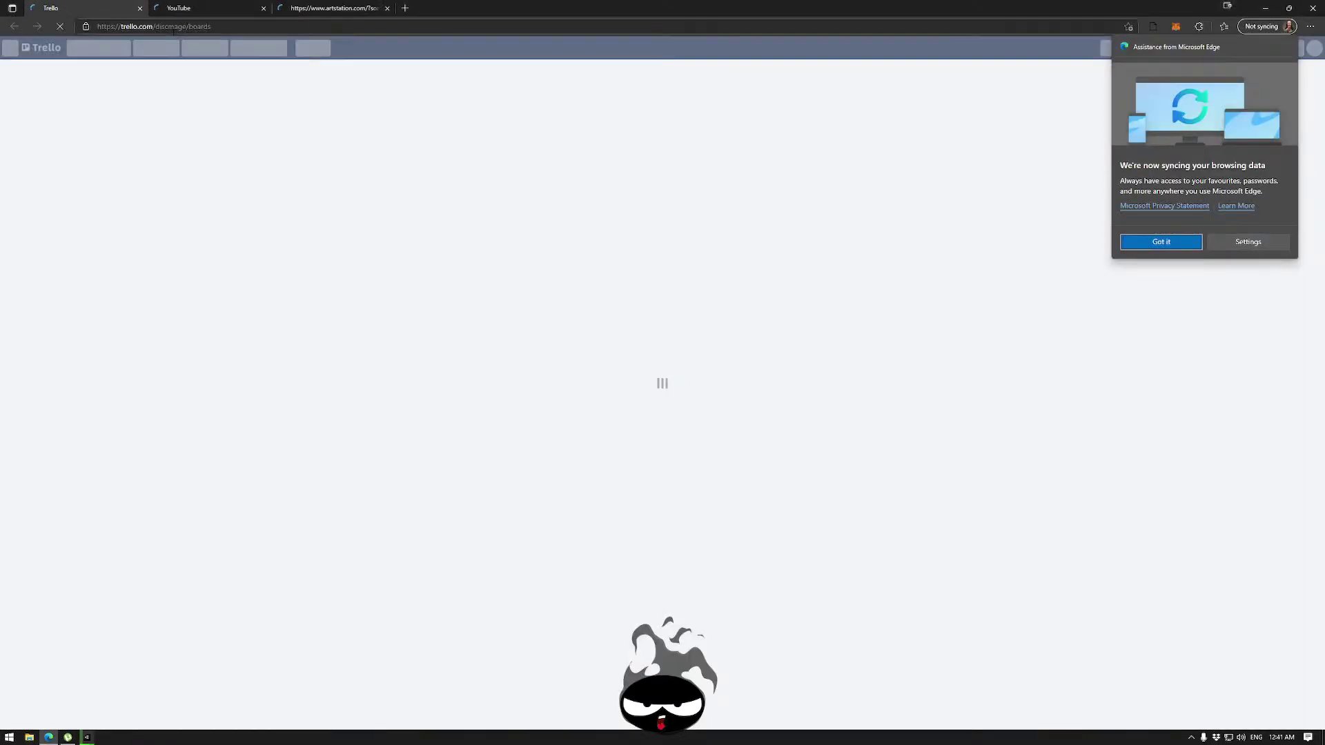
In Microsoft Edge, close the Trello tab and load mona.gallery in a new tab.
click(199, 31)
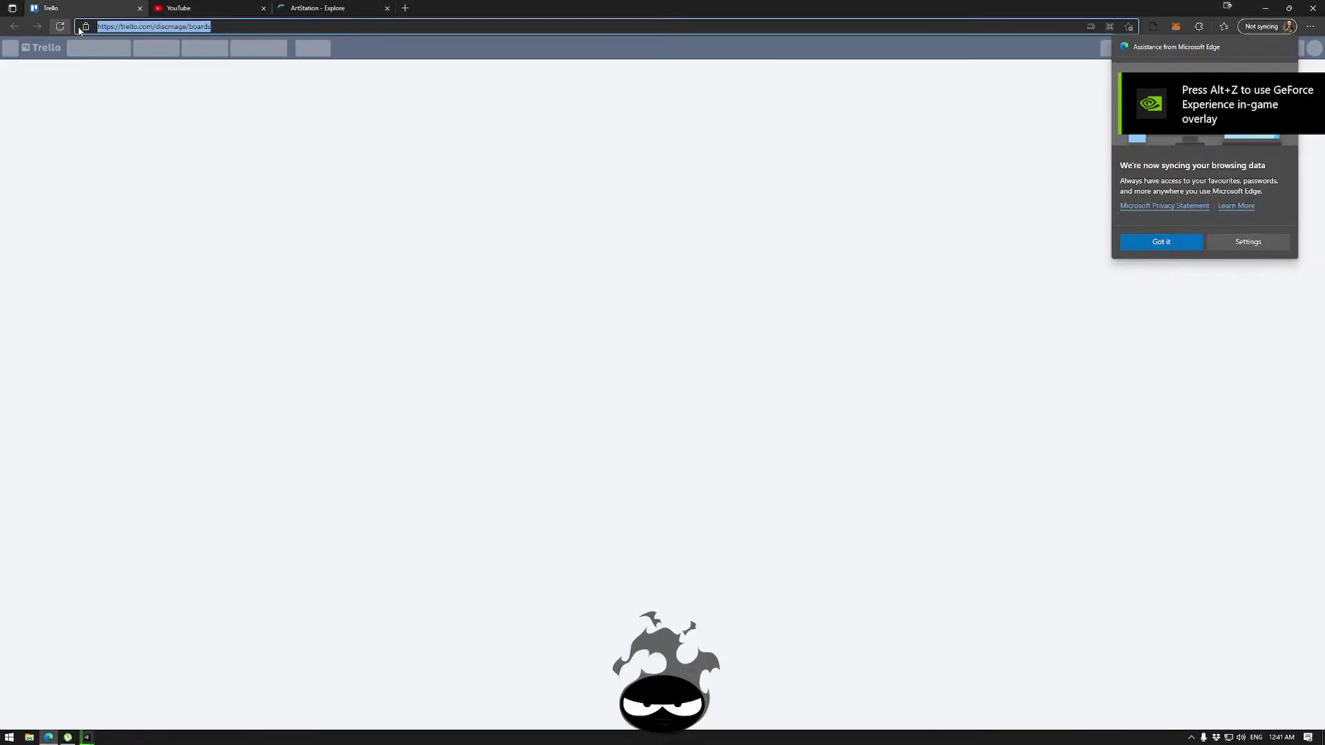
click(140, 8)
click(283, 8)
click(289, 28)
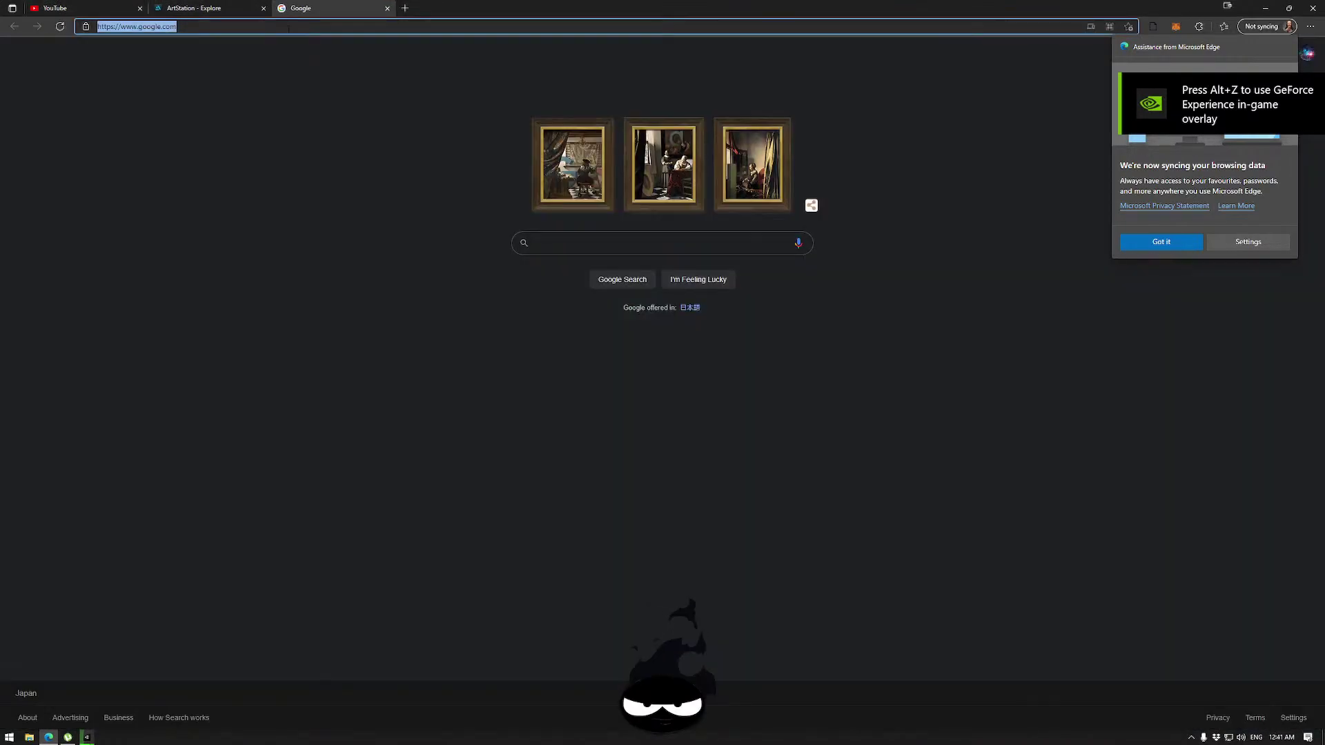
text(mona.gallery)
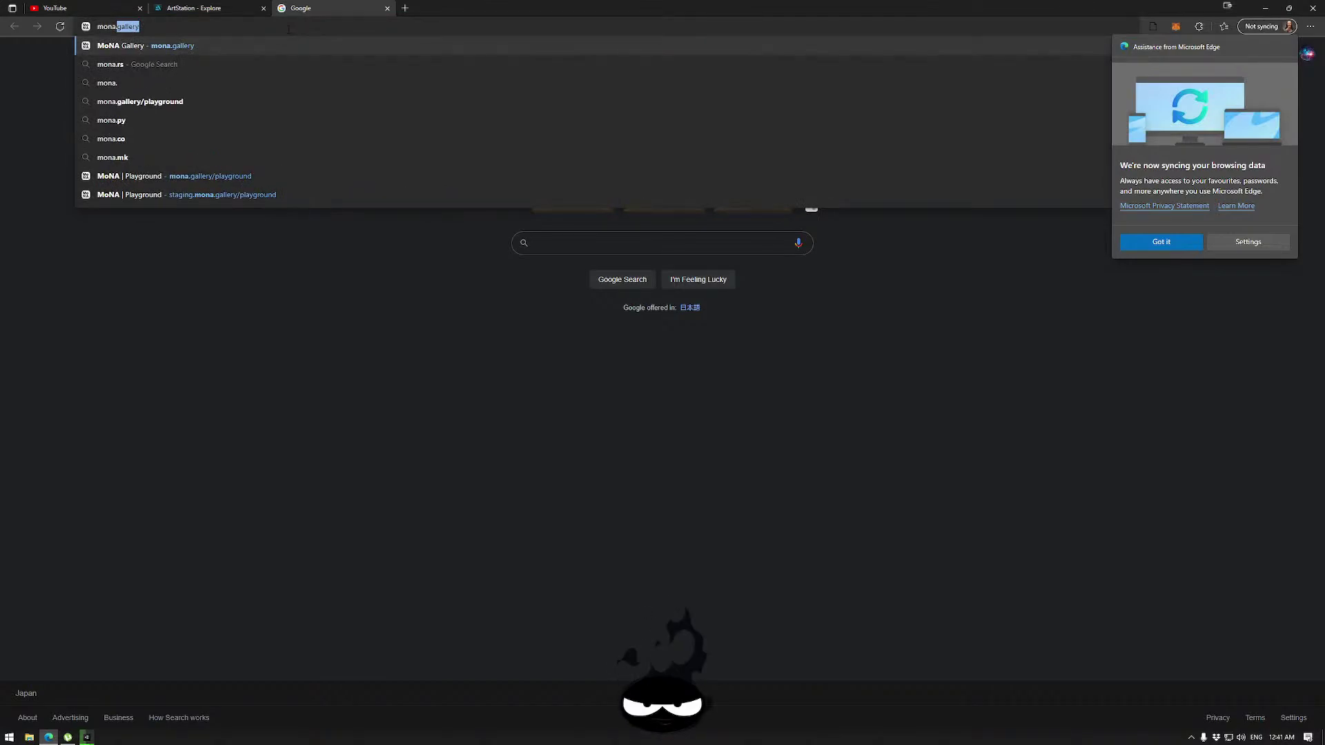
key(Down)
key(Down)
key(Down)
key(Down)
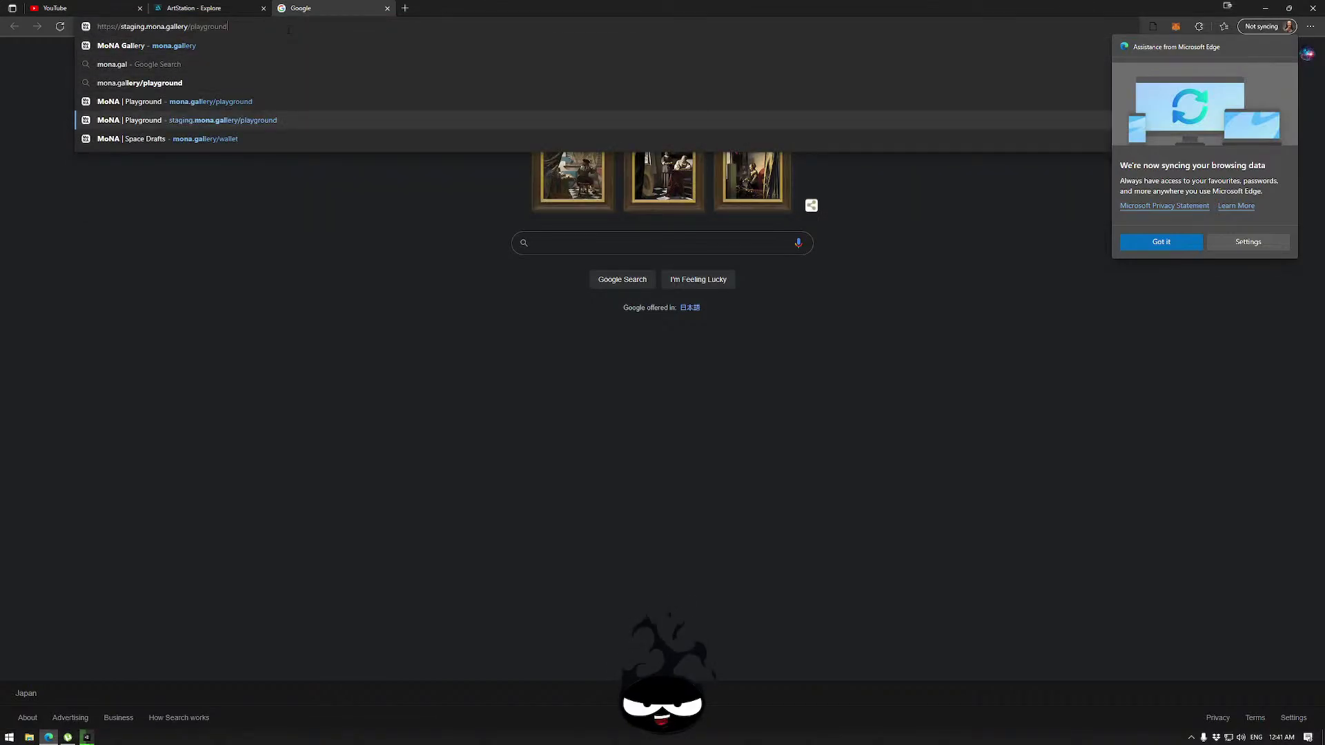
key(Up)
key(Return)
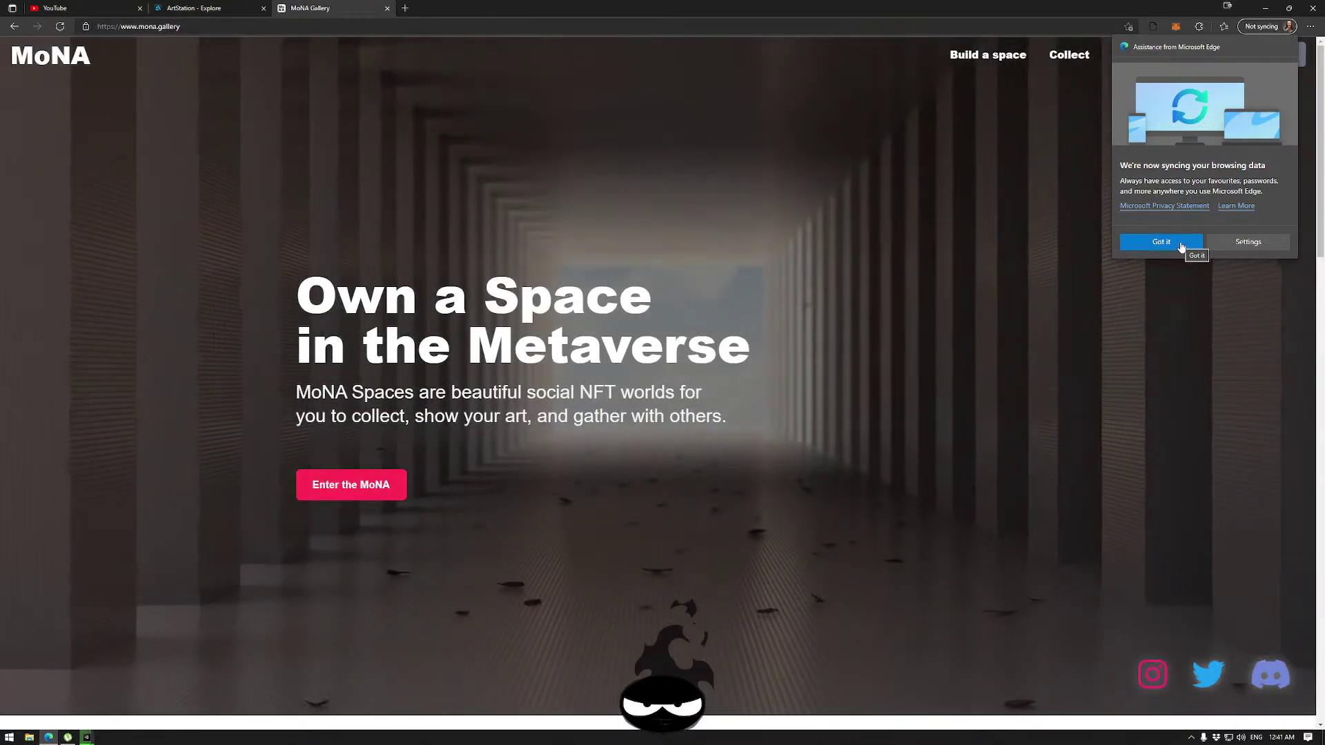
Dismiss the browser's data syncing notice and open the mona.gallery/playground page.
click(1175, 243)
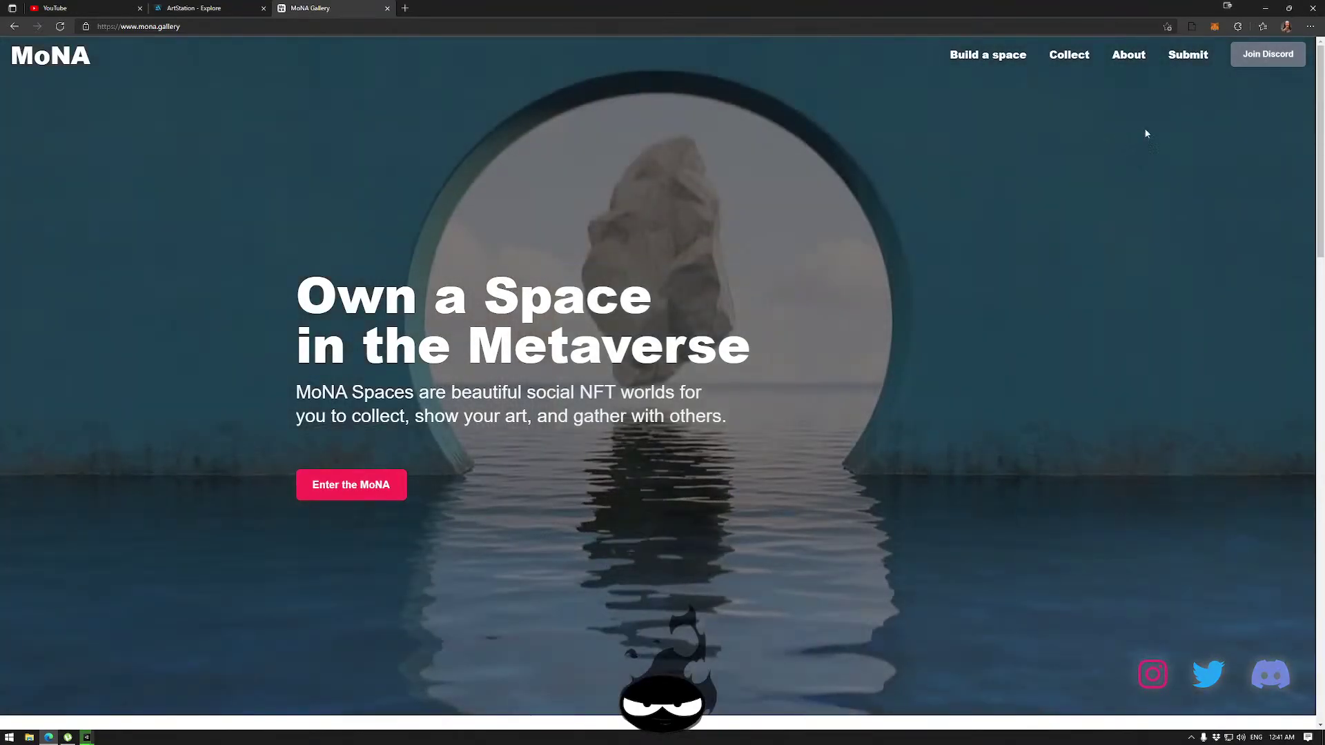
click(195, 28)
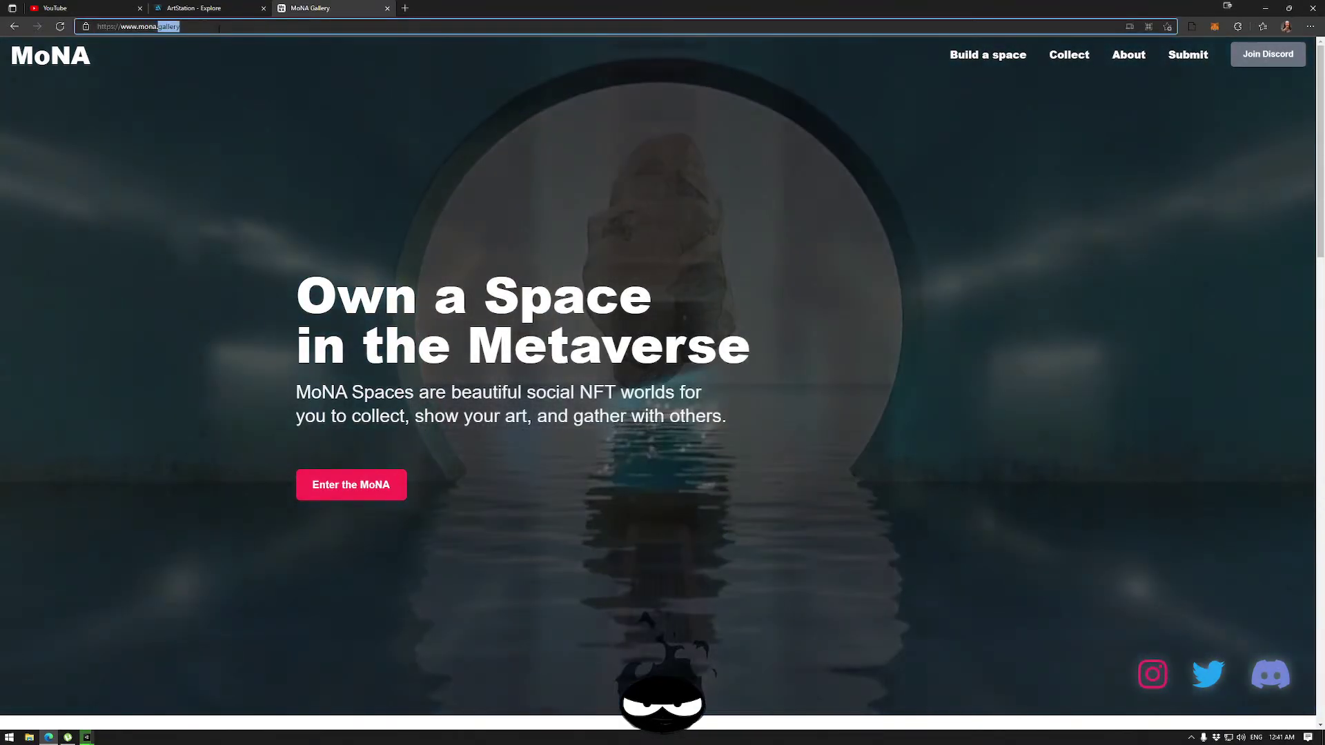
click(214, 27)
text(/playground)
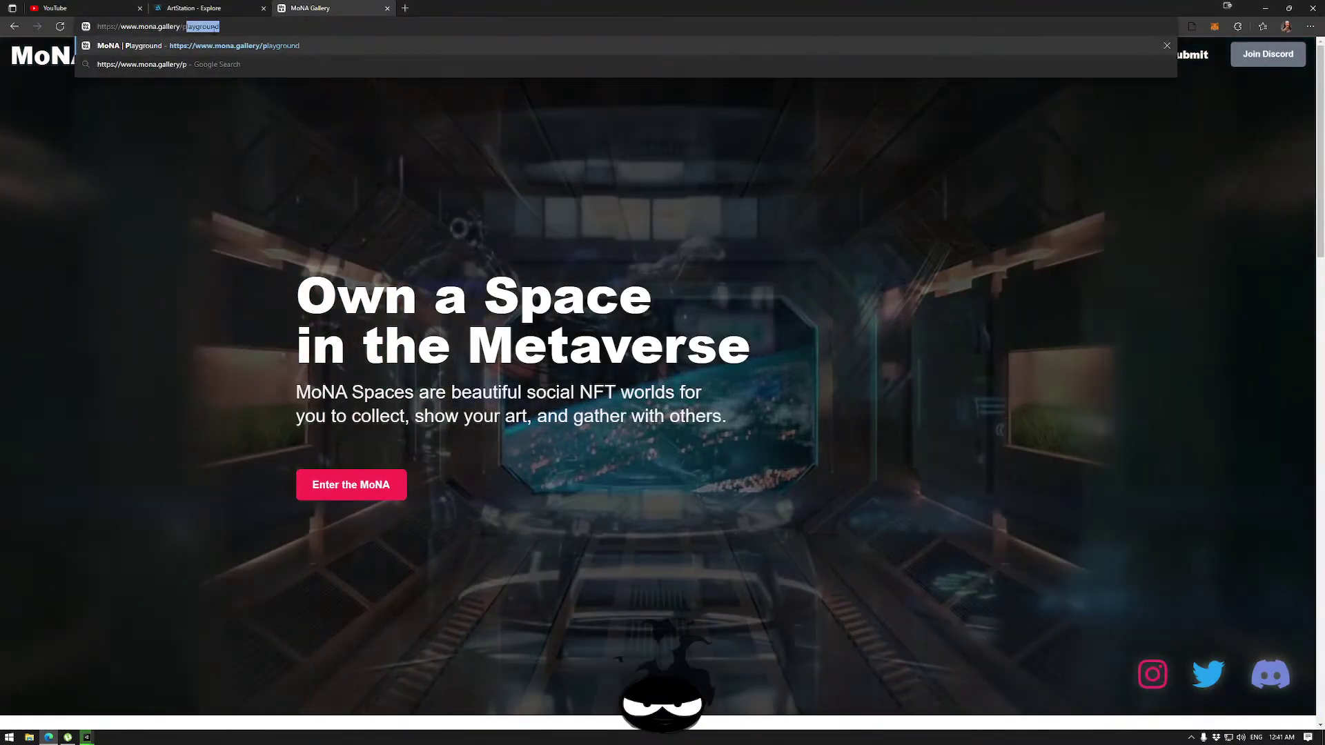
key(Return)
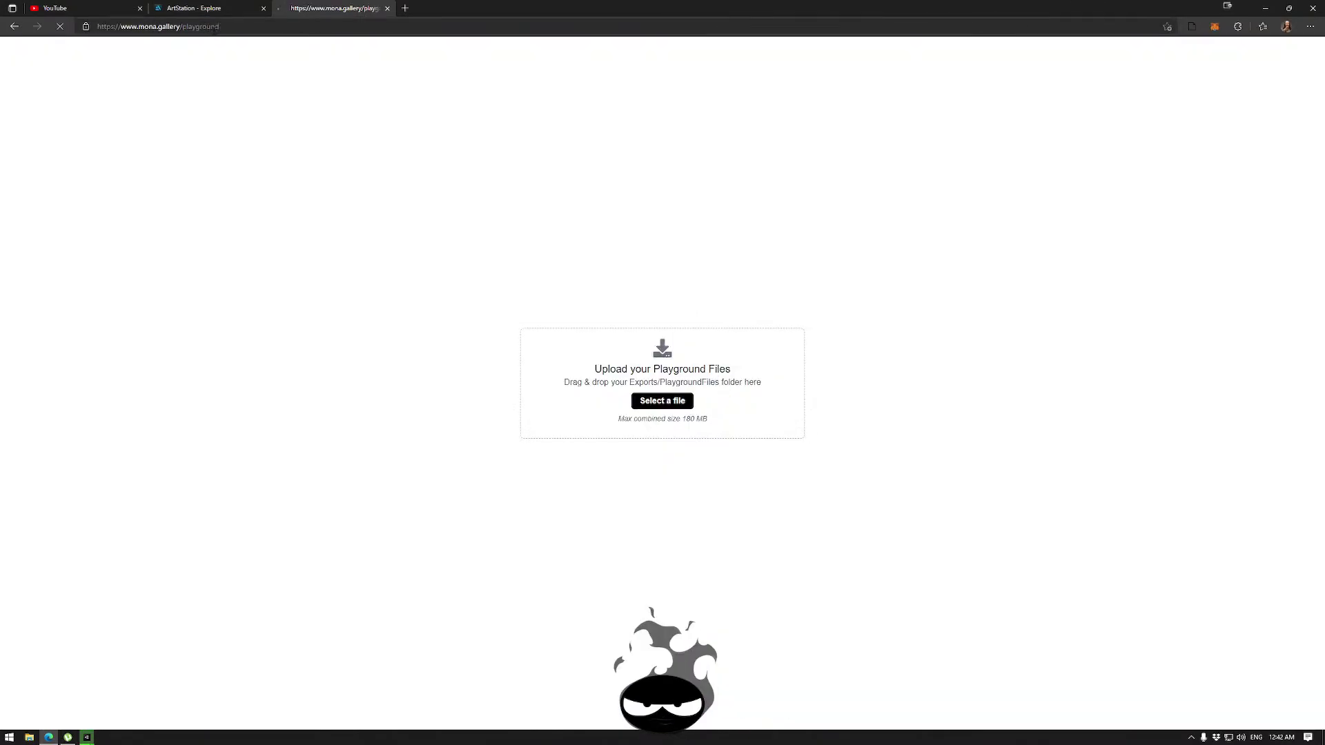
Upload the PlaygroundFiles folder from the project's Exports folder in File Explorer to the MoNA playground page.
click(30, 738)
drag(644, 218, 1062, 160)
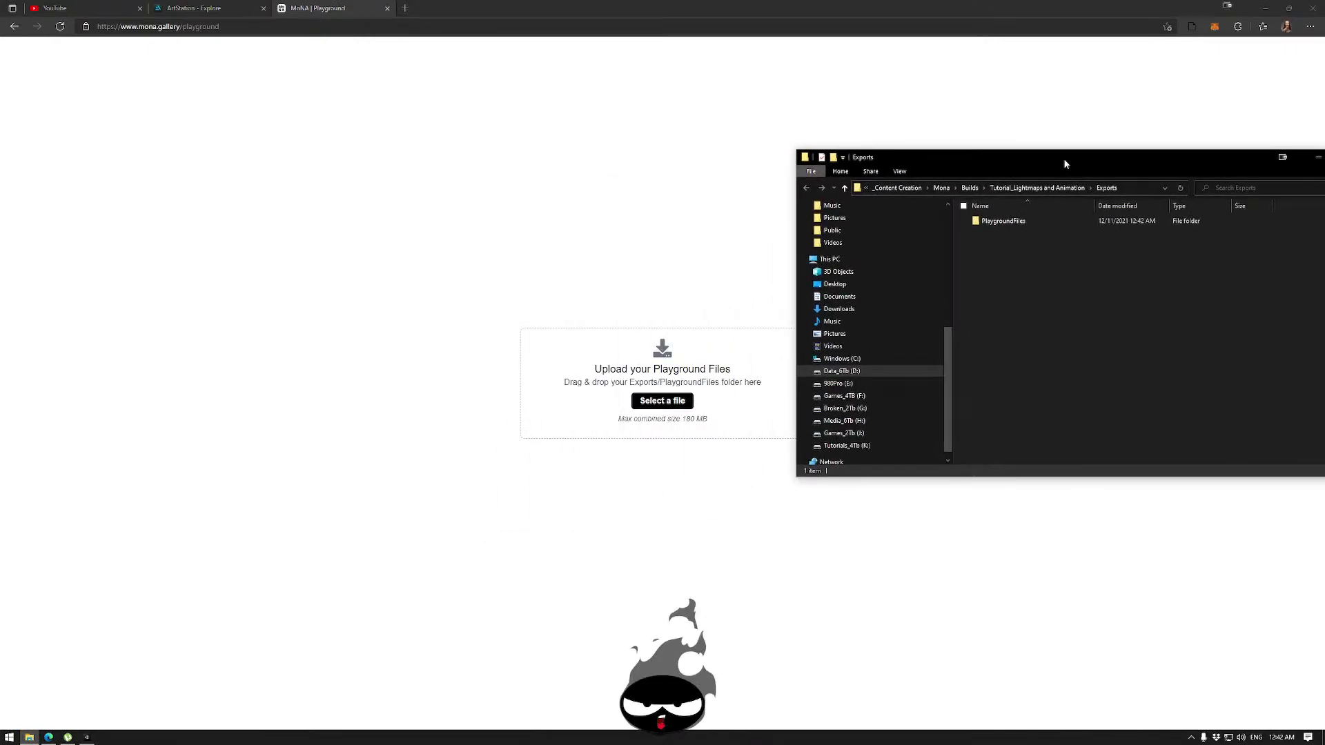
drag(999, 218, 603, 415)
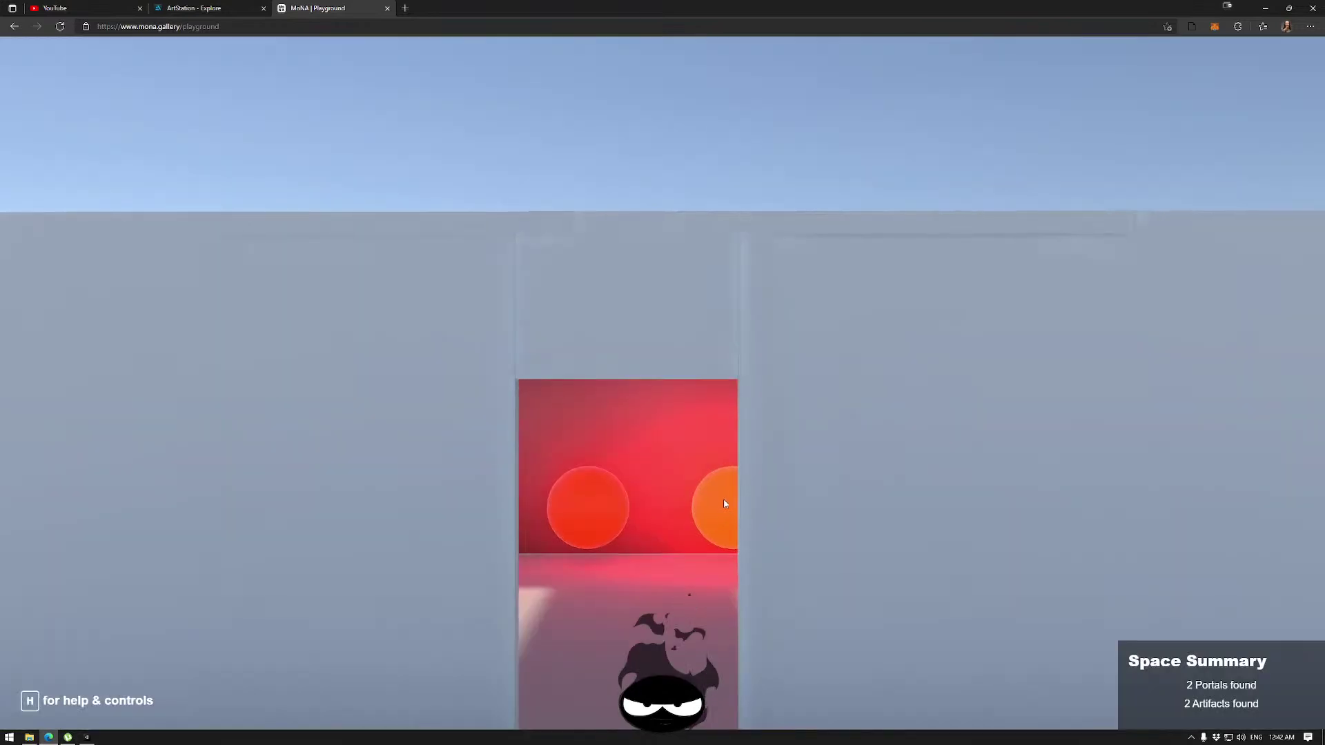
Take control of the avatar and walk around the building's exterior to examine its outer walls, orange end wall and shadows.
click(718, 514)
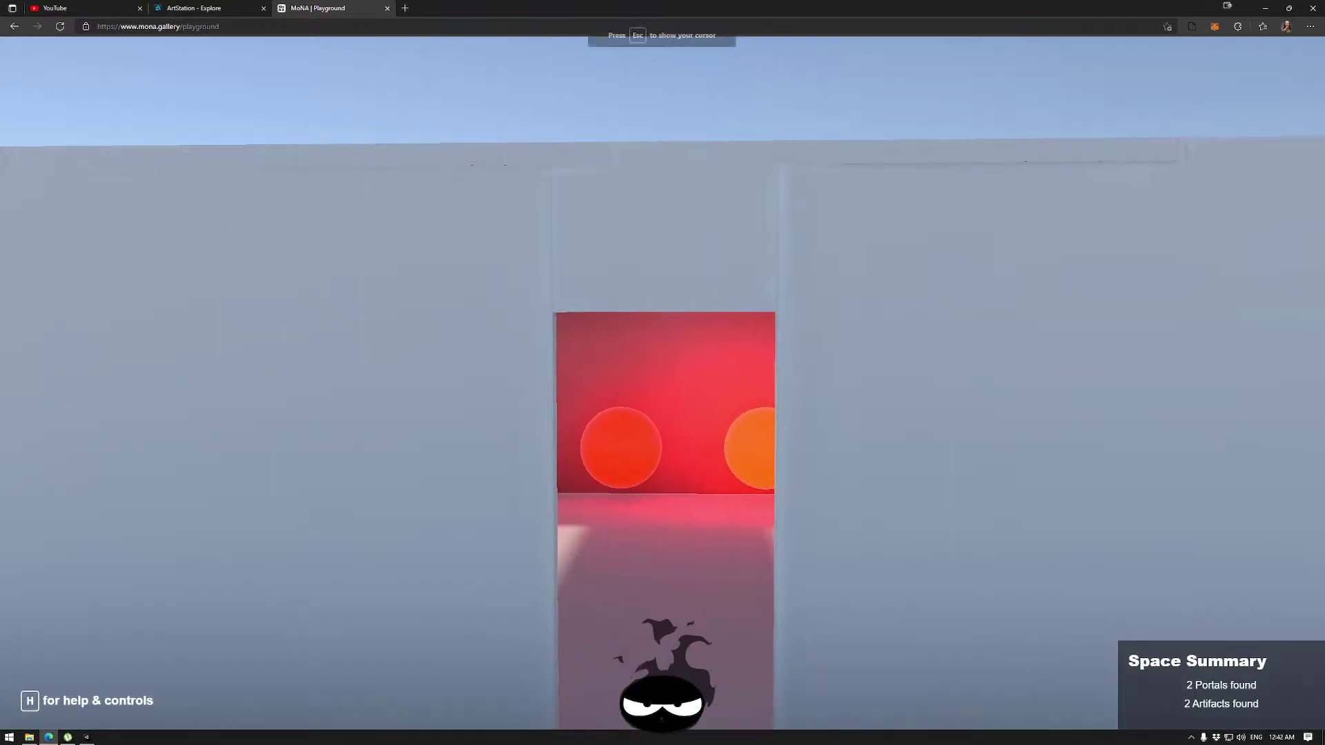
key(w)
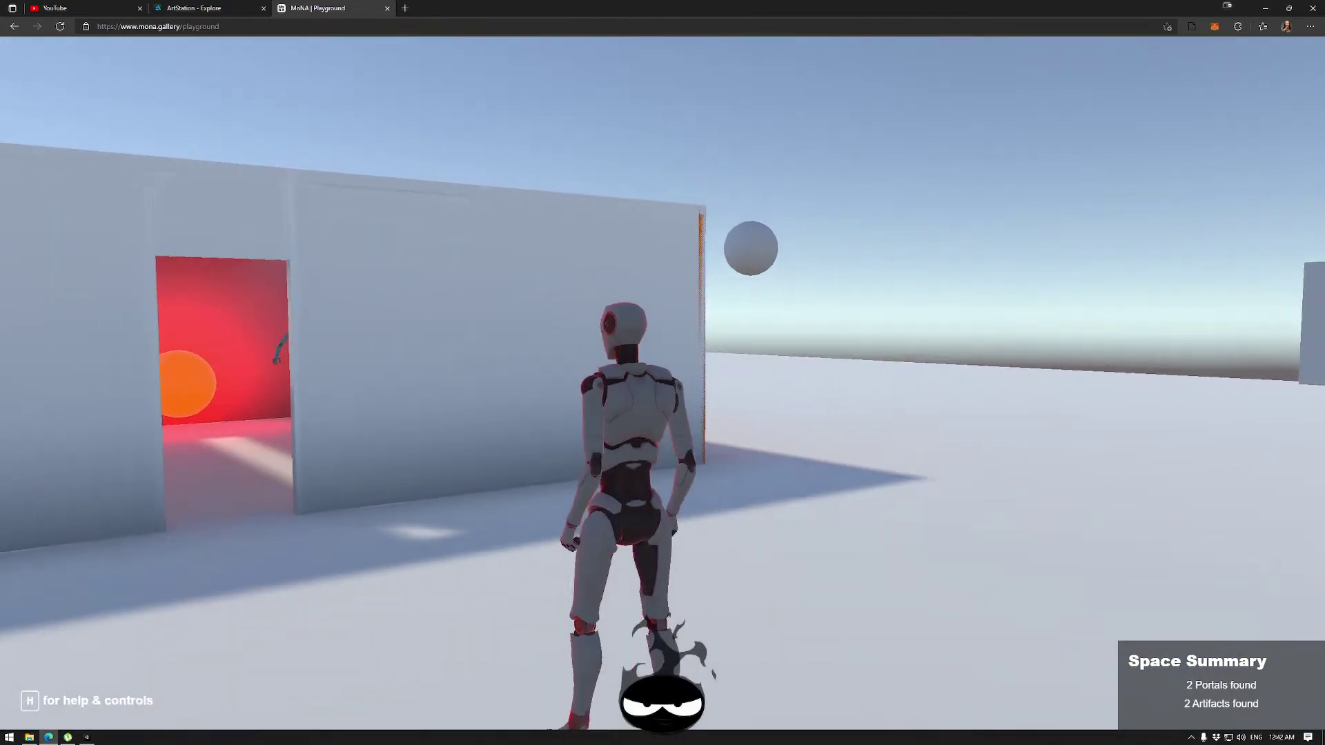
key(w)
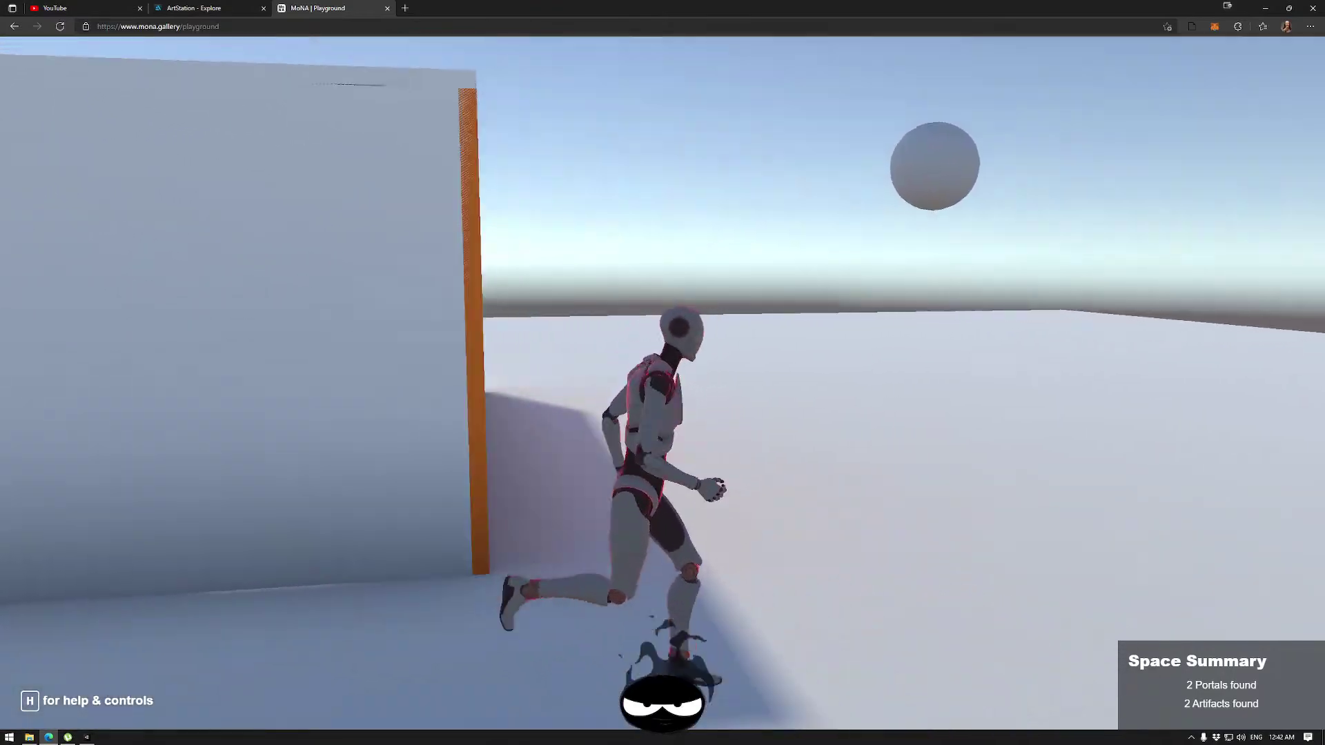
key(w)
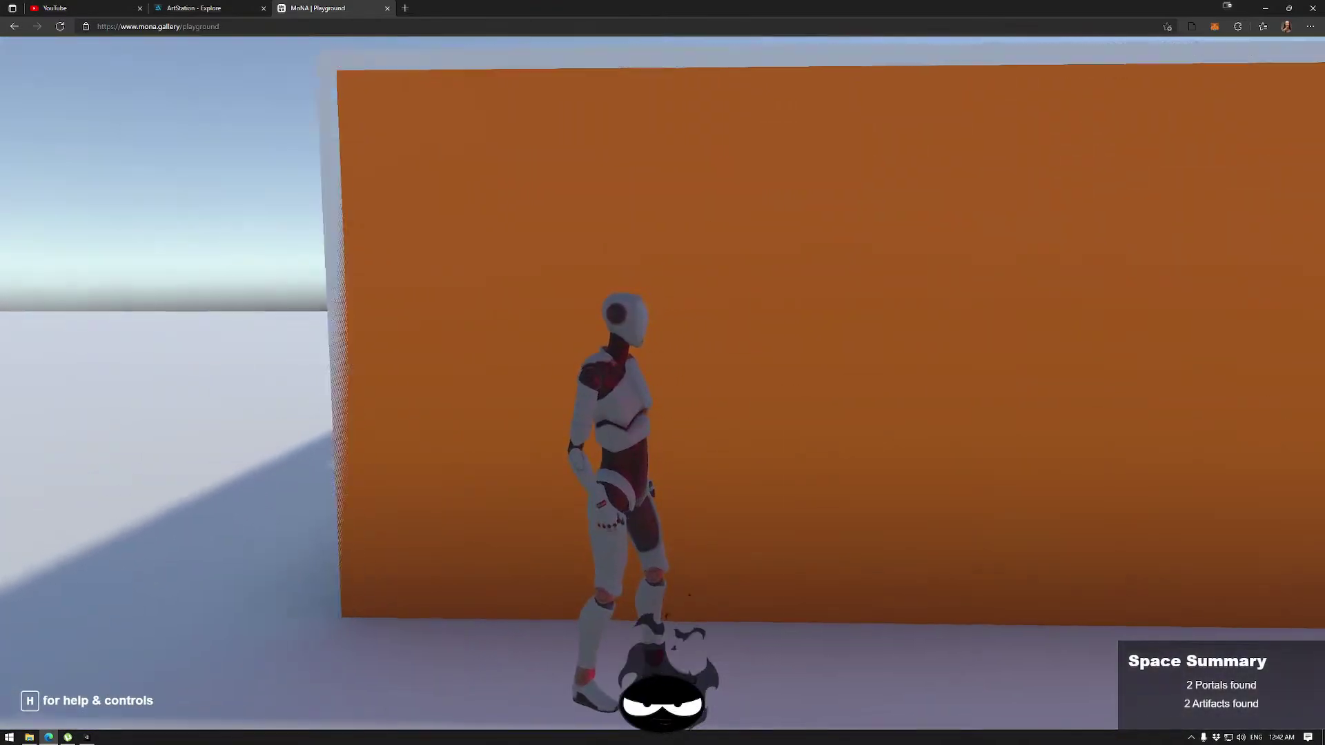
key(w)
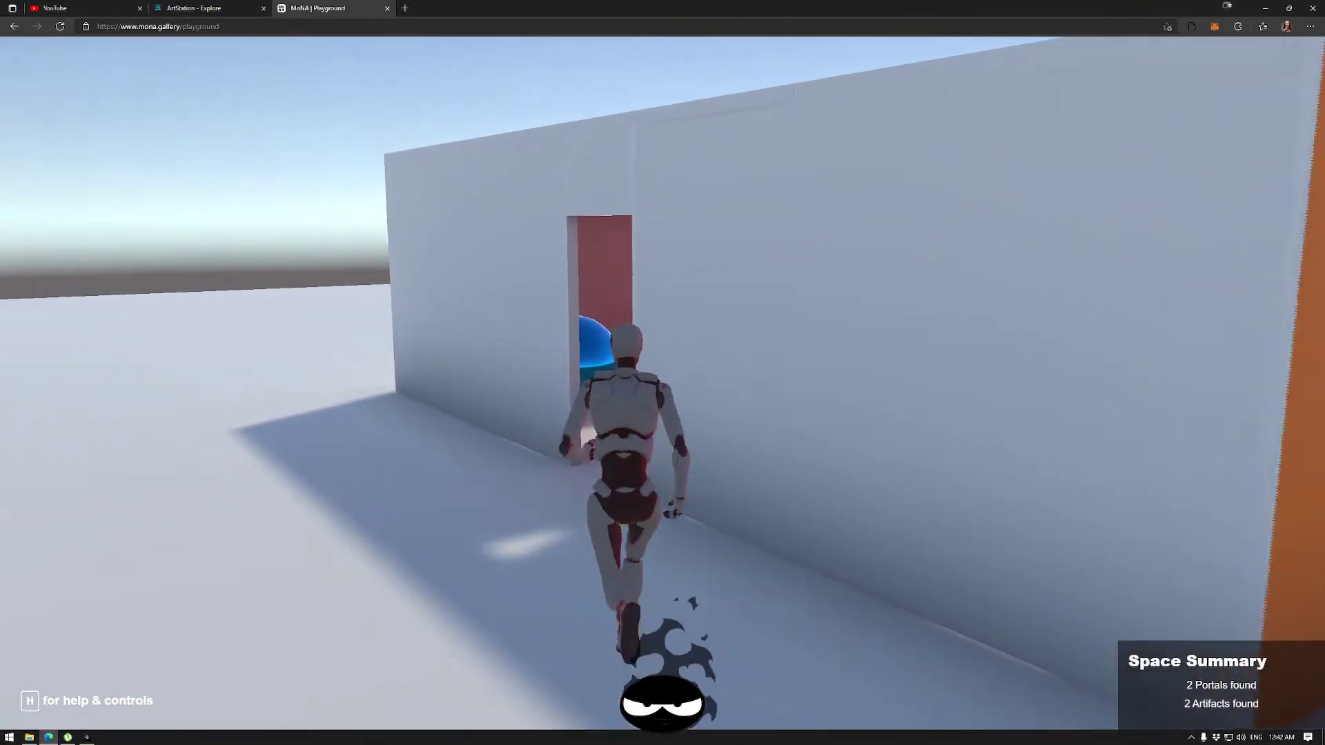
key(w)
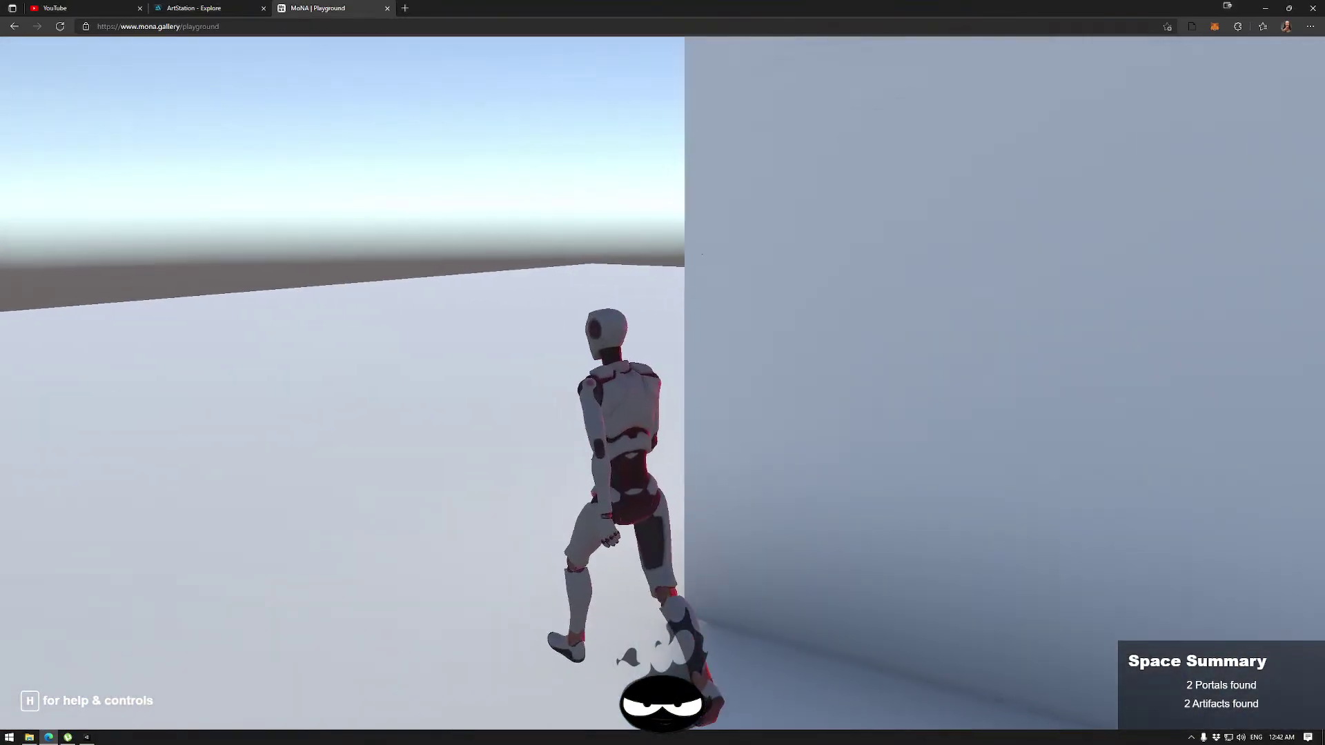
key(w)
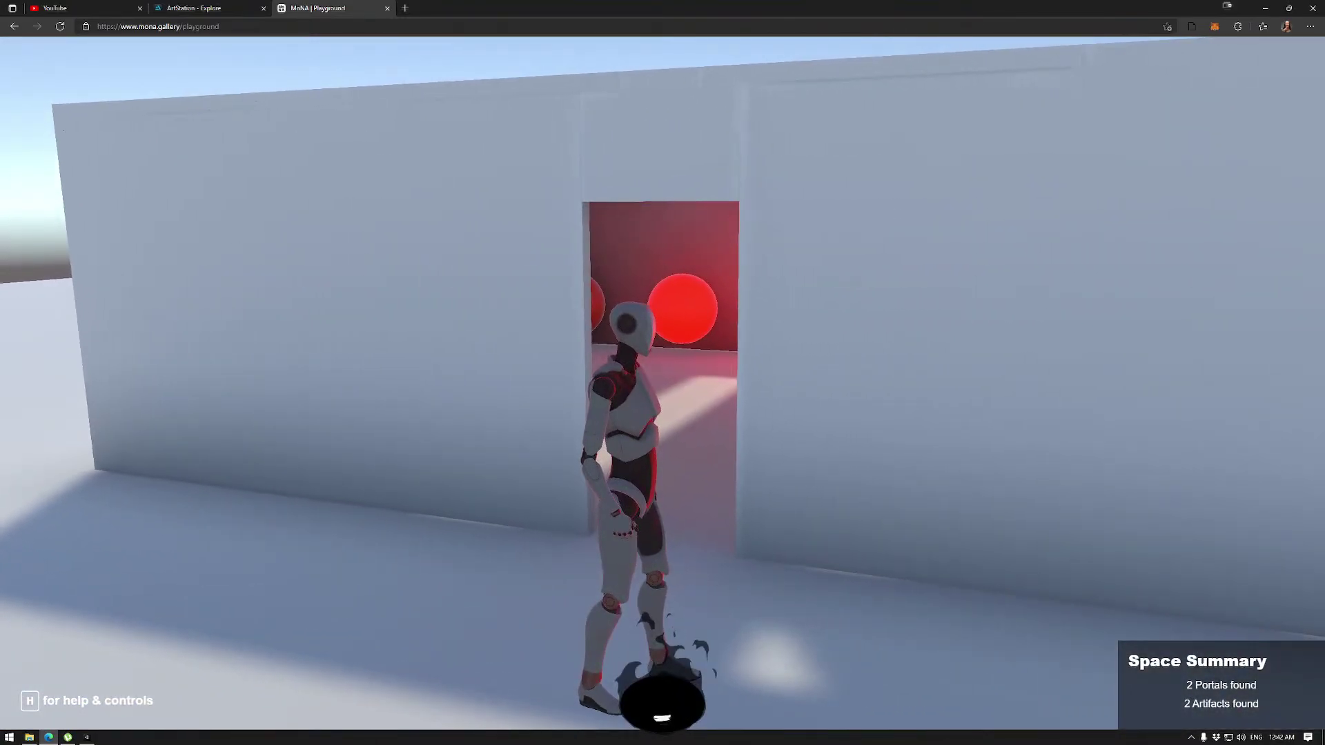
key(a)
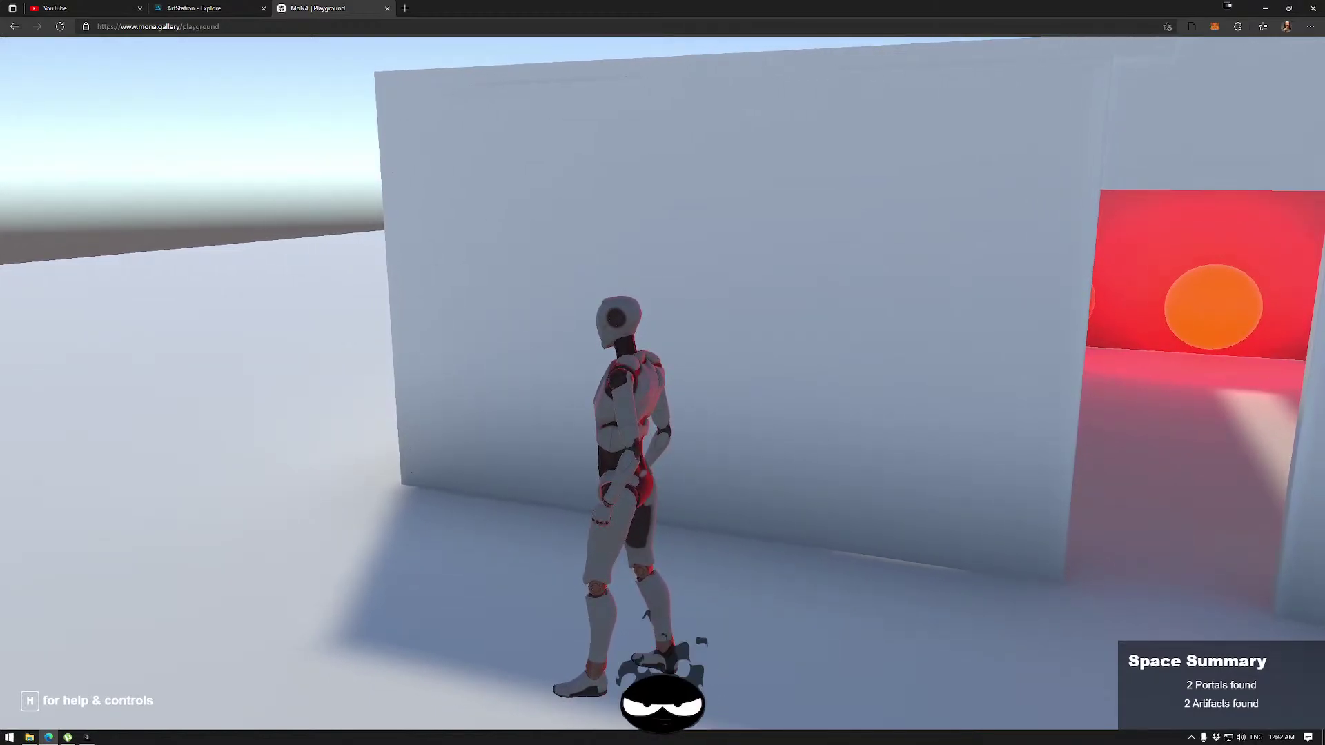
key(d)
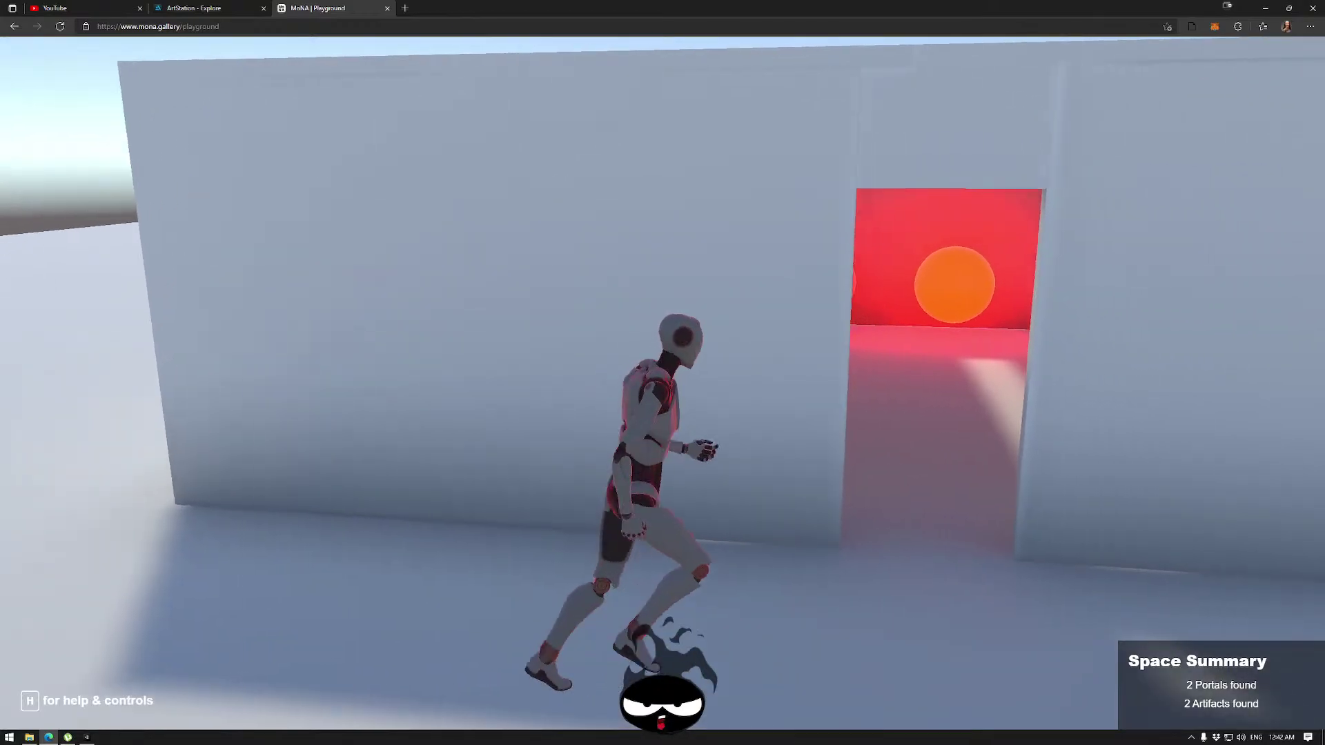
Enter the red room through the doorway, inspect the blue and red spheres, and go back outside.
key(w)
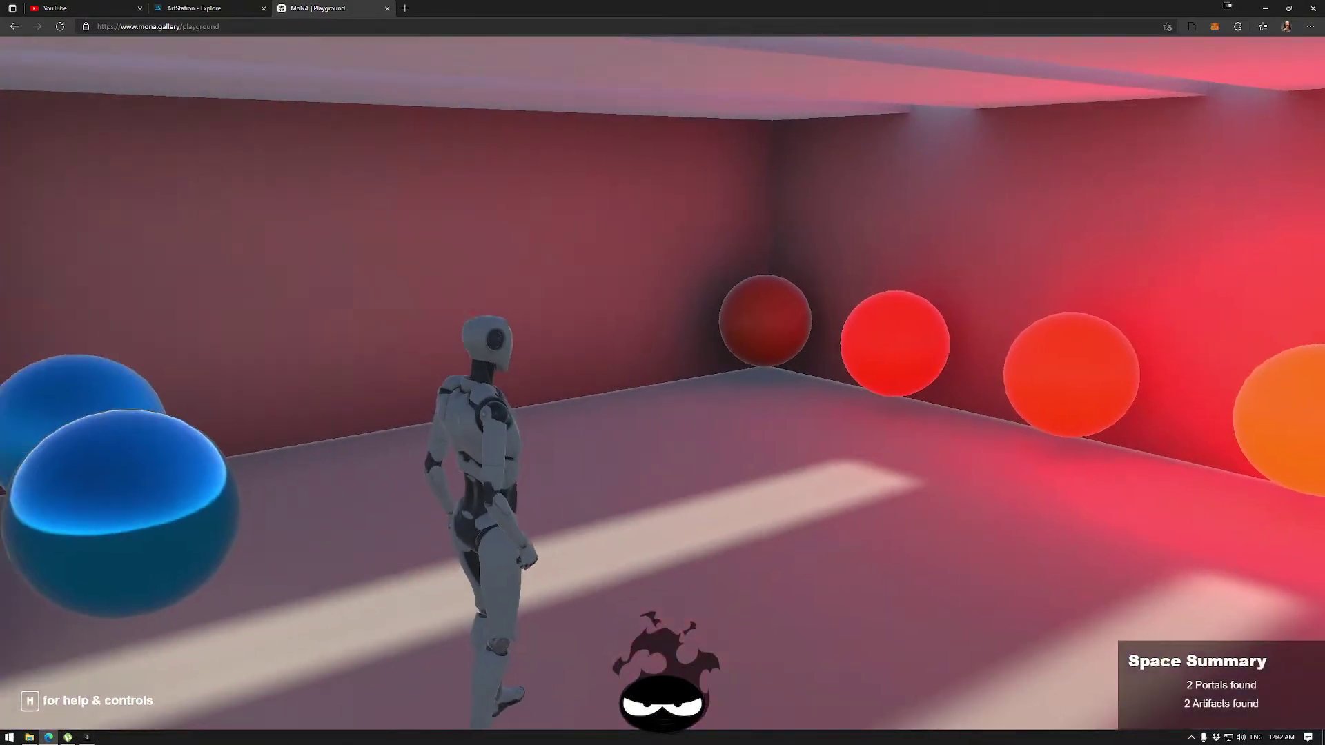
key(d)
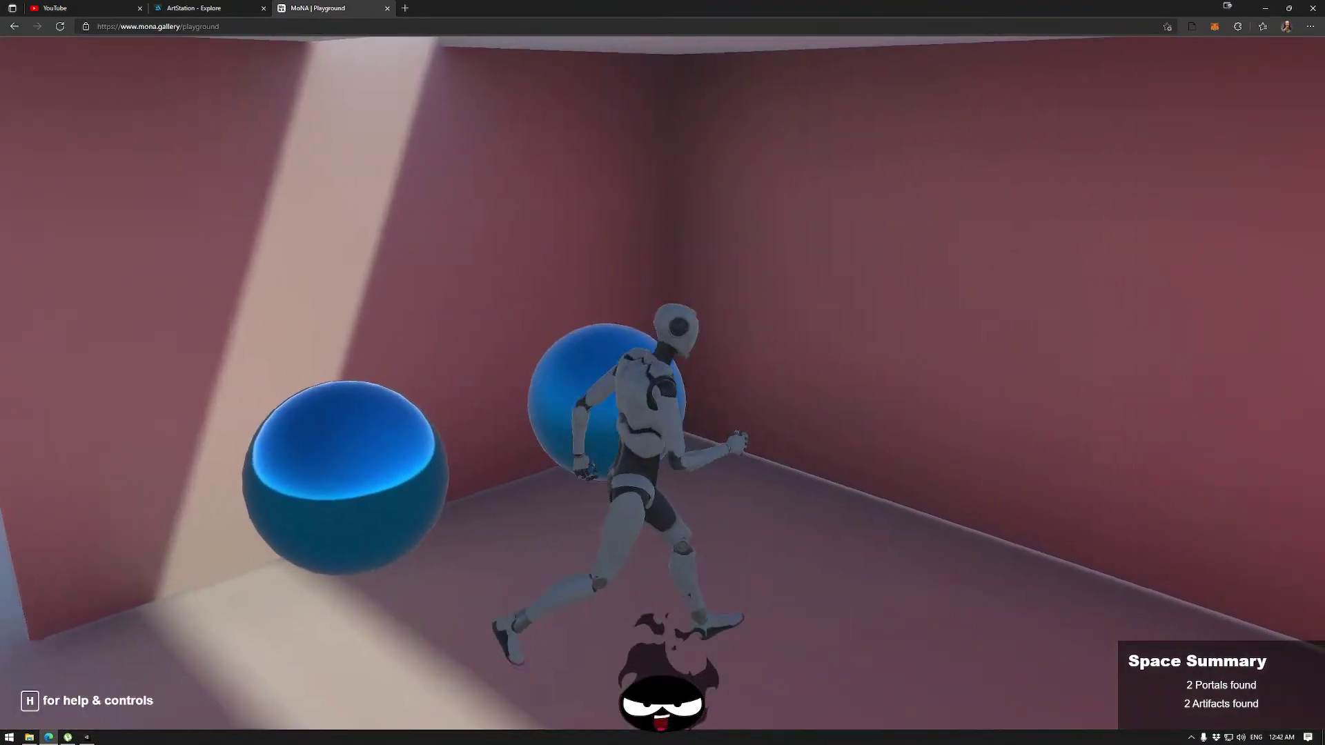
key(w)
key(a)
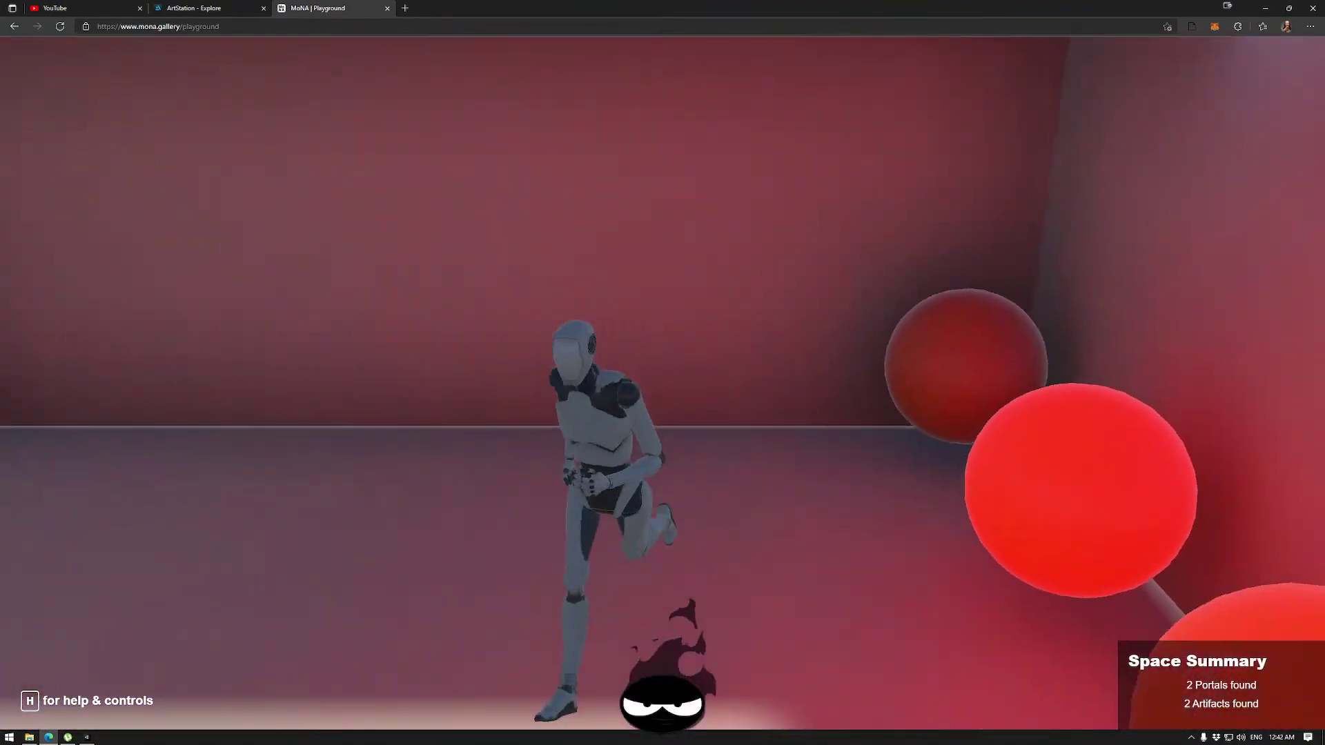
key(w)
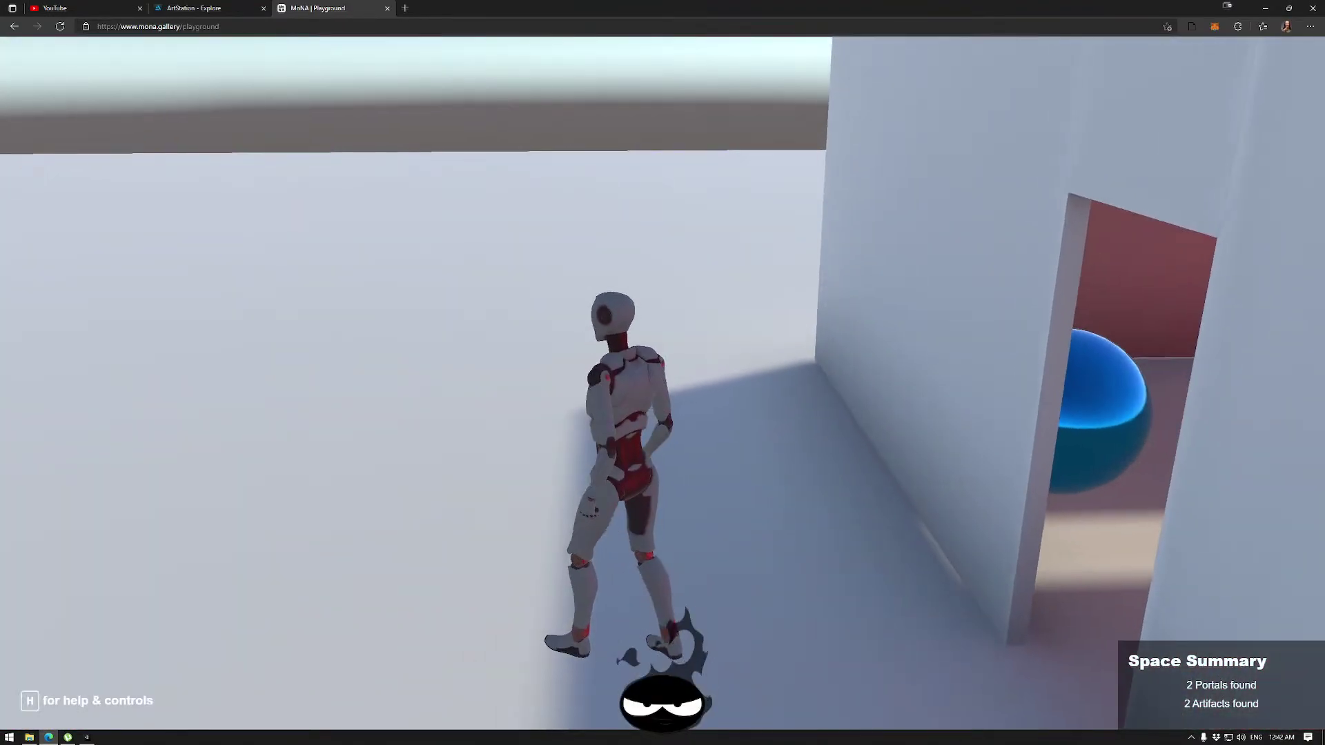
Walk along the outside wall, re-enter the room and examine the blue spheres and light streaks around the doorway.
key(s)
key(d)
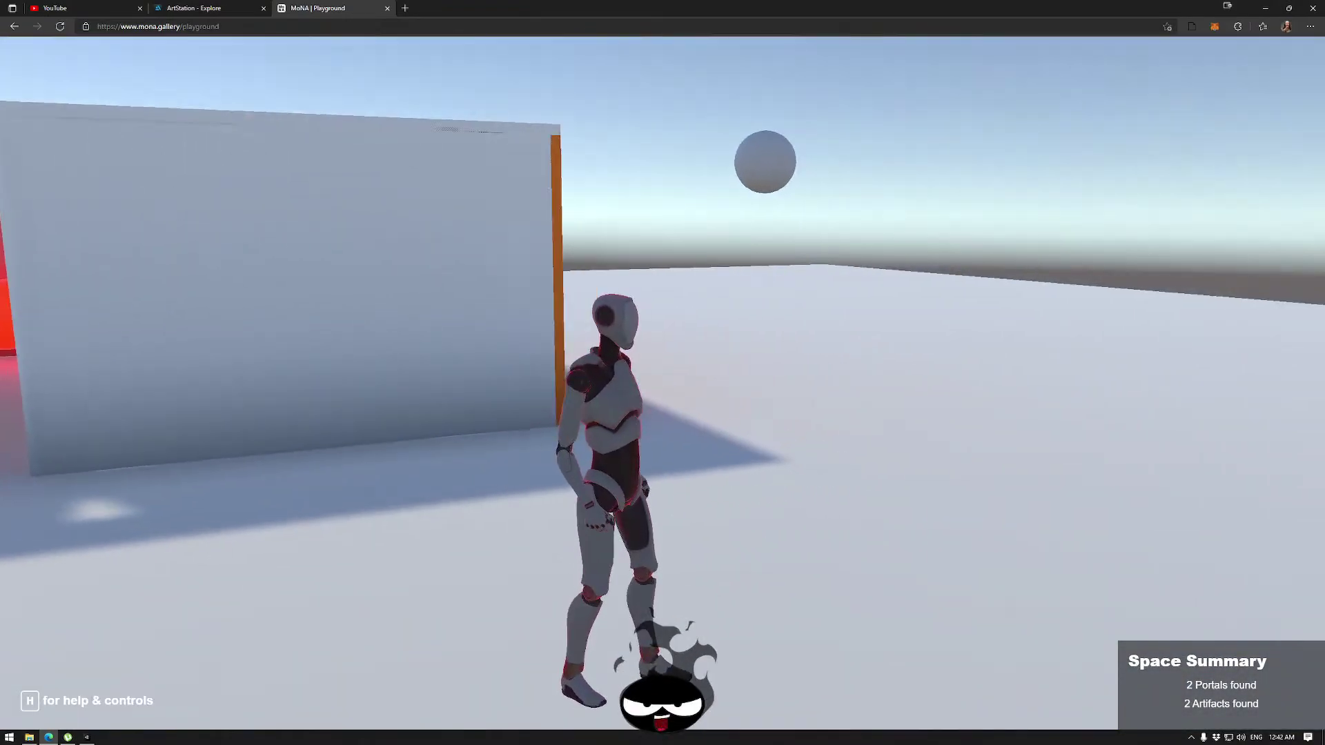
key(w)
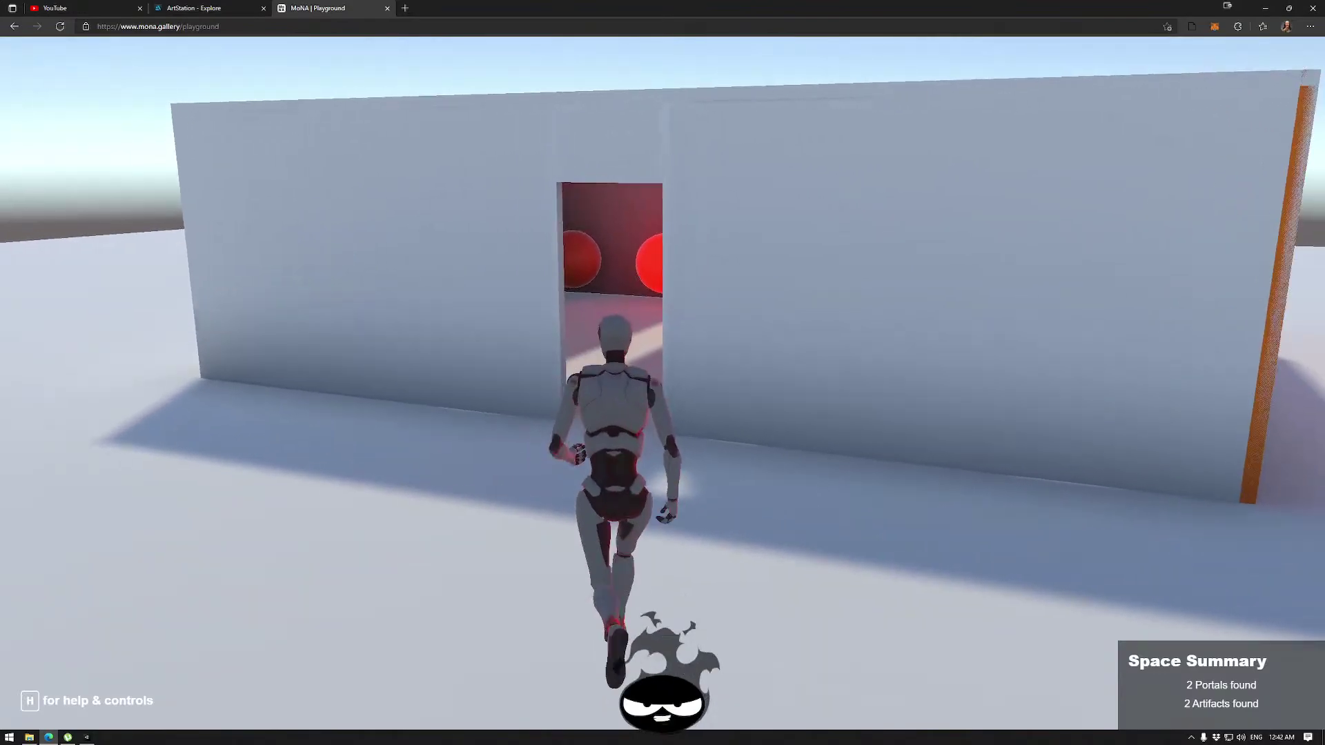
key(w)
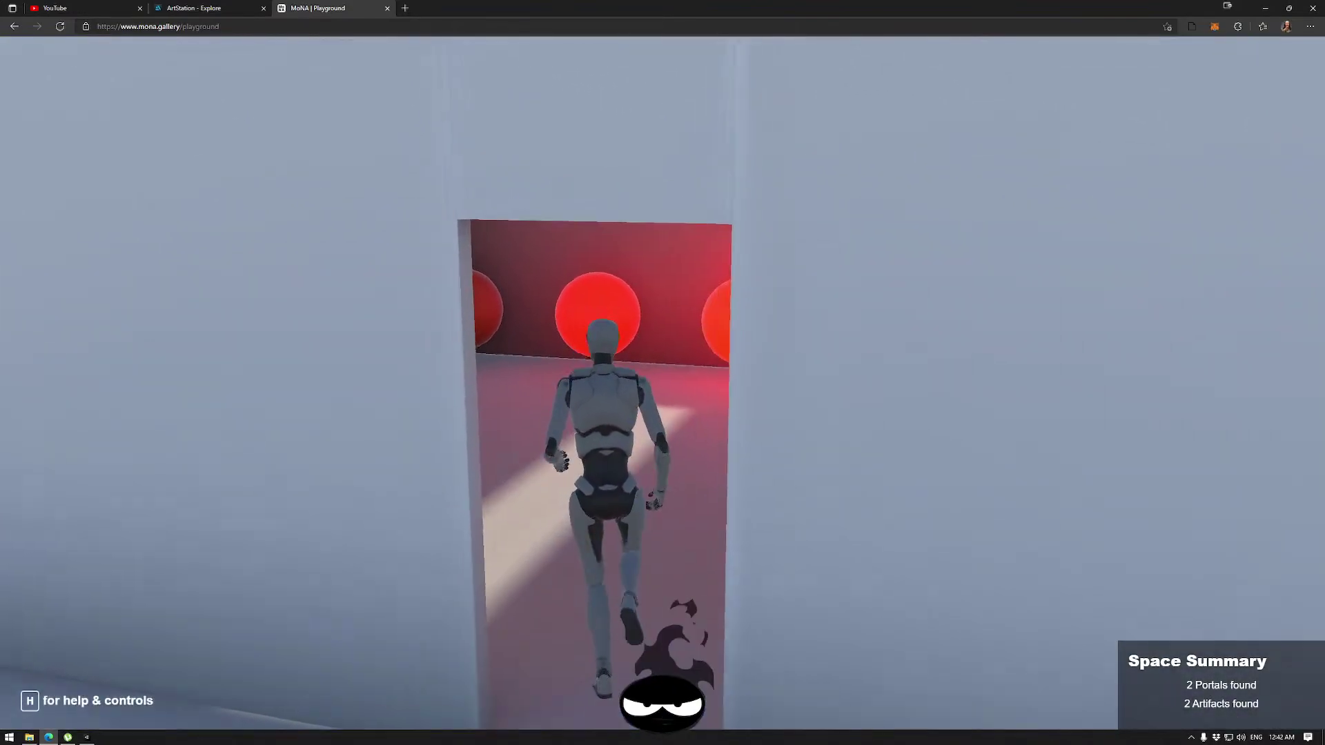
key(a)
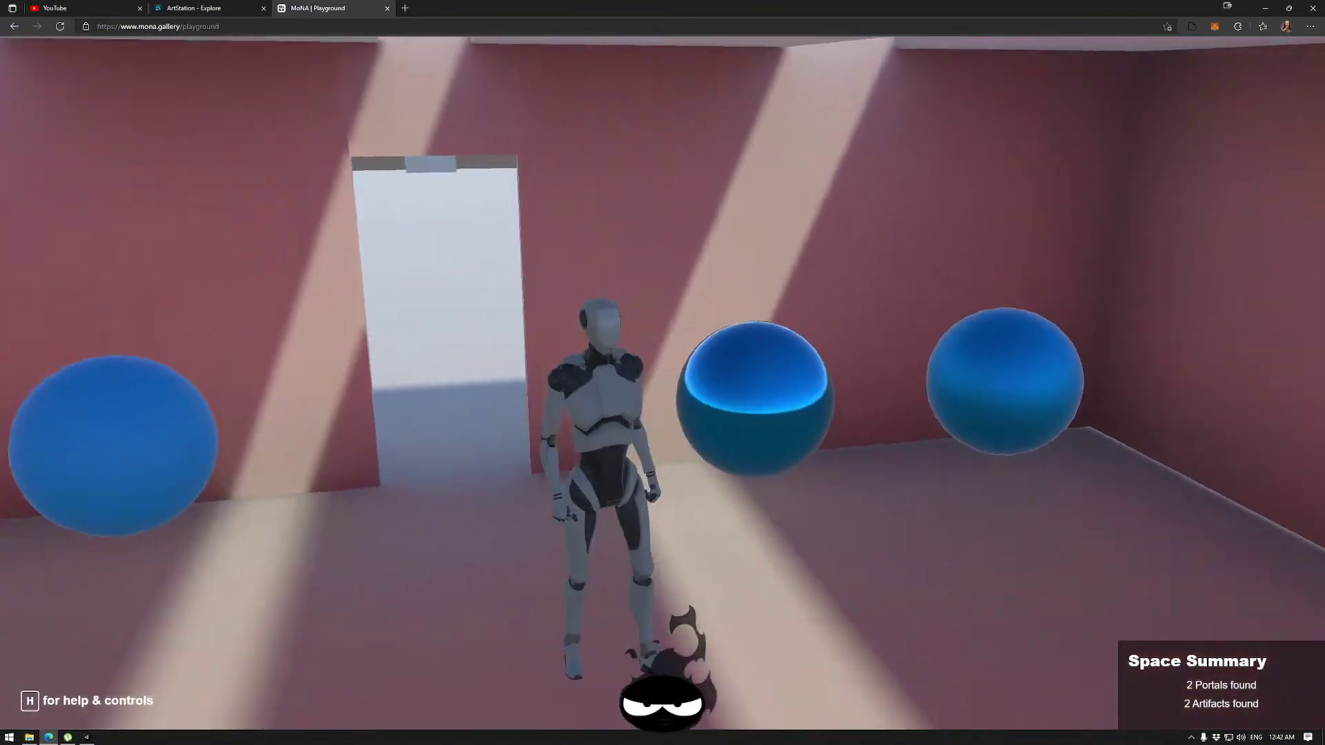
key(a)
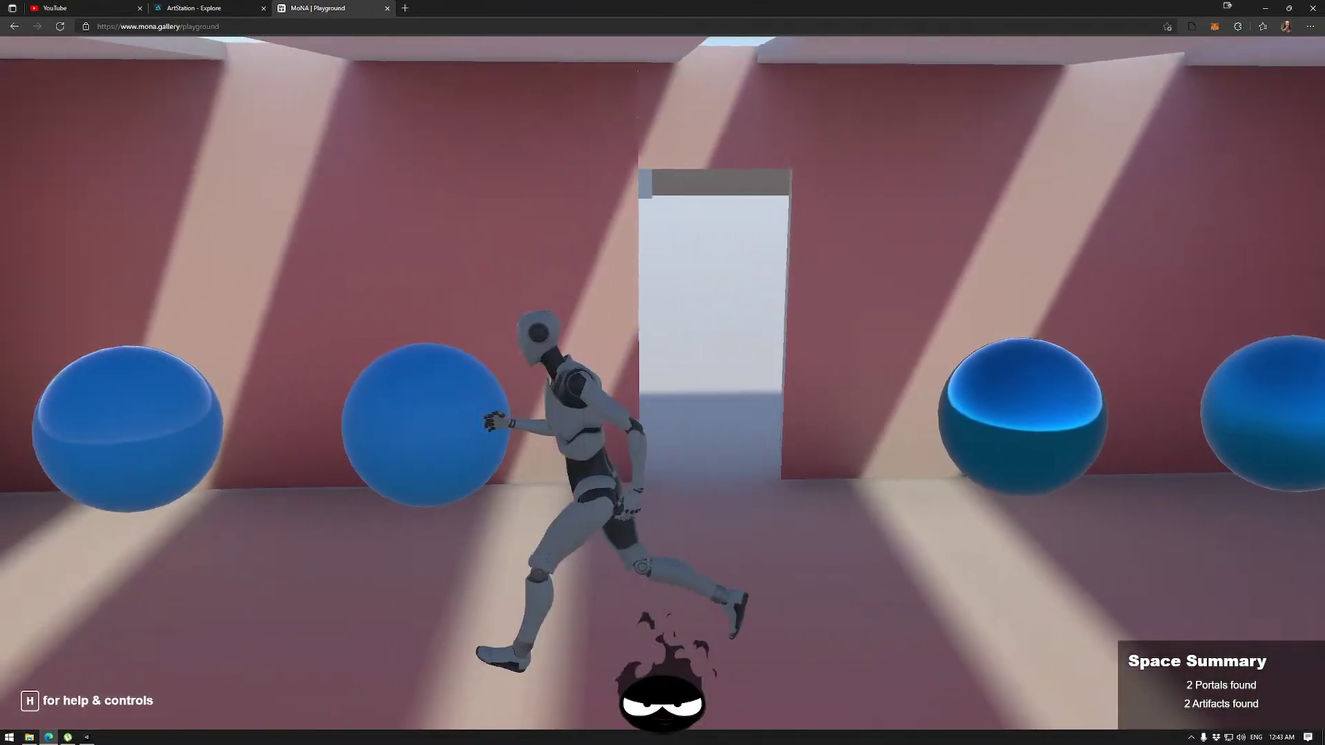
Walk along the row of red and orange spheres to examine their glow, the dark corner and the skylight openings.
key(w)
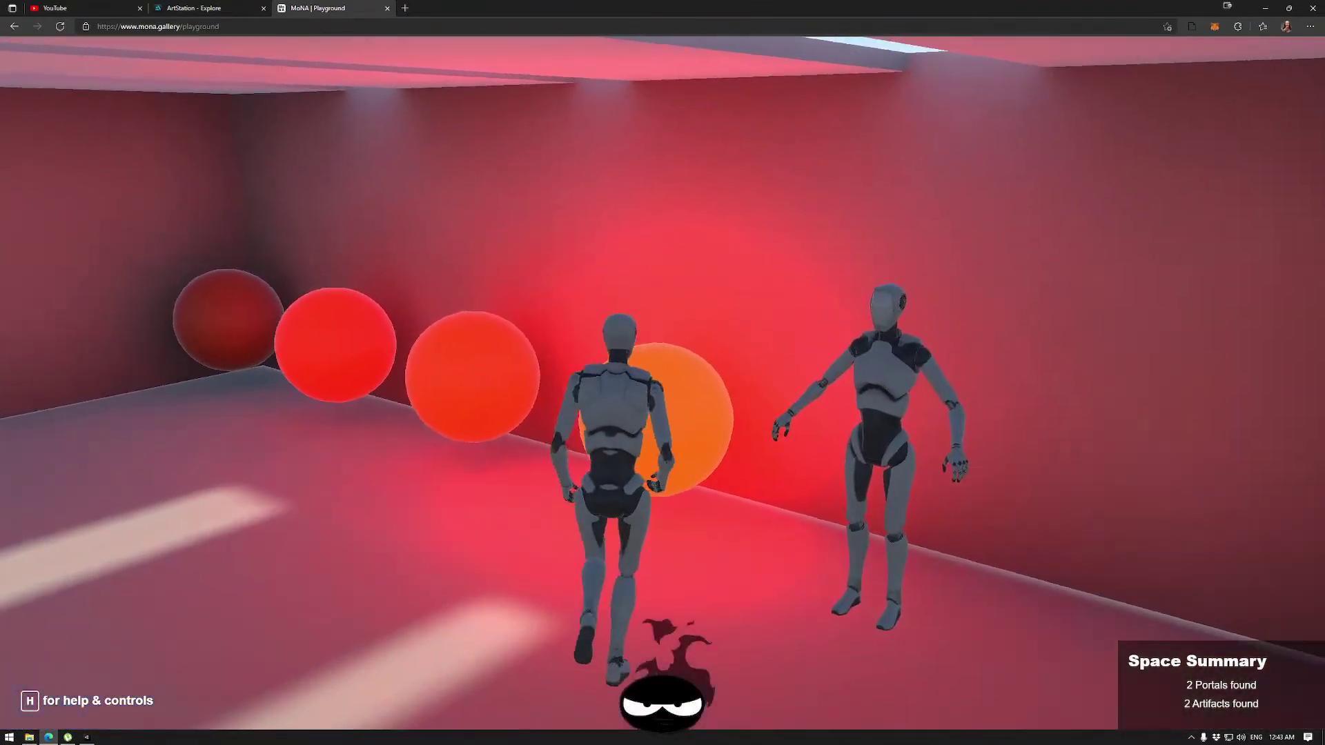
key(a)
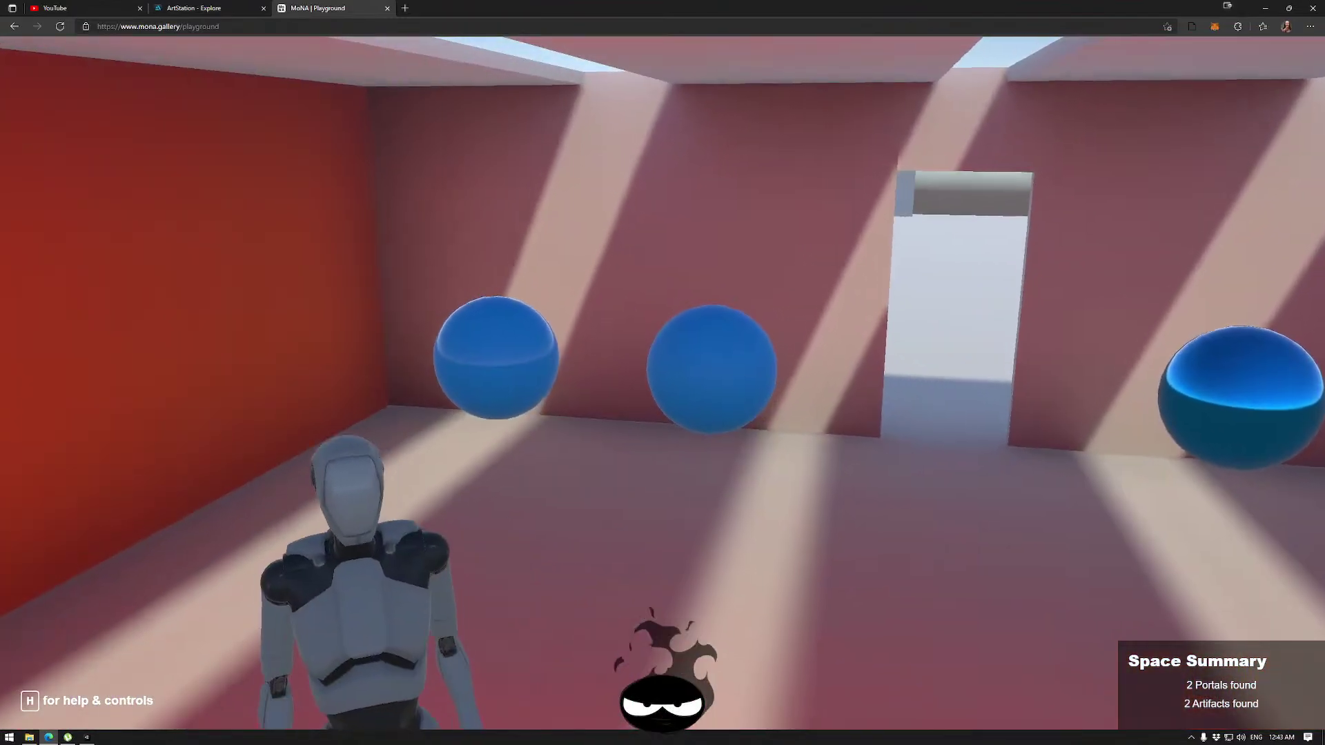
key(a)
key(s)
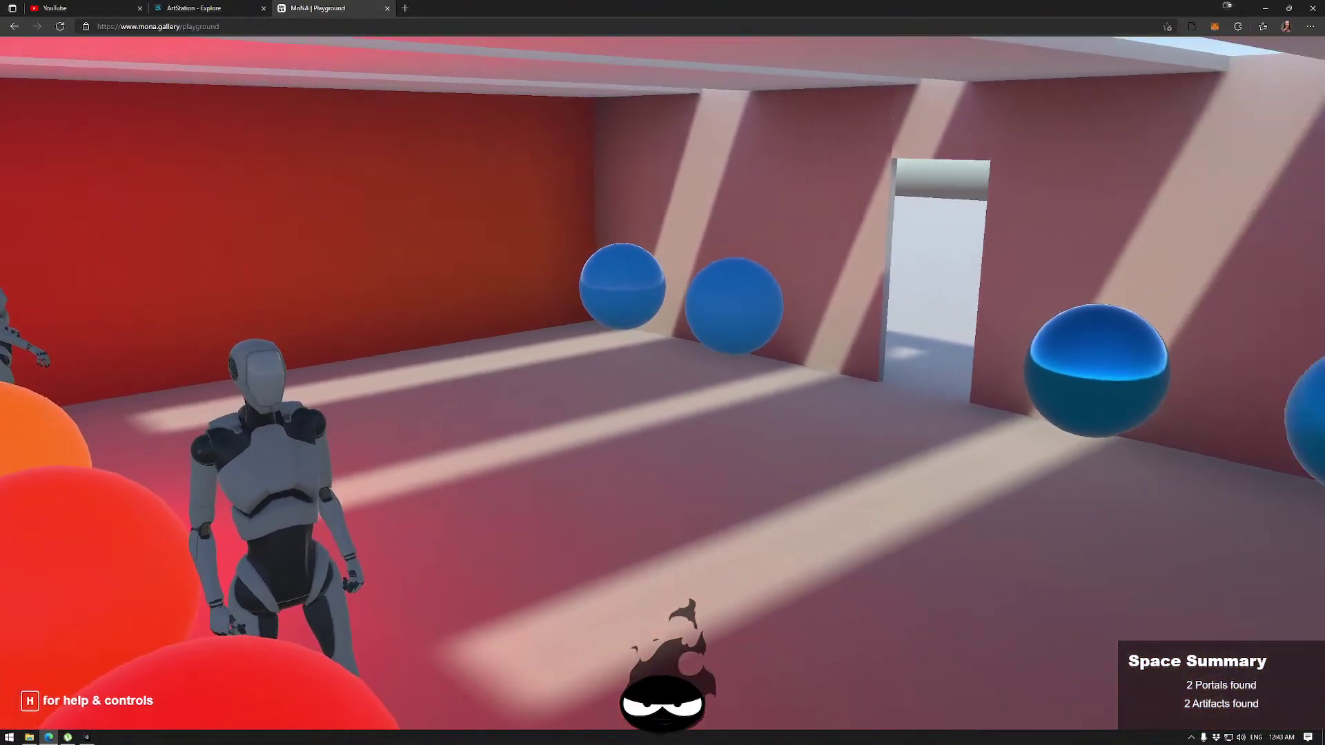
key(a)
key(a)
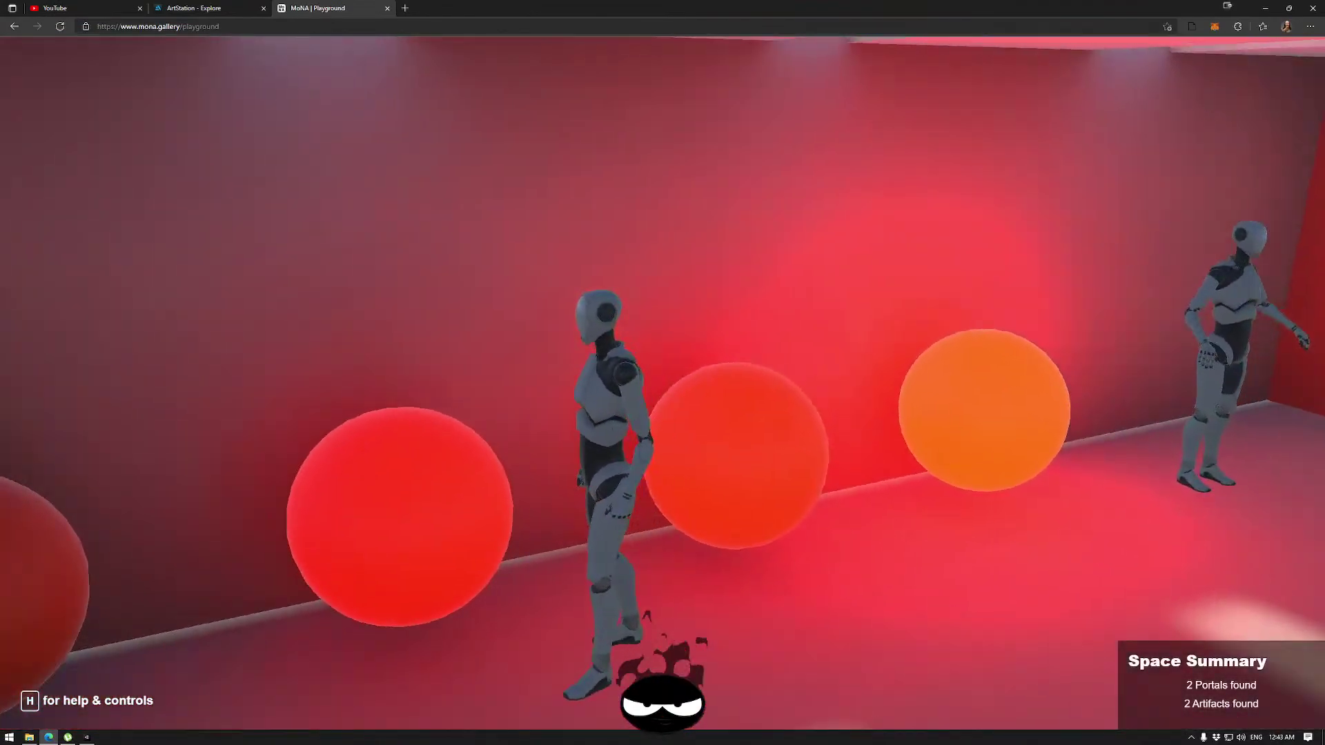
key(w)
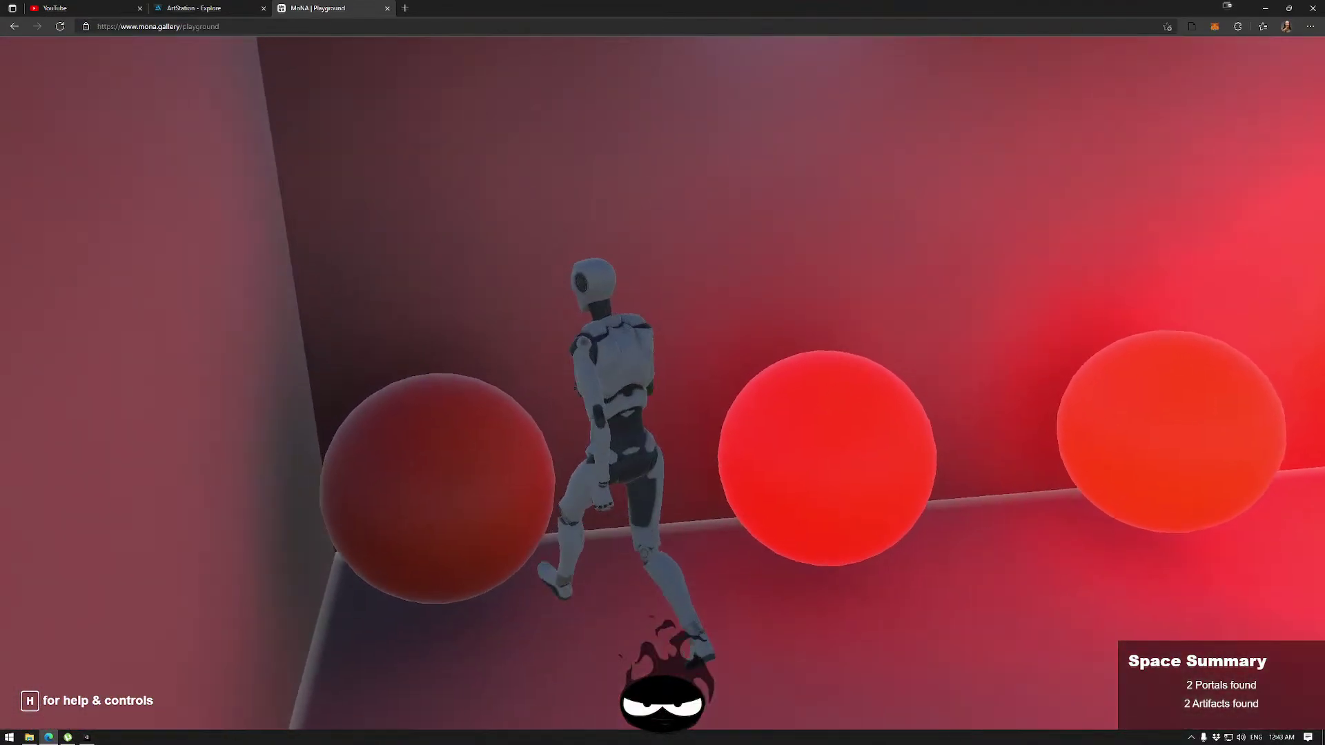
key(d)
key(s)
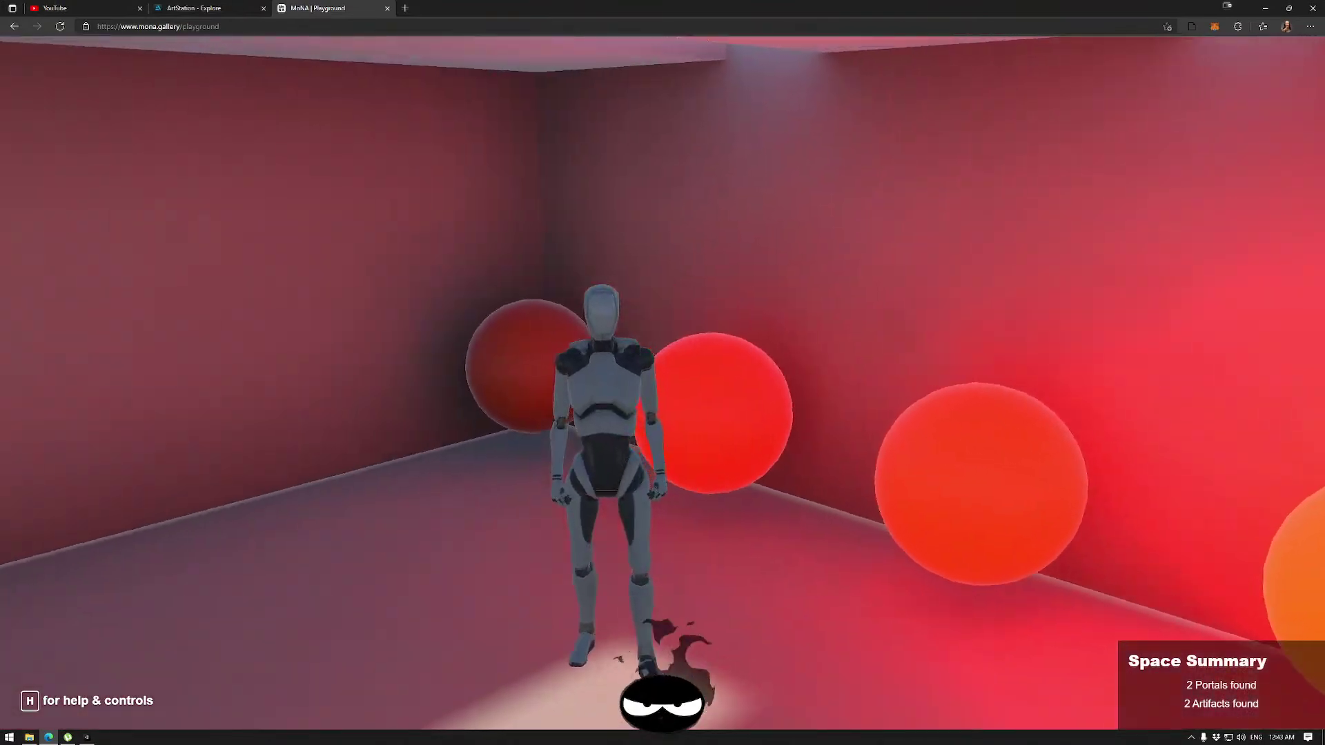
key(a)
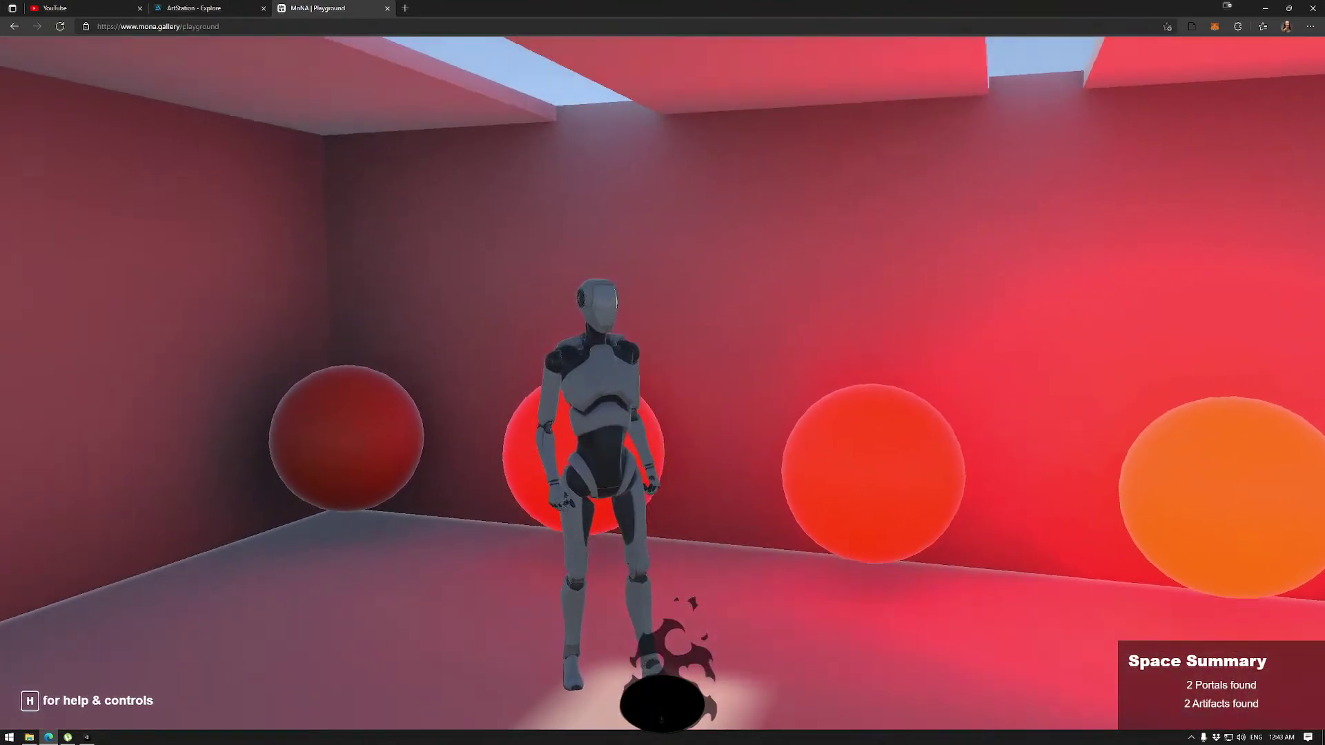
key(s)
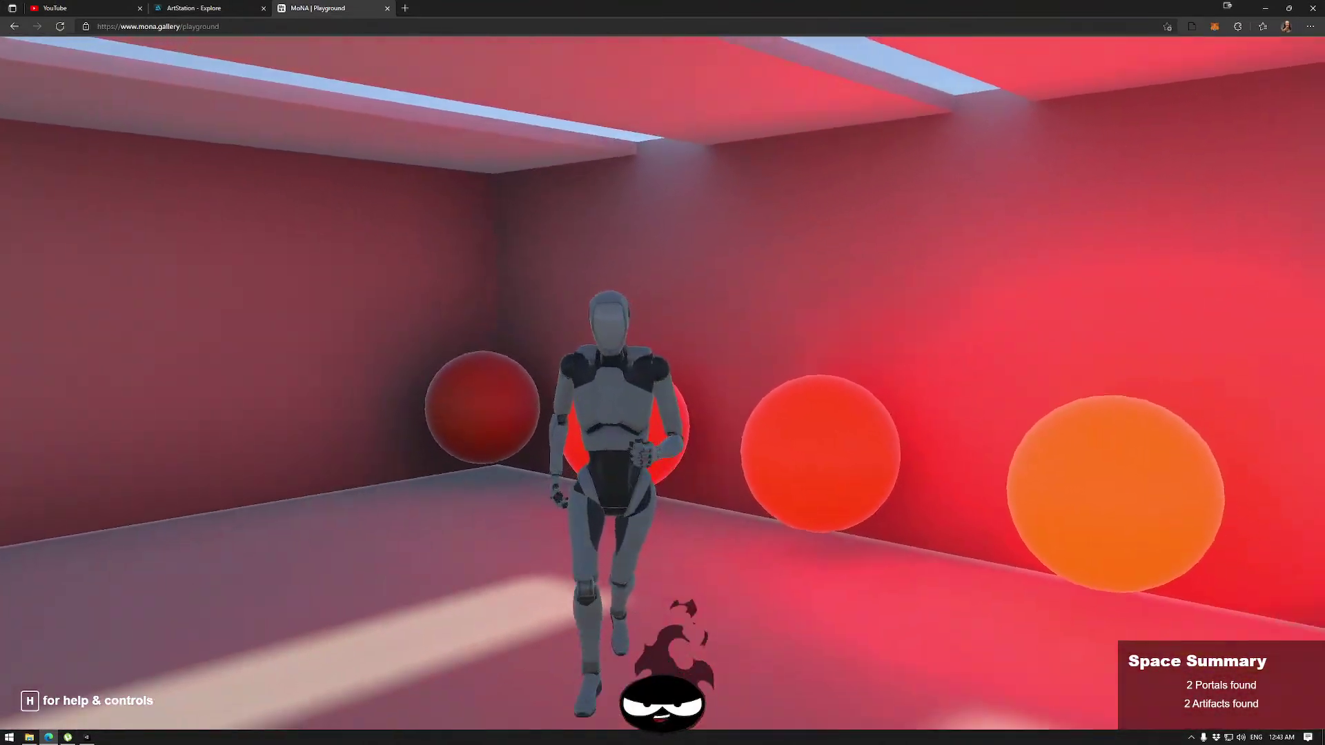
Cross to the doorway wall and inspect the blue spheres' reflections beside the orange wall and past the doorway.
key(a)
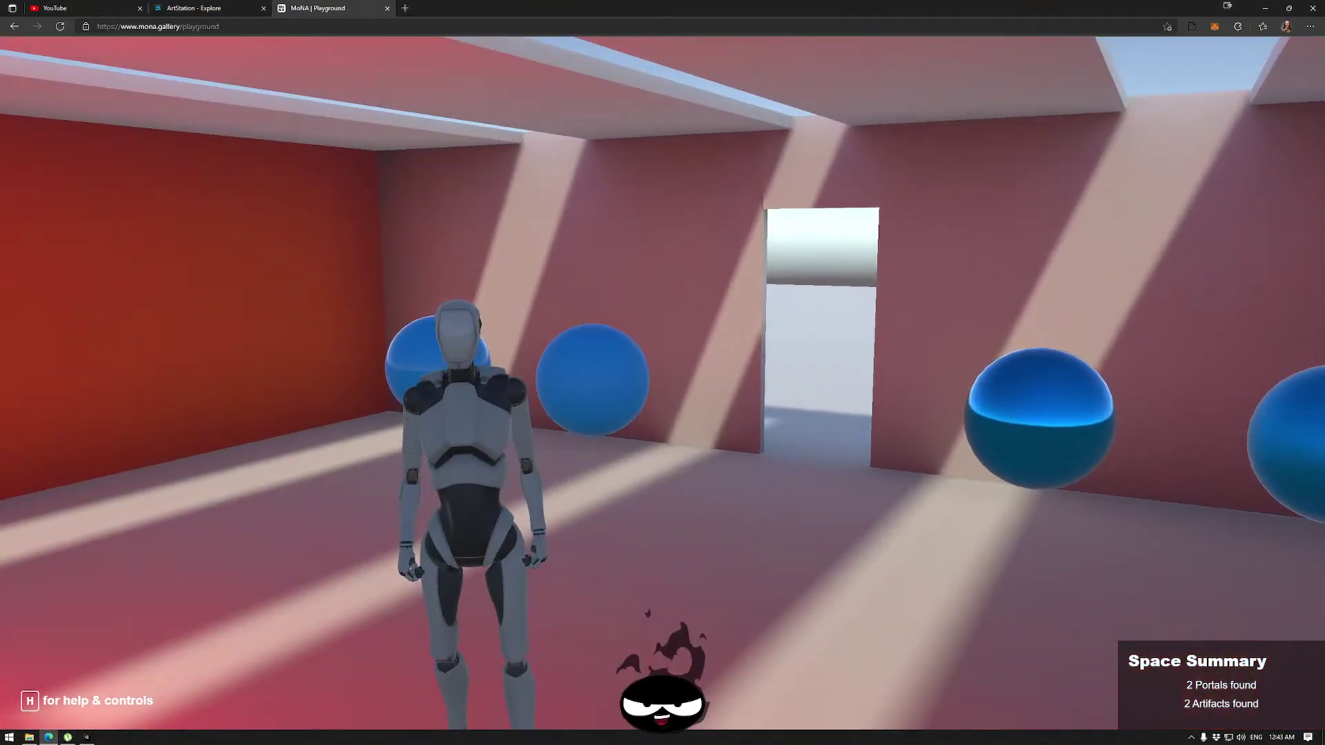
key(w)
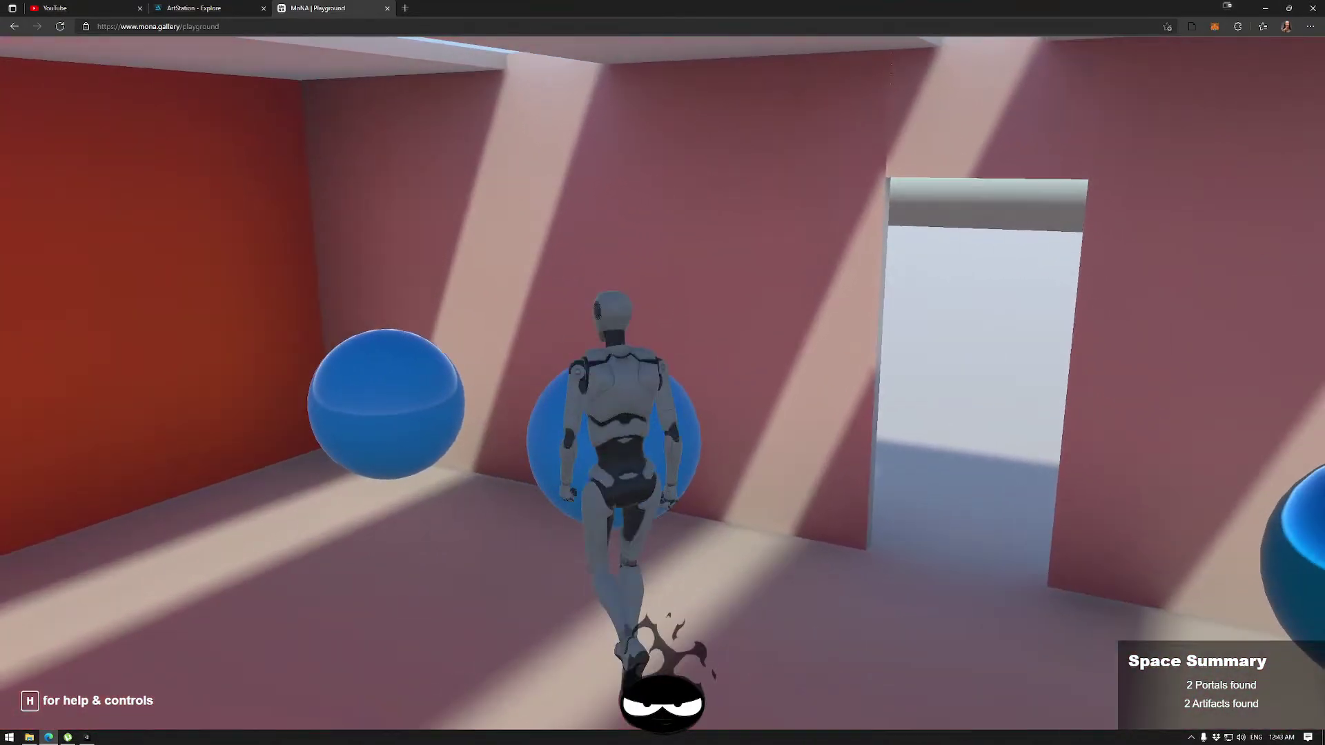
key(a)
key(w)
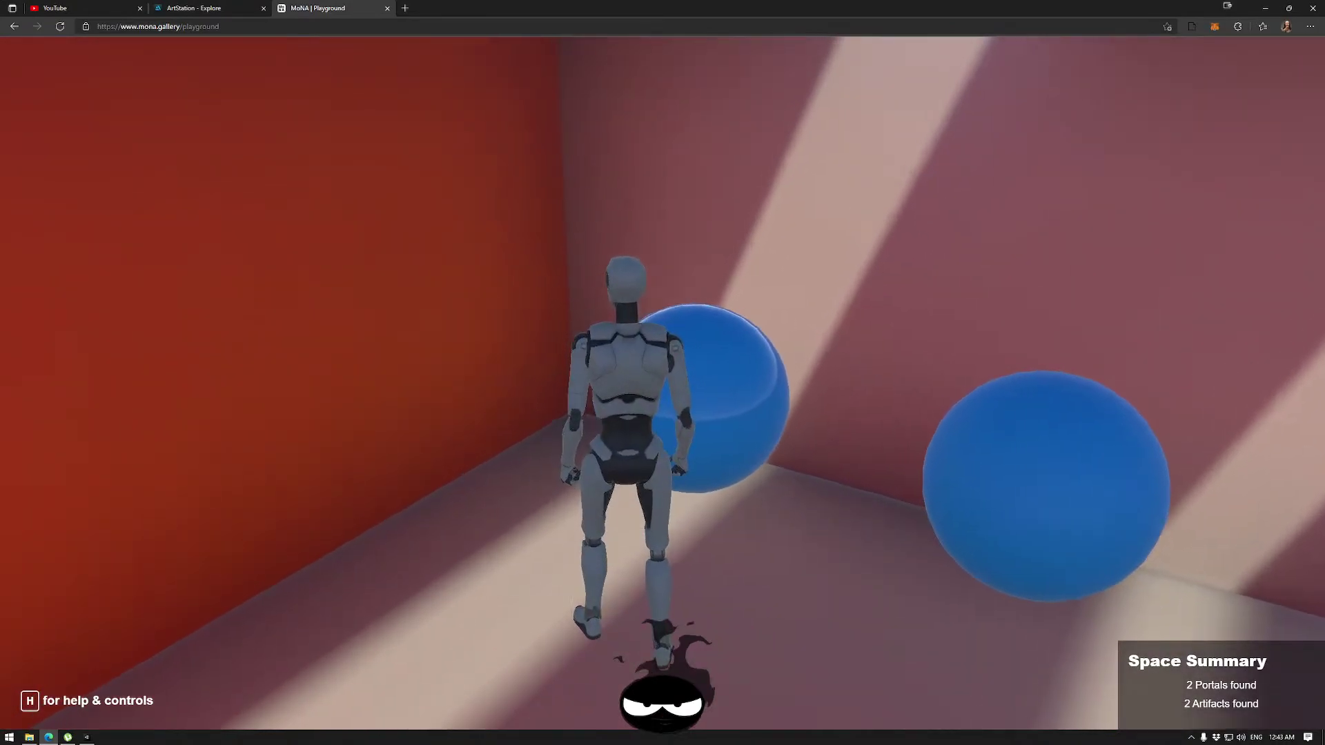
key(d)
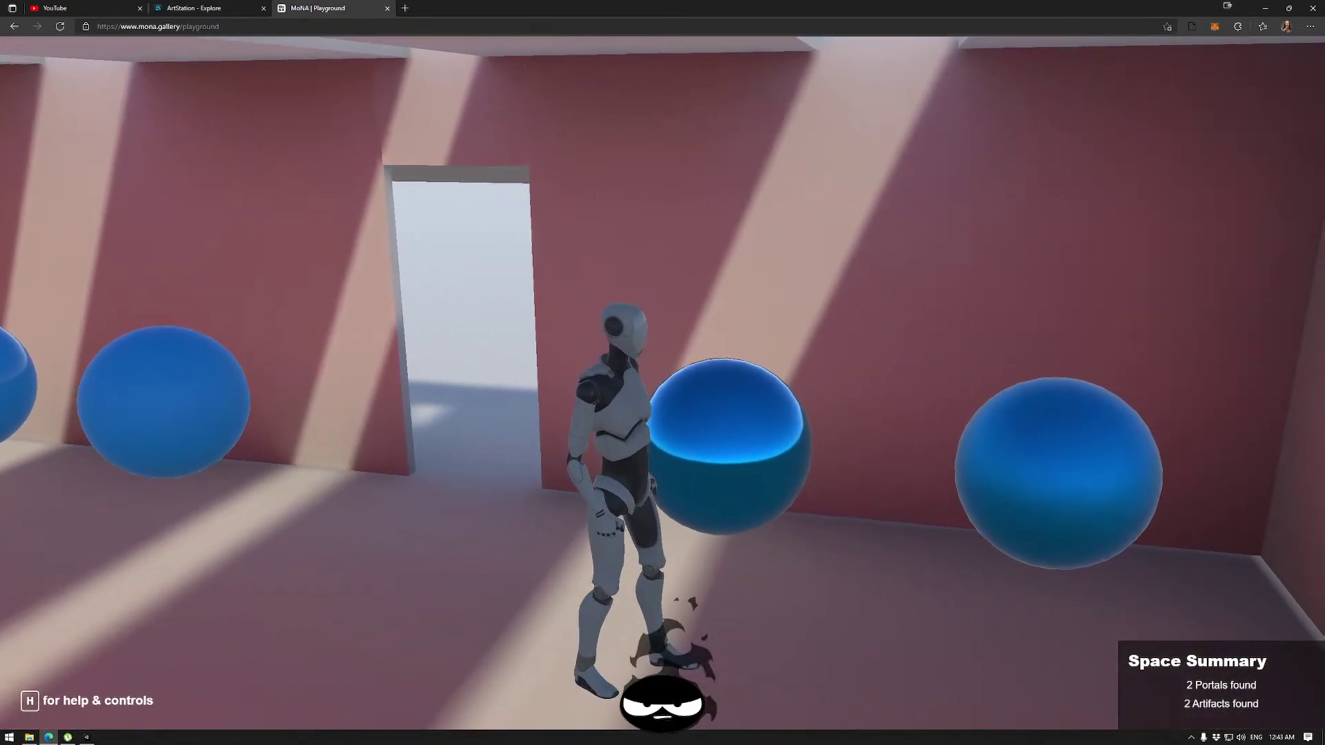
Return to the glowing spheres and compare their light on the wall, floor and standing mannequin from several positions.
key(a)
key(w)
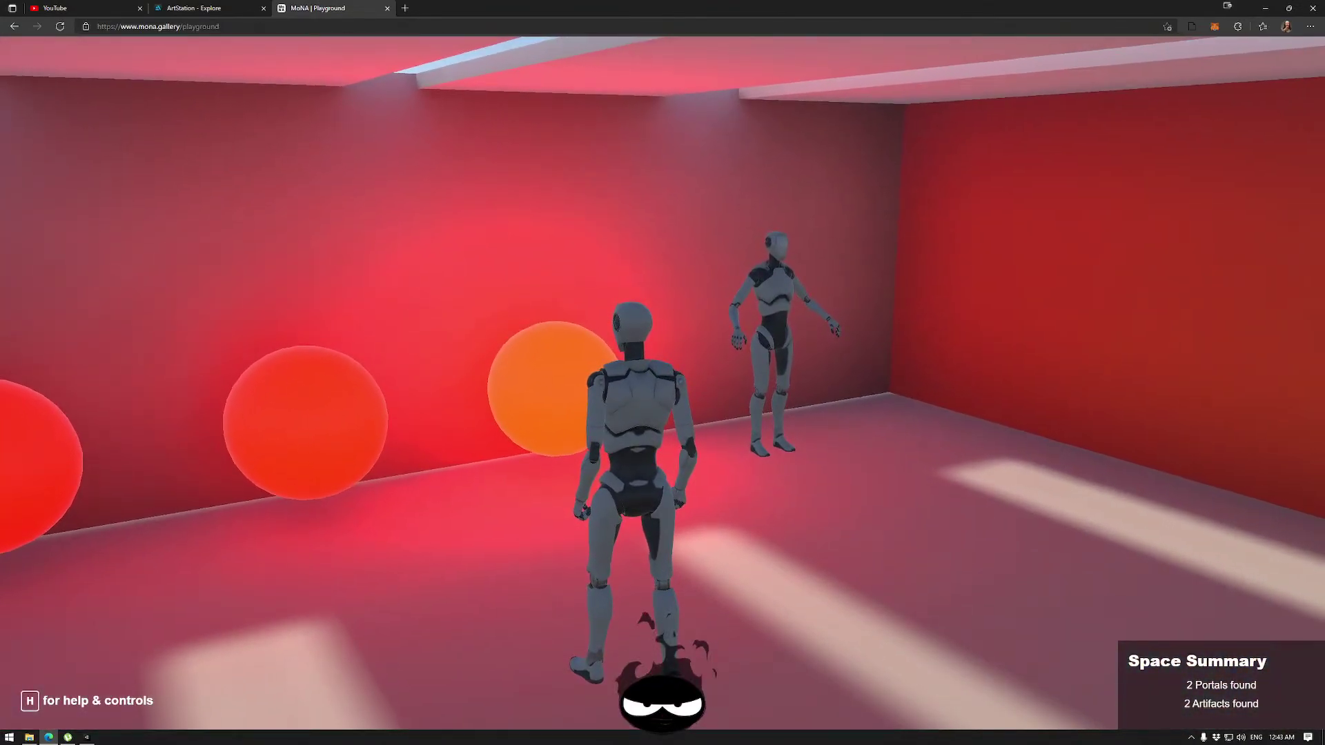
key(d)
key(a)
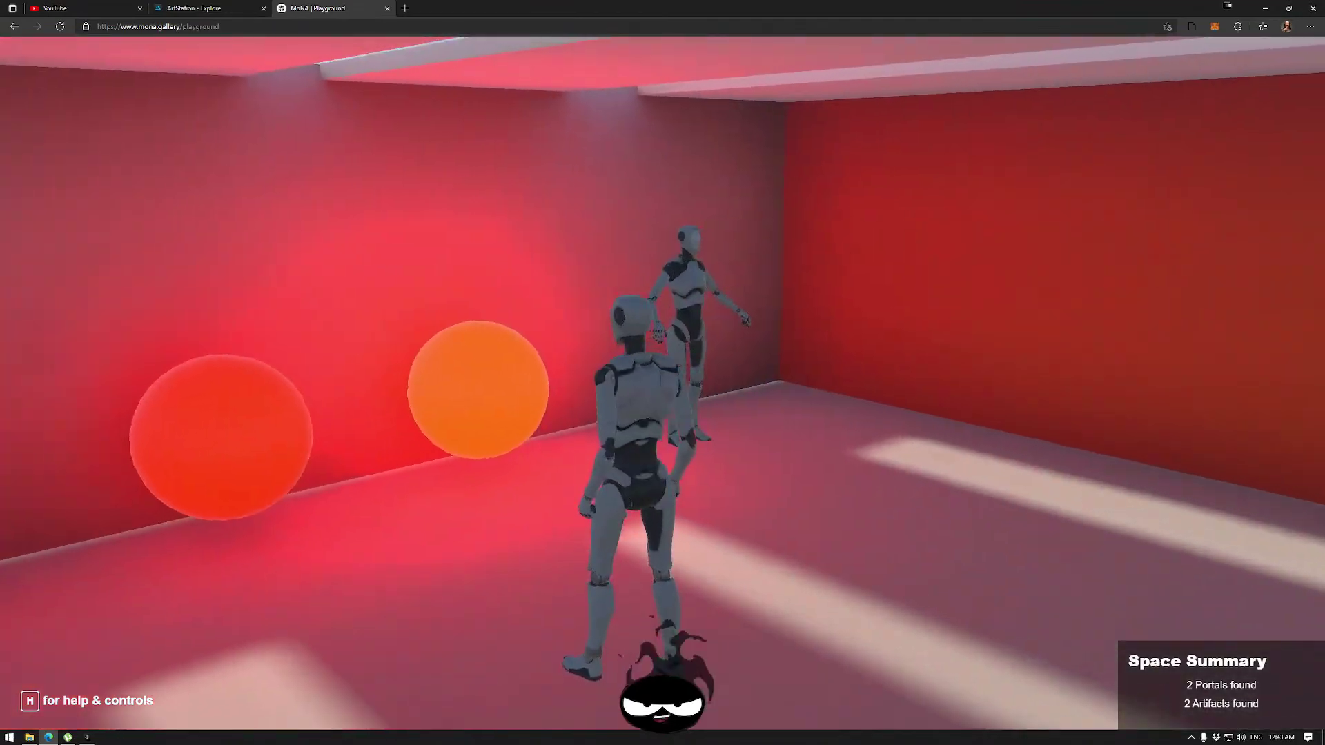
key(w)
key(a)
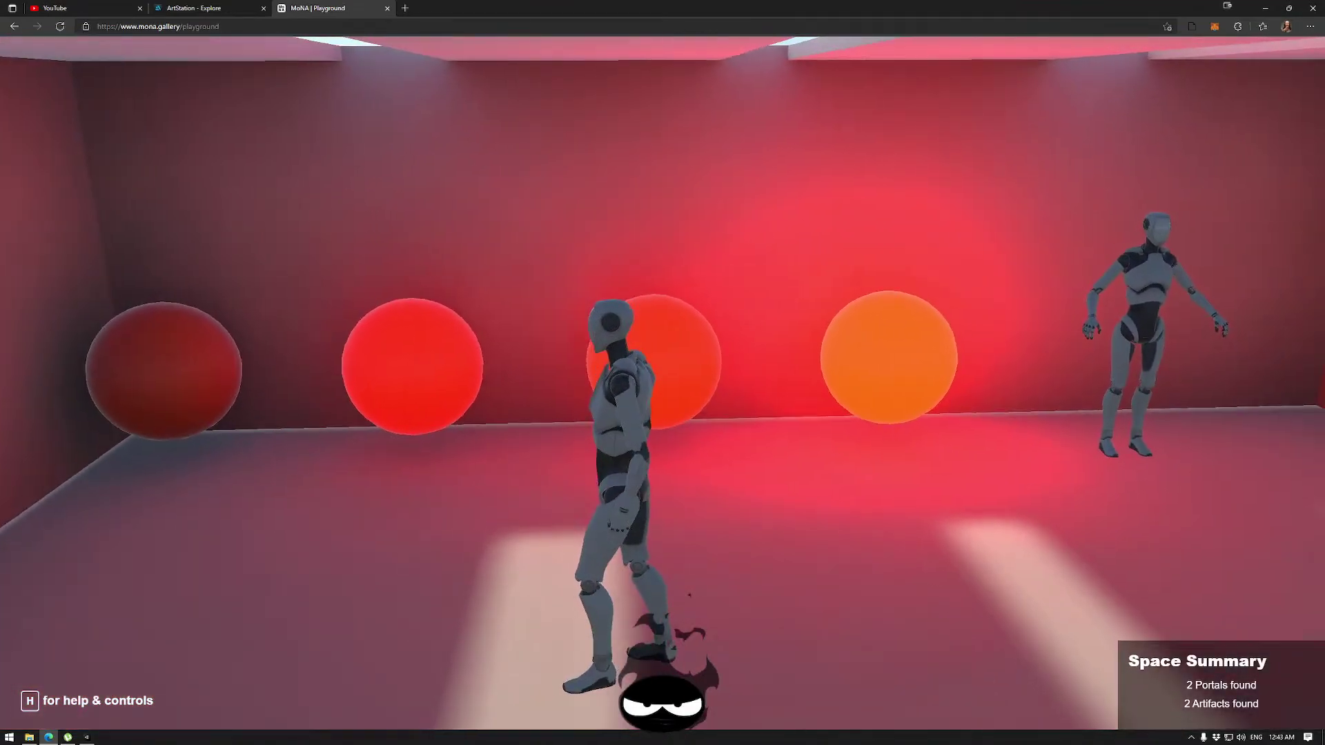
key(a)
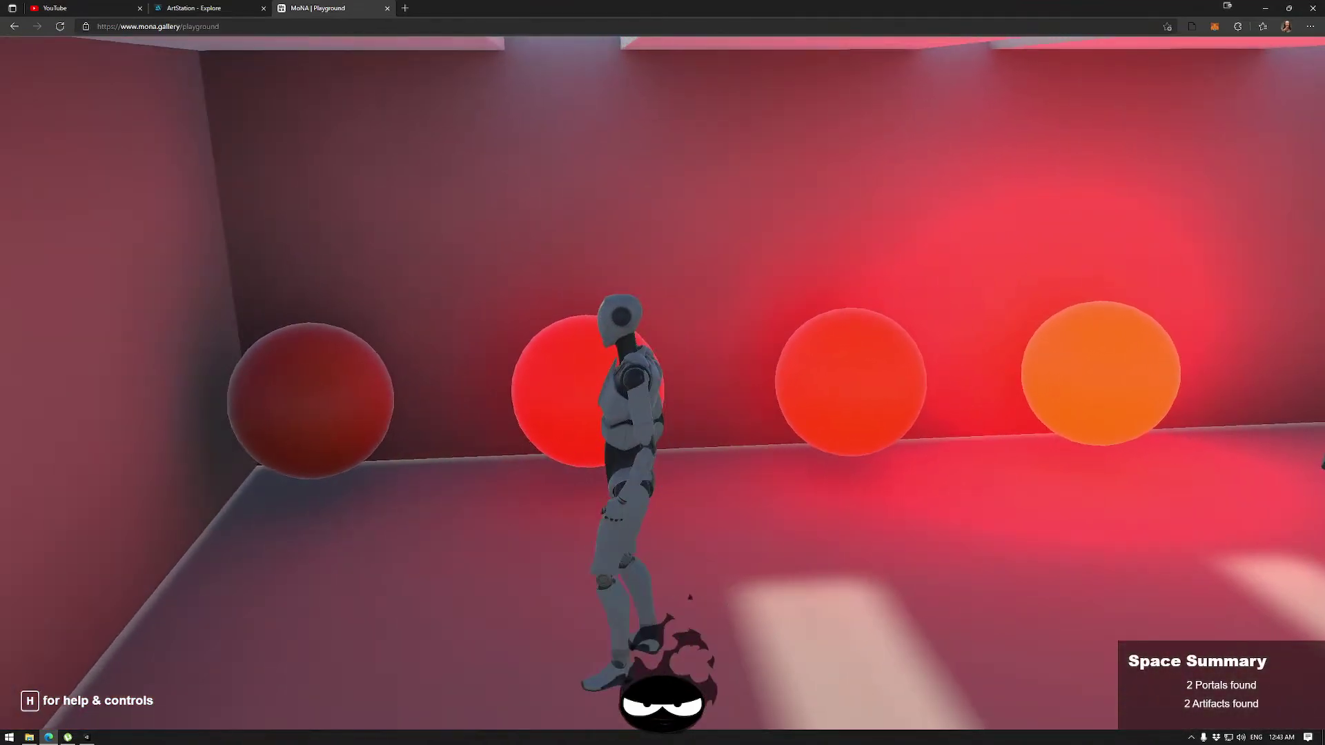
key(d)
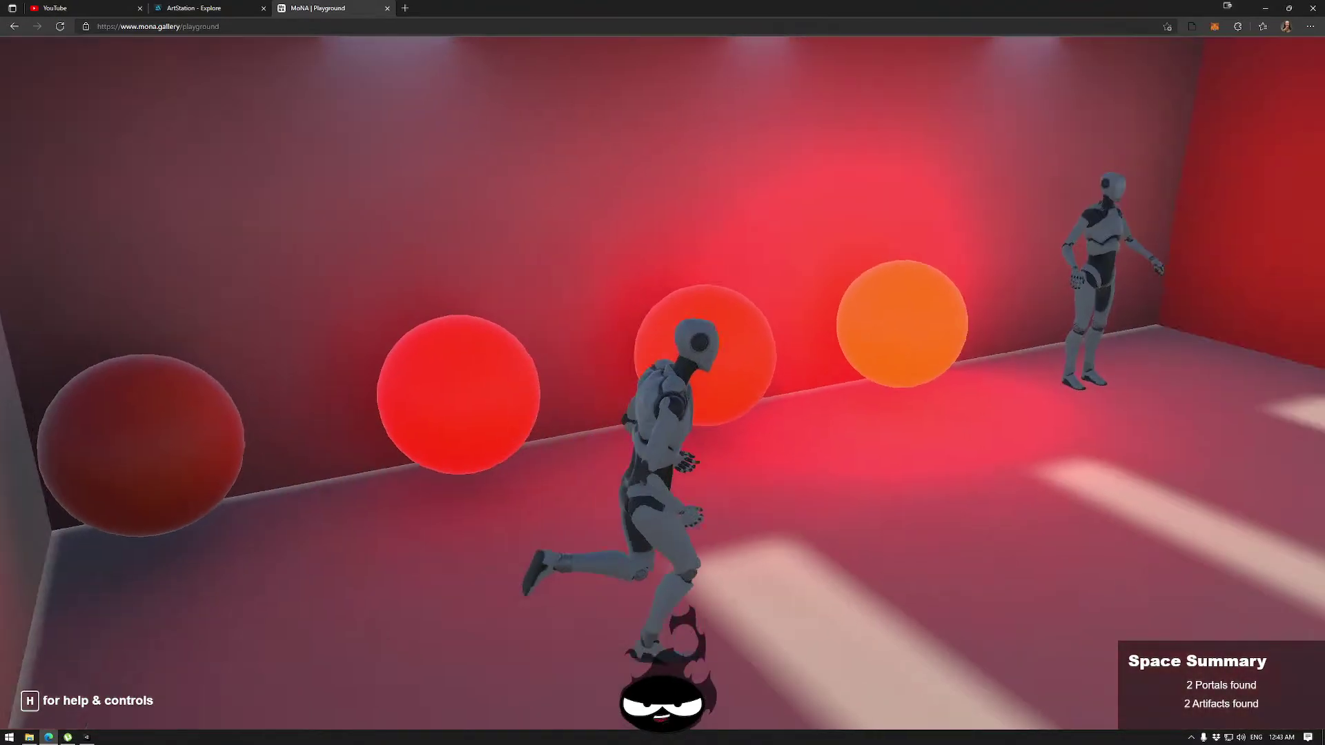
Walk past the mannequin to the blue spheres beside the doorway and reload the playground page.
key(w)
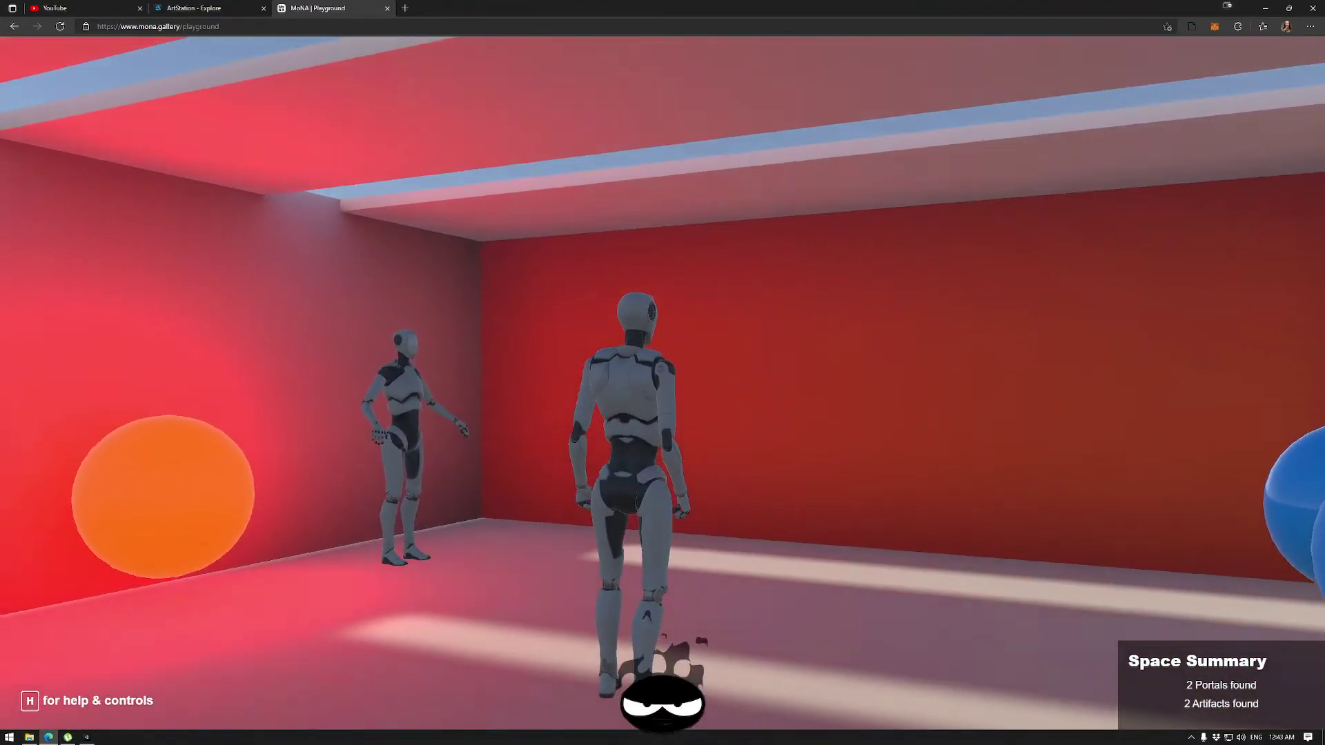
key(a)
key(w)
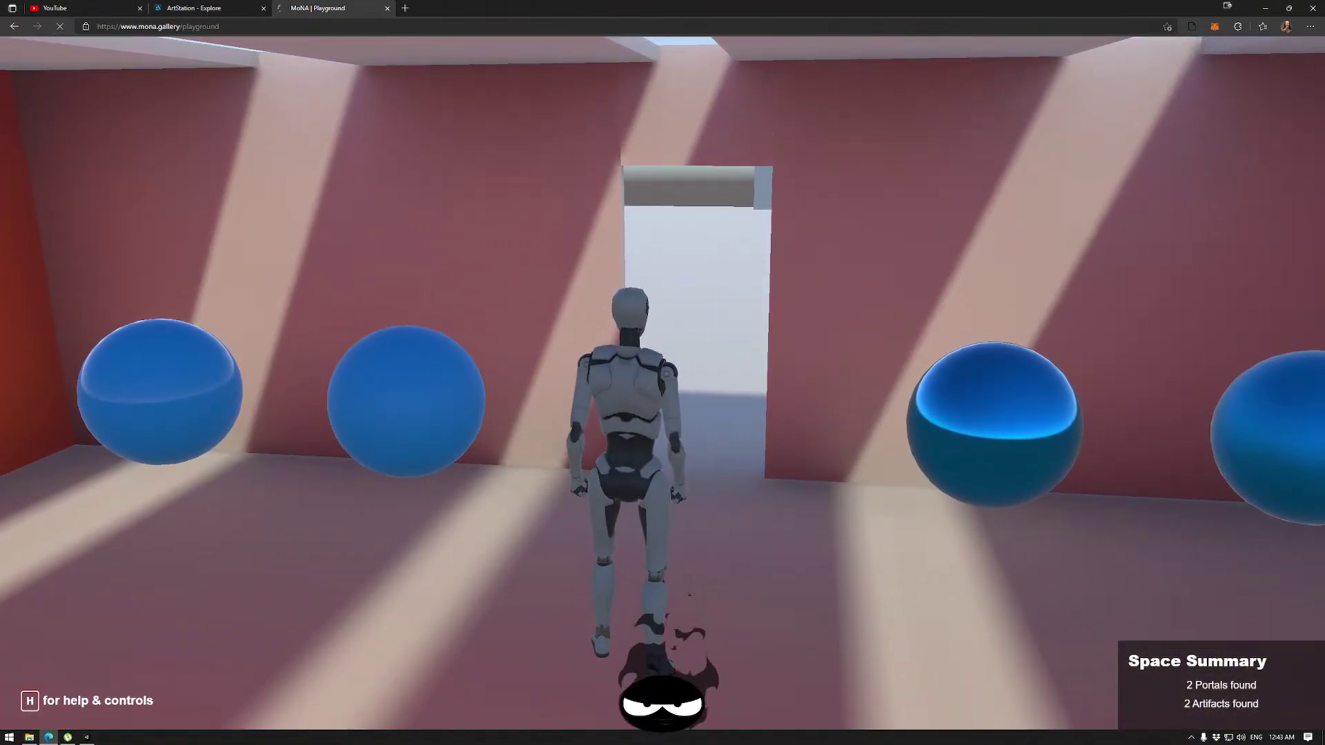
click(61, 28)
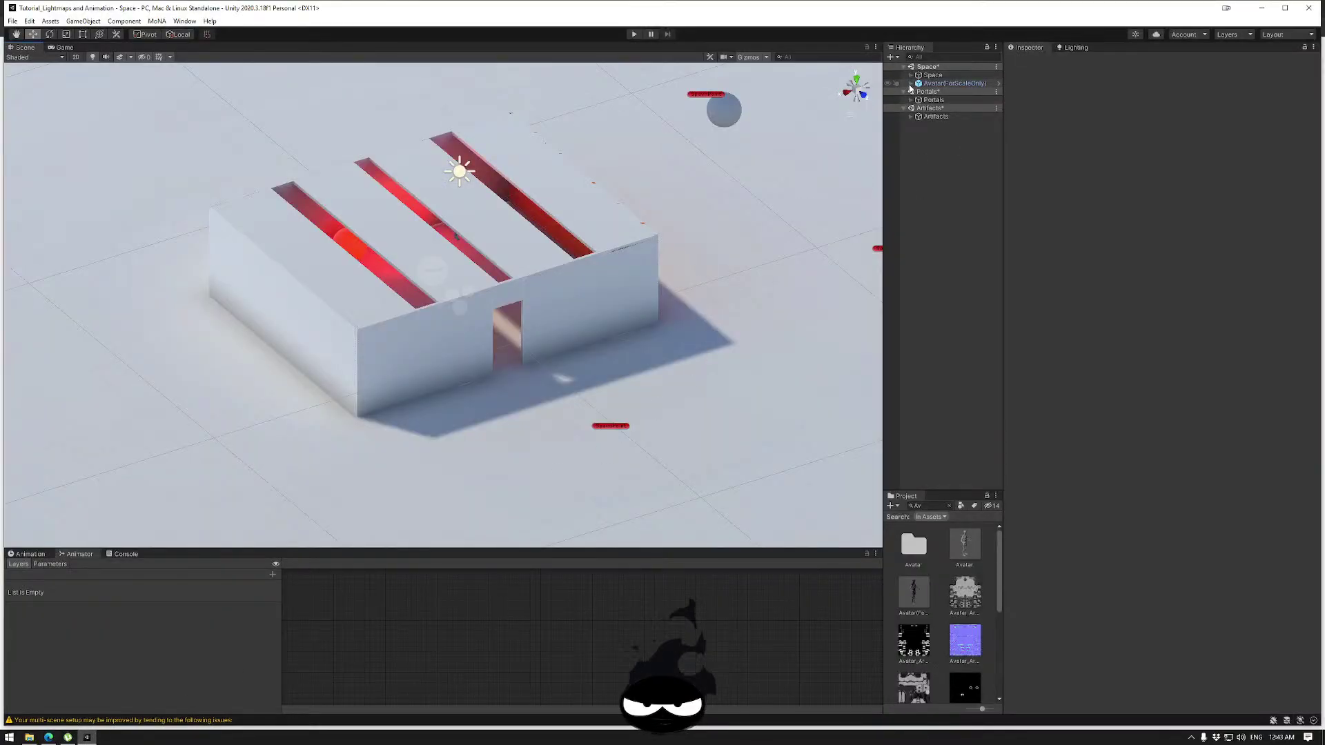
In Unity, expand the Space's environment, select blue Sphere (5) inside the room and keep its Light Probes option at Blend Probes.
click(910, 75)
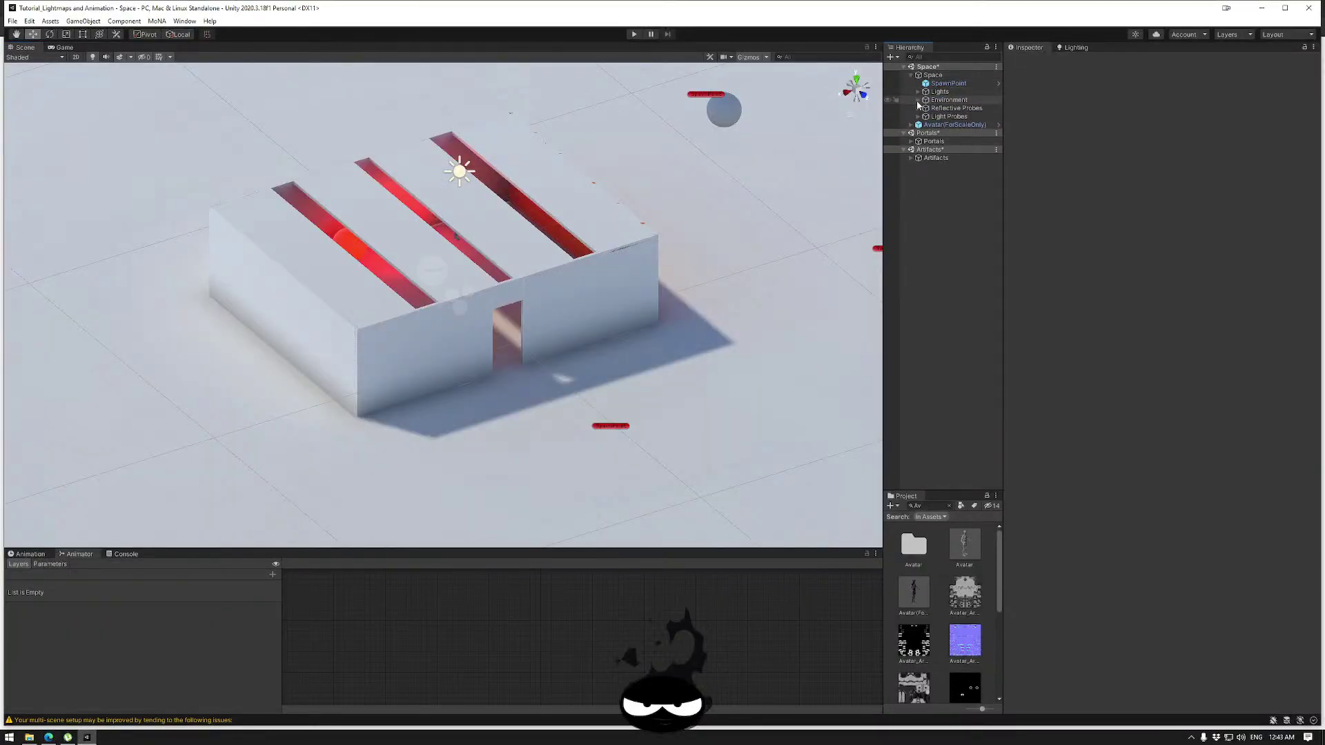
click(917, 100)
click(446, 344)
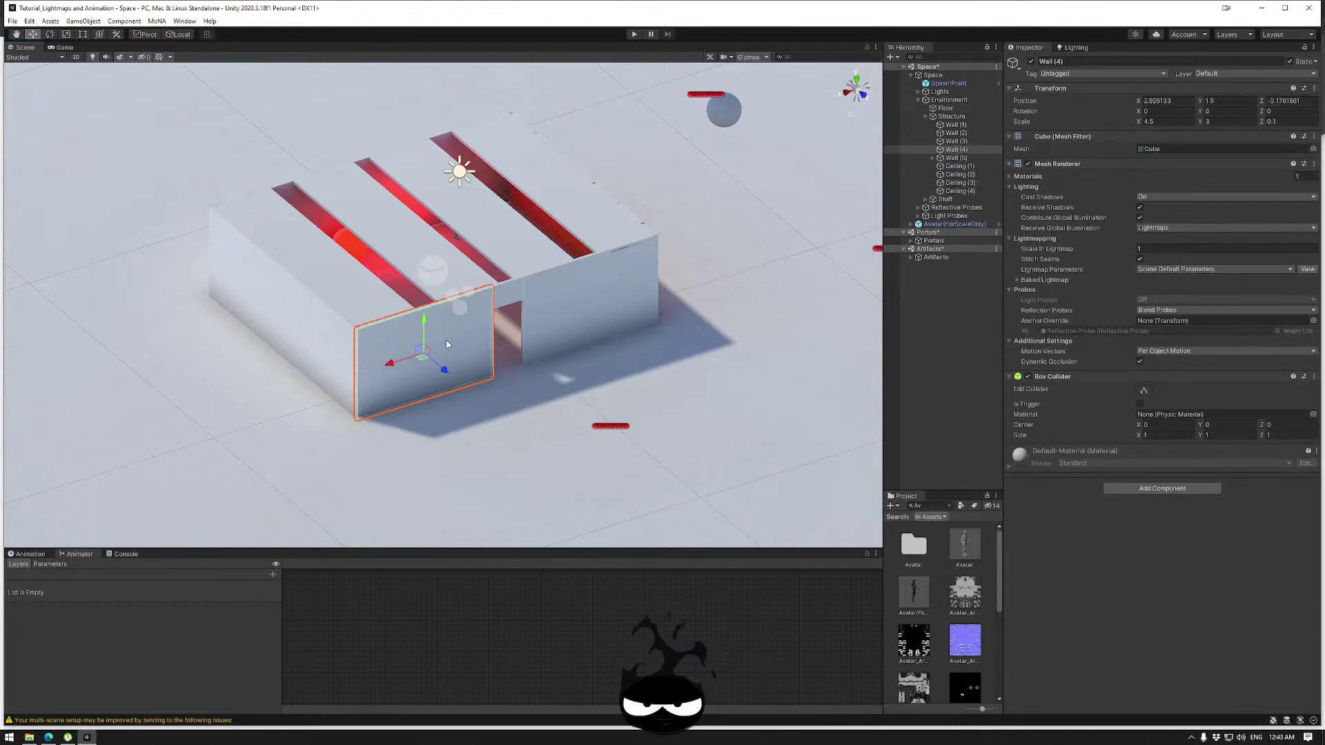
key(f)
alt+drag(828, 289, 535, 352)
click(536, 363)
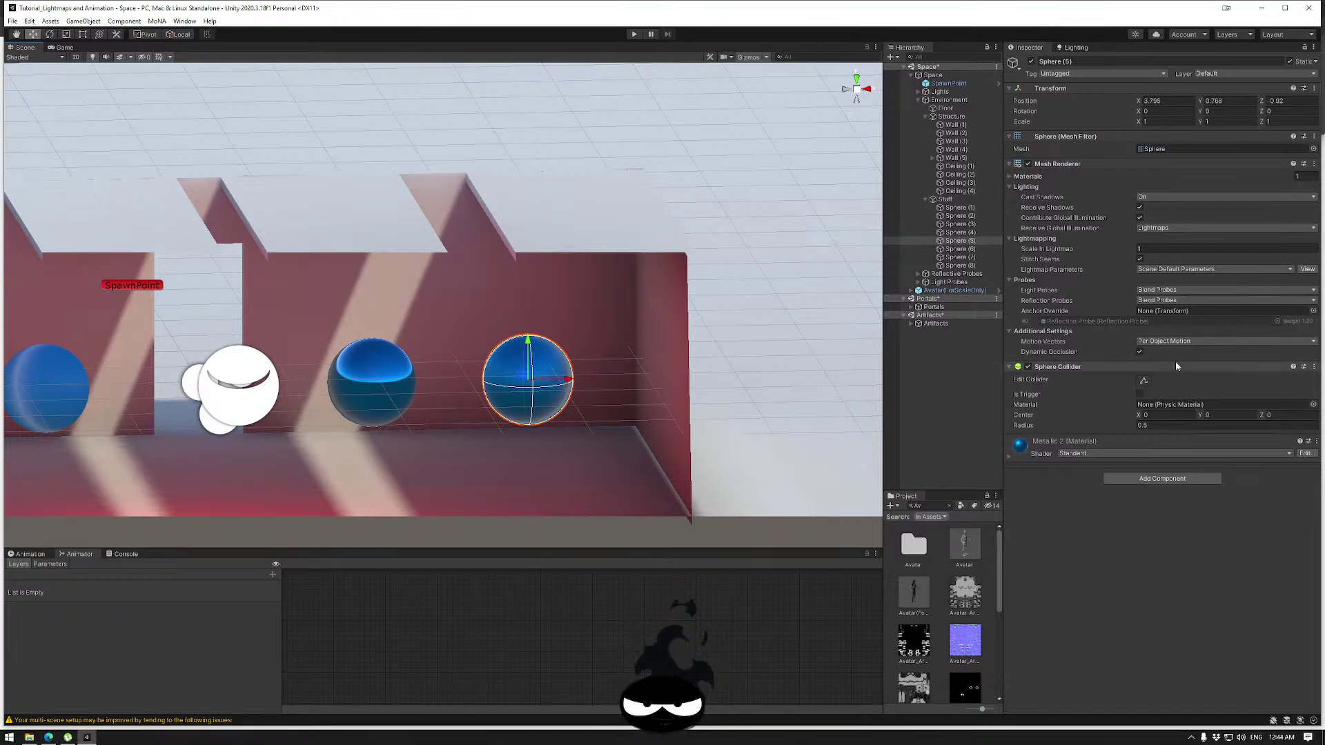
click(1161, 290)
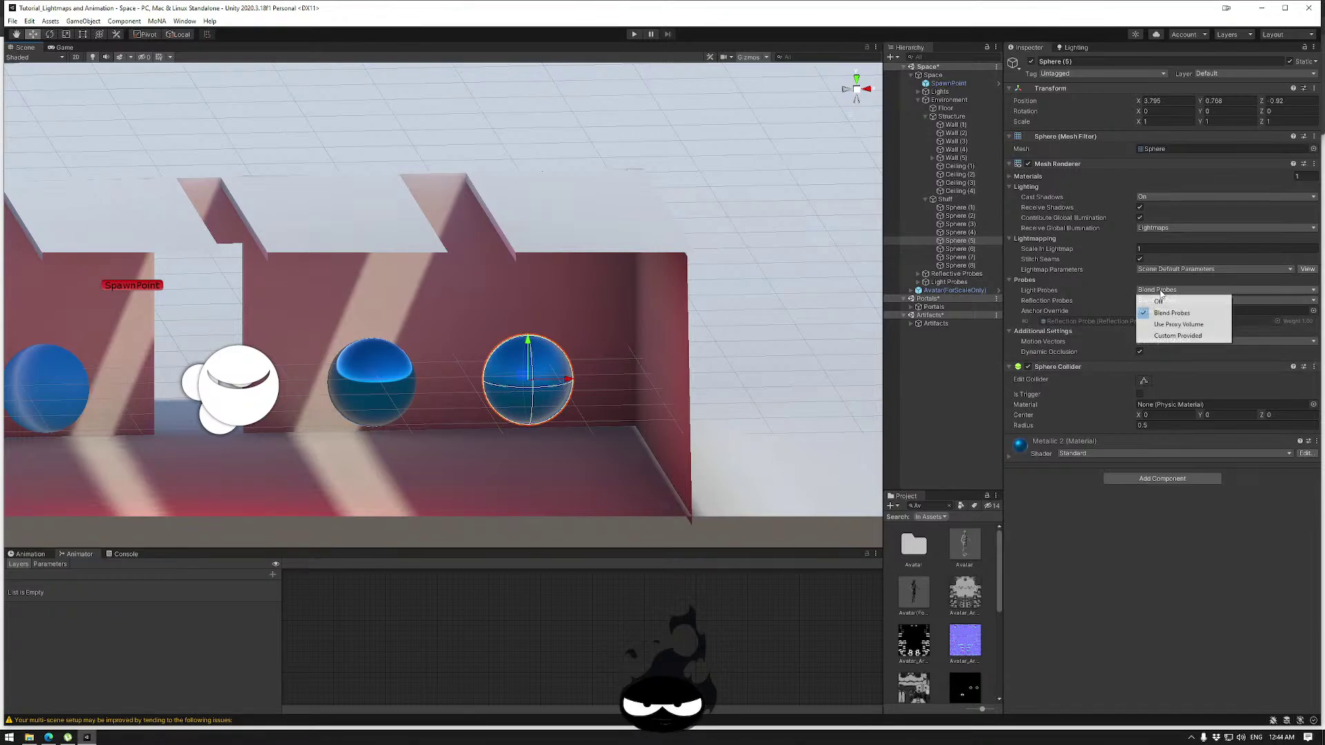
click(1167, 314)
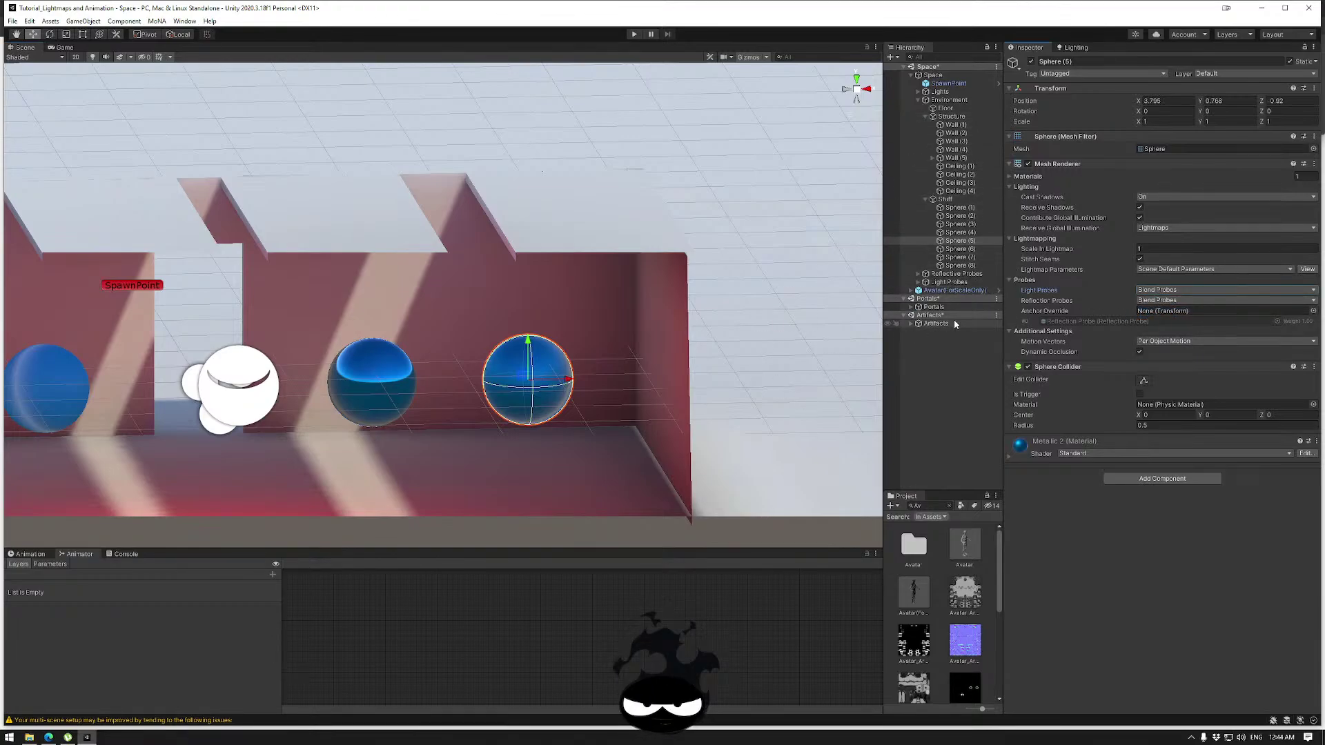
Bake the Reflection Probe in the Reflective Probes group and save the open scenes.
click(952, 291)
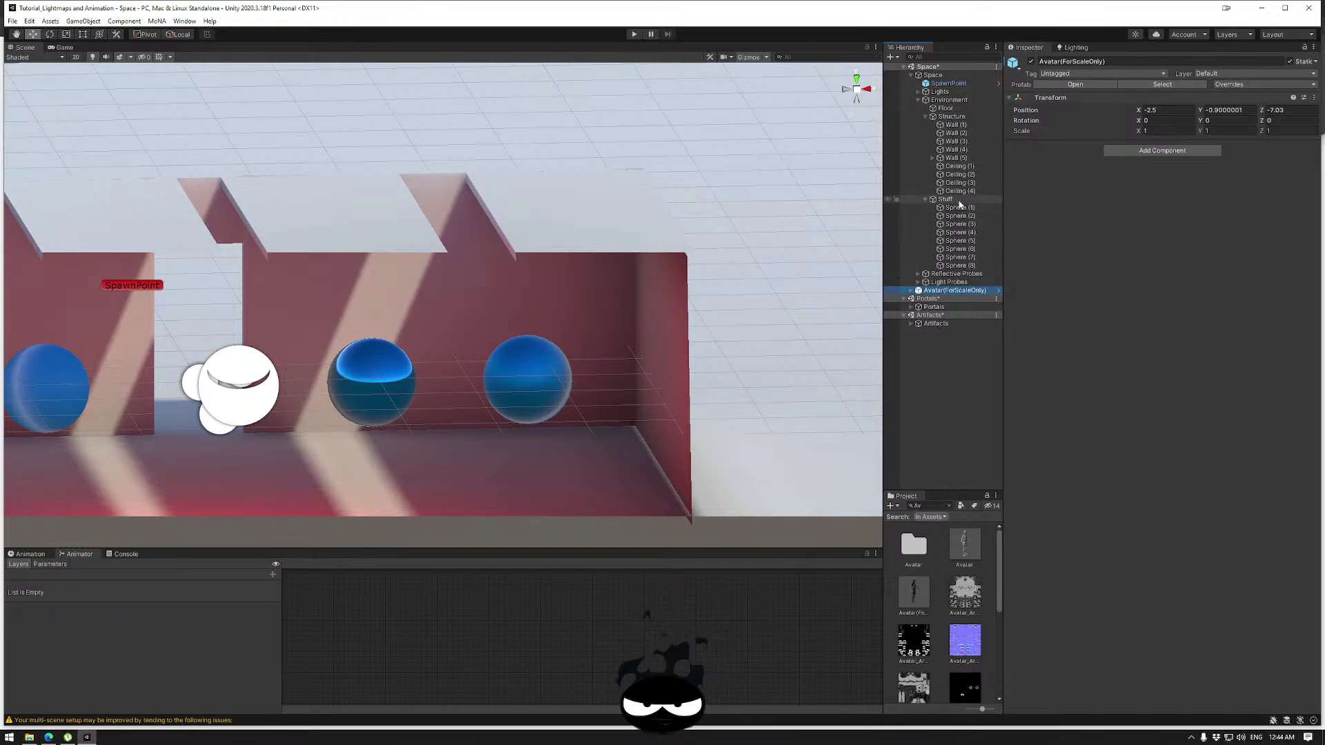
click(955, 274)
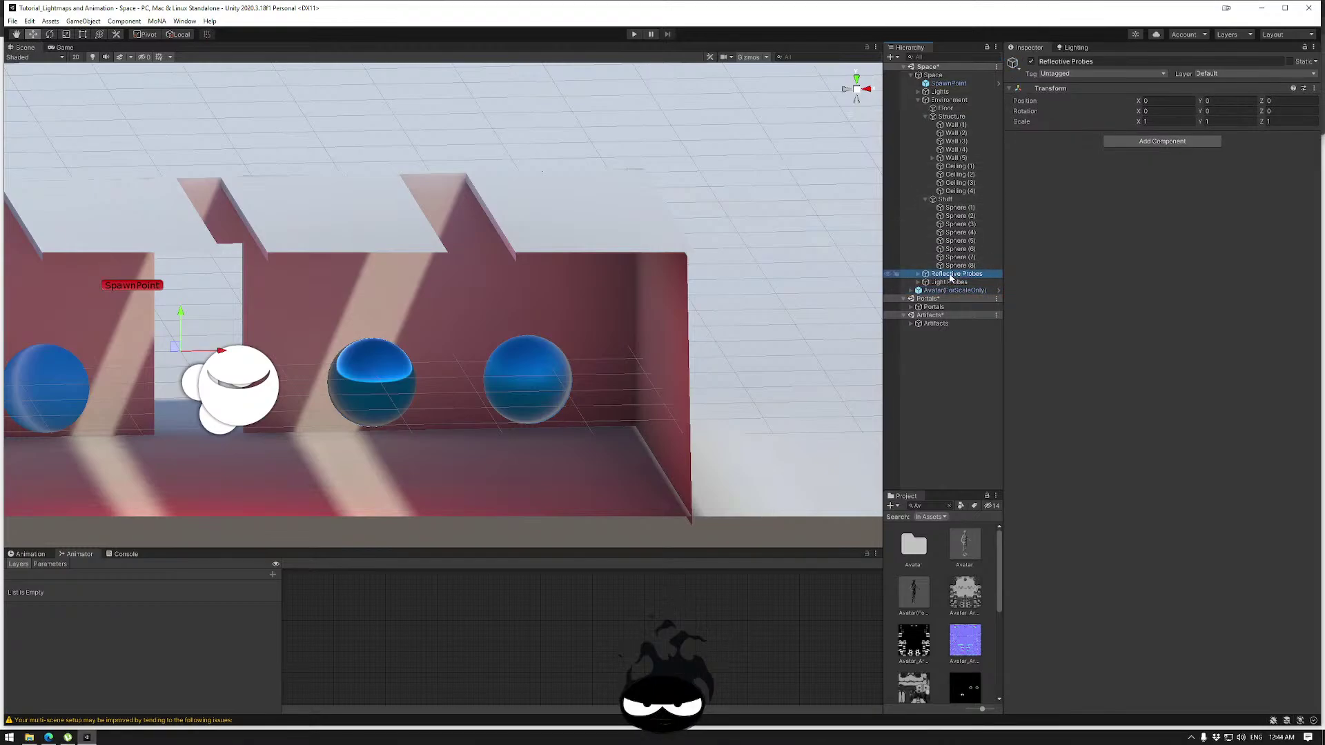
click(917, 274)
click(962, 282)
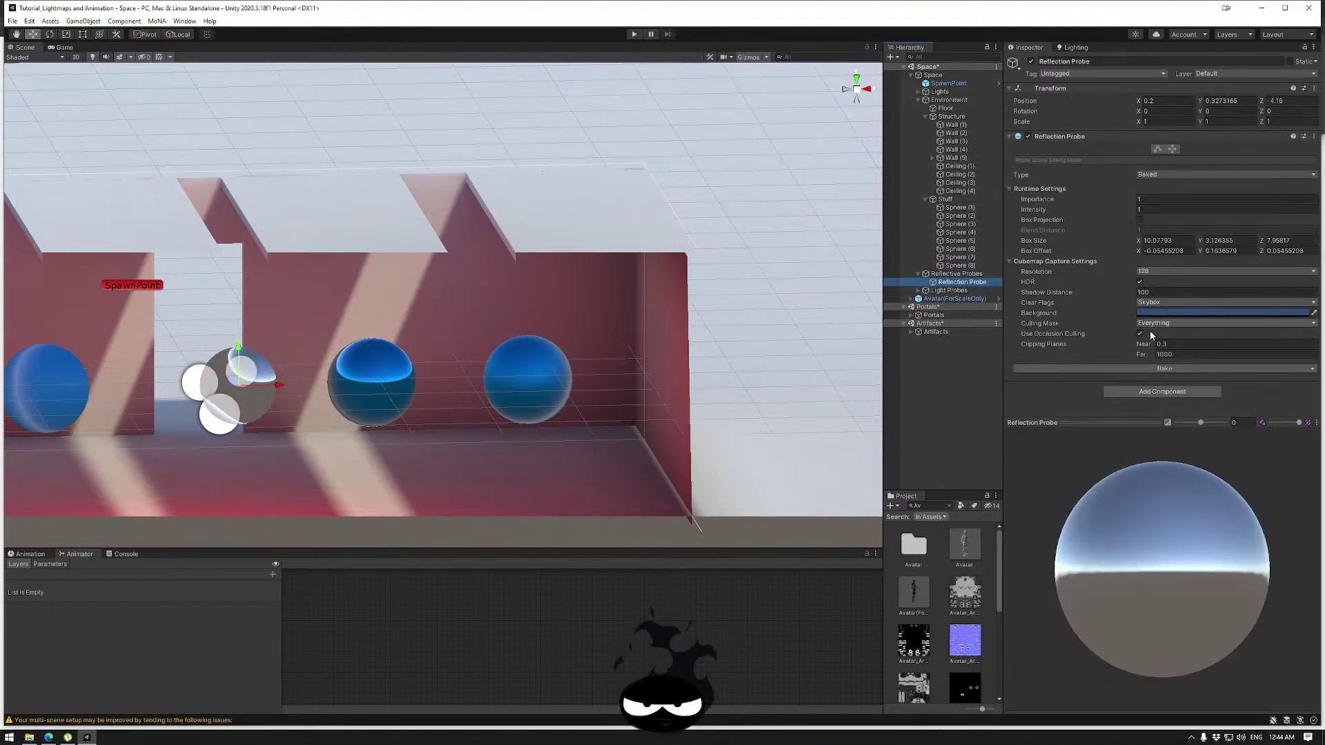
drag(1146, 541, 1160, 505)
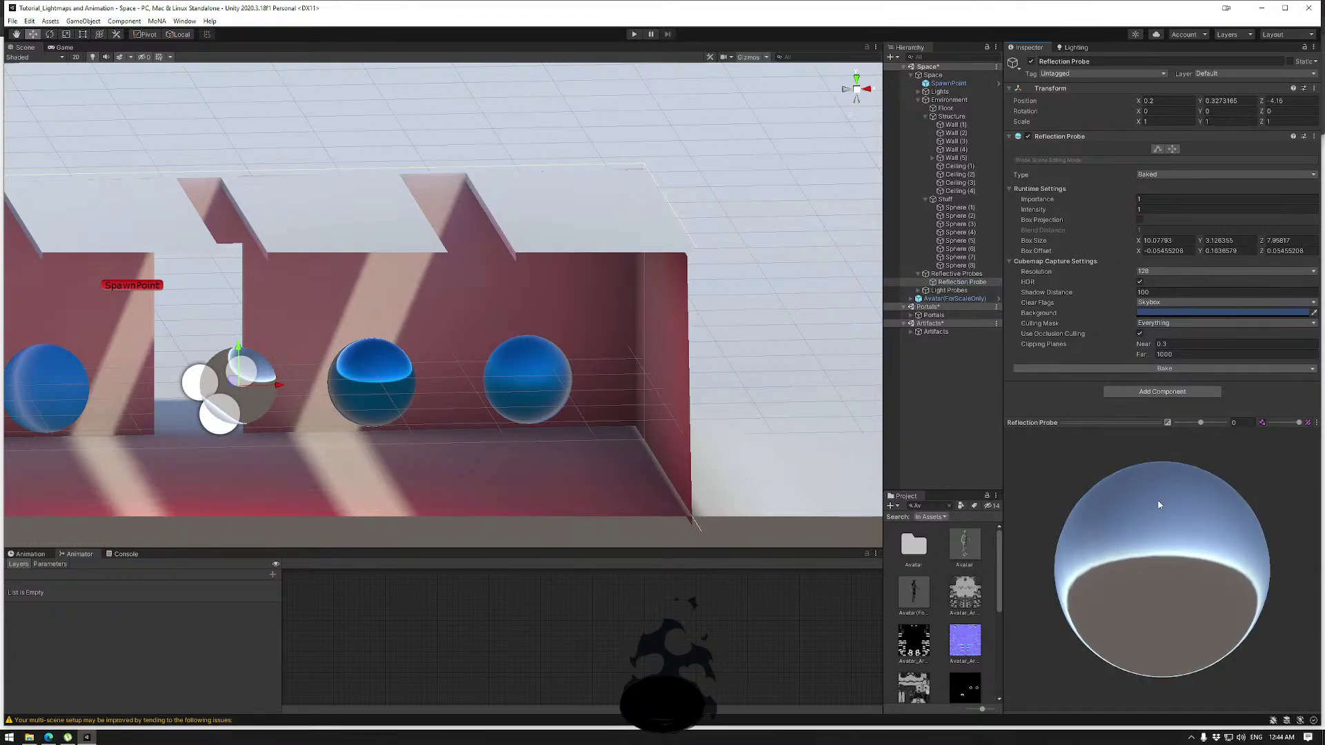
click(1164, 369)
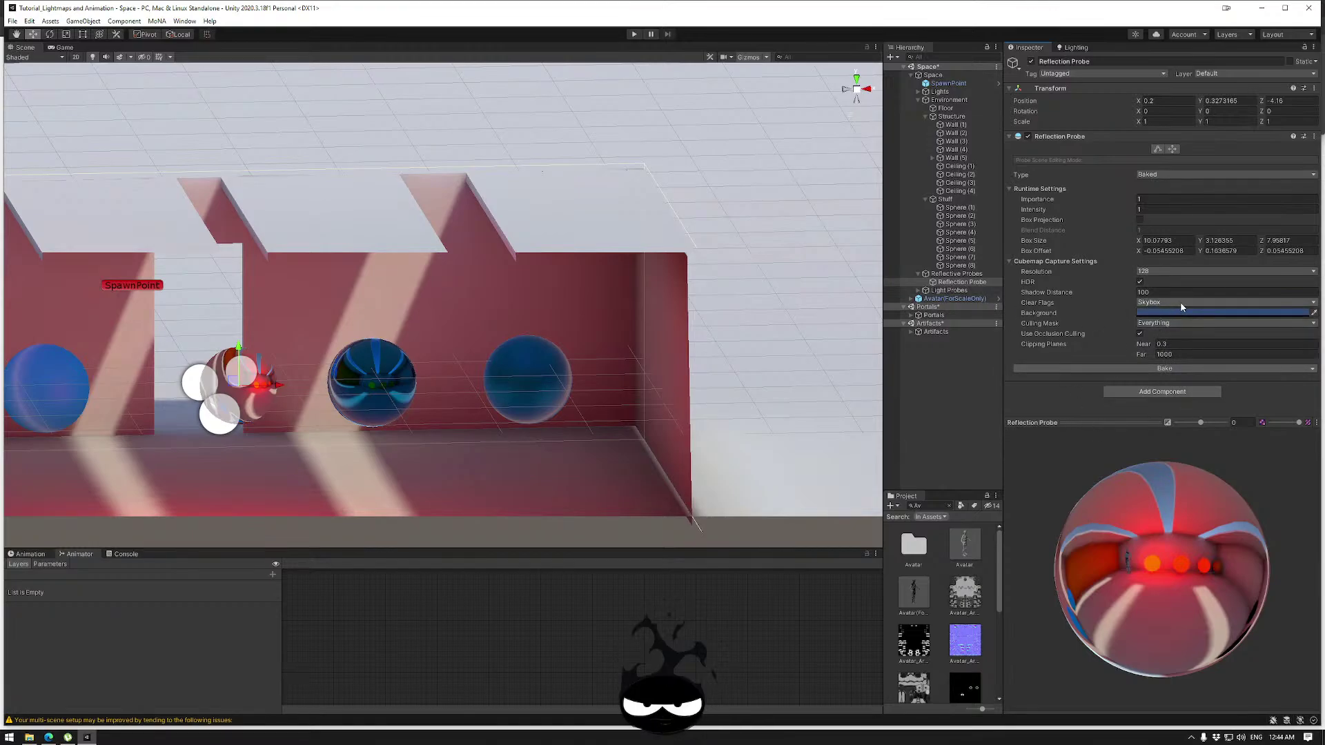
click(29, 21)
mouse_move(12, 21)
click(29, 60)
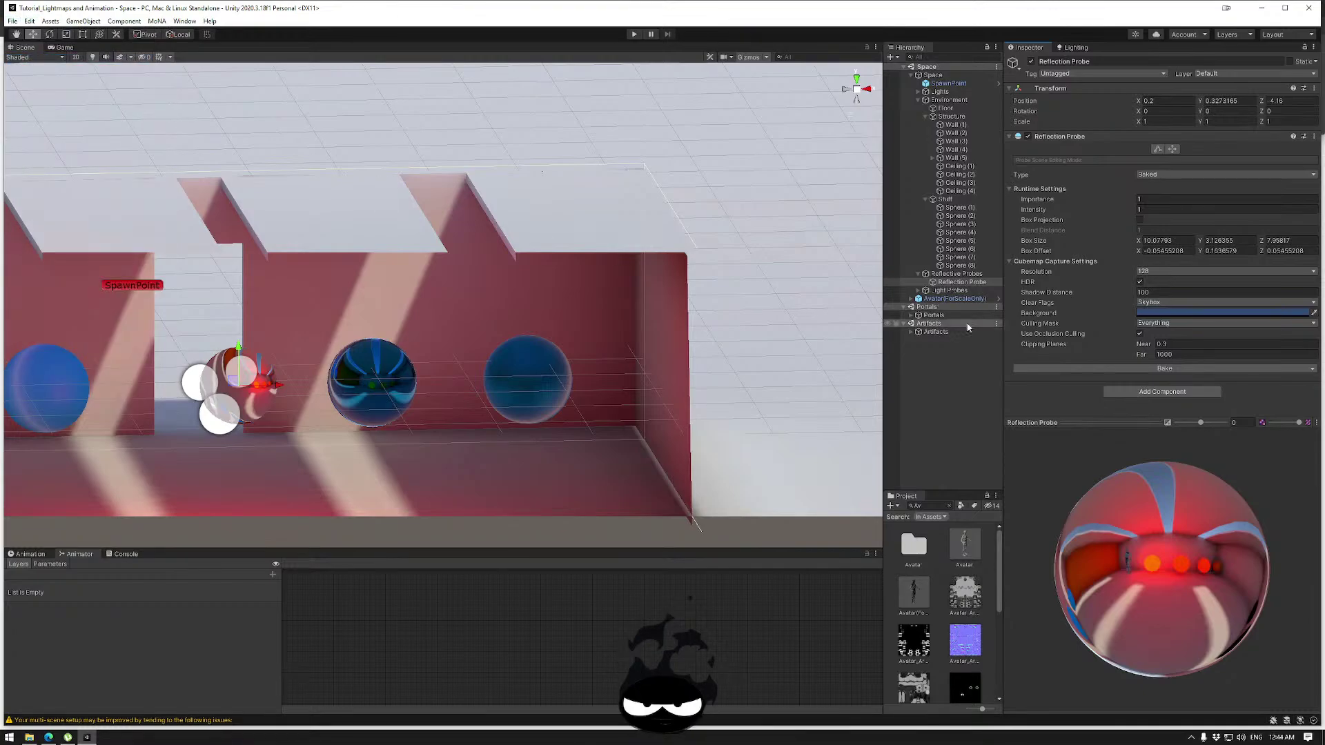
Try the reflection probe at 256 and 2048 resolution, rebaking at 2048 and rotating its preview to examine the reflections.
click(1161, 272)
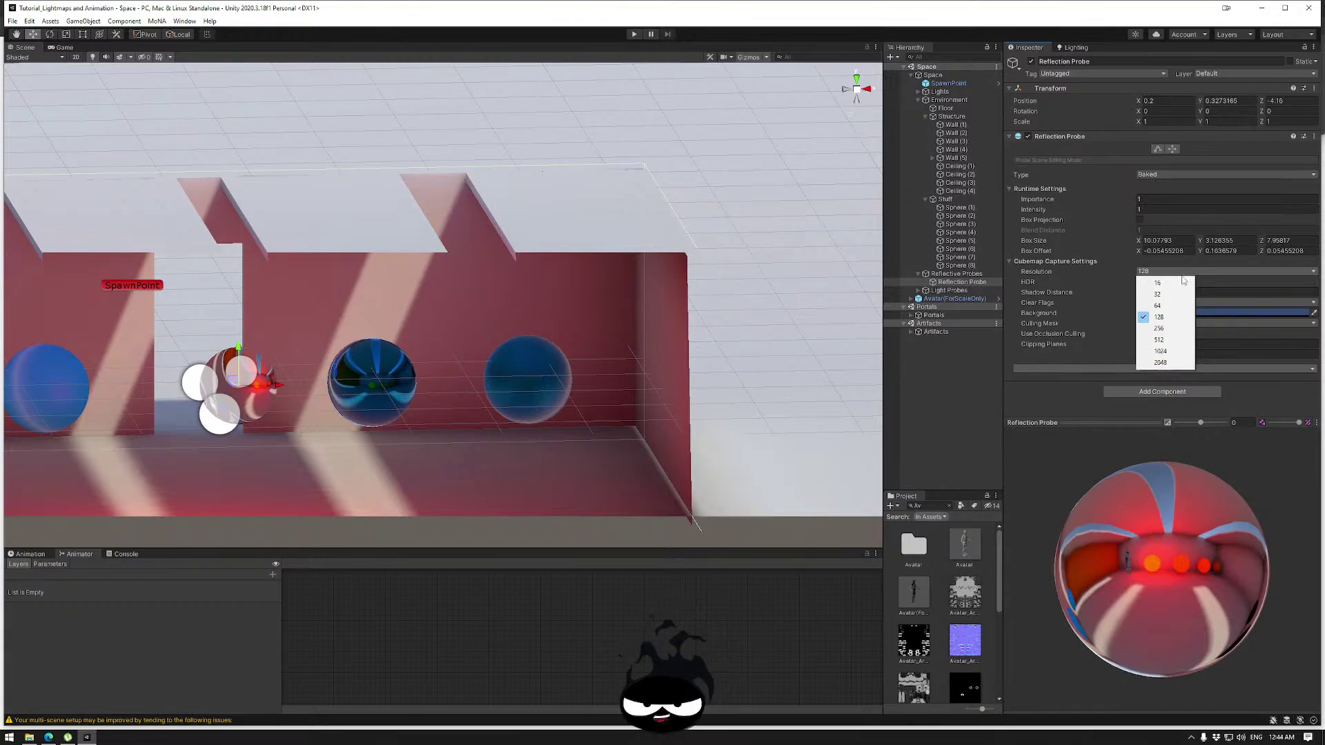
click(1159, 329)
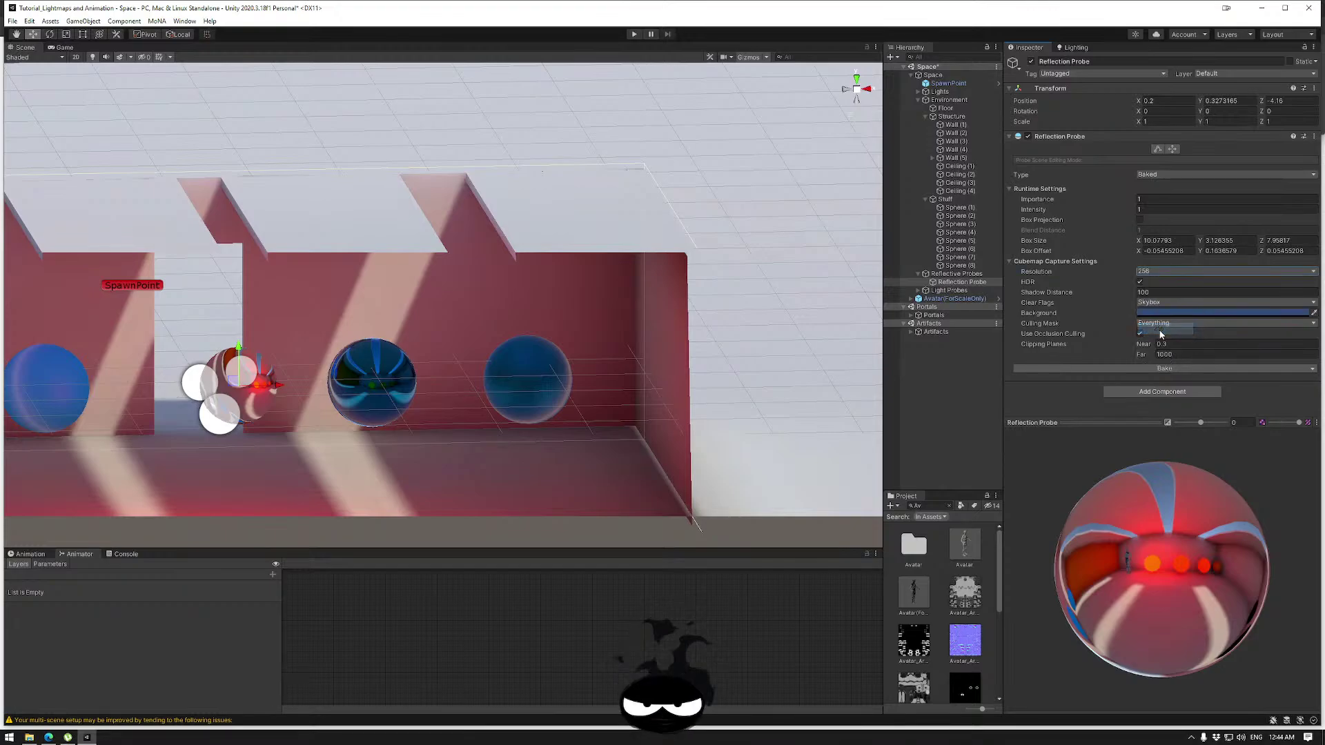
click(1158, 273)
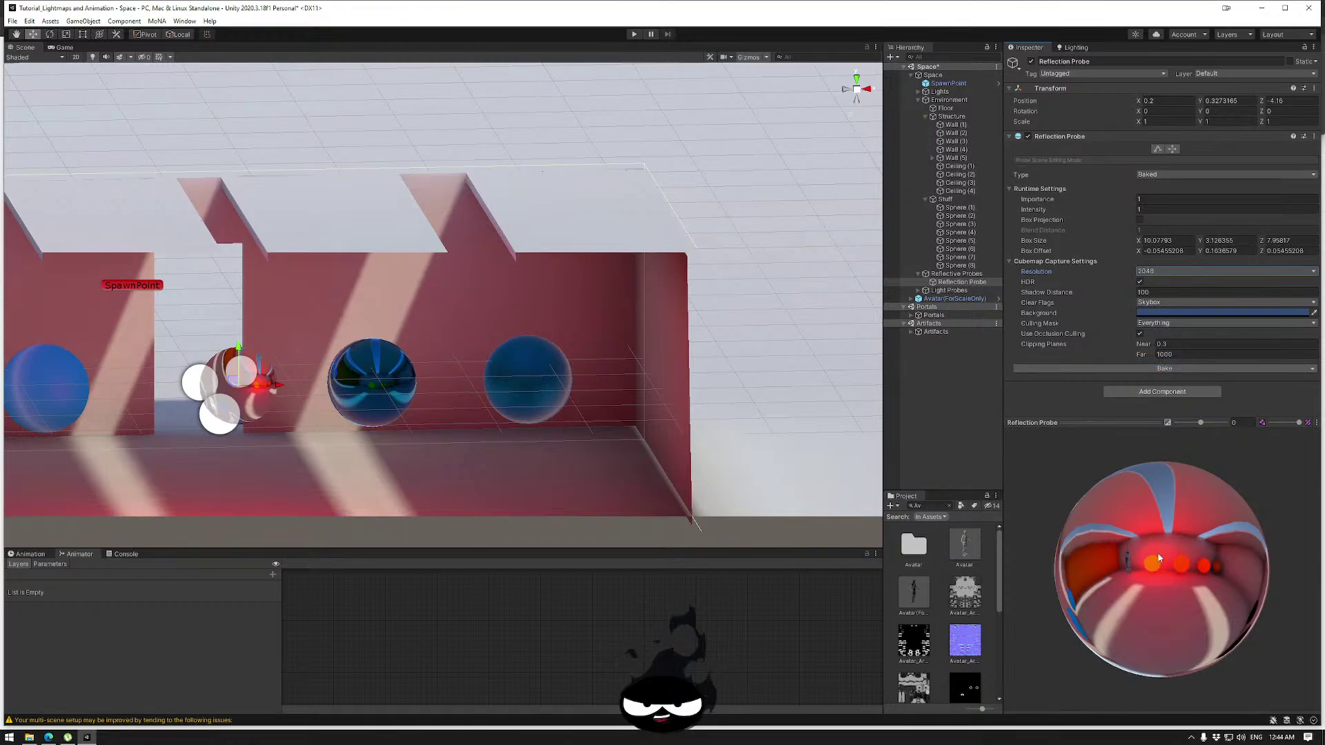
drag(1204, 580, 1126, 577)
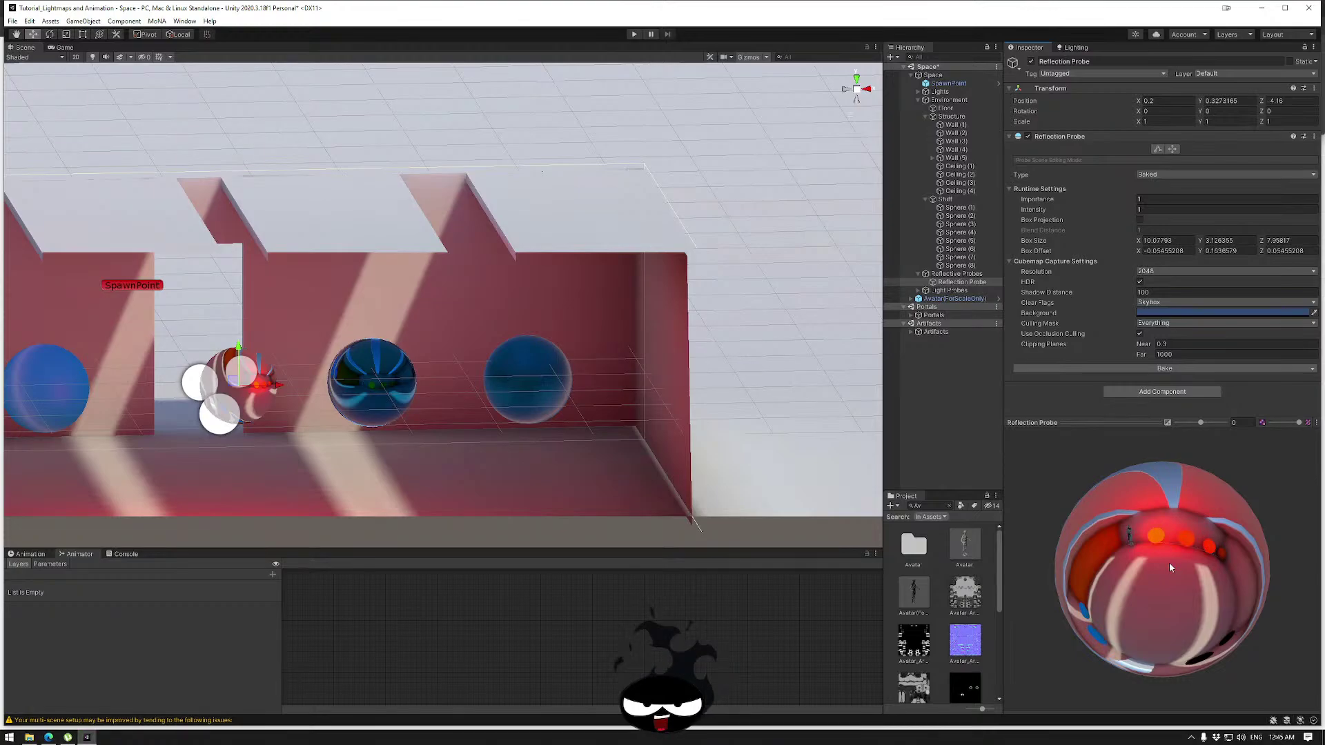
drag(1169, 562, 1208, 538)
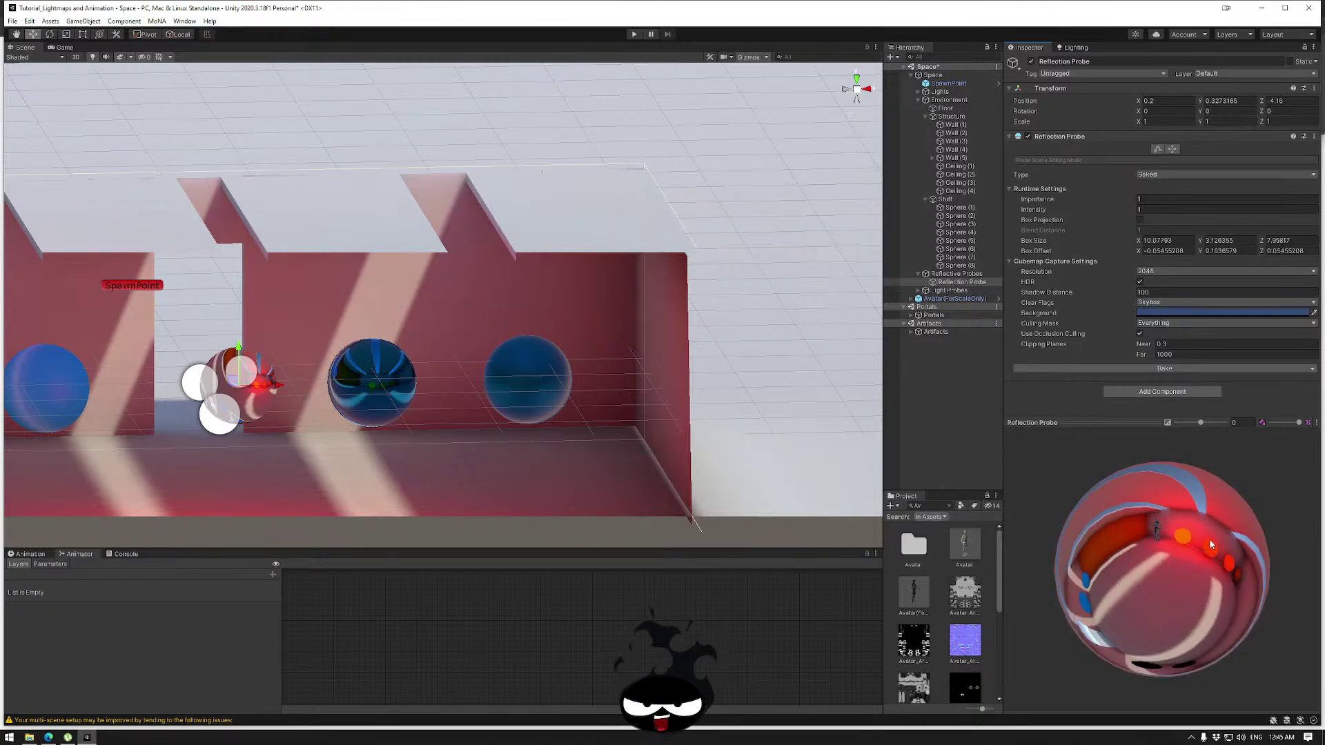
Set the reflection probe's resolution to 16 and rebake it for comparison.
click(1173, 271)
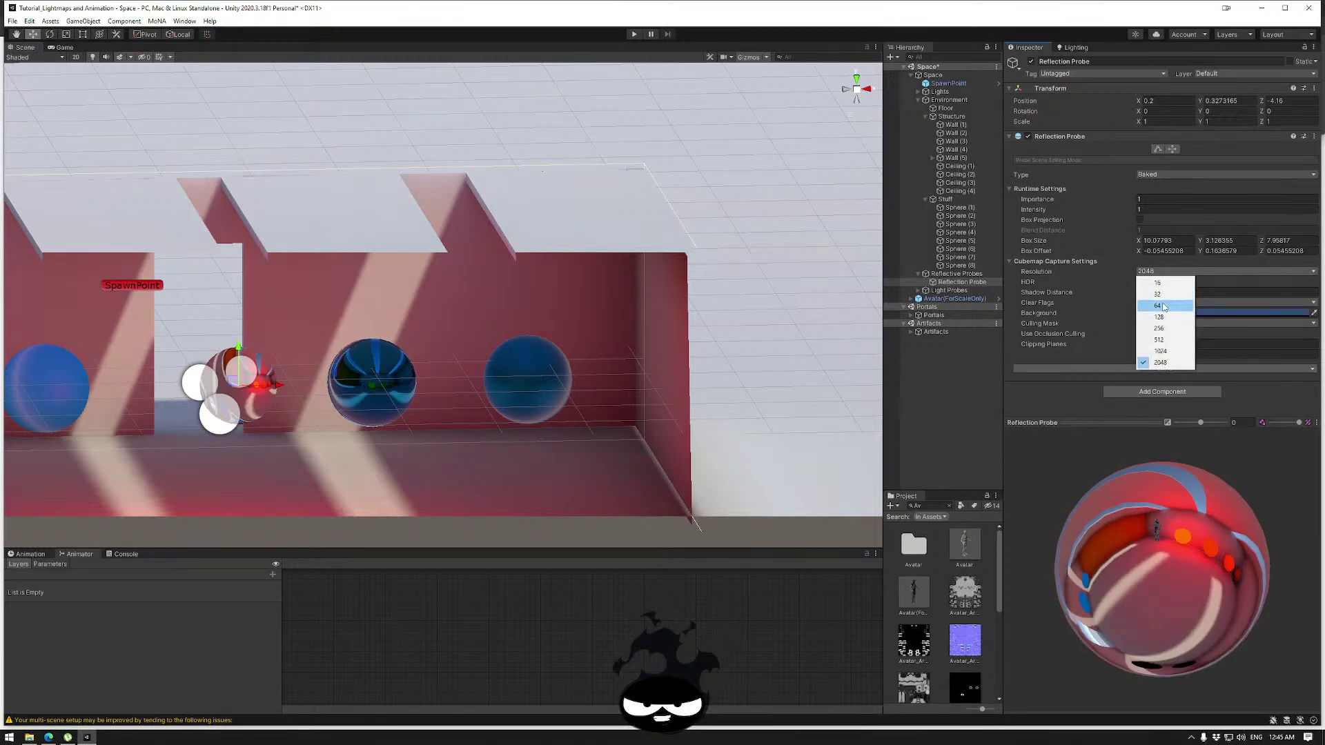
click(1158, 283)
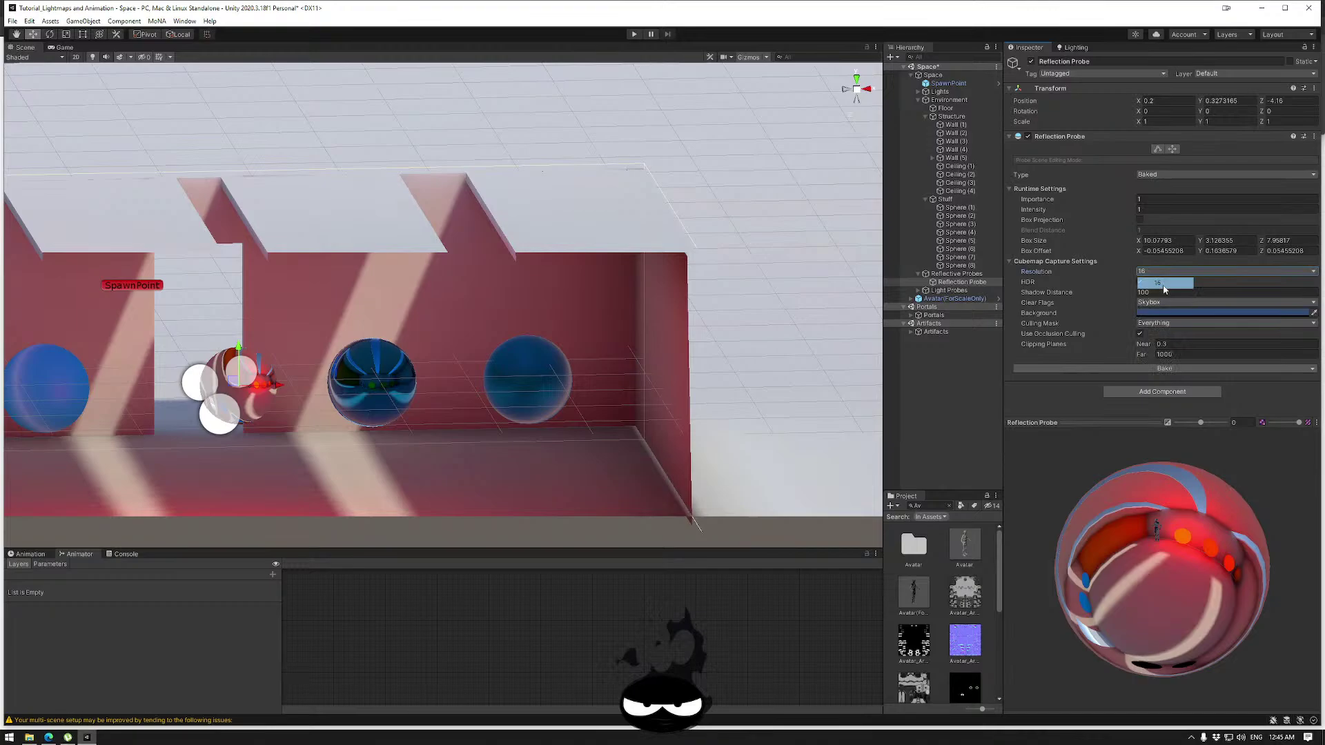
click(1164, 369)
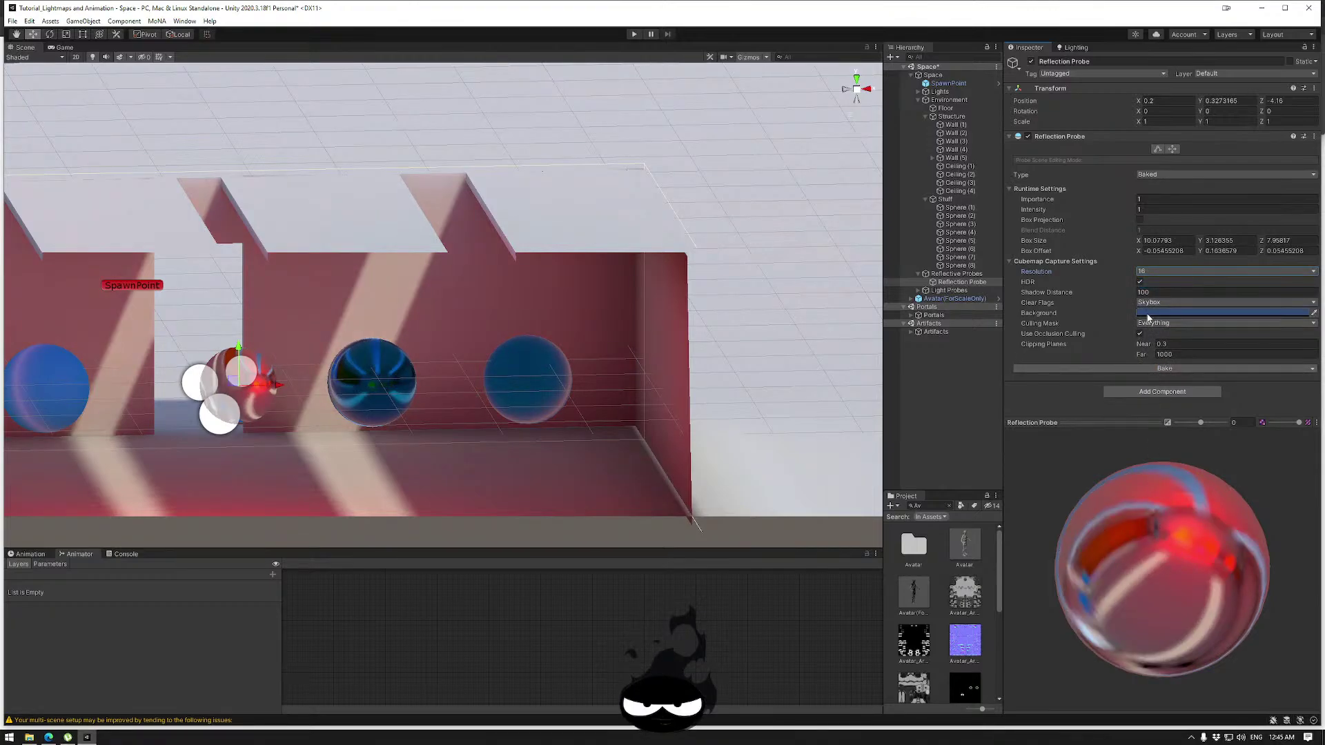
Rebake the reflection probe at 512 resolution and examine the reflections in its enlarged preview from several angles.
click(1166, 271)
click(1159, 340)
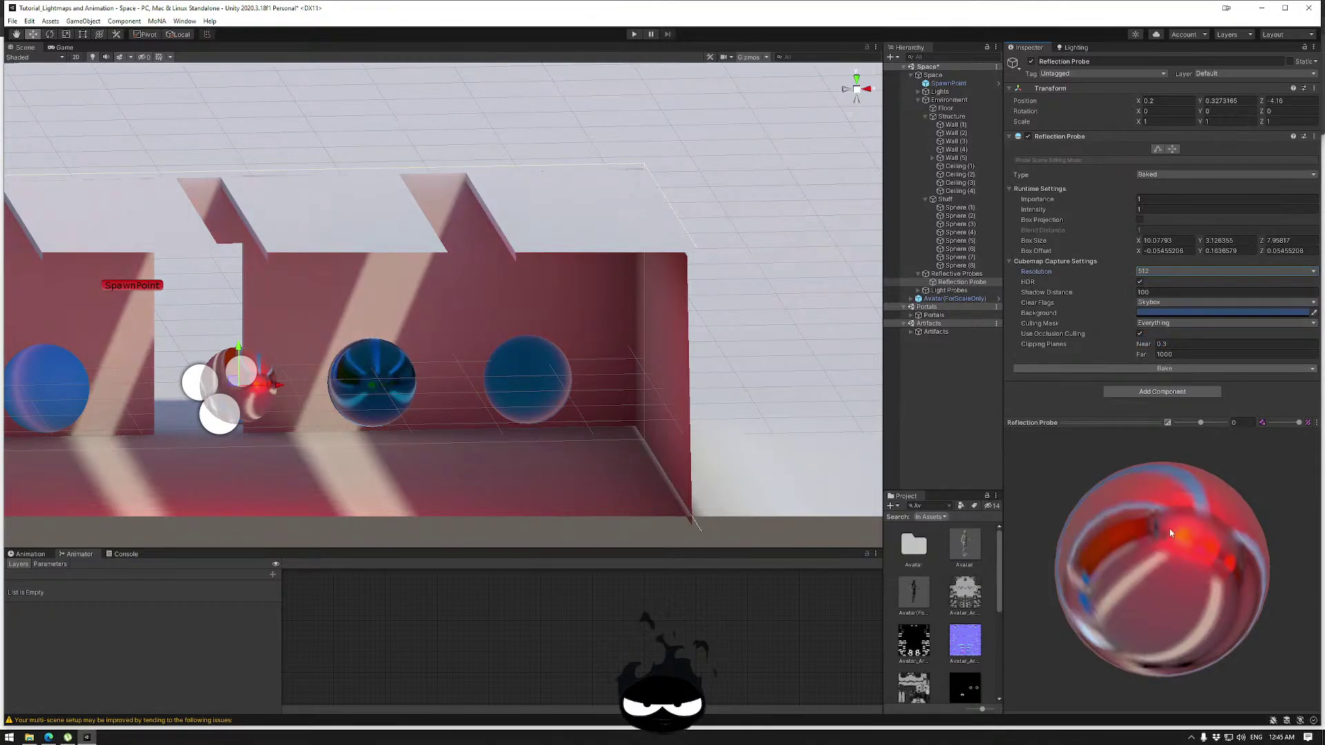
drag(1169, 528, 1199, 524)
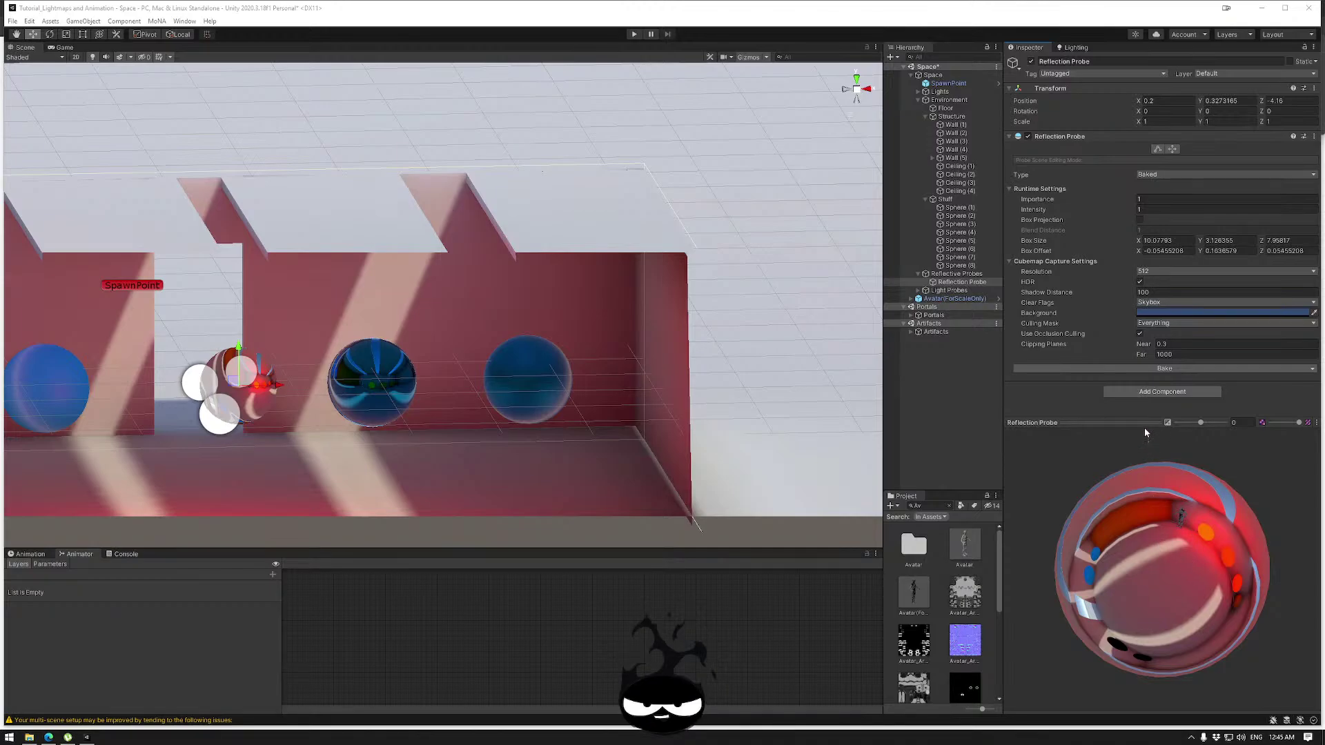
drag(1144, 423, 1133, 315)
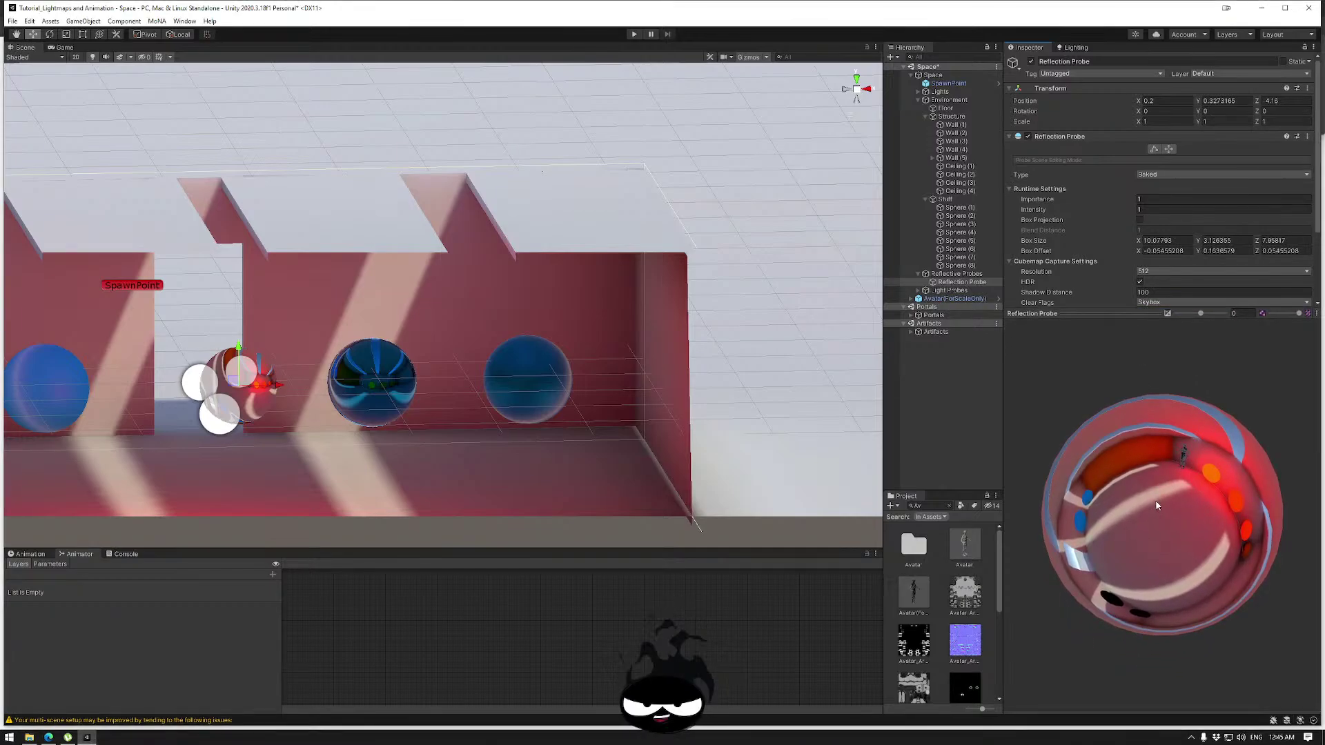
drag(1157, 505, 1103, 556)
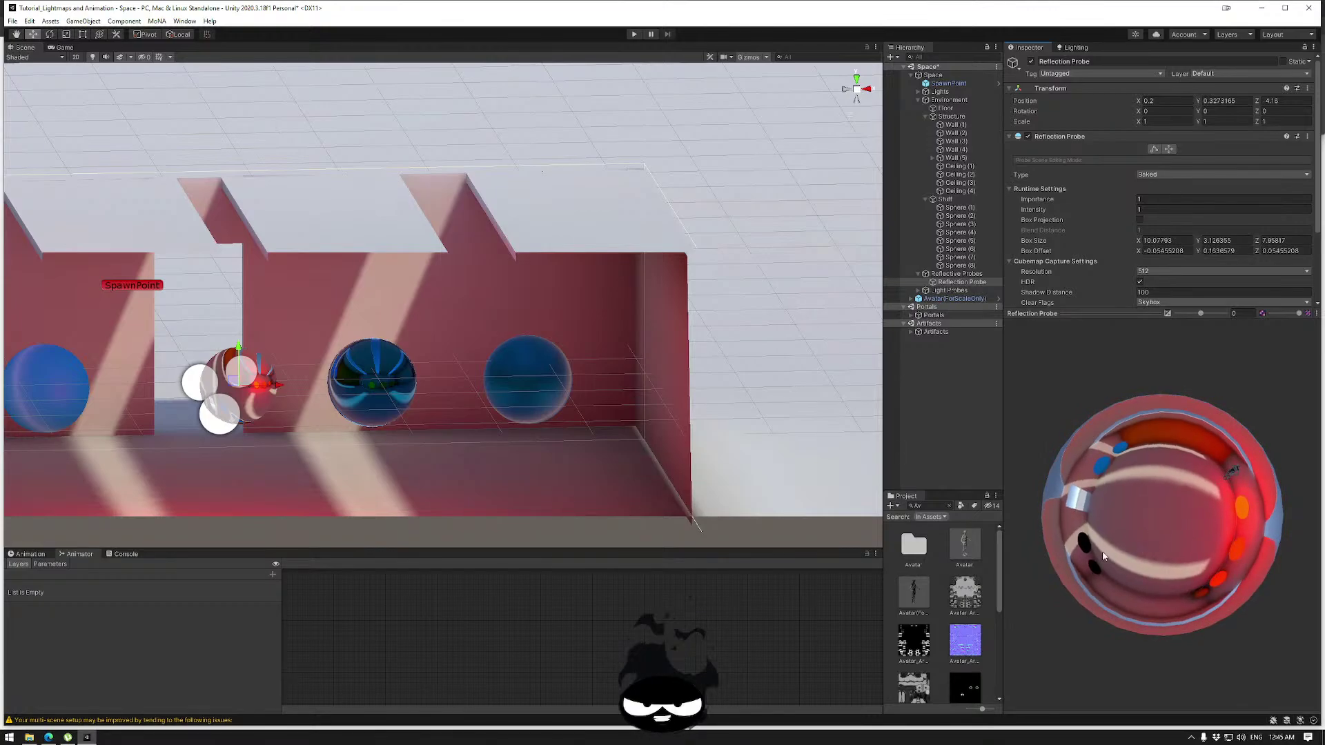
drag(1007, 530, 828, 530)
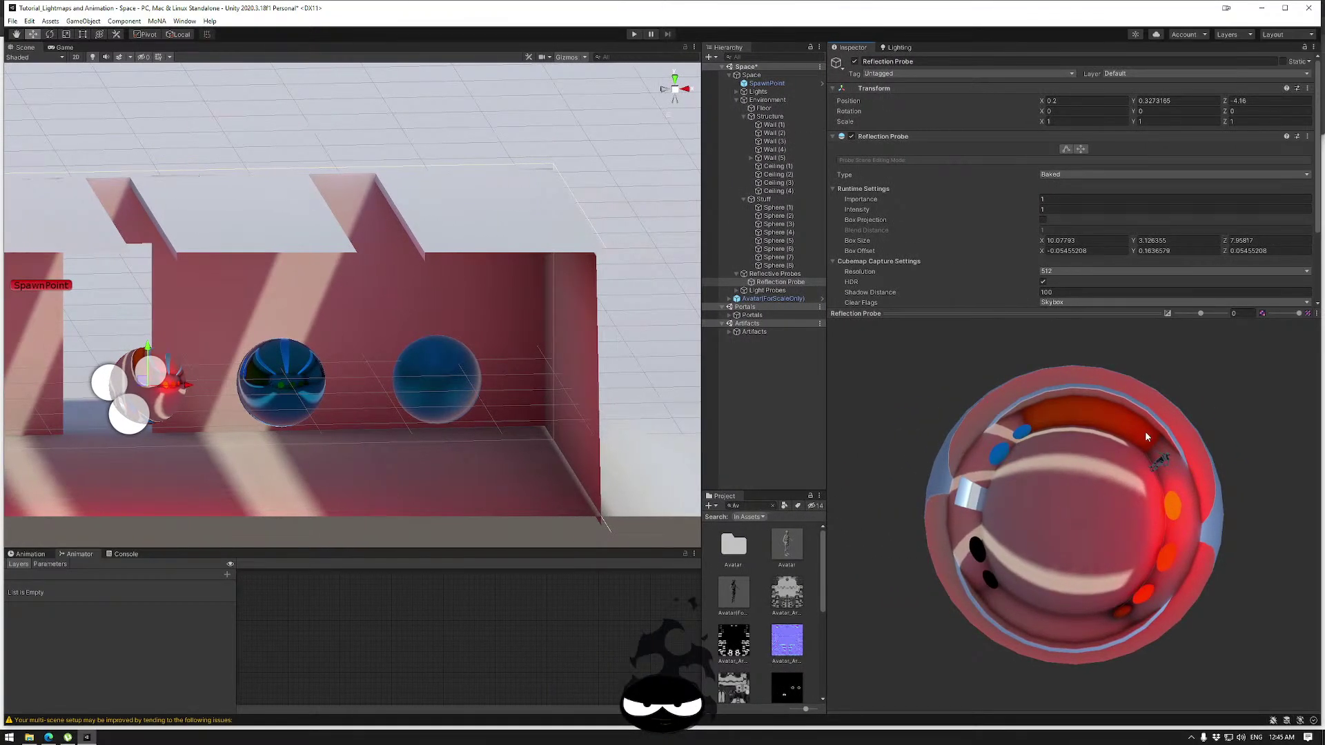
drag(1145, 431, 1115, 481)
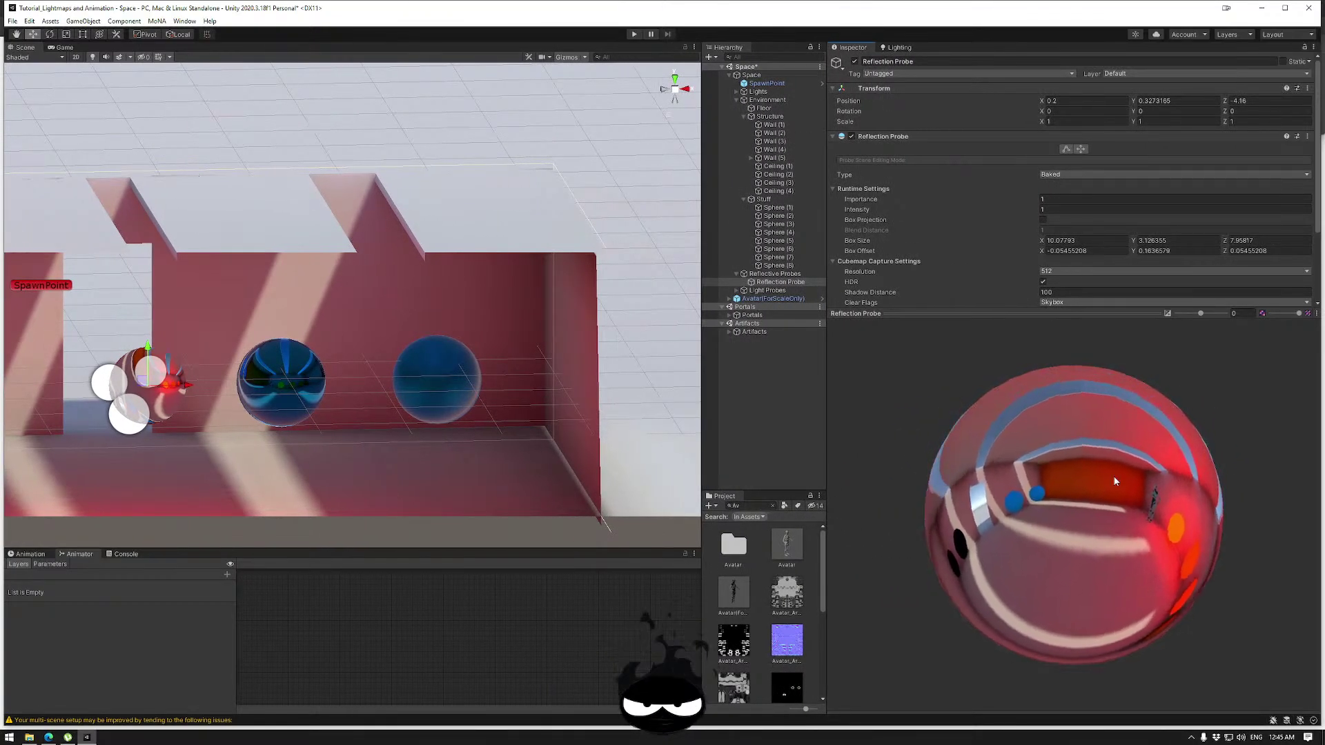
Set the reflection probe's resolution to 1024, uncover the bake option below the preview and rebake it.
click(1066, 273)
click(1070, 352)
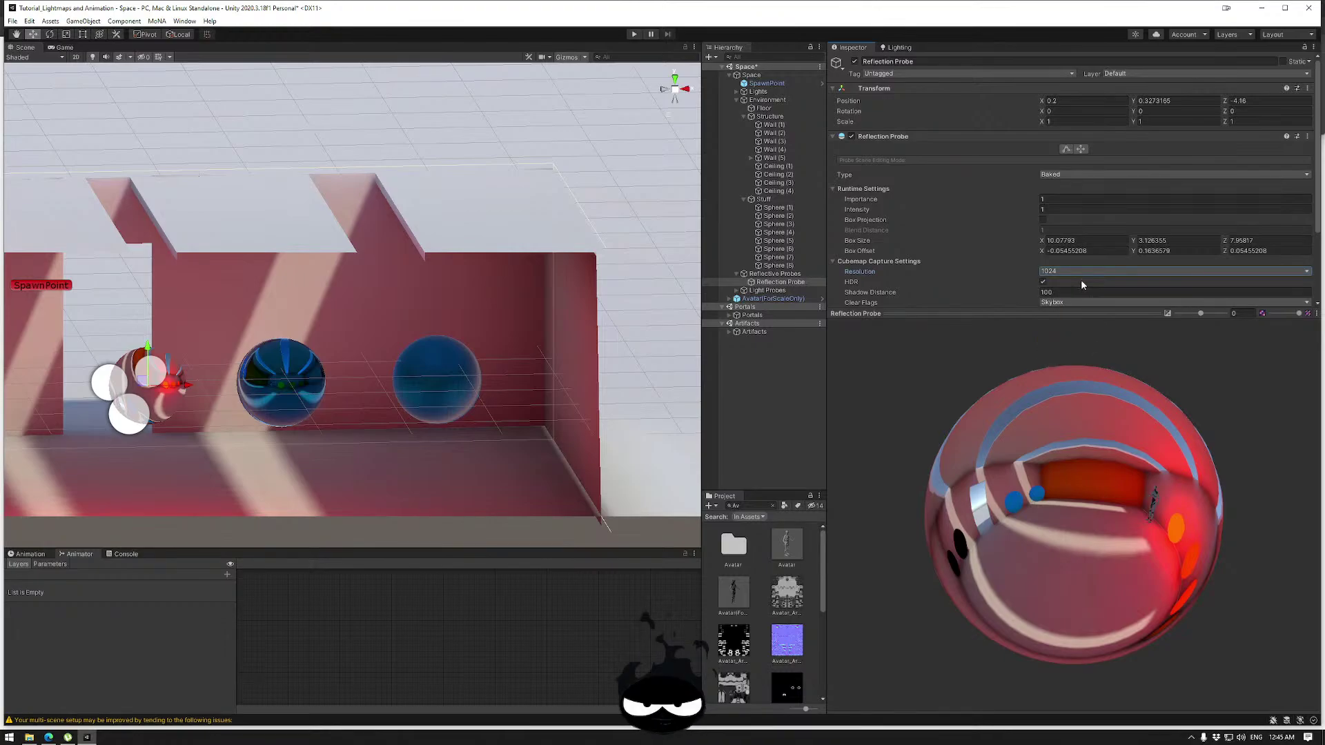
drag(1082, 313, 1085, 391)
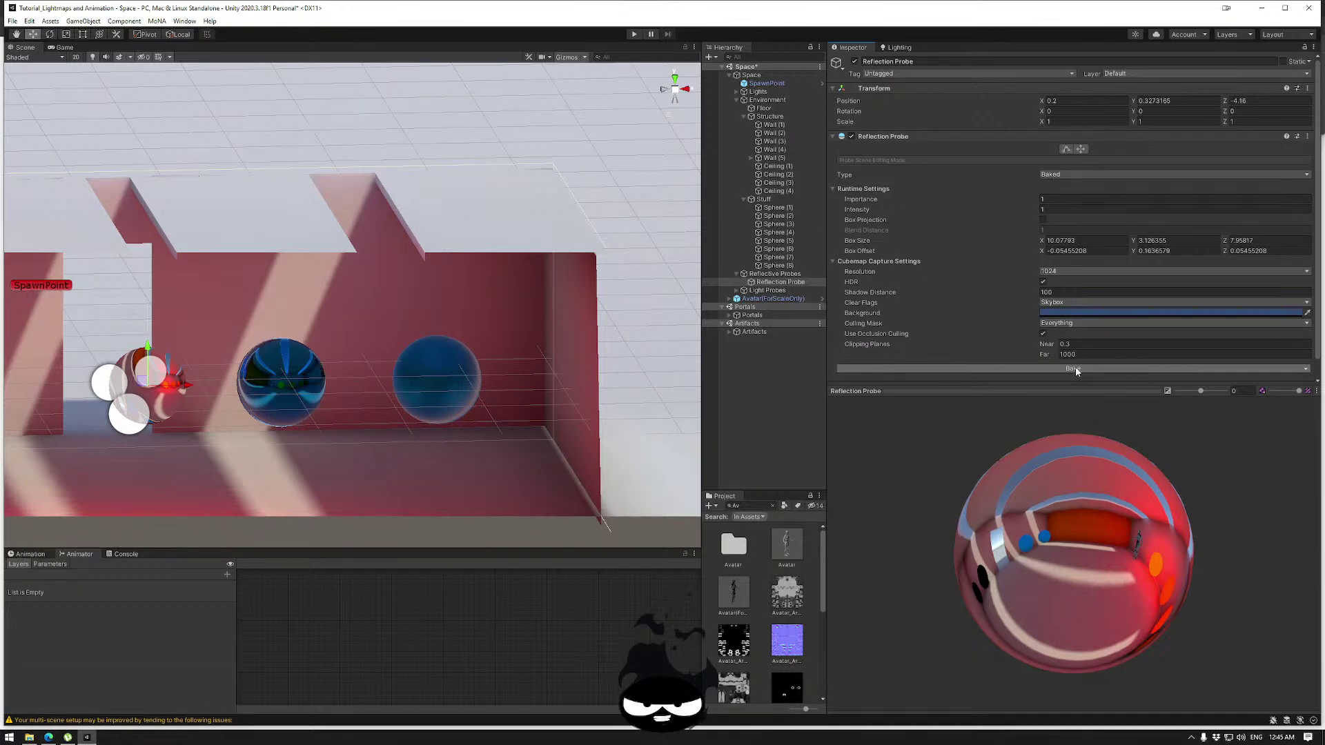
click(1075, 369)
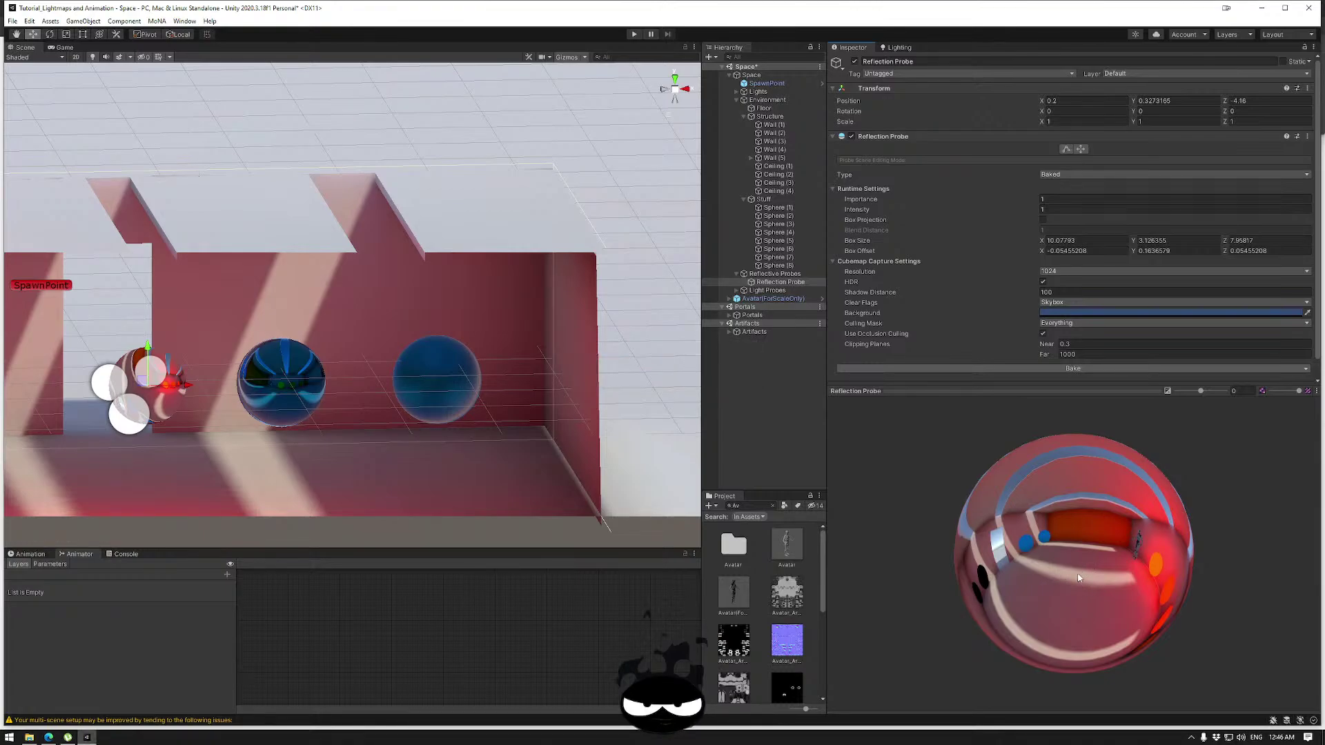
Try 256, settle on 128 for the reflection probe's resolution, and select the Light Probes group.
click(1074, 272)
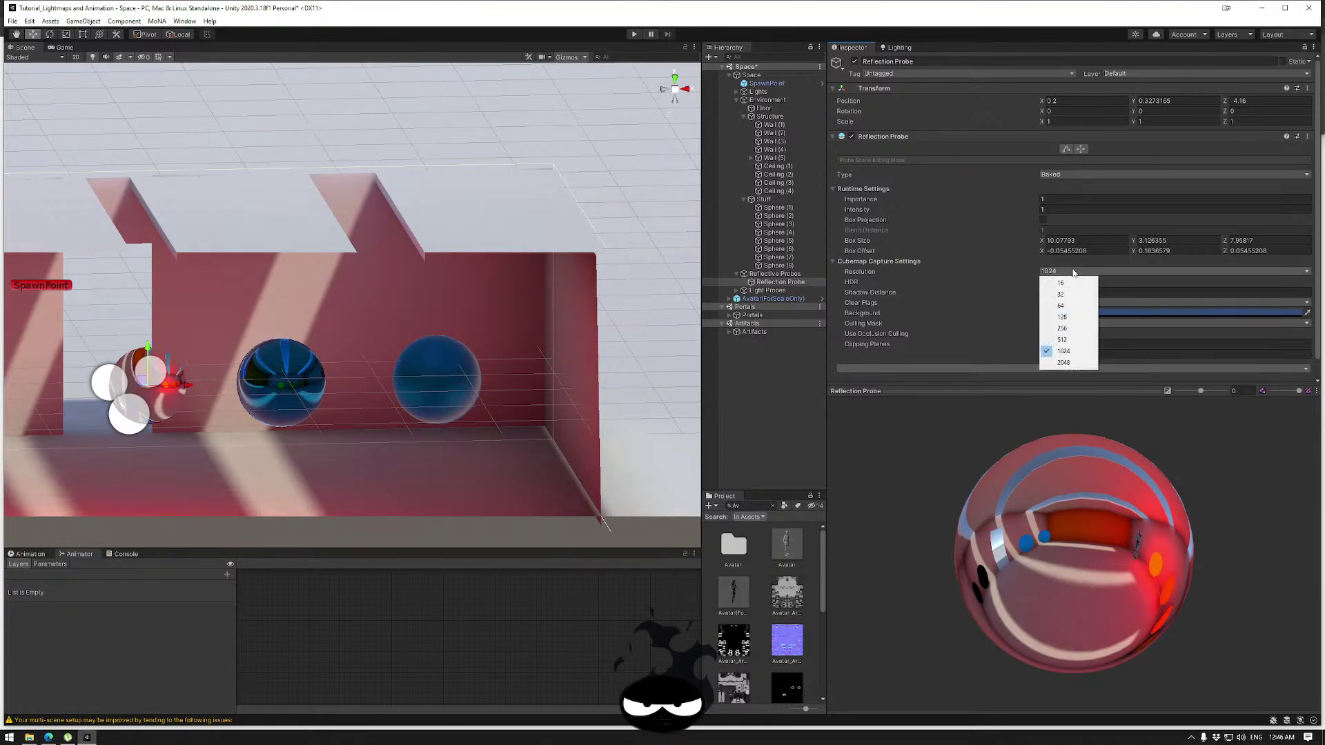
click(1073, 329)
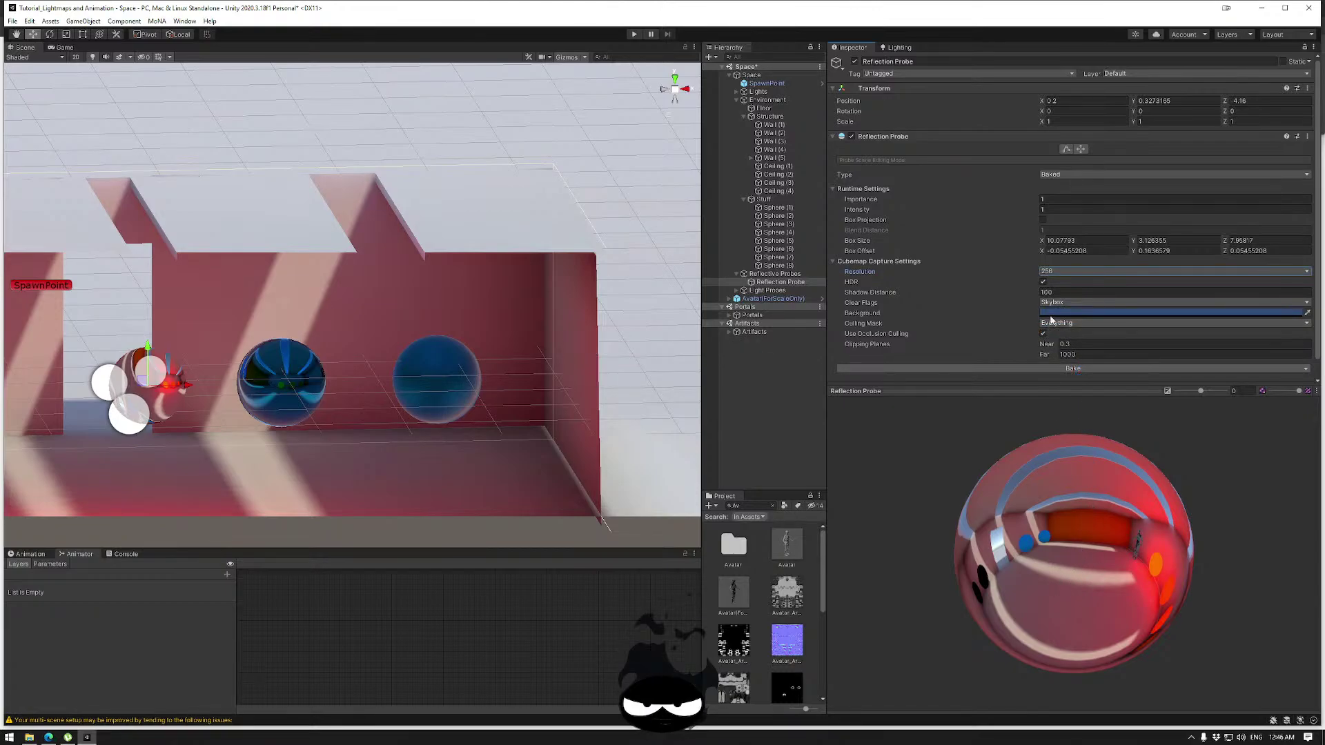
click(1070, 272)
click(1066, 317)
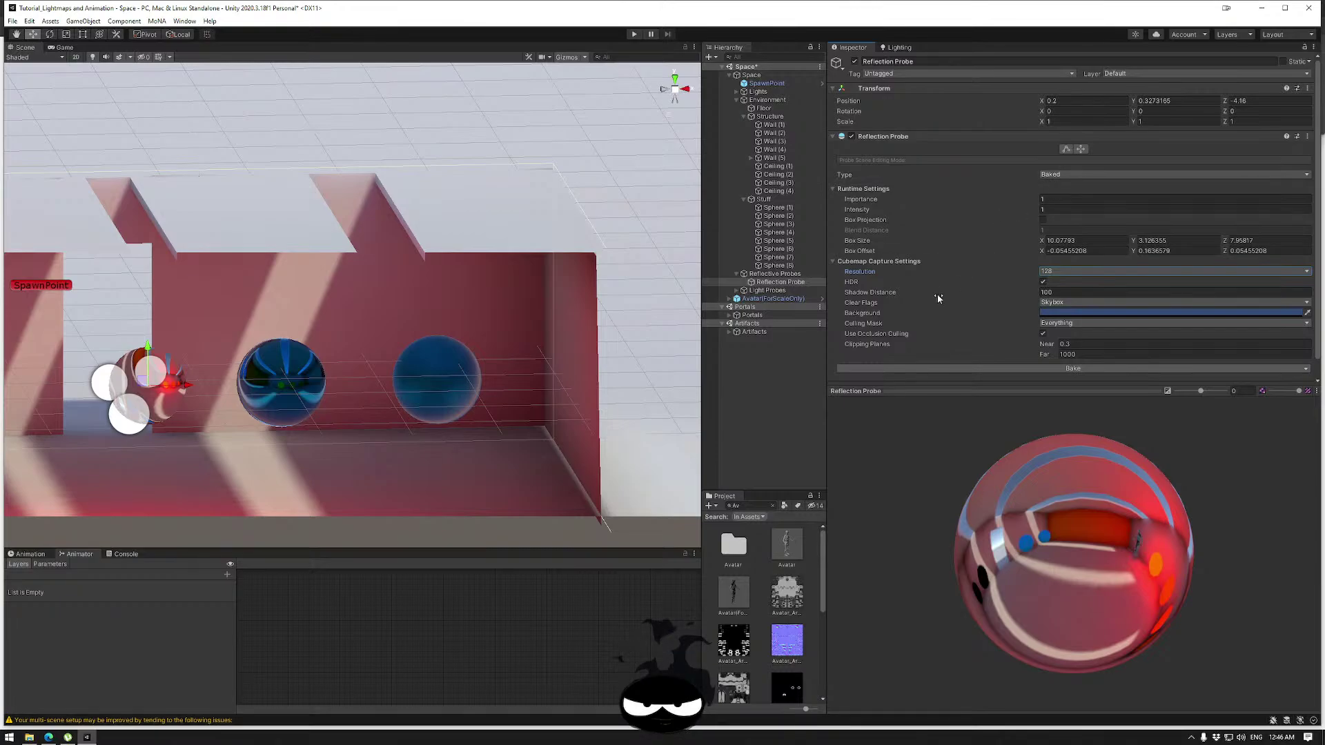
click(773, 291)
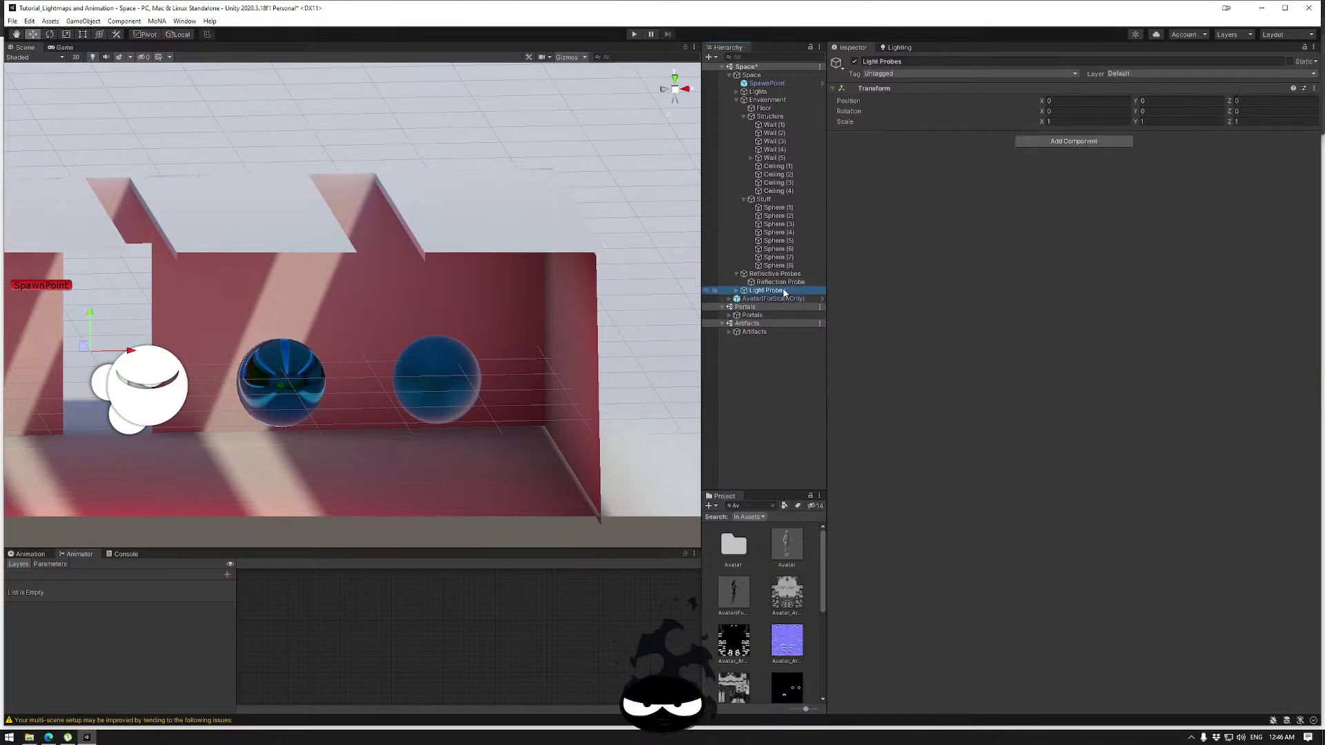
Edit the Light Probe Group, duplicate its two probe rows nearest the +Z side and move the copies past the building to about Z 4.49.
click(736, 290)
click(781, 299)
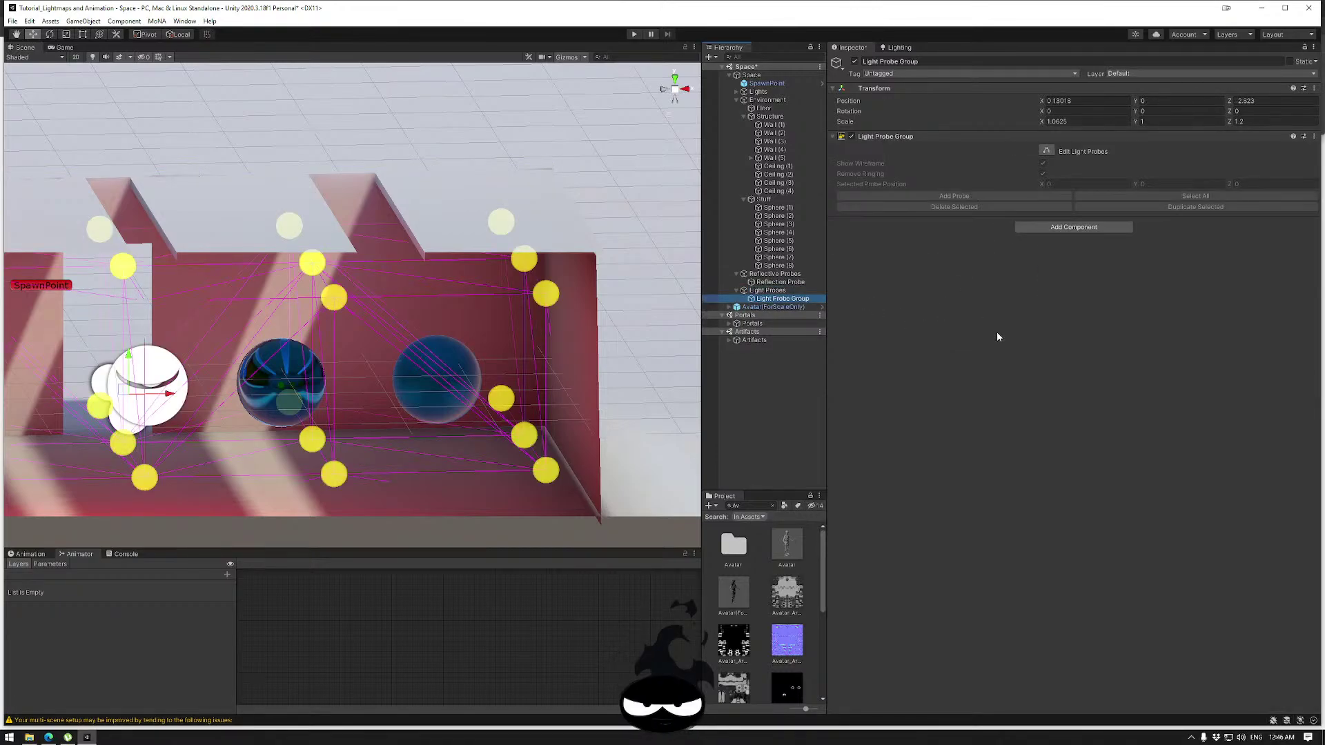
click(675, 79)
scroll(334, 341, down, 5)
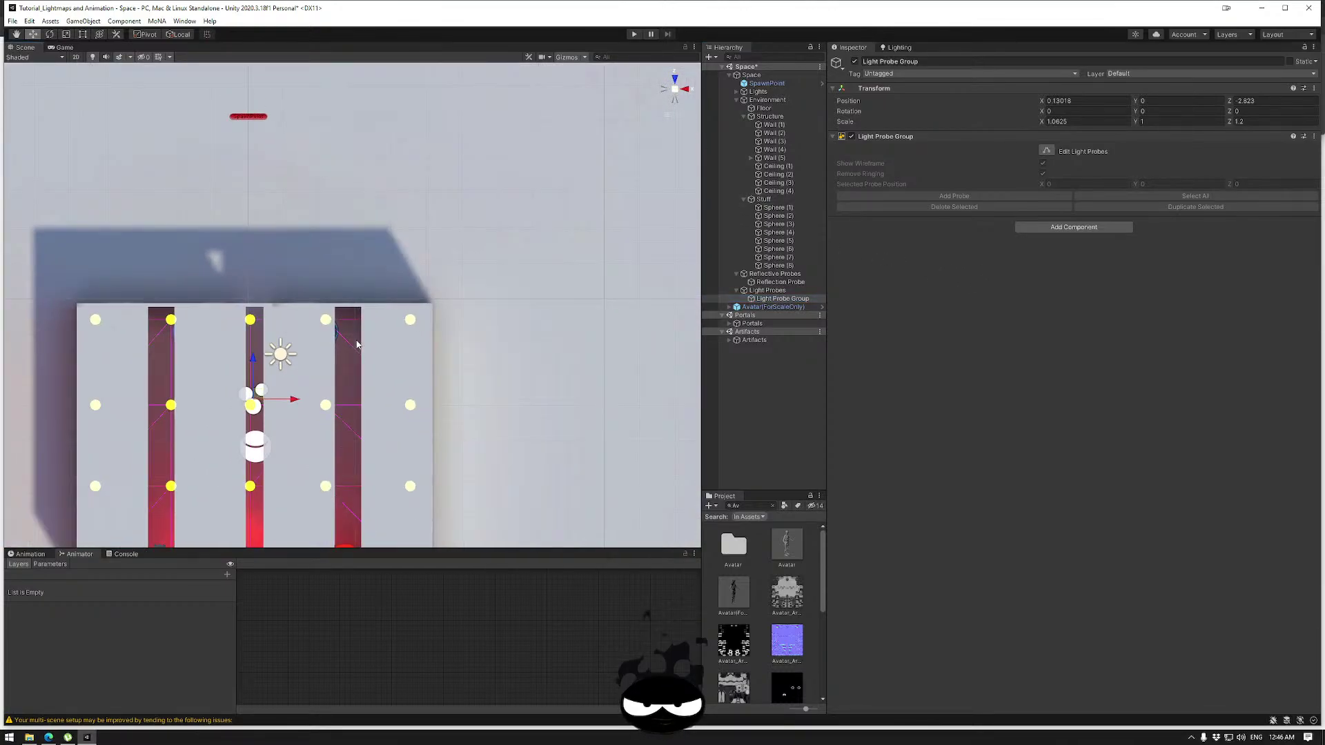
click(1046, 151)
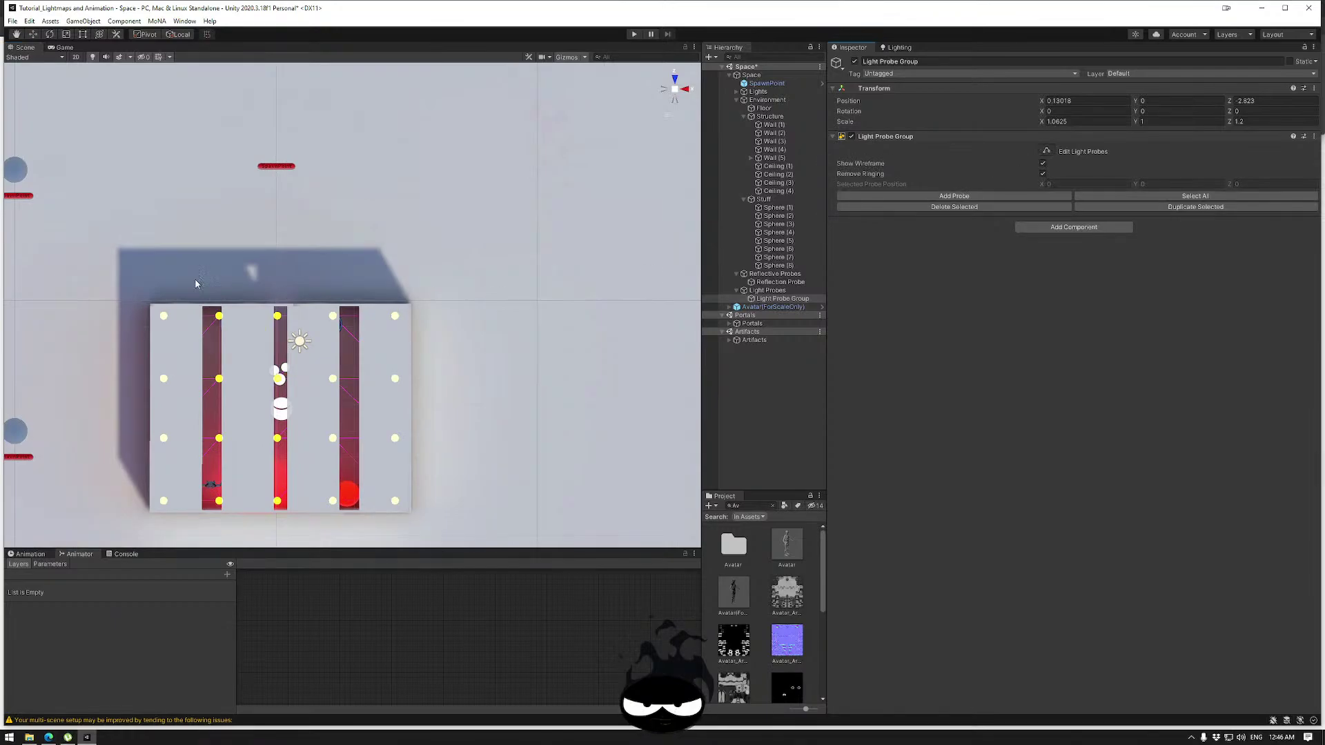
drag(139, 291, 414, 335)
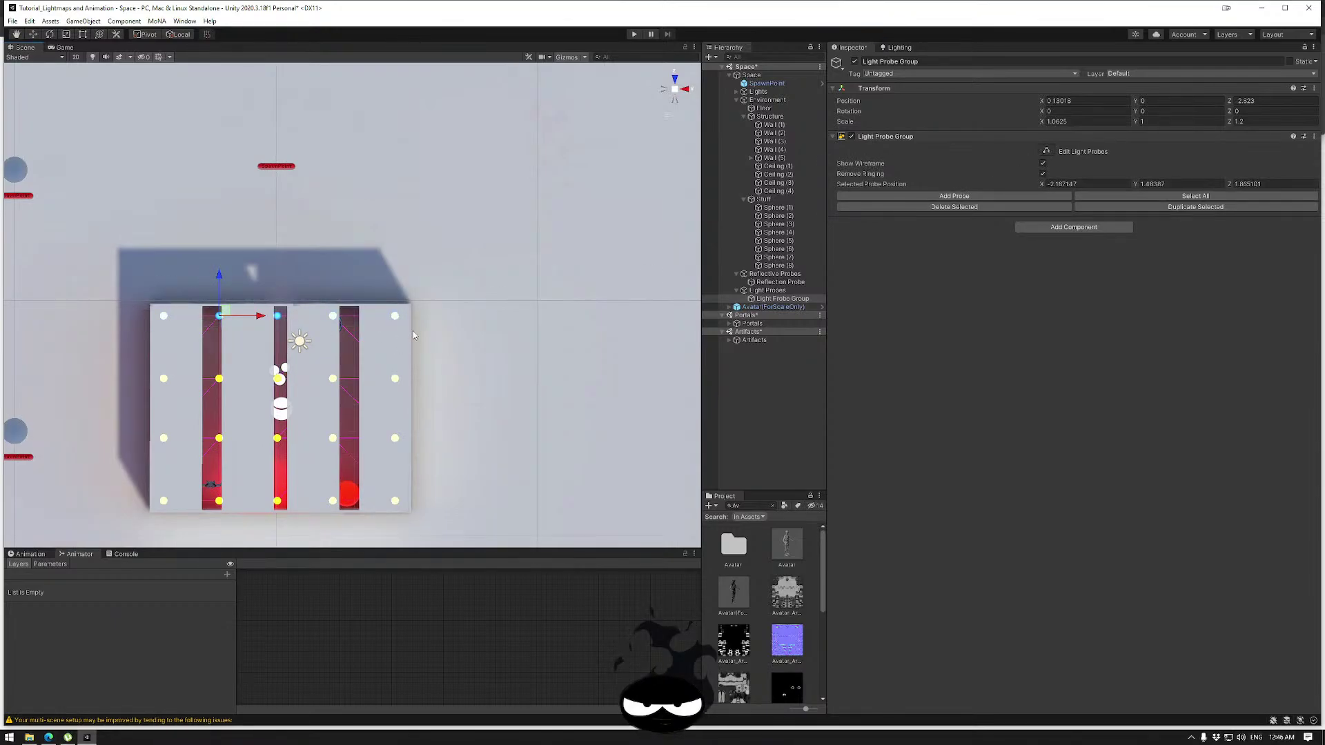
drag(130, 288, 358, 412)
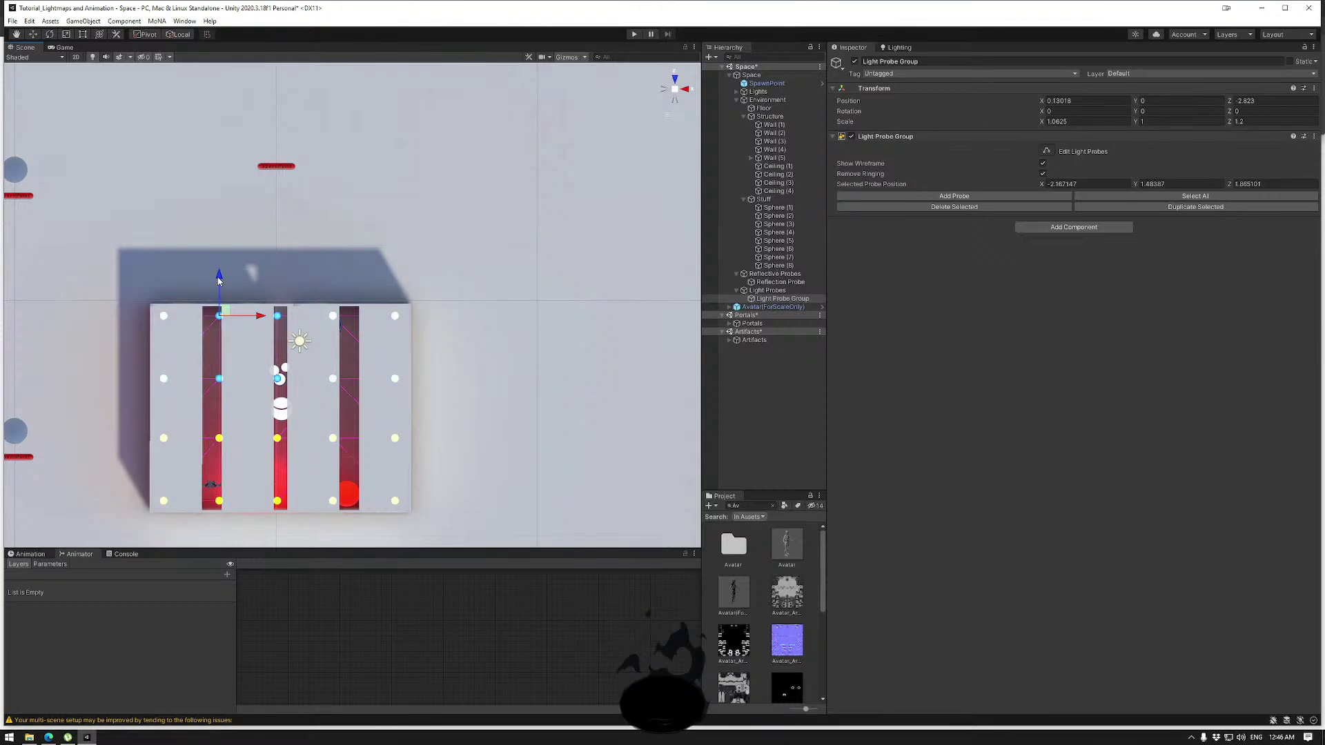
drag(220, 276, 226, 199)
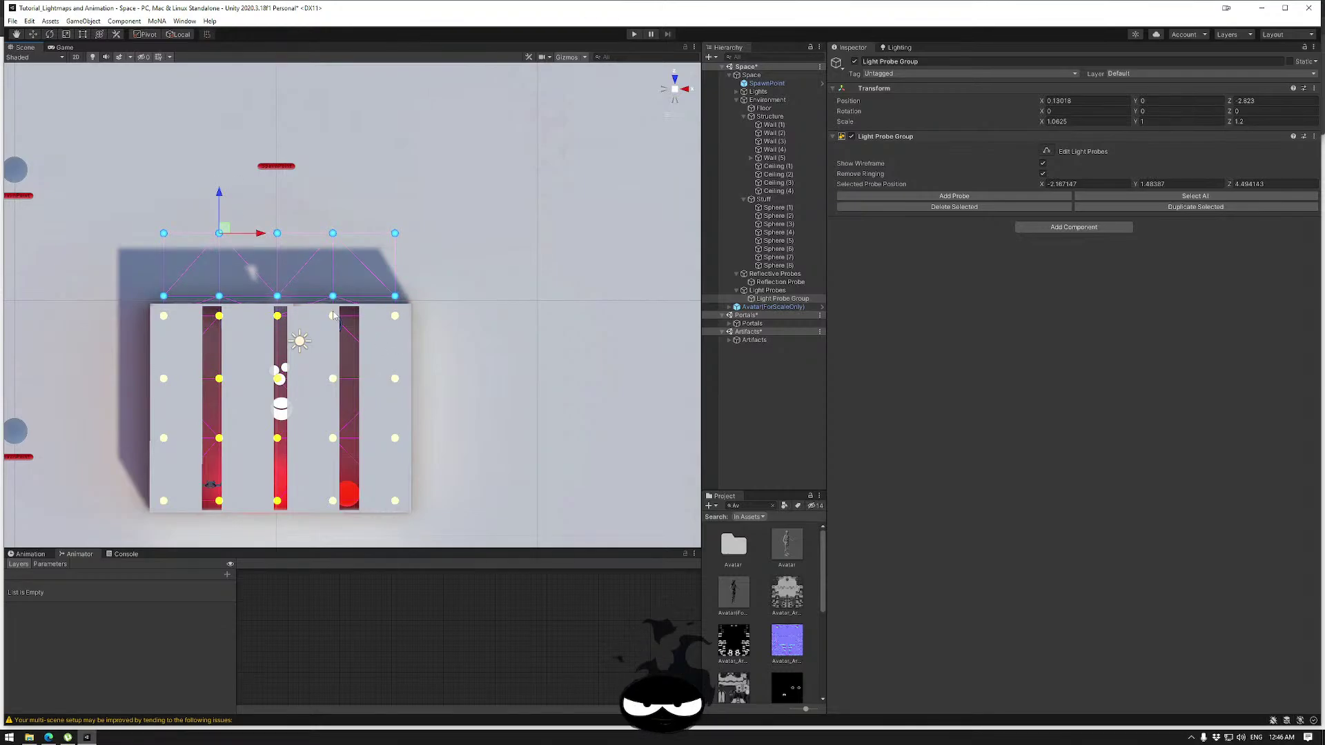
Duplicate the two outermost probe columns at each X end and move the copies beyond the side walls, to about X 5.1 and -5.
click(313, 222)
drag(313, 222, 415, 519)
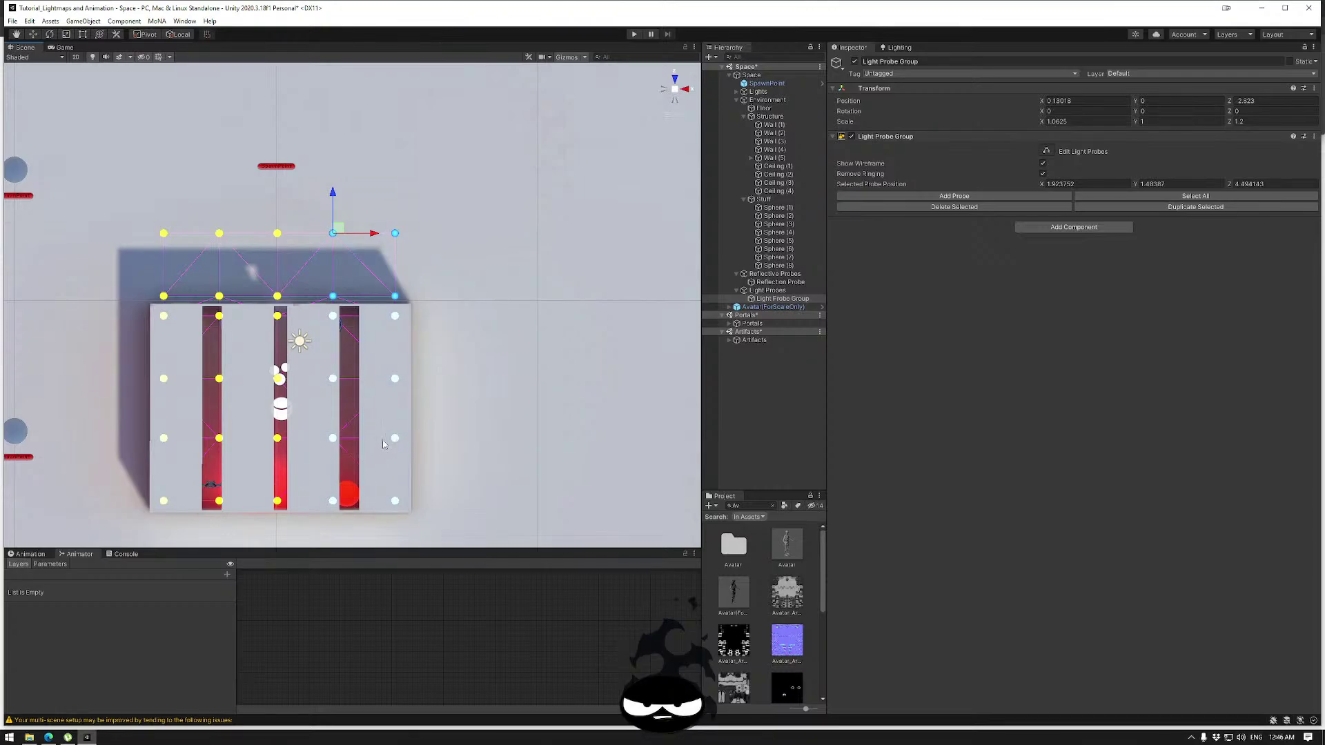
key(ctrl+d)
drag(373, 234, 457, 237)
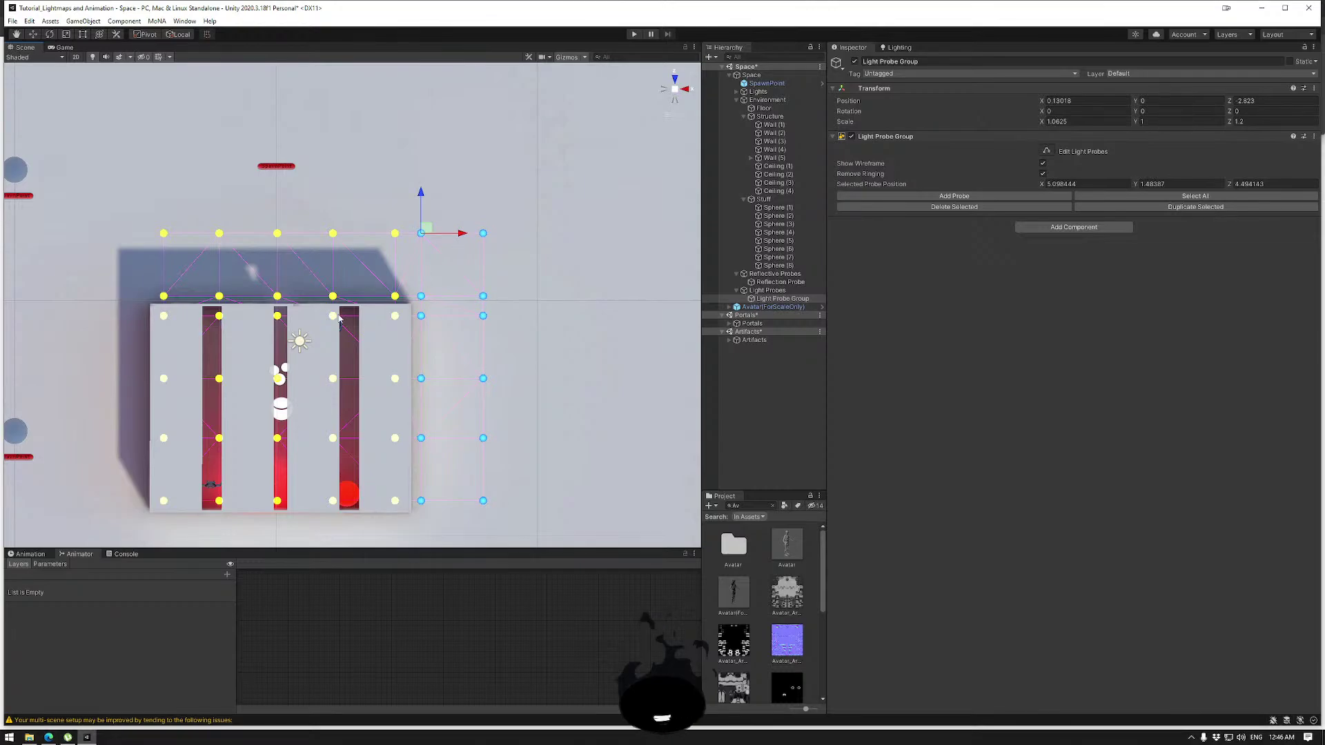
drag(138, 216, 233, 516)
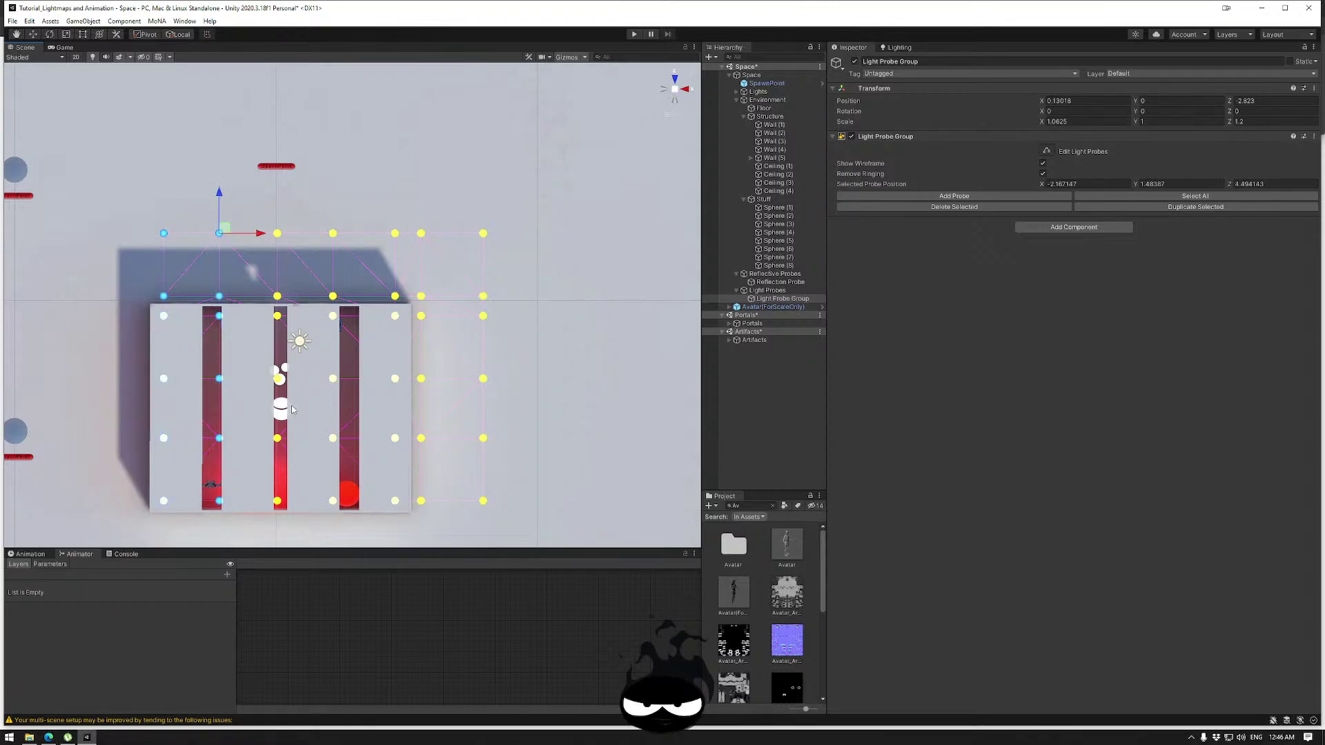
key(ctrl+d)
drag(258, 235, 180, 244)
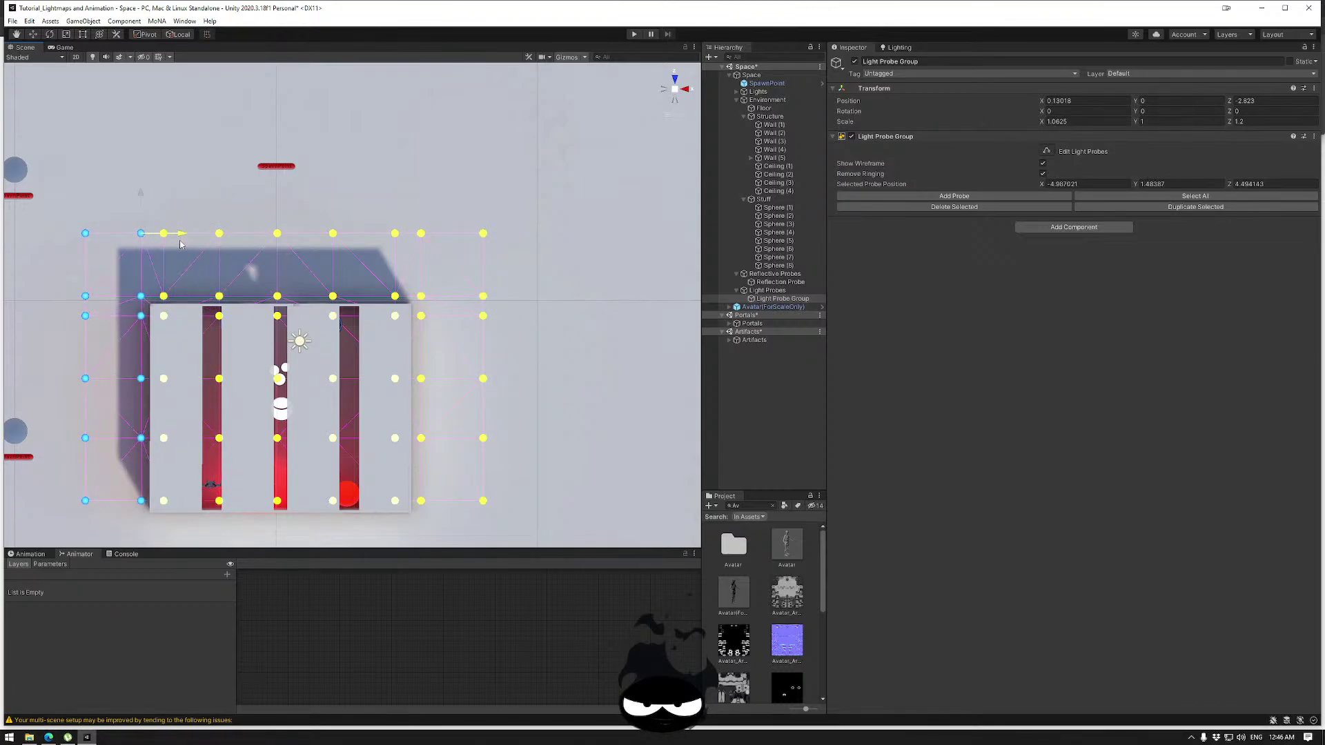
Duplicate the two probe rows nearest the -Z side, move the copies outward to about Z -4.76, and finish editing the light probes.
scroll(257, 486, down, 2)
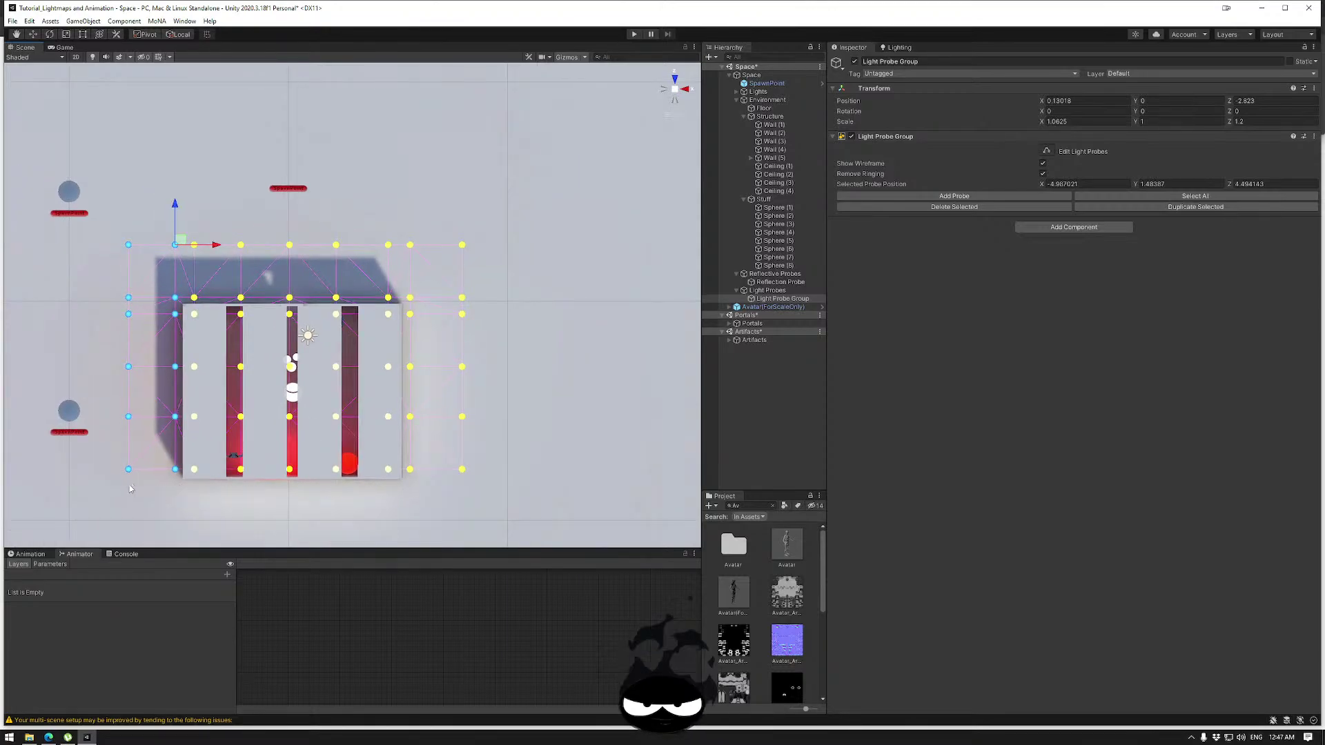
drag(110, 491, 499, 407)
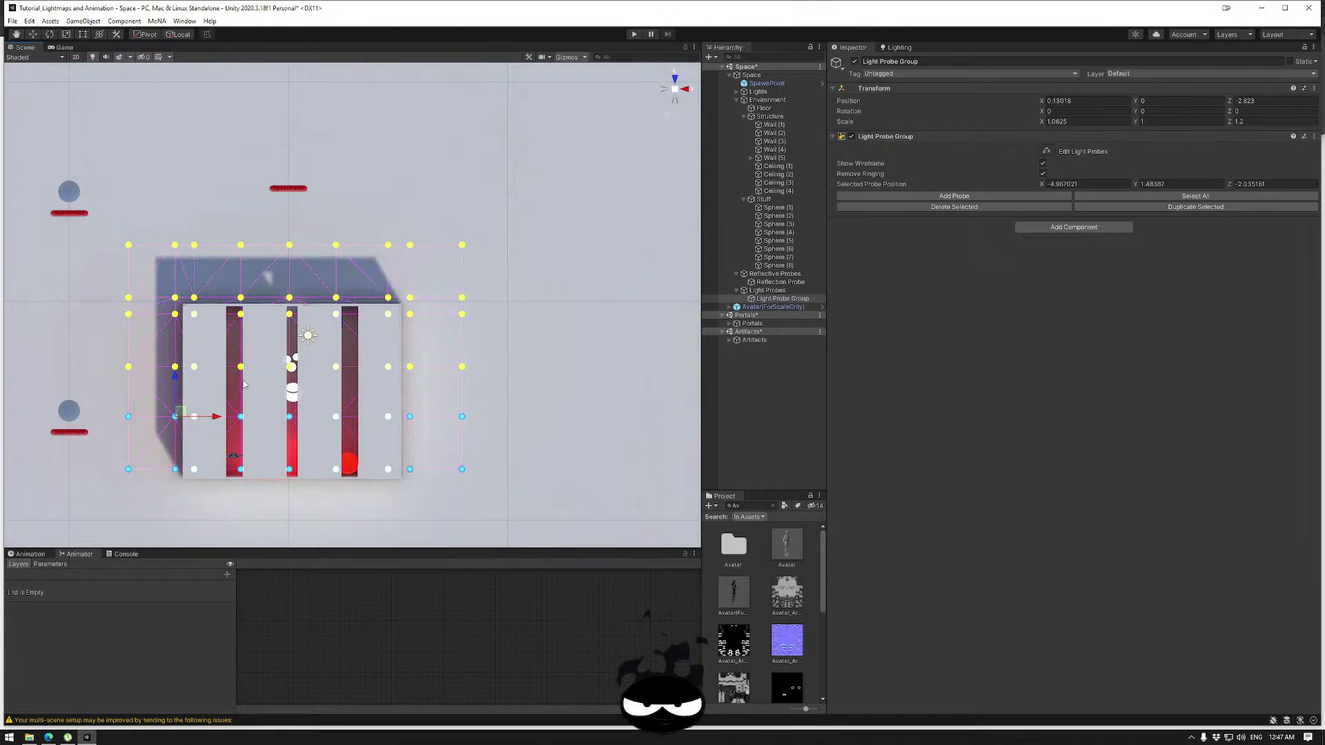
drag(175, 376, 214, 445)
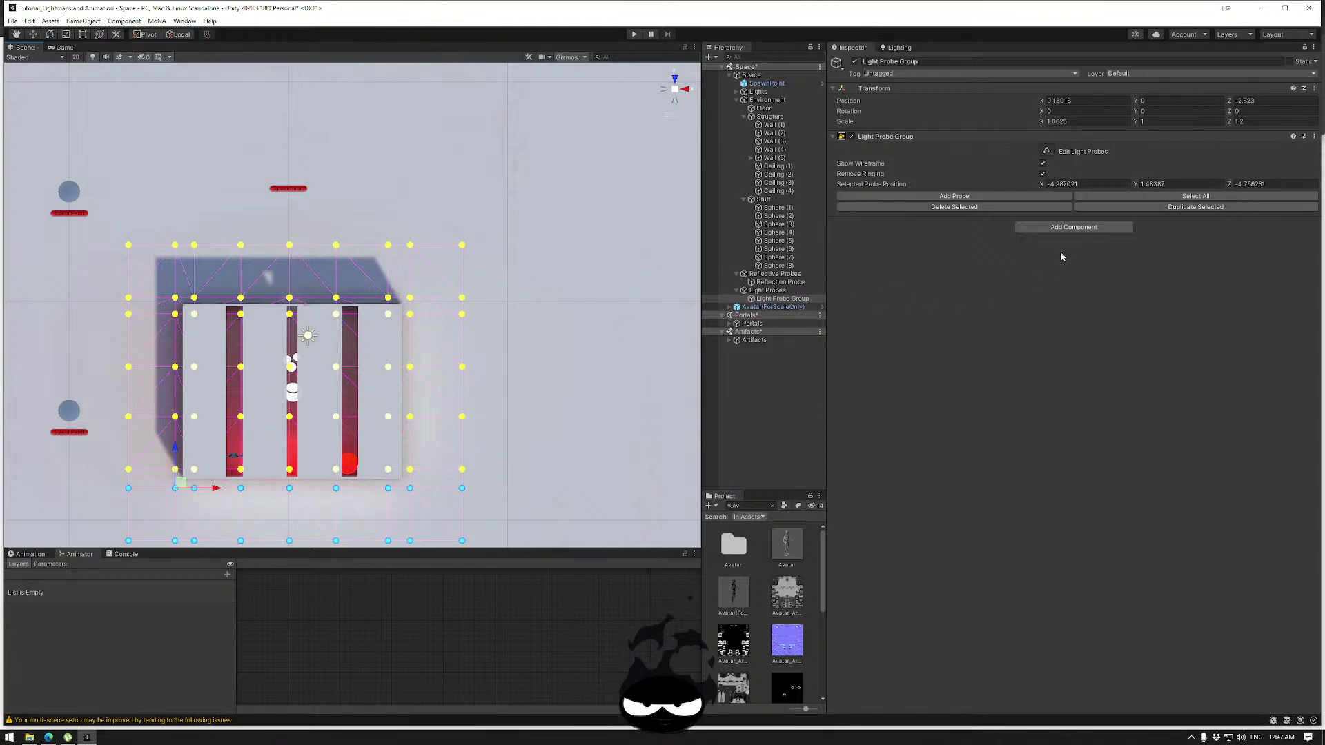
click(1046, 150)
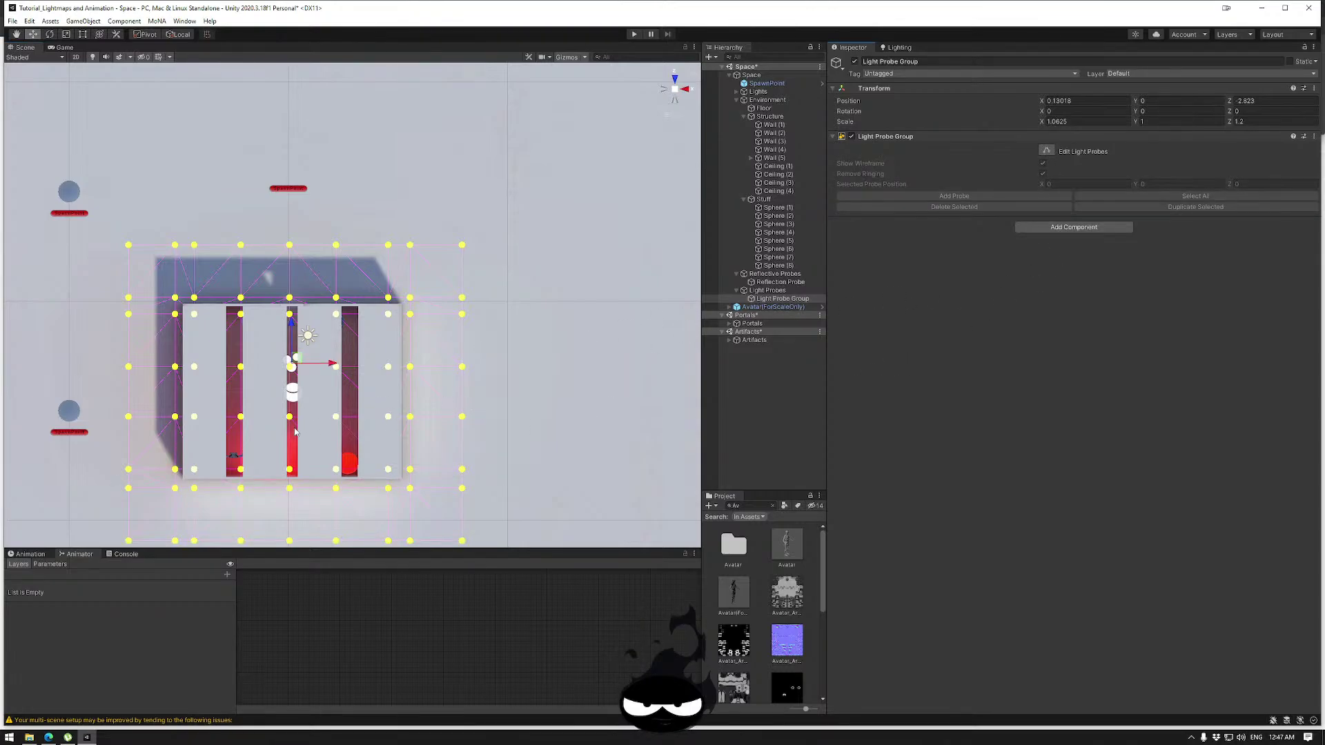
alt+drag(296, 432, 358, 488)
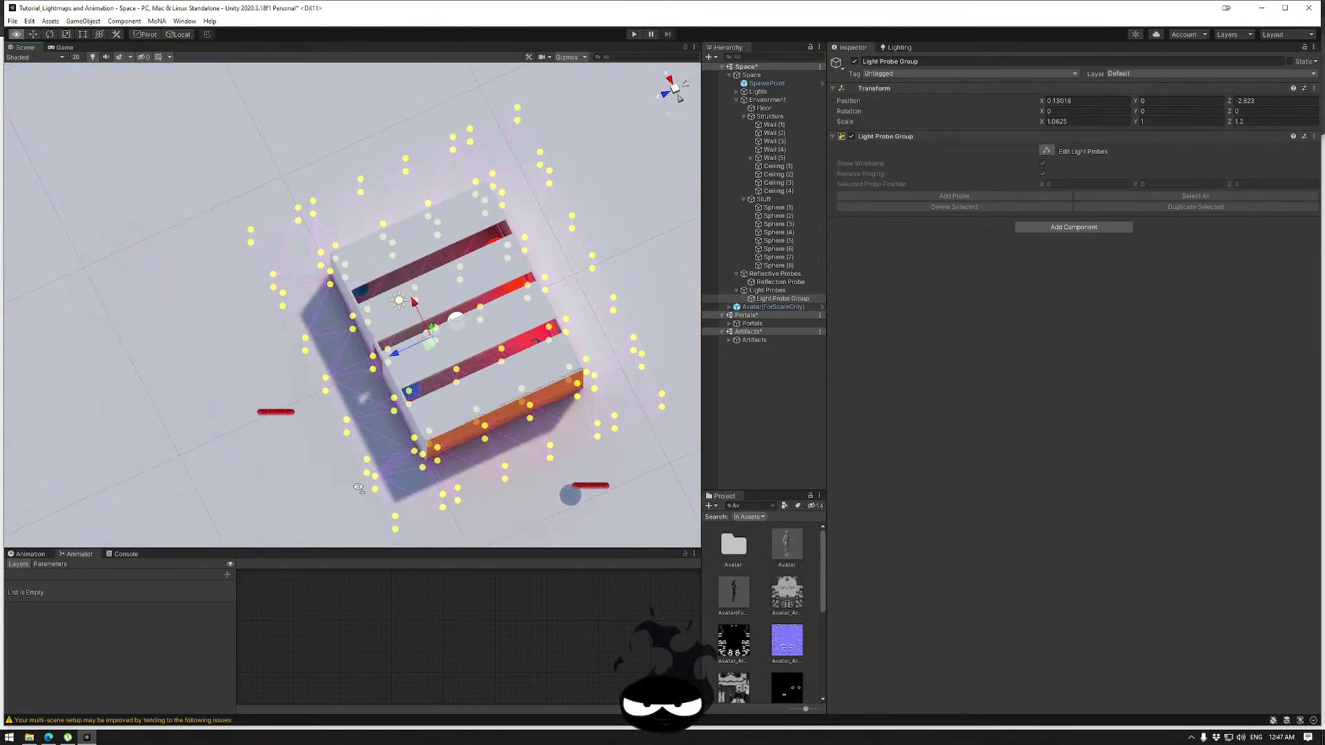
Select the Environment object and reapply its Static flag by turning it off and on again.
click(780, 282)
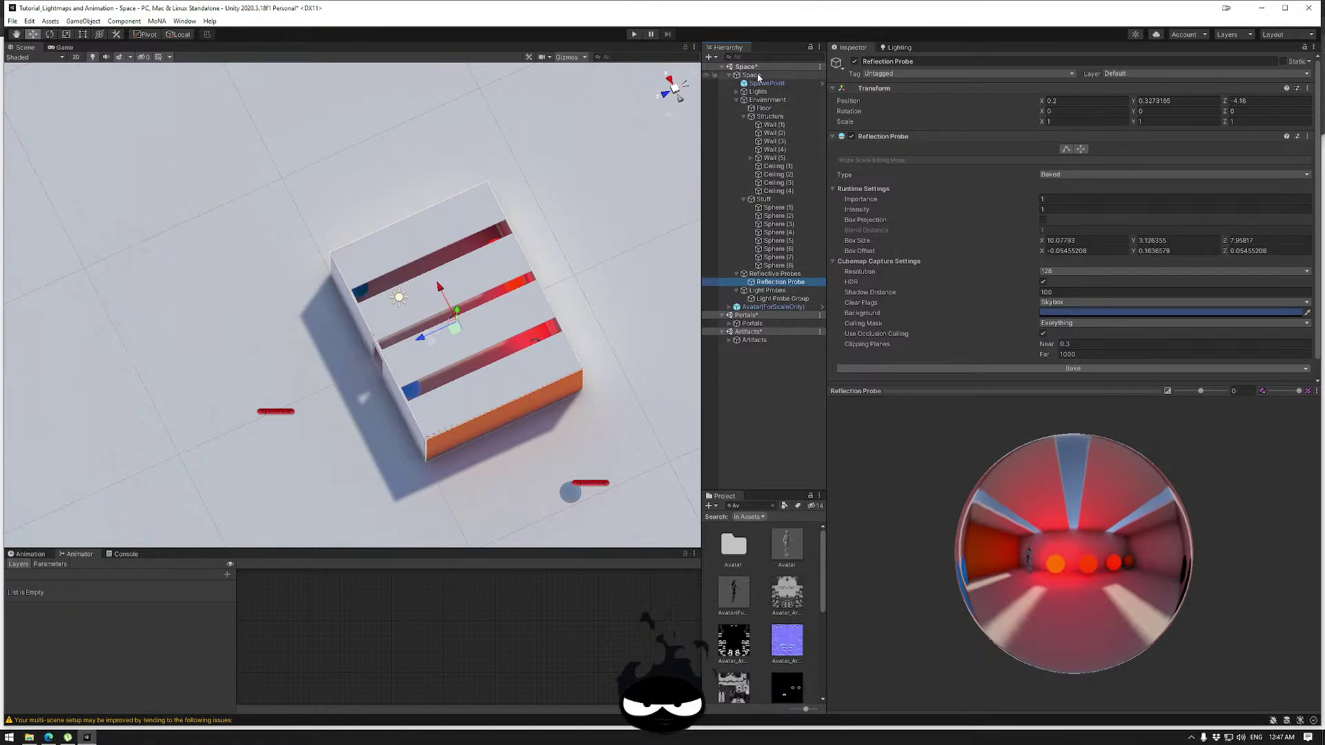
click(898, 47)
click(771, 100)
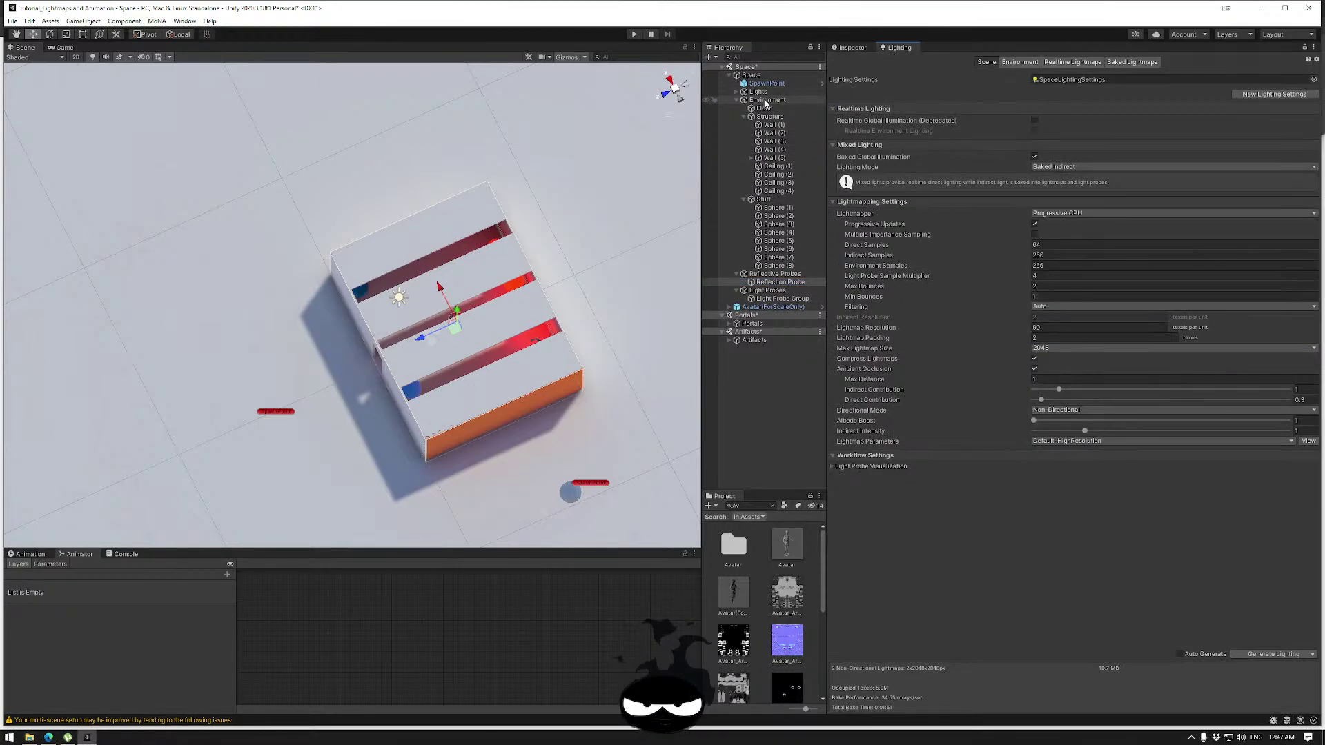
click(853, 47)
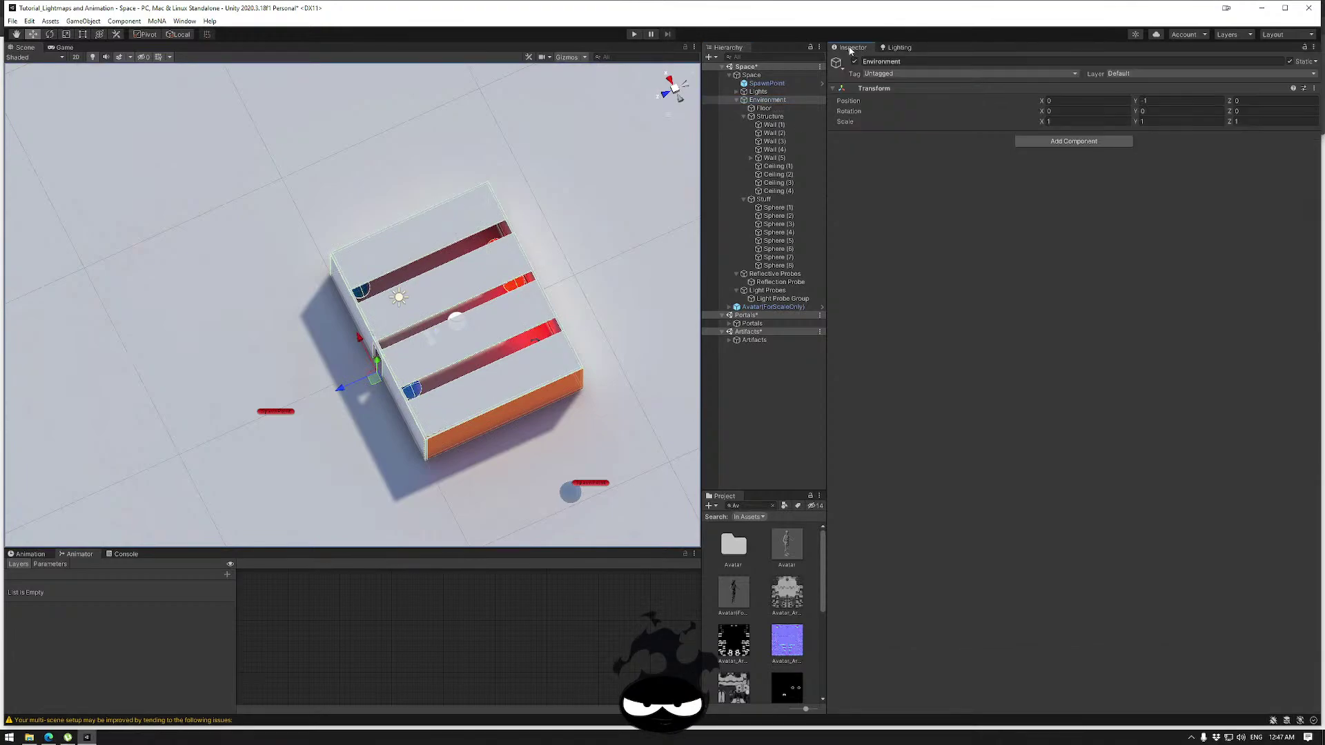
click(1290, 62)
click(622, 390)
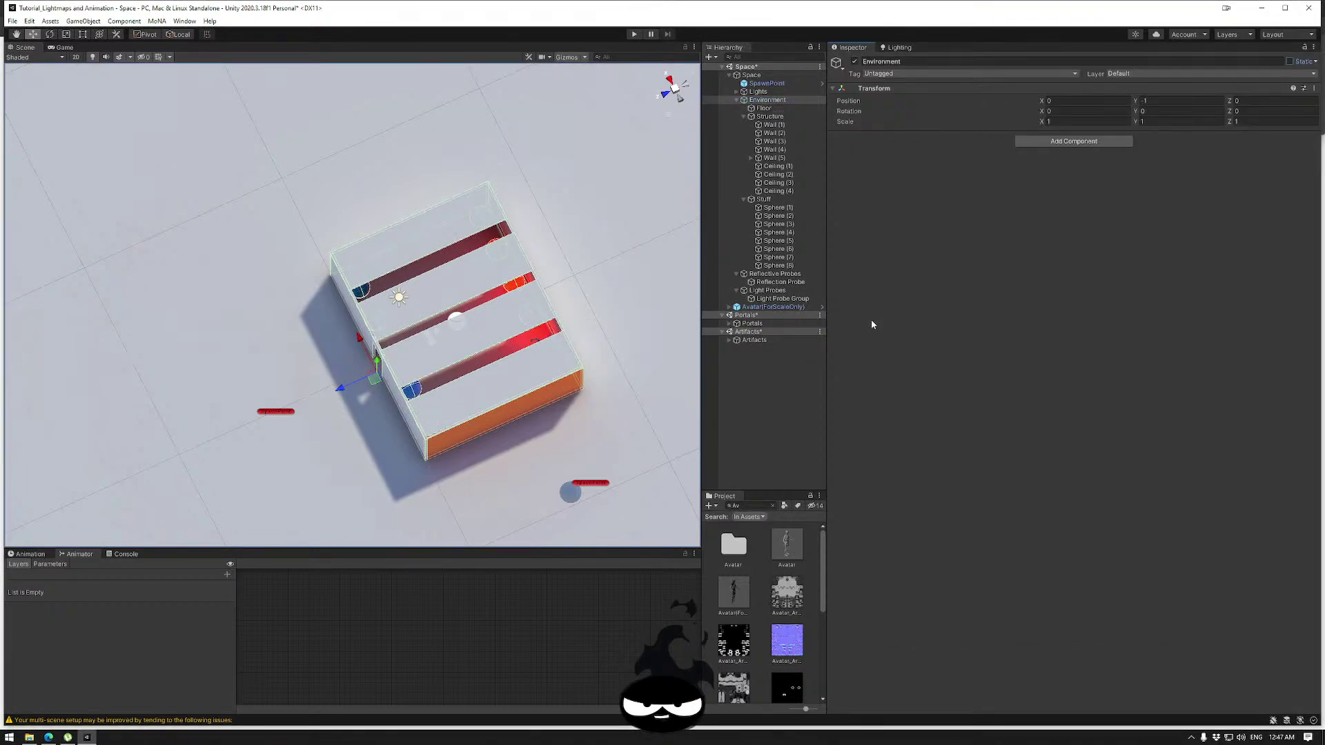
click(1290, 62)
click(639, 390)
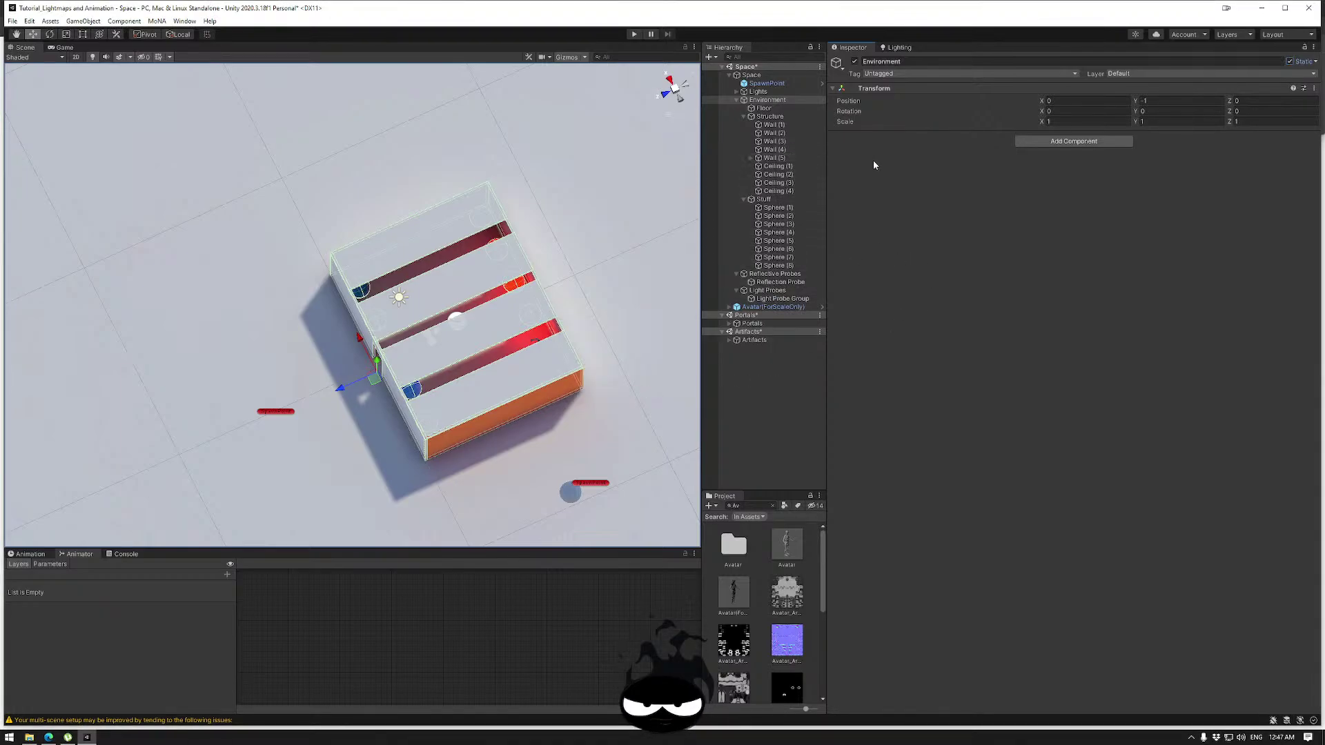
Generate the scene's lighting with the existing lightmapping settings and review the baked lightmaps.
click(901, 48)
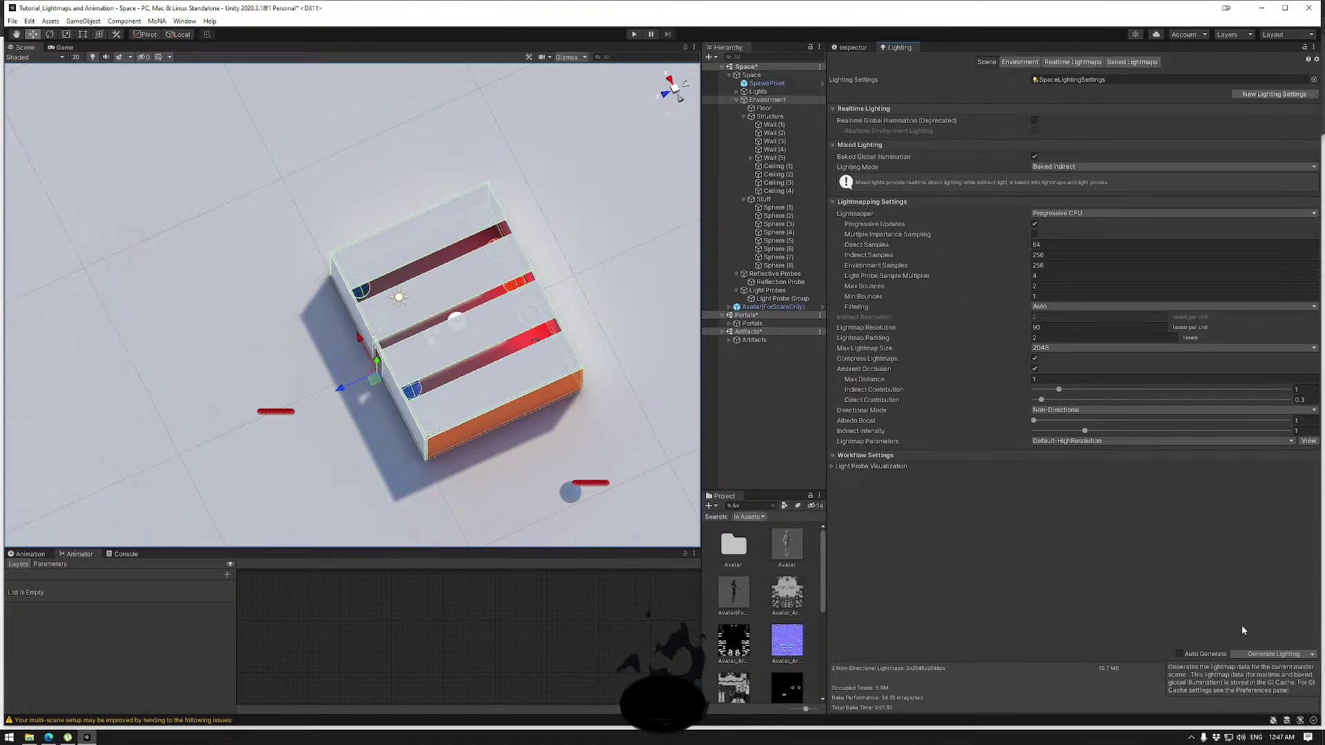
click(1274, 654)
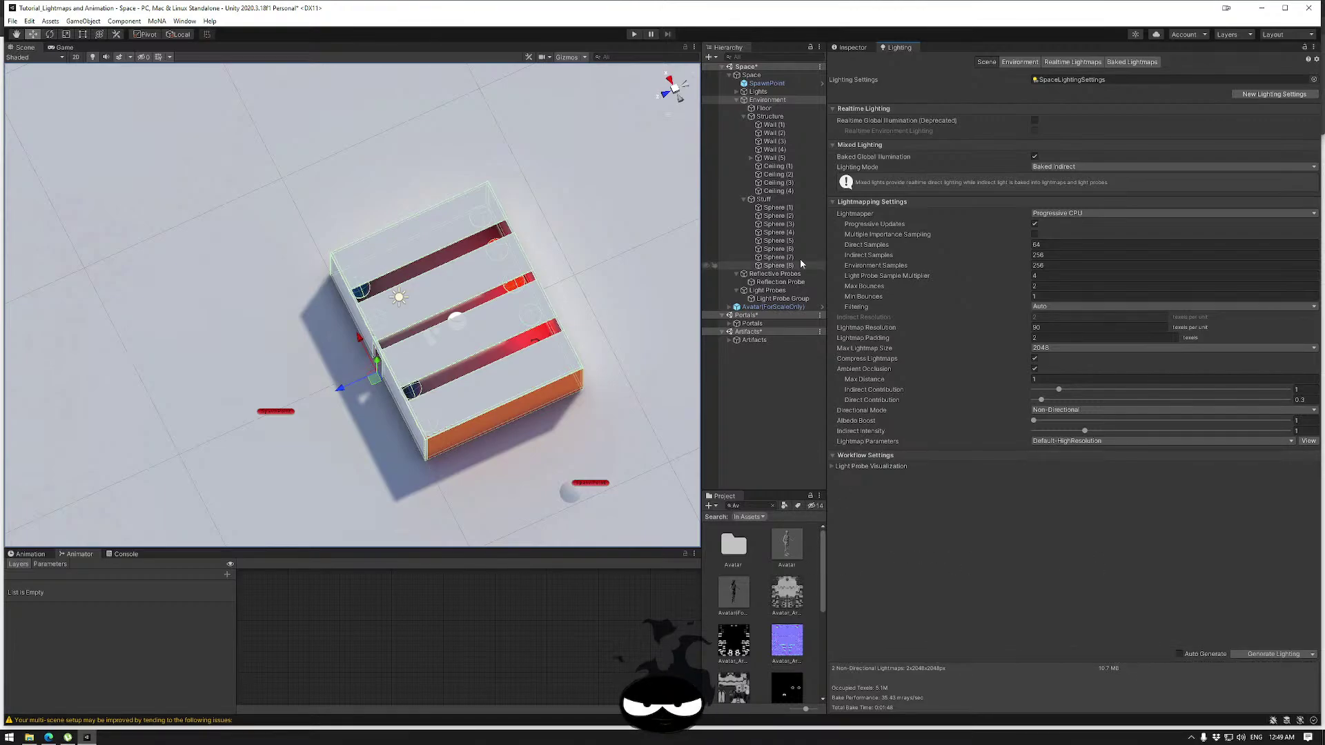
click(849, 47)
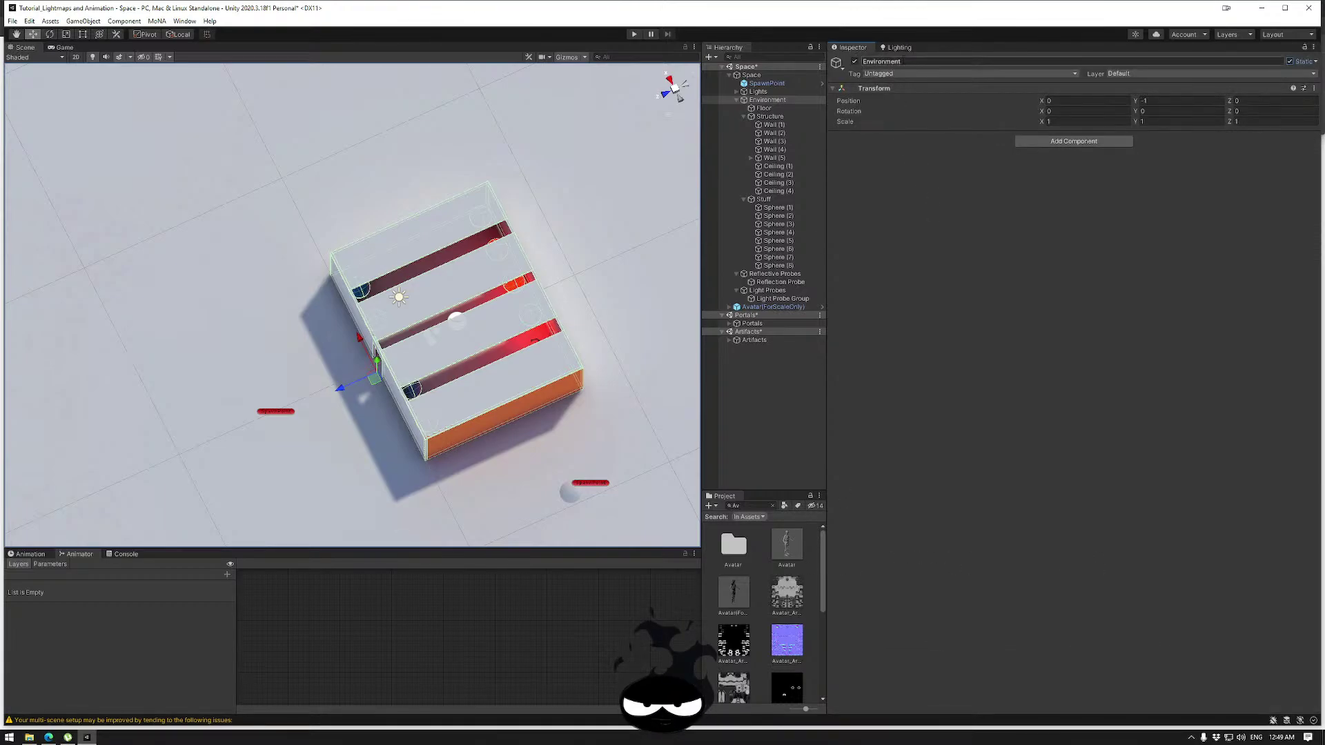
click(899, 47)
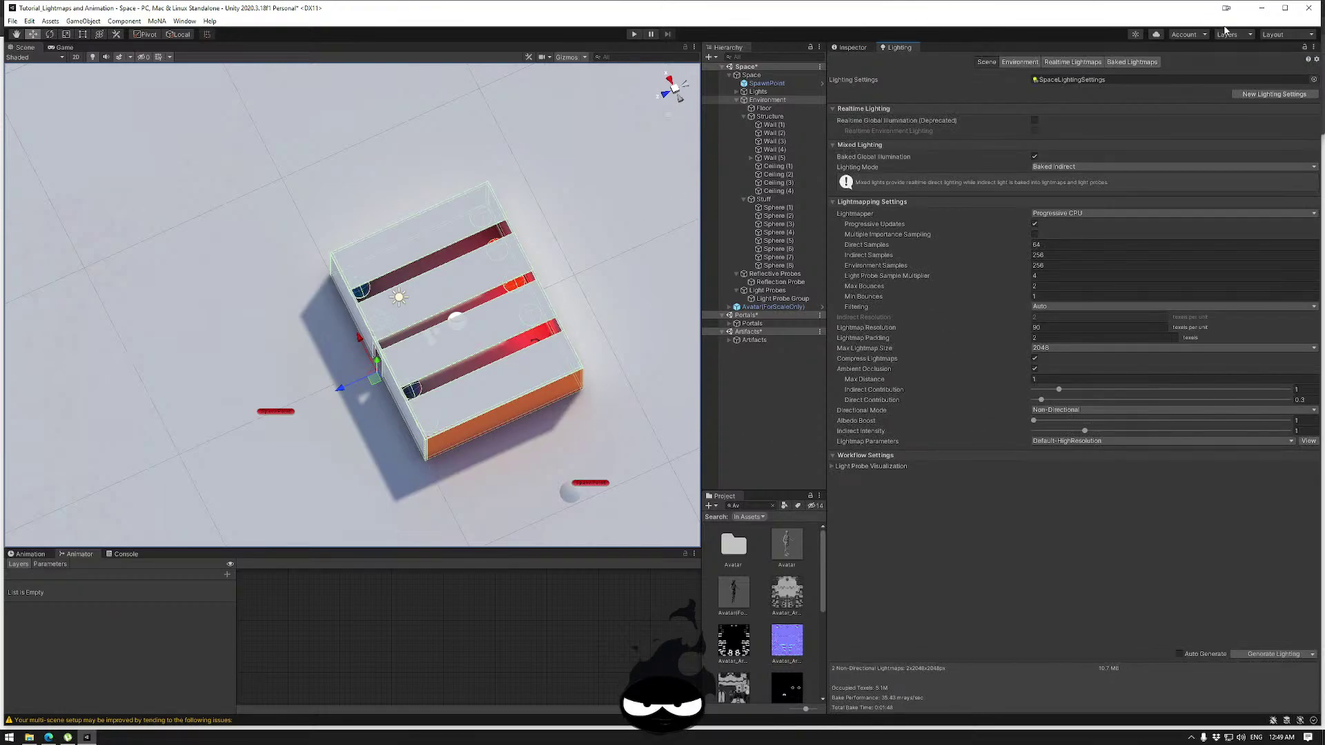
click(1132, 62)
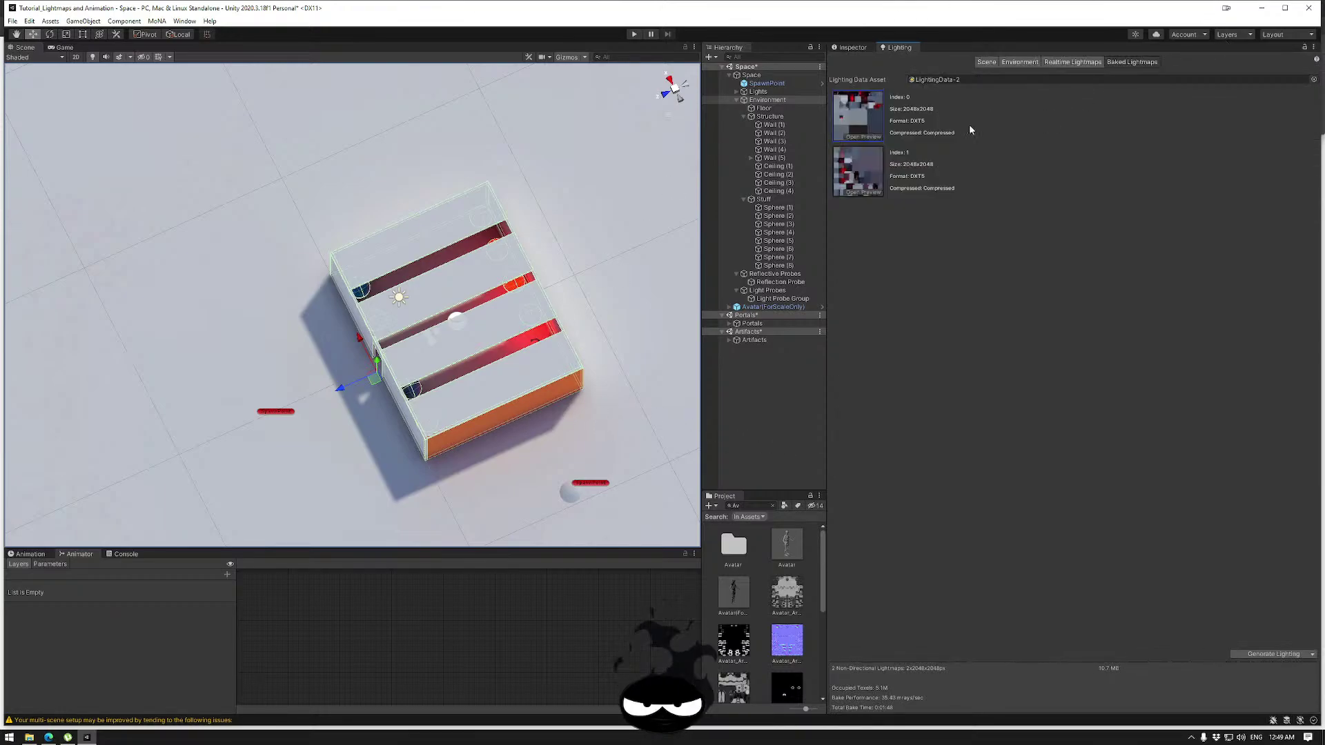
click(982, 62)
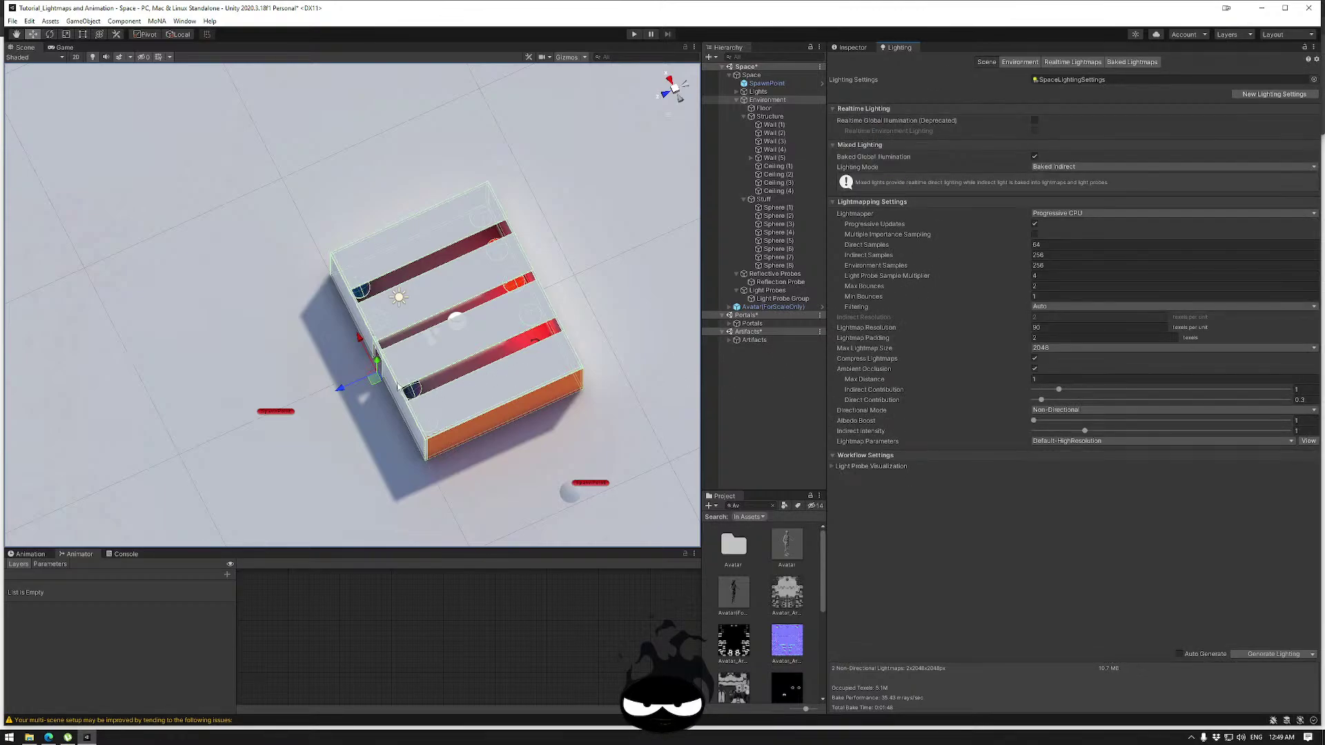
Check the Reflection Probe's settings and build the MoNA playground files.
click(159, 22)
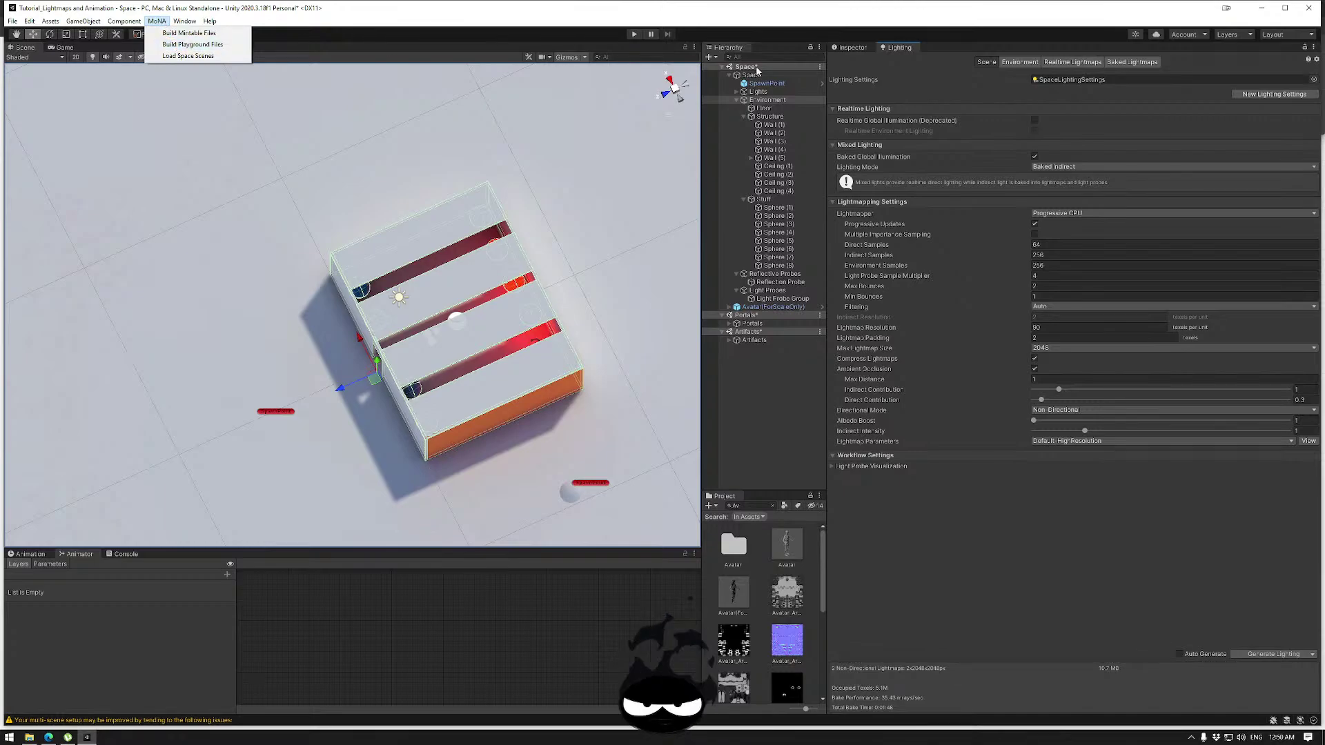
click(853, 47)
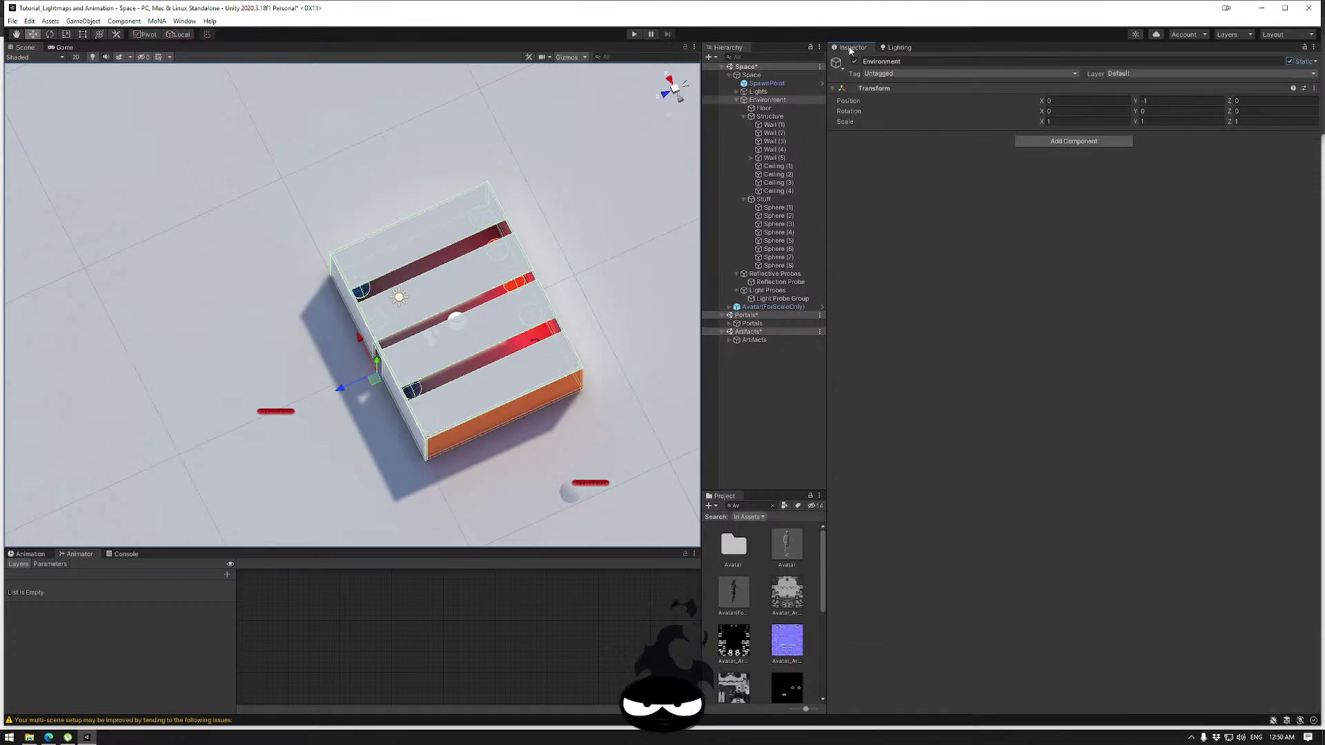
click(779, 283)
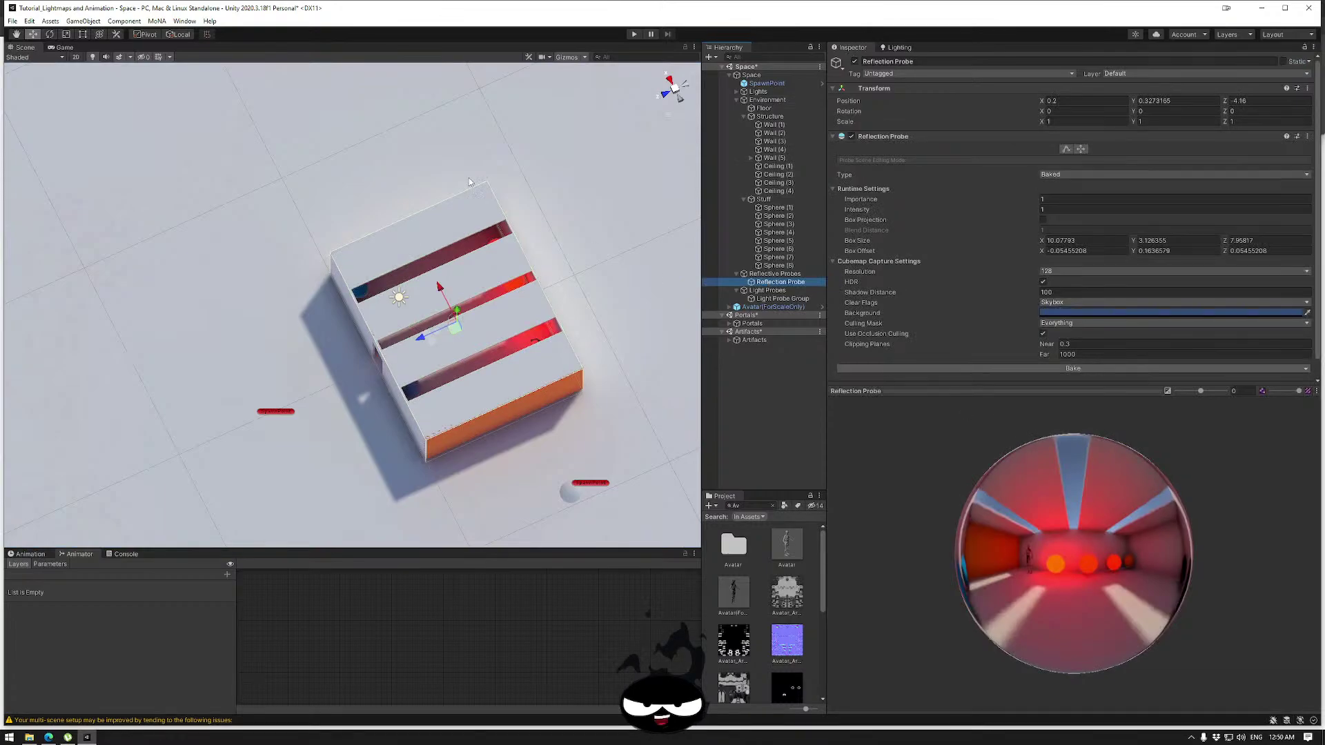
click(156, 21)
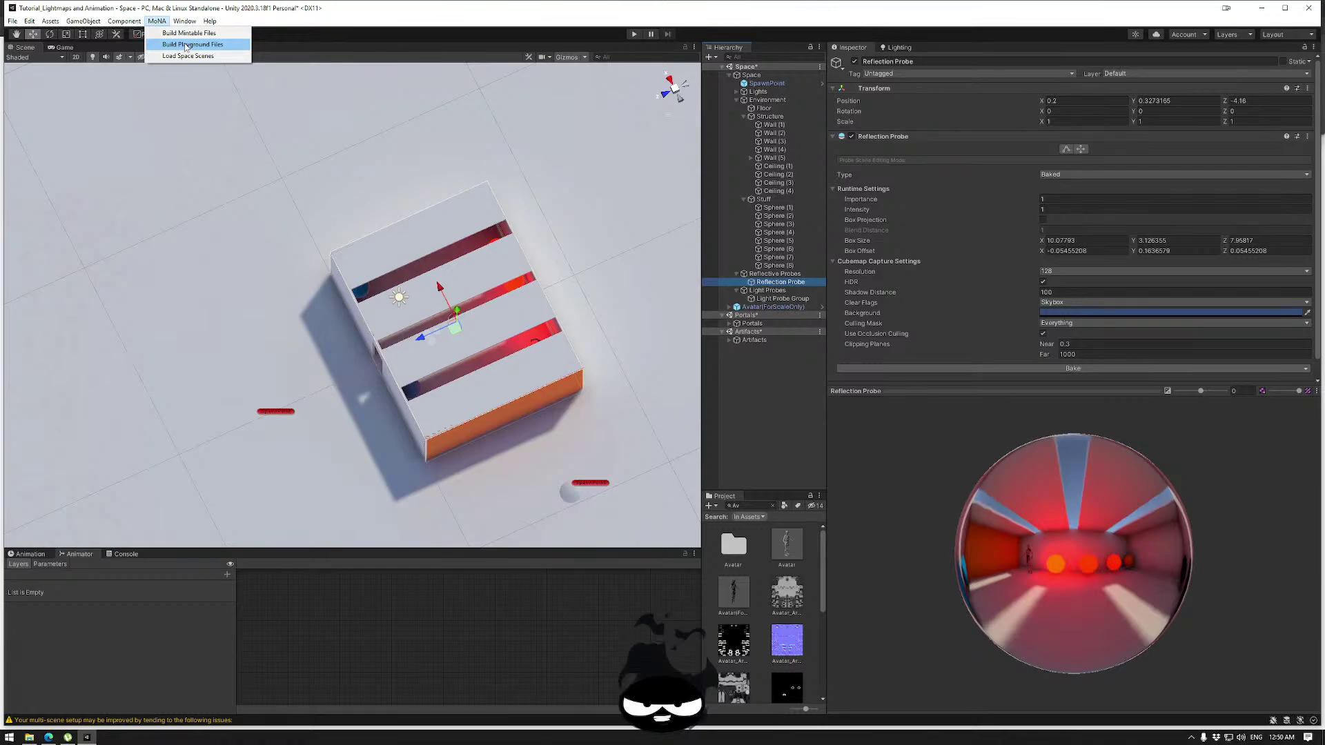
click(185, 45)
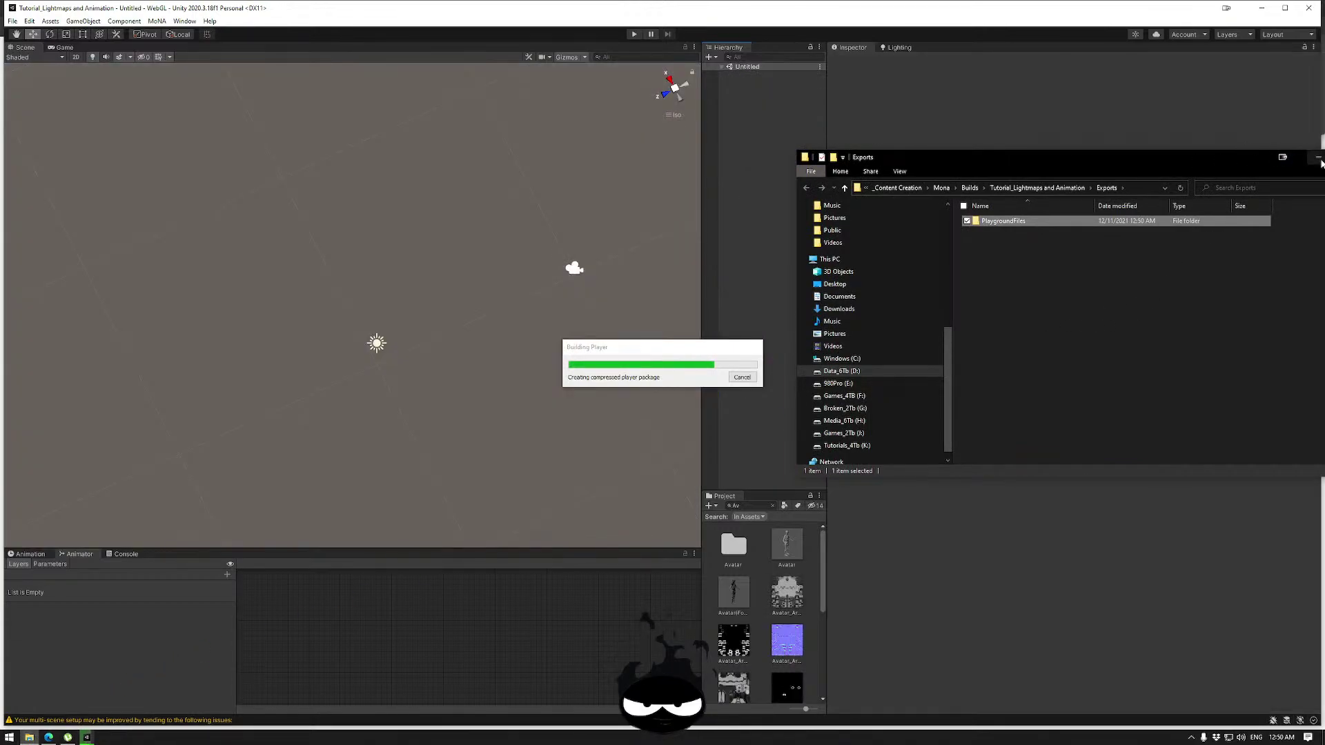
Switch to the MoNA Playground page in the browser, dismiss the password notice, and upload the PlaygroundFiles folder from Exports.
click(1318, 159)
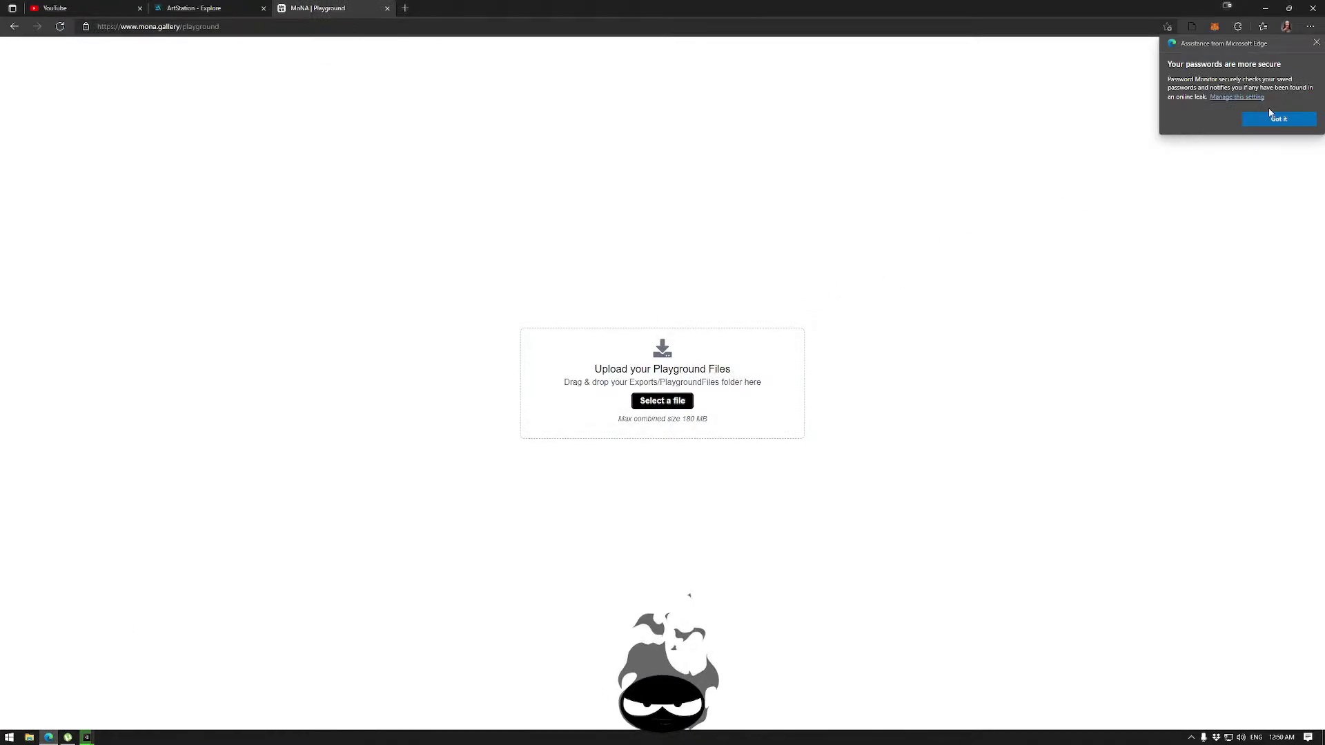
click(1278, 120)
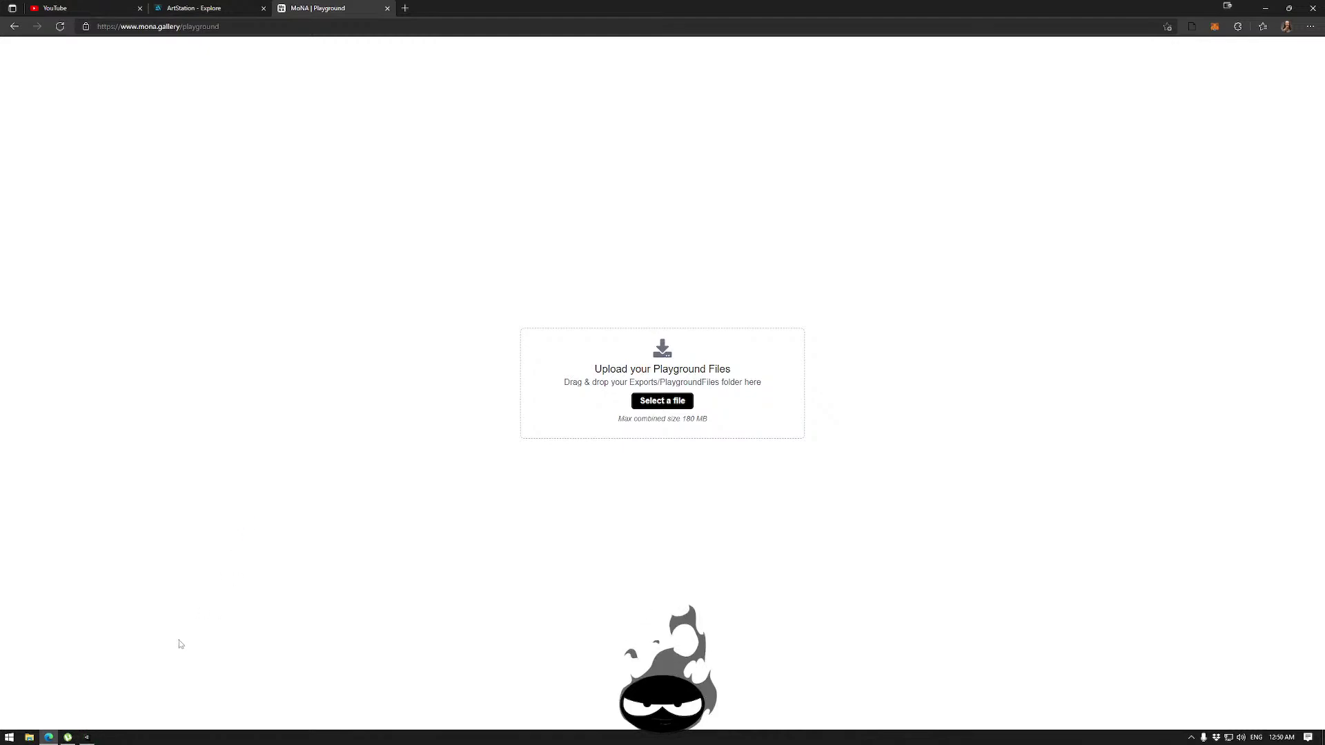
click(29, 737)
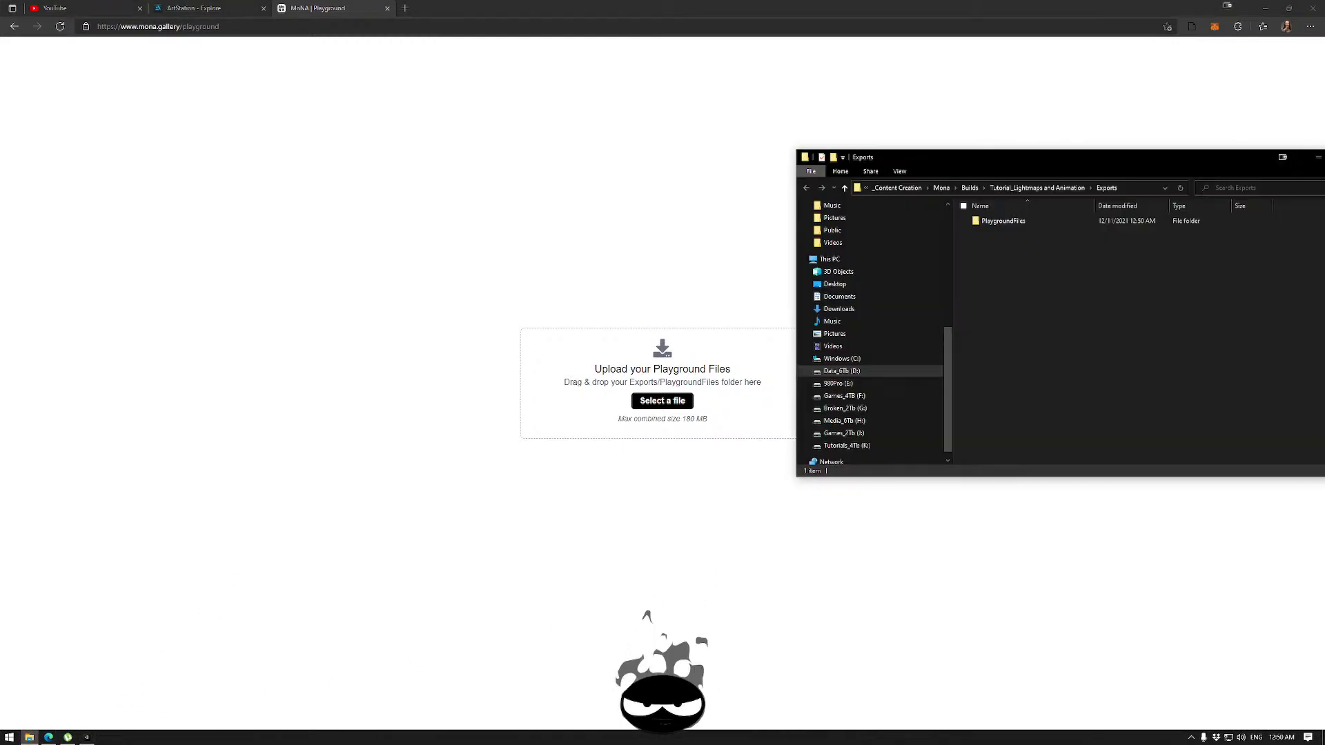
drag(1043, 221, 526, 407)
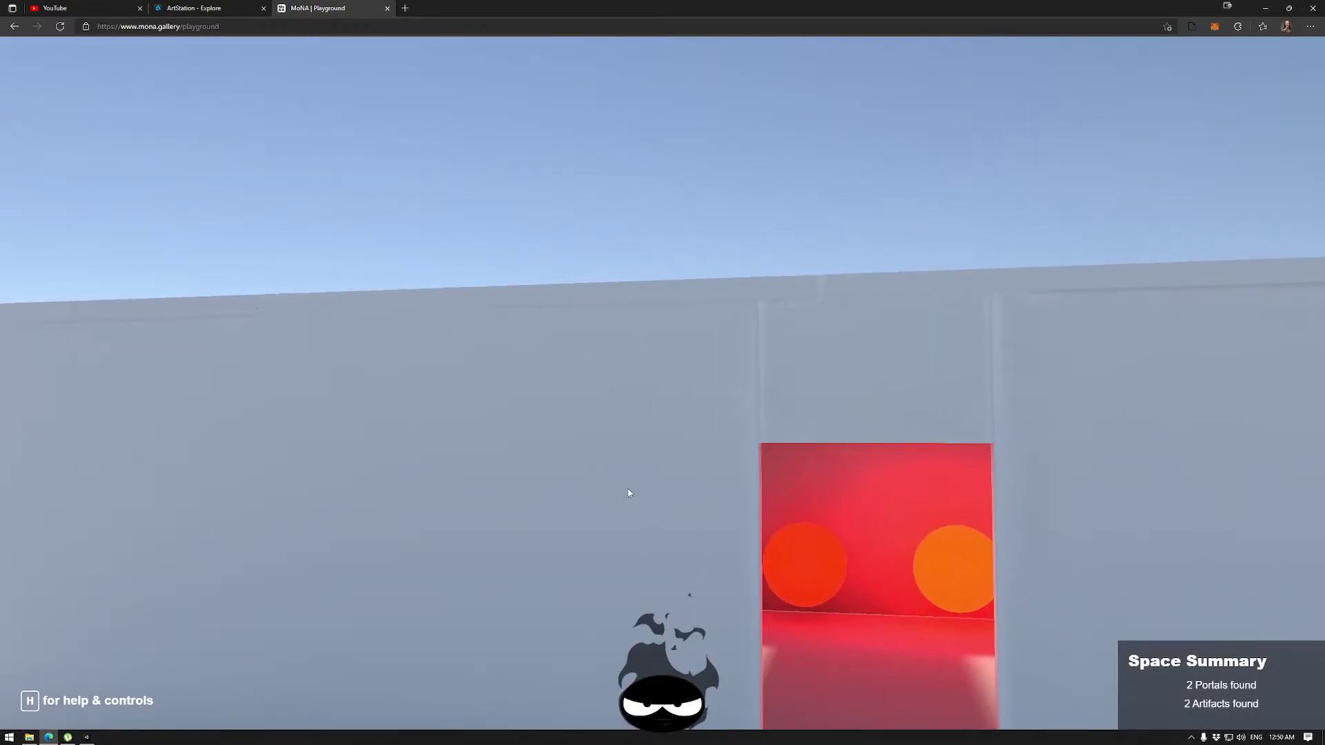
Take control of the avatar and run around outside the building to examine its exterior walls from a distance.
click(628, 492)
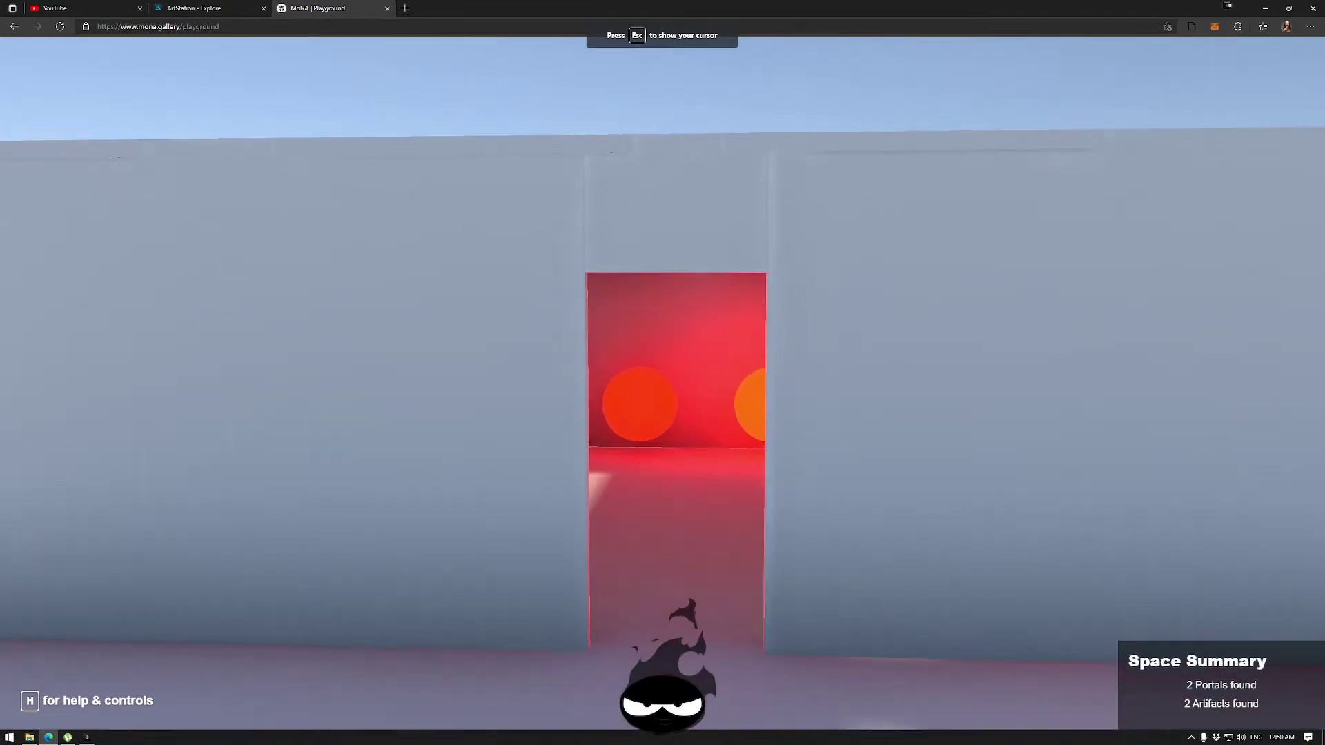
key(s)
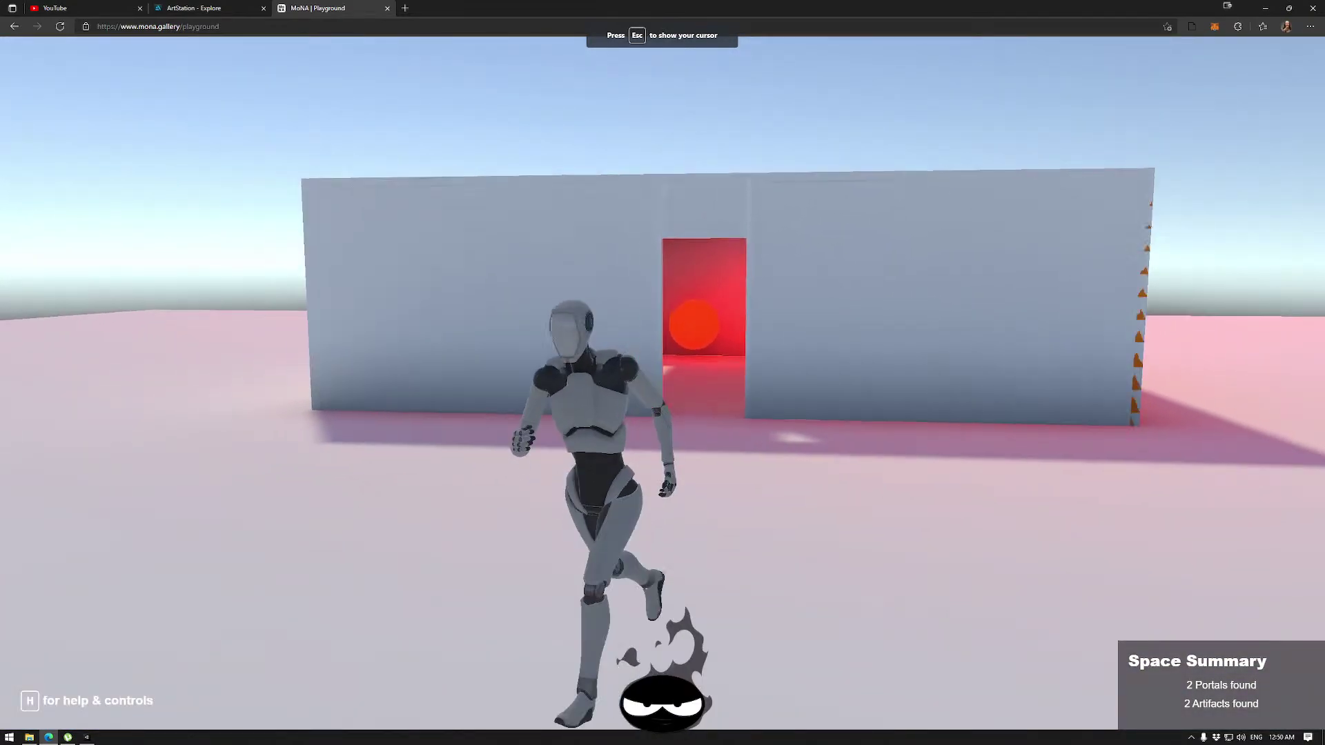
key(w)
key(a)
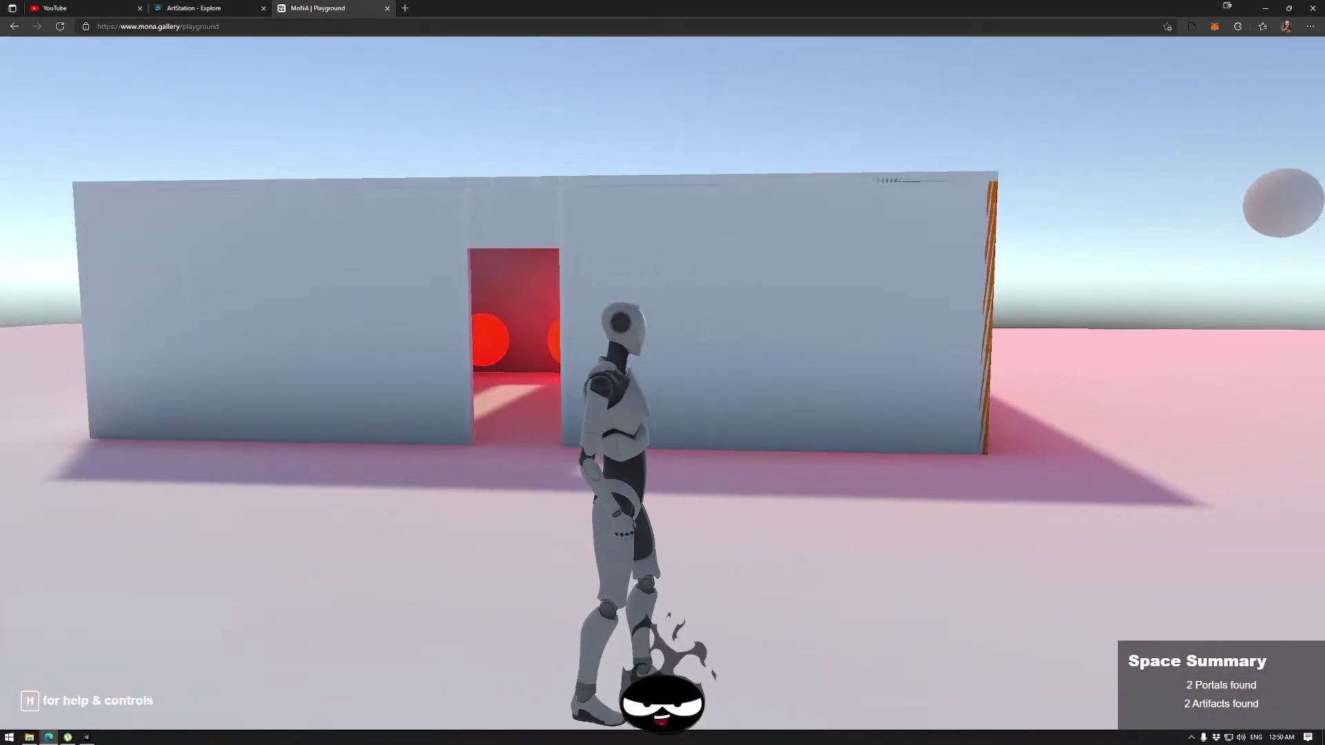
key(s)
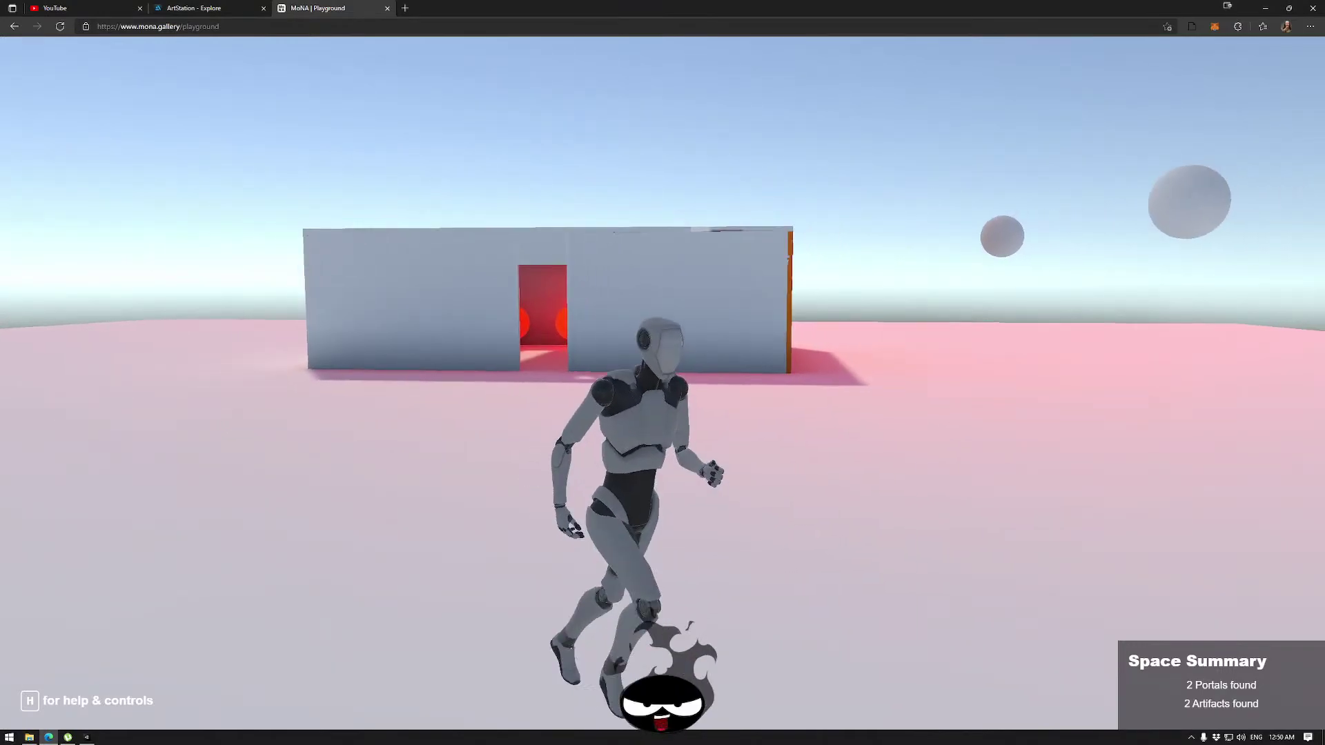
key(d)
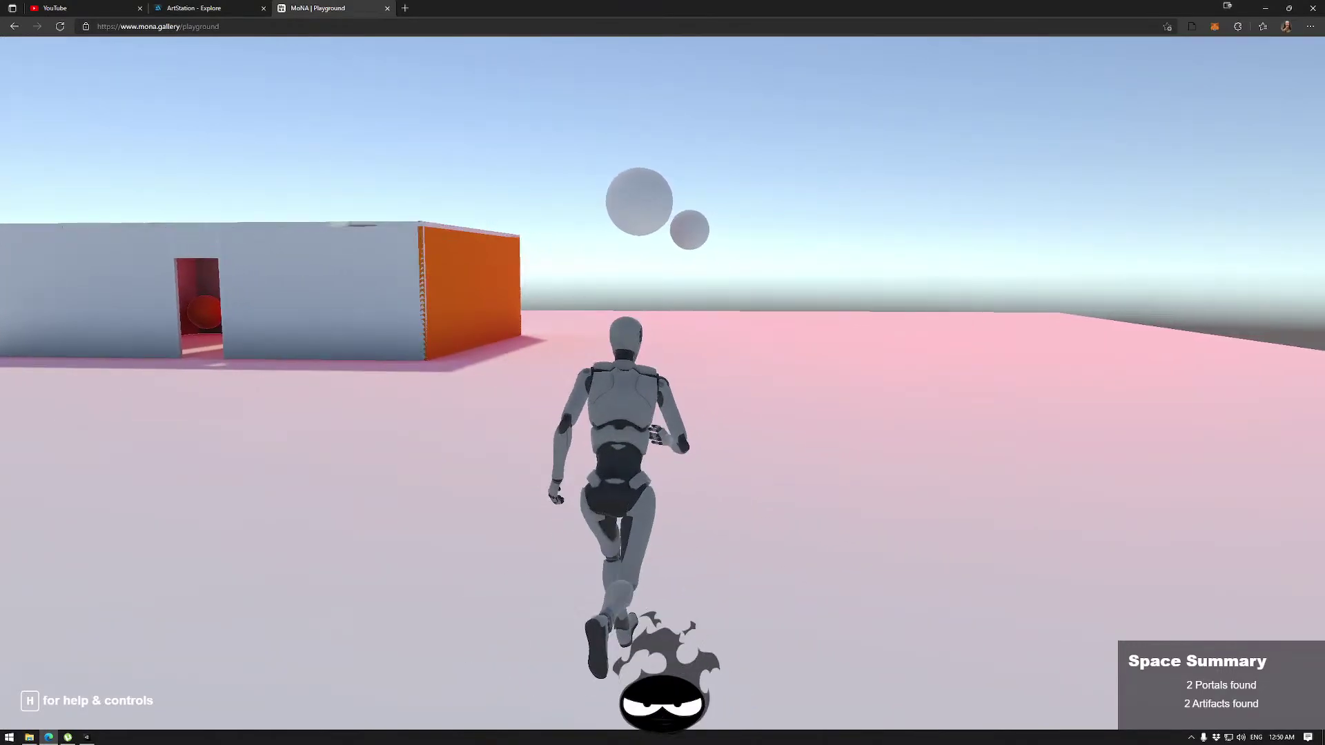
key(w)
key(a)
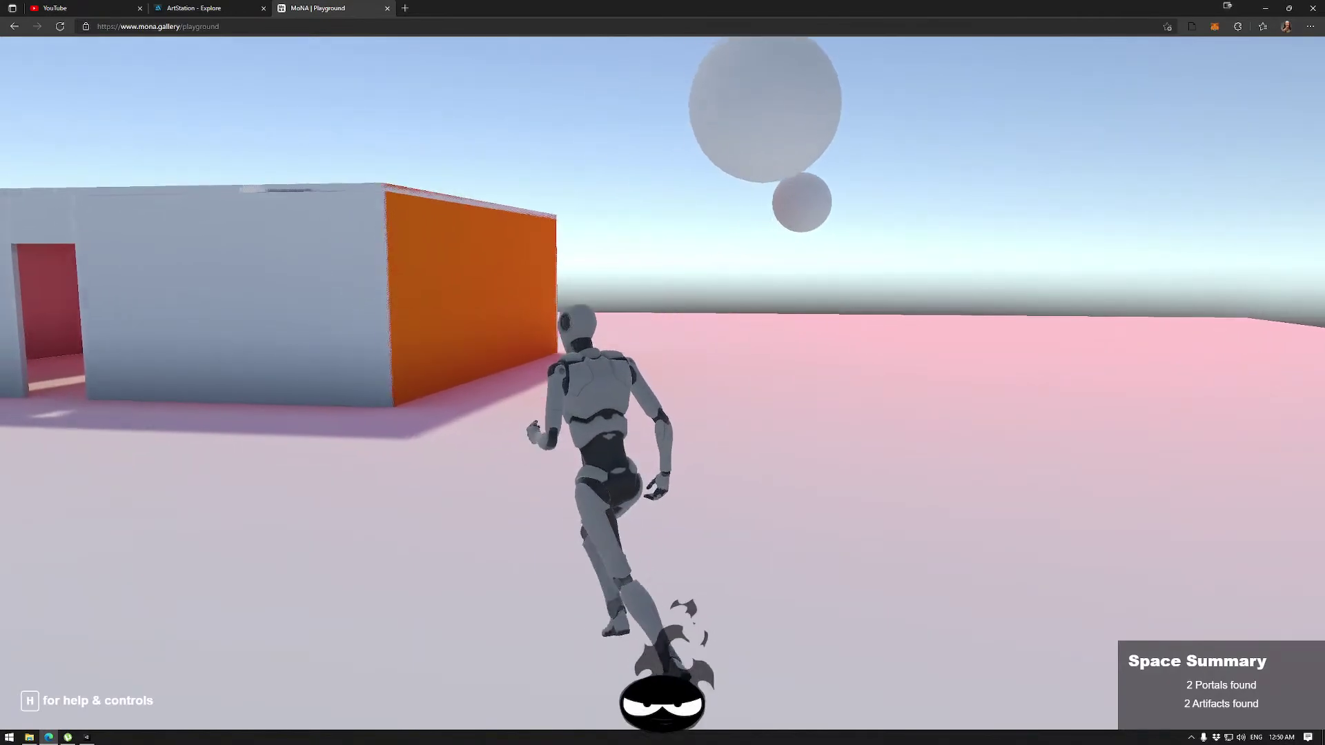
key(a)
key(w)
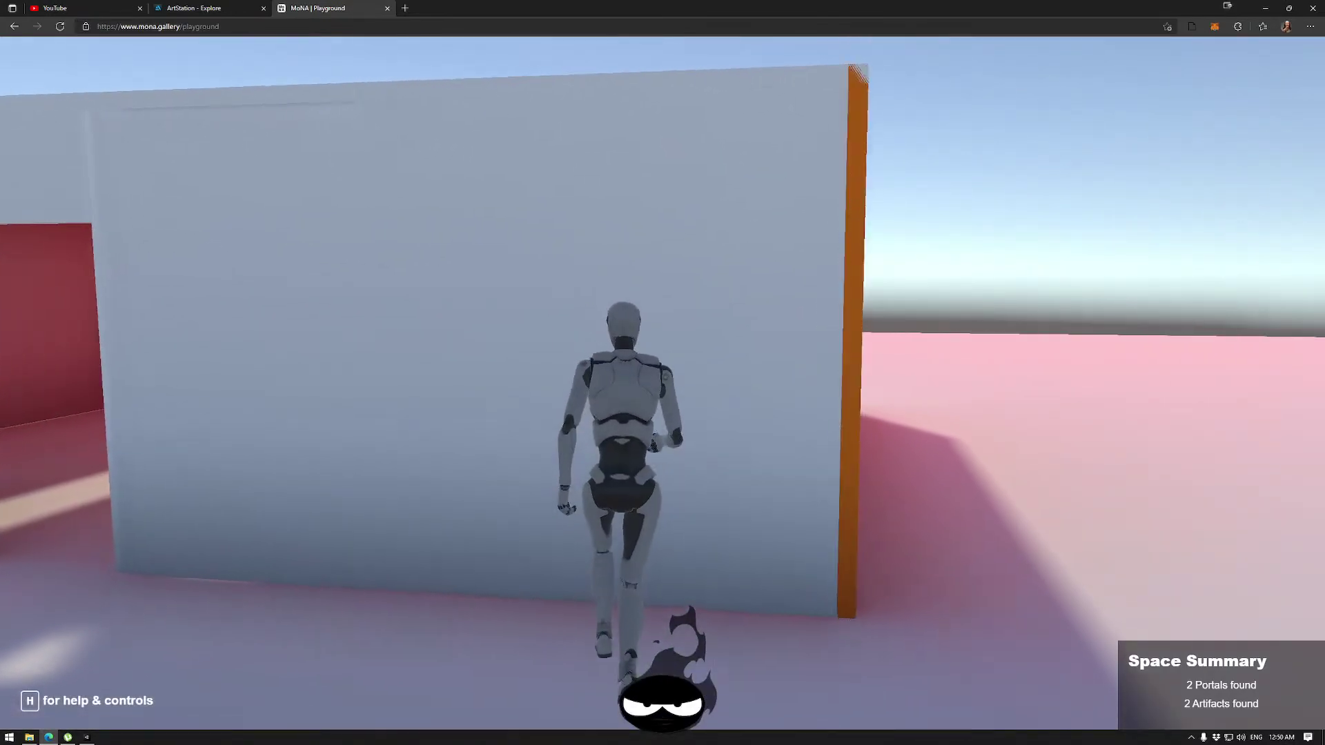
Move the avatar back and forth near the front wall's corner to examine the overlapping orange wall edge at different distances.
key(s)
key(w)
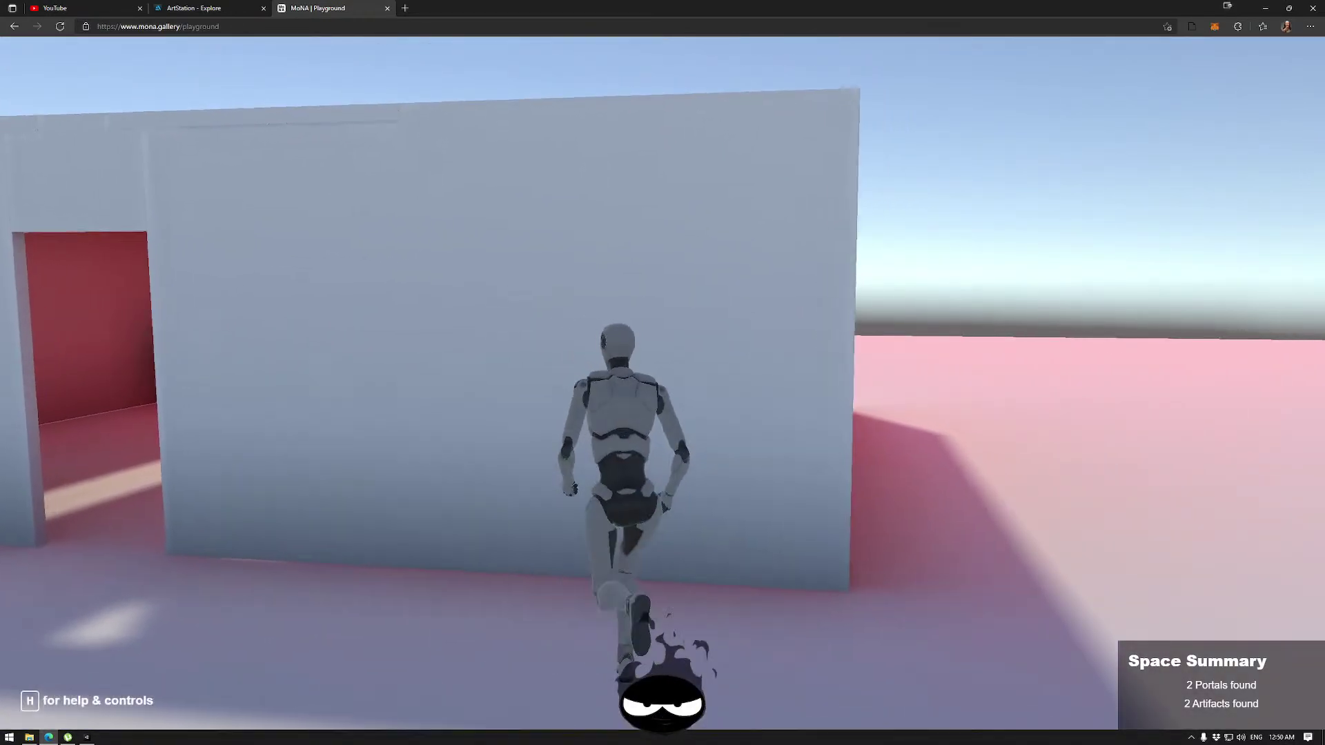
key(s)
key(w)
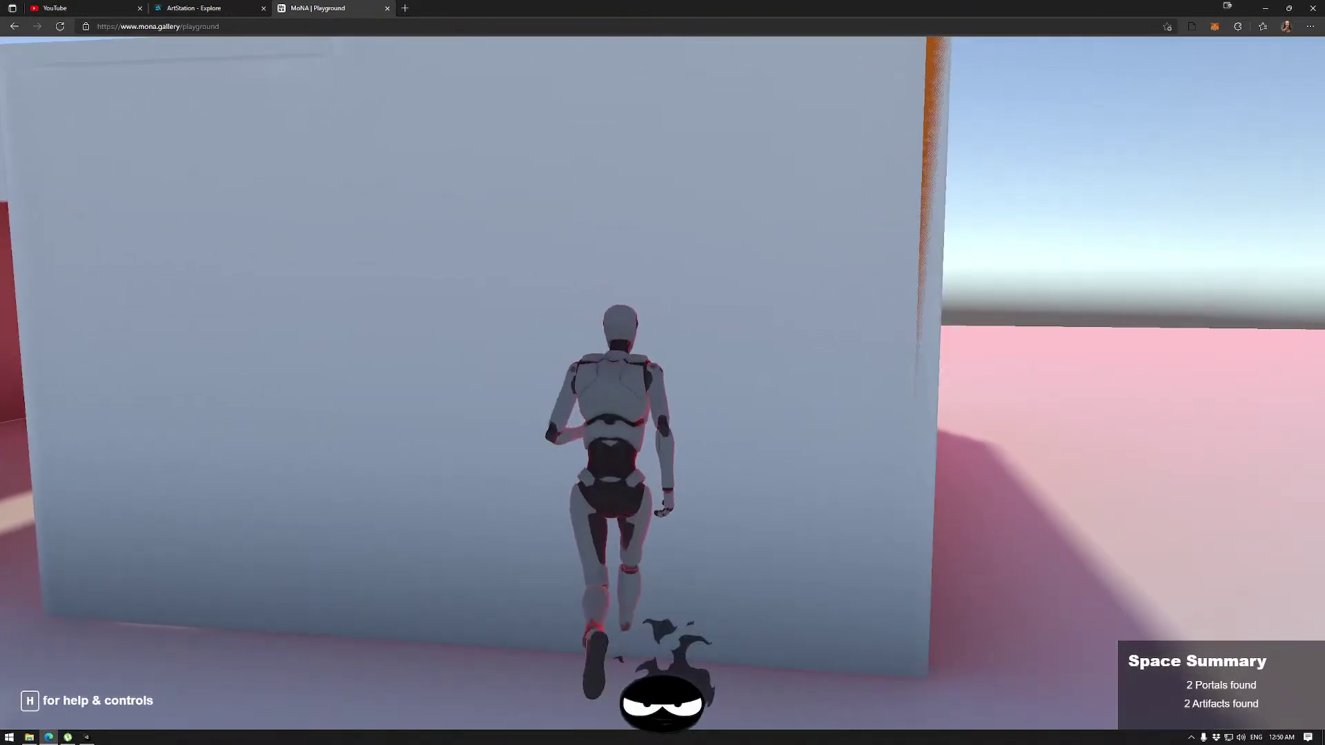
key(s)
key(a)
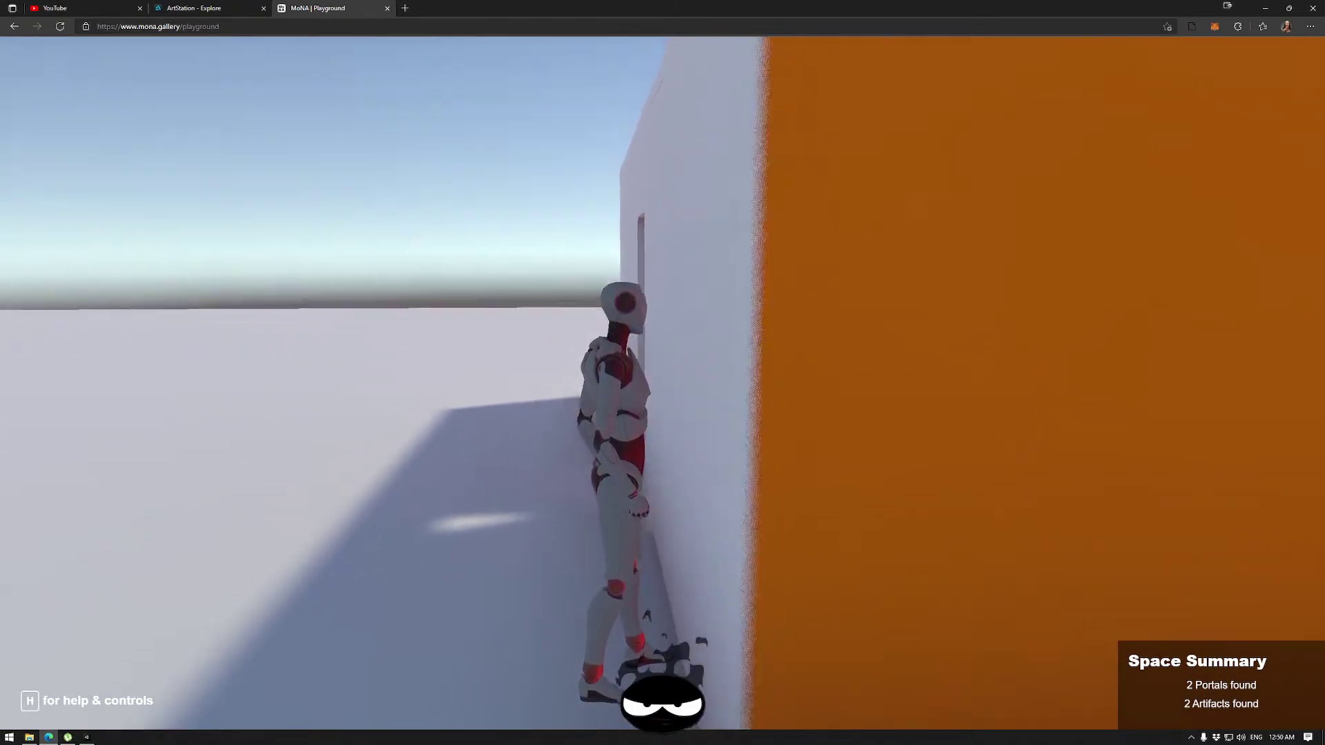
Walk through the doorway into the room and inspect the baked lighting around the glowing red spheres.
key(w)
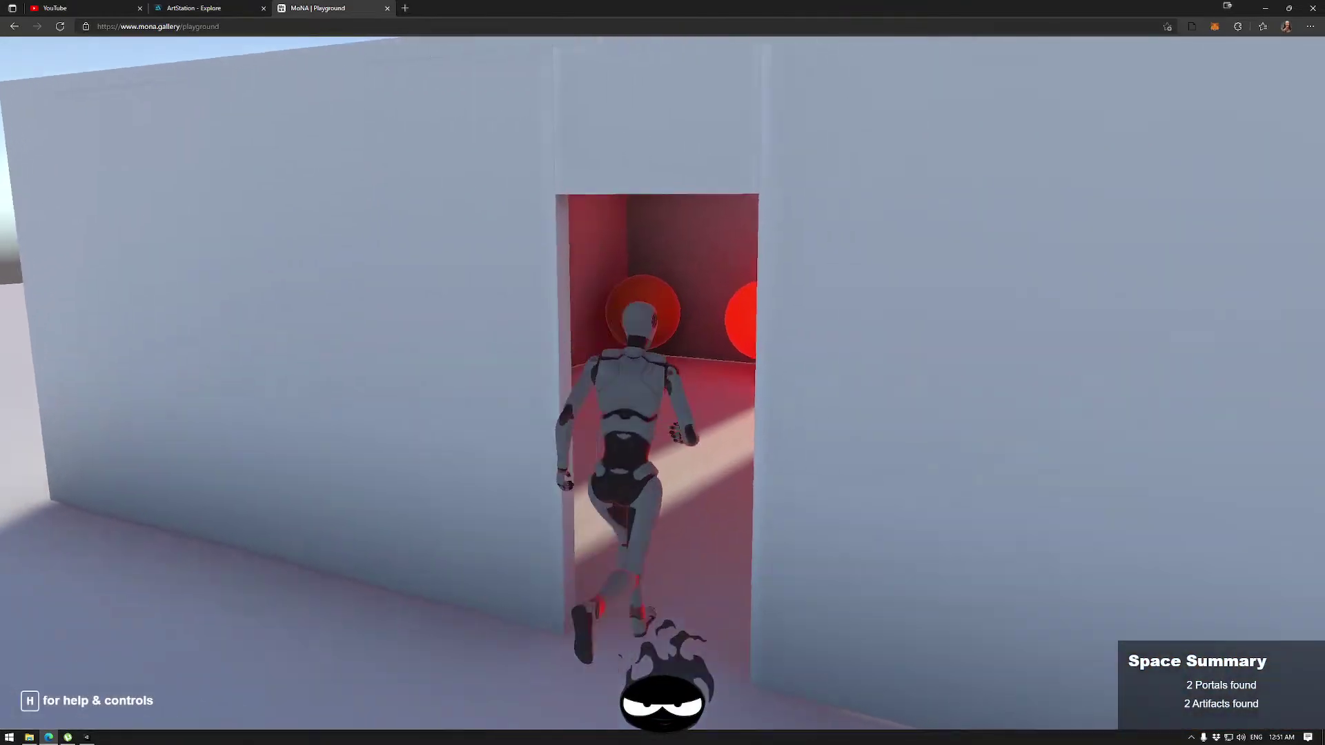
key(d)
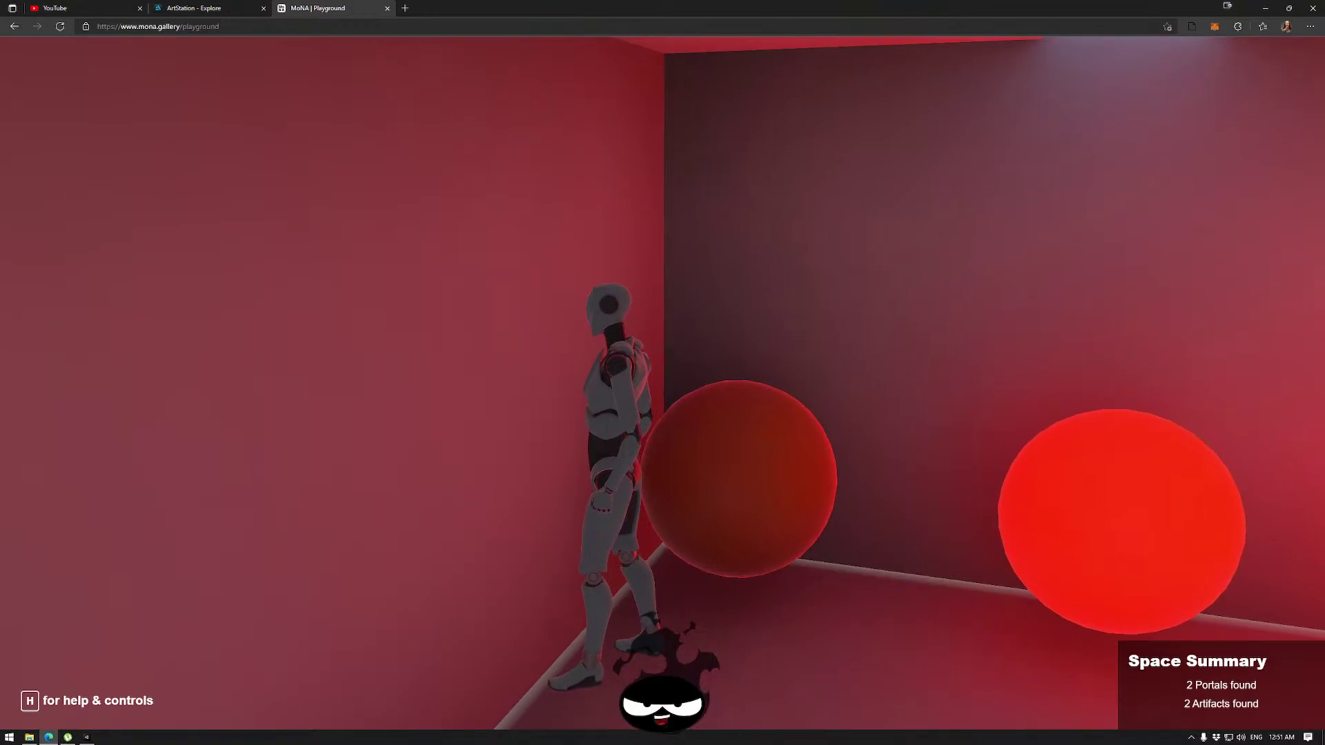
key(s)
key(s)
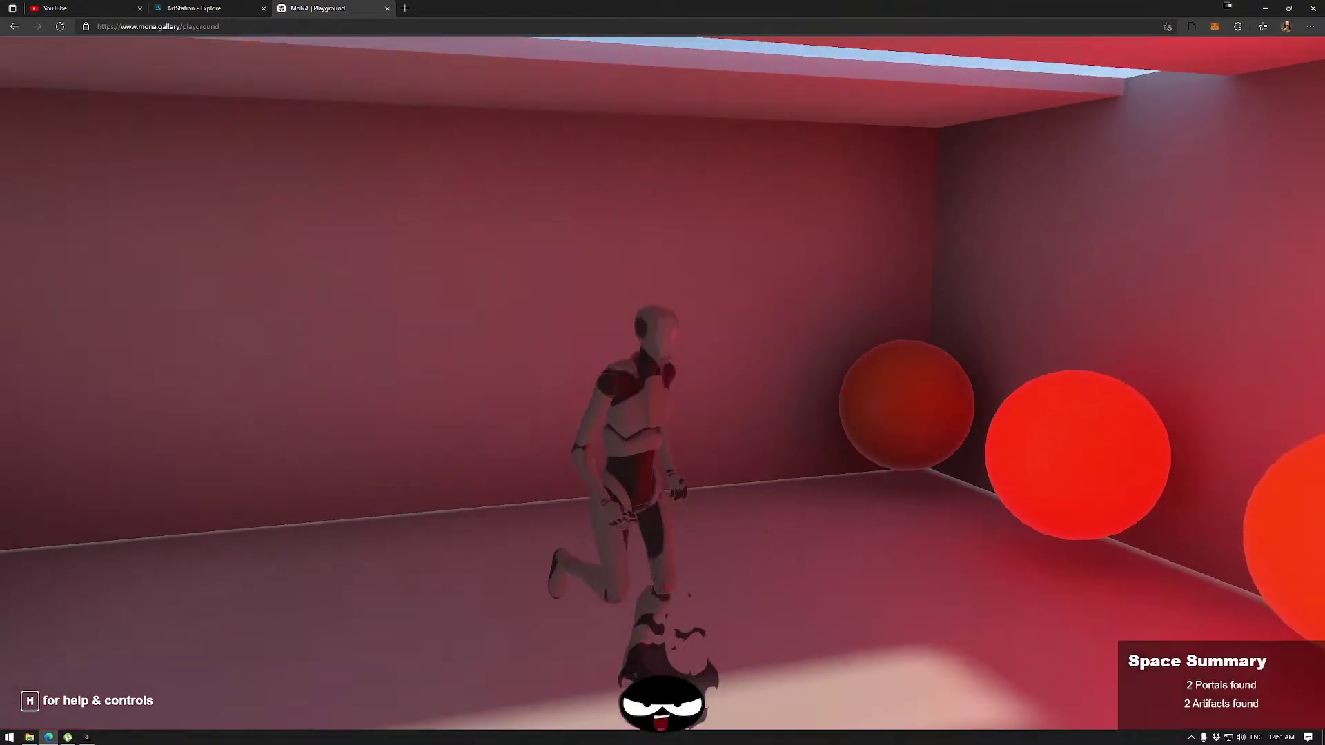
key(w)
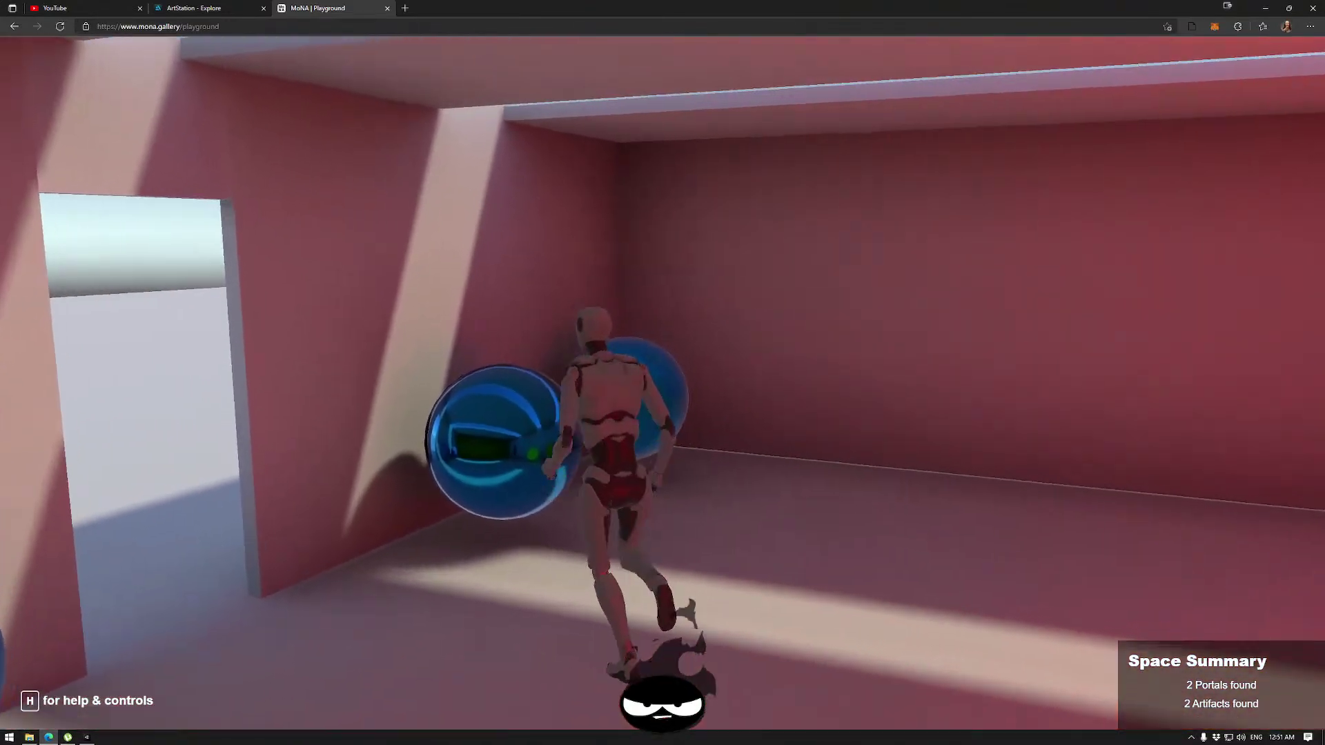
Walk along the blue spheres on both sides of the doorway to compare their reflections.
key(a)
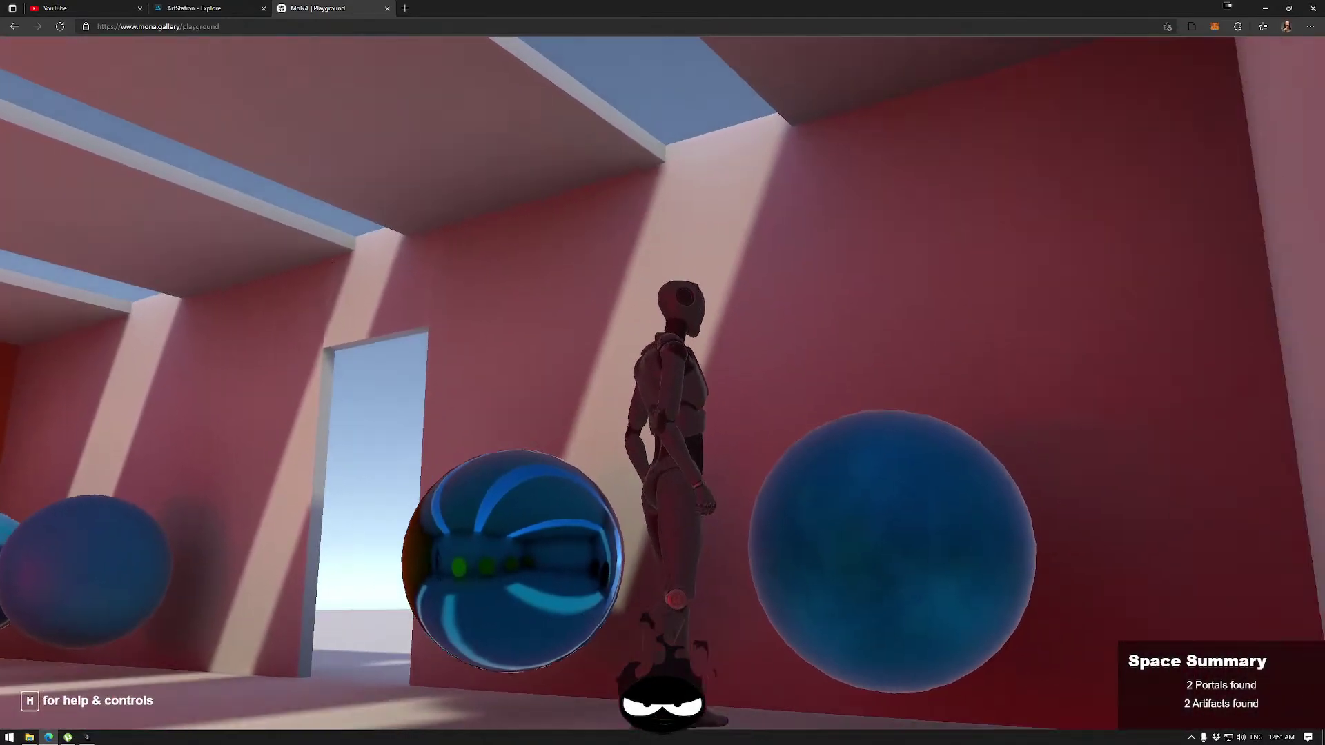
key(a)
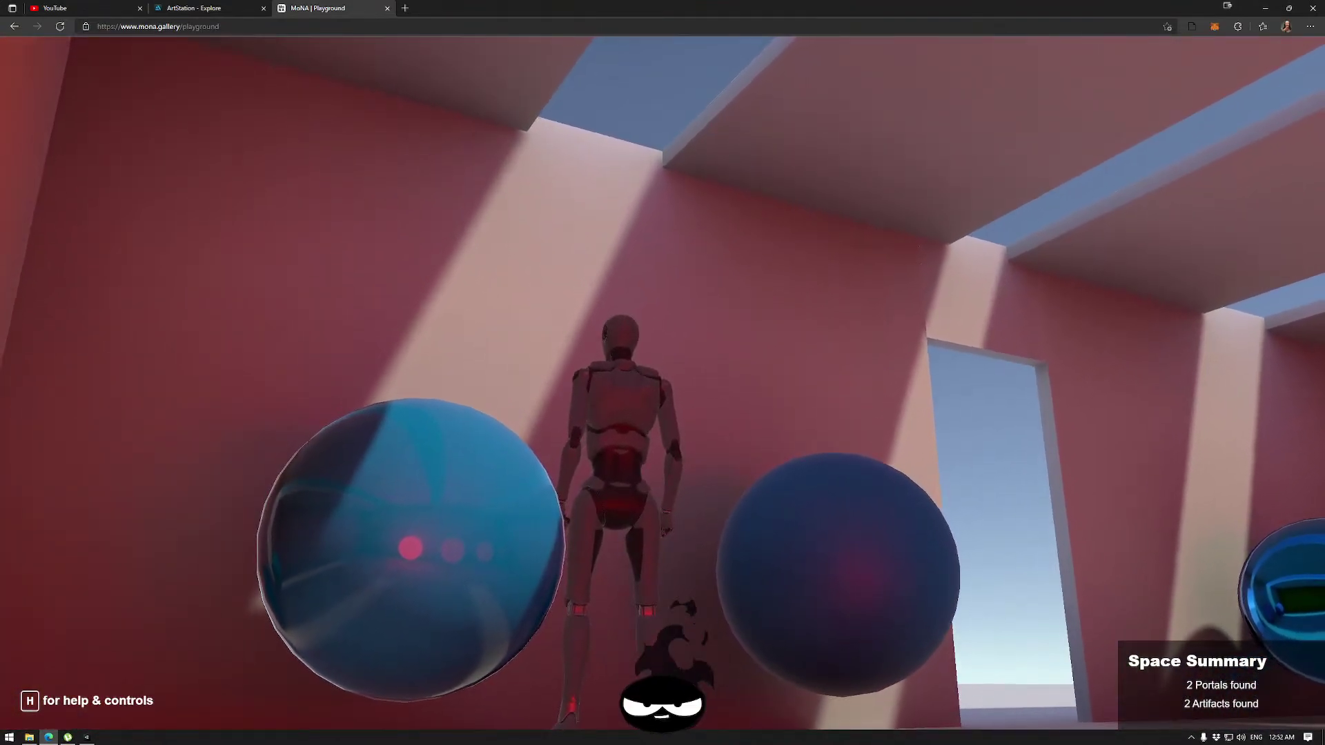
key(a)
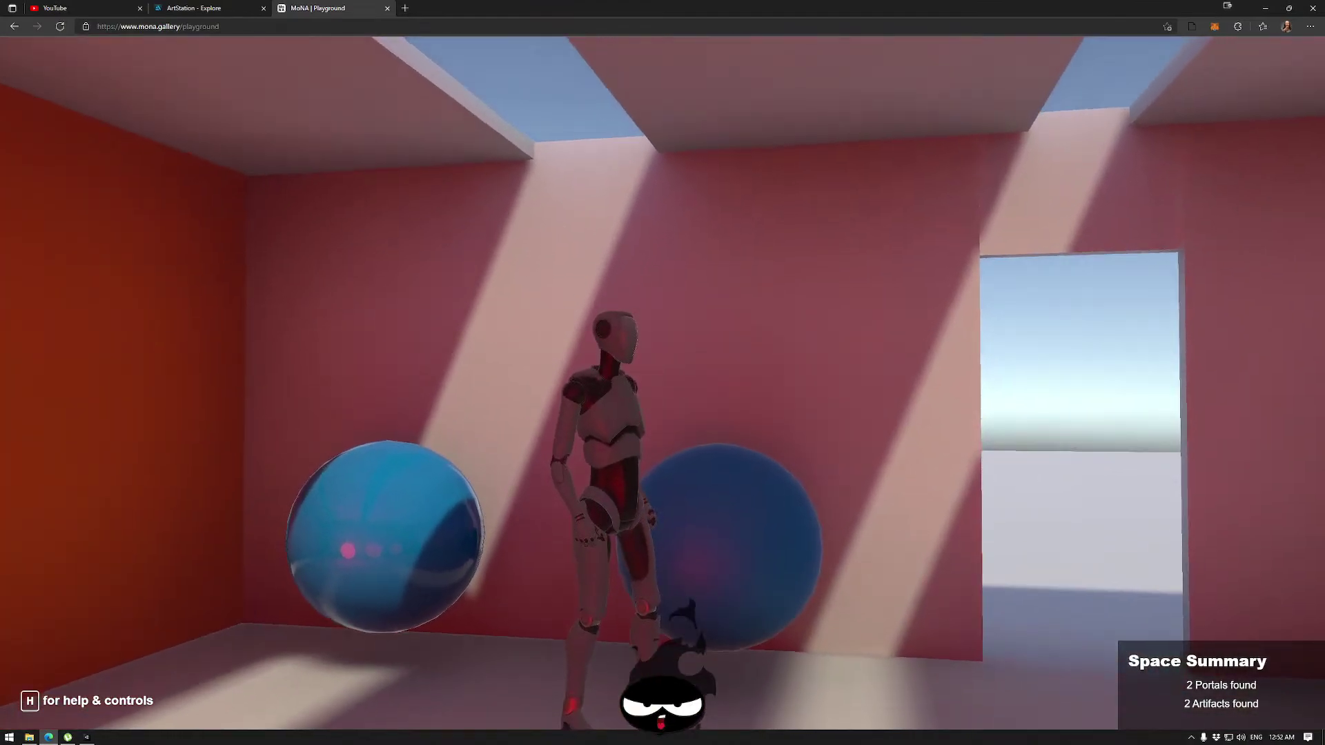
key(d)
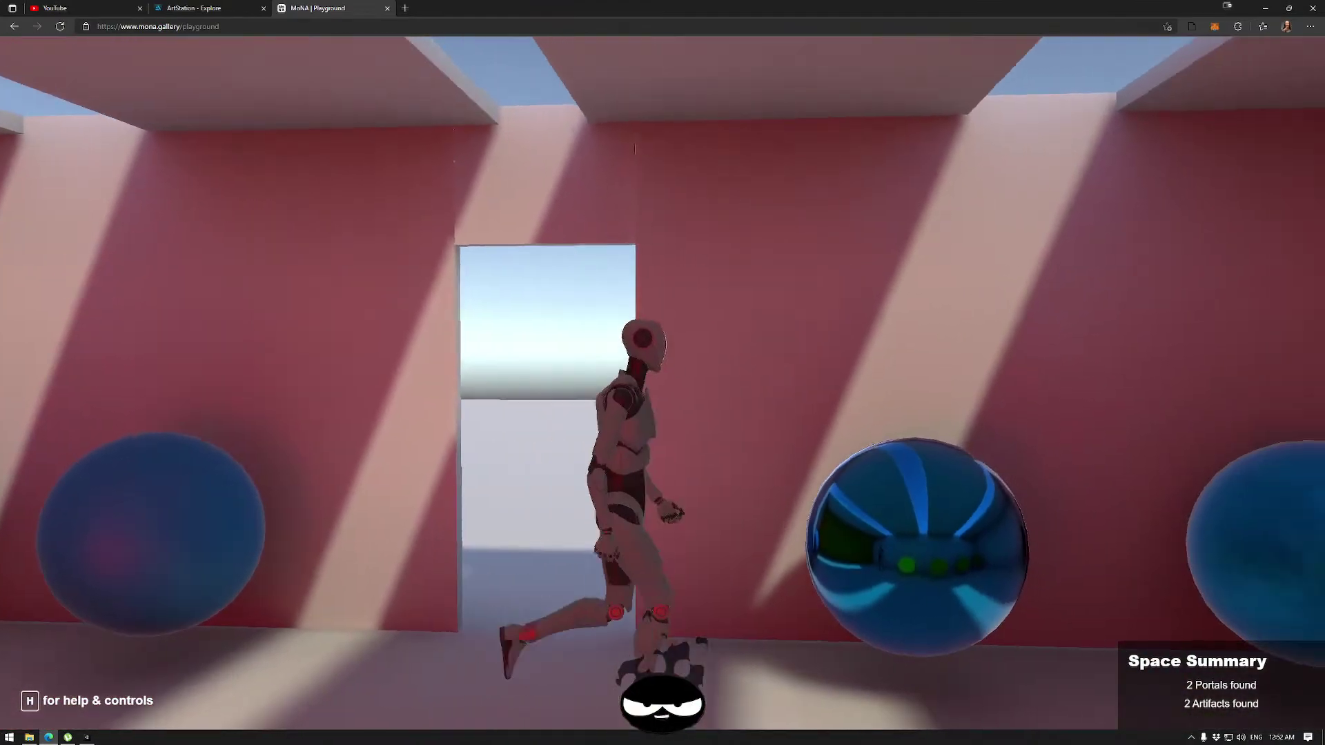
key(s)
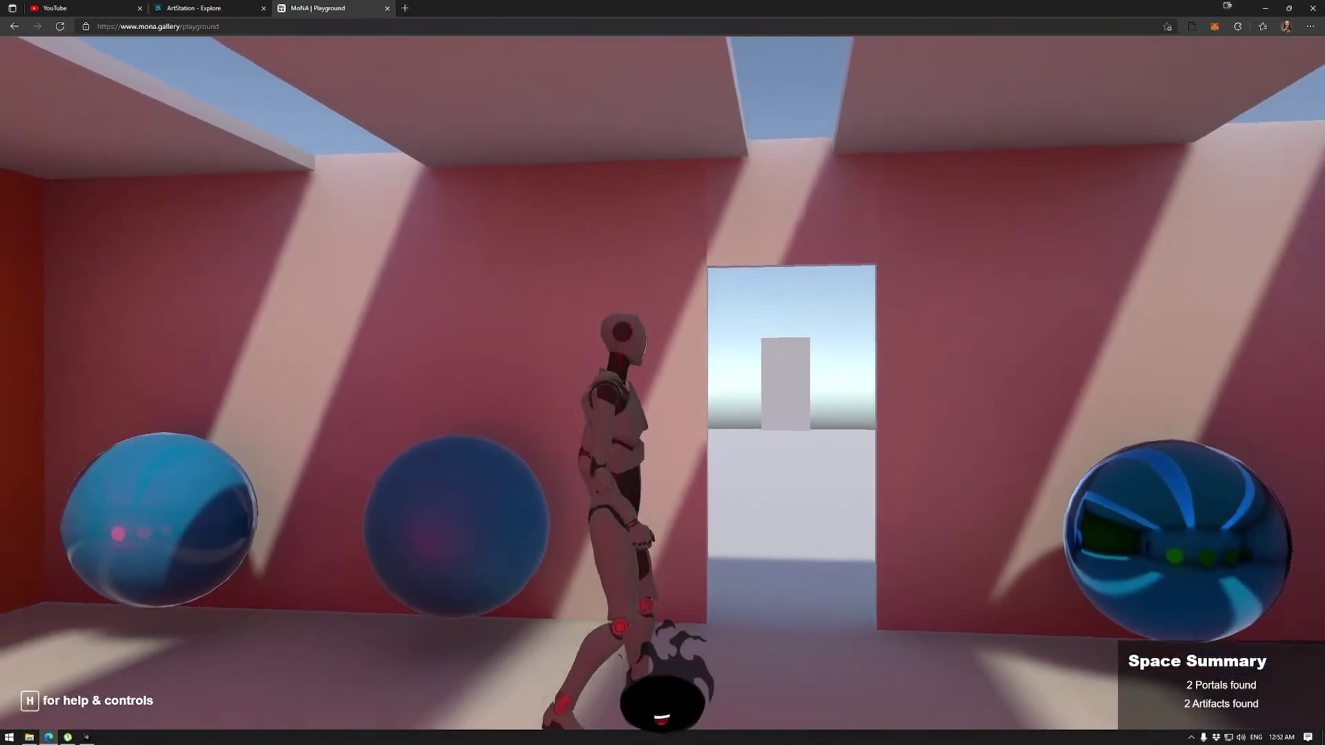
key(d)
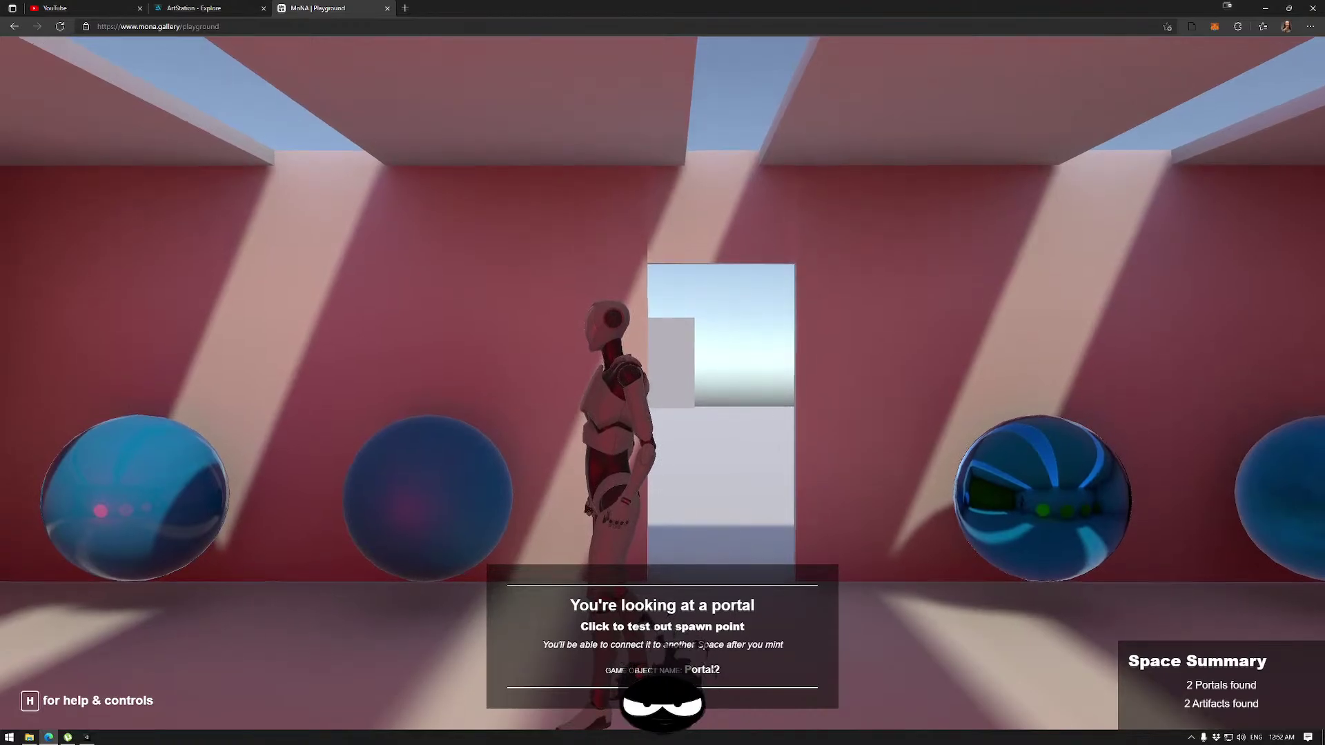
Run past the orange wall and the glowing spheres to check how the light probes light the avatar.
key(w)
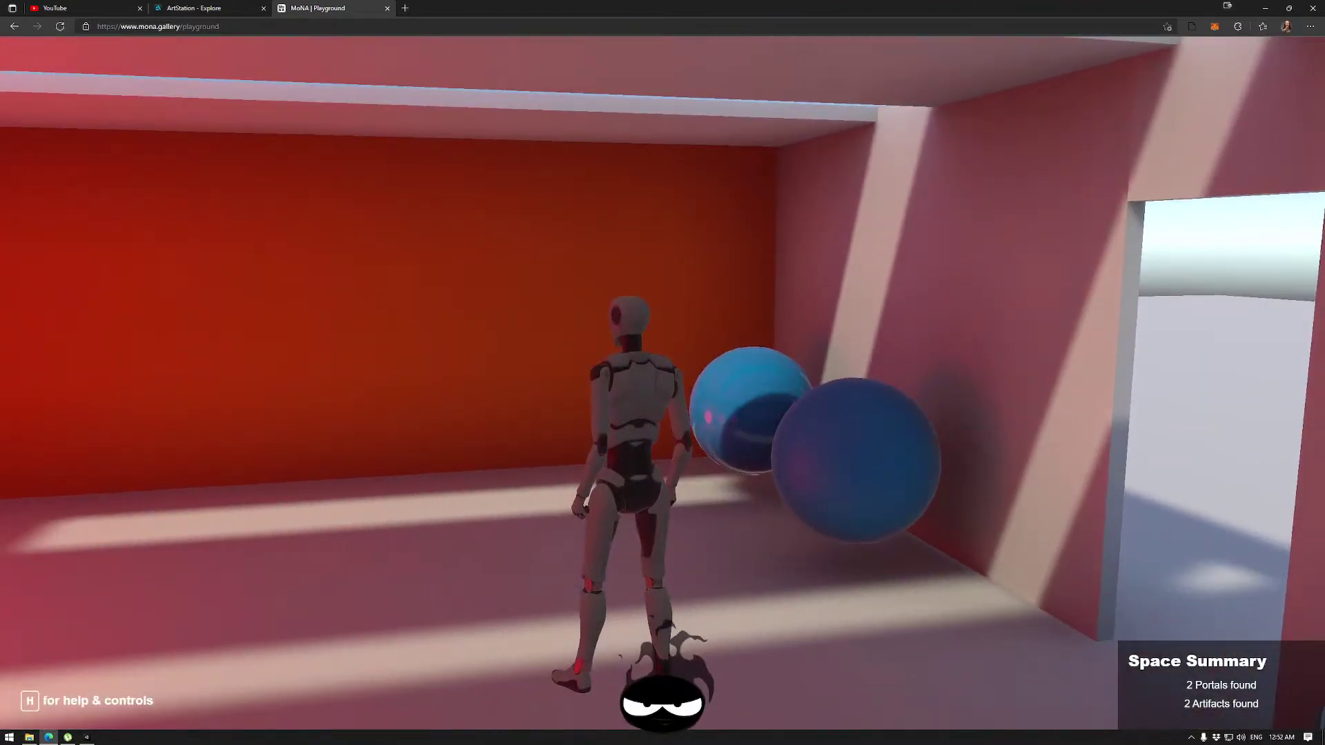
key(w)
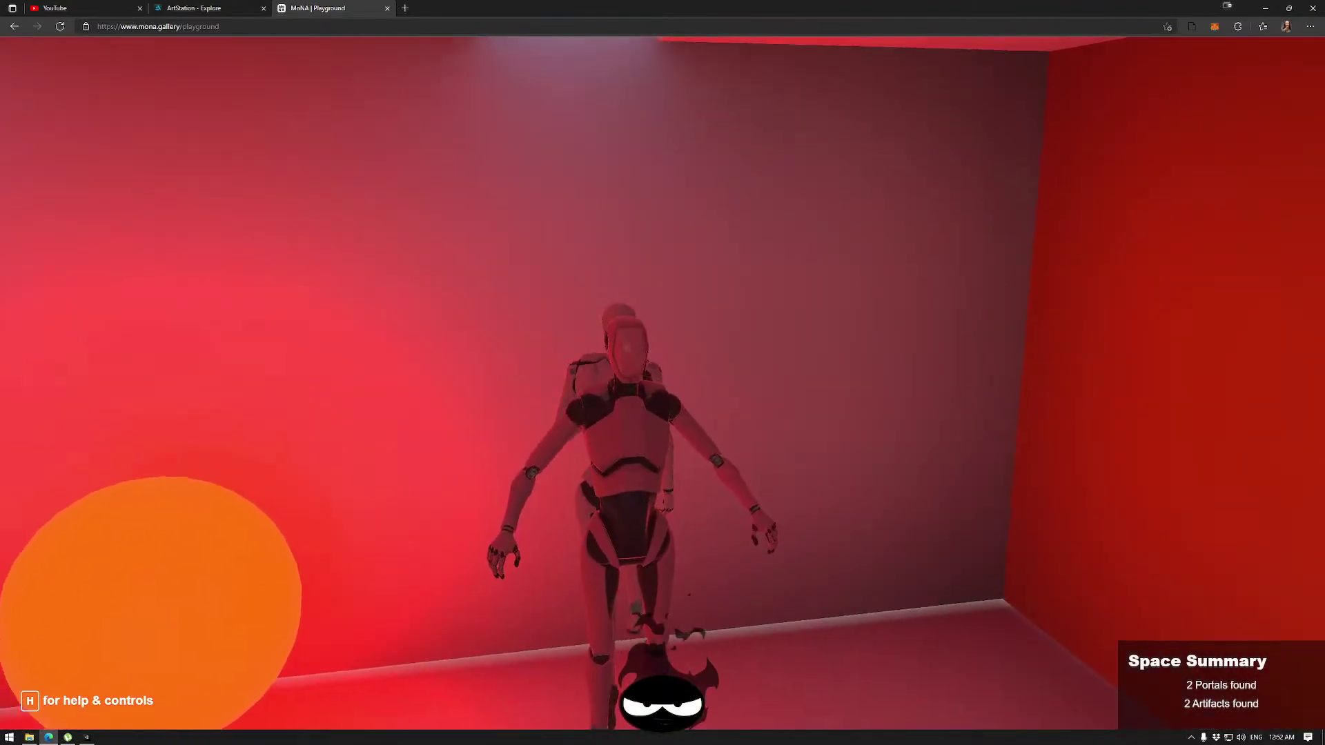
key(w)
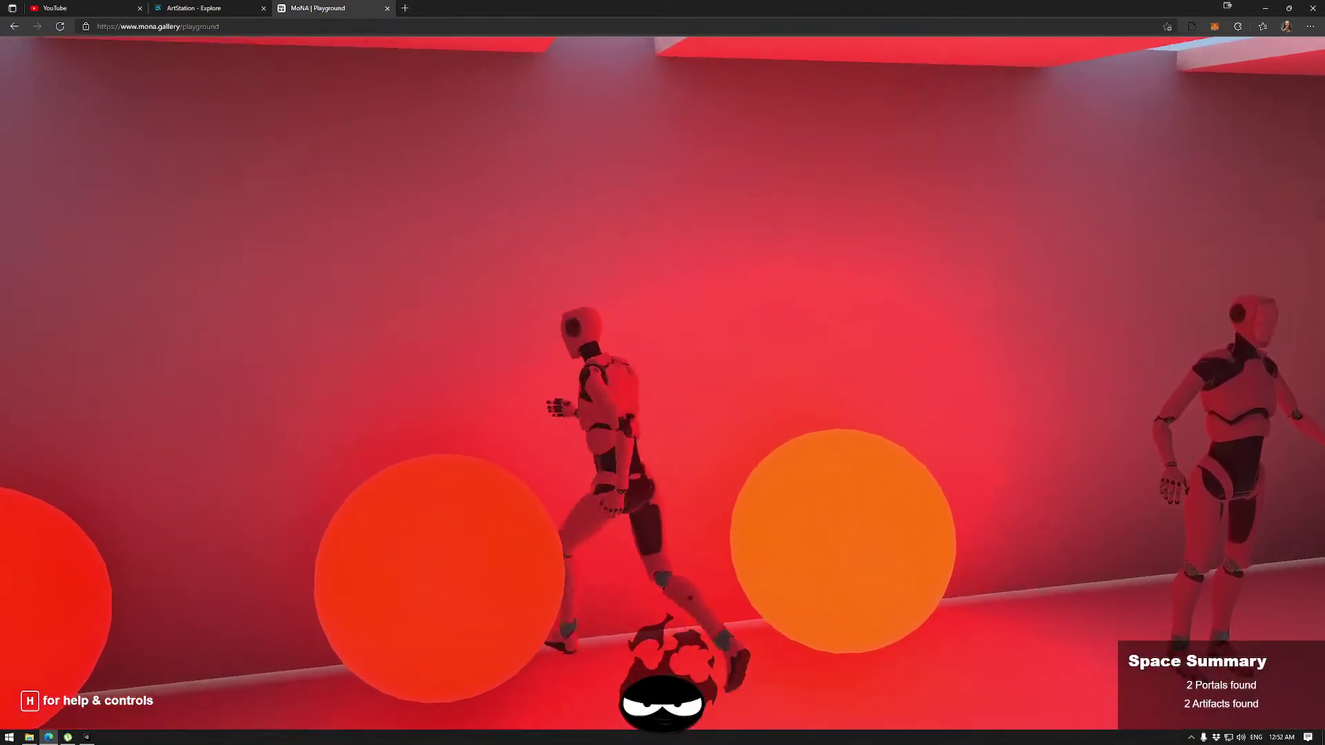
key(w)
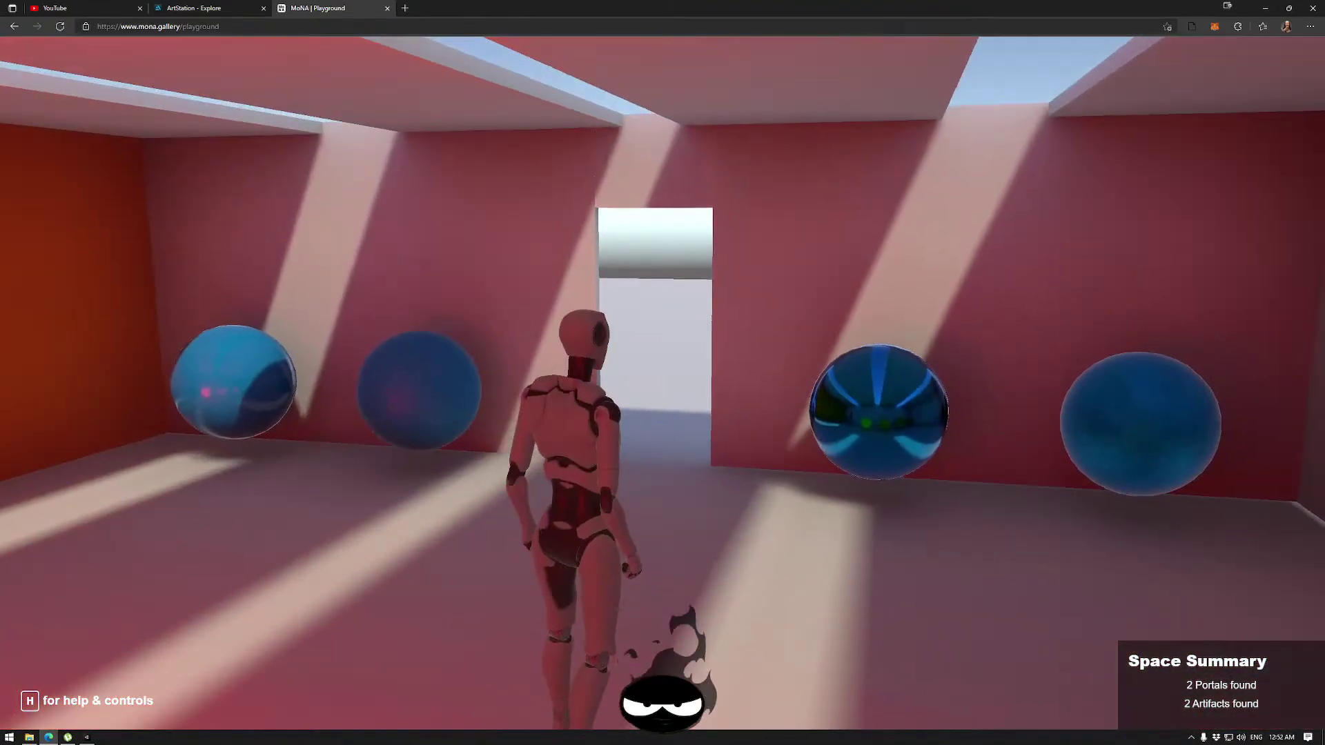
key(w)
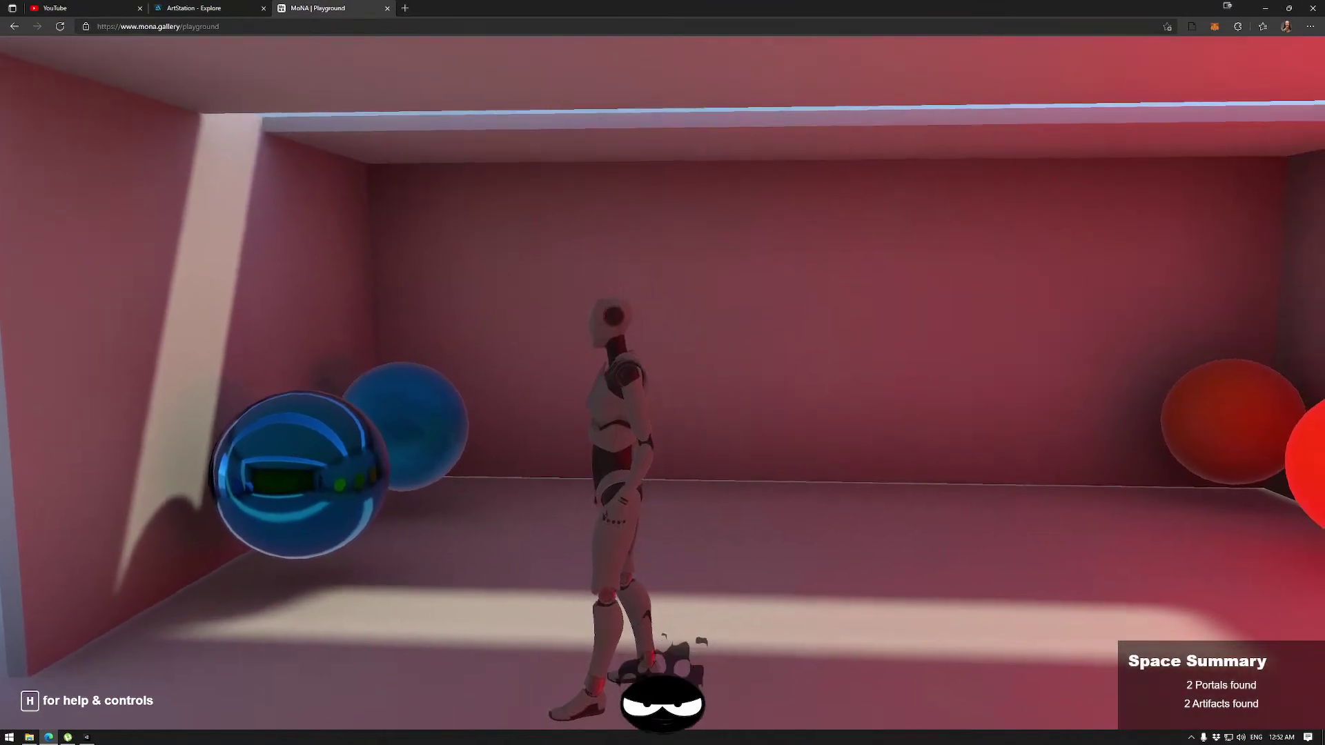
key(w)
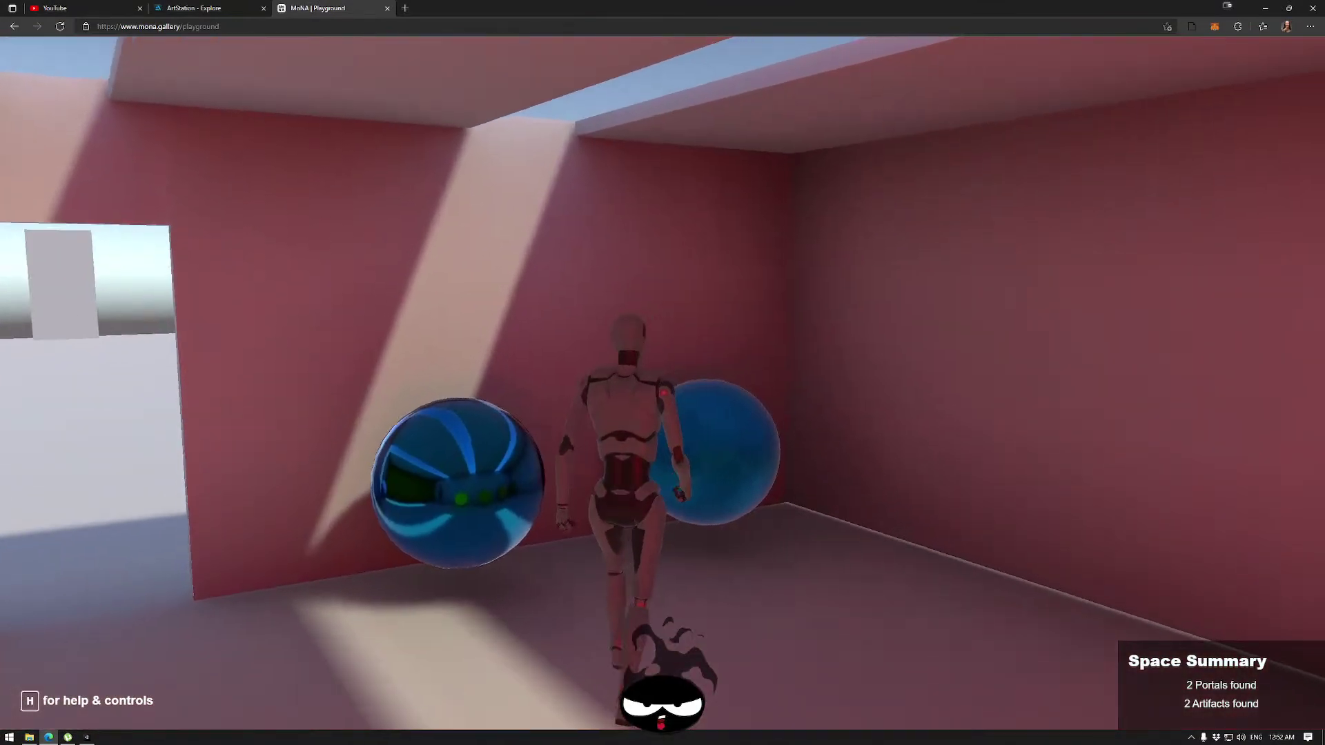
Approach the blue spheres and cross the sunlit floor strips toward the orange wall, watching the light on the avatar.
key(a)
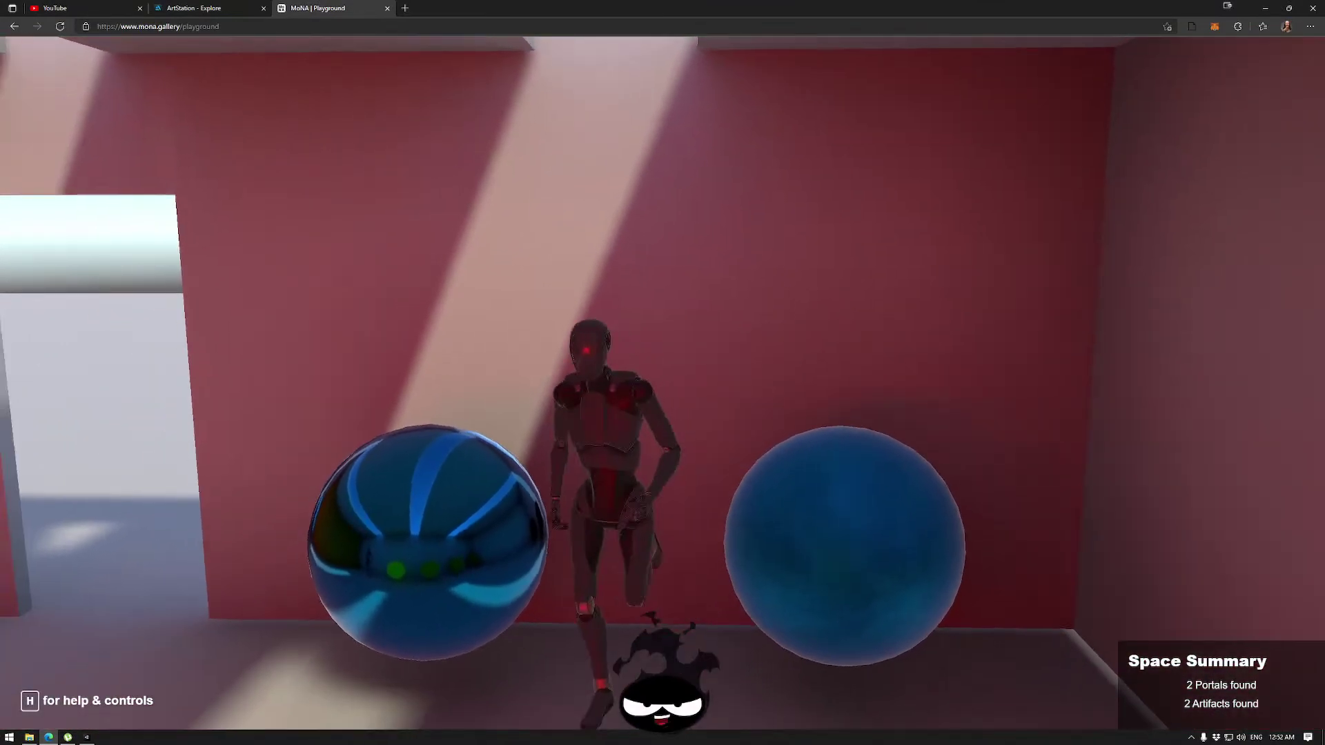
key(a)
key(s)
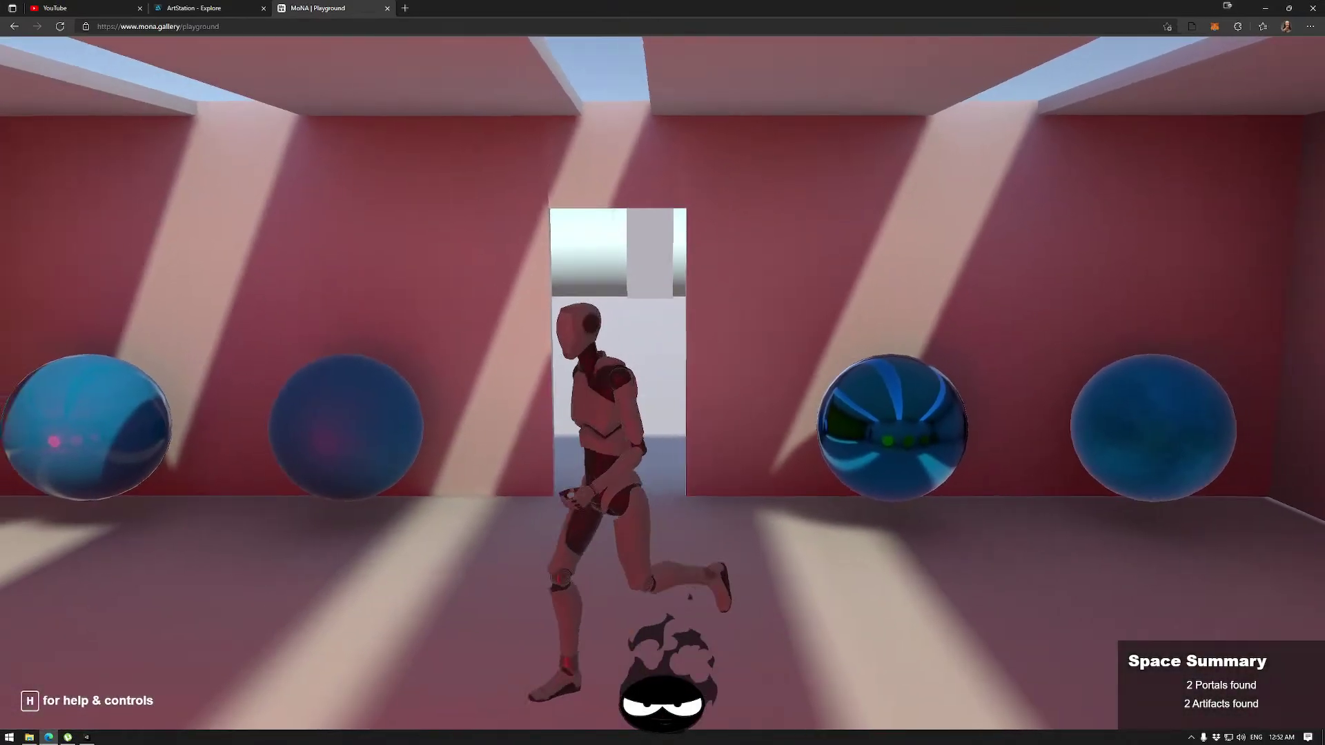
key(w)
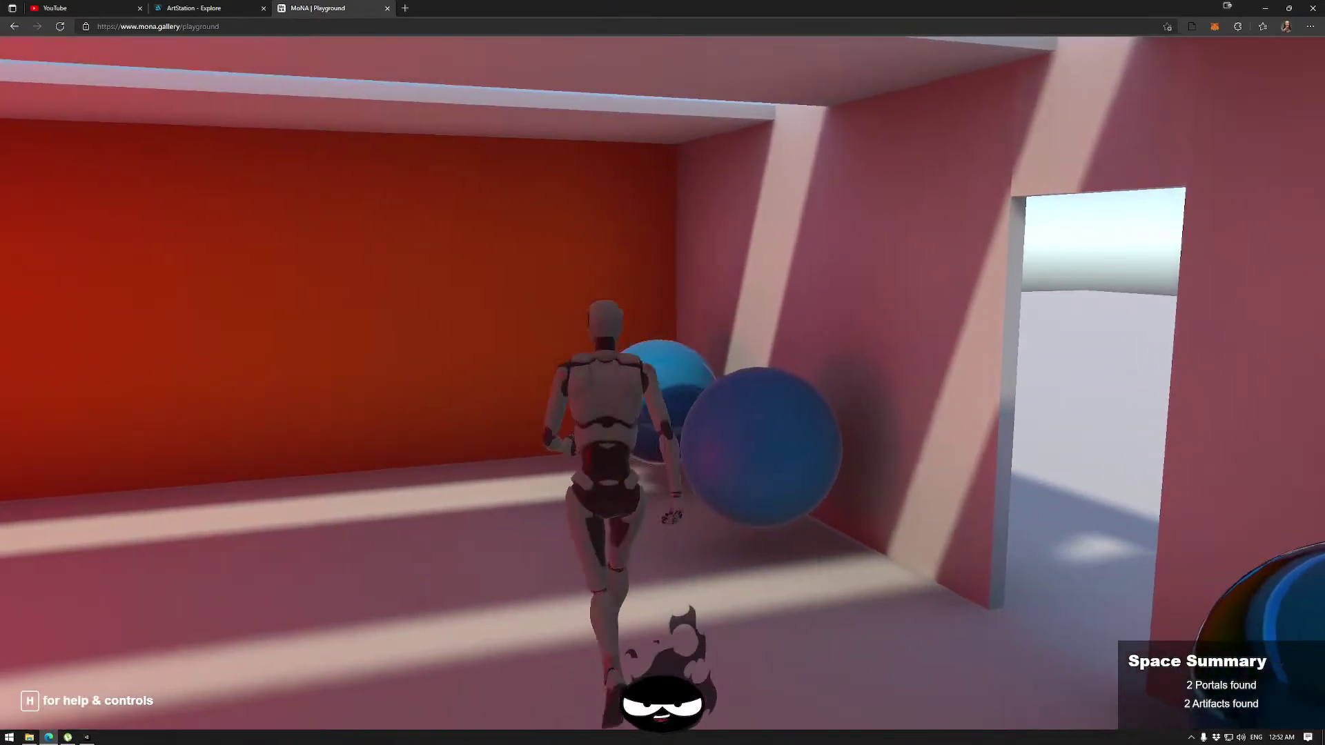
key(a)
key(w)
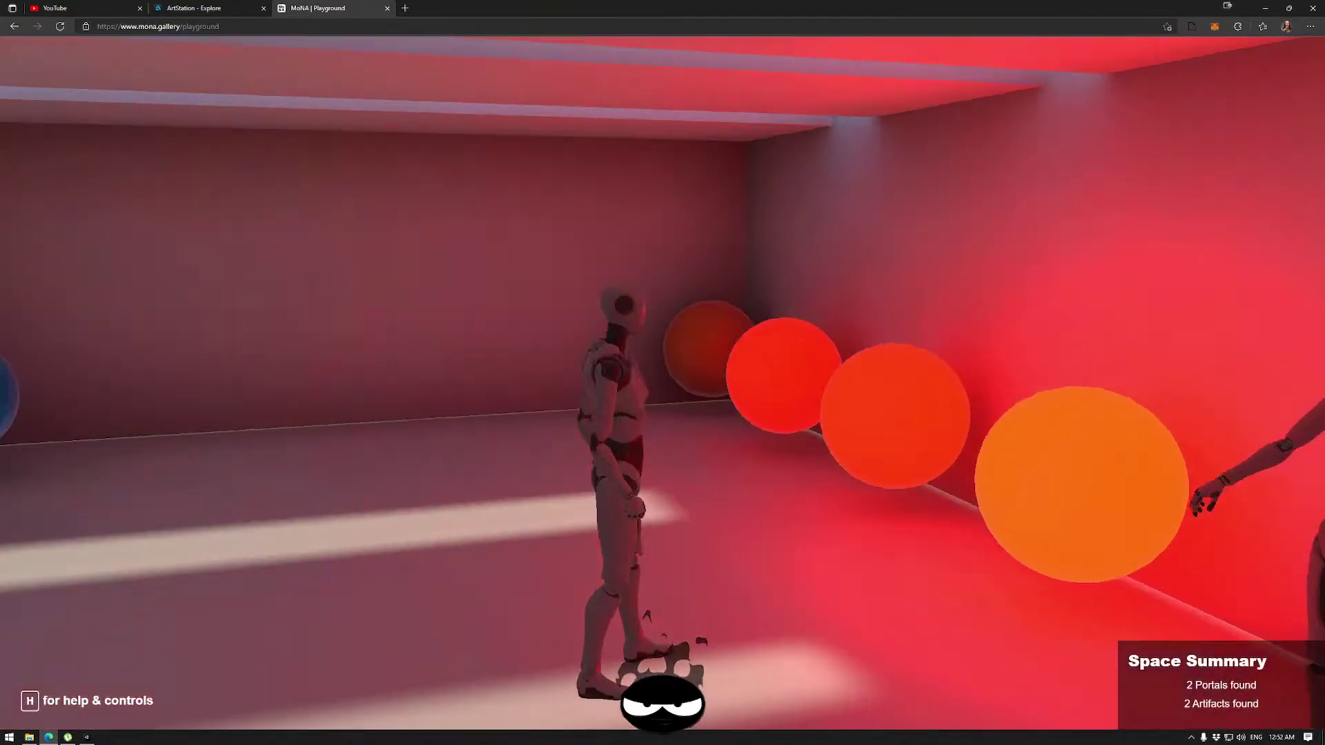
Check the avatar's lighting once more in front of the doorway and reload the playground page.
key(s)
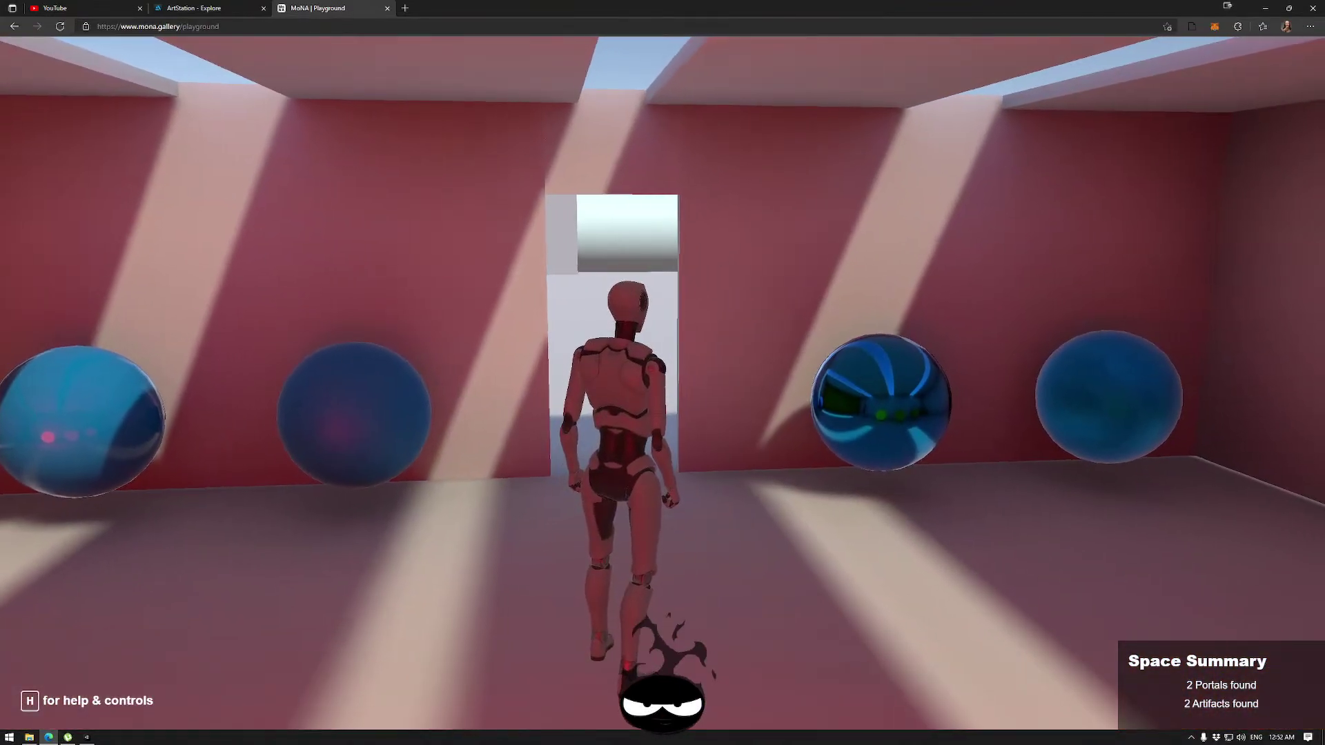
key(a)
key(a)
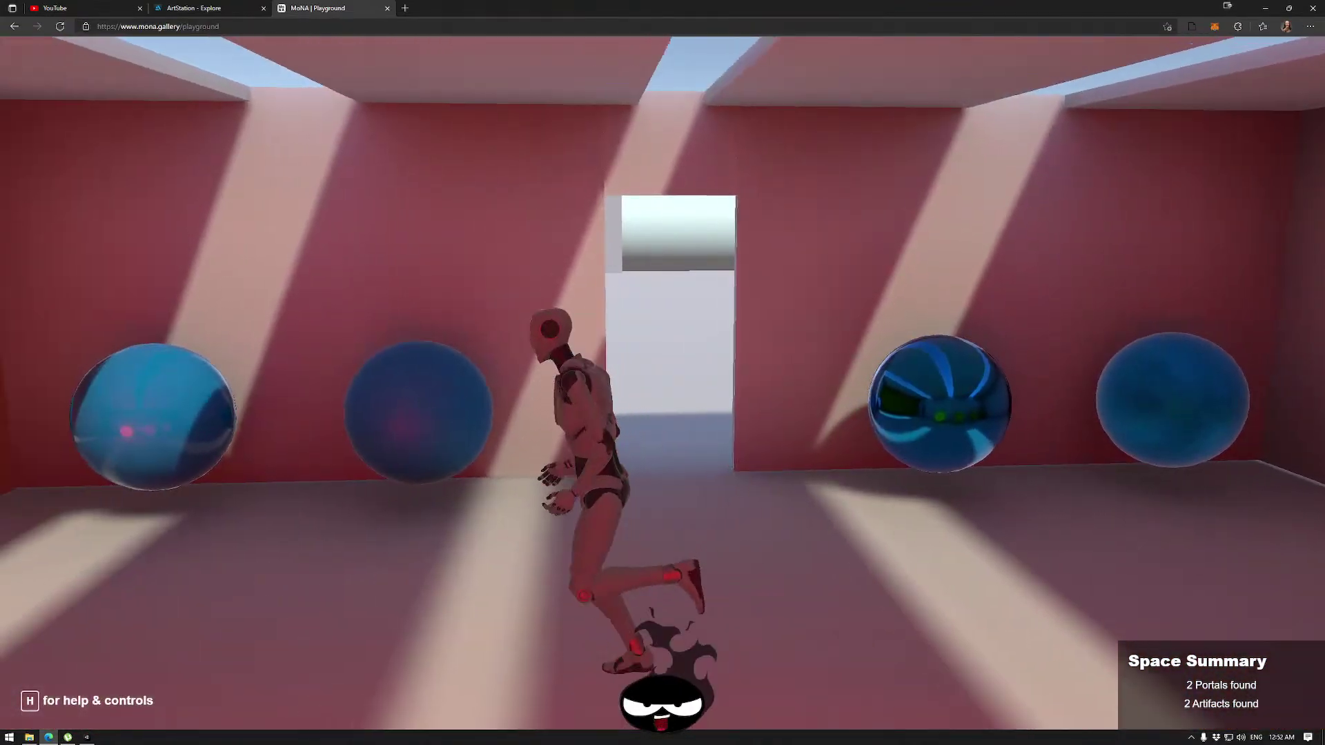
key(a)
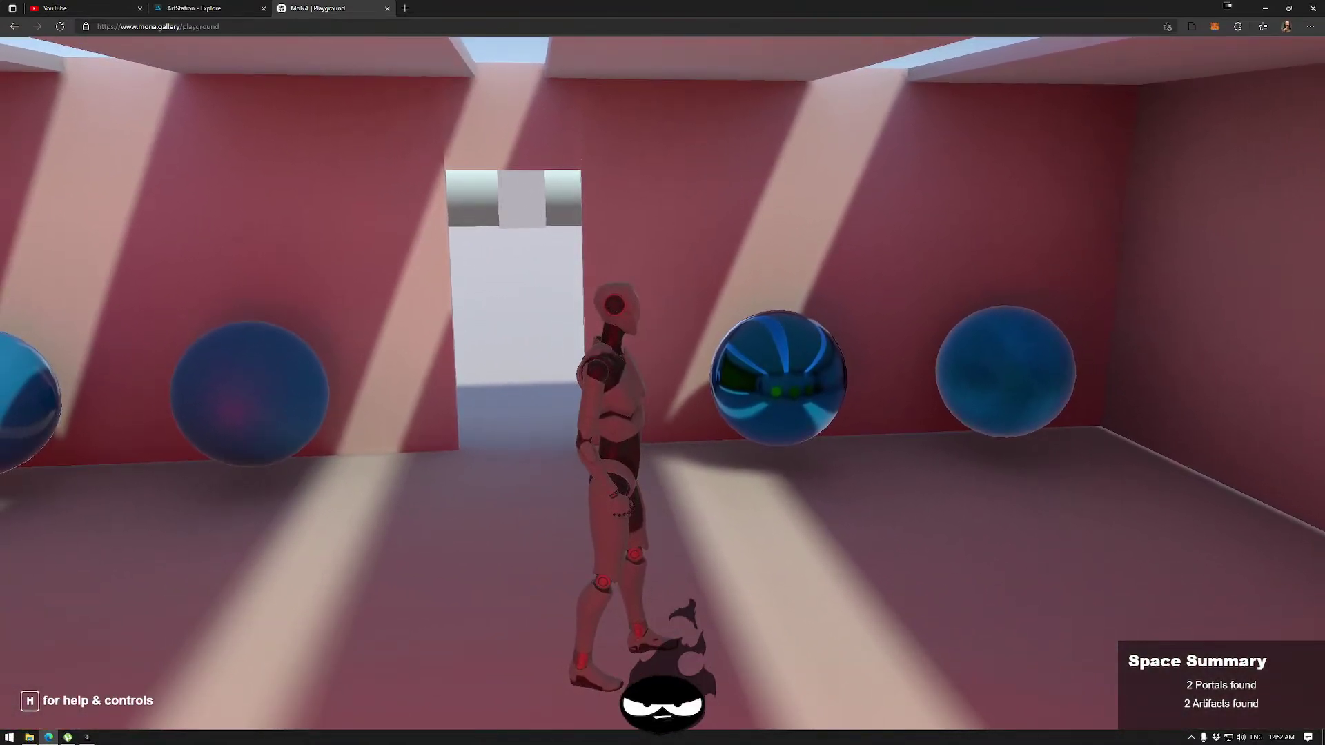
key(w)
key(a)
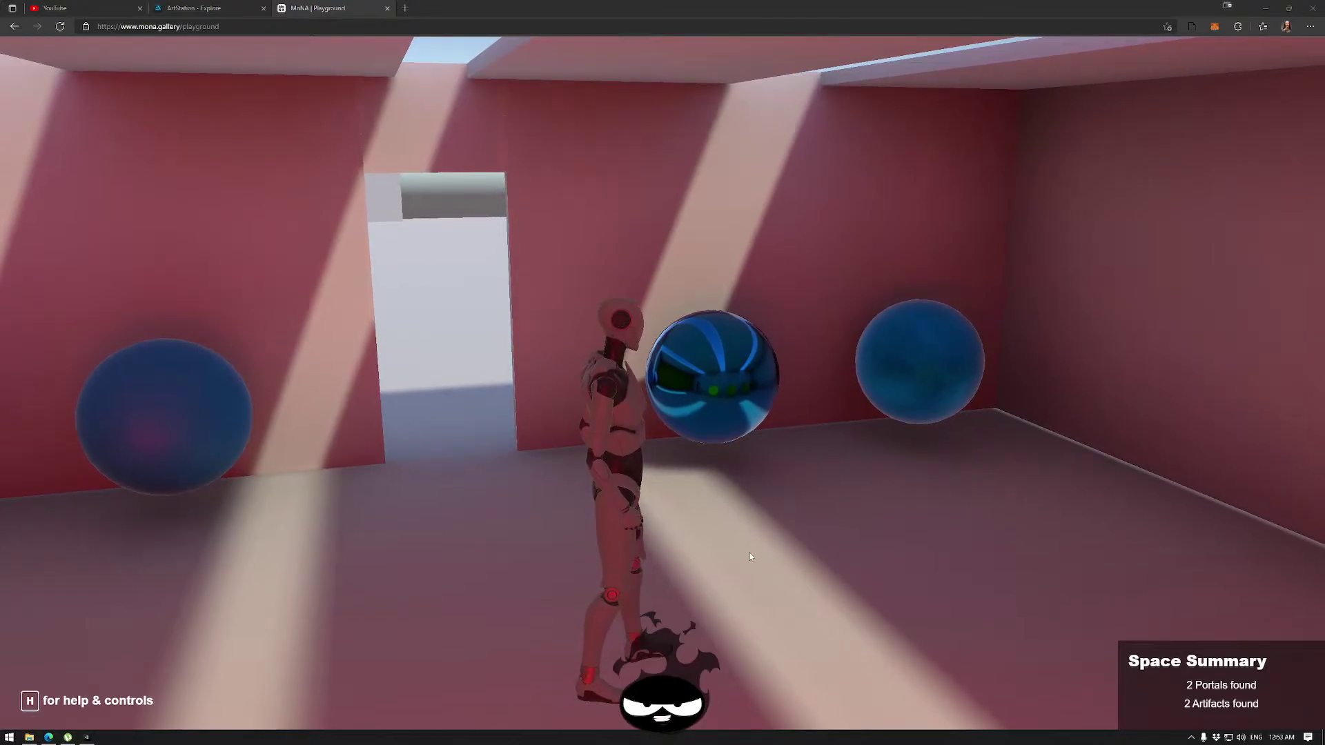
click(60, 26)
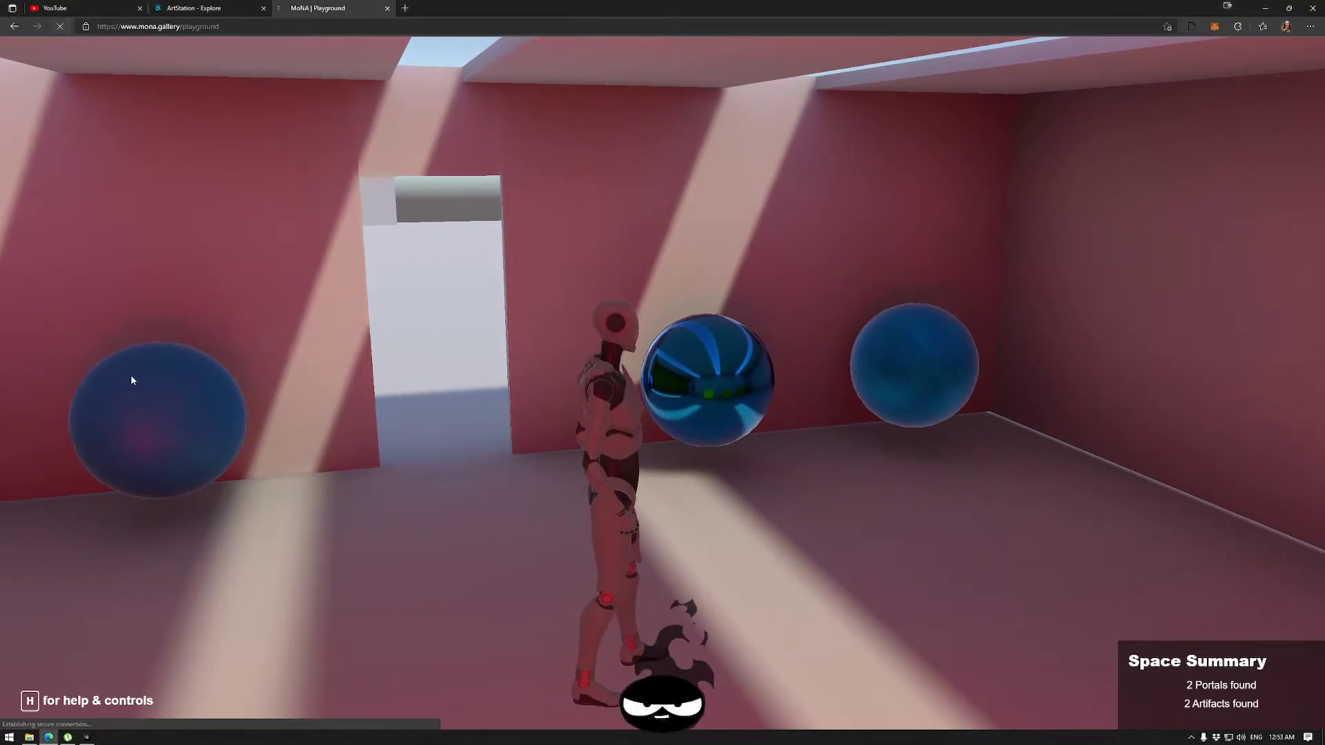
Switch to Unity, clear the project search and inspect the Metallic 2 material from the _AddYourArtHere materials.
click(87, 737)
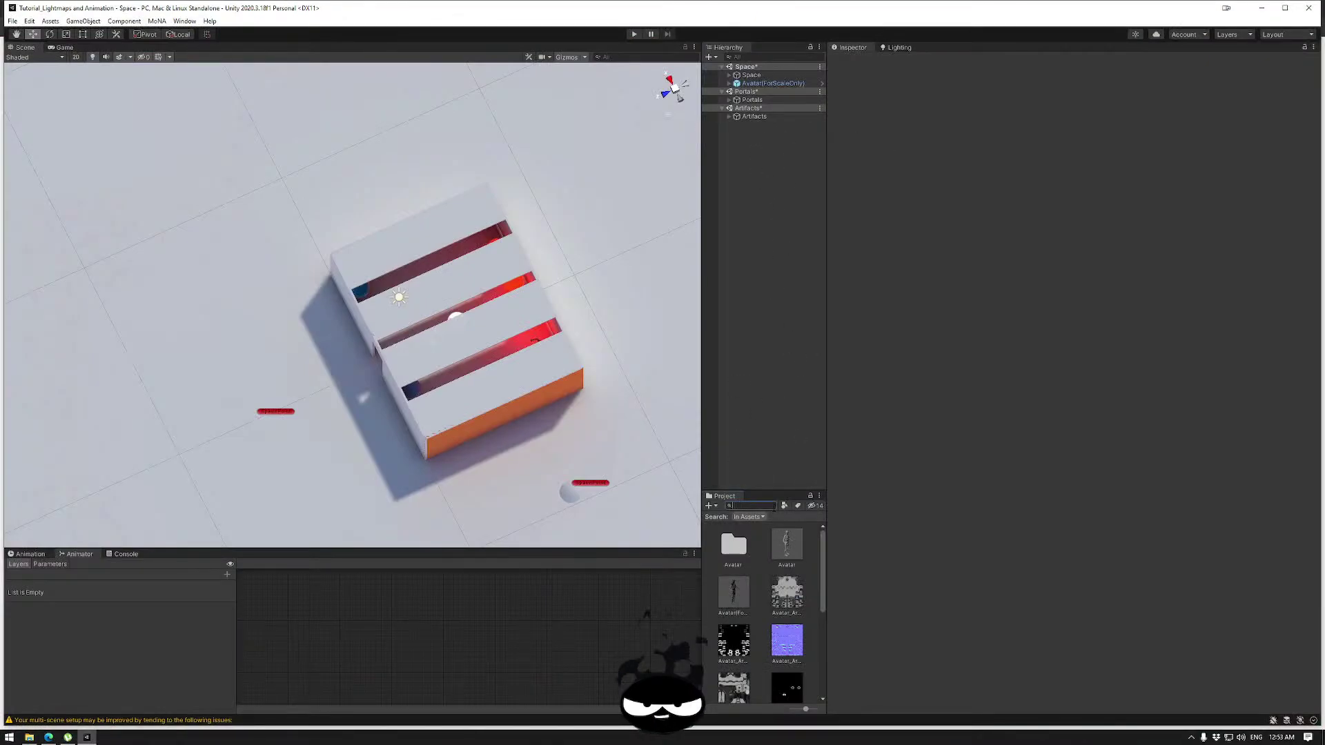
click(774, 506)
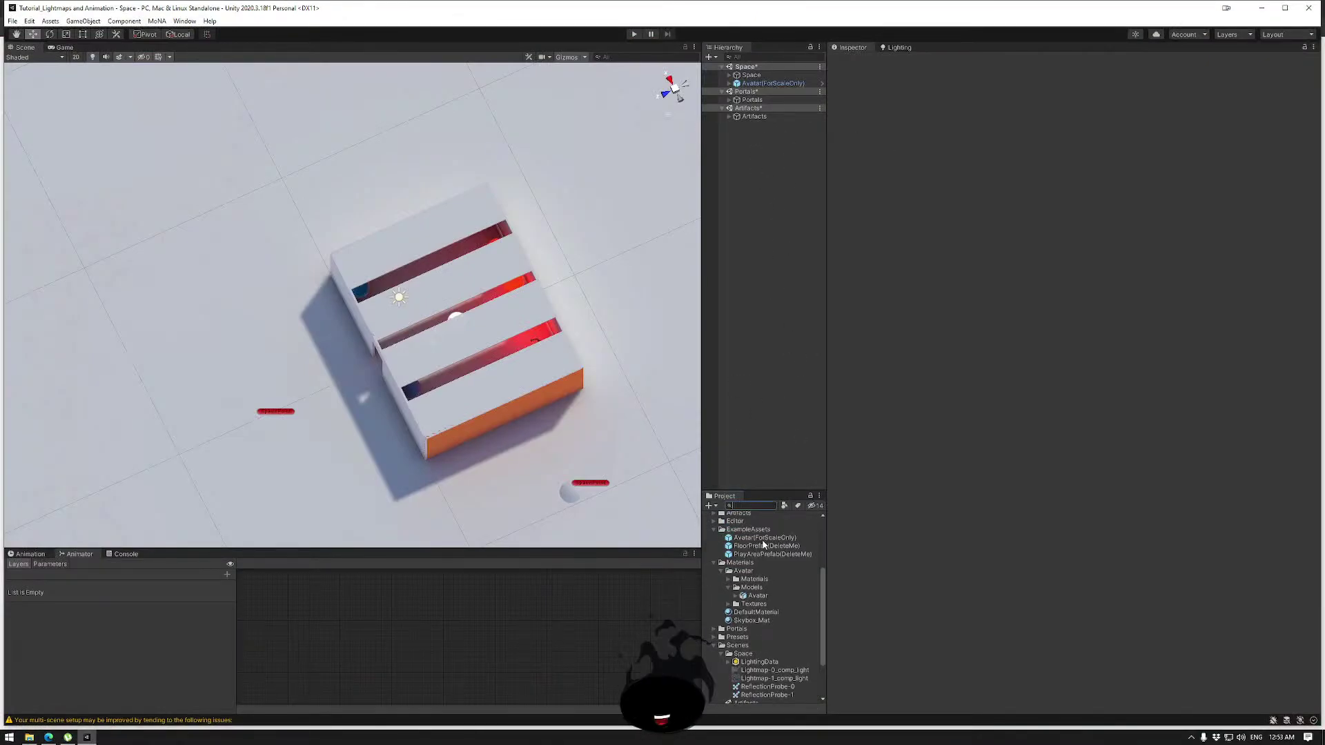
scroll(762, 550, up, 3)
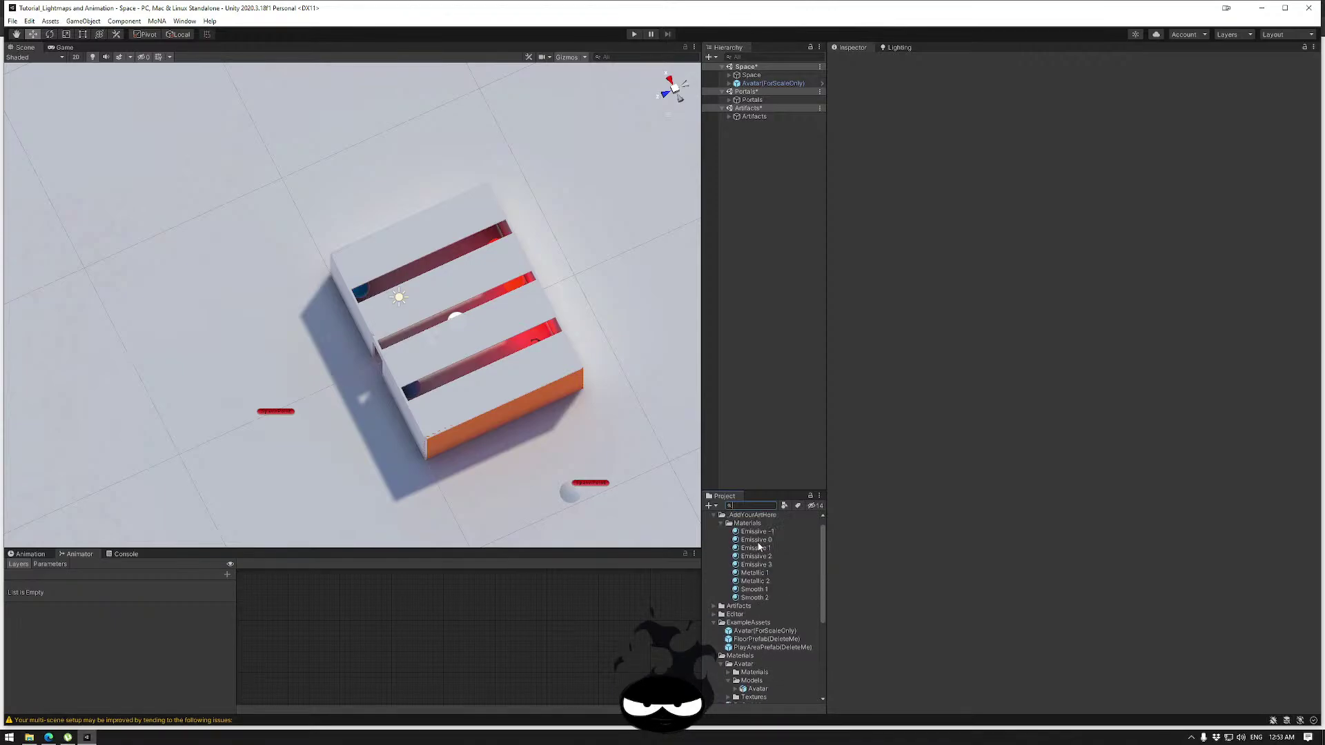
click(755, 581)
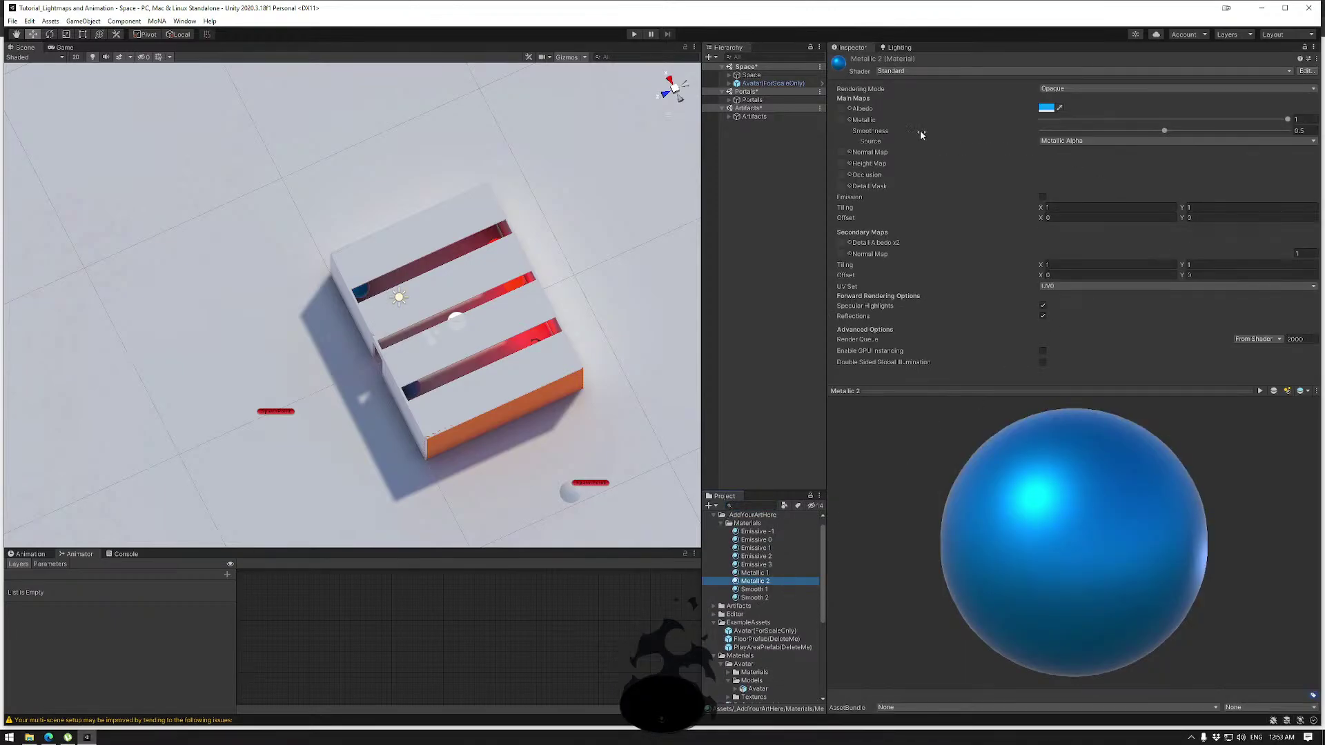
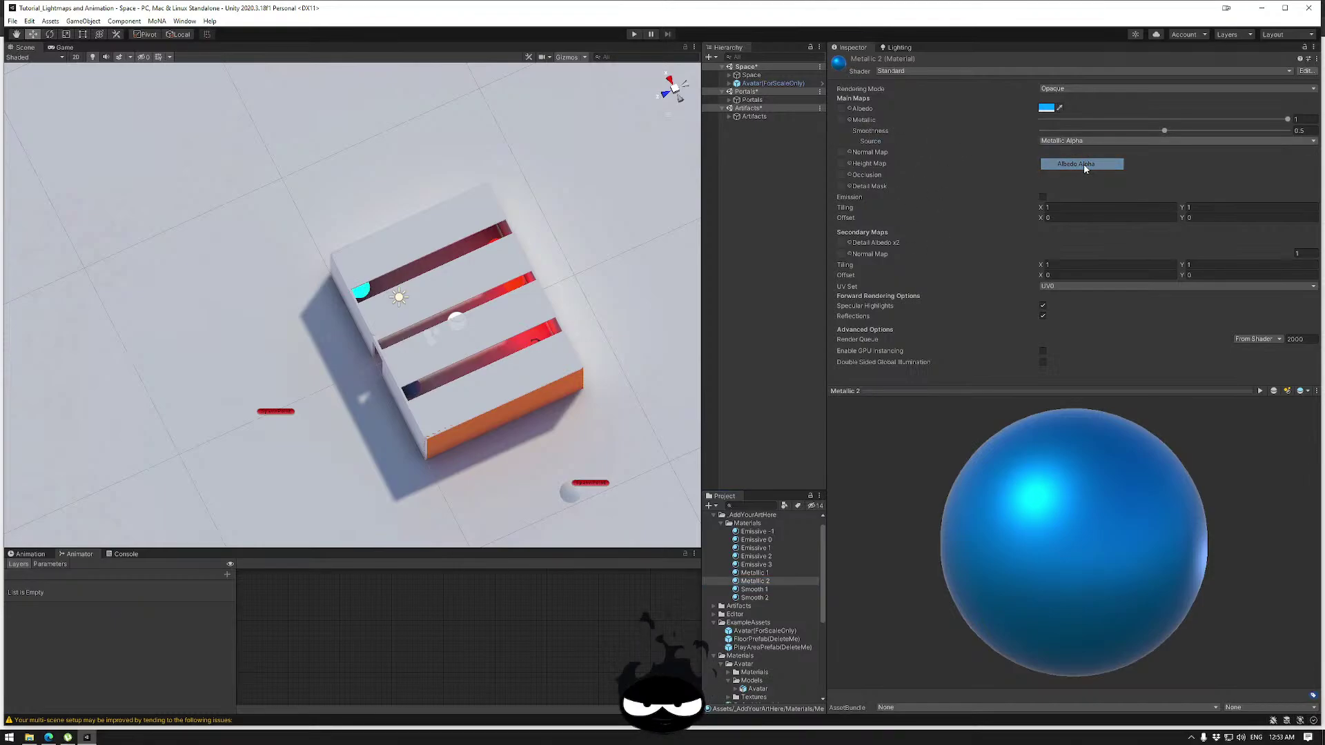
Switch the Metallic 2 material's smoothness source repeatedly between Albedo Alpha and Metallic Alpha to compare them, finishing on Metallic Alpha.
click(1080, 164)
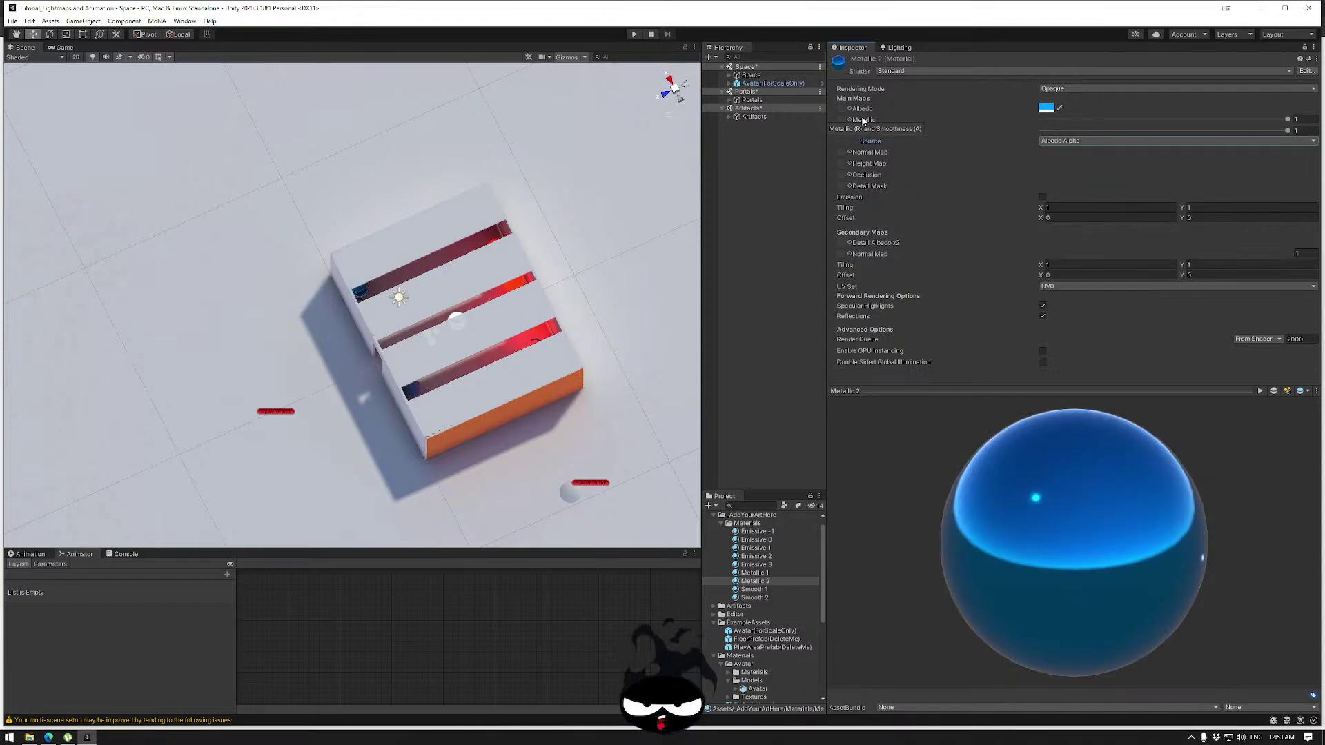
click(1077, 141)
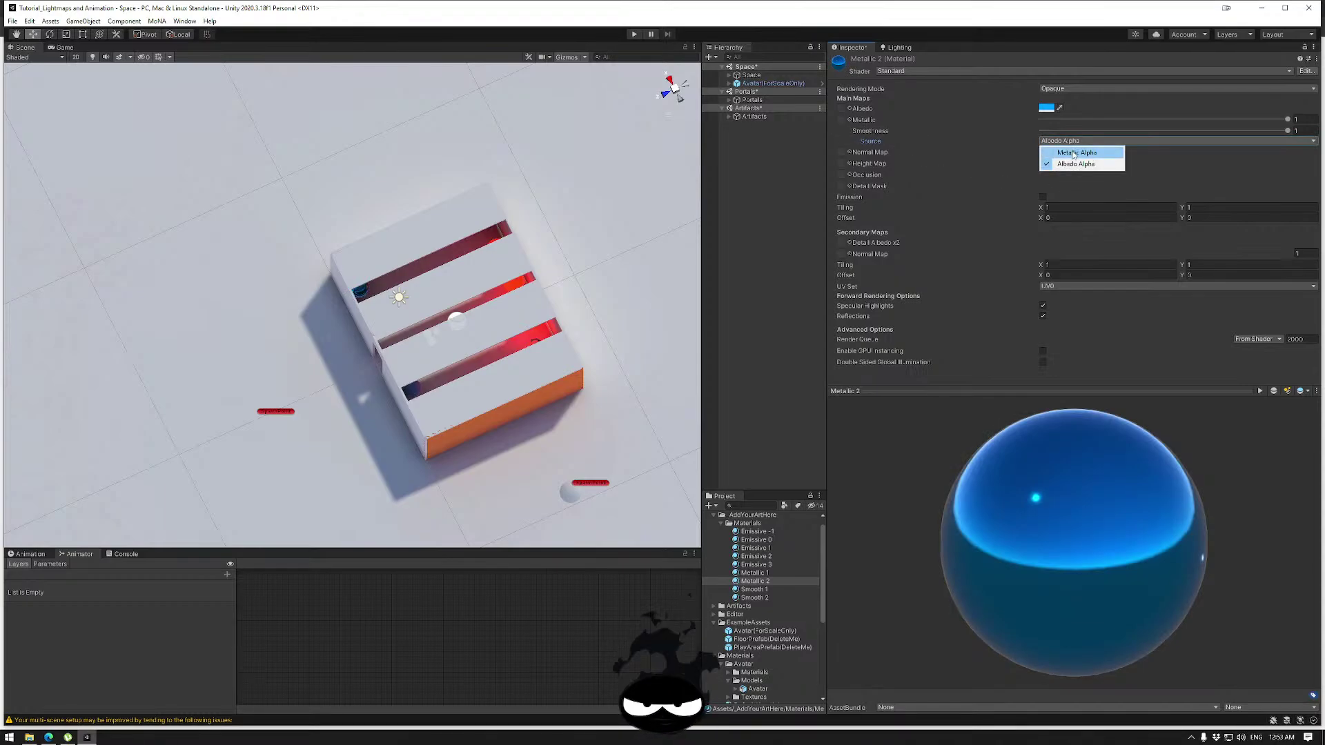
click(1060, 153)
click(1076, 141)
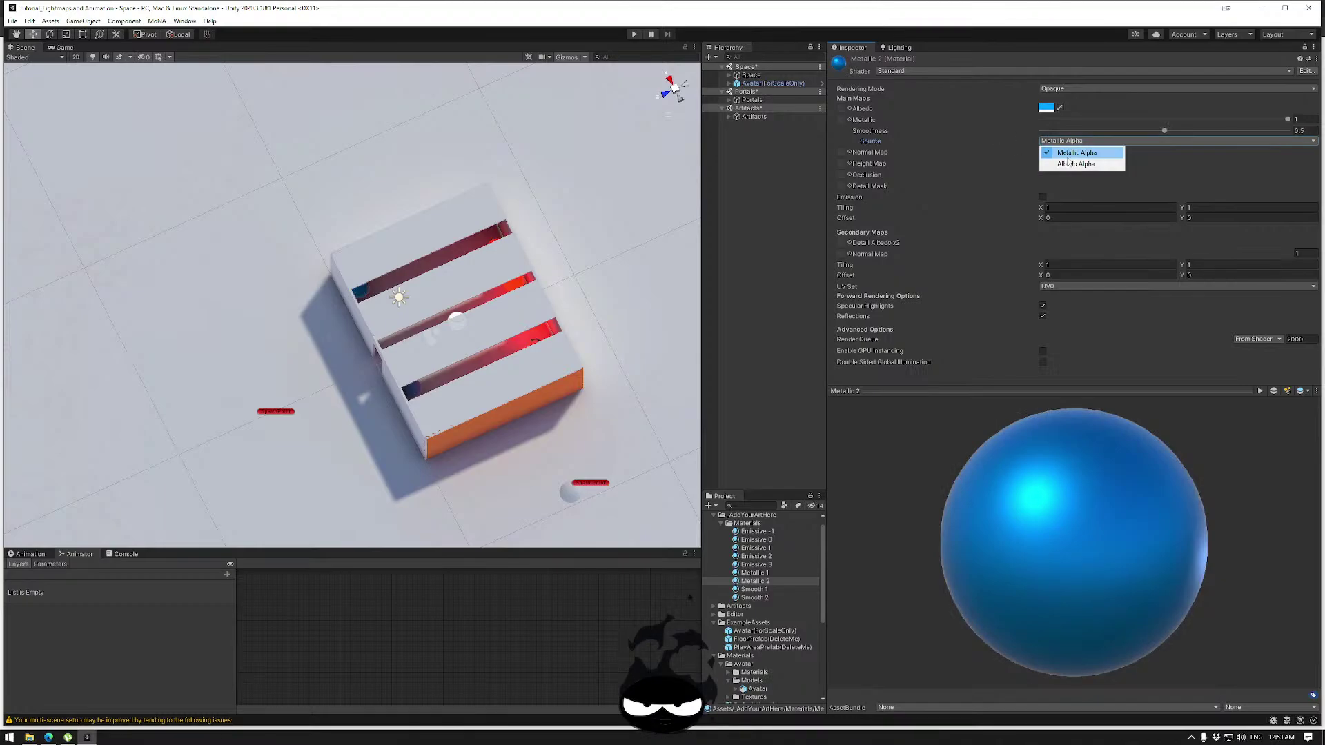
click(1075, 164)
click(1072, 142)
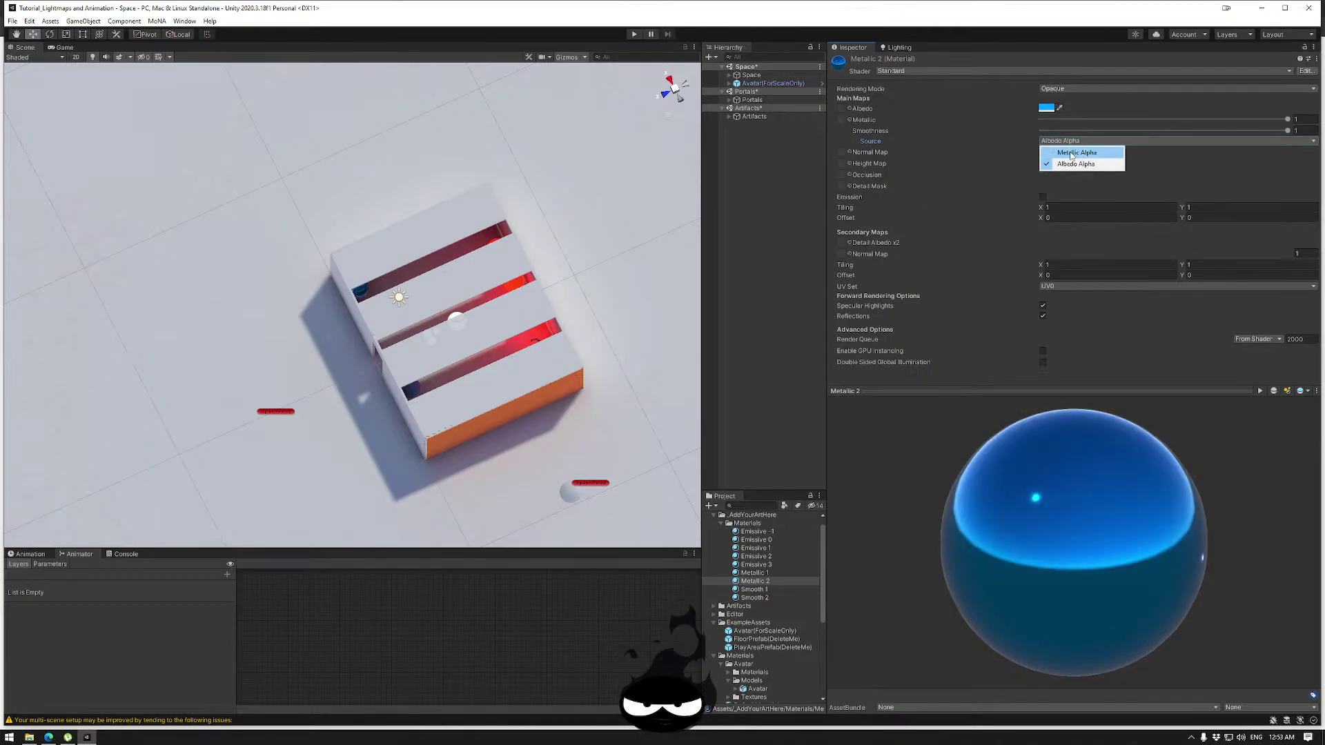
click(1071, 152)
click(1073, 141)
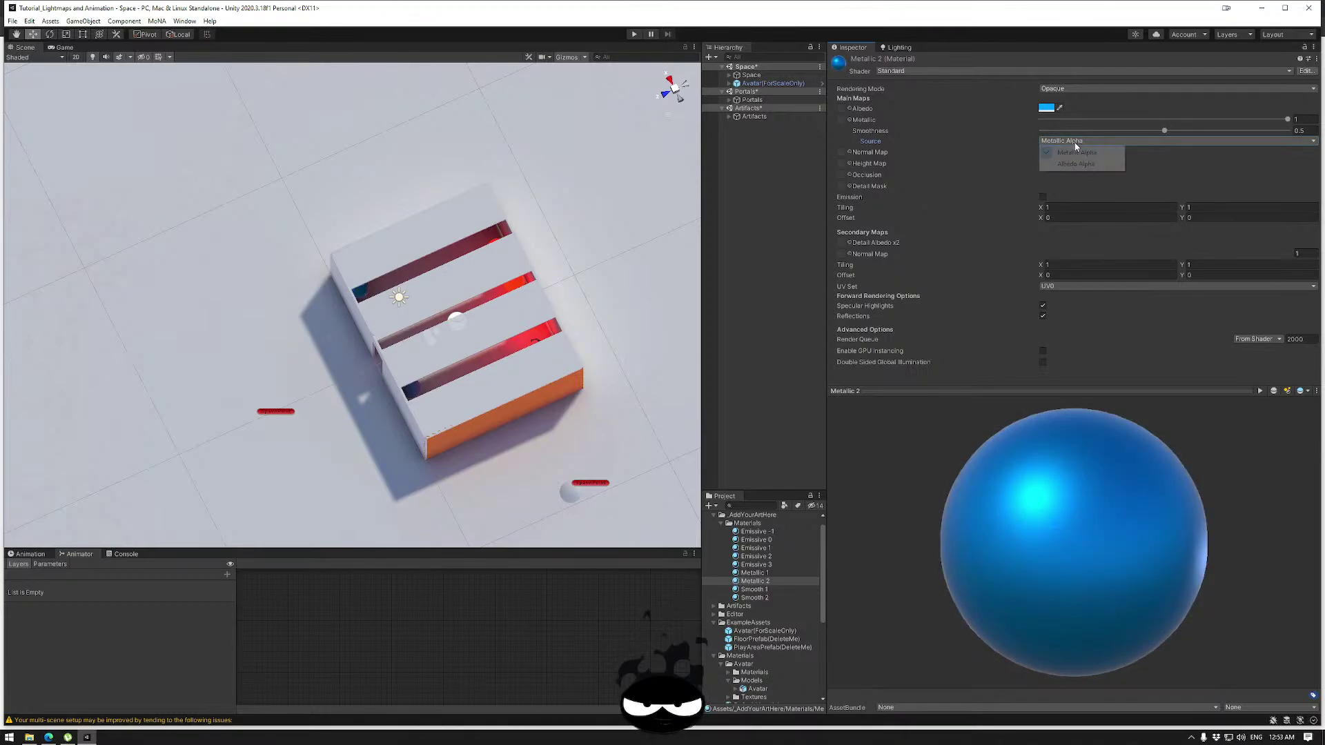
click(1075, 164)
click(1075, 141)
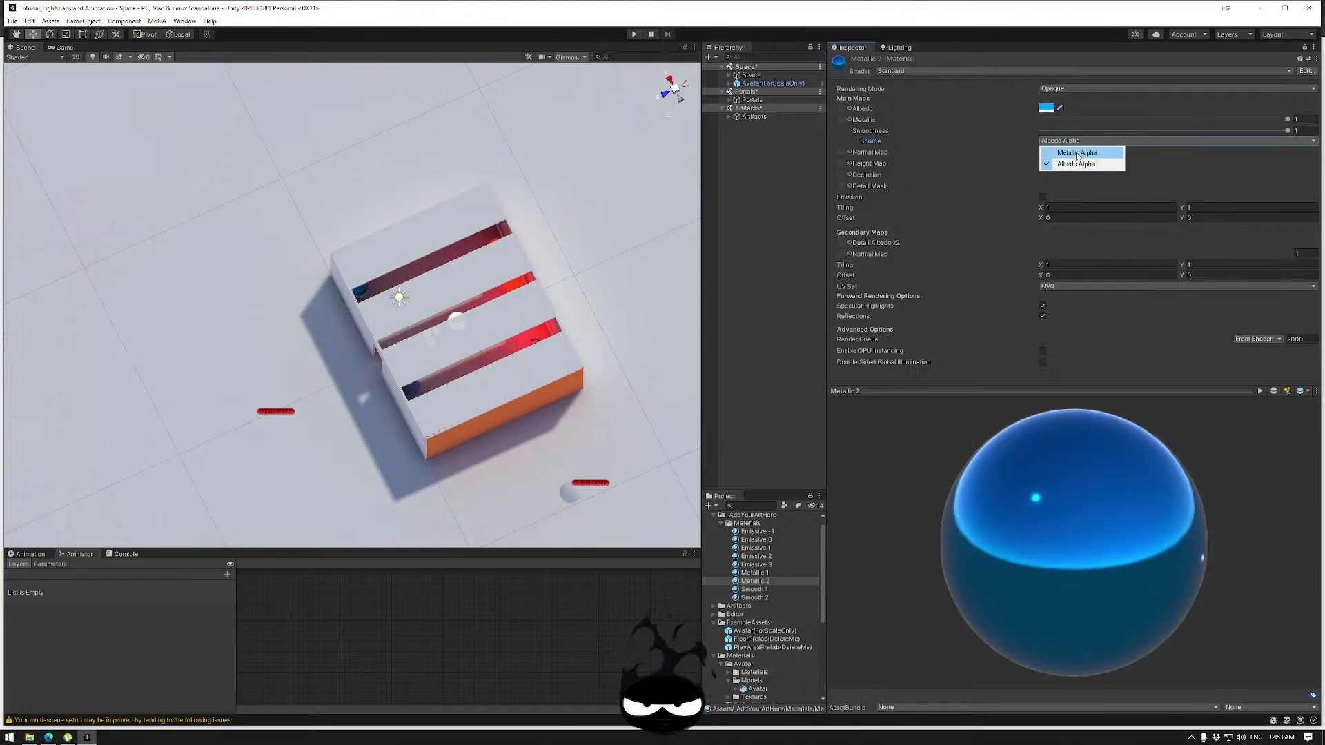
click(1070, 153)
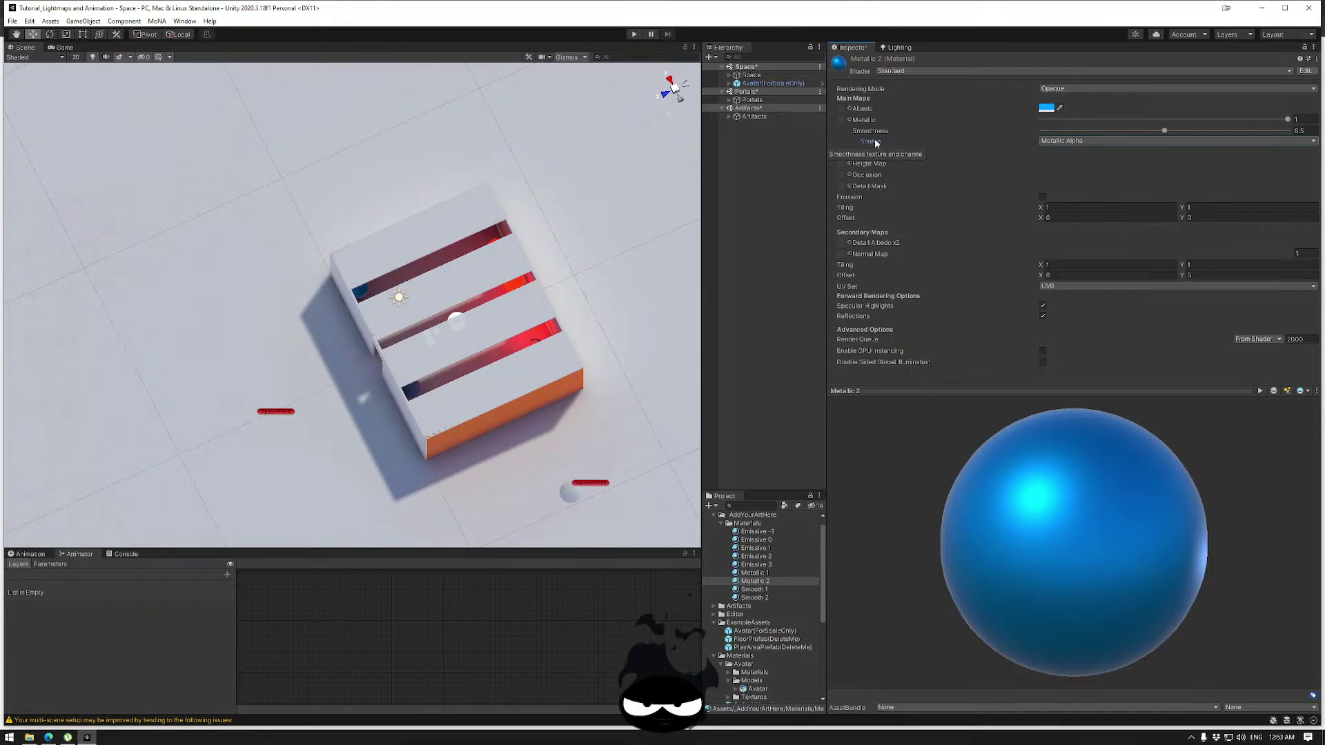
click(1088, 142)
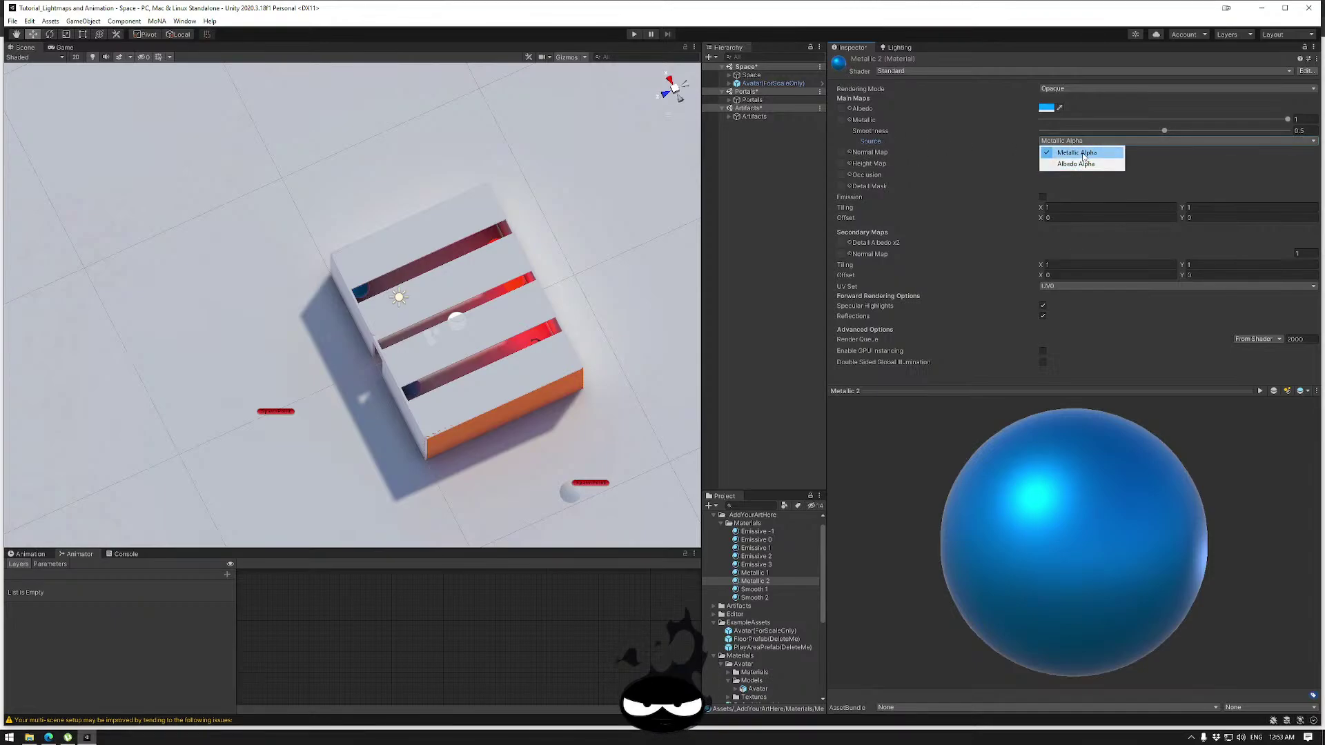
click(1081, 164)
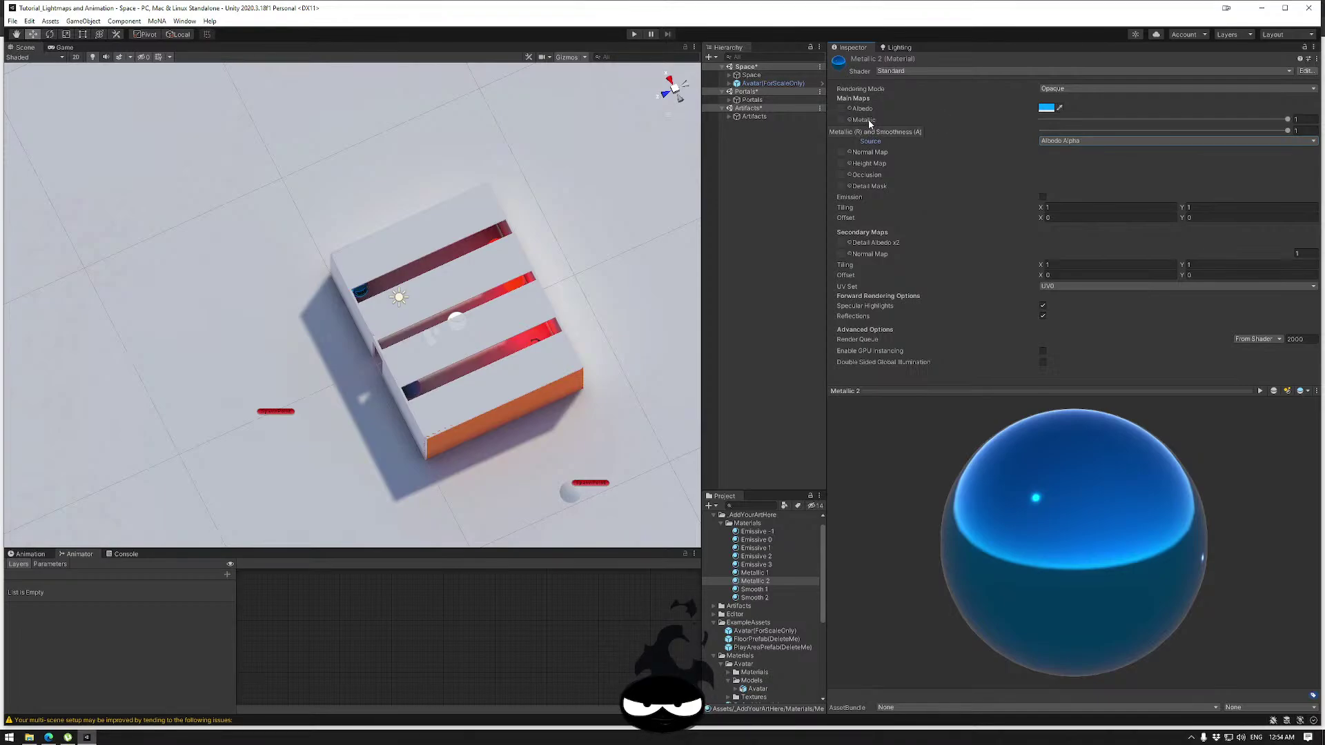
click(1104, 140)
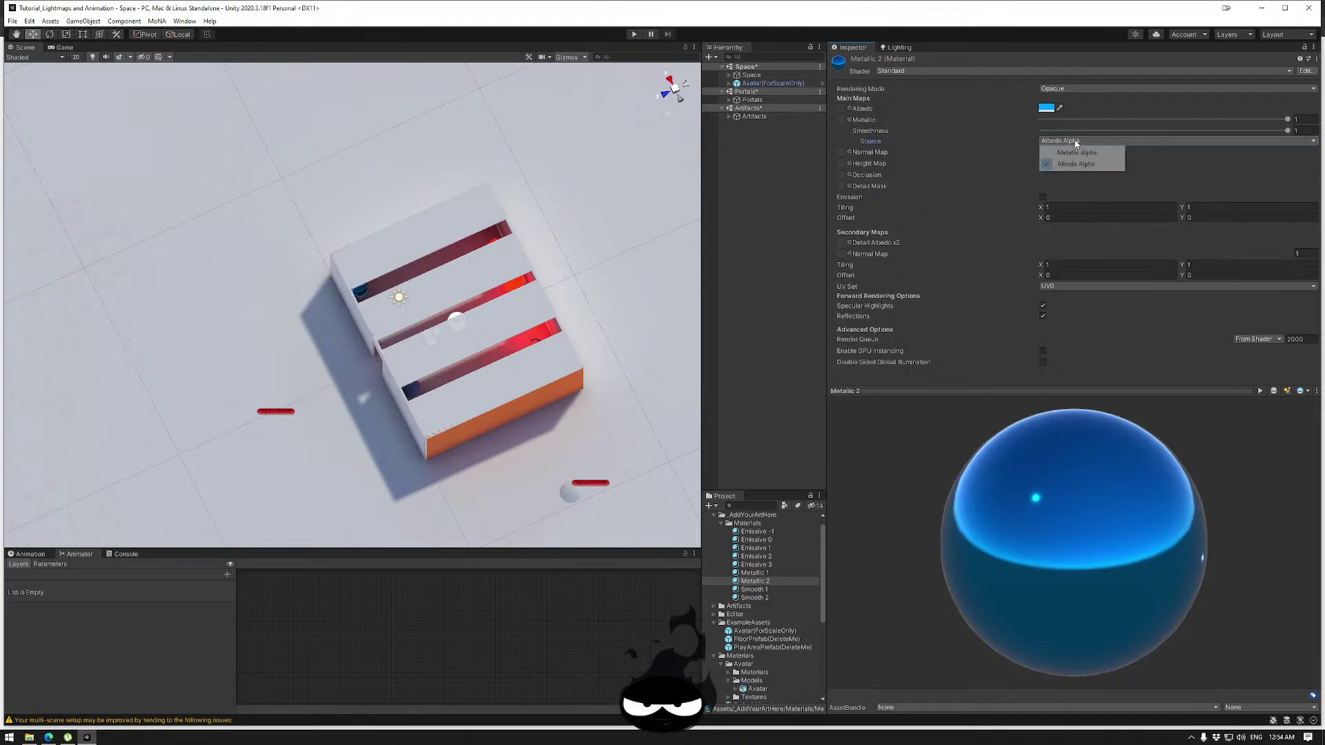
click(1076, 151)
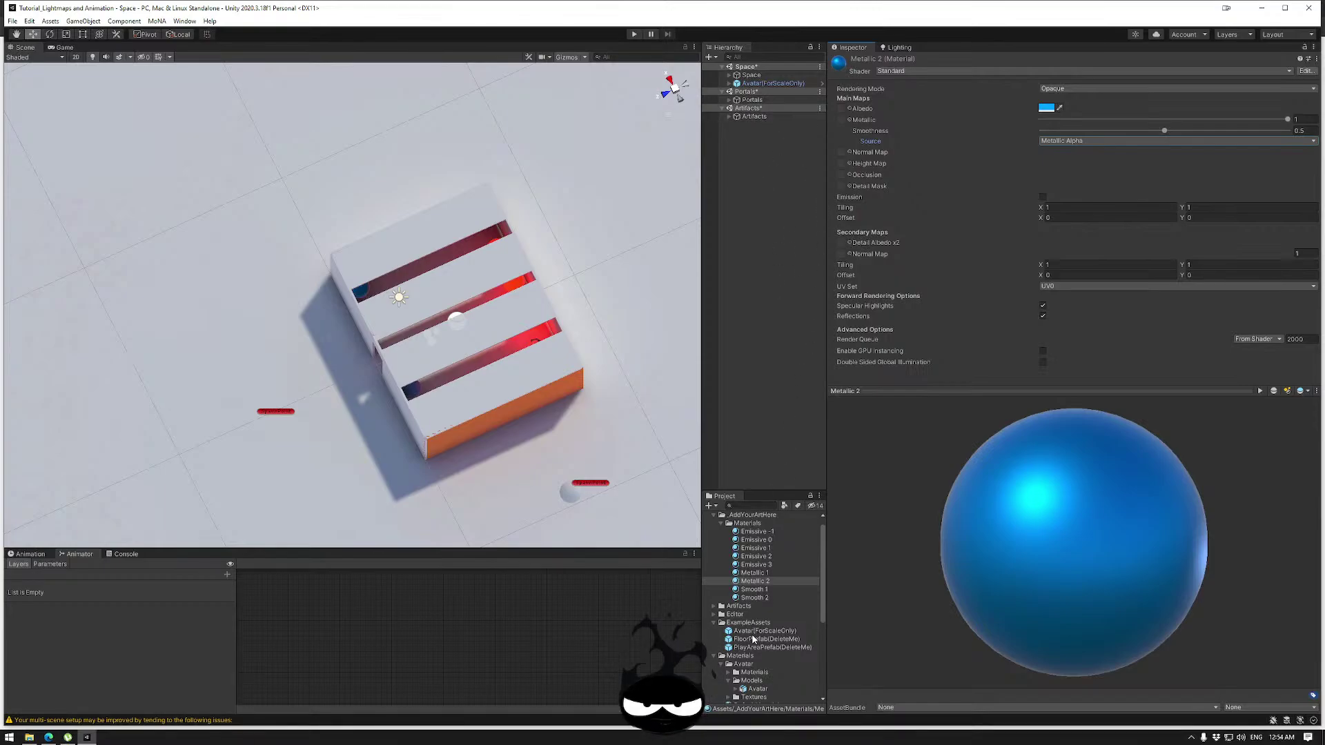
Create a folder named Textures inside the _AddYourArtHere folder.
click(721, 523)
right_click(747, 515)
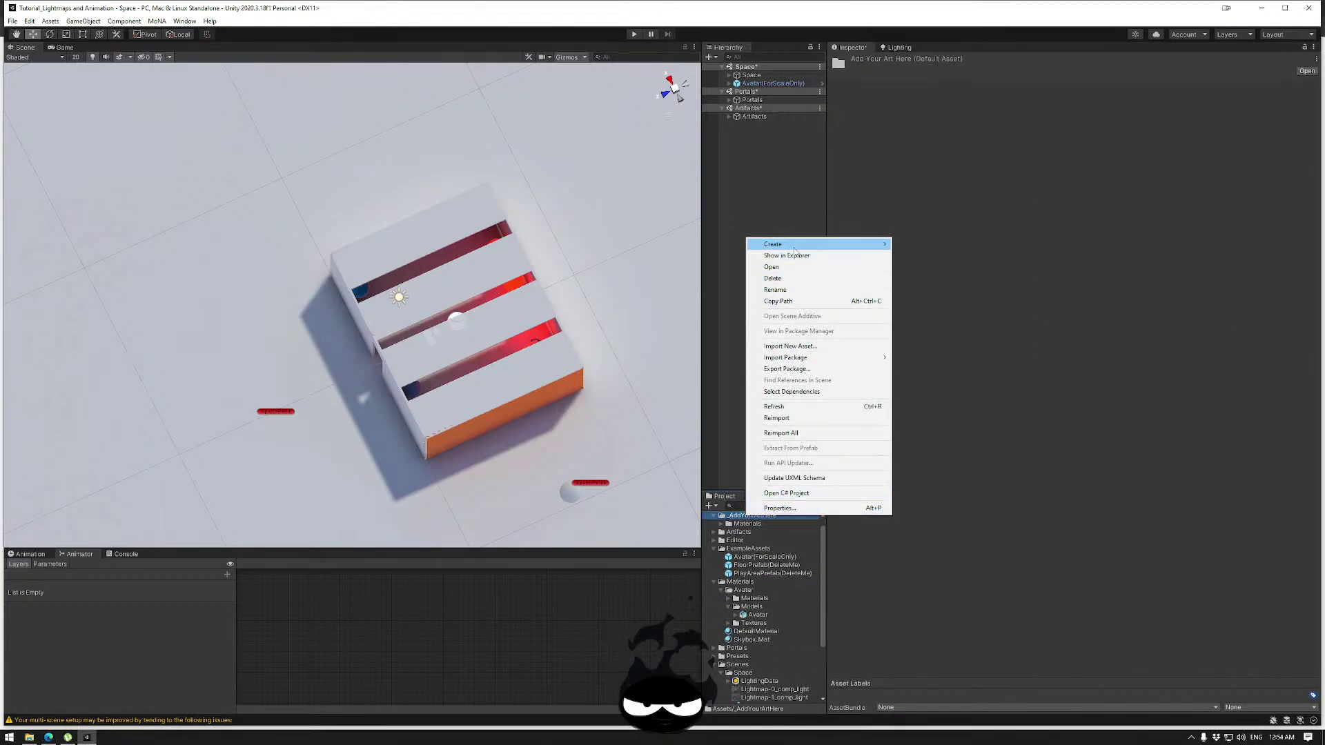
mouse_move(793, 250)
click(915, 244)
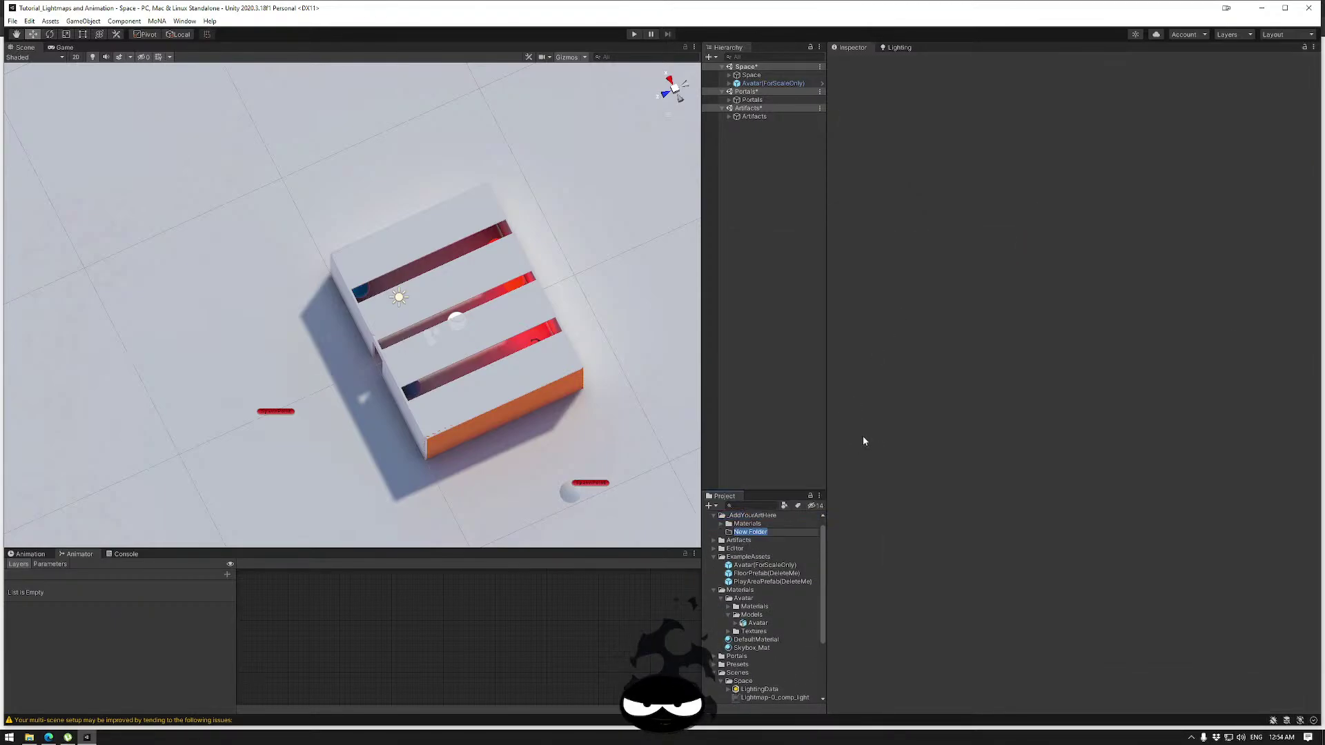
text(Textures)
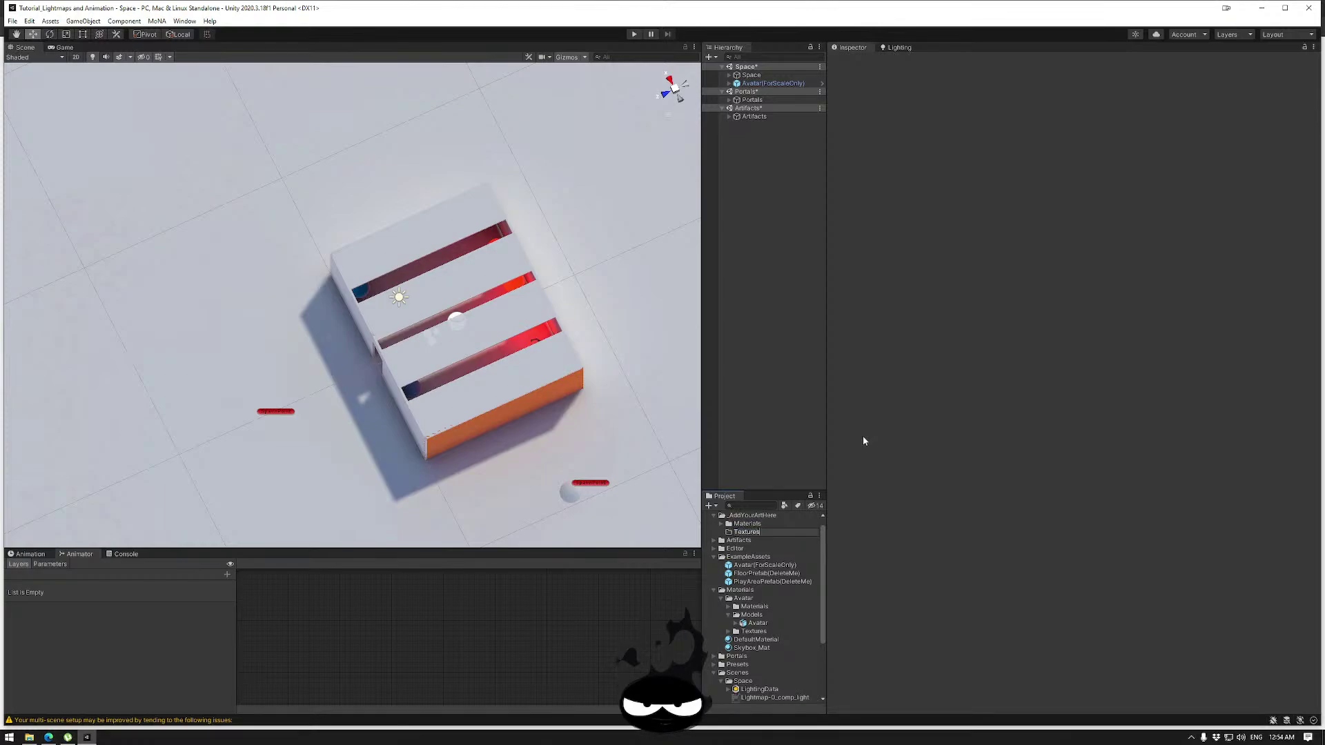
key(Return)
Start importing a new asset into the Textures folder and browse to the _Textures folder of the GalleryHex project Space_13_Optimization - Copy.
right_click(746, 528)
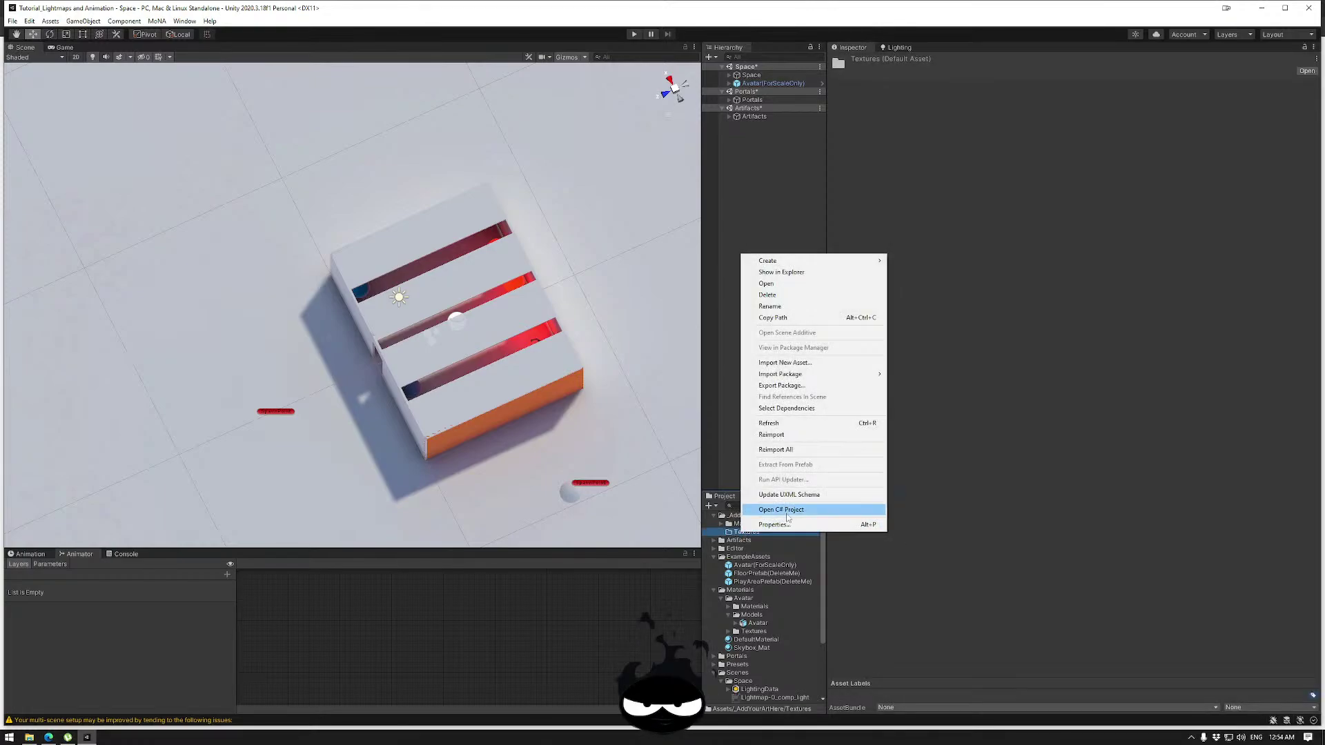
click(804, 363)
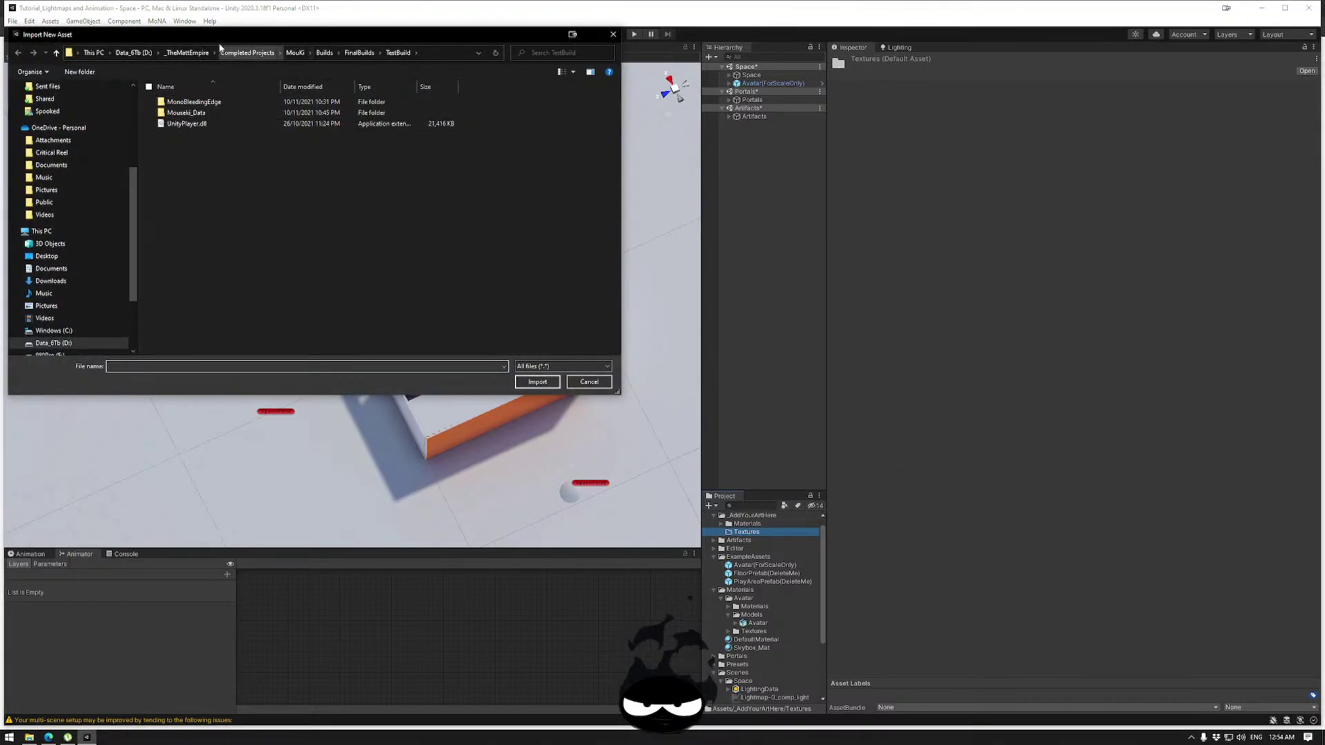
click(187, 53)
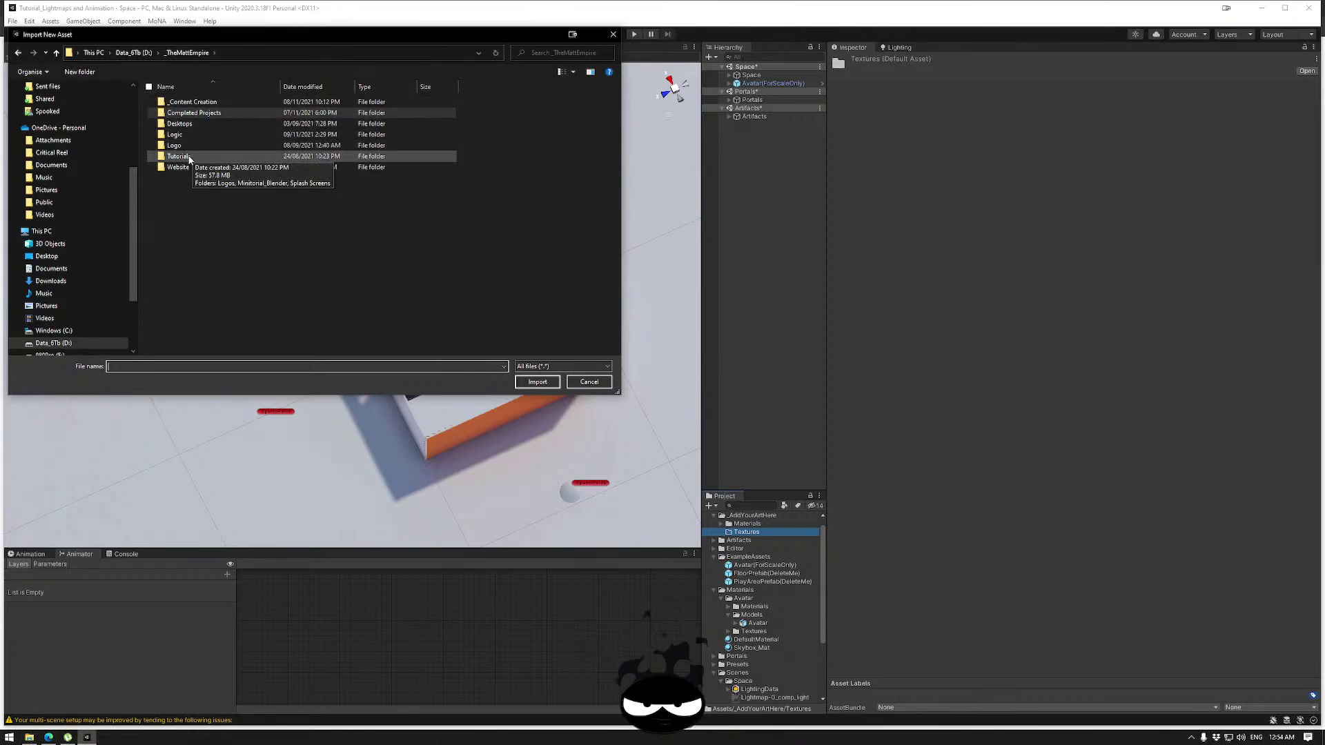
double_click(191, 104)
double_click(186, 114)
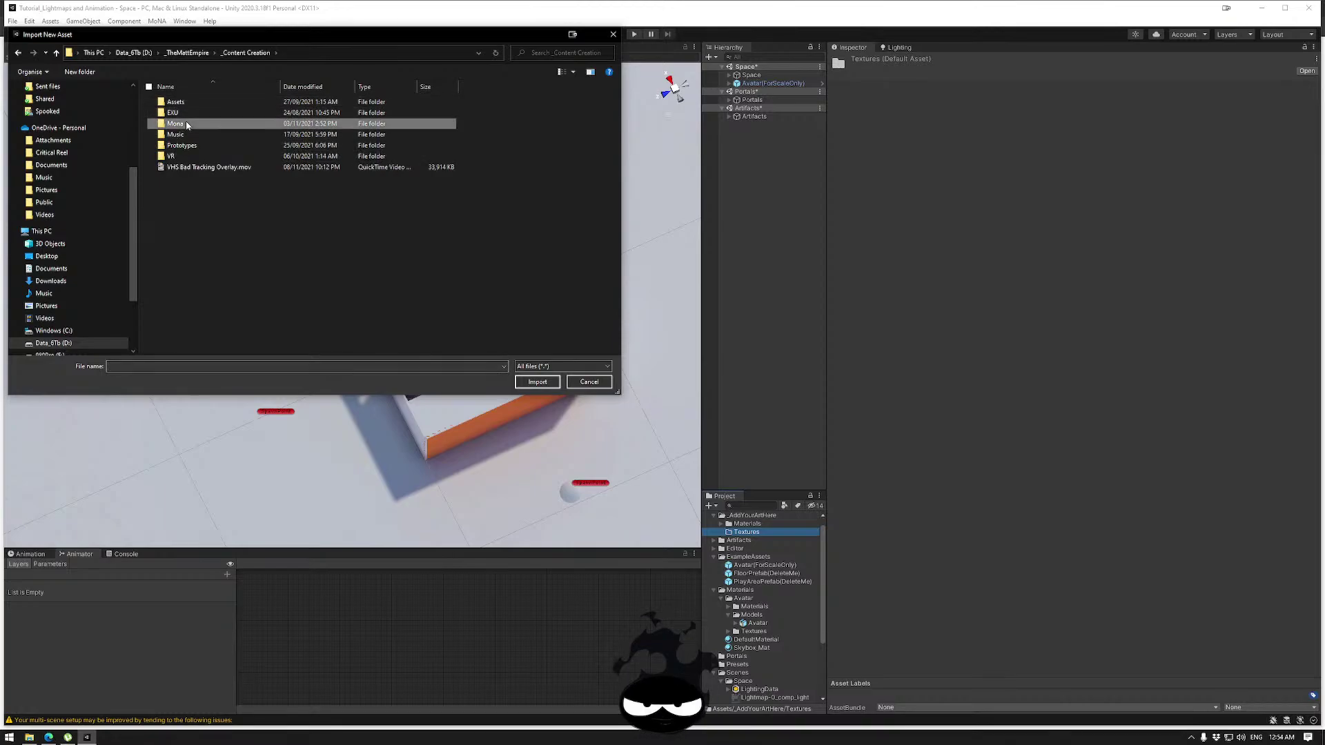
double_click(191, 124)
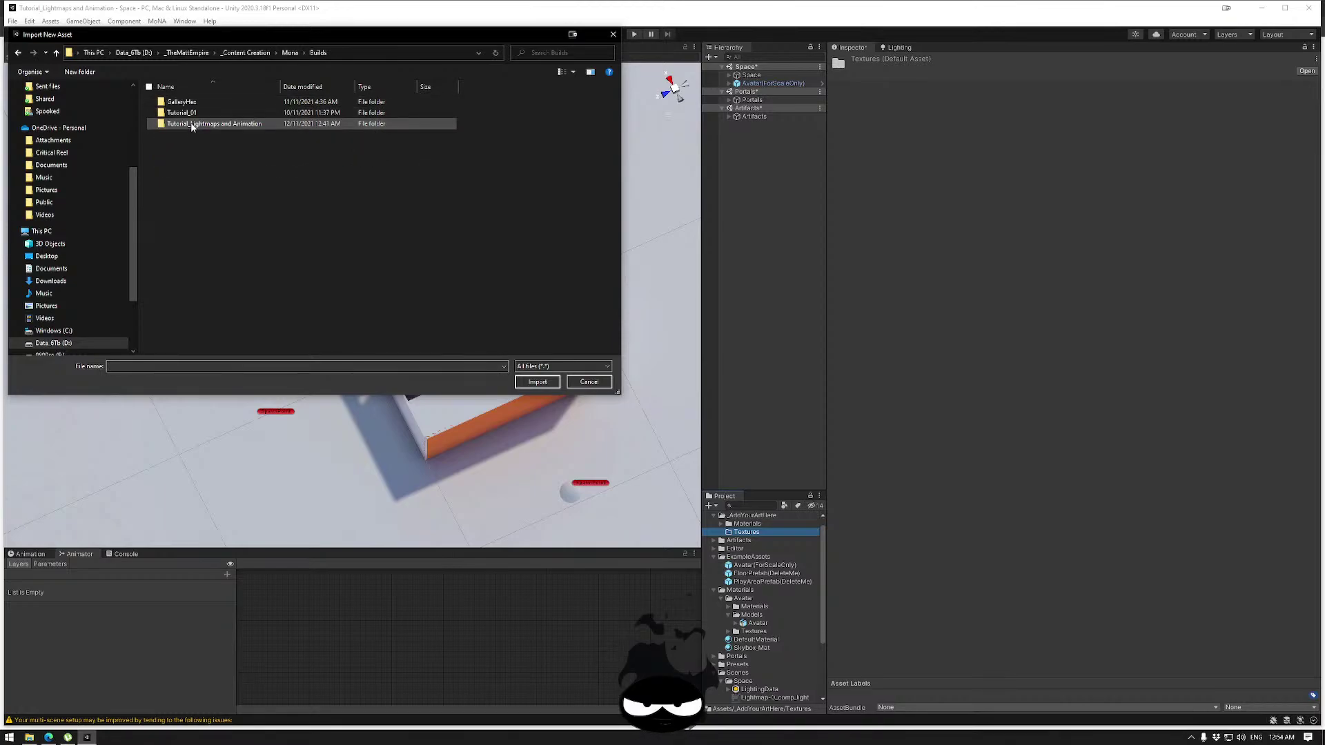
double_click(181, 102)
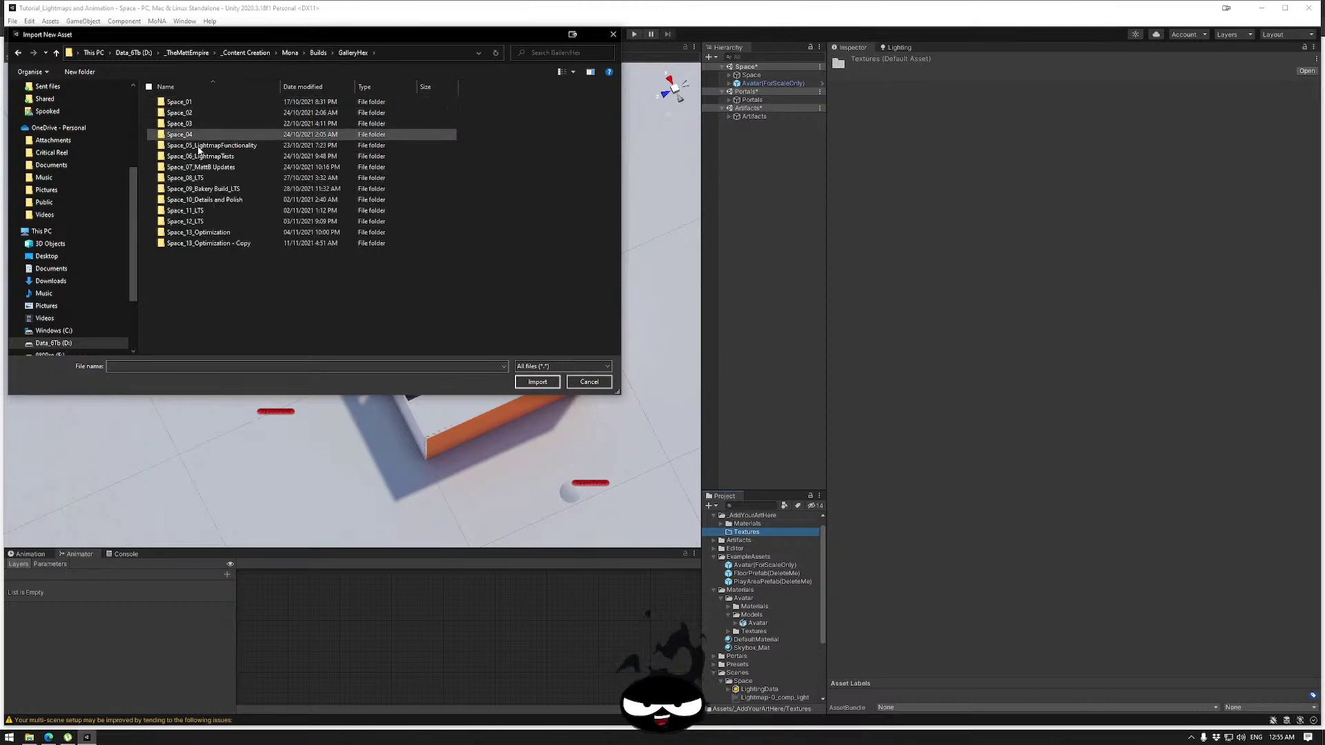
double_click(202, 243)
double_click(185, 113)
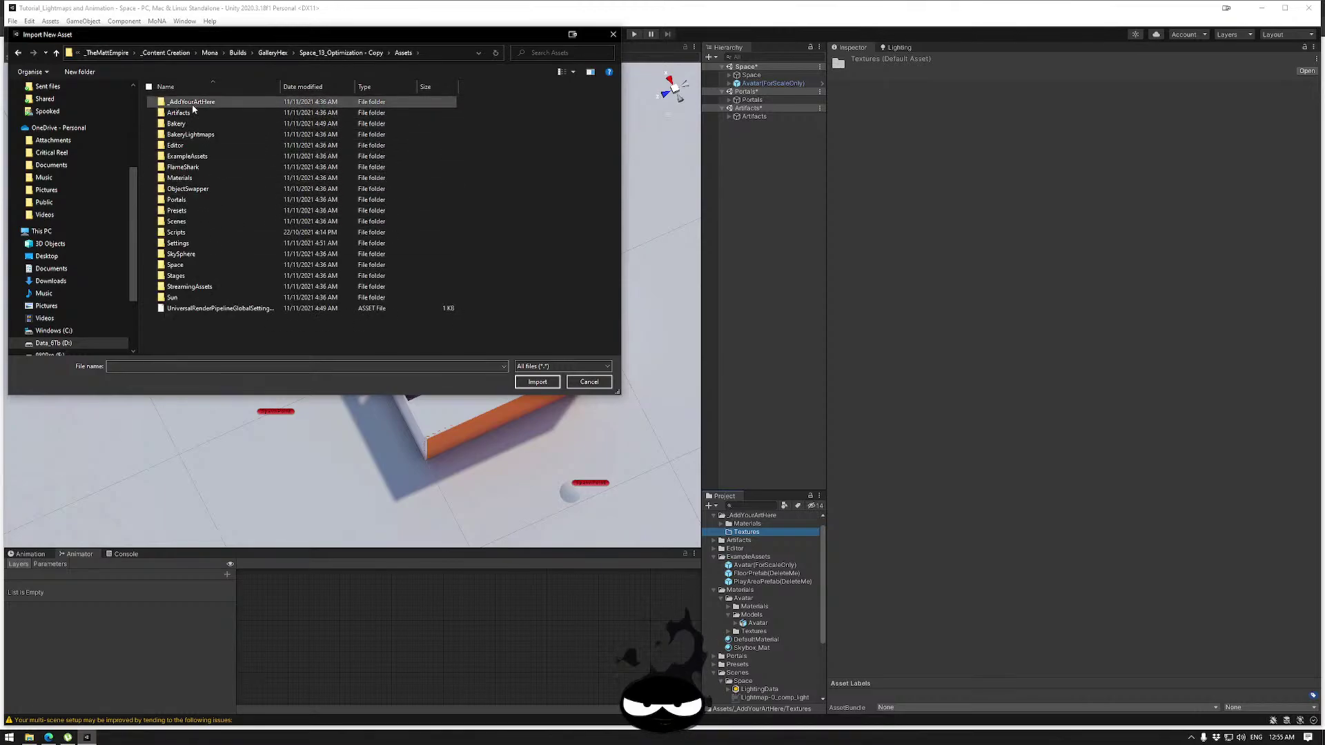
double_click(185, 102)
double_click(188, 113)
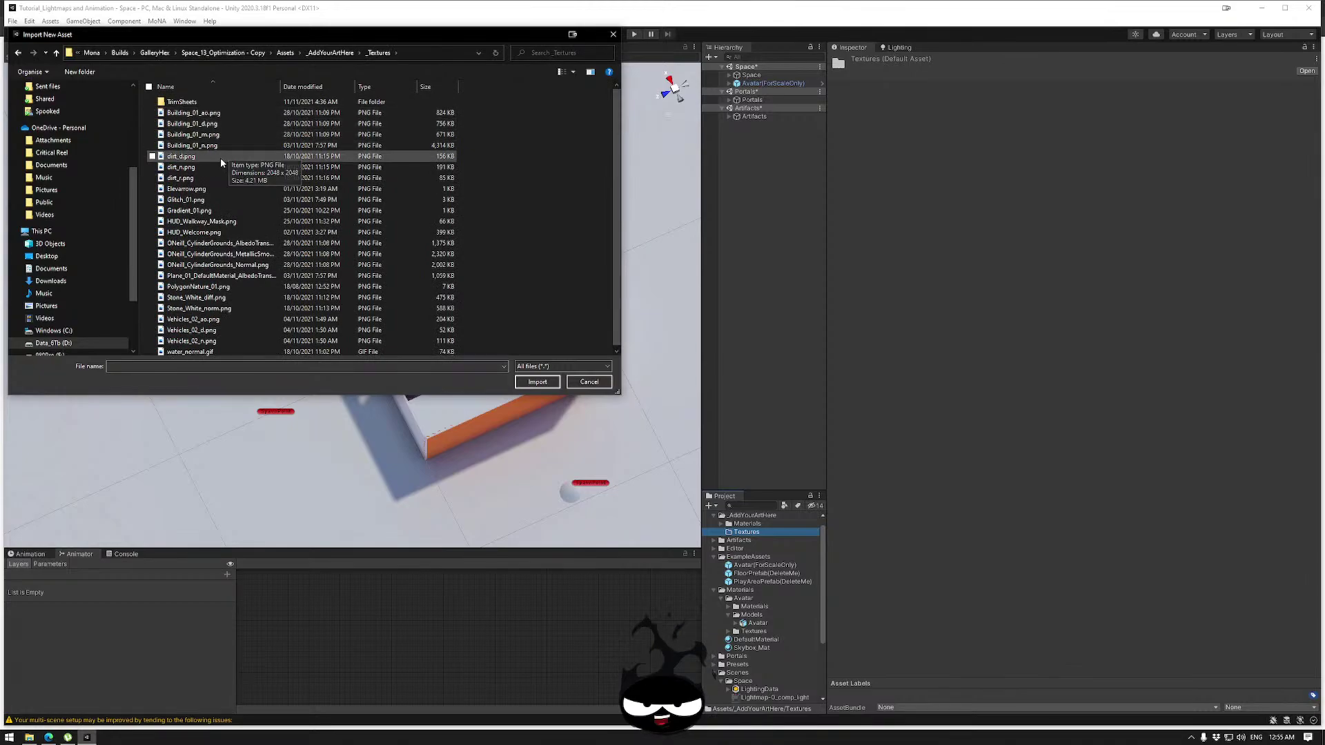
Import Trim_Industrial_2_AO.png, Trim_Industrial_2_D.png and Trim_Industrial_2_N.png from the TrimSheets subfolder.
scroll(235, 272, down, 1)
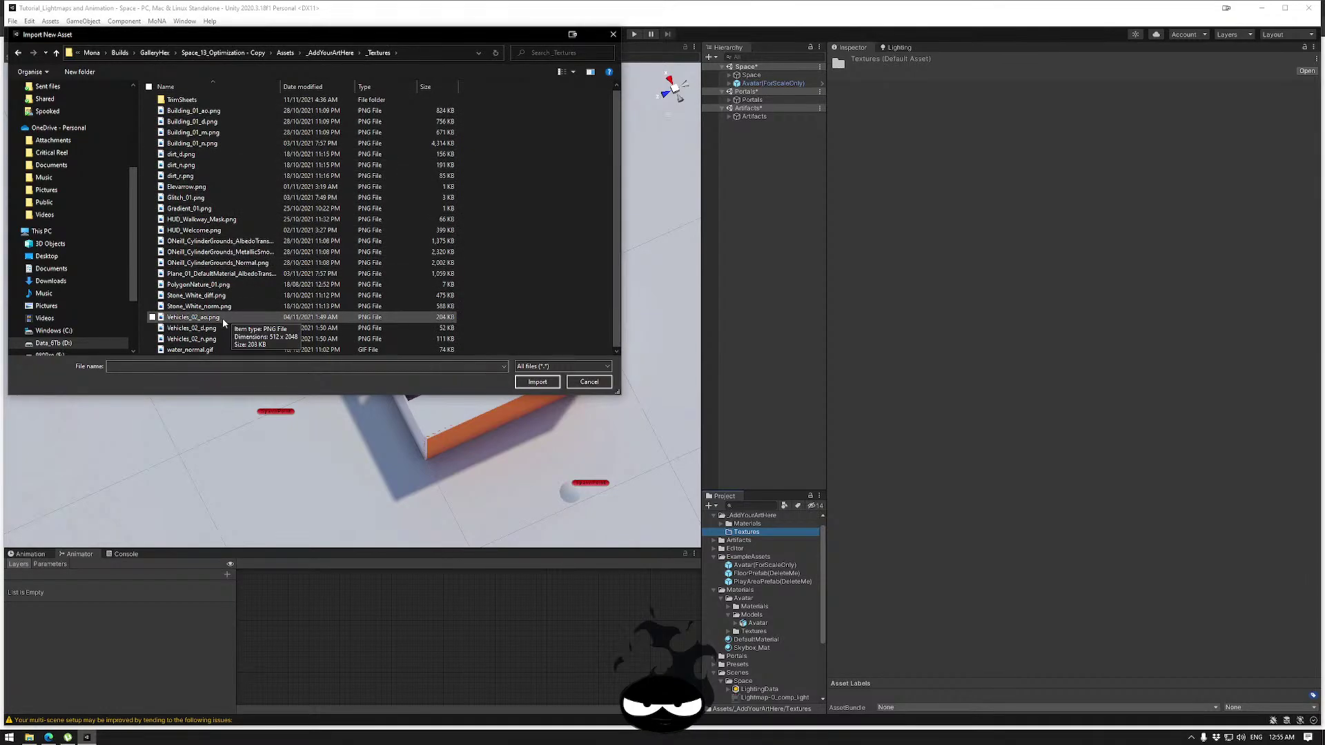
double_click(200, 100)
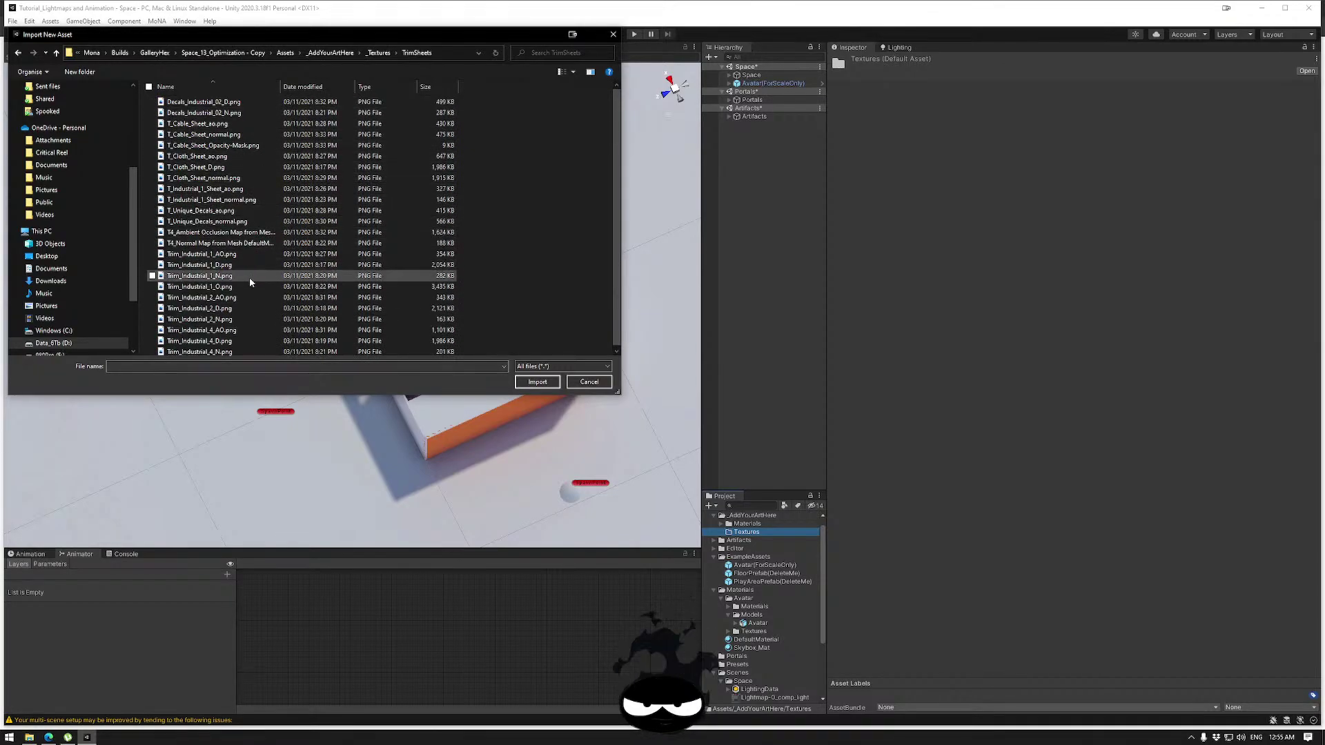
click(218, 257)
right_click(218, 262)
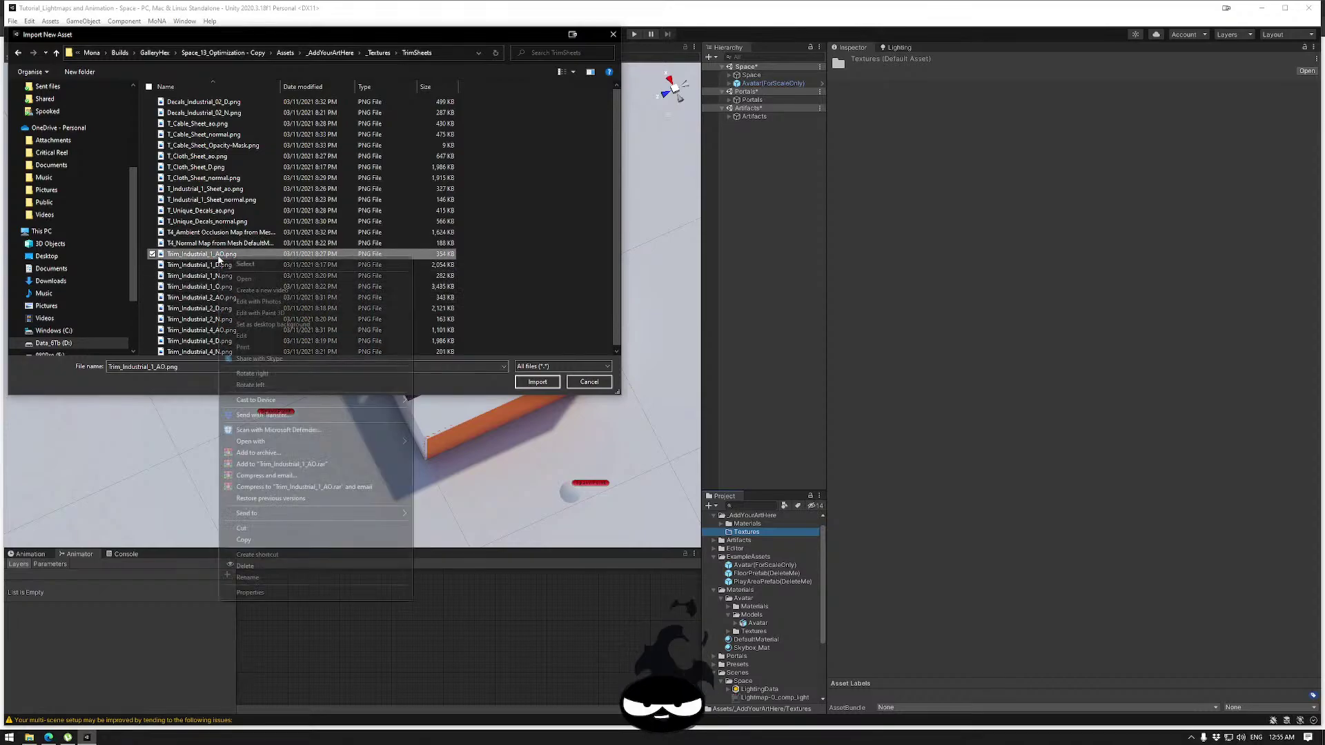
click(205, 266)
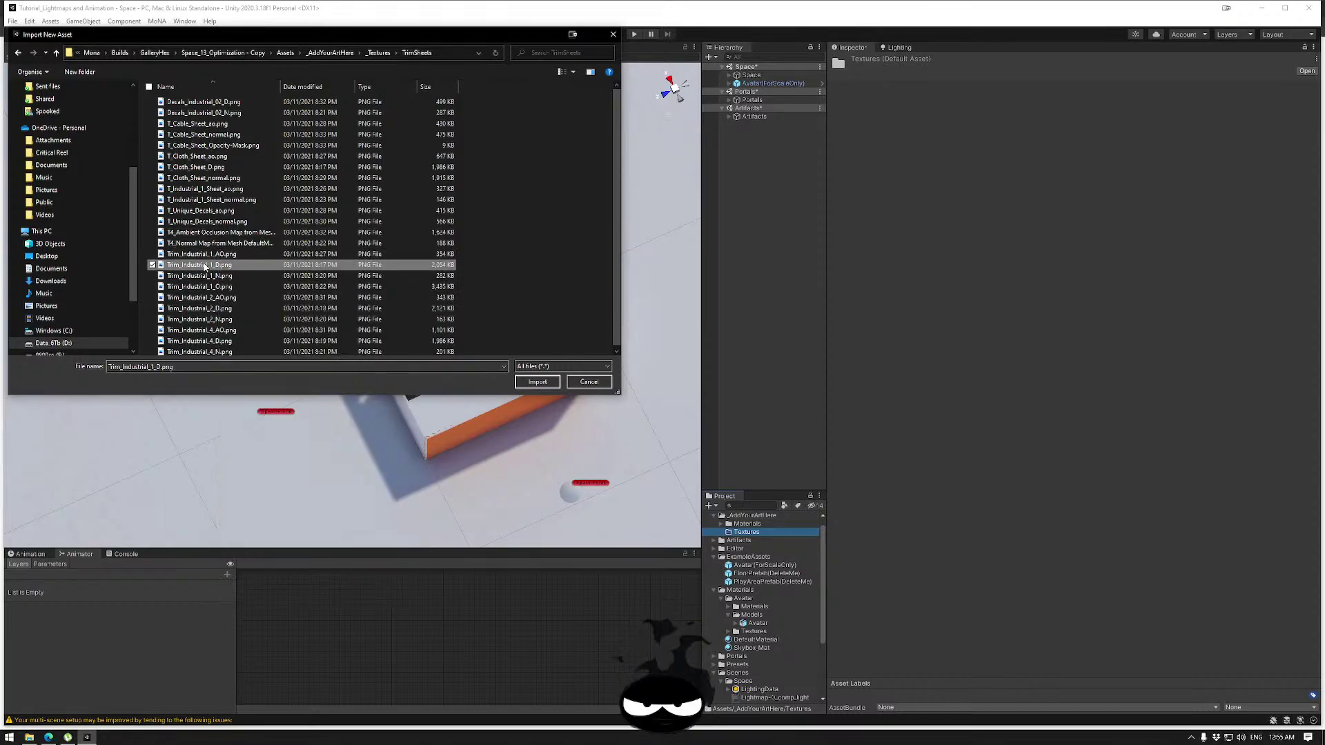
click(204, 298)
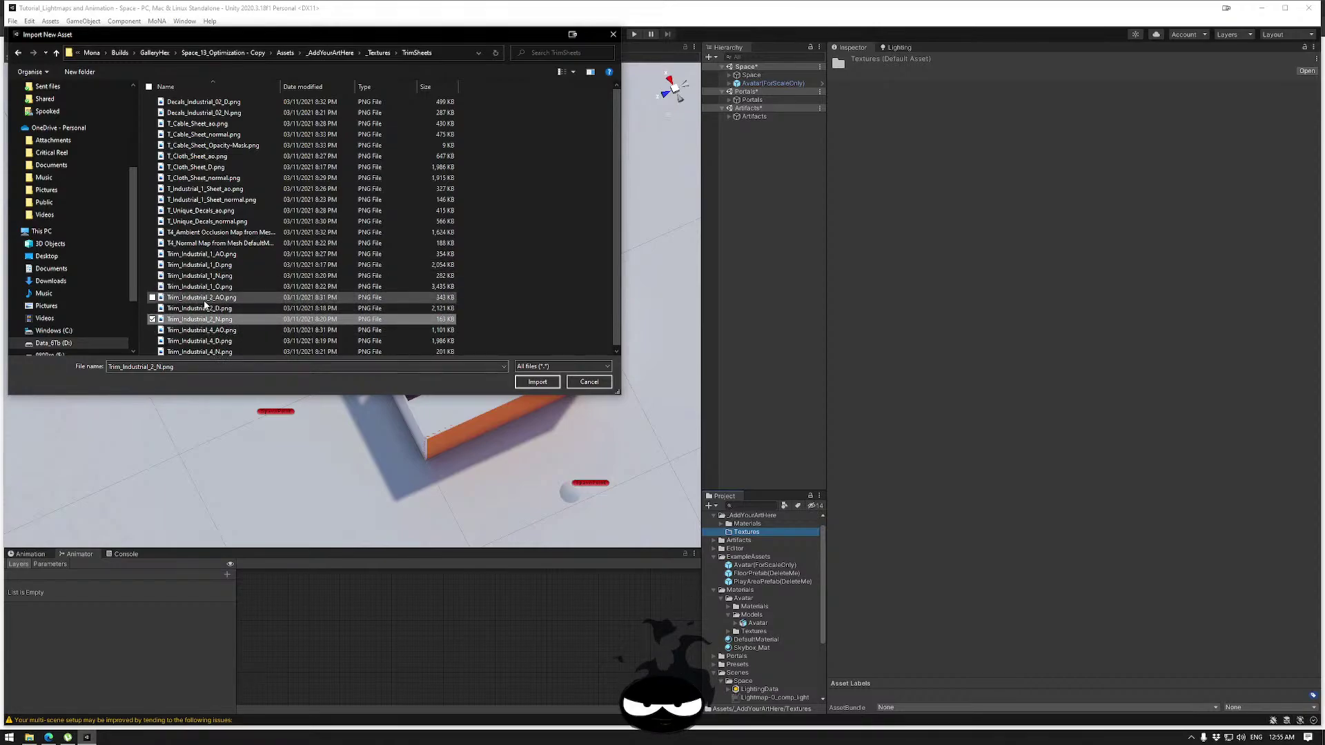
shift+click(199, 320)
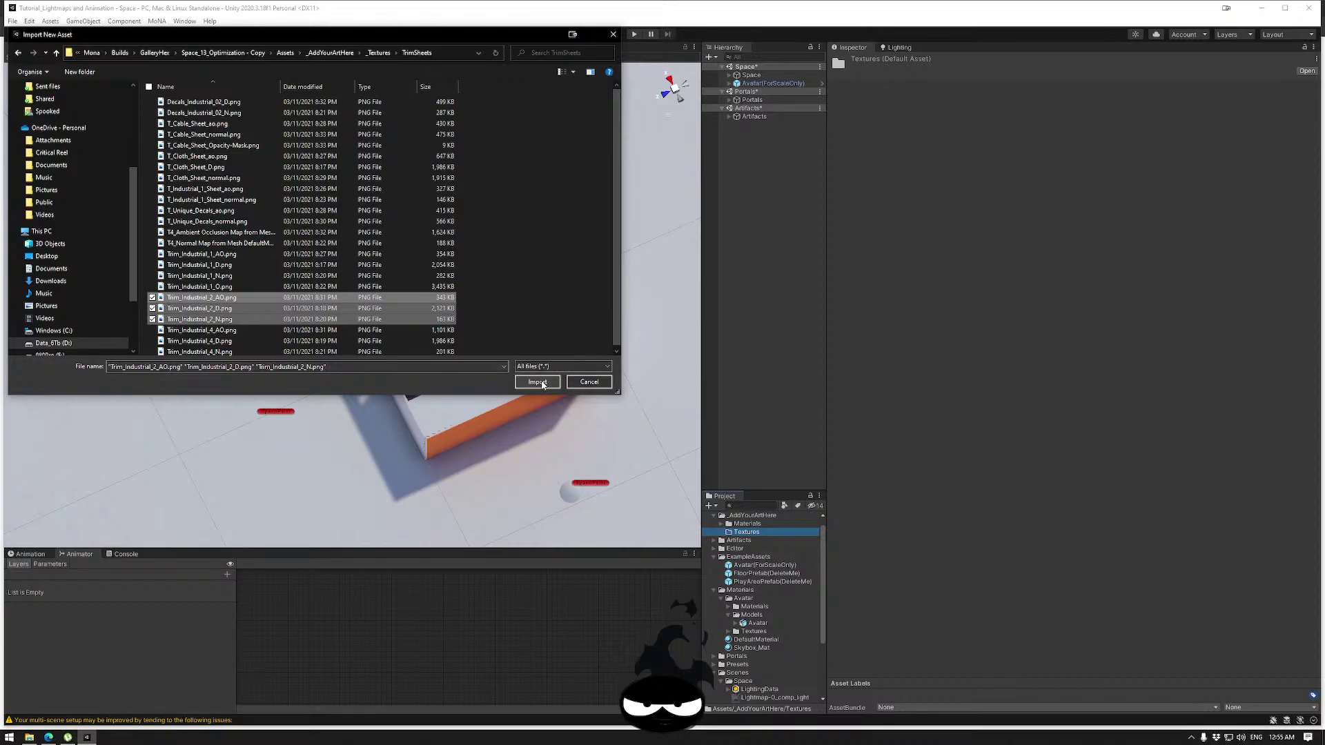
scroll(231, 274, down, 1)
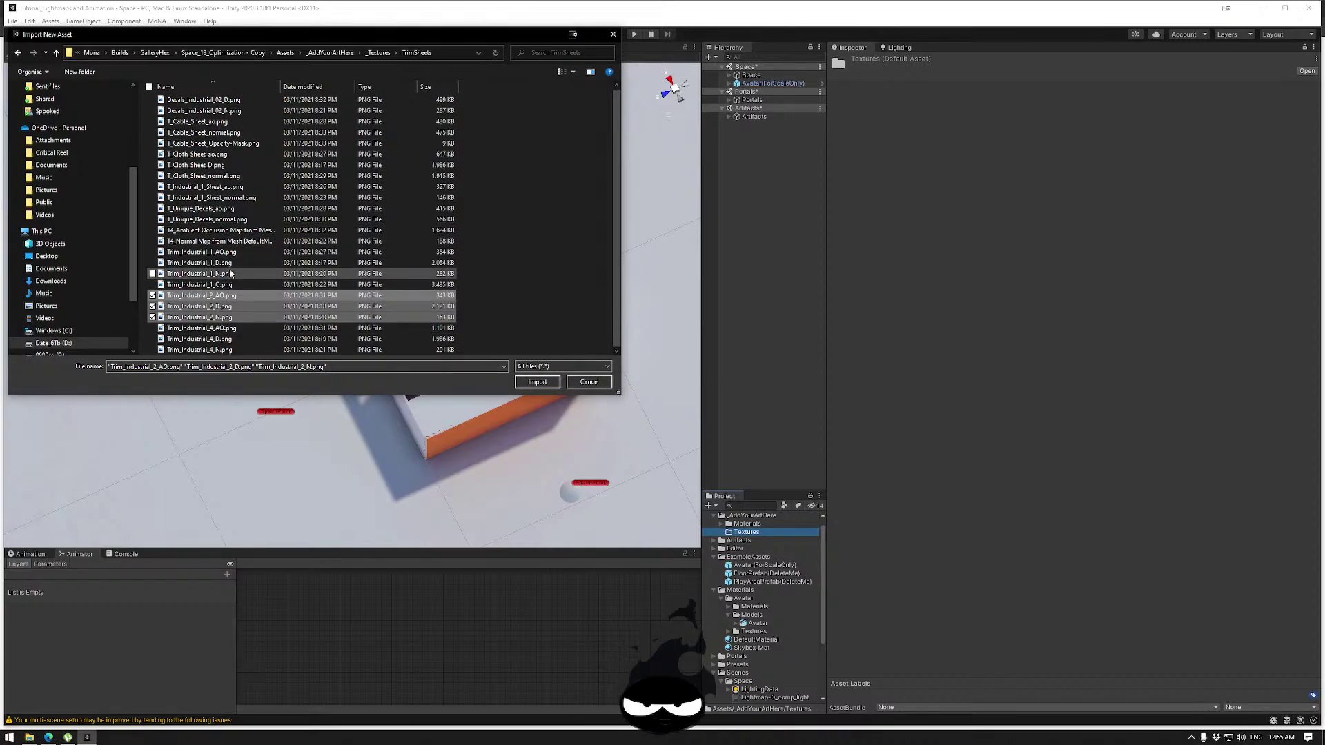
click(543, 383)
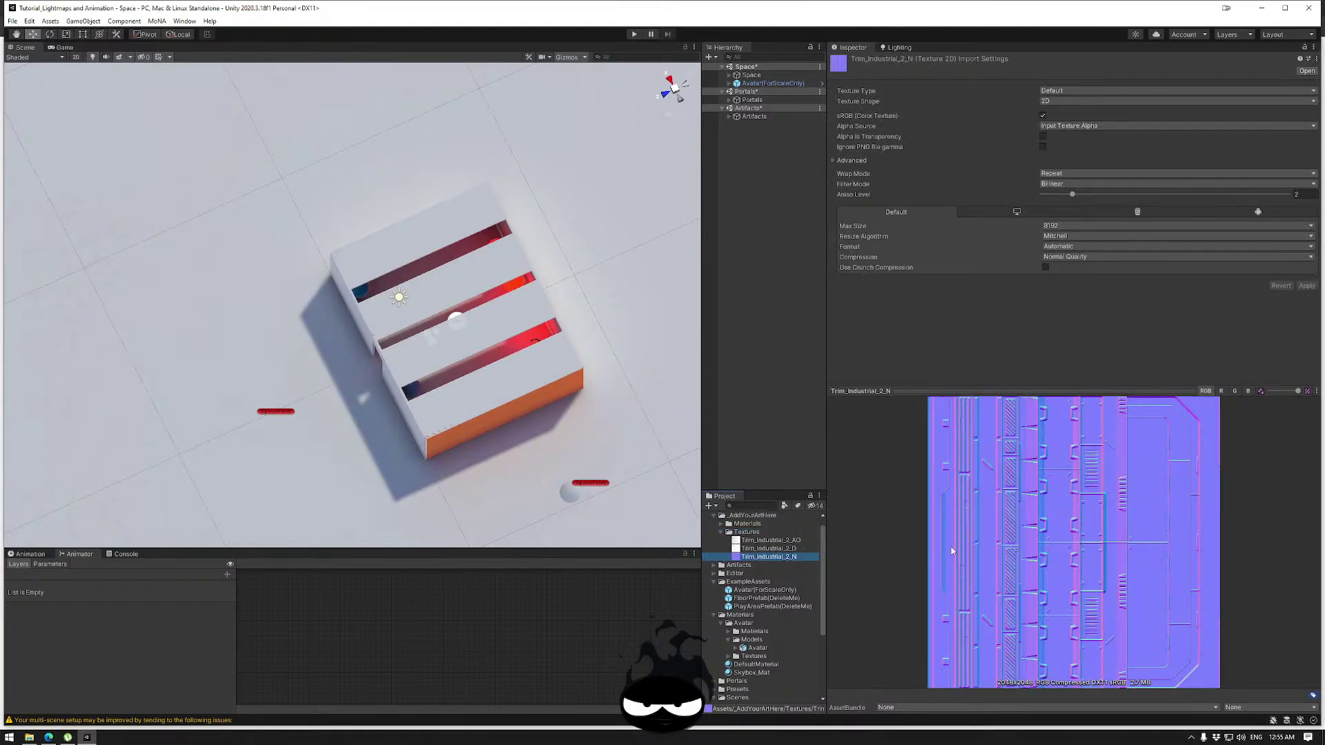
Import water_normal.gif into the Textures folder from the _Textures folder of the Space_13_Optimization - Copy project.
click(745, 532)
right_click(745, 532)
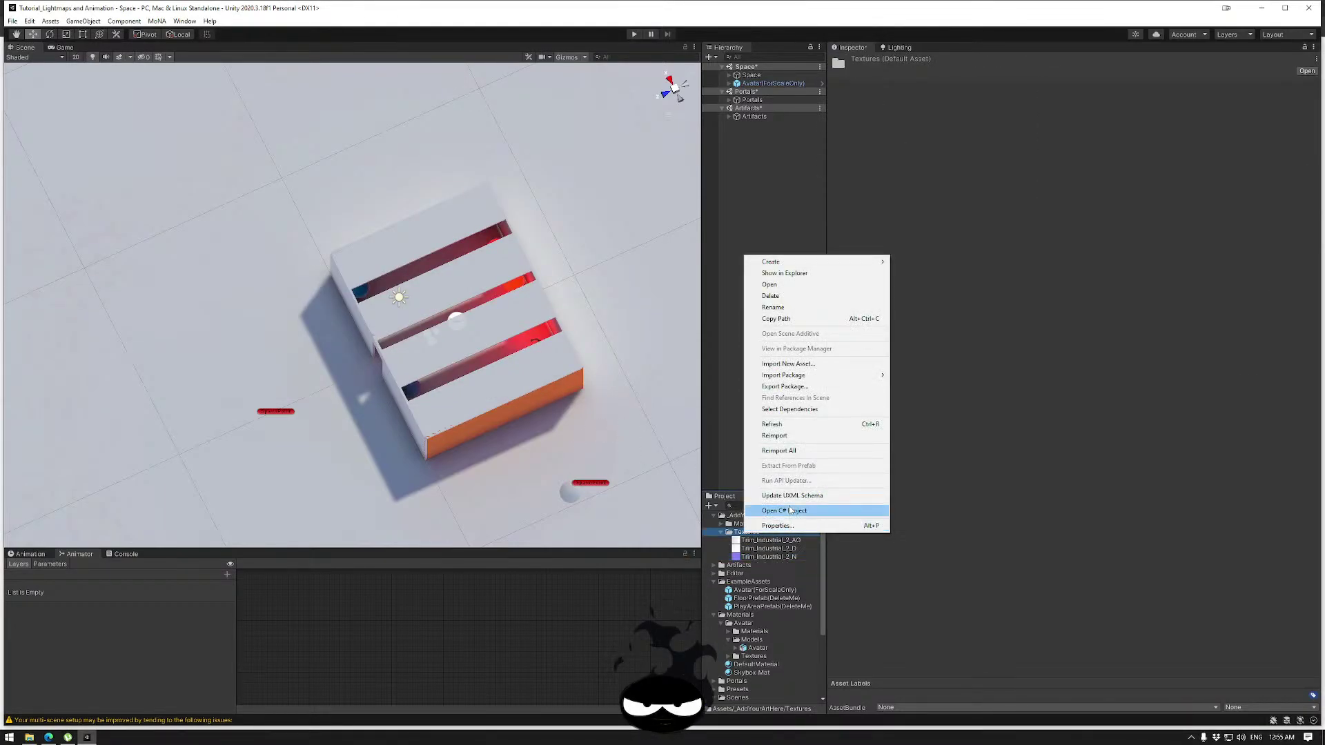
mouse_move(771, 263)
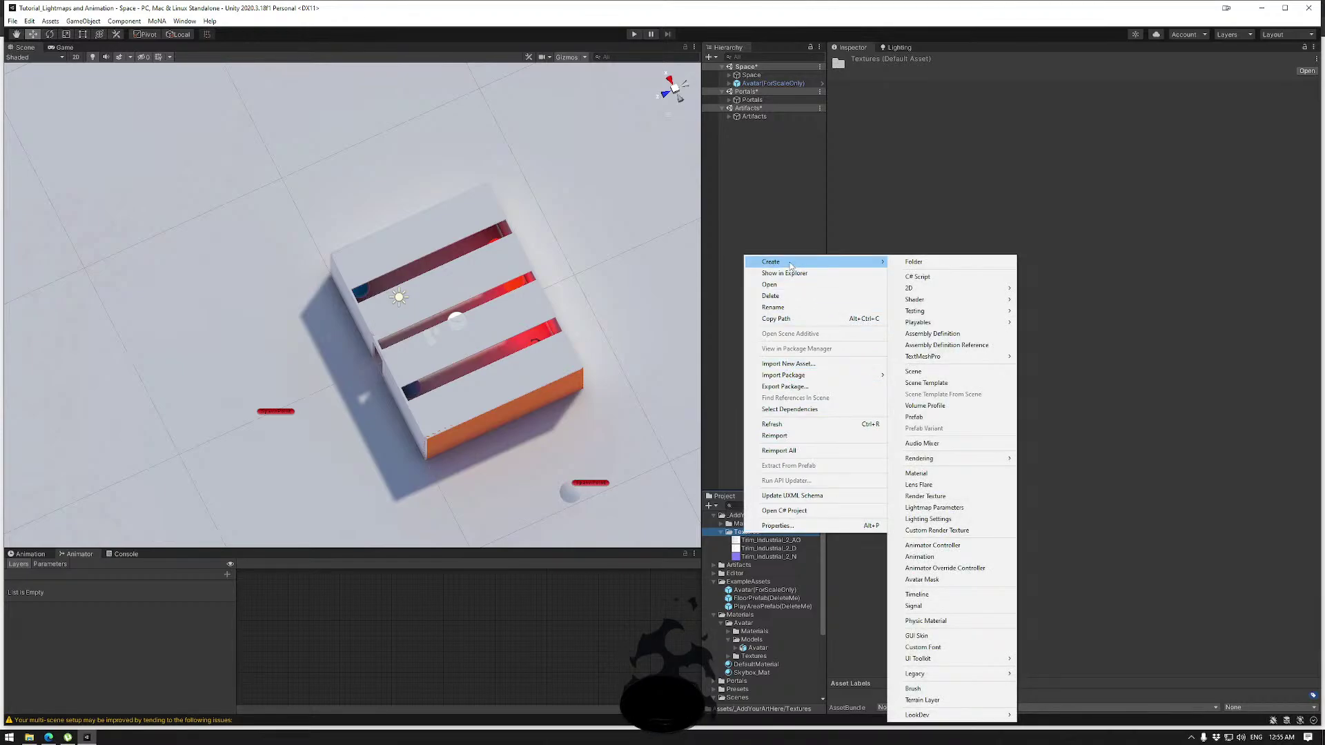
click(732, 532)
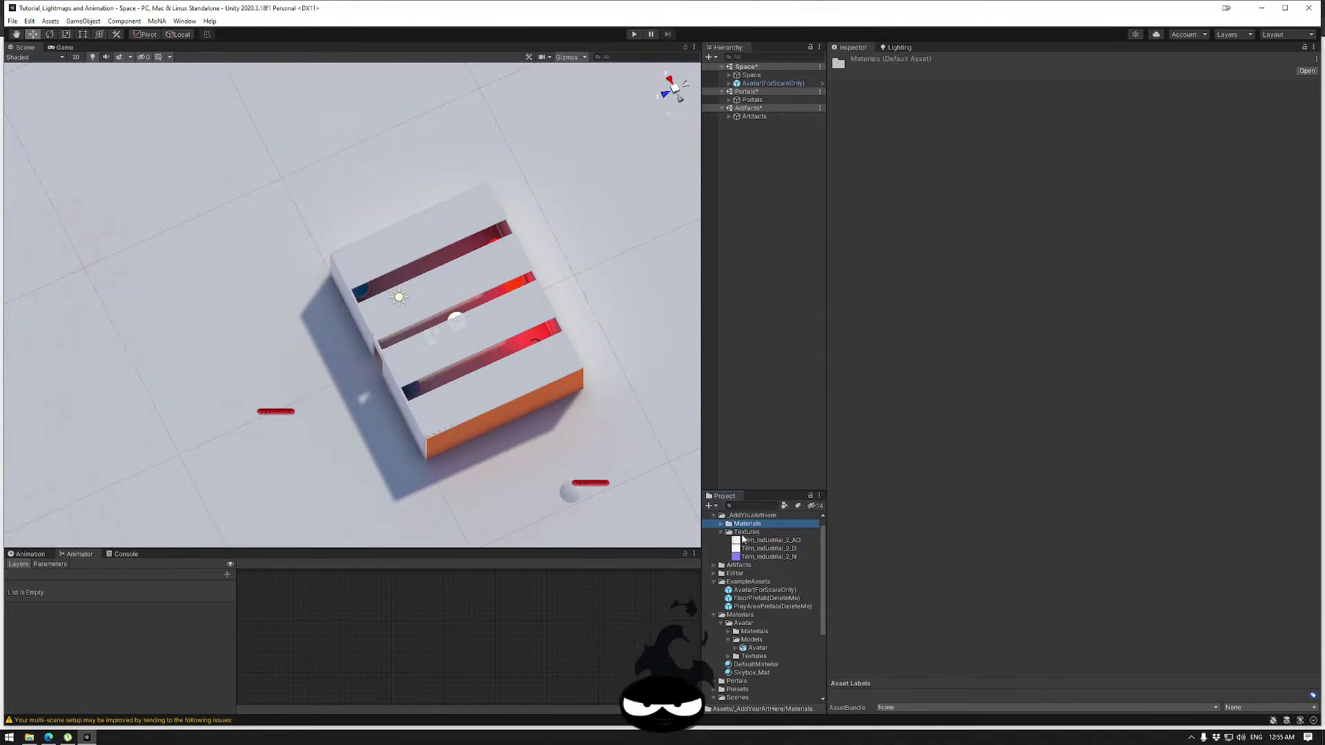
right_click(748, 532)
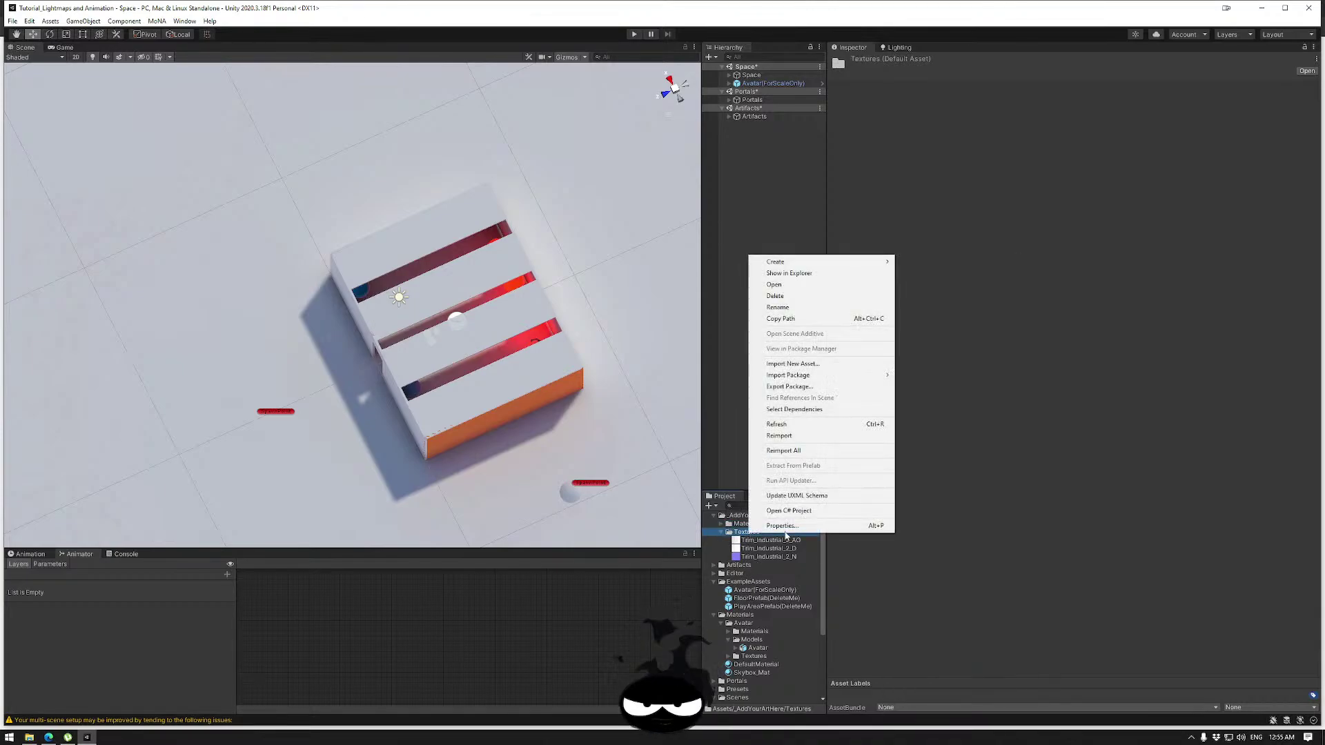
click(792, 364)
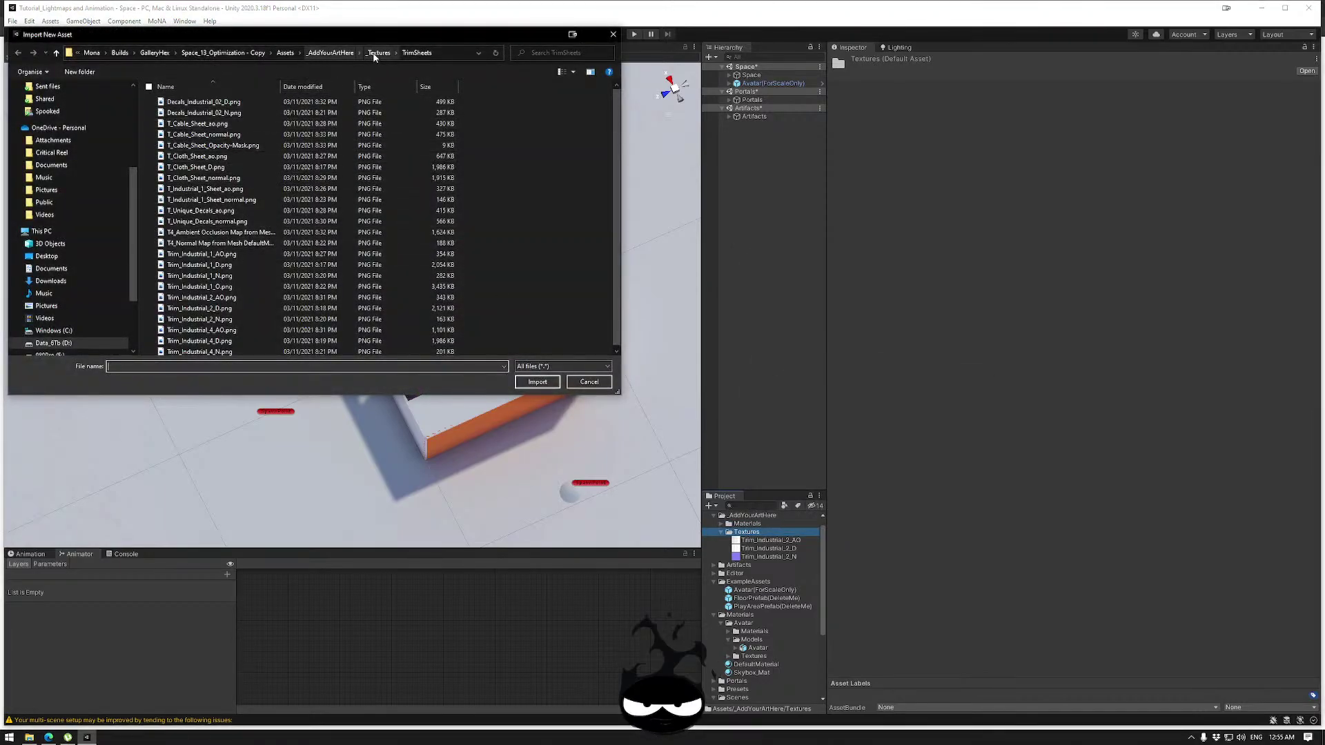
click(374, 55)
click(231, 352)
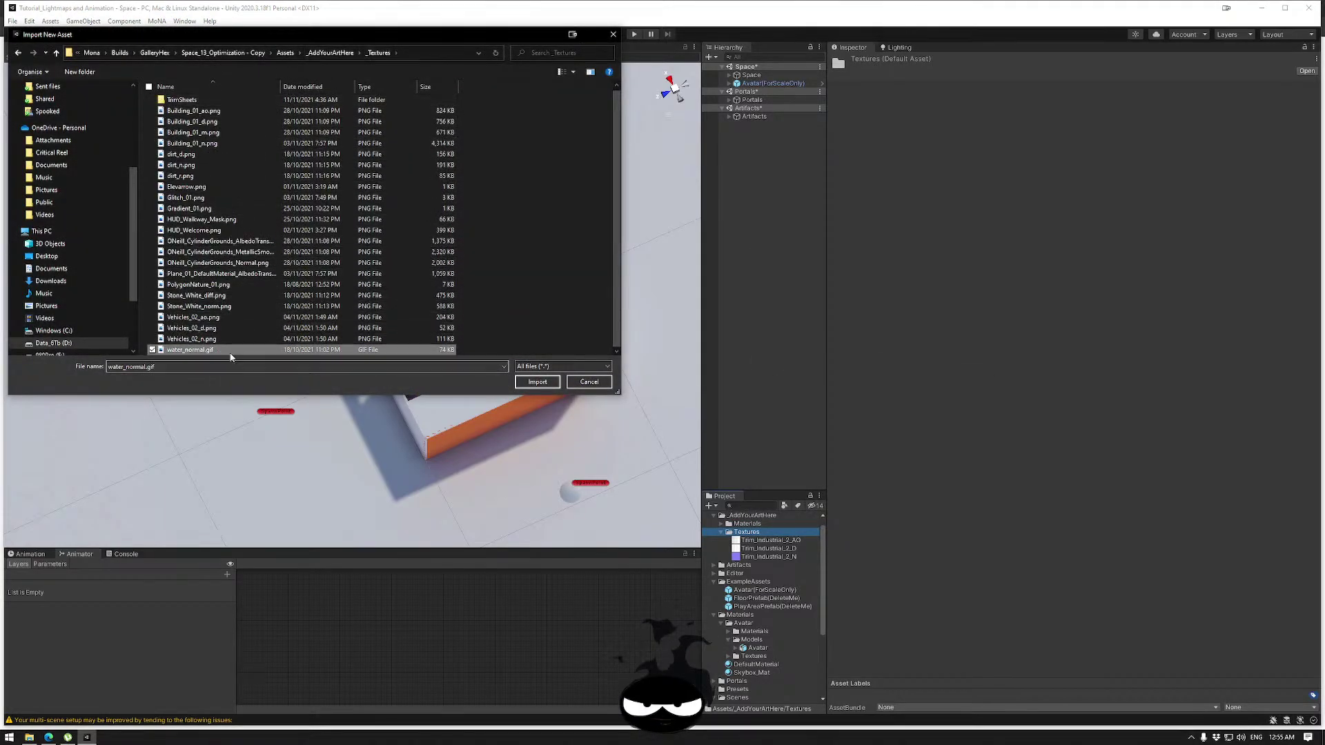
double_click(231, 350)
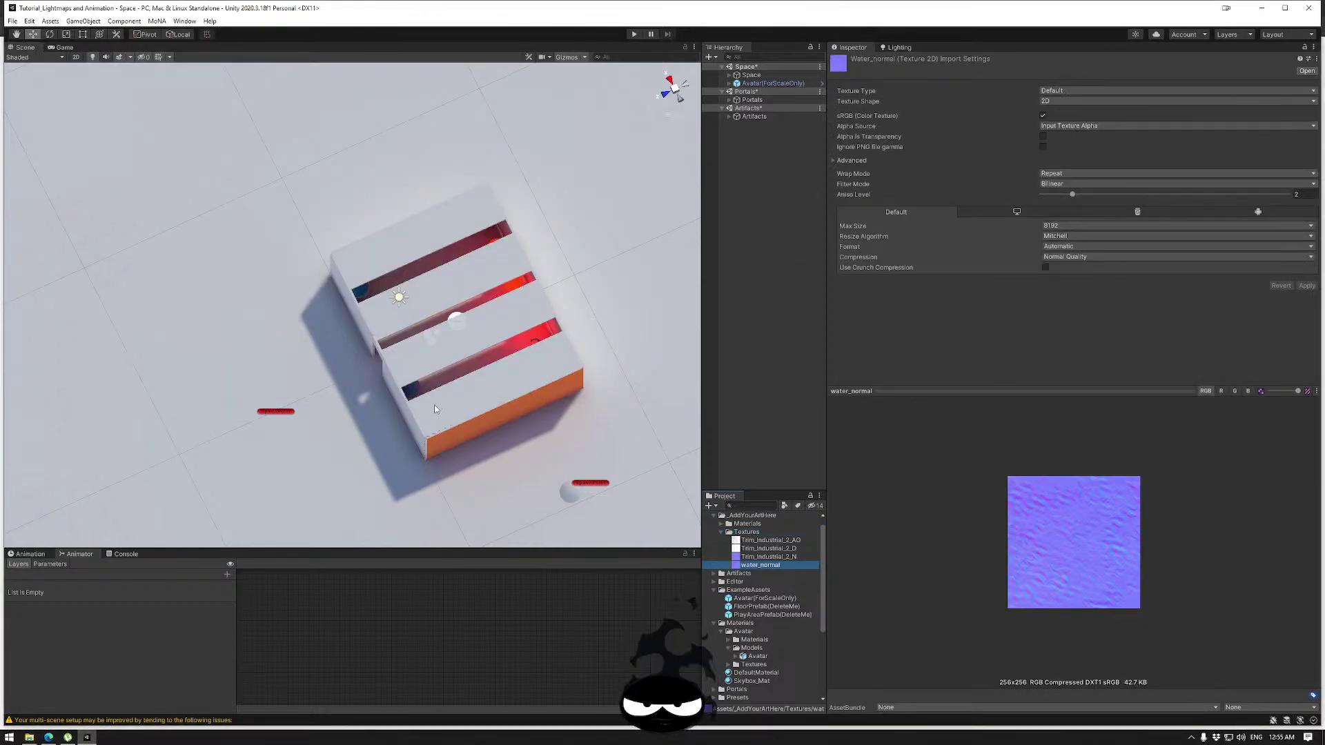
Select the dark blue sphere, Sphere (6), inside the building and frame it in the scene view.
alt+drag(435, 409, 249, 307)
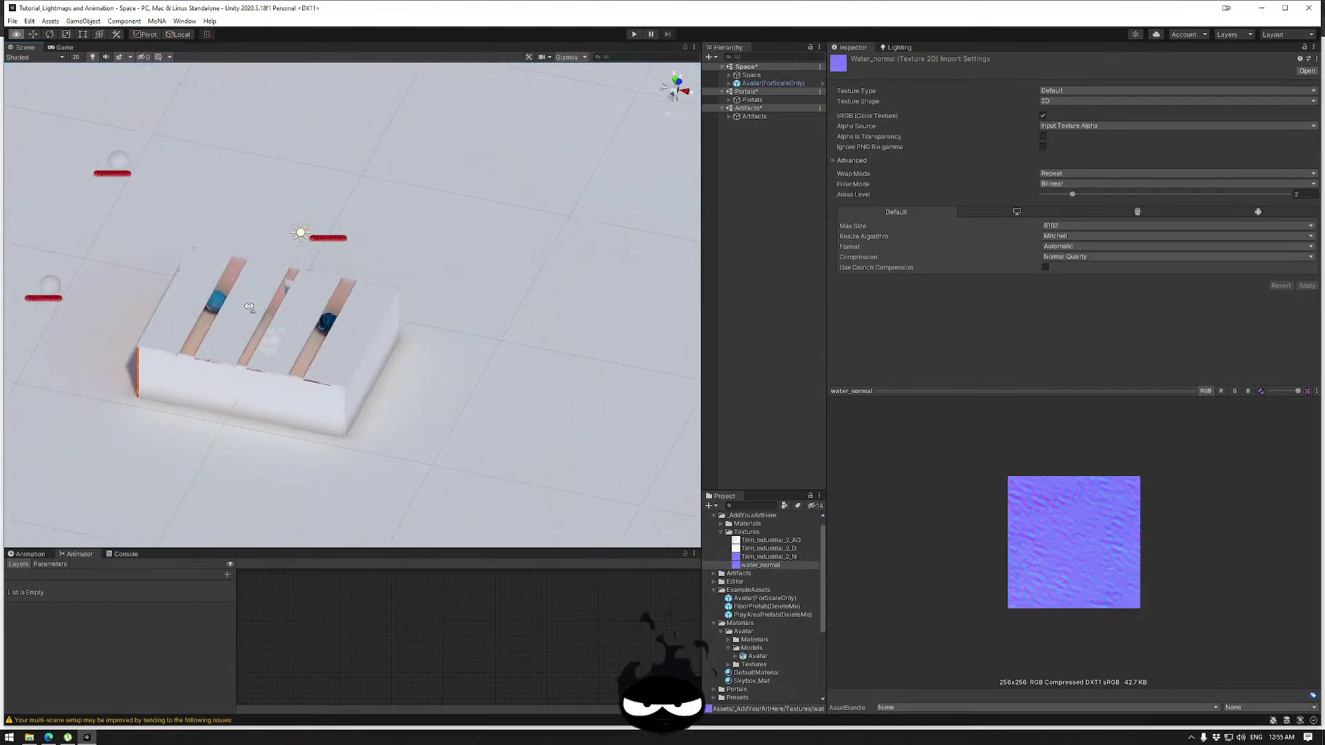
click(328, 323)
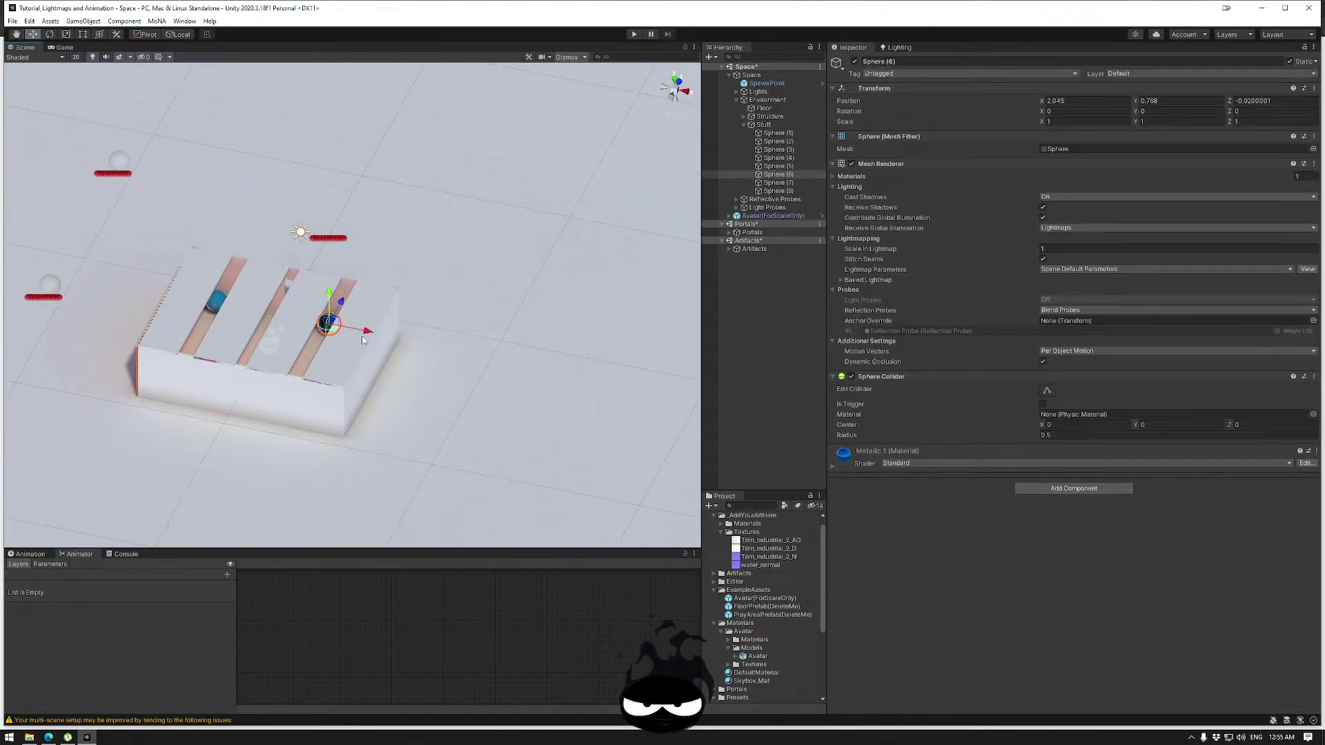
key(f)
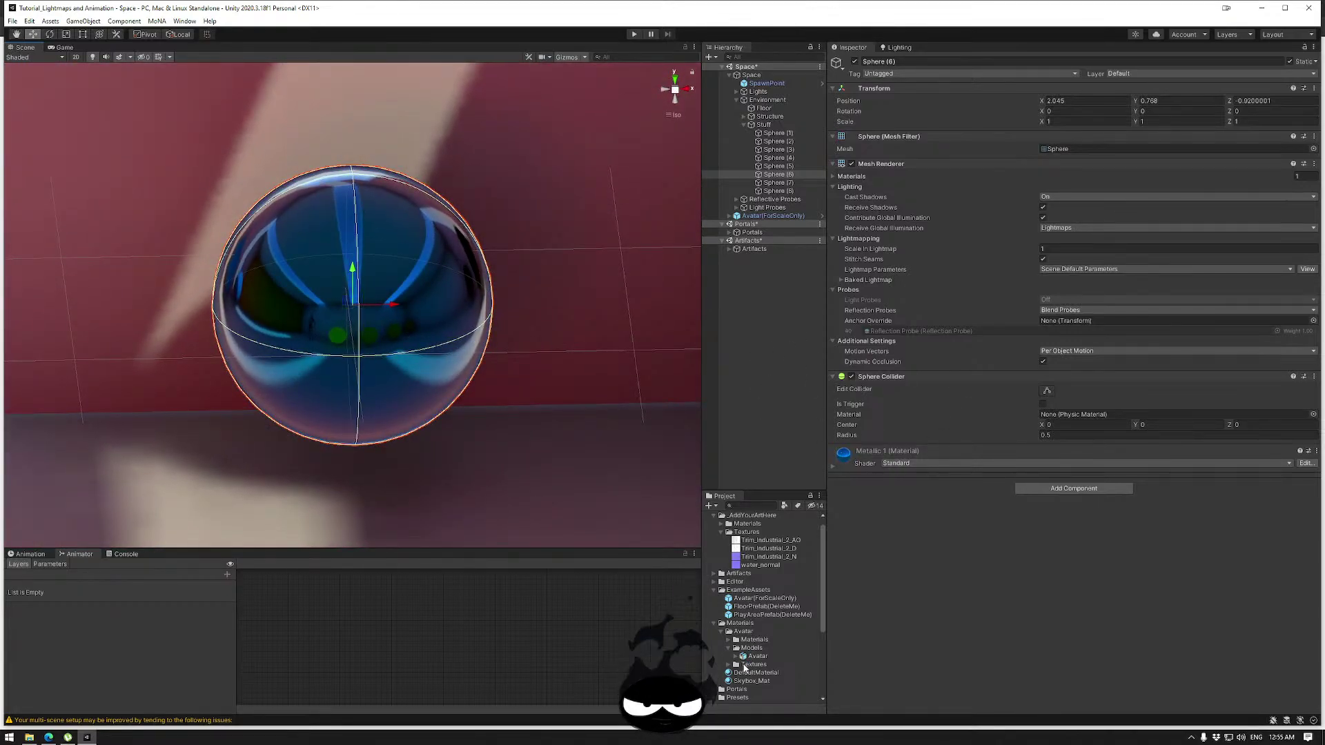
Assign water_normal as the Metallic 1 material's main normal map and fix the texture so it is marked as a normal map.
click(728, 523)
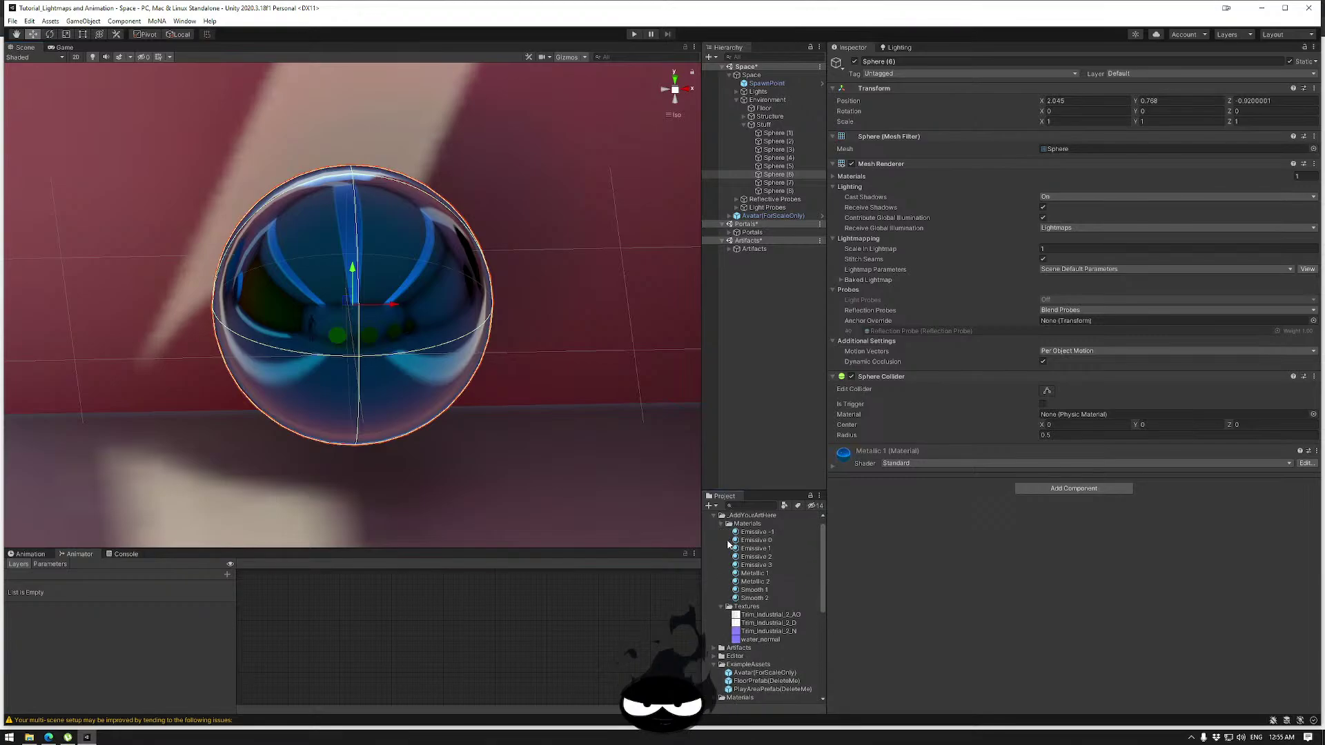
click(756, 582)
click(754, 574)
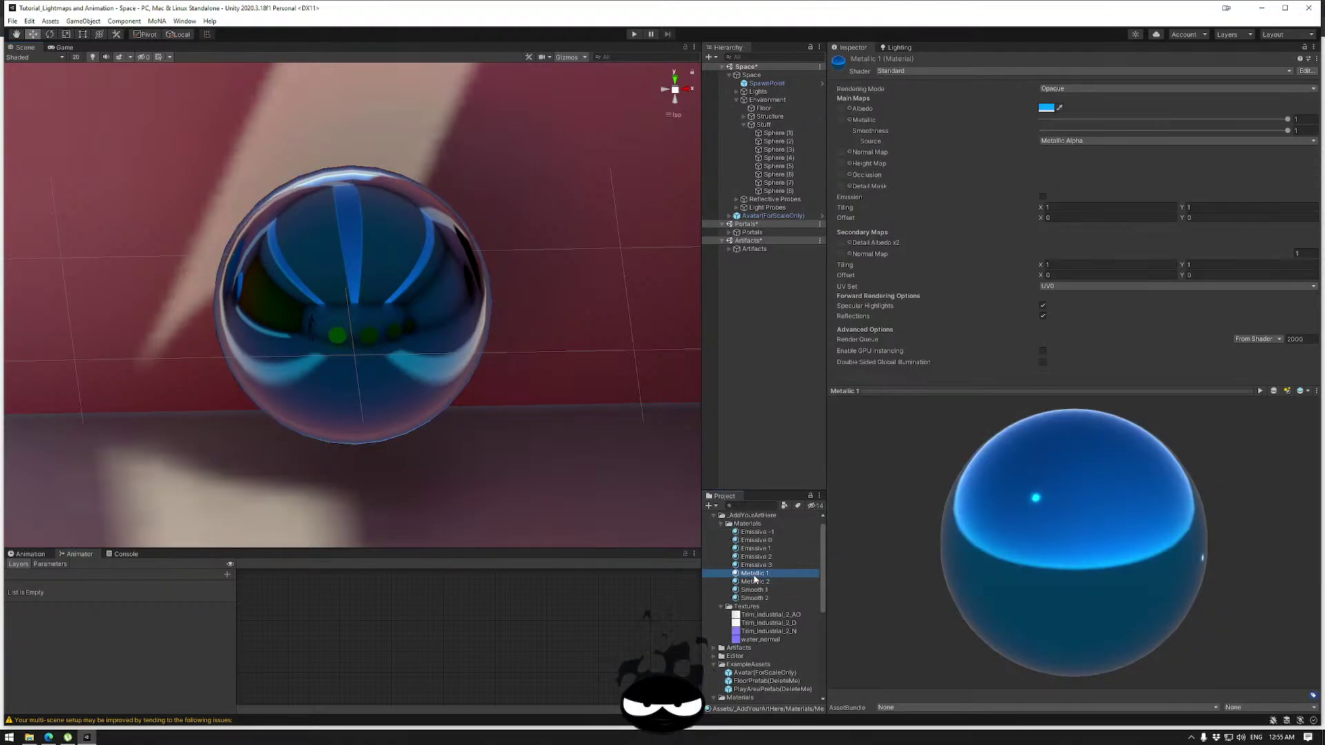
drag(759, 640, 898, 345)
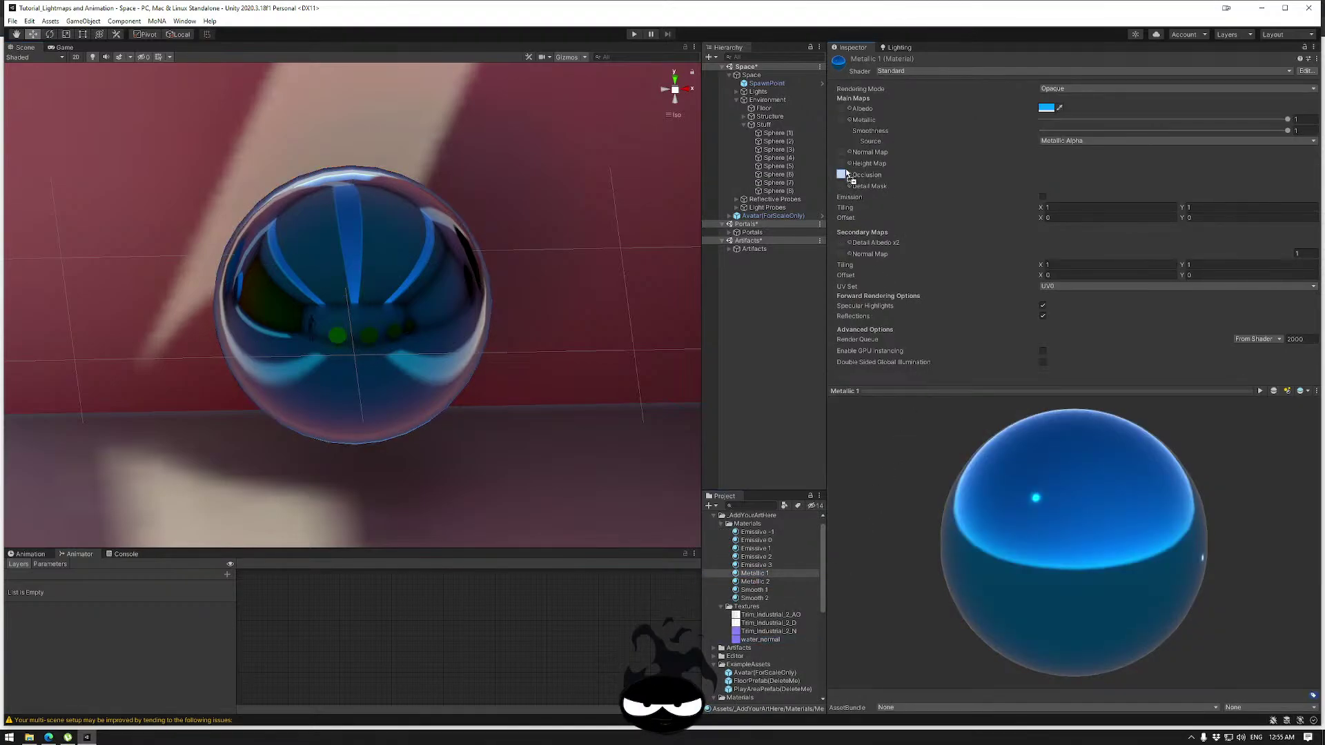
drag(842, 157, 843, 157)
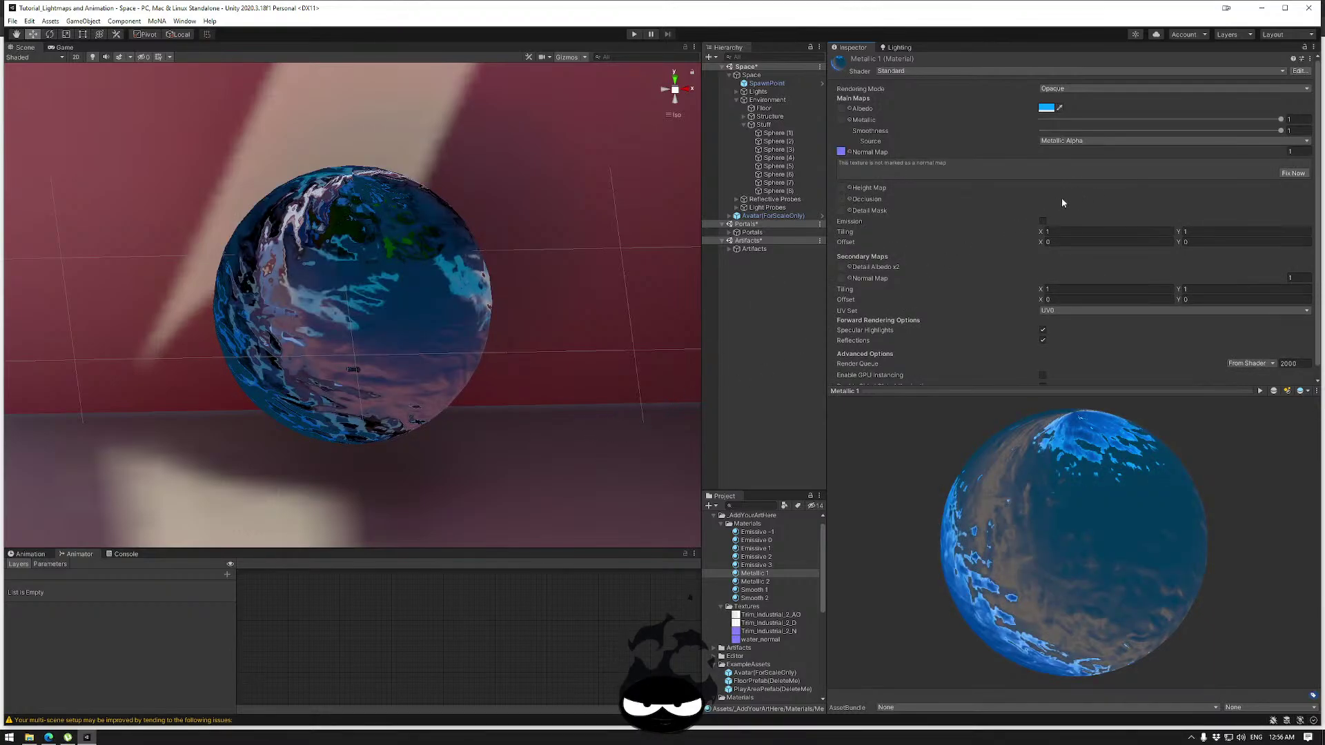
click(1293, 173)
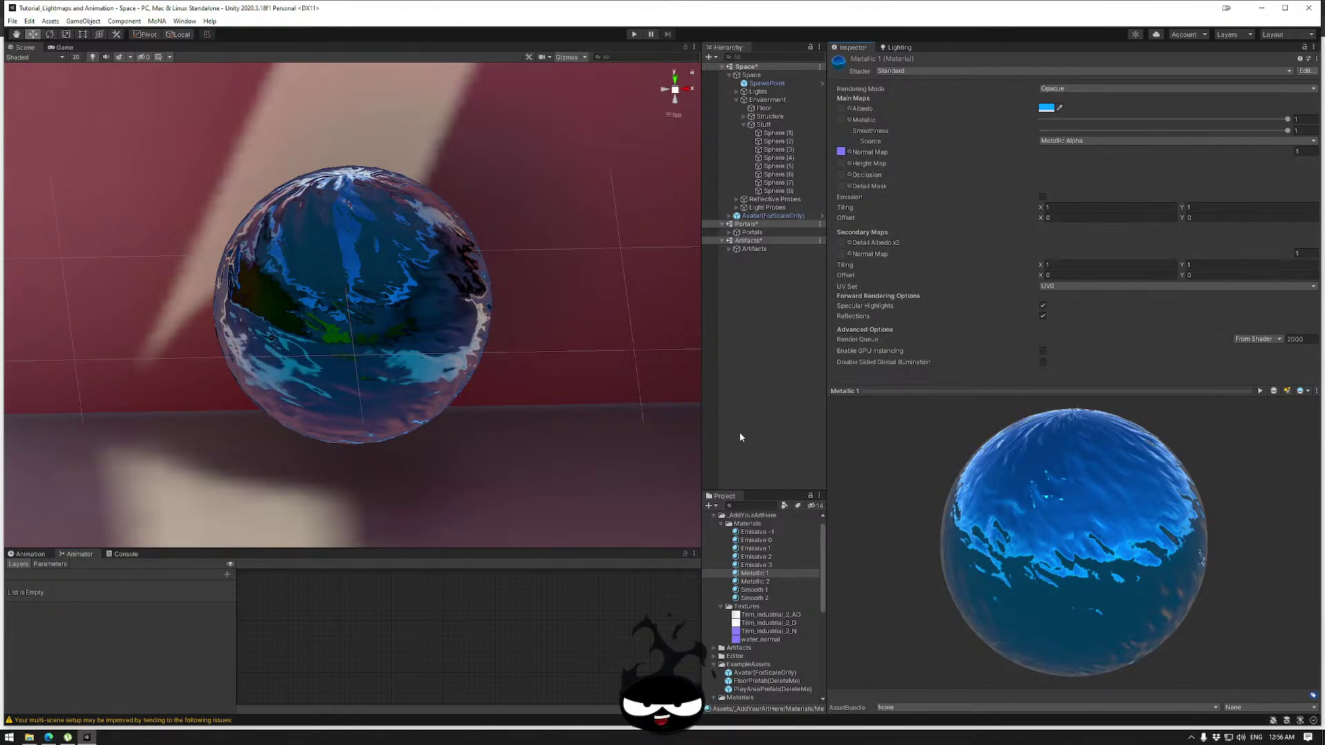
Shift the Metallic 1 material's main Y offset to preview the texture moving, and reset it to 0.
click(1043, 218)
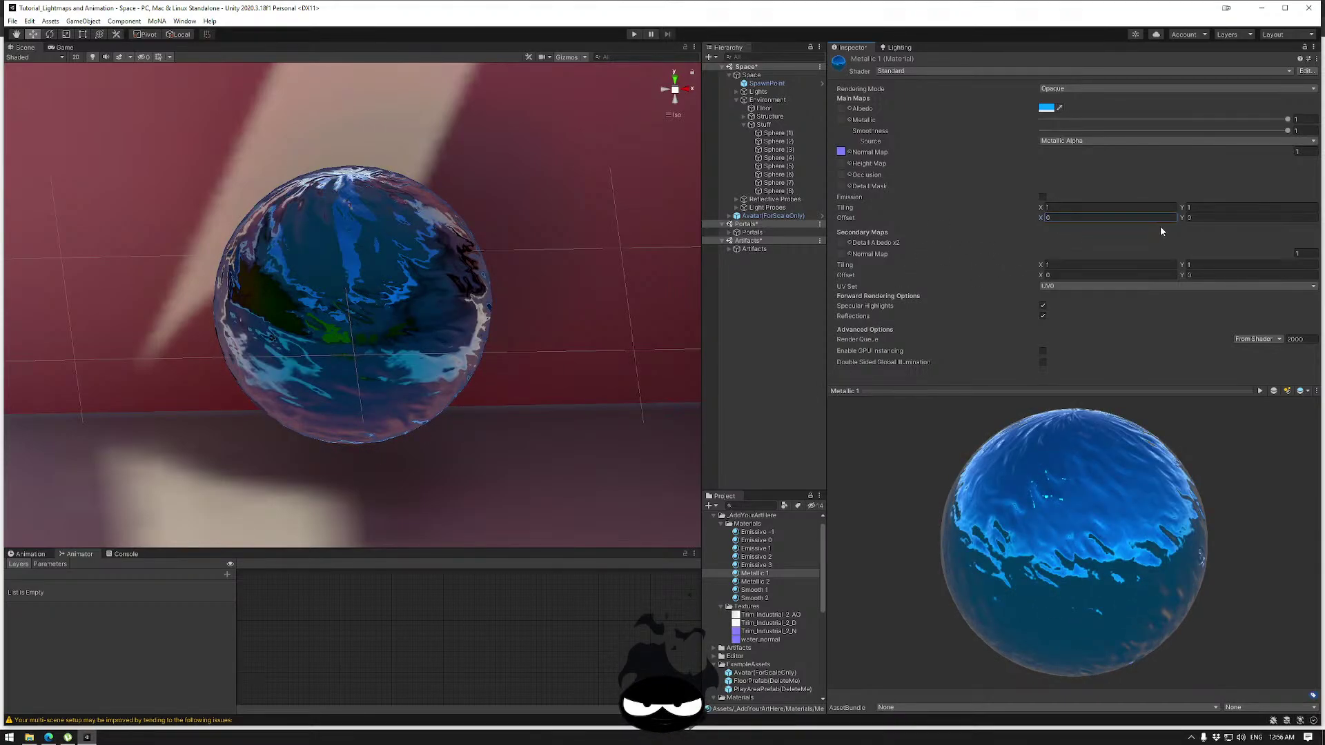
drag(1179, 222, 1223, 220)
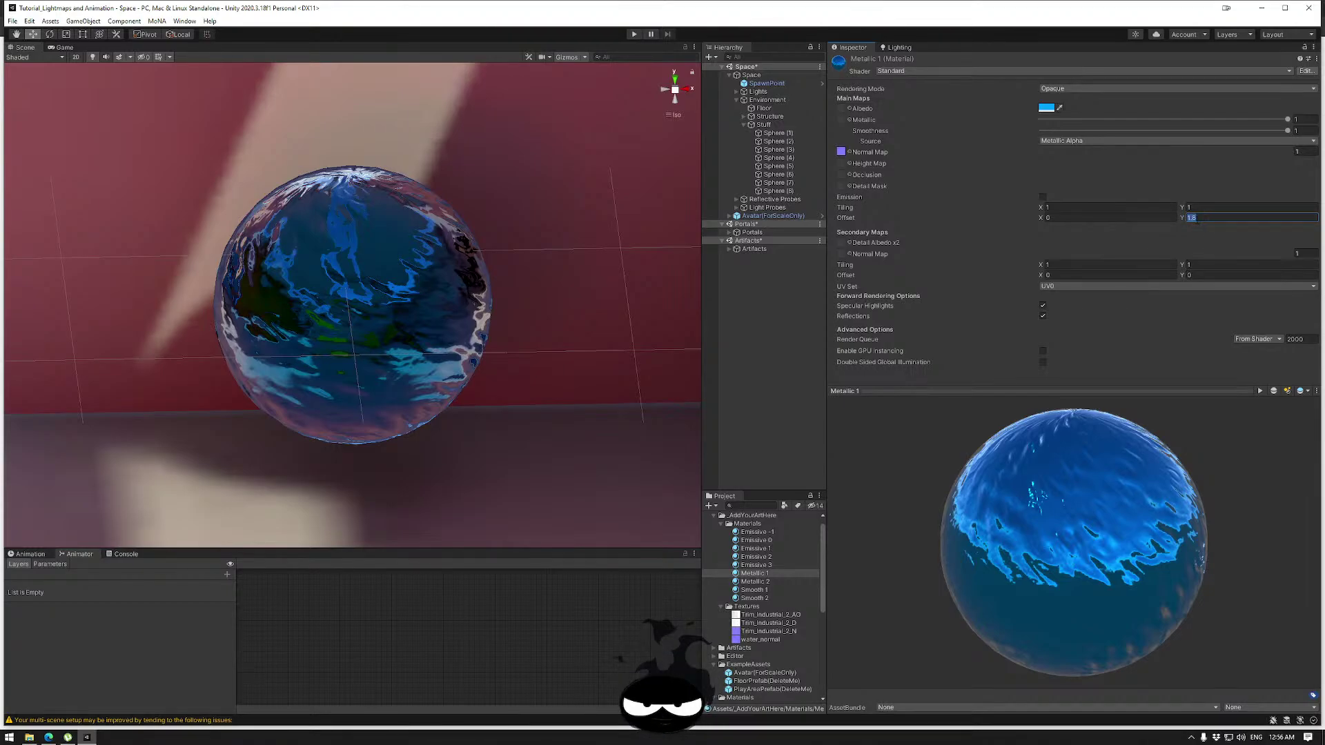
text(0)
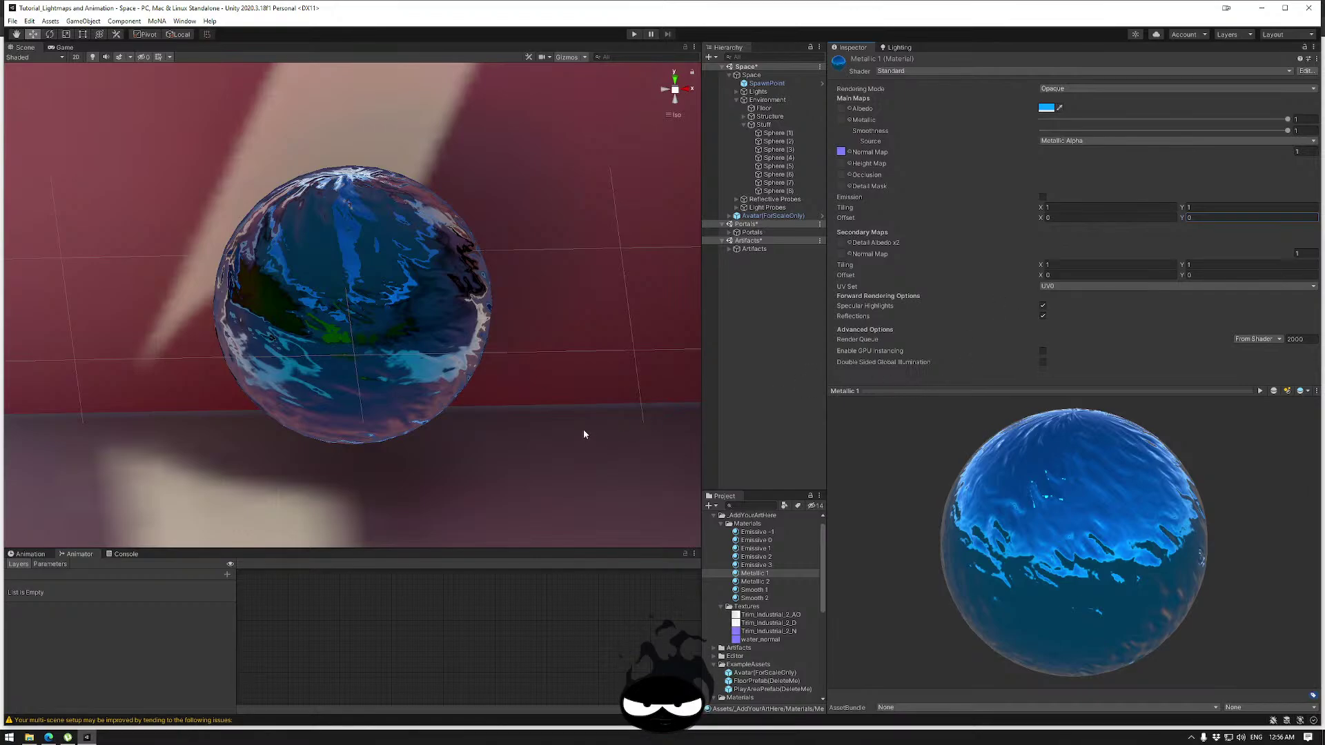
Inspect the spheres in the Stuff group, through Sphere (7), to check which material each one uses.
click(765, 125)
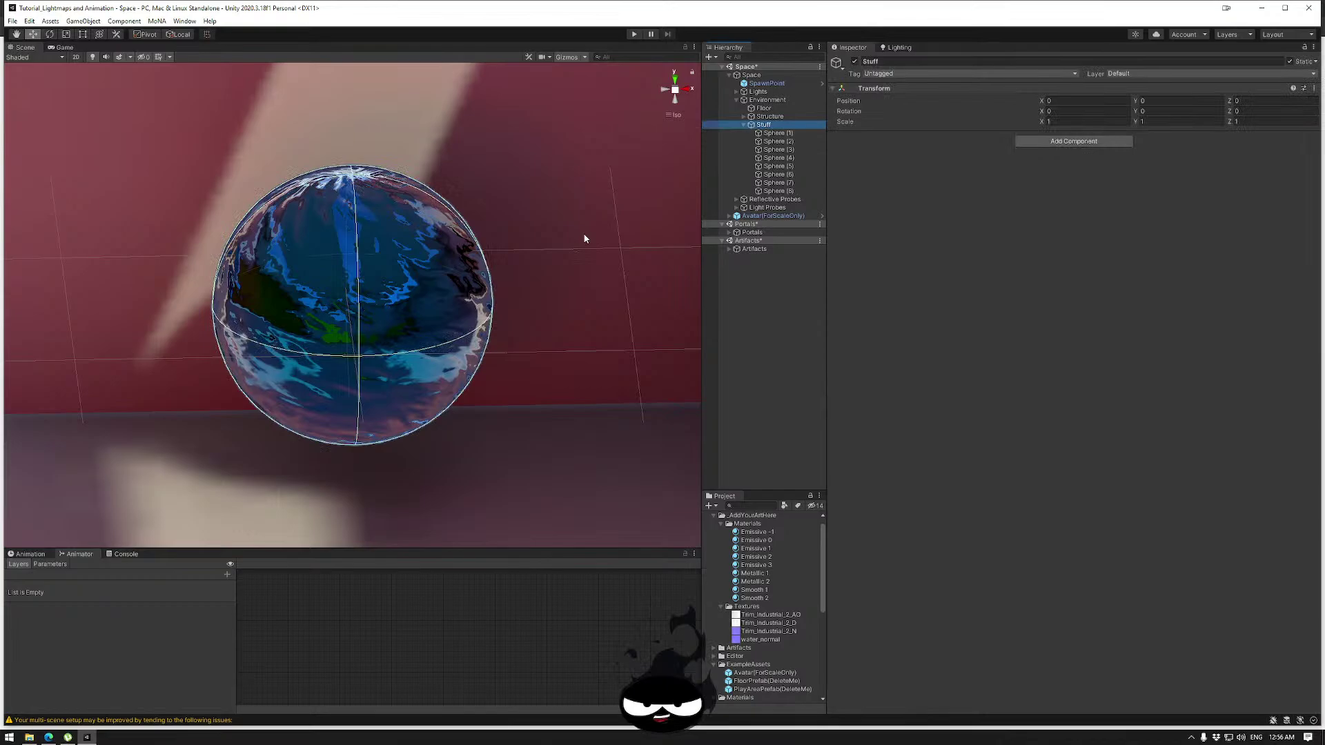
click(777, 141)
click(777, 150)
click(775, 158)
click(773, 166)
click(773, 174)
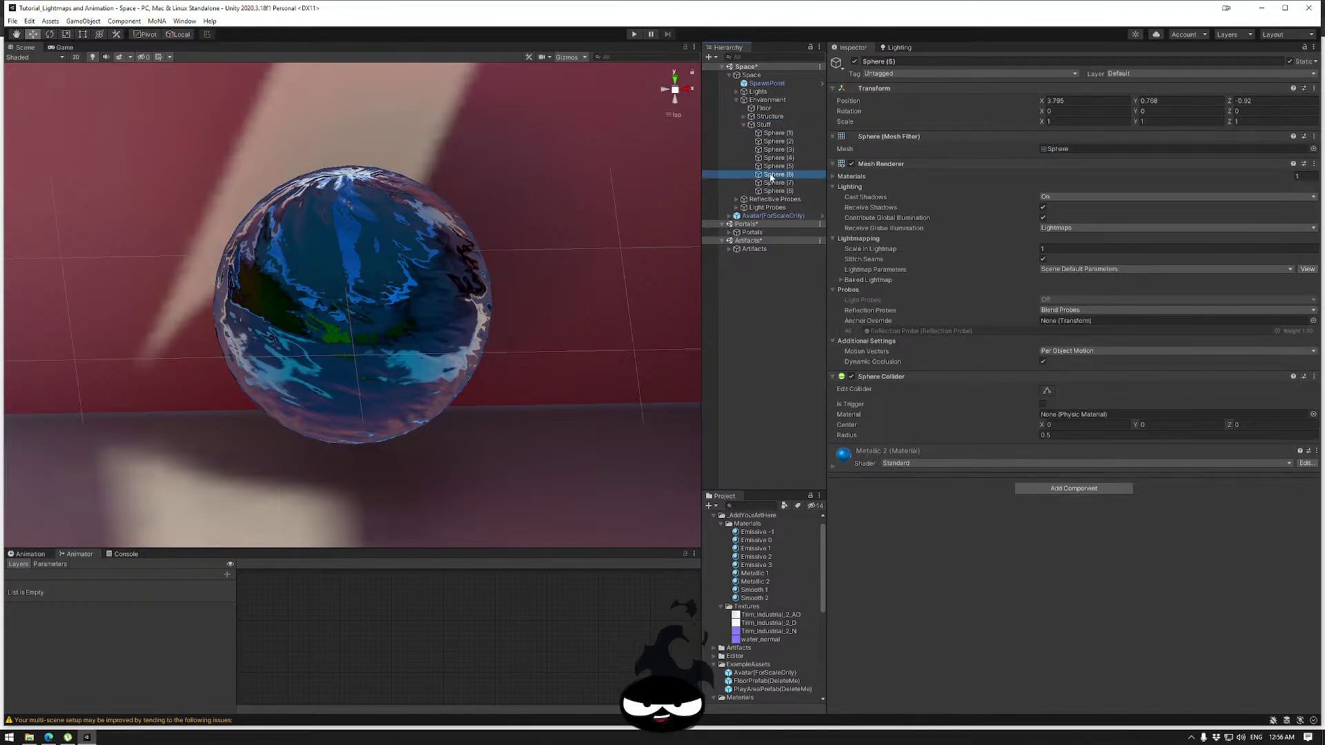
click(773, 182)
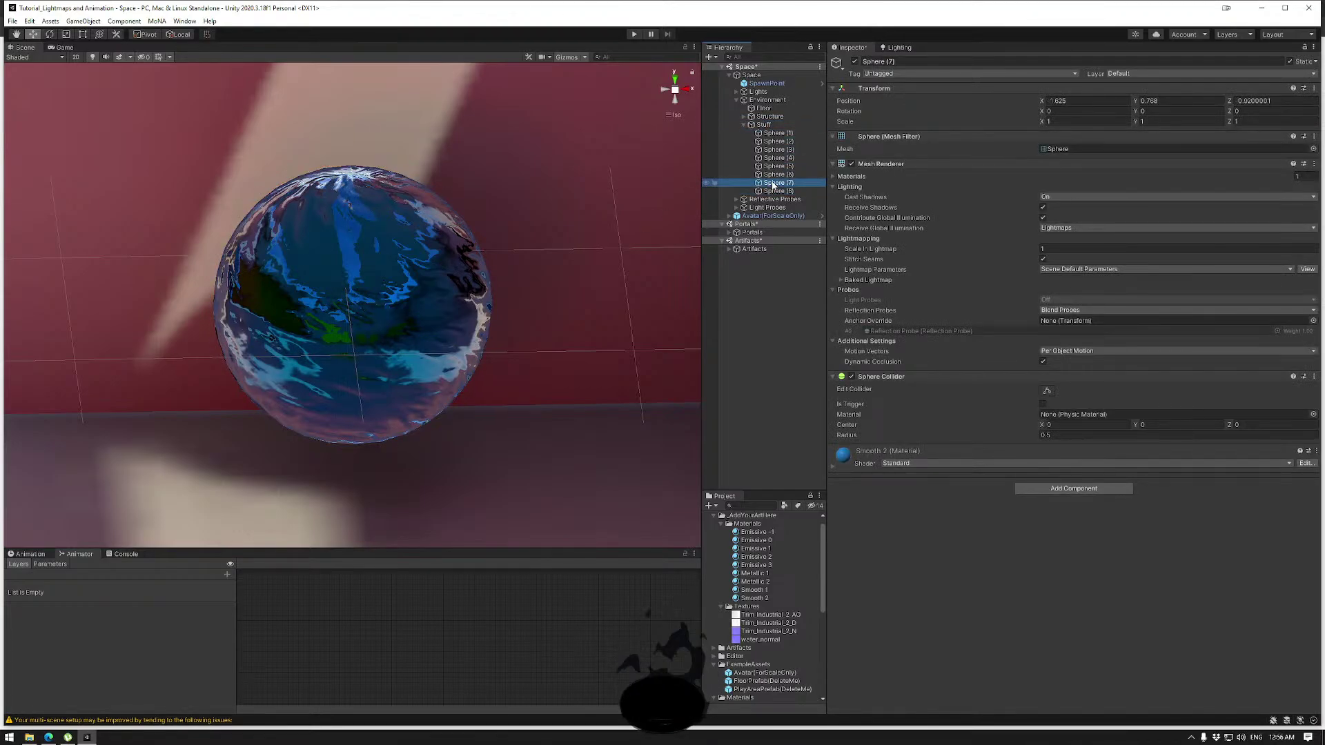
Assign Trim_Industrial_2_AO as the Metallic 2 material's occlusion map and inspect it on the preview sphere.
click(755, 598)
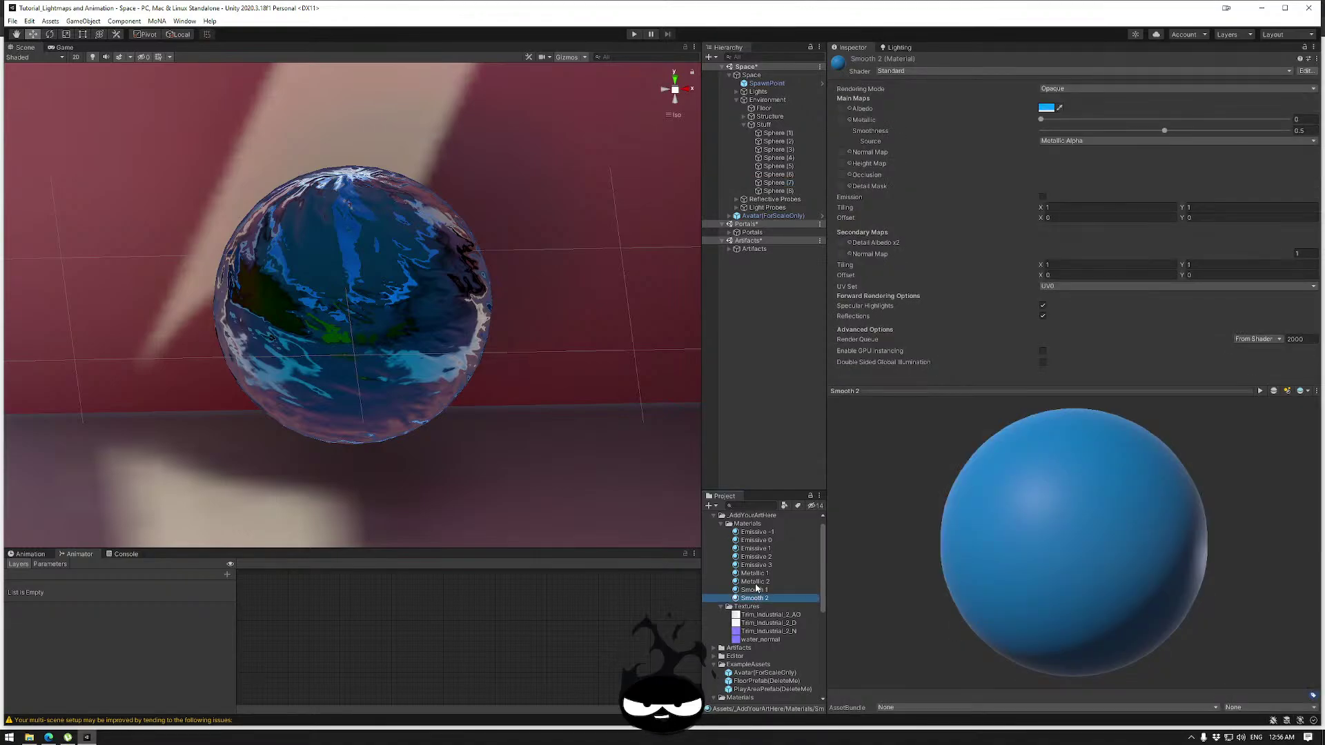
click(755, 589)
click(755, 573)
click(757, 581)
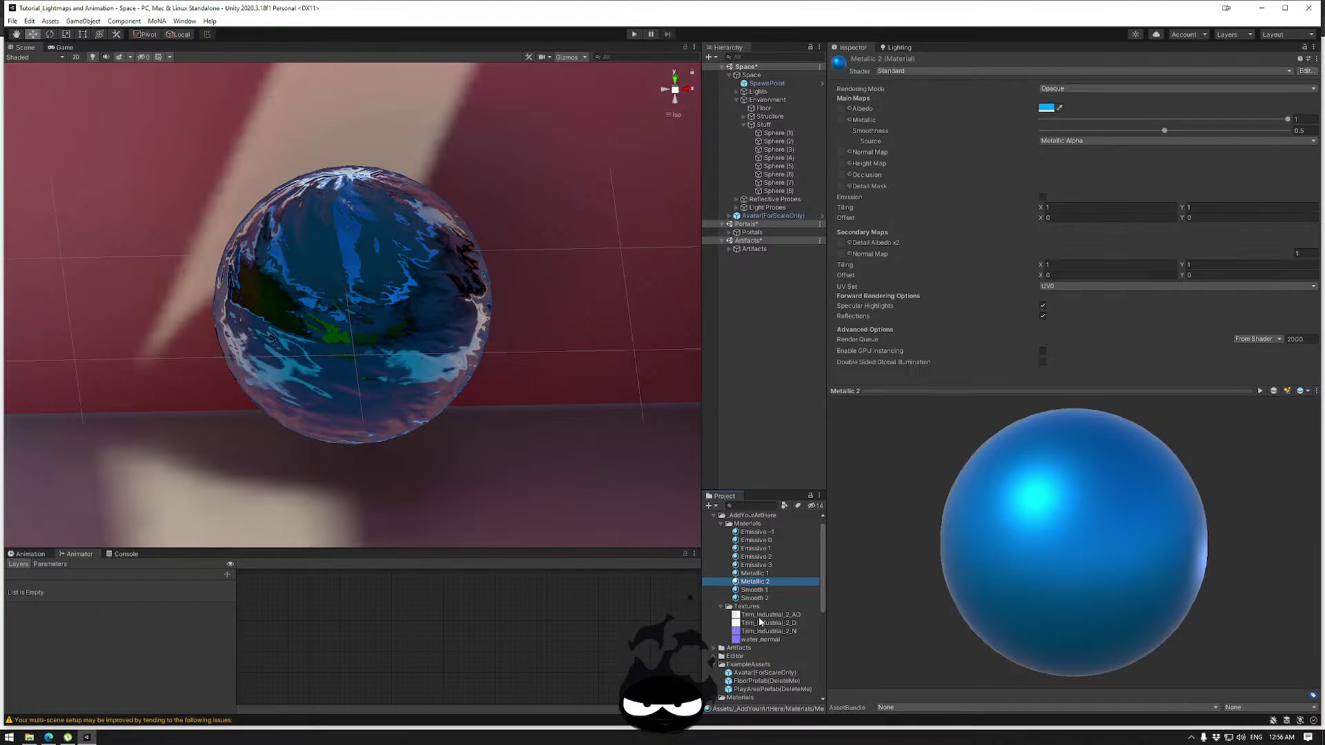
drag(759, 619, 842, 178)
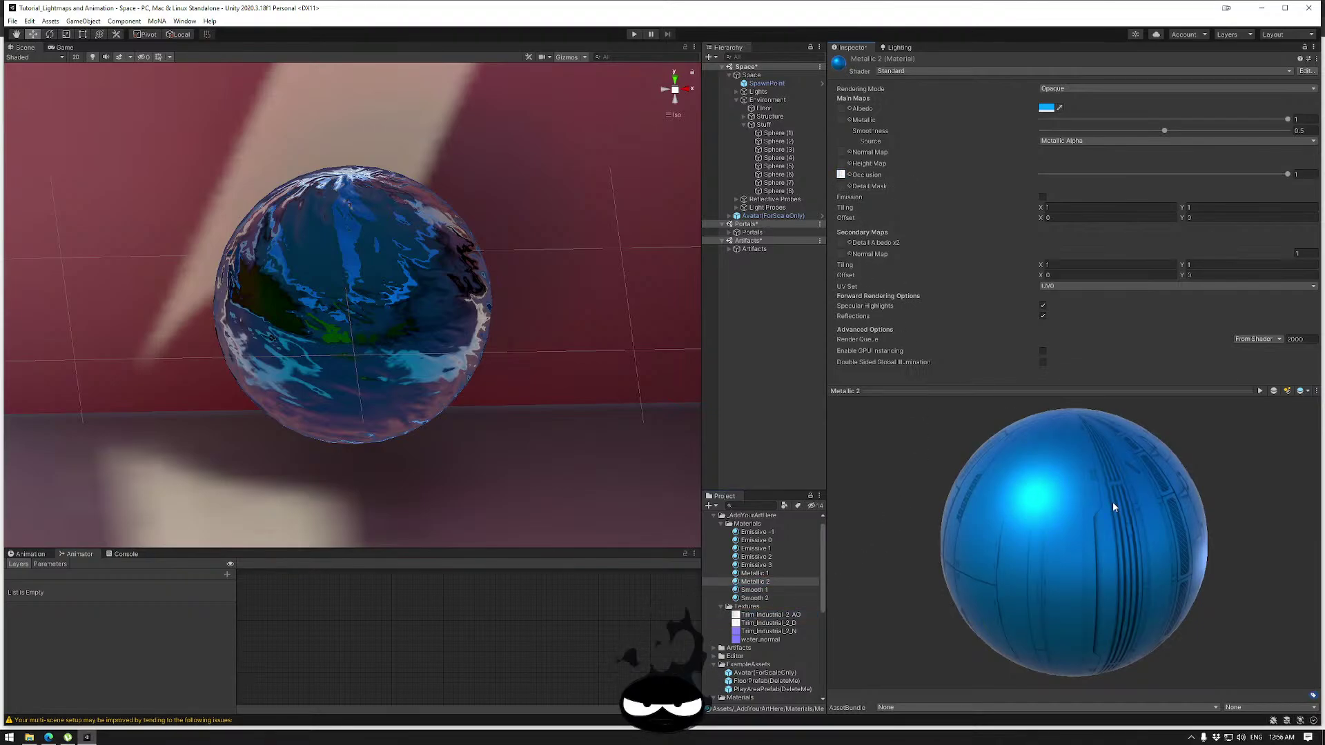
drag(1112, 502, 973, 491)
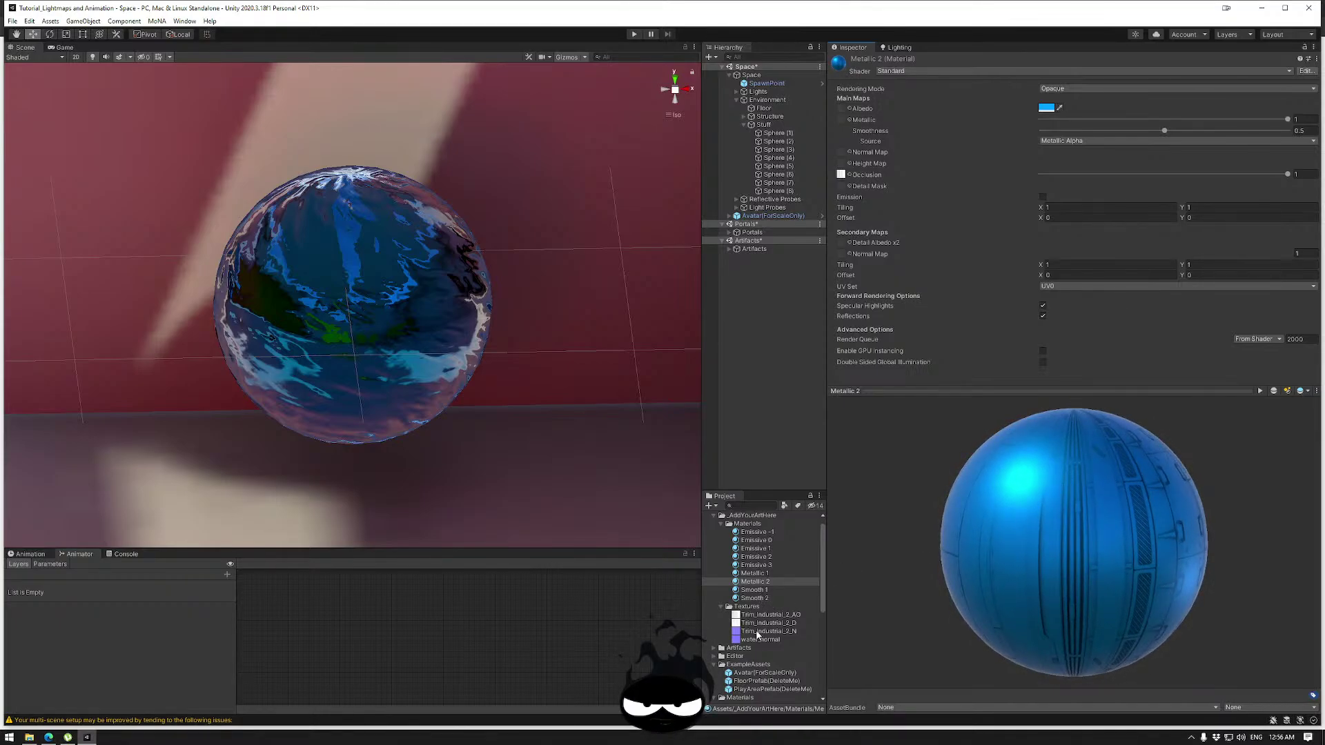
Assign Trim_Industrial_2_N as the Metallic 2 material's main normal map, fix its texture type, and inspect the preview.
drag(757, 632, 865, 218)
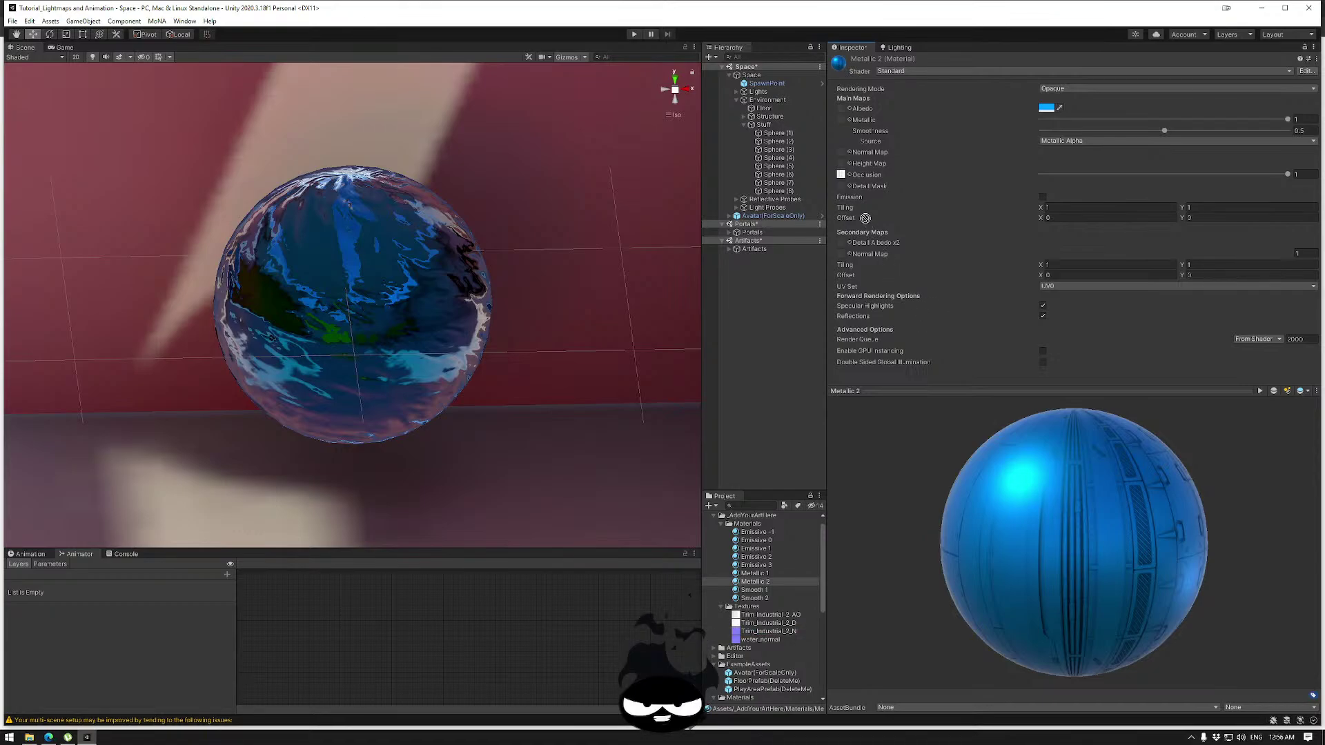
drag(843, 166, 841, 156)
click(1292, 173)
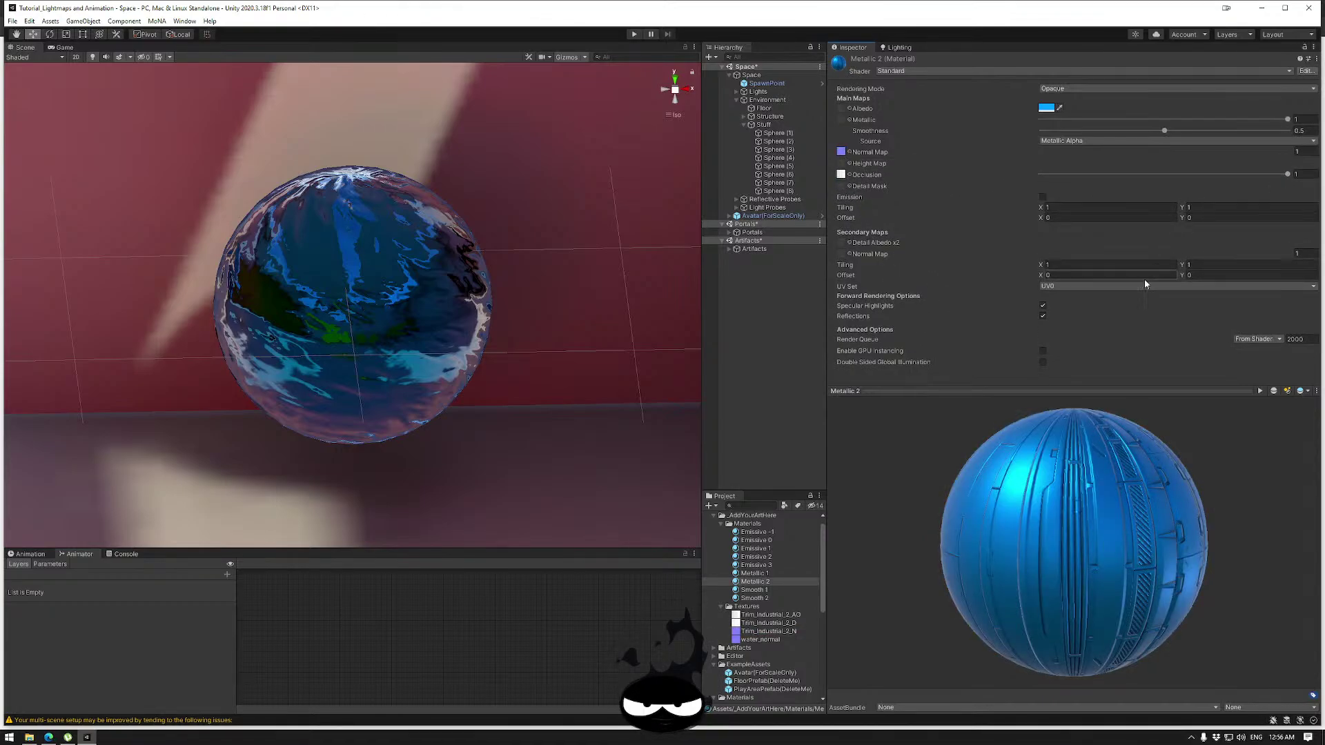
drag(1187, 542, 1093, 545)
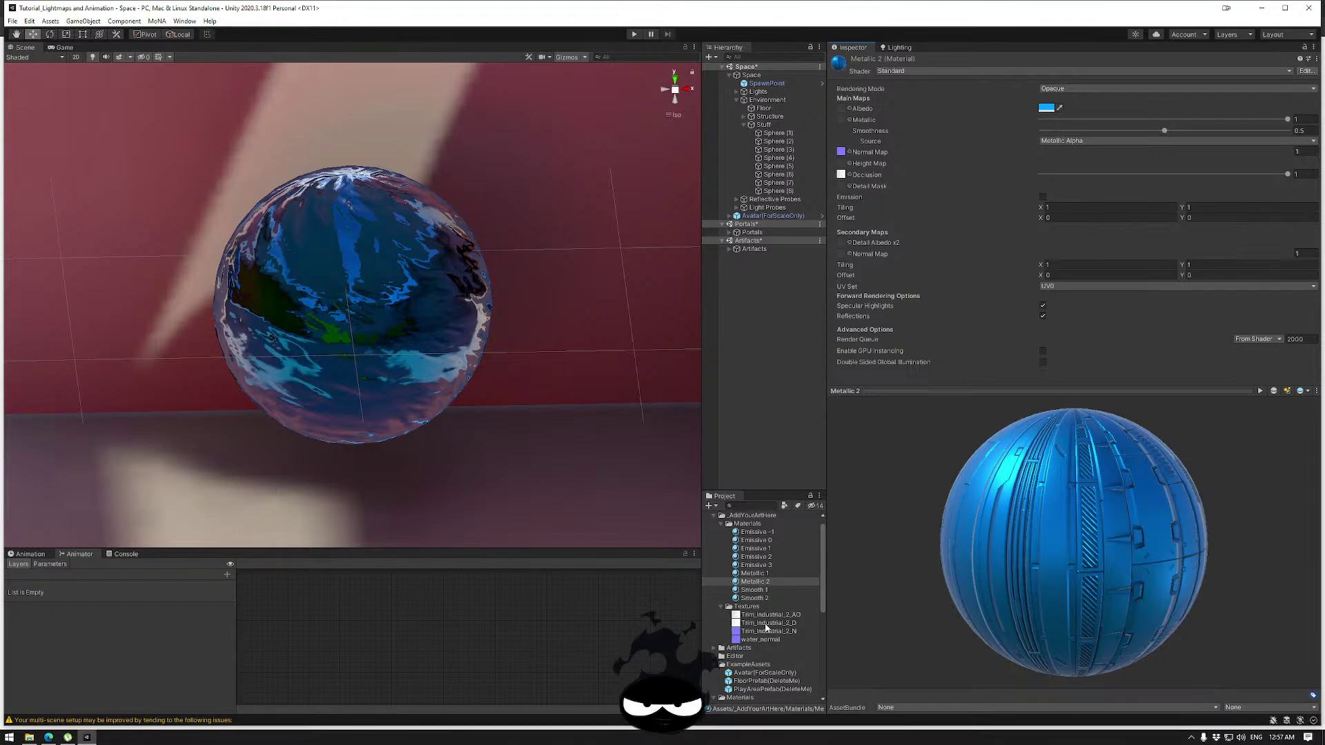
Assign Trim_Industrial_2_D as the Metallic 2 material's albedo map and inspect the preview sphere from several angles.
drag(766, 628, 991, 486)
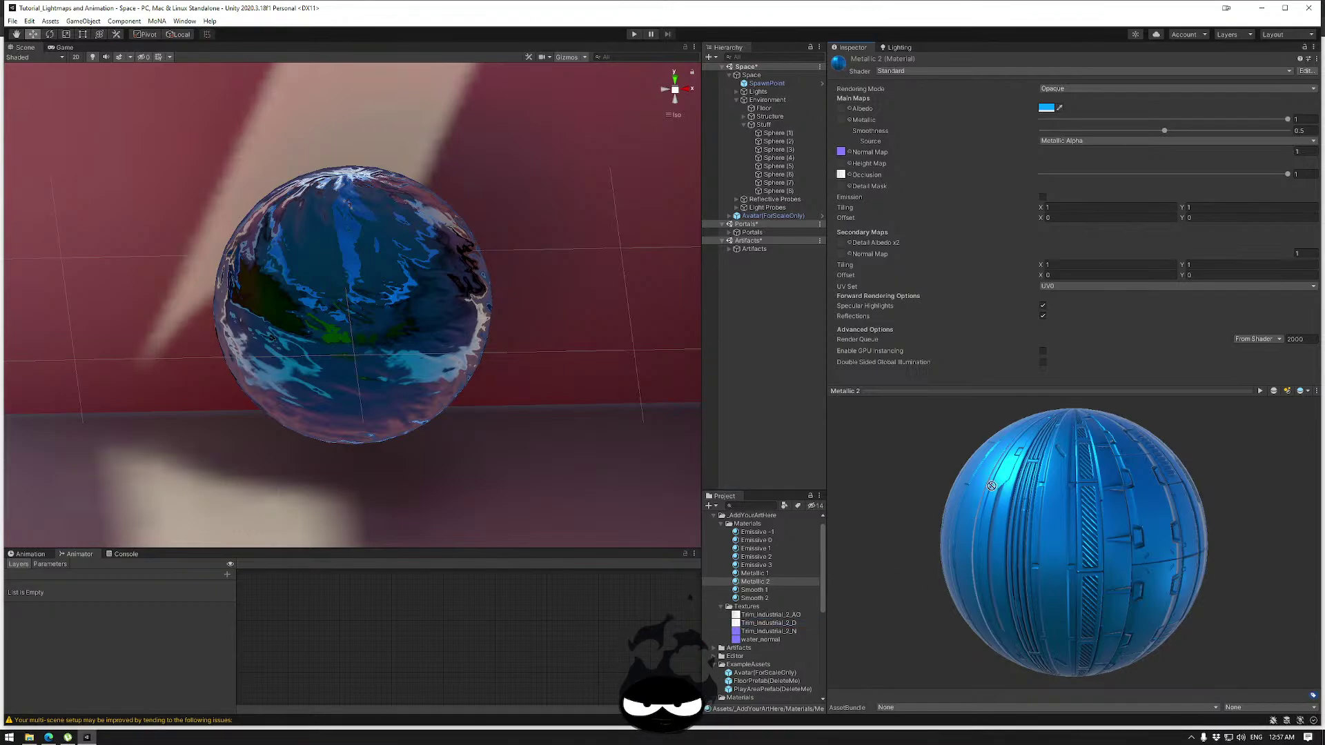
drag(844, 114, 843, 114)
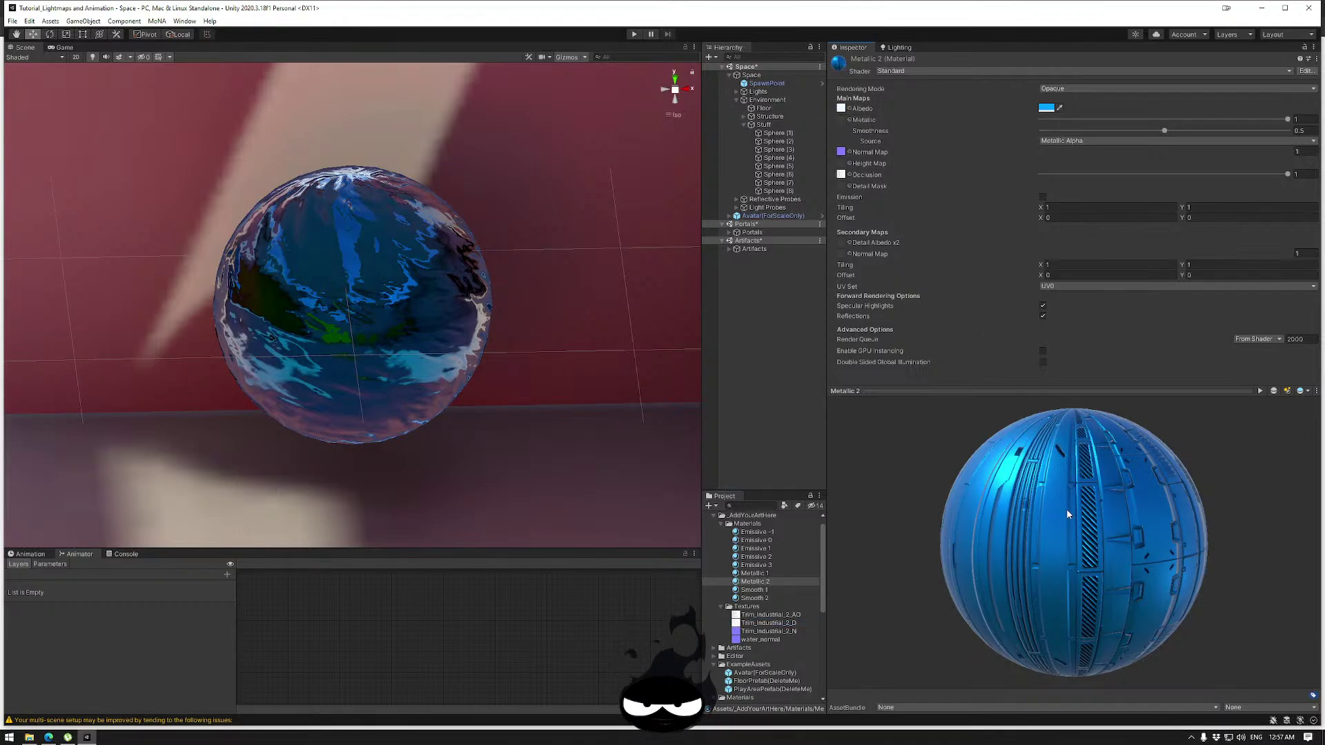
drag(1068, 514, 1226, 545)
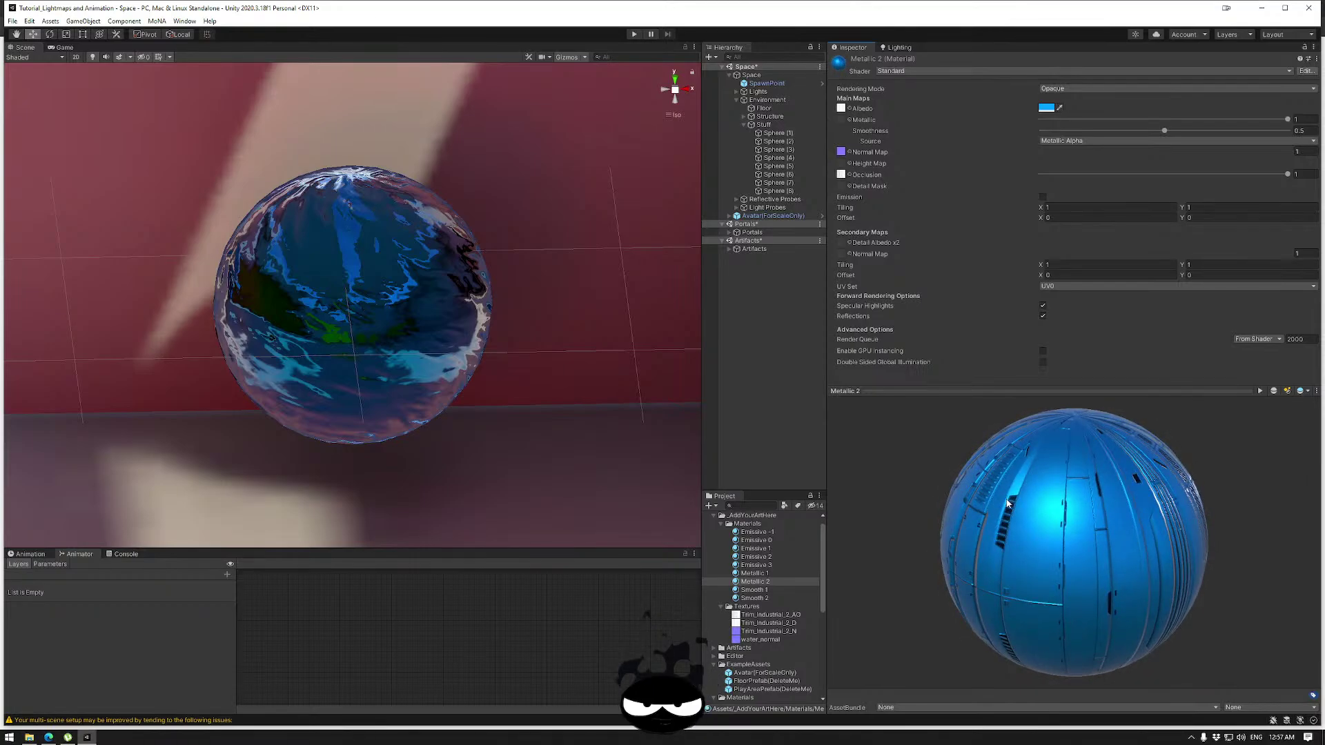
drag(1007, 503, 1061, 379)
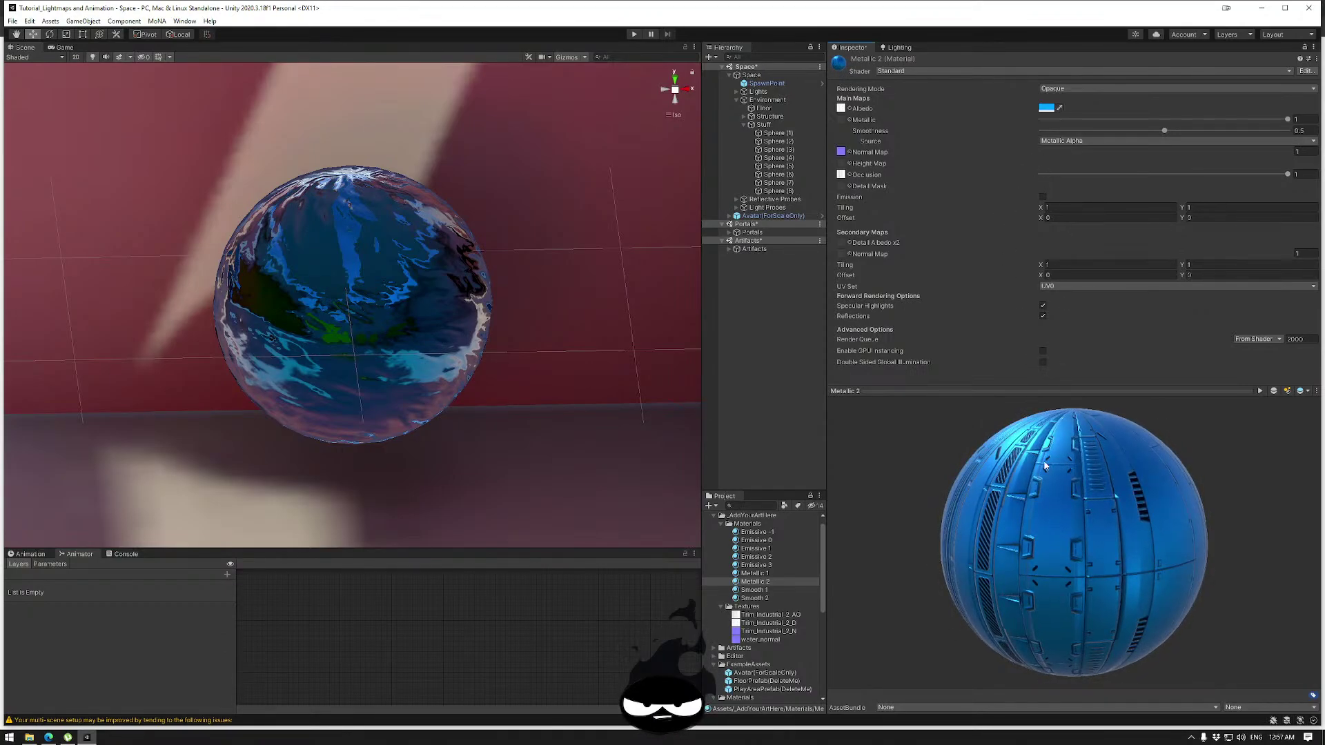
mouse_move(1047, 507)
mouse_down()
mouse_move(1057, 499)
mouse_move(1060, 513)
mouse_up()
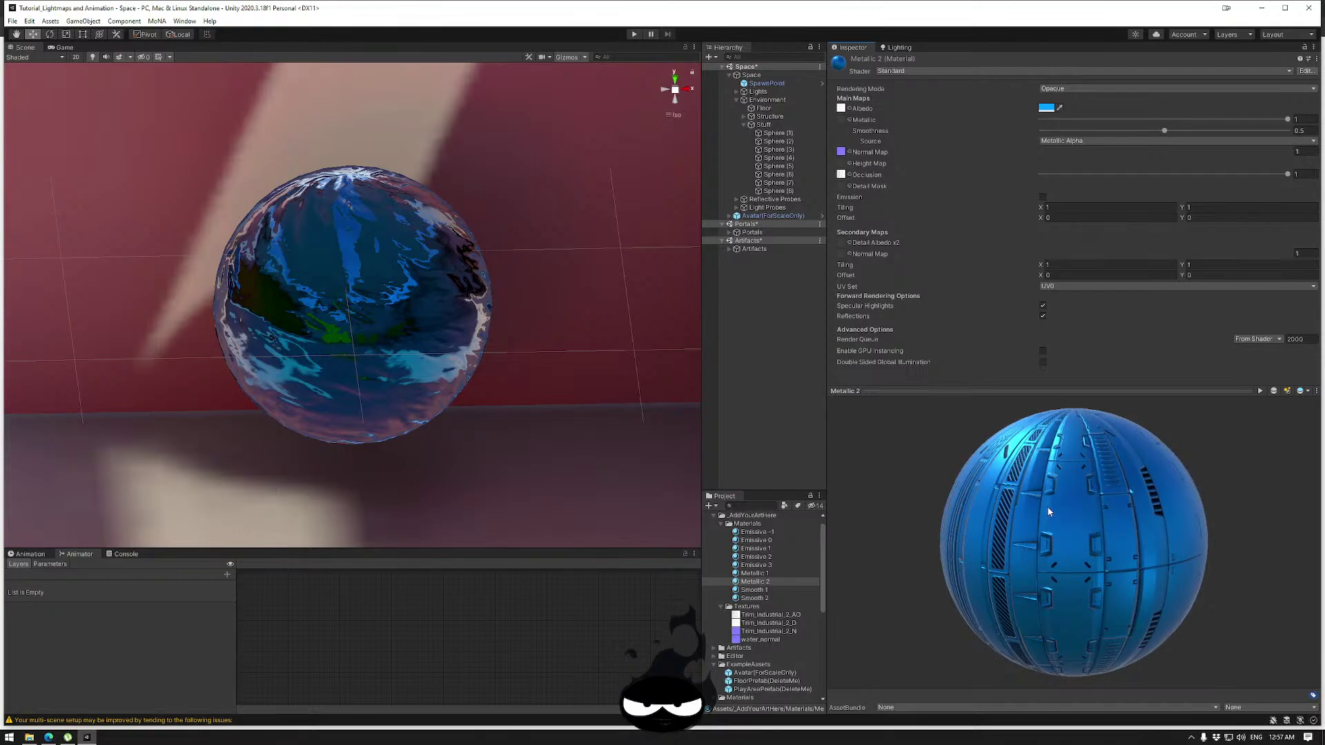
Assign Trim_Industrial_2_AO as the Metallic 2 material's metallic map.
click(755, 617)
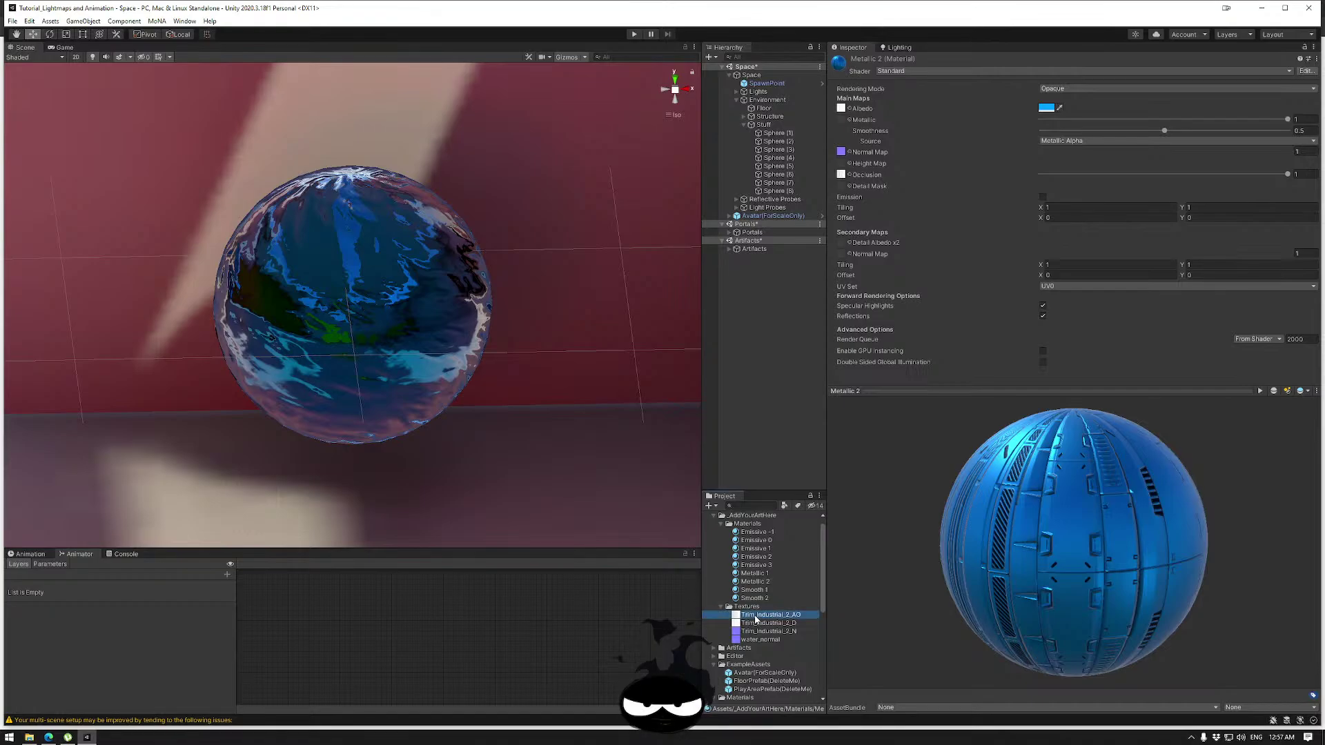
drag(755, 619, 890, 346)
drag(842, 122, 841, 123)
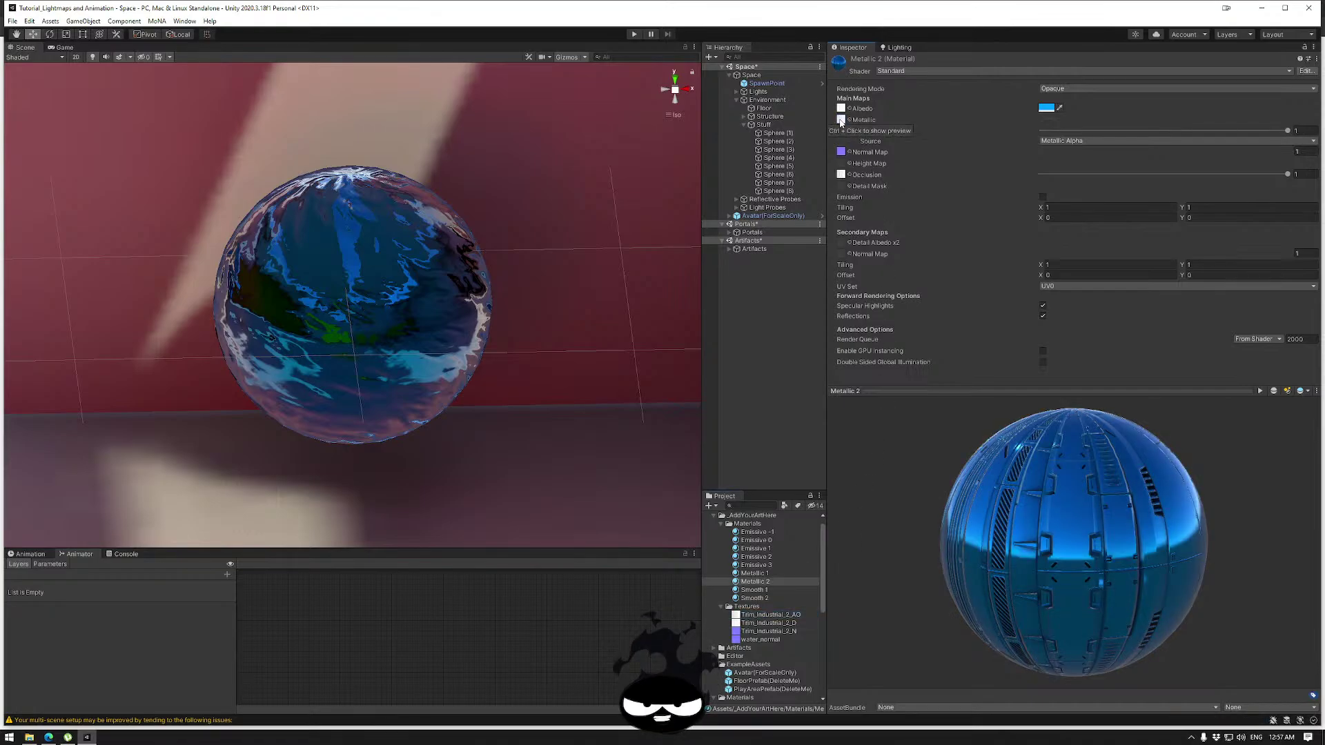
Assign Trim_Industrial_2_D as the Metallic 2 material's metallic map and inspect both the preview sphere and the spheres in the scene.
drag(1026, 550, 872, 604)
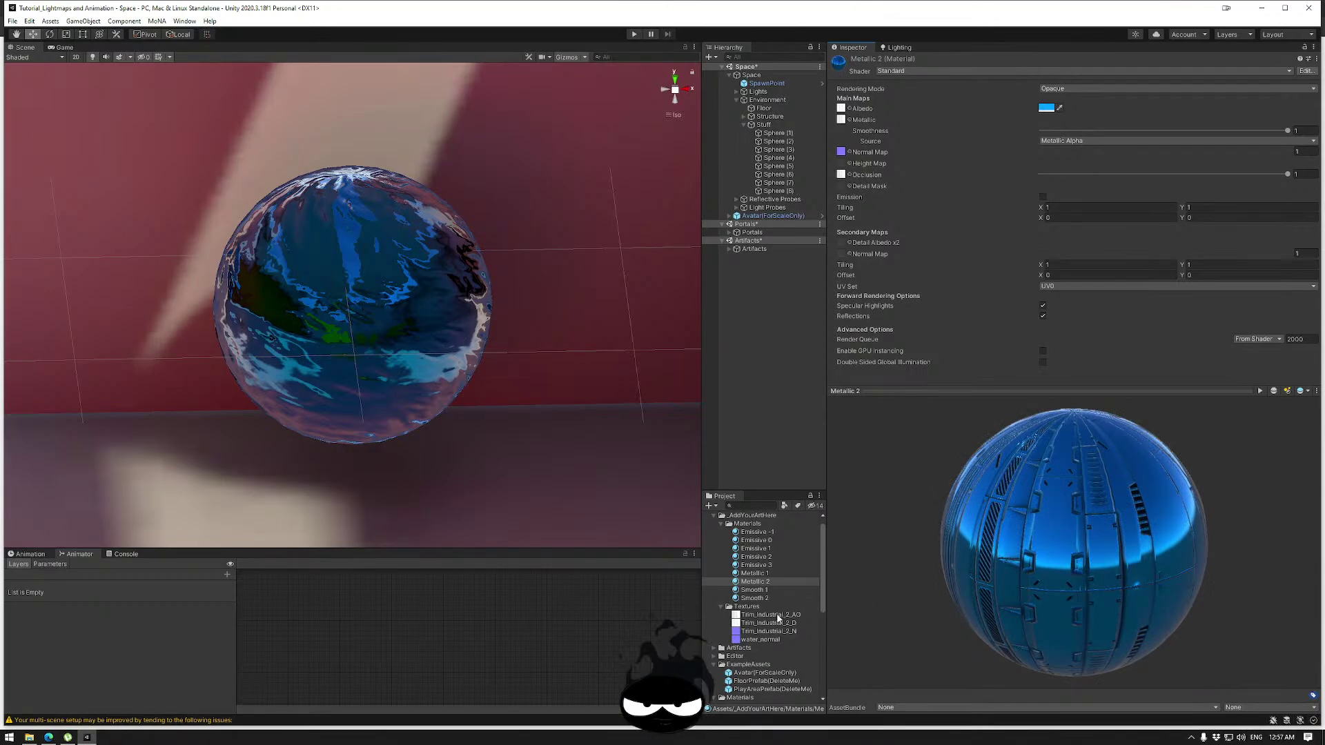
drag(772, 624, 916, 282)
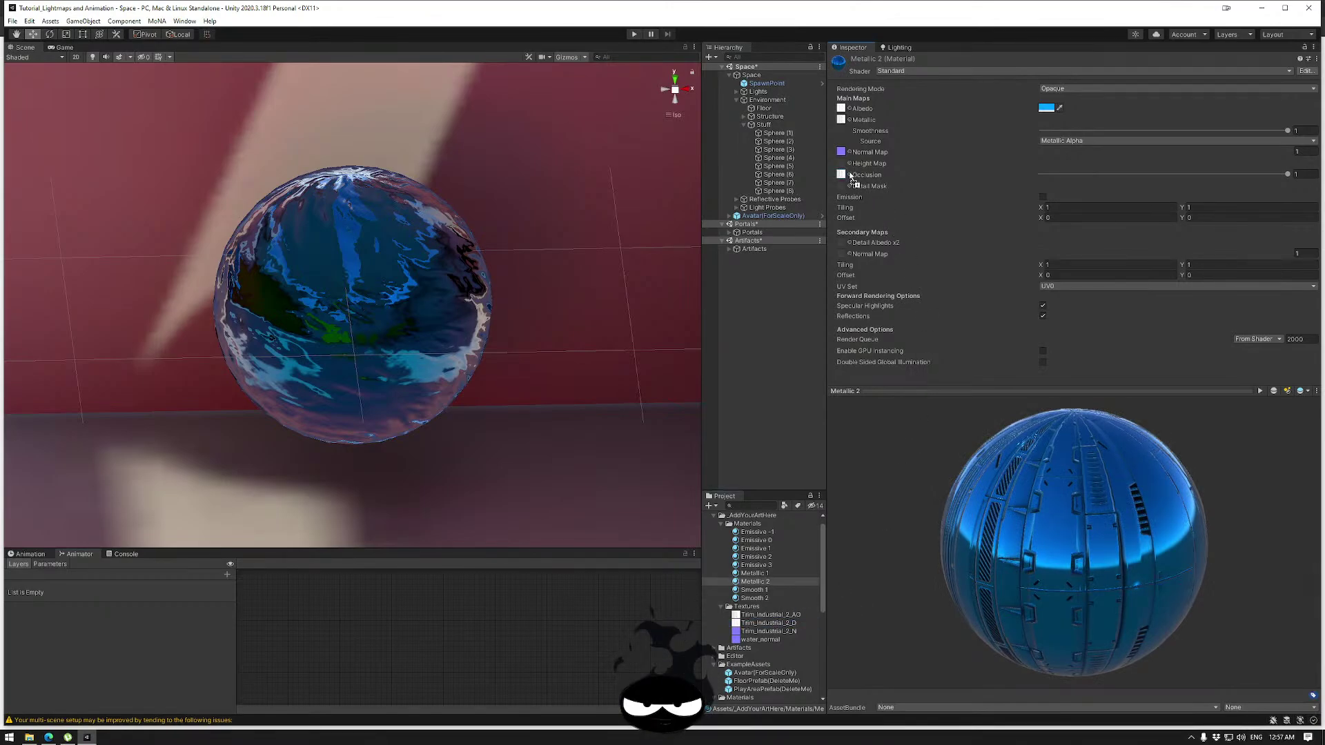
drag(842, 124, 842, 126)
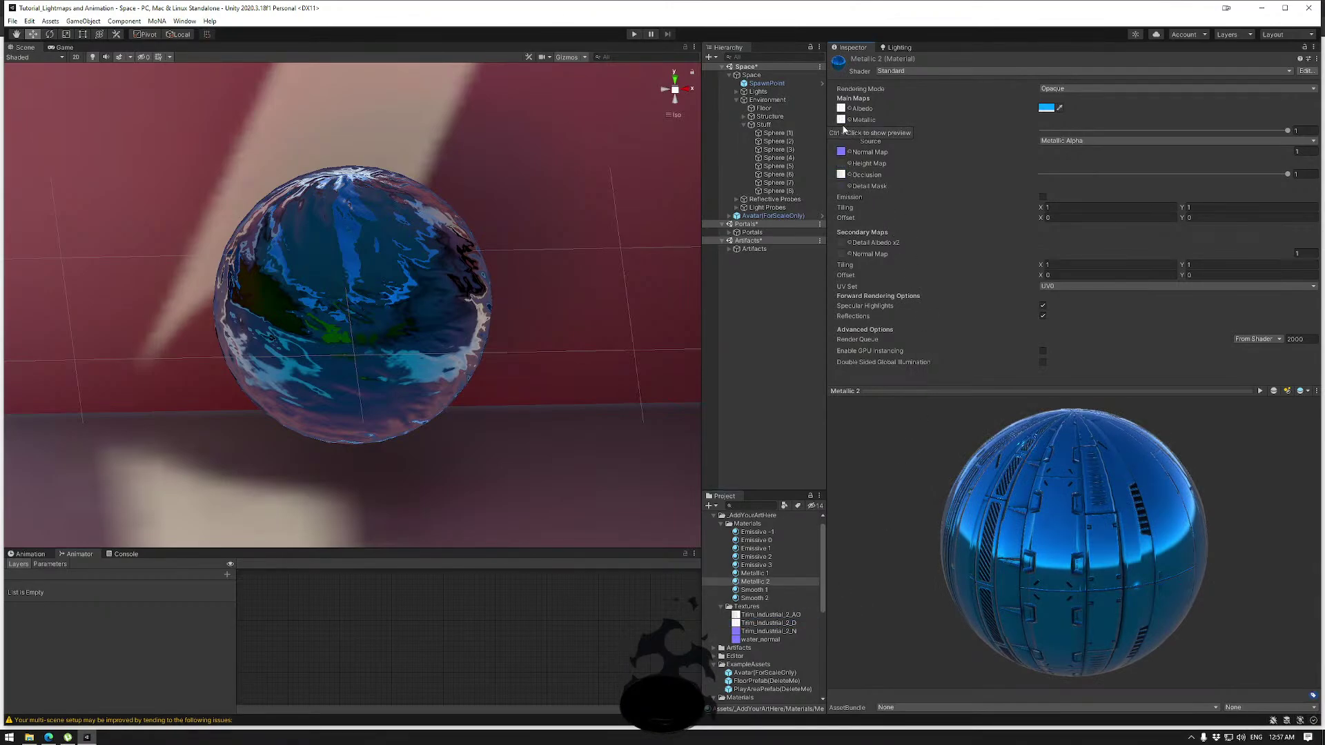
drag(1035, 524, 1139, 578)
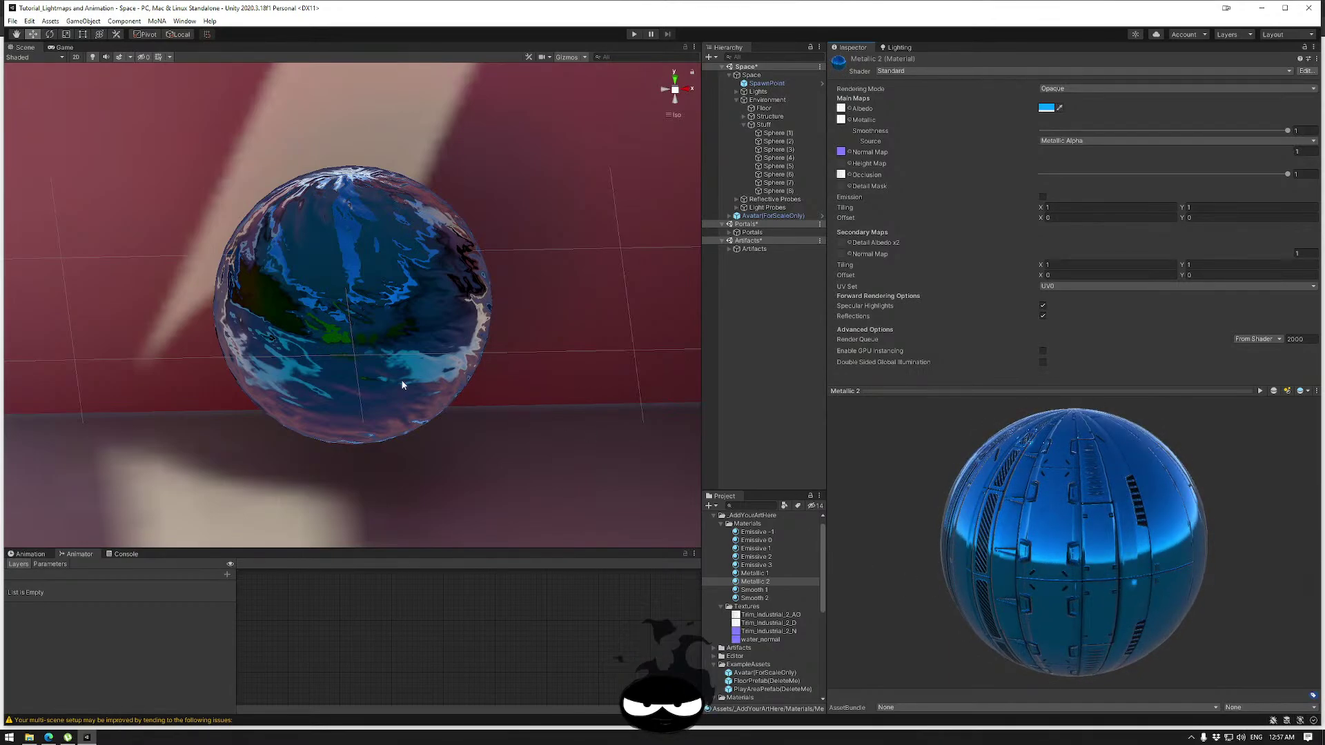
alt+drag(408, 375, 594, 349)
middle_drag(594, 349, 327, 359)
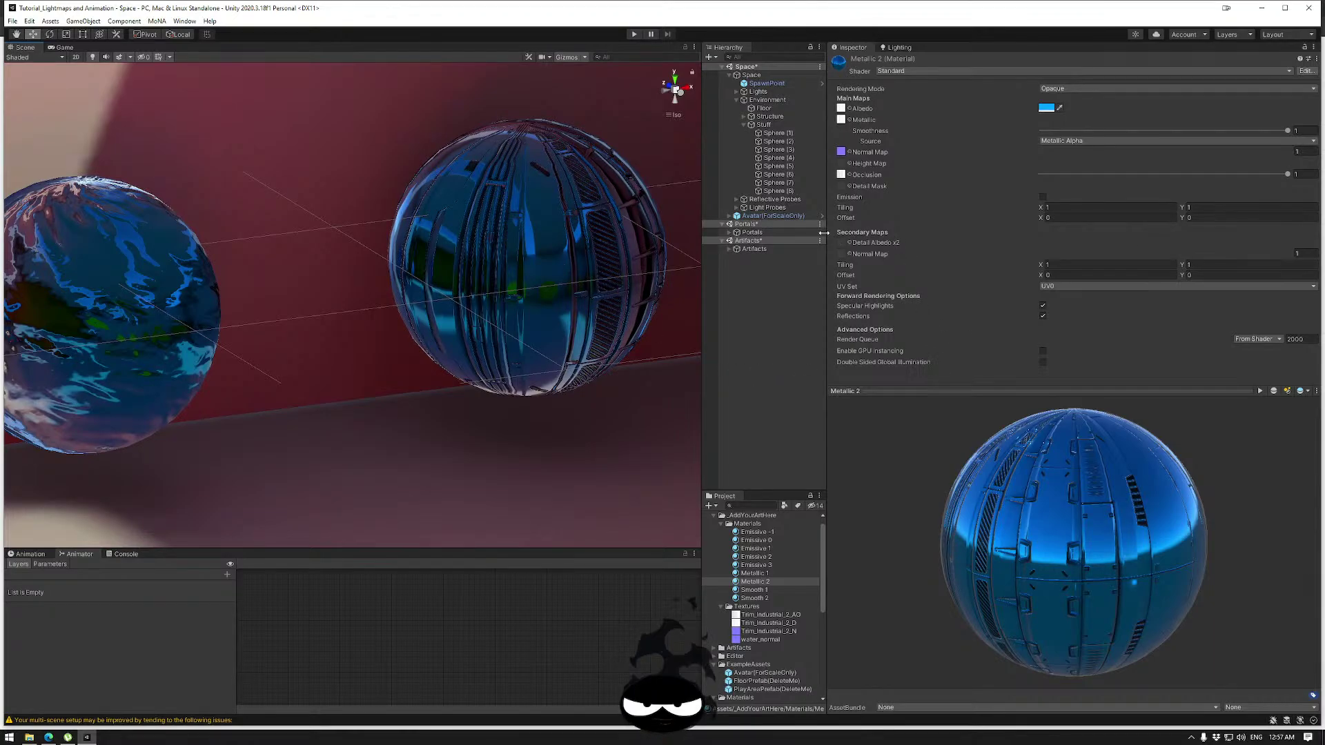
Start creating a new animation clip for Sphere (5), the sphere with the industrial panel texture.
click(778, 191)
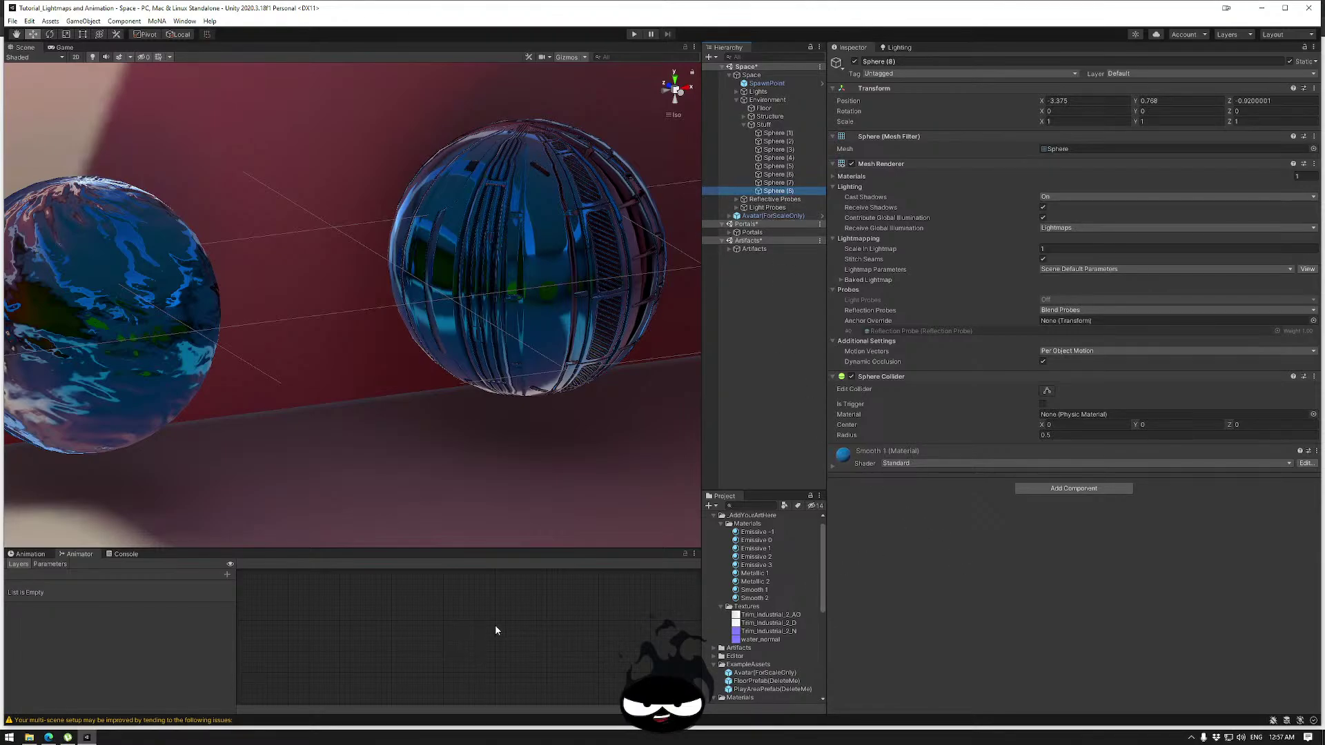
click(31, 554)
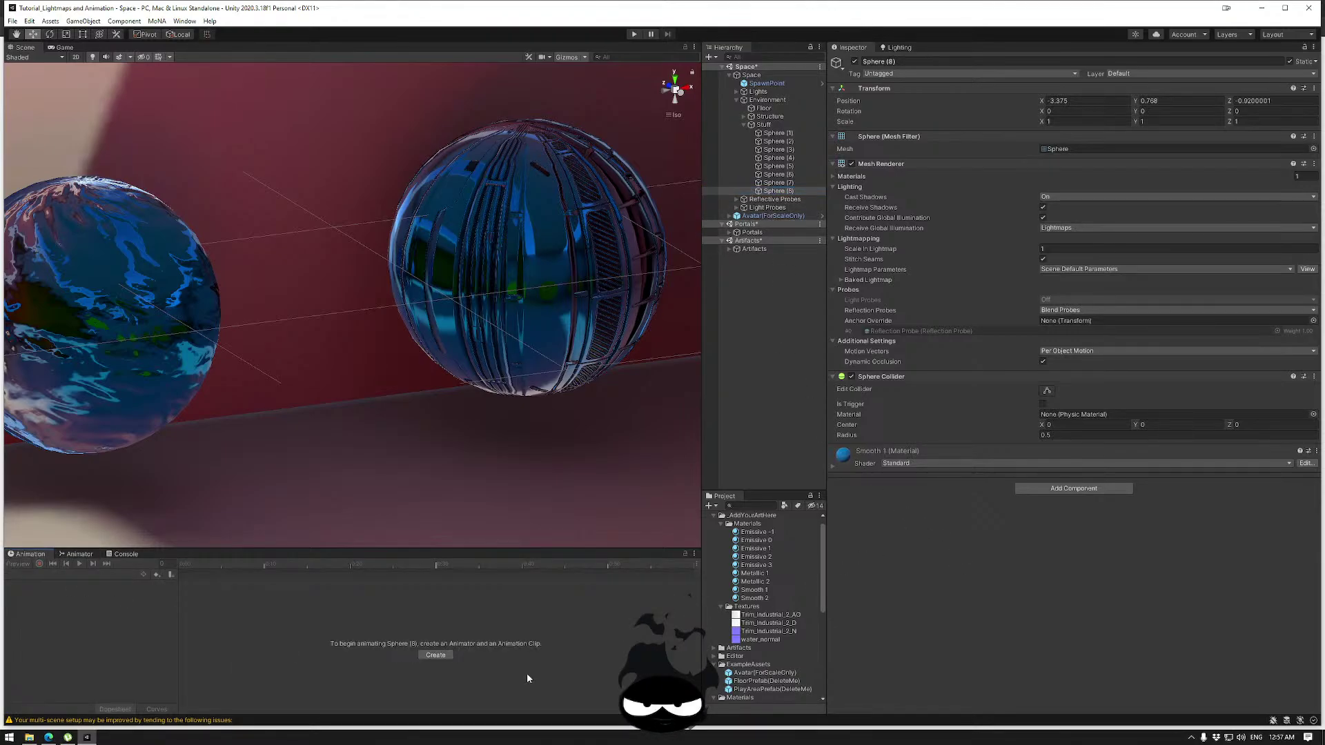
click(508, 276)
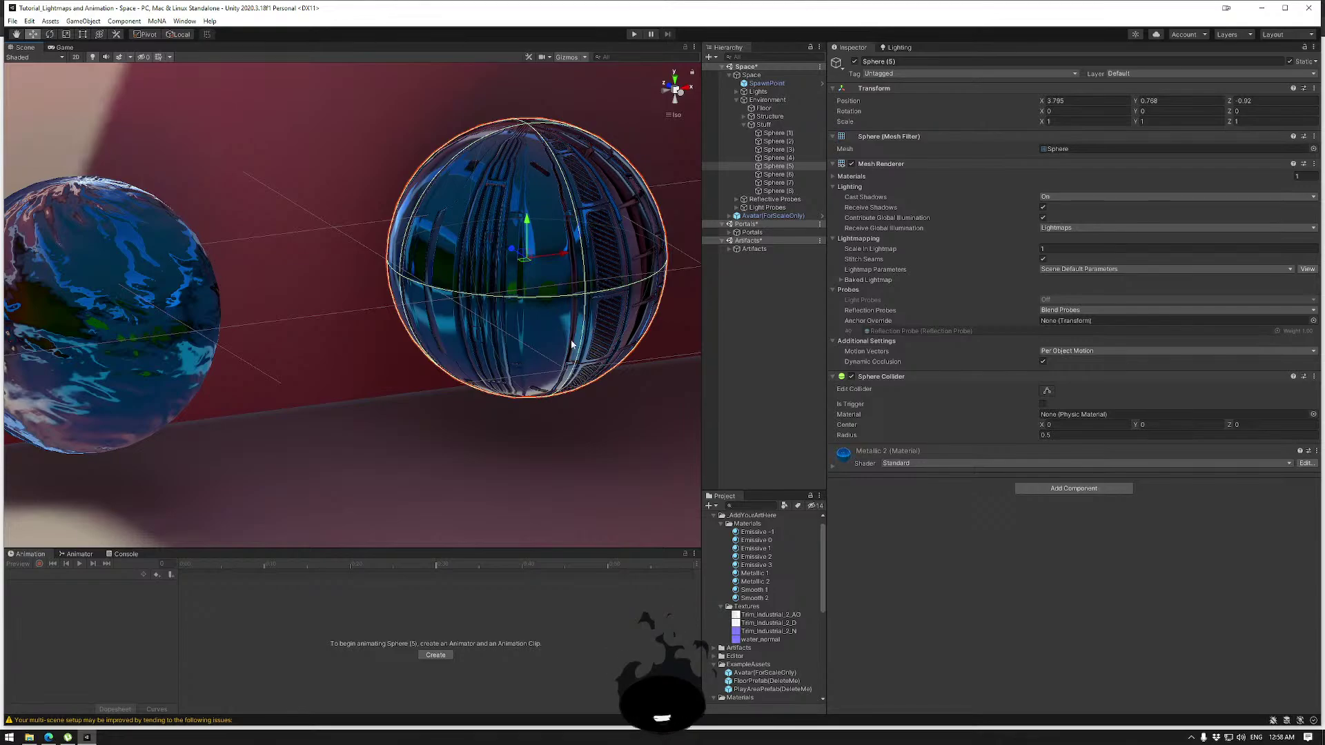
click(435, 655)
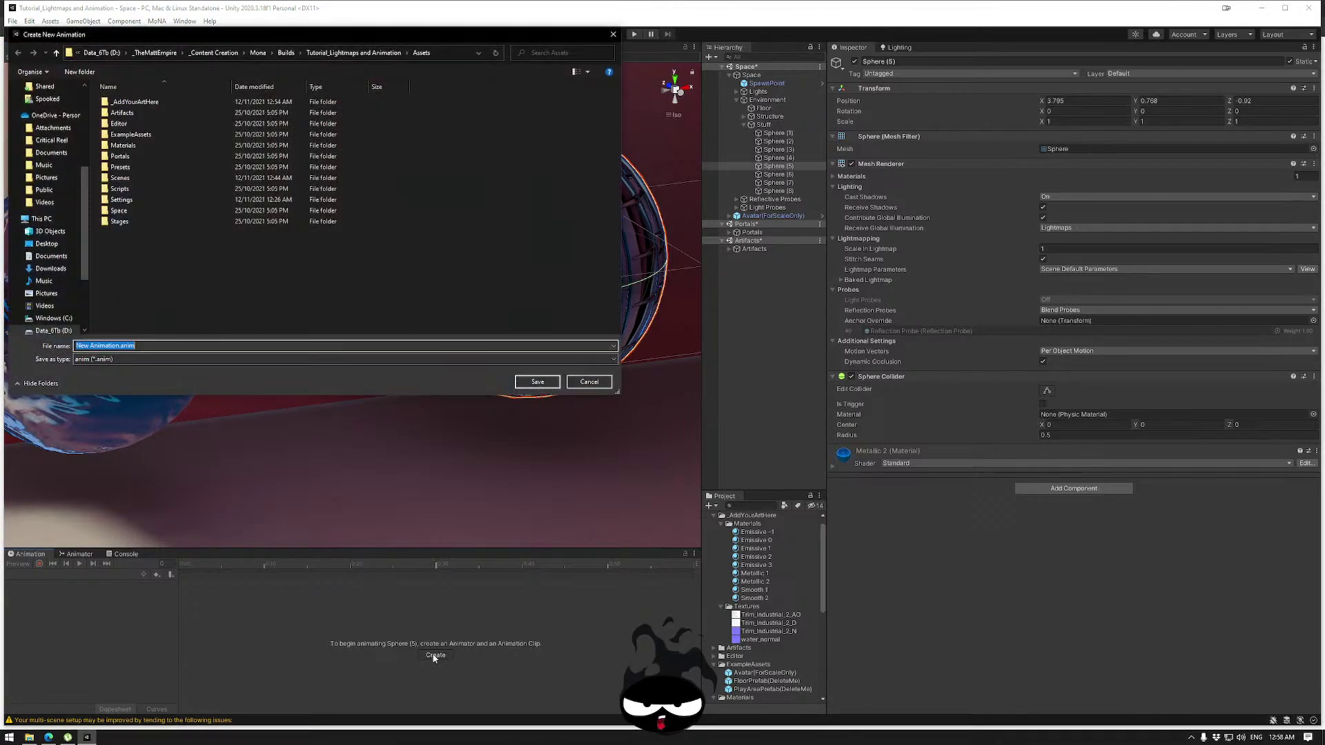
Create a new folder named Animation inside the _AddYourArtHere folder.
double_click(125, 101)
right_click(137, 169)
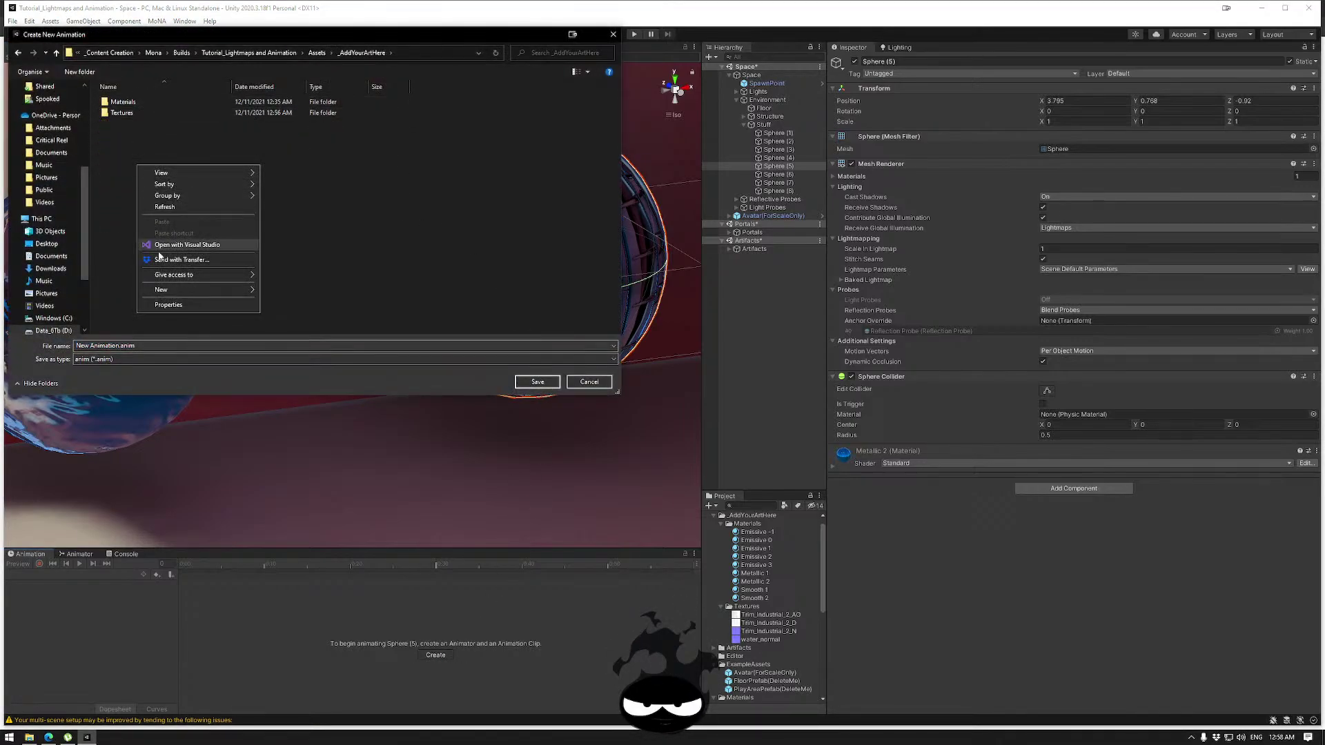
mouse_move(172, 287)
click(293, 289)
text(Animation)
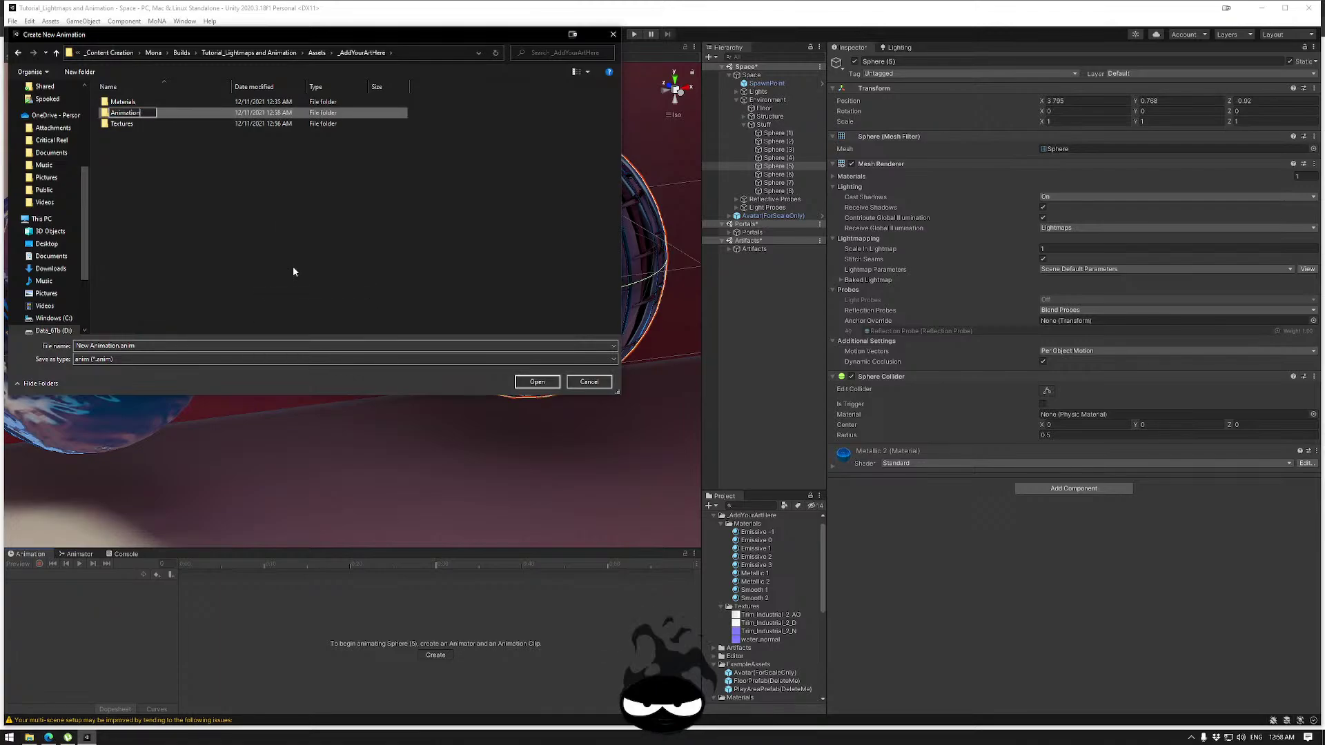
key(Return)
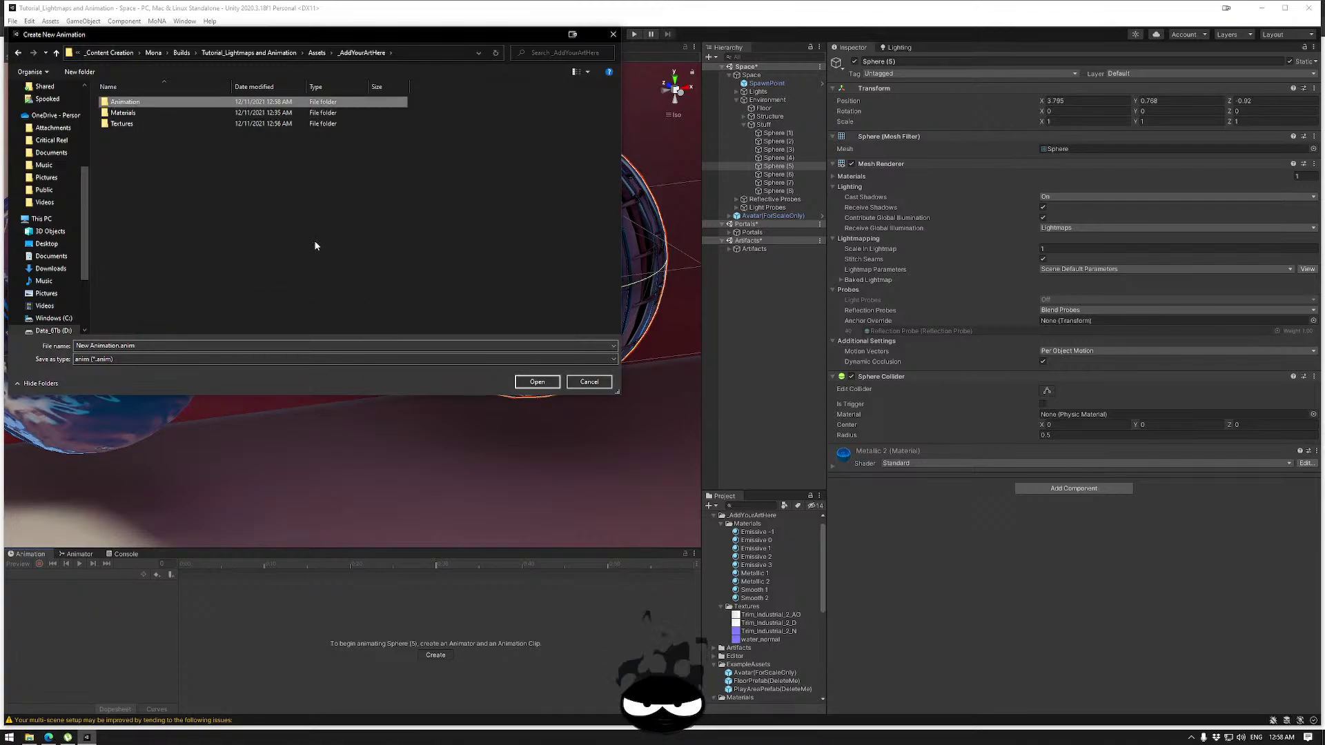
Save the new animation clip as SpinUV.anim in the Animation folder.
double_click(148, 104)
click(125, 345)
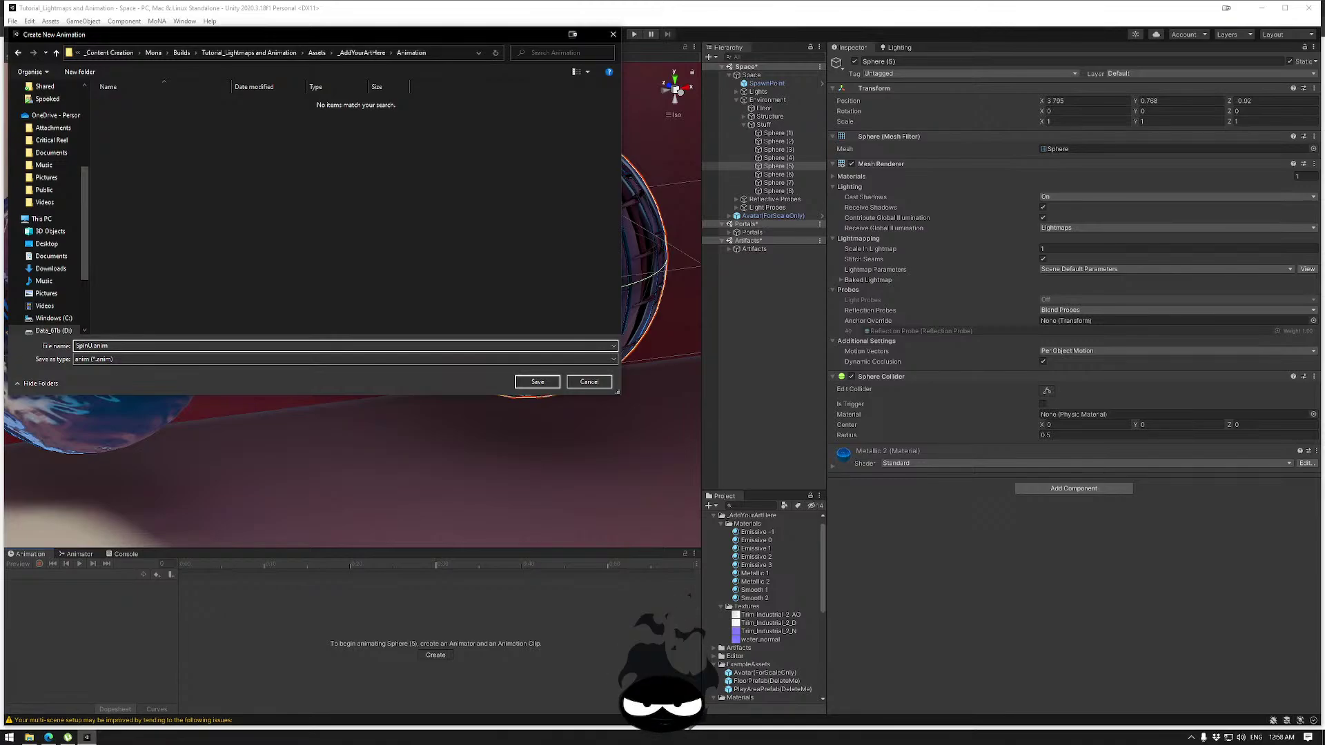
click(532, 384)
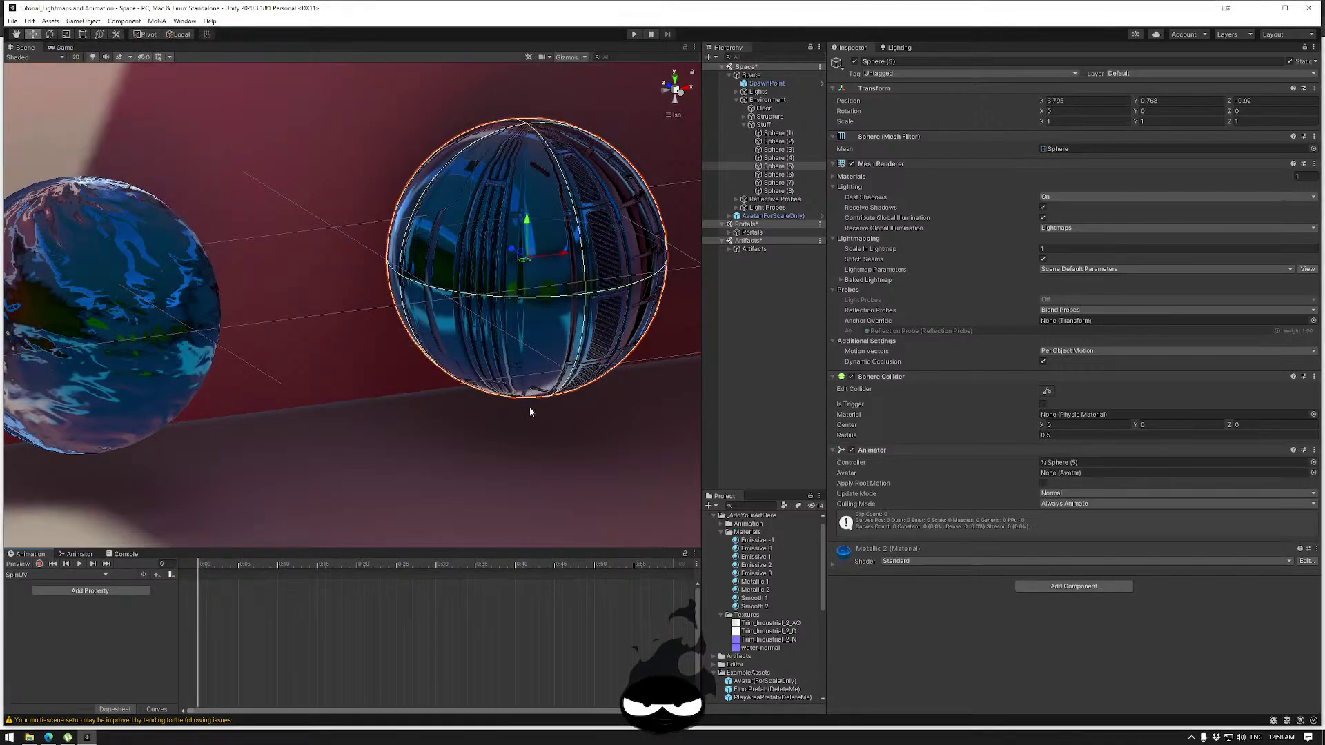
Examine the SpinUV clip and Sphere (5) controller in the Animation folder, and the controller assigned to the textured sphere's Animator component.
click(722, 524)
click(755, 541)
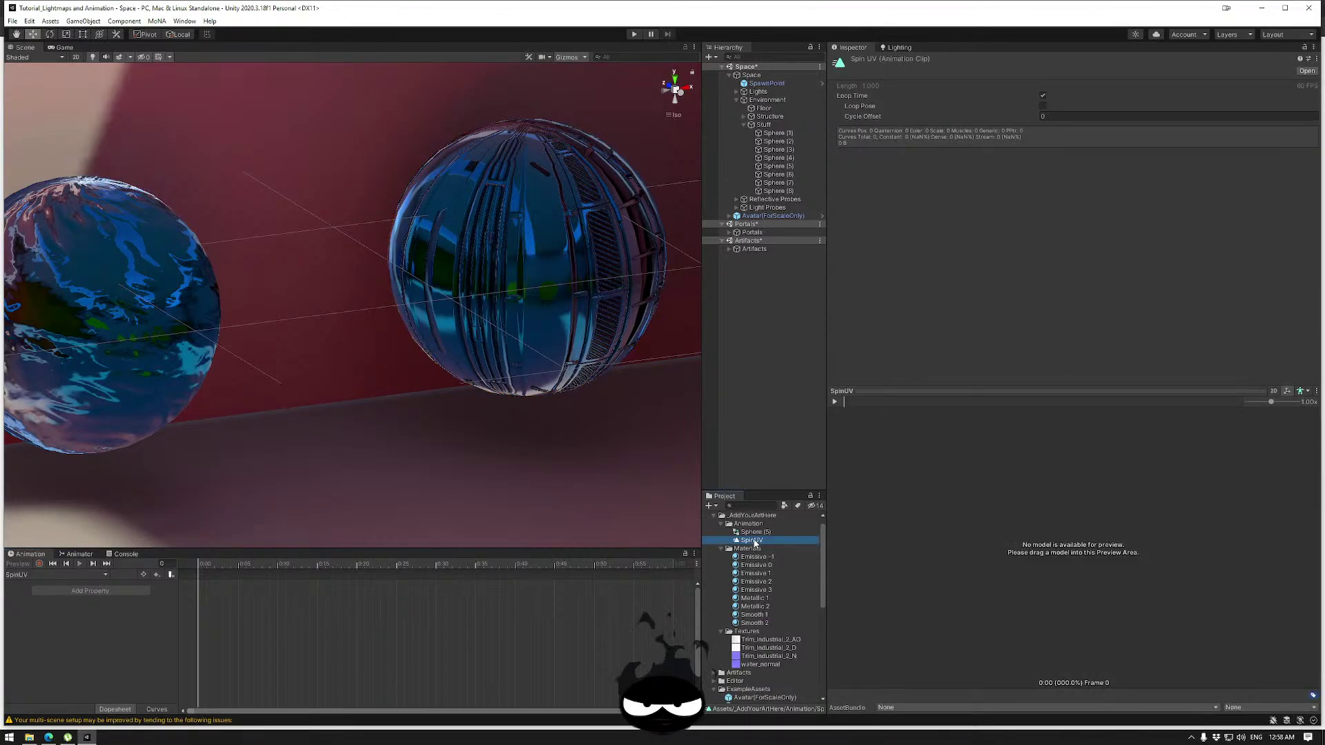
click(755, 532)
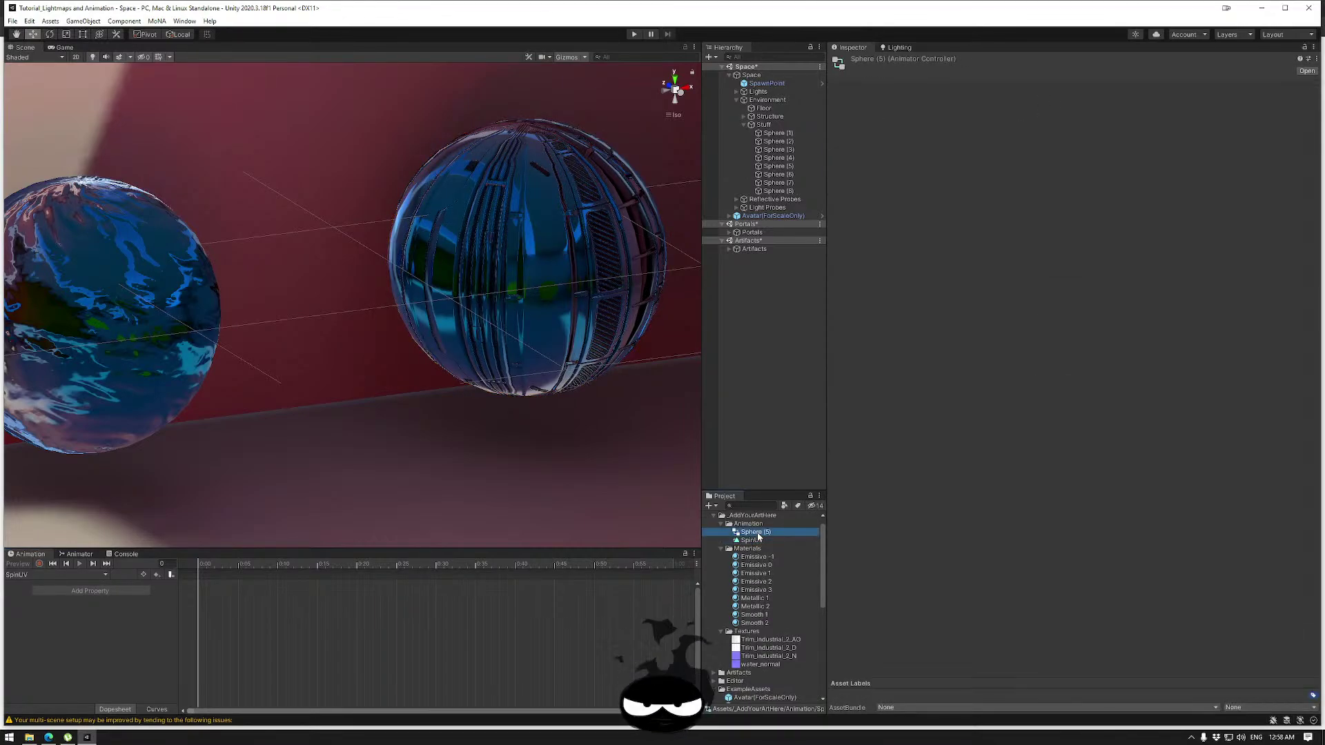
click(755, 541)
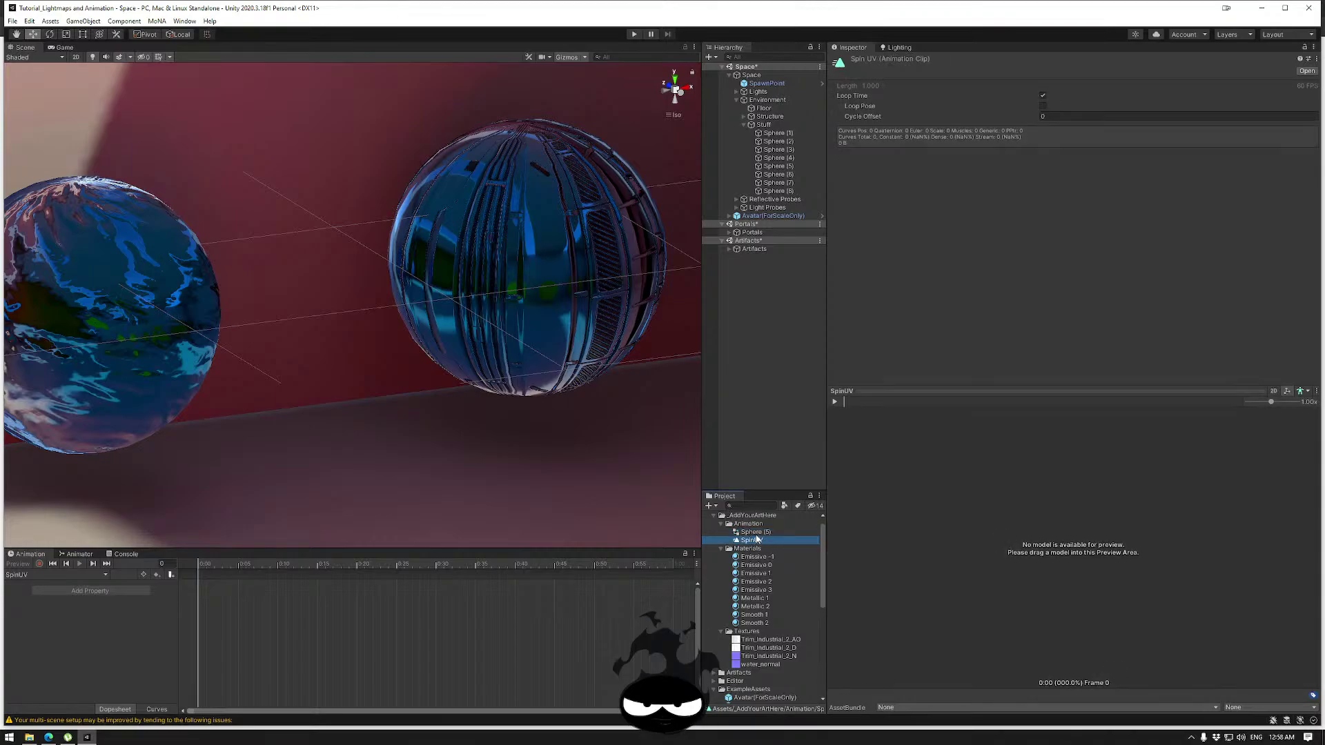
click(756, 533)
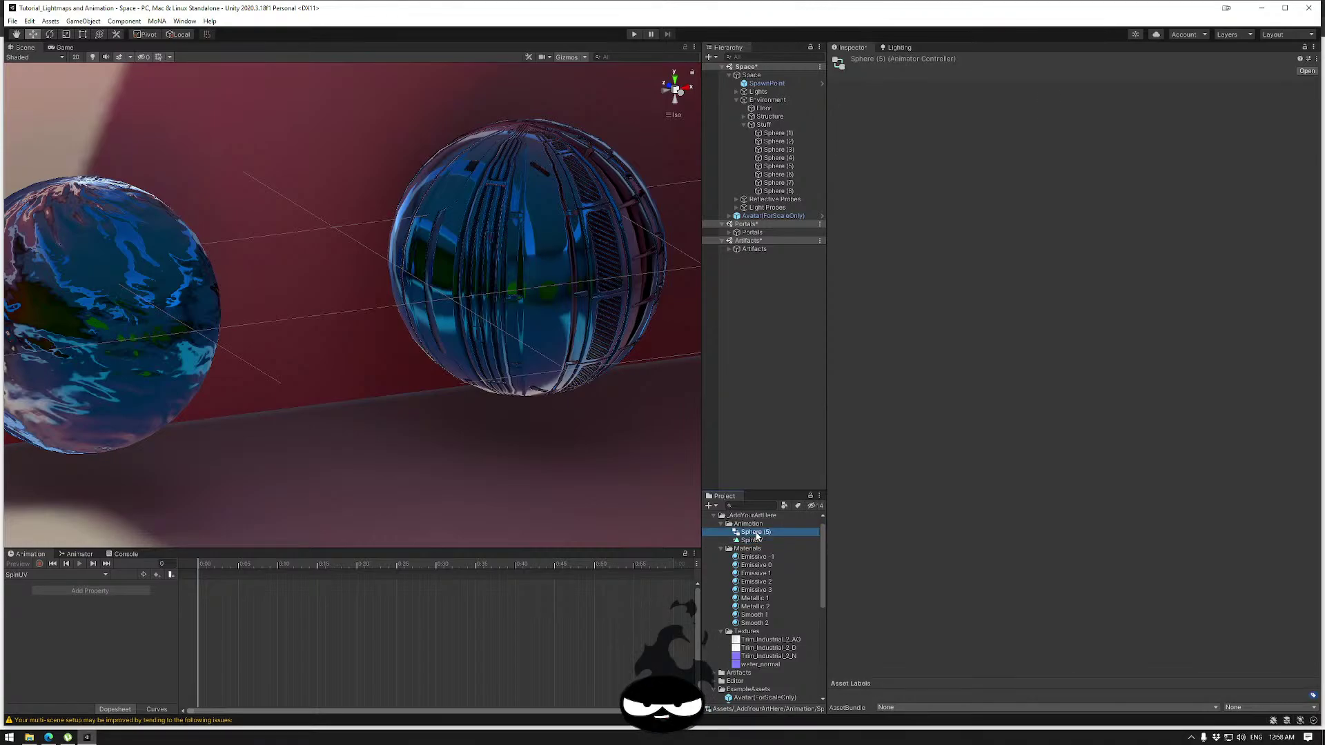
click(777, 176)
click(571, 251)
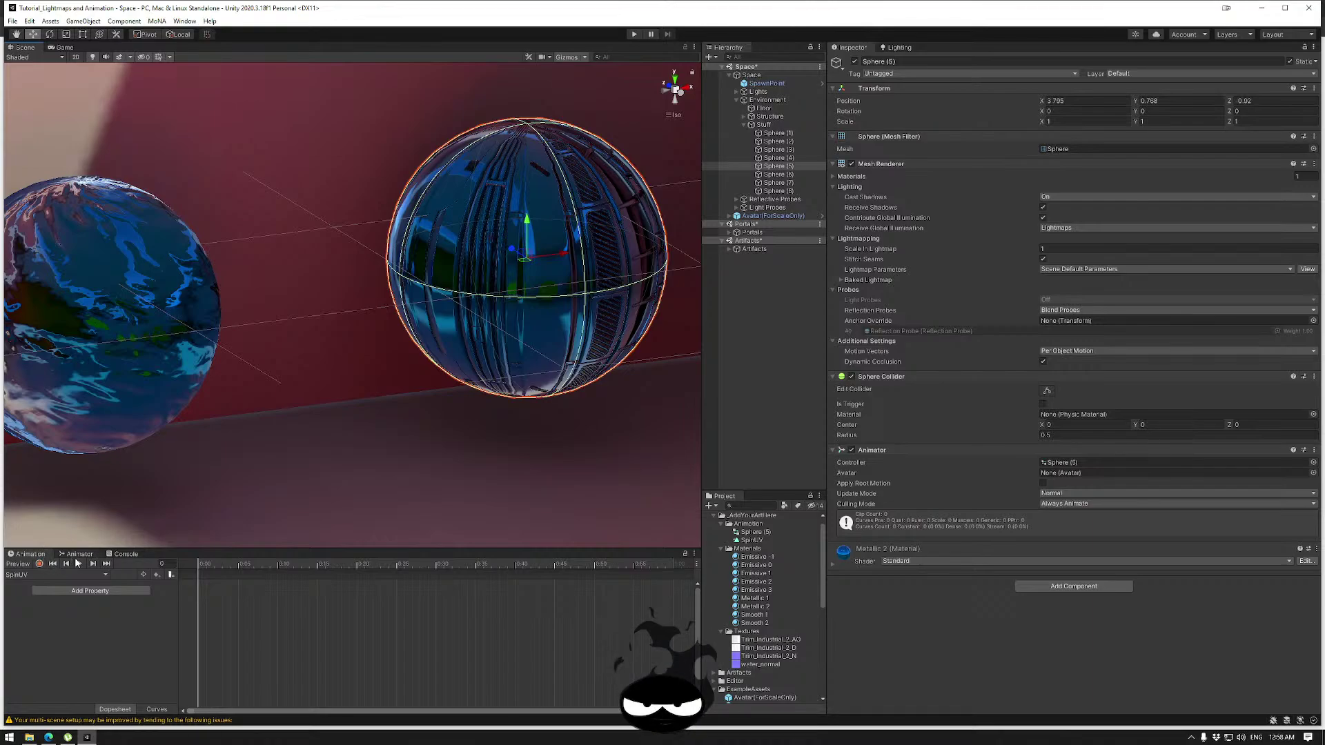
click(1074, 463)
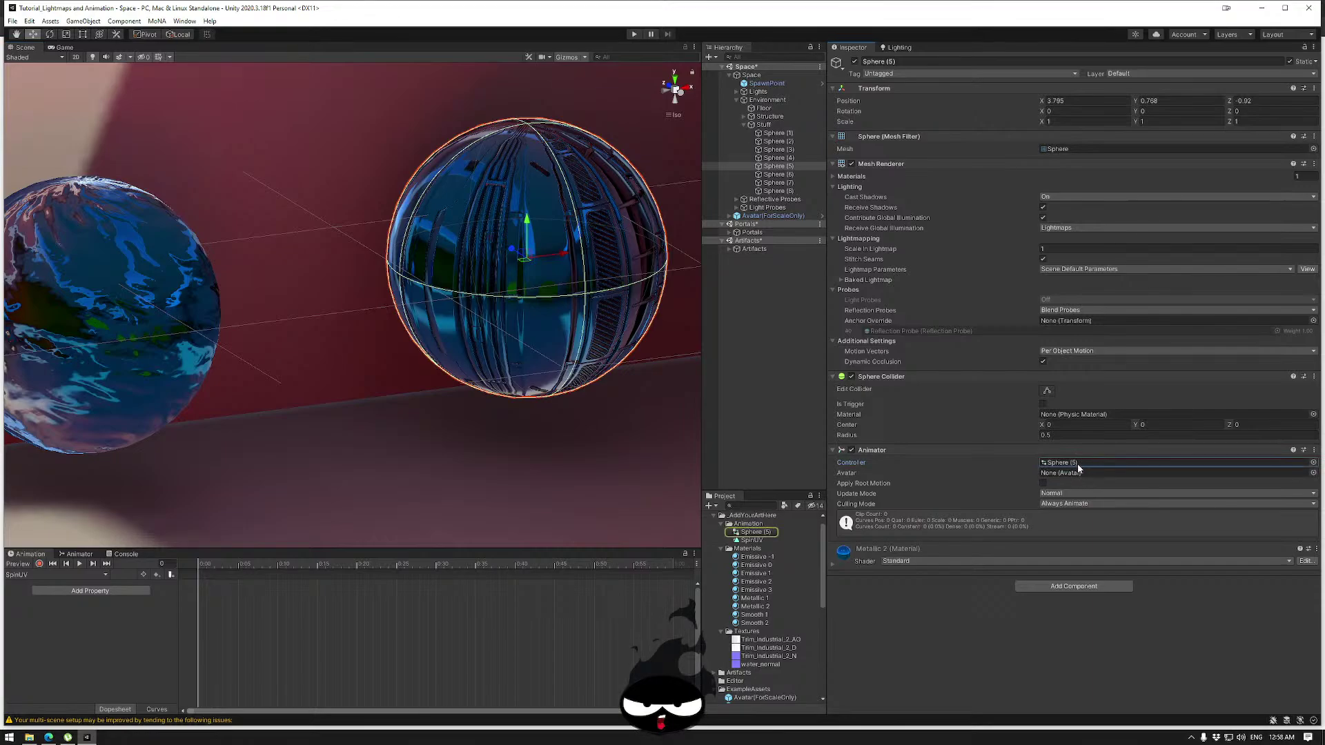
scroll(758, 533, up, 1)
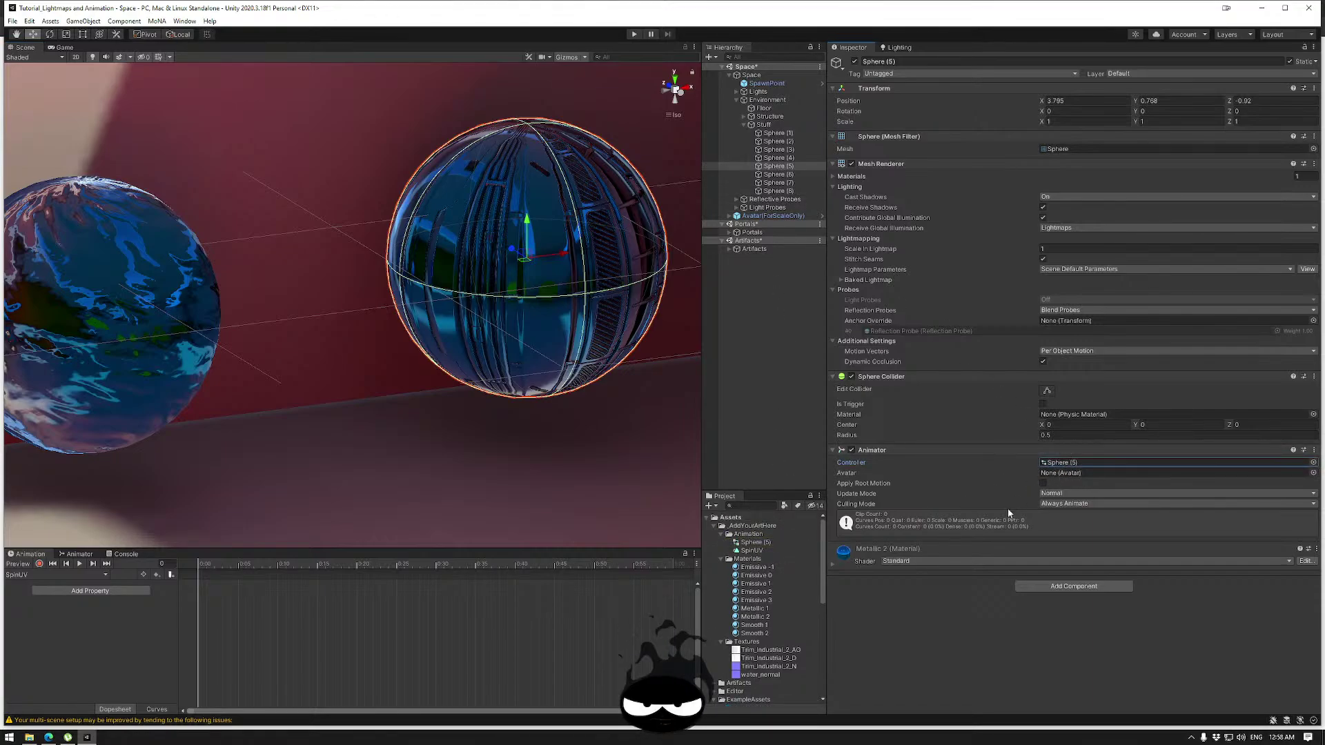
Show the sphere's animator state graph and place the SpinUV state between Entry and Exit.
click(79, 554)
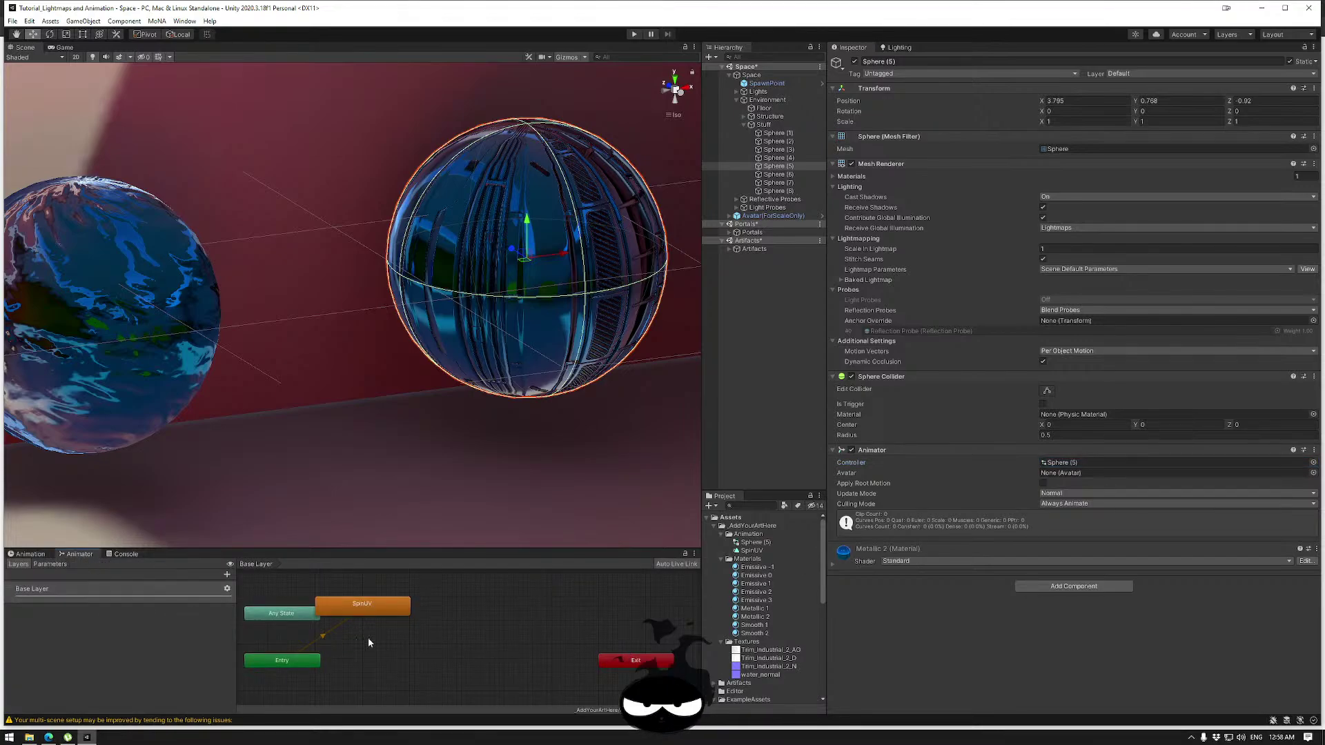
click(429, 642)
drag(429, 648, 434, 663)
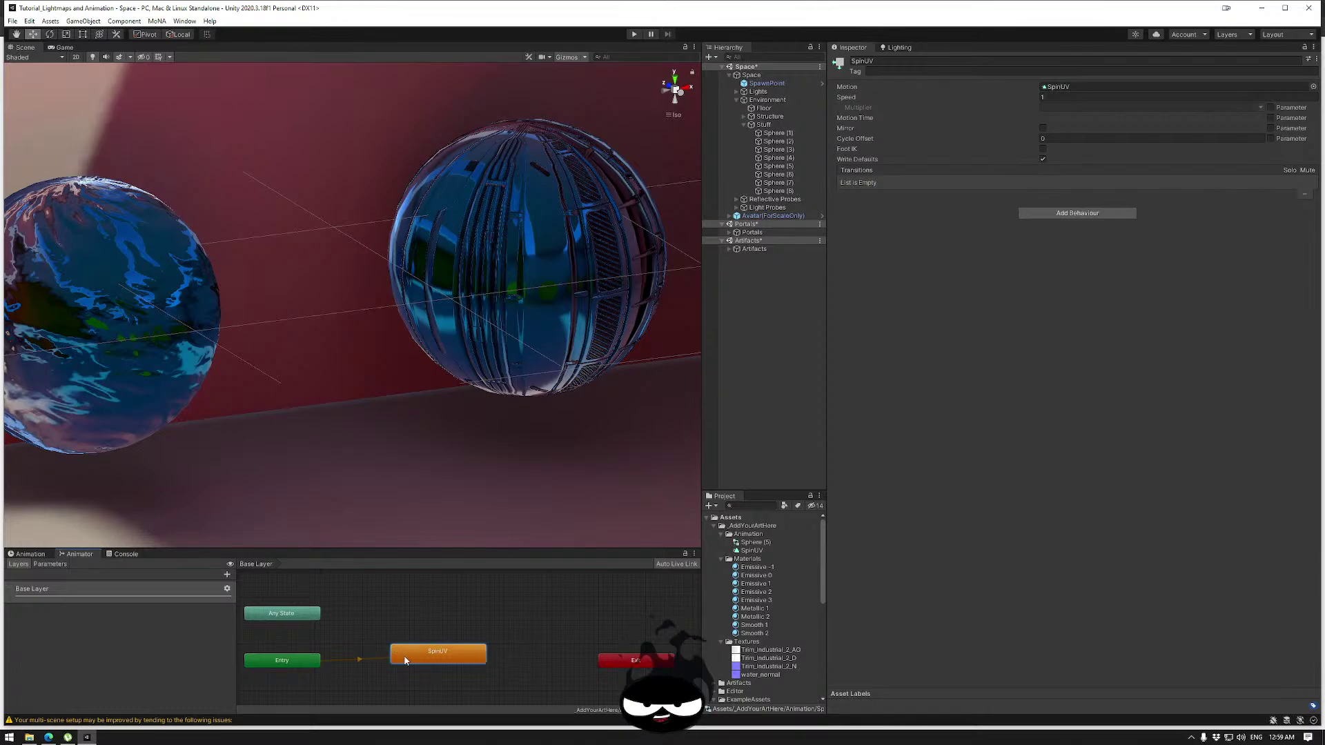
Duplicate the SpinUV state and place the copy above and between SpinUV and Exit.
right_click(446, 656)
click(490, 627)
click(452, 662)
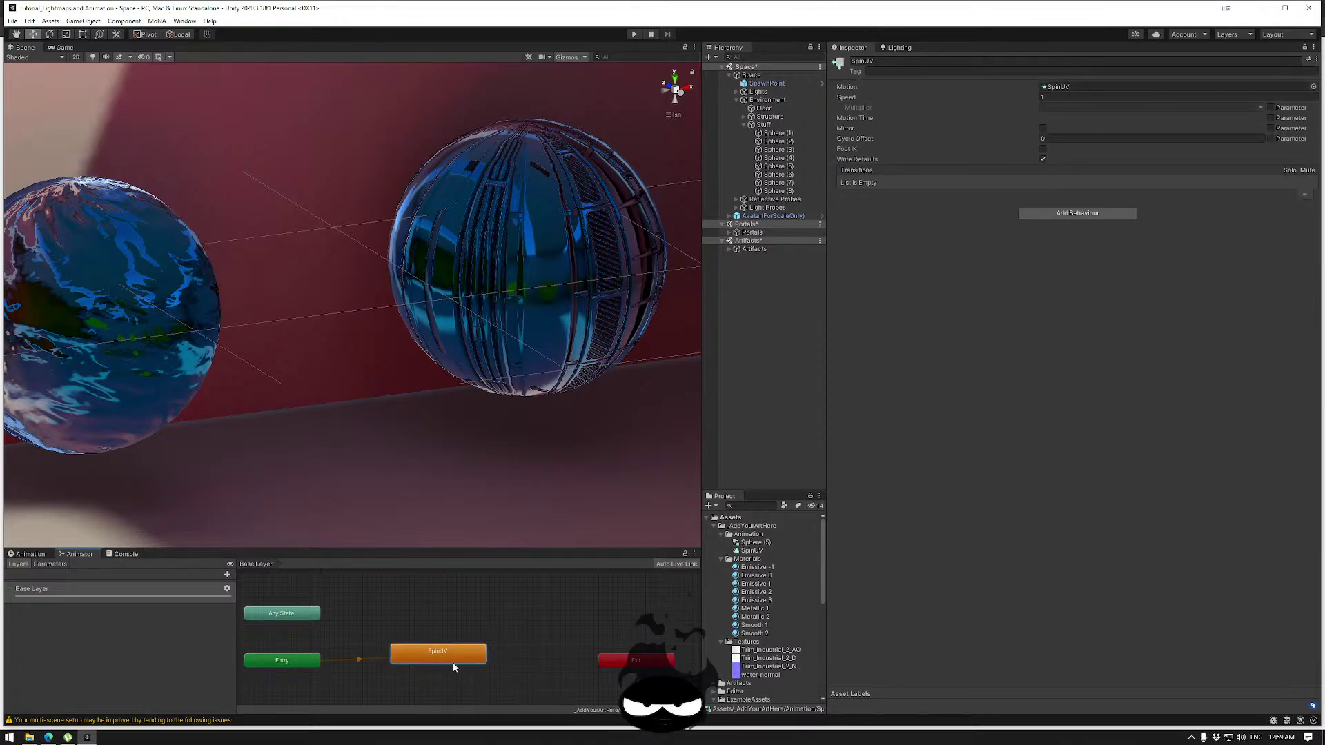
key(ctrl+v)
drag(303, 599, 559, 599)
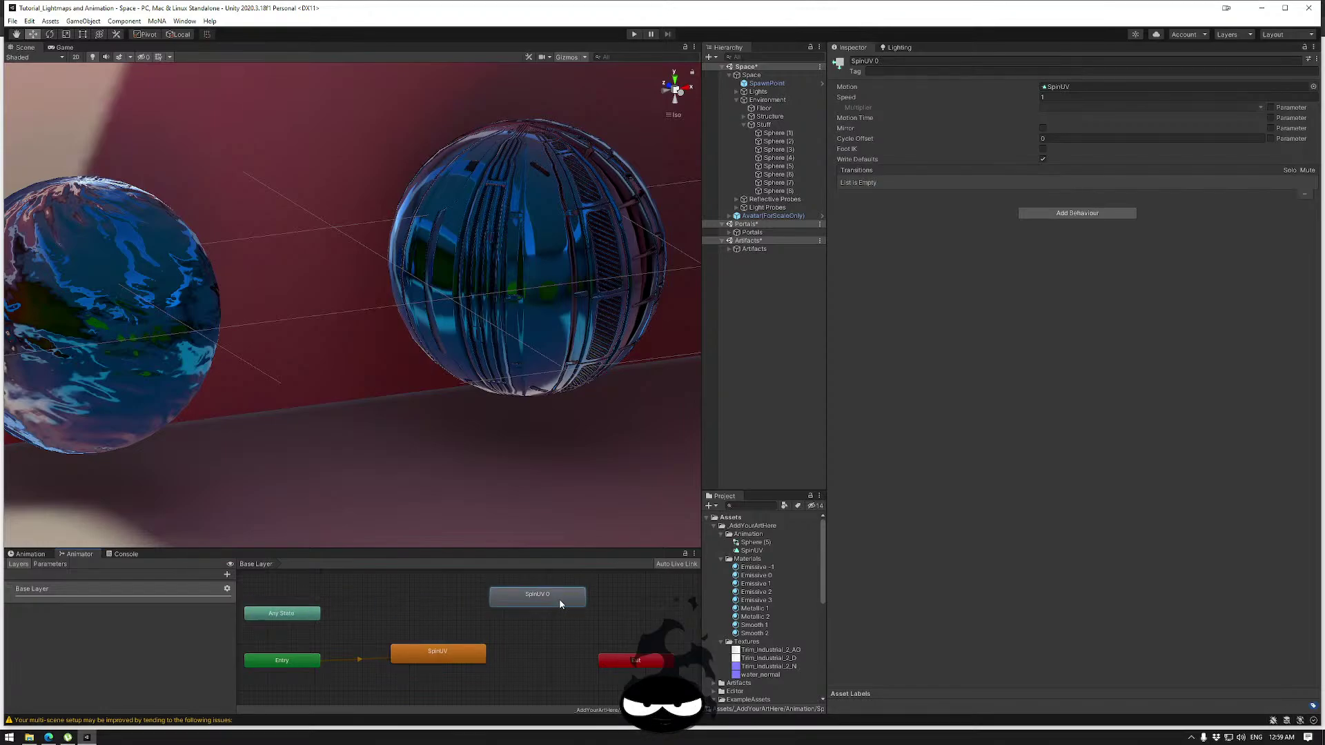
Make a transition from SpinUV to its copy, and add and remove an empty condition on that transition.
right_click(465, 655)
click(491, 661)
click(524, 599)
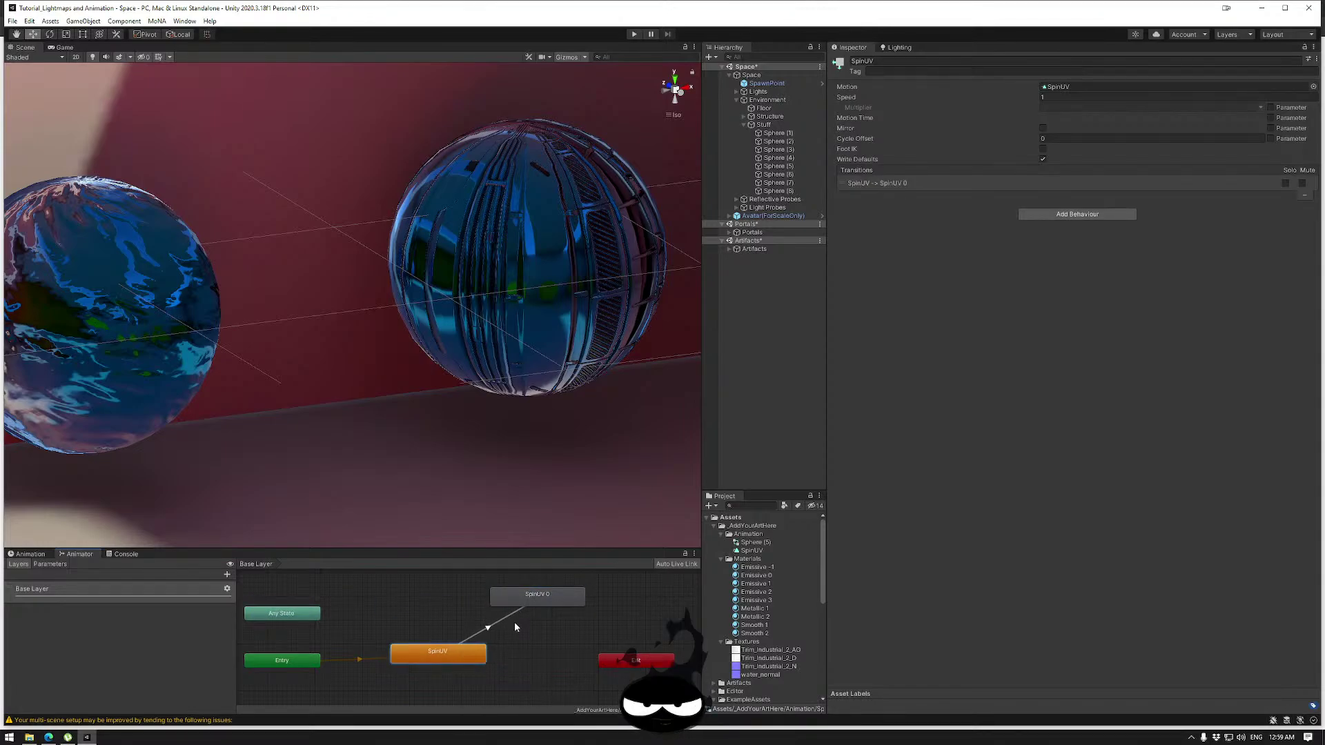
click(508, 618)
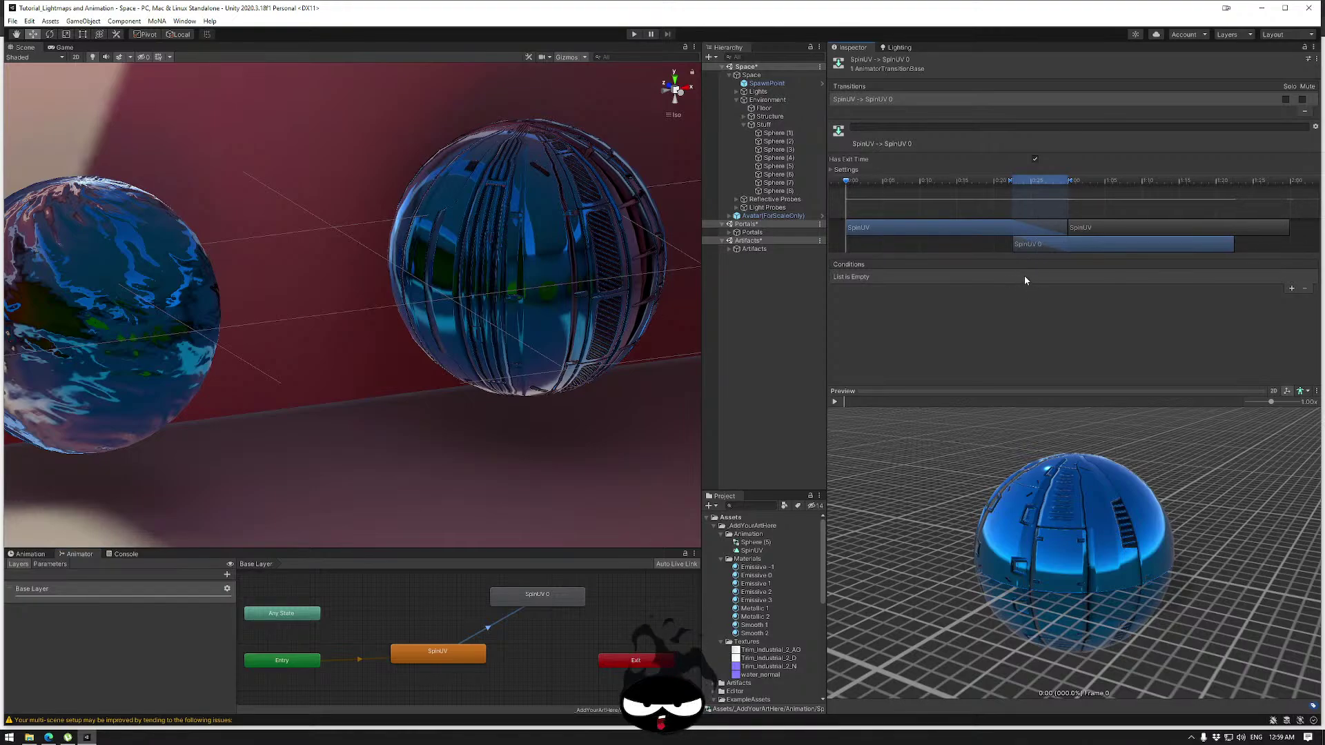
click(1289, 288)
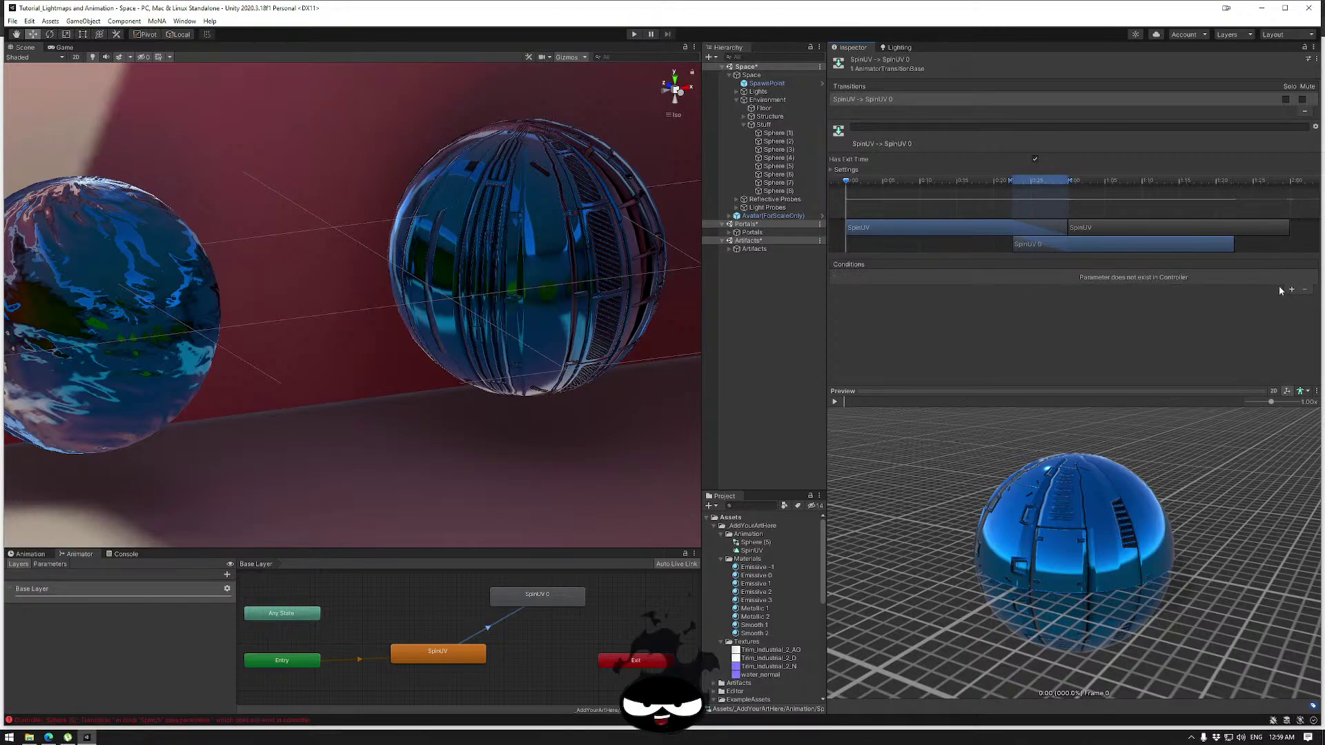
click(1304, 288)
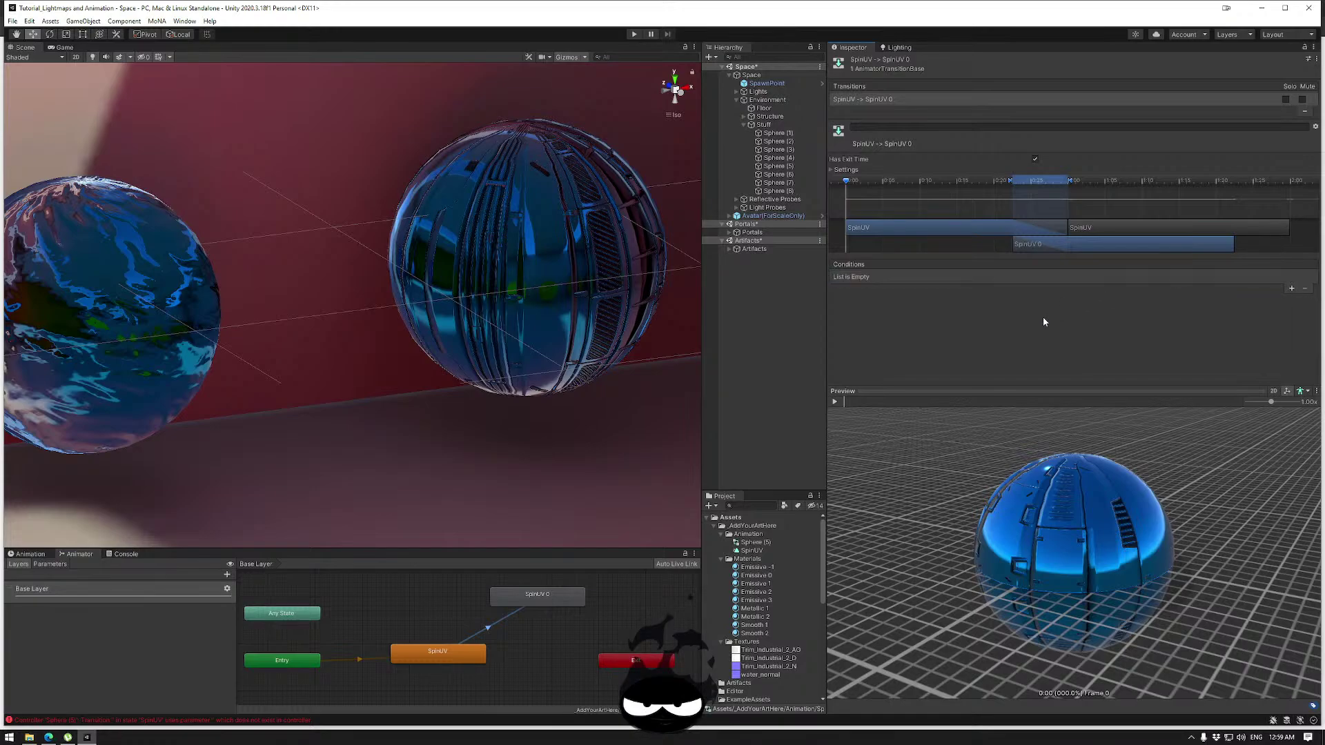
Add a Bool parameter named PlayIdle to the animator controller.
click(50, 564)
click(224, 574)
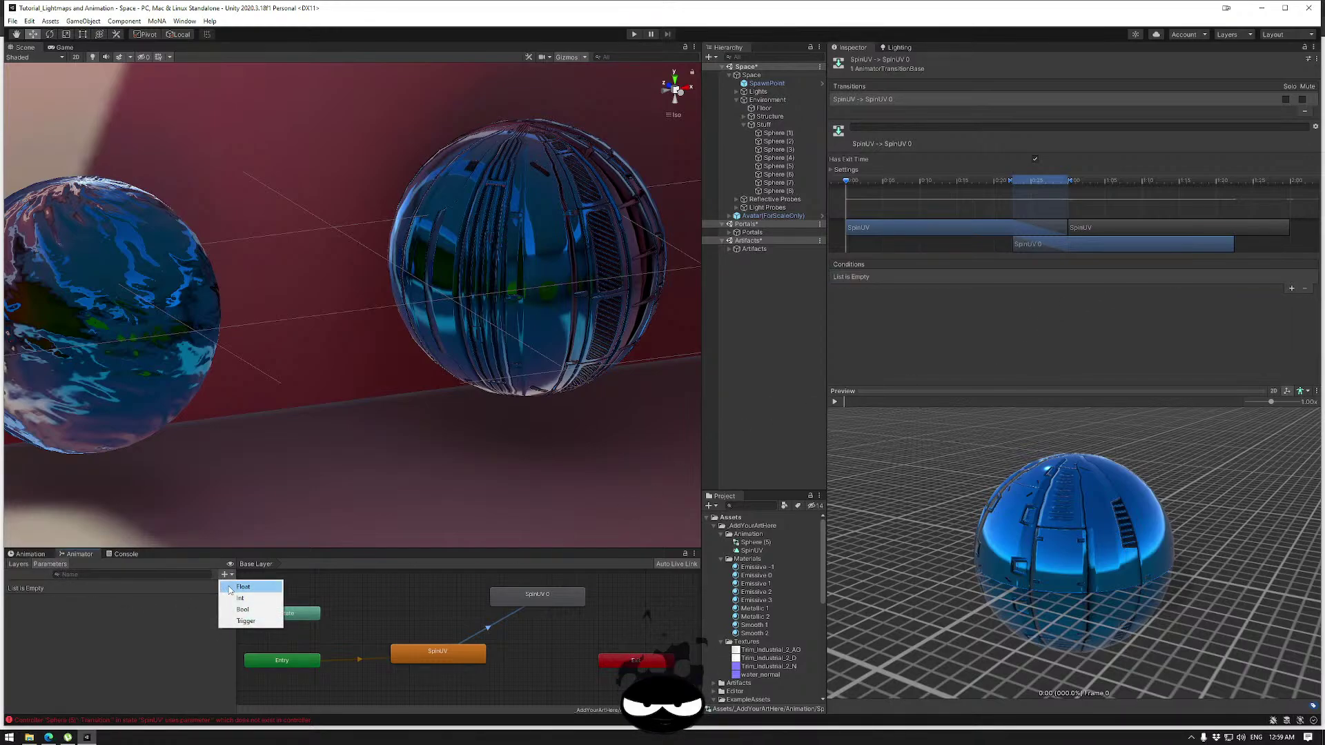
click(241, 609)
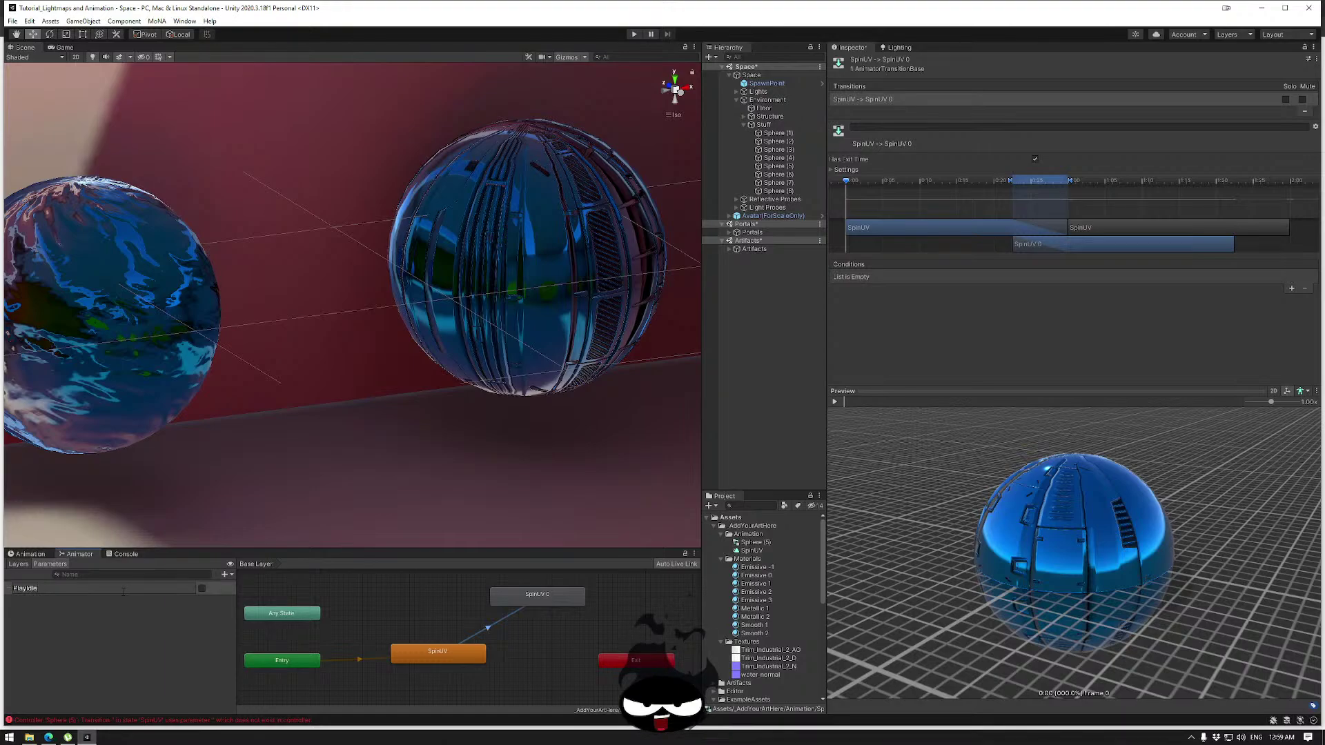
key(Return)
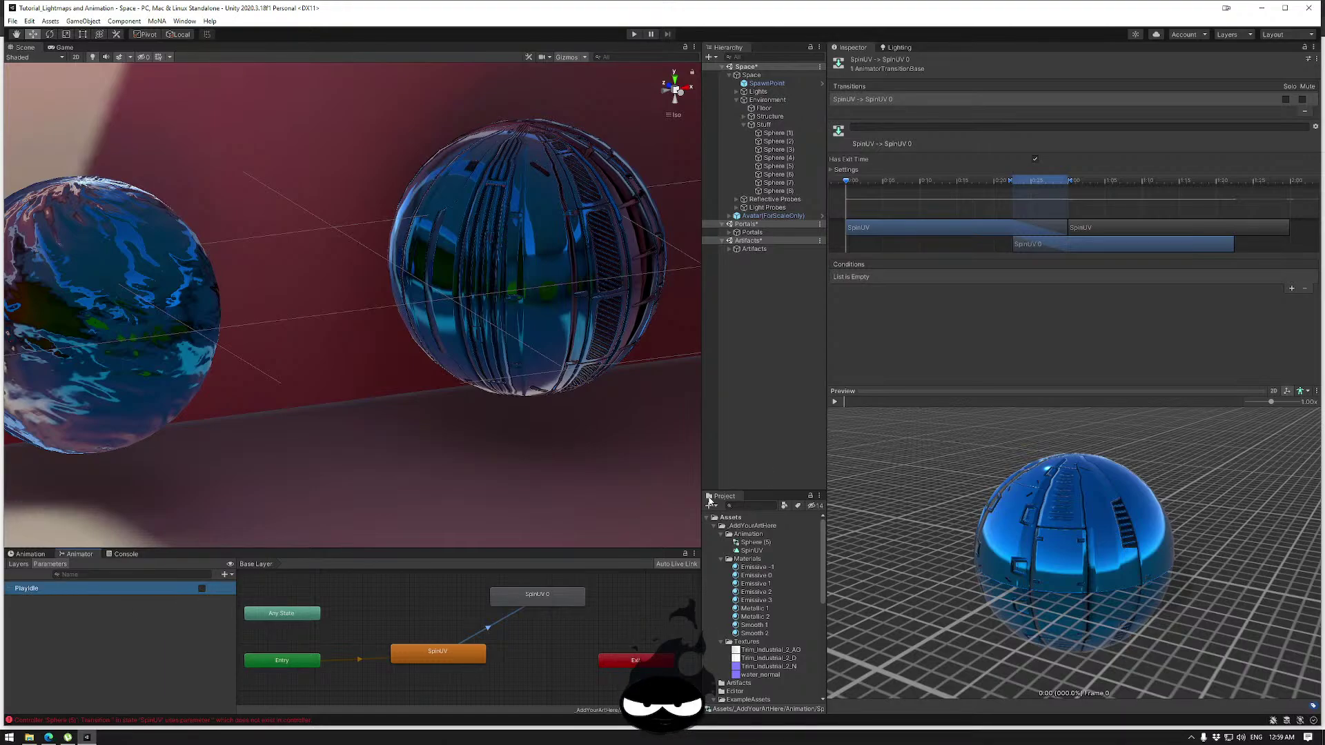
Add a condition requiring PlayIdle to be true to the transition, and delete the duplicated SpinUV state.
click(1291, 288)
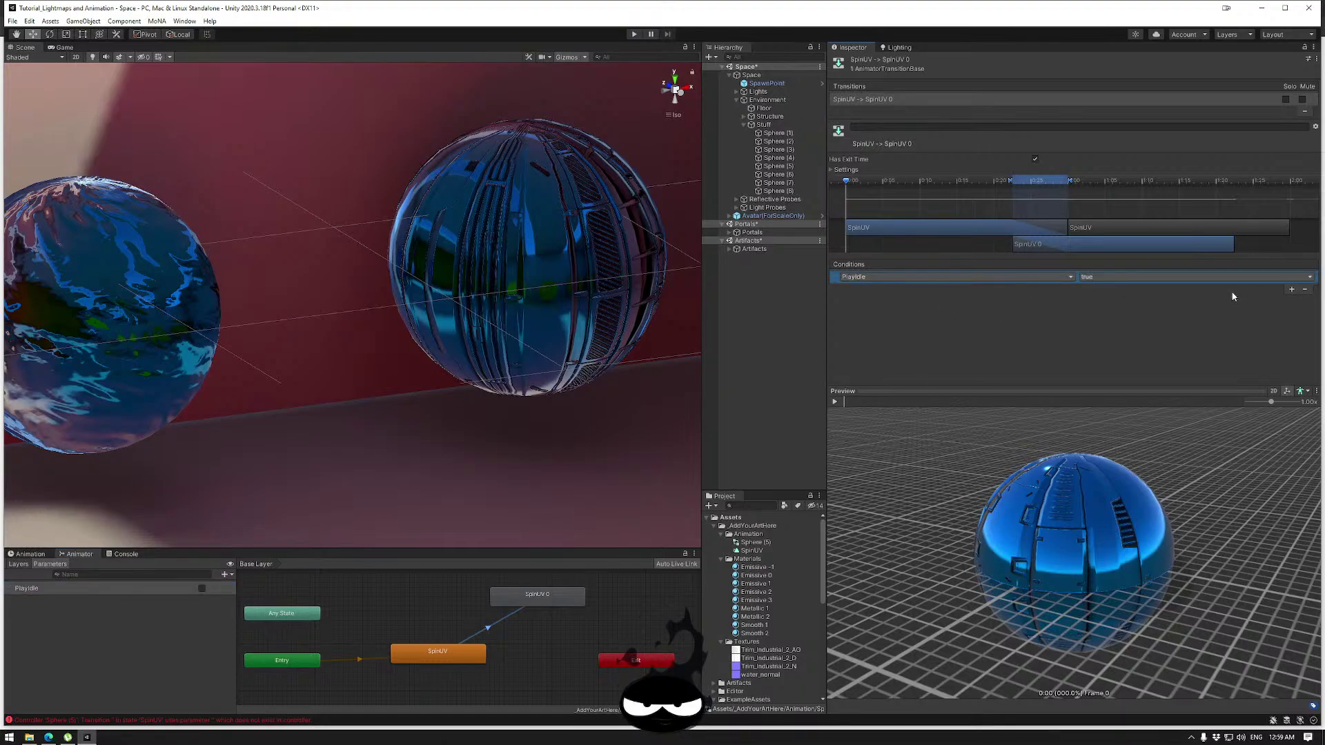
click(1128, 279)
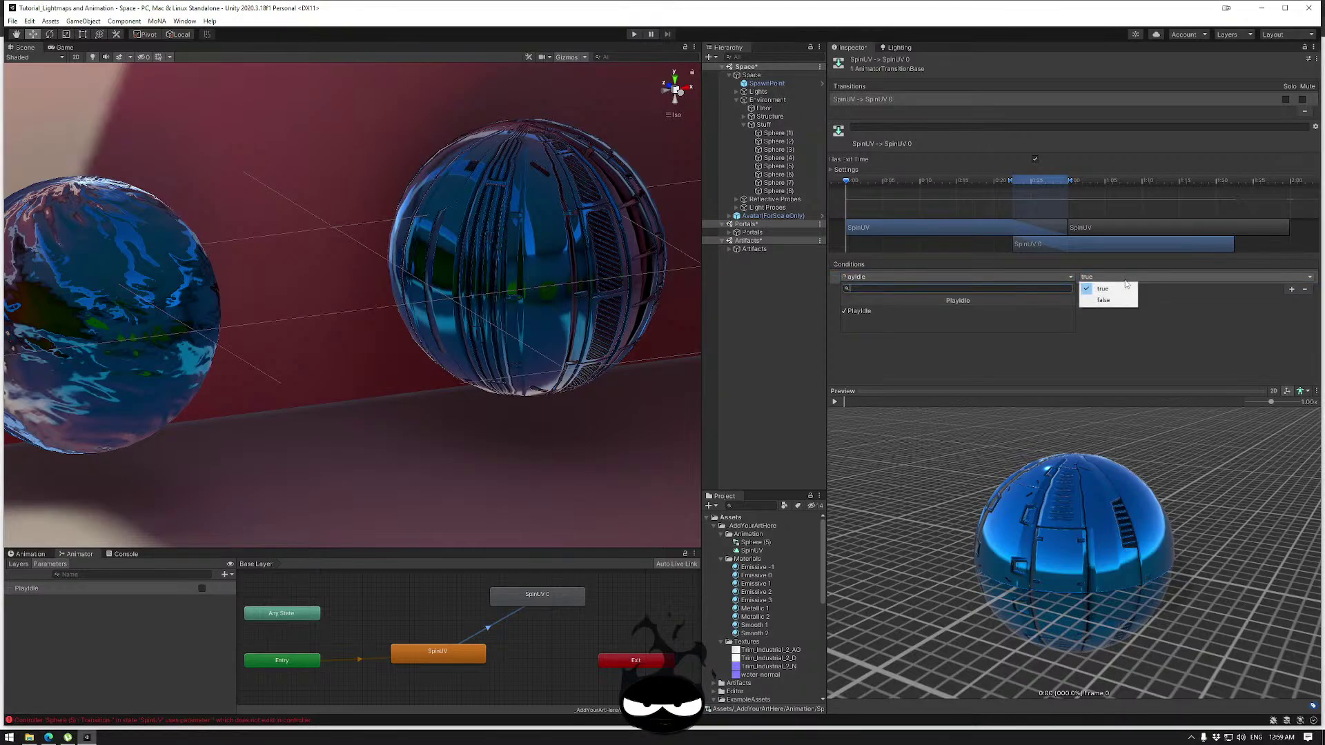
click(539, 602)
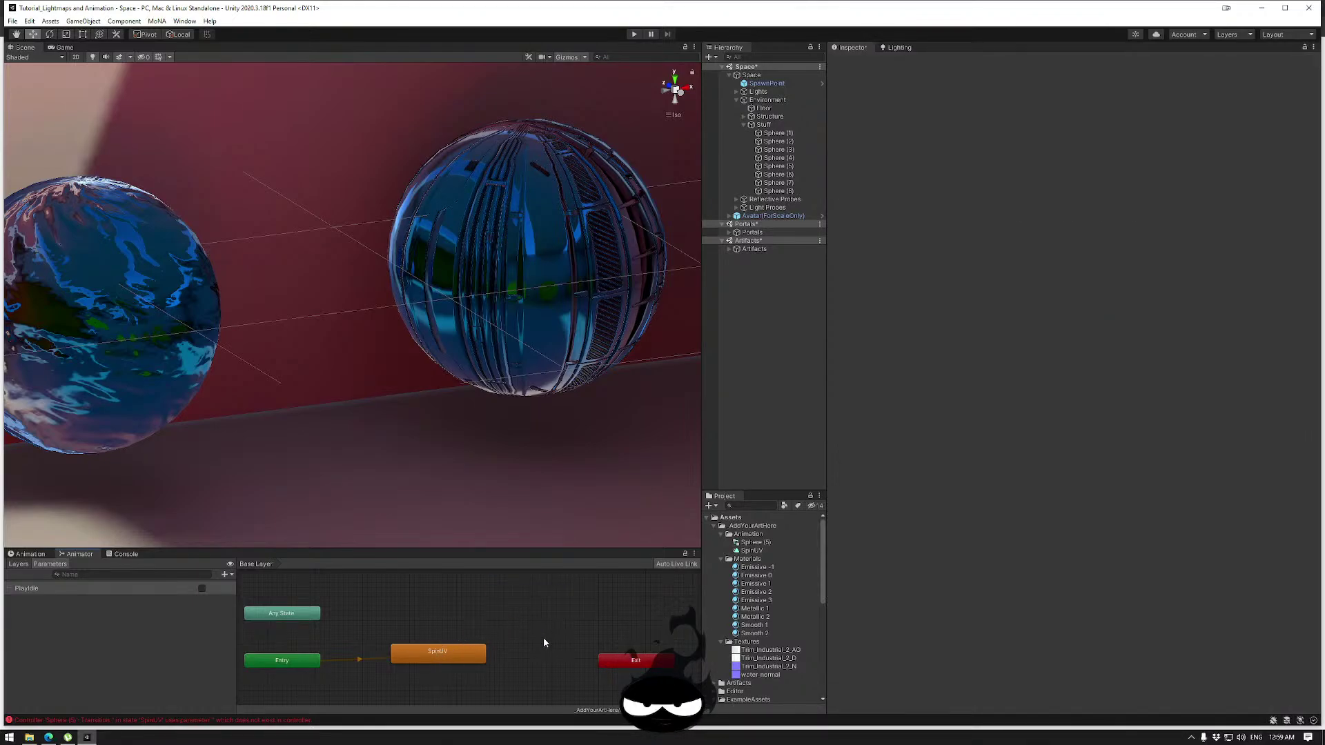
Start recording the SpinUV clip on Sphere (5) and expand its Metallic 2 material properties.
click(30, 554)
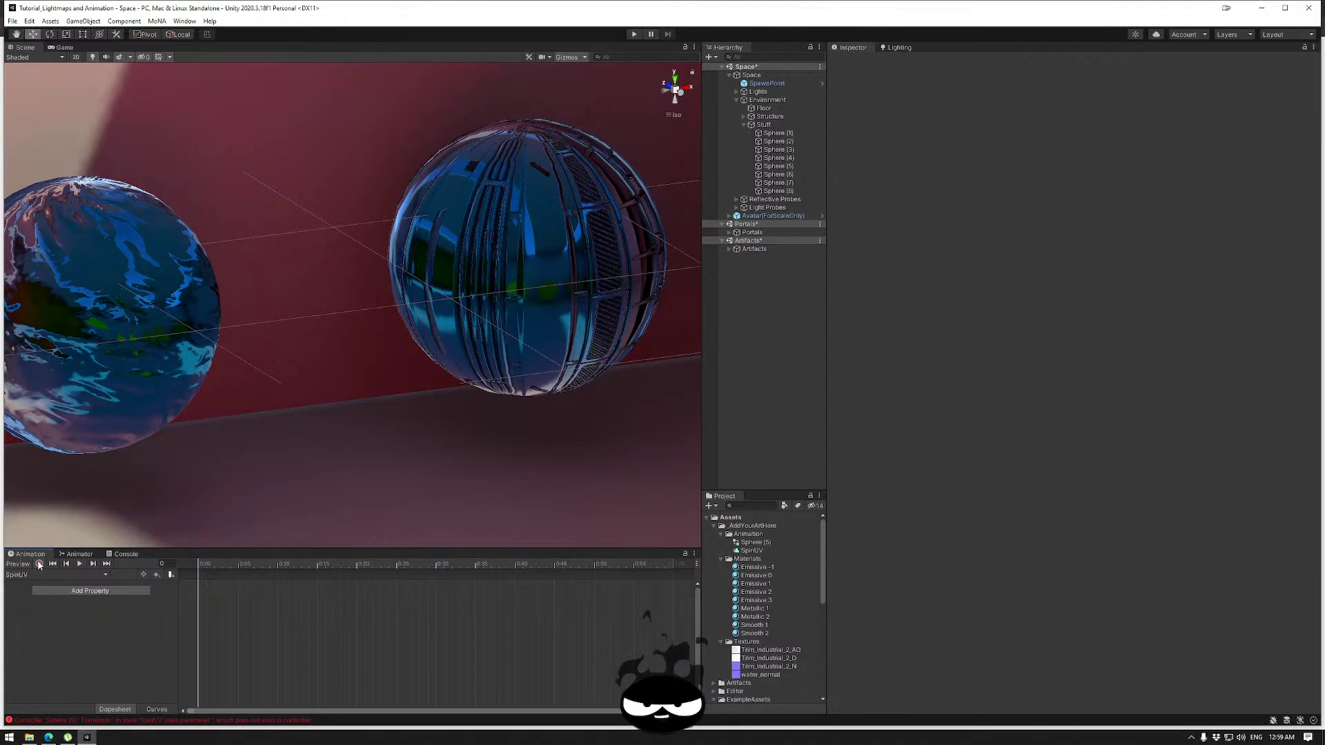
click(778, 166)
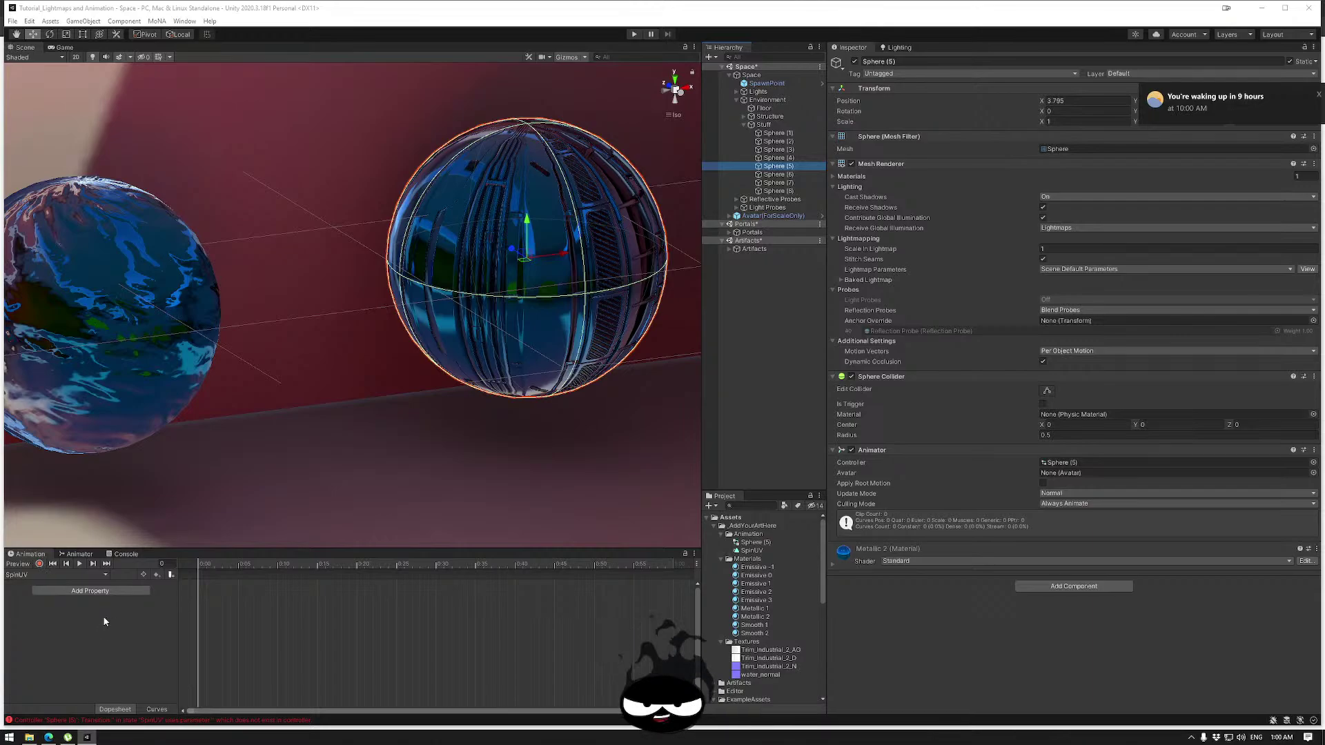
click(39, 564)
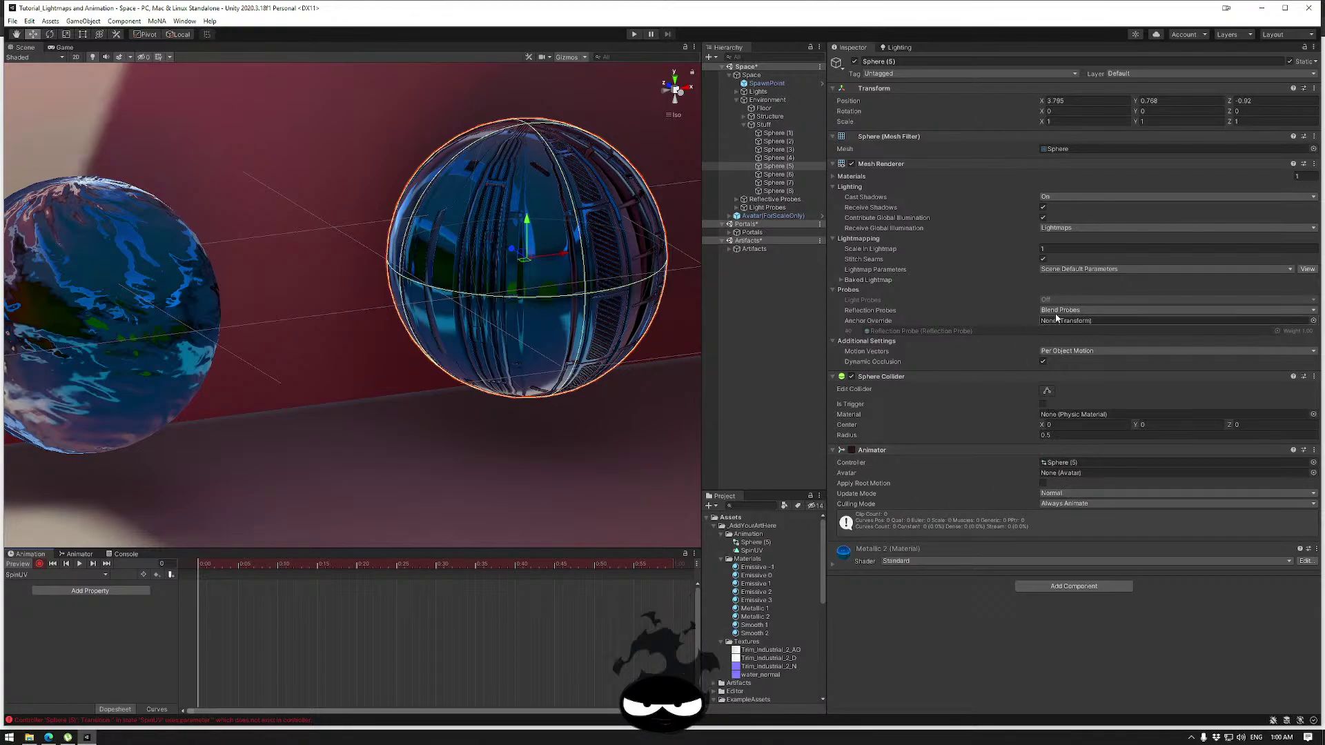
click(836, 566)
scroll(911, 573, down, 4)
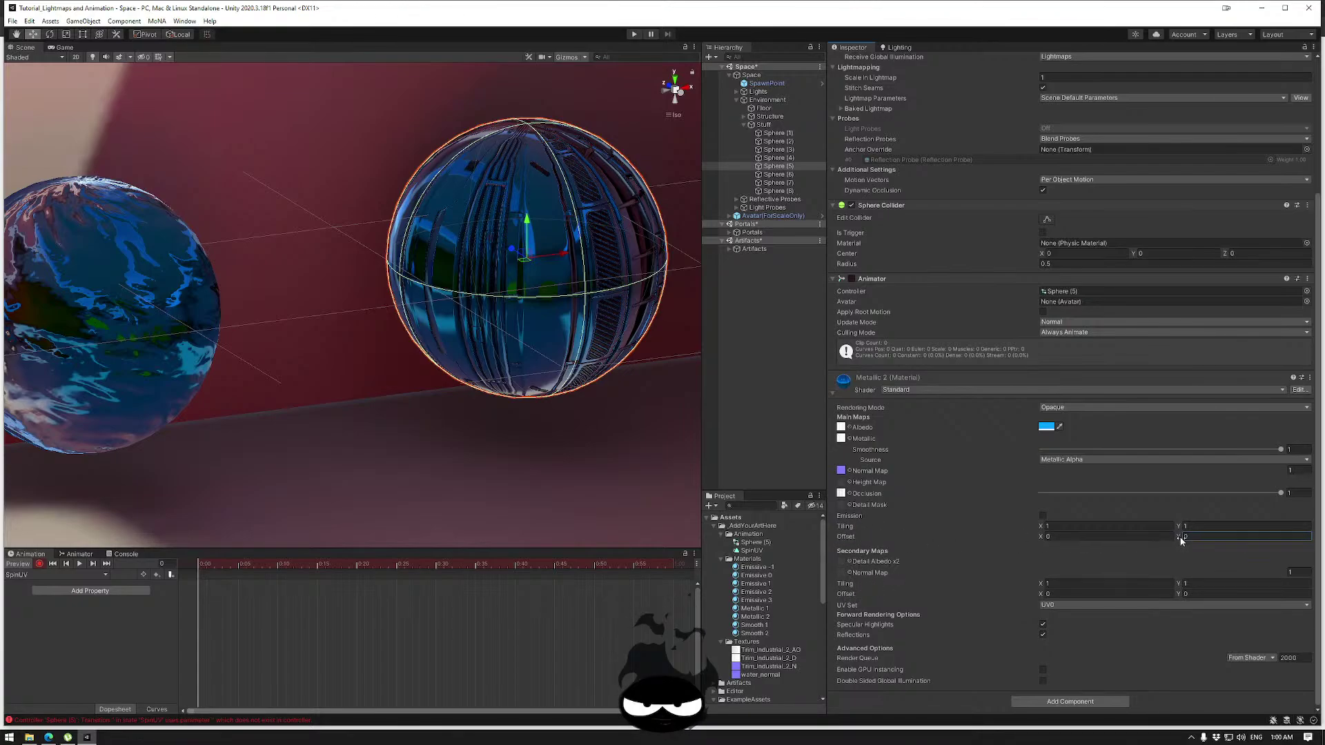
Try a Y offset of 0.33 on the main maps of the Metallic 2 material and undo it.
text(0.33)
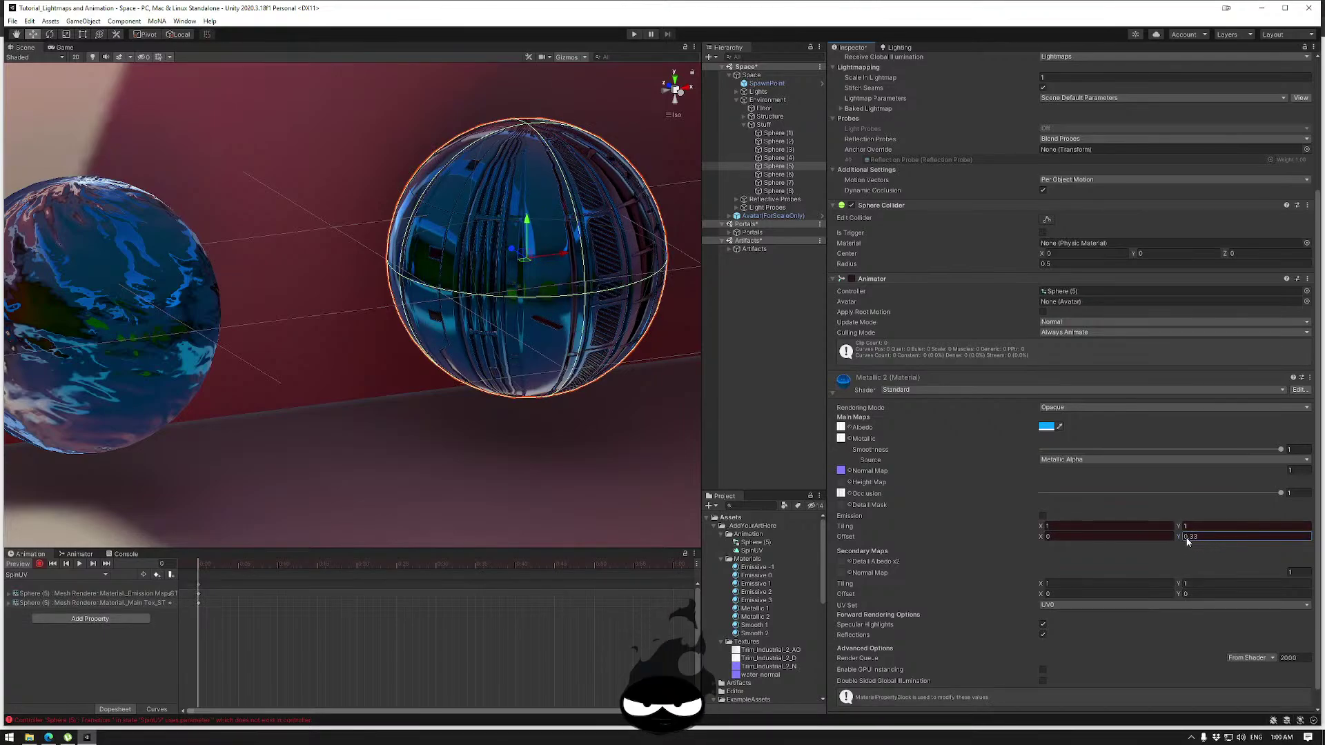
key(ctrl+z)
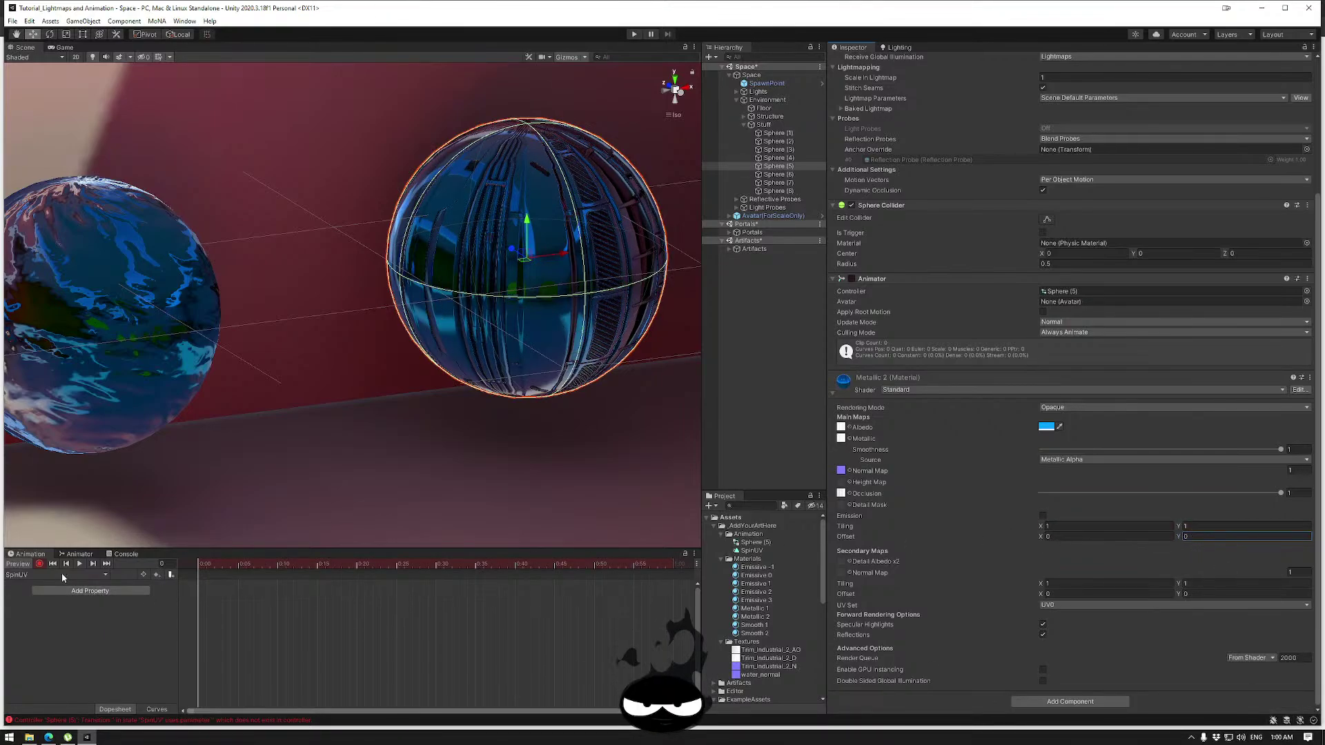
Test the X offset of the Metallic 2 main maps, then key it at 0 on frame 0 of SpinUV.
click(1041, 539)
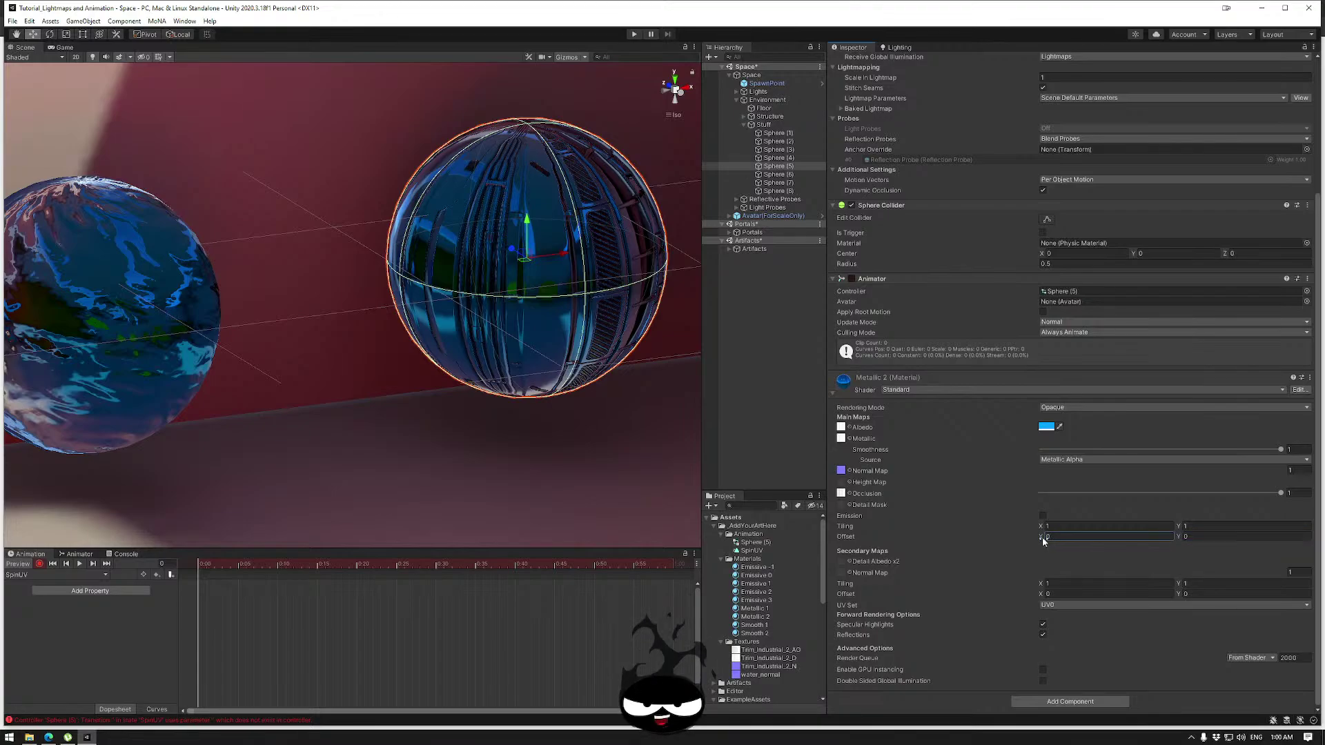
text(0.12)
key(Return)
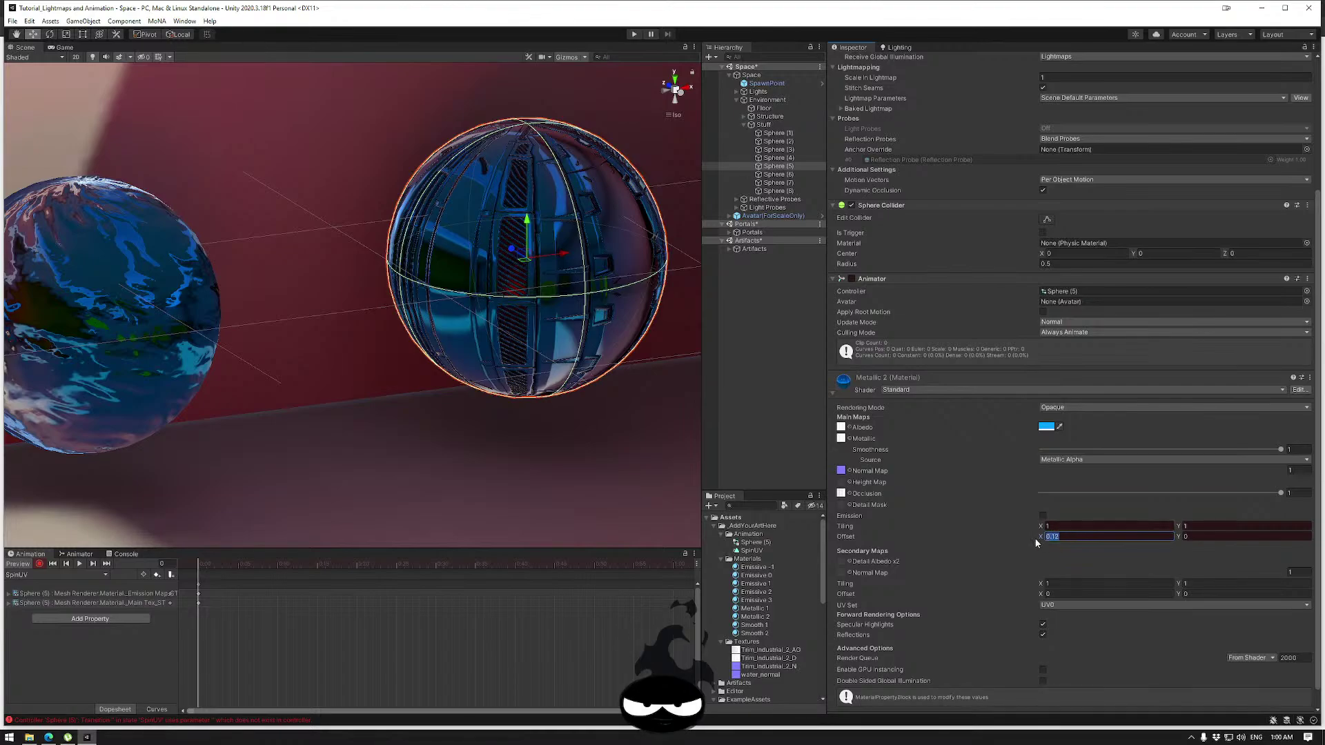
text(0)
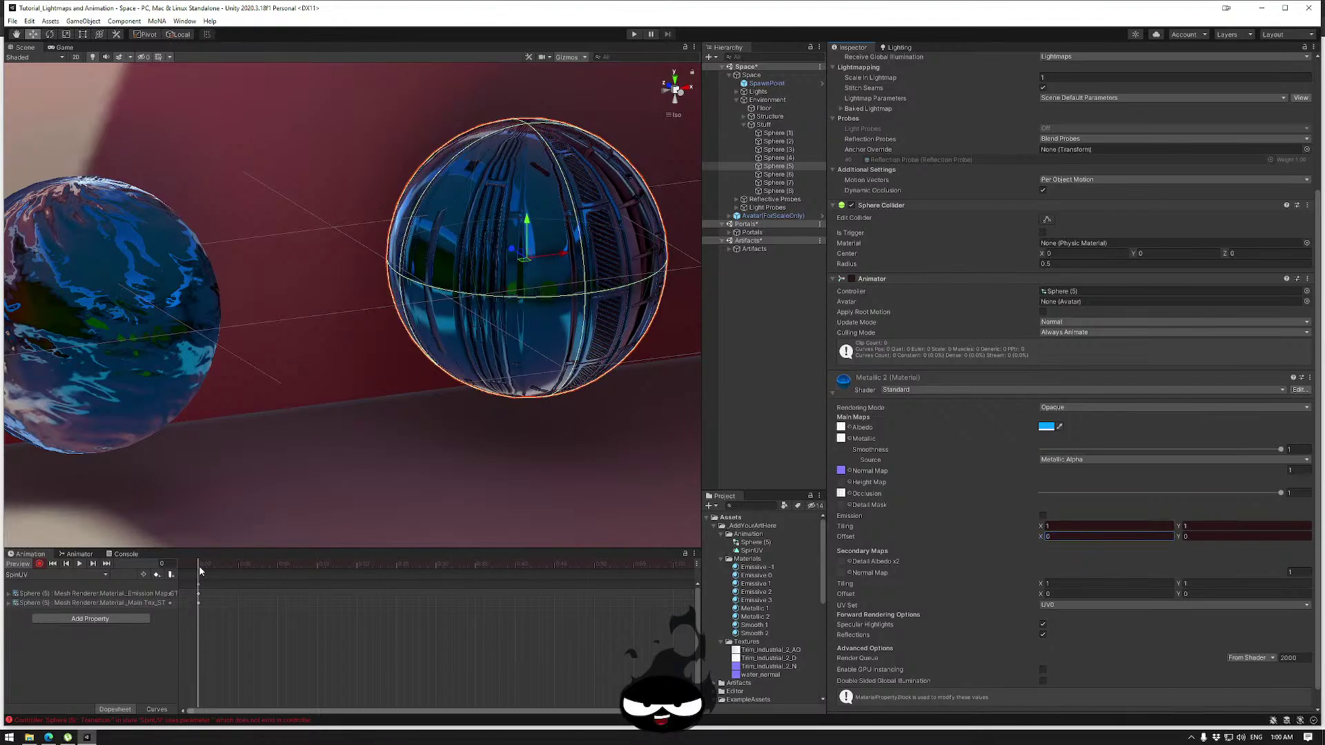
click(159, 574)
Key the main maps' X offset at 1 on frame 60 and scrub the timeline to check the movement.
click(247, 565)
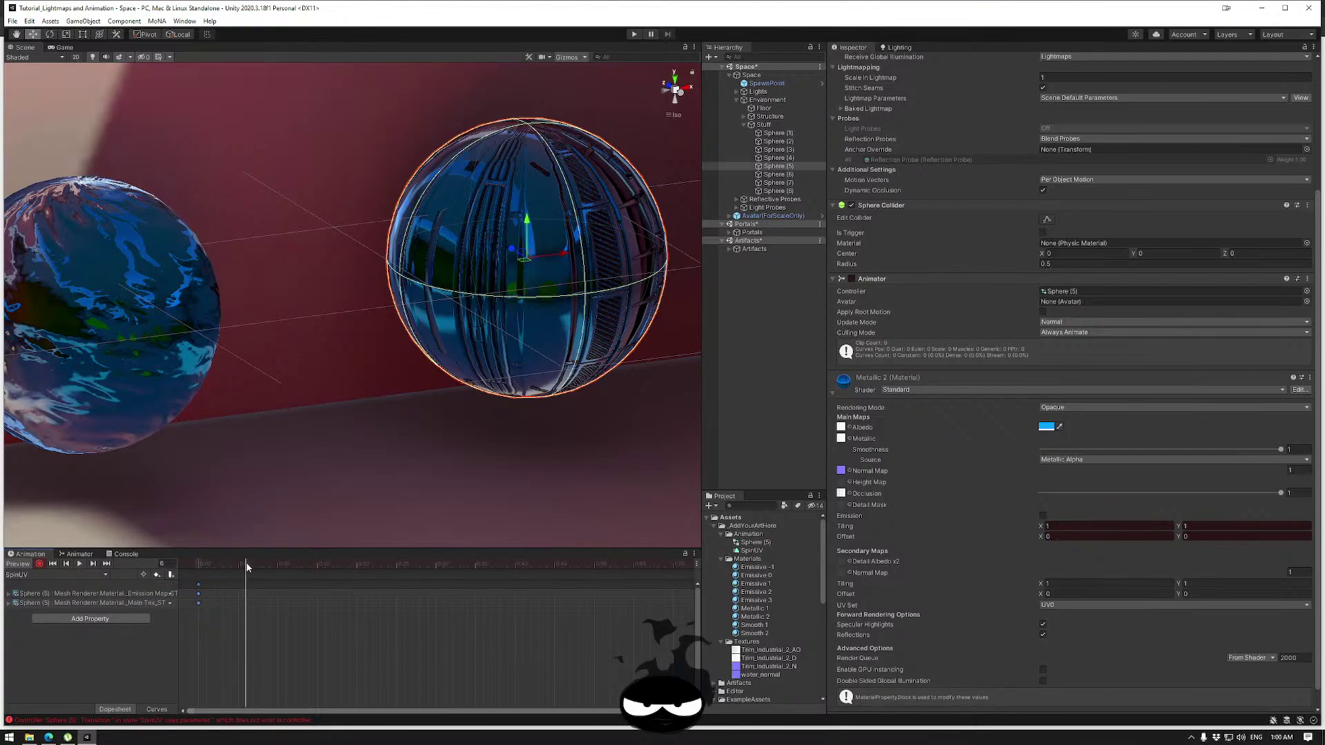
drag(247, 564, 672, 574)
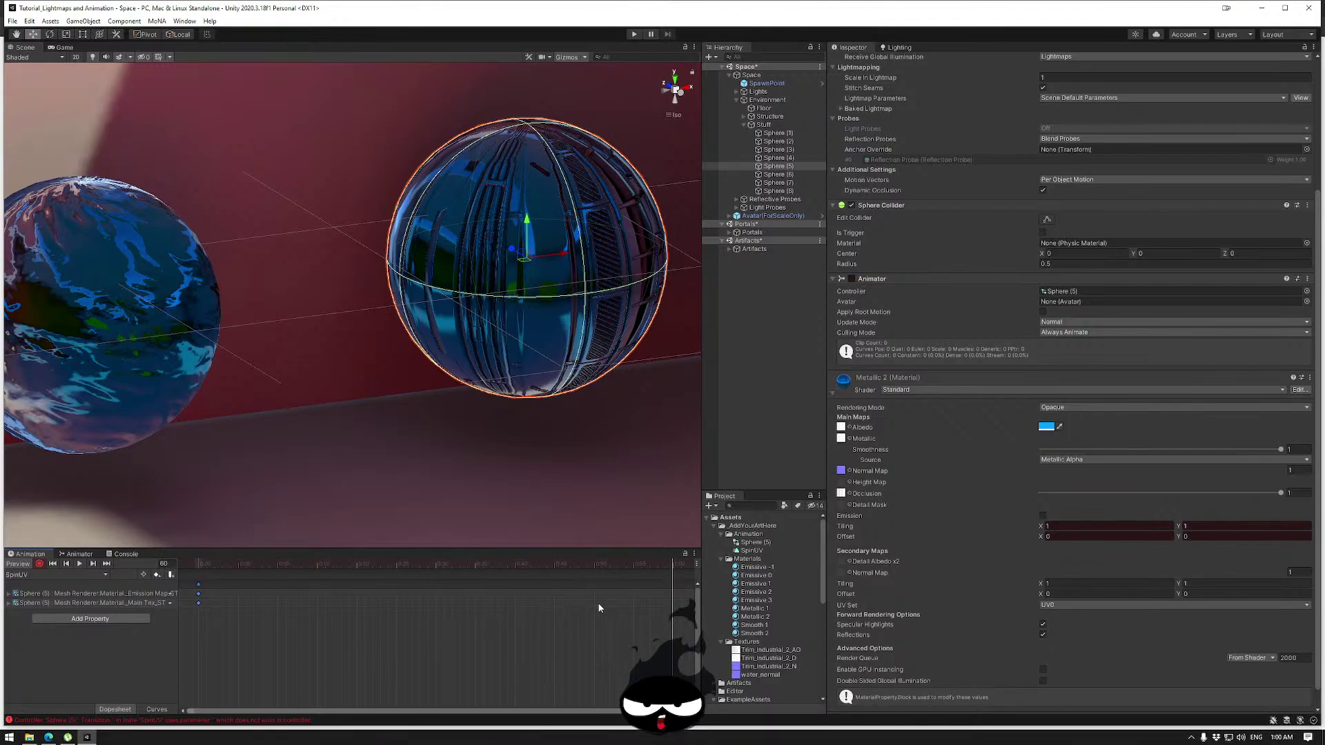
click(1077, 537)
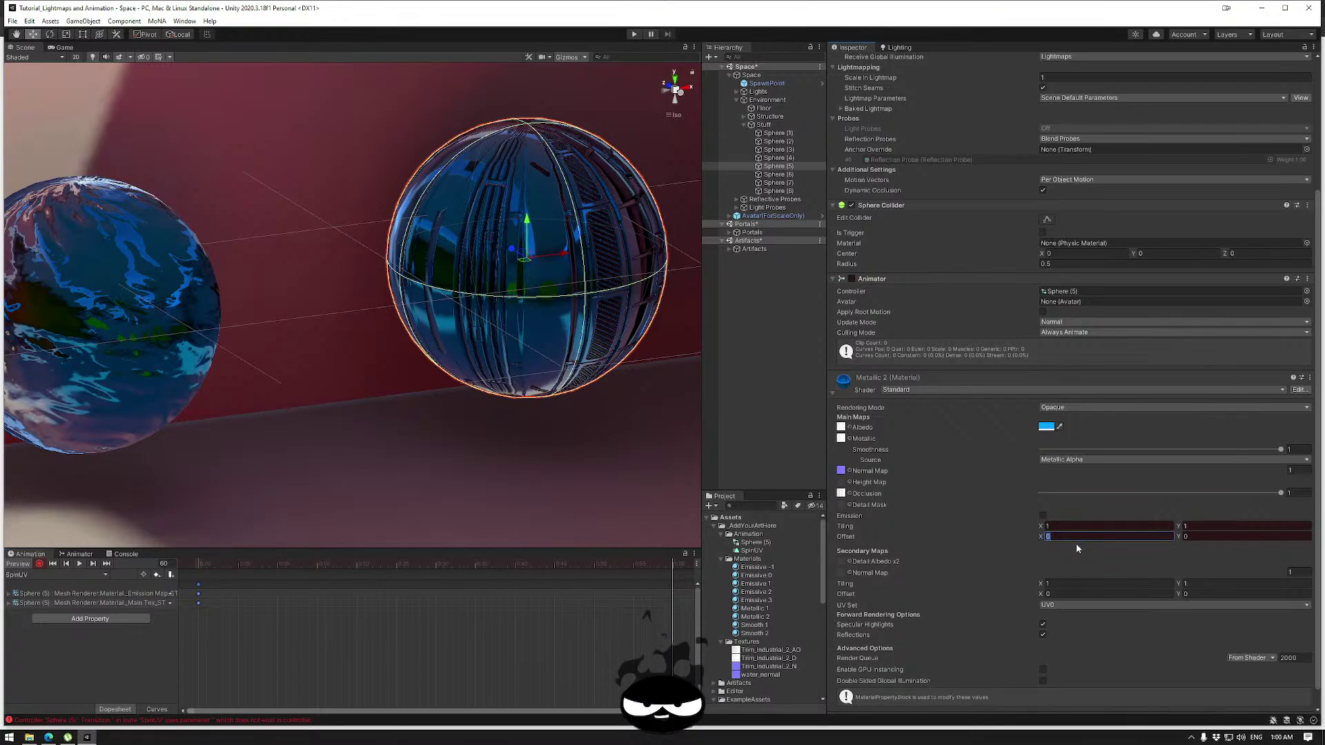
text(1)
click(648, 565)
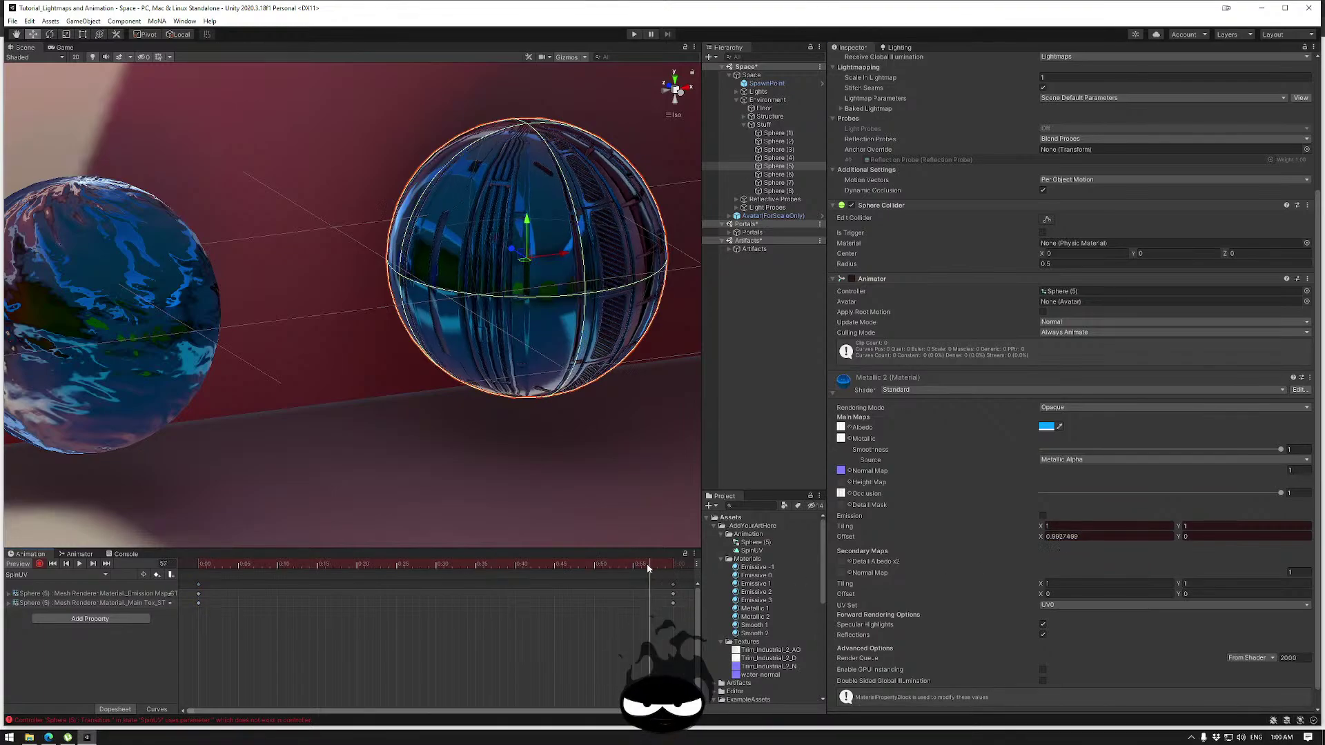
drag(647, 563, 673, 569)
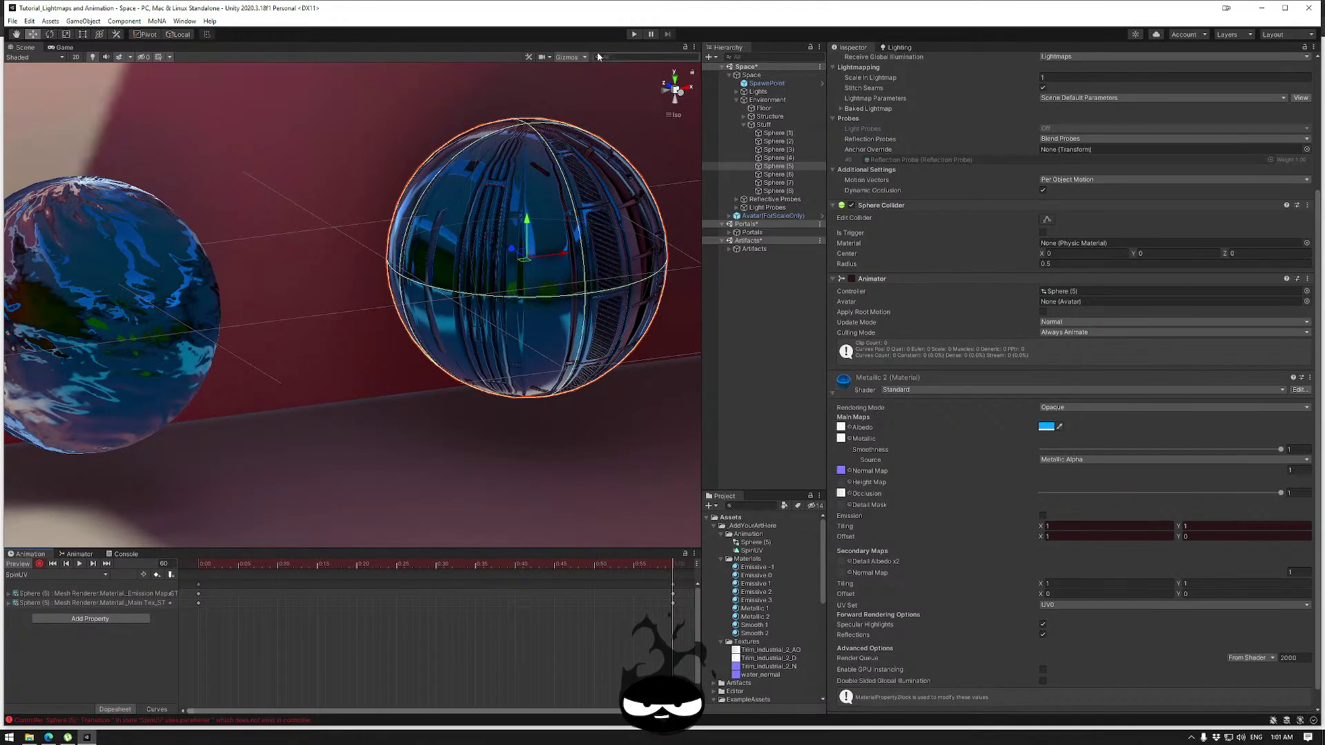
Run the scene in play mode, watch the sphere's spinning texture in the Scene view, and stop it.
click(634, 34)
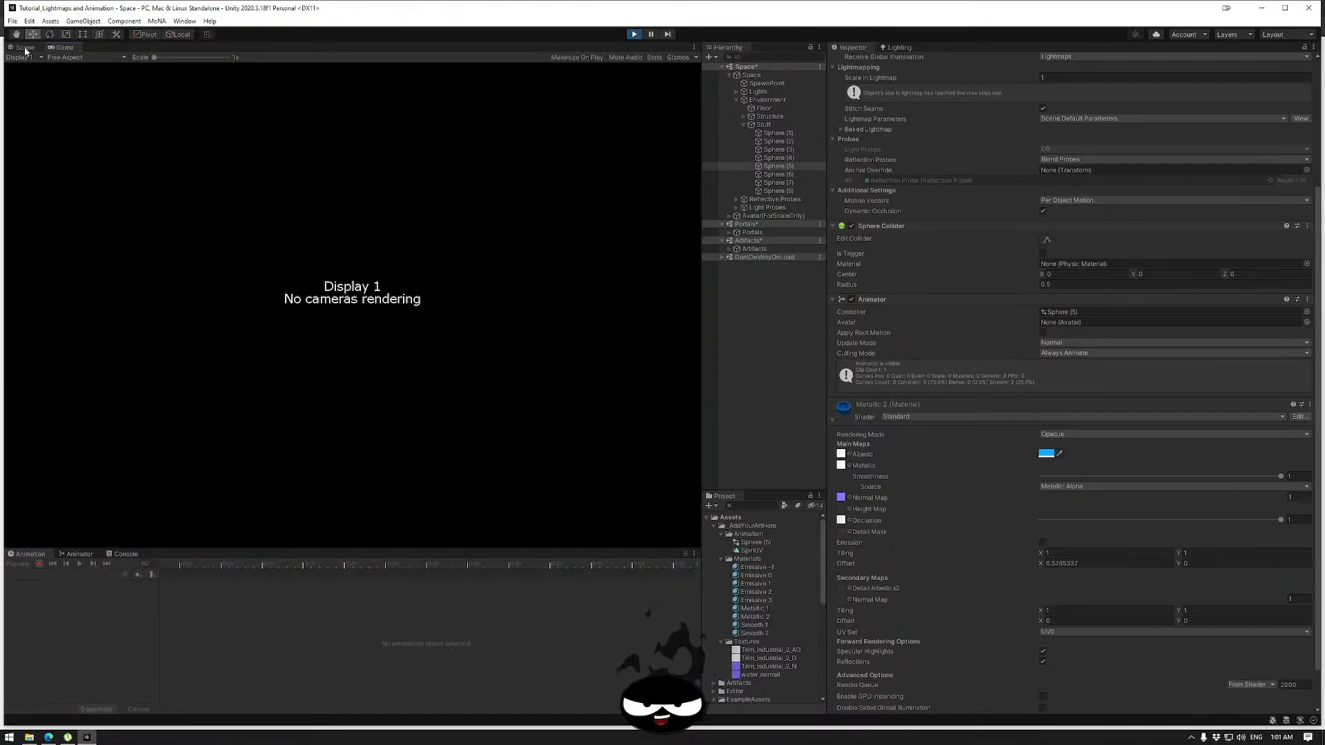
click(24, 48)
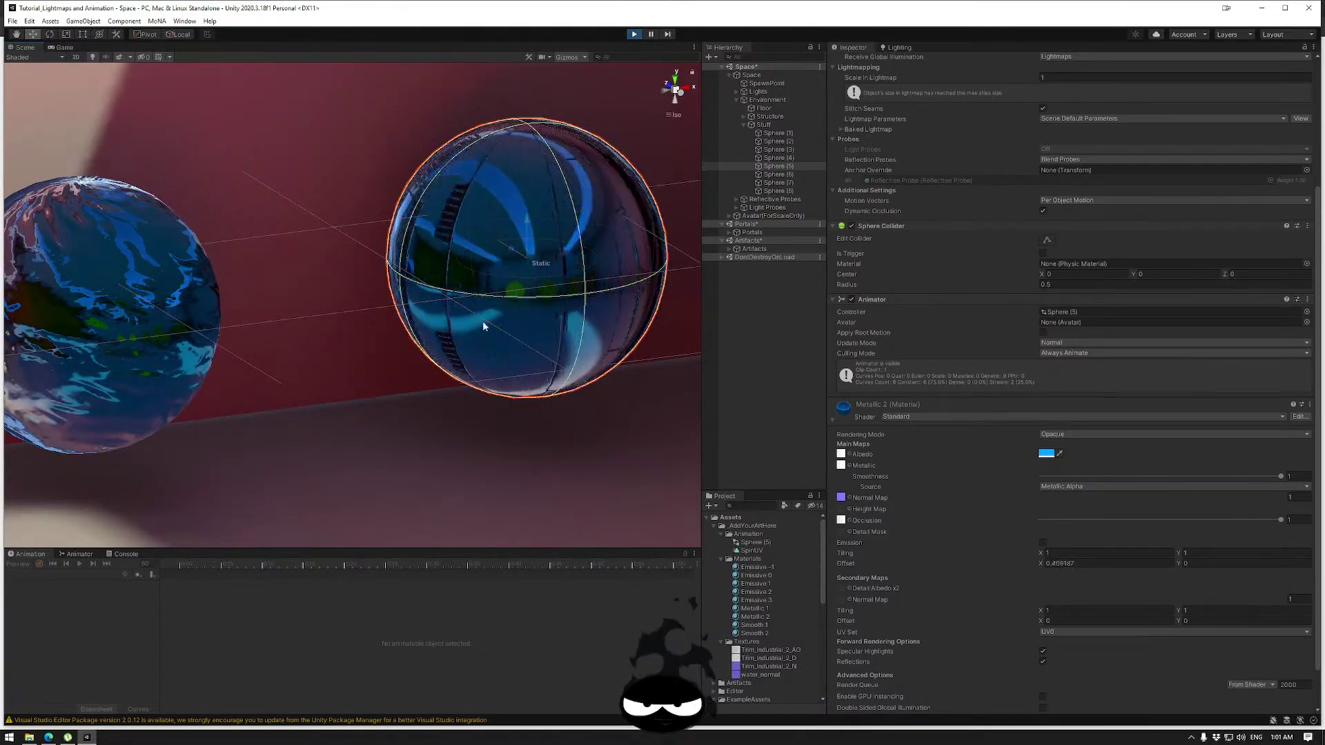
key(ctrl+p)
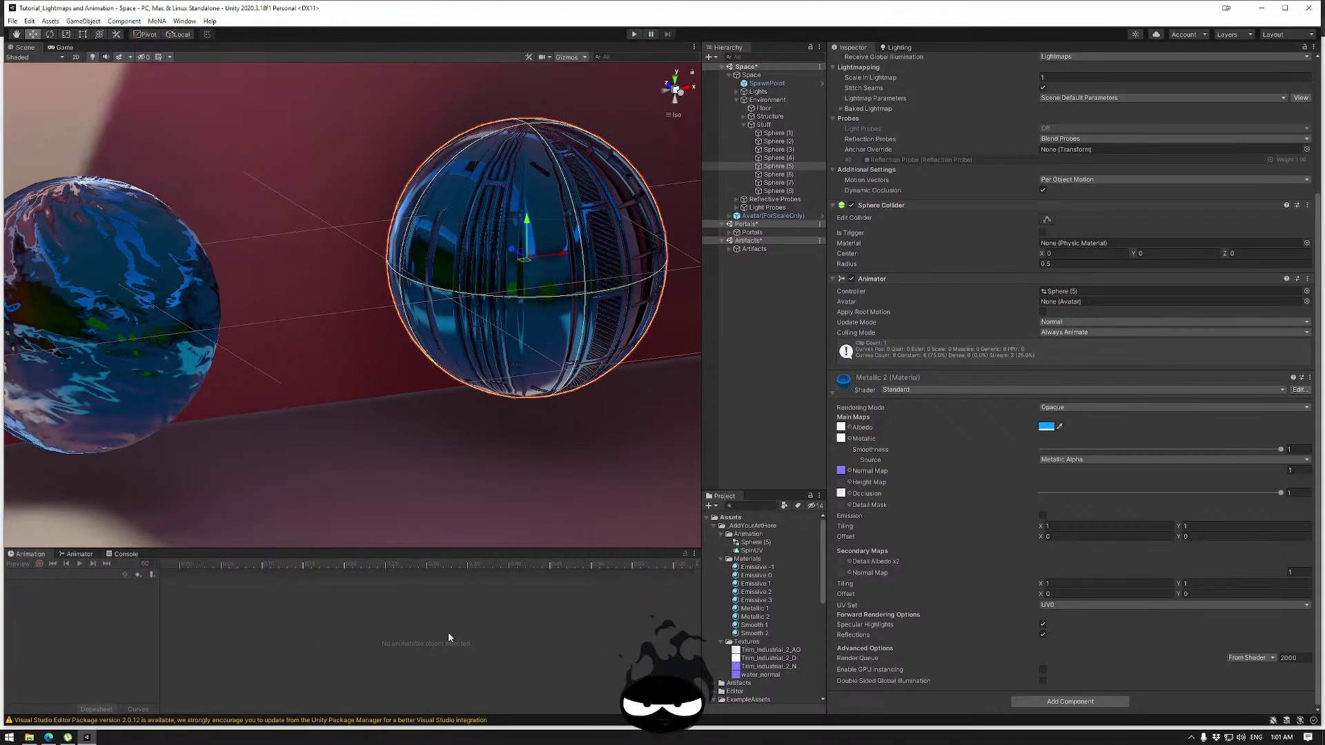
Select all SpinUV keyframes and stretch them so the clip lasts about 10 seconds.
click(79, 554)
click(29, 554)
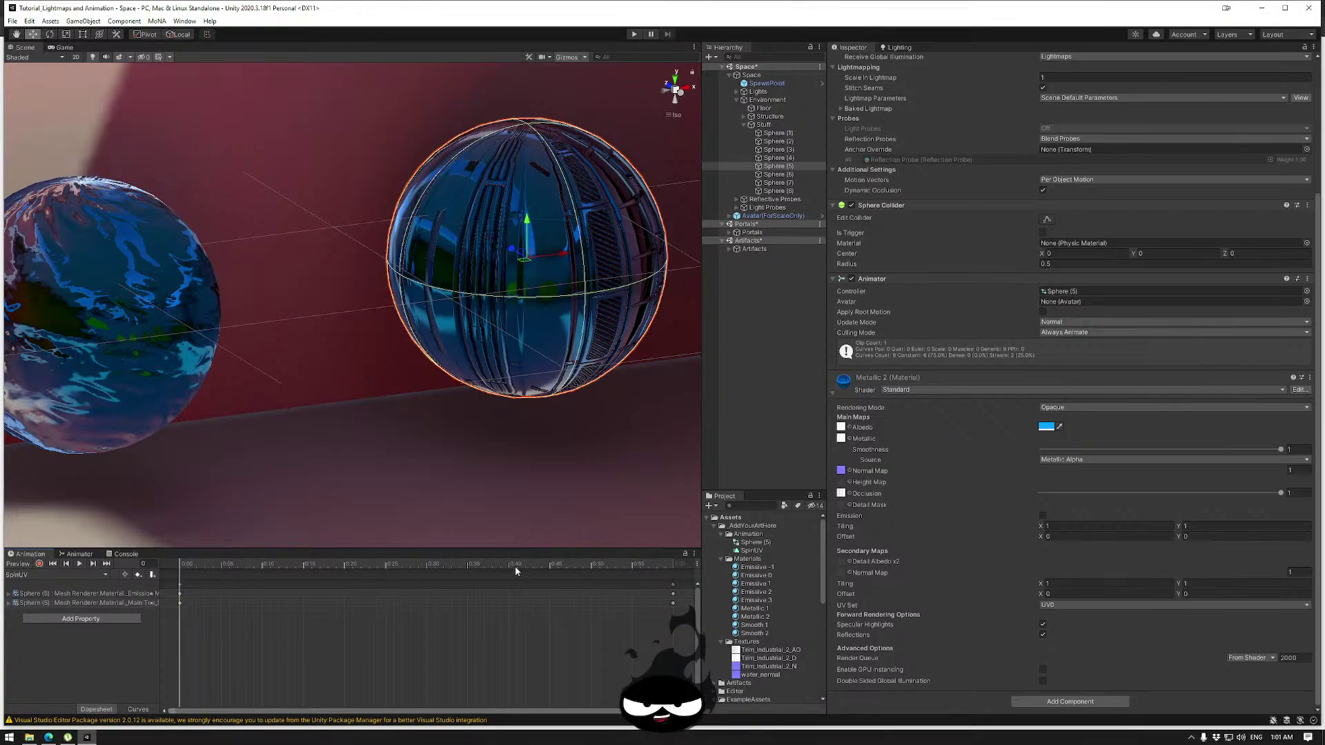
scroll(574, 602, down, 5)
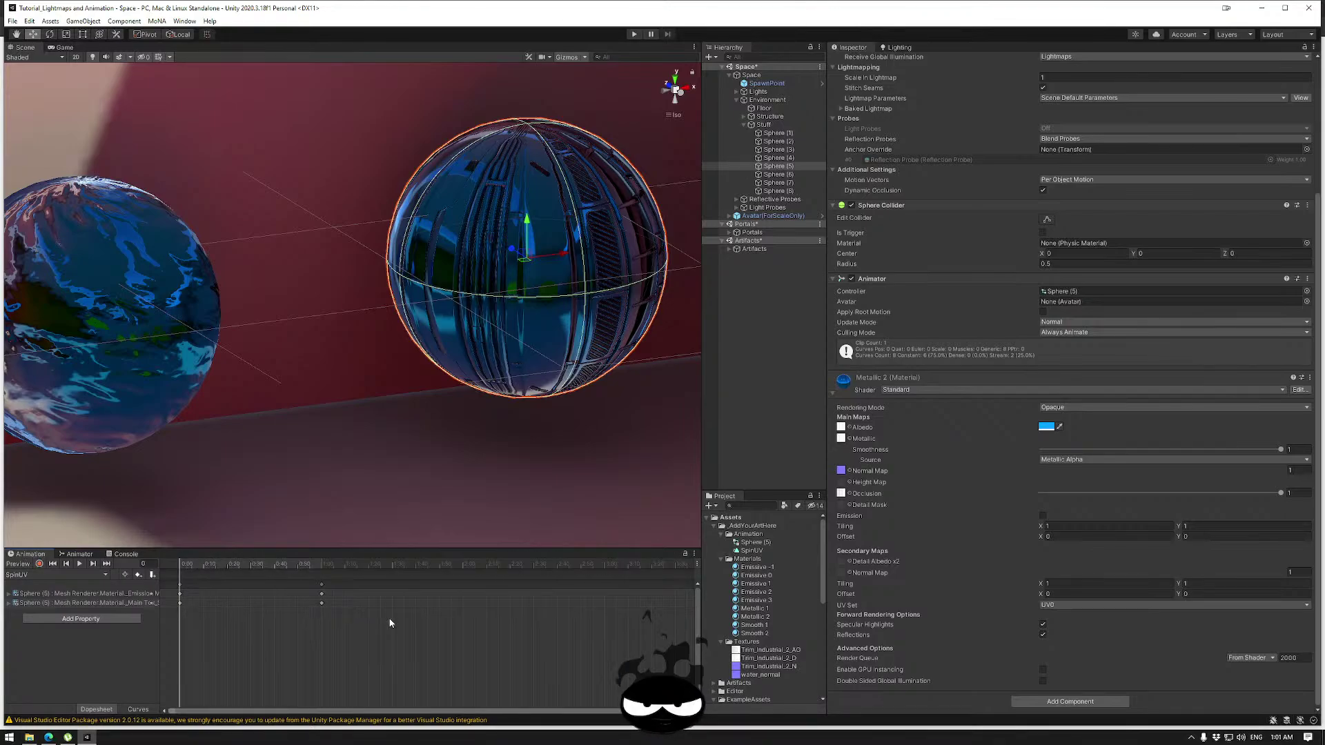
scroll(345, 621, down, 2)
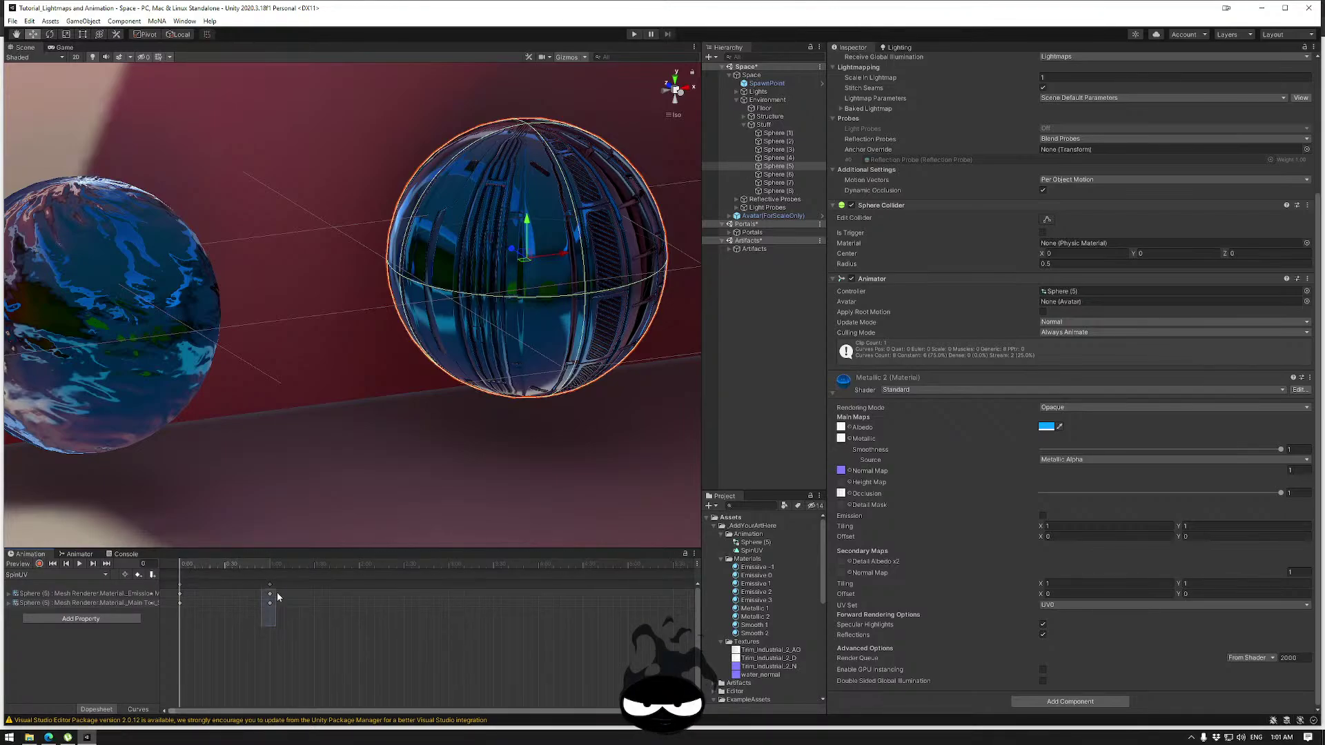
mouse_move(278, 595)
mouse_down()
mouse_move(286, 603)
mouse_move(283, 584)
mouse_up()
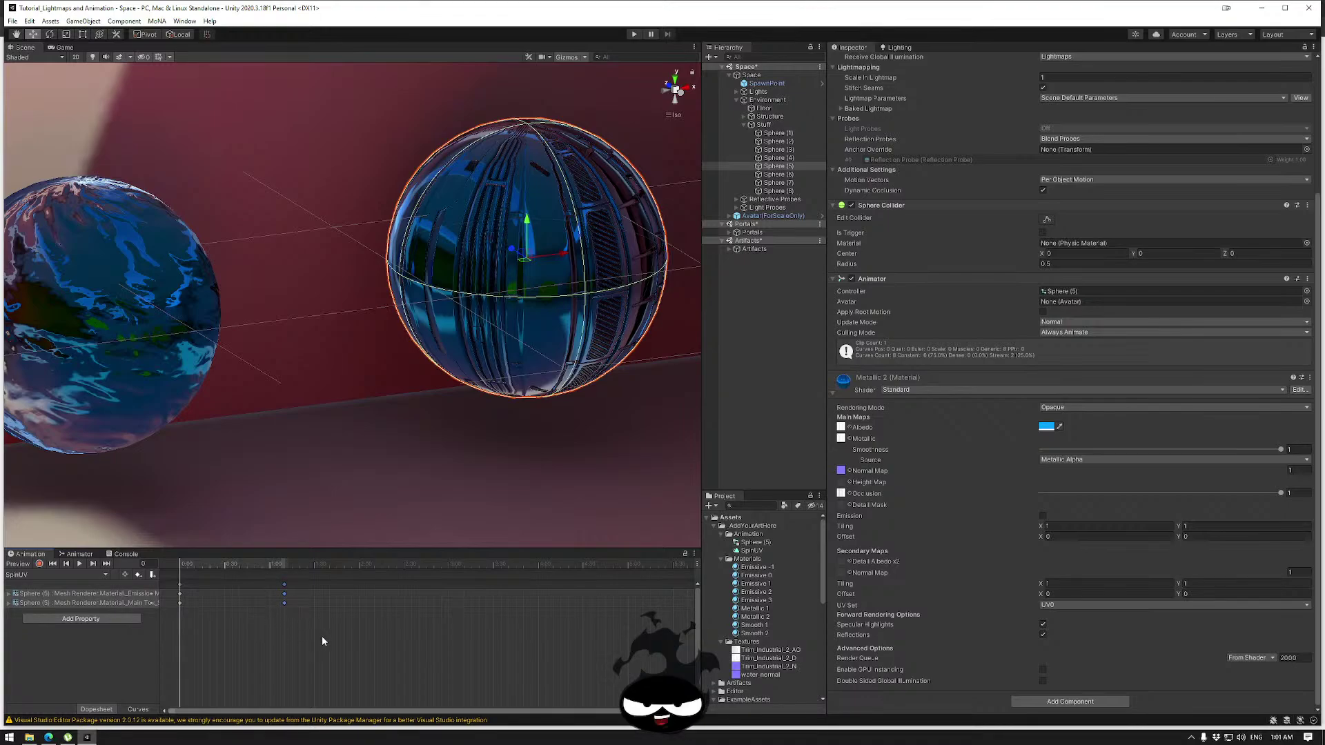
drag(322, 636, 176, 579)
drag(288, 608, 321, 593)
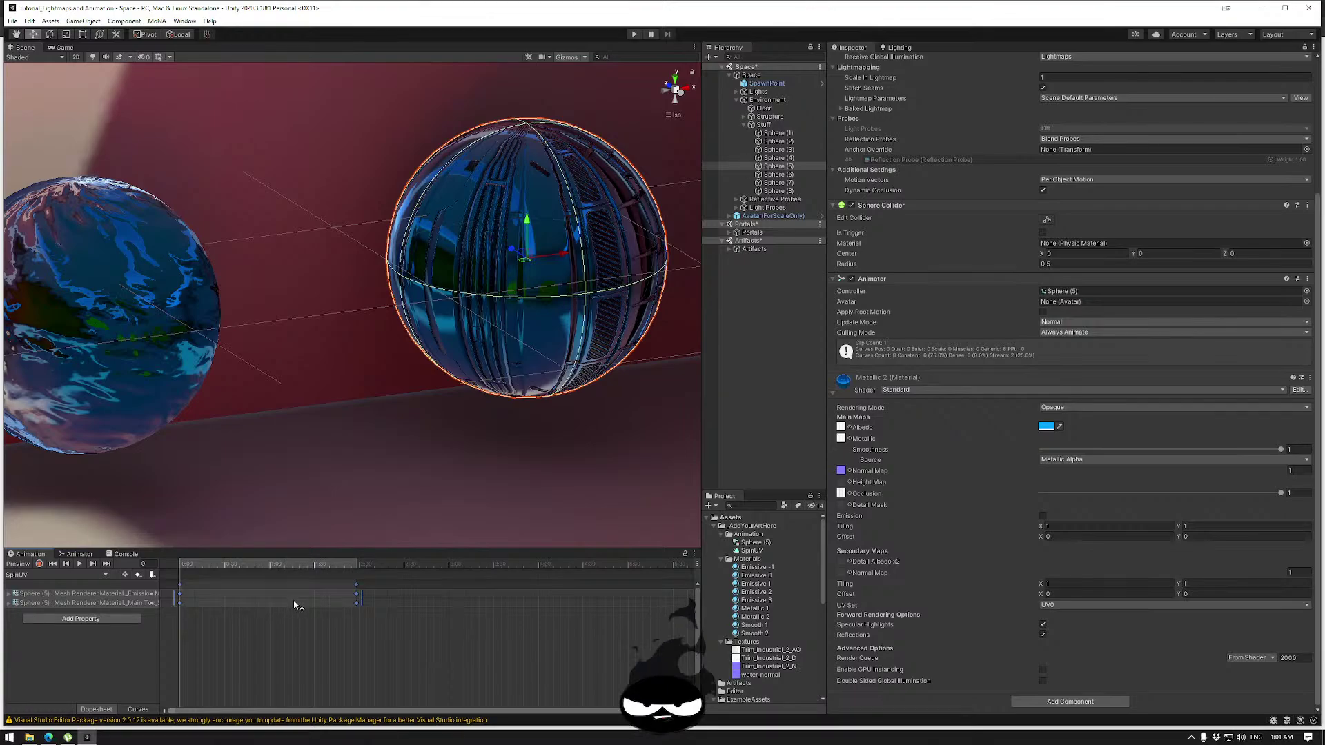
drag(365, 597, 544, 616)
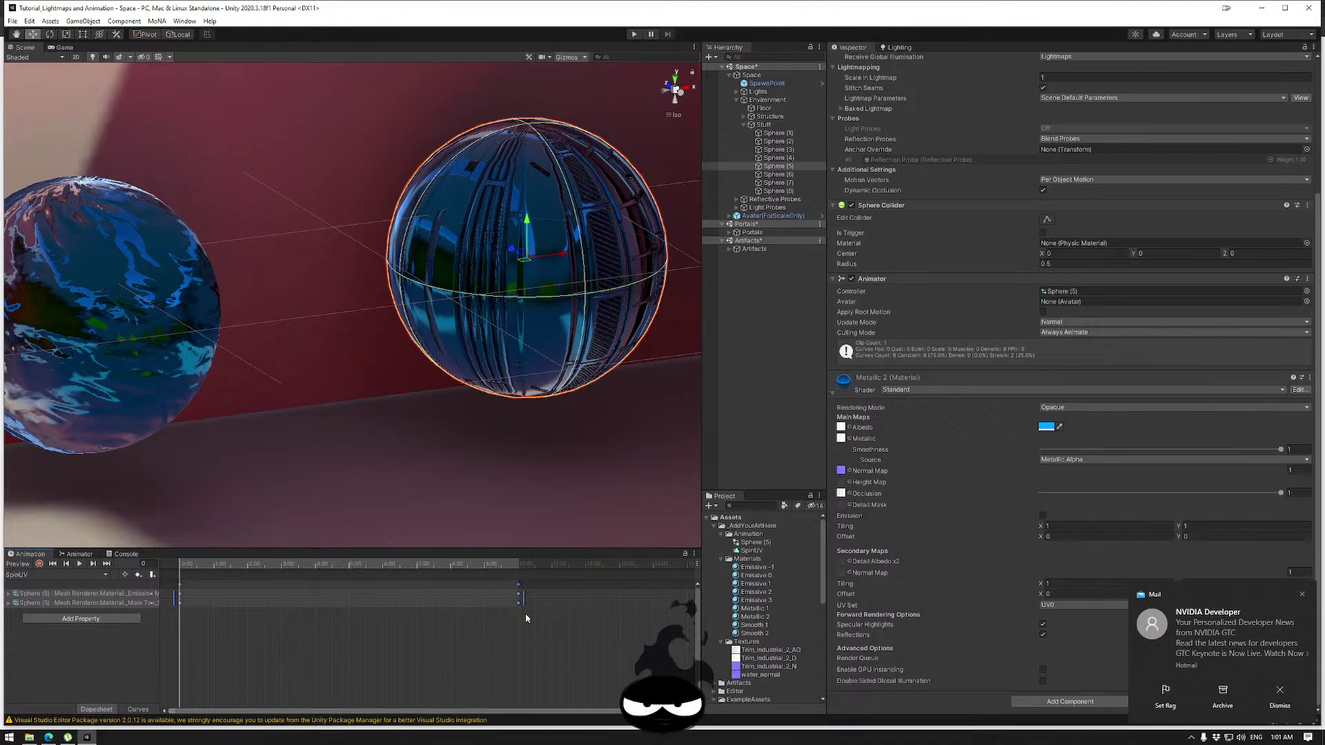
Play the scene, close the Game view to watch the slower texture spin, and exit play mode.
click(633, 35)
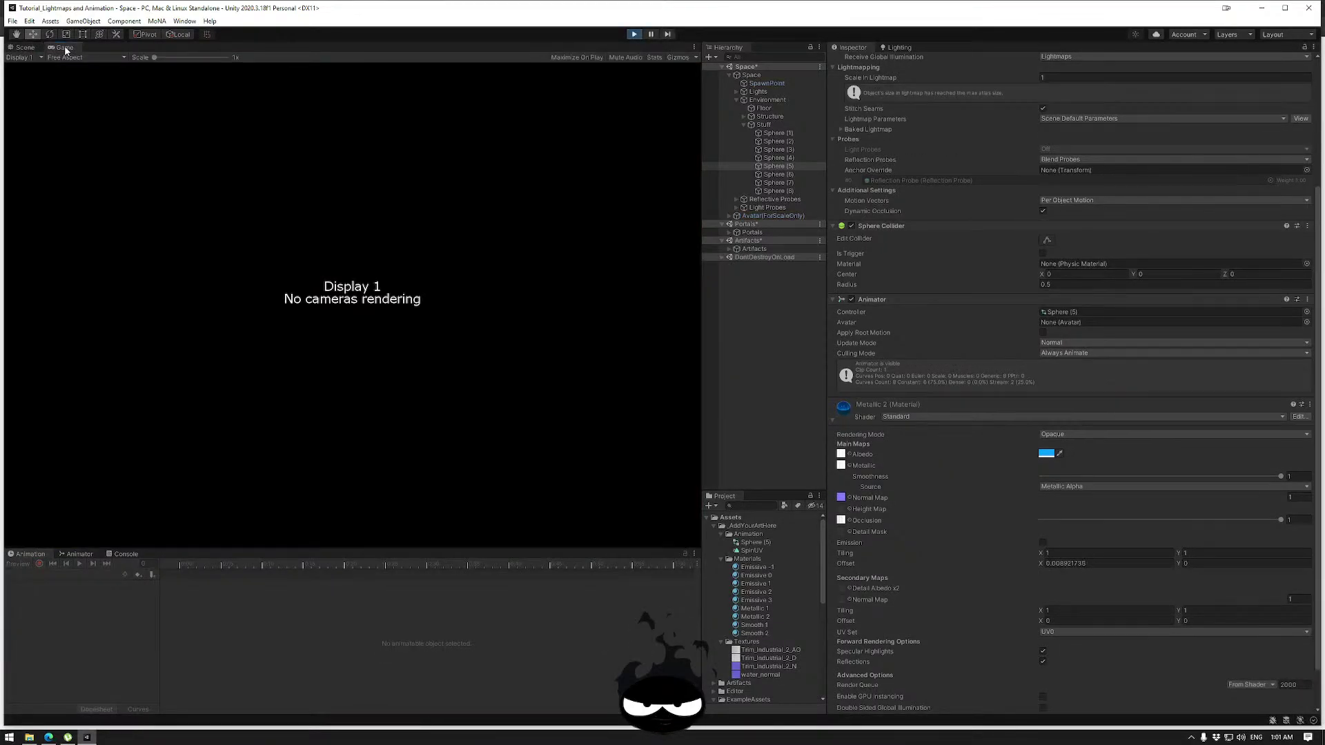
right_click(61, 48)
click(95, 92)
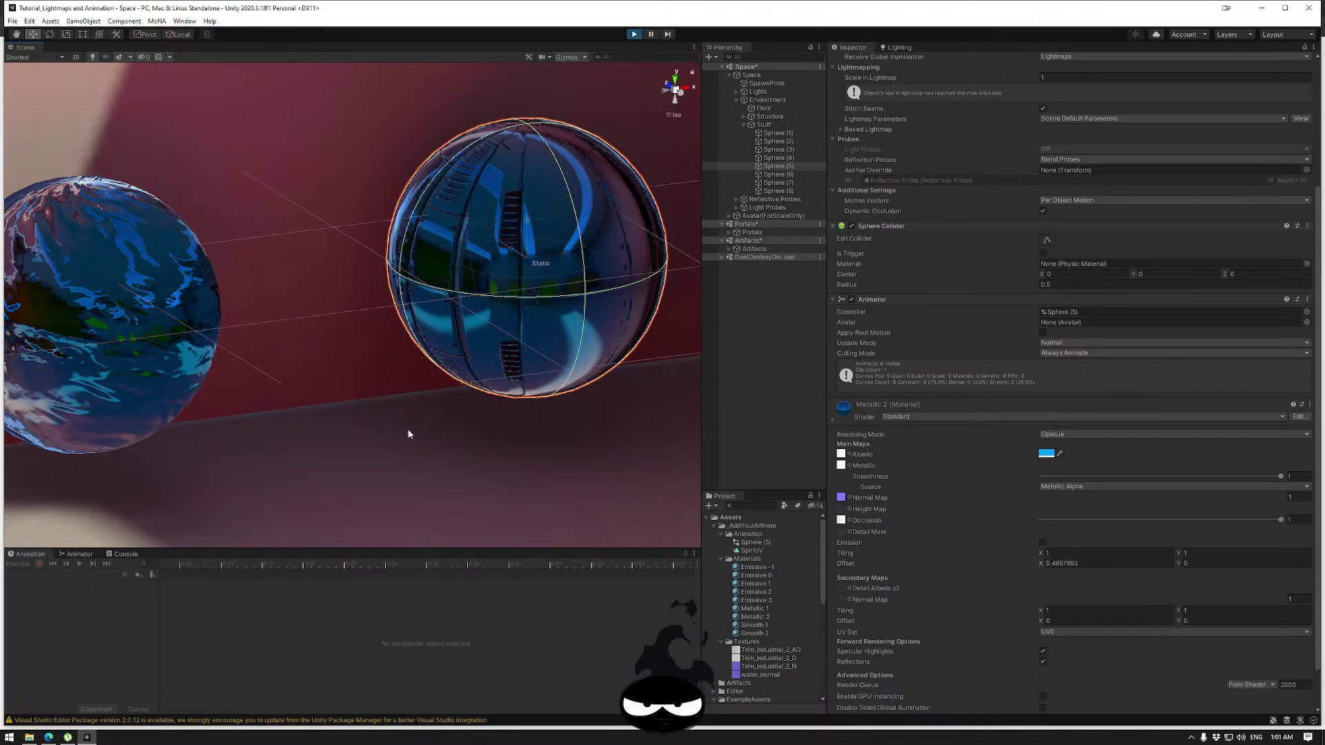
key(ctrl+p)
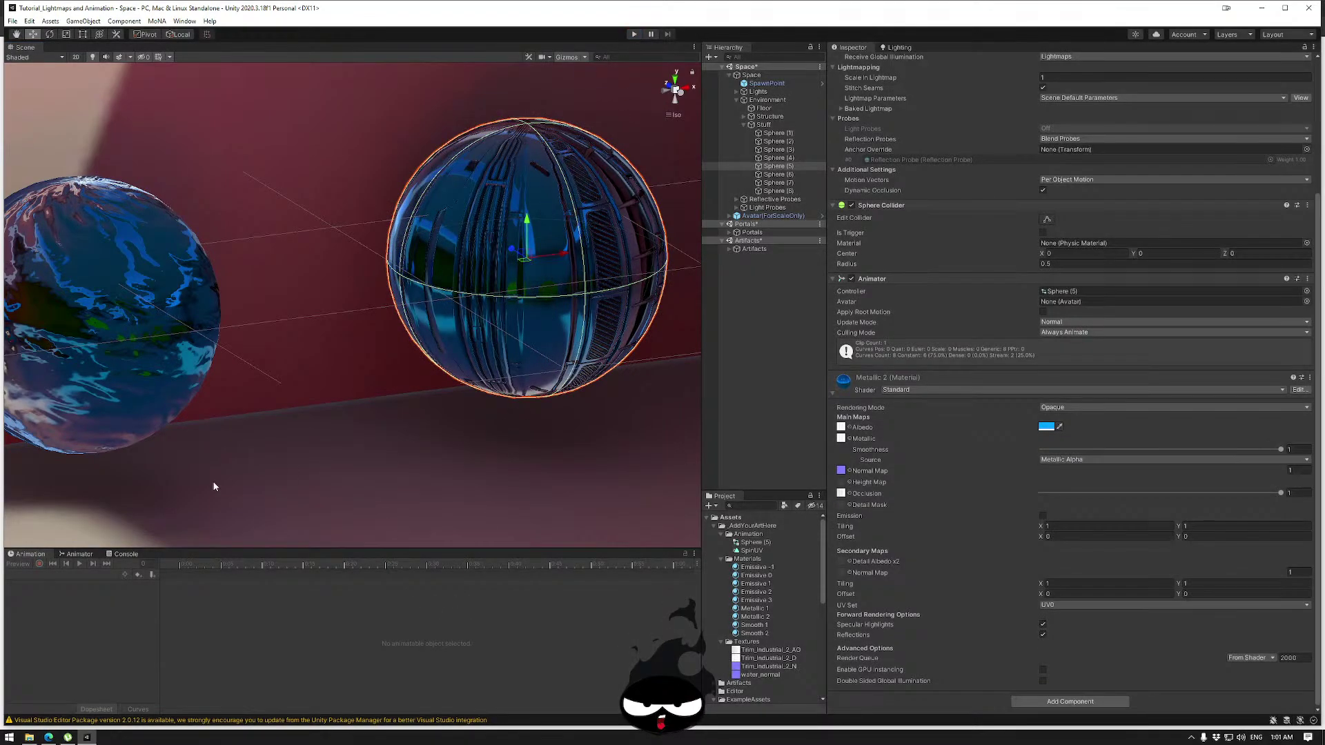
Stretch the selected SpinUV keyframes further so the clip lasts about 30 seconds.
click(31, 554)
scroll(507, 611, down, 8)
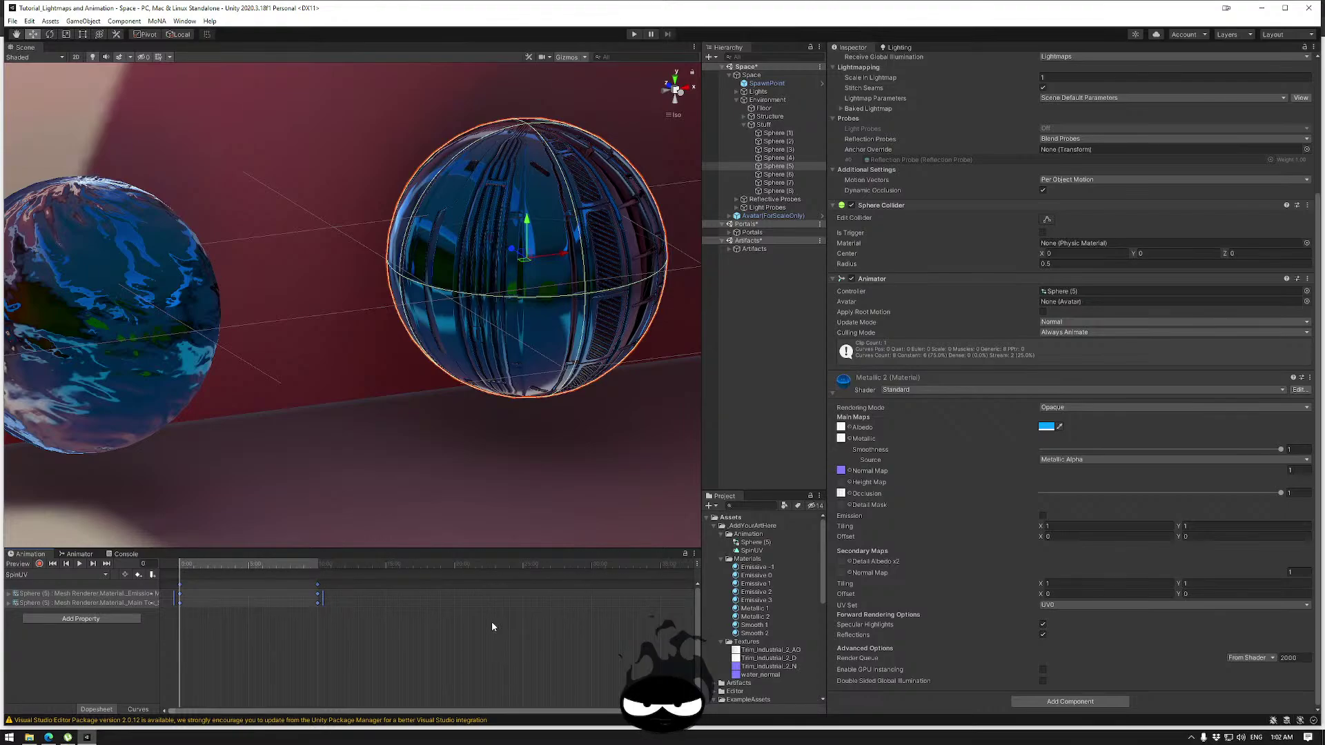
drag(323, 603, 599, 587)
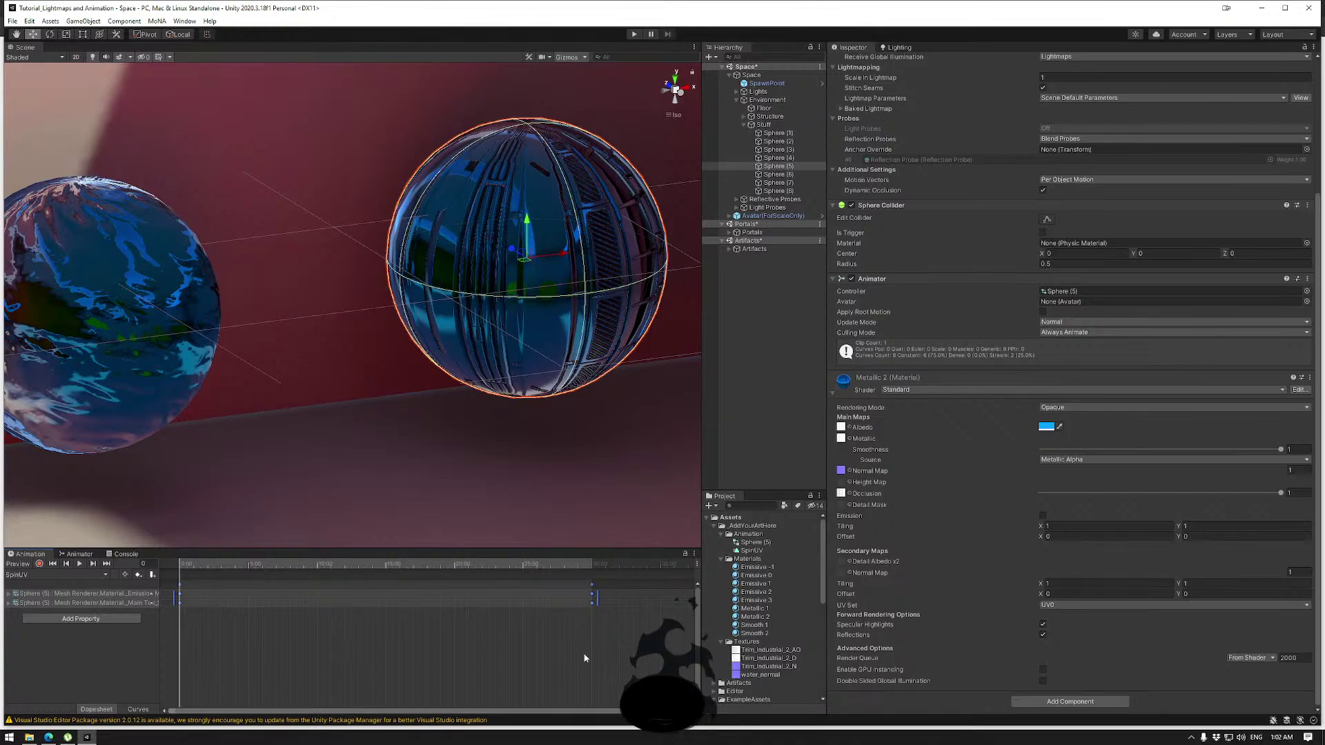
Play the scene to check the sphere's texture speed with the lengthened clip, and stop playback.
click(633, 34)
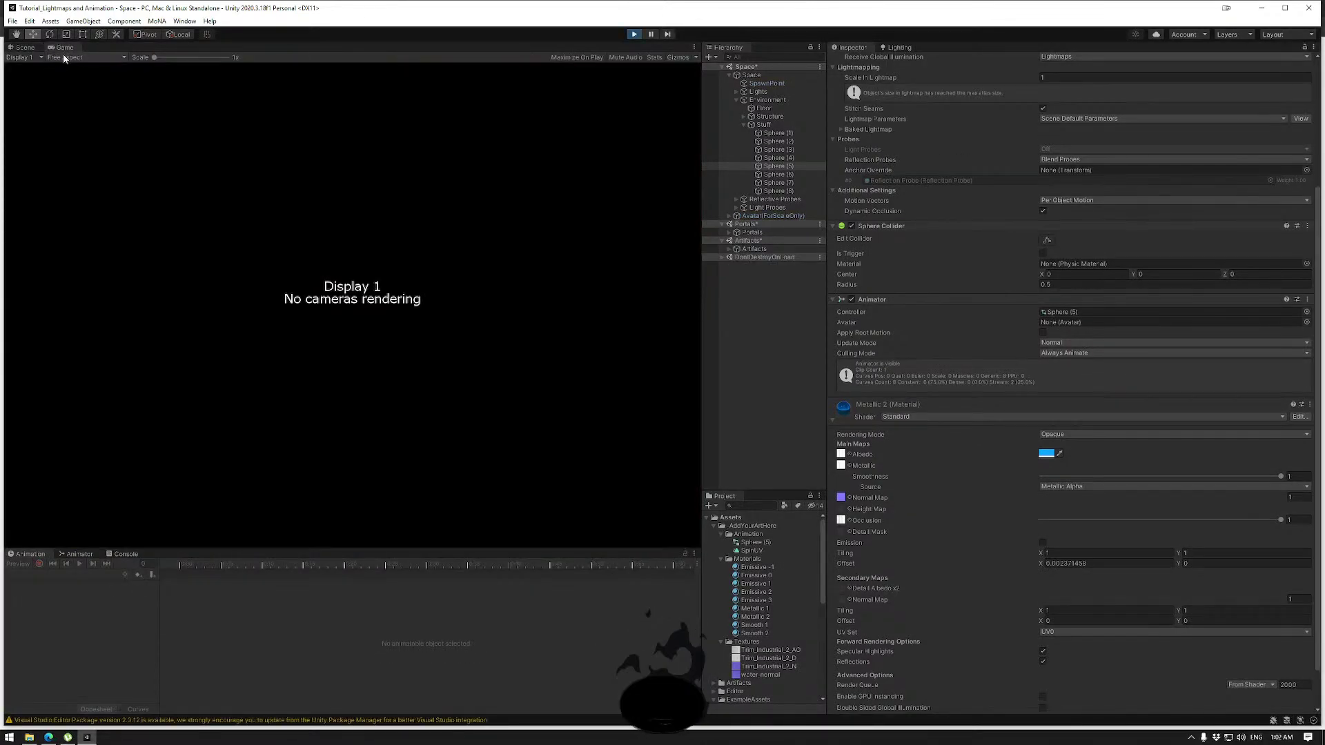
click(26, 47)
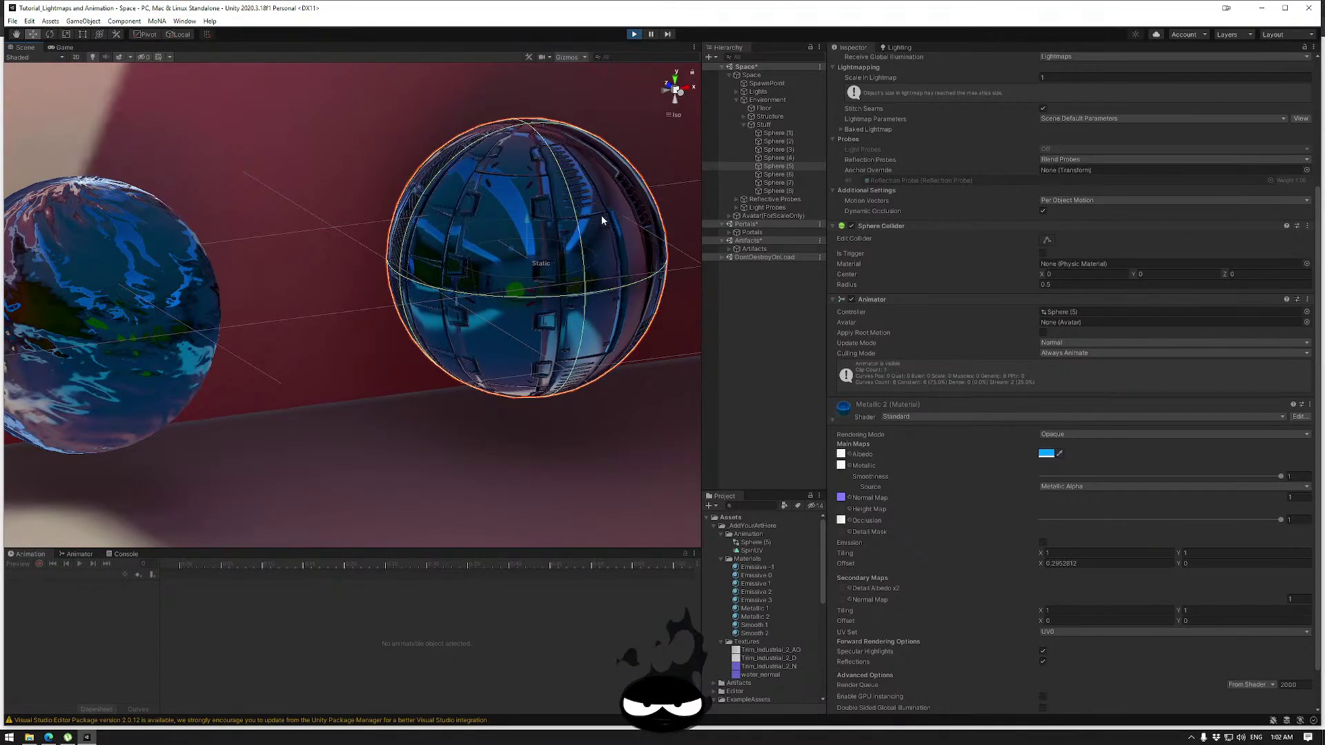
click(634, 34)
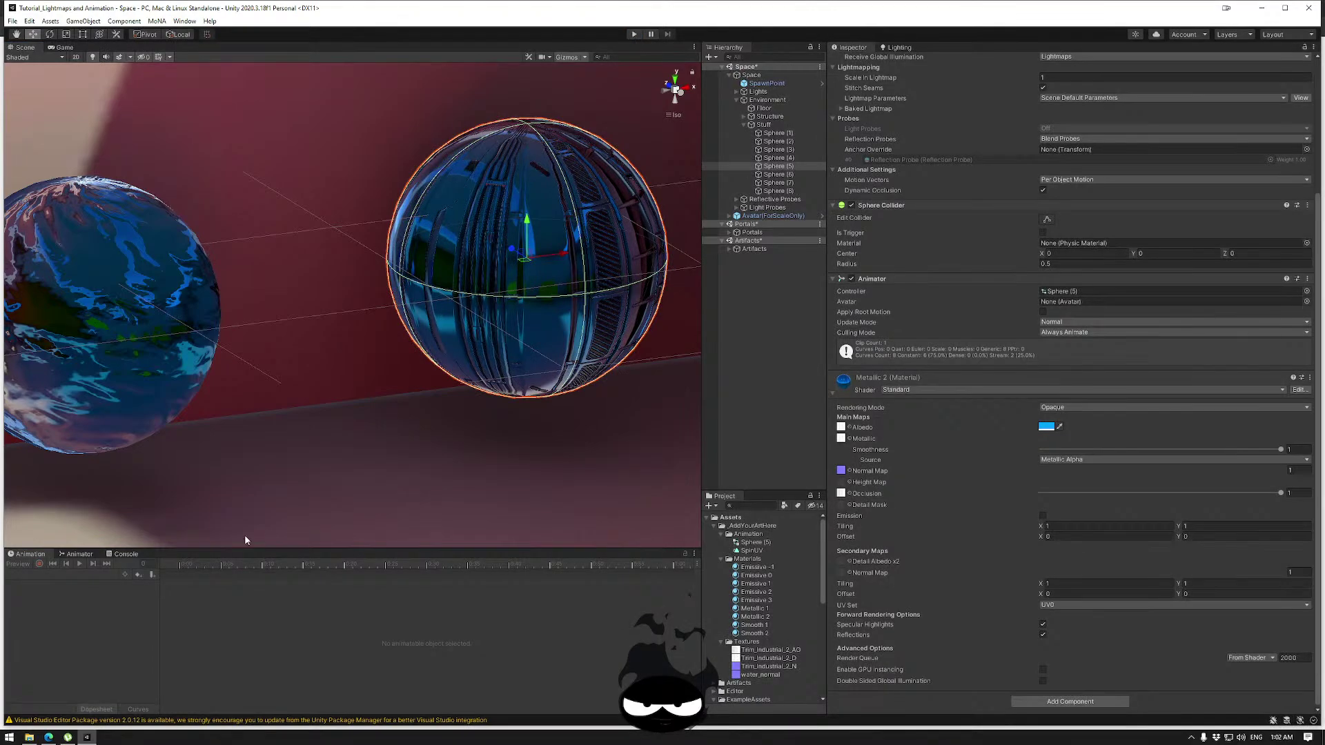
Reload the SpinUV clip in the Animation window, select all its keyframes, and set their tangent mode to Auto.
click(66, 554)
click(32, 555)
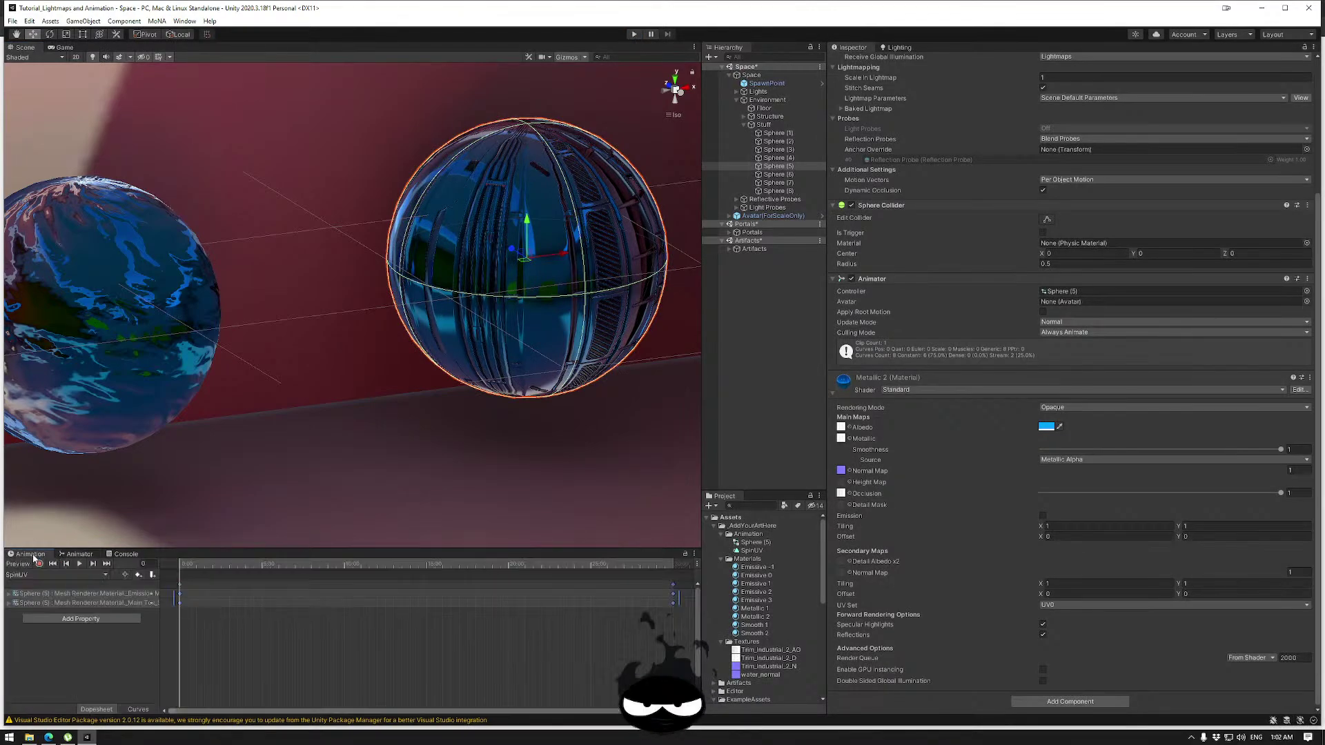
click(214, 636)
drag(675, 637, 175, 586)
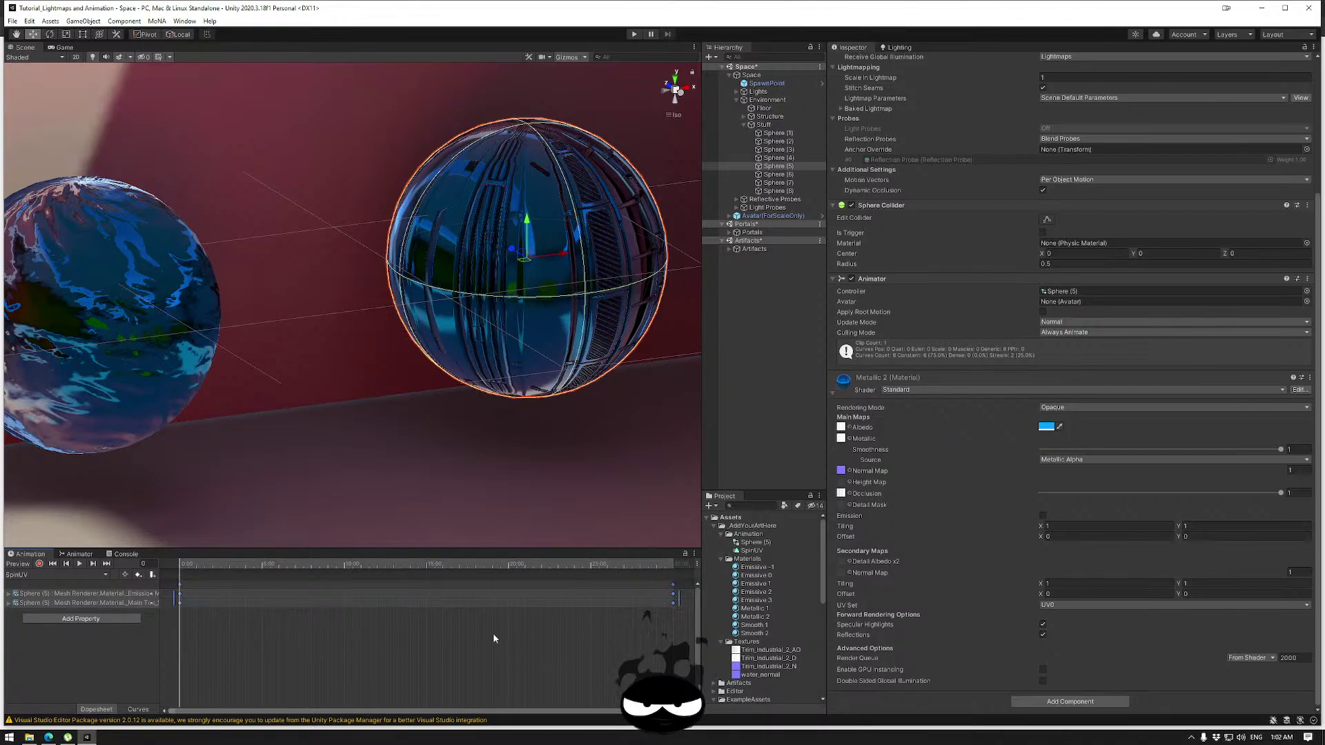
right_click(668, 597)
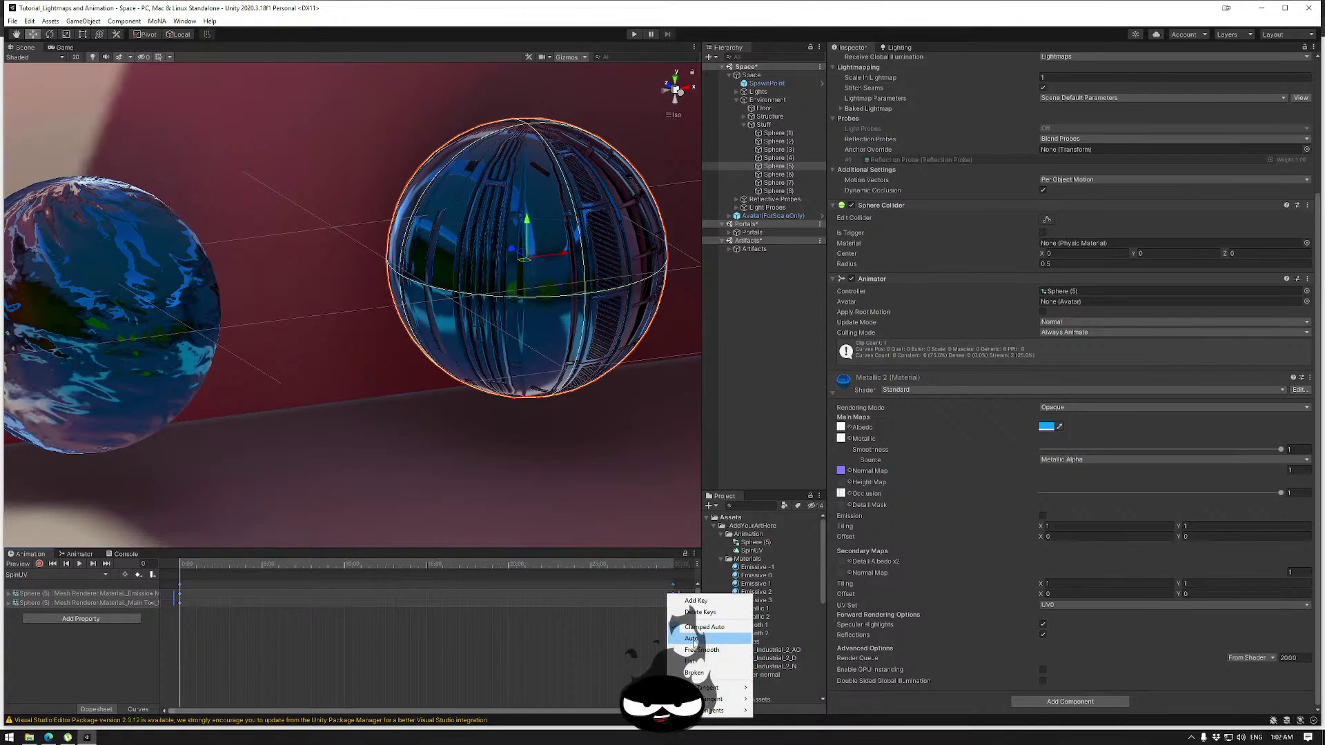
mouse_move(718, 687)
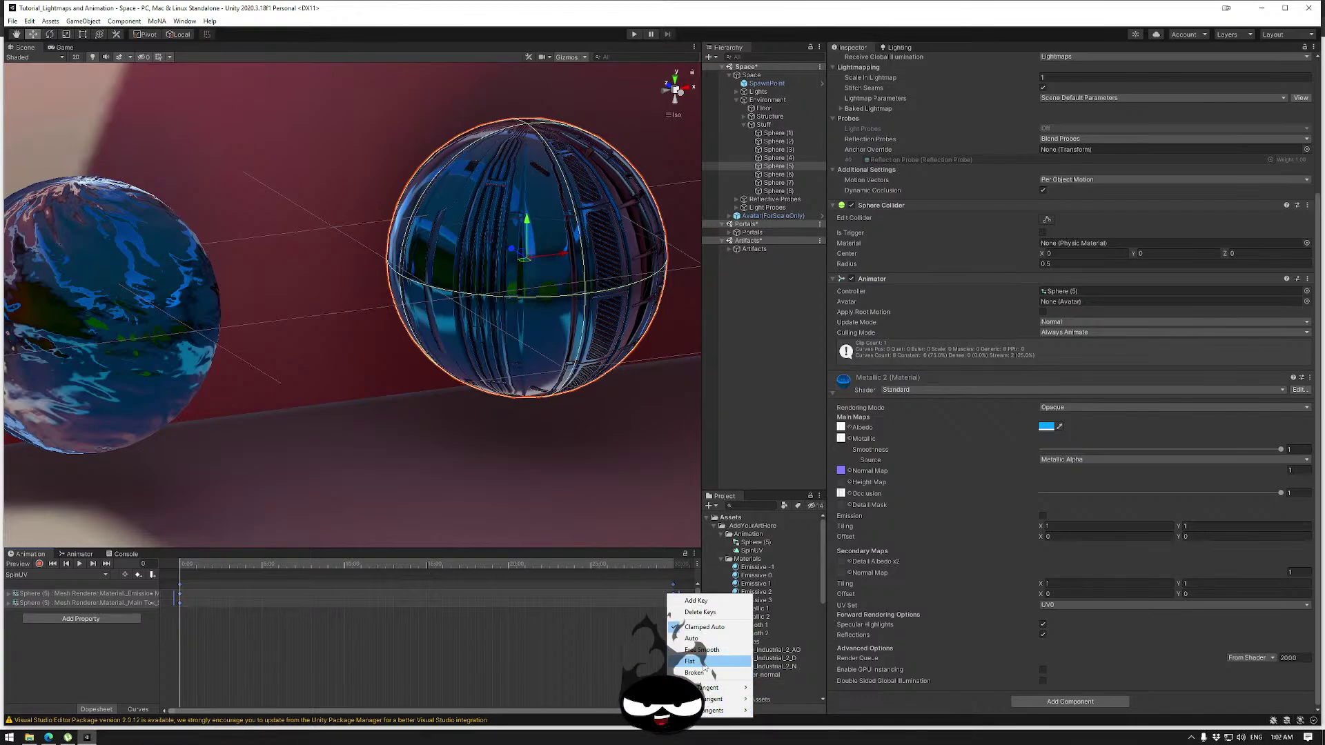
click(695, 638)
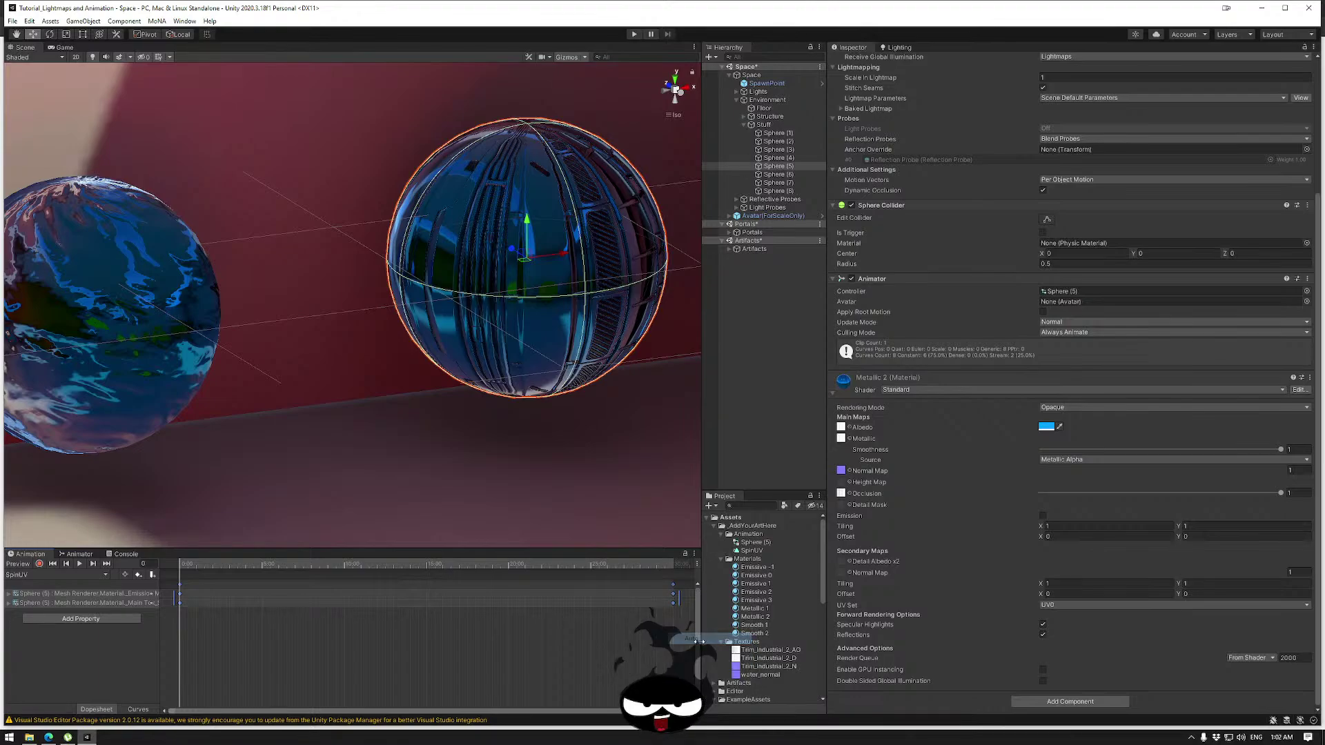
Play the scene, watch the sphere's texture movement with the Auto tangents in the Scene view, and stop playback.
click(634, 33)
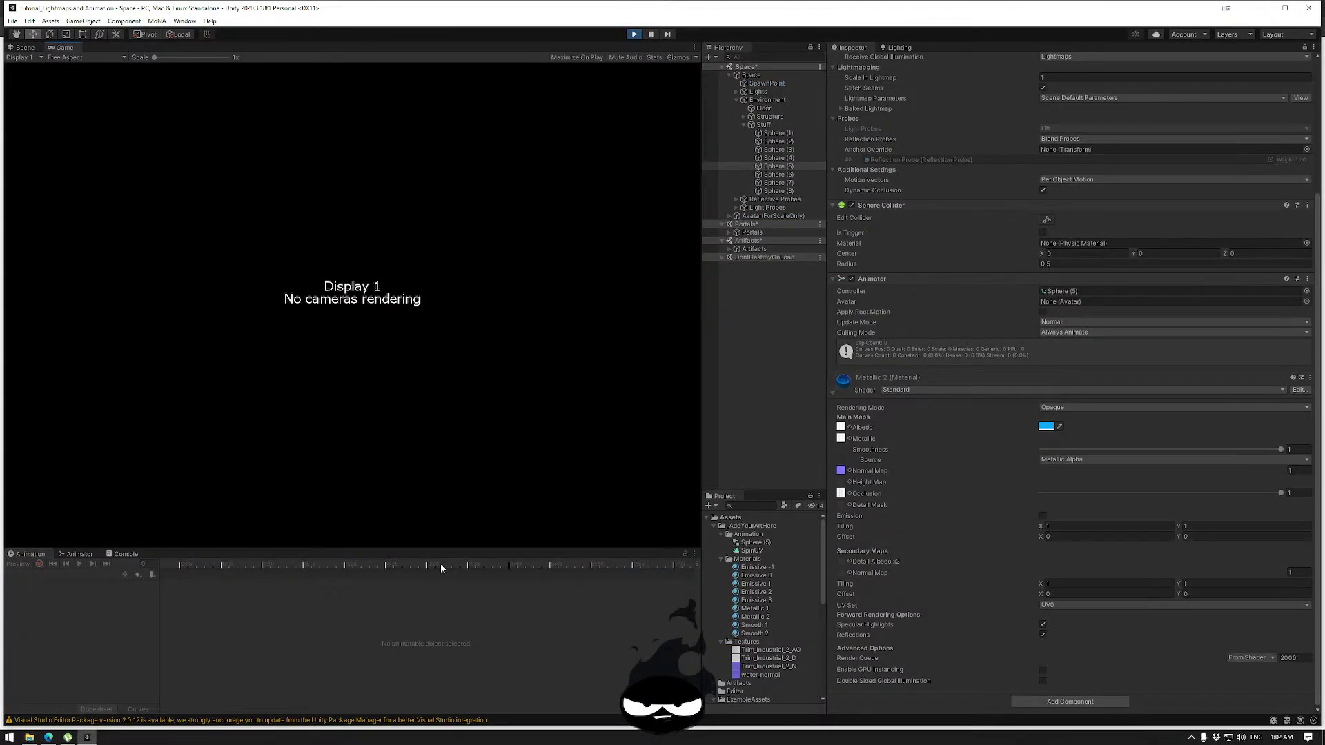
click(26, 48)
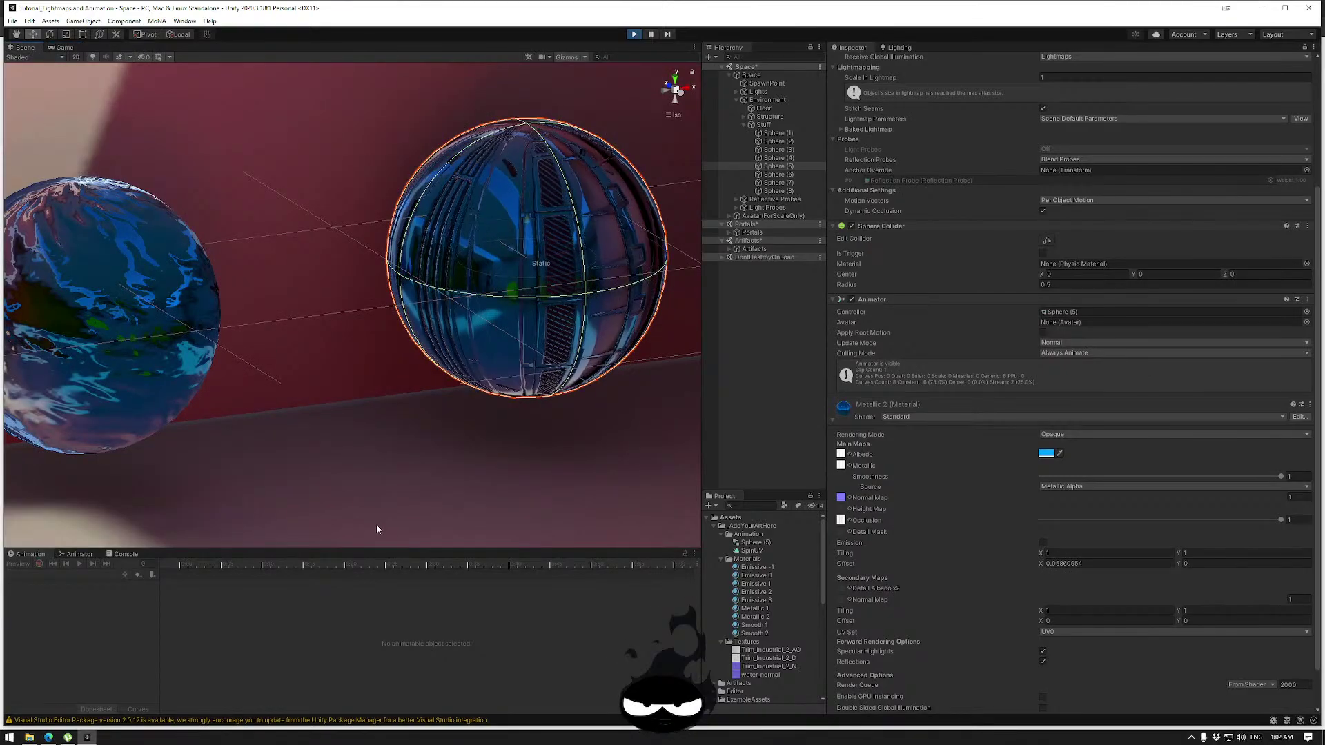
click(633, 34)
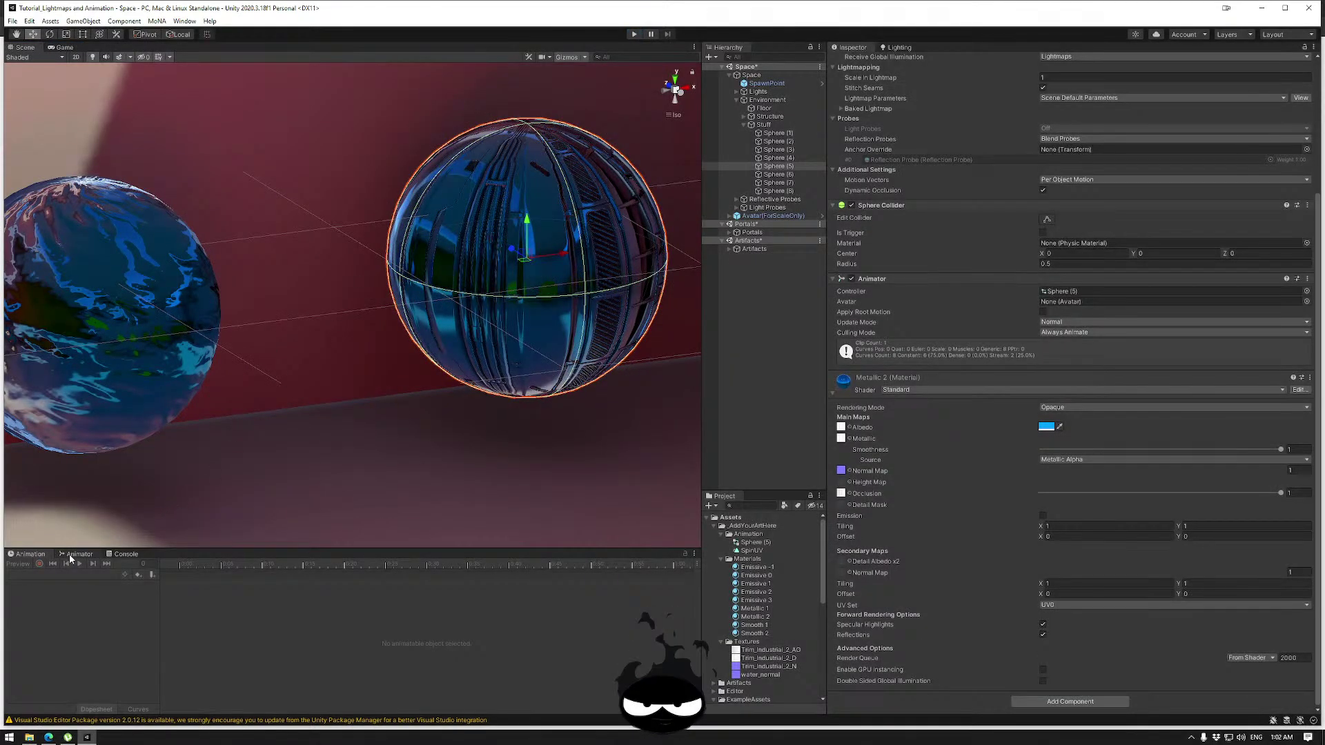
Reload the SpinUV clip and compress its selected keyframes so the clip lasts about 10 seconds.
click(77, 553)
click(28, 553)
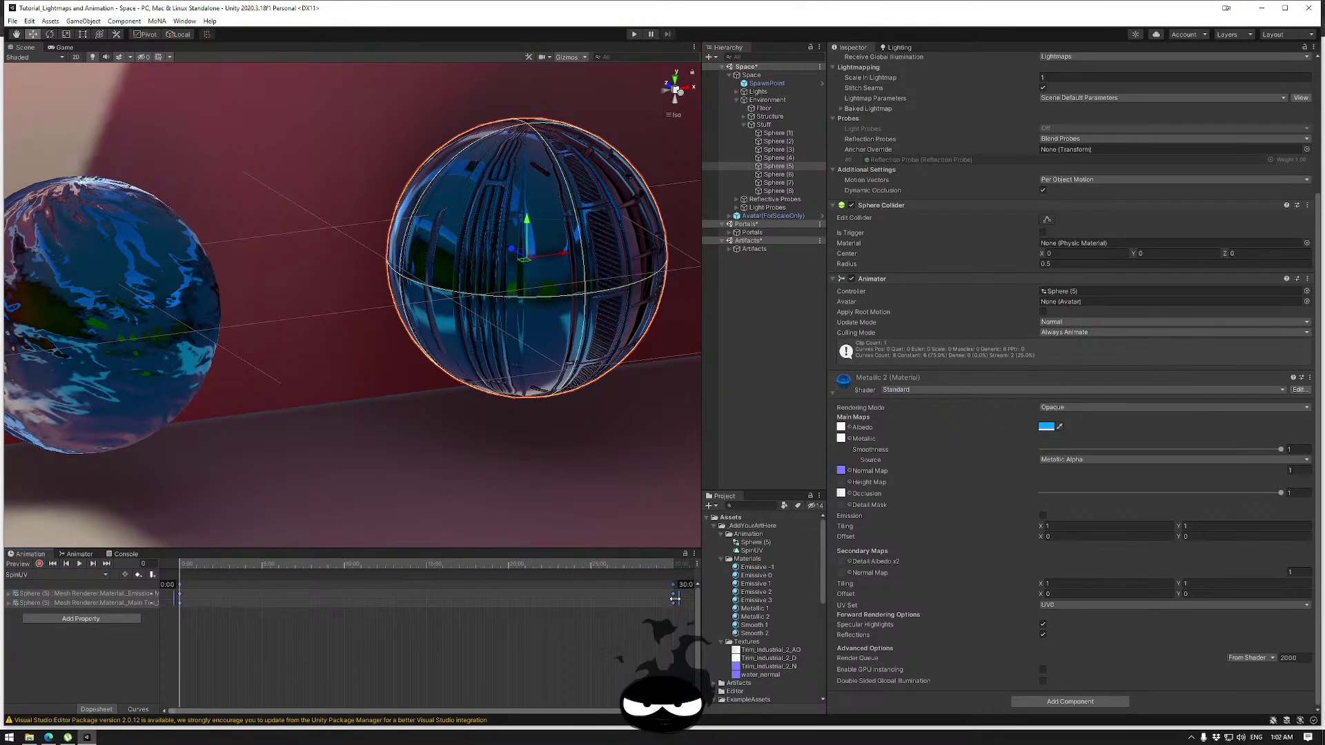
drag(675, 599, 350, 599)
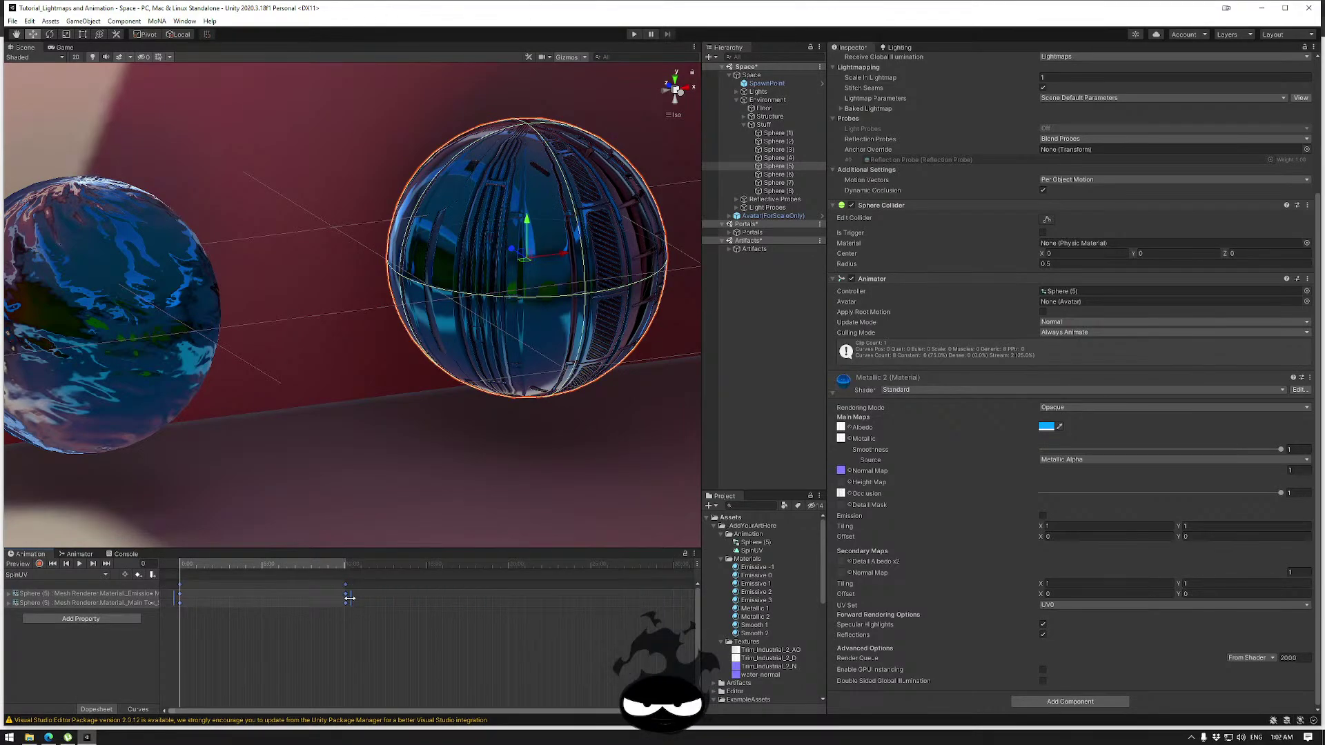
Play the scene, check the sphere's texture spin with the shortened clip in the Scene view, and exit play mode.
click(634, 34)
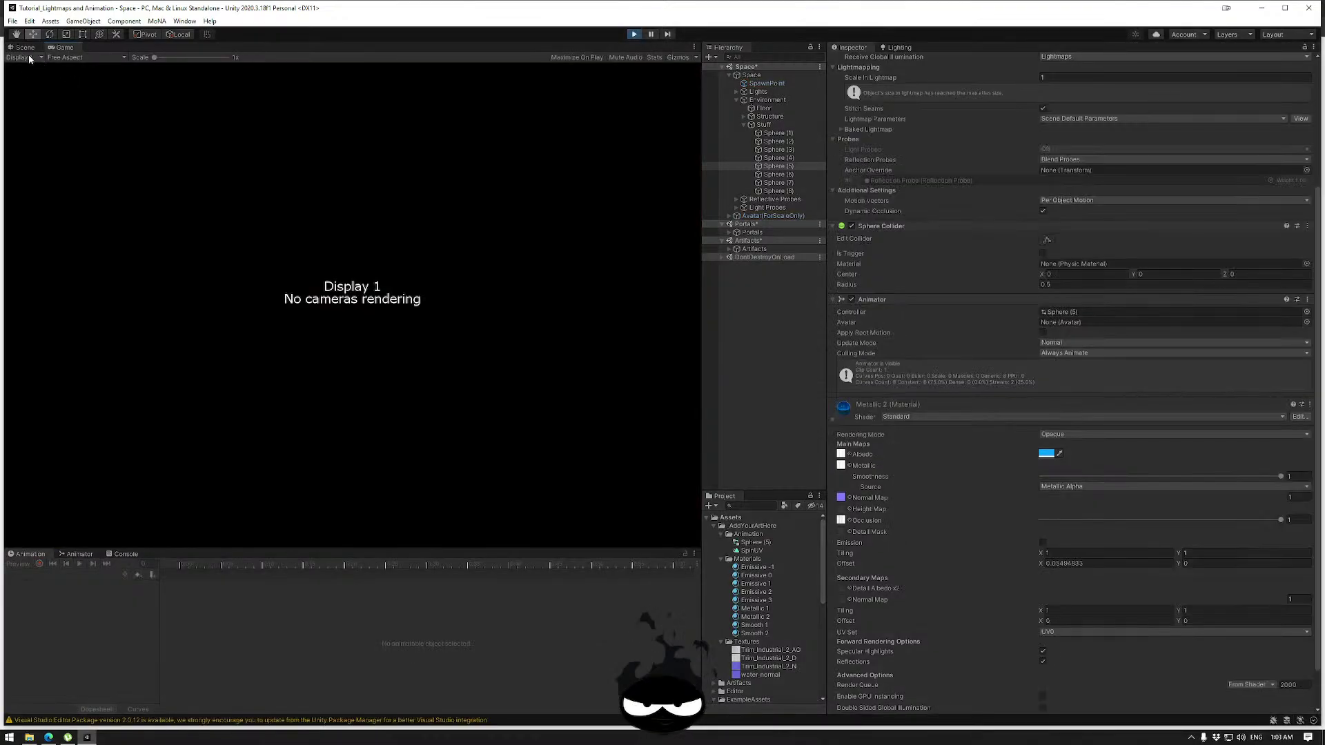
click(25, 47)
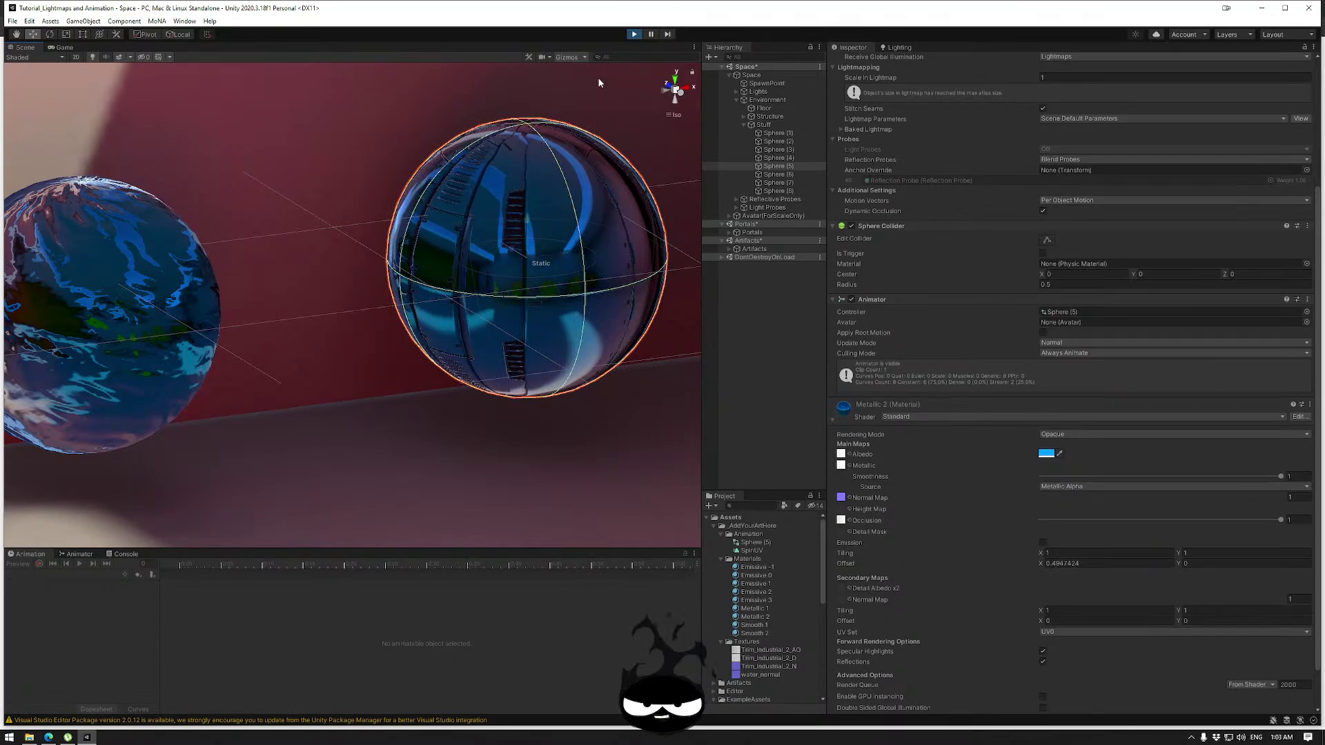
click(634, 34)
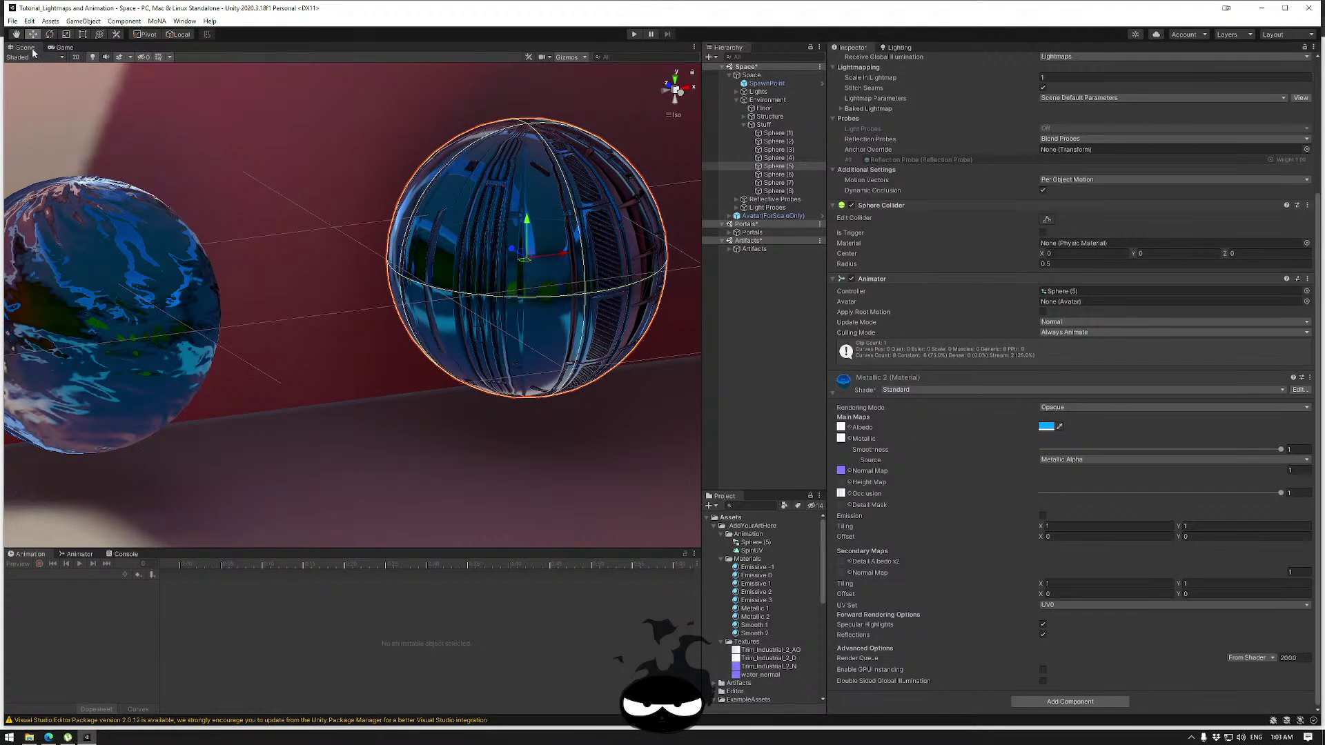
Compare the animation setup of Sphere (5), Sphere (6) and their parent object Stuff.
click(124, 307)
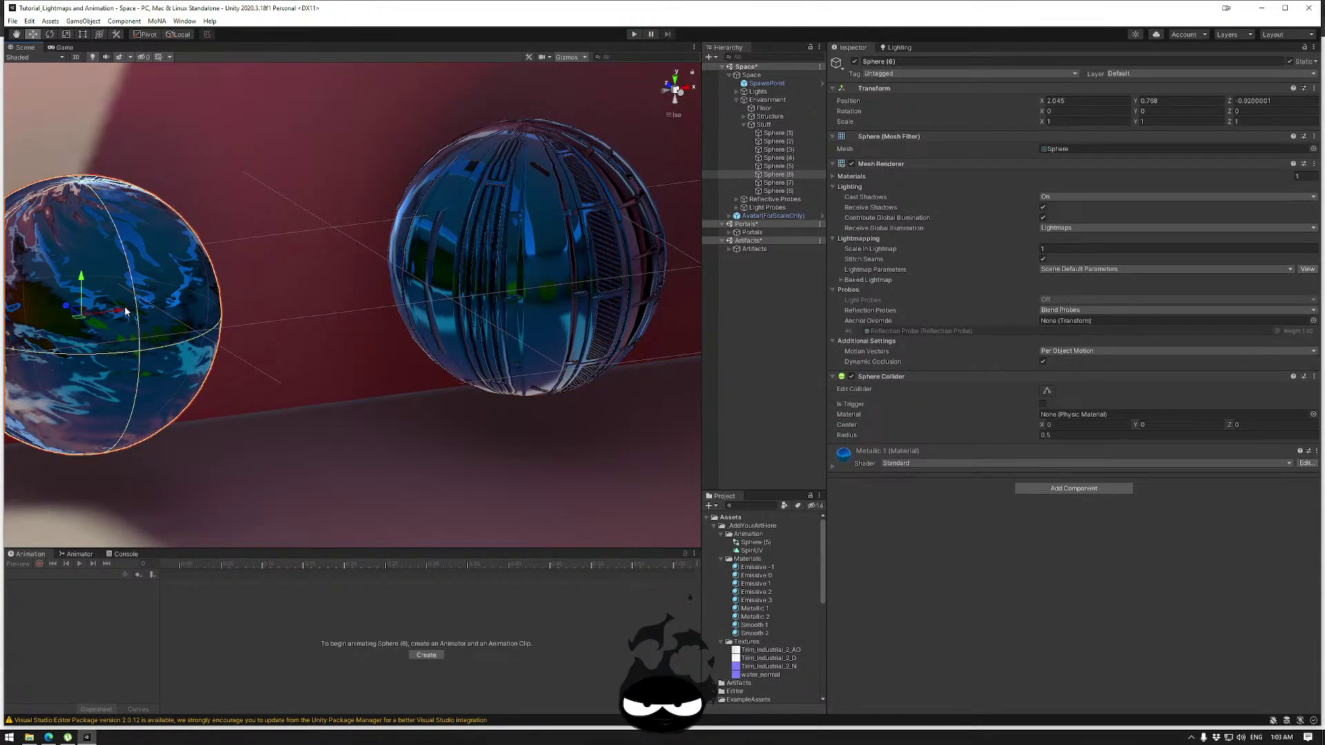
click(521, 270)
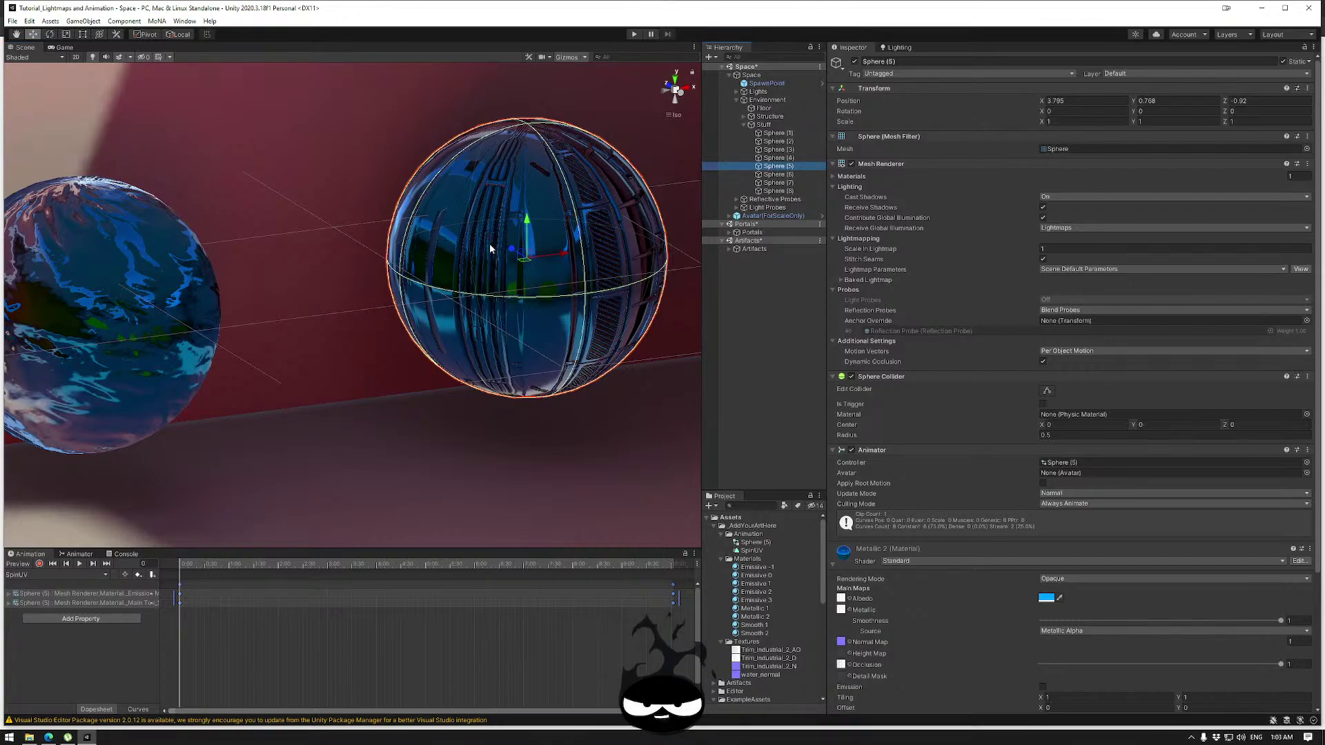
click(40, 564)
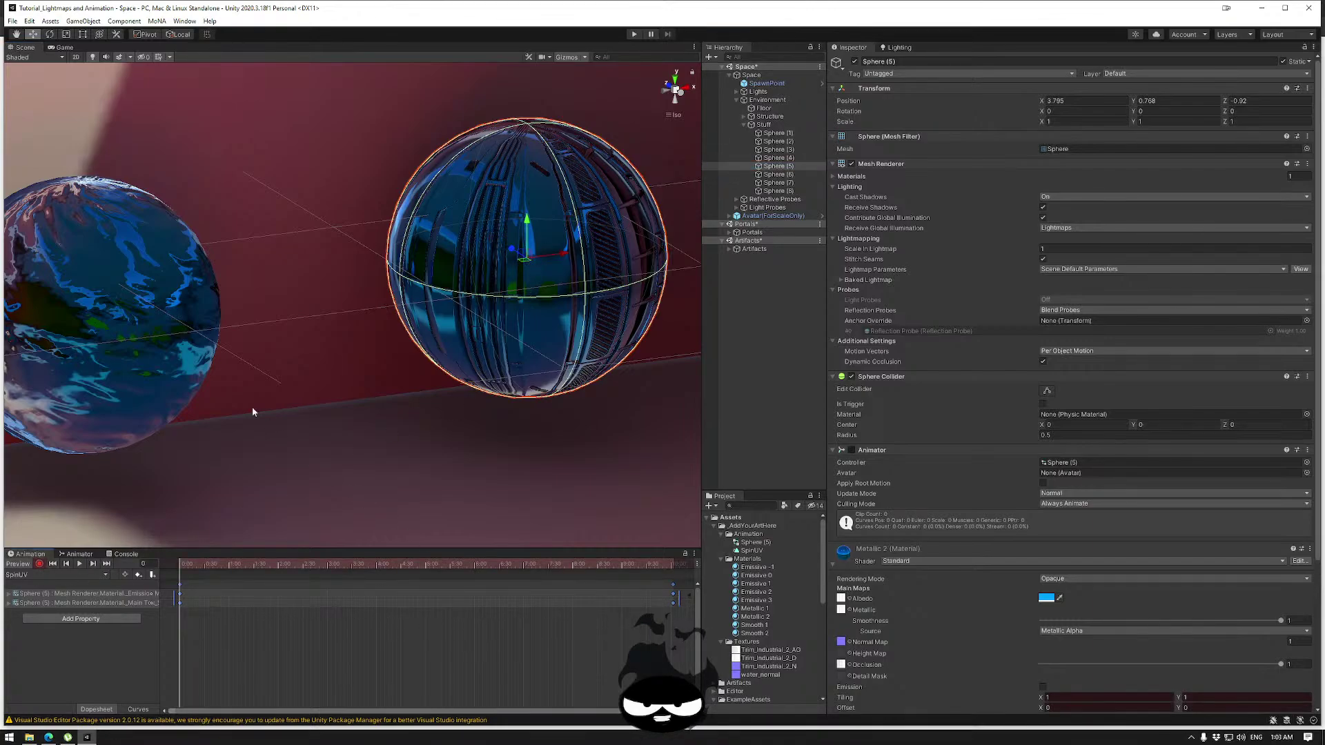
click(121, 332)
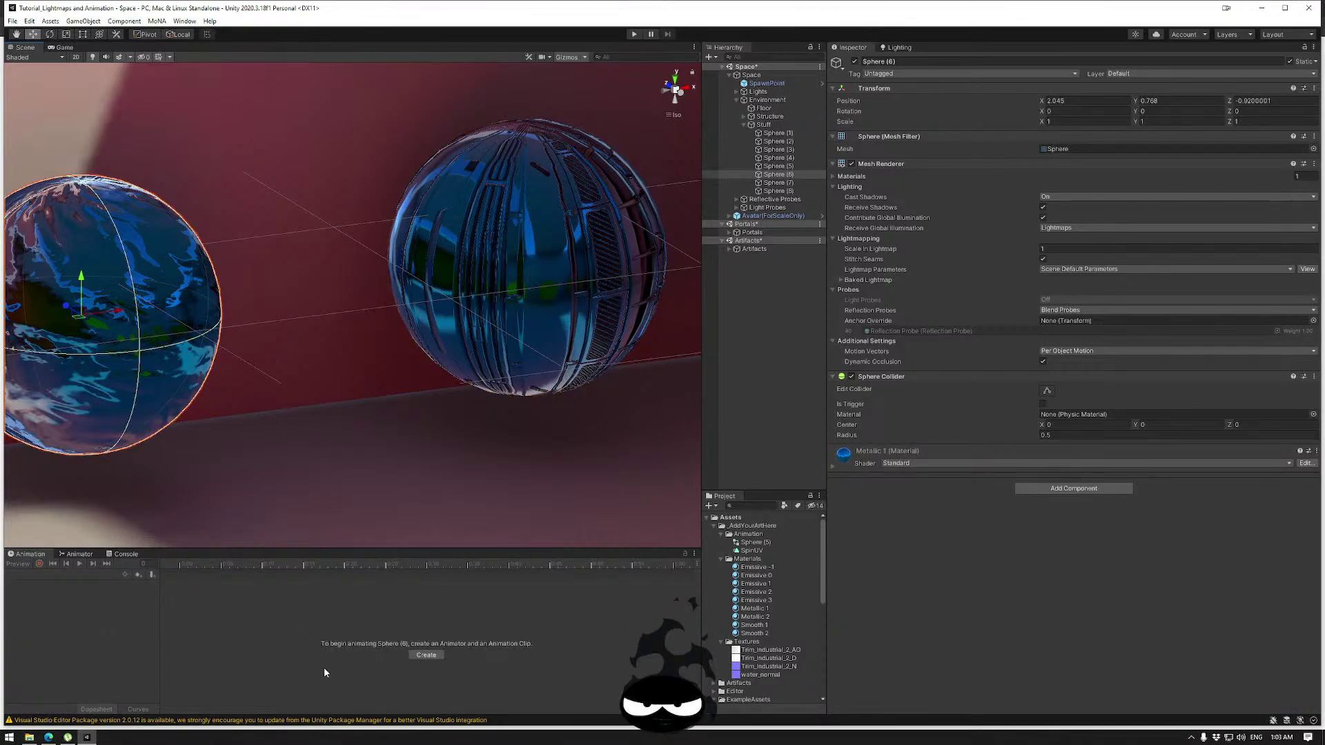
click(779, 176)
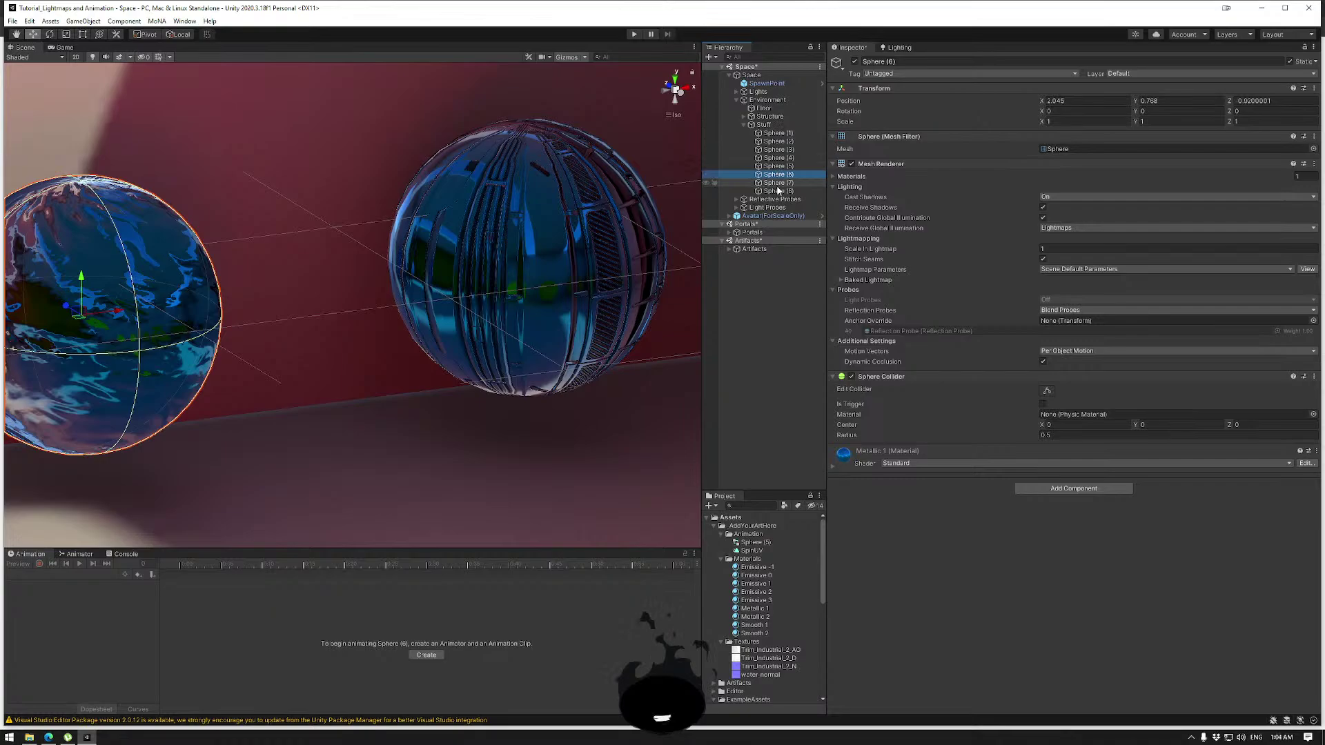
click(773, 125)
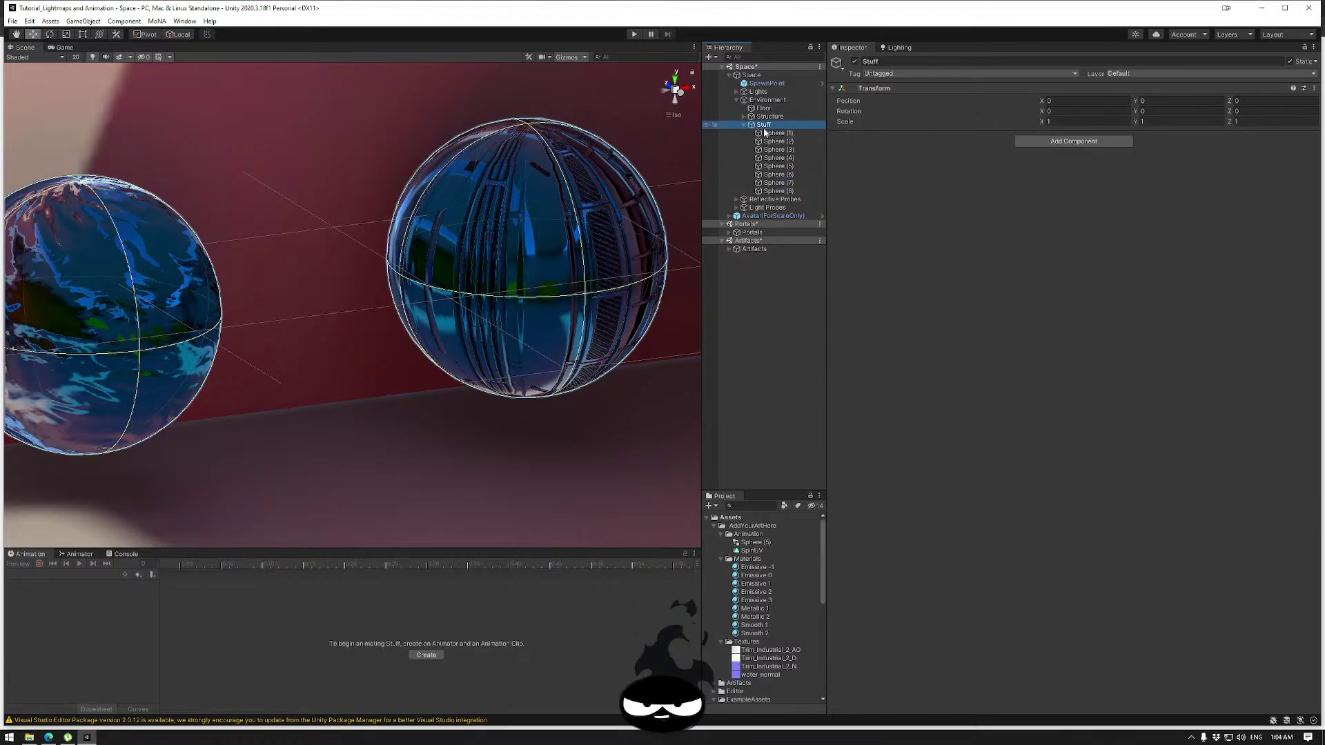
Remove the Animator component from Sphere (5).
click(778, 167)
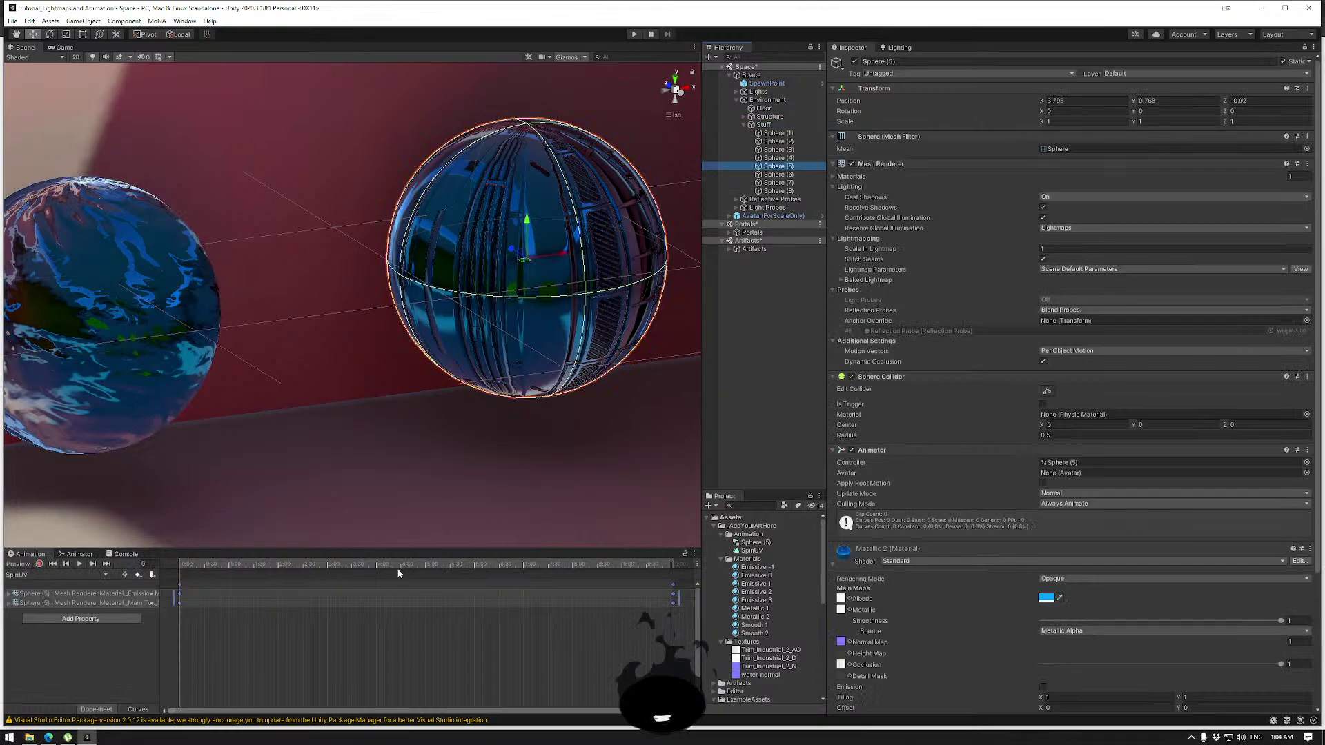
click(78, 554)
right_click(78, 554)
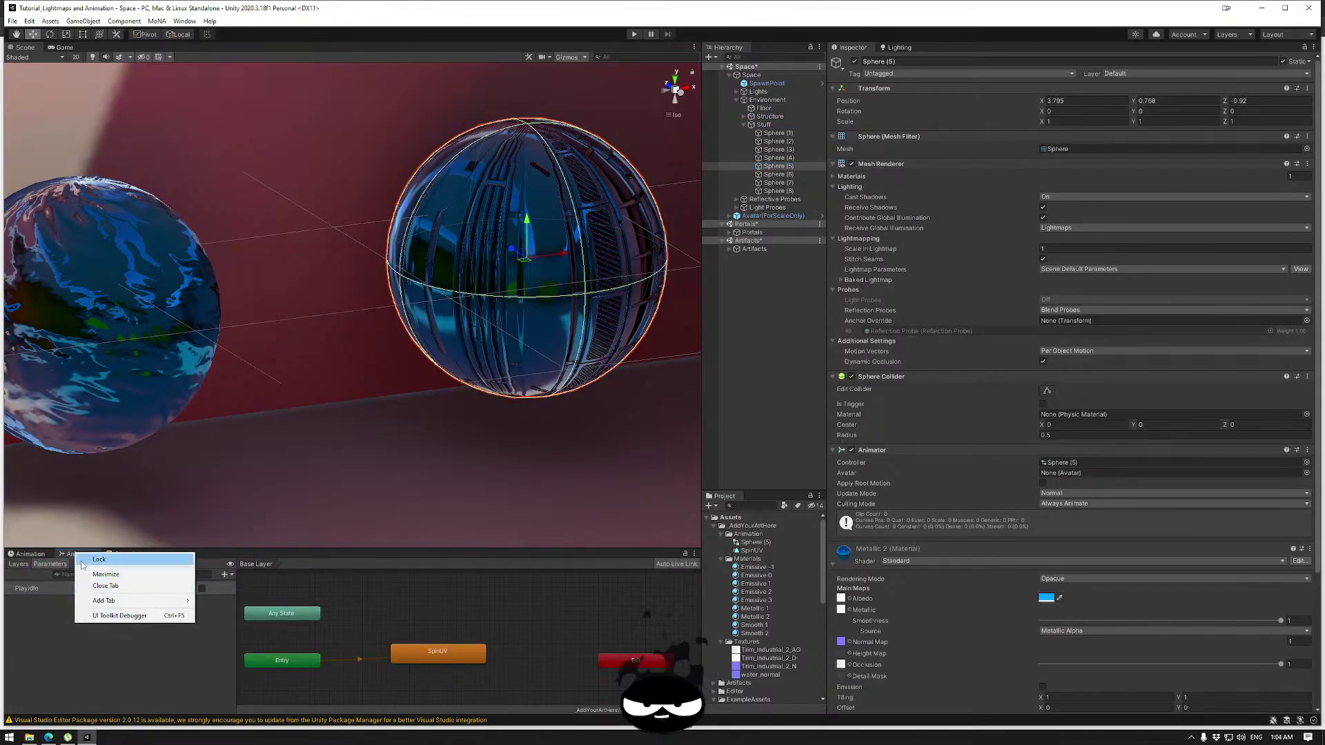
click(66, 554)
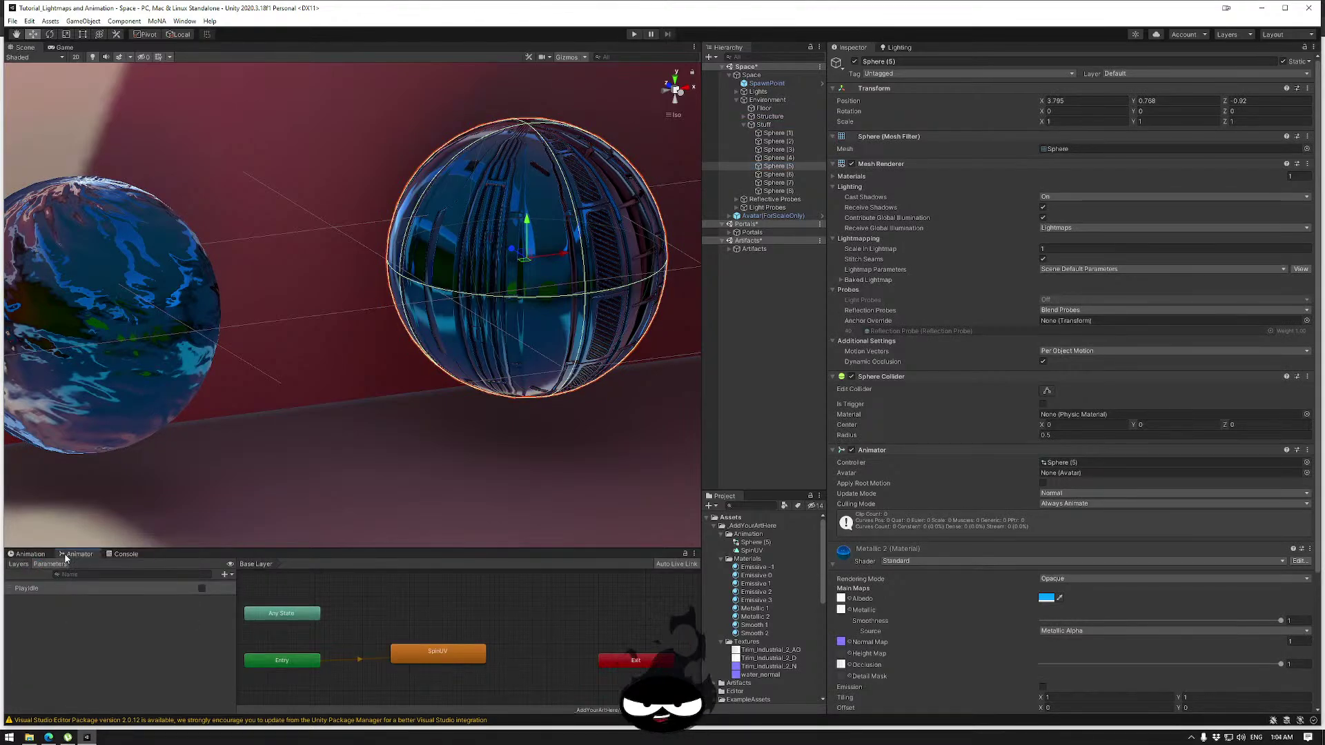
right_click(940, 452)
click(978, 474)
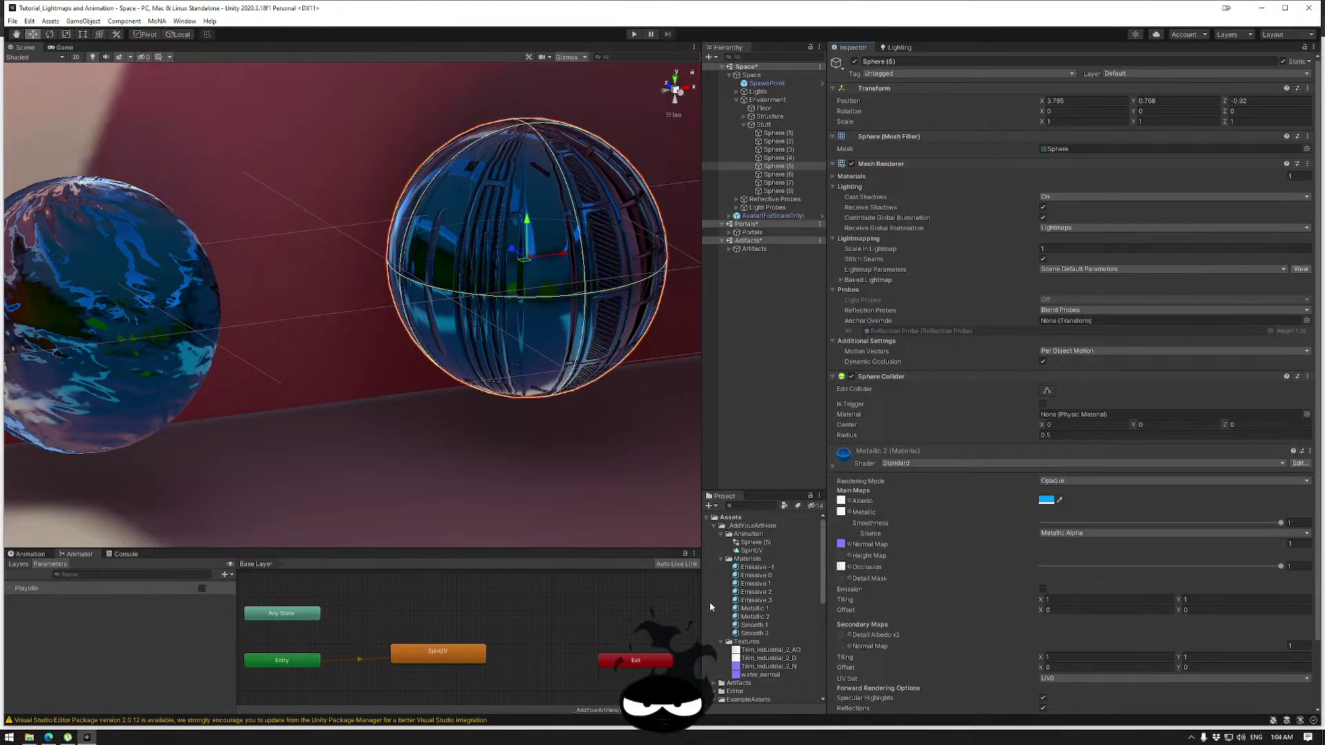
Add an Animator component to the Stuff parent object.
click(319, 599)
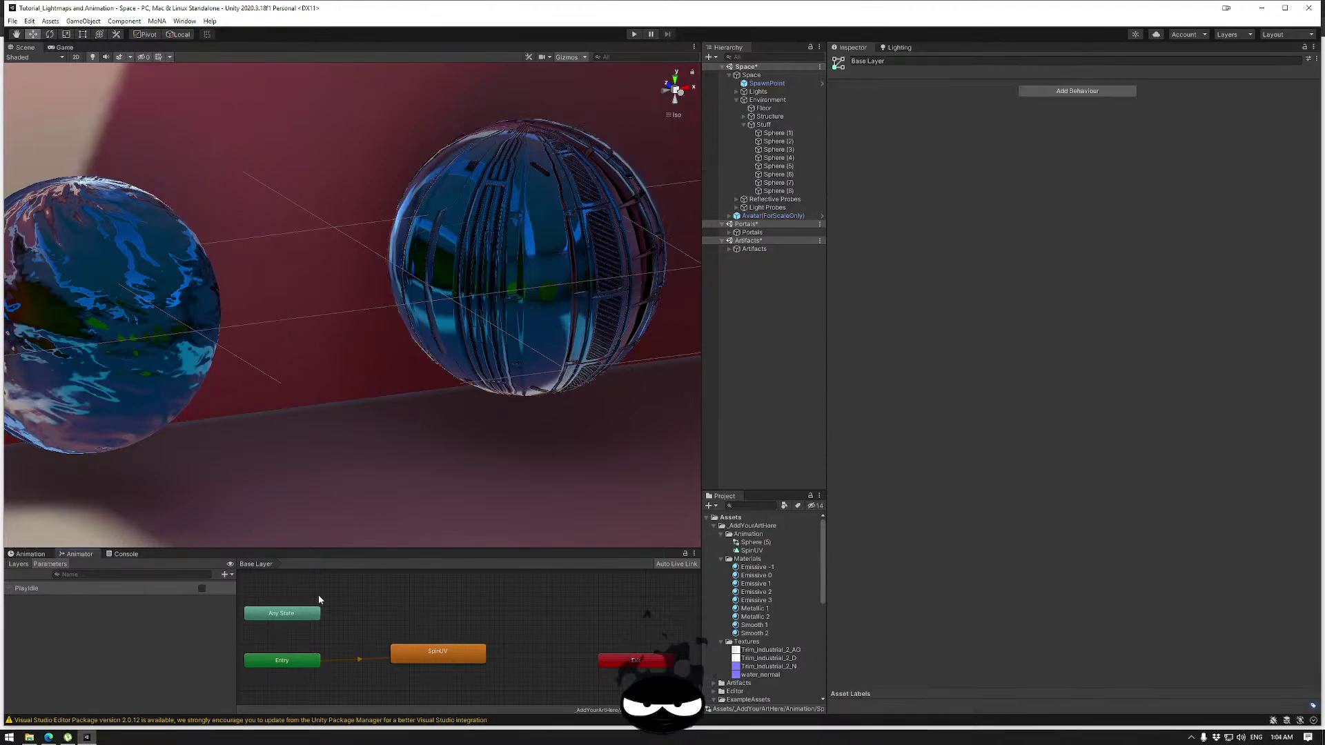
click(541, 298)
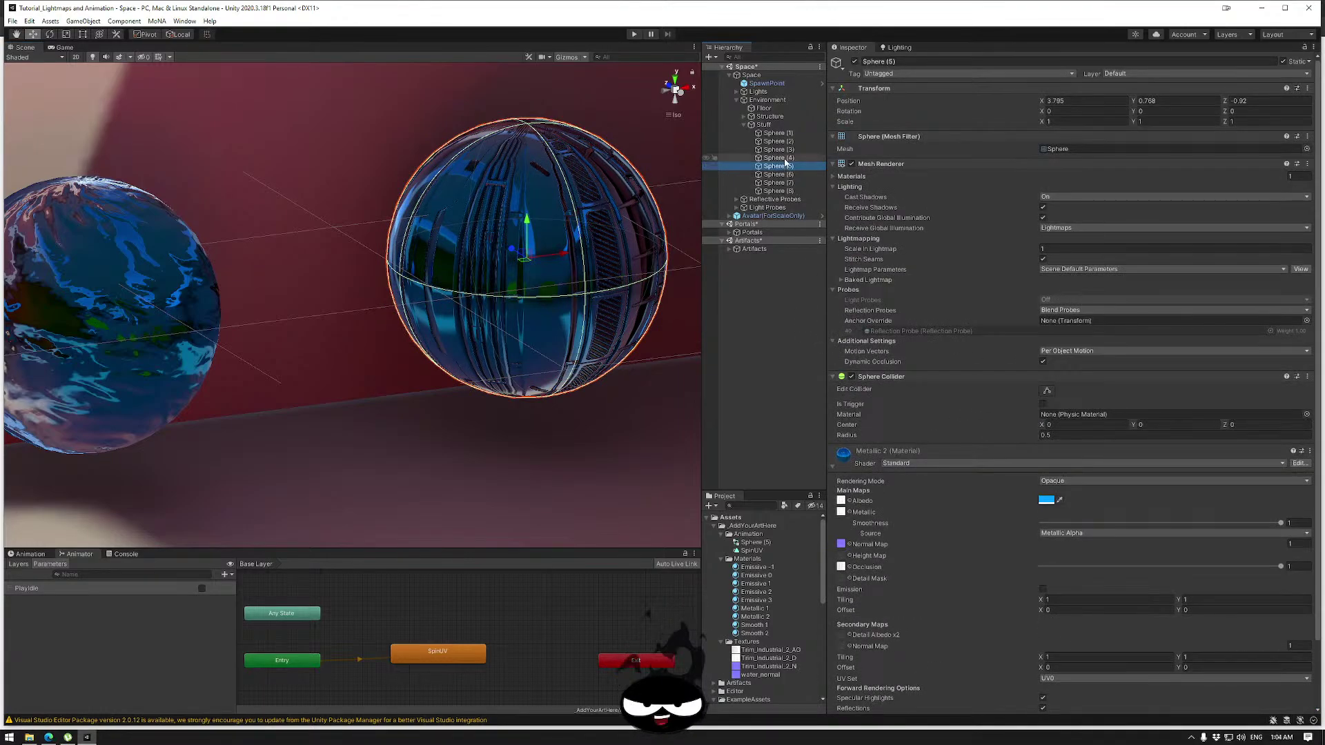
click(763, 124)
click(1054, 141)
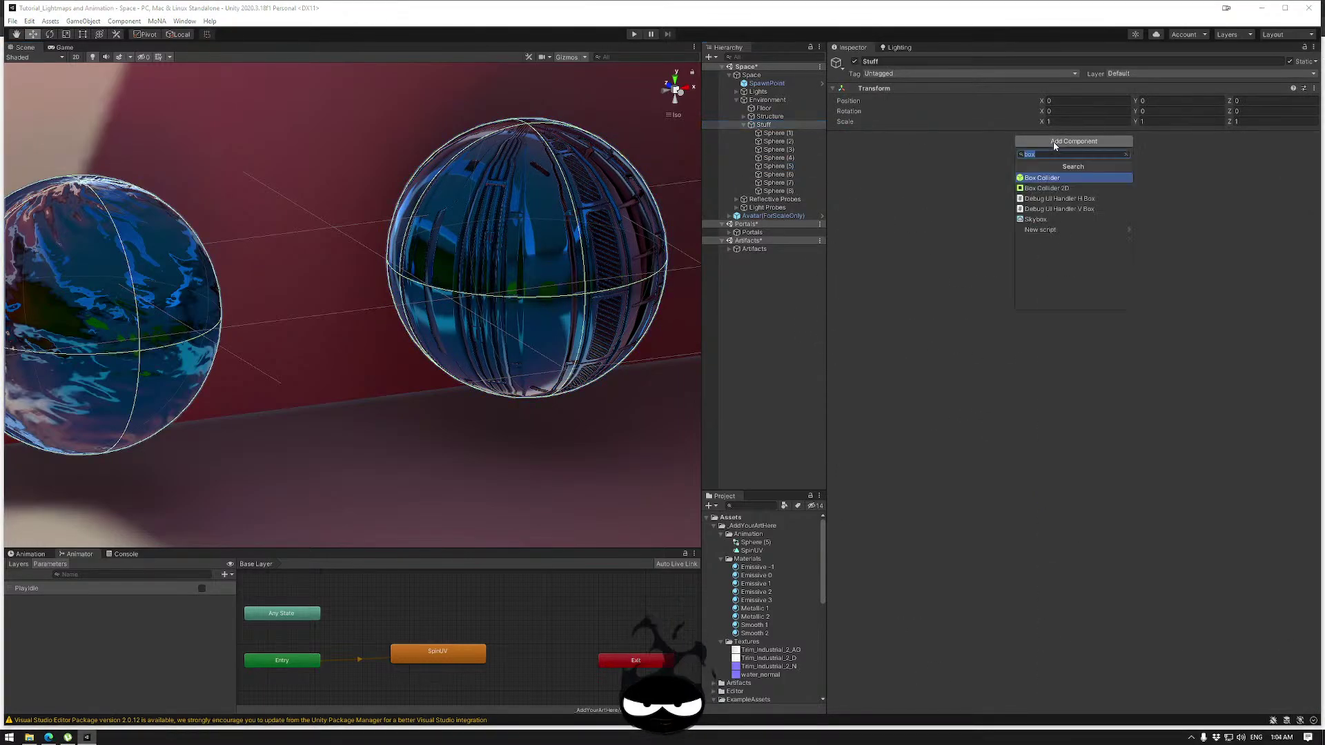
text(animat)
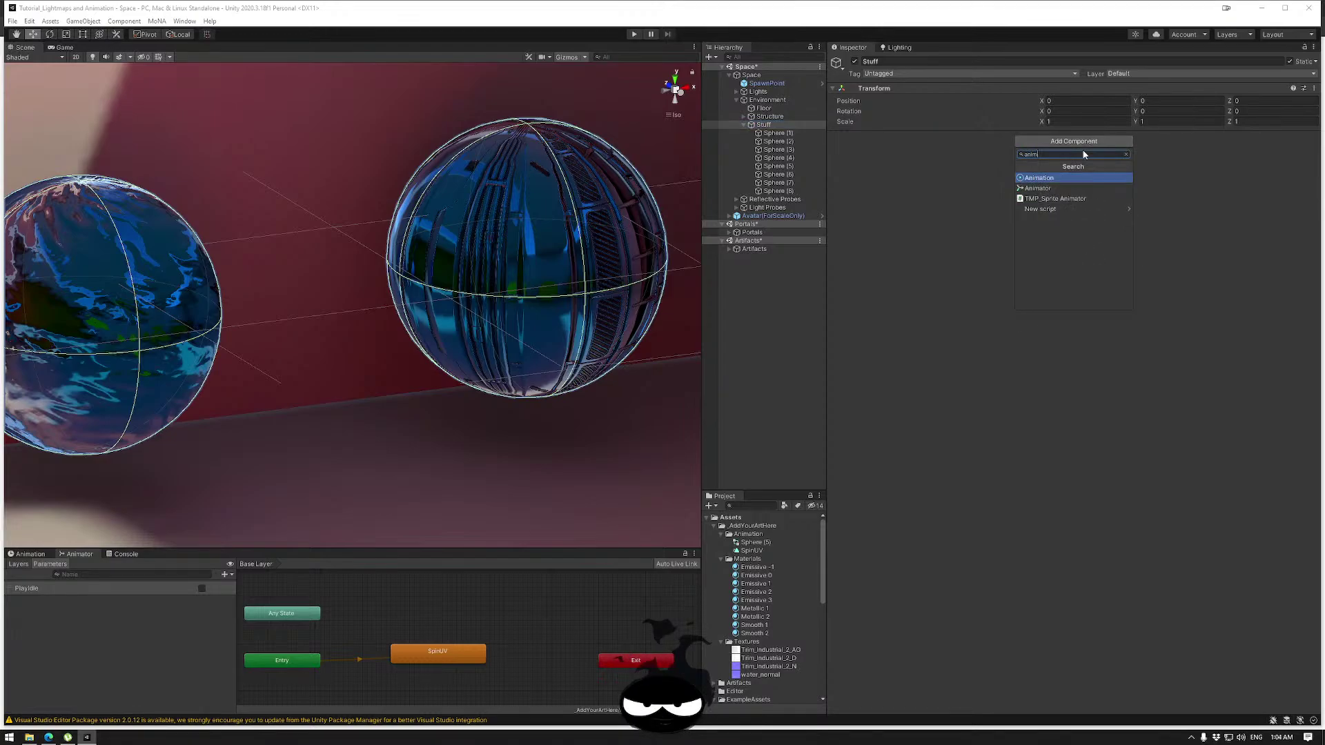
click(1038, 188)
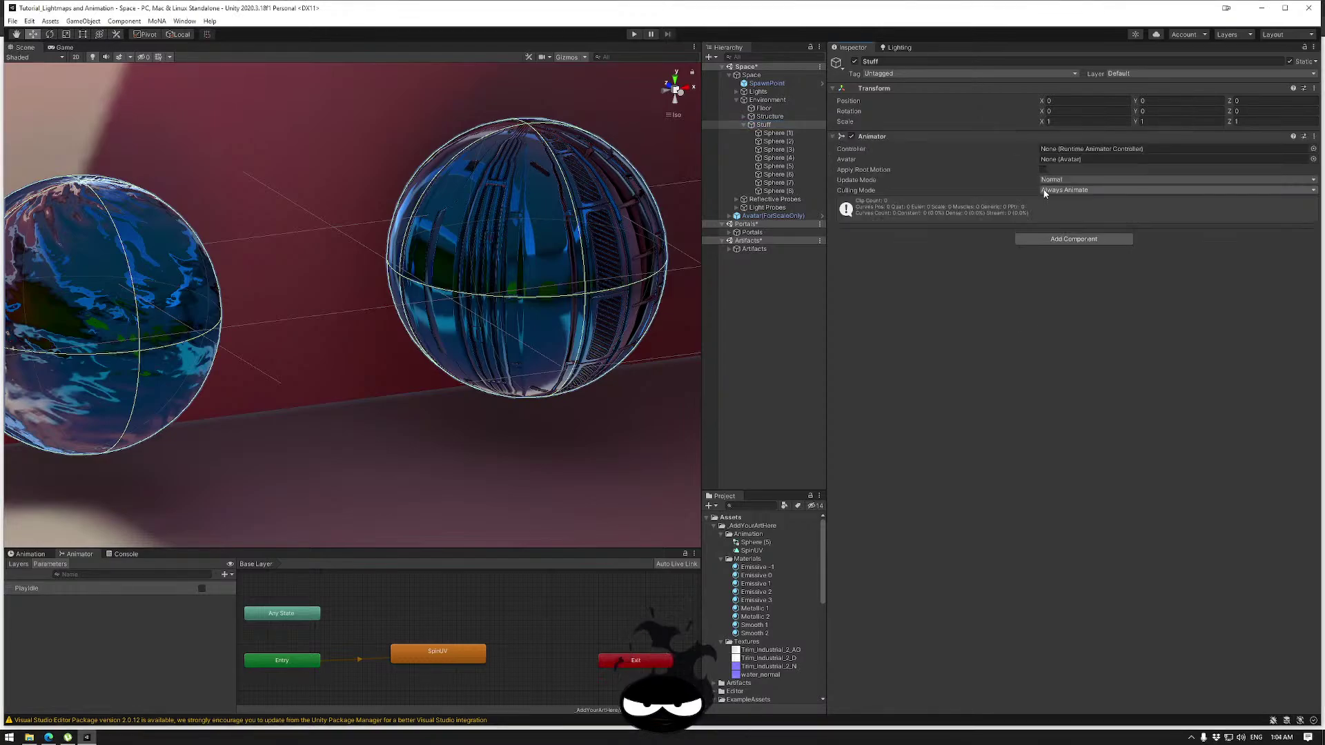
Rename the Sphere (5) animator controller as Stuff and assign it to the Stuff object's Animator.
click(754, 543)
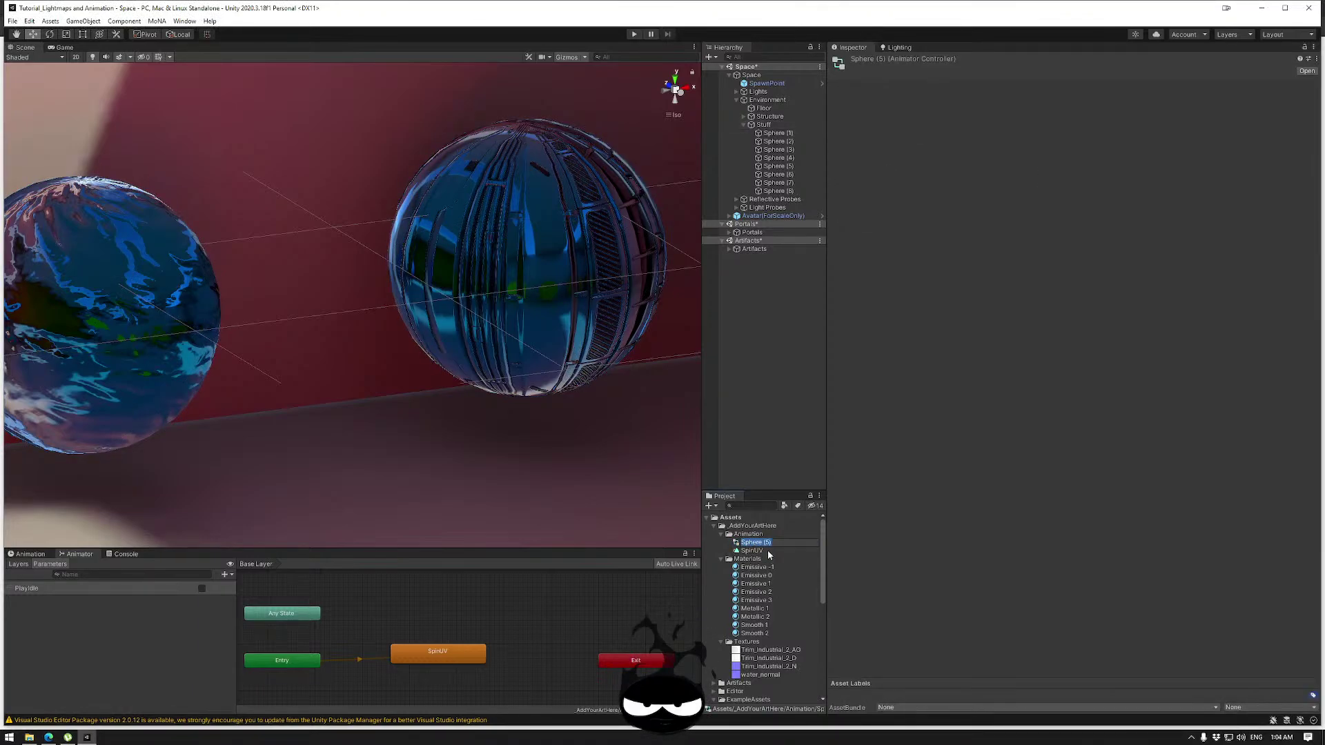
text(Stuff)
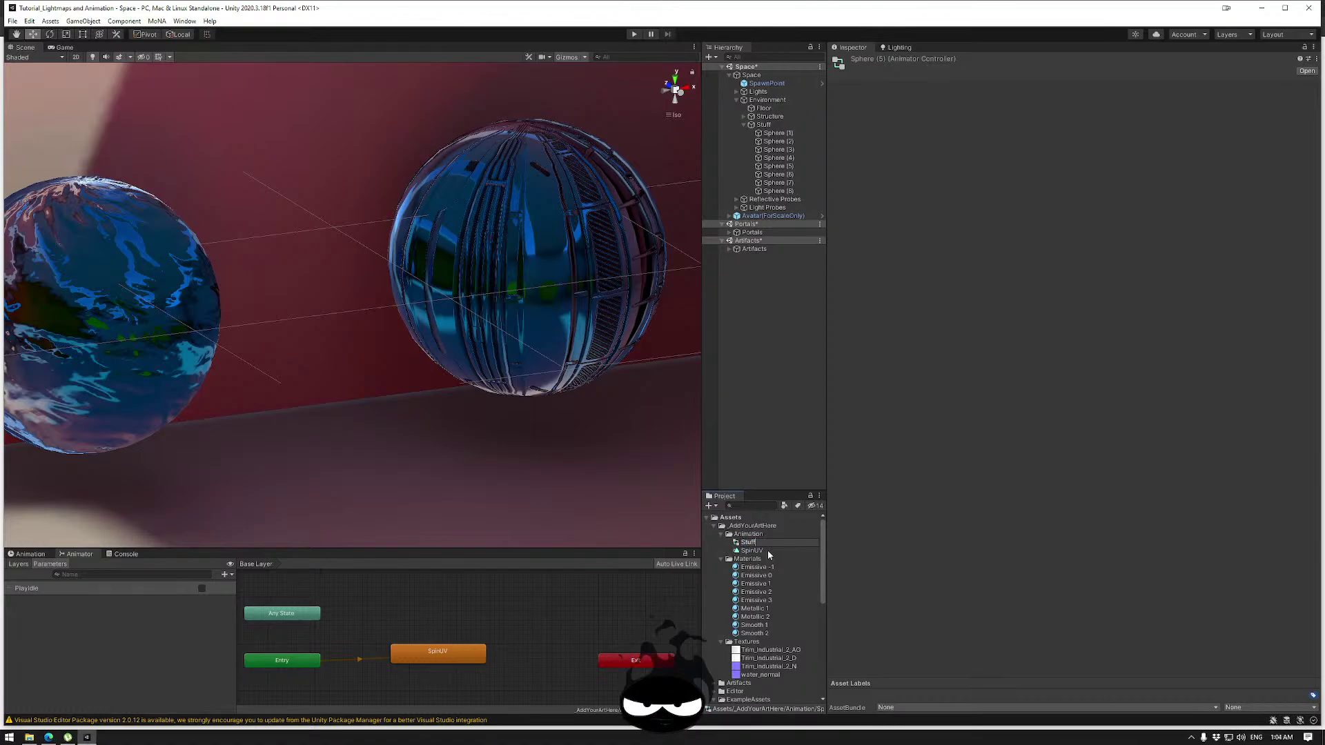
key(Return)
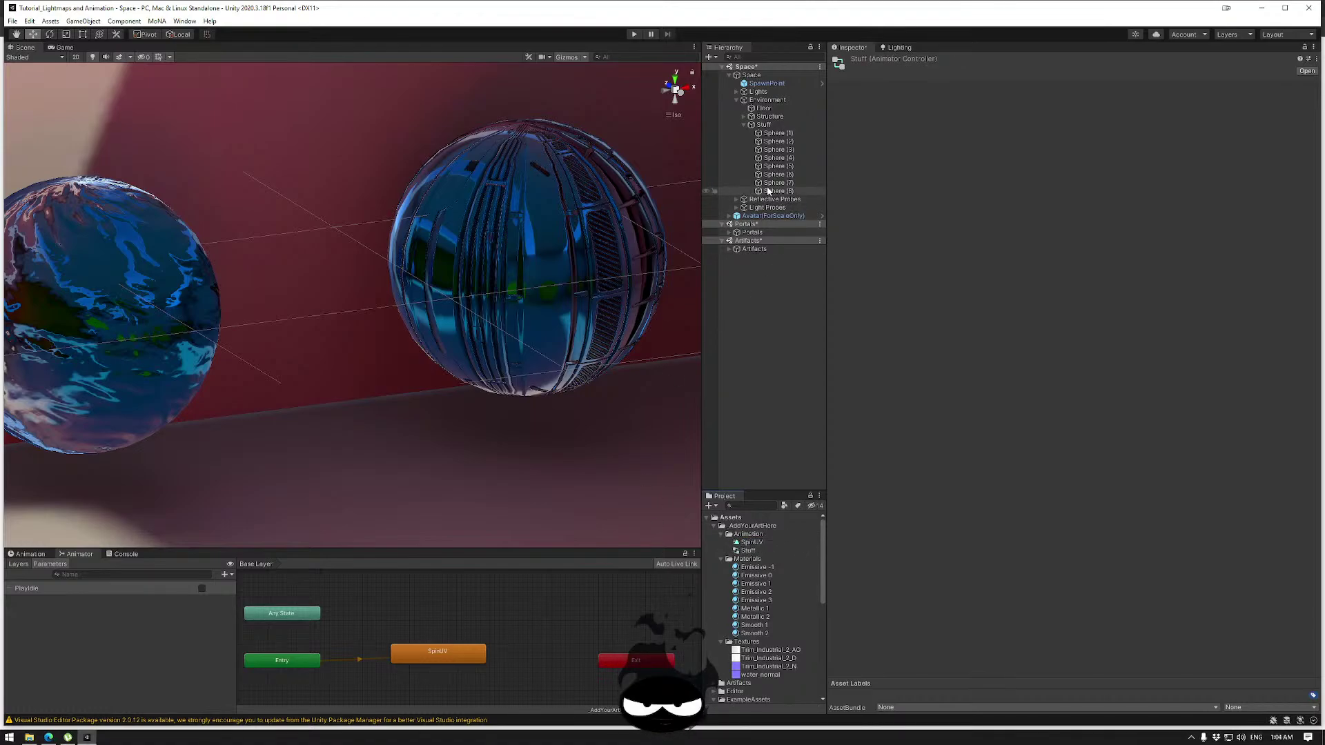
click(765, 125)
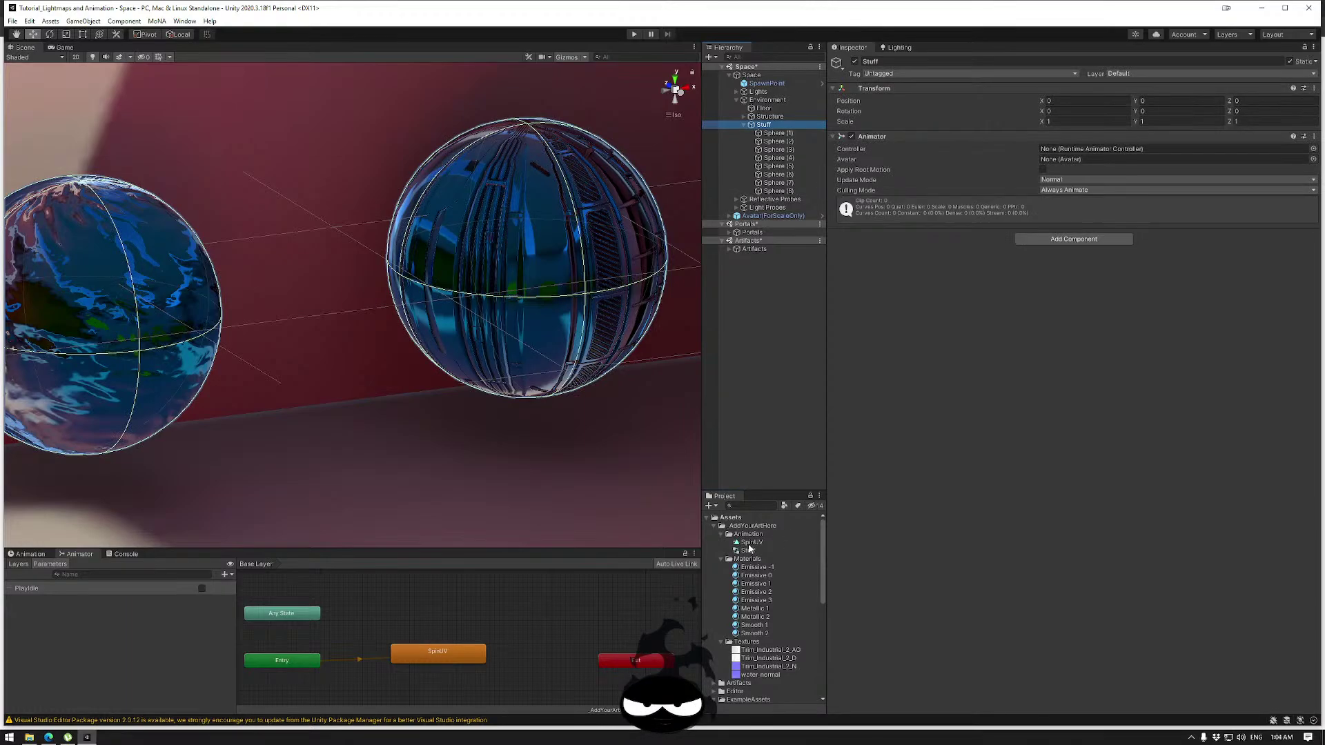
drag(777, 542, 1088, 152)
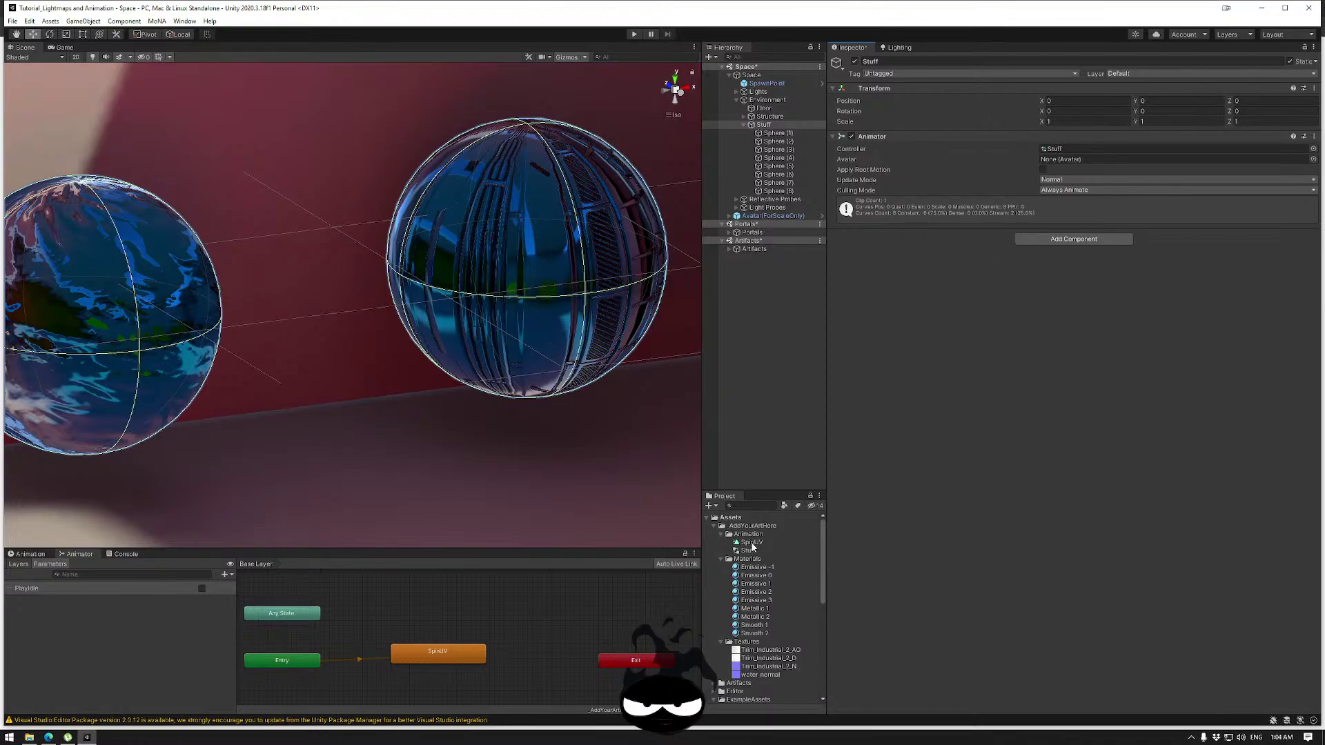
Delete both Mesh Renderer material properties, Emission Map and Main Tex, from the SpinUV clip.
click(454, 650)
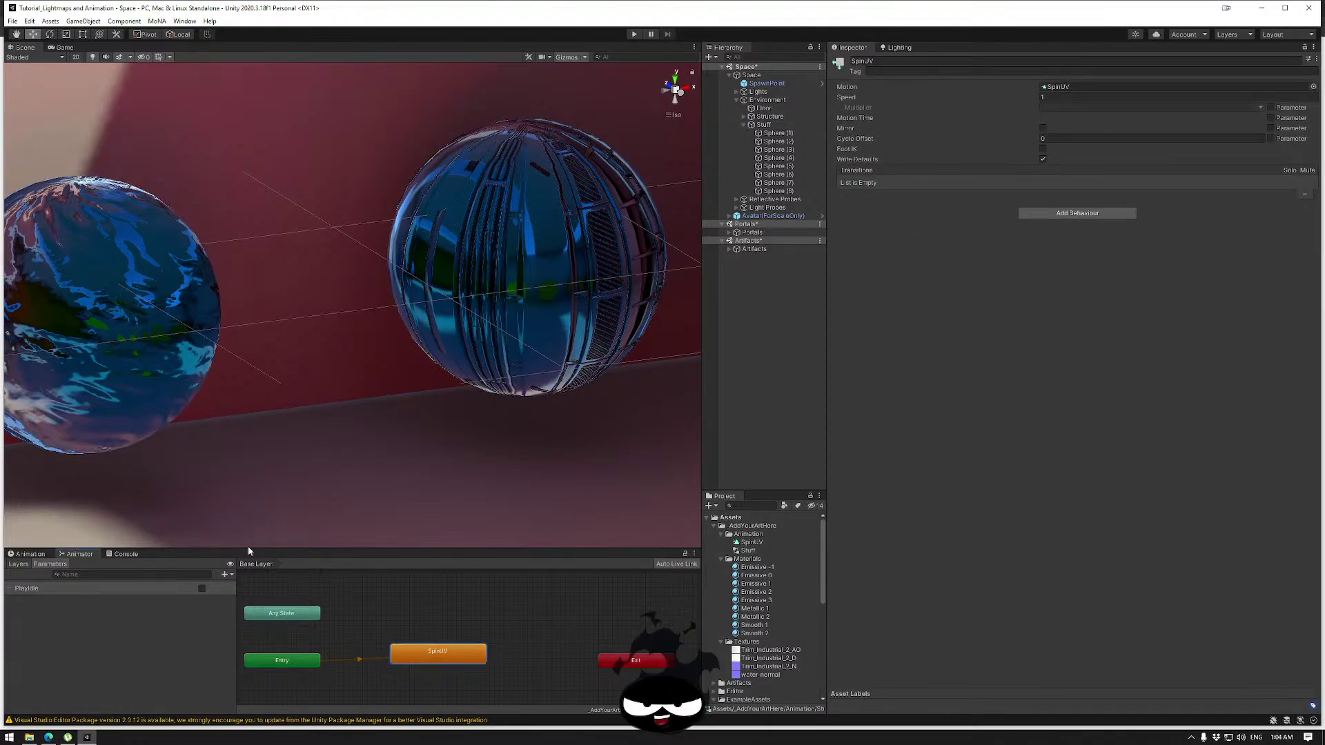
click(29, 554)
click(110, 595)
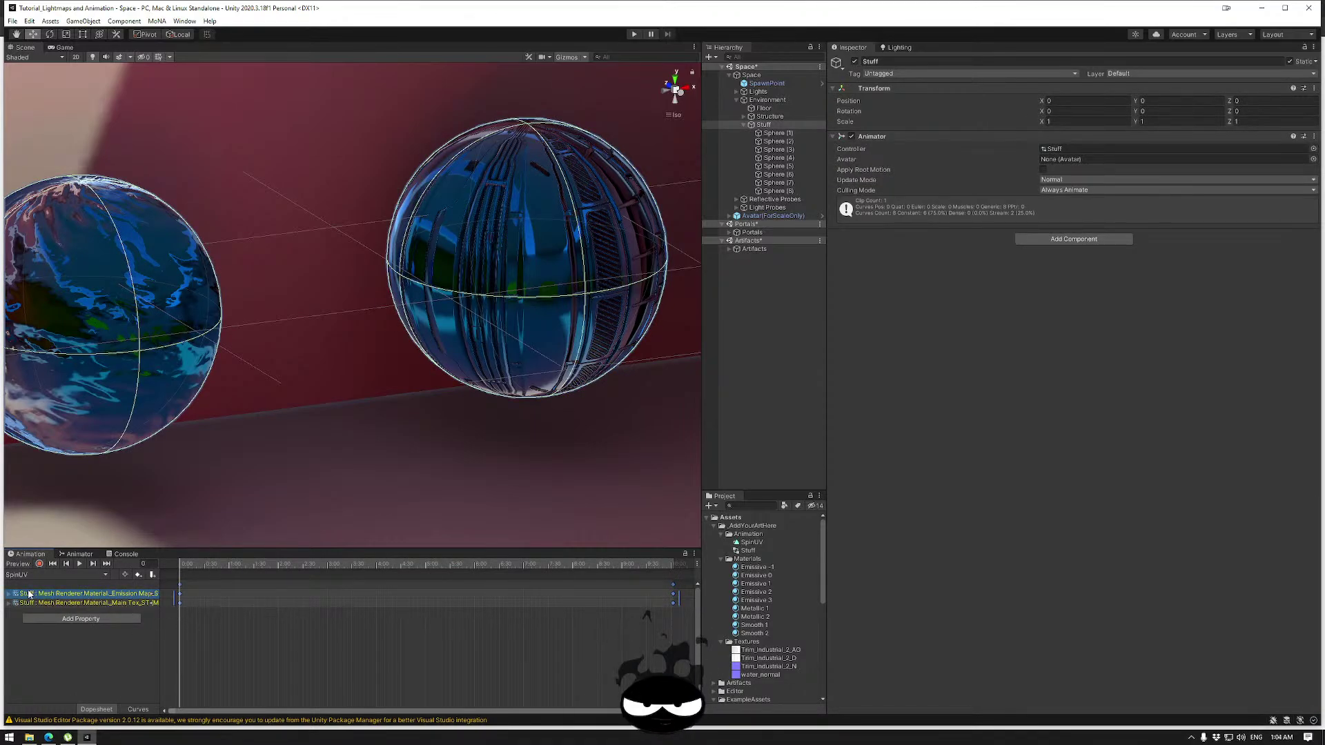
shift+click(105, 602)
key(Delete)
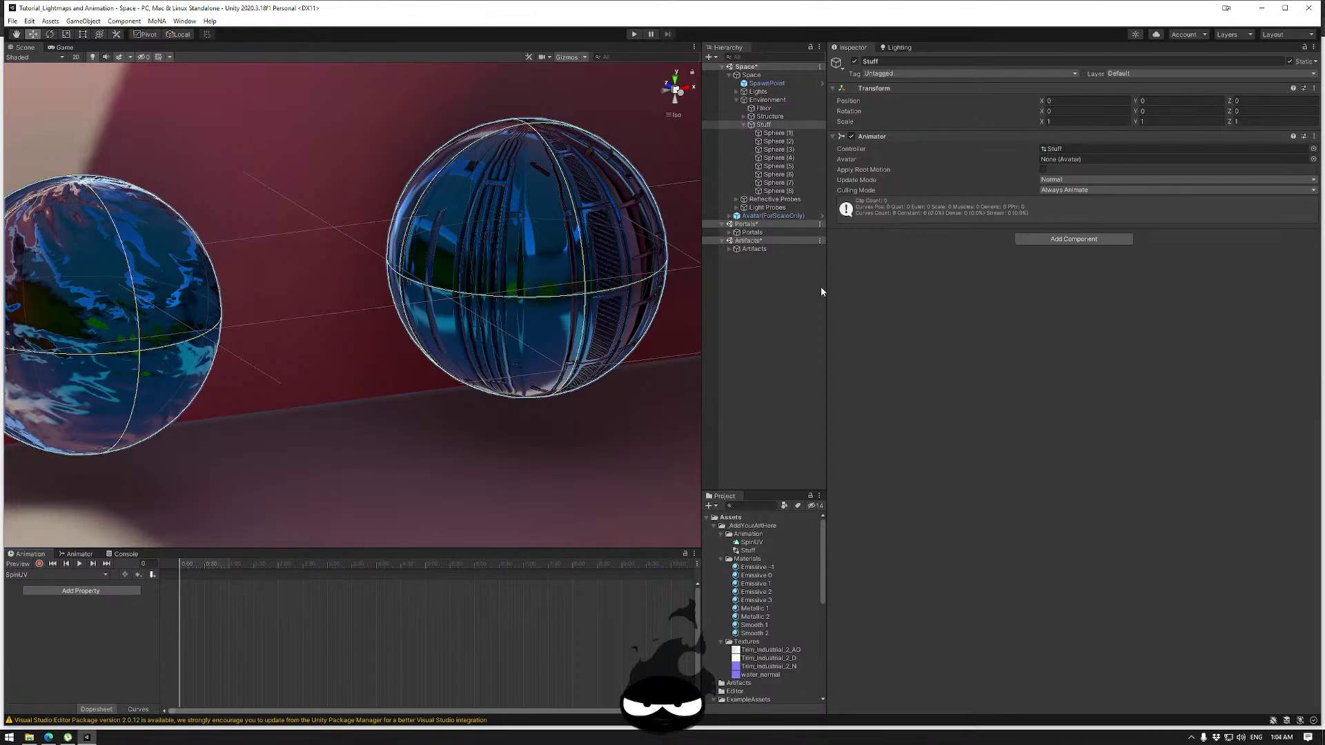
Inspect the SpinUV state of the animator controller and return to the clip's timeline.
click(523, 257)
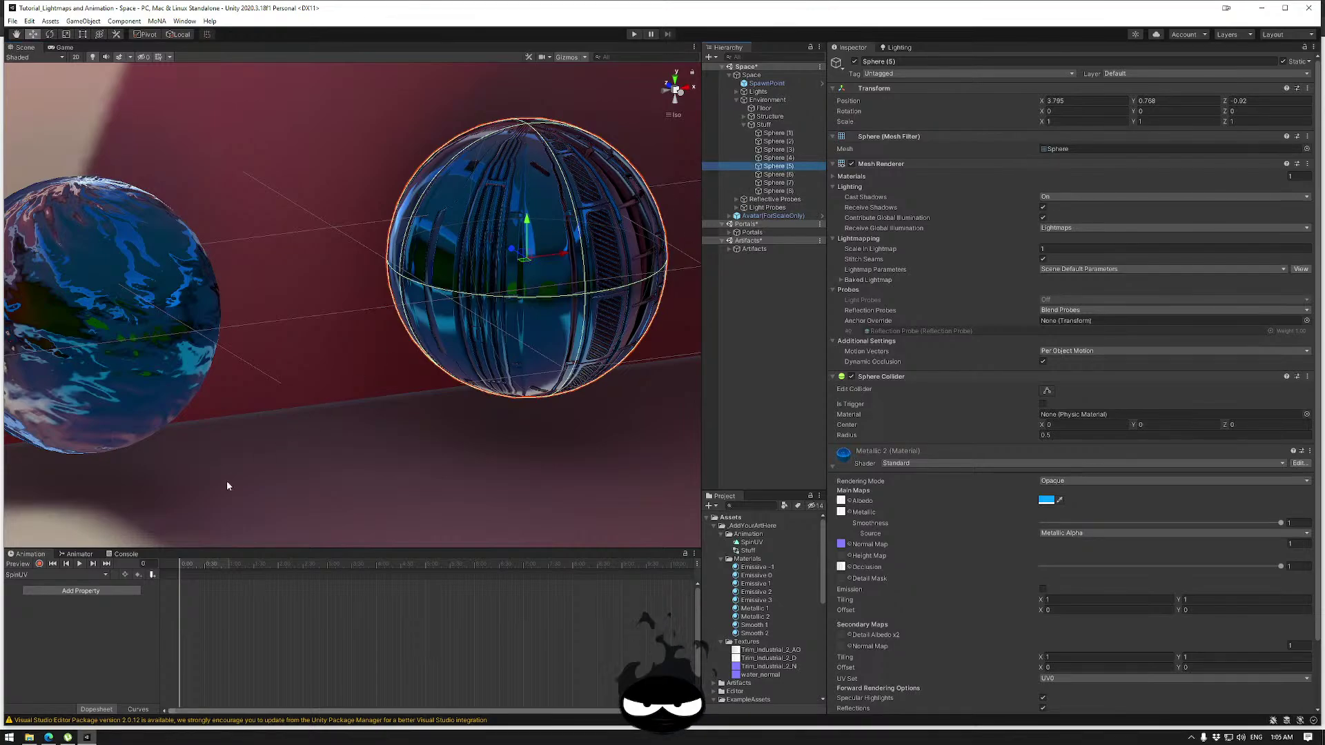
click(78, 555)
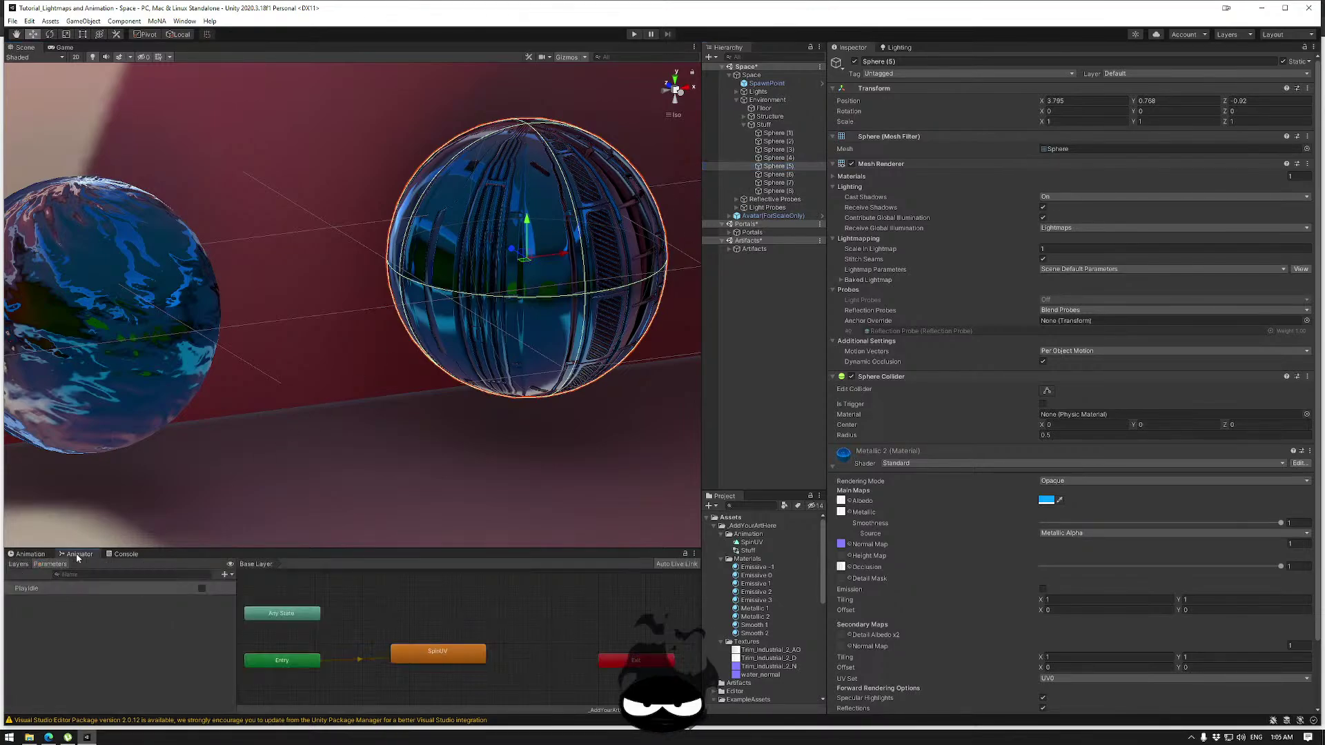
click(405, 648)
click(31, 555)
Record into the SpinUV clip from Stuff and key Sphere (5)'s main material Offset X at 0 on frame 0.
click(762, 125)
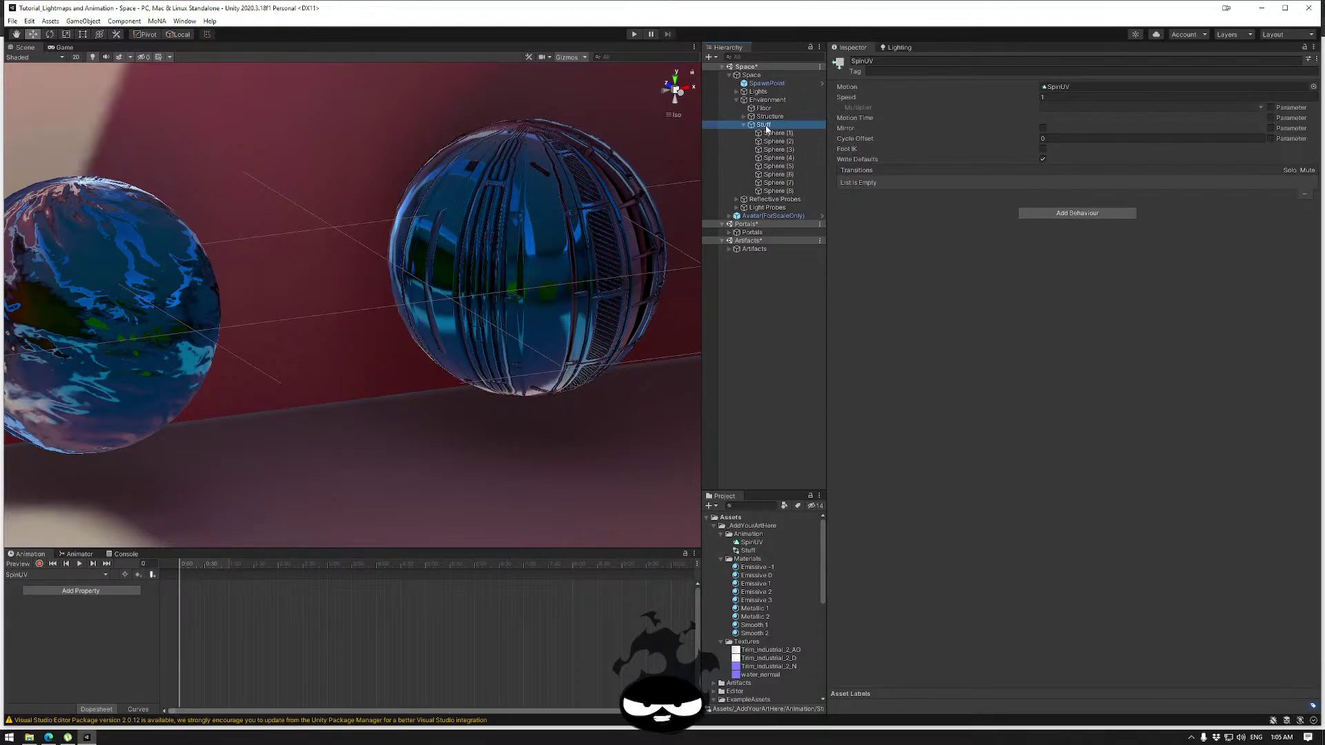
click(40, 564)
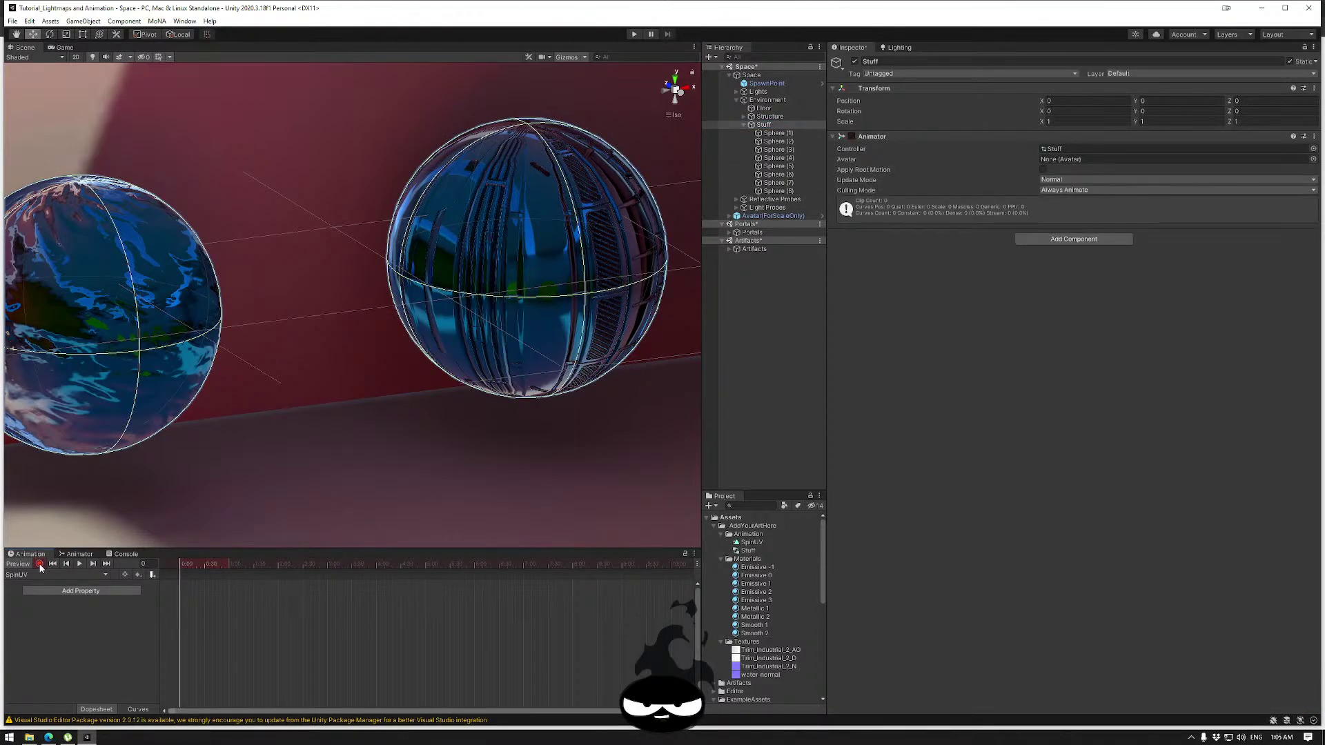
click(775, 167)
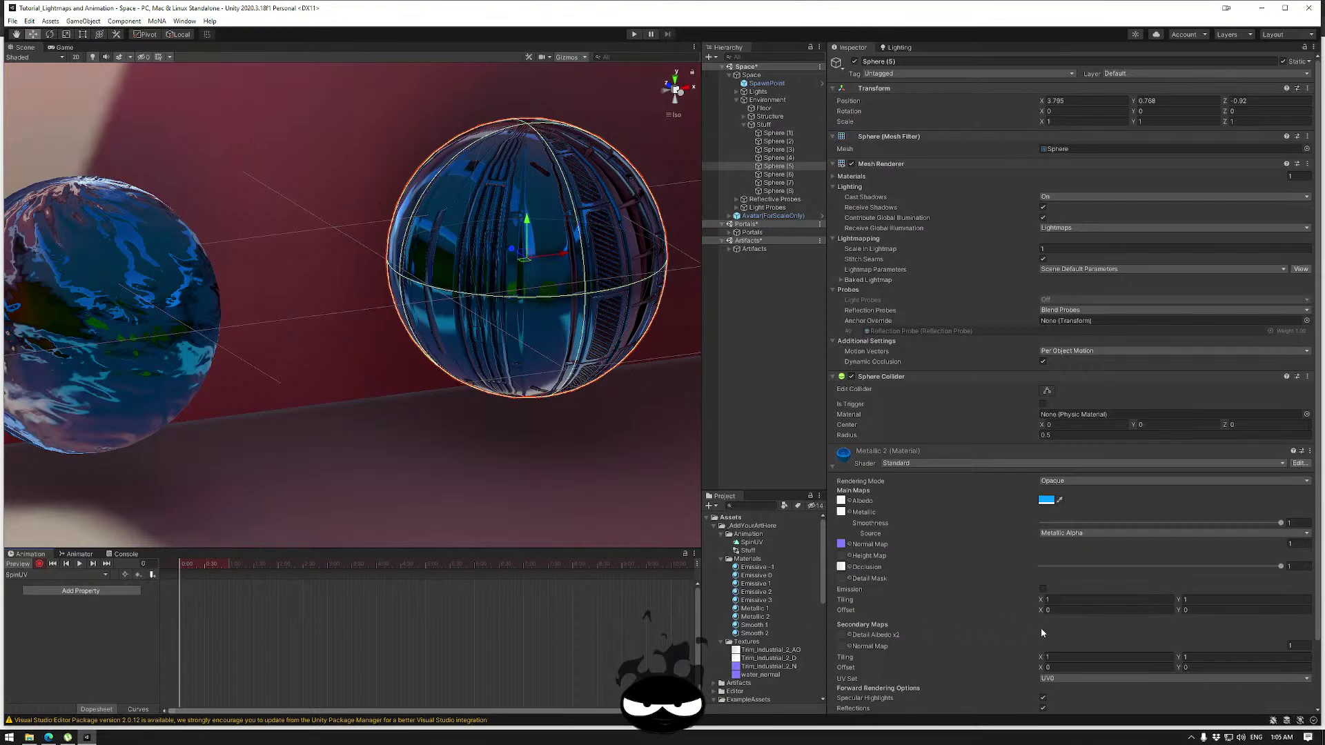
drag(1043, 611, 1020, 608)
text(0)
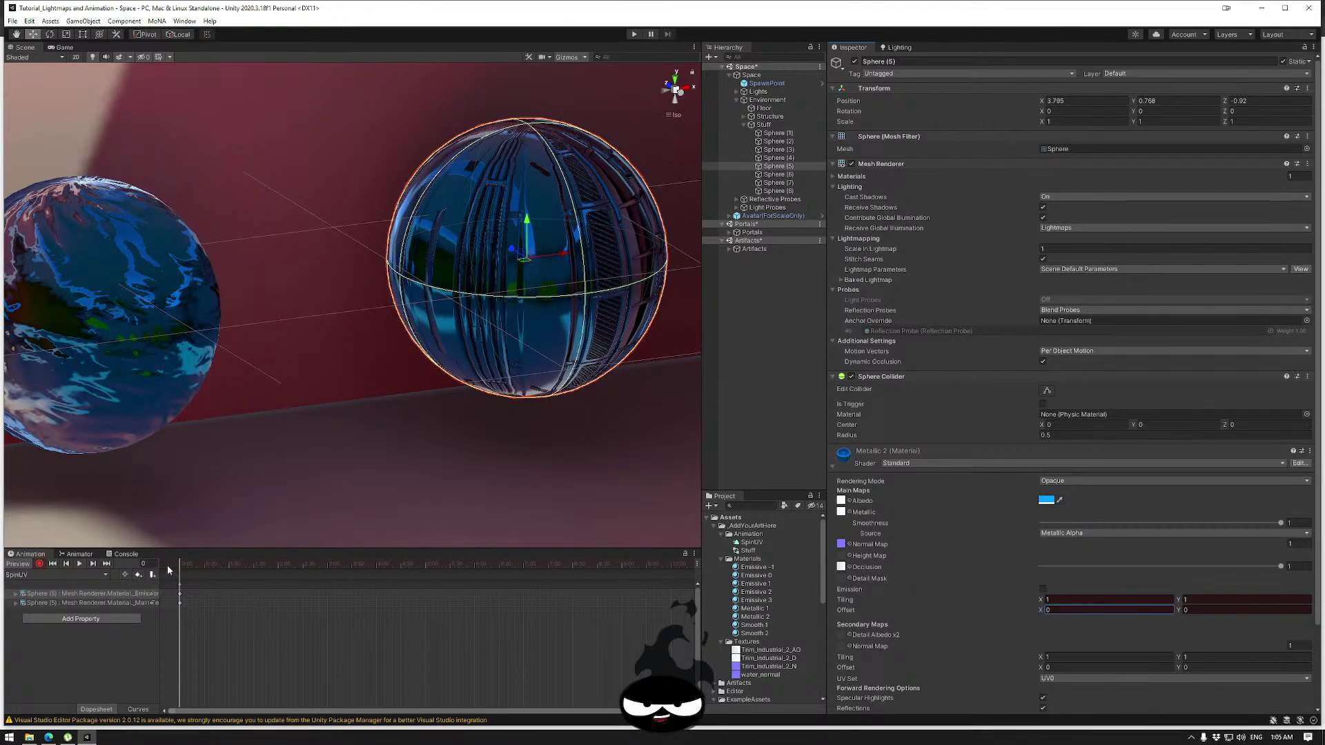
Key Sphere (5)'s main material Offset X at 1 on frame 1200 of the SpinUV clip.
drag(180, 565, 325, 570)
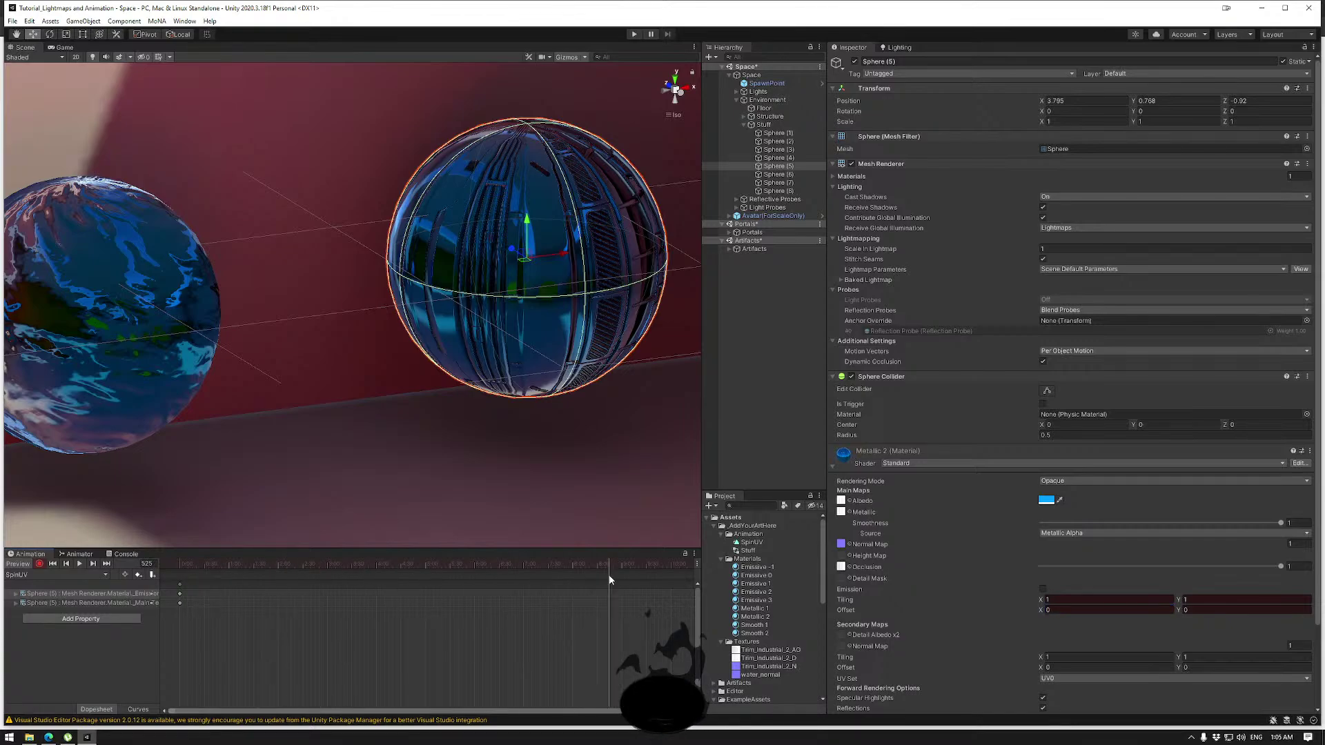
drag(608, 575, 670, 575)
scroll(621, 607, down, 8)
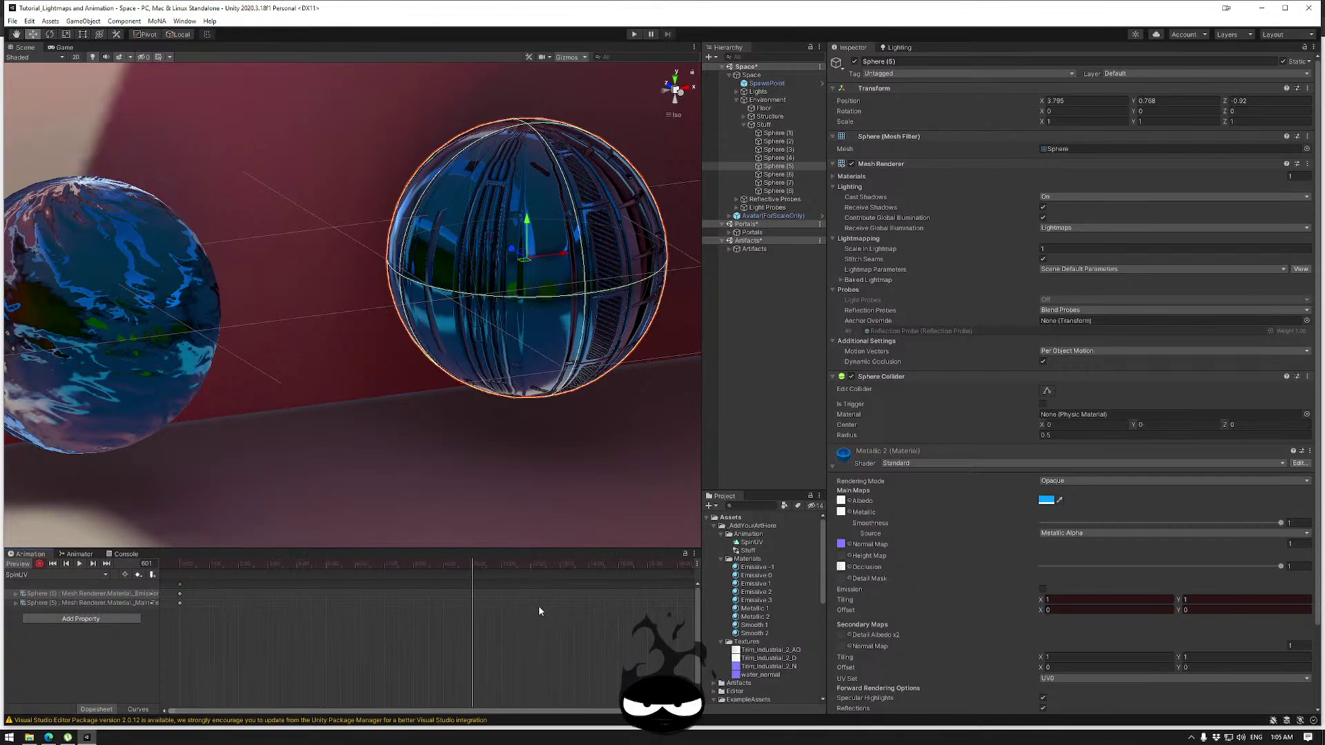
scroll(512, 616, up, 5)
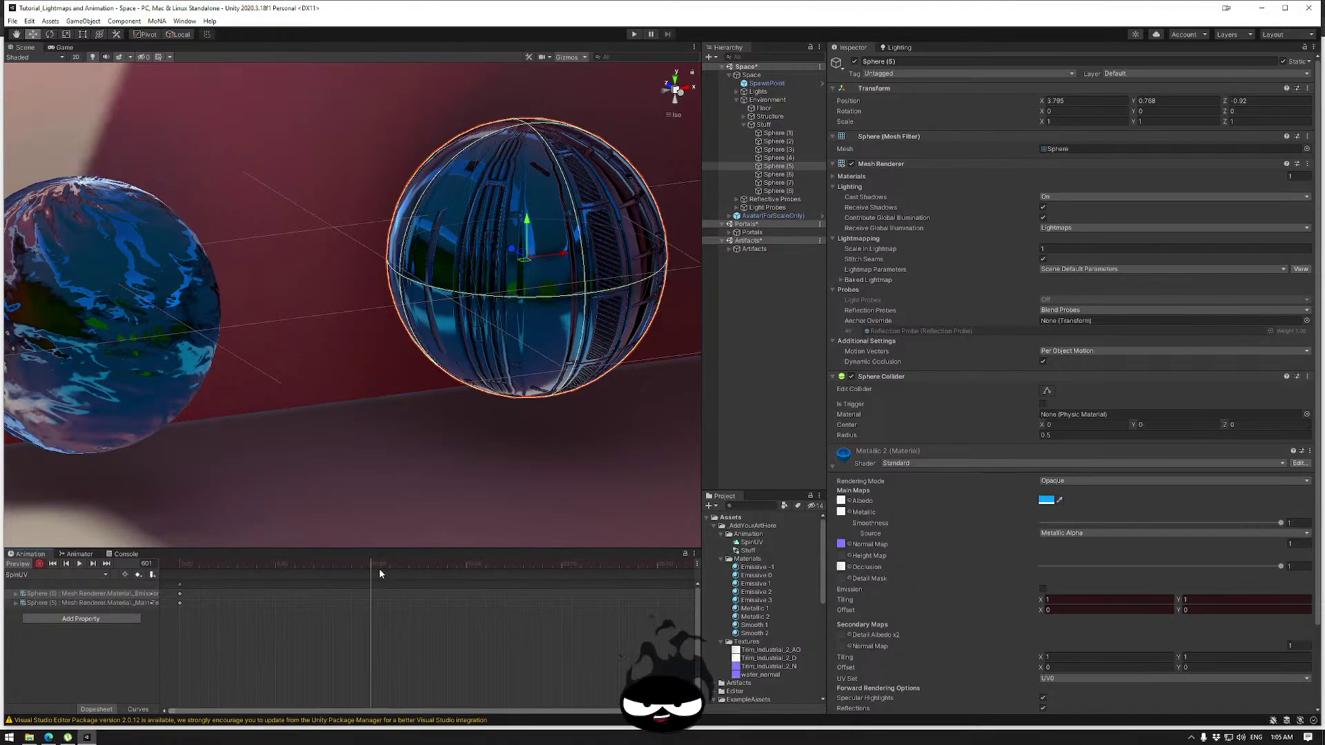
scroll(419, 600, down, 1)
drag(358, 564, 529, 567)
click(1047, 610)
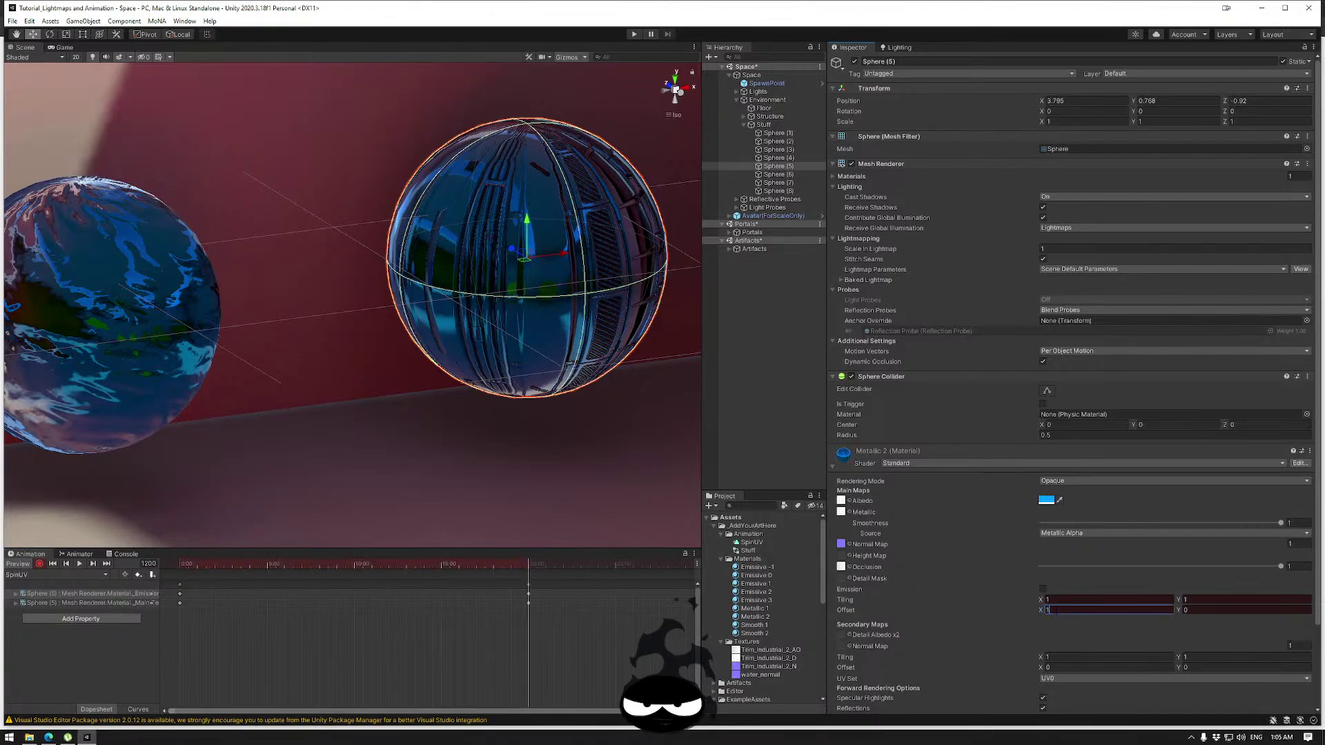
text(1)
Return to frame 0 and change the tangent mode of all of Sphere (5)'s offset keys.
drag(522, 576, 178, 583)
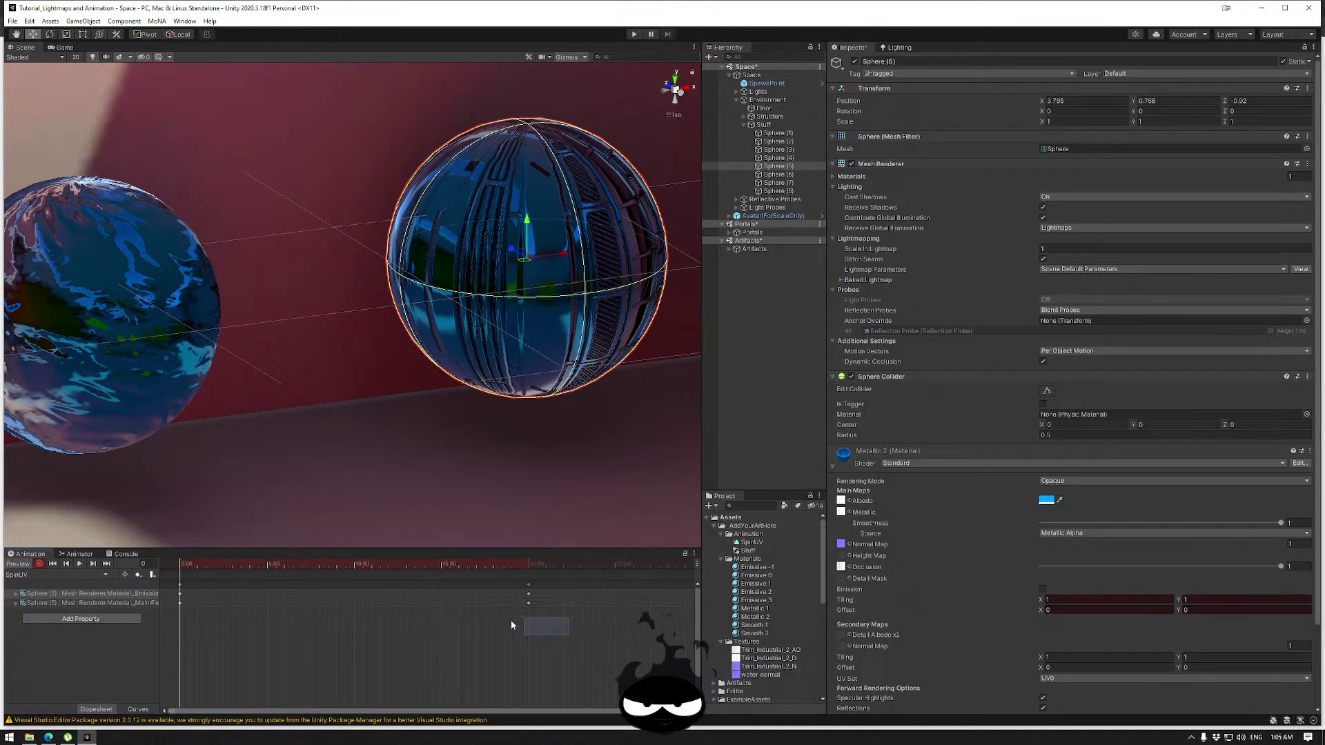
drag(511, 624, 178, 581)
right_click(520, 590)
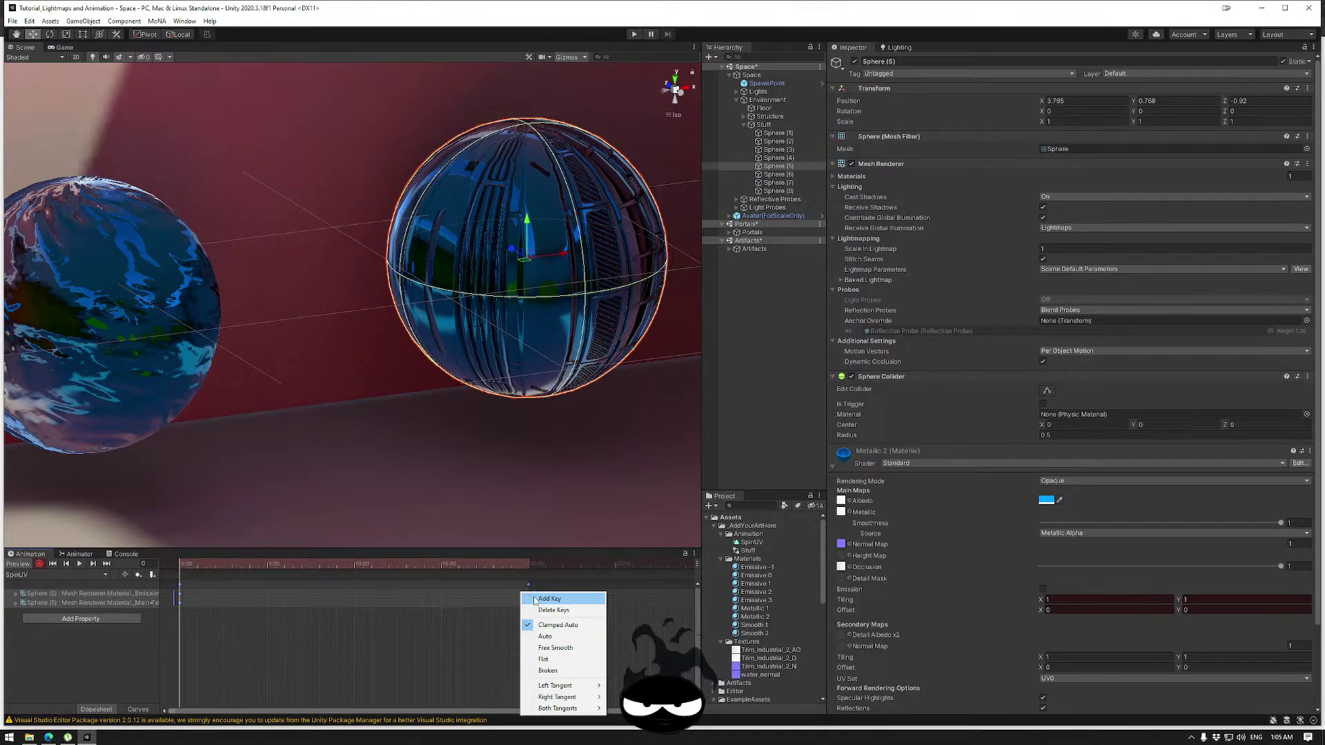
click(545, 599)
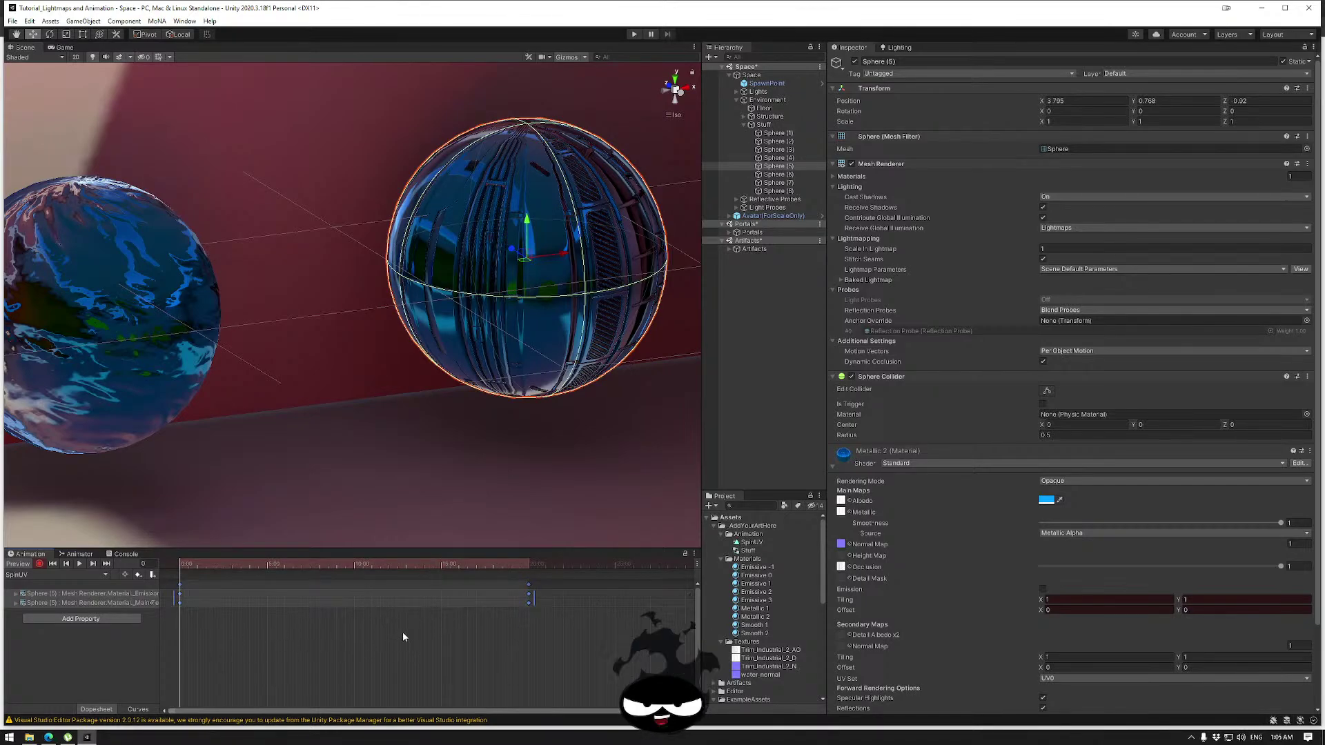
Select Sphere (6), expand its Metallic 1 material and key the main Offset Y at 0 on frame 0.
click(110, 316)
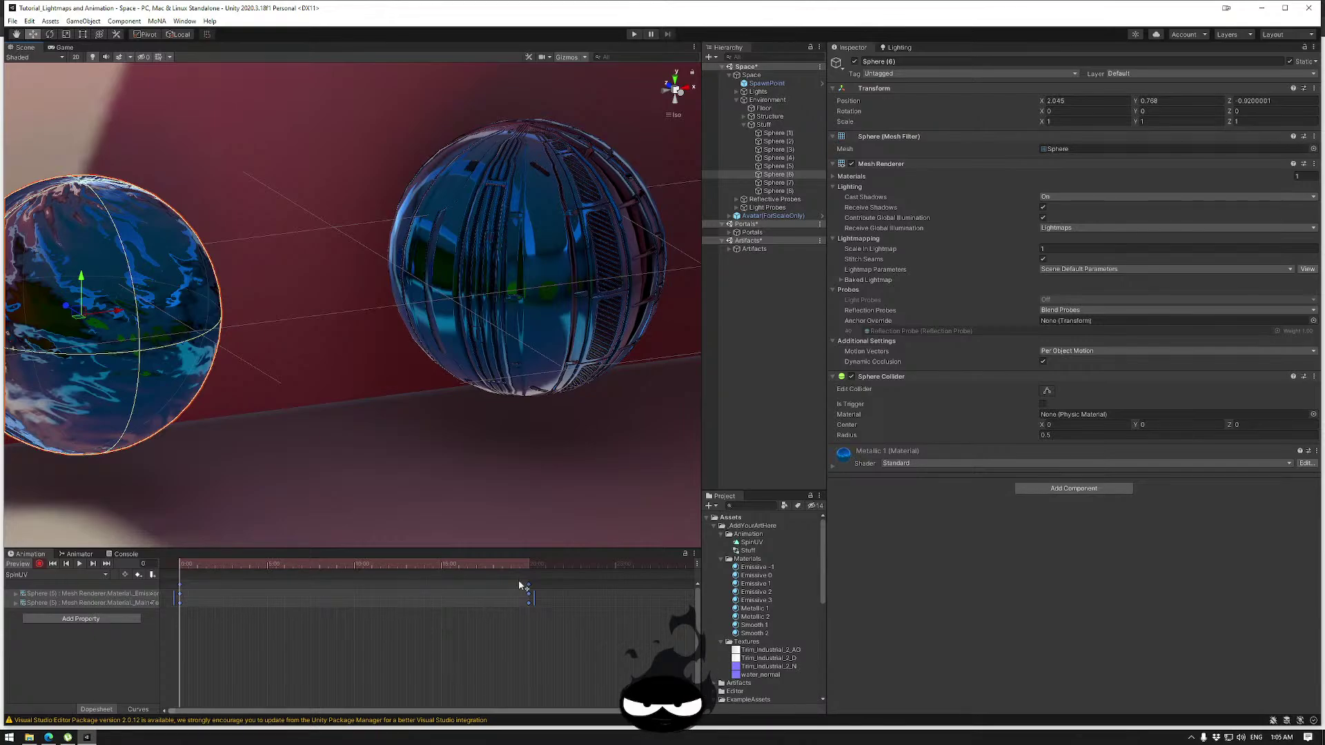
click(835, 468)
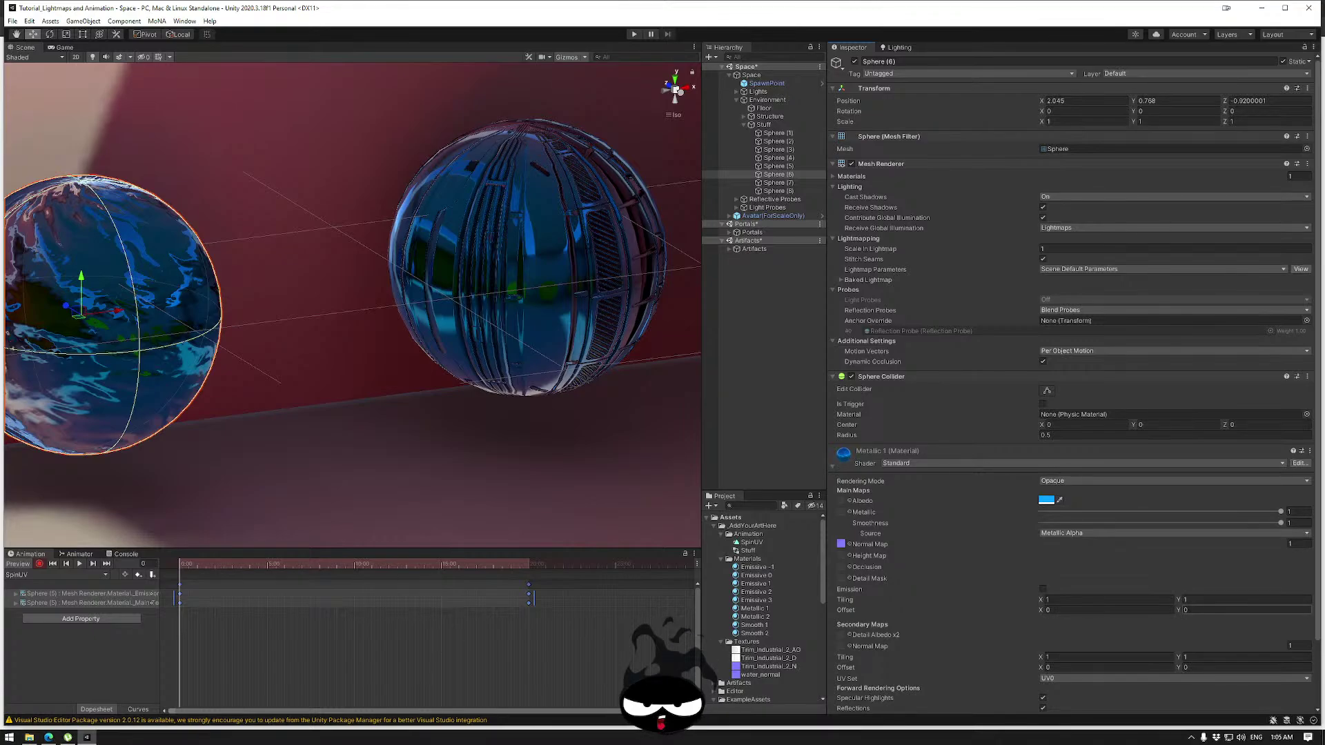
click(1182, 610)
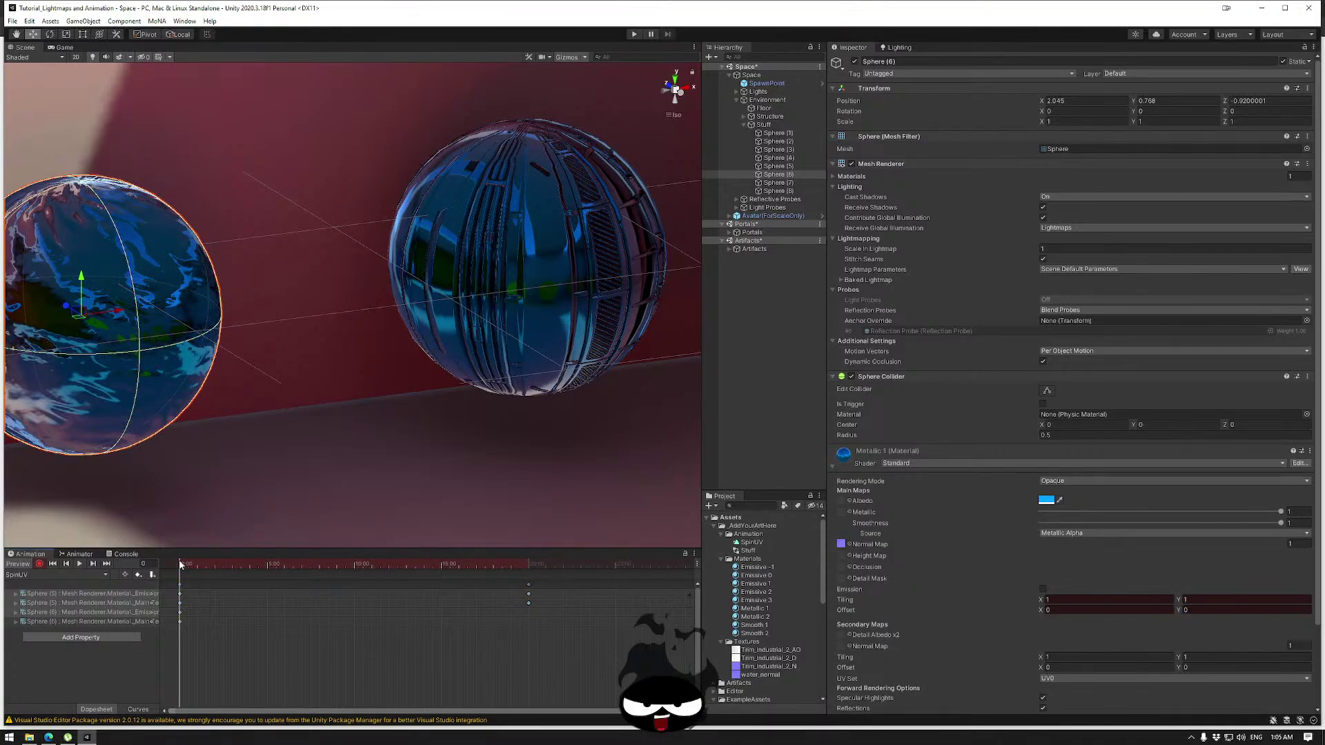
Key Sphere (6)'s main Offset Y at 1 on frame 1200 and return to frame 0.
drag(184, 566, 517, 566)
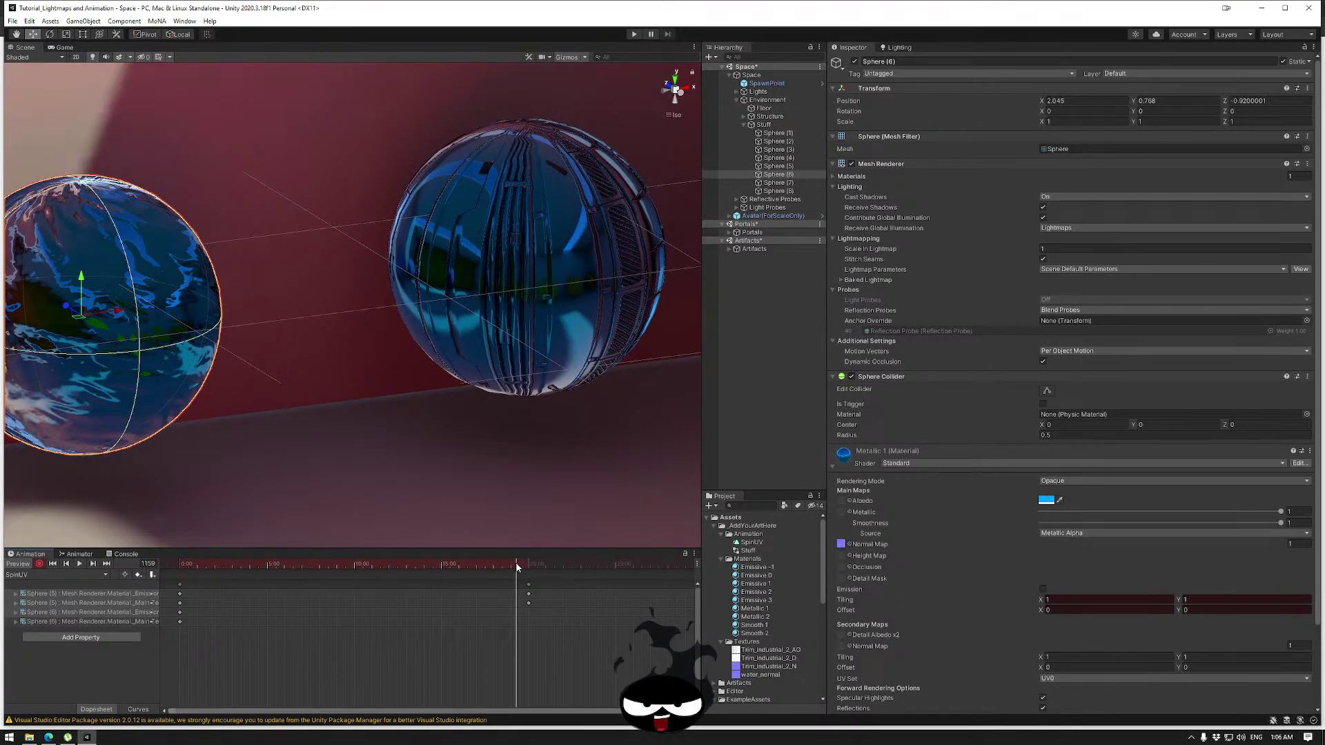
click(93, 563)
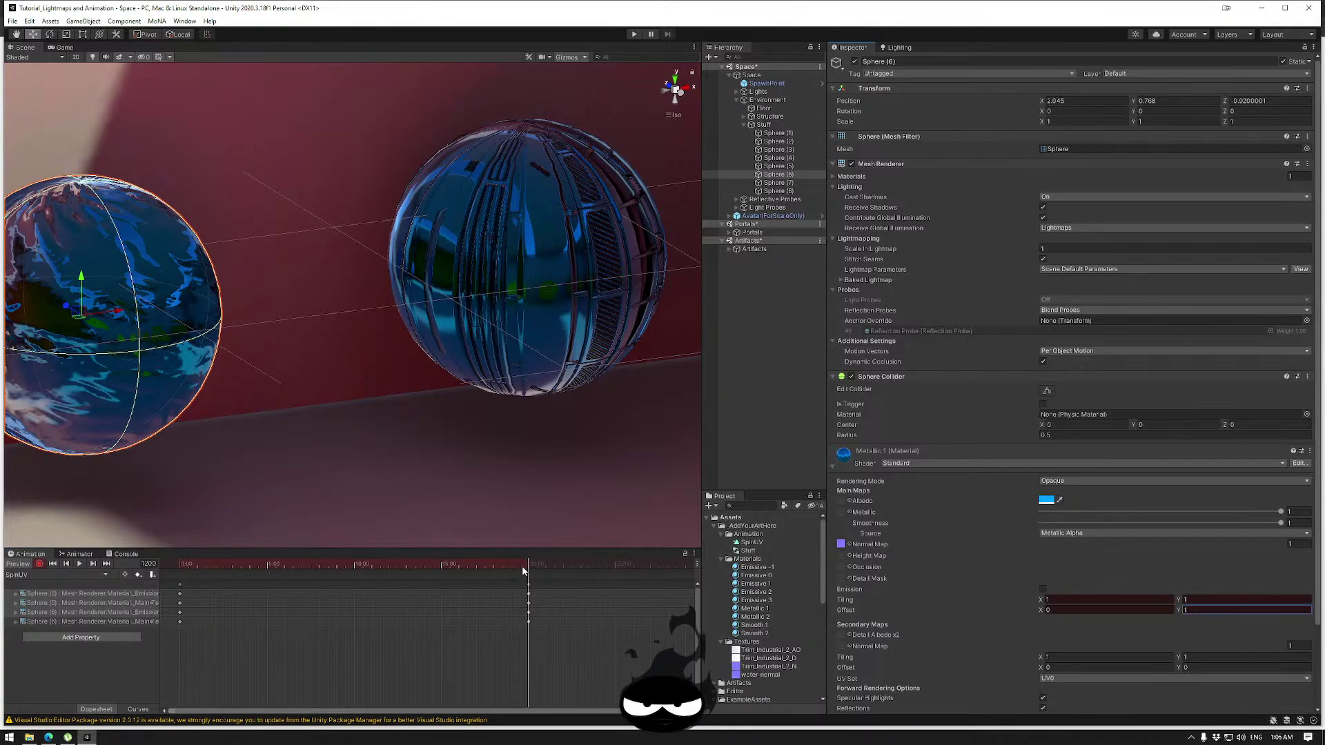
drag(522, 570, 181, 565)
Play the scene to check the spinning UVs on both spheres and stop playback.
scroll(250, 427, down, 3)
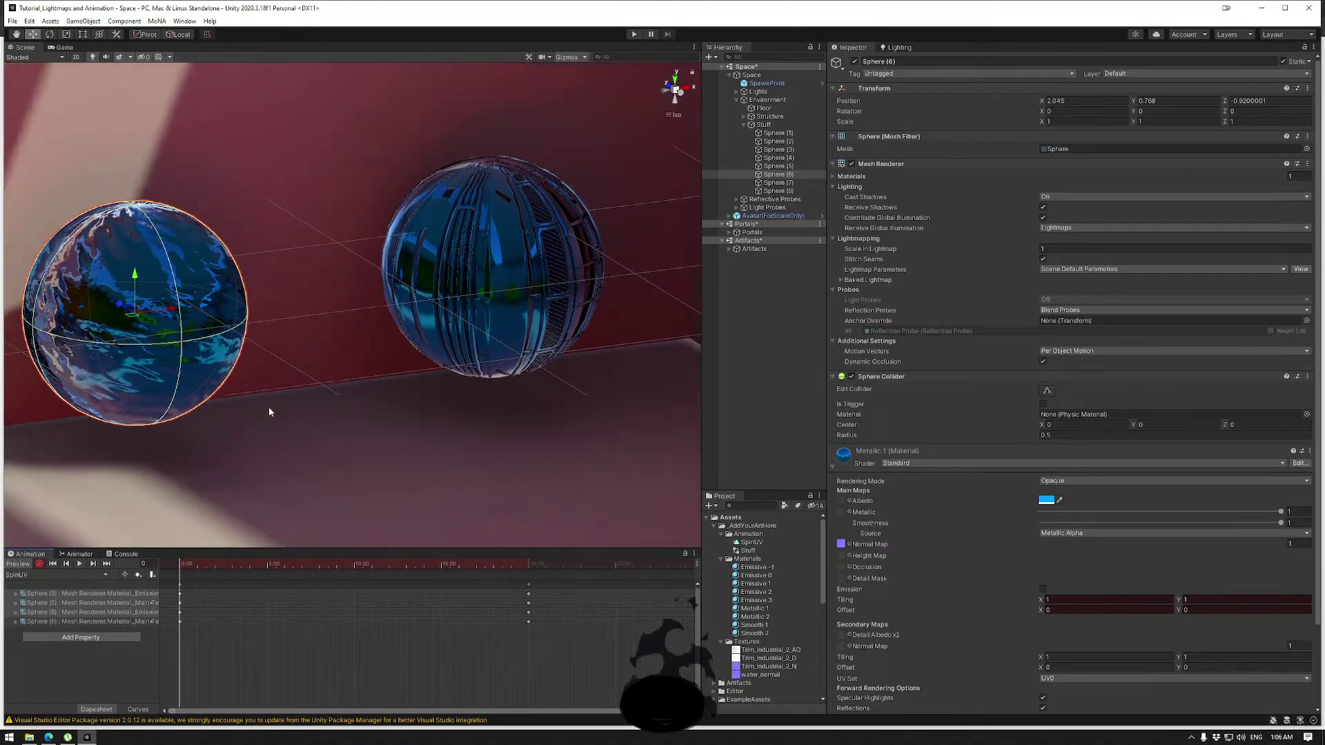
click(633, 34)
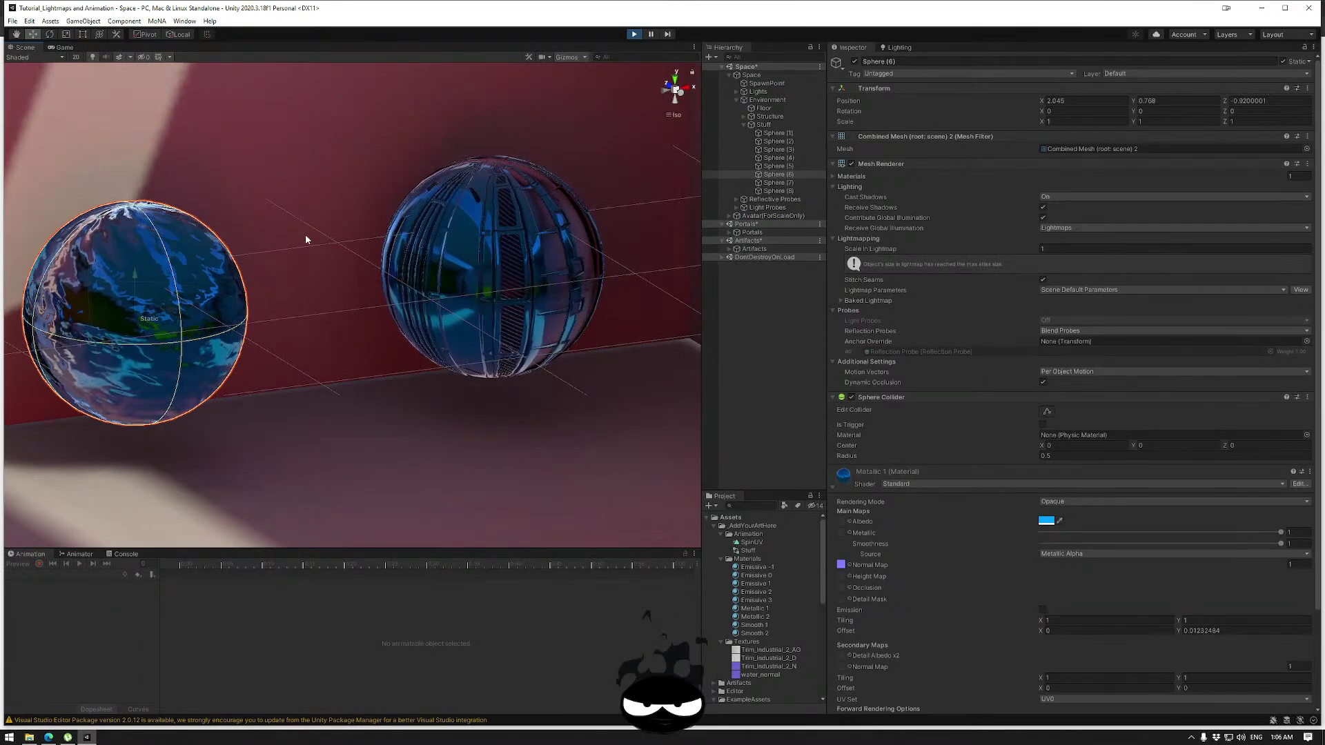
click(634, 36)
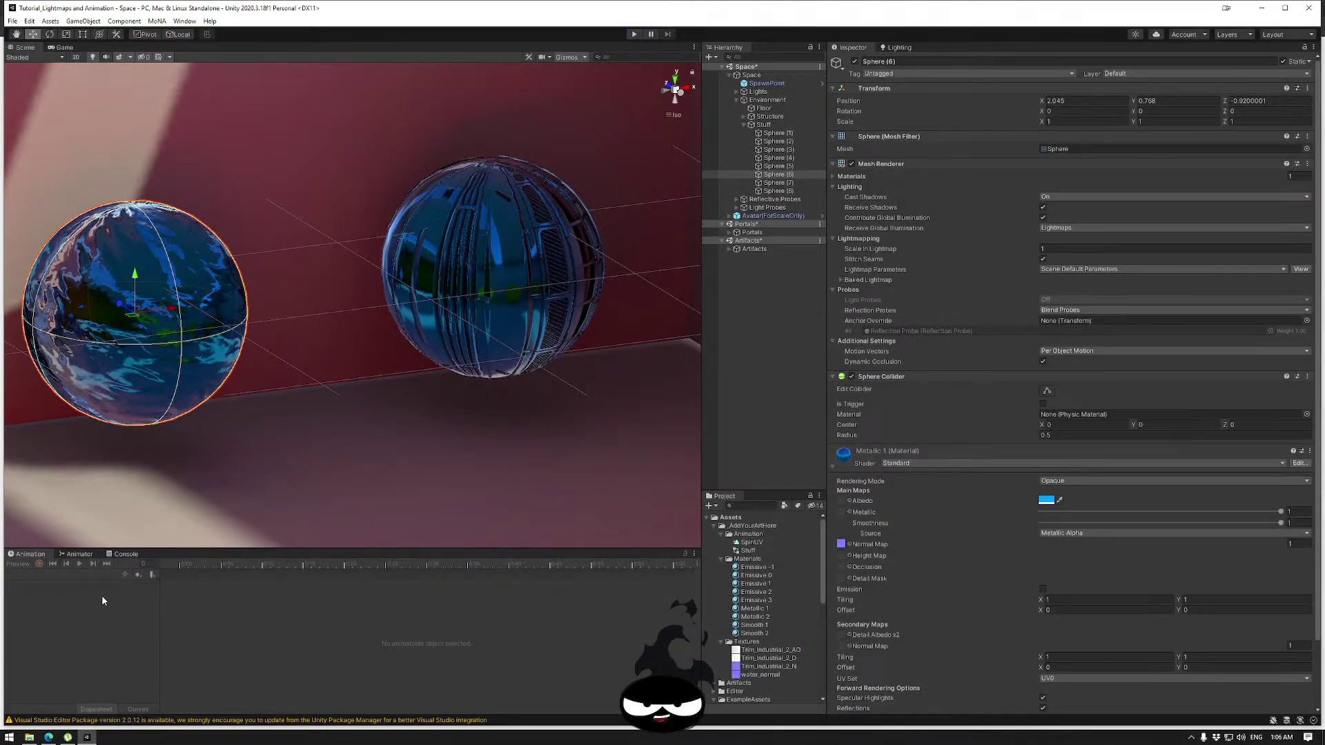
Resume recording in the SpinUV clip and move Sphere (6)'s end keys to 5:00 on the timeline.
click(62, 554)
click(37, 557)
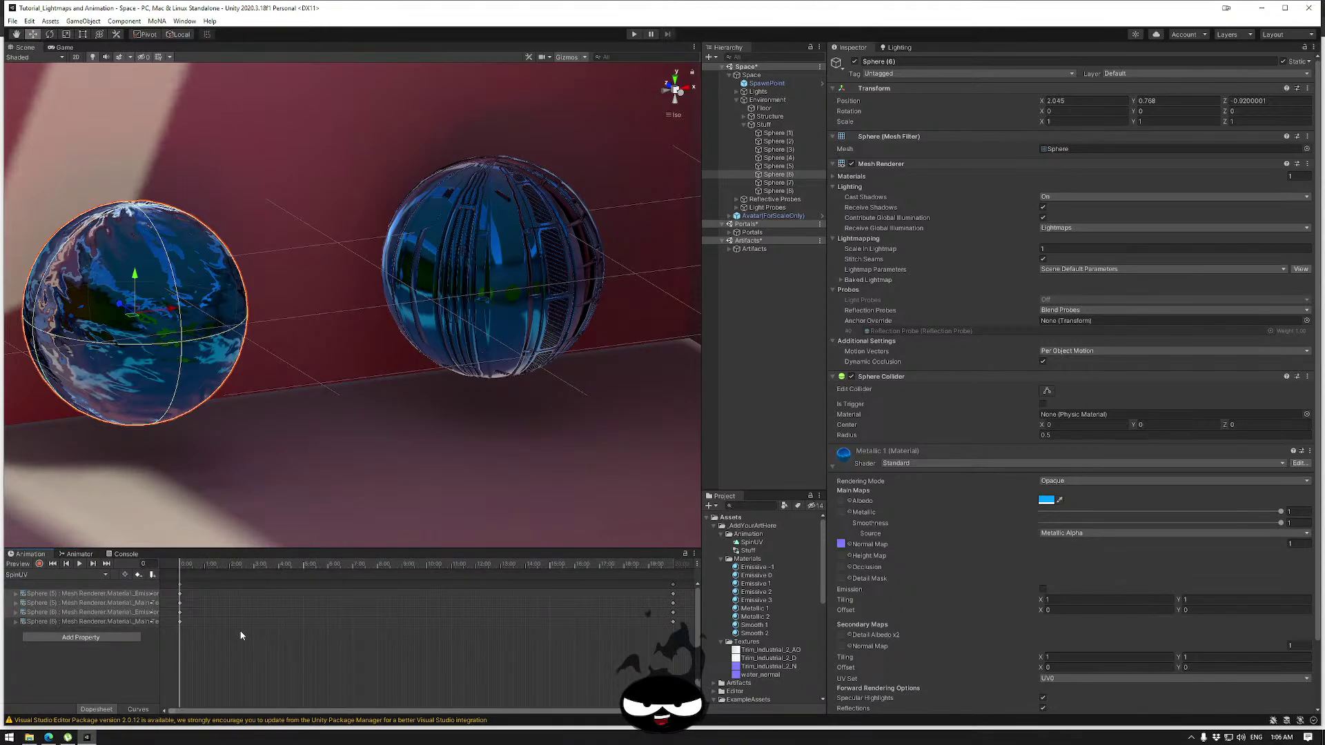
click(39, 564)
drag(674, 619, 308, 619)
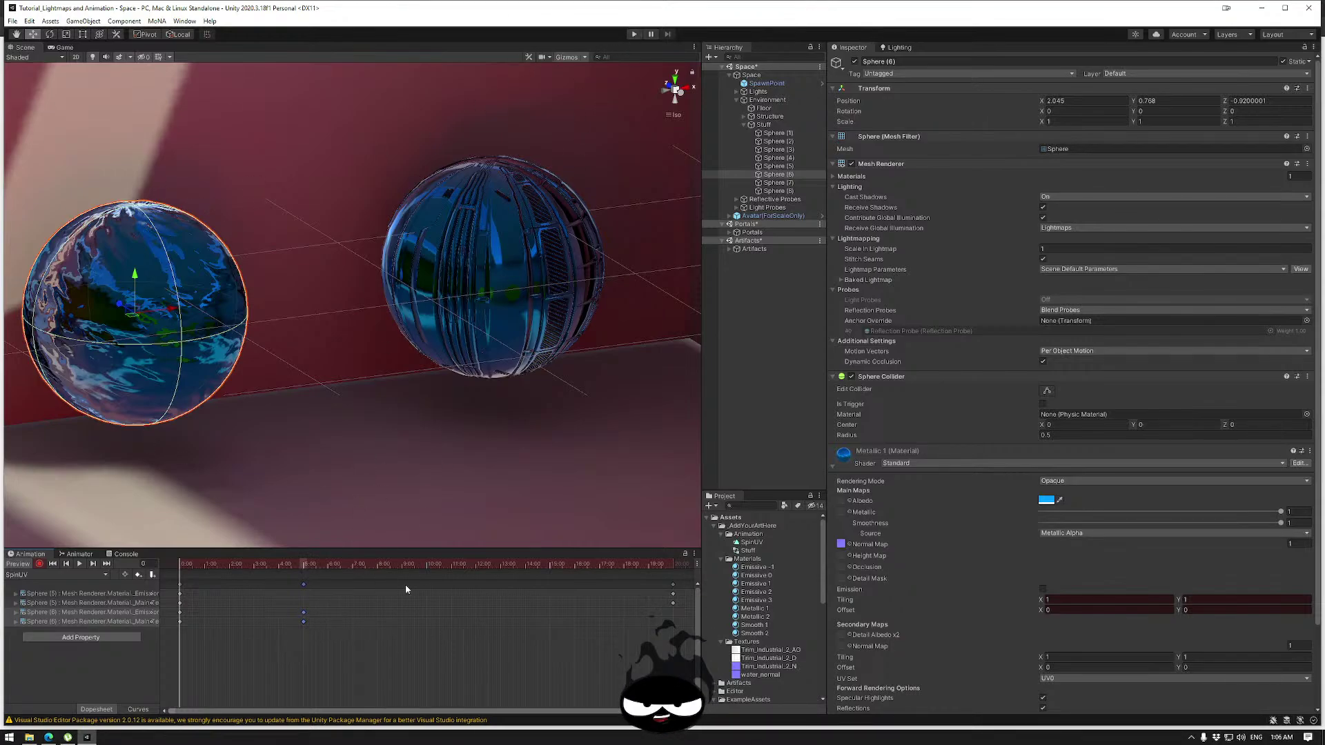
Play the scene again, watch Sphere (6)'s faster offset in the Scene view and stop playback.
click(633, 34)
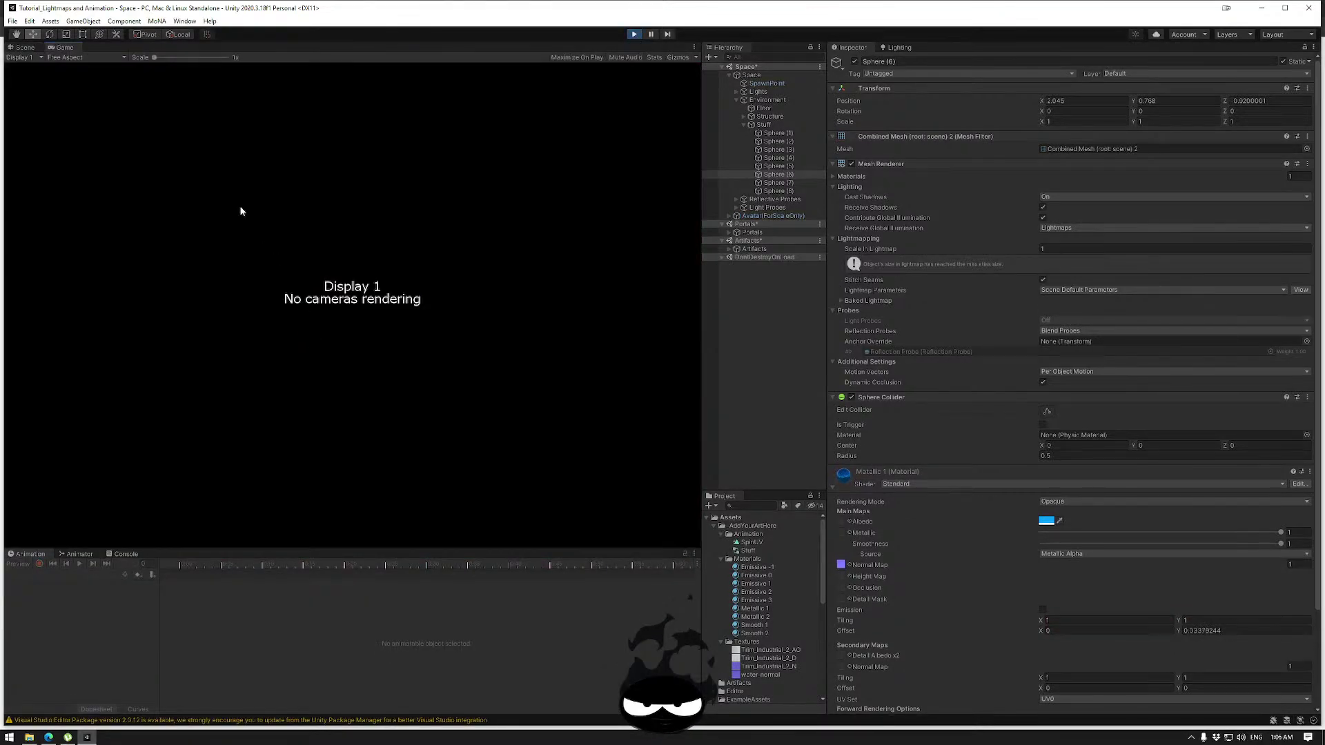
click(25, 47)
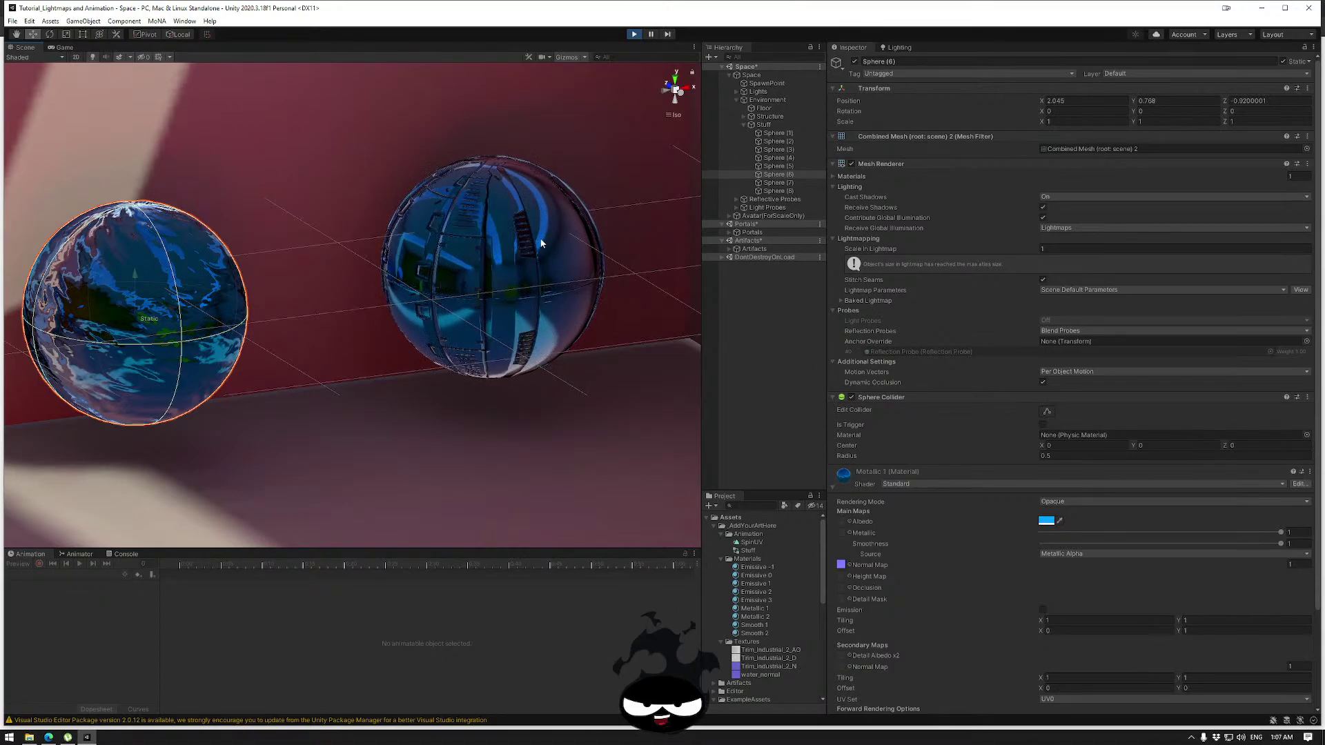
click(634, 33)
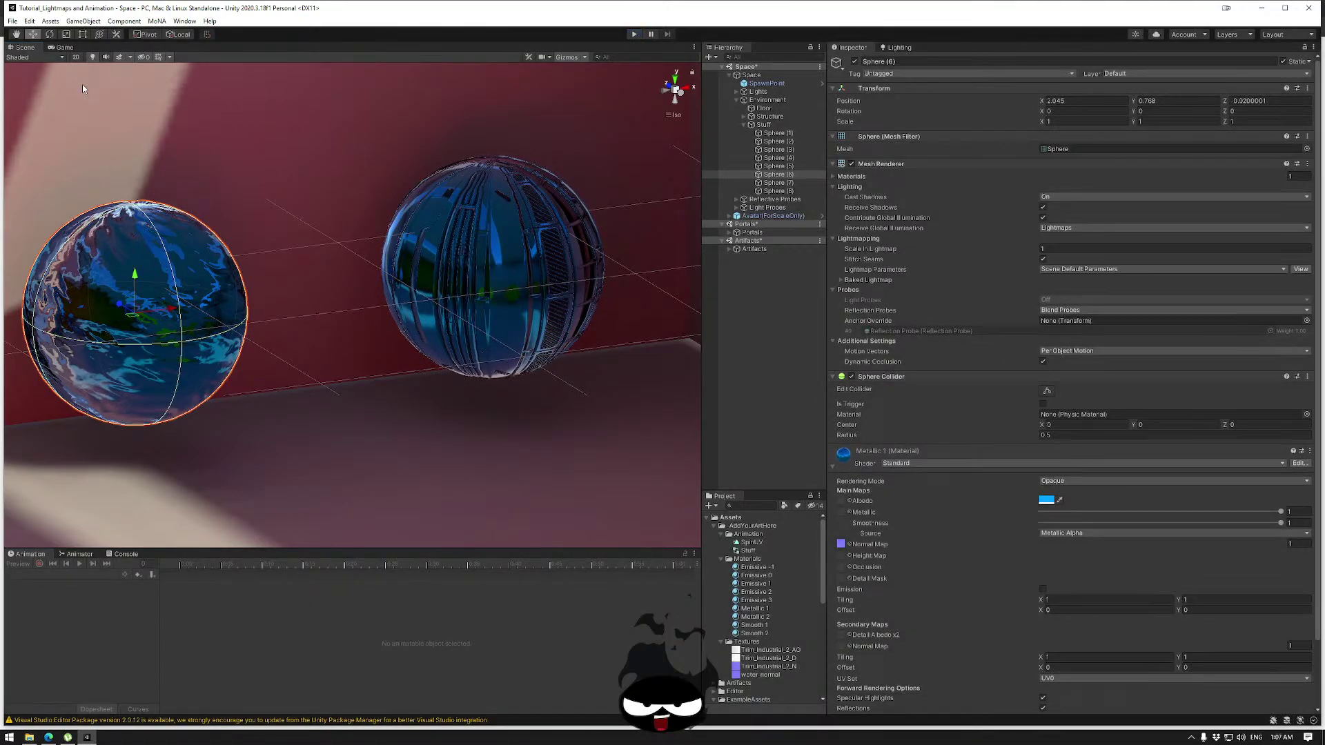
Return to the SpinUV timeline, resume recording and key Sphere (6)'s main Offset Y at 2 on frame 601.
click(80, 554)
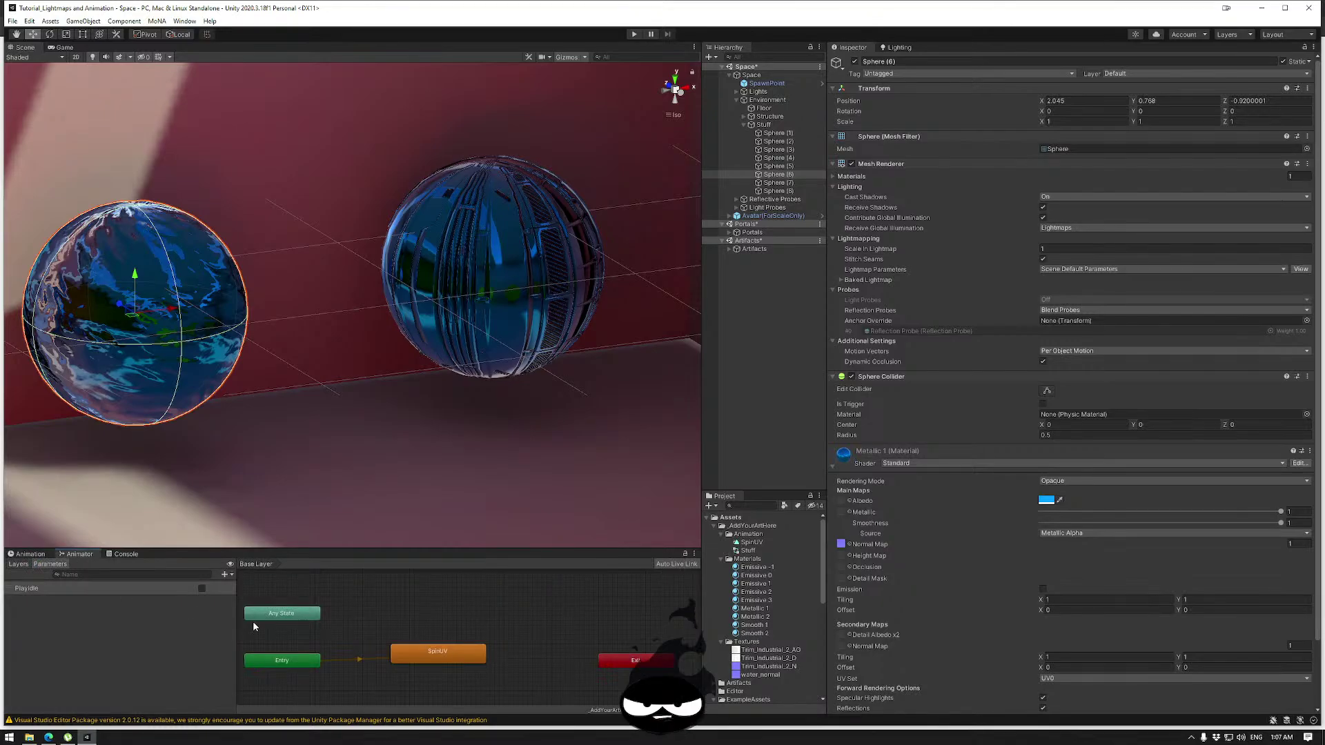
click(30, 554)
click(290, 641)
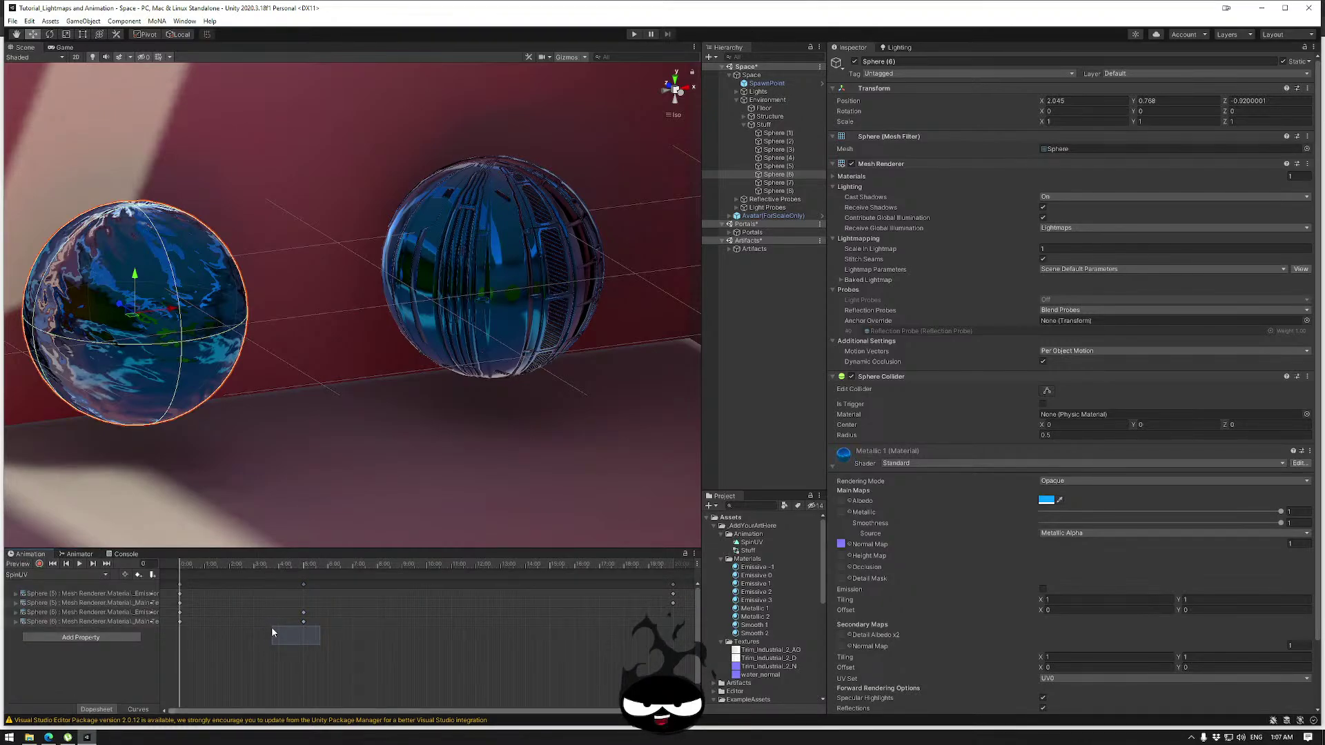
drag(272, 632, 275, 624)
click(304, 613)
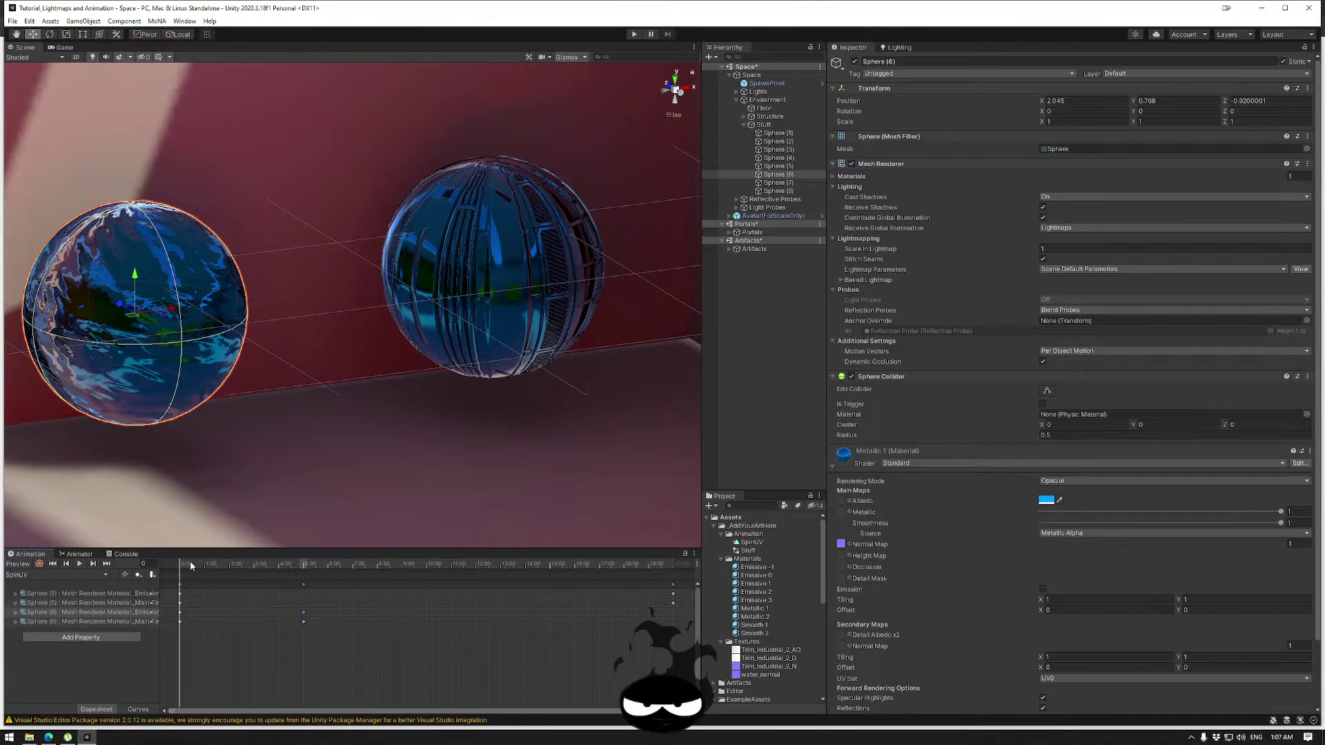
drag(191, 566, 427, 556)
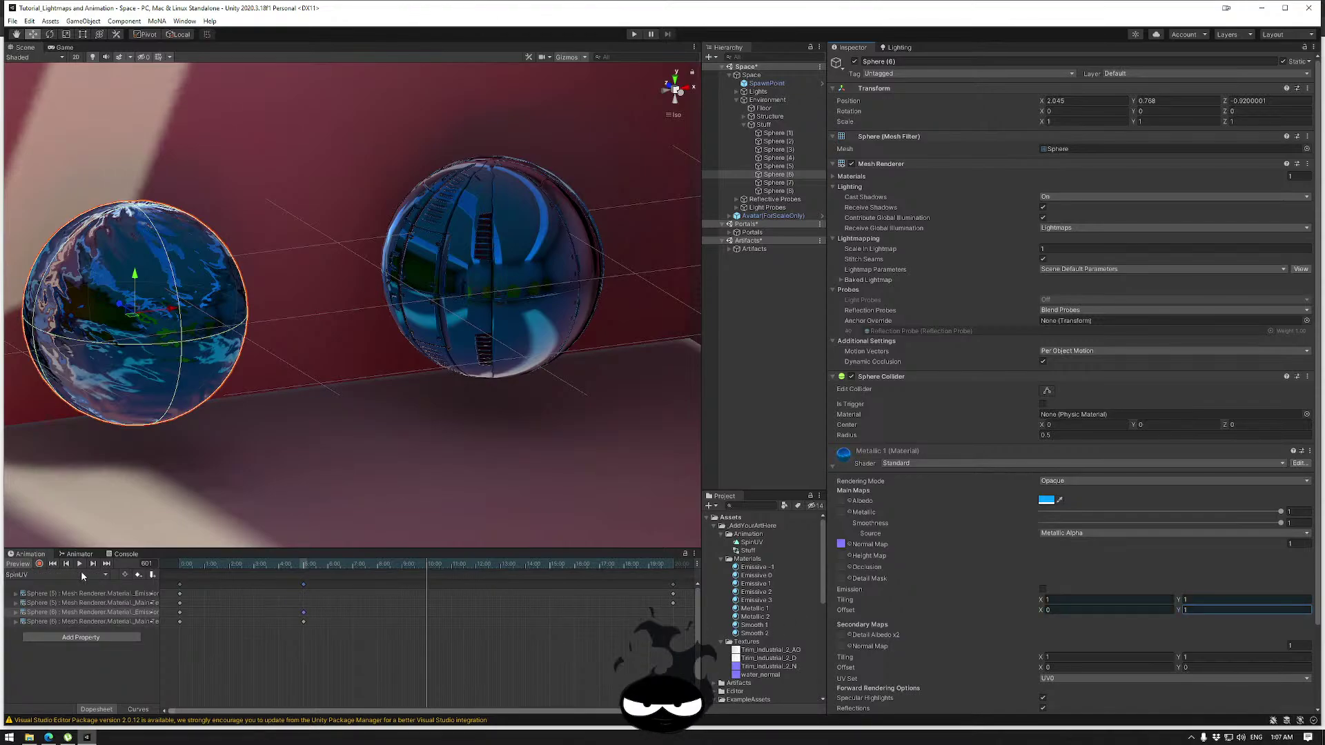
key(r)
click(1242, 610)
text(2)
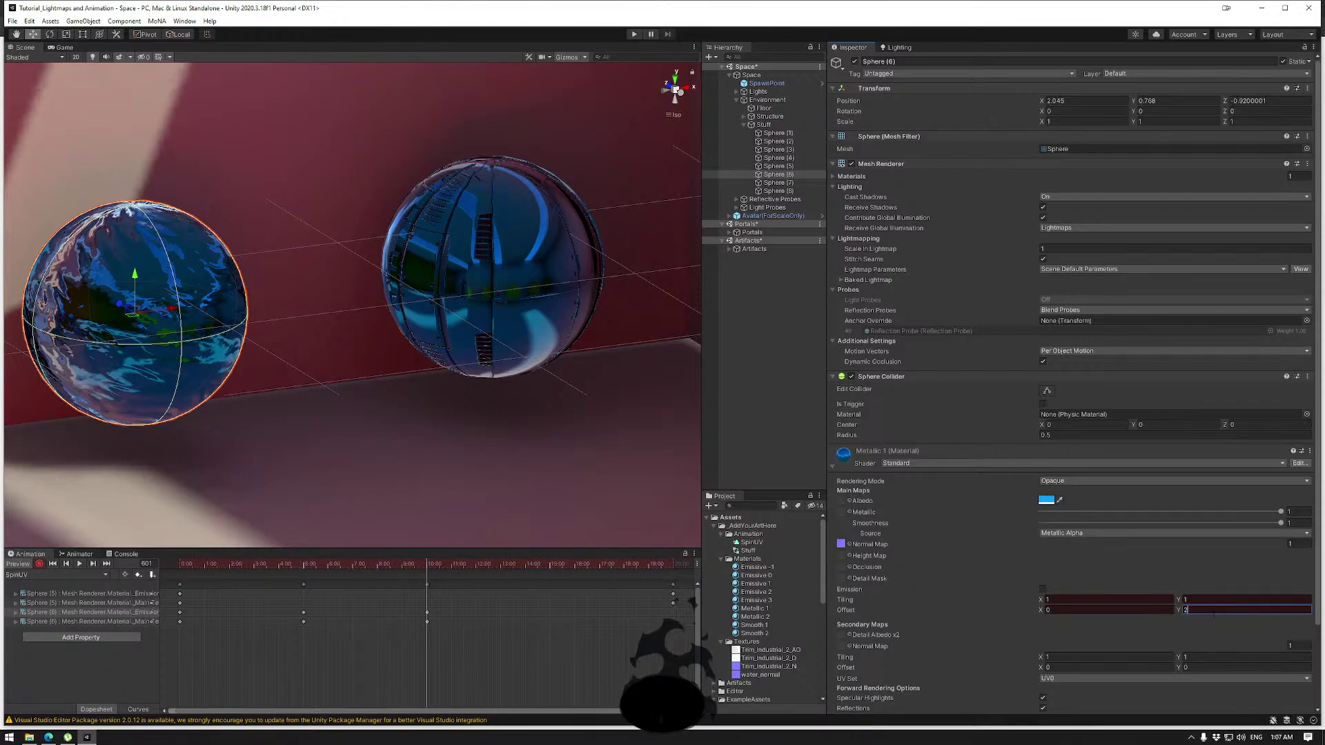
key(Return)
Key Sphere (6)'s main Offset Y at 3 on frame 900.
drag(423, 566, 550, 559)
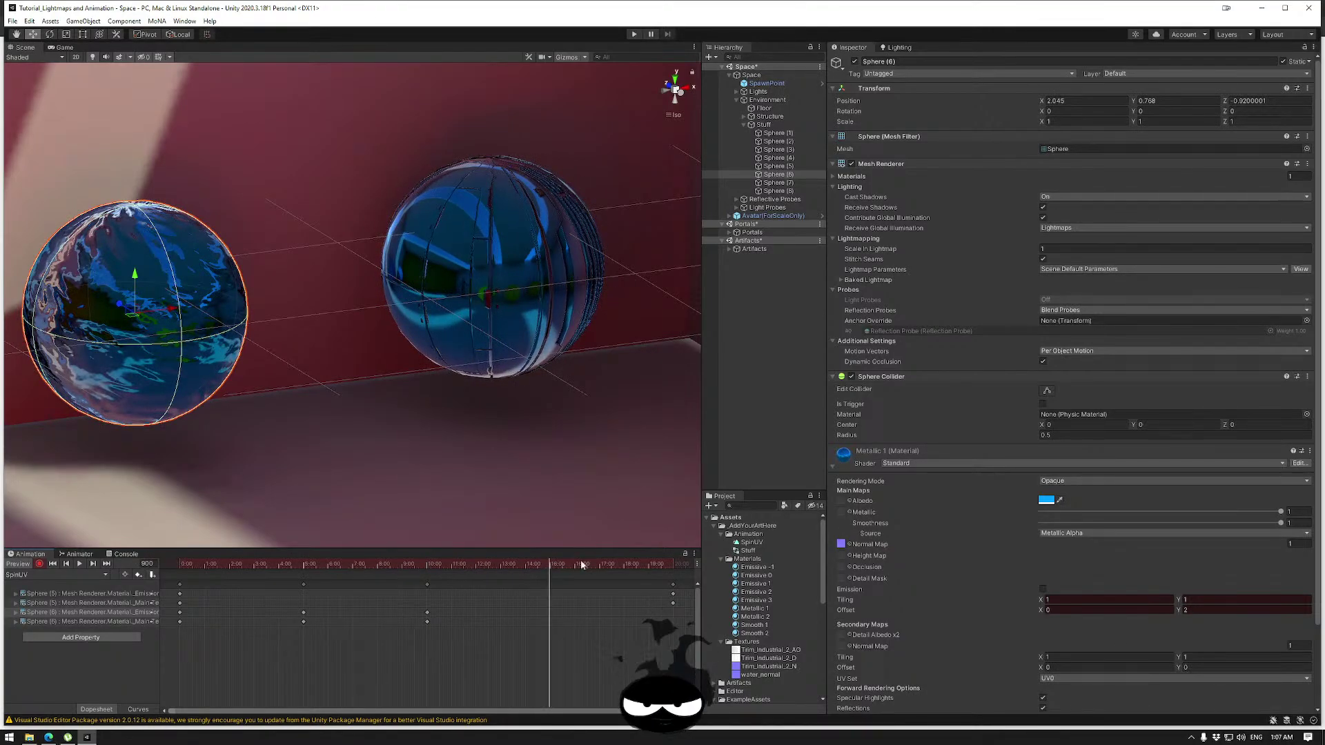
click(1198, 610)
text(3)
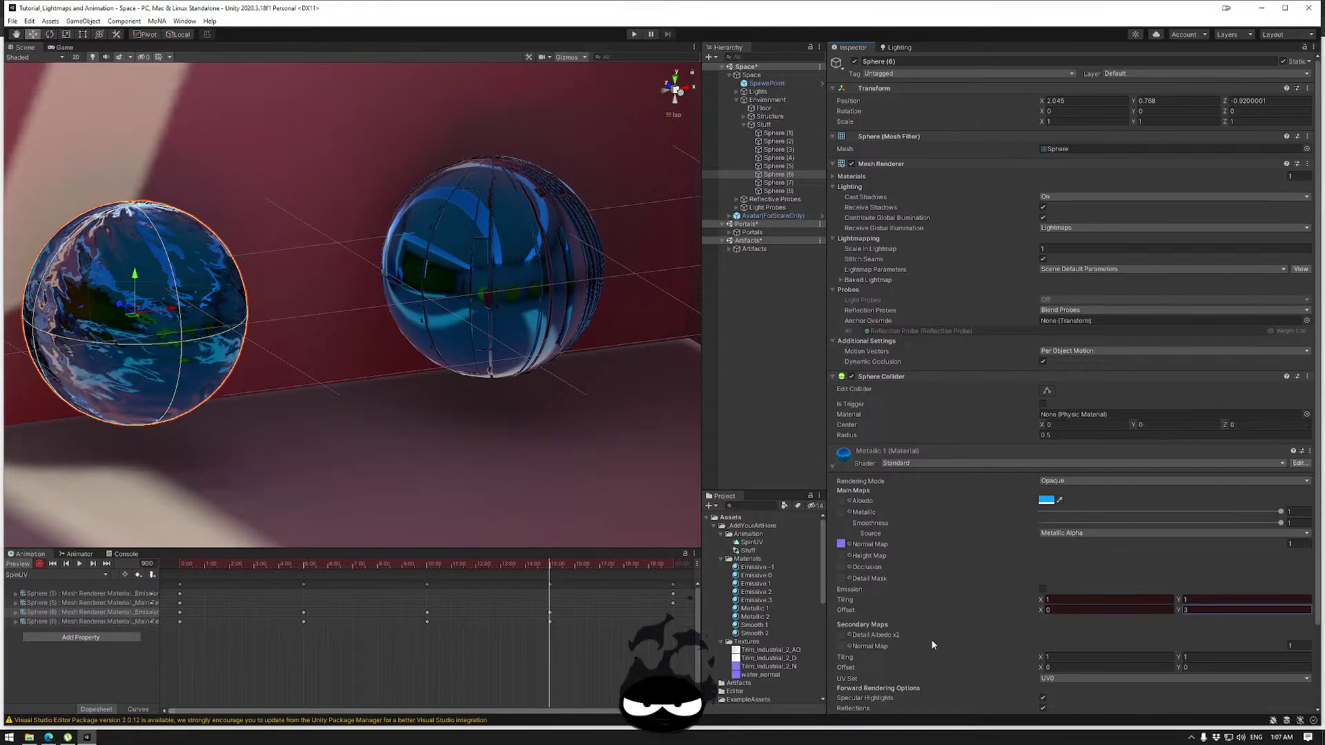
Key Sphere (6)'s main Offset Y at 4 on frame 1200 and rewind the clip to frame 0.
drag(564, 564, 650, 566)
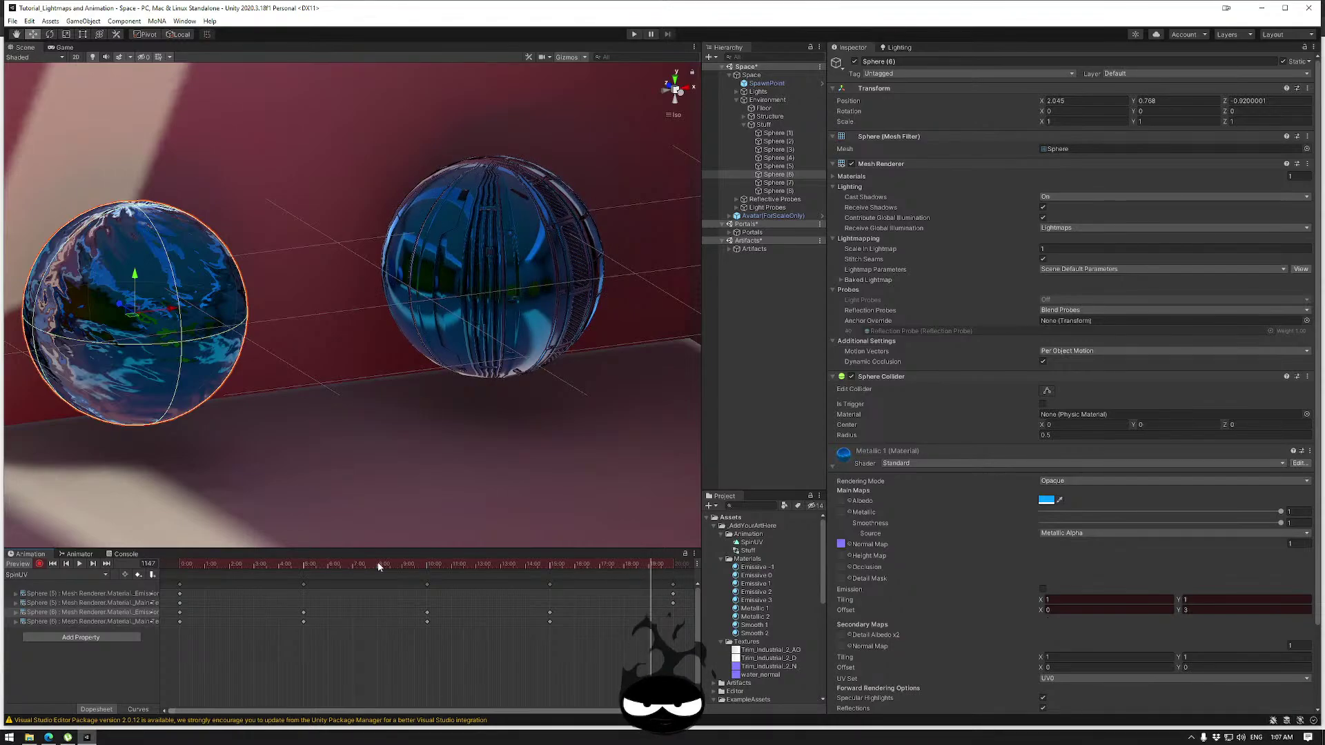
click(93, 564)
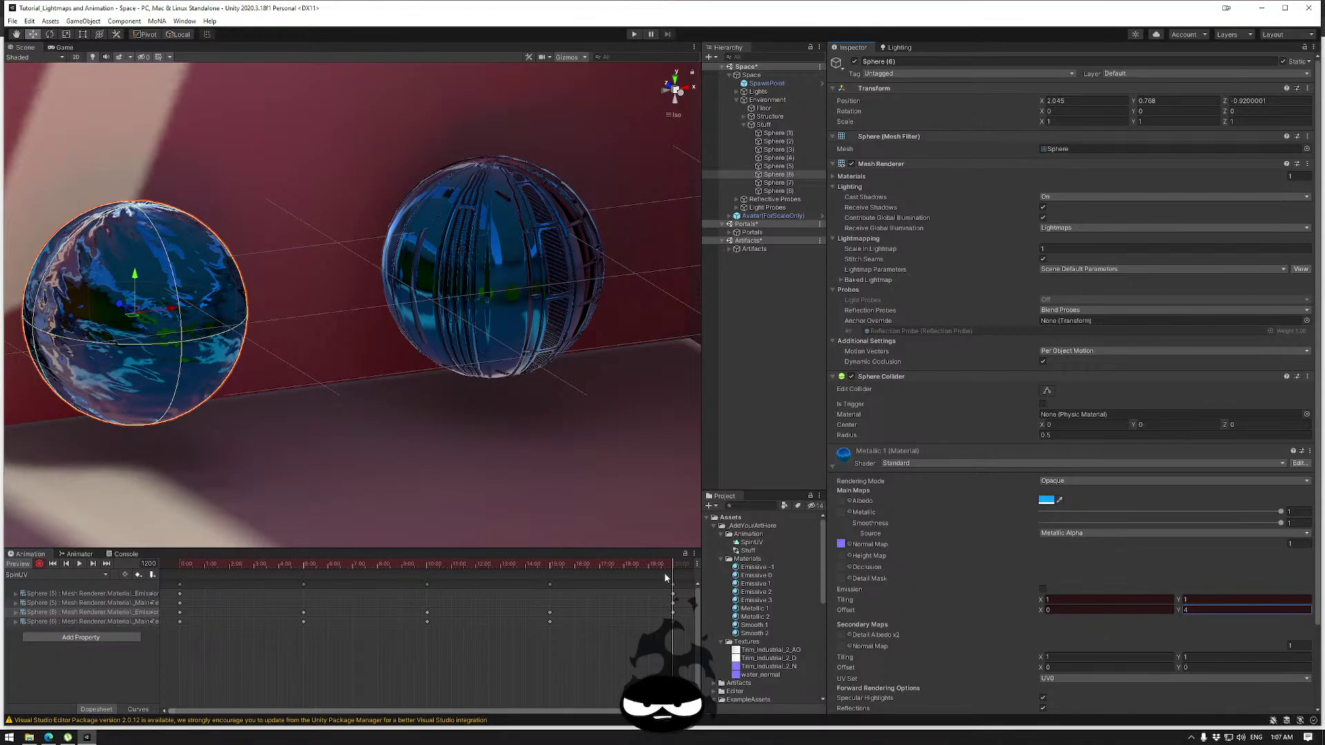
click(423, 565)
drag(416, 566, 181, 566)
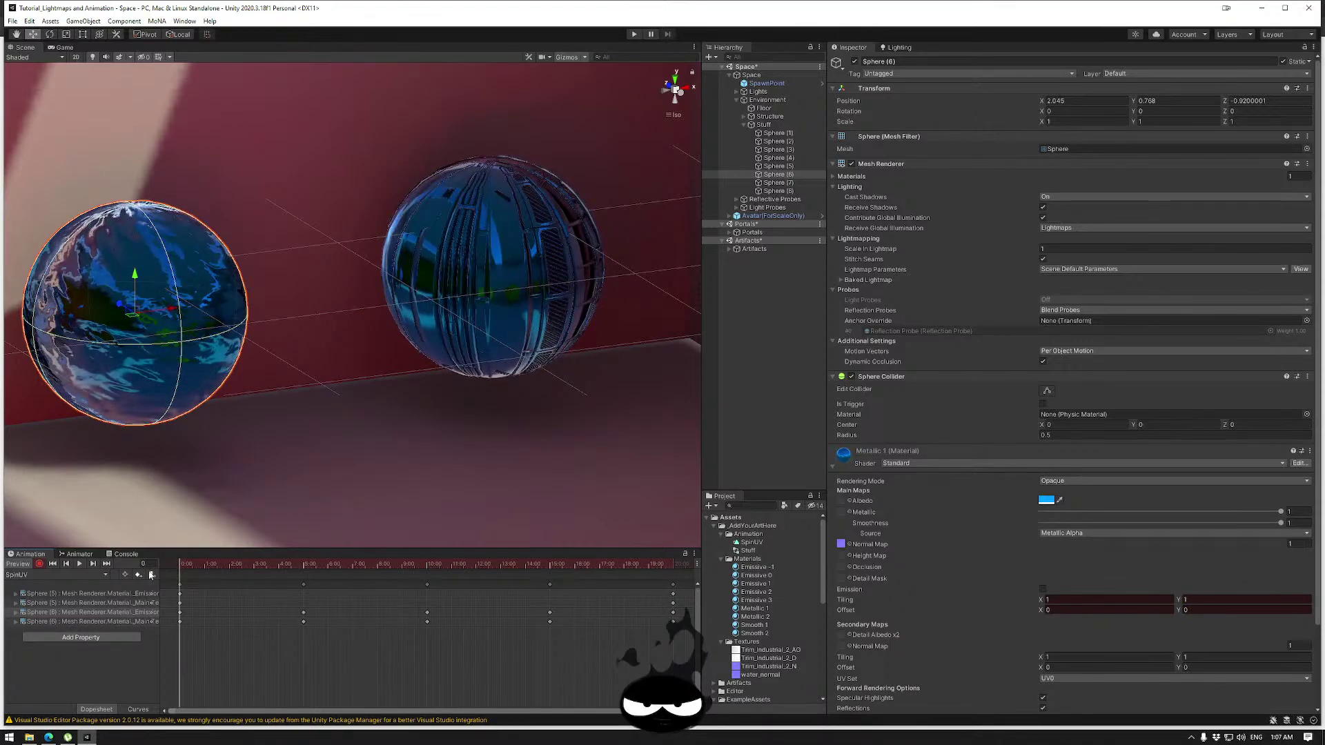
Select all of Sphere (6)'s keys in the SpinUV clip and set their tangents to Auto.
drag(683, 629, 177, 616)
right_click(338, 618)
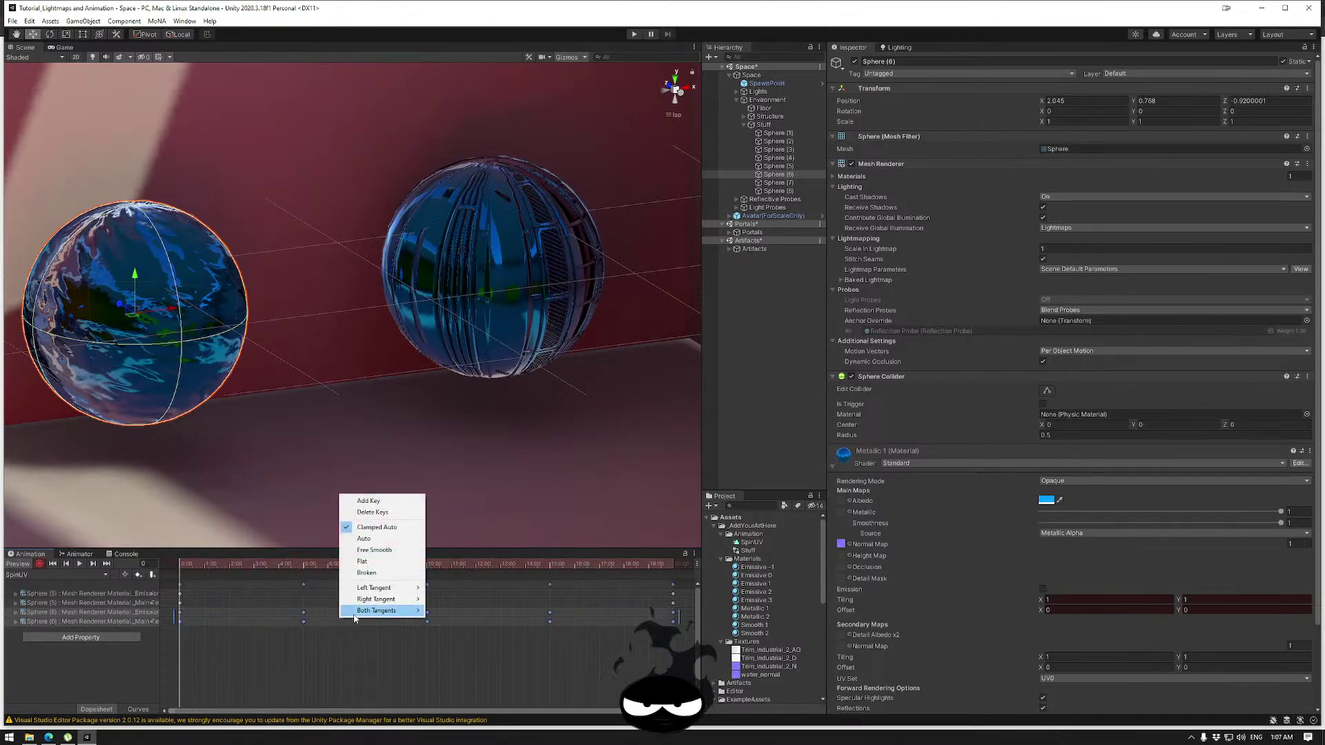
click(375, 541)
click(337, 652)
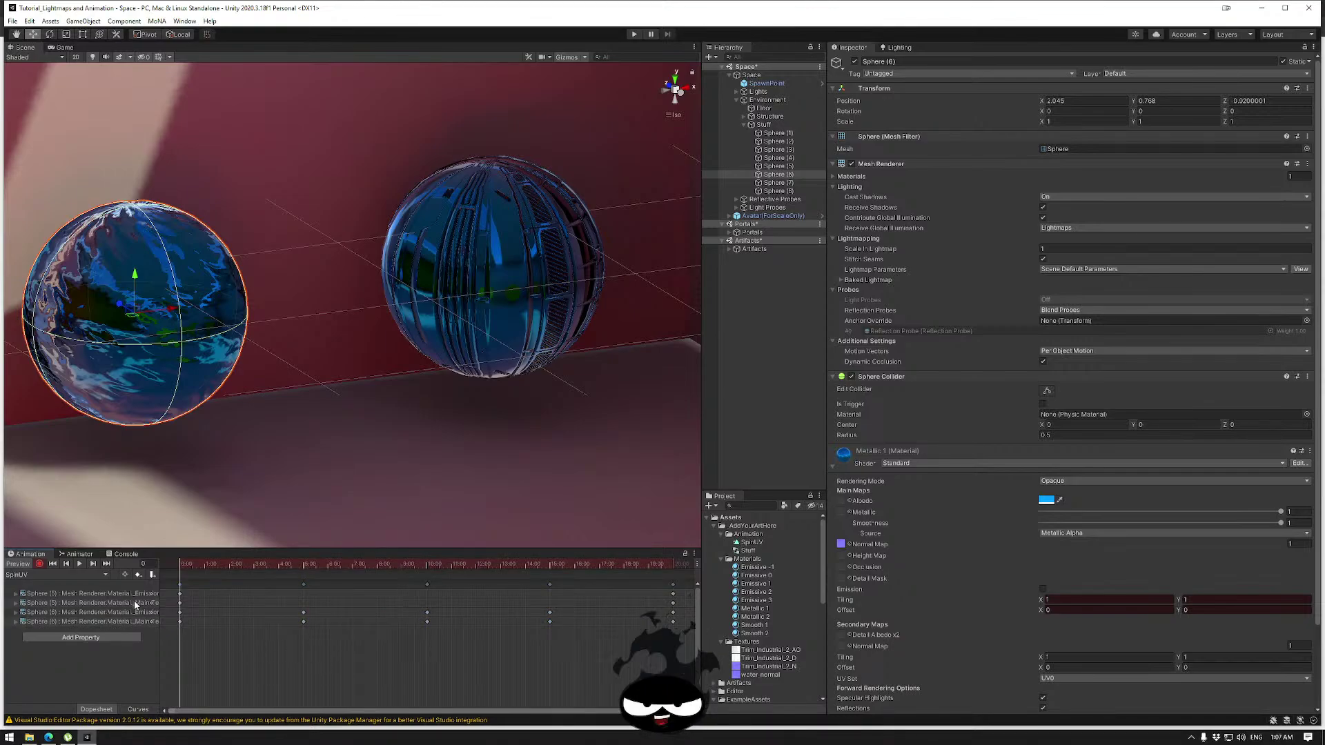
Play the scene through the full SpinUV loop to check the smoothed offset motion, and stop playback.
click(632, 34)
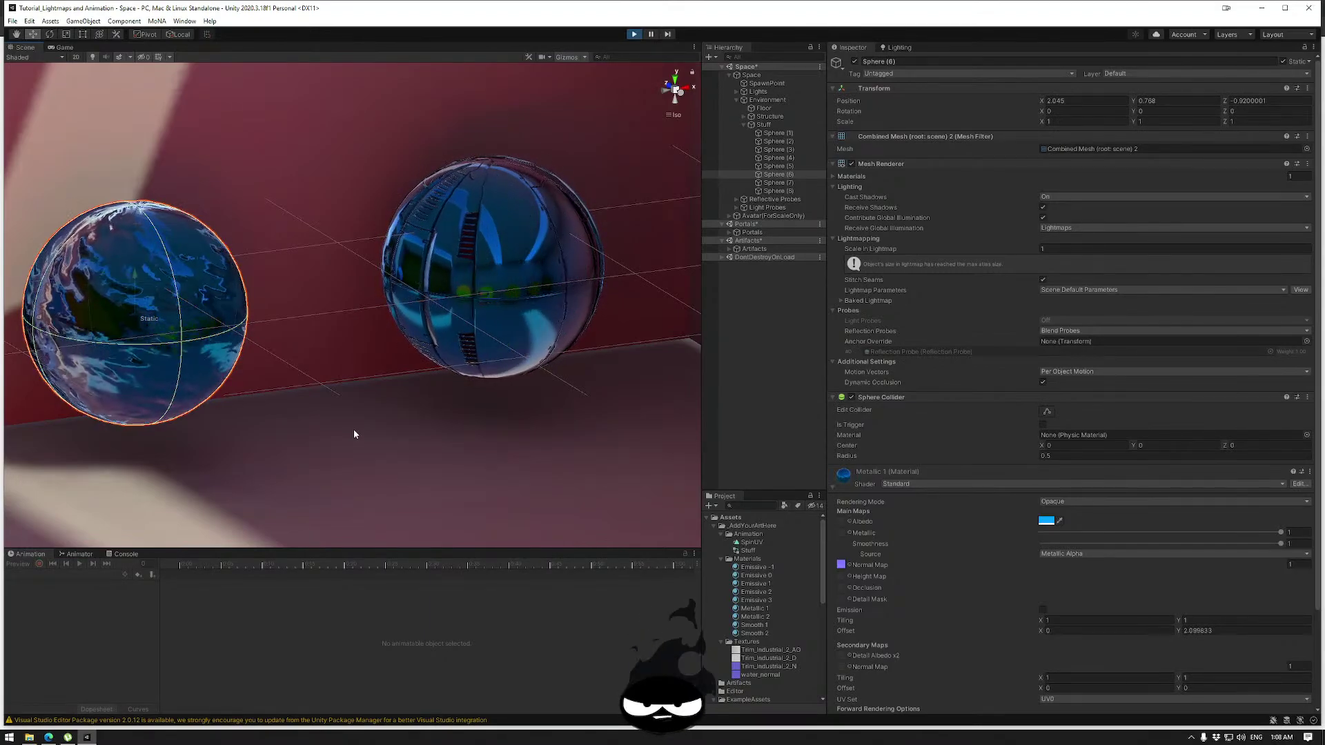
click(634, 34)
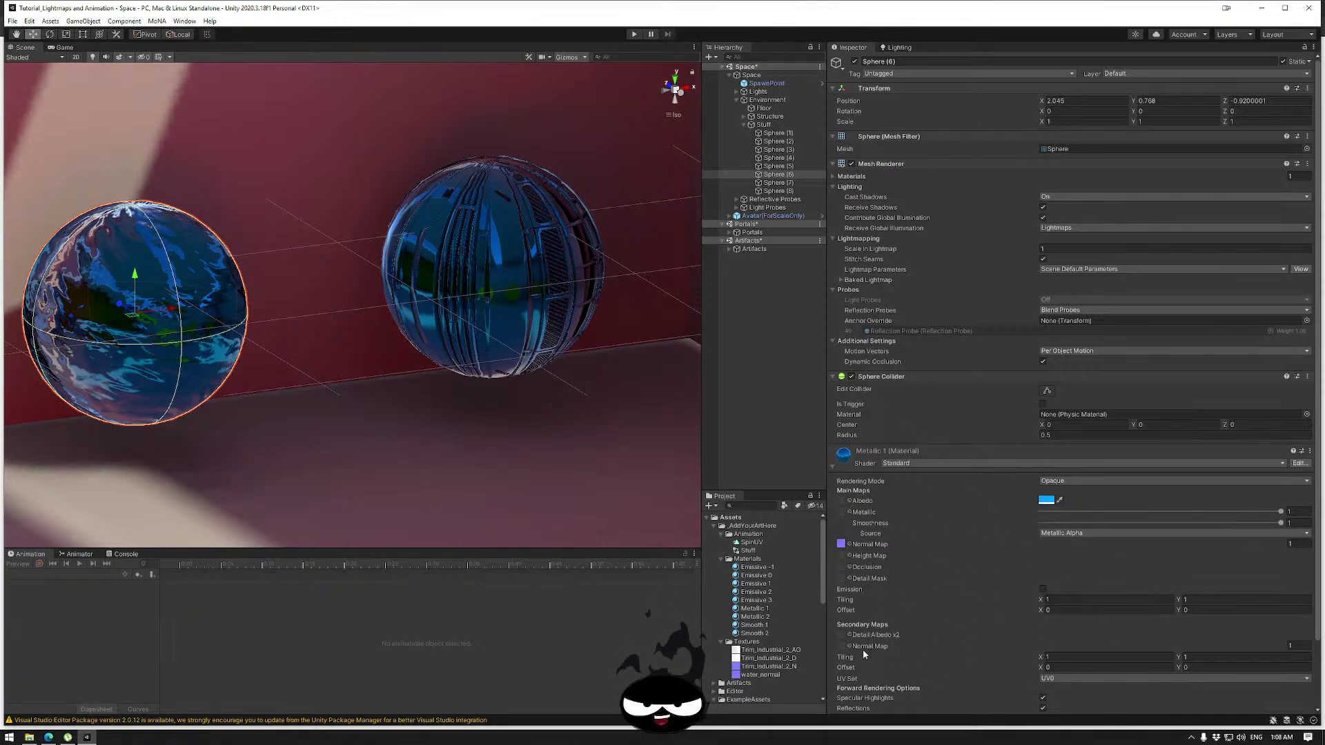
Select Sphere (5), resume recording and key its Metallic 2 Smoothness at 1 on frame 0.
scroll(964, 620, down, 3)
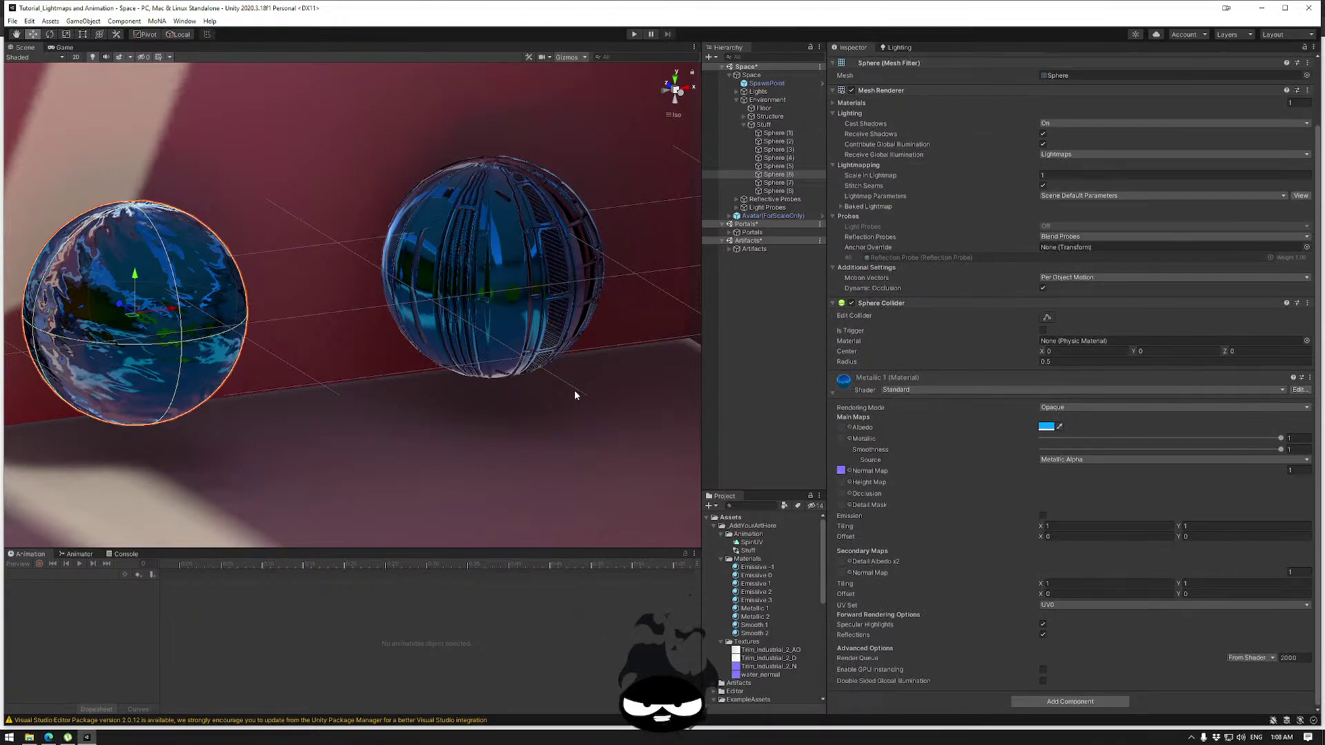
click(481, 249)
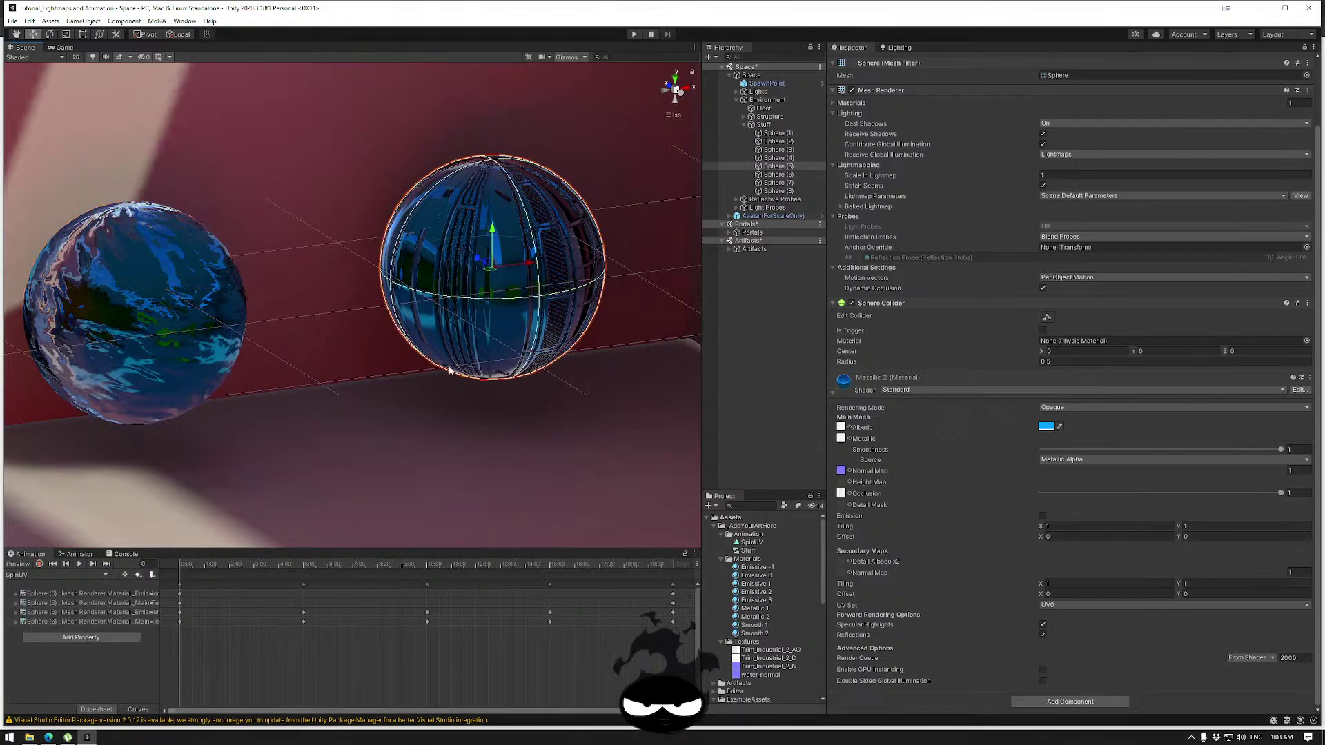
click(40, 564)
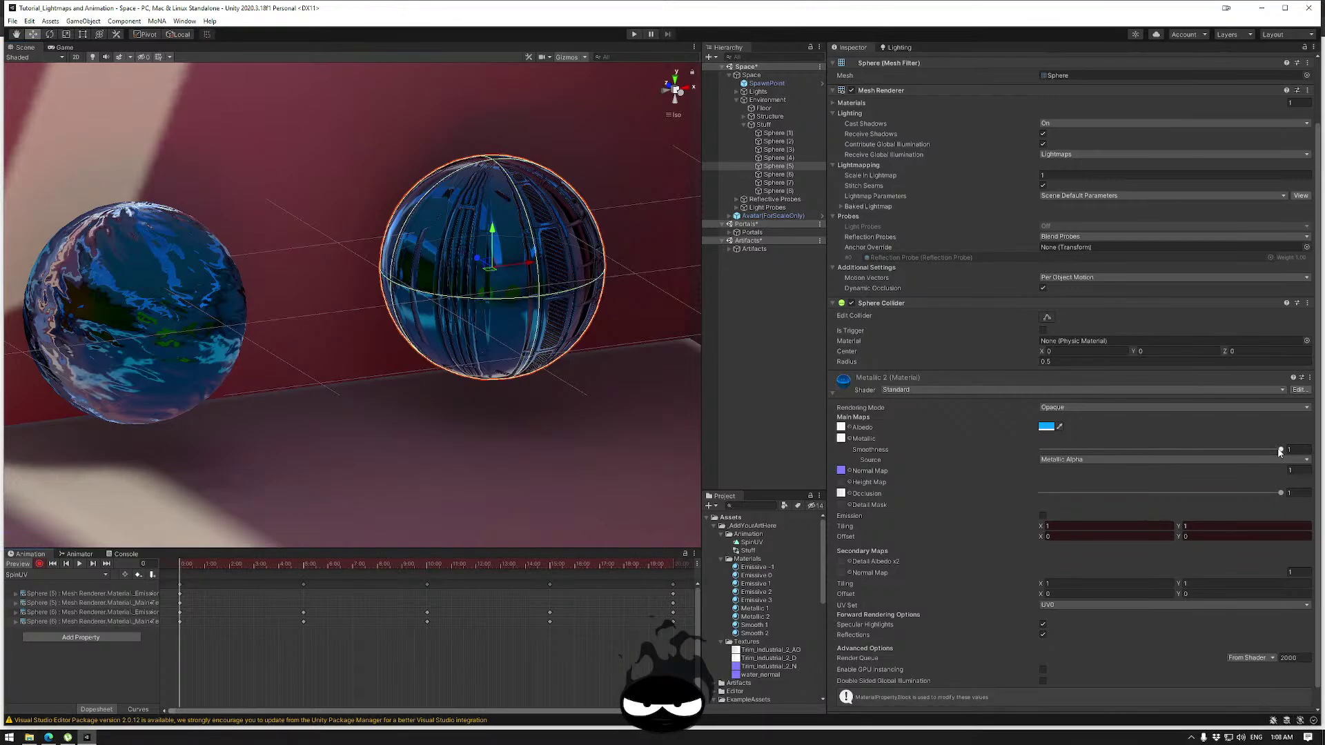
drag(1280, 451, 1275, 454)
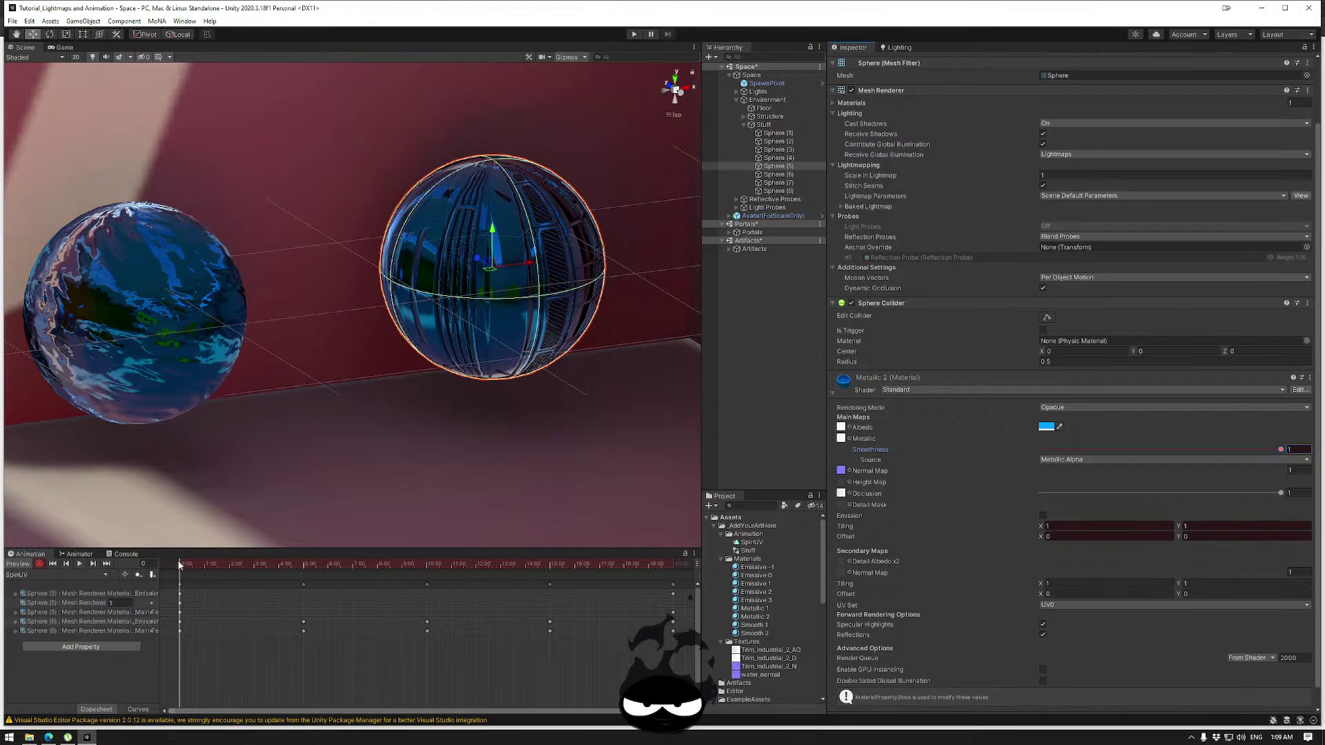
Key Sphere (5)'s Metallic 2 Smoothness at 0.5 on the clip's middle keyframe, frame 601.
drag(180, 566, 424, 563)
click(94, 564)
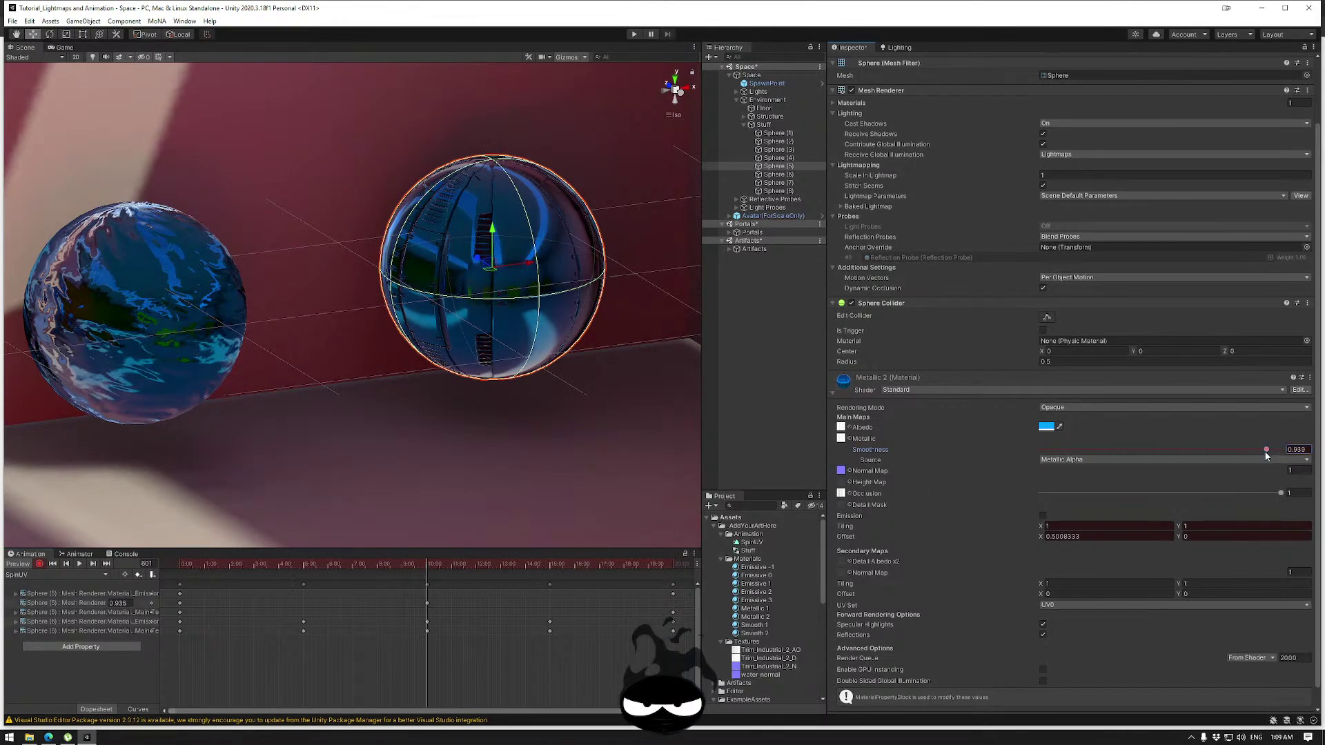
drag(1267, 452, 1147, 470)
text(0.5)
key(Return)
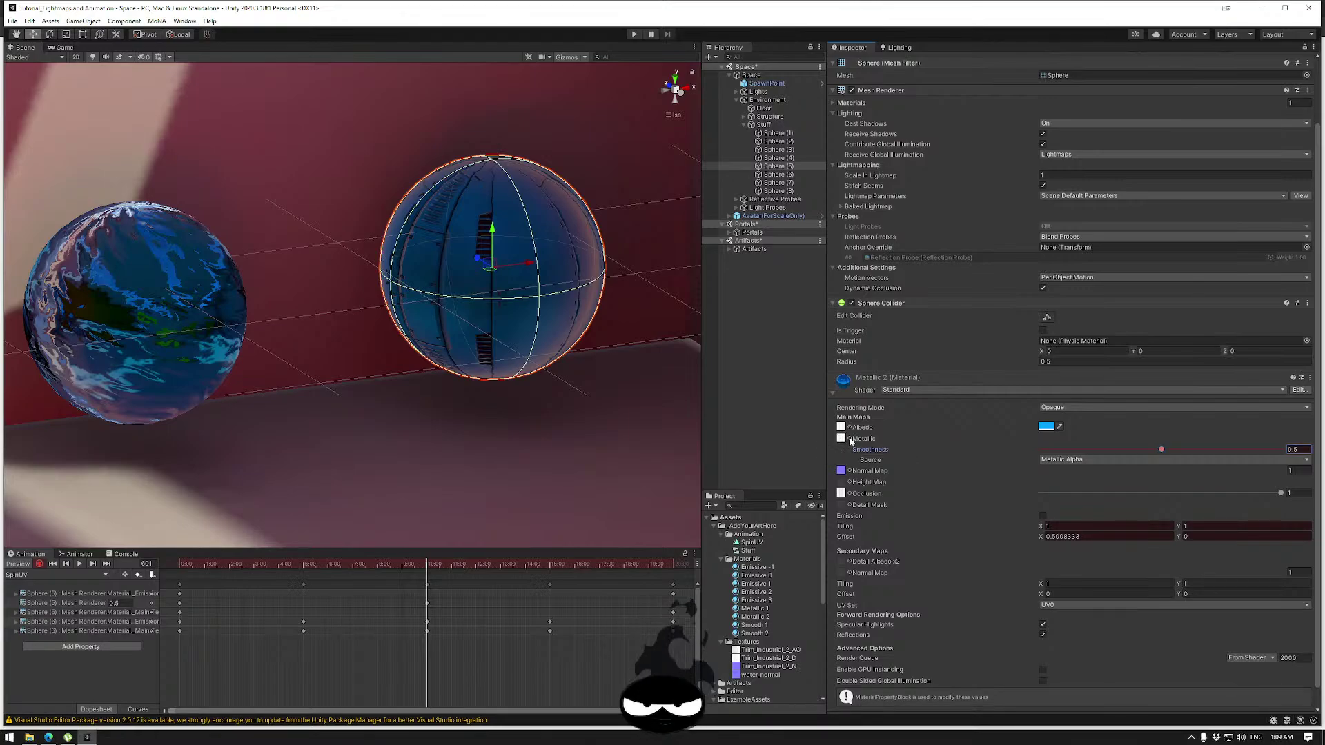
Key Sphere (5)'s Smoothness at 1 on frame 1200 and return the clip to frame 0.
drag(442, 565, 646, 565)
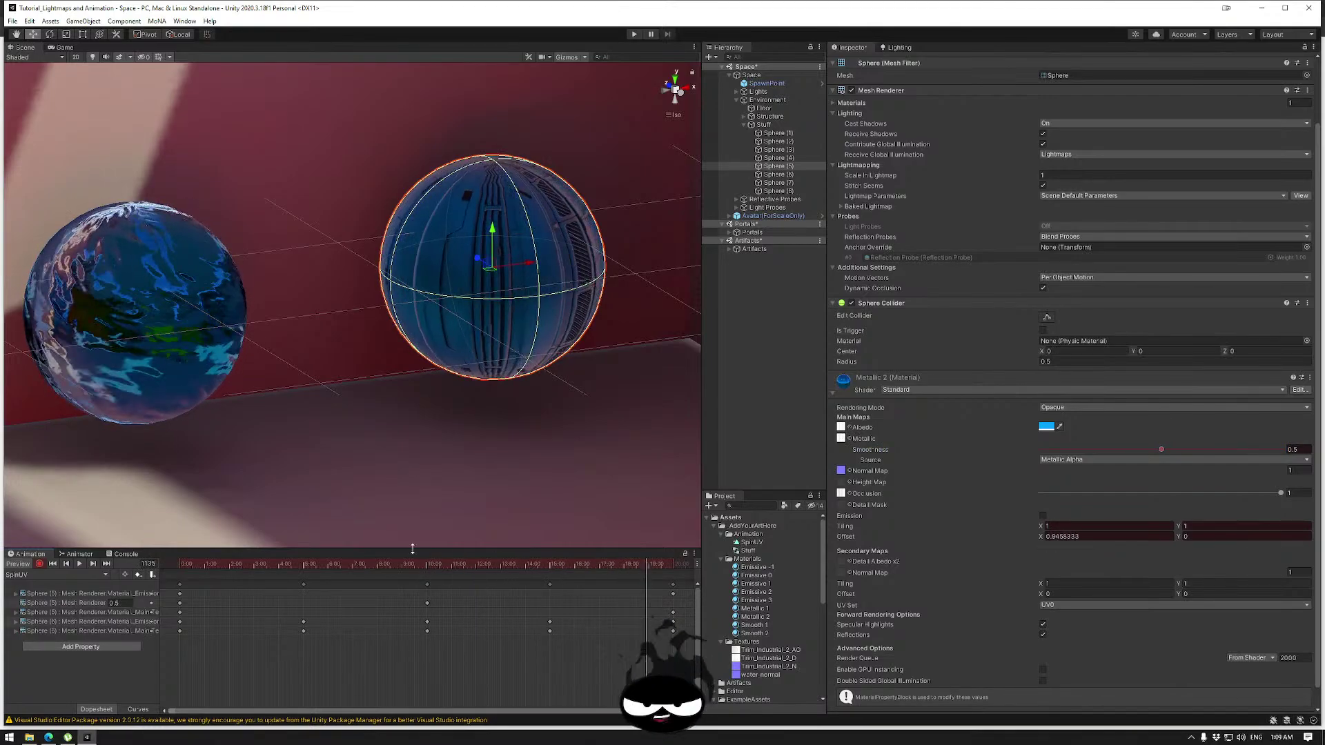
click(107, 563)
drag(1161, 450, 1276, 450)
click(640, 564)
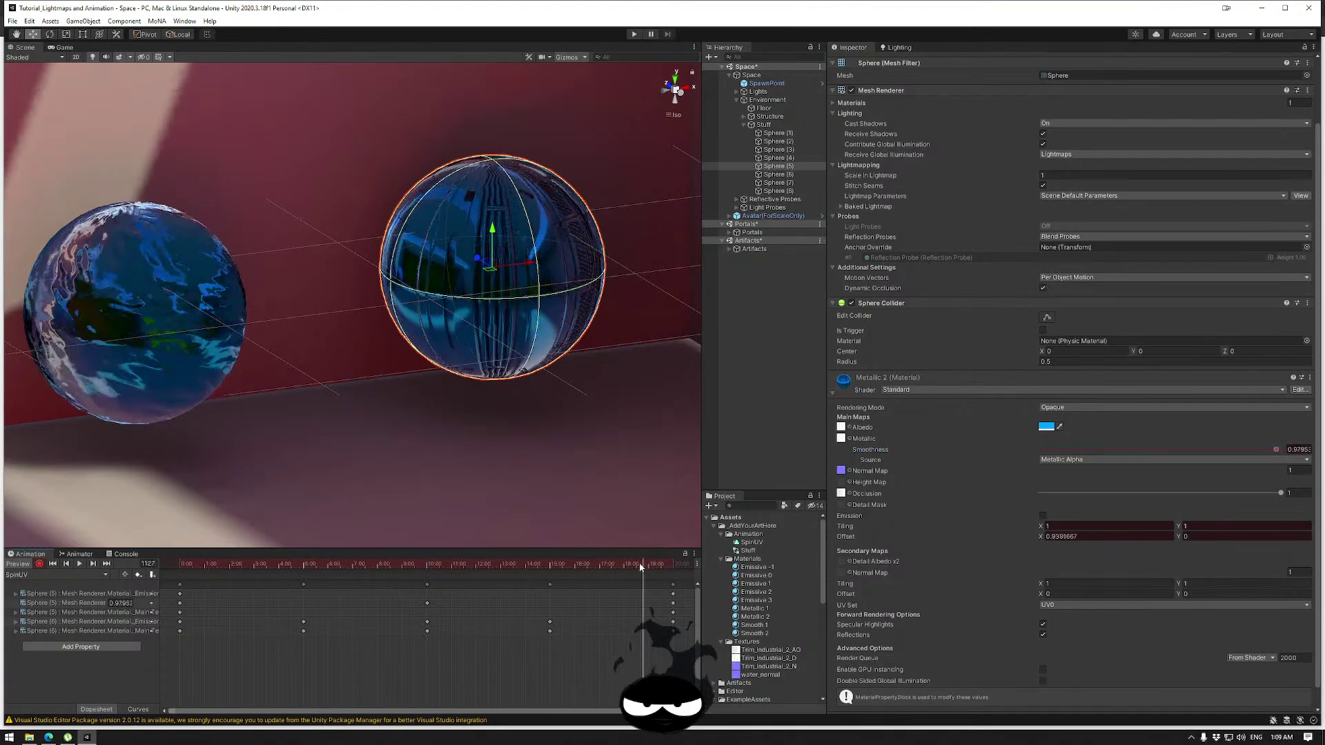
drag(639, 561, 151, 584)
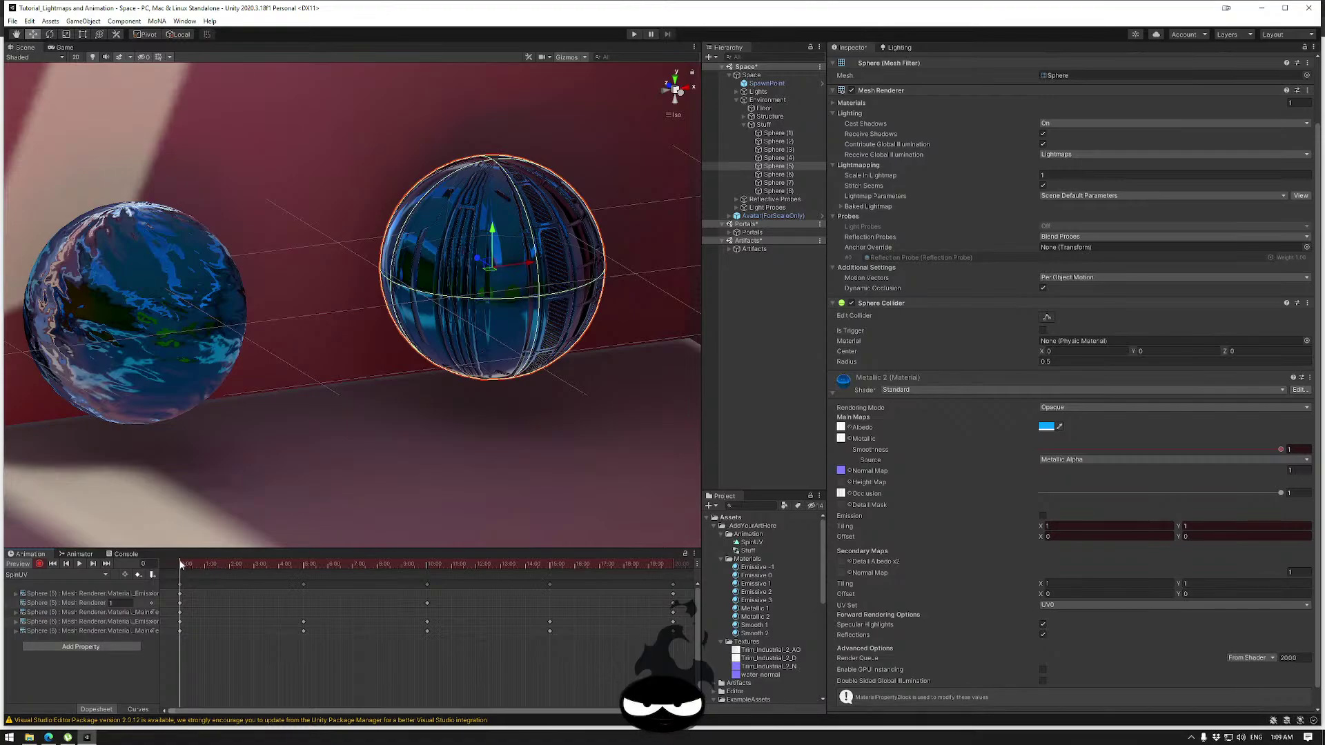
Key Sphere (5)'s main Tiling Y at 2 on frame 601 and return the clip to frame 0.
drag(181, 565, 418, 550)
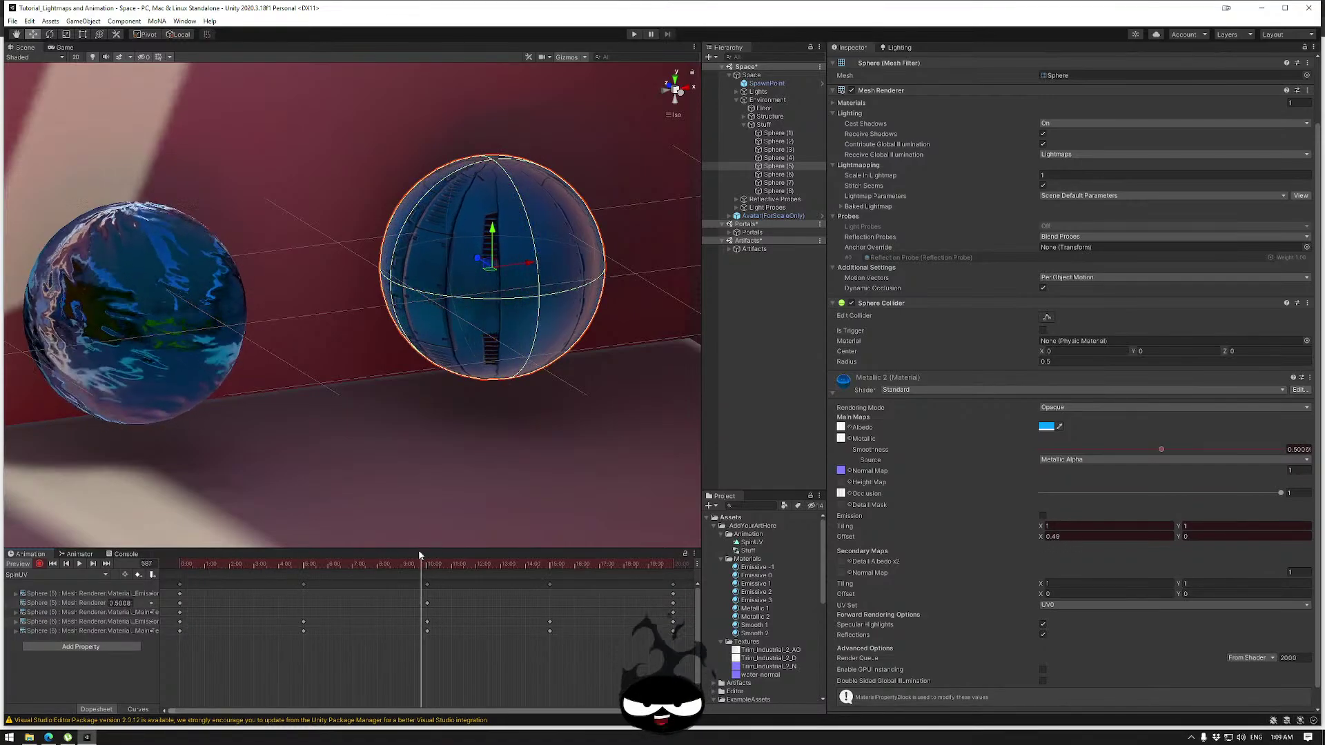
click(95, 563)
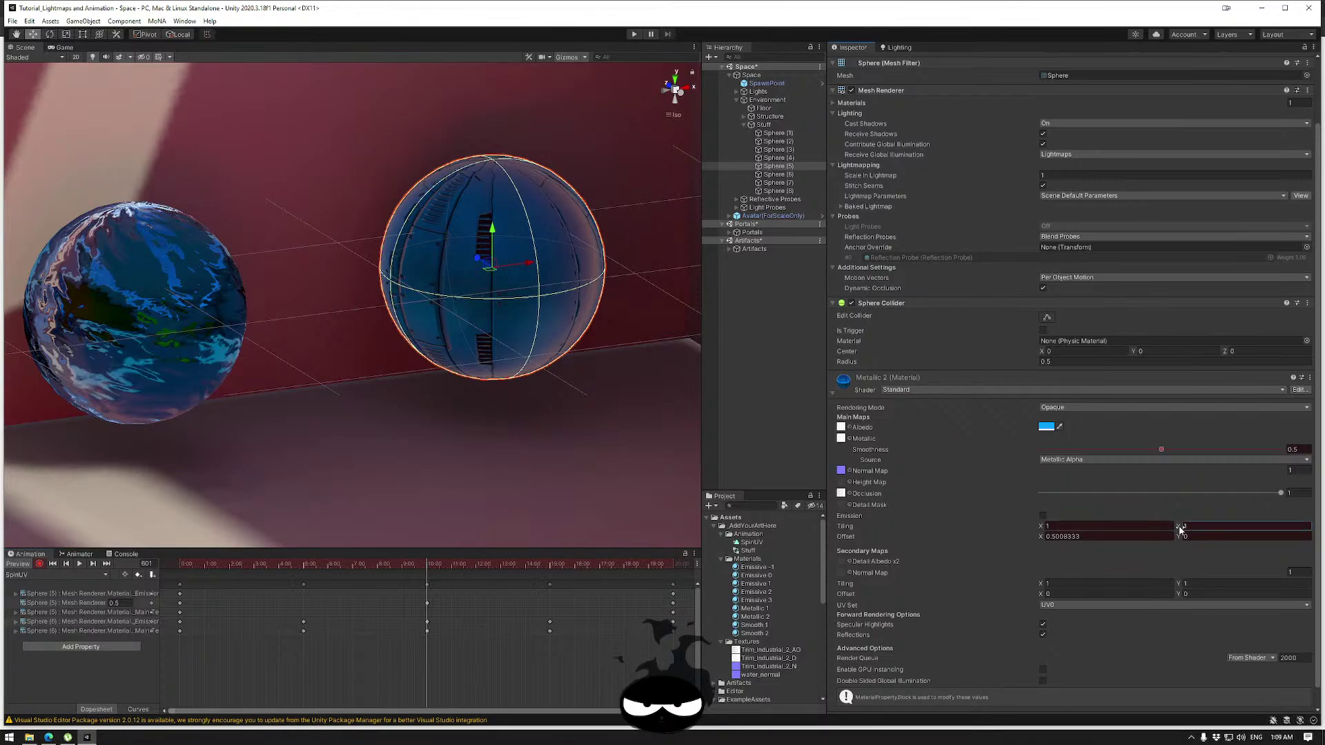
drag(1179, 528, 1194, 530)
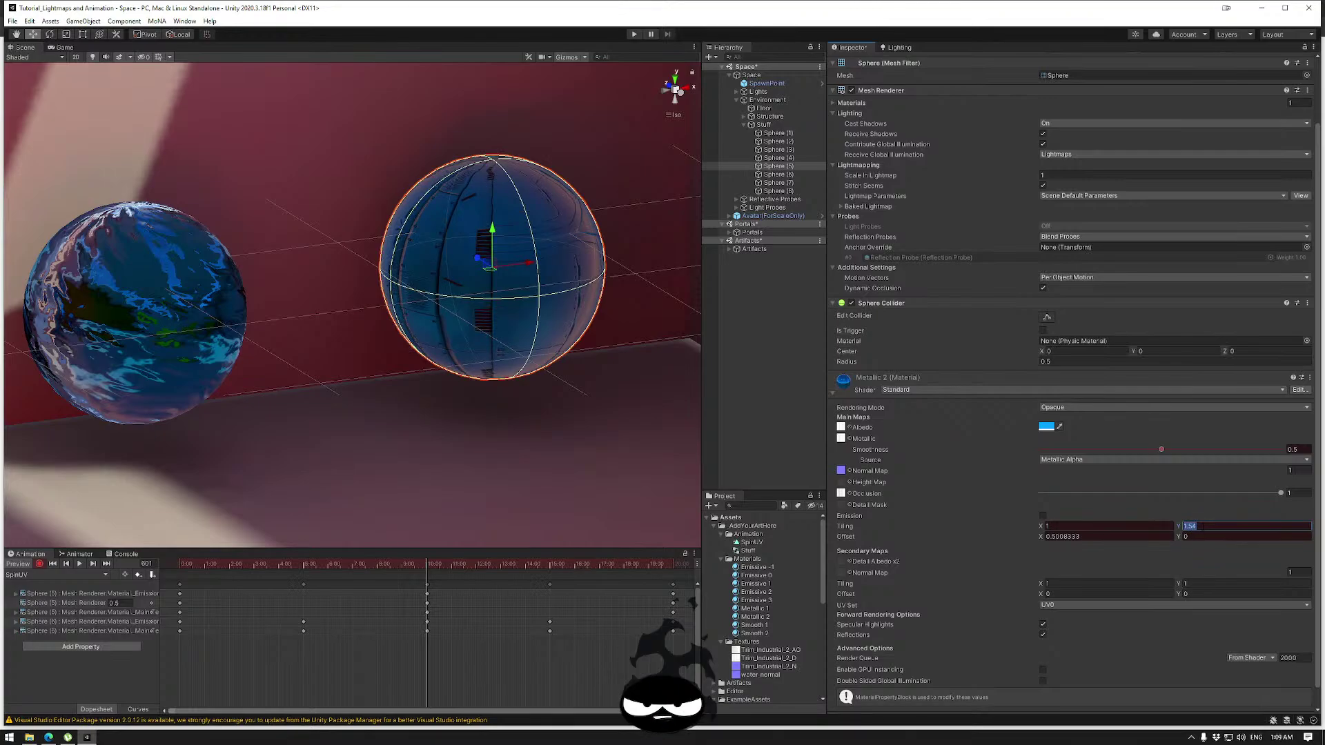
text(2)
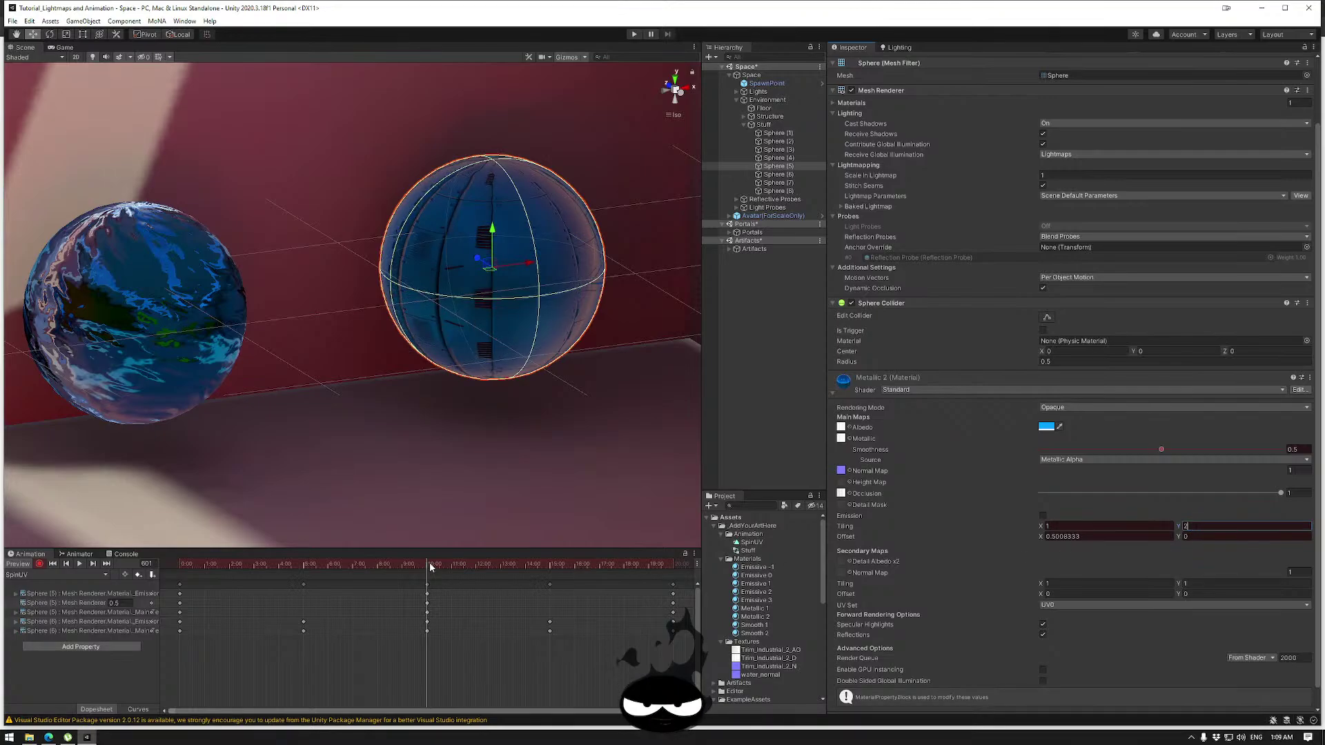
drag(430, 567, 176, 570)
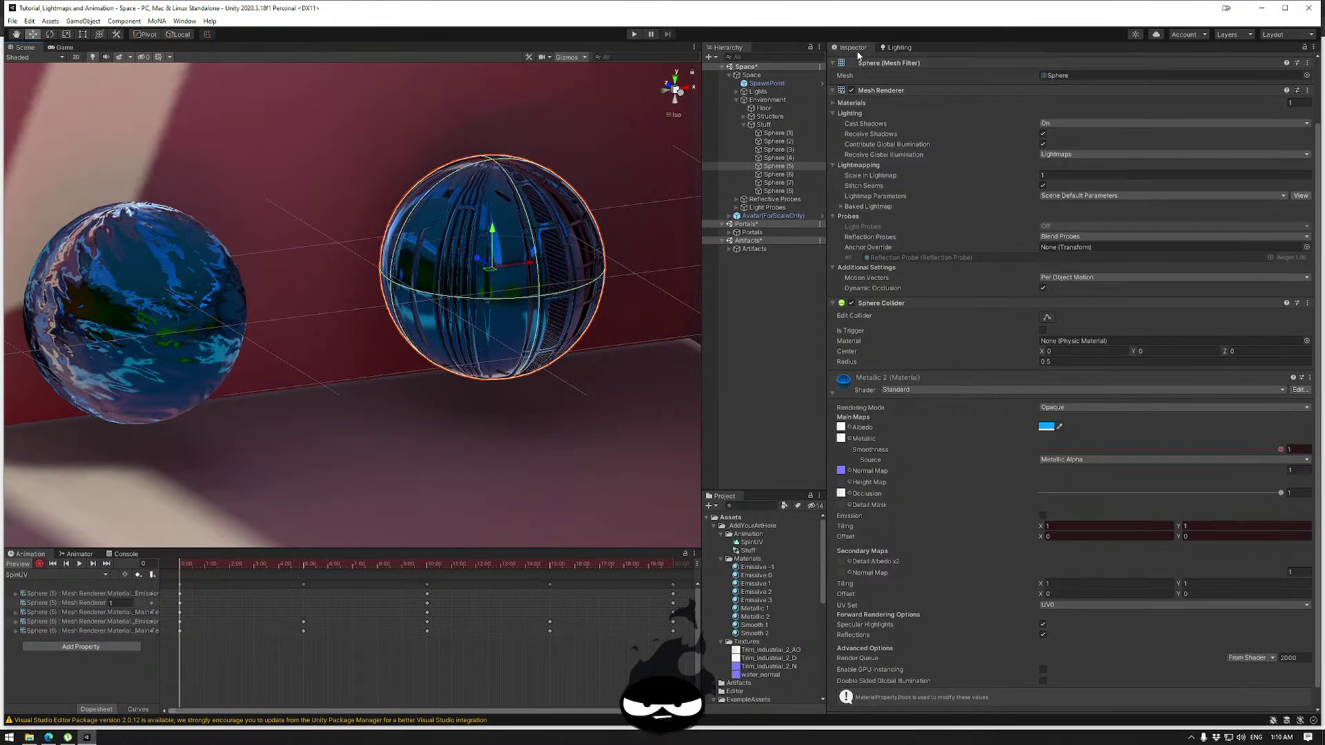
Undo a trial lift of Sphere (5) and key its Position with Y at 0.768 on frame 0.
scroll(930, 151, up, 2)
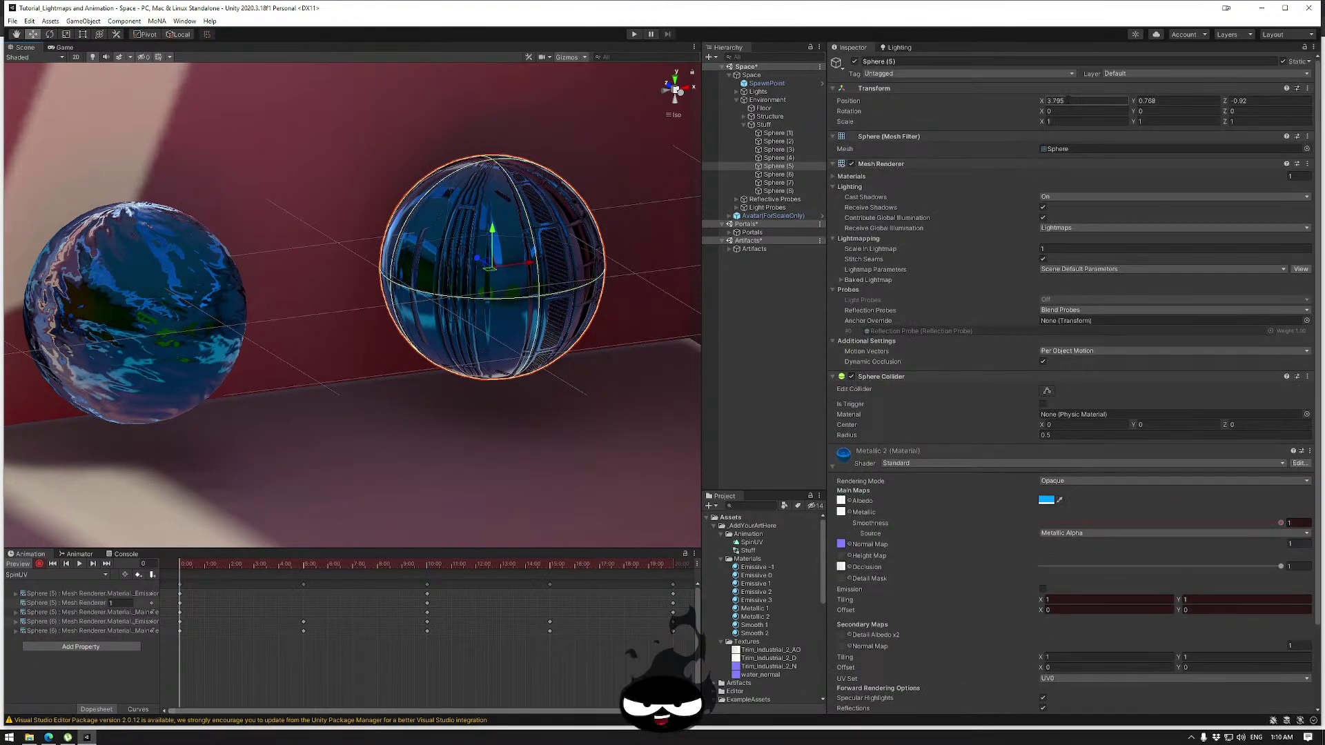
drag(494, 233, 494, 222)
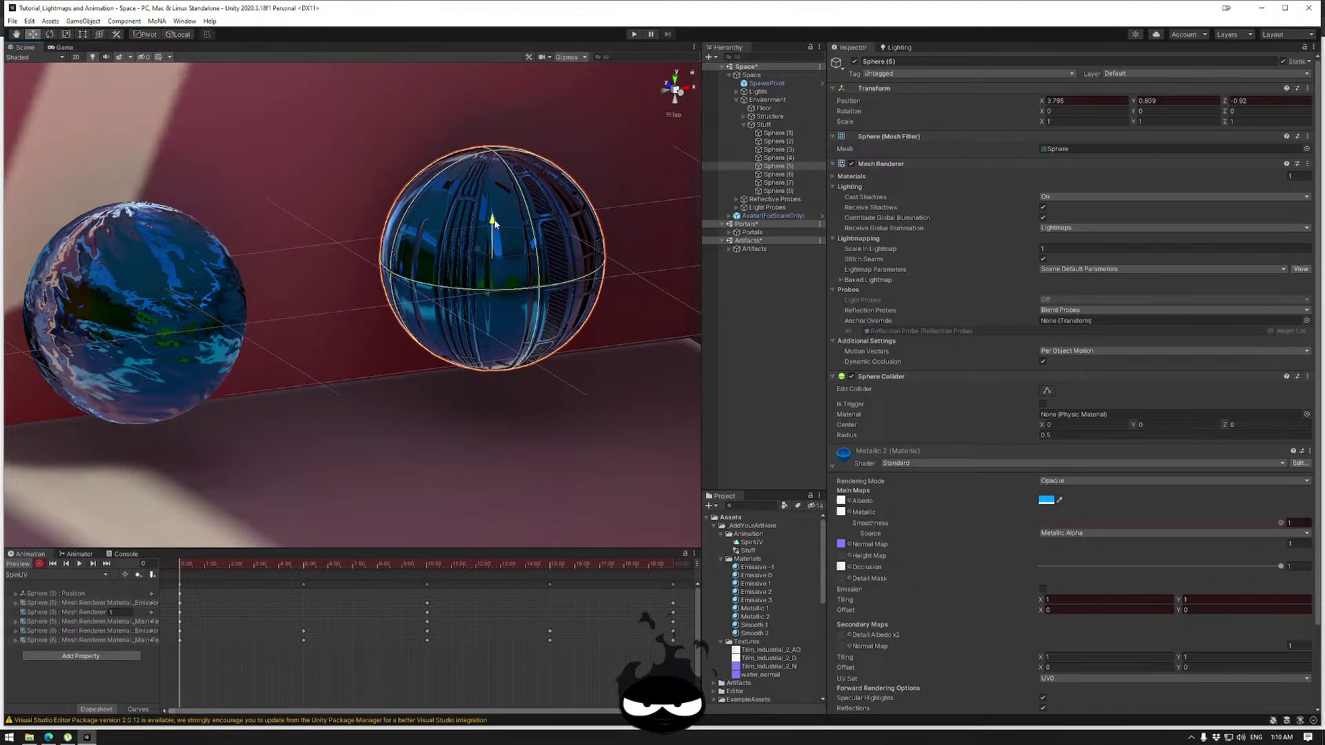
key(ctrl+z)
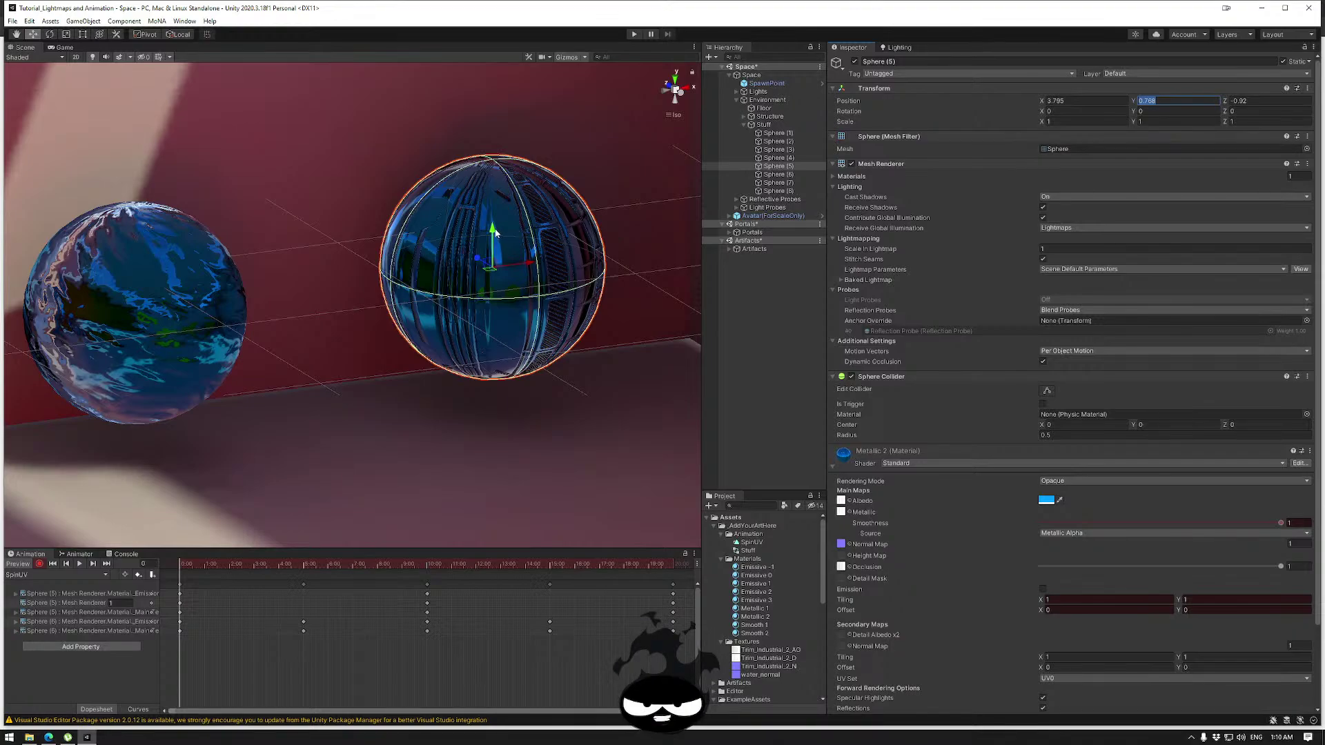
drag(496, 233, 495, 230)
text(0.768)
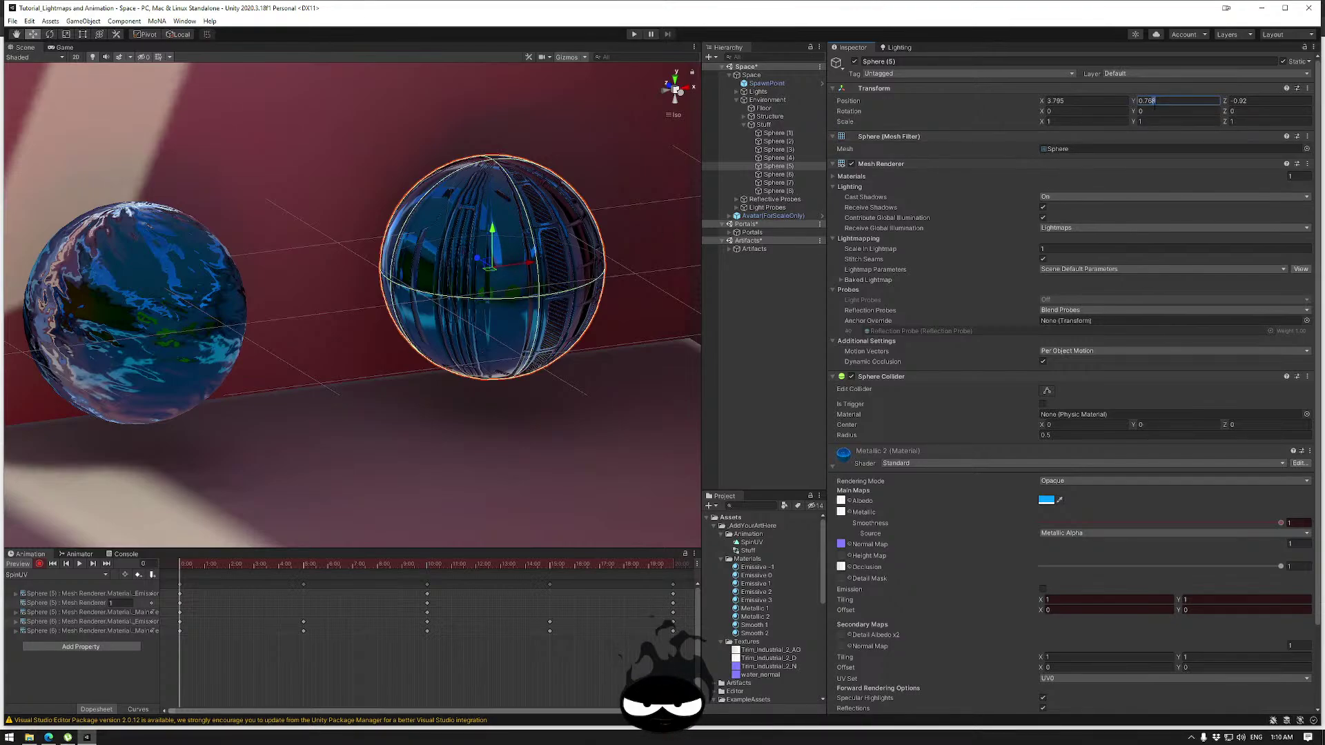
key(BackSpace)
text(7)
key(BackSpace)
text(8)
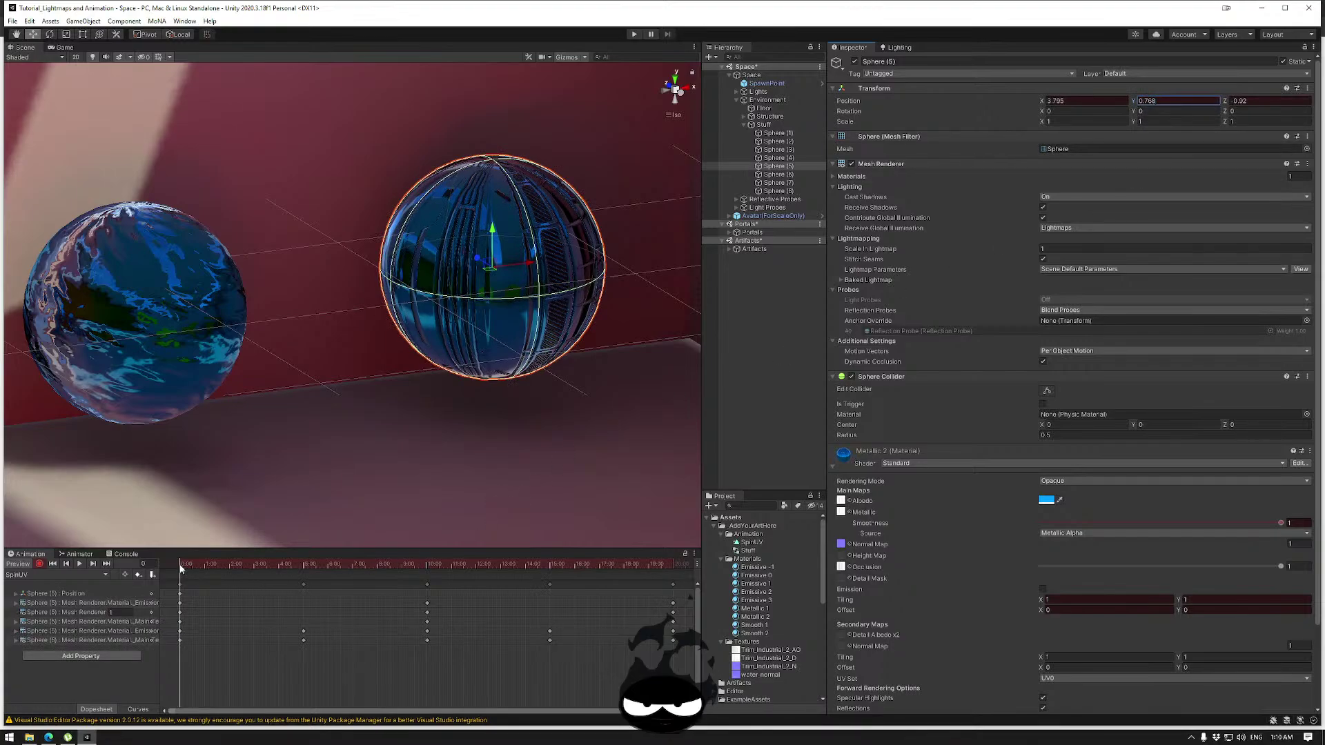
Raise Sphere (5) to a Position Y of about 0.943 on frame 601.
drag(181, 568, 418, 558)
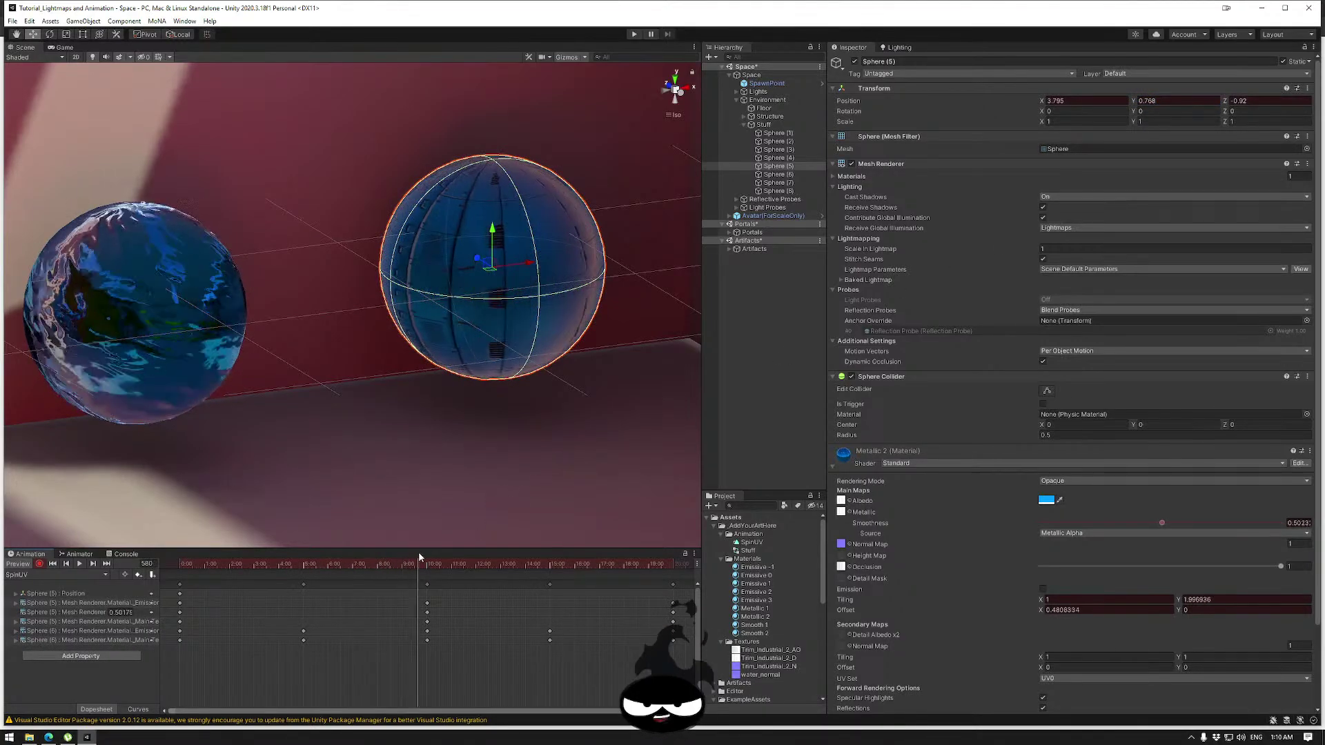
click(94, 565)
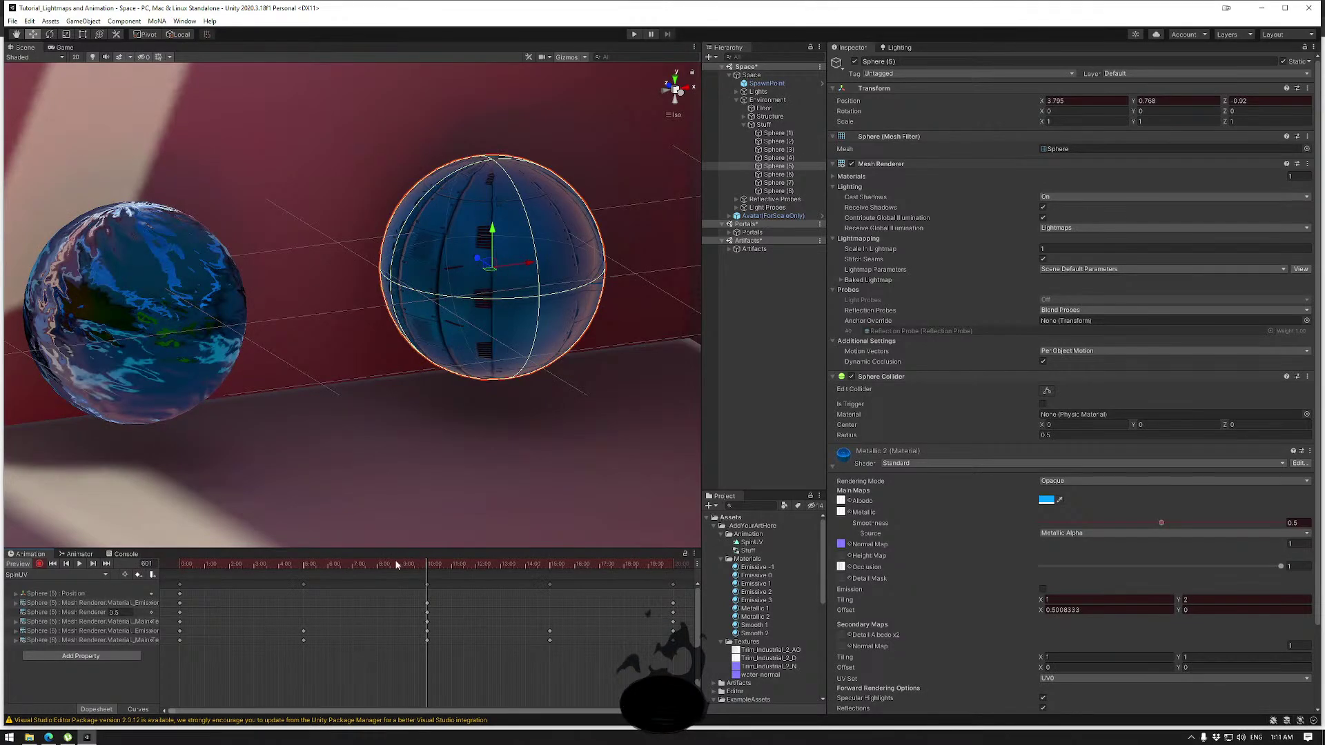
drag(494, 233, 493, 194)
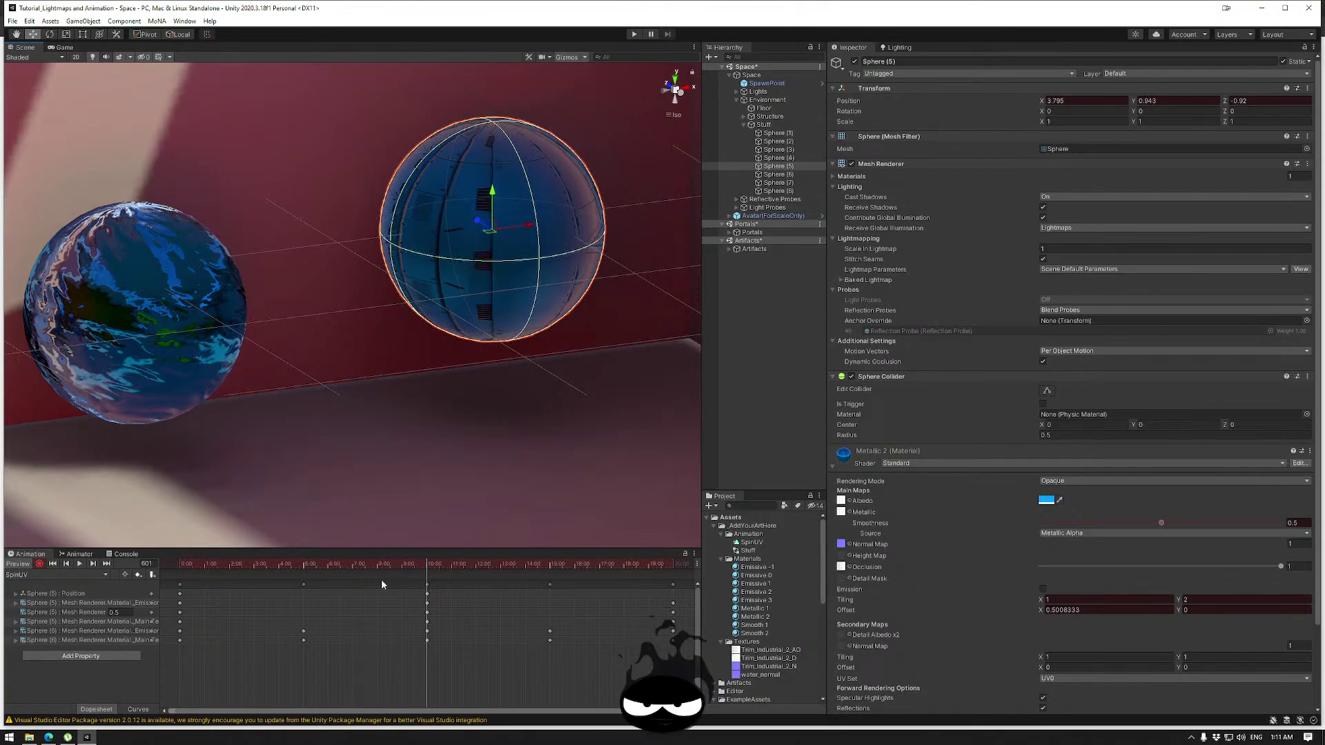
Copy Sphere (5)'s Position key from frame 0 to frame 1200 so the vertical motion loops.
drag(418, 572, 645, 570)
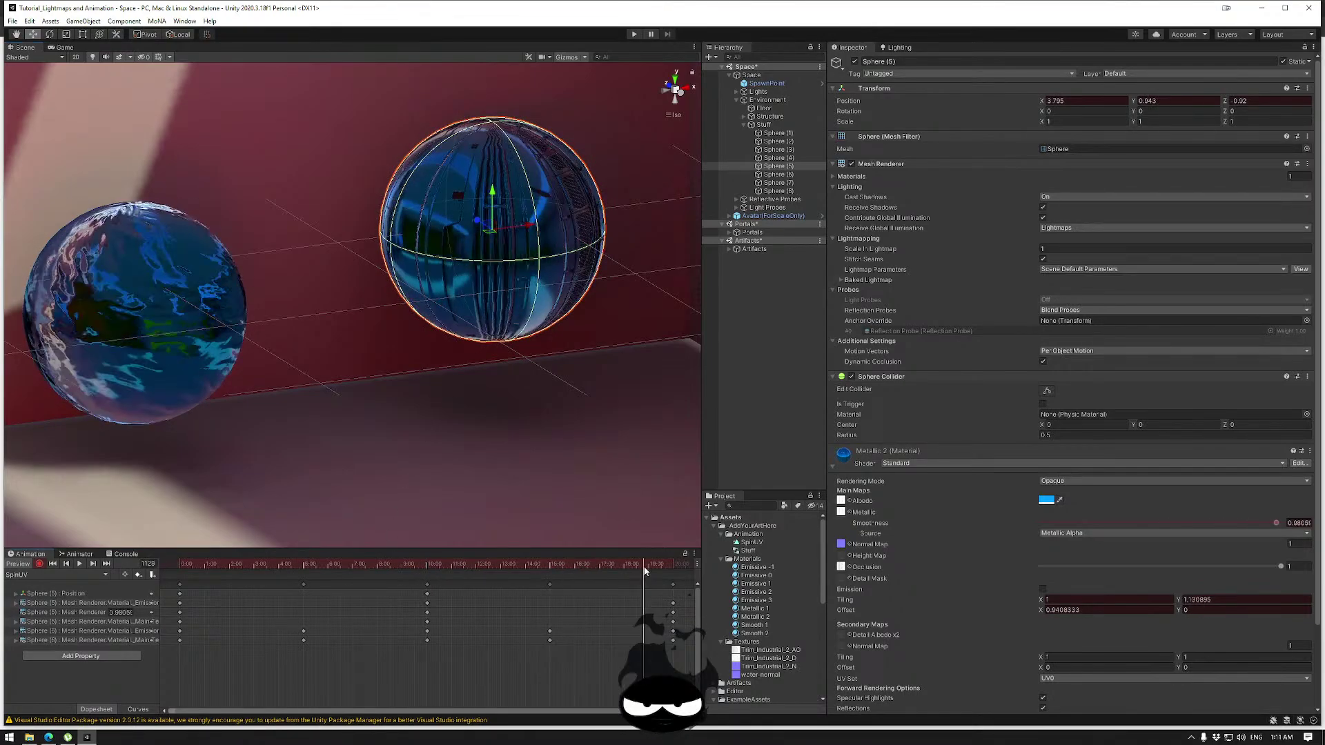
click(106, 564)
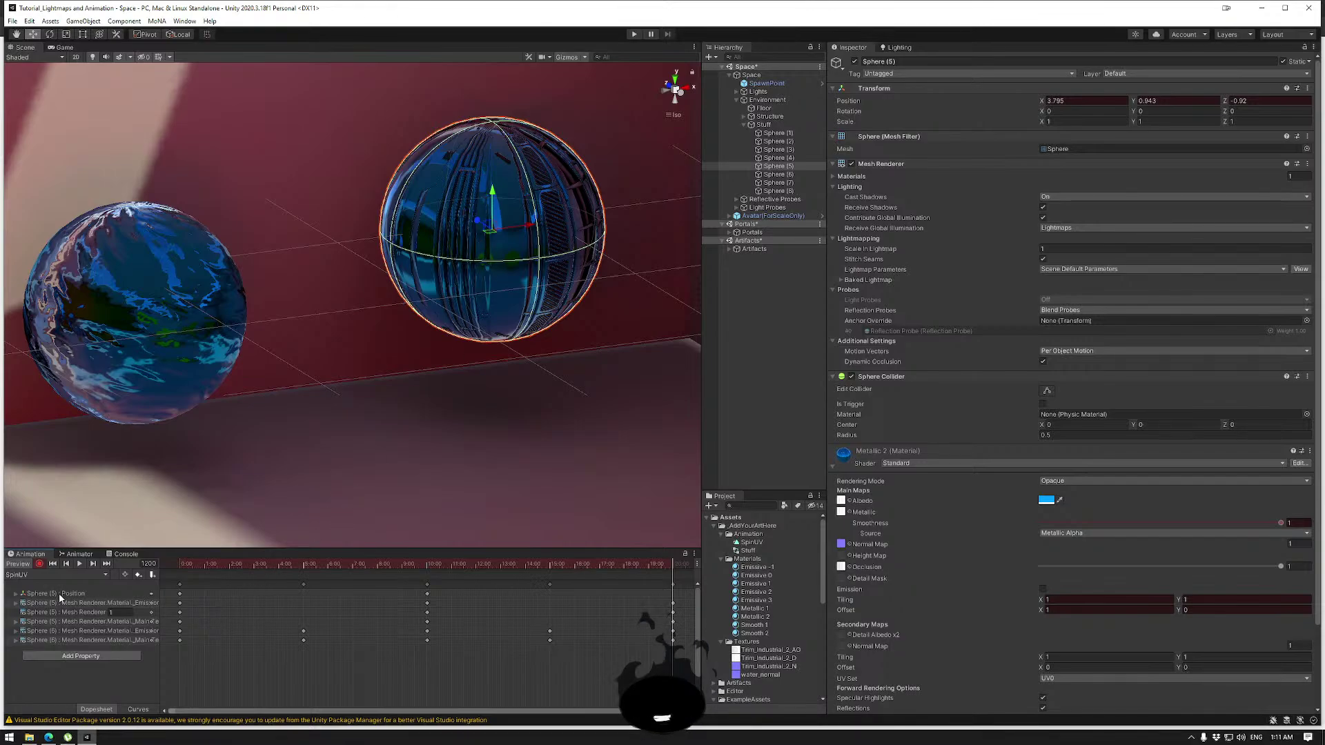
click(179, 593)
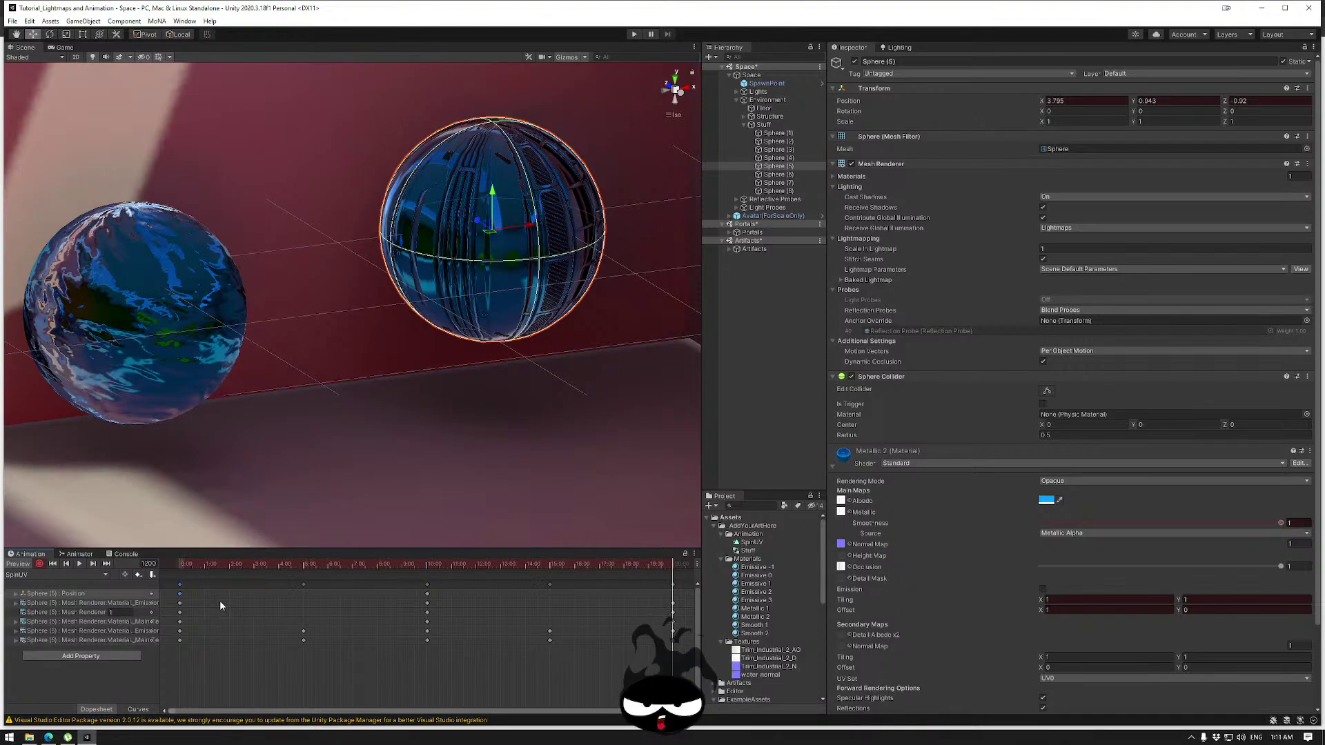
mouse_move(673, 564)
mouse_down()
mouse_move(648, 570)
mouse_move(662, 565)
mouse_up()
click(92, 564)
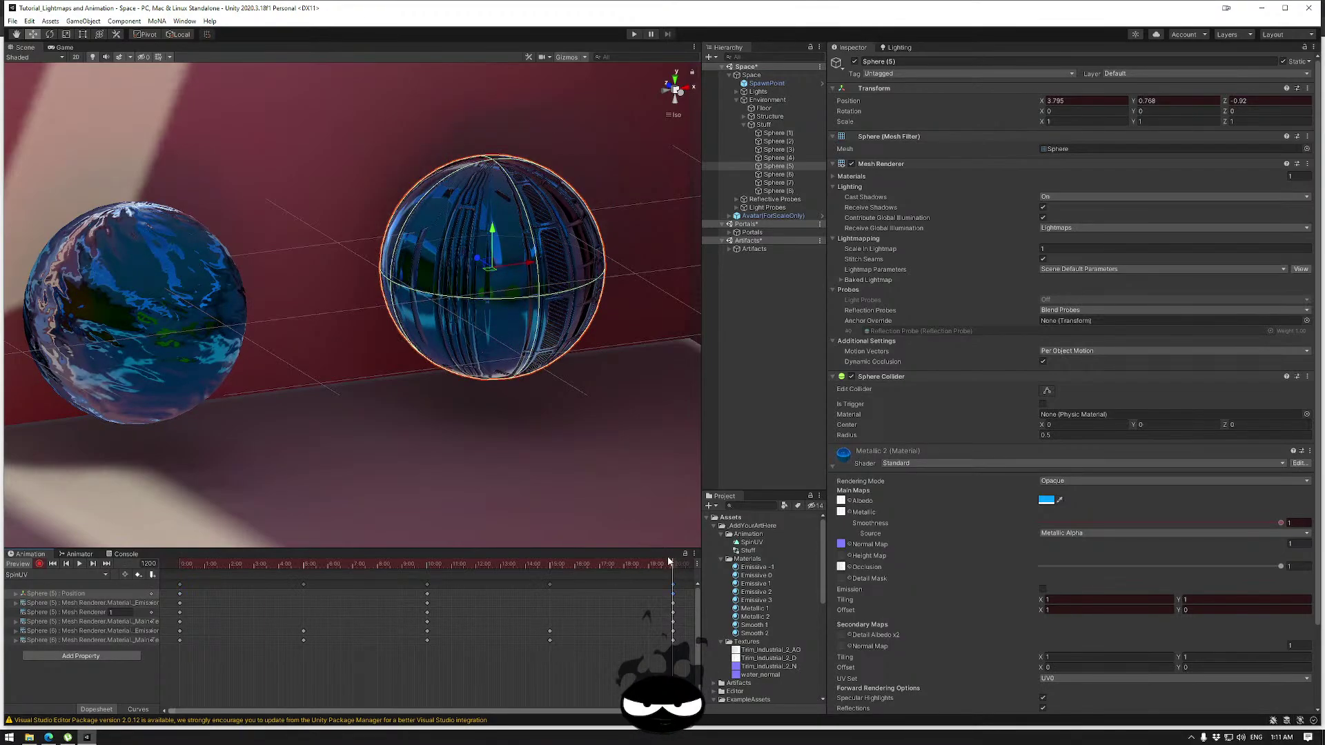
Scrub the SpinUV clip back from its end to frame 0 to review Sphere (5)'s movement and Position keys.
drag(668, 559, 585, 568)
drag(498, 572, 174, 595)
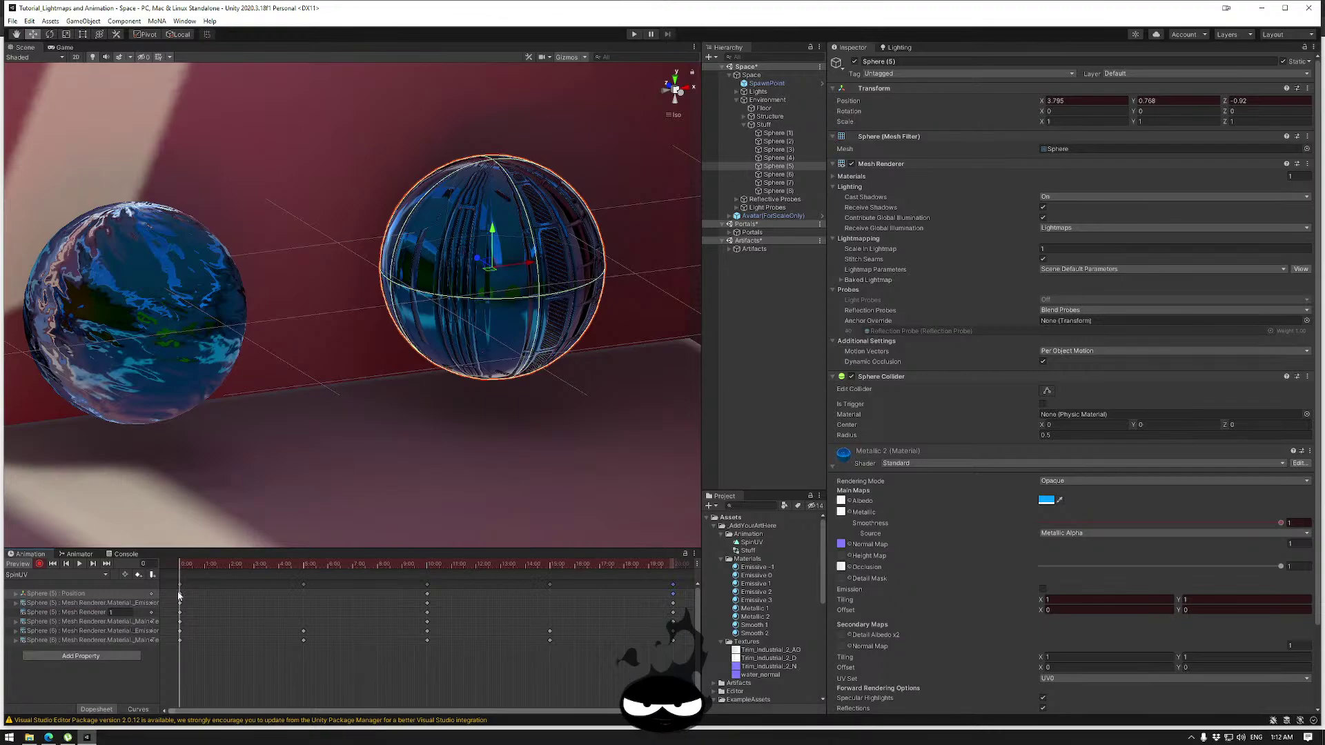
mouse_move(179, 595)
mouse_down()
mouse_move(575, 577)
mouse_move(169, 599)
mouse_up()
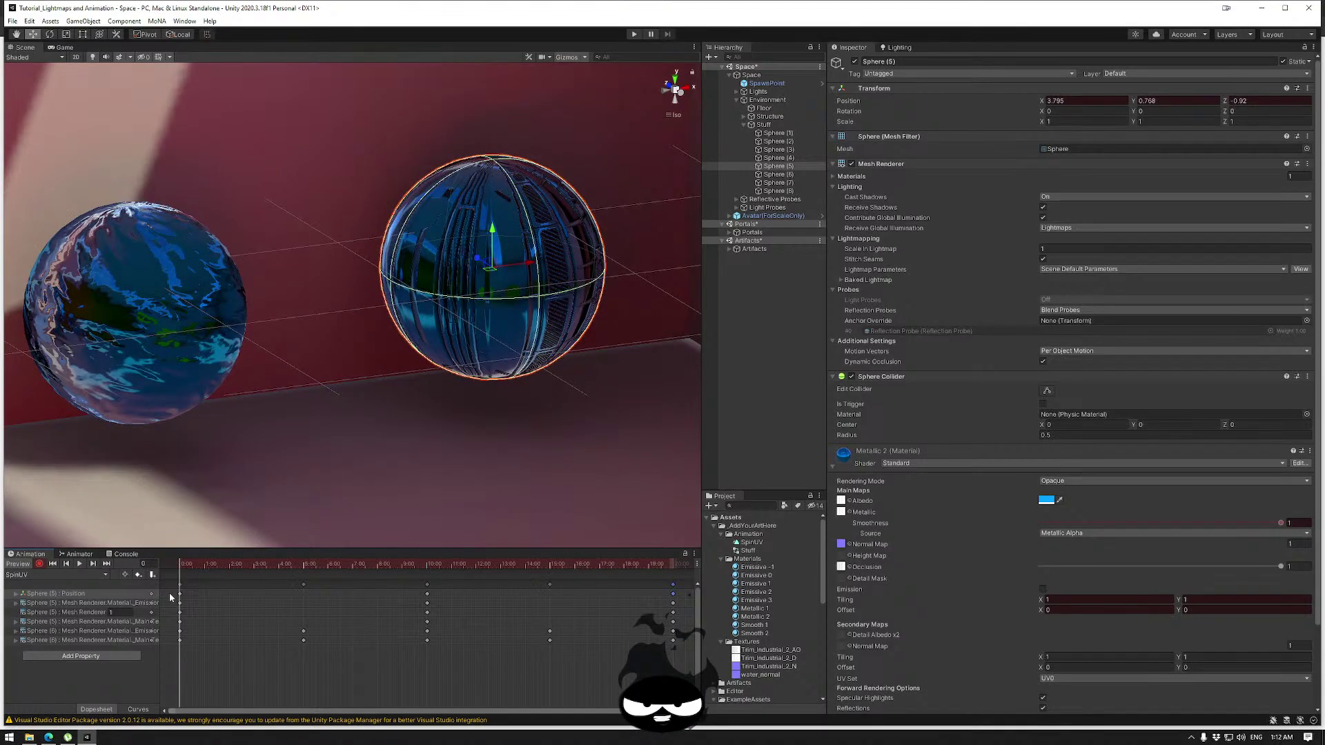
mouse_move(171, 592)
mouse_down()
mouse_move(519, 585)
mouse_move(177, 597)
mouse_up()
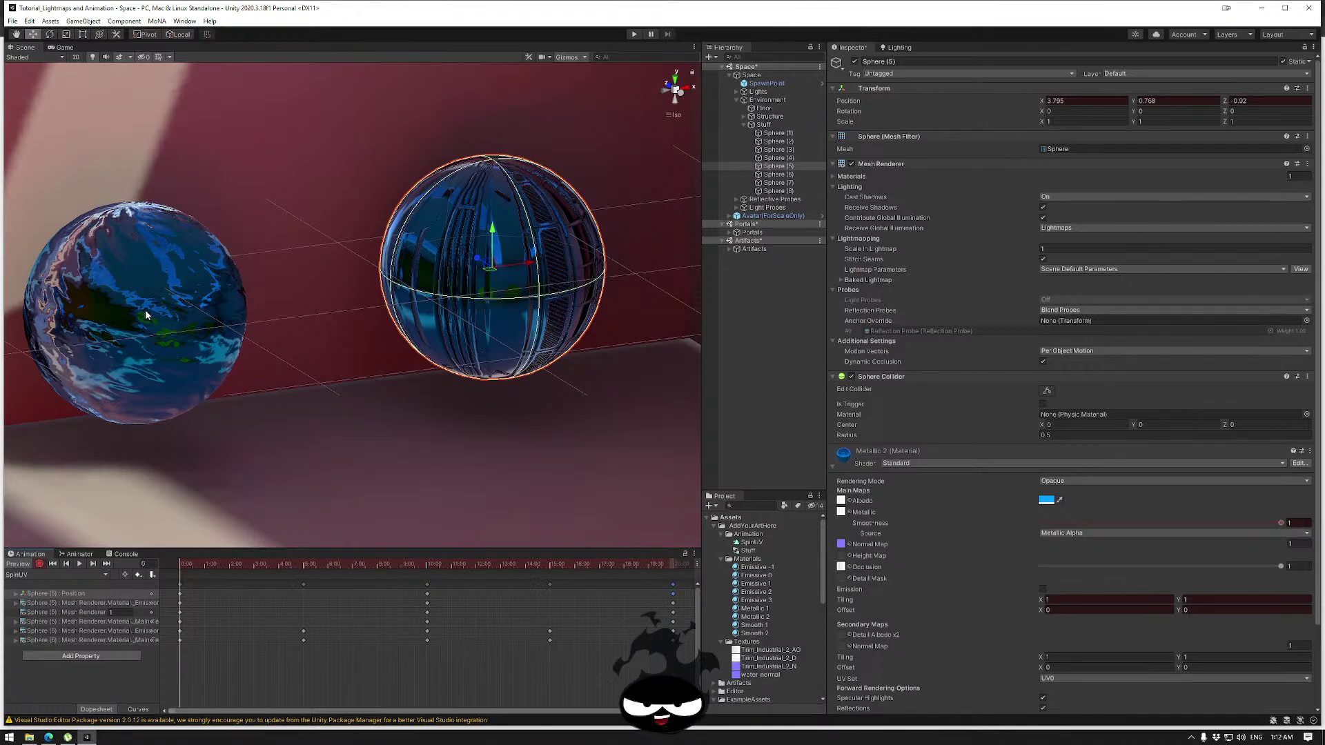
Select Sphere (6) and key its Metallic 1 Albedo colour to dark red 740800 on frame 601.
click(172, 358)
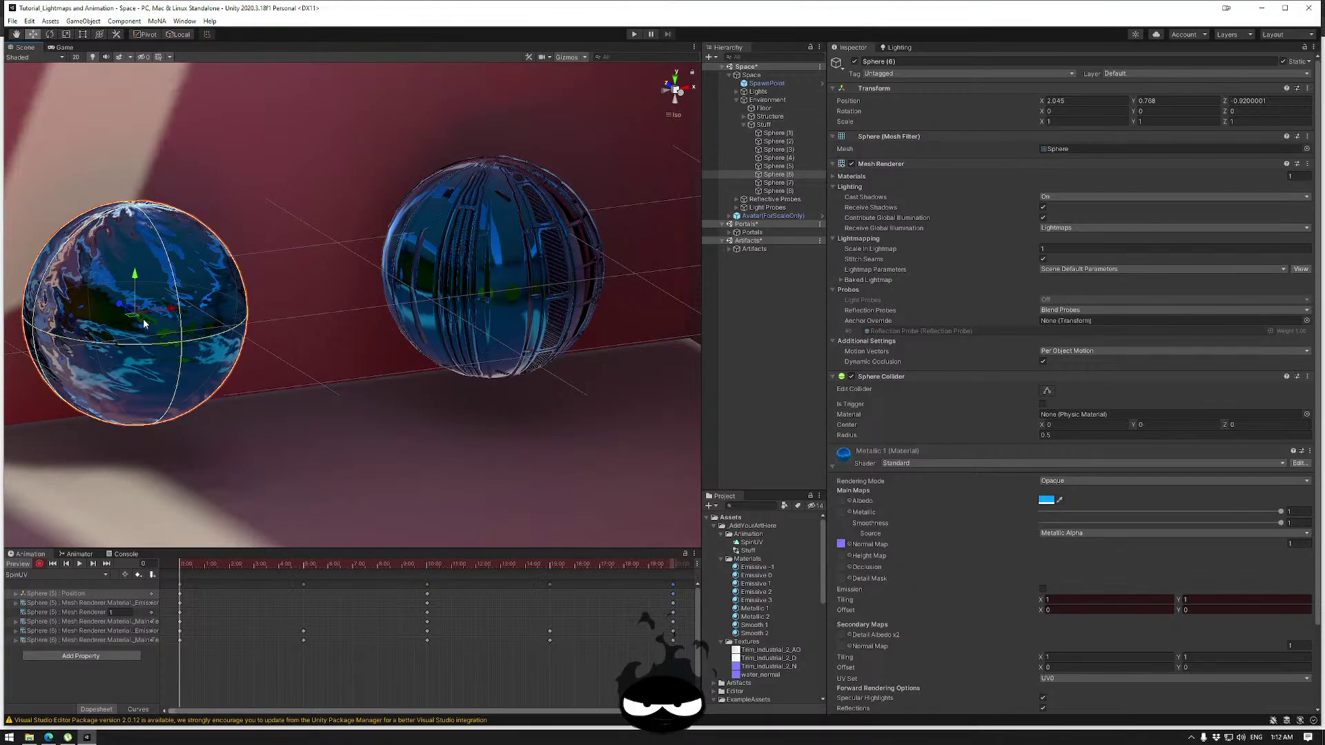
drag(179, 566, 418, 558)
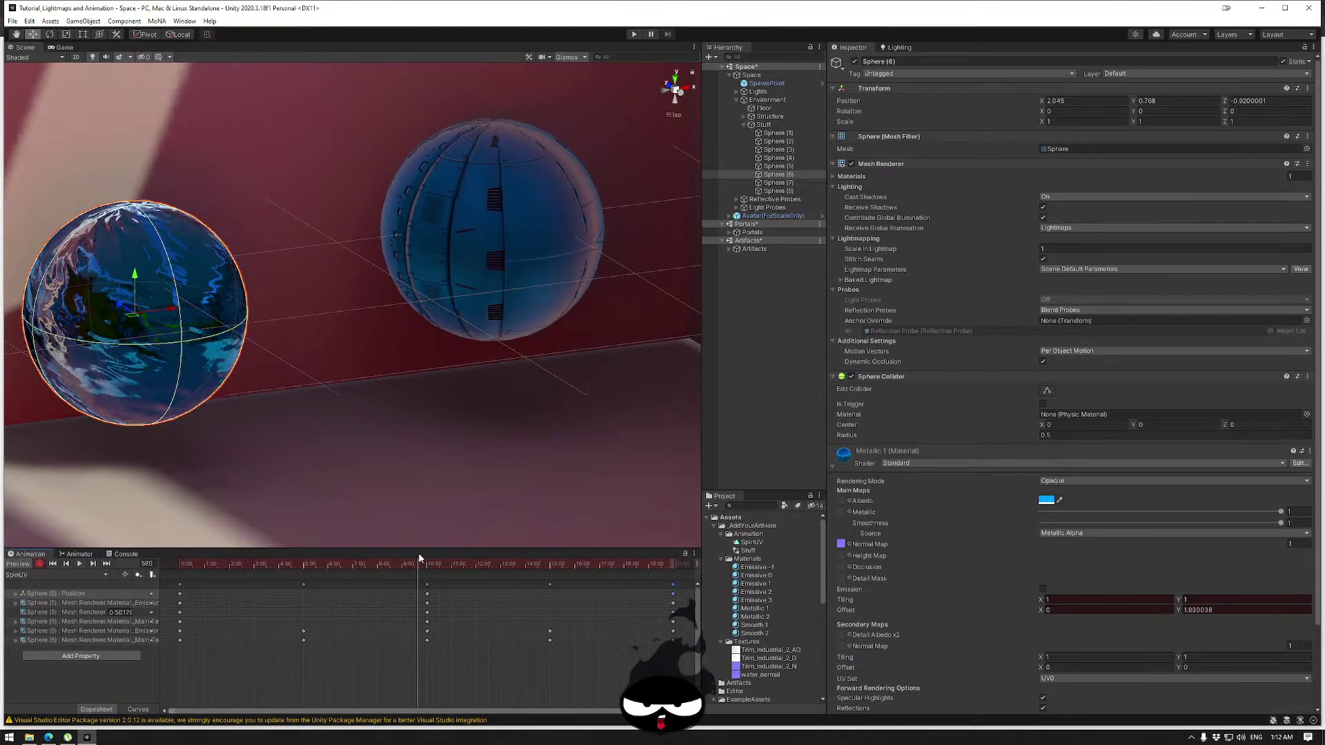
click(80, 564)
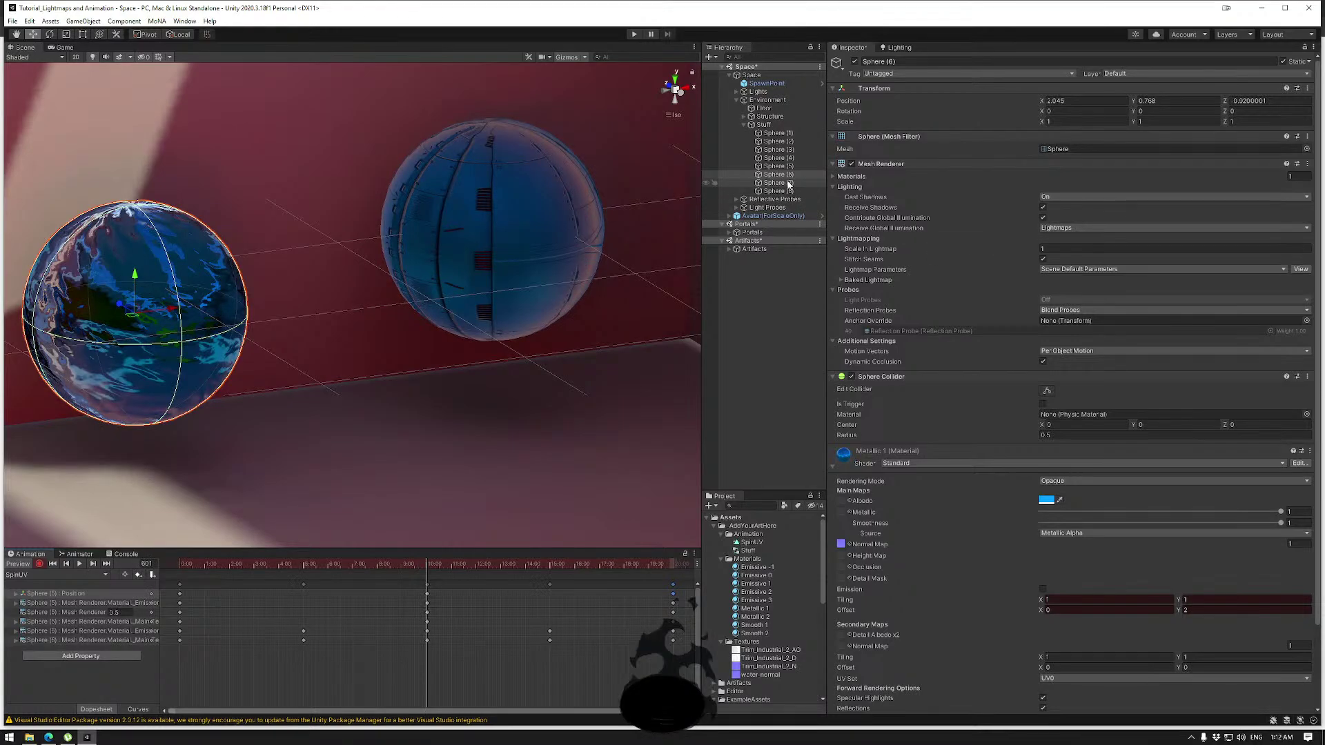
click(1046, 501)
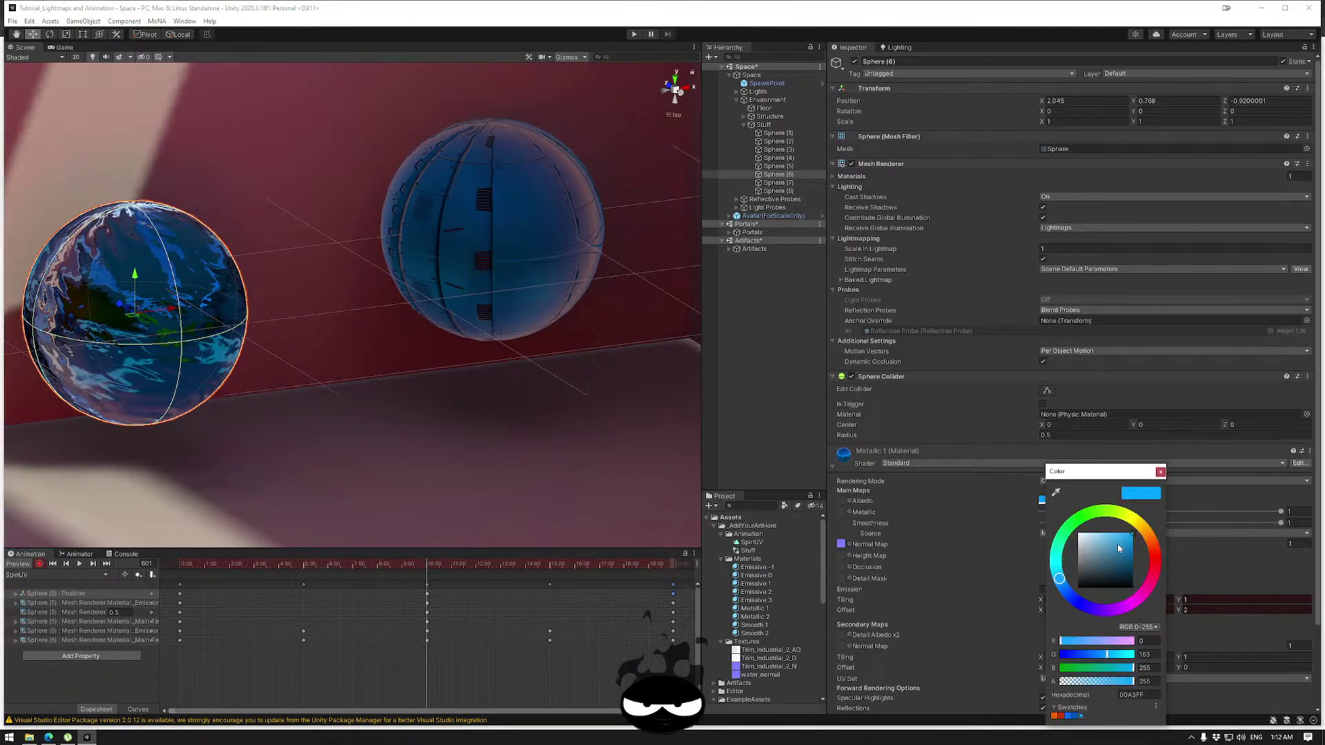
click(1156, 558)
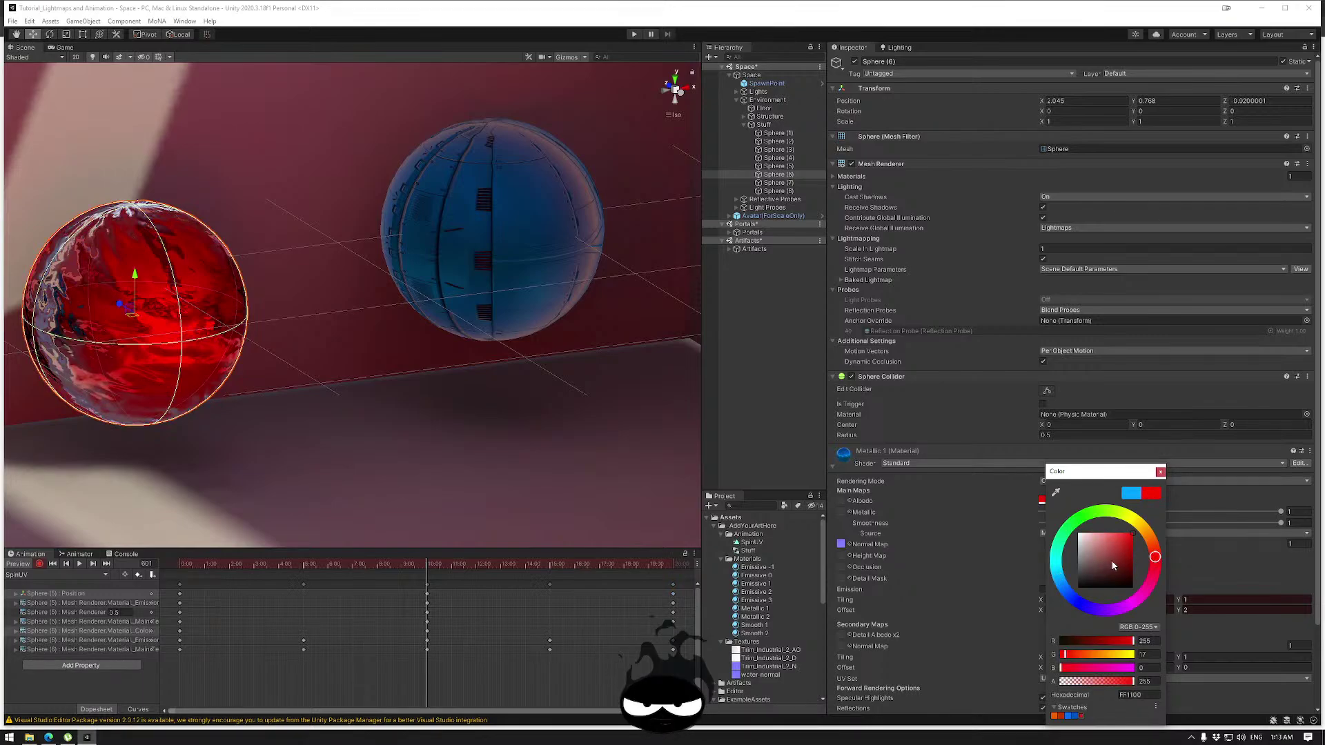
drag(1112, 566, 1139, 565)
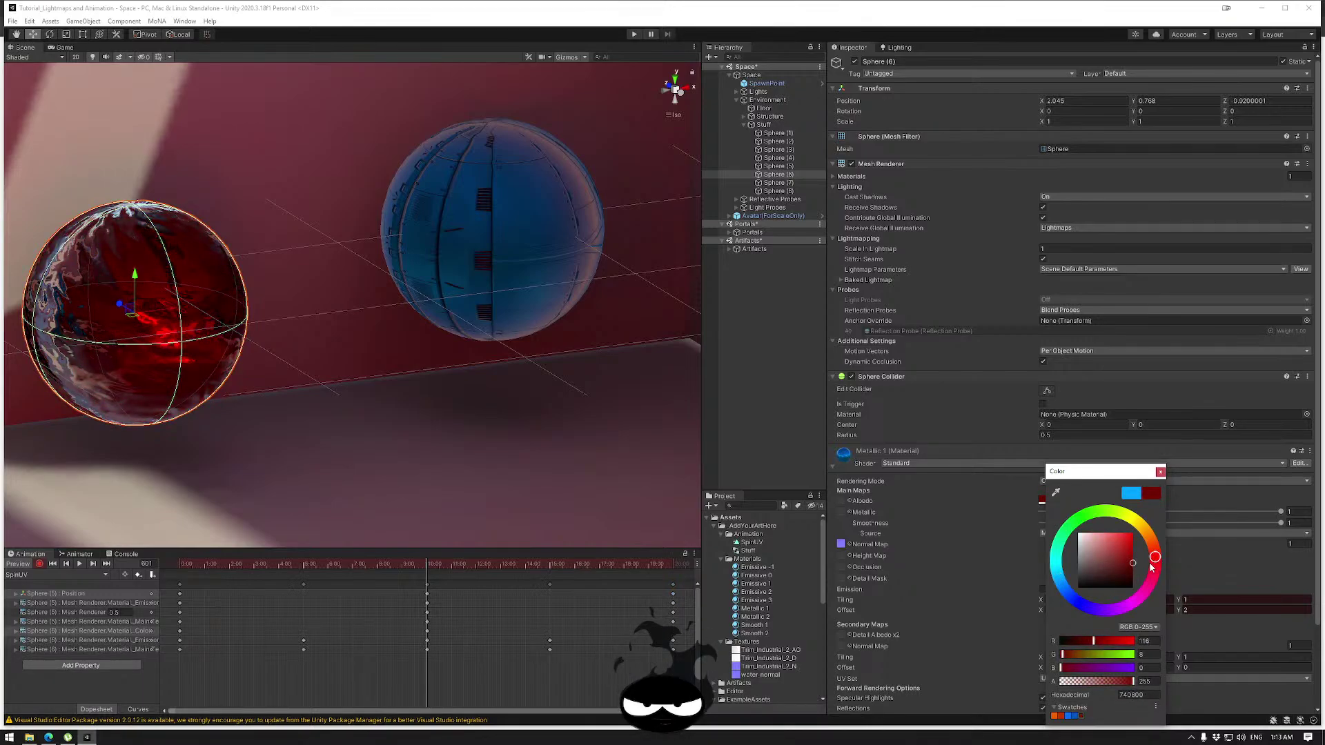
click(1161, 472)
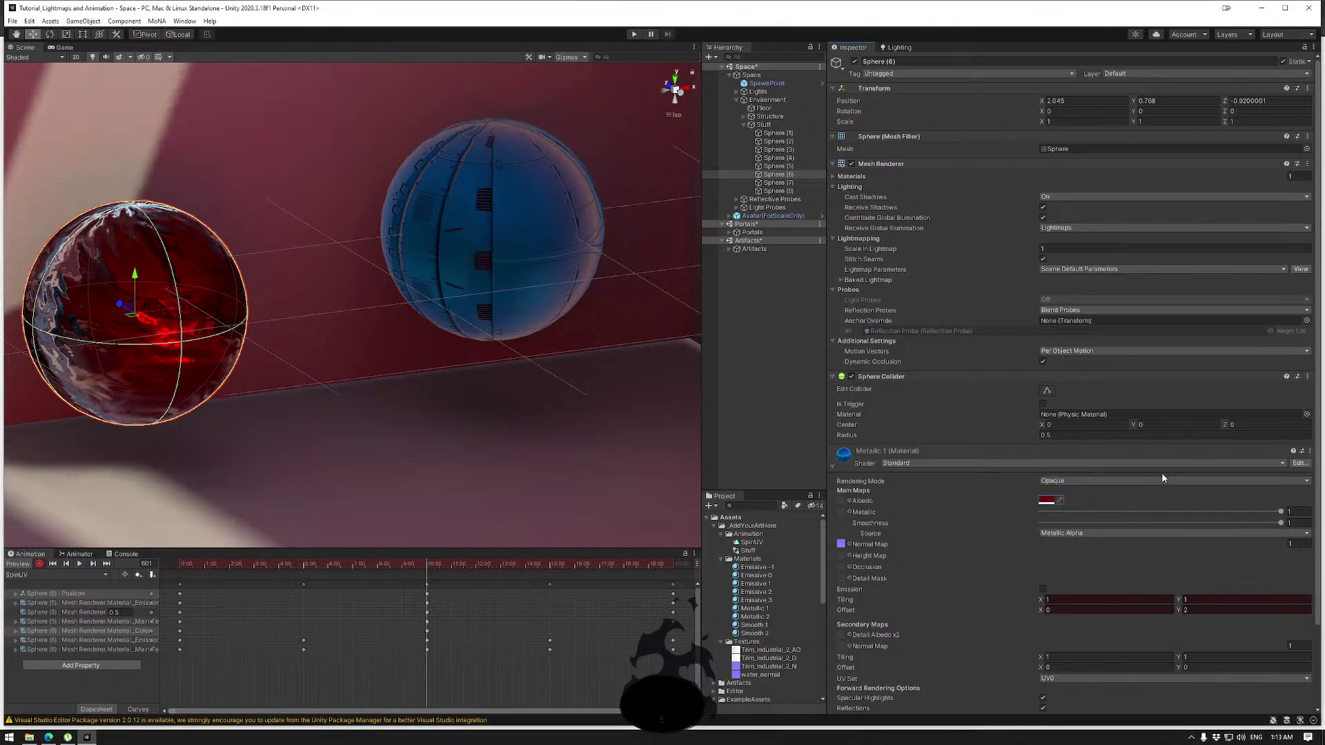
Scrub the SpinUV timeline to check Sphere (6)'s colour transition between its blue and red keys.
mouse_move(428, 567)
mouse_down()
mouse_move(196, 573)
mouse_move(407, 572)
mouse_up()
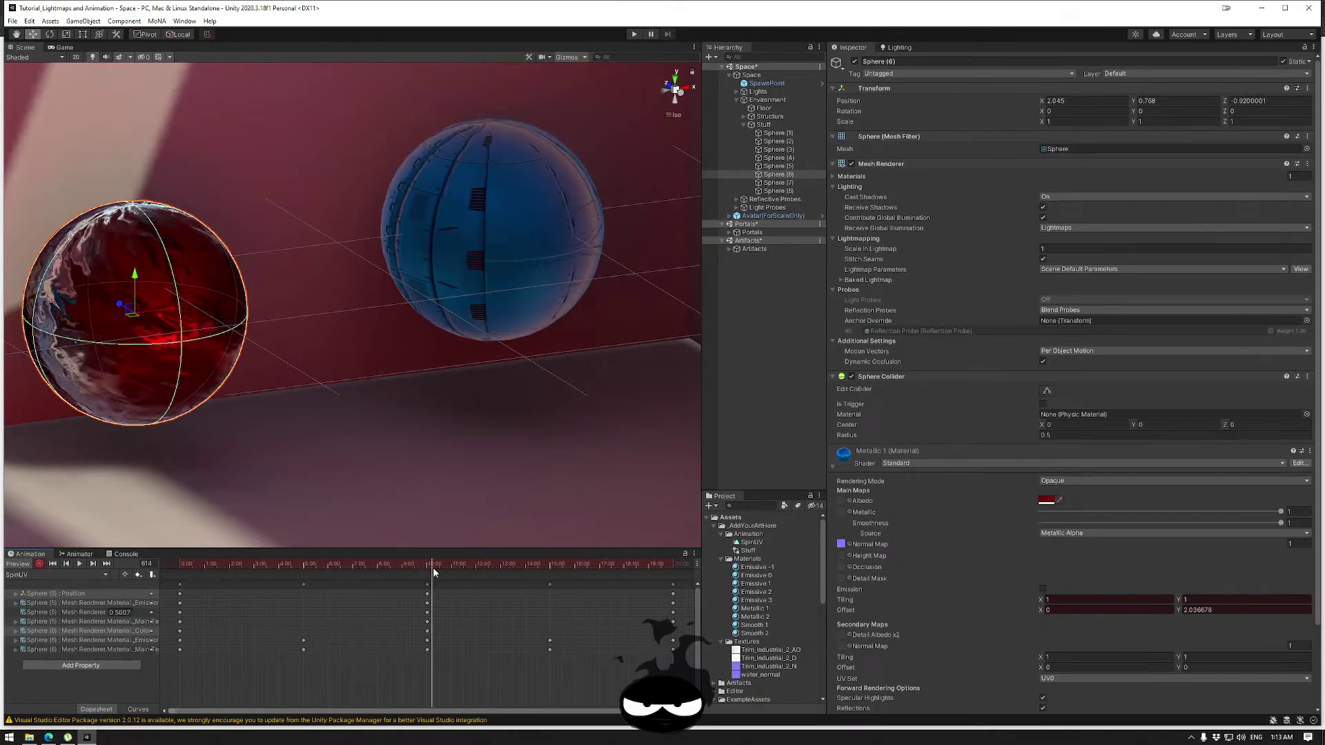
drag(535, 574, 169, 564)
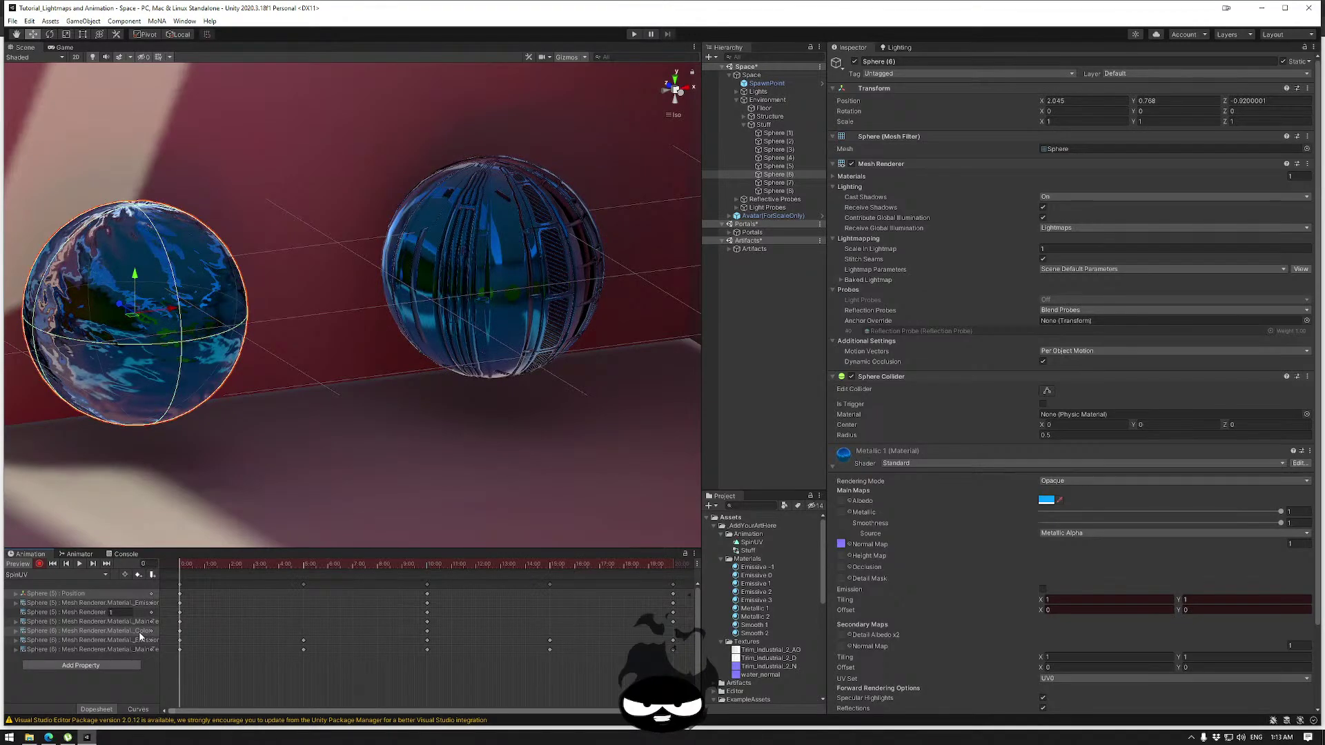
click(341, 563)
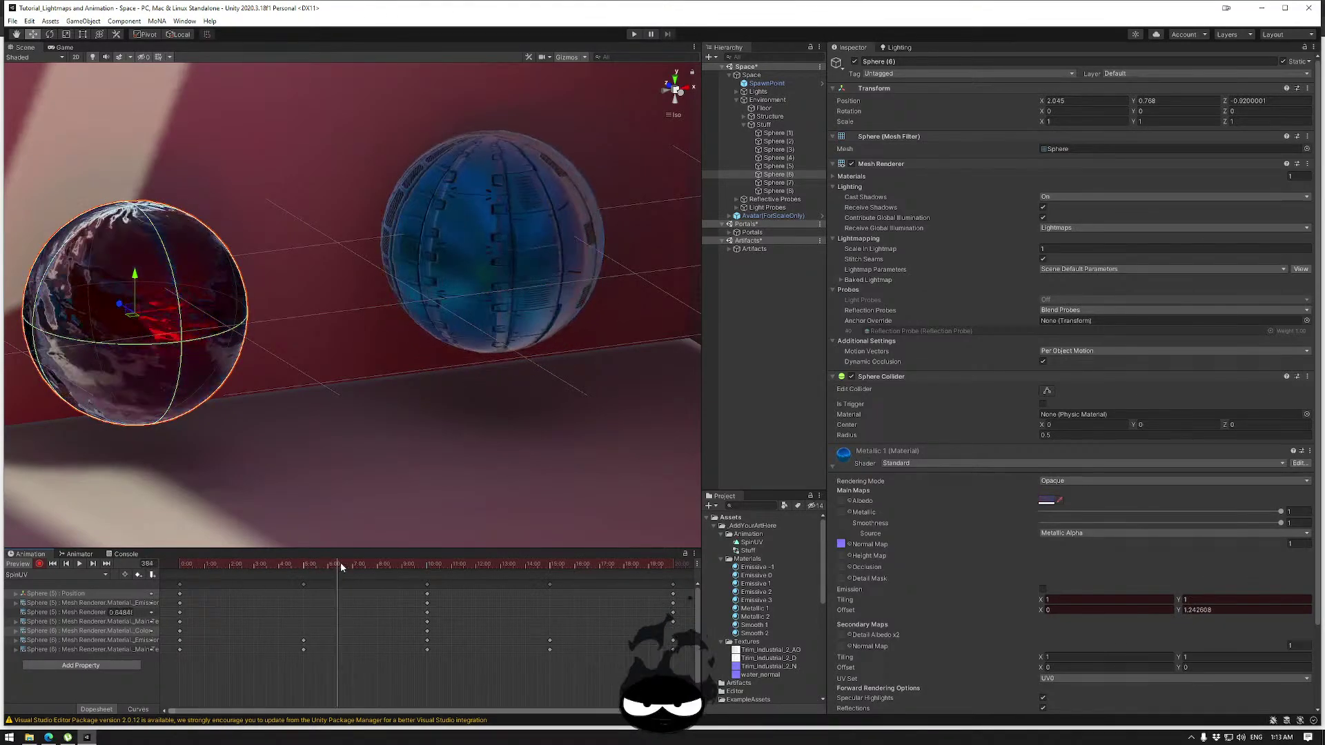
Copy Sphere (6)'s material colour key from frame 0 to frame 1200 so the colour loops back to blue.
drag(341, 562, 672, 545)
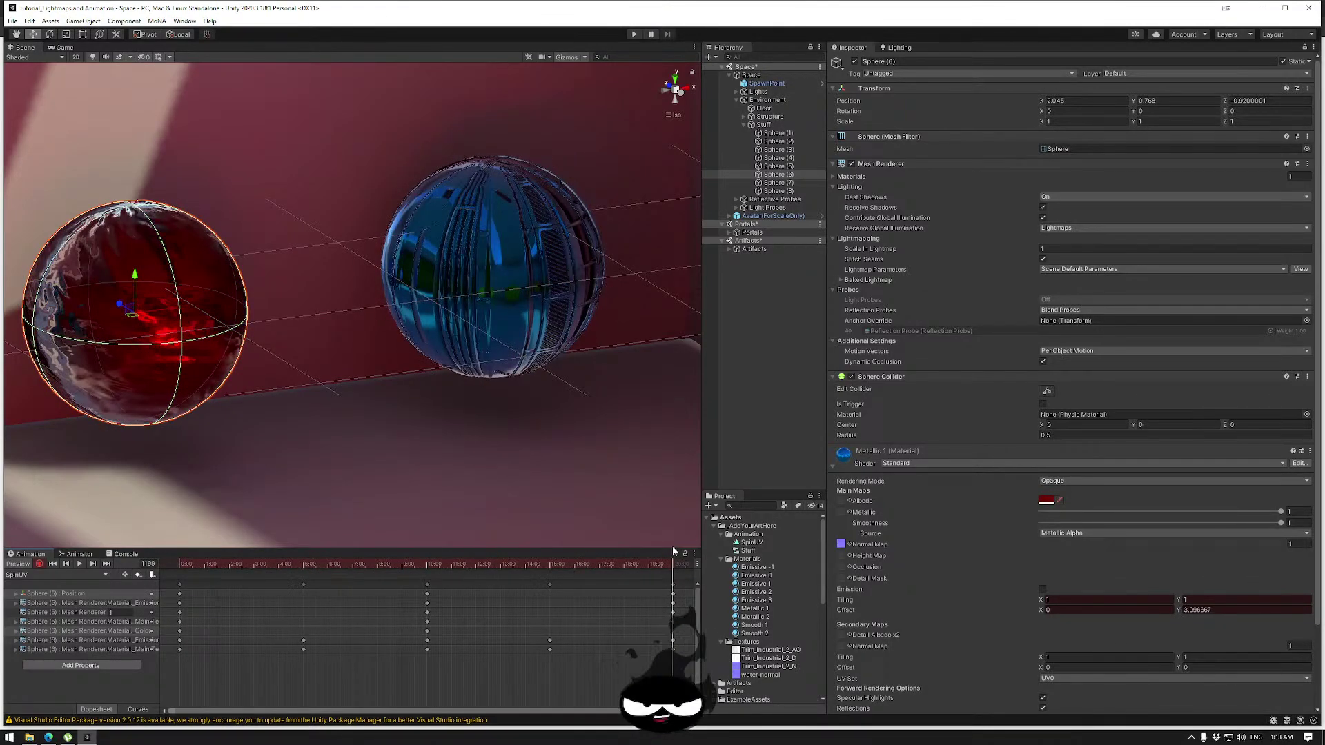
click(181, 631)
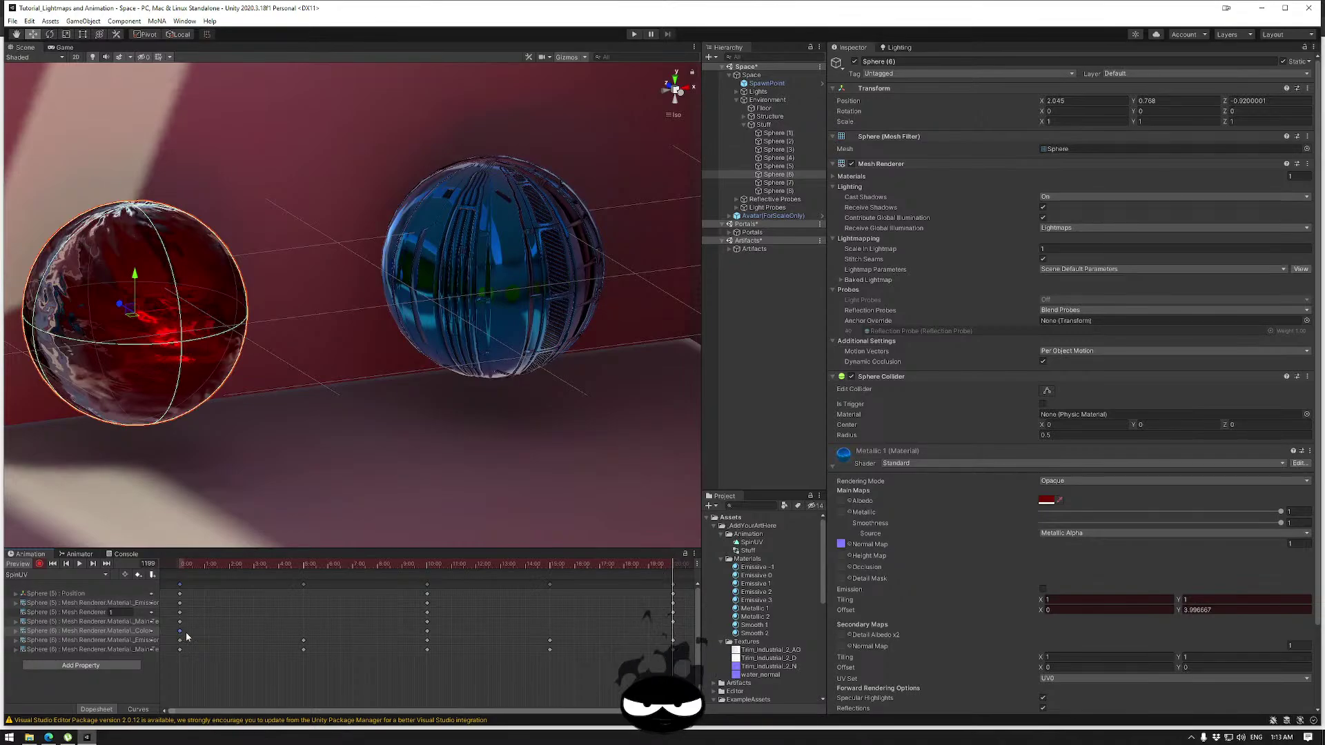
click(661, 564)
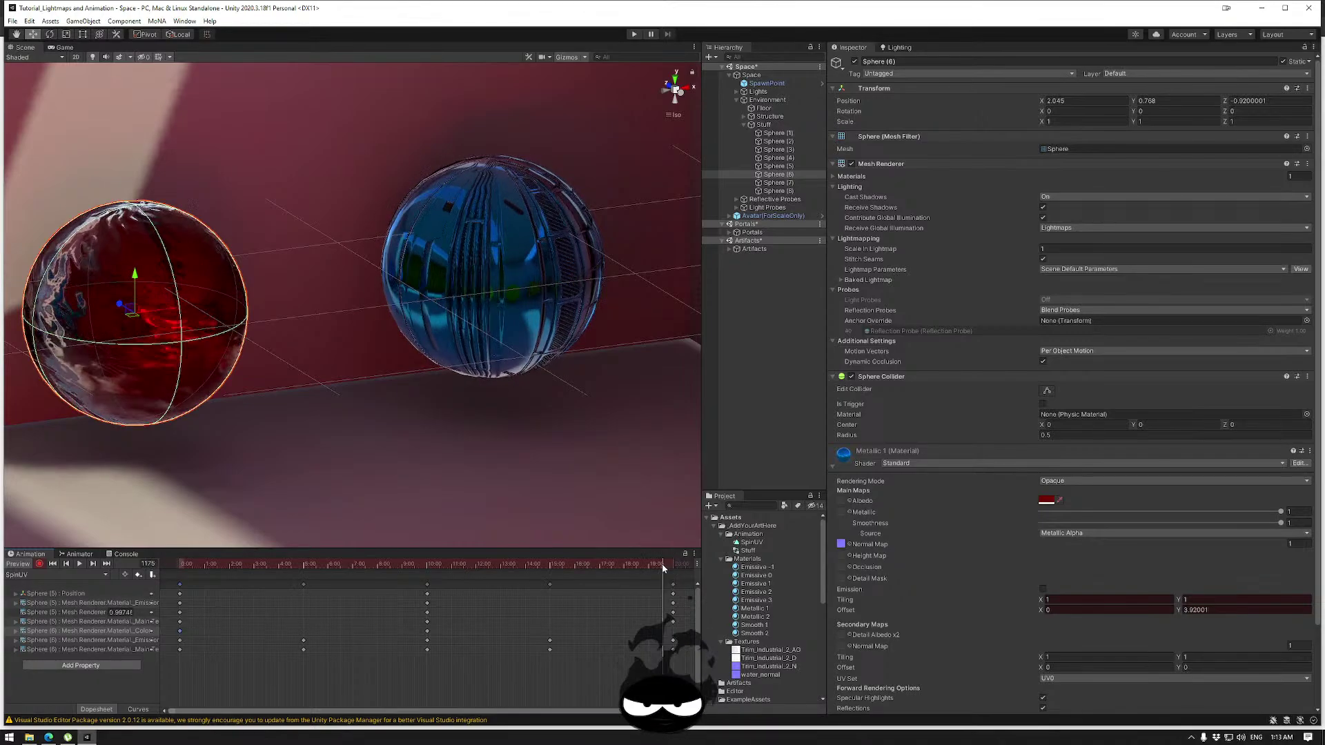
click(94, 565)
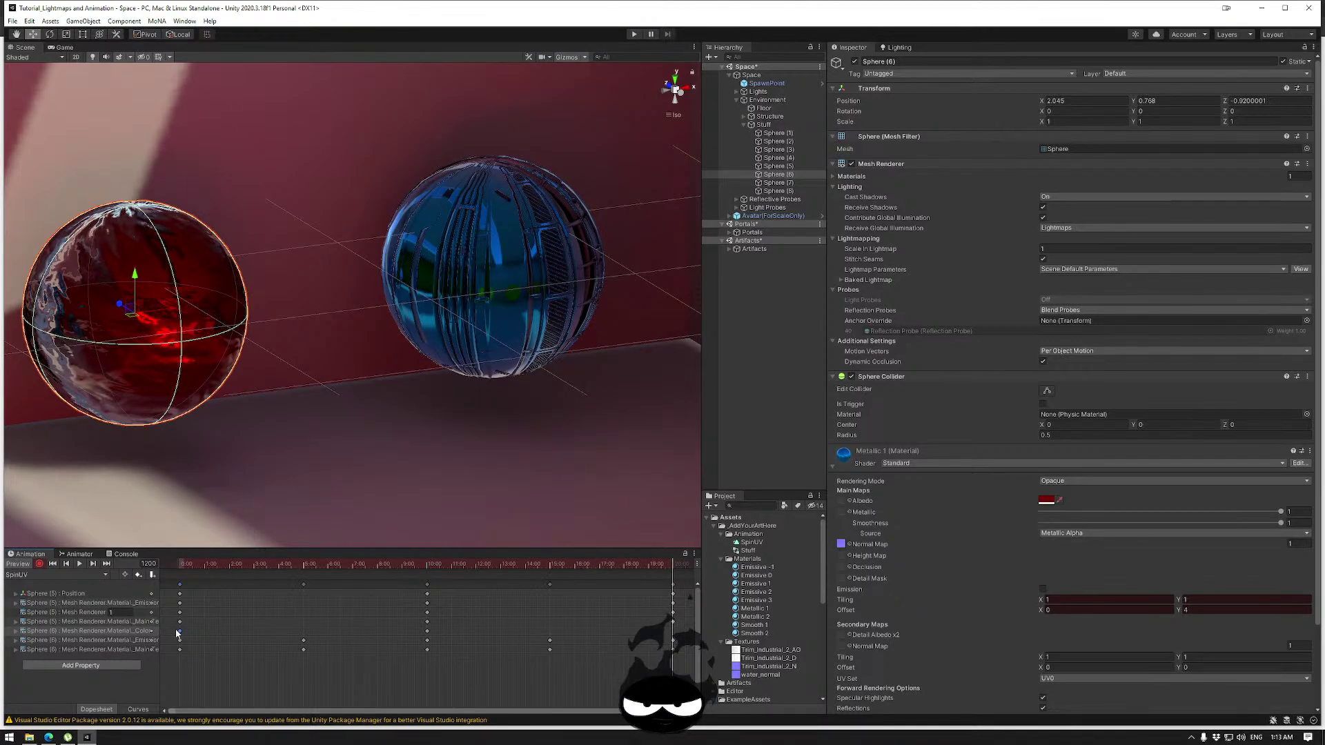
key(ctrl+v)
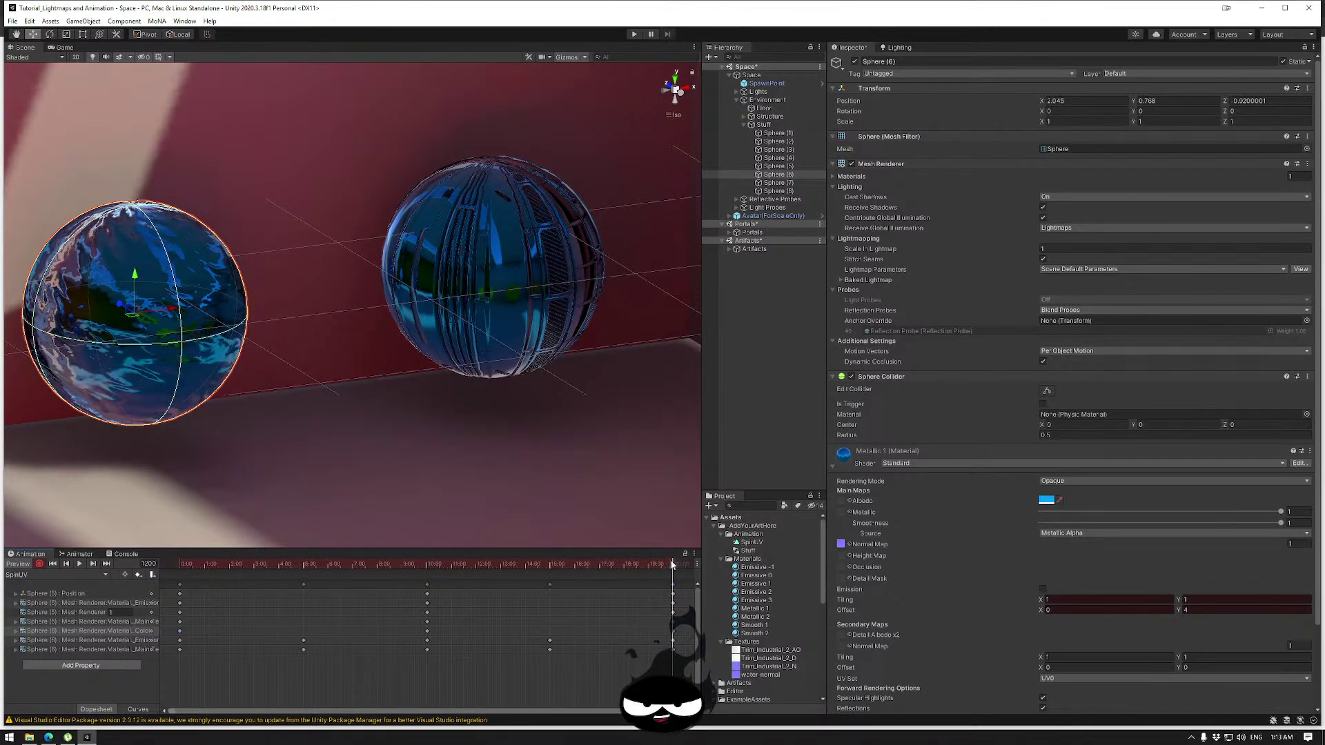
Key Sphere (6)'s Position on frame 601 at Y 0.768.
drag(672, 565, 423, 574)
click(92, 564)
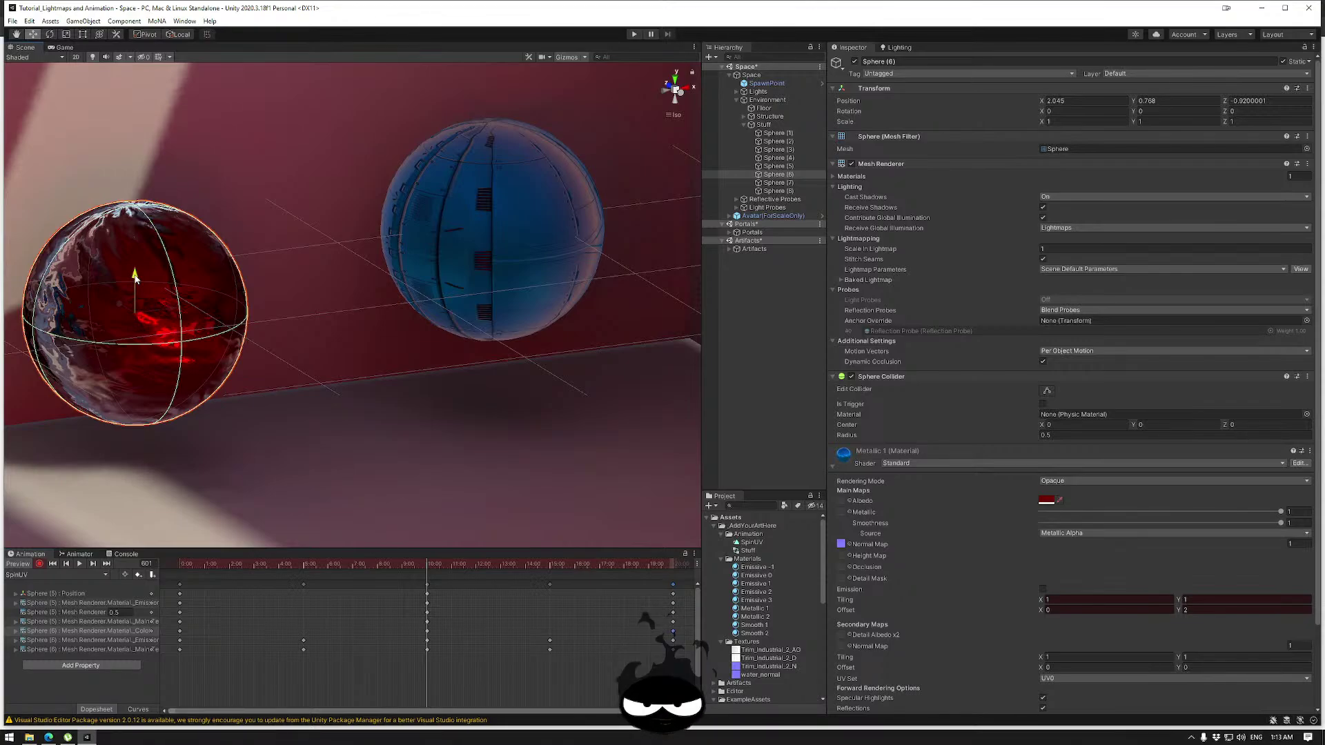
drag(137, 278, 140, 259)
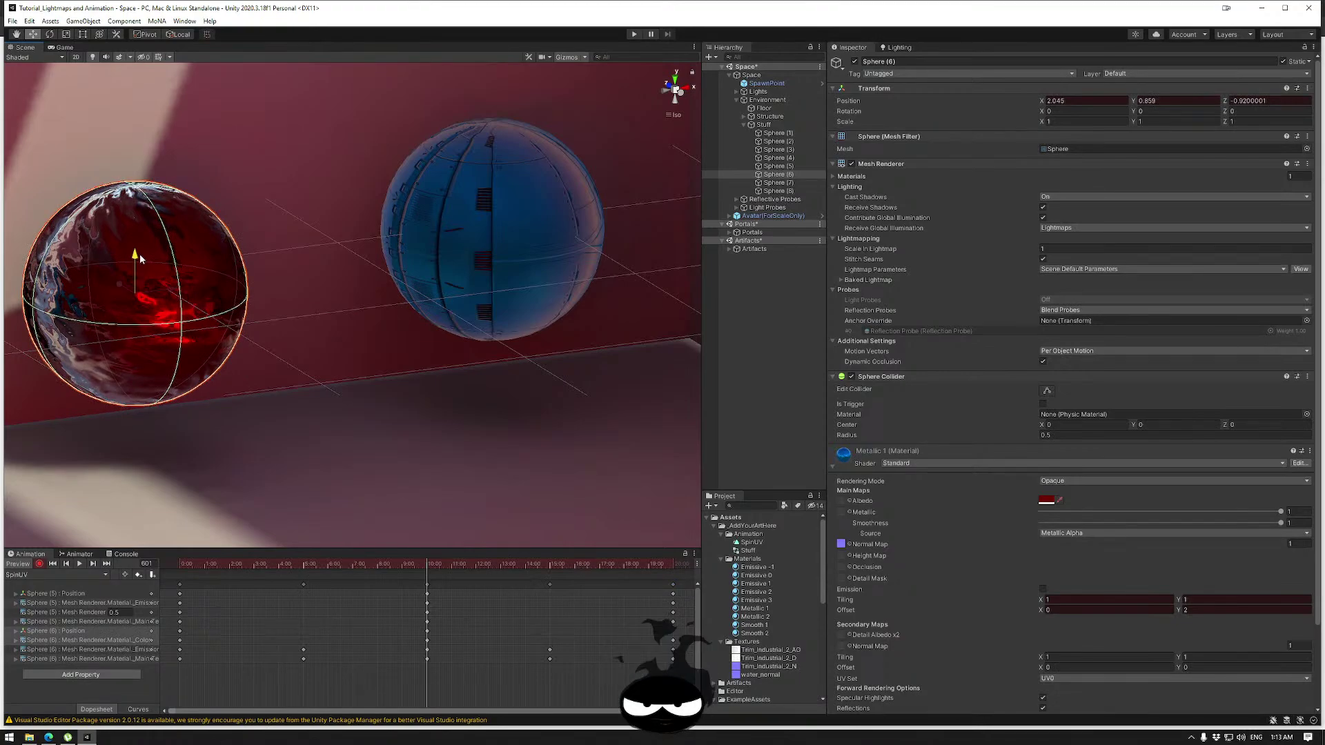
key(ctrl+z)
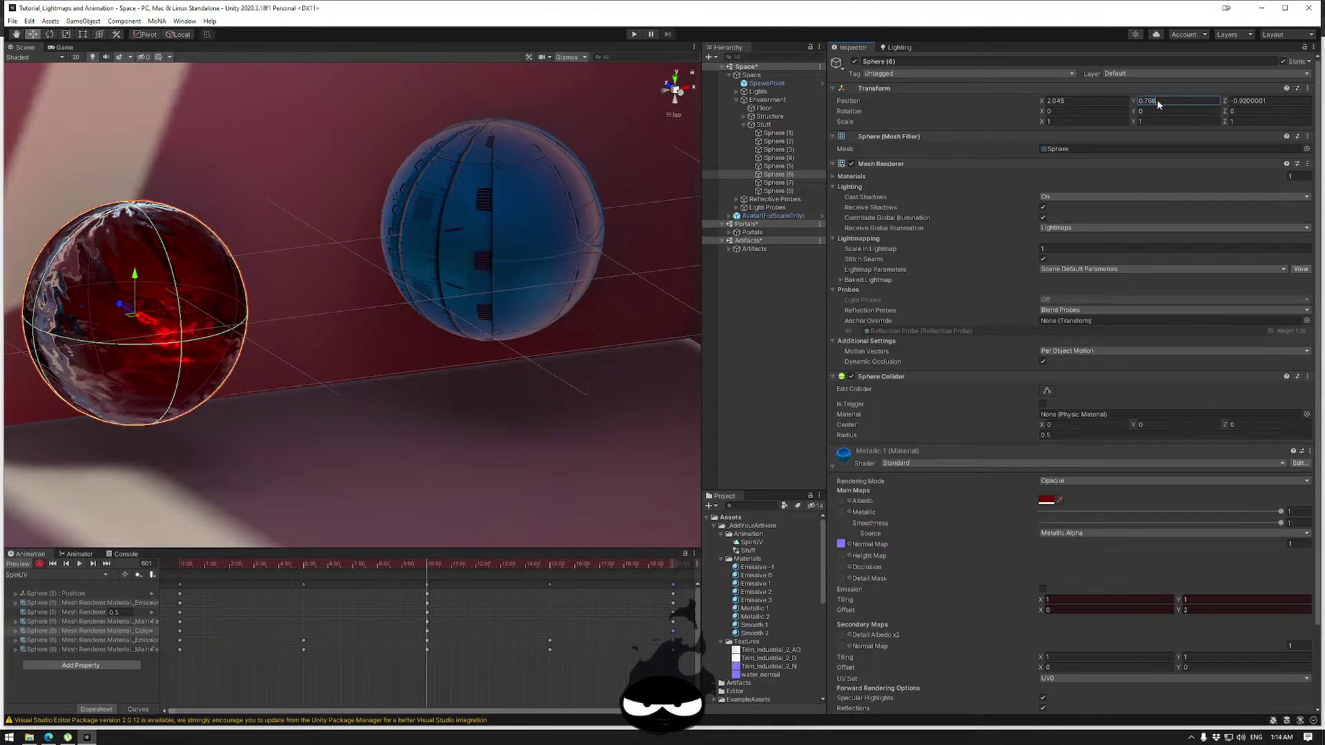
key(BackSpace)
text(7)
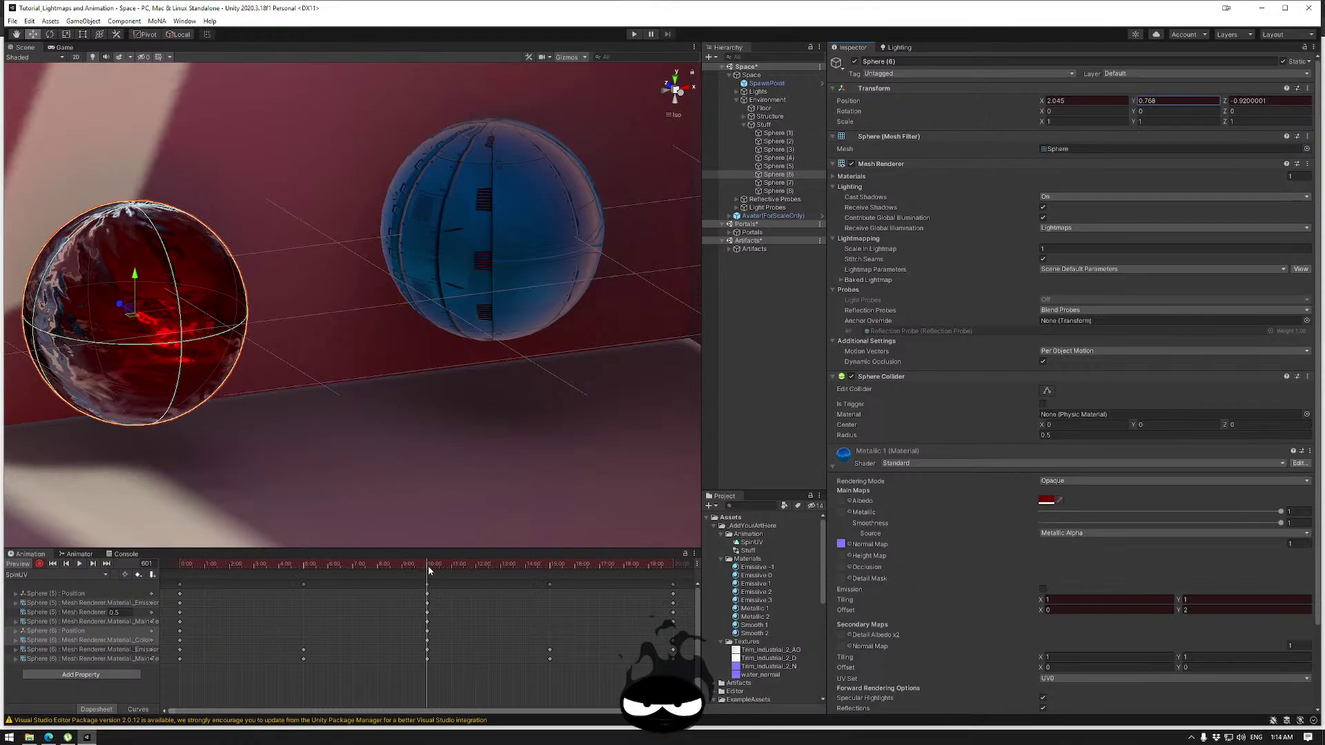
mouse_move(430, 570)
mouse_down()
mouse_move(172, 565)
mouse_move(405, 566)
mouse_up()
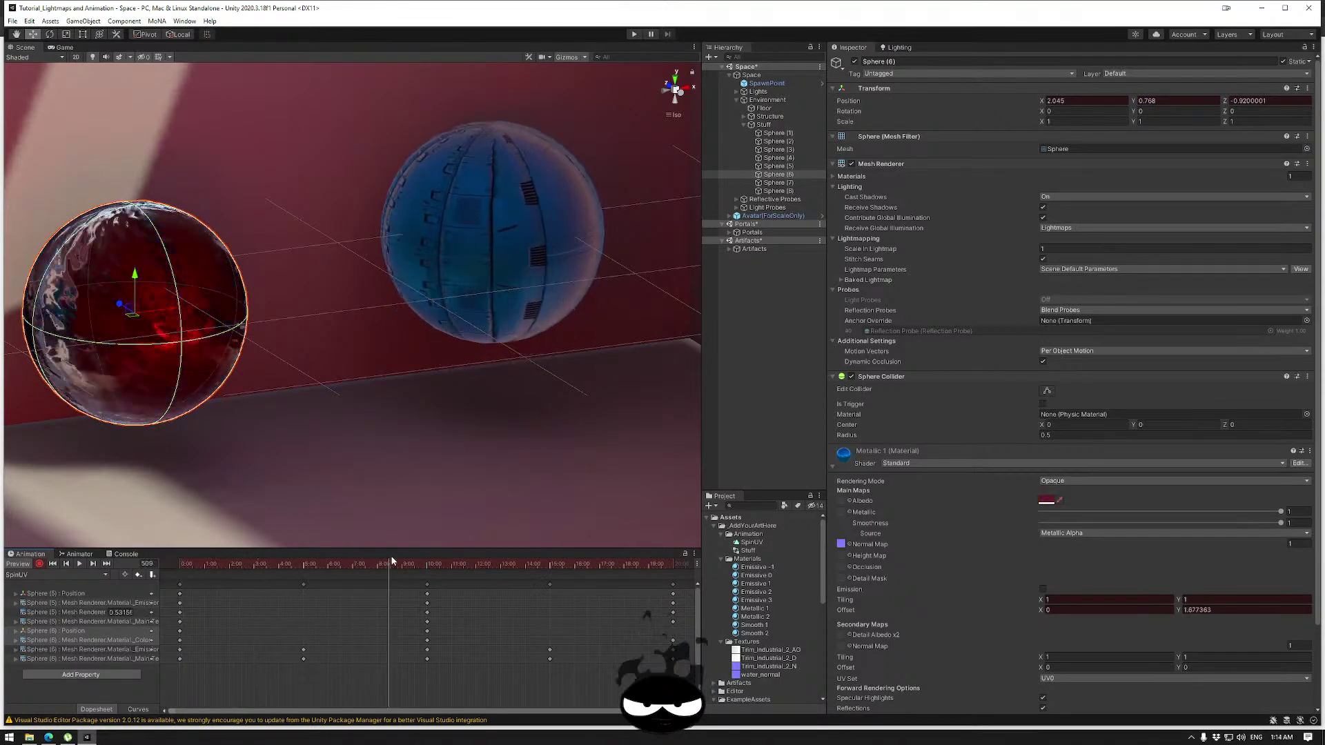
click(96, 564)
drag(145, 283, 148, 222)
key(ctrl+z)
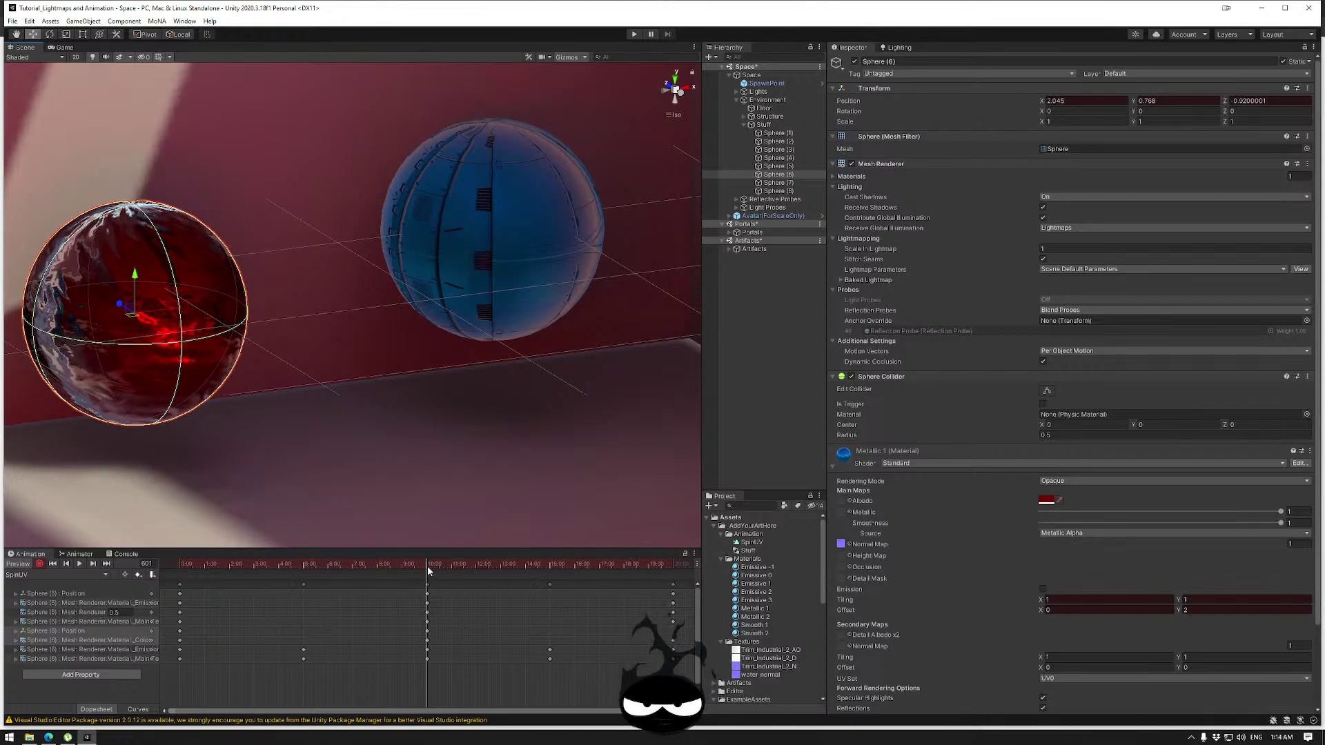
Raise Sphere (6) on frame 0 to about Y 1.13 to key its starting height.
drag(428, 570, 175, 576)
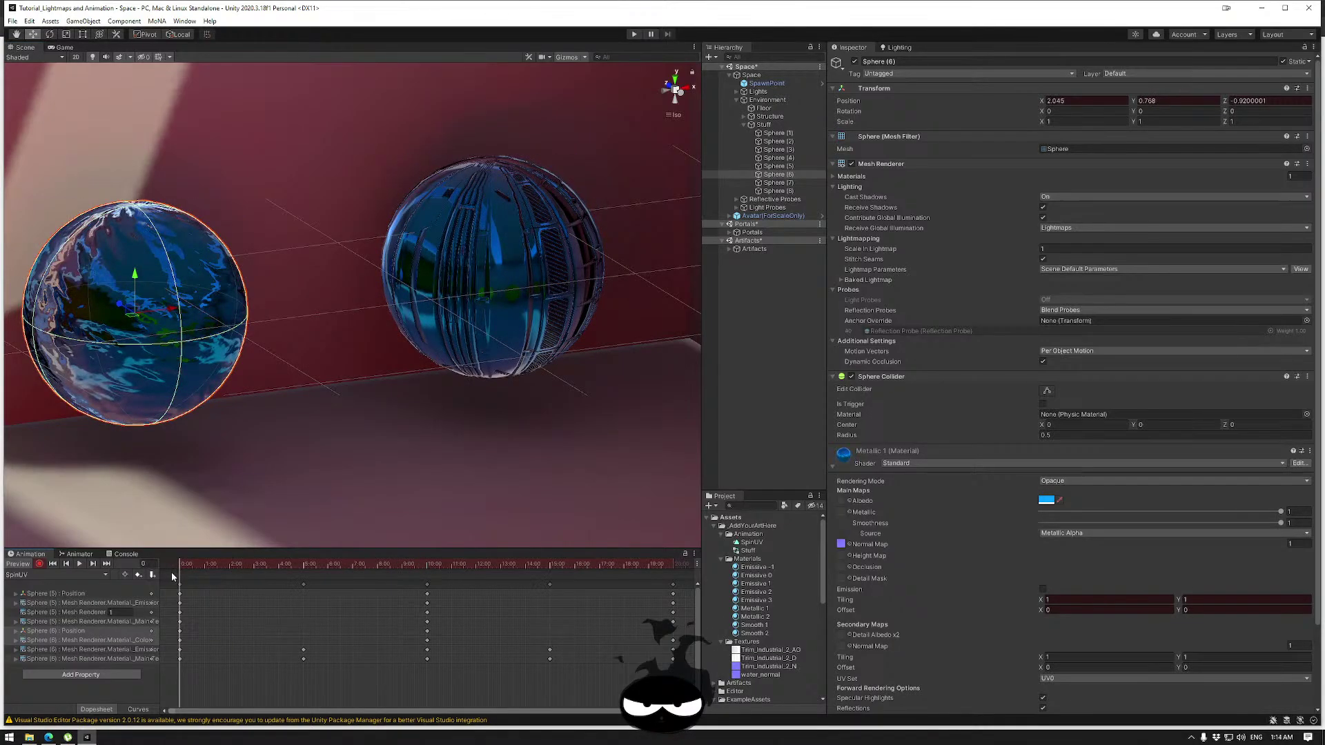
drag(136, 274, 133, 196)
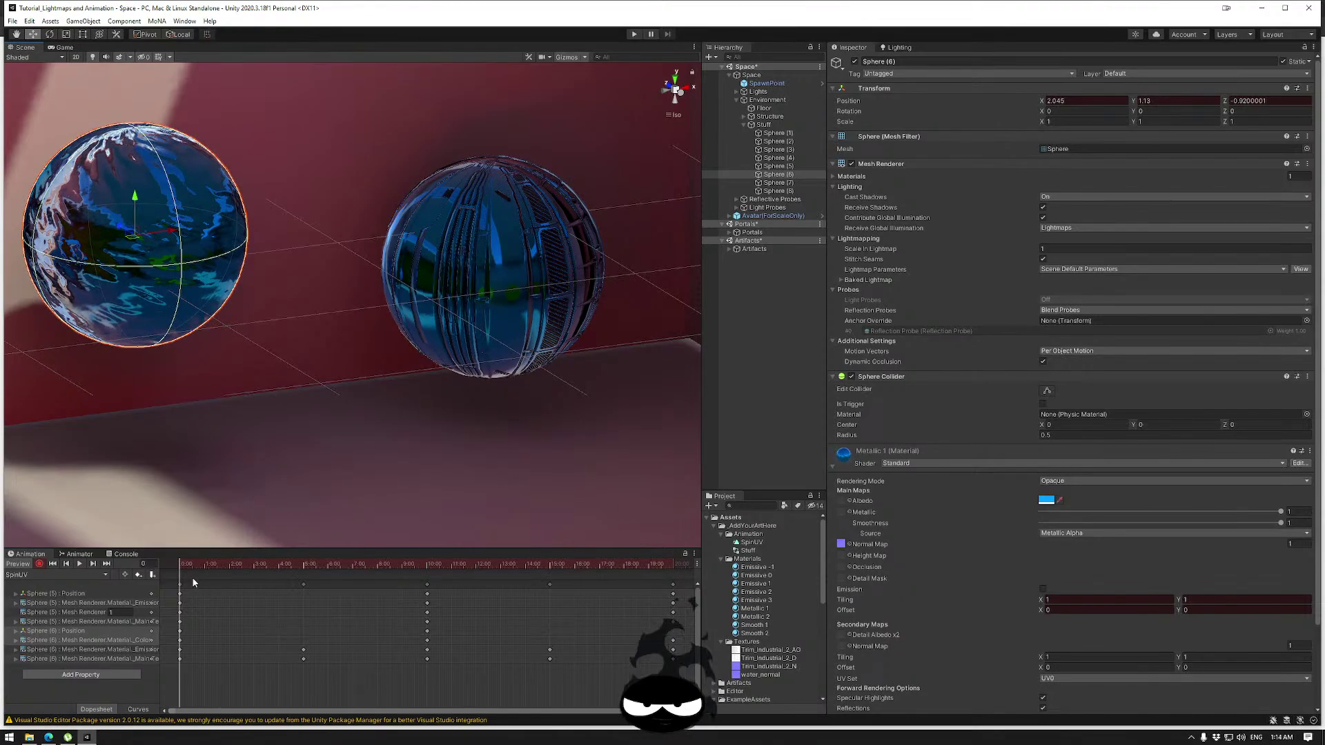
mouse_move(179, 565)
mouse_down()
mouse_move(414, 564)
mouse_move(177, 564)
mouse_up()
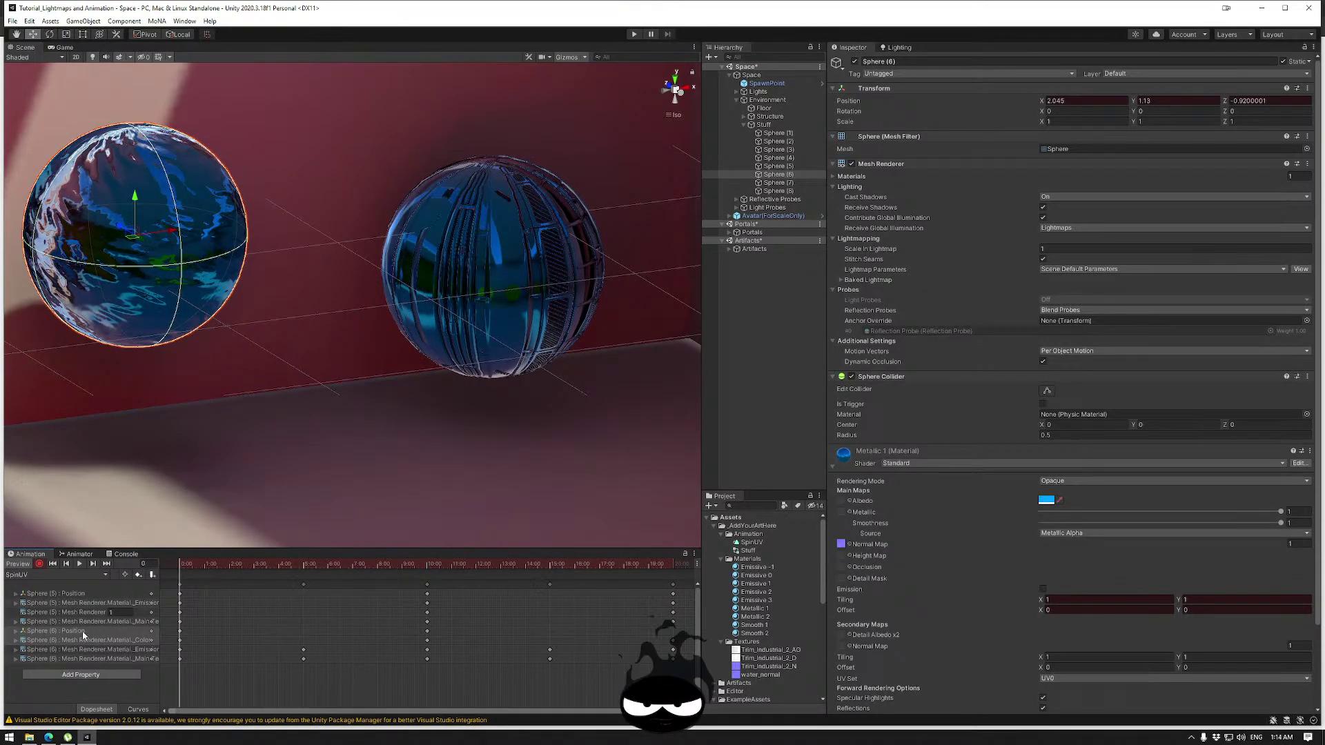
Copy Sphere (6)'s Position key from frame 0 to frame 1200 so its vertical motion loops.
click(181, 633)
drag(199, 564, 650, 552)
click(100, 564)
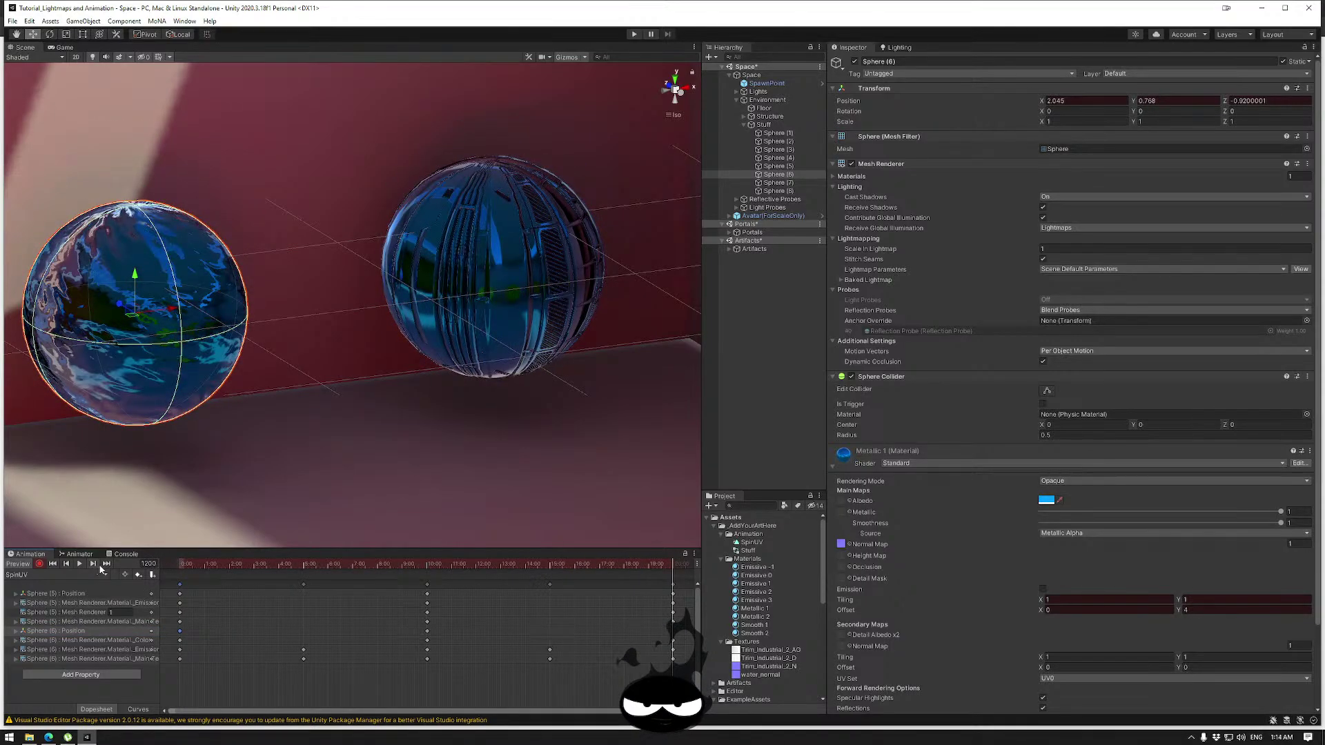
click(470, 586)
Key Sphere (6)'s Rotation on frame 601 by turning it 180 degrees about Z.
drag(673, 566, 427, 567)
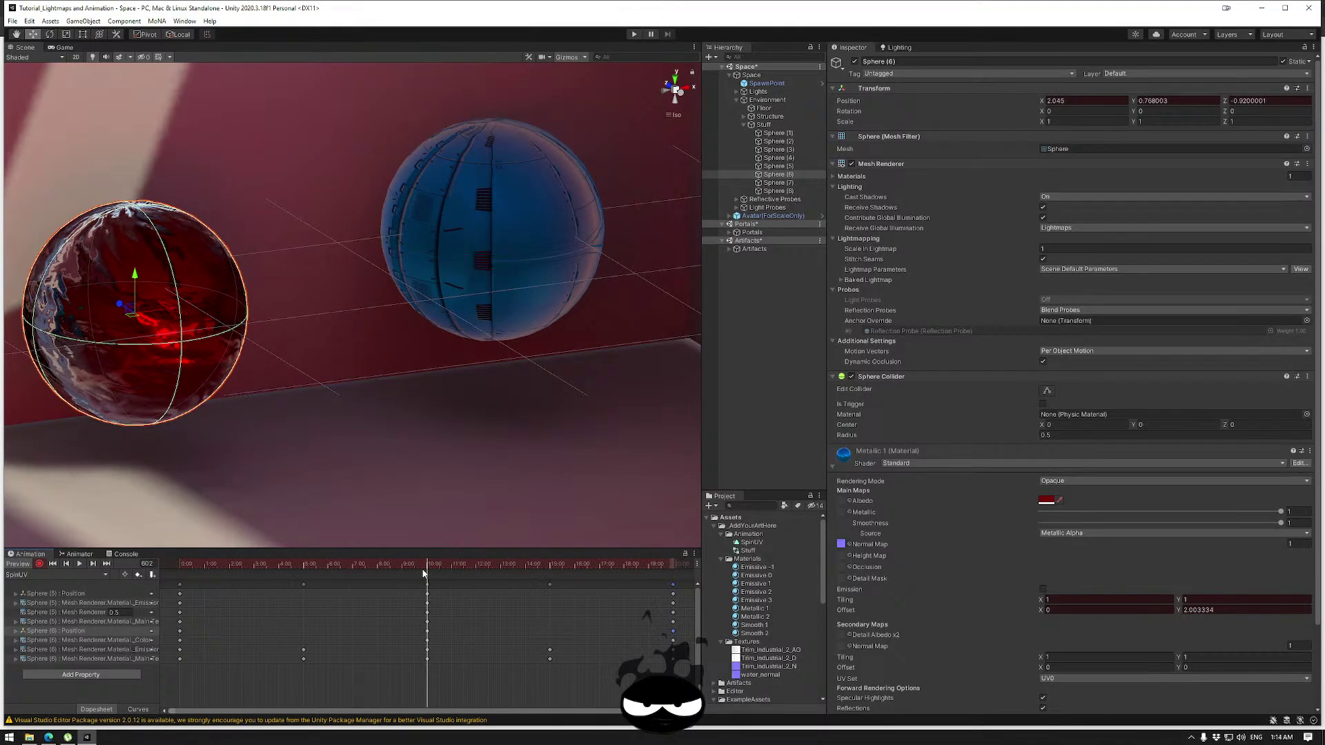
click(425, 563)
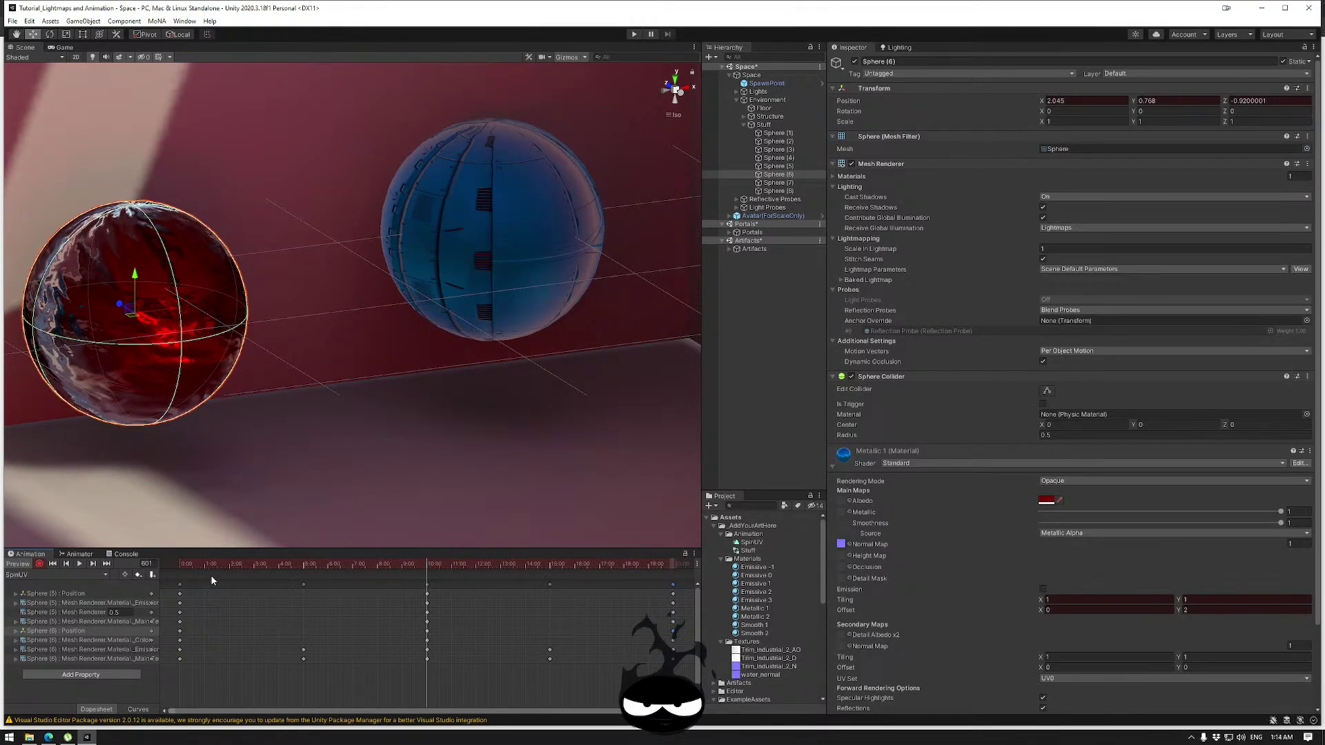
key(e)
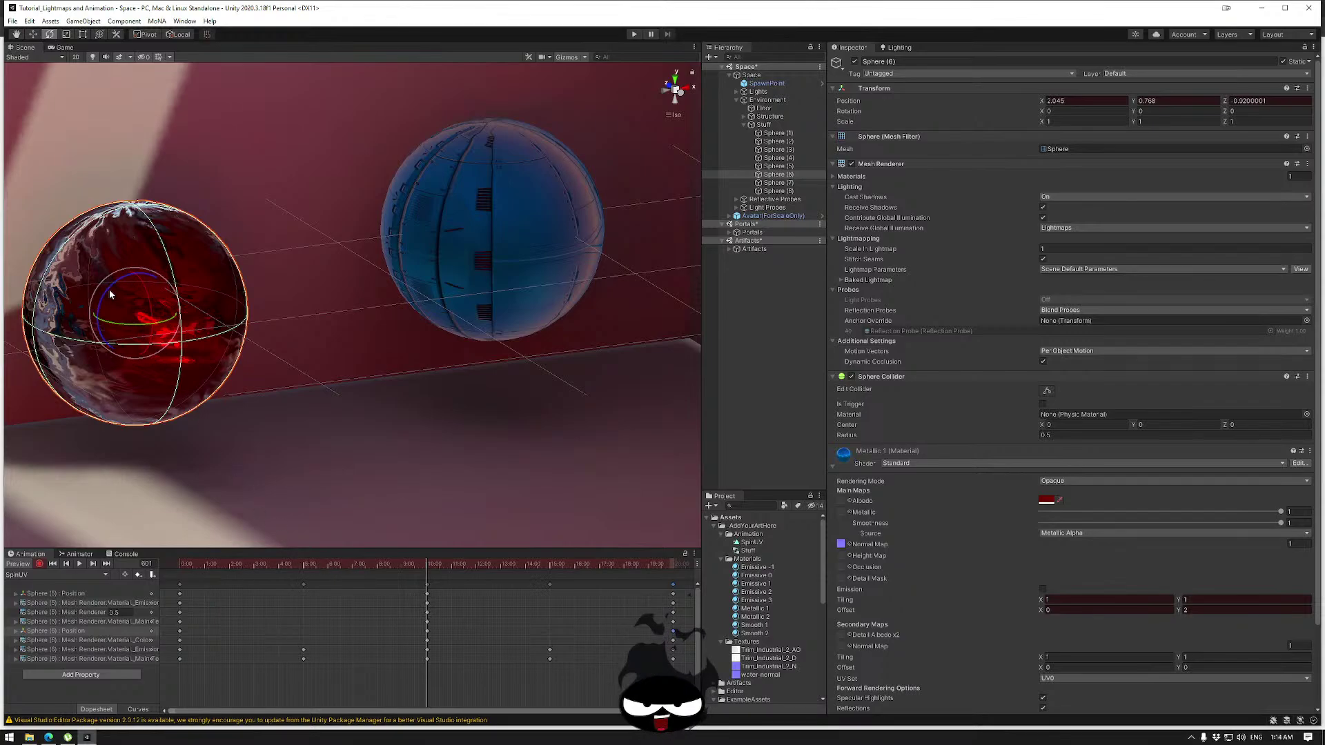
drag(106, 287, 200, 669)
Copy Sphere (6)'s Rotation key from frame 0 to frame 1200.
drag(414, 564, 676, 588)
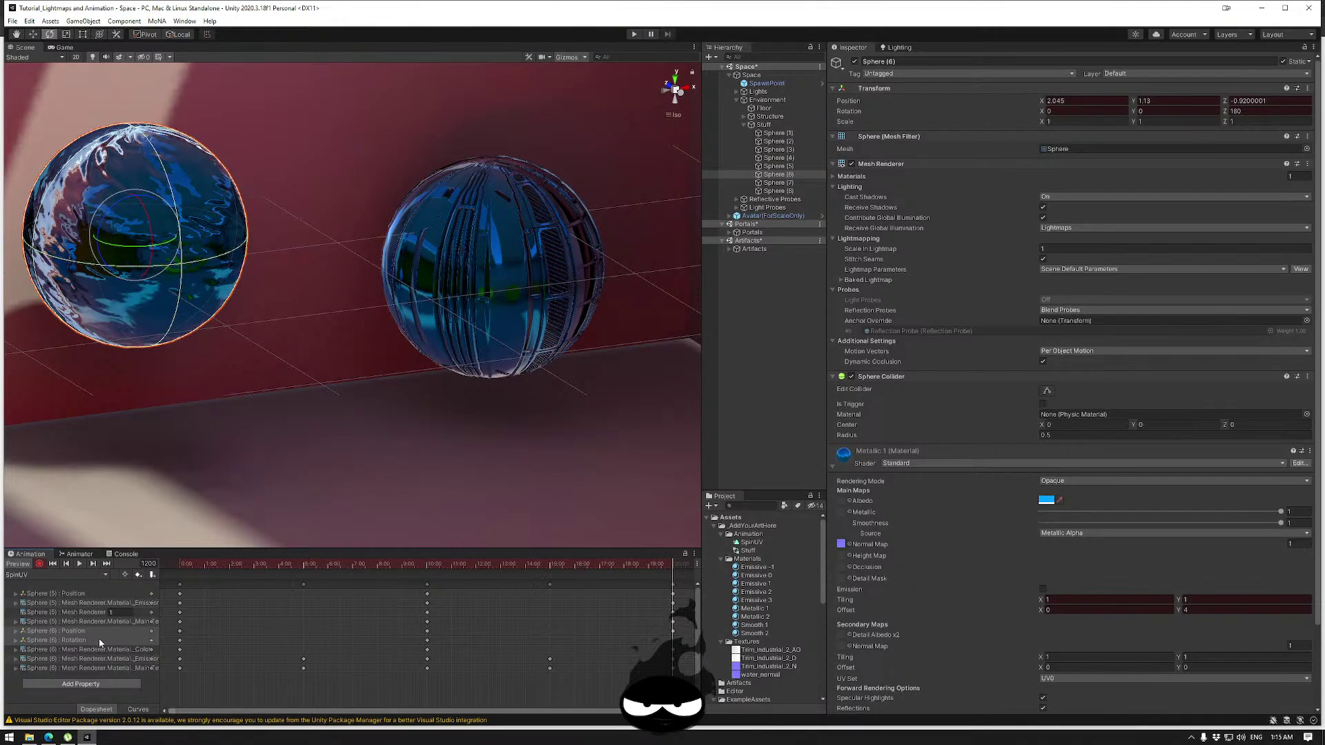
click(181, 640)
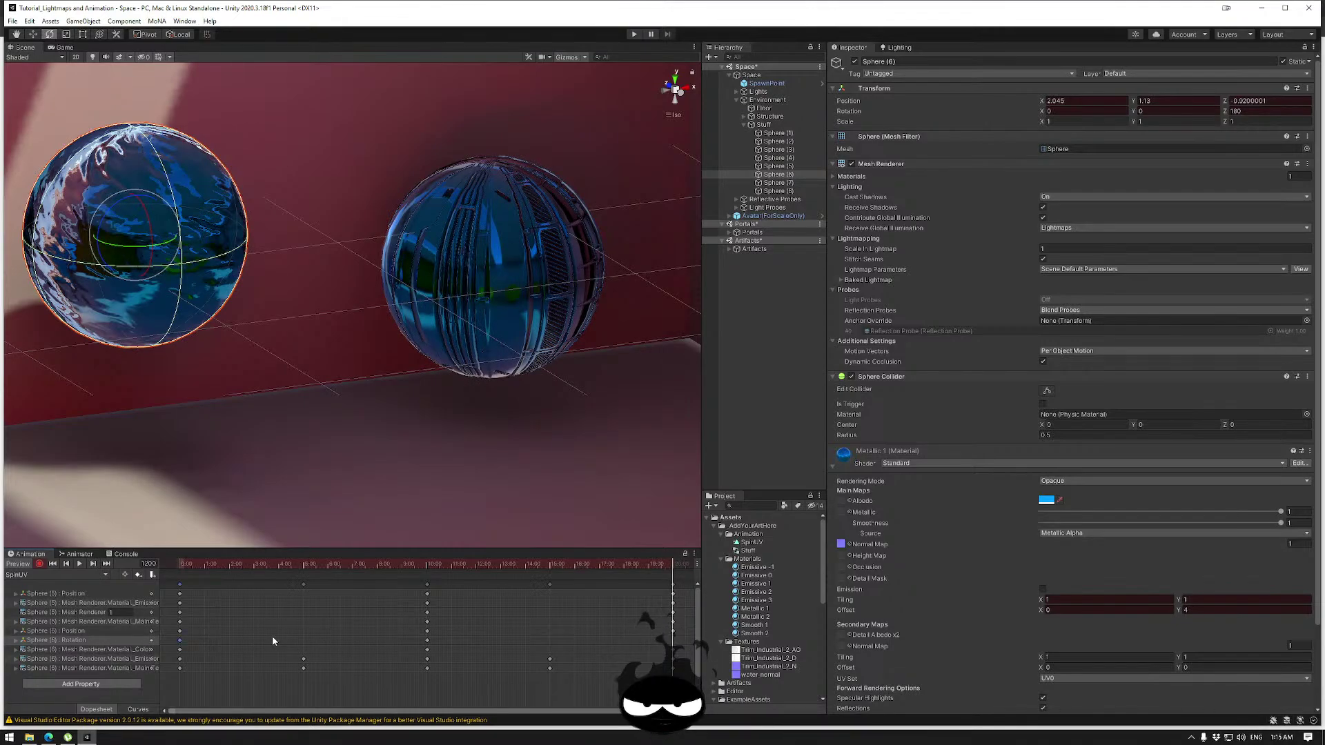
key(ctrl+c)
key(ctrl+v)
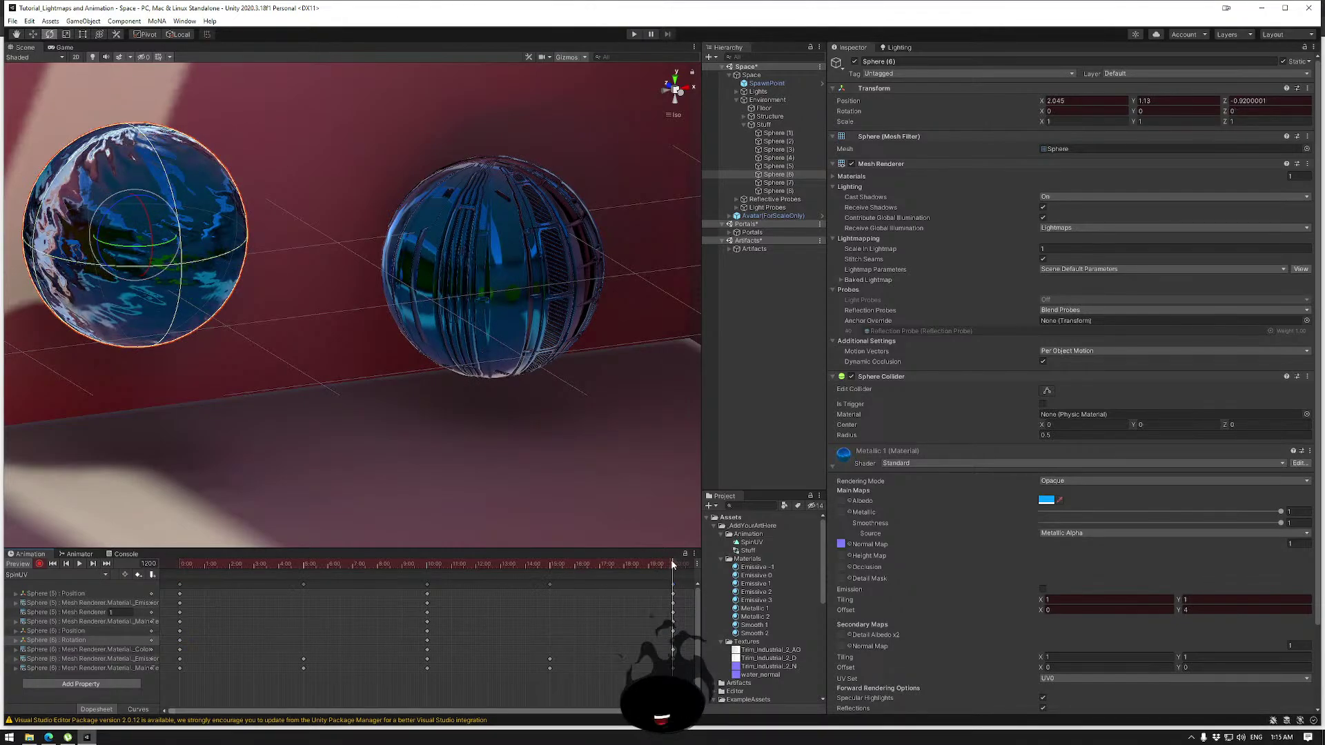
Turn Sphere (6) 180 degrees about Z on frame 1200, and rotate it further the same way.
mouse_move(673, 565)
mouse_down()
mouse_move(207, 586)
mouse_move(669, 577)
mouse_up()
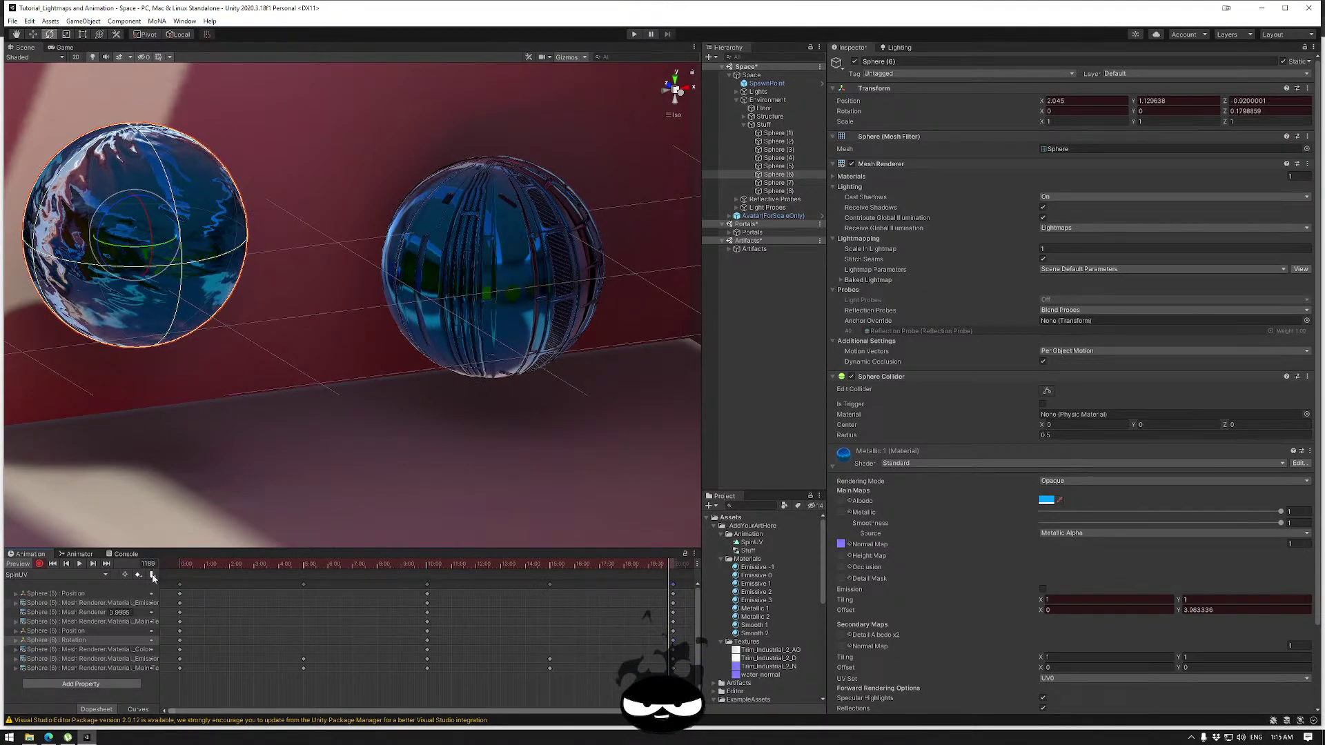
click(92, 564)
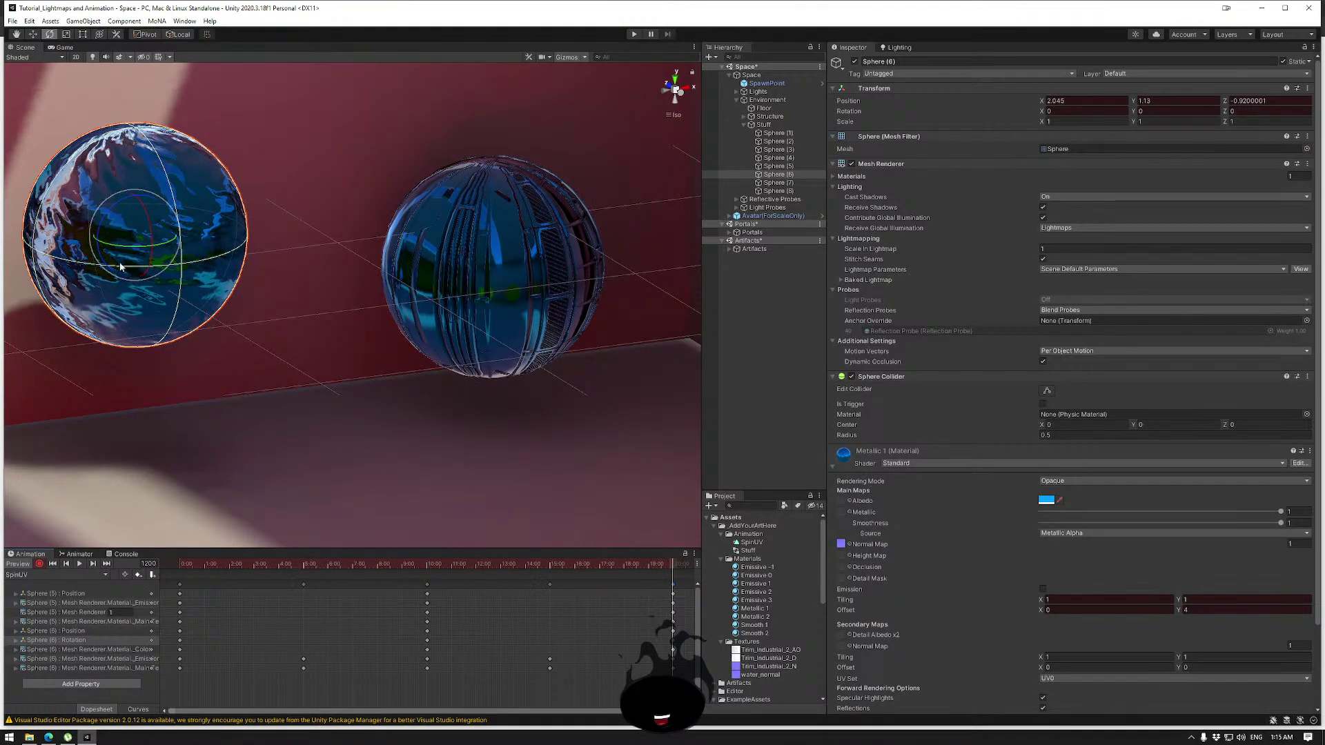
drag(111, 216, 189, 592)
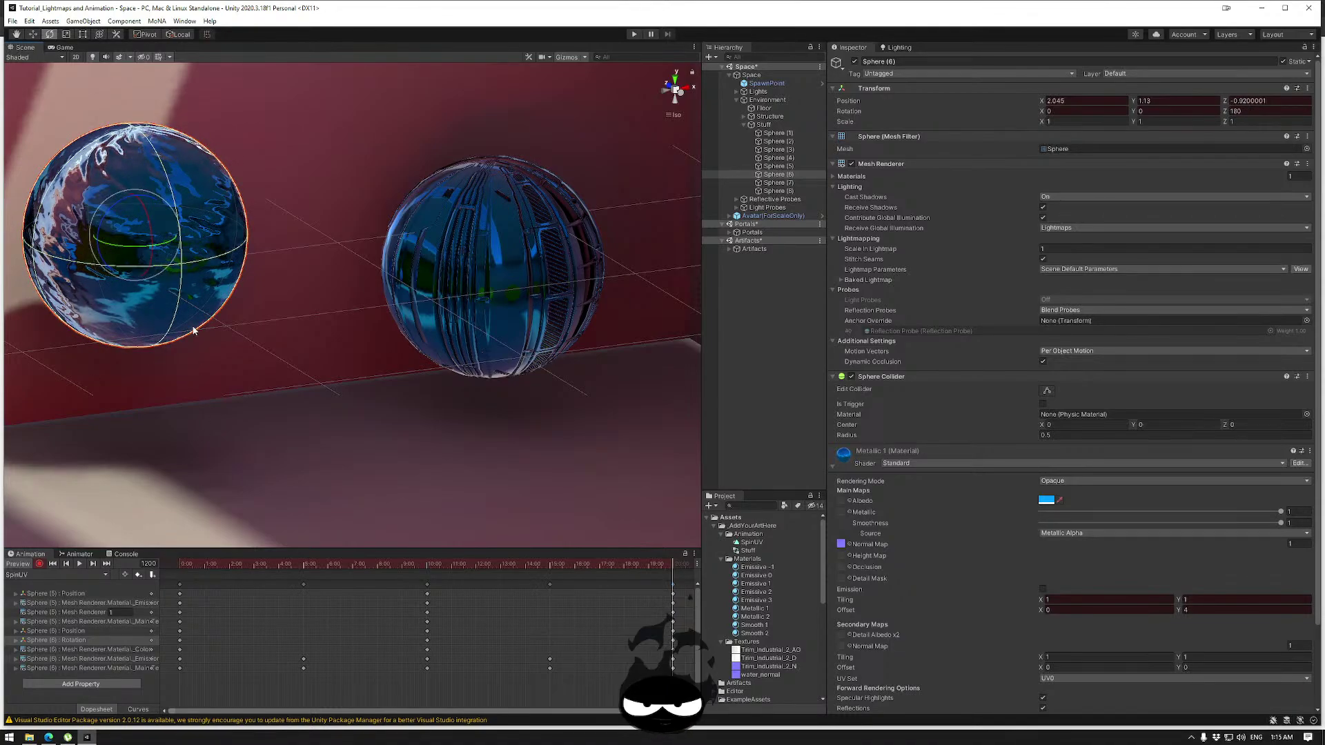
drag(109, 217, 170, 600)
Scrub back to frame 0 and run the scene, watching Sphere (6)'s animation in the Scene view before stopping playback.
drag(483, 567, 181, 580)
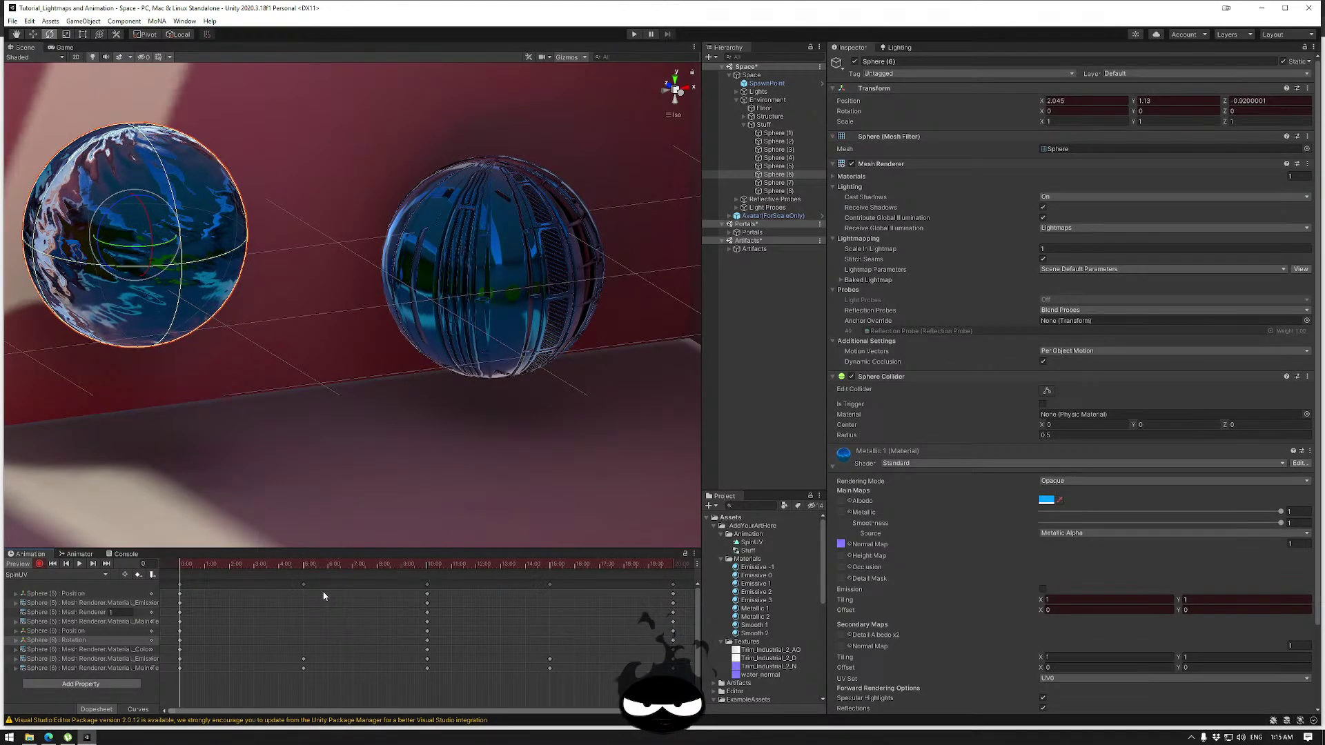
drag(690, 687, 178, 595)
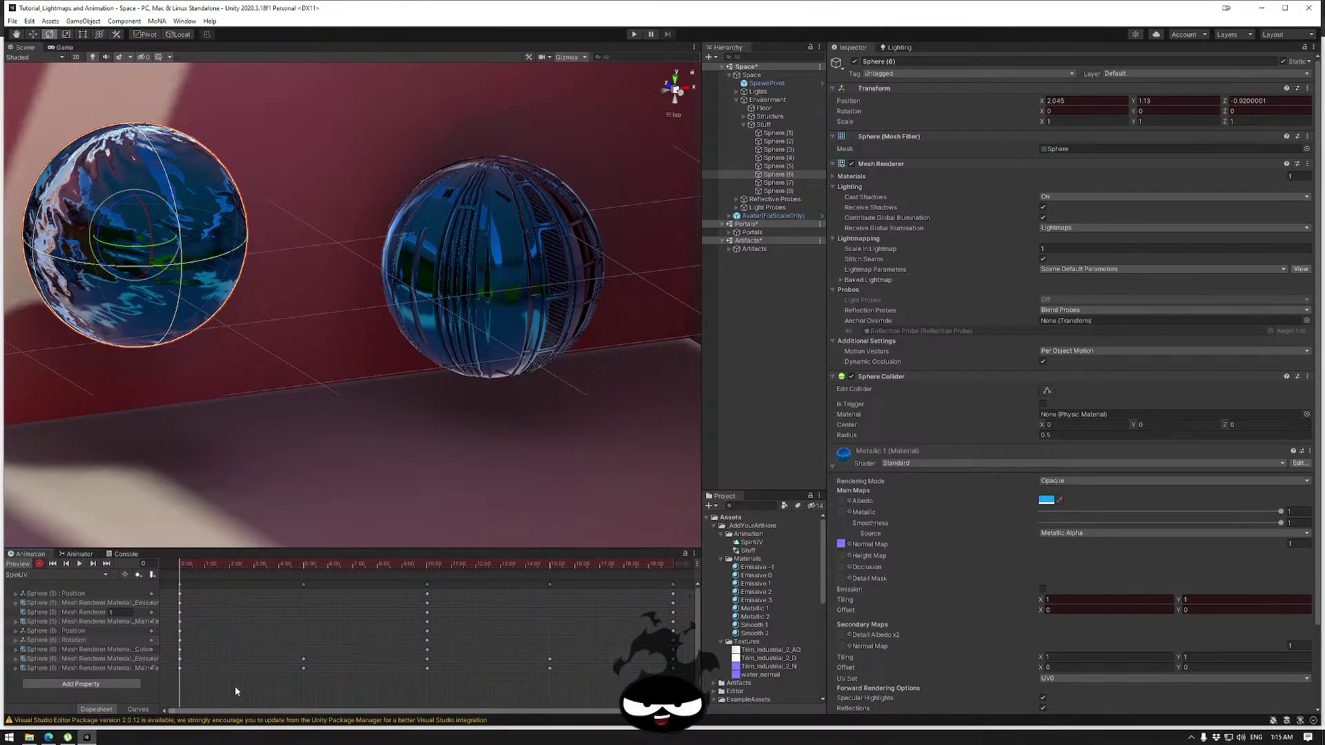
click(633, 34)
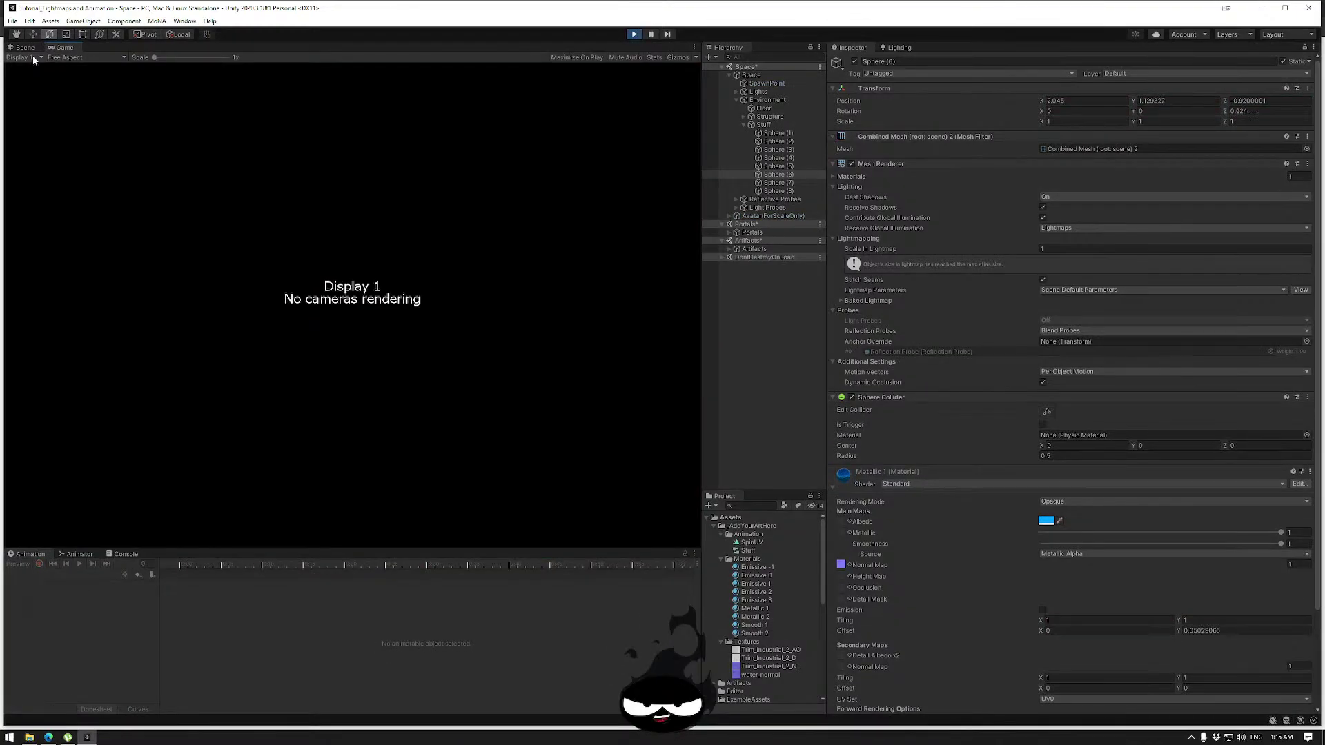
click(26, 48)
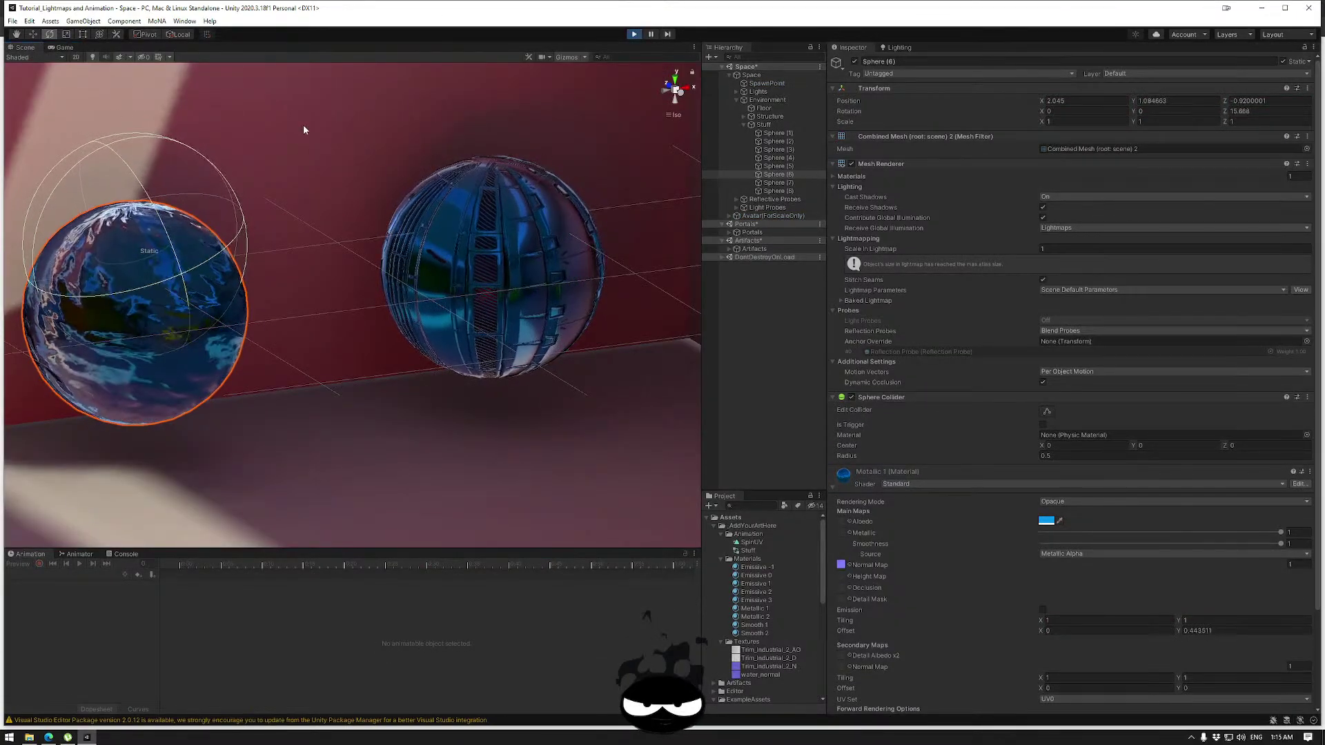
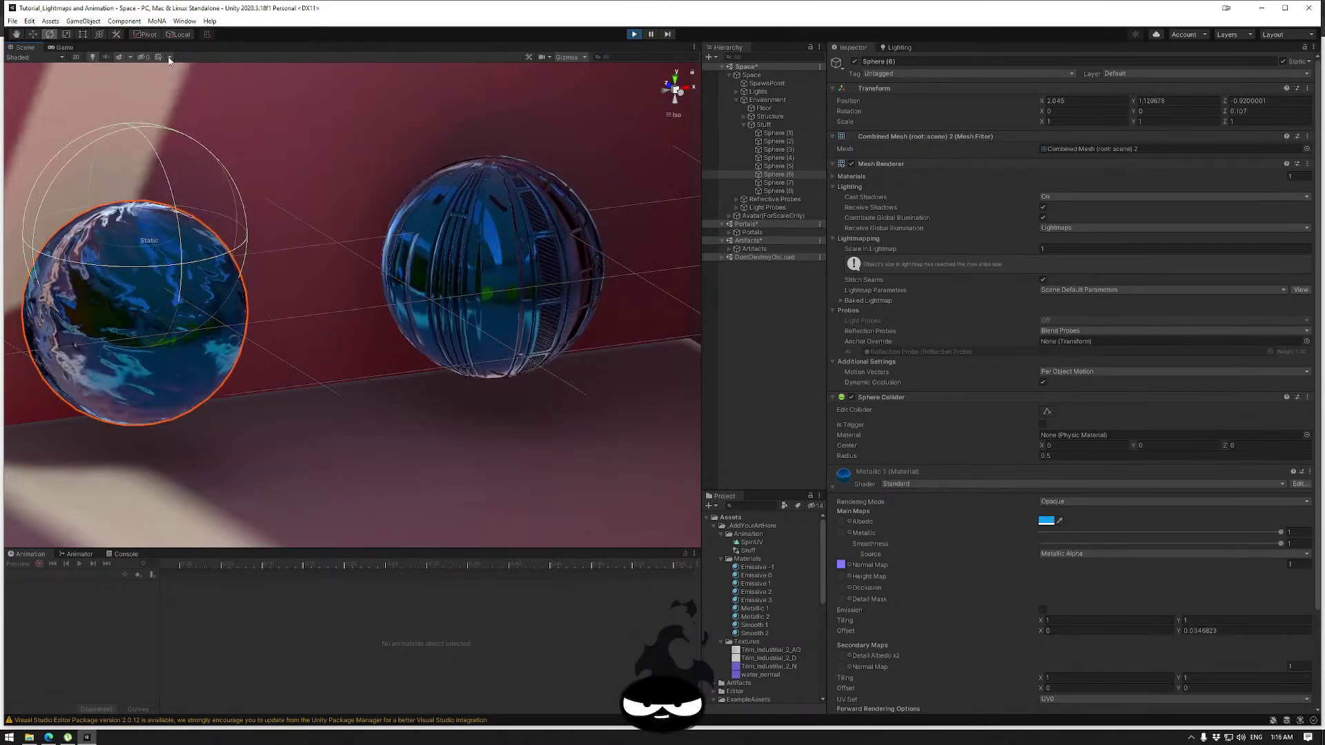
click(634, 34)
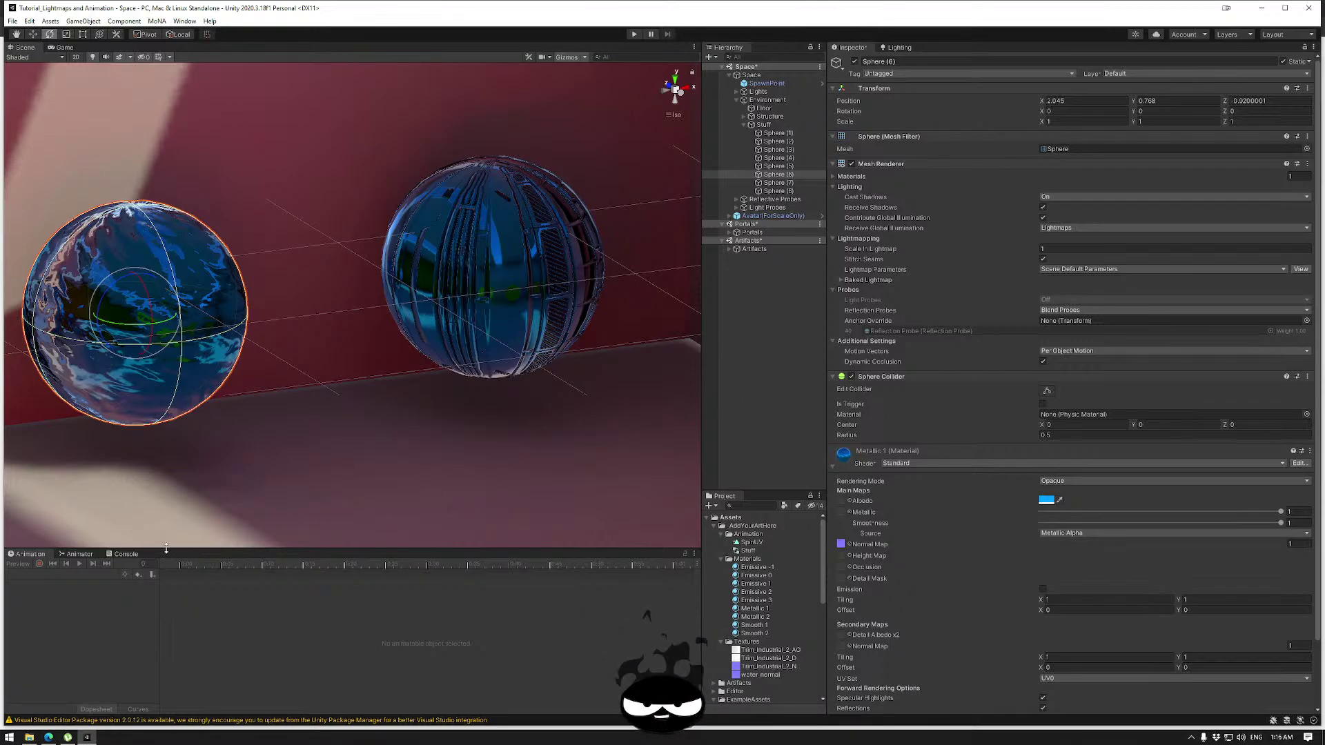
Reopen the SpinUV timeline and preview Sphere (6)'s pose at the frame 601 keys.
click(80, 553)
click(30, 553)
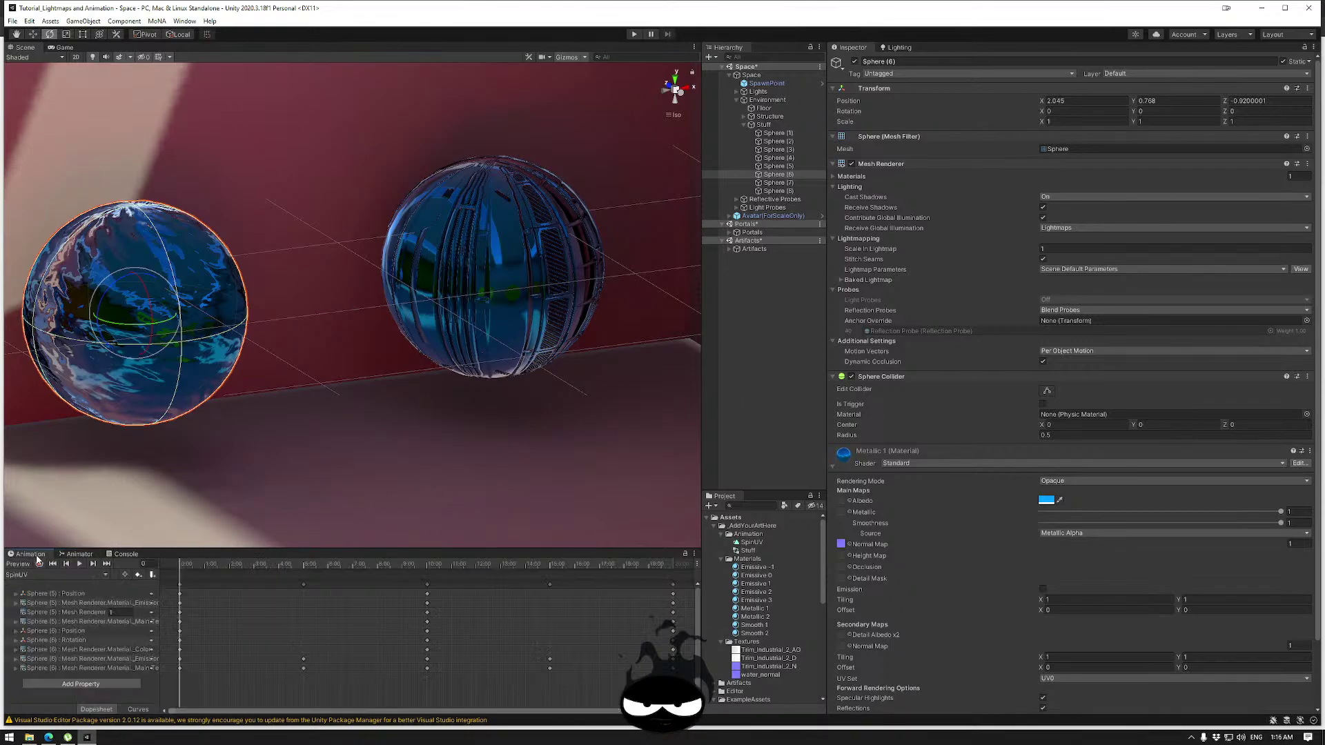
drag(231, 587, 407, 594)
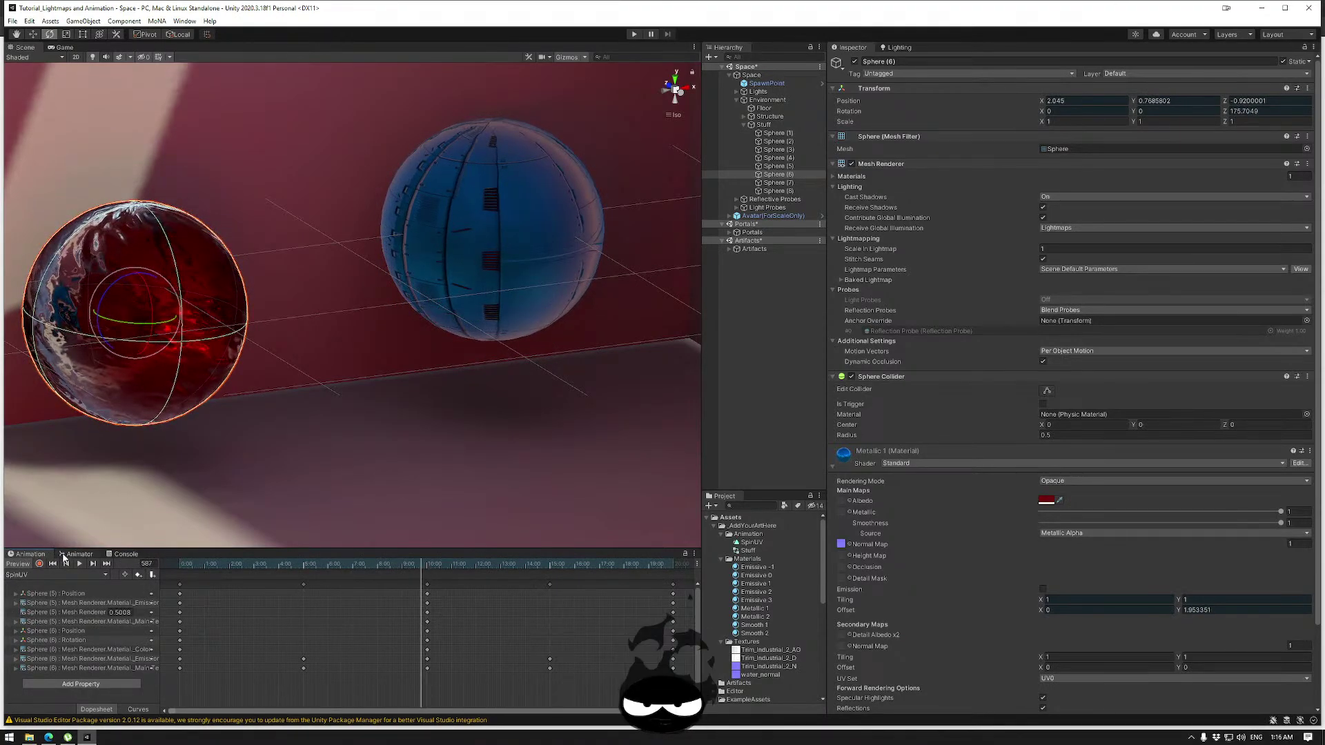
click(93, 565)
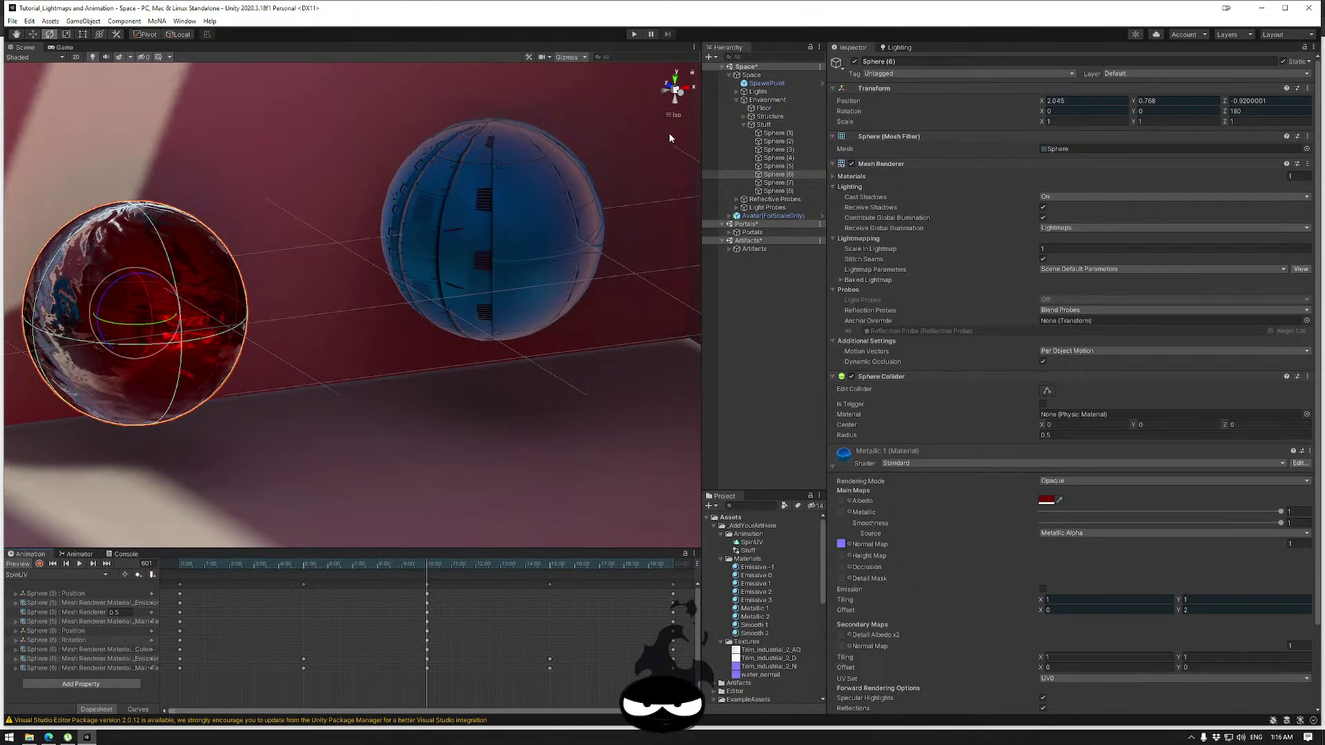
View the spheres straight from the back and inspect them in Wireframe shading before returning to Shaded.
click(683, 94)
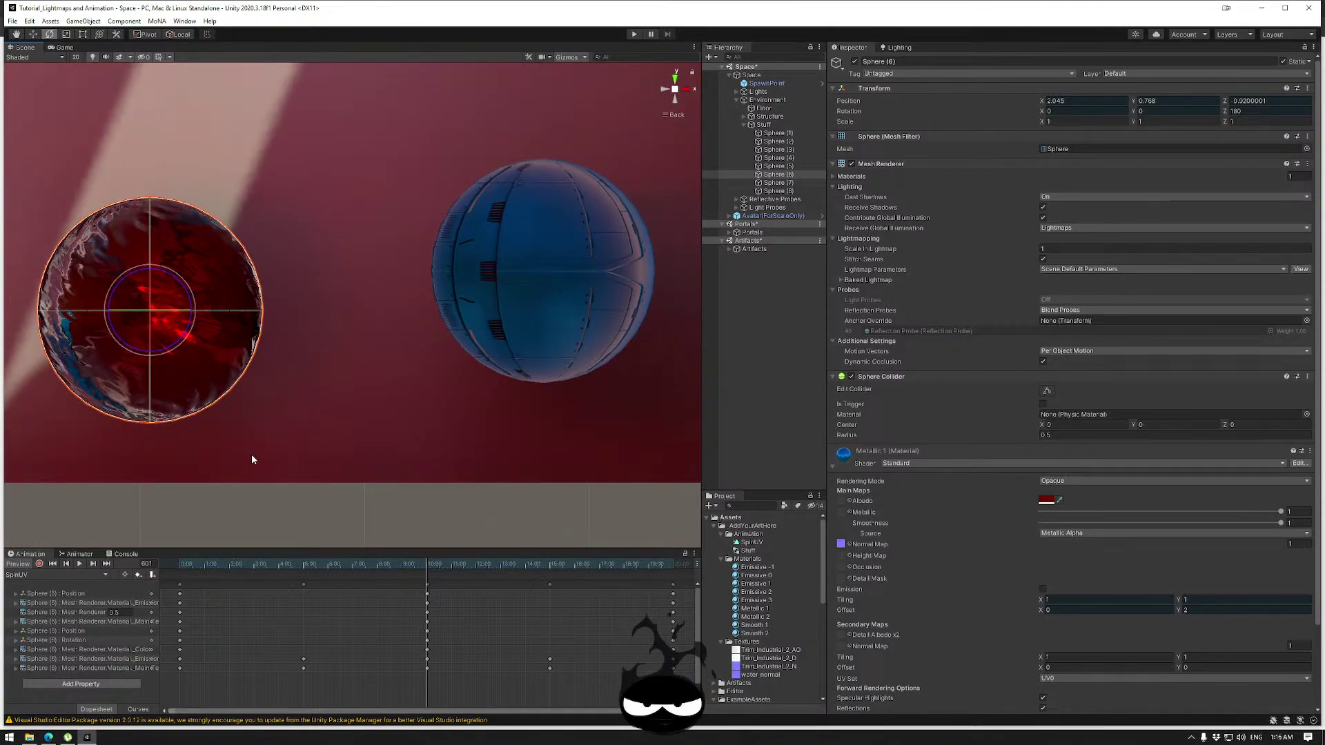
click(35, 58)
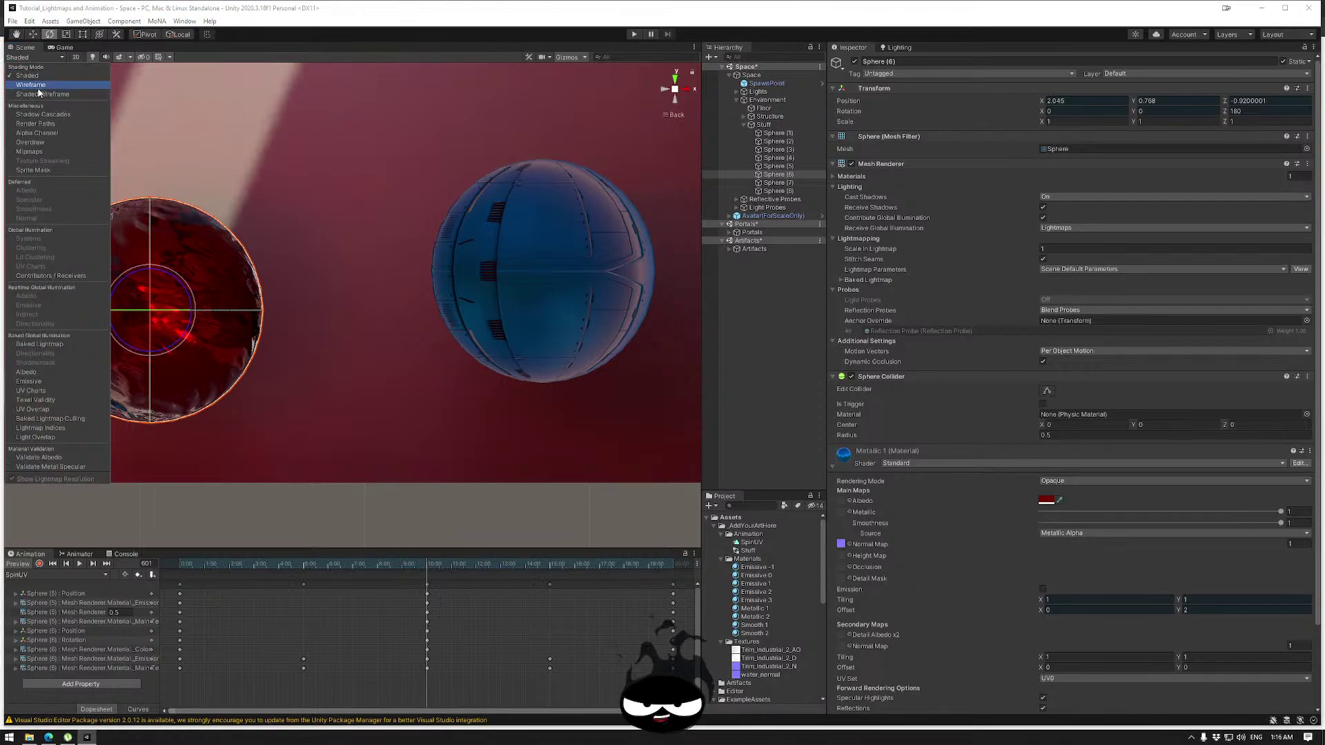
click(34, 85)
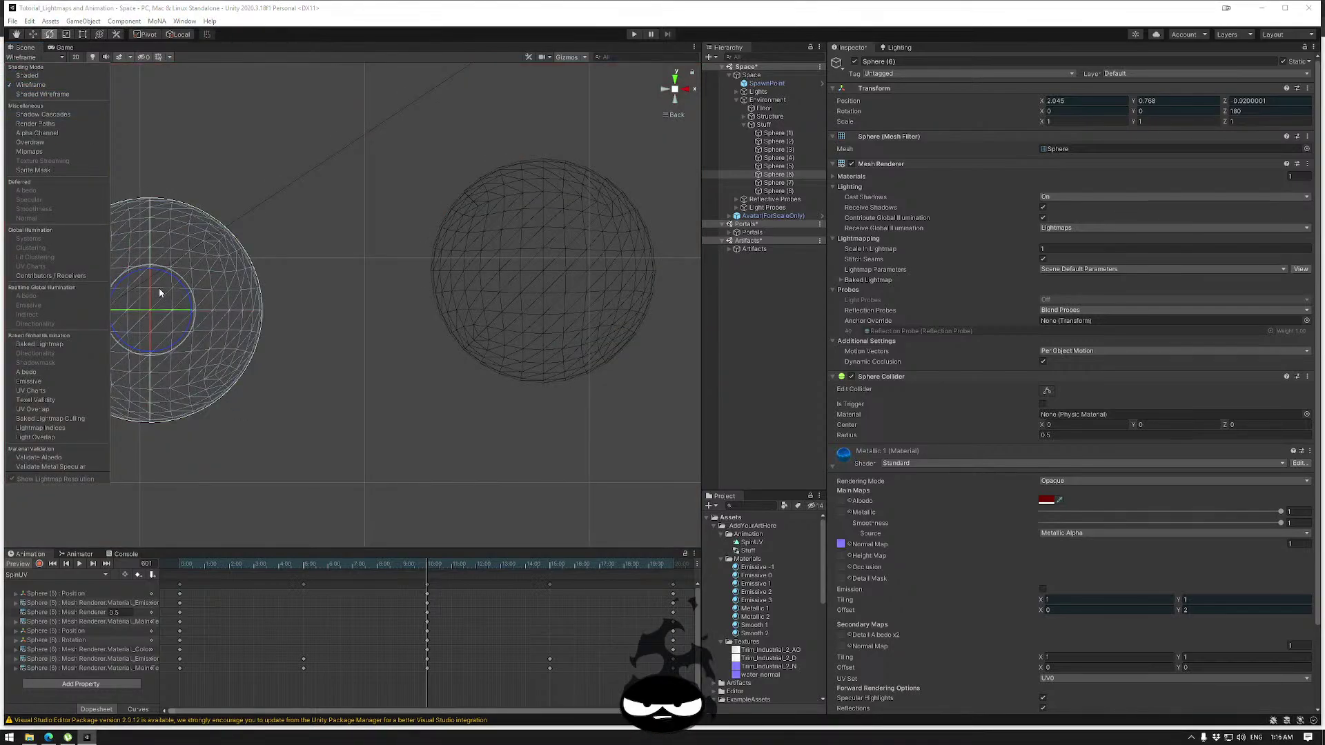
click(27, 75)
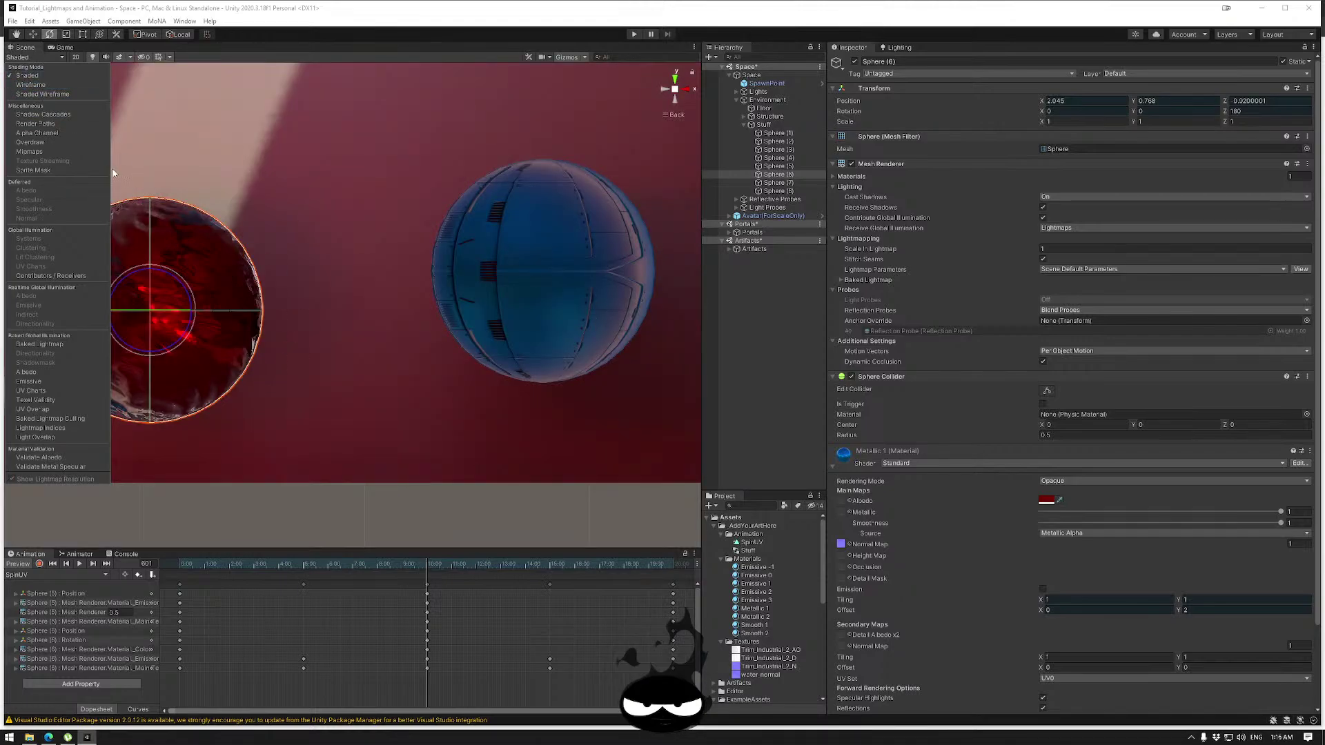
Start recording SpinUV and lower Sphere (6) to about Y 0.625 on frame 601.
click(32, 35)
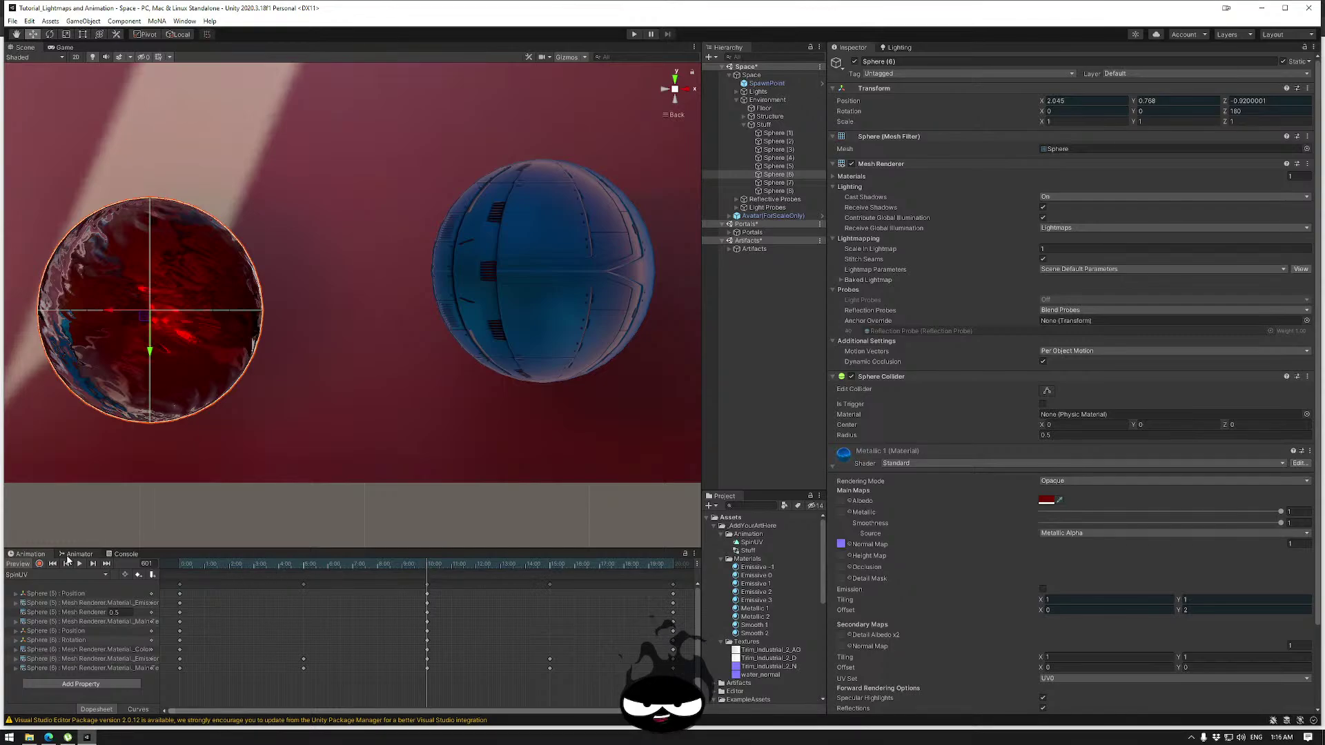
click(39, 565)
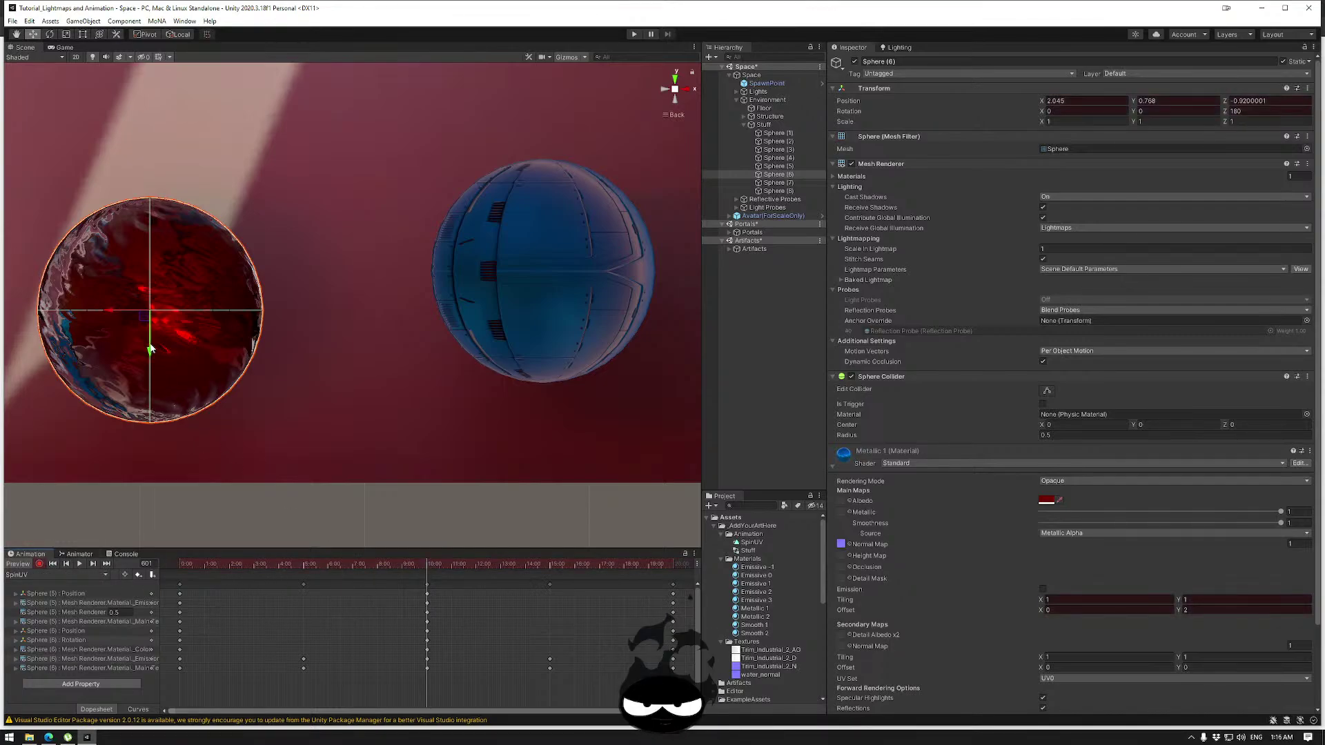
drag(150, 348, 159, 380)
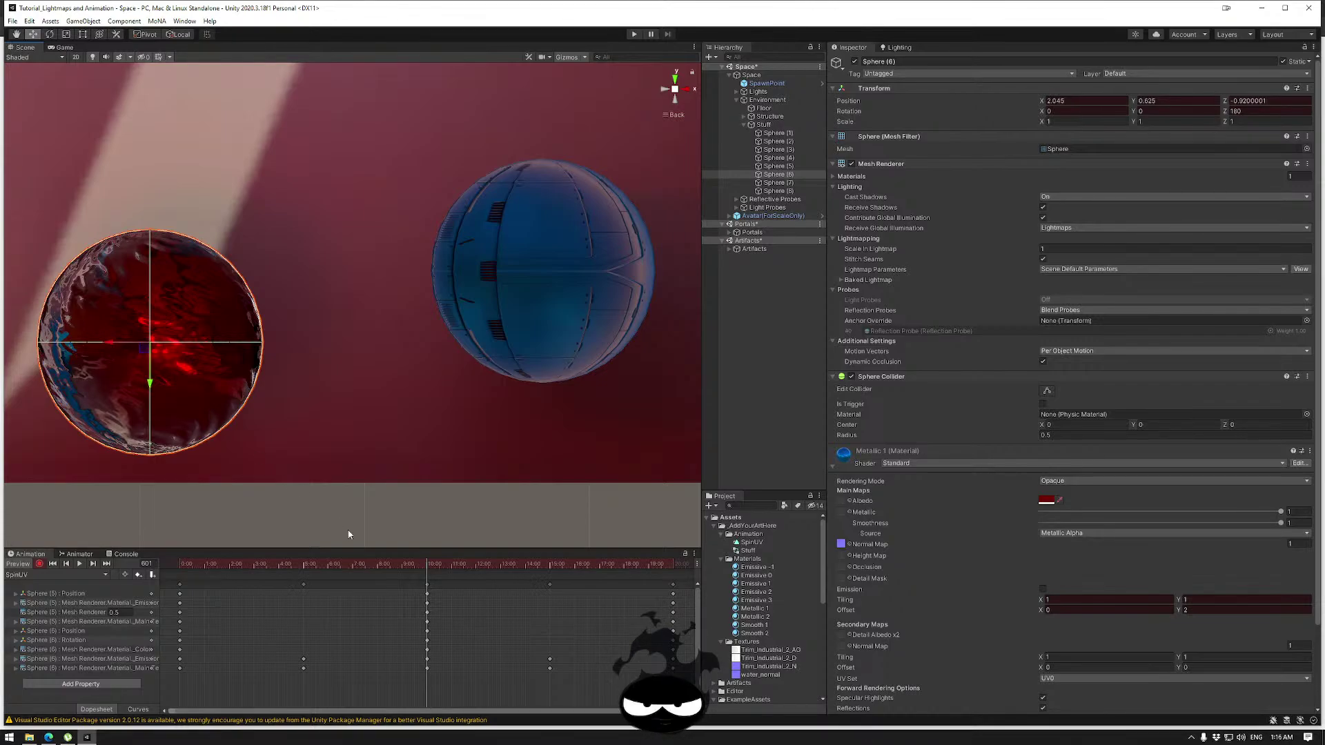
Scrub to frame 659 and switch the transform handles to Center and Global.
drag(428, 565, 451, 564)
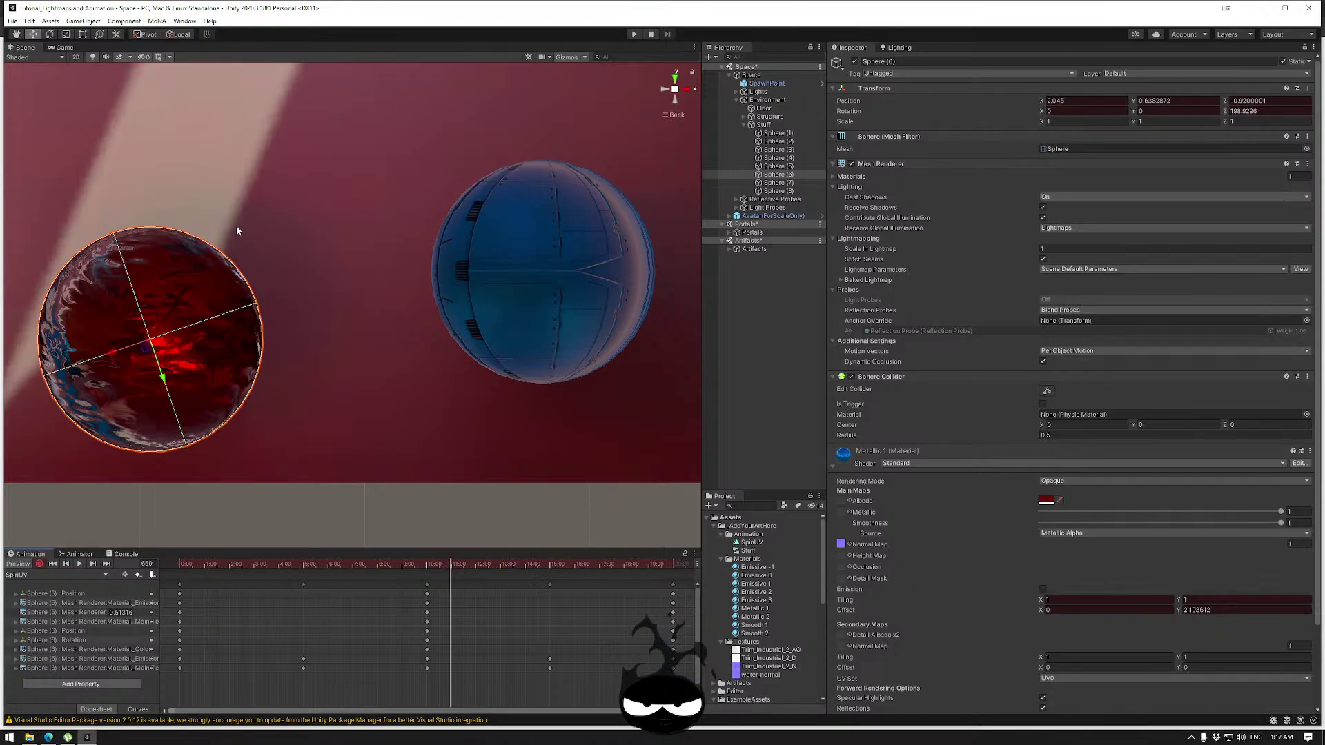
click(146, 34)
click(178, 34)
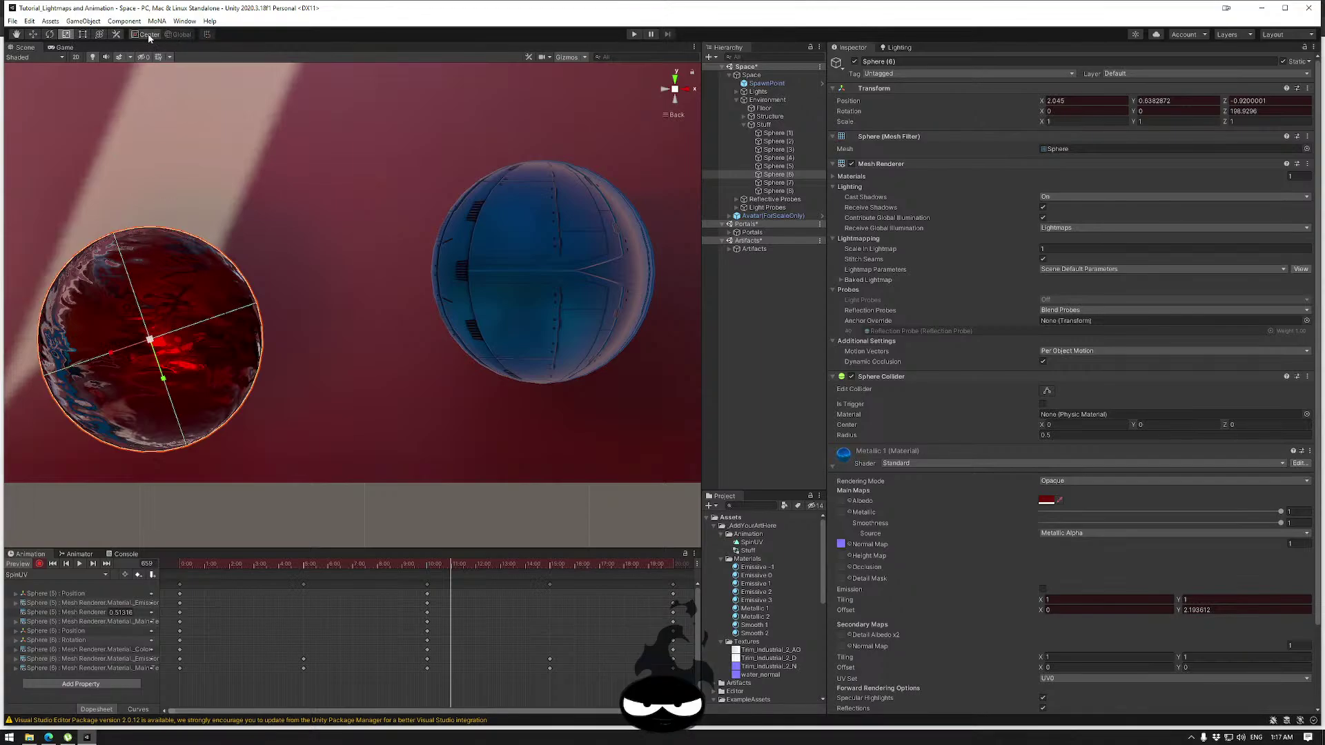
Try resizing Sphere (6) with the Rect tool, undo the change and return to the Move tool.
click(83, 36)
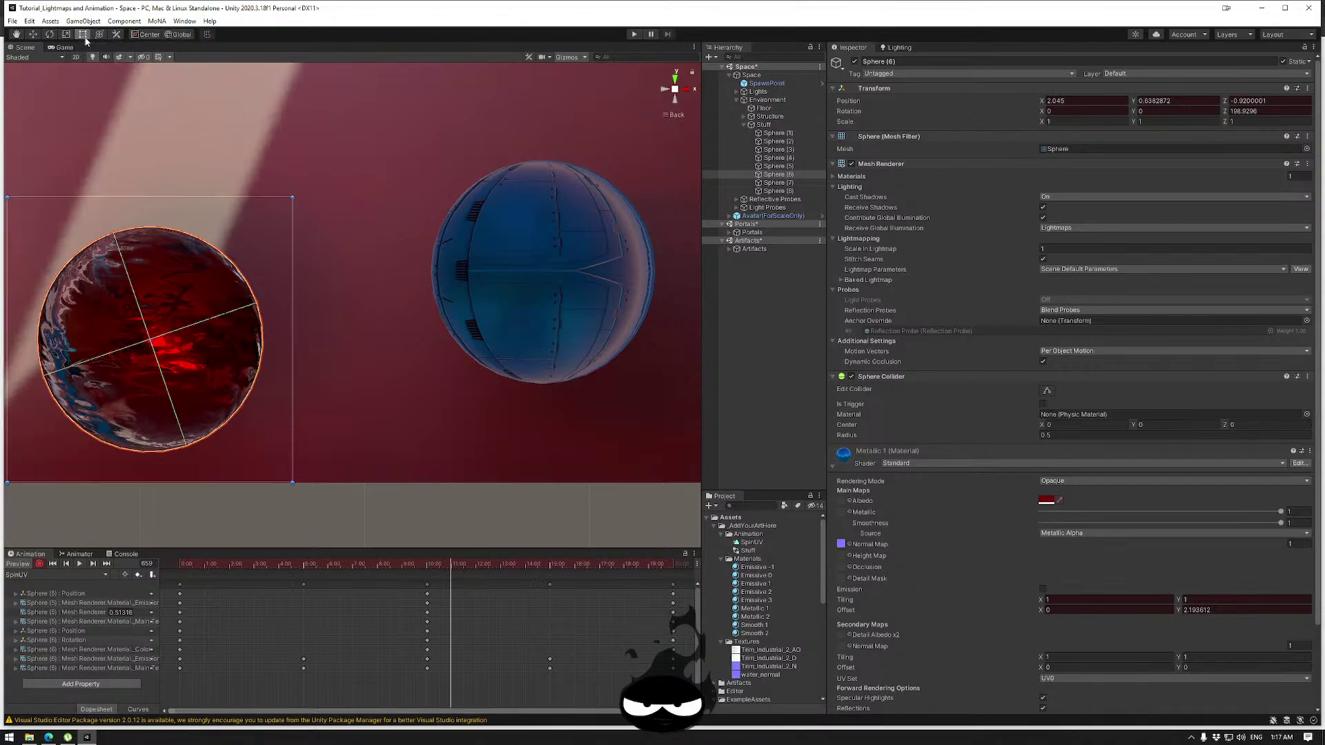
drag(153, 198, 156, 256)
key(ctrl+z)
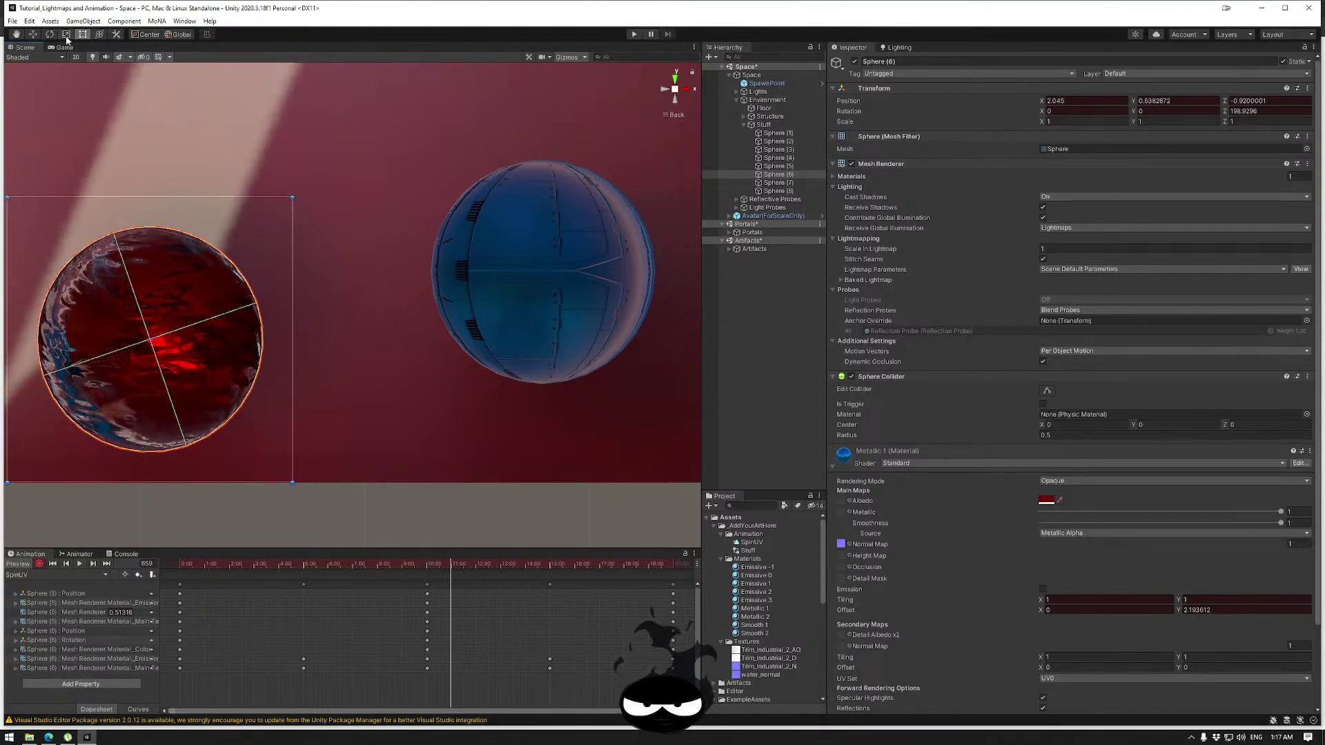
click(33, 34)
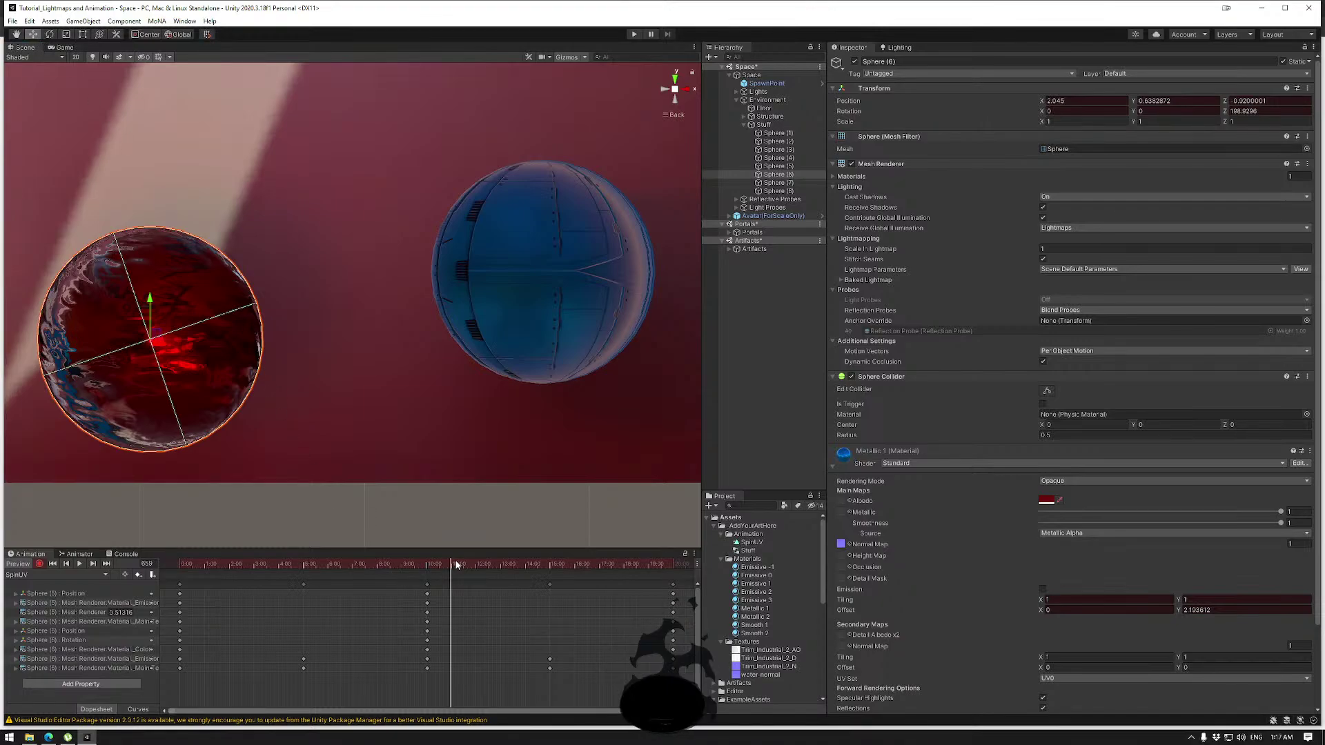
Rotate Sphere (6) to about 180 degrees about Z on frame 660.
mouse_move(456, 565)
mouse_down()
mouse_move(427, 570)
mouse_move(451, 571)
mouse_up()
click(50, 33)
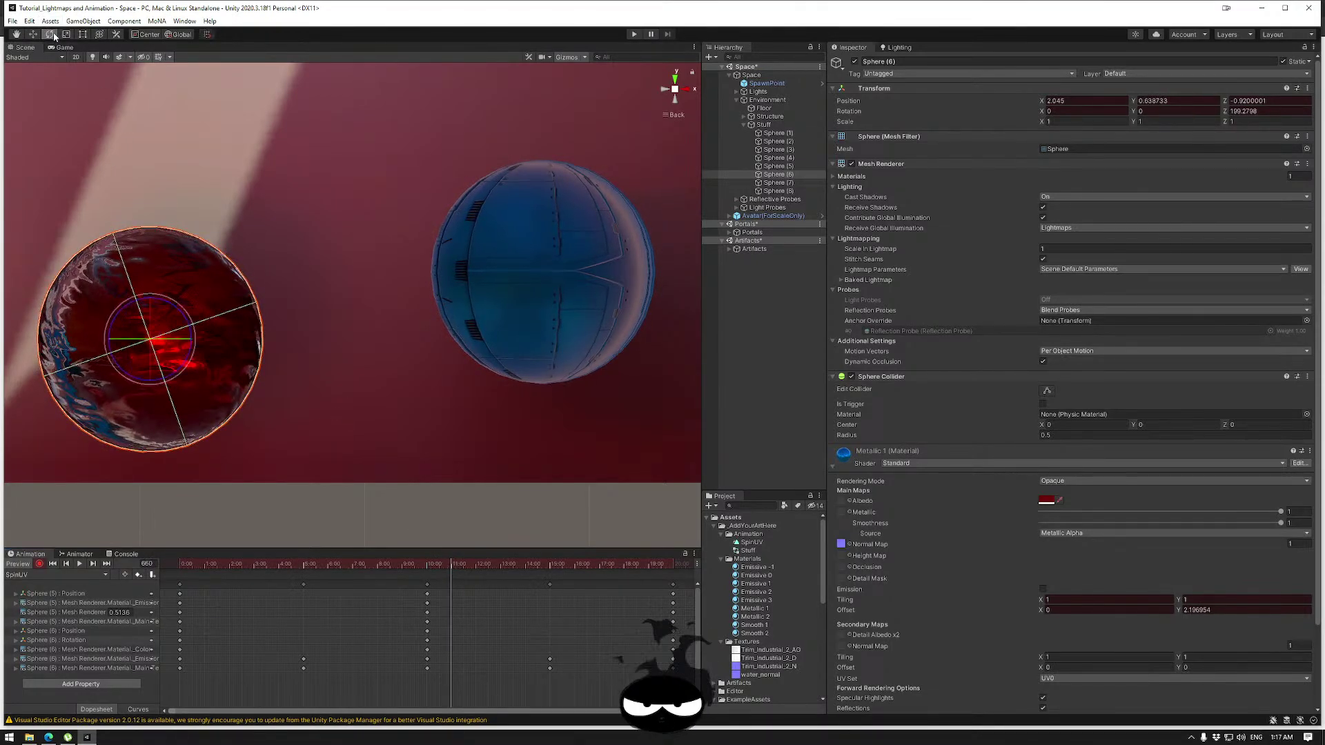
drag(195, 321, 196, 339)
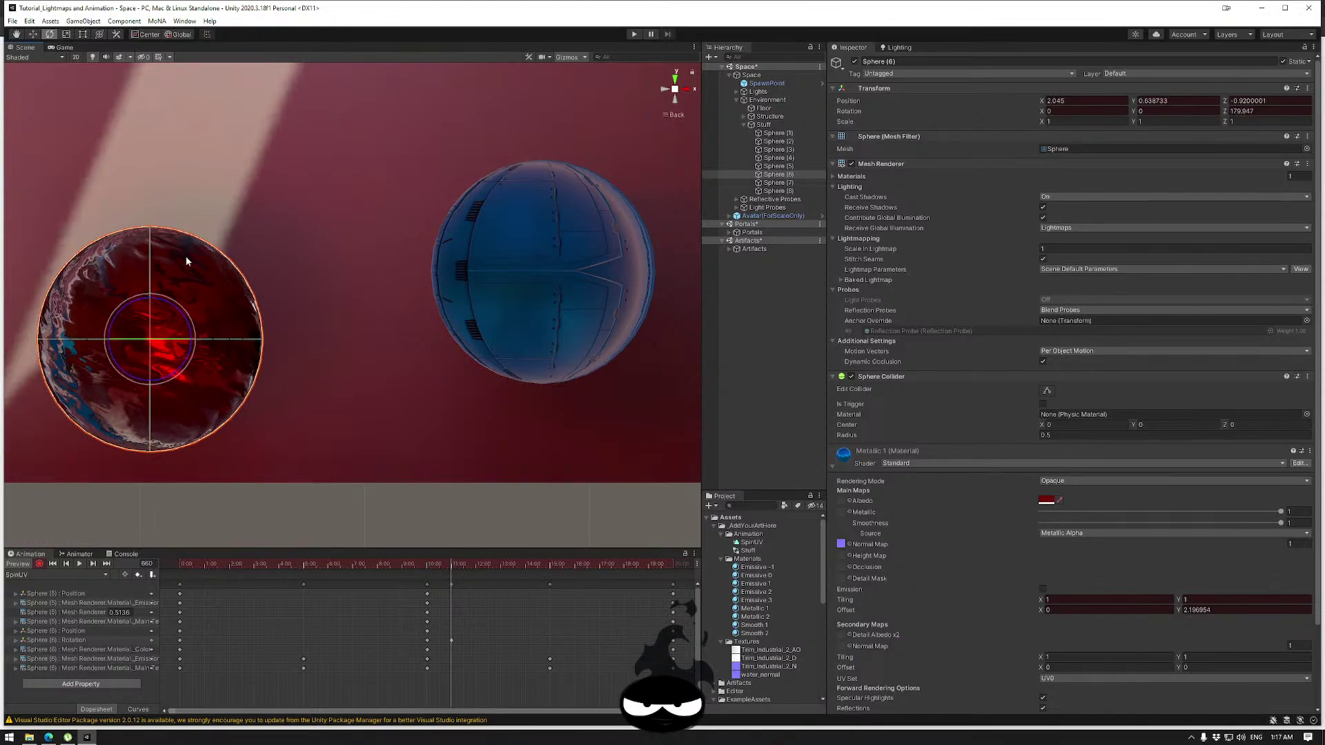
Squash Sphere (6) to a Y scale of about 0.56 on frame 660 and lower it to about Y 0.41.
click(67, 34)
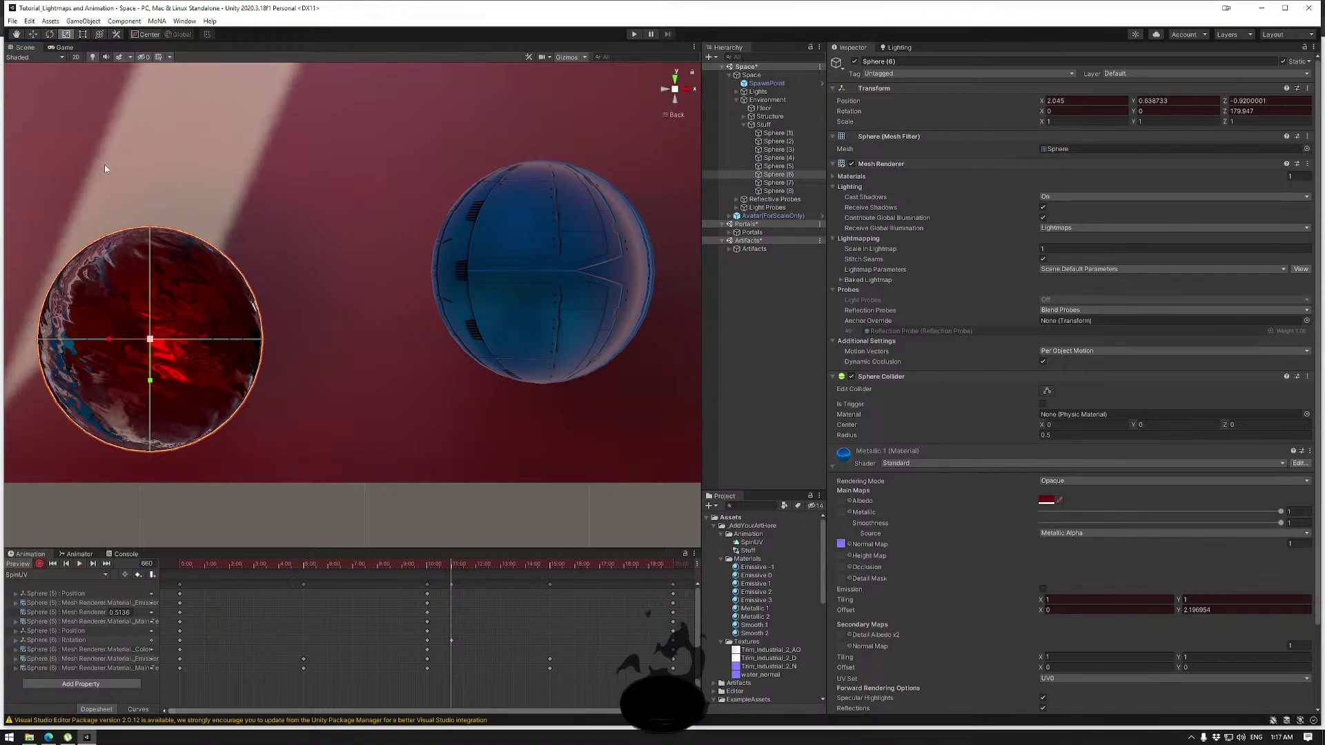
drag(151, 380, 150, 365)
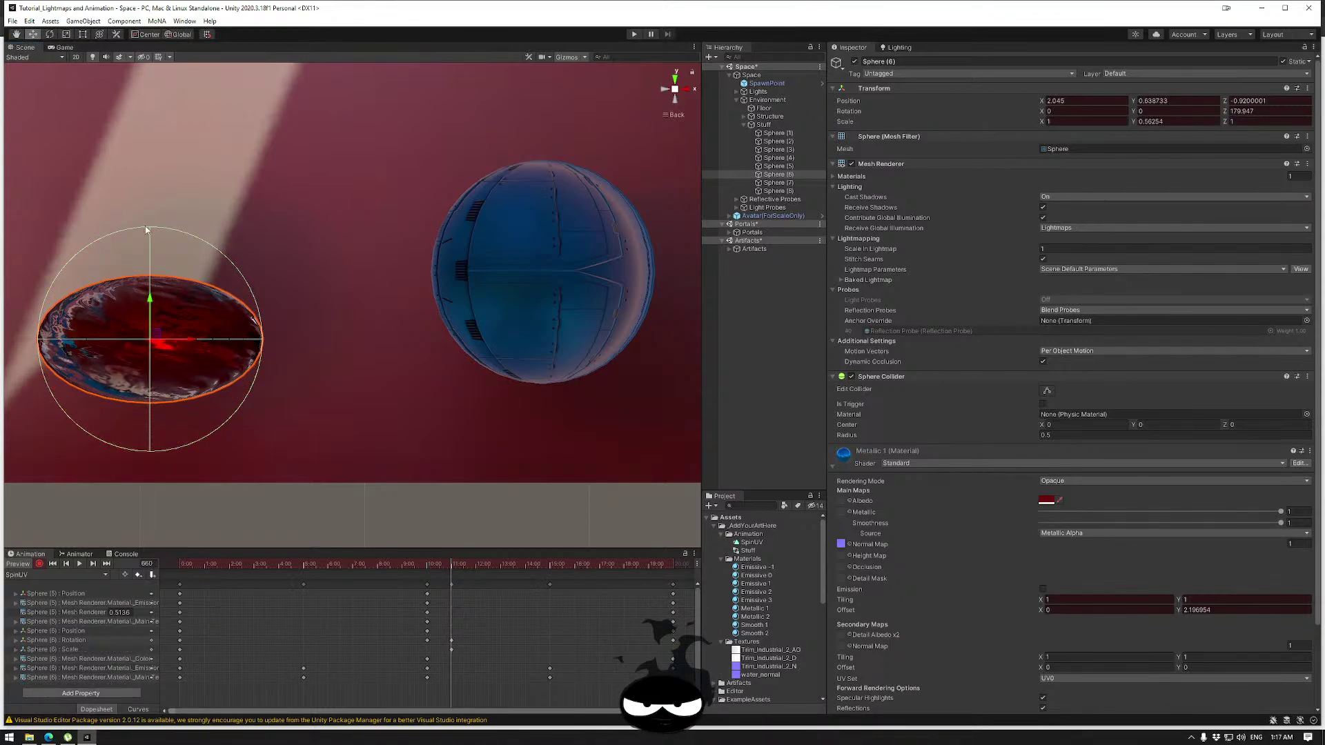
drag(151, 298, 157, 353)
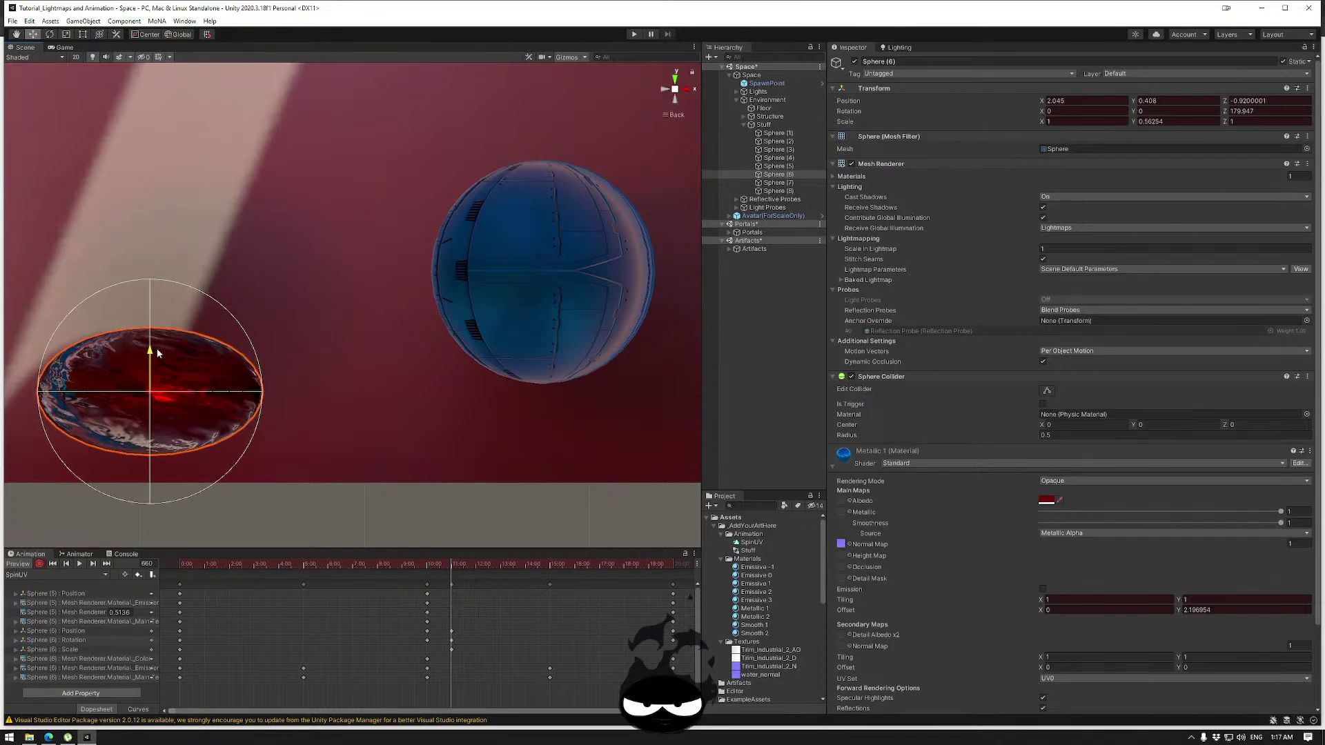
Key Sphere (6)'s Y scale at 1 on frame 602.
drag(450, 564, 427, 563)
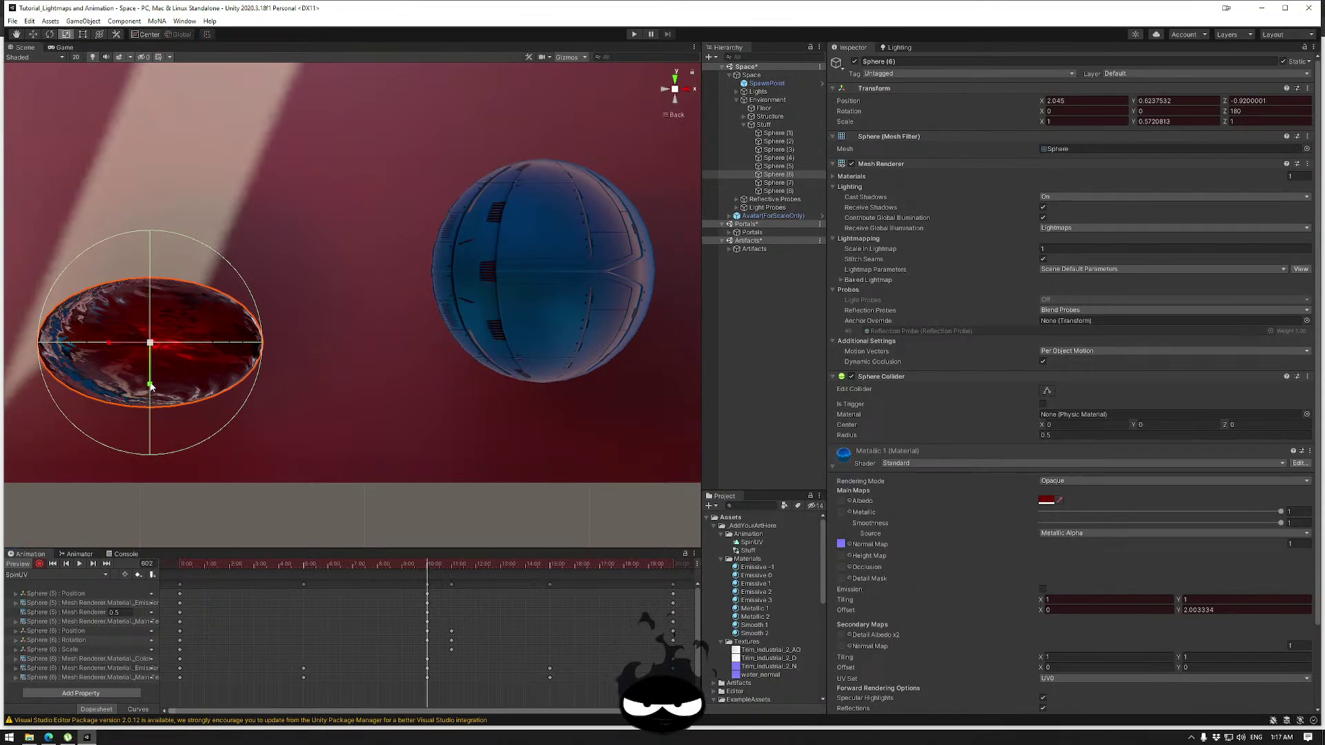
drag(150, 385, 156, 401)
text(1)
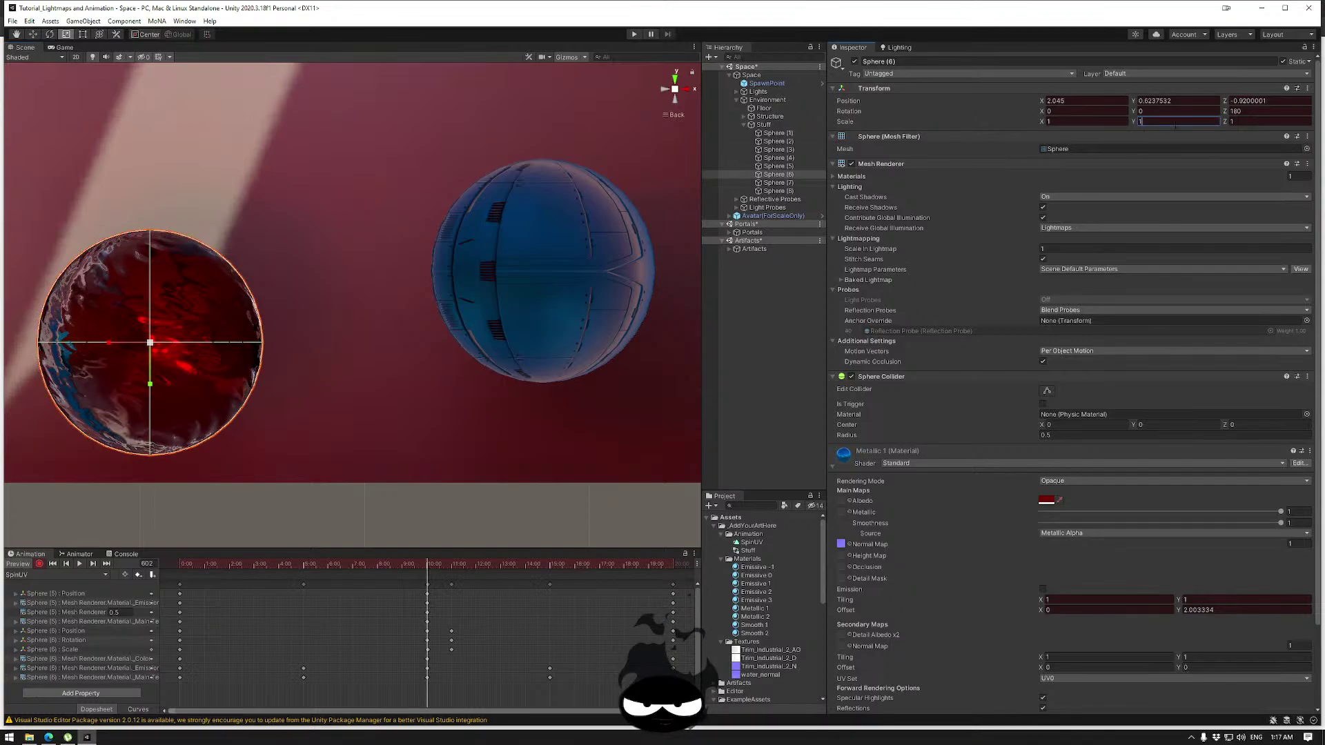
Key Sphere (6)'s Y scale at 1 on about frame 781.
drag(426, 564, 501, 567)
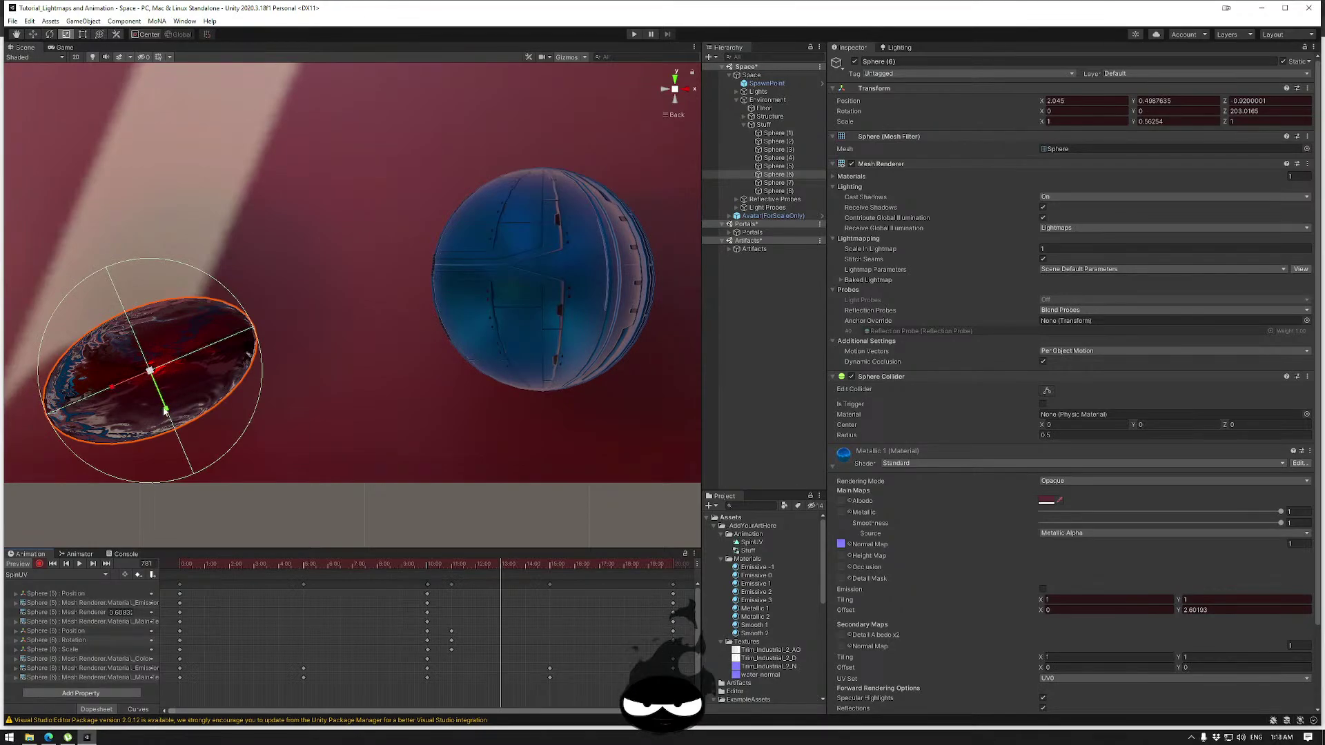
drag(166, 409, 182, 441)
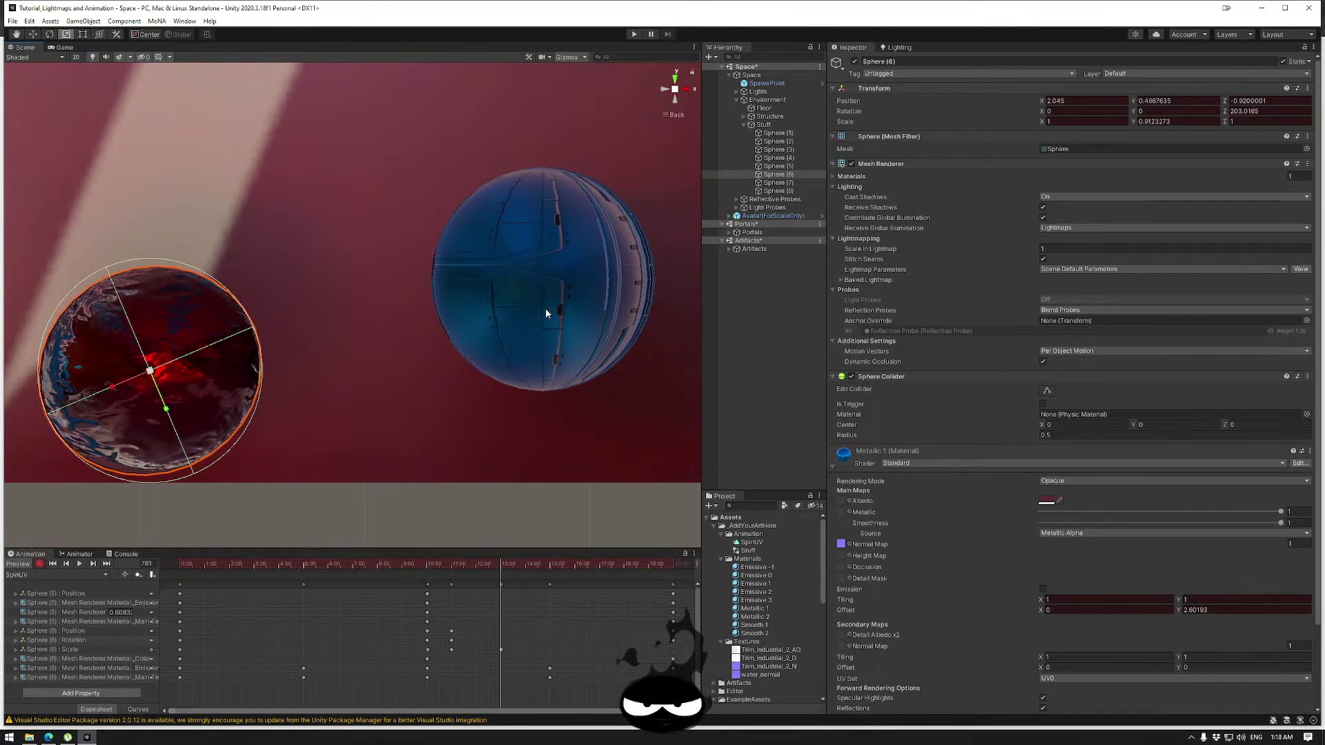
click(1173, 122)
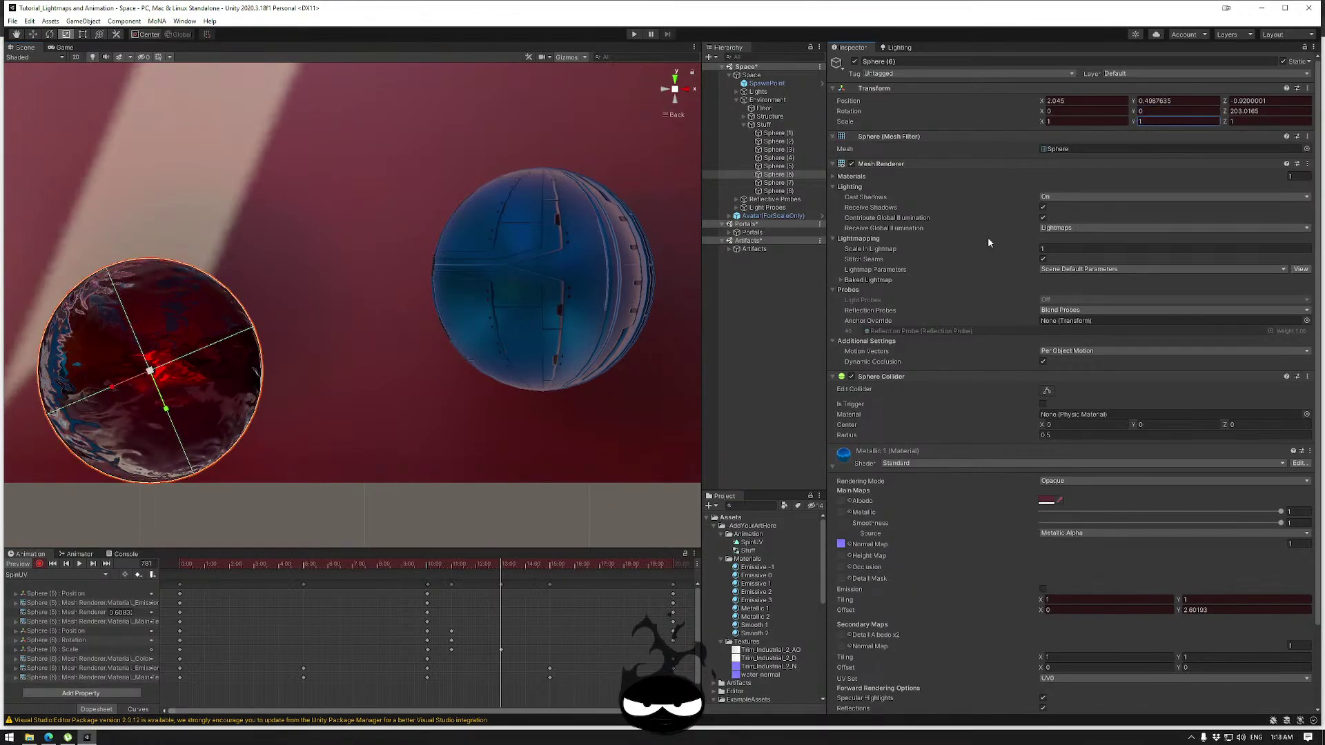
Scrub back through Sphere (6)'s squash to preview it and stop on the frame 660 keys.
drag(494, 565, 458, 572)
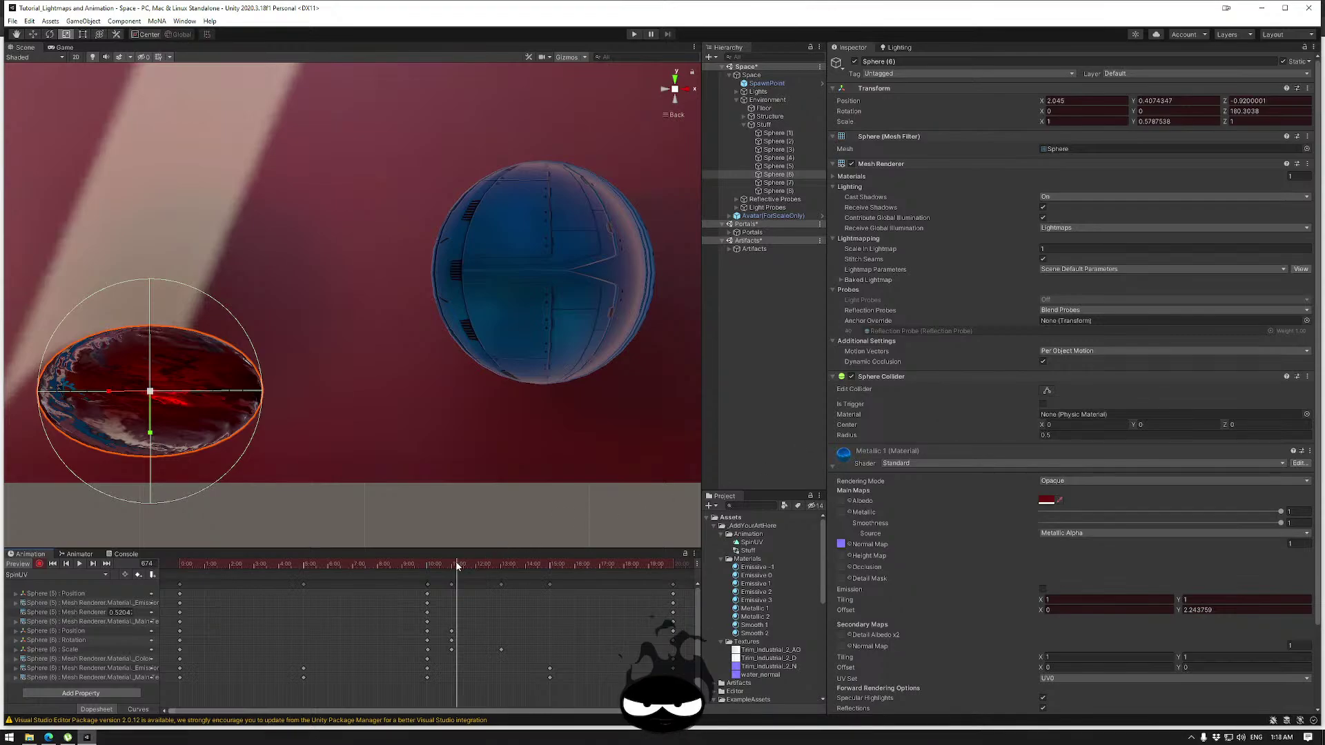
mouse_move(455, 561)
mouse_down()
mouse_move(425, 568)
mouse_move(449, 570)
mouse_move(438, 573)
mouse_up()
click(93, 564)
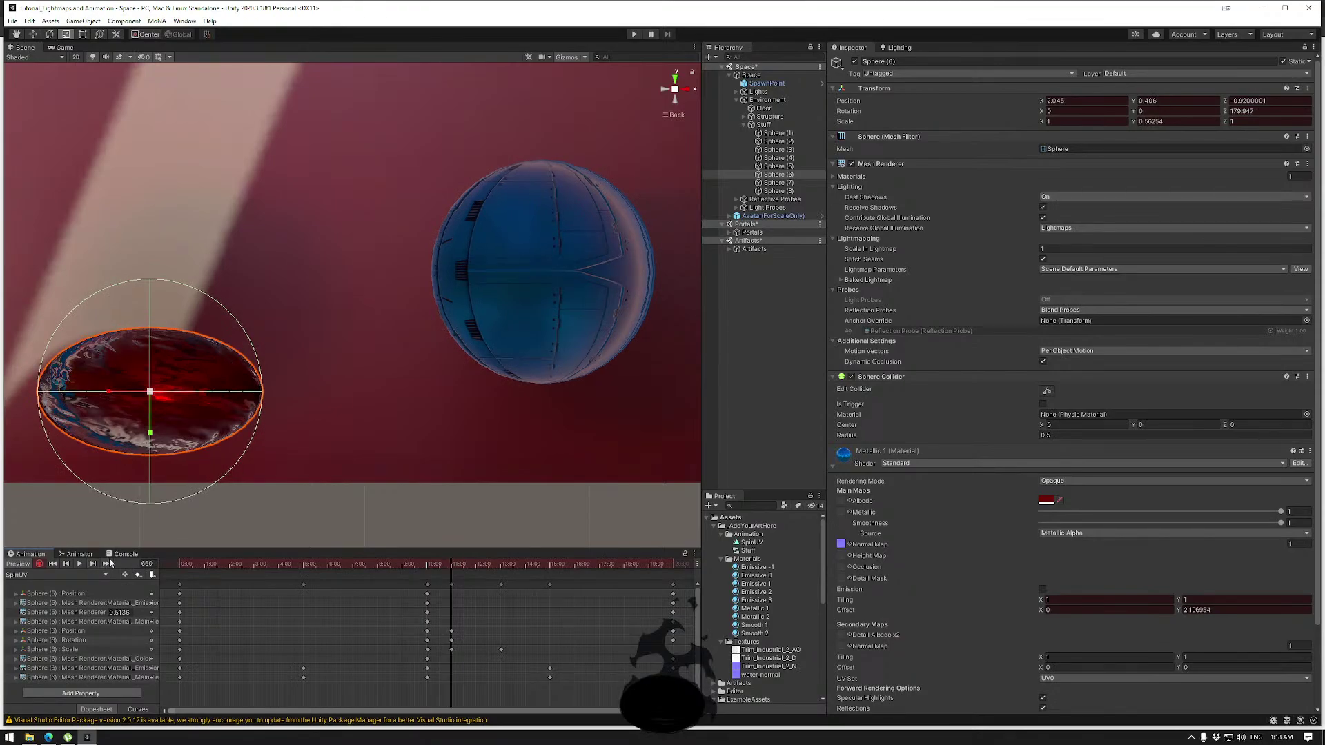
Try squashing Sphere (6) slightly more along Y on frame 660, then undo the scale change.
click(1050, 391)
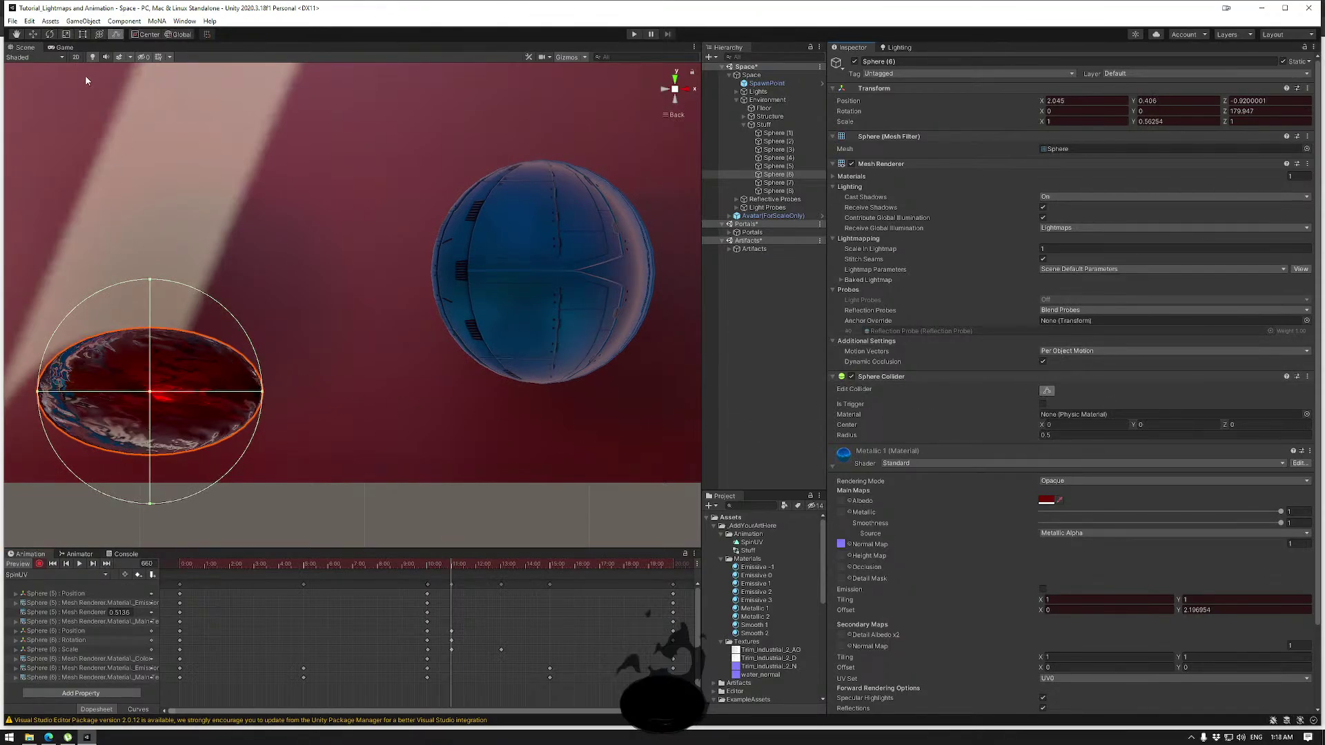
click(65, 34)
drag(151, 443, 150, 433)
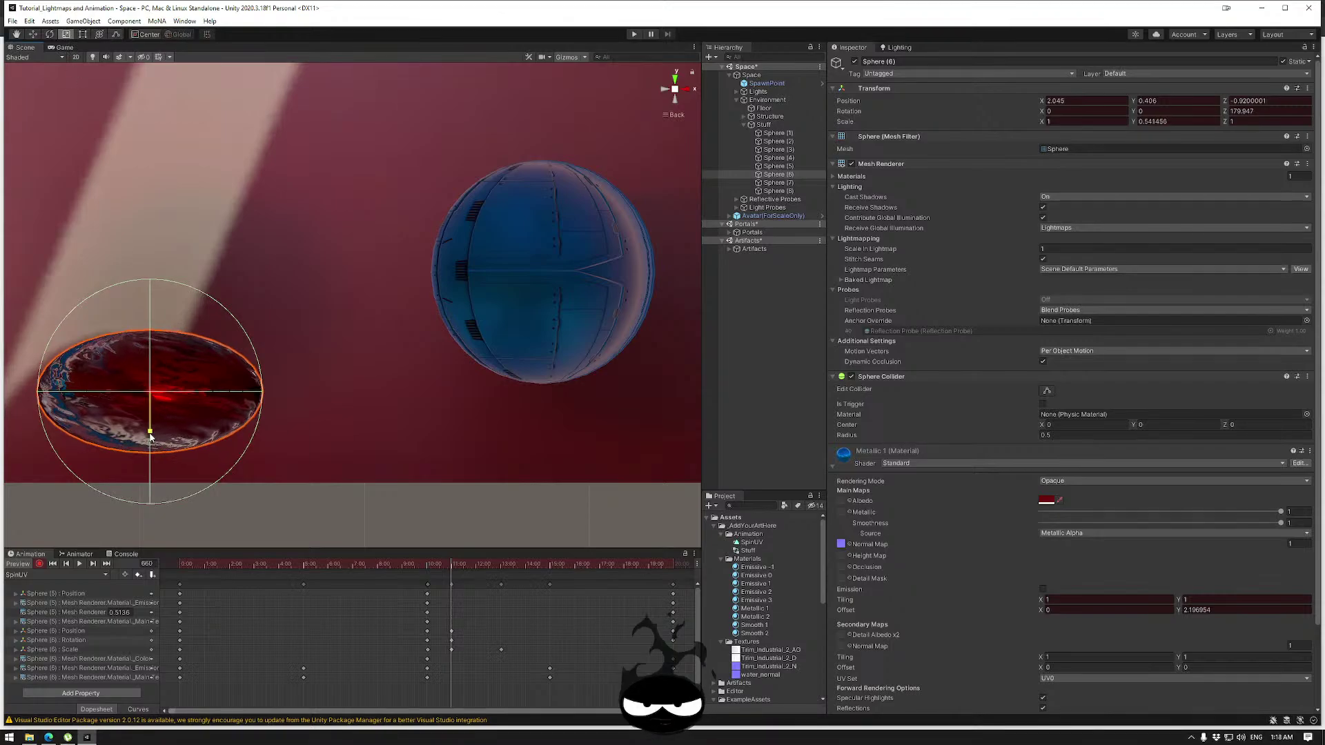
key(ctrl+z)
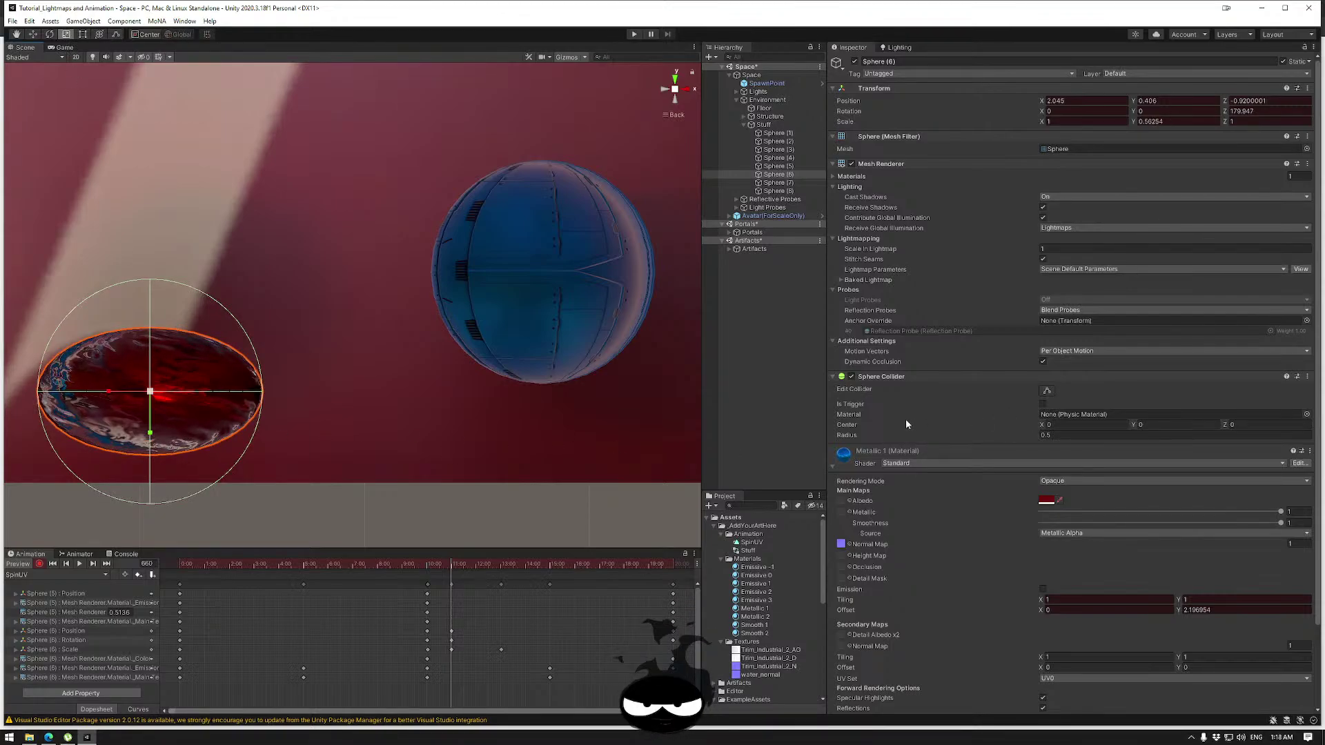
Try shrinking Sphere (6)'s Sphere Collider from single edge handles on frame 660, undoing each attempt.
click(1047, 390)
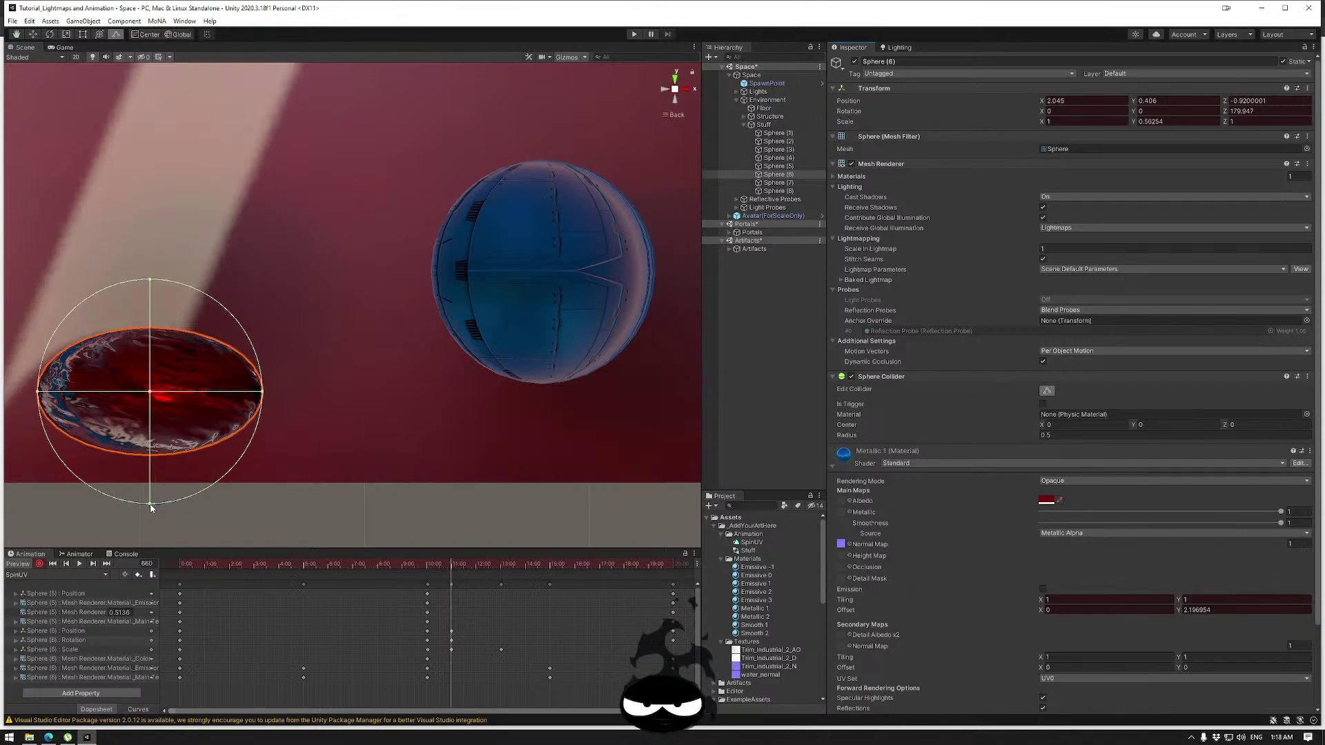
drag(150, 503, 151, 451)
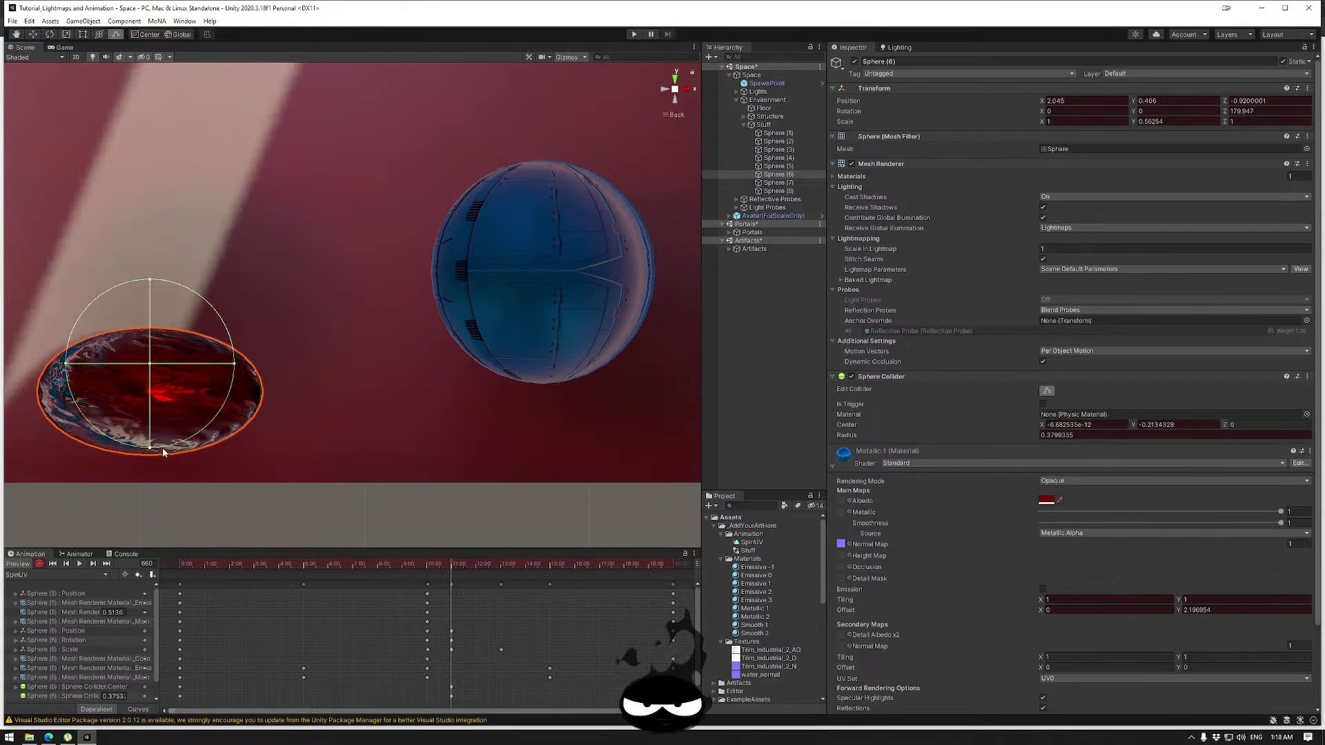
key(ctrl+z)
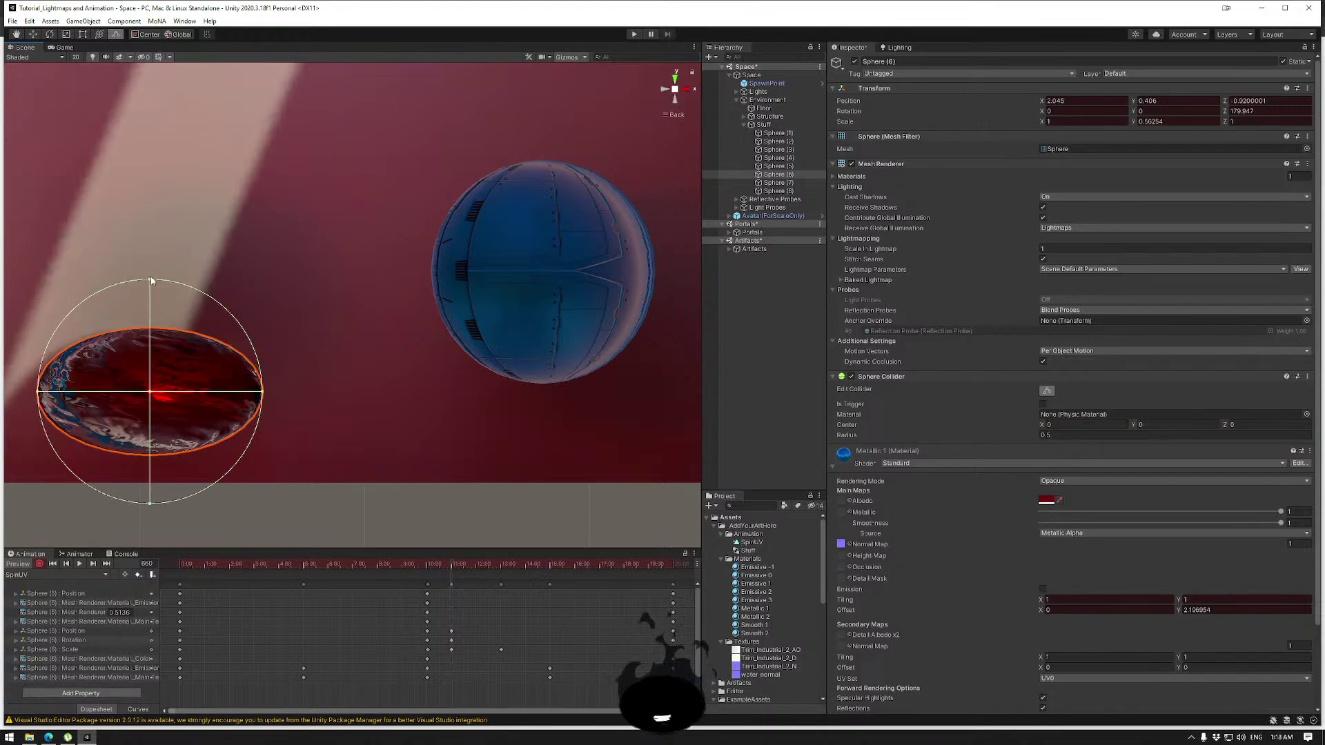
drag(150, 282, 256, 414)
key(ctrl+z)
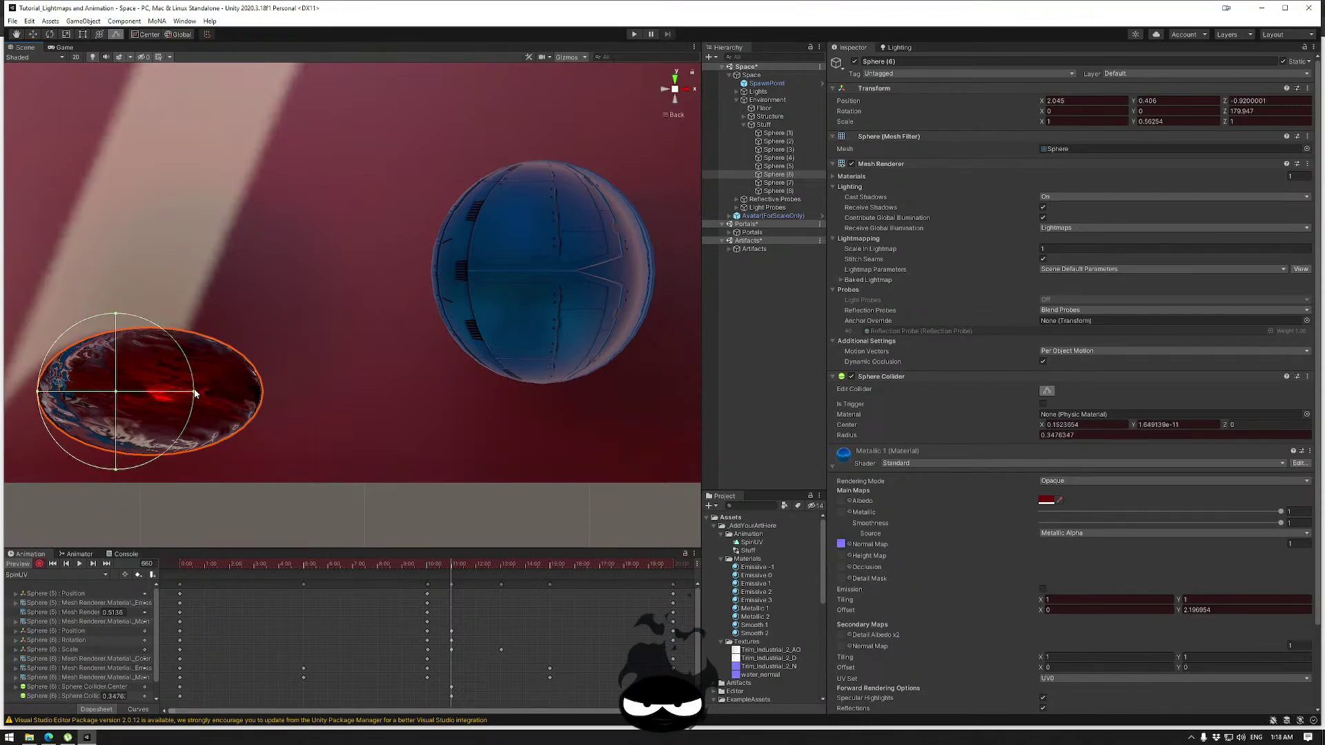
key(ctrl+z)
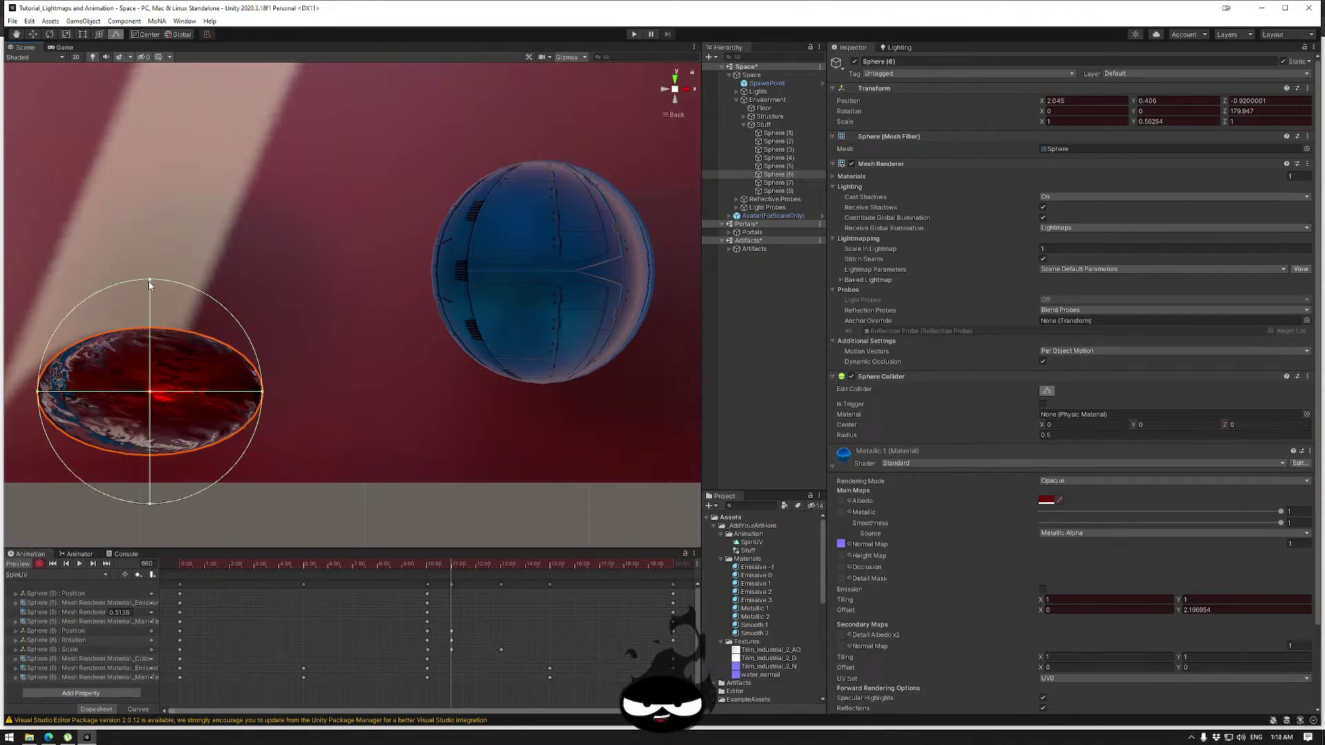
Try shrinking the Sphere Collider from both its upper and lower edges to a radius of about 0.34, then undo both changes.
drag(151, 281, 152, 316)
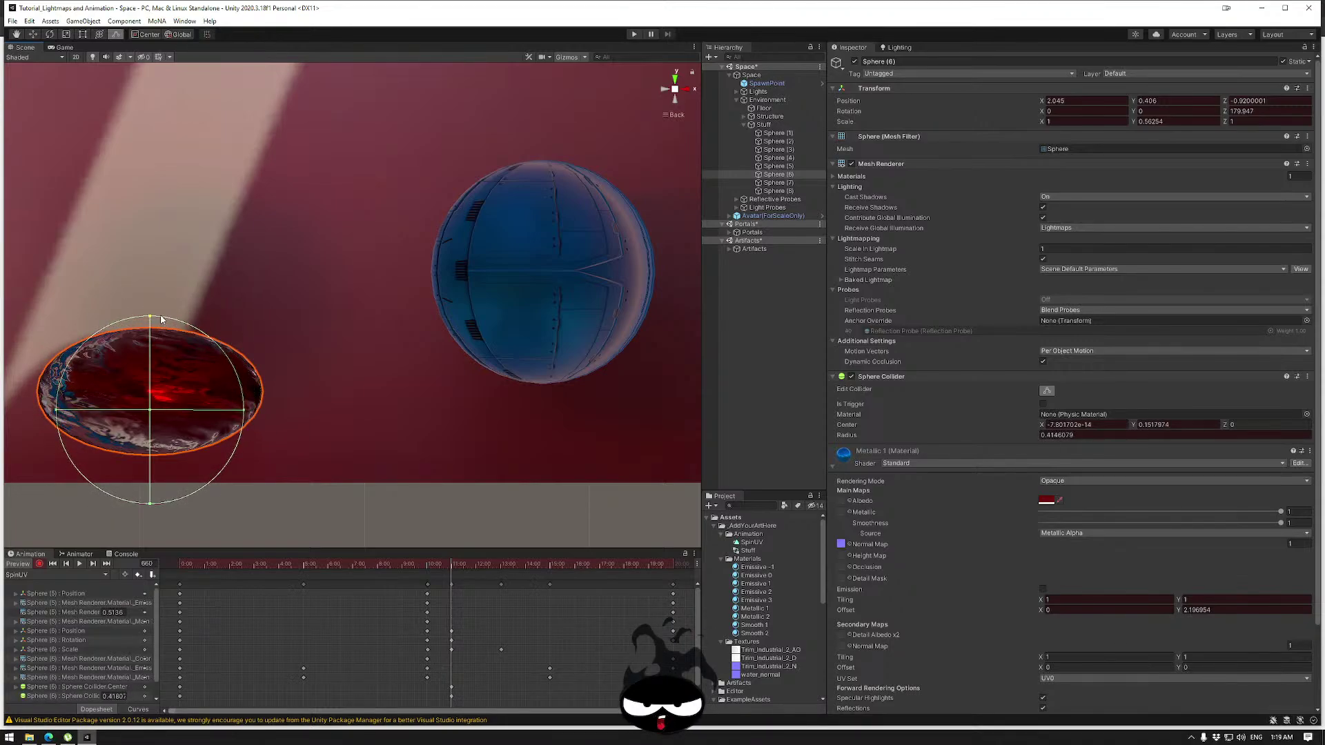
drag(149, 507, 150, 468)
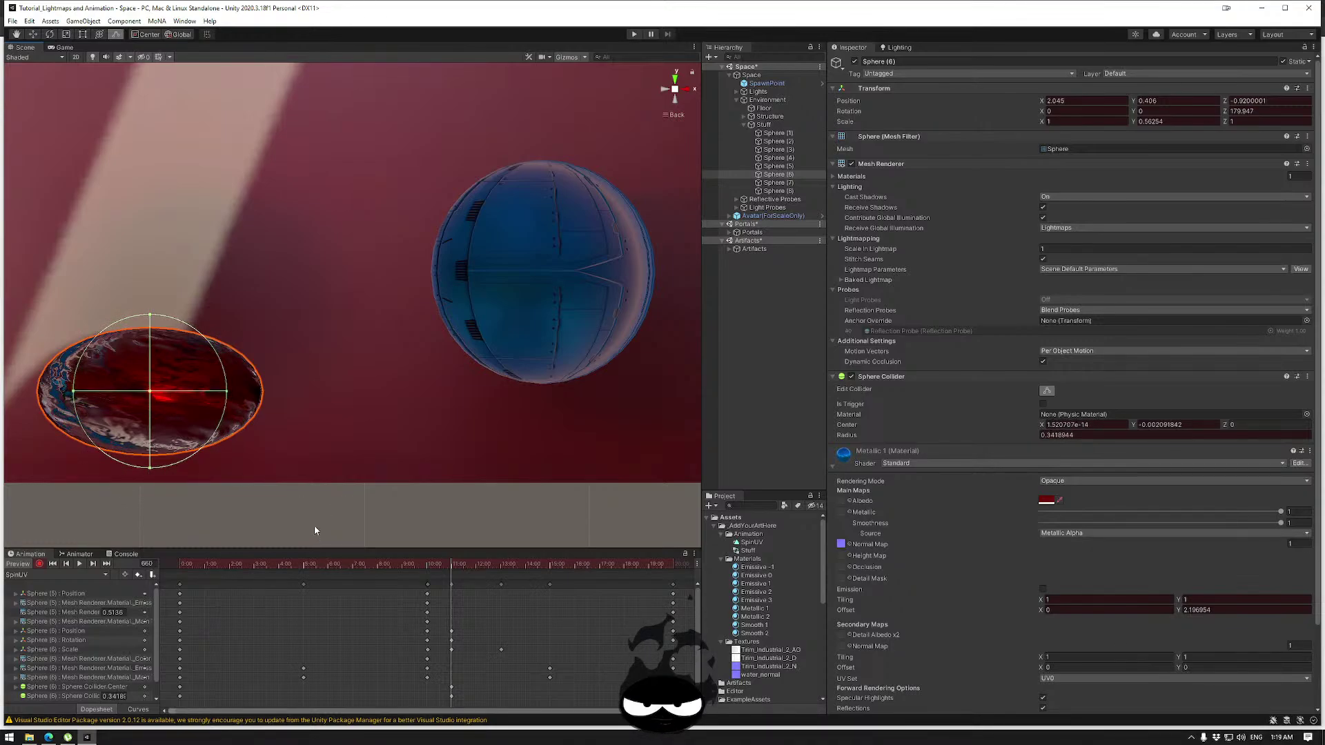
key(ctrl+z)
key(ctrl+z)
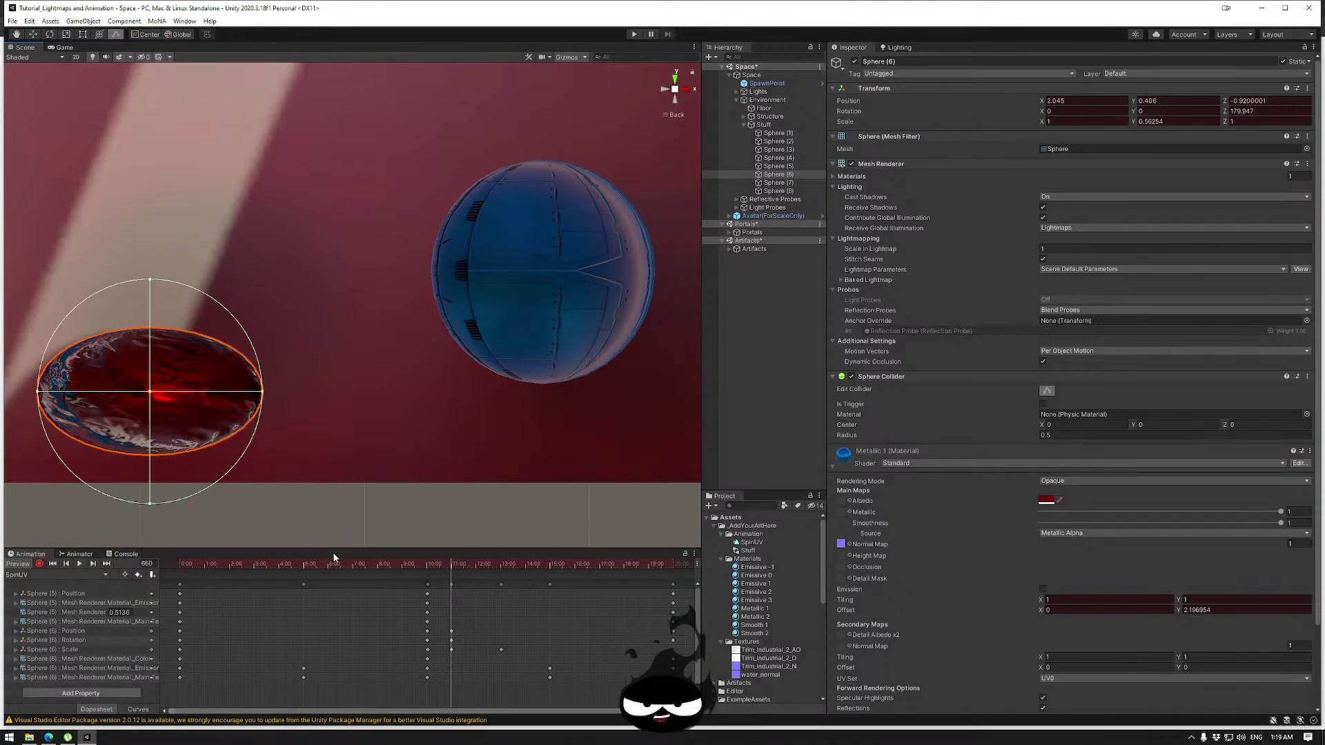
Return the SpinUV clip's playhead to frame 0 and save the Space scene.
drag(466, 572, 175, 583)
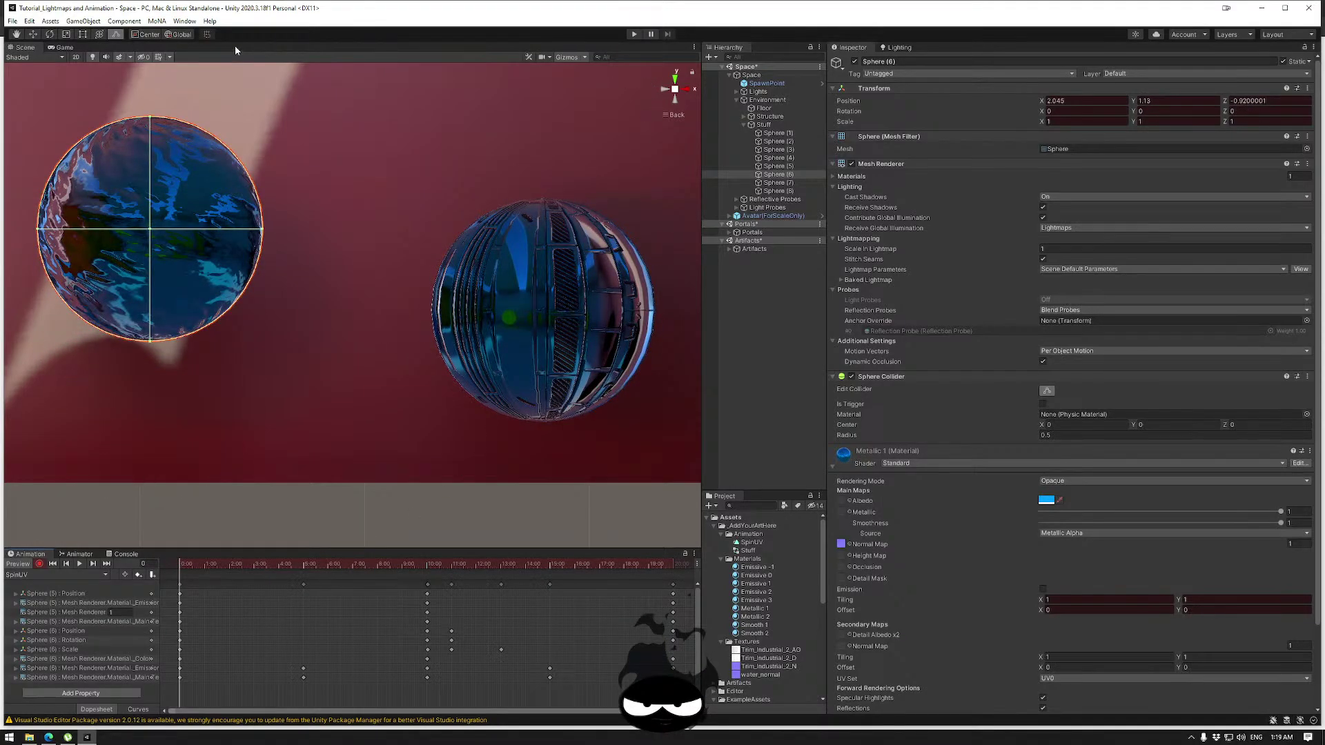
click(12, 20)
click(29, 60)
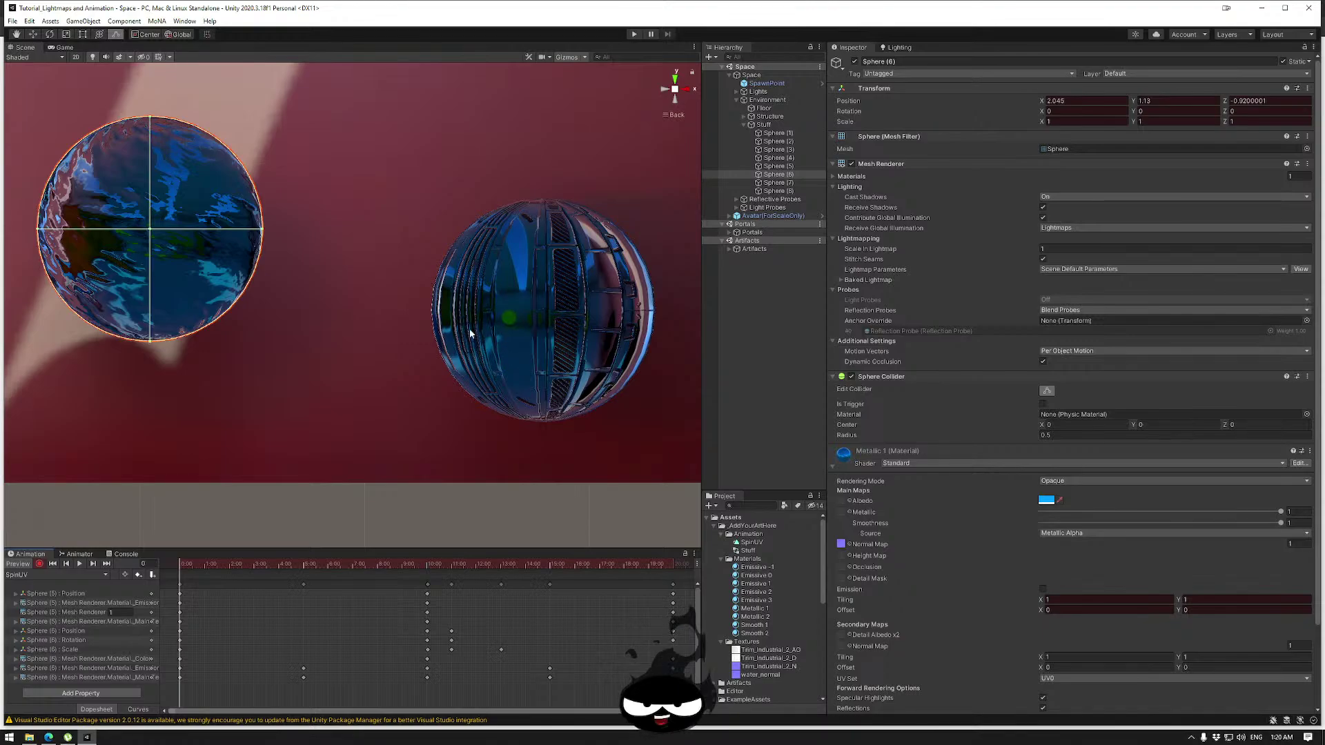
Build the MoNA playground files from the saved scene.
click(158, 21)
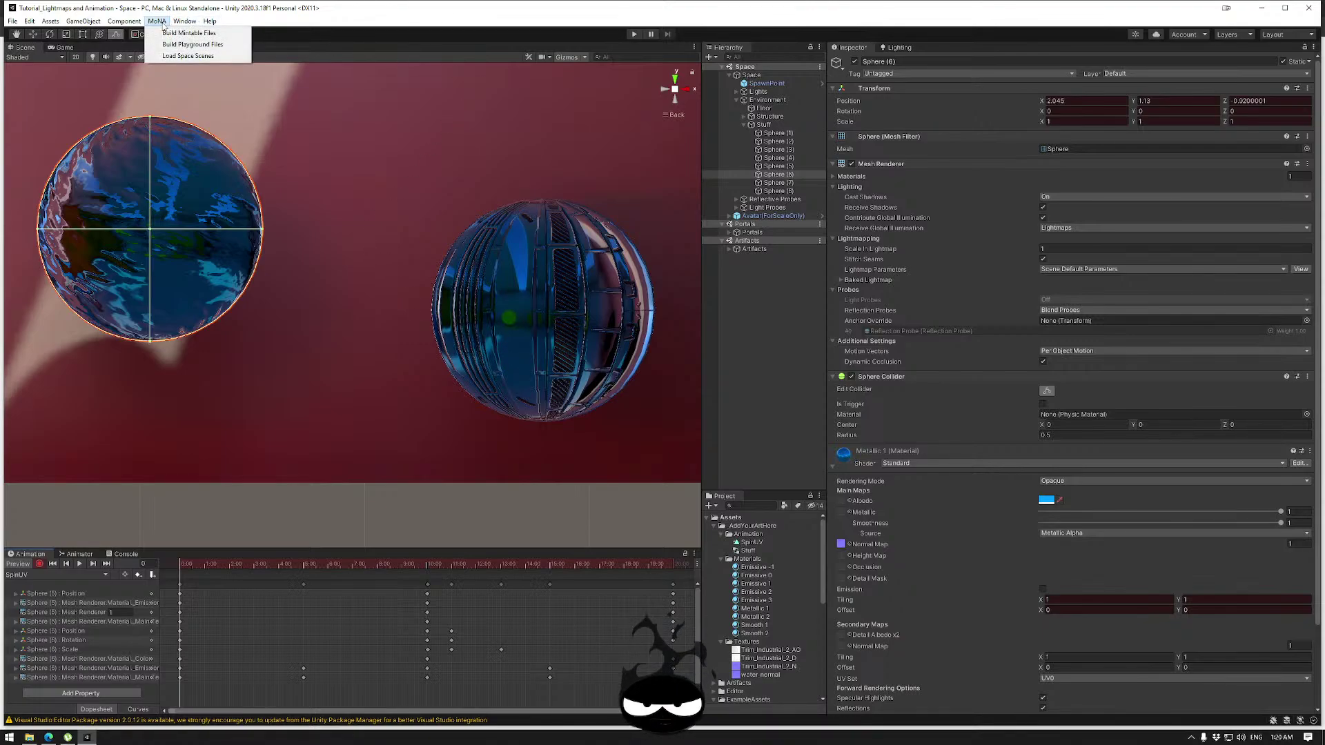
click(178, 46)
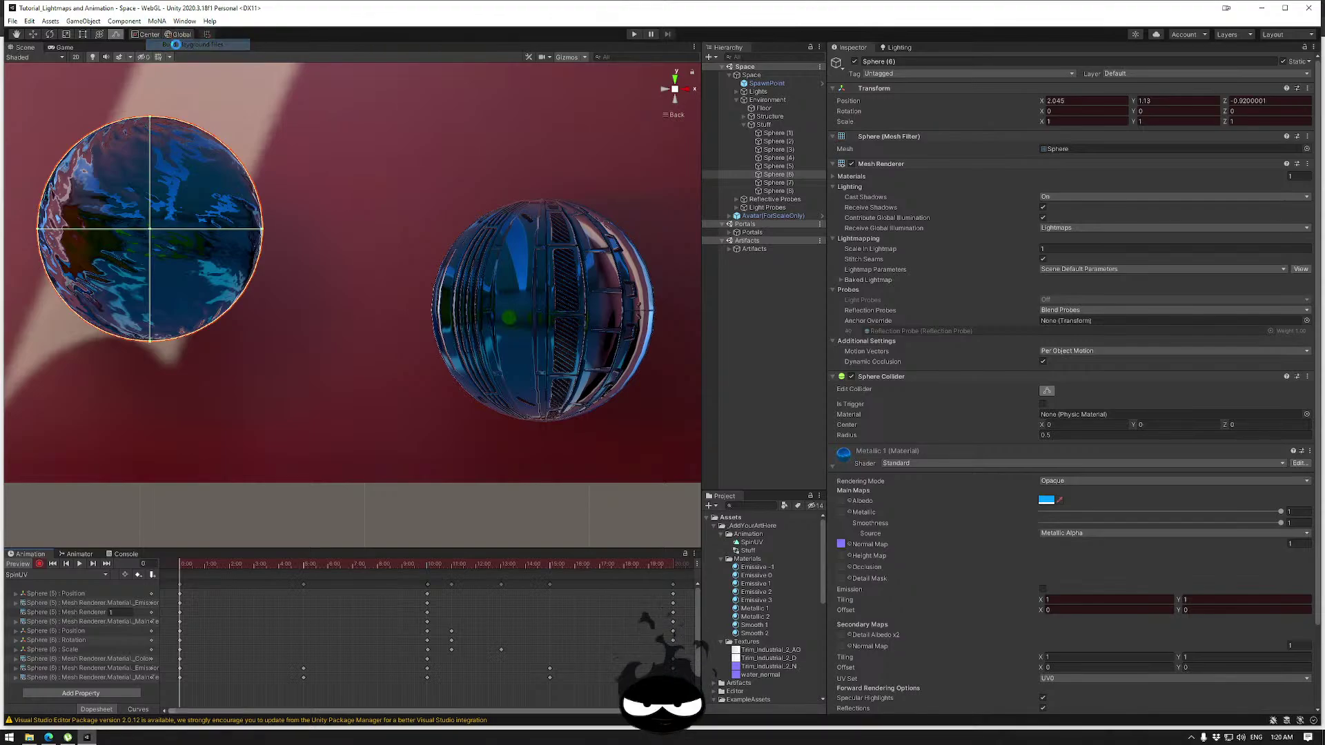
Switch to the browser, reload the MoNA Playground page and upload the PlaygroundFiles folder from the project's Exports folder.
click(49, 737)
click(61, 27)
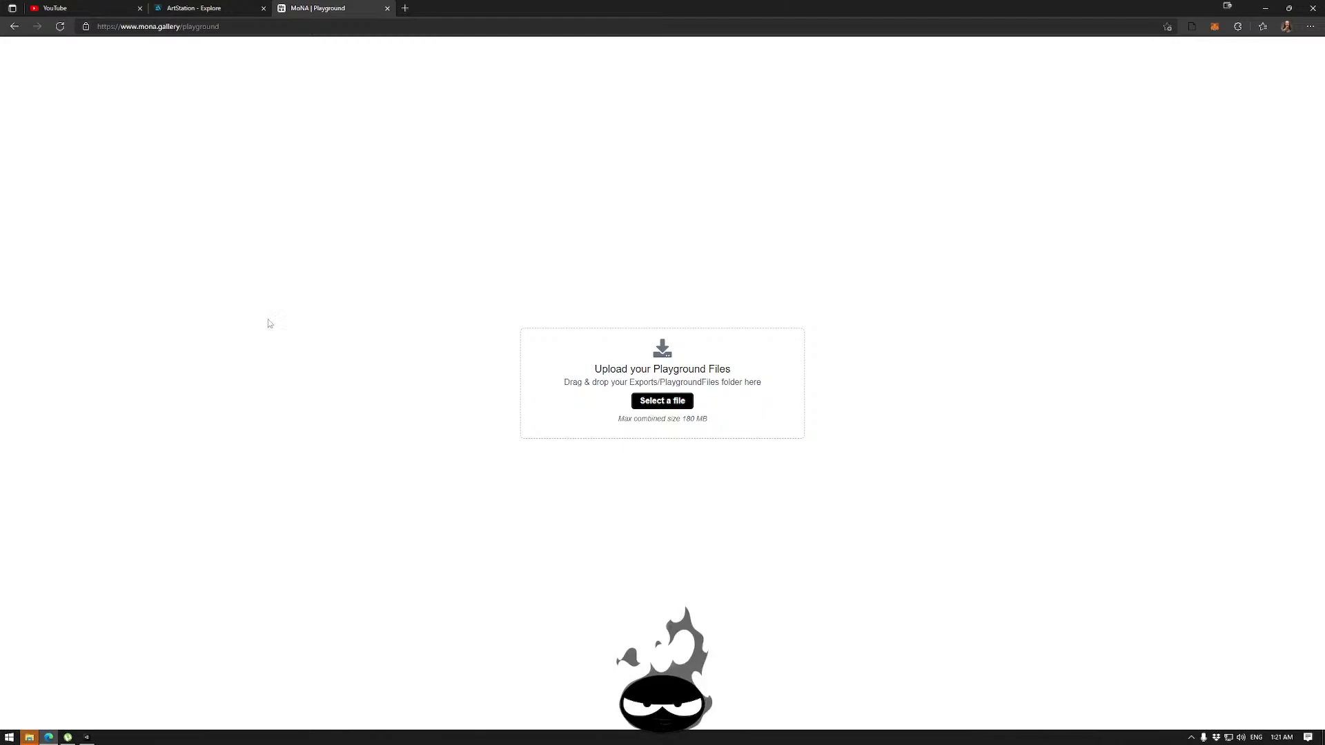
click(29, 737)
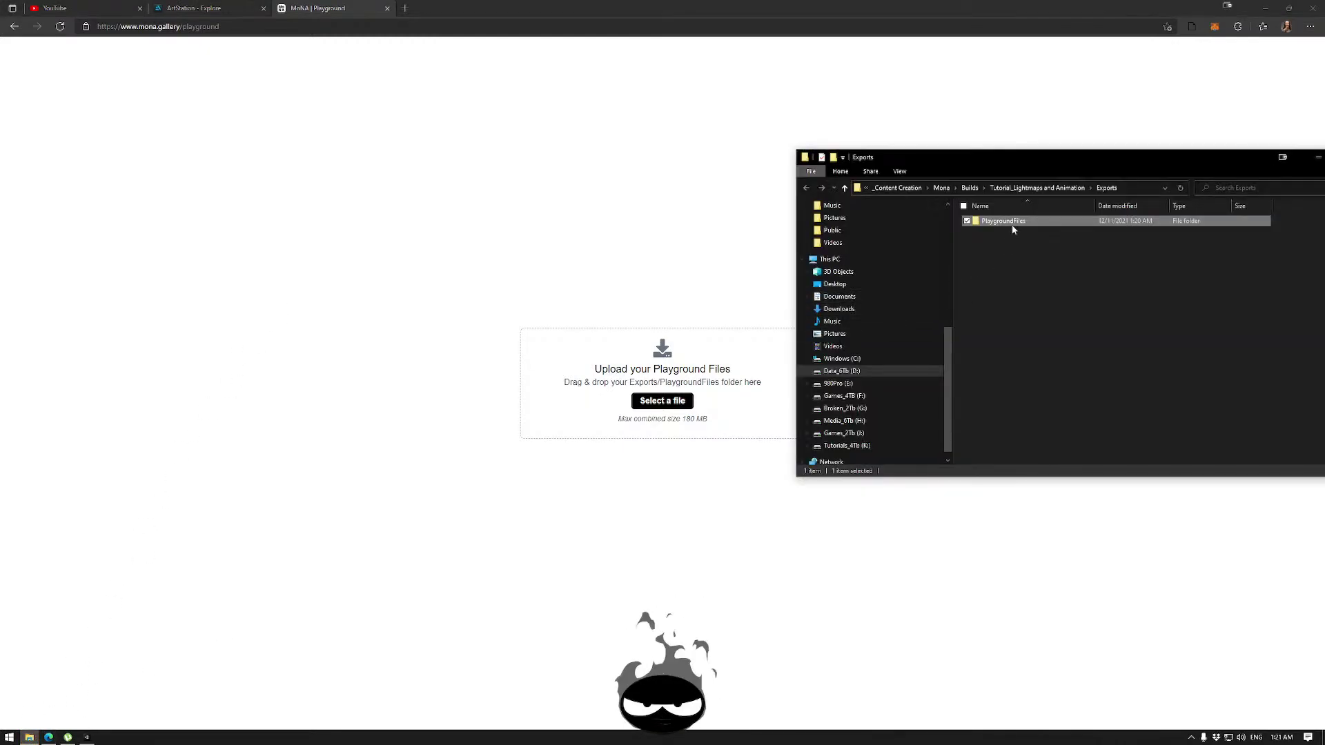
drag(1015, 221, 572, 400)
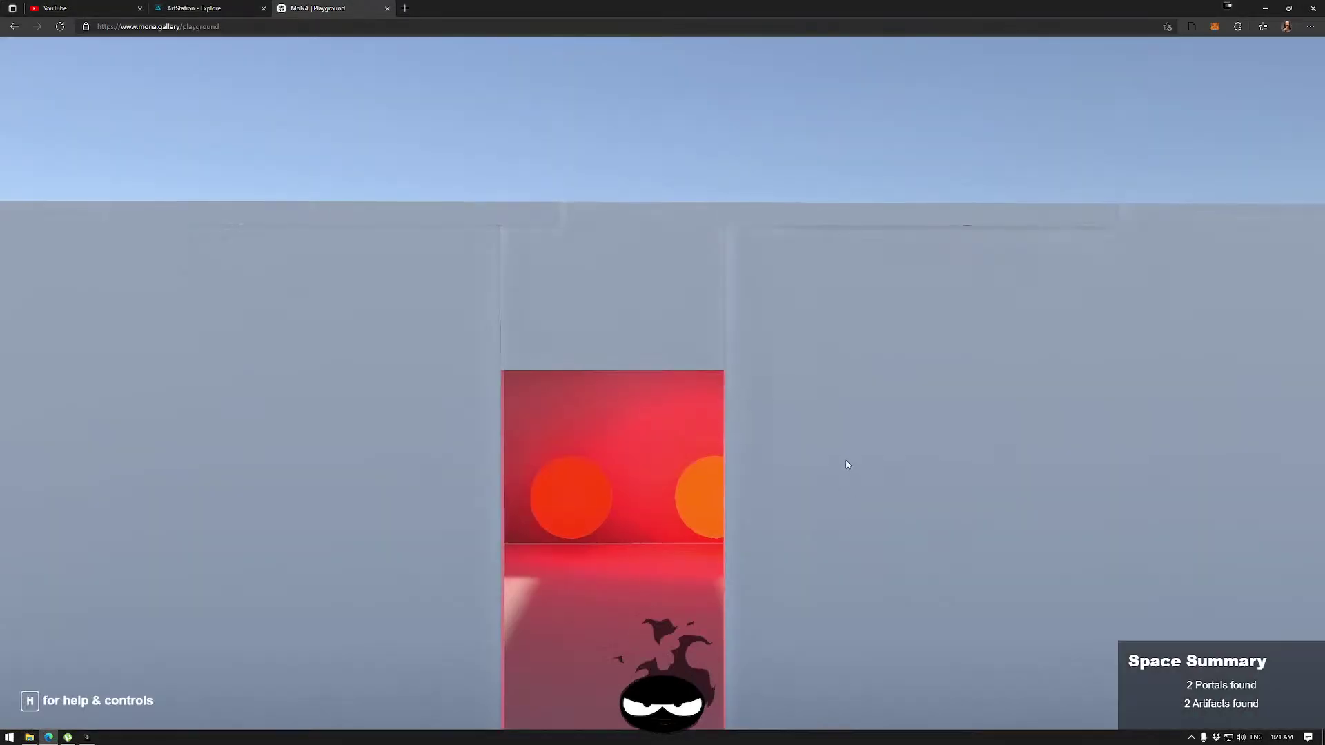
Enter the uploaded space, pull the camera back to third person and walk the avatar through the doorway into the room.
click(846, 465)
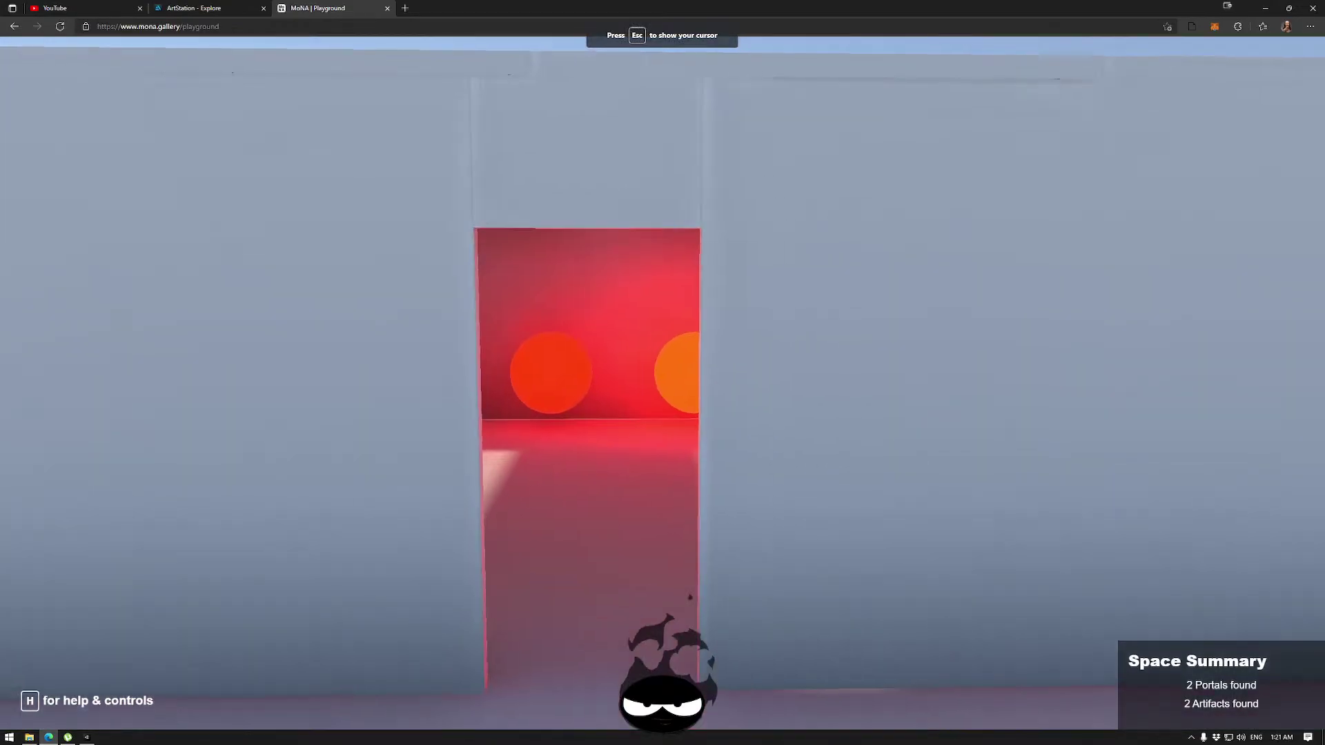
scroll(663, 373, down, 3)
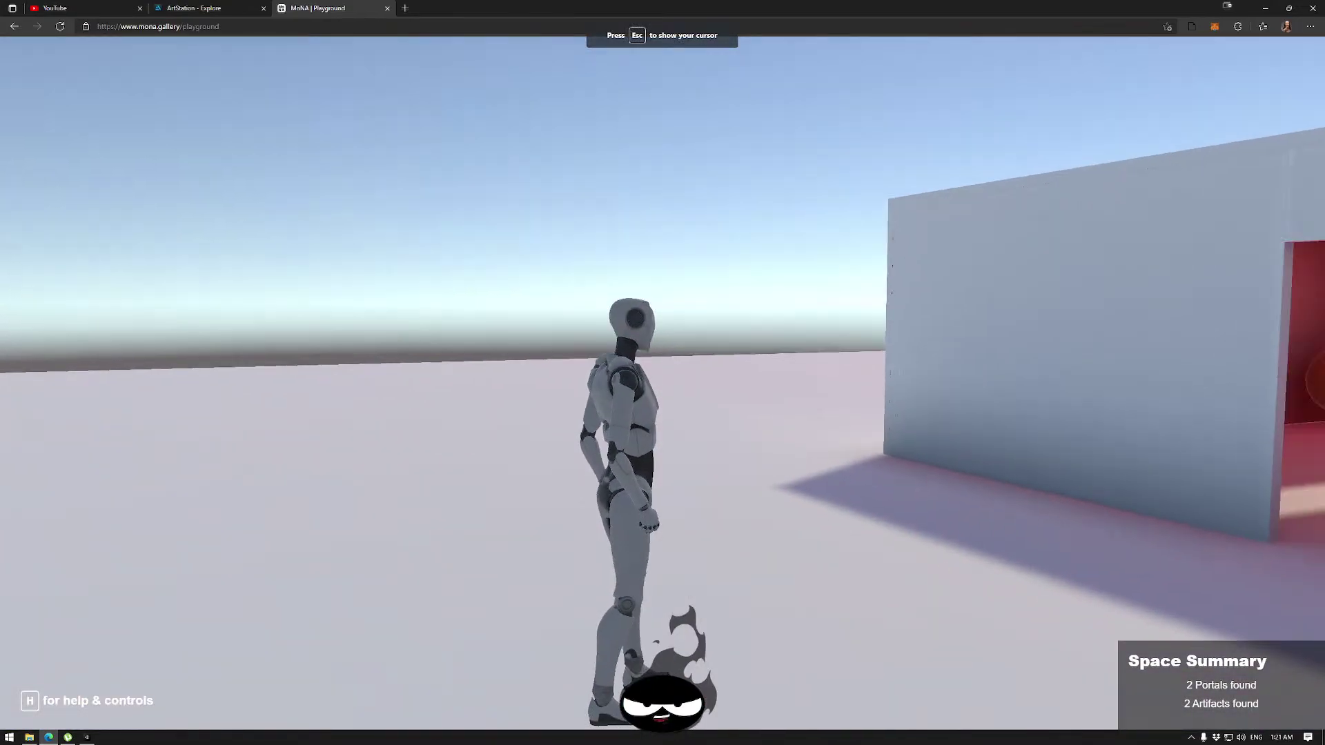
key(w)
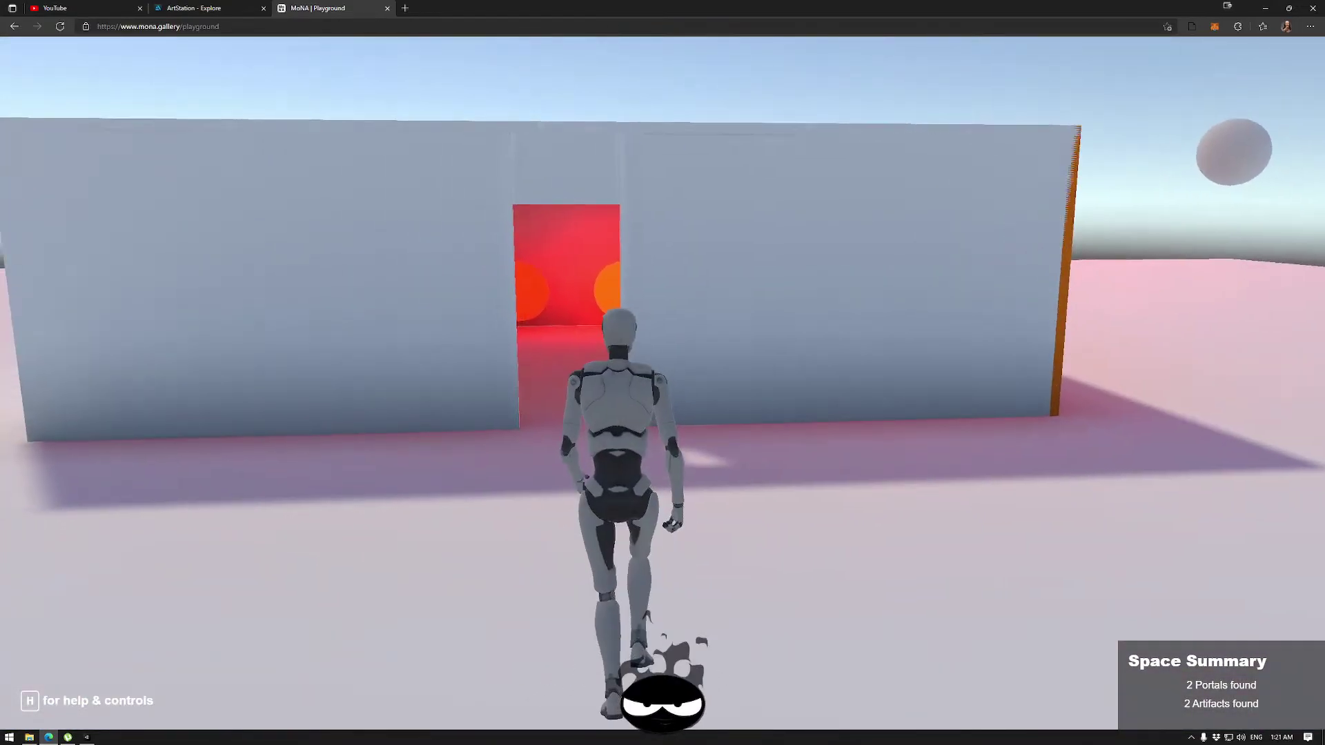
key(w)
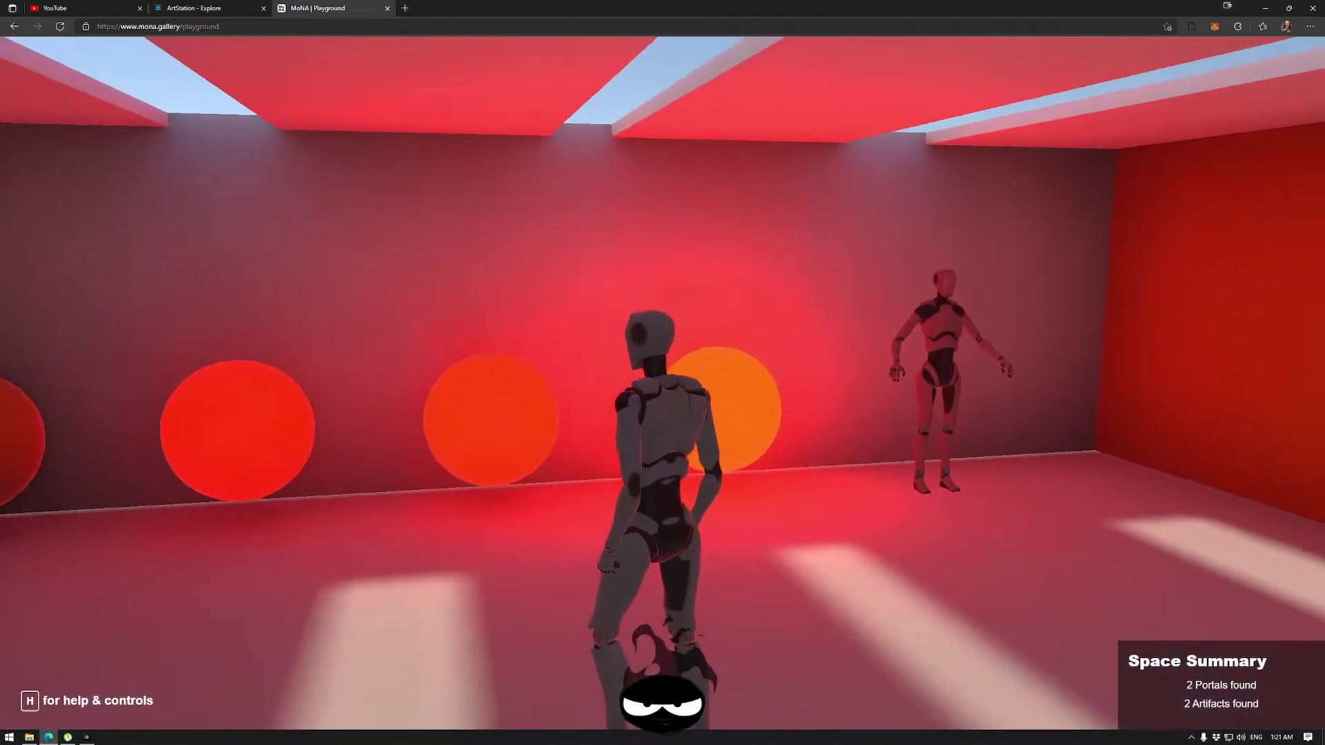
Approach the two animated metallic spheres by the doorway and examine their colour, bounce, squash and surface changes.
key(s)
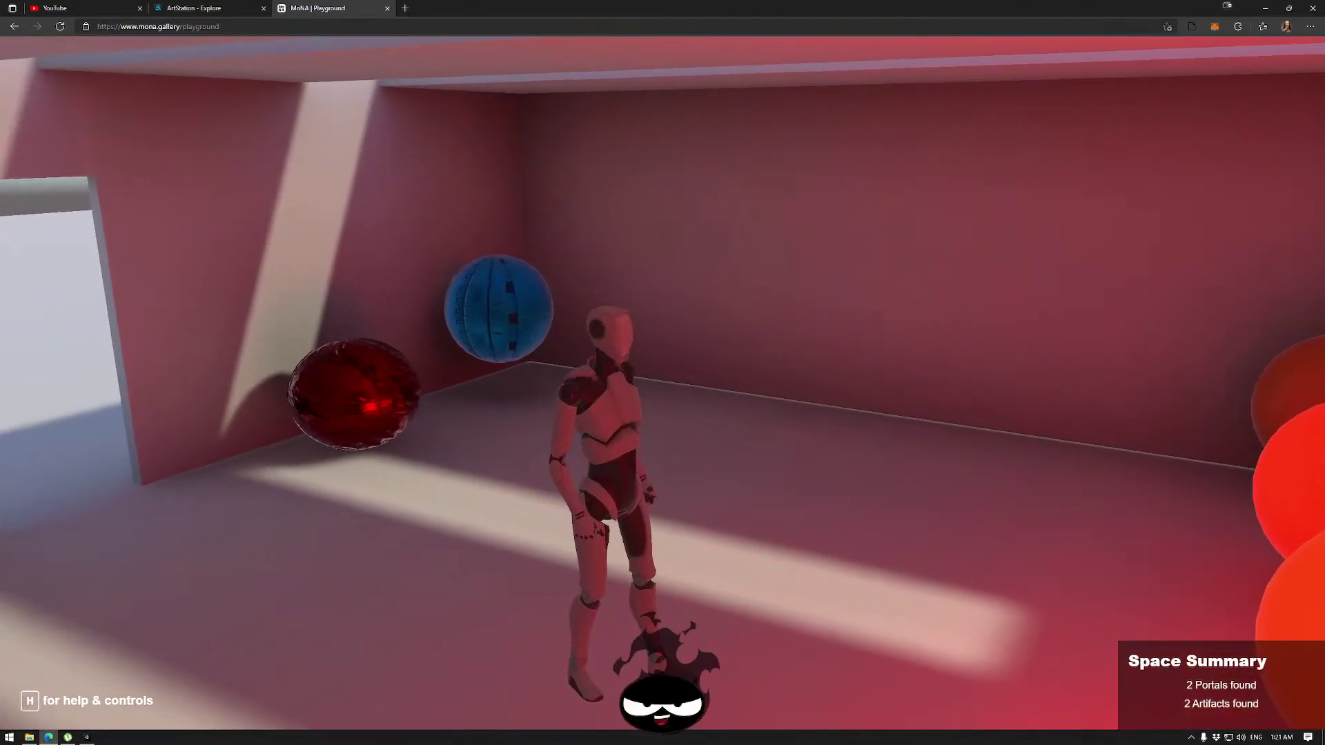
key(w)
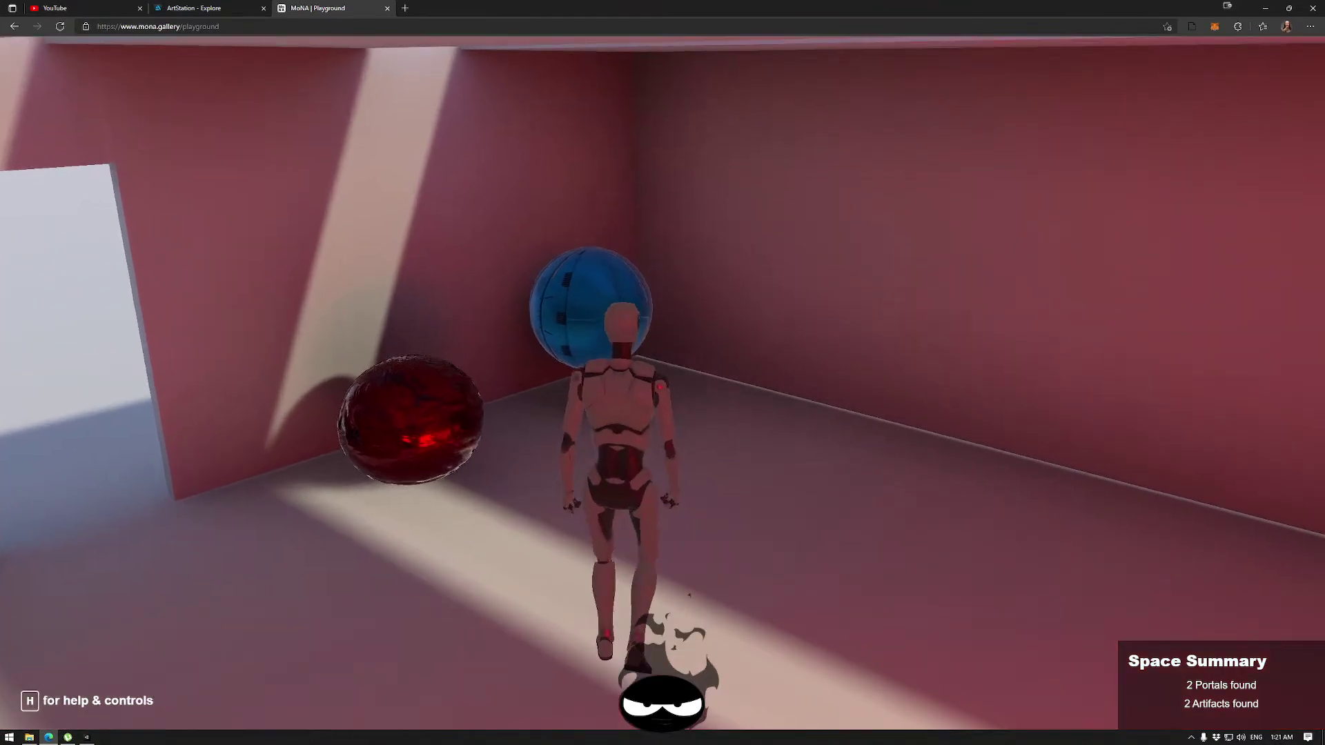
key(w)
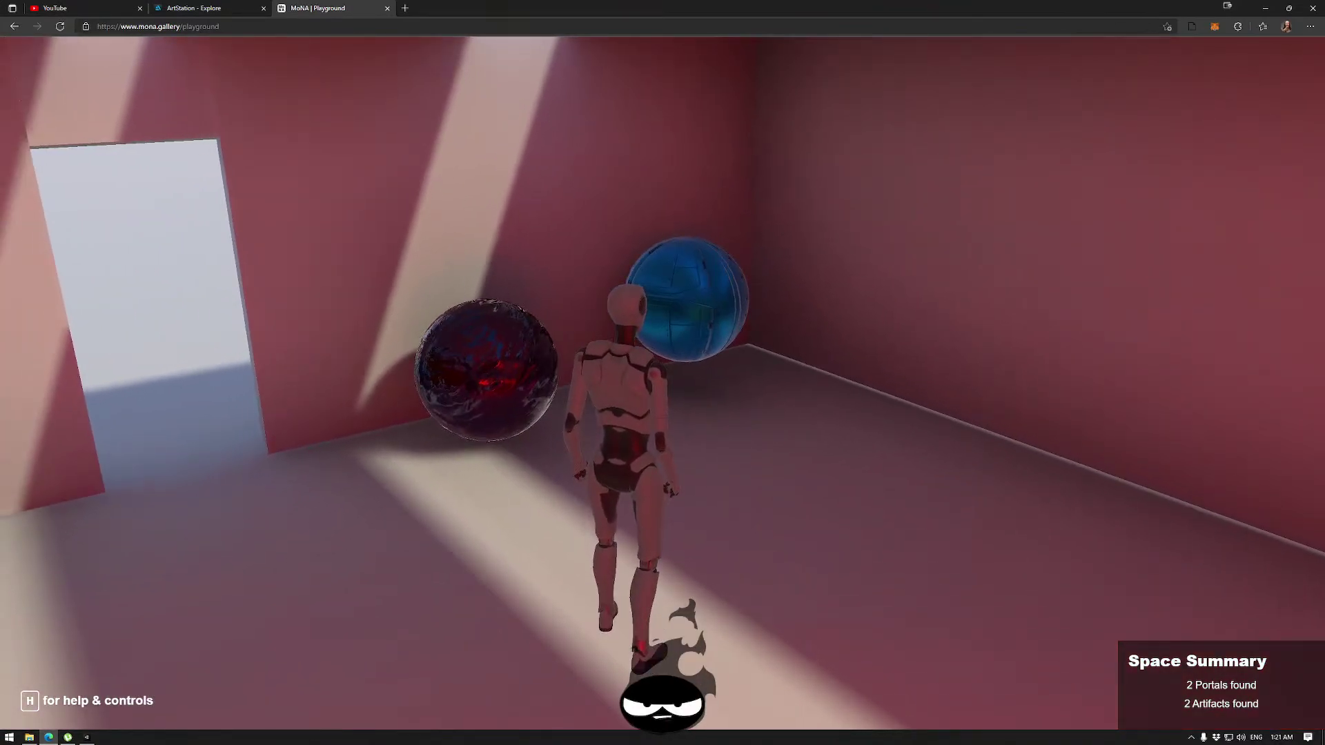
key(w)
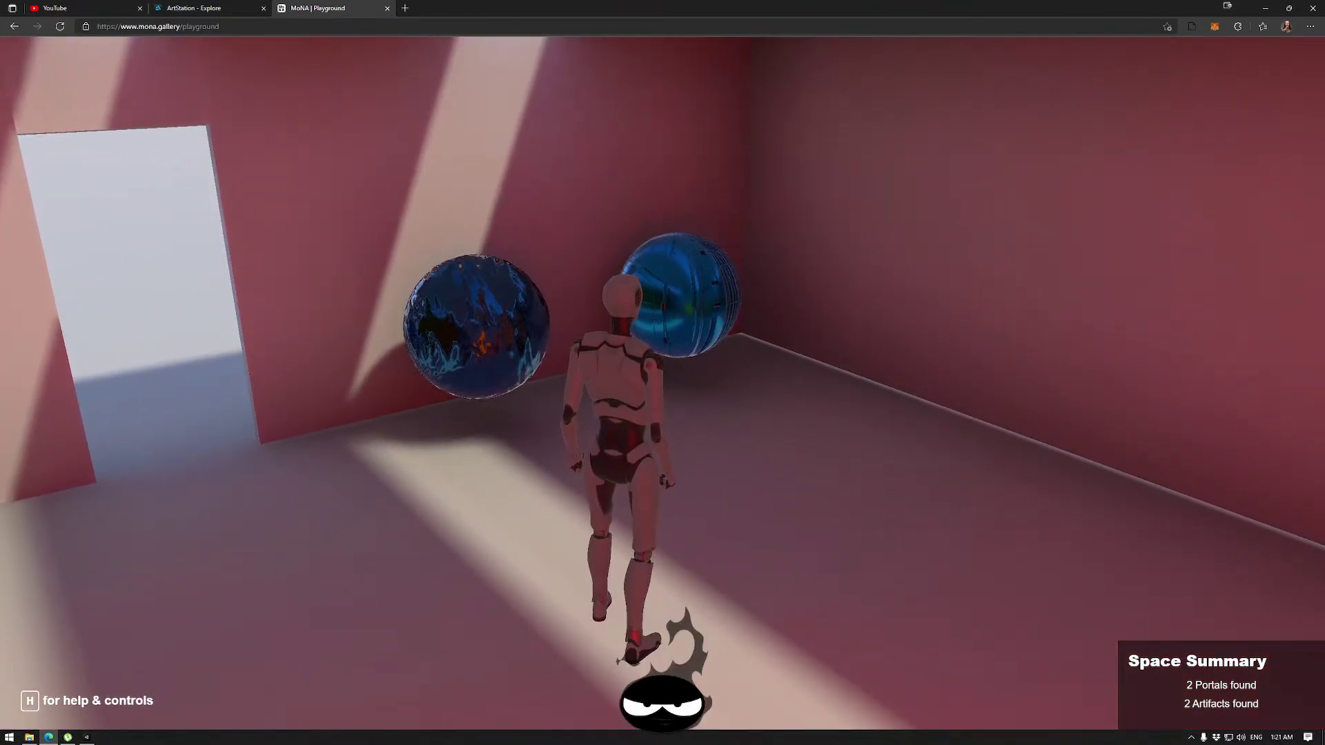
key(w)
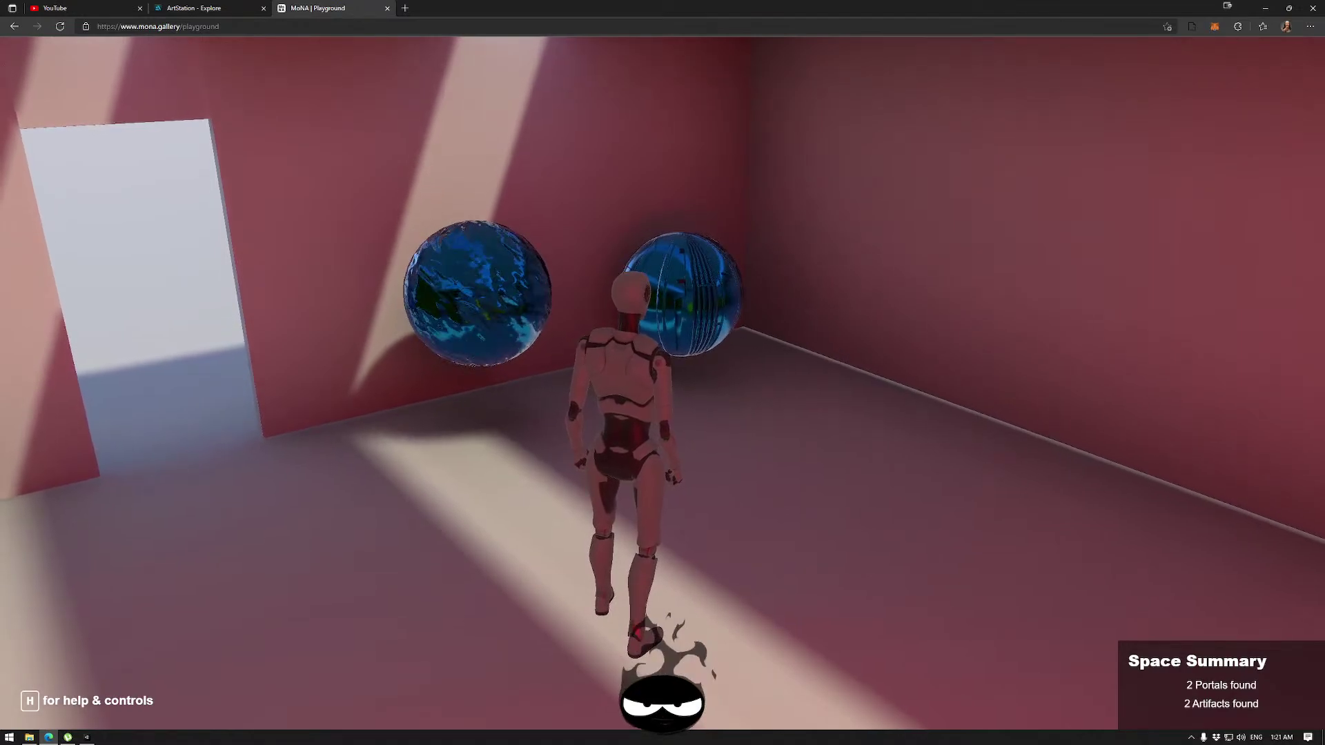
key(w)
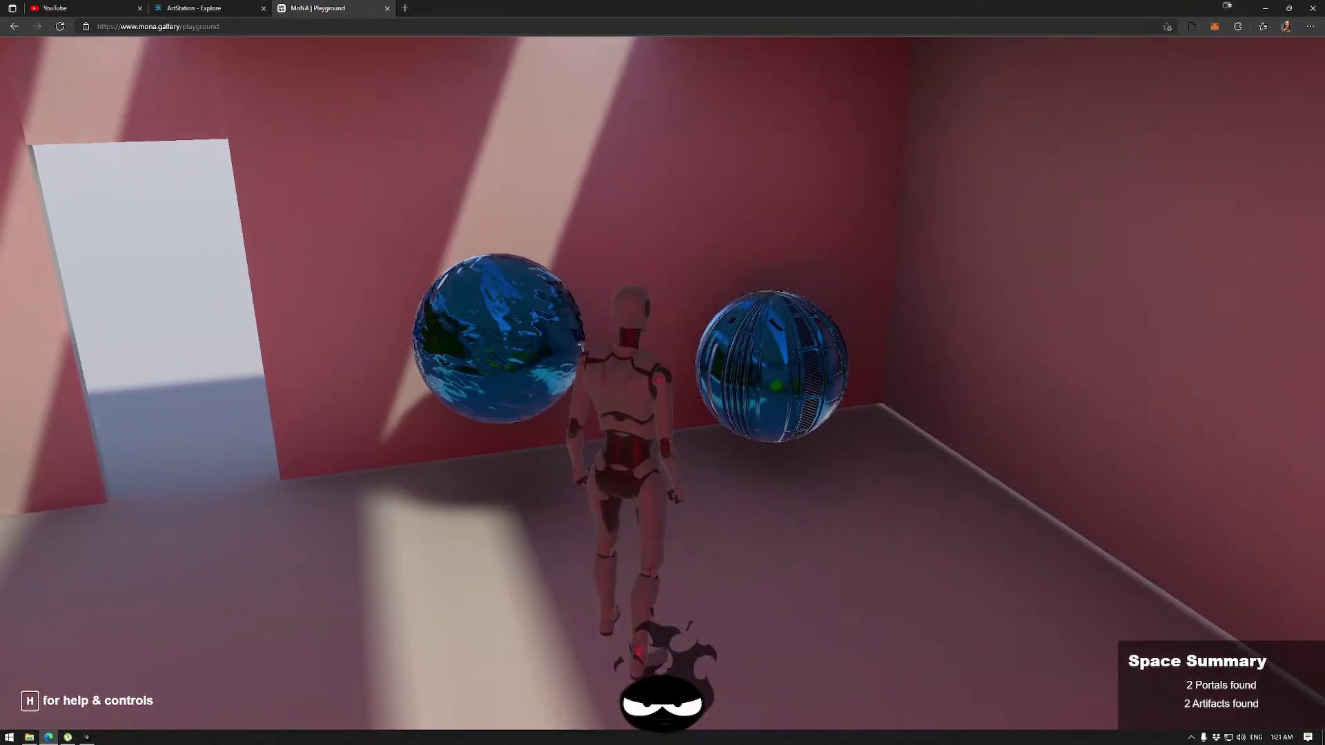
key(w)
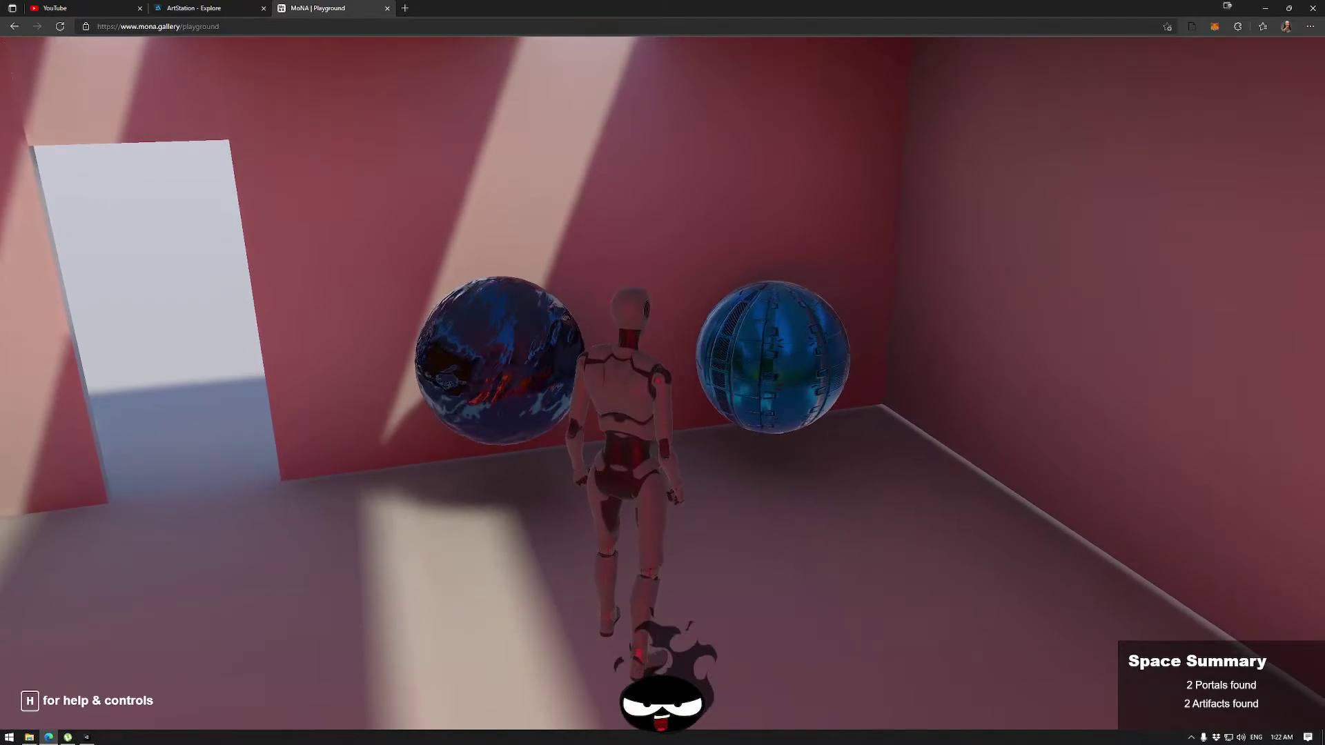
Walk around the room to compare the animated metallic spheres with the plain blue spheres and the glowing spheres opposite.
key(a)
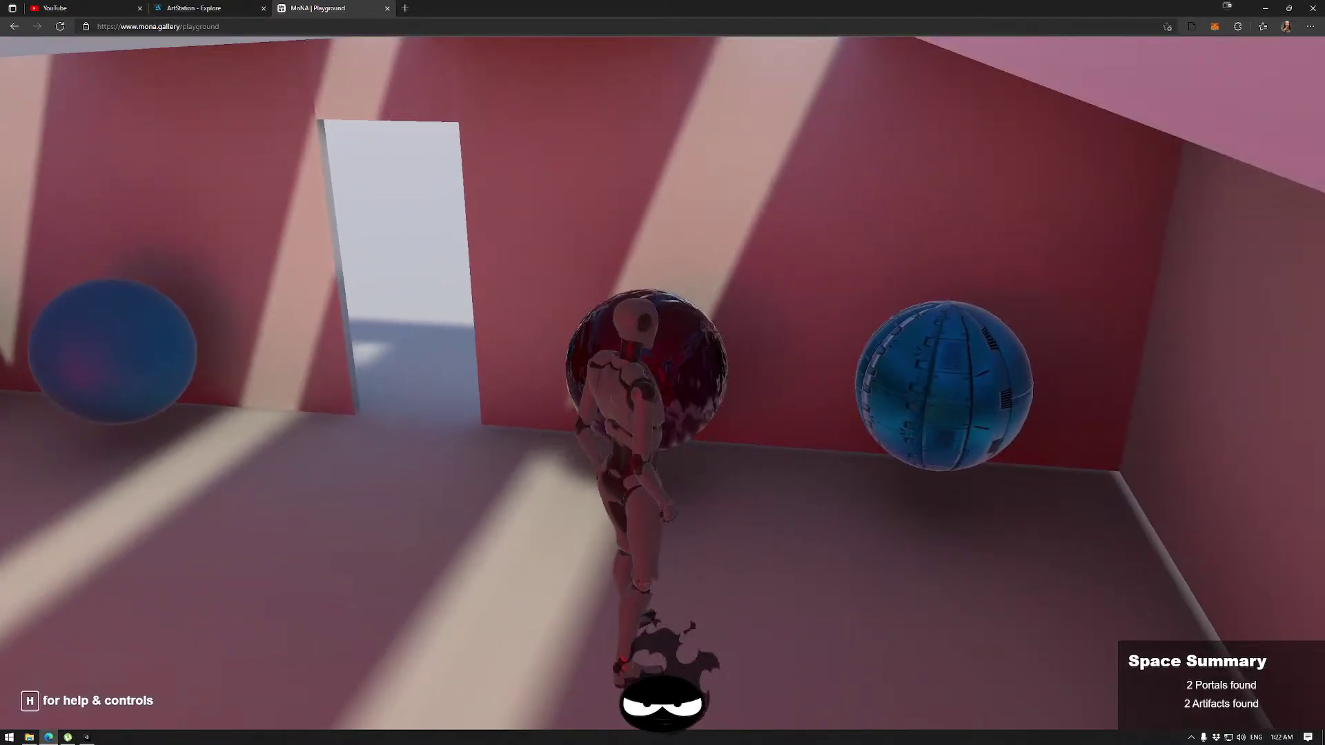
key(w)
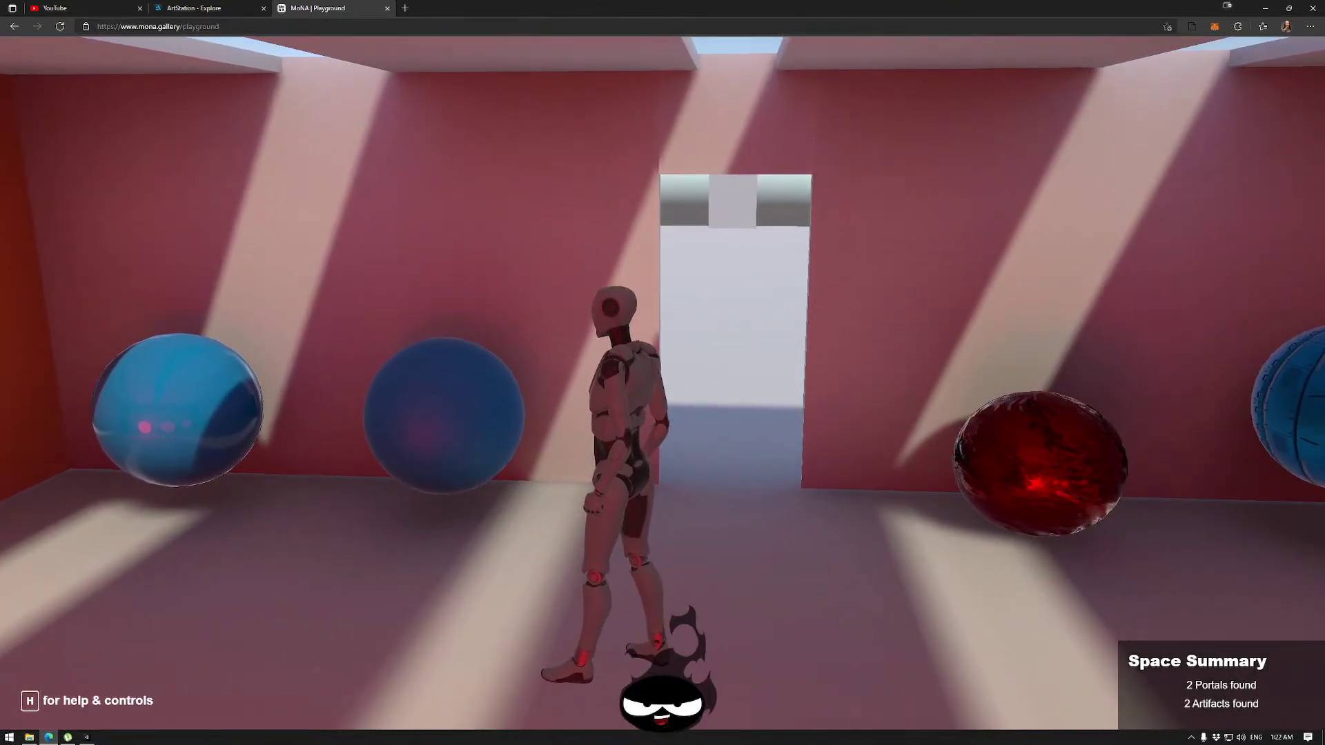
key(d)
key(w)
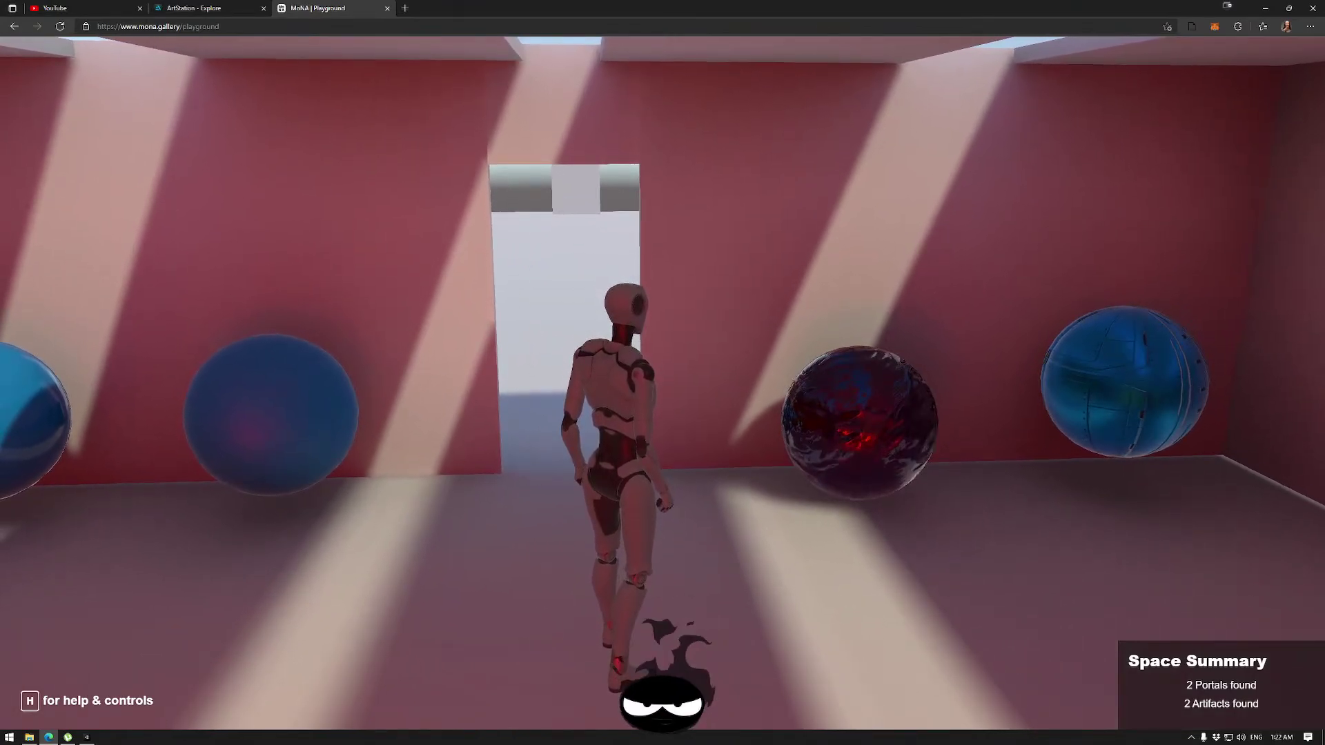
key(a)
key(a)
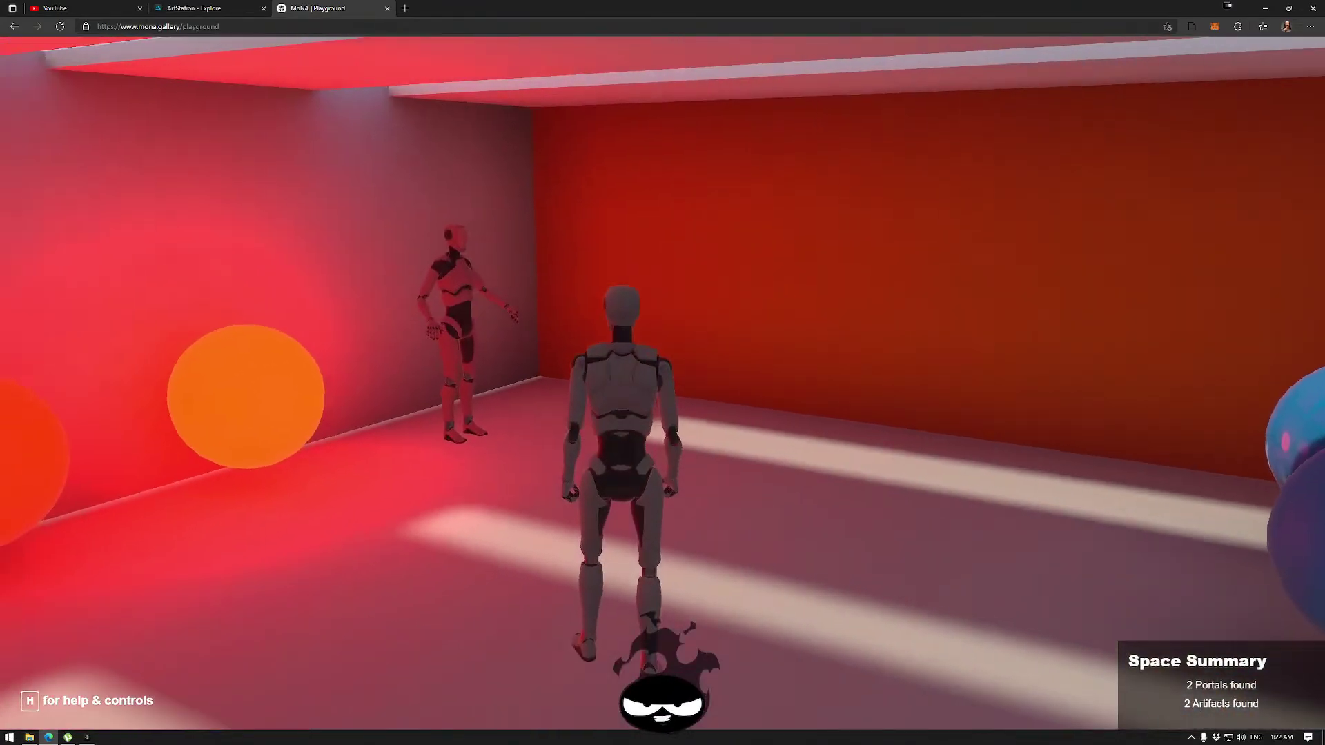
key(d)
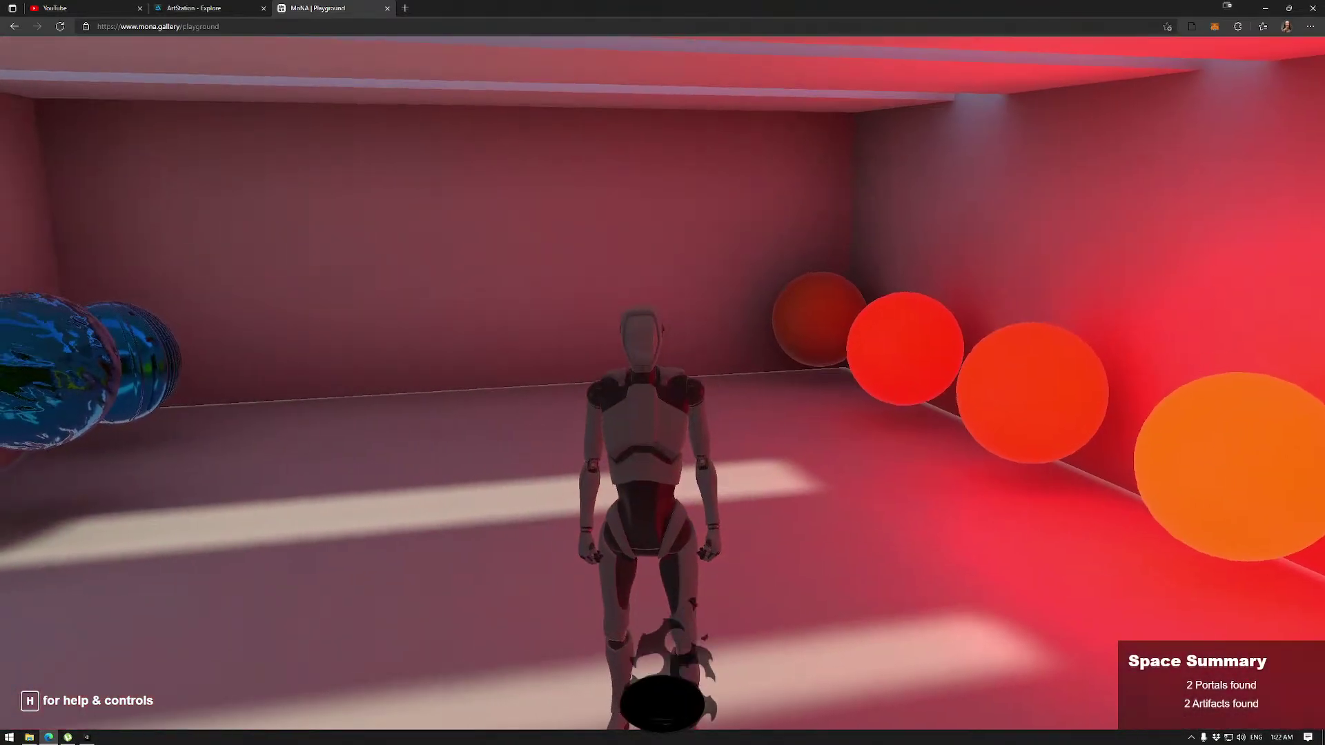
key(d)
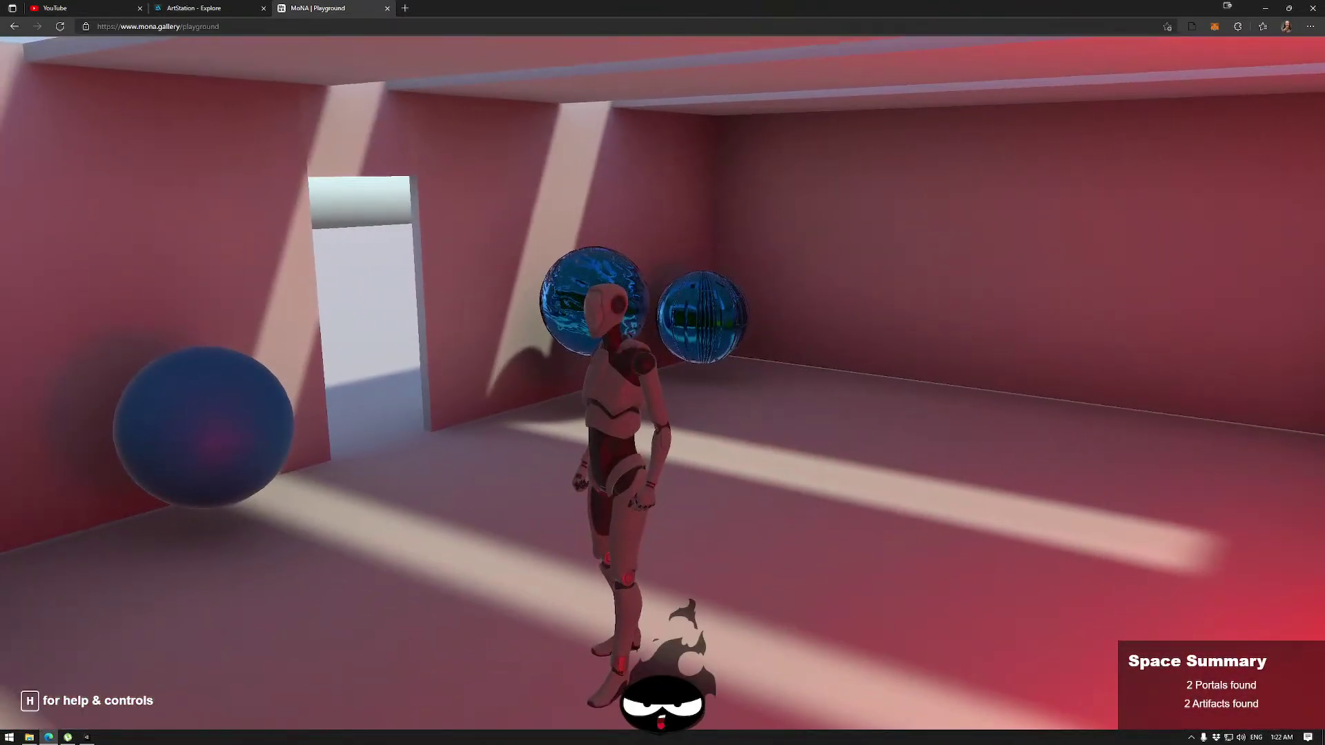
Walk back towards the two animated spheres and watch their animation loop from across the room.
key(w)
key(d)
key(a)
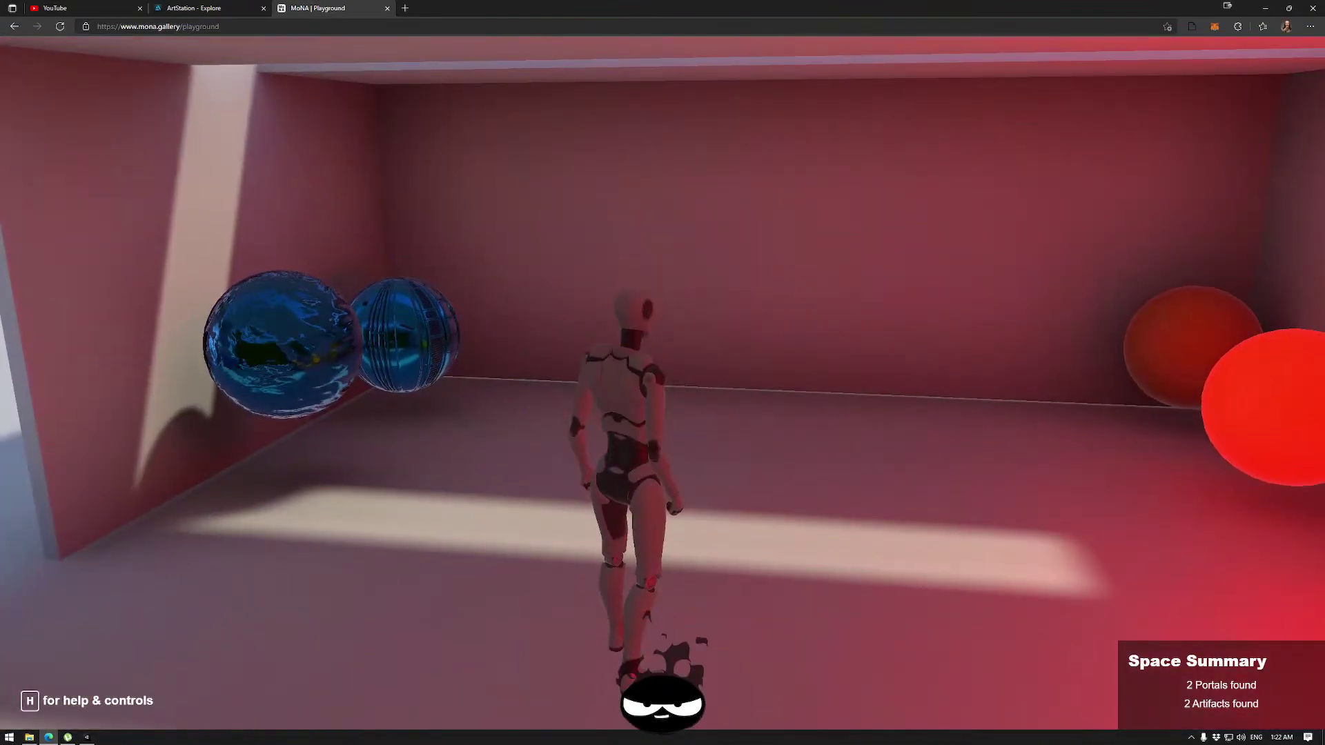
key(w)
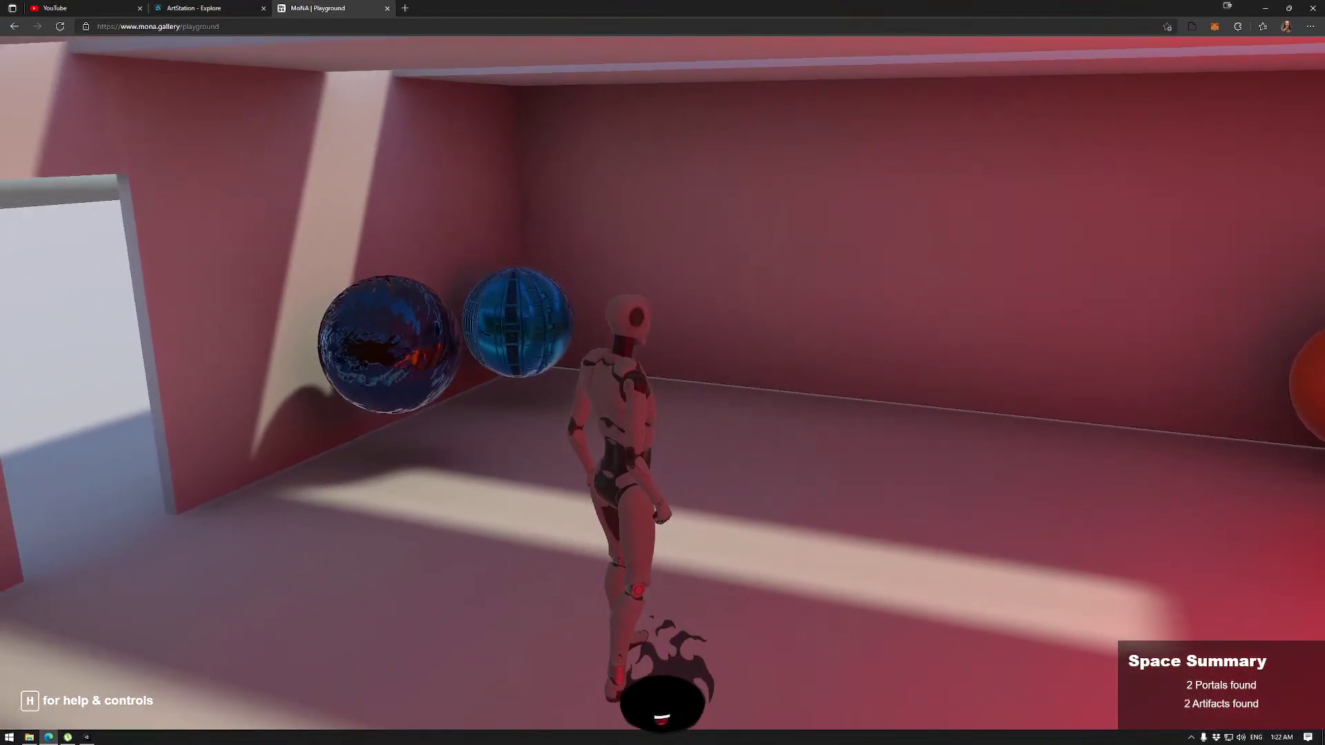
key(w)
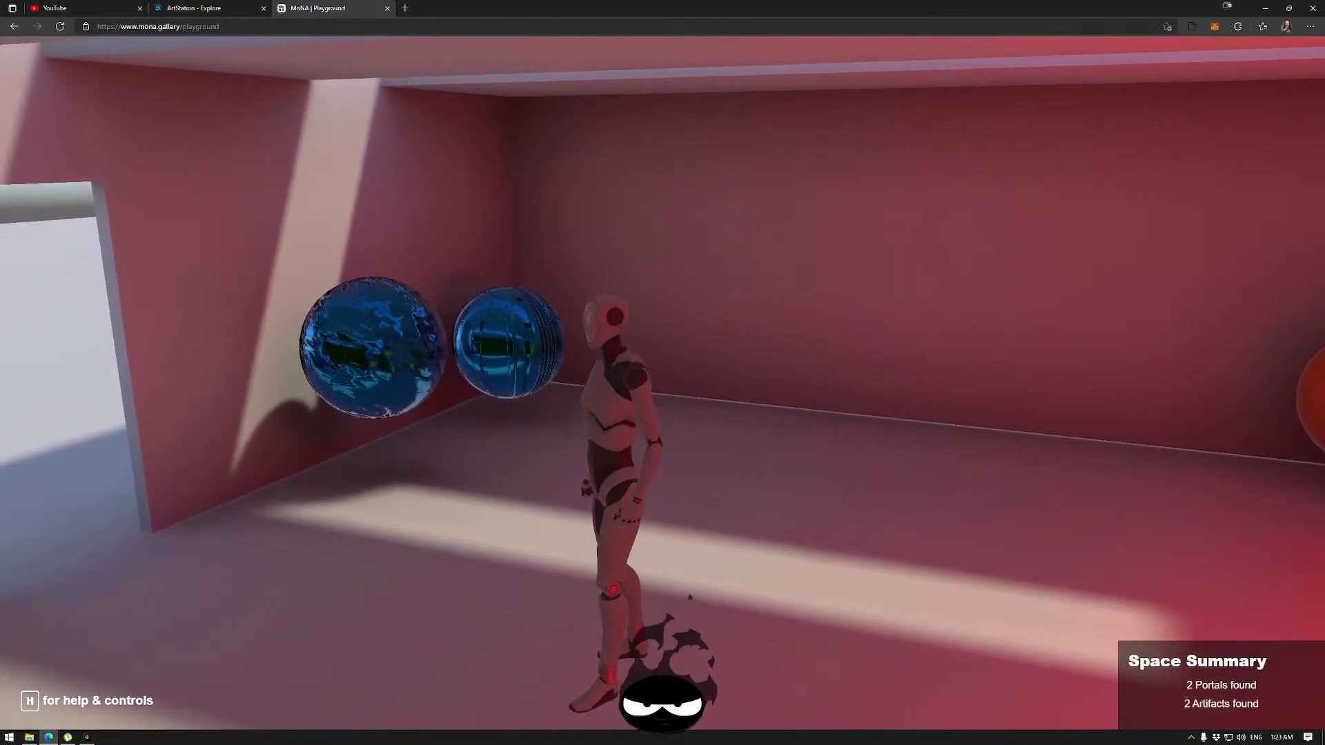
key(w)
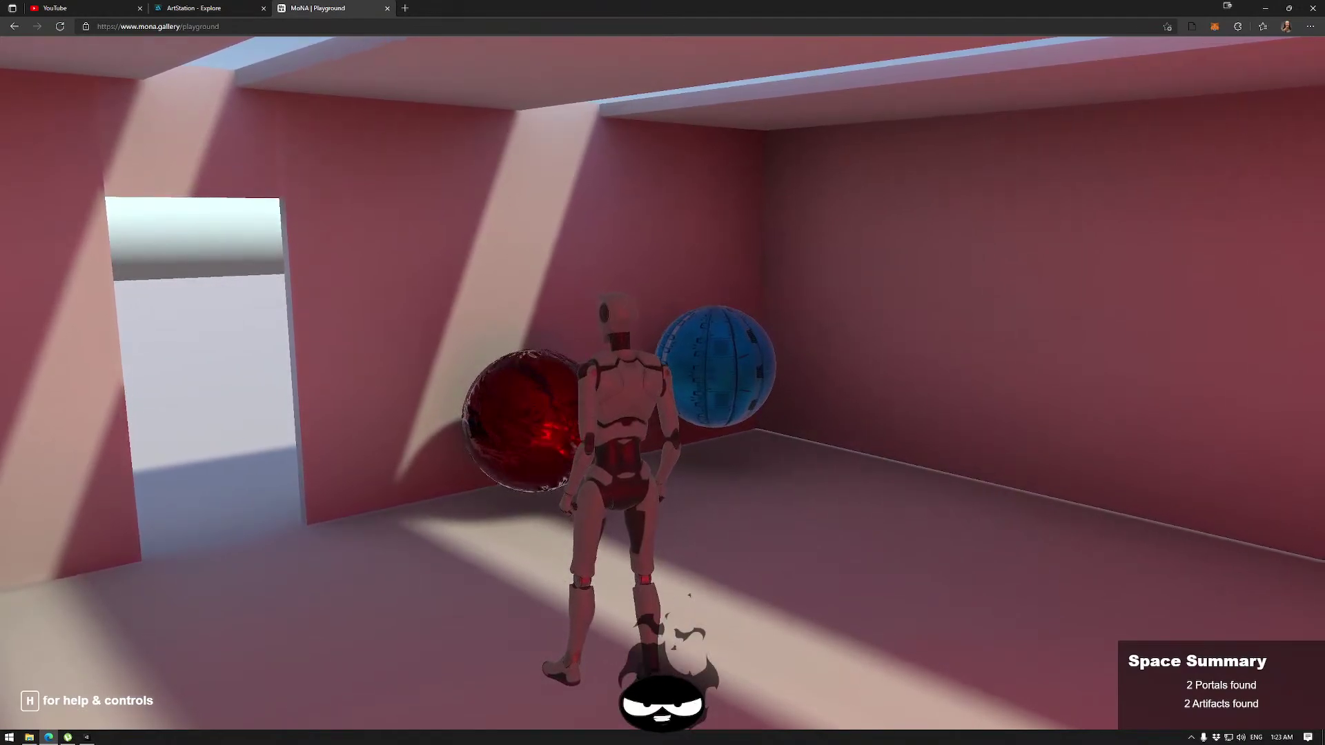
Circle the avatar around the doorway side of the room to inspect the animated spheres and their lighting from several angles.
key(a)
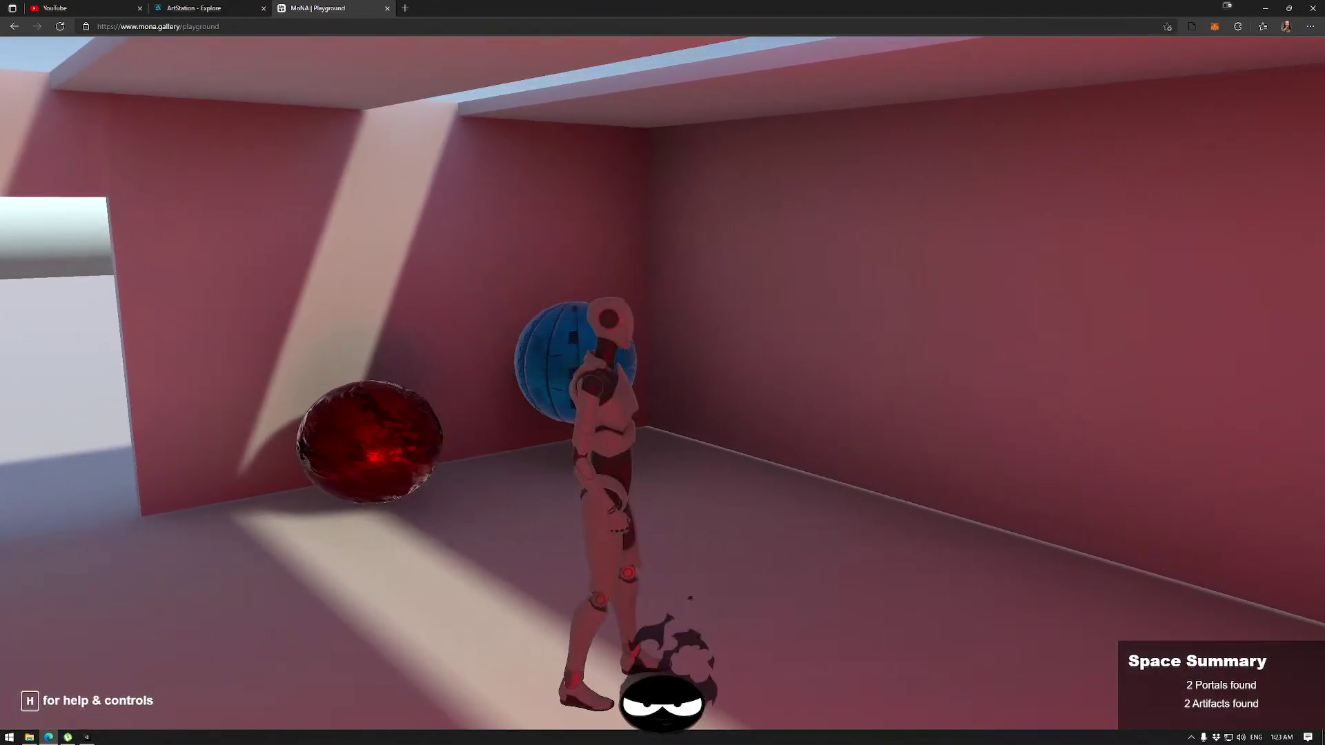
key(w)
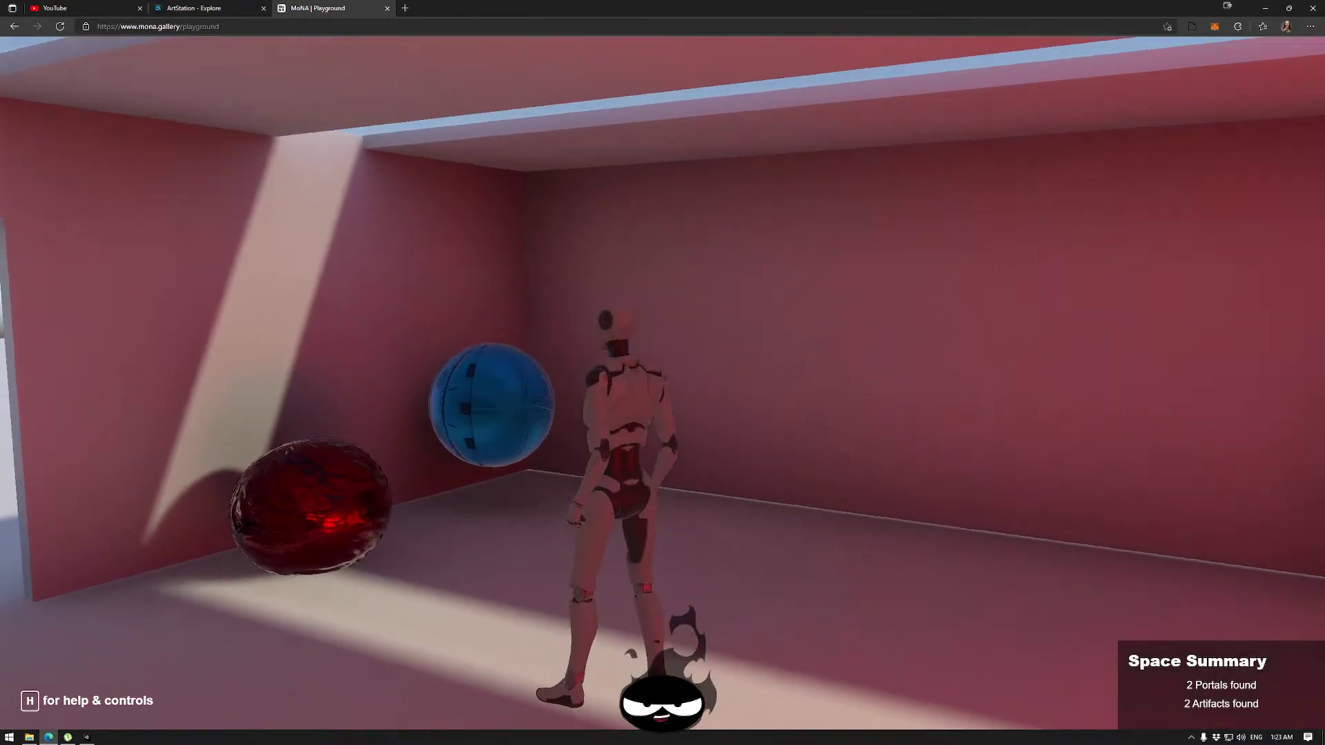
key(a)
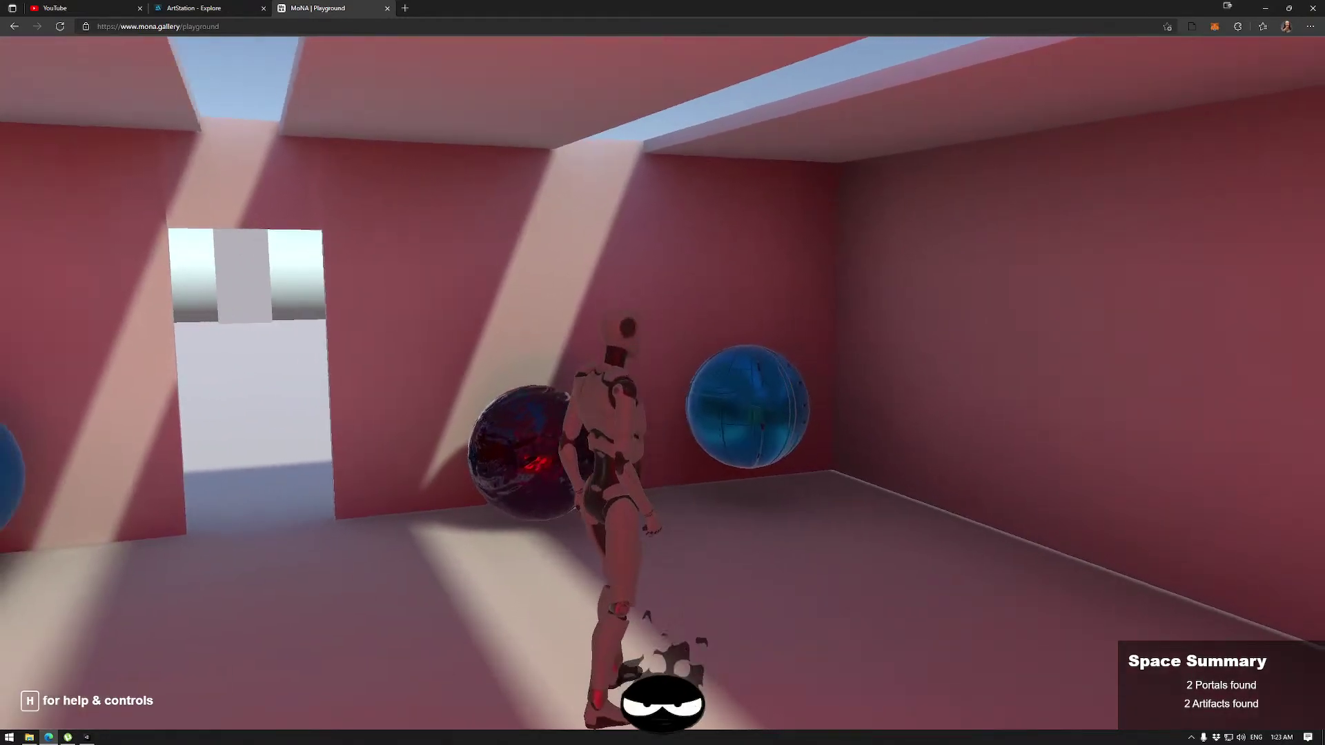
key(w)
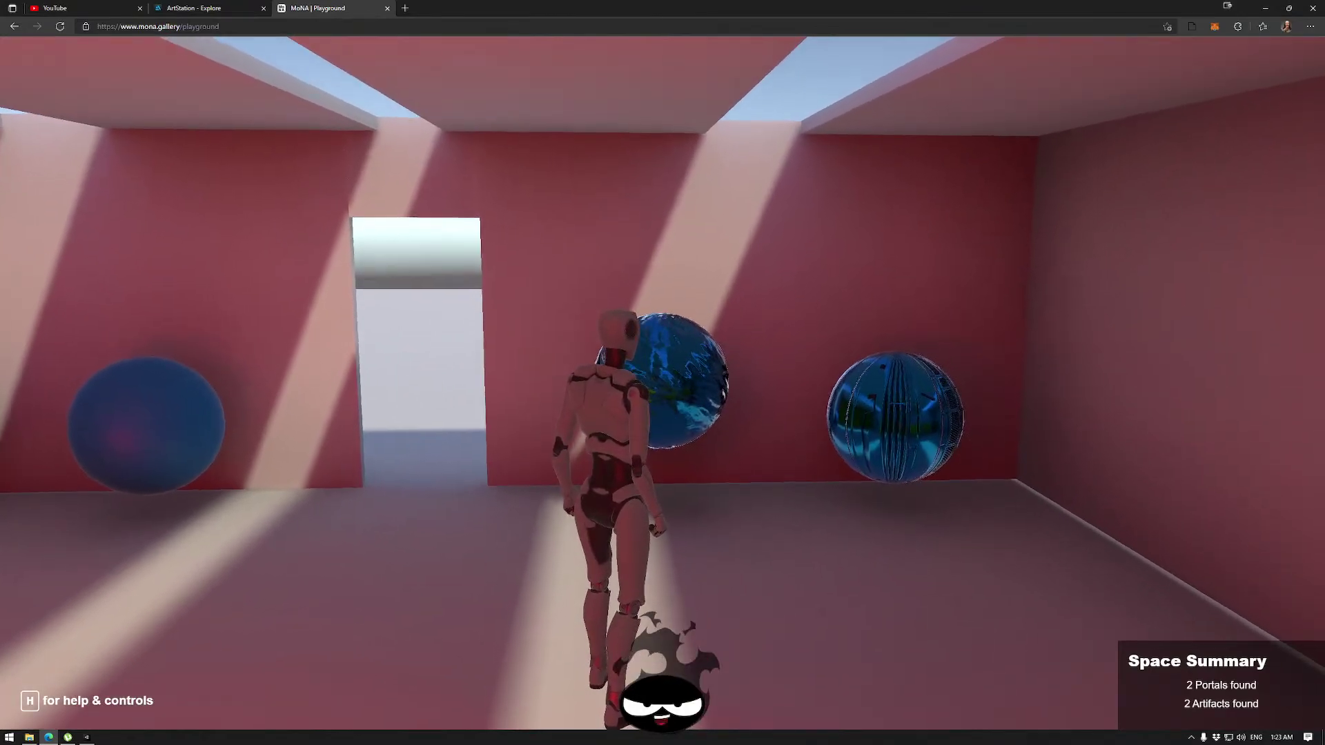
key(a)
key(w)
key(a)
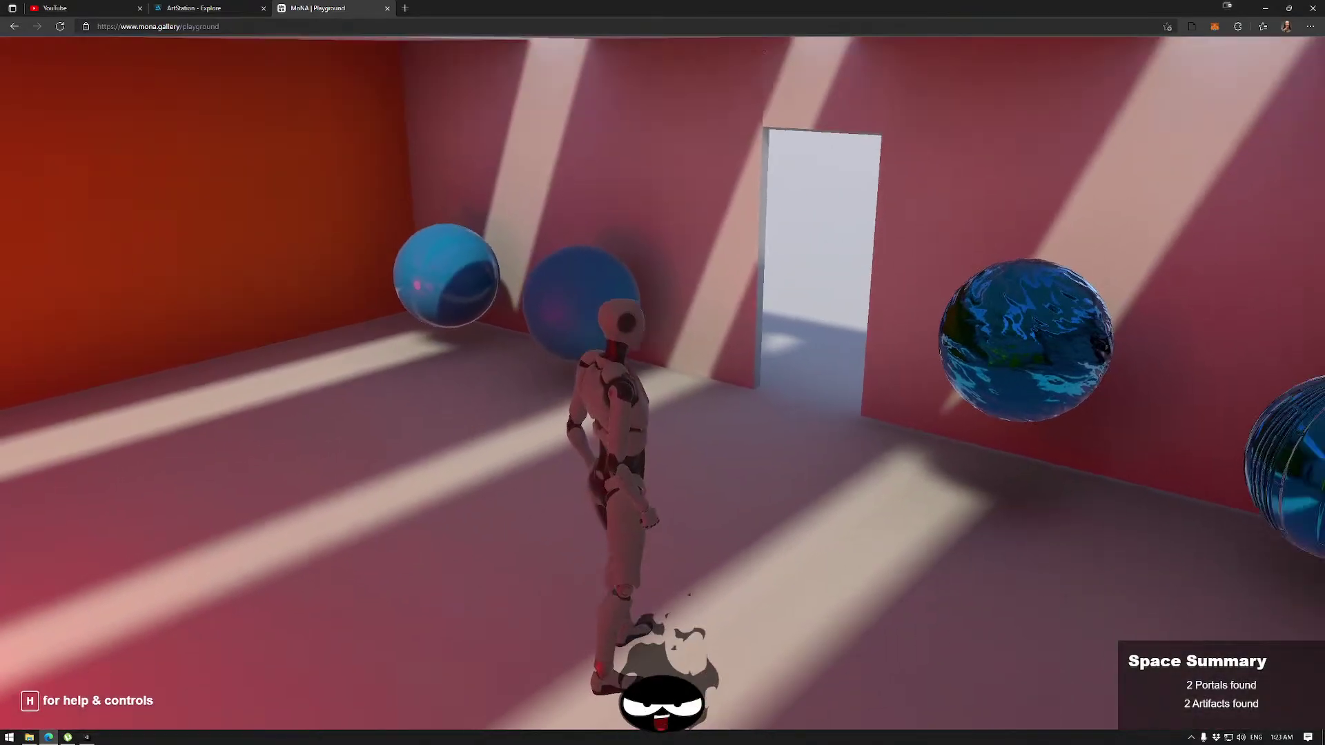
key(w)
key(w)
key(a)
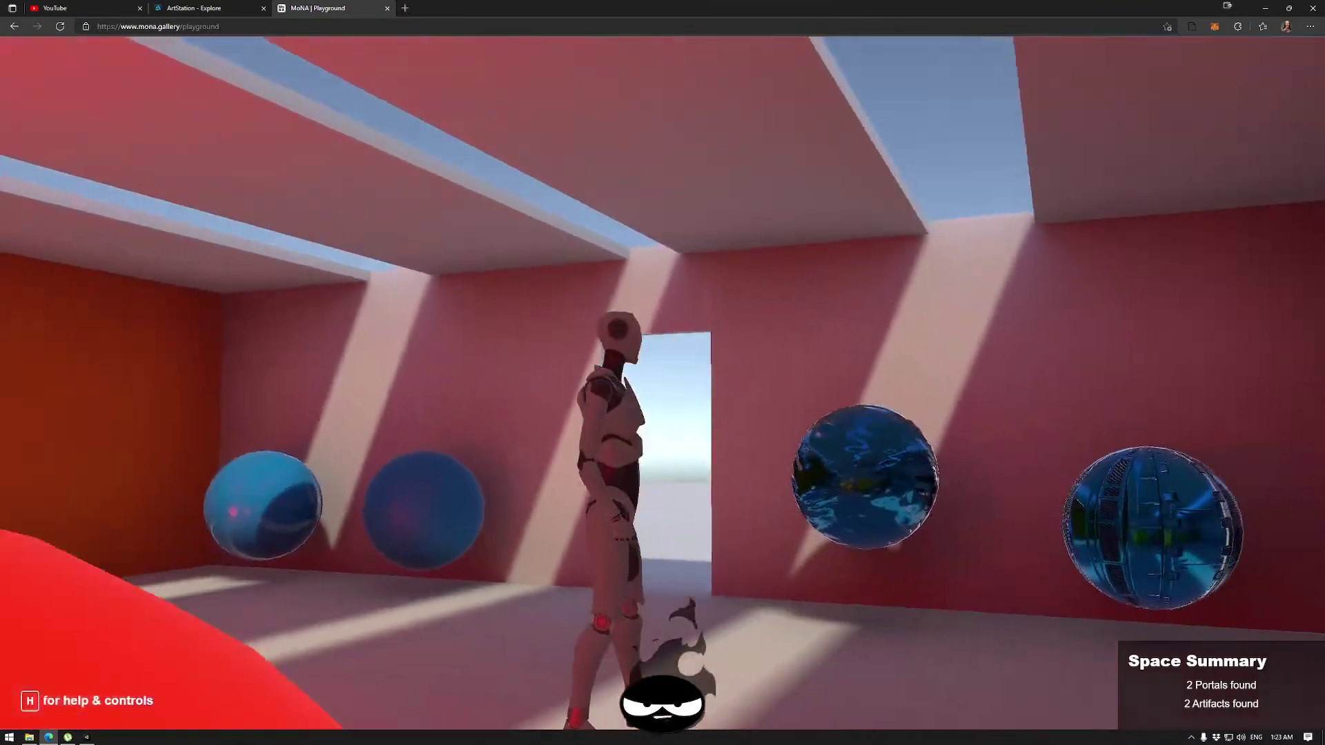
key(w)
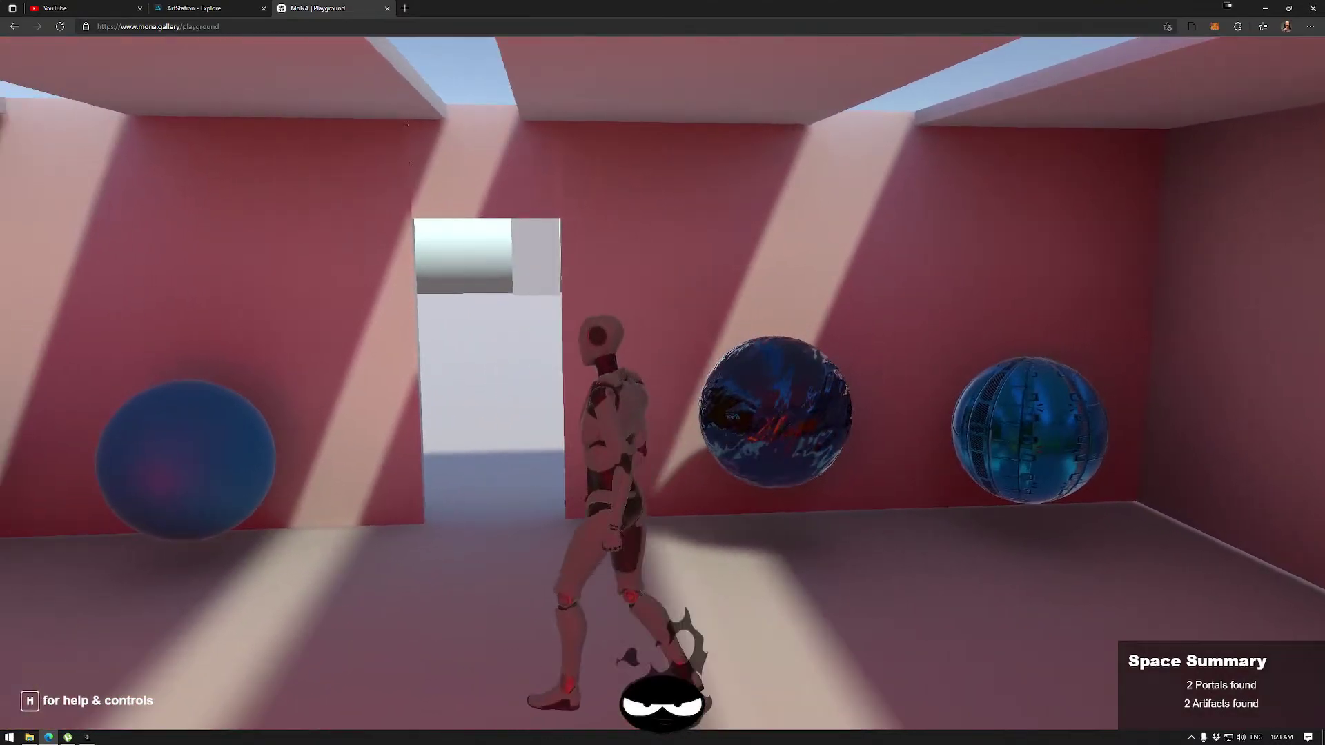
Reload the Playground page, switch to Unity and set the mode of the Directional Light under Space > Lights to Mixed.
key(a)
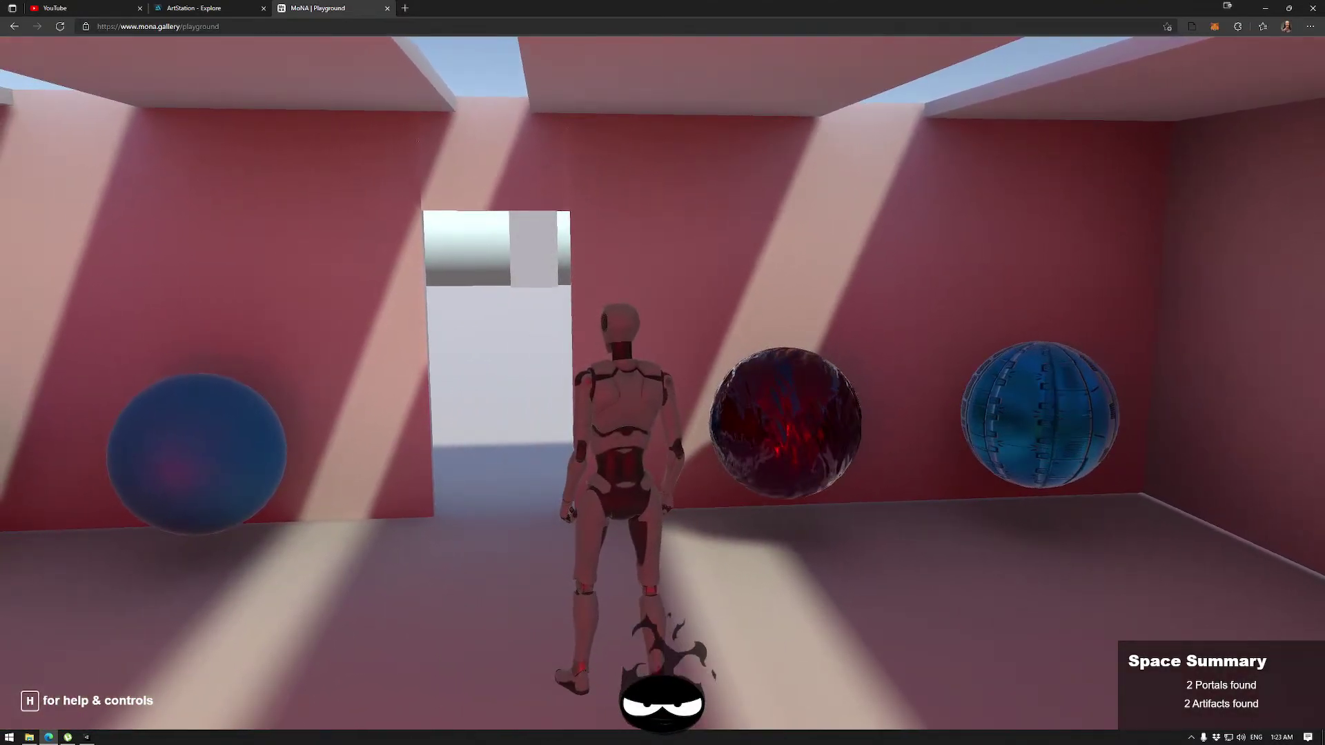
click(61, 27)
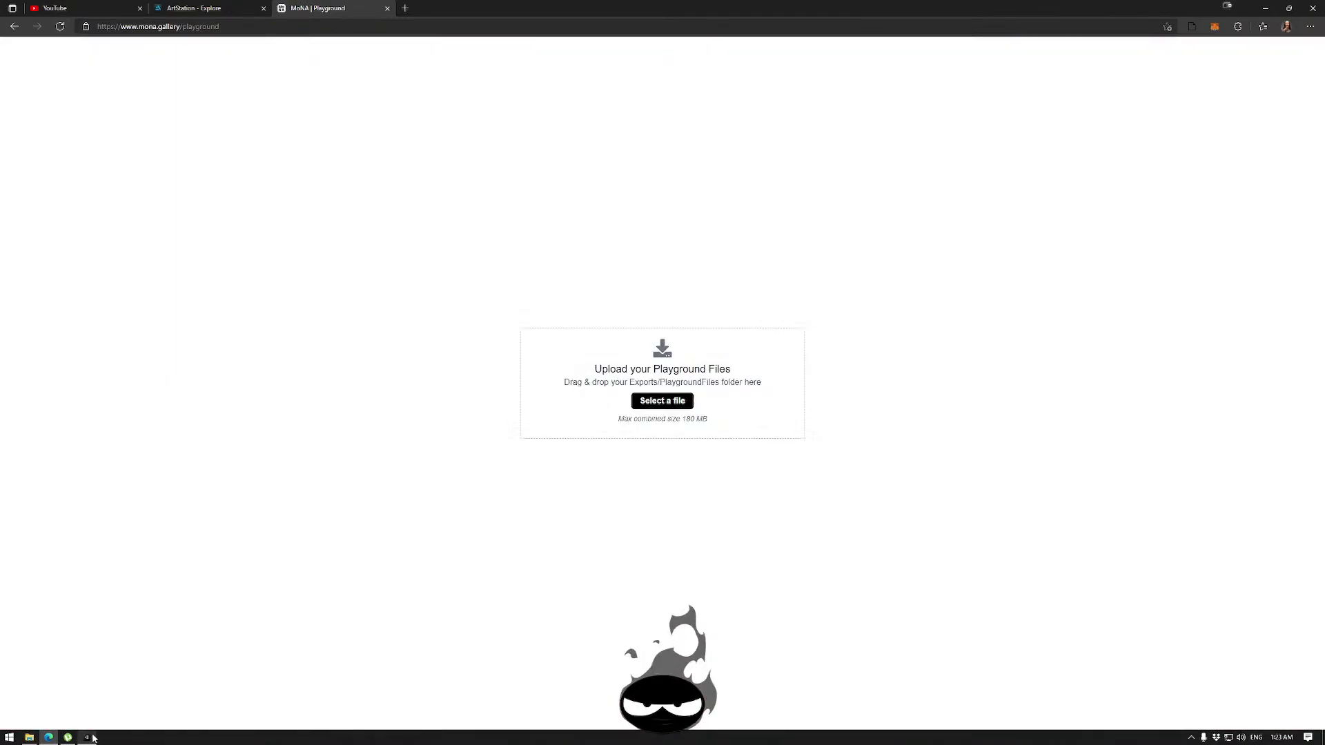
click(93, 738)
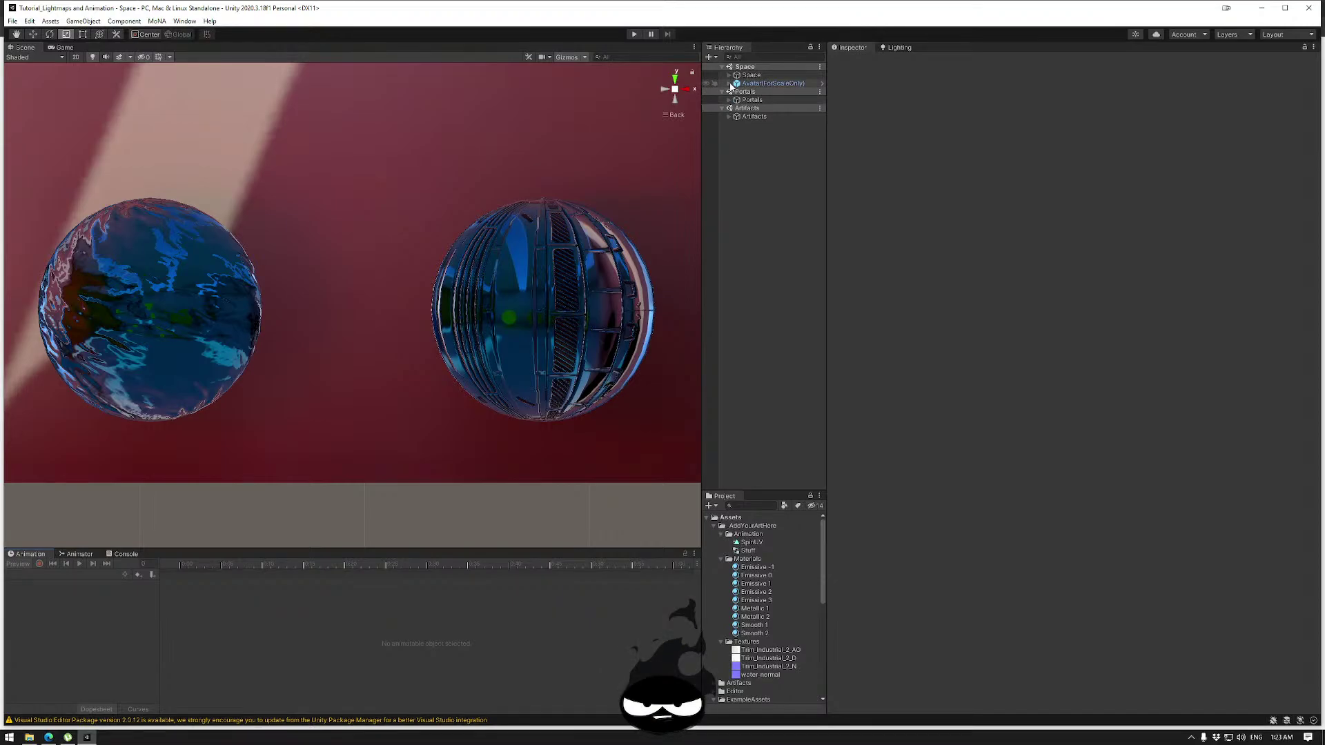
click(730, 83)
click(732, 85)
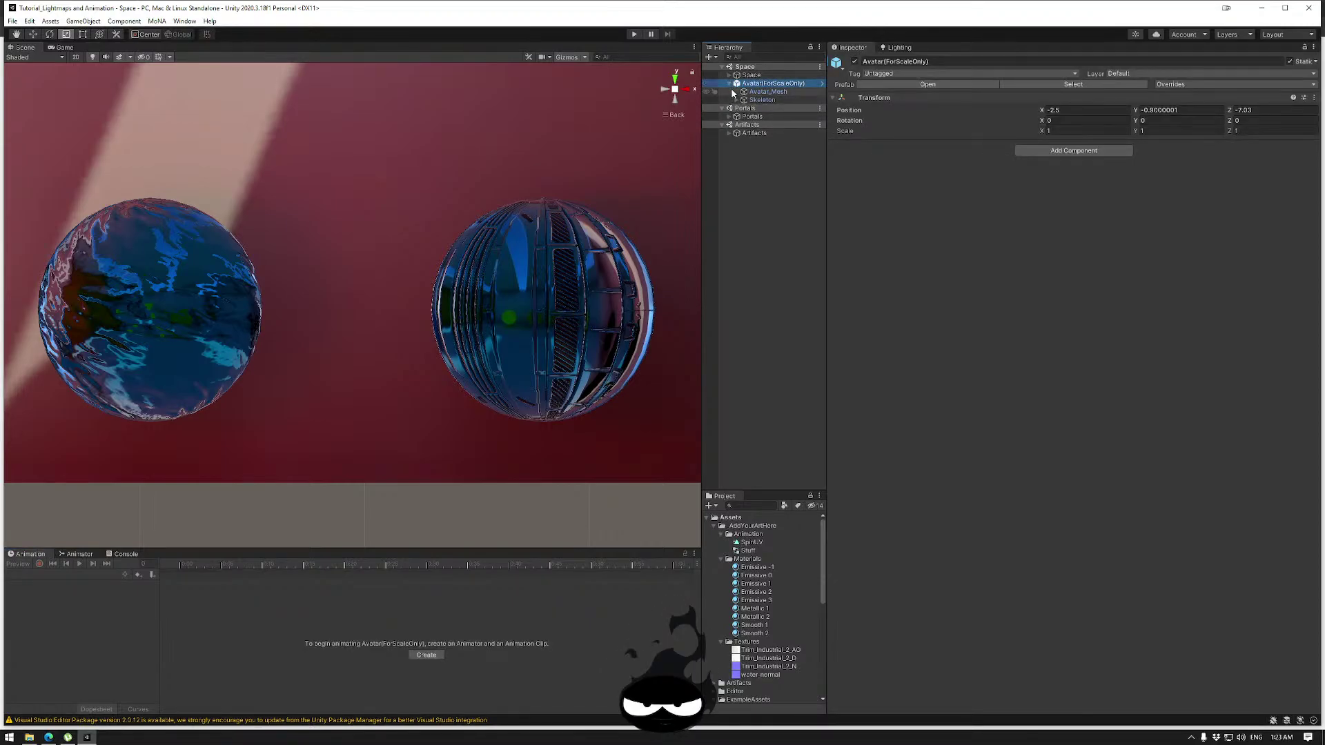
click(730, 84)
click(729, 75)
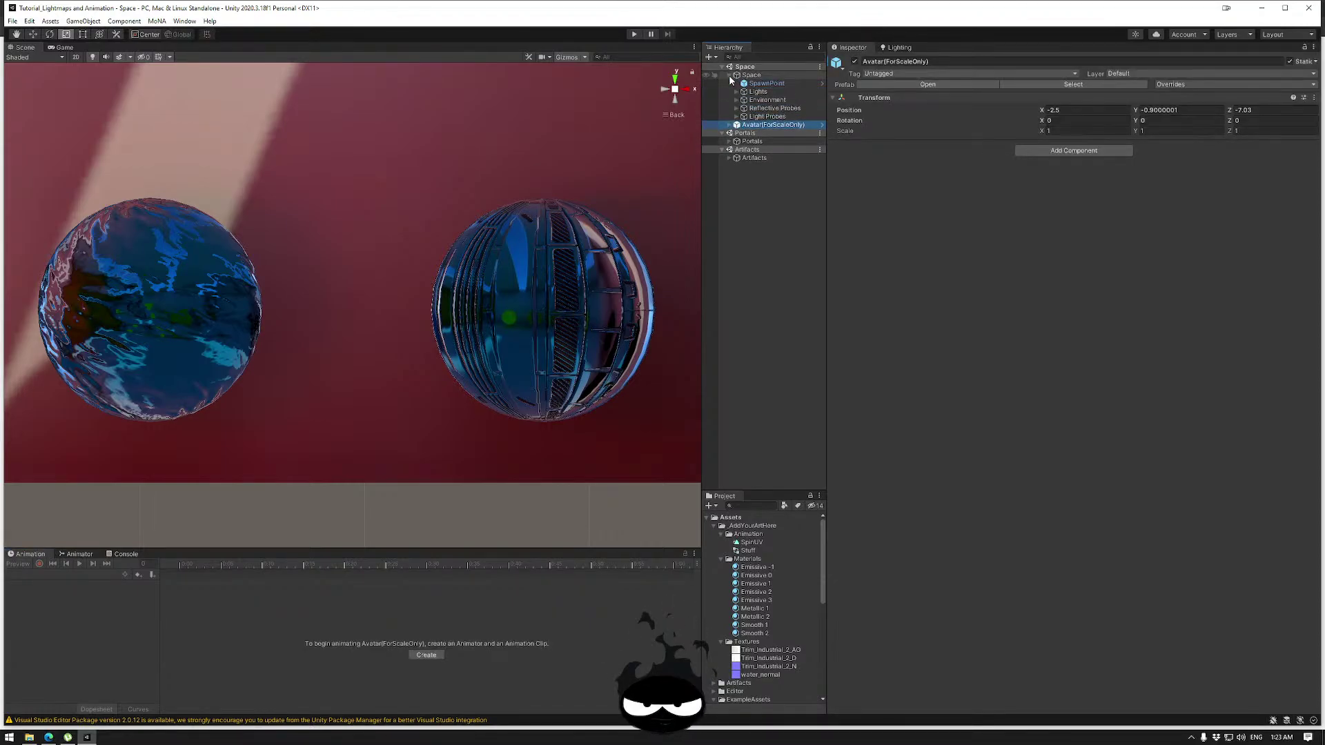
click(736, 92)
click(741, 100)
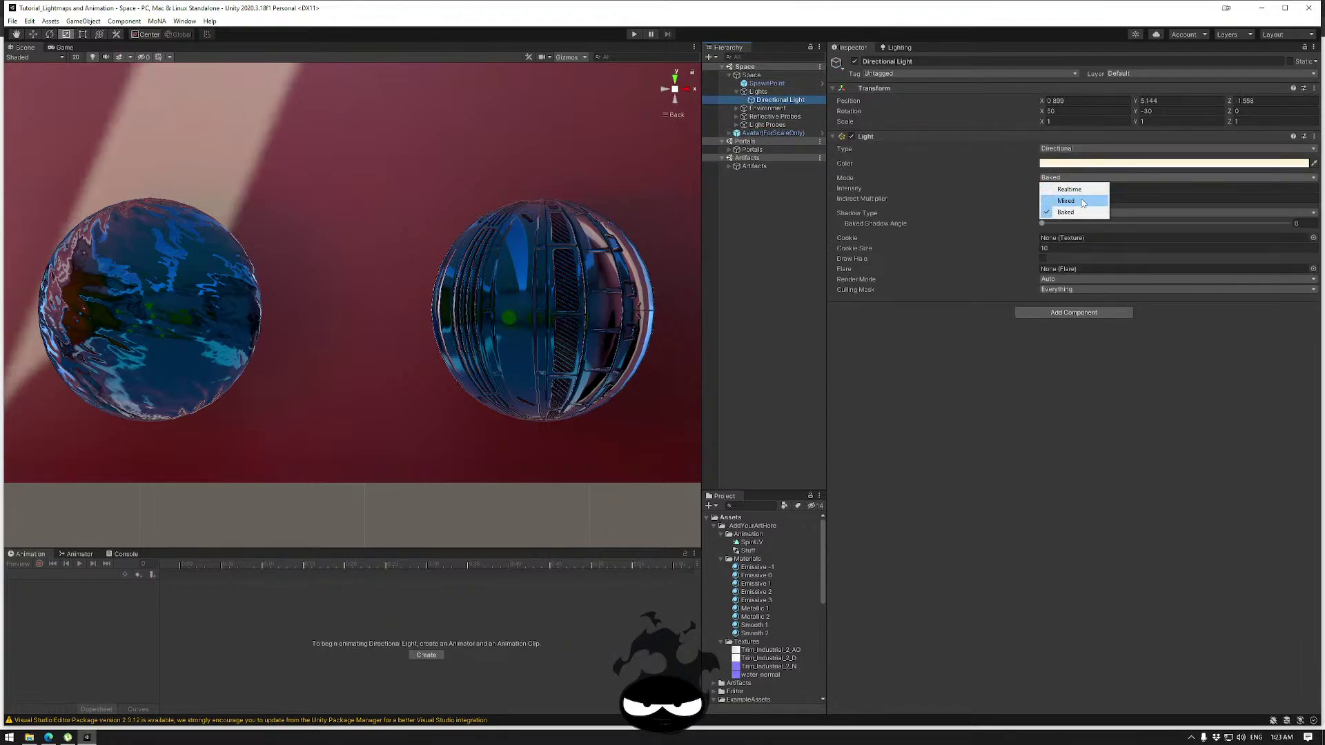
click(1082, 201)
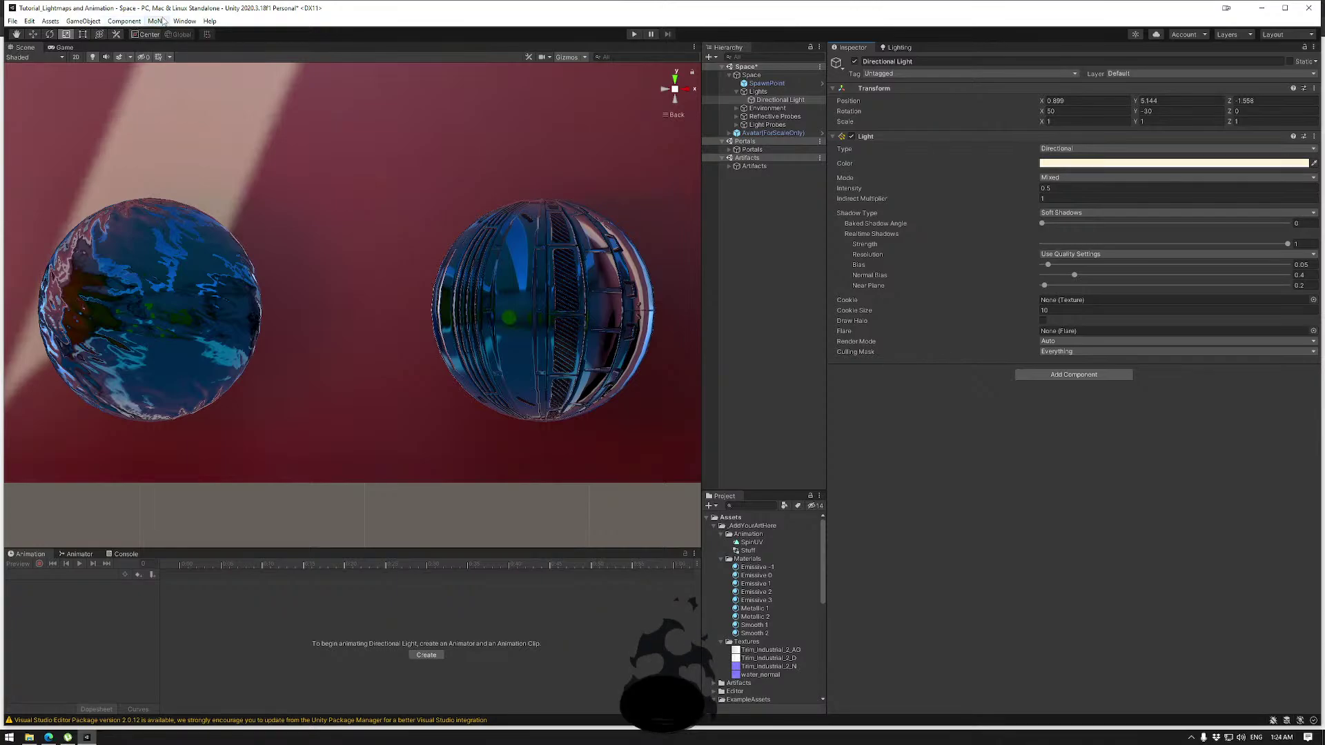
Delete the old PlaygroundFiles folder from the Exports folder and build new Playground files with the mixed light.
click(29, 737)
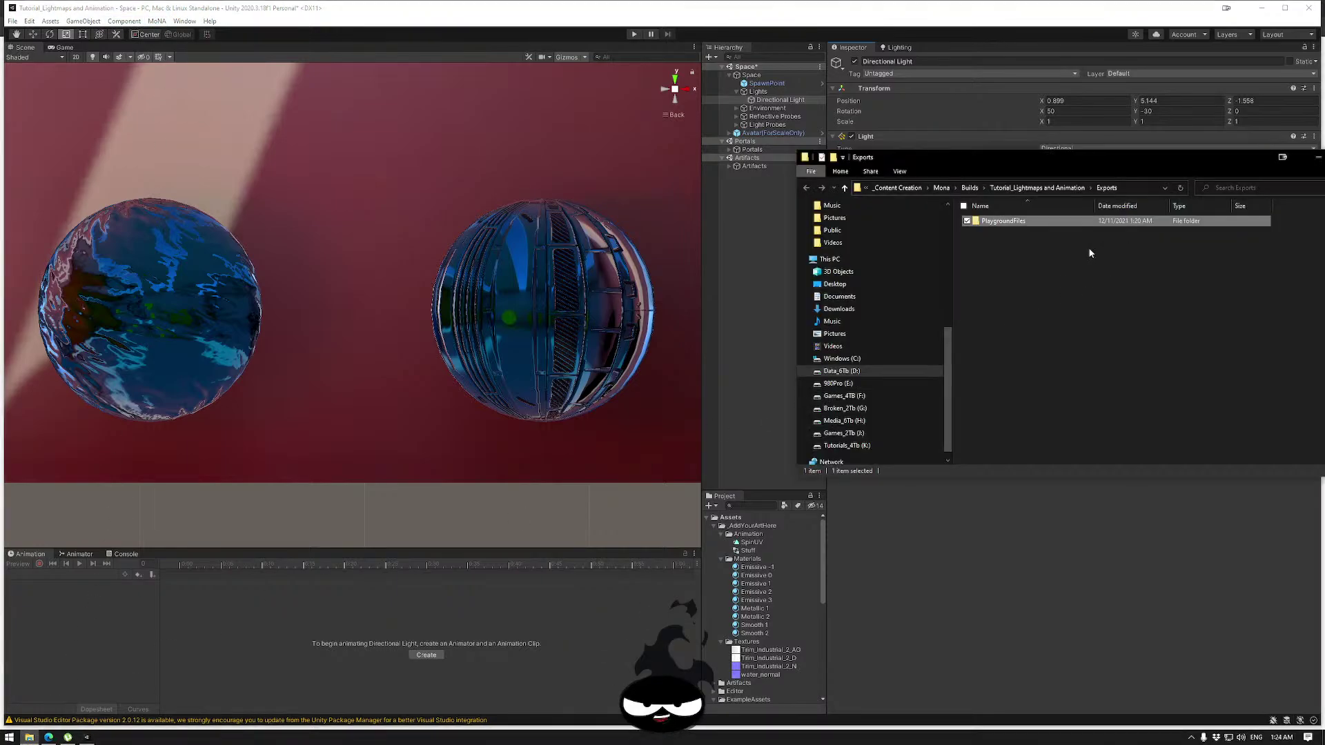
key(Delete)
key(Return)
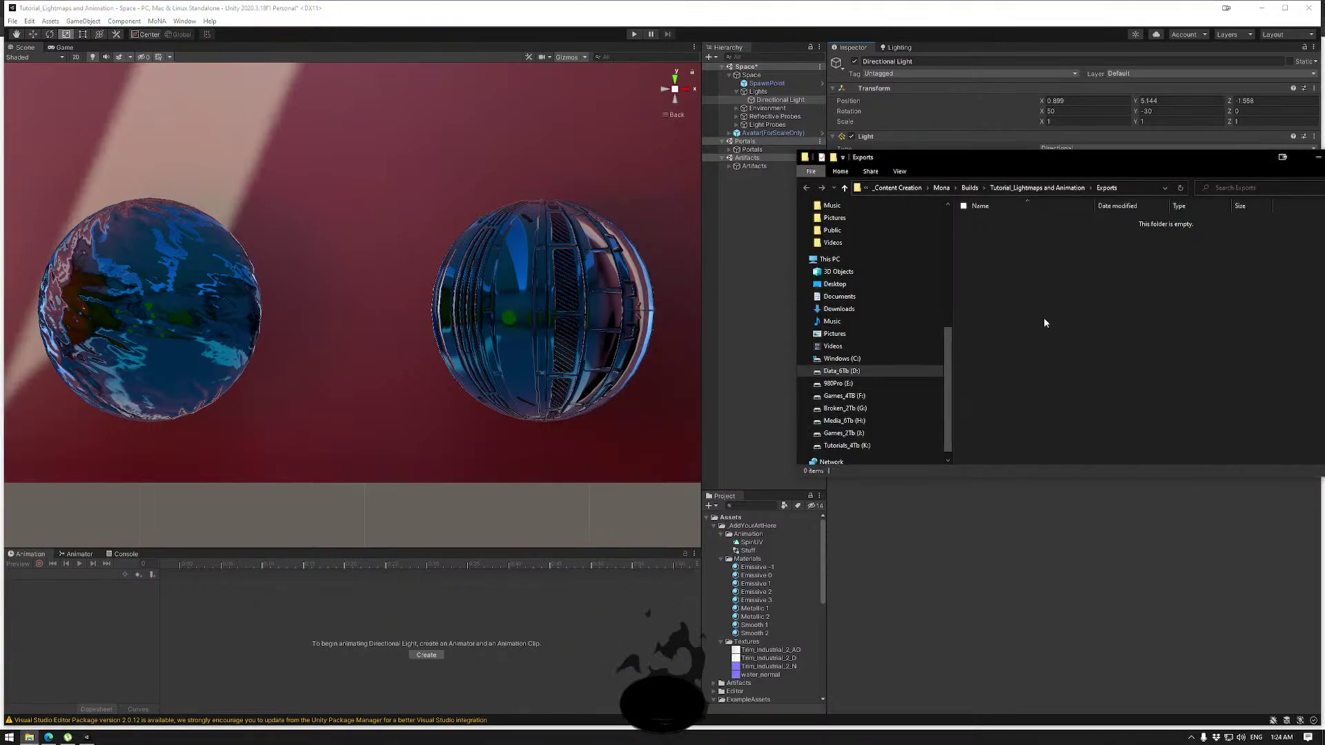
click(155, 22)
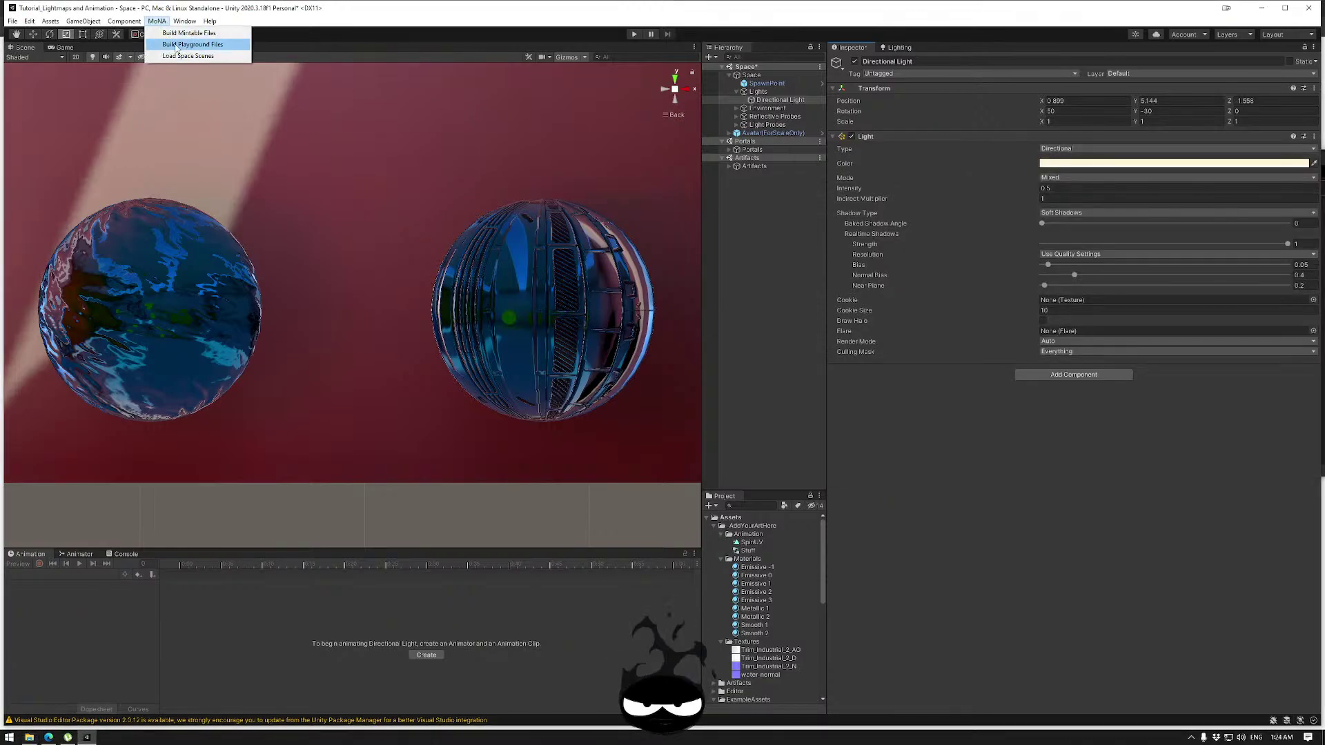
click(178, 45)
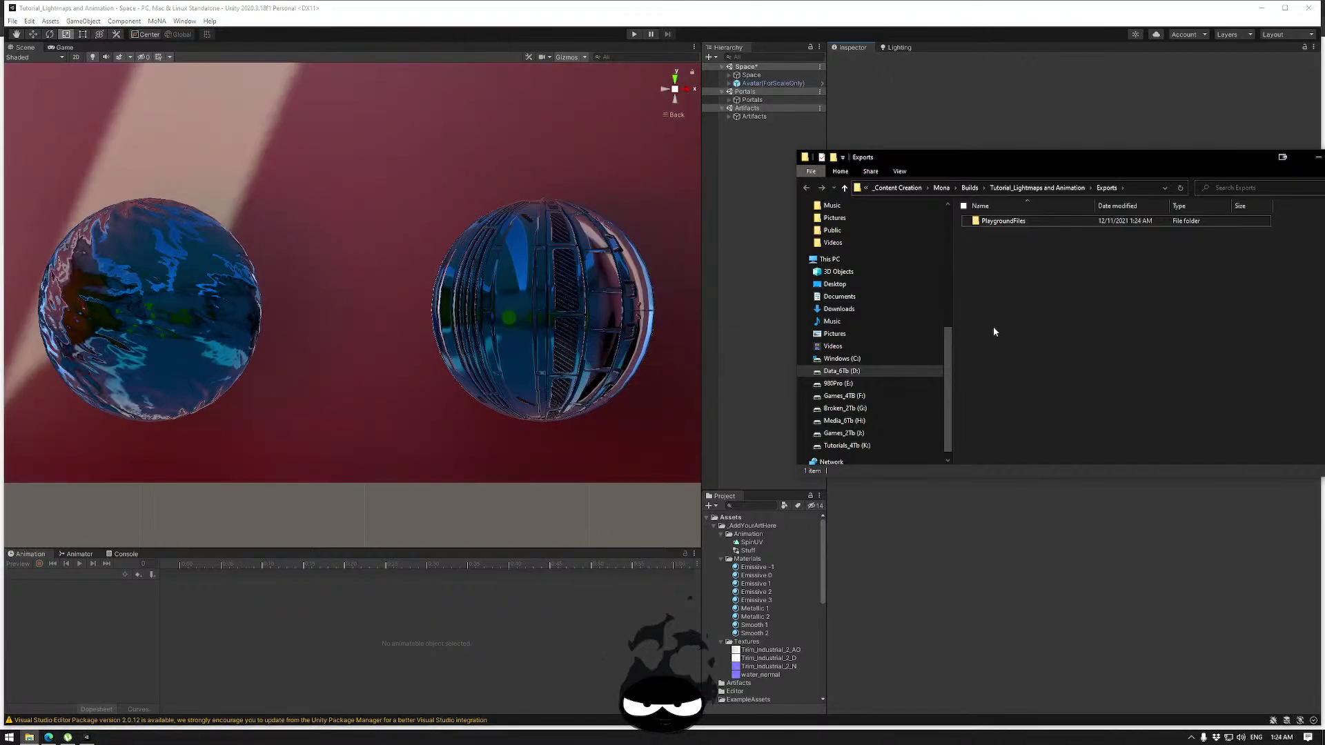
Switch to the browser, upload the PlaygroundFiles folder to the MoNA Playground and take control of the avatar.
click(49, 737)
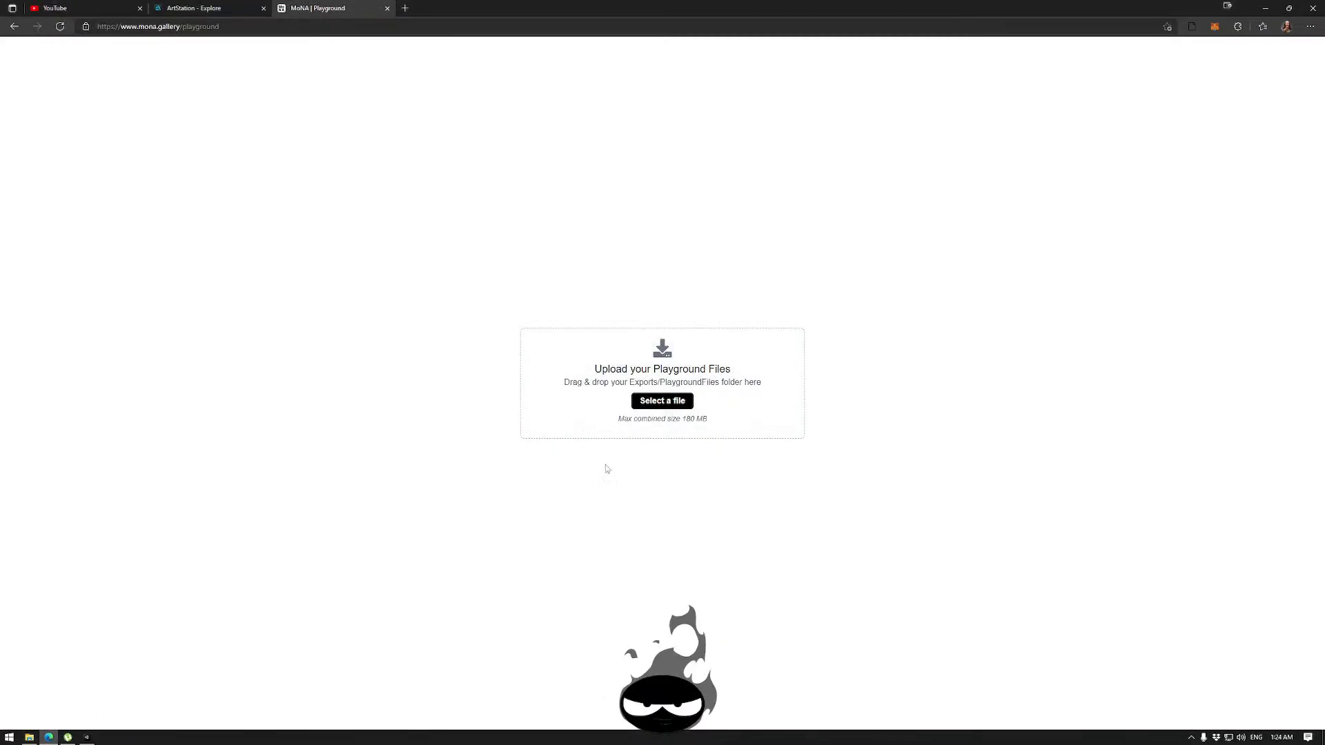
click(29, 737)
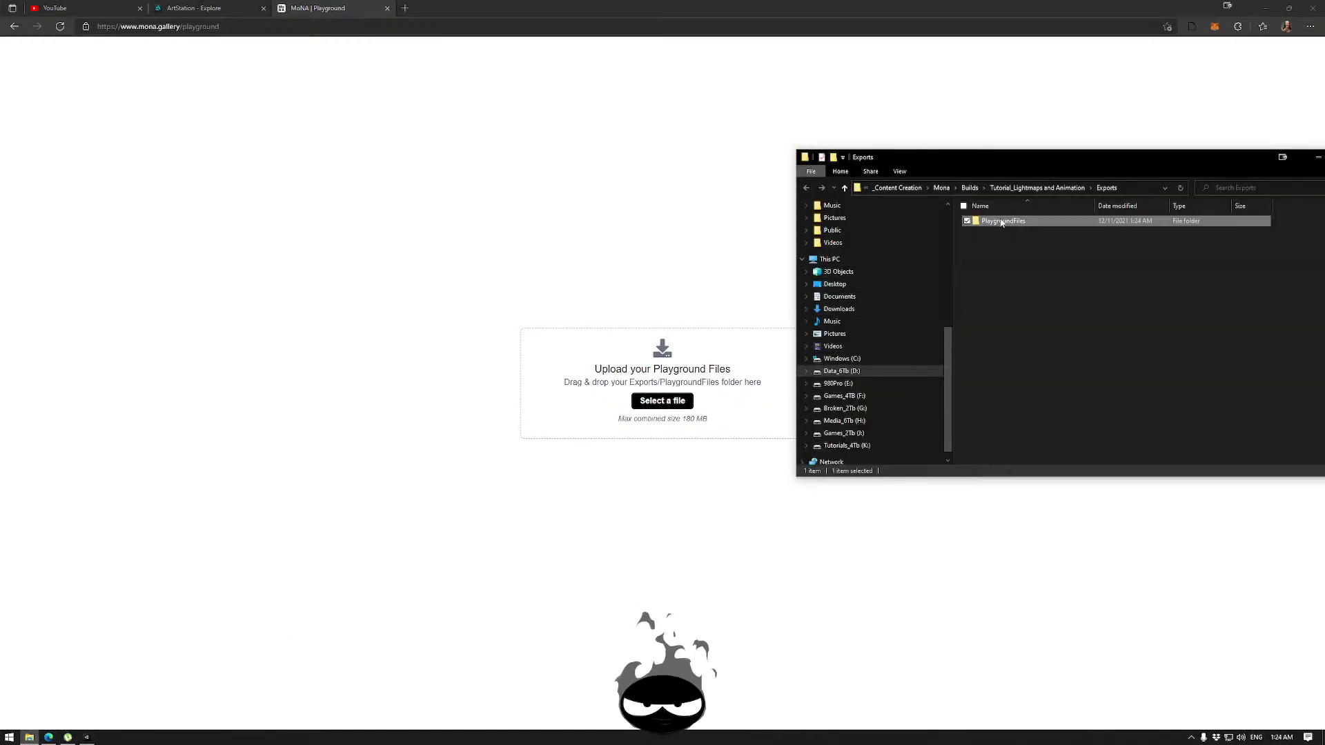
drag(1003, 221, 583, 390)
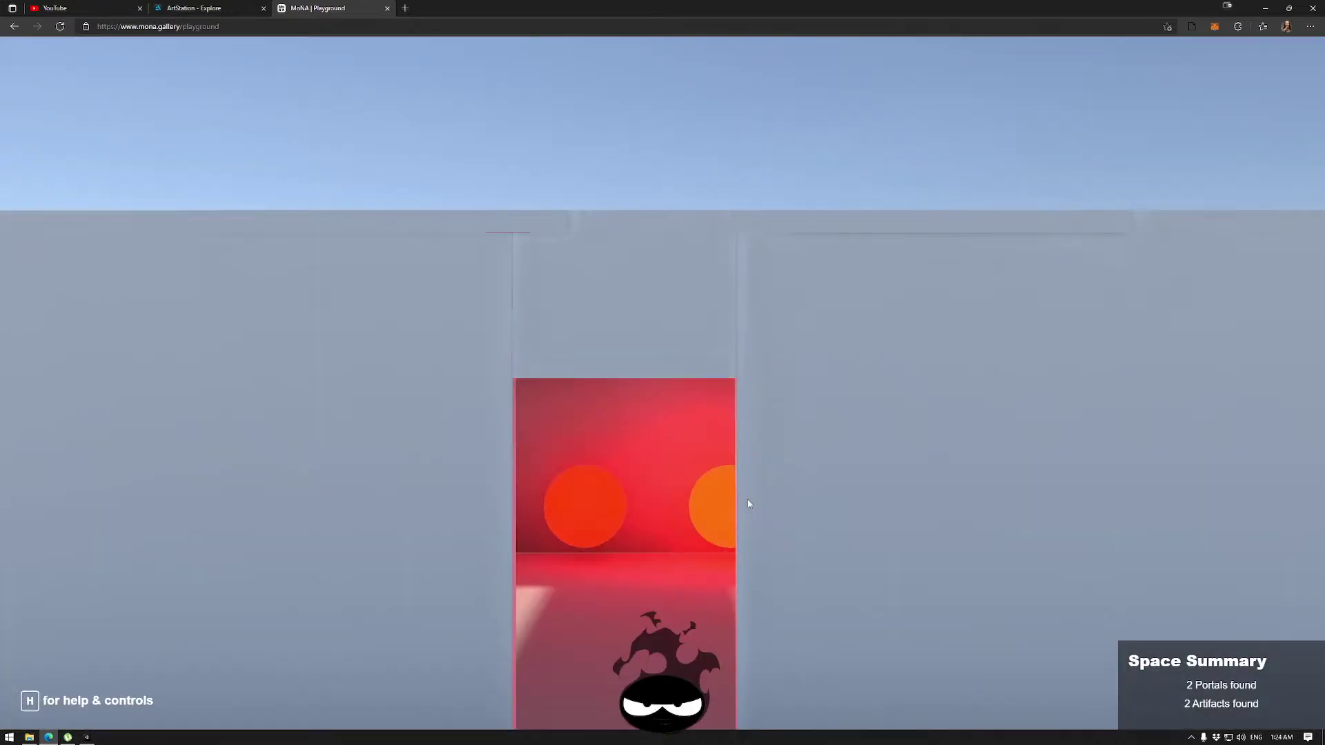
click(741, 499)
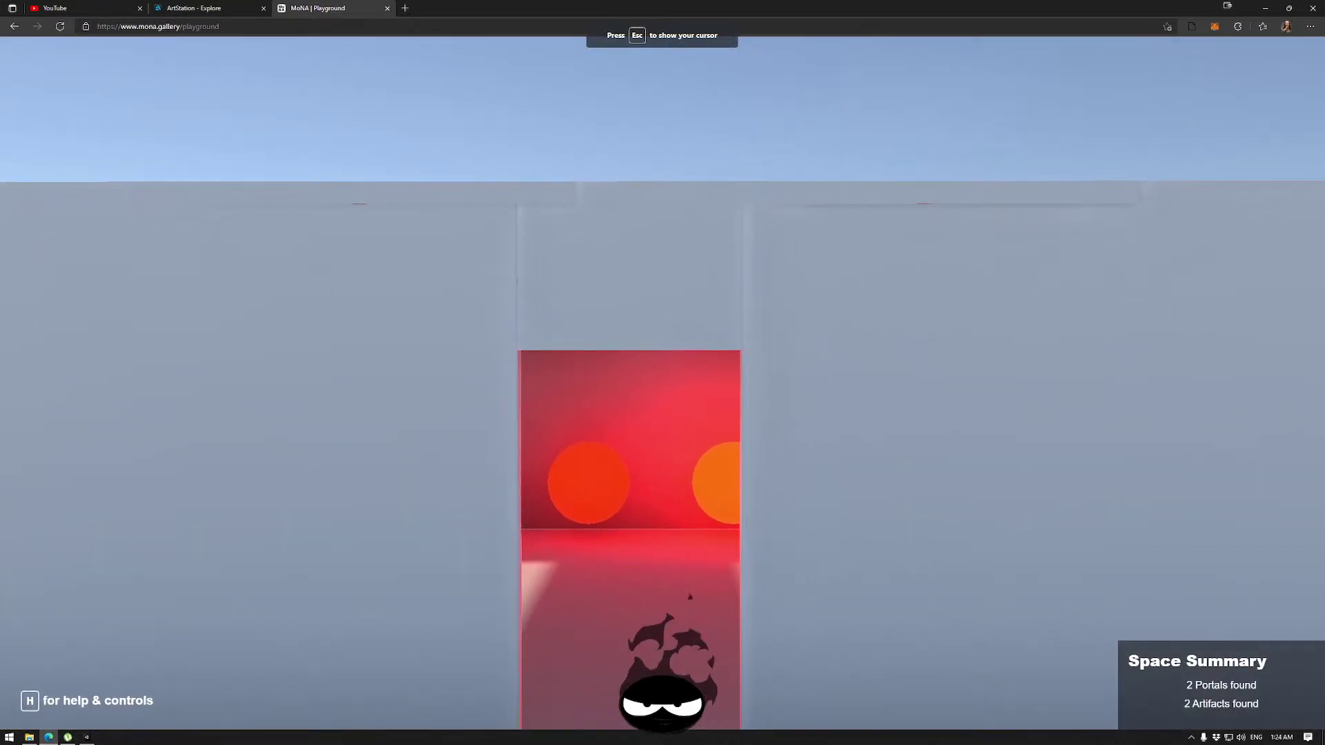
Walk into the red room, examine the lighting and shadows of the animated spheres by the doorway, and reload the Playground page.
key(w)
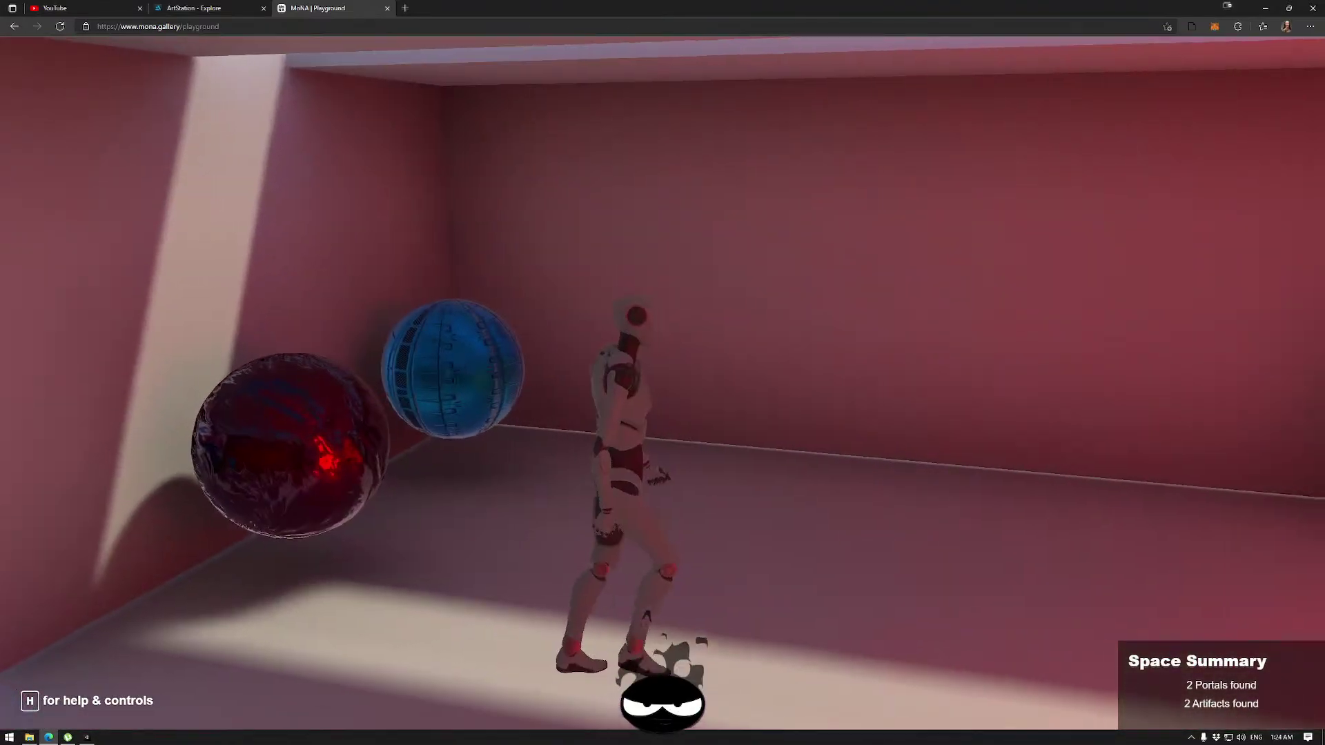
key(s)
key(a)
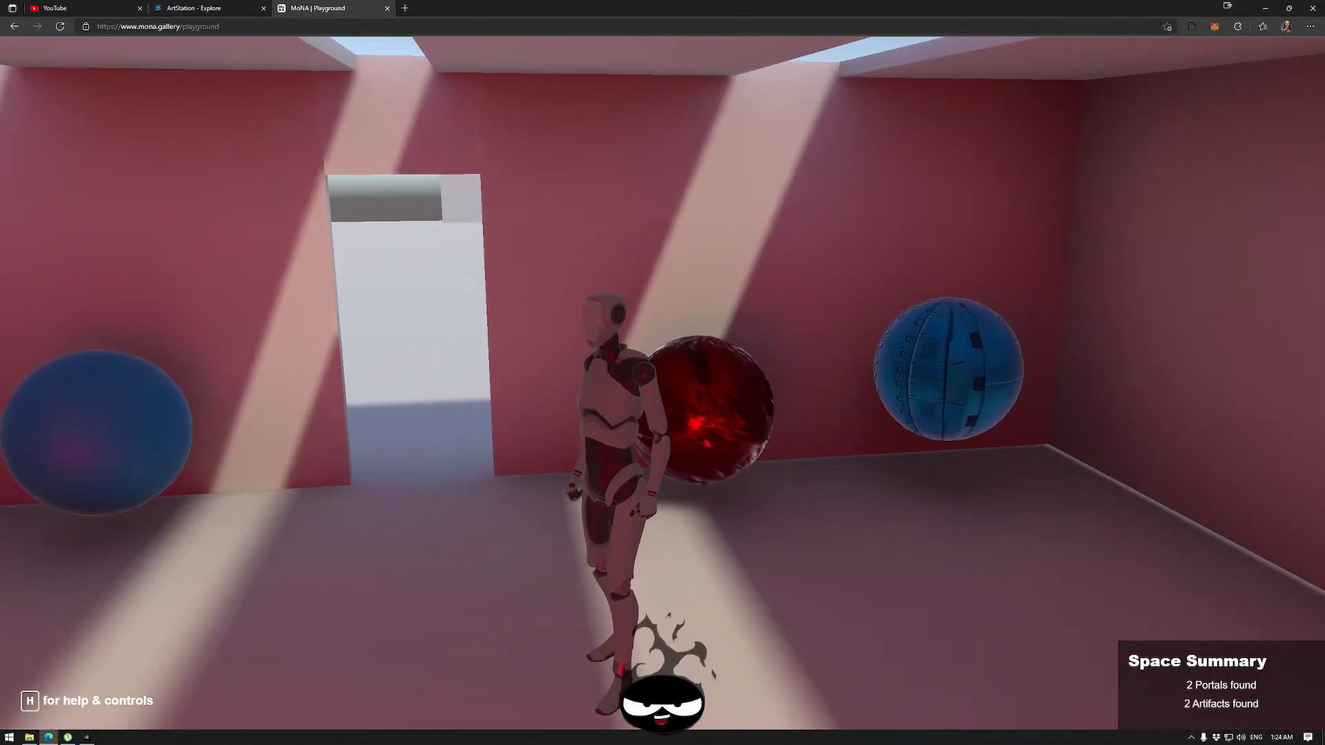
key(a)
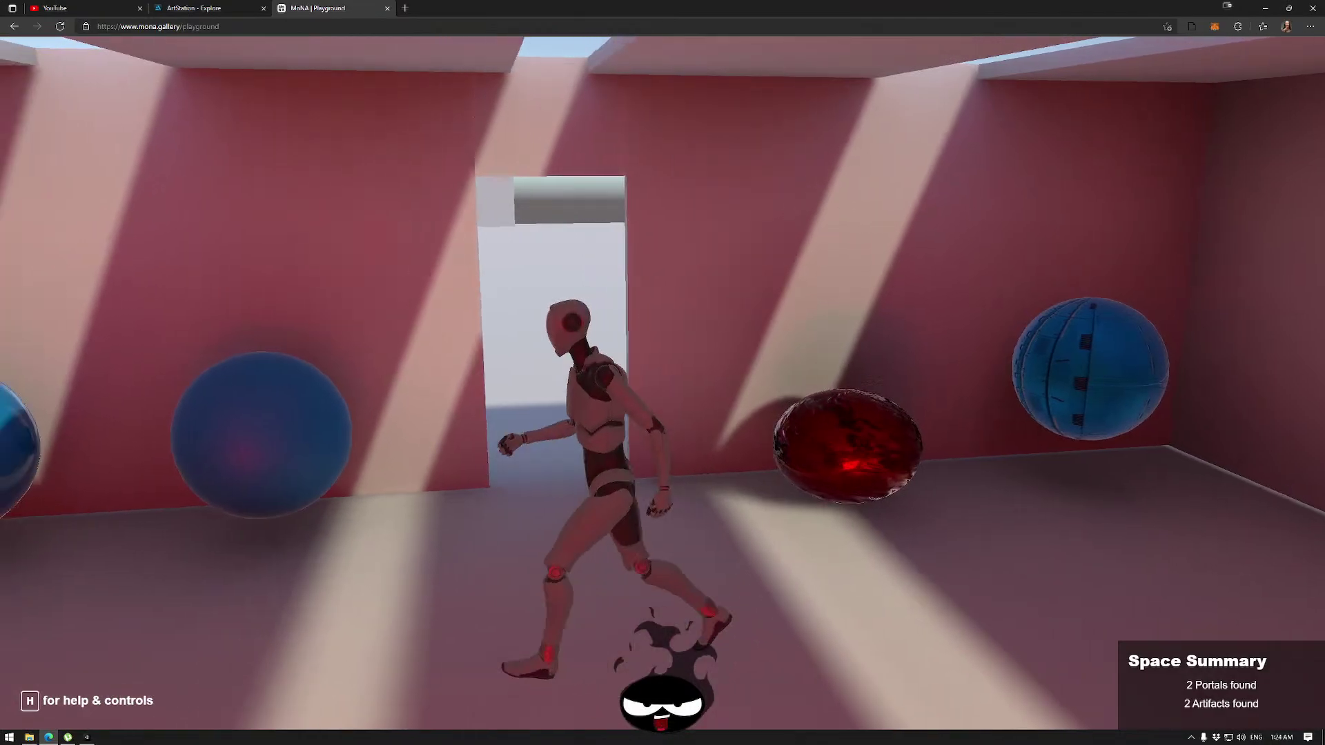
key(d)
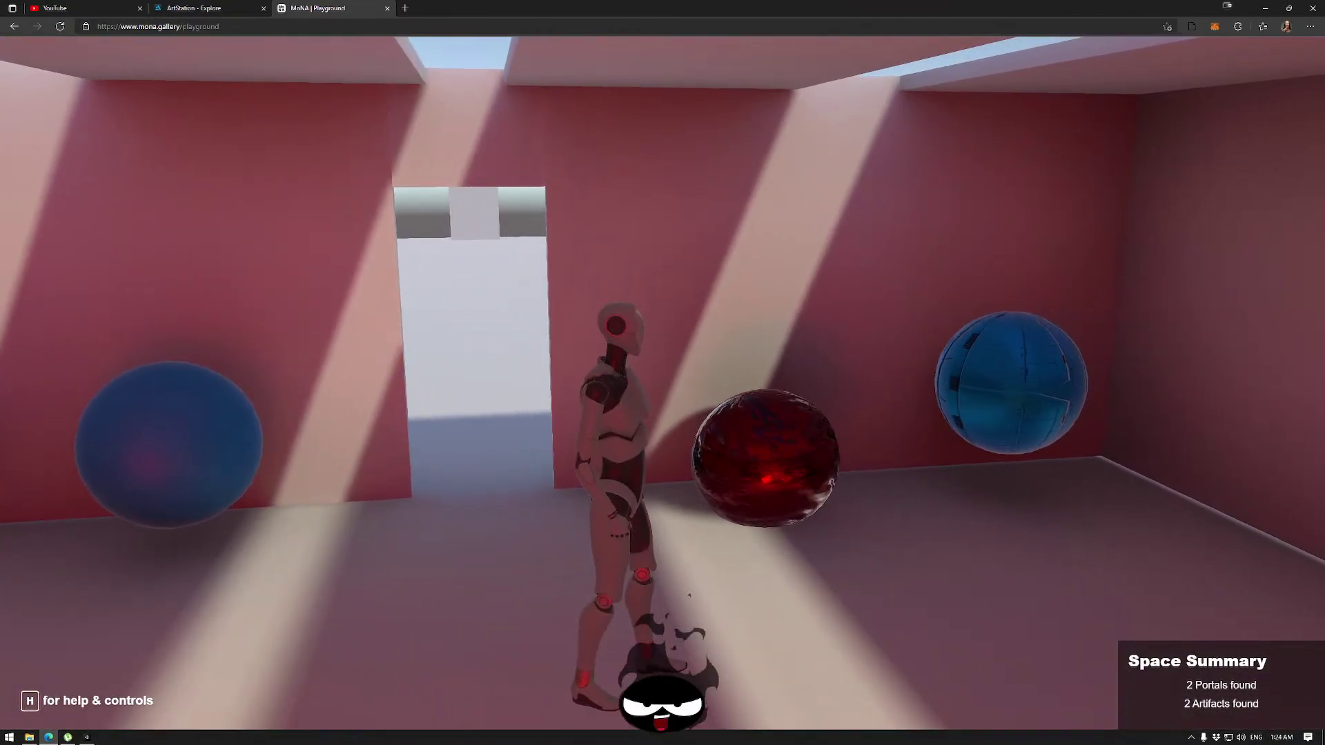
click(59, 27)
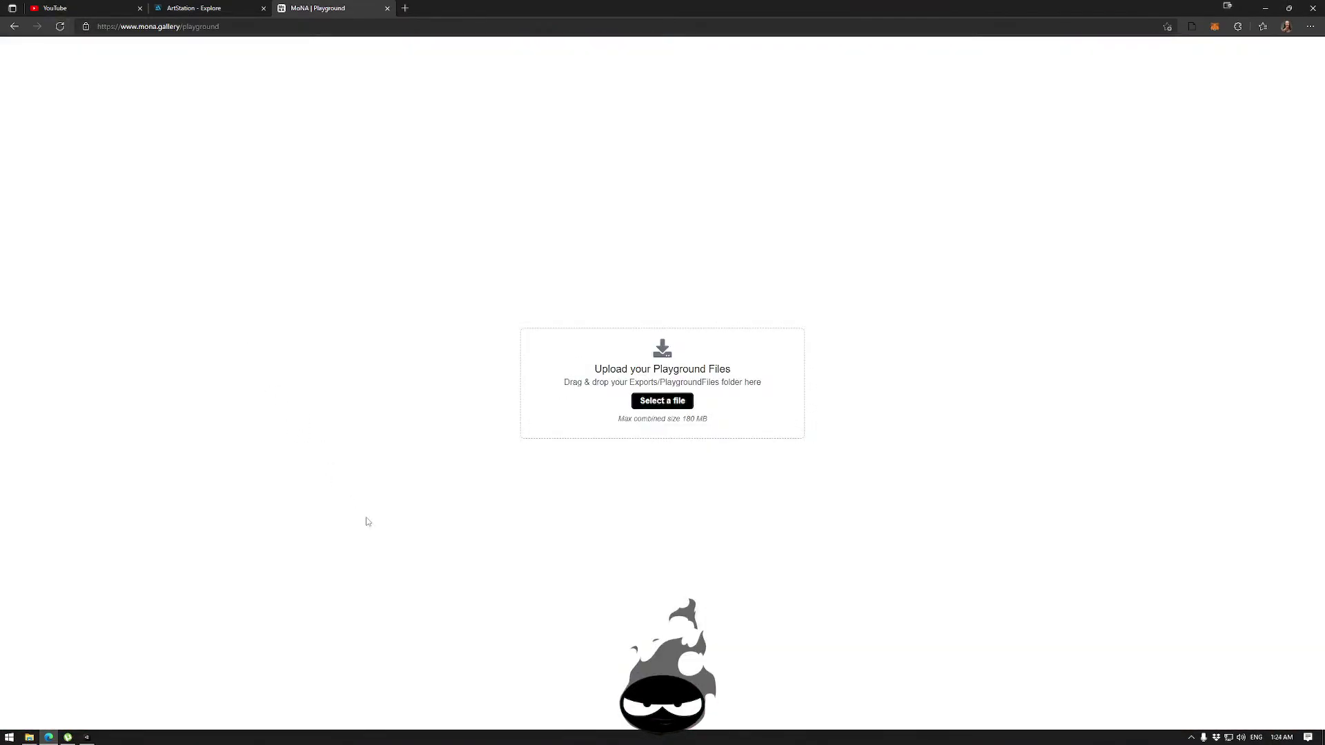
Switch to Unity, rename the Directional Light under Lights as B_Directional Light and set its mode to Baked.
click(89, 736)
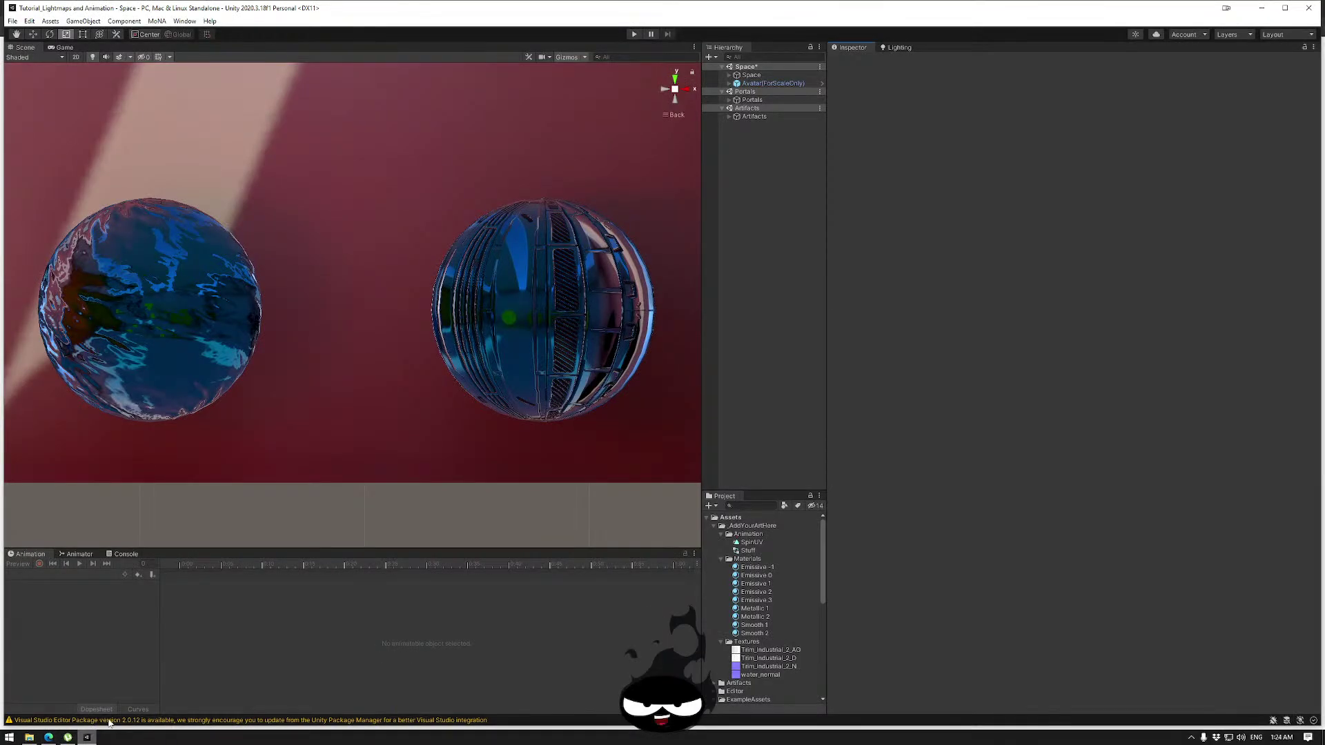
click(729, 75)
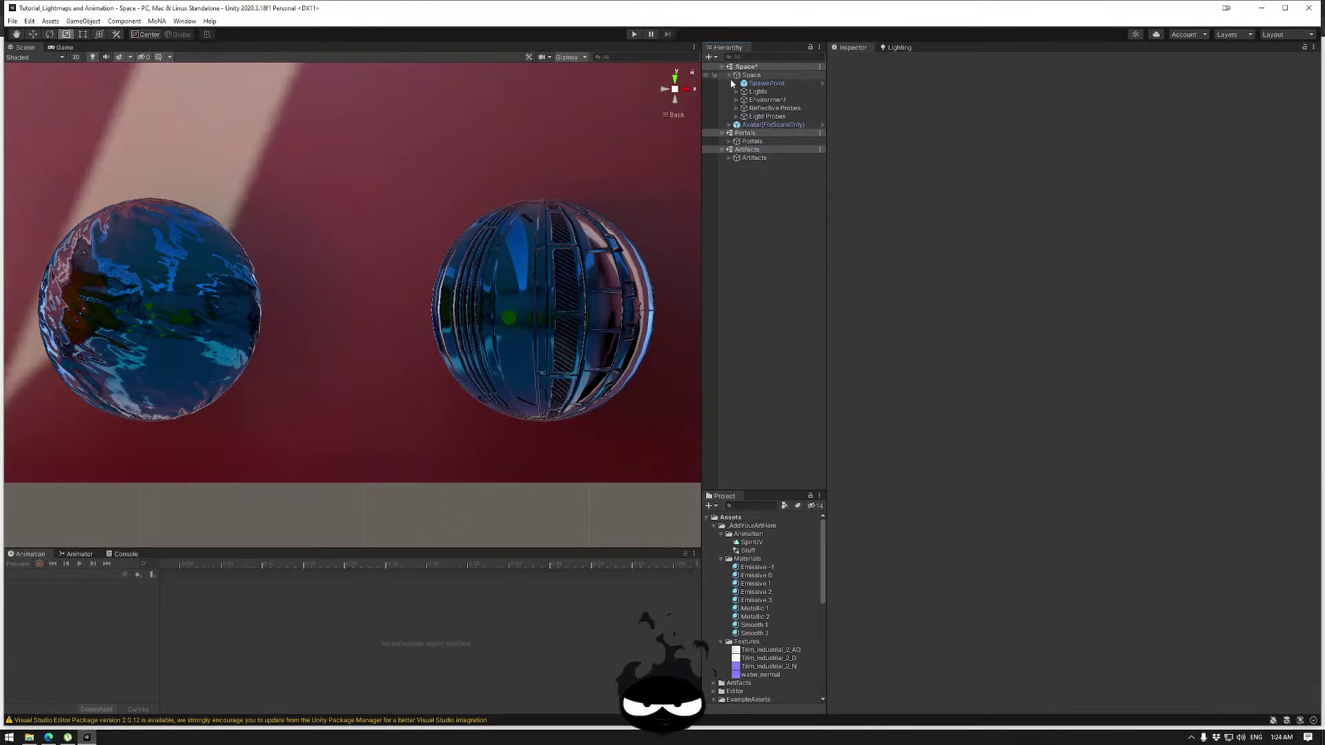
click(736, 92)
click(775, 100)
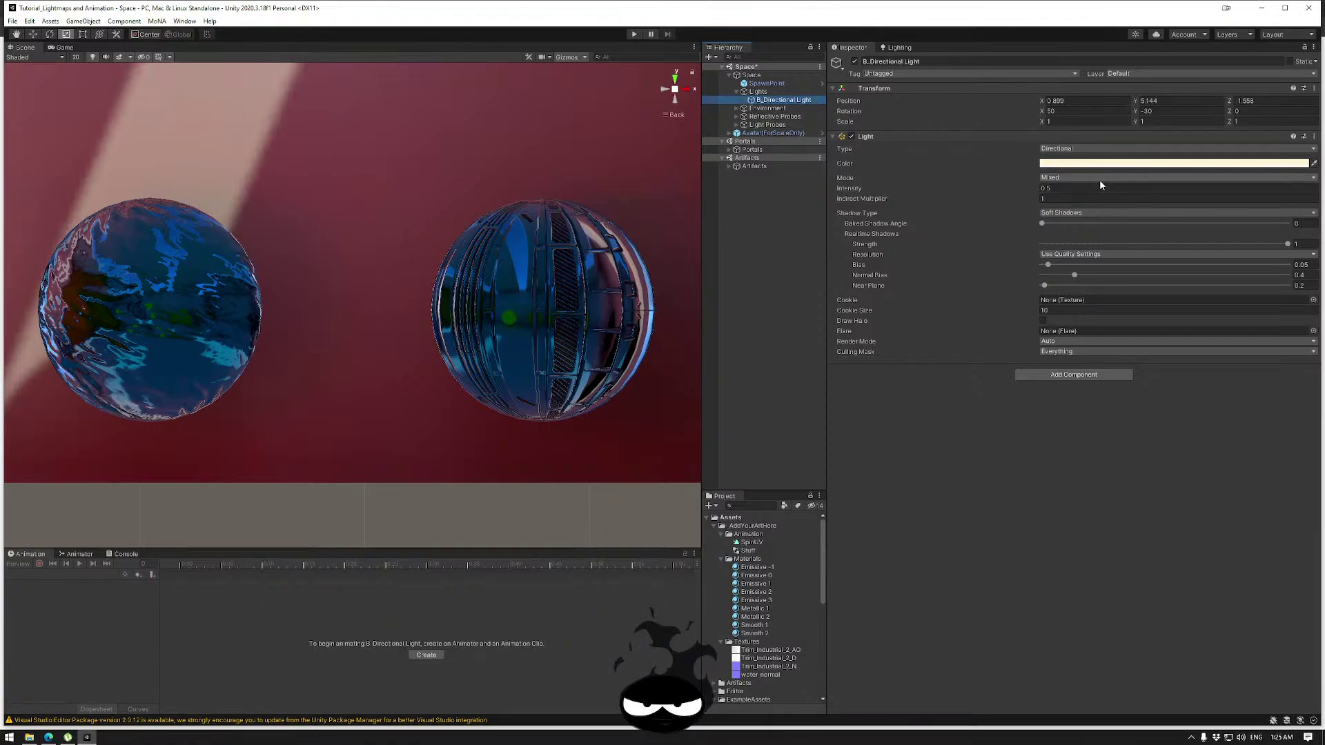
click(1076, 212)
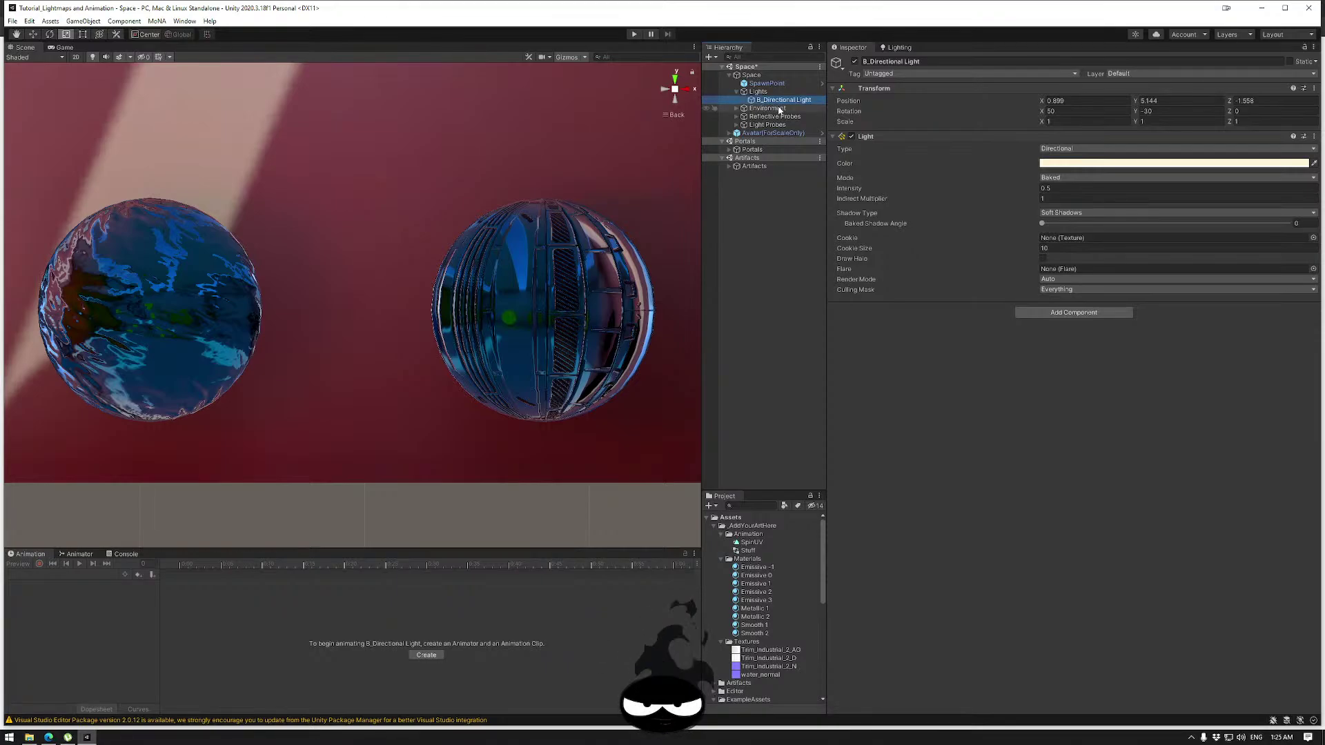
Duplicate the light as R_Directional Light with Realtime mode and intensity 0.3, and set B_Directional Light's intensity to 0.2.
key(ctrl+d)
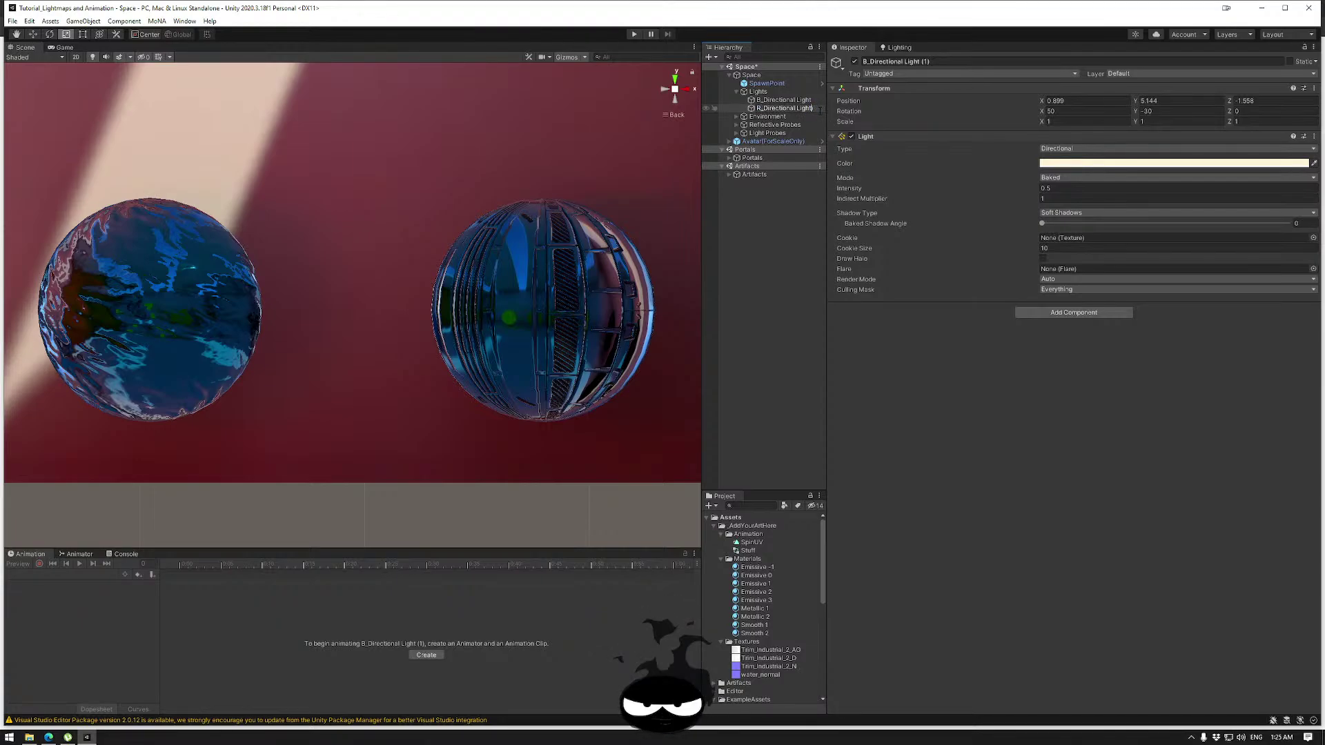
key(Return)
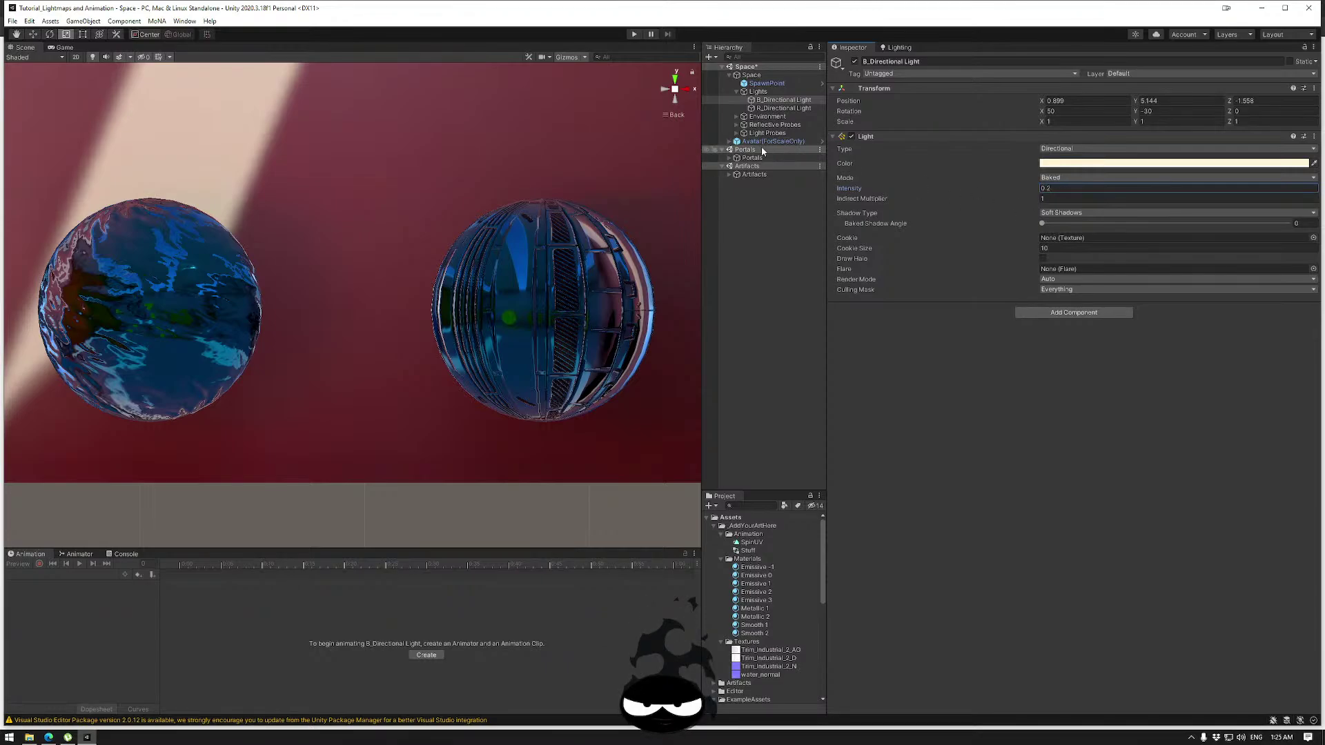
click(773, 110)
text(3)
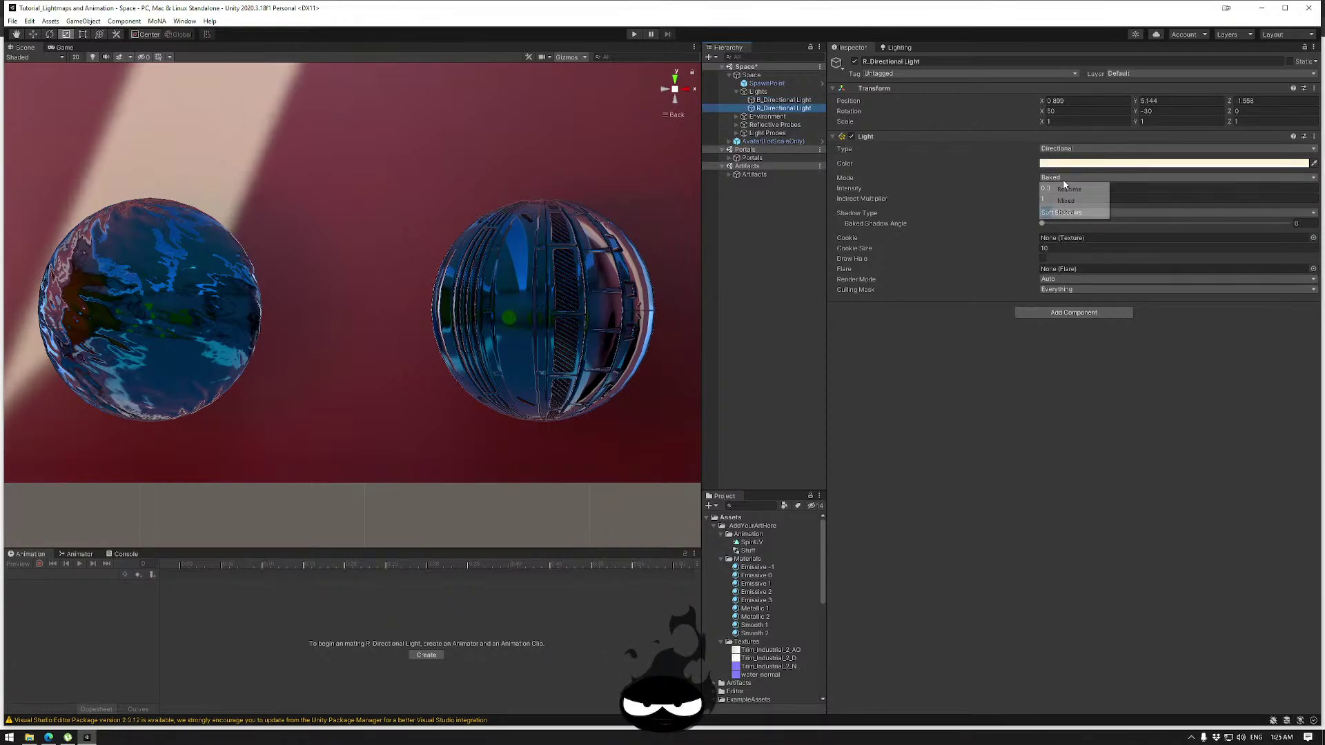
click(1071, 191)
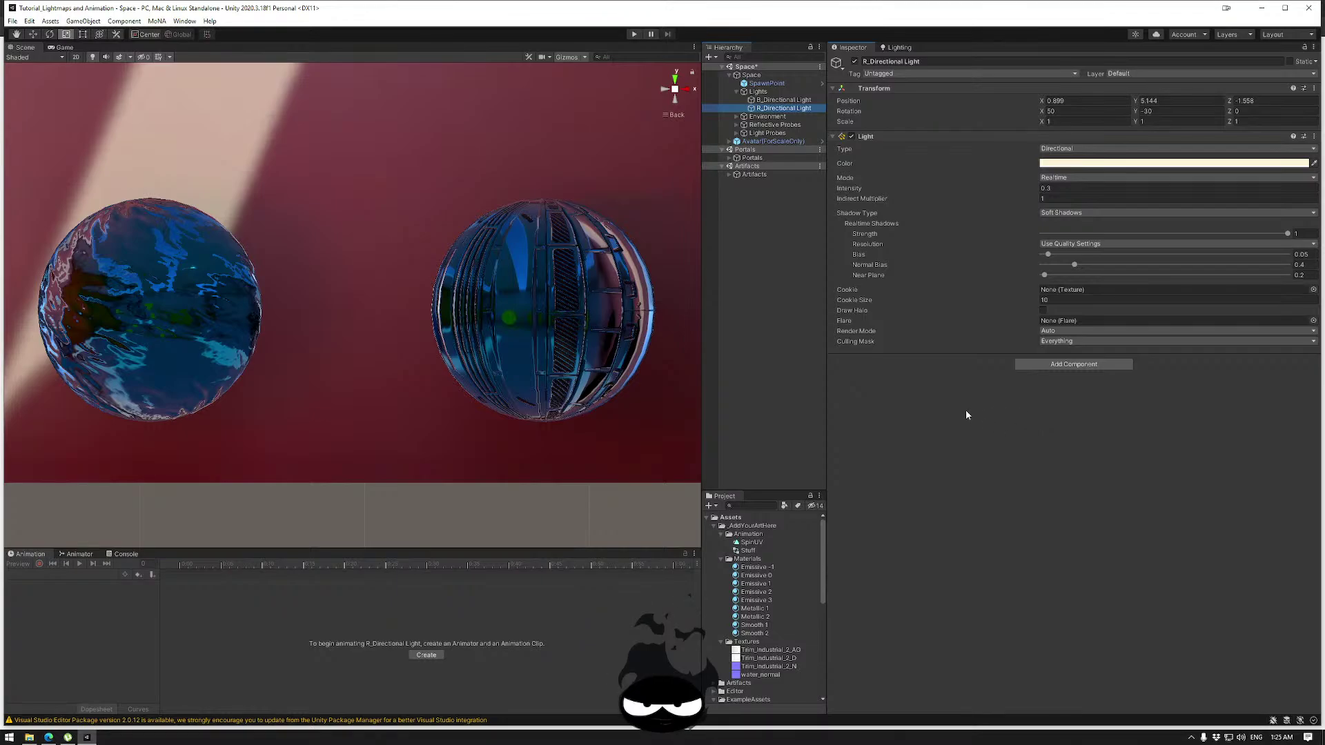
Orbit the scene around the two metallic spheres and save the scene with the split baked and realtime lights.
alt+drag(455, 459, 334, 491)
click(13, 20)
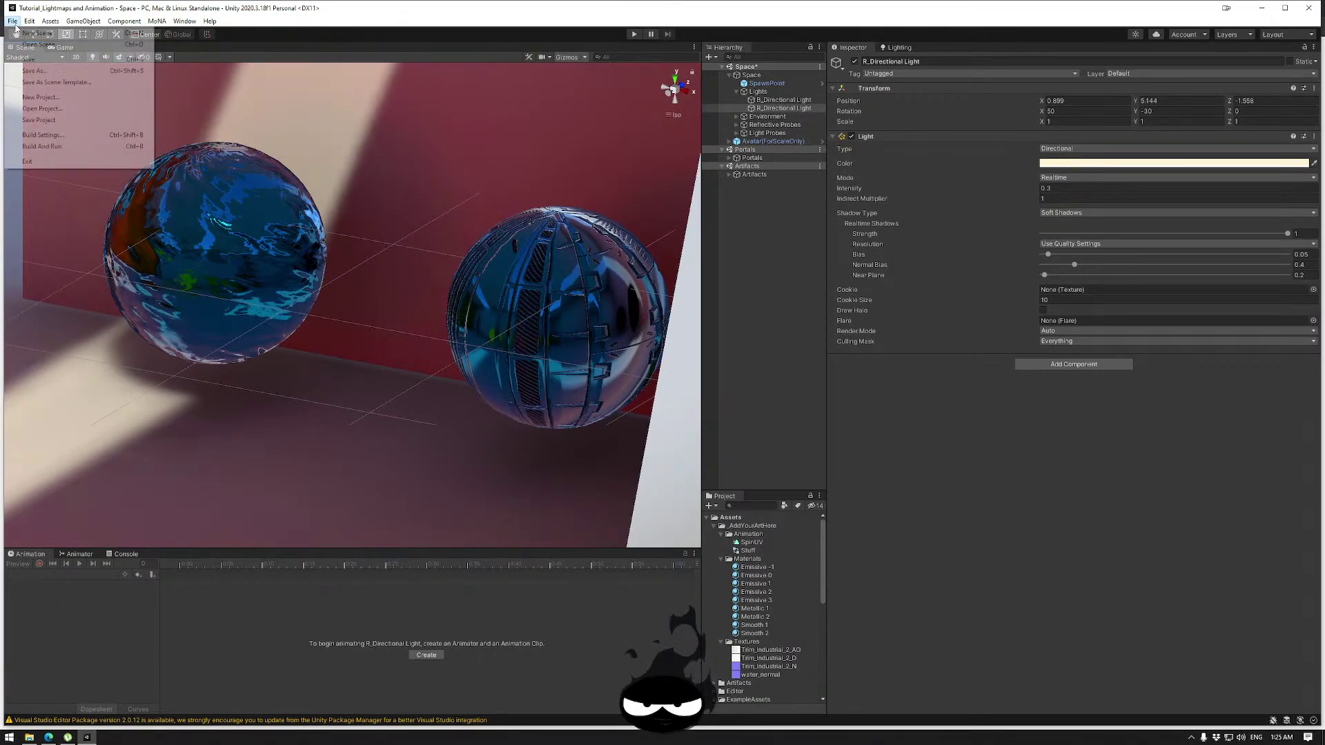
click(34, 60)
Delete the previous PlaygroundFiles folder from Exports and rebuild the Playground files with the two directional lights.
click(156, 21)
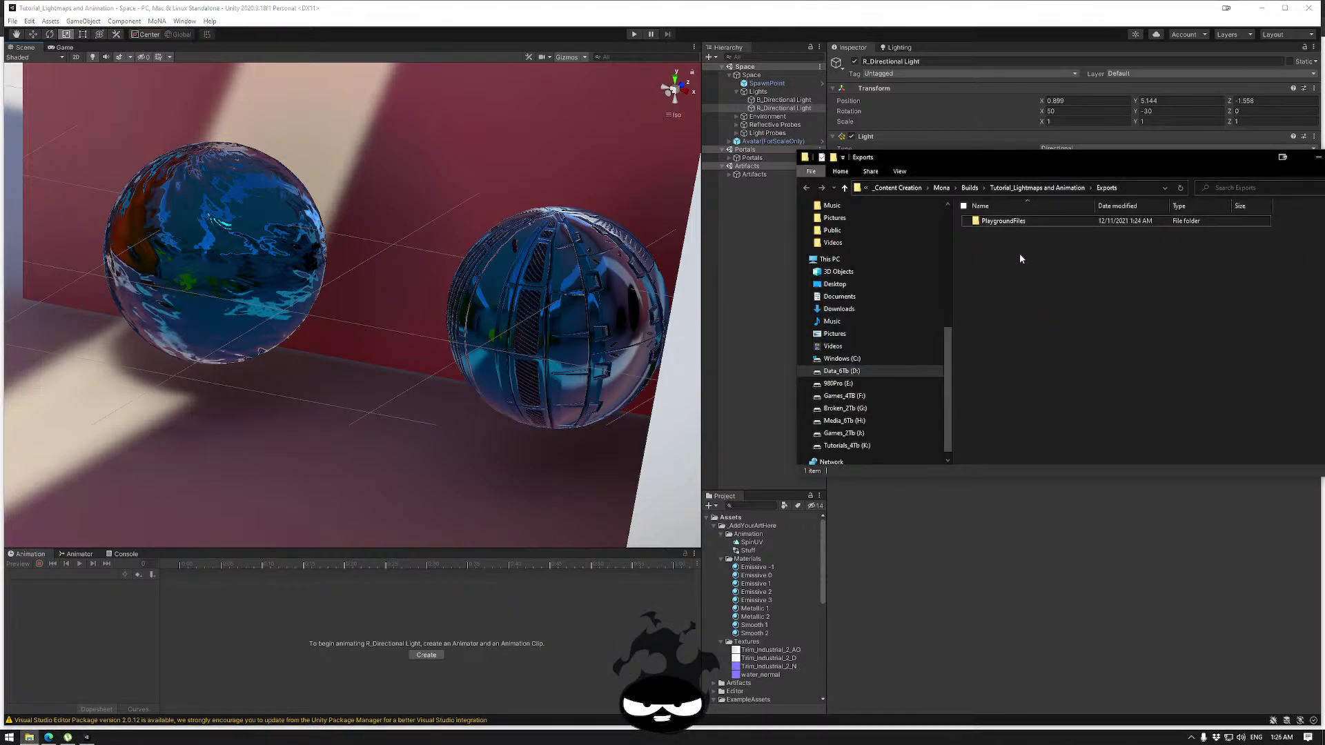
key(Delete)
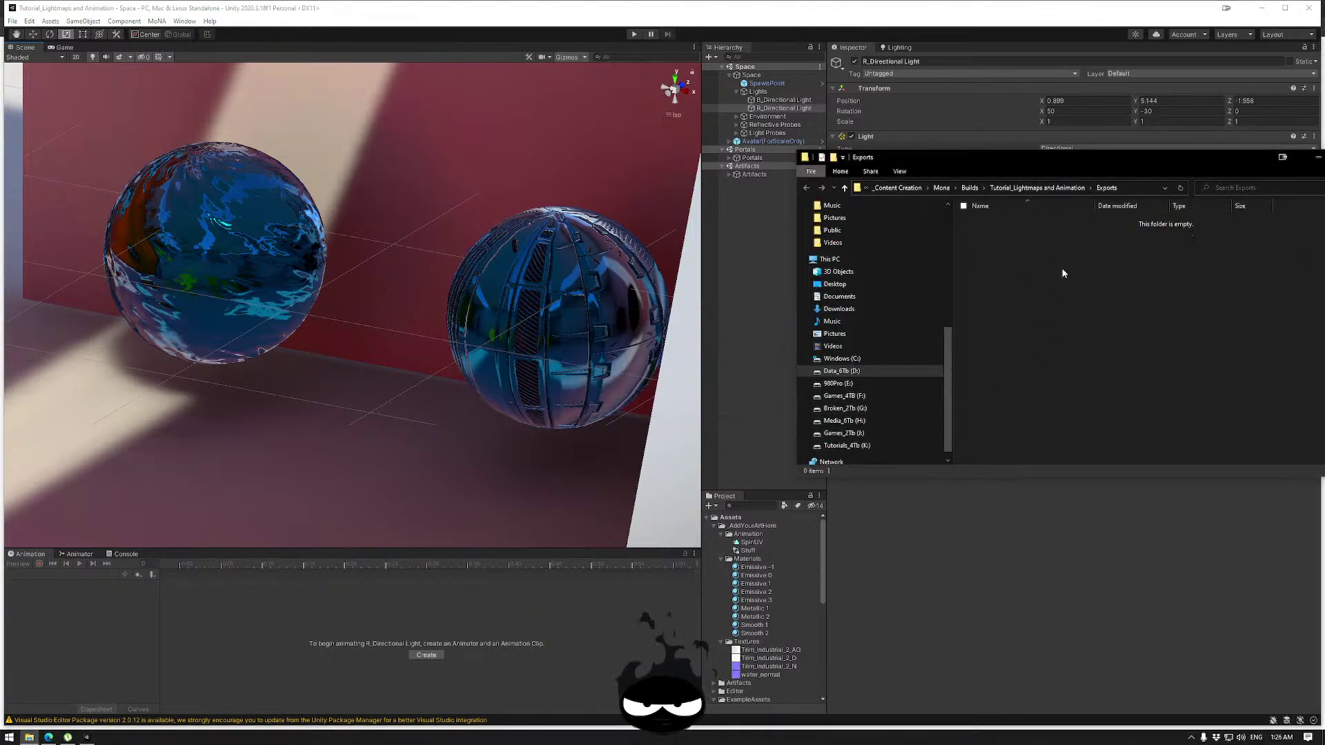
click(157, 22)
click(193, 46)
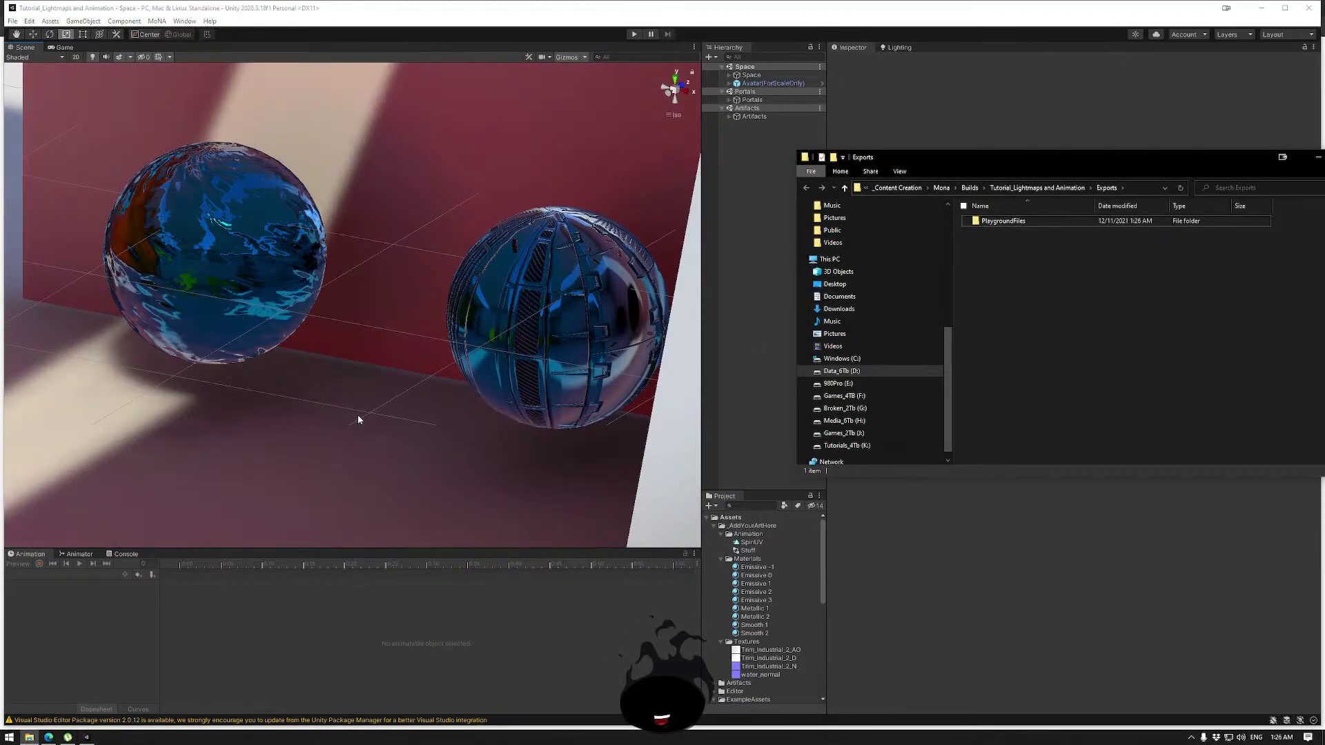
Switch to the browser, upload the rebuilt PlaygroundFiles folder to the MoNA Playground and enter the space.
click(47, 737)
click(29, 737)
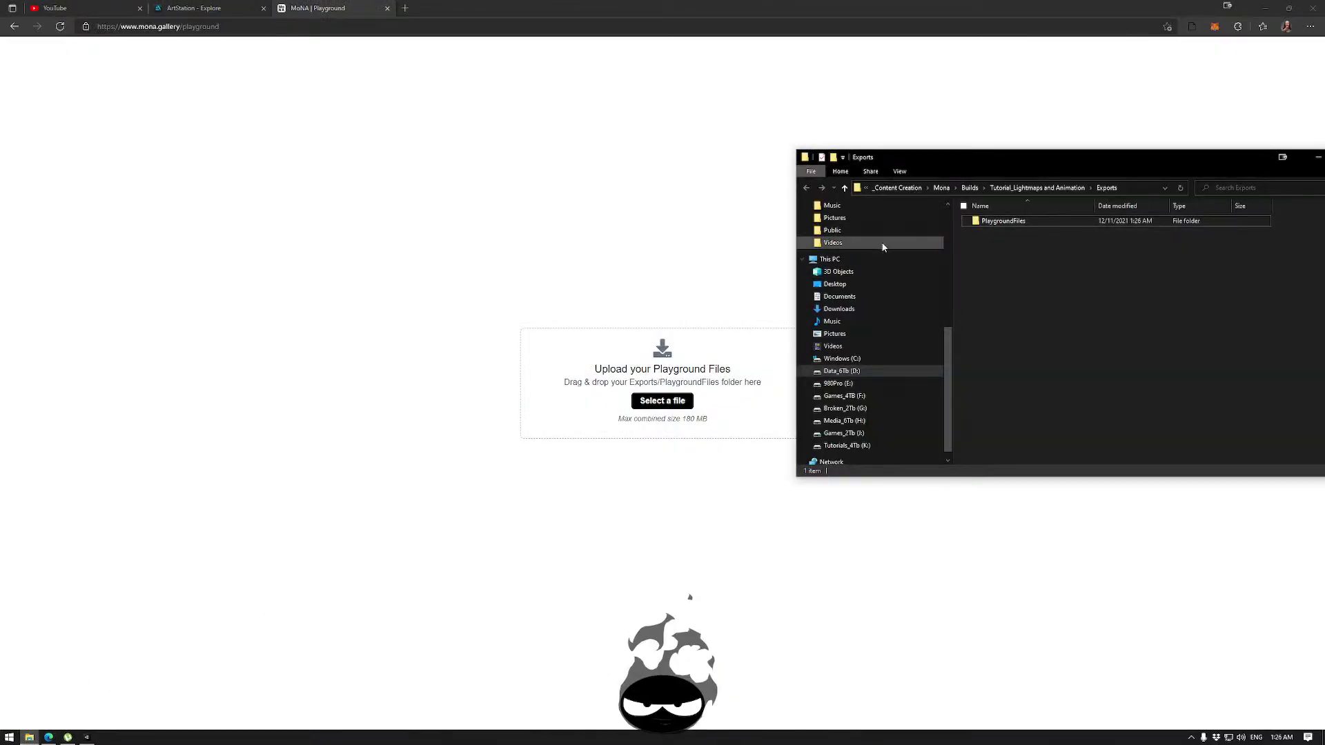
drag(1003, 221, 564, 418)
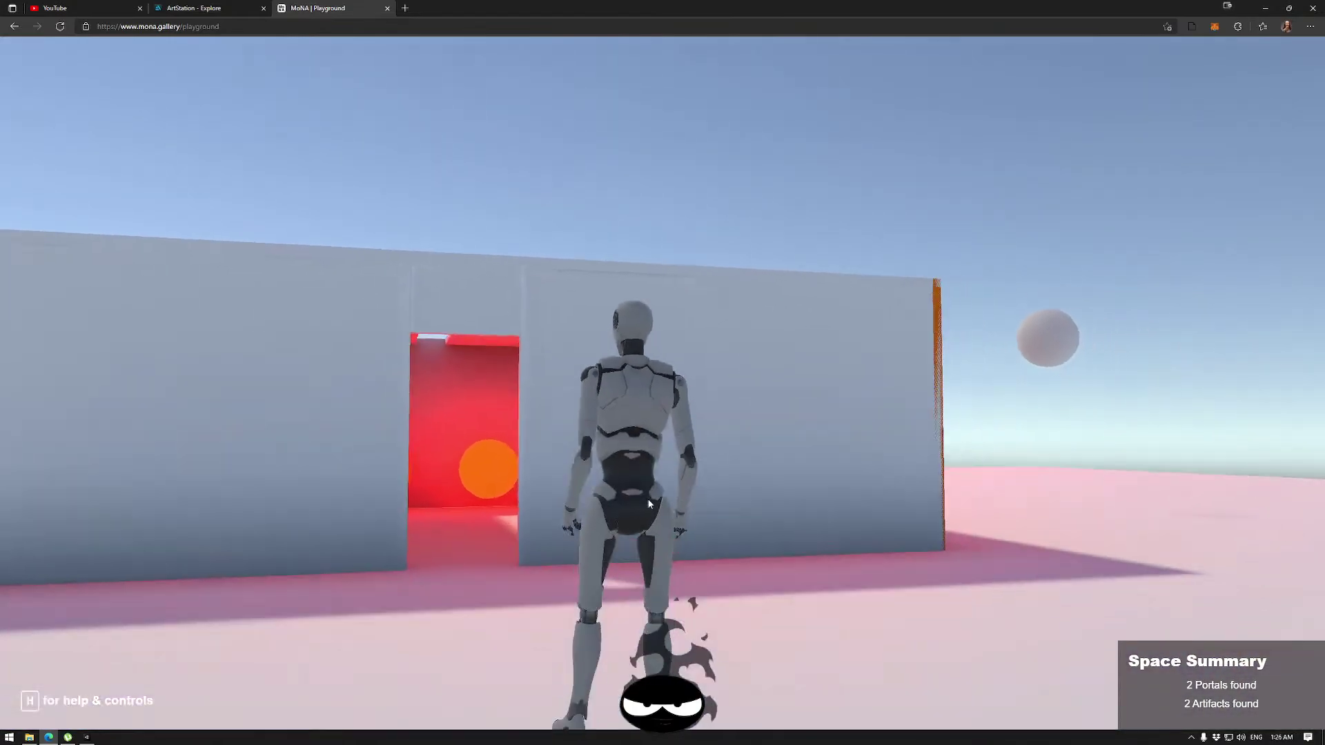
click(652, 506)
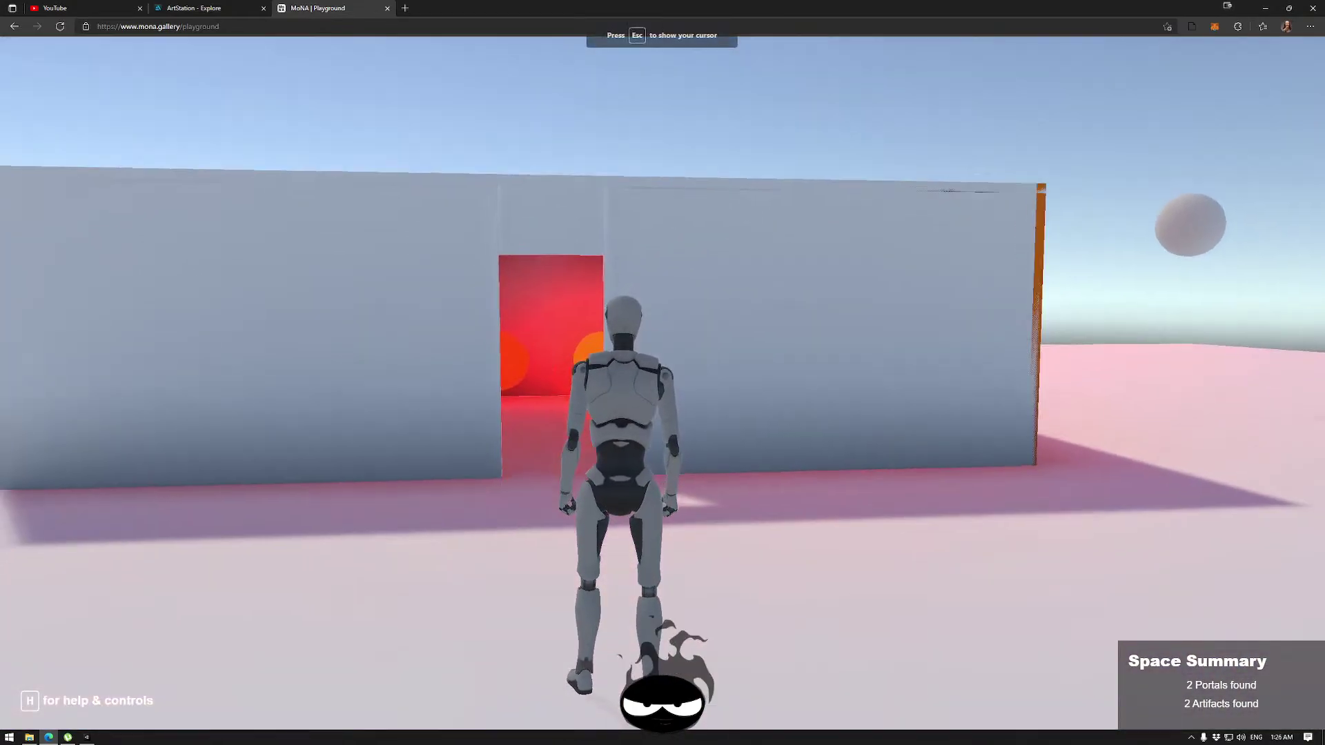
Walk the avatar around the outside corner of the building to examine its shadow and the floating sphere on the open ground.
key(w)
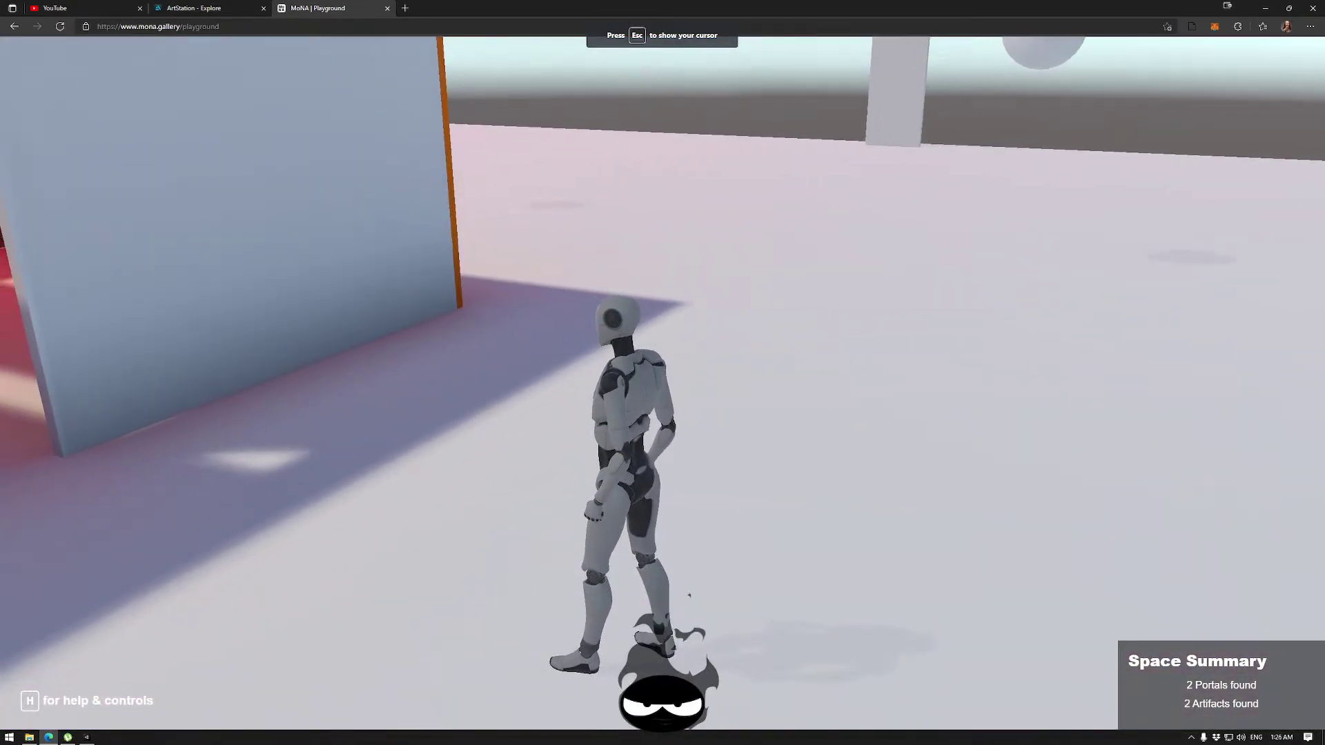
key(w)
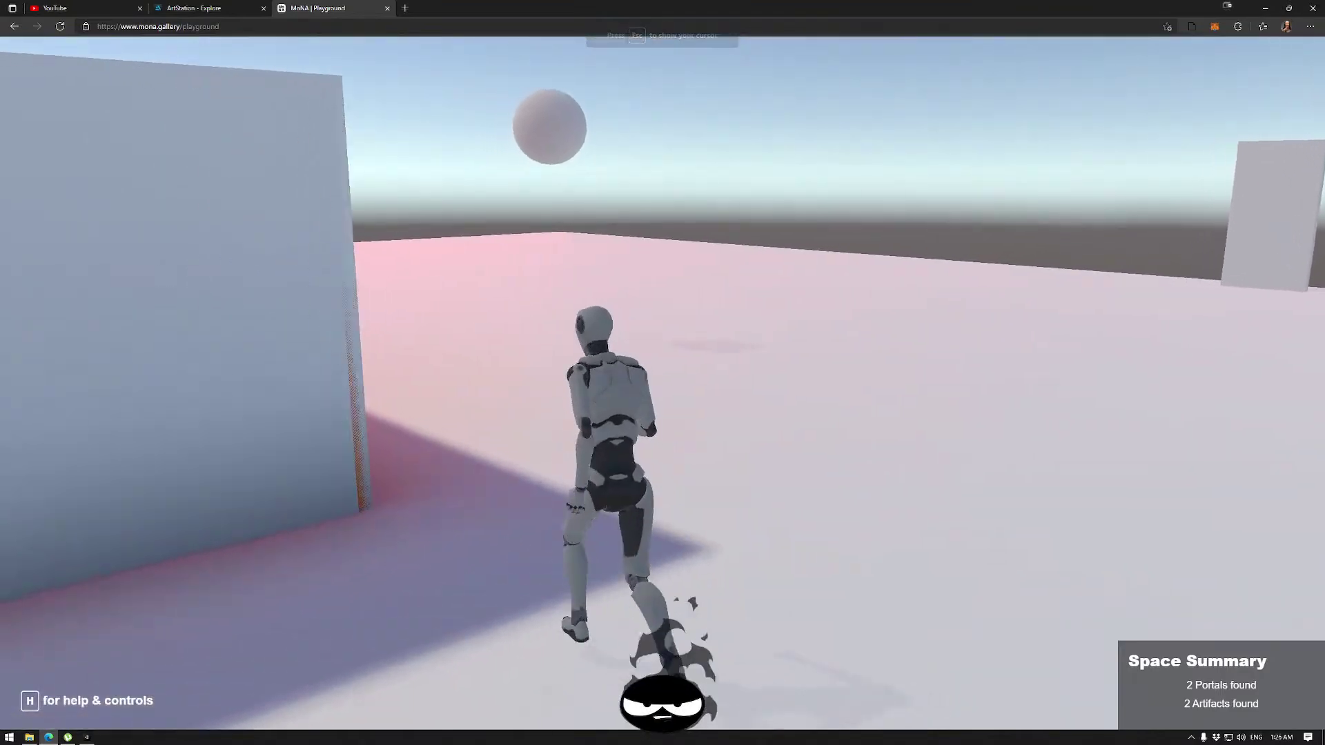
key(s)
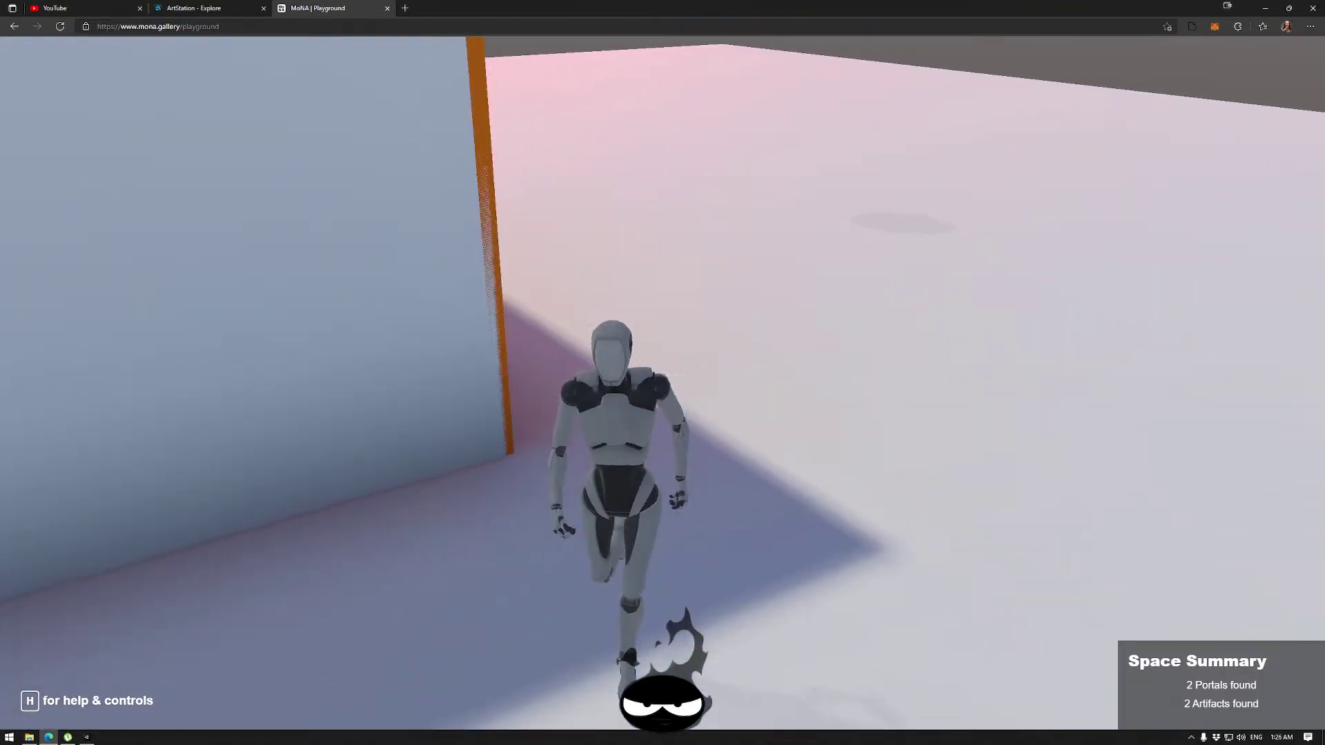
key(w)
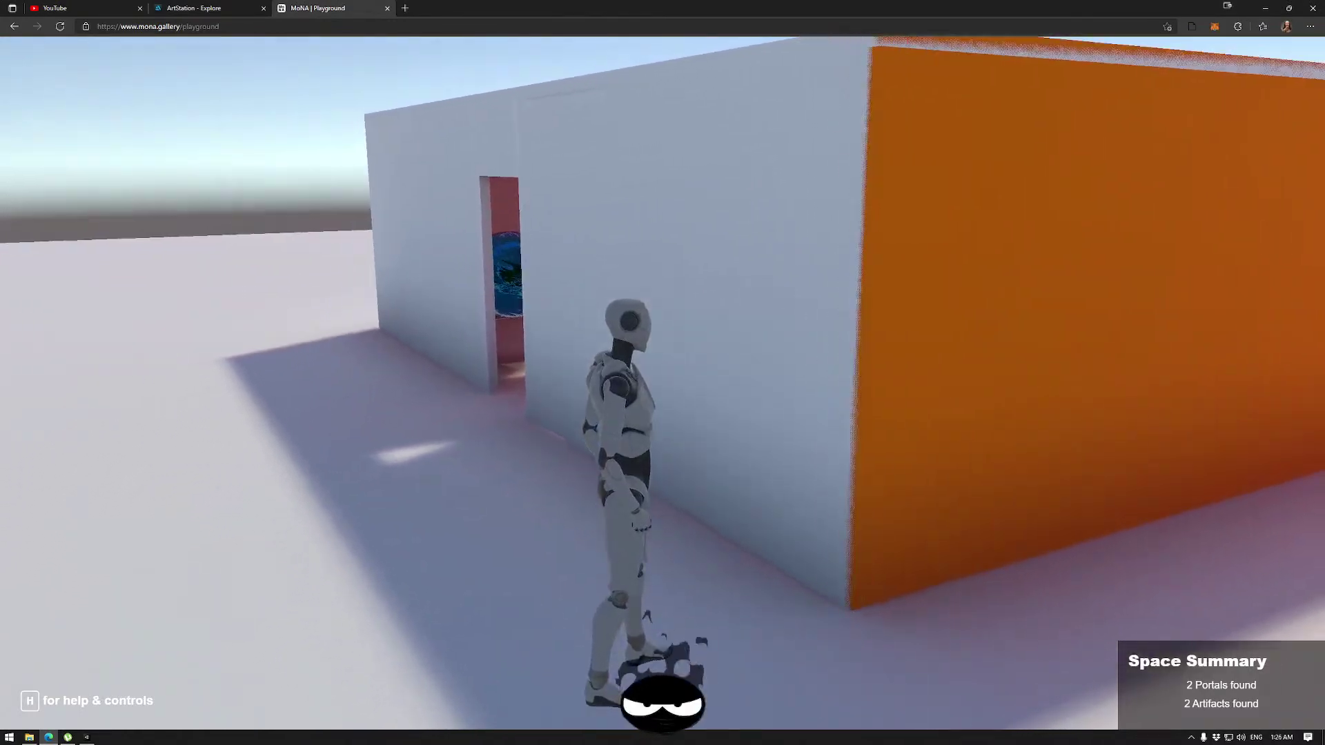
Walk the avatar through the doorway into the red room and examine the lighting on the emissive and animated metallic spheres.
key(w)
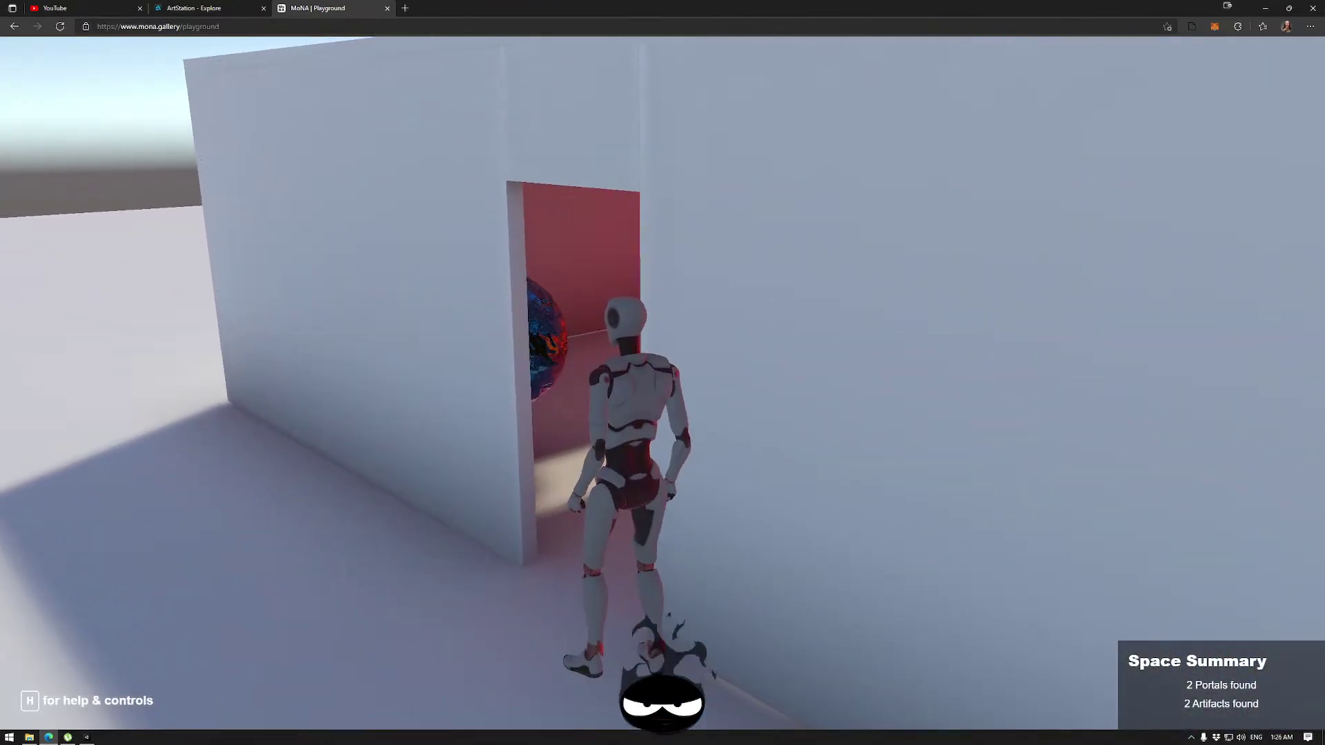
key(w)
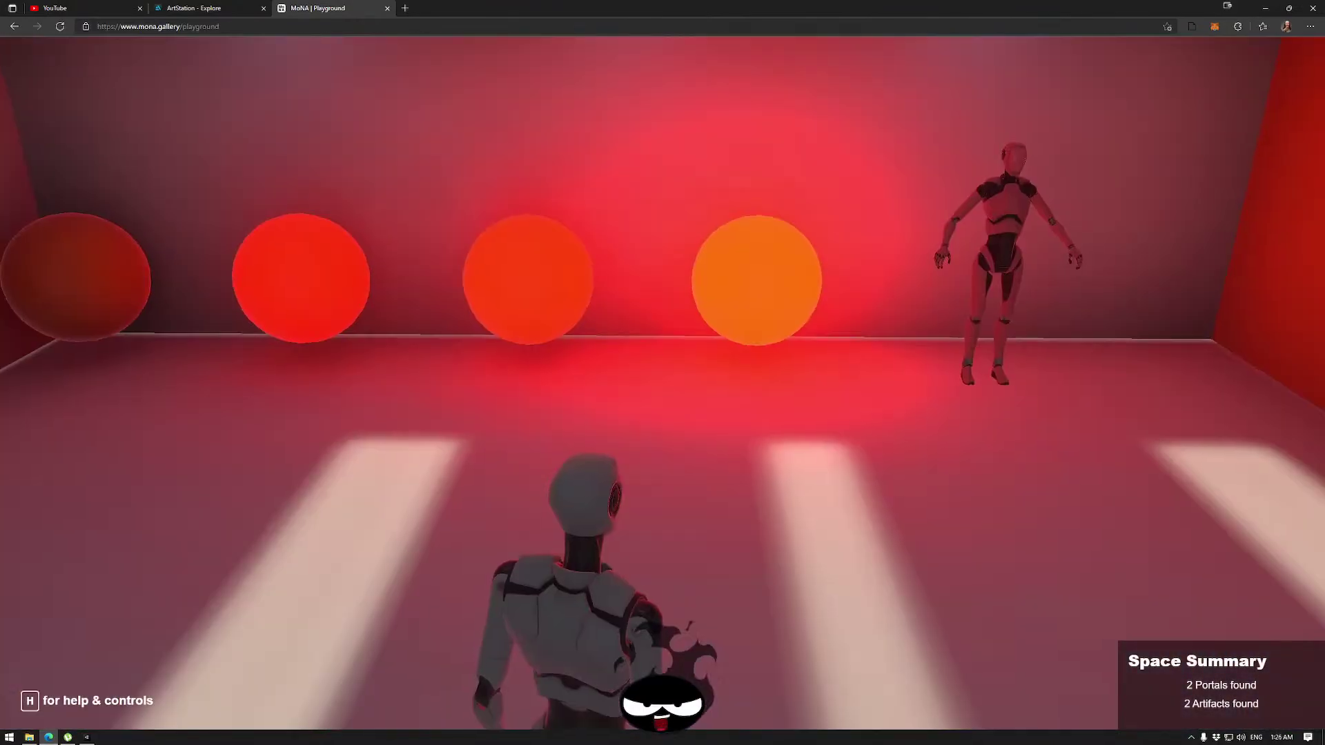
key(w)
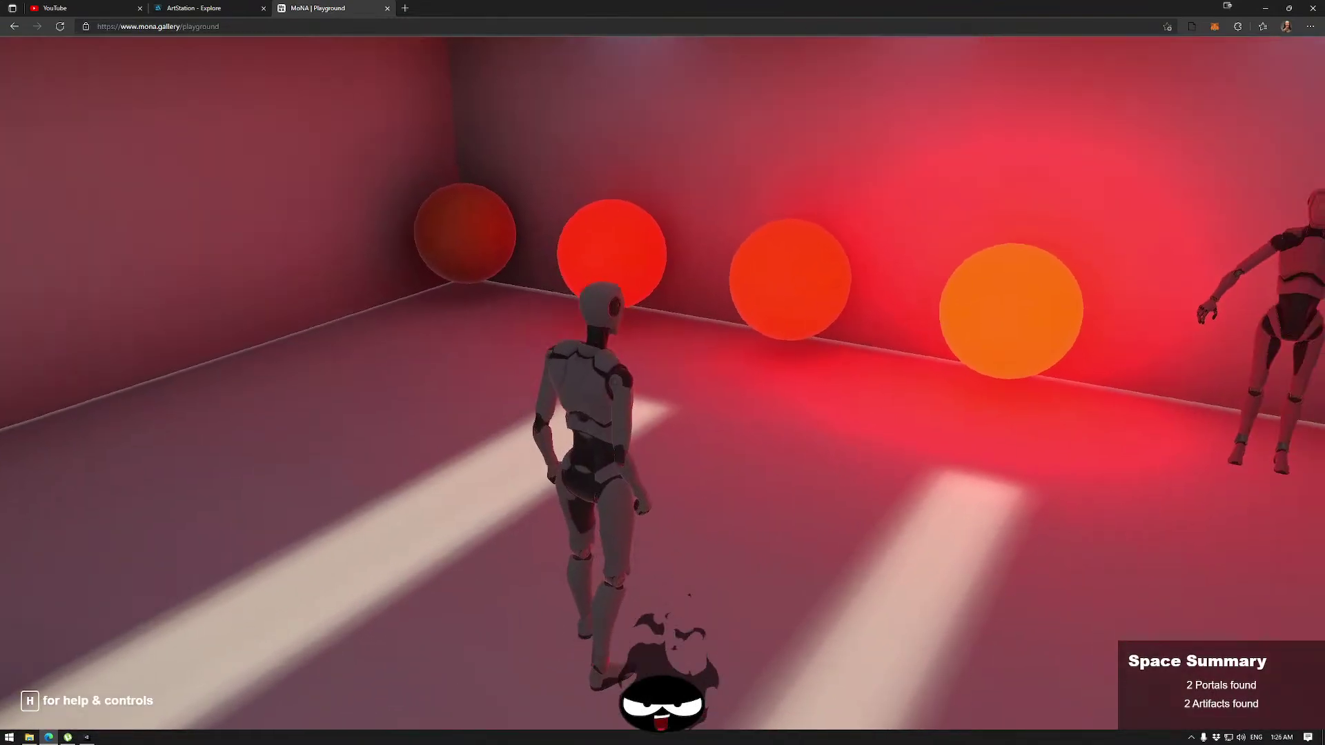
key(w)
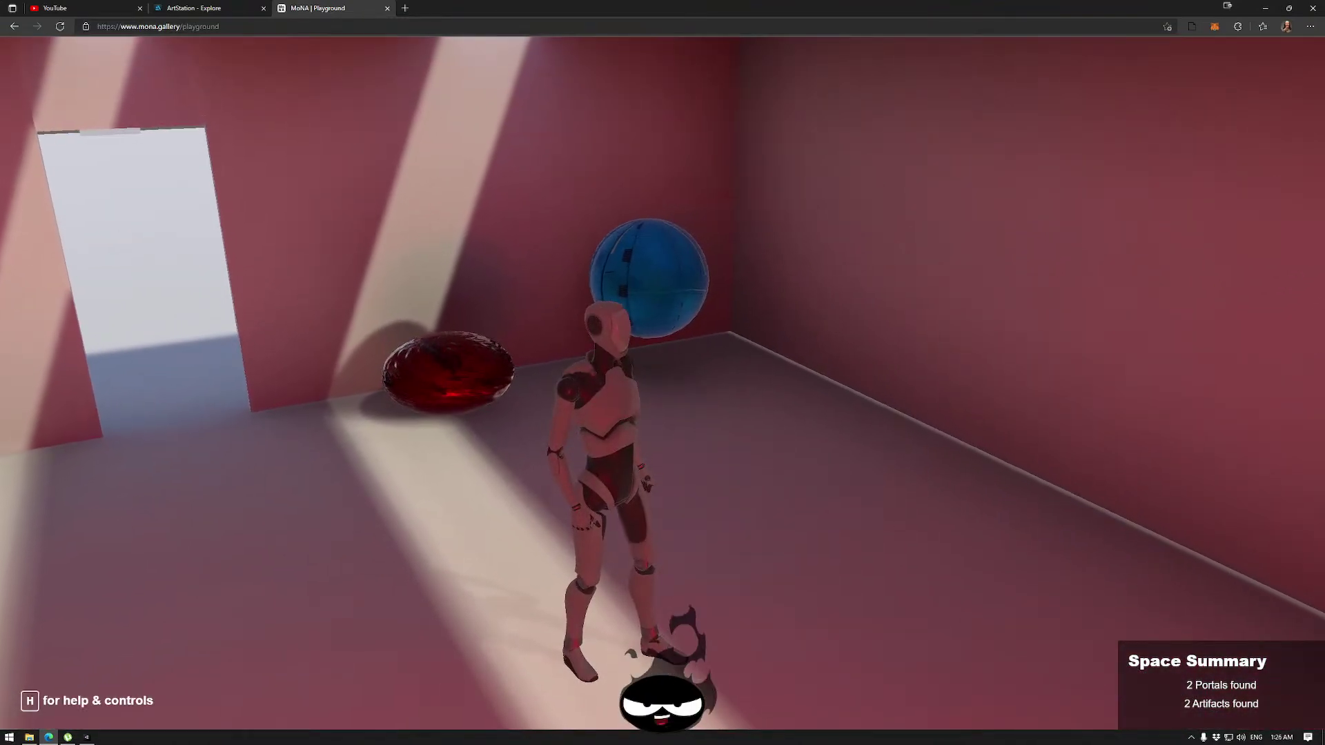
key(w)
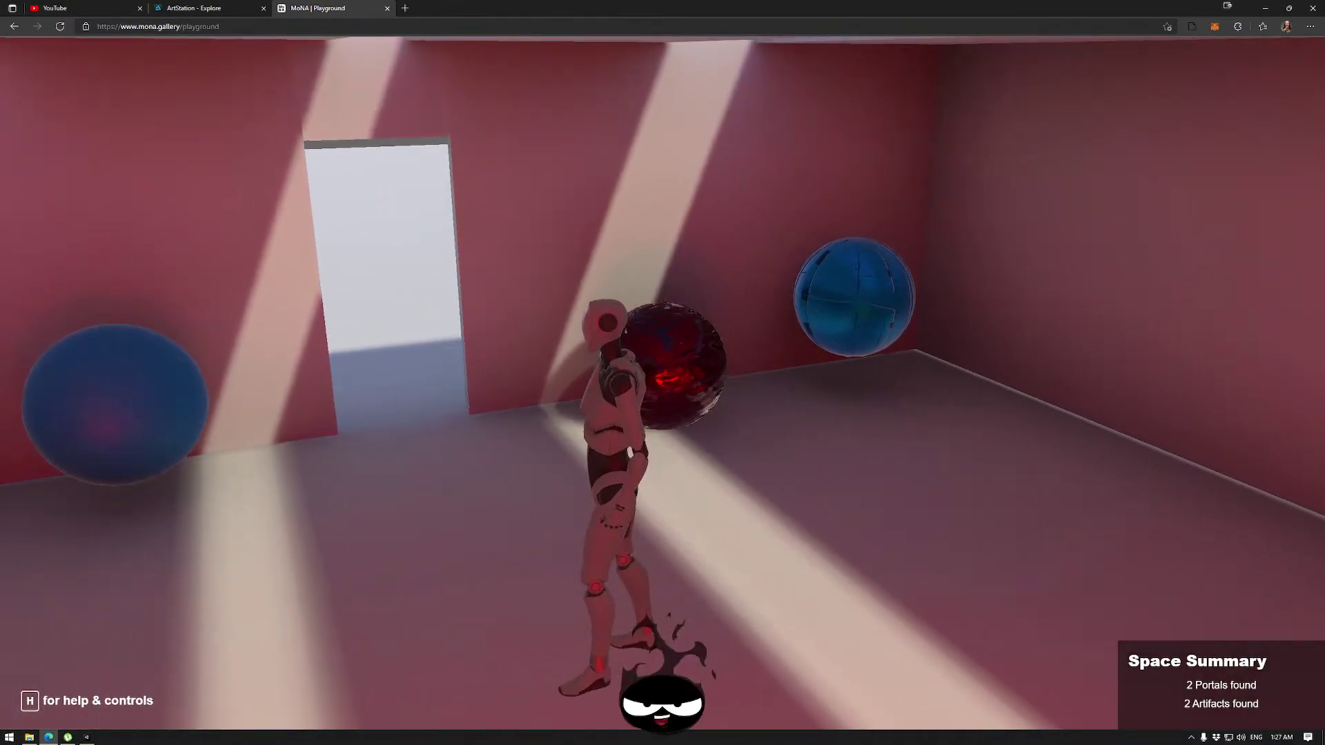
key(d)
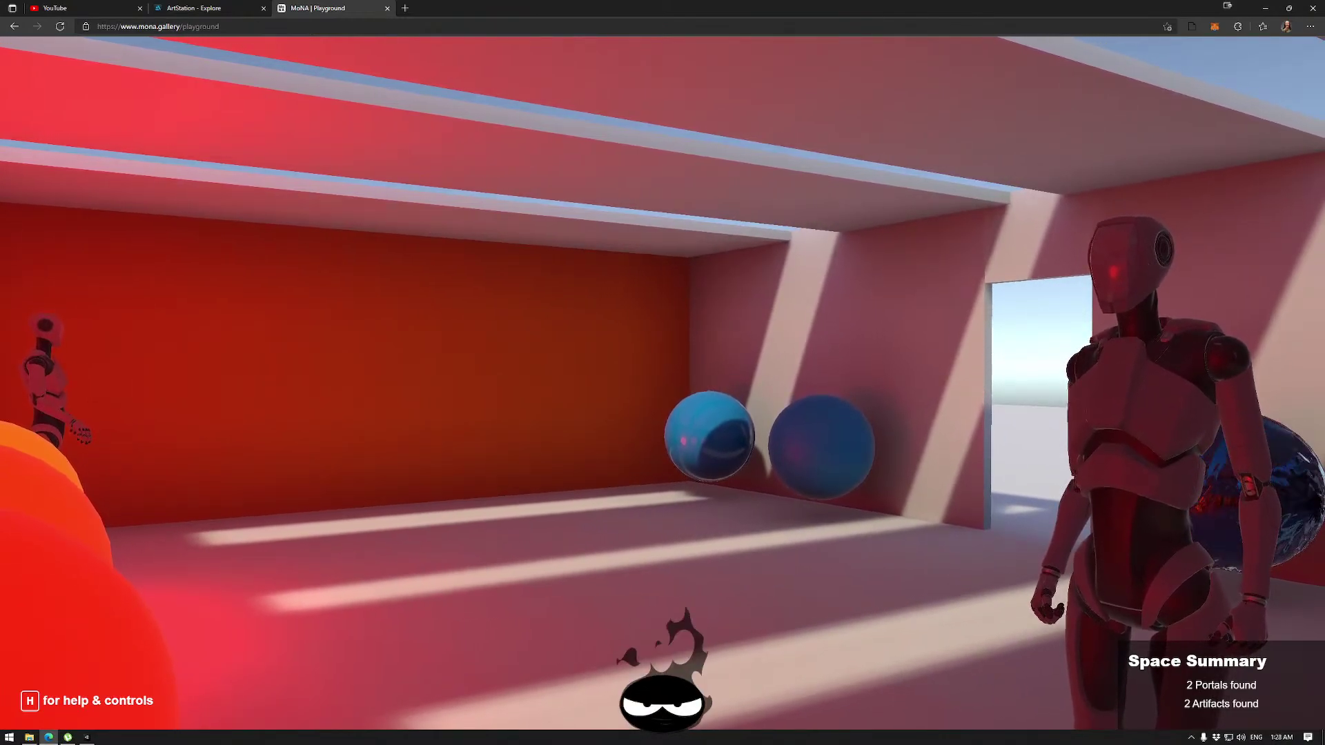
Walk the avatar past the blue spheres and out through the doorway, and reload the MoNA Playground page.
key(w)
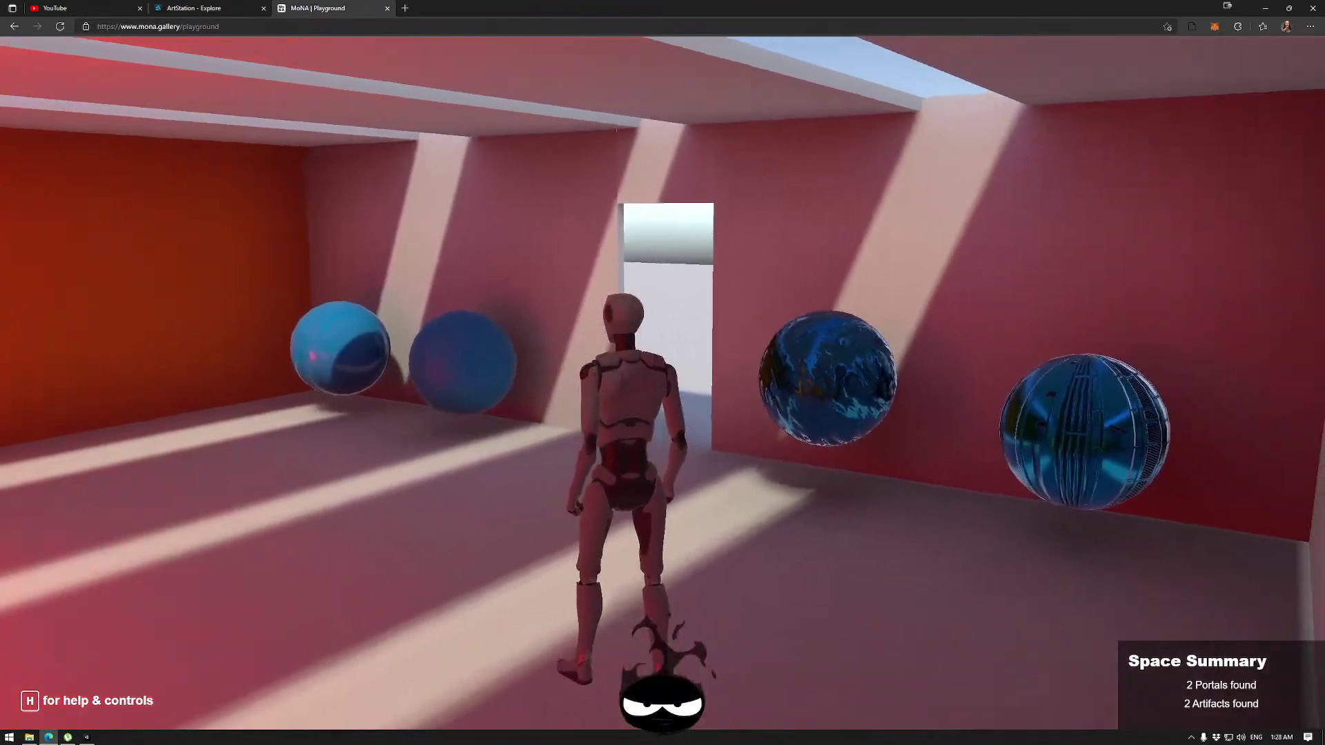
key(w)
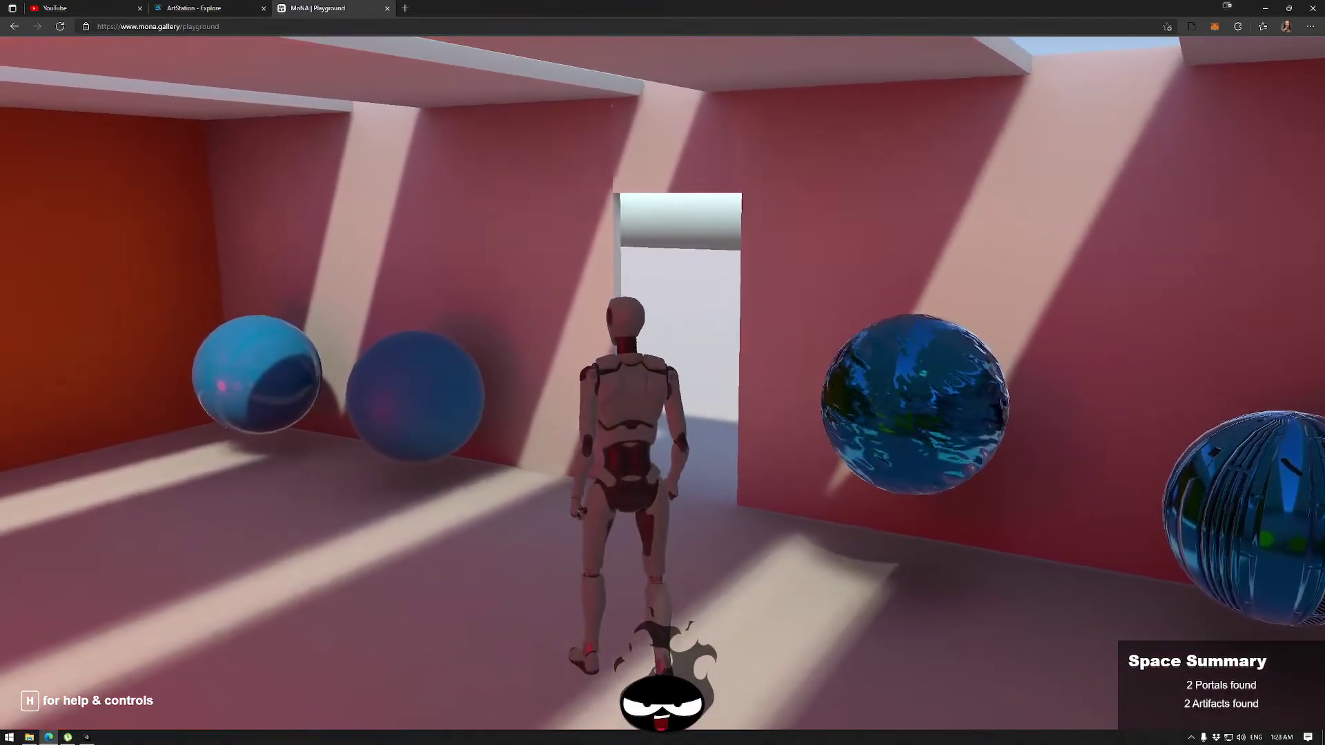
key(w)
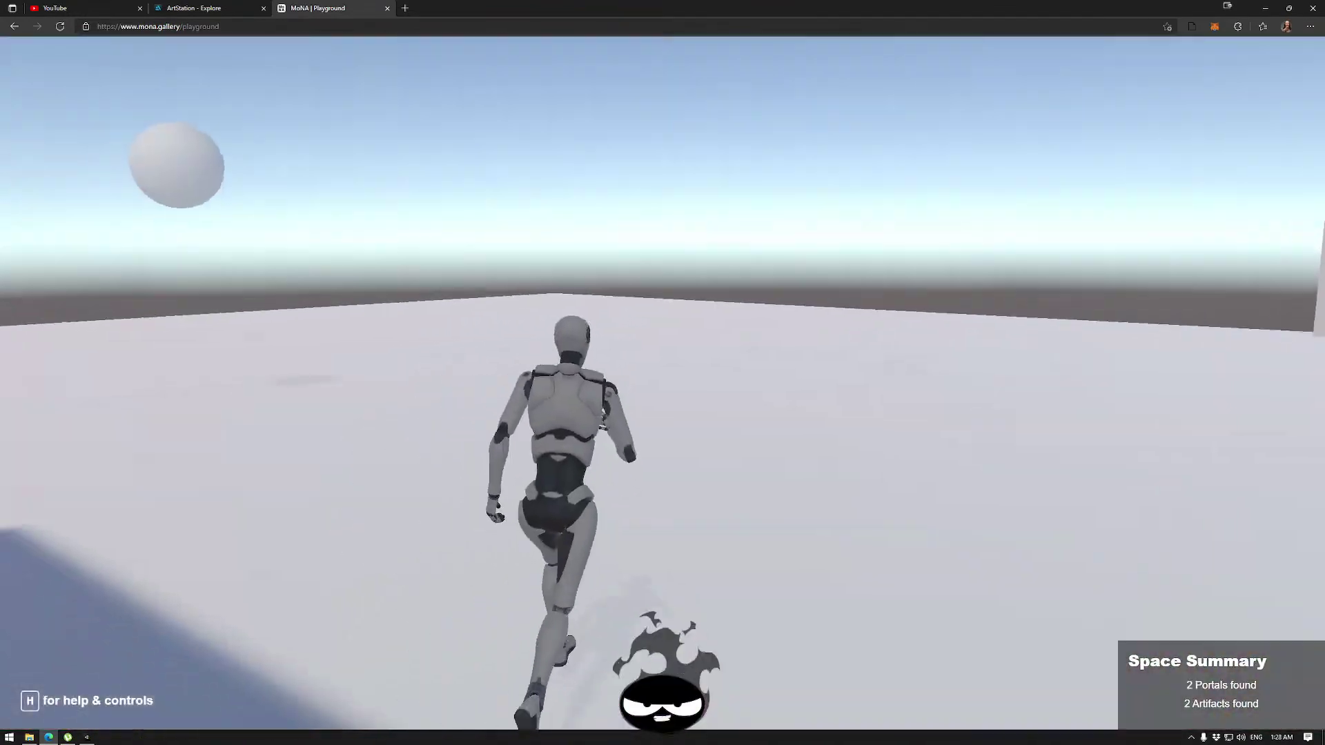
key(w)
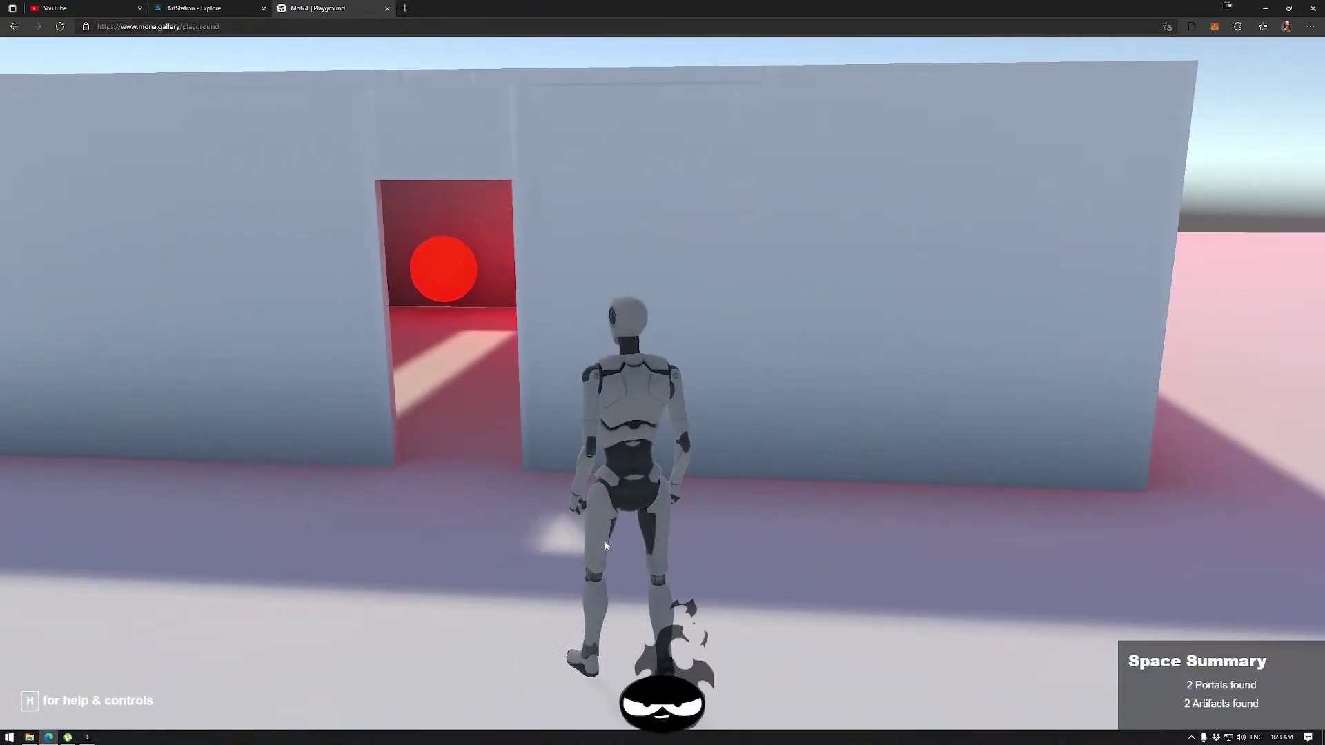
click(61, 29)
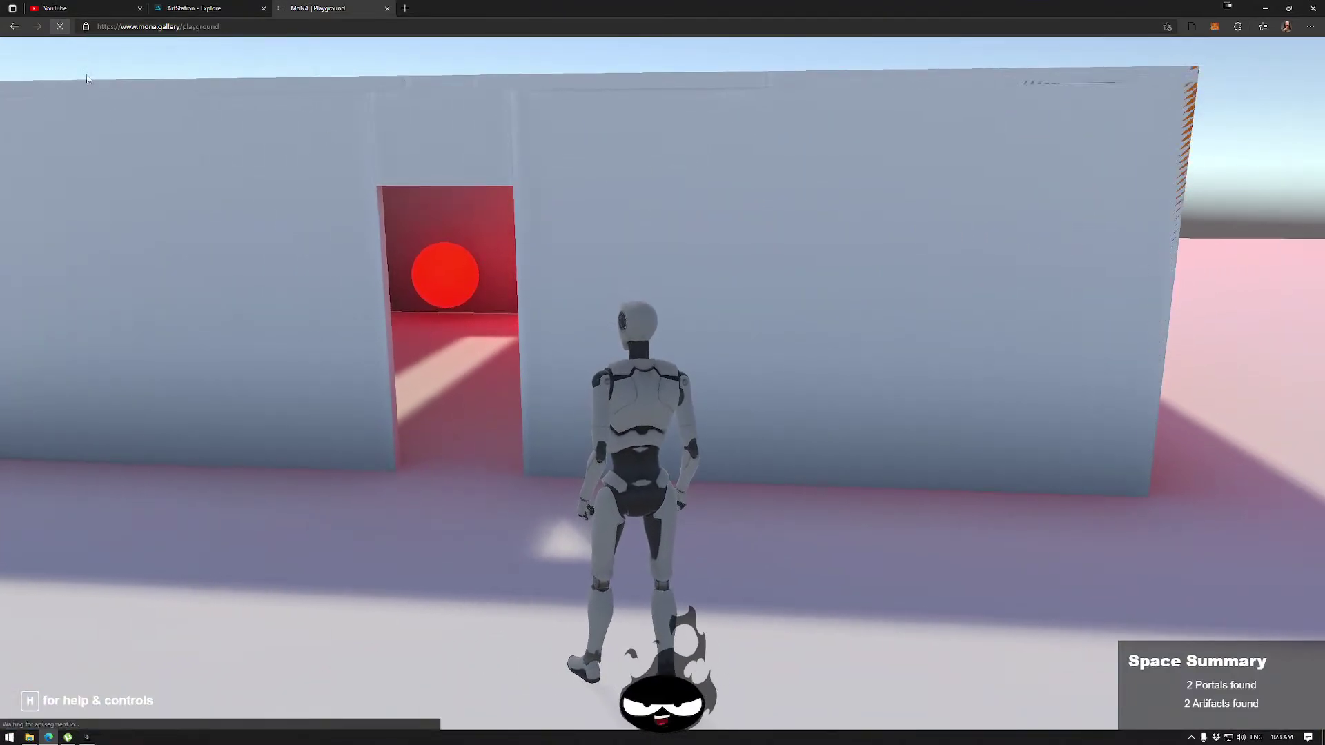
Switch to Unity, select R_Directional Light in the Space's Lights group and view the building from outside and above.
click(86, 737)
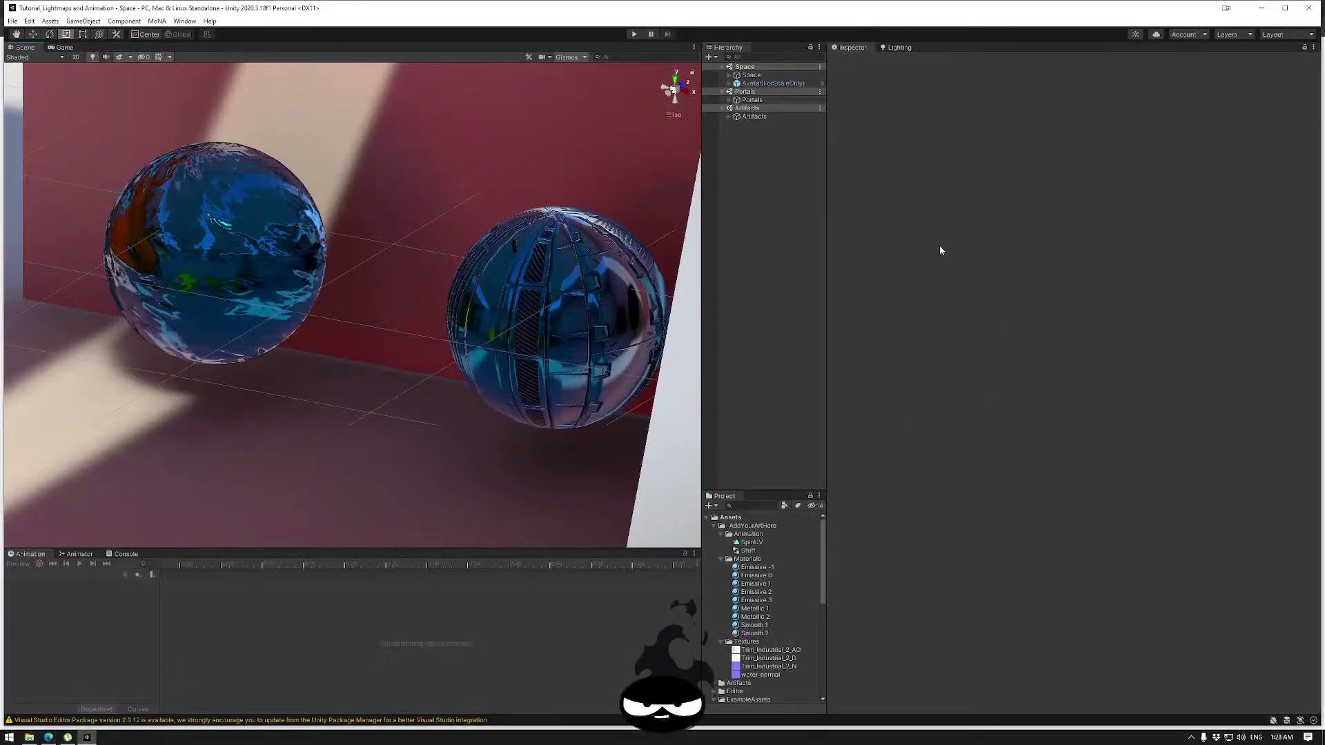
click(729, 75)
click(736, 91)
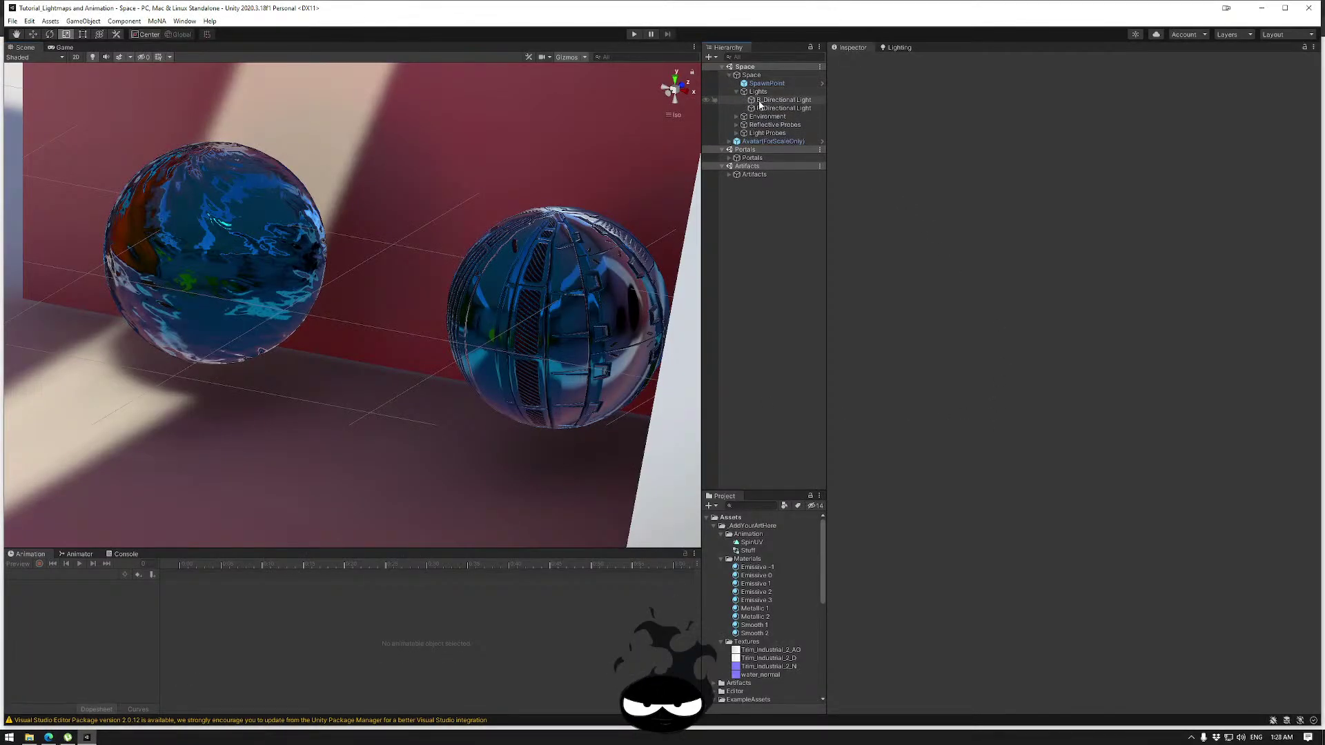
click(783, 108)
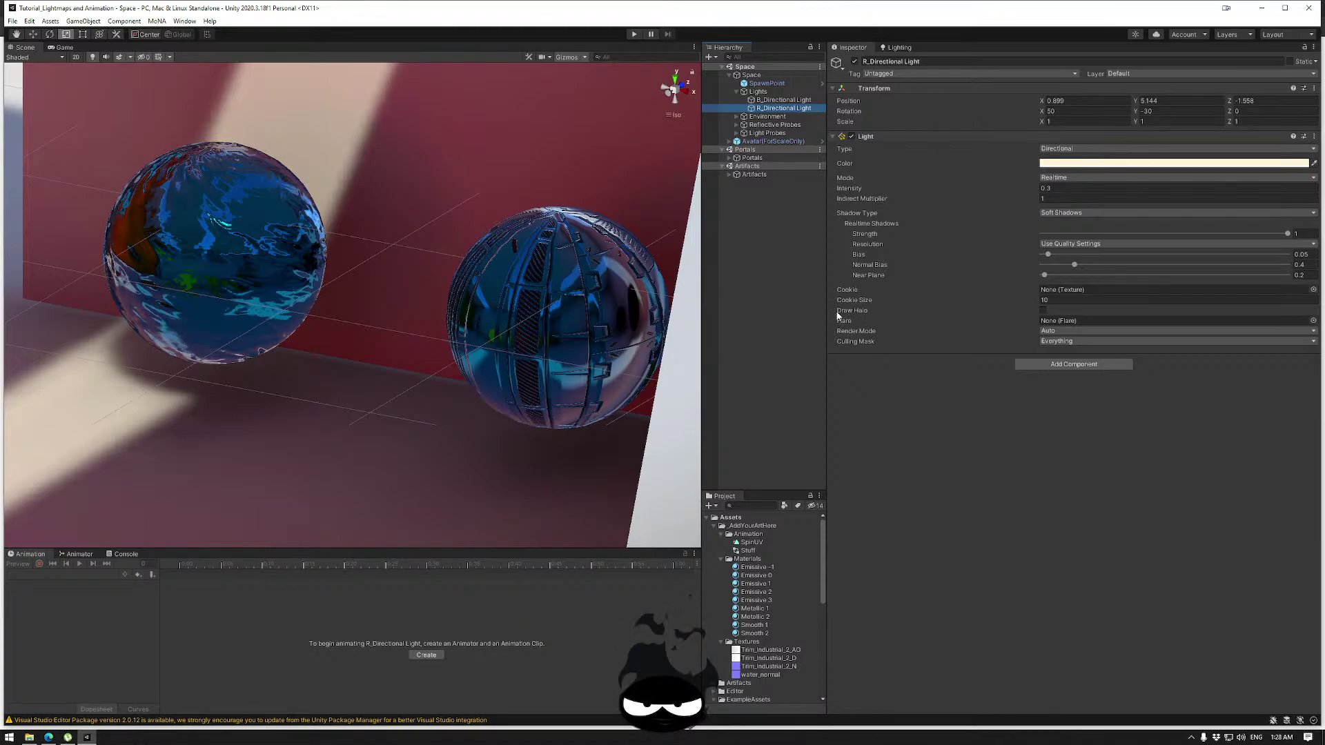
right_drag(590, 436, 276, 379)
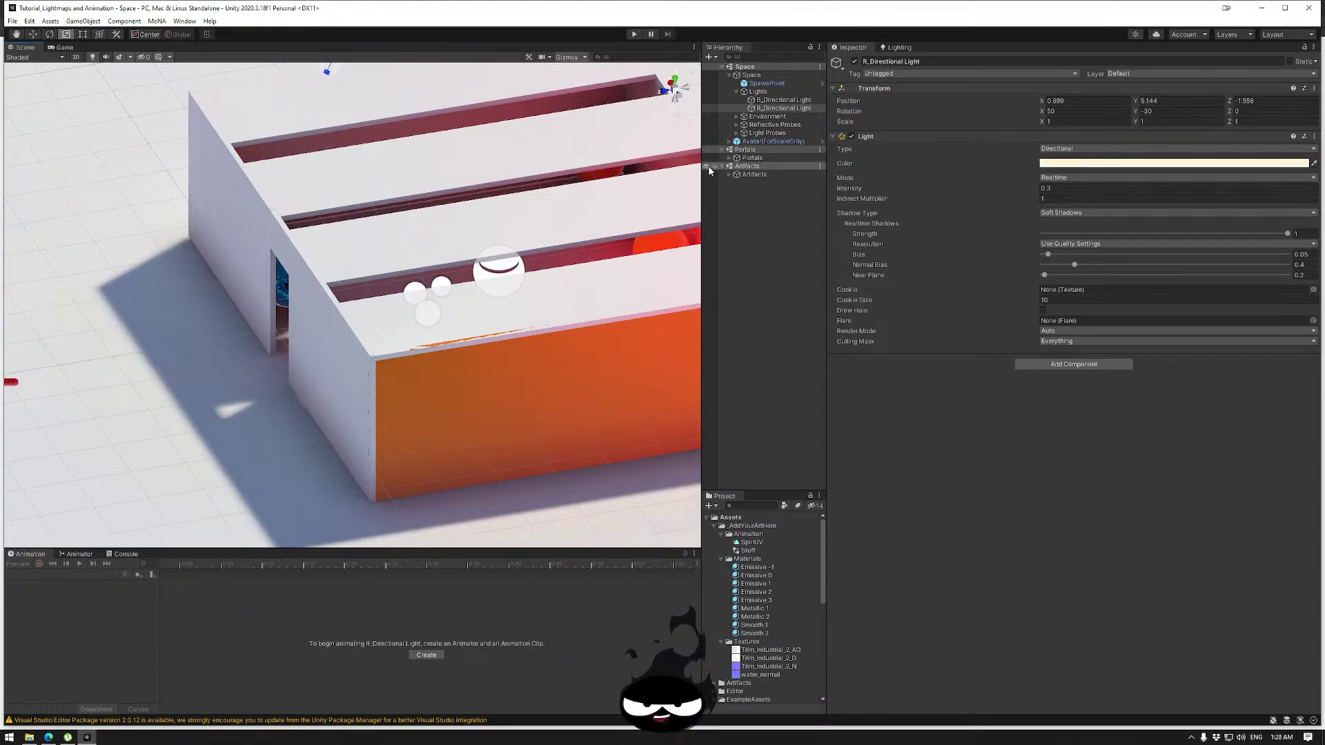
Duplicate R_Directional Light within the Lights group and select the copy.
click(769, 108)
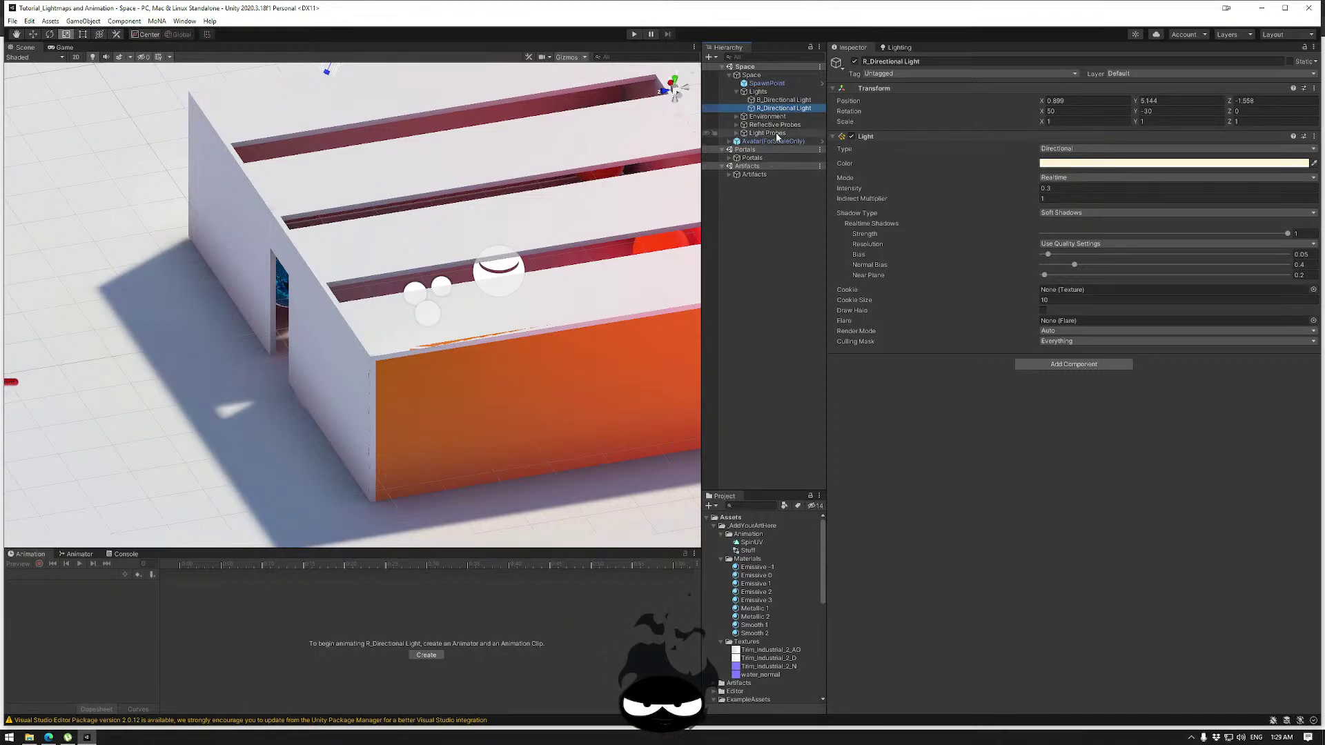
click(775, 109)
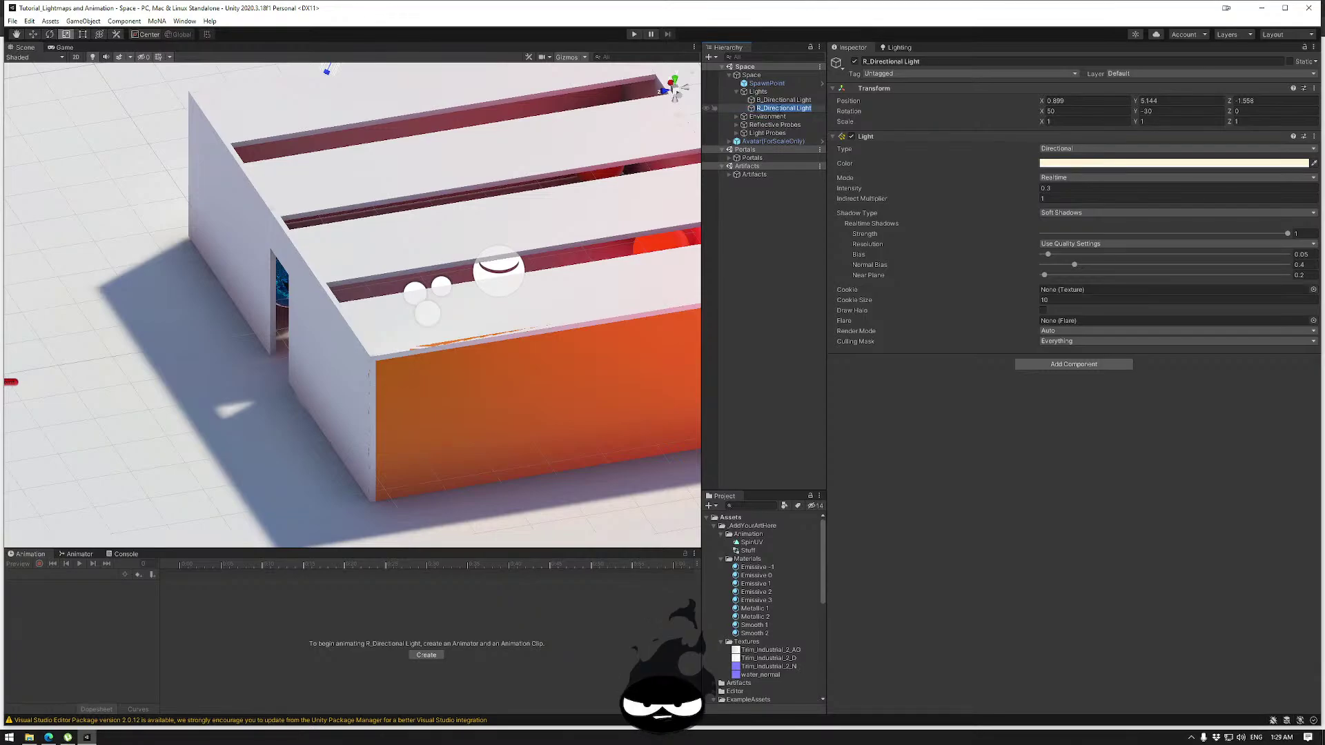
key(ctrl+d)
click(788, 117)
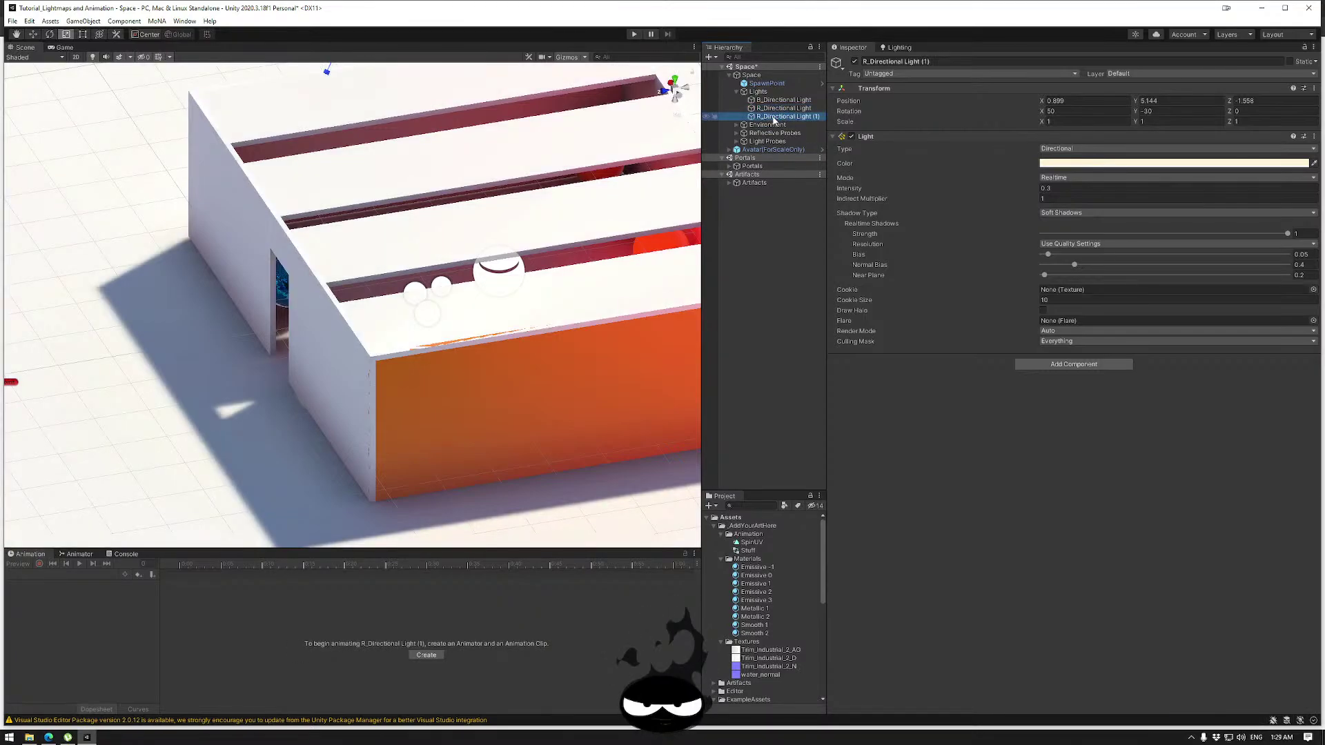
click(773, 117)
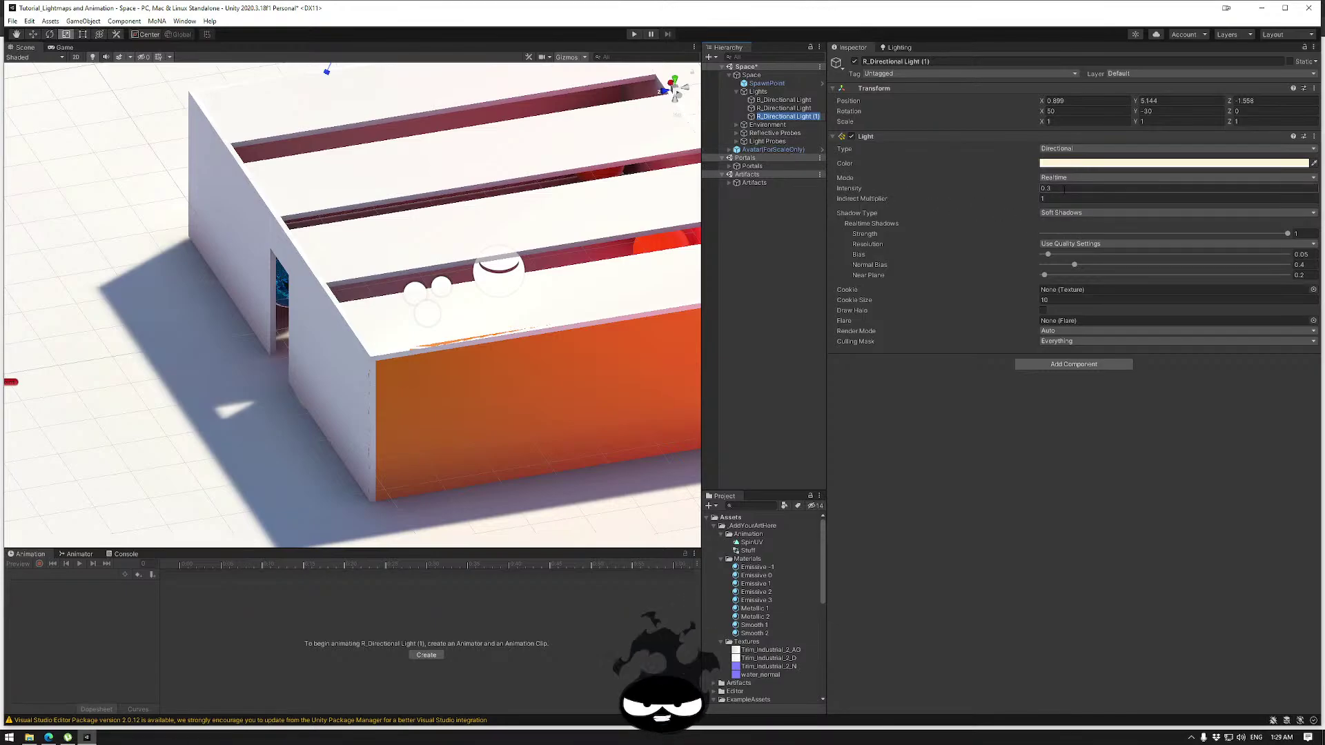
Set the duplicated light's intensity to 0 and its shadow type to No Shadows.
click(1052, 189)
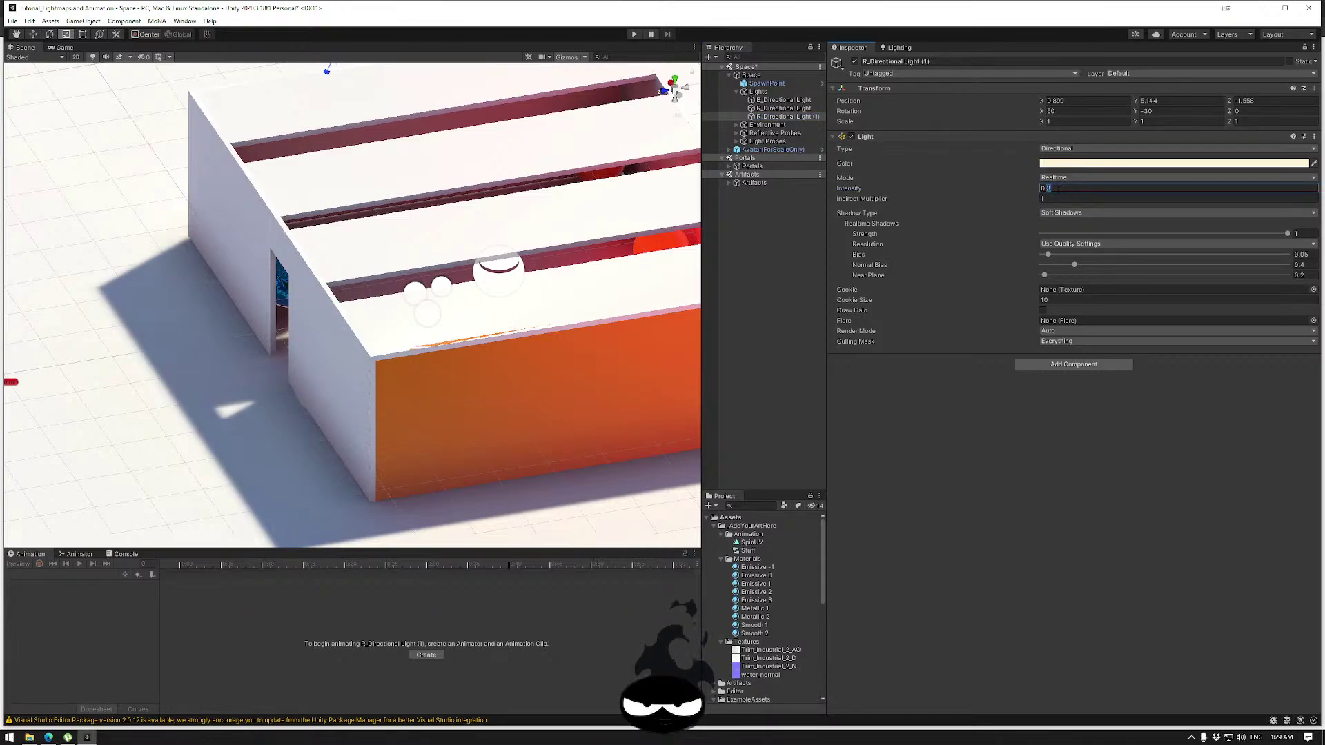
key(BackSpace)
key(Return)
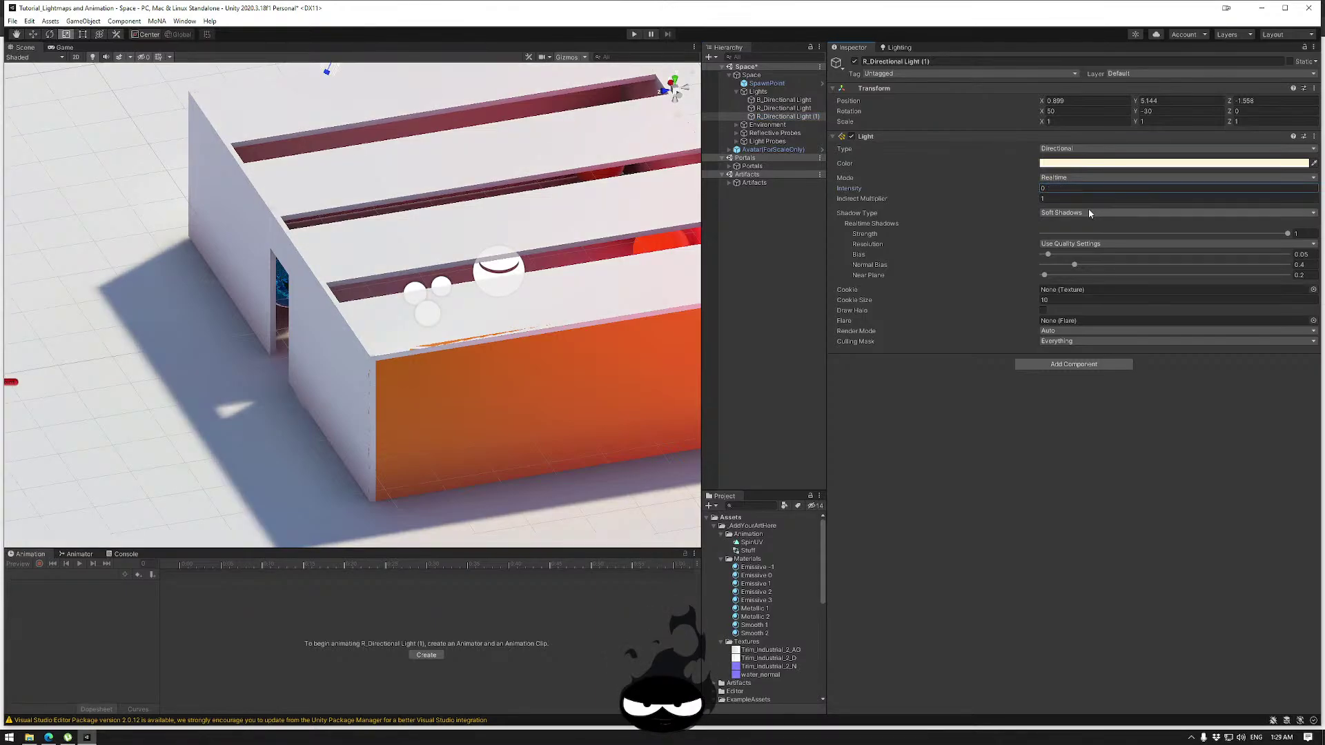
click(1104, 213)
click(1066, 220)
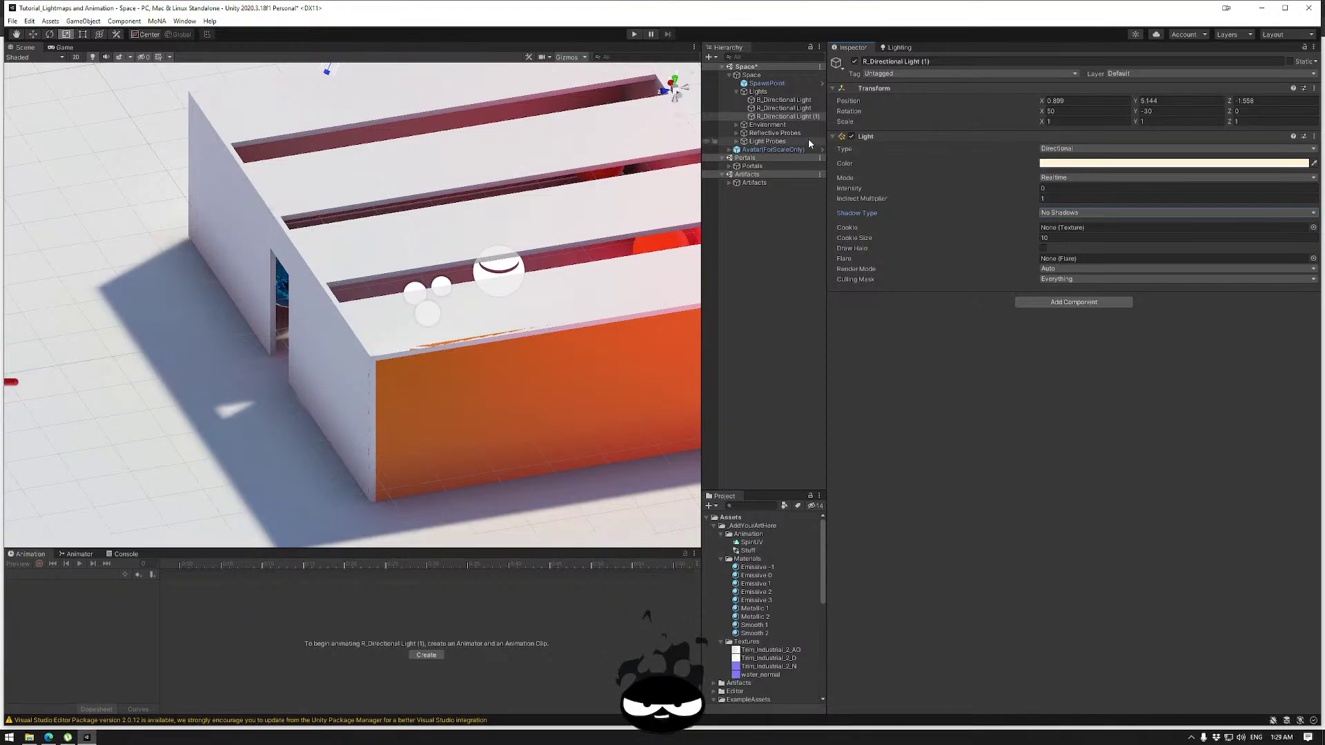
Rename the duplicated light as R_Directional Light_Ambient.
click(812, 117)
click(815, 119)
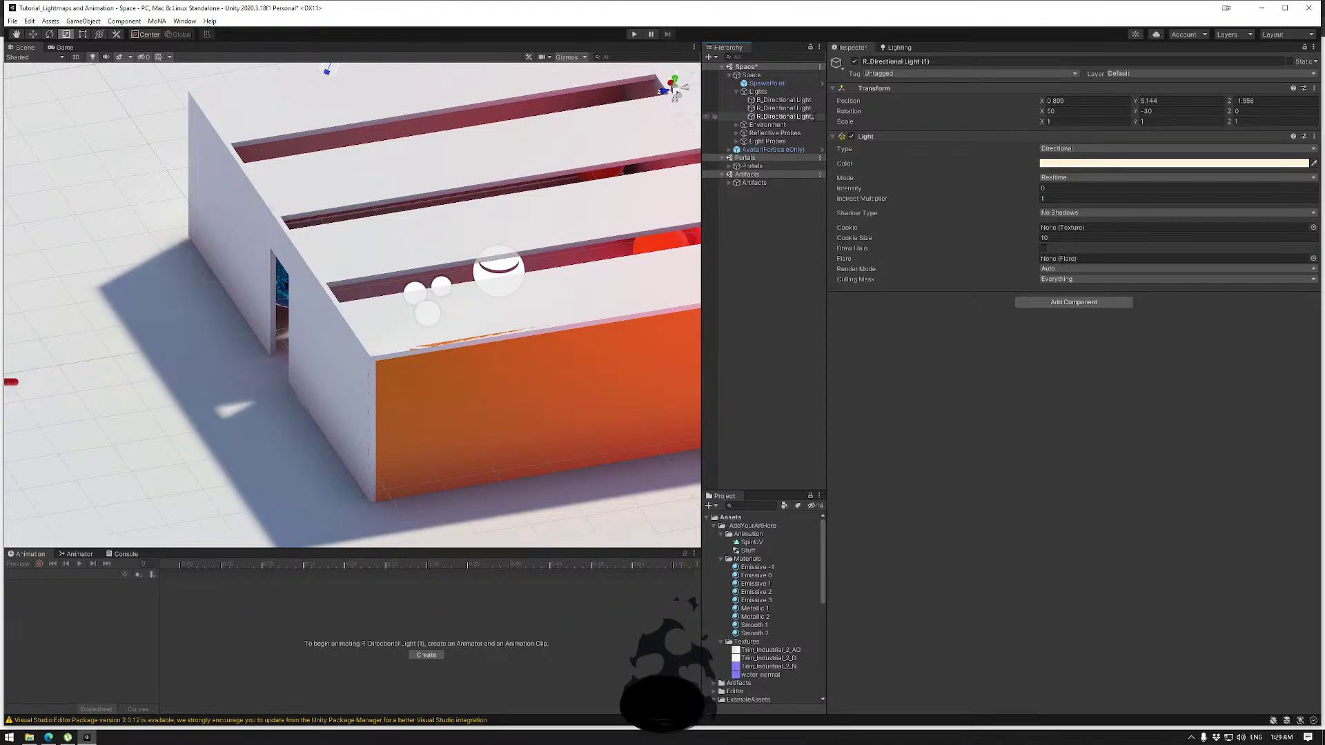
text(_Ambient)
key(Return)
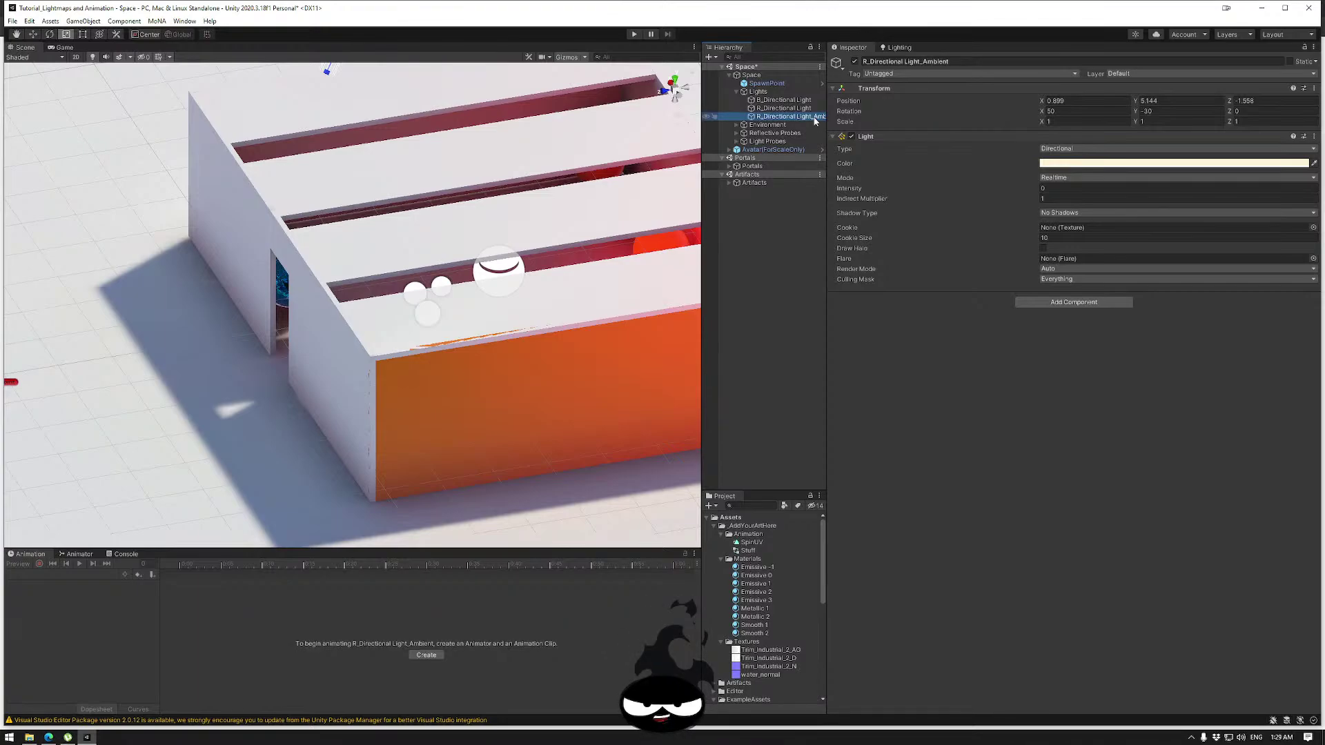
Rename the original shadow-casting R_Directional Light as R_Directional Light_Shadow.
click(814, 110)
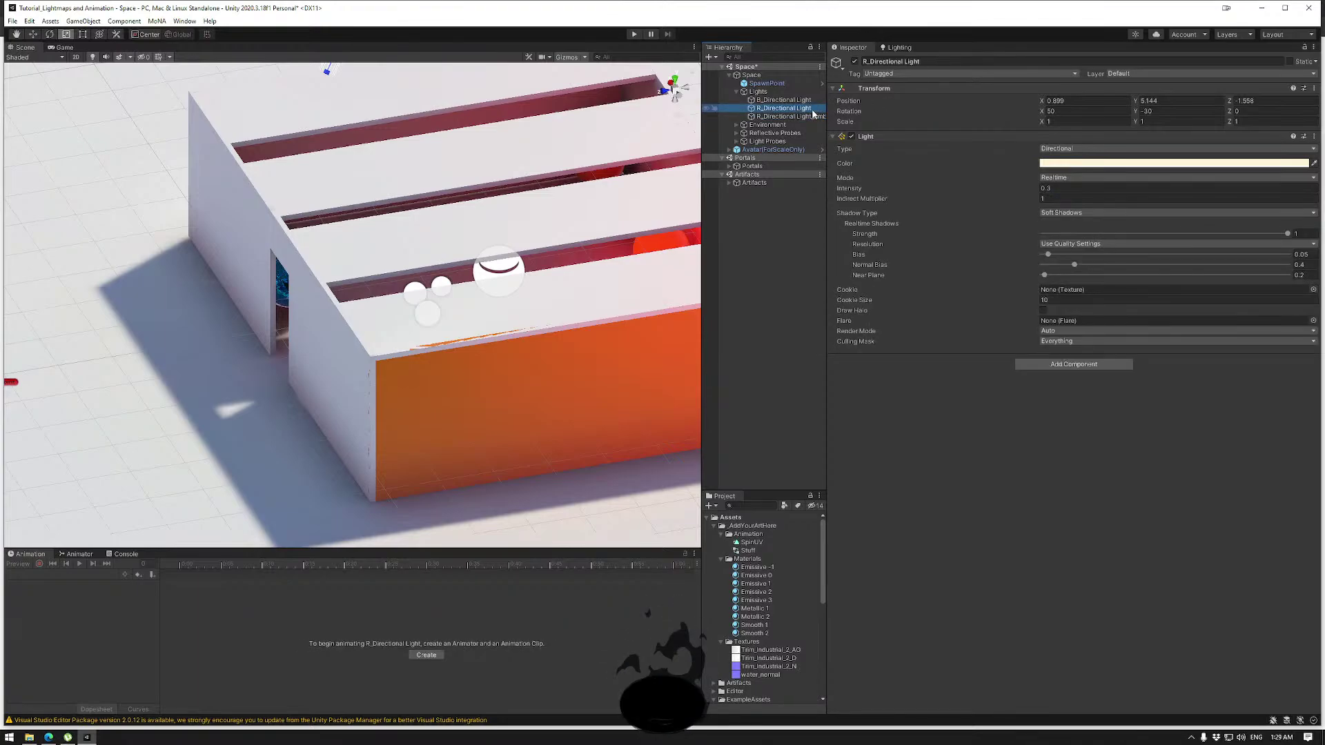
click(814, 108)
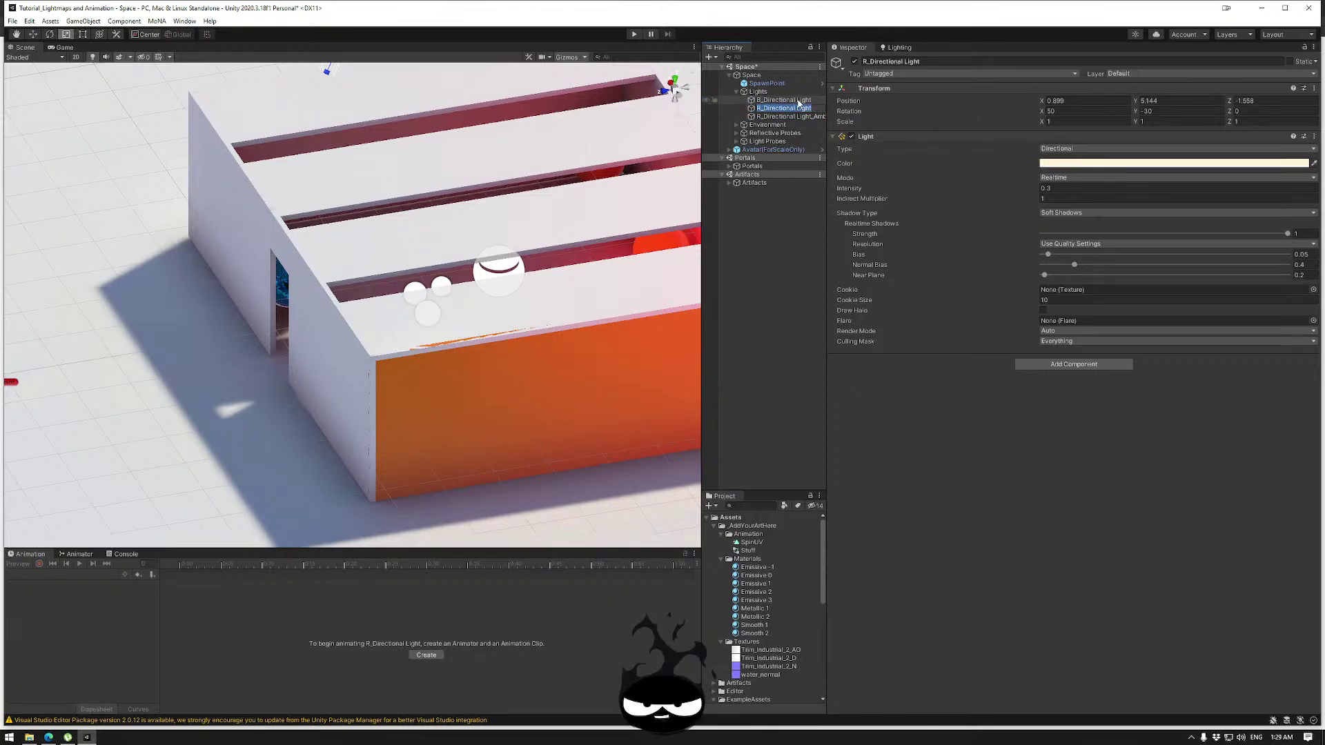
key(End)
text(_Sh)
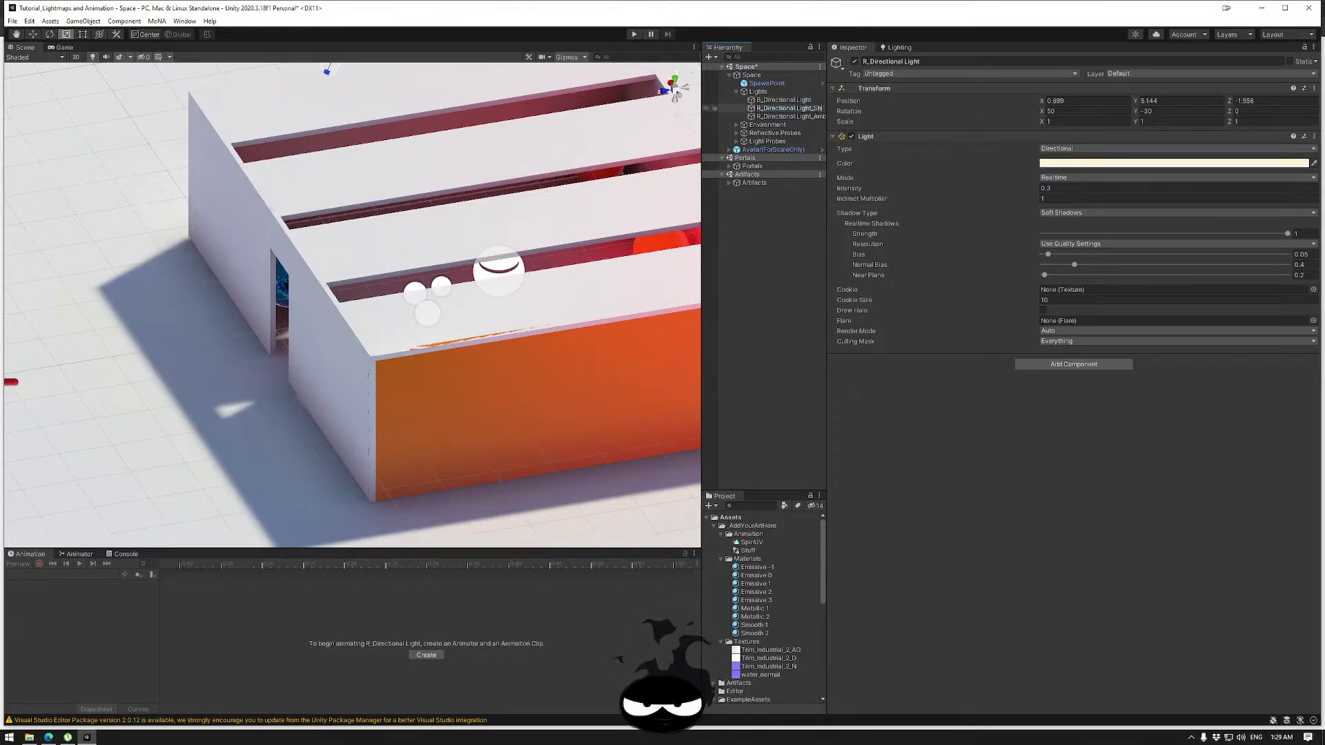
text(adow)
key(Return)
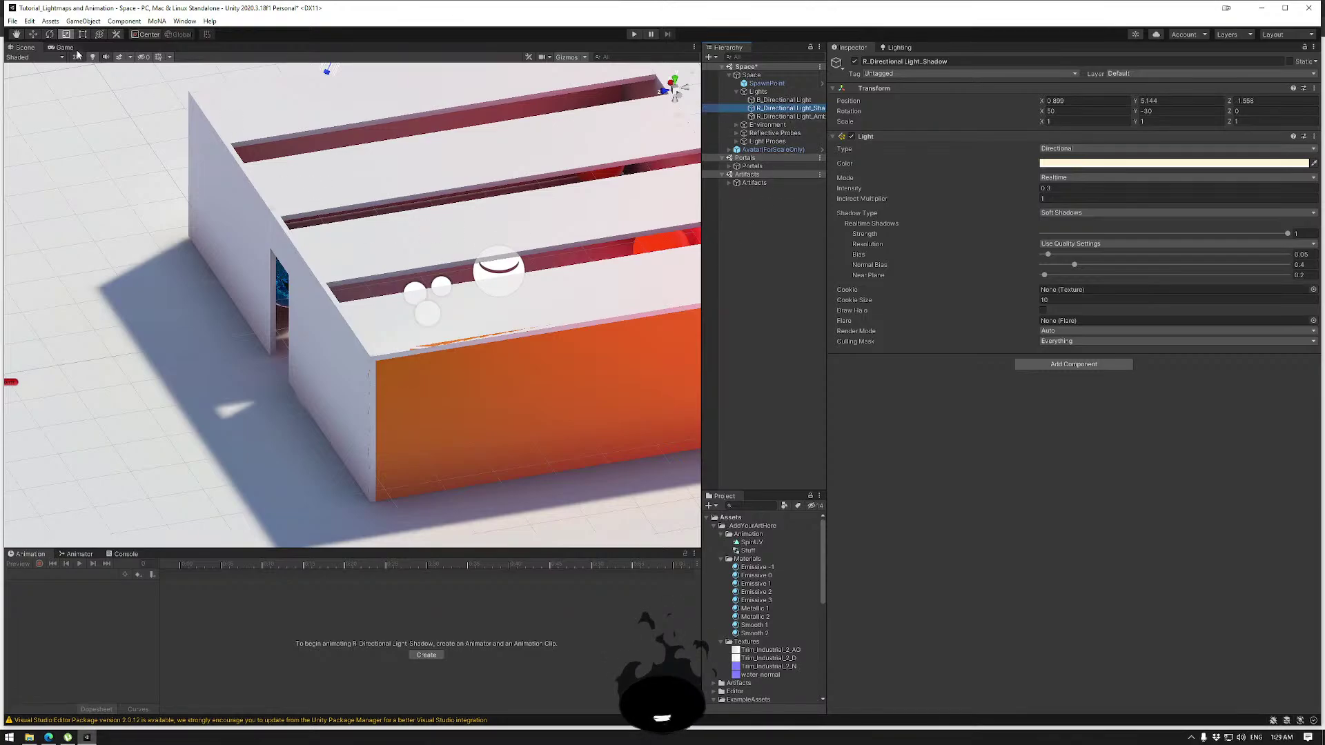
Build the MoNA playground files with the renamed shadow and ambient directional lights.
click(157, 21)
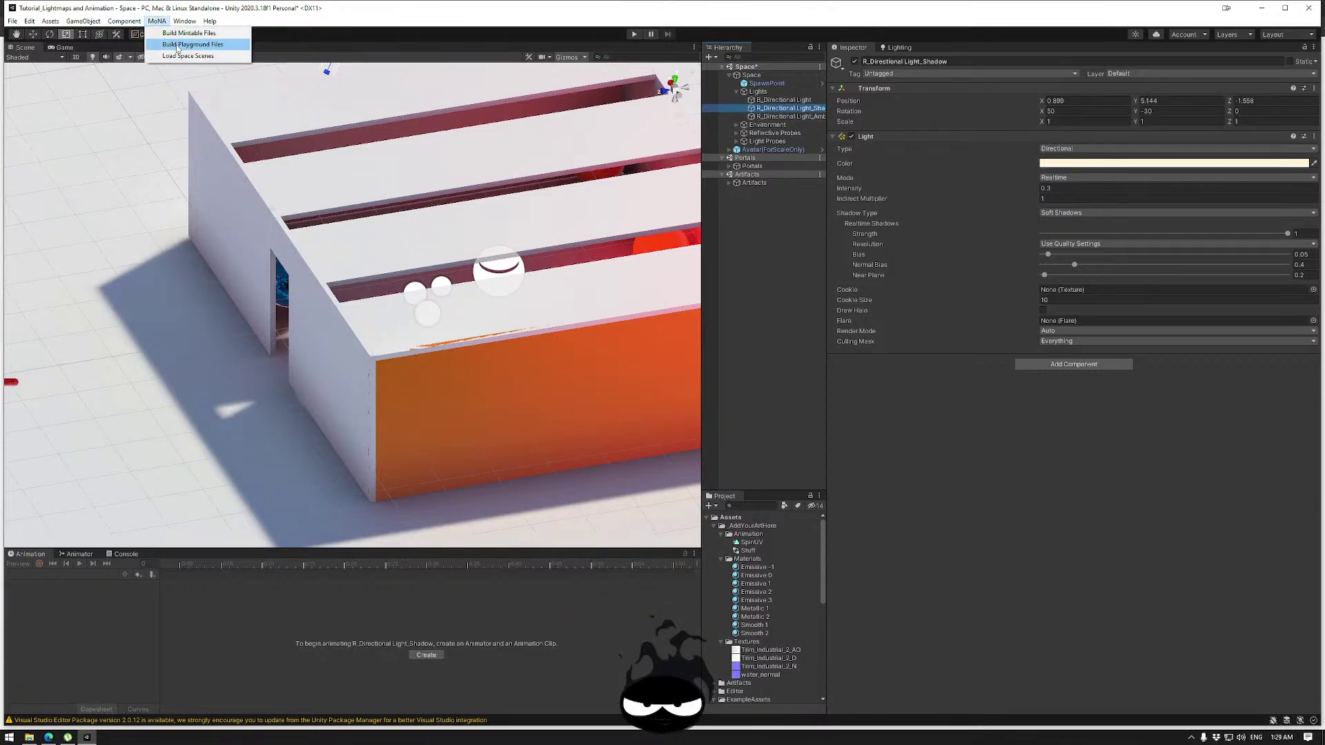
click(177, 45)
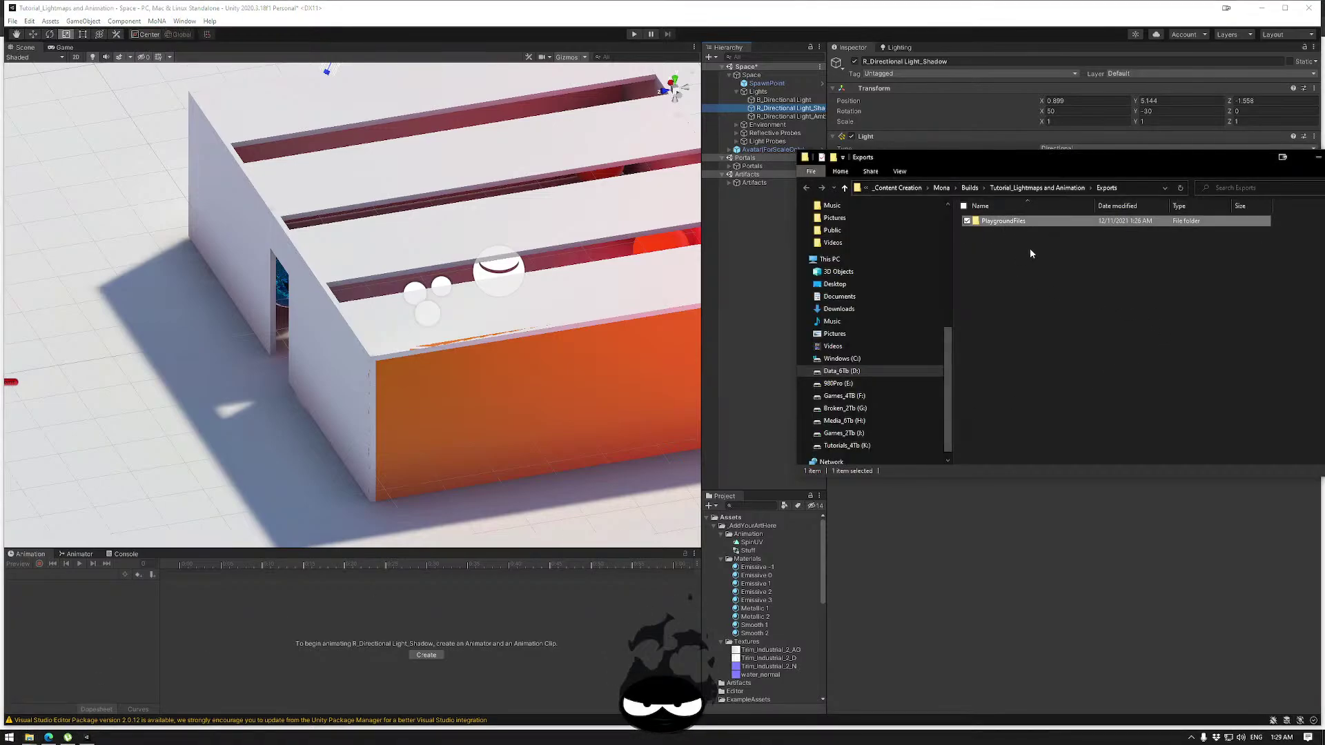
click(158, 21)
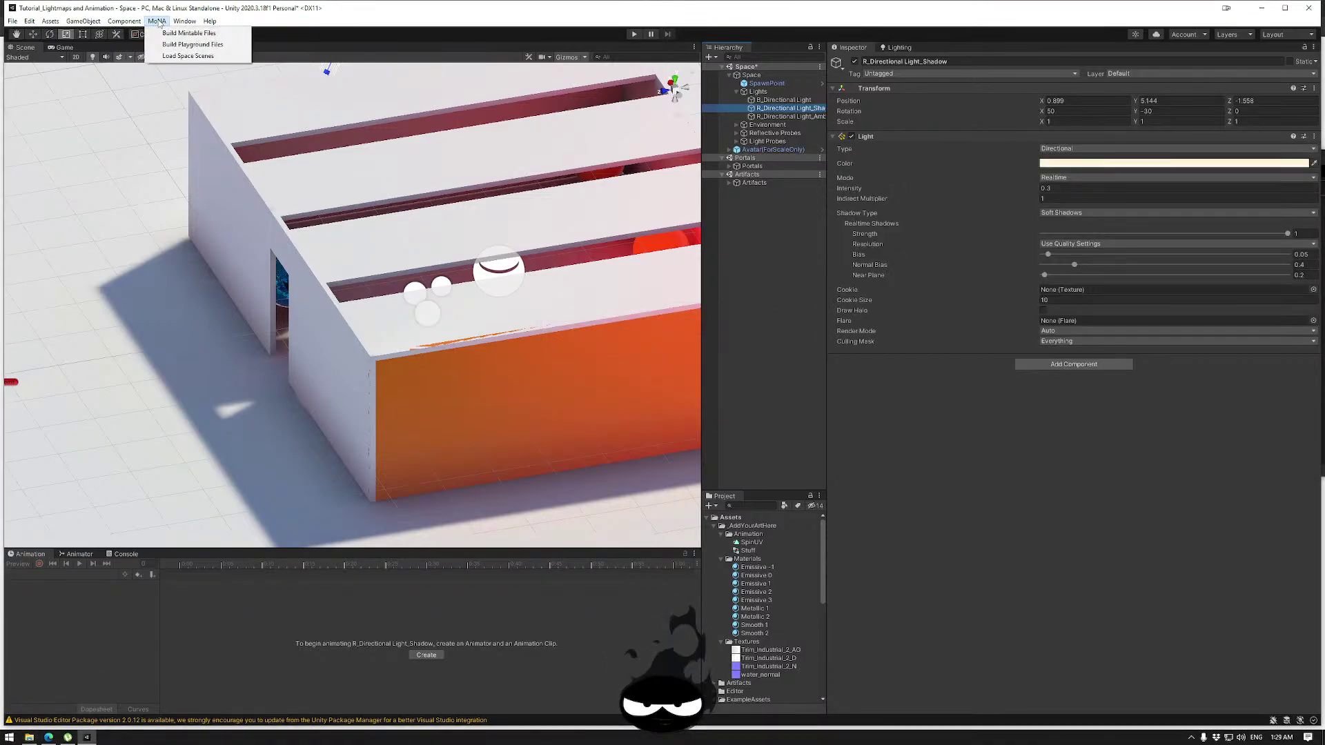
click(179, 45)
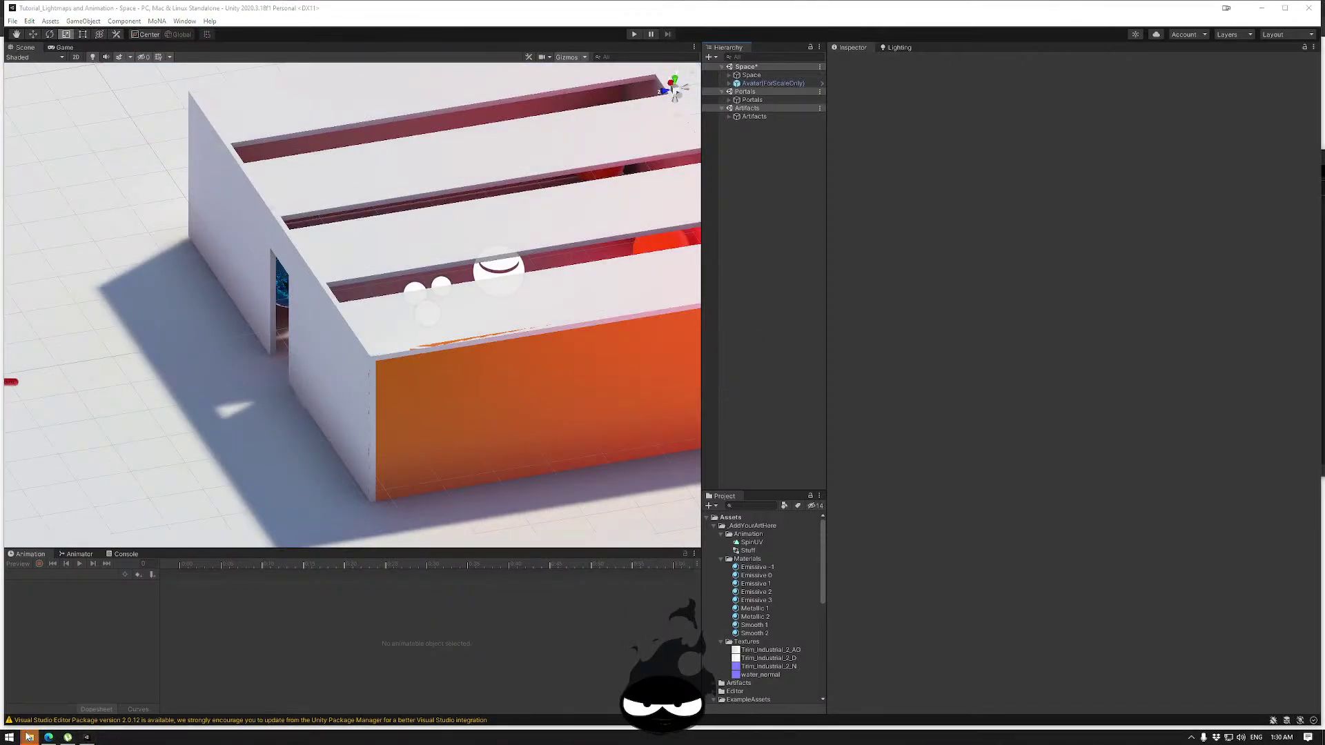
Switch to the browser and upload the exported PlaygroundFiles folder to the MoNA Playground.
click(49, 737)
click(29, 737)
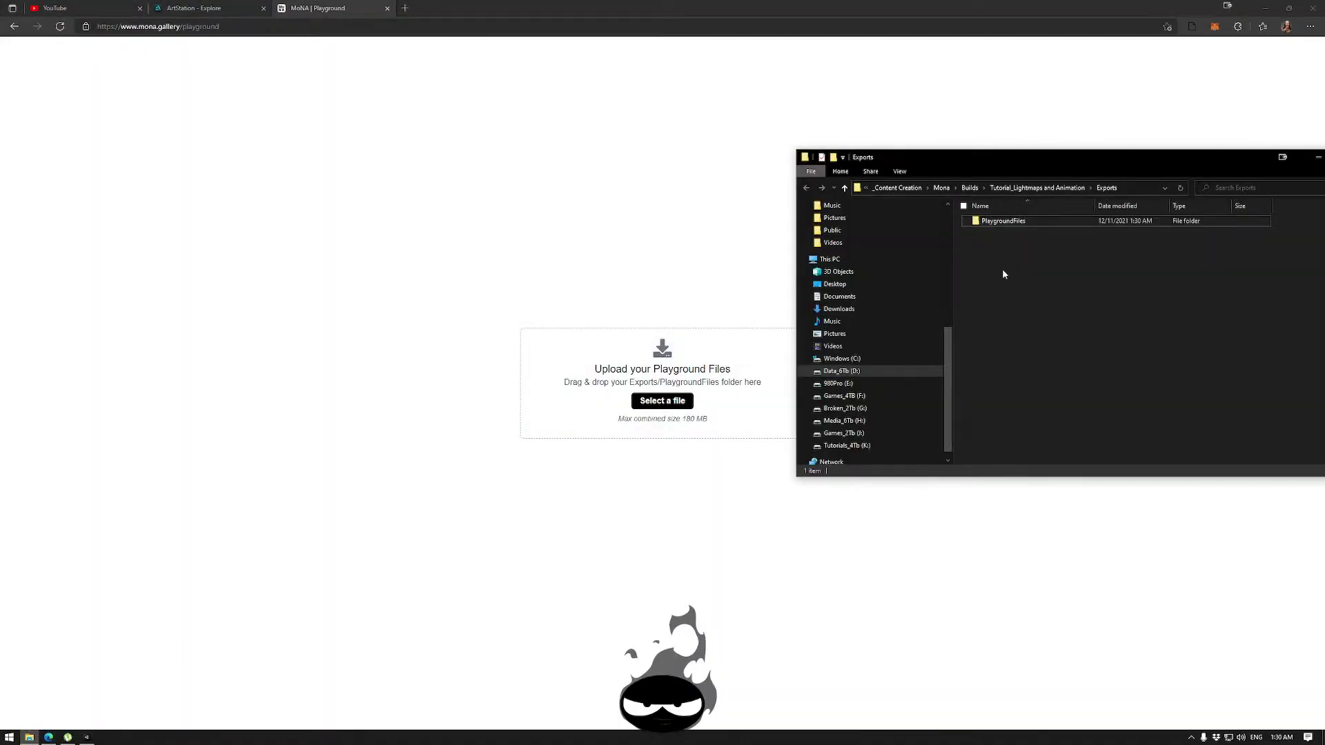
drag(1020, 219, 605, 467)
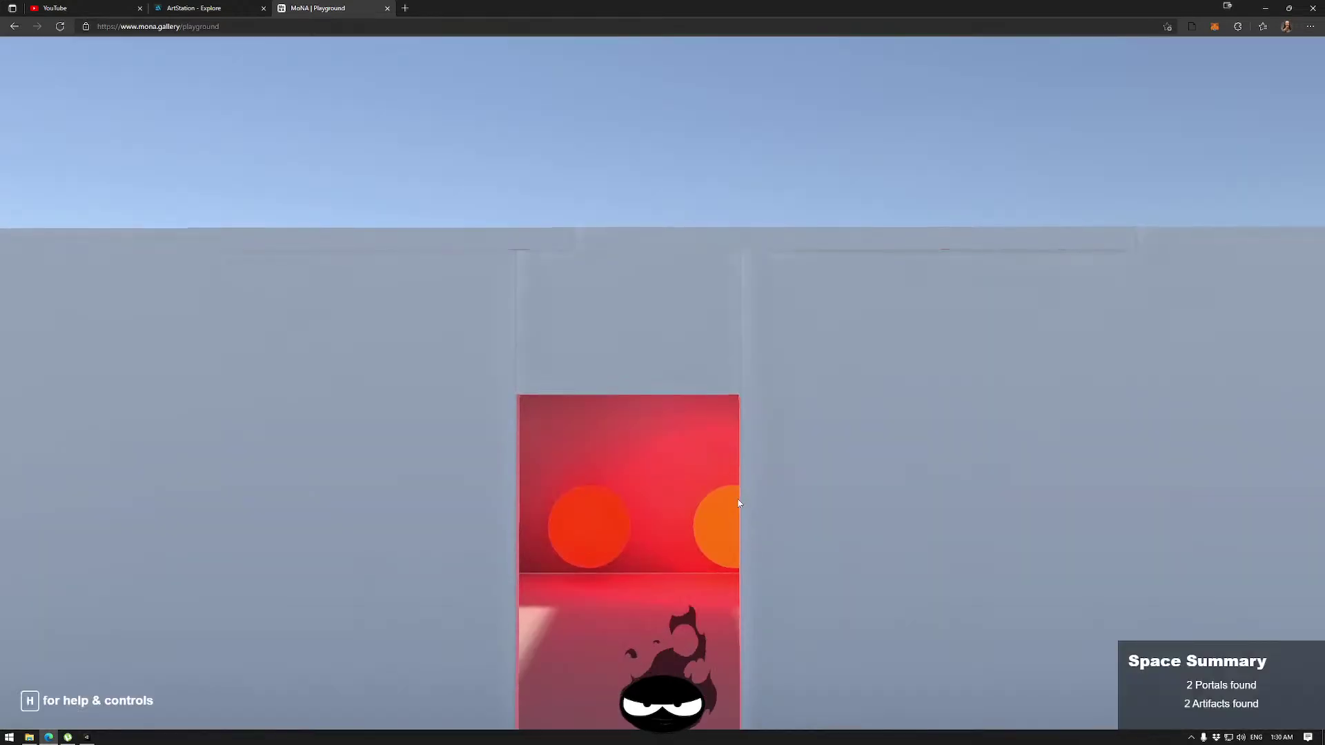
Walk the avatar around and through the building to examine its lighting and shadows, and reload the Playground page.
click(739, 537)
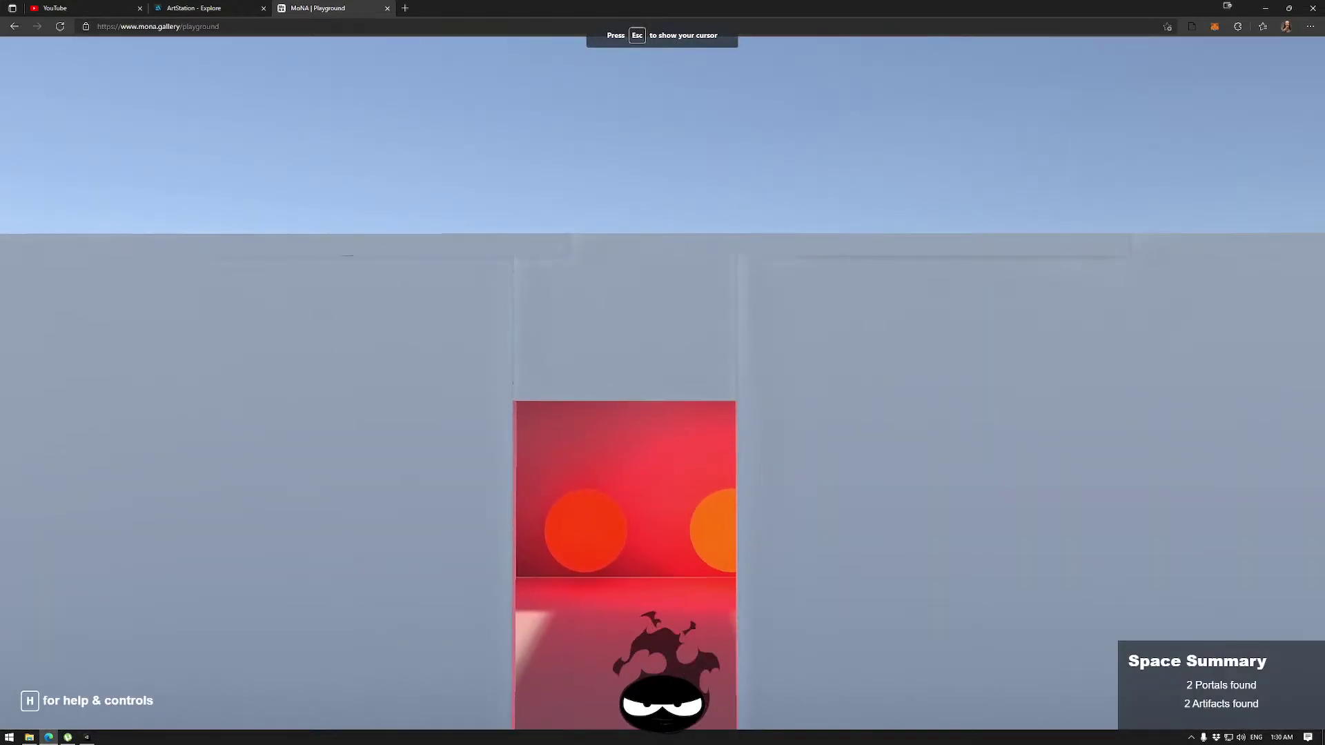
key(w)
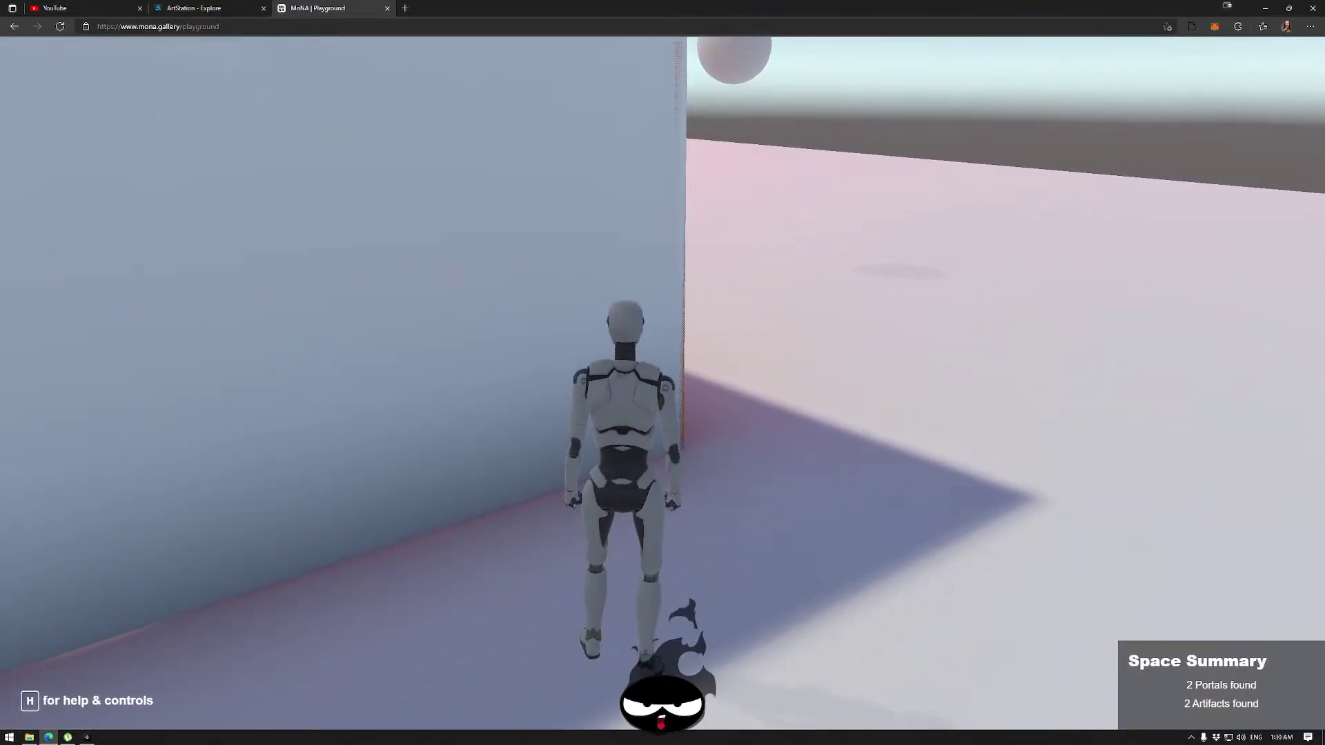
key(w)
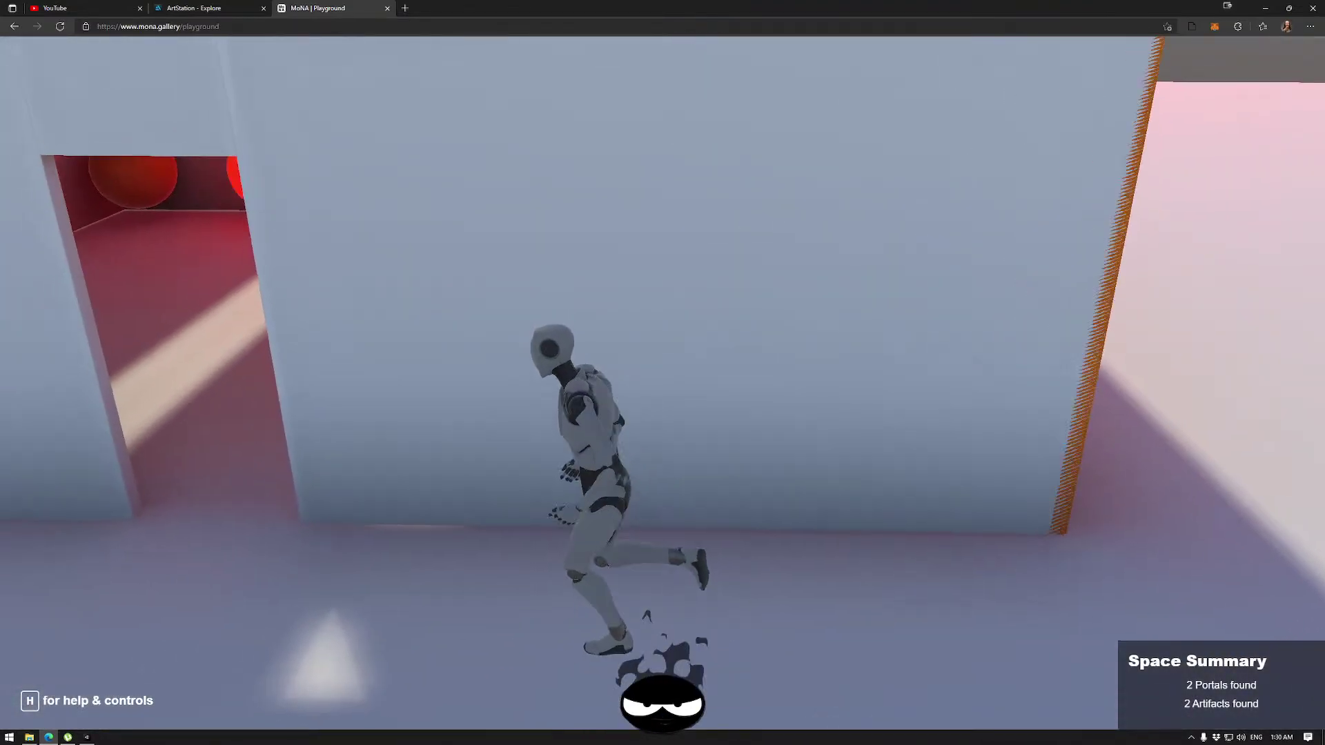
key(w)
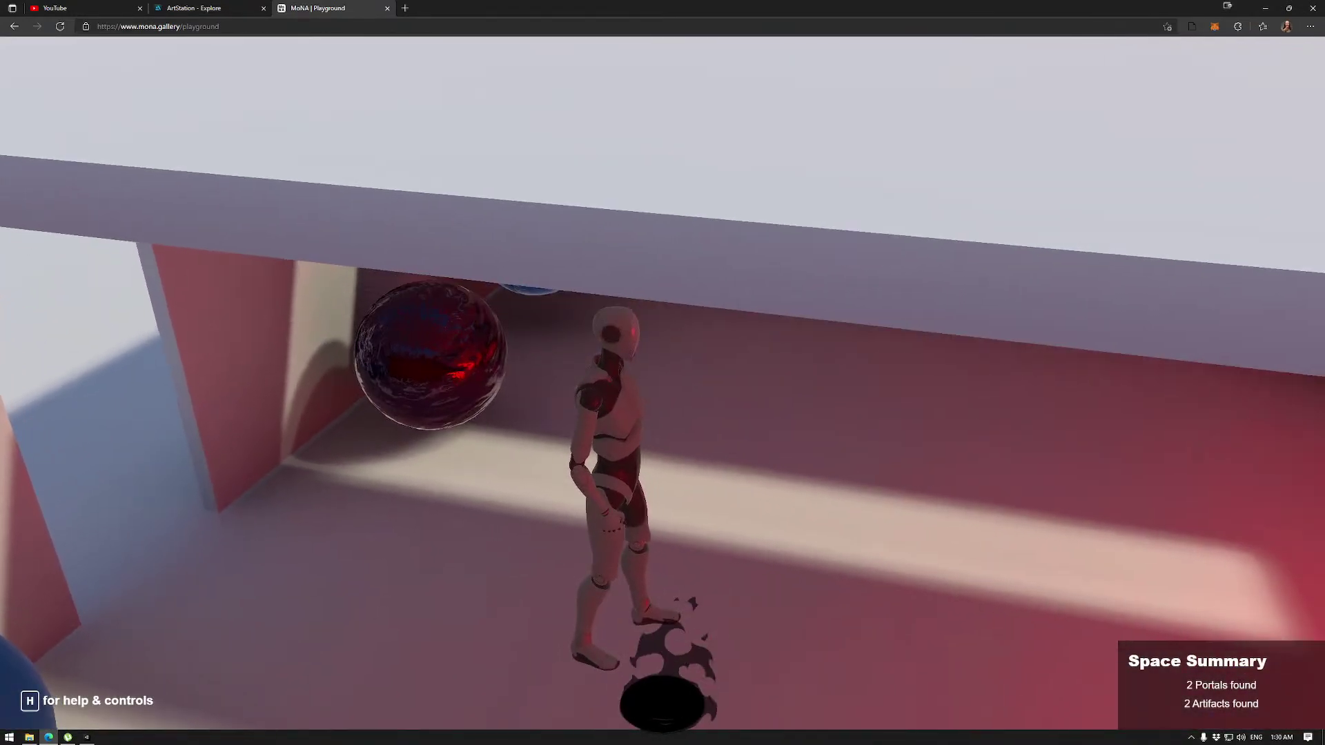
key(s)
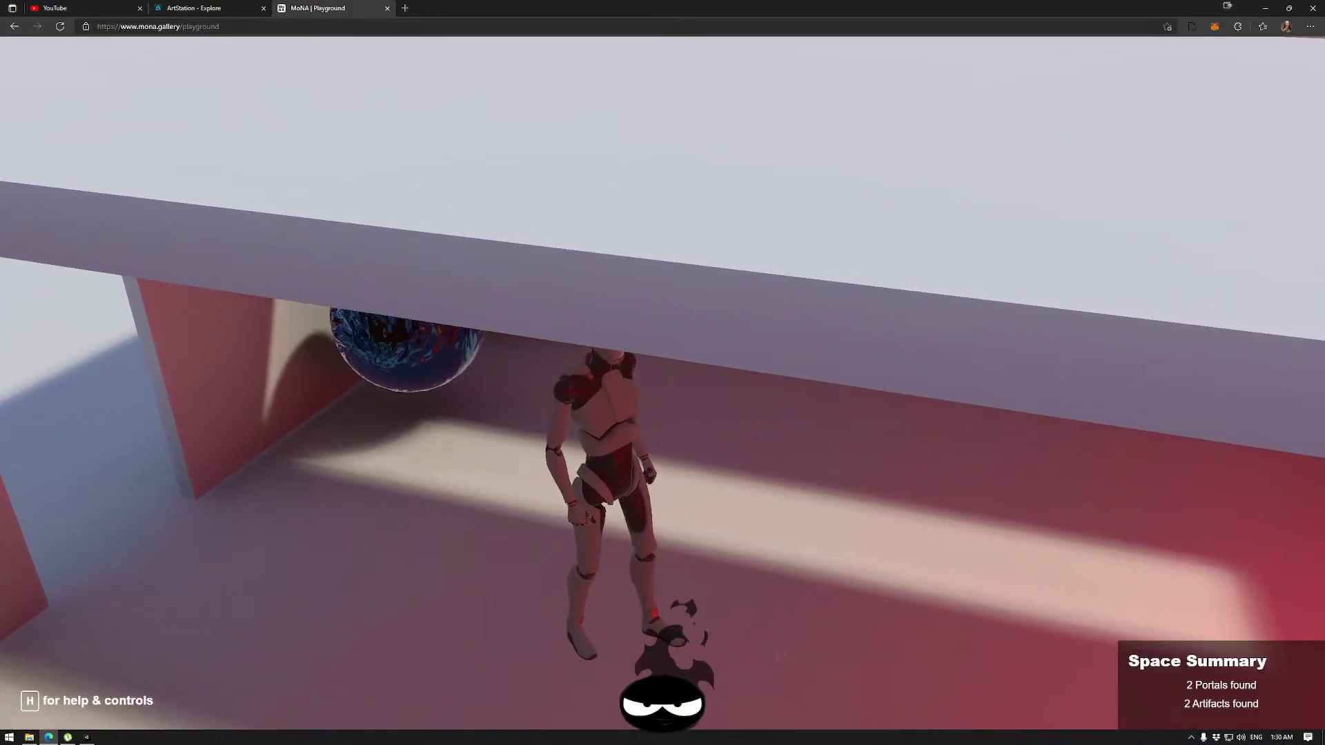
key(w)
key(w)
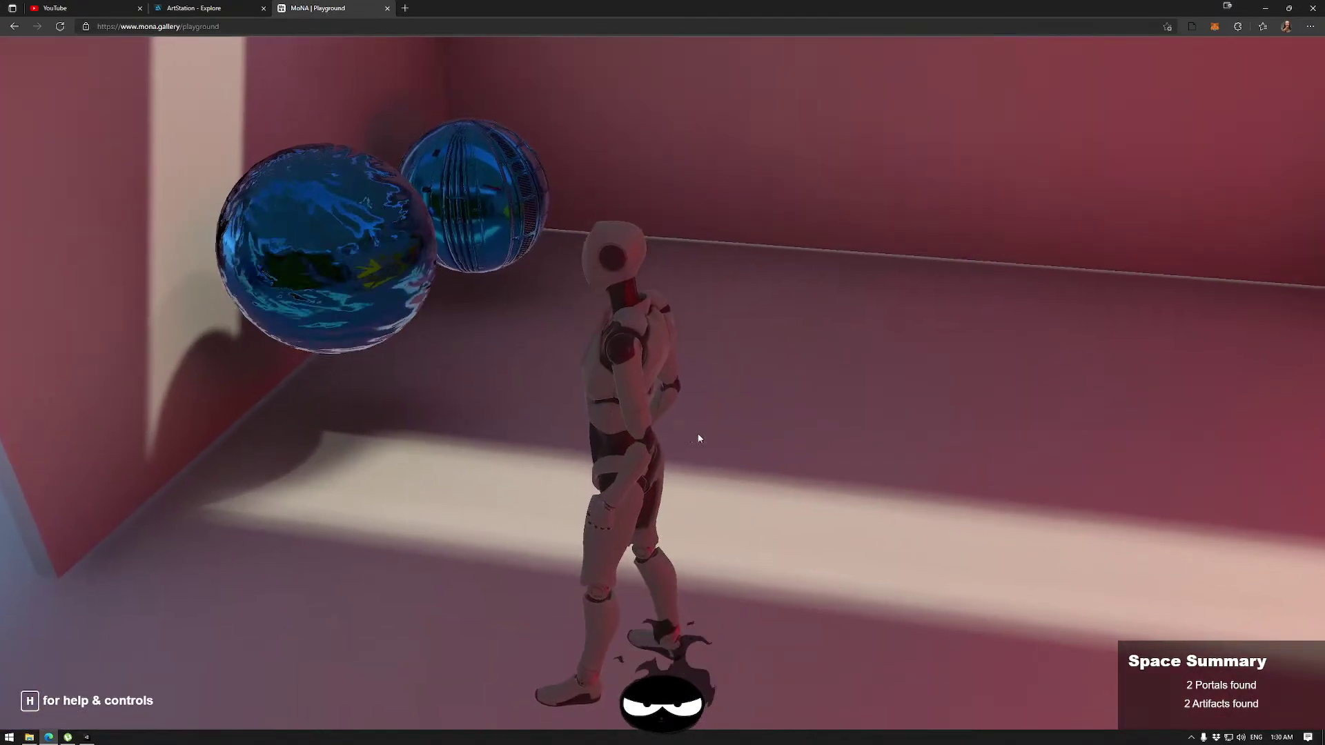
click(60, 26)
Switch to Unity and set the intensity of R_Directional Light_Shadow in the Lights group to 0.5.
click(88, 738)
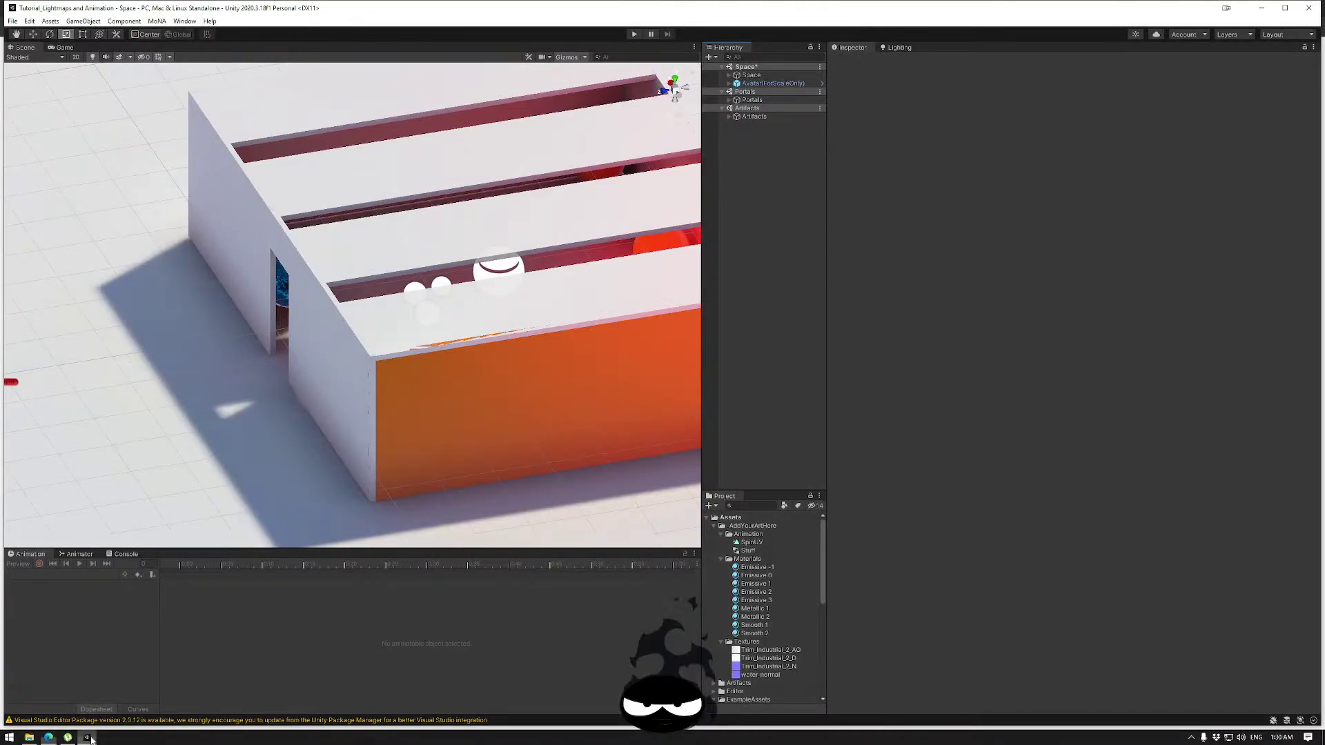
click(729, 75)
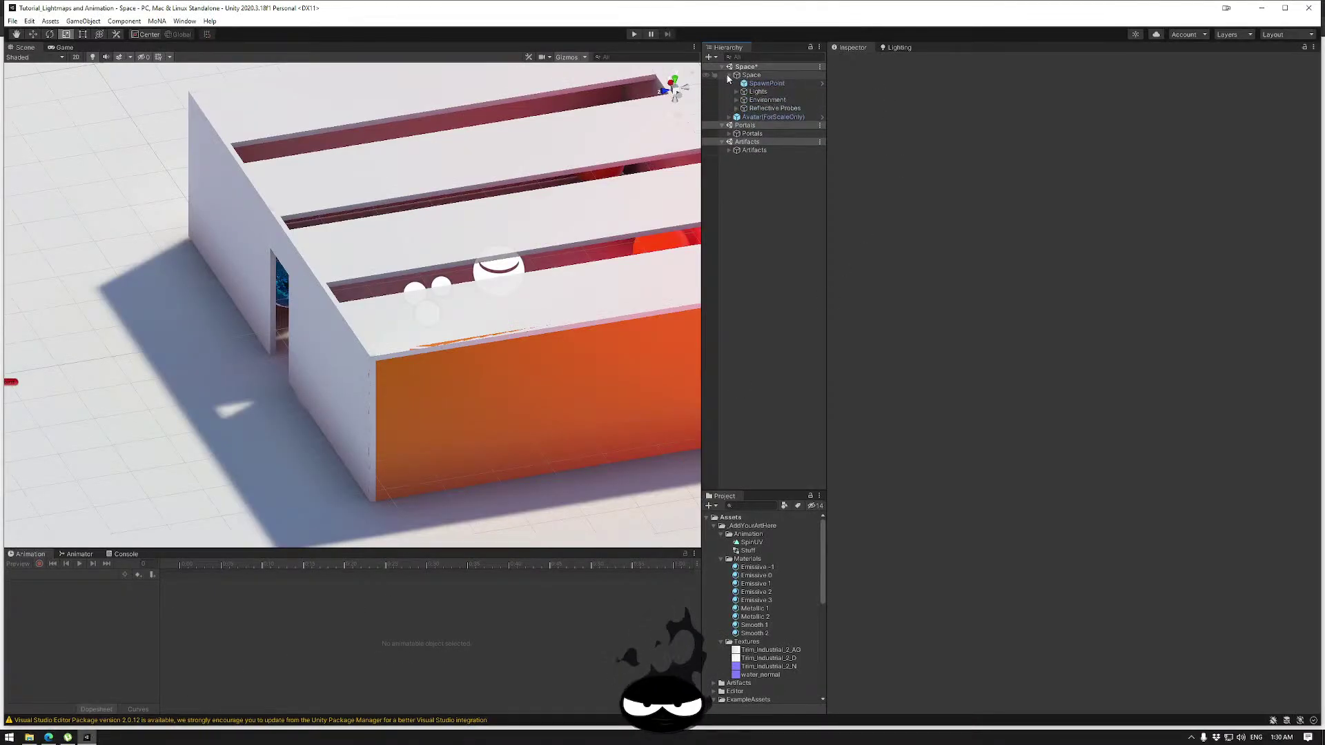
click(736, 93)
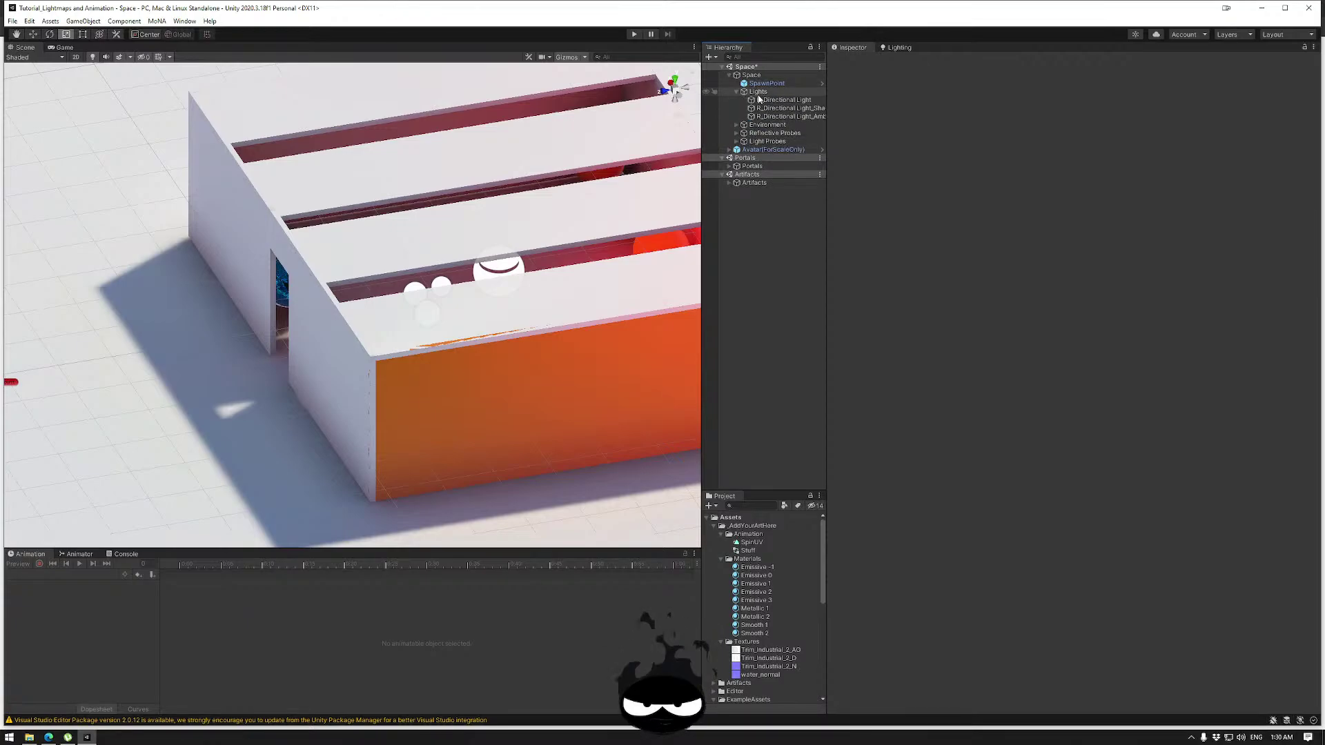
click(787, 108)
click(1088, 188)
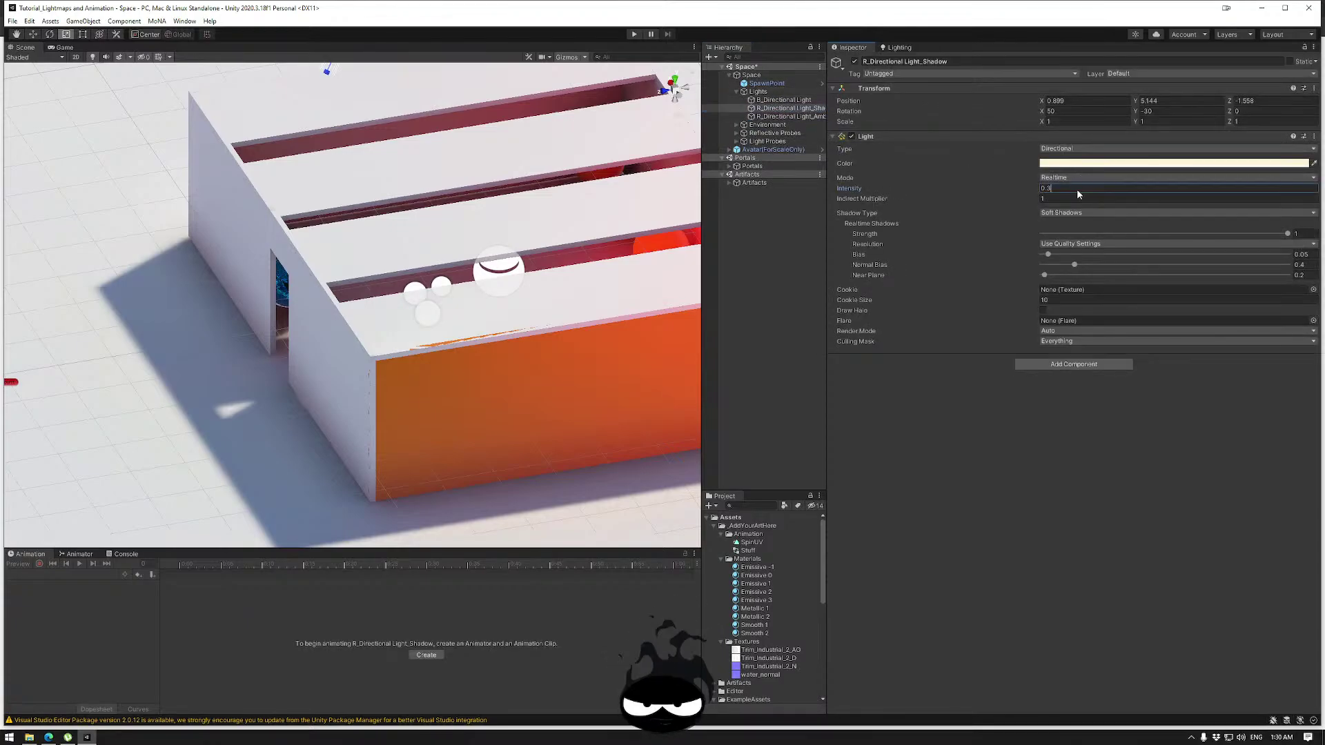
text(.5)
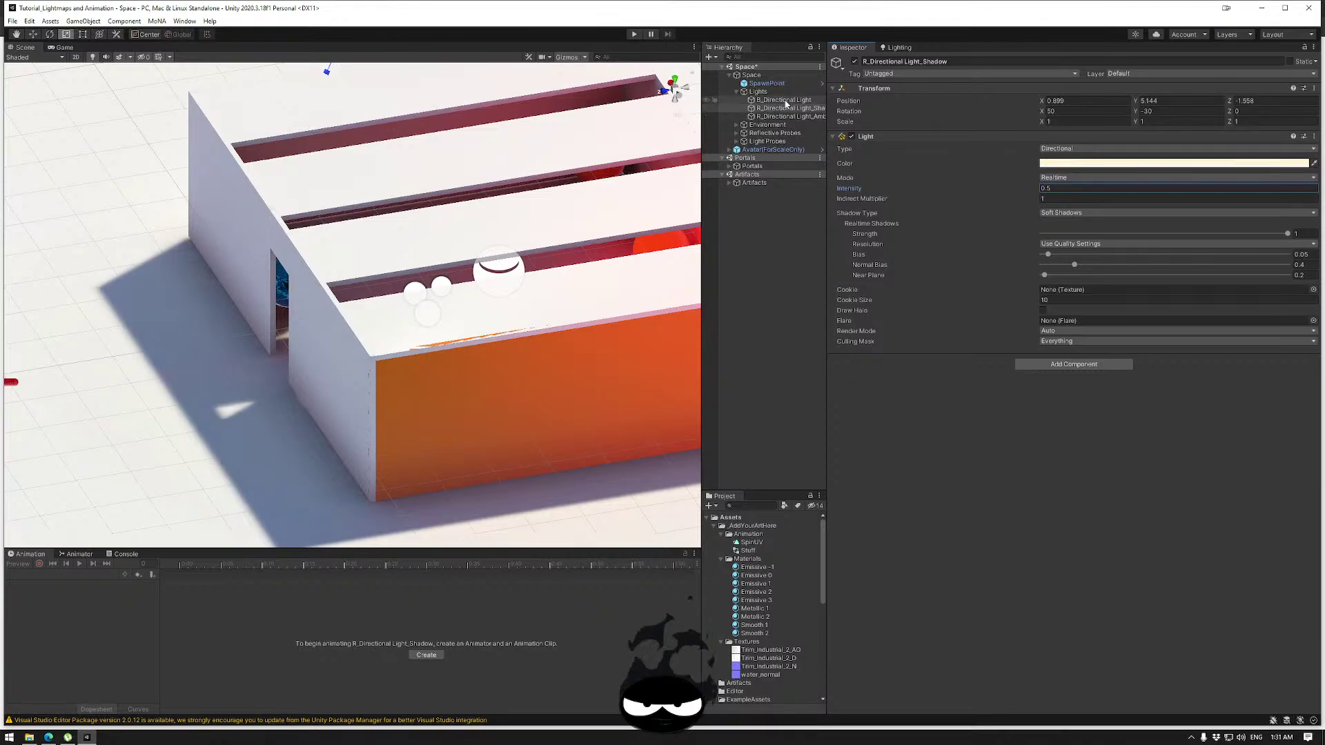
Review the baked and shadow directional lights' settings, and regenerate the scene's lighting with SpaceLightingSettings.
click(784, 100)
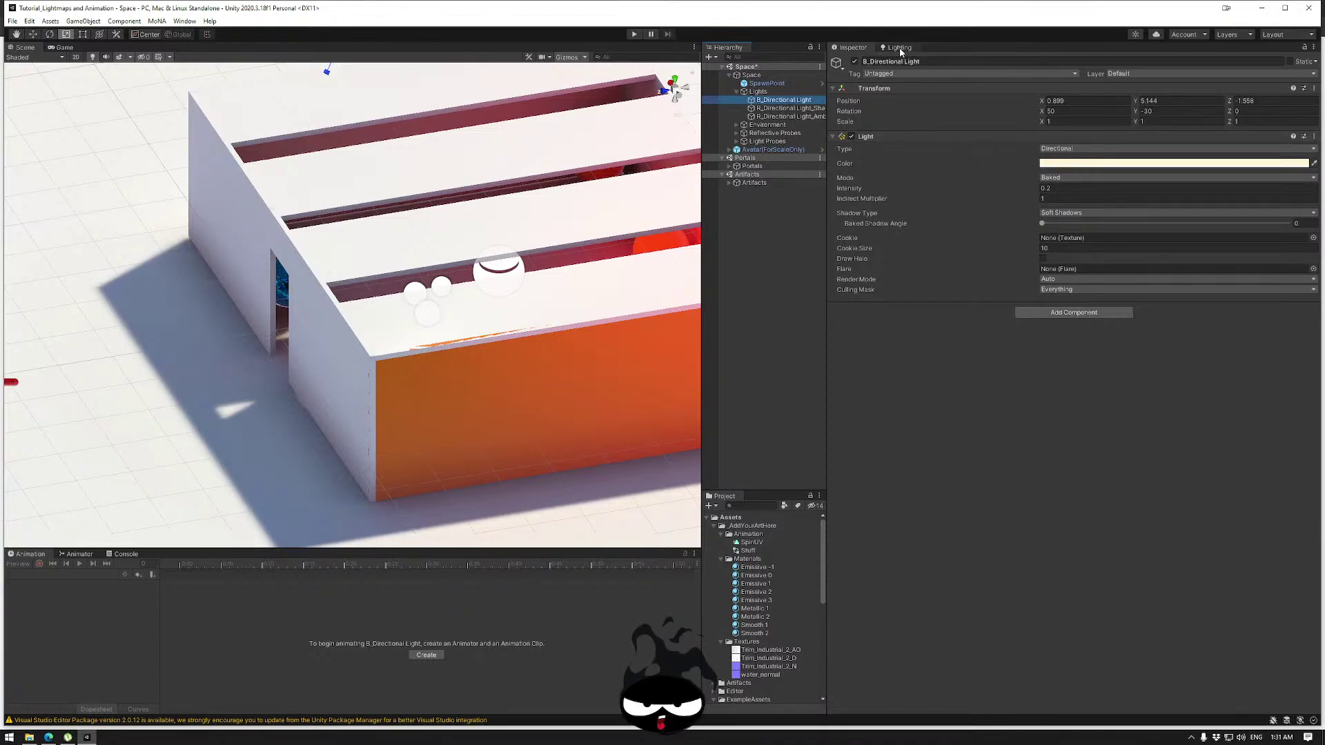
click(806, 109)
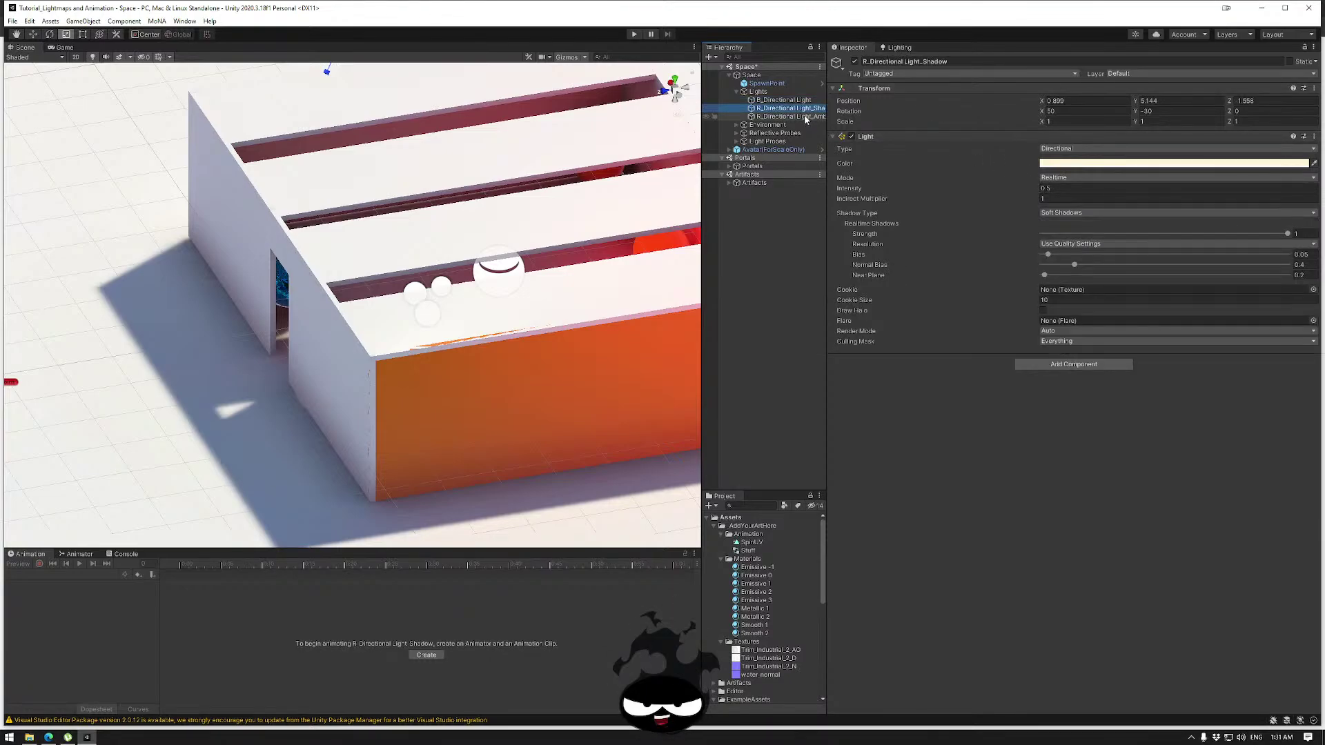
click(792, 101)
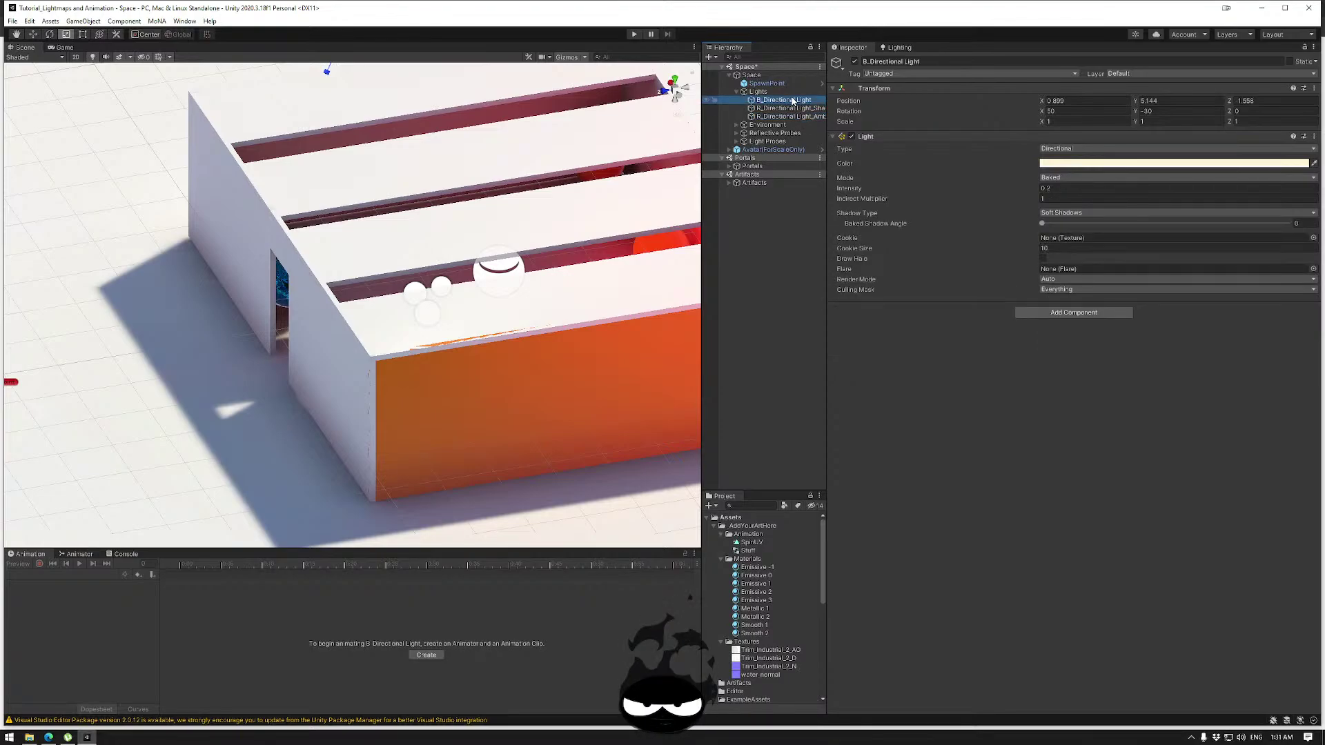
click(897, 47)
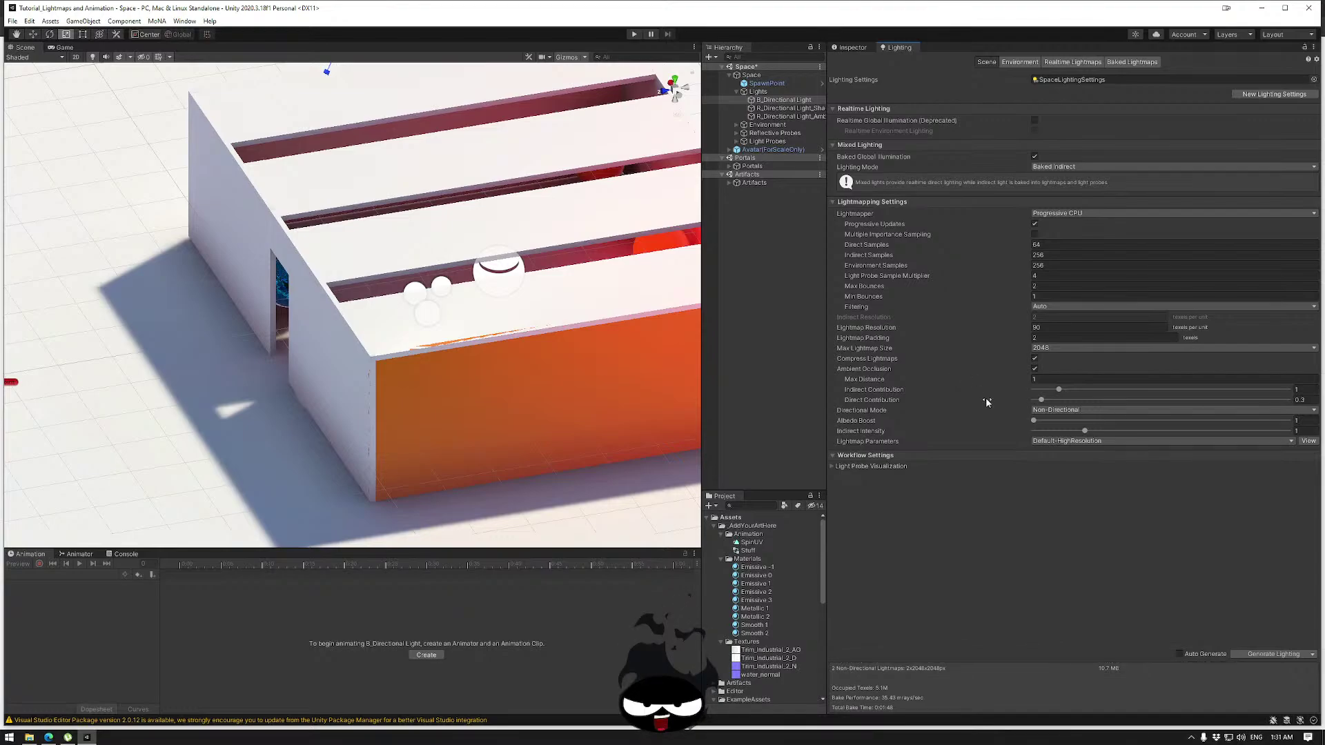
click(1275, 655)
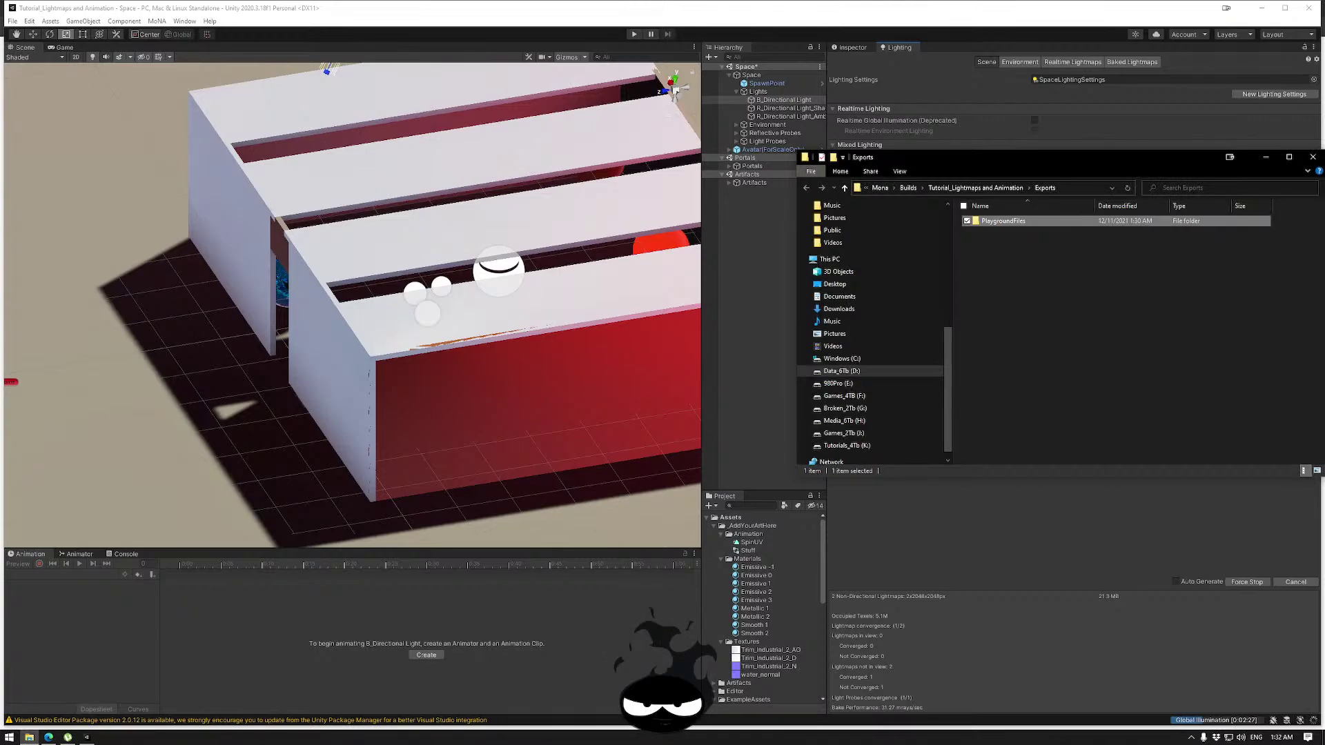
drag(1319, 345, 1282, 352)
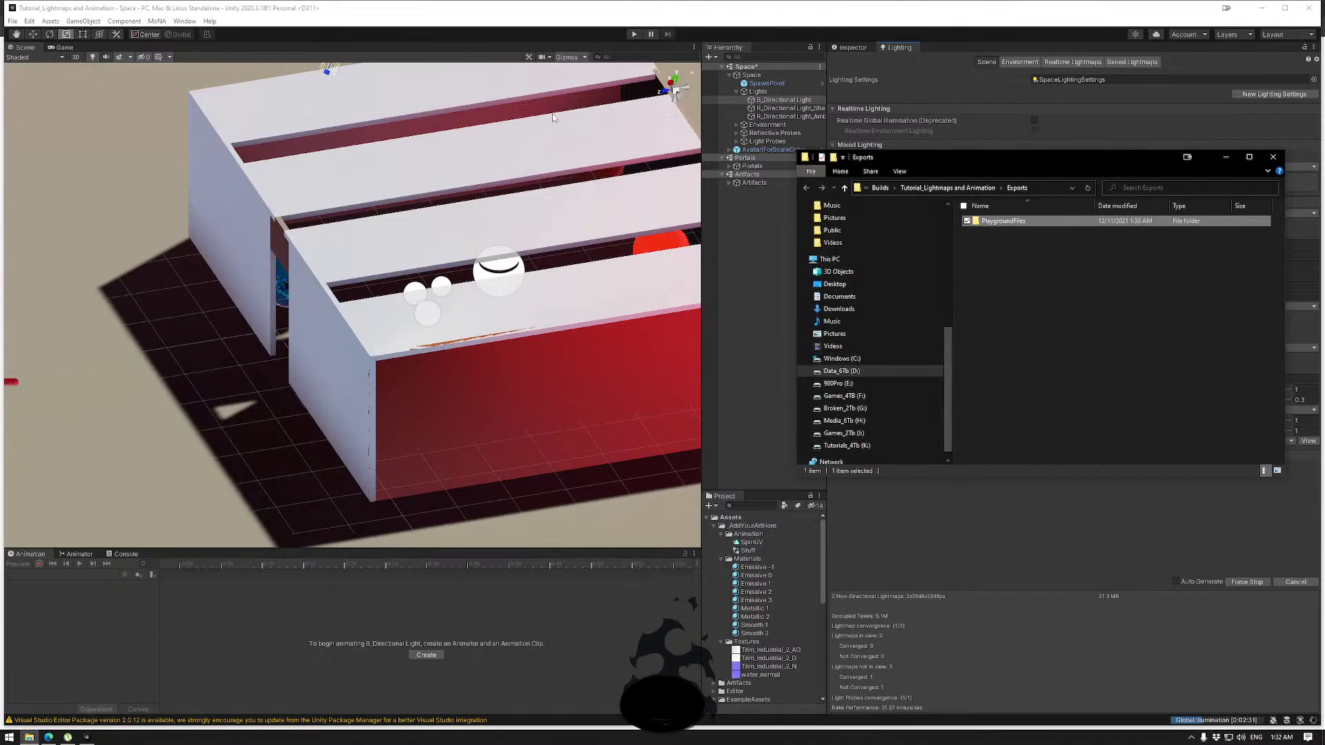
key(alt+Tab)
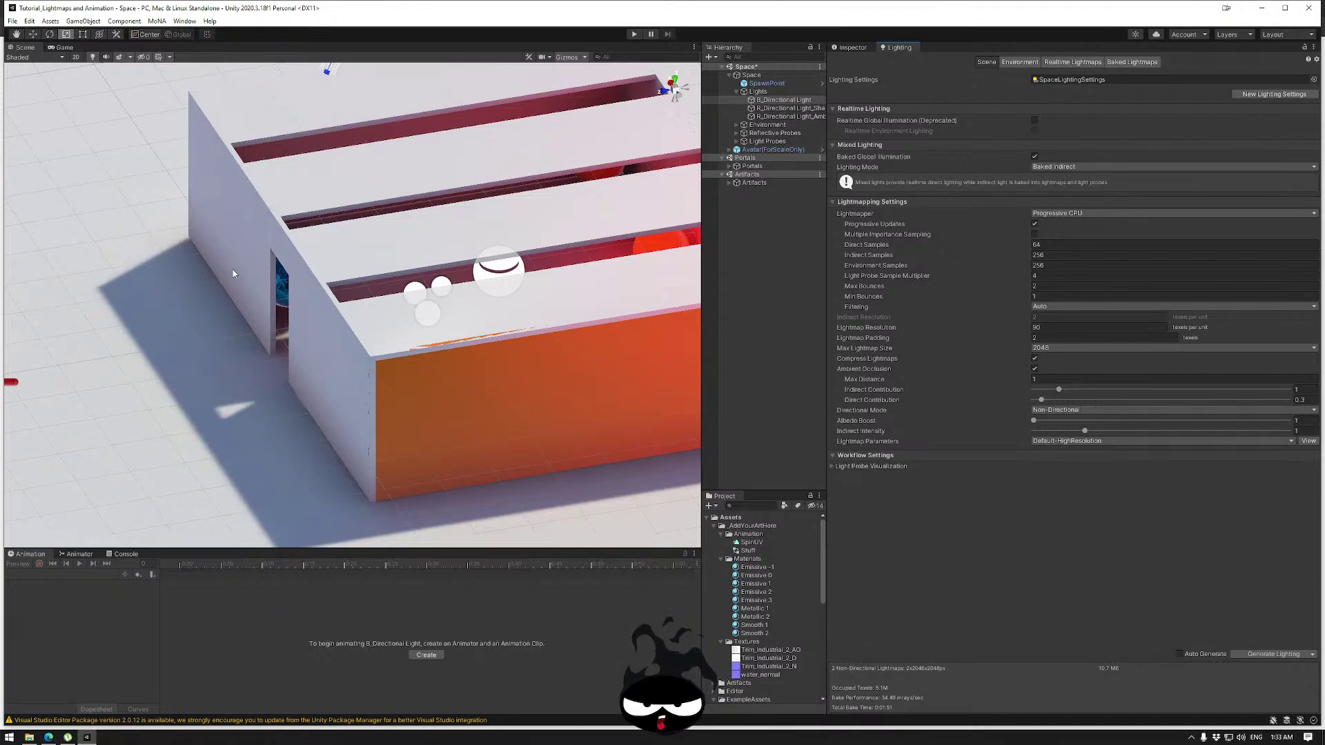
Rebuild the playground files from the rebaked scene and upload the new PlaygroundFiles folder to the MoNA Playground in the browser.
click(157, 21)
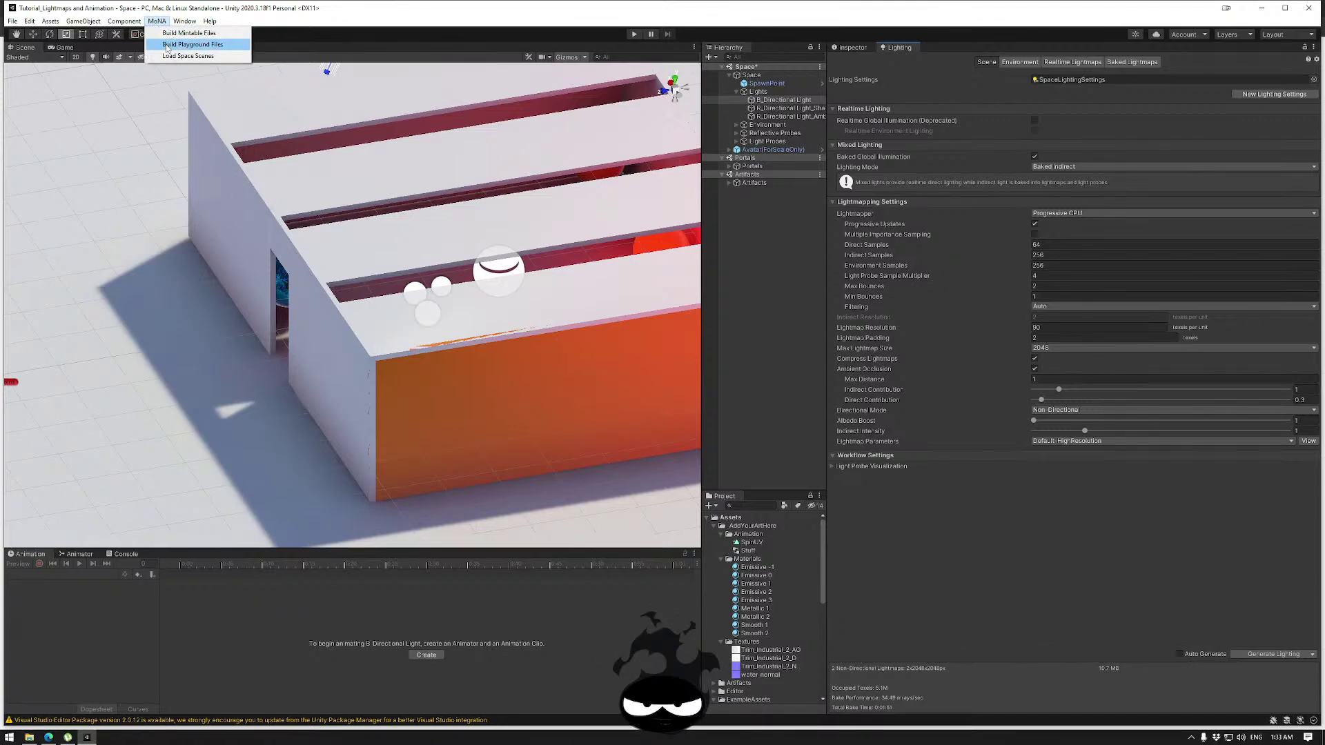
click(194, 44)
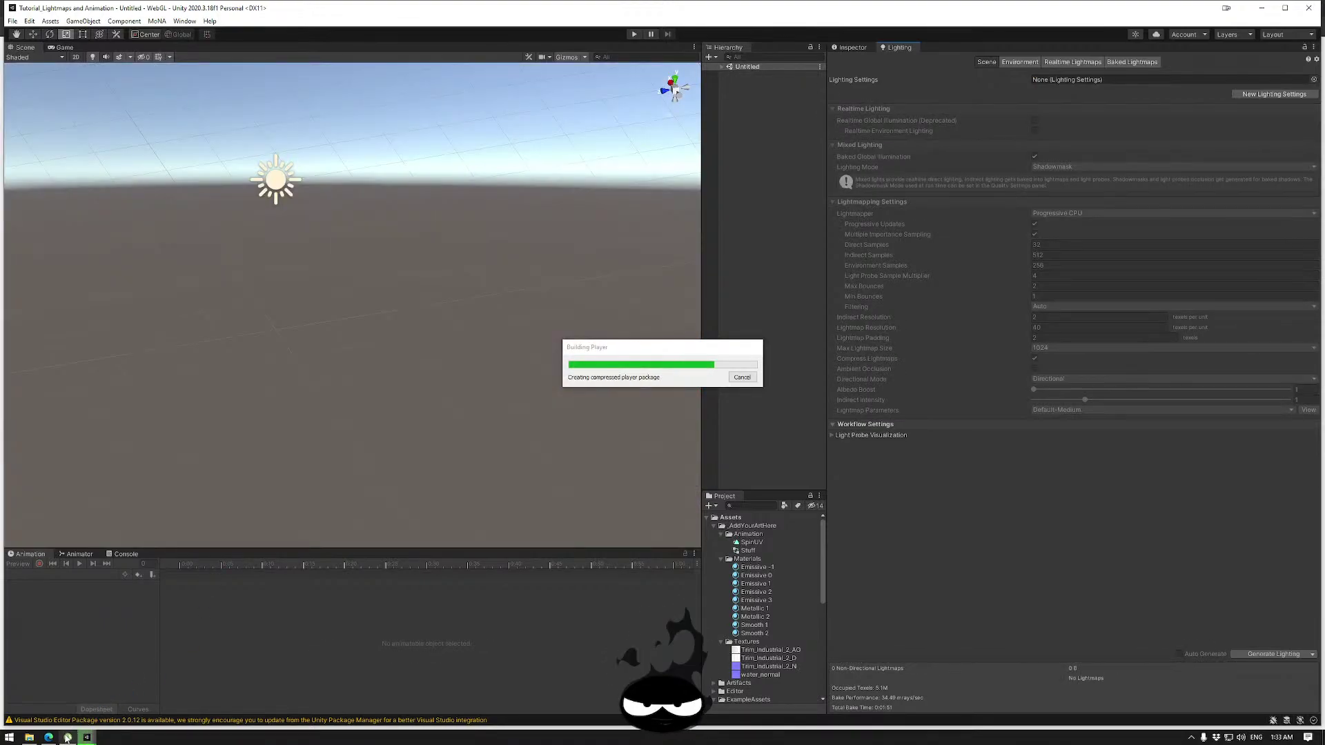
mouse_move(53, 737)
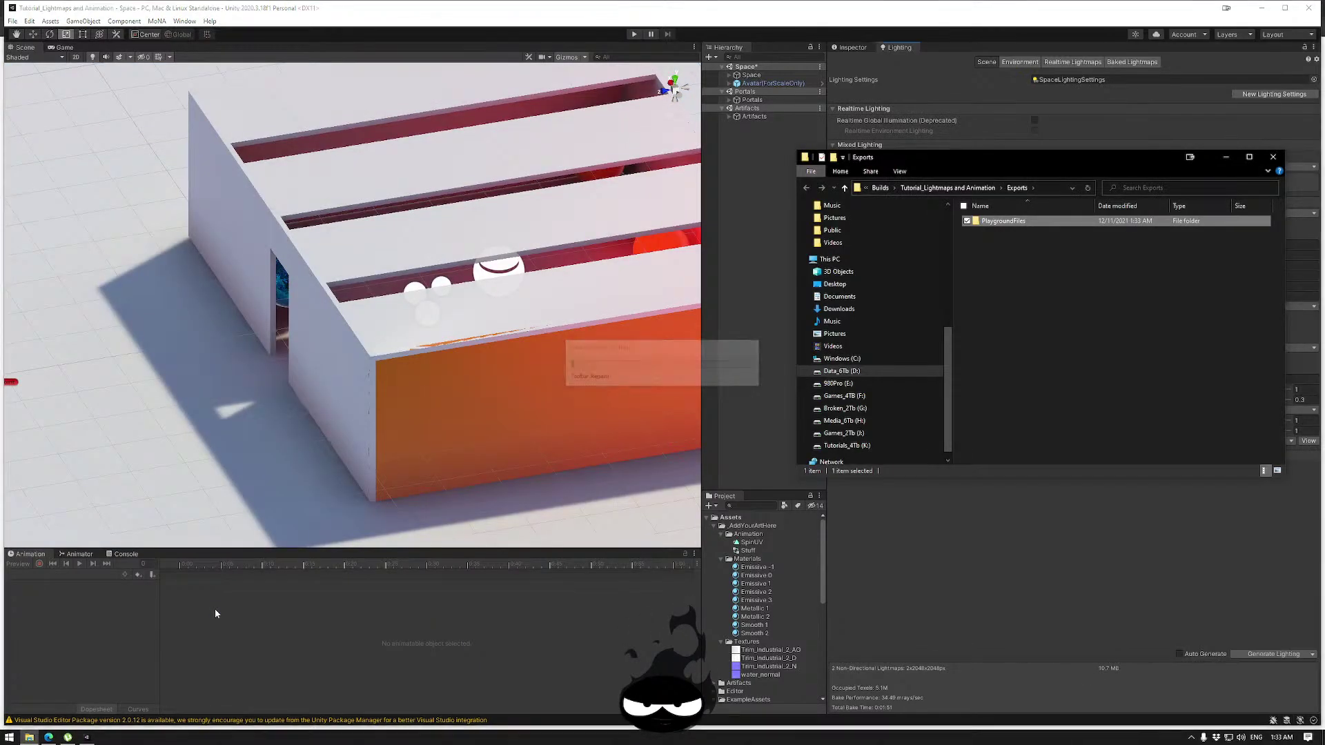
click(49, 737)
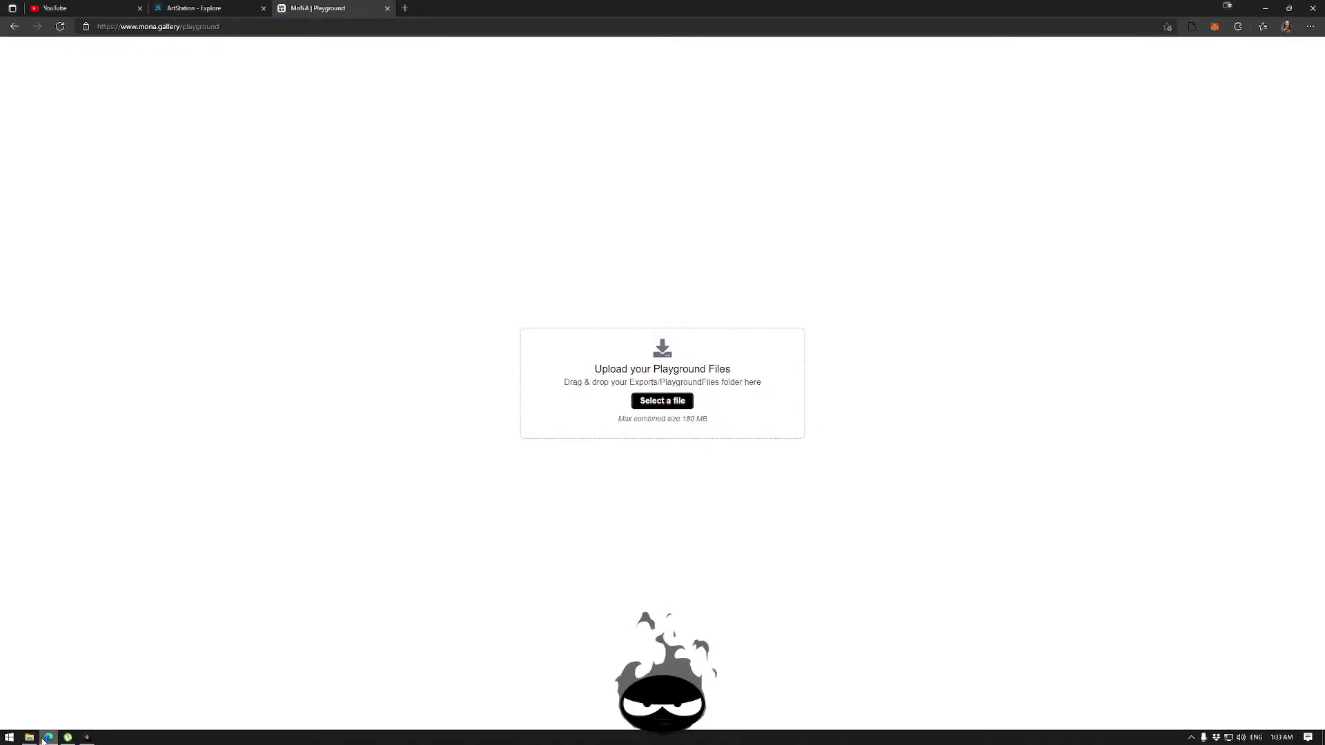
click(29, 737)
drag(997, 221, 673, 373)
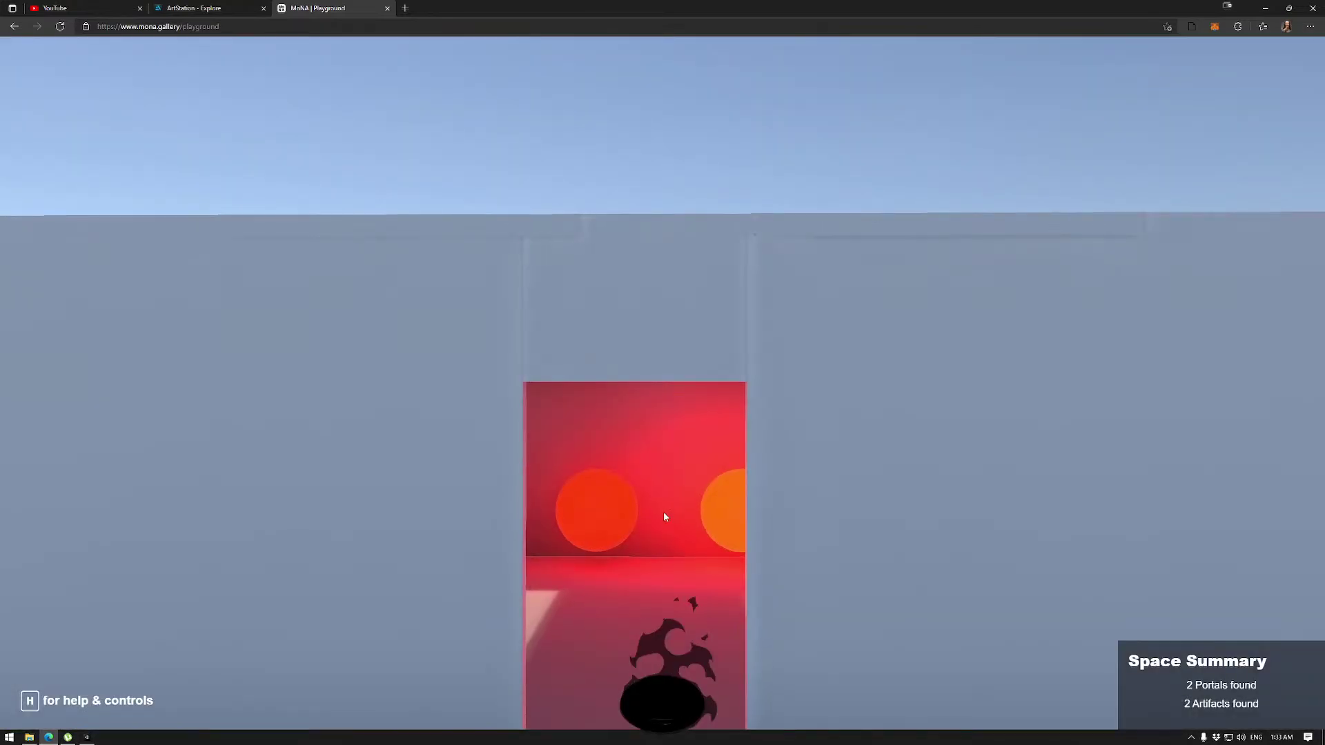
Walk the avatar outside and inside the building to examine its cast shadow and shading, and reload the page.
click(658, 459)
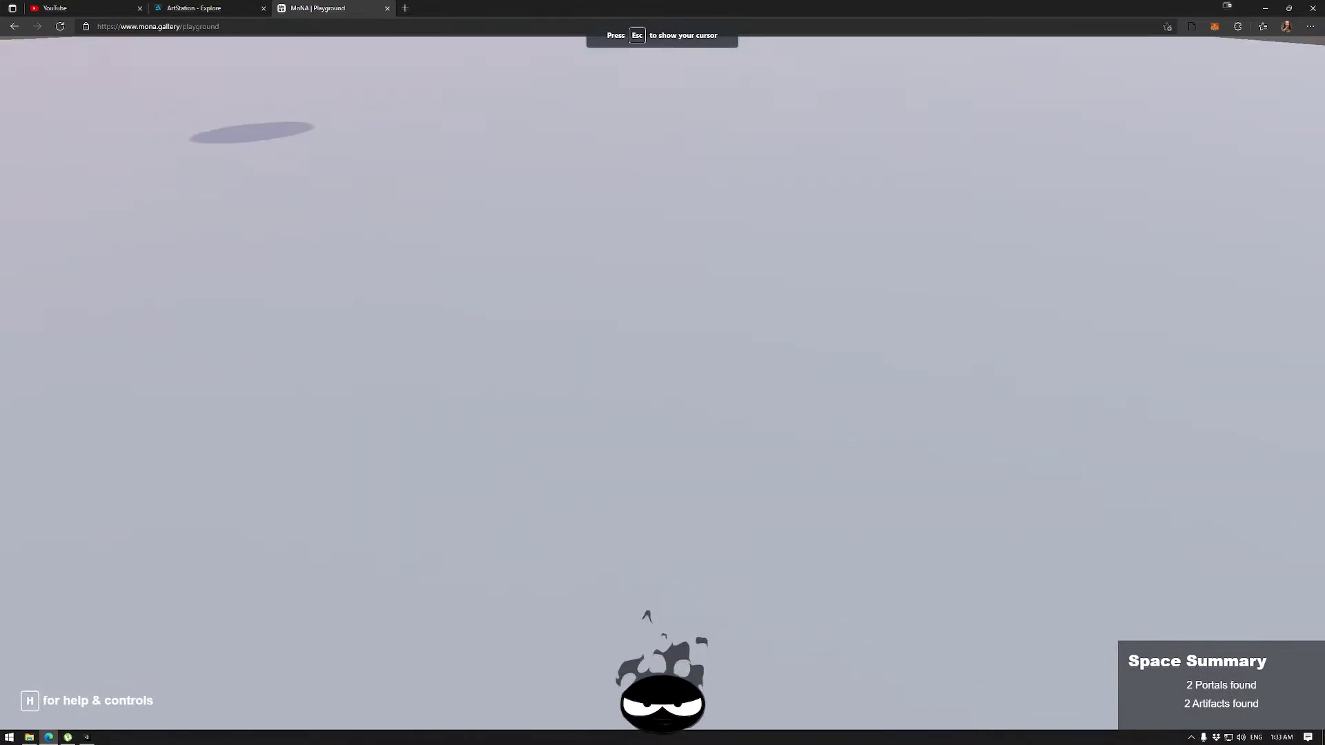
key(w)
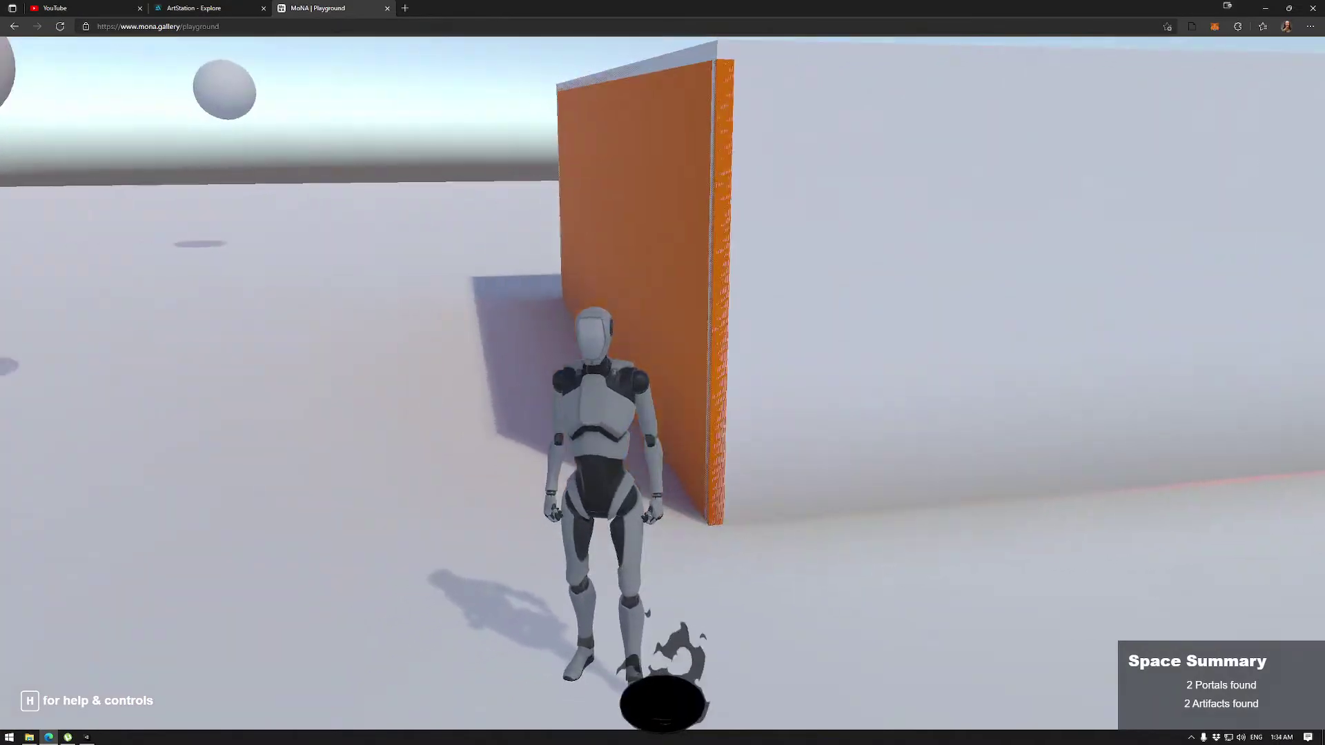
key(w)
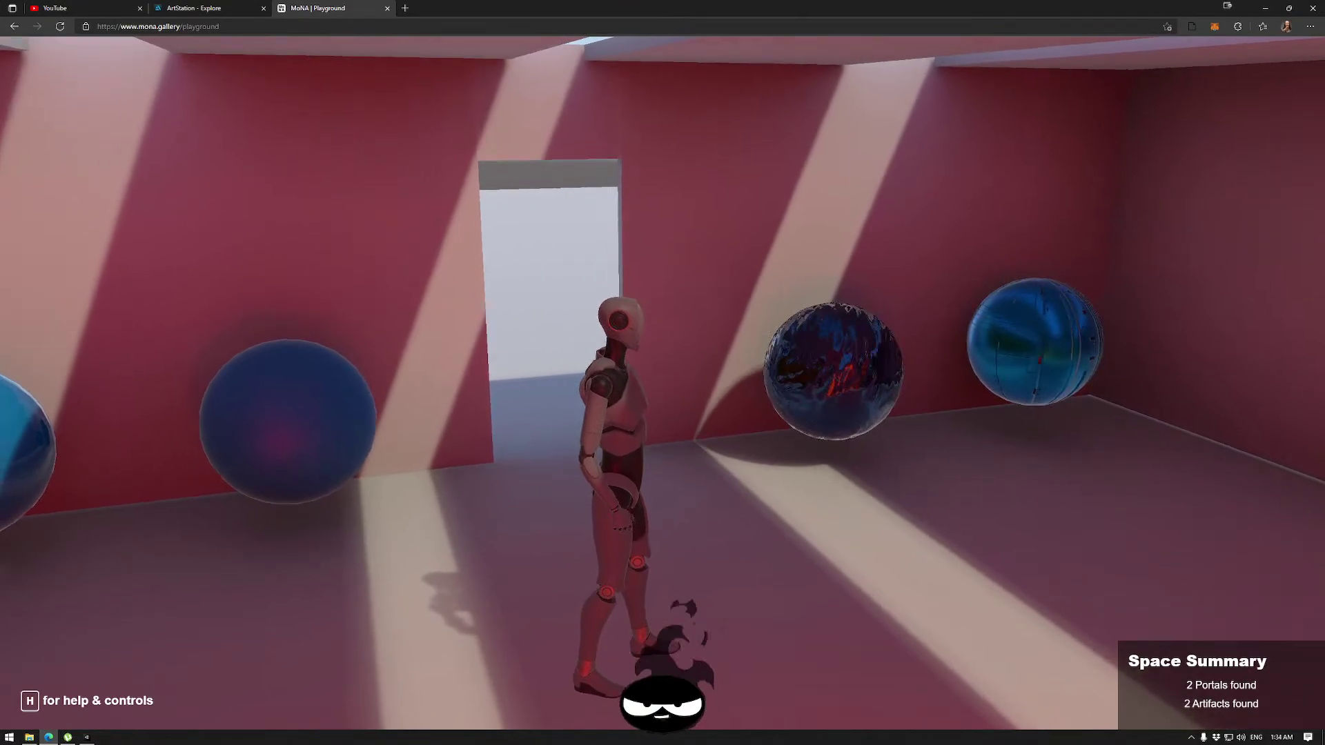
key(F5)
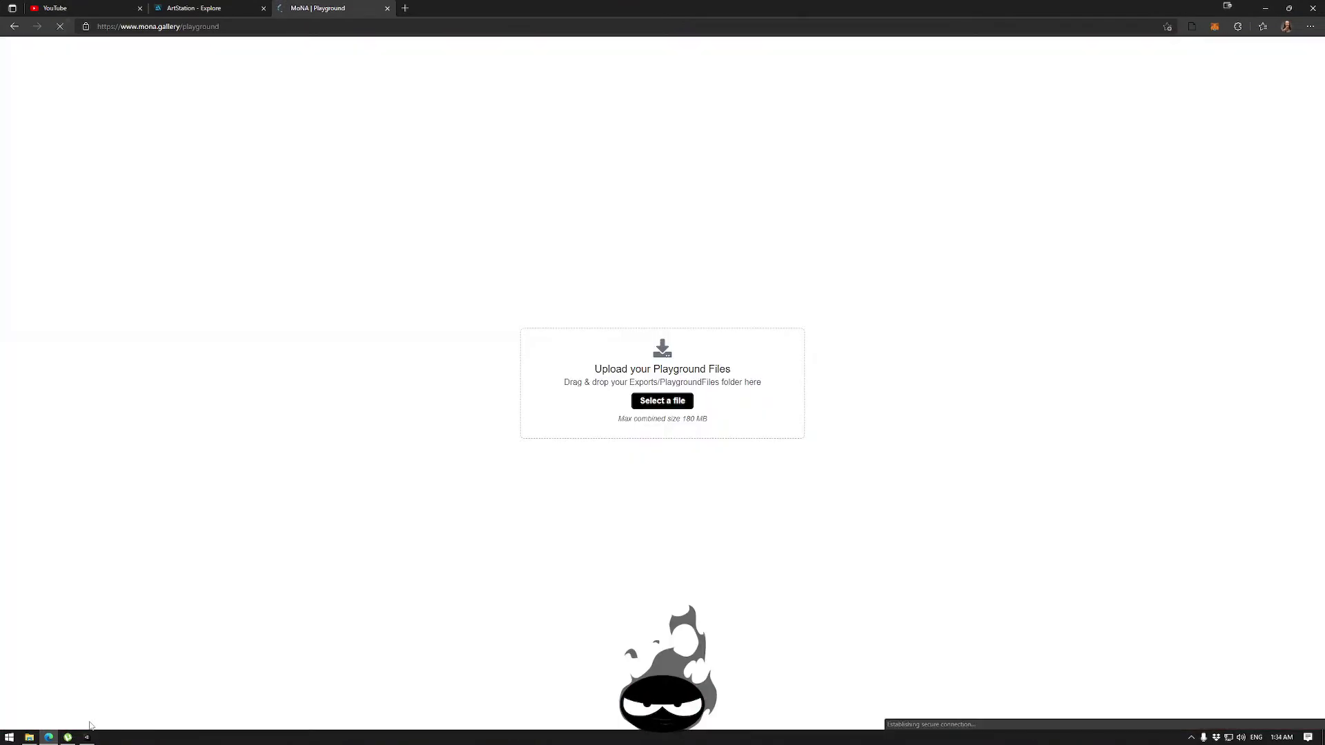
Switch to Unity, select Sphere (6) in the Stuff group, and examine its static and mesh lighting settings.
key(alt+Tab)
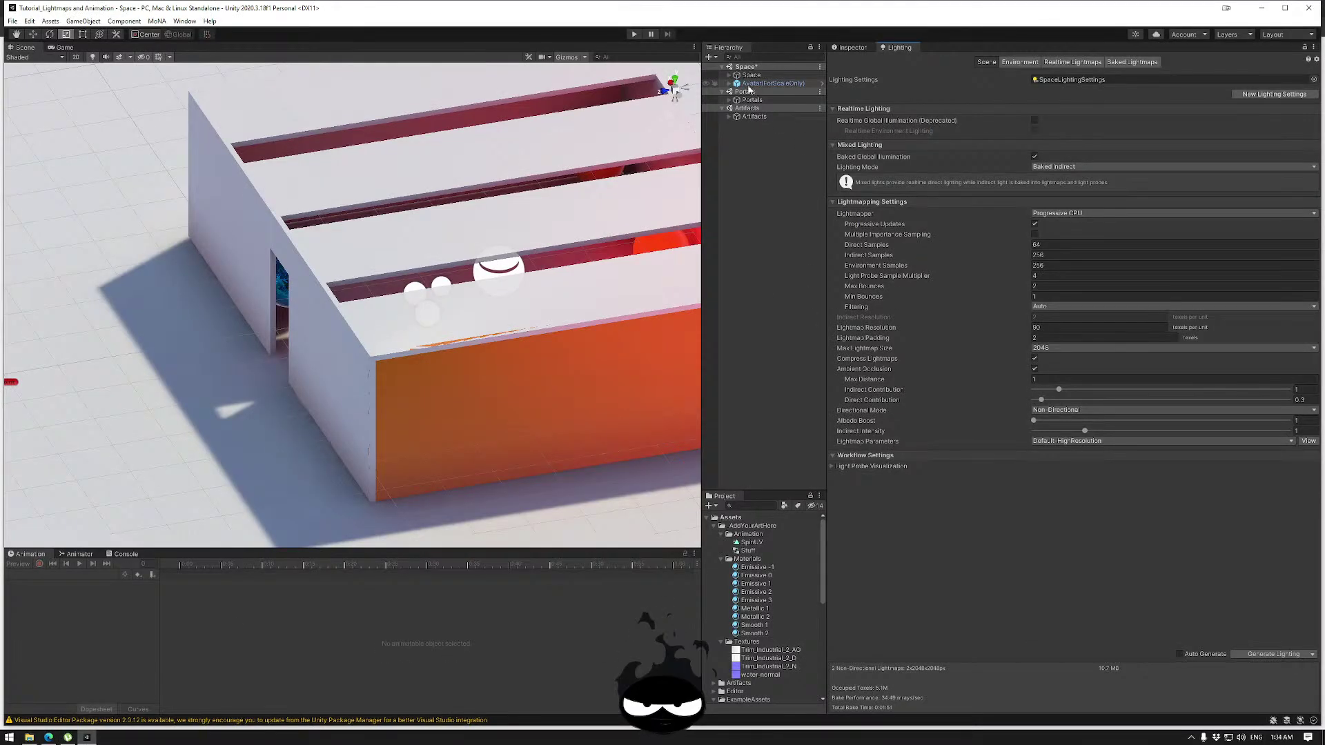
click(730, 74)
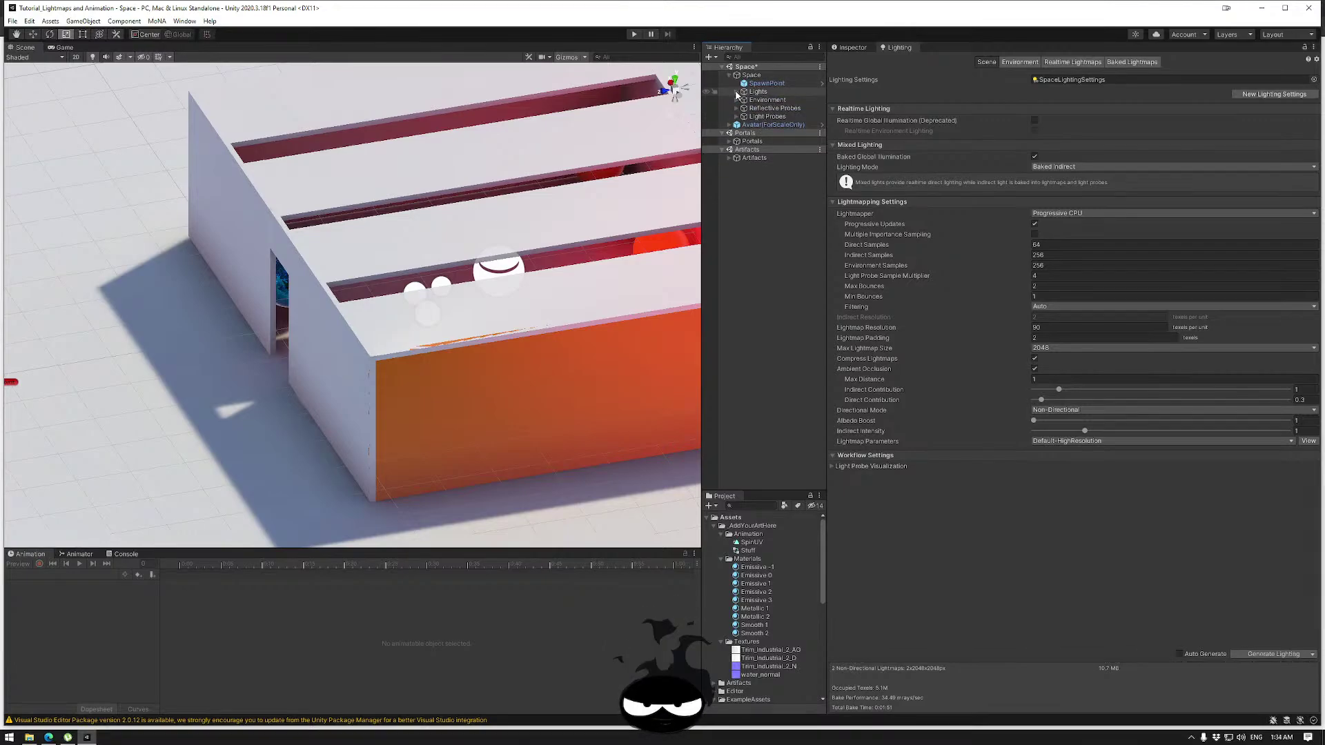
alt+drag(599, 259, 367, 278)
click(316, 269)
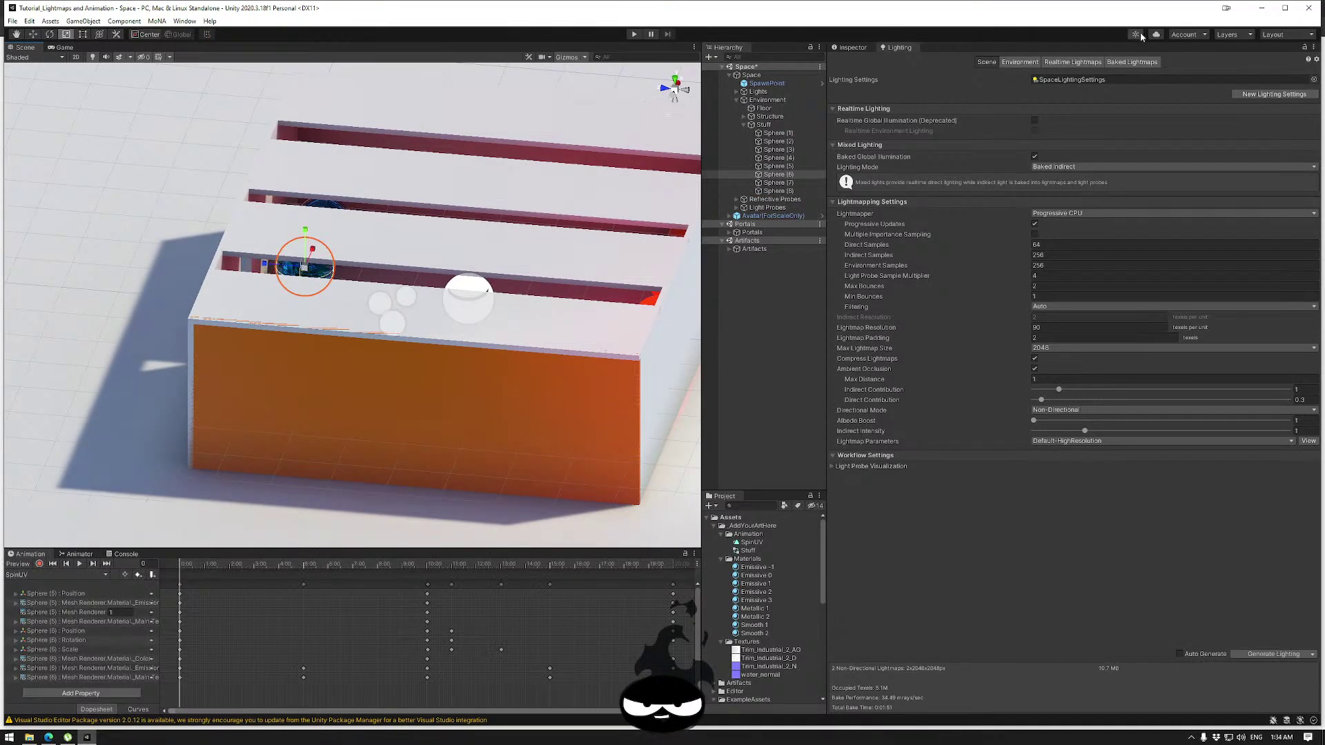
click(851, 46)
click(1282, 60)
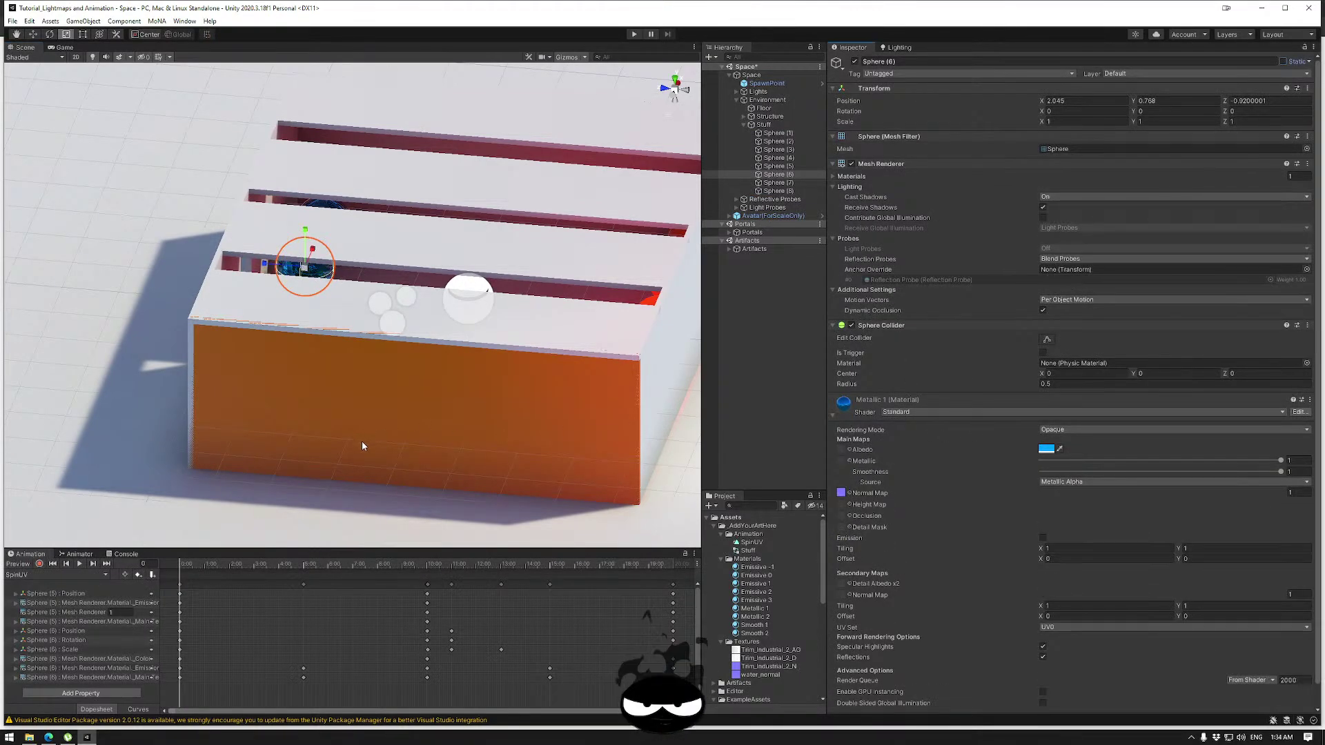
alt+drag(289, 299, 608, 321)
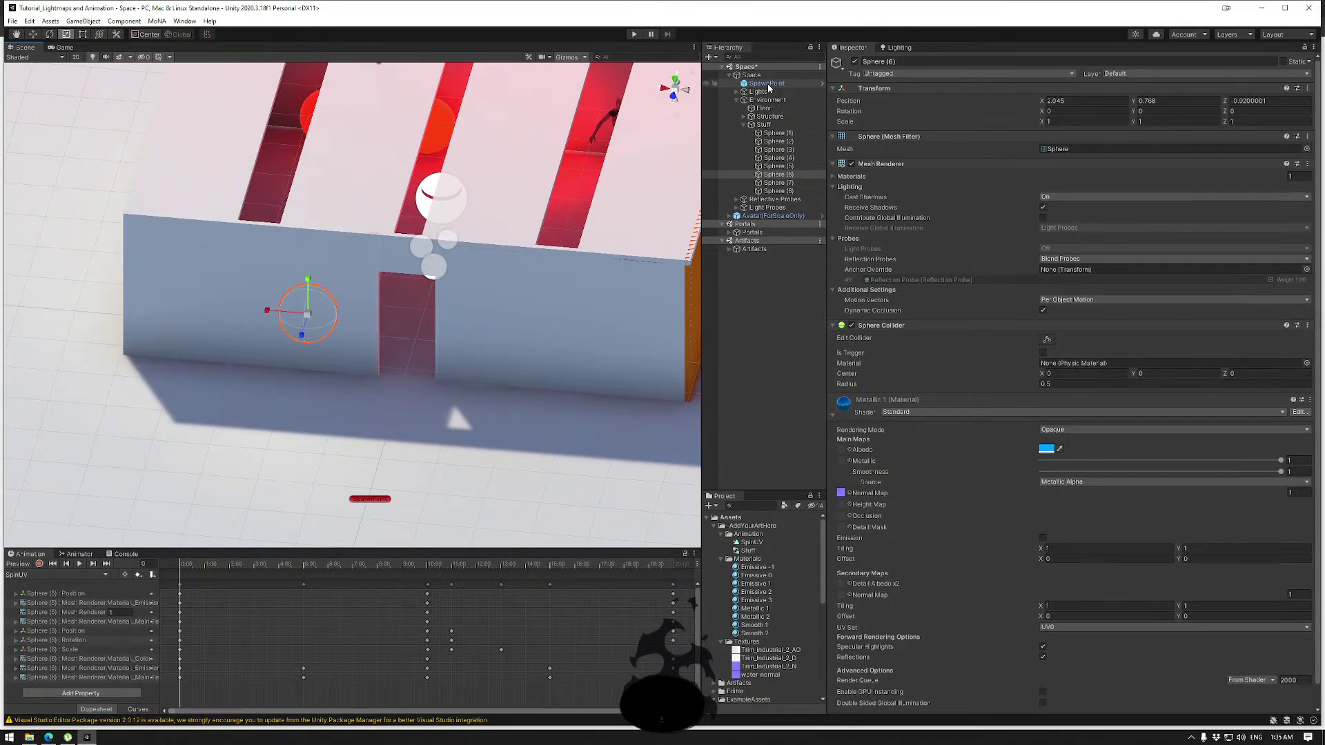
Select R_Directional Light_Shadow in the Lights group and review the layers available for it.
click(737, 93)
click(736, 92)
click(777, 100)
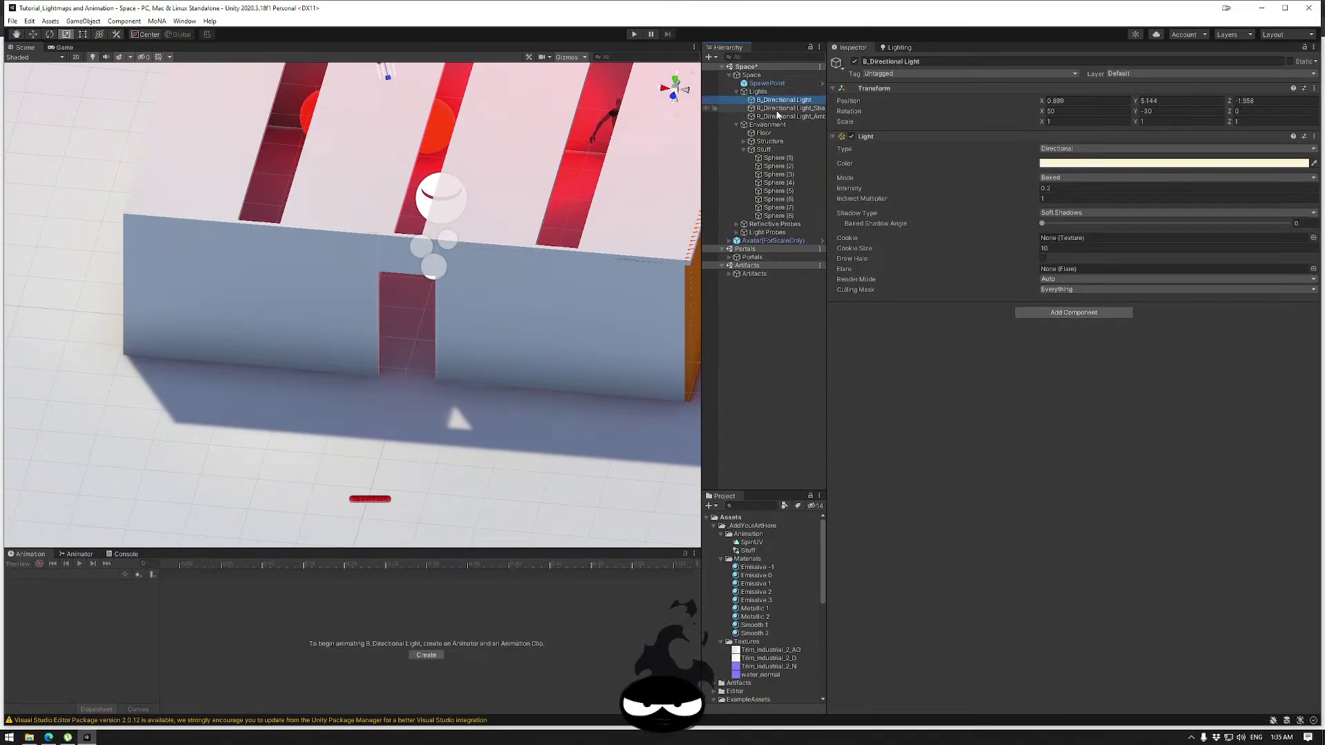
click(778, 109)
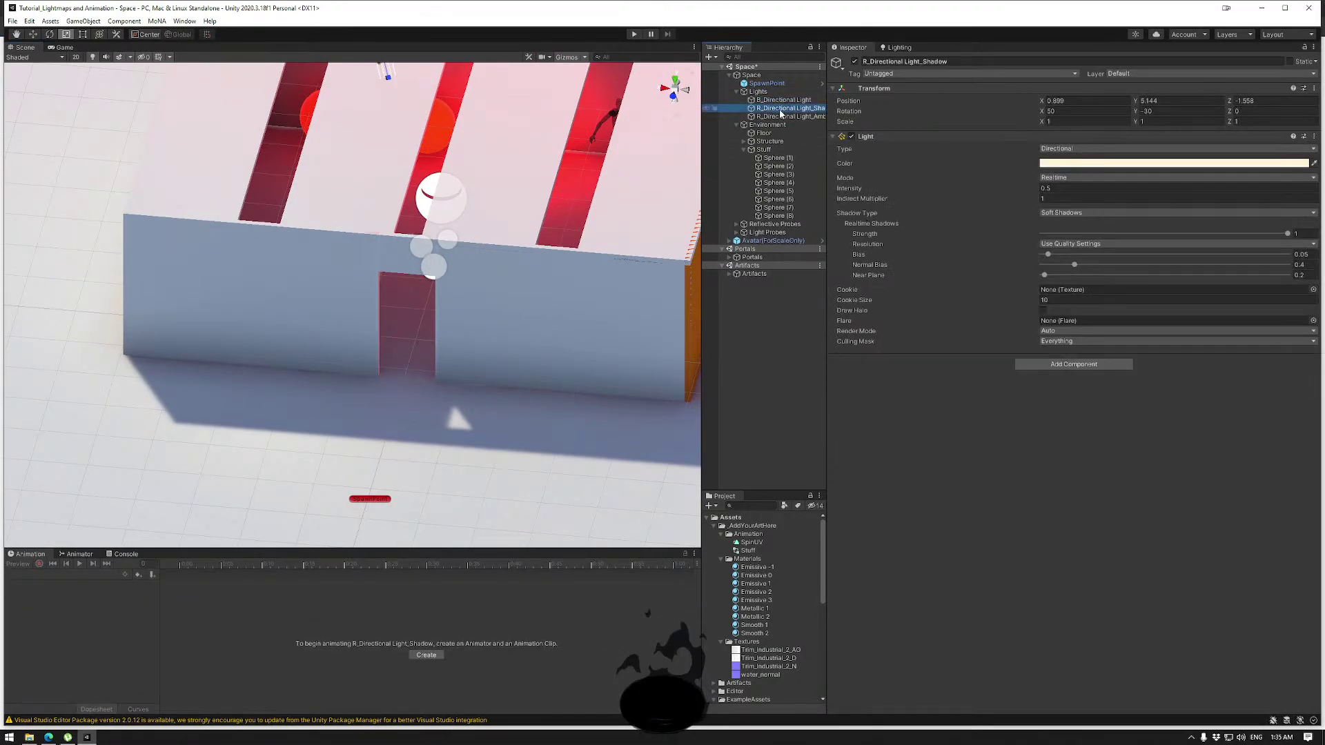
click(1144, 73)
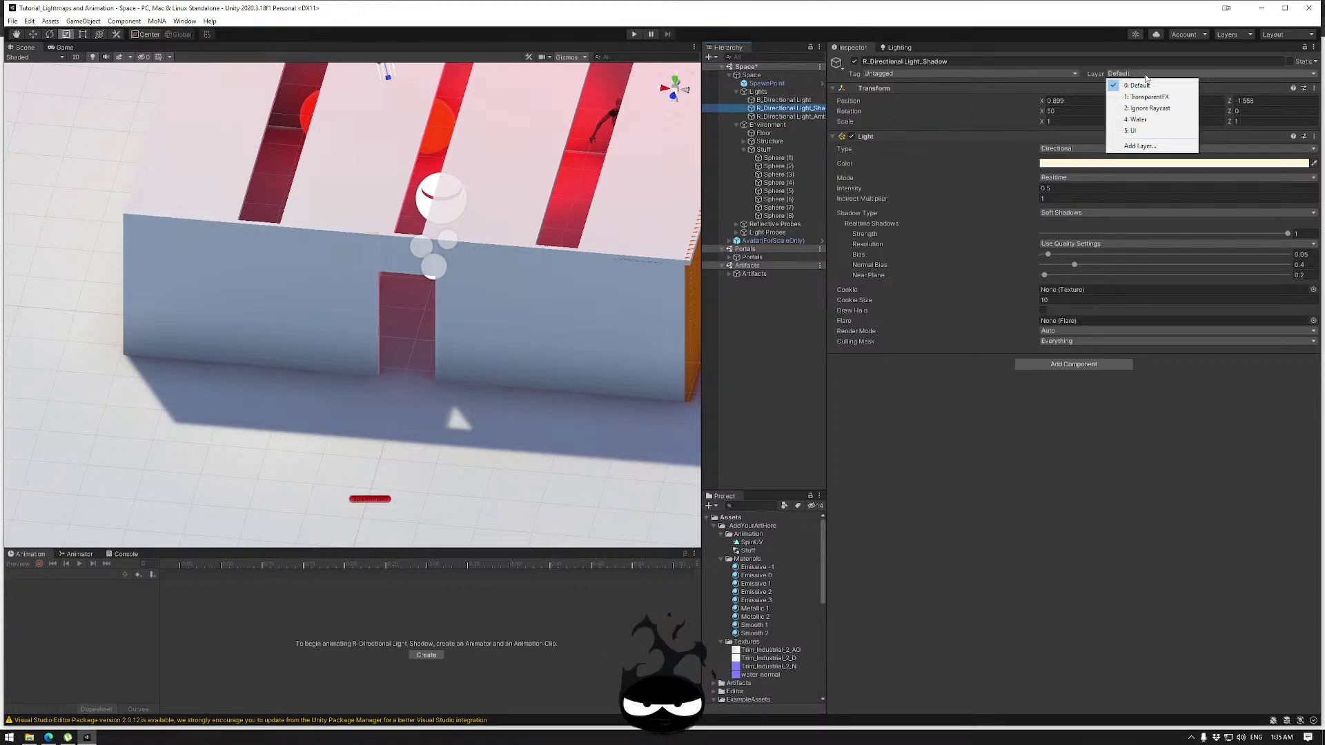
click(1094, 449)
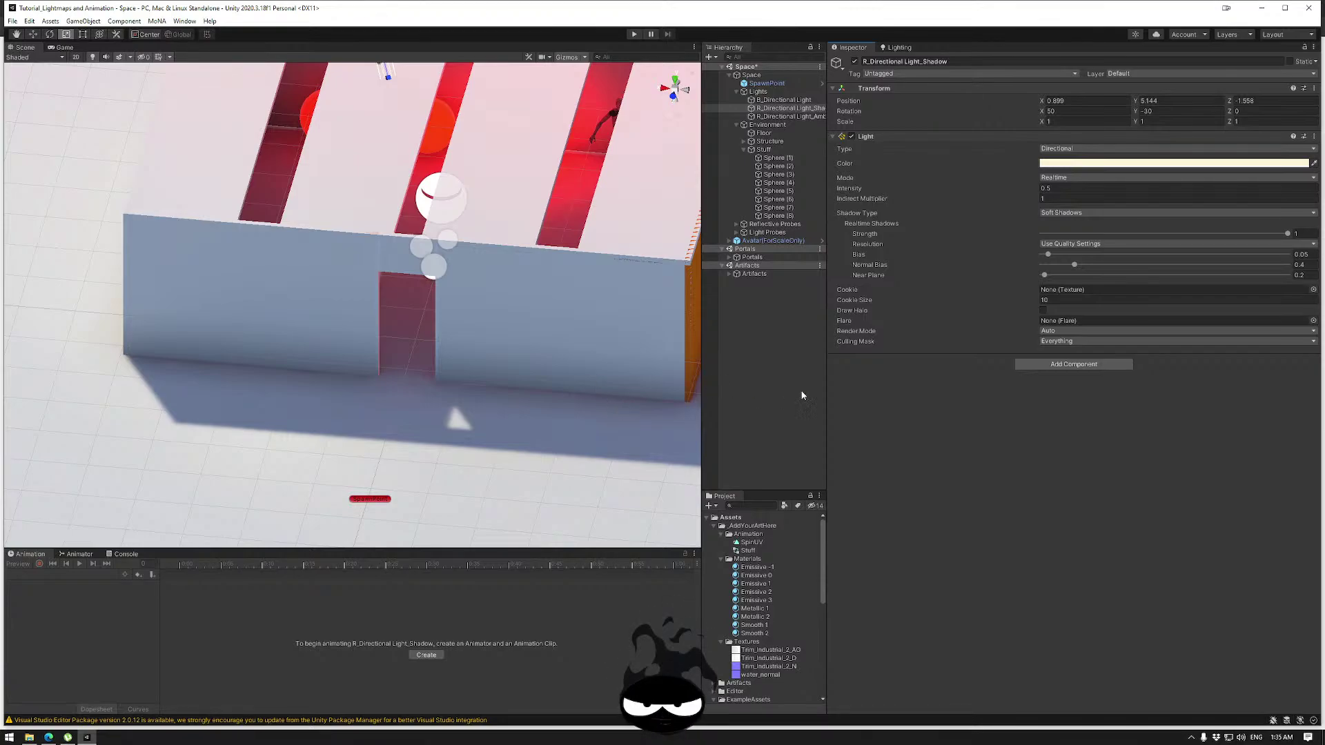
Set the culling mask of R_Directional Light_Shadow to Nothing and review the layers it can include.
click(1092, 340)
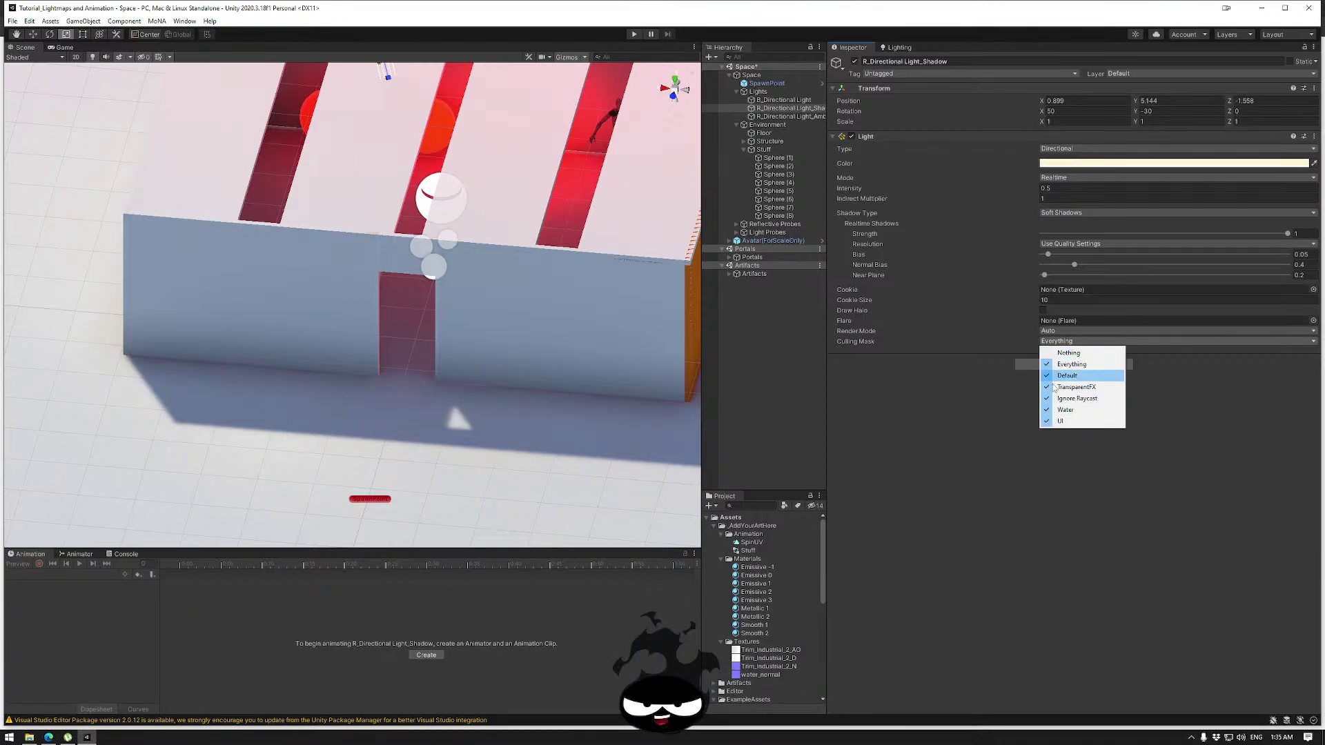
click(1069, 353)
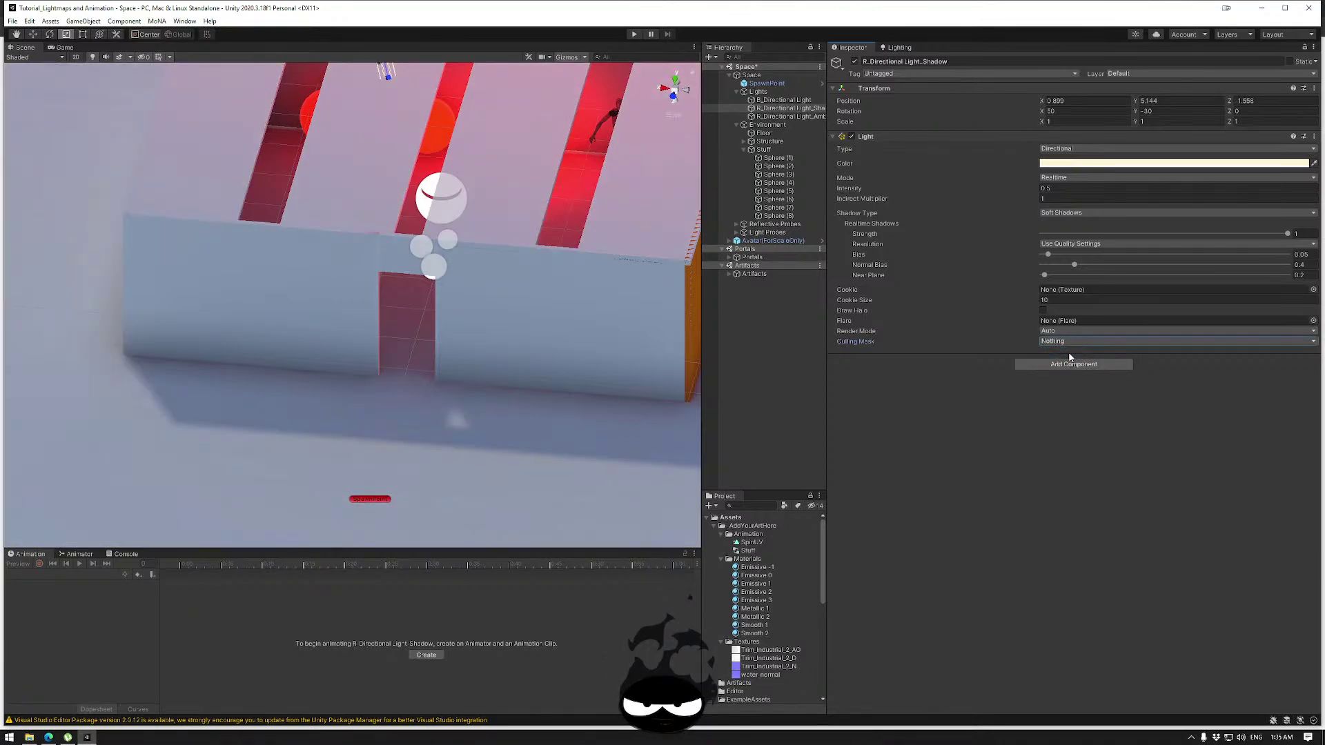
click(1067, 340)
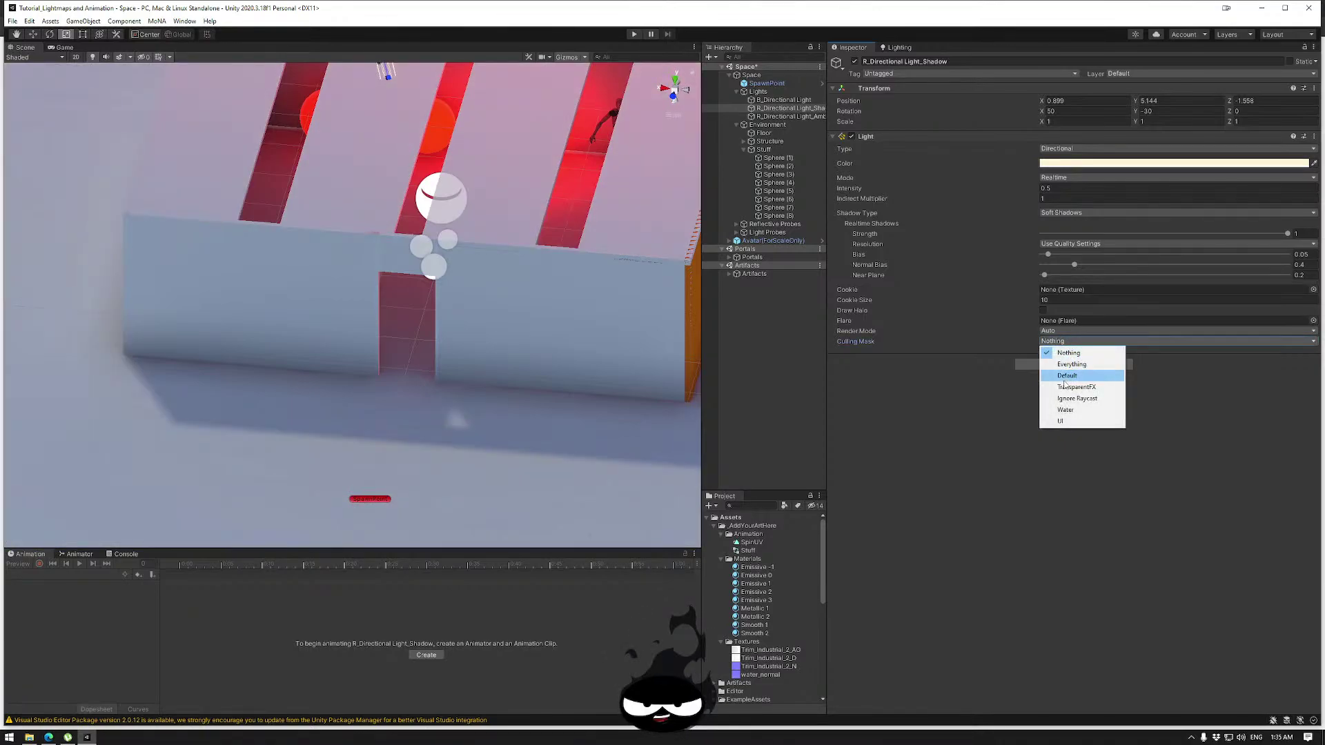
click(1079, 480)
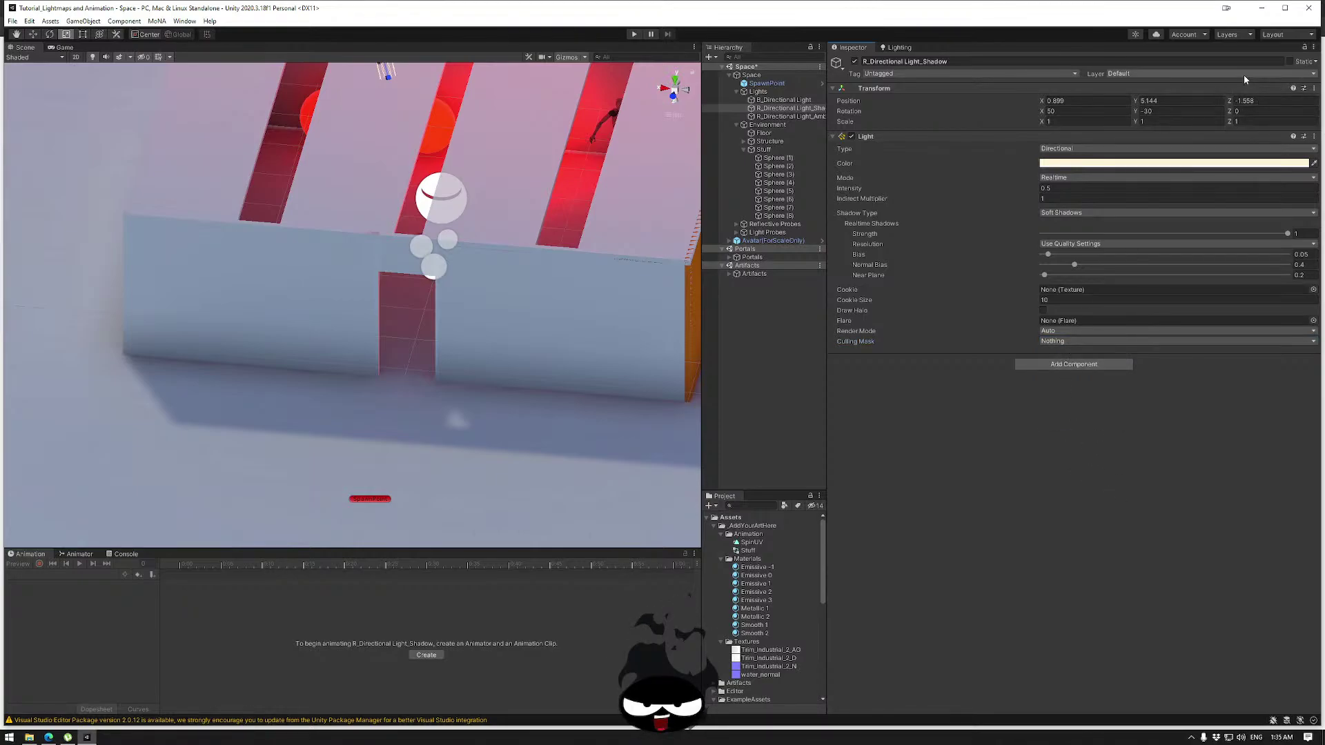
Open the Tags & Layers settings to add a new layer and start editing the name of User Layer 6.
click(1226, 74)
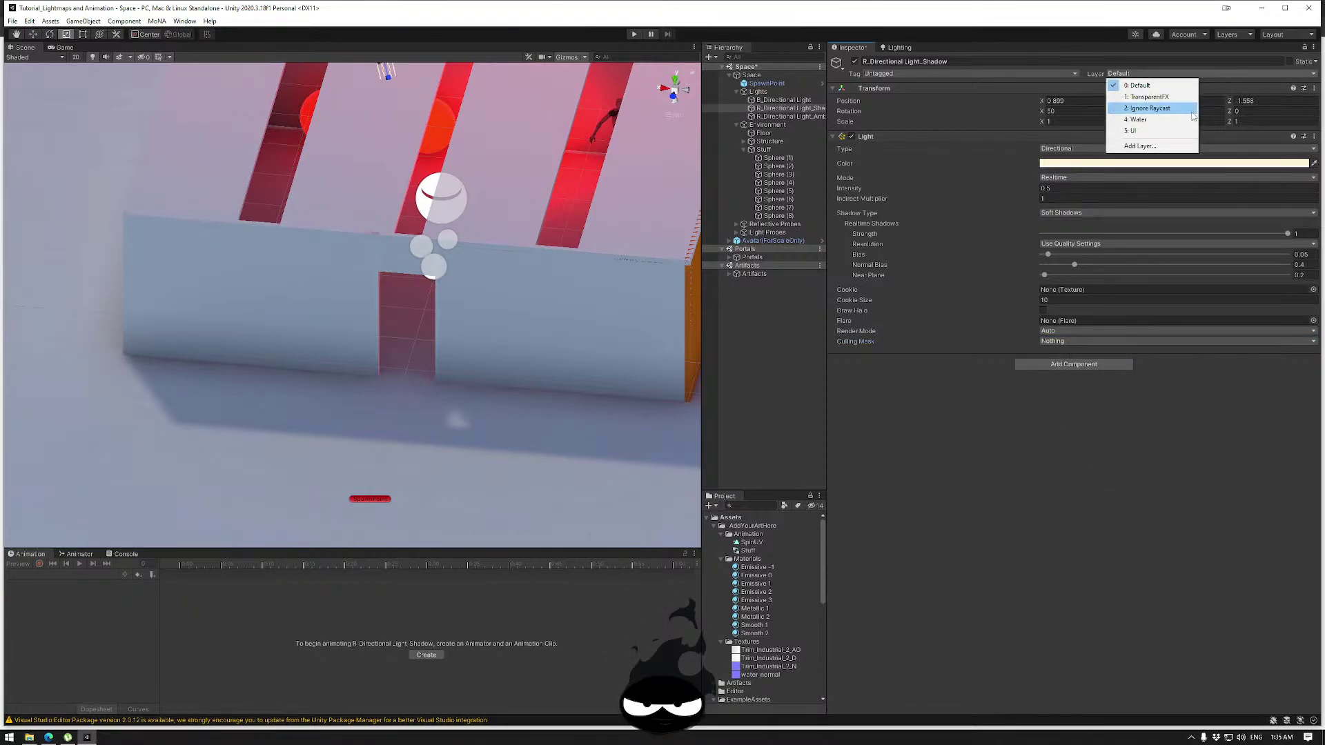
click(1142, 145)
click(1063, 184)
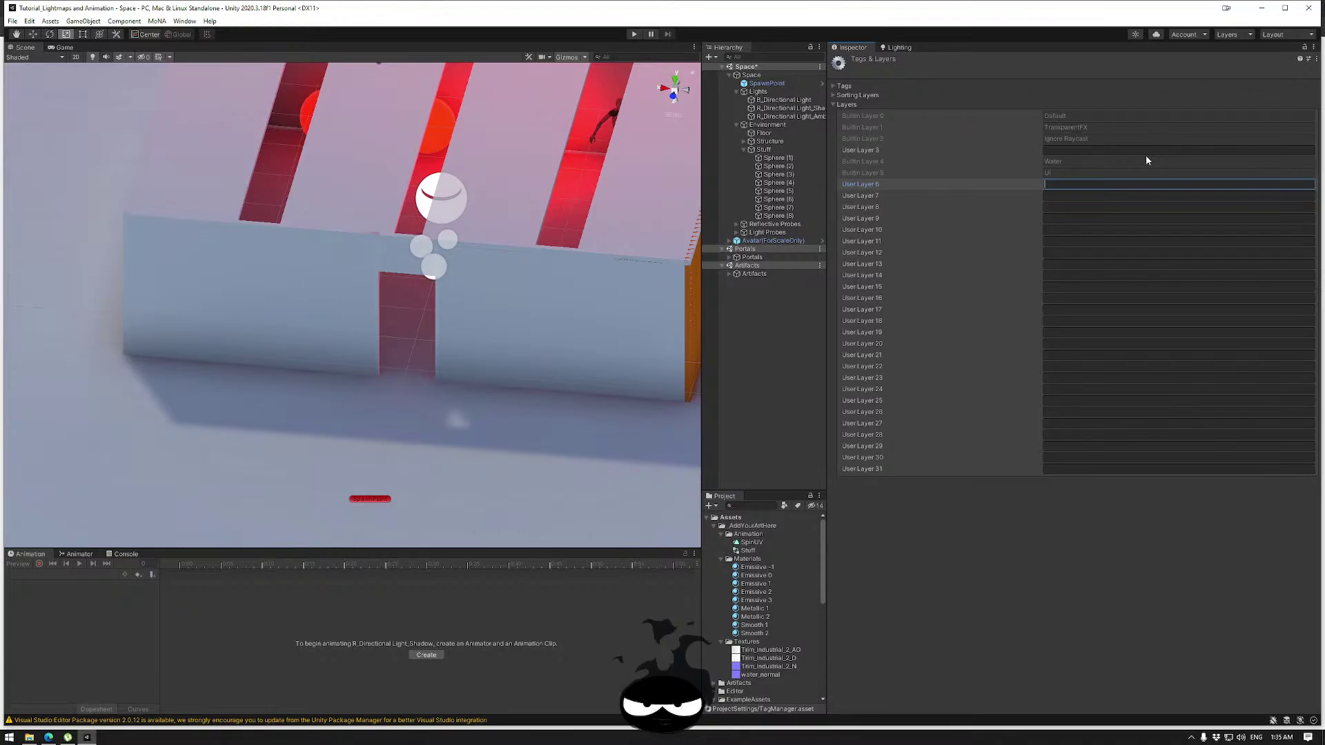
Name User Layer 6 ShadowLit in the layer list.
text(Shado)
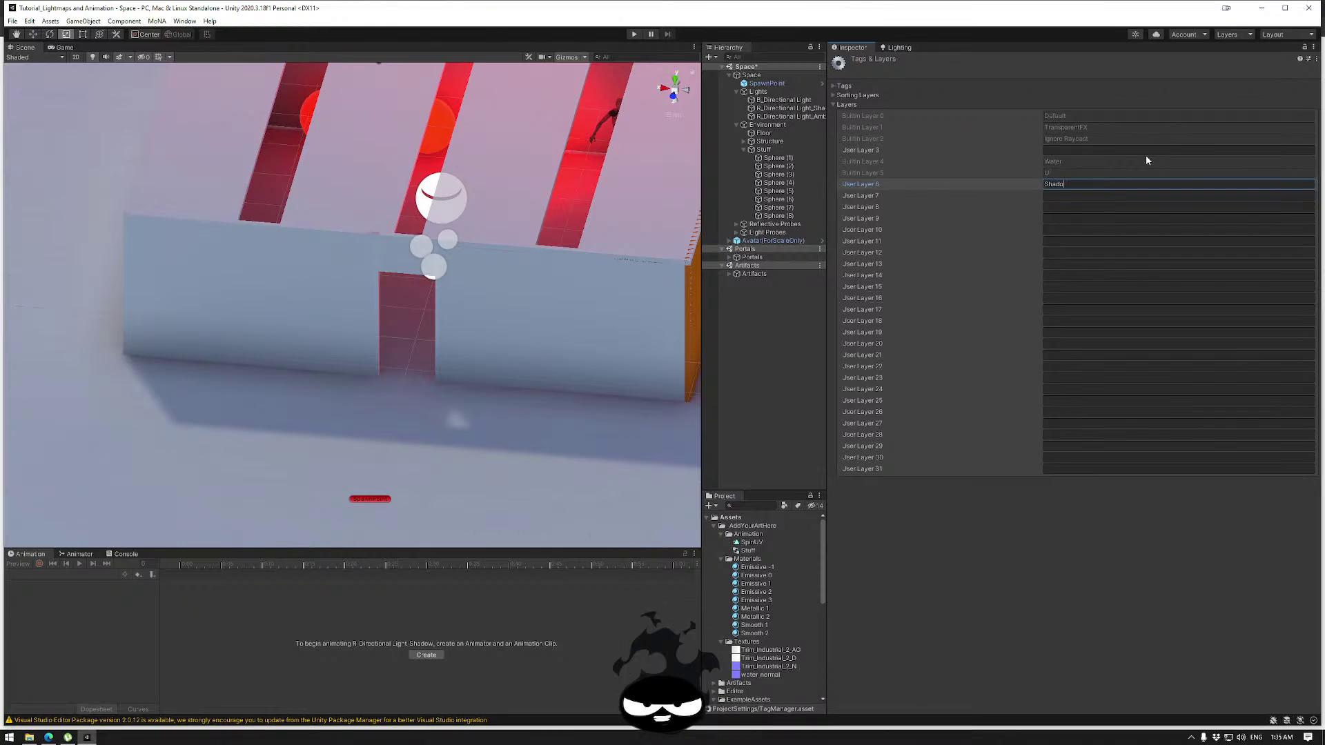
text(w)
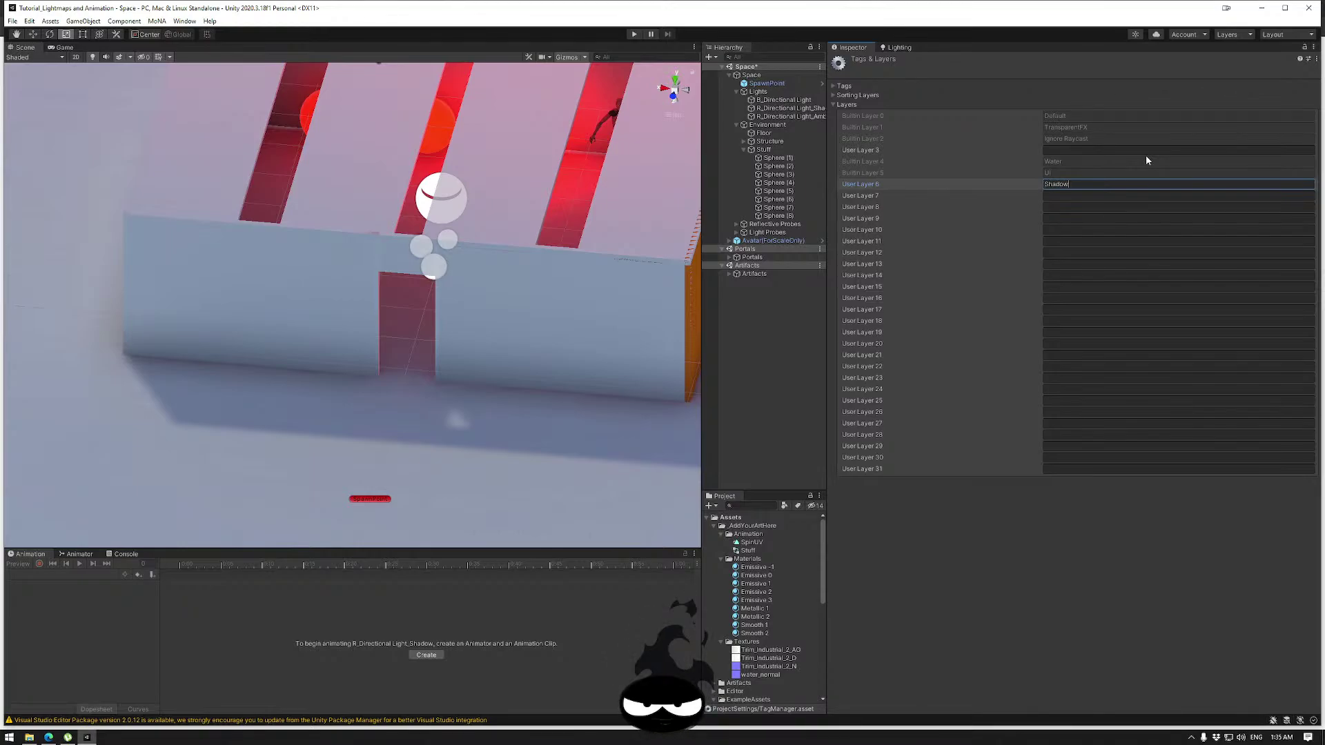
text(Lit)
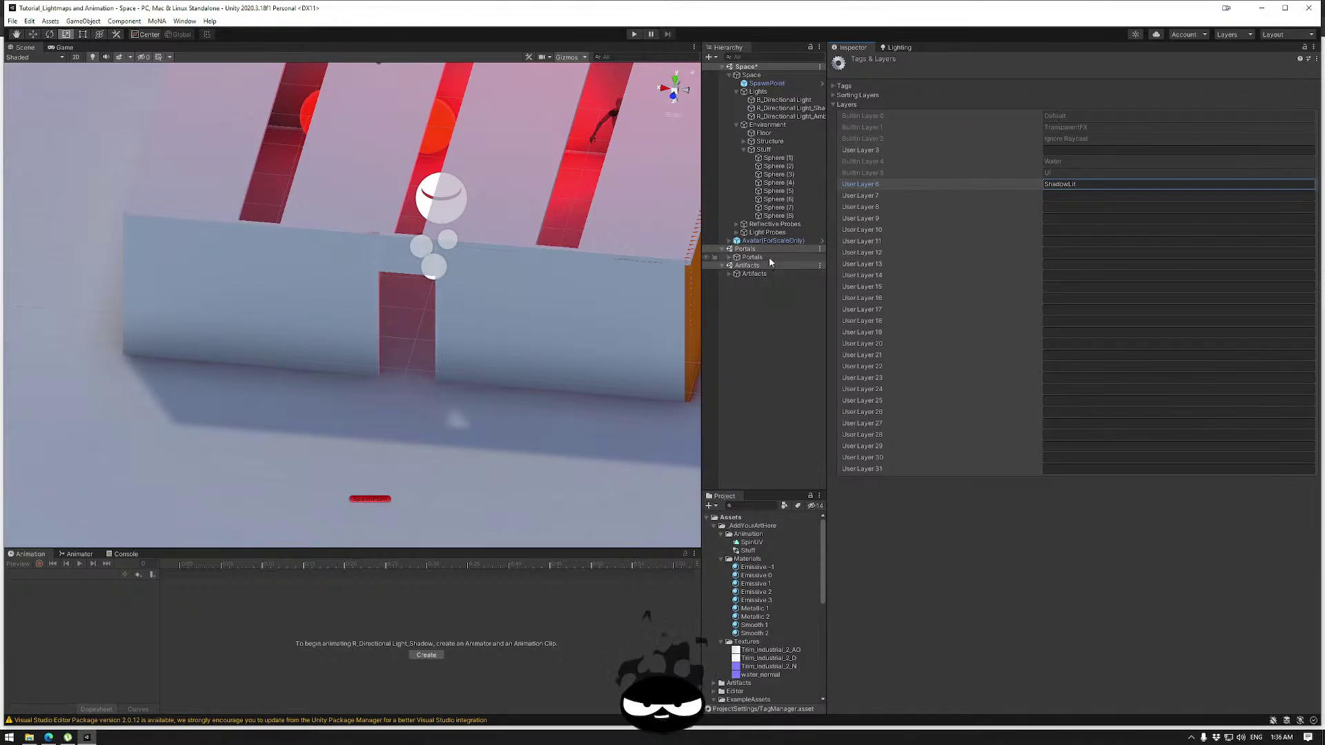
Restrict the culling mask of R_Directional Light_Shadow to the ShadowLit layer.
click(787, 108)
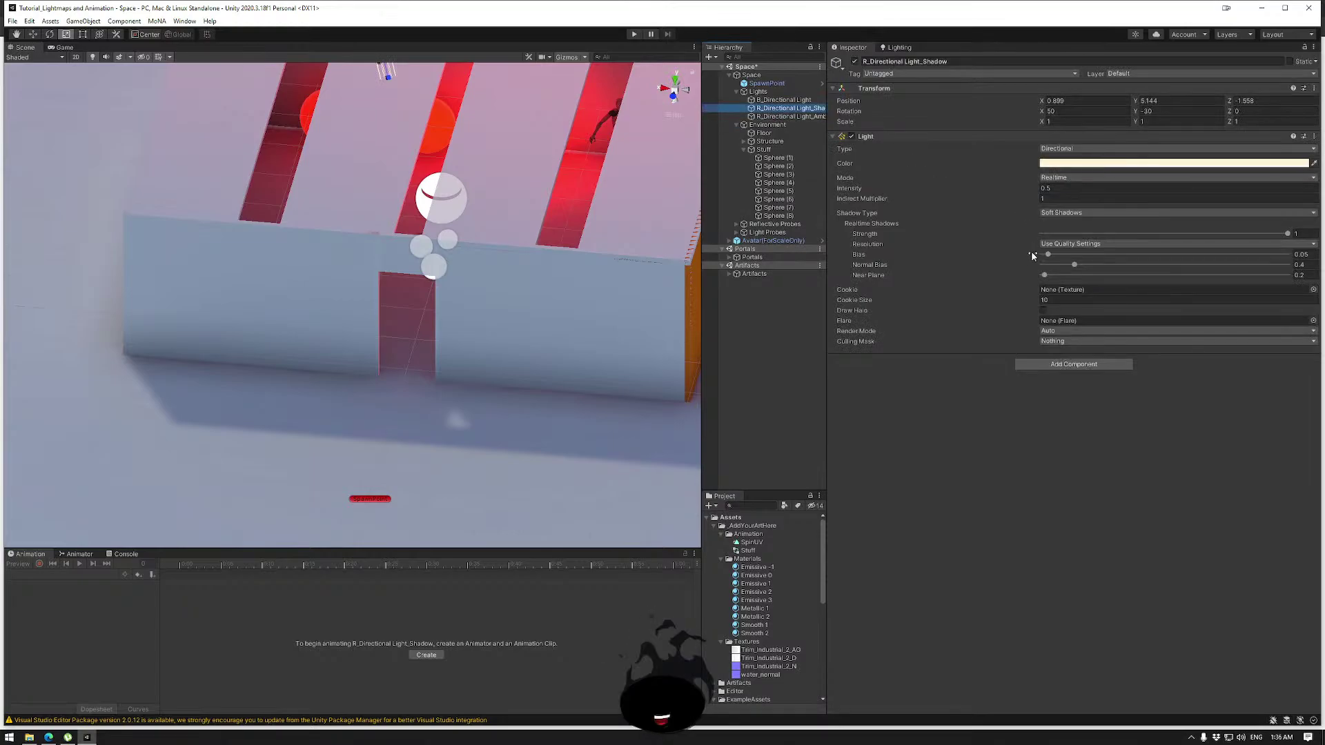
click(1056, 341)
click(1071, 432)
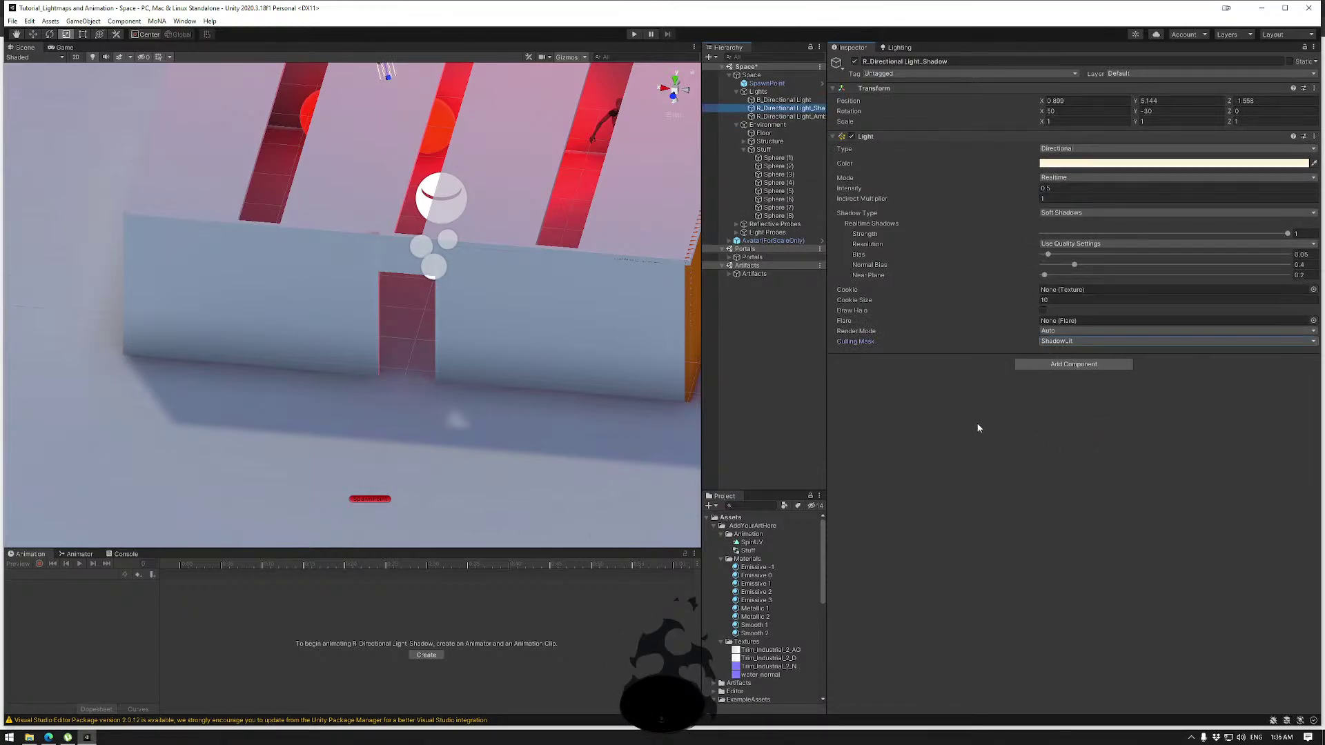
Assign the Floor object to the ShadowLit layer.
click(779, 158)
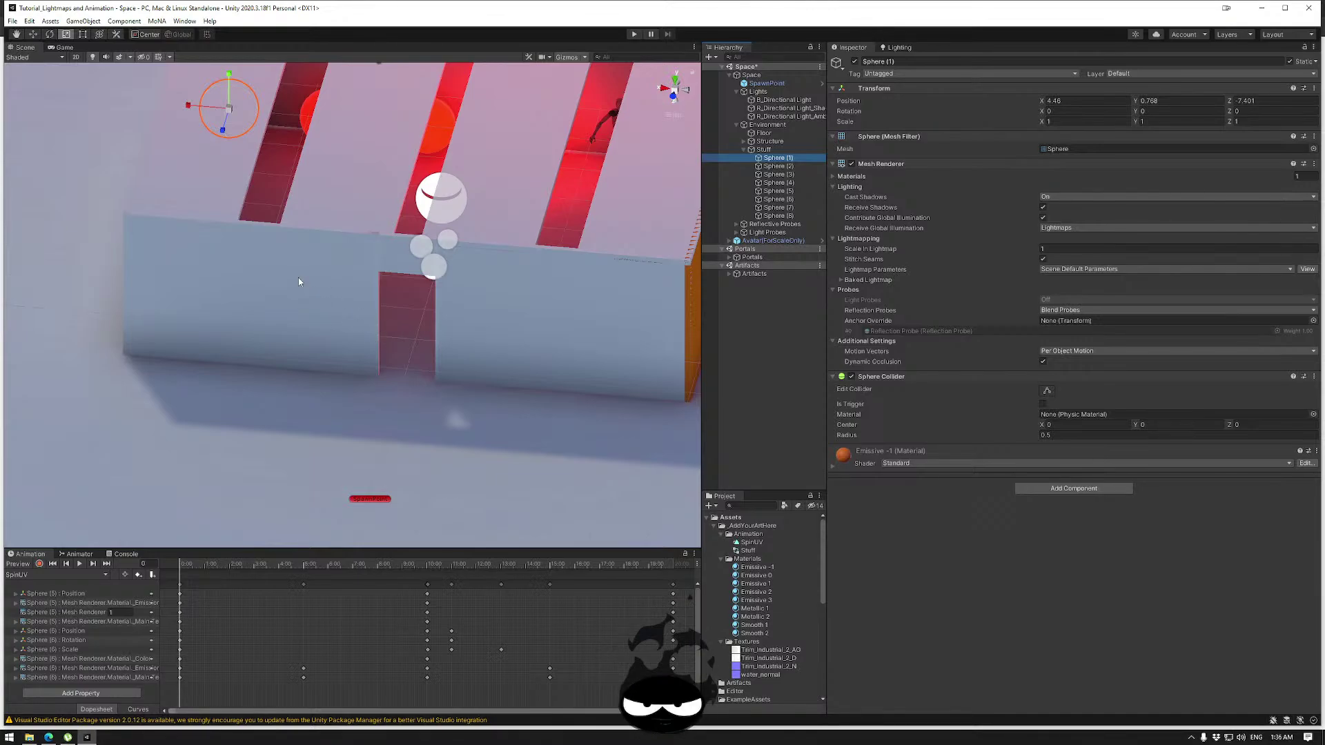
click(446, 371)
click(463, 450)
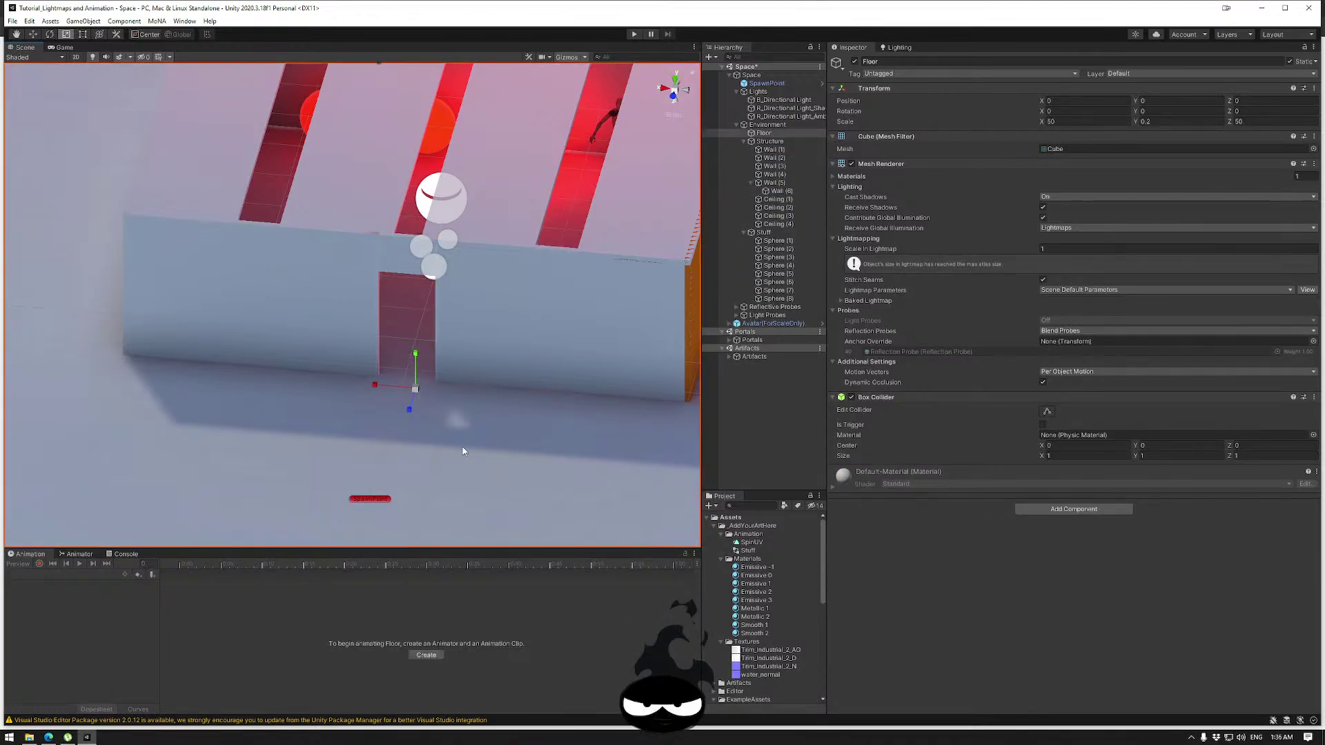
click(1188, 74)
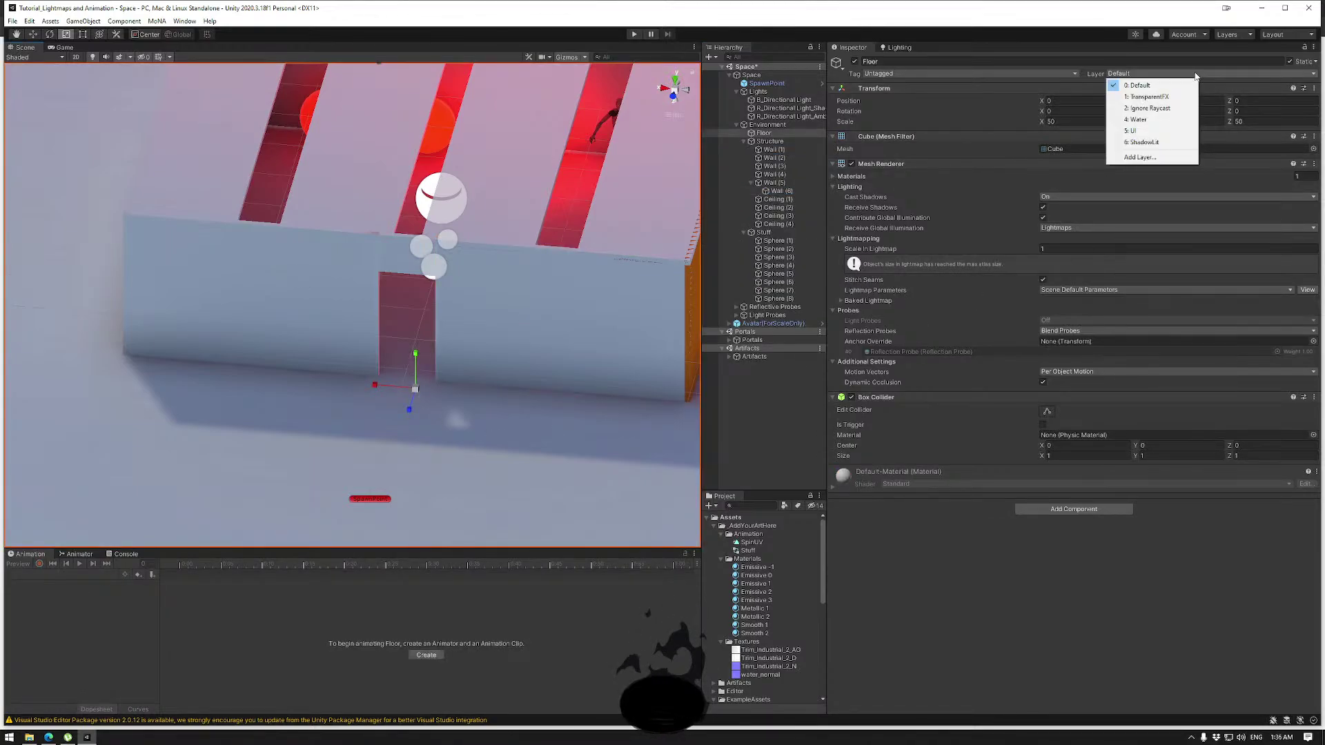
click(1144, 143)
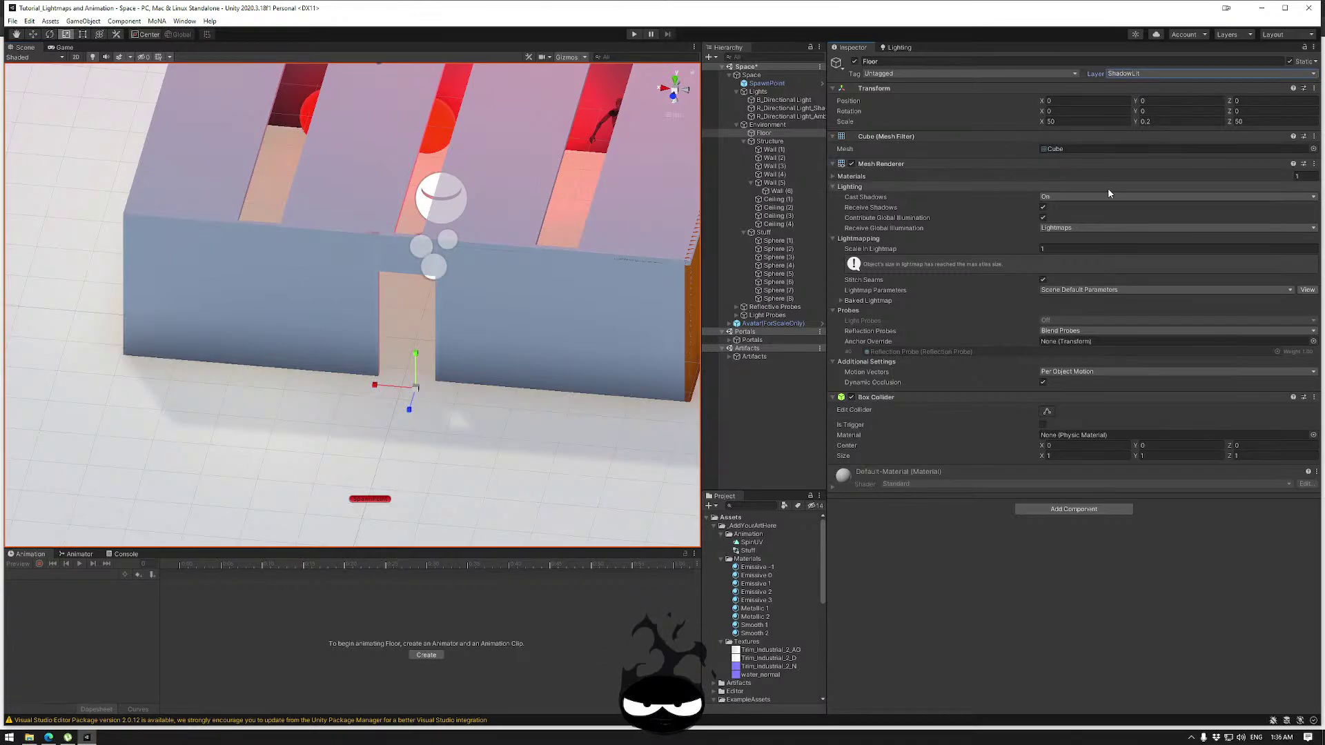
click(1160, 75)
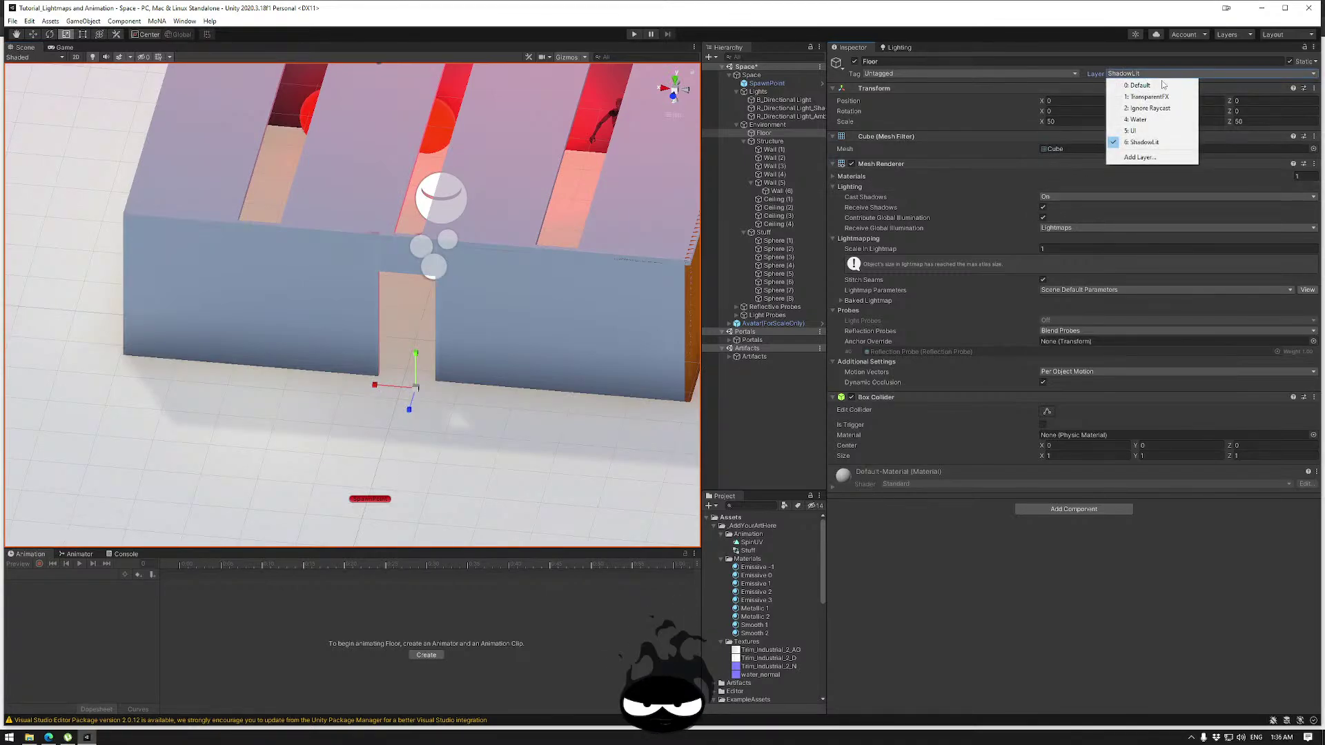
click(1003, 625)
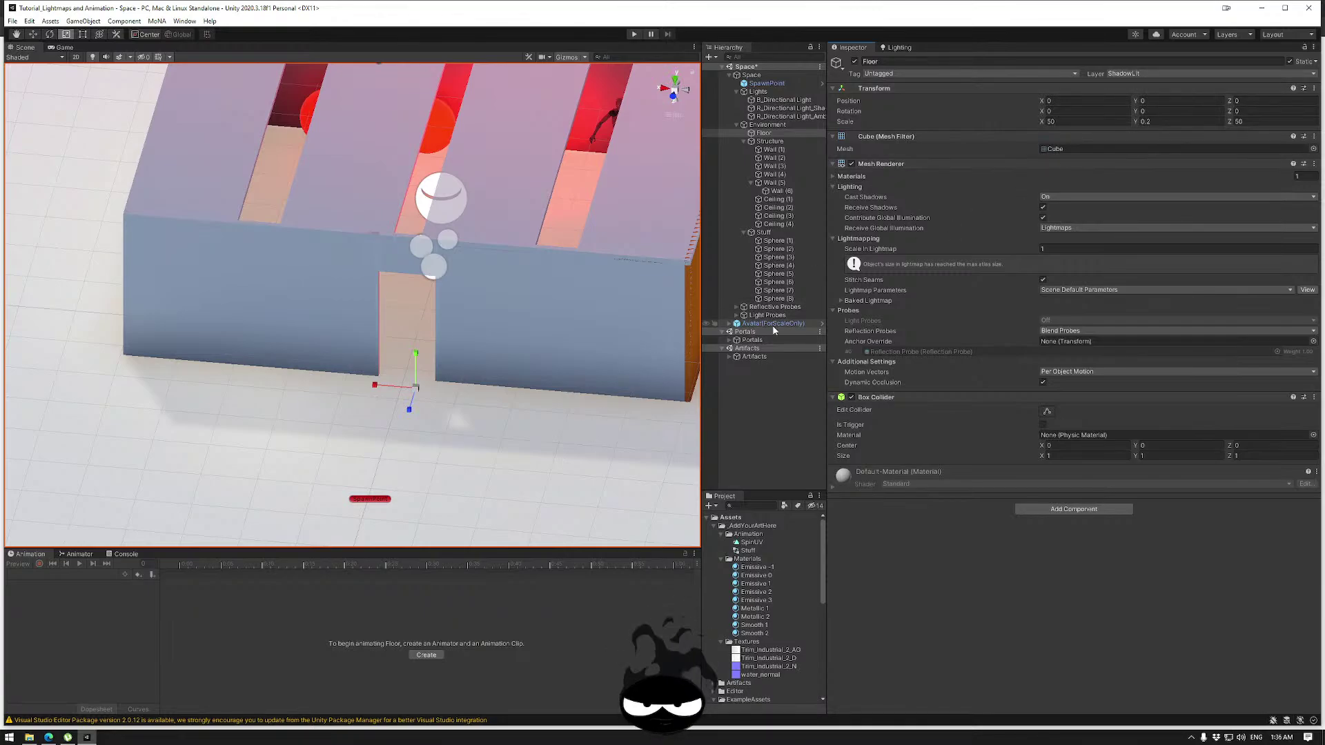
Keep R_Directional Light_Shadow on the Default layer and try its culling mask set to Everything.
click(786, 108)
click(1146, 74)
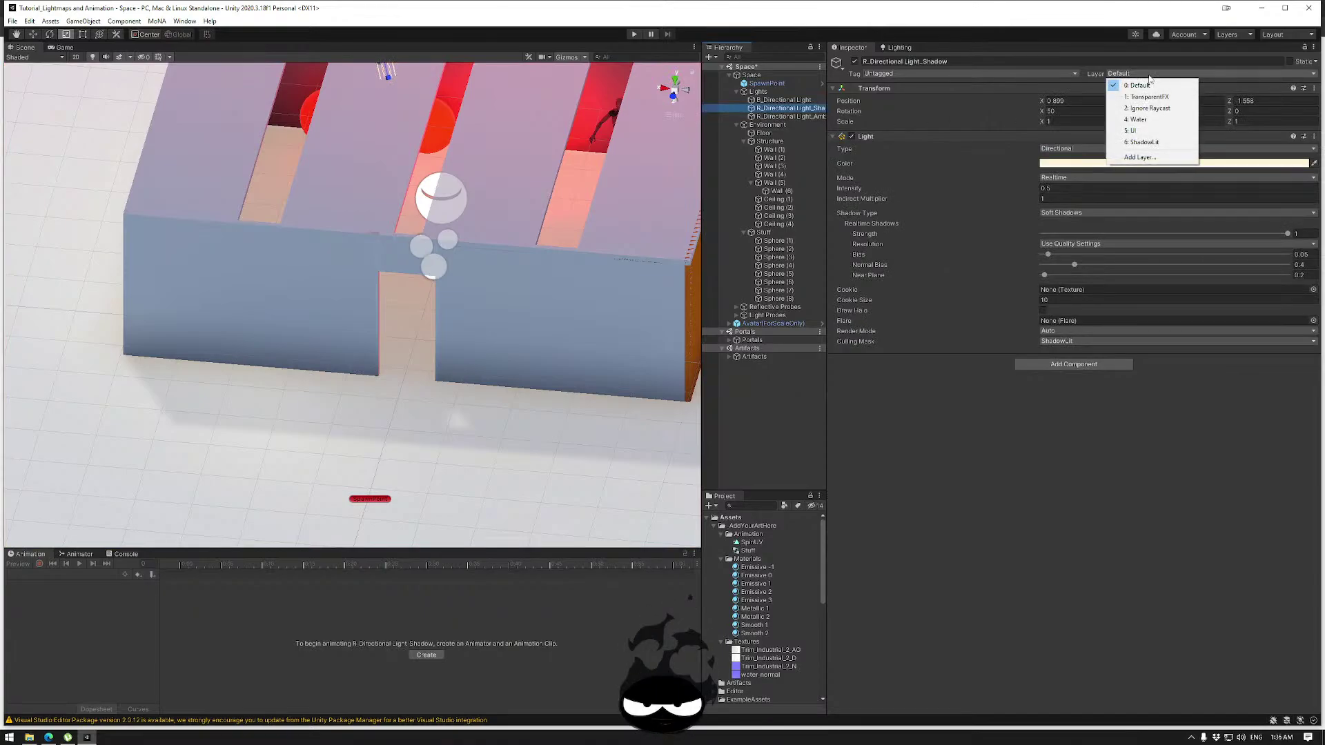
click(1145, 84)
click(1067, 341)
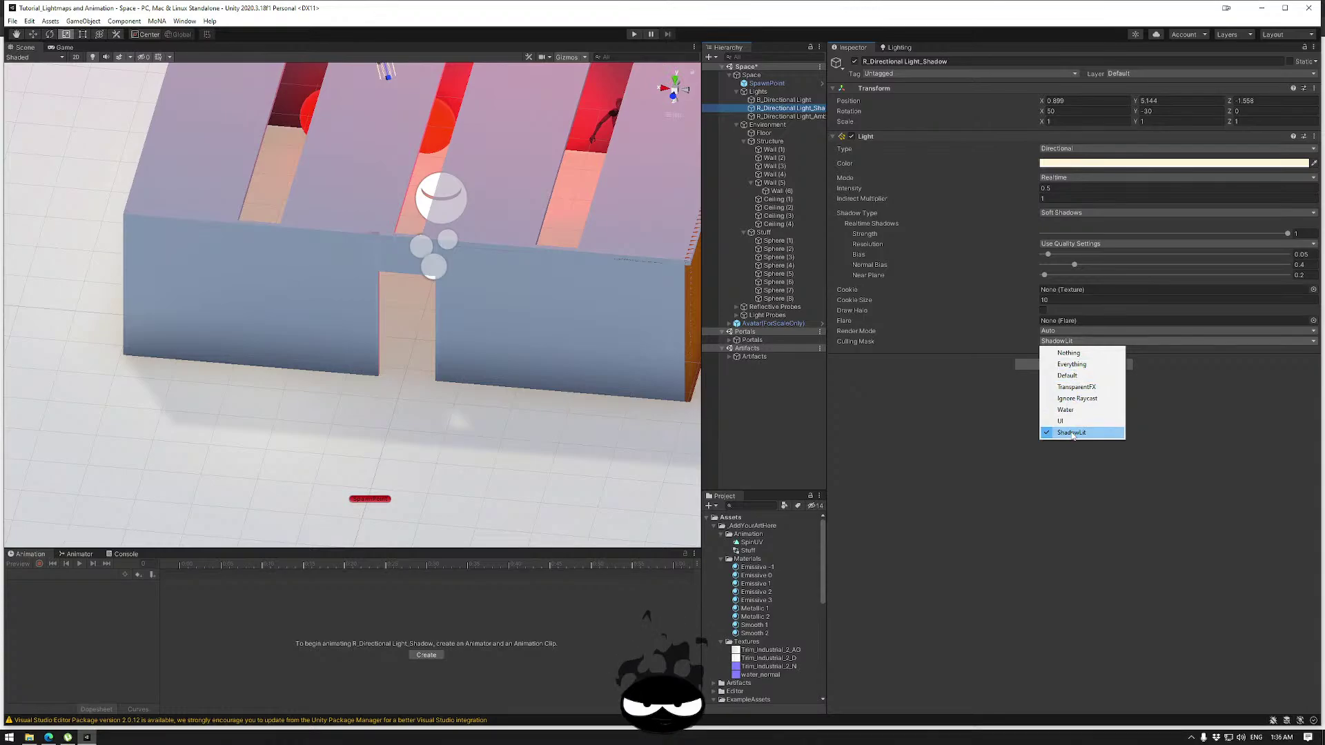
click(1072, 363)
Reset the shadow light's culling mask to Nothing, and include Default, TransparentFX, Ignore Raycast, Water and UI but not ShadowLit.
click(1070, 340)
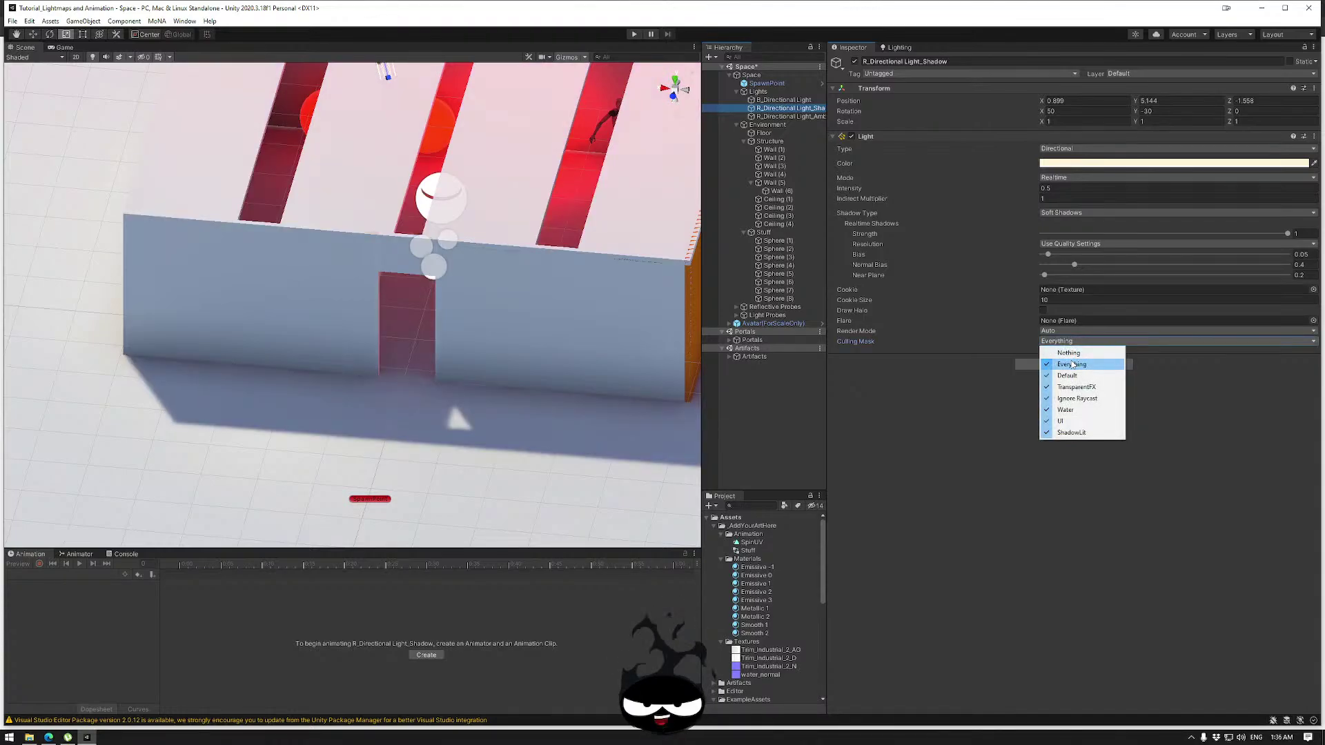
click(1068, 353)
click(1069, 340)
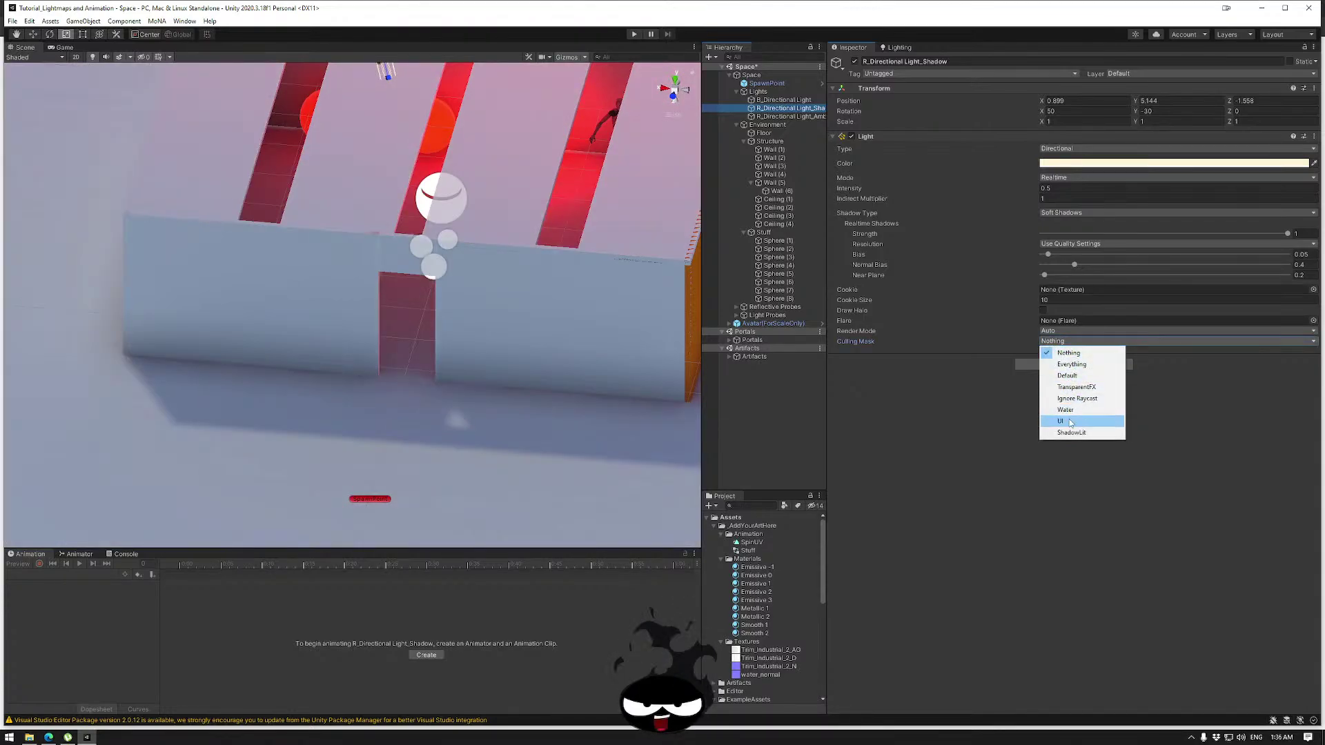
click(1071, 376)
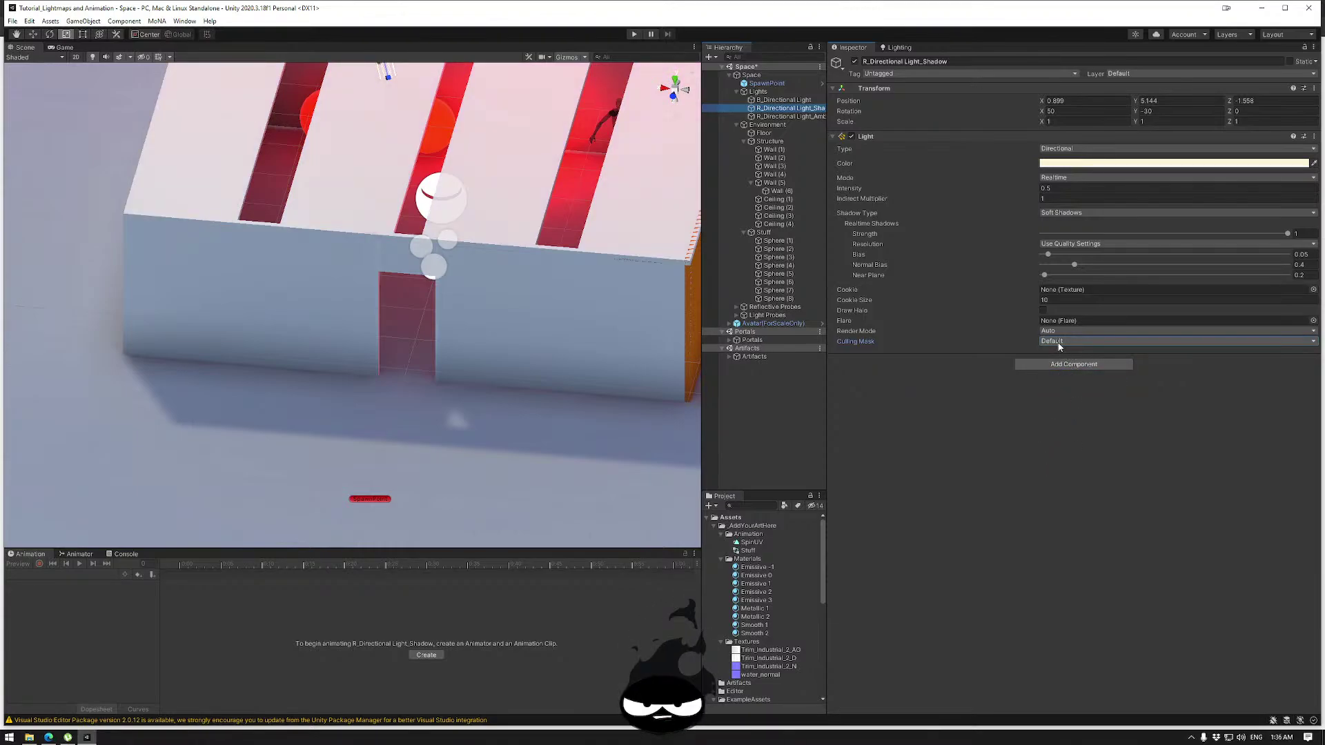
click(1059, 343)
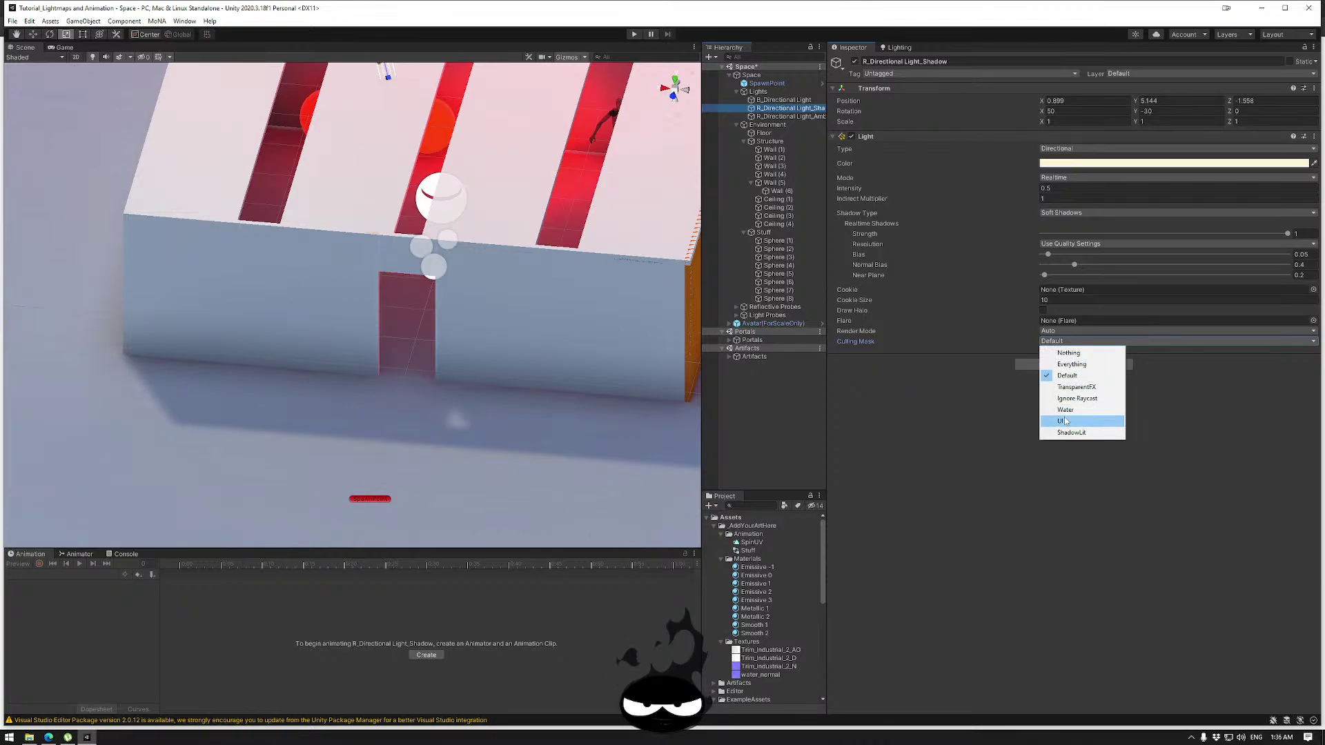
click(1065, 420)
click(1069, 346)
click(1066, 410)
click(1069, 346)
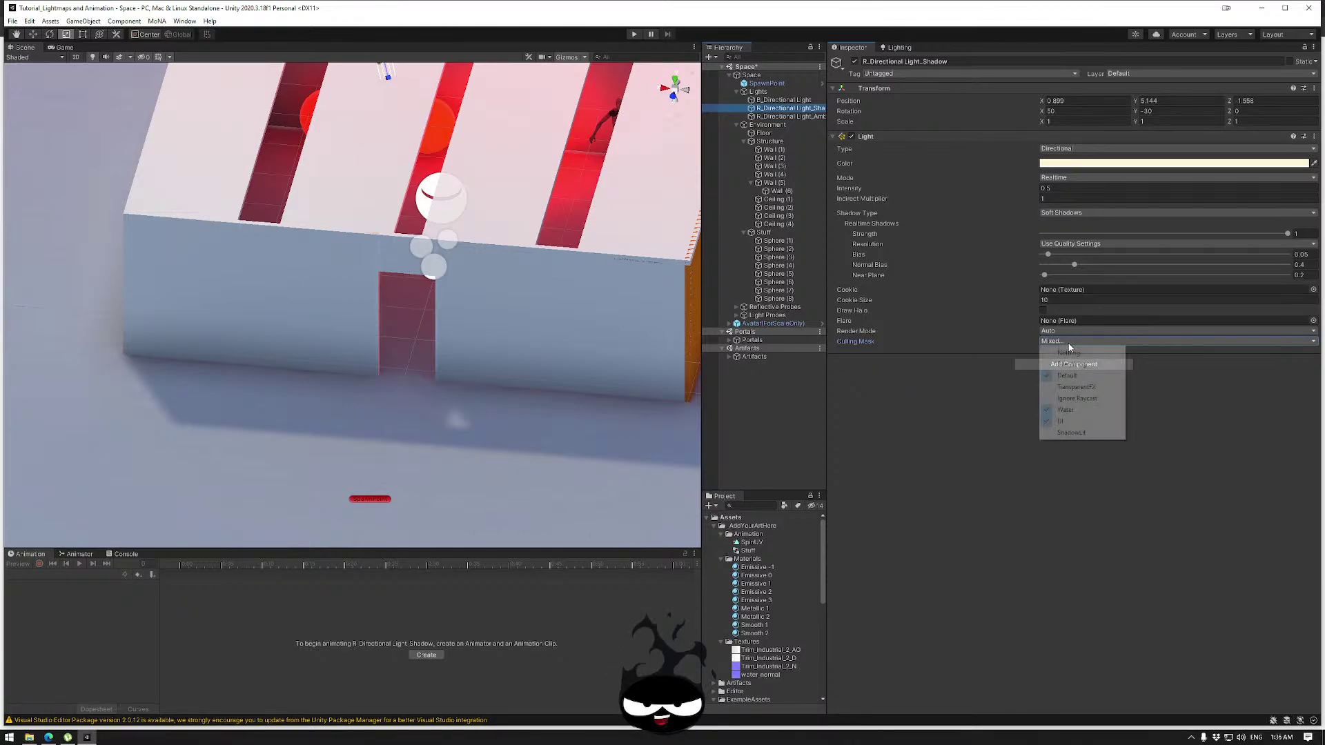
click(1070, 385)
click(1068, 343)
click(1070, 385)
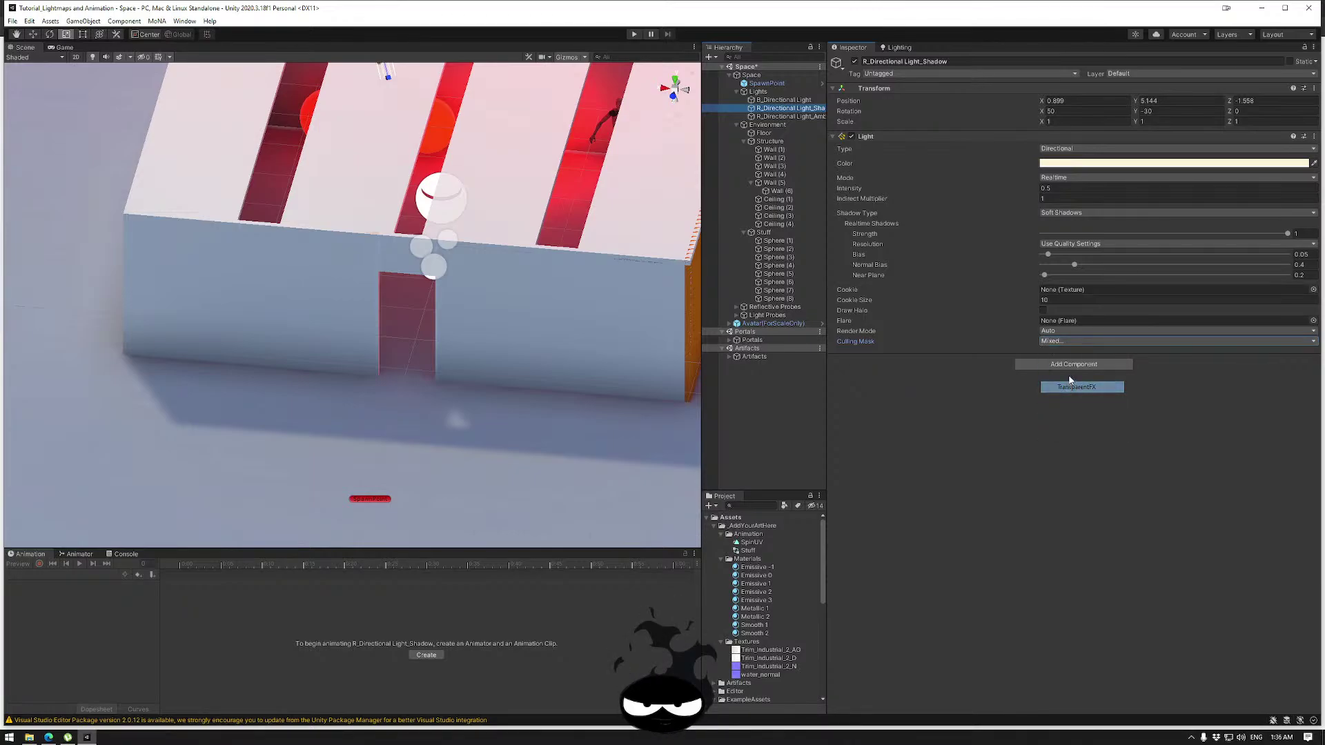
click(1070, 342)
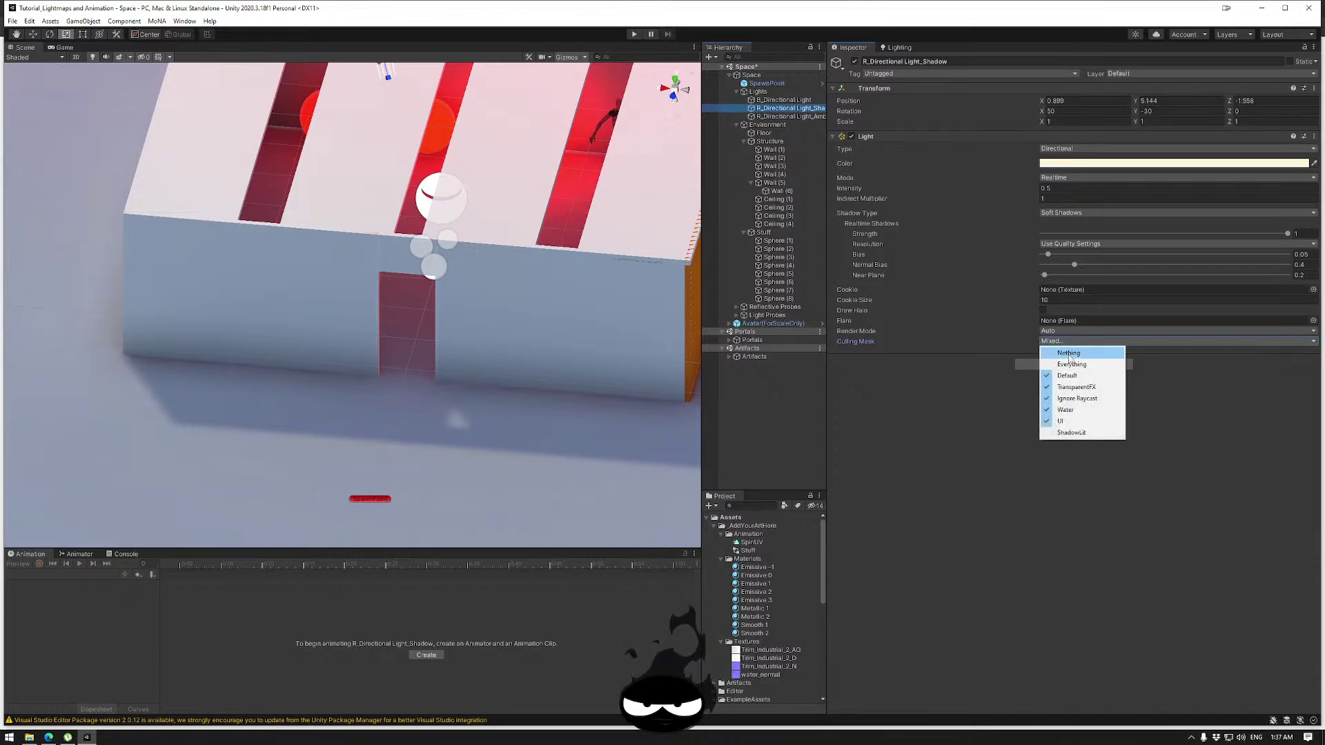
click(1070, 433)
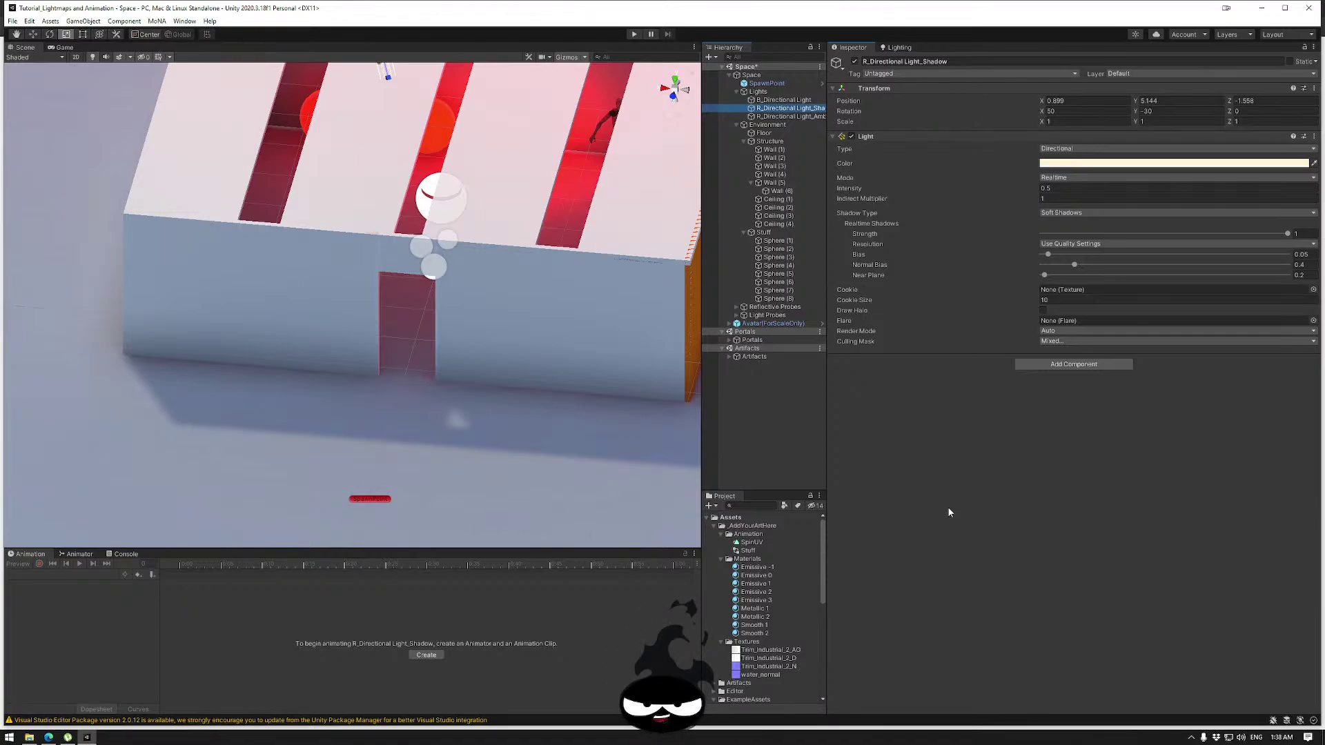
Open the Package Manager and select the Bakery - GPU Lightmapper package among the owned assets.
click(688, 173)
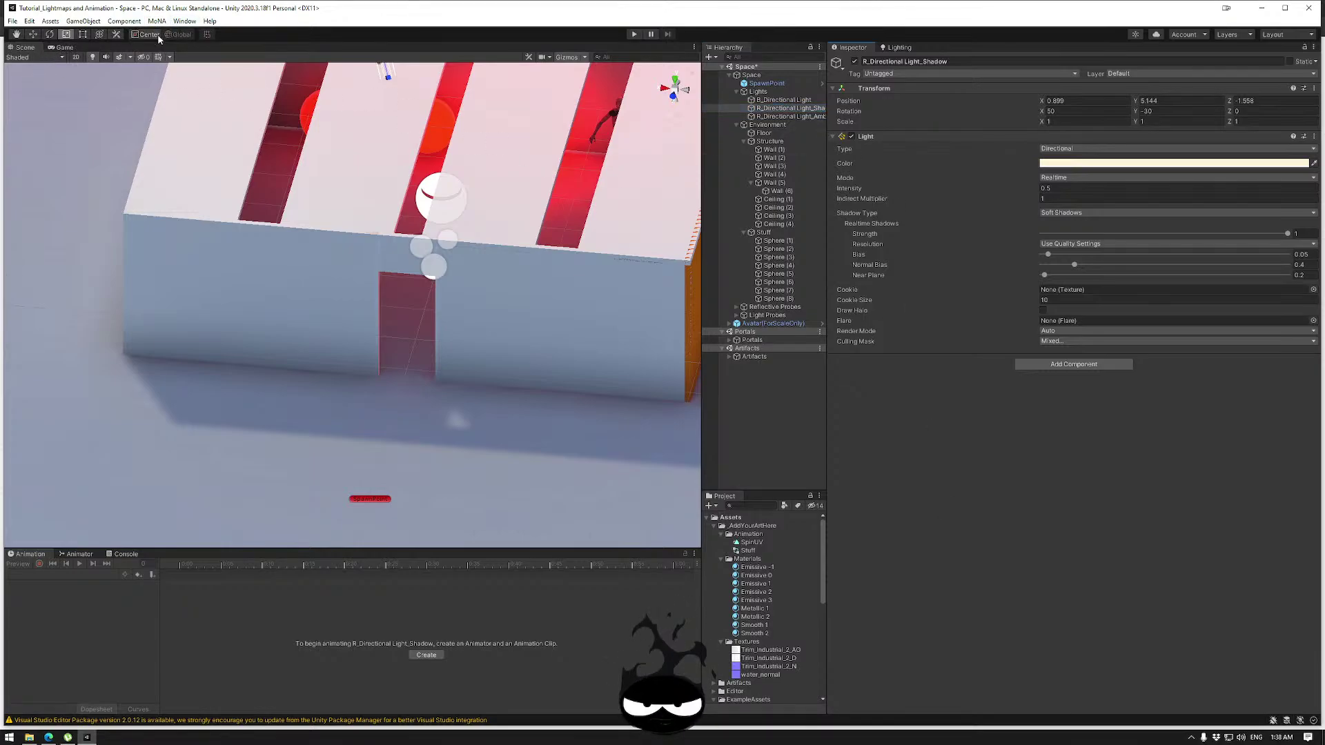
click(184, 21)
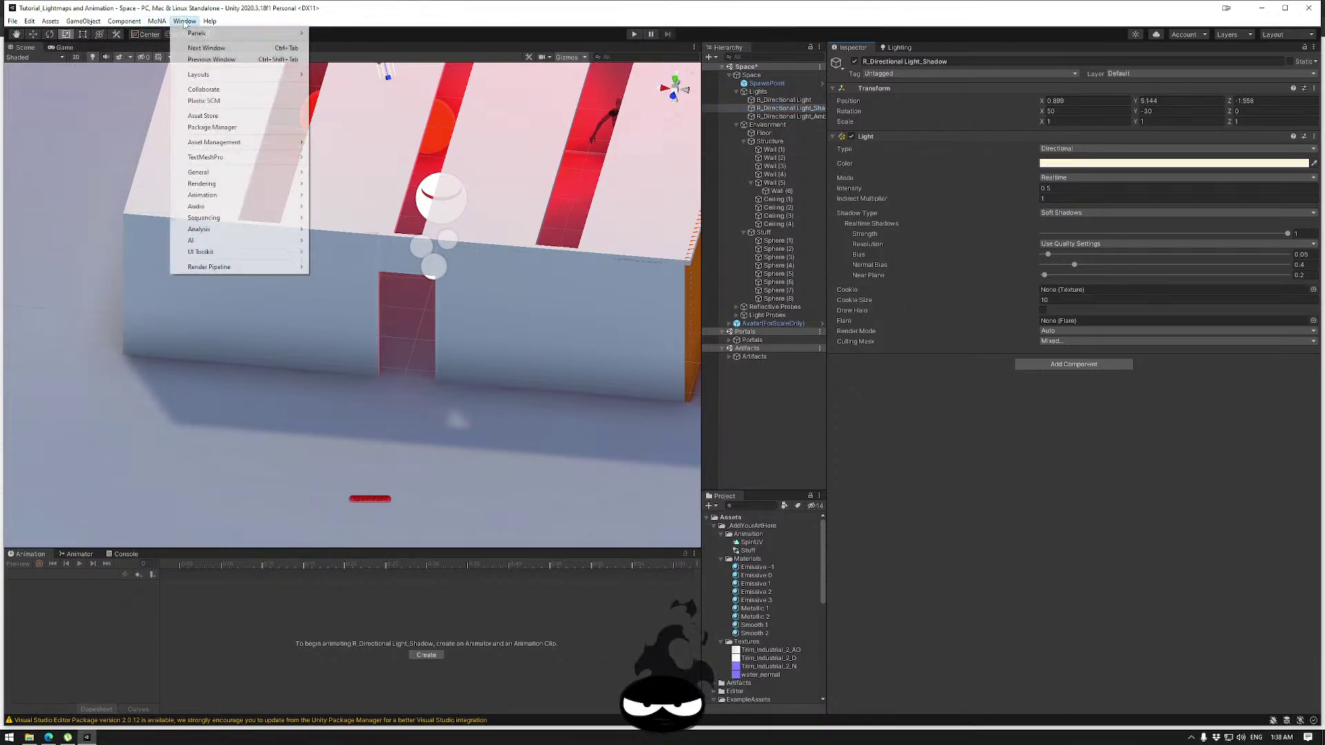
click(207, 128)
drag(149, 144, 115, 188)
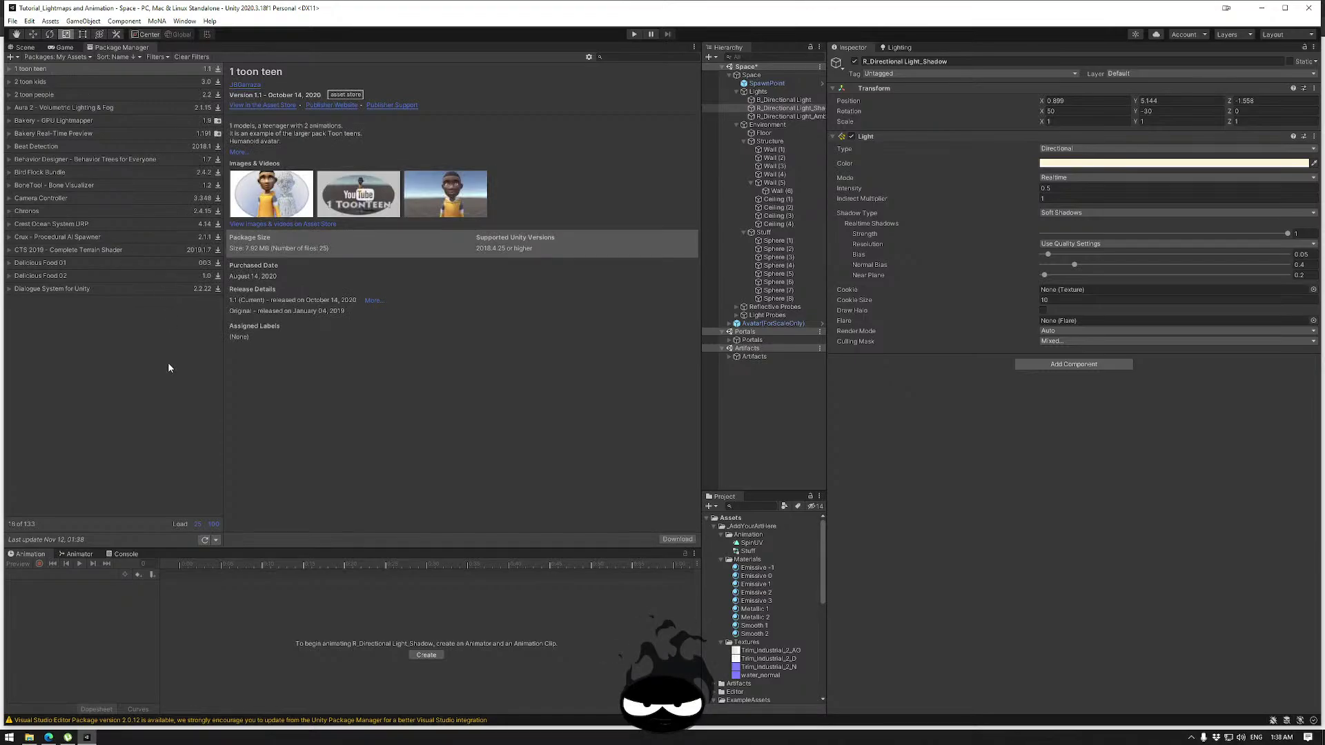
click(75, 133)
click(82, 121)
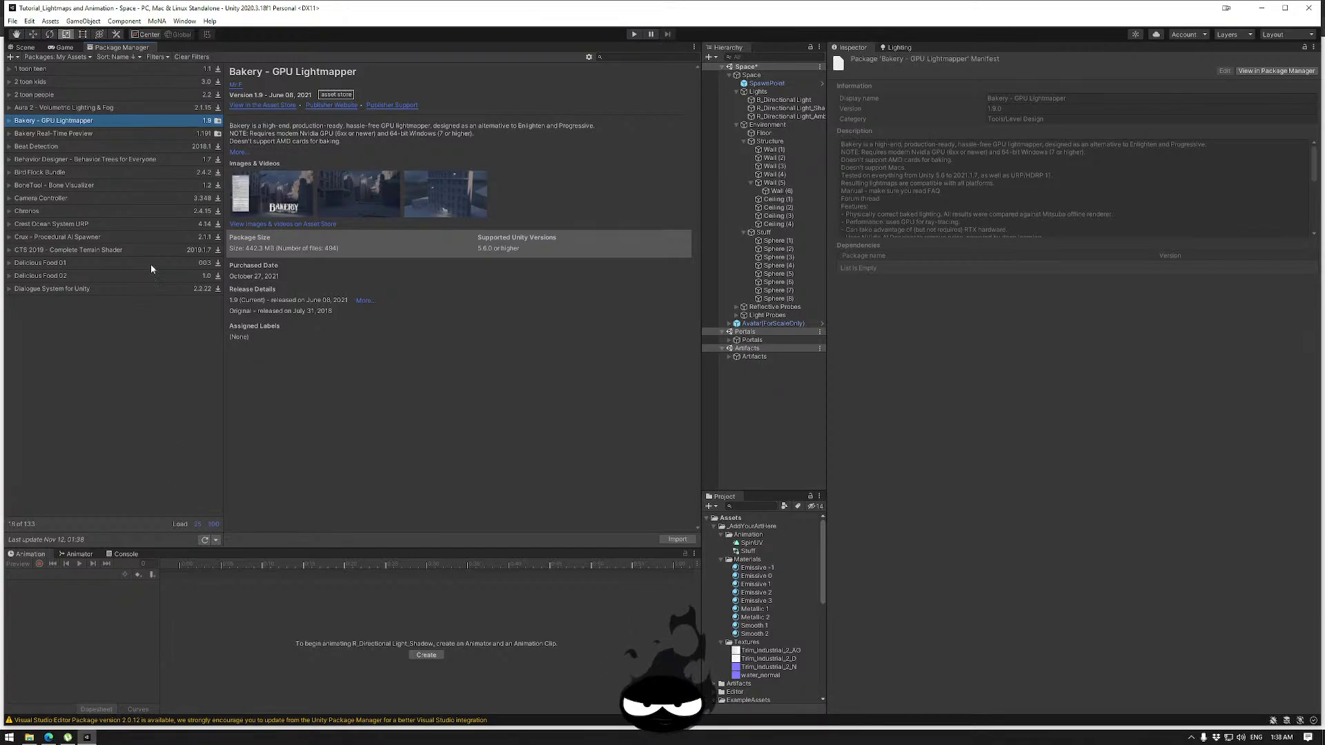
Import the Bakery - GPU Lightmapper package with all of its files, including the docs and examples.
click(677, 541)
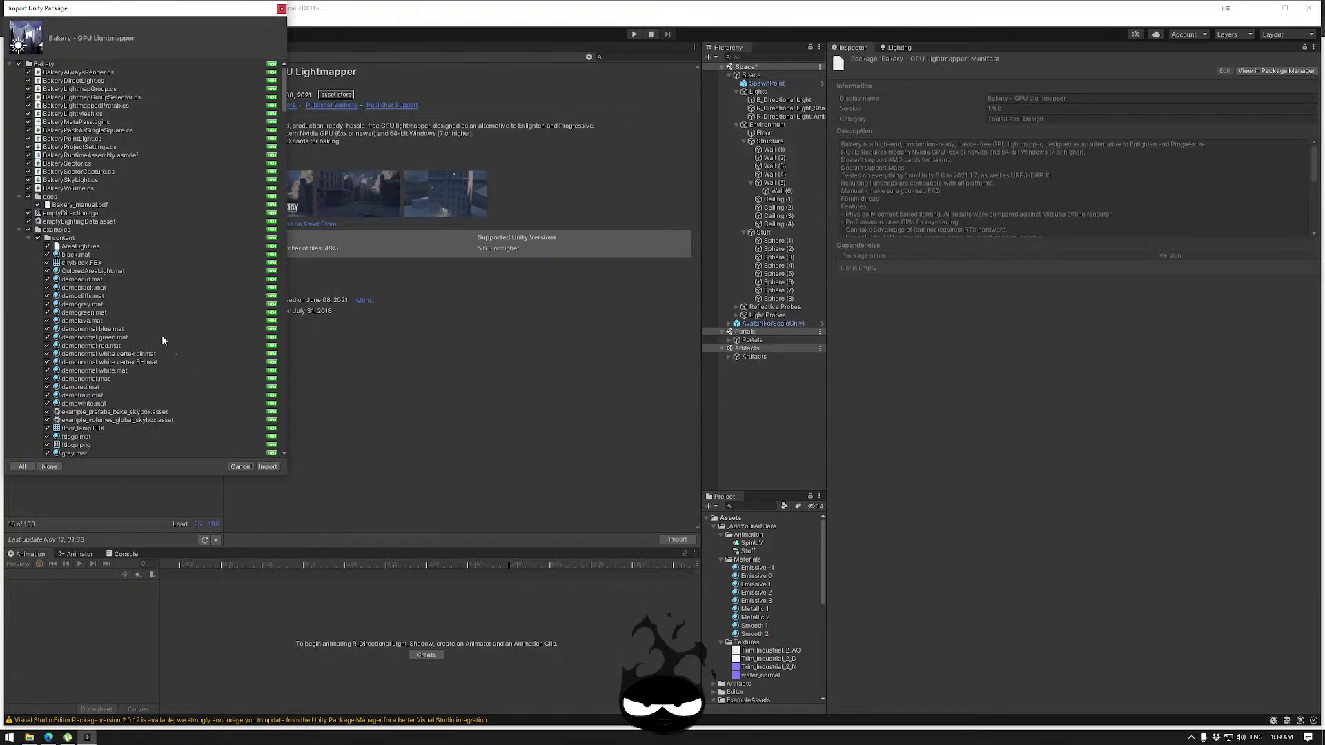
click(20, 197)
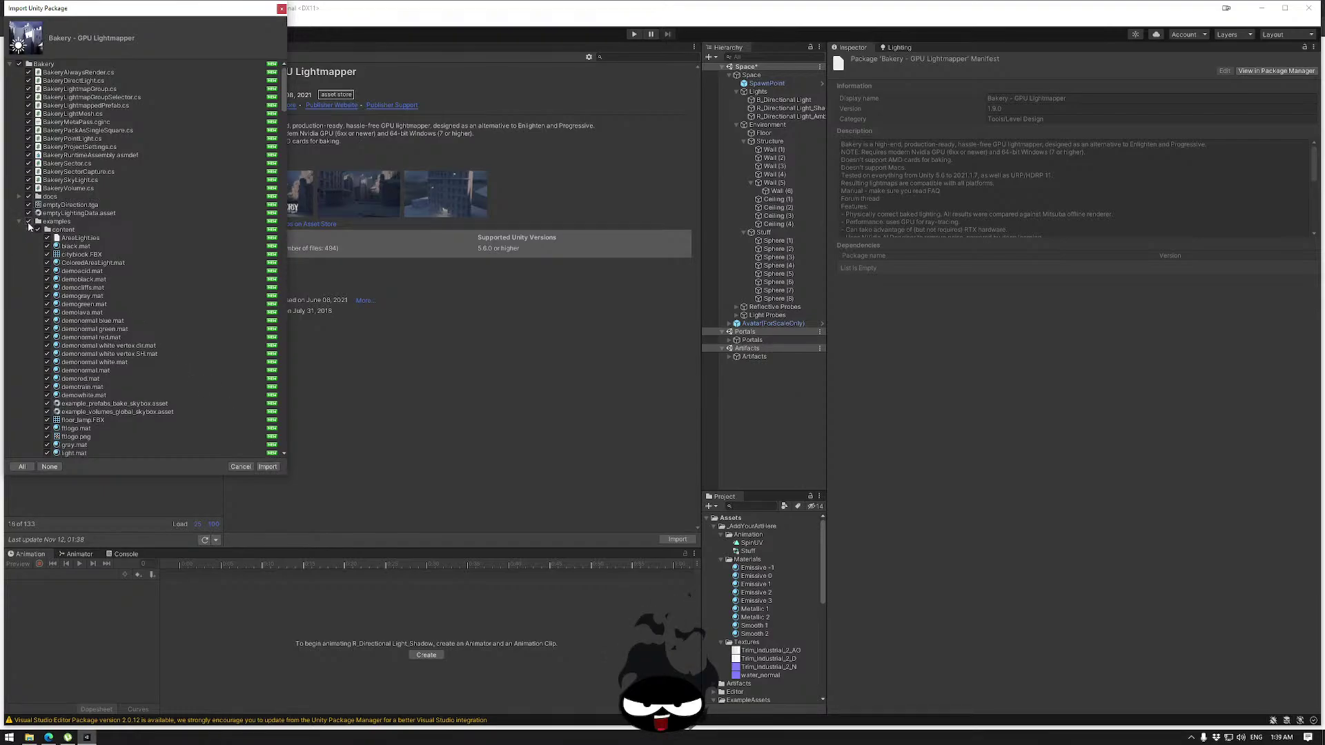
scroll(52, 315, down, 7)
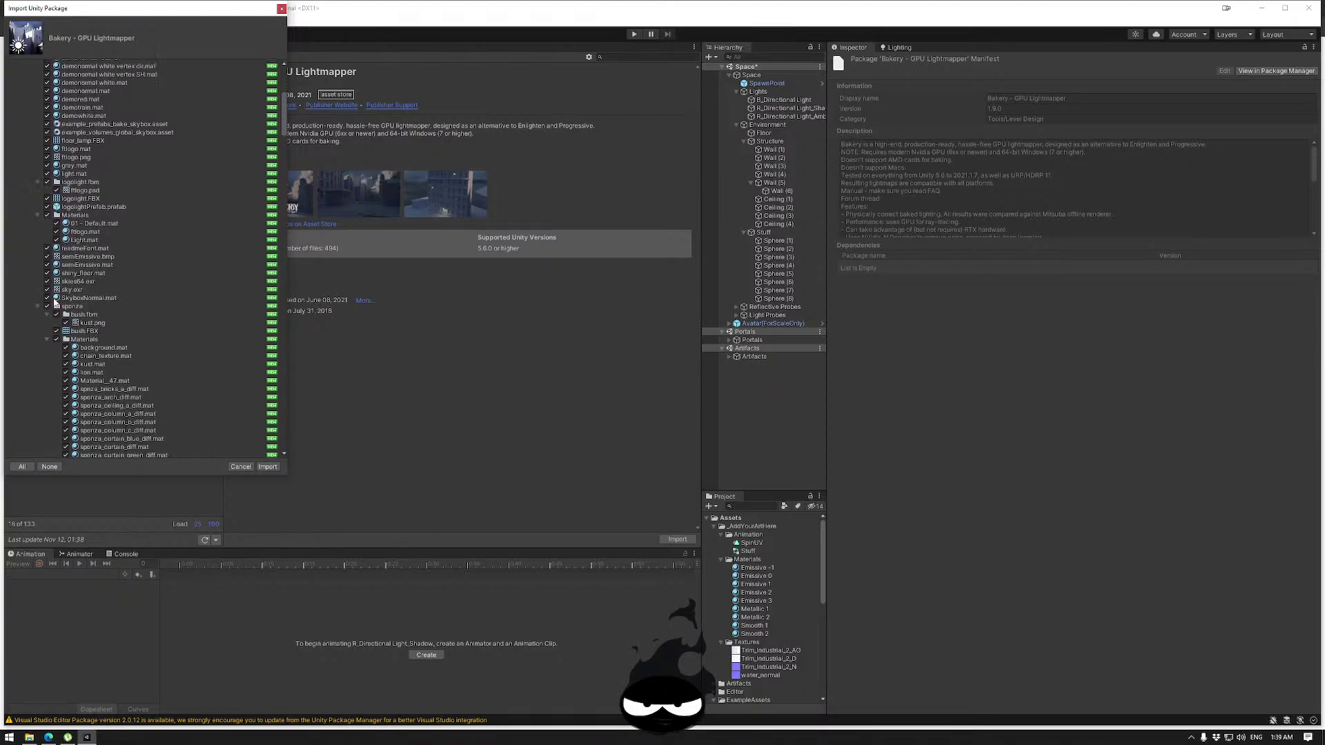
scroll(51, 315, down, 3)
click(267, 466)
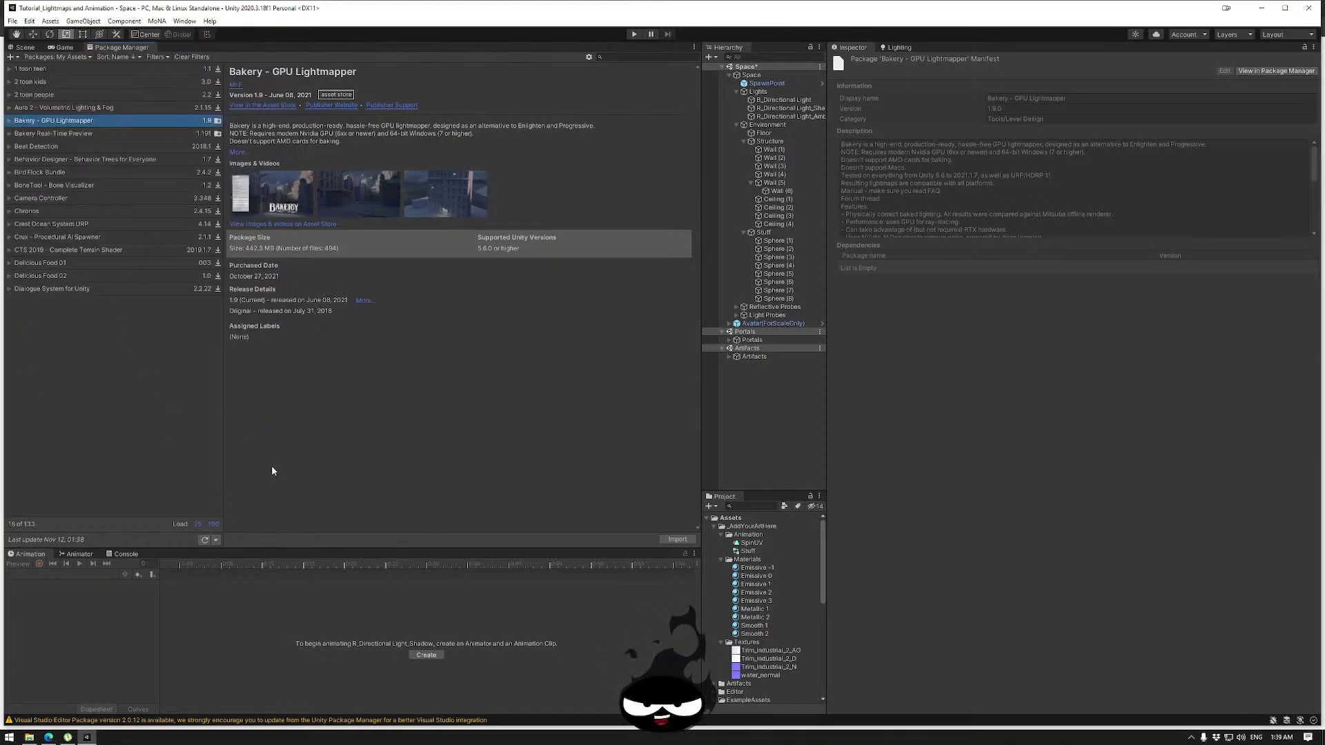
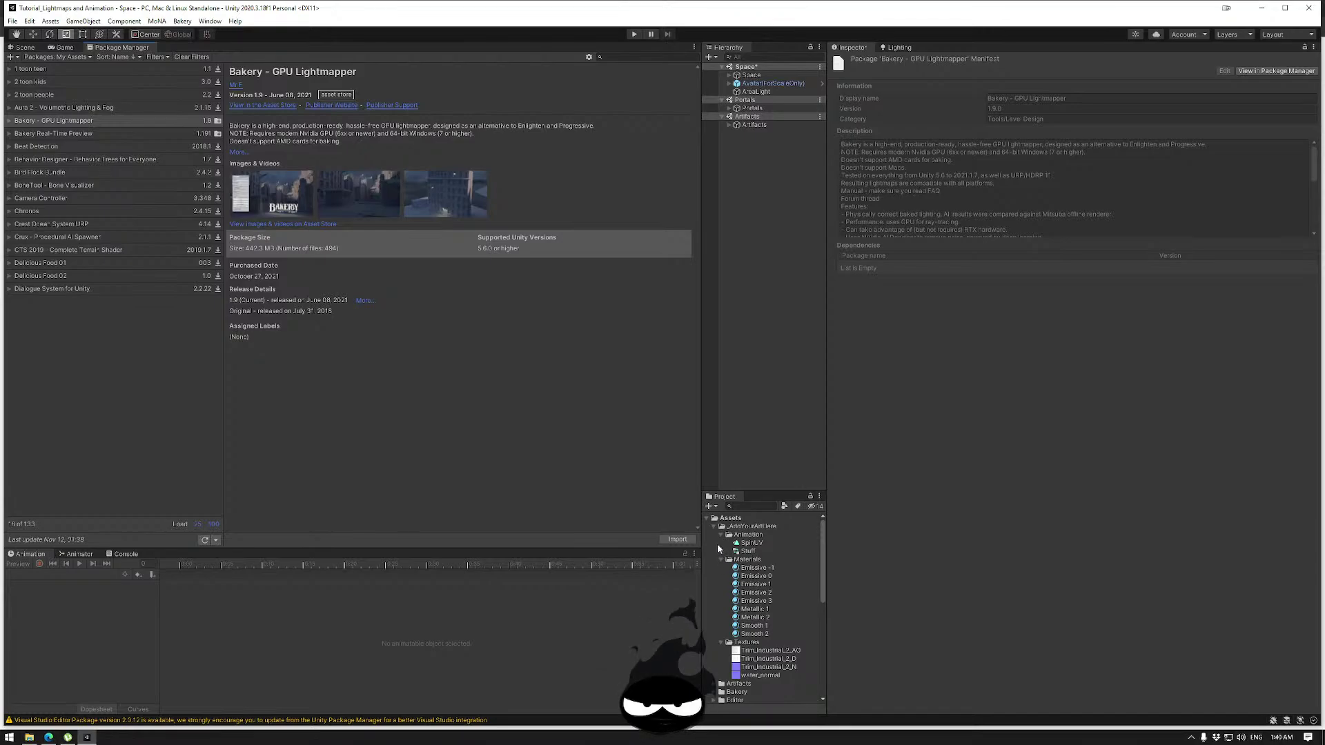
Collapse the expanded asset folders in the project, including _AddYourArtHere, ExampleAssets, Materials and Scenes.
click(715, 525)
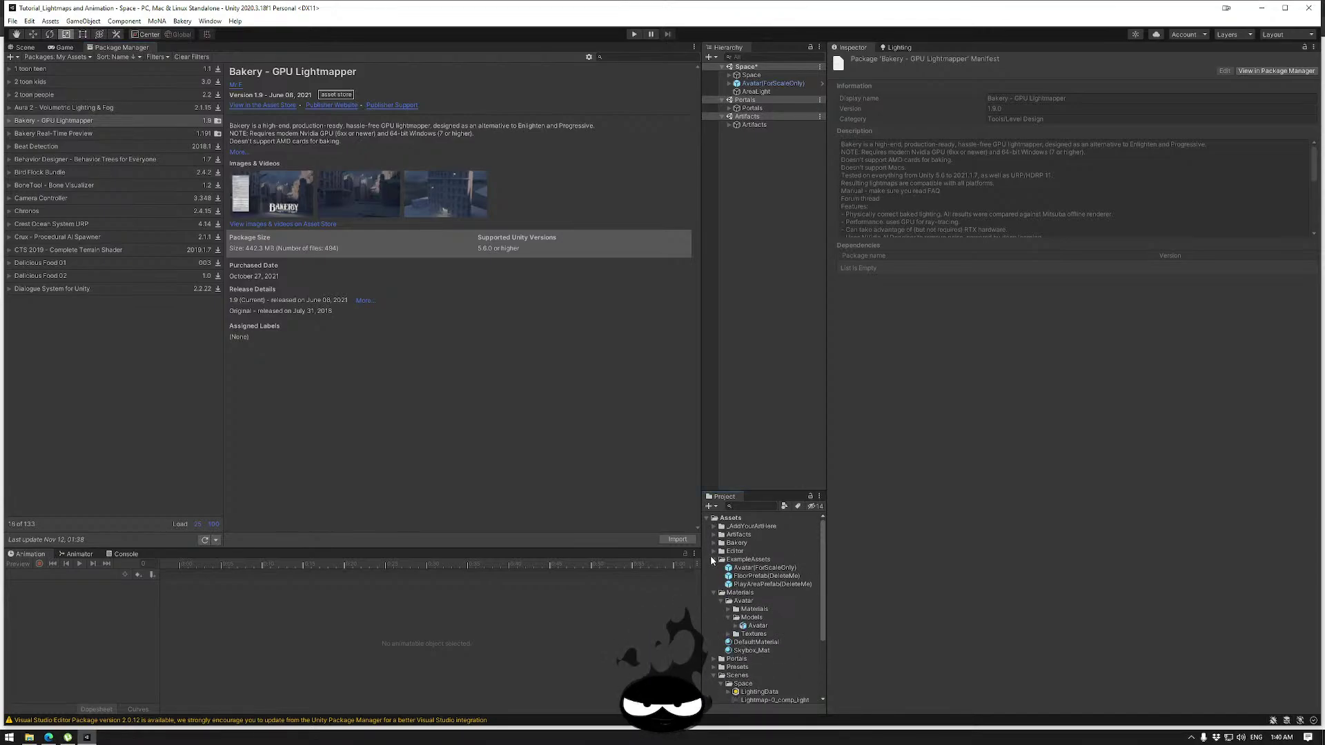
click(714, 559)
click(712, 567)
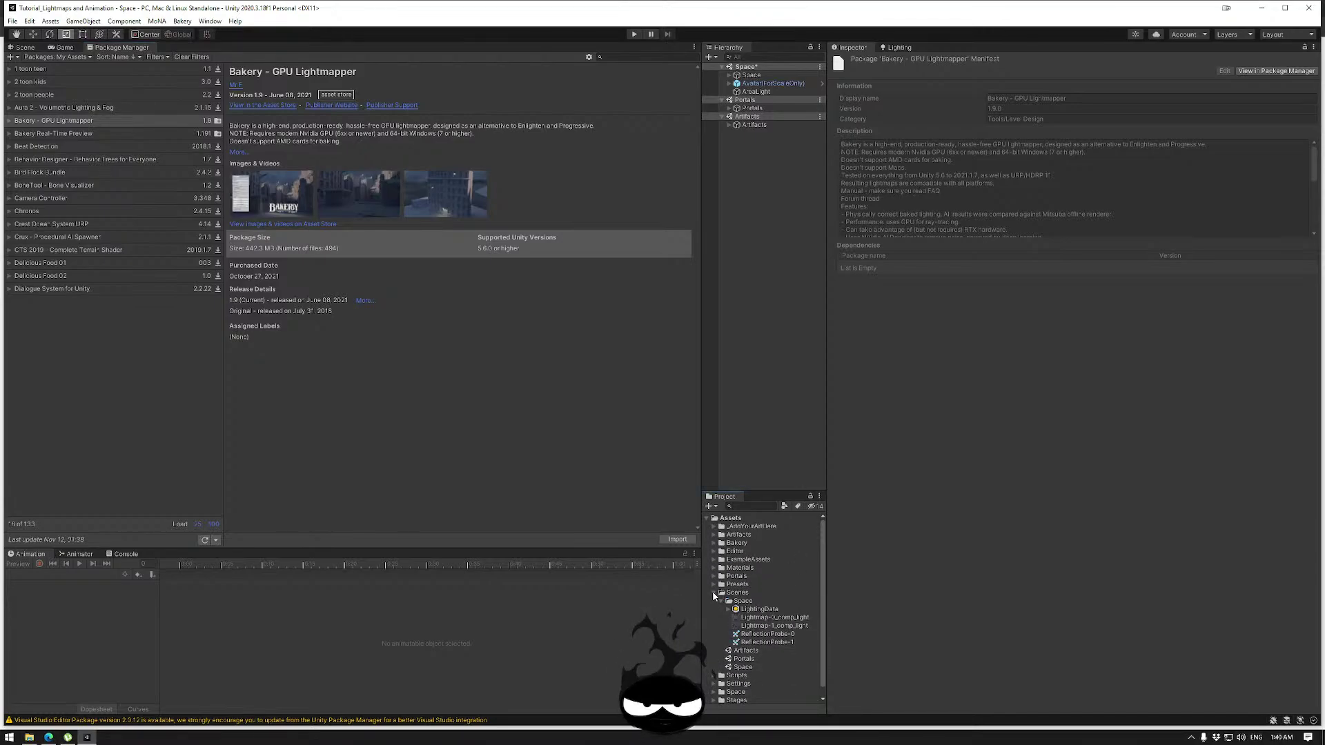
click(714, 592)
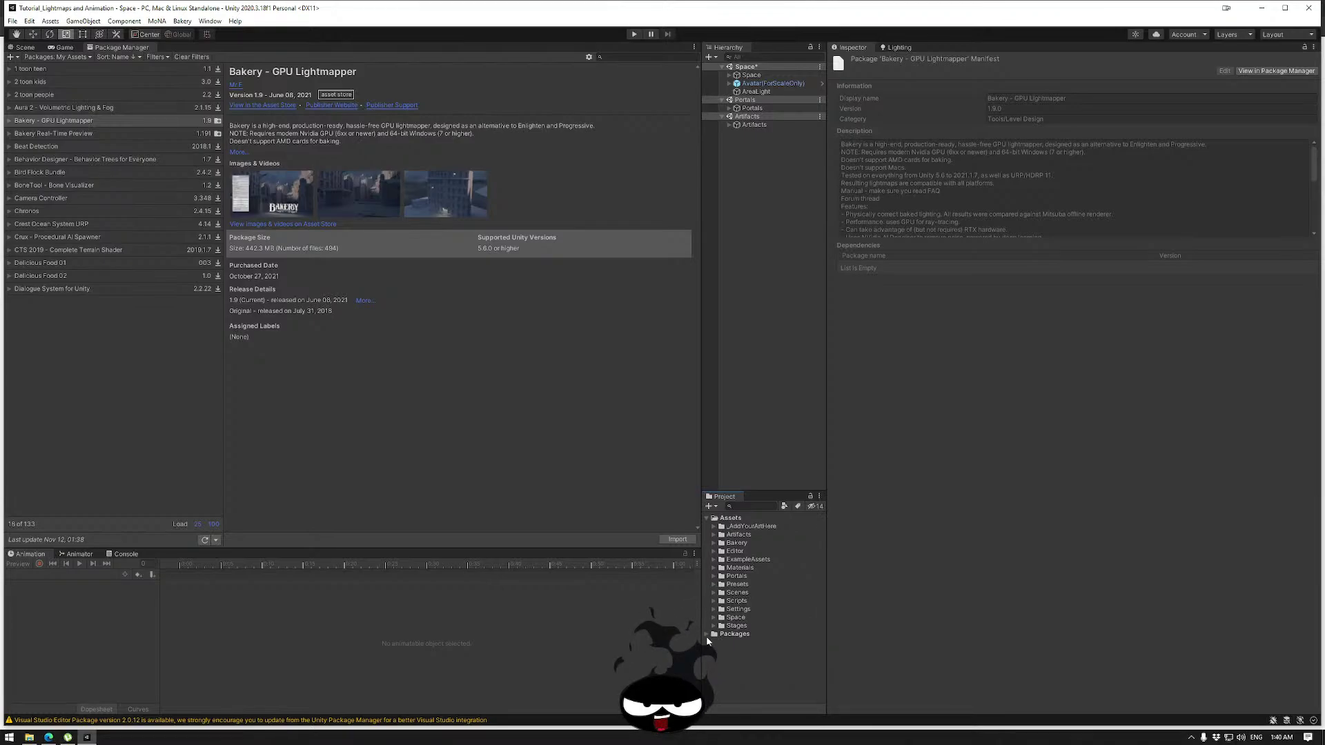
In the Scene view, add a Bakery Direct Light component to B_Directional Light and match the lightmapped values to the real-time light.
click(65, 47)
click(25, 47)
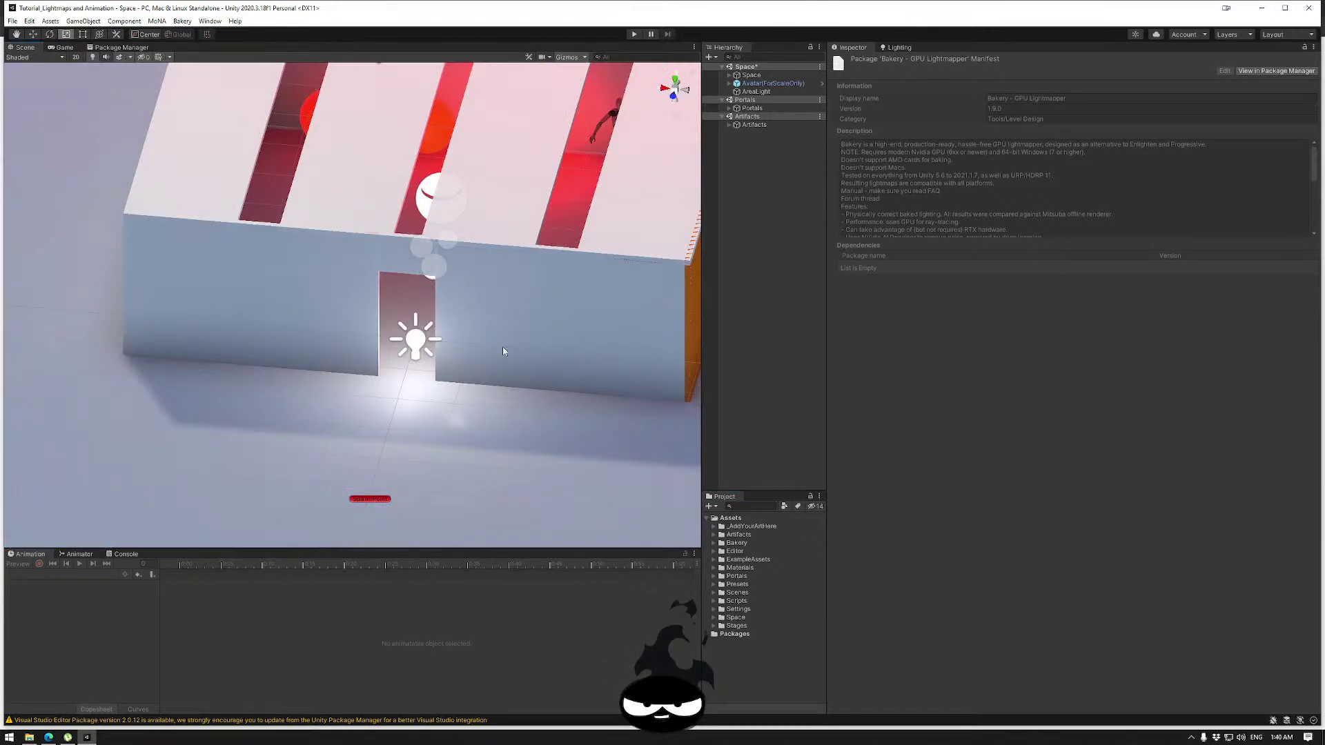
click(730, 75)
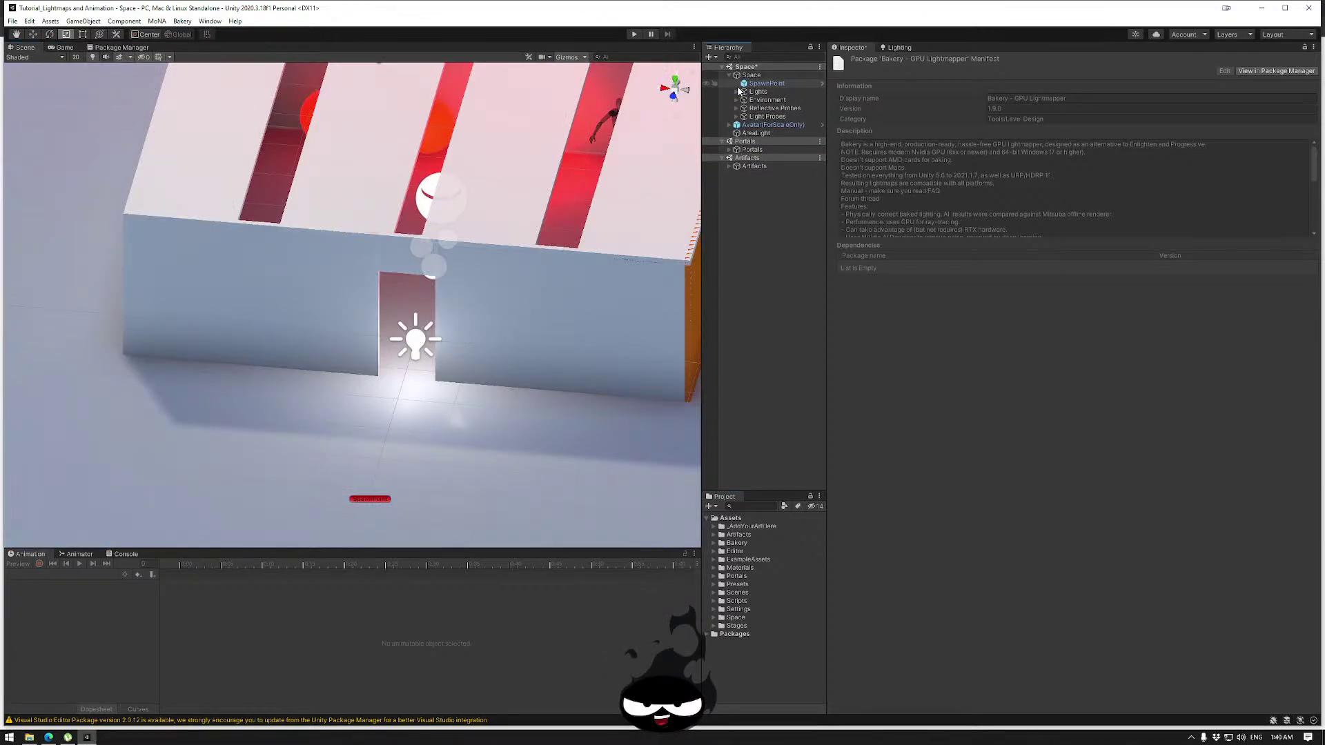
click(736, 92)
click(767, 100)
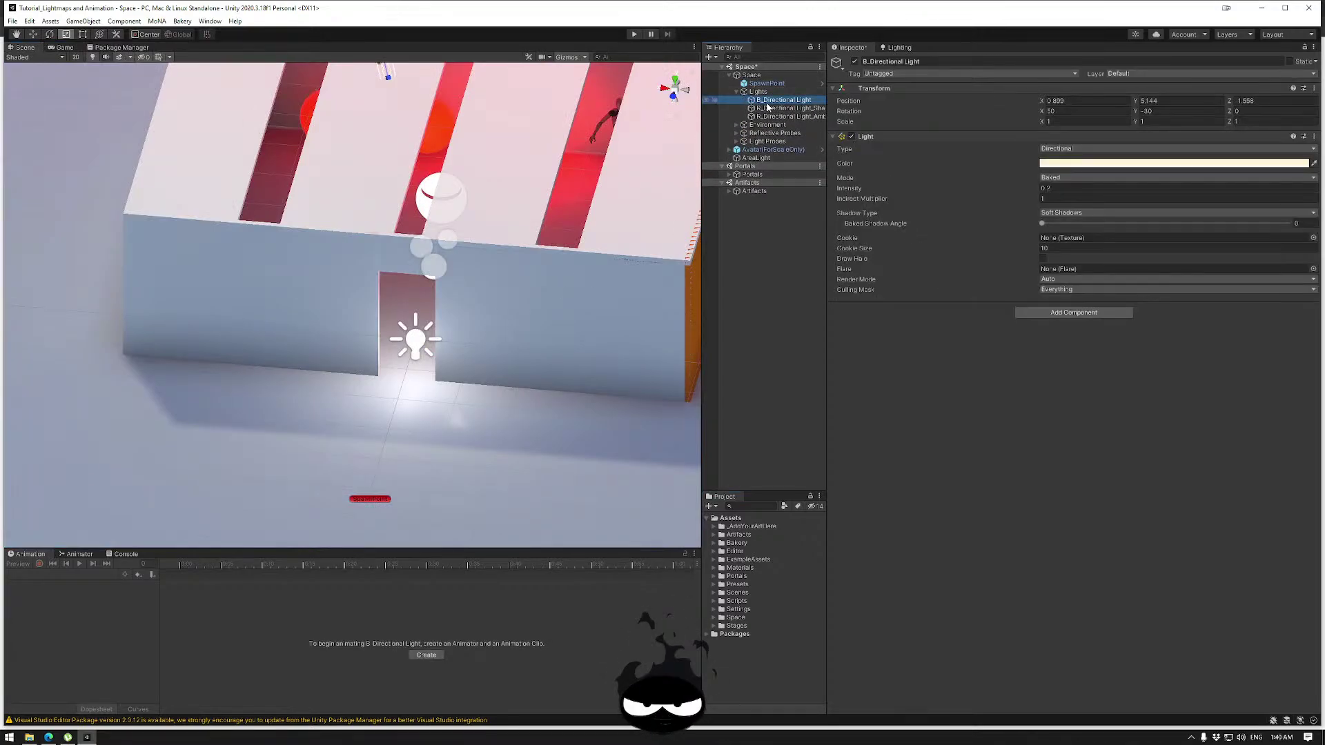
click(1057, 313)
text(bak)
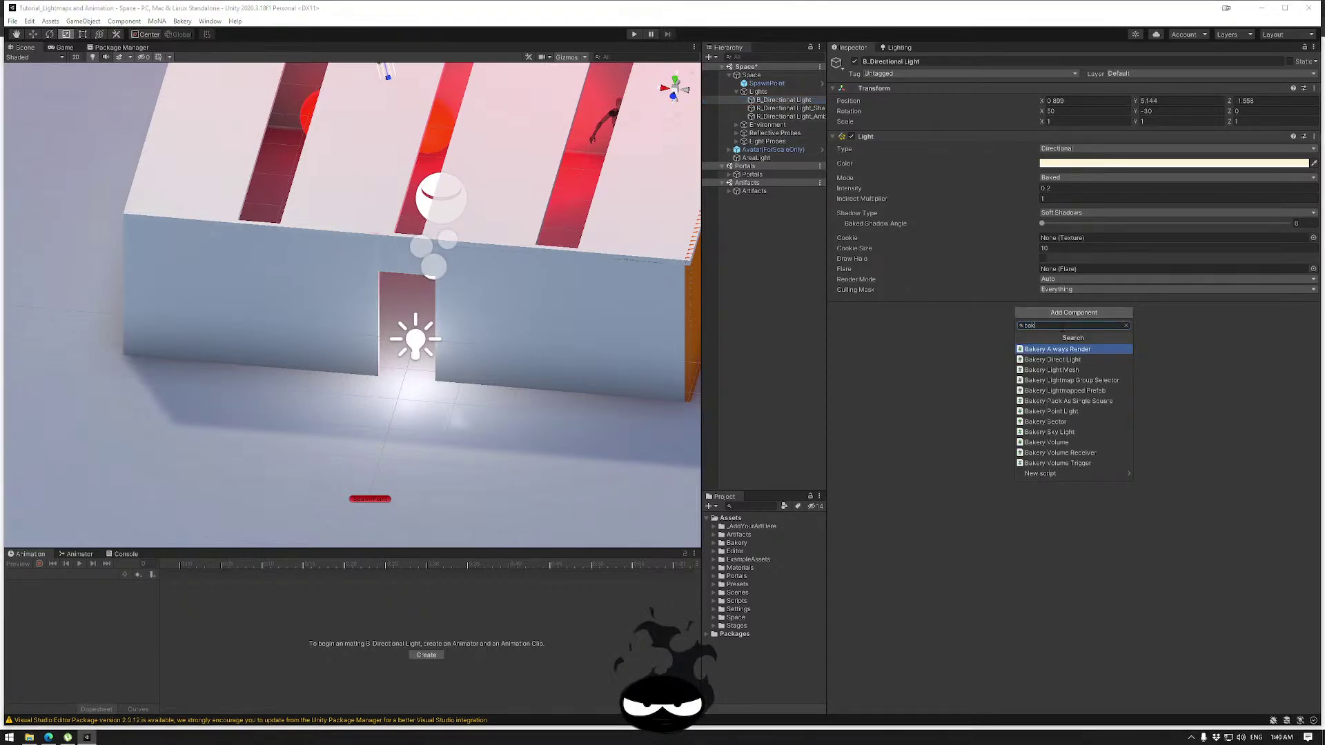
text(ery)
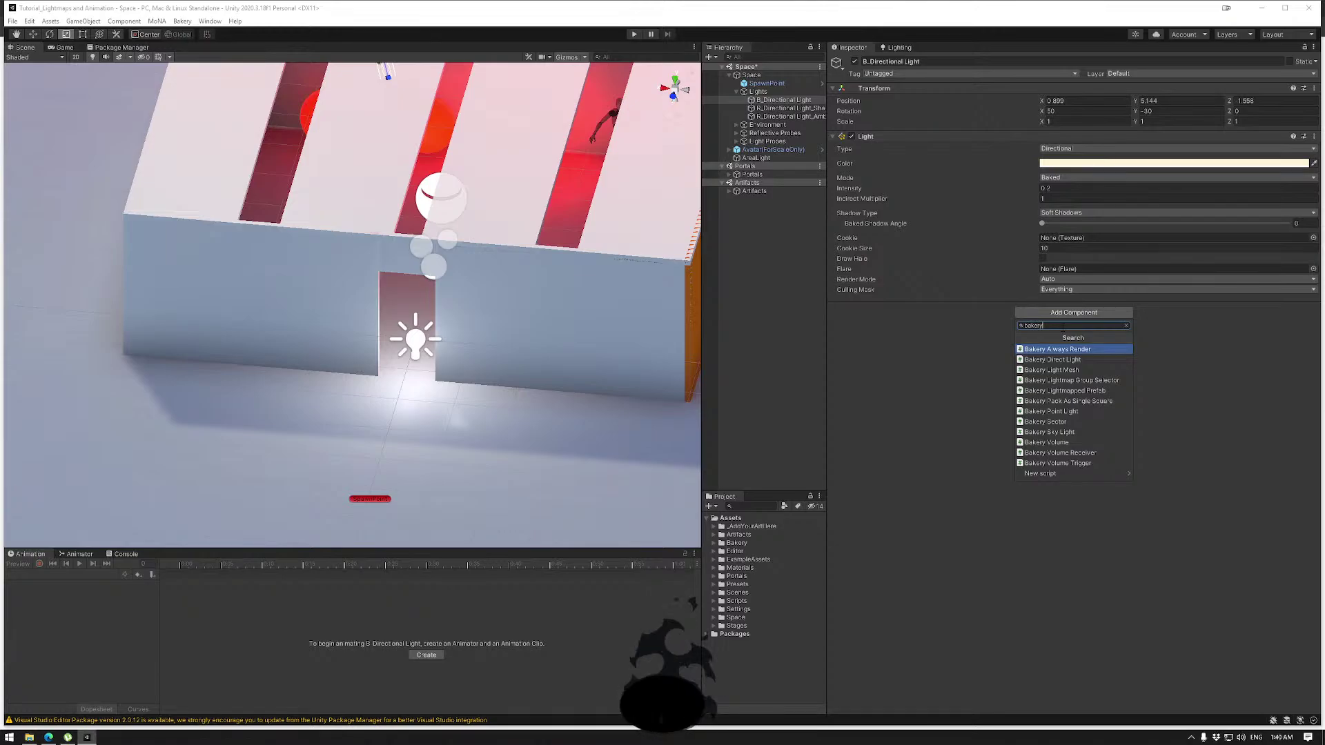
click(1055, 361)
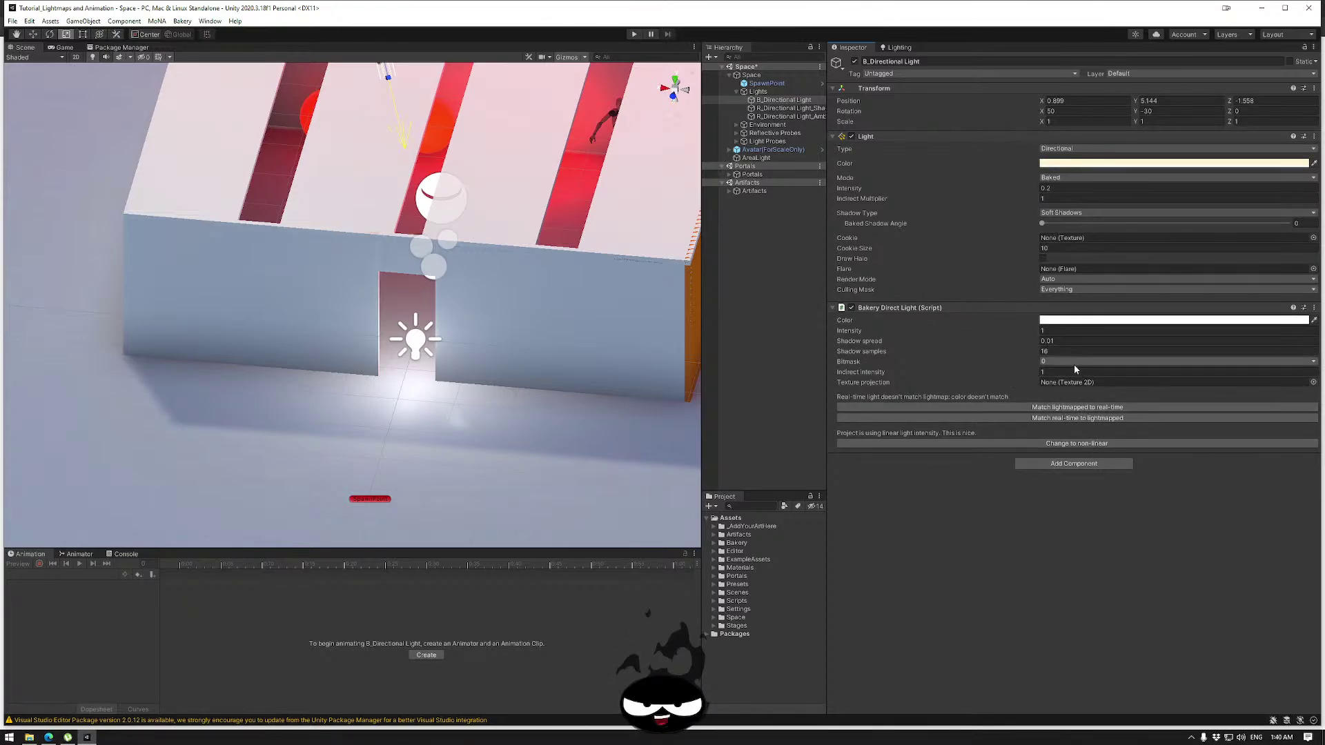
click(1077, 408)
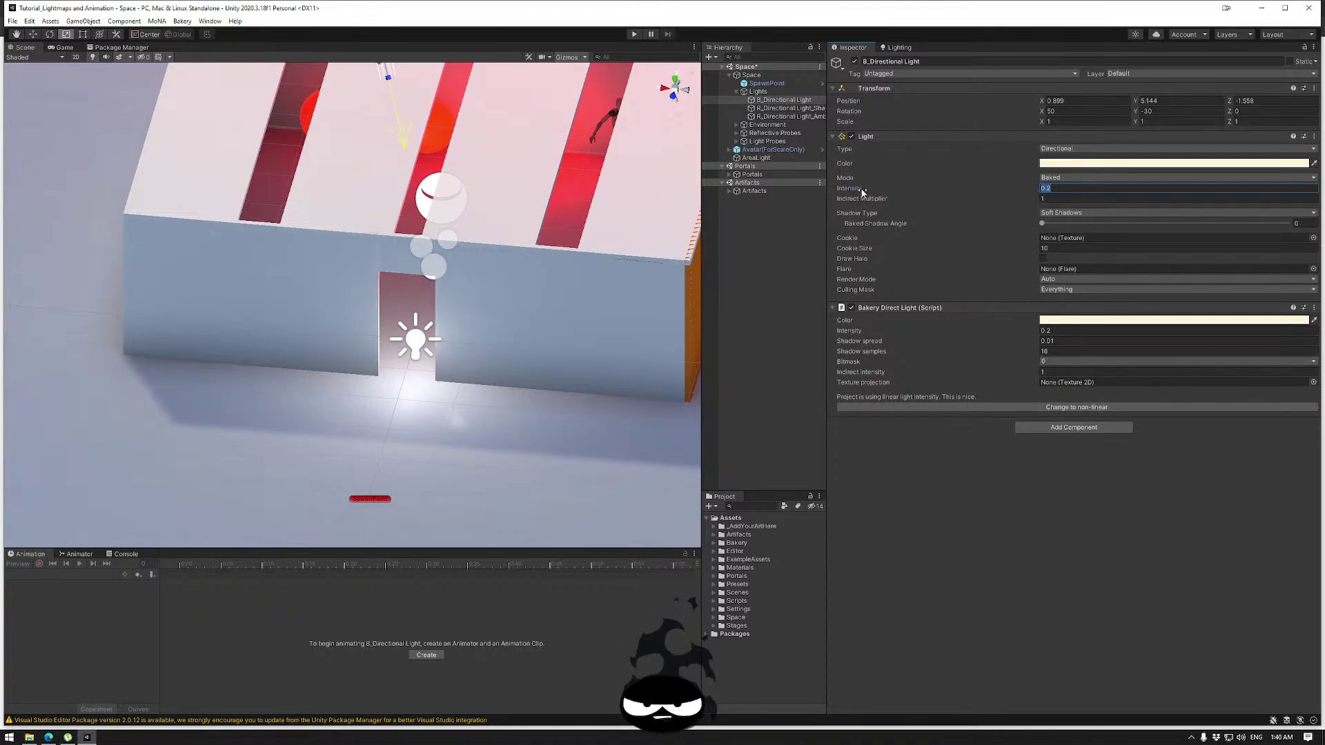
Try a real-time intensity of 1.2 and match it back to the lightmapped light, and undo a trial change of the Bakery intensity.
text(1.2)
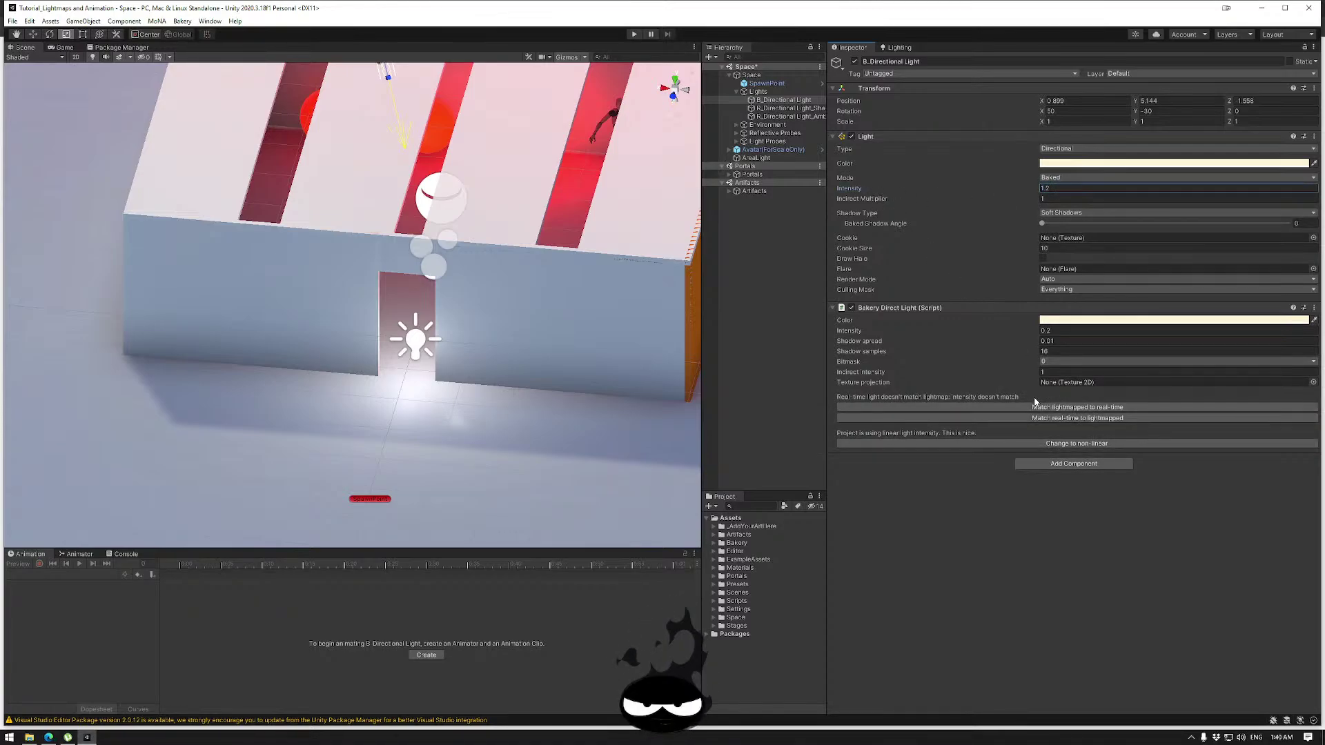
click(1074, 418)
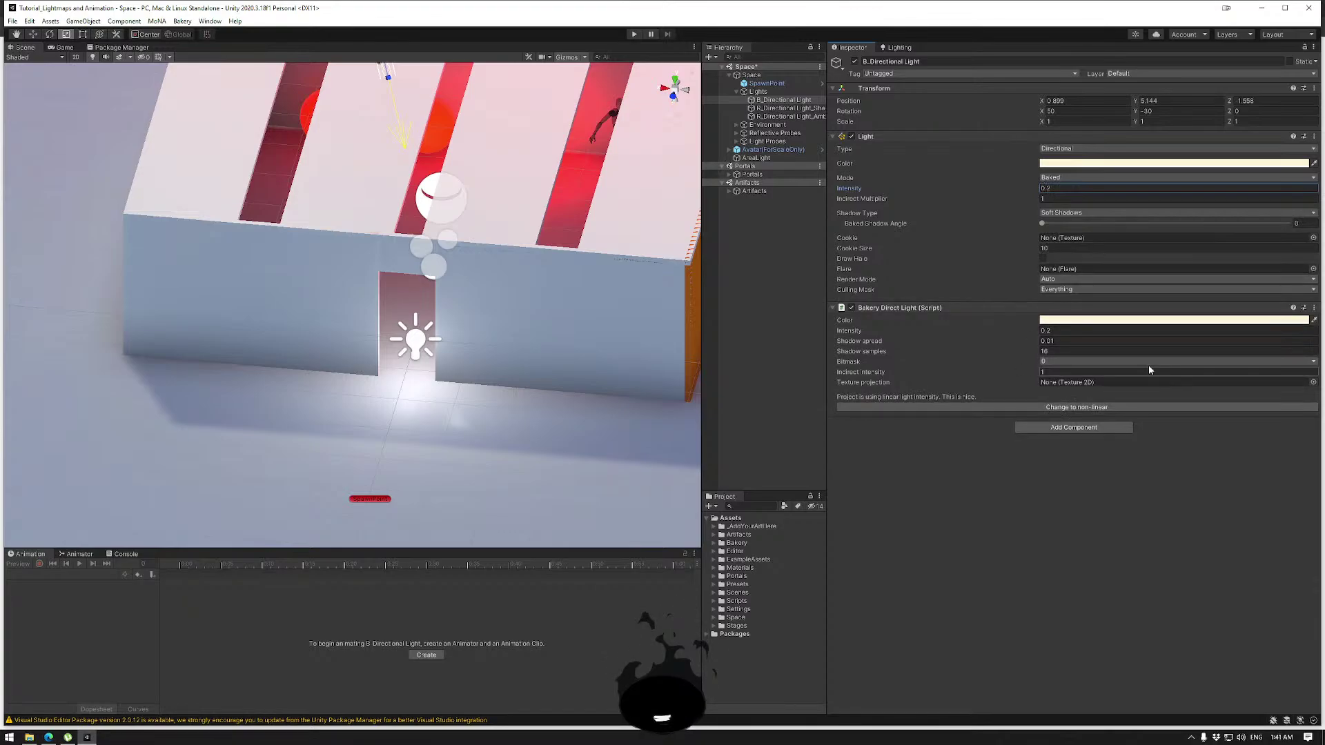
drag(851, 328, 897, 342)
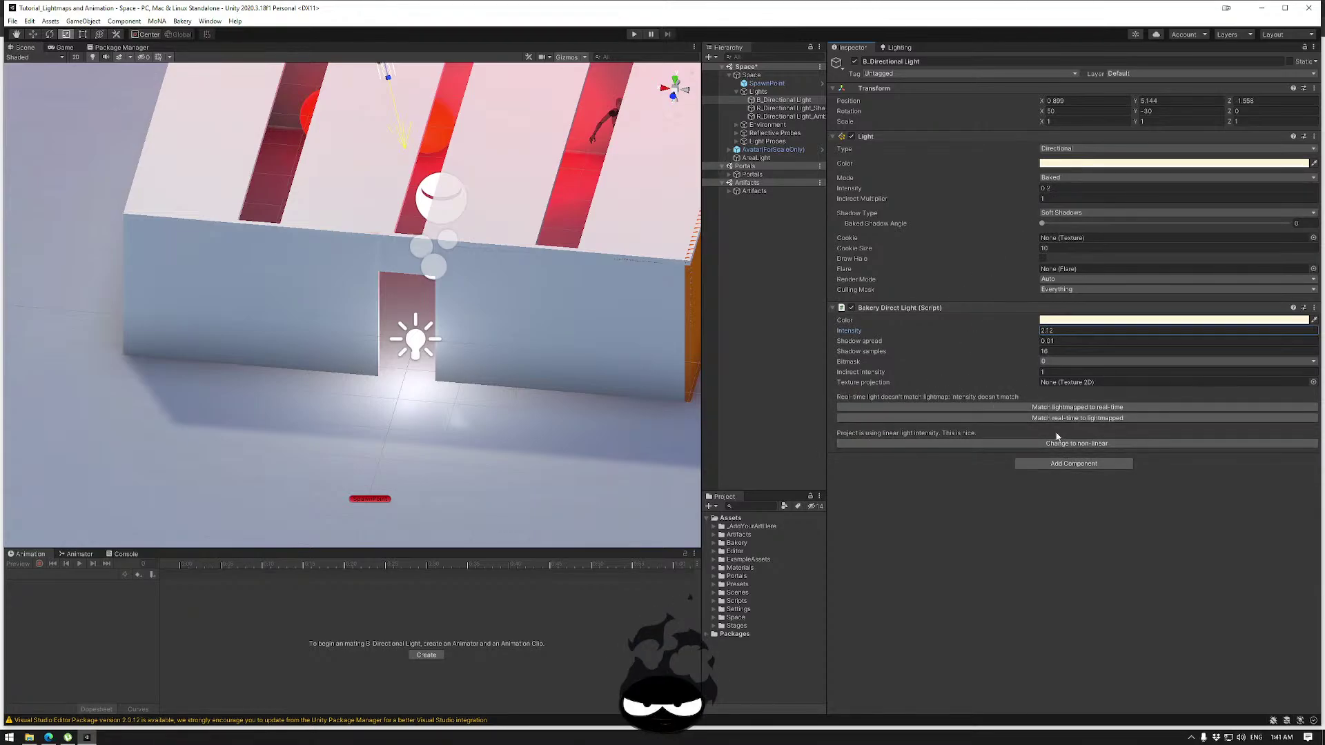
key(ctrl+z)
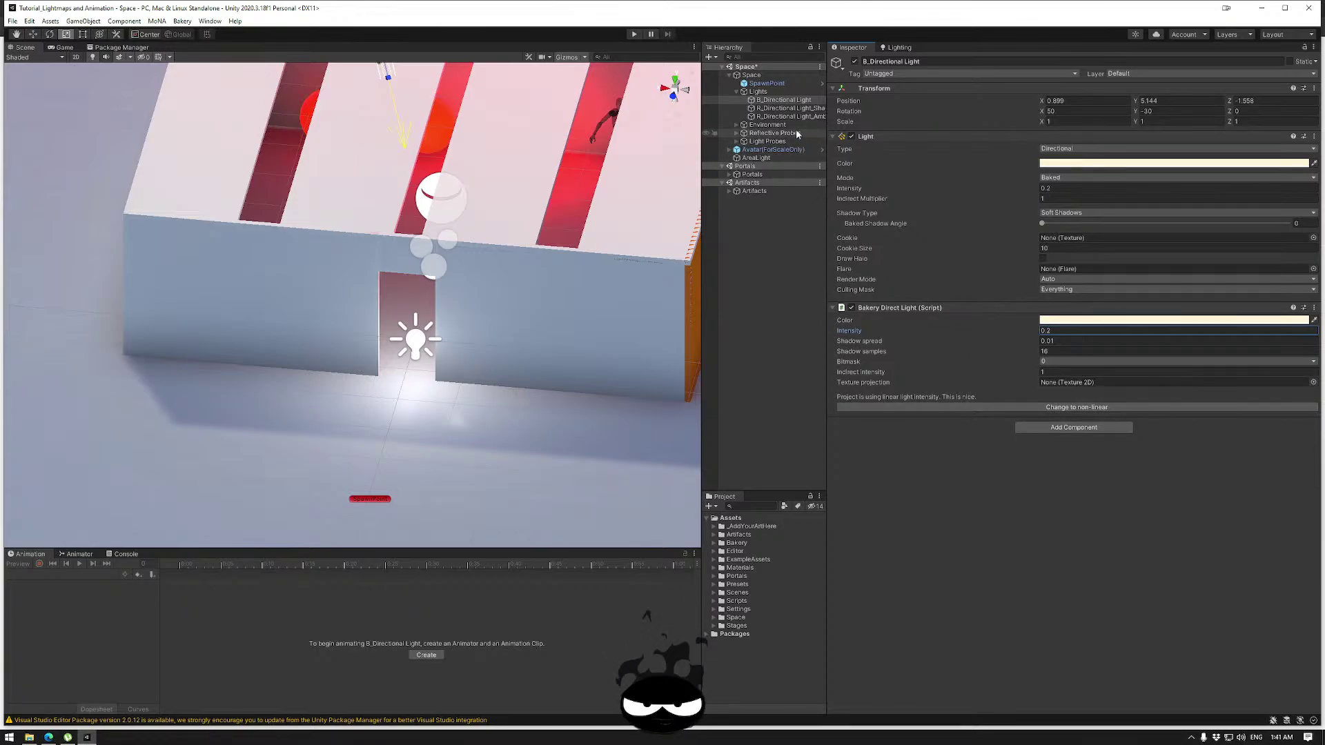
Set the intensity of R_Directional Light_Ambient to 0.3.
click(789, 109)
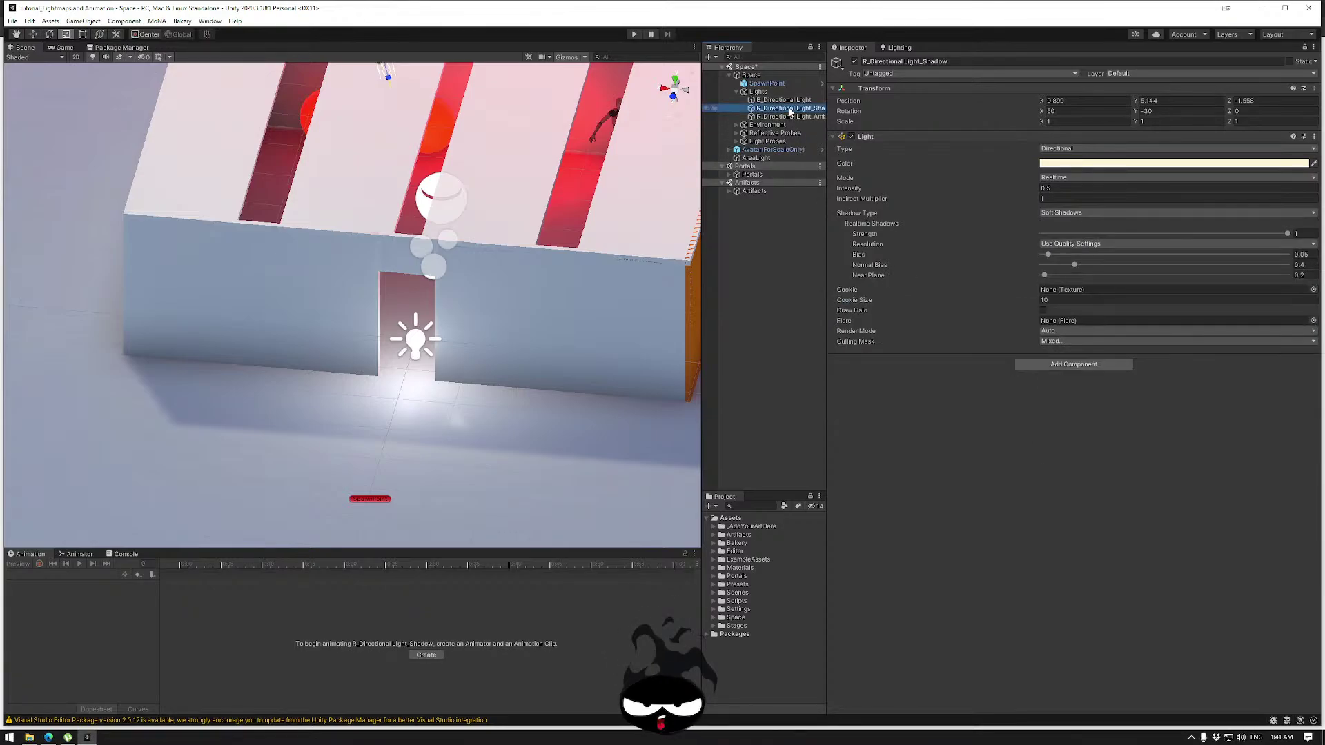
click(795, 116)
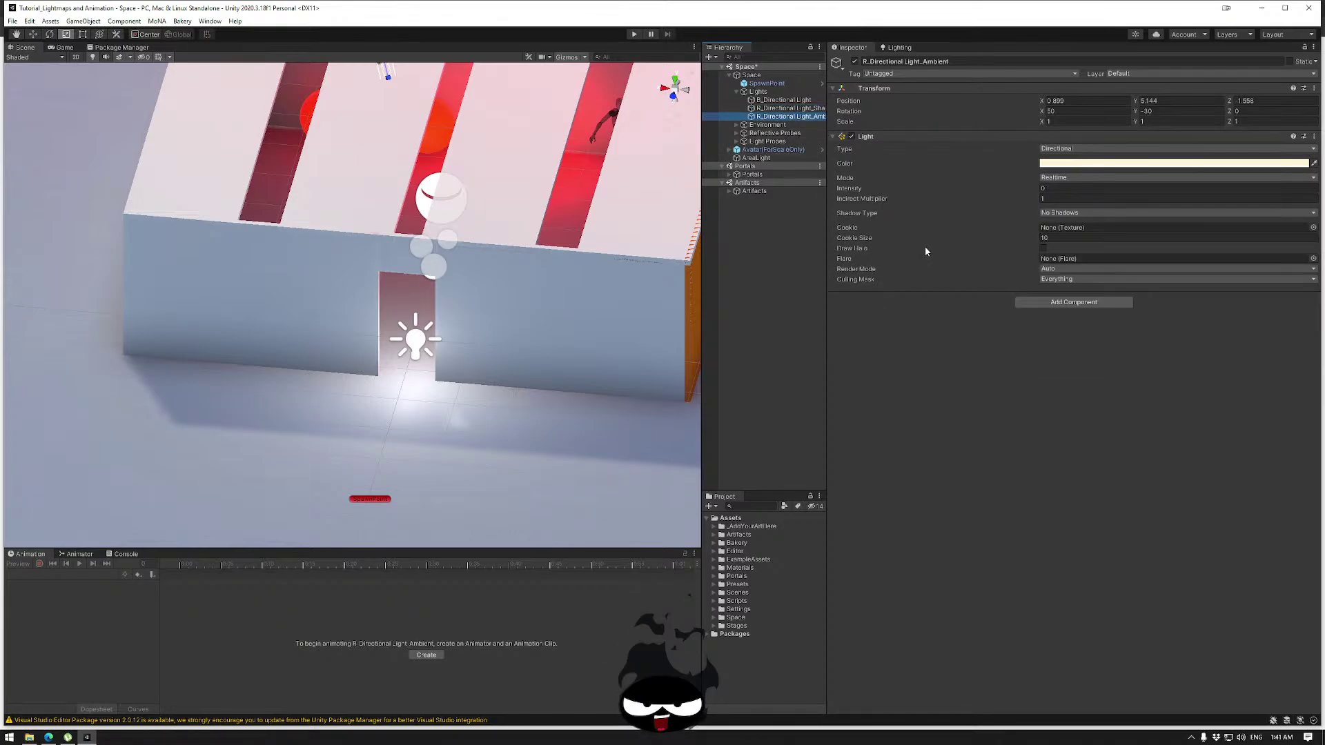
click(1052, 189)
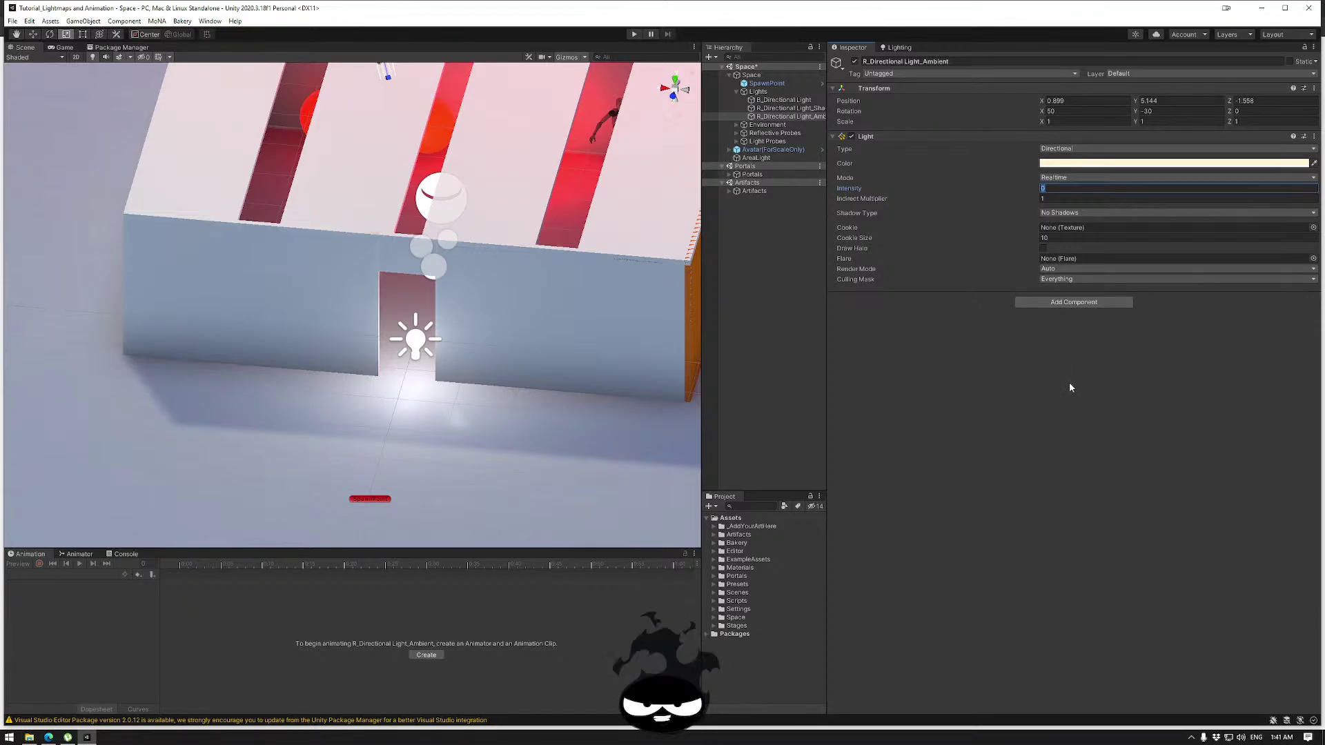
text(3)
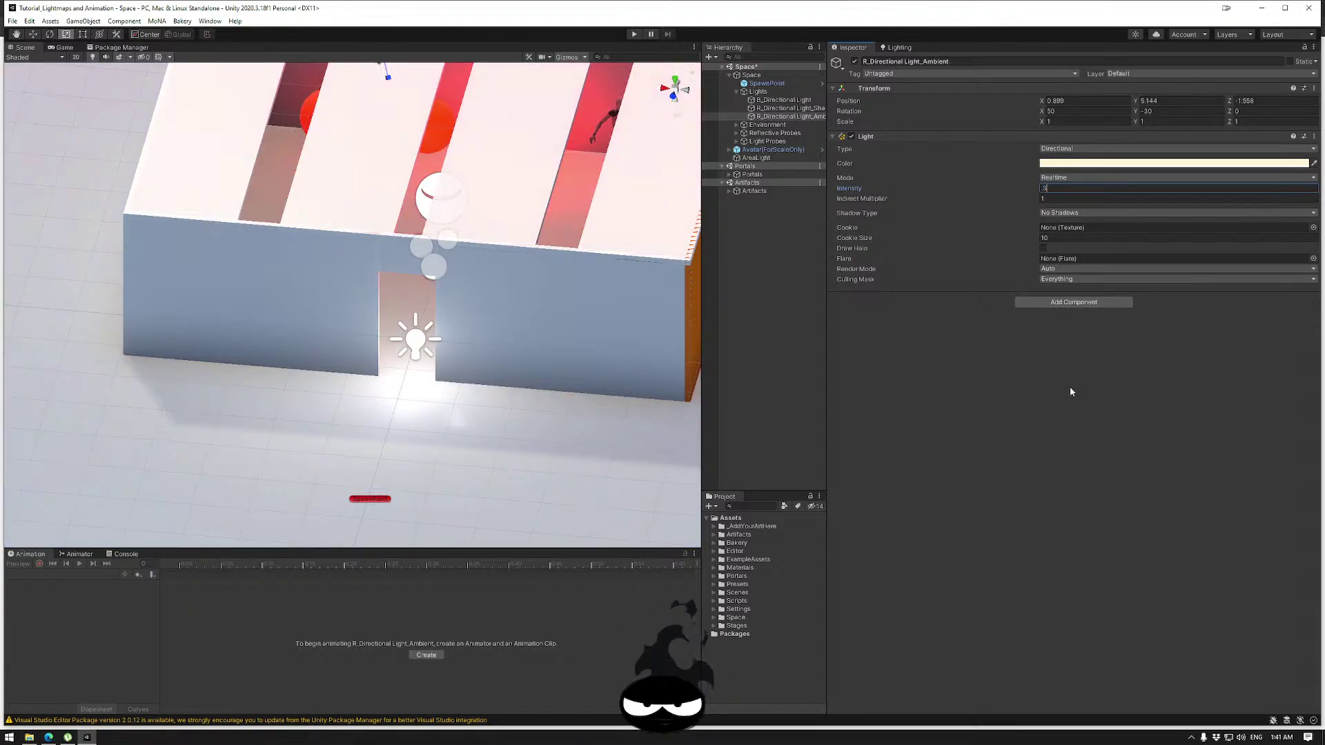
text(.3)
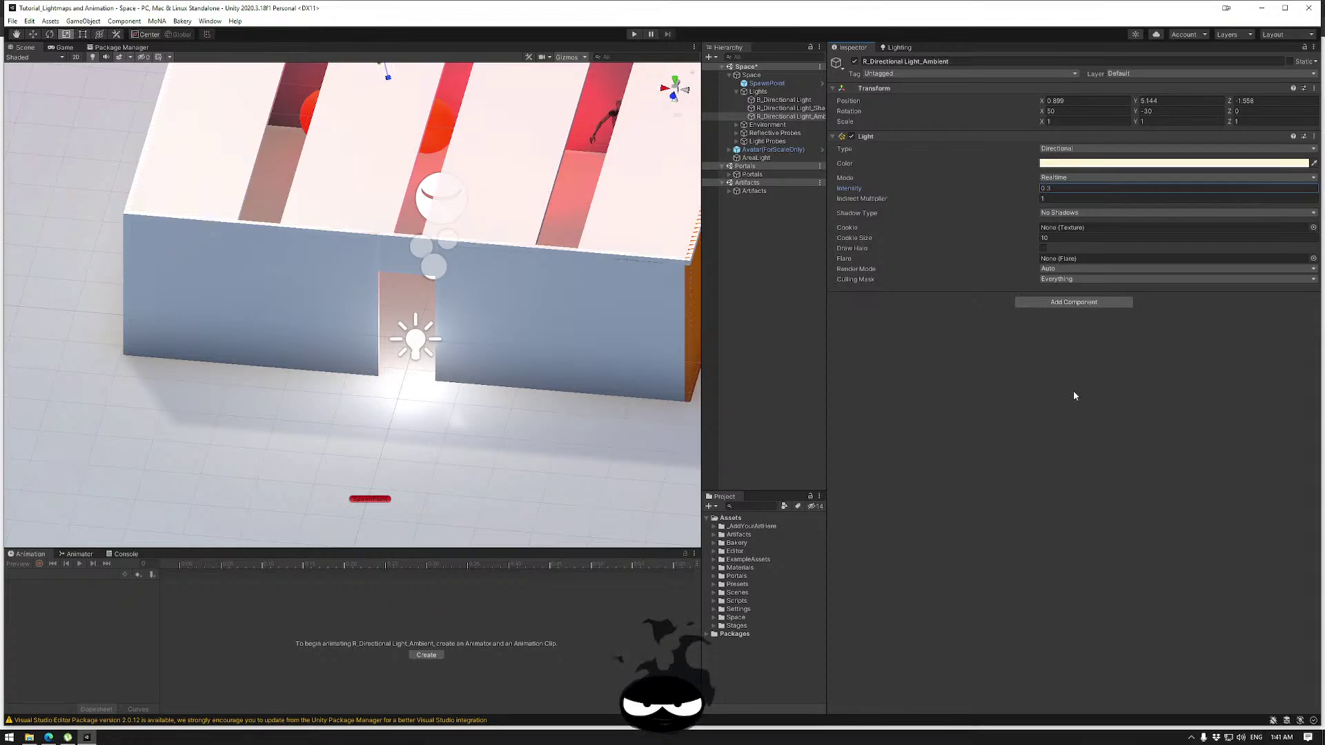
Set the intensity of R_Directional Light_Shadow to 0.3.
click(787, 108)
click(1062, 187)
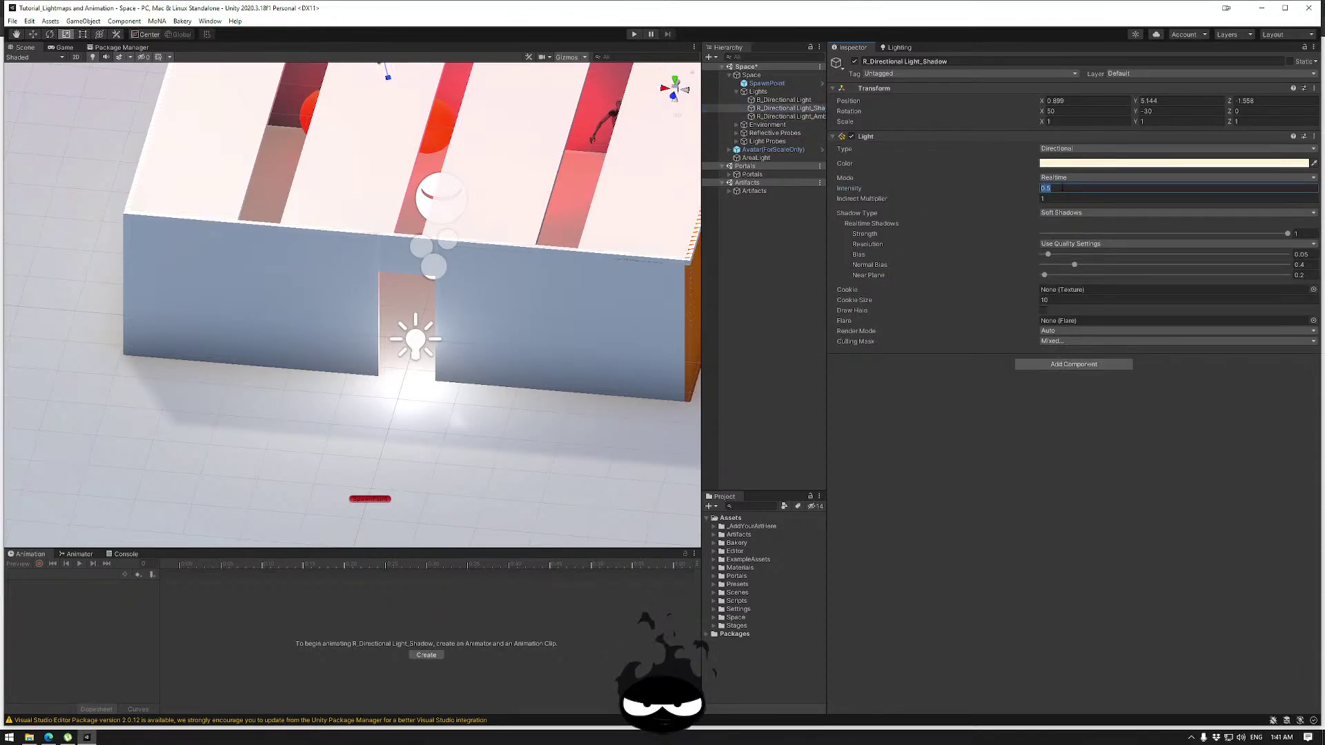
text(0.3)
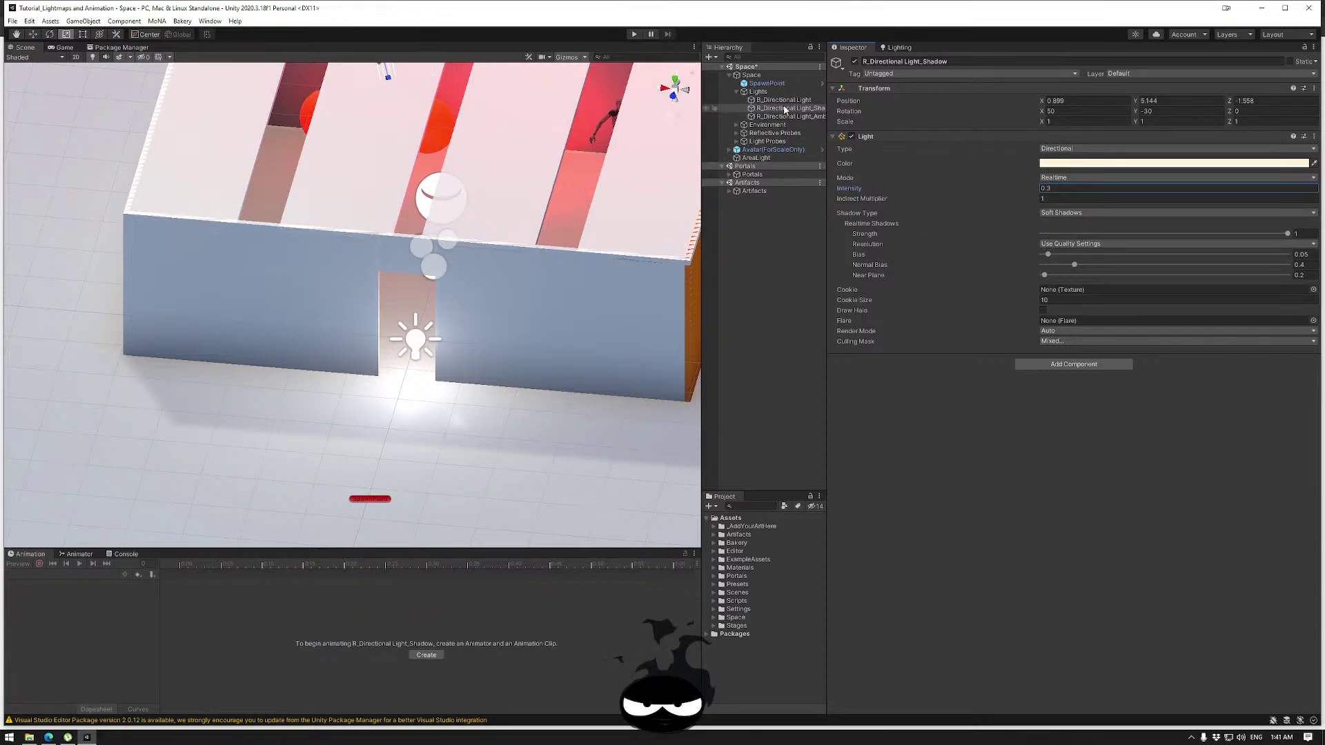
Examine the baked directional light's components, the scene's lightmapping settings and the available Bakery commands.
click(784, 100)
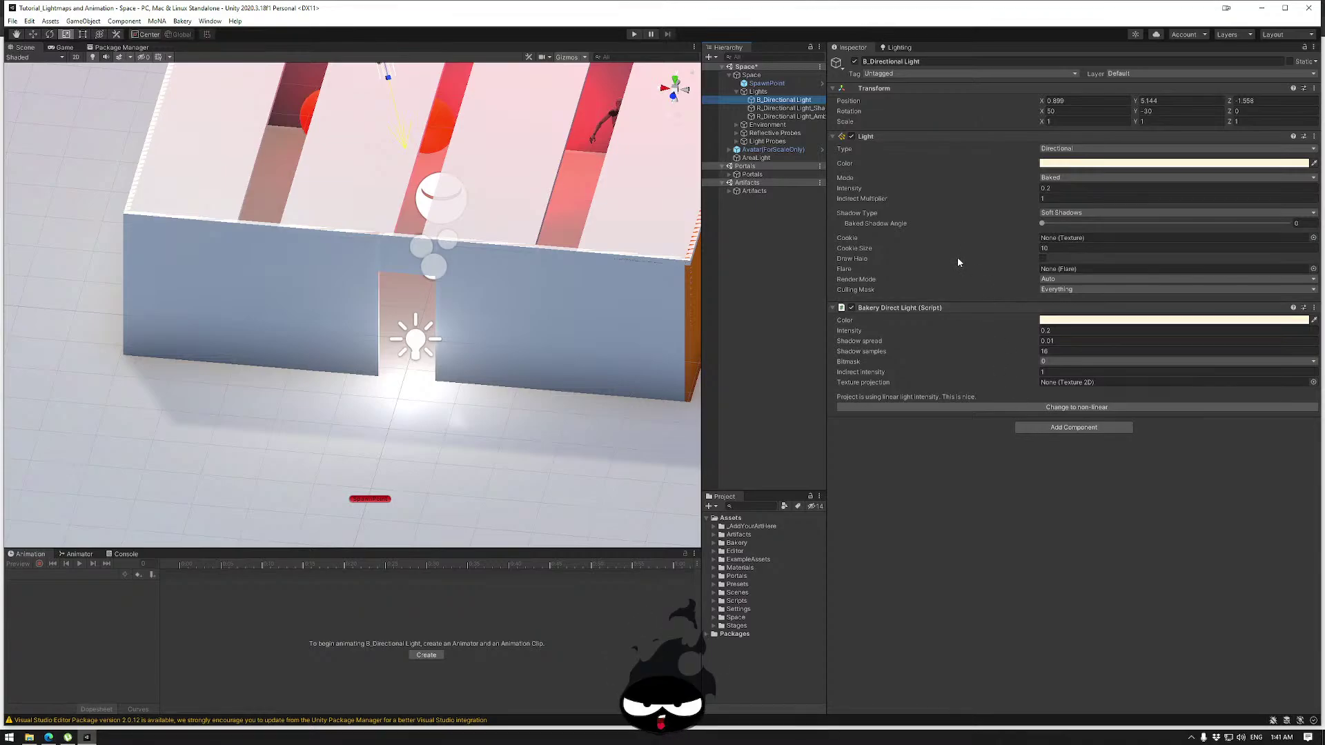
click(899, 48)
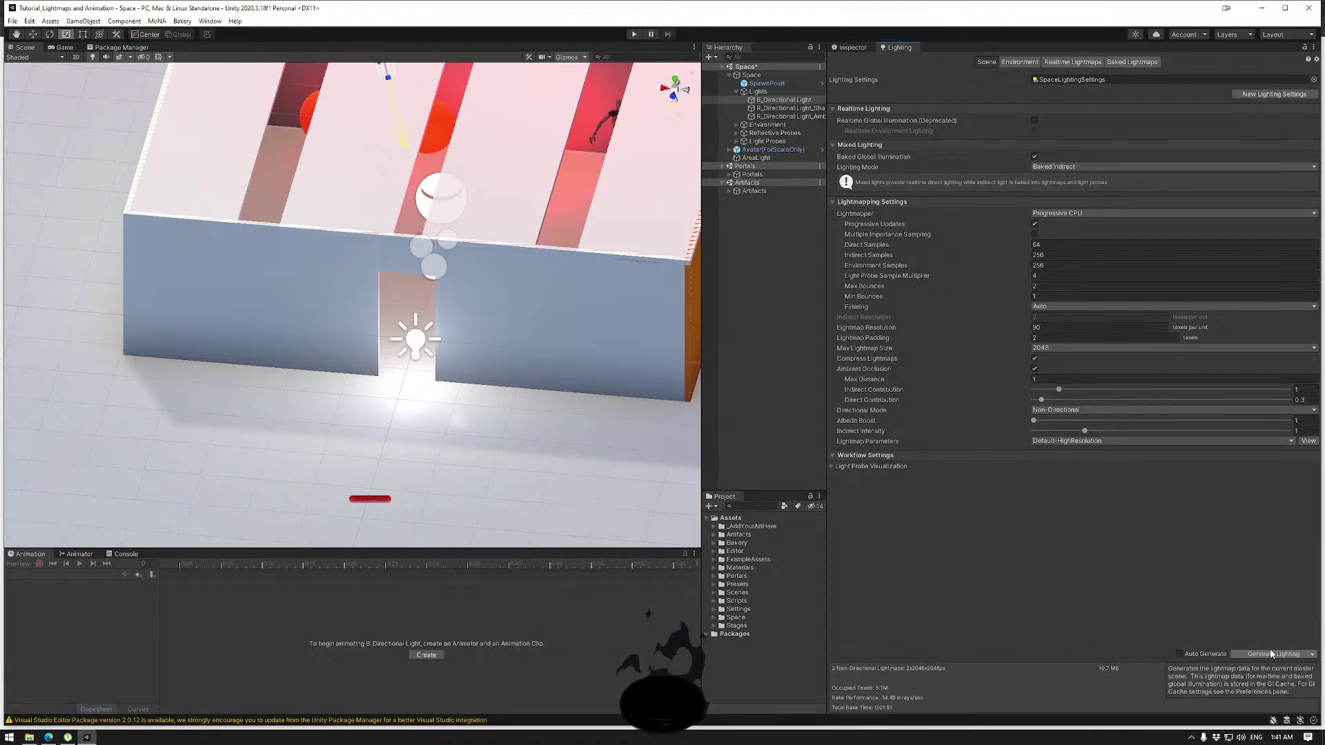
click(182, 21)
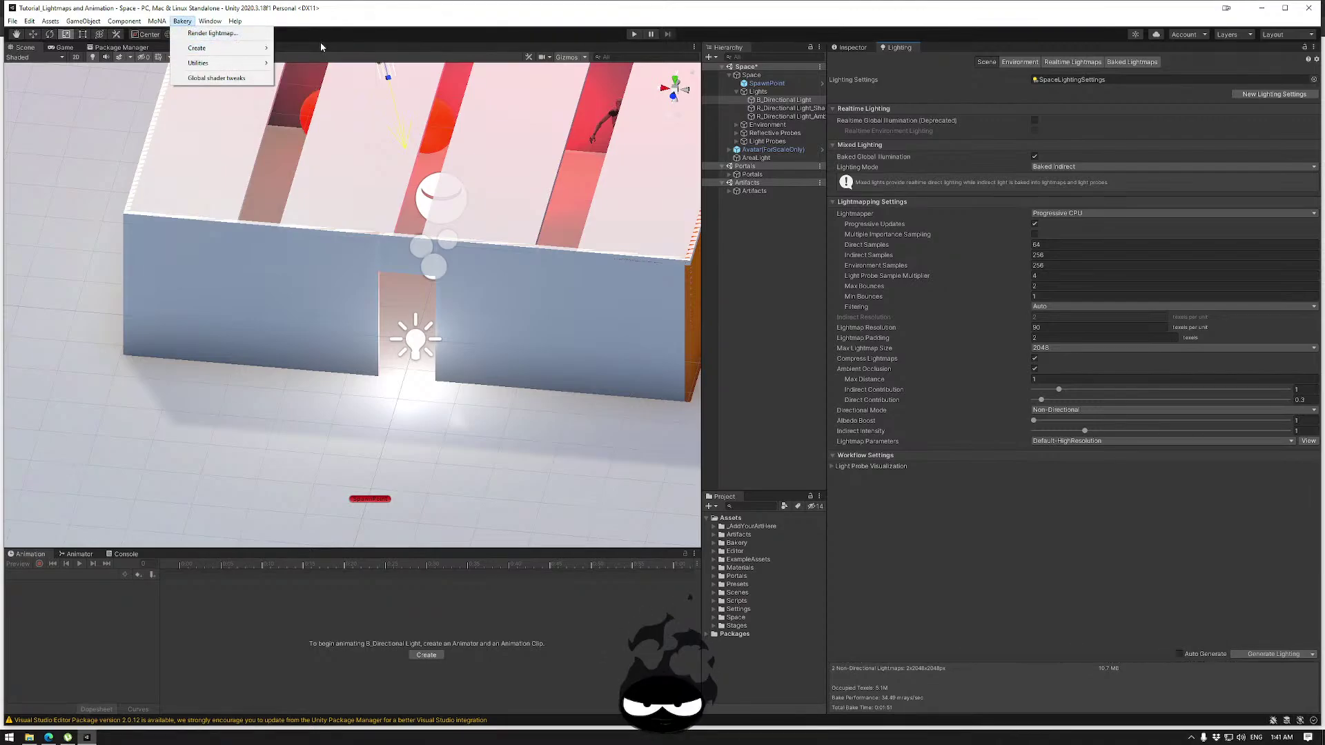
mouse_move(240, 48)
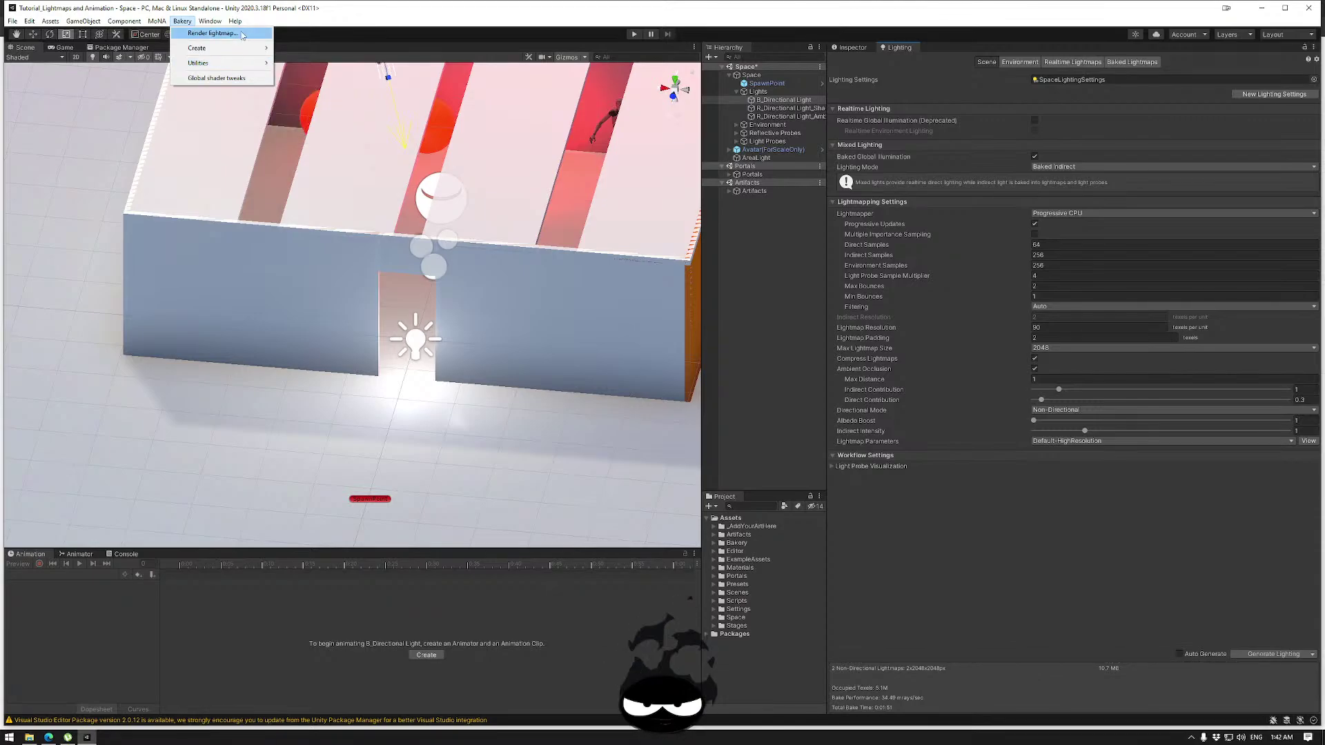
mouse_move(210, 25)
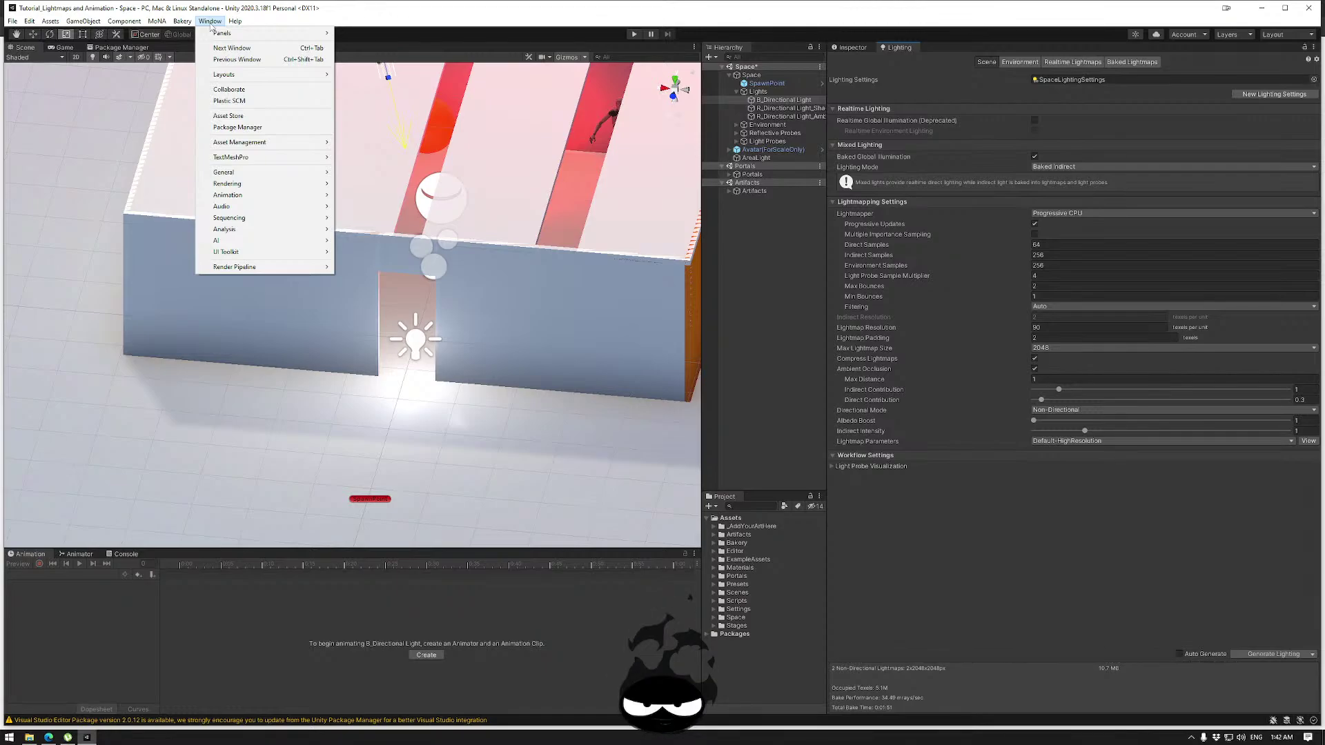
mouse_move(252, 275)
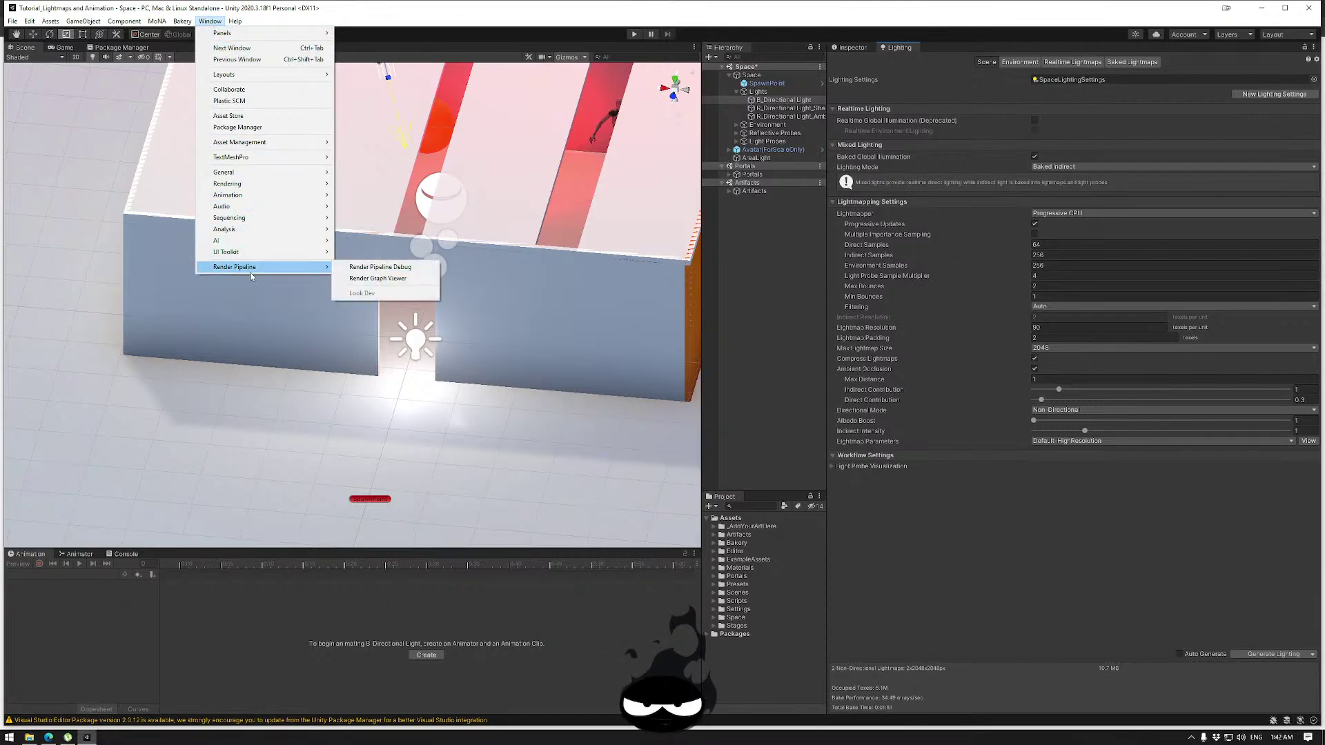
click(210, 21)
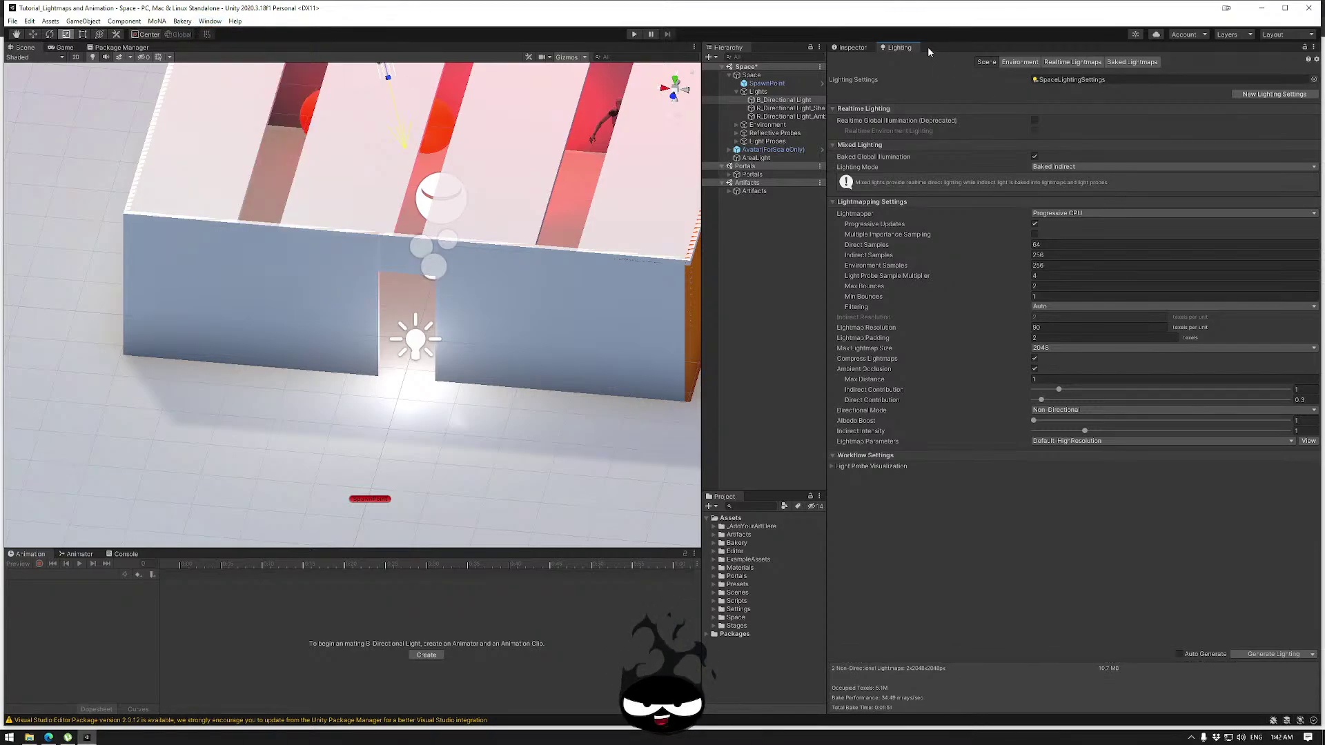
Open Bakery's Render Lightmap window and dock it between the Inspector and the Lighting settings.
click(183, 21)
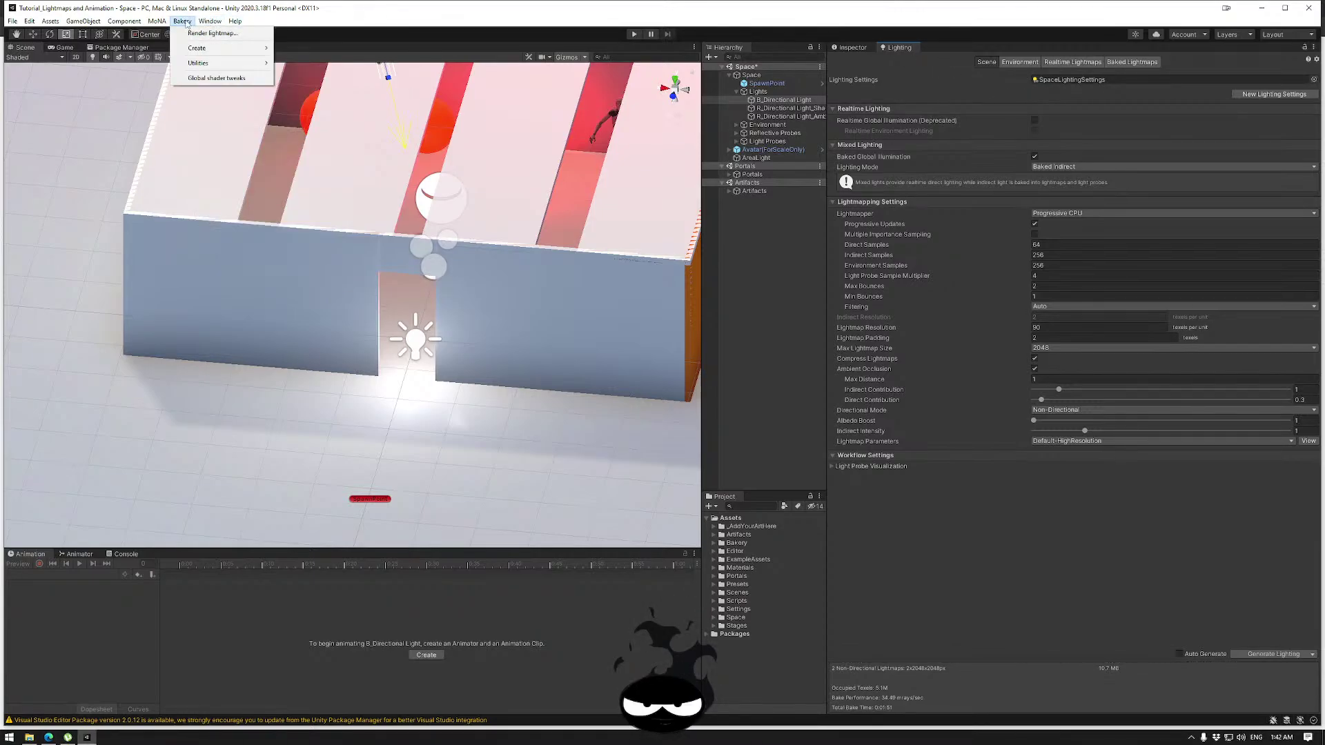
click(202, 34)
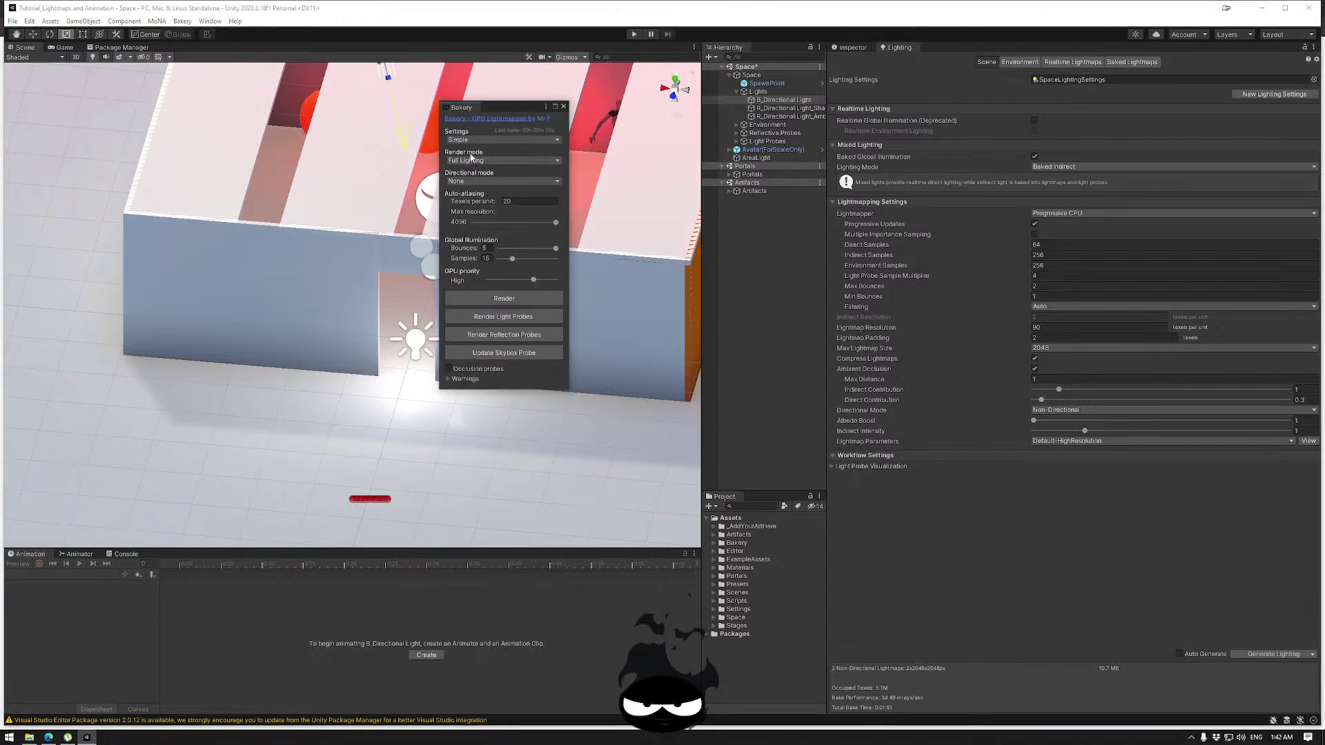
click(182, 21)
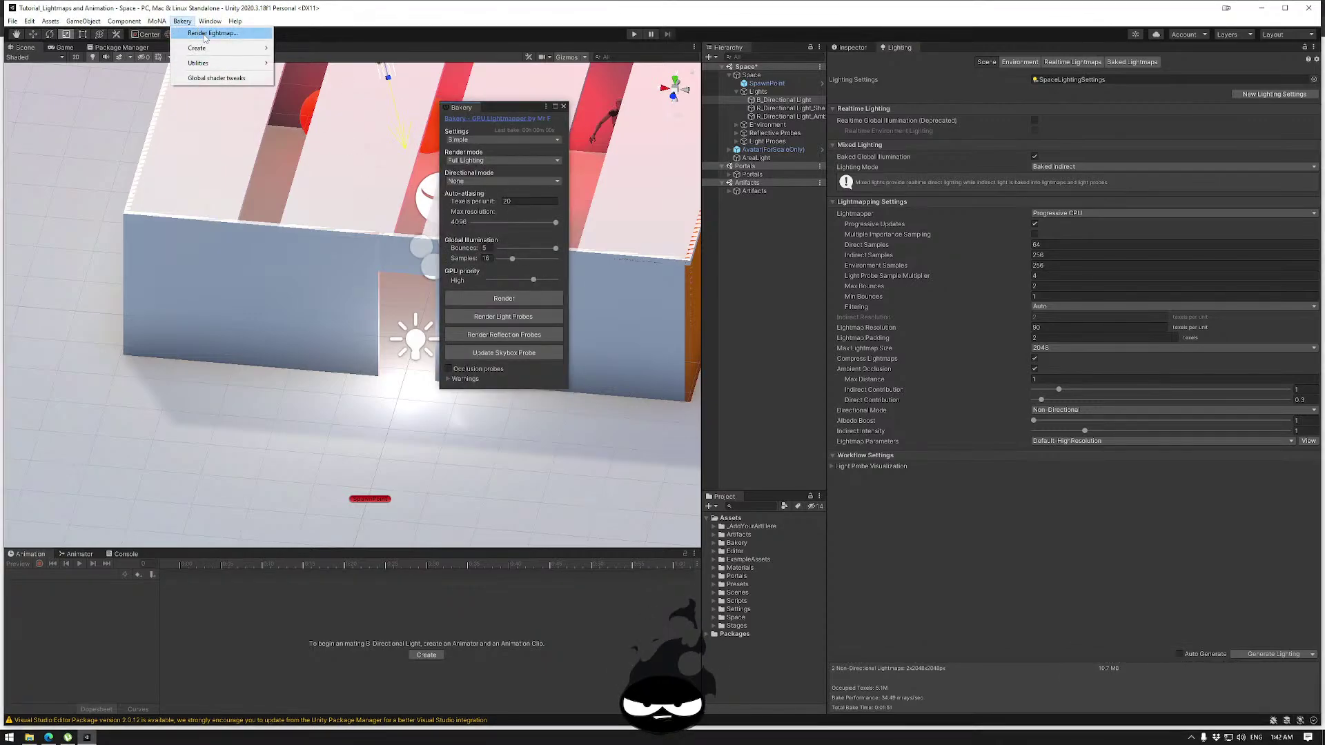
drag(461, 108, 888, 48)
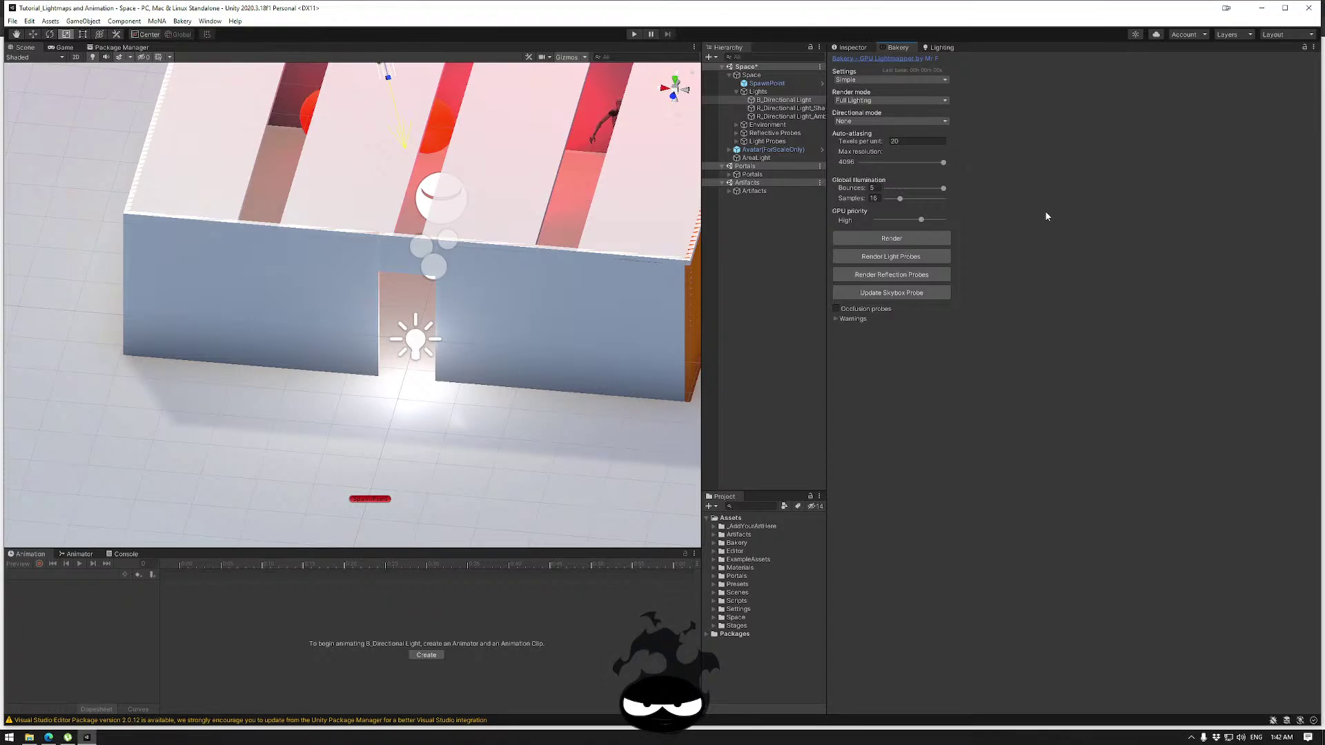
Resize the editor layout to narrow the Inspector and Lighting column and widen the Scene view.
click(937, 48)
drag(826, 218, 1065, 220)
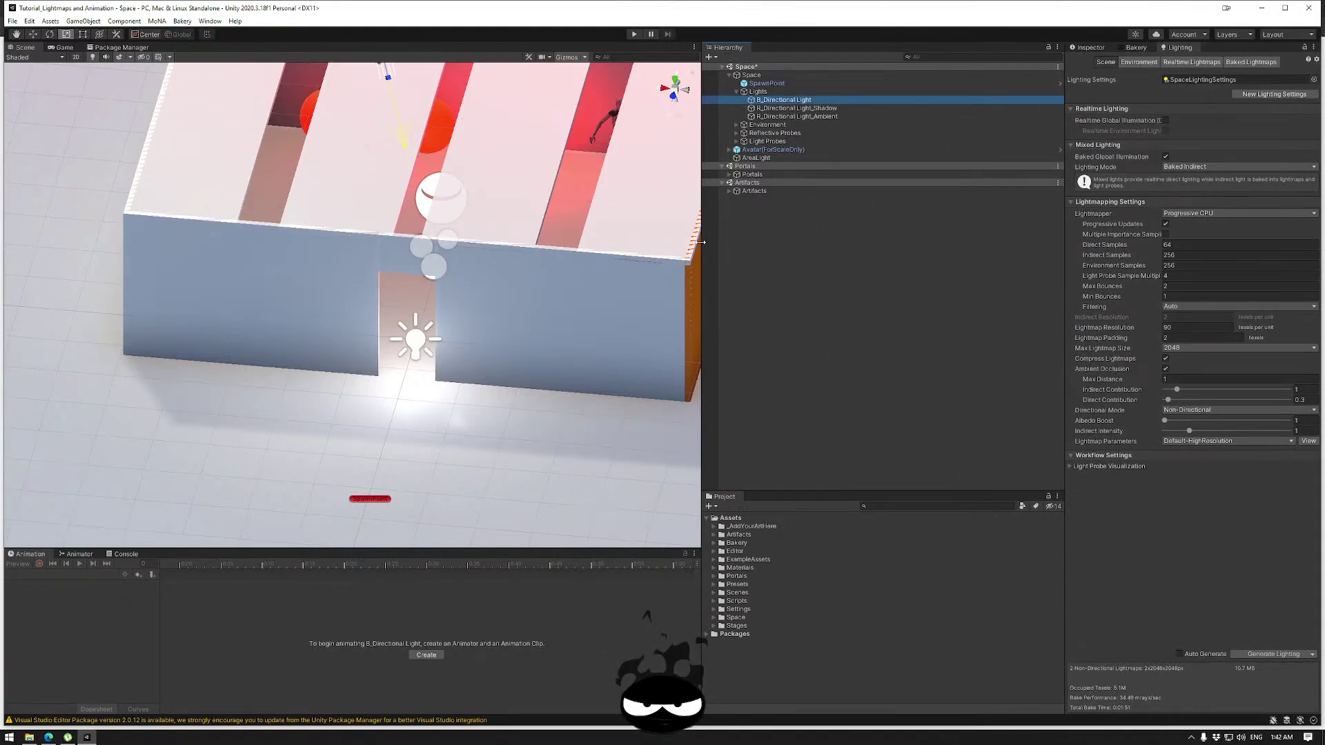
drag(701, 241, 974, 238)
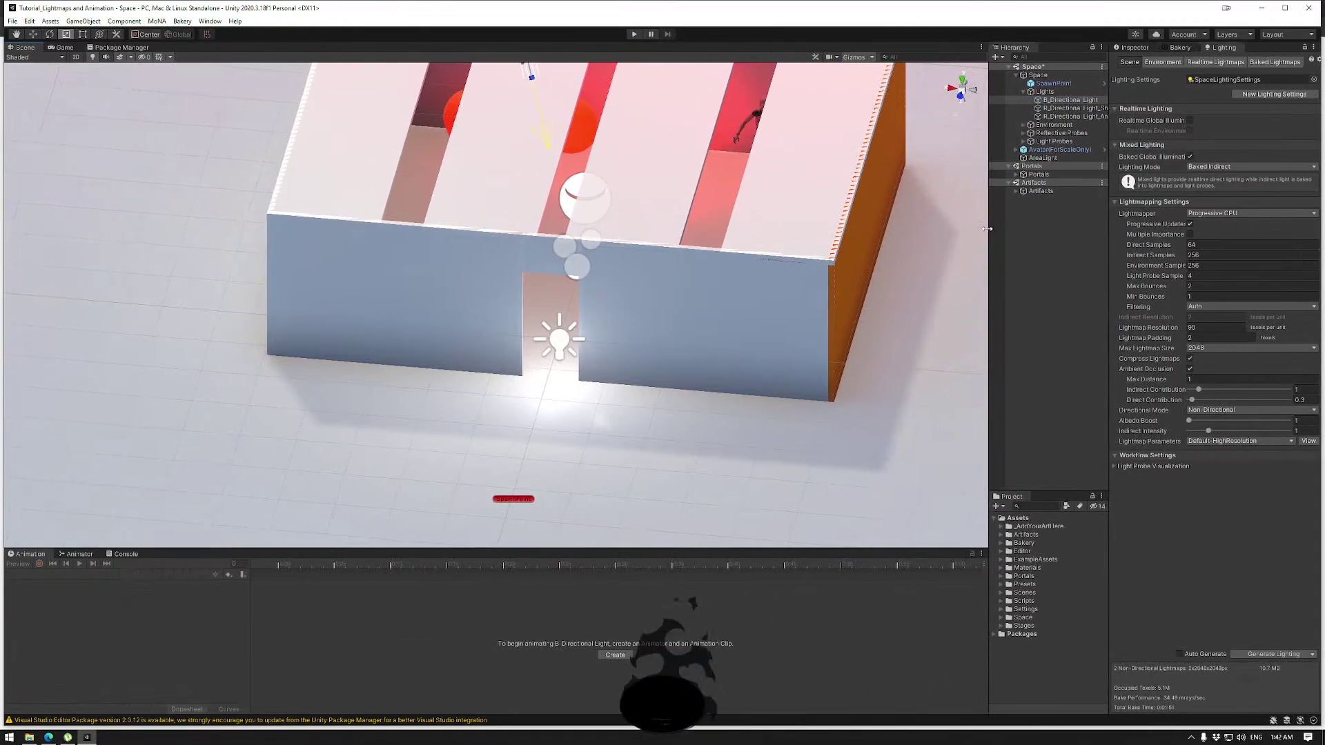
Compare the Bakery render settings with the scene's Lighting settings and view its existing baked lightmaps.
click(1178, 47)
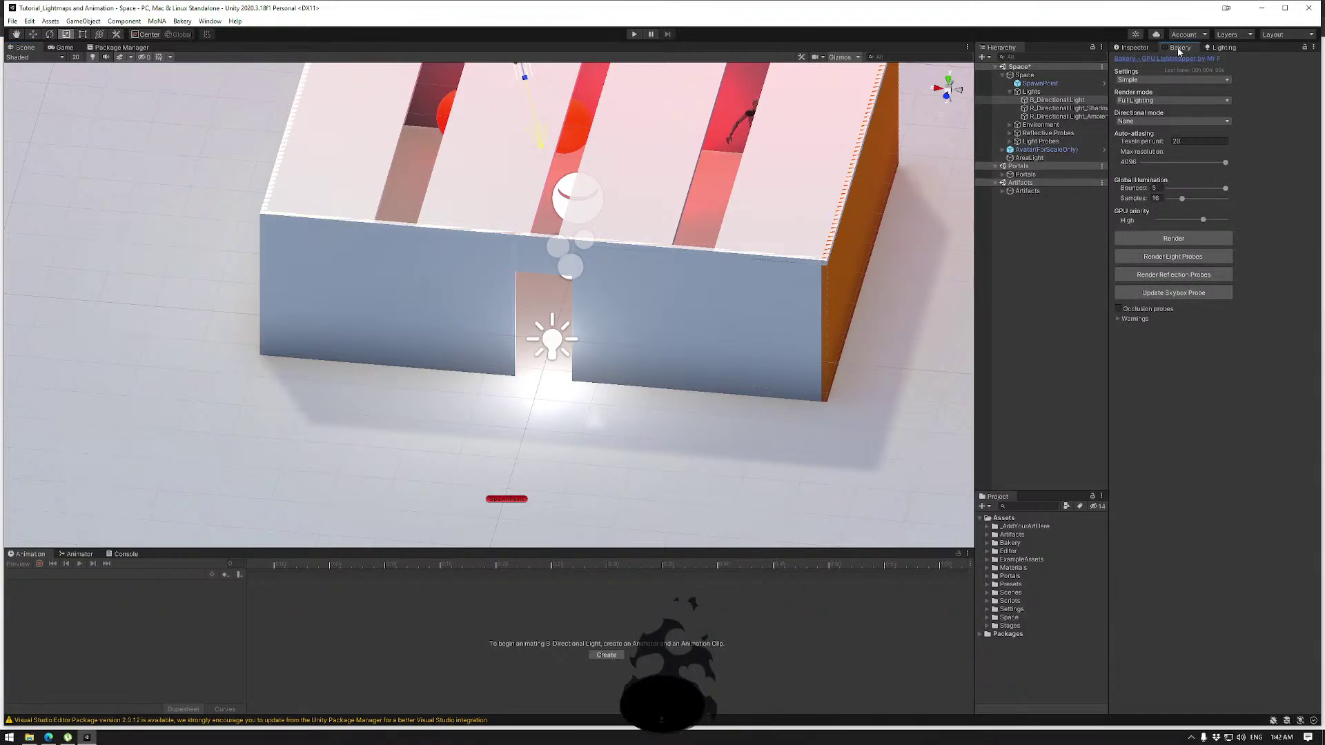
click(1215, 48)
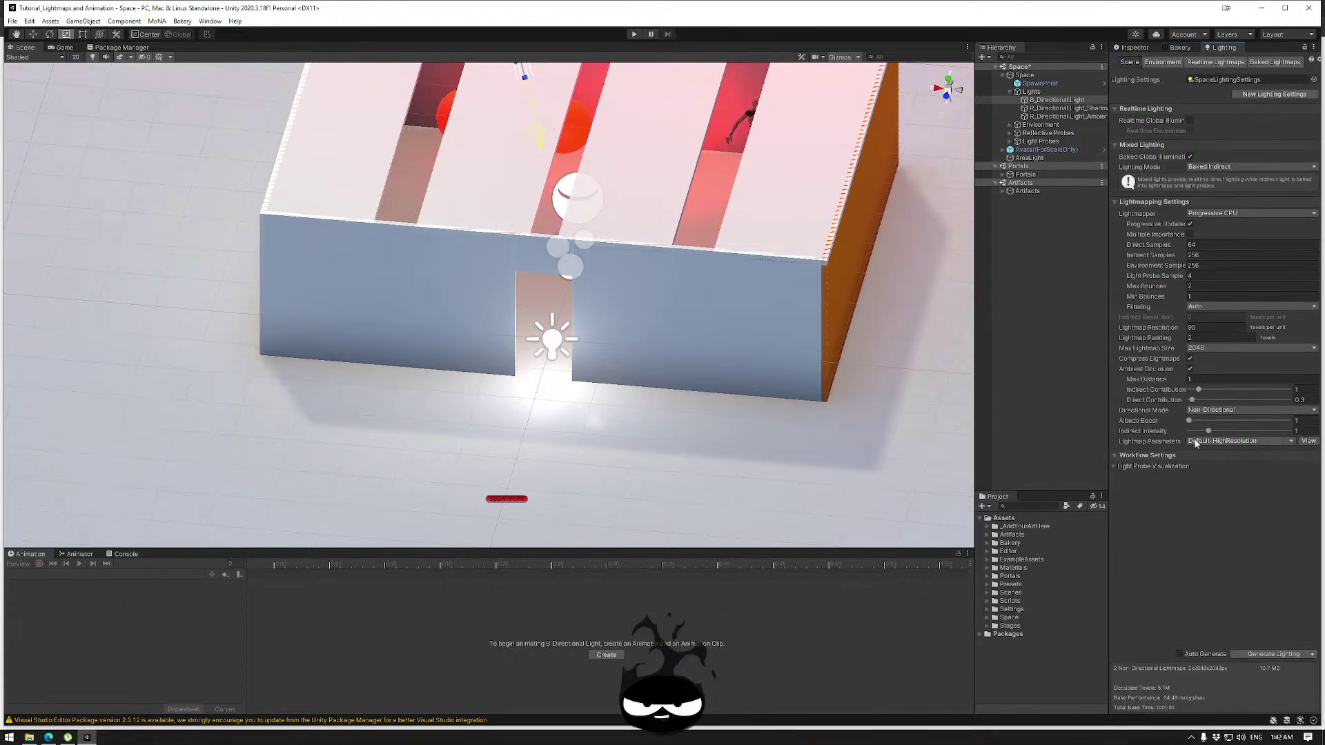
click(1274, 61)
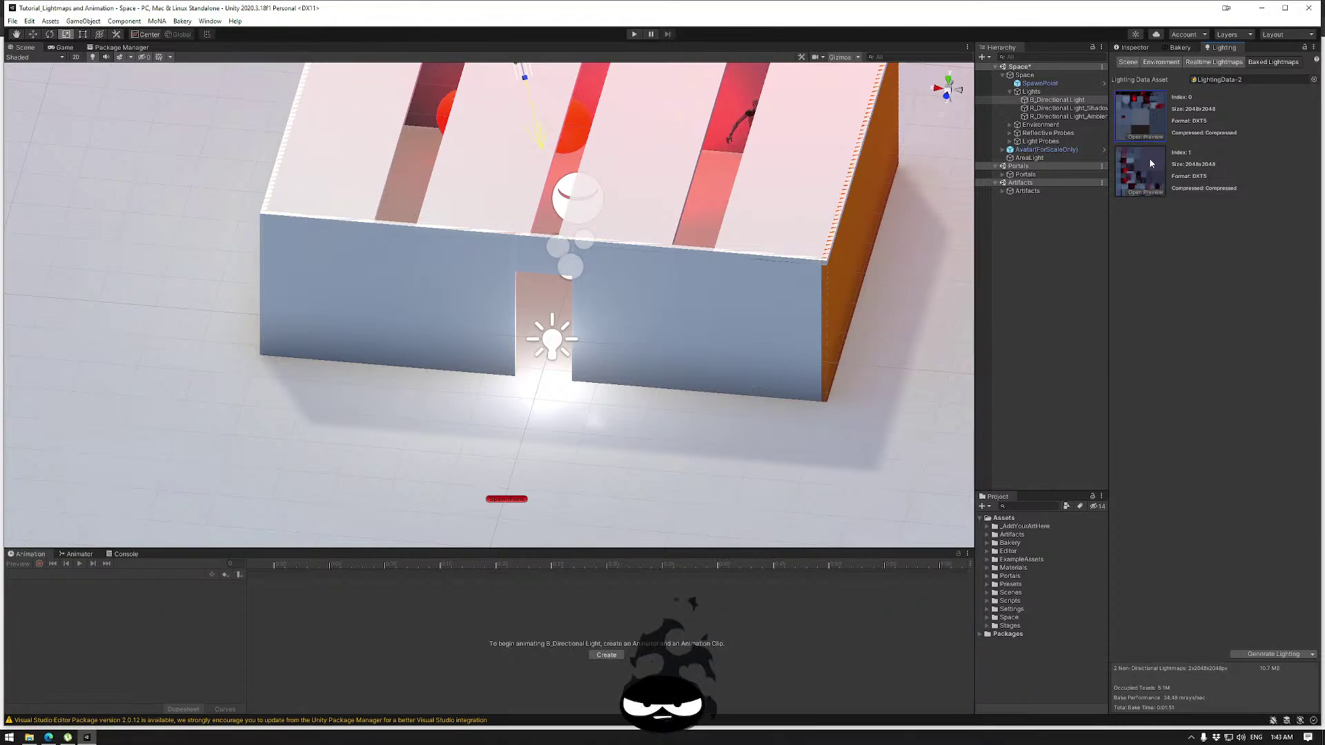
click(1176, 48)
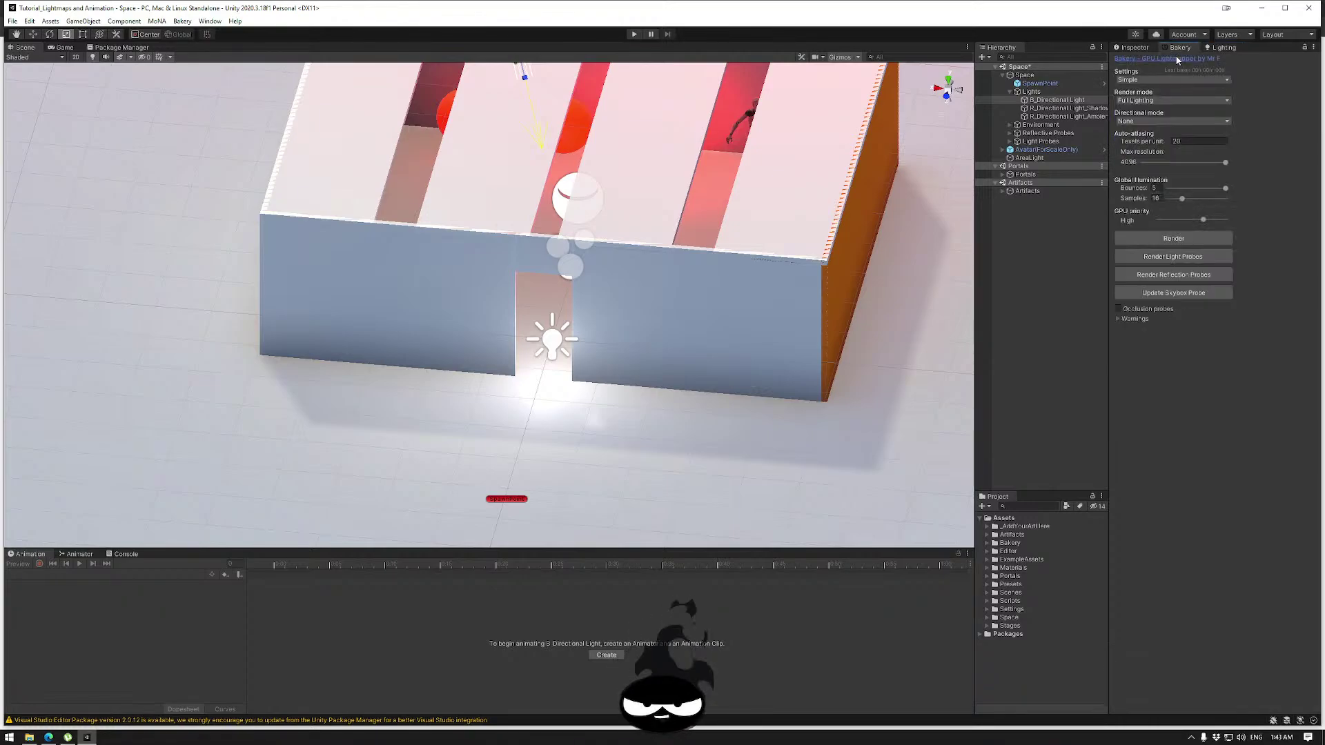
Switch Bakery to Experimental settings, keep the Full Lighting render mode and set the directional mode to Baked Normal Maps.
click(1151, 80)
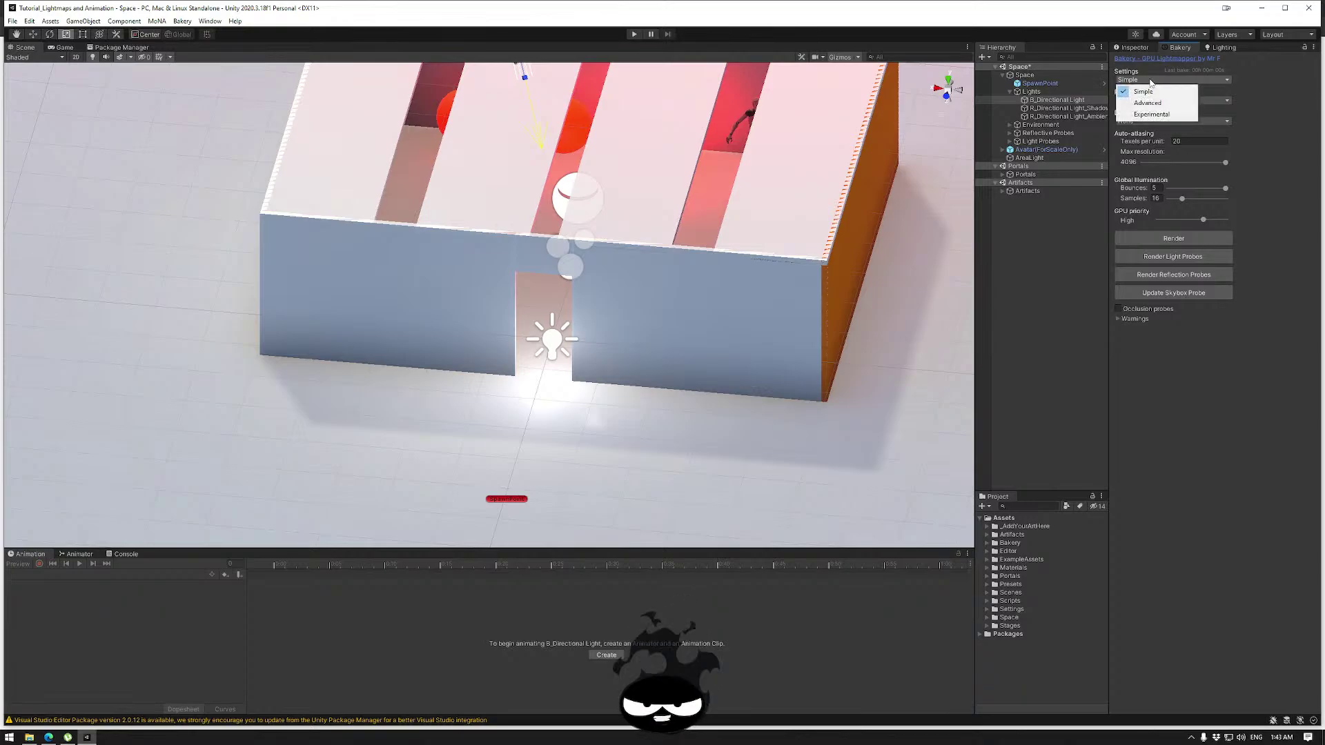
click(1158, 115)
click(1166, 101)
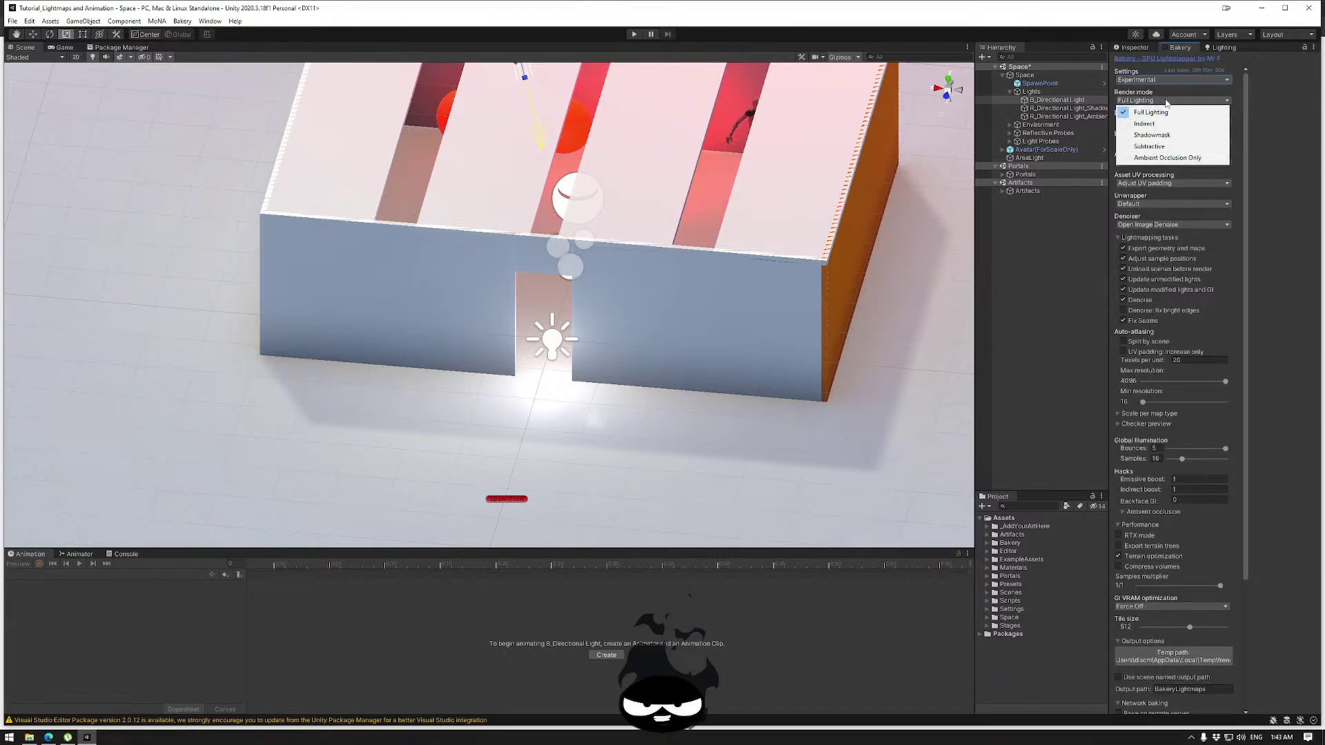
click(1151, 112)
click(1164, 122)
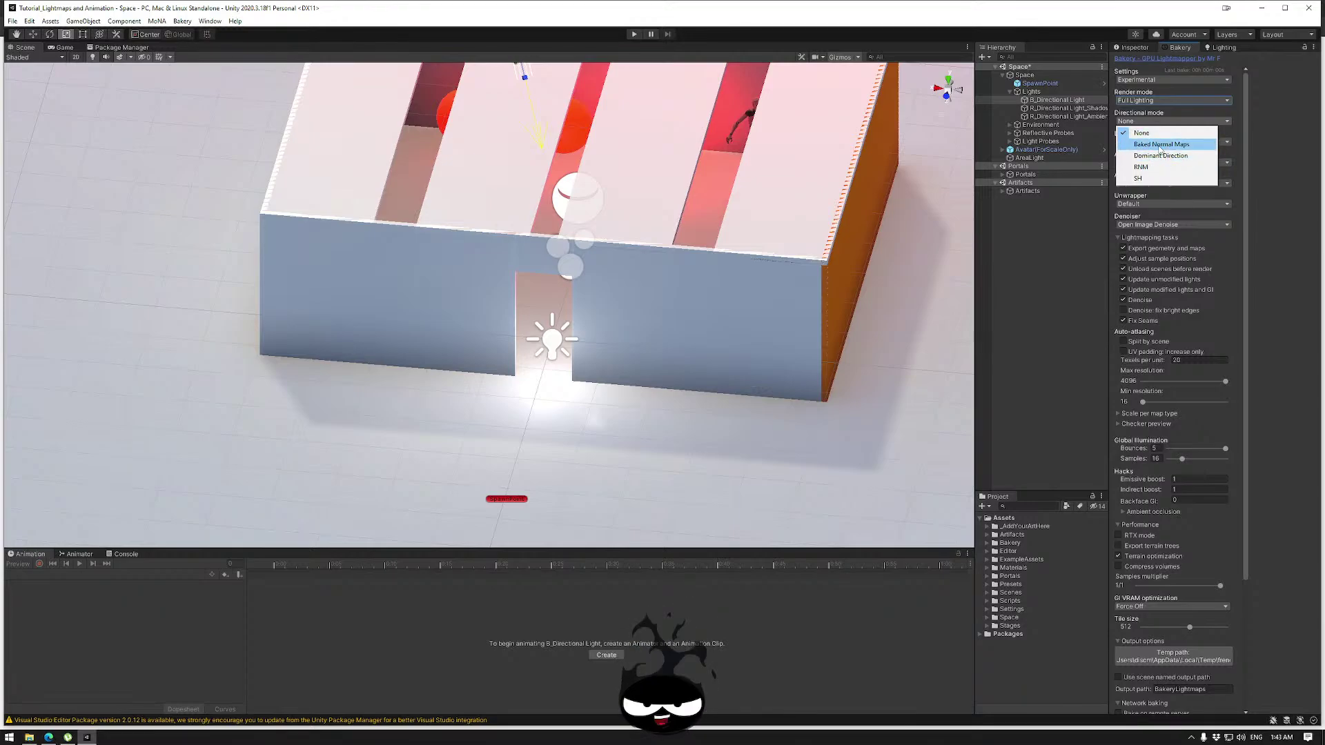
click(1158, 146)
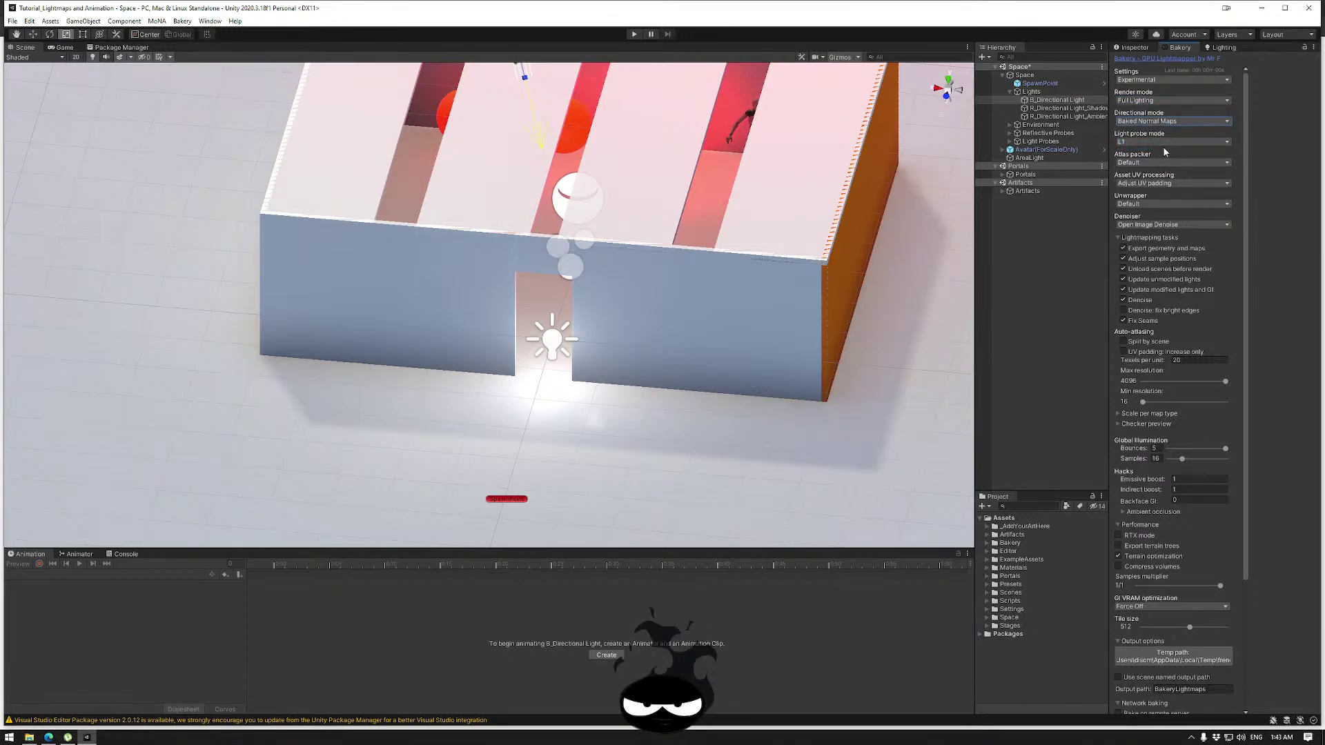
Review the options available for light probe mode, atlas packer, asset UV processing and unwrapper.
click(1186, 142)
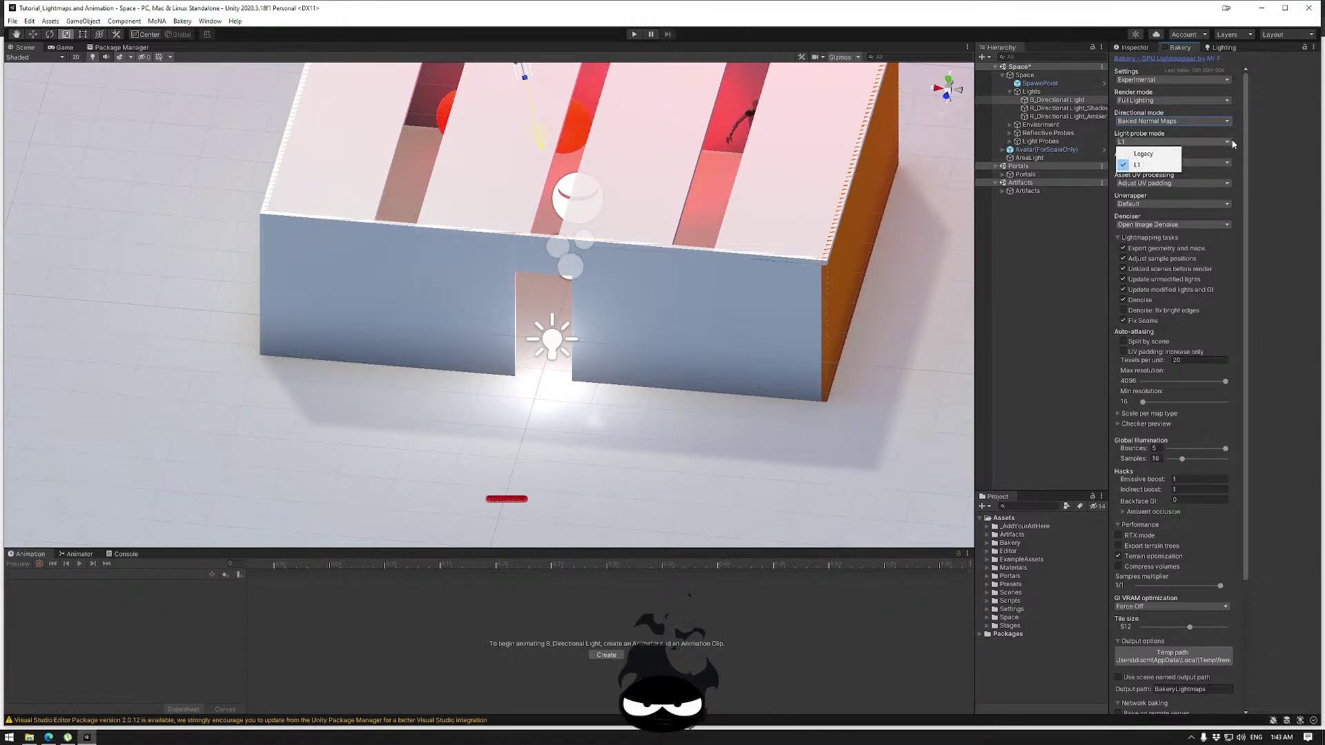
click(1233, 143)
click(1190, 161)
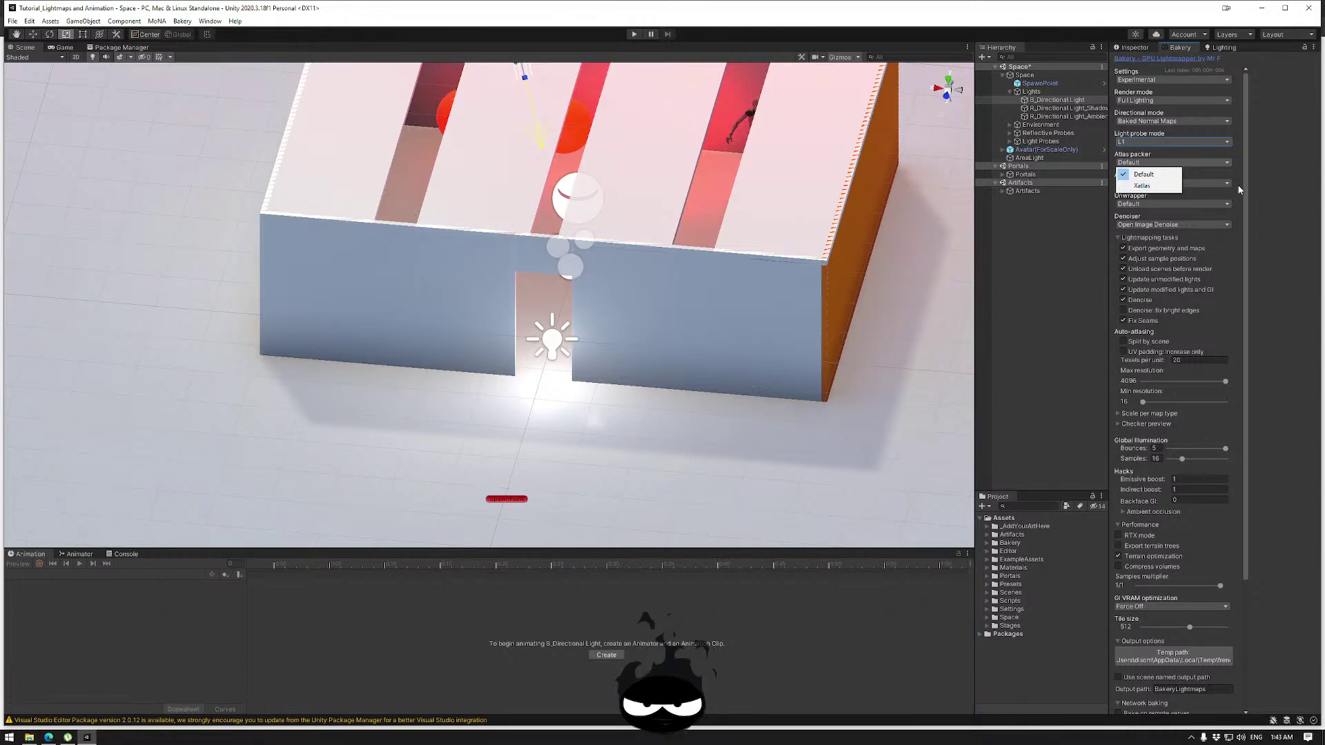
click(1199, 183)
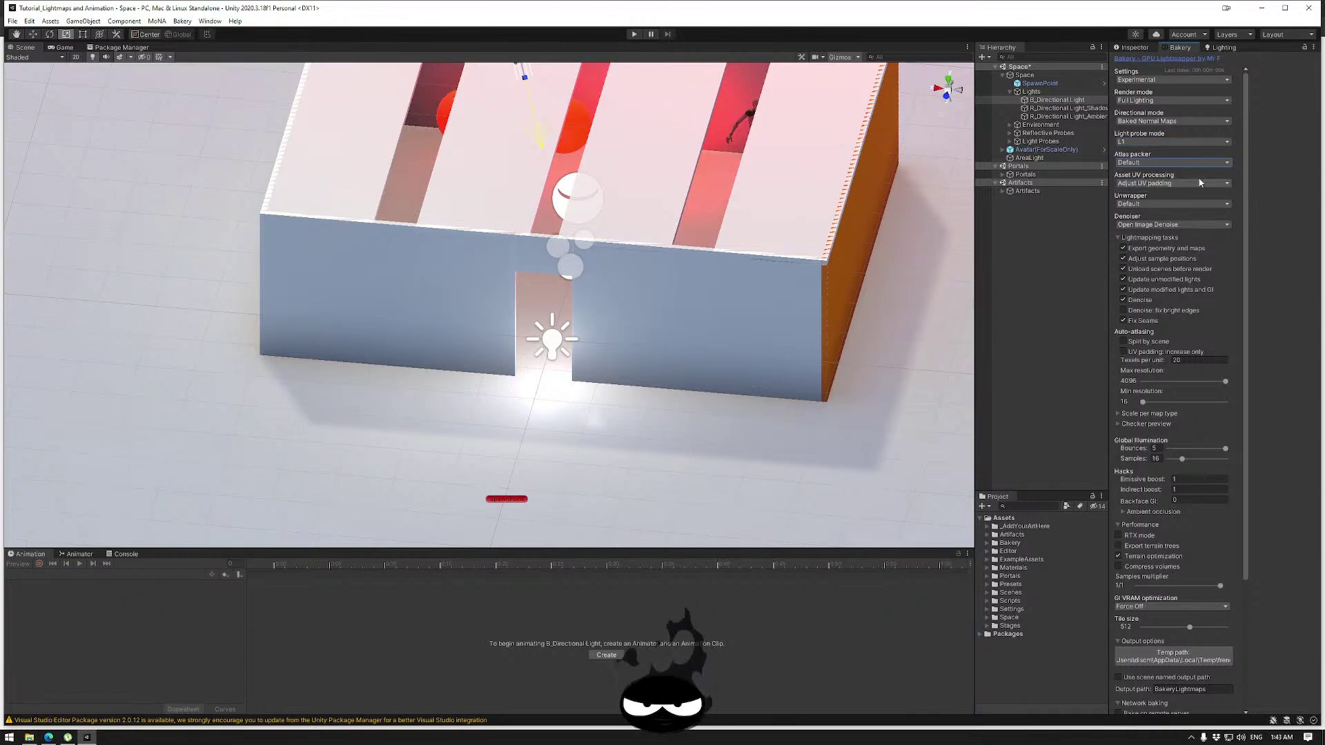
click(1152, 165)
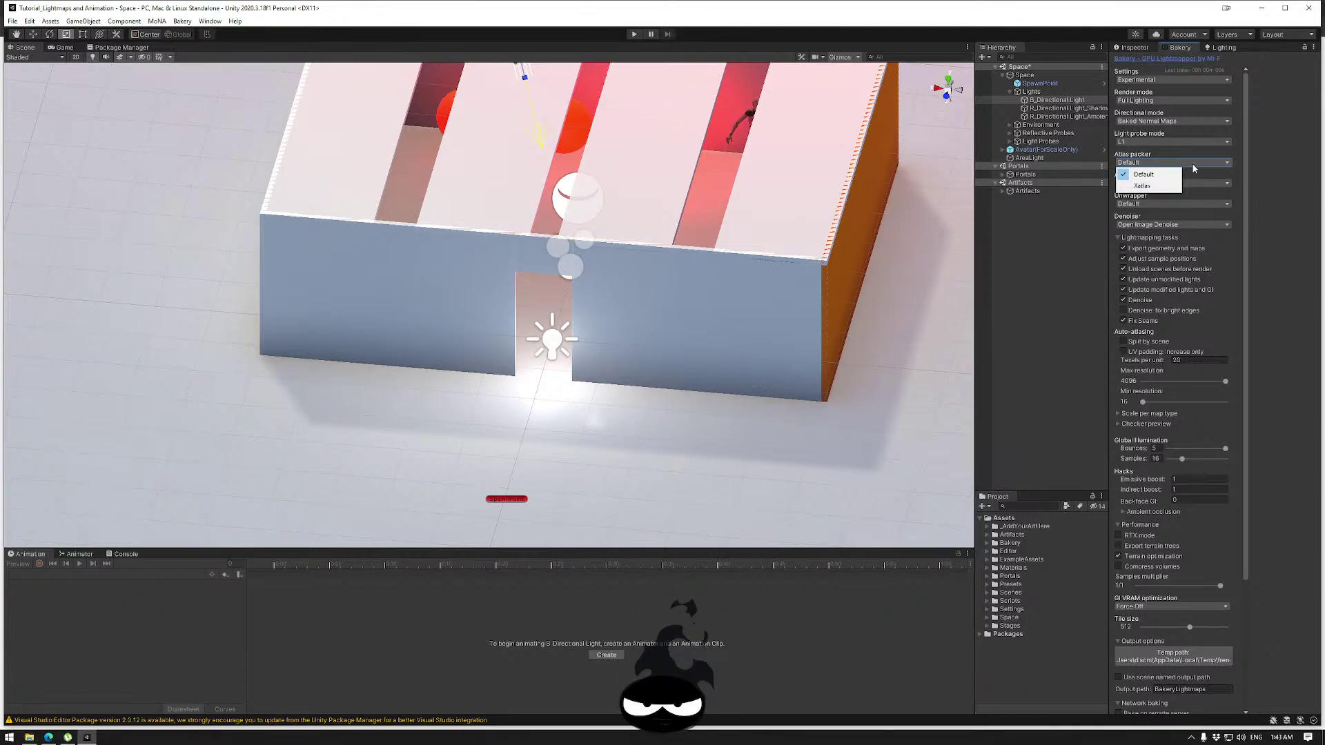
click(1193, 165)
click(1167, 183)
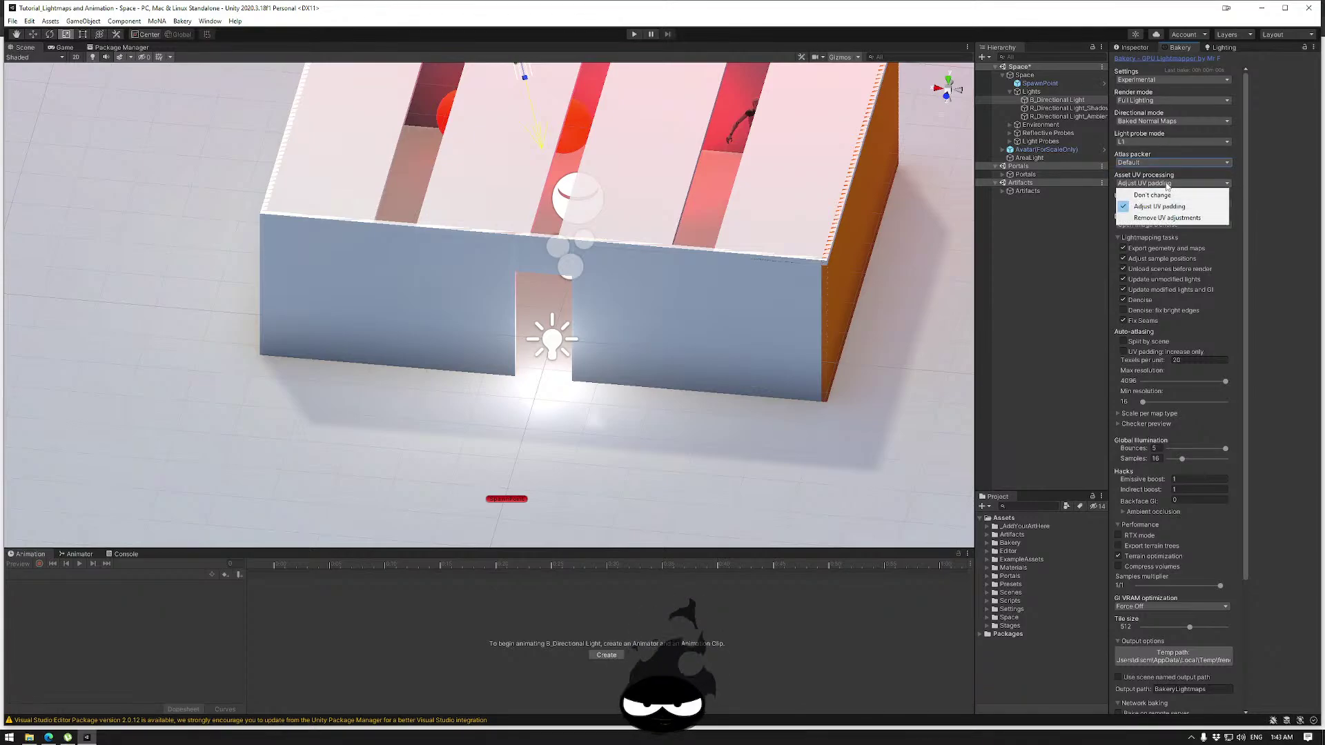
click(1241, 188)
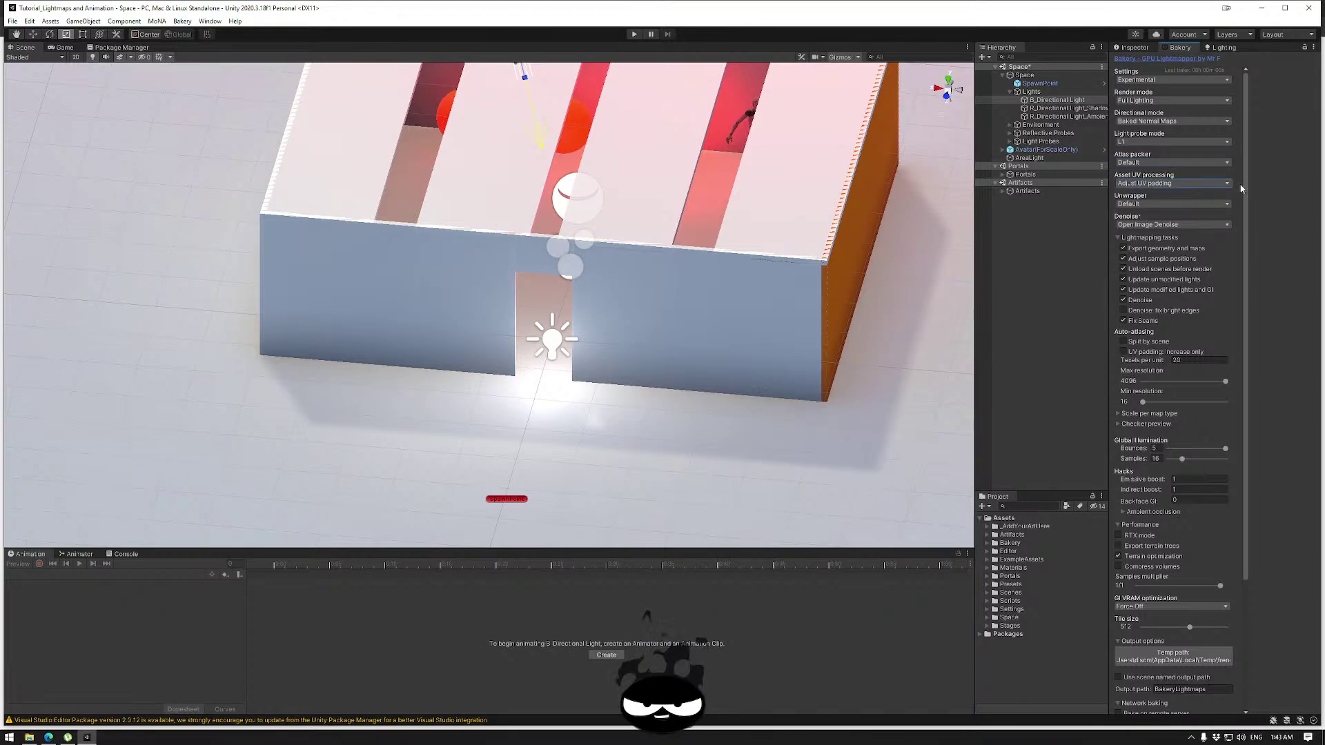
click(1159, 205)
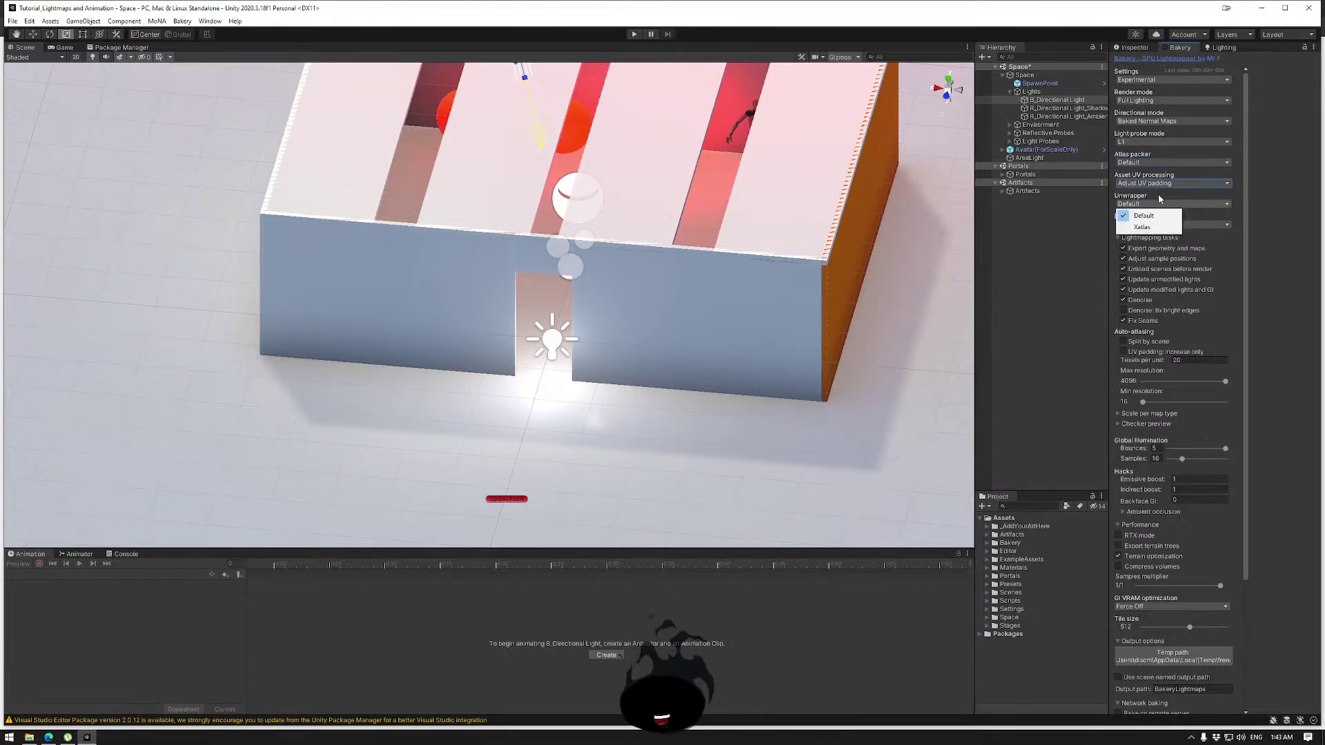
Set the atlas packer and the unwrapper to xatlas, accepting its limitations, and choose Optix 5 as the denoiser.
click(1159, 163)
click(1145, 185)
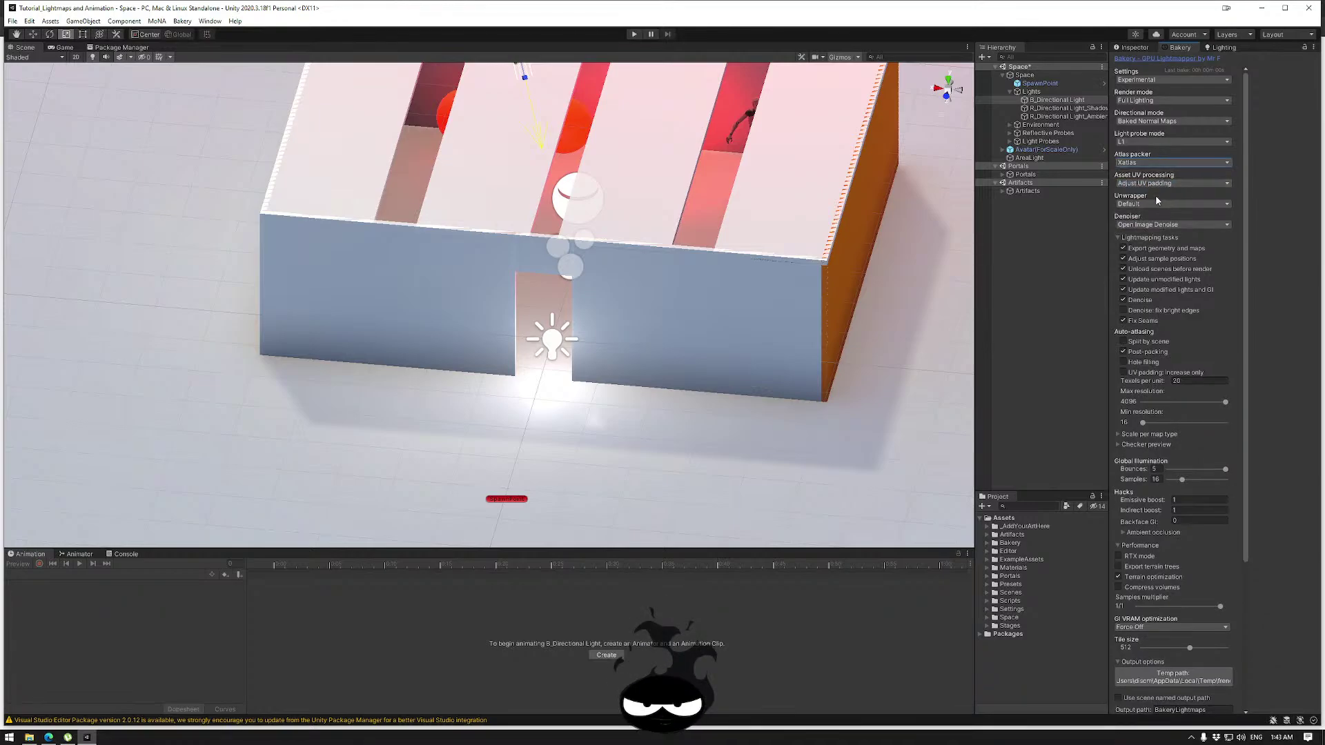
click(1198, 205)
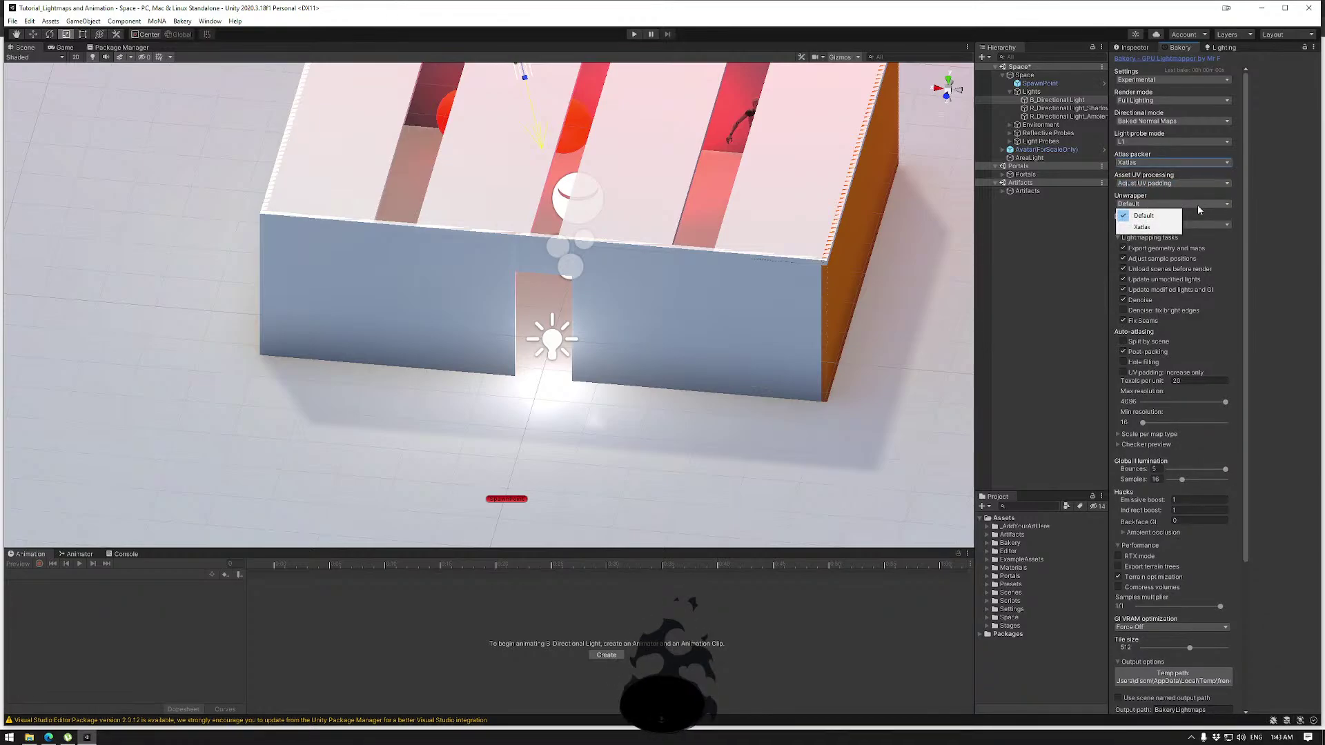
click(1148, 227)
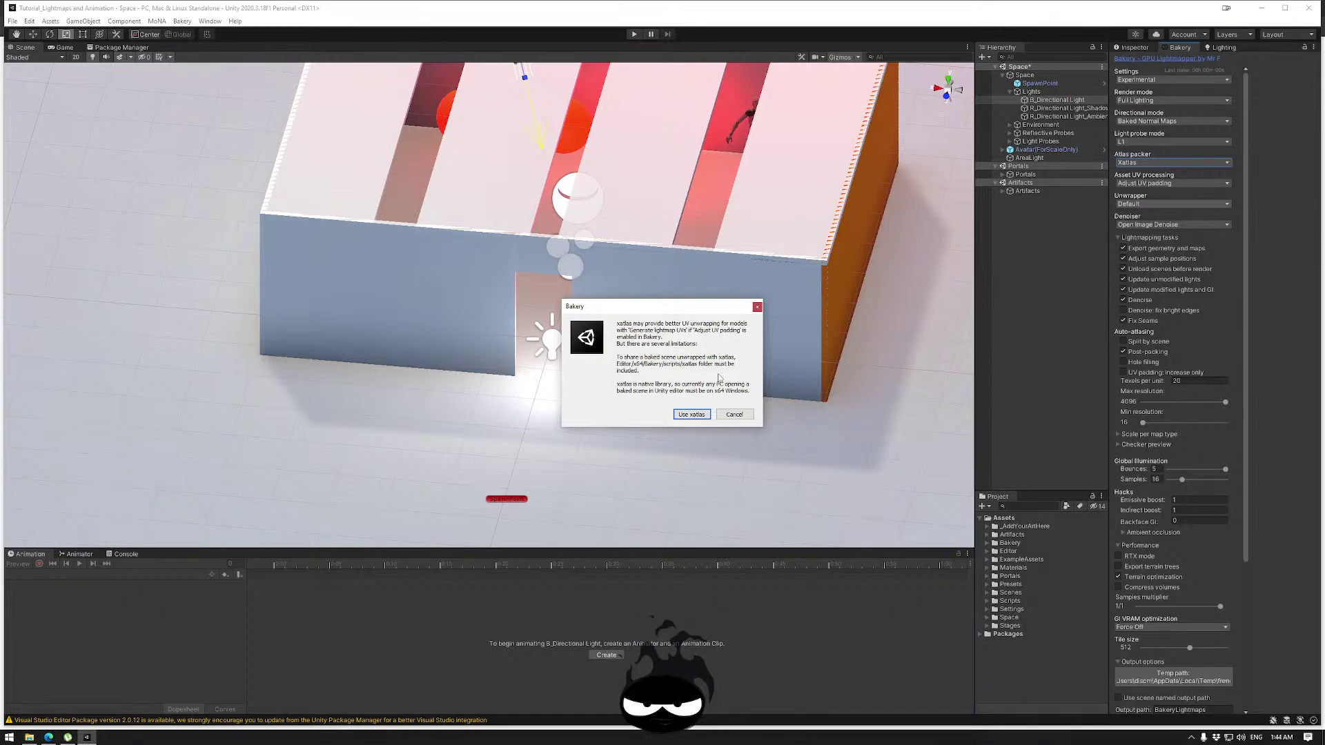
click(693, 416)
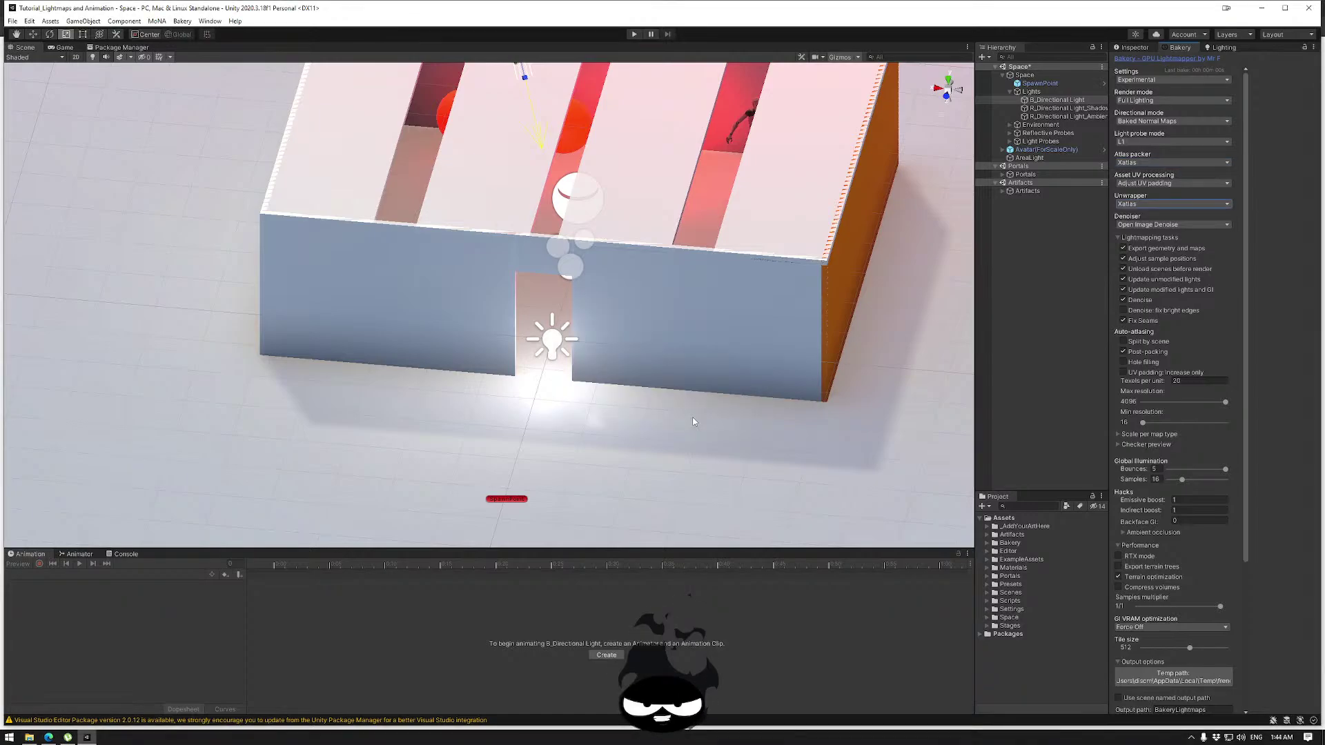
click(1198, 227)
click(1160, 237)
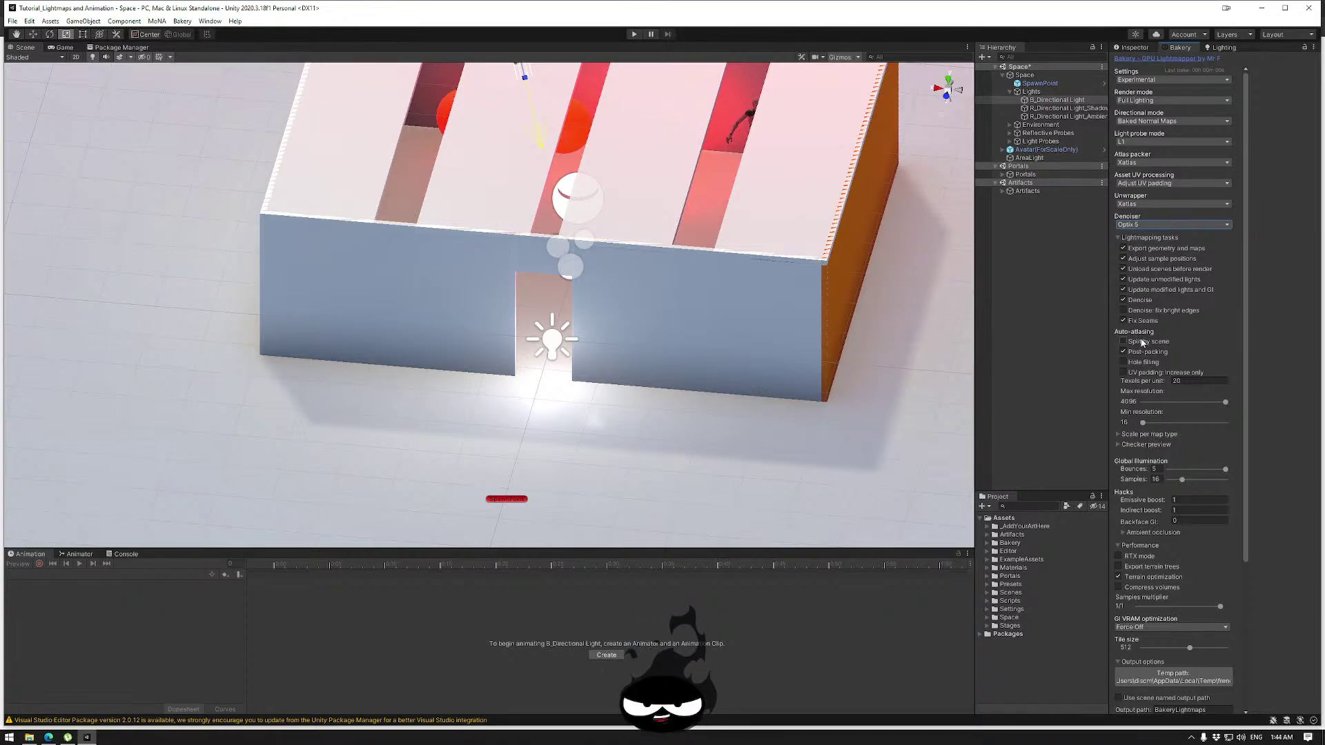
Read what Split by scene does and check it against the Portals and Artifacts objects in the hierarchy.
mouse_move(1144, 345)
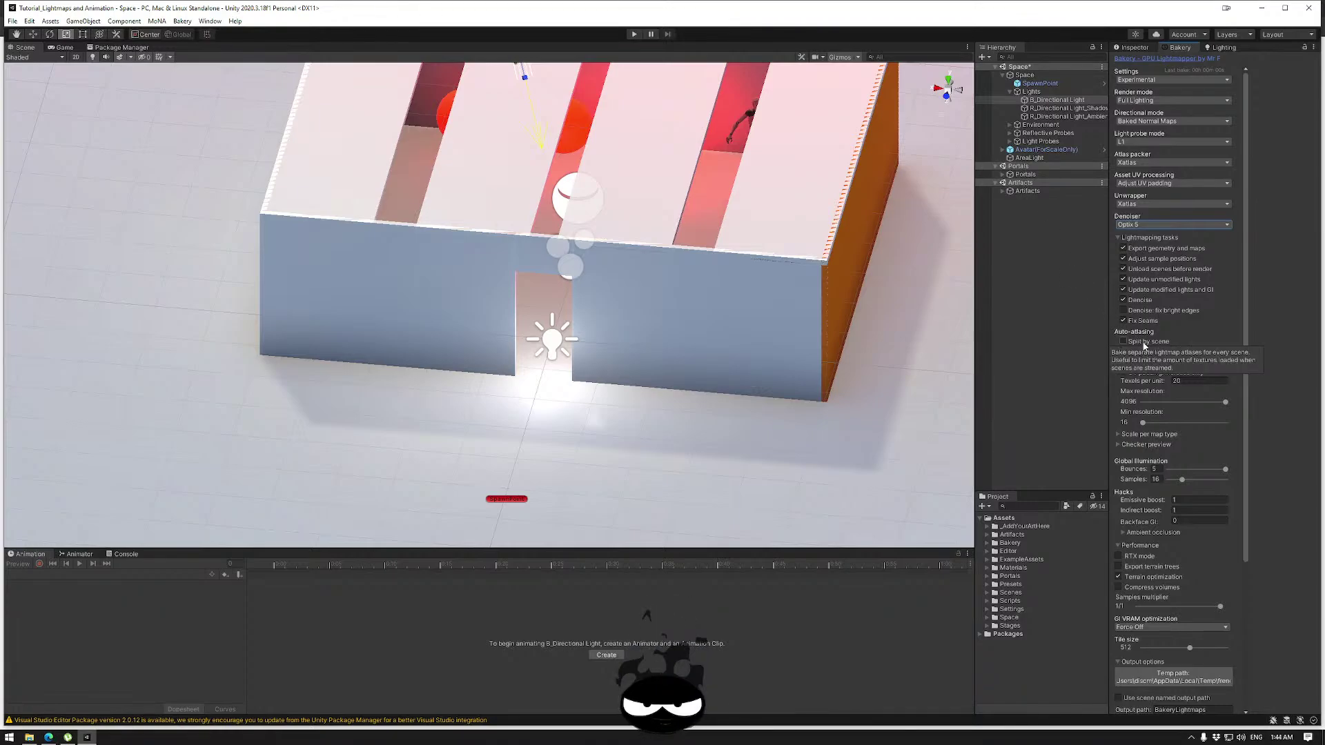
click(1025, 176)
click(1027, 191)
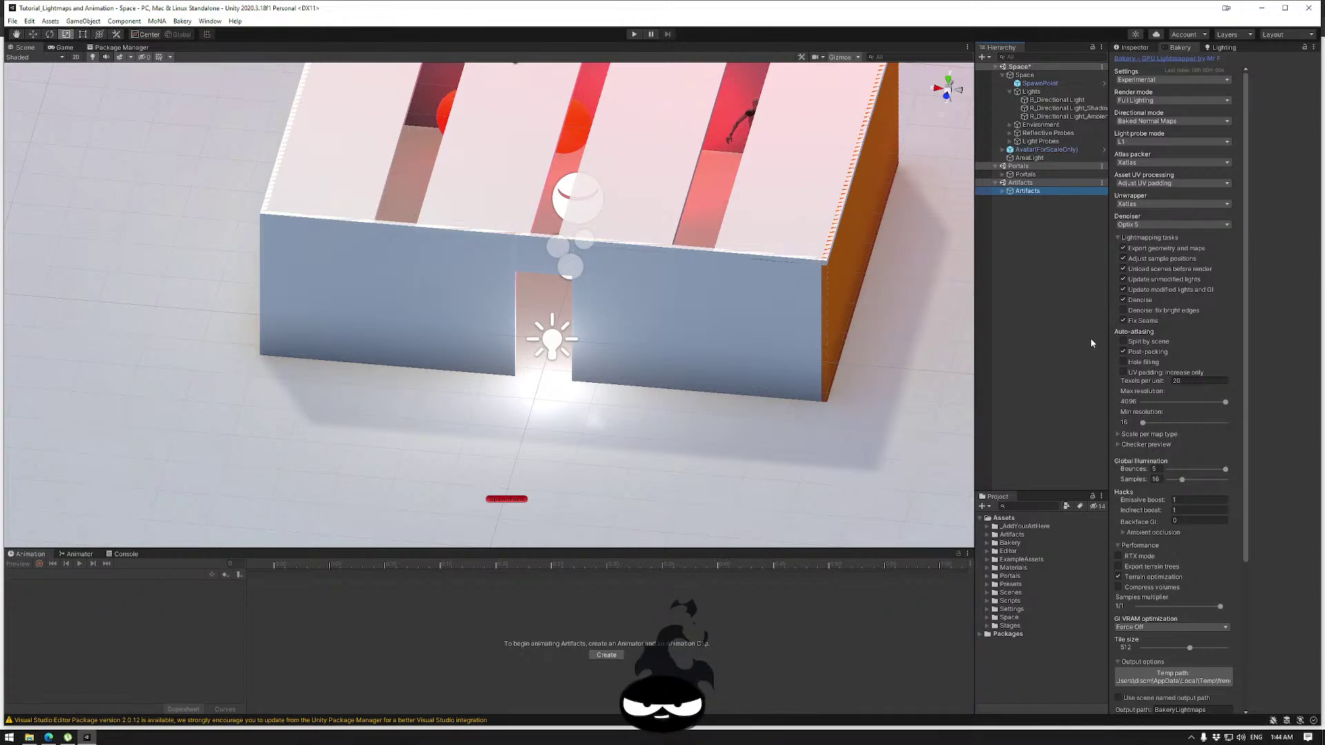
Enable Hole filling and UV padding: increase only, and lower the maximum lightmap resolution to 2048.
click(1123, 362)
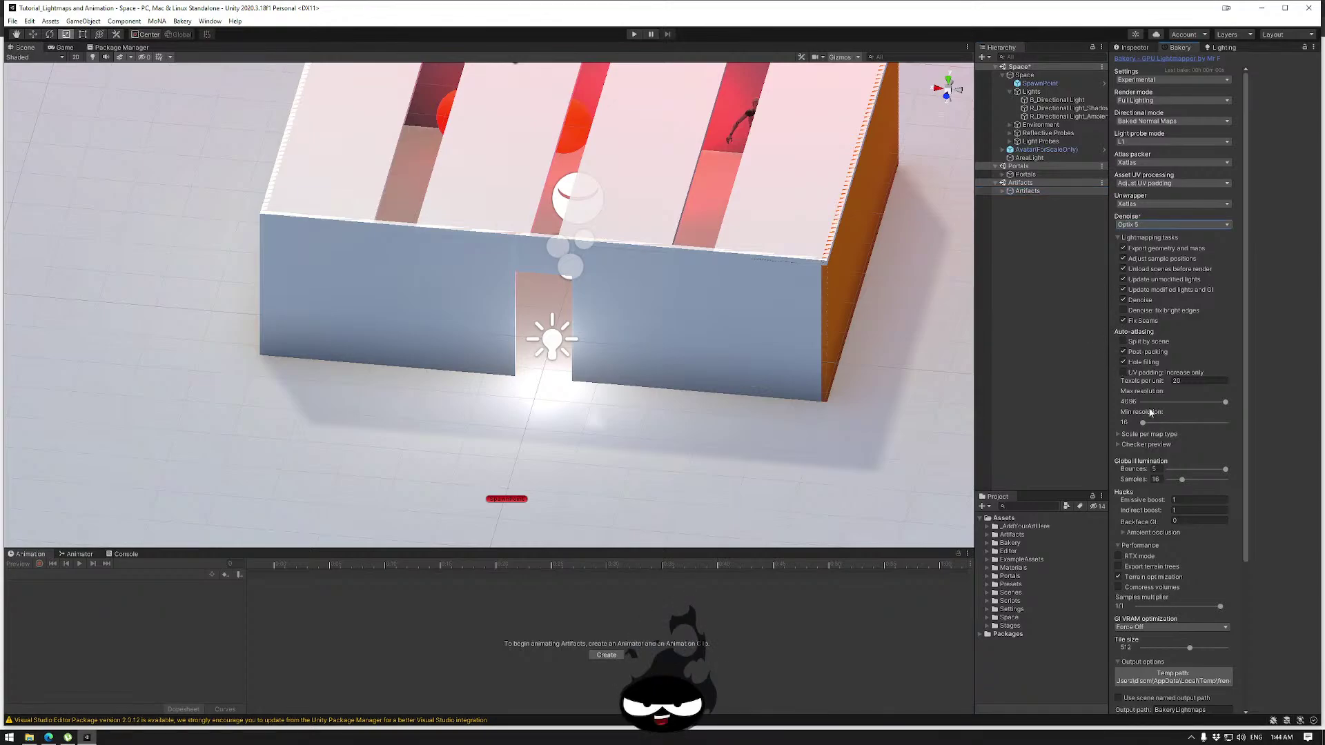
click(1142, 375)
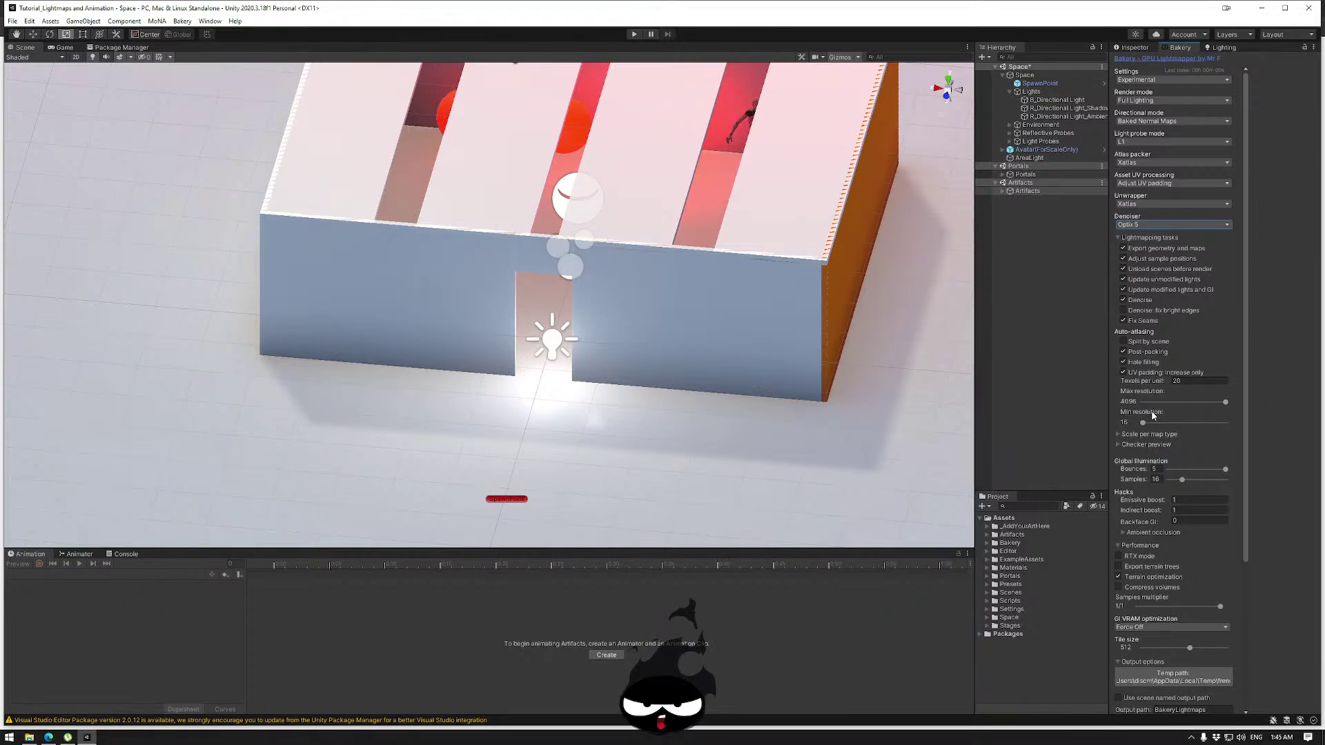
mouse_move(1227, 402)
mouse_down()
mouse_move(1188, 401)
mouse_move(1206, 402)
mouse_up()
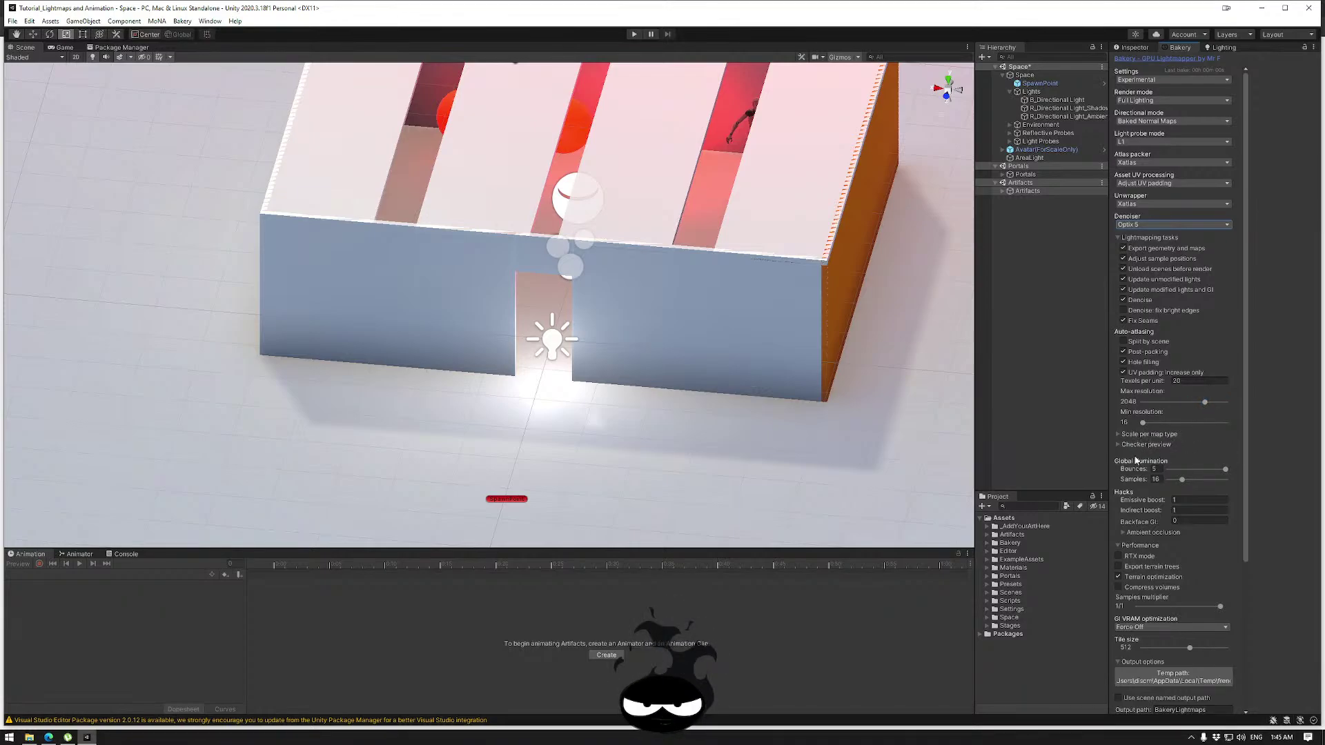
Expand Bakery's ambient occlusion settings and set the intensity to 1.
click(1174, 499)
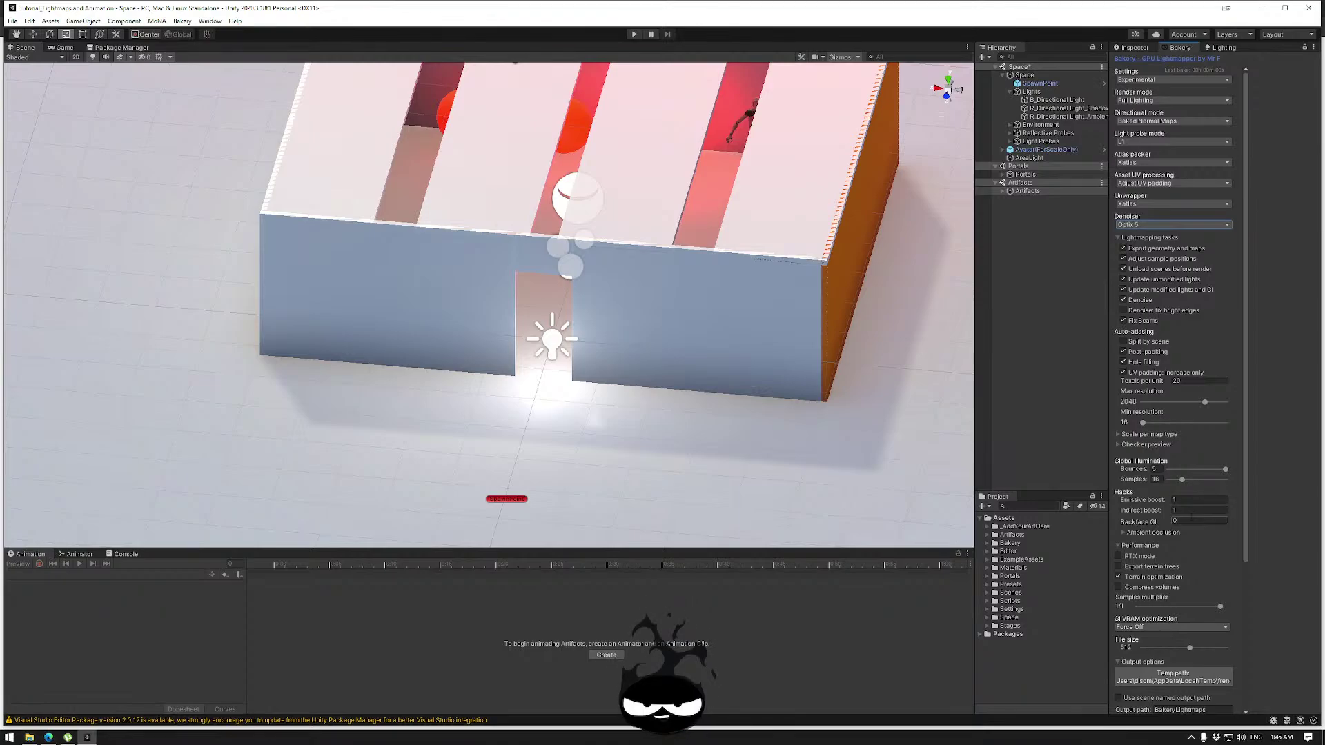
click(1126, 532)
click(1184, 542)
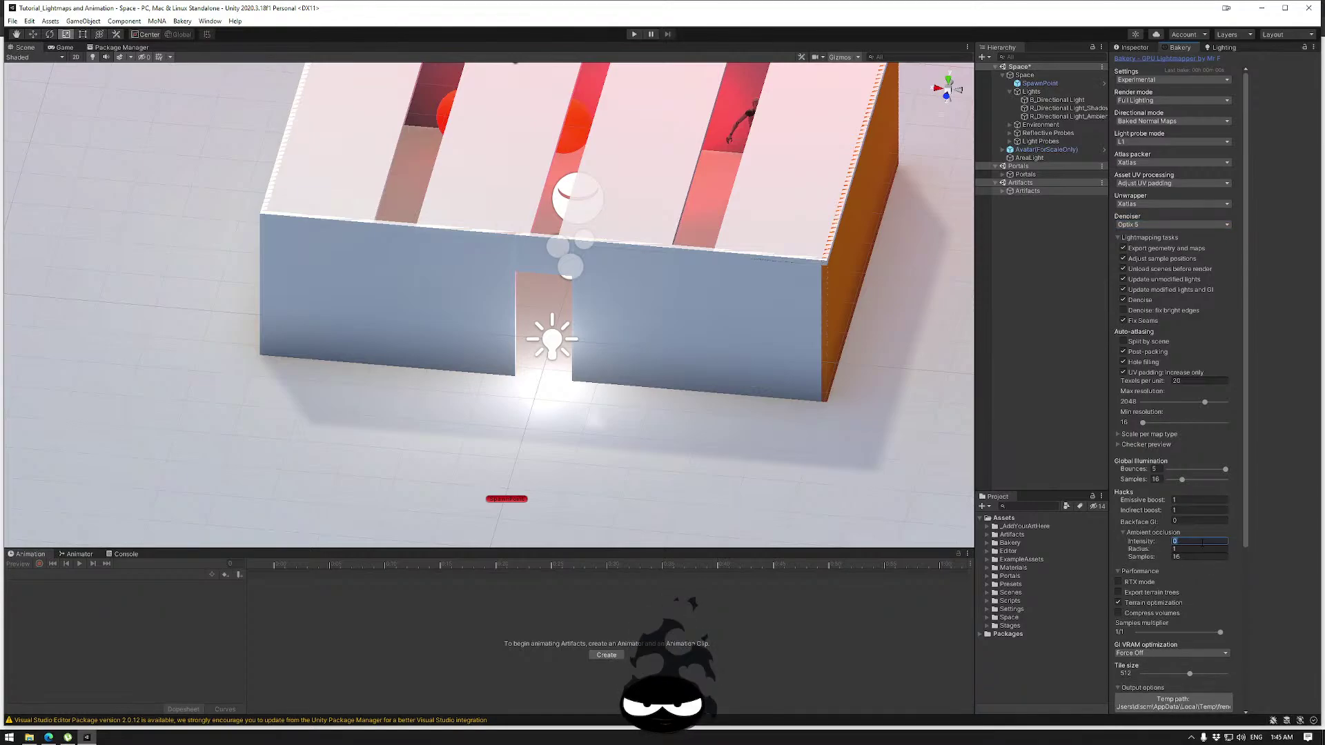
text(1)
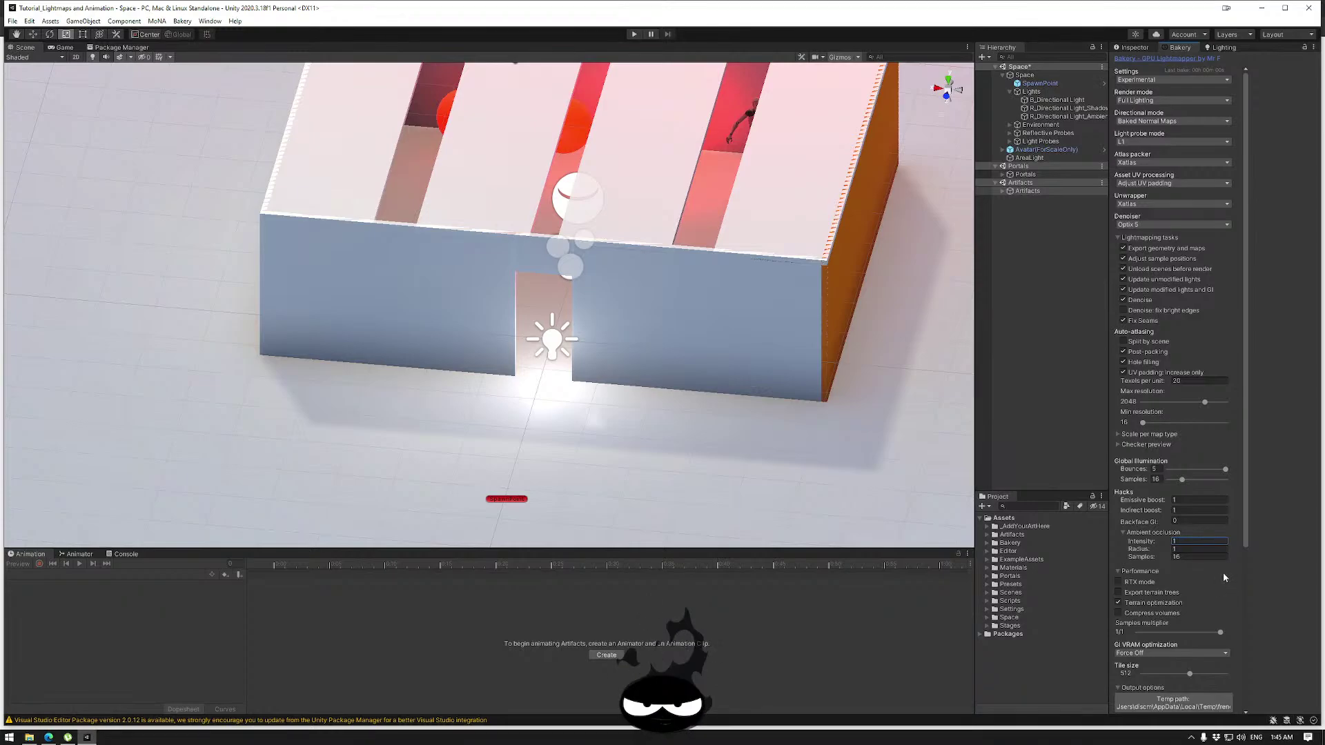
Enable RTX mode in Bakery's performance settings and save the scene.
click(1144, 583)
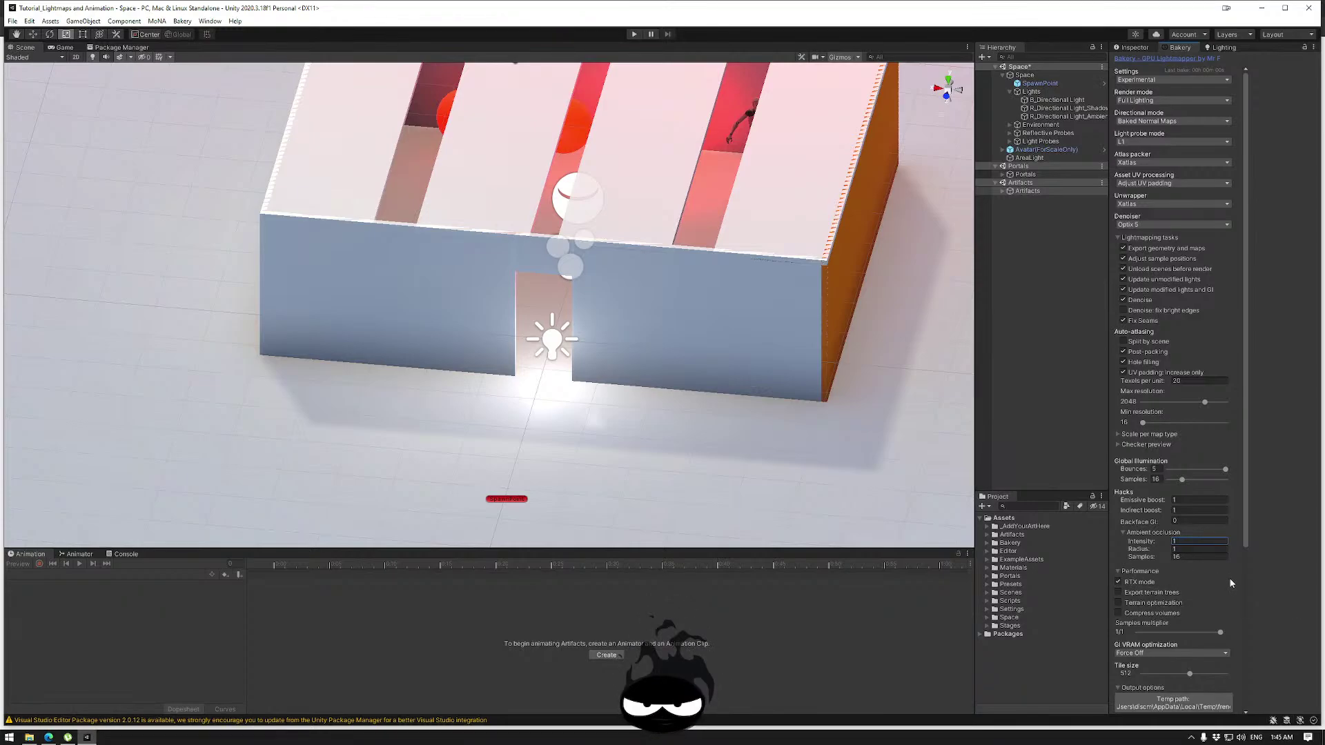
scroll(1230, 585, down, 1)
scroll(1230, 581, down, 4)
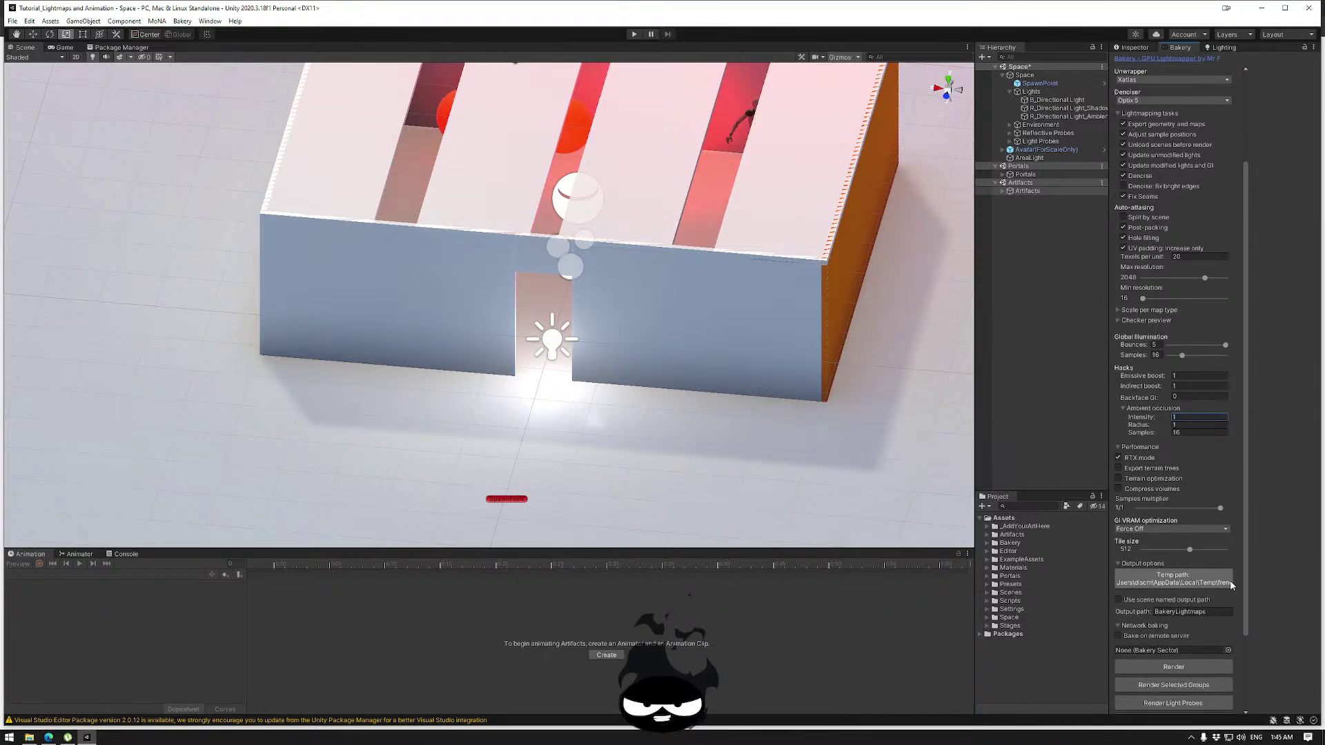
scroll(1230, 585, down, 1)
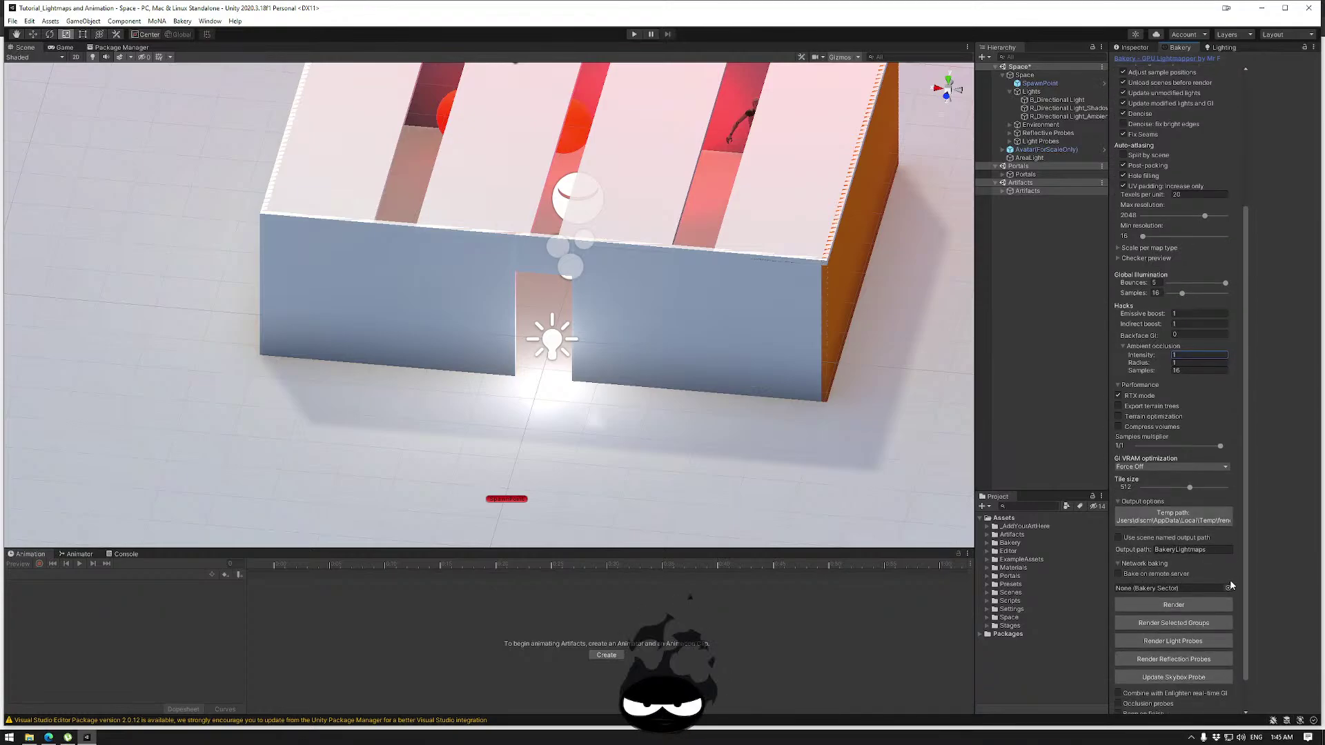
click(13, 21)
click(39, 71)
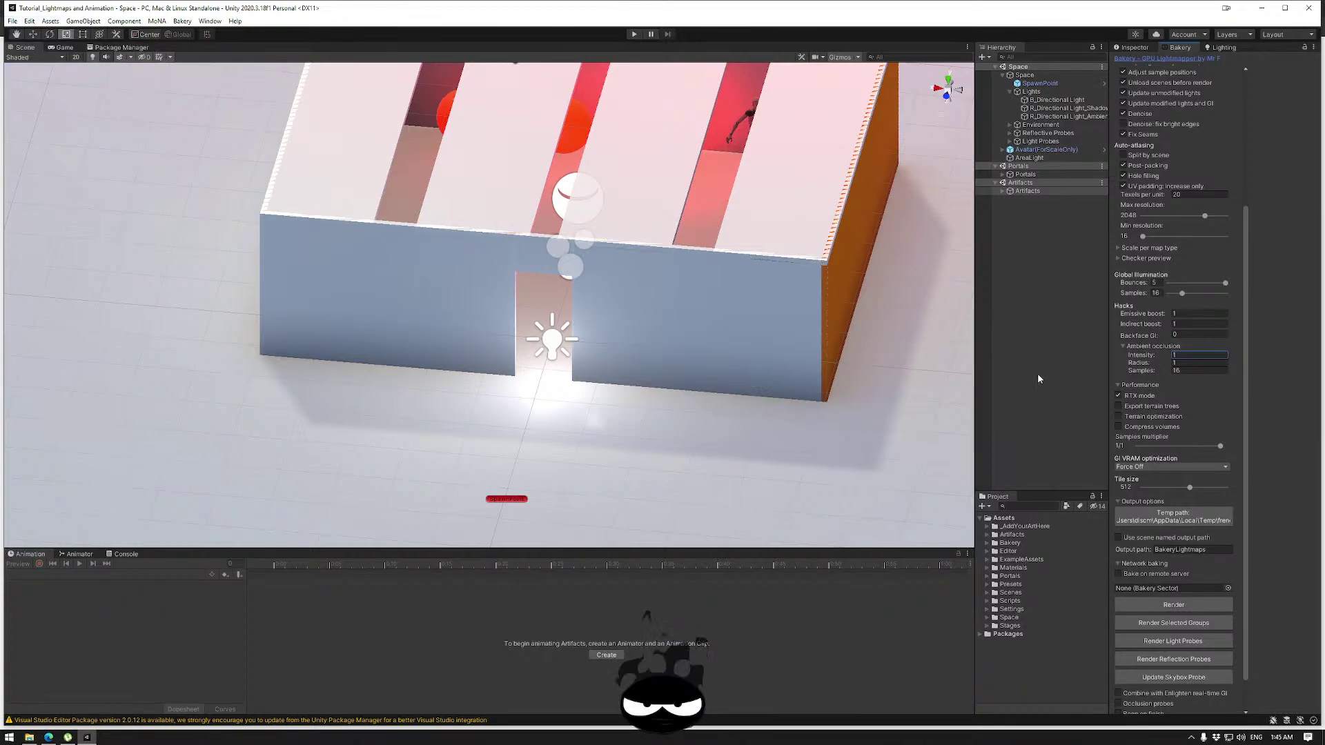
Start the Bakery render, run the optimal hardware settings detection and save the recommended settings as default with RTX mode.
click(1174, 605)
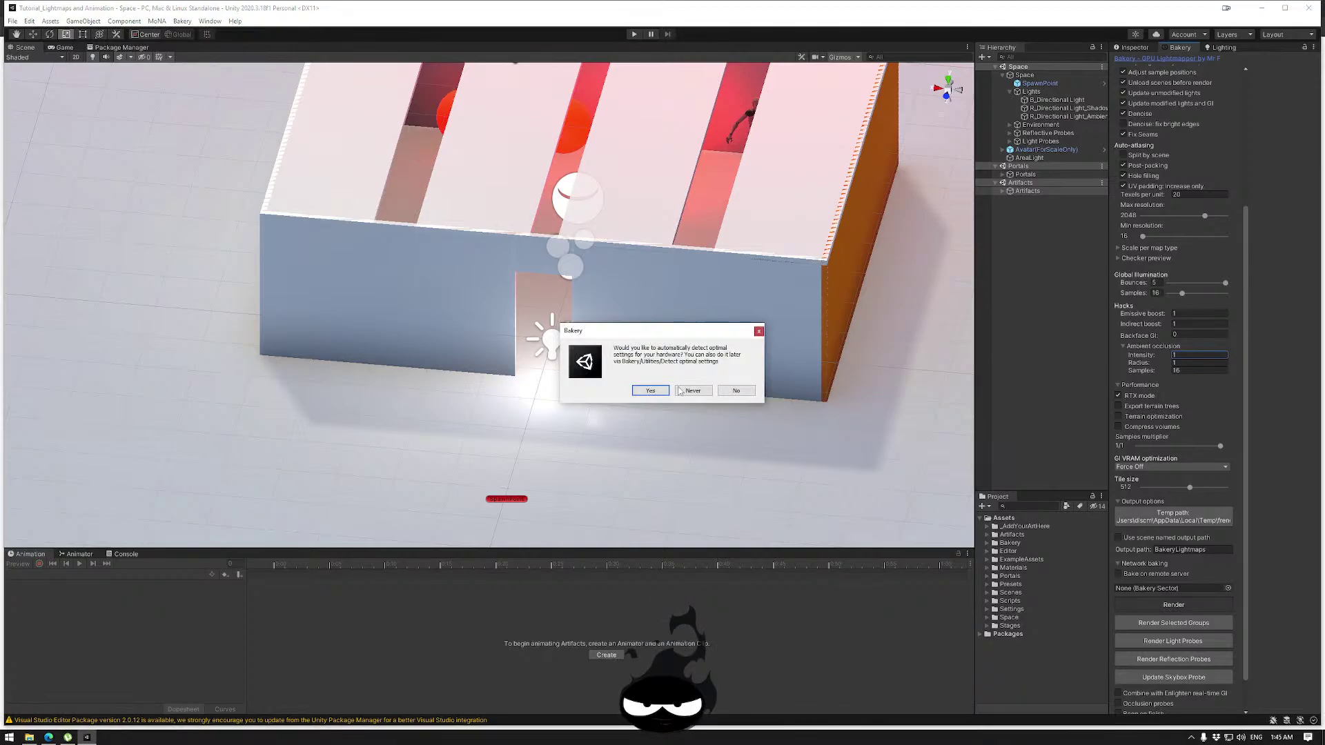
click(650, 392)
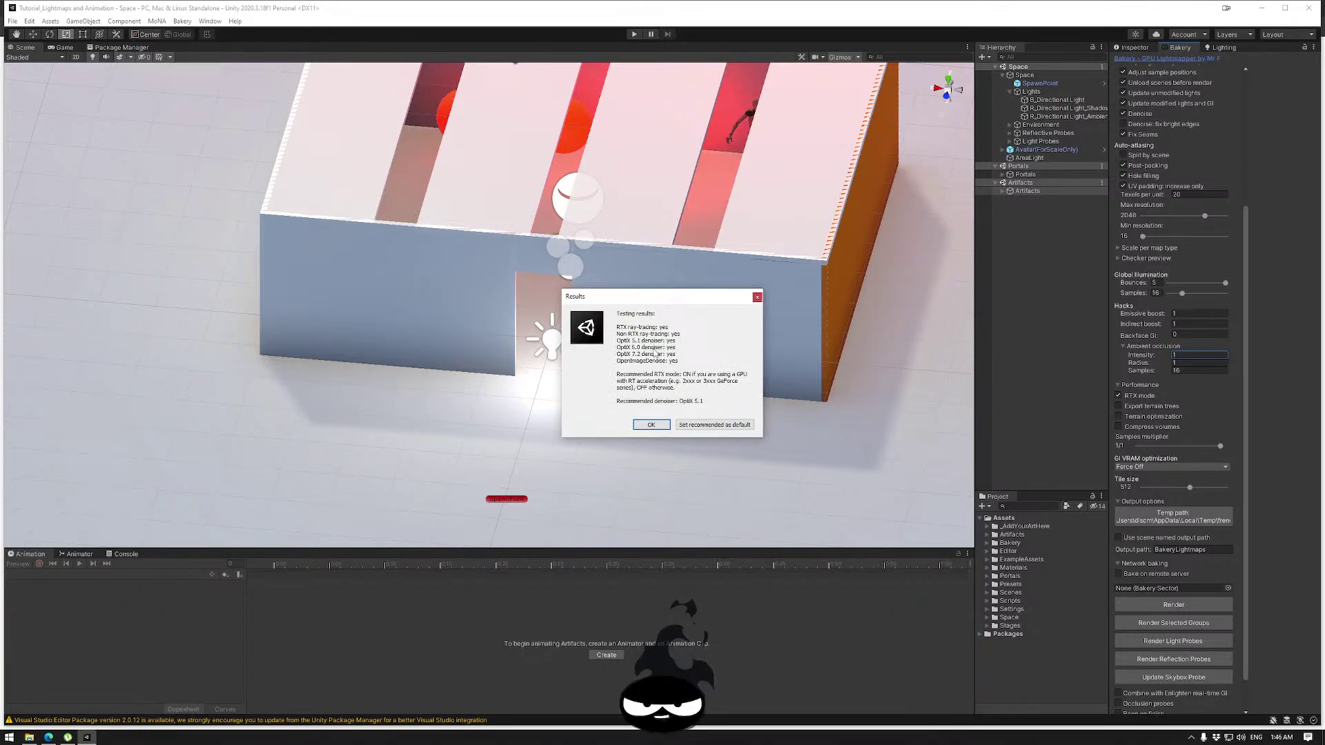
click(695, 426)
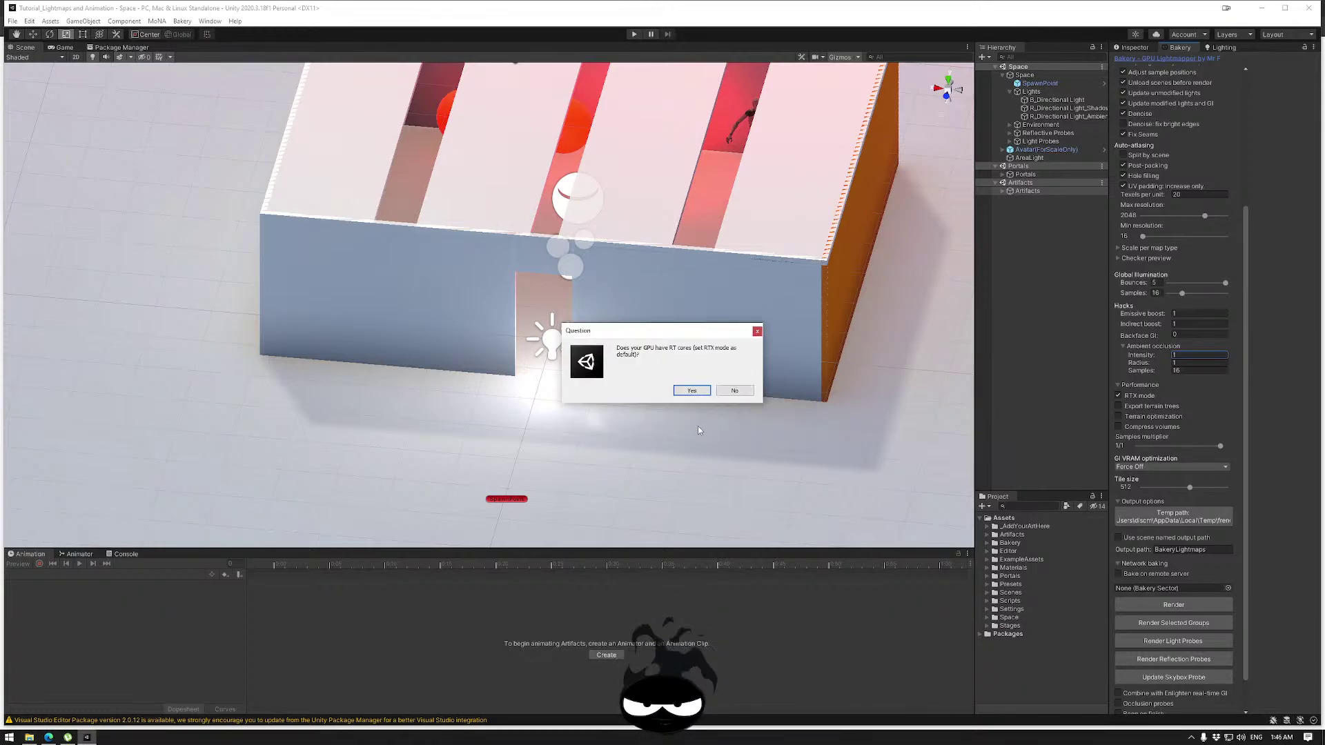
click(690, 391)
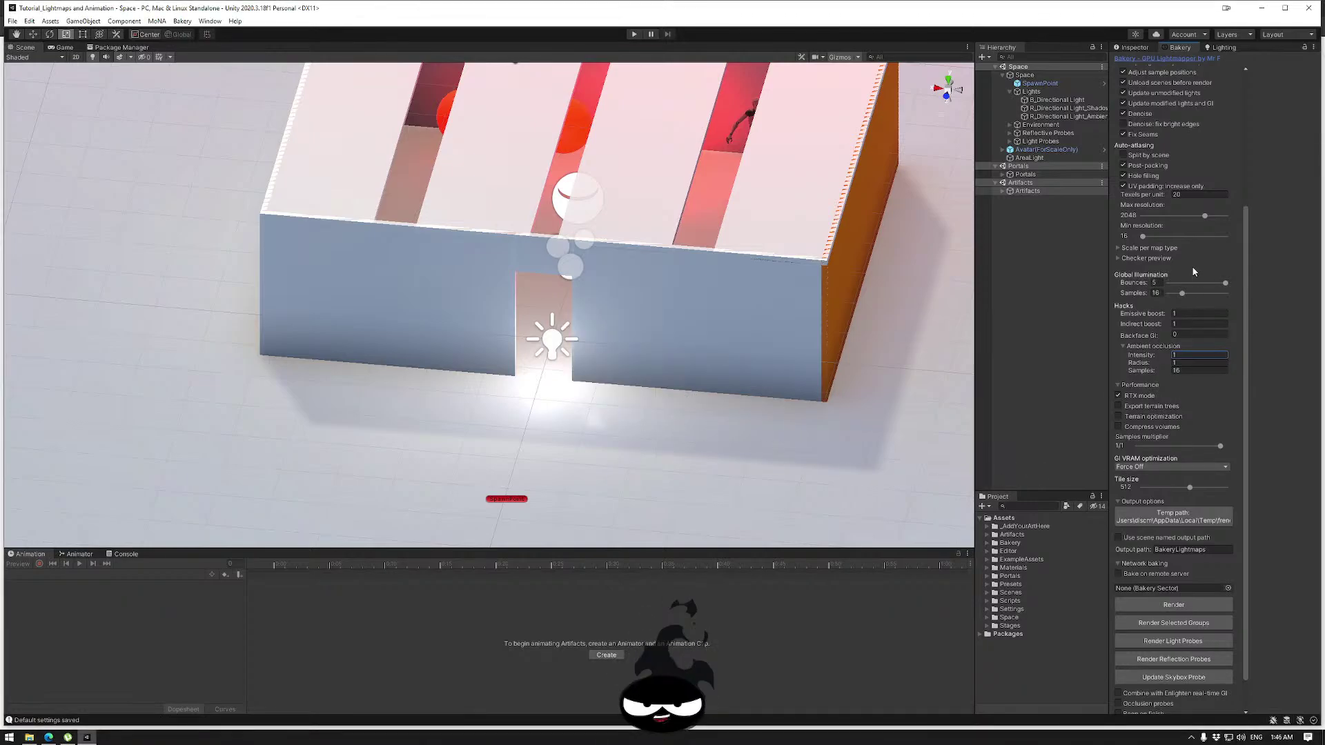
scroll(1184, 236, up, 3)
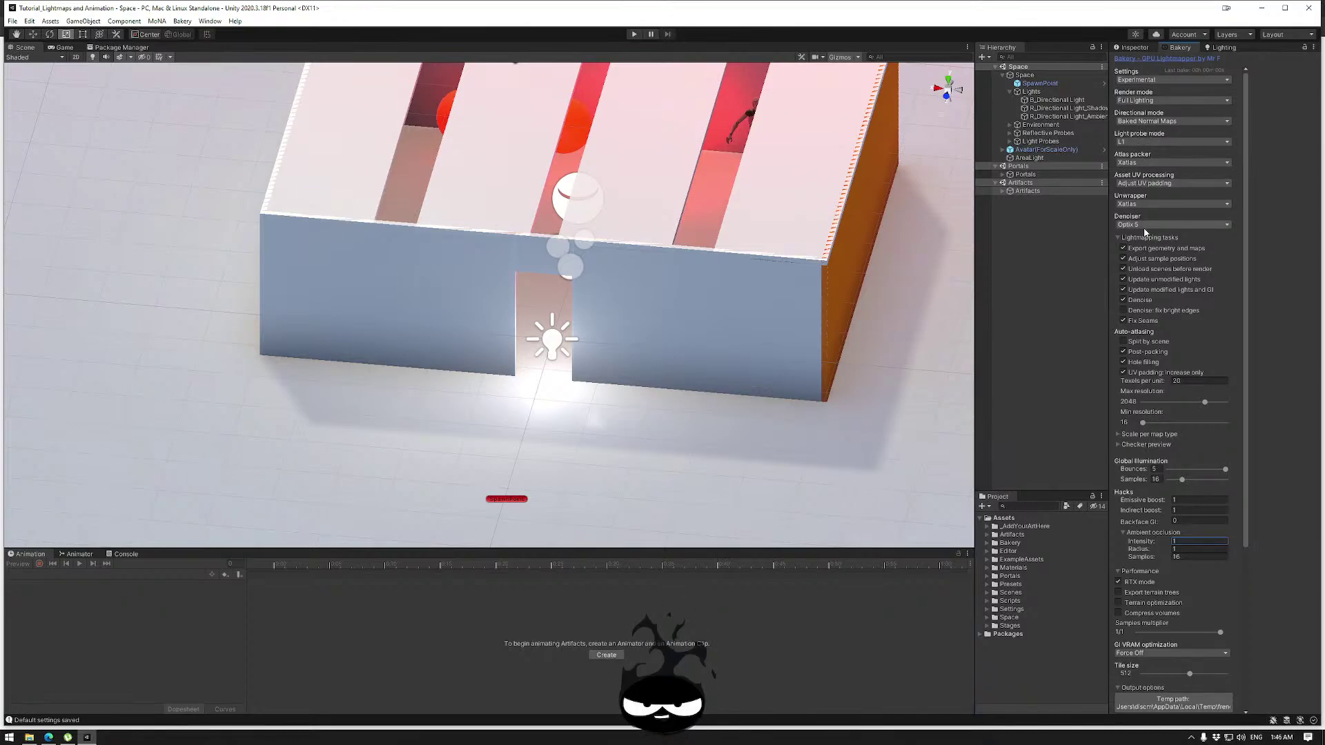
scroll(1154, 390, down, 4)
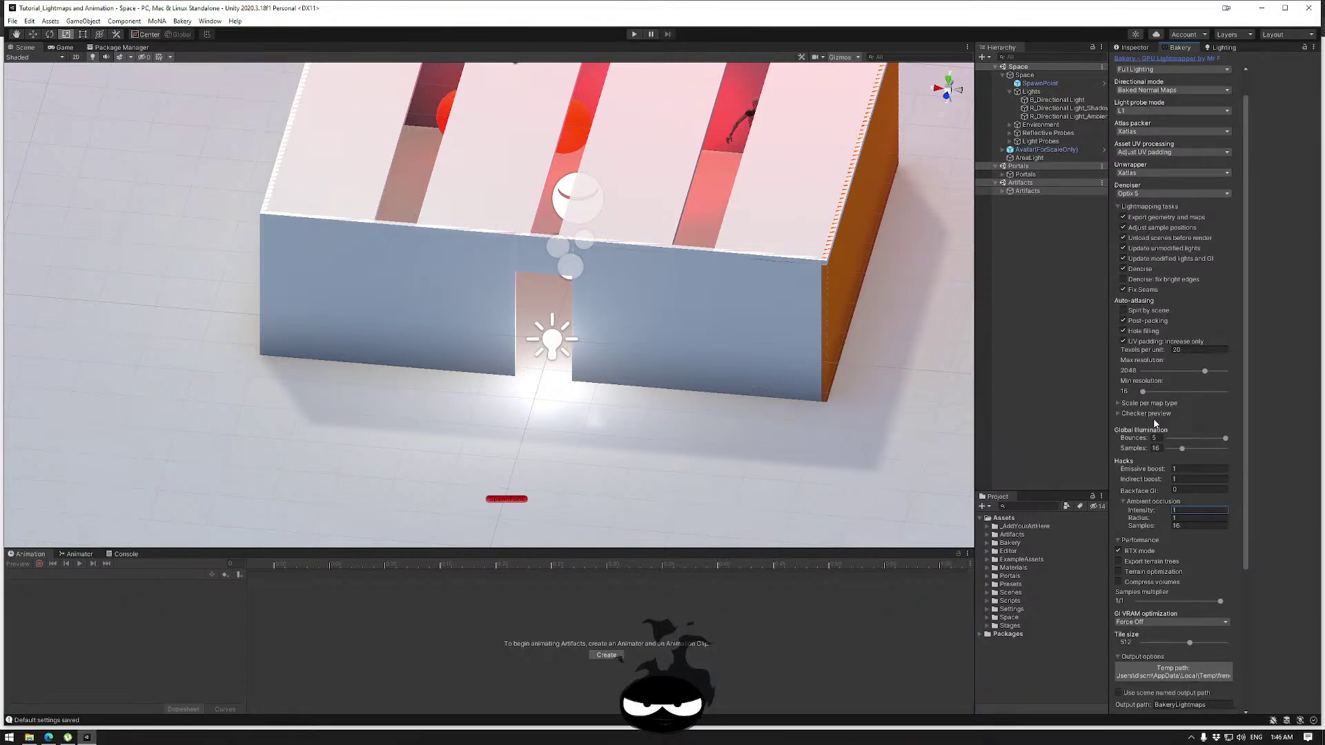
scroll(1155, 455, down, 2)
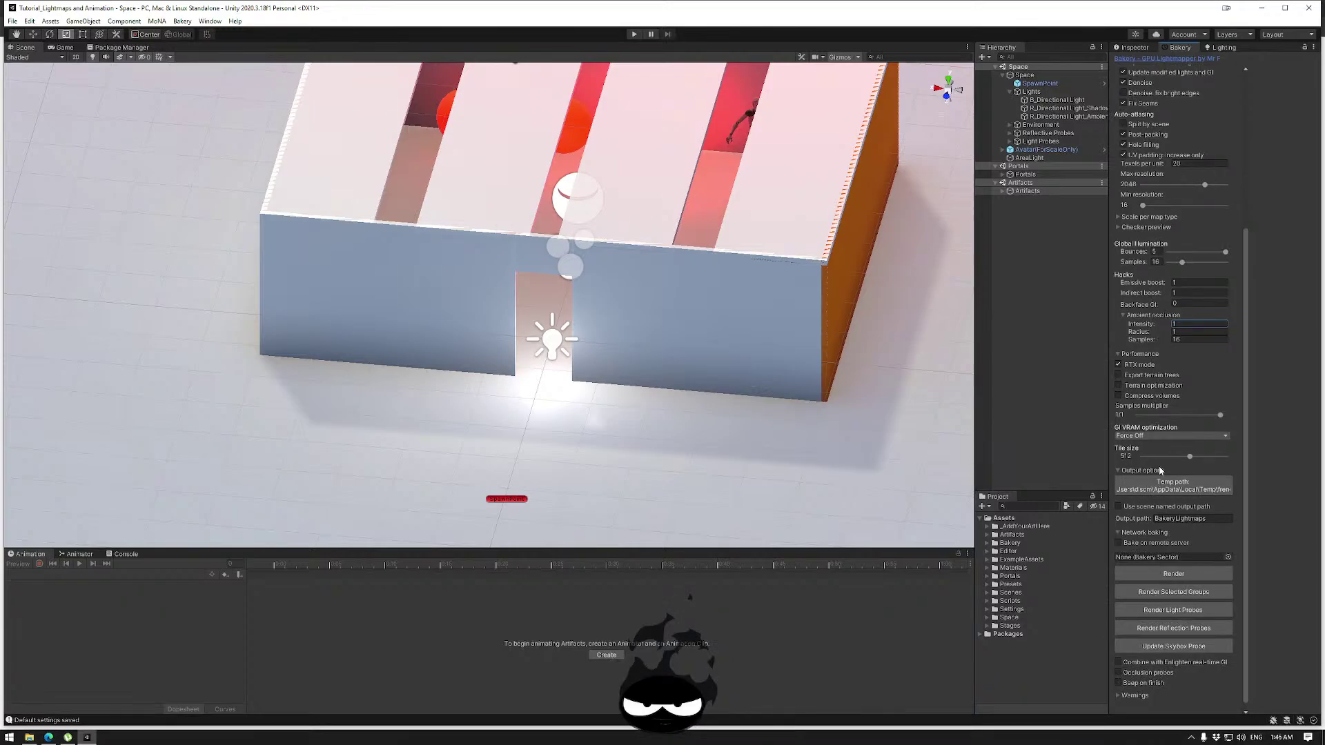
Render the scene's lightmaps with Bakery using the configured settings.
click(1173, 565)
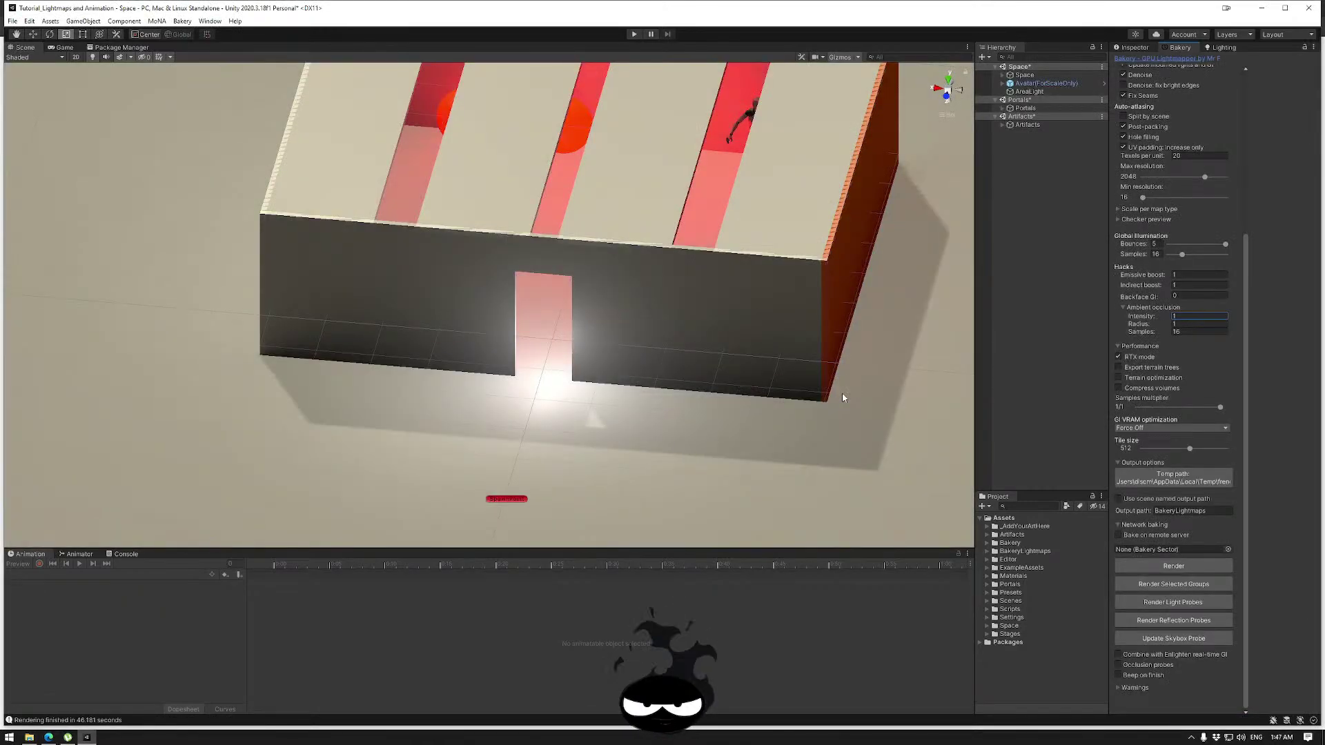
alt+drag(624, 392, 620, 297)
scroll(621, 298, up, 6)
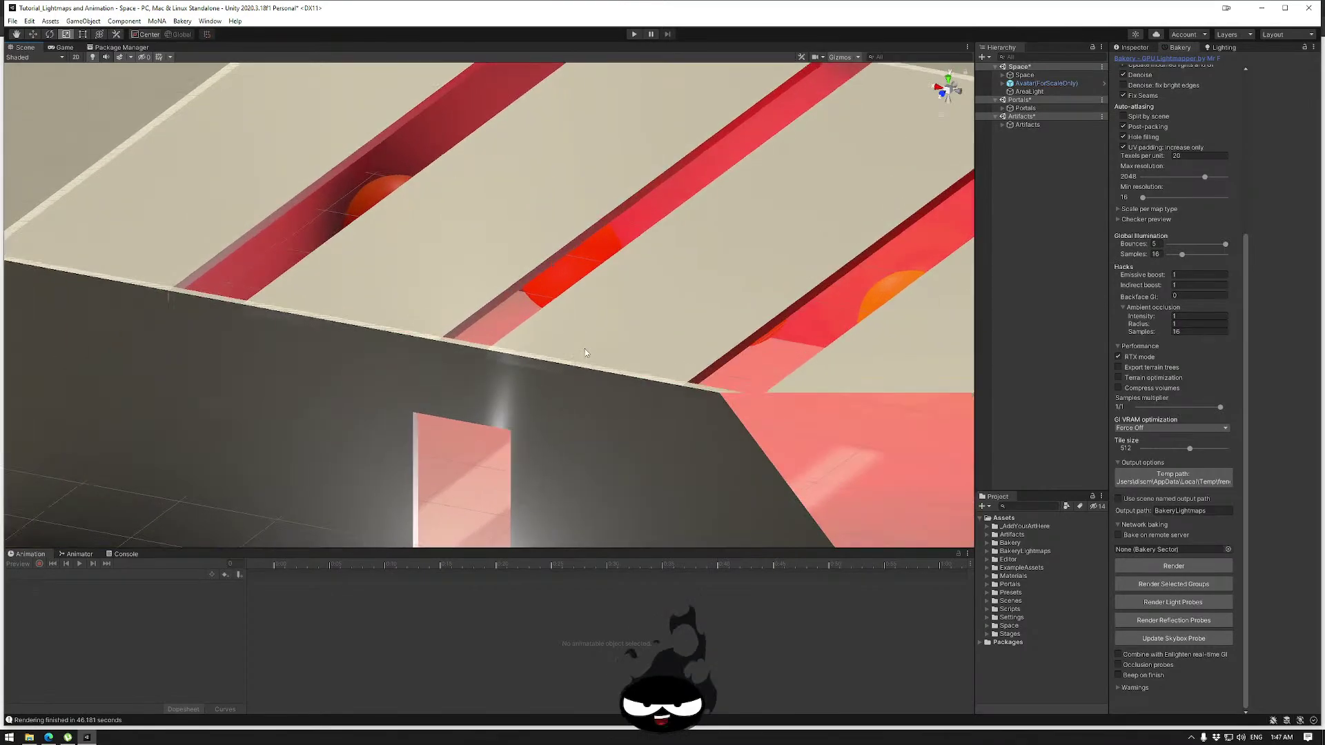
Examine the baked lighting on the spheres, walls and floor inside the building, focusing on Sphere (2) and its neighbours.
click(565, 297)
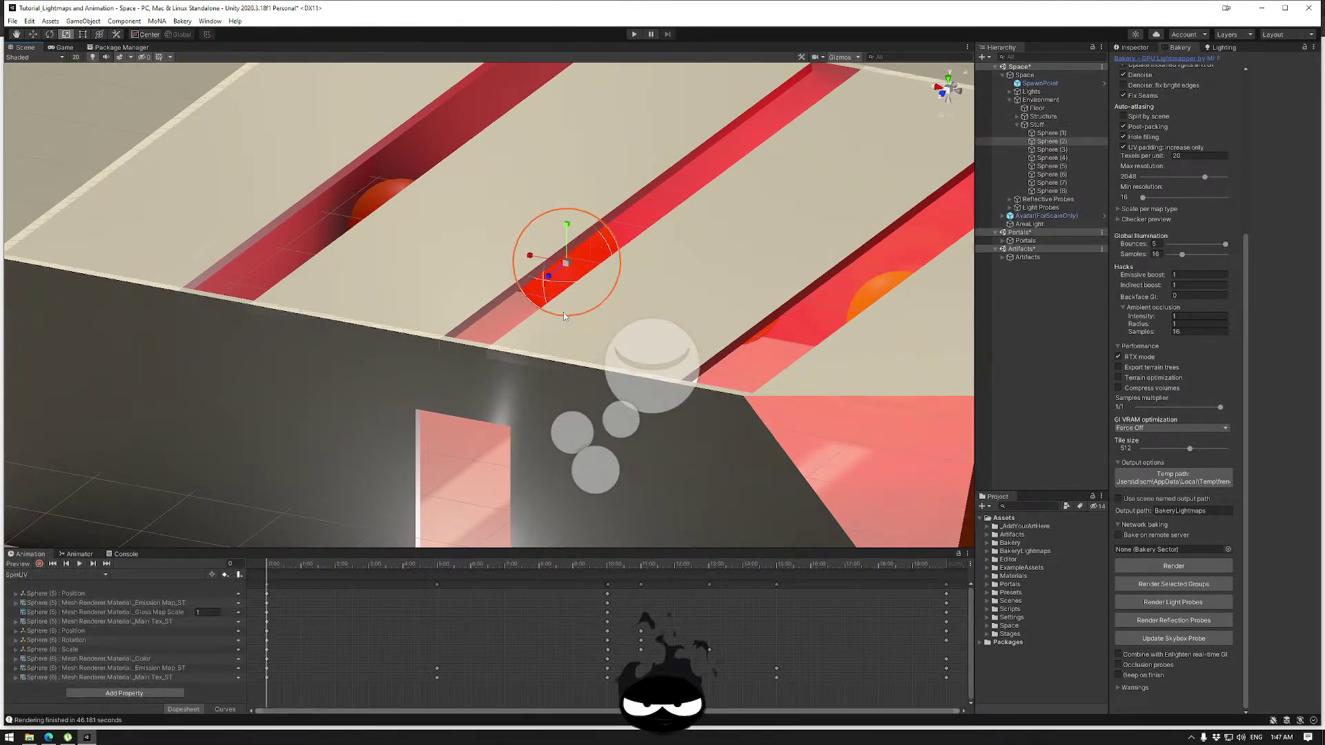
key(f)
alt+drag(573, 401, 655, 376)
scroll(622, 384, down, 3)
scroll(1194, 269, up, 8)
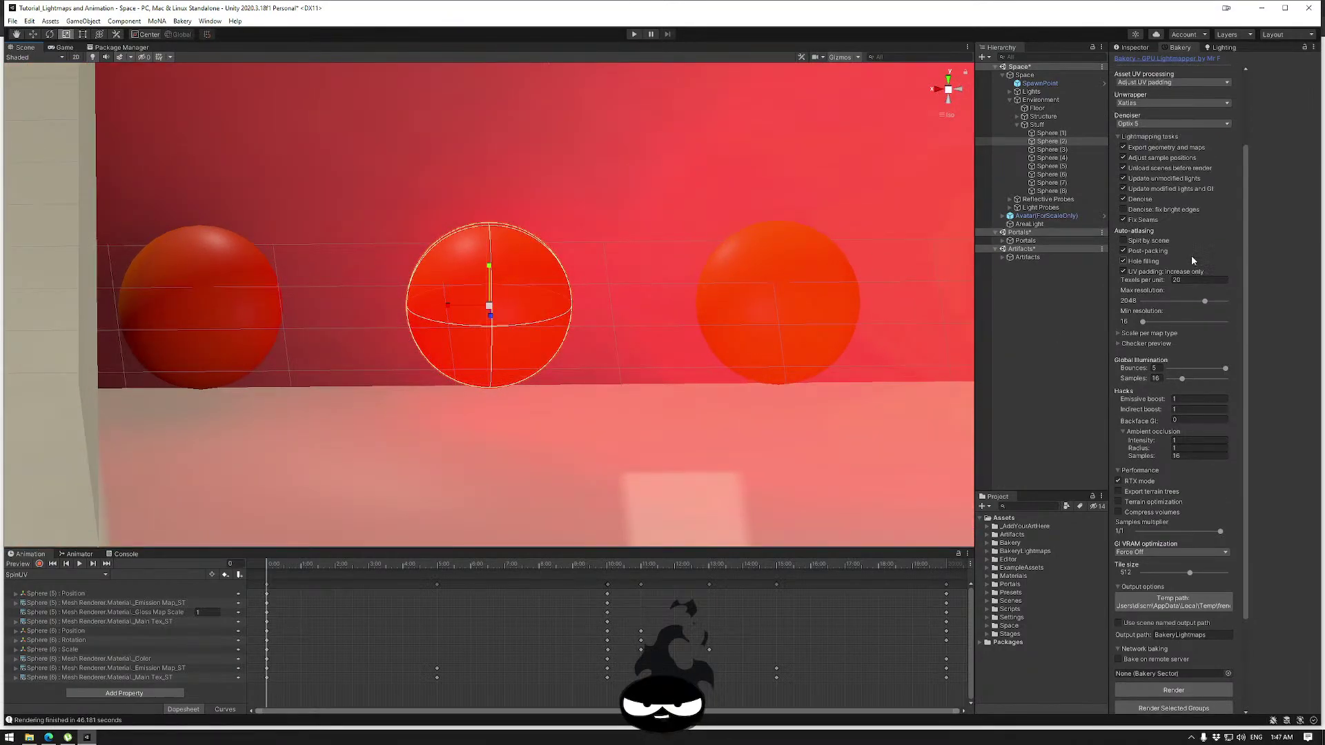
scroll(1181, 286, down, 1)
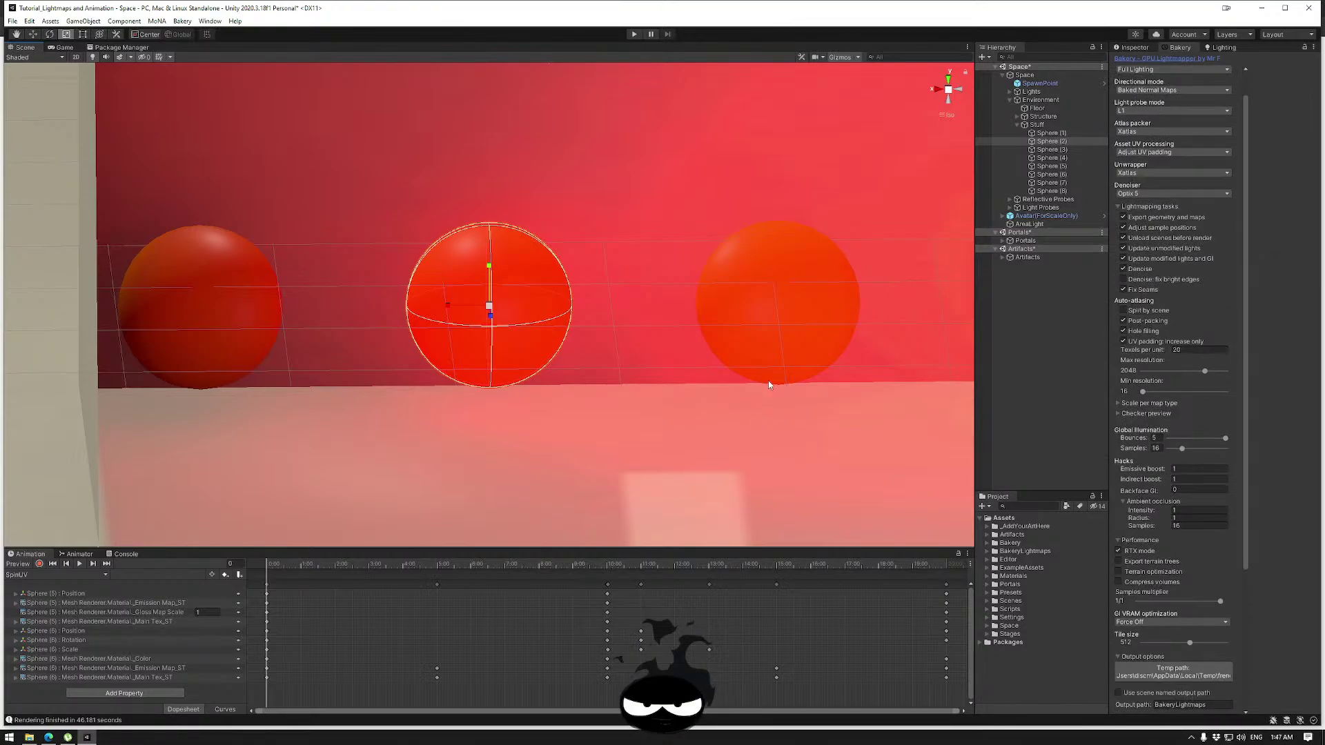
scroll(768, 382, down, 2)
scroll(725, 305, down, 2)
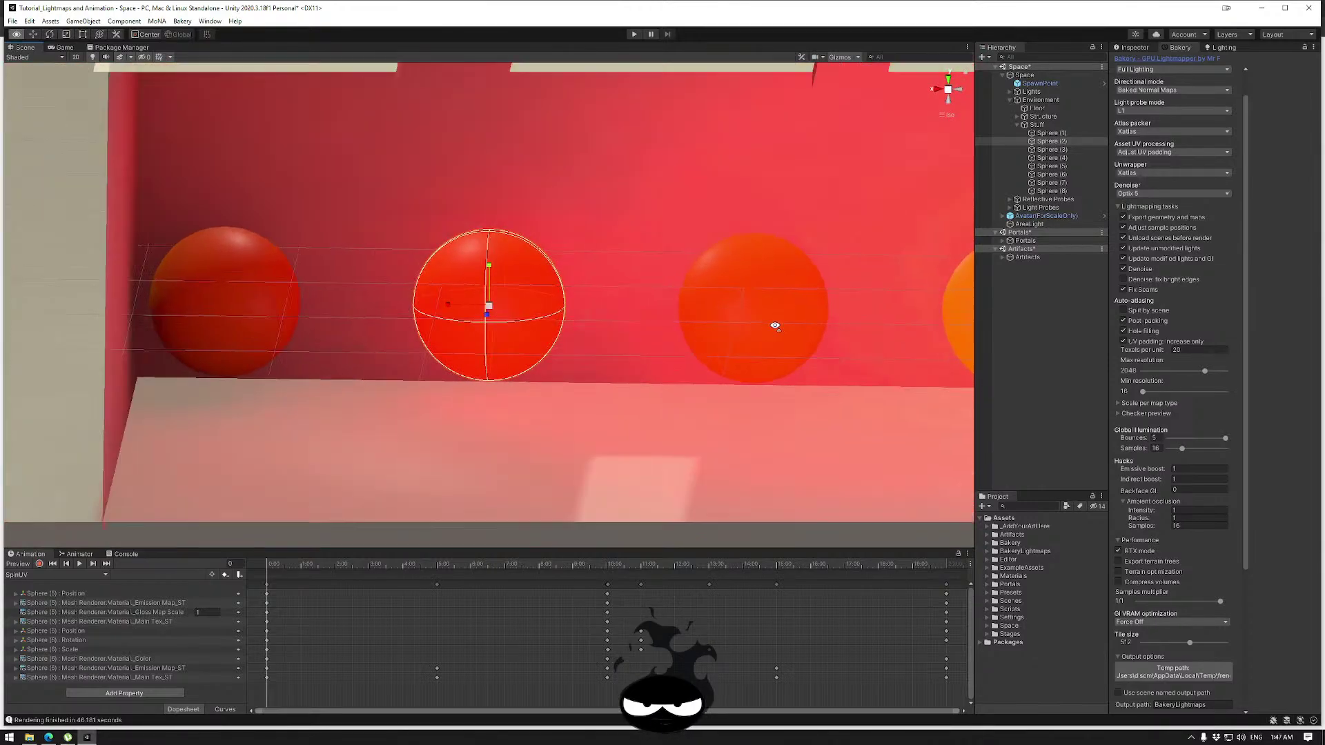
middle_drag(769, 310, 447, 319)
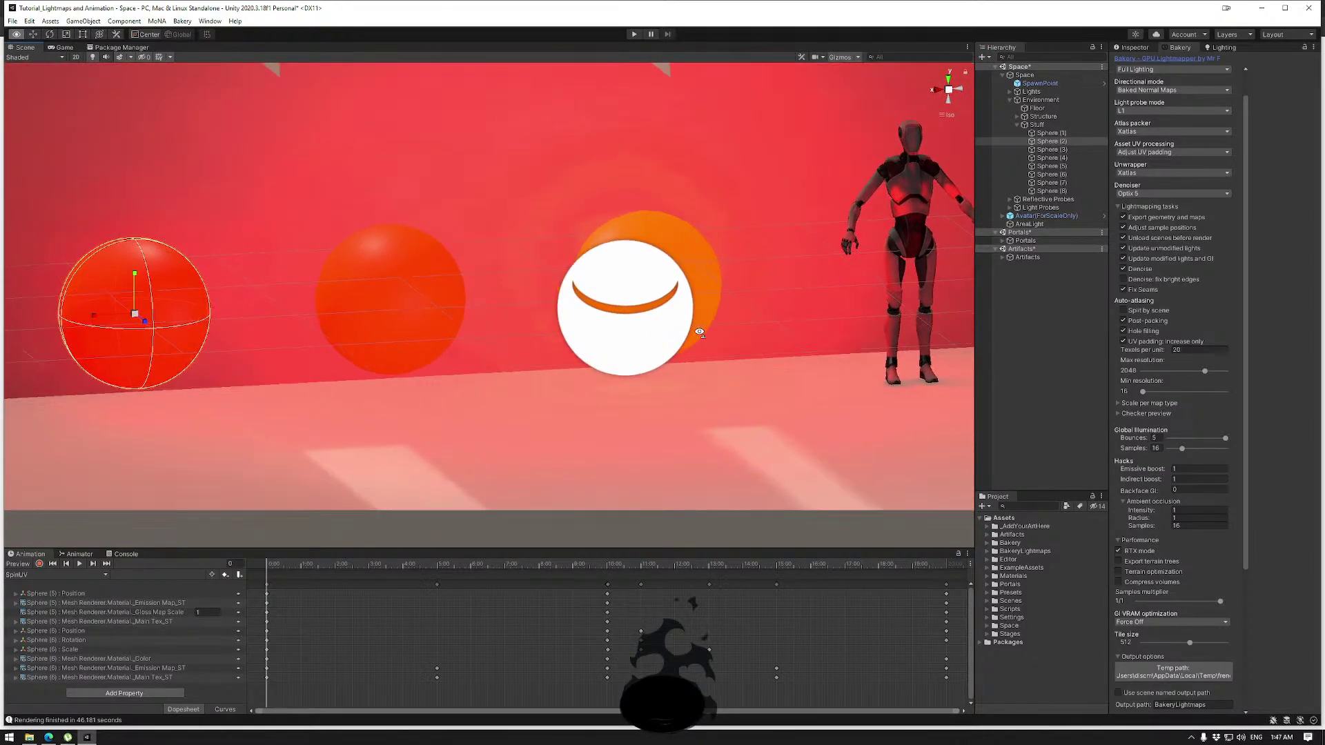
alt+drag(837, 338, 428, 345)
scroll(428, 345, up, 4)
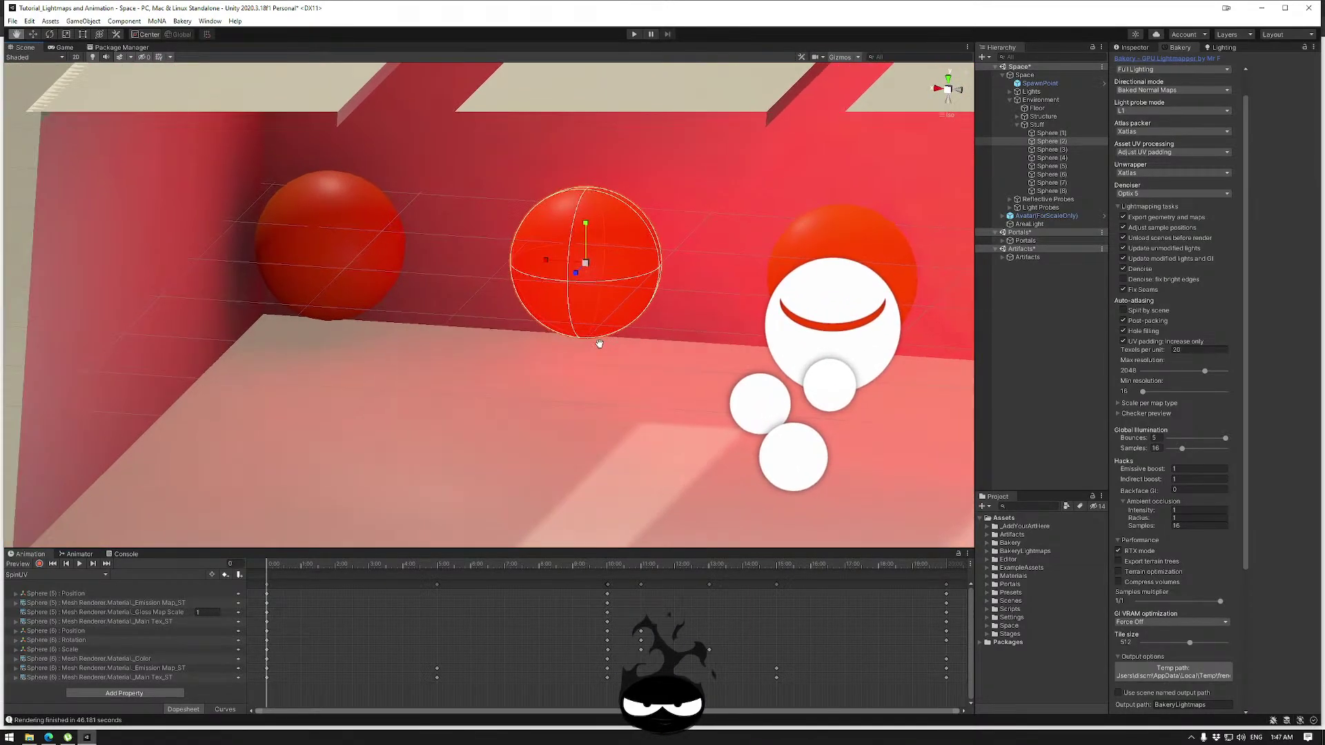
alt+drag(599, 344, 426, 370)
alt+drag(679, 336, 610, 388)
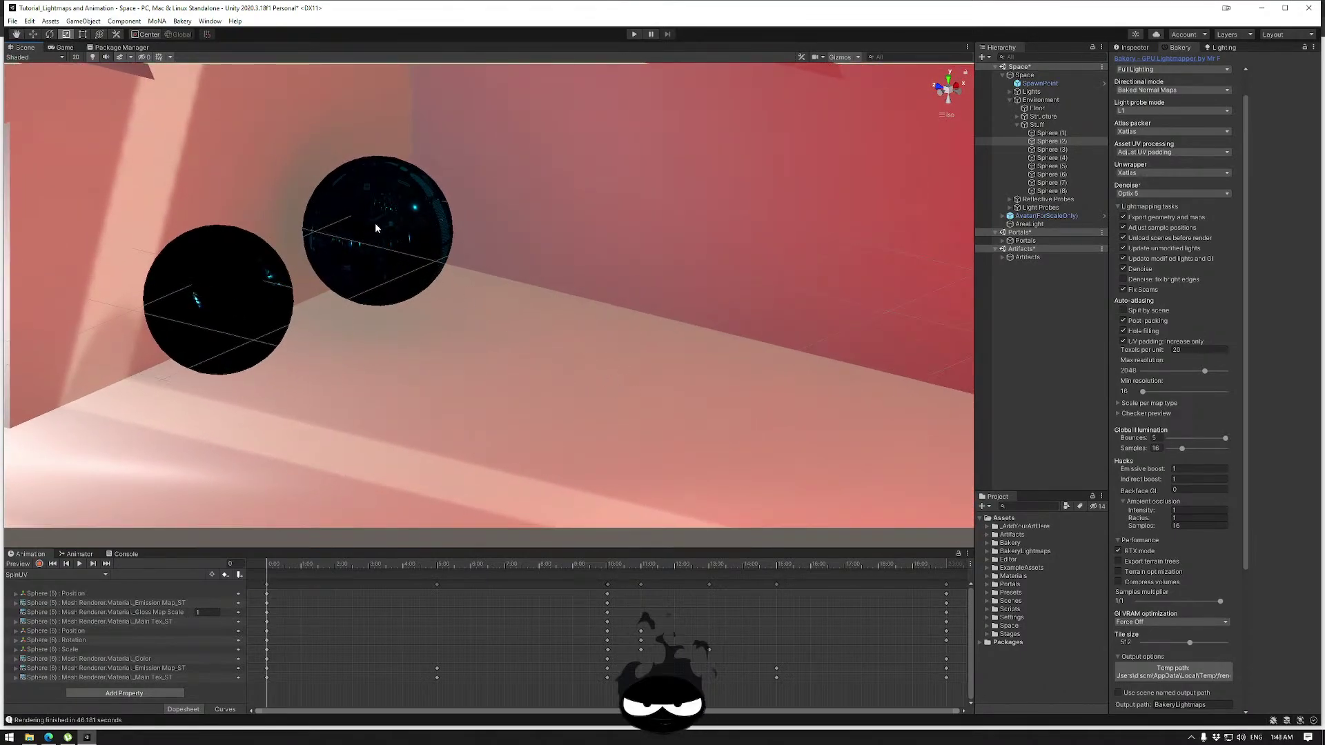
Render the scene's reflection probes with Bakery.
scroll(1202, 565, down, 5)
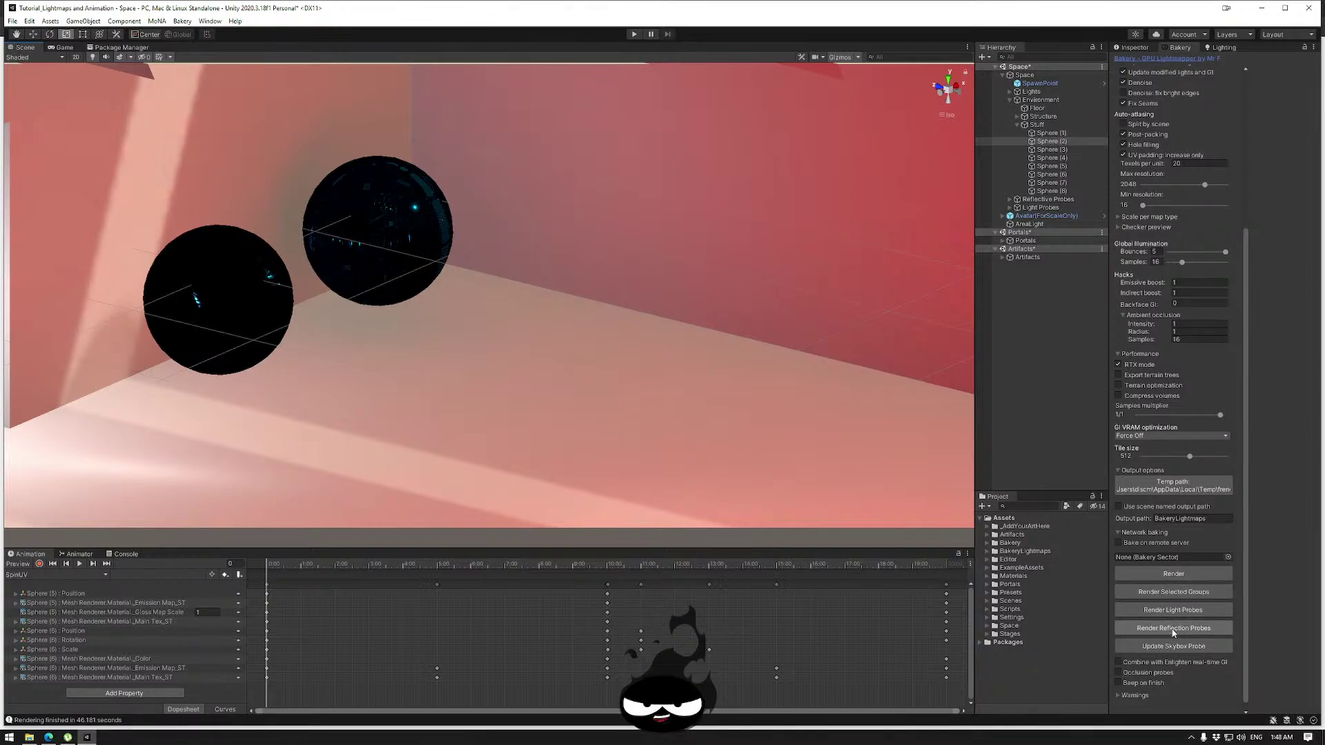
click(1173, 629)
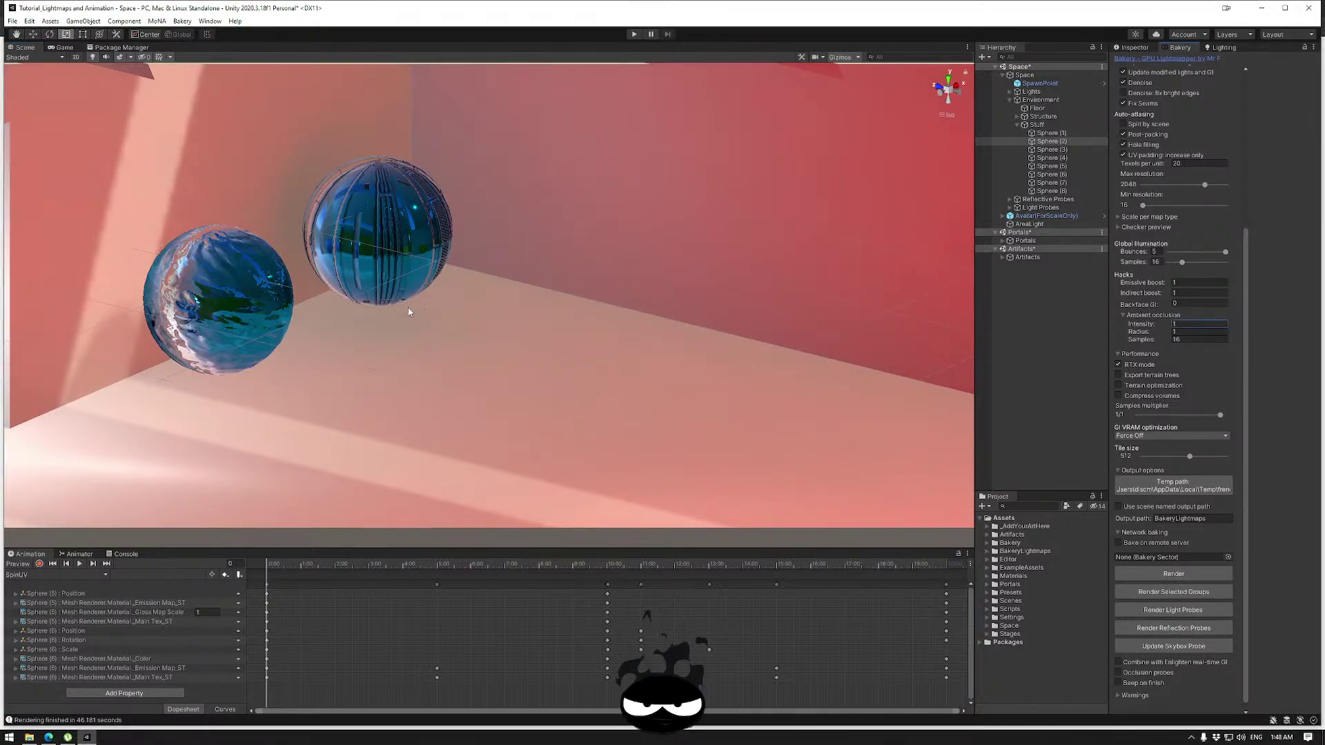
Examine the reflections on the blue spheres around the doorway and the building's baked exterior.
right_drag(409, 311, 399, 277)
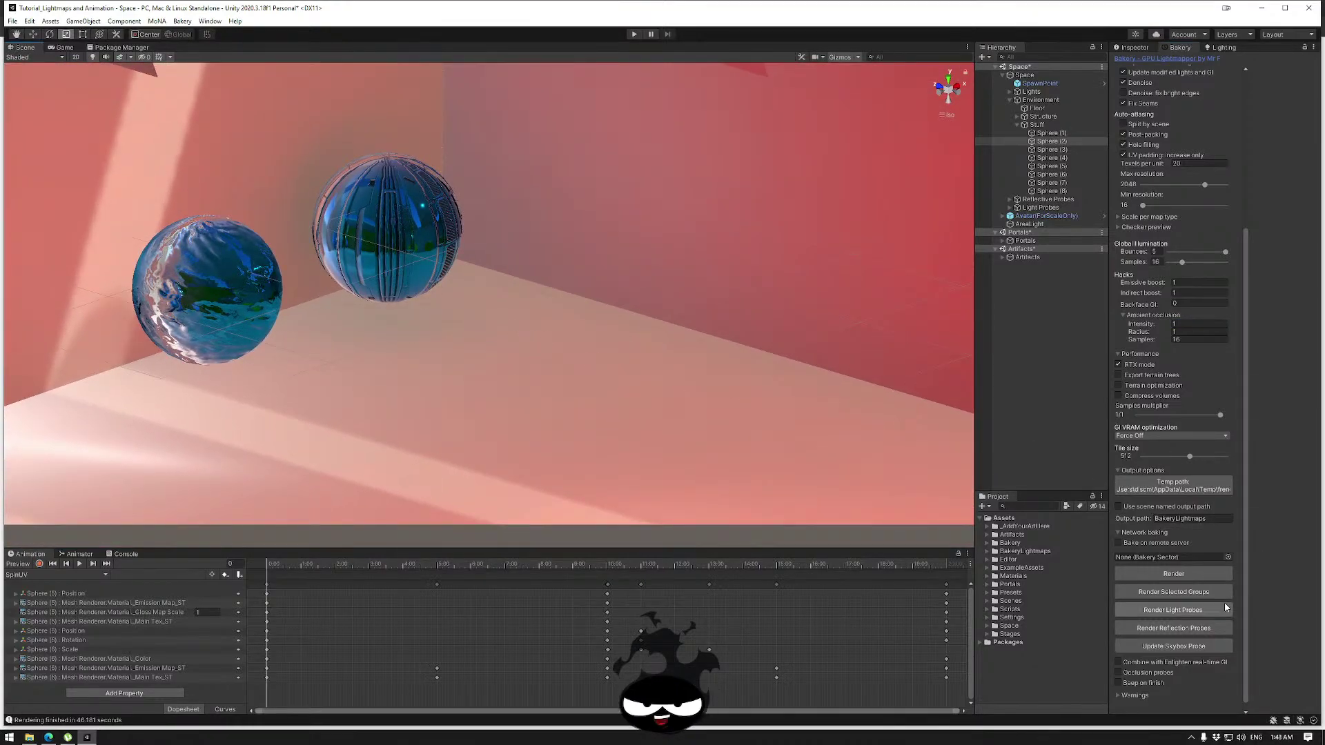
right_drag(507, 380, 430, 320)
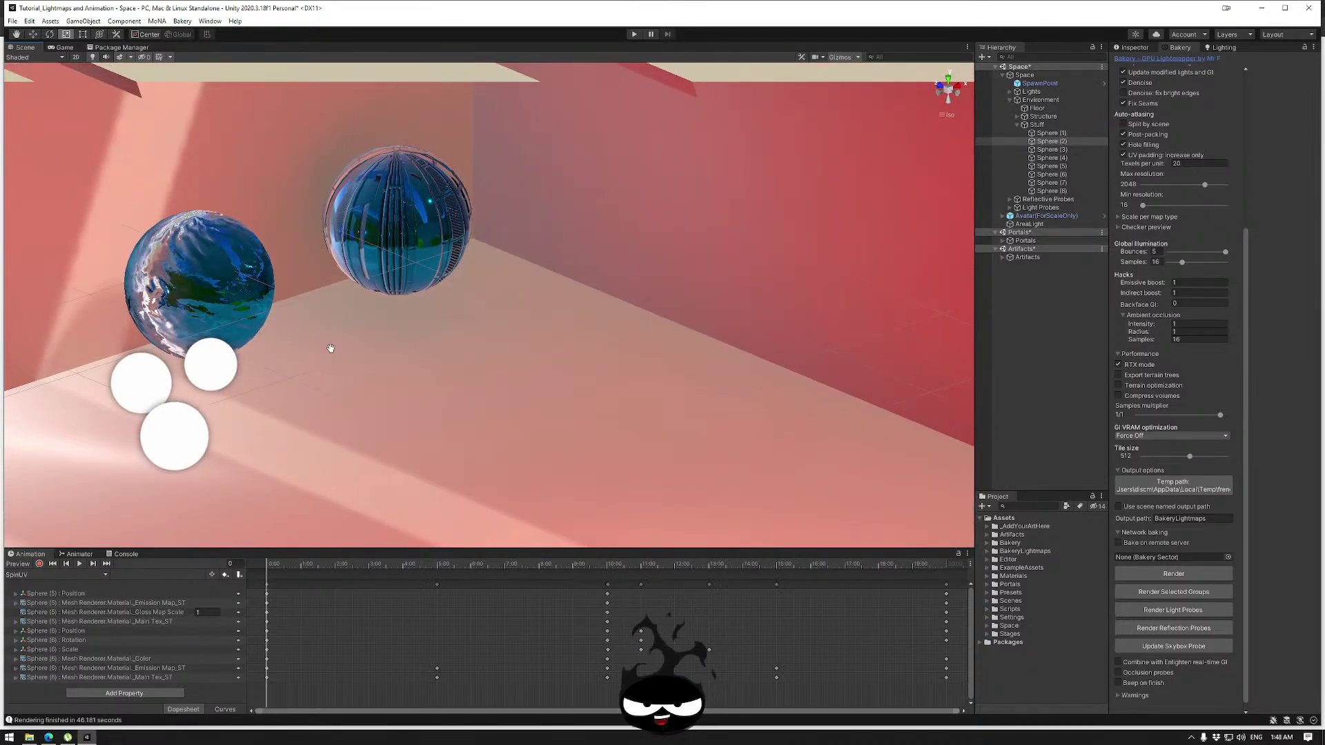
middle_drag(328, 349, 602, 312)
right_drag(602, 311, 556, 338)
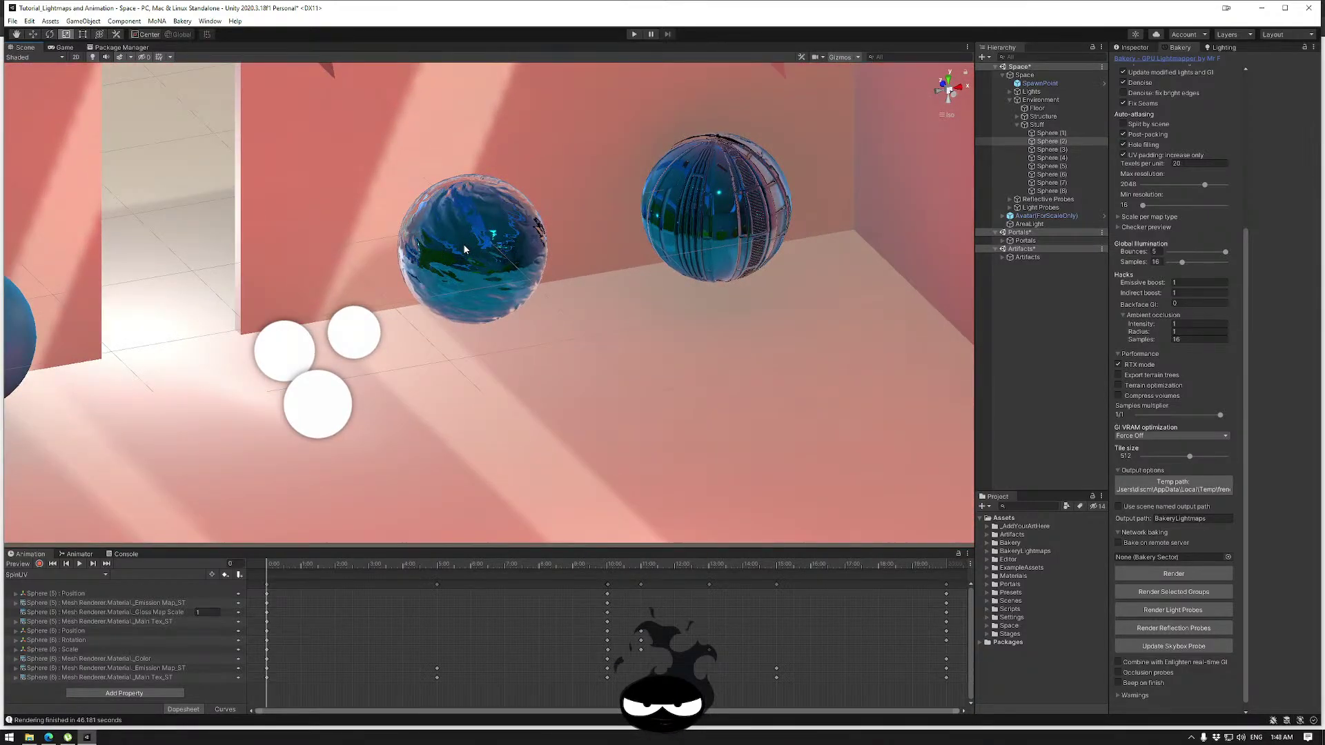
right_drag(465, 281, 560, 325)
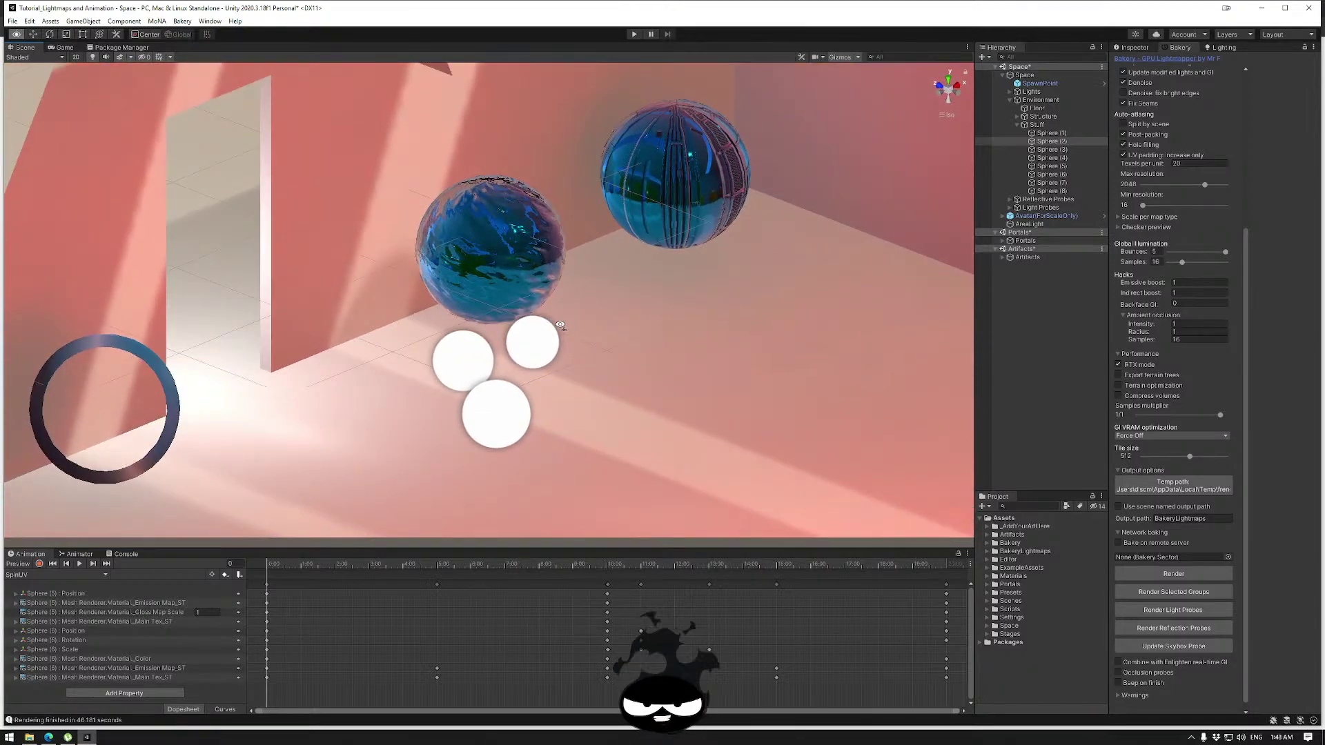
right_drag(392, 284, 528, 298)
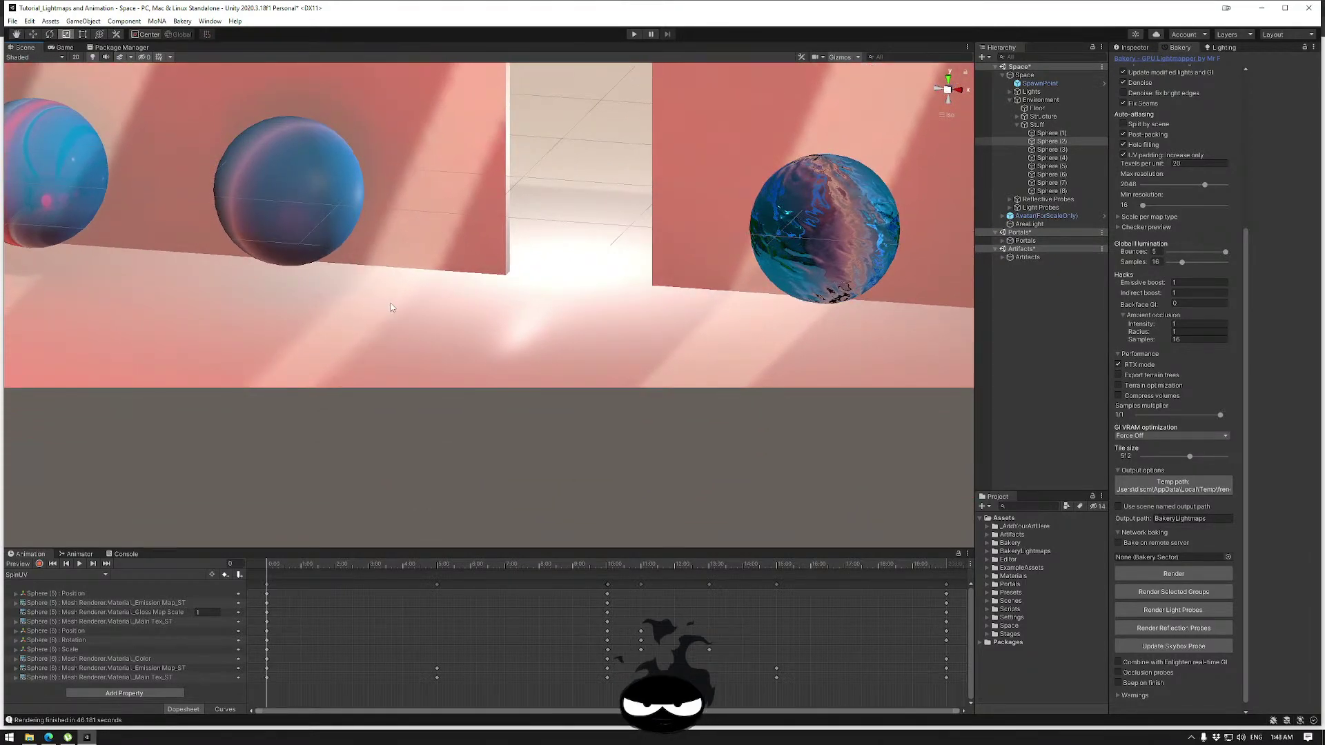
scroll(530, 297, down, 5)
alt+drag(533, 286, 377, 331)
scroll(485, 287, up, 3)
scroll(503, 280, down, 6)
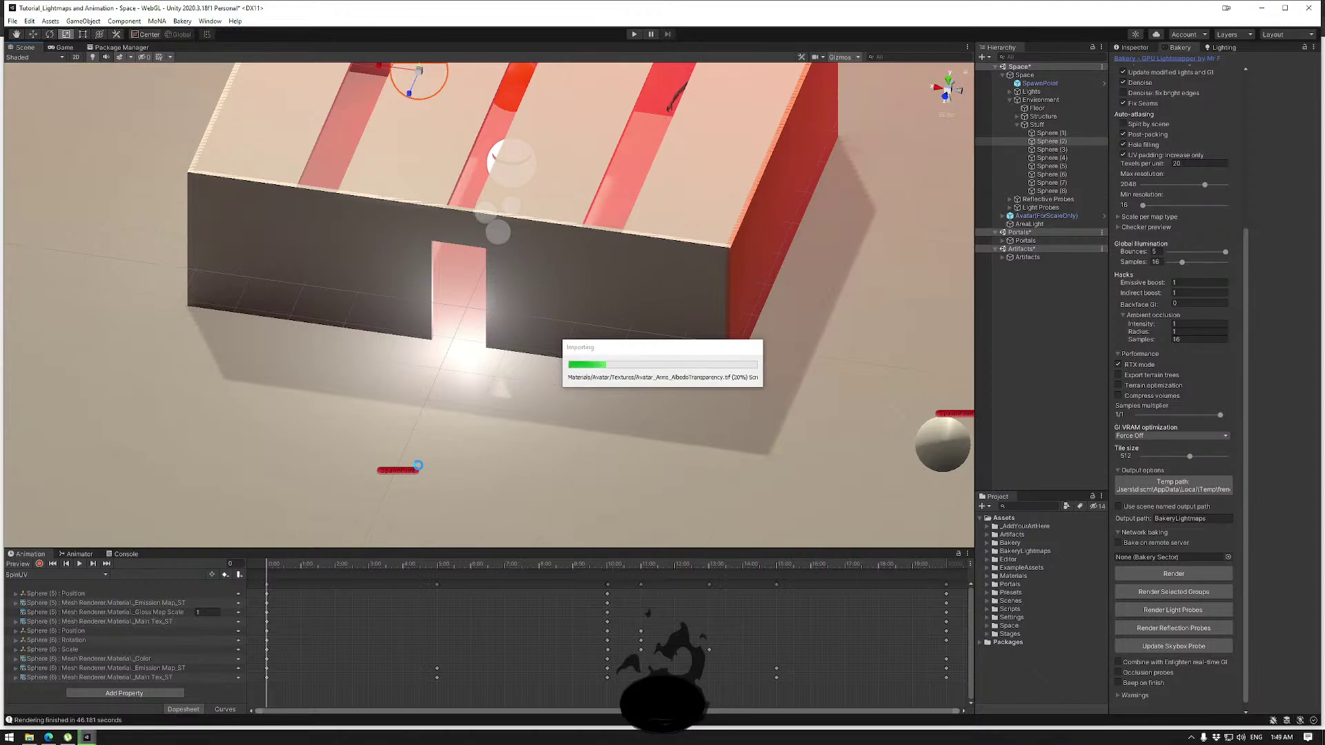
Switch to the MoNA Playground page in the browser and upload the exported PlaygroundFiles folder once the build finishes.
click(51, 737)
click(31, 738)
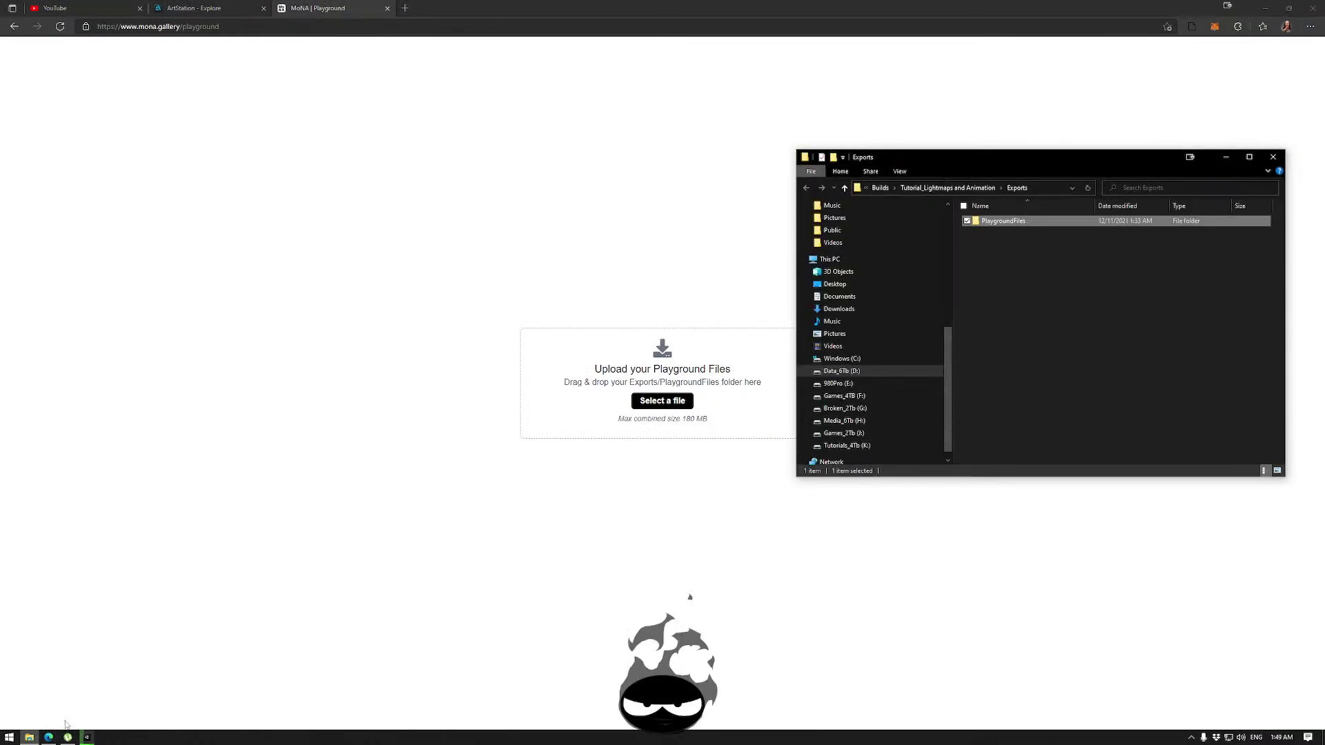
mouse_move(82, 739)
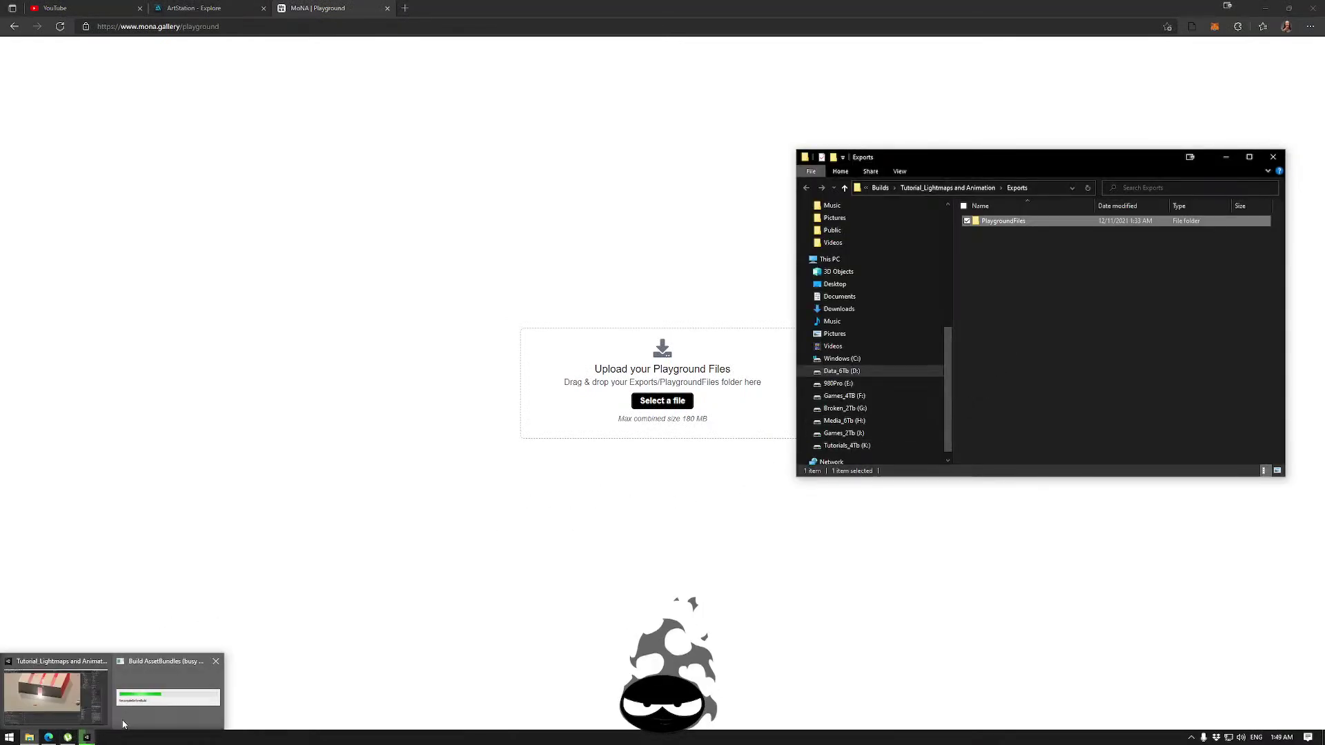
mouse_move(168, 691)
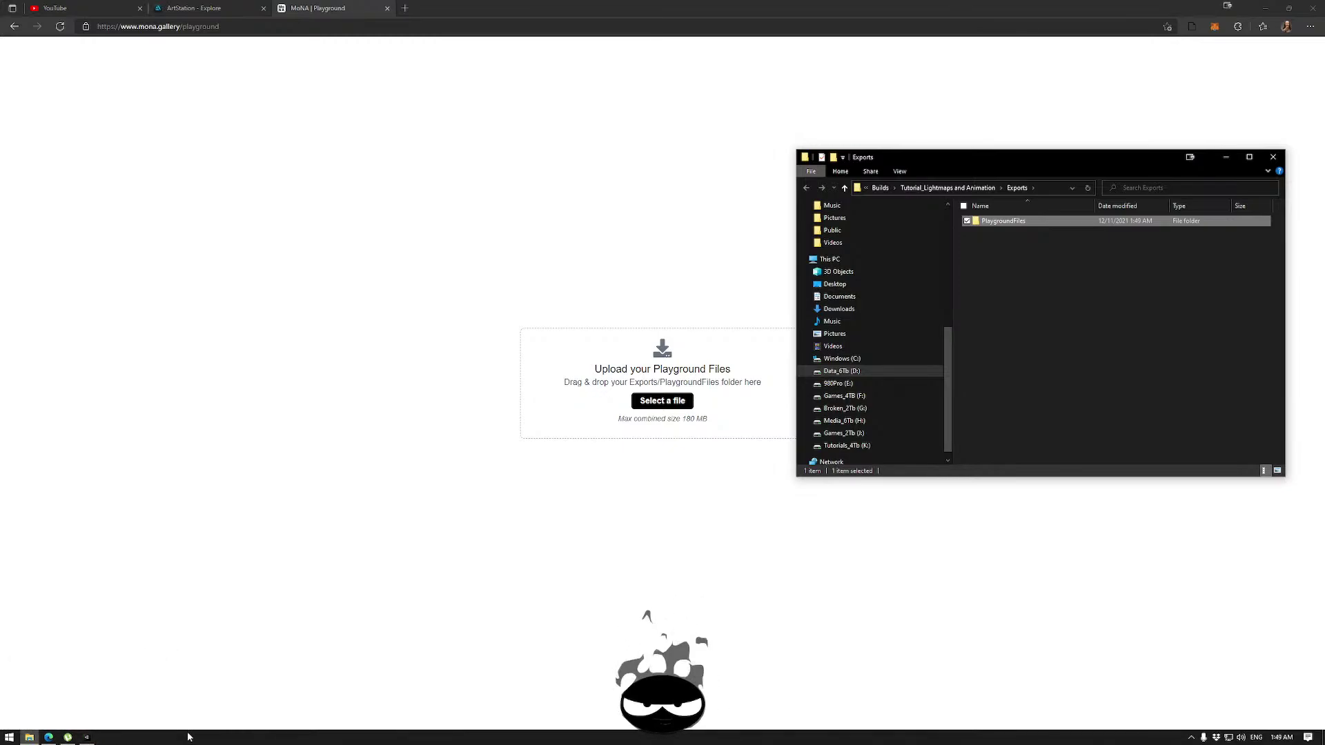
click(30, 737)
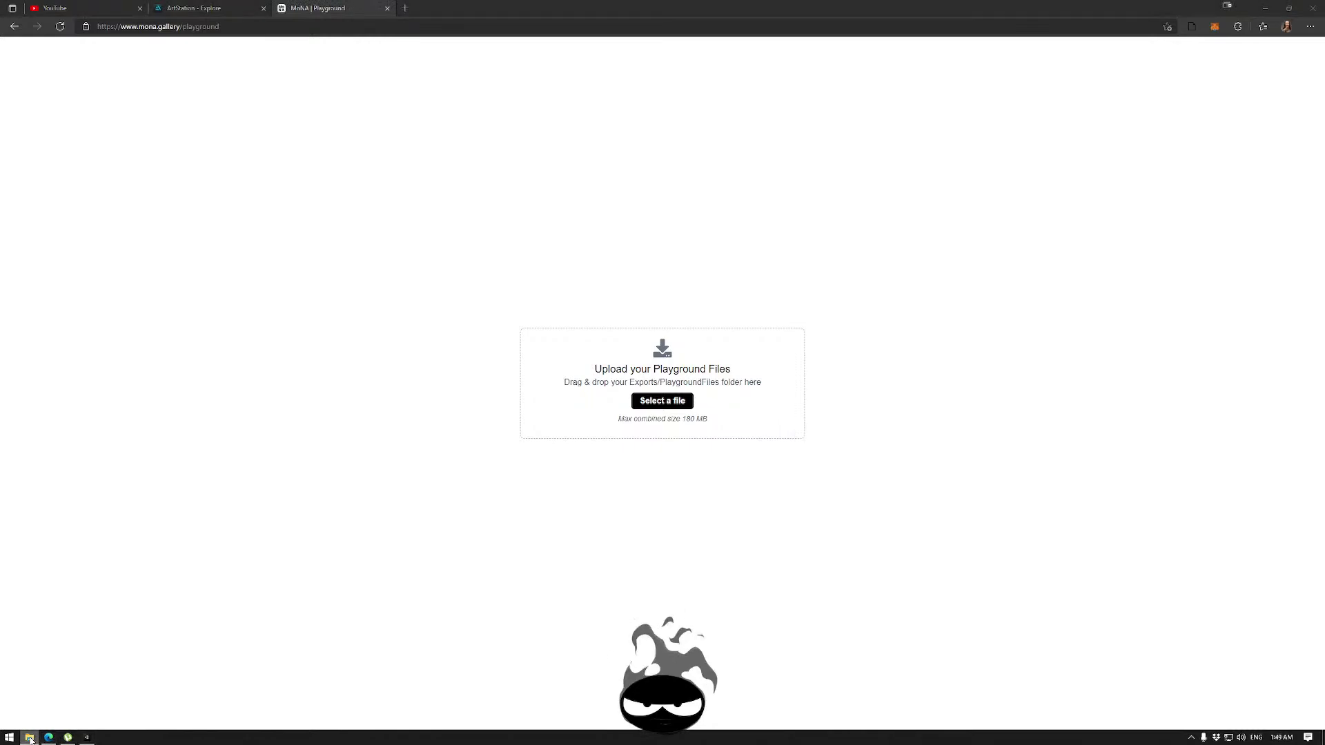
click(30, 737)
drag(574, 408, 577, 411)
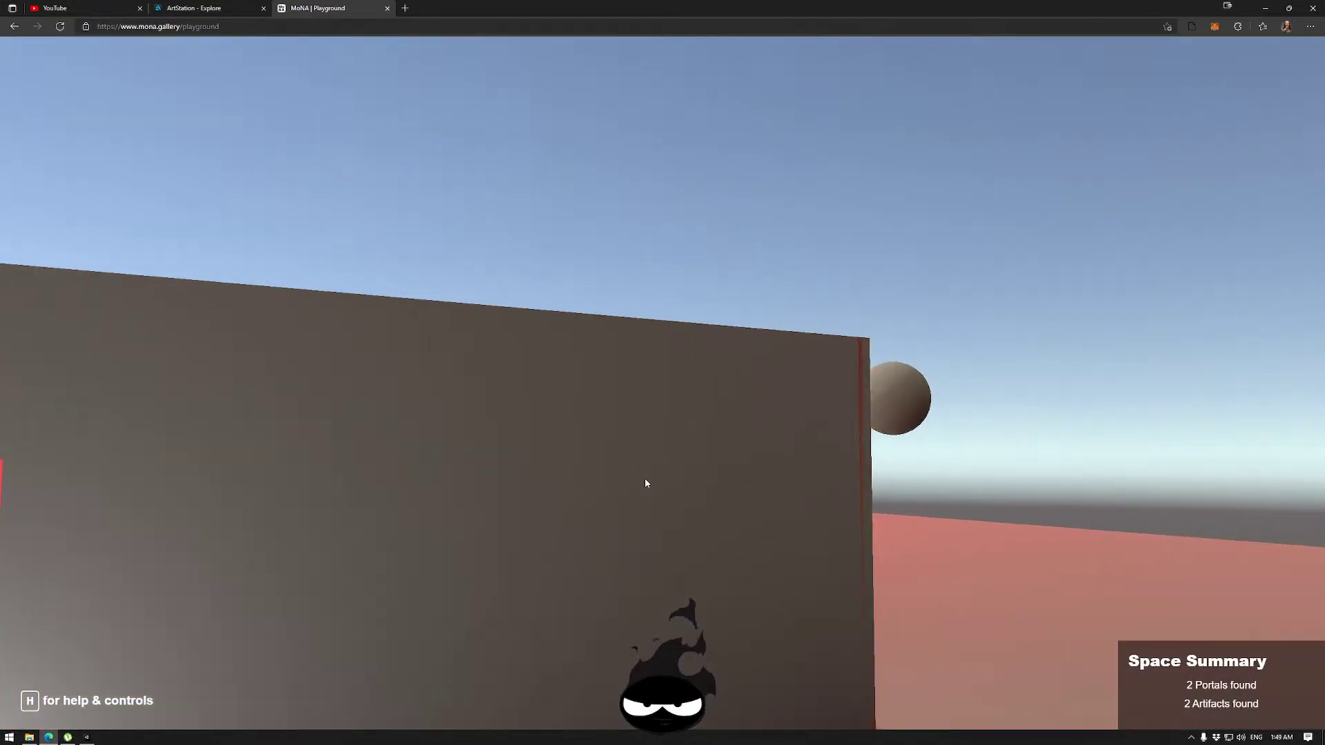
Enter the uploaded space in full screen and walk to the building's doorway, checking the exterior lighting.
click(644, 478)
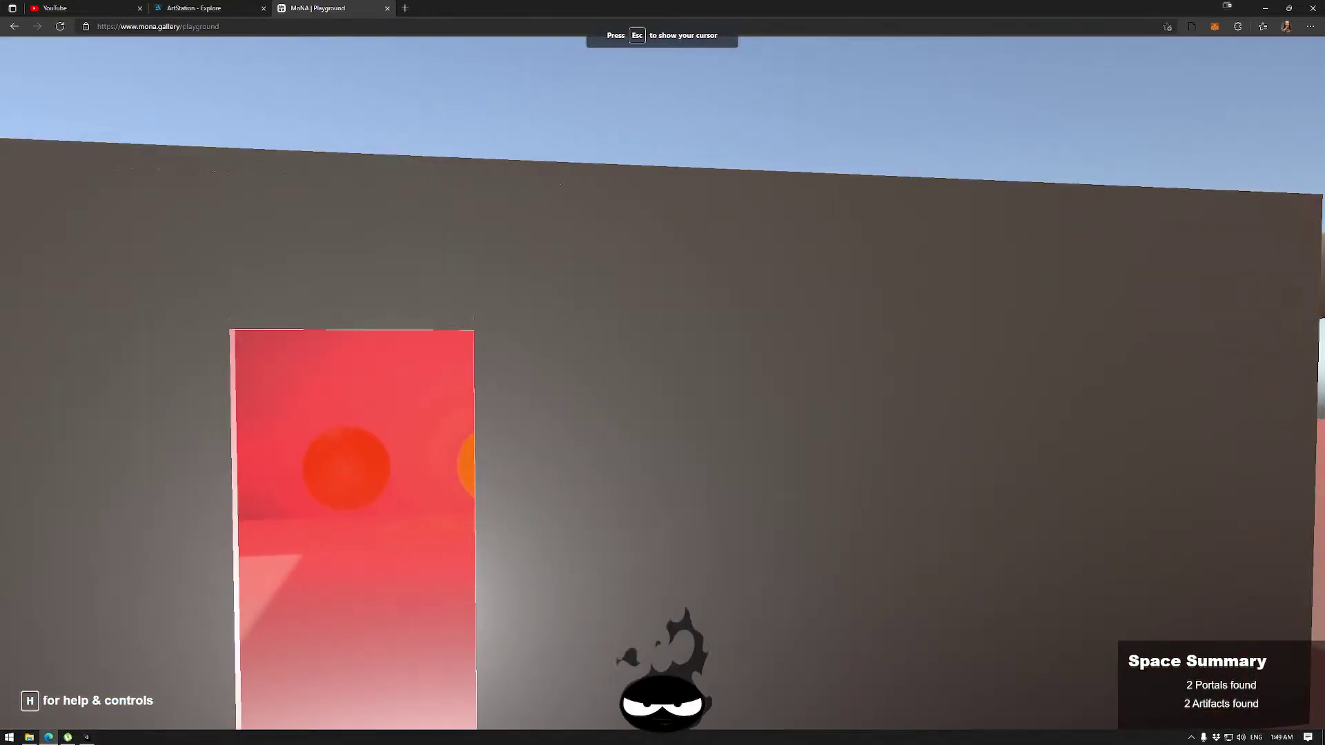
key(F11)
key(s)
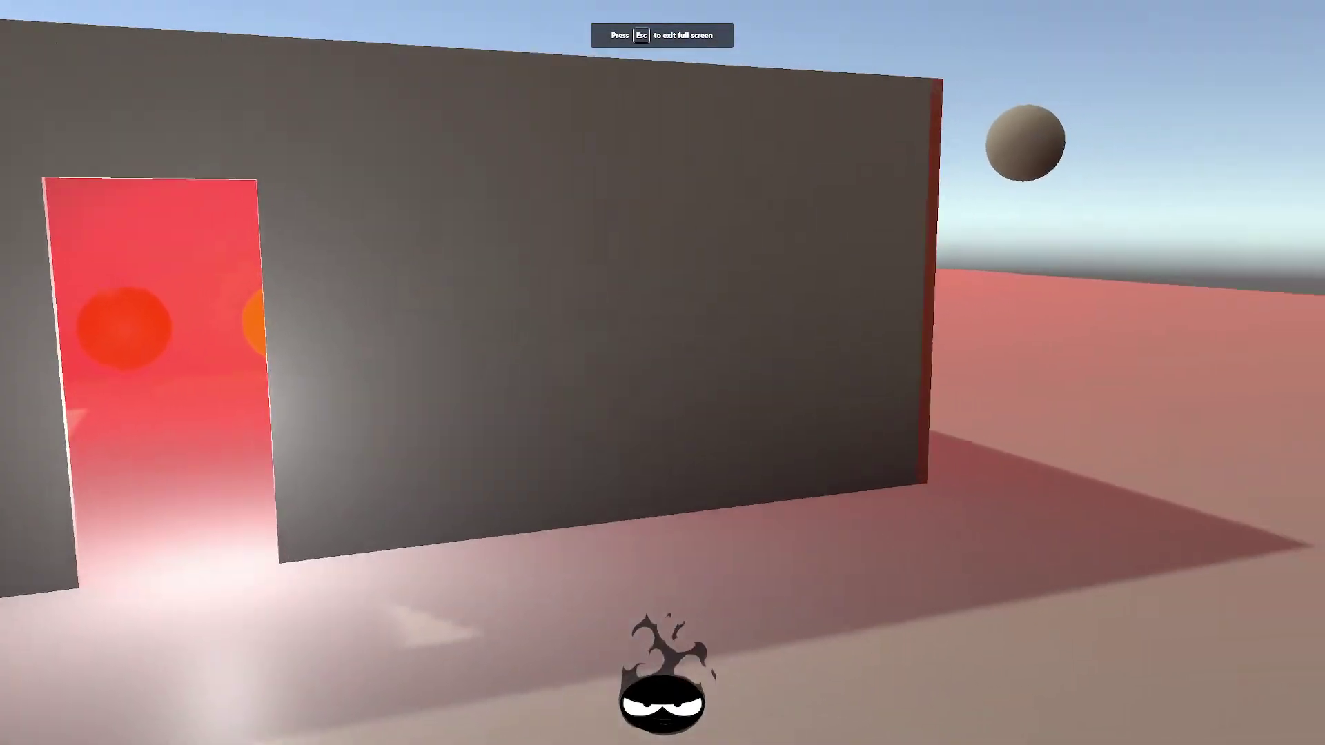
key(s)
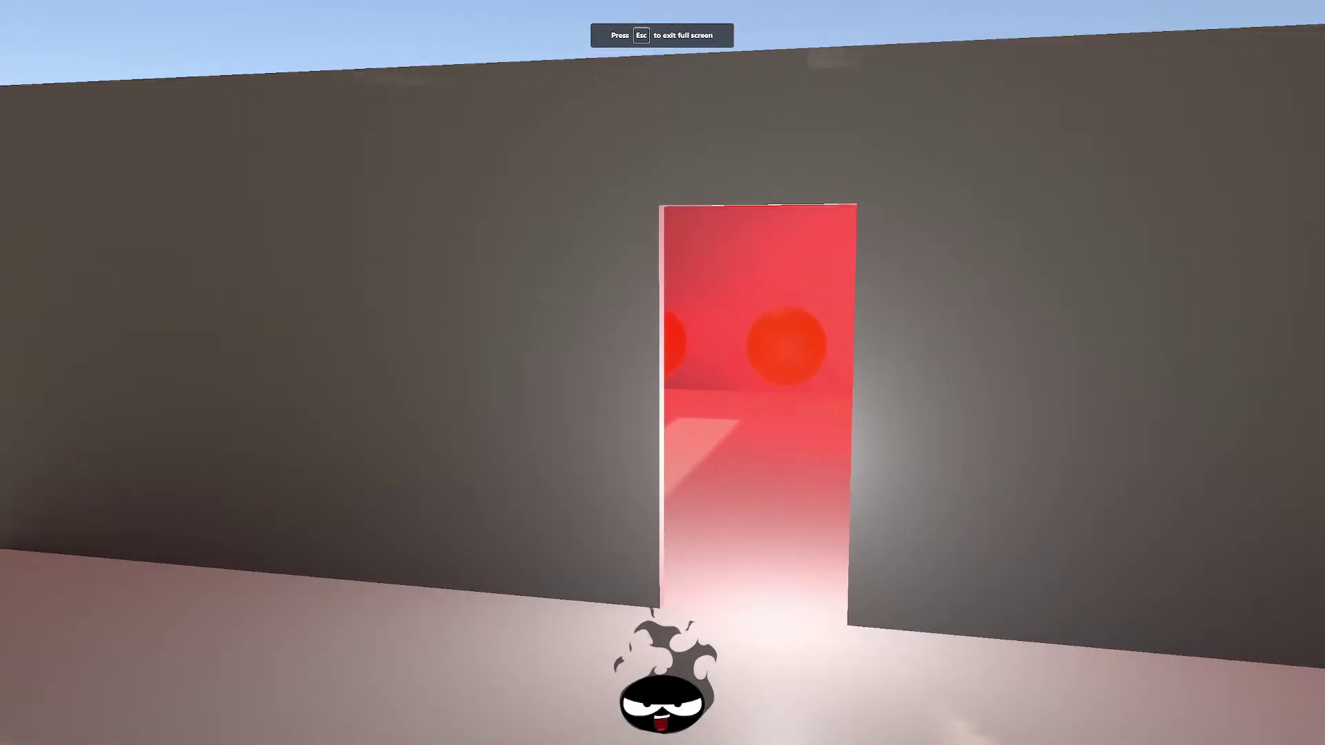
key(w)
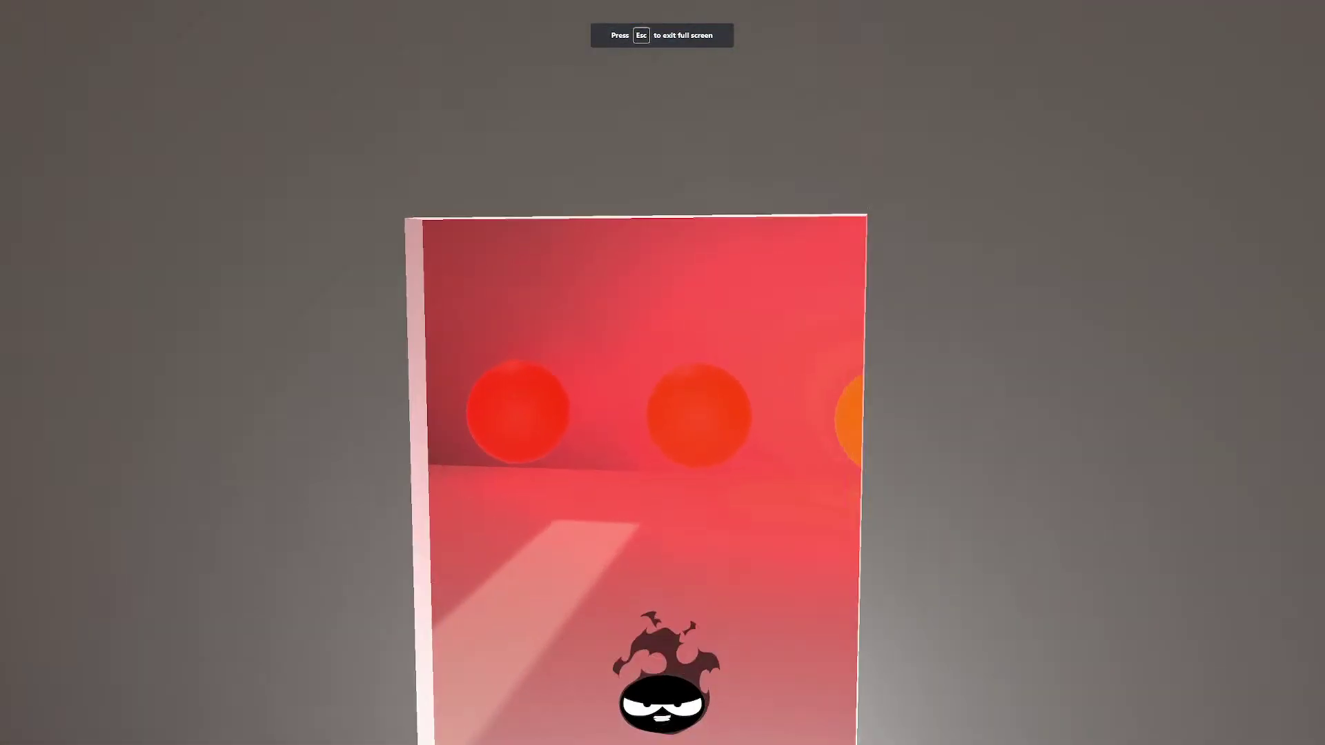
Walk through the interior and examine the baked lighting on the red and orange spheres, the mannequin and the walls.
key(d)
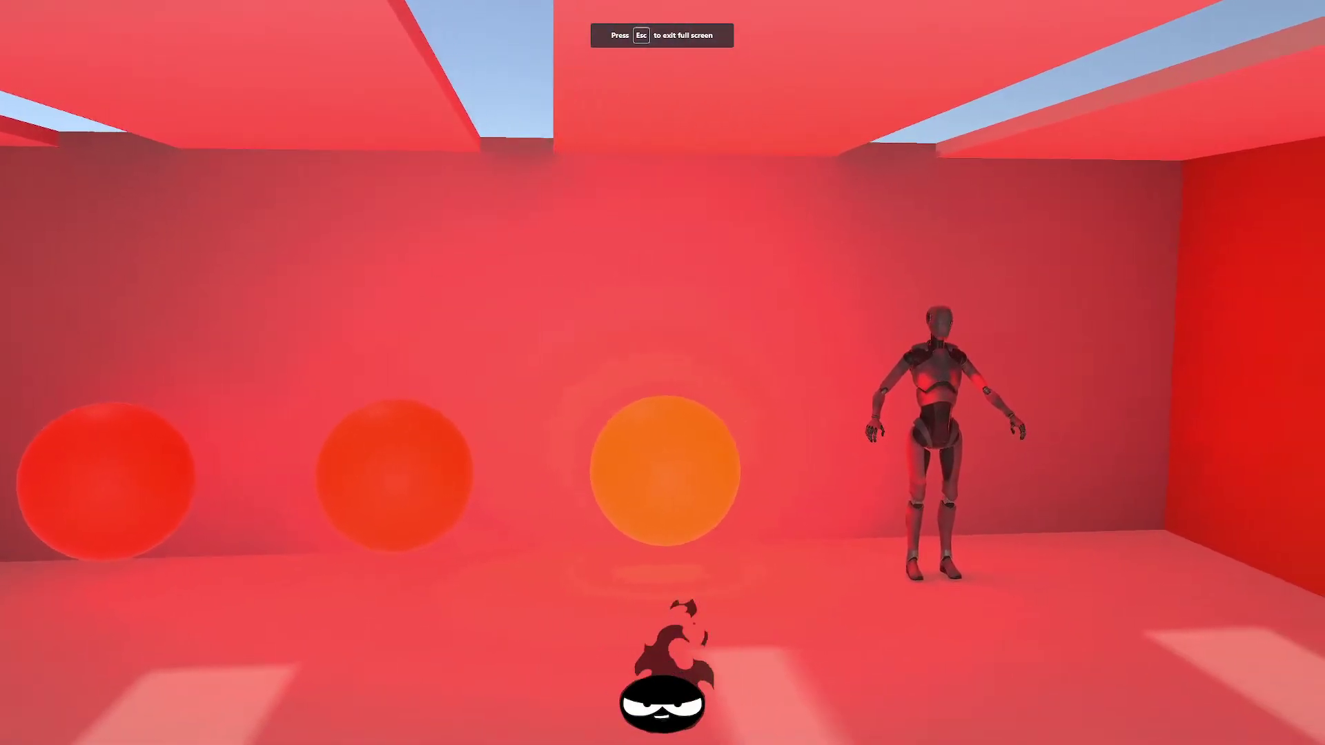
key(w)
key(d)
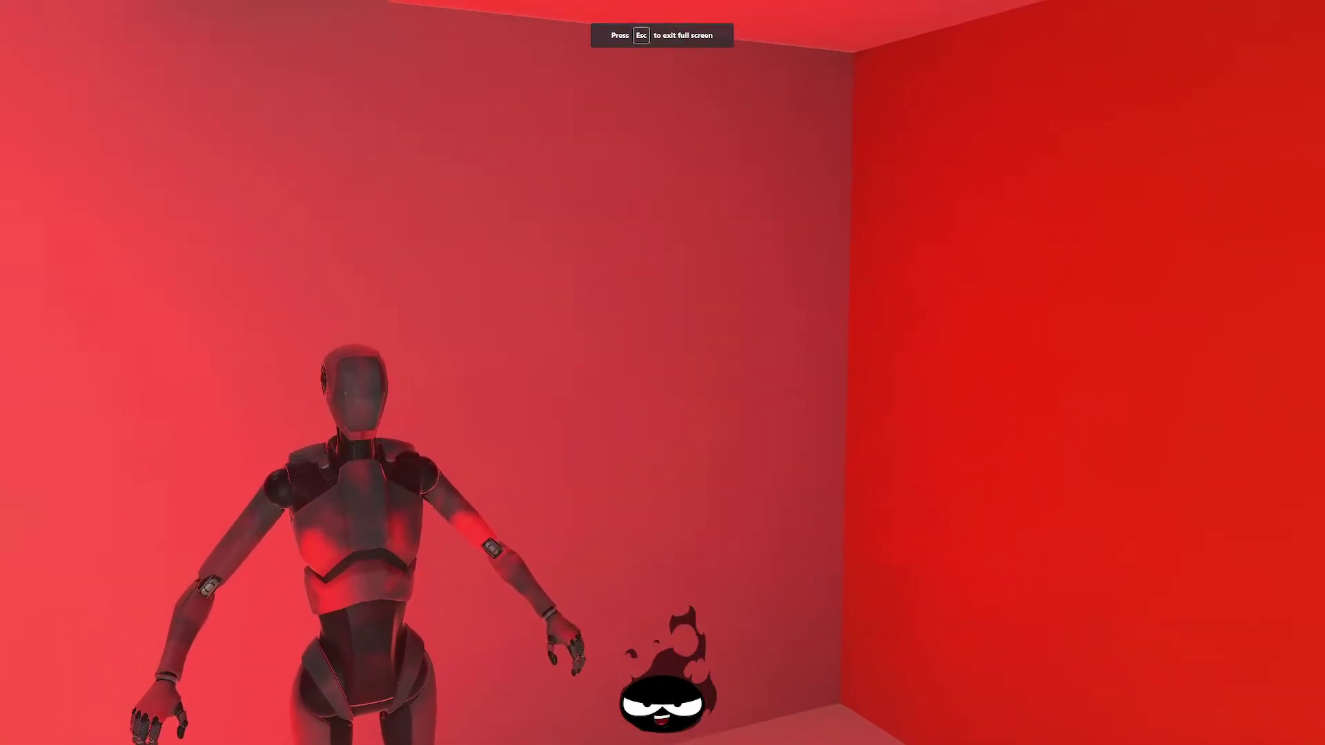
key(s)
key(a)
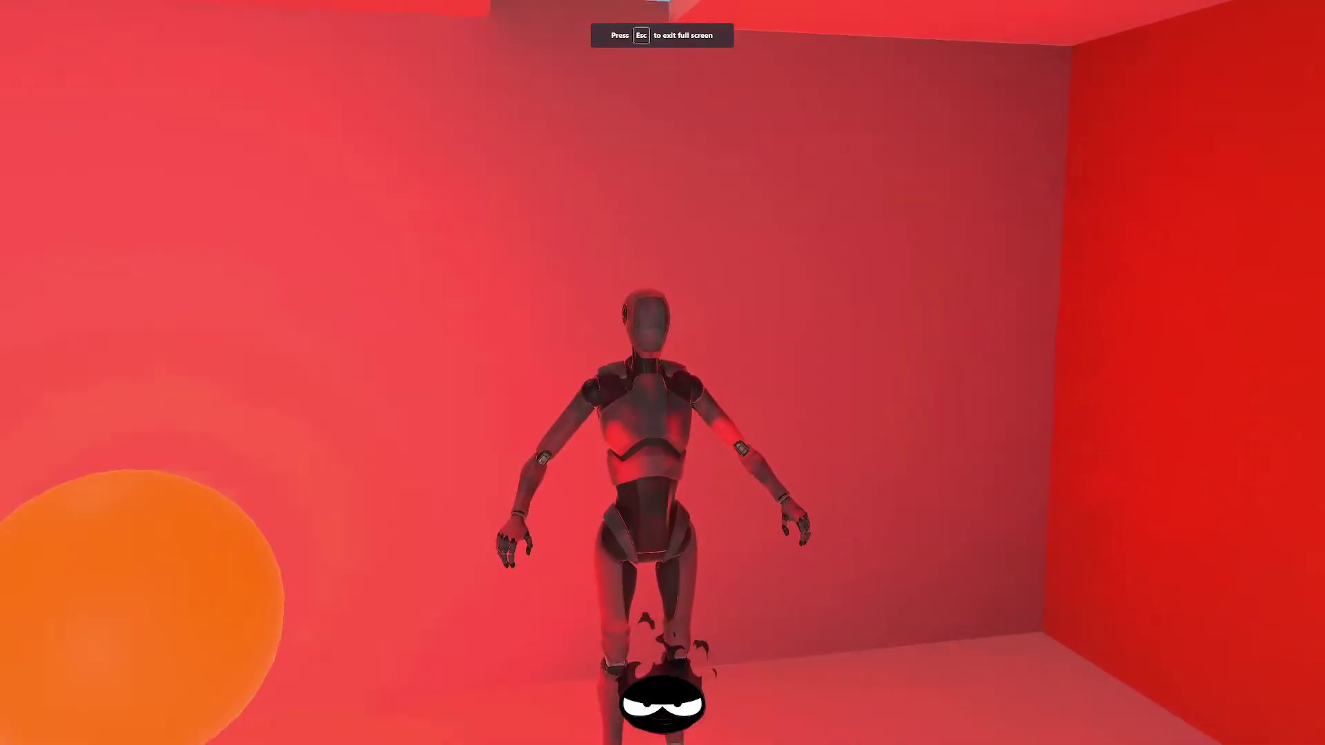
key(s)
key(a)
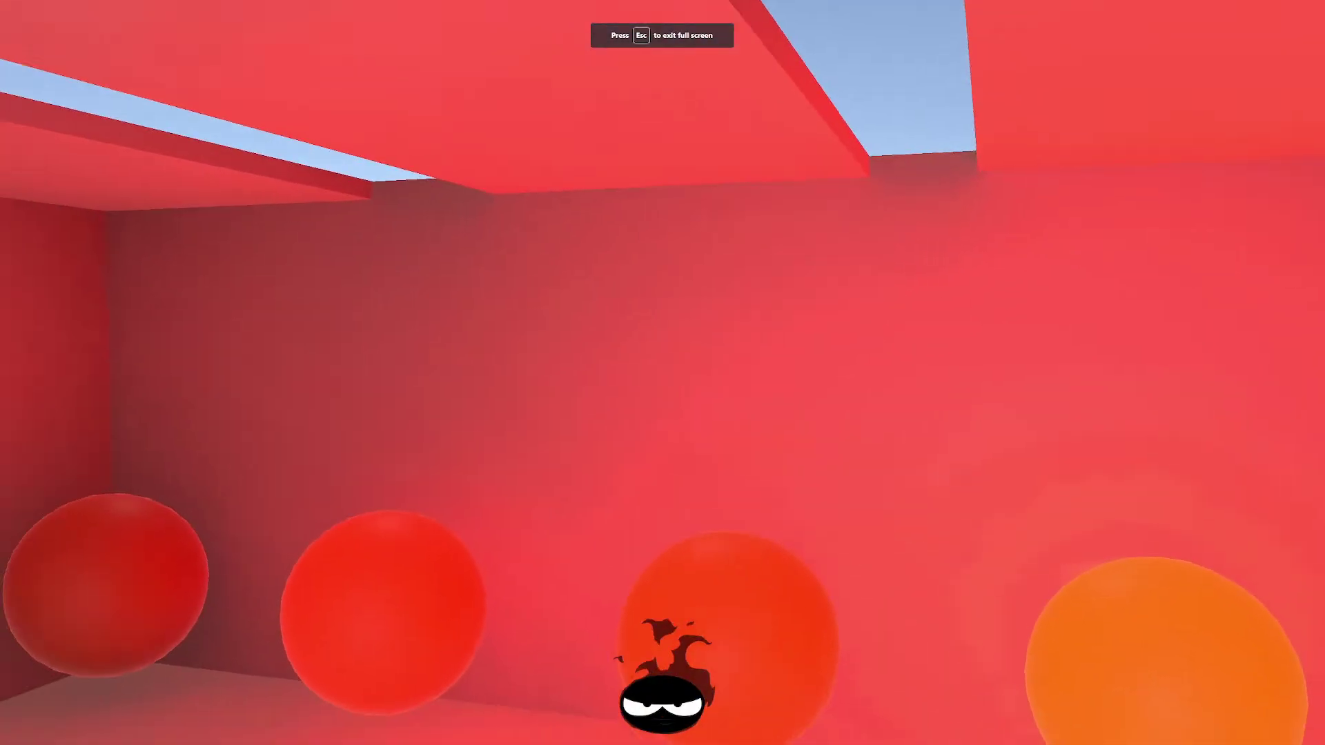
key(s)
key(a)
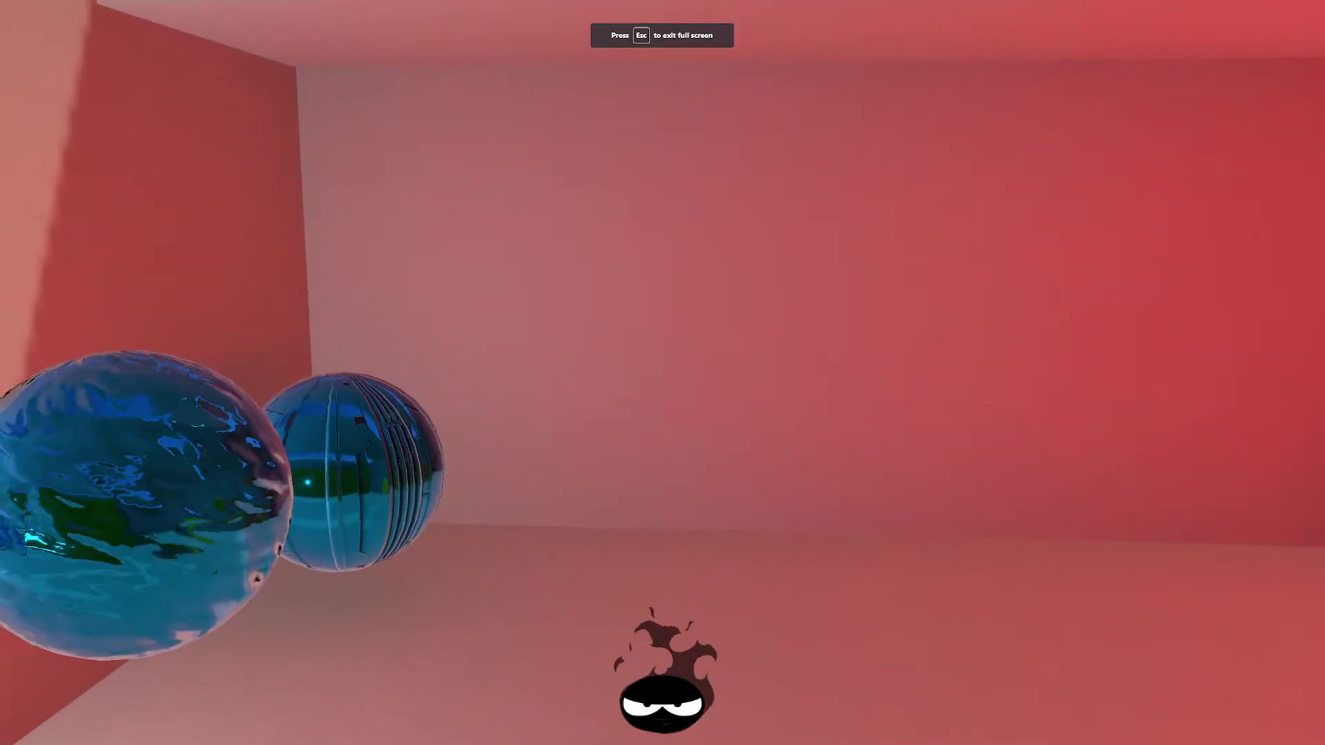
Move the avatar around the room and examine the reflective blue spheres and sunlit walls beside the doorway.
key(s)
key(d)
key(w)
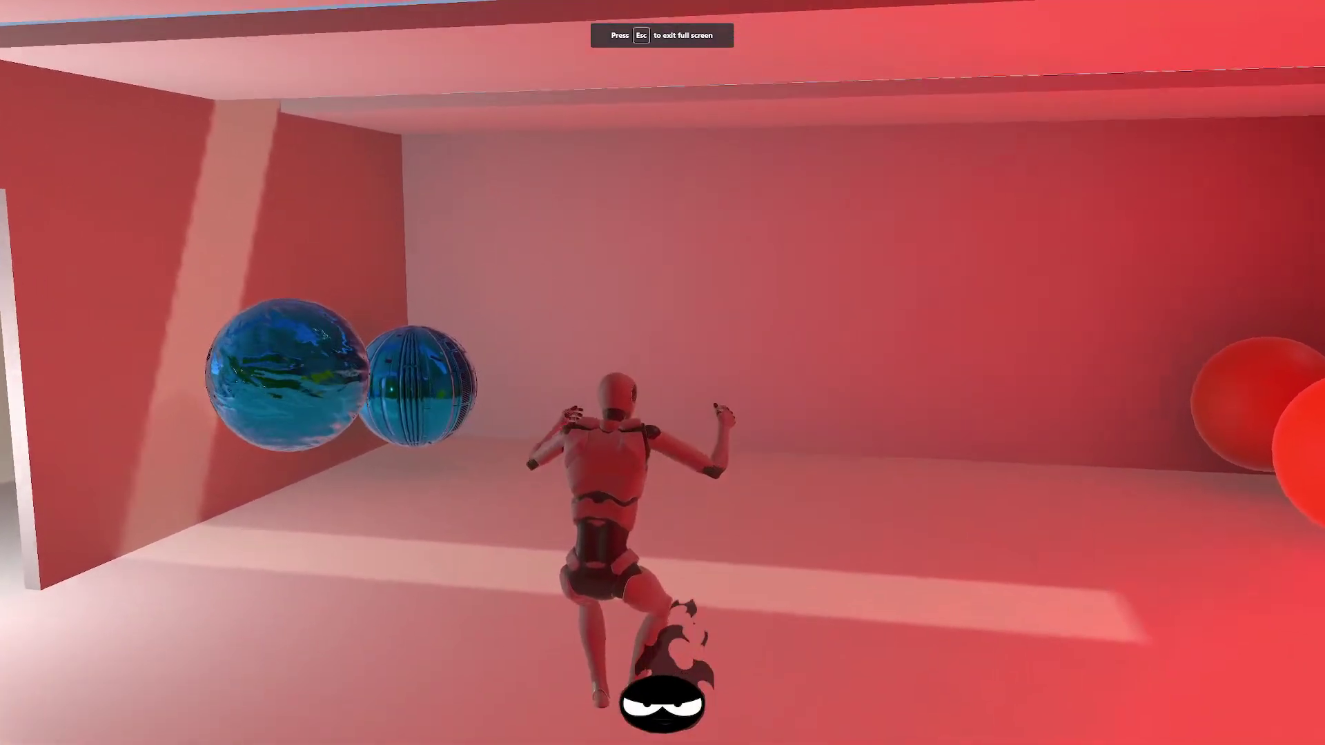
key(a)
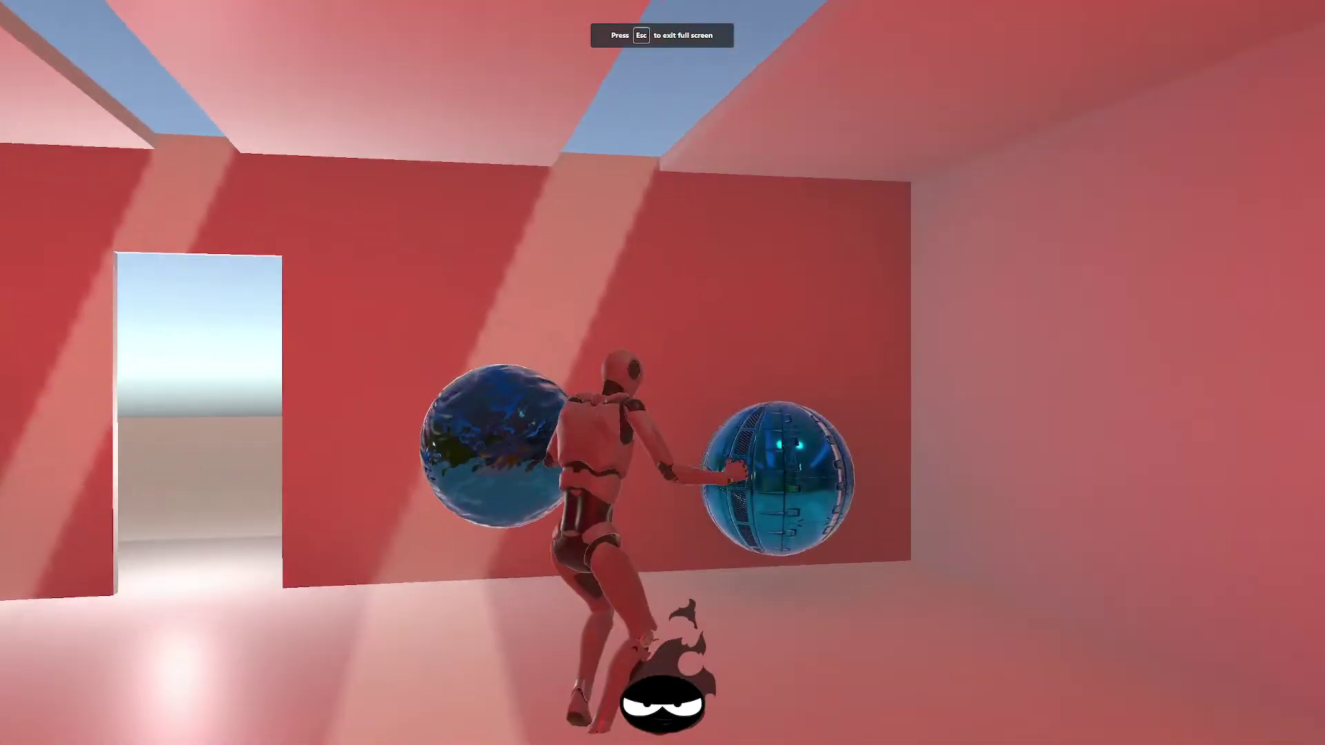
key(a)
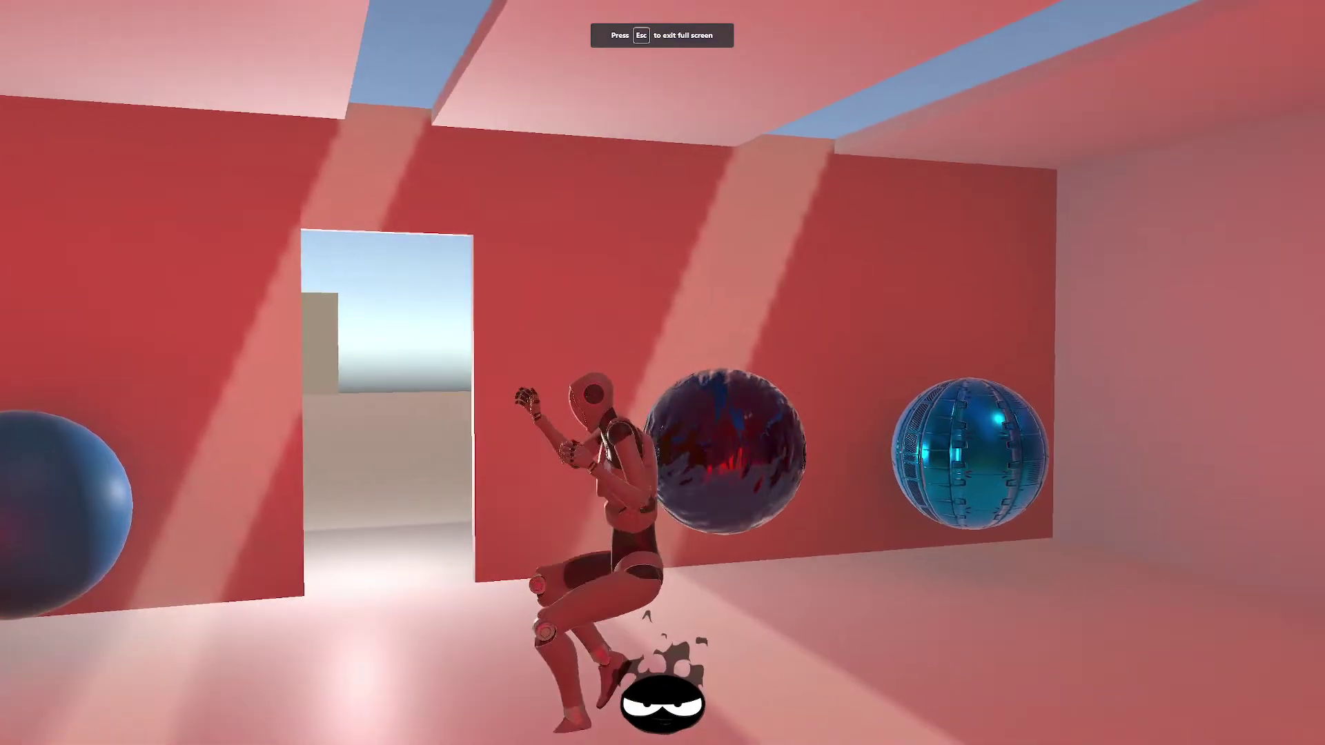
key(w)
key(d)
key(s)
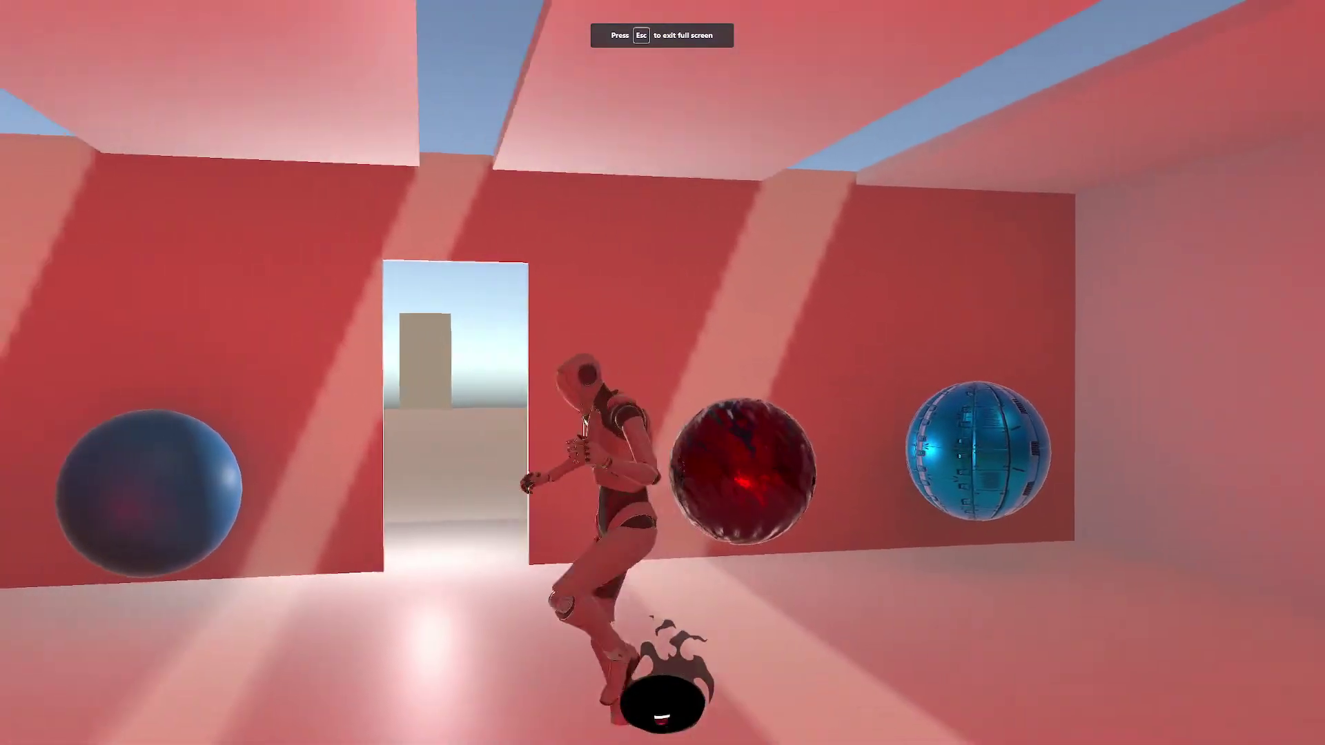
Walk back and forth along the doorway wall and examine the reflections on the blue, rippled and panelled spheres from different angles.
key(a)
key(a)
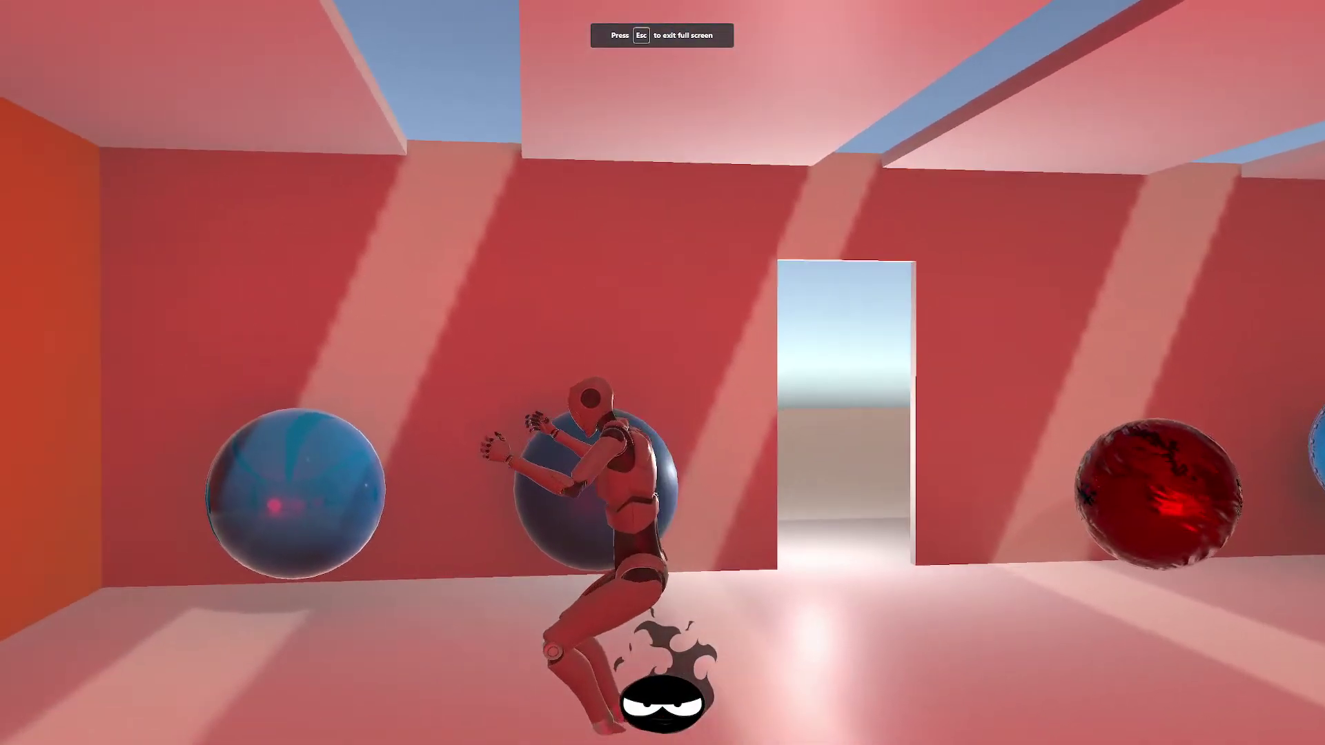
key(d)
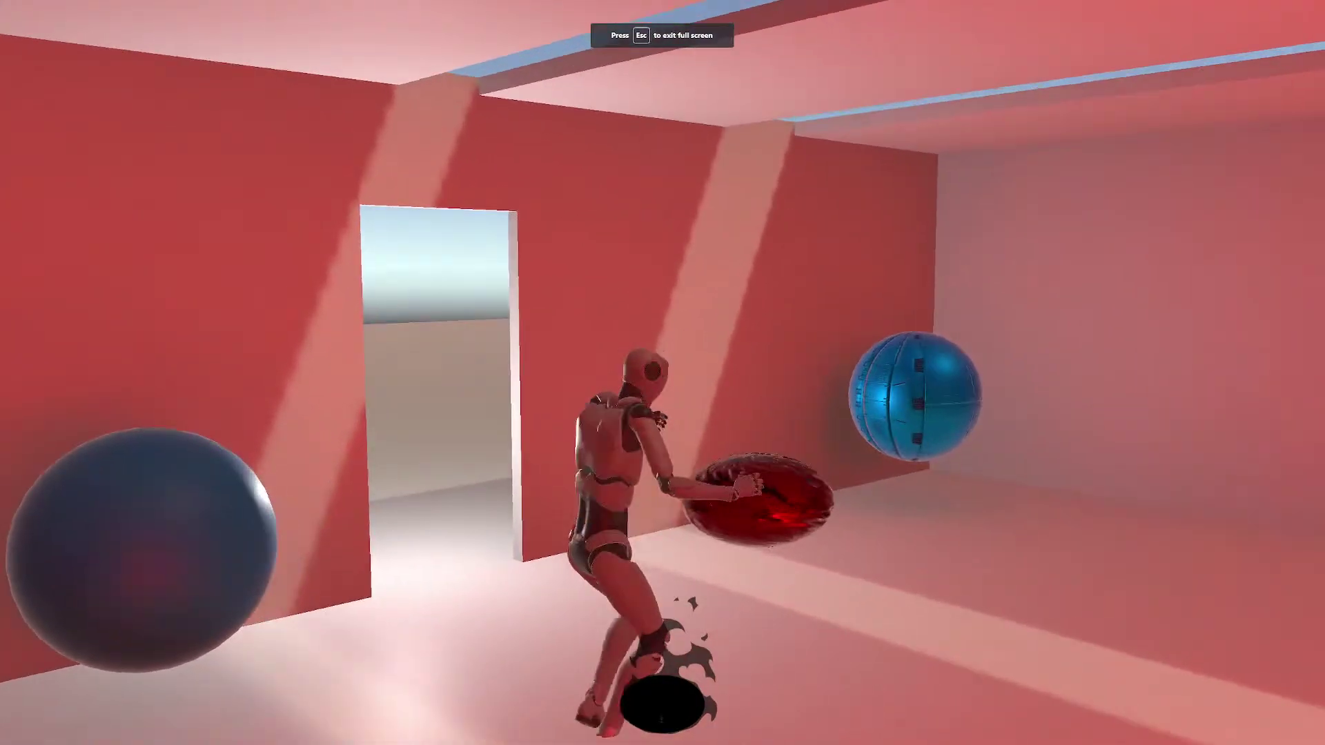
key(a)
key(d)
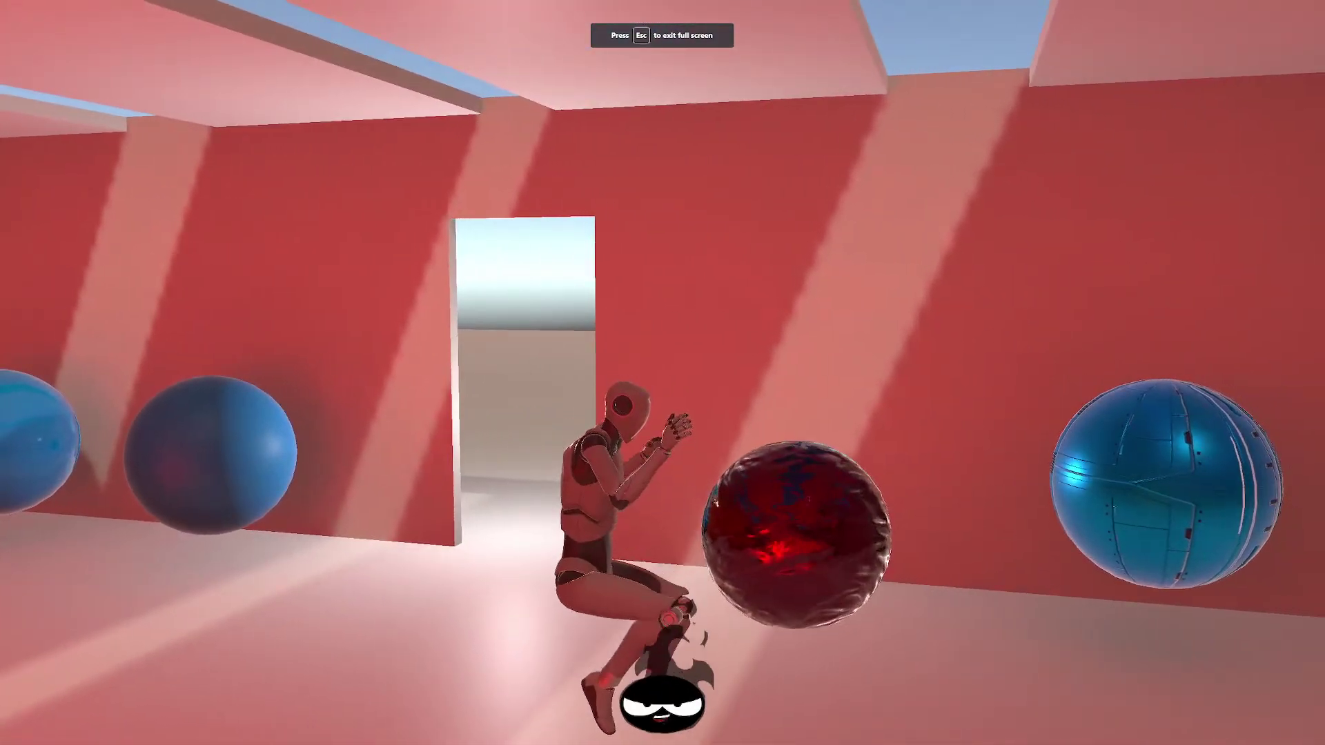
key(a)
key(d)
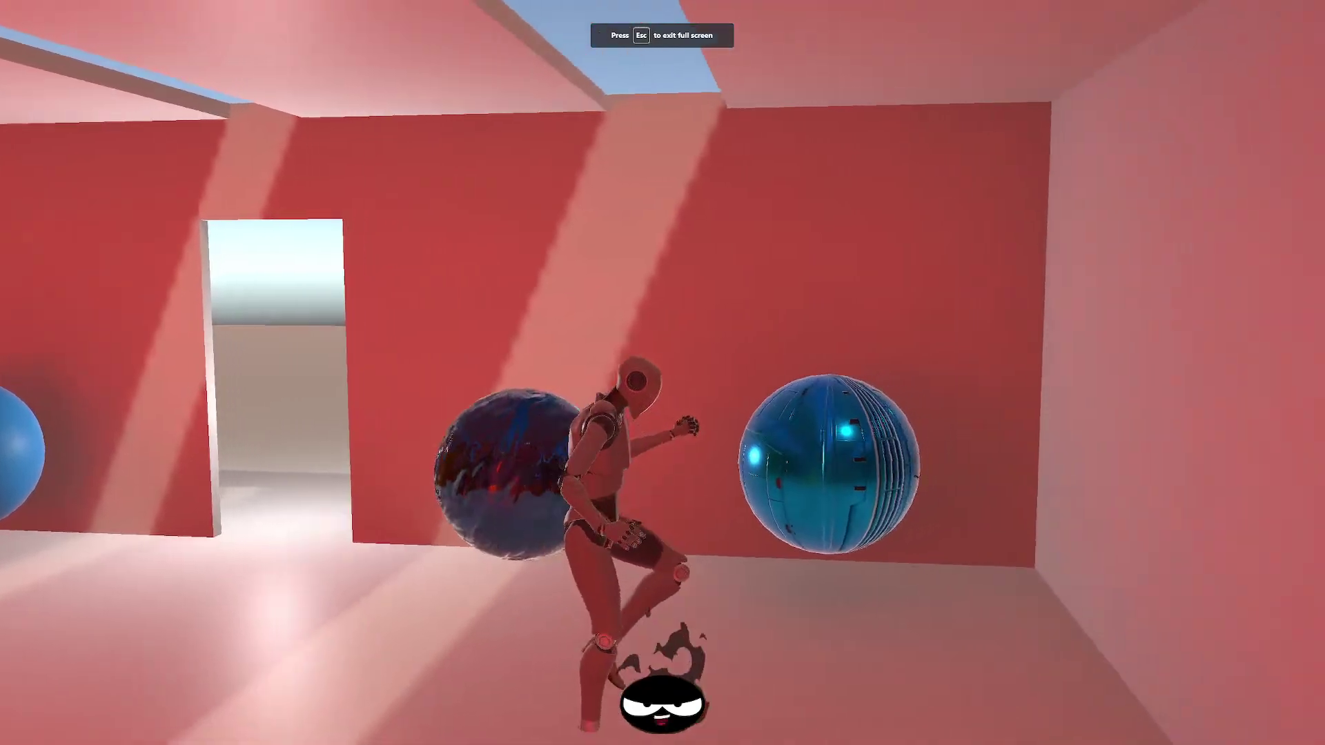
key(a)
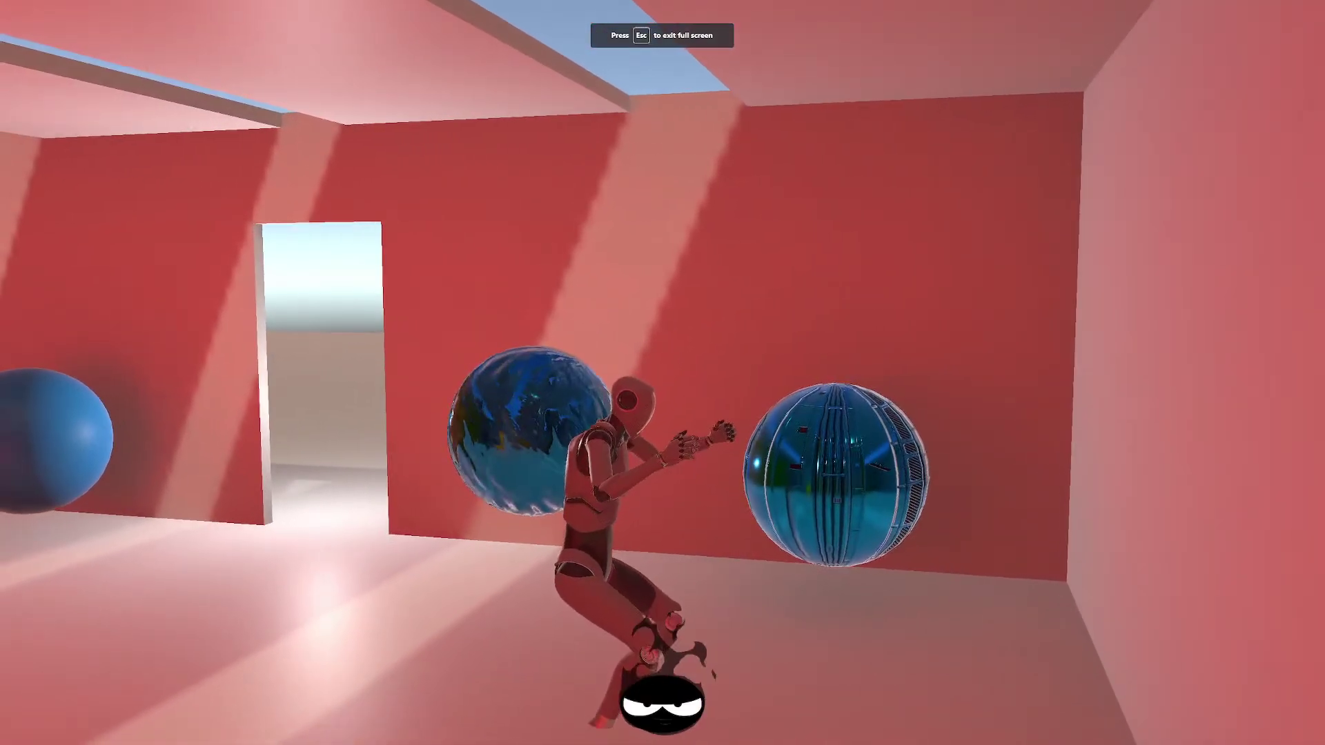
key(a)
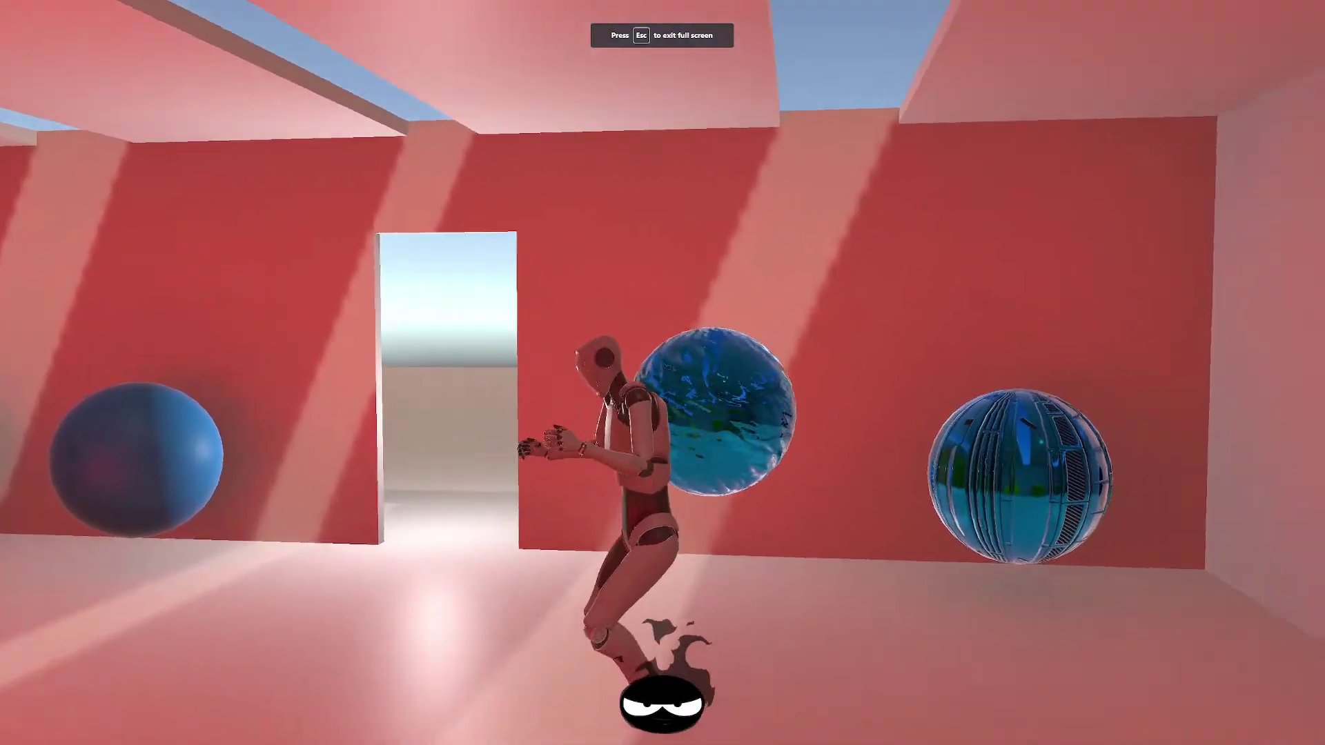
key(a)
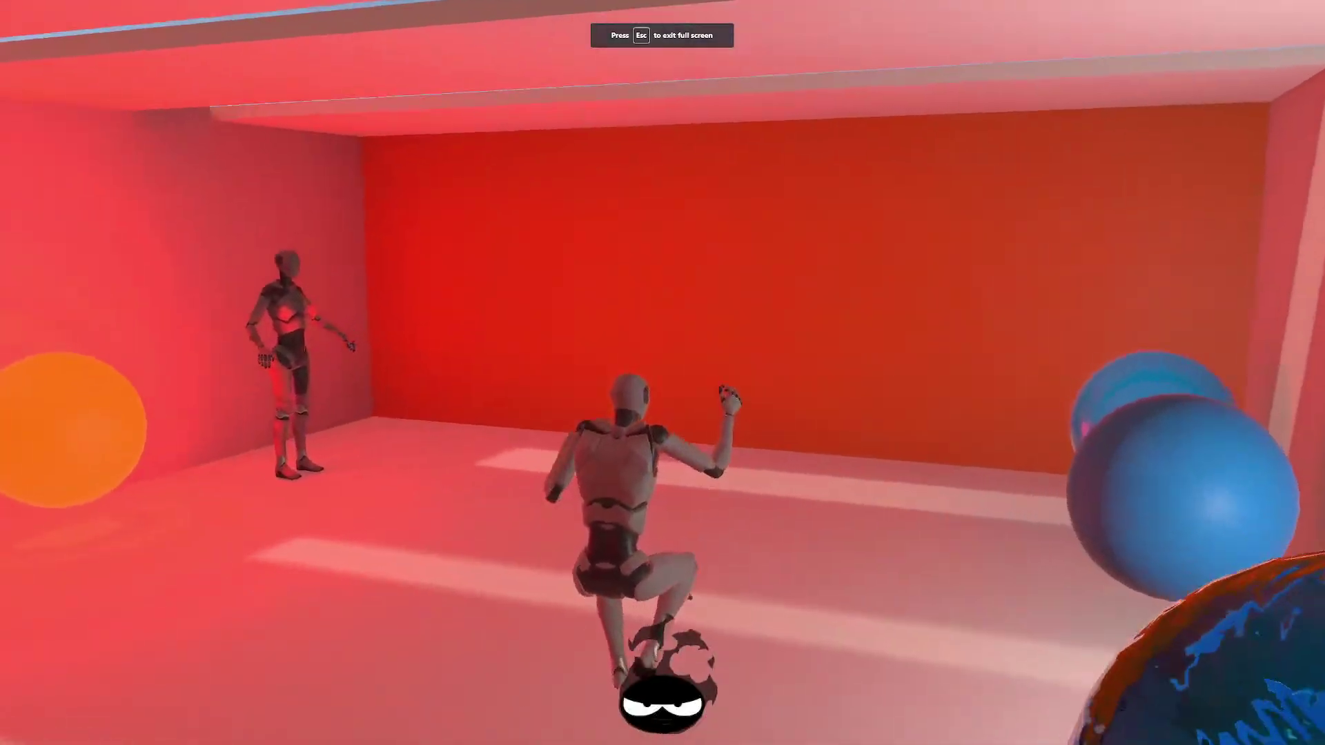
Leave through the doorway and walk around outside, examining the building's front wall, red side wall and cast shadows.
key(a)
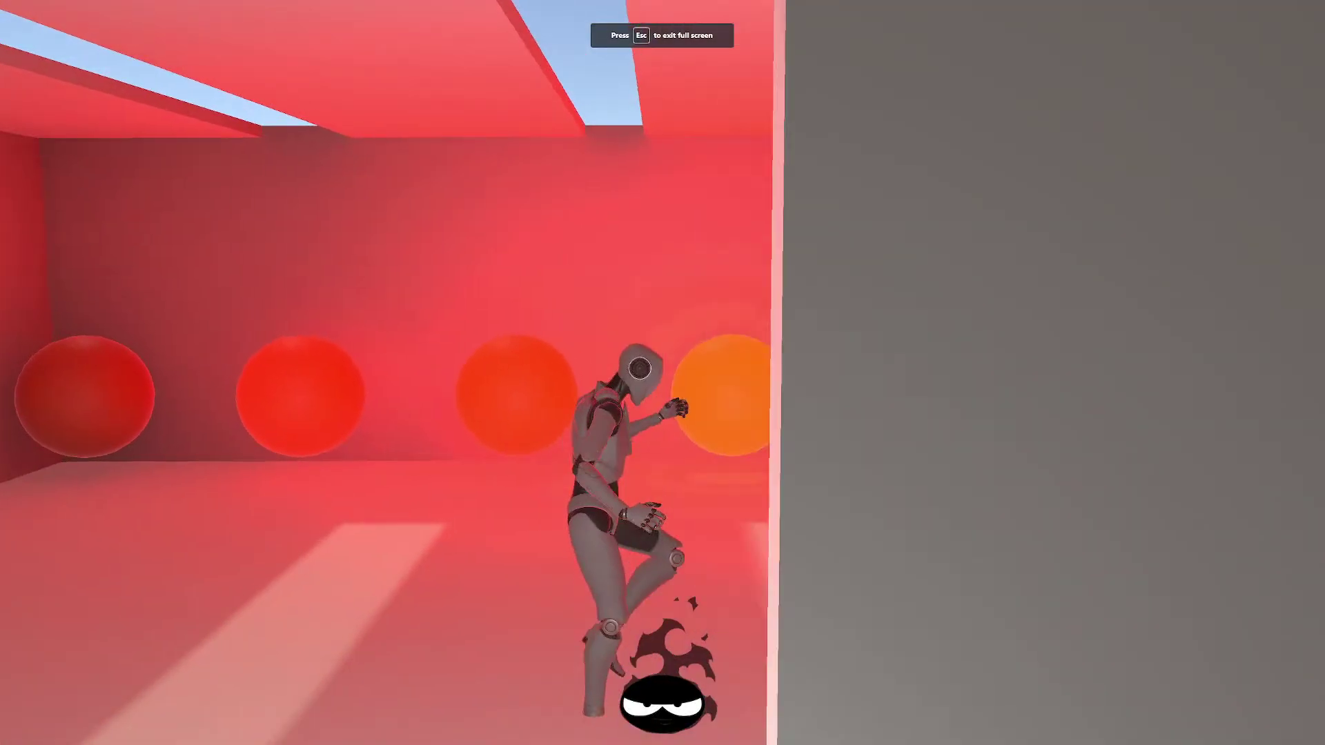
key(s)
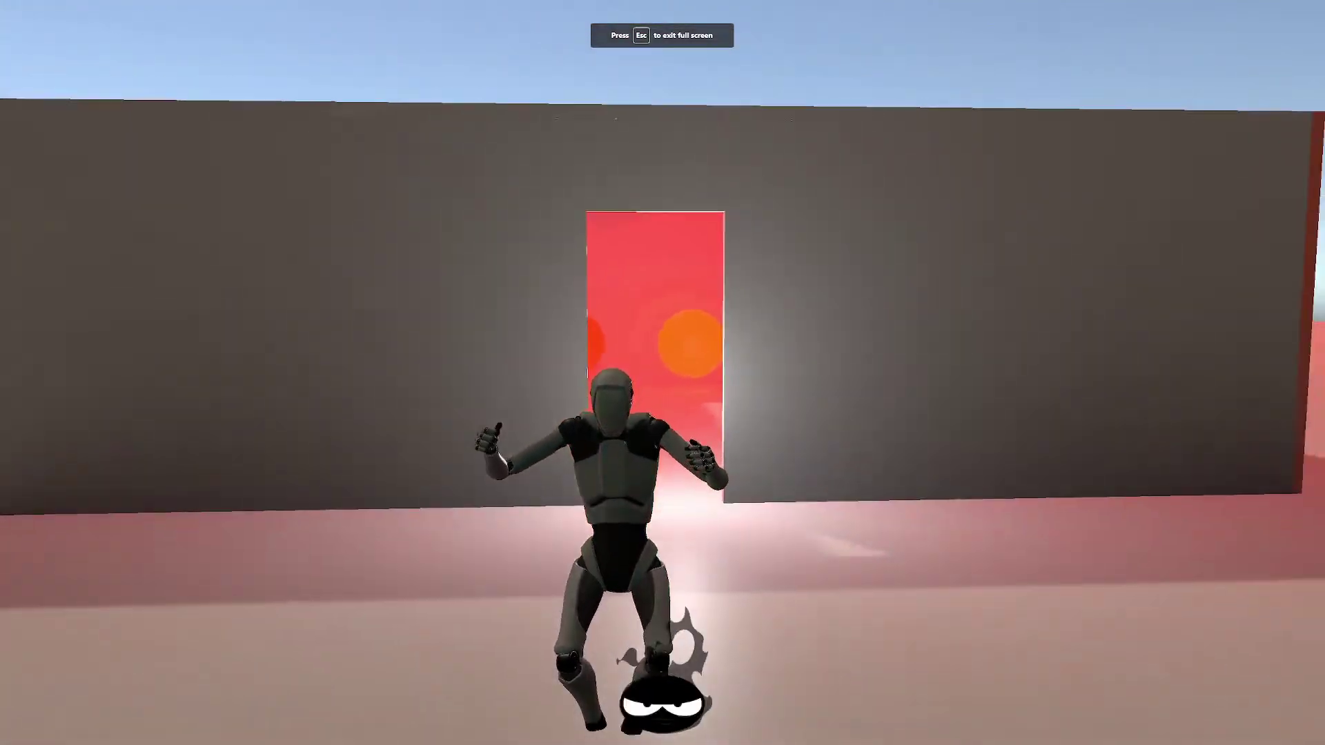
key(d)
key(d)
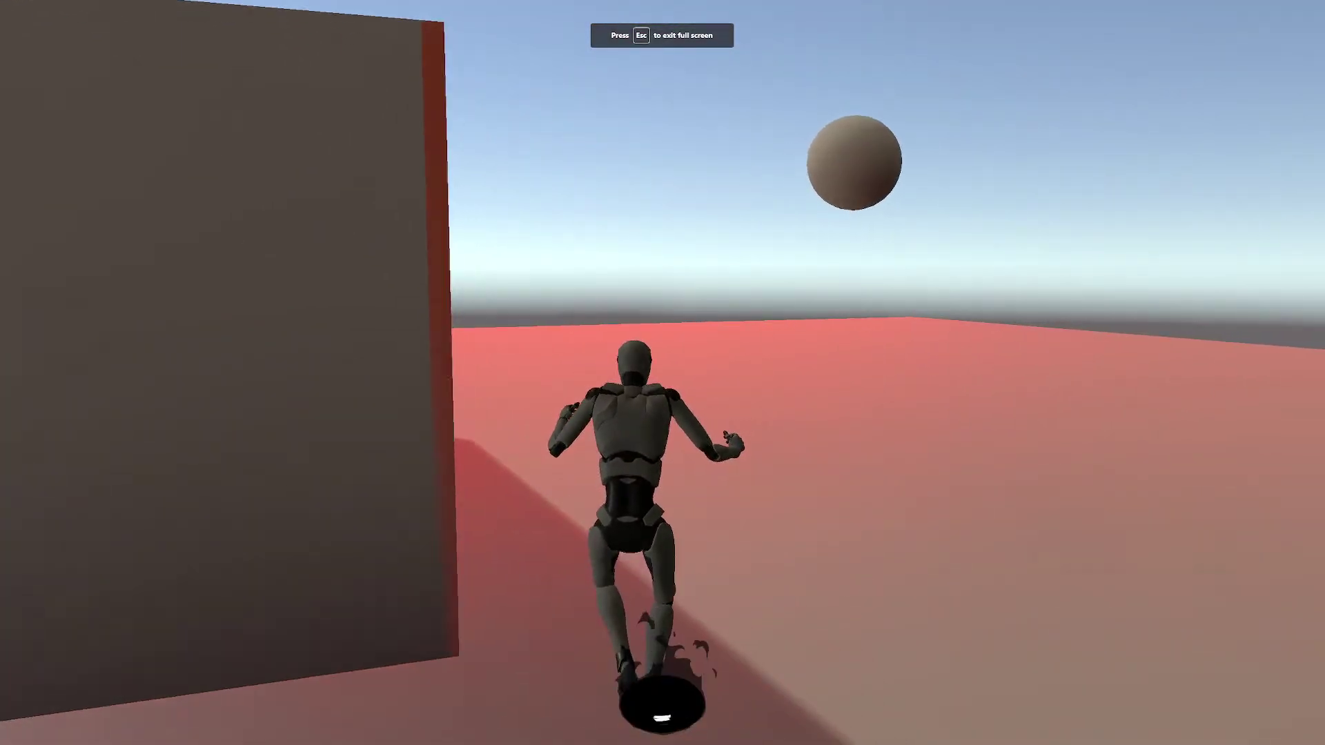
key(a)
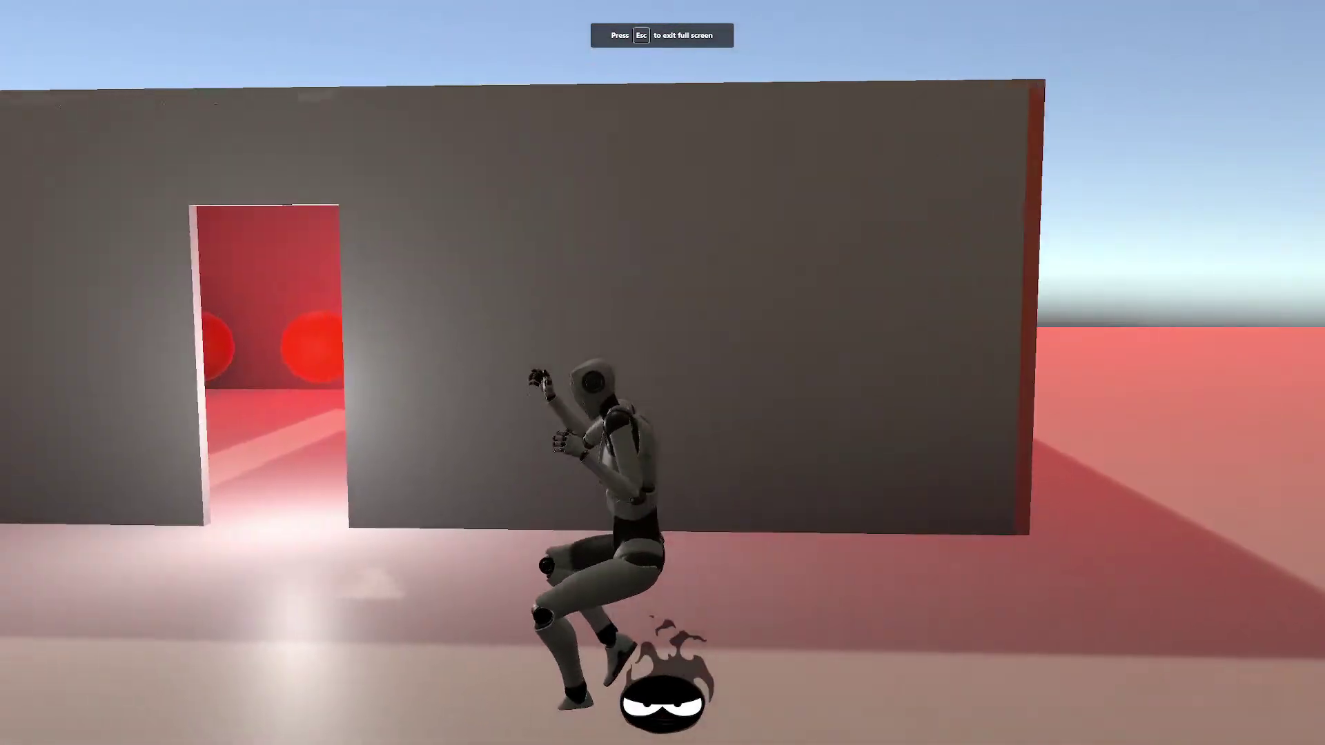
key(d)
key(a)
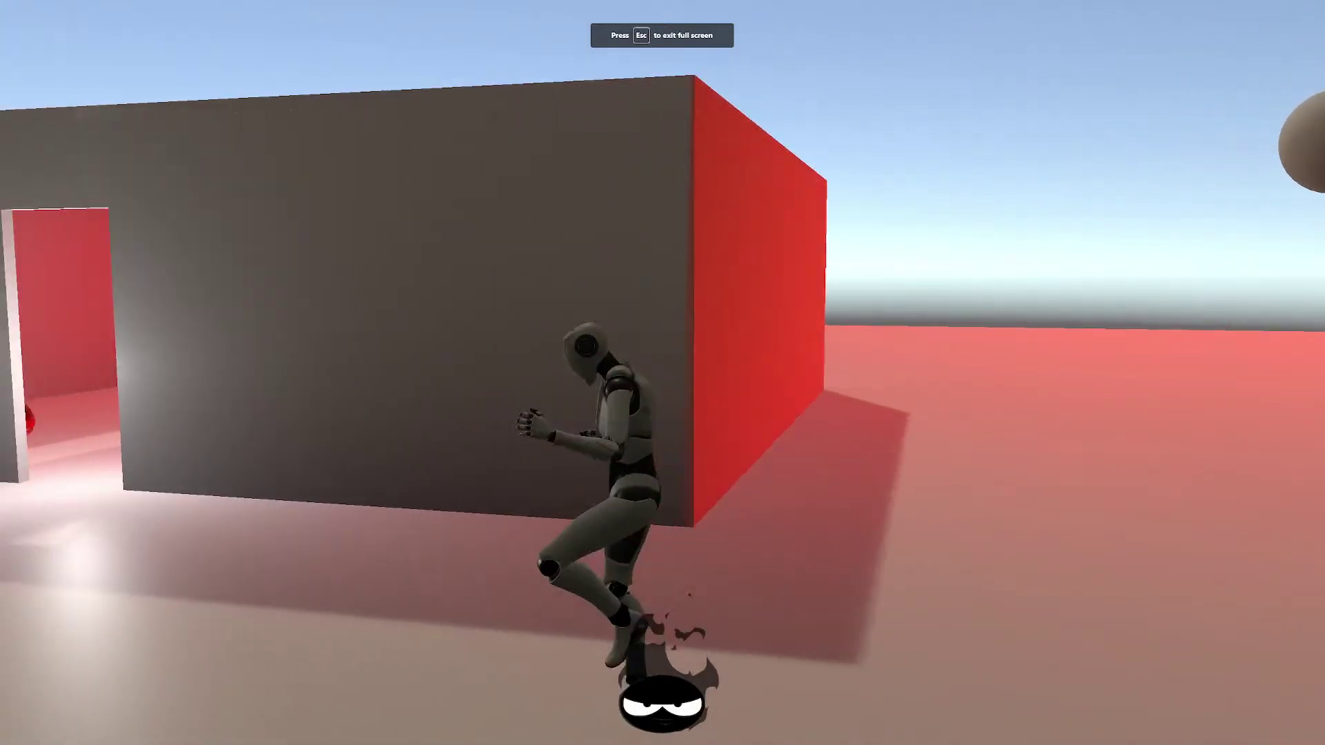
key(w)
key(s)
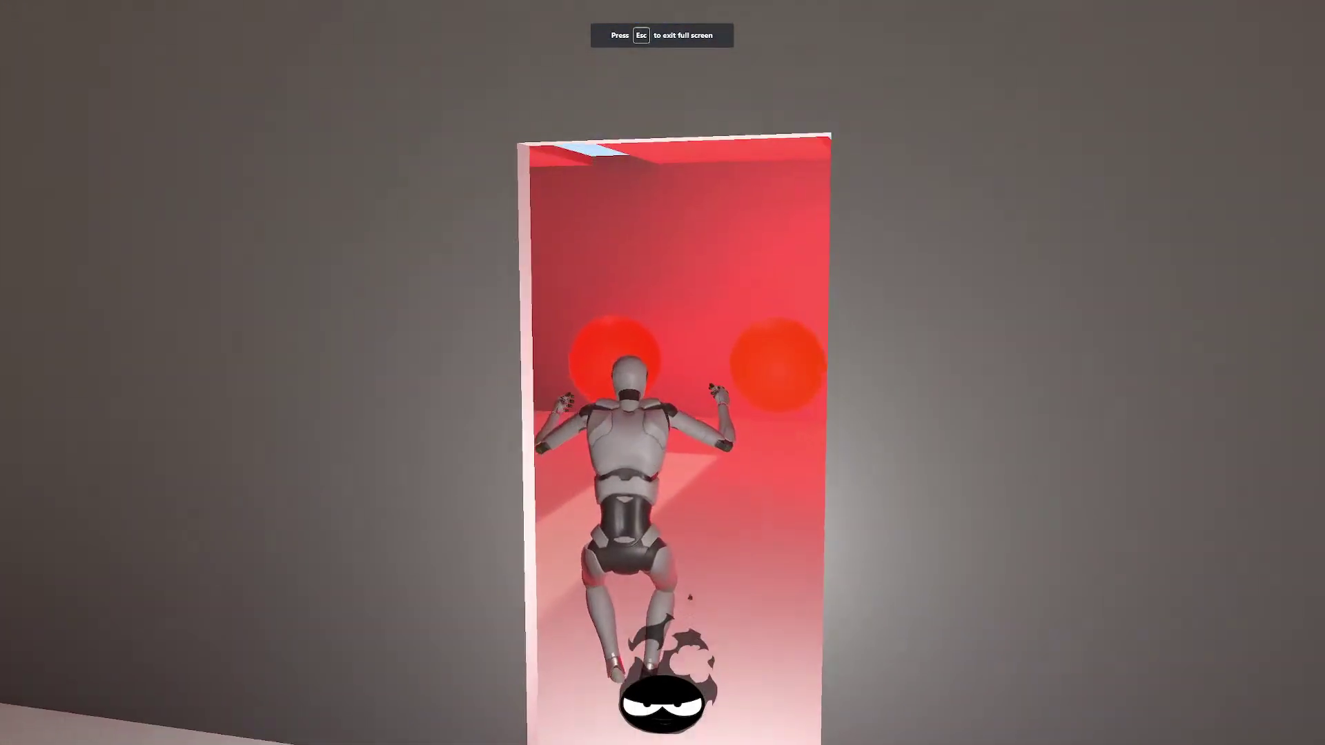
key(w)
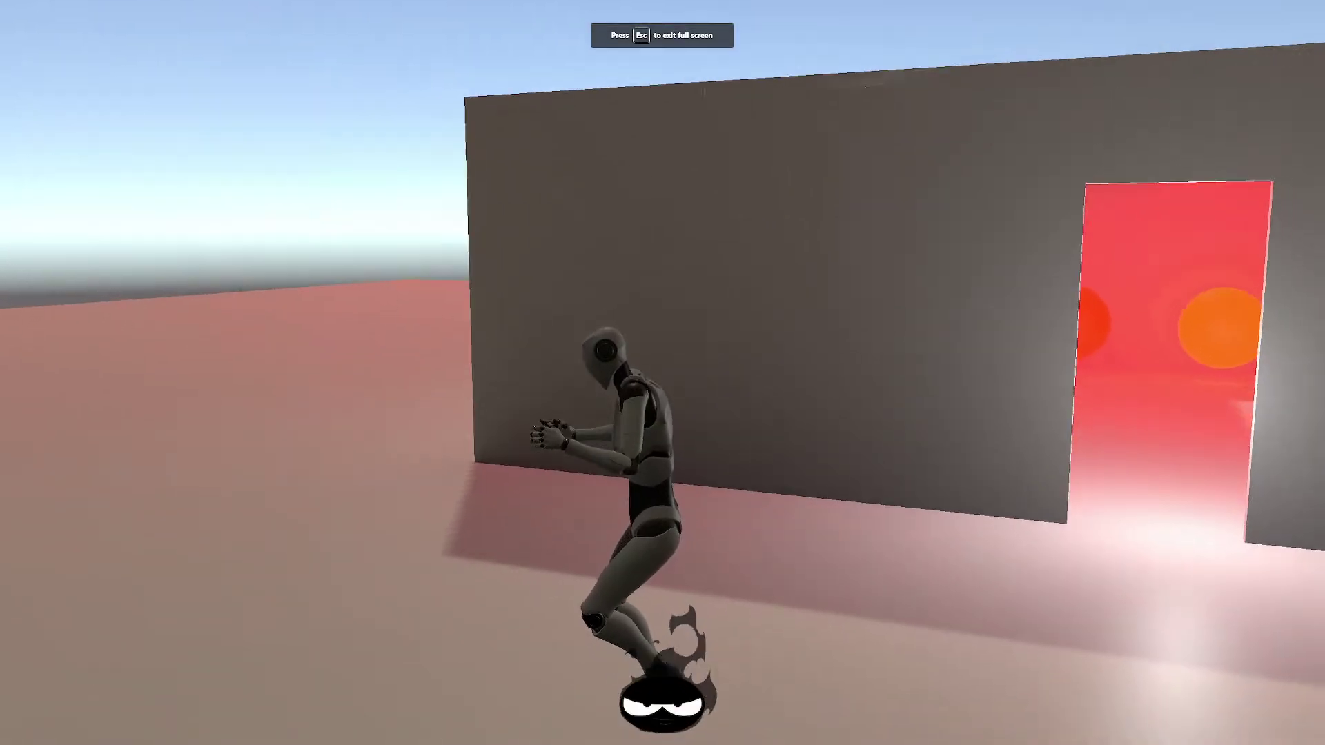
Walk back into the room, exit full screen and reload the Playground page.
key(w)
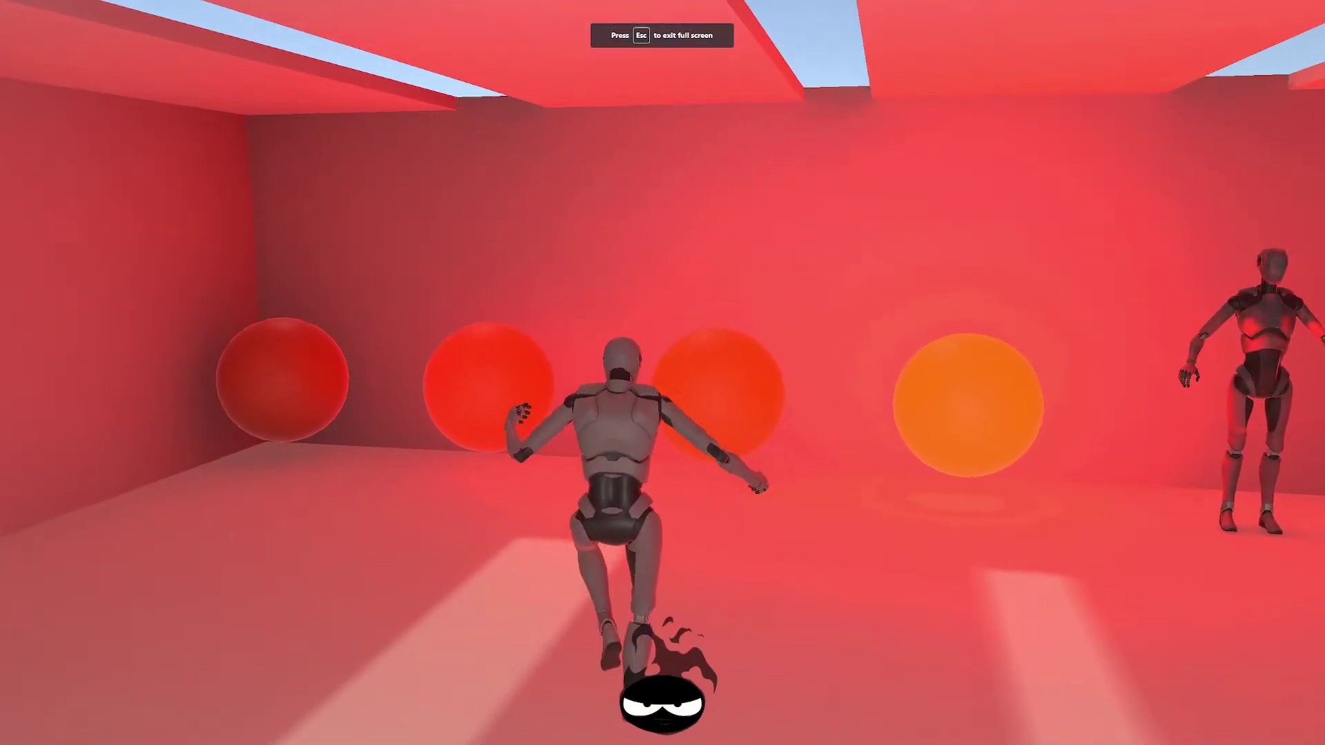
key(Escape)
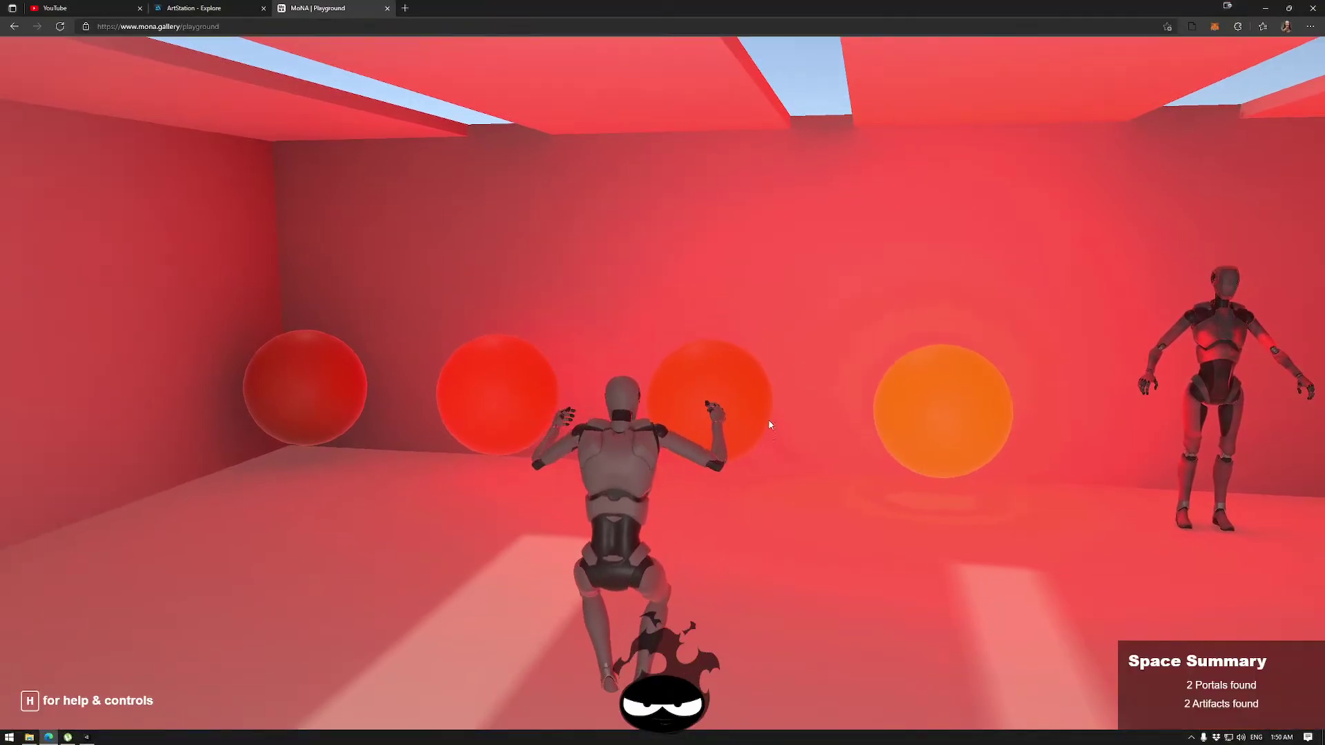
click(60, 27)
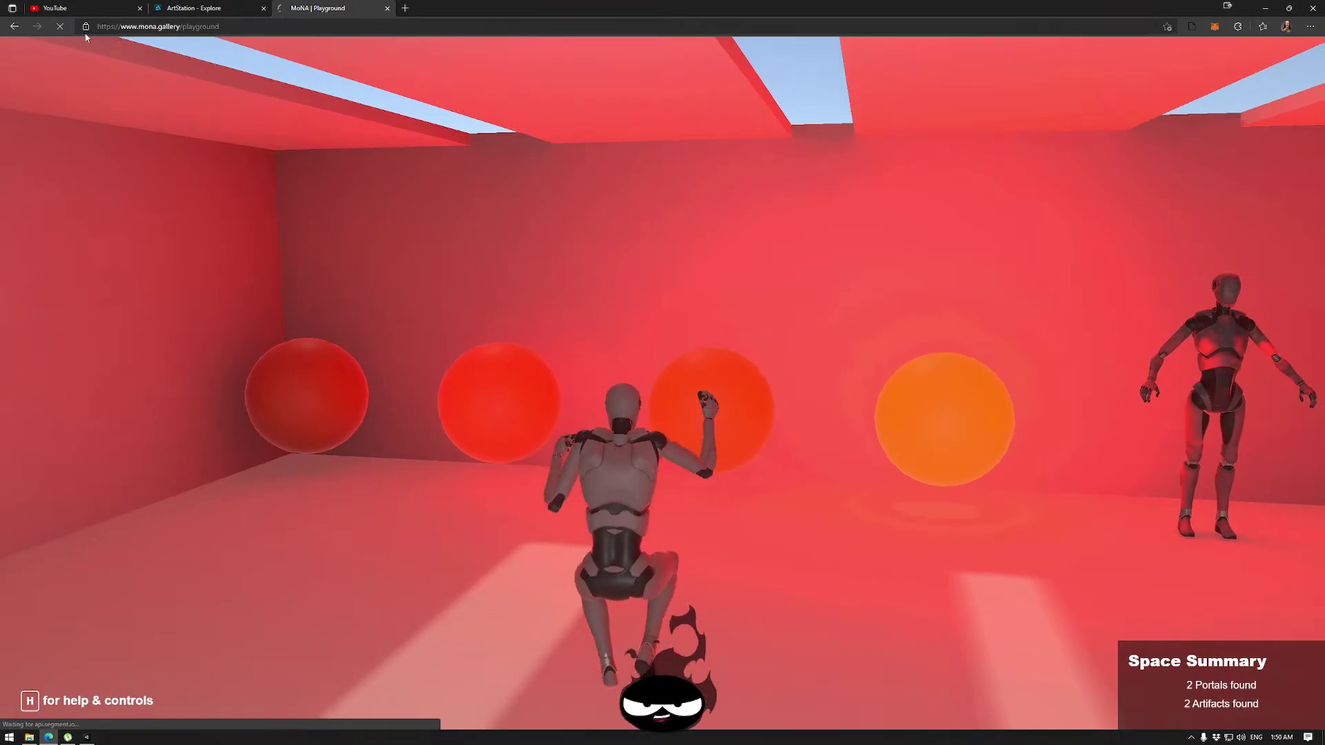
Switch to Unity, expand the Lights group and inspect the R_Directional Light_Ambient settings and the spawn point.
click(87, 738)
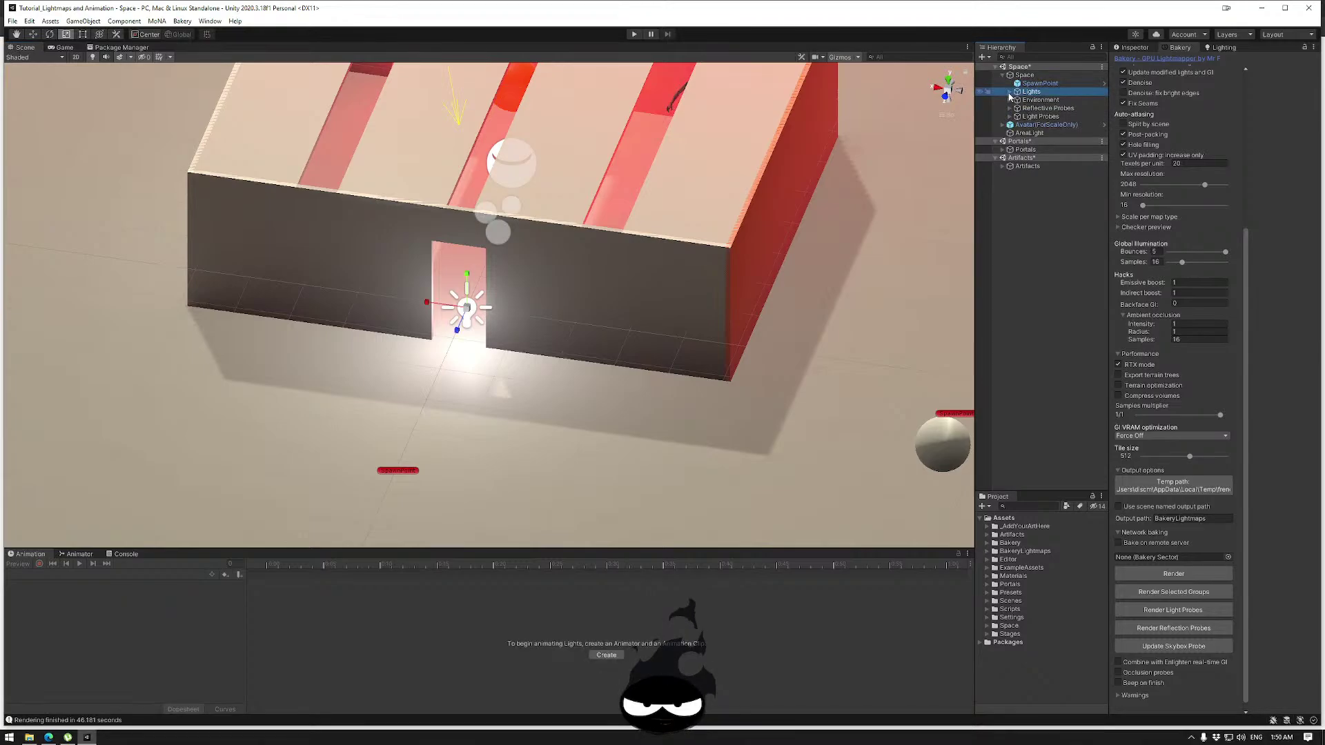
click(1009, 92)
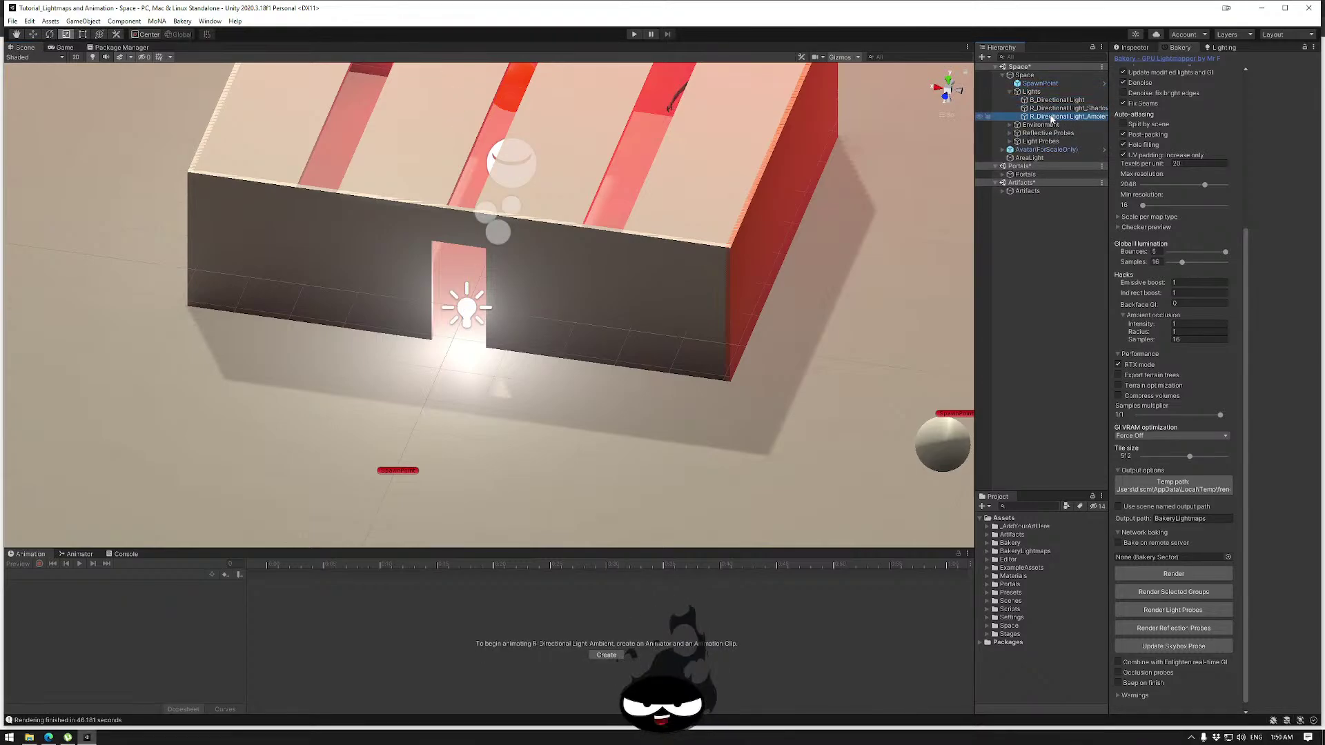
click(1134, 47)
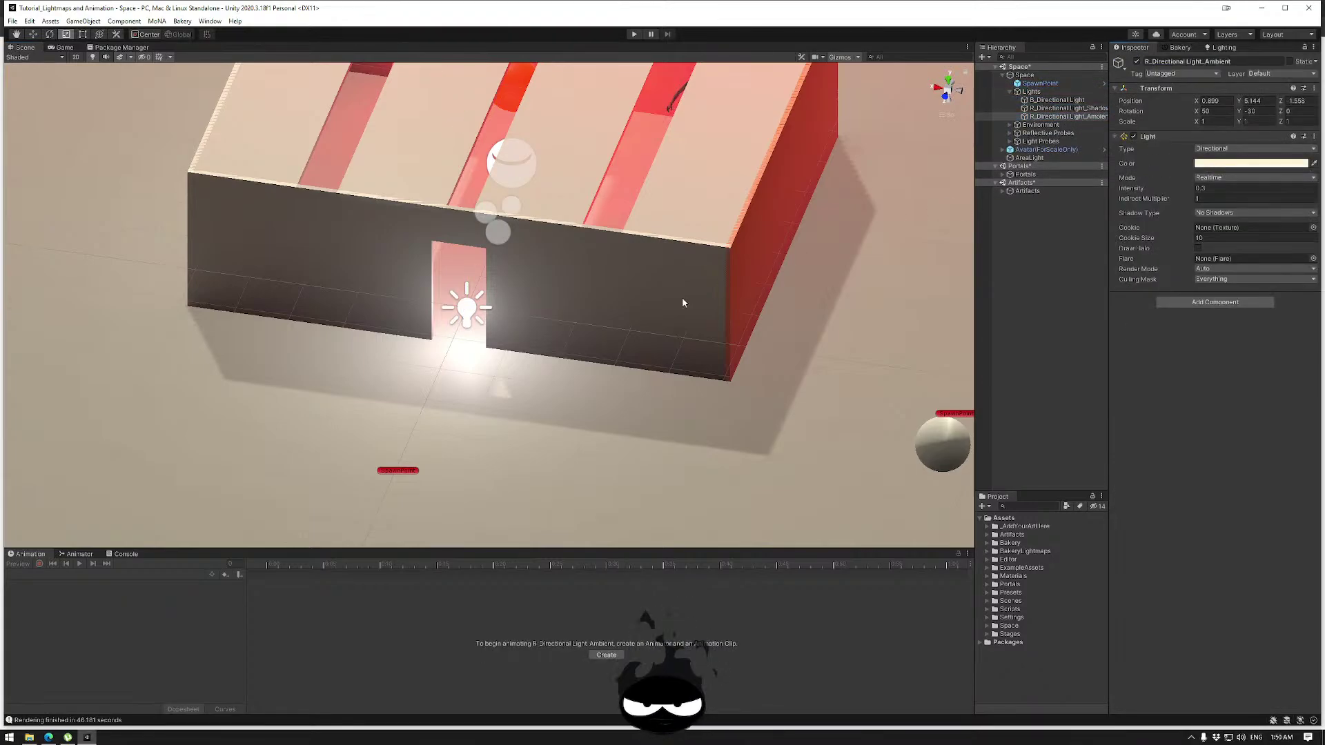
click(405, 473)
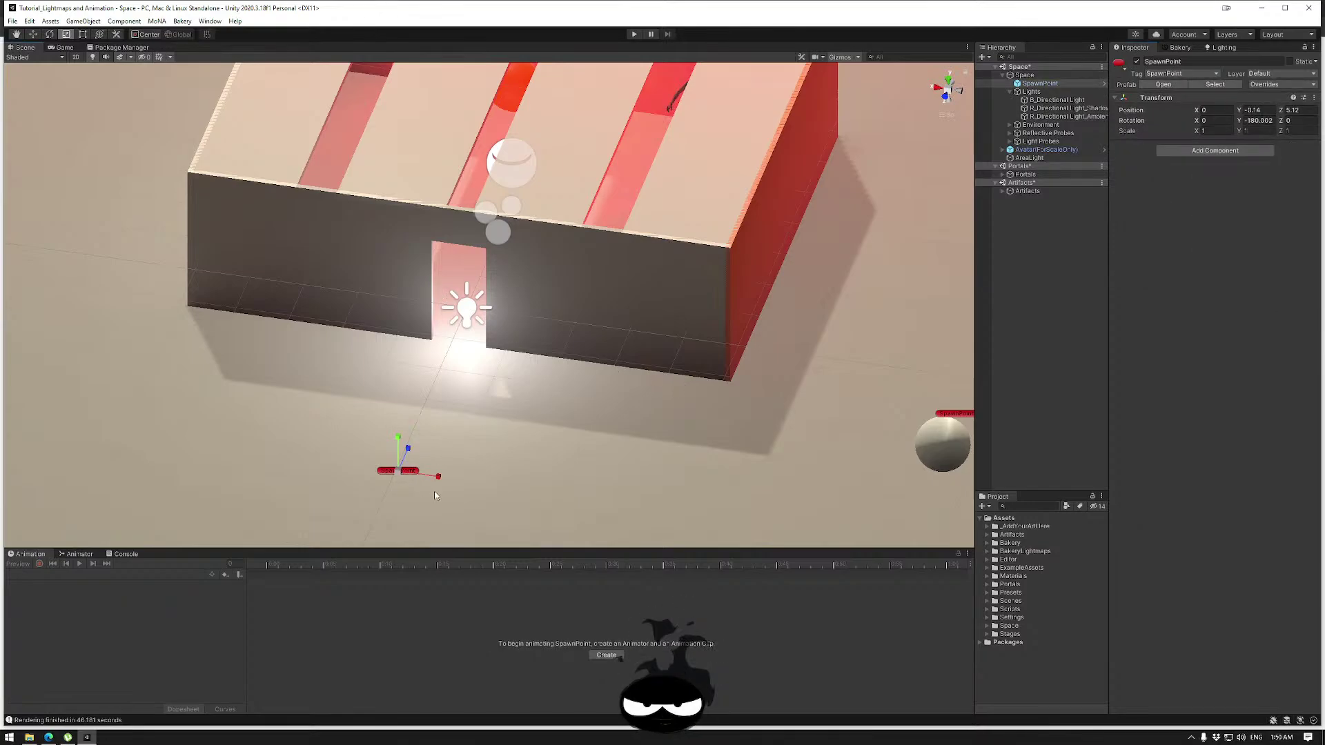
alt+drag(434, 490, 457, 460)
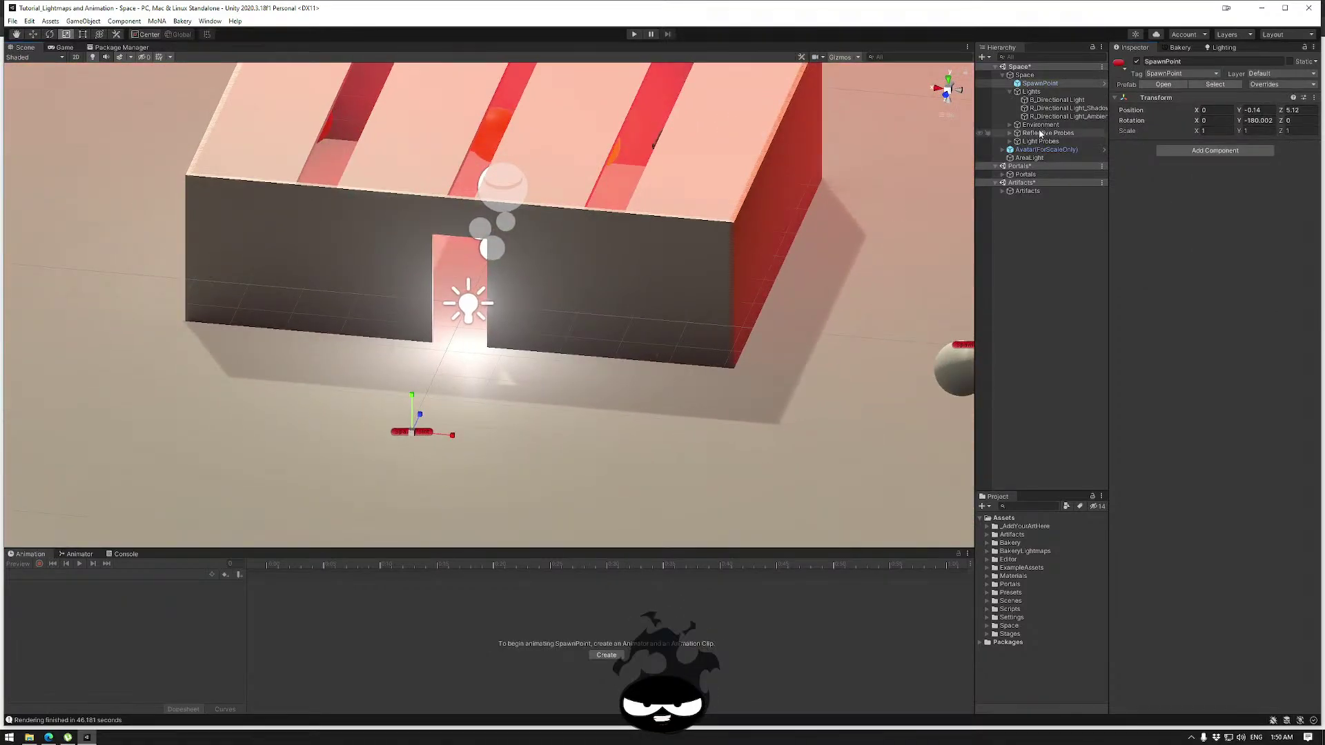
Compare the light settings of B_Directional Light, R_Directional Light_Shadow and R_Directional Light_Ambient.
click(1040, 101)
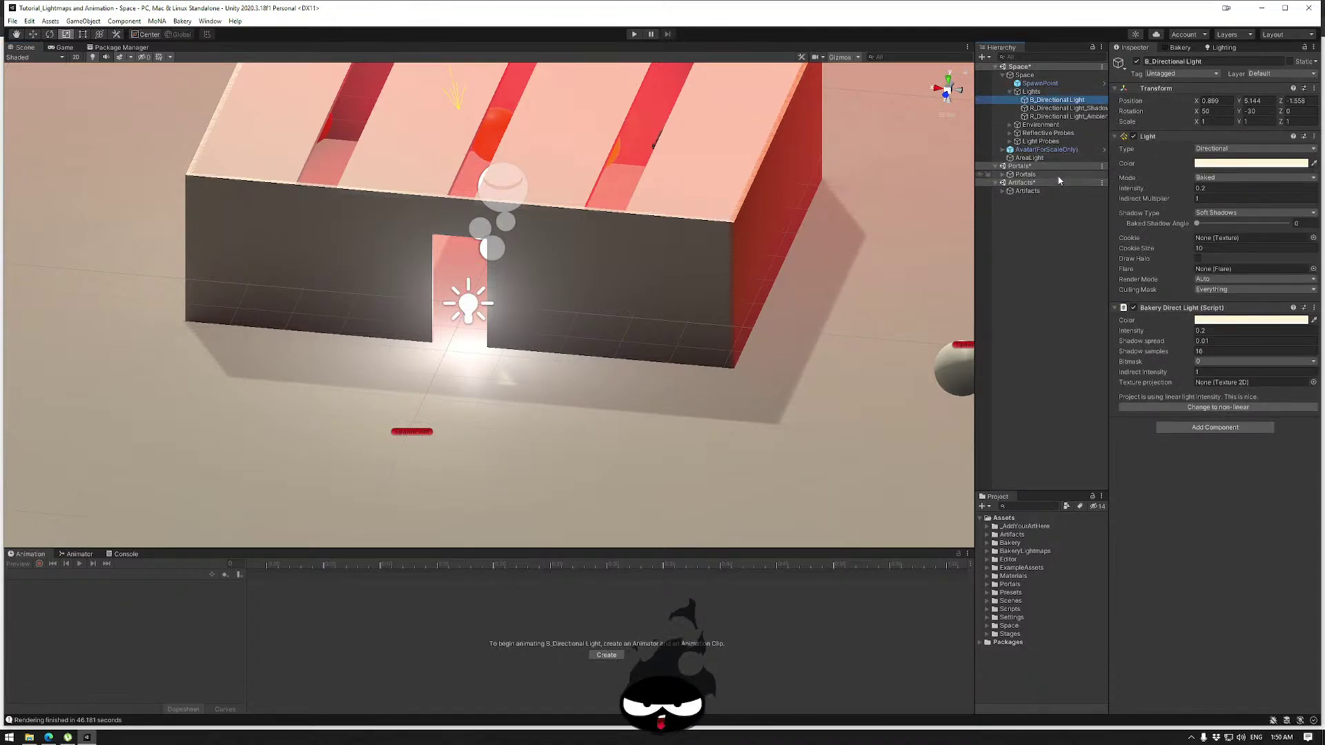
click(1061, 109)
click(1057, 117)
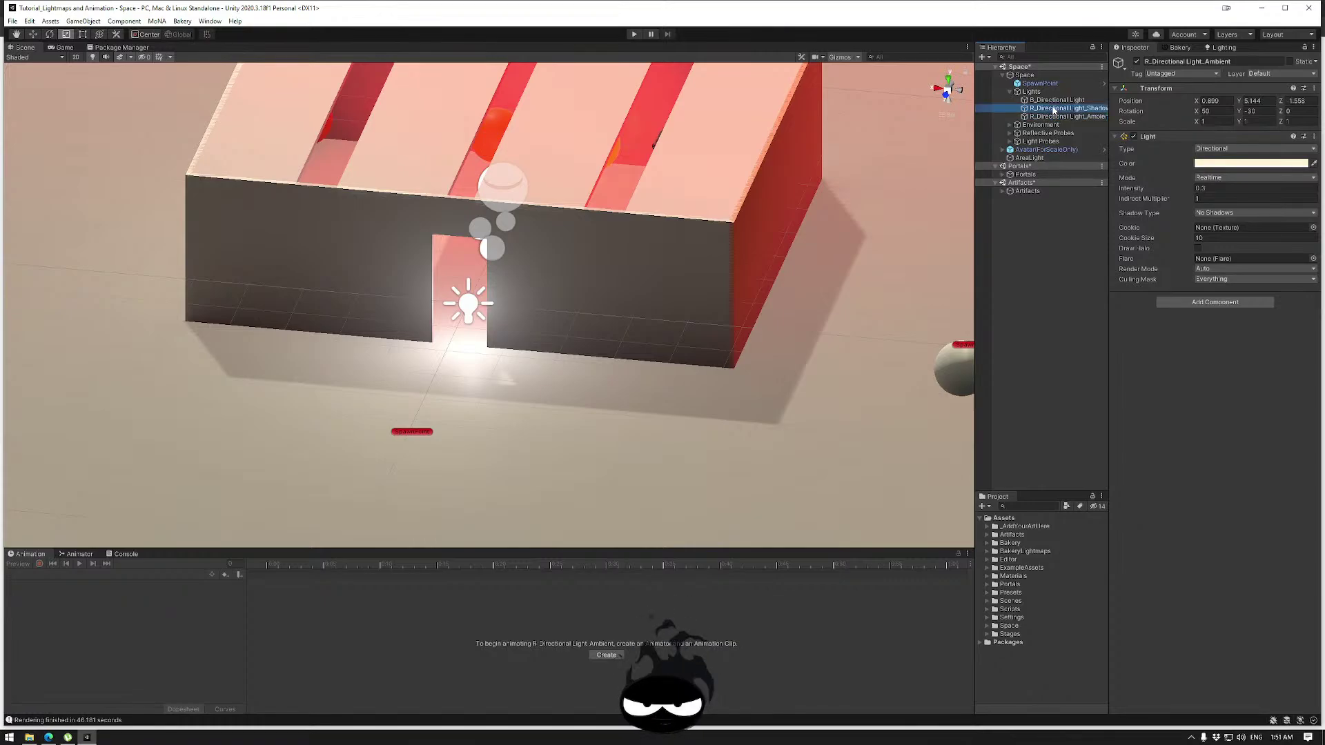
click(1053, 109)
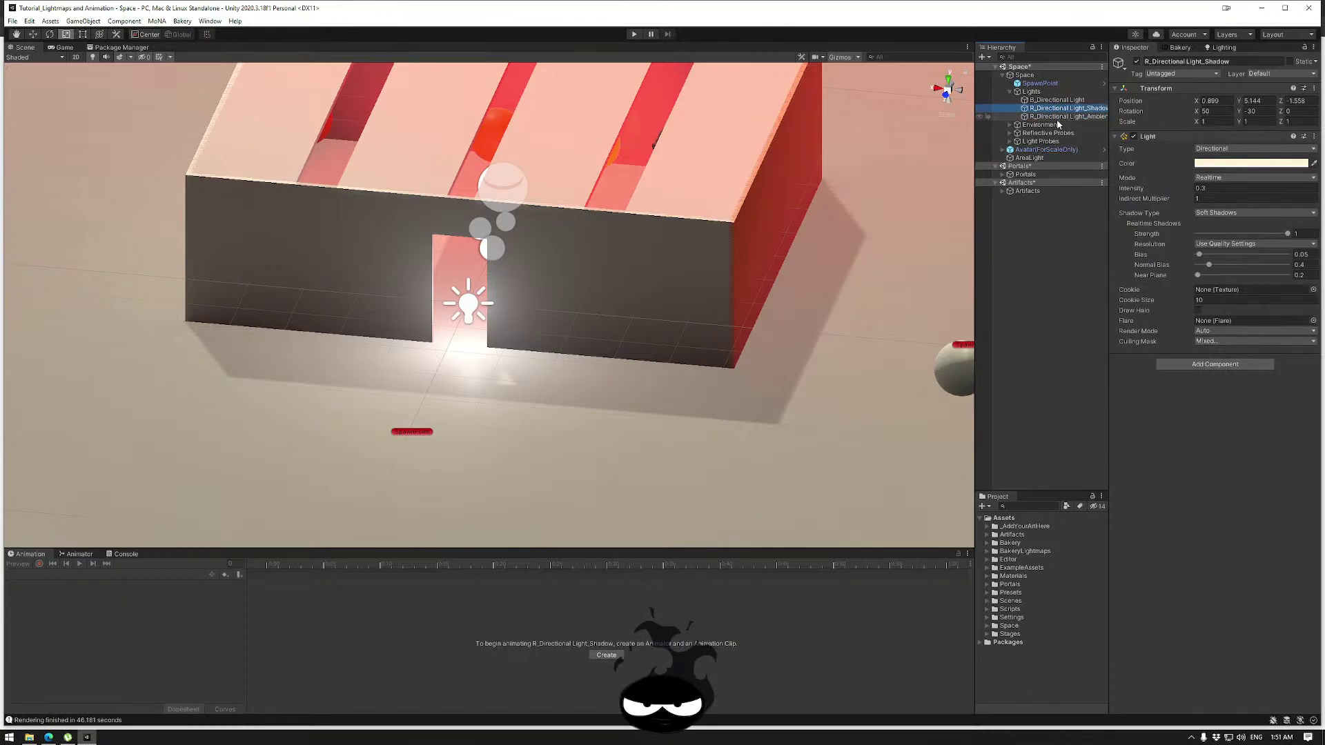
click(1059, 117)
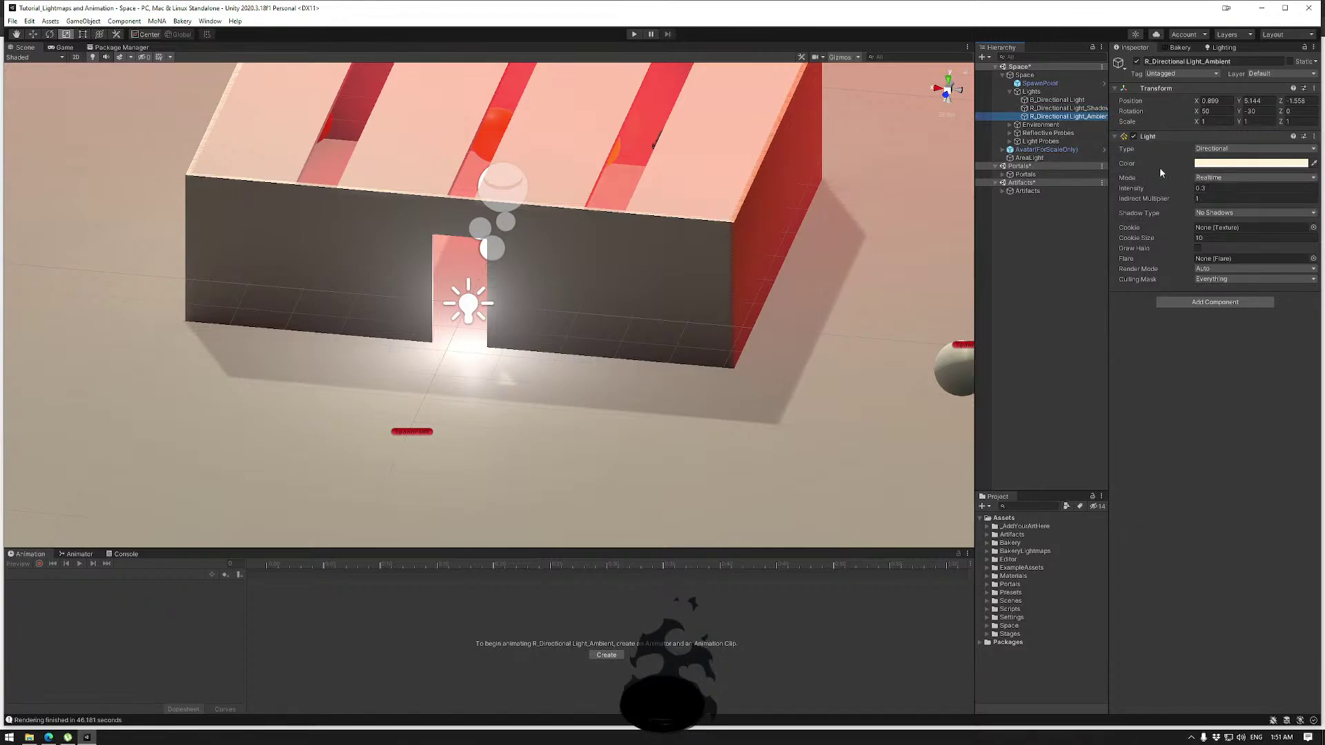
Set the intensity of R_Directional Light_Shadow to 0.2 and check it against the intensity of B_Directional Light.
click(1076, 109)
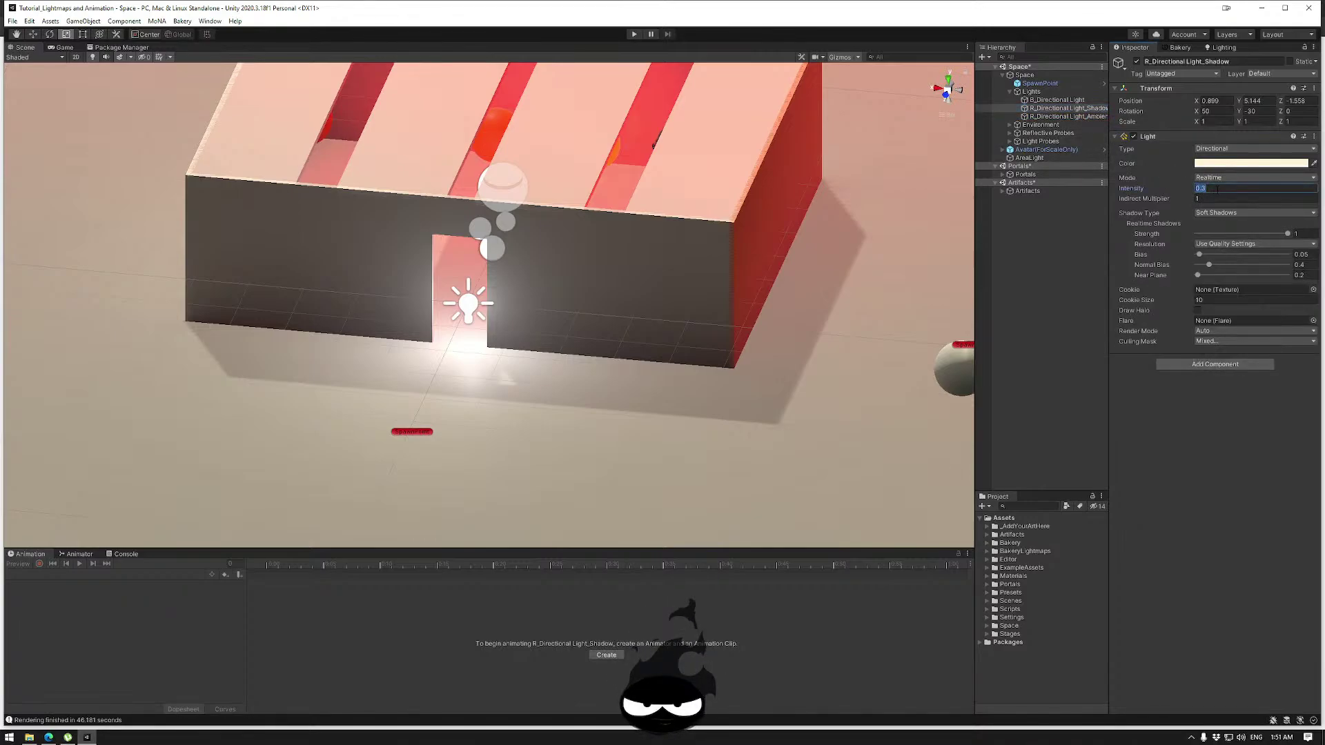
key(BackSpace)
text(2)
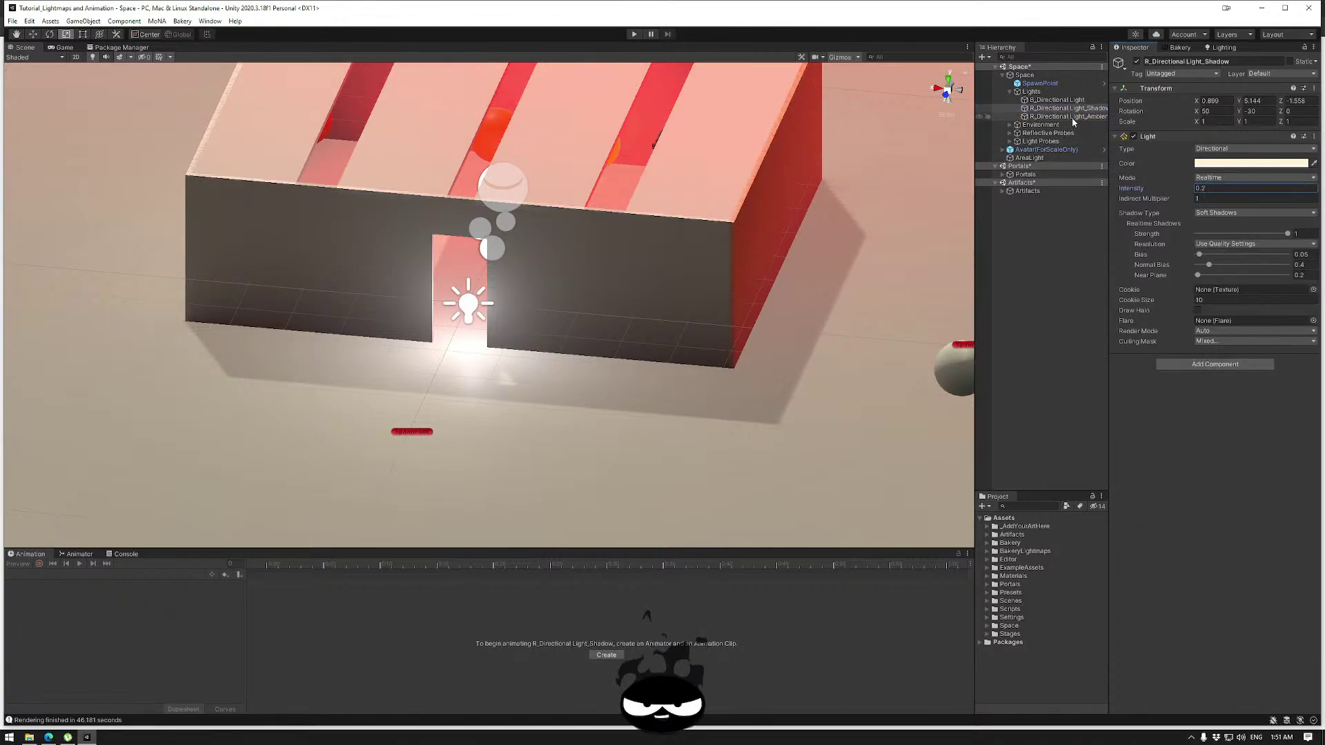
click(1073, 117)
click(1074, 101)
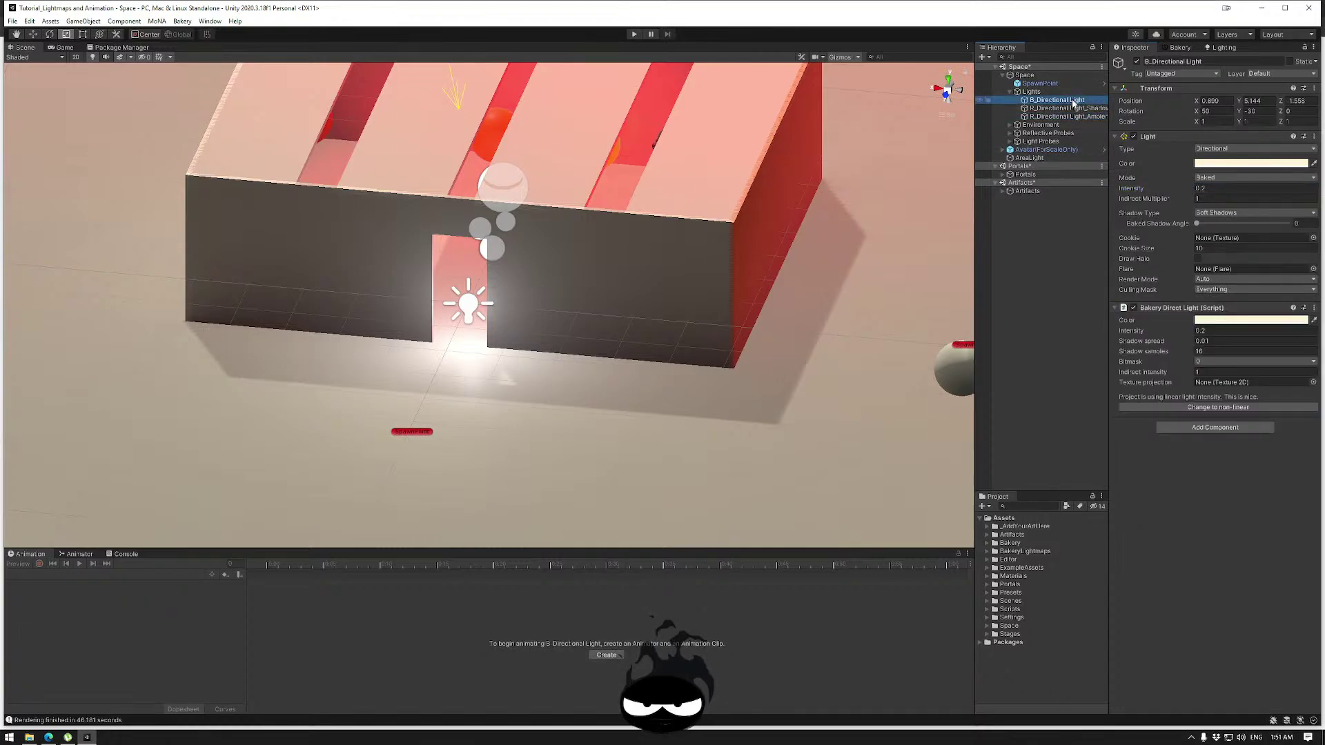
click(1140, 332)
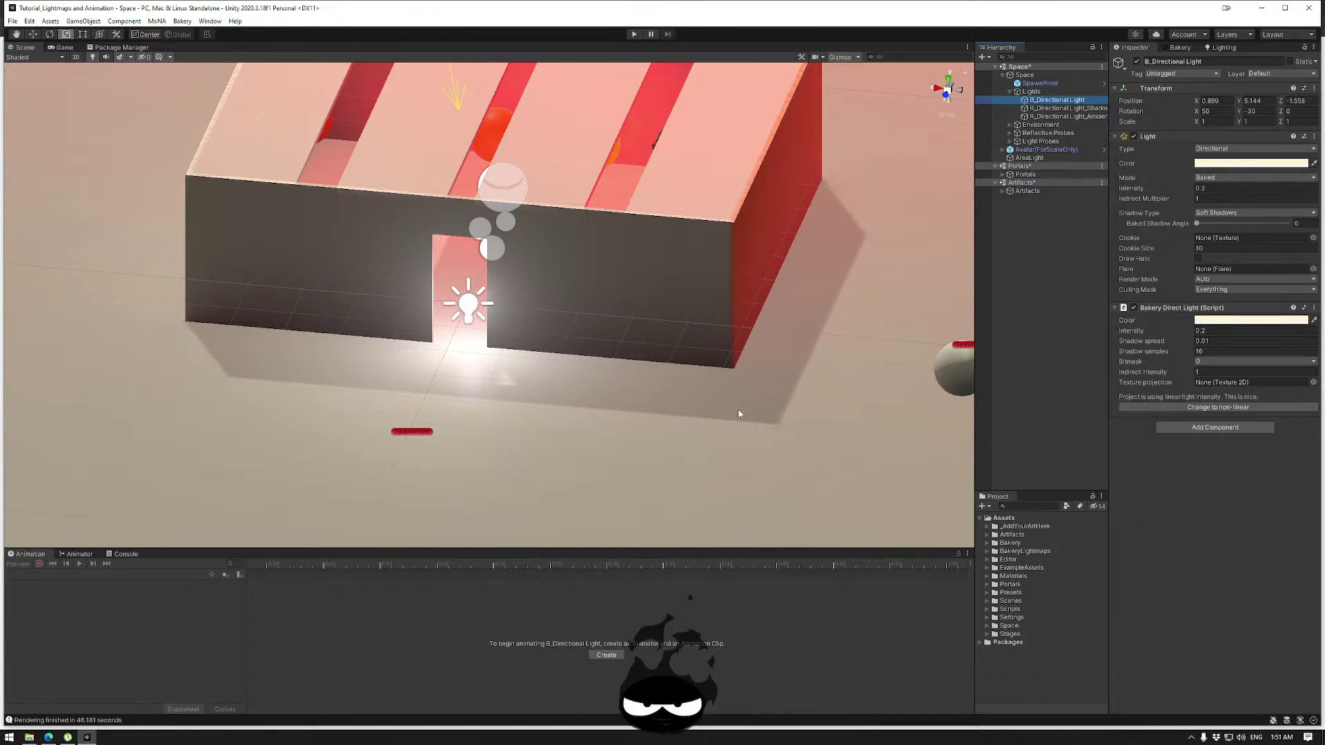
Create a Bakery example area light in front of the building.
alt+drag(562, 318, 306, 238)
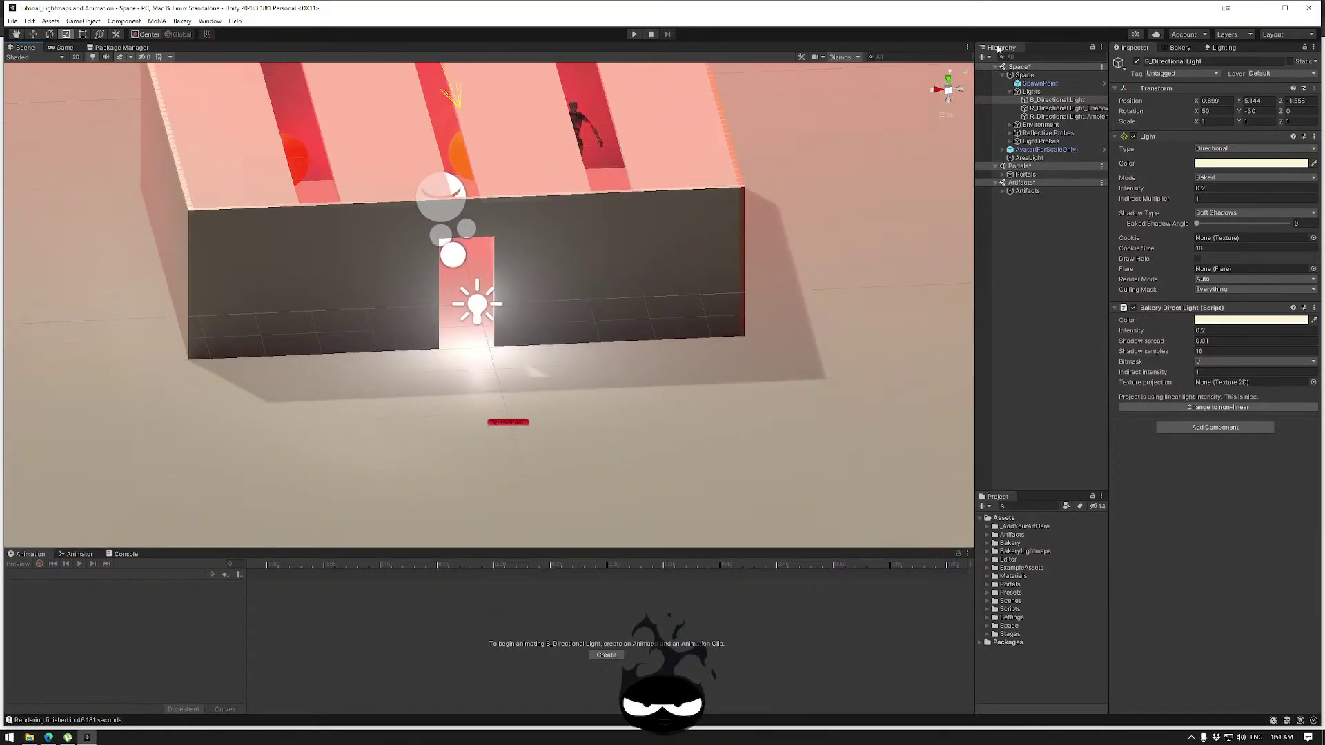
click(1284, 9)
click(178, 16)
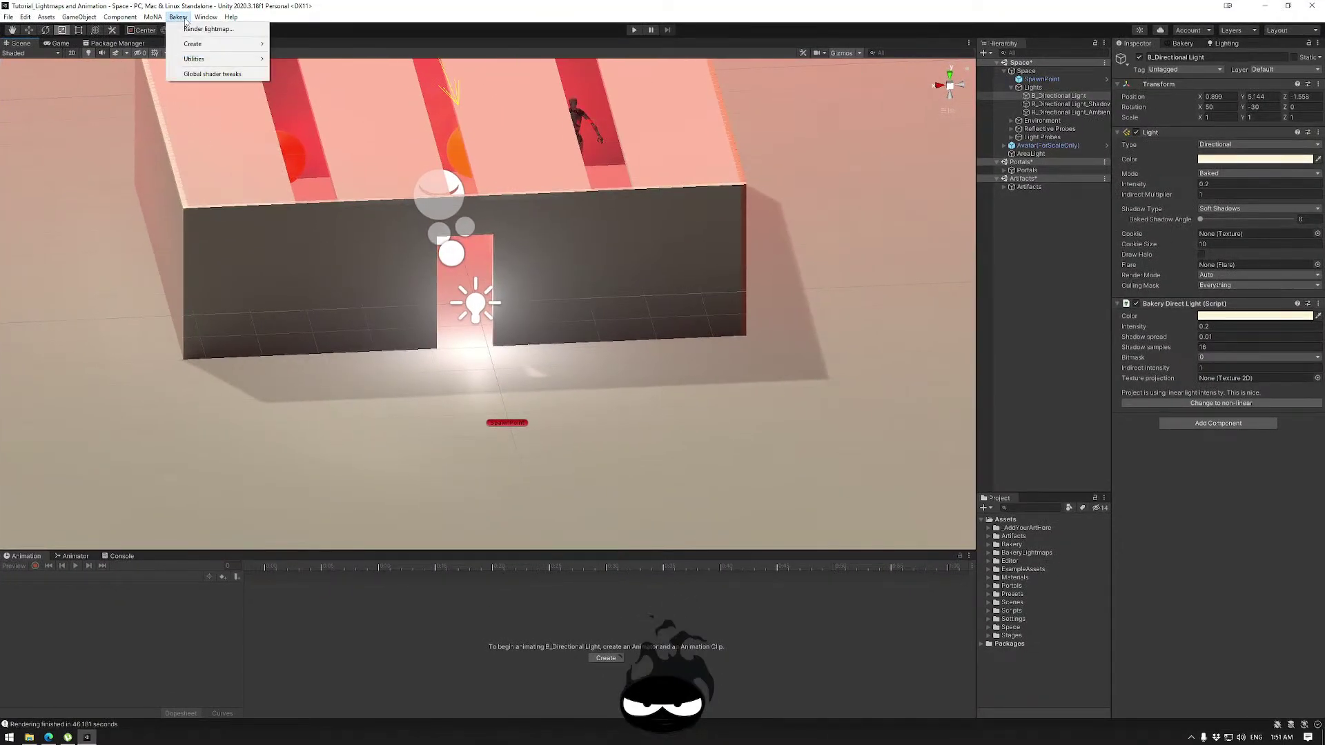
mouse_move(192, 46)
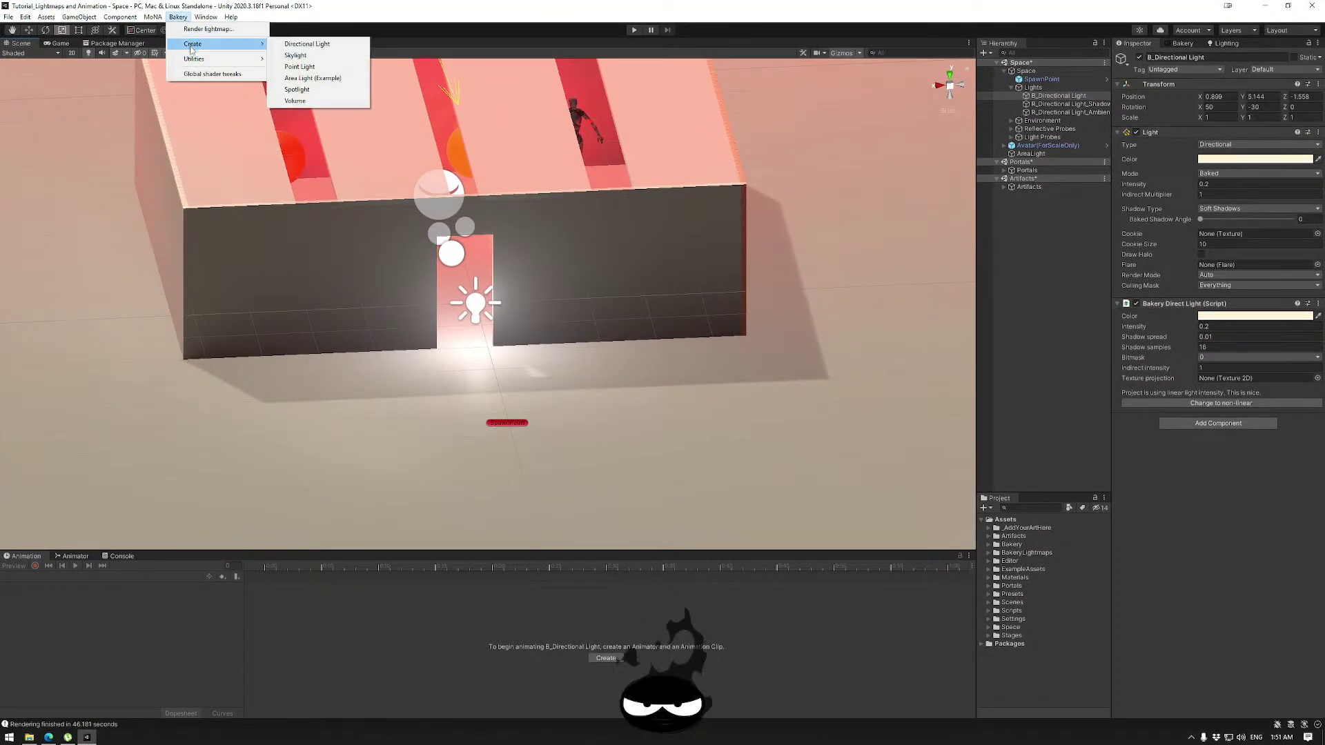
click(313, 79)
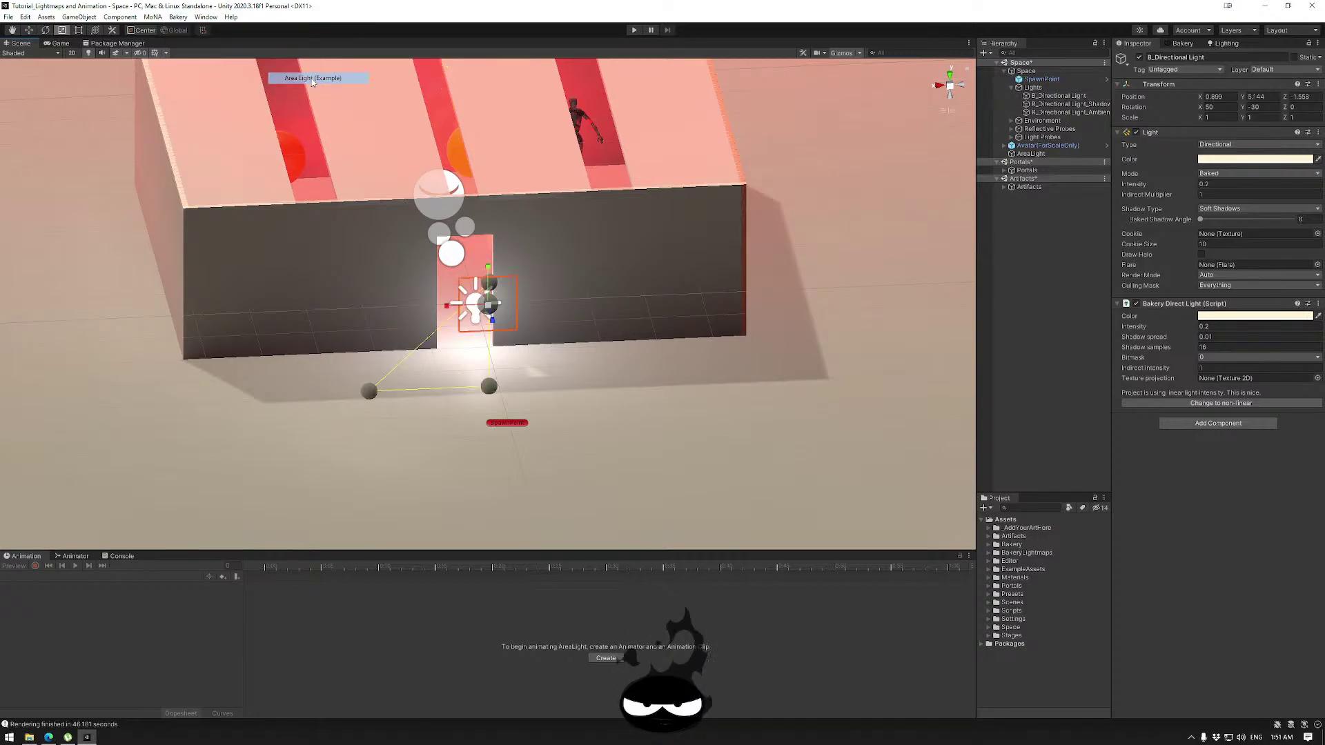
alt+drag(408, 339, 717, 345)
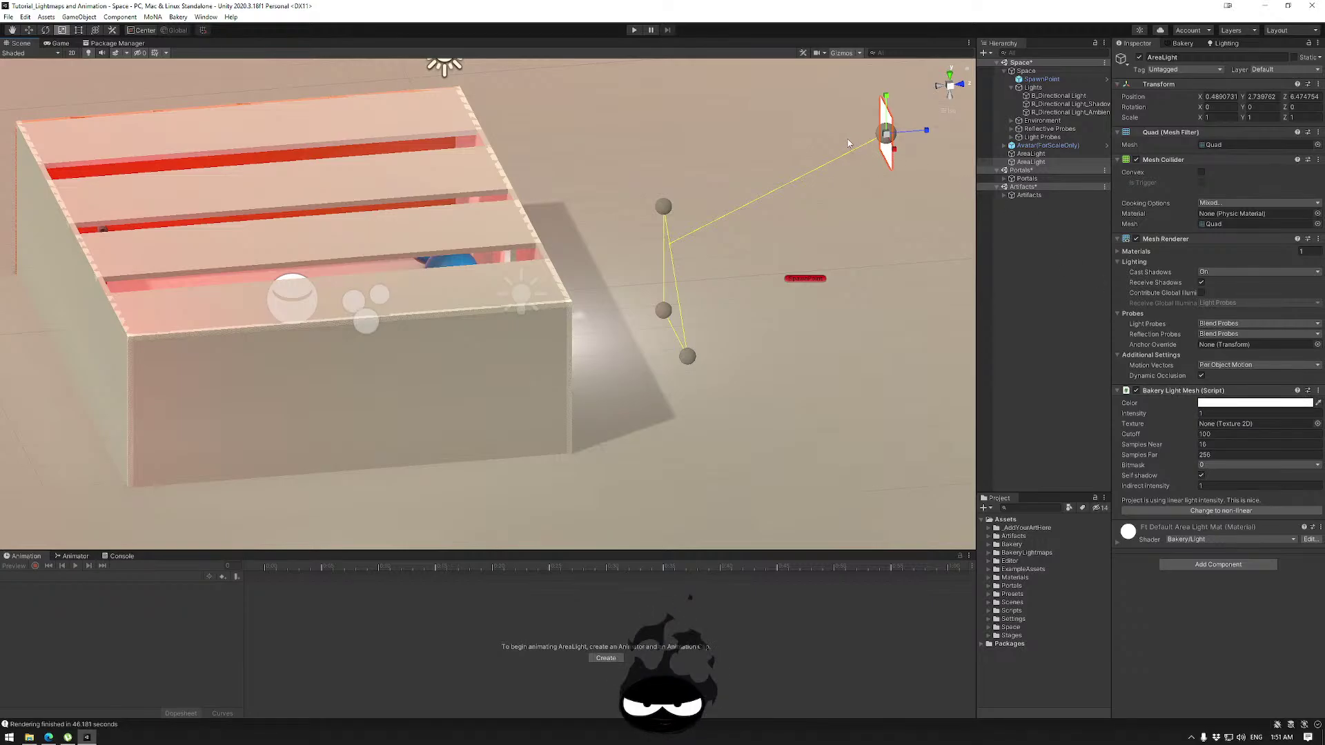
Tilt the Bakery area light about -27 degrees around X and scale it up uniformly to about 5.41.
key(e)
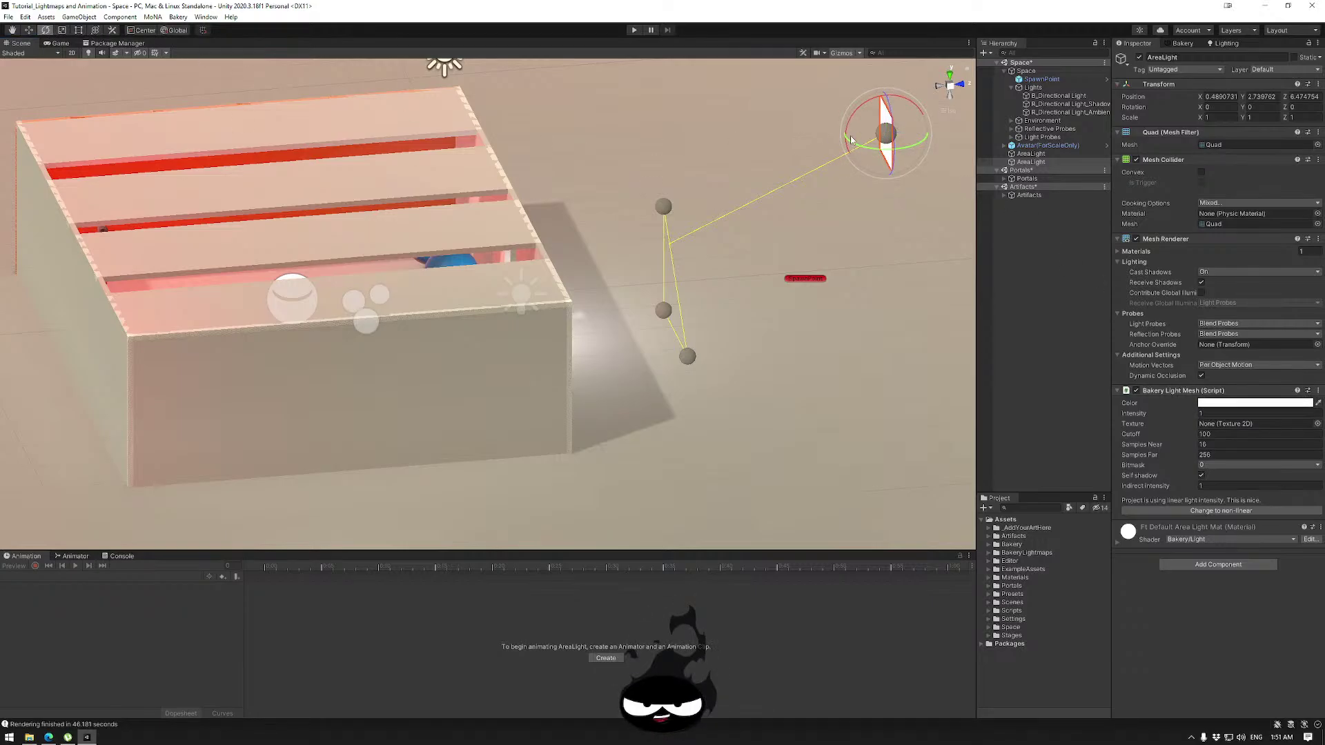
drag(852, 140, 890, 129)
click(62, 31)
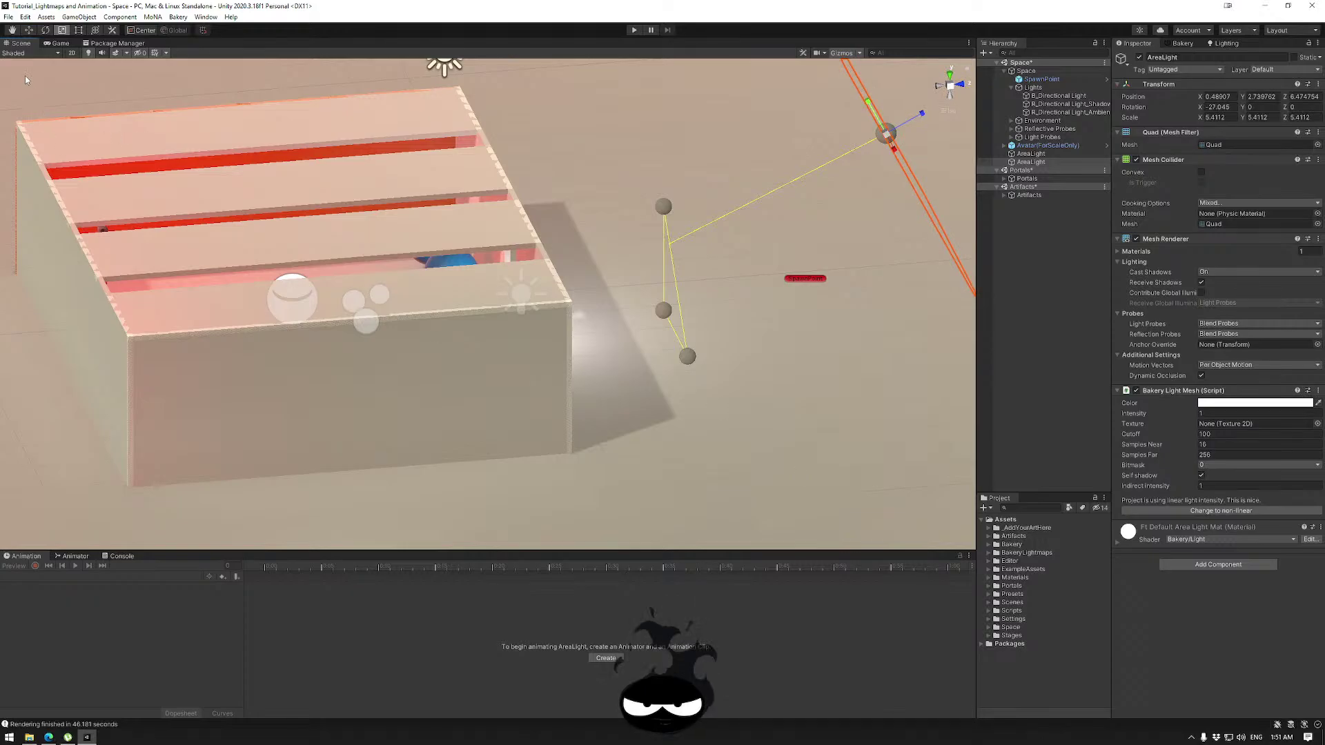
Lower the enlarged area light to a Y position of about 1.7.
click(28, 31)
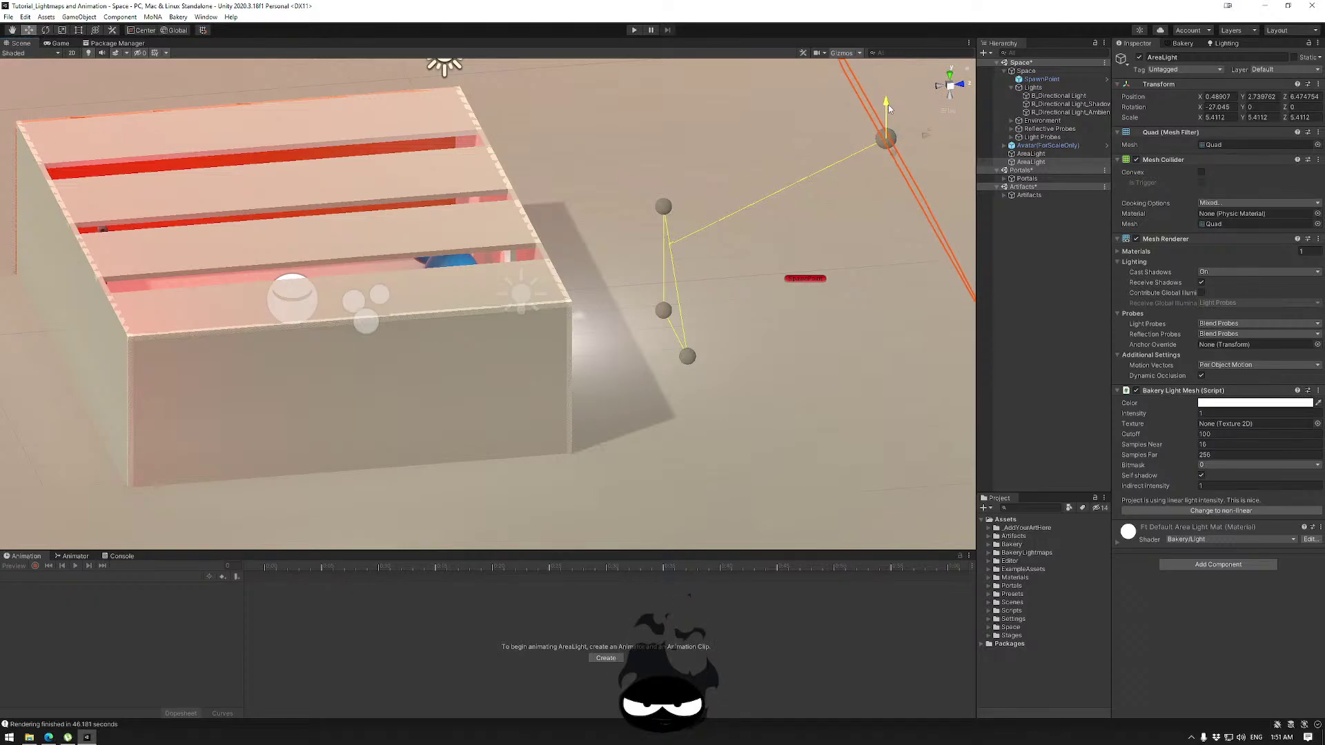
drag(889, 108, 727, 317)
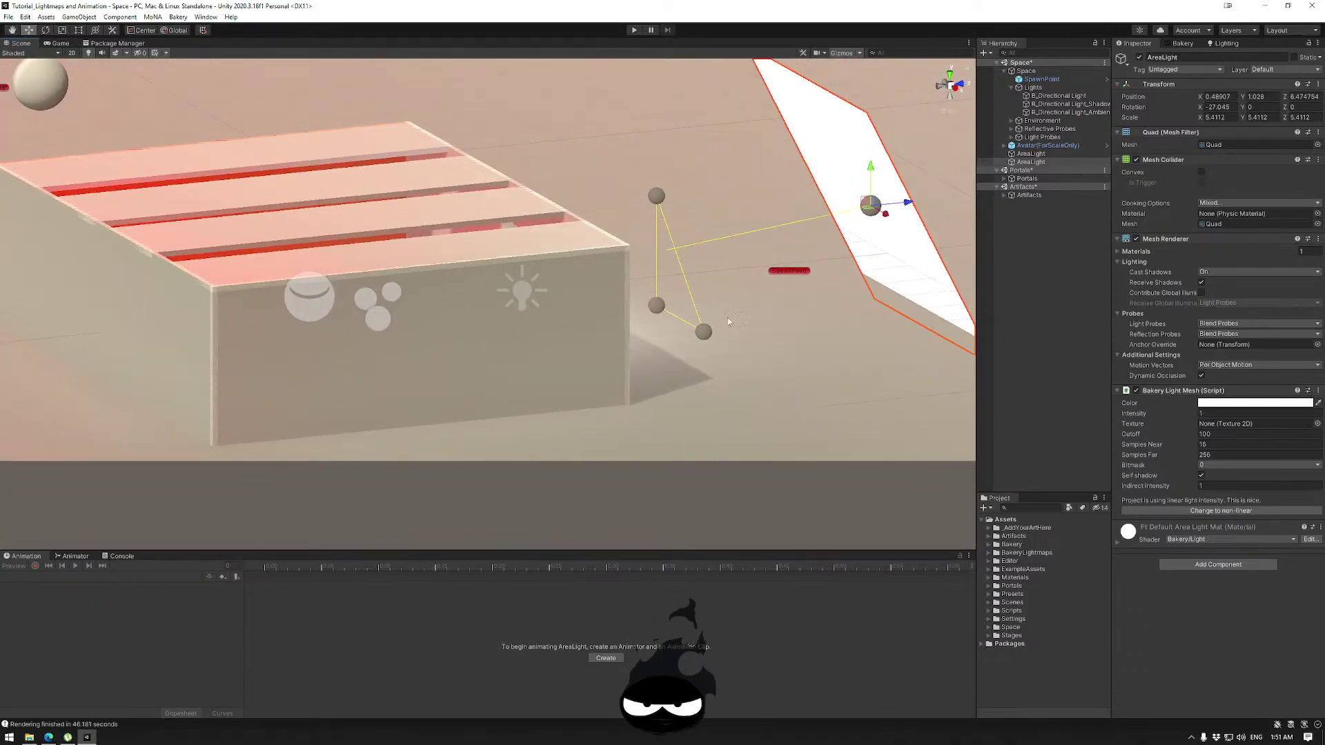
drag(872, 173, 873, 135)
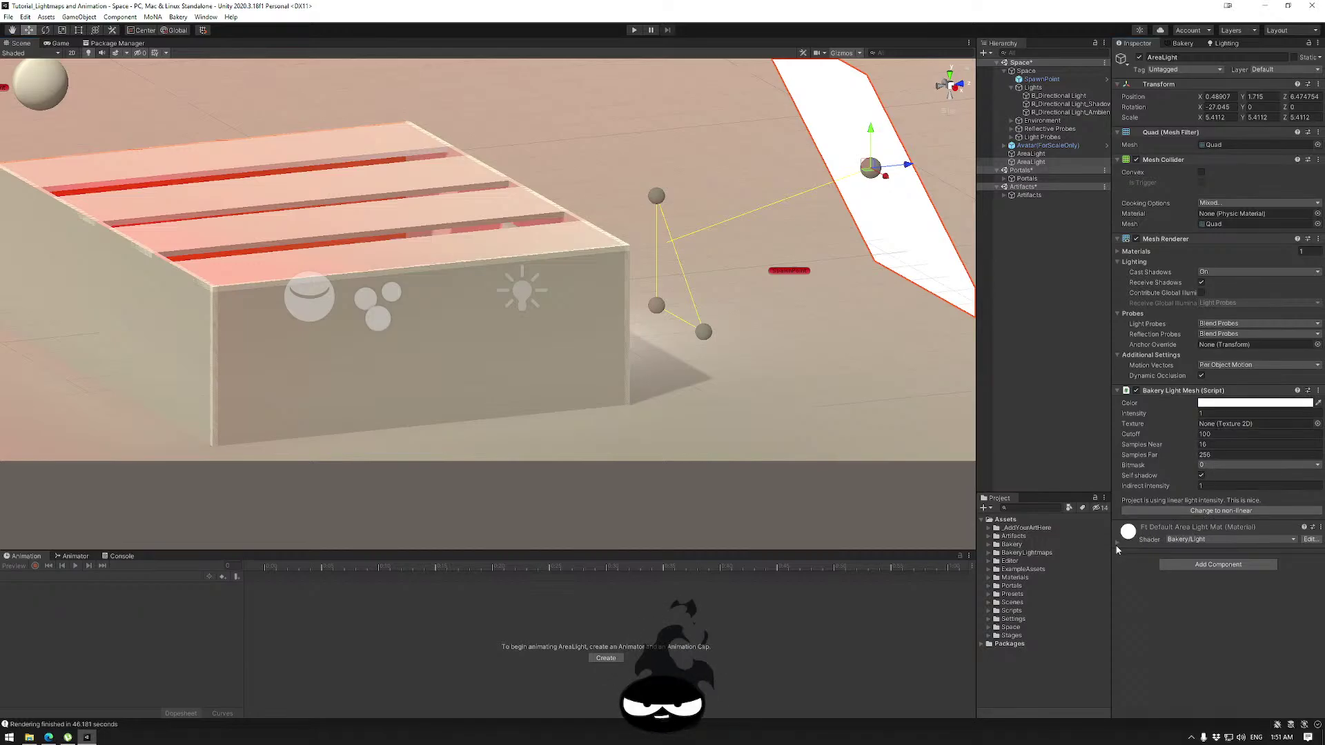
Locate the area light's material, ftDefaultAreaLightMat, among the project assets and inspect its settings.
right_click(1195, 527)
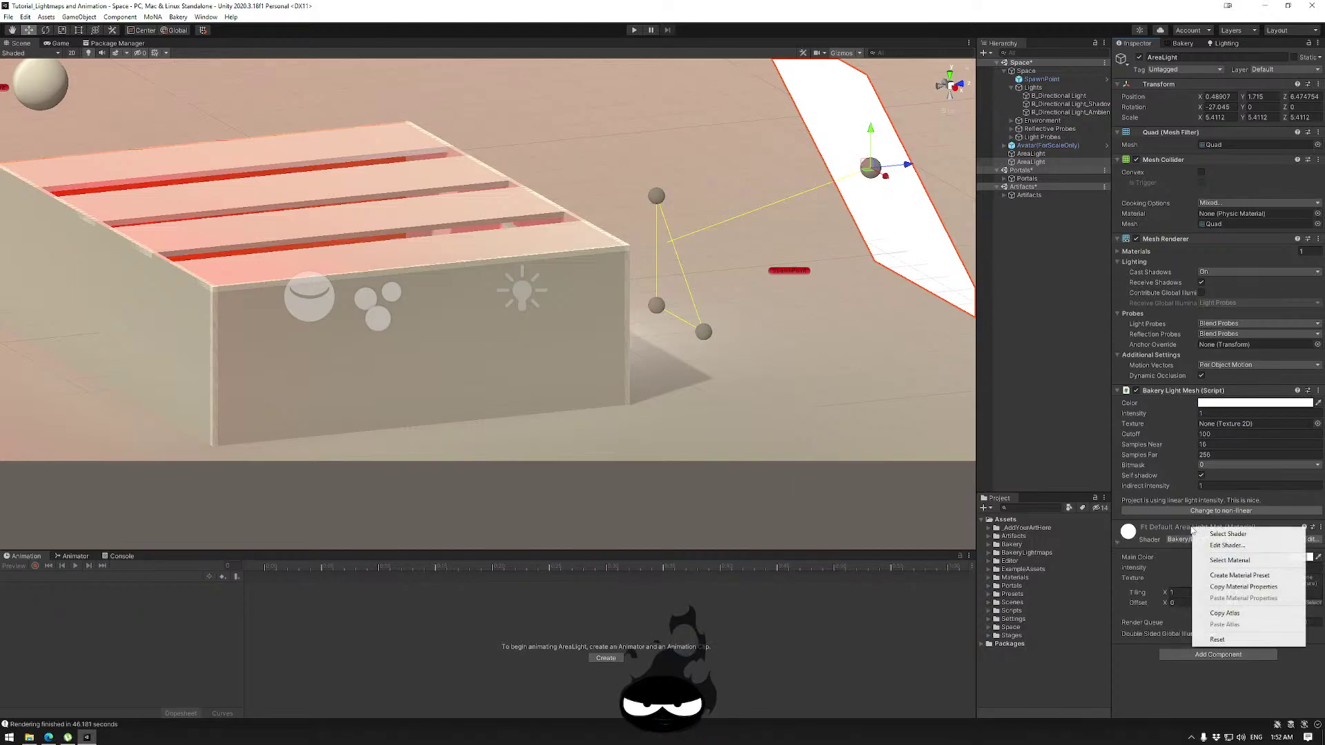
click(1230, 561)
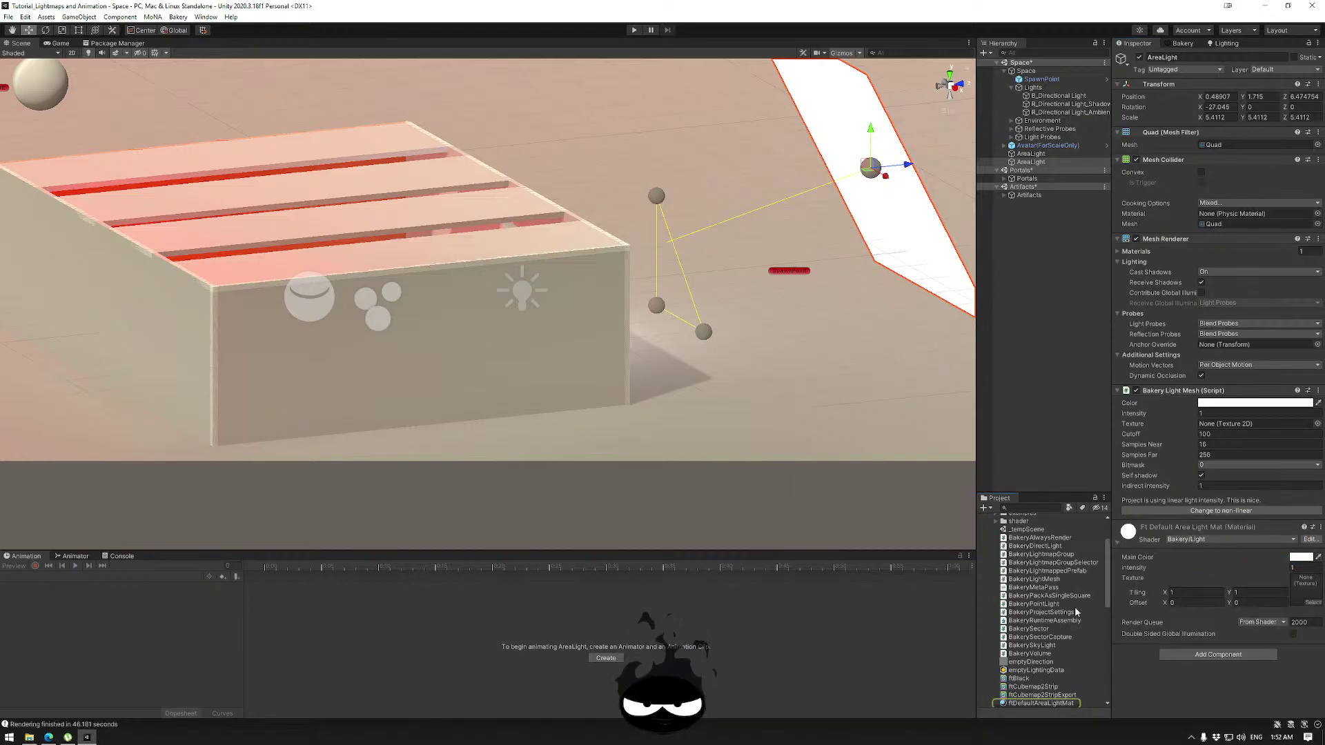
scroll(1075, 607, down, 3)
click(1029, 641)
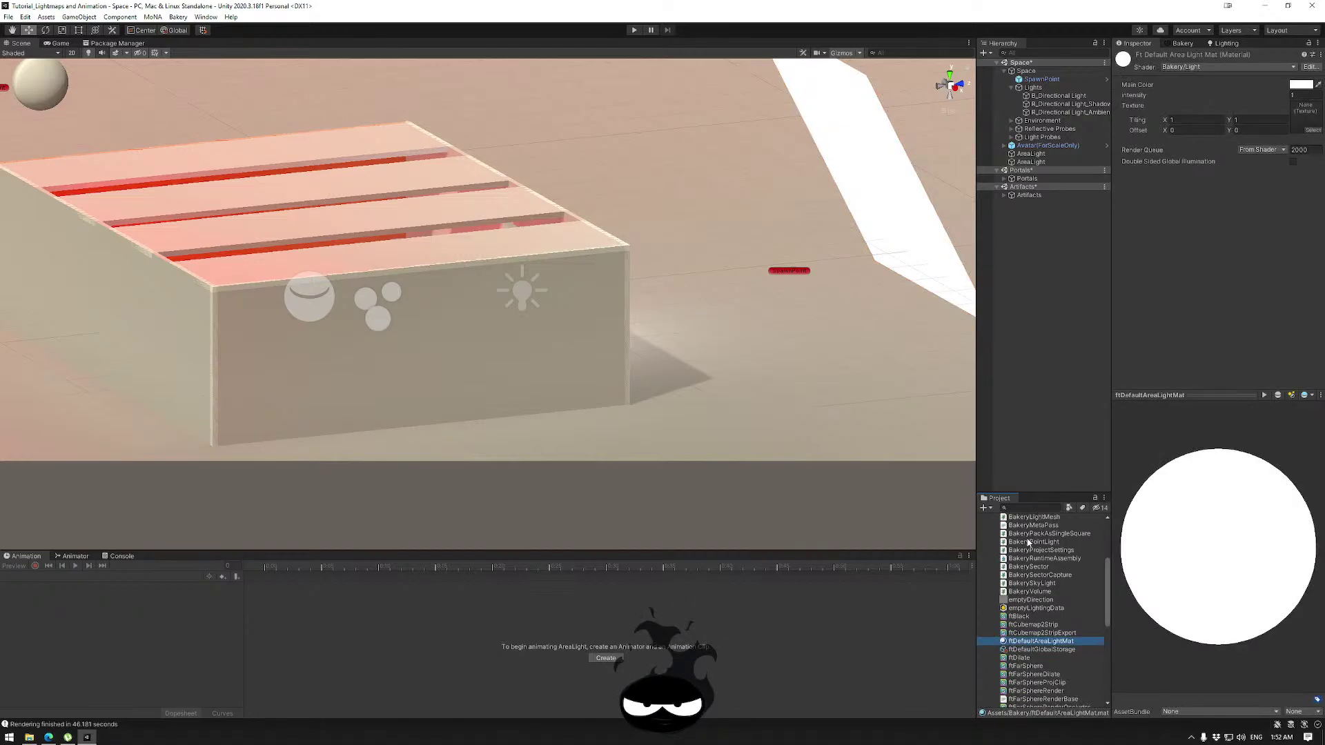
Delete the extra point-type AreaLight located by the building's entrance.
click(1033, 163)
click(1033, 153)
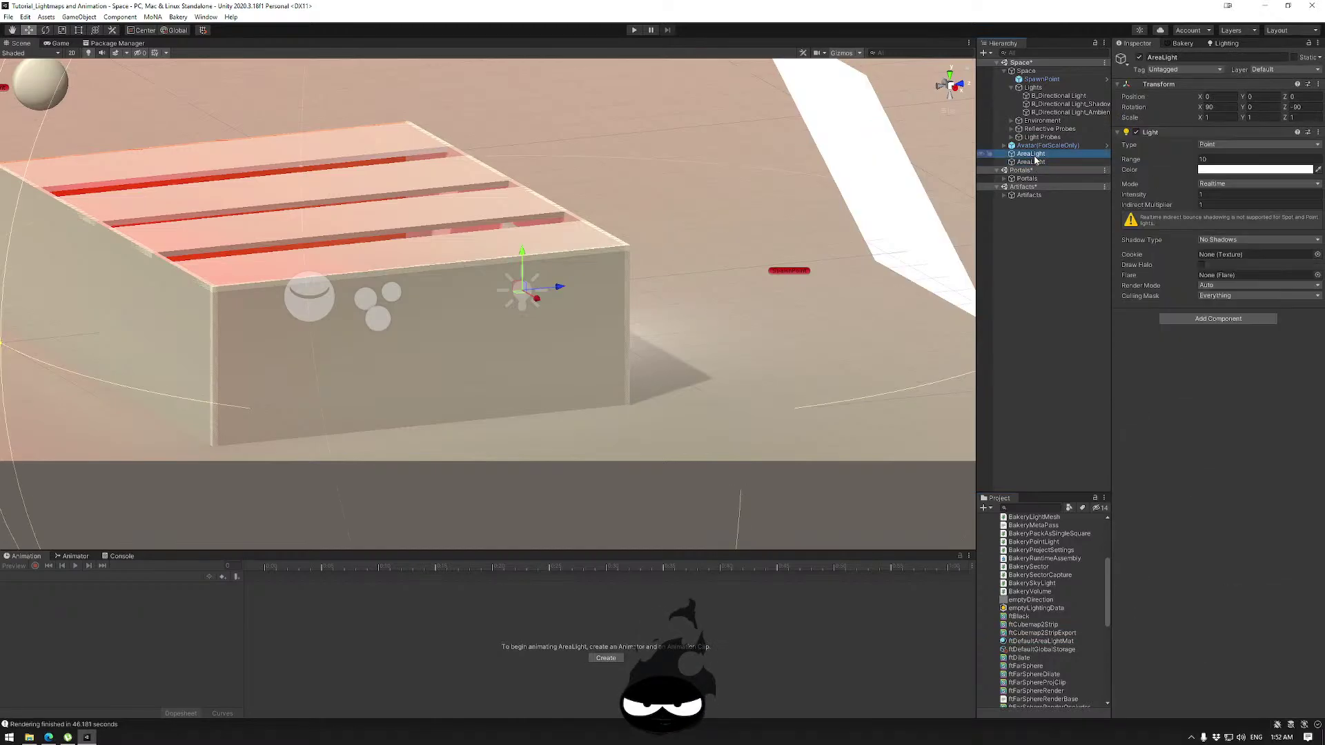
key(f)
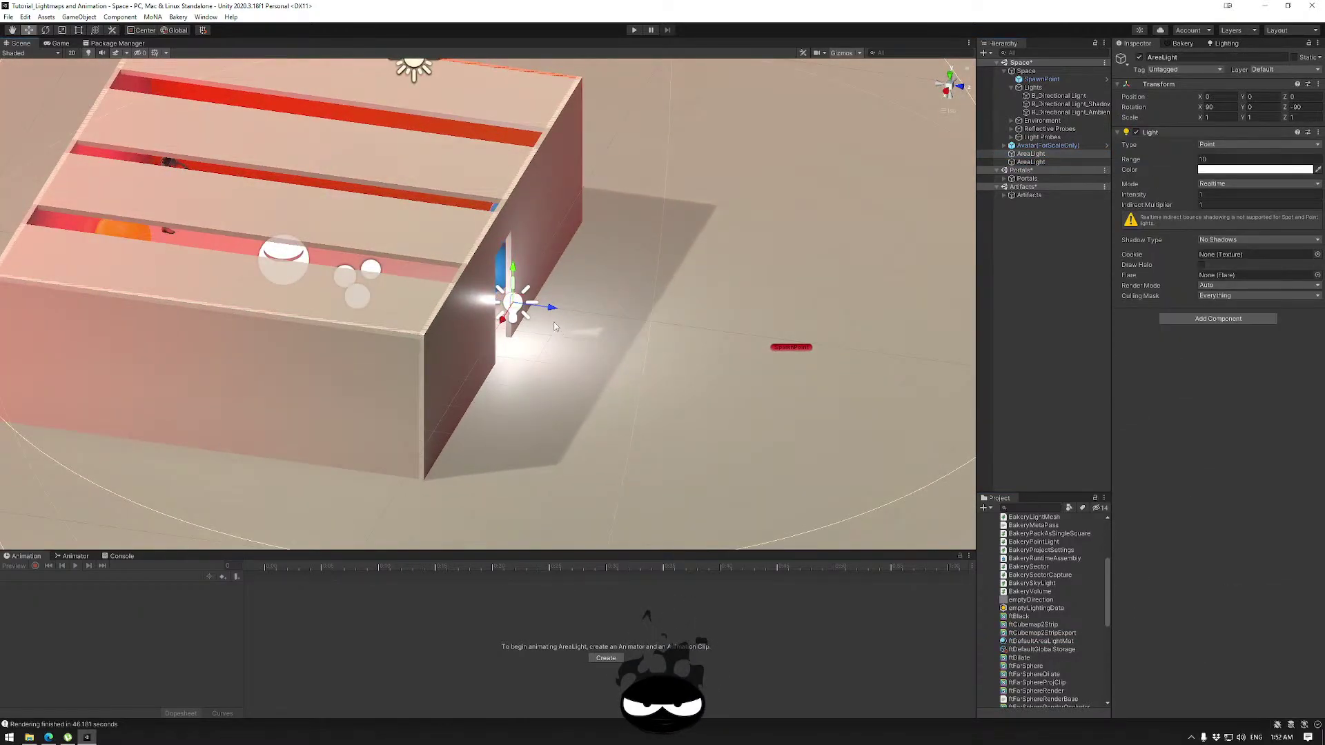
drag(544, 310, 634, 327)
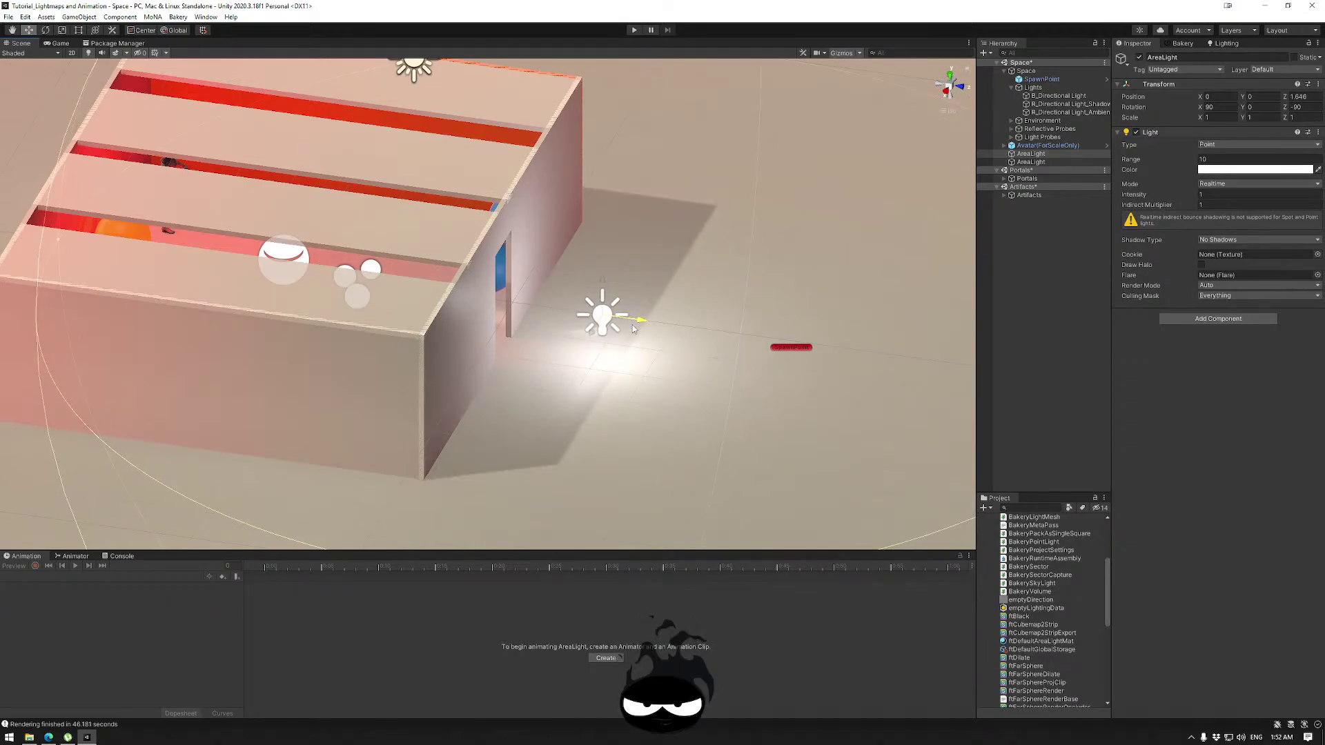
key(Delete)
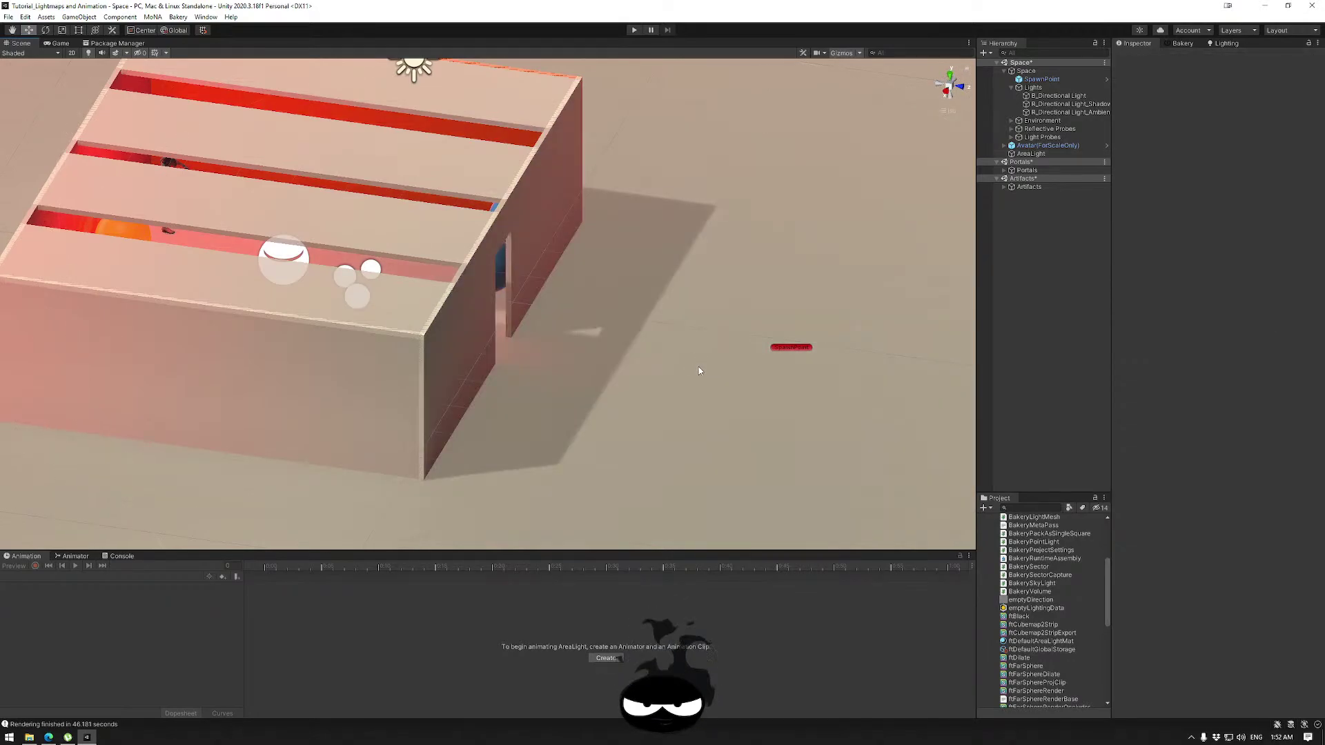
Set the remaining area light's color to green (RGB 9, 140, 25) and match its material to the light.
key(f)
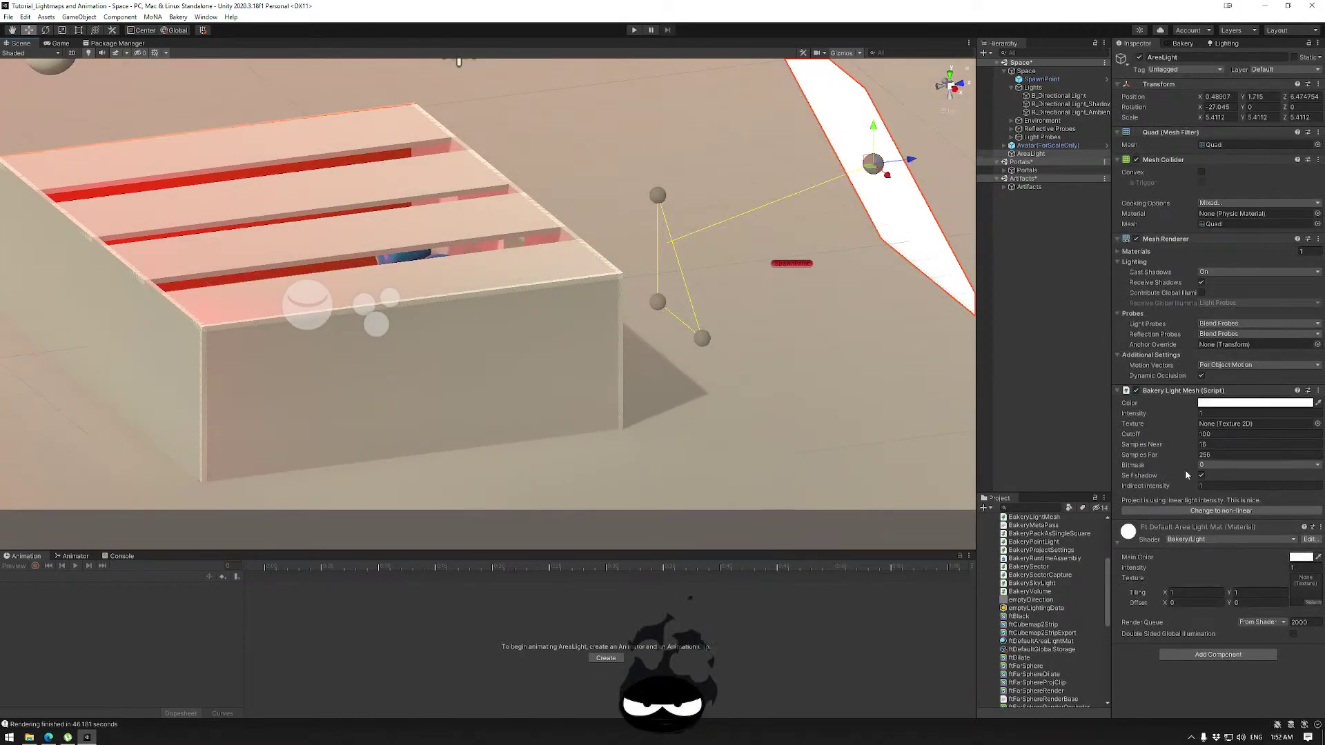
click(1249, 402)
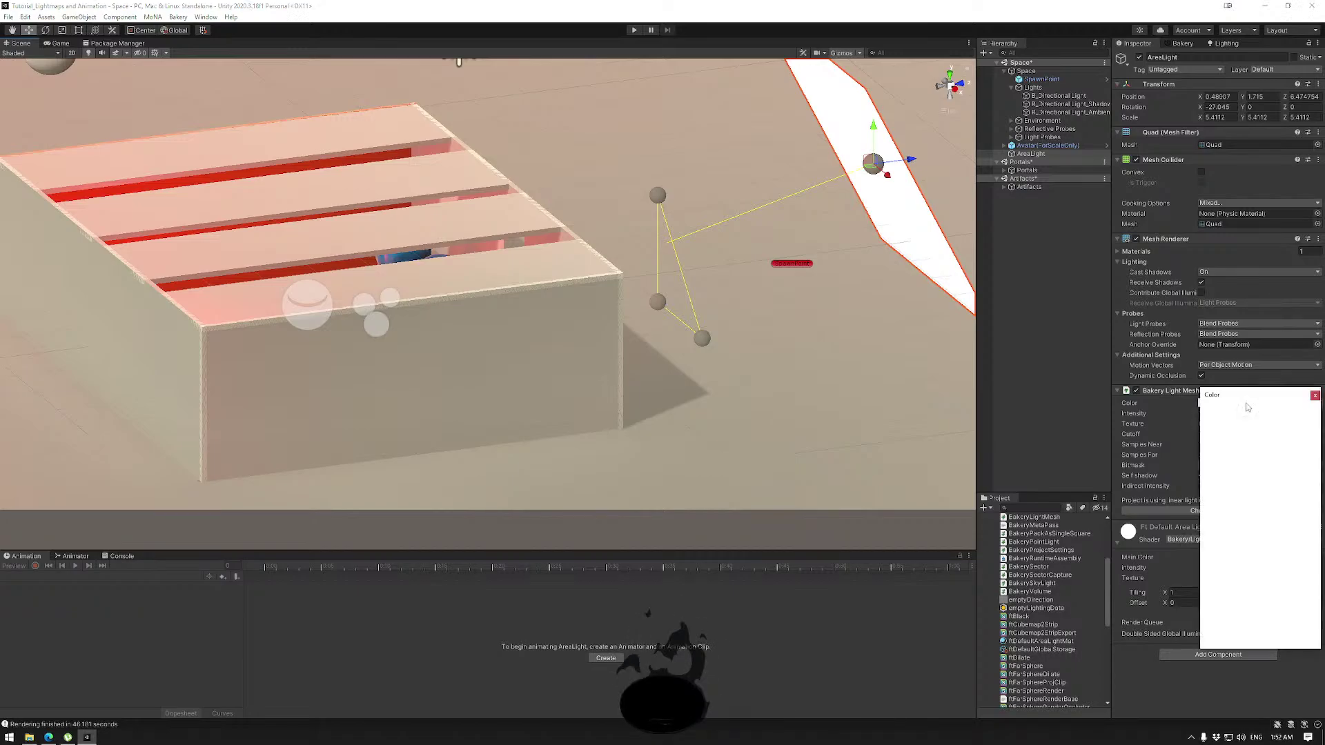
click(1276, 476)
click(1281, 475)
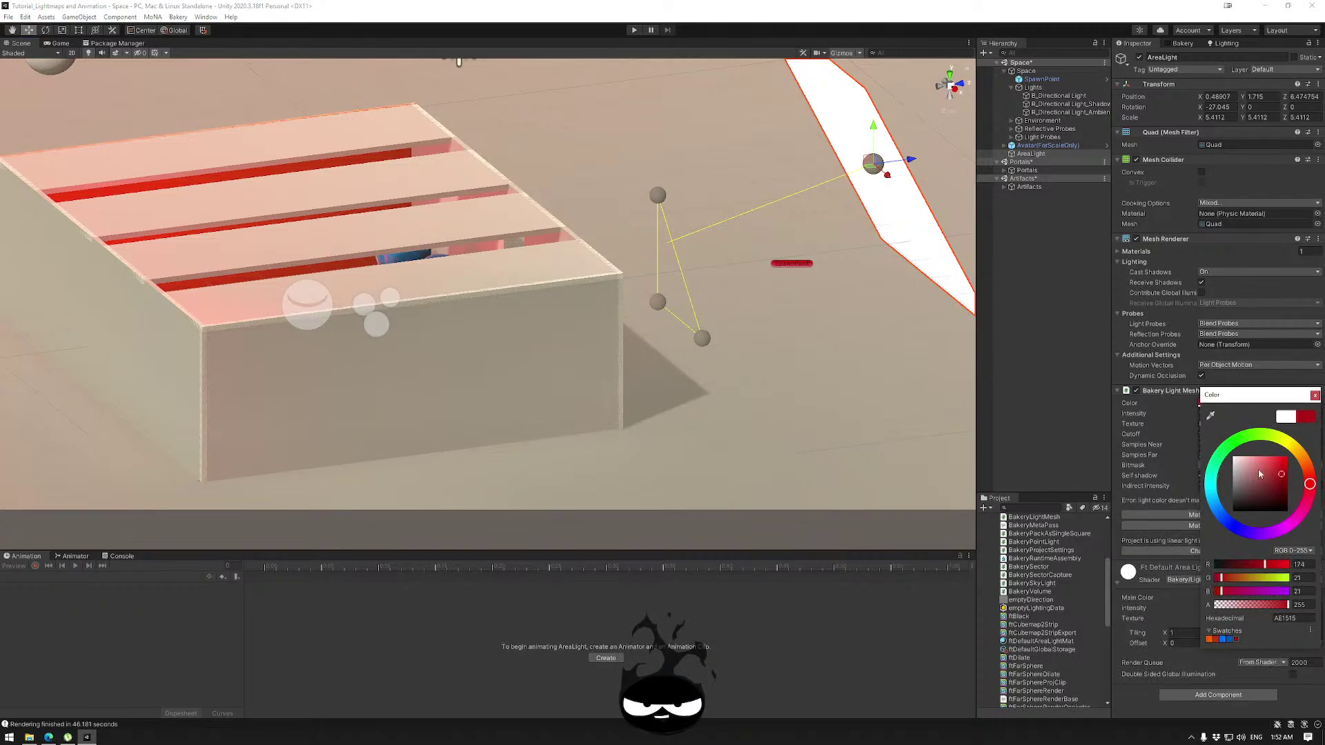
click(1232, 447)
click(1271, 537)
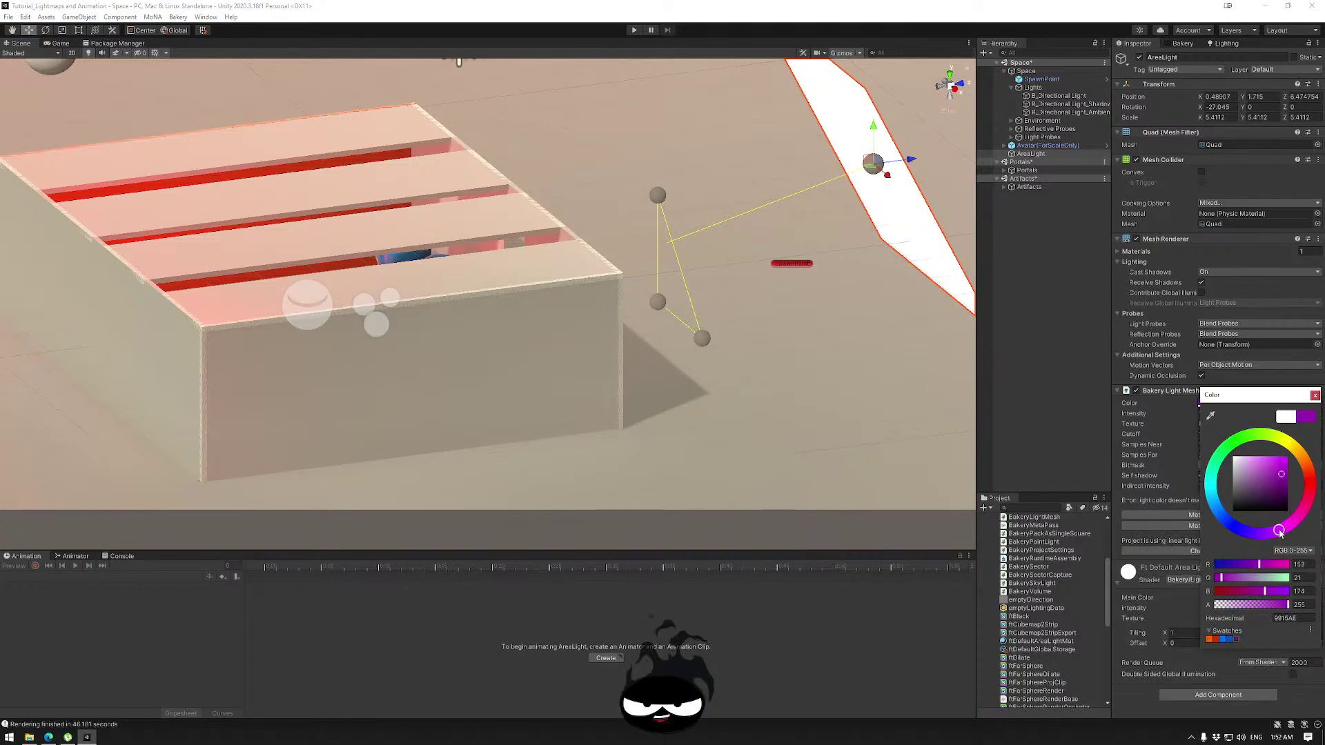
click(1232, 447)
drag(1277, 483, 1286, 485)
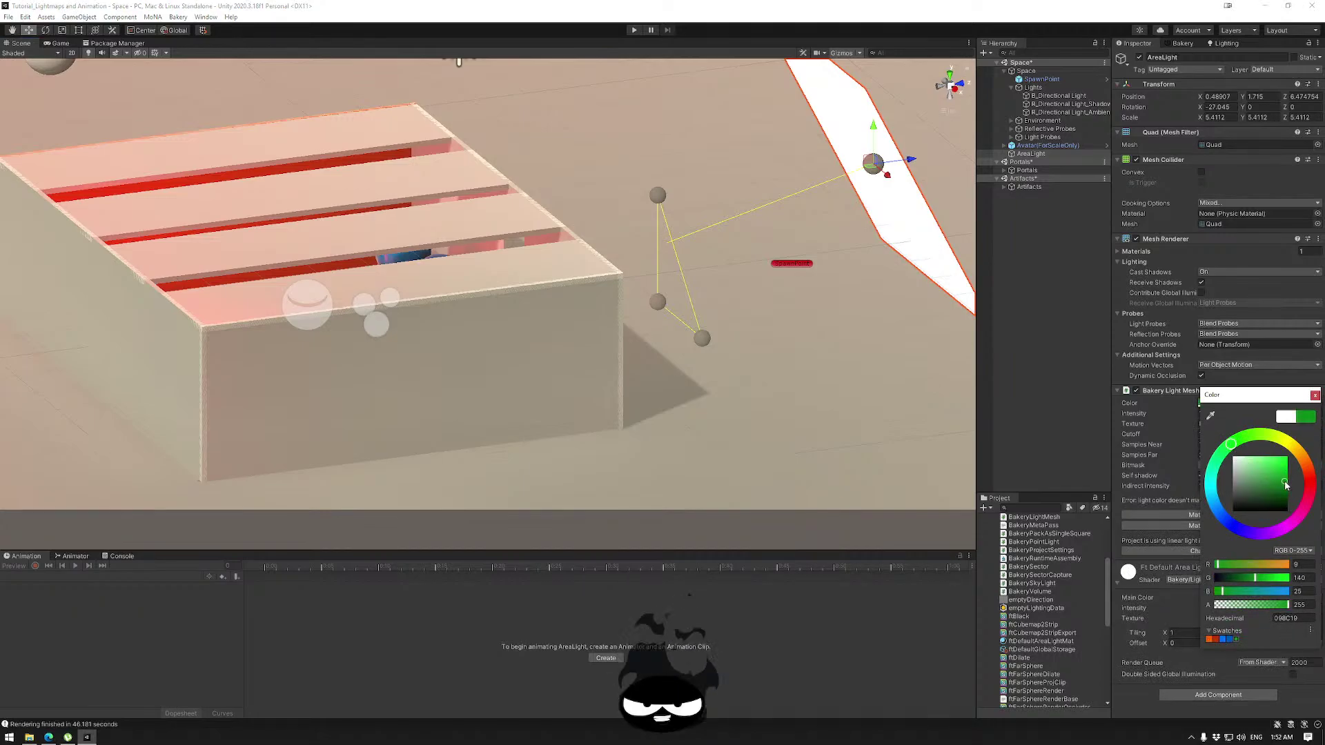
click(1315, 394)
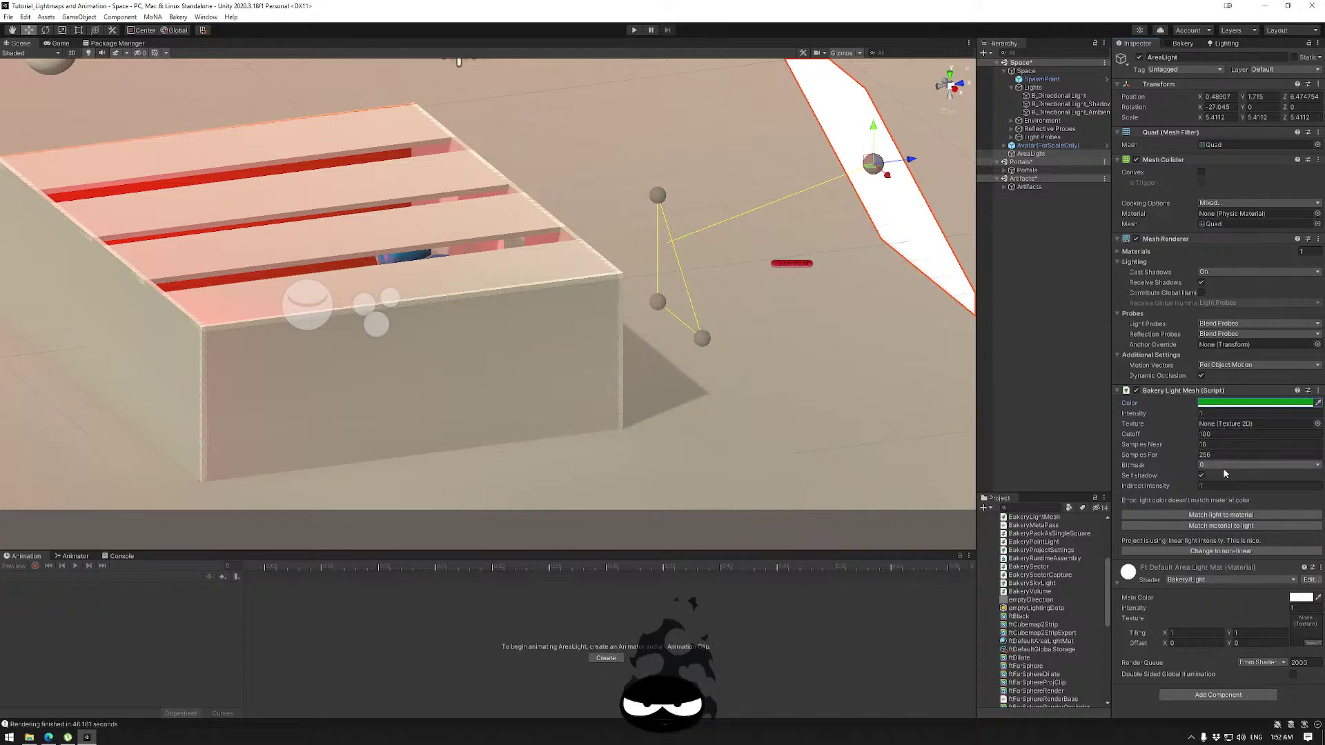
click(1220, 526)
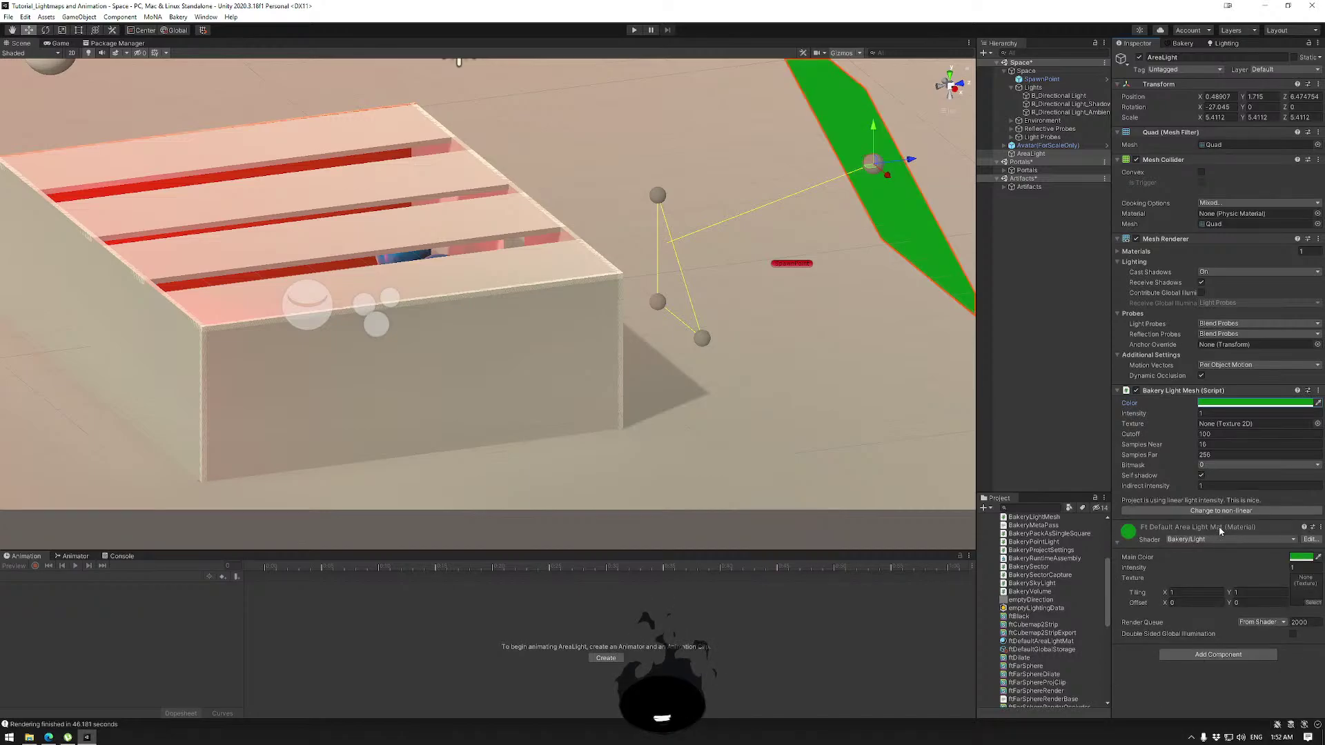
Set the area light material's intensity to 3 and match the light to the material.
click(1299, 566)
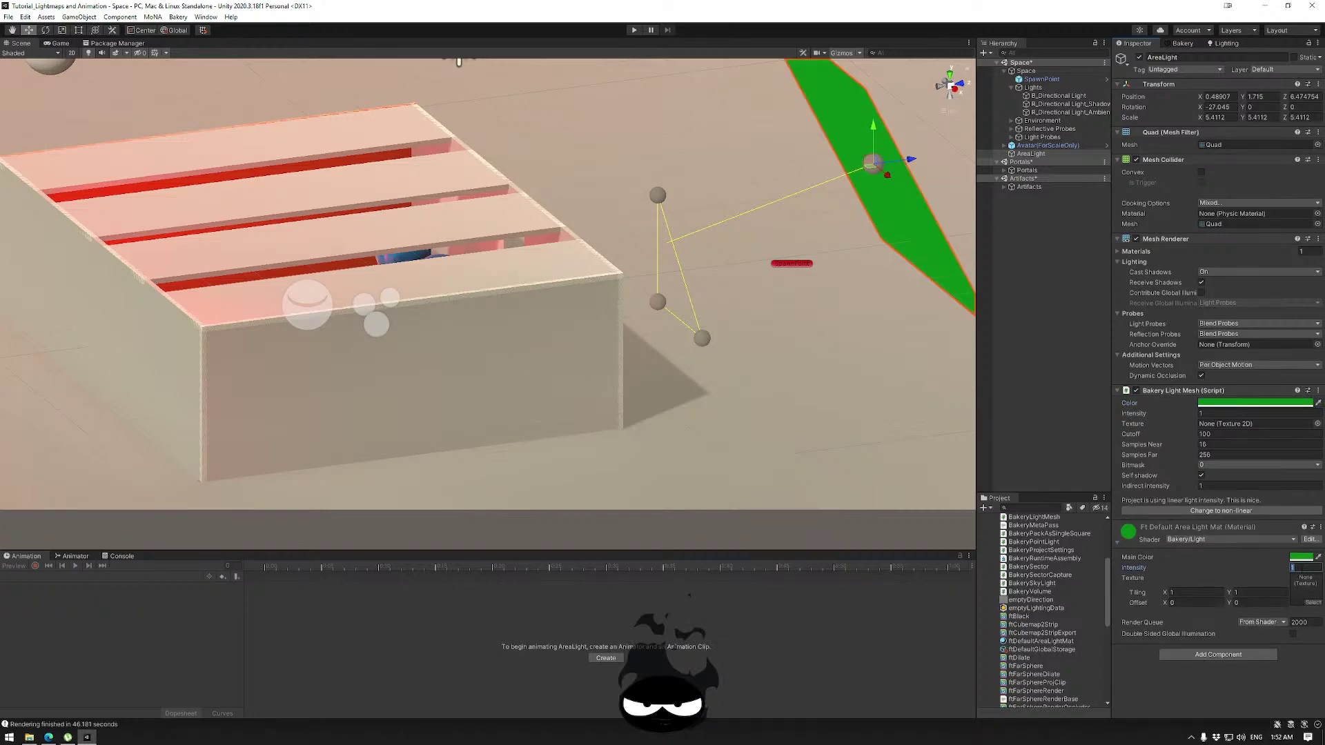
text(5)
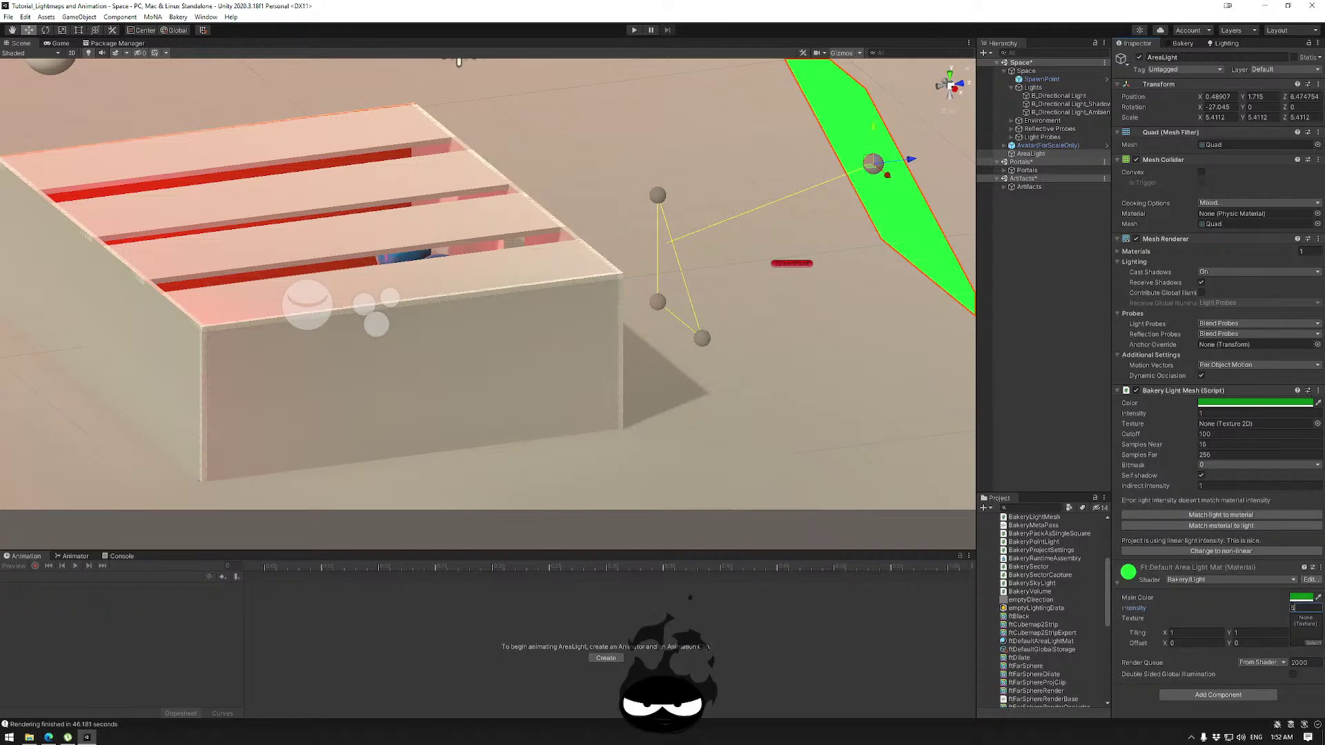
key(BackSpace)
text(3)
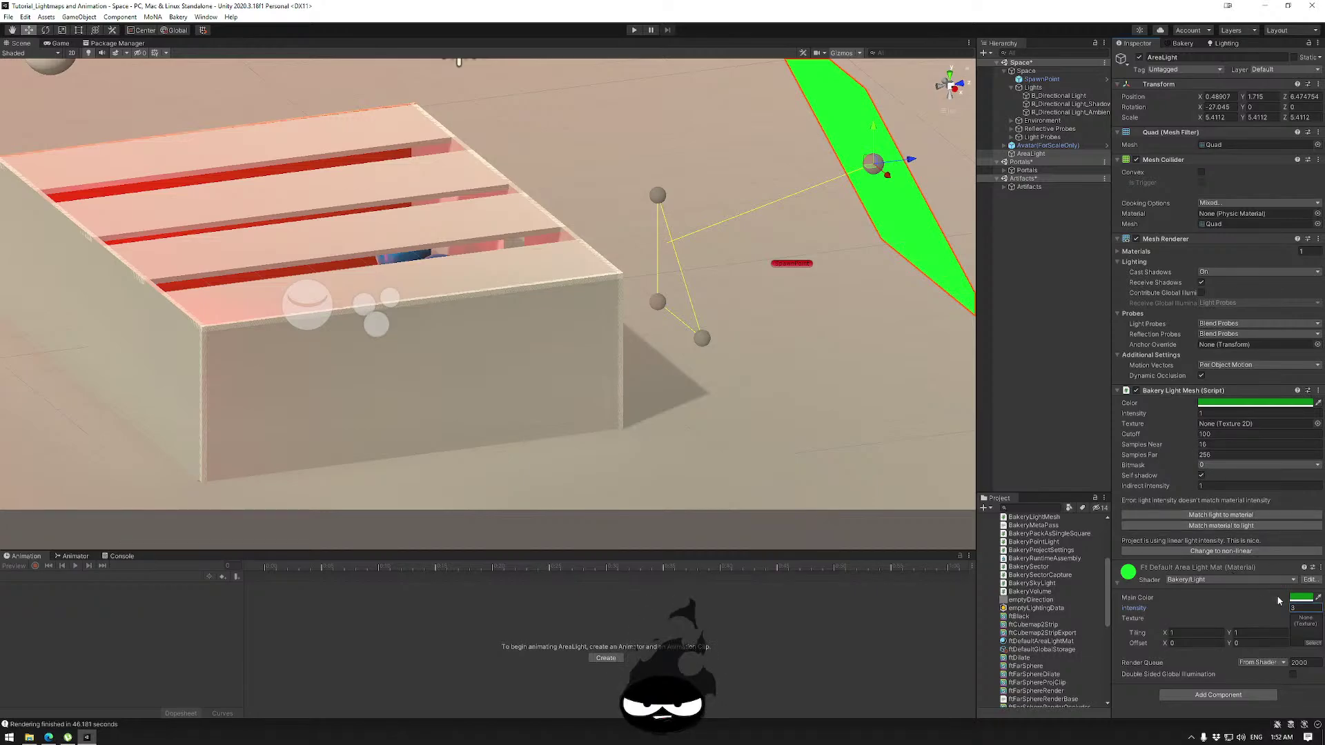
click(1224, 516)
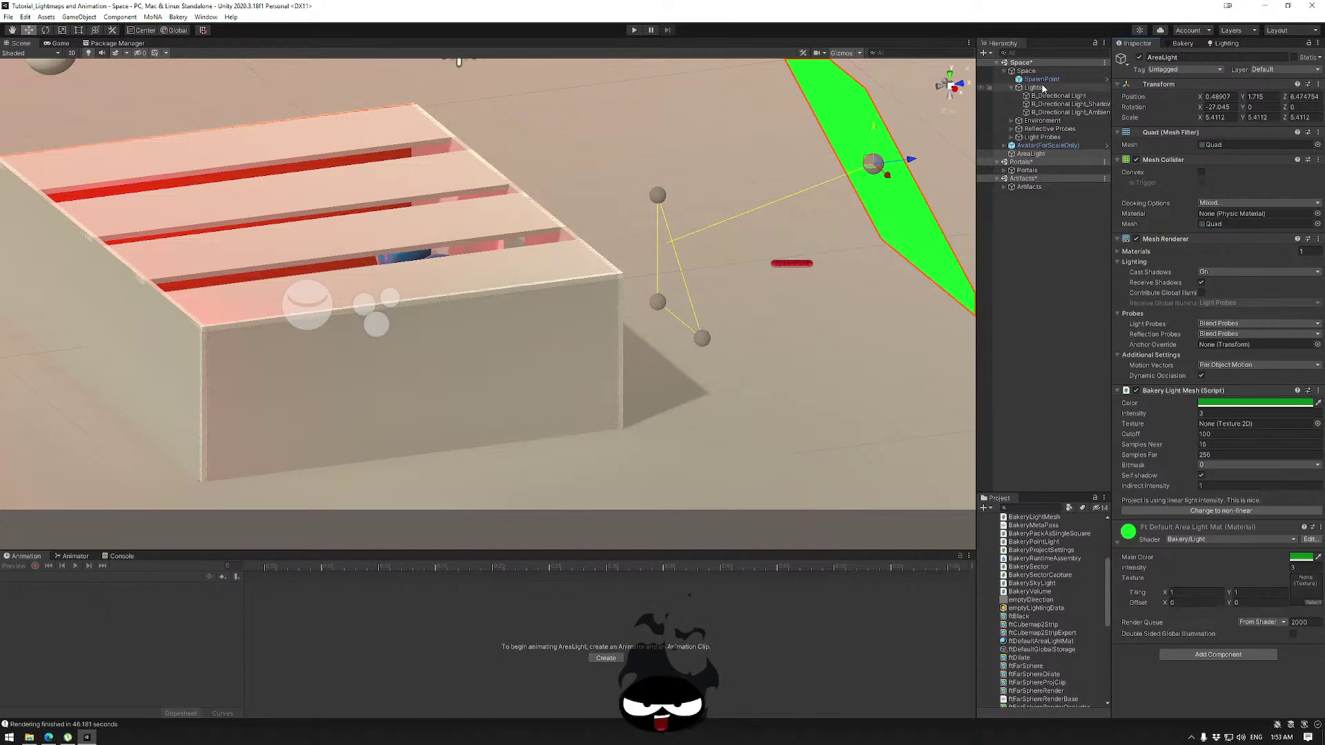
Render the lightmaps with Bakery, saving the modified Space, Portals and Artifacts scenes.
click(1182, 43)
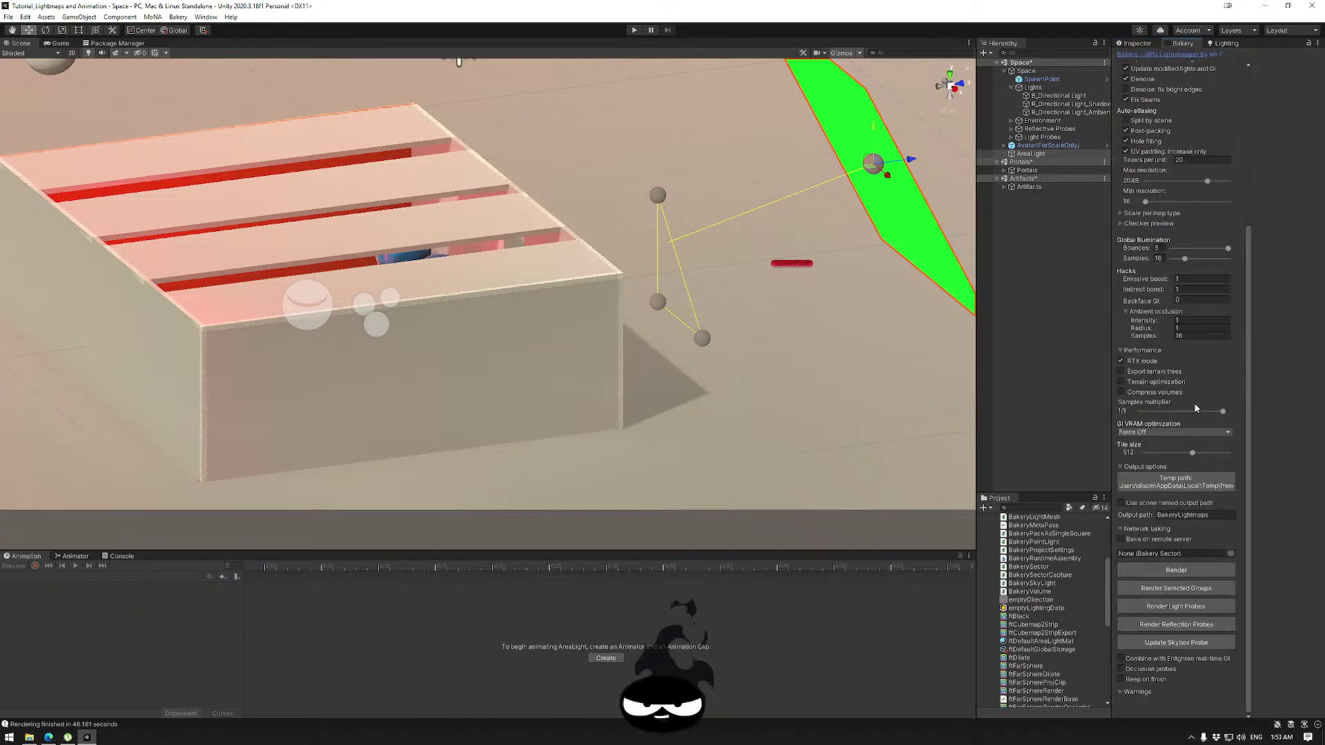
click(1177, 571)
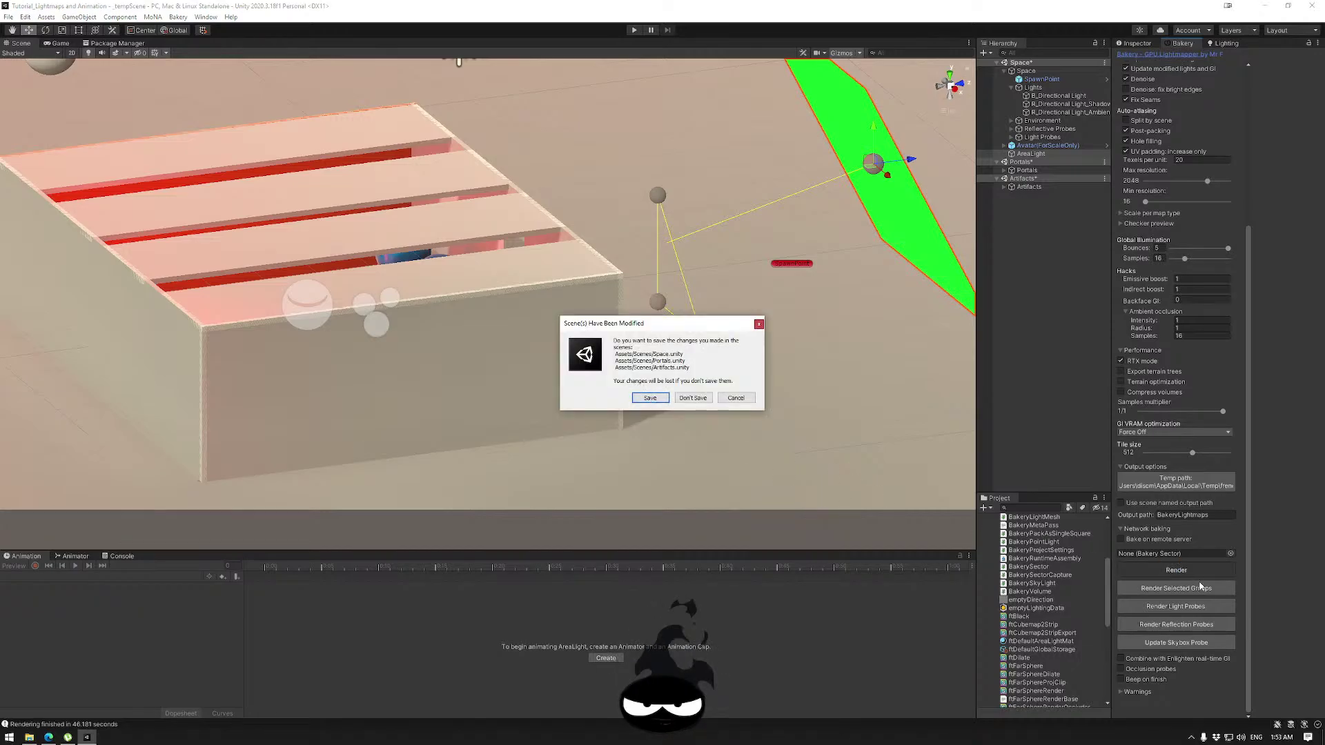
click(649, 398)
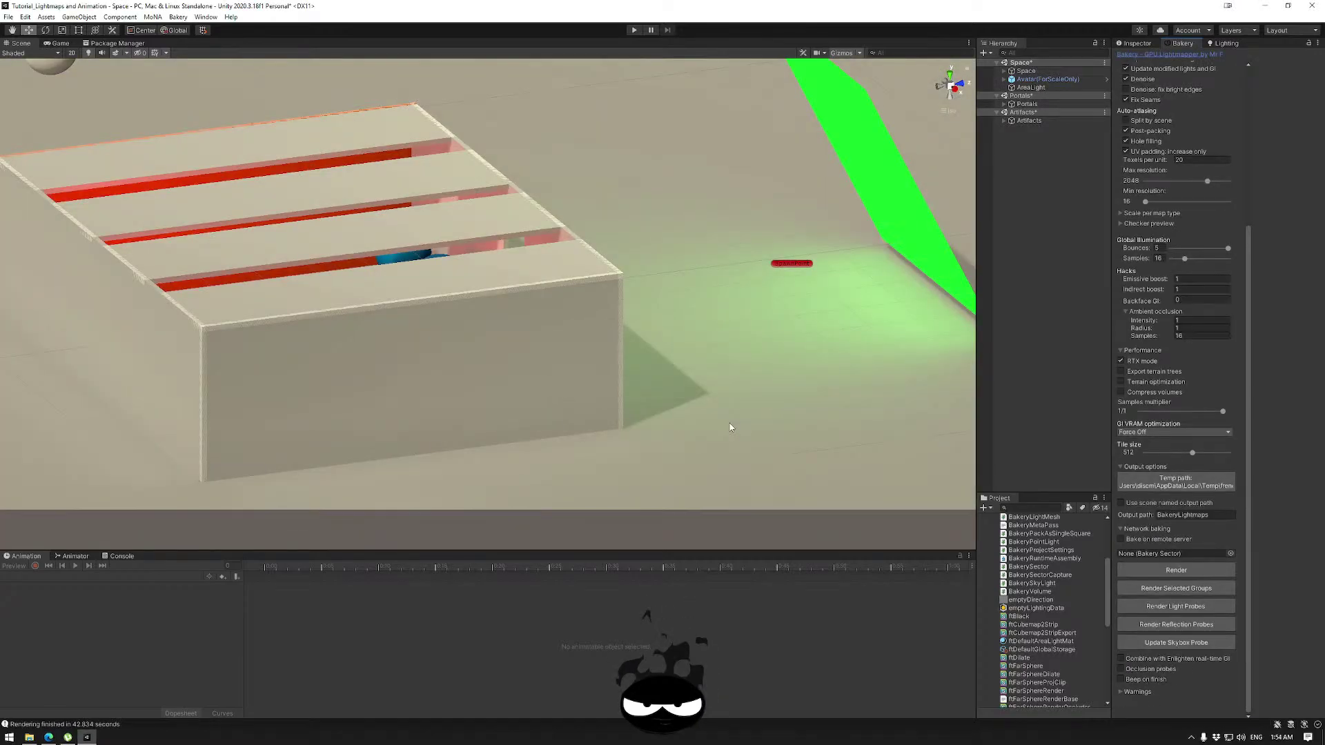
Examine the baked green light and the shadow on the ground, temporarily disabling the AreaLight object and enabling it again.
right_drag(662, 360, 615, 325)
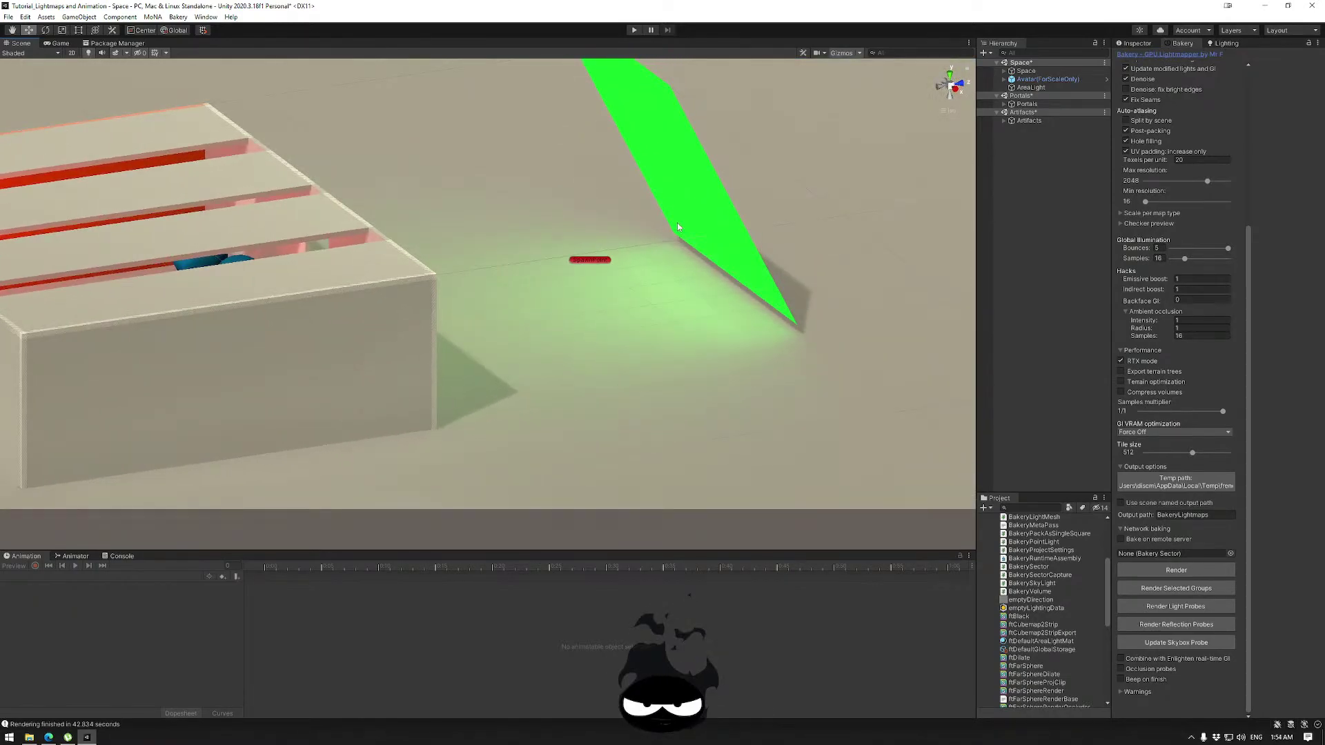
click(677, 164)
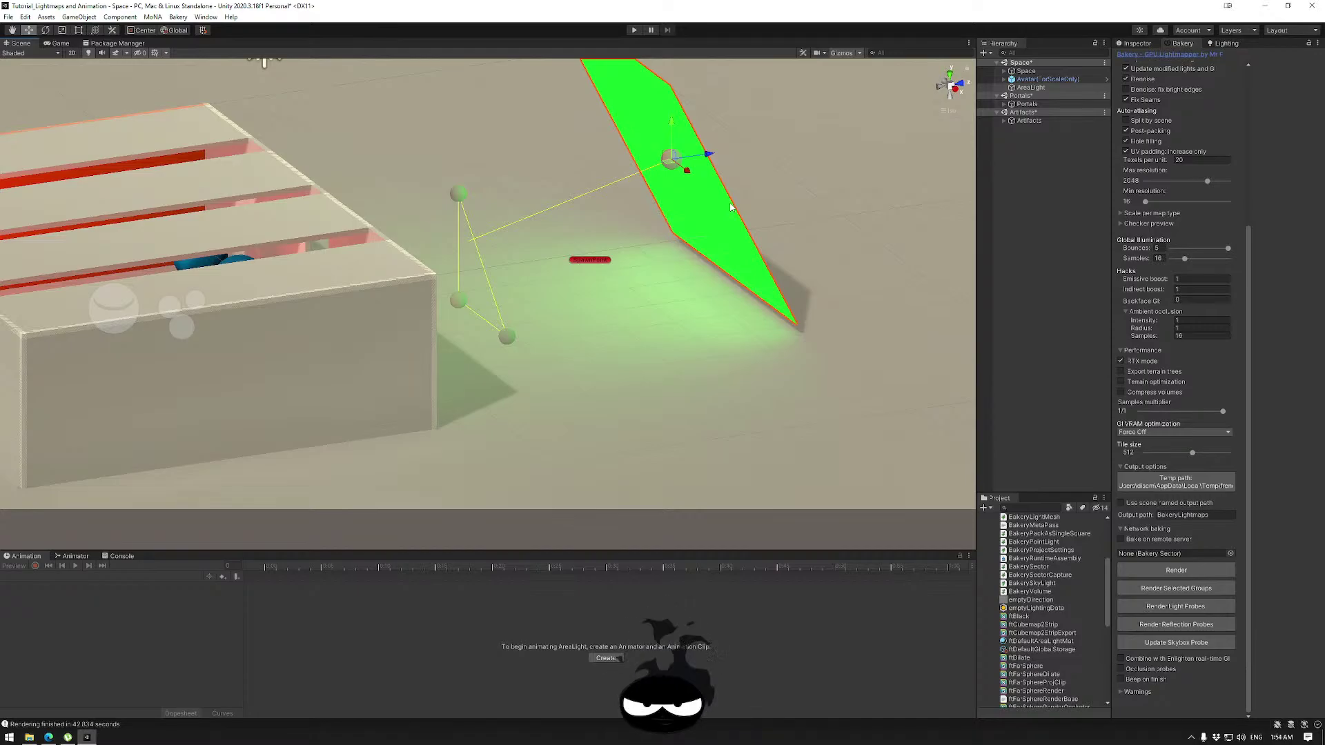
click(1144, 45)
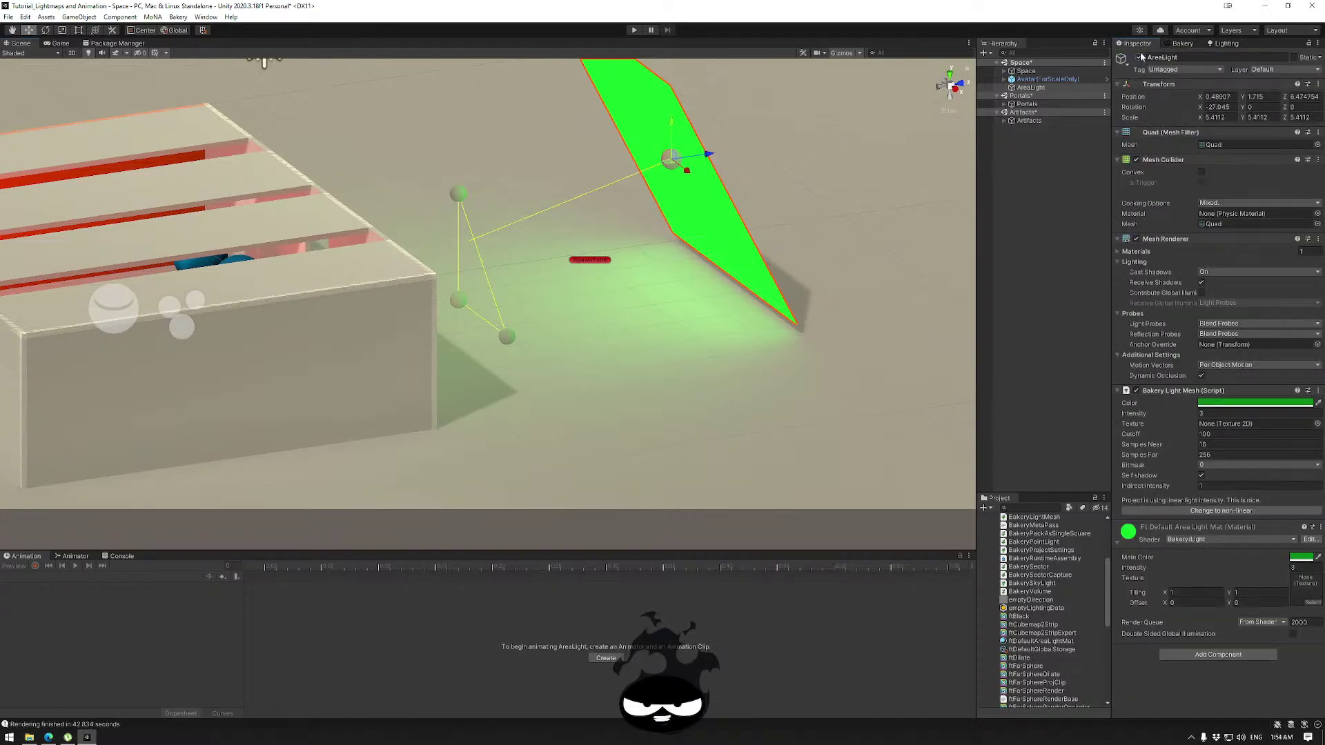
click(1140, 57)
alt+drag(717, 359, 803, 338)
alt+drag(676, 329, 843, 306)
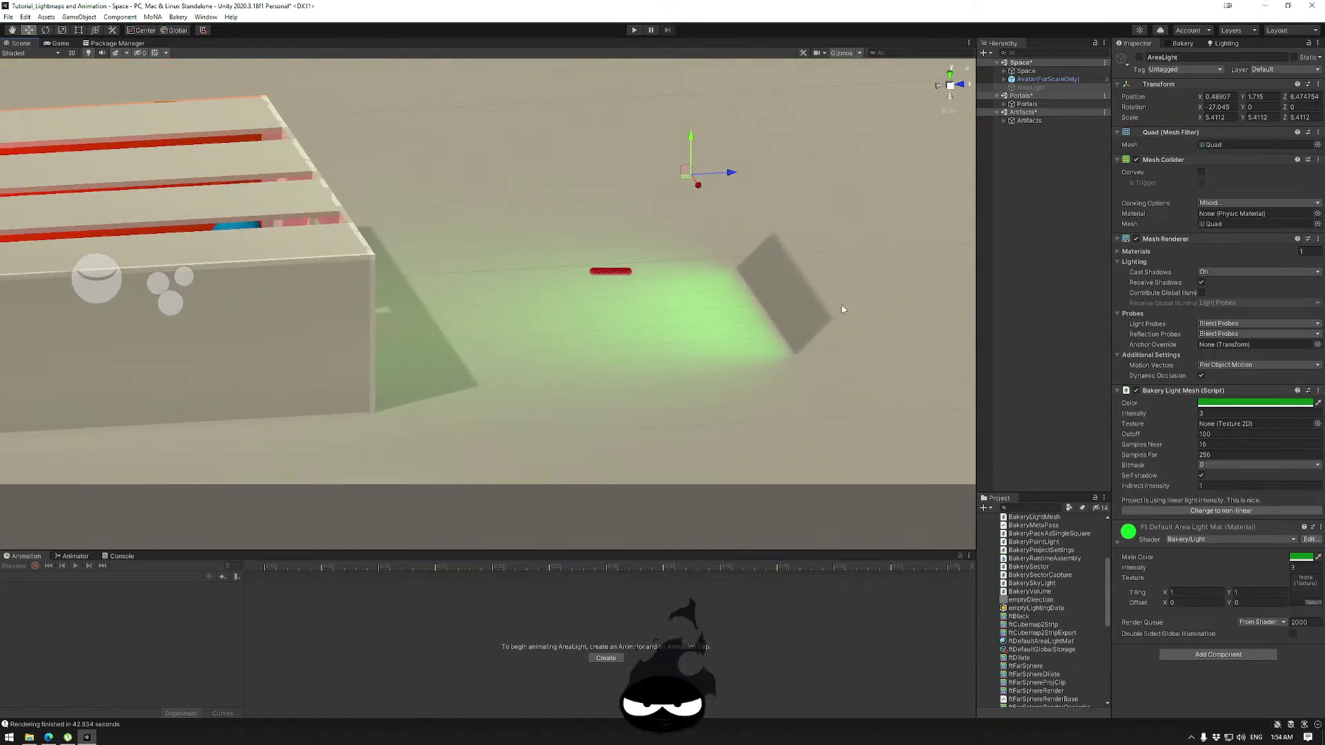
click(1139, 58)
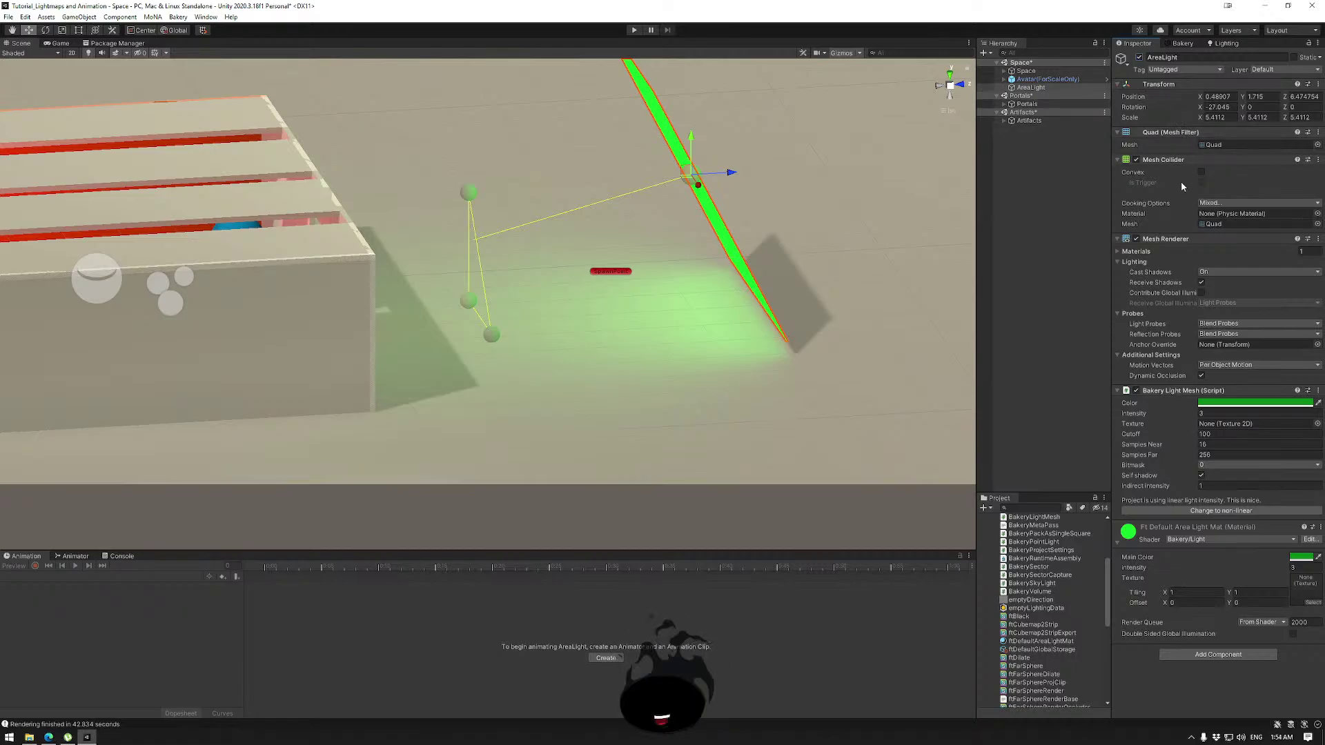
Turn off Cast Shadows and Receive Shadows for the area light's Mesh Renderer and open the Bakery render settings.
click(1207, 272)
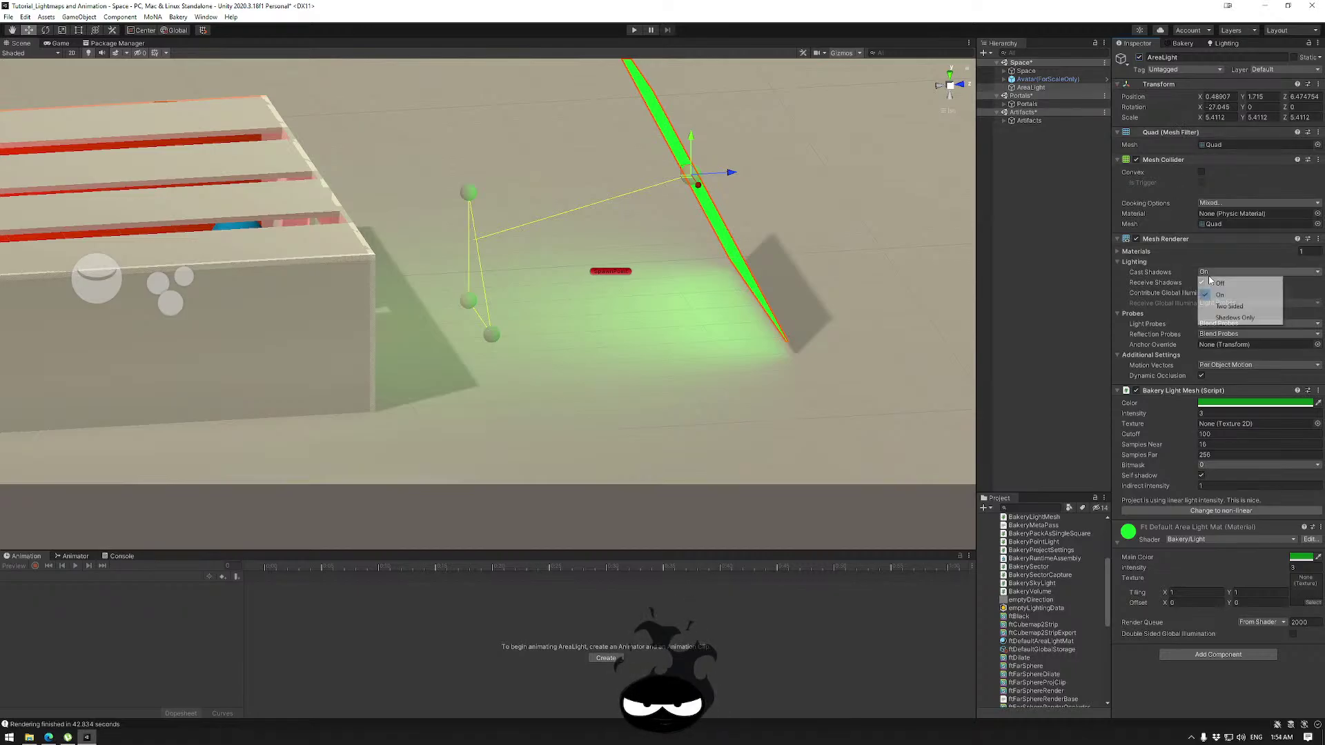
click(1218, 283)
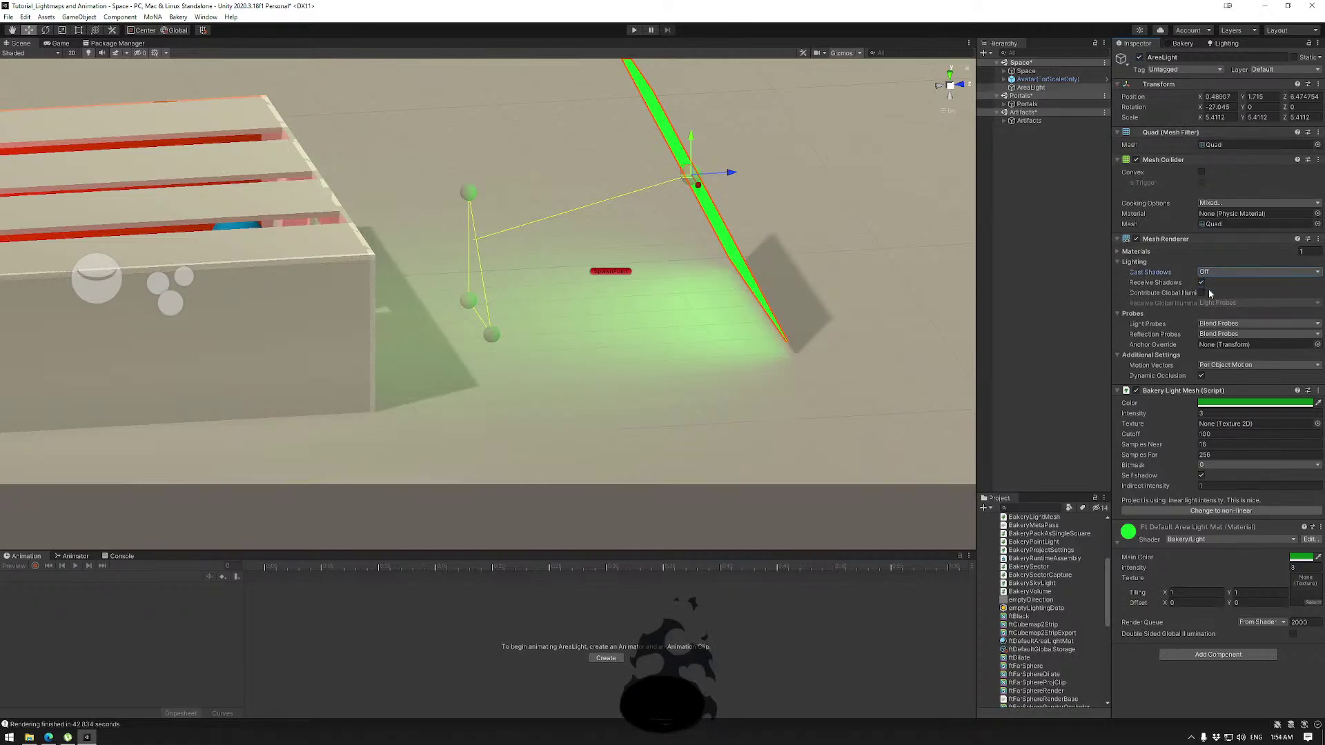
click(1201, 283)
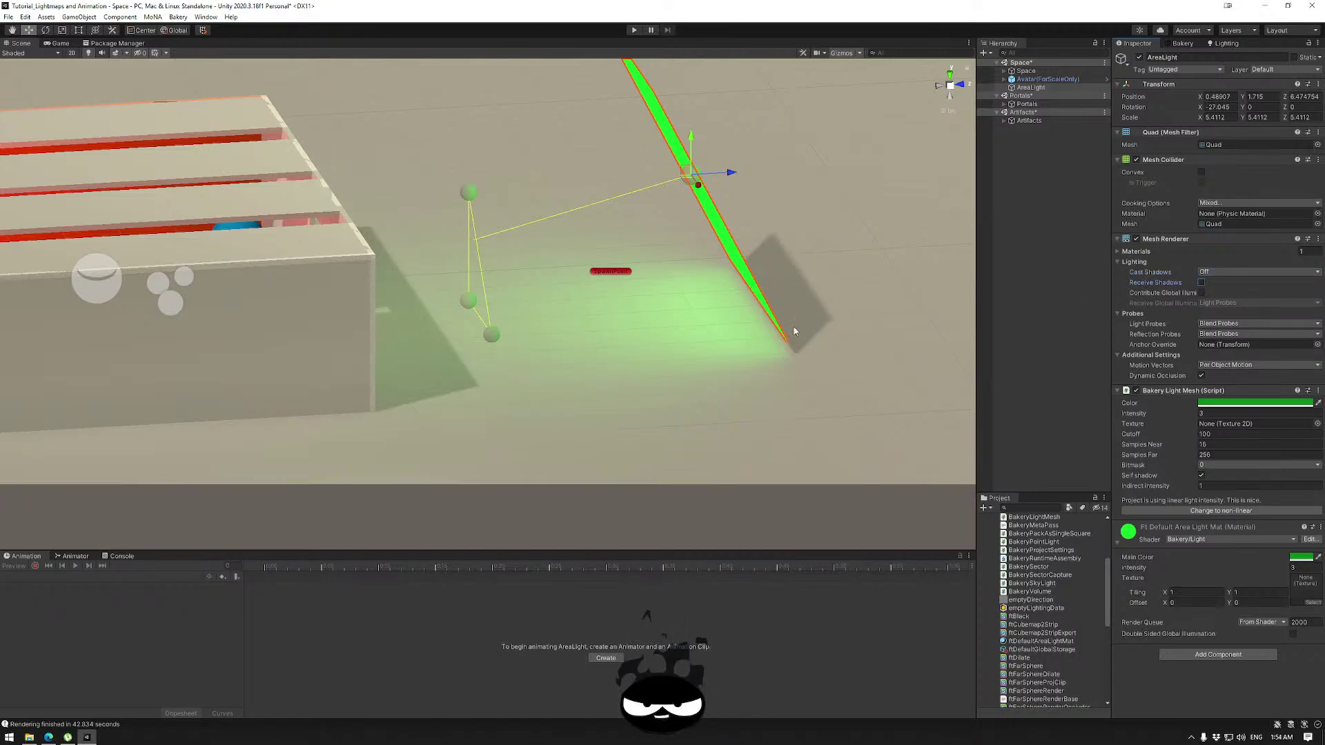
click(1182, 43)
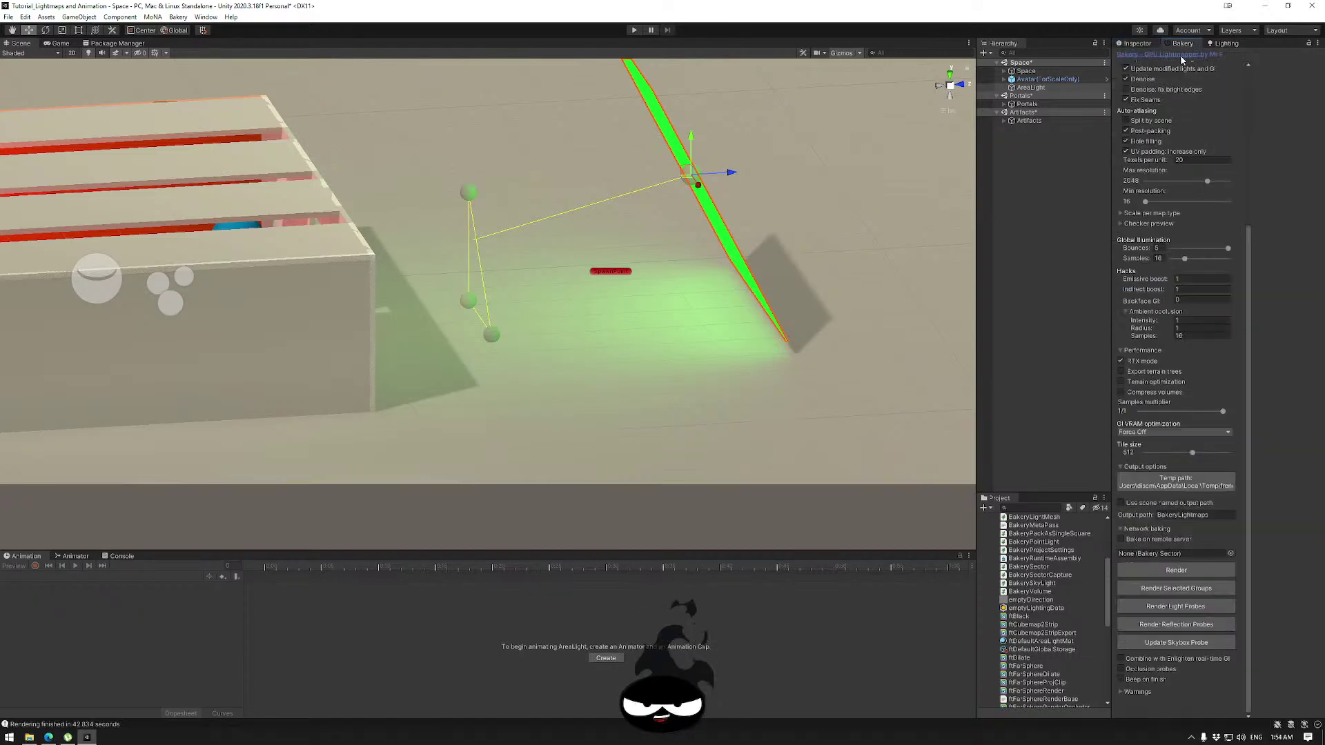
Render the lightmaps with Bakery, saving the modified scenes, and inspect the ground beneath the green area light.
click(1177, 570)
click(651, 398)
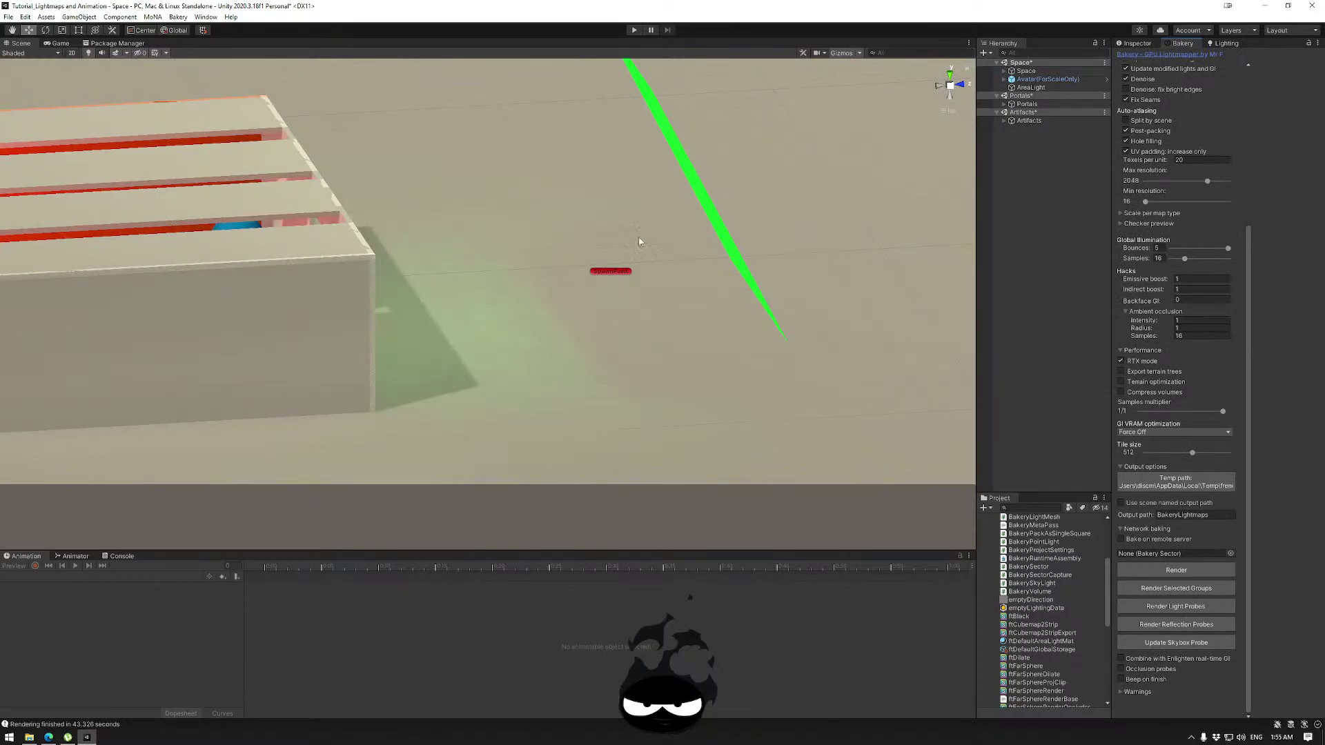
right_drag(639, 241, 627, 334)
Enable Contribute Global Illumination in the AreaLight object's Mesh Renderer and check the Receive Global Illumination options.
click(700, 196)
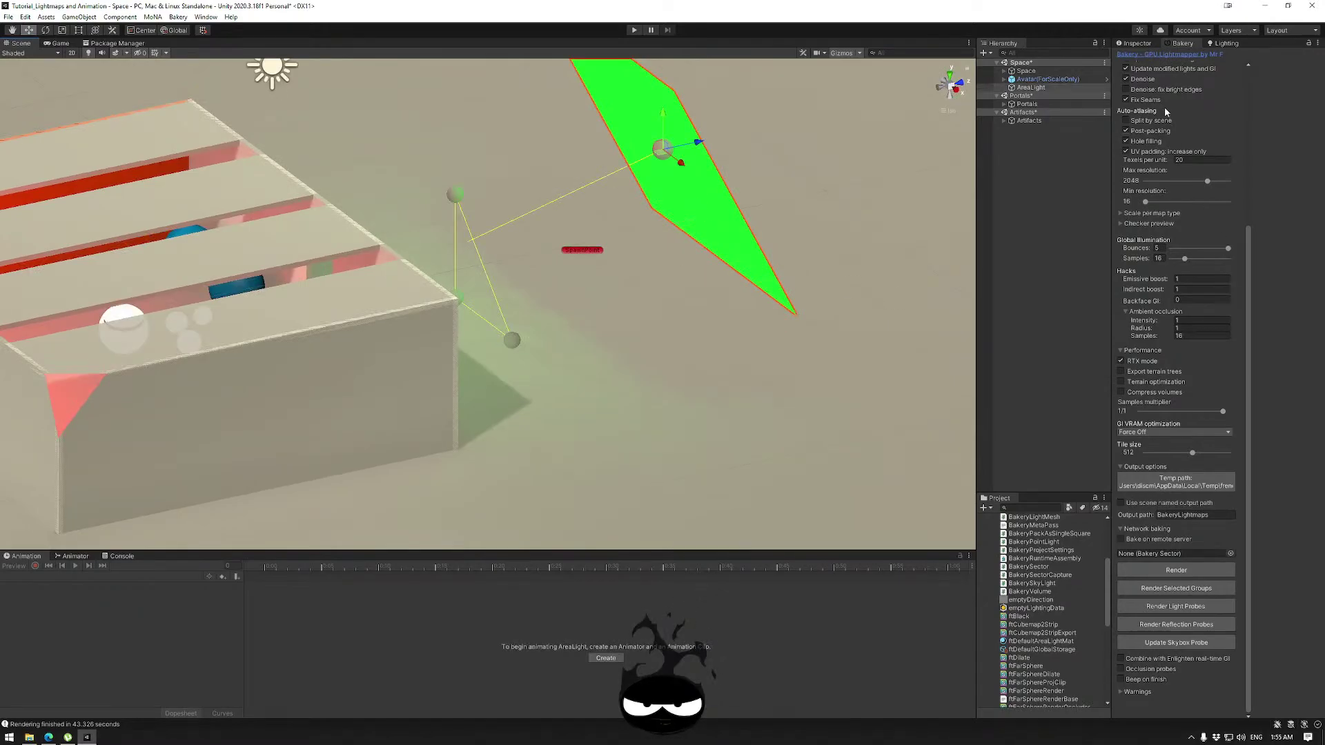
click(1135, 43)
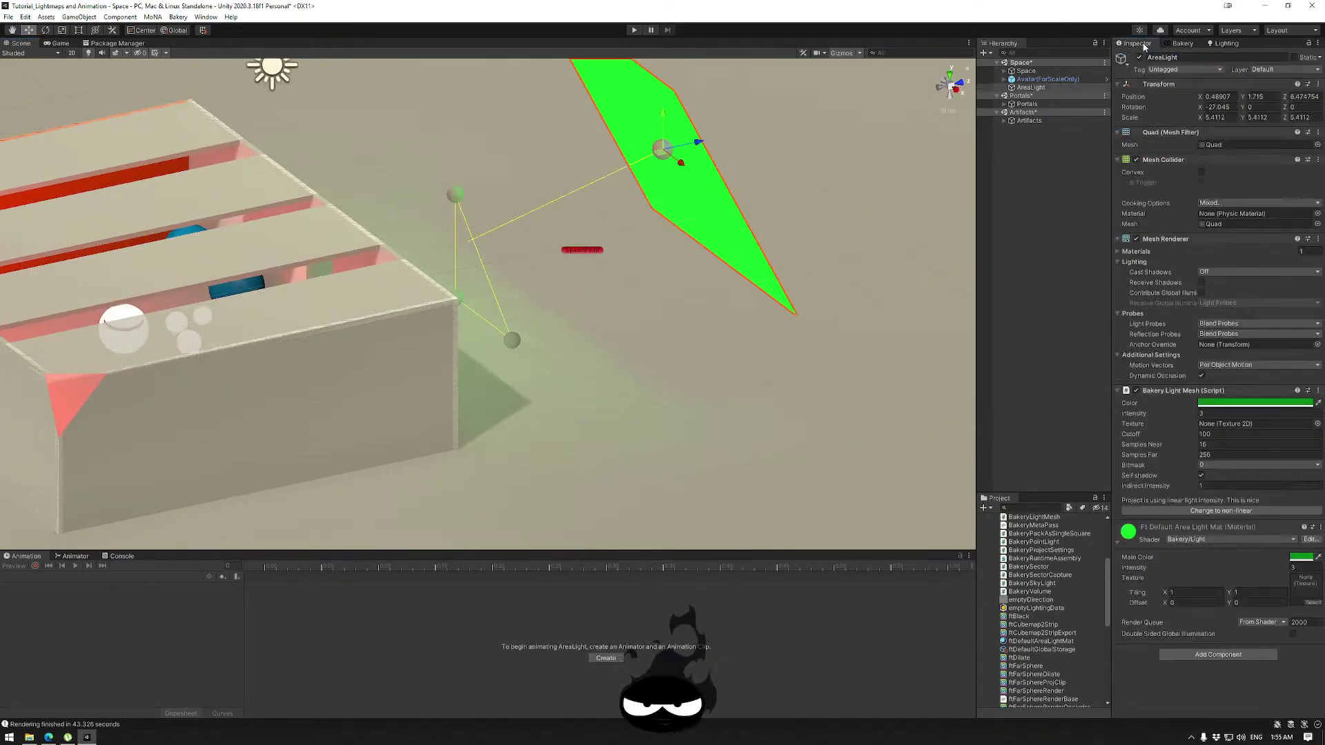
click(1201, 292)
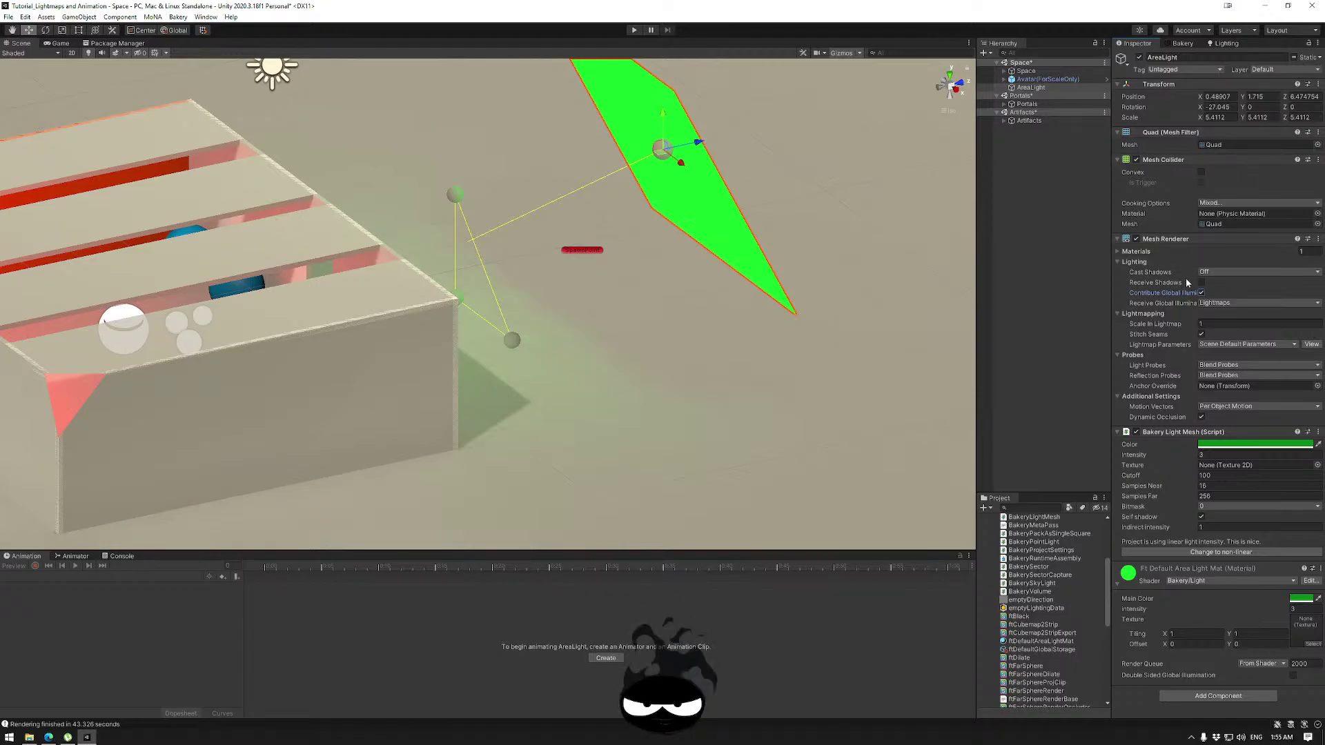
mouse_move(1162, 299)
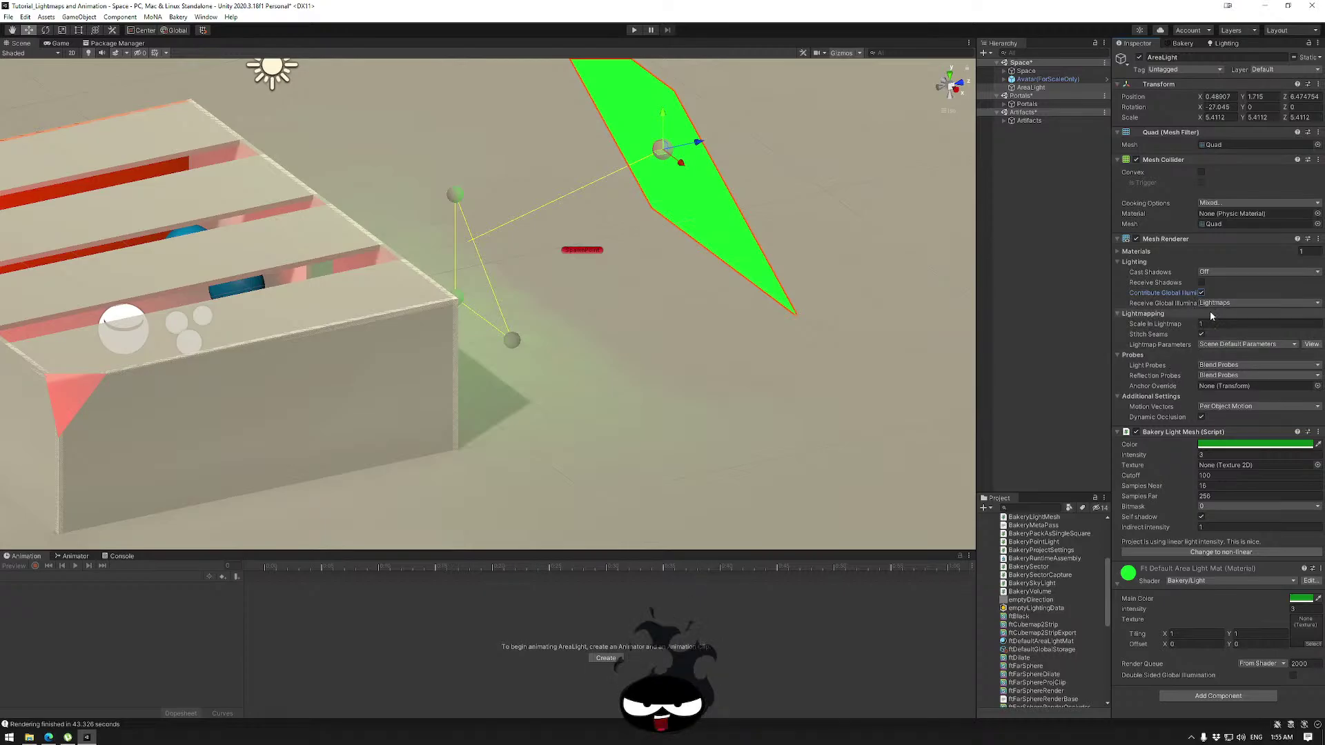
click(1213, 303)
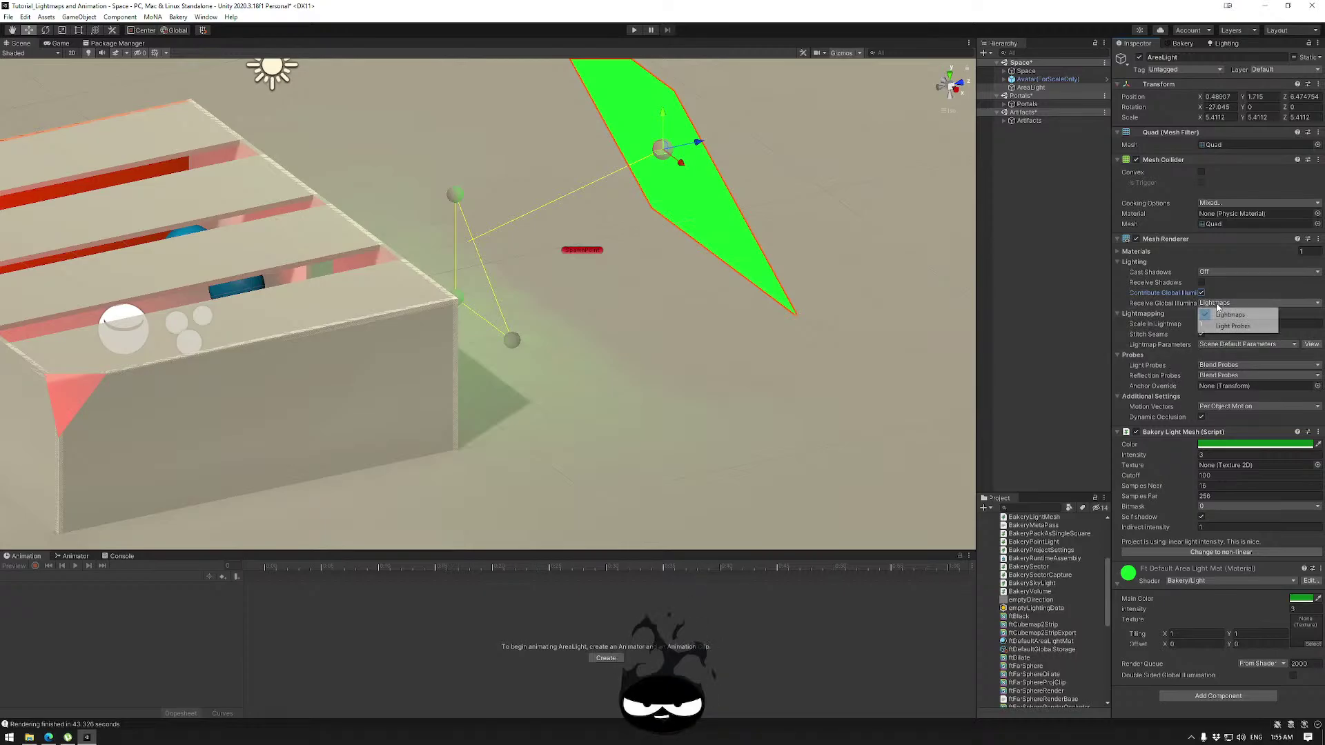
click(1159, 301)
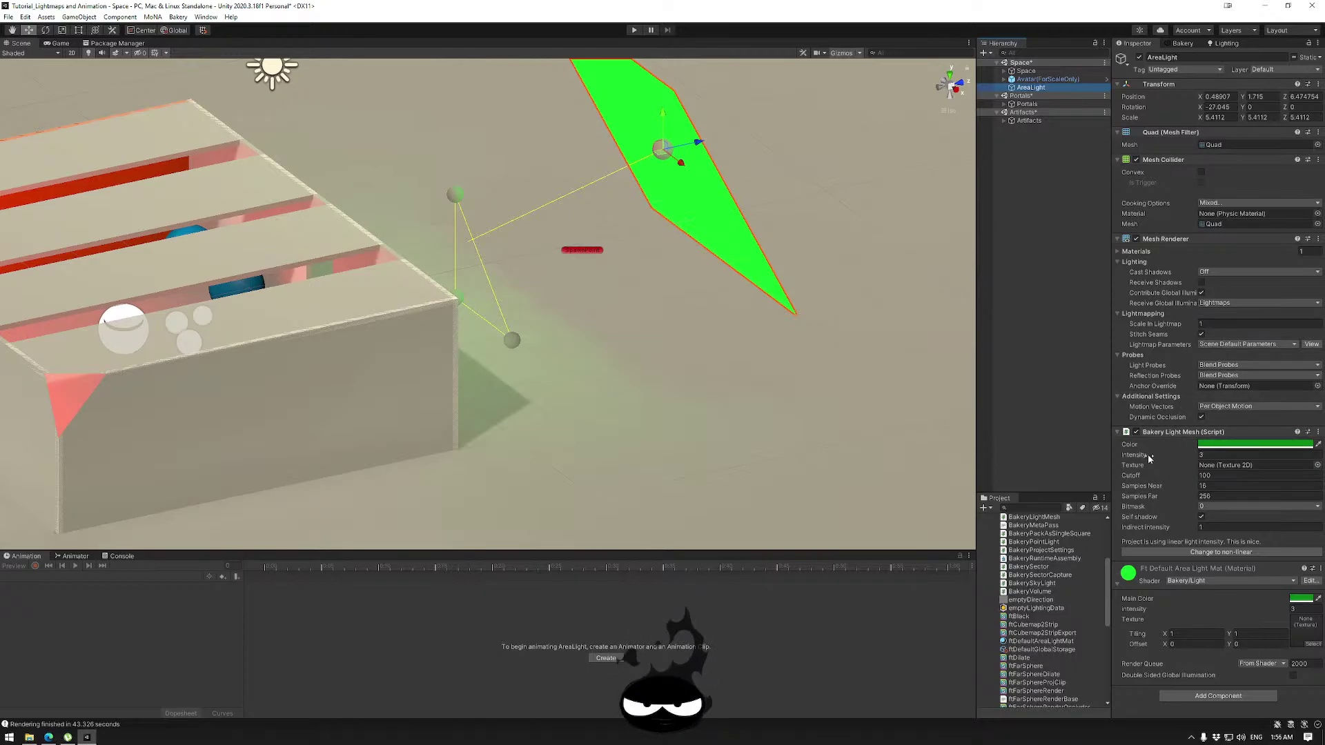
Bake the lightmaps again with Bakery, saving the modified scenes, and check the green light on the ground.
click(1180, 43)
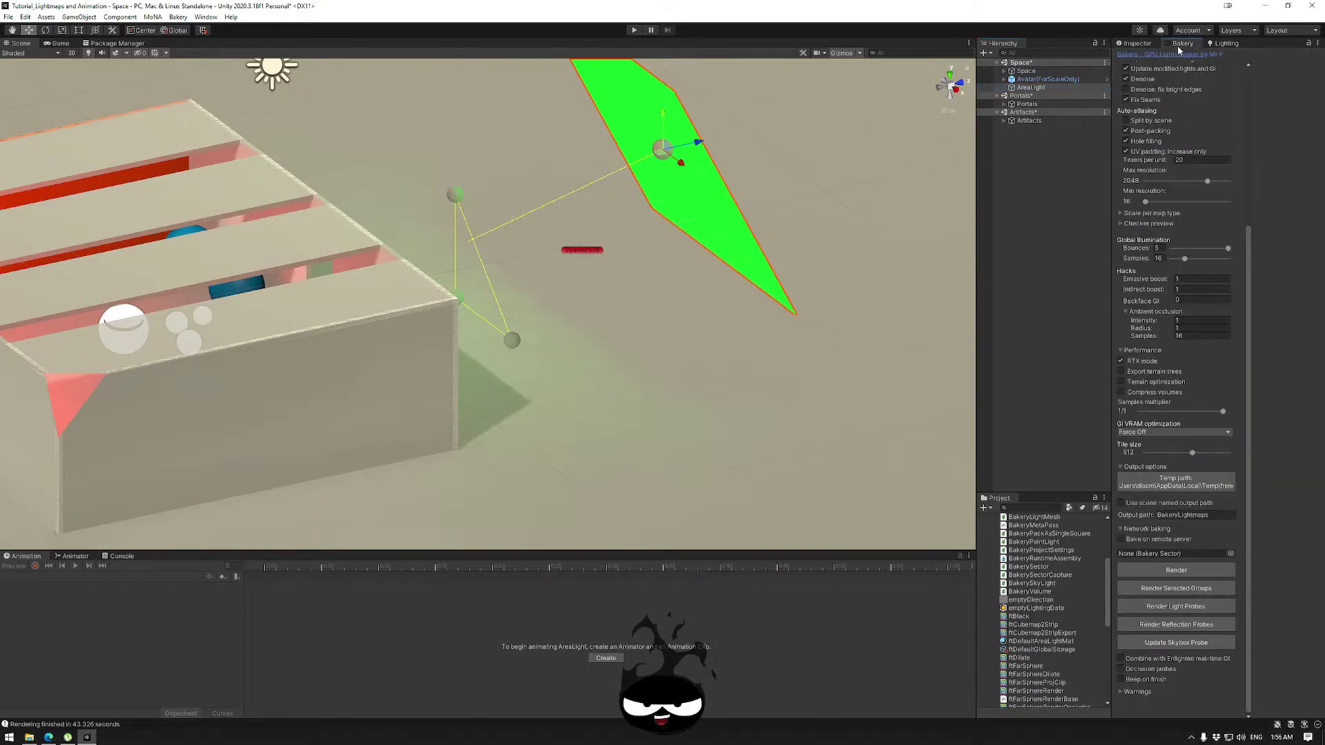
click(1173, 572)
click(652, 406)
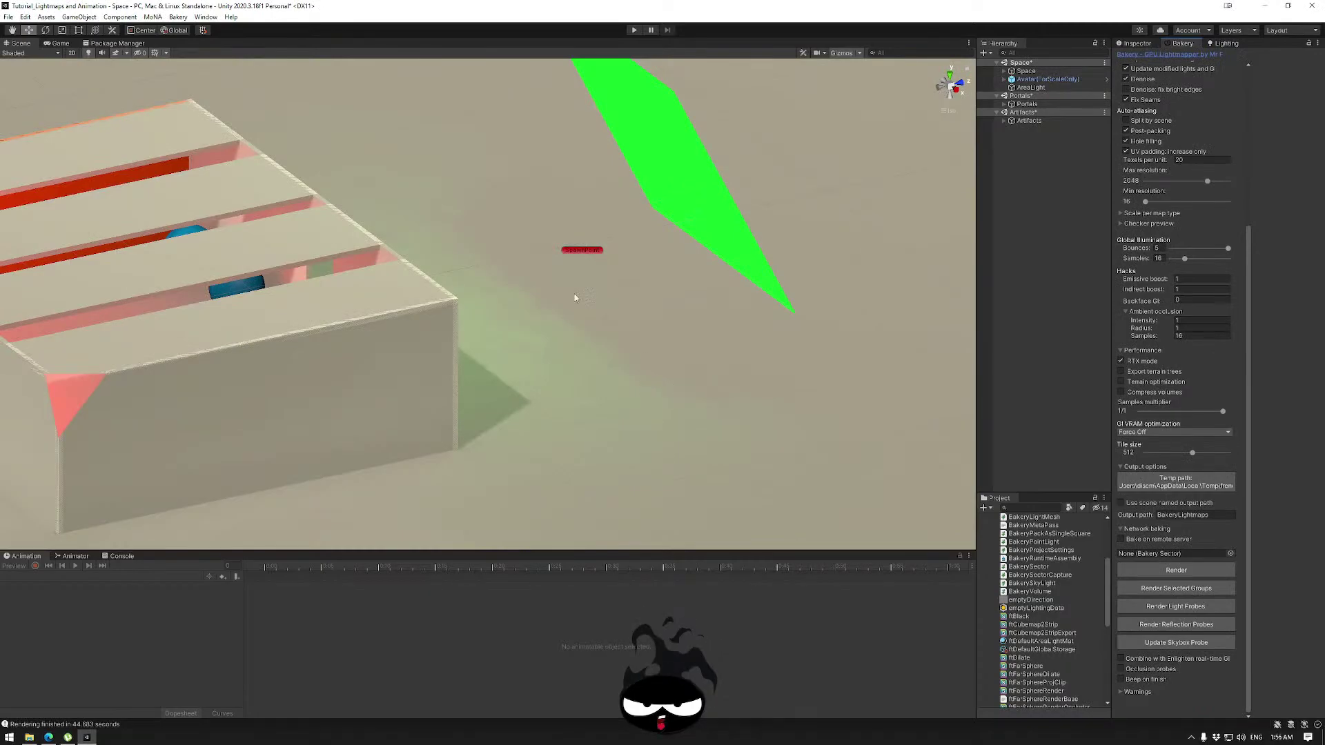
alt+drag(574, 297, 681, 283)
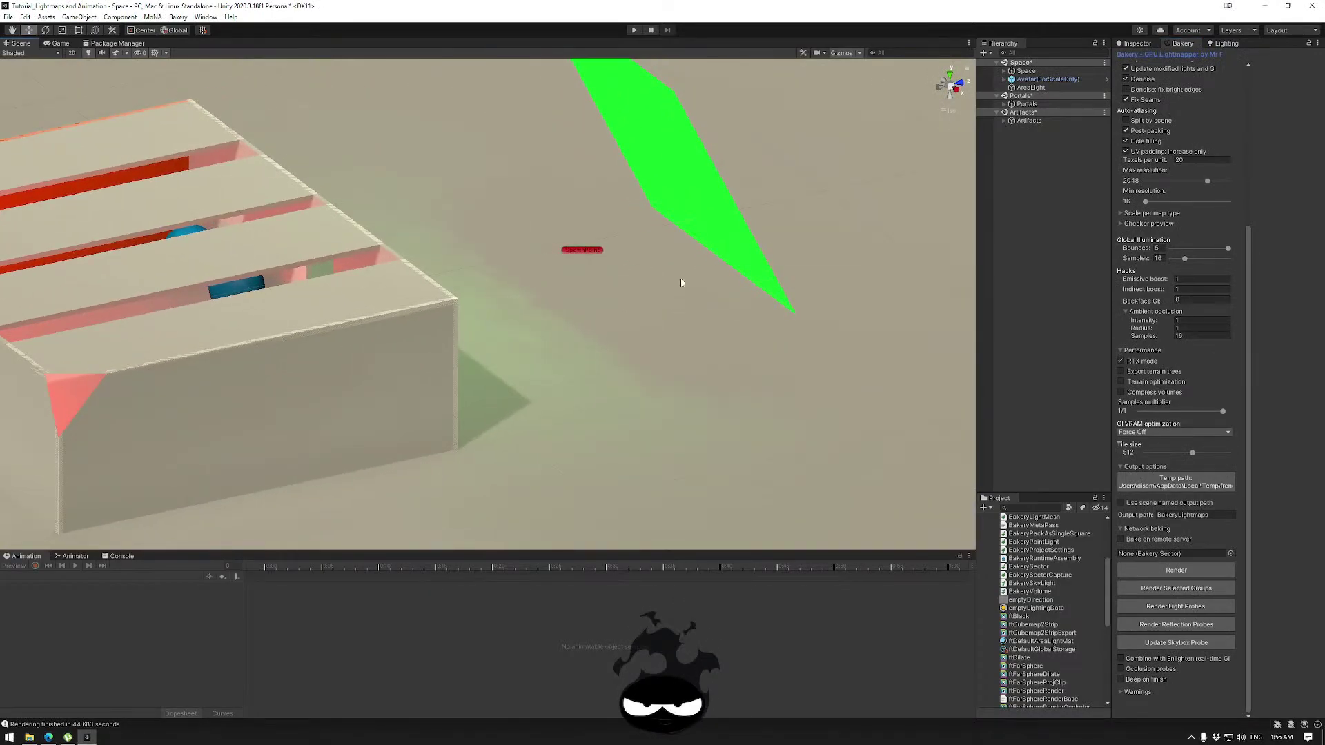
Set the AreaLight object's Cast Shadows to On and mark the object as Static.
click(683, 208)
click(1144, 42)
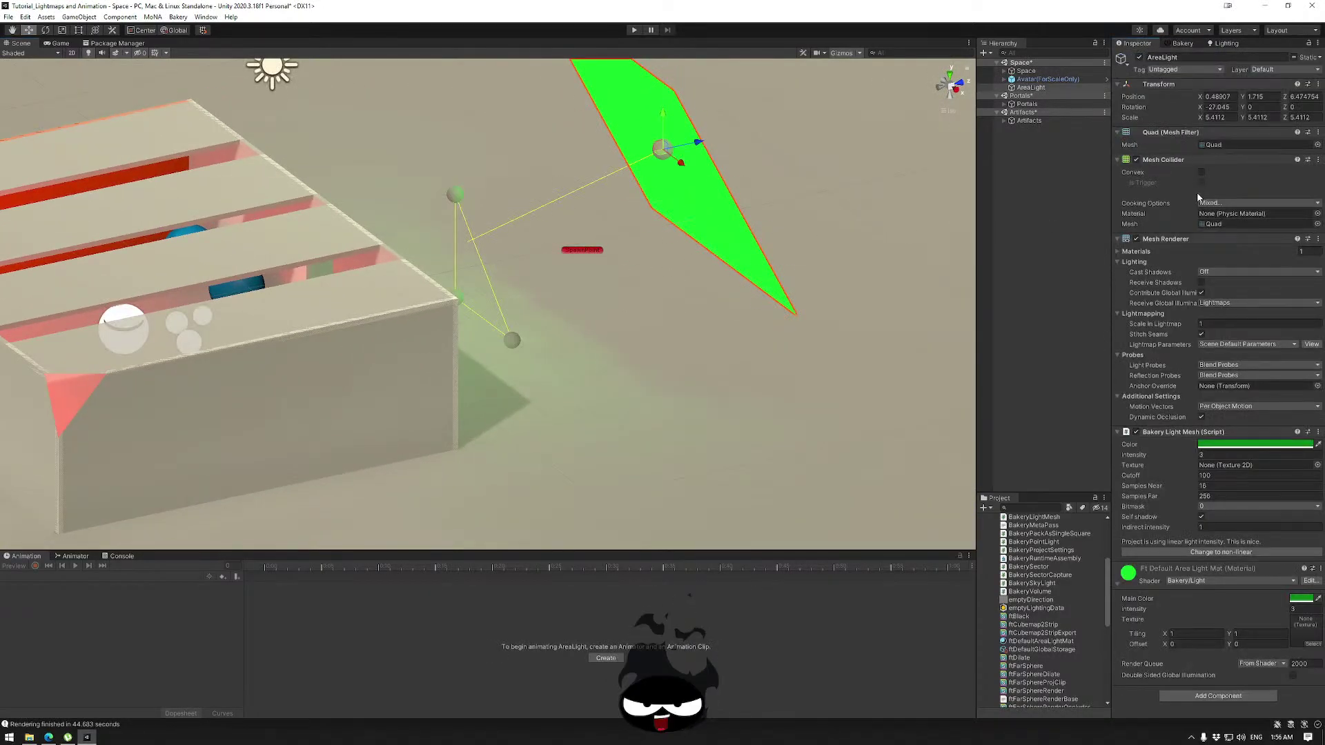
click(1210, 272)
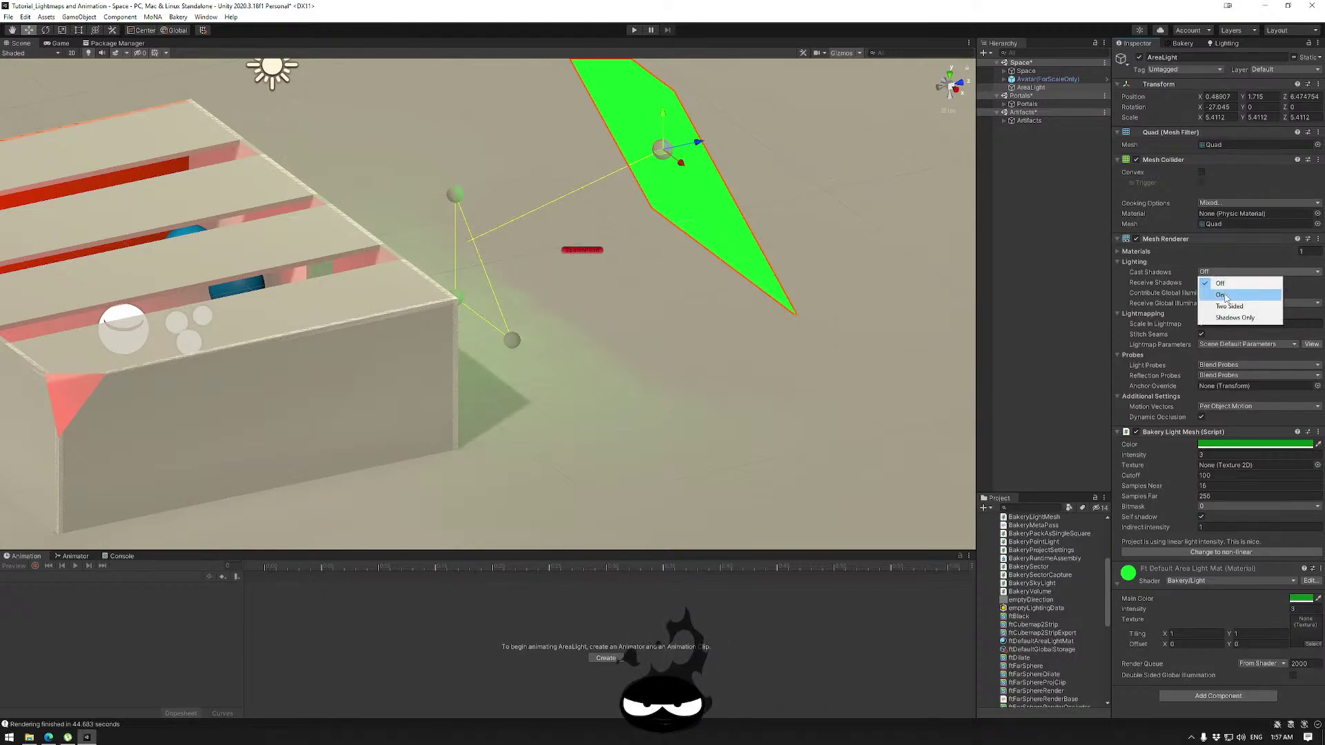
click(1225, 296)
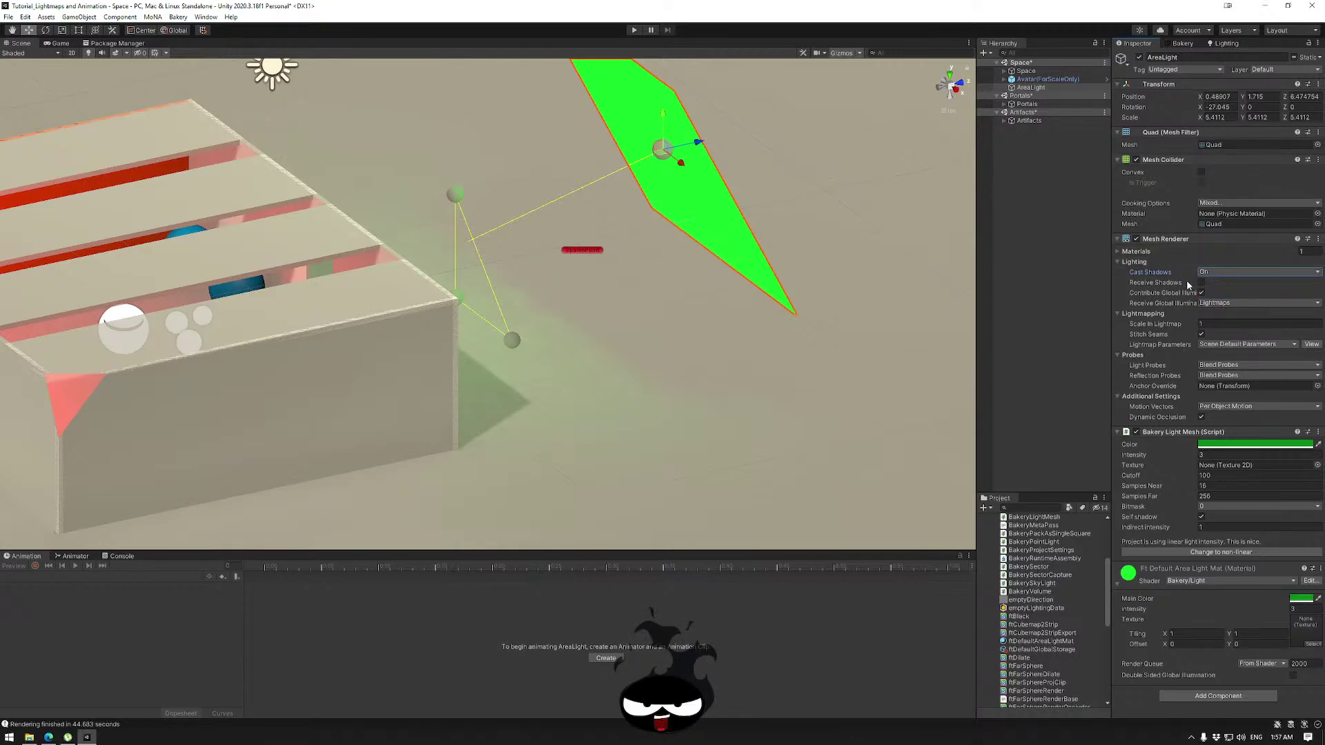
click(1296, 58)
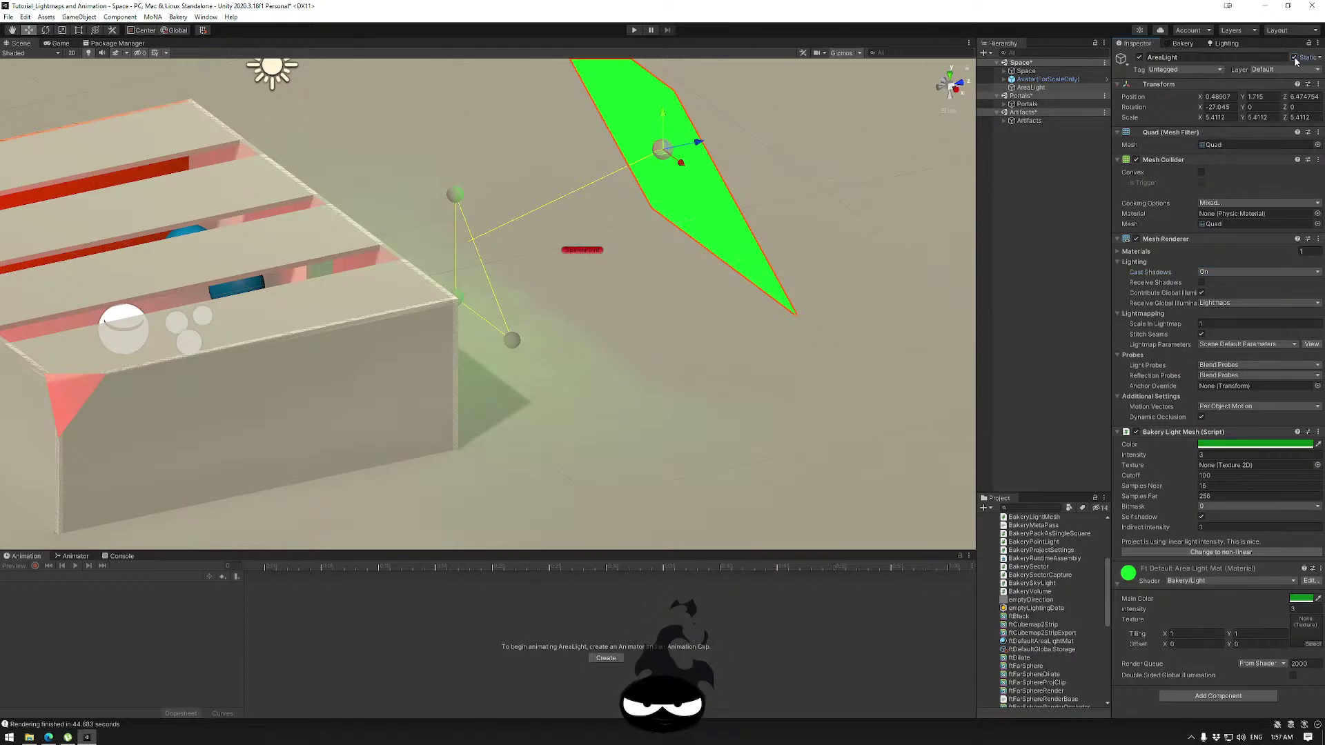
Set the AreaLight object's Cast Shadows to Off and toggle Contribute Global Illumination, leaving it enabled.
click(1214, 271)
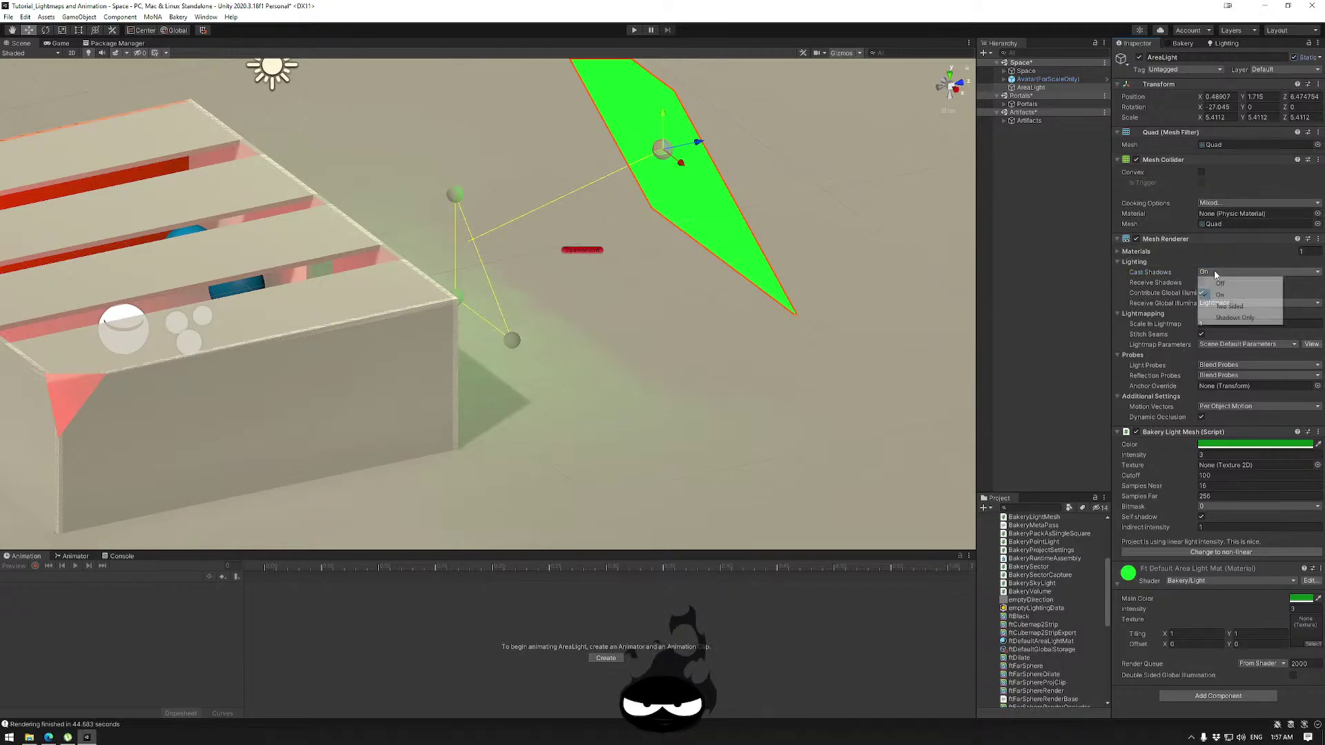
click(1217, 289)
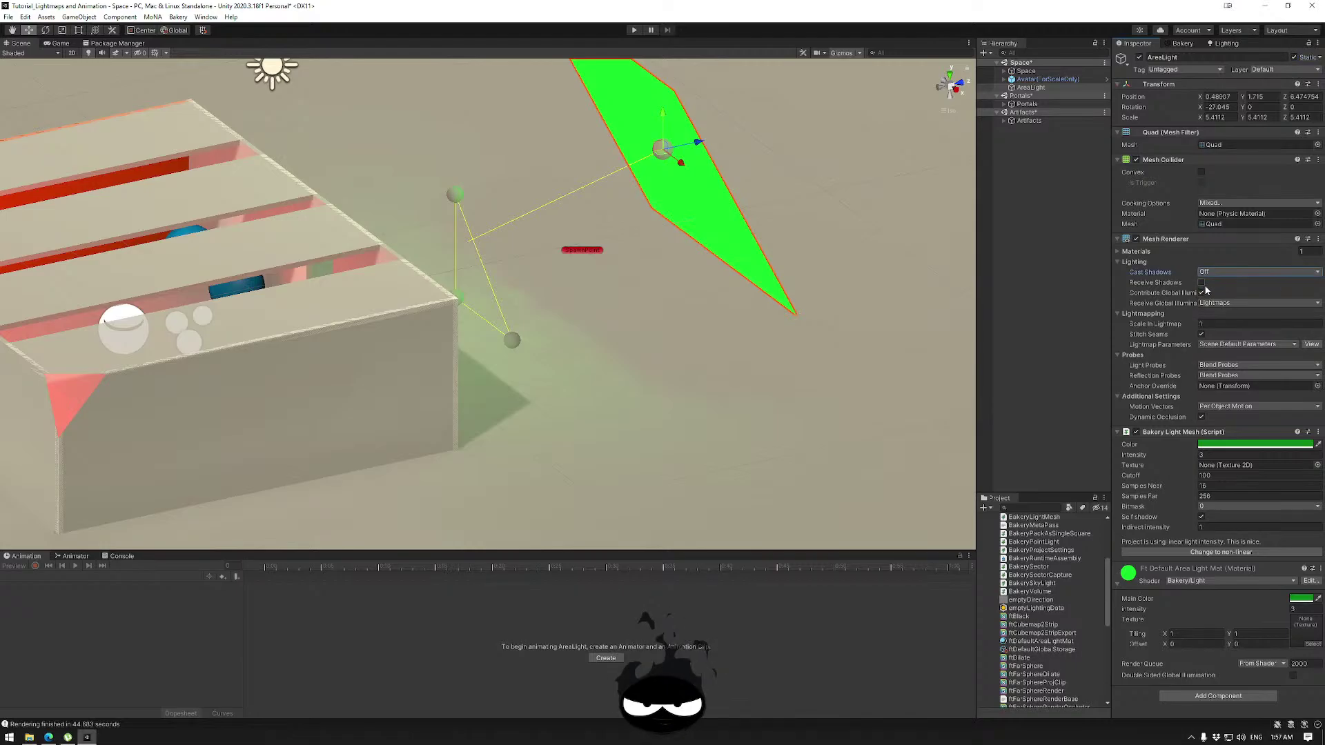
click(1202, 292)
click(1202, 292)
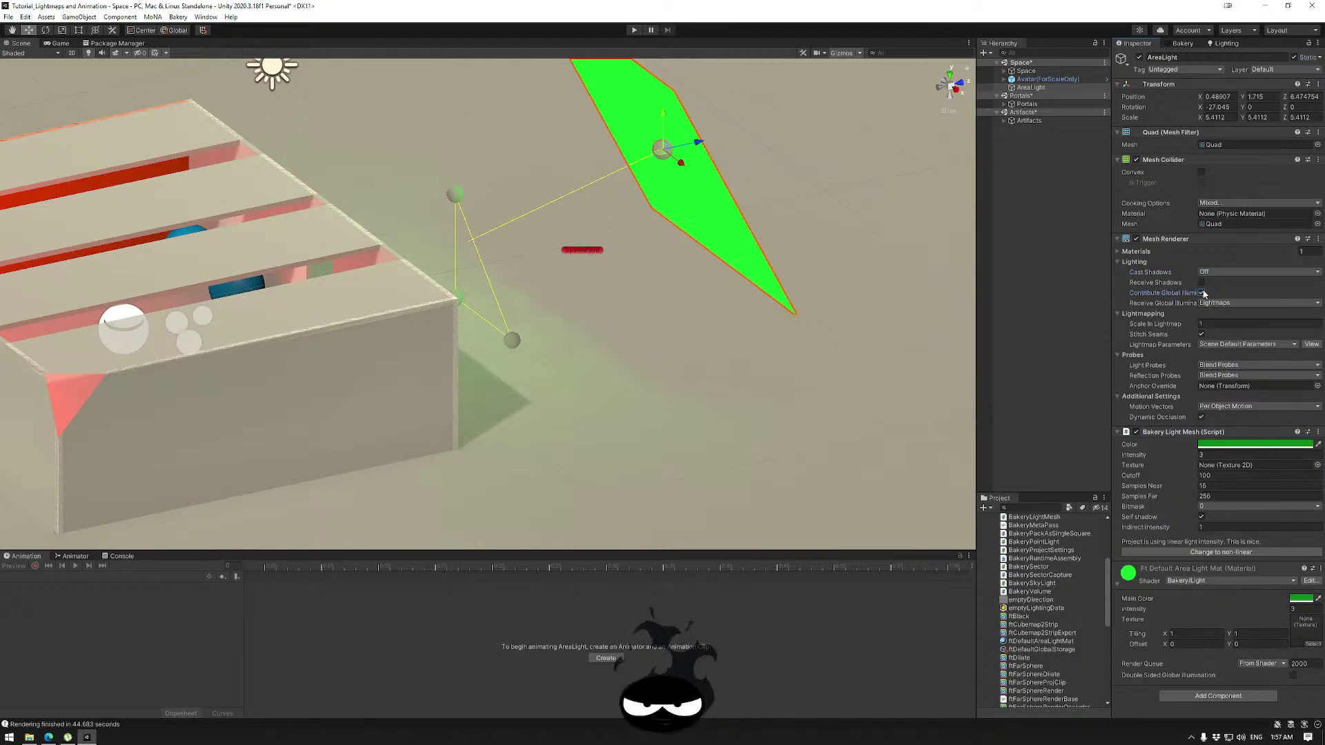
click(1202, 292)
click(1202, 292)
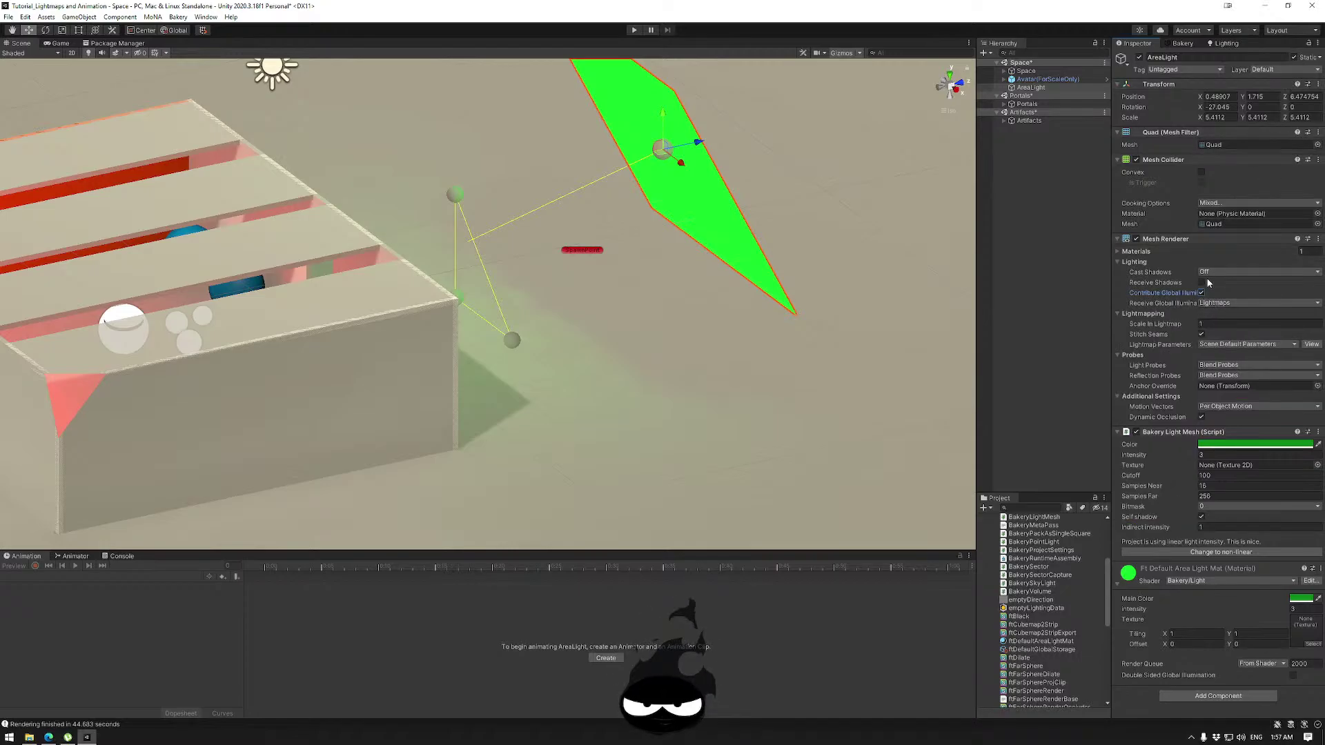
Render the lightmaps with Bakery for the static area light with shadows off, saving the modified scenes.
click(1174, 44)
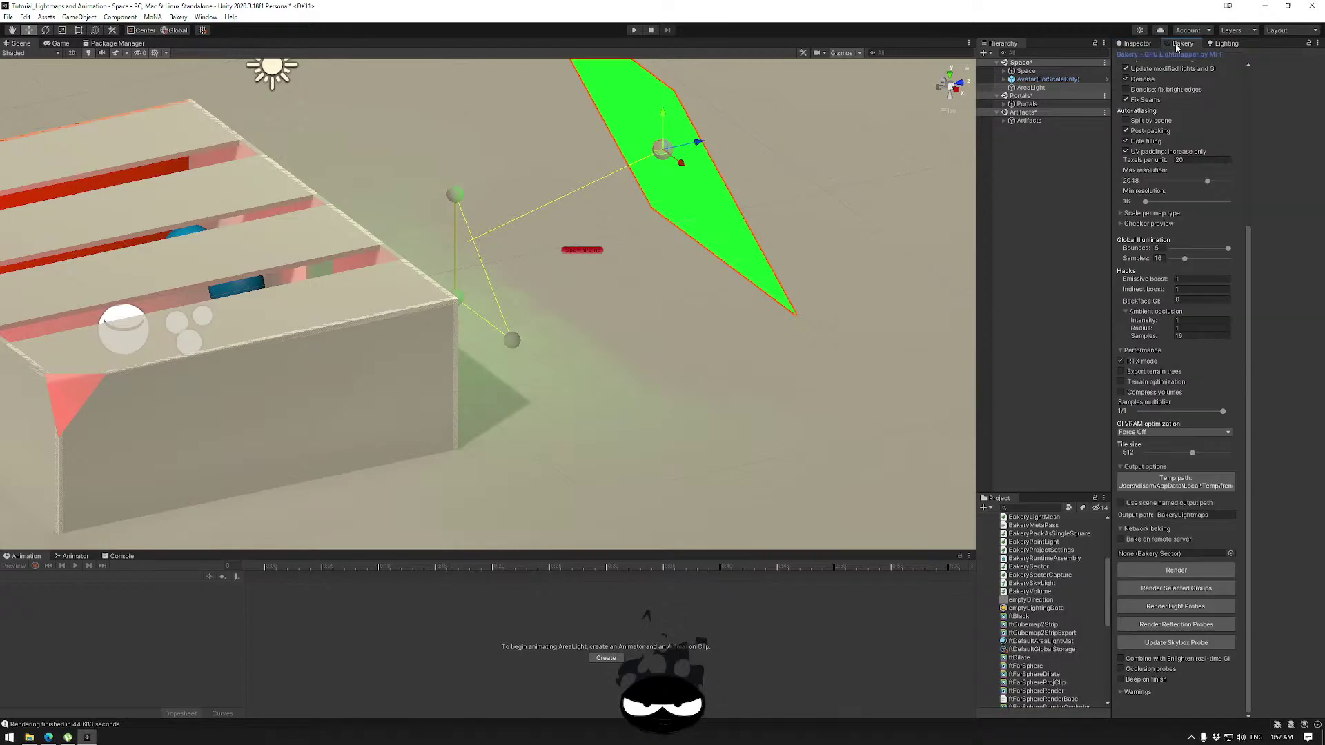
click(1161, 573)
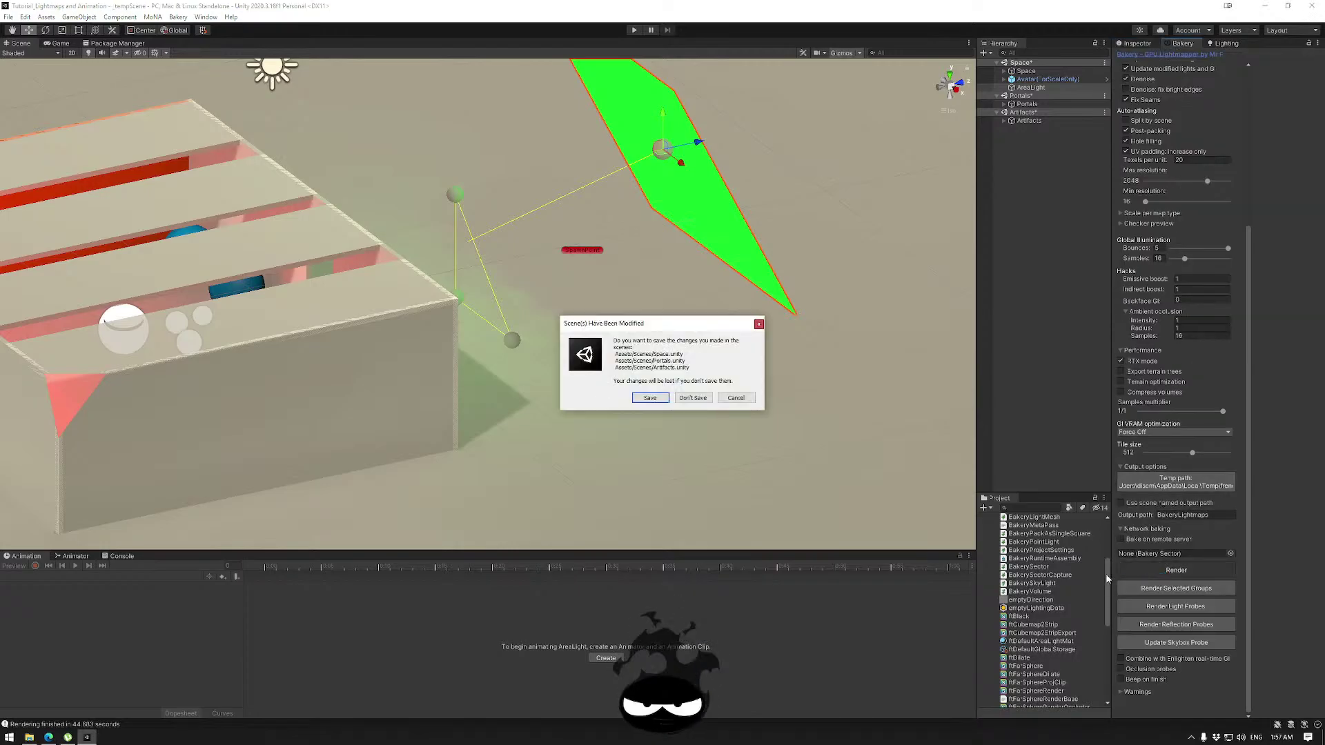
click(650, 397)
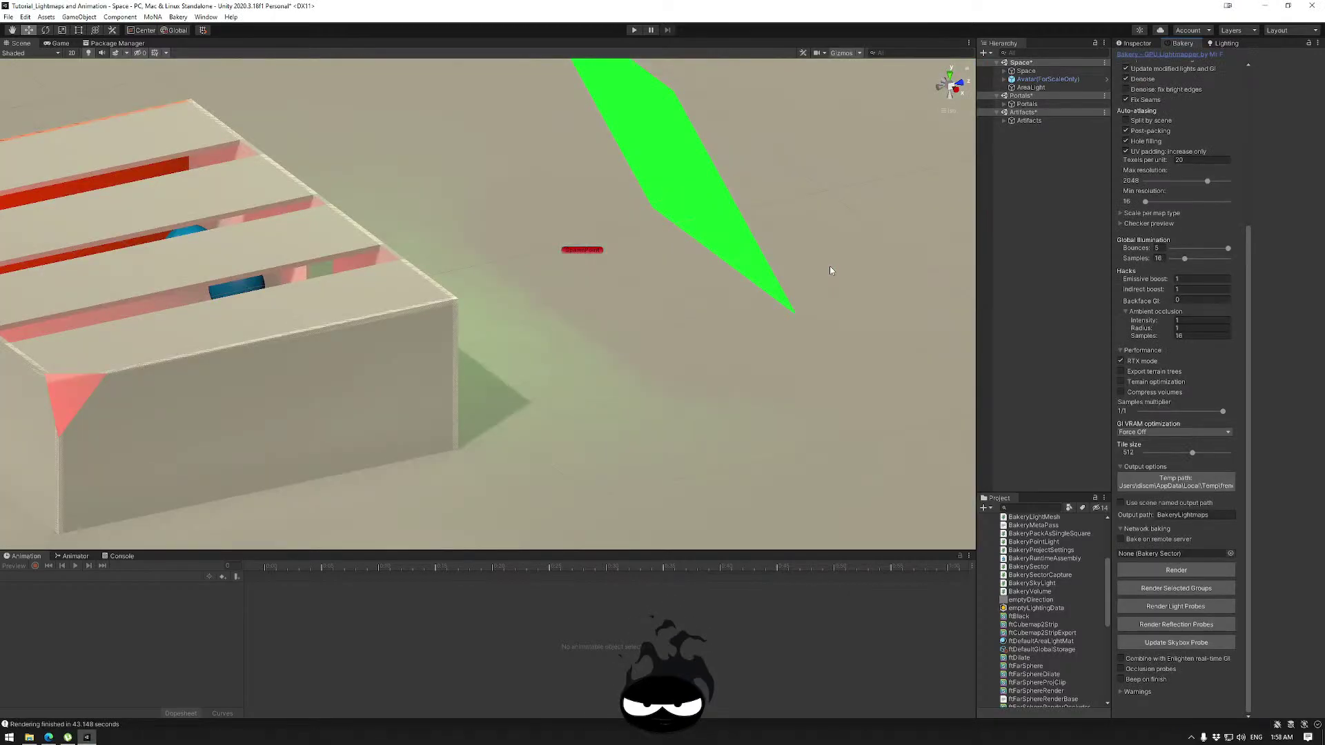
Set Cast Shadows to On in the AreaLight object's Mesh Renderer.
click(1135, 42)
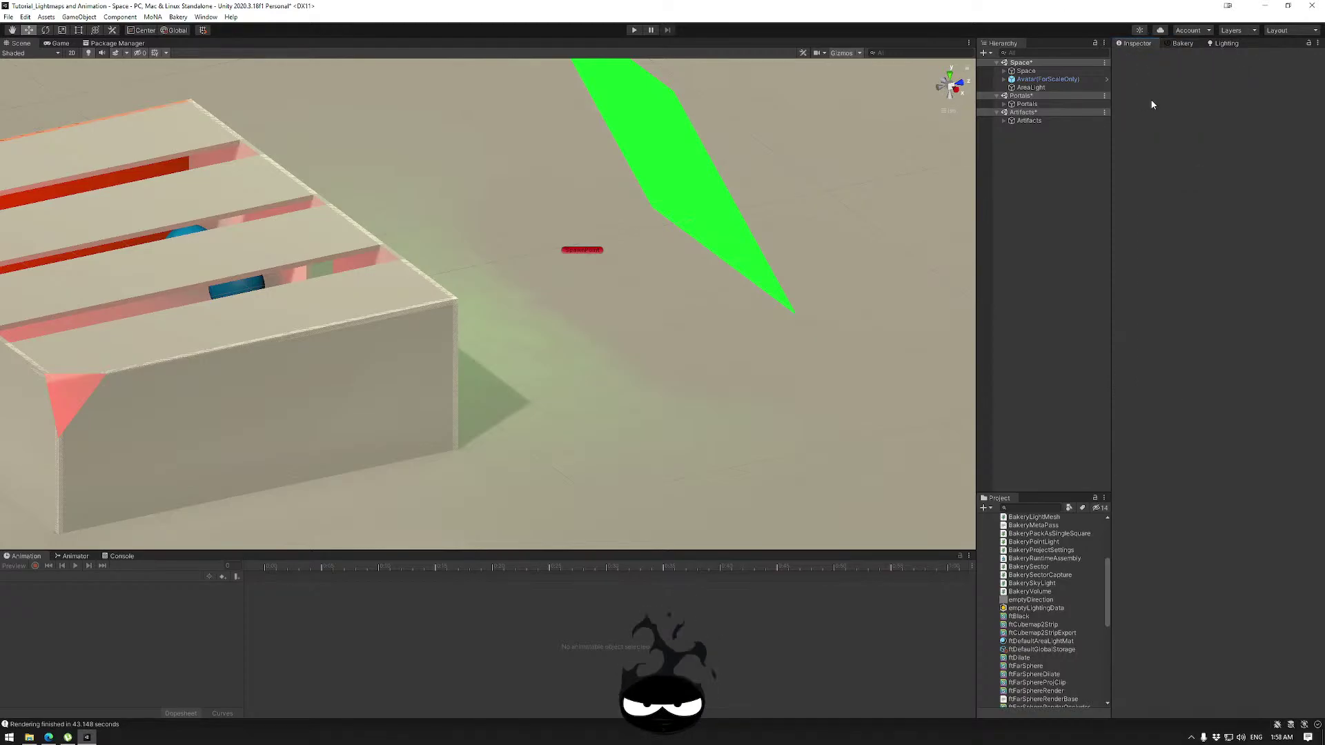
click(675, 175)
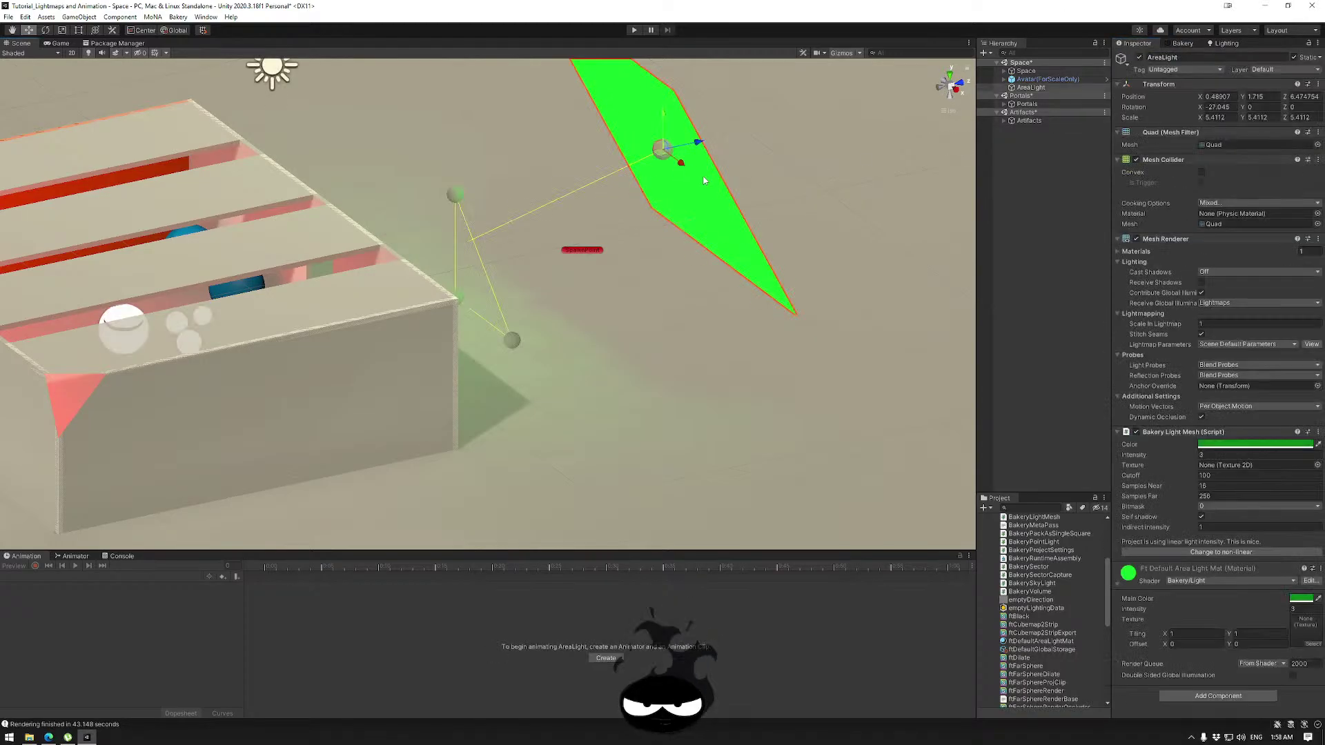
click(1208, 274)
click(1220, 296)
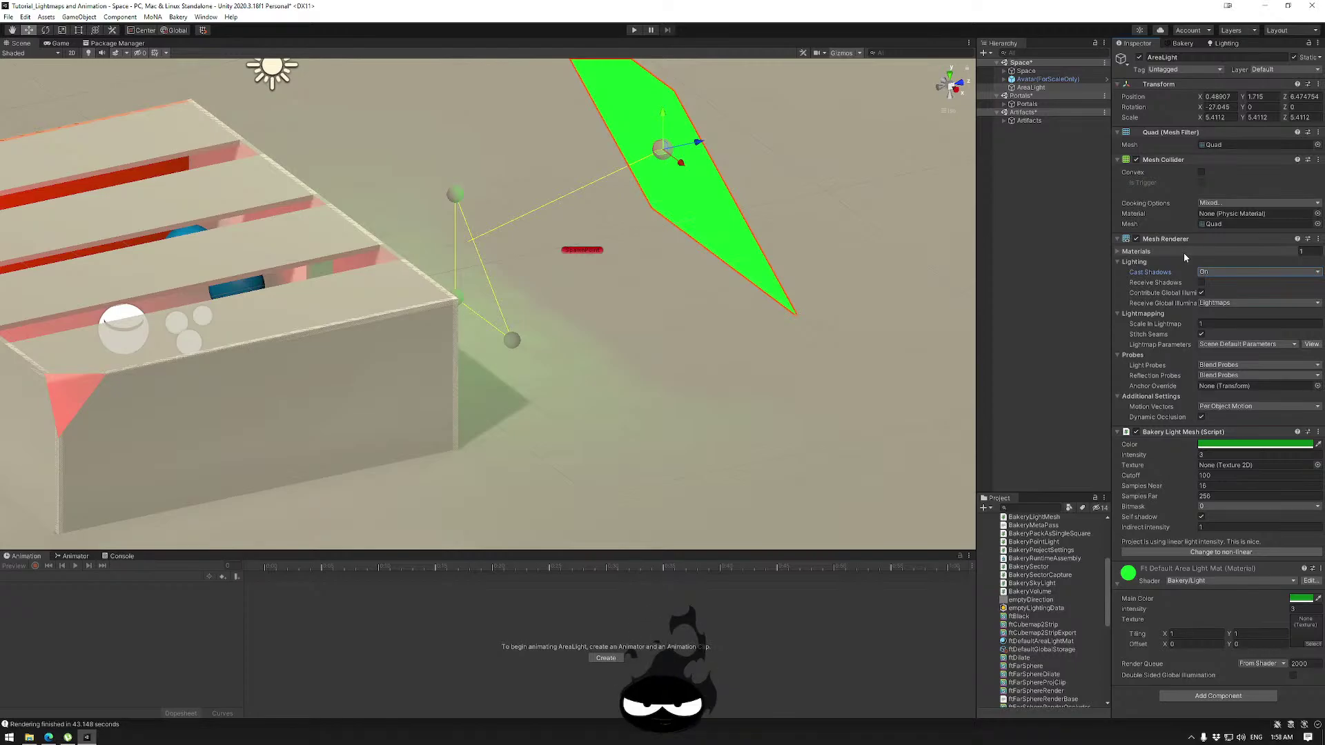
Render the lightmaps with Bakery for the shadow-casting area light, saving the Space, Portals and Artifacts scenes.
click(1183, 43)
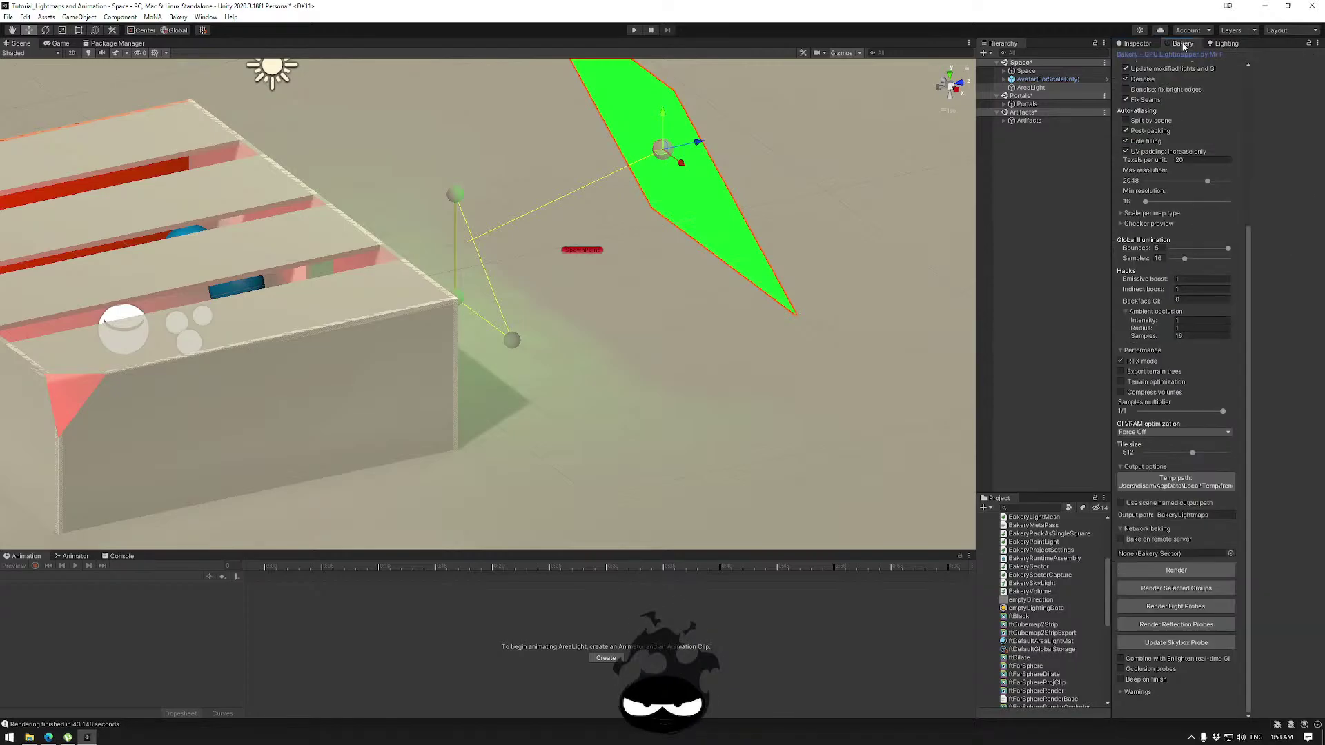
click(1169, 571)
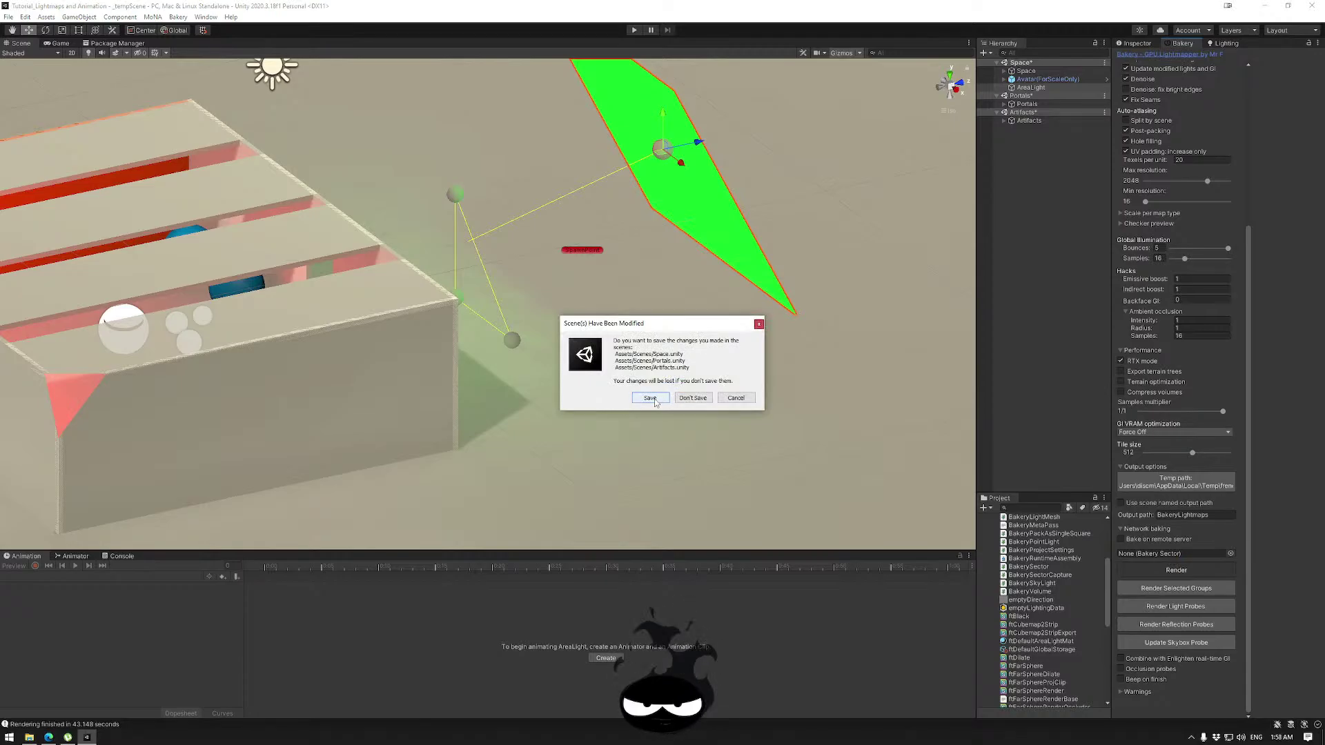
click(653, 400)
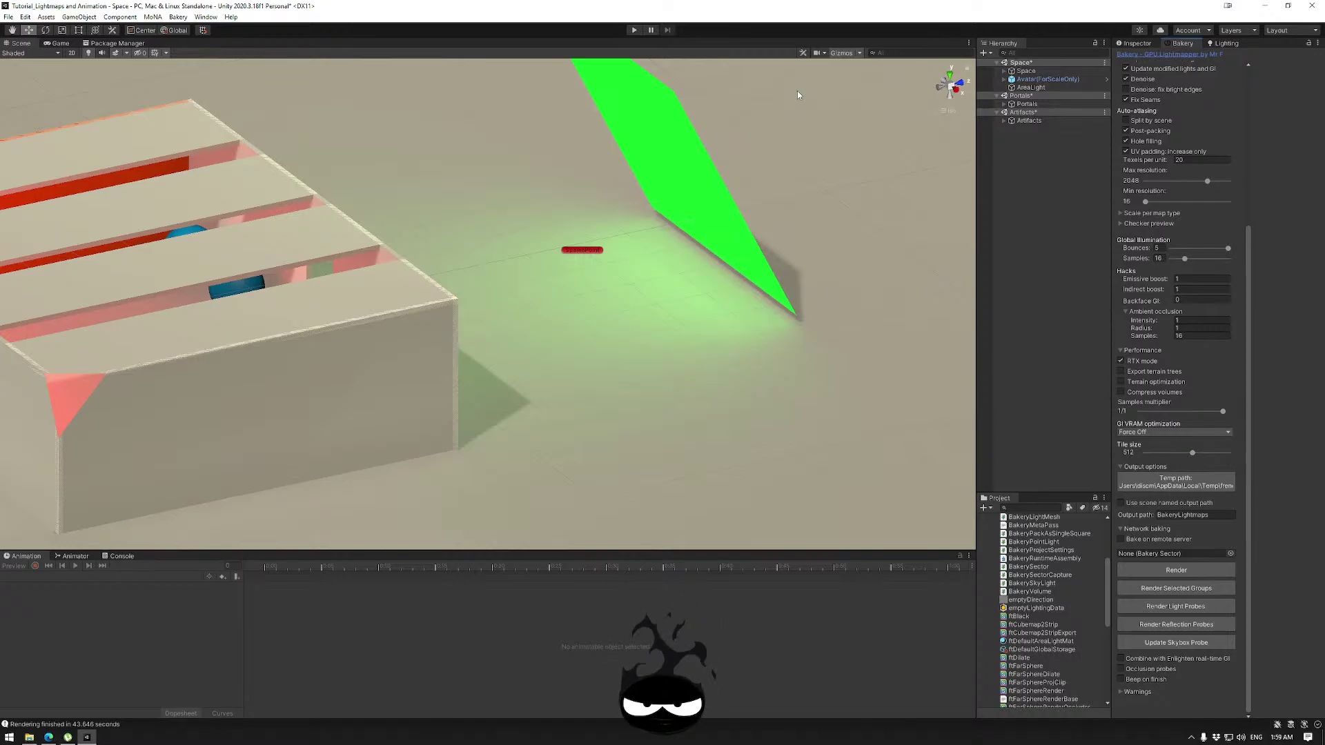
Try the ShadowLit layer on the AreaLight object and return it to the Default layer.
click(1145, 43)
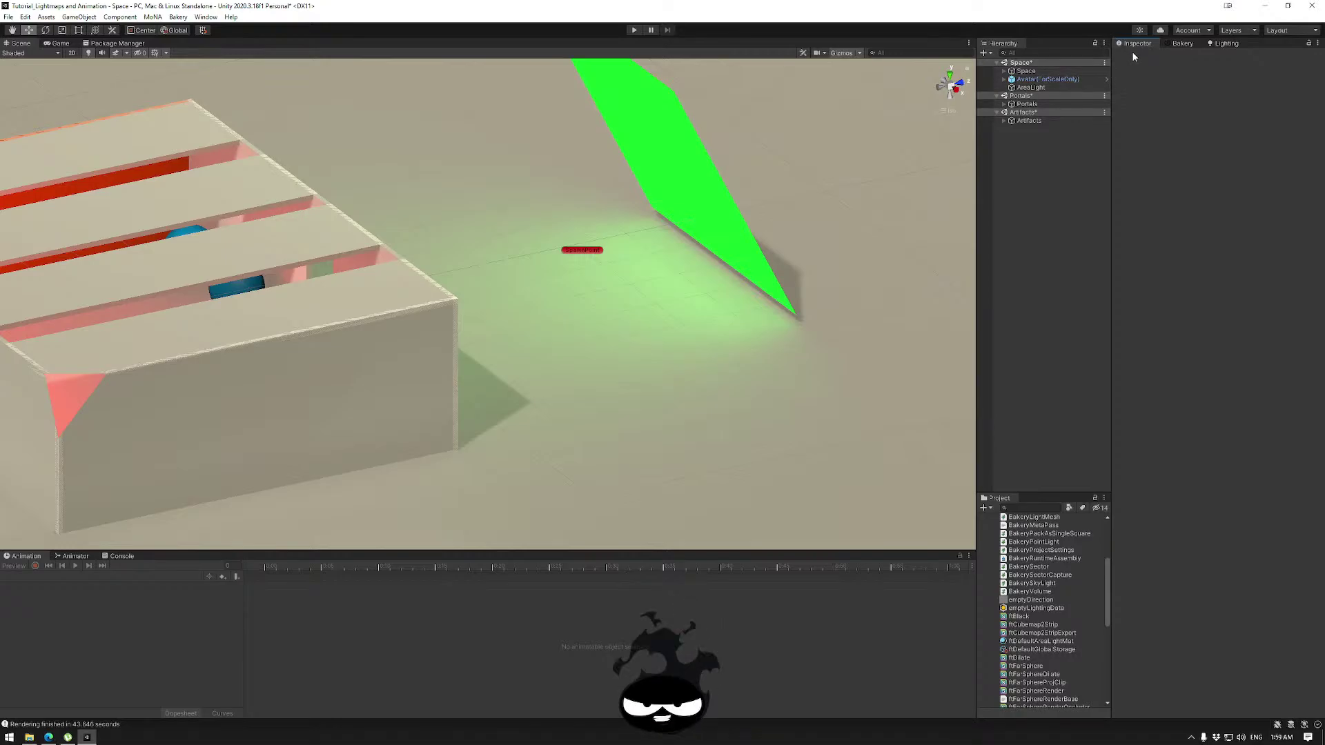
click(712, 176)
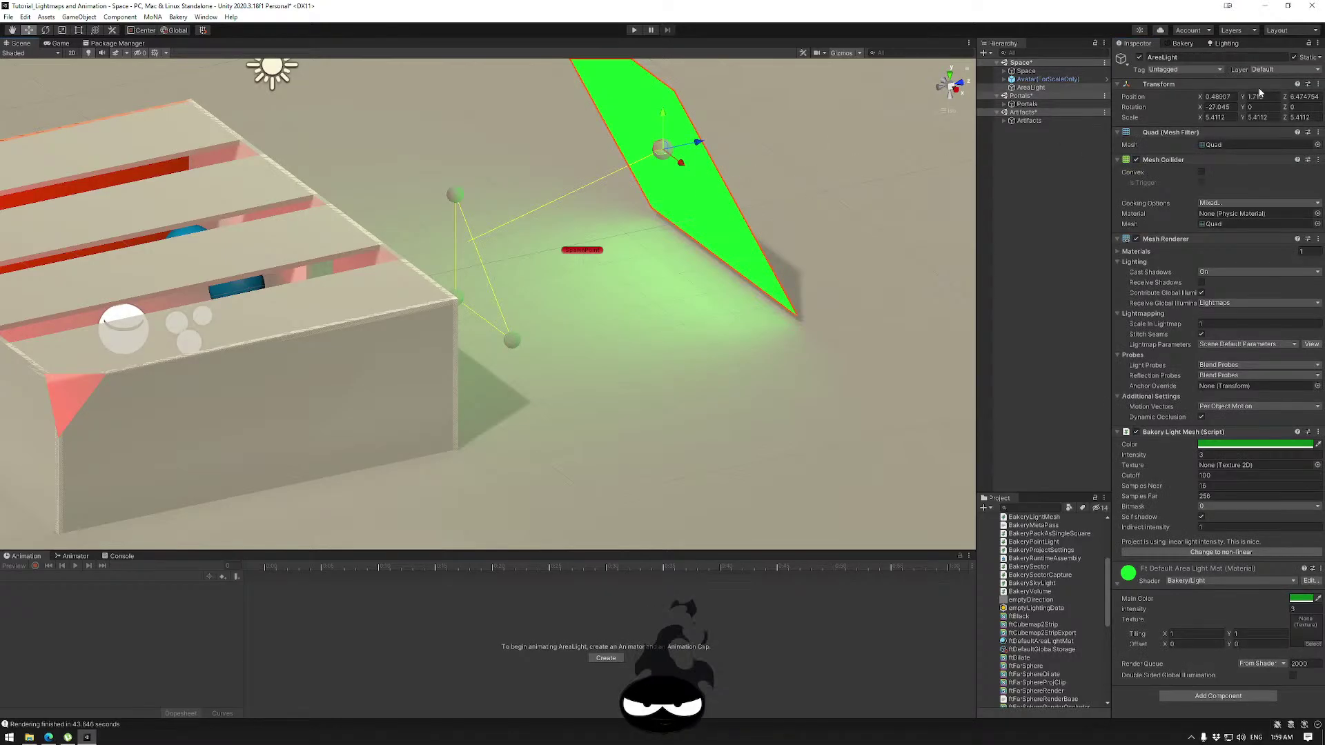
click(1282, 69)
click(1270, 138)
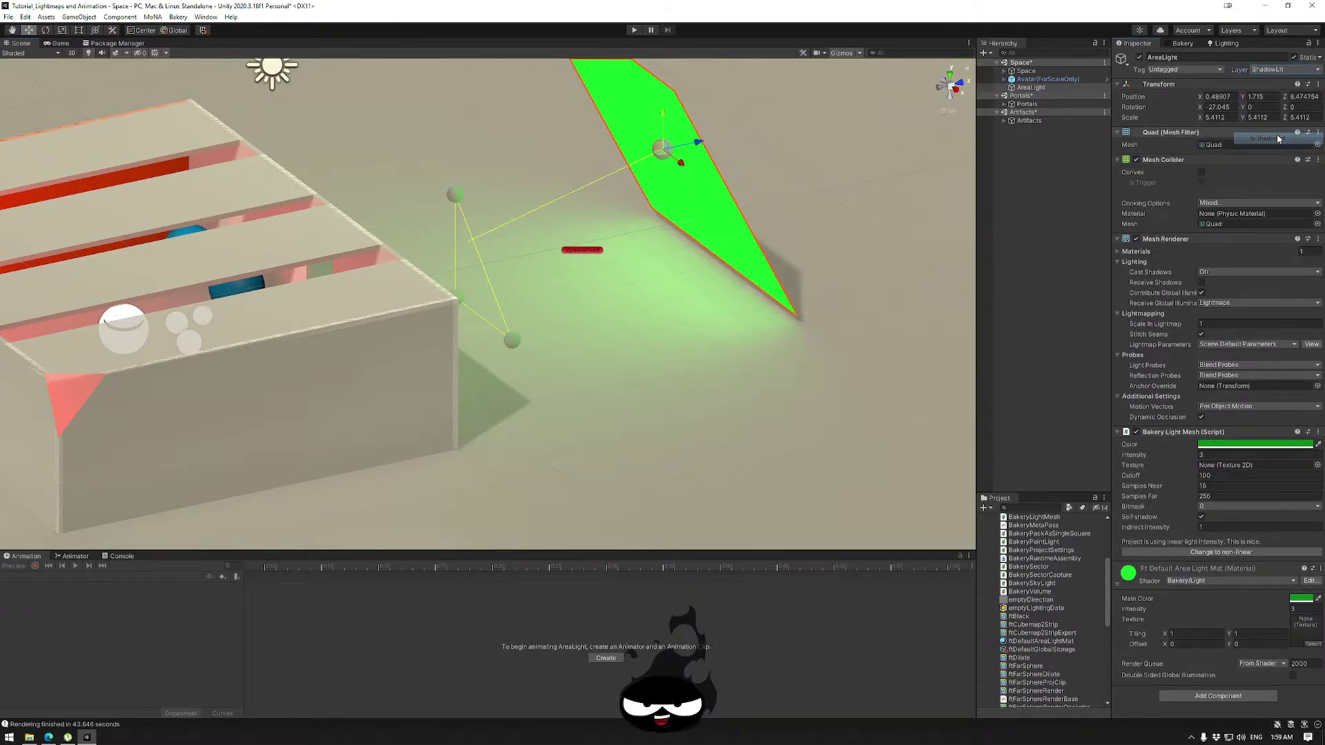
click(1275, 70)
click(1264, 81)
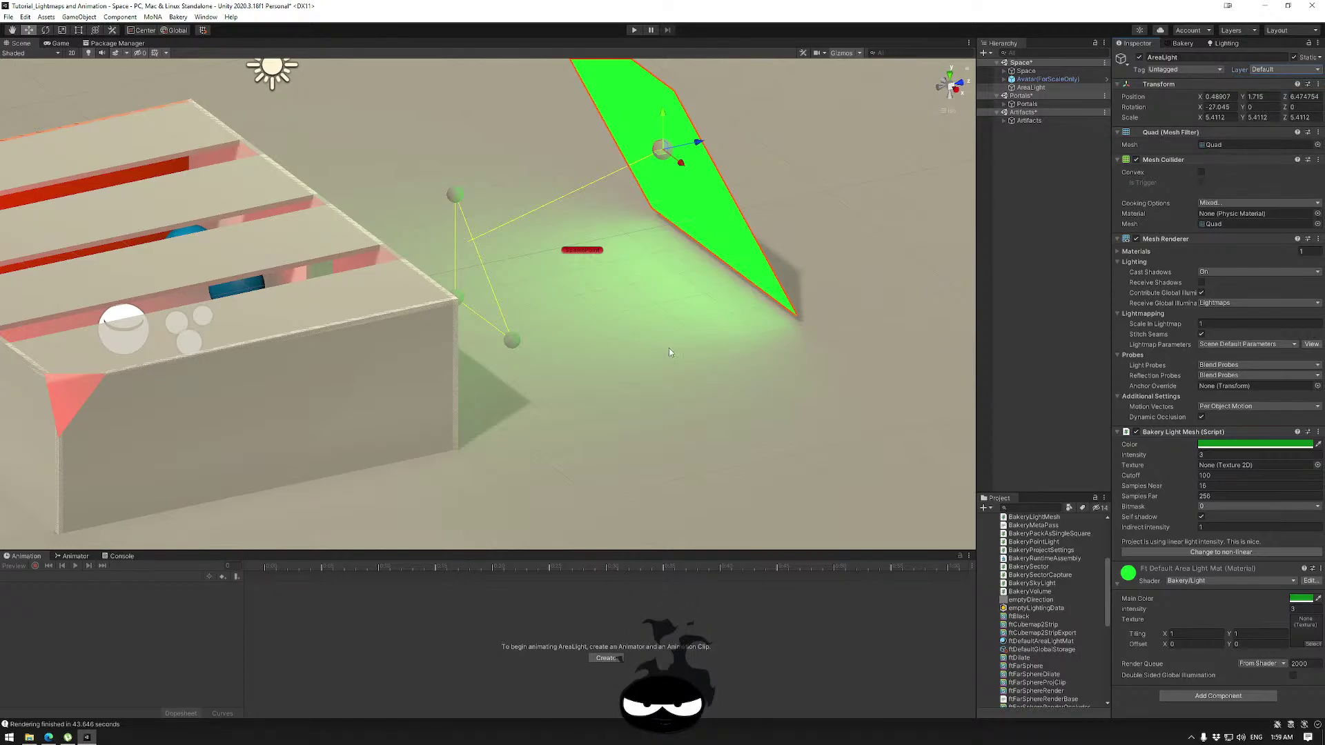
Examine the baked green light and shadows around the area light and the building's green wall from several angles.
alt+drag(653, 362, 503, 367)
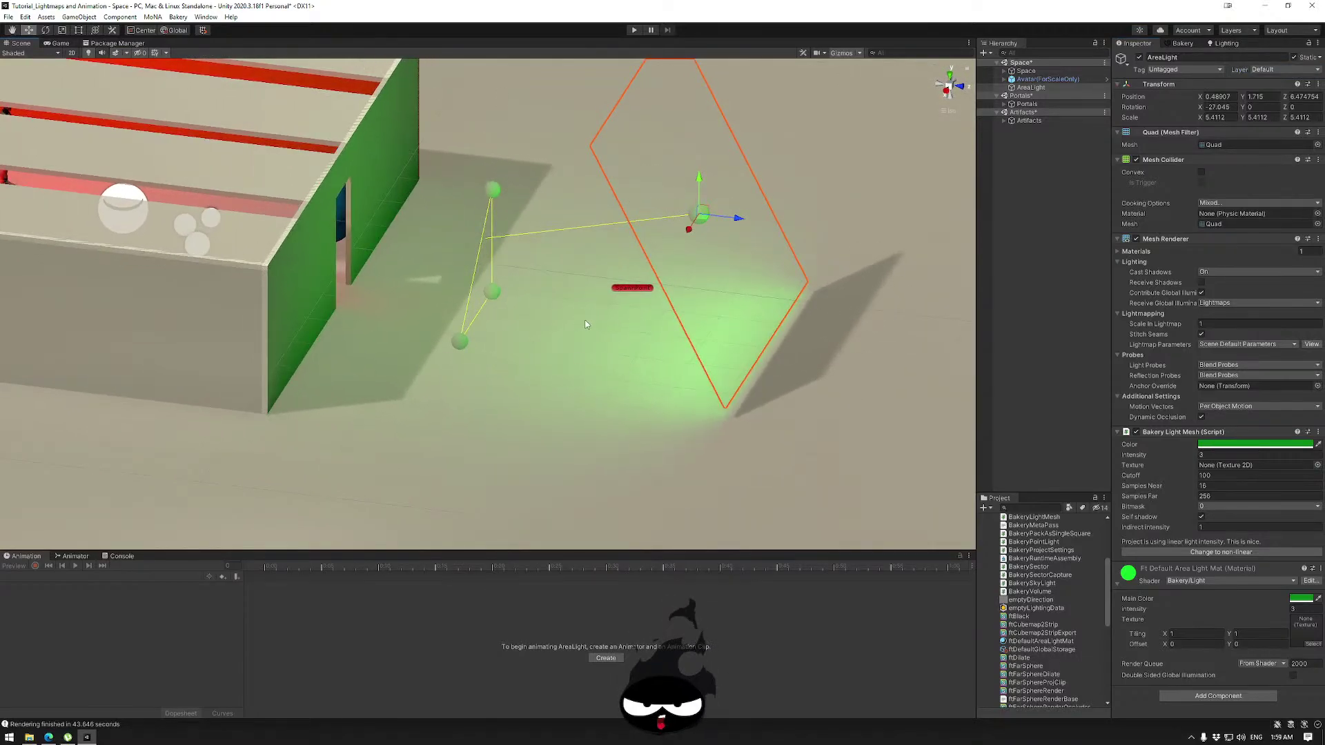
alt+drag(592, 319, 376, 310)
alt+drag(719, 296, 807, 289)
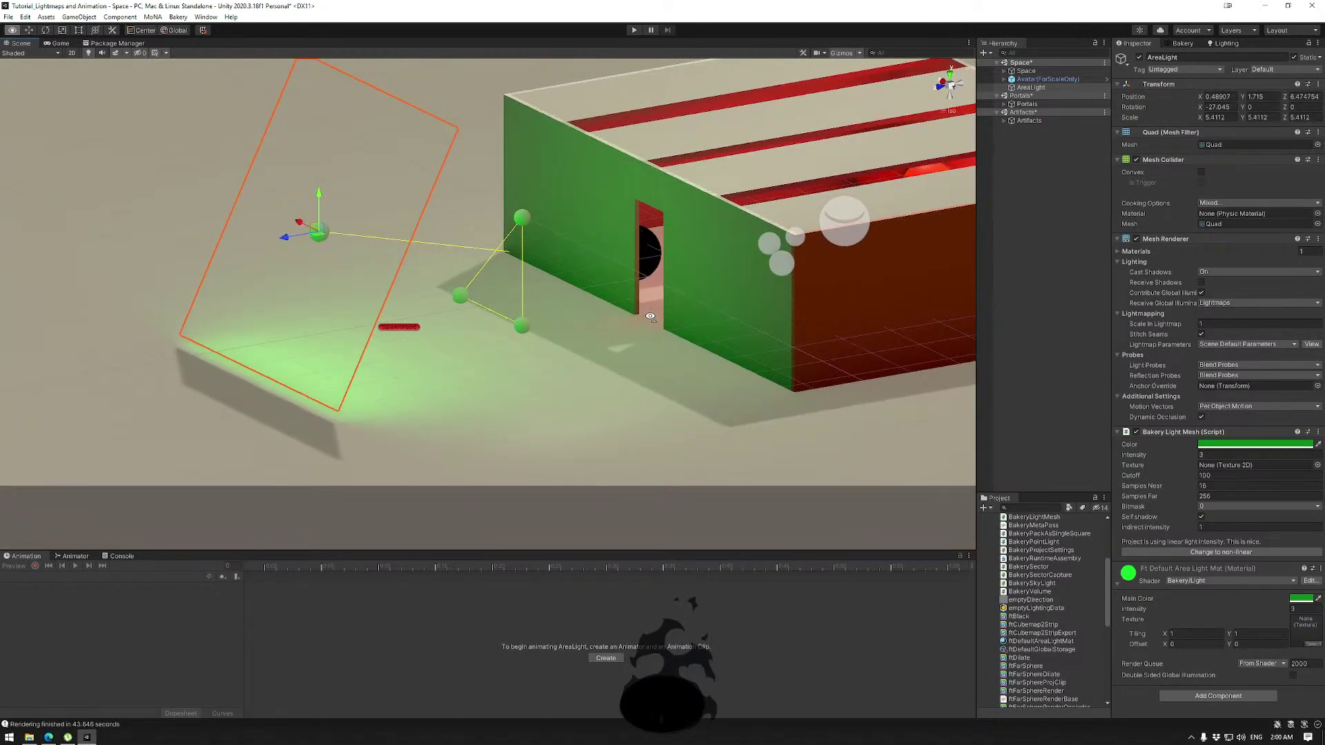
scroll(808, 289, up, 3)
Set Bakery's Global Illumination samples and ambient occlusion samples to 32.
click(1180, 43)
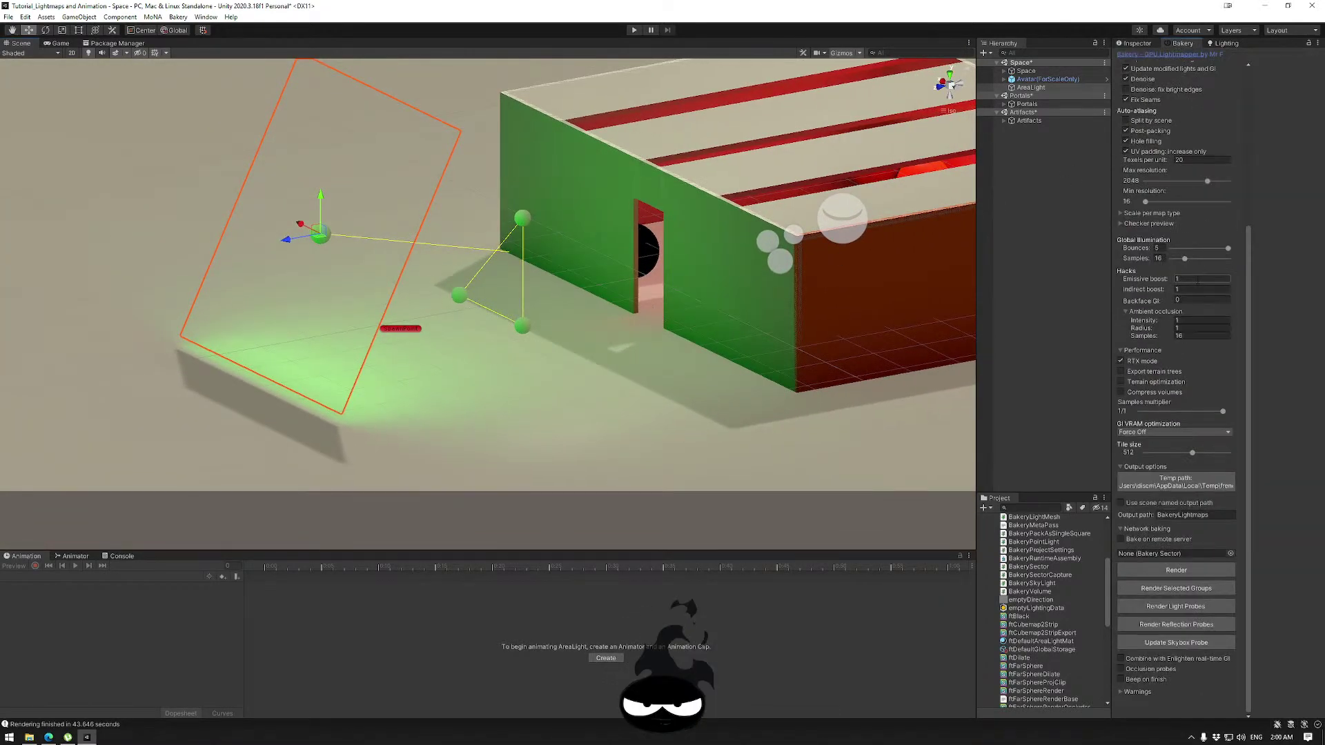
scroll(1201, 227, up, 3)
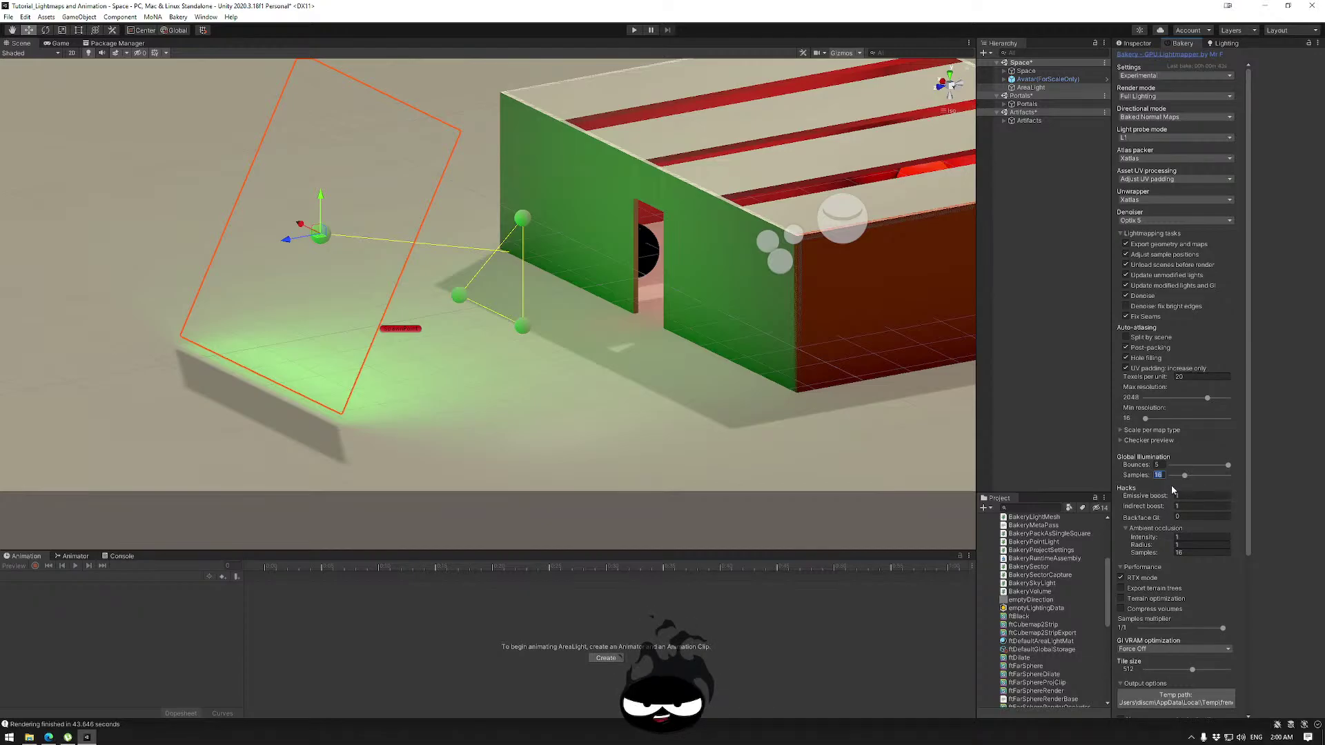
text(32)
click(1191, 553)
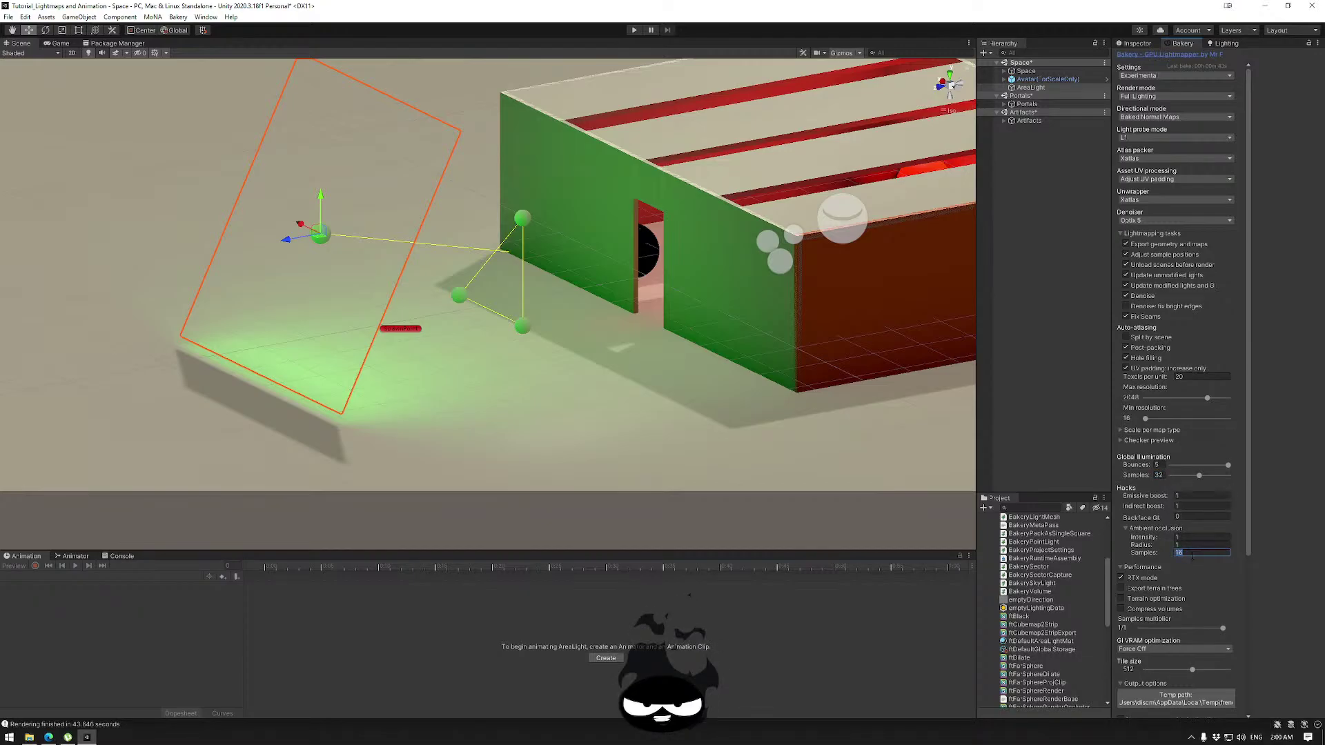
text(32)
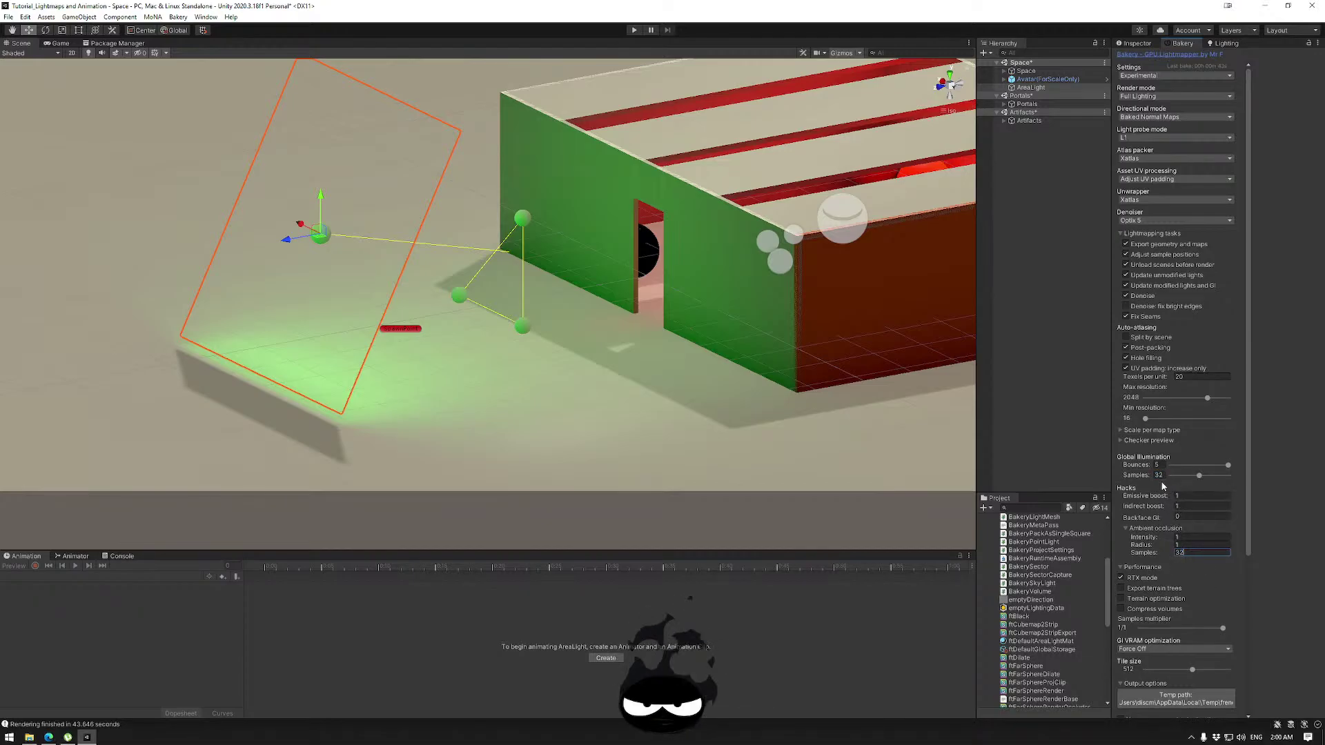
Set both the Global Illumination samples and the ambient occlusion samples to 64 in the Bakery settings.
click(1160, 475)
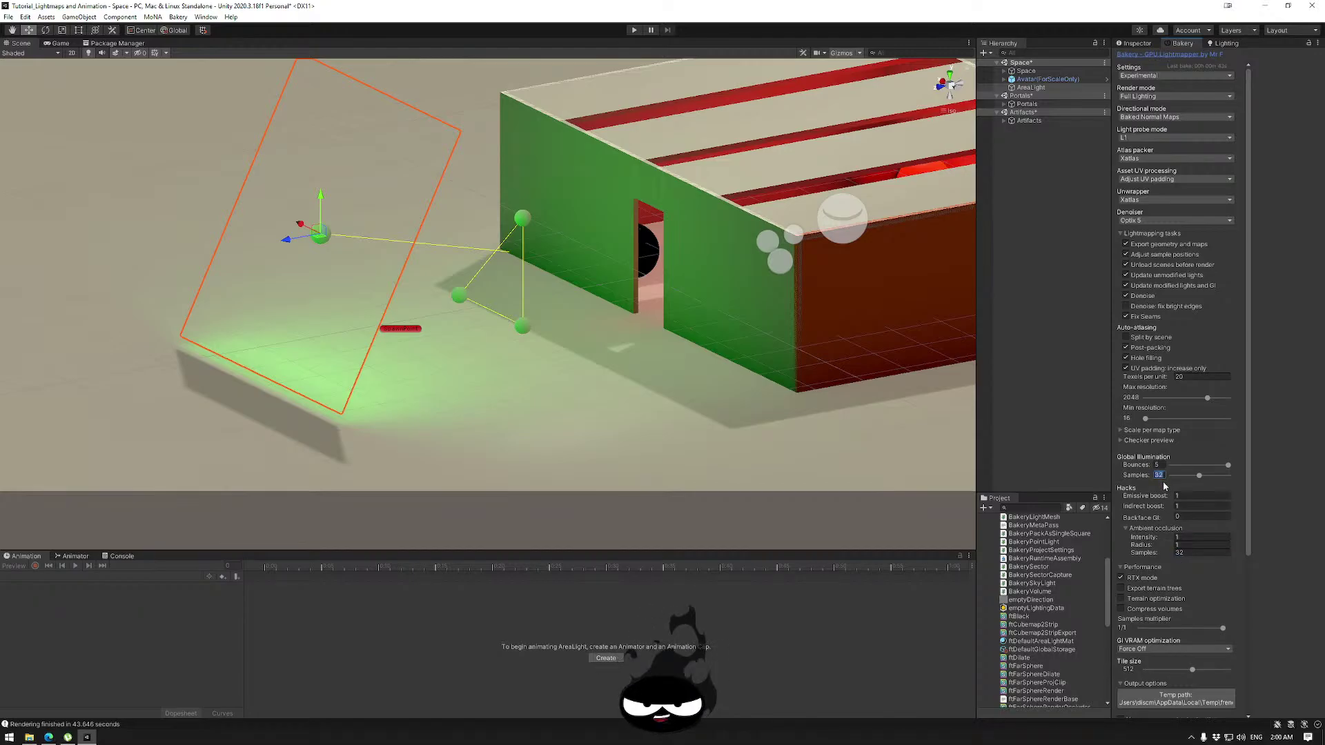
text(64)
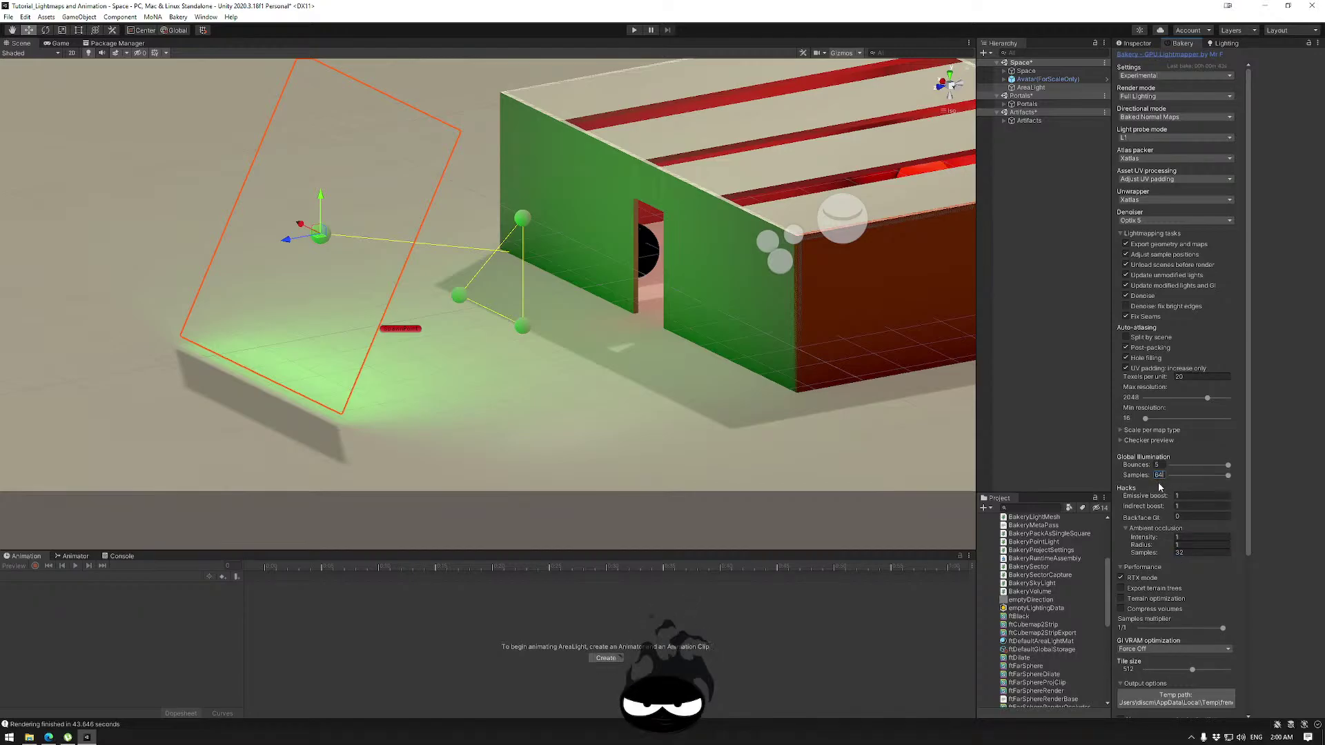
click(1182, 553)
text(64)
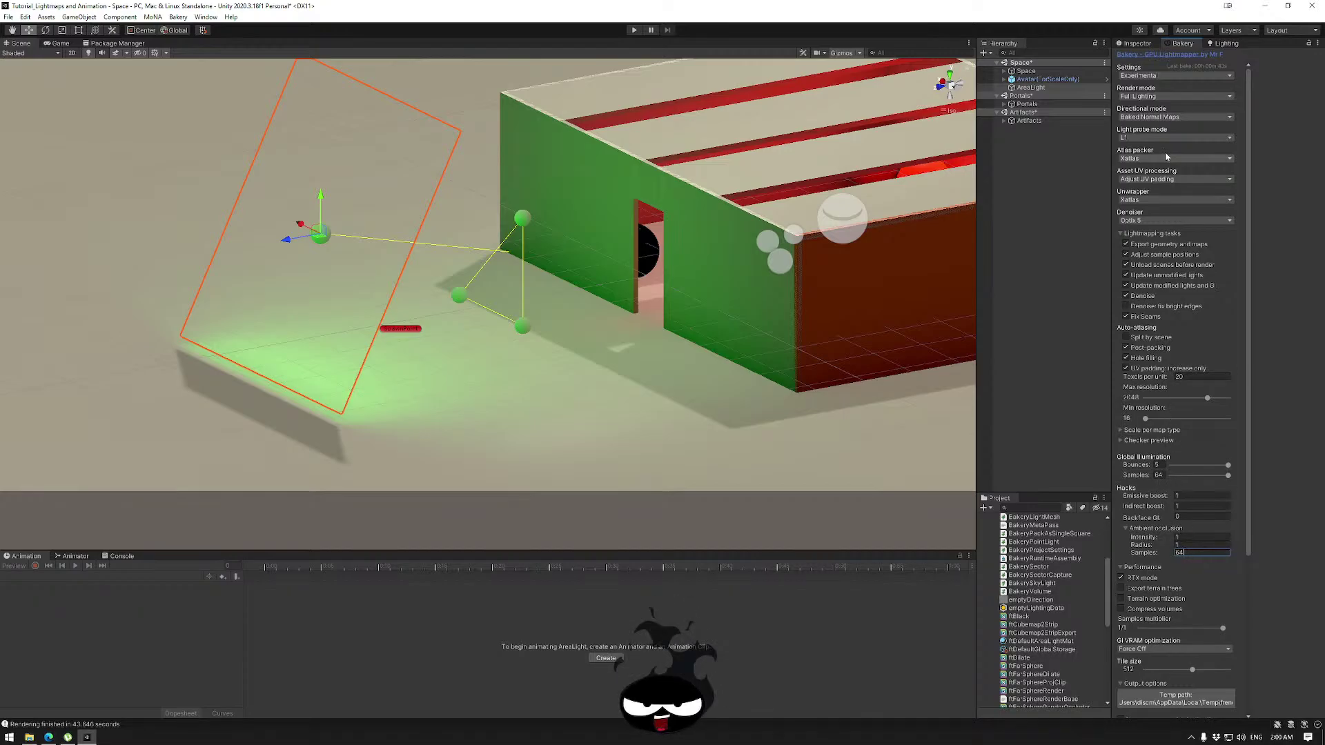
Inspect the Space scene's baked lightmap at index 0 in an enlarged preview, and close the preview.
click(1225, 44)
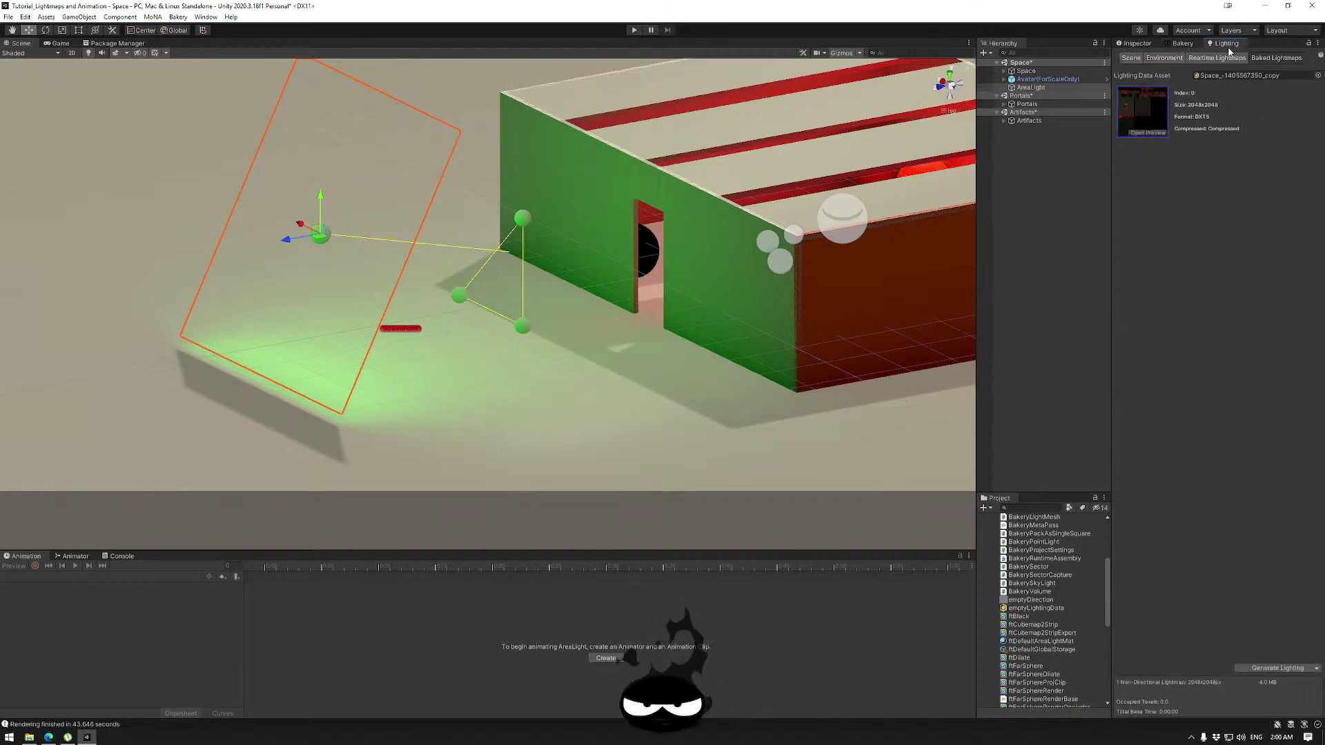
double_click(1141, 110)
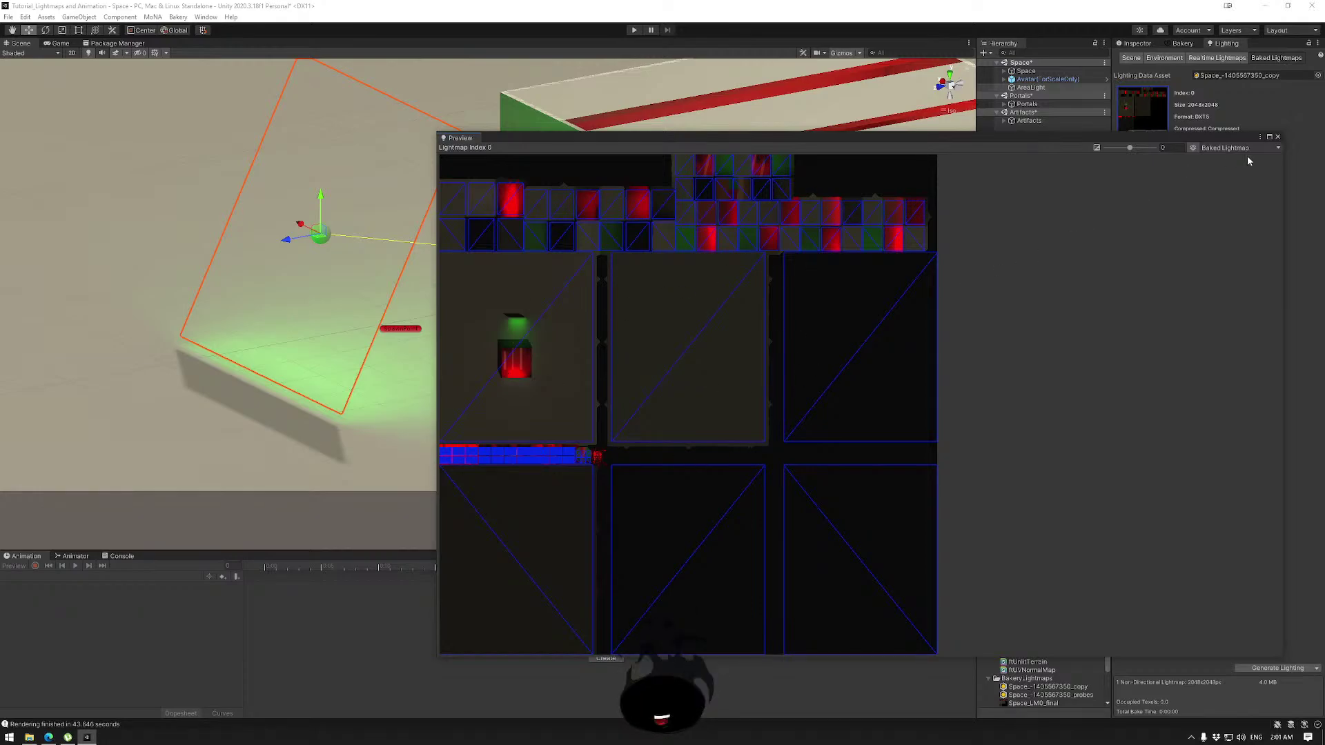
click(1278, 137)
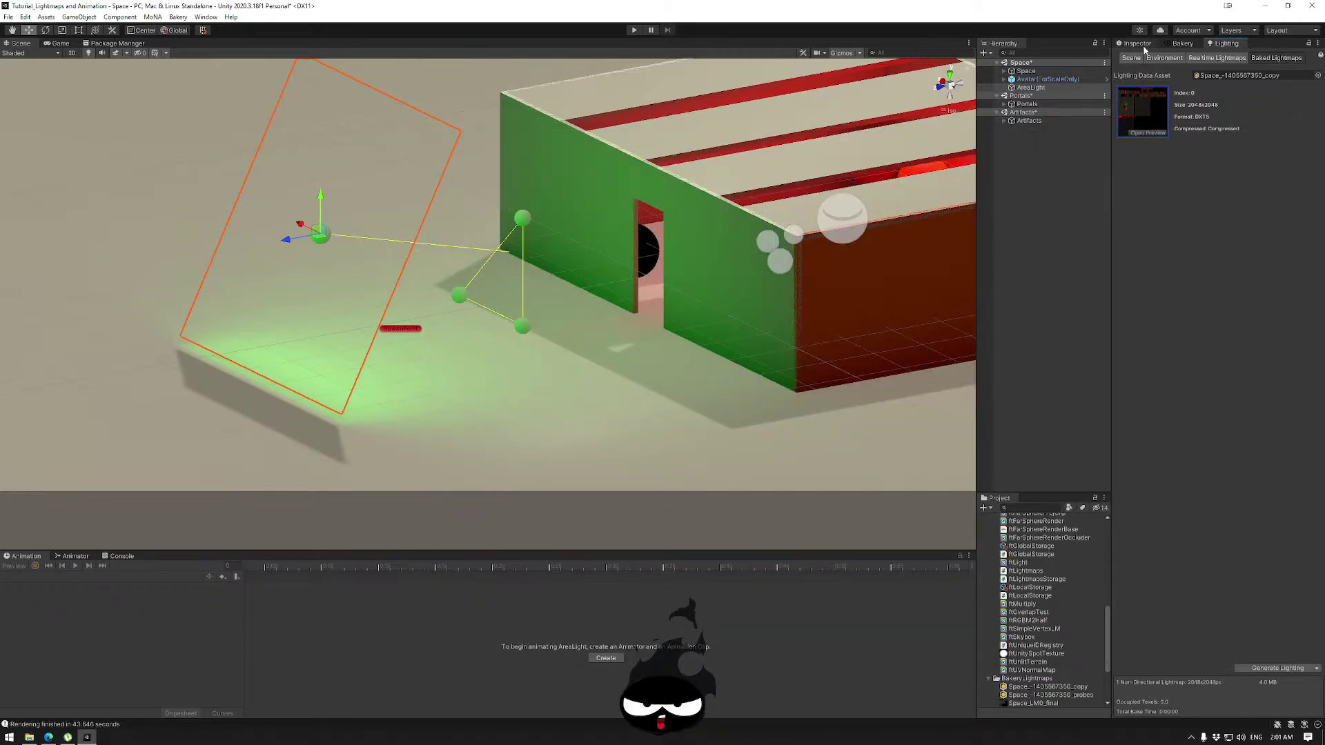
Set the Texels per unit value to 40 in the Bakery settings.
click(1182, 43)
click(1181, 377)
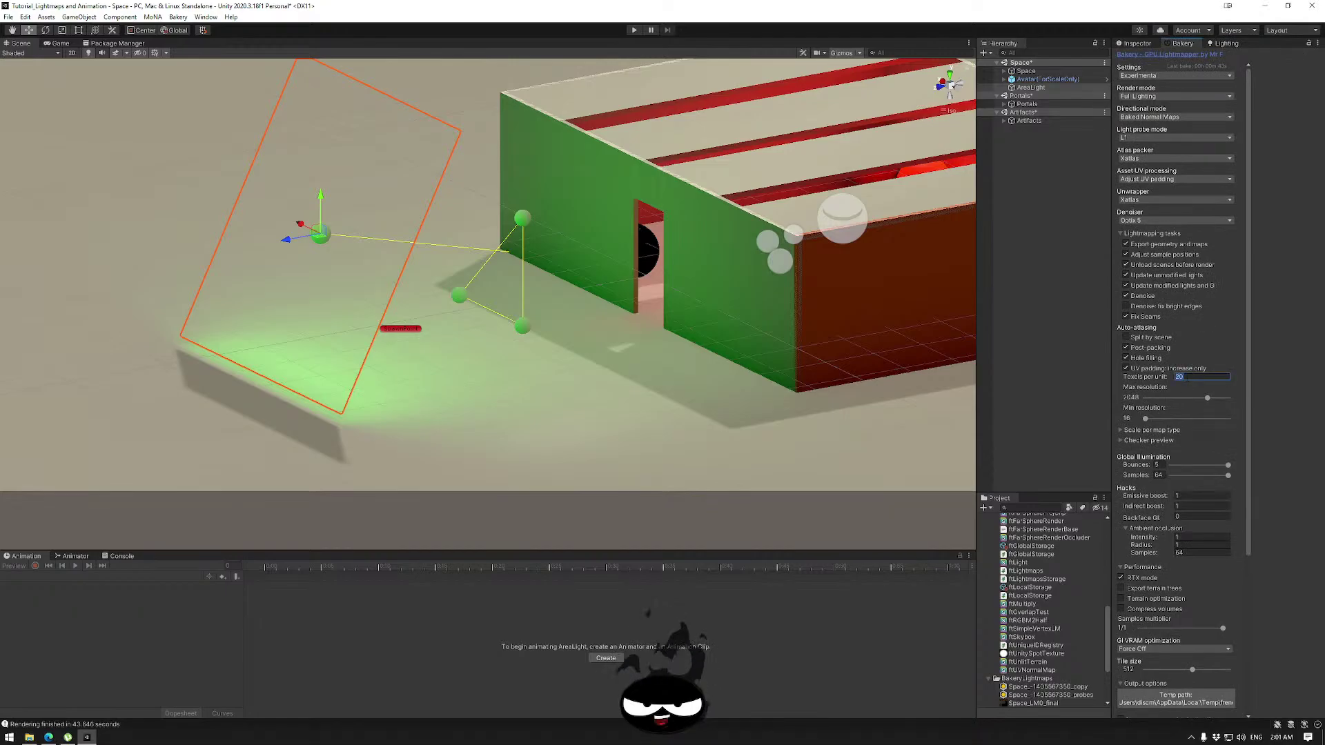
text(40)
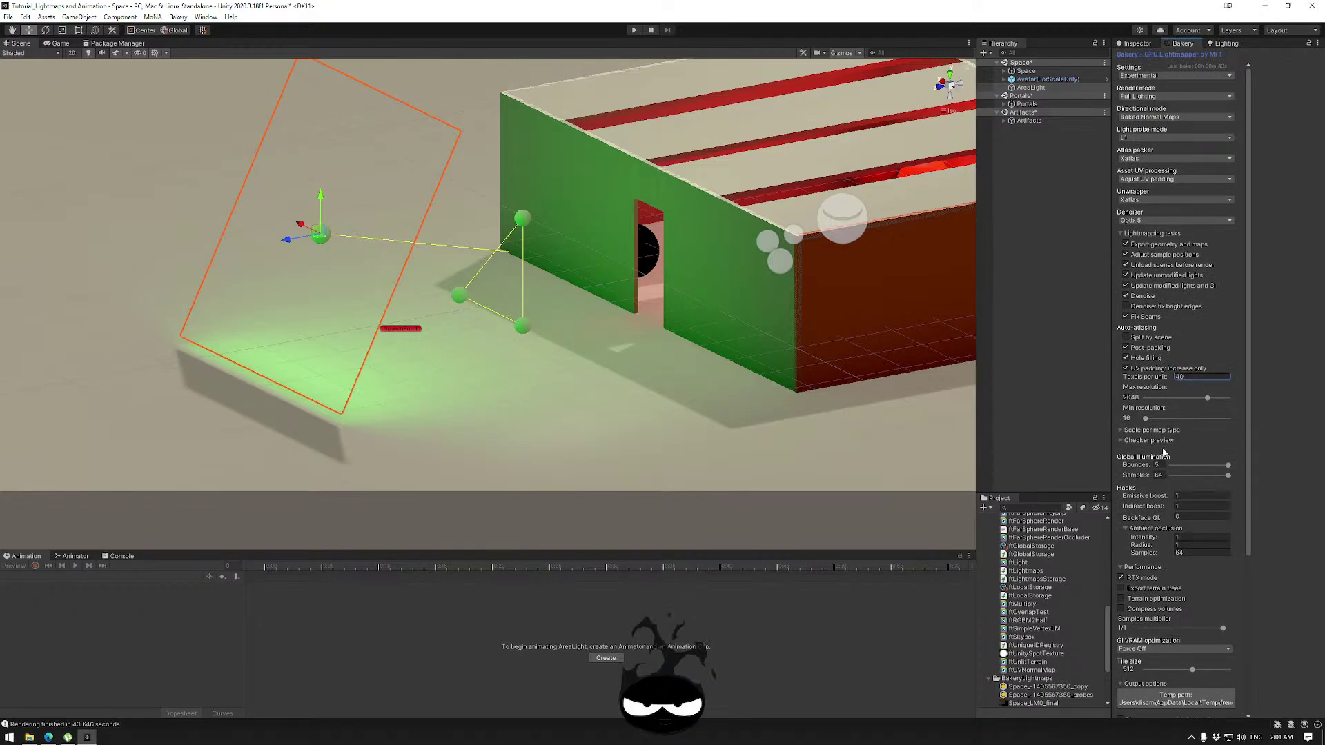
Show Bakery's checker preview on the scene geometry to inspect the texel density, and turn it off again.
scroll(1175, 526, down, 5)
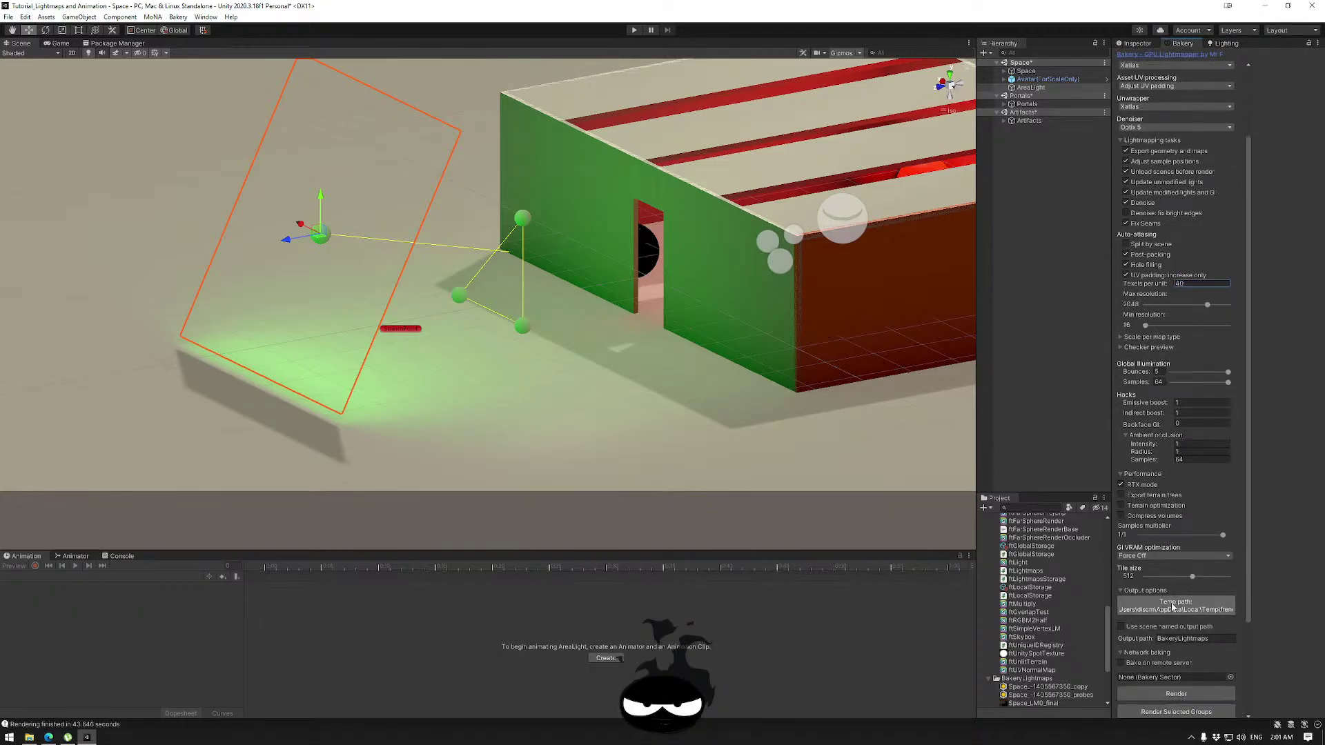
scroll(1180, 679, down, 1)
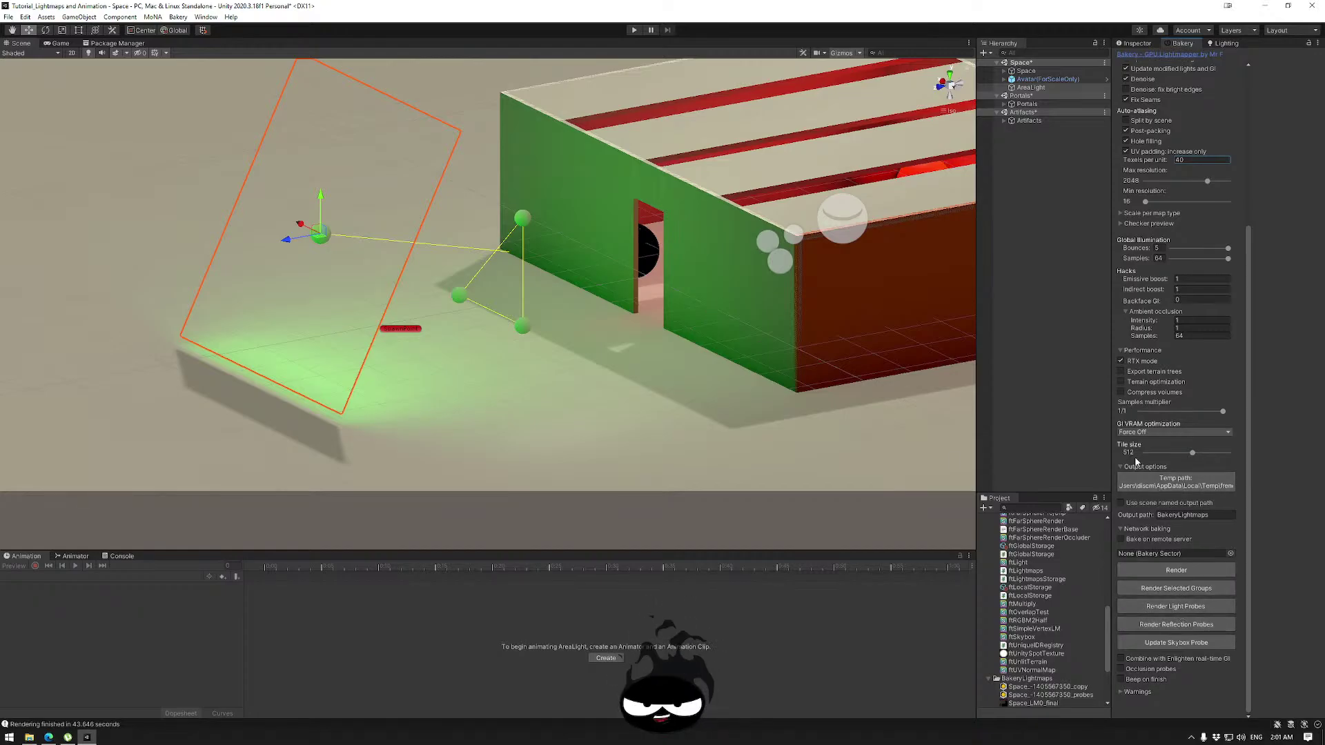
click(1121, 224)
click(1127, 234)
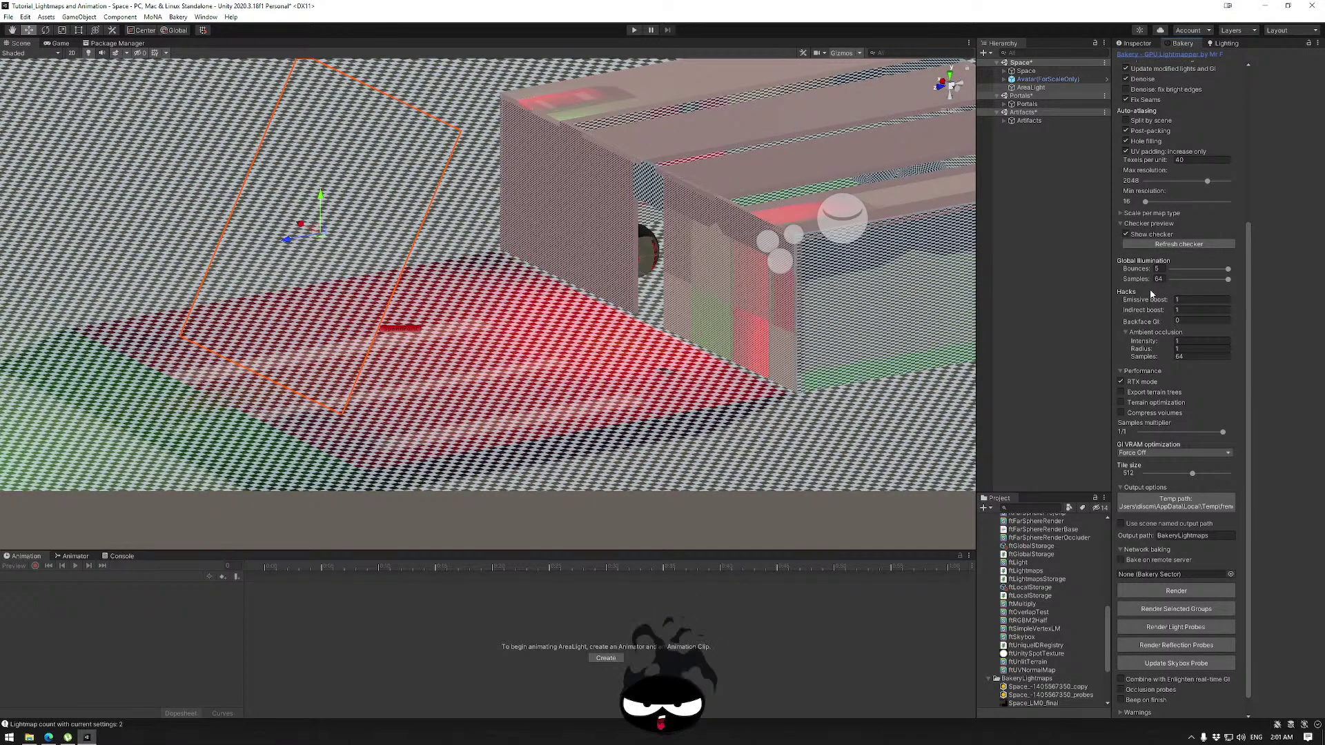
click(1126, 235)
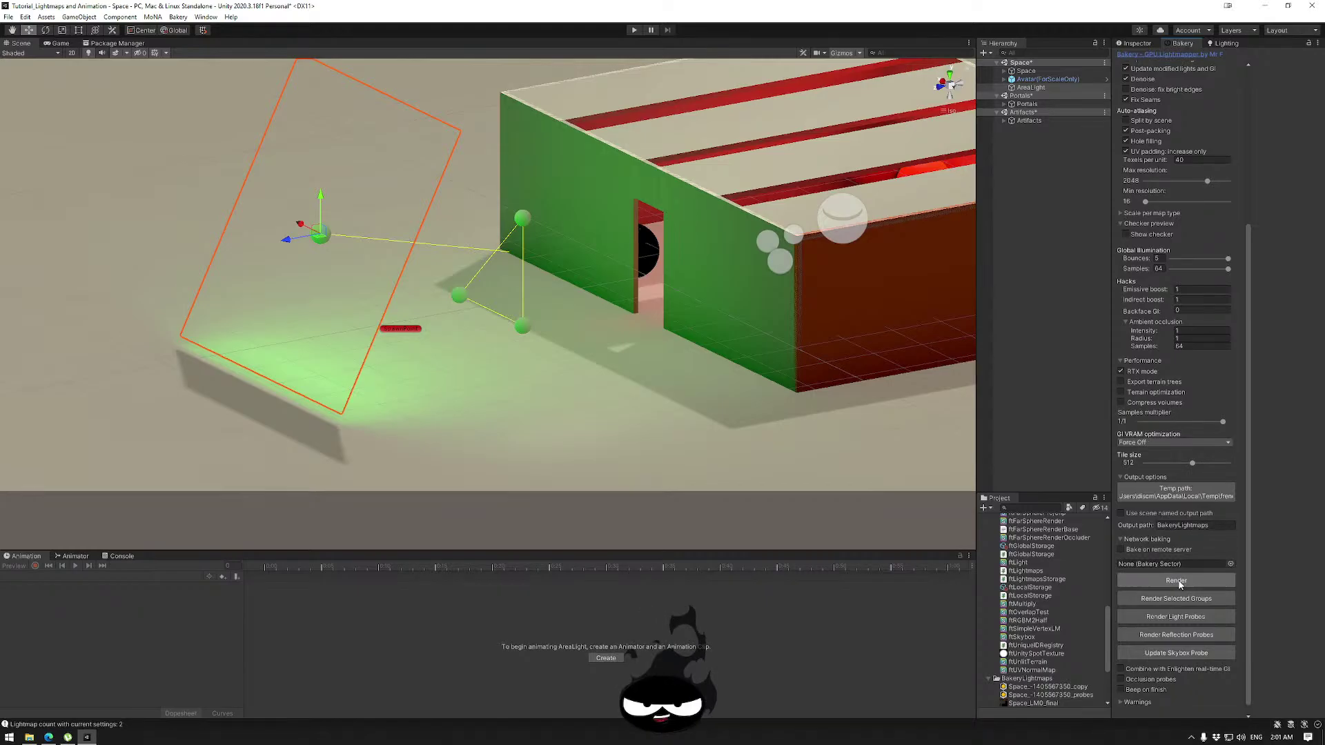
Save the open Space, Portals and Artifacts scenes and render the lightmaps with Bakery.
click(8, 16)
click(36, 66)
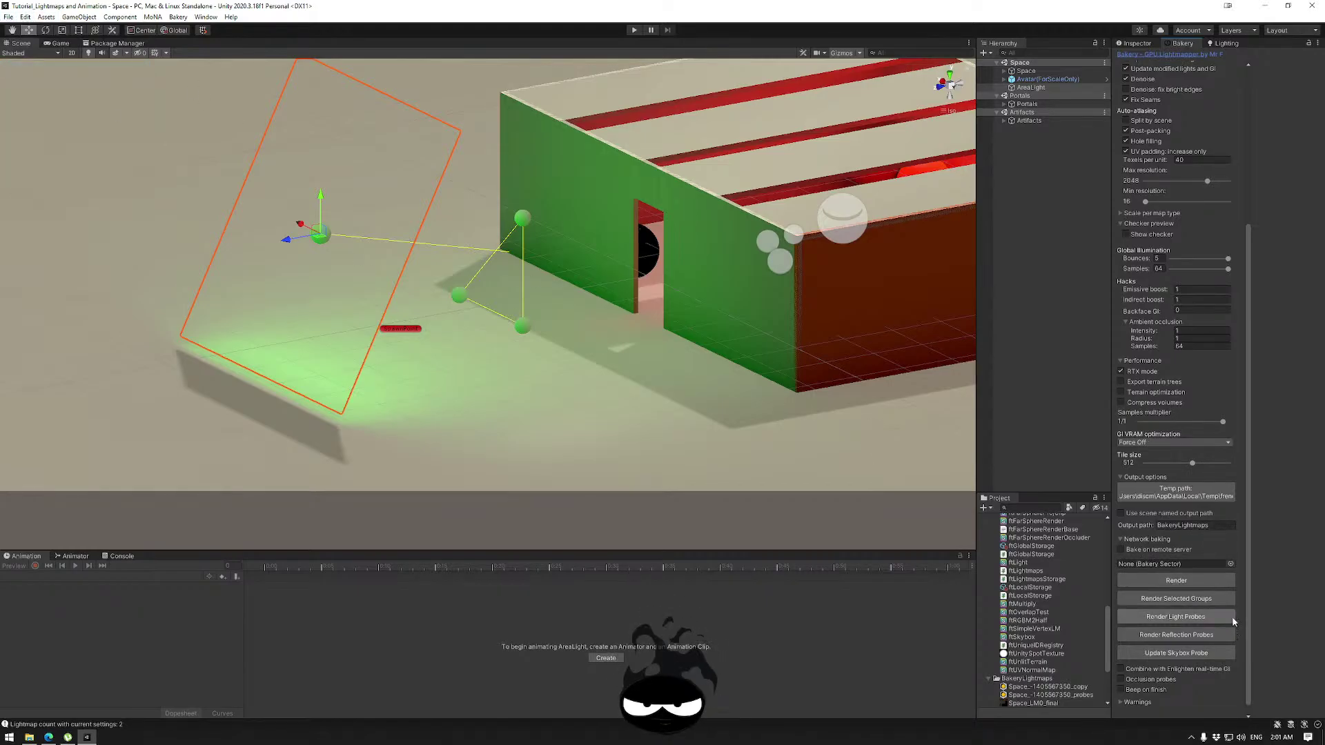
click(1177, 581)
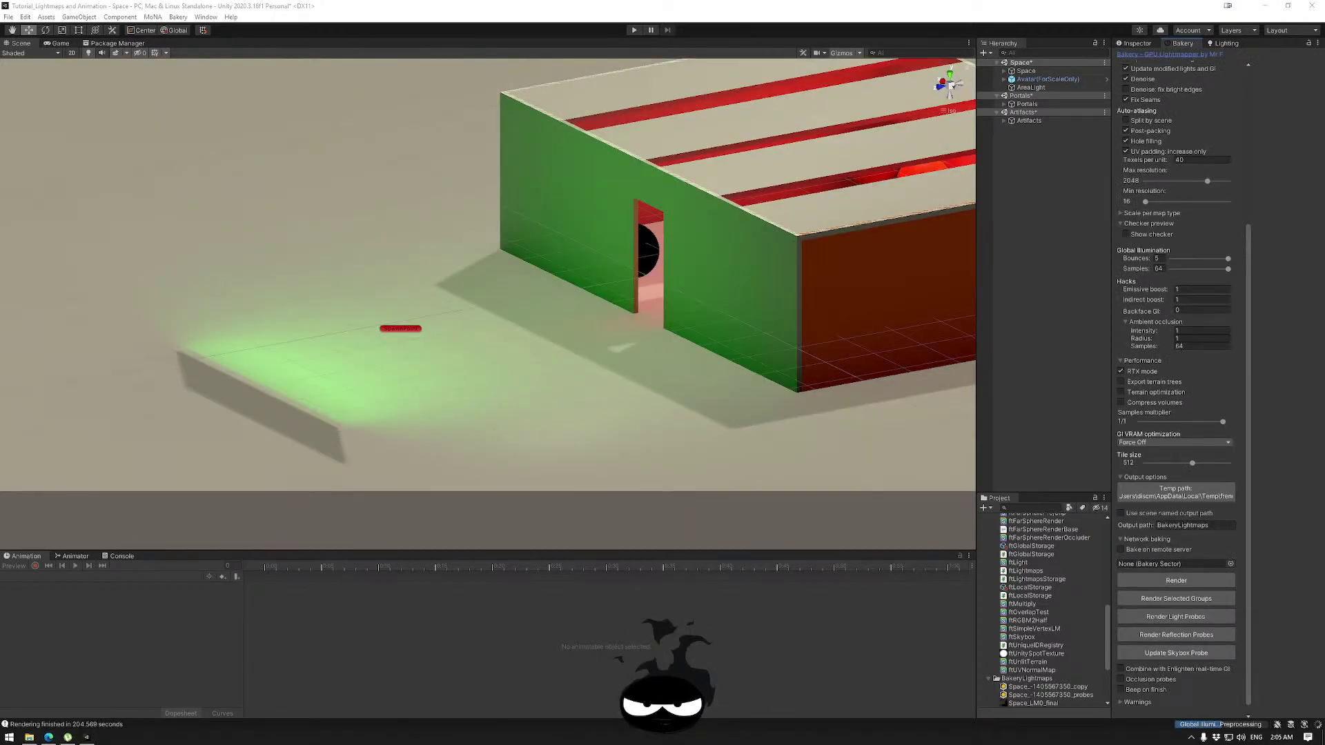
Examine the baked green light and shadows on the floor around the area light and the building's green wall.
alt+drag(417, 331, 645, 364)
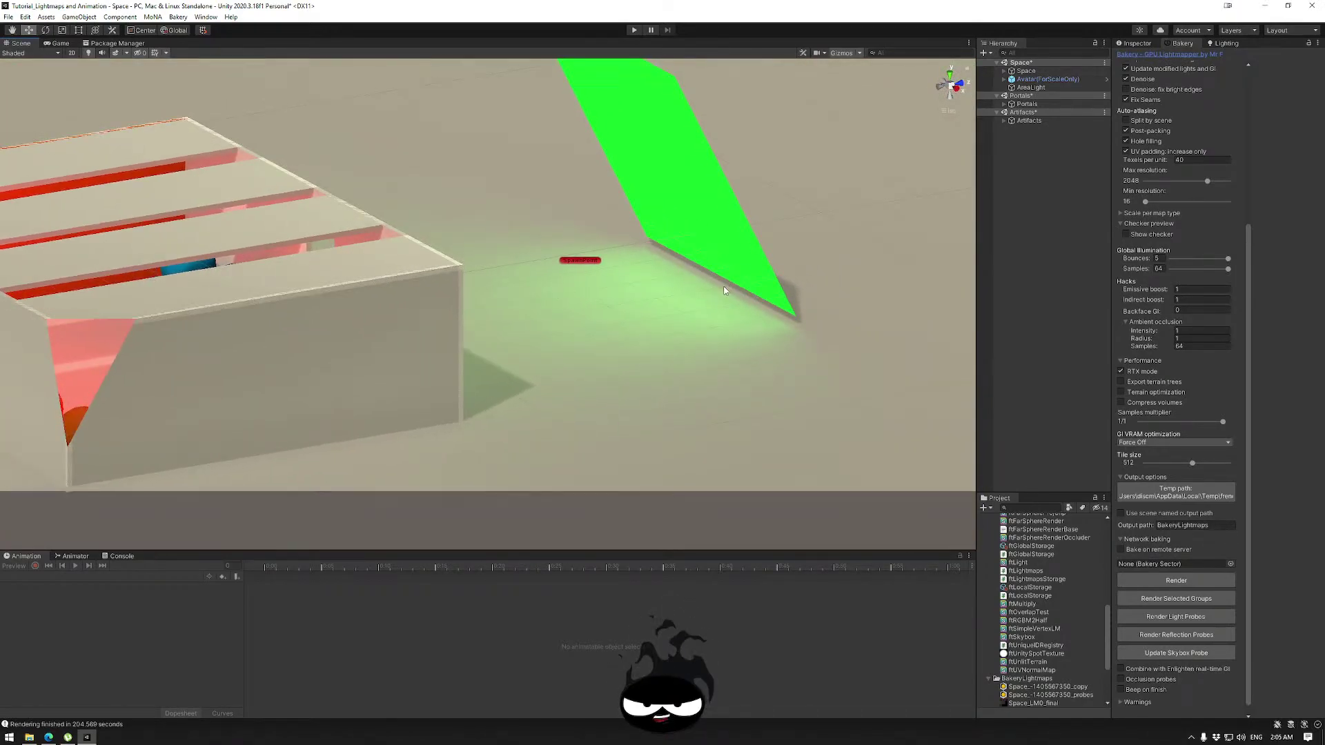
alt+drag(724, 291, 652, 317)
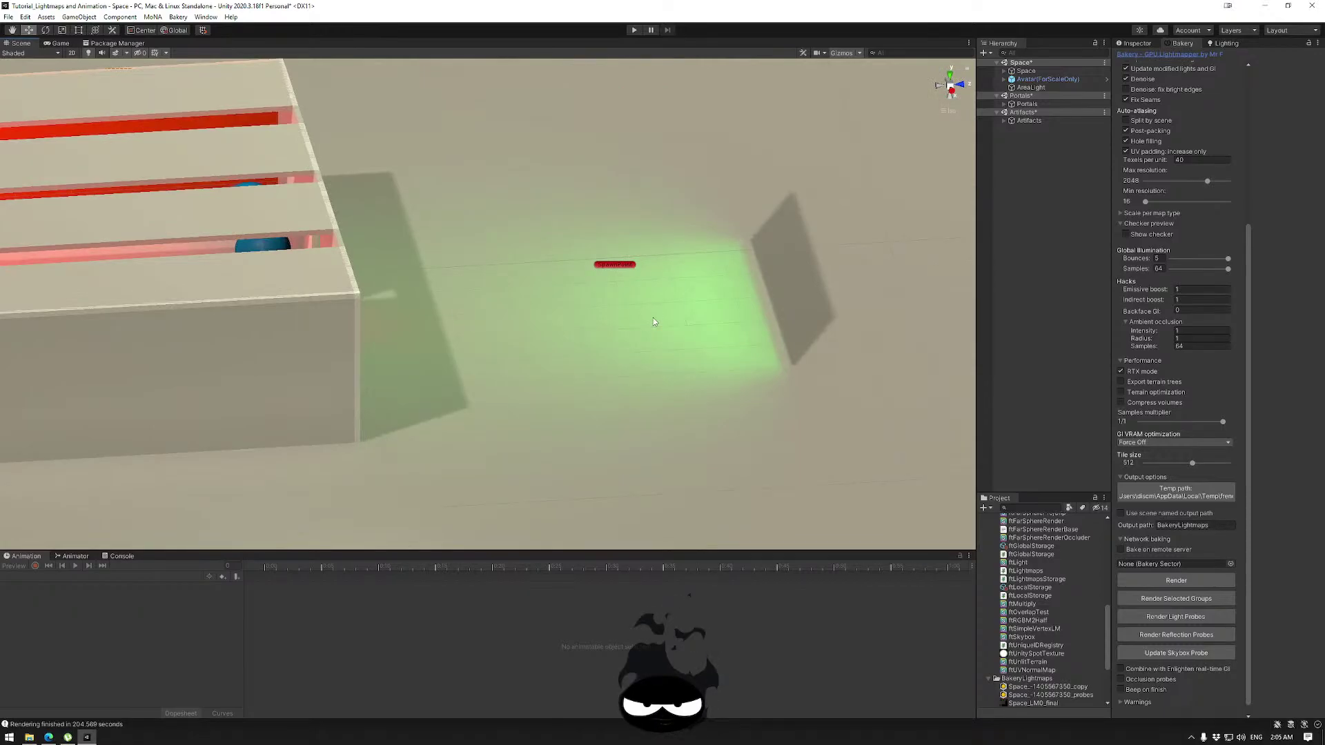
alt+drag(643, 350, 444, 330)
scroll(396, 334, up, 2)
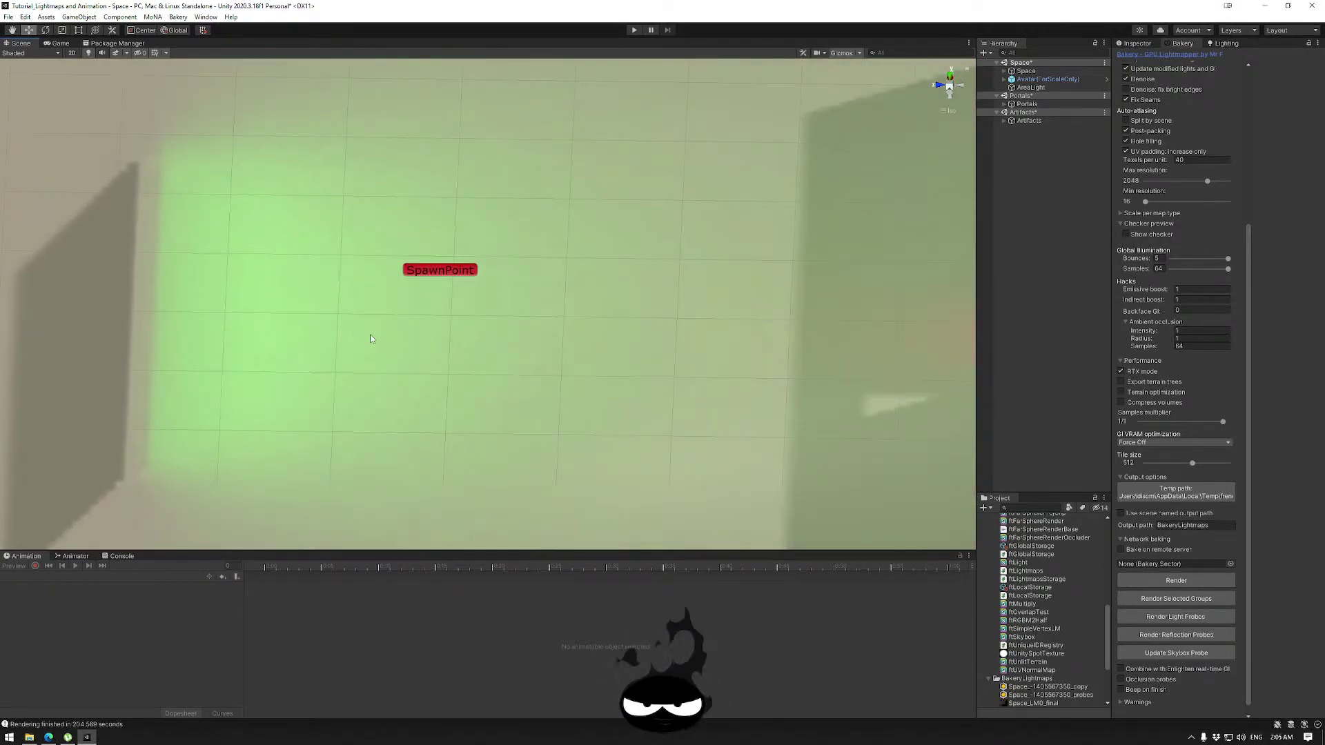
scroll(552, 352, down, 3)
alt+drag(562, 349, 666, 362)
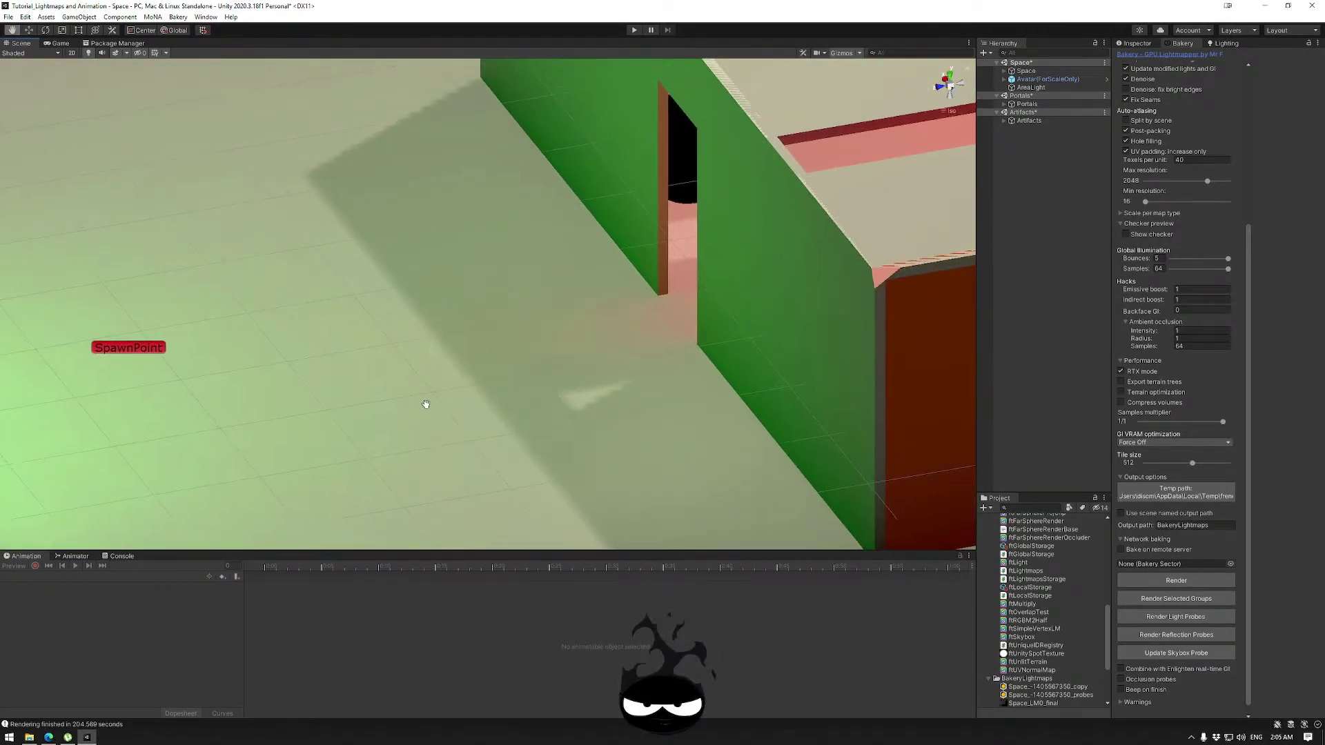
Examine the baked lighting inside the building around the orange sphere and the scale avatar, selecting each object.
alt+drag(541, 266, 453, 446)
click(349, 411)
key(f)
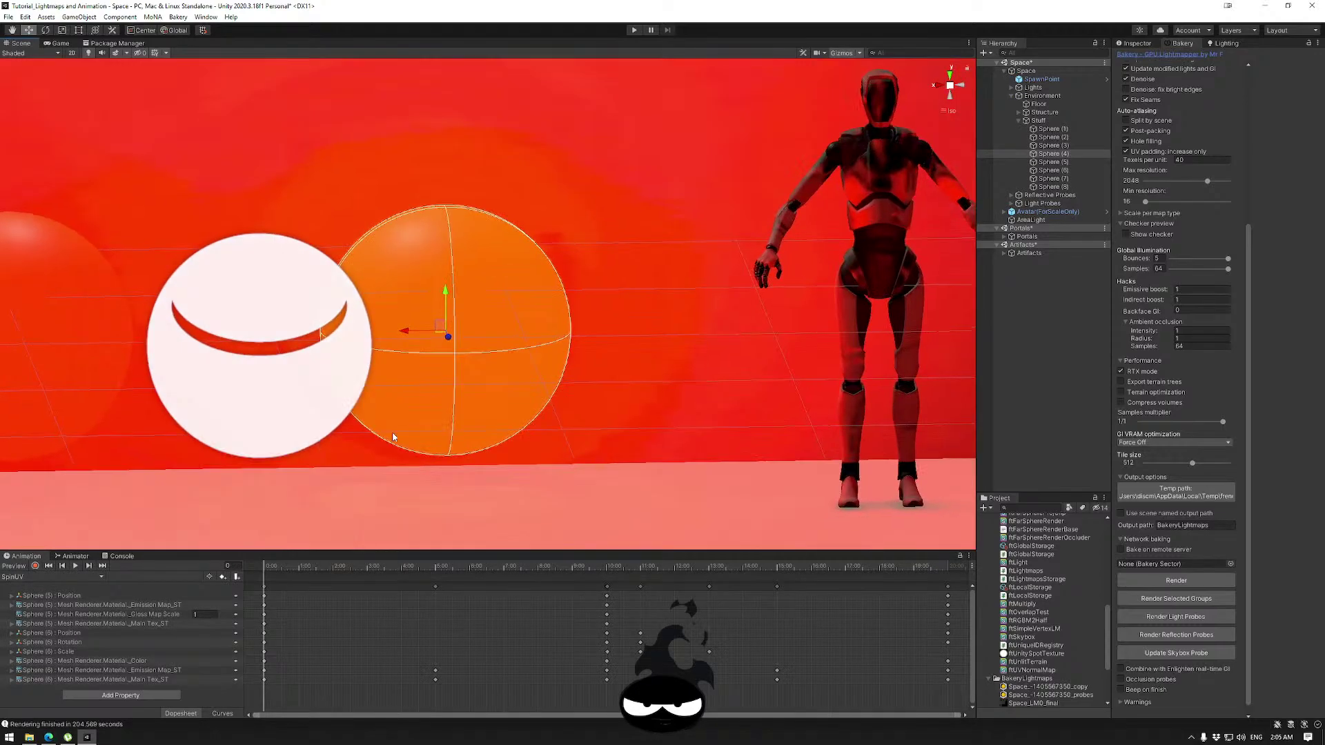
alt+drag(571, 417, 731, 340)
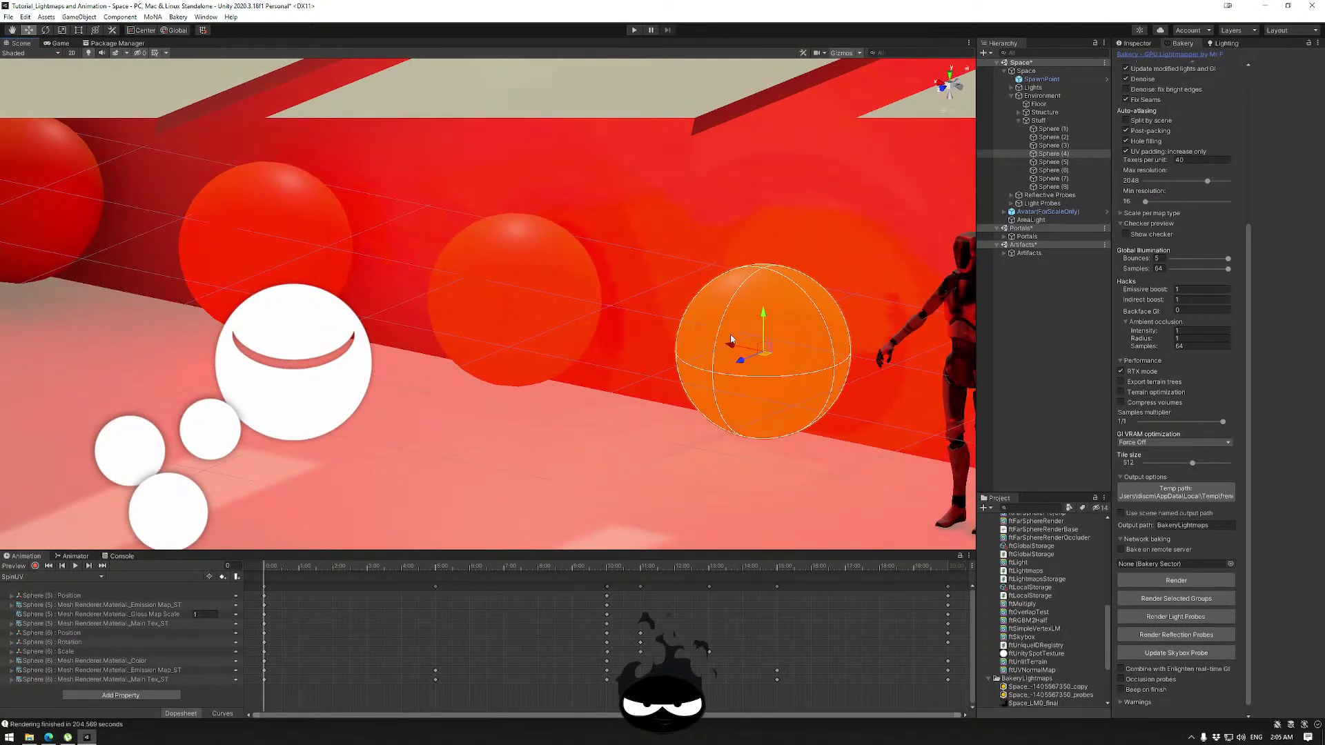
alt+drag(667, 472, 490, 415)
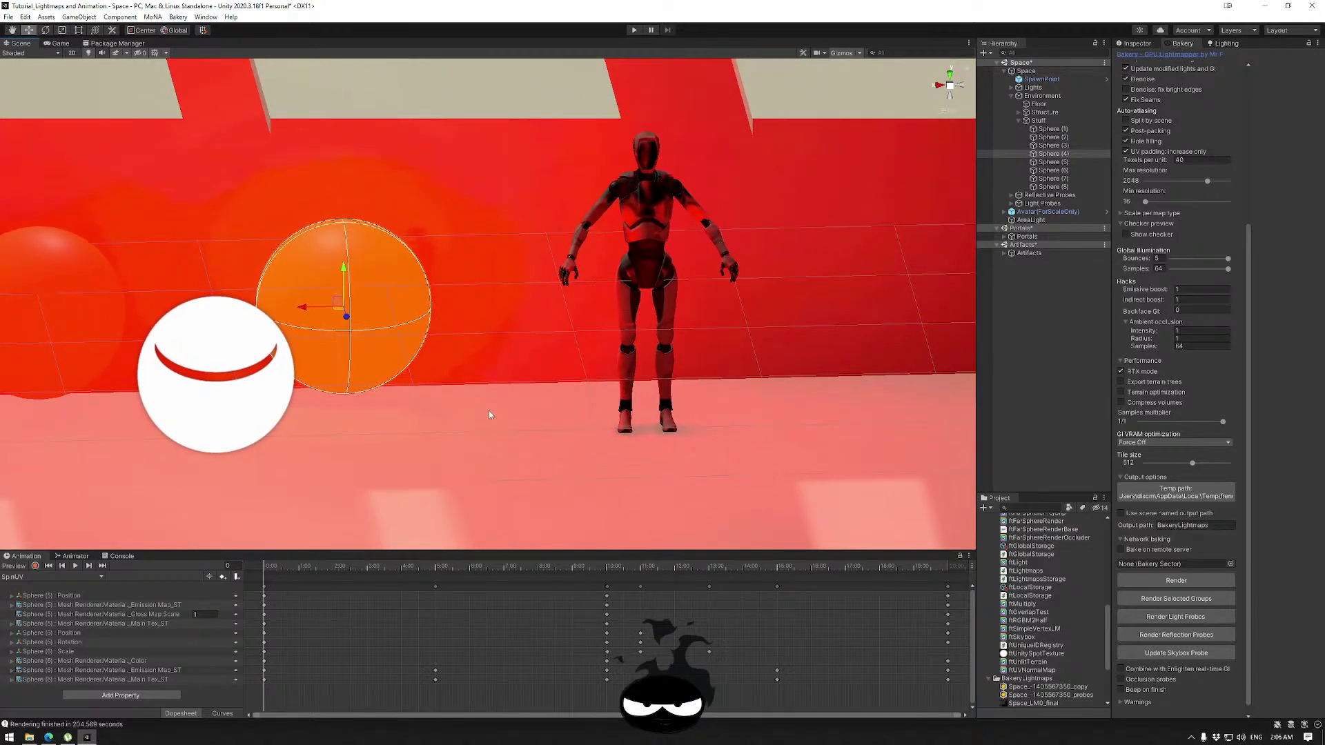
alt+drag(619, 409, 635, 408)
click(636, 221)
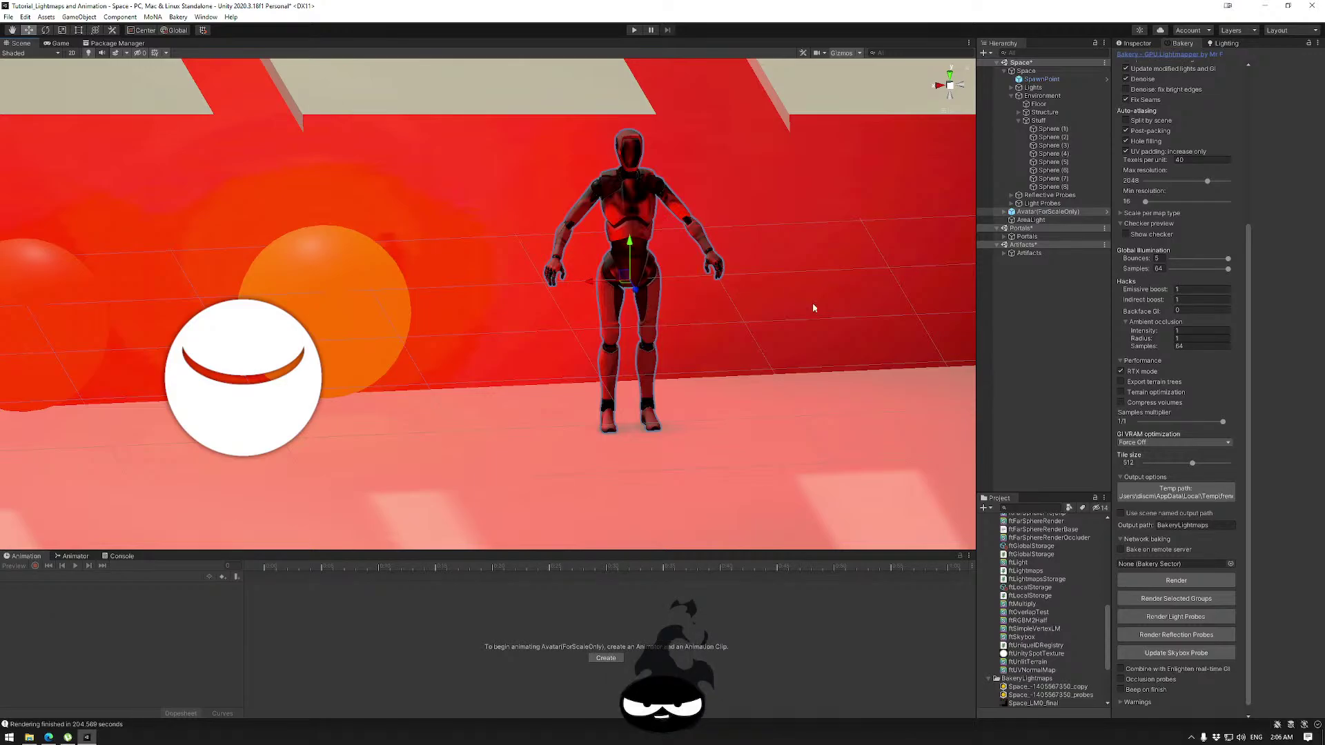
alt+drag(643, 399, 603, 320)
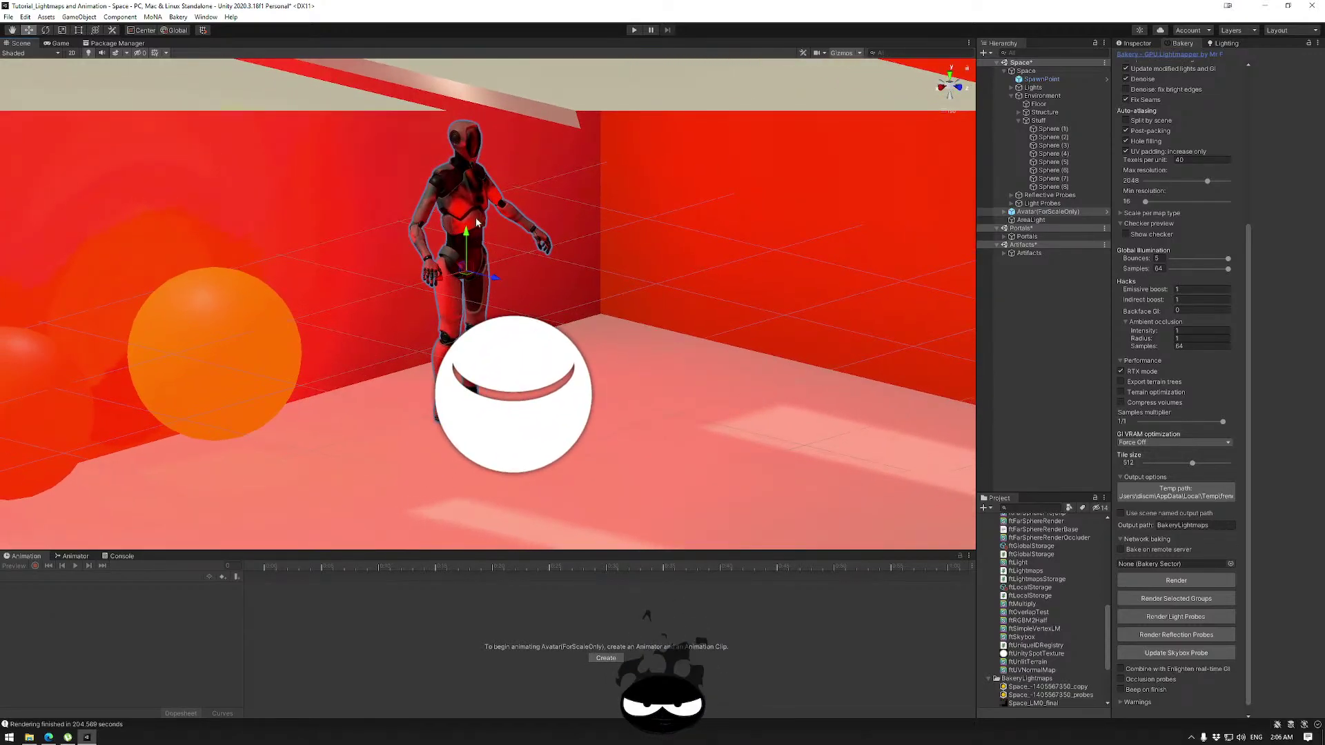
alt+drag(633, 457, 580, 296)
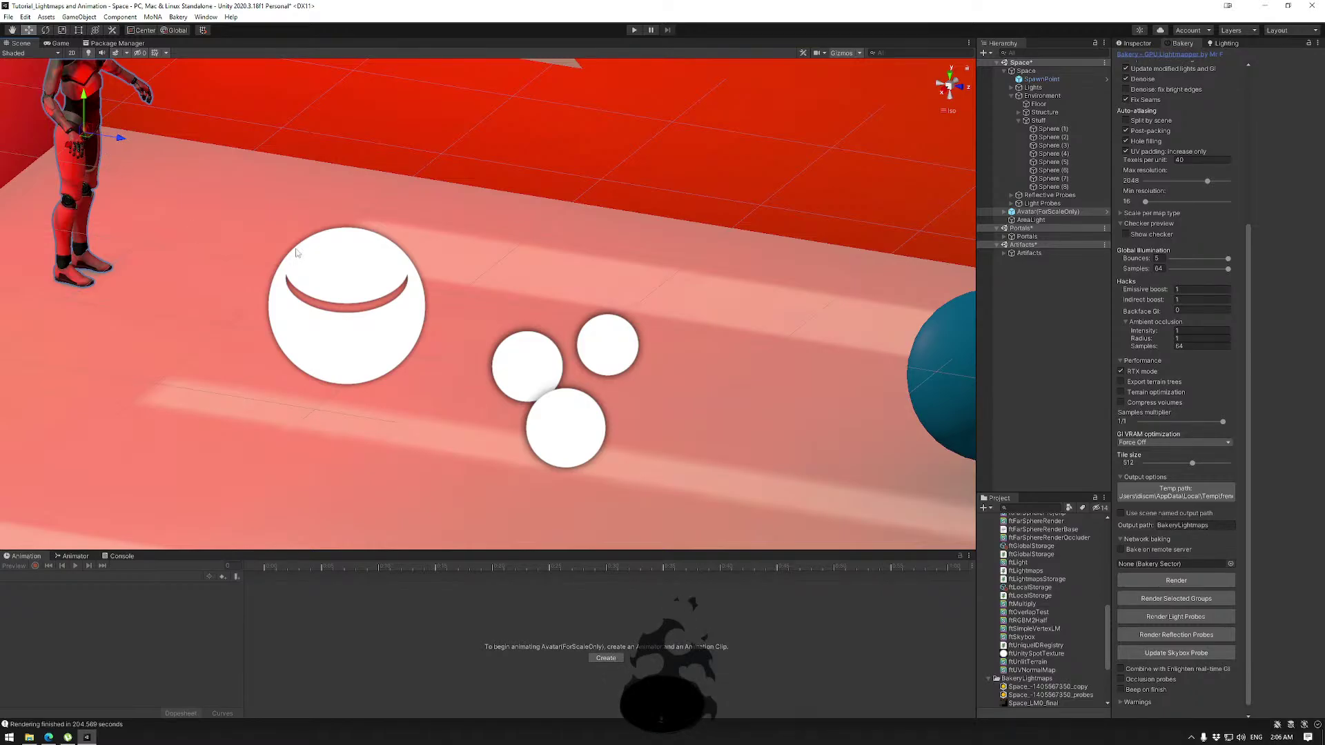
Render the reflection probes with Bakery while viewing the blue spheres and the black reflective sphere.
alt+drag(617, 344, 720, 345)
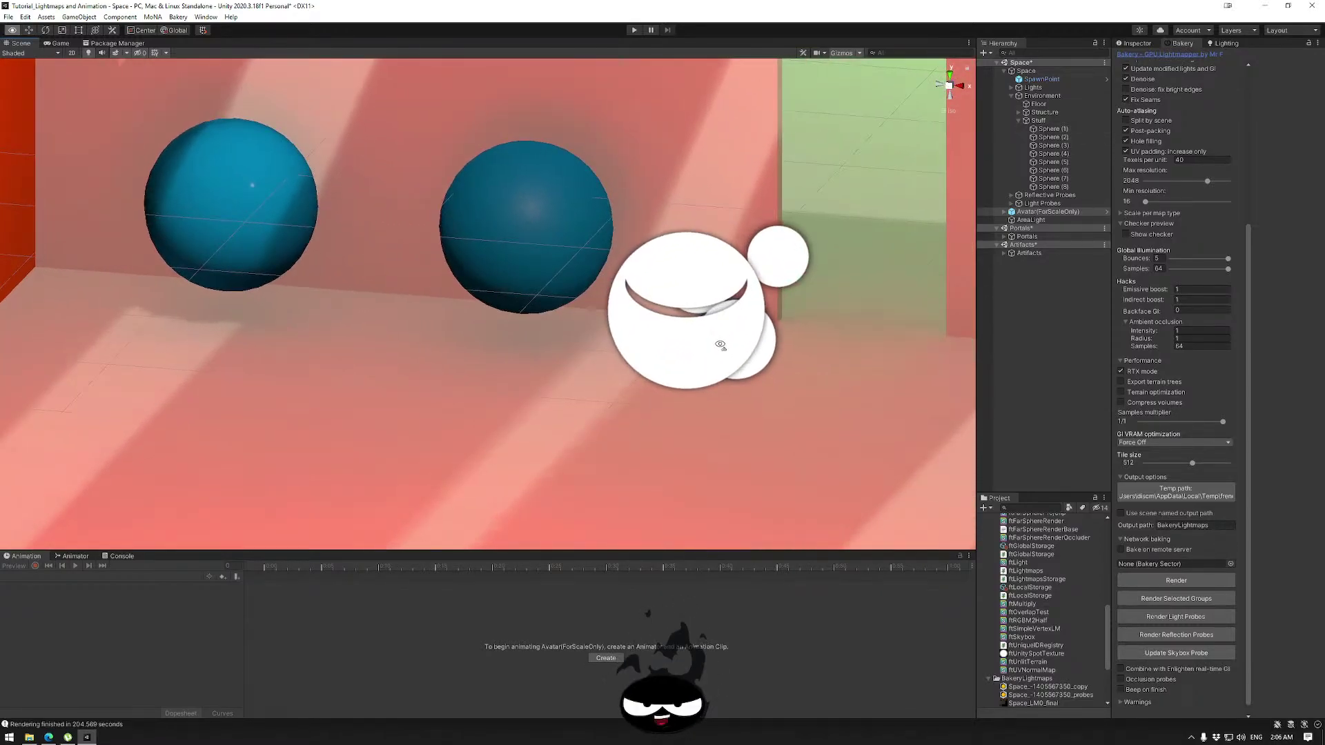
middle_drag(864, 376, 542, 362)
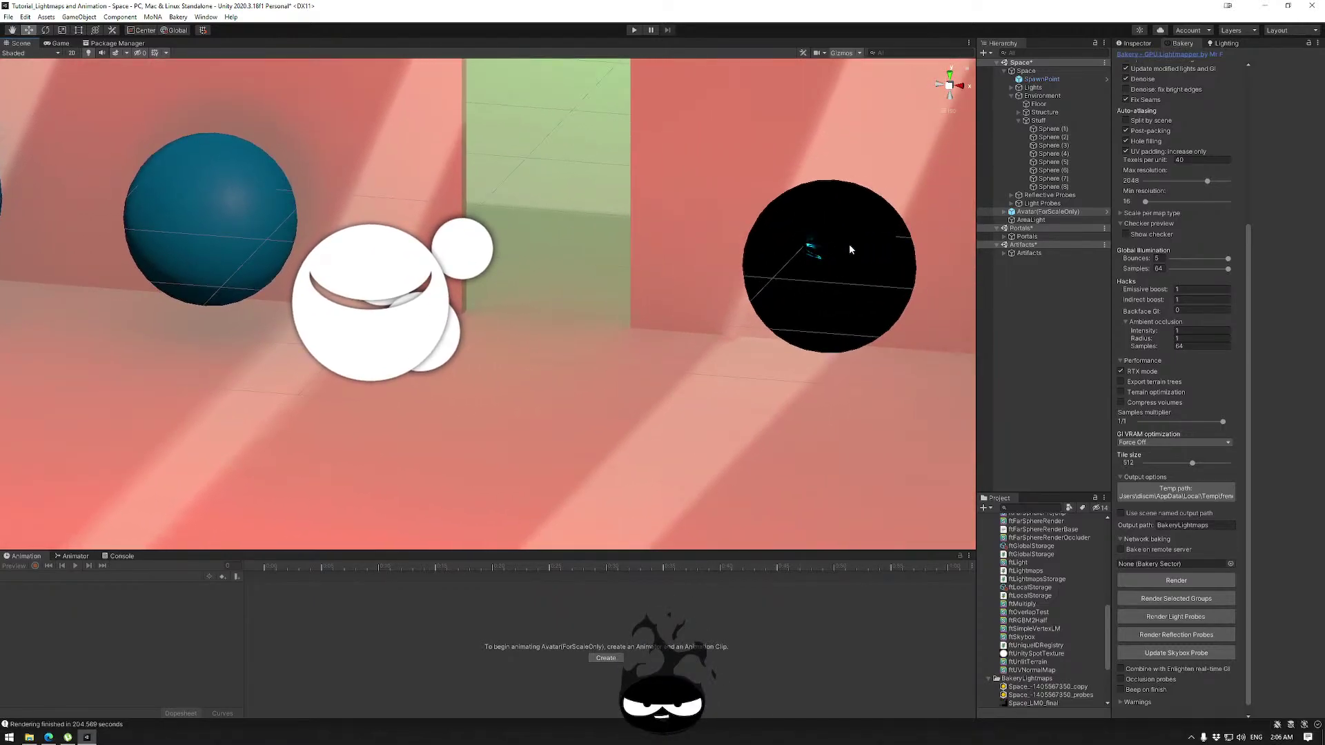
click(1188, 636)
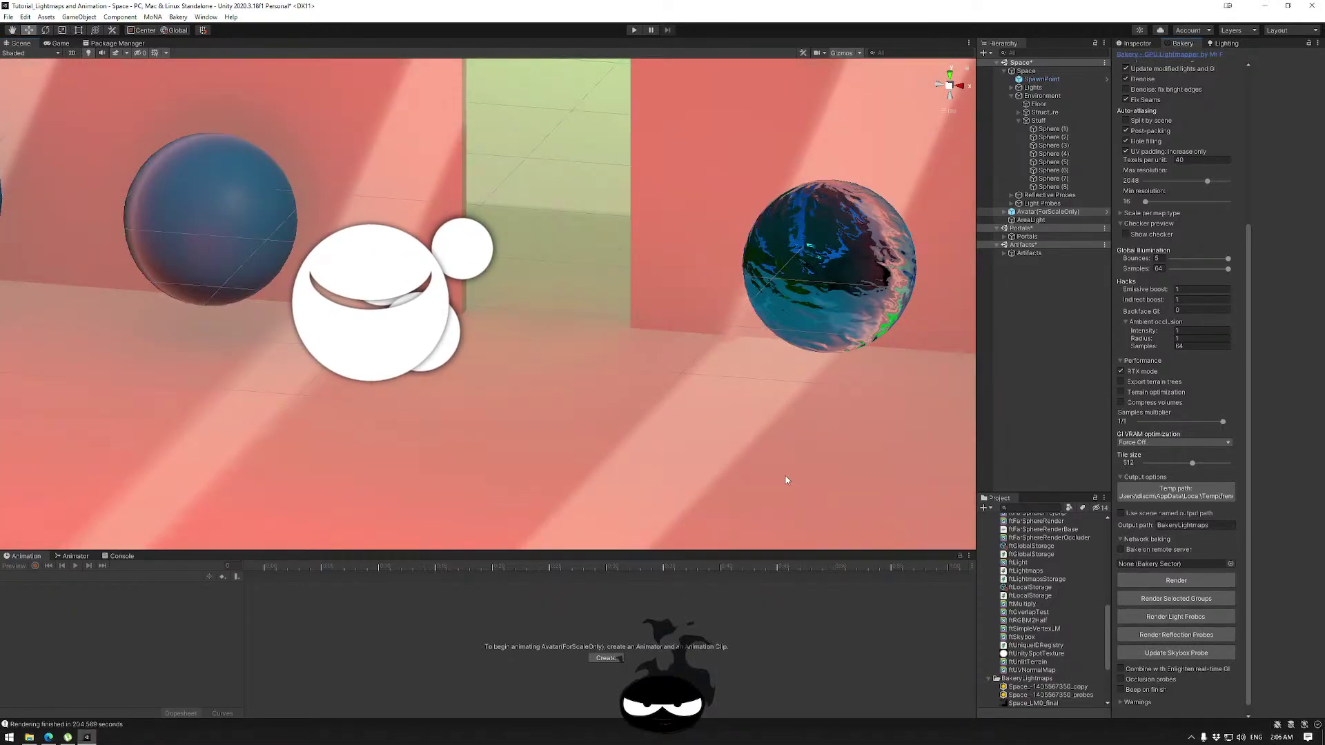
Examine the baked light on the red walls, roof beams and building exterior from several angles.
alt+drag(718, 370, 660, 302)
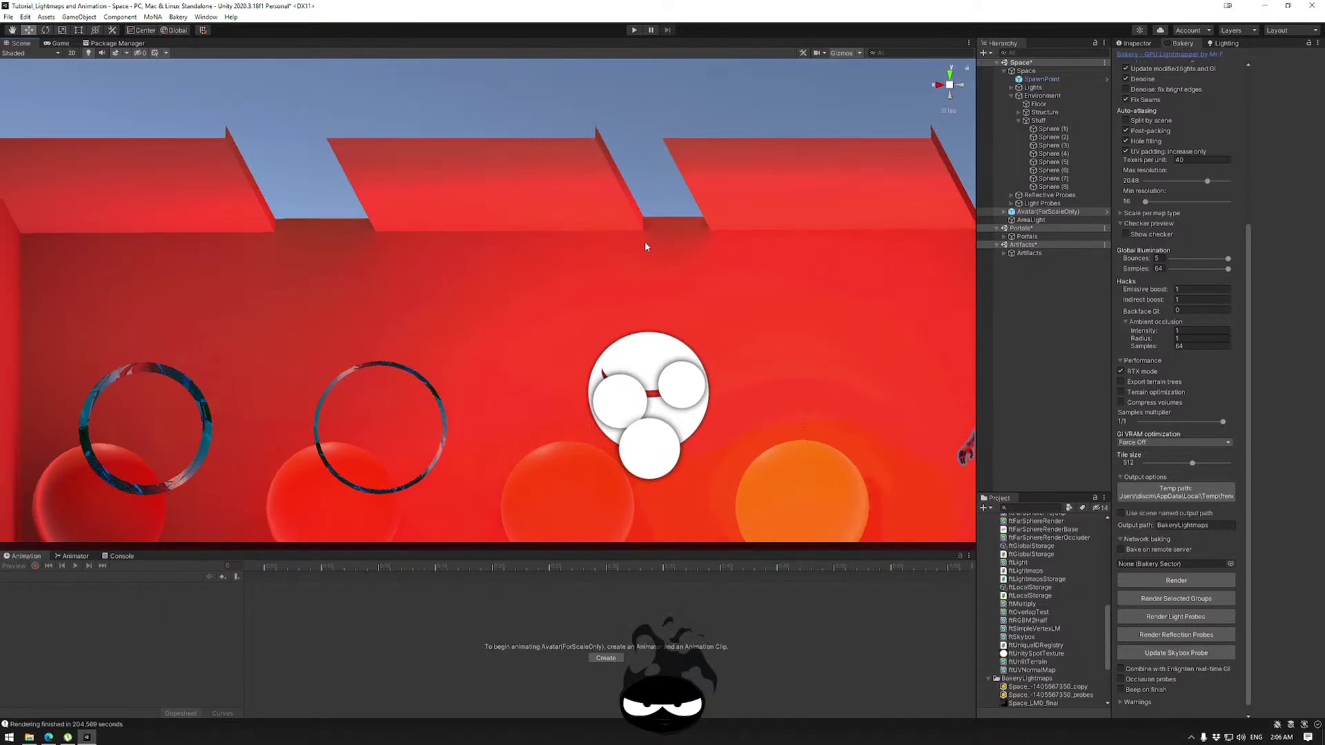
alt+drag(763, 283, 618, 281)
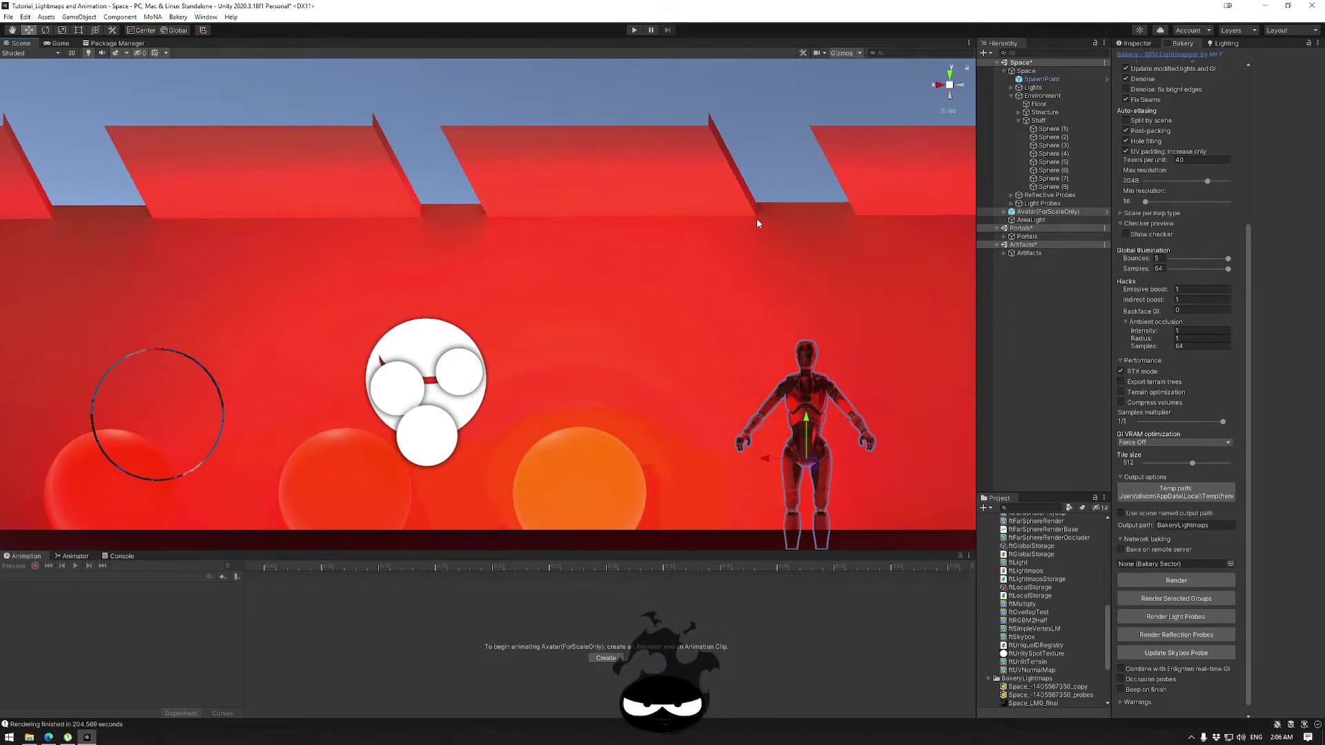
alt+drag(816, 287, 706, 423)
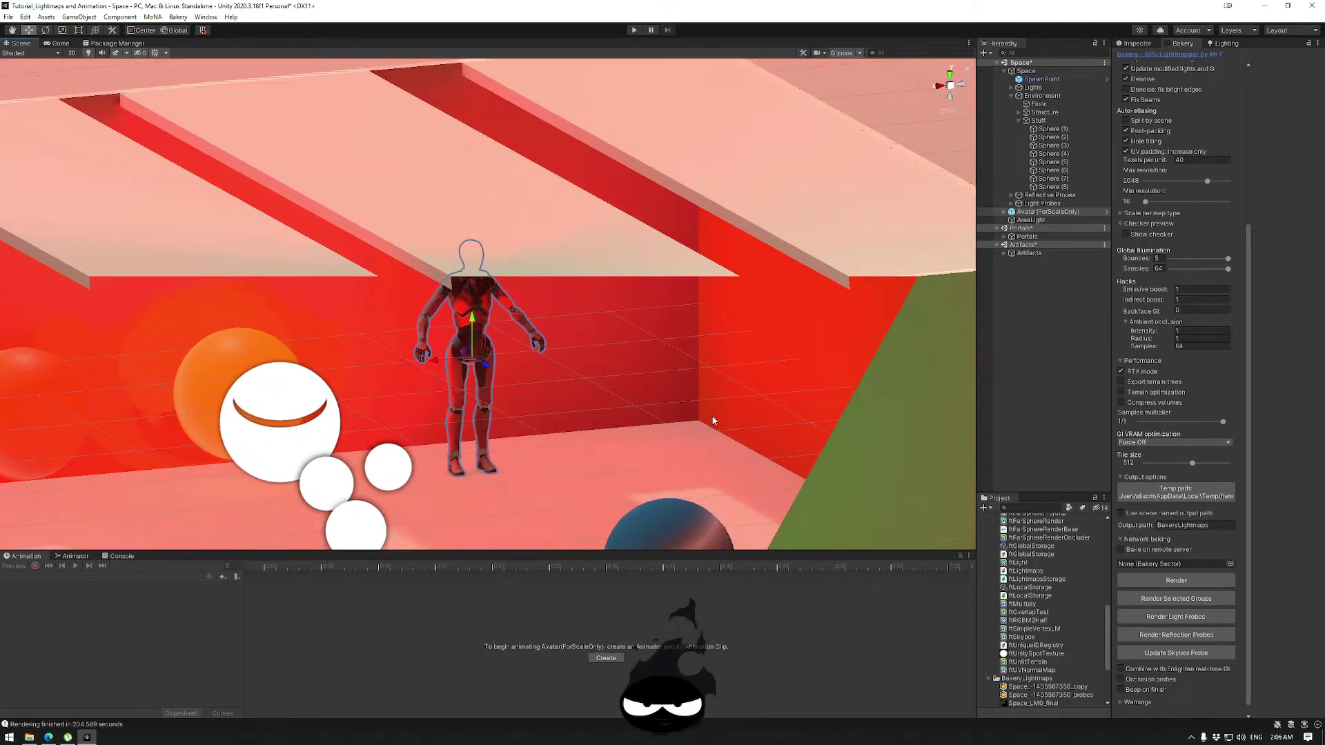
middle_drag(557, 387, 685, 342)
alt+drag(541, 331, 680, 349)
middle_drag(421, 338, 718, 284)
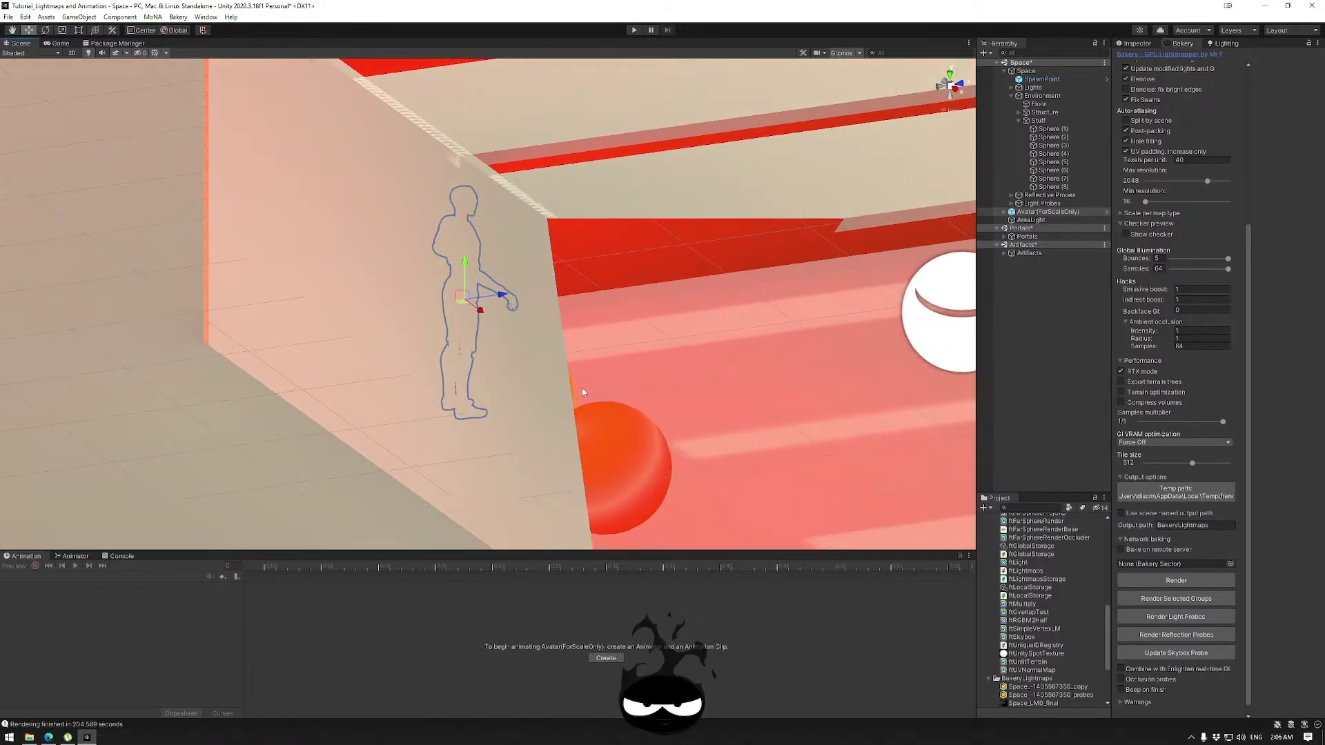
Build the MoNA Playground files from the scene with the baked lighting.
alt+drag(582, 392, 573, 331)
middle_drag(573, 331, 561, 314)
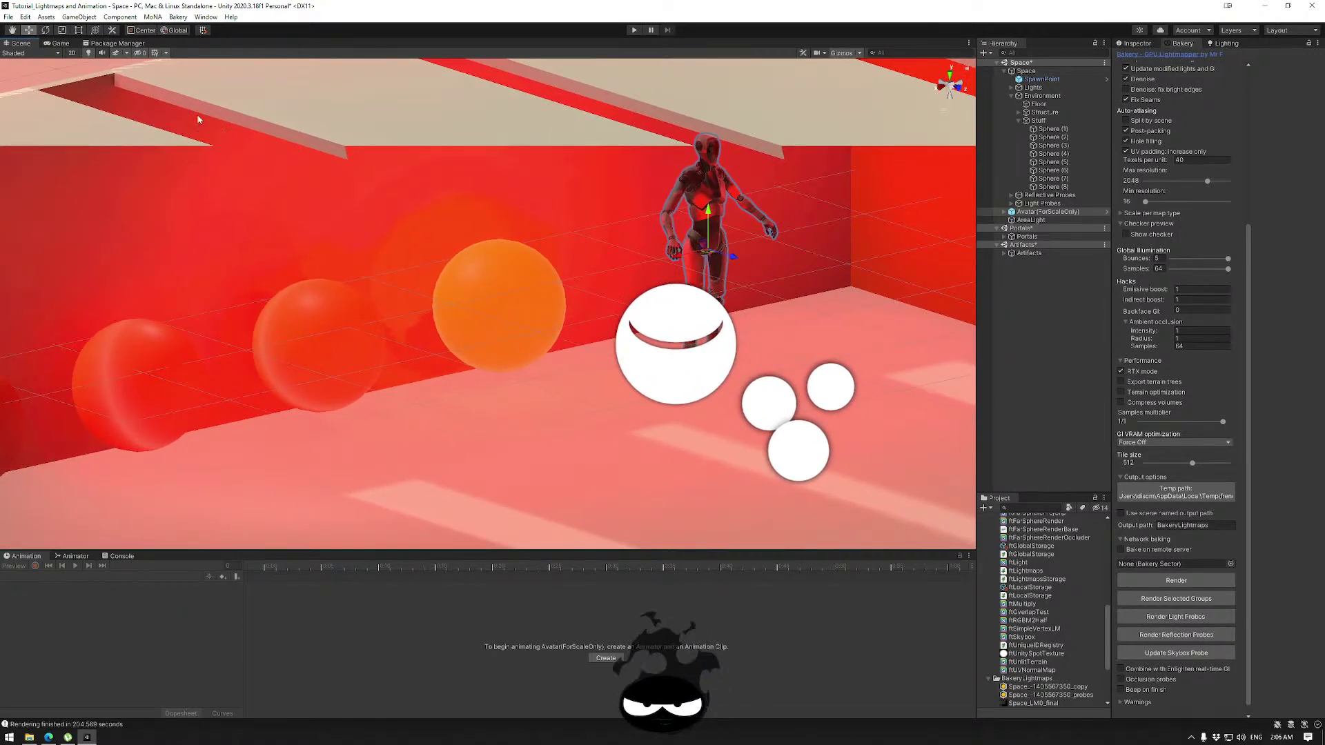
click(115, 18)
mouse_move(147, 19)
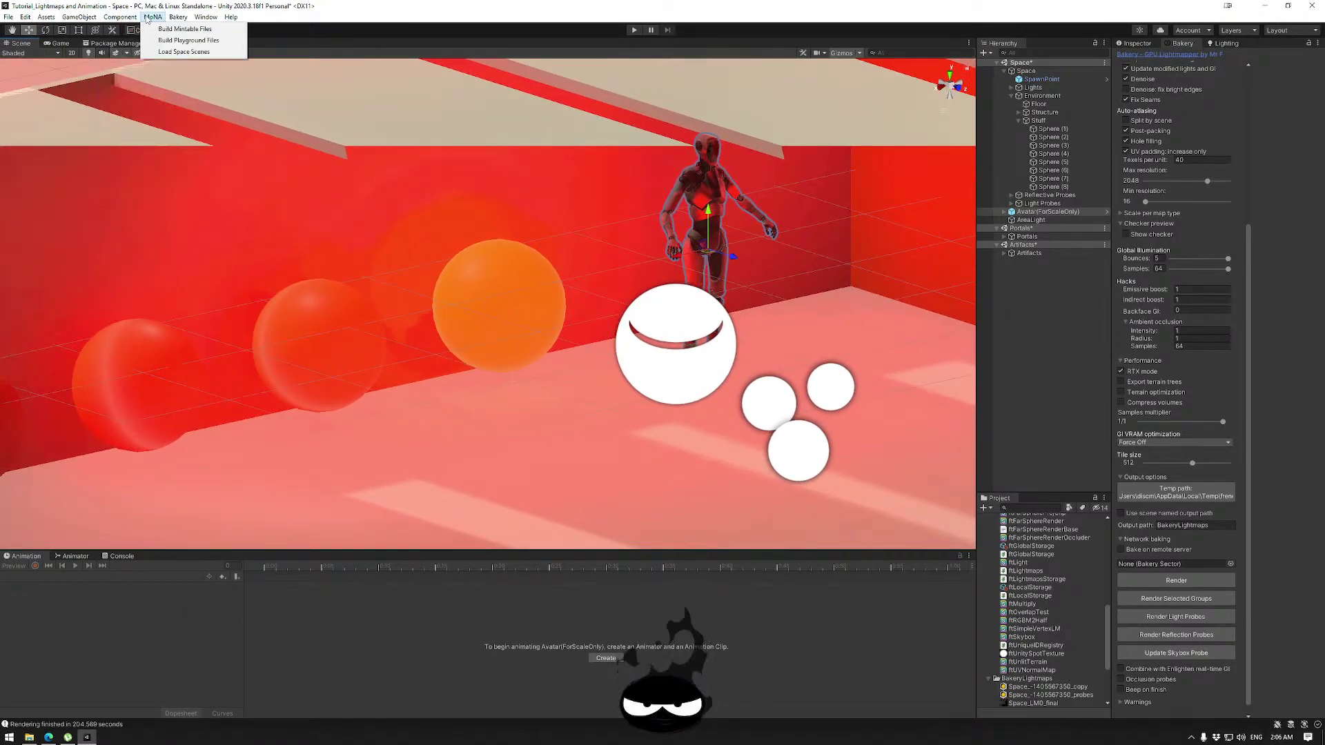
click(179, 41)
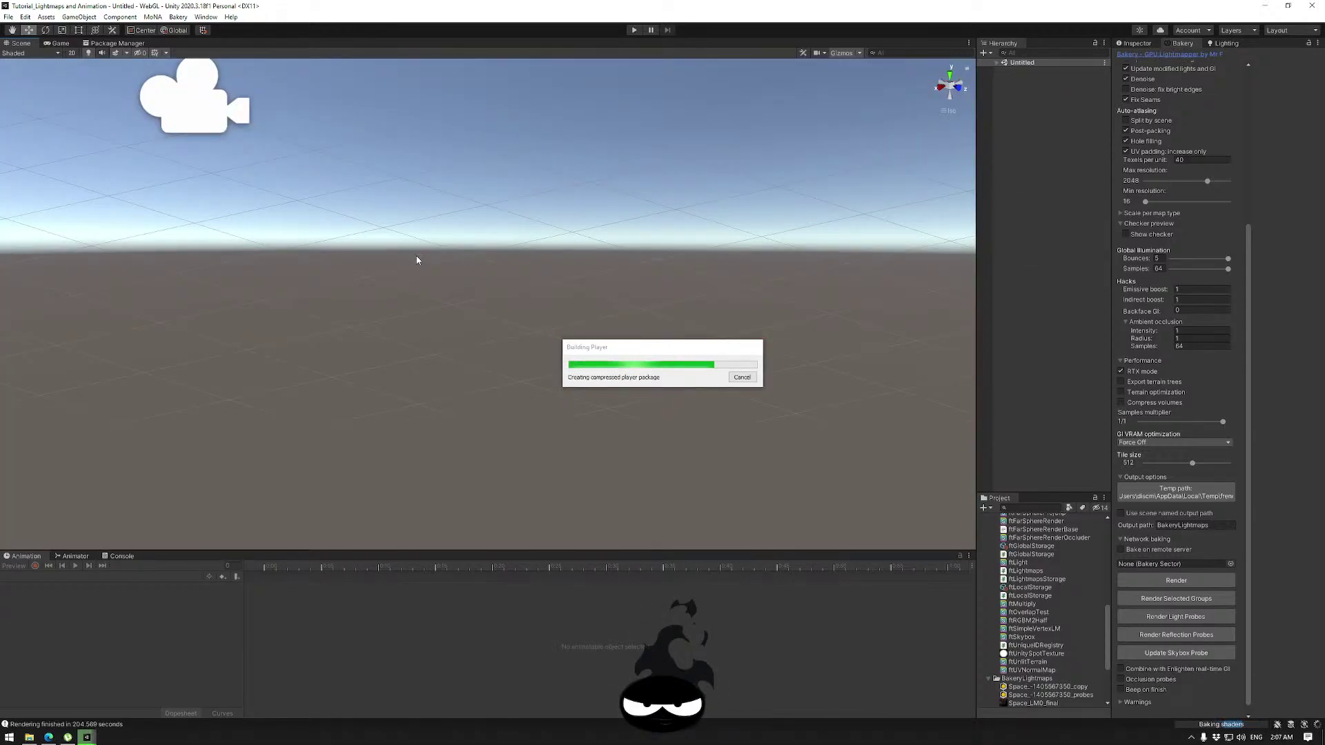
Switch to the MoNA Playground page in the browser and upload the exported Playground files folder from the Exports window.
click(47, 738)
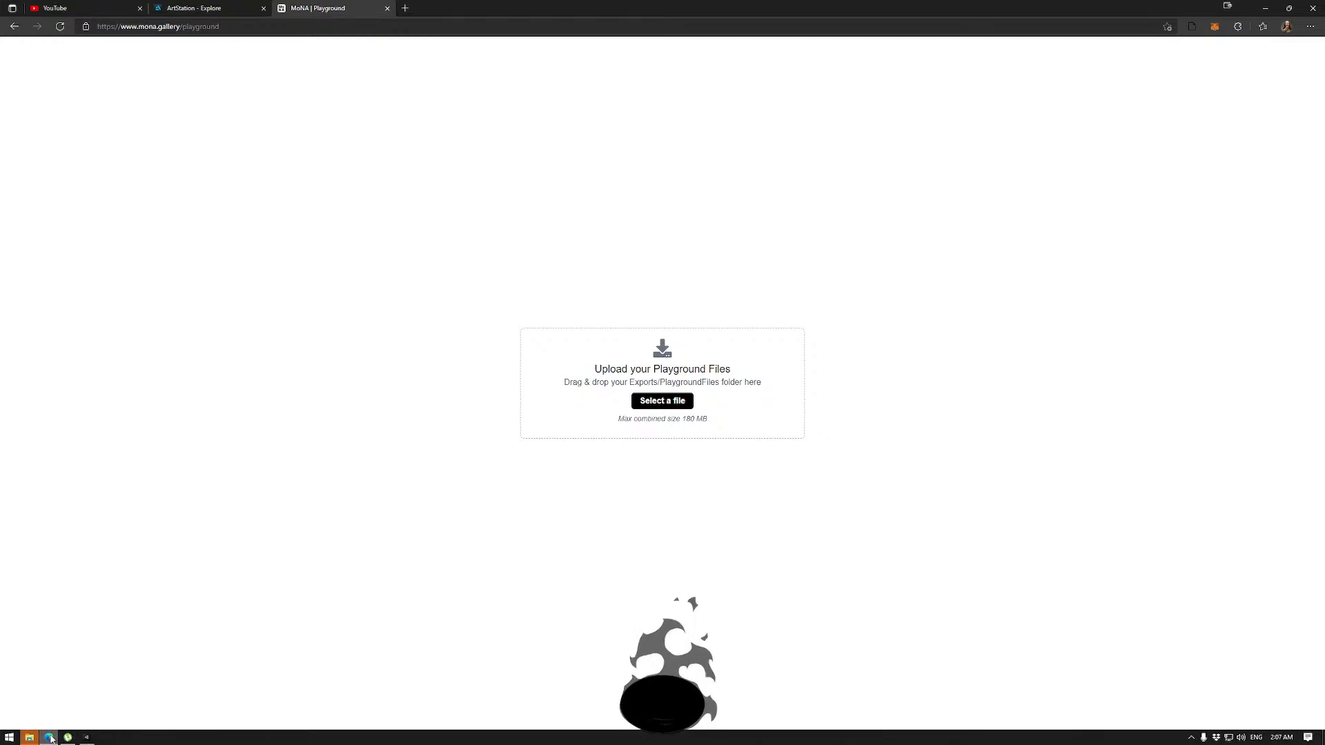
mouse_move(29, 740)
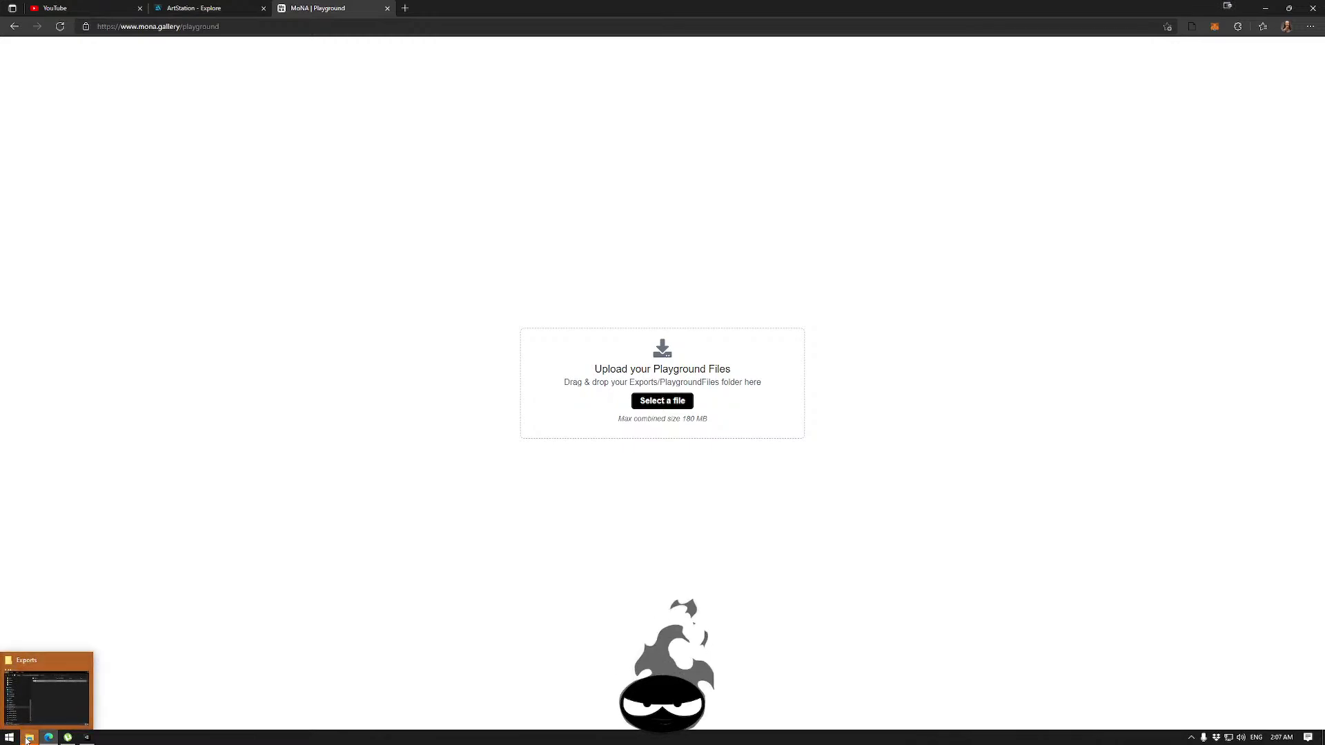
click(46, 697)
drag(998, 224, 571, 404)
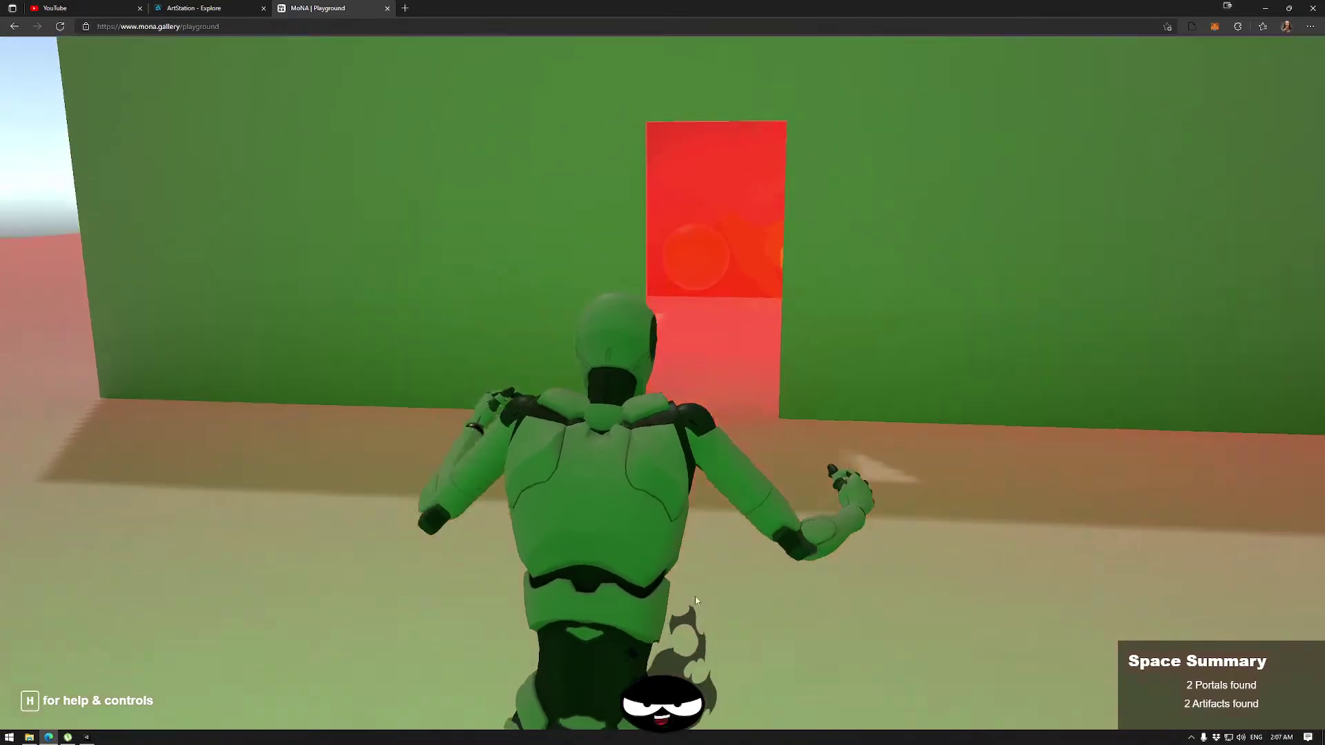
Walk the avatar around the green area light and examine its baked glow and shadow on the floor.
click(694, 596)
key(w)
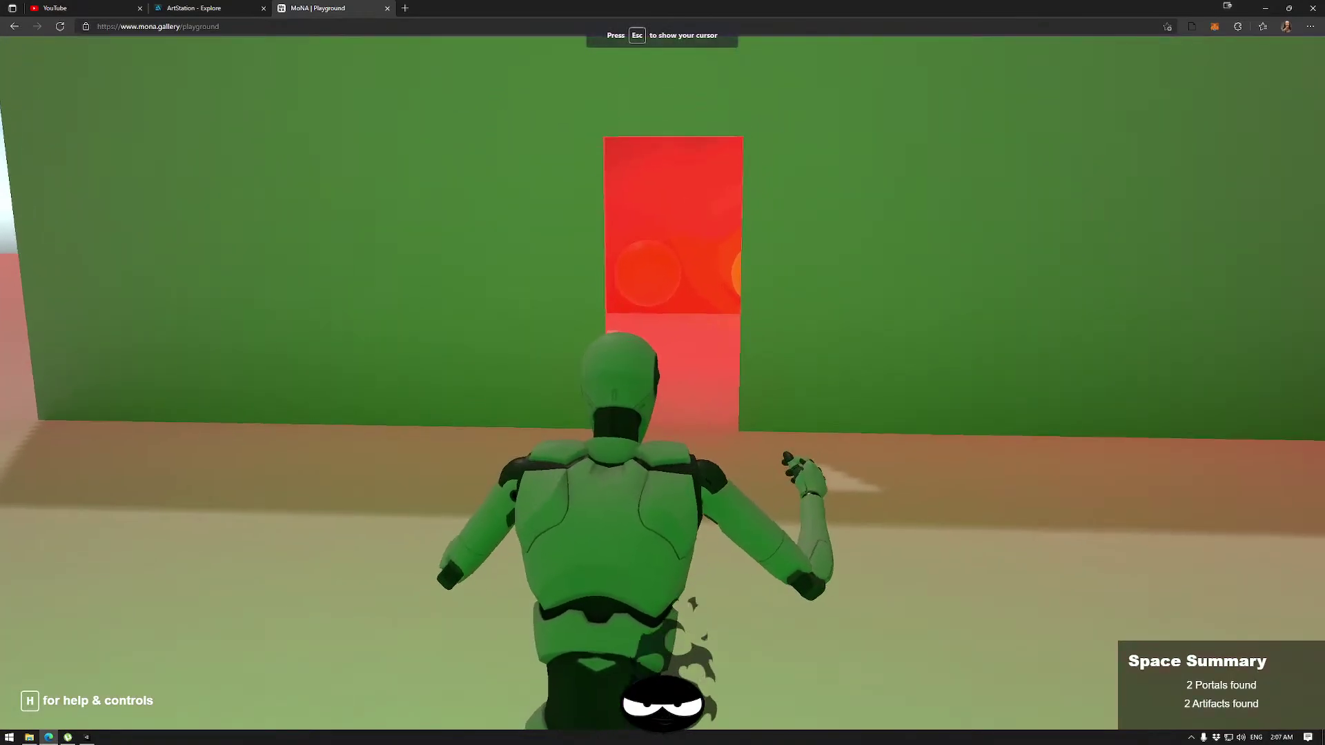
key(w)
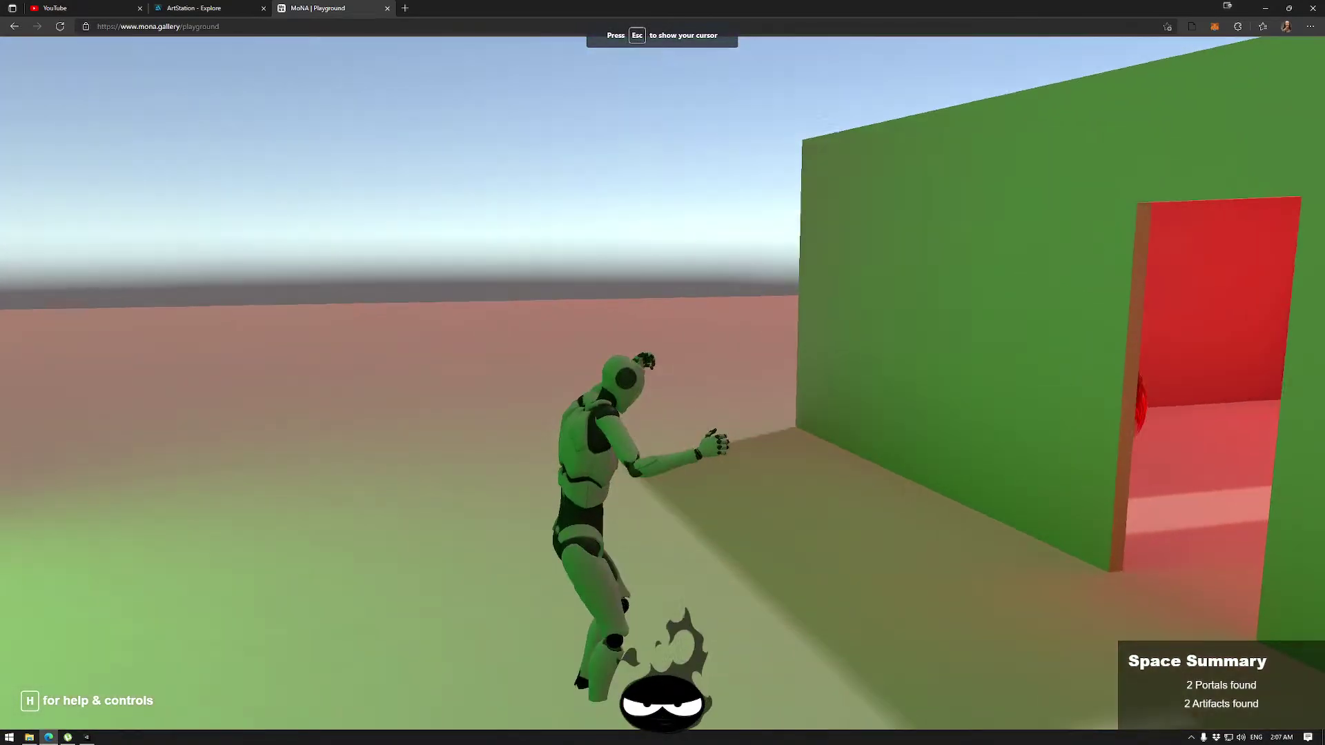
key(w)
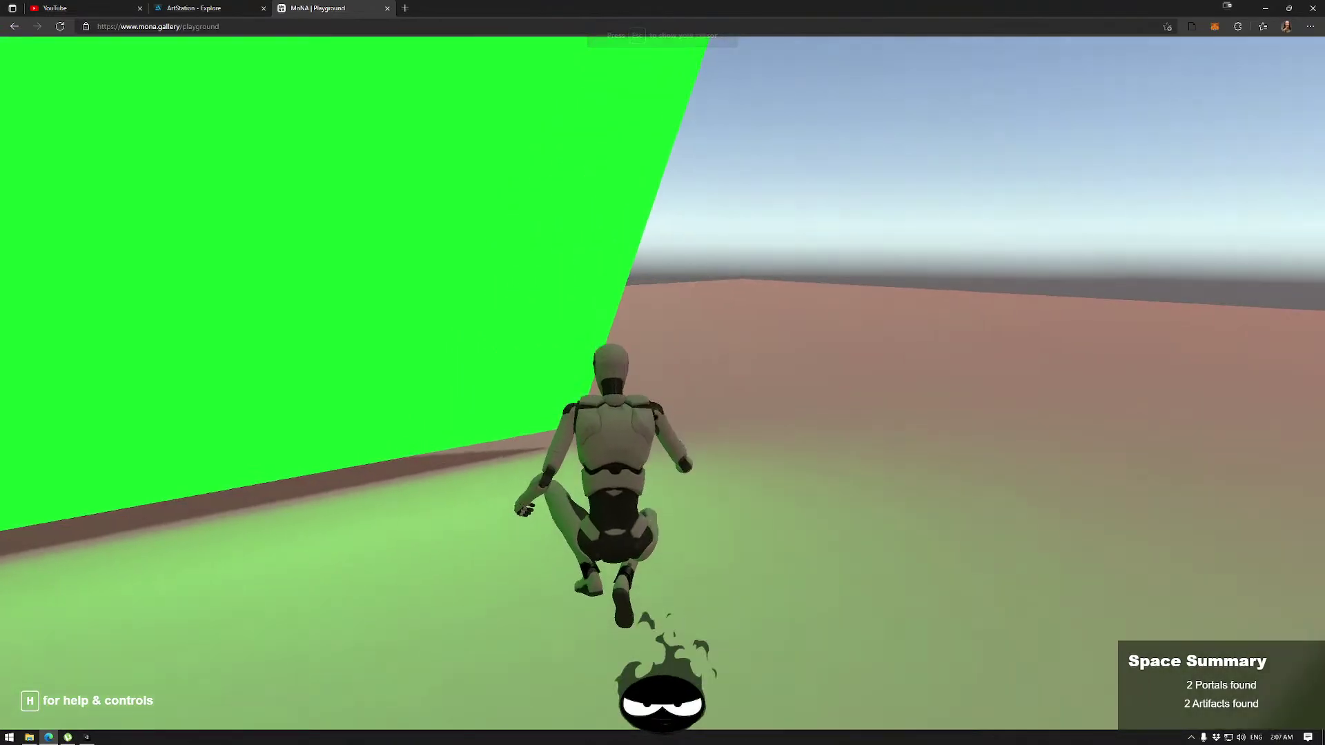
key(w)
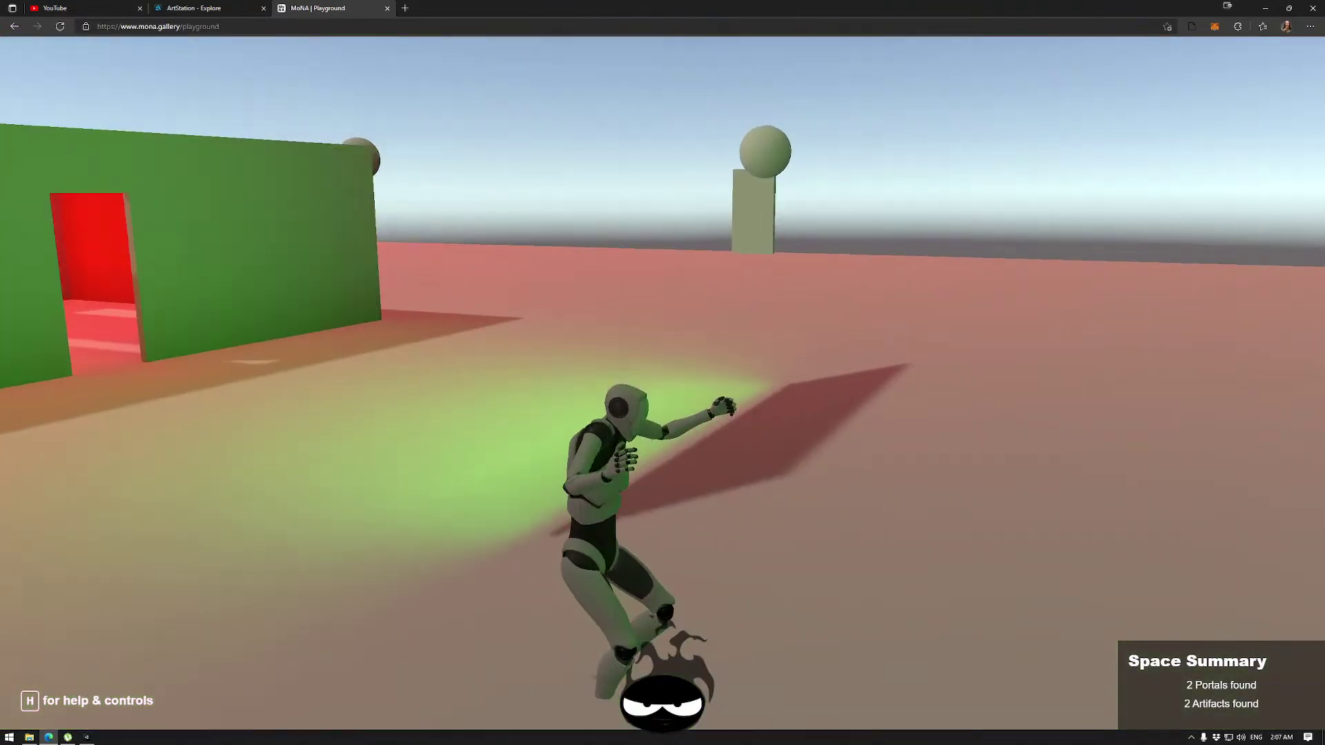
key(w)
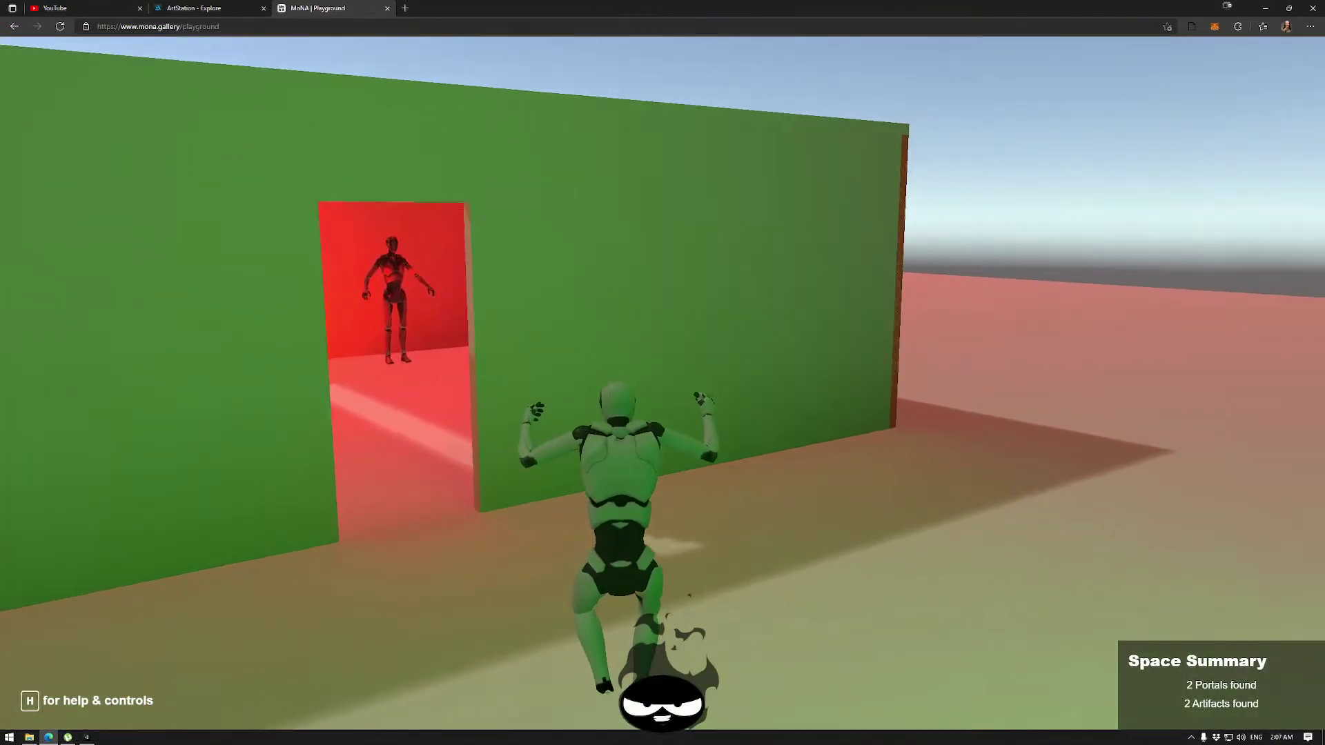
key(w)
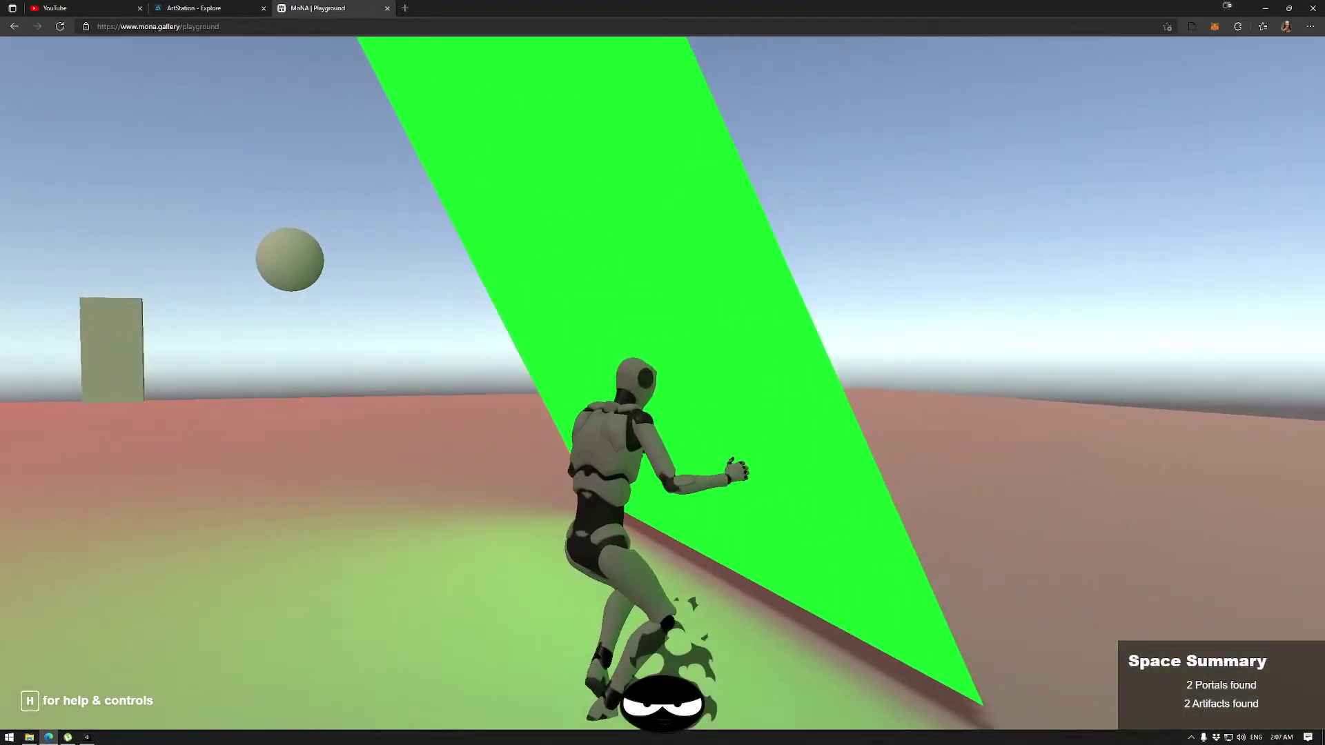
key(w)
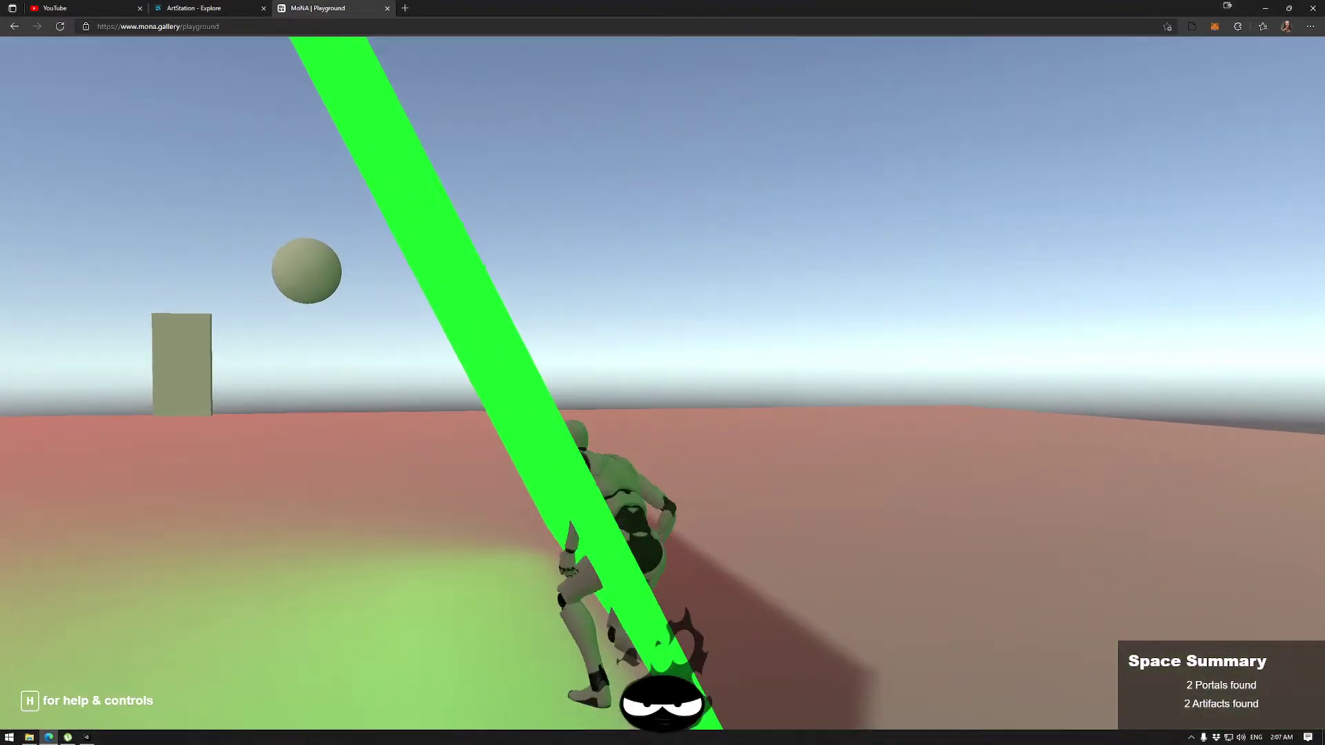
key(w)
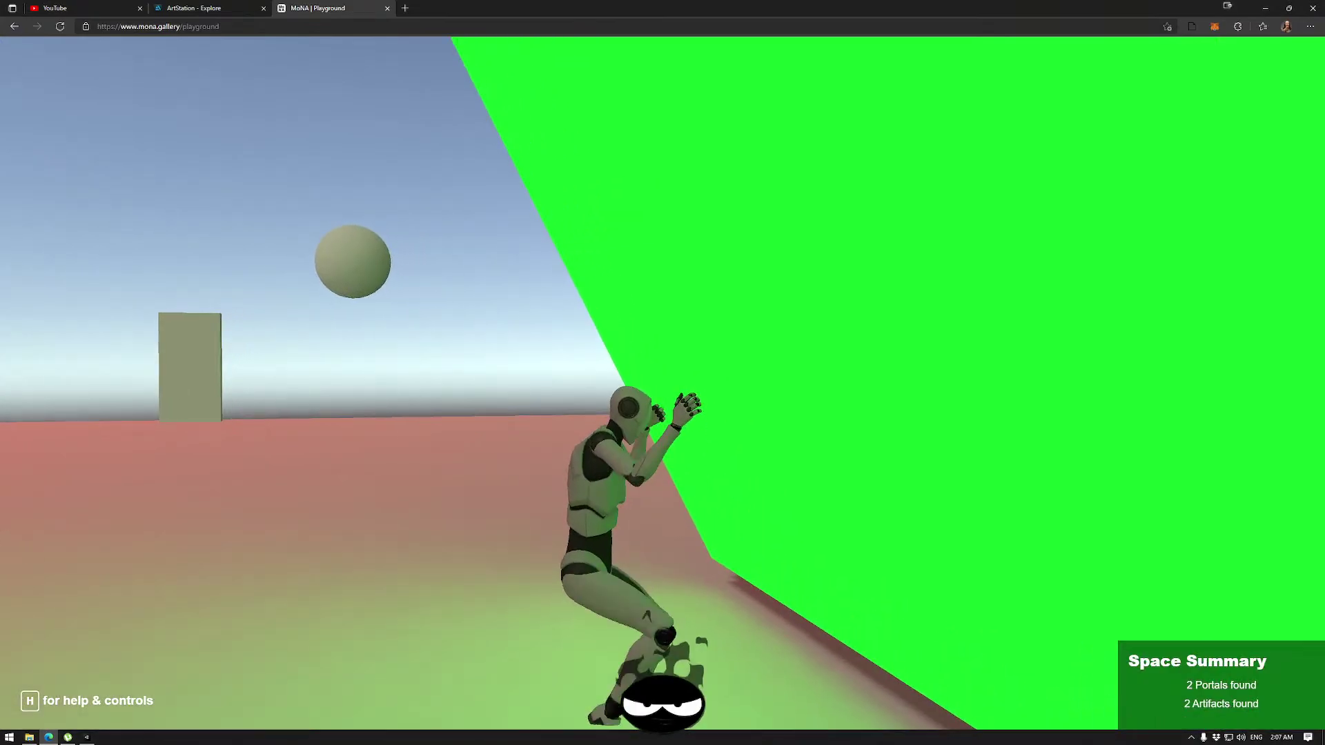
key(w)
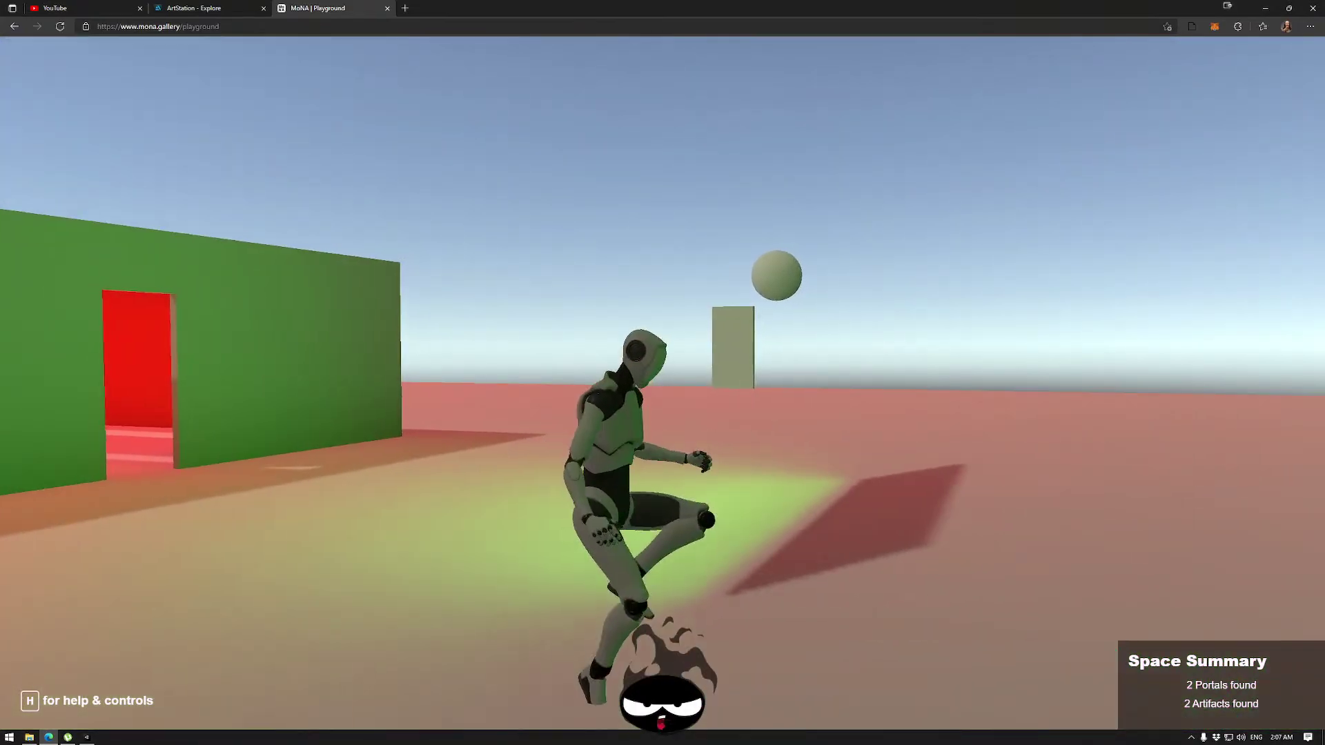
Walk the avatar along the building's green front wall and examine the baked light on its exterior.
key(w)
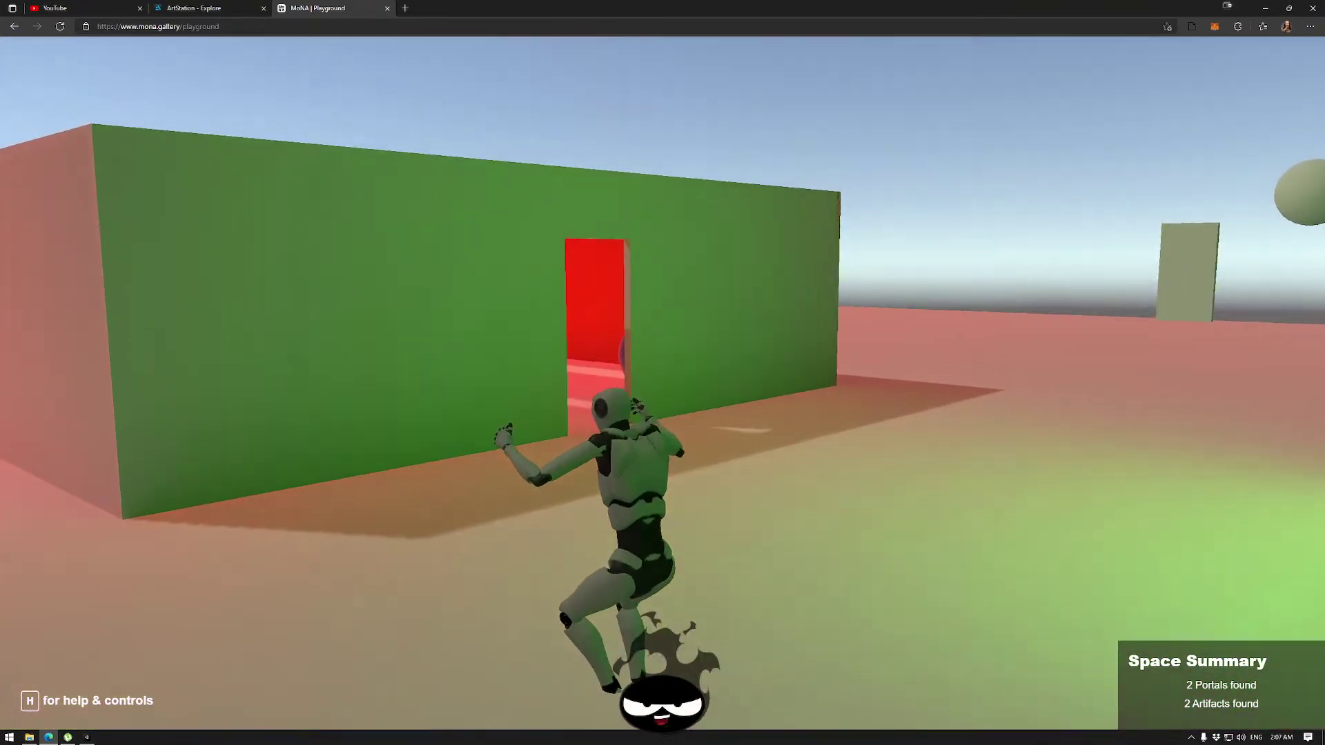
key(w)
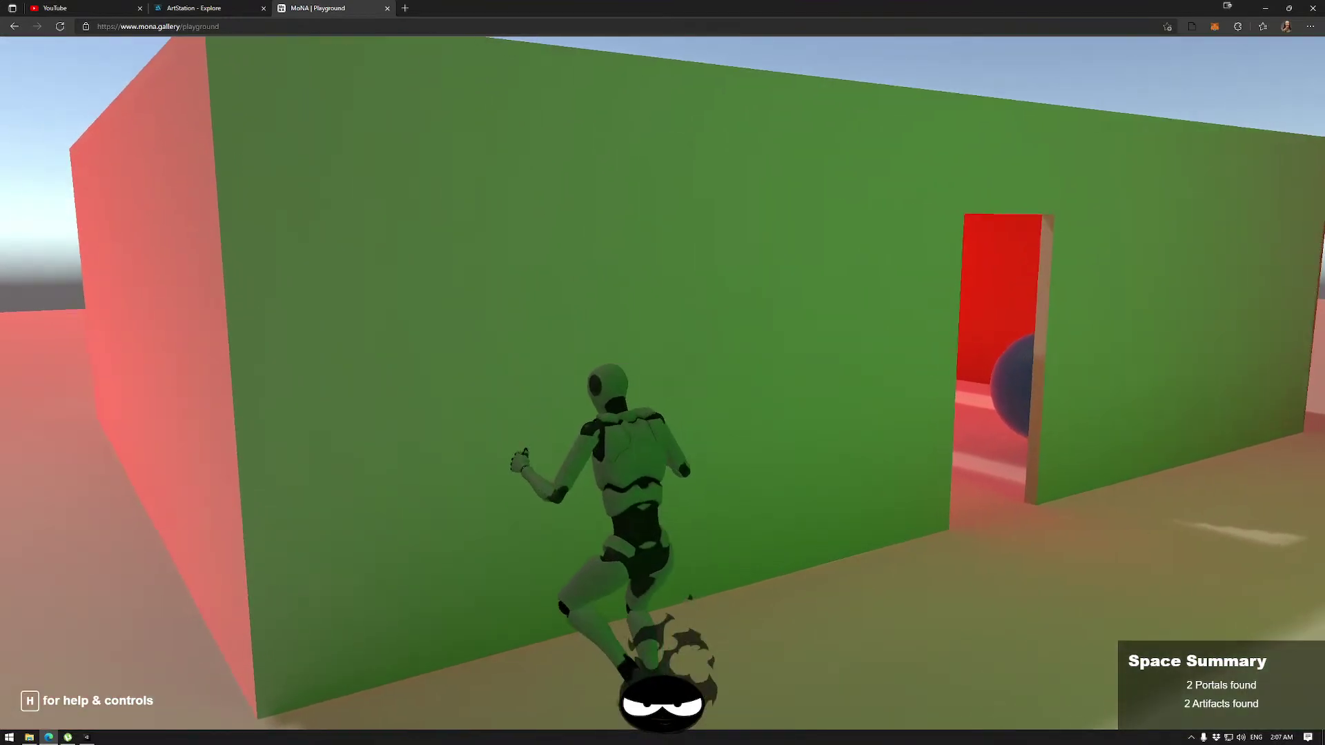
key(w)
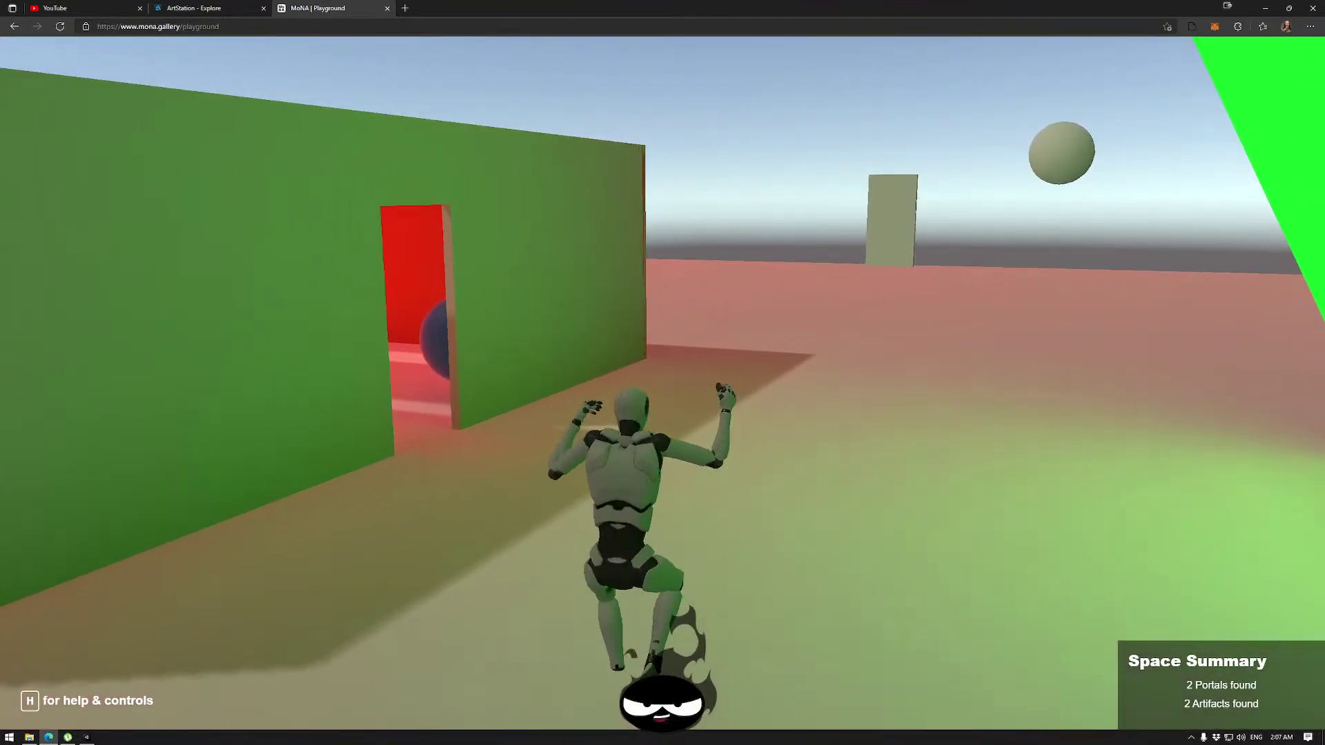
Enter the building and examine the roof light streaks and reflective blue spheres, heading back out through the doorway.
key(w)
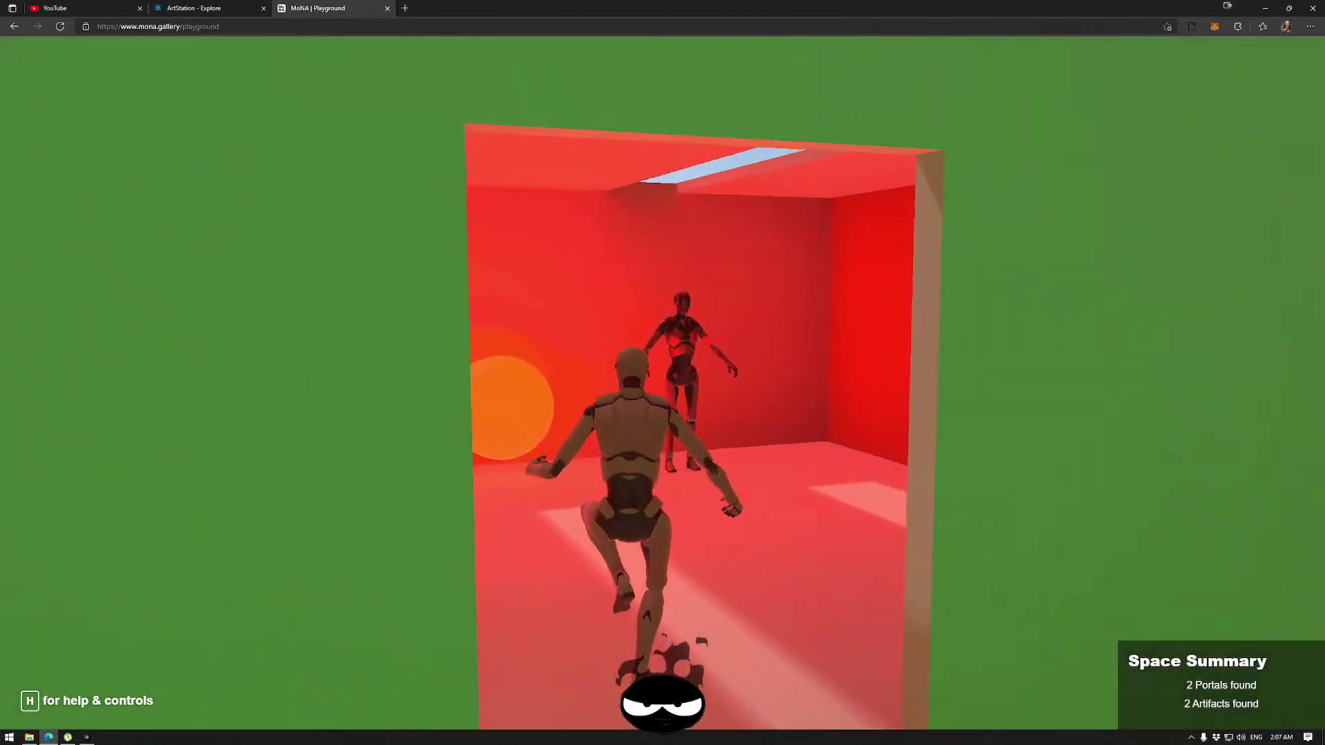
key(w)
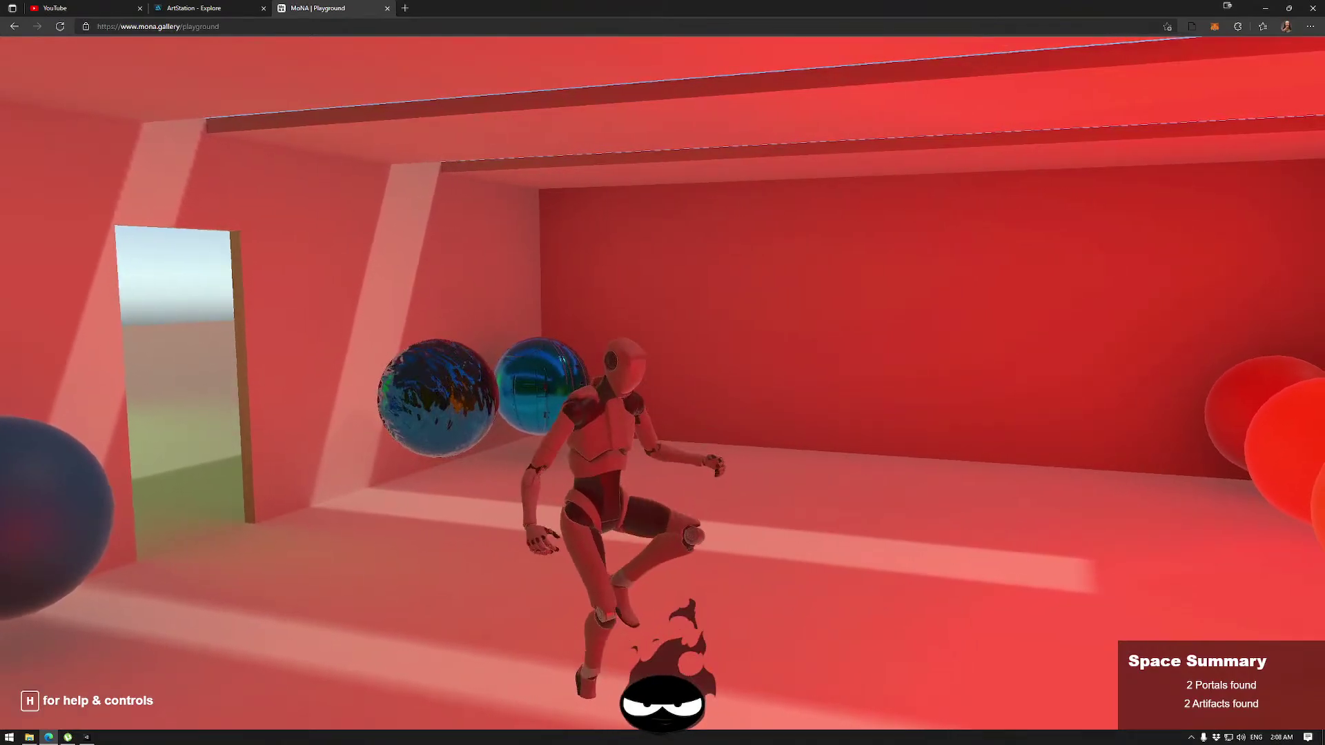
key(d)
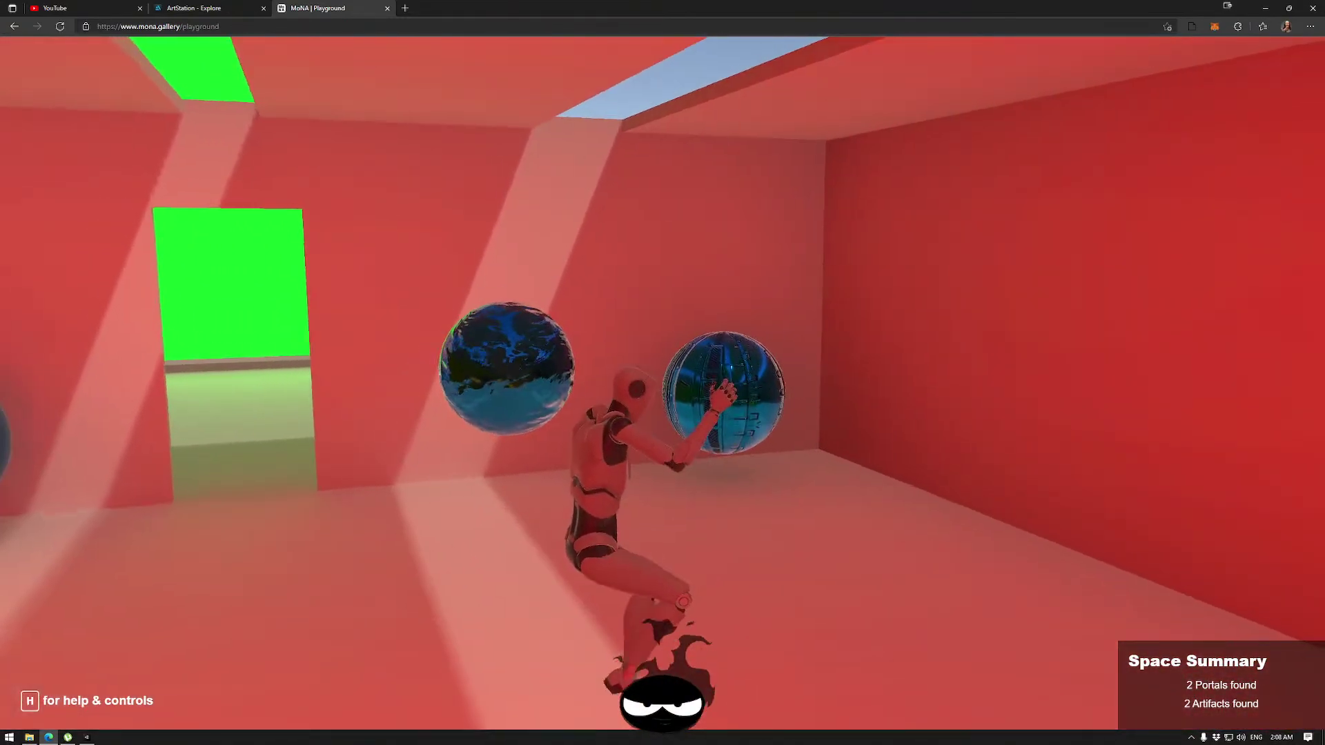
key(w)
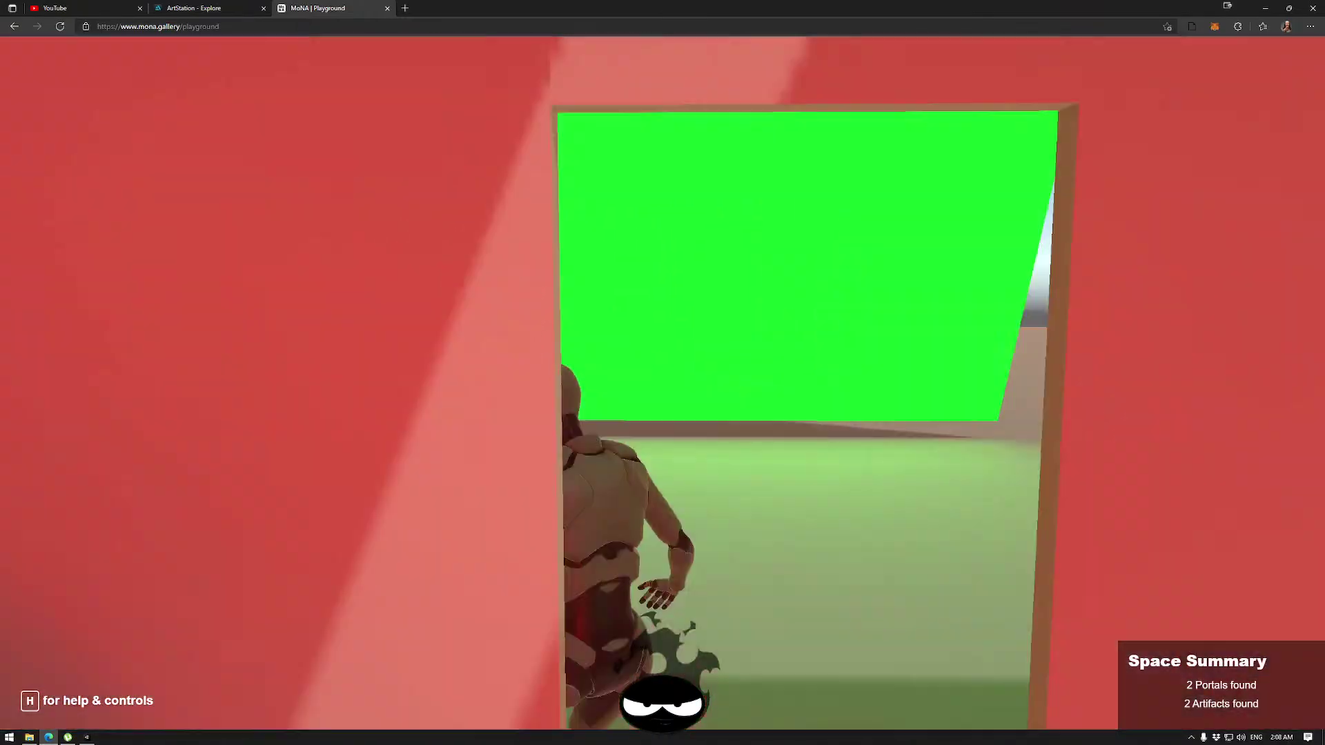
Examine the outer corner between the green and red walls, and how the avatar's lighting changes at the doorway.
key(a)
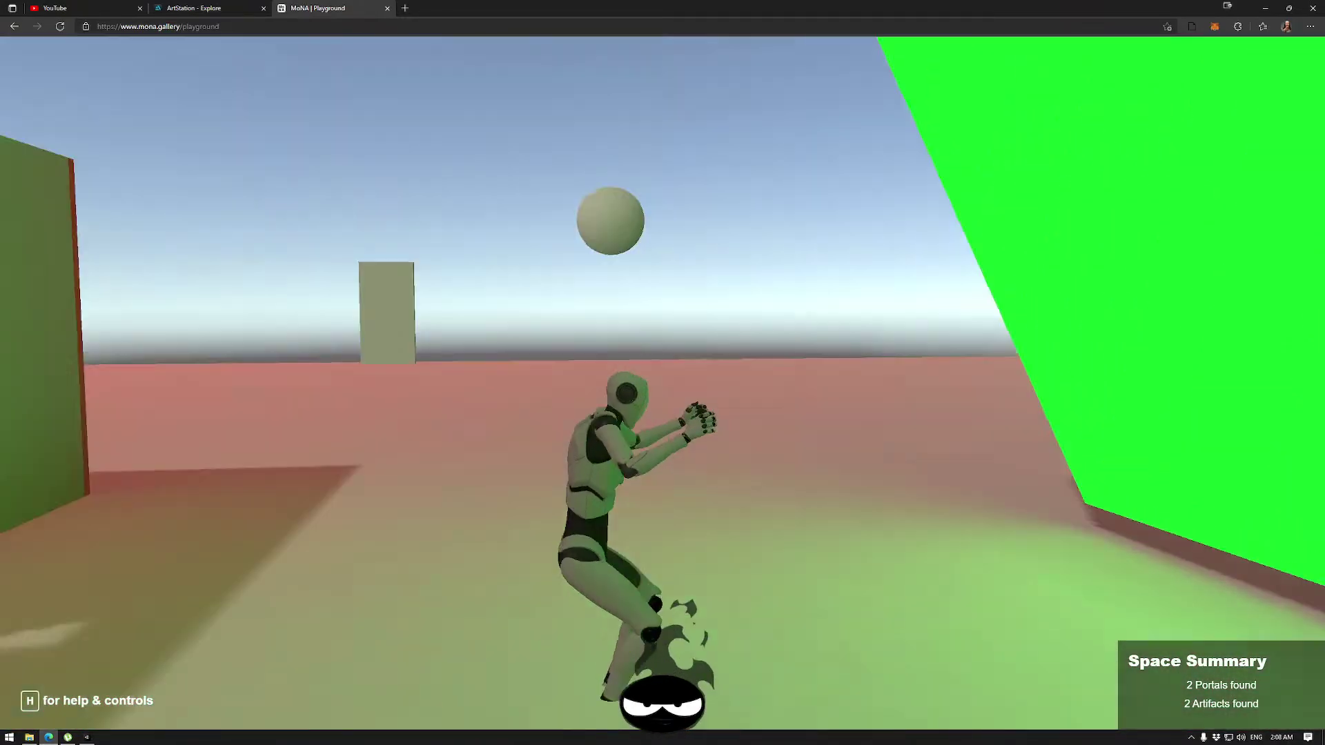
key(s)
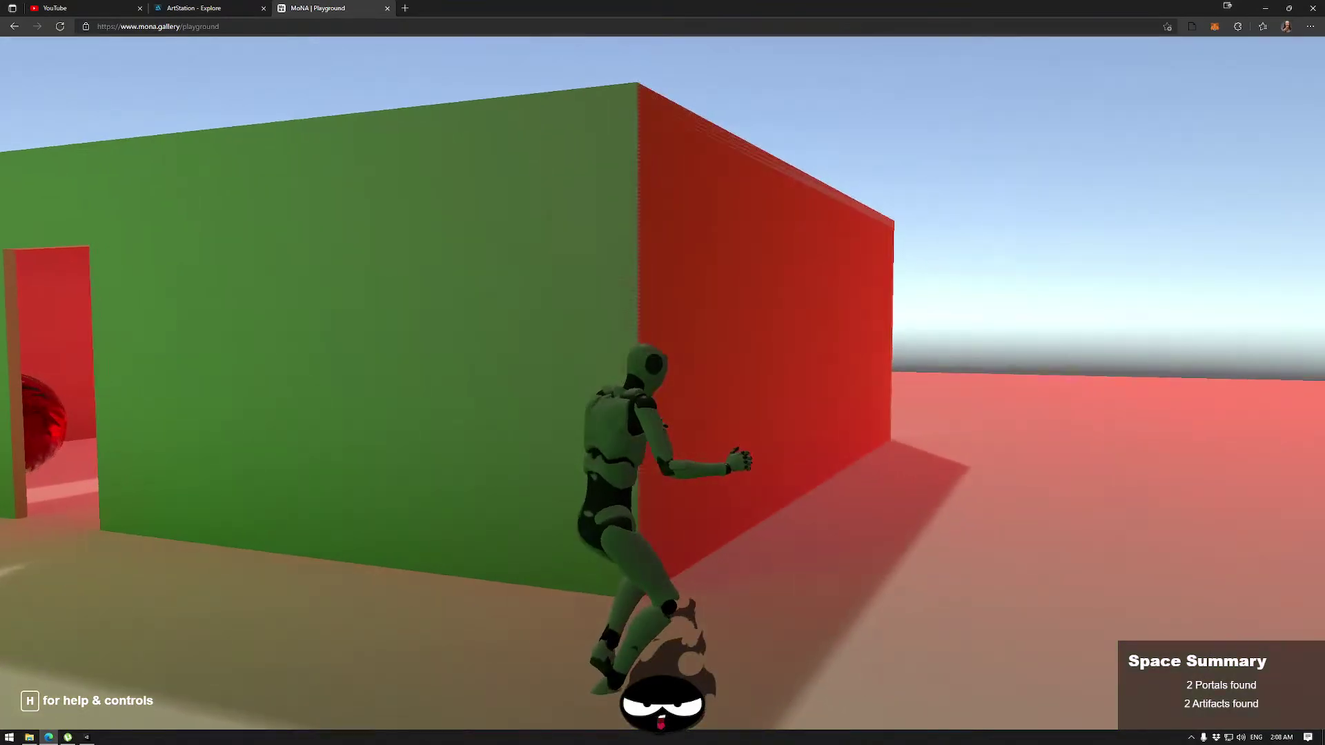
key(w)
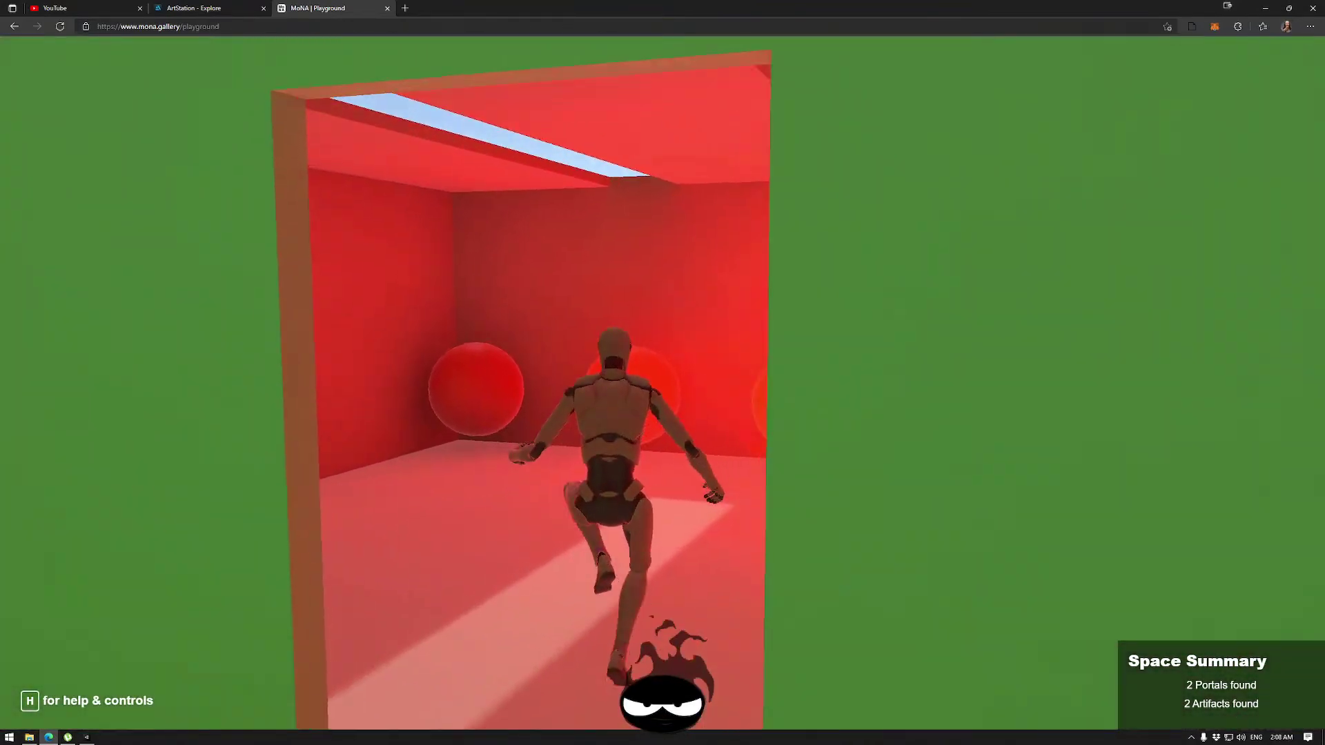
key(s)
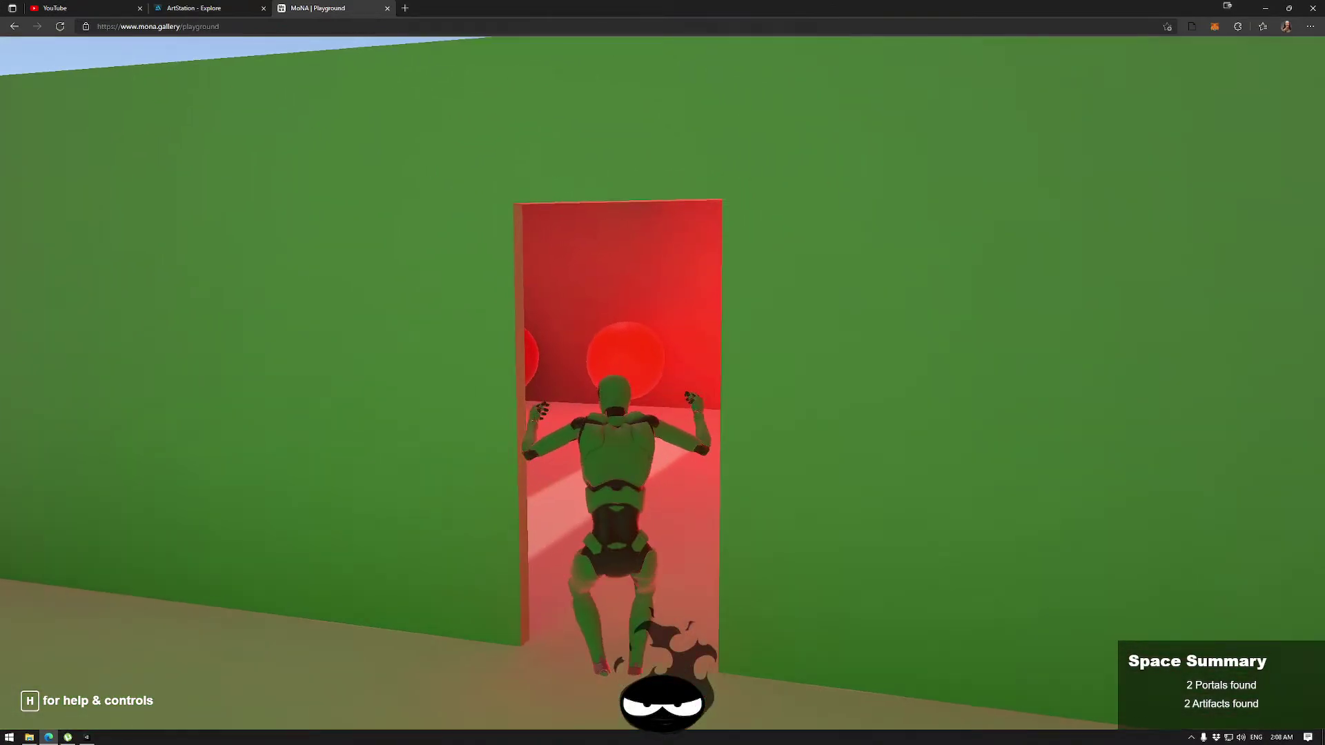
key(s)
key(w)
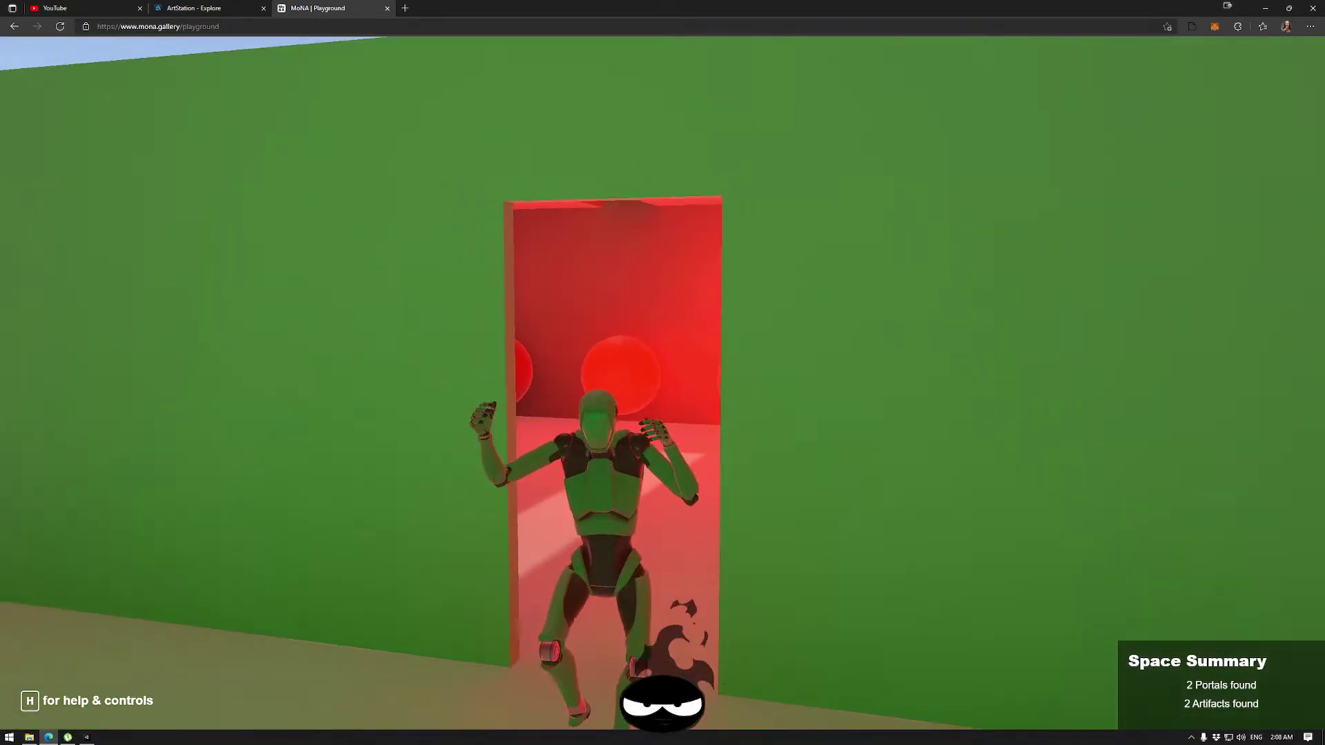
Walk the avatar inside past the glowing red and orange spheres and examine the reflections on the metallic spheres.
key(w)
key(w)
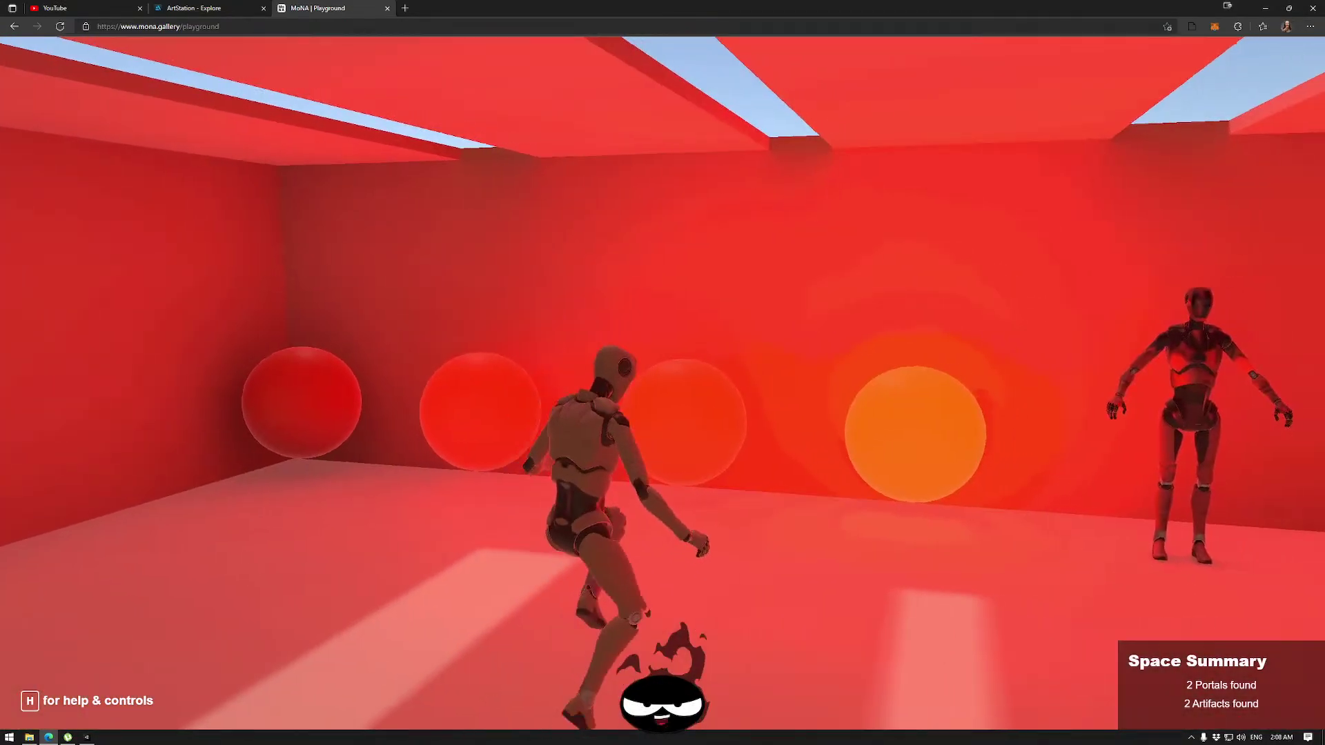
key(w)
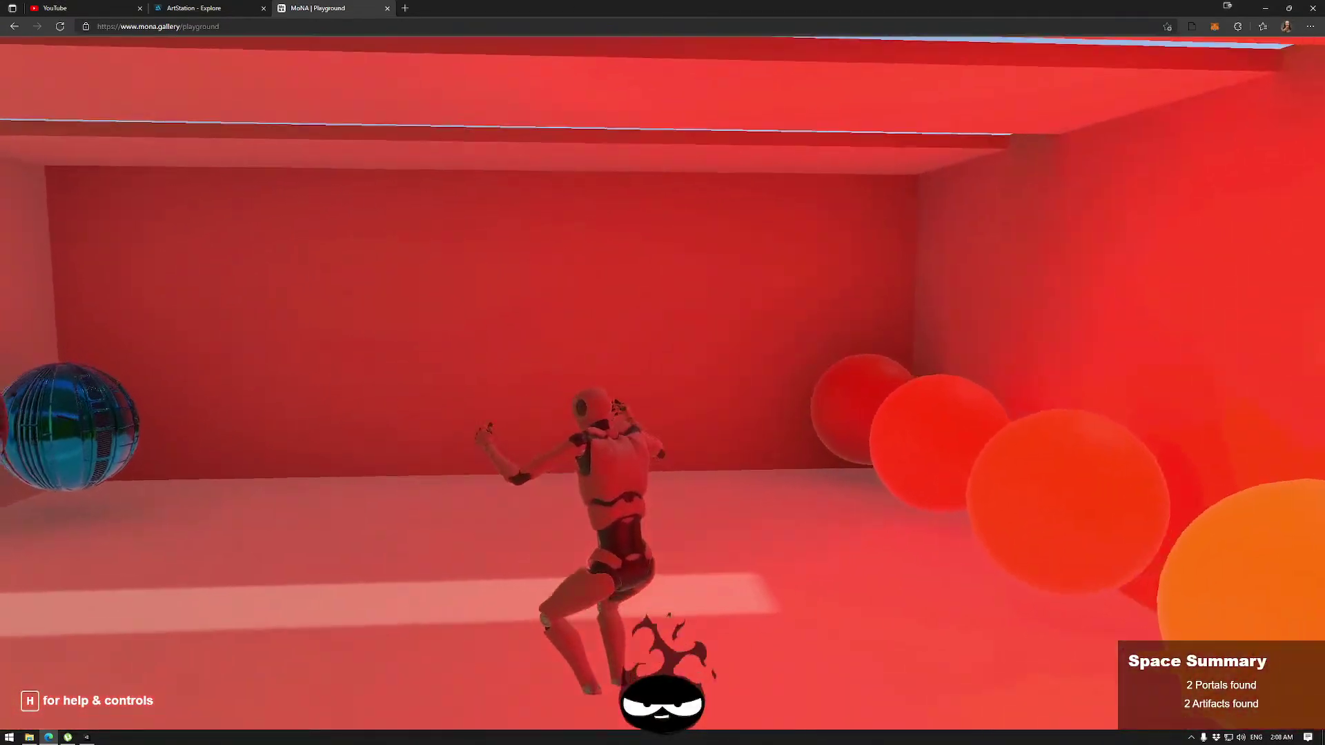
key(a)
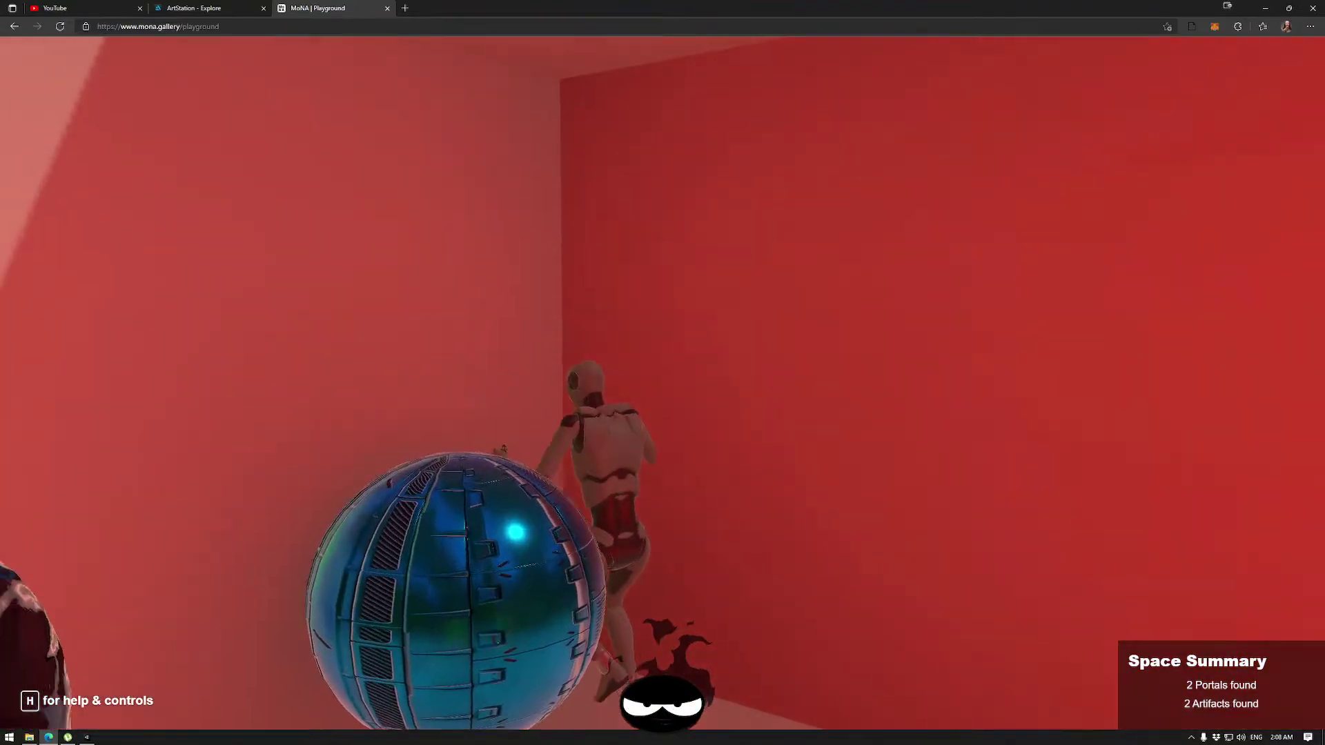
key(a)
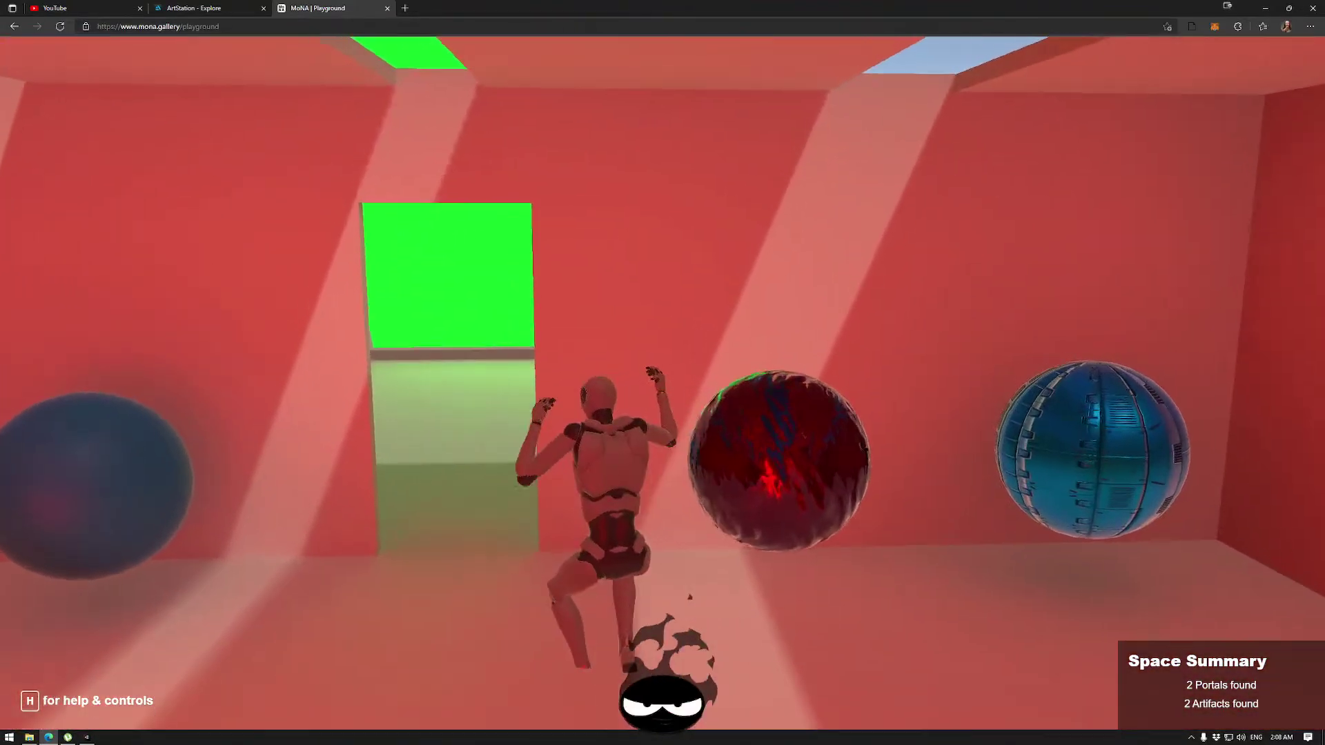
Move the avatar outside and back into the building to compare its lighting beside the area light and indoors.
key(w)
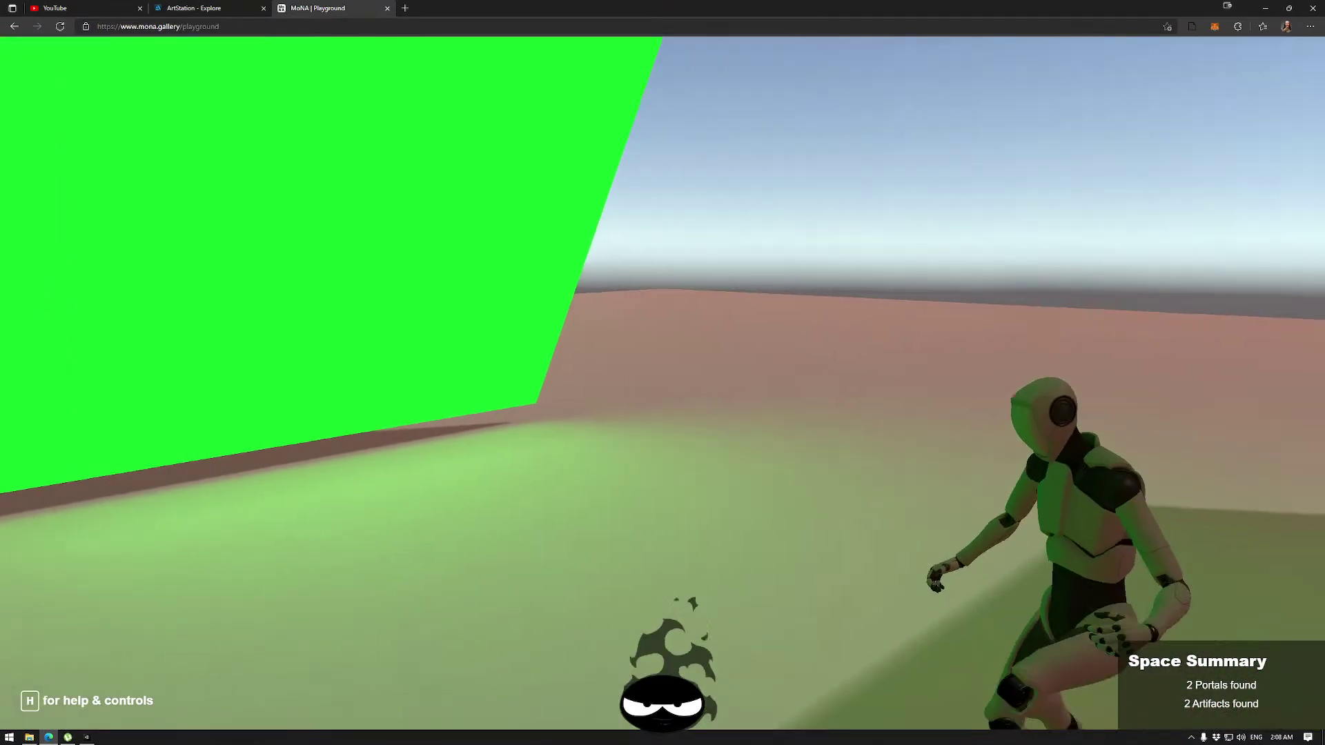
key(w)
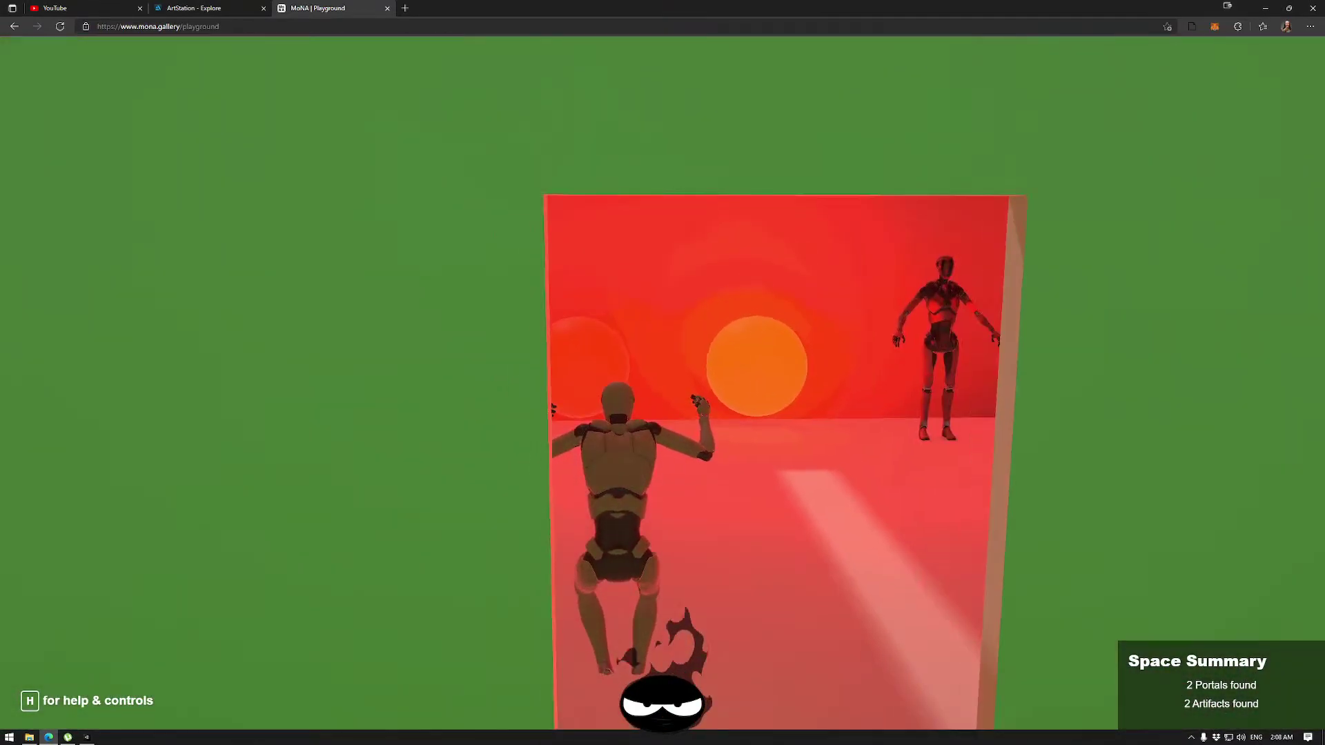
key(w)
key(a)
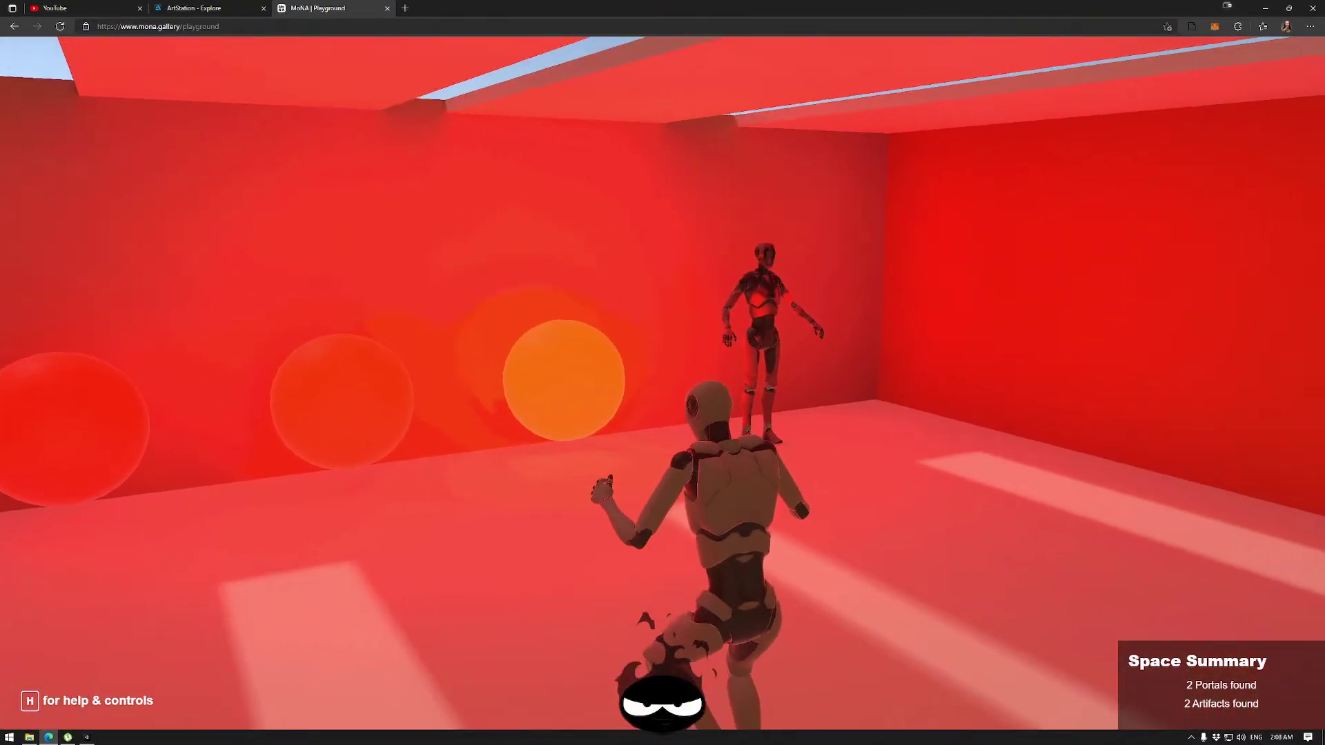
key(w)
key(d)
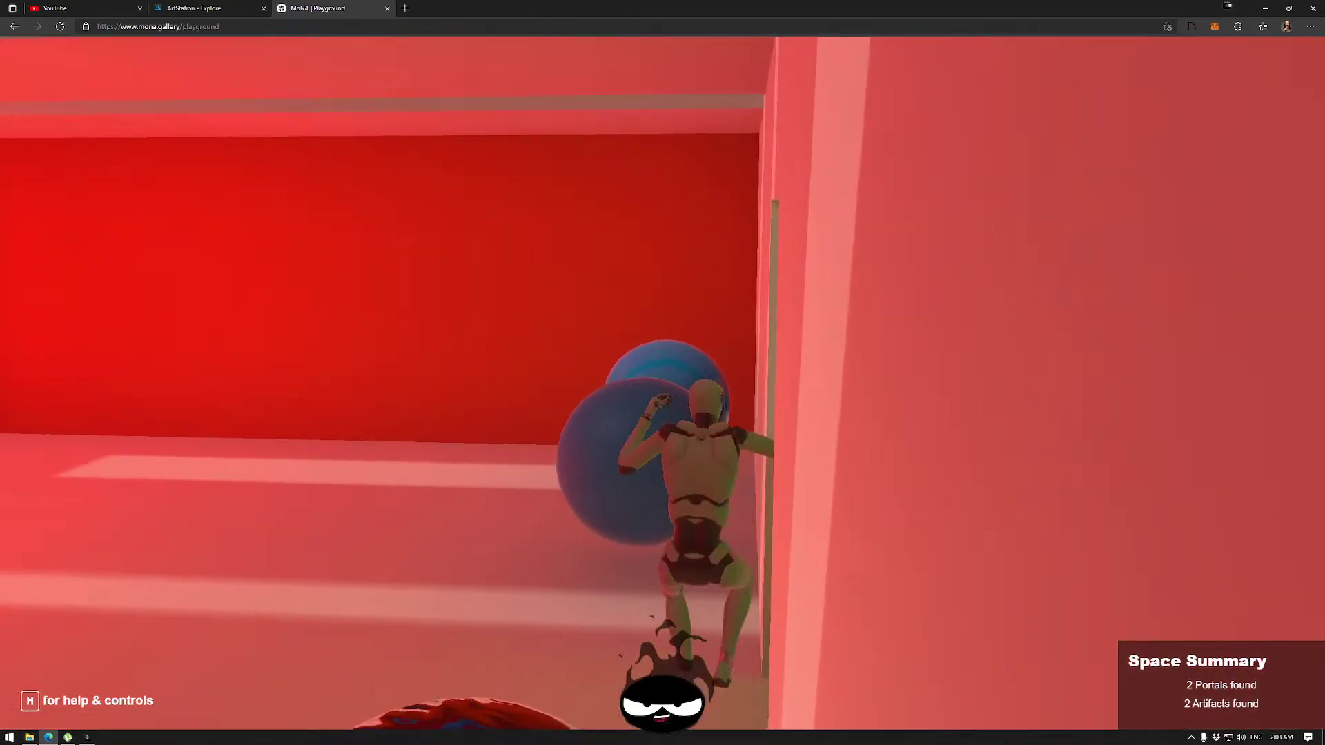
Step the avatar out through the doorway and back into the red room to compare its lighting outdoors and indoors.
key(w)
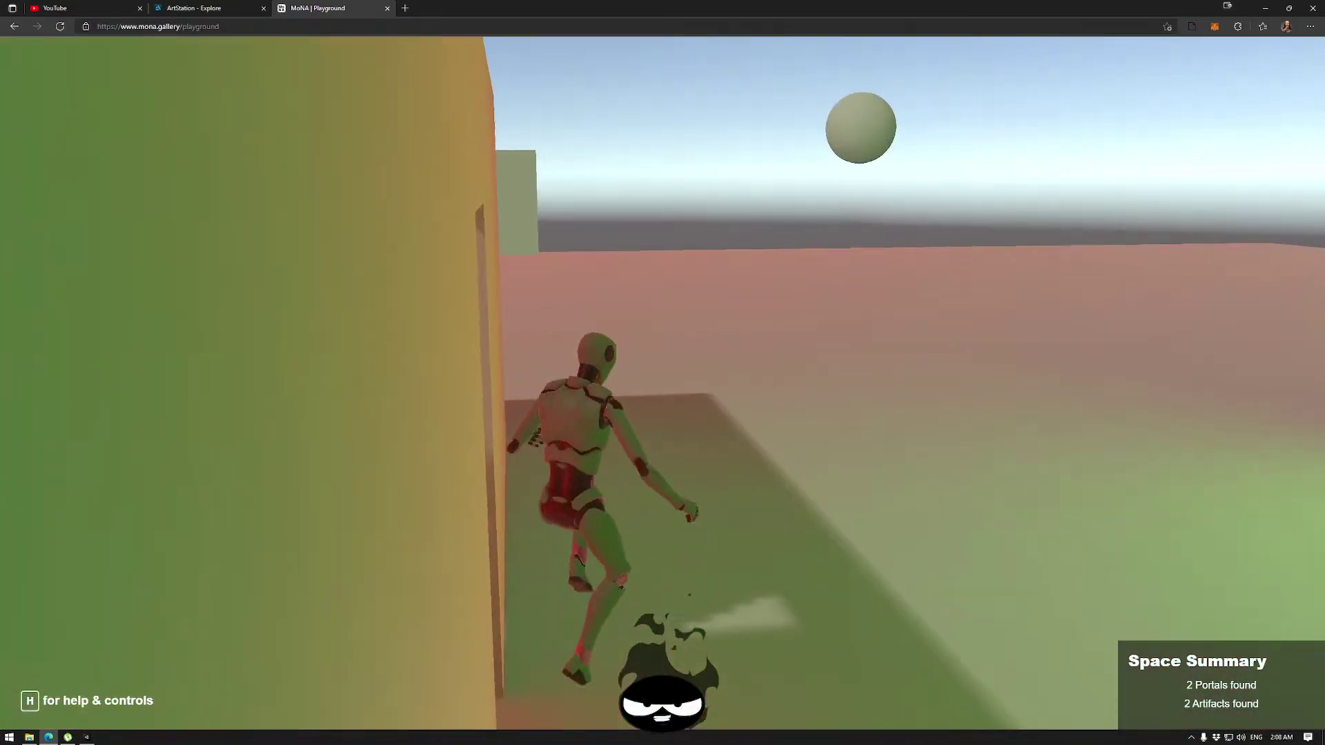
key(a)
key(w)
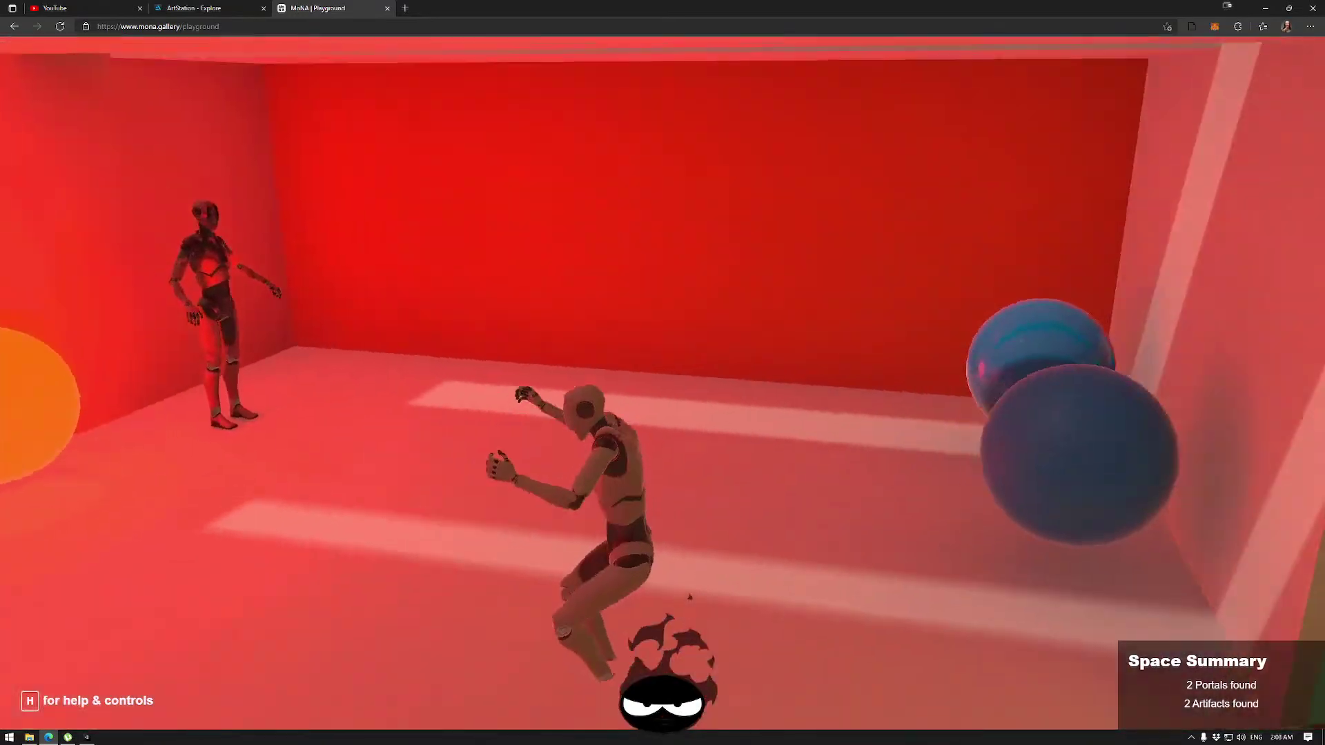
key(d)
key(w)
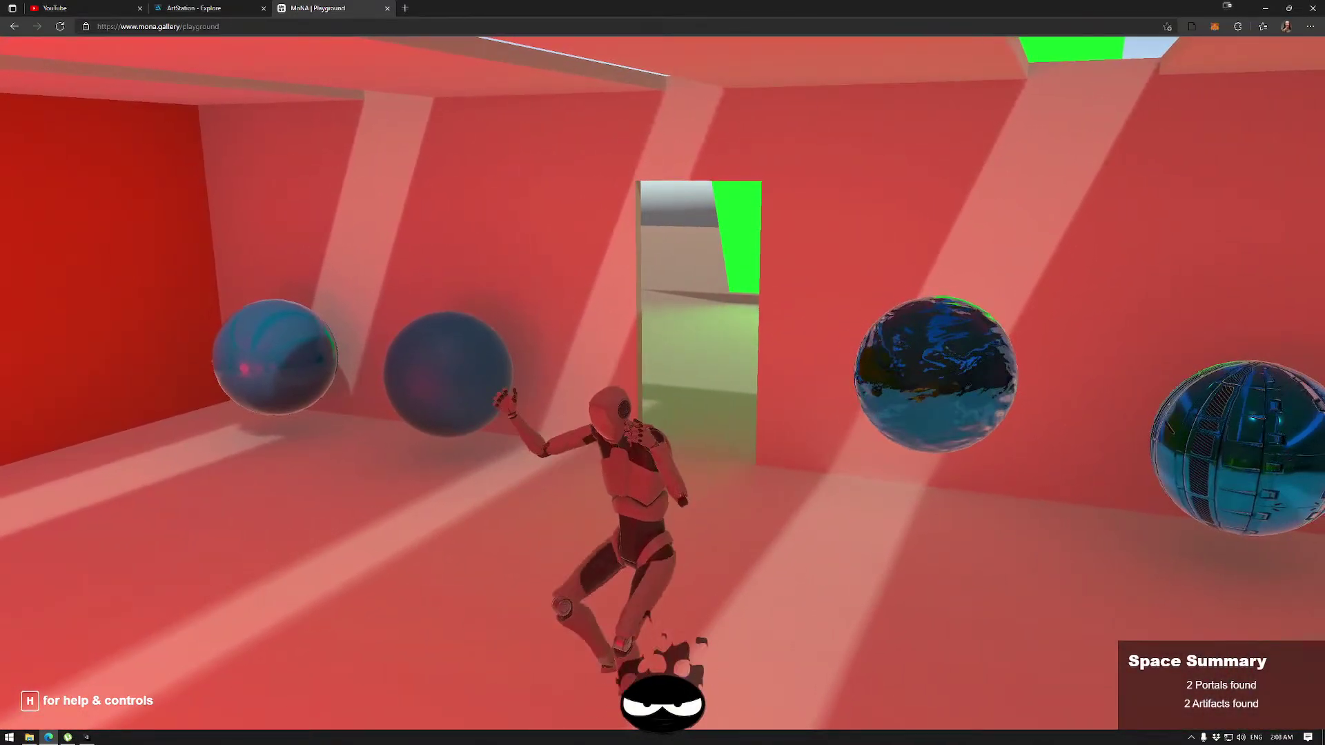
Position the avatar facing the doorway wall and examine the reflections on the four spheres beside the opening.
key(s)
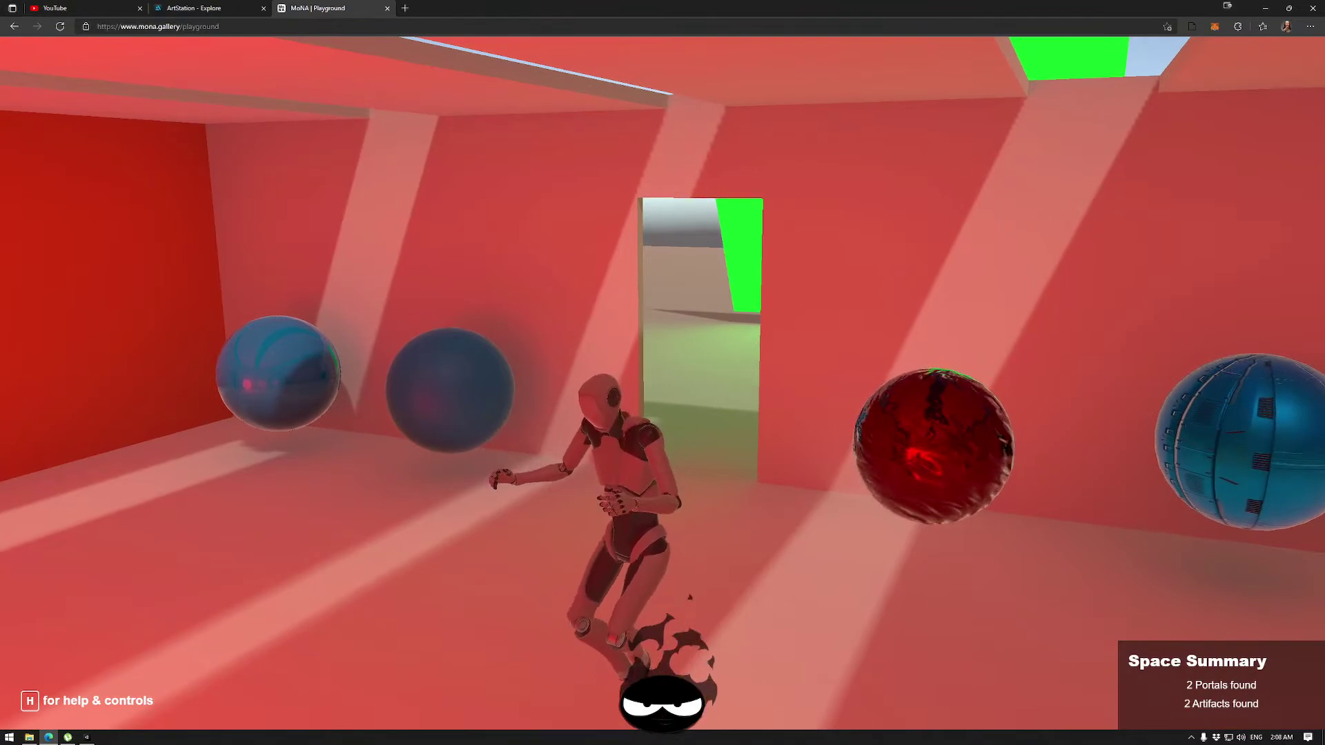
key(s)
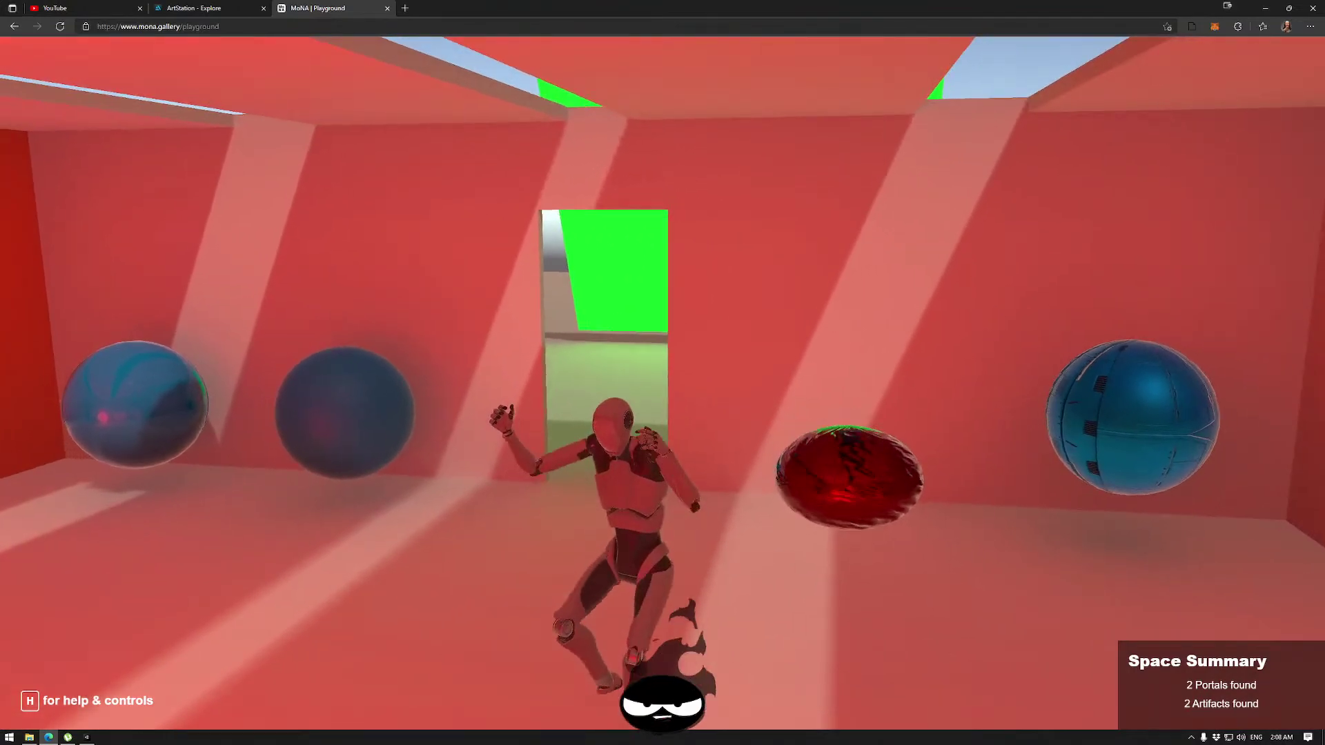
key(s)
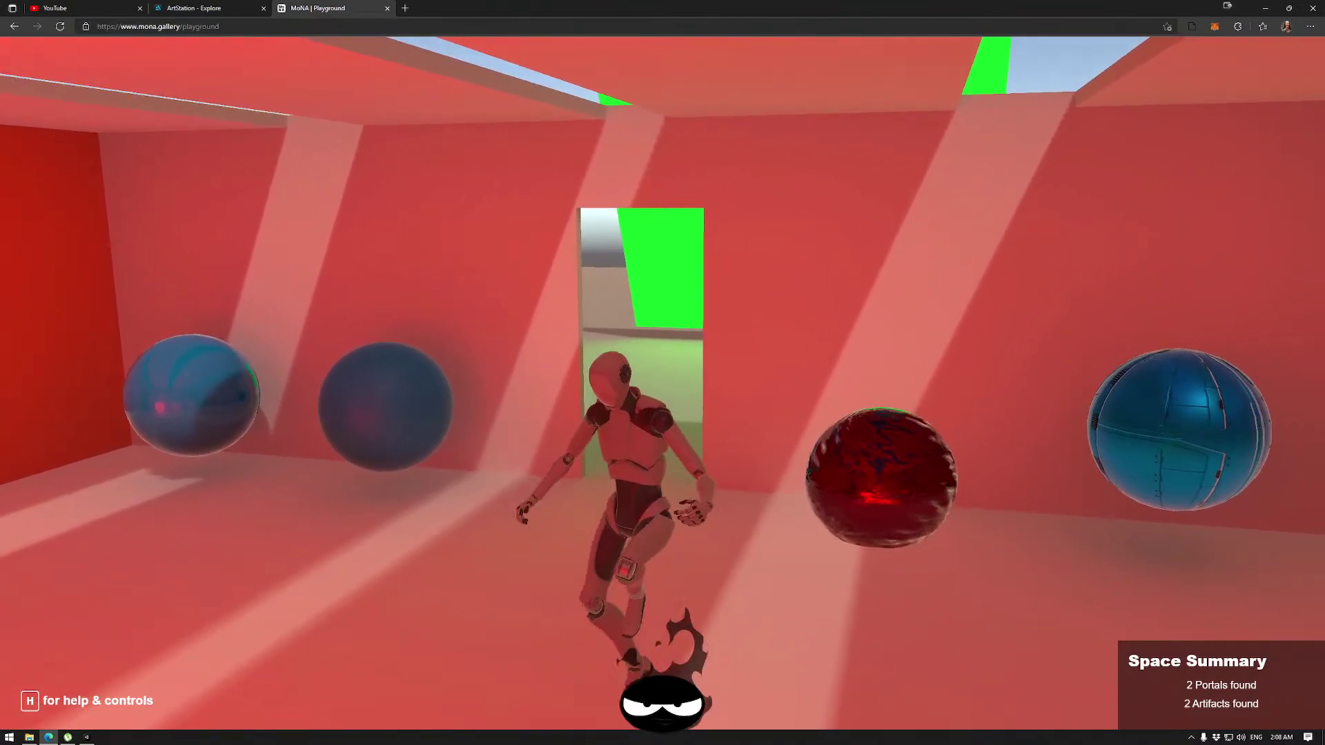
key(s)
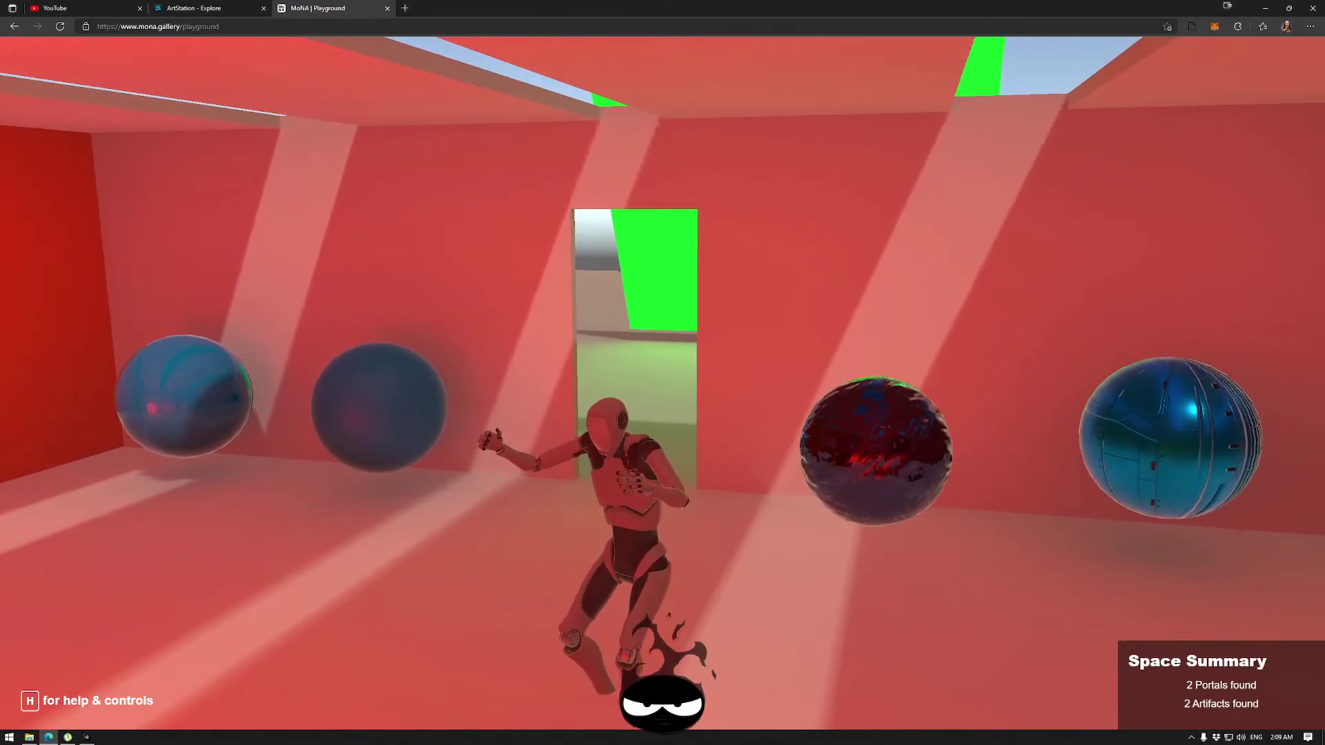
key(c)
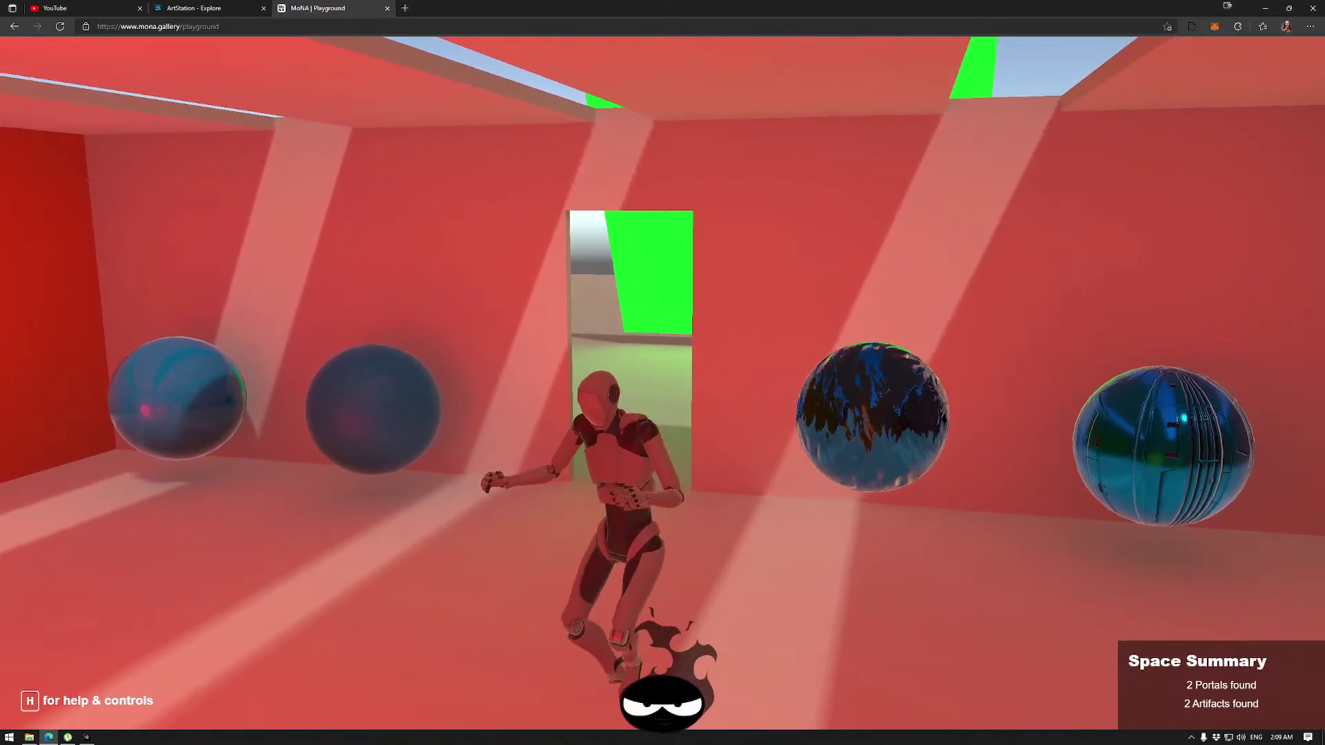